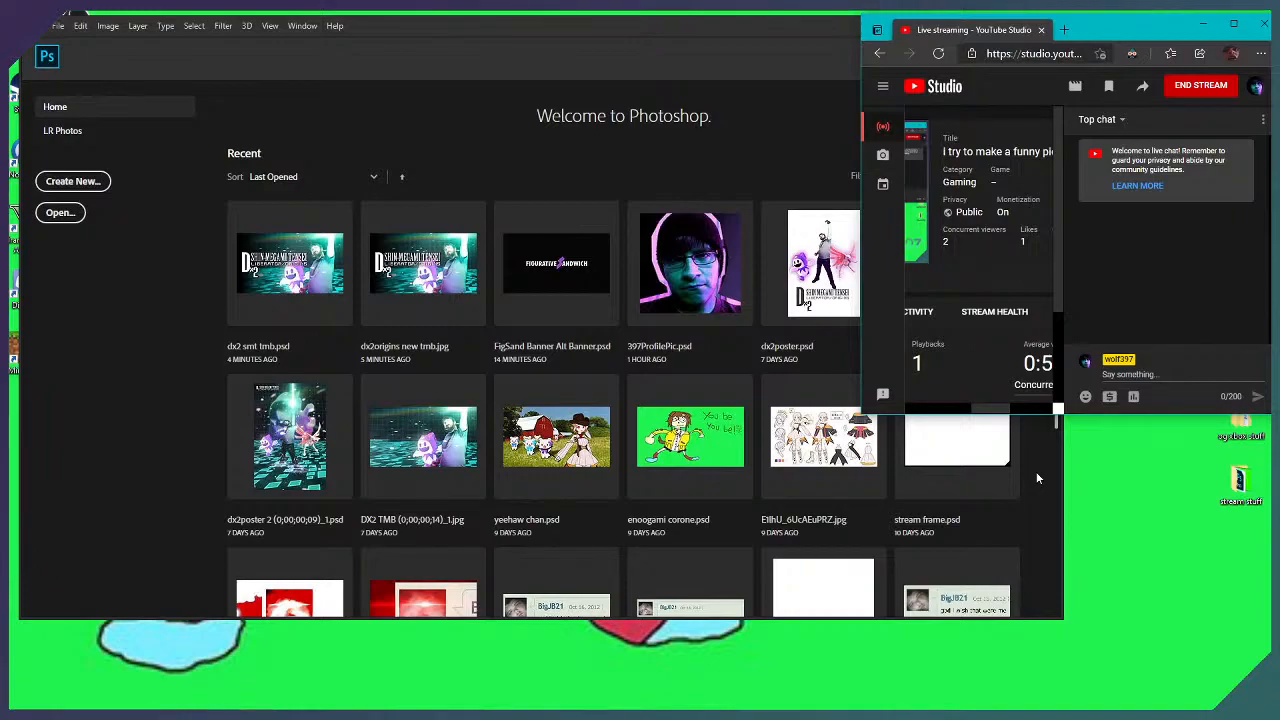
mouse_move(978, 410)
left_mouse_down()
mouse_move(920, 405)
mouse_move(1020, 427)
mouse_move(975, 412)
mouse_move(1000, 409)
mouse_move(935, 408)
mouse_move(998, 413)
left_mouse_up()
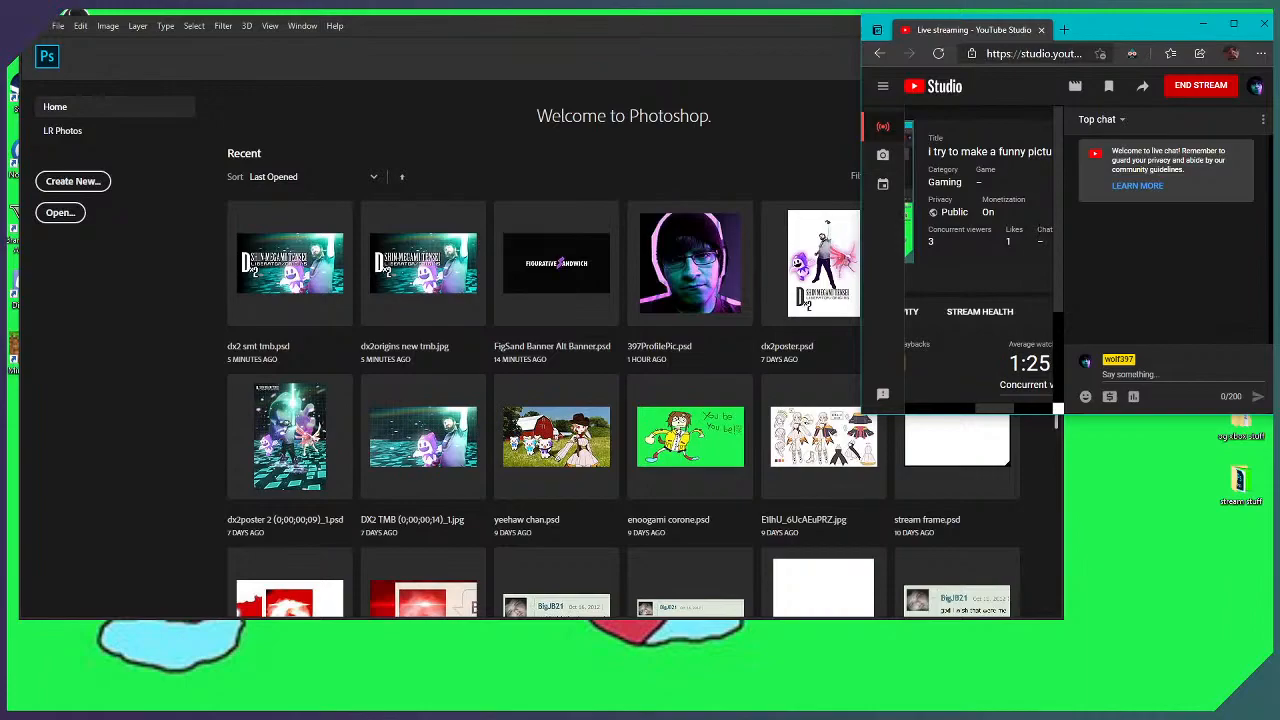
mouse_move(998, 409)
left_mouse_down()
mouse_move(926, 402)
mouse_move(986, 415)
left_mouse_up()
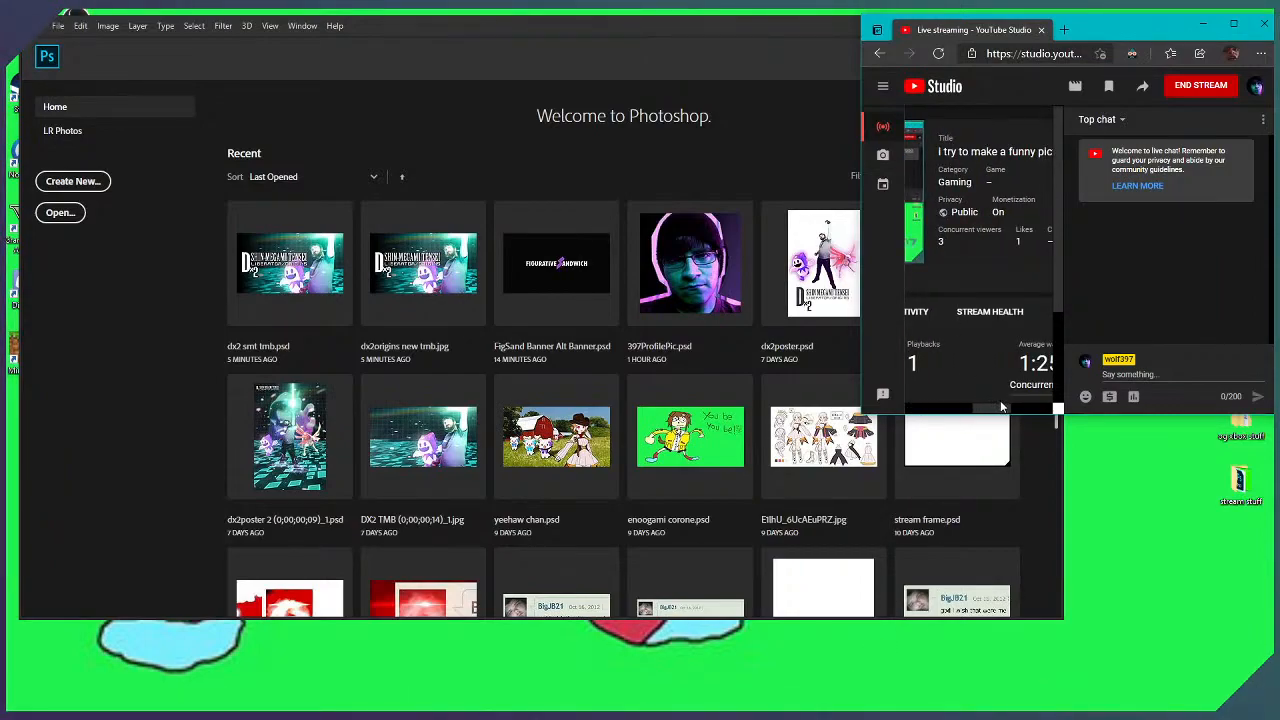
left_click_drag(991, 411, 993, 410)
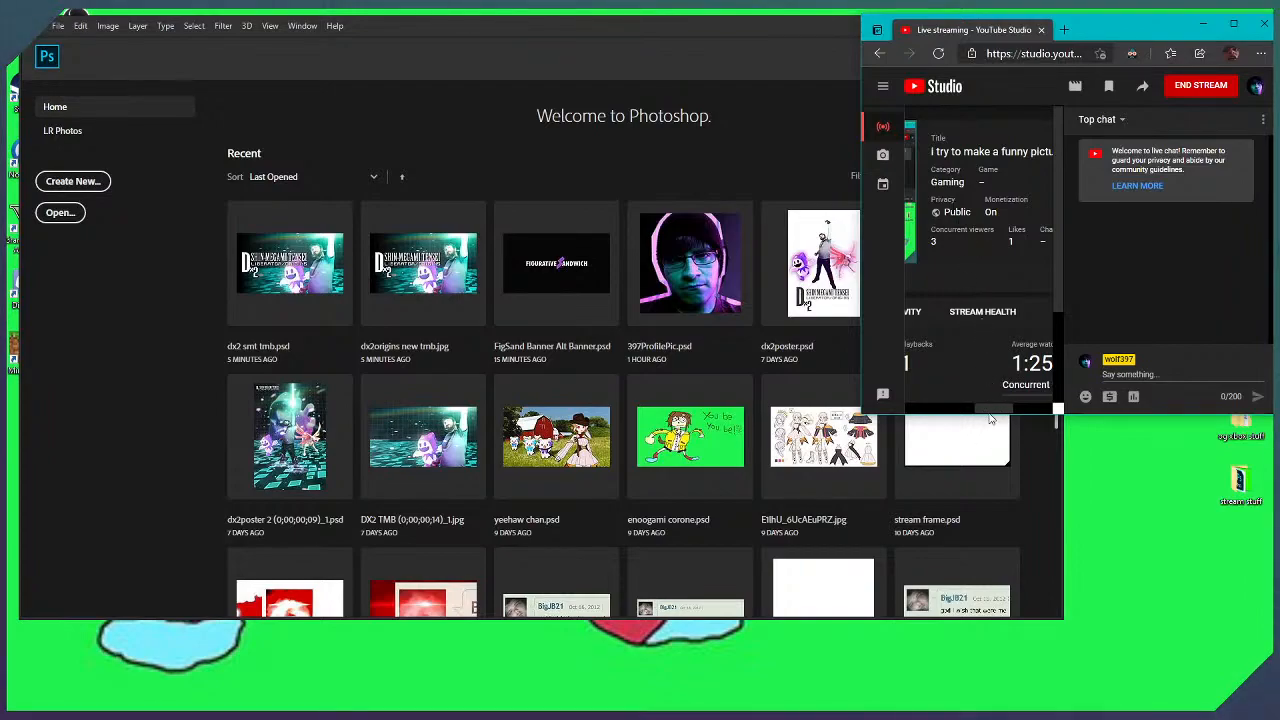
left_click_drag(988, 414, 990, 414)
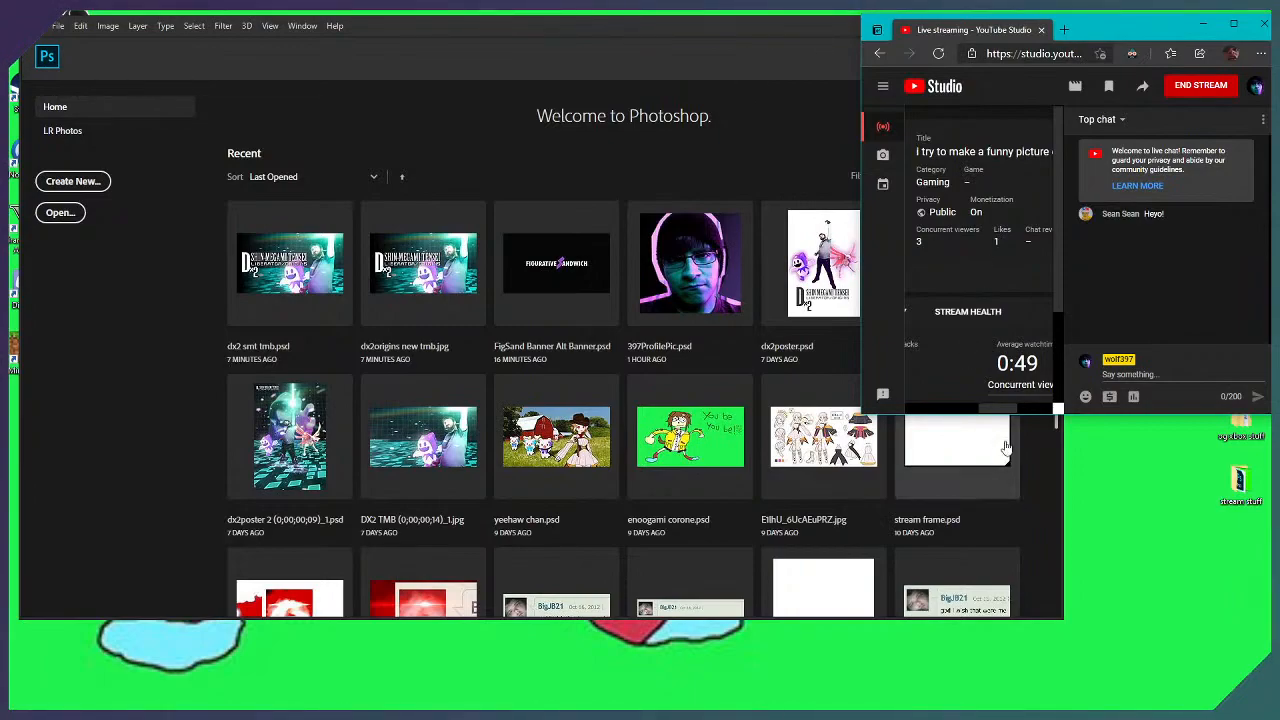
left_click_drag(950, 152, 984, 168)
left_click(984, 168)
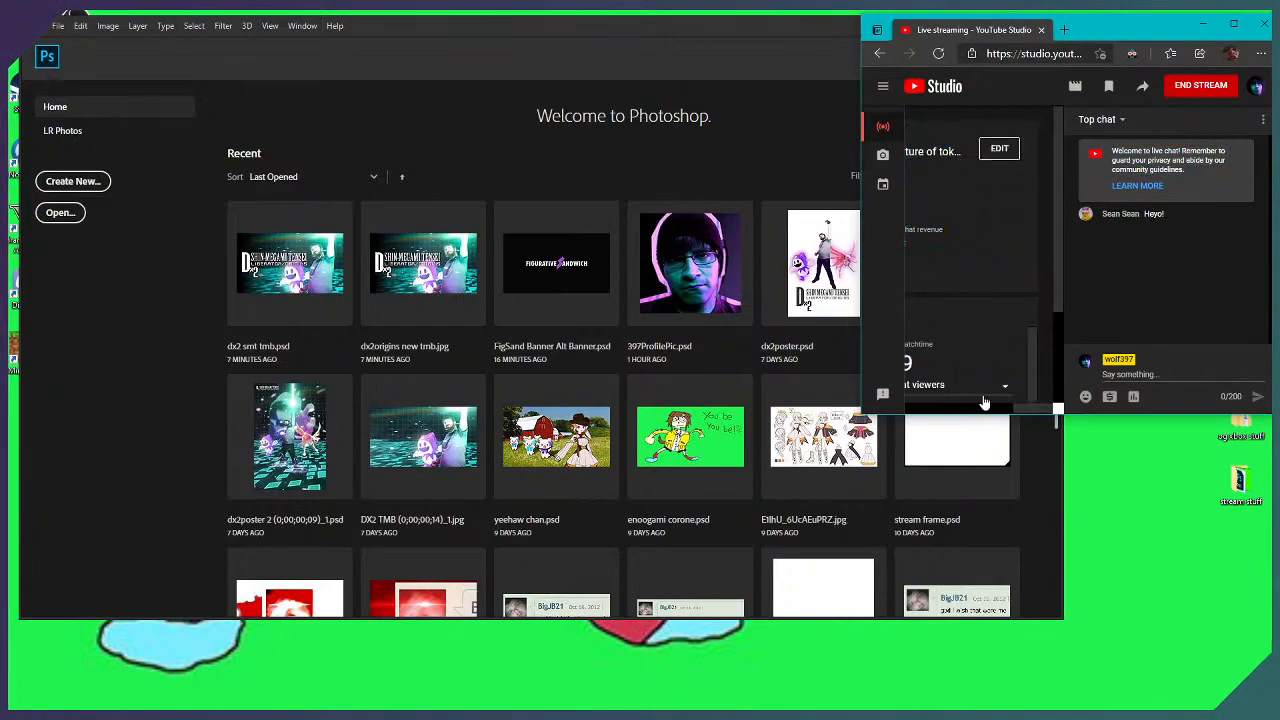
left_click_drag(1035, 407, 1005, 410)
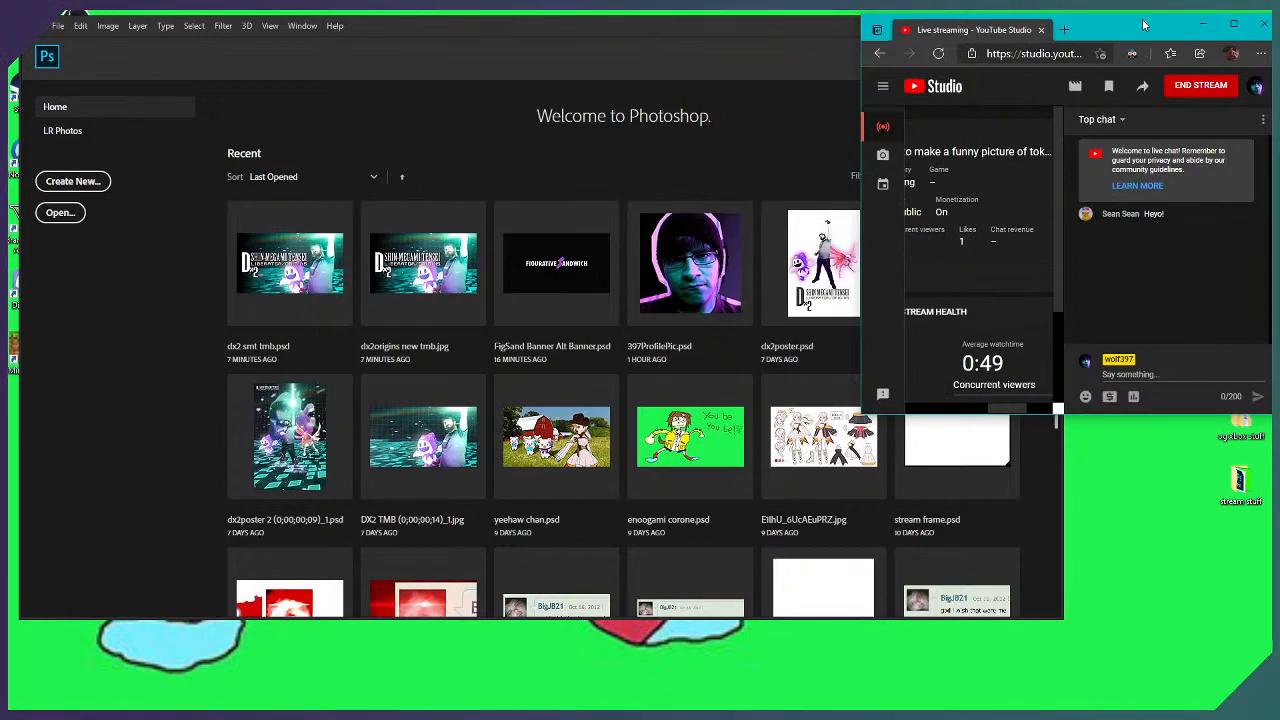
mouse_move(1017, 407)
left_mouse_down()
mouse_move(940, 410)
mouse_move(997, 413)
left_mouse_up()
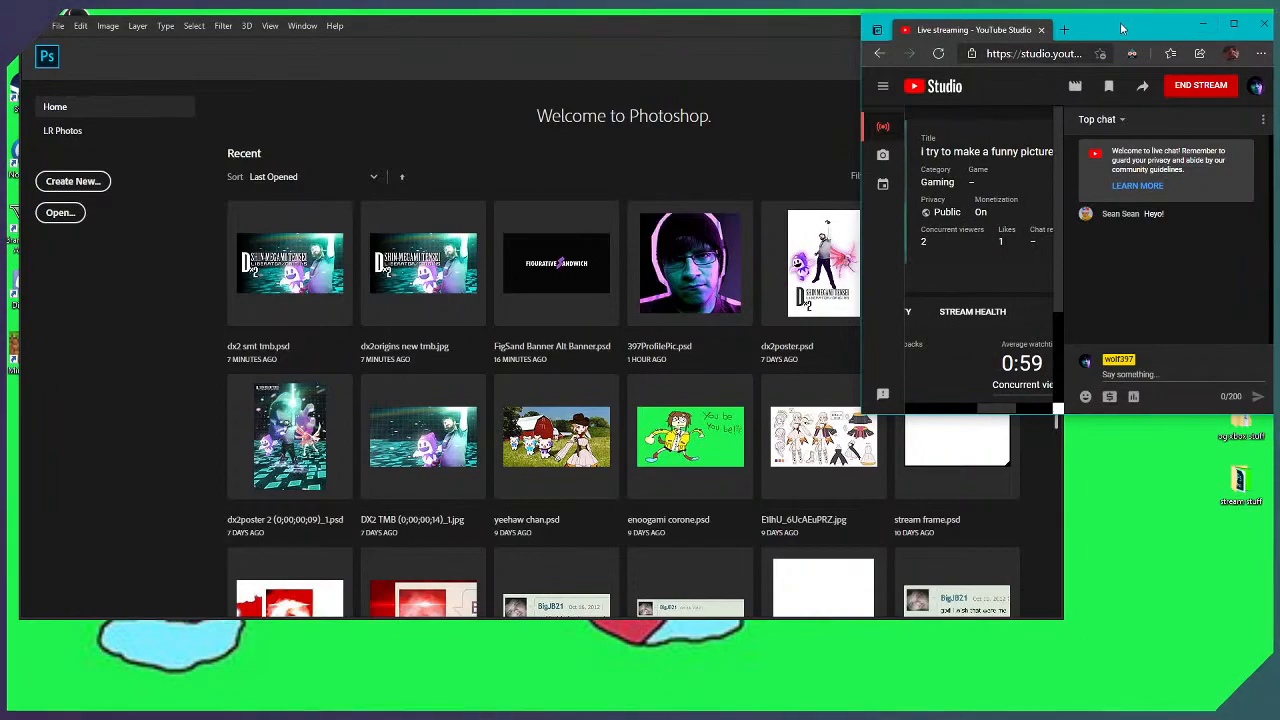
left_click_drag(995, 413, 993, 413)
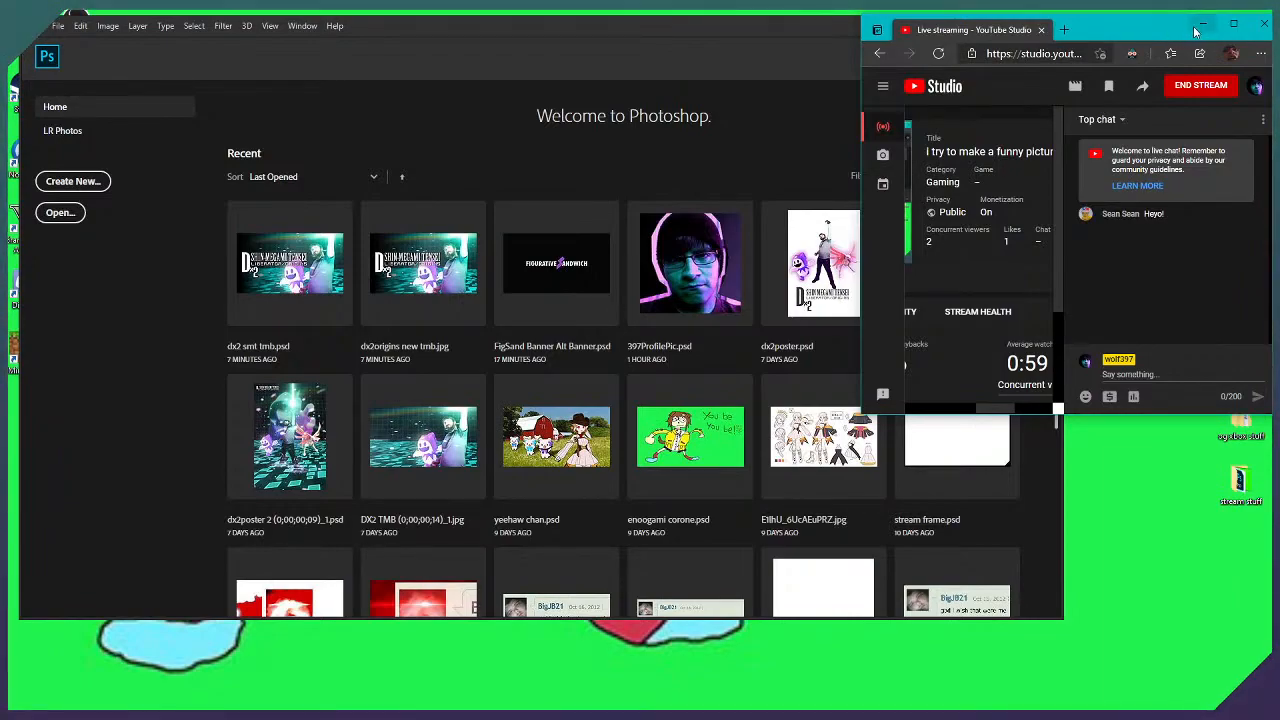
Minimize the Photoshop window and the Photos viewer showing the green-screen character image
left_click_drag(791, 28, 795, 28)
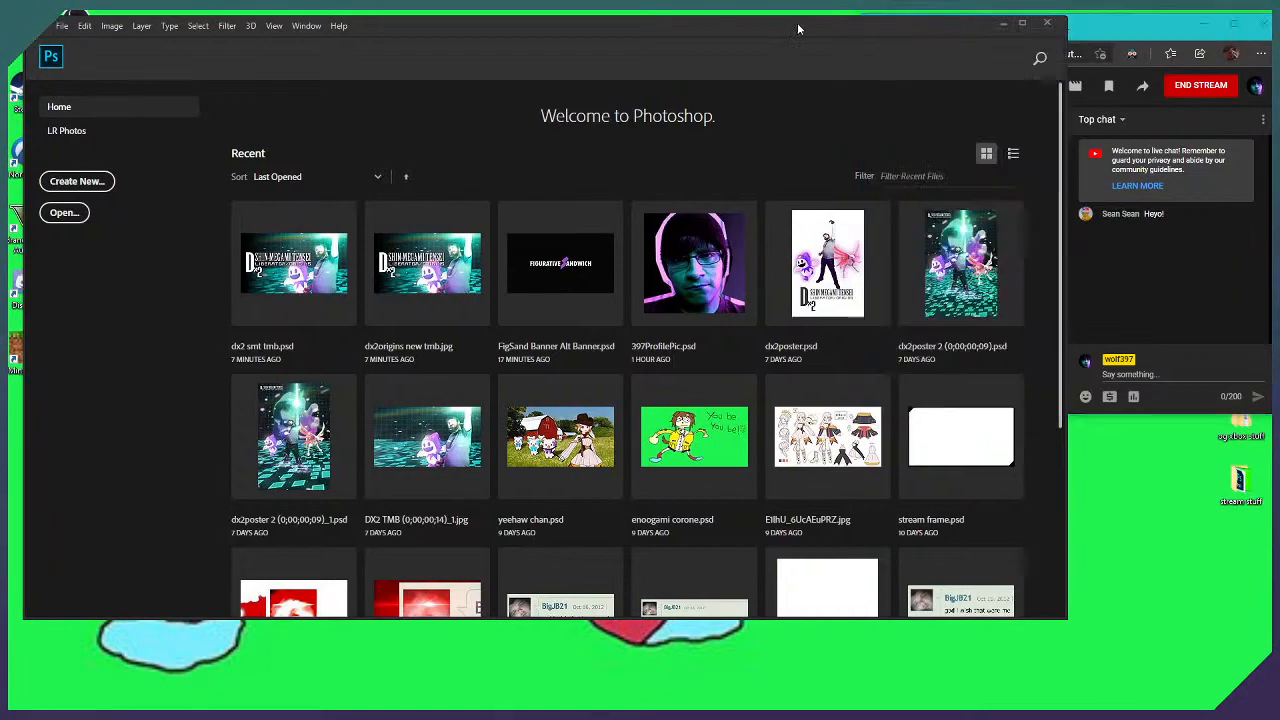
left_click(997, 25)
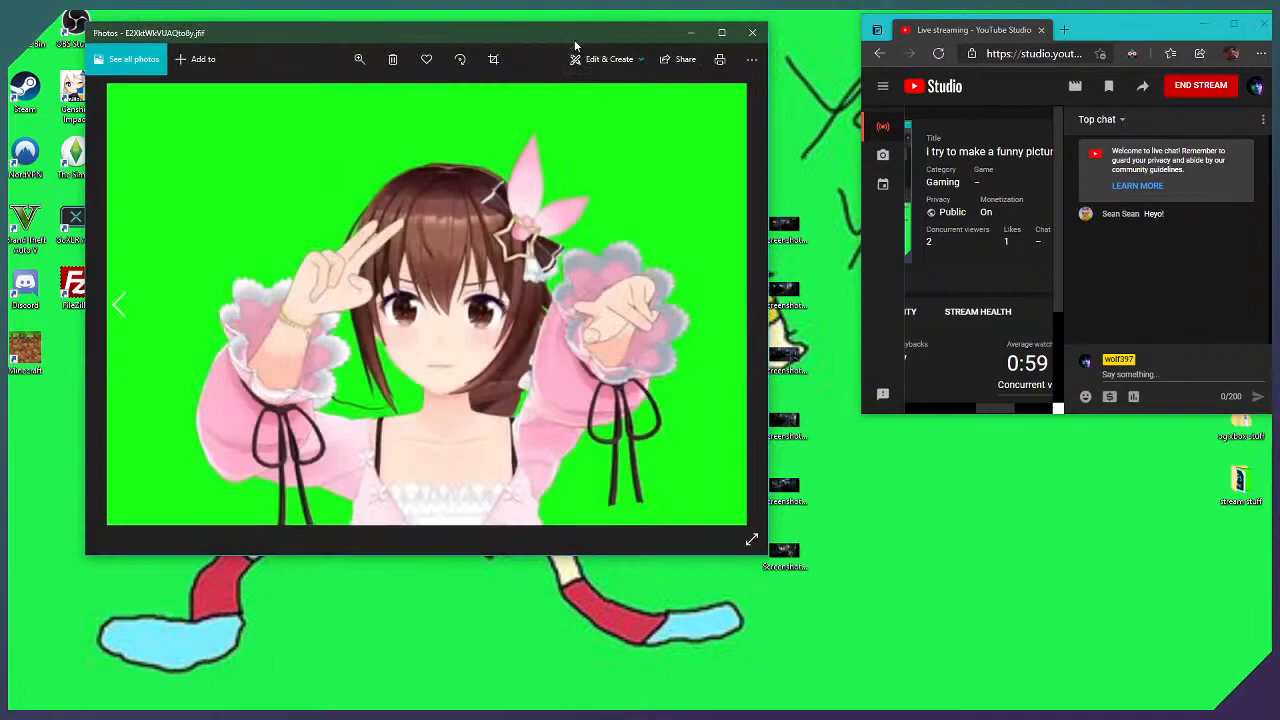
left_click_drag(569, 37, 720, 65)
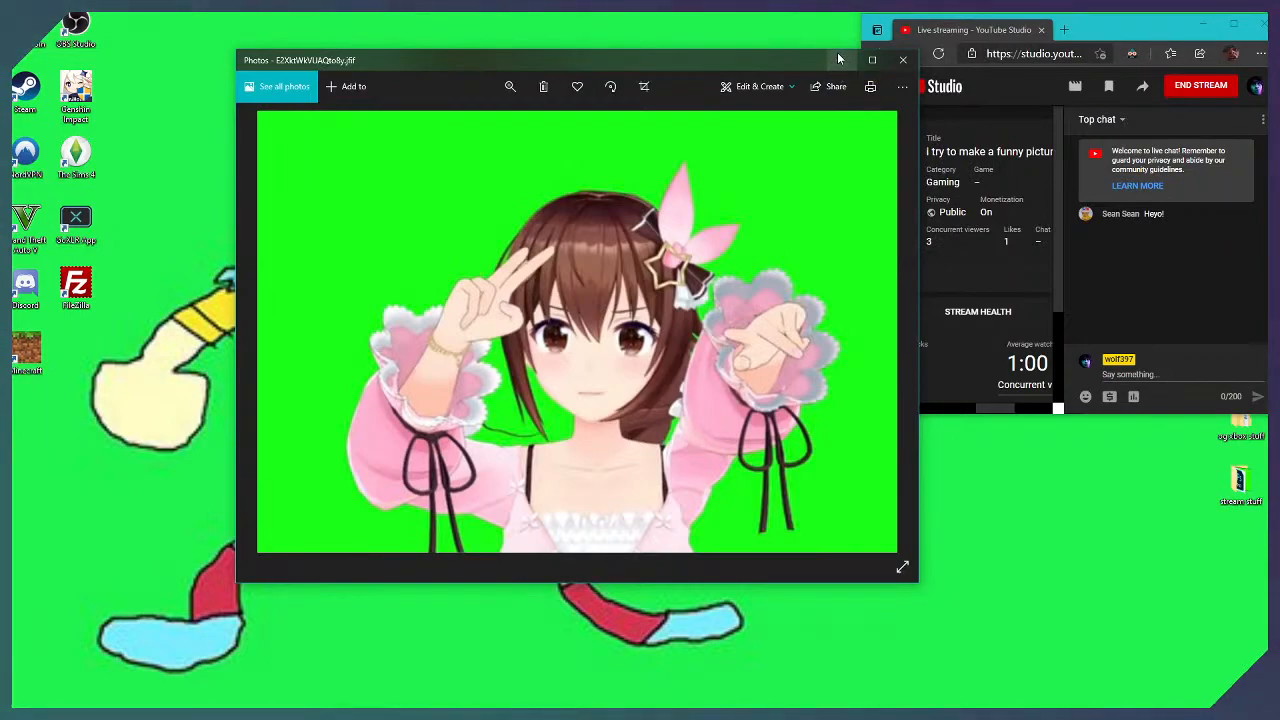
left_click(838, 58)
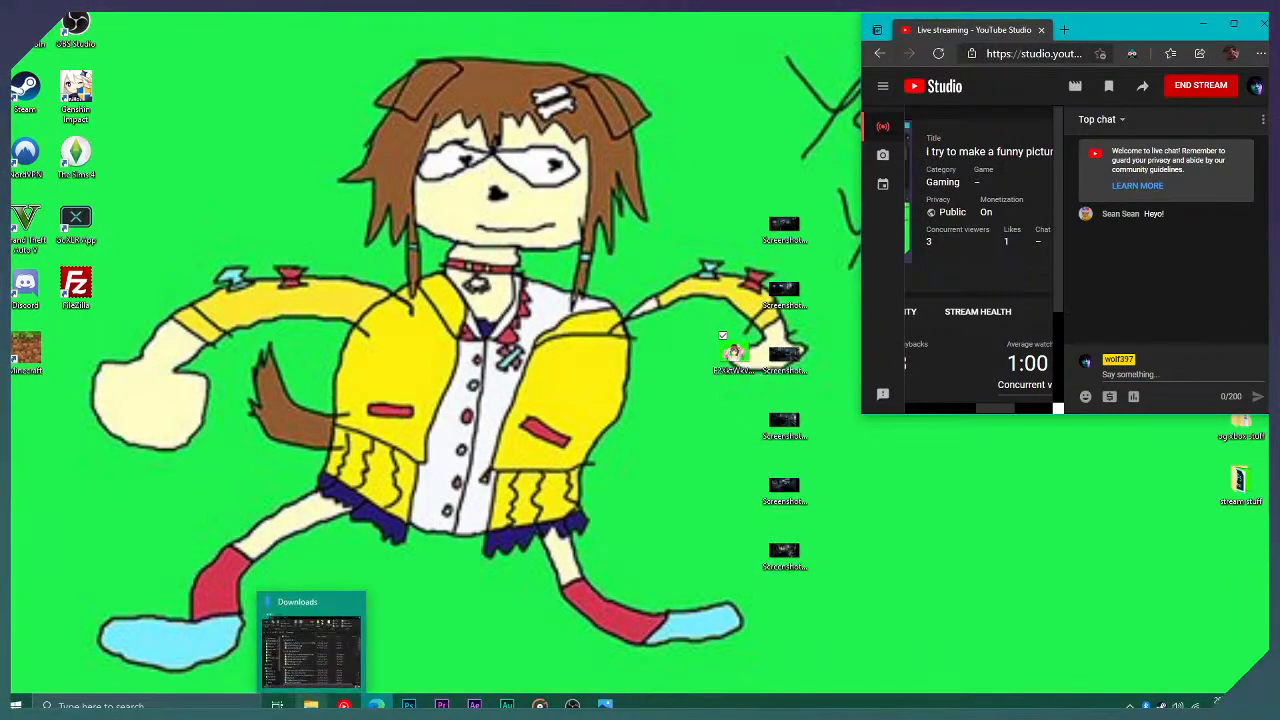
Switch to File Explorer and open the Fotoshoops folder in a new window, placed beside the Downloads window
left_click(311, 706)
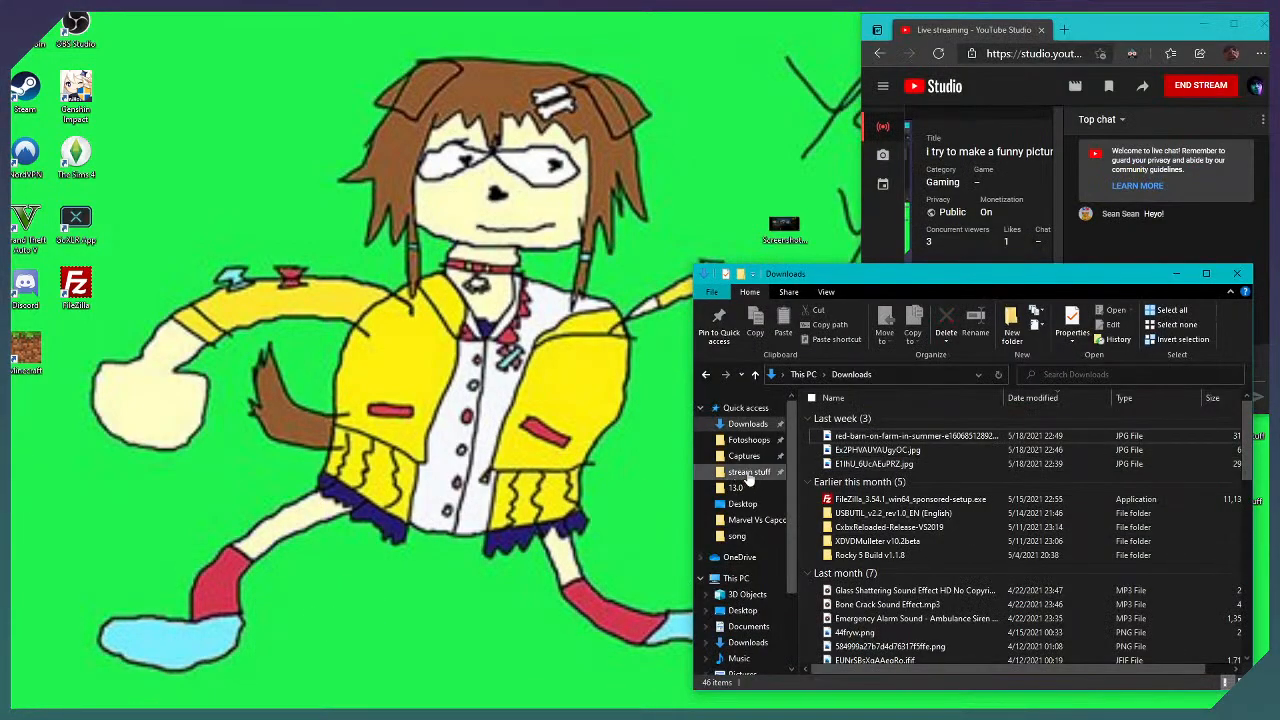
right_click(747, 439)
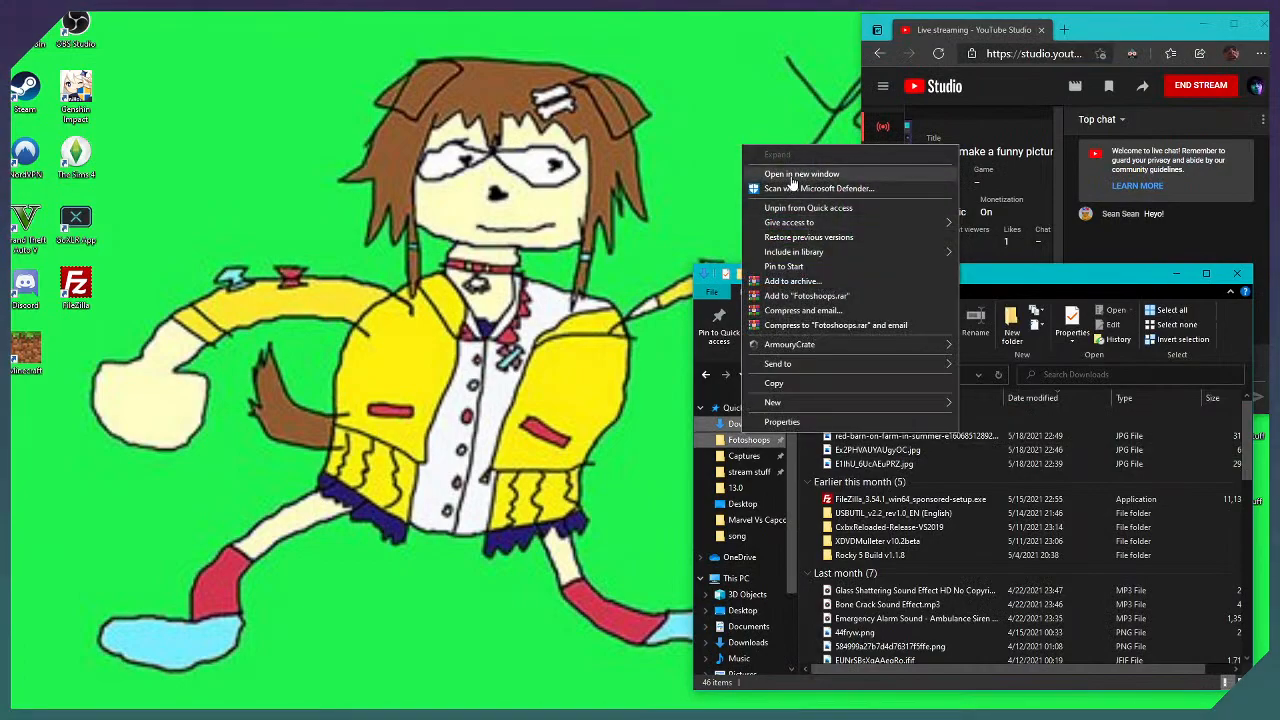
left_click(797, 176)
left_click_drag(1088, 293, 833, 247)
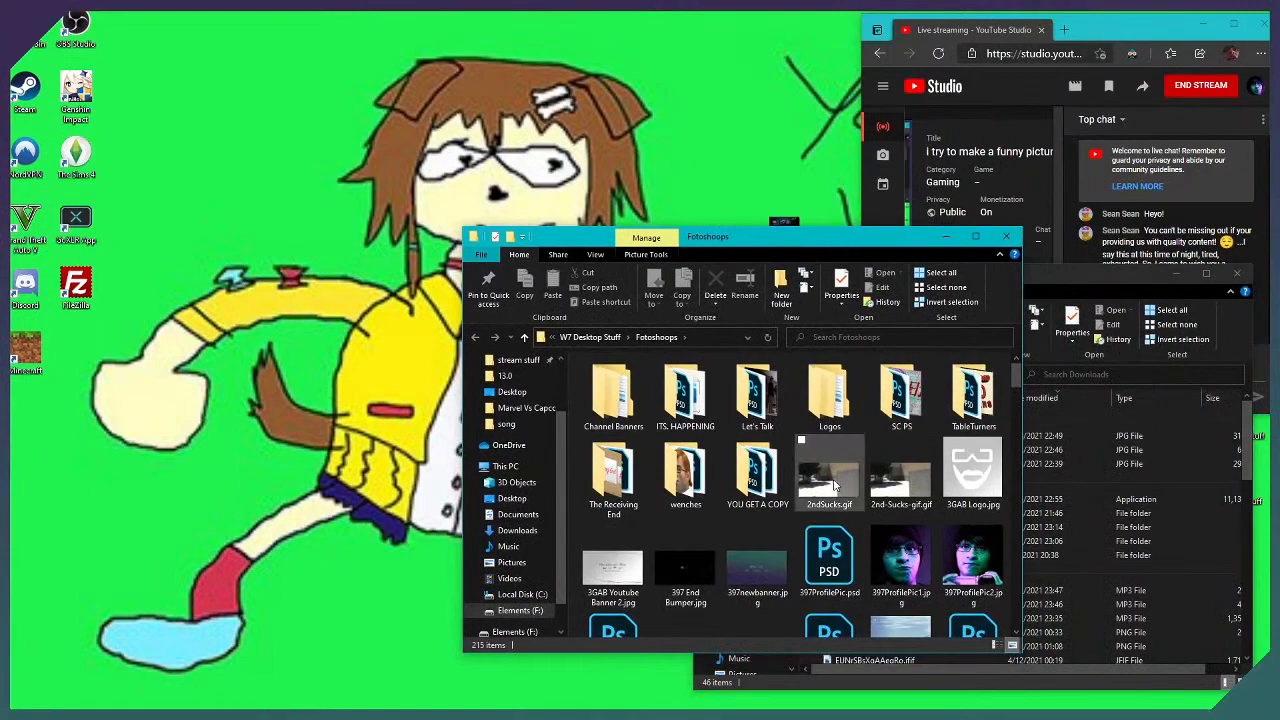
Check the live preview and connection status in YouTube Studio, moving the Fotoshoops window clear of it
left_click(1028, 256)
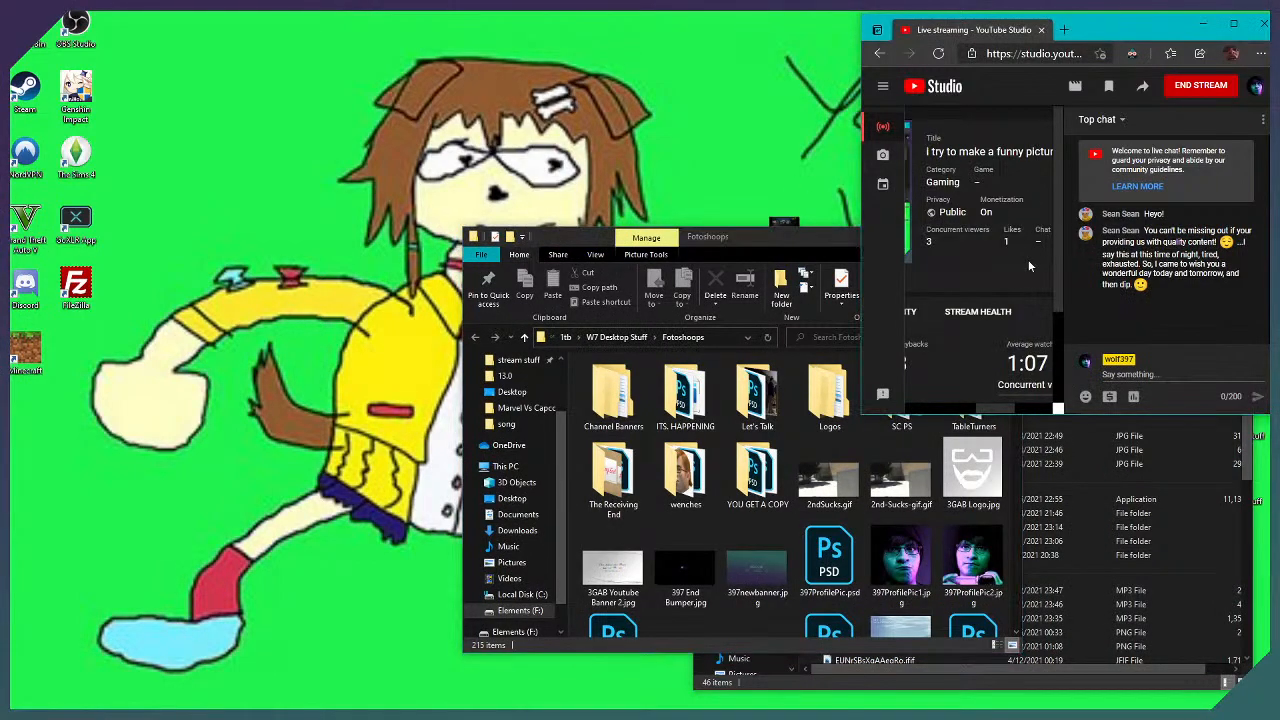
left_click_drag(997, 407, 923, 405)
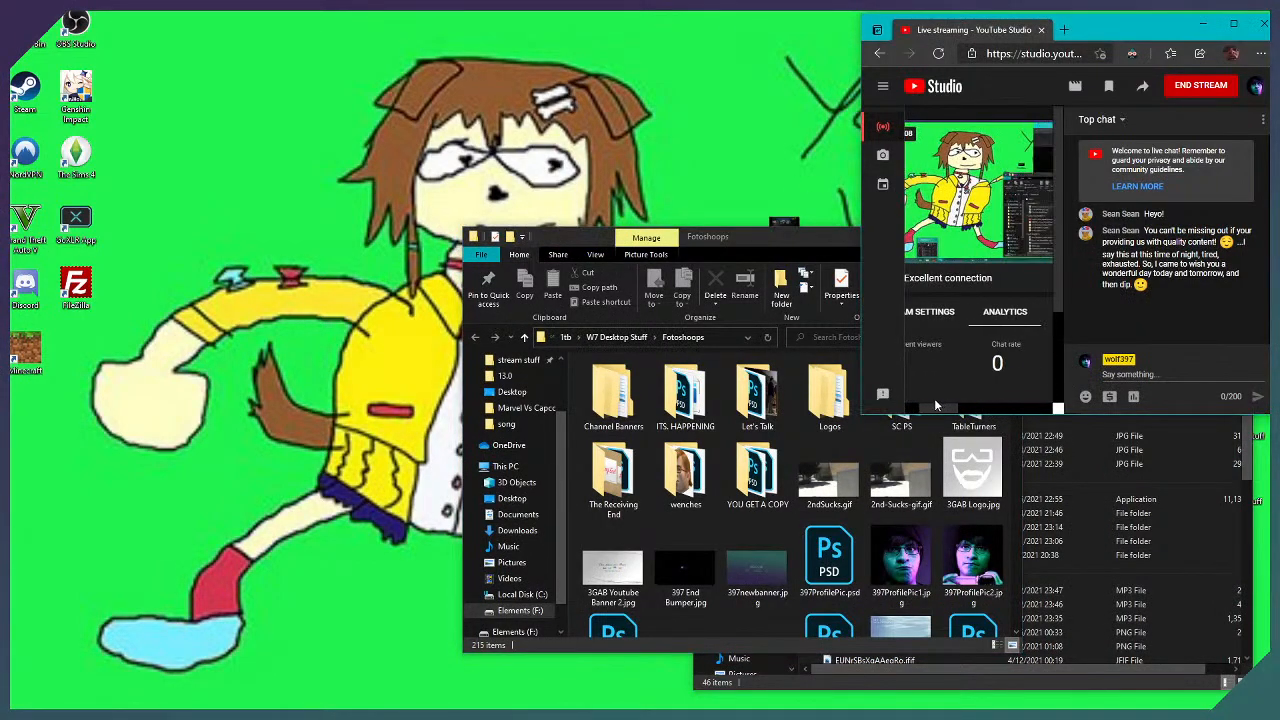
left_click(714, 238)
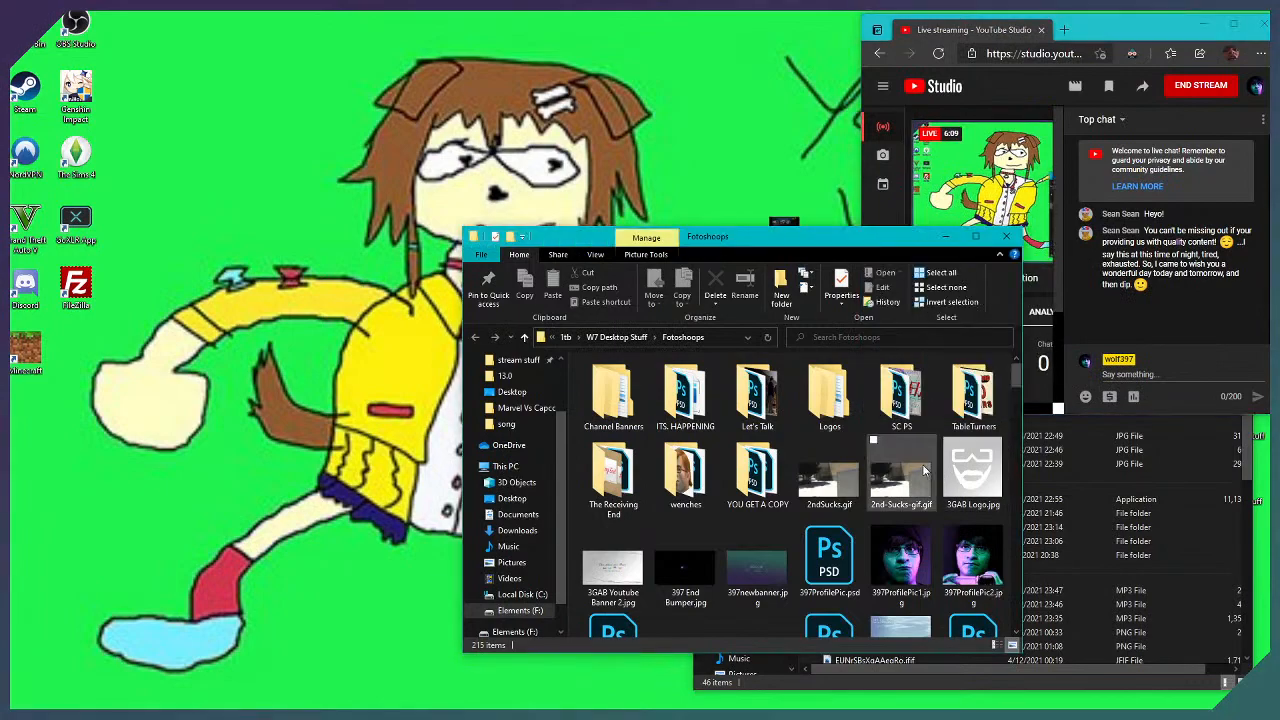
left_click_drag(873, 242, 694, 242)
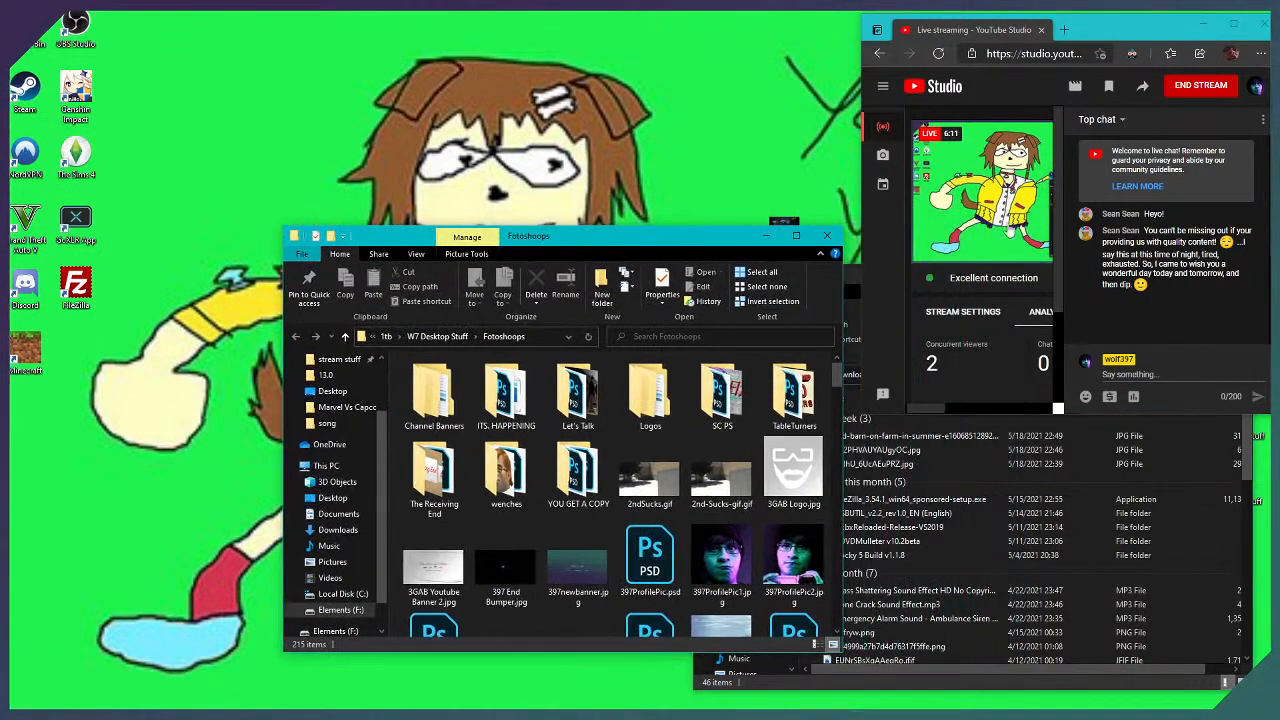
left_click_drag(948, 278, 1020, 279)
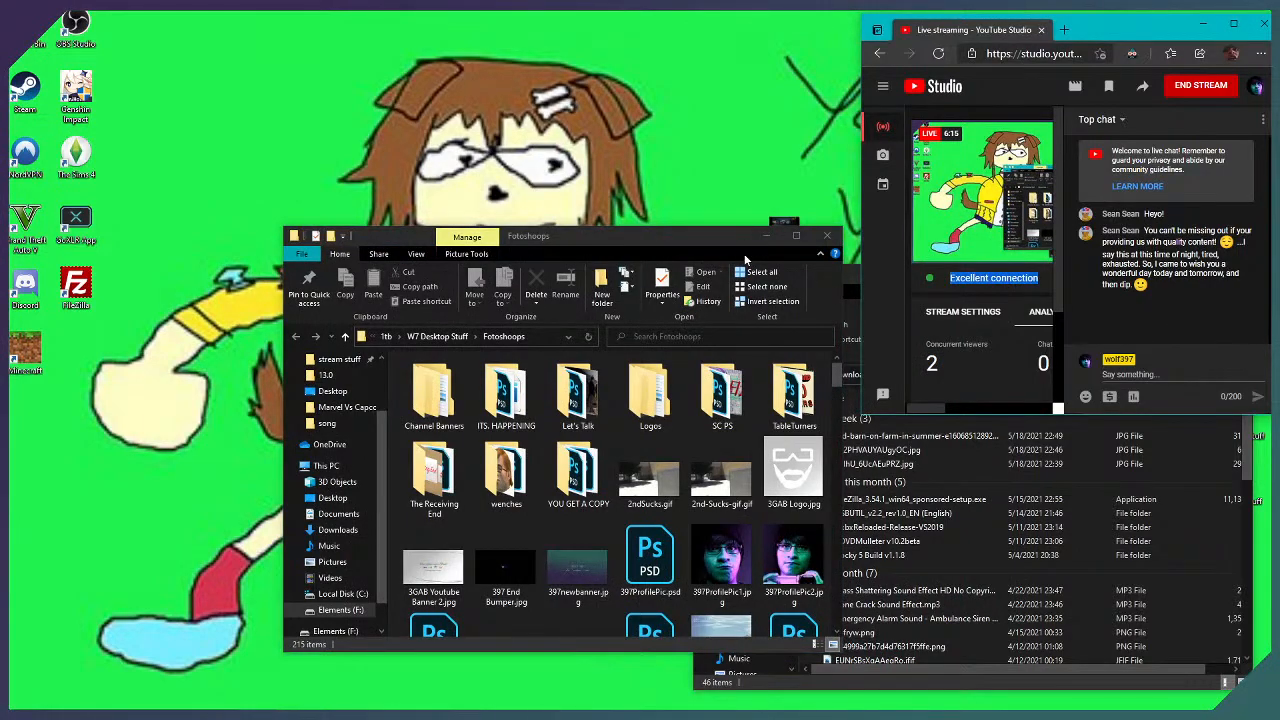
Look through the image and PSD files in the Fotoshoops folder for an earlier picture
left_click_drag(710, 237, 784, 171)
scroll(745, 422, "down", 10)
scroll(745, 422, "down", 5)
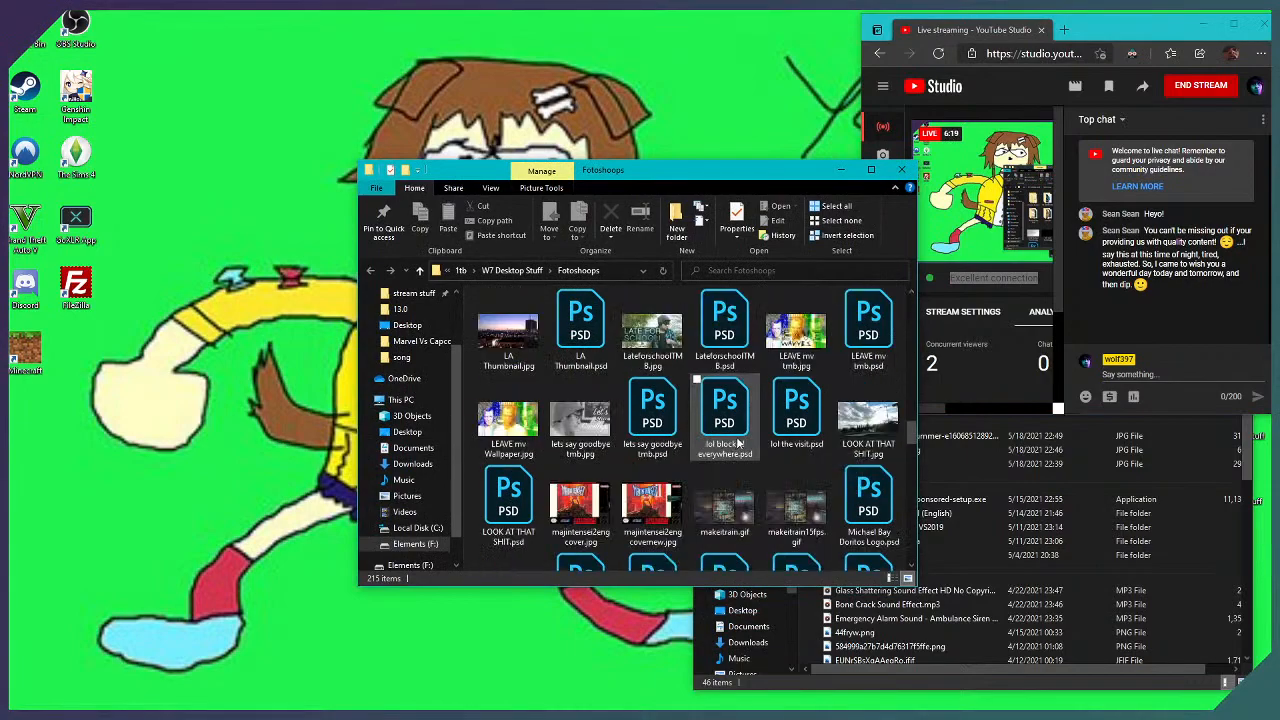
scroll(738, 443, "down", 10)
scroll(740, 415, "up", 20)
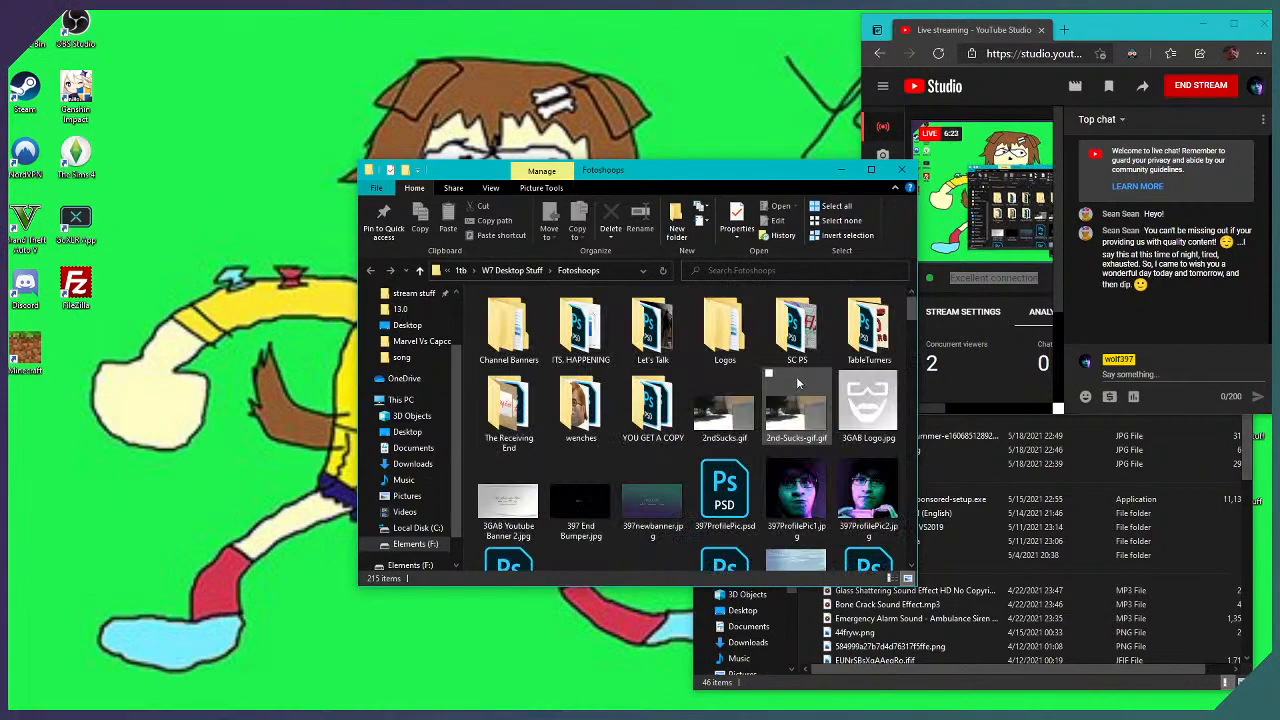
scroll(800, 370, "down", 10)
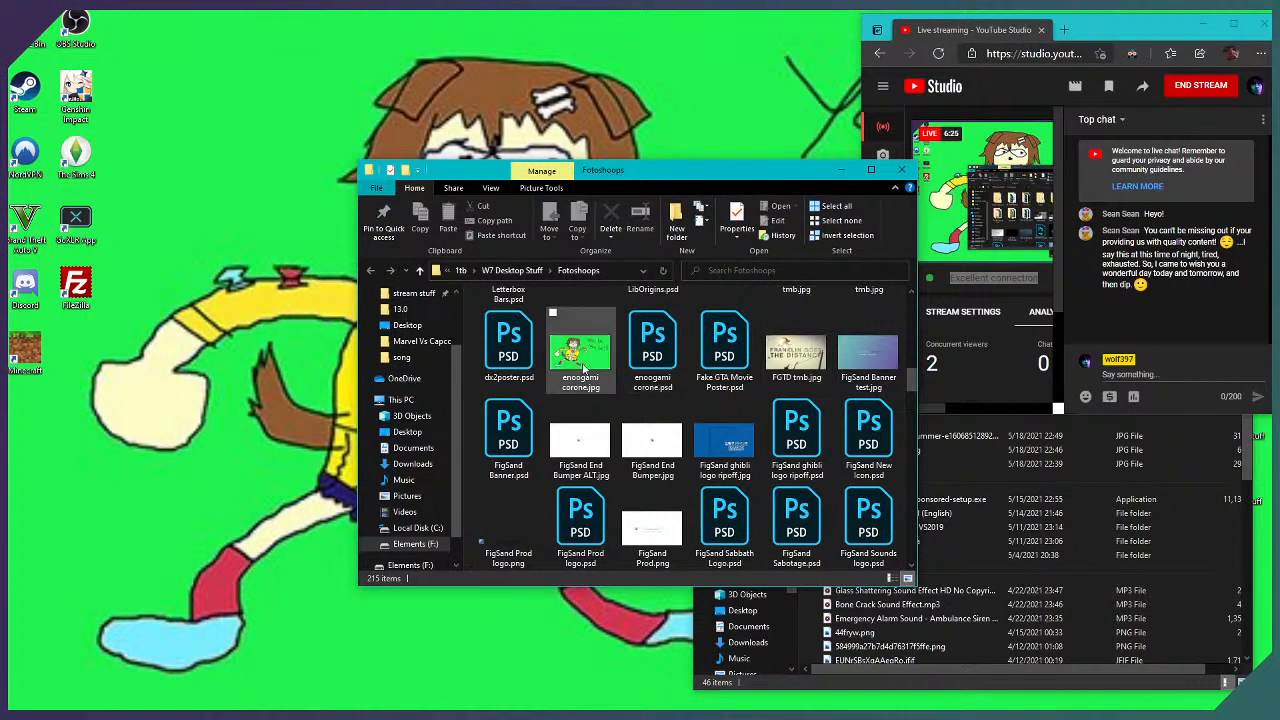
scroll(590, 368, "down", 15)
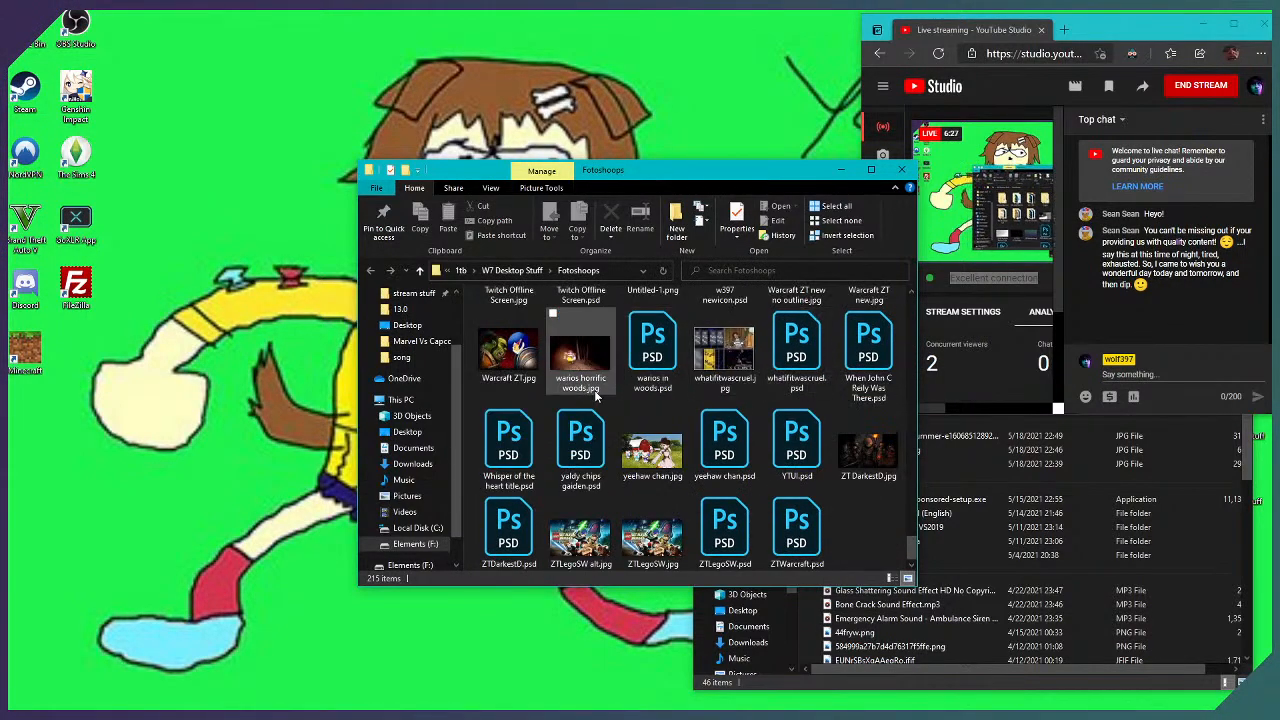
scroll(843, 333, "up", 15)
scroll(843, 333, "up", 8)
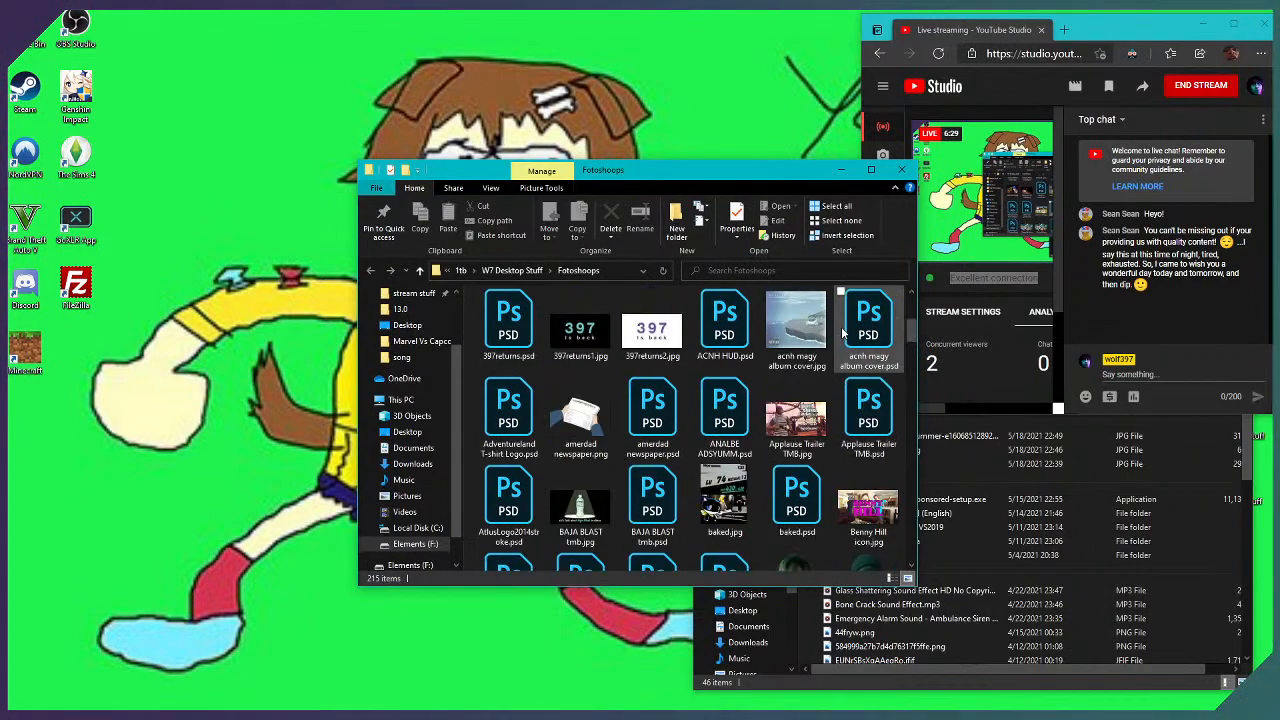
Search the Fotoshoops folder for "sora"
left_click(767, 270)
type("sora")
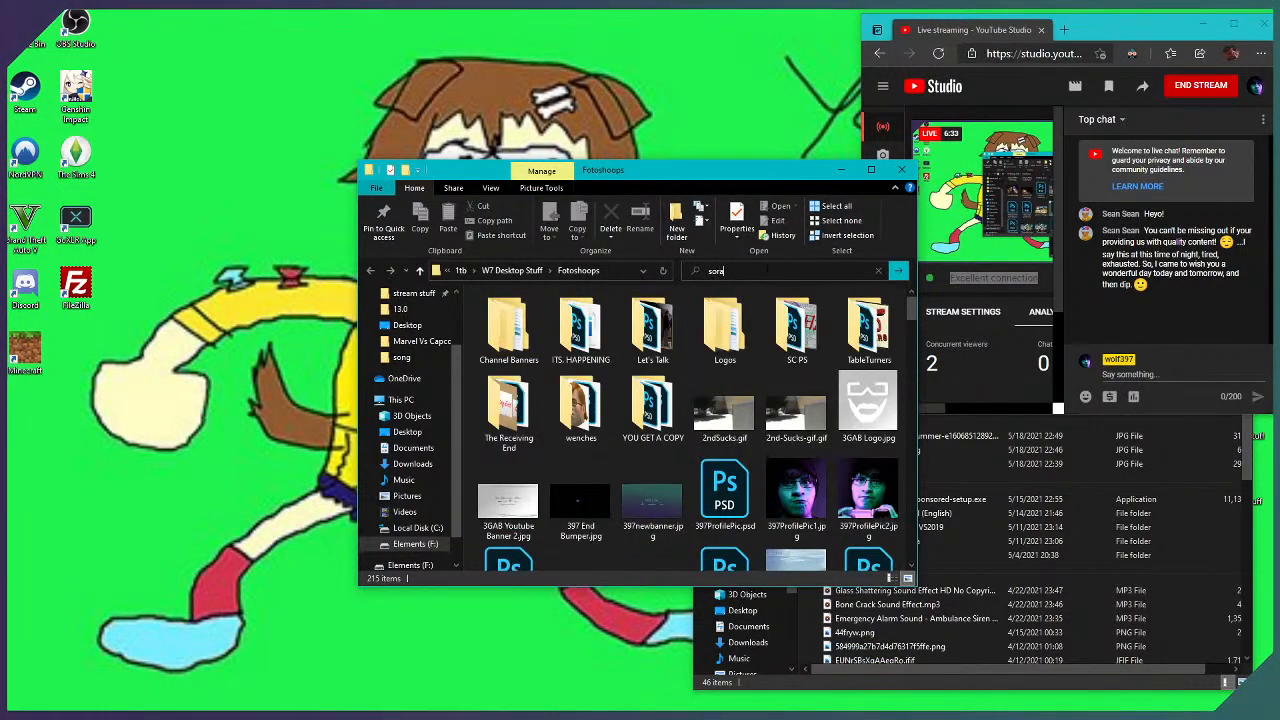
key("Return")
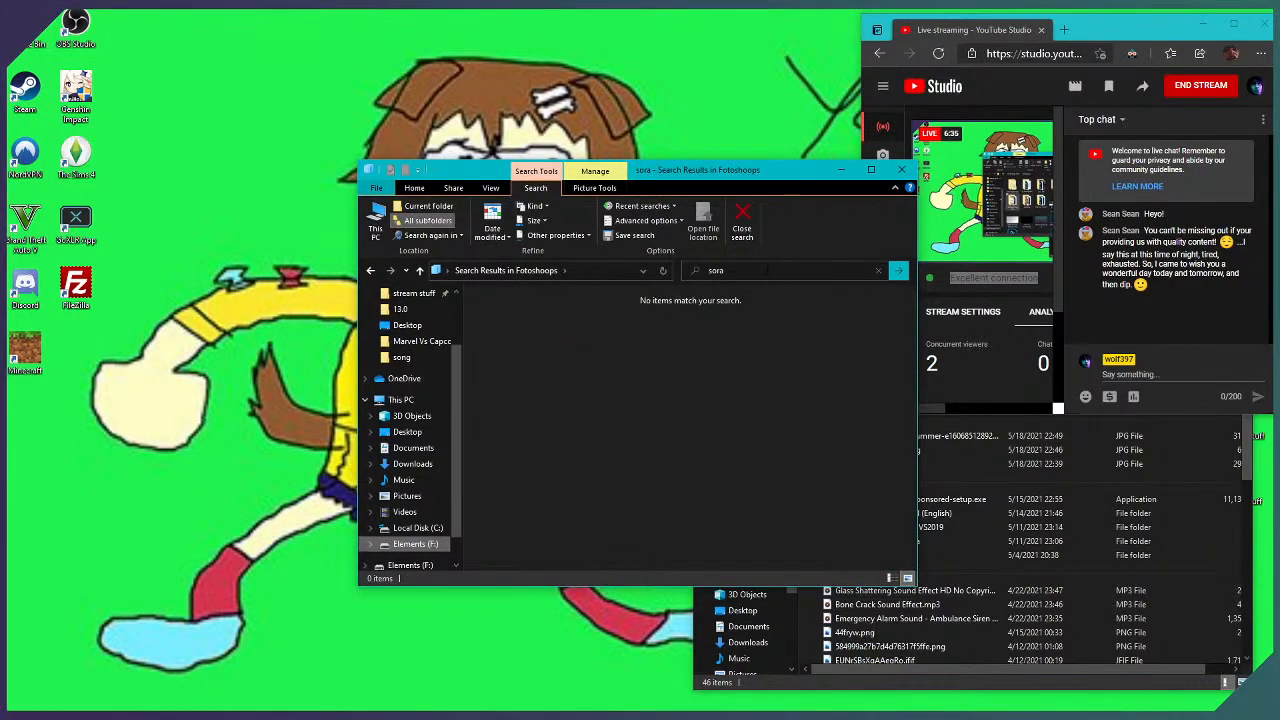
Search the Fotoshoops folder for "seiso" and view seisolife.jpg in Photos, minimizing the viewer when done
left_click(766, 271)
type("seiso")
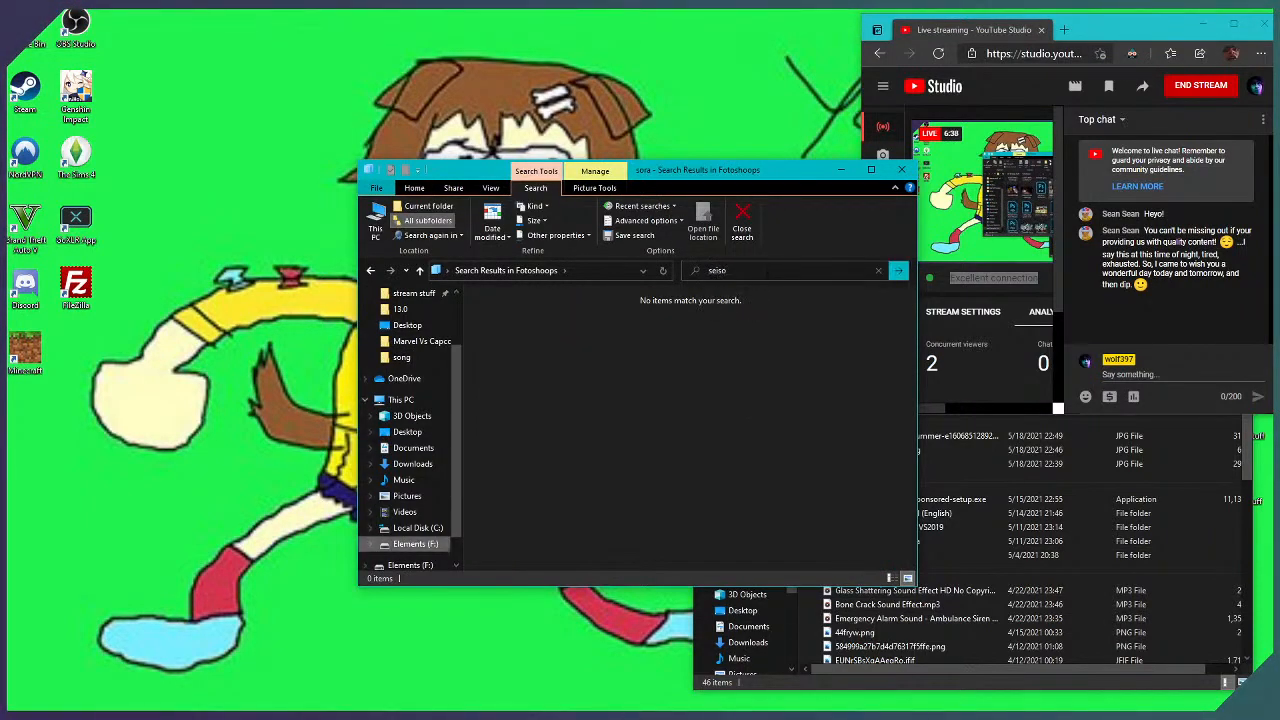
key("Return")
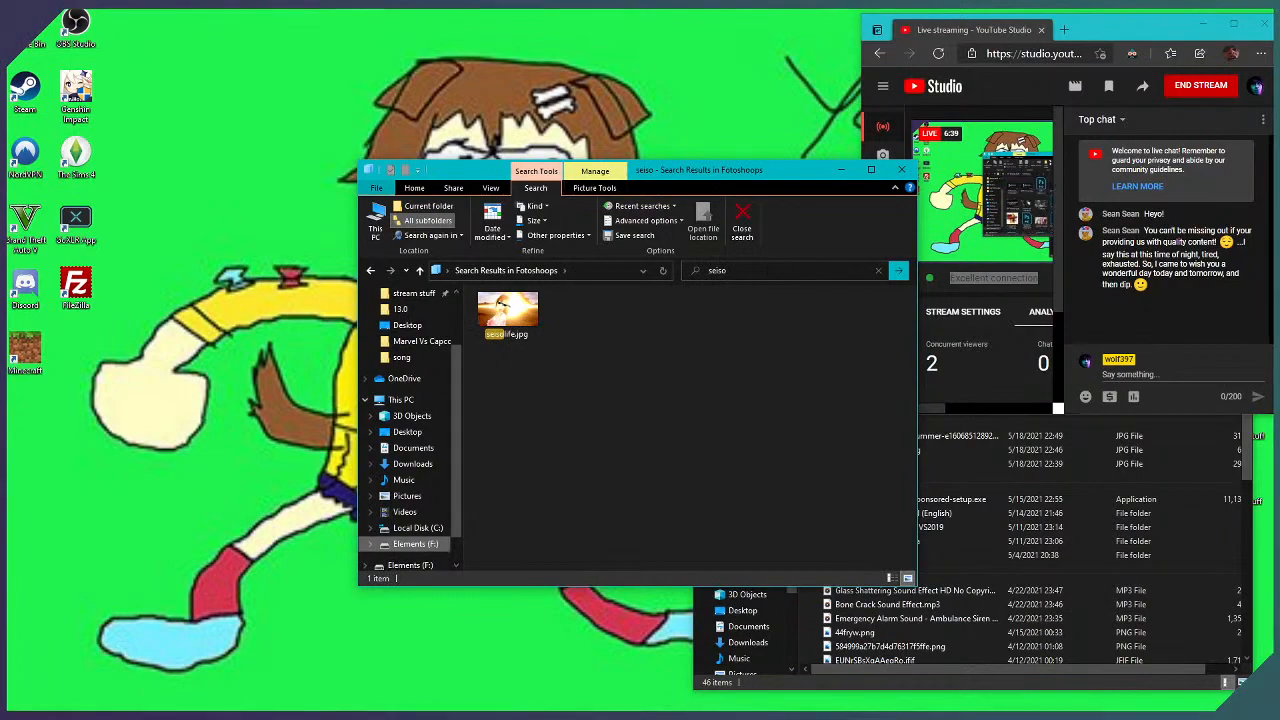
double_click(535, 316)
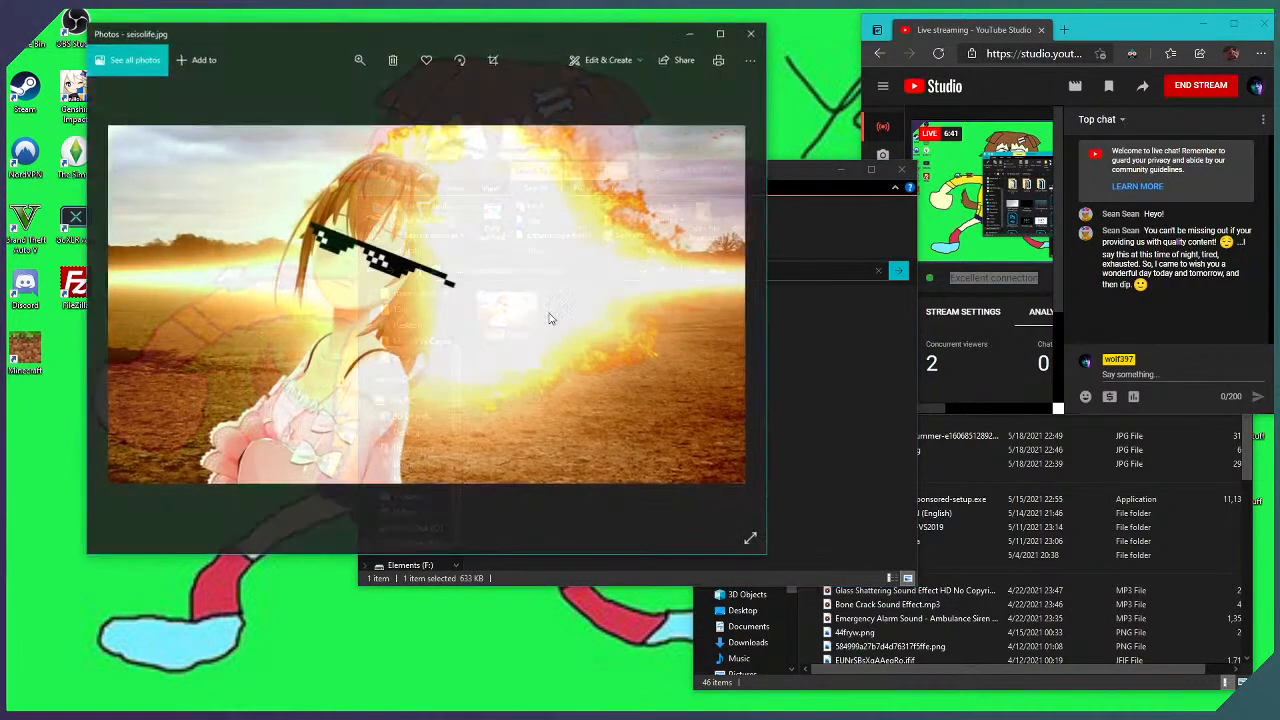
left_click_drag(450, 34, 674, 44)
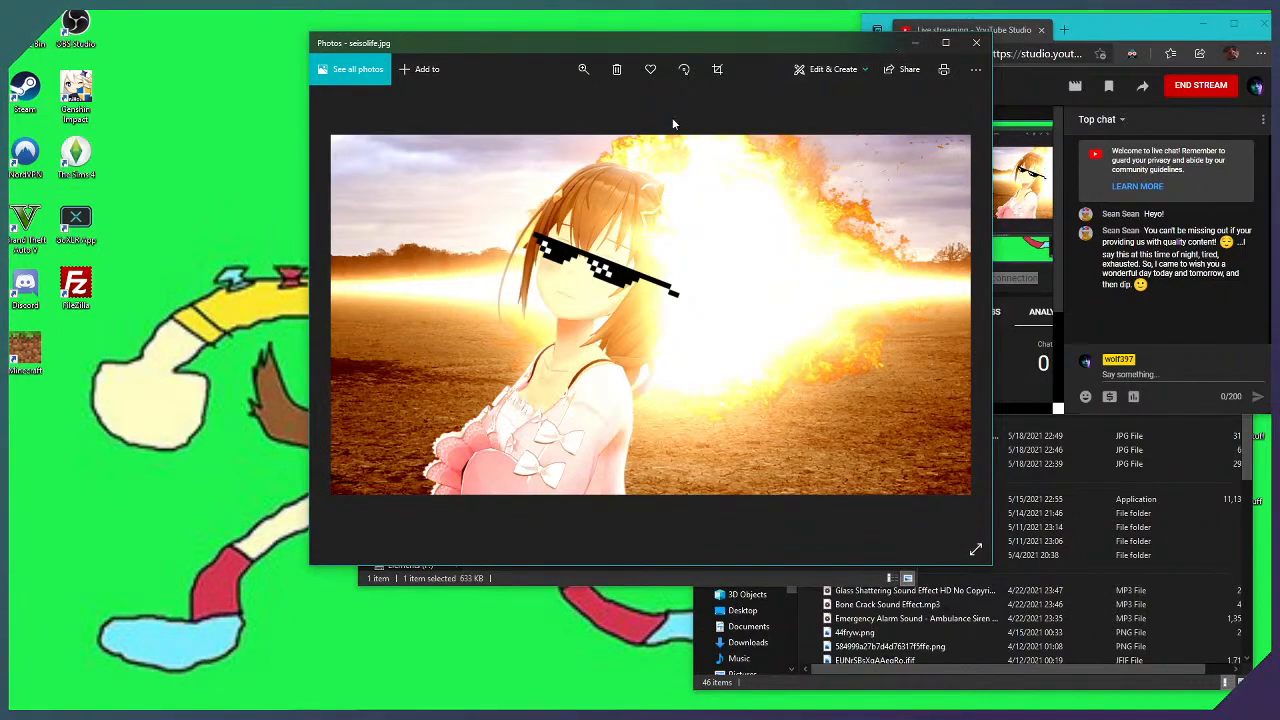
left_click_drag(685, 50, 768, 63)
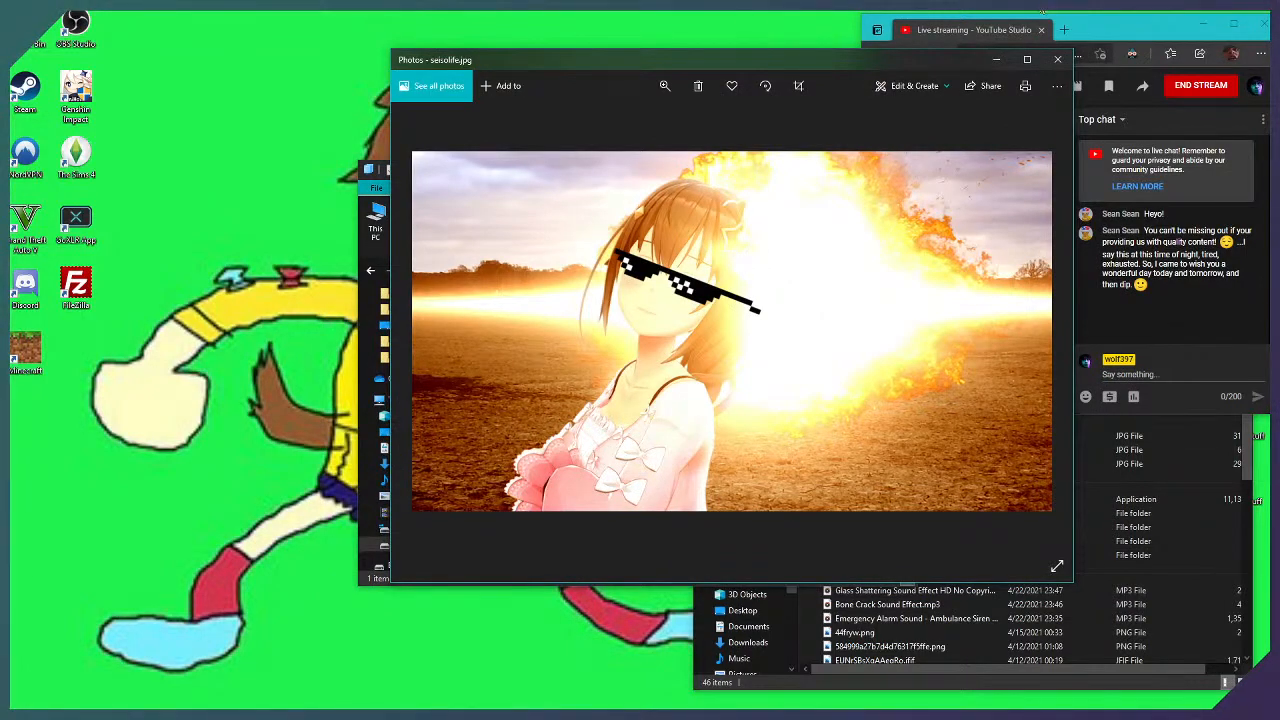
left_click(996, 59)
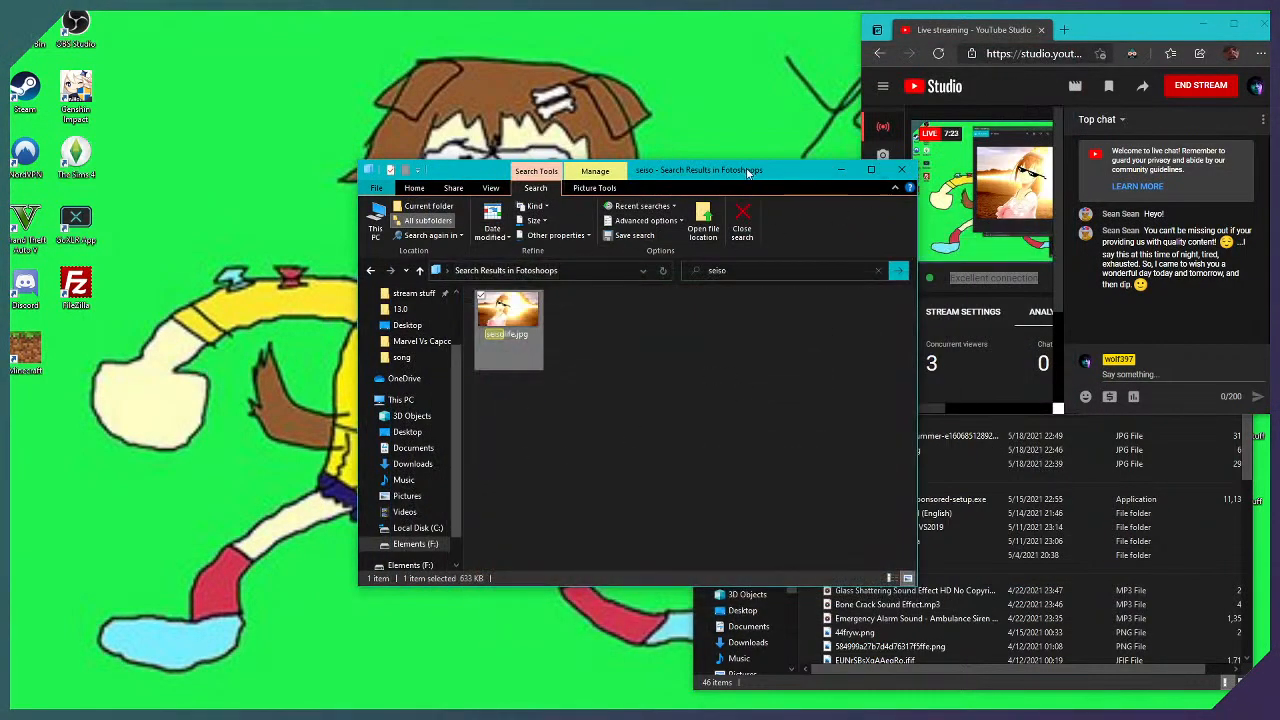
Look through the Downloads folder for source images, returning to the Fotoshoops search results when done
left_click(950, 573)
left_click(950, 573)
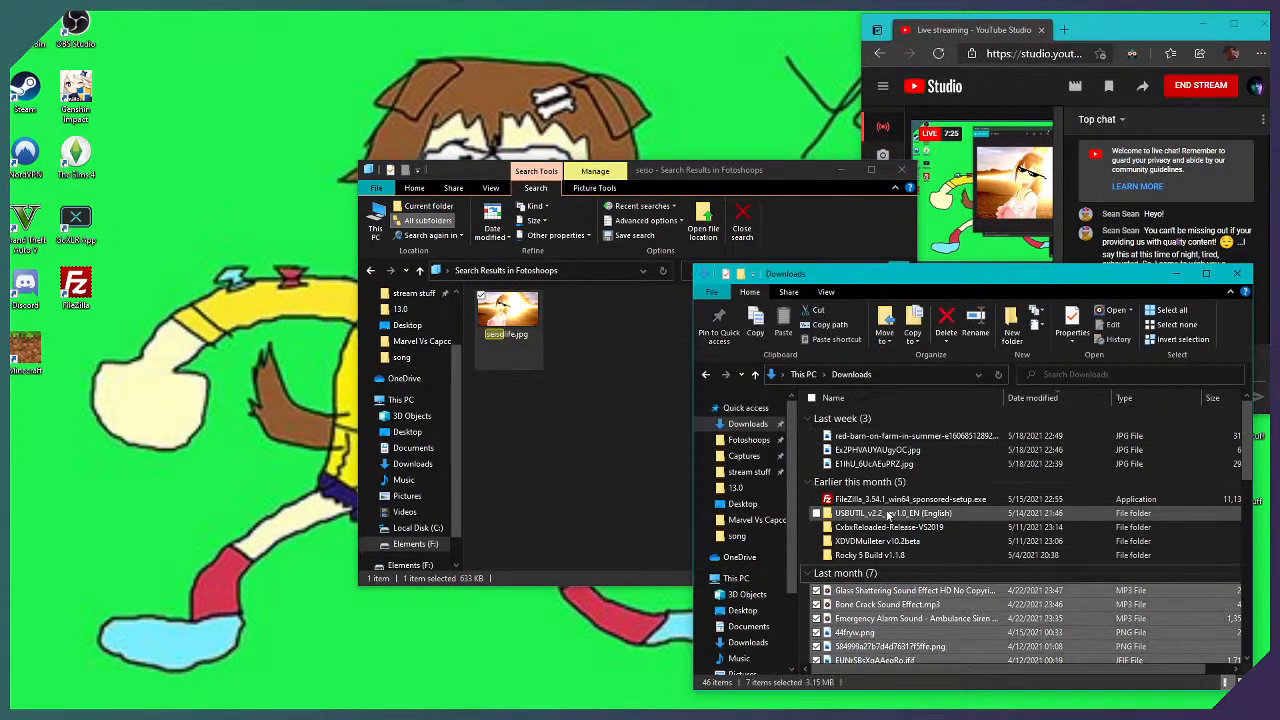
left_click(963, 513)
scroll(950, 480, "down", 5)
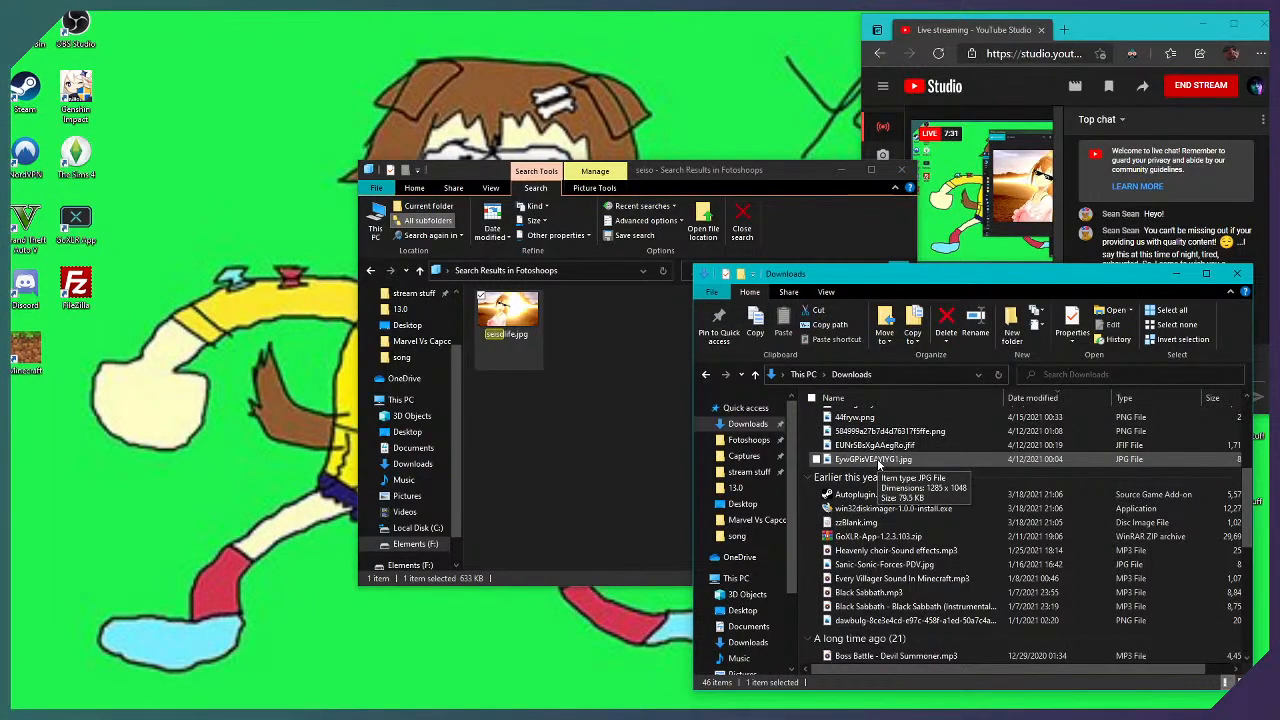
left_click(798, 188)
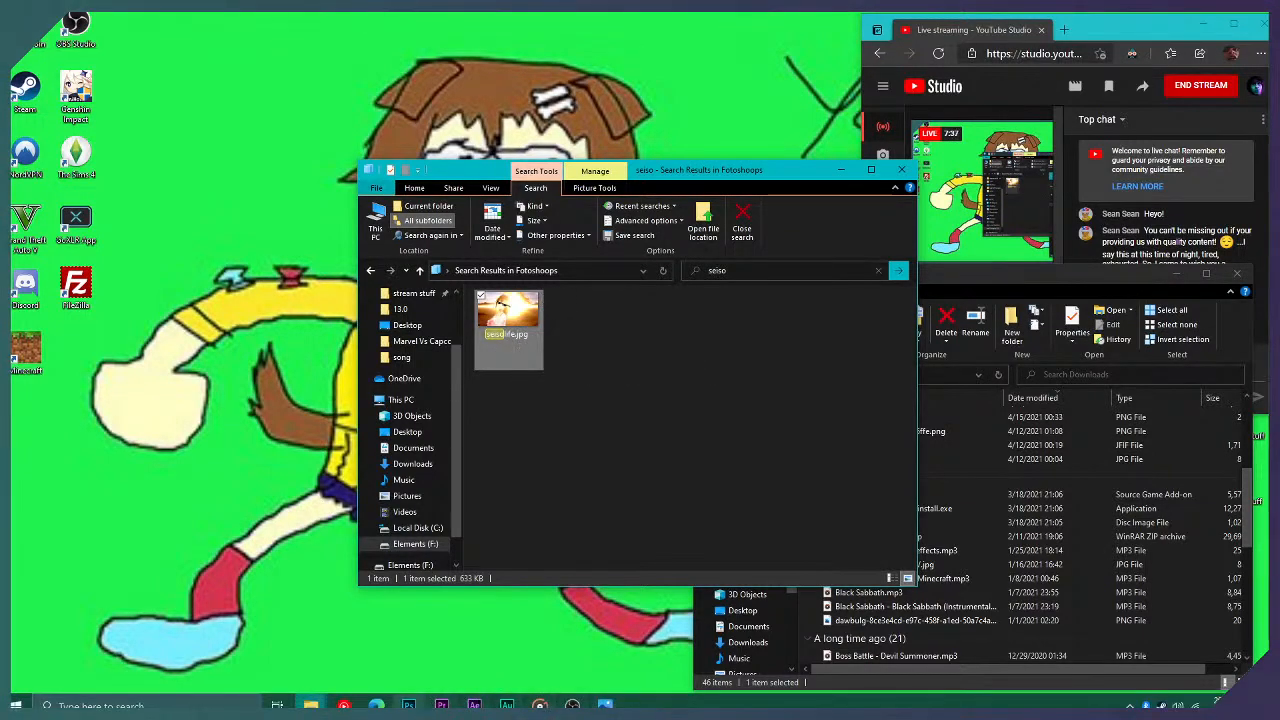
Switch to Photoshop and look through its recent files for earlier edits, checking the live stream in YouTube Studio
left_click(408, 705)
scroll(826, 380, "down", 5)
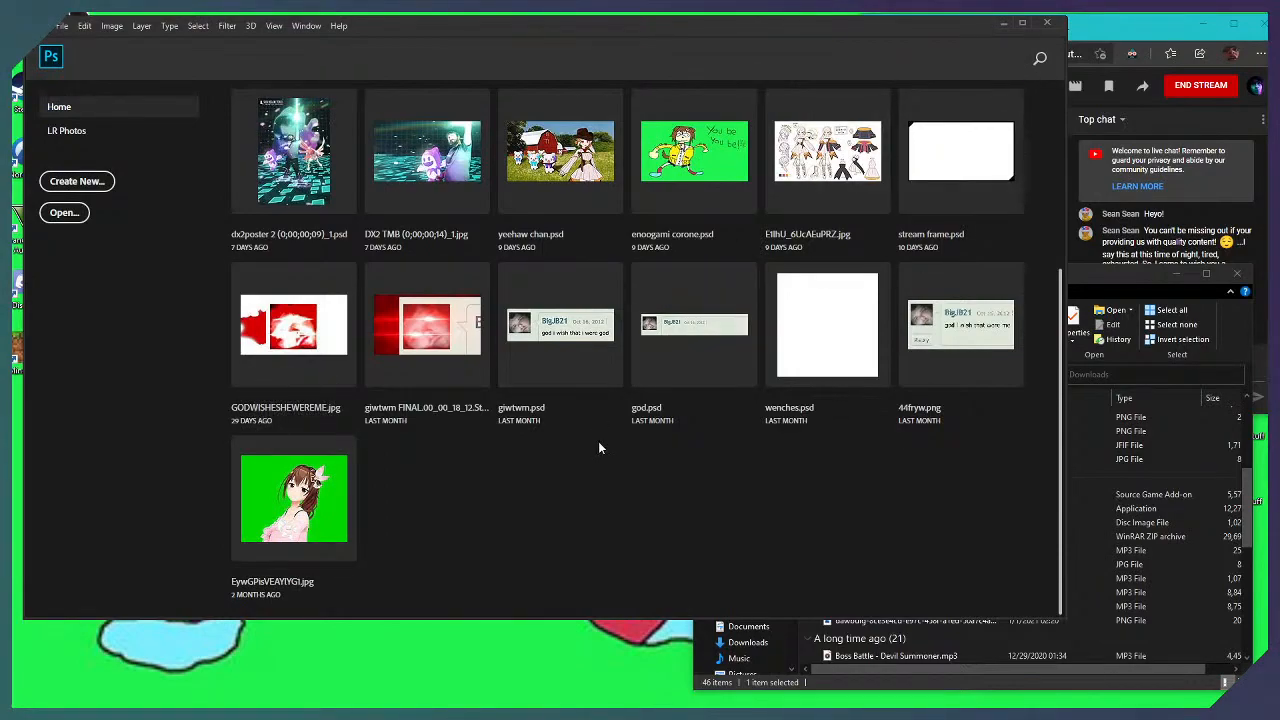
scroll(594, 448, "up", 3)
scroll(450, 420, "down", 3)
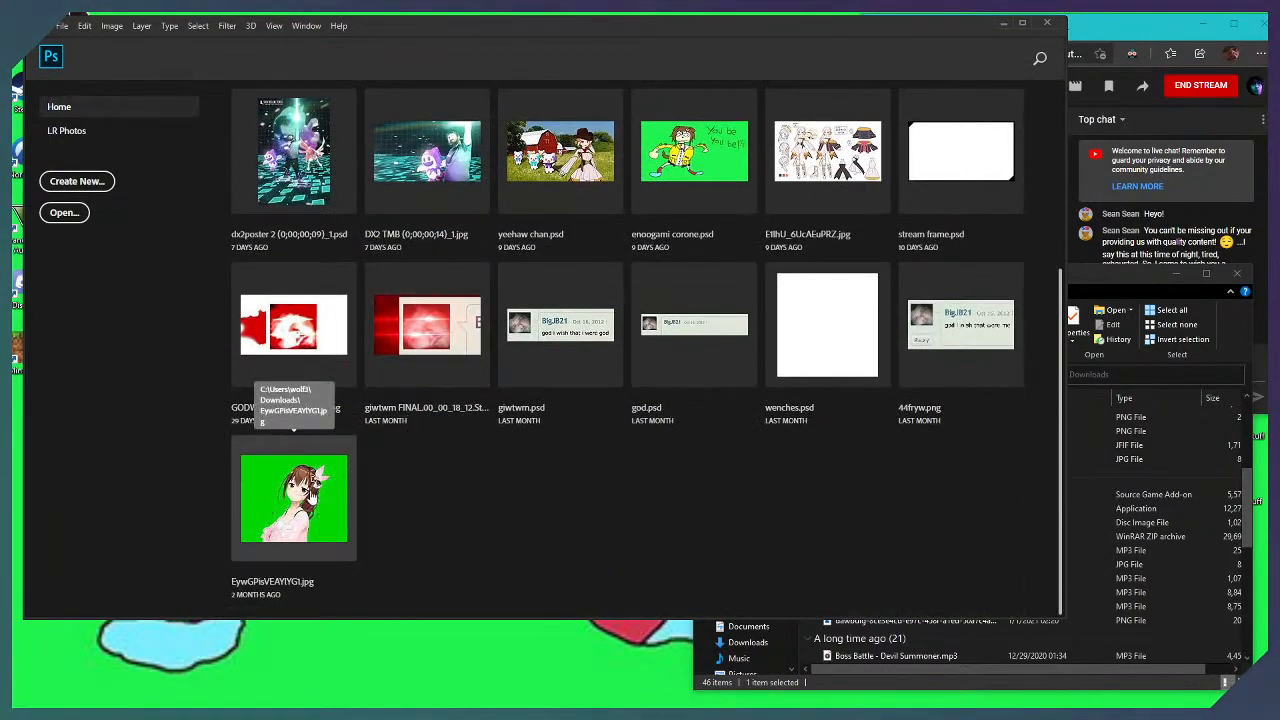
left_click(1123, 197)
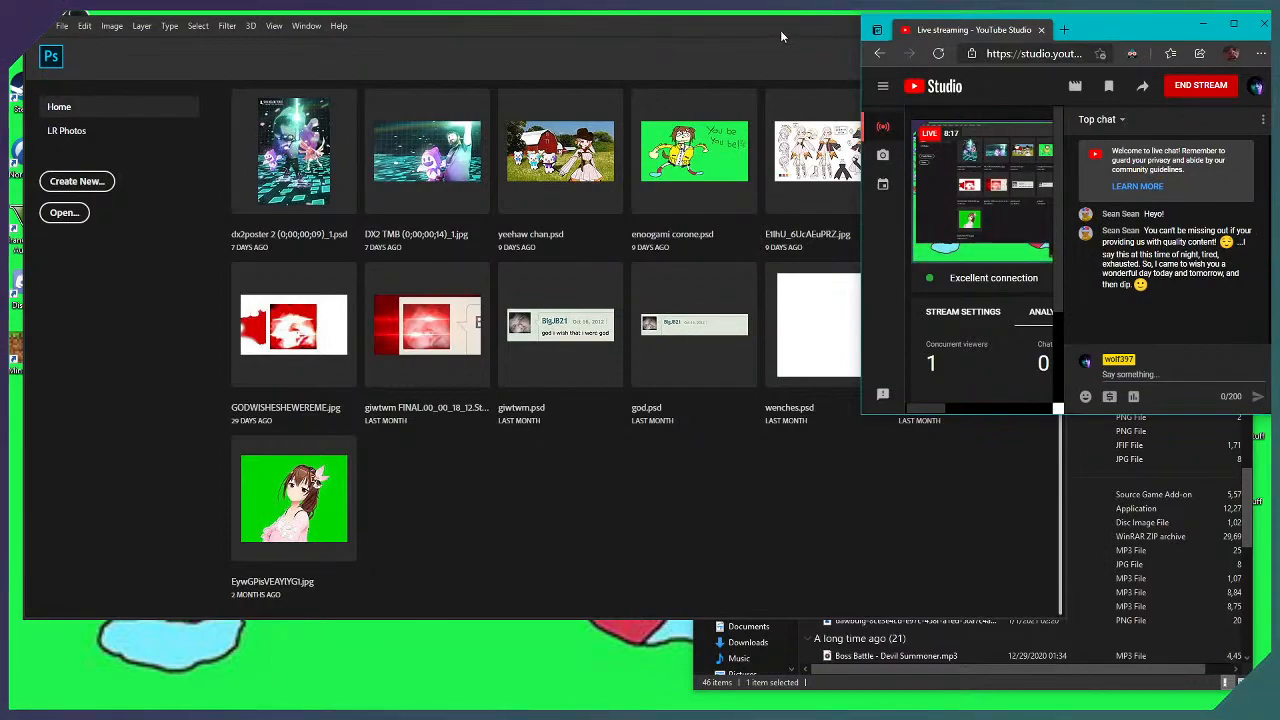
scroll(668, 477, "up", 3)
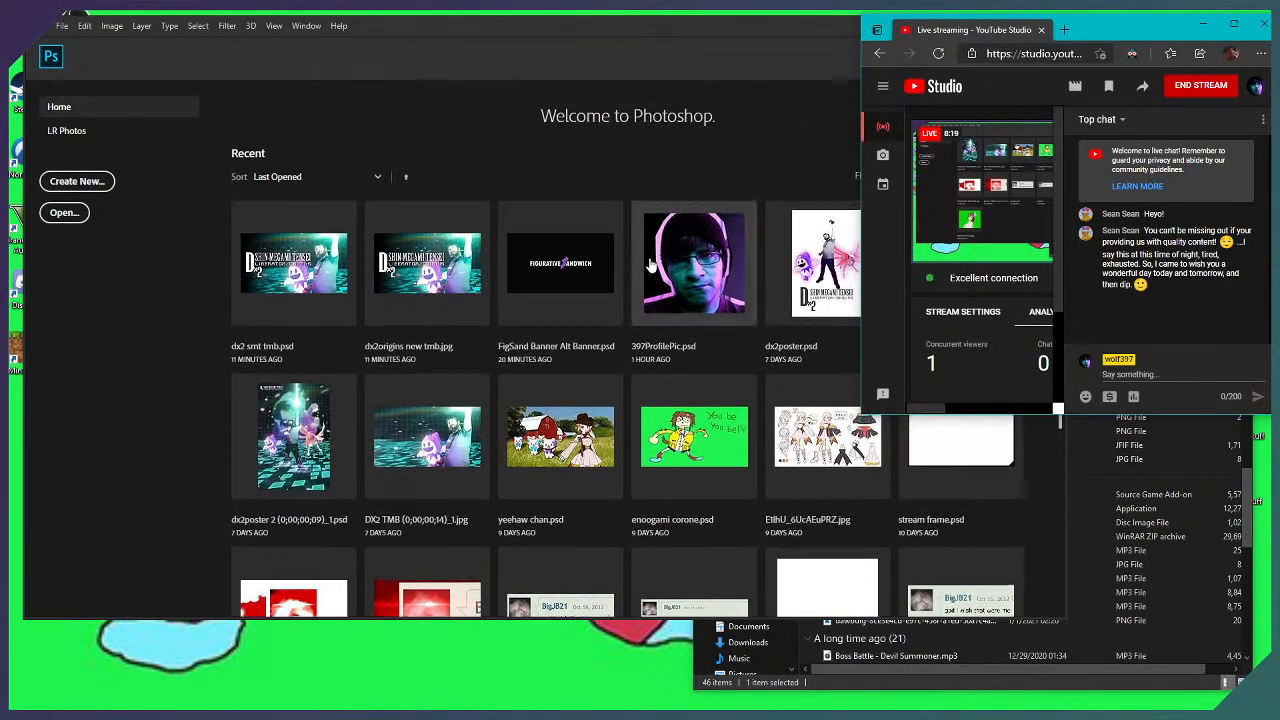
Minimize the Downloads, Photoshop and Fotoshoops search windows to uncover the desktop images
left_click(1240, 480)
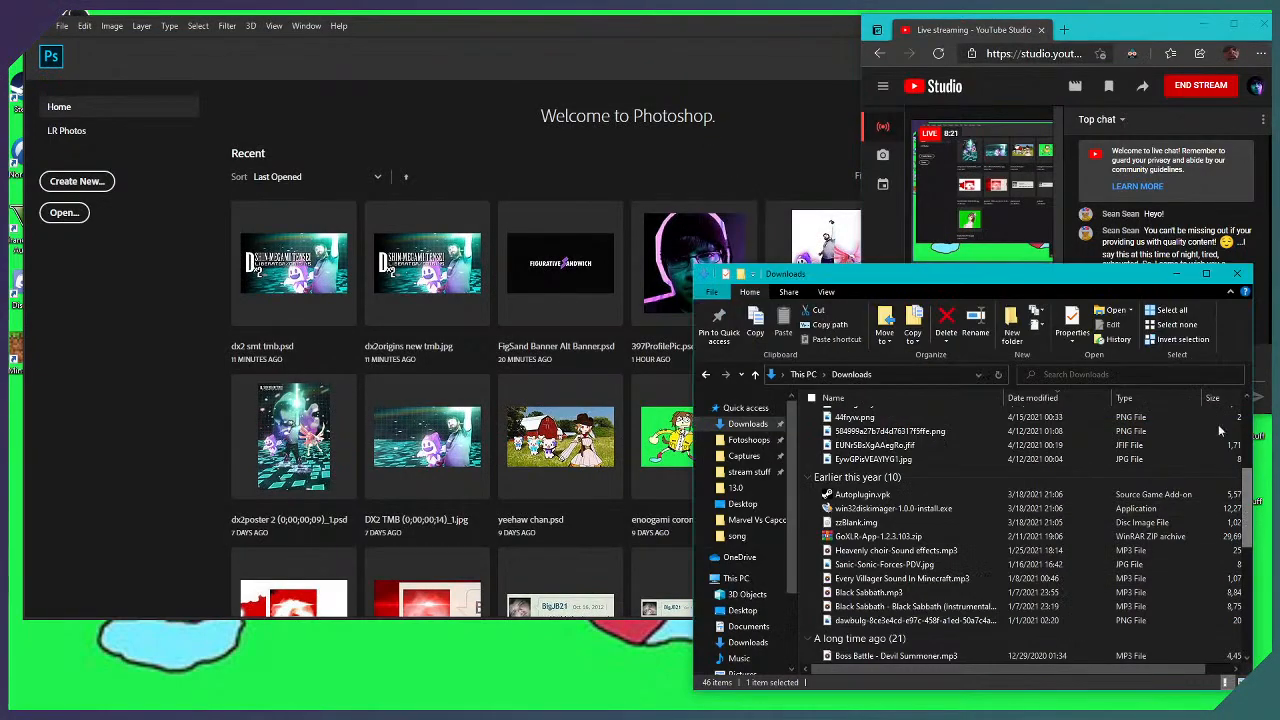
left_click(1177, 274)
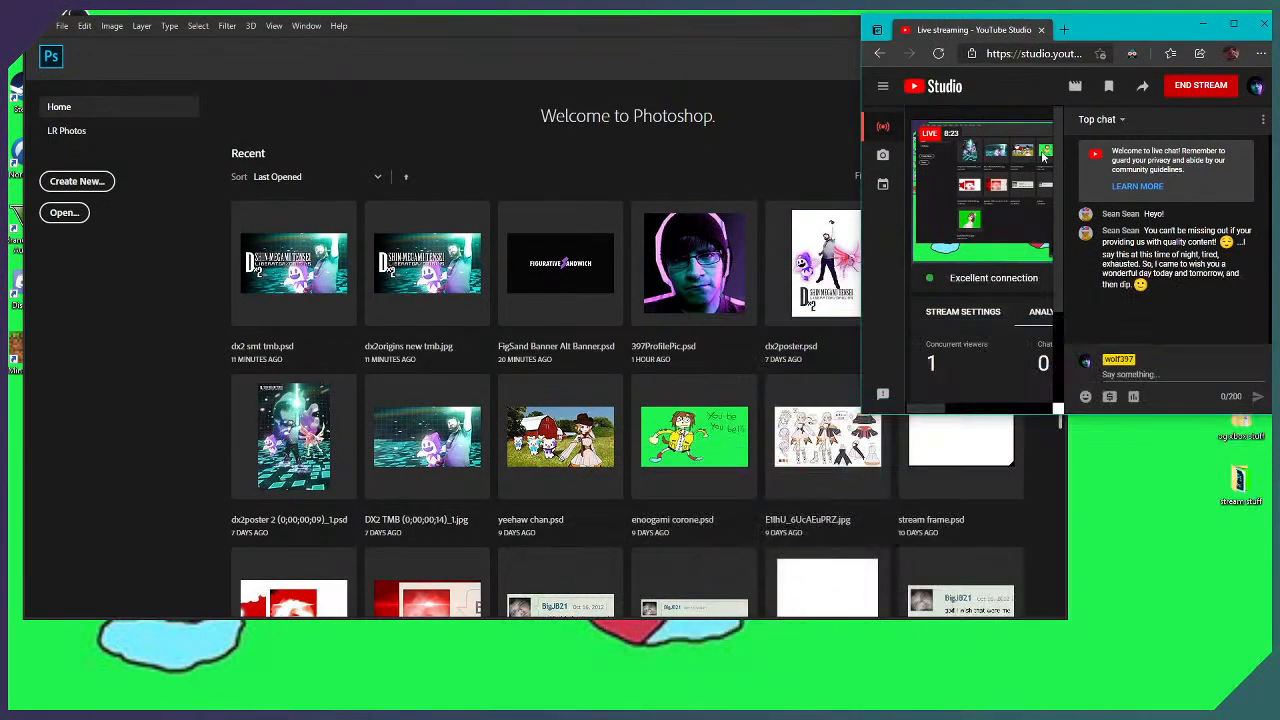
left_click(834, 28)
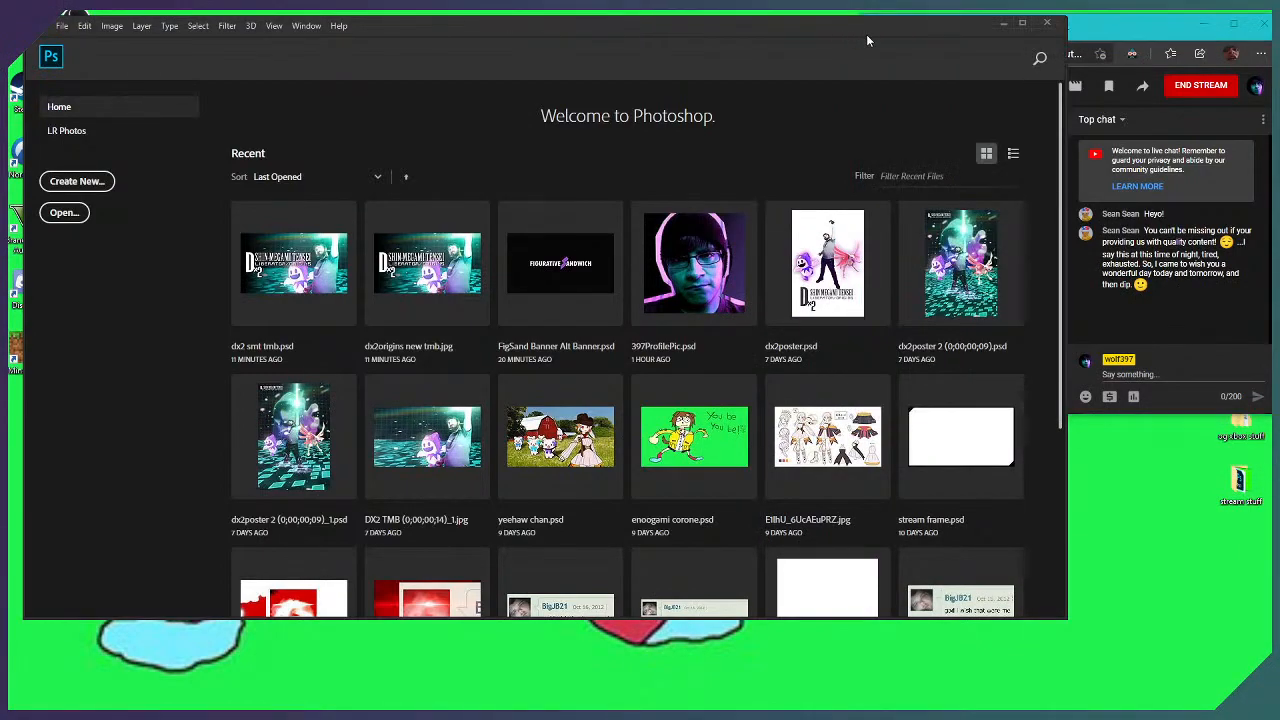
left_click(1003, 24)
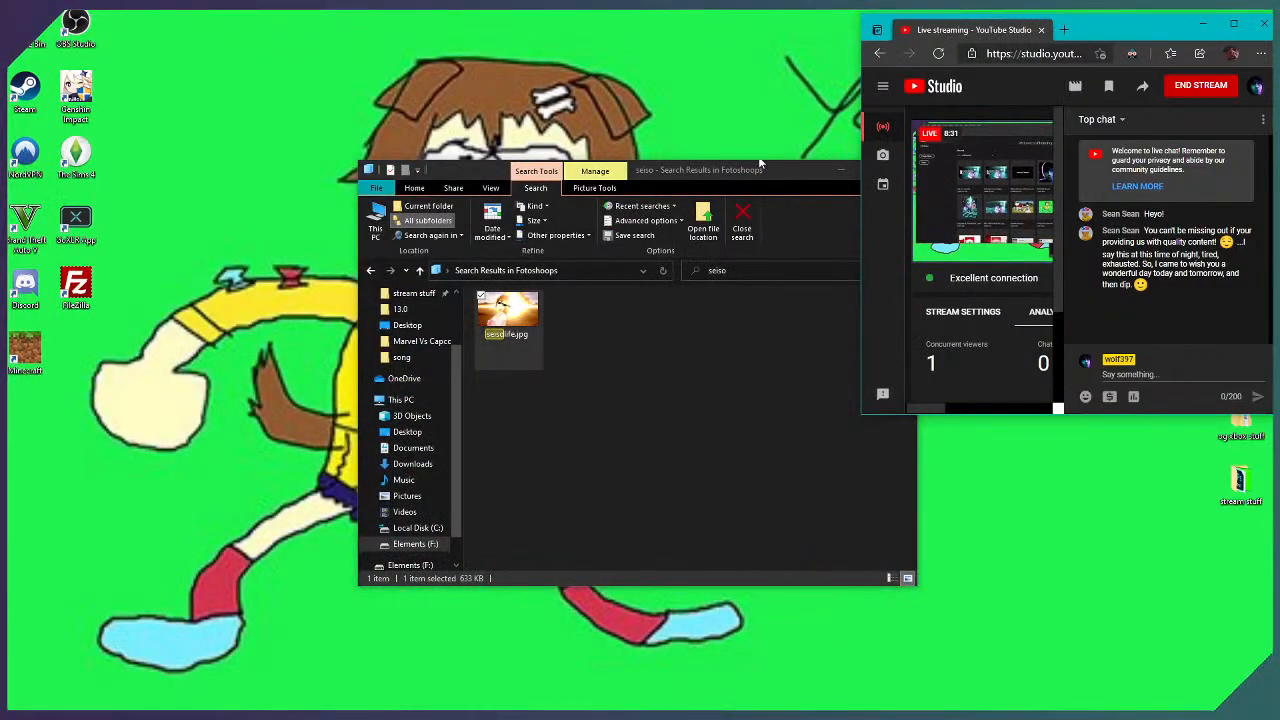
left_click(843, 168)
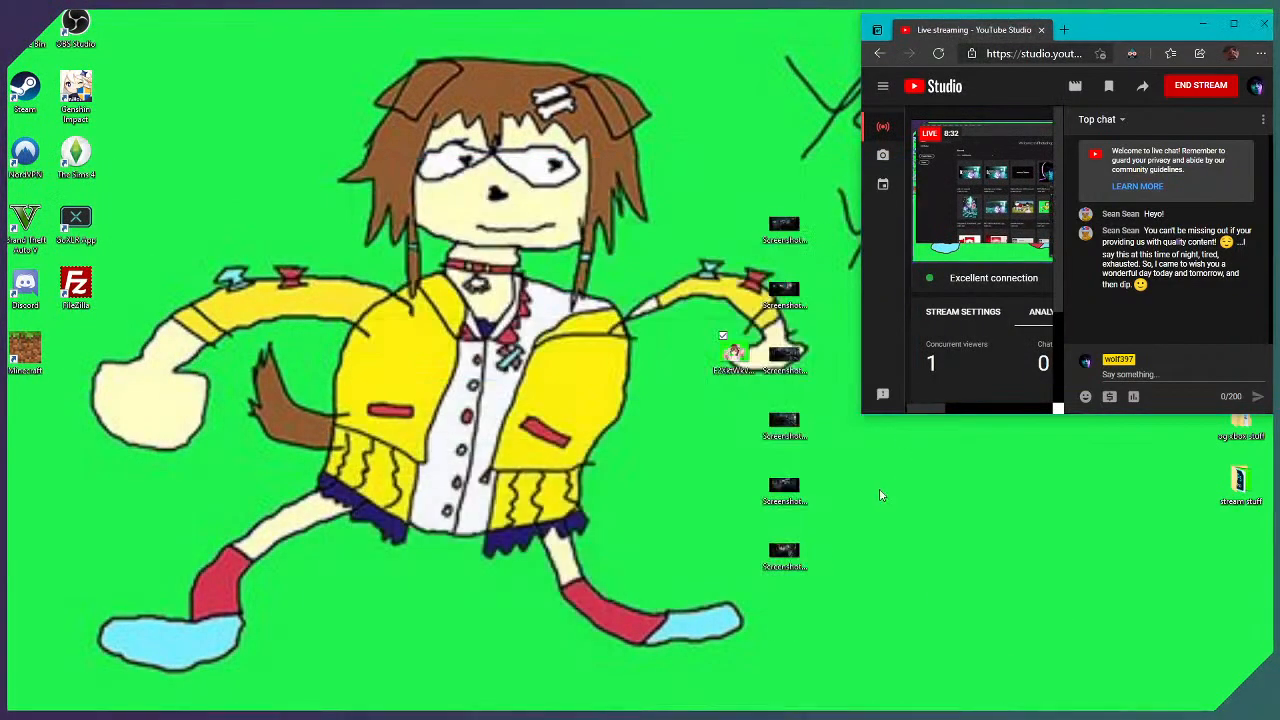
View the desktop's green-screen anime character image in Photos, minimizing the viewer when done
double_click(740, 352)
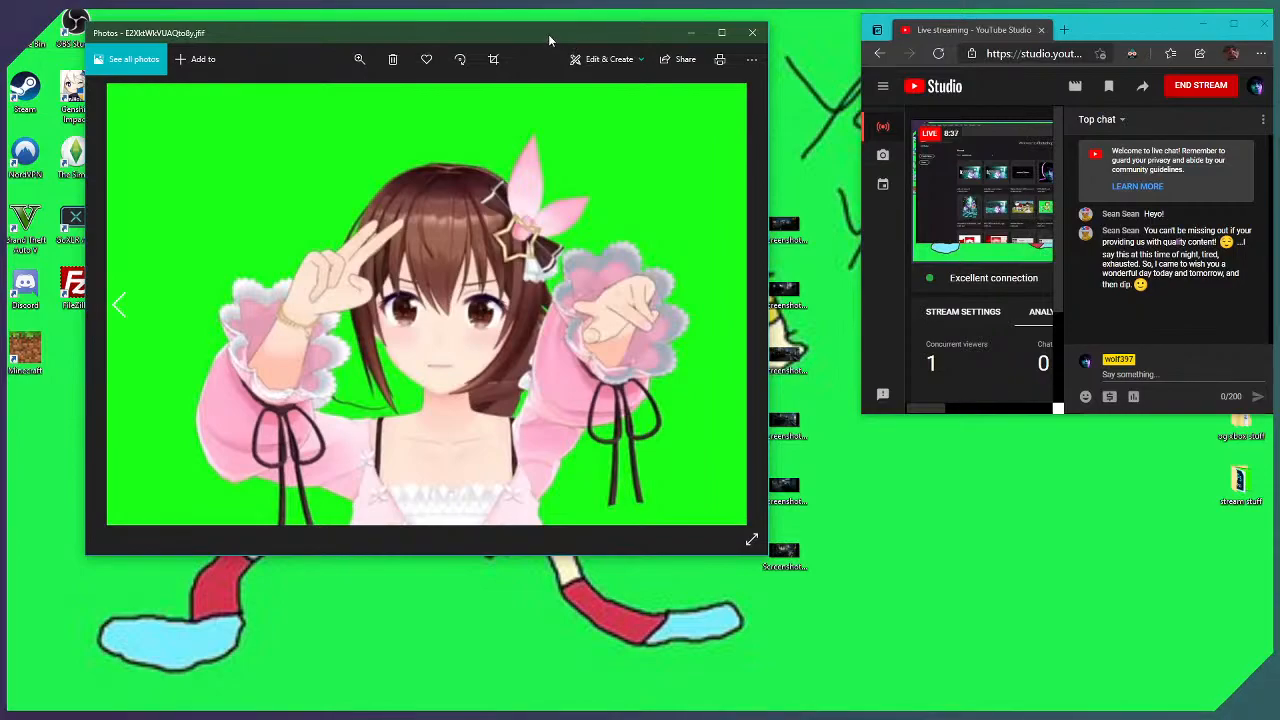
key("Right")
key("Left")
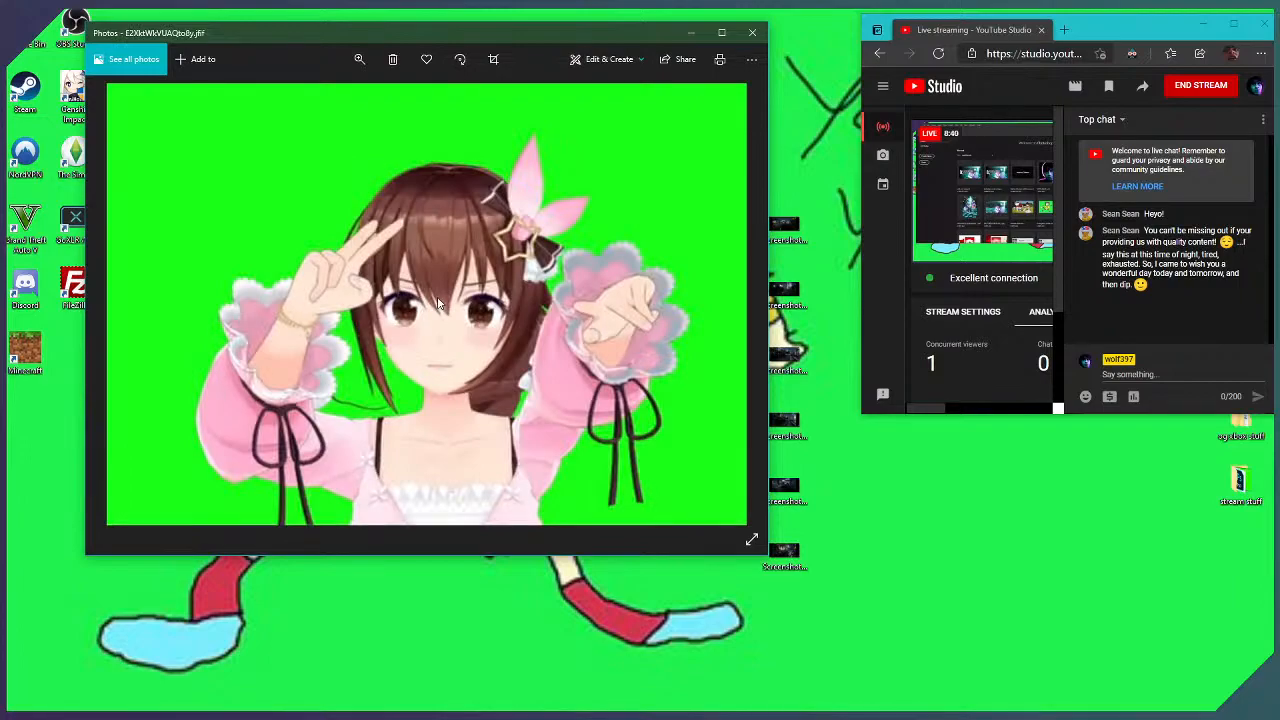
left_click(681, 38)
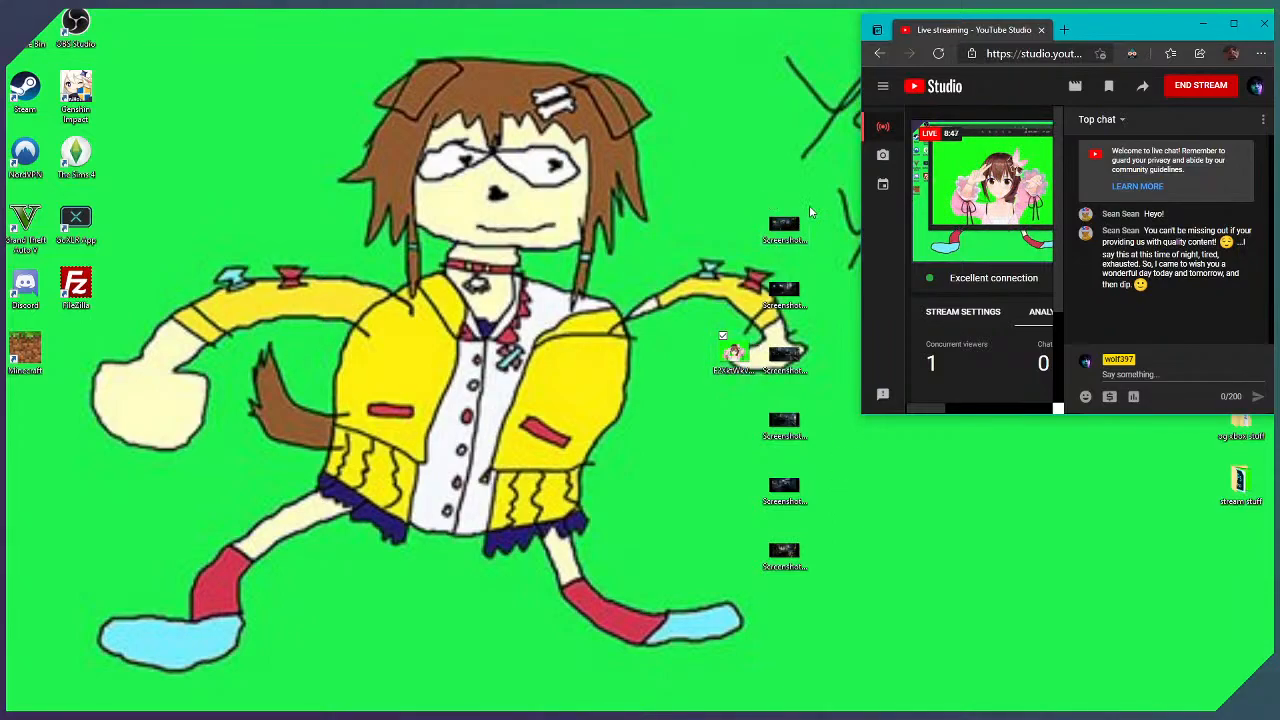
left_click_drag(830, 607, 760, 150)
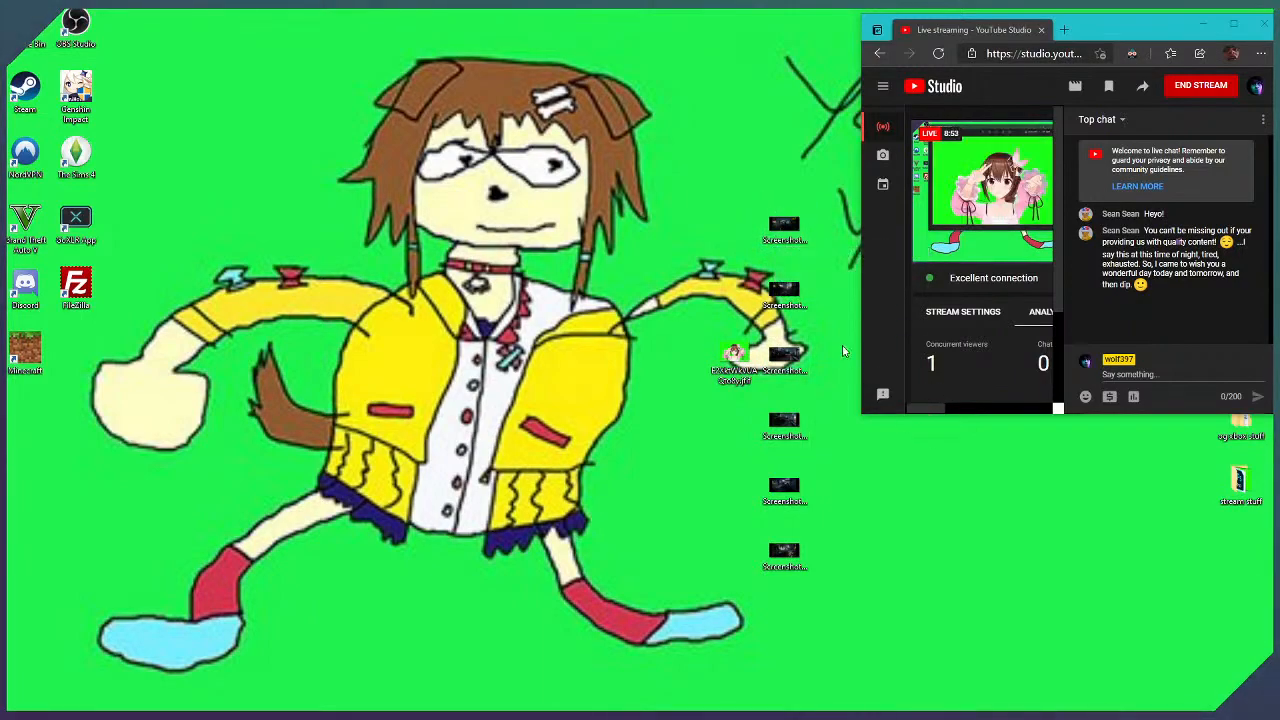
double_click(784, 237)
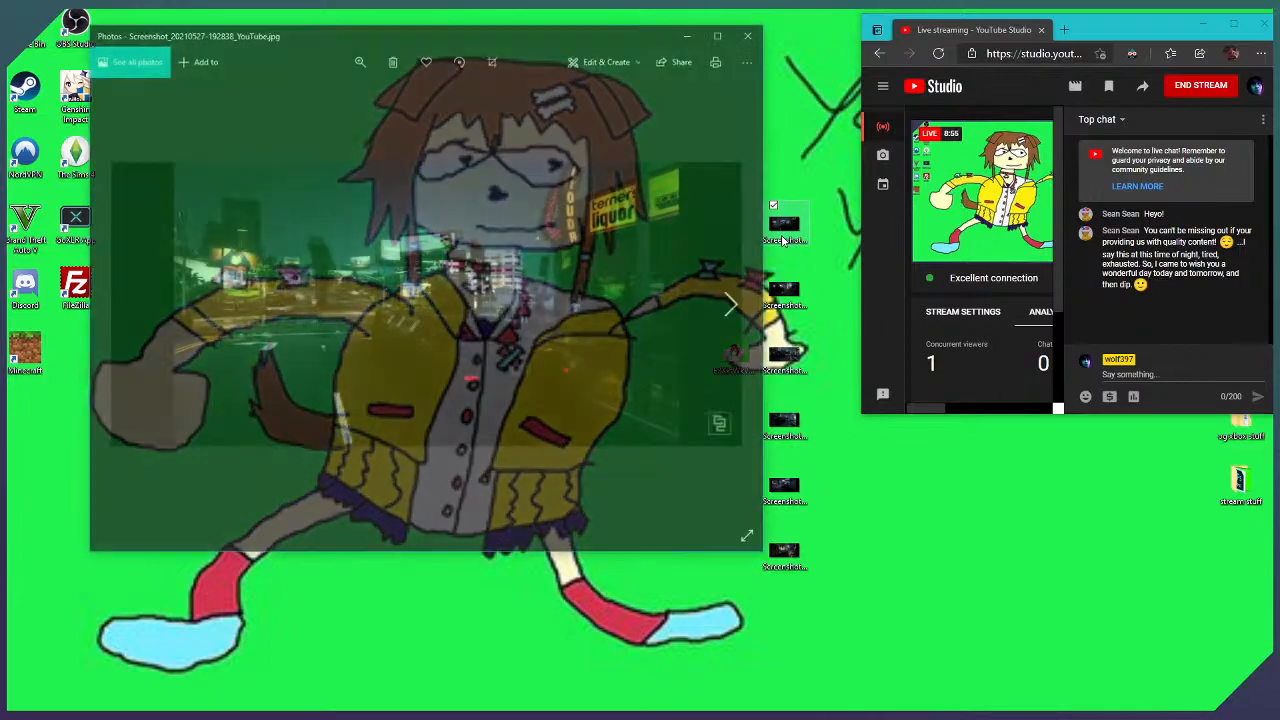
left_click_drag(510, 32, 765, 55)
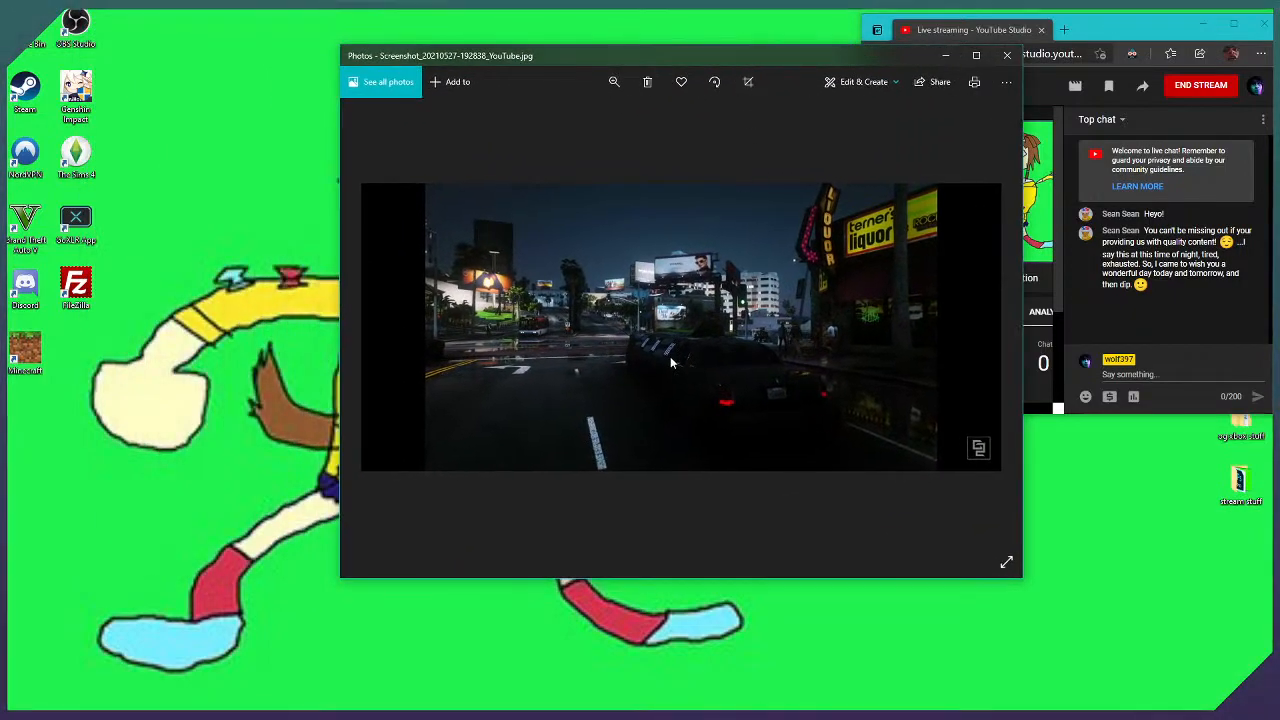
scroll(671, 363, "up", 1)
scroll(671, 363, "up", 1)
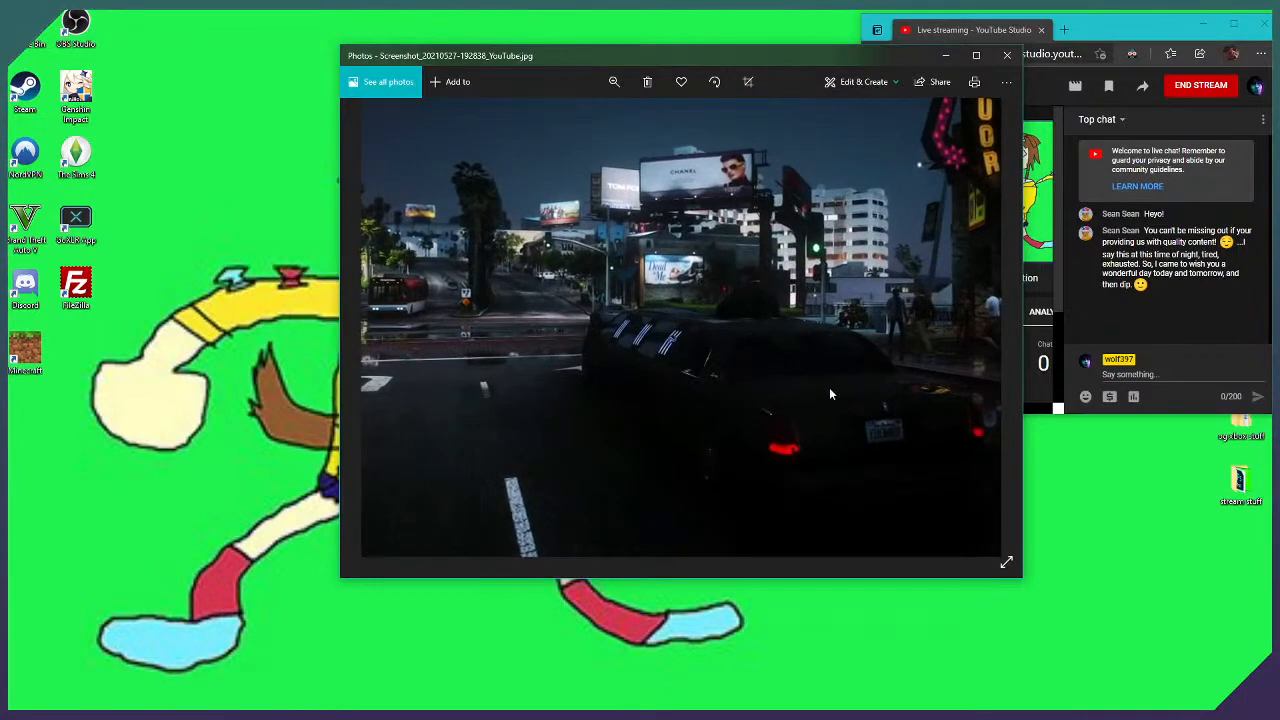
scroll(713, 323, "down", 2)
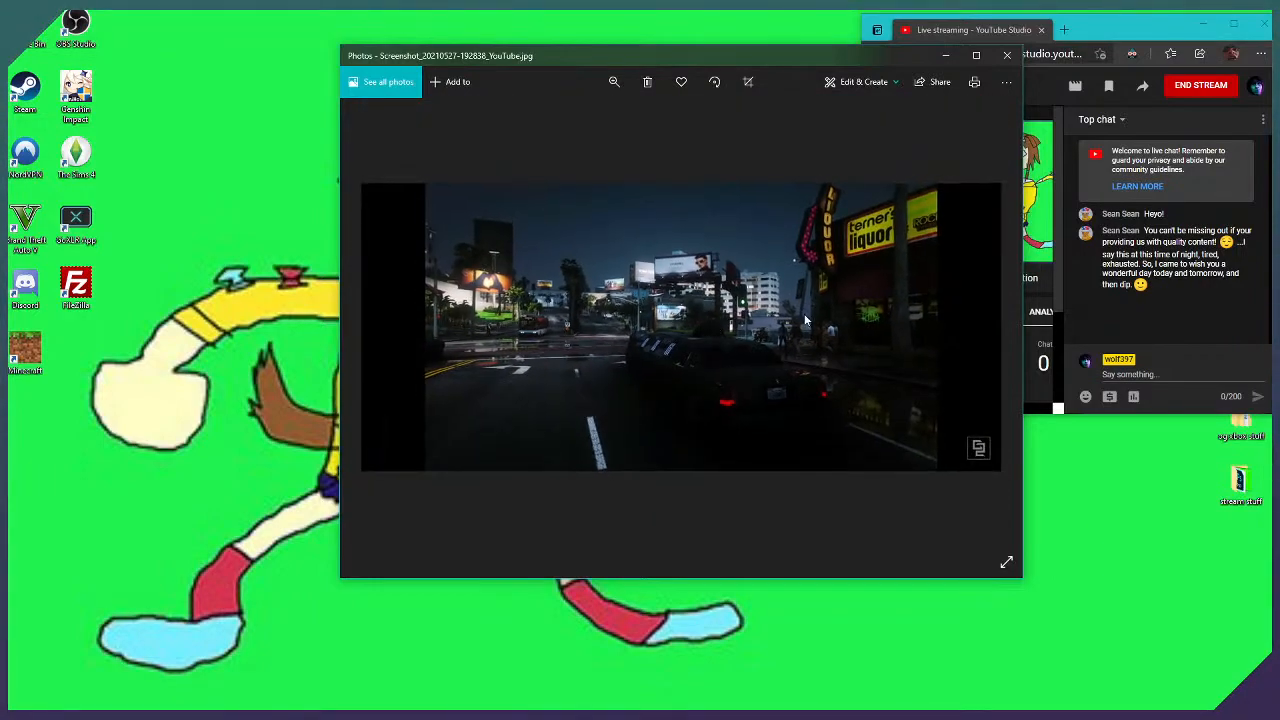
scroll(632, 360, "up", 2)
left_click_drag(632, 360, 768, 363)
scroll(621, 352, "up", 1)
scroll(710, 372, "down", 1)
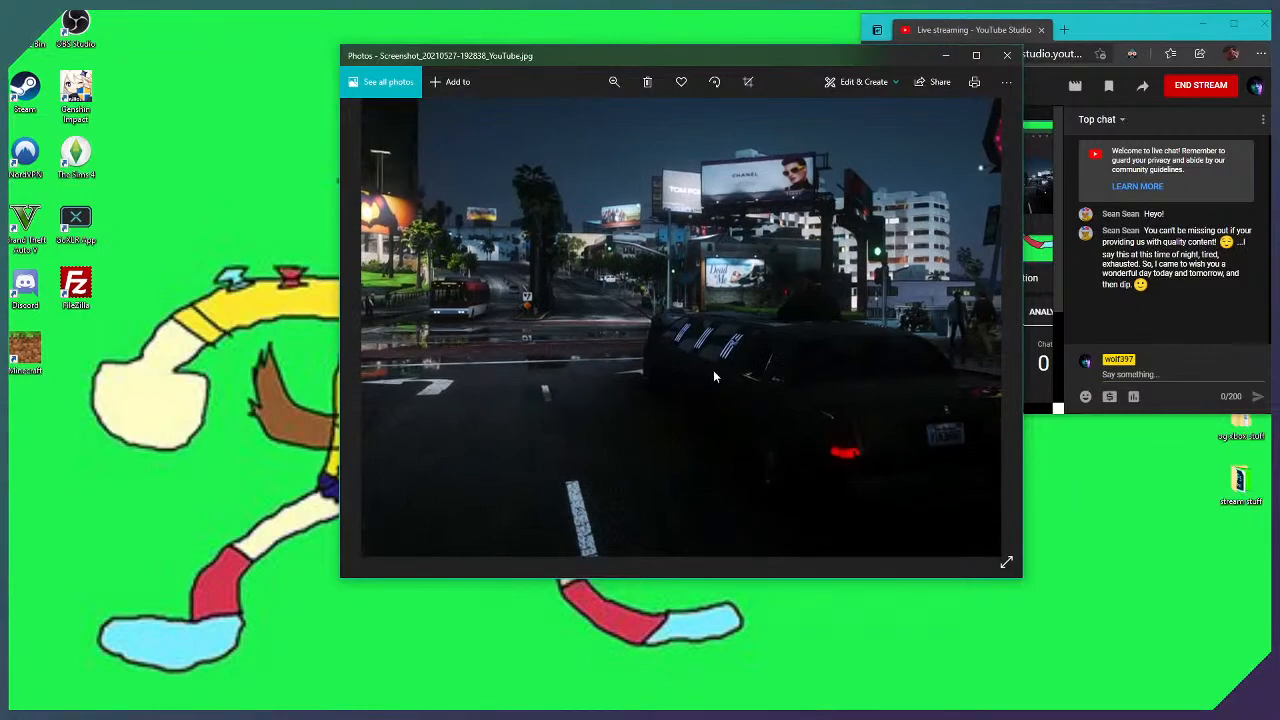
left_click(945, 55)
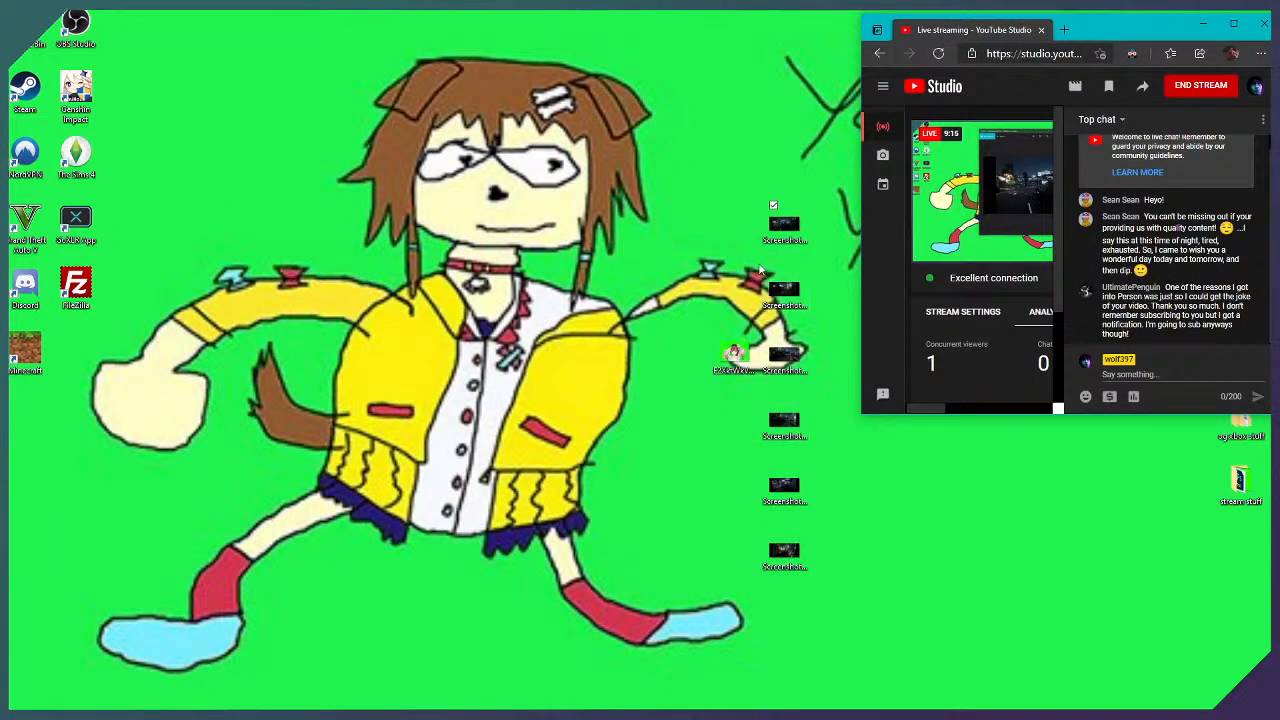
double_click(784, 292)
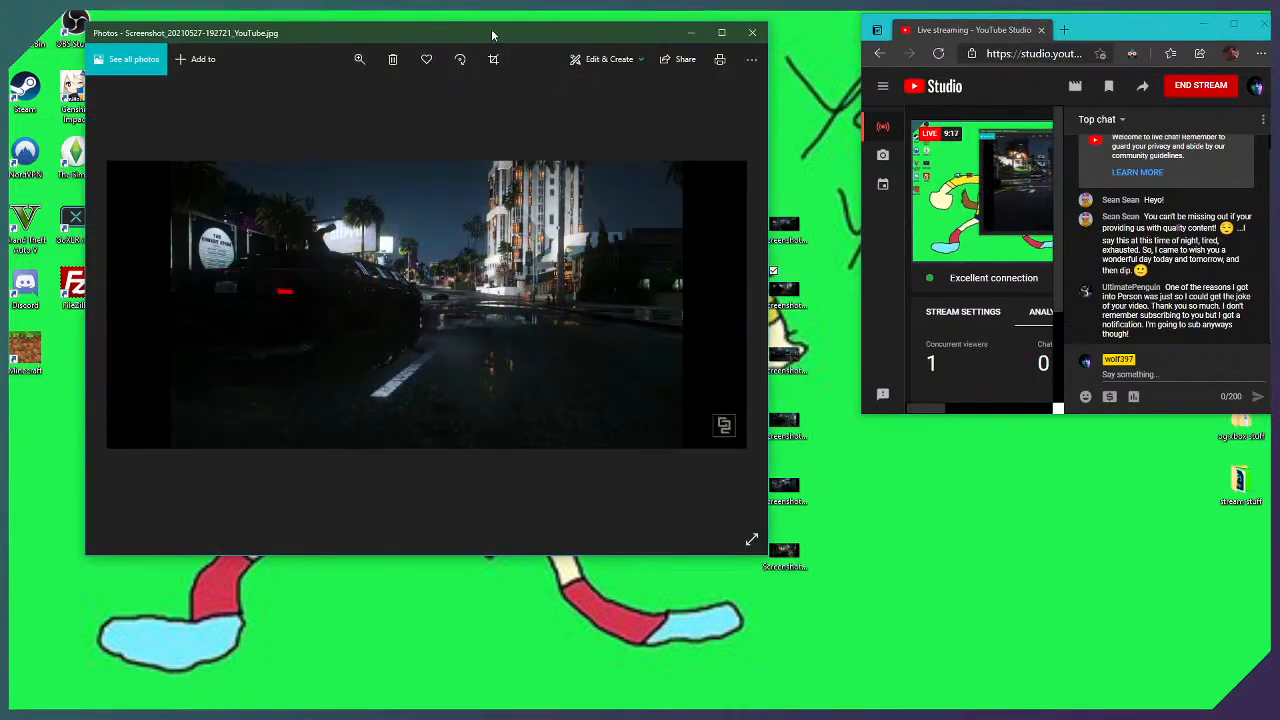
scroll(309, 327, "up", 5)
left_click_drag(557, 373, 466, 329)
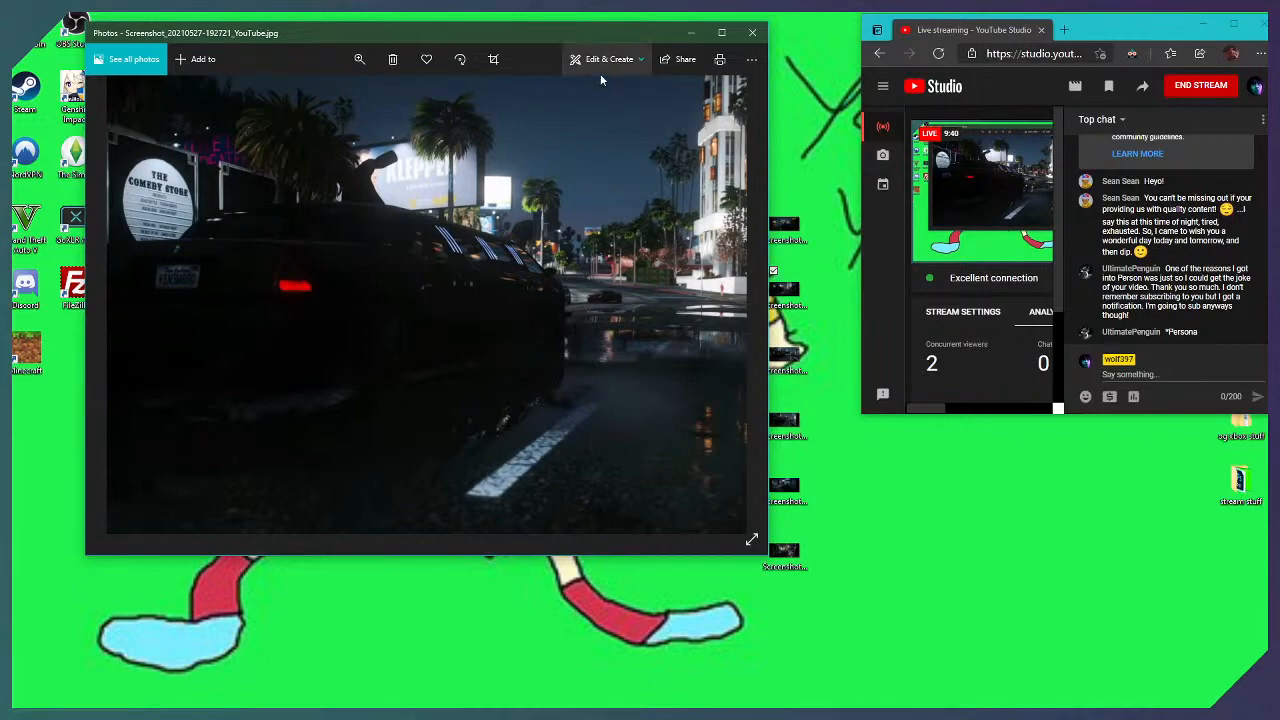
key("Right")
key("Right")
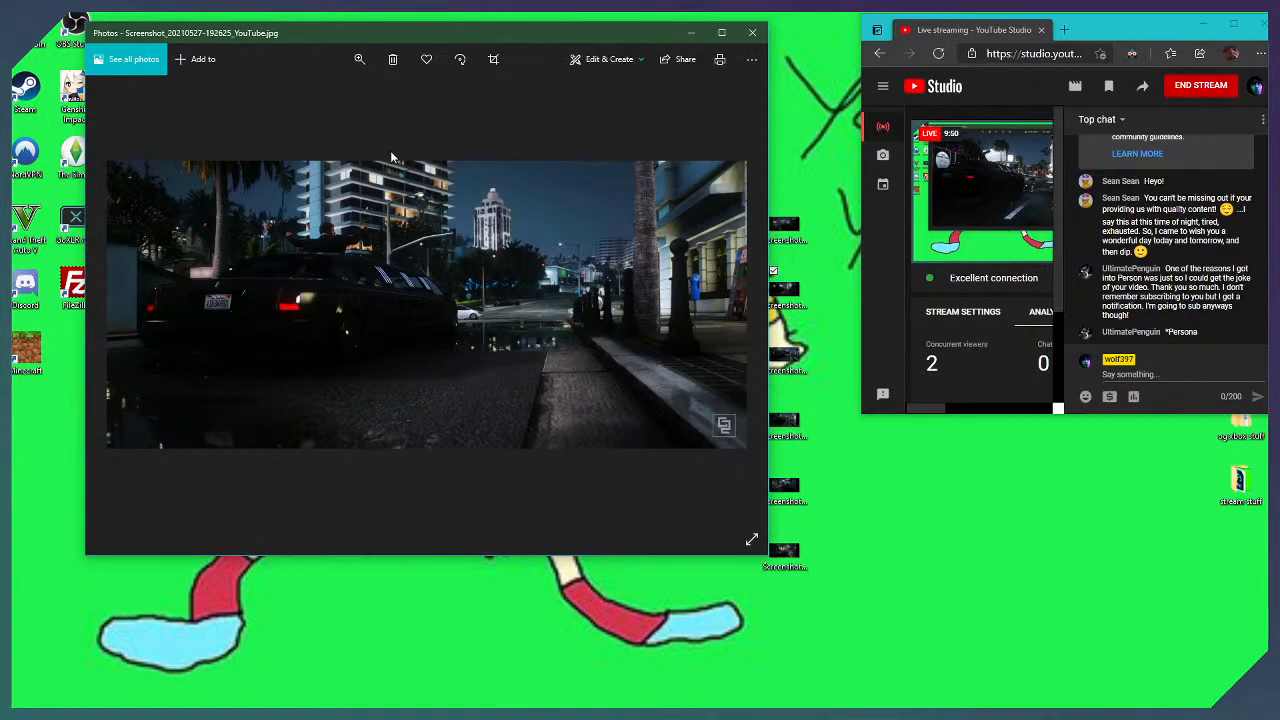
left_click(120, 305)
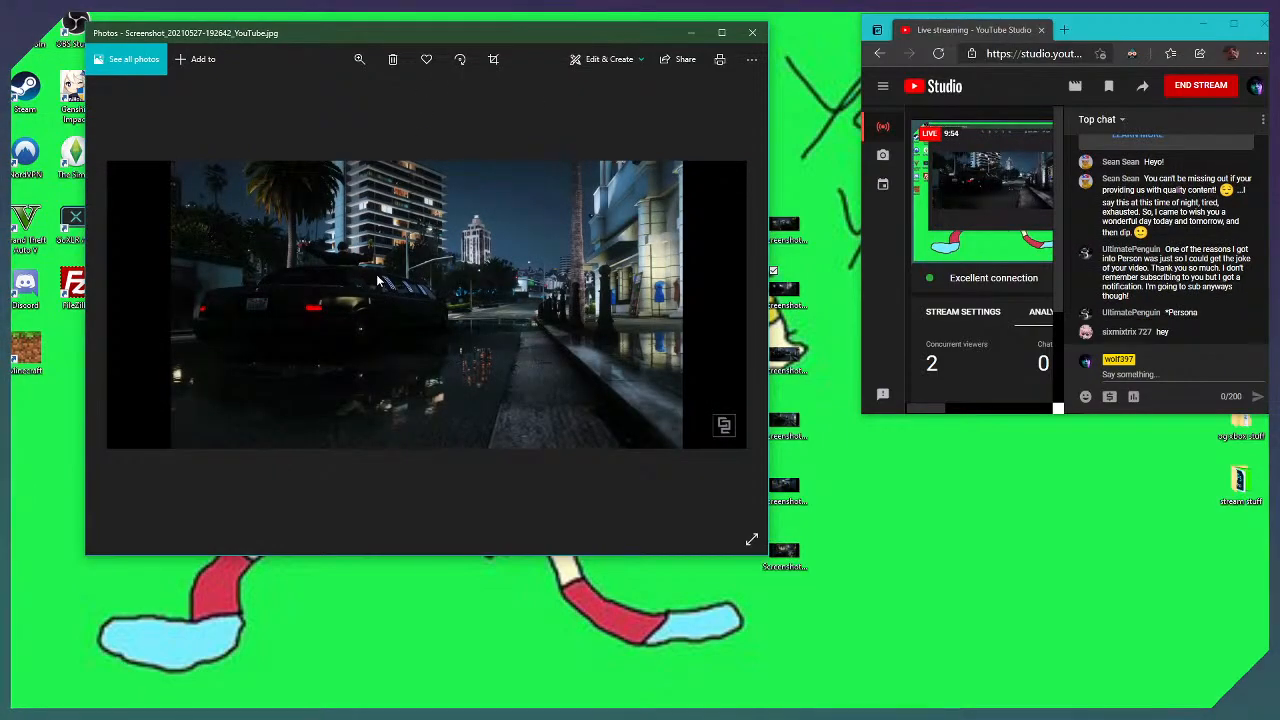
scroll(482, 322, "up", 2)
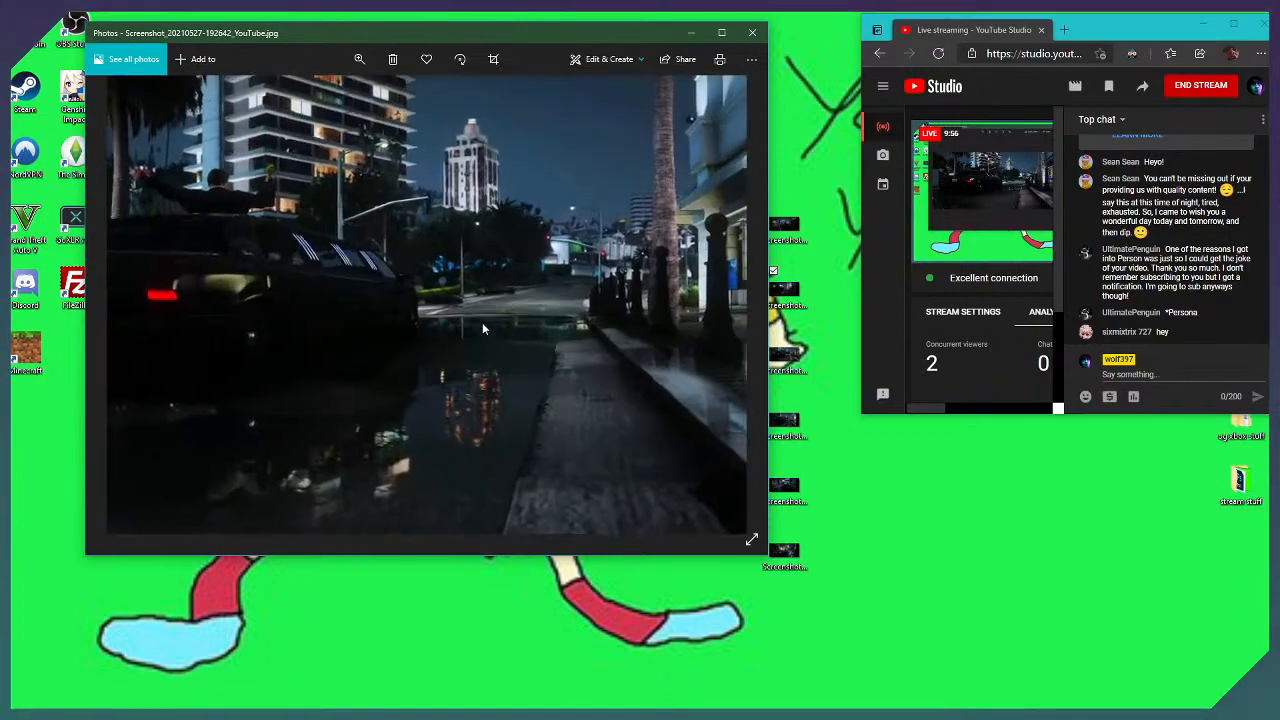
scroll(622, 316, "down", 3)
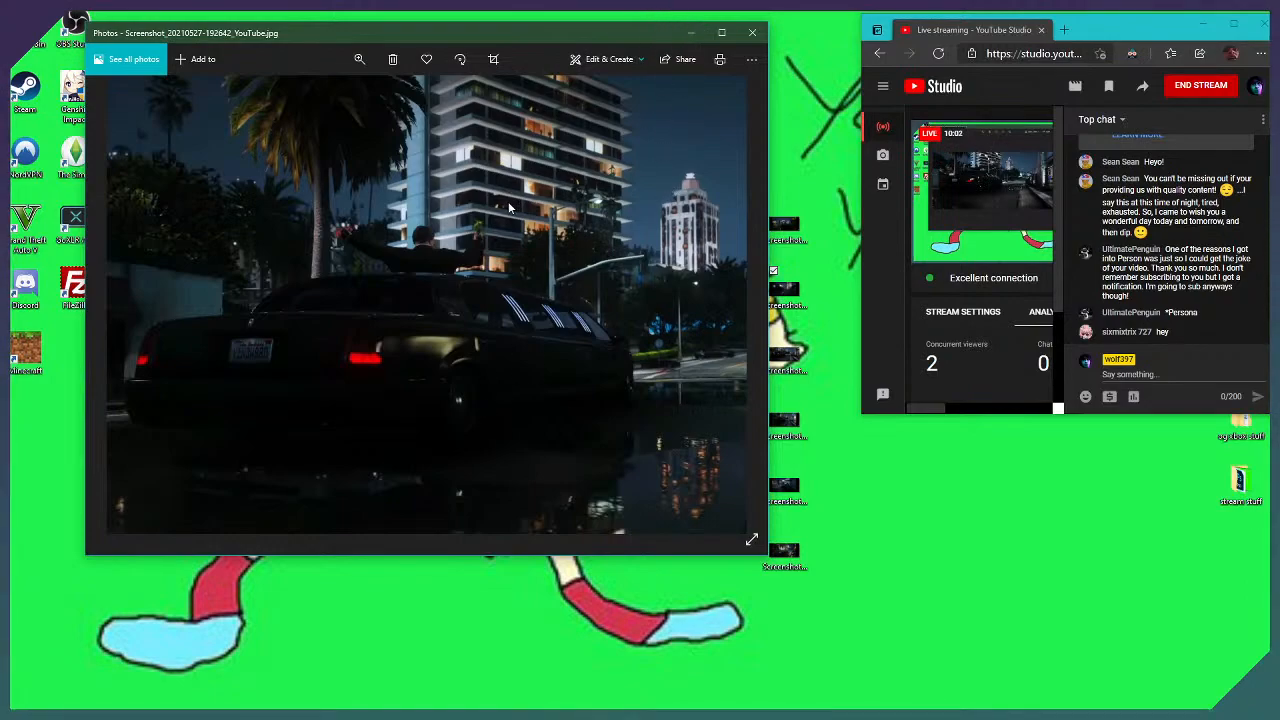
scroll(403, 294, "down", 3)
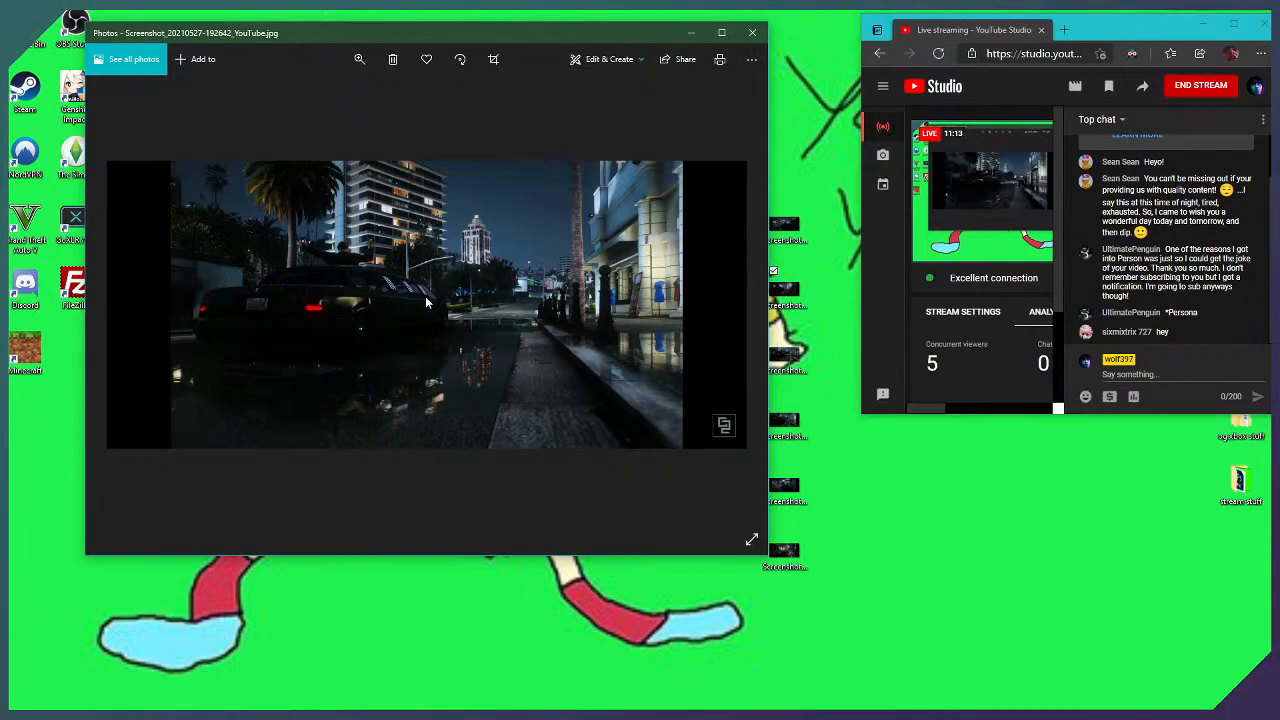
key("Right")
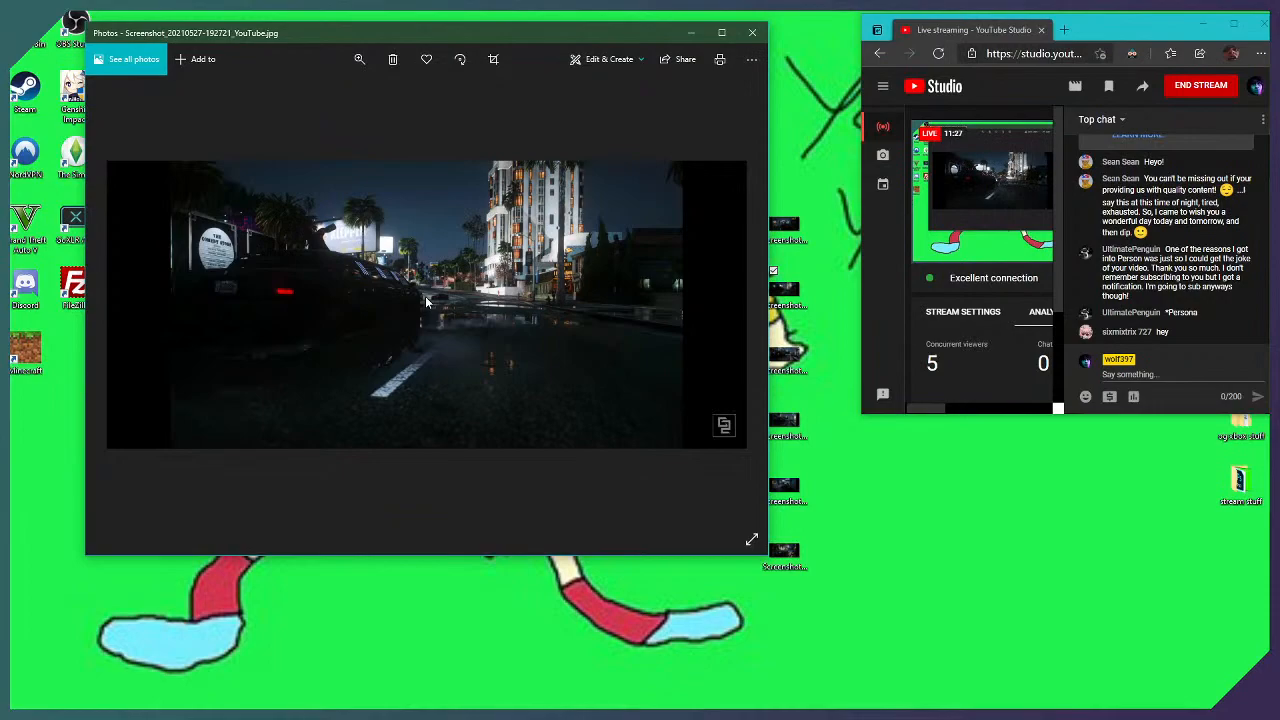
key("Right")
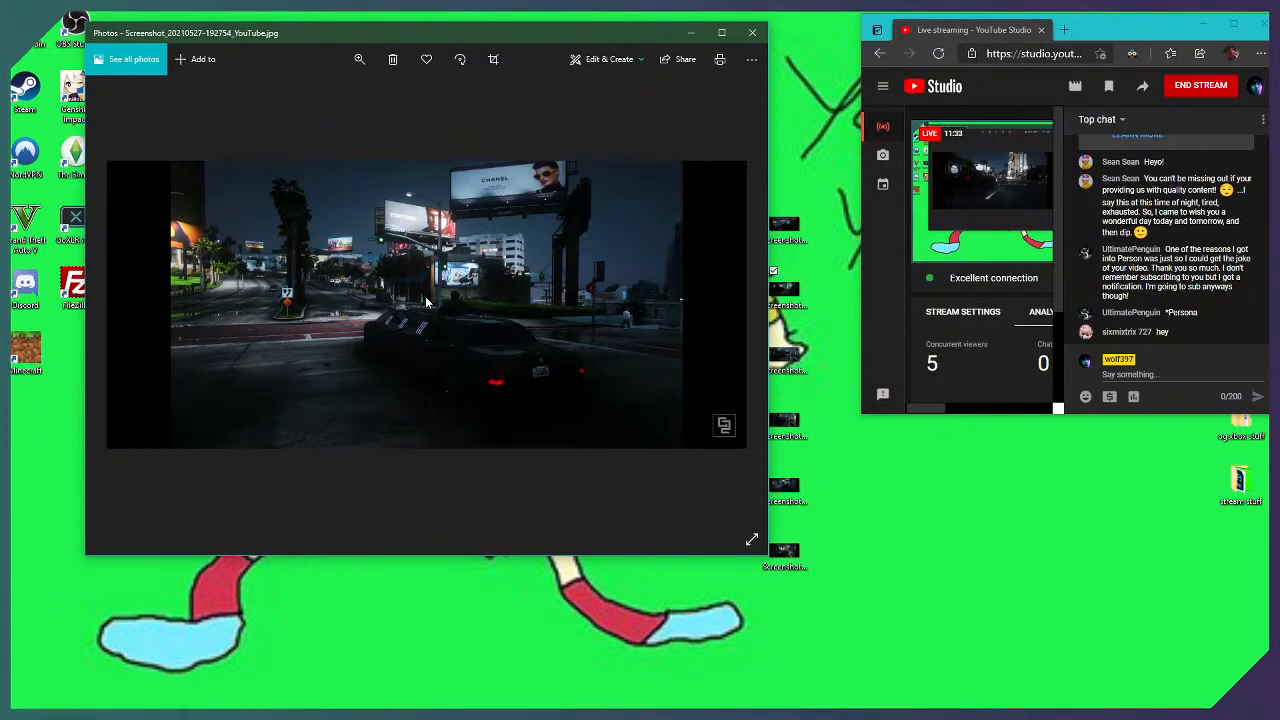
key("Left")
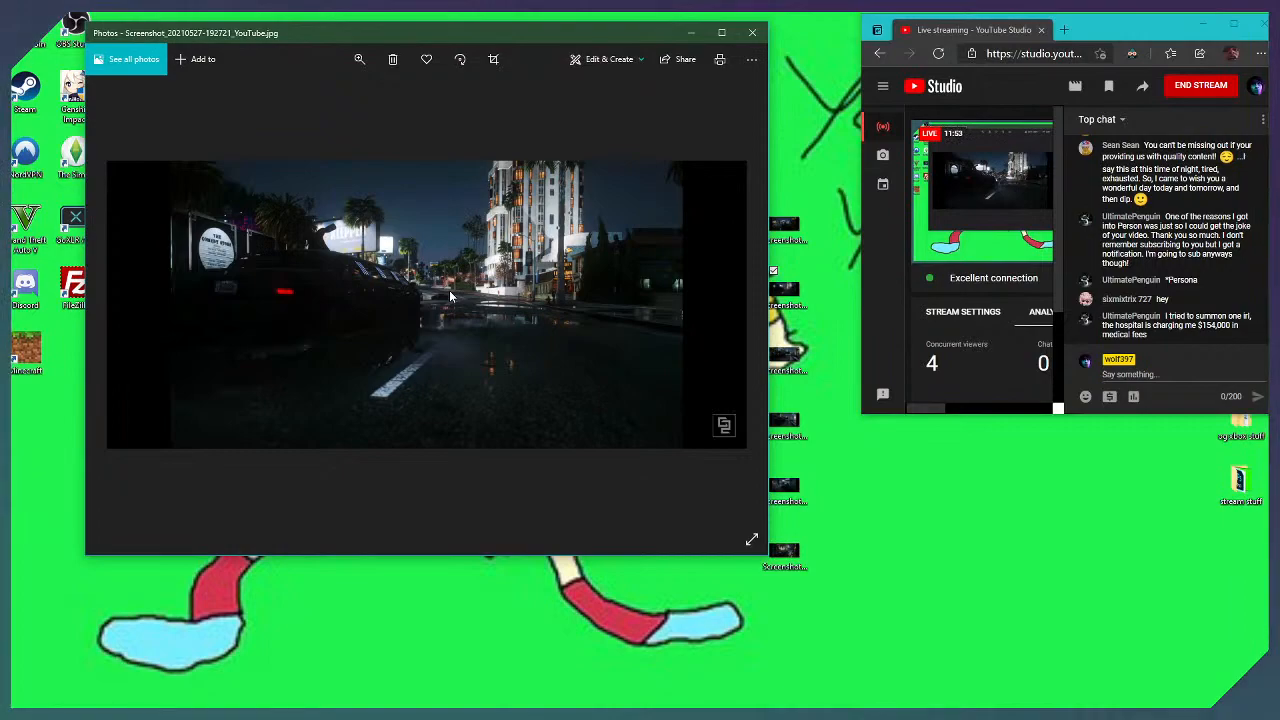
key("Right")
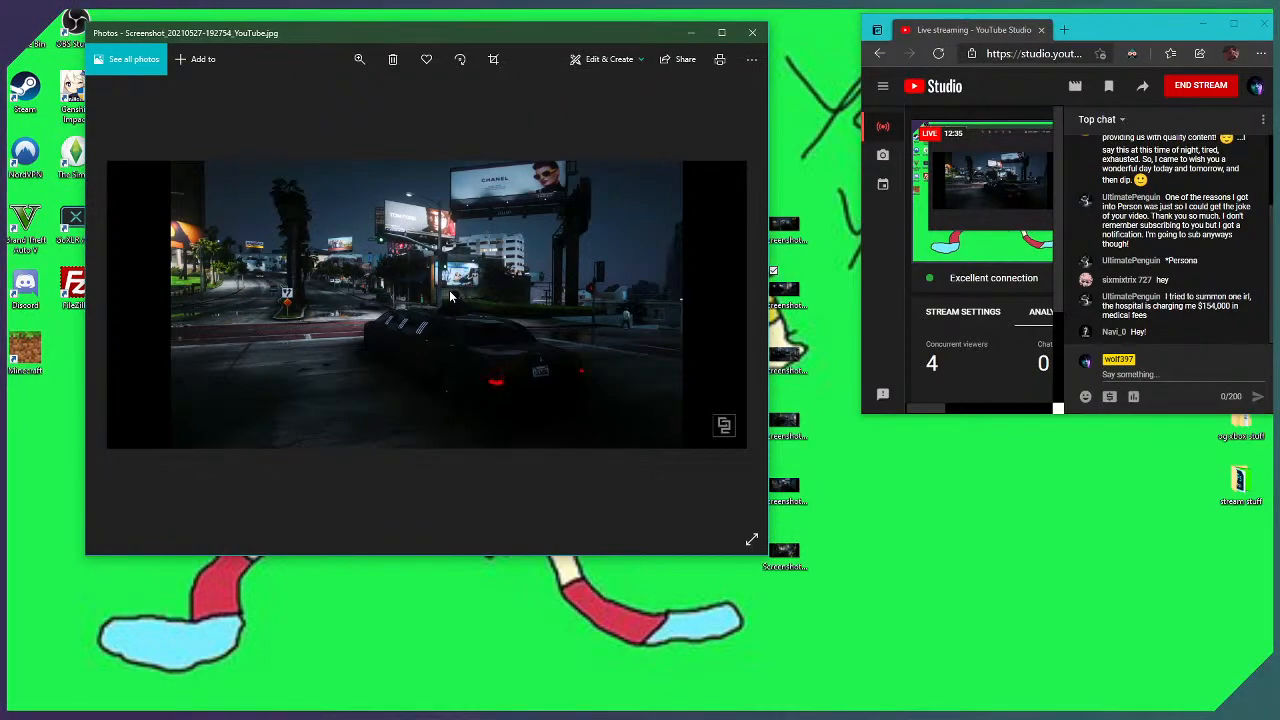
key("Right")
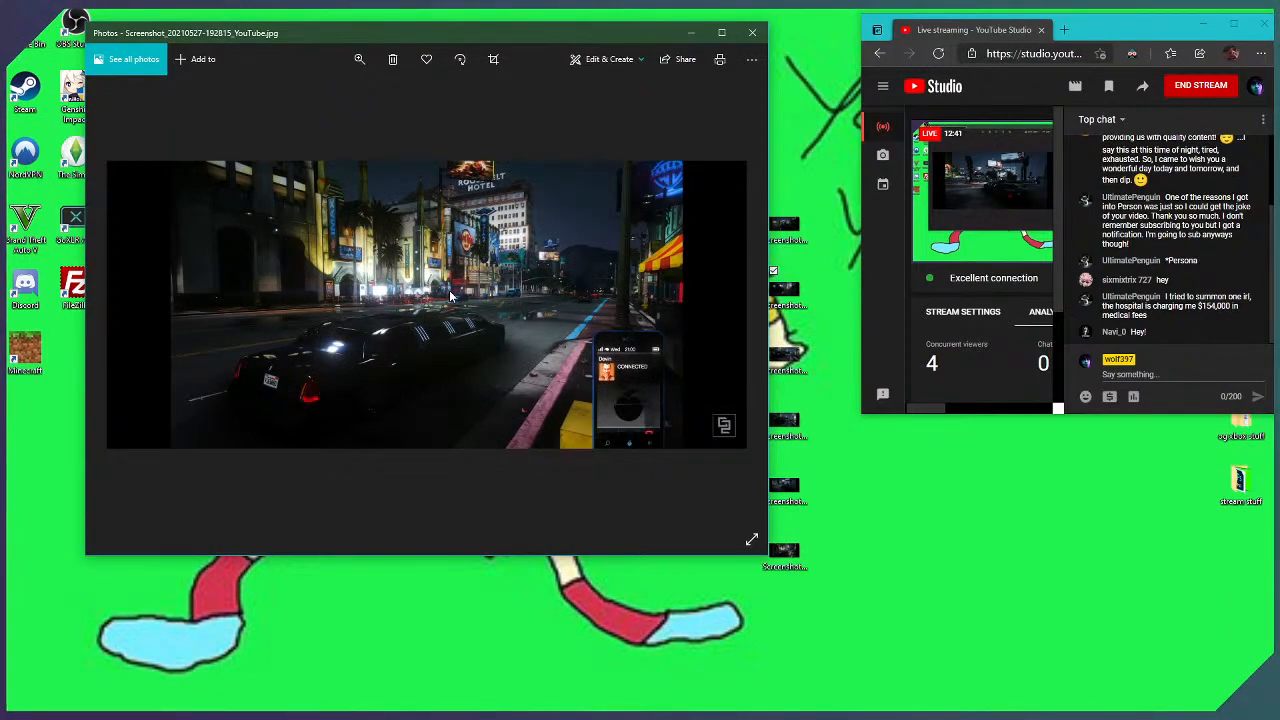
key("Right")
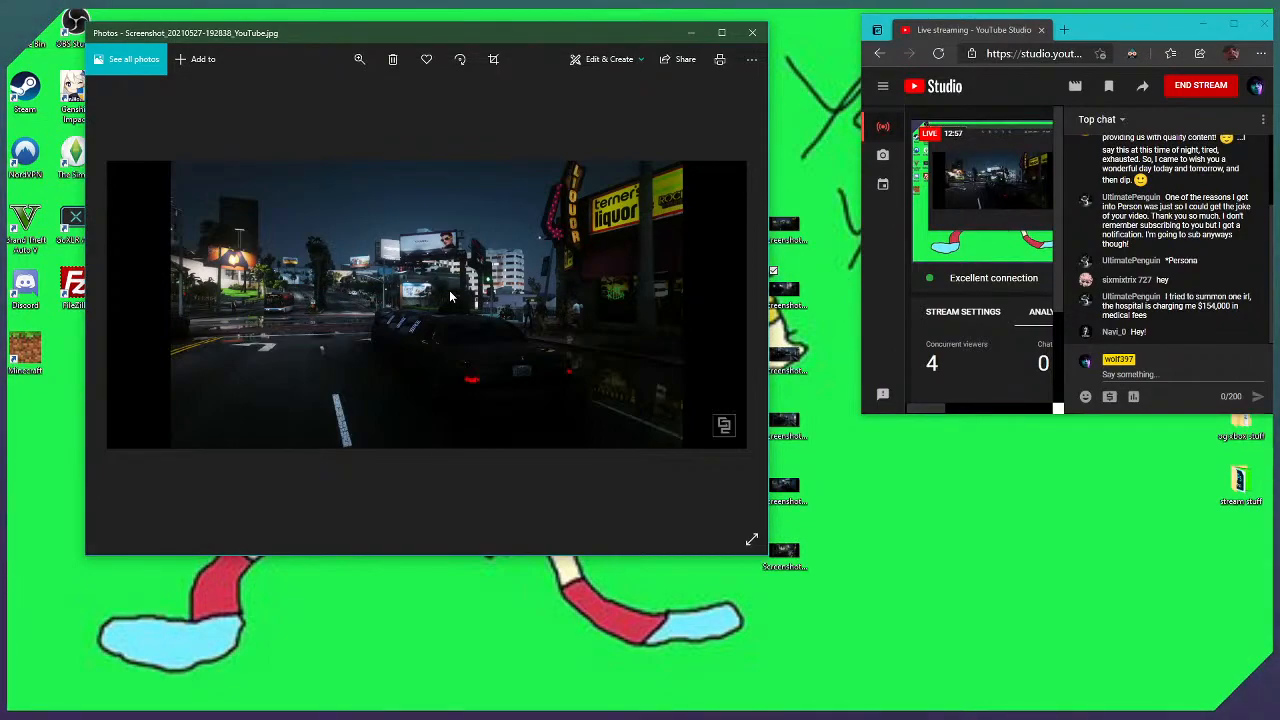
key("Left")
key("Left")
key("Left")
key("Left")
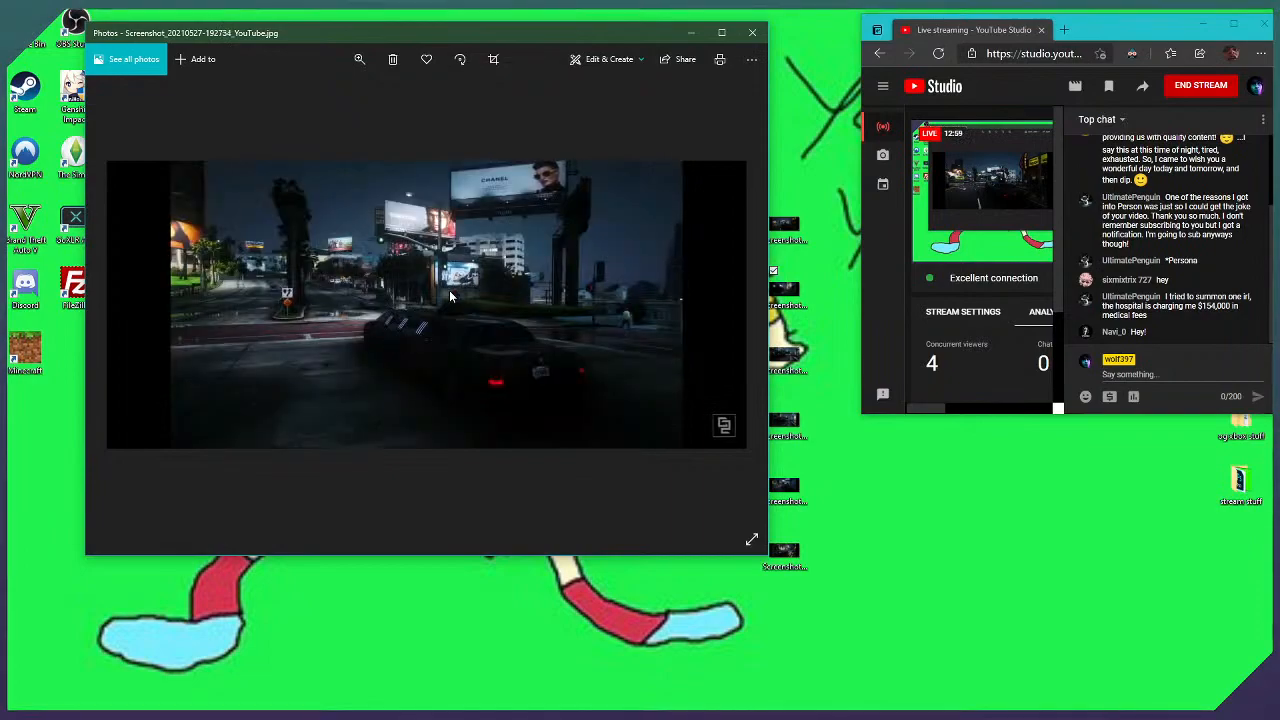
key("Right")
key("Right")
key("Right")
key("Right")
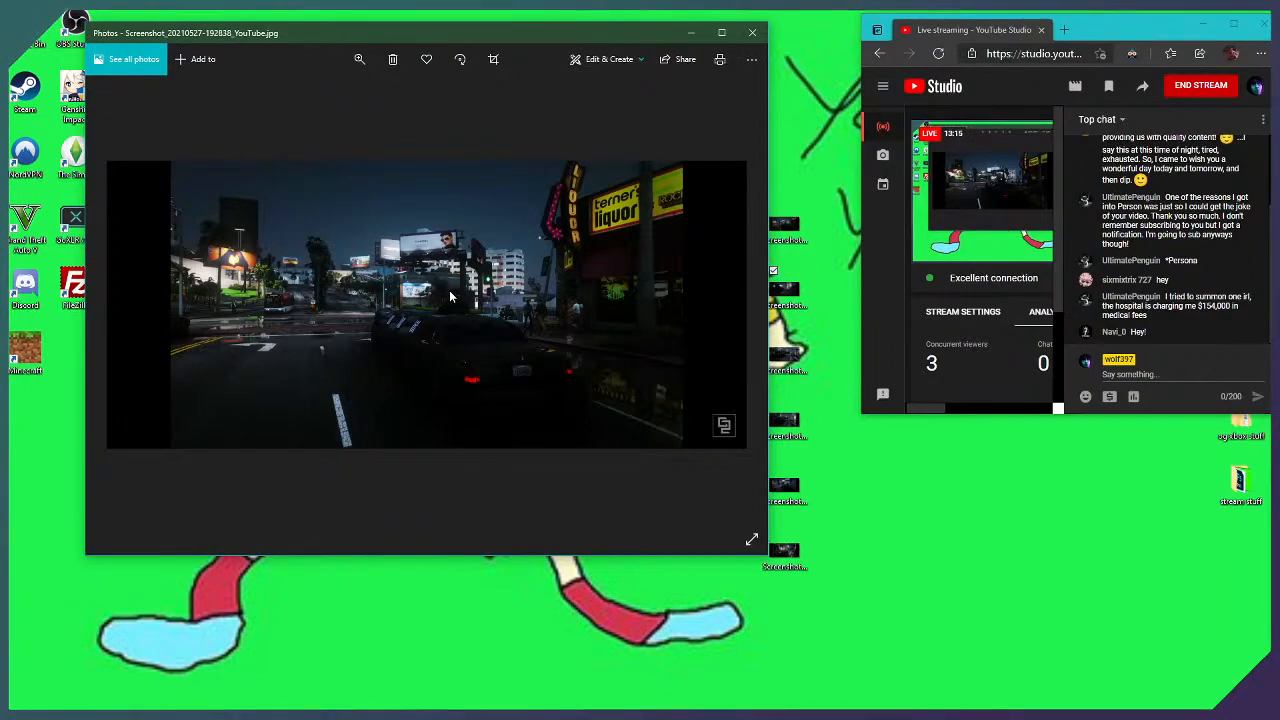
key("Right")
key("Right")
key("Right")
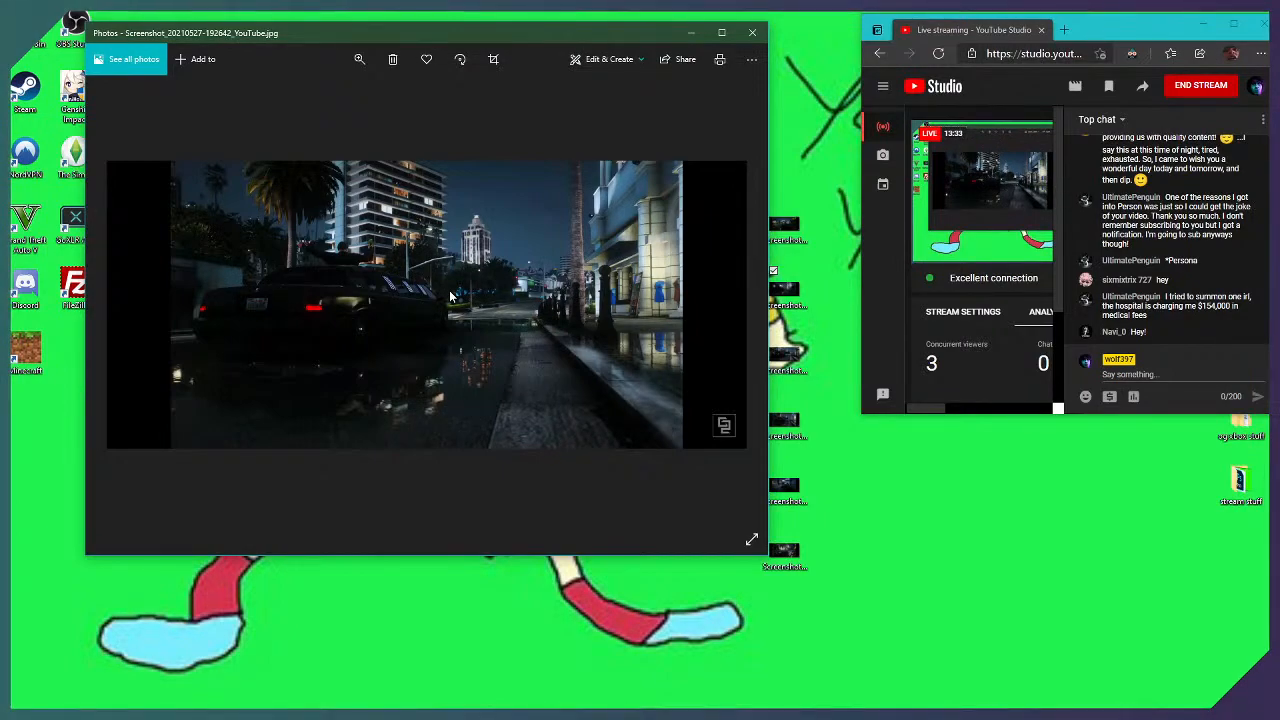
key("Left")
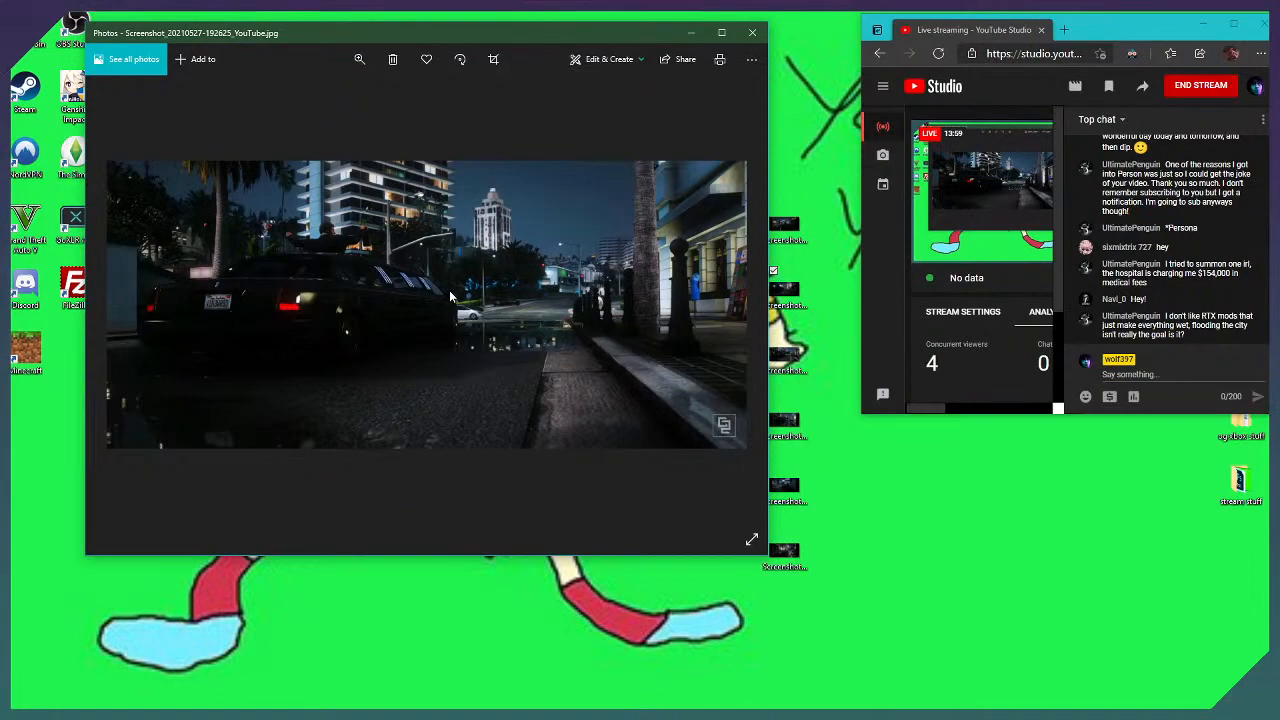
key("Right")
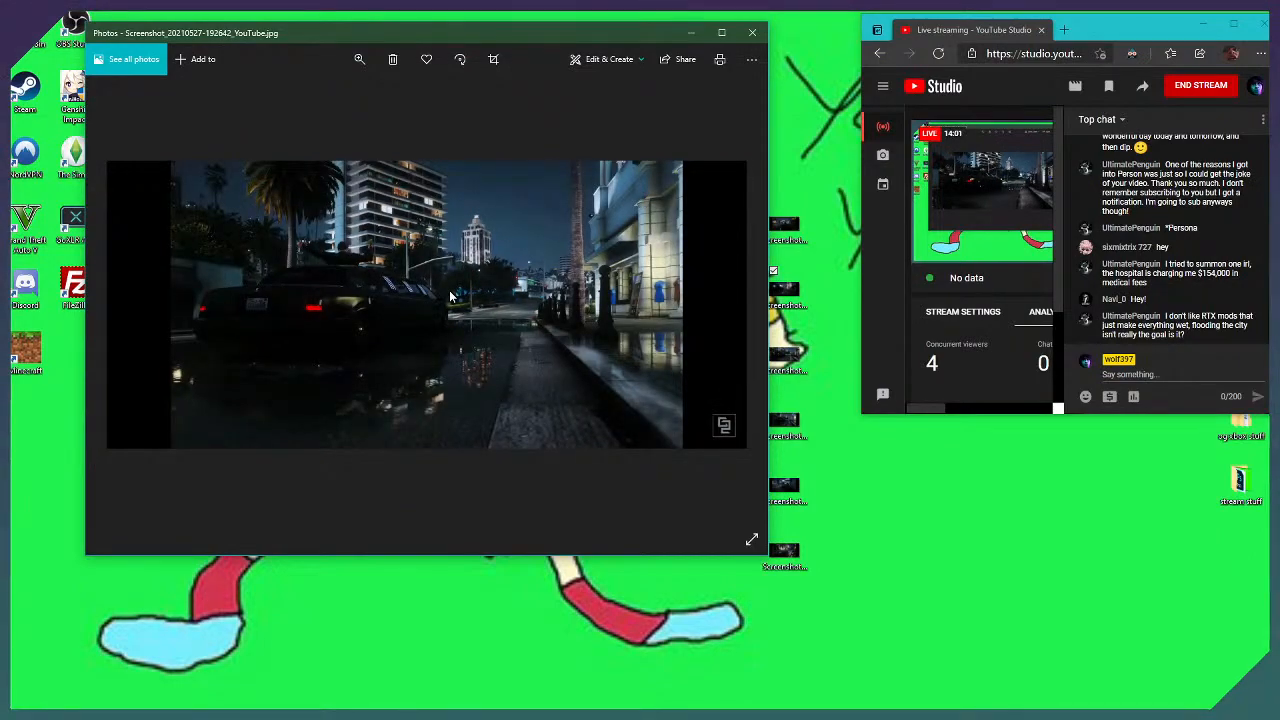
key("Left")
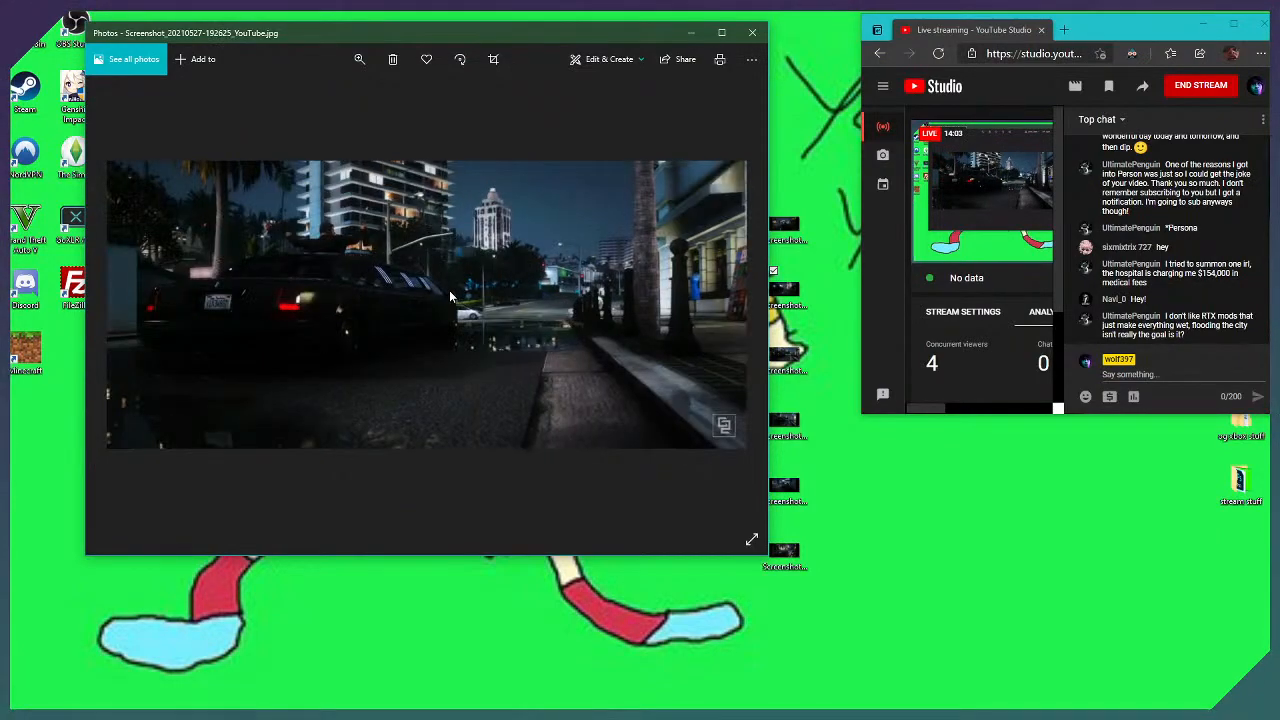
scroll(270, 287, "up", 3)
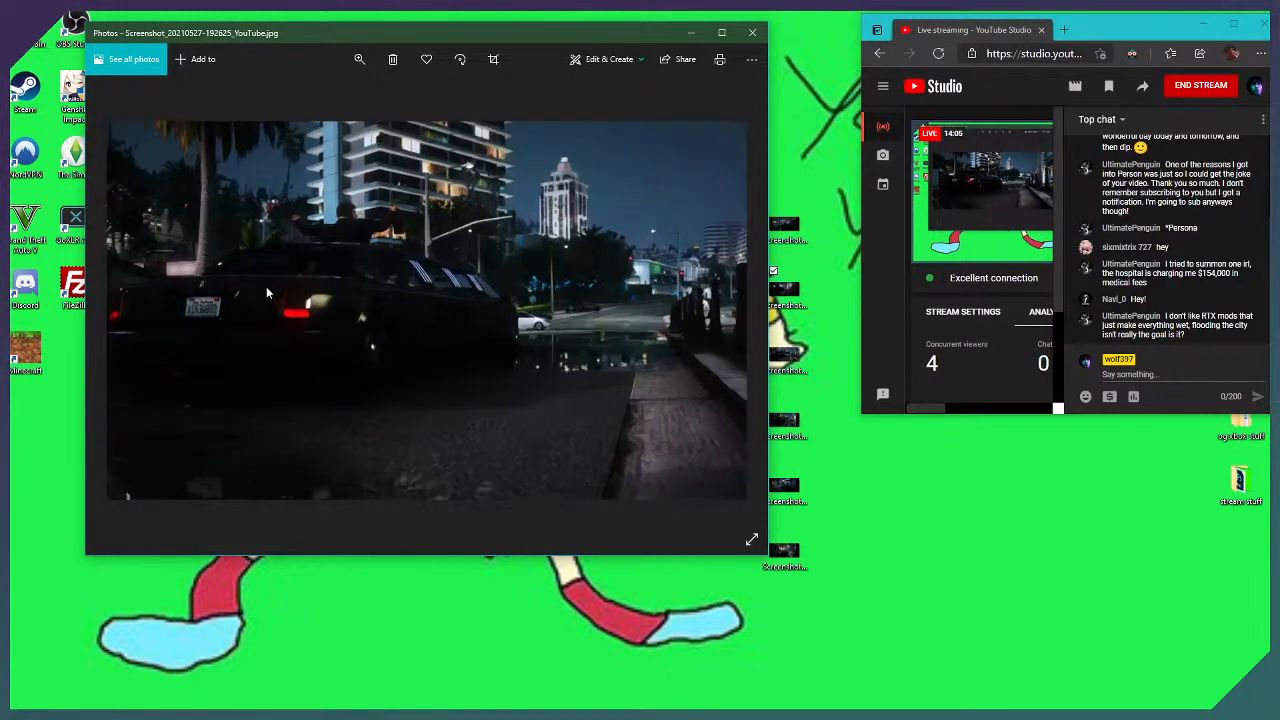
left_click_drag(520, 372, 213, 372)
scroll(560, 363, "down", 3)
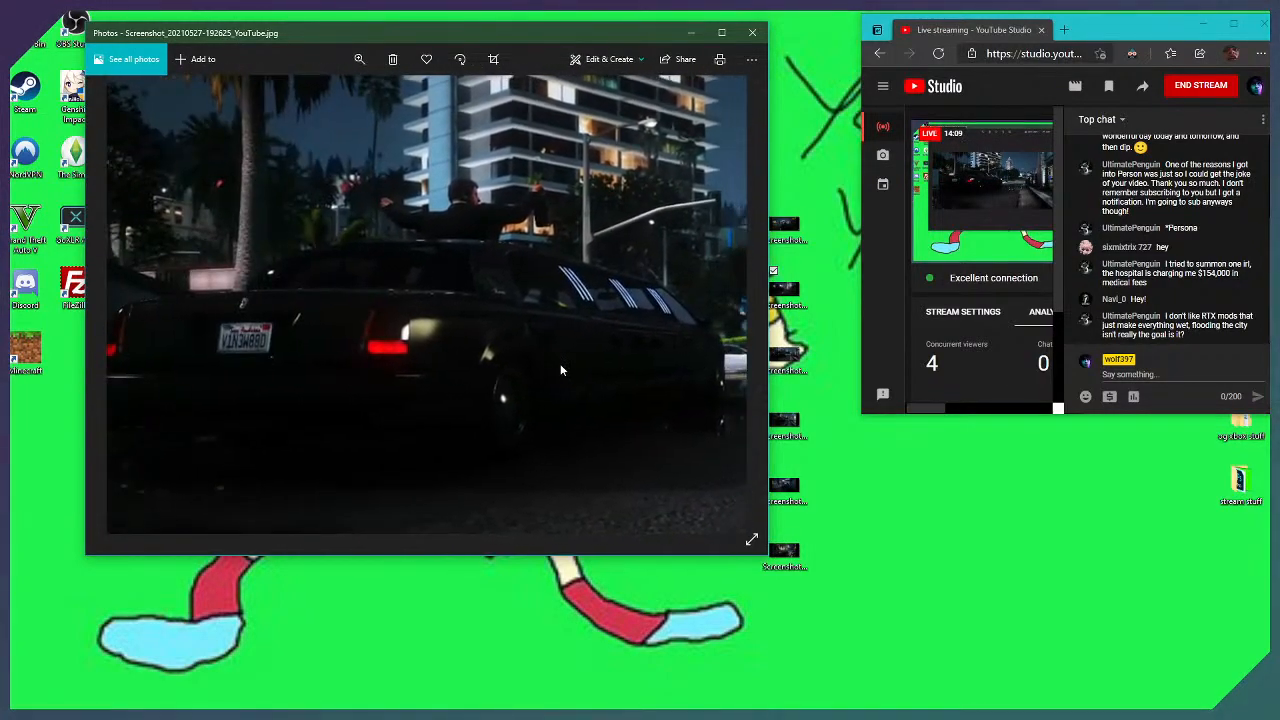
key("Right")
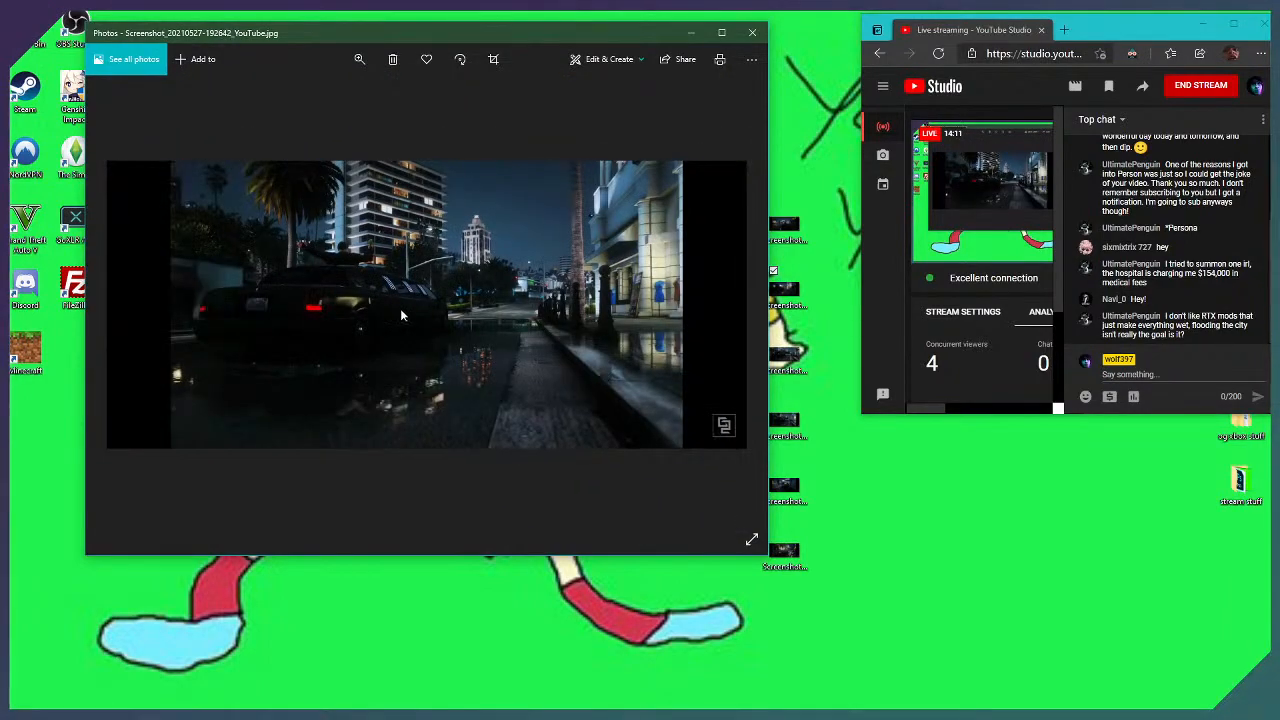
scroll(540, 350, "up", 3)
left_click_drag(536, 350, 487, 343)
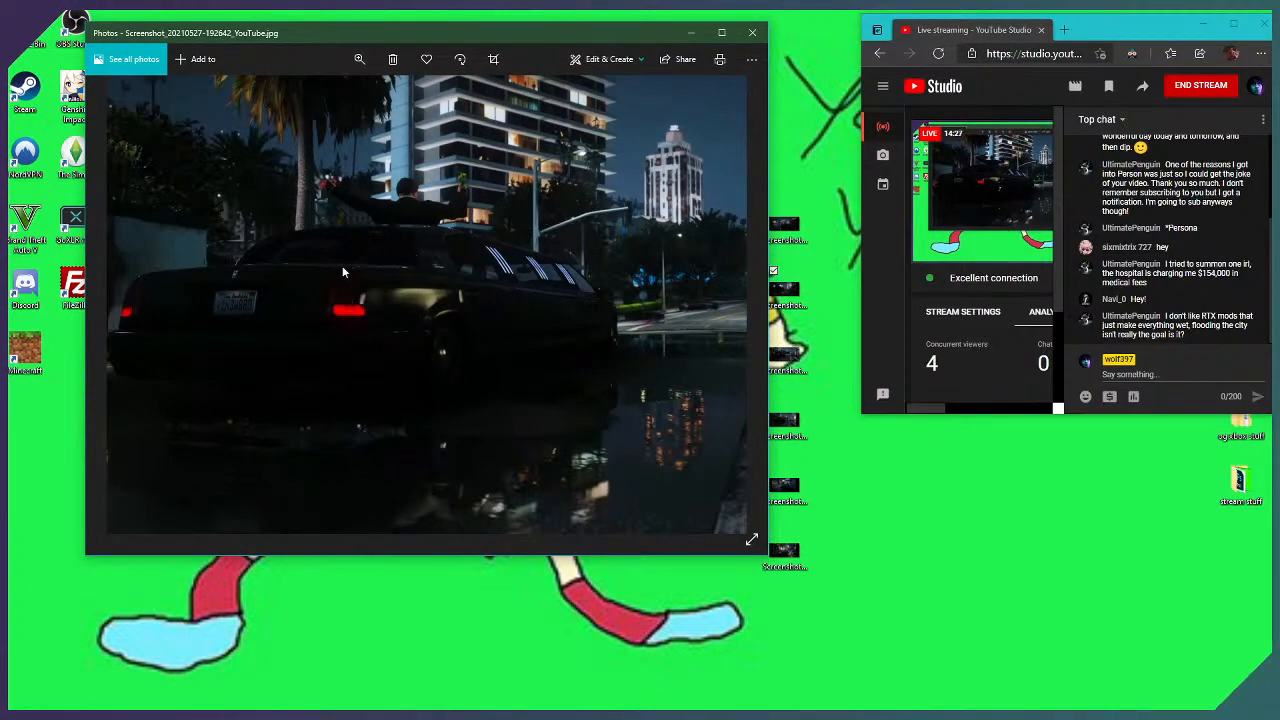
double_click(409, 294)
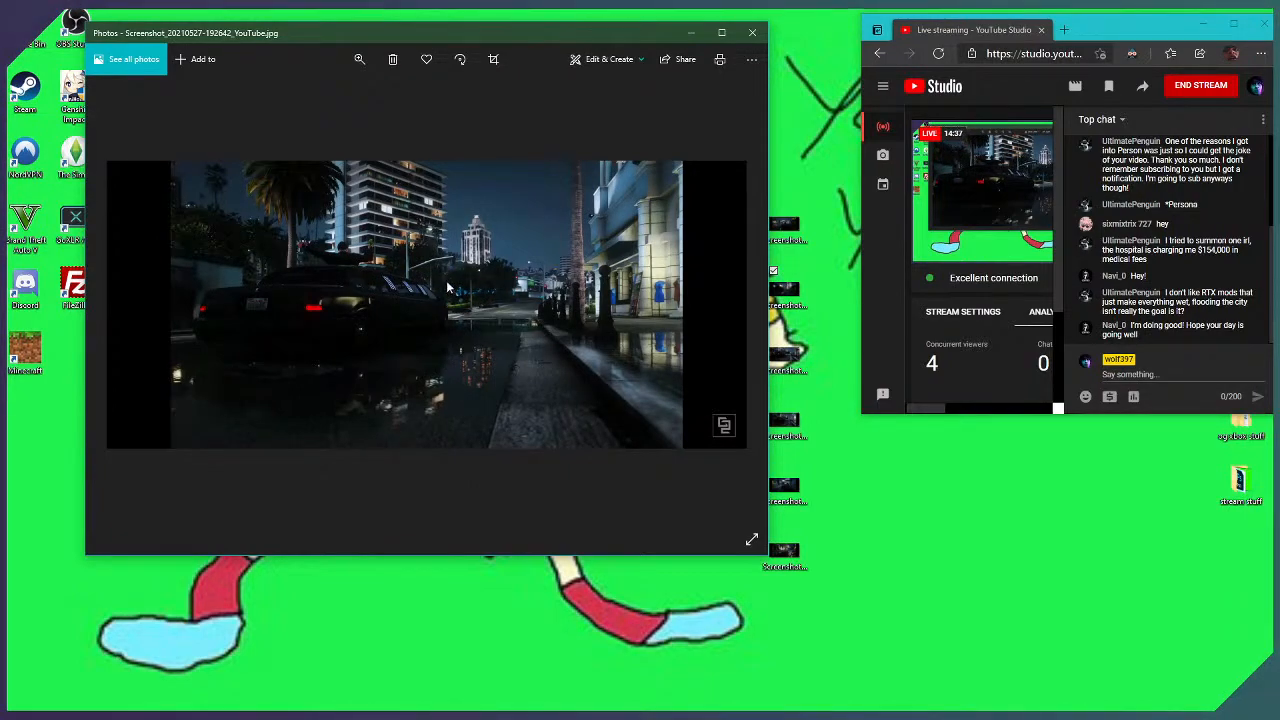
scroll(392, 313, "up", 2)
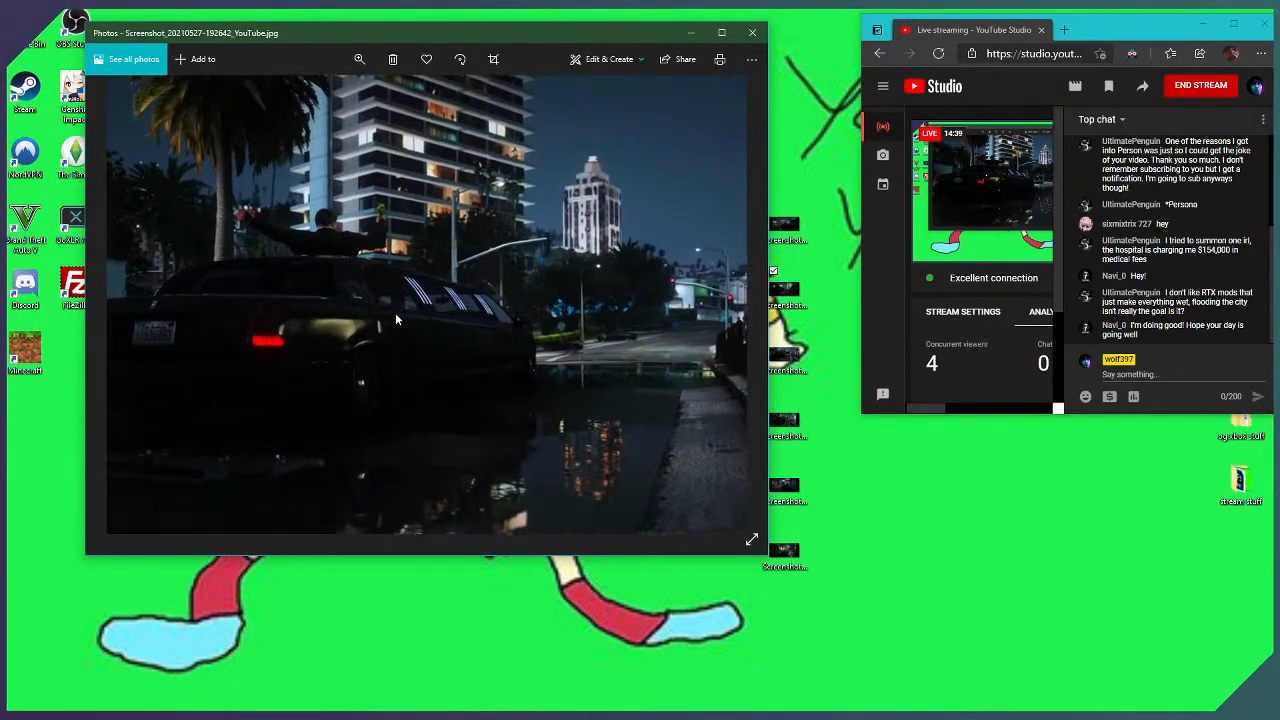
scroll(490, 295, "up", 2)
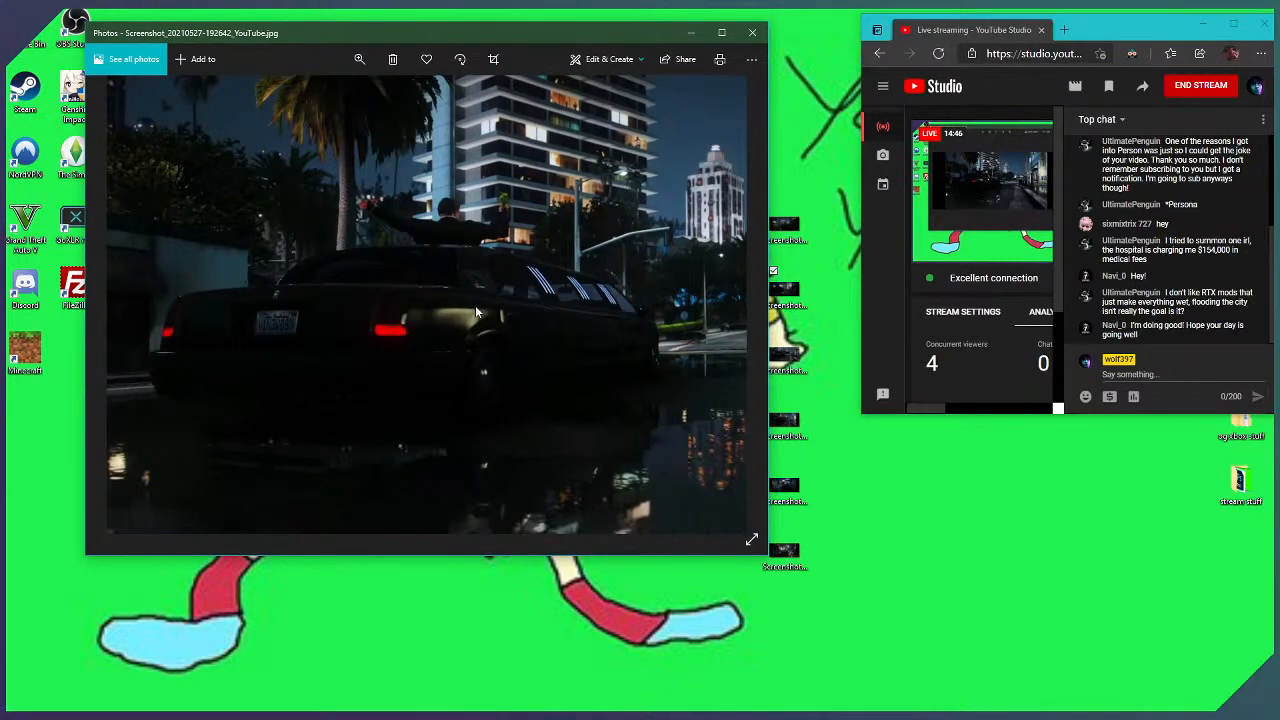
scroll(481, 301, "down", 3)
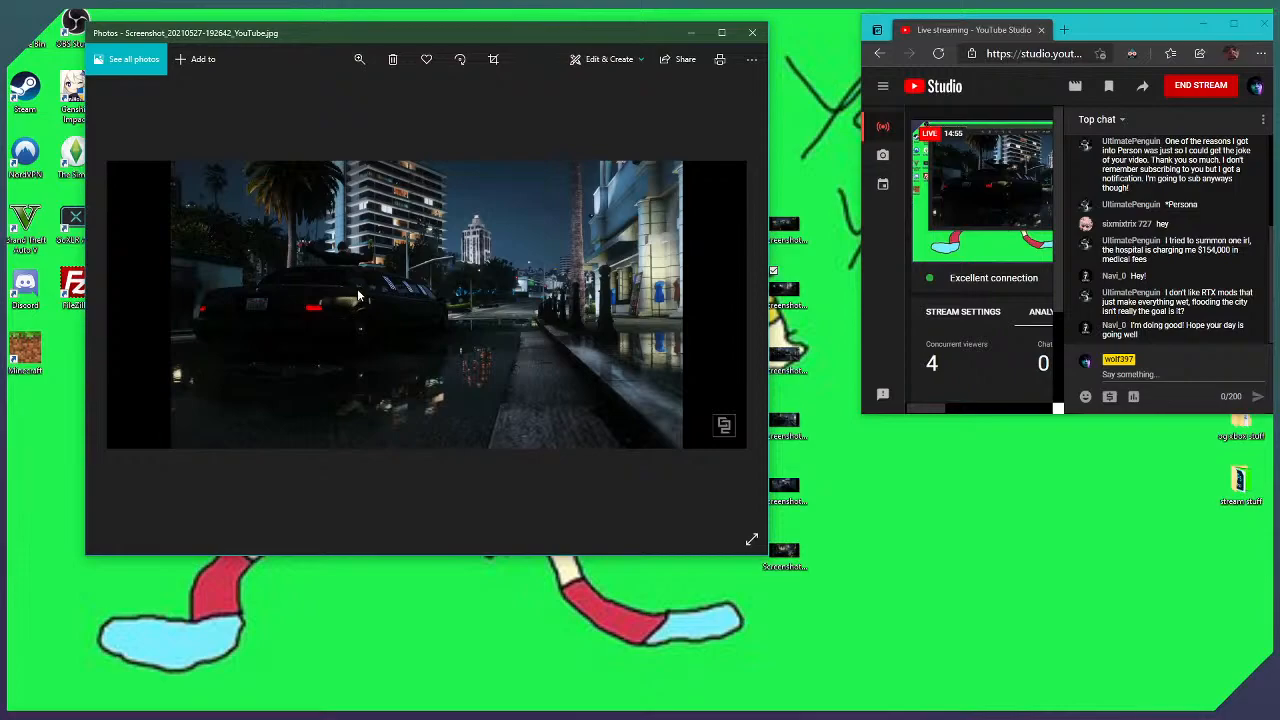
scroll(316, 314, "up", 2)
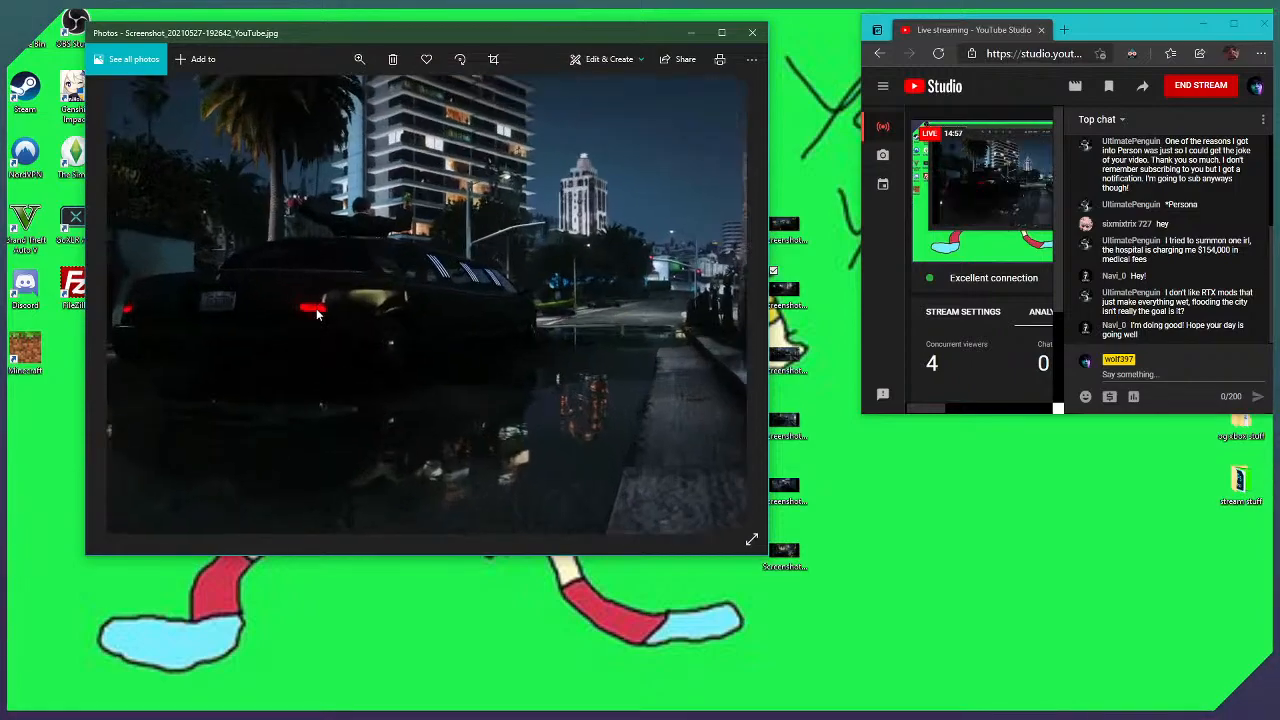
scroll(440, 355, "up", 2)
left_click_drag(524, 381, 473, 370)
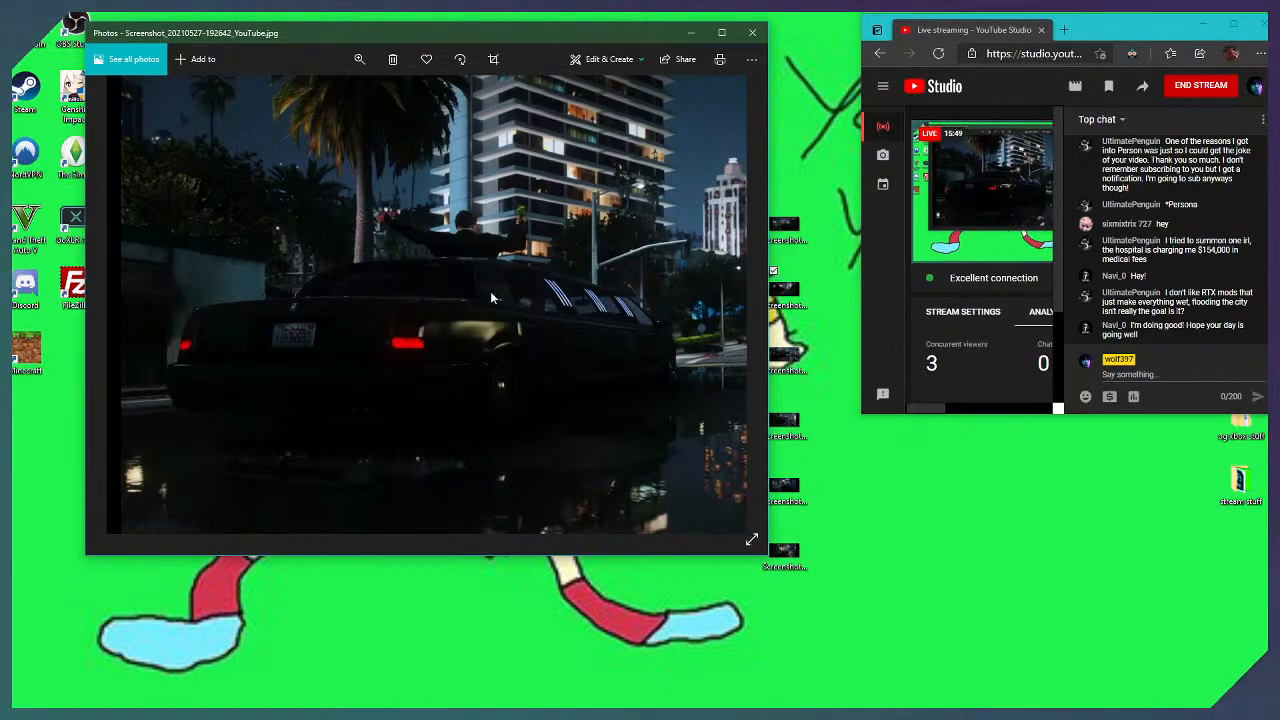
key("Right")
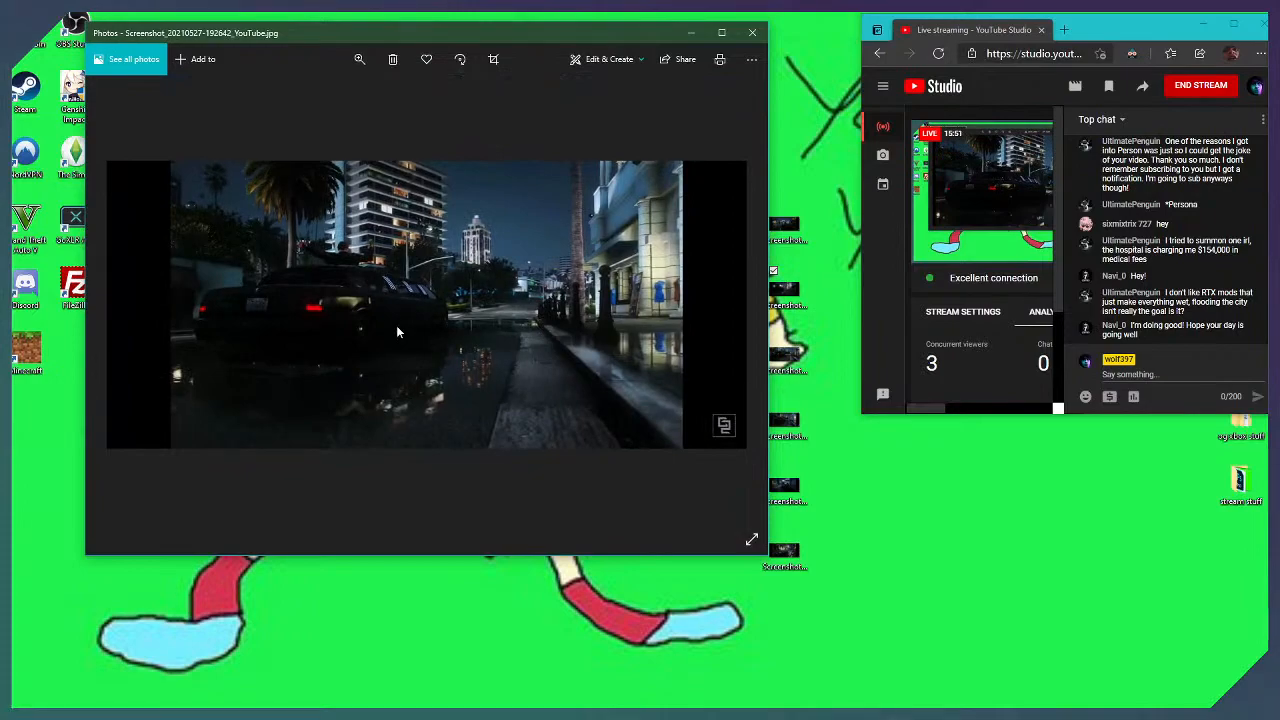
scroll(372, 316, "up", 3)
left_click_drag(377, 317, 527, 386)
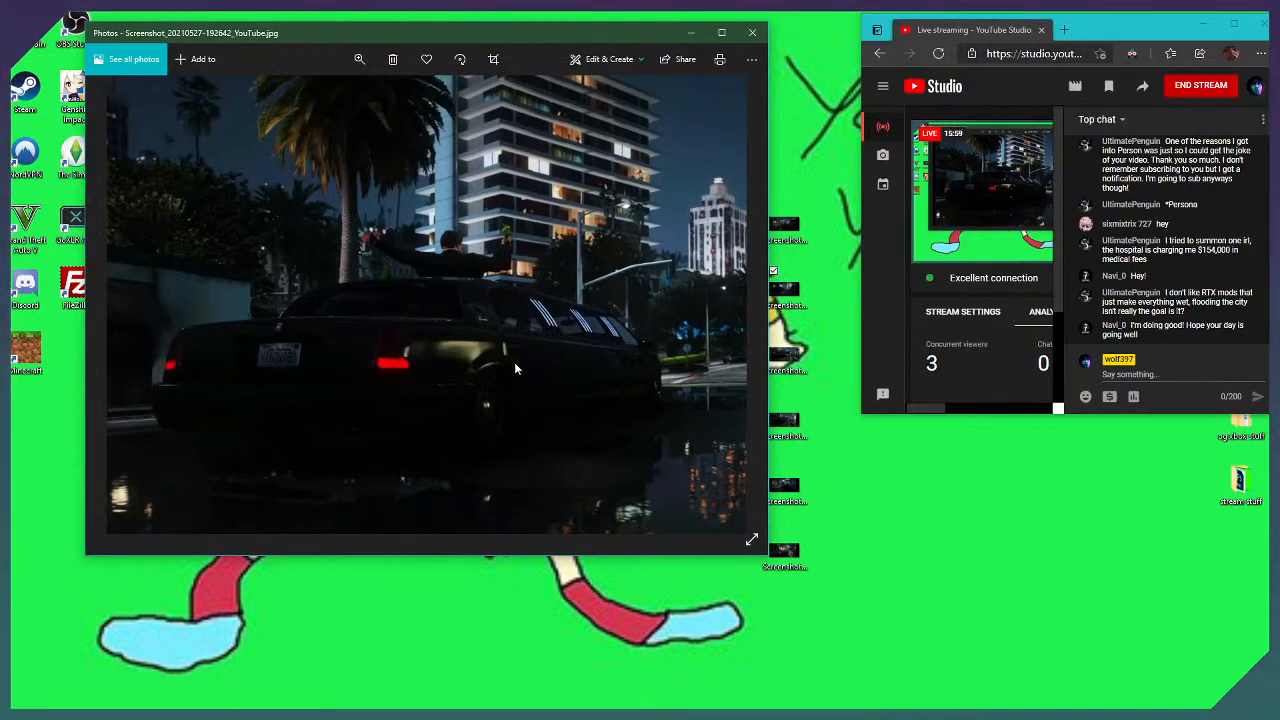
left_click_drag(514, 362, 514, 334)
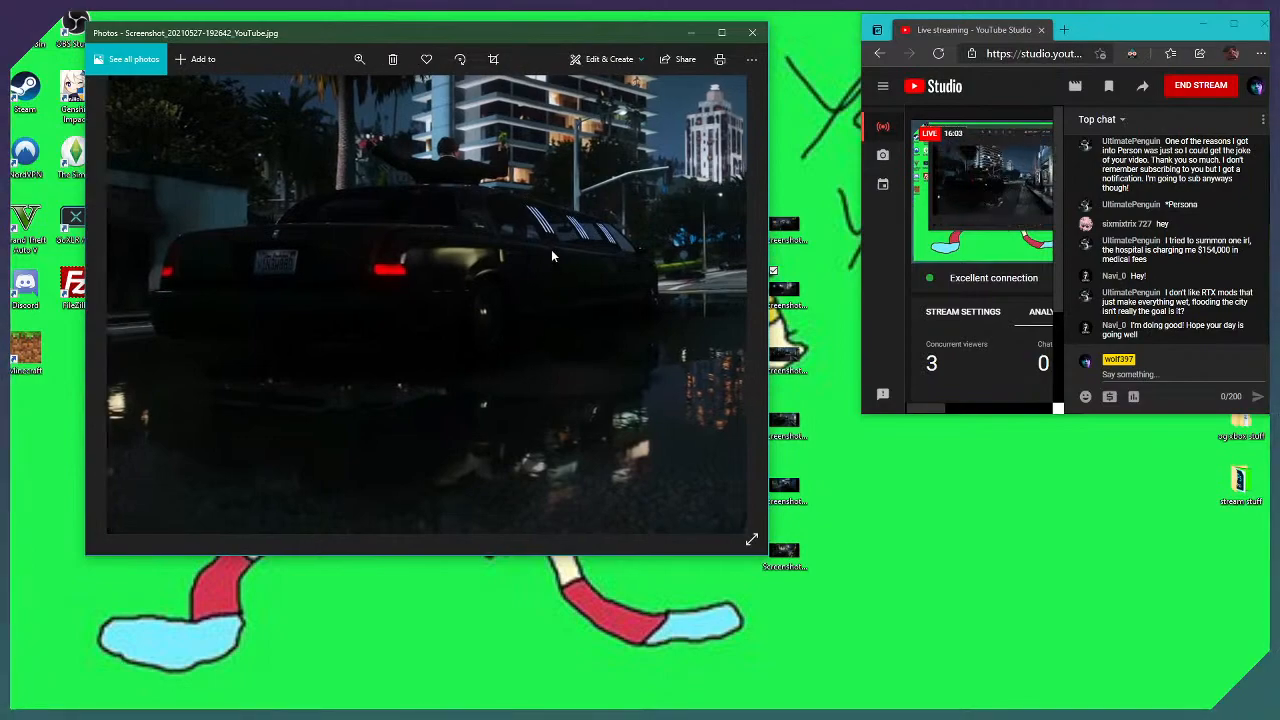
left_click_drag(554, 257, 553, 290)
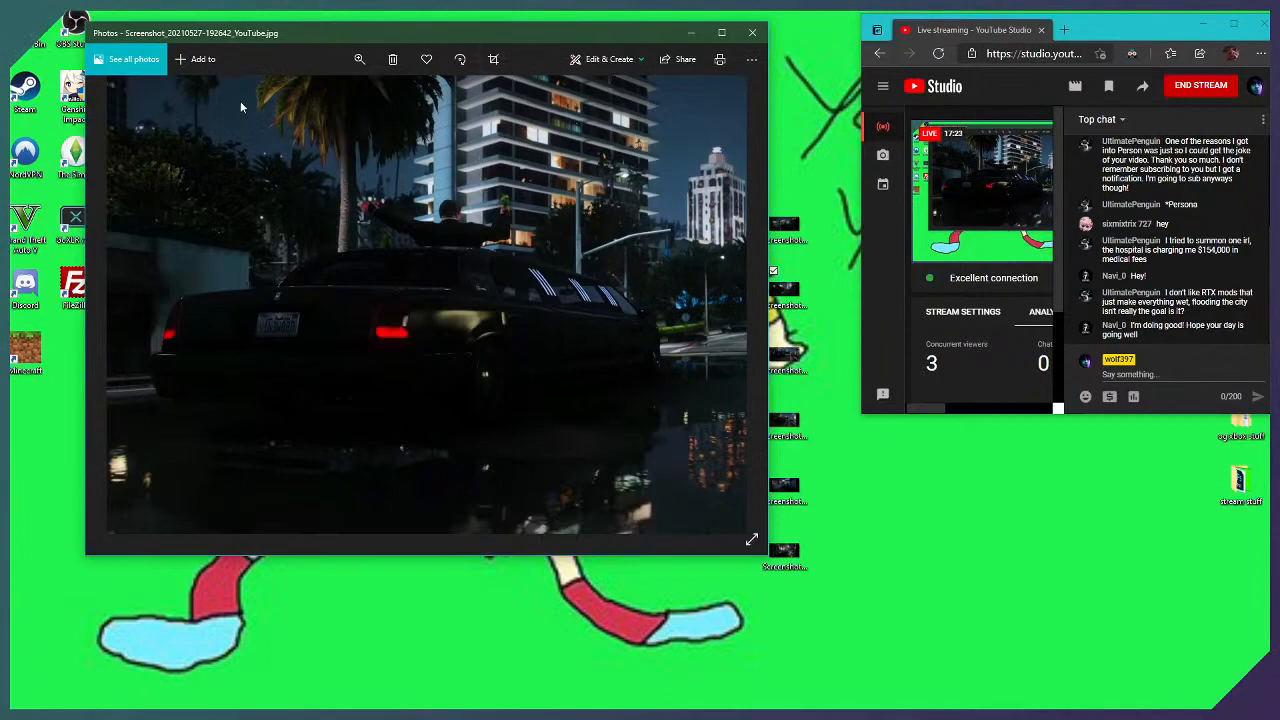
scroll(565, 308, "down", 3)
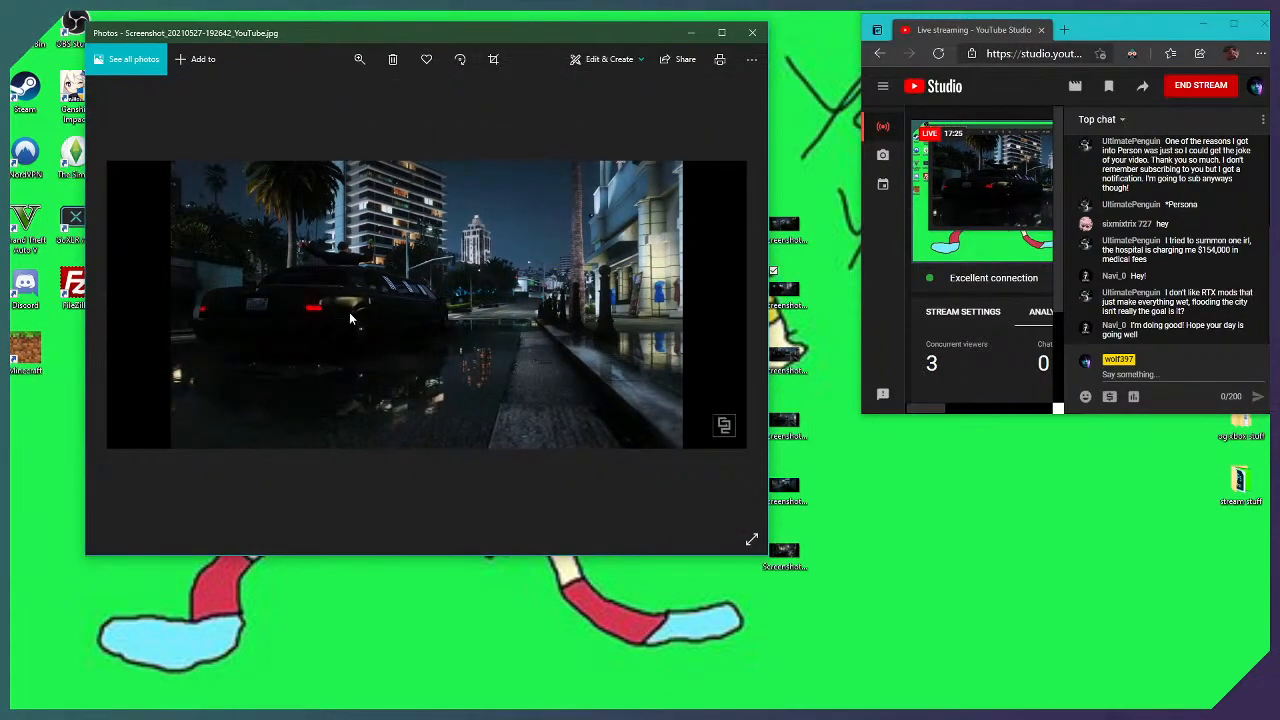
scroll(408, 338, "up", 4)
left_click_drag(559, 411, 518, 331)
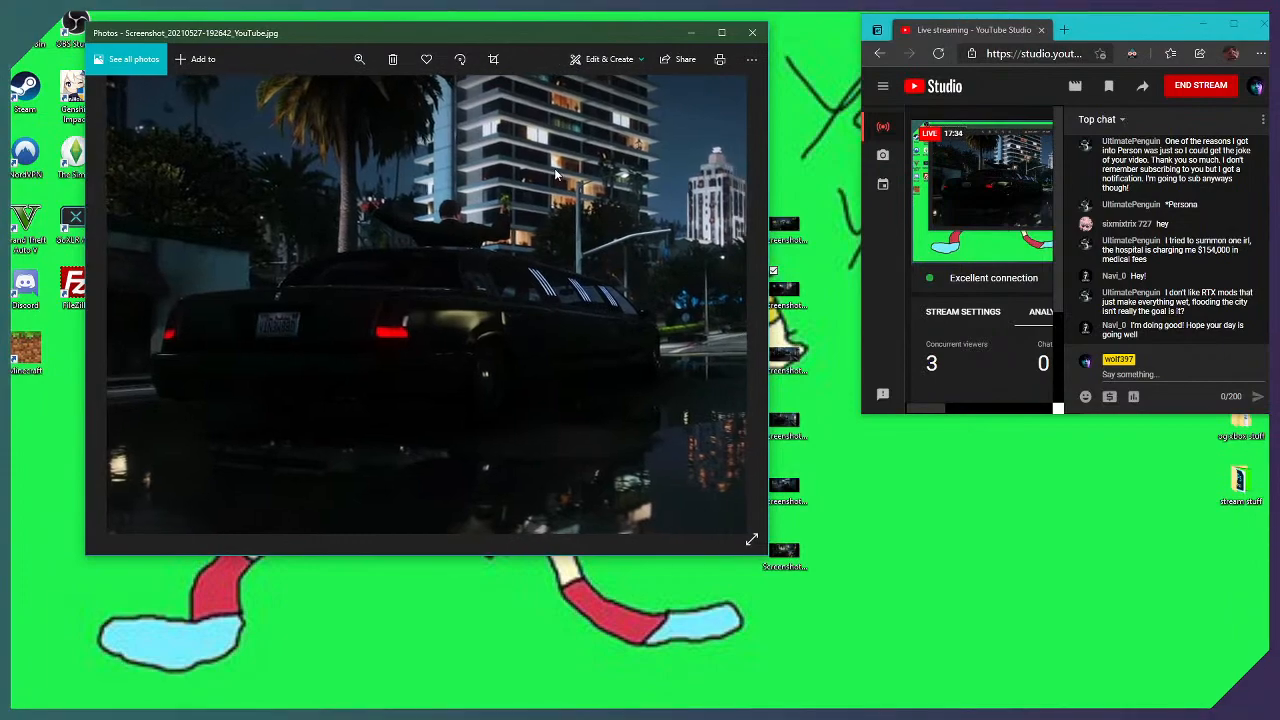
key("Left")
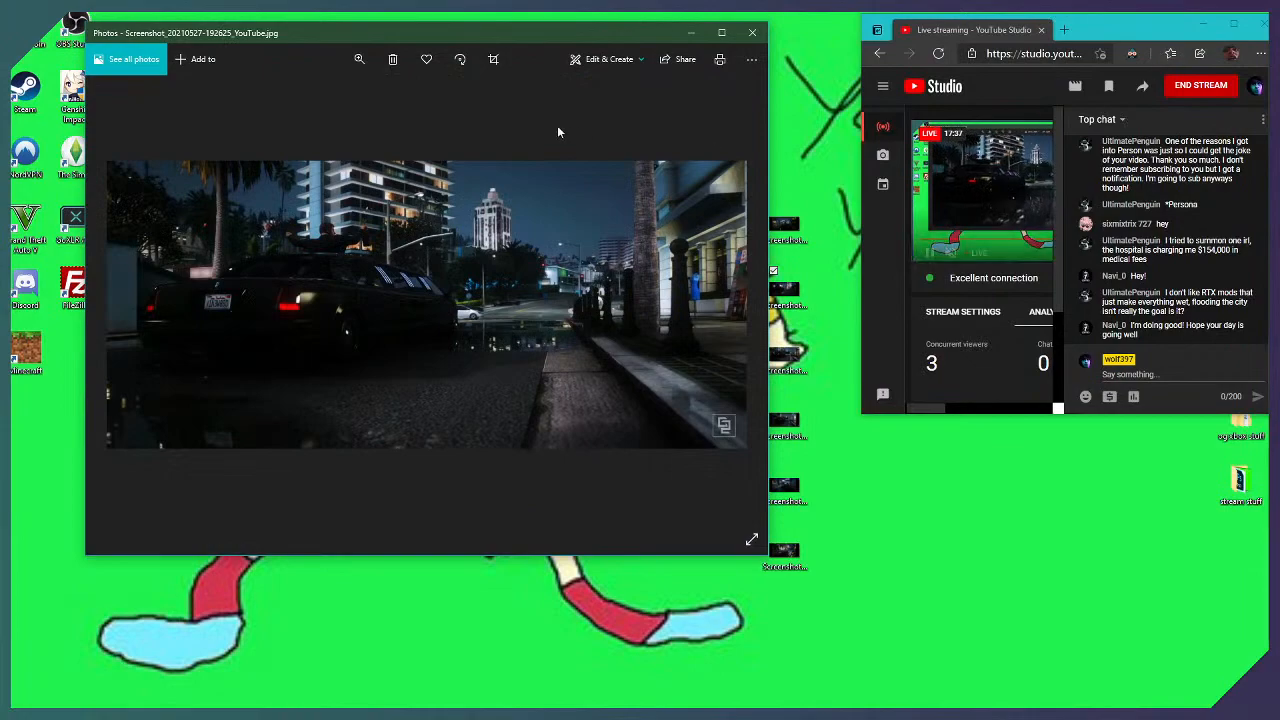
scroll(302, 264, "up", 3)
left_click_drag(336, 371, 491, 414)
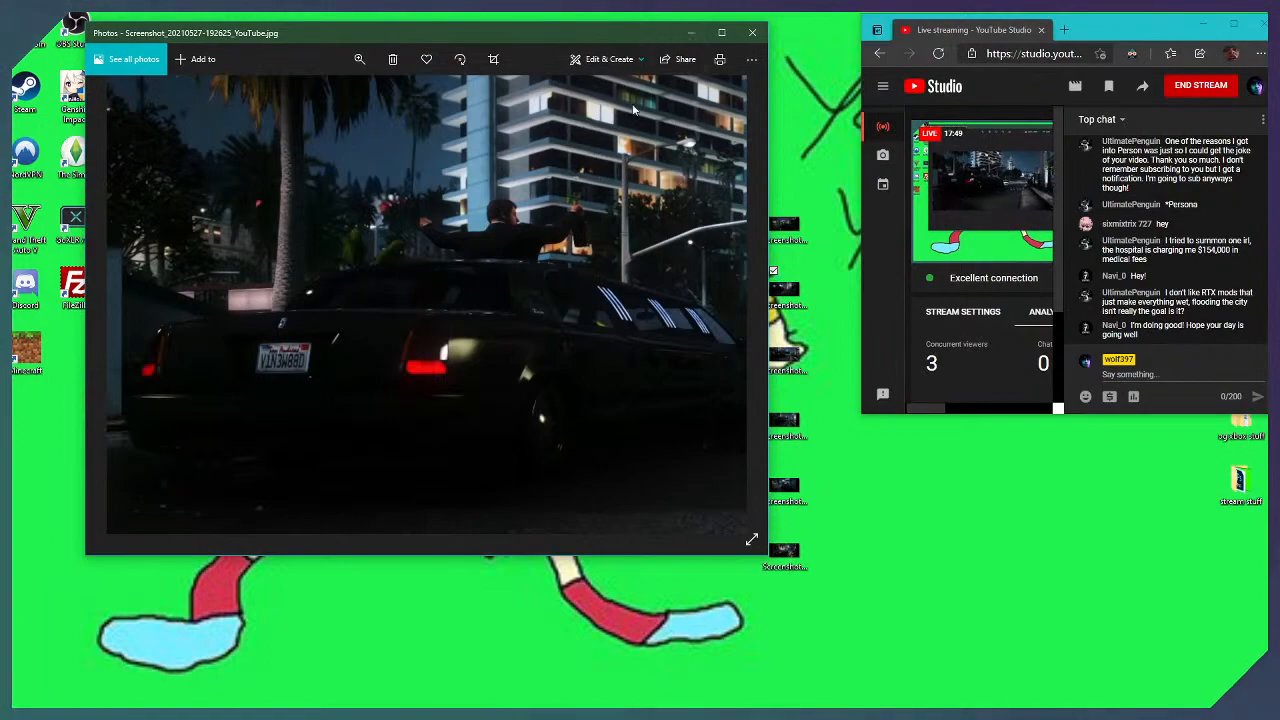
double_click(563, 324)
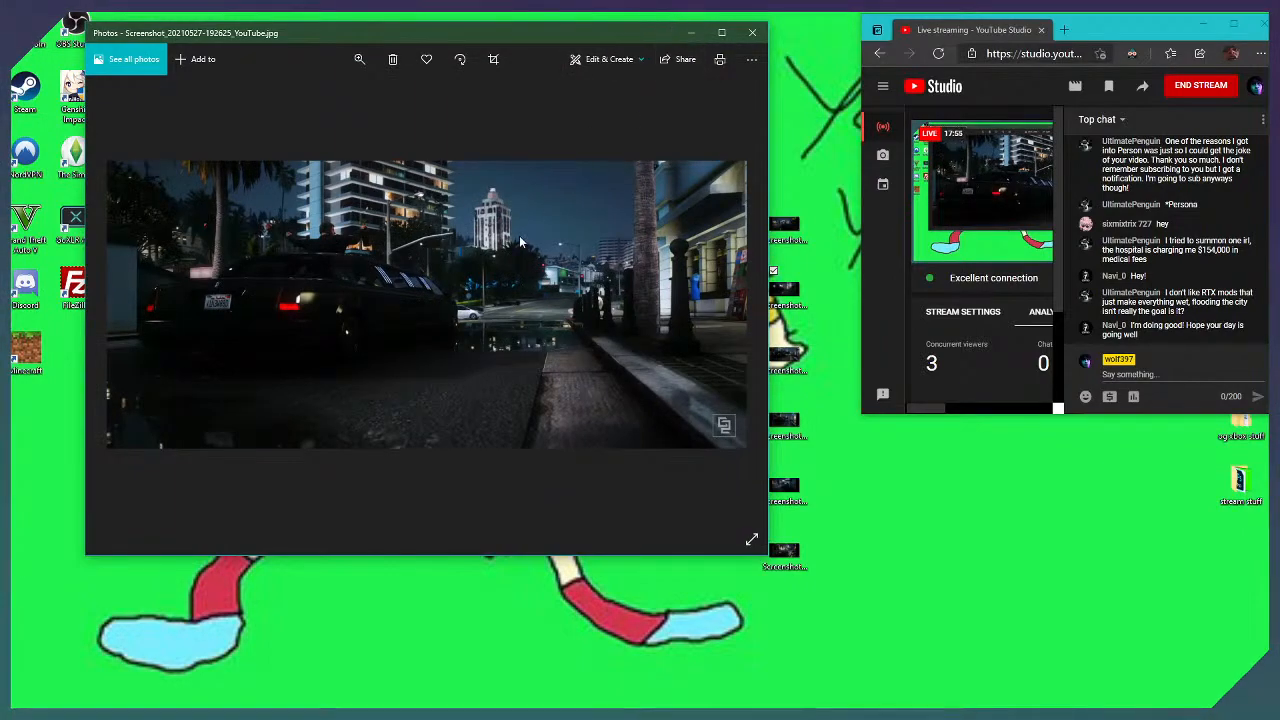
double_click(376, 265)
double_click(376, 265)
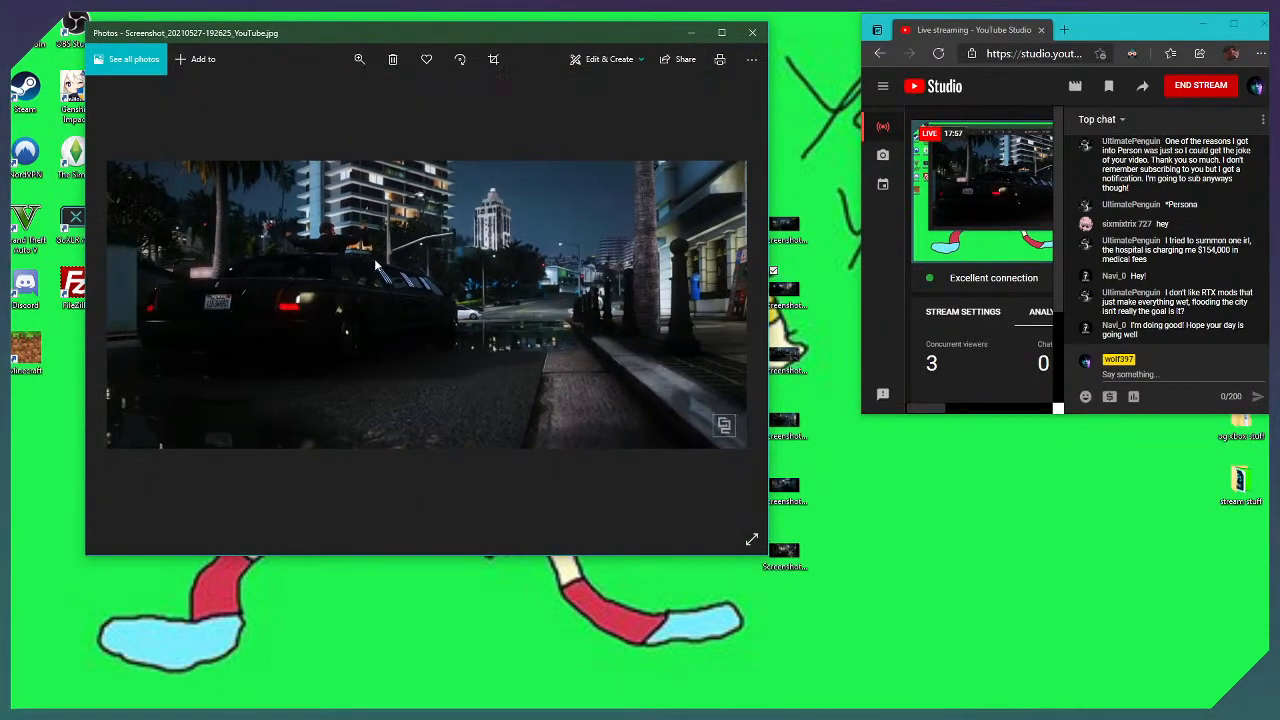
key("Right")
key("Left")
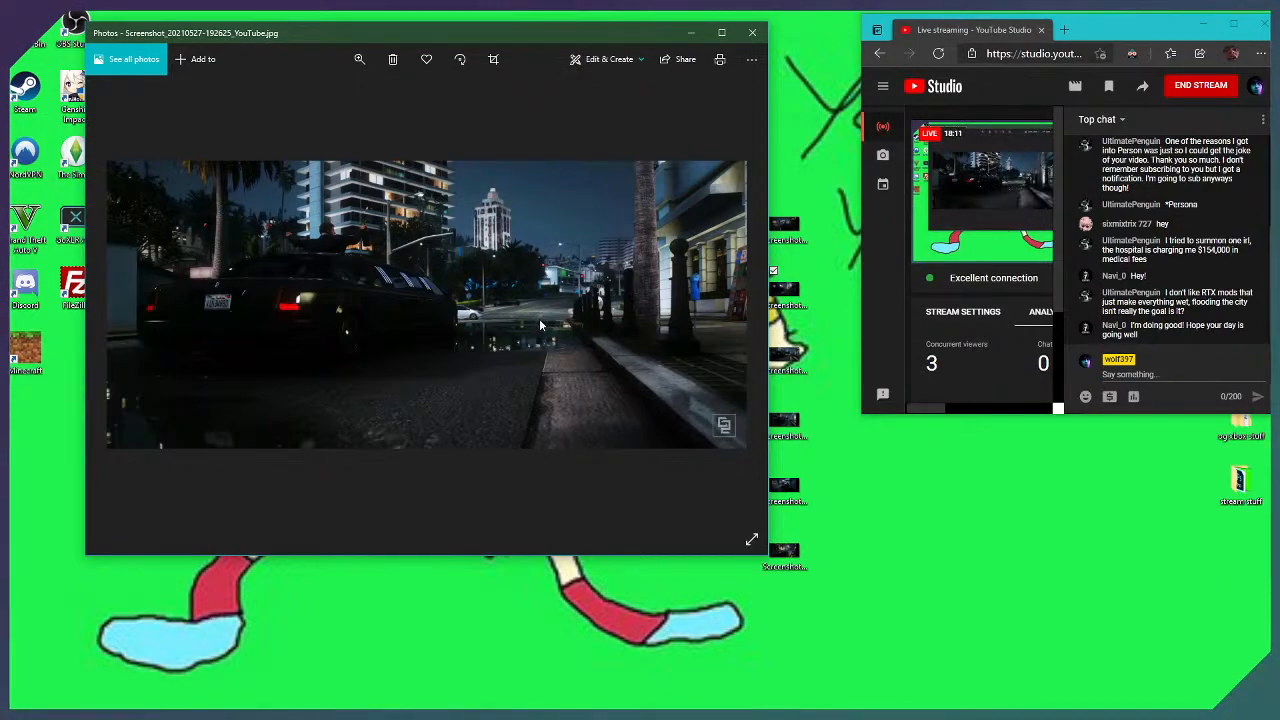
mouse_move(539, 708)
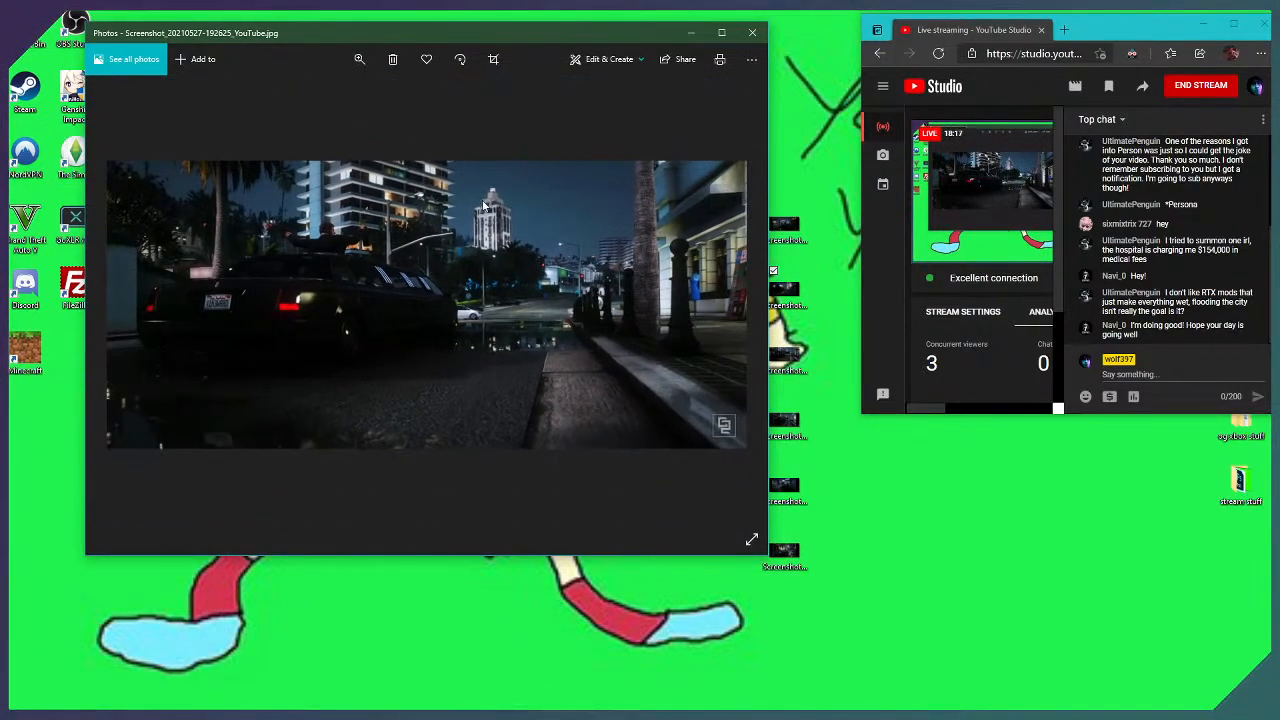
scroll(520, 200, "up", 2)
left_click_drag(562, 338, 657, 312)
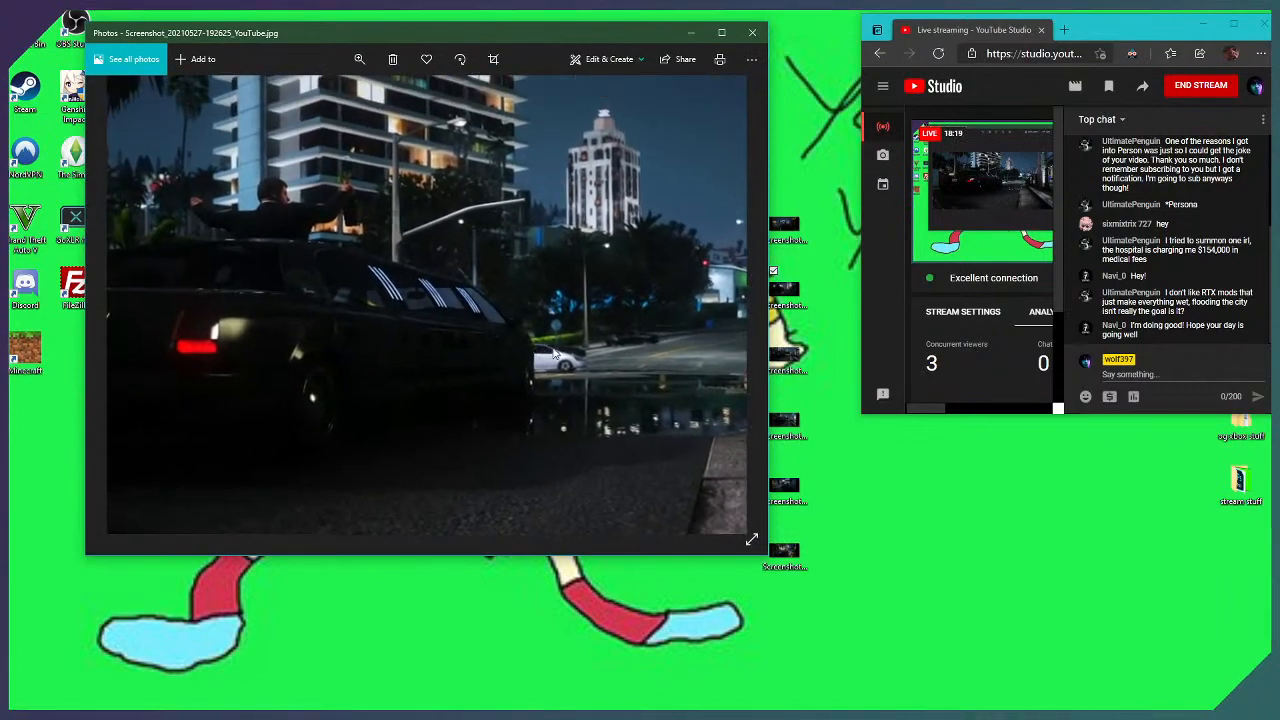
left_click_drag(535, 350, 616, 382)
scroll(460, 366, "down", 3)
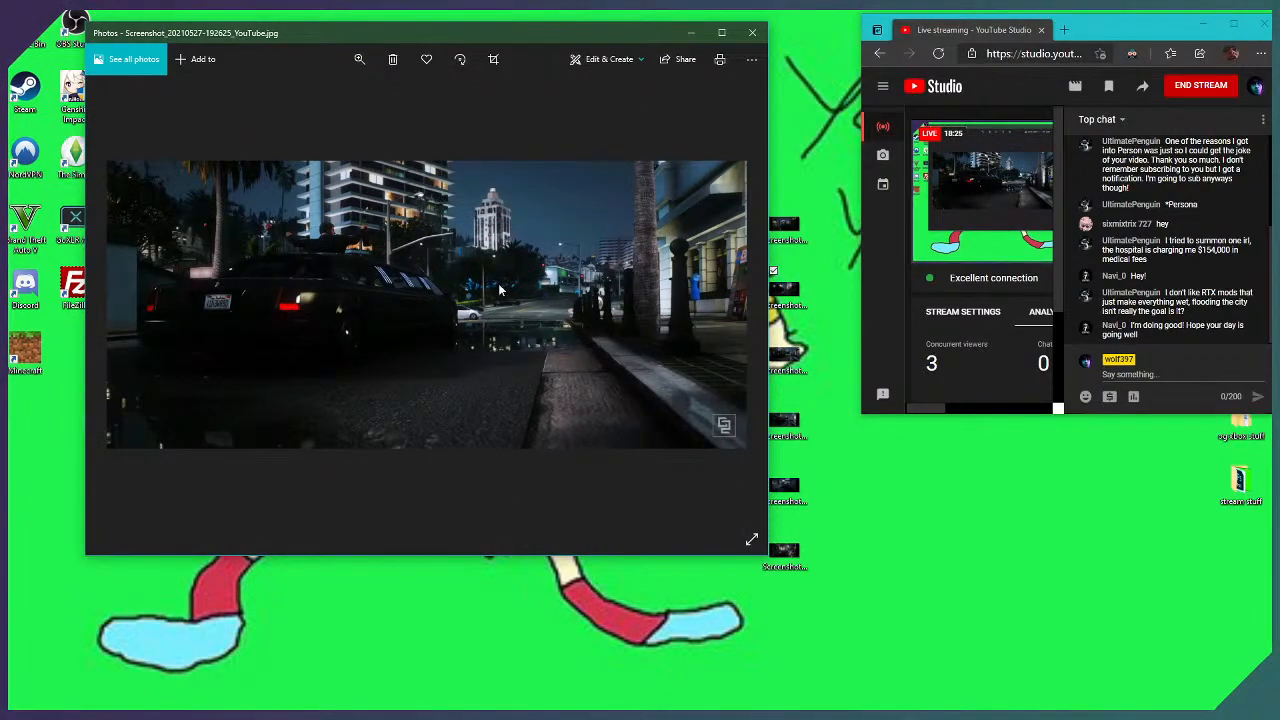
scroll(510, 364, "up", 5)
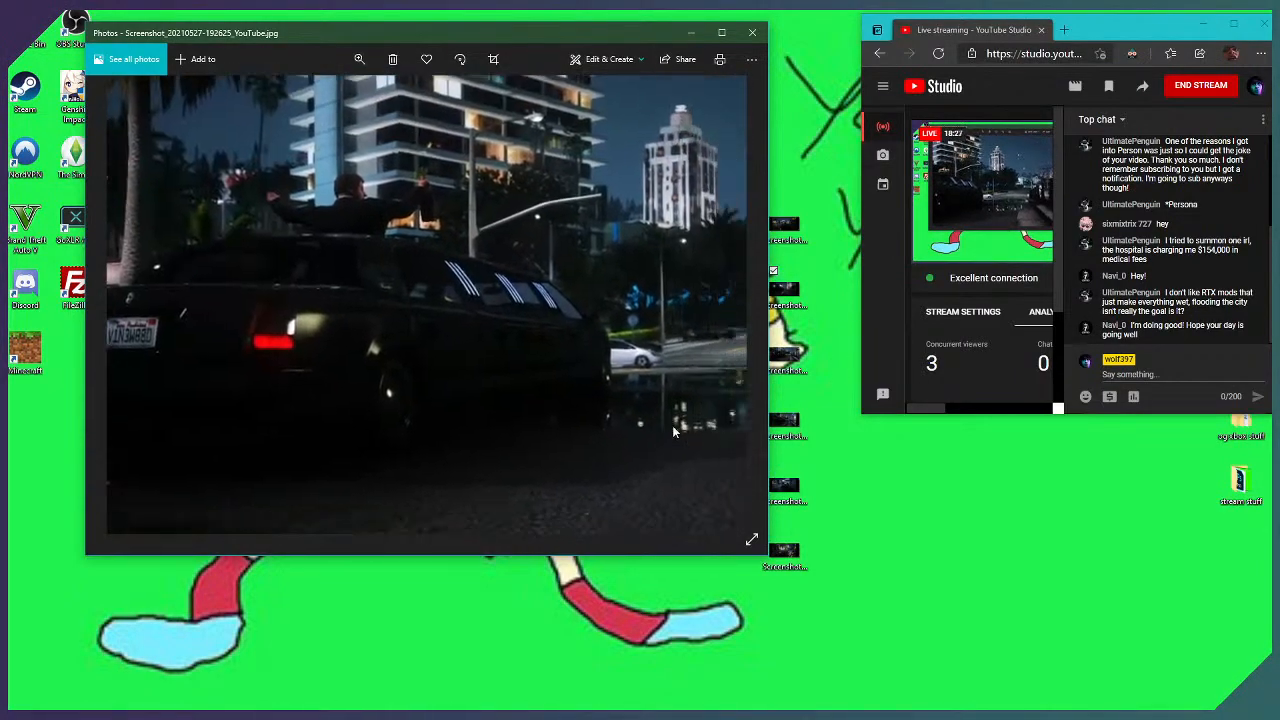
scroll(541, 376, "down", 5)
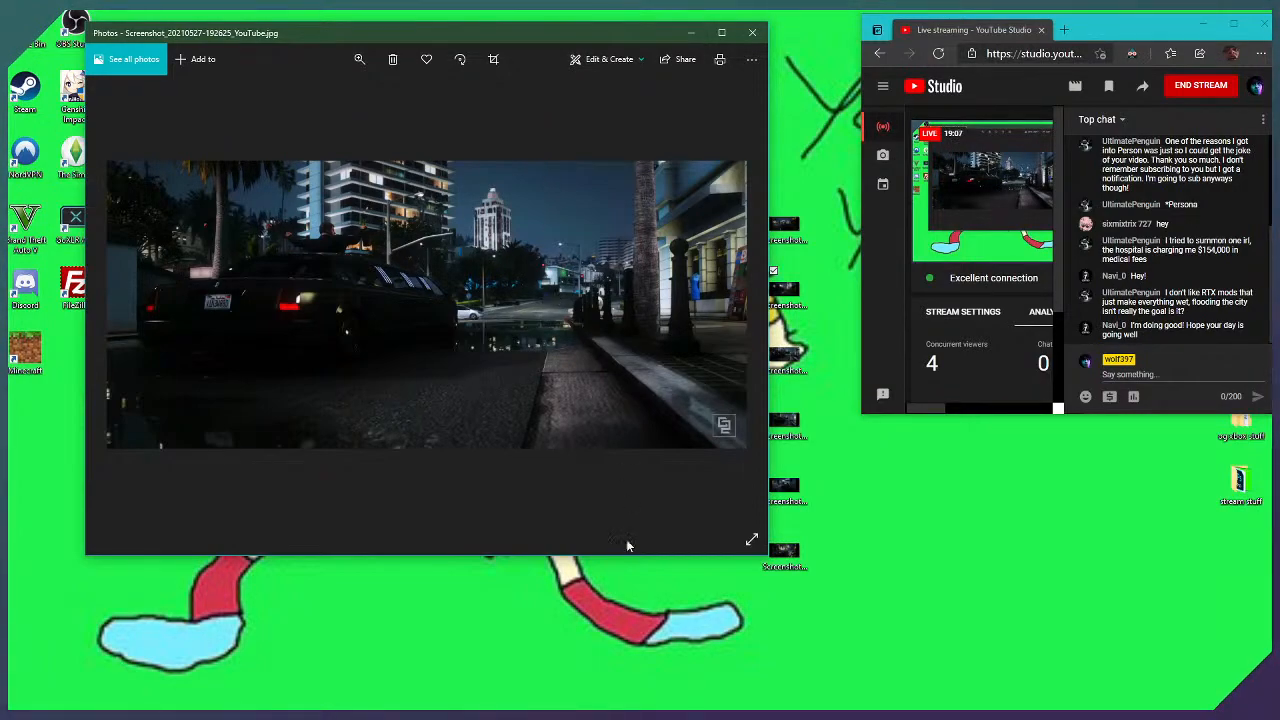
mouse_move(605, 710)
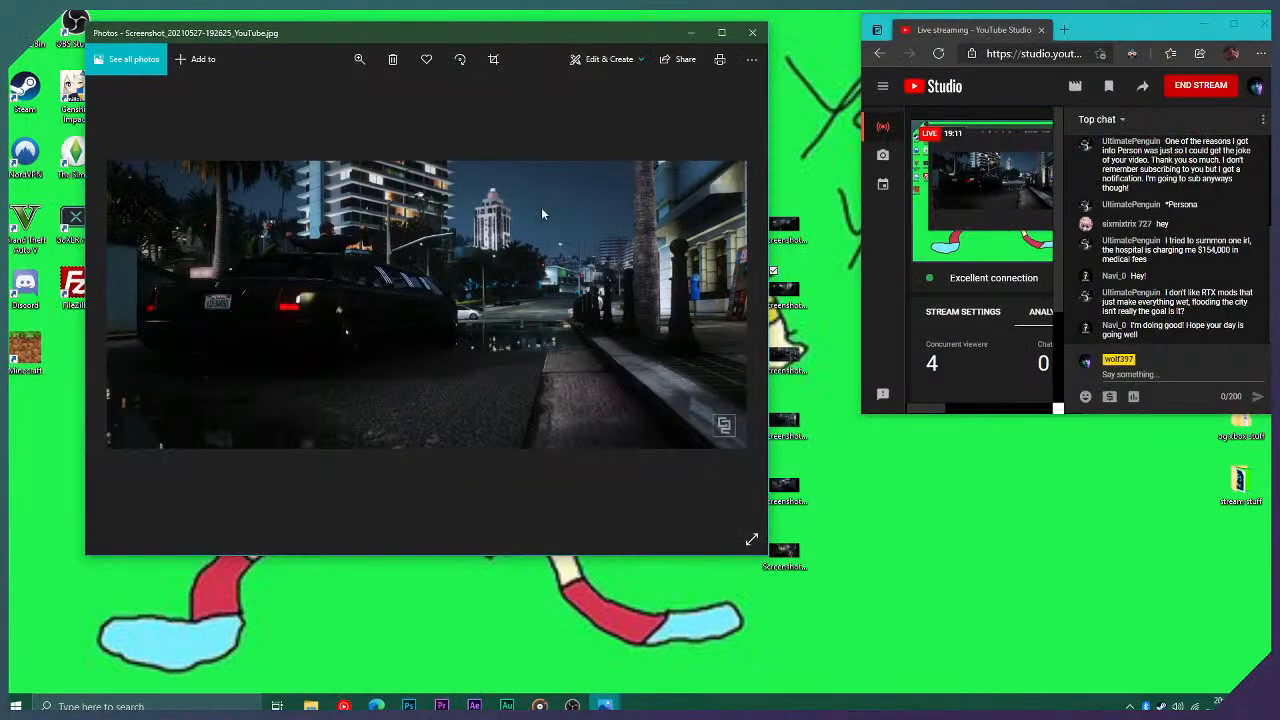
scroll(524, 370, "up", 3)
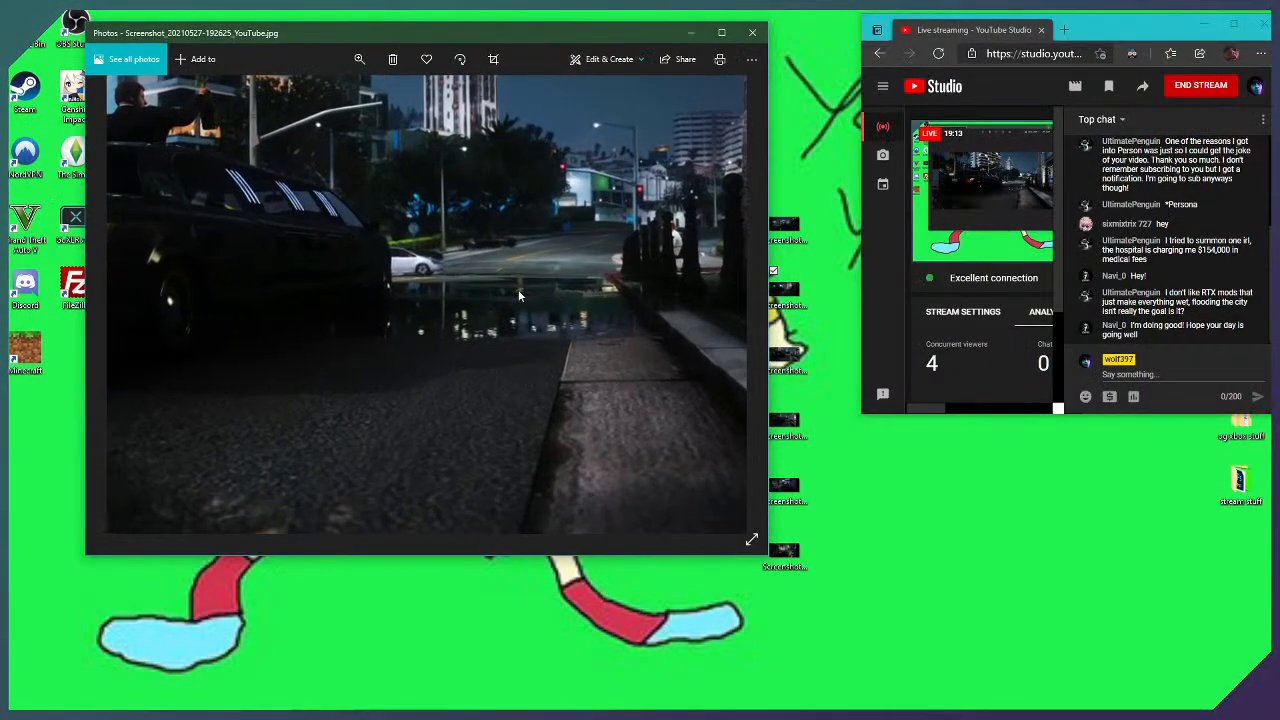
left_click_drag(522, 289, 697, 378)
scroll(634, 353, "down", 5)
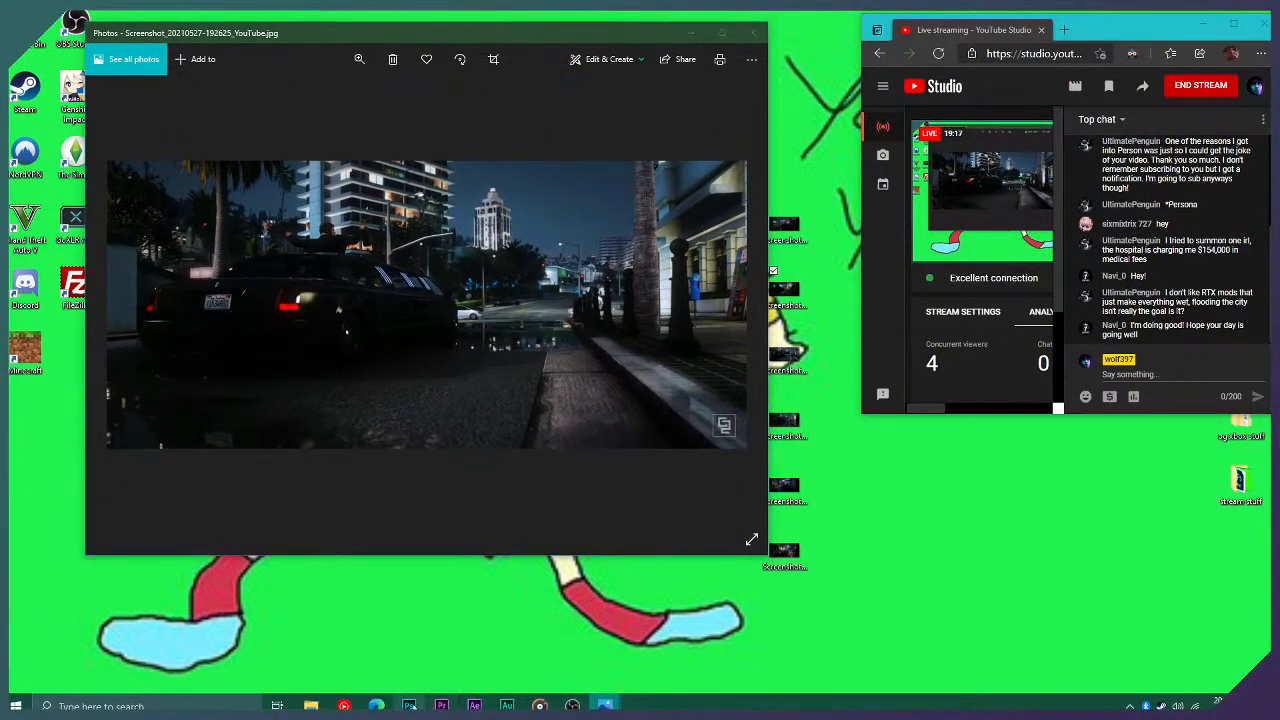
Switch to Photoshop and create a new blank 1920 x 1080 pixel document
left_click(410, 702)
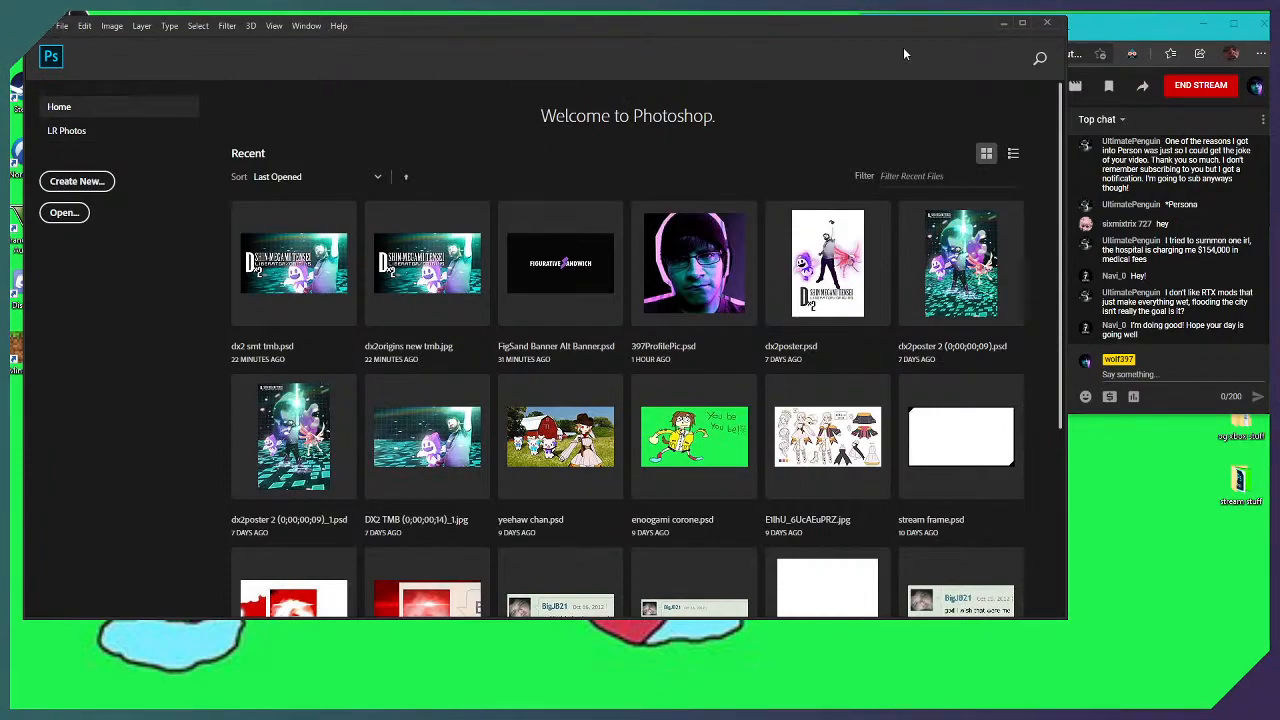
left_click(66, 28)
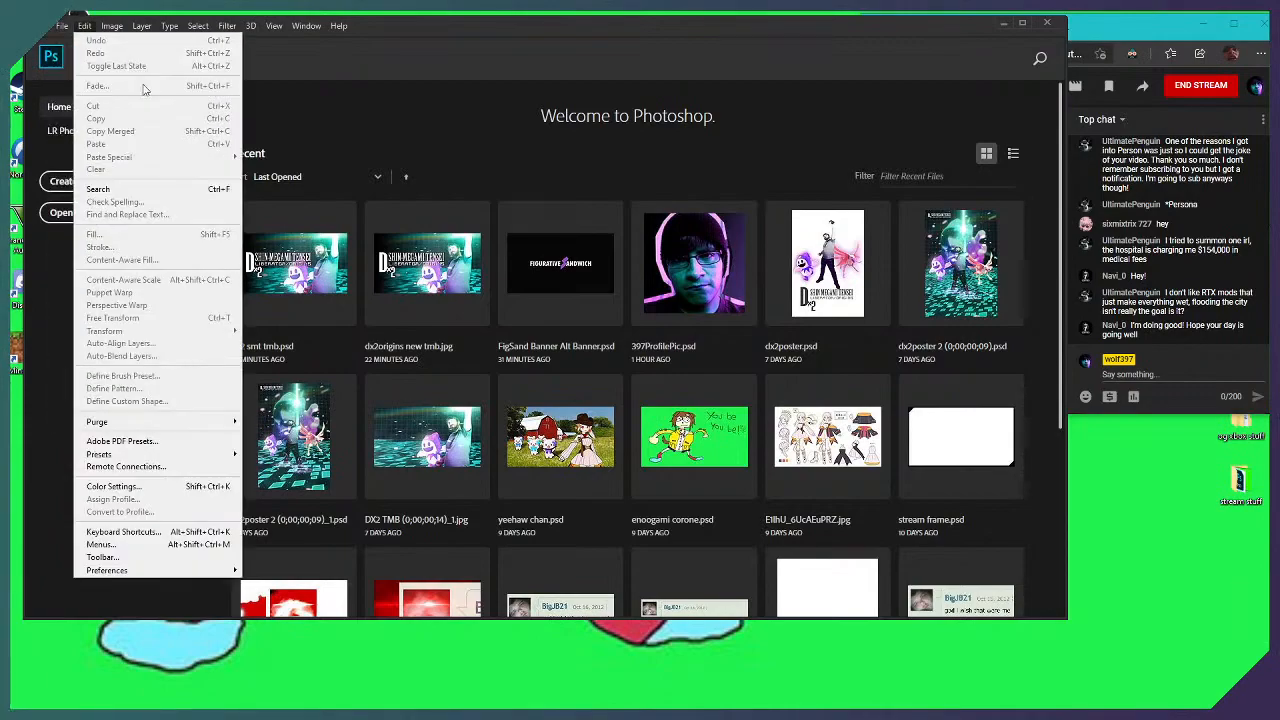
left_click(62, 25)
key("ctrl+n")
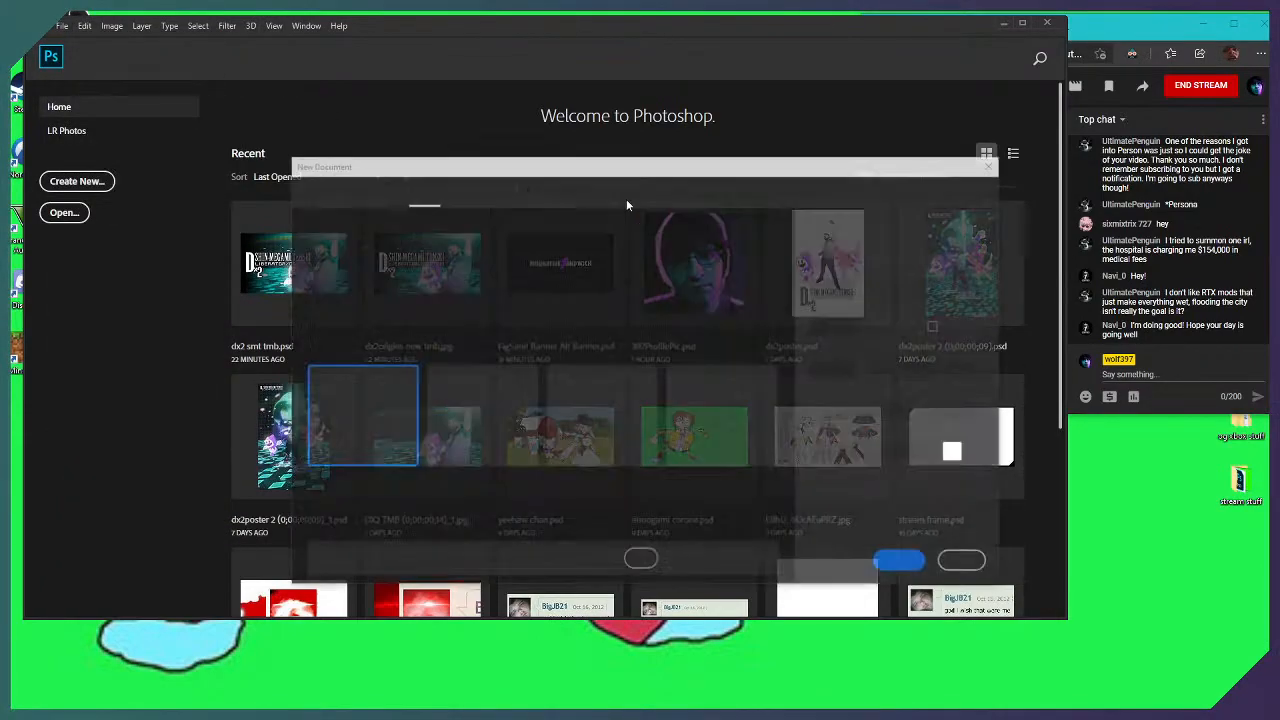
left_click(907, 561)
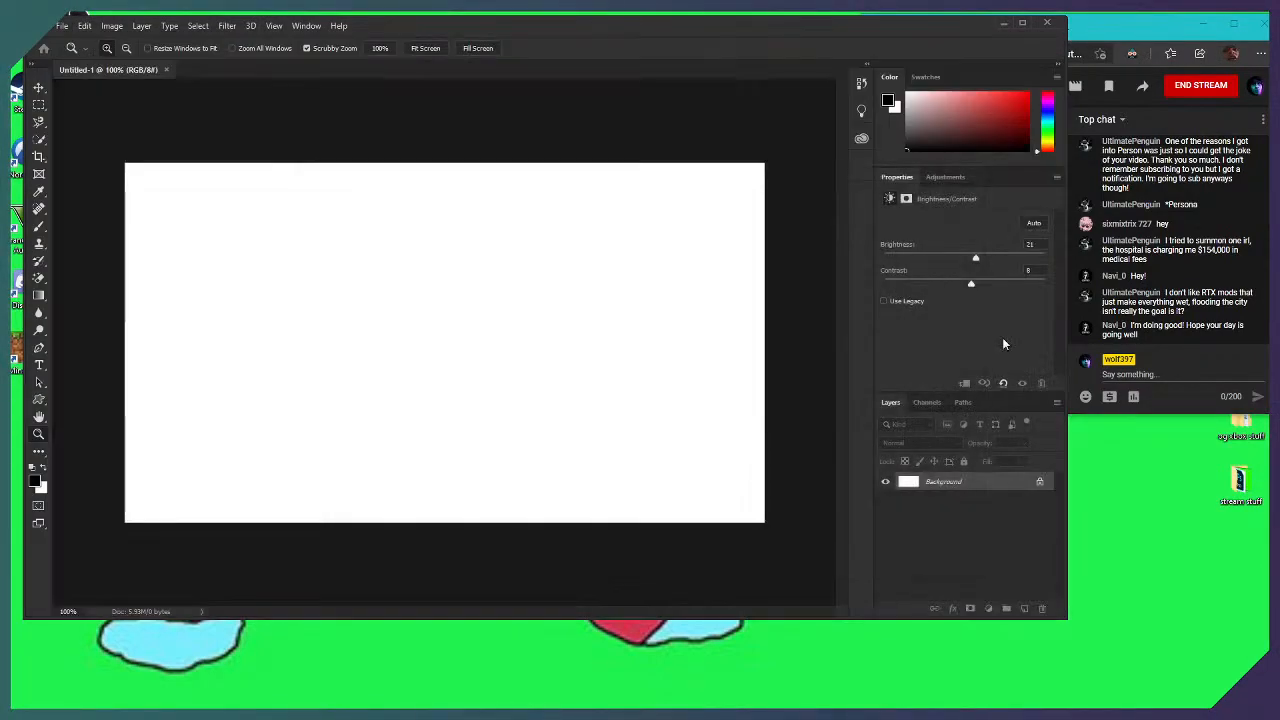
Close the open photo preview and move the Photoshop window aside to uncover the screenshot files on the desktop
left_click_drag(885, 37, 747, 110)
left_click(688, 40)
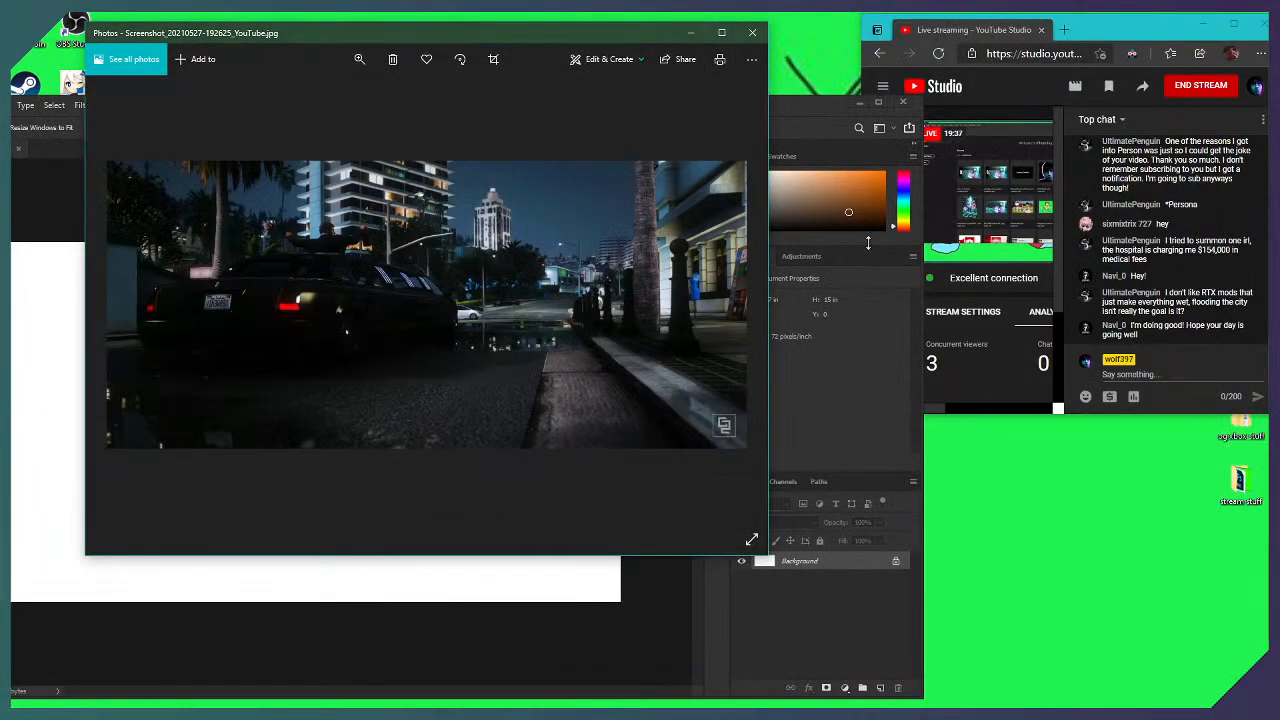
left_click(752, 33)
mouse_move(694, 104)
left_mouse_down()
mouse_move(277, 101)
mouse_move(98, 204)
left_mouse_up()
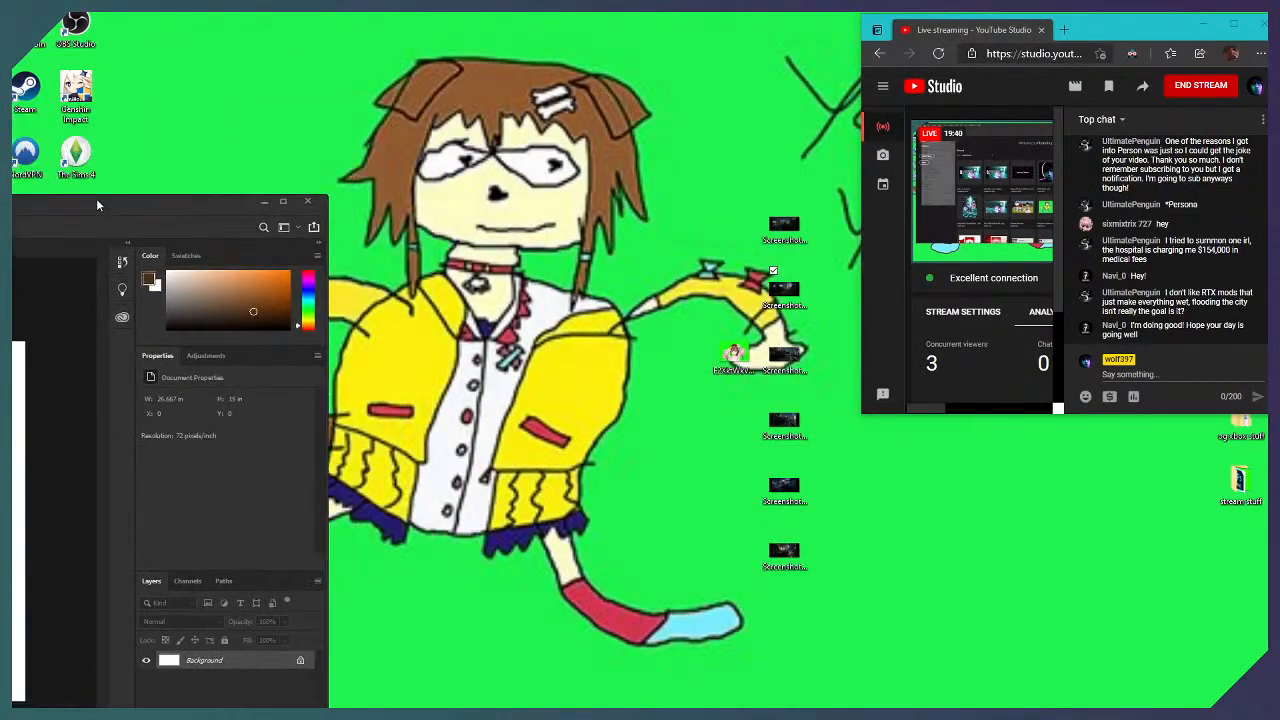
left_click(790, 552)
double_click(795, 236)
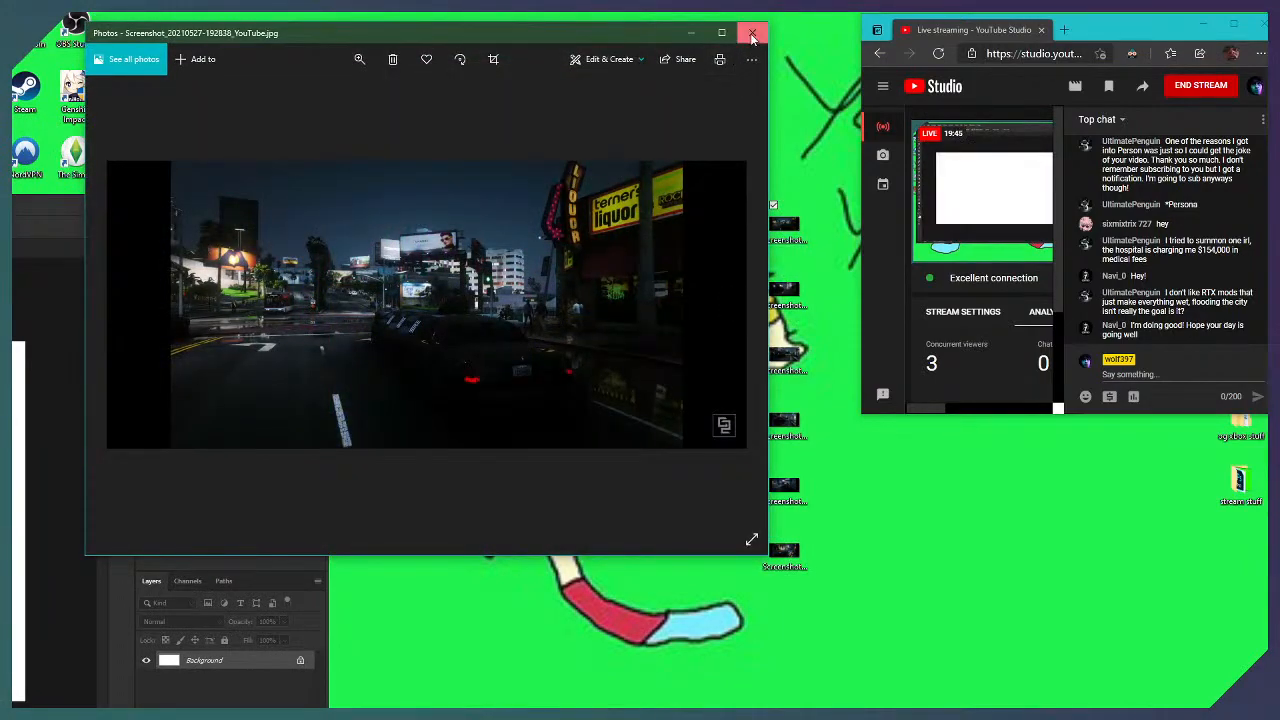
left_click(752, 35)
double_click(784, 488)
left_click(756, 38)
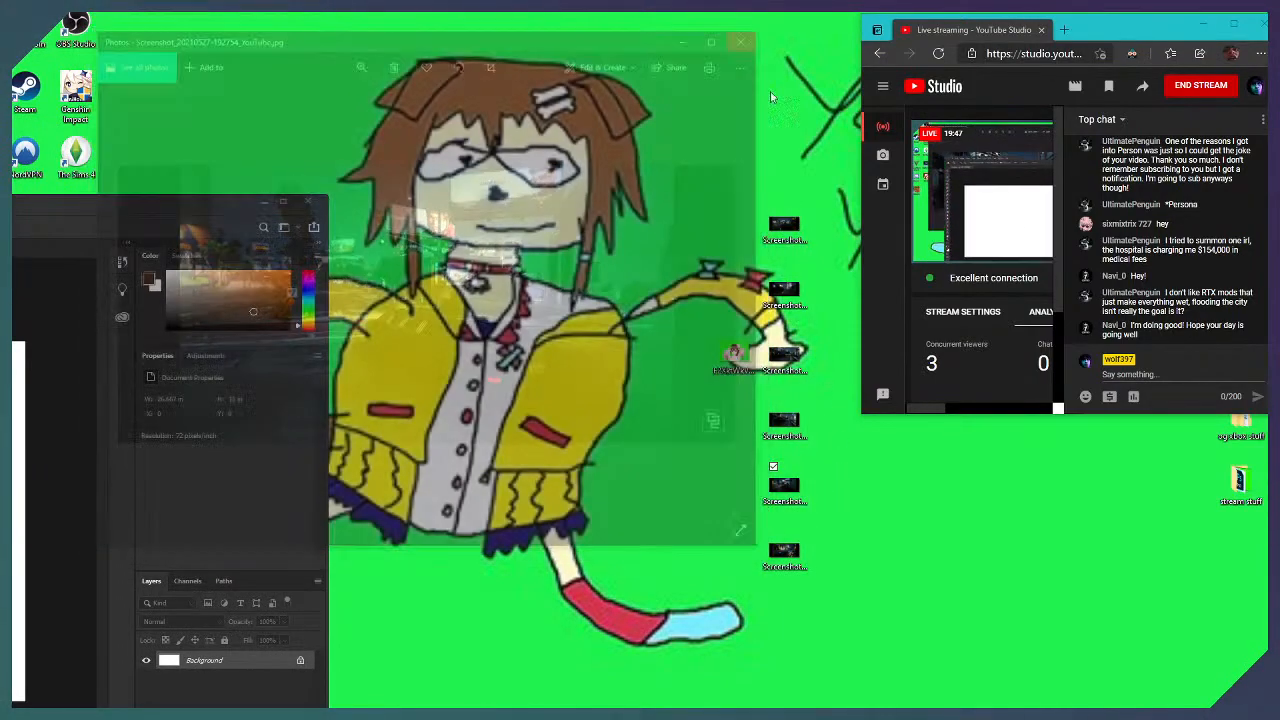
double_click(784, 352)
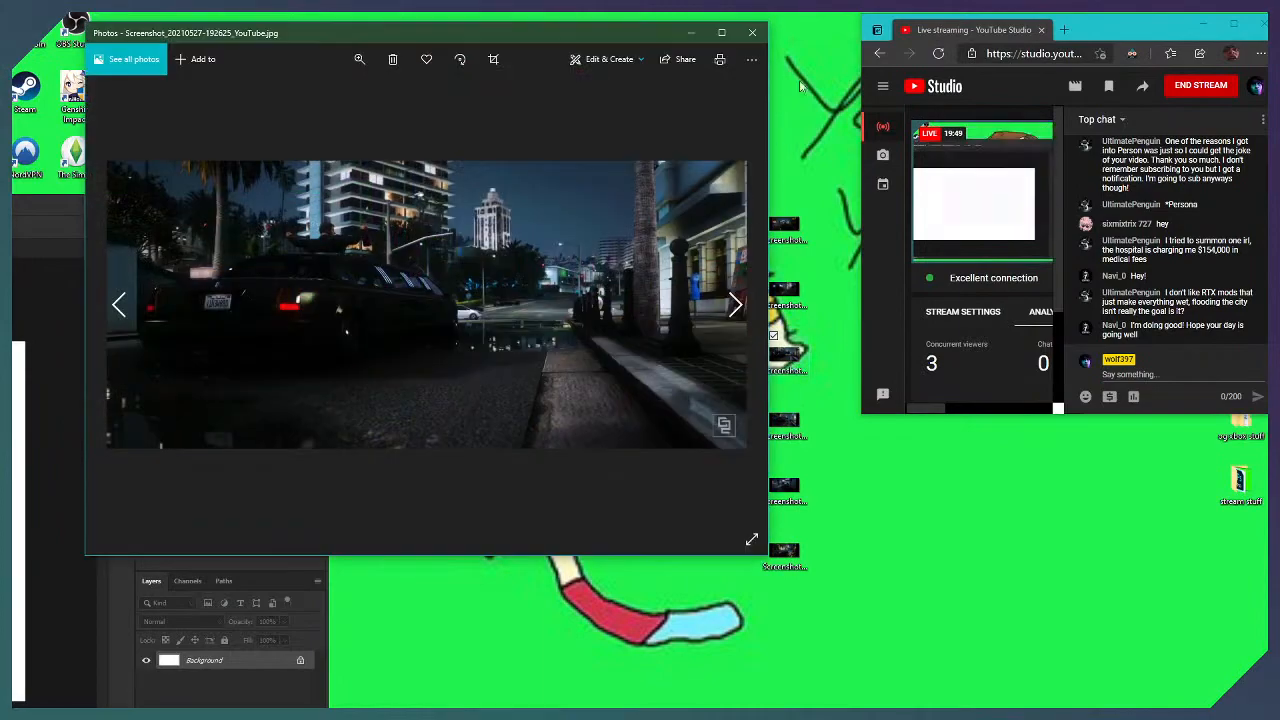
left_click(752, 33)
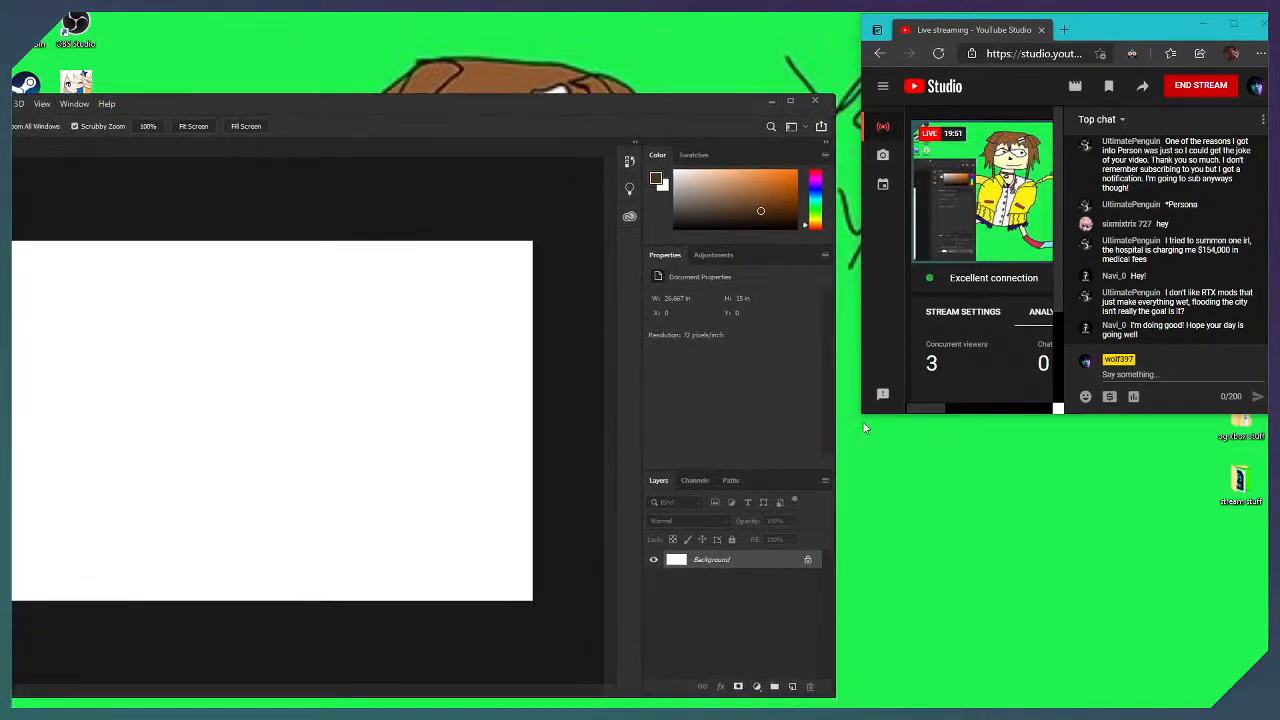
left_click_drag(667, 113, 554, 91)
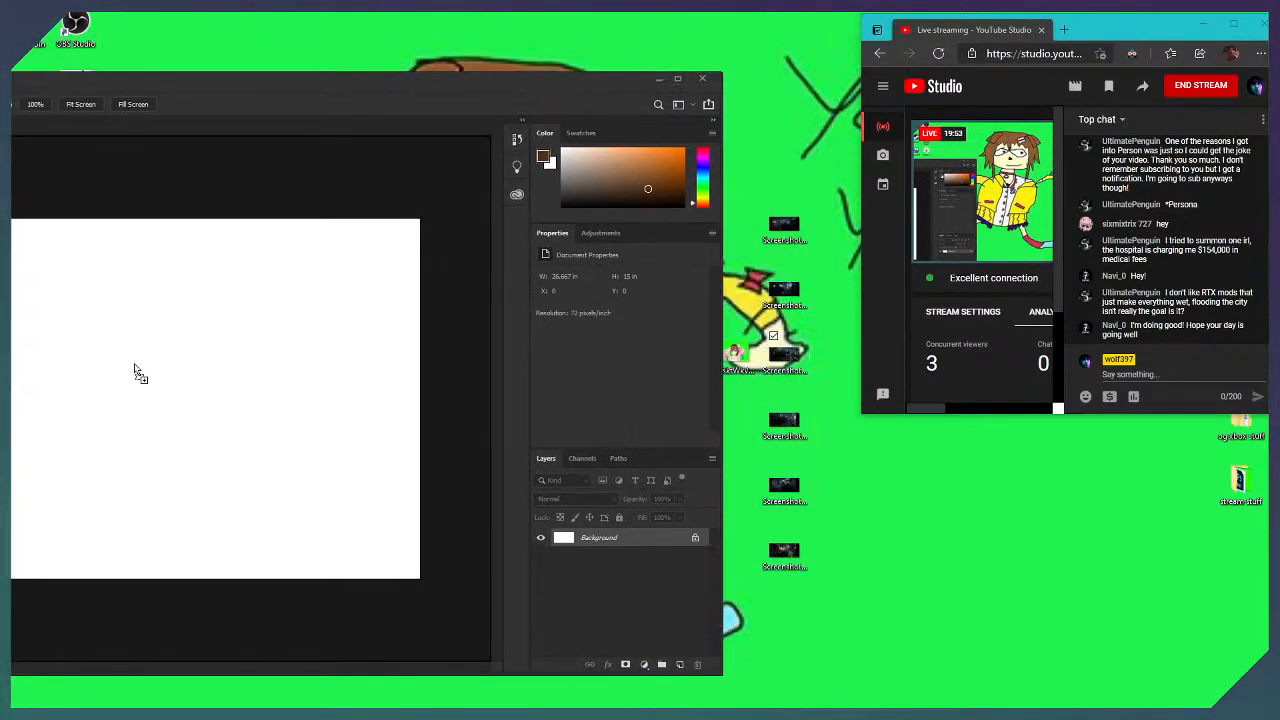
left_click_drag(138, 372, 138, 372)
left_click_drag(299, 86, 903, 57)
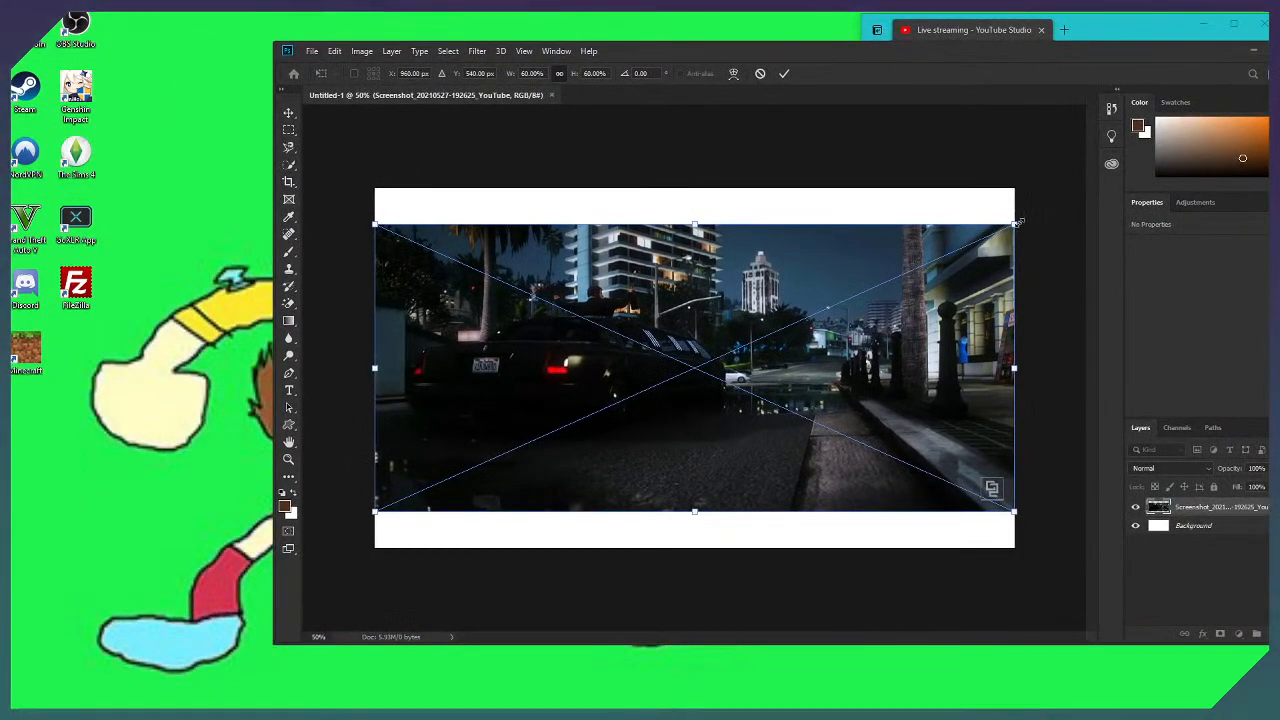
left_click(784, 74)
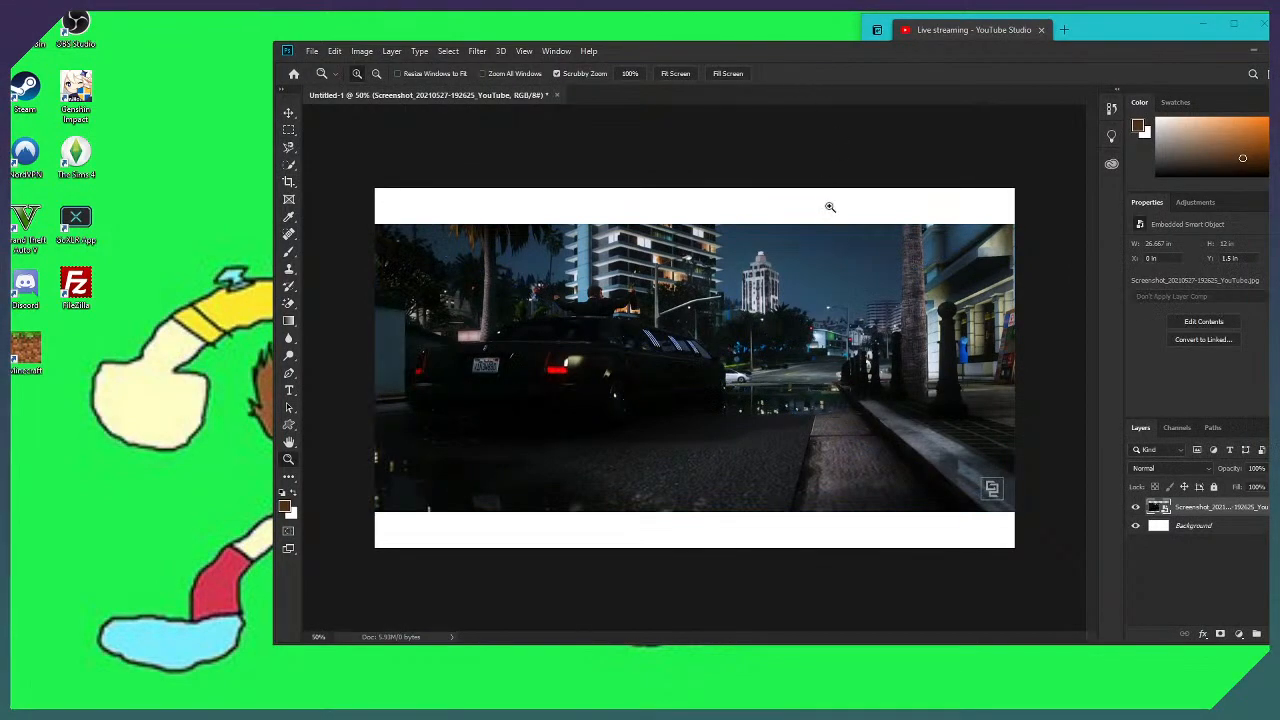
Resize the canvas to 1280 x 720 pixels around its centre, accepting the clipping
left_click(360, 51)
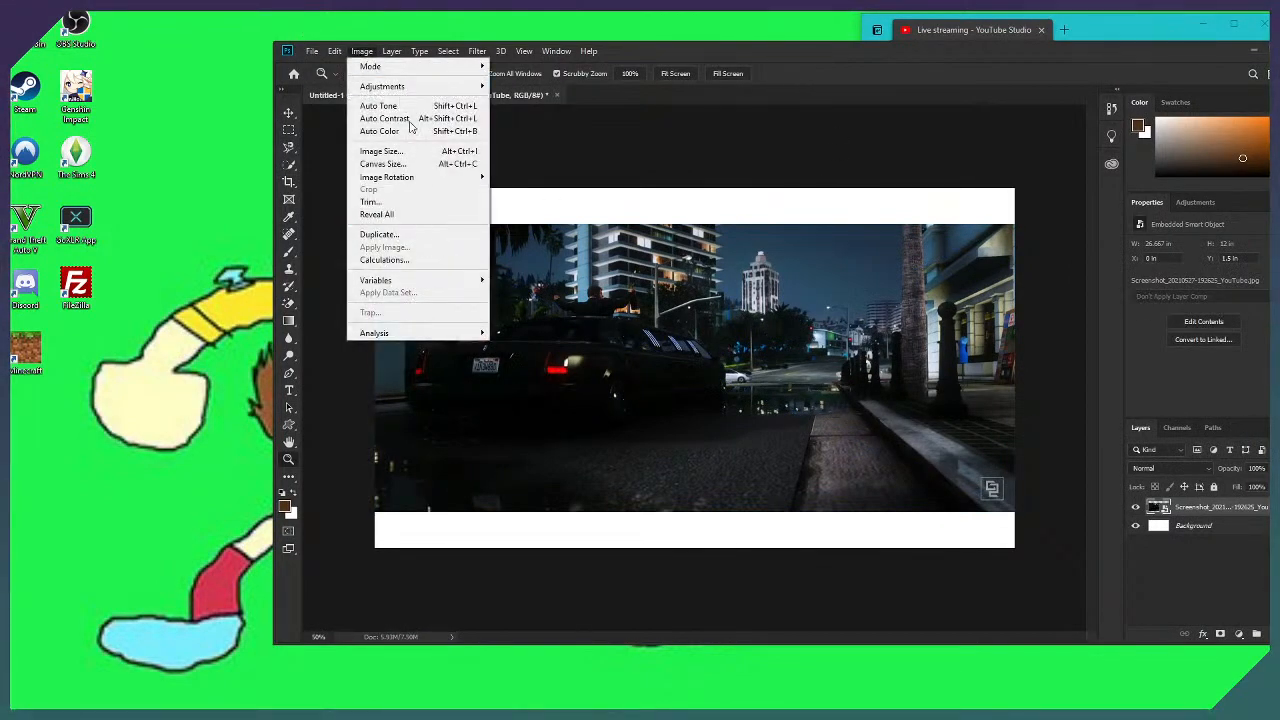
left_click(390, 163)
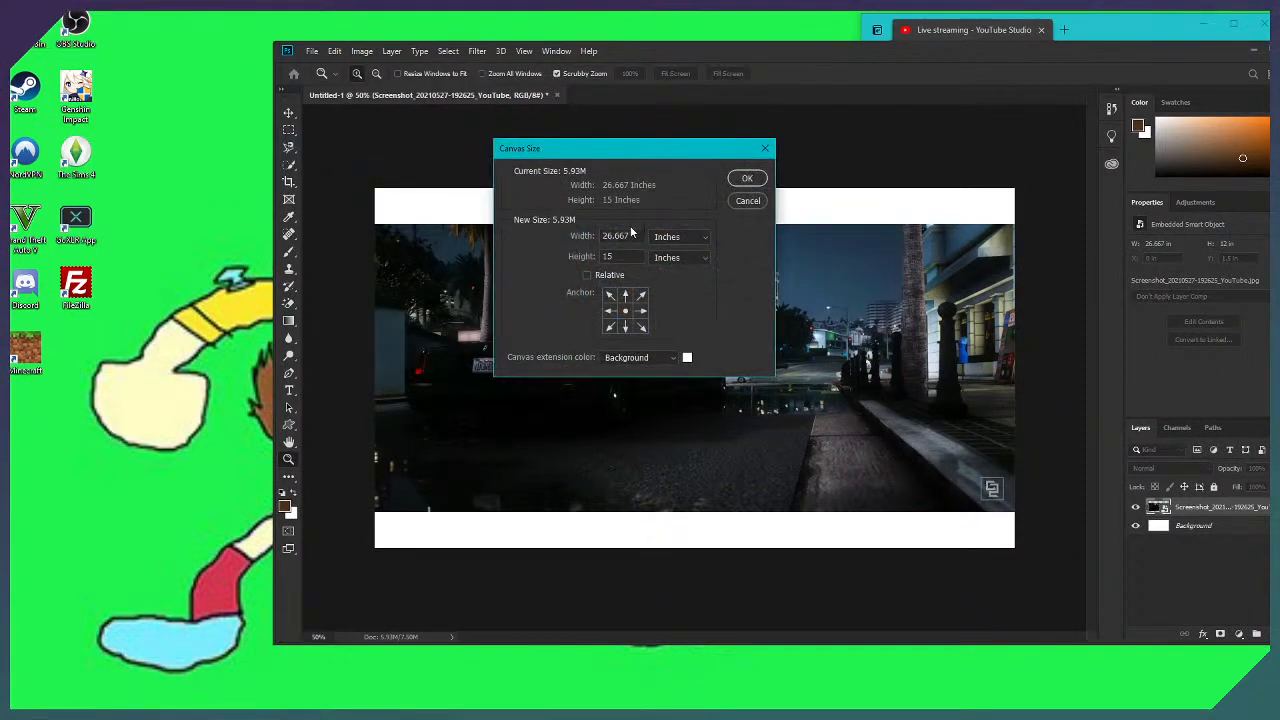
left_click(668, 237)
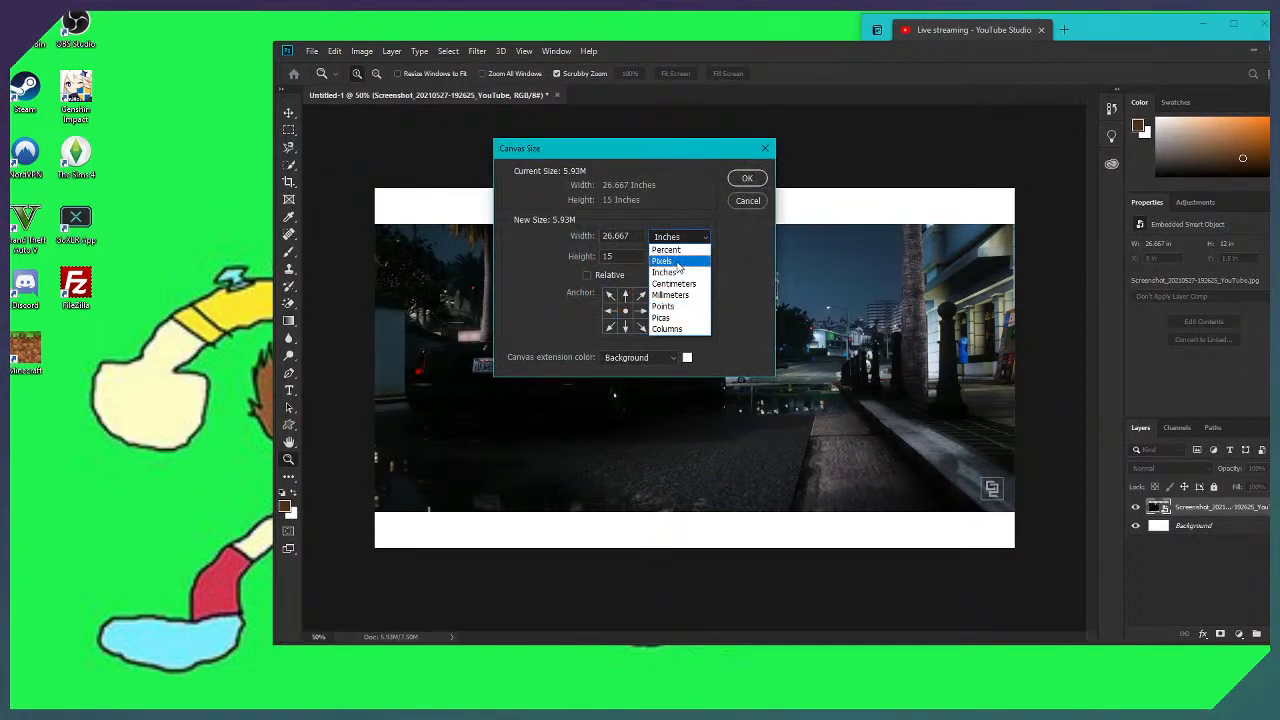
left_click(665, 263)
left_click(640, 256)
type("720")
double_click(614, 236)
type("1280")
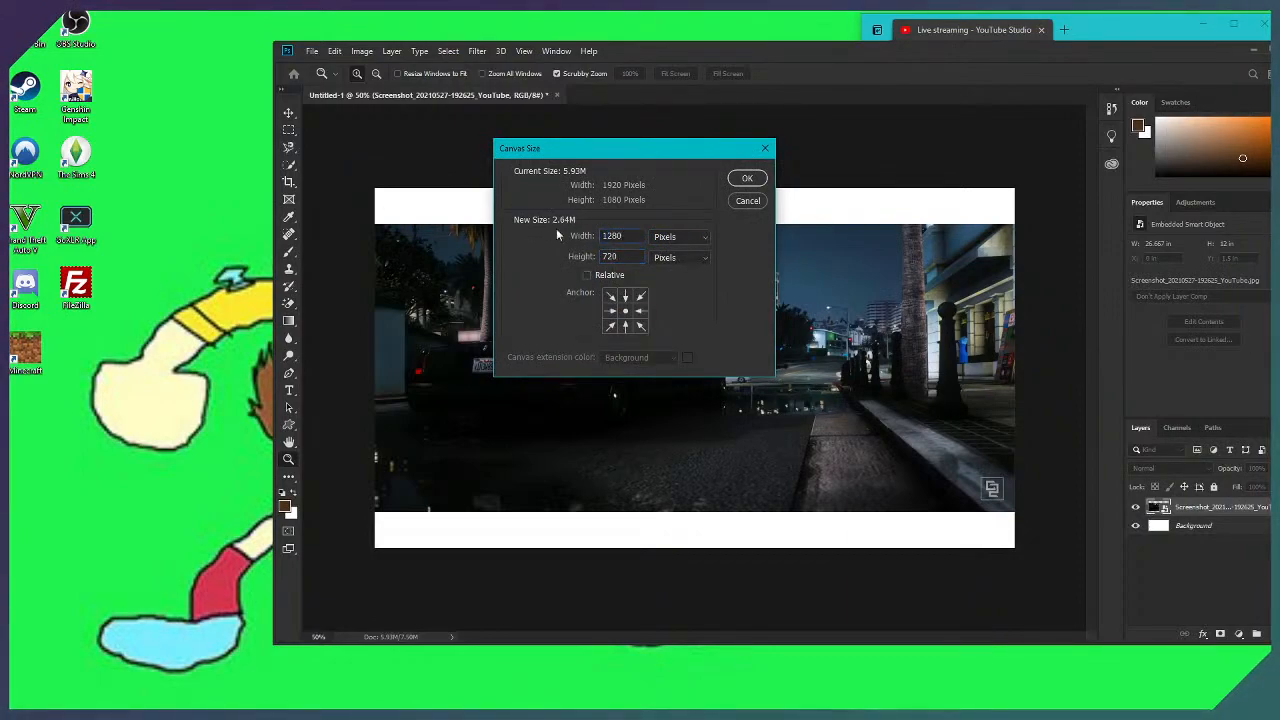
left_click(747, 178)
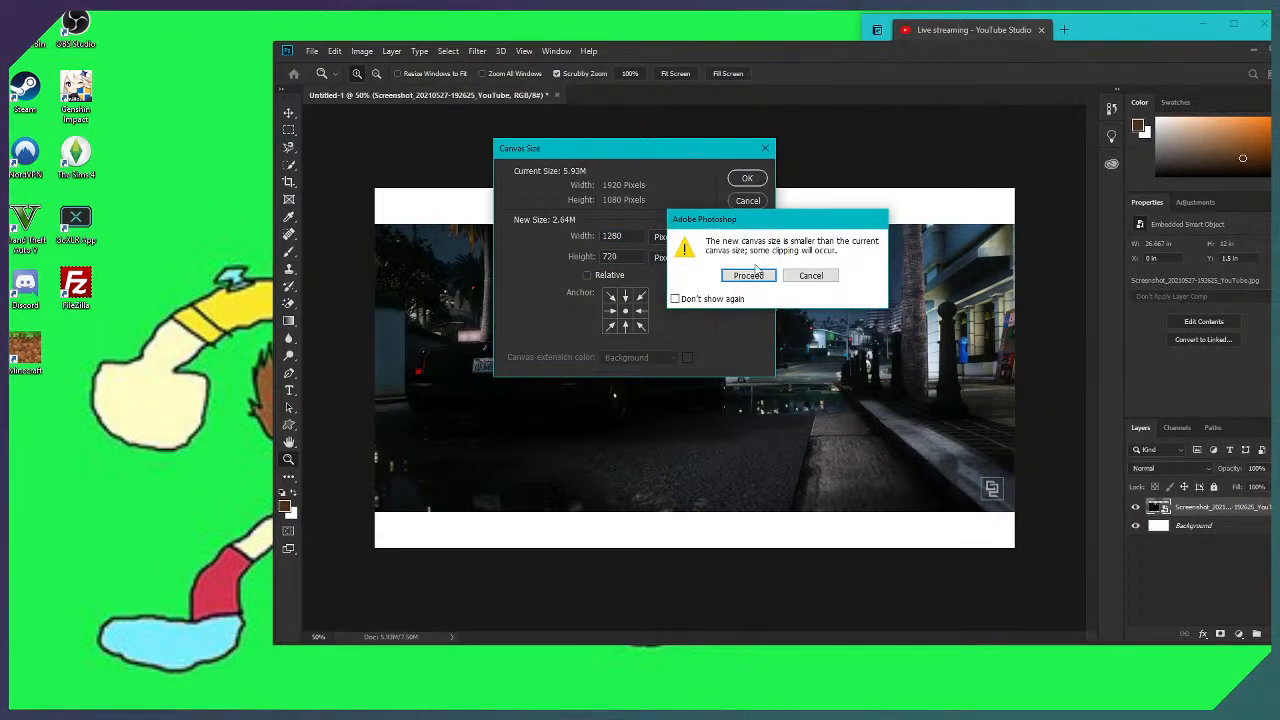
left_click(750, 275)
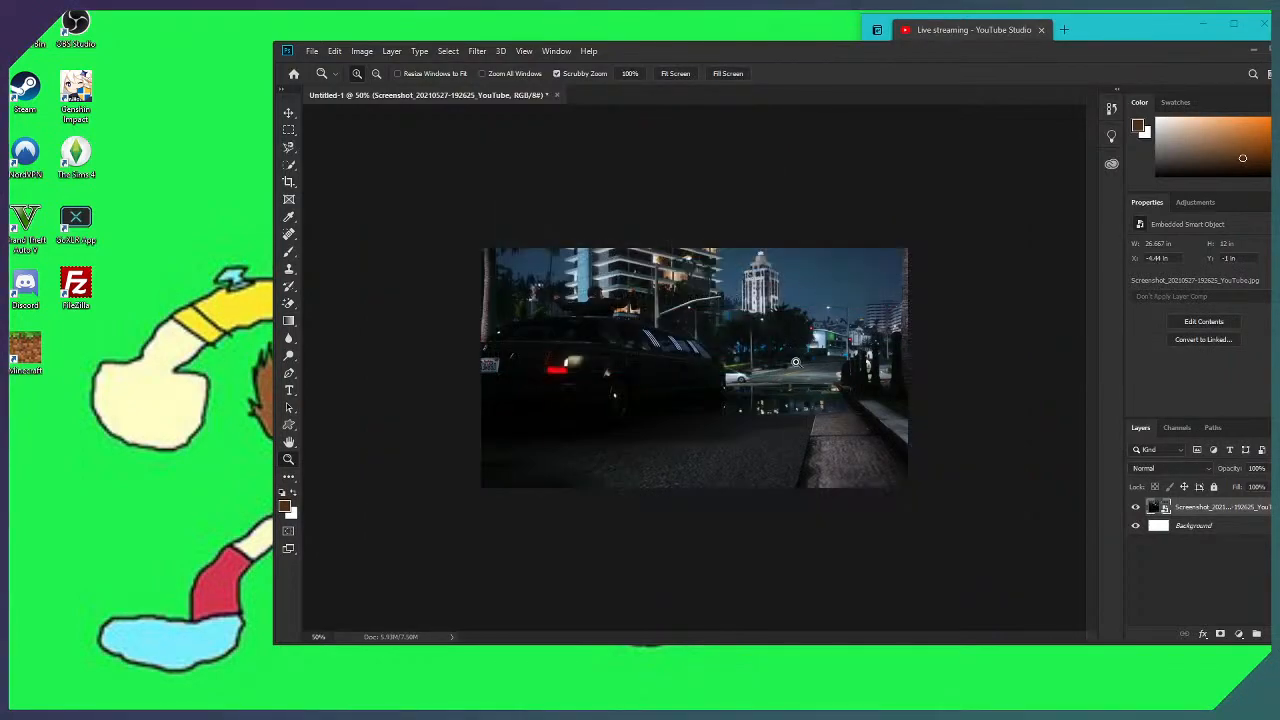
Move the screenshot layer so the whole limousine lies within the canvas, nudging it to about X -0.4 in, Y -0.04 in
key("ctrl+plus")
left_click(289, 128)
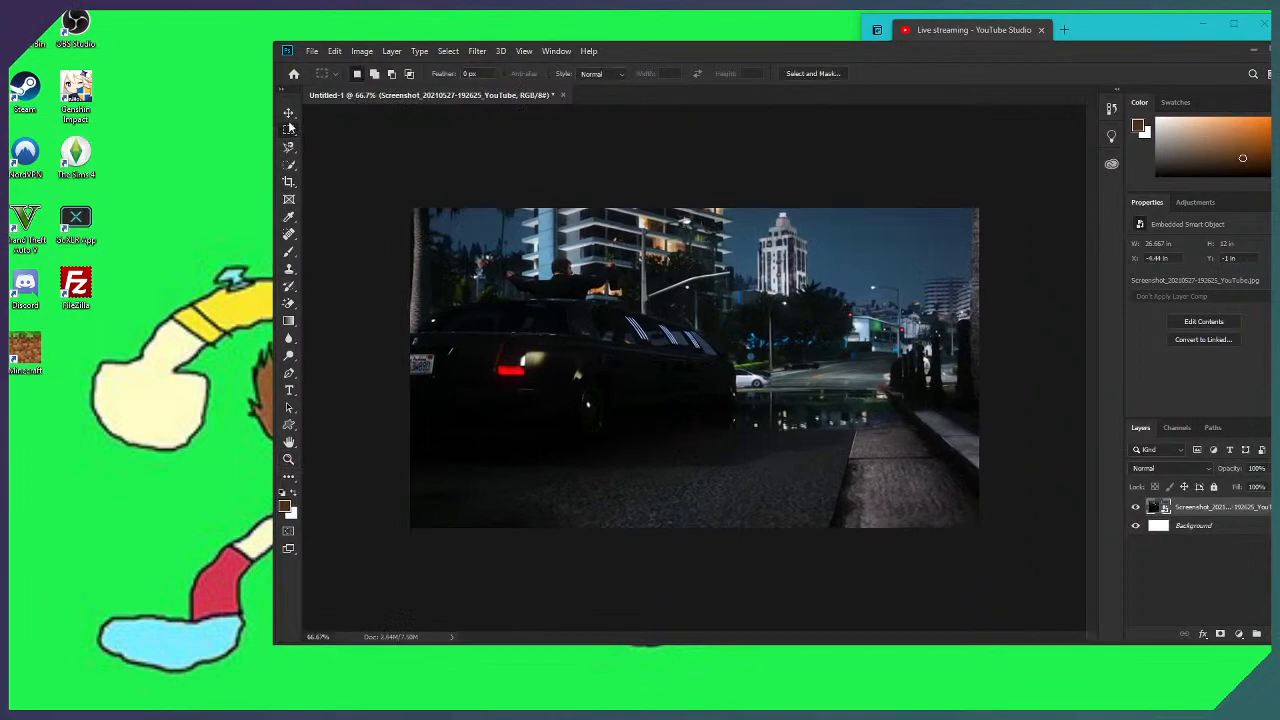
key("v")
left_click_drag(684, 374, 808, 398)
key("Down")
key("Down")
key("Down")
key("Down")
key("Down")
key("Down")
key("Down")
key("Down")
key("Down")
key("Down")
key("Down")
key("Down")
key("Down")
key("Down")
key("Down")
key("Down")
key("Down")
key("Down")
key("Down")
key("Down")
key("Up")
key("Up")
key("Up")
key("Up")
key("Up")
key("Up")
key("Up")
key("Up")
key("Up")
key("Up")
key("Up")
key("Up")
key("Up")
key("Up")
key("Up")
key("Up")
key("Up")
key("Up")
key("Up")
key("Up")
key("Right")
key("Right")
key("Right")
key("Right")
key("Right")
key("Right")
key("Right")
key("Right")
key("Right")
key("Right")
key("Right")
key("Down")
key("Down")
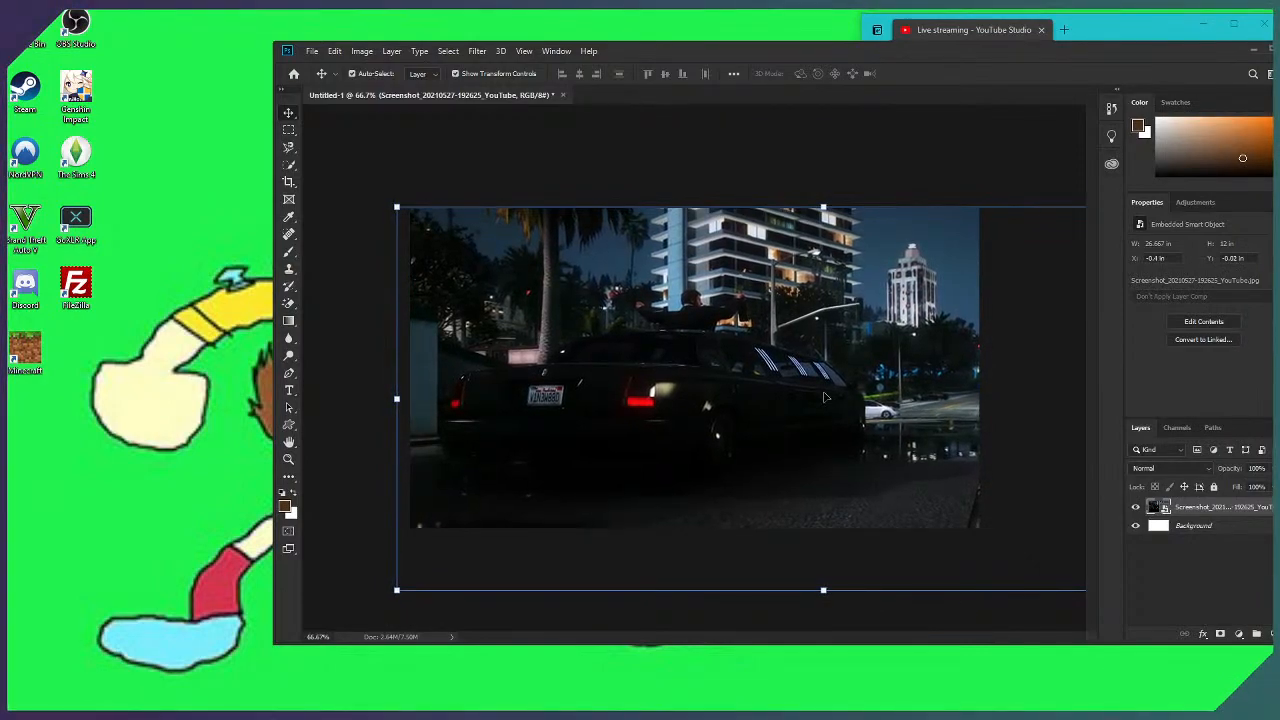
key("Up")
key("Up")
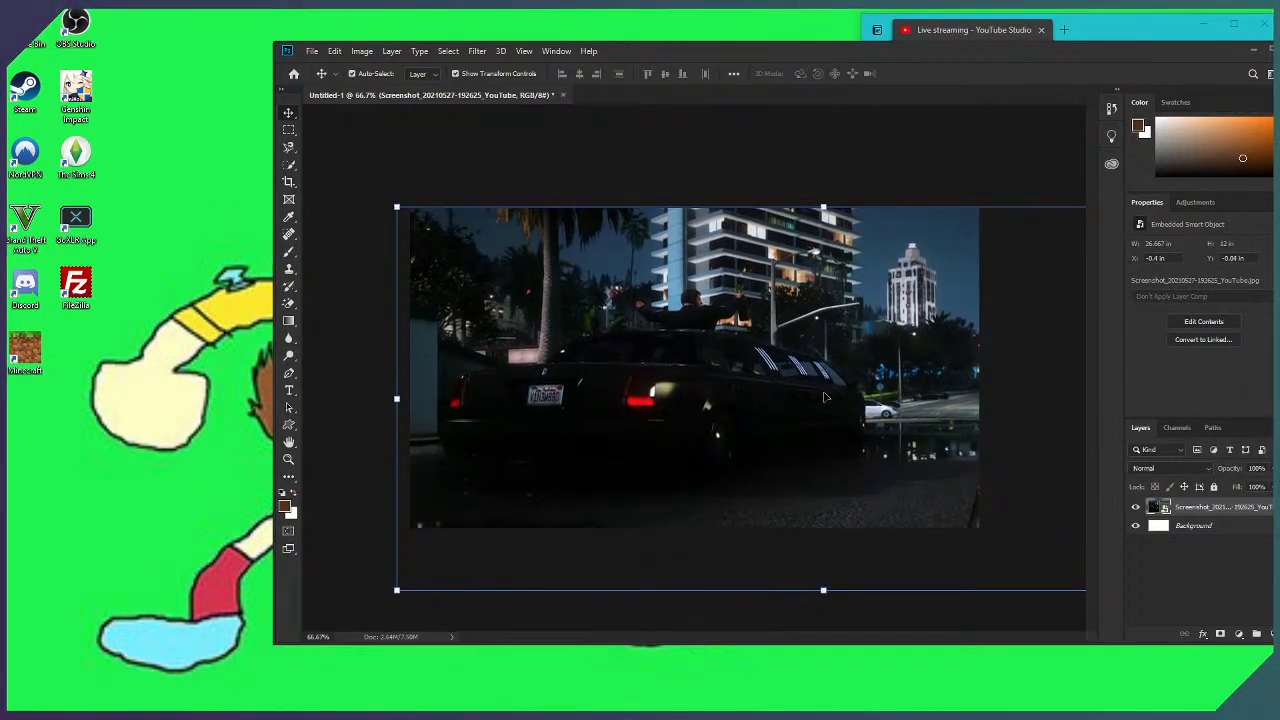
Nudge the screenshot layer until its left edge lines up with the canvas edge, at about X -0.01 in, Y -0.04 in
key("Right")
key("Right")
key("Right")
key("Right")
key("Right")
key("Right")
key("Right")
key("Right")
key("Right")
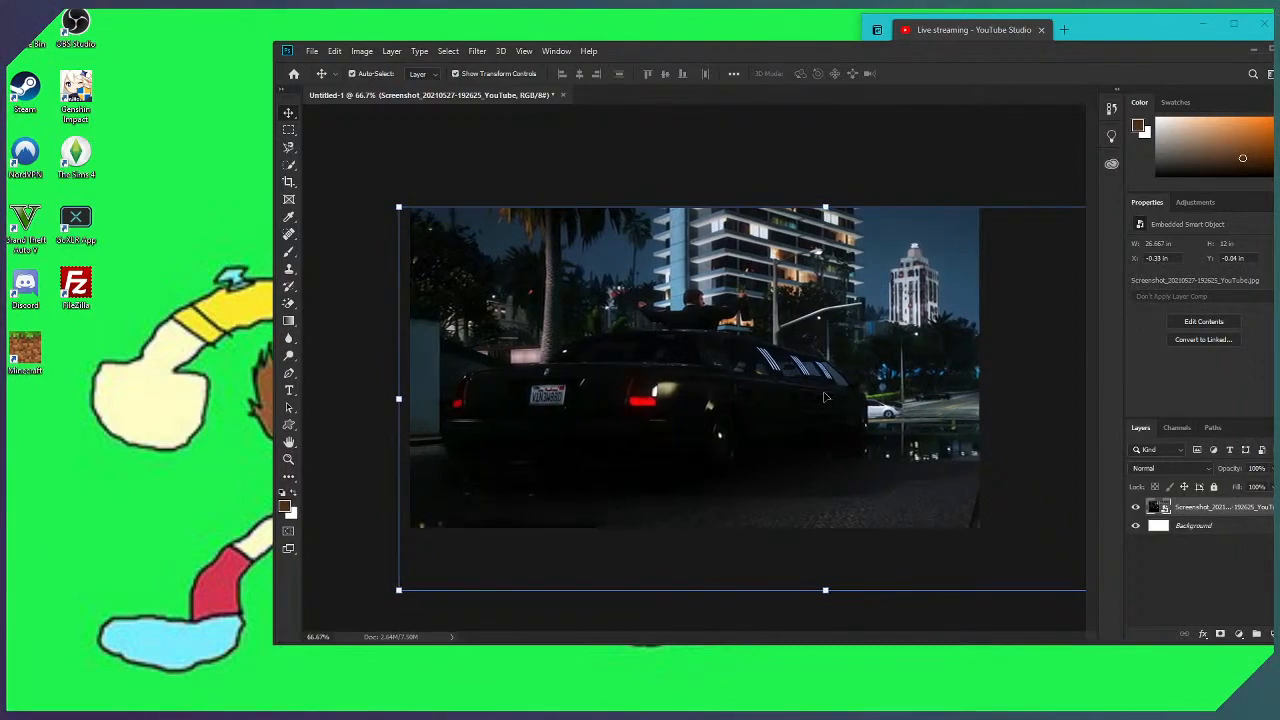
key("Right")
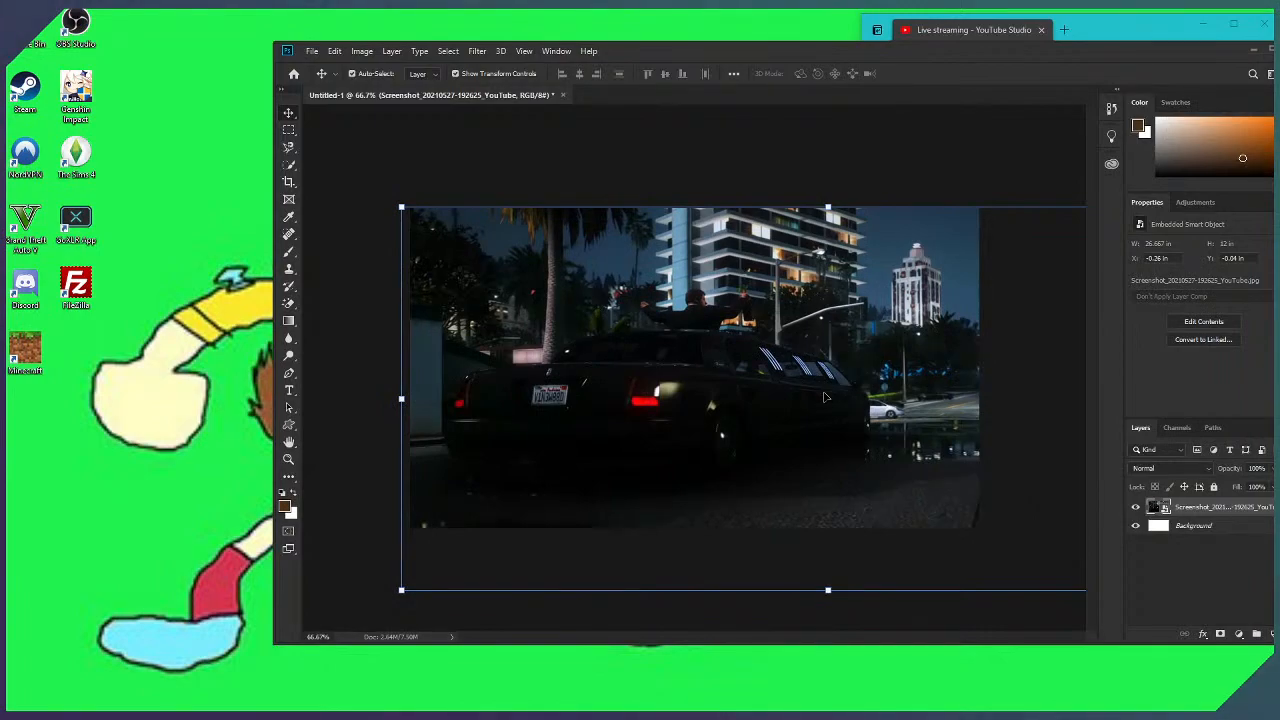
key("Right")
key("Right")
key("Right")
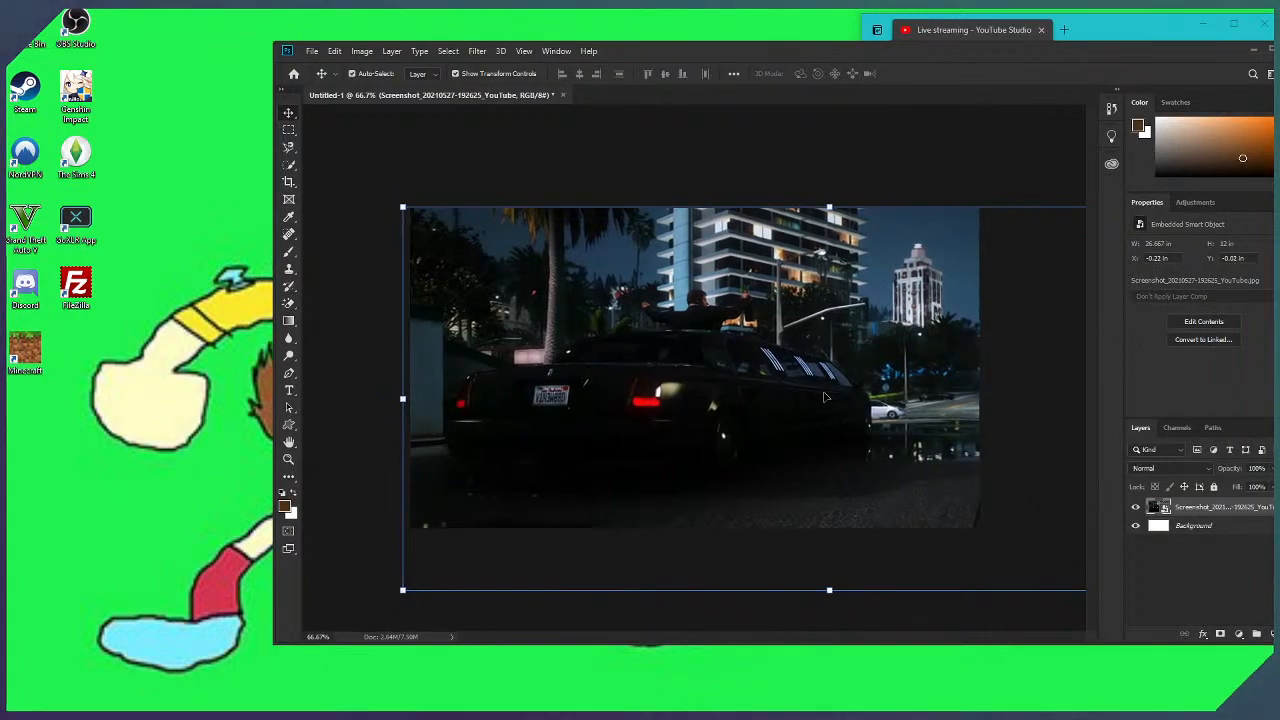
key("Down")
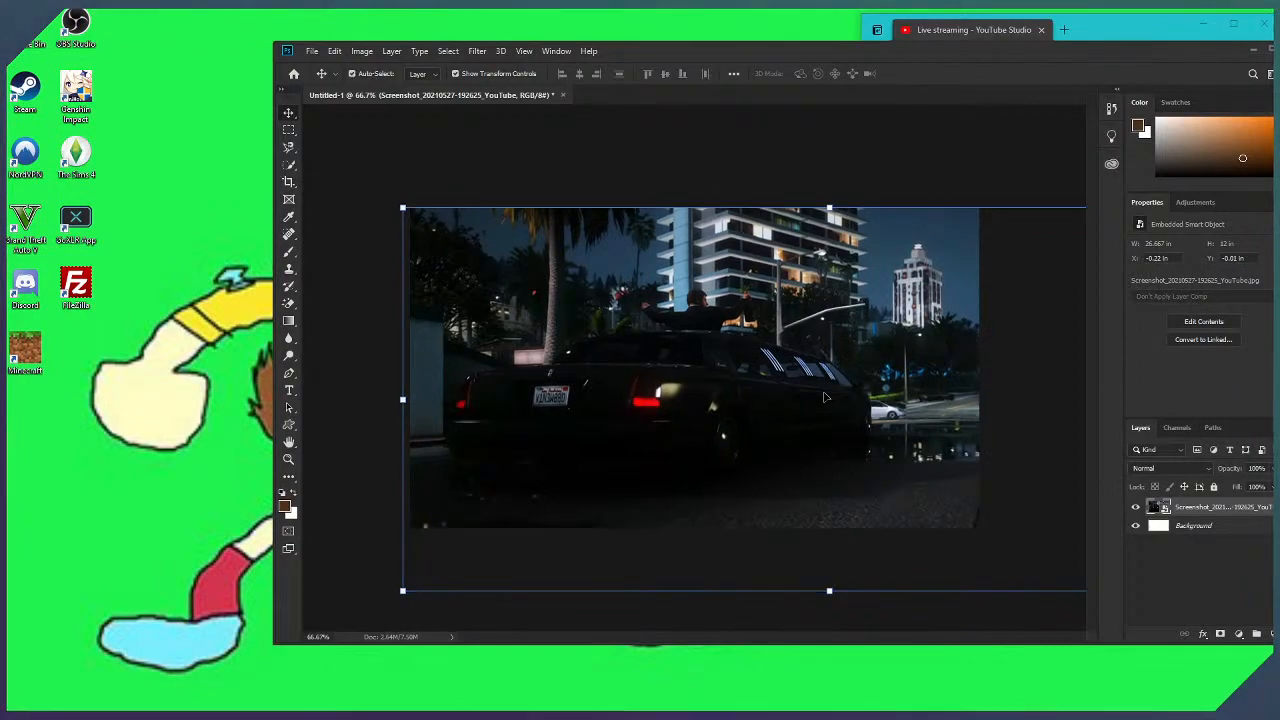
key("Right")
key("Right")
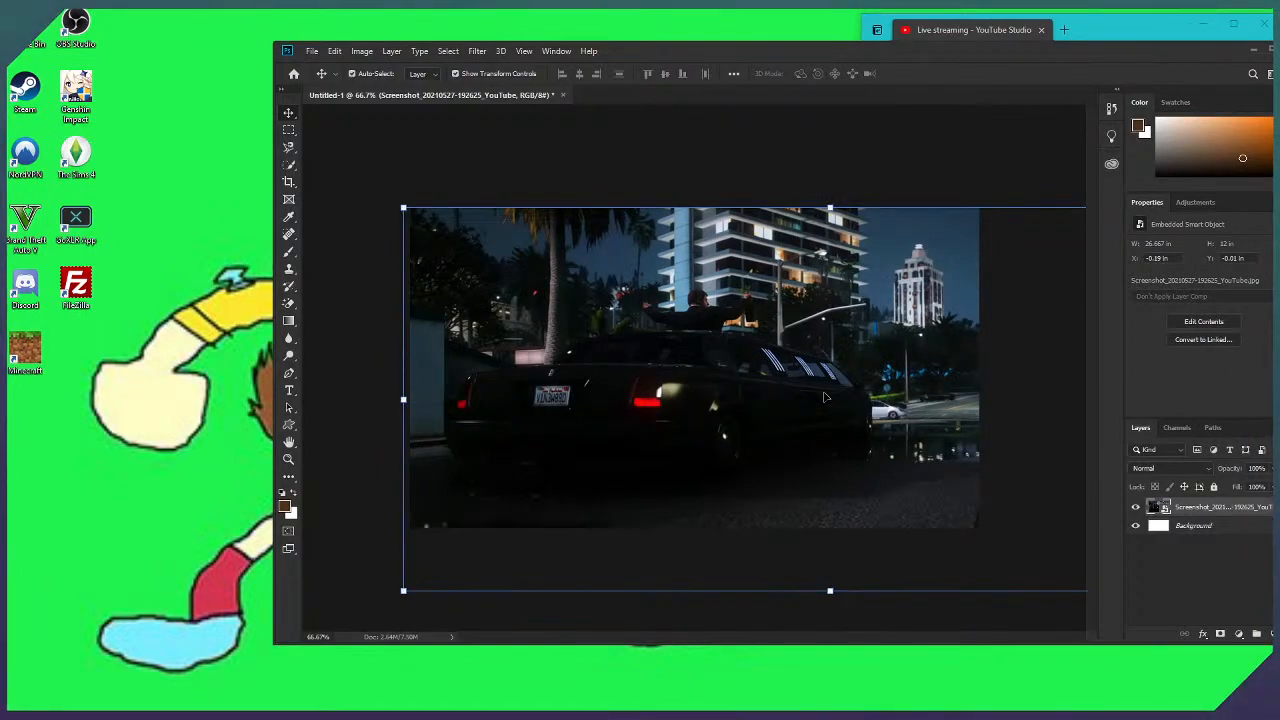
key("Right")
key("Right")
key("Right")
key("Right")
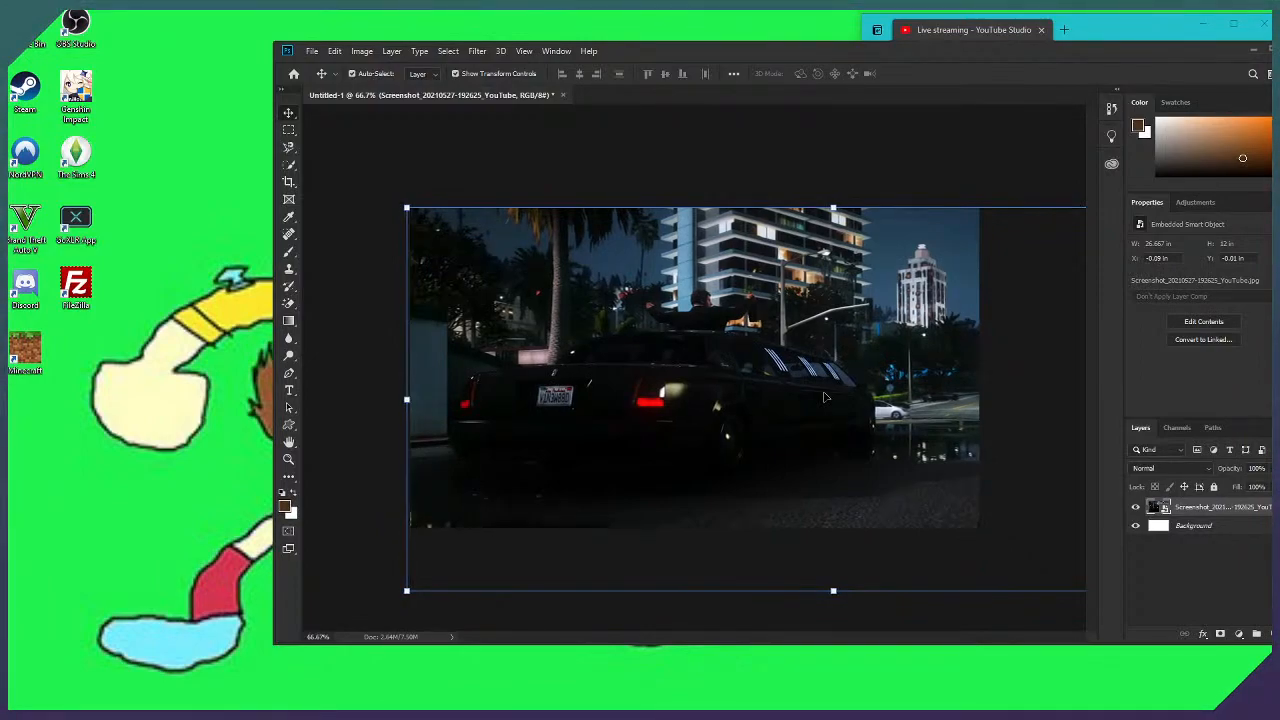
key("Up")
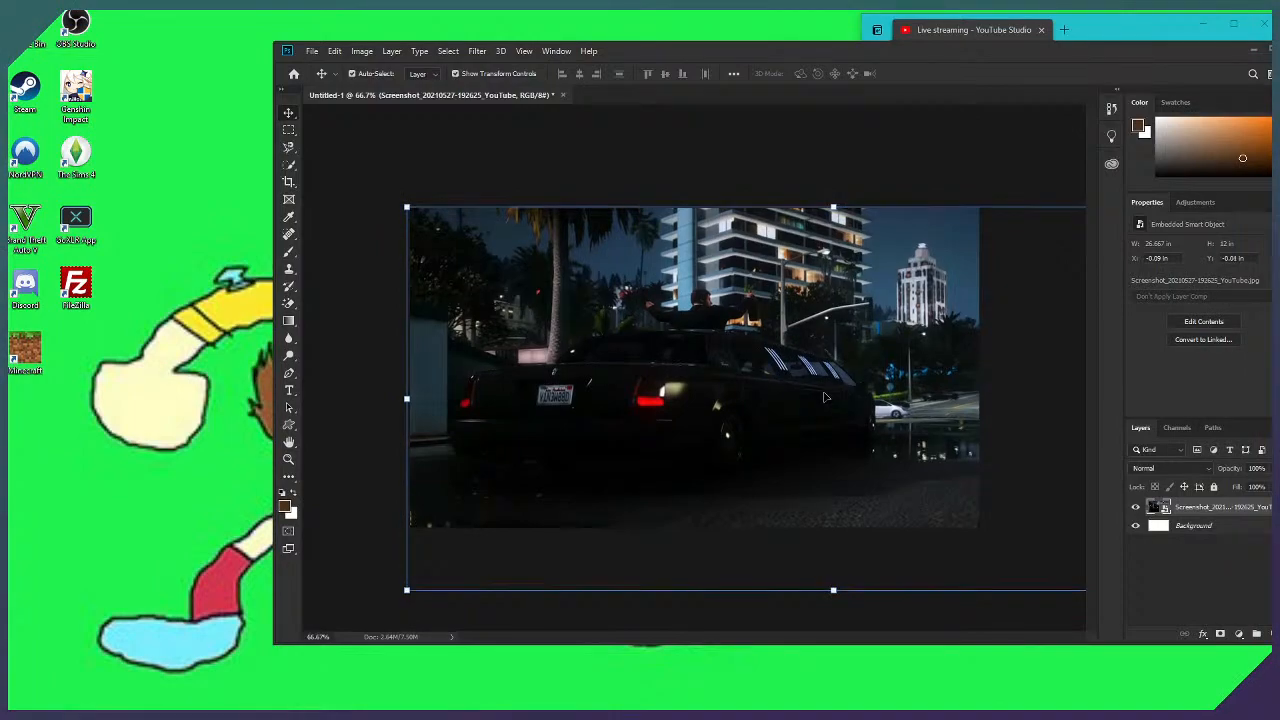
key("Left")
key("Left")
key("Left")
key("Up")
key("Down")
key("Down")
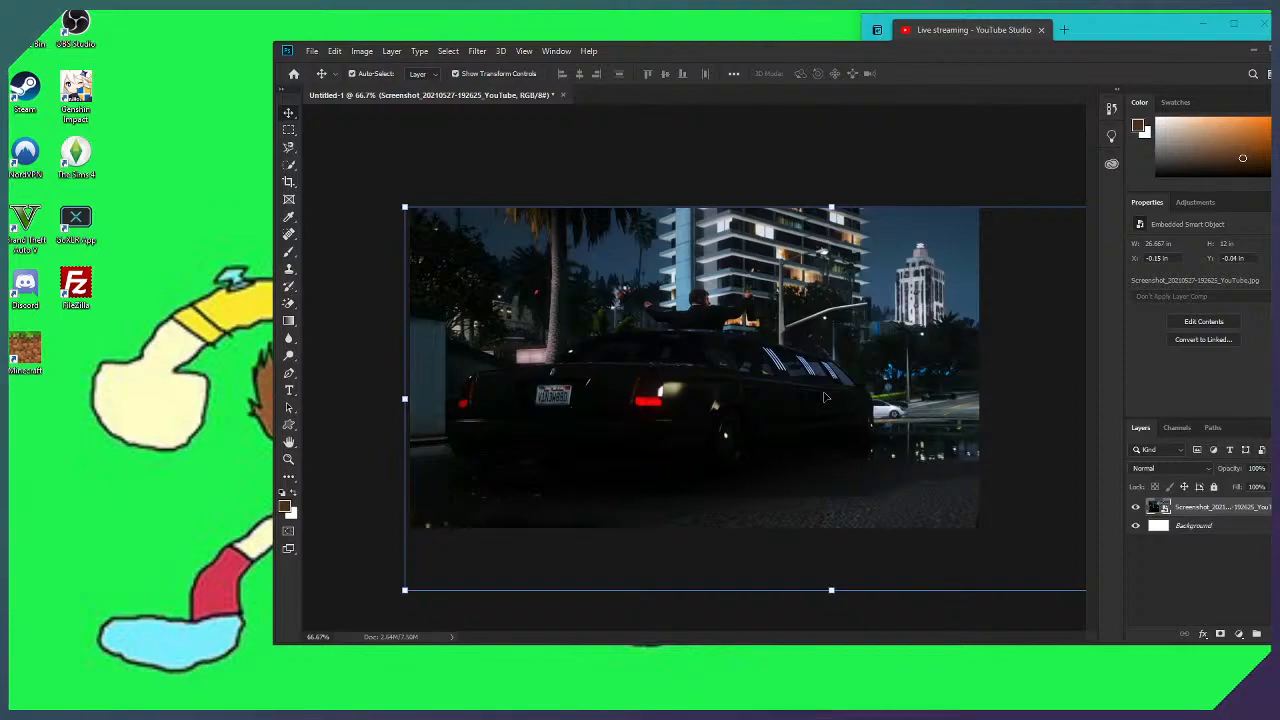
key("Left")
key("Left")
key("Left")
key("Left")
key("Left")
key("Left")
key("Left")
key("Left")
key("Left")
key("Left")
key("Left")
key("Left")
key("Left")
key("Left")
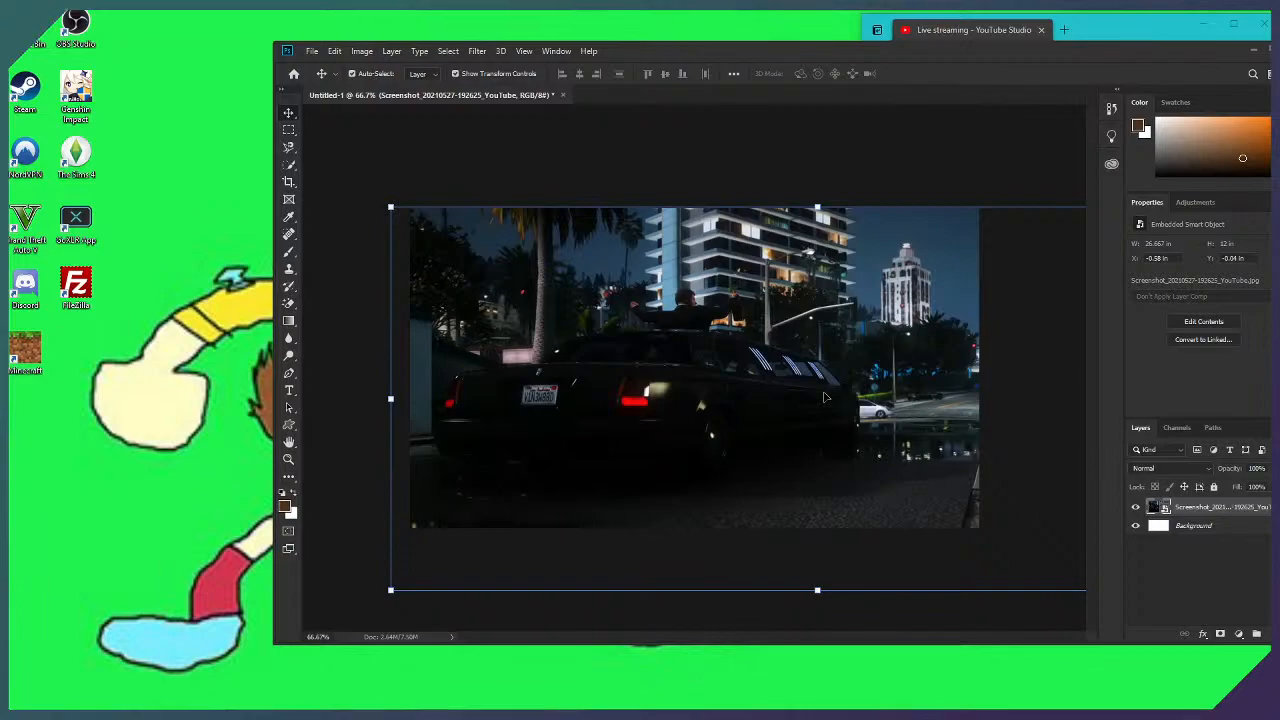
key("Right")
key("Right")
key("Right")
key("Right")
key("Right")
key("Right")
key("Right")
key("Right")
key("Right")
key("Right")
key("Right")
key("Right")
key("Right")
key("Right")
key("Right")
key("Right")
key("Right")
key("Right")
key("Right")
key("Right")
key("Right")
key("Left")
key("Left")
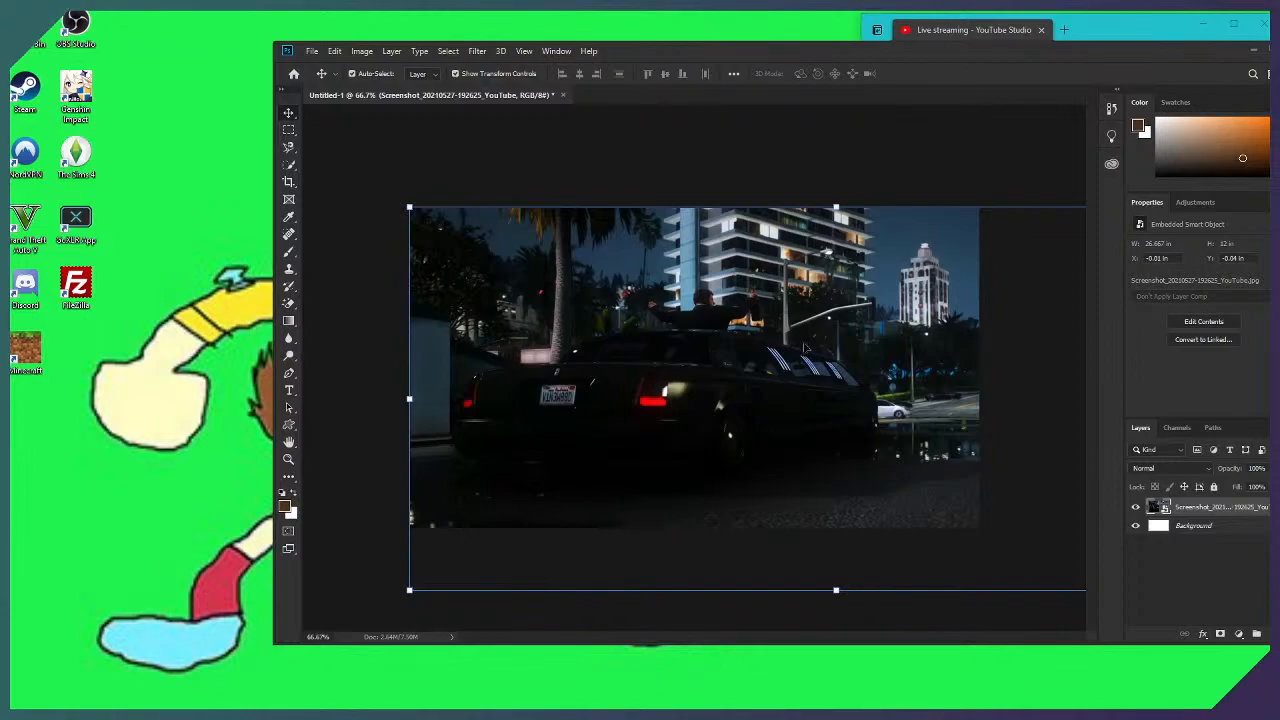
Scale the screenshot layer up proportionally to 74.91% and reposition it so the limousine fills the canvas, at about X 1081.90 px, Y 504 px
left_click_drag(409, 208, 284, 152)
left_click_drag(544, 322, 629, 367)
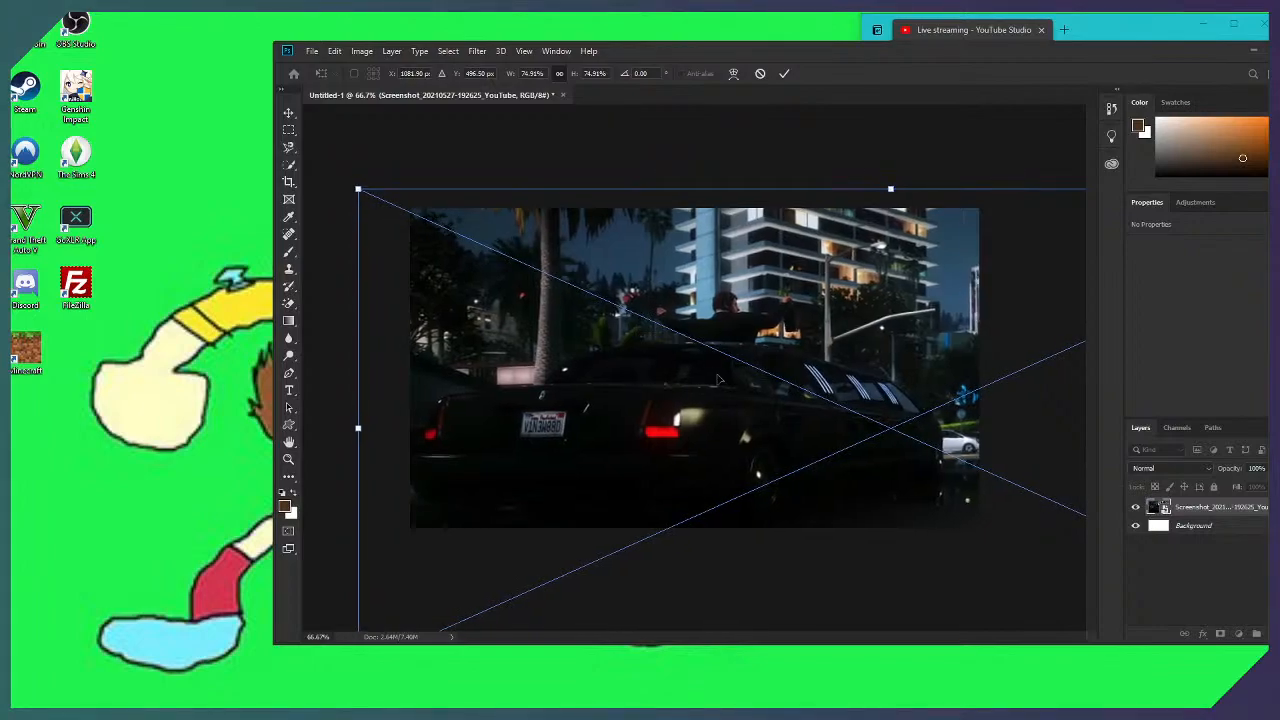
key("Down")
key("Down")
key("Down")
key("Down")
key("Down")
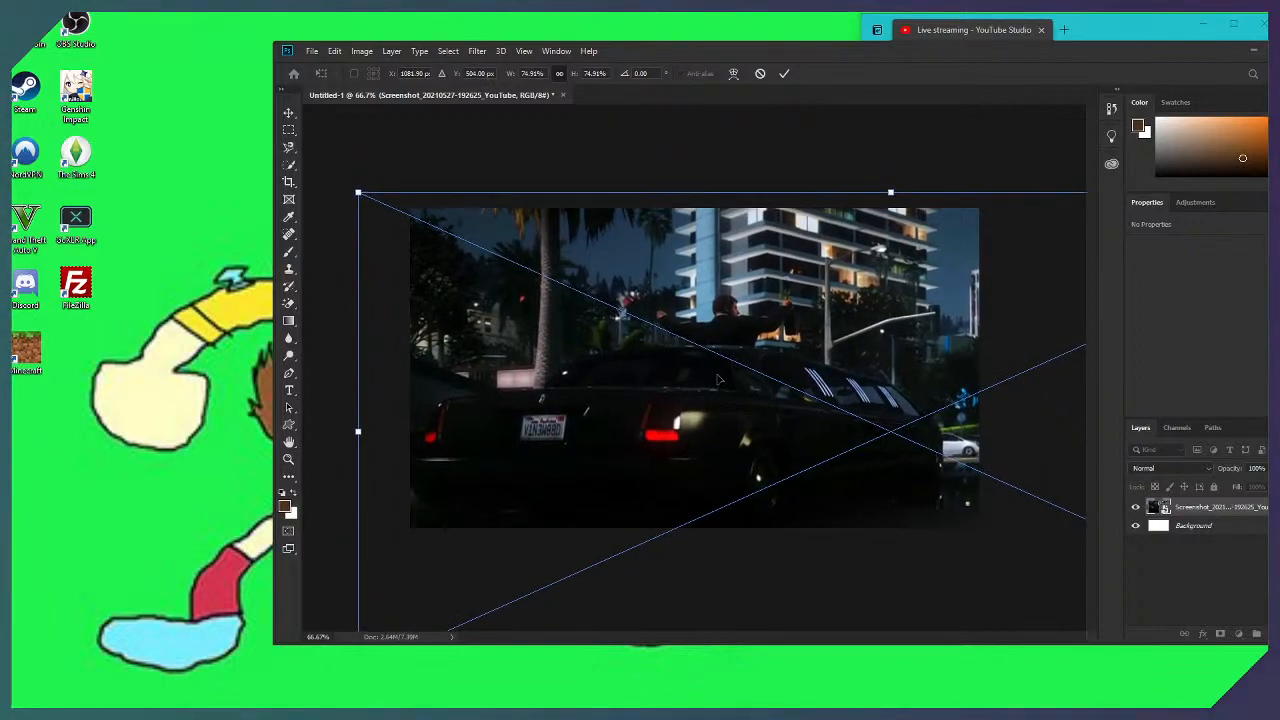
Shift the enlarged screenshot sideways within the active transform to about X 1088.90 px, keeping Y at 504 px
left_click_drag(997, 57, 661, 89)
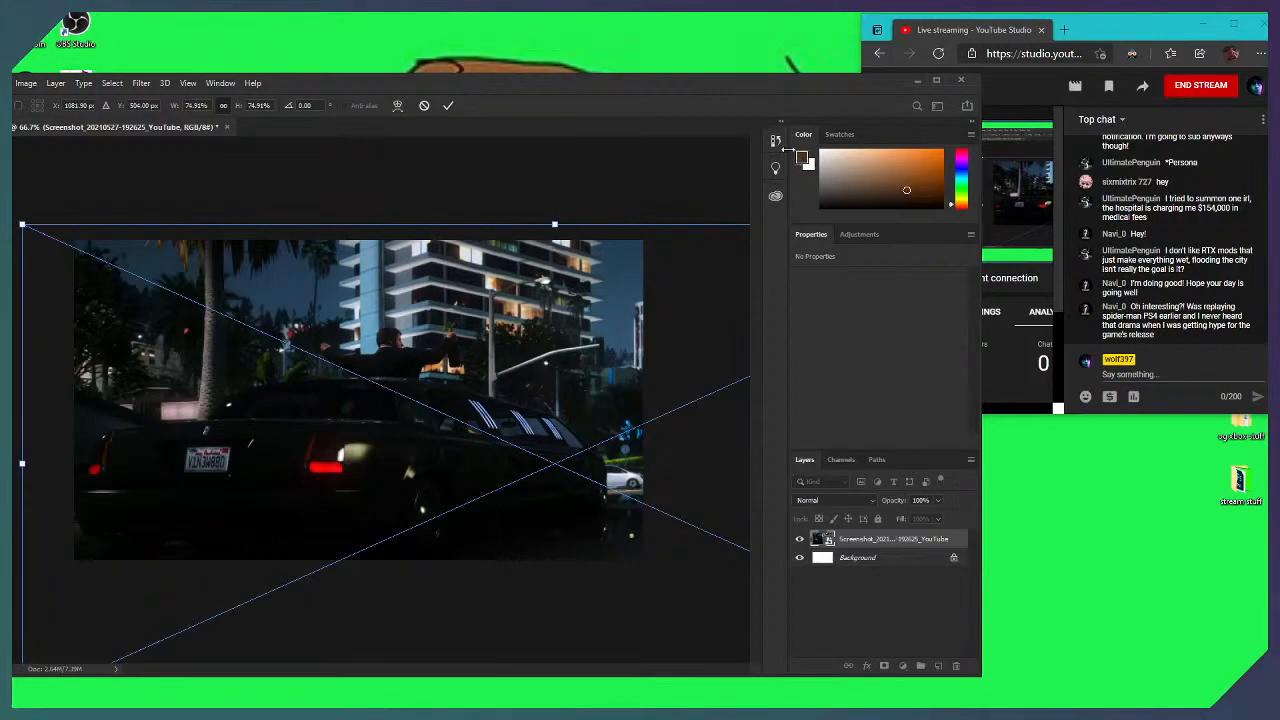
left_click_drag(590, 80, 780, 46)
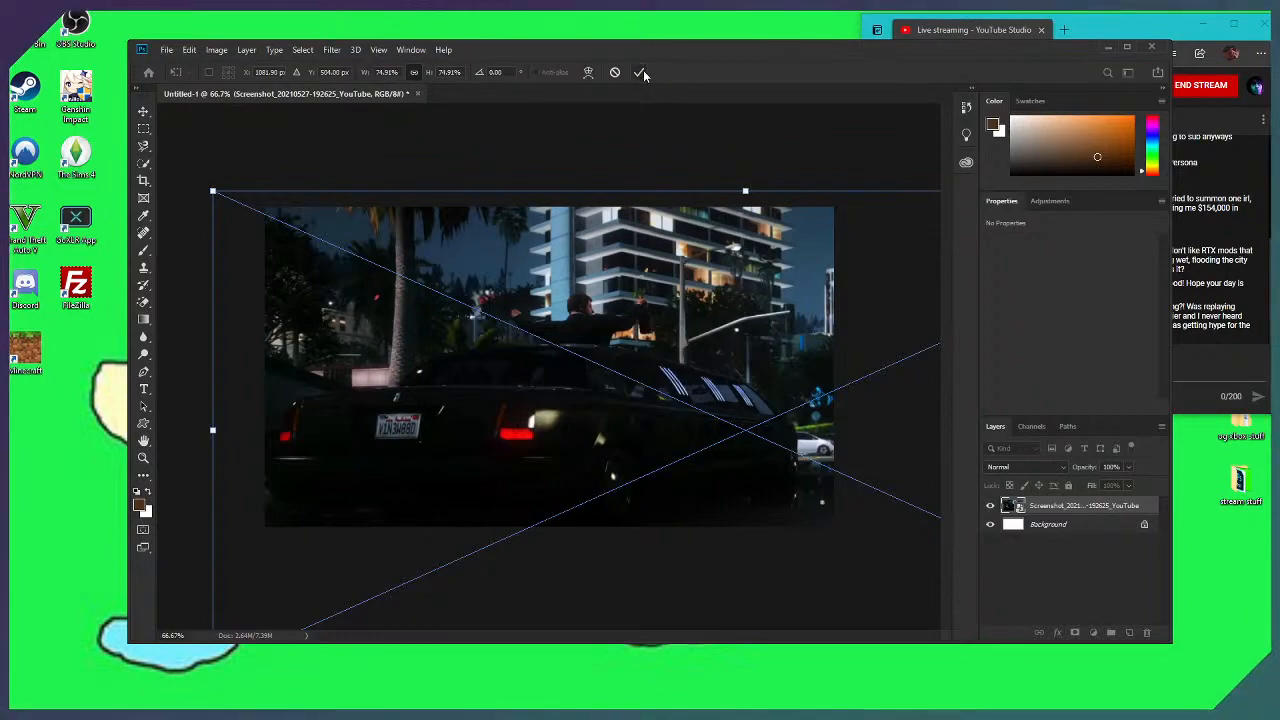
key("shift+Down")
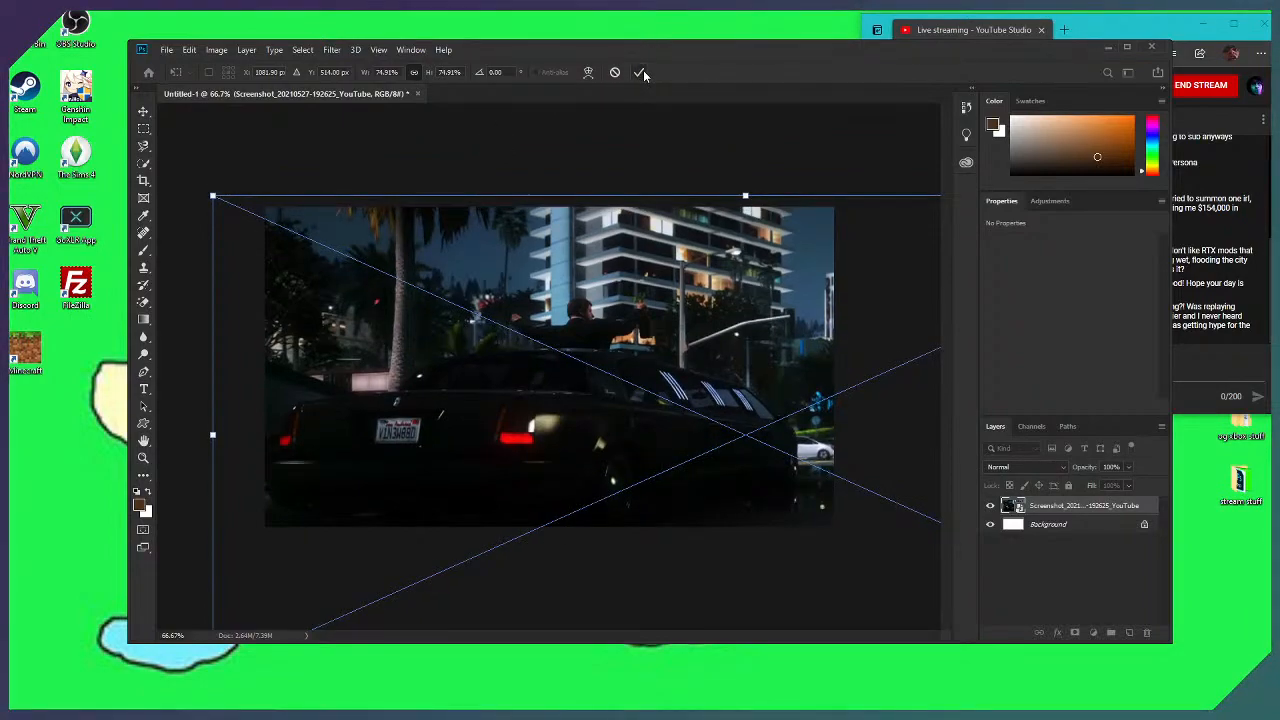
key("shift+Up")
key("shift+Right")
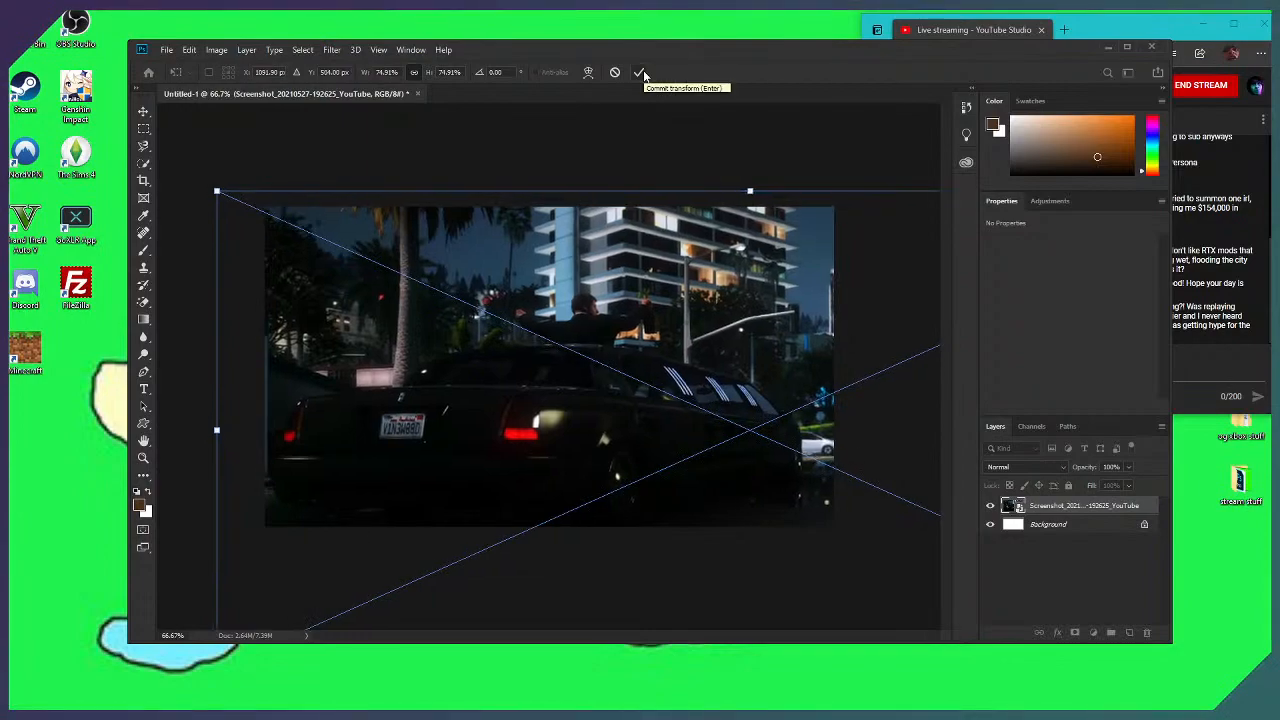
key("Left")
key("Left")
key("Left")
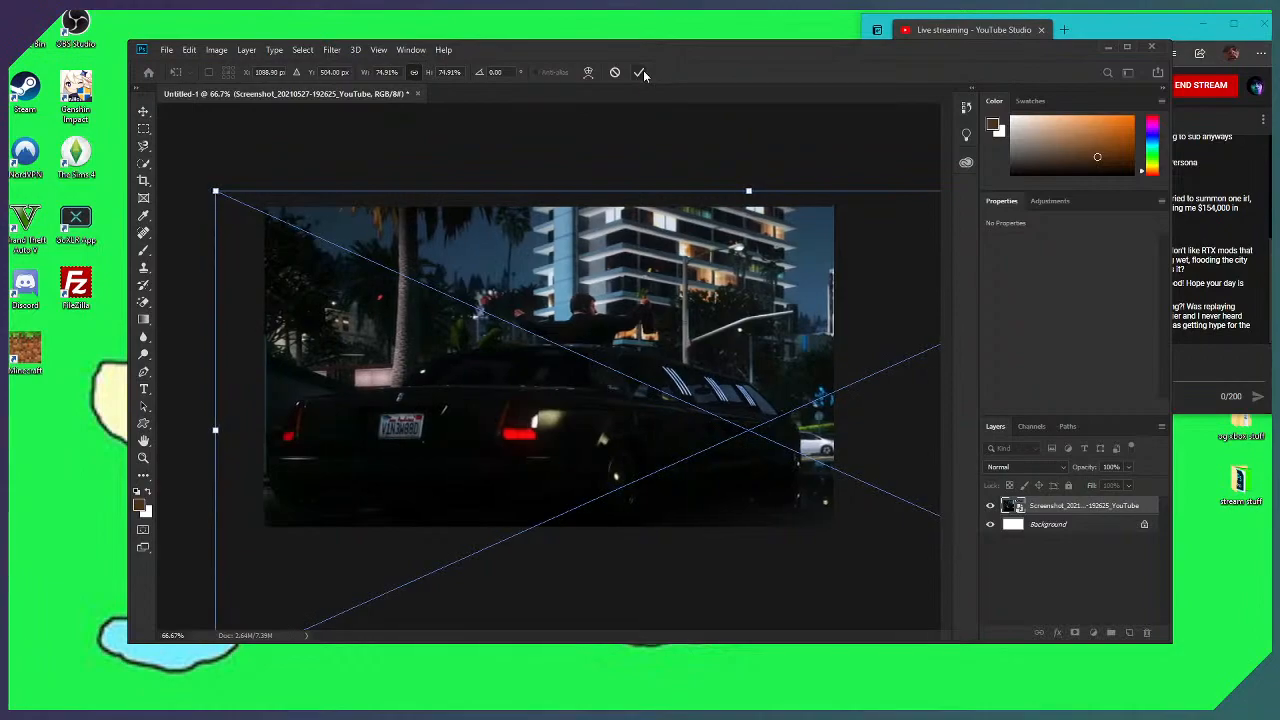
Try lower and higher vertical placements for the screenshot layer, settling it at about X 1087.40 px, Y 493 px
key("Down")
key("shift+Down")
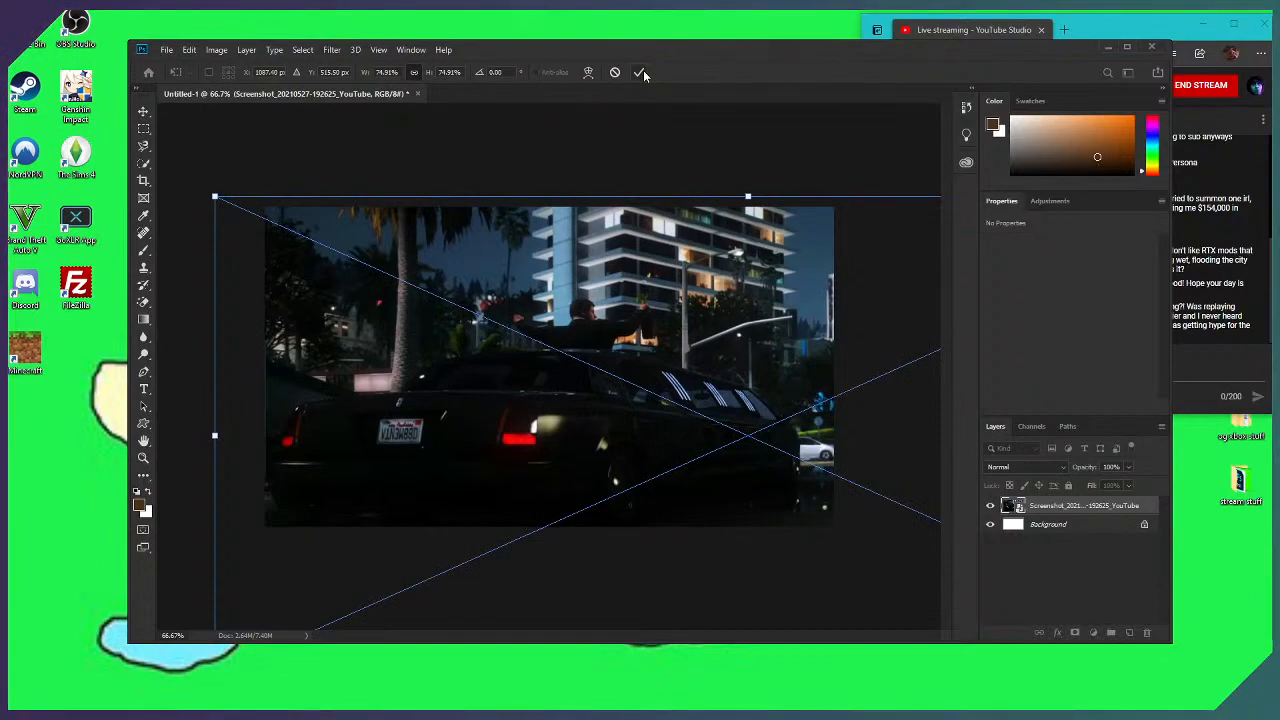
key("Down")
key("Down")
key("Down")
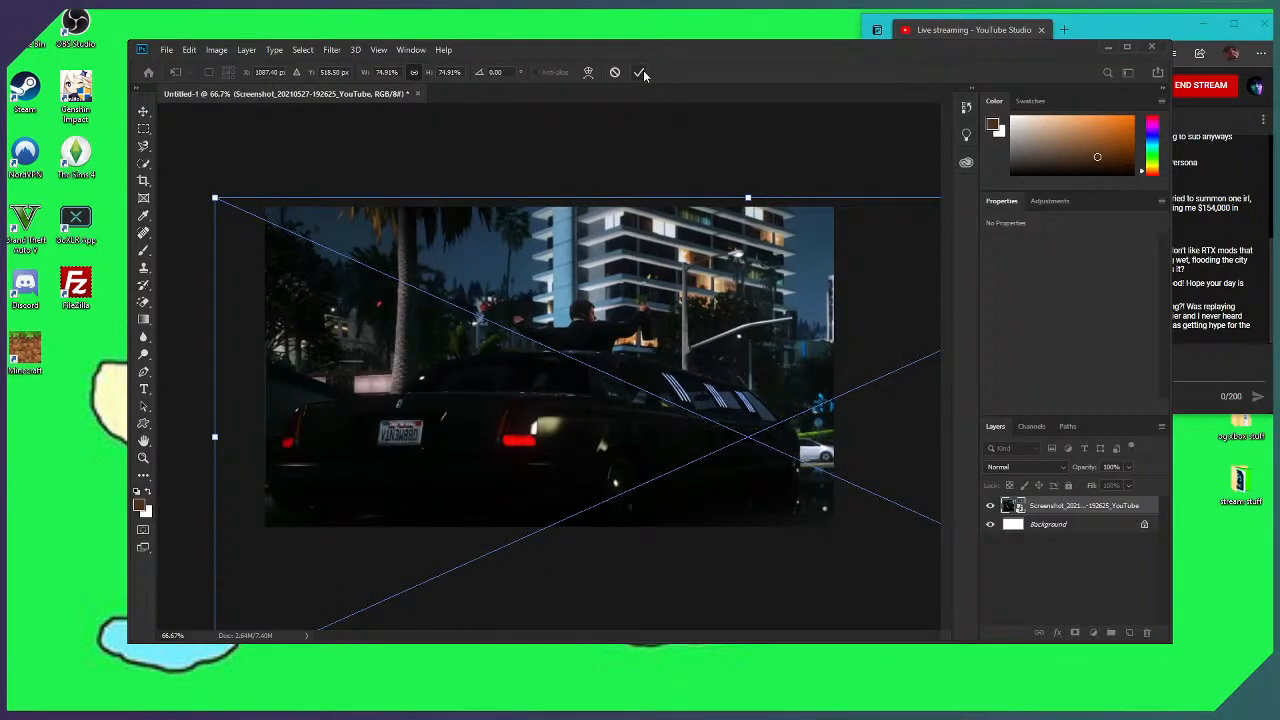
key("shift+Up")
key("shift+Up")
key("shift+Up")
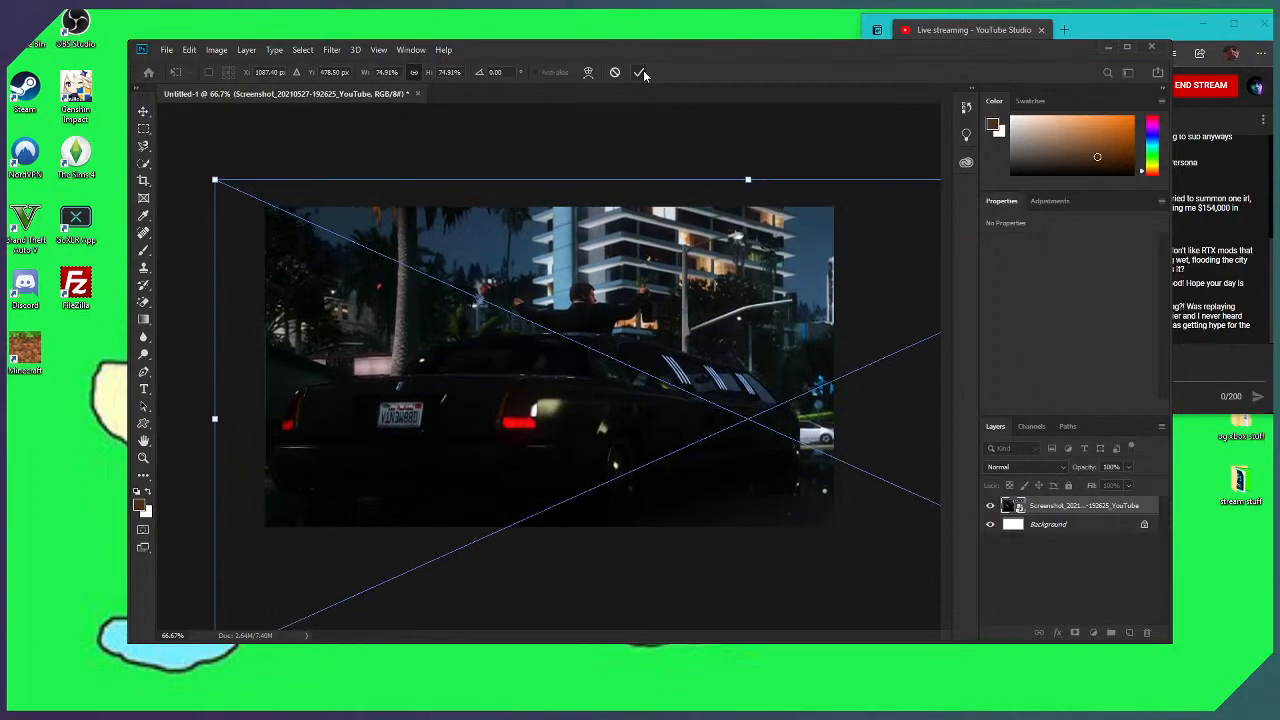
key("Down")
key("Down")
key("Down")
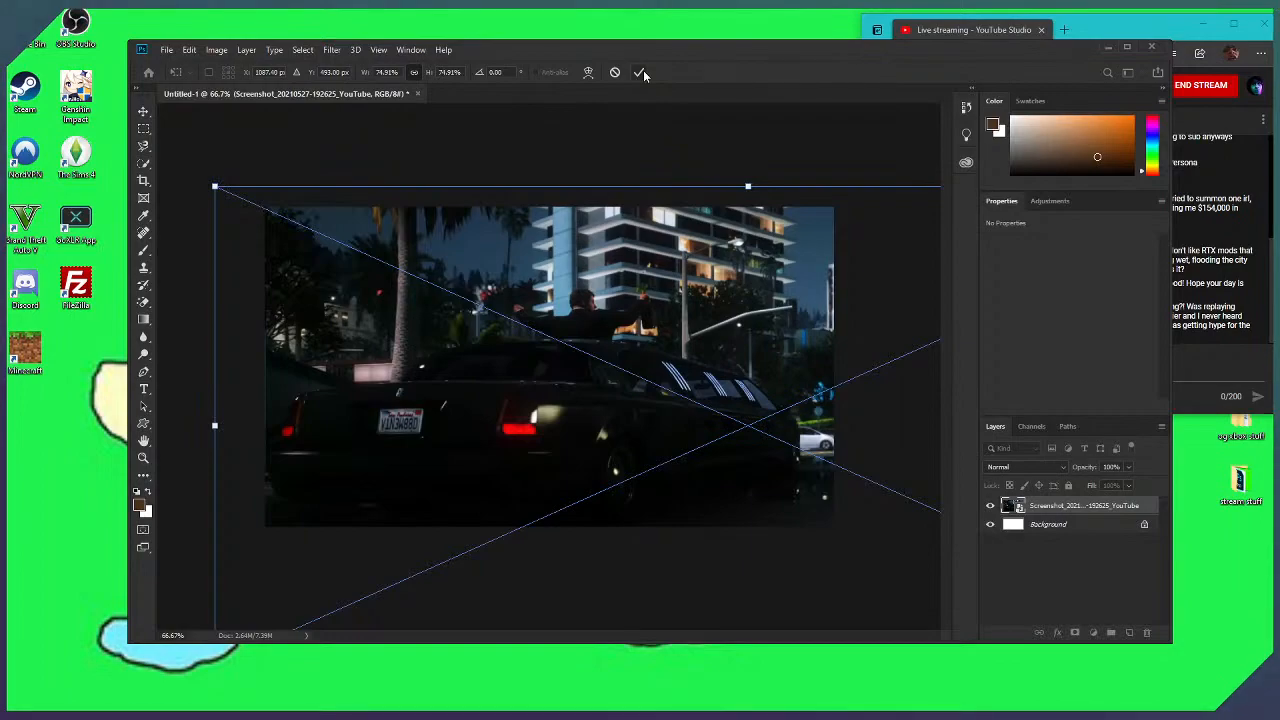
Fine-tune the screenshot layer's height in the frame, nudging it down and slightly back up to Y 499 px
key("Down")
key("Down")
key("Down")
key("Down")
key("Down")
key("Down")
key("Down")
key("Down")
key("Down")
key("Down")
key("Down")
key("Down")
key("Down")
key("Down")
key("Down")
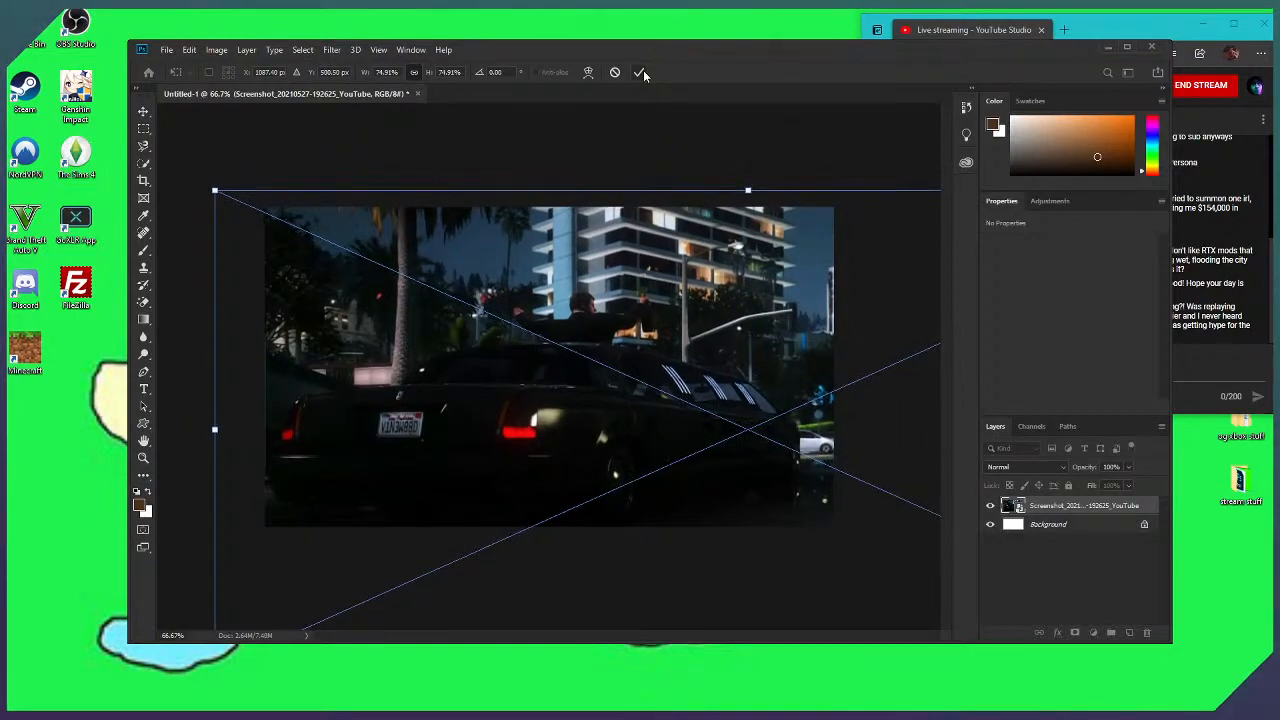
key("Up")
key("Up")
key("Up")
key("Up")
key("Up")
key("Up")
key("Up")
key("Up")
key("Up")
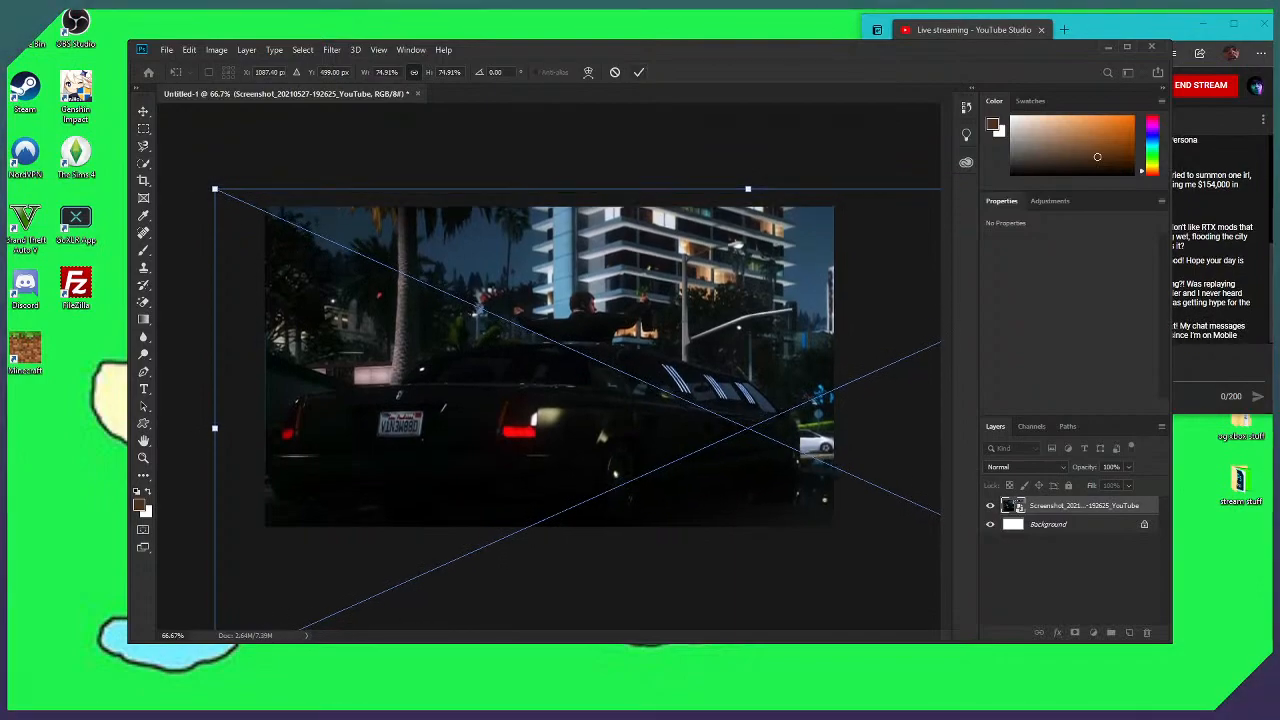
Switch to YouTube Studio to check the stream preview, live chat, analytics and stream settings, and return to Photoshop
key("alt+Tab")
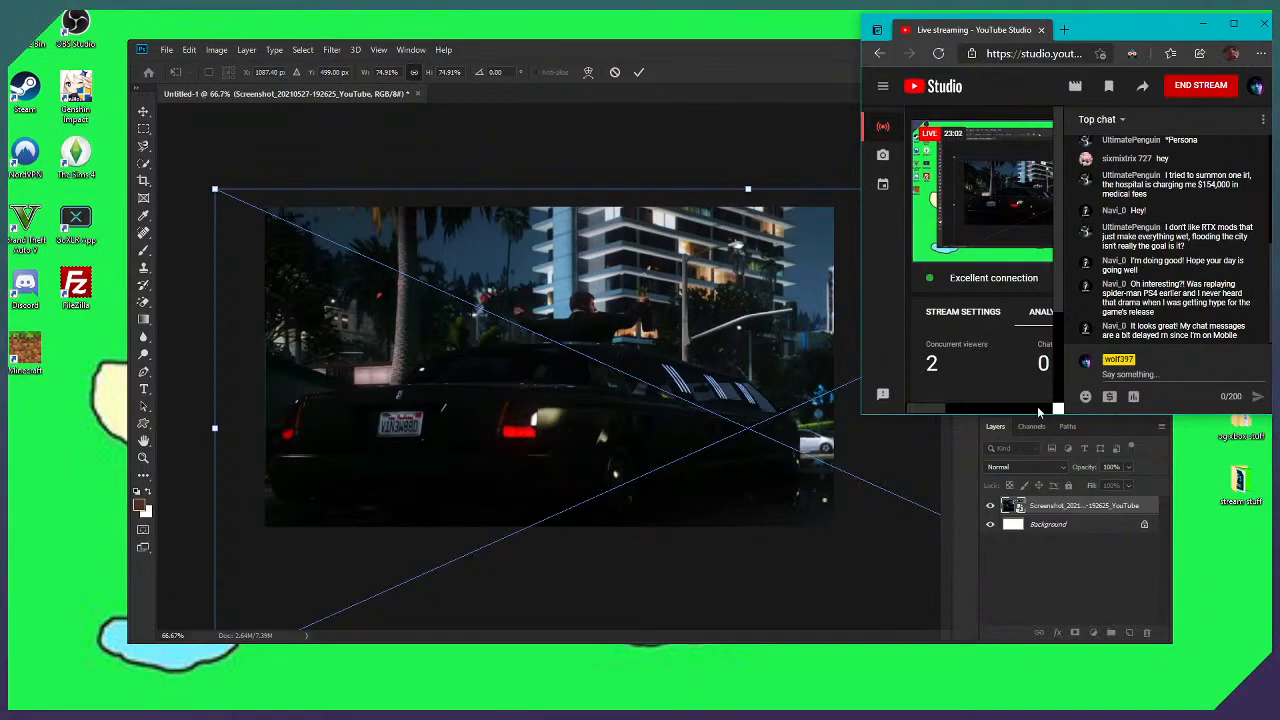
mouse_move(923, 412)
left_mouse_down()
mouse_move(1000, 415)
mouse_move(918, 408)
left_mouse_up()
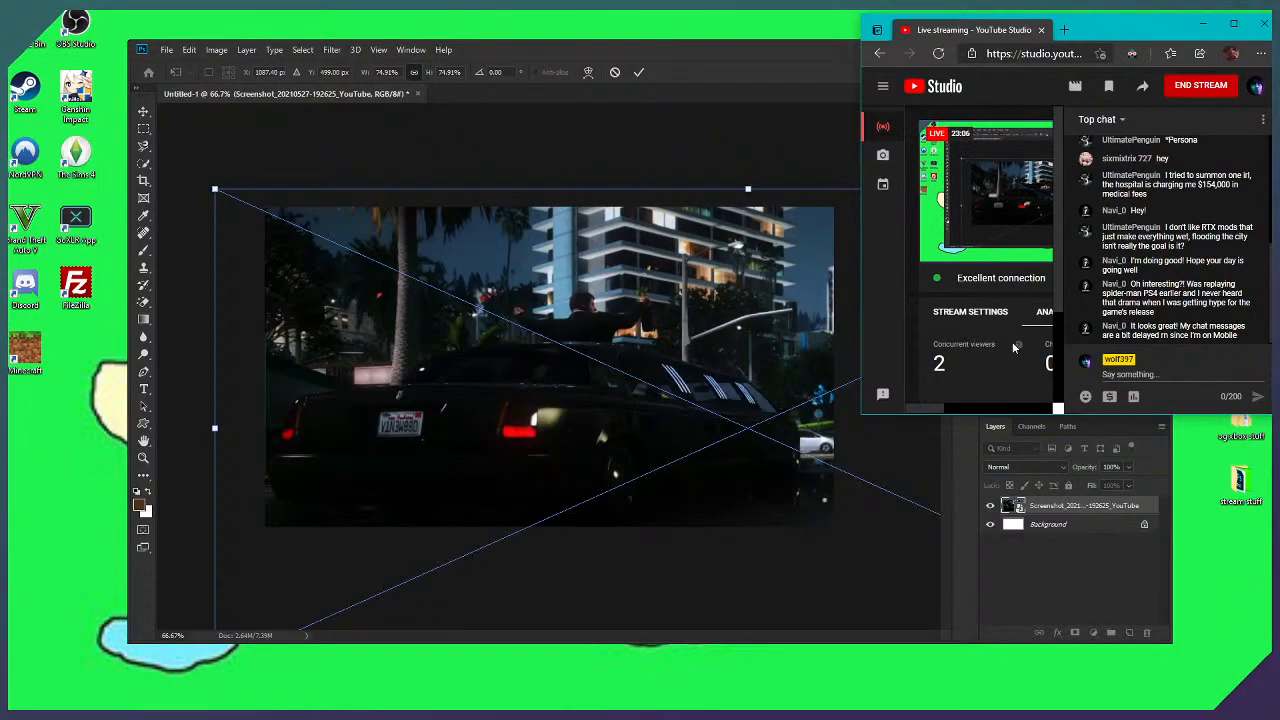
scroll(972, 358, "down", 1)
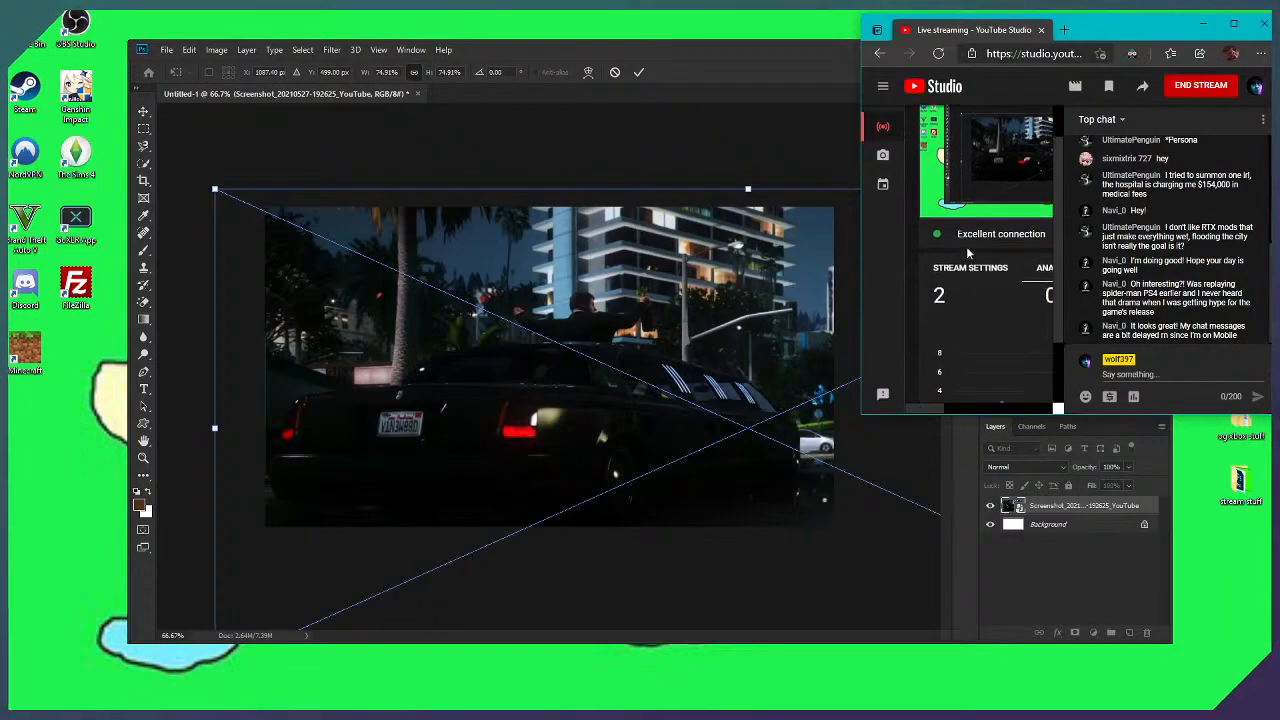
left_click(783, 50)
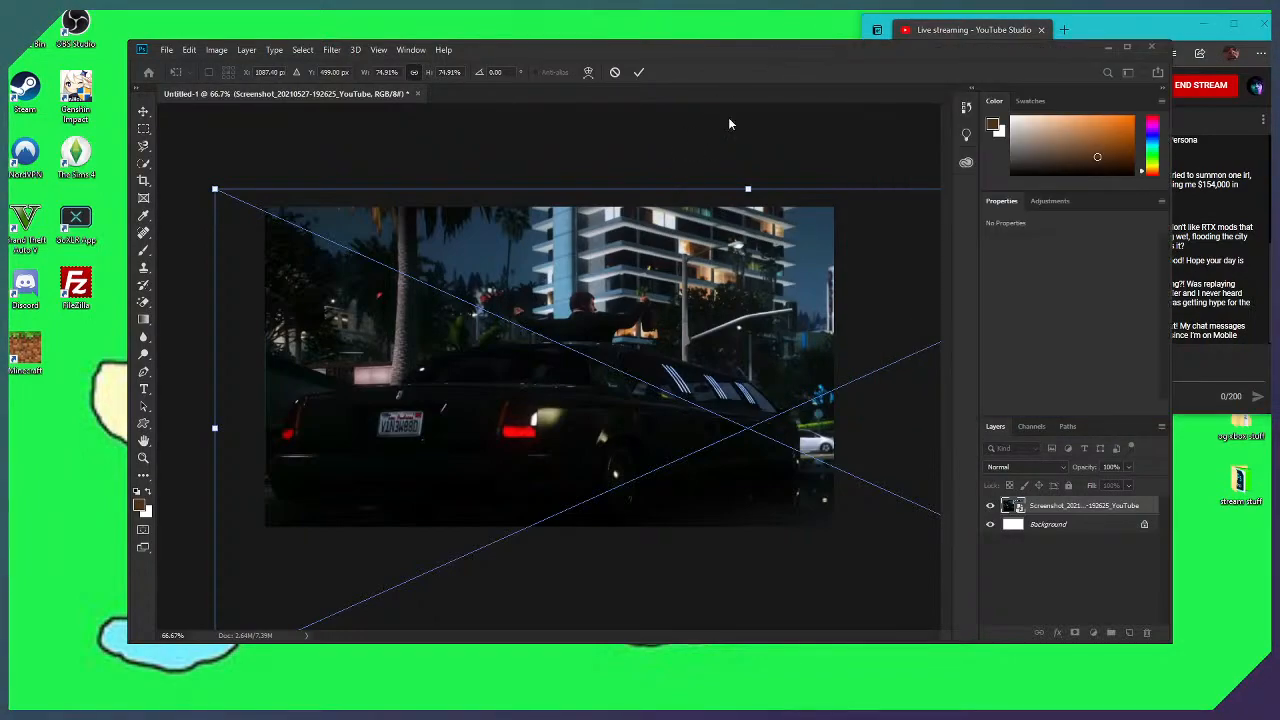
left_click(1091, 32)
mouse_move(933, 407)
left_mouse_down()
mouse_move(1003, 424)
mouse_move(943, 409)
left_mouse_up()
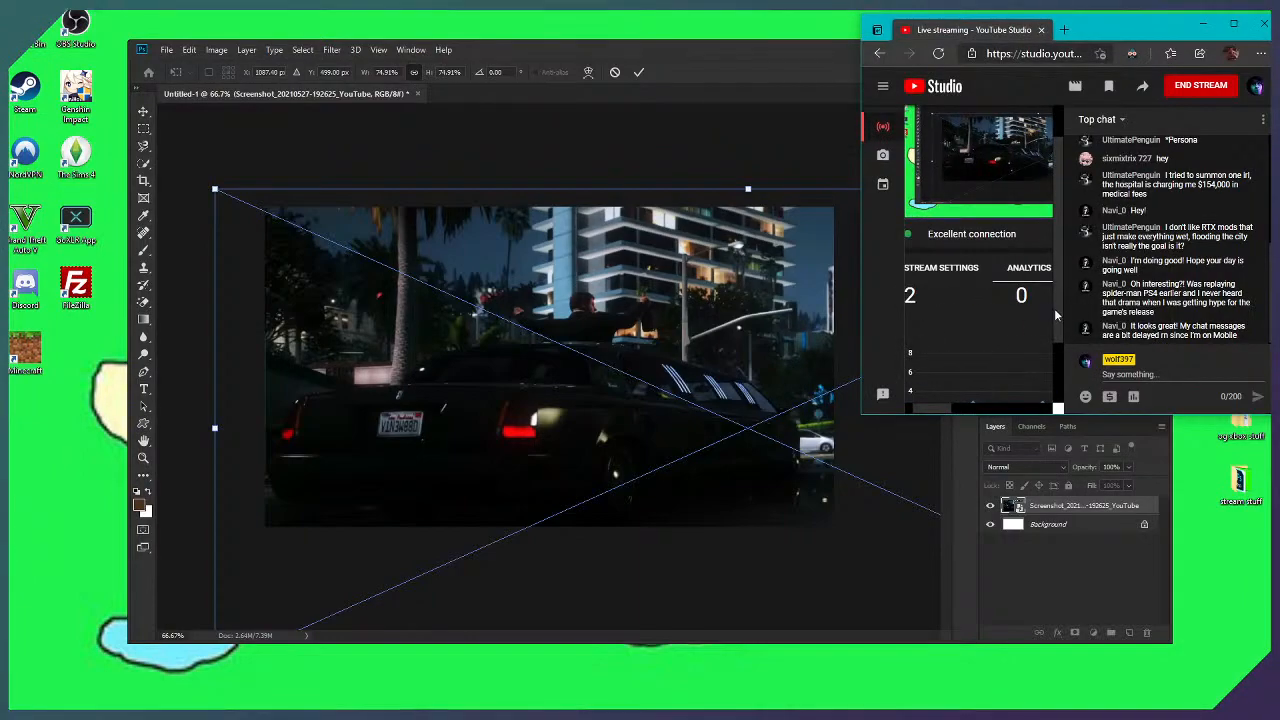
left_click_drag(1057, 311, 1069, 378)
mouse_move(925, 410)
left_mouse_down()
mouse_move(1019, 425)
mouse_move(940, 410)
mouse_move(1040, 408)
mouse_move(925, 404)
left_mouse_up()
left_click(922, 183)
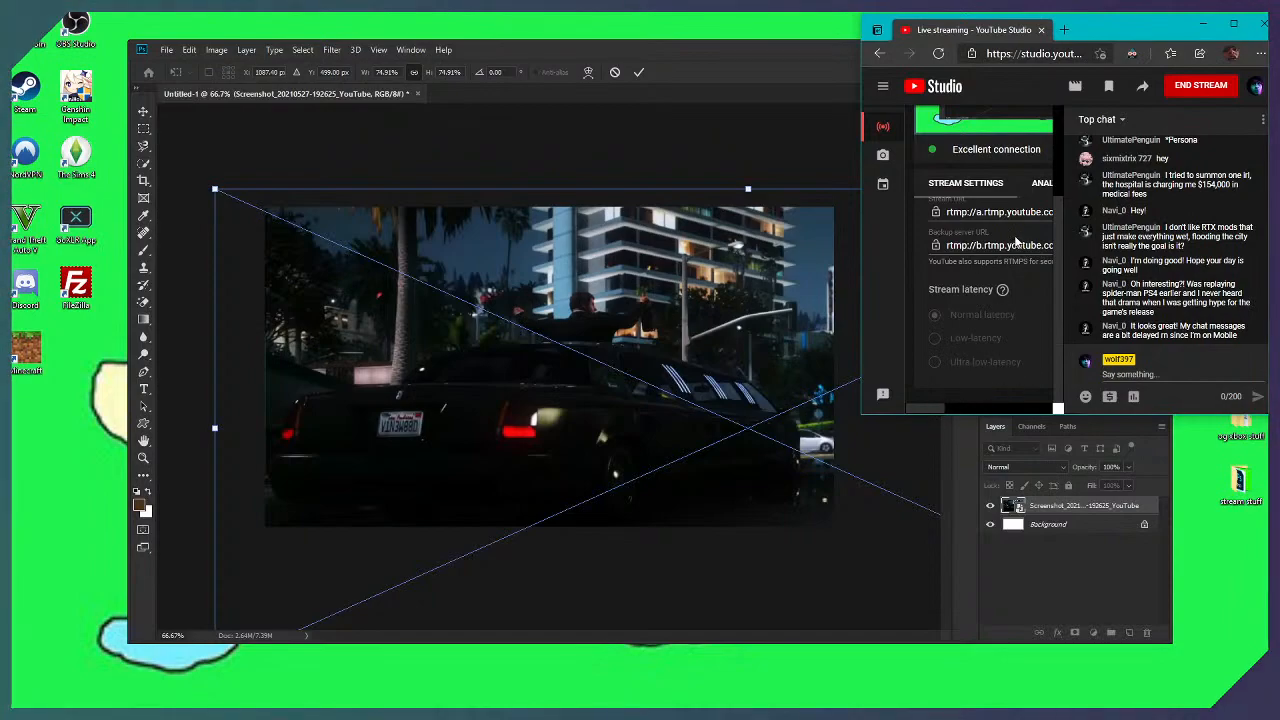
scroll(1017, 243, "up", 3)
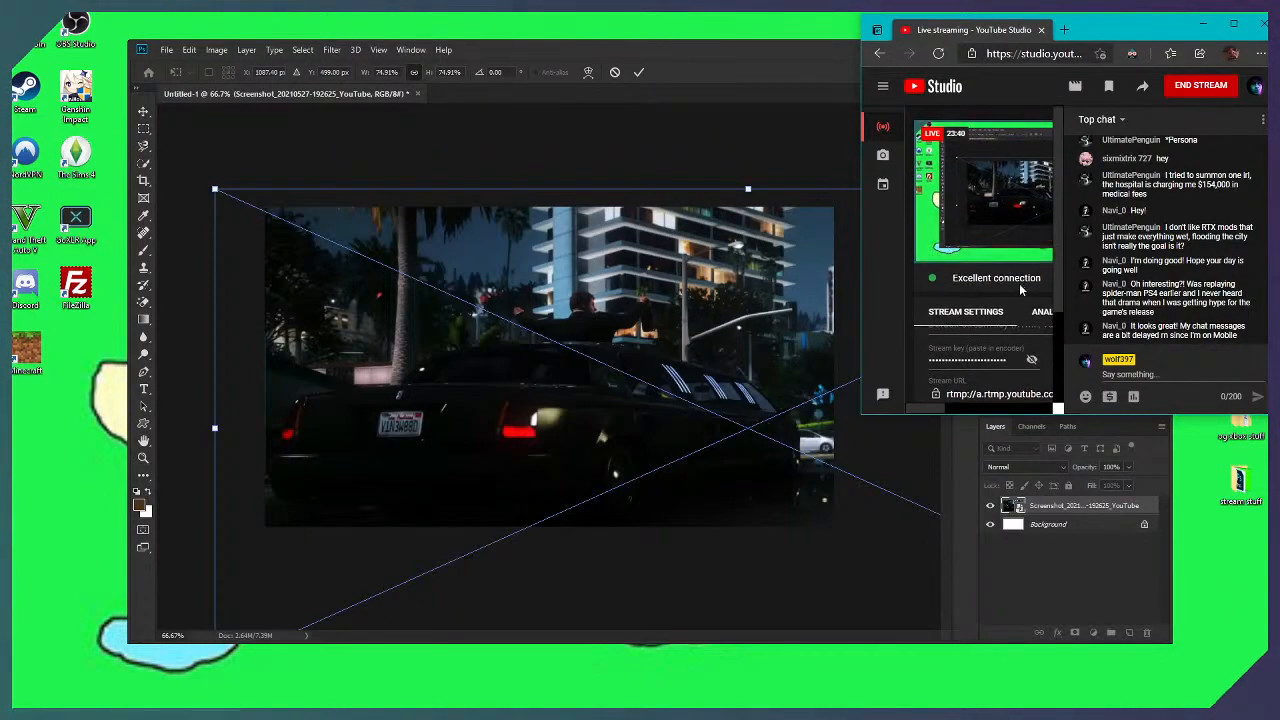
left_click(740, 48)
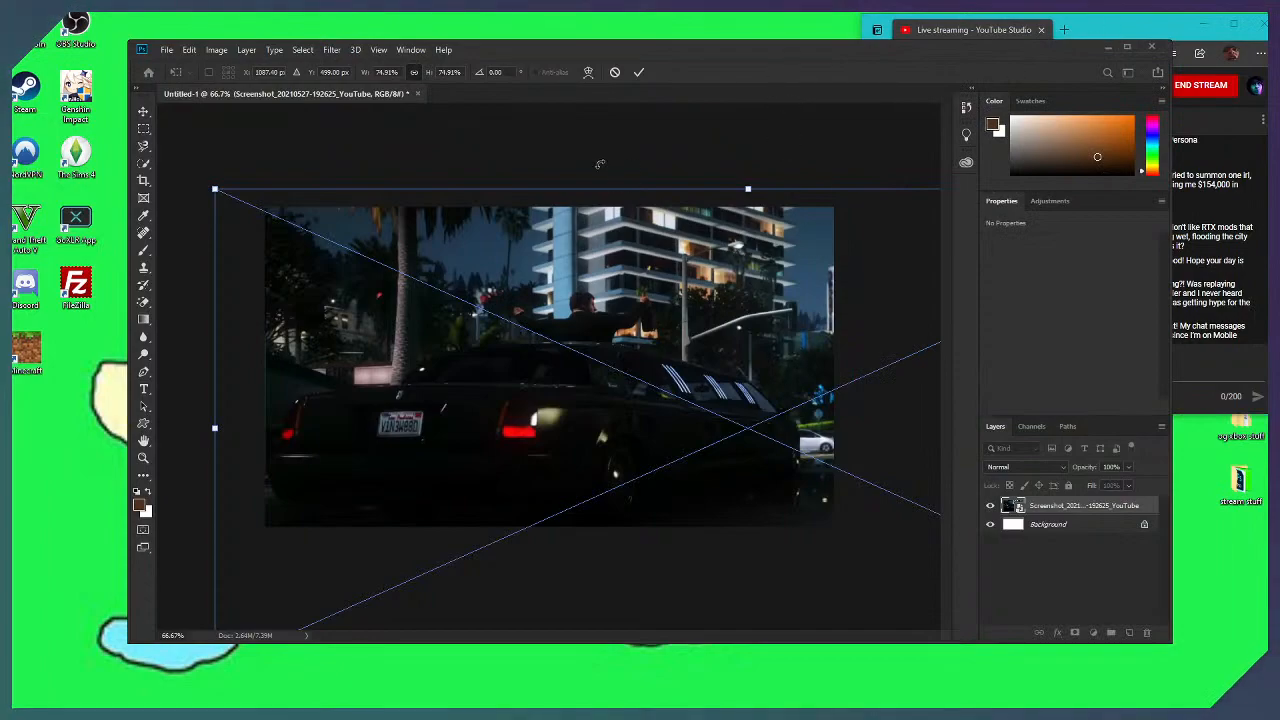
Nudge the screenshot layer right and down to about X 1093.40 px, Y 505 px
key("Right")
key("Right")
key("Right")
key("Right")
key("Right")
key("Right")
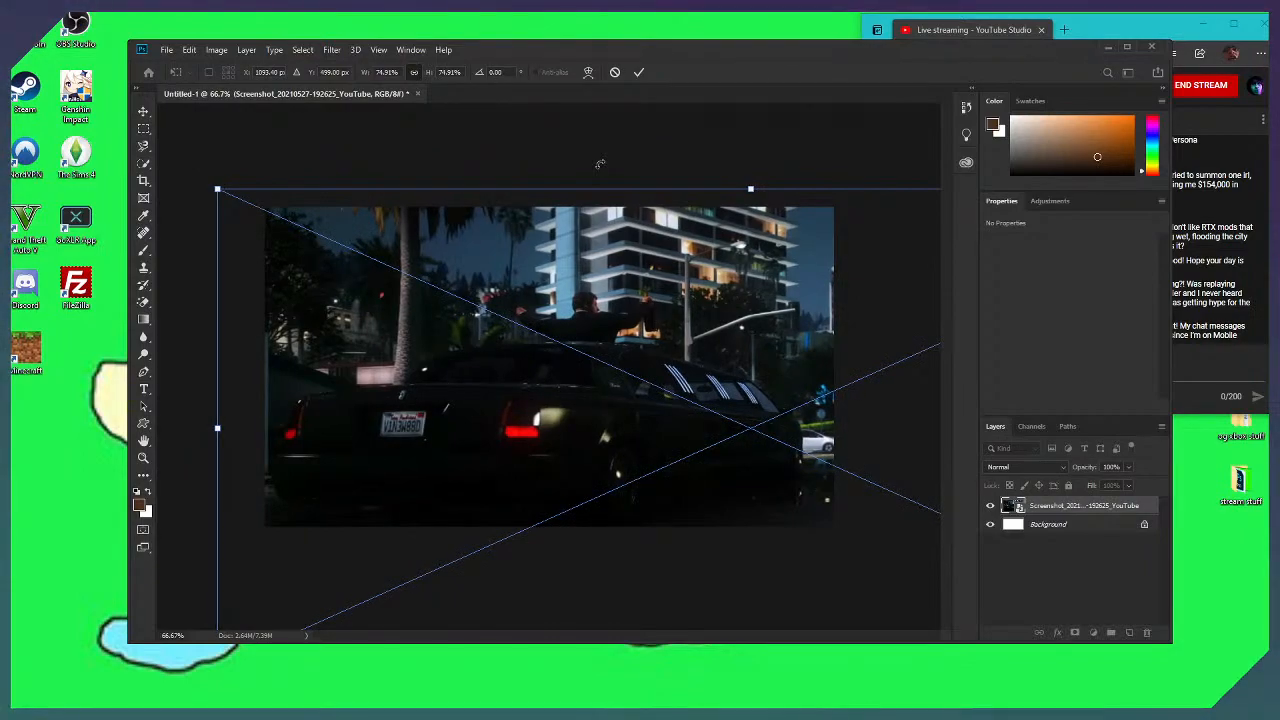
key("Down")
key("Down")
key("Down")
key("Down")
key("Down")
key("Down")
key("Down")
key("Down")
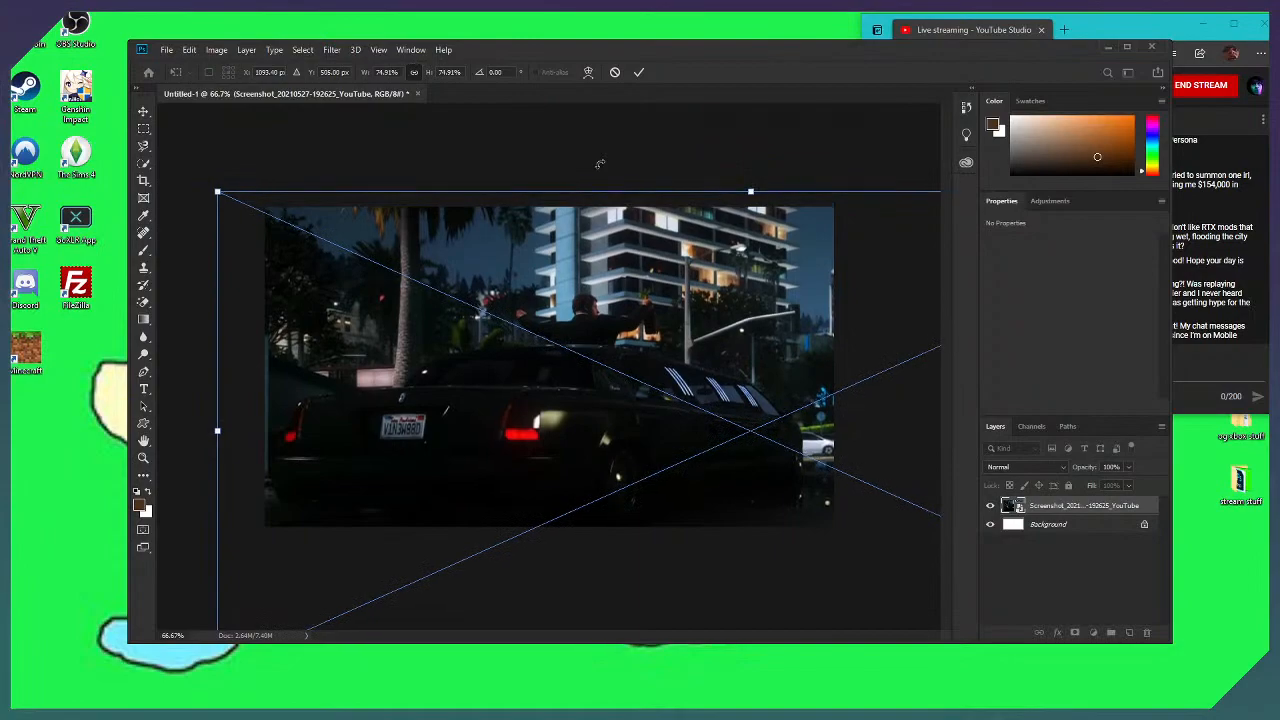
Nudge the screenshot layer slightly left and further down to X 1090.40 px, Y 514 px
key("Left")
key("Left")
key("Left")
key("Up")
key("Down")
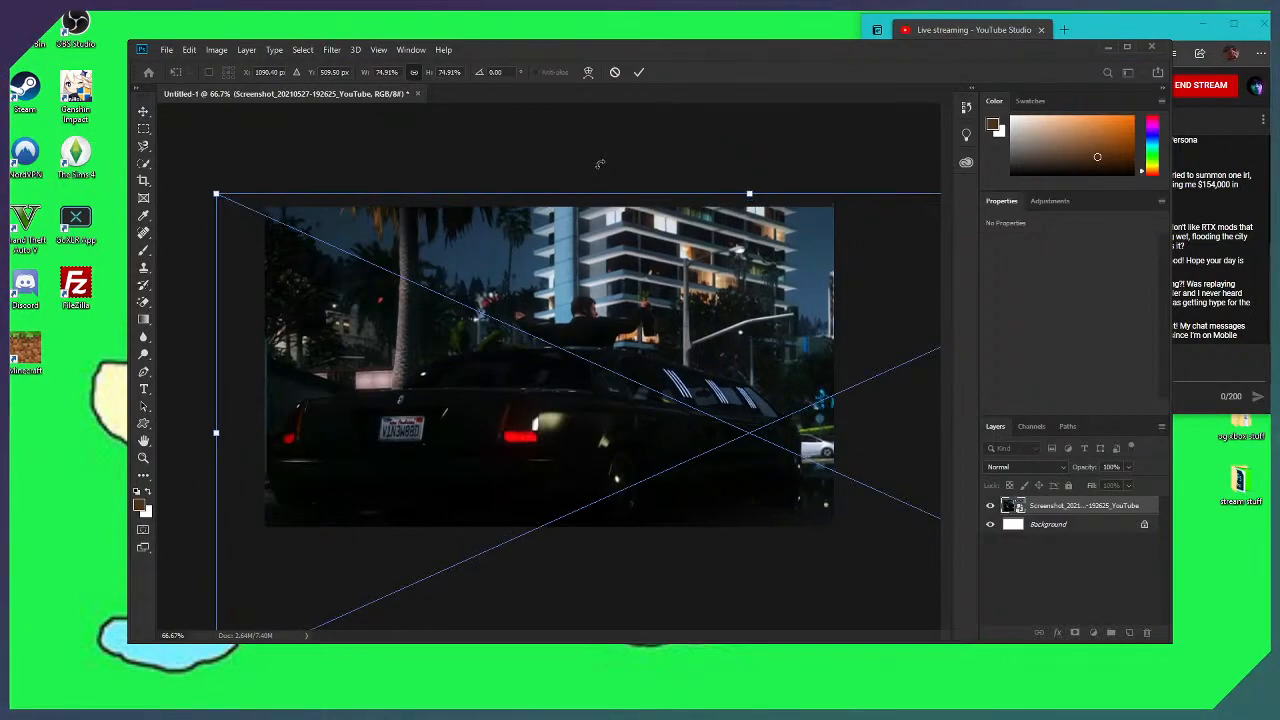
key("Down")
key("Down")
key("Down")
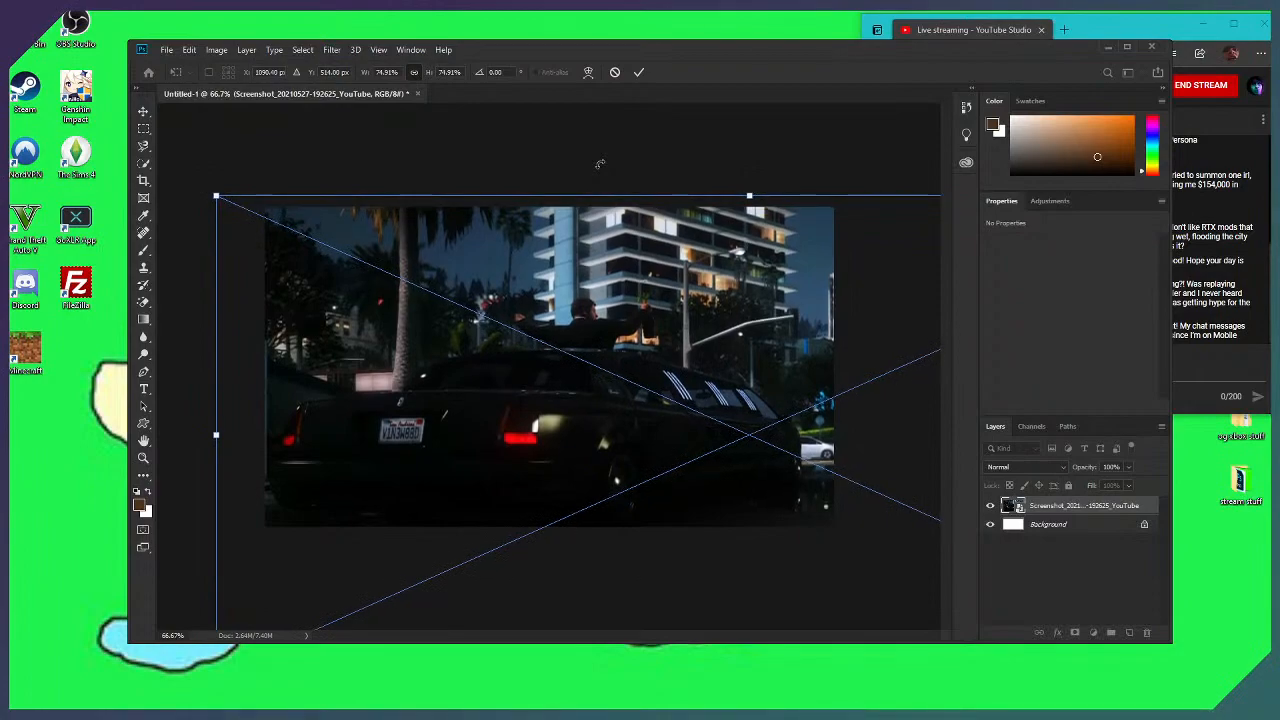
Glance at the live chat in YouTube Studio, return to Photoshop and commit the screenshot layer's transform
left_click(639, 77)
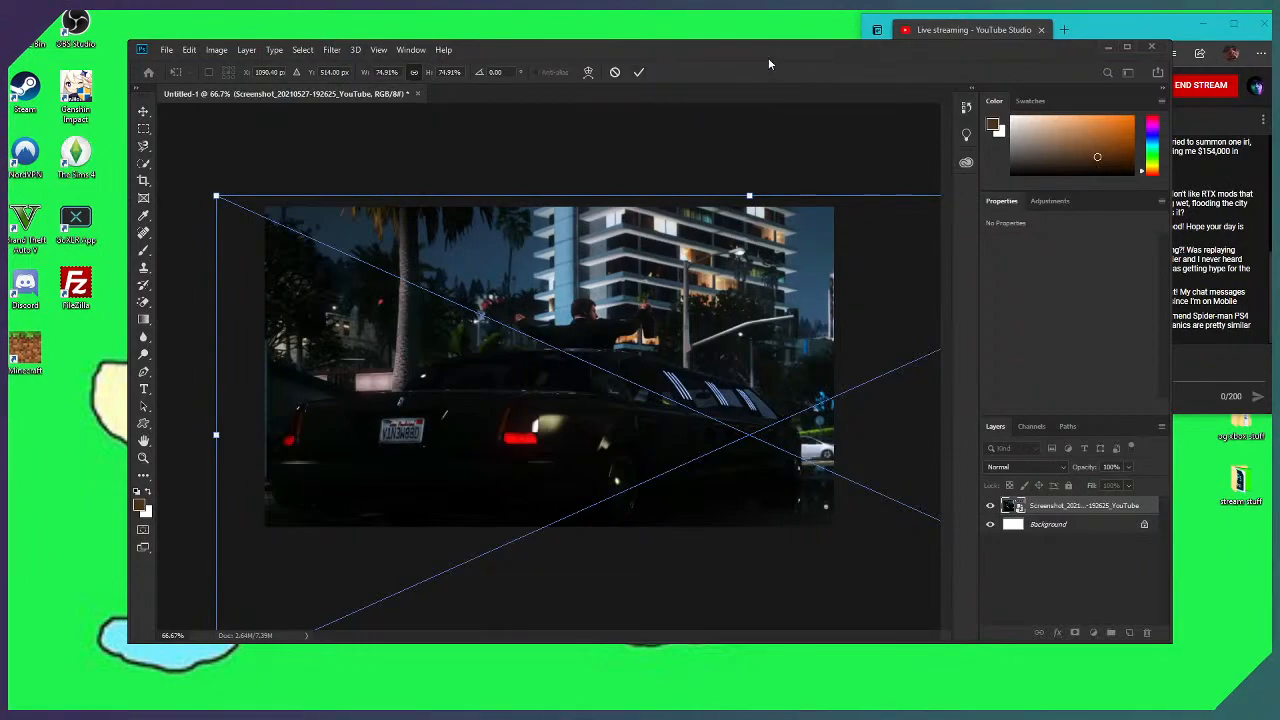
left_click(1187, 72)
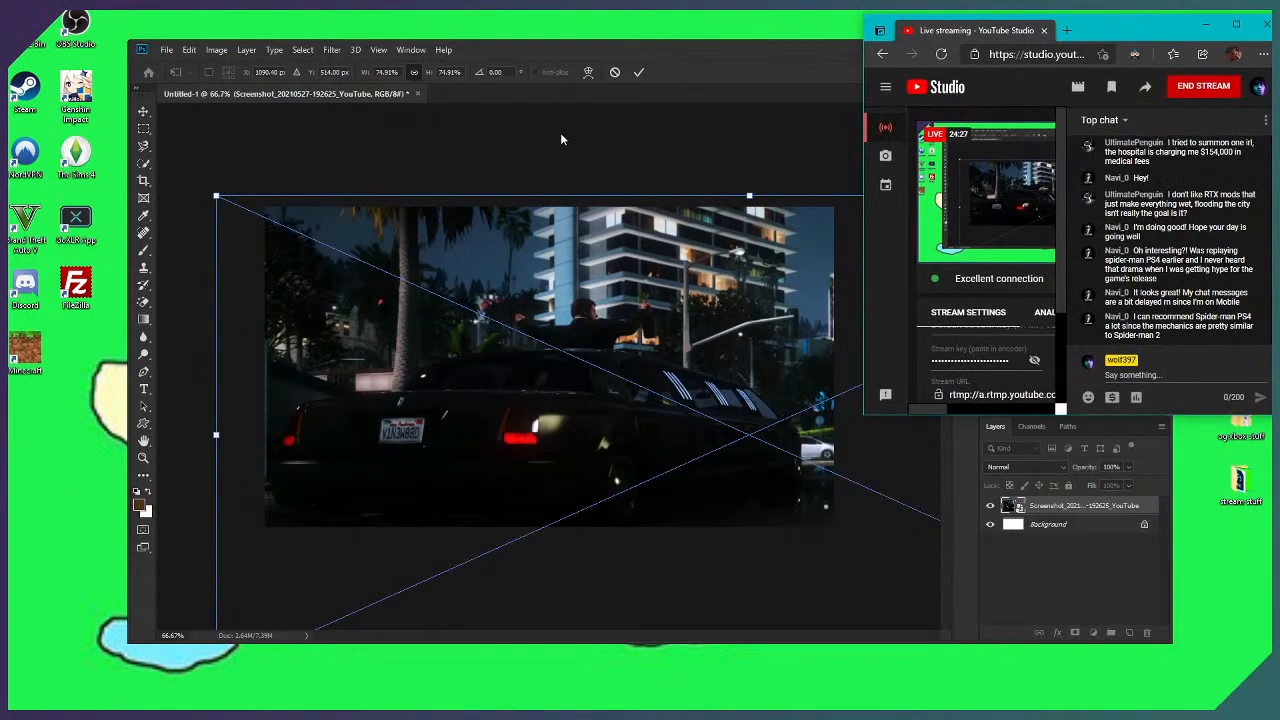
left_click(736, 52)
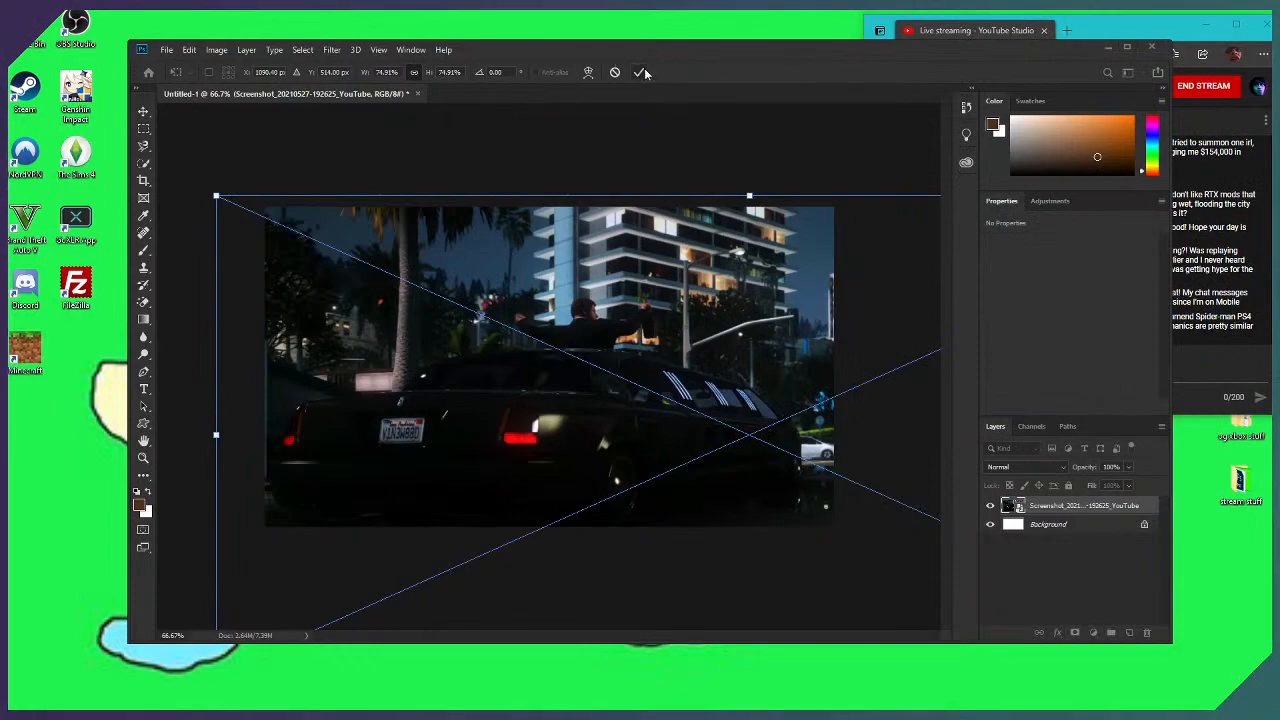
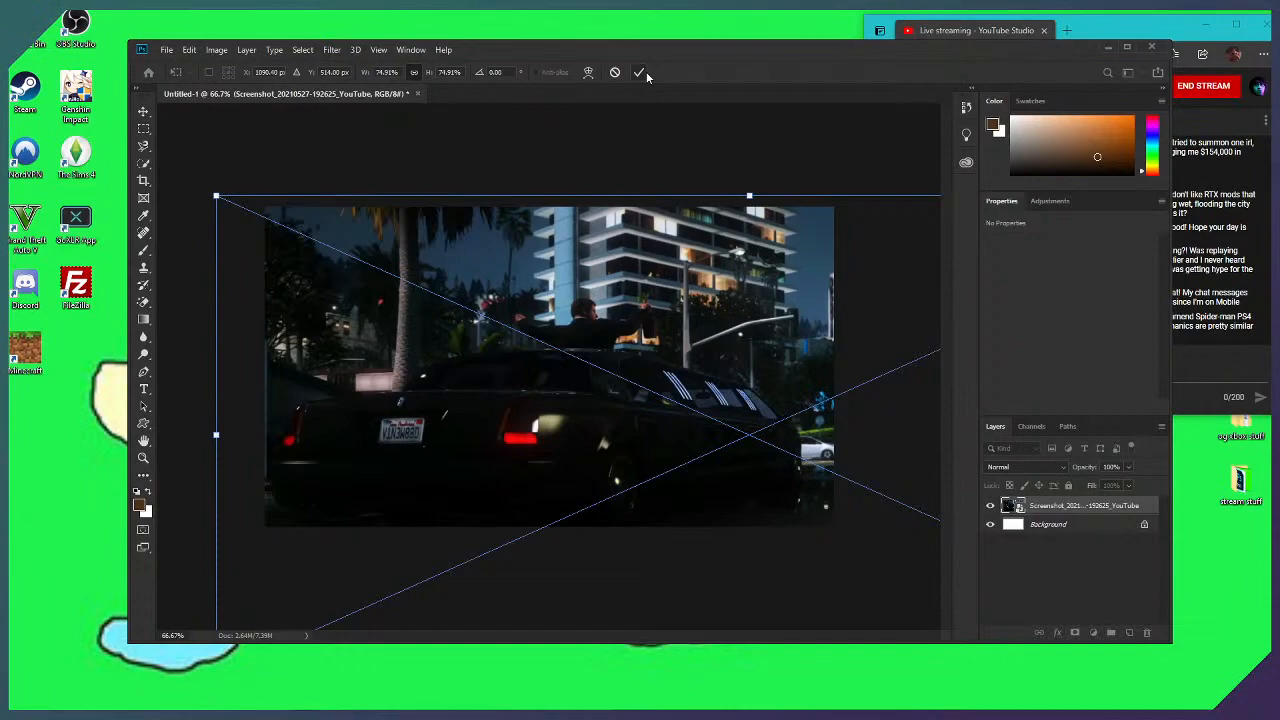
left_click(640, 72)
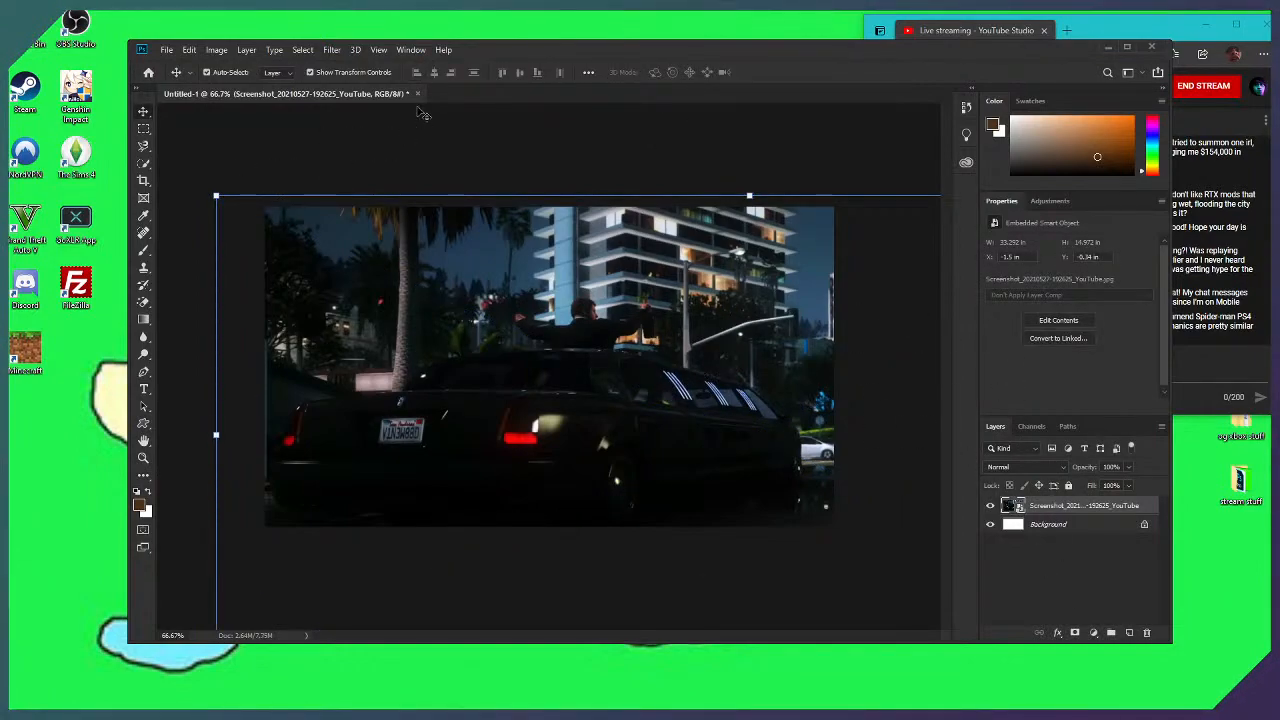
Read the newest live chat messages in YouTube Studio and switch back to Photoshop
left_click(1215, 260)
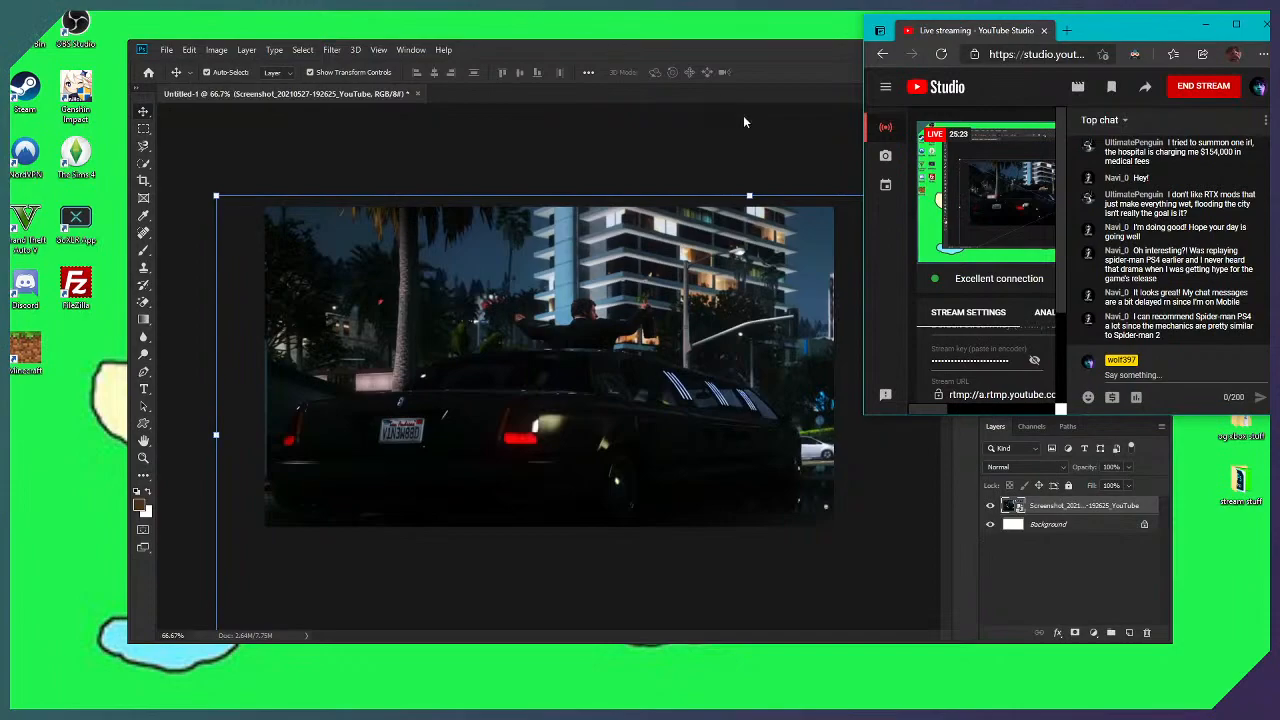
left_click(726, 60)
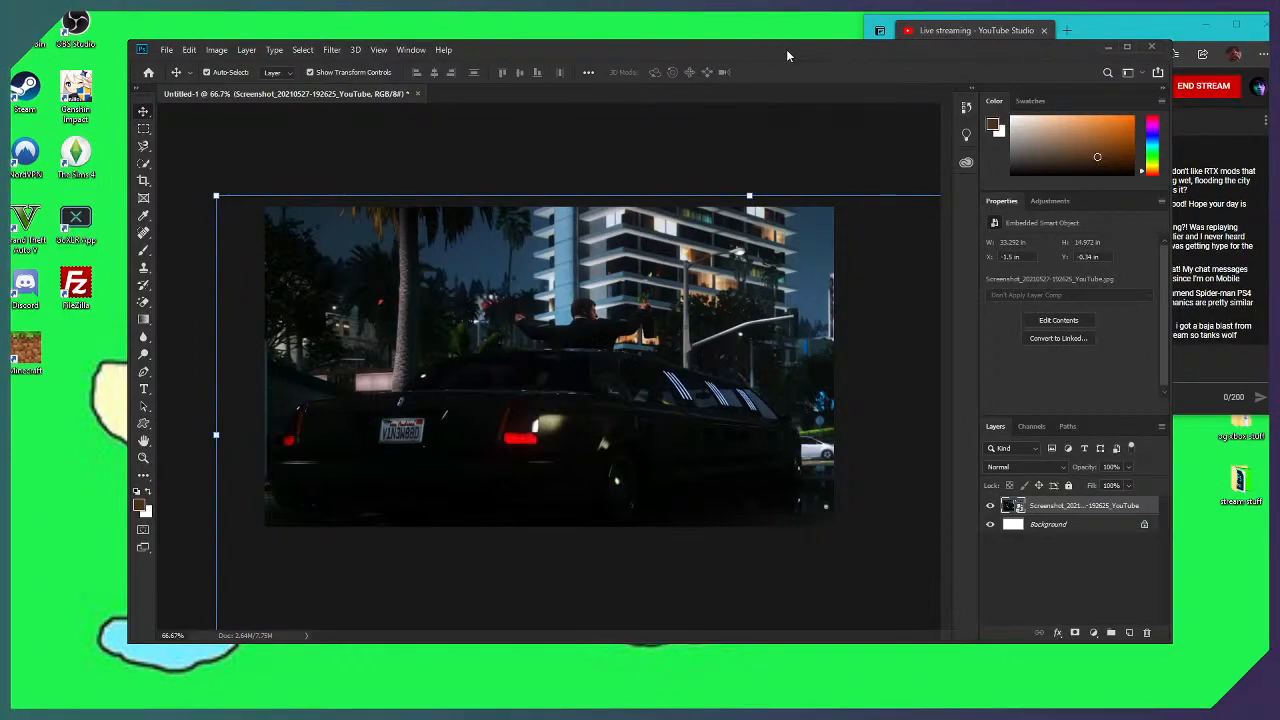
left_click(1108, 28)
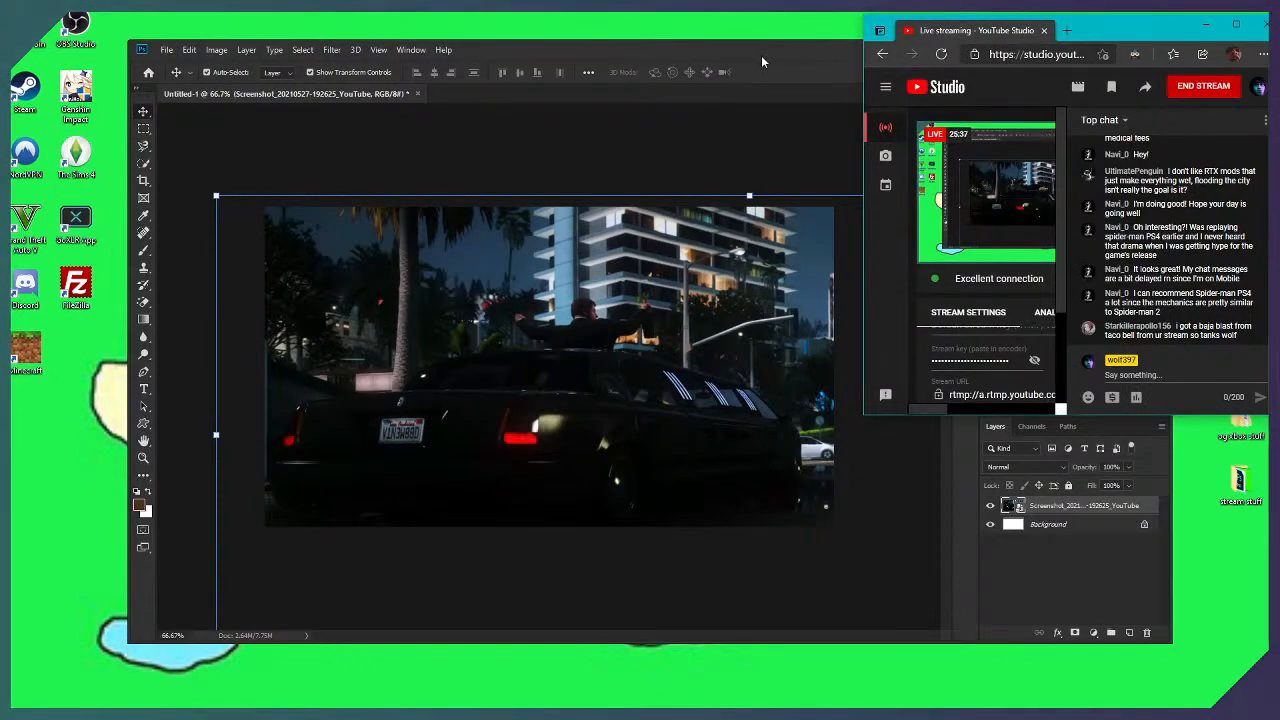
mouse_move(969, 170)
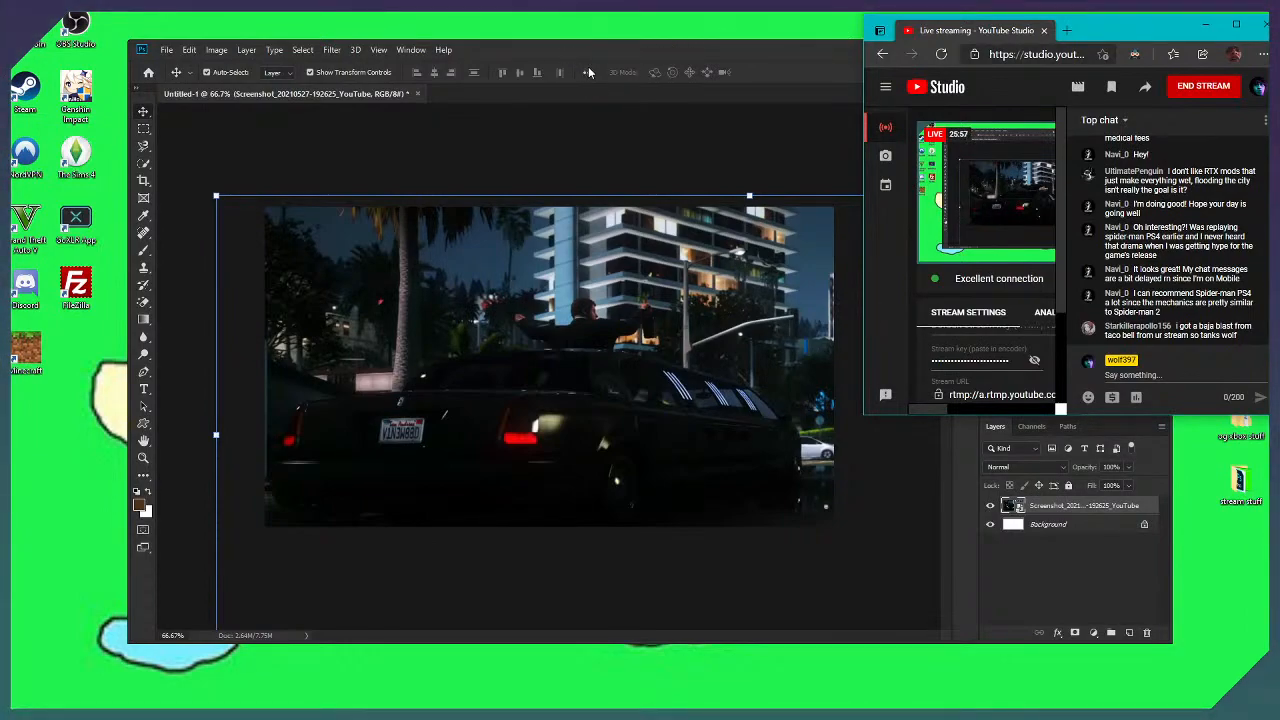
left_click(638, 44)
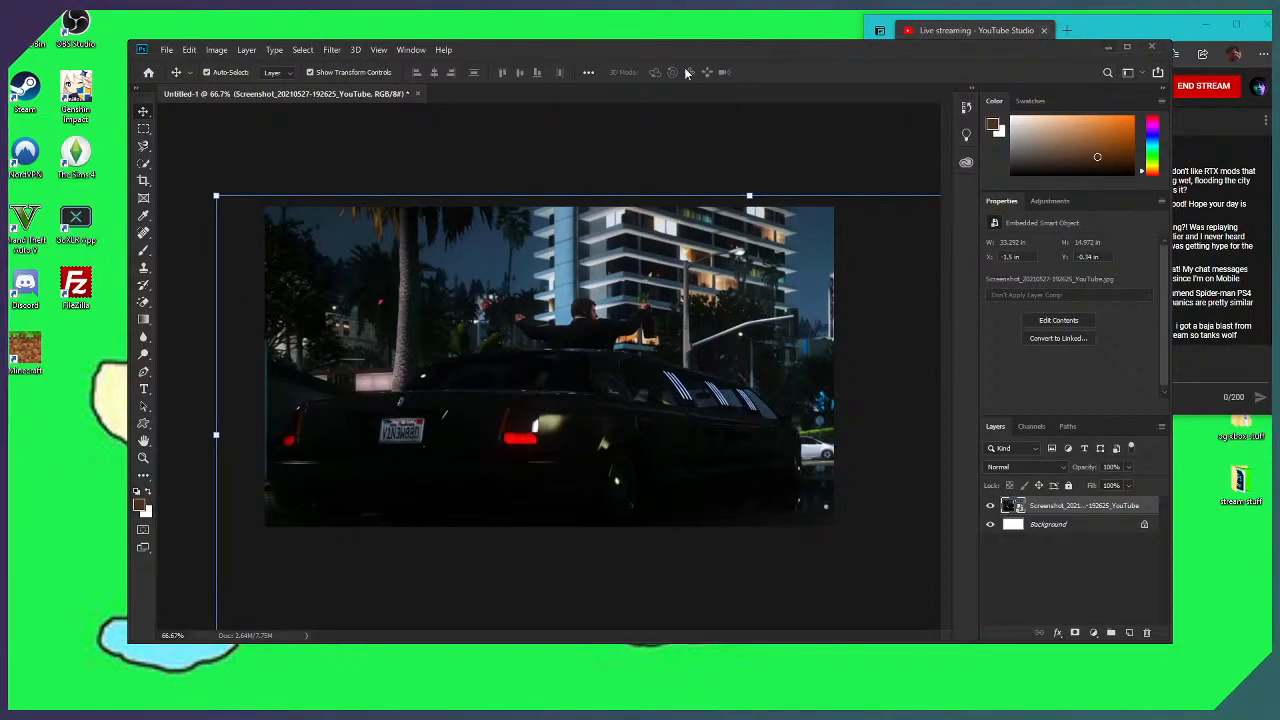
Deselect the screenshot layer, switch to the desktop and change the green-screen character image's file extension to .jpeg
left_click(430, 122)
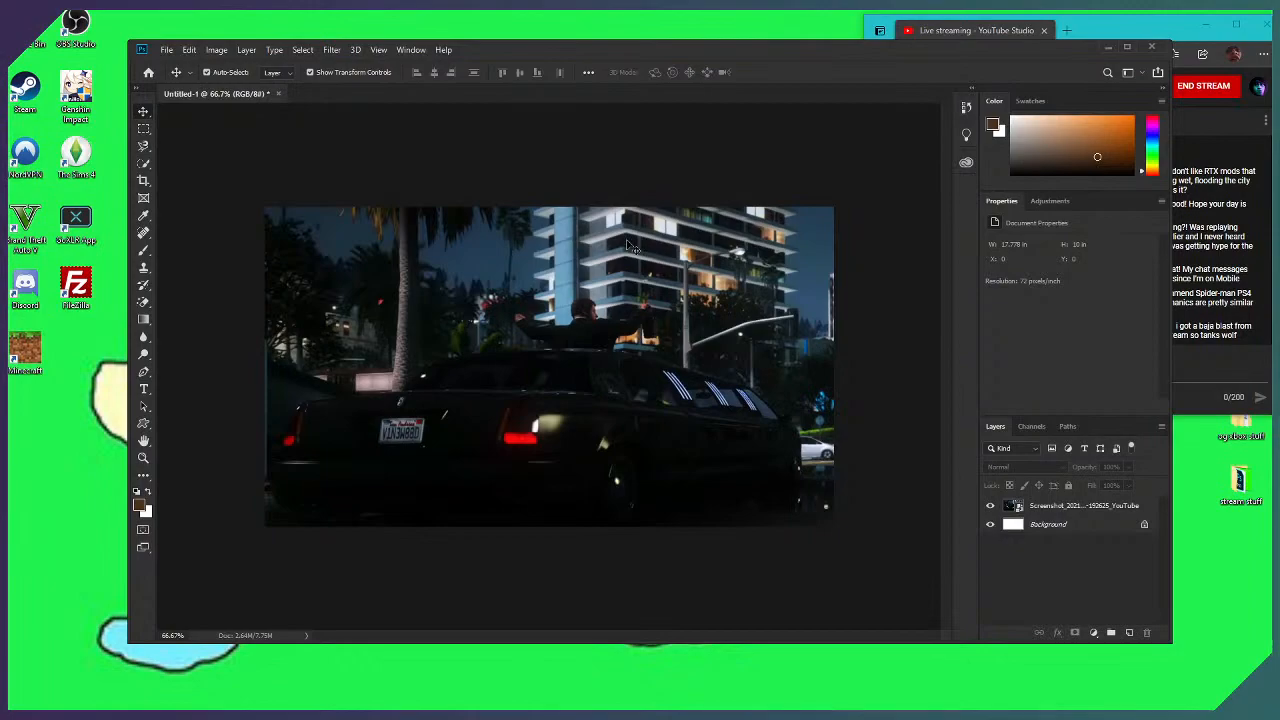
mouse_move(400, 715)
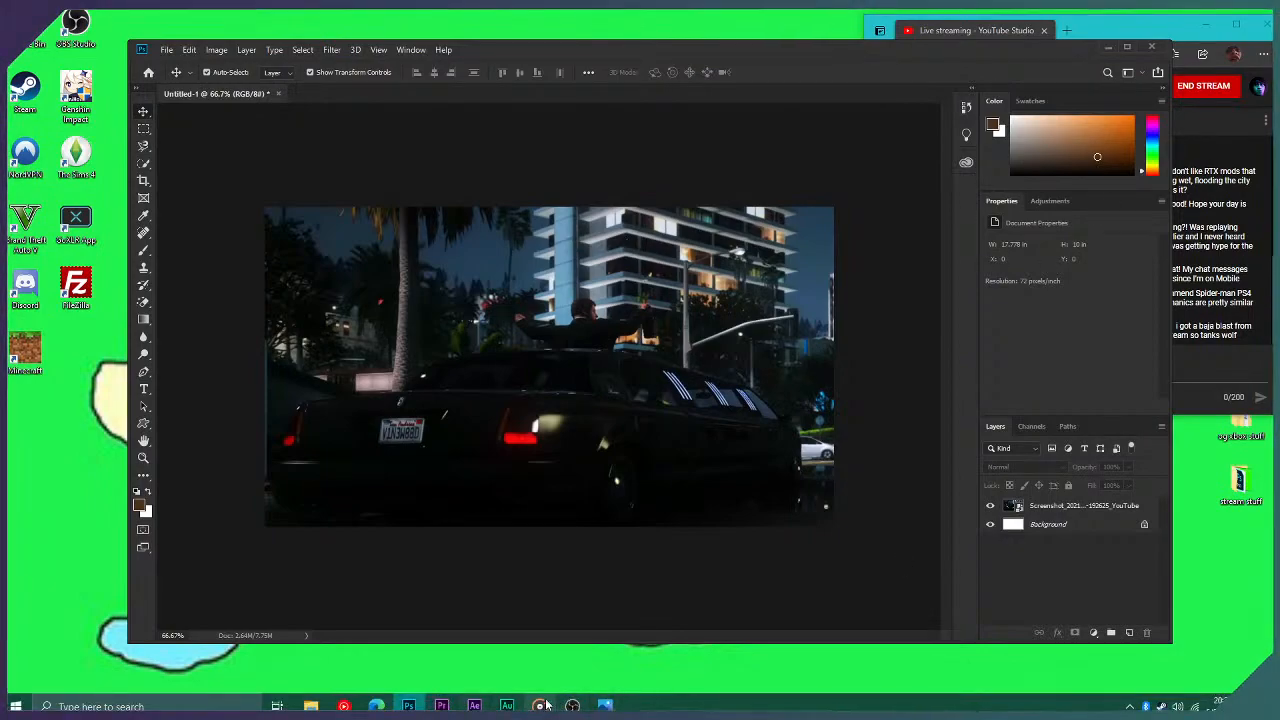
left_click(1108, 48)
left_click_drag(733, 470, 675, 383)
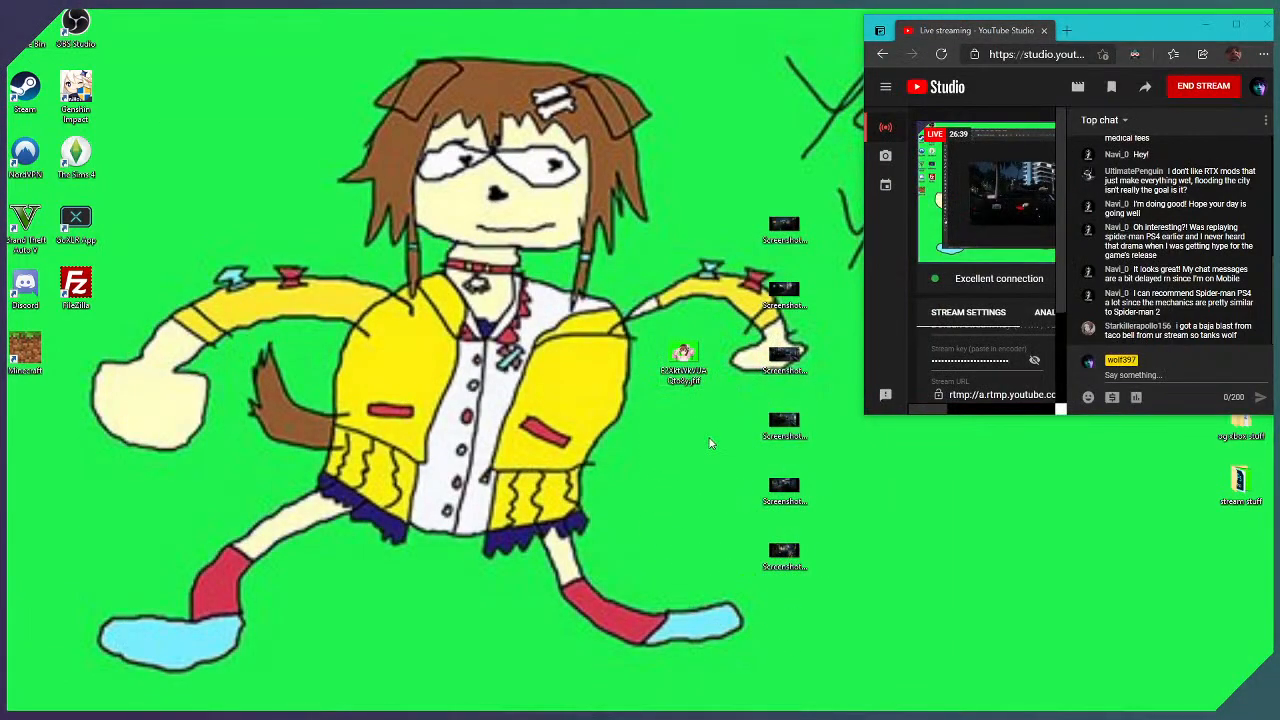
right_click(677, 384)
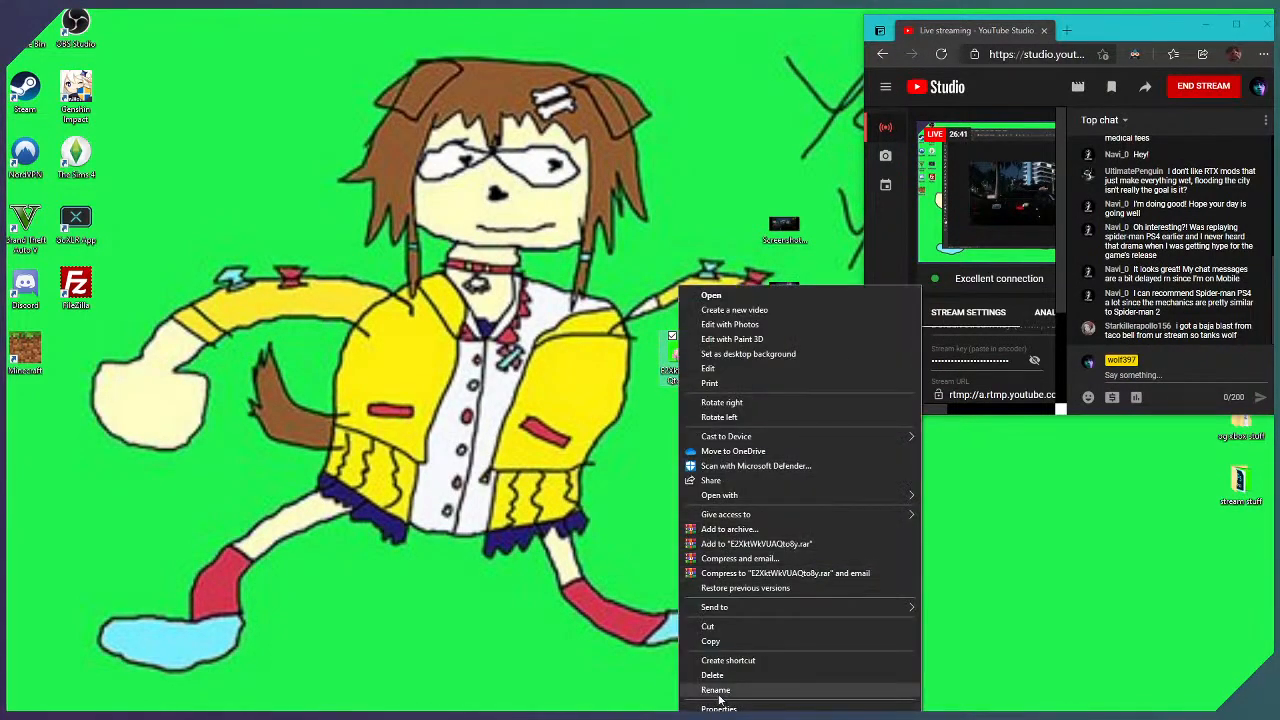
left_click(717, 692)
key("End")
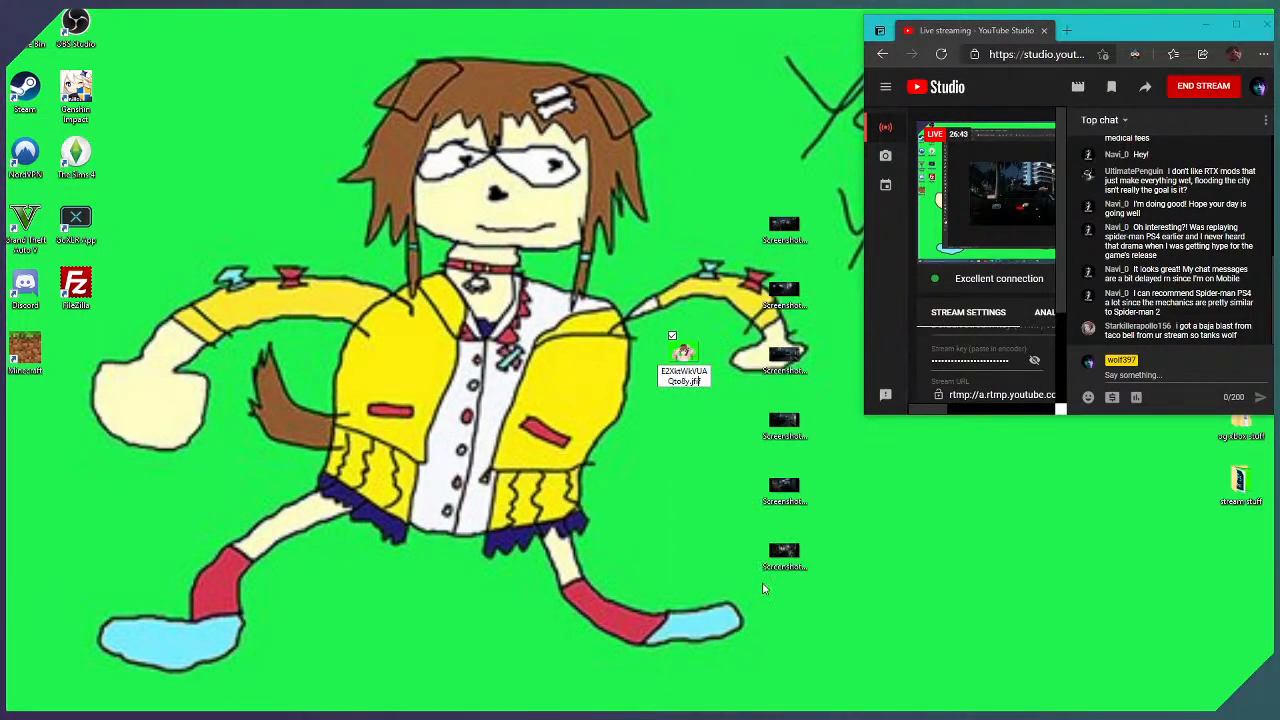
type("pg")
key("Return")
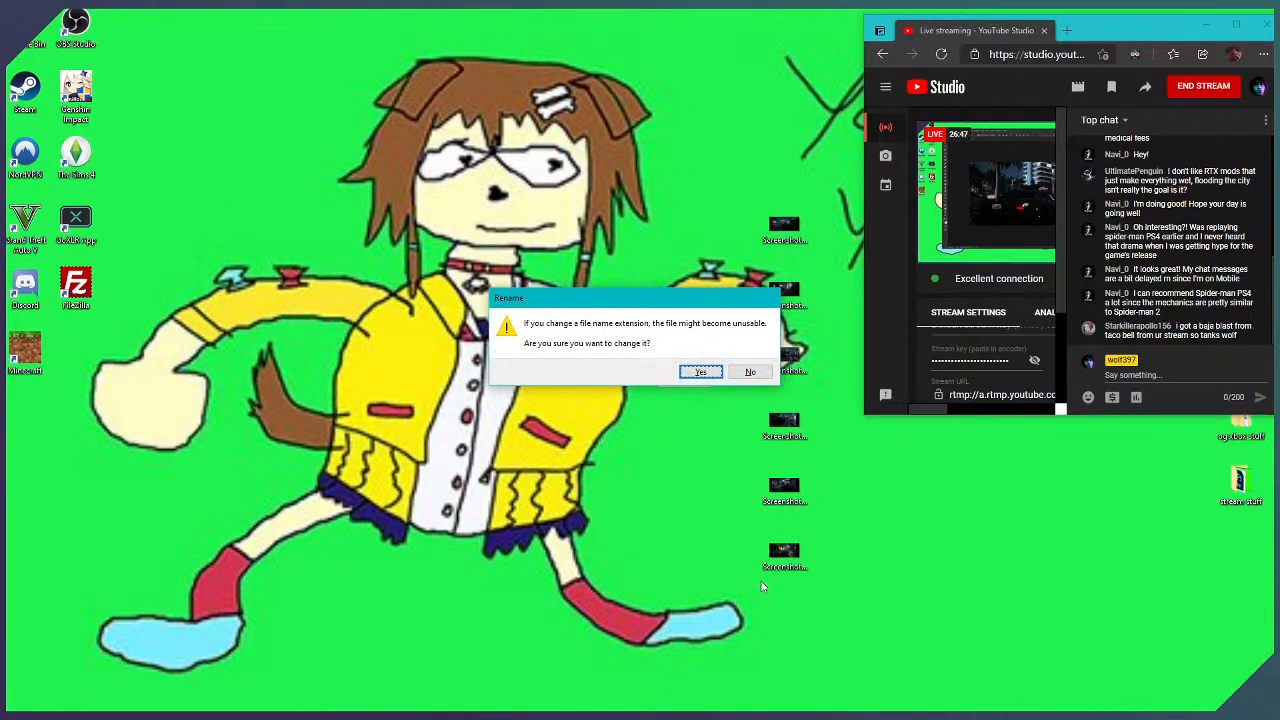
left_click(700, 372)
Place the renamed character image on the Photoshop canvas at 100% scale, about X 616 px, Y 311.5 px, and commit it
left_click_drag(705, 355, 570, 365)
mouse_move(520, 278)
left_mouse_down()
mouse_move(515, 244)
mouse_move(510, 258)
left_mouse_up()
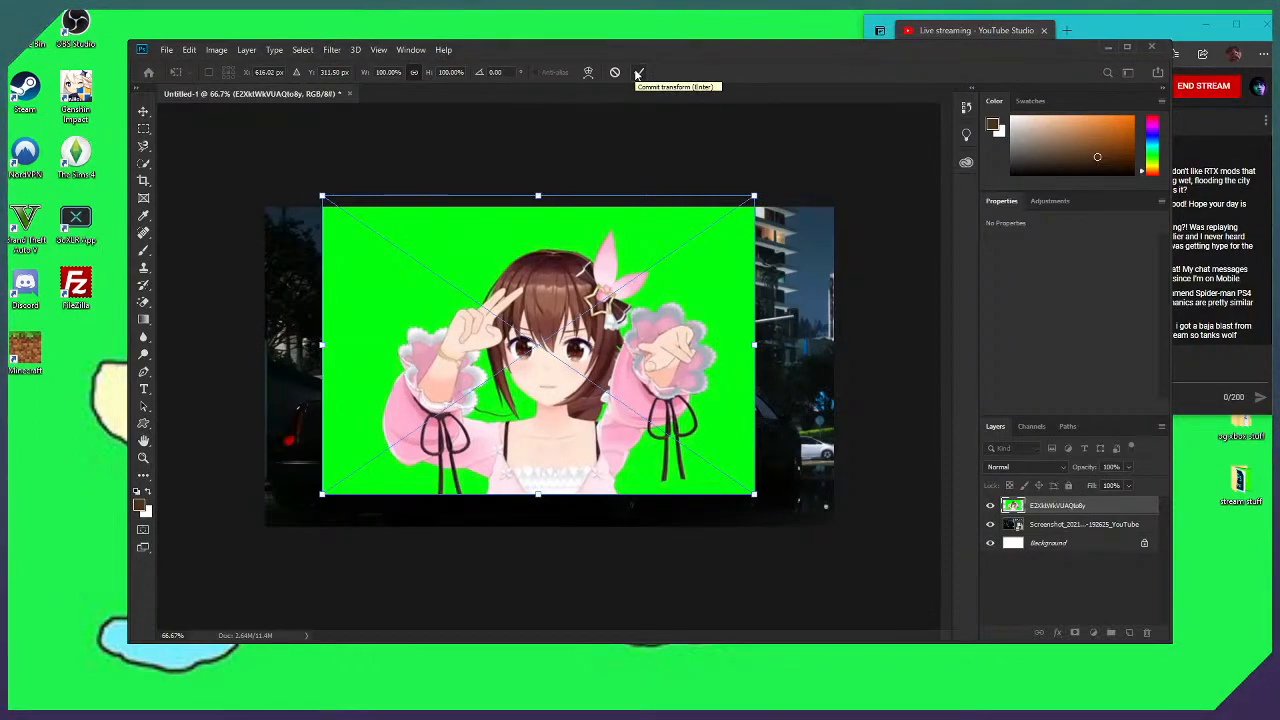
left_click(637, 72)
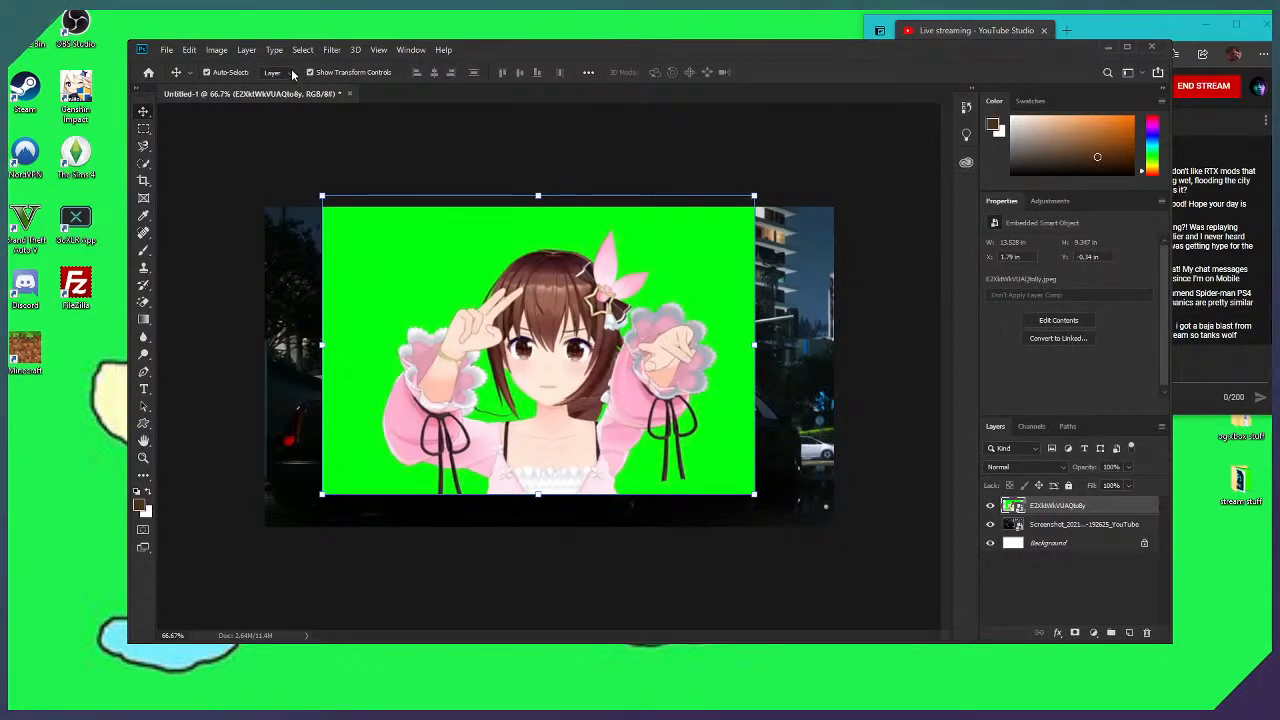
Read the newest live chat message in YouTube Studio
left_click(241, 52)
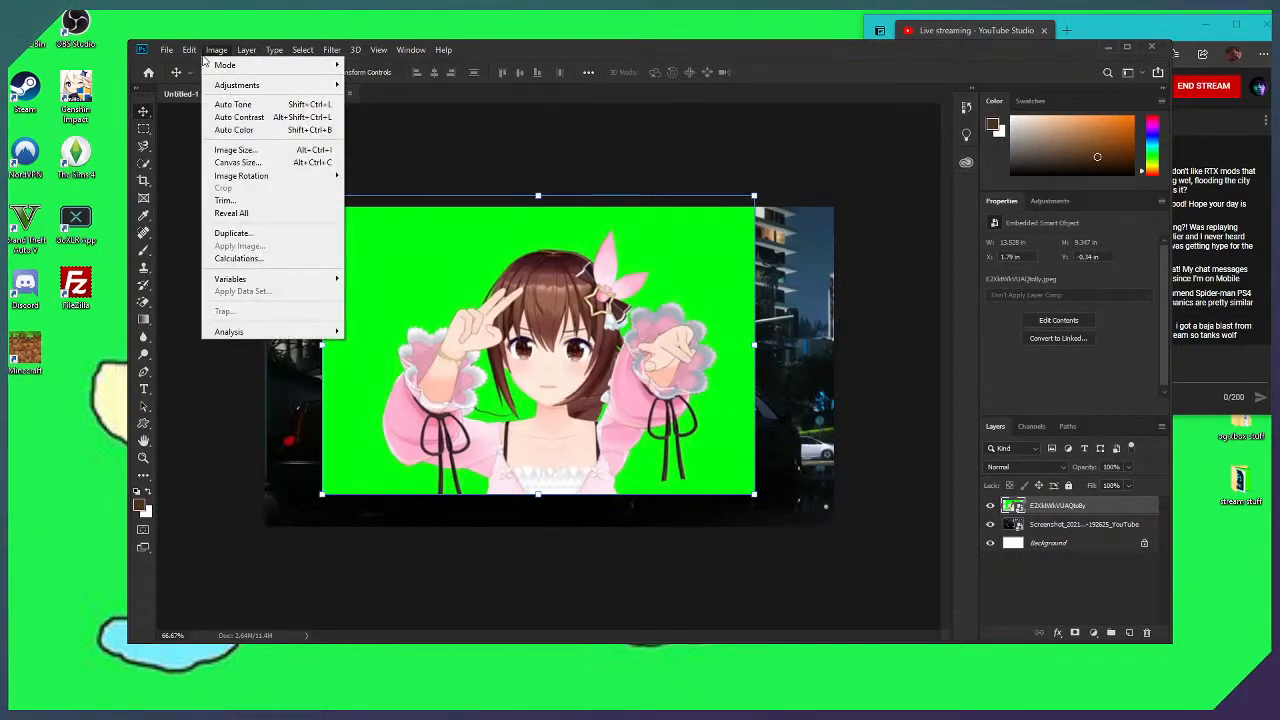
left_click(591, 57)
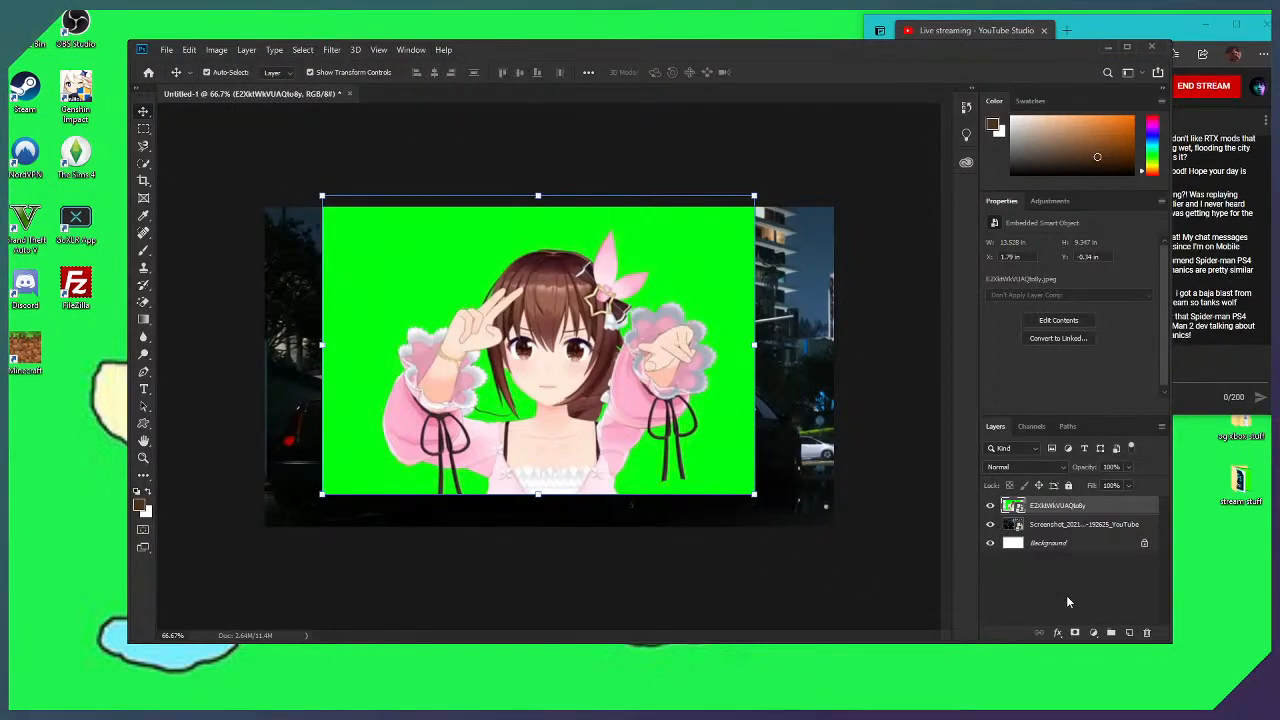
left_click(1220, 314)
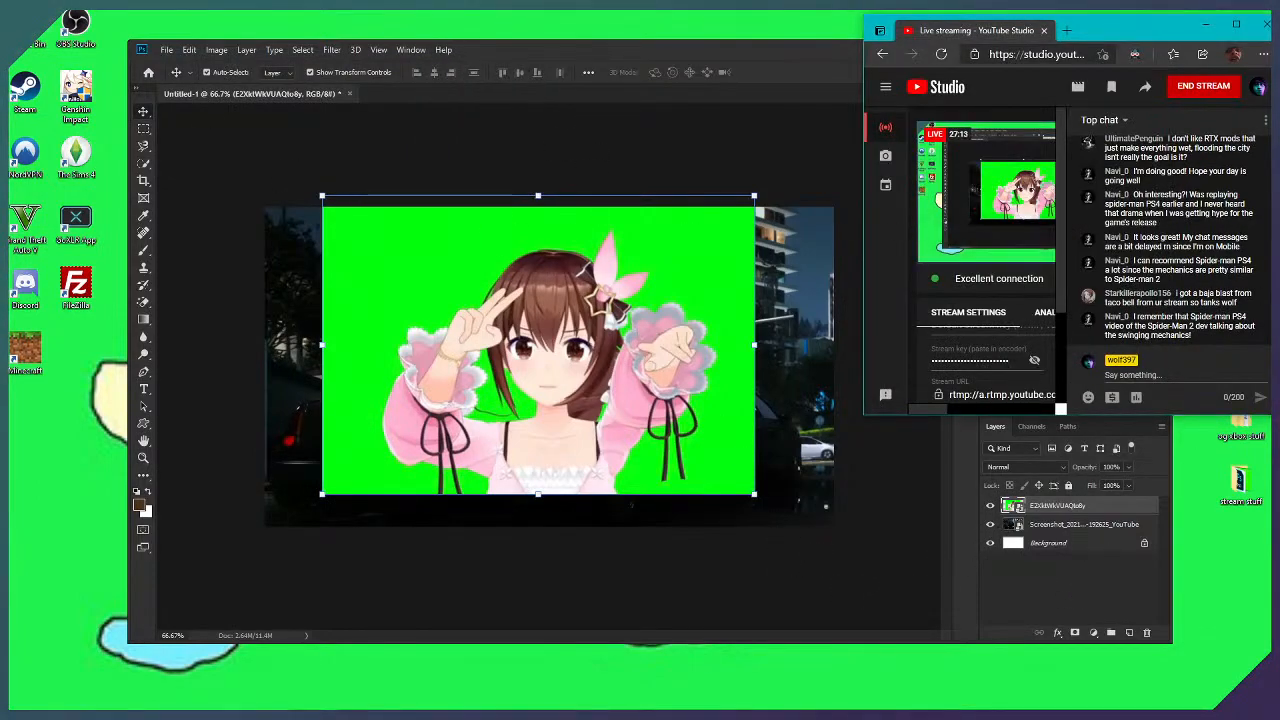
Return to Photoshop, rasterize the character layer and try removing its green background with the Magic Eraser at tolerance 50, then undo everything
left_click(143, 305)
left_click(143, 303)
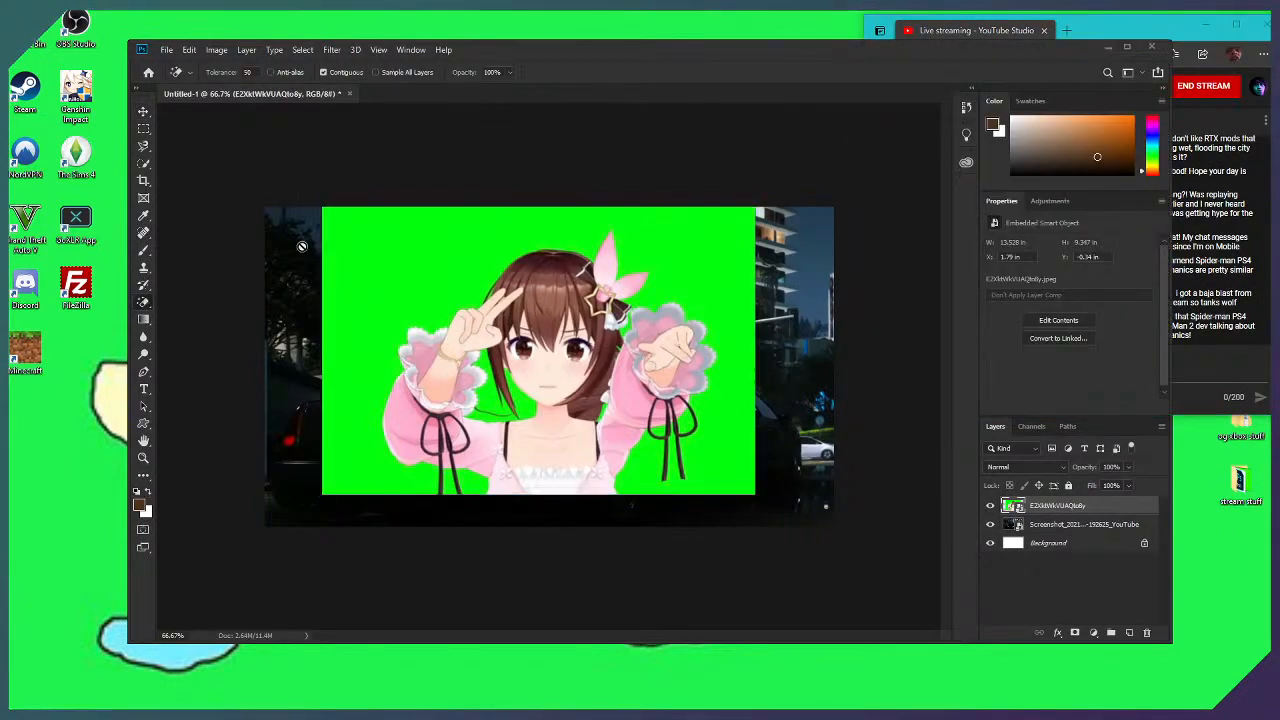
right_click(1078, 507)
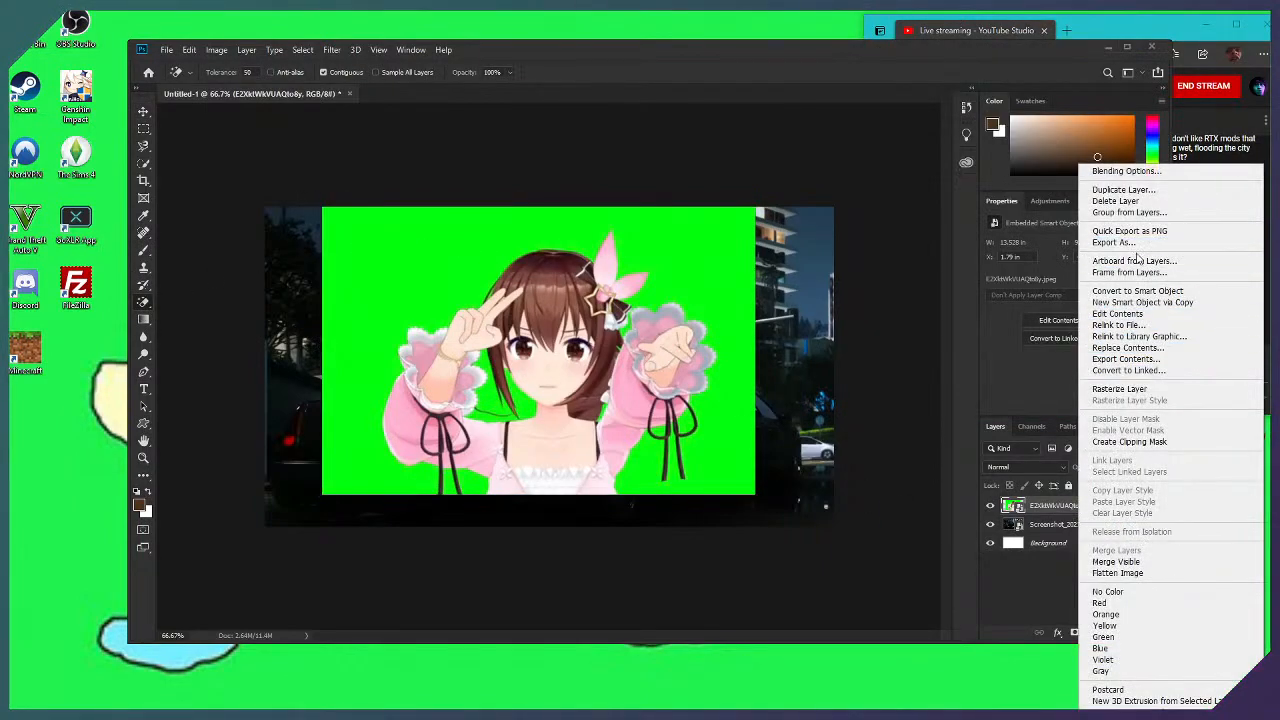
left_click(1119, 389)
left_click(498, 252)
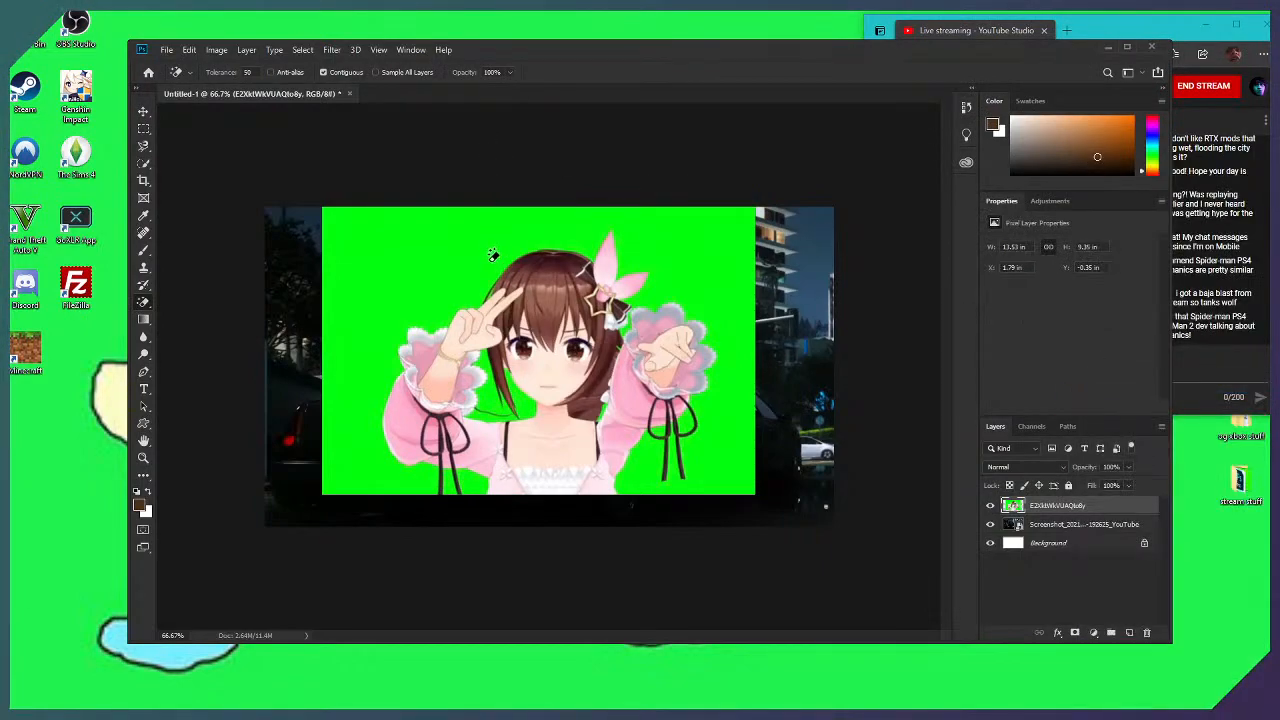
key("Delete")
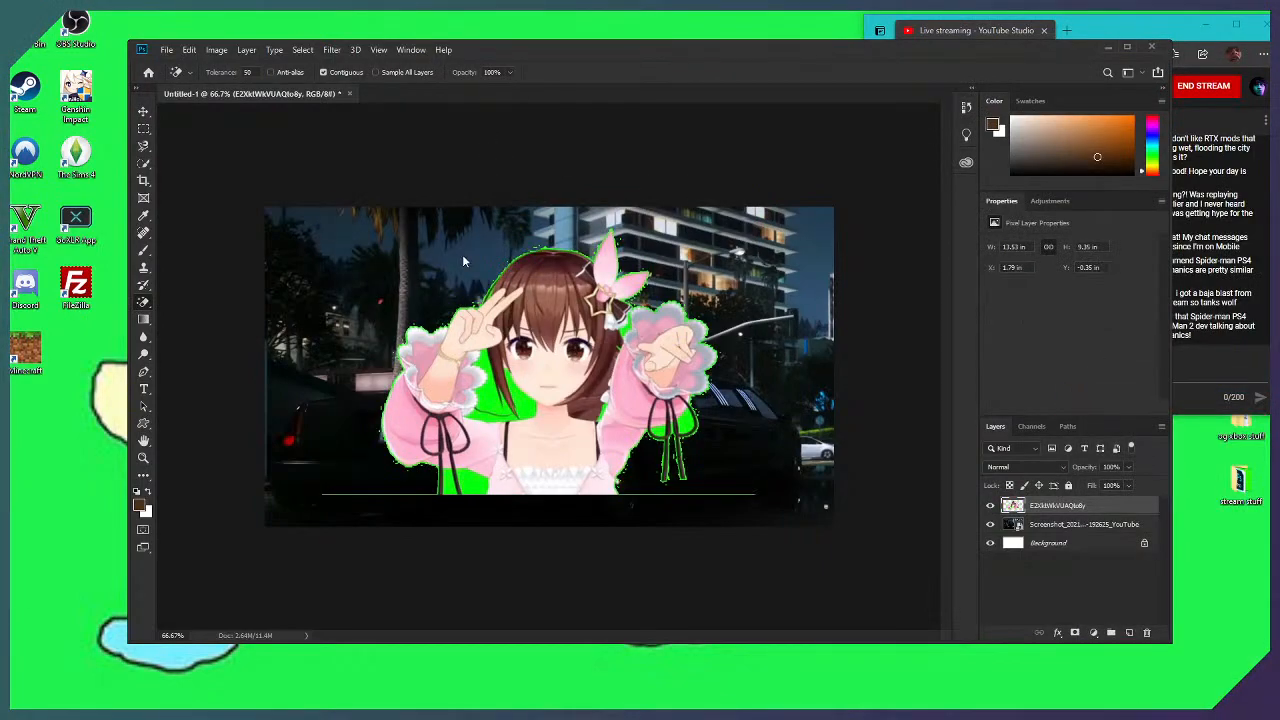
left_click(490, 408)
key("Delete")
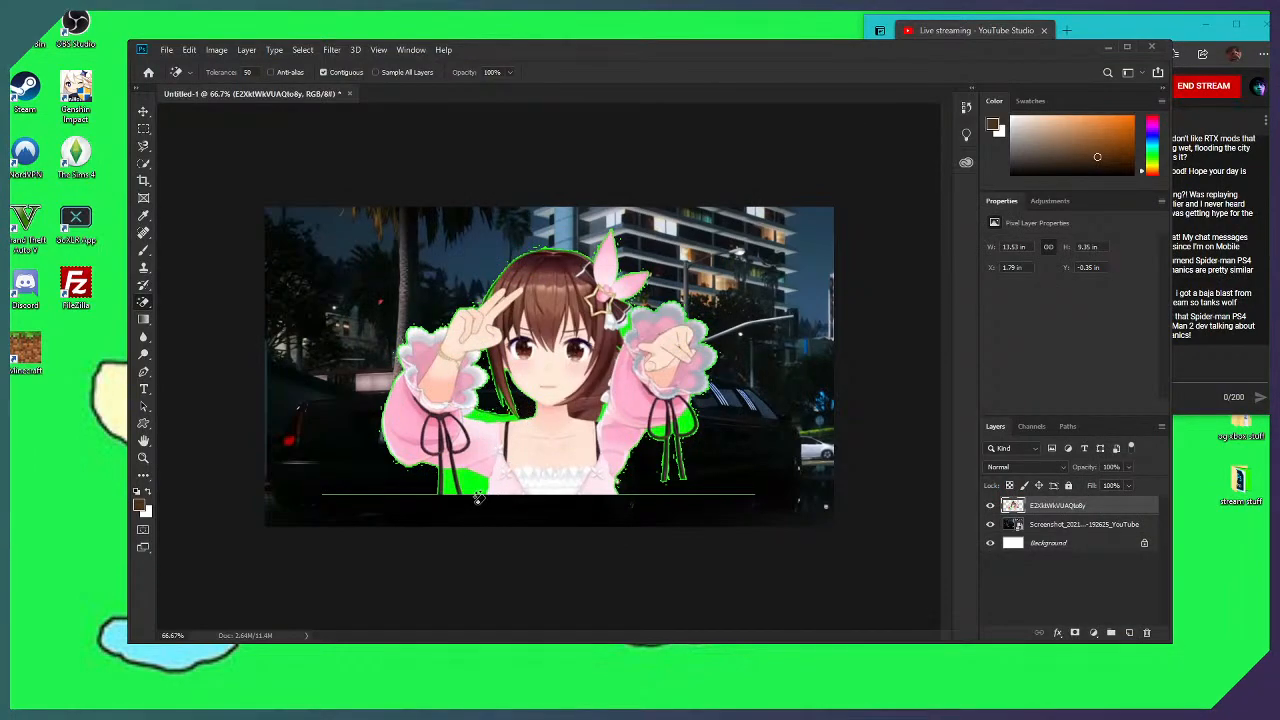
key("ctrl+z")
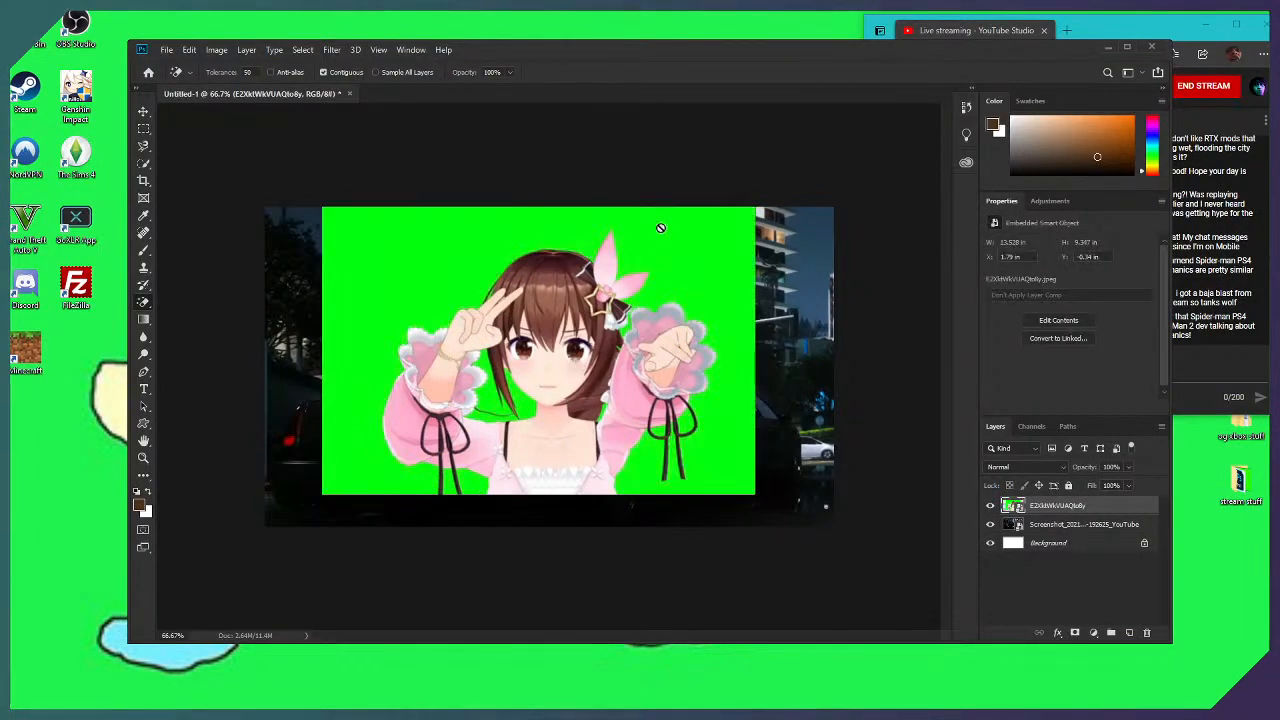
left_click(143, 111)
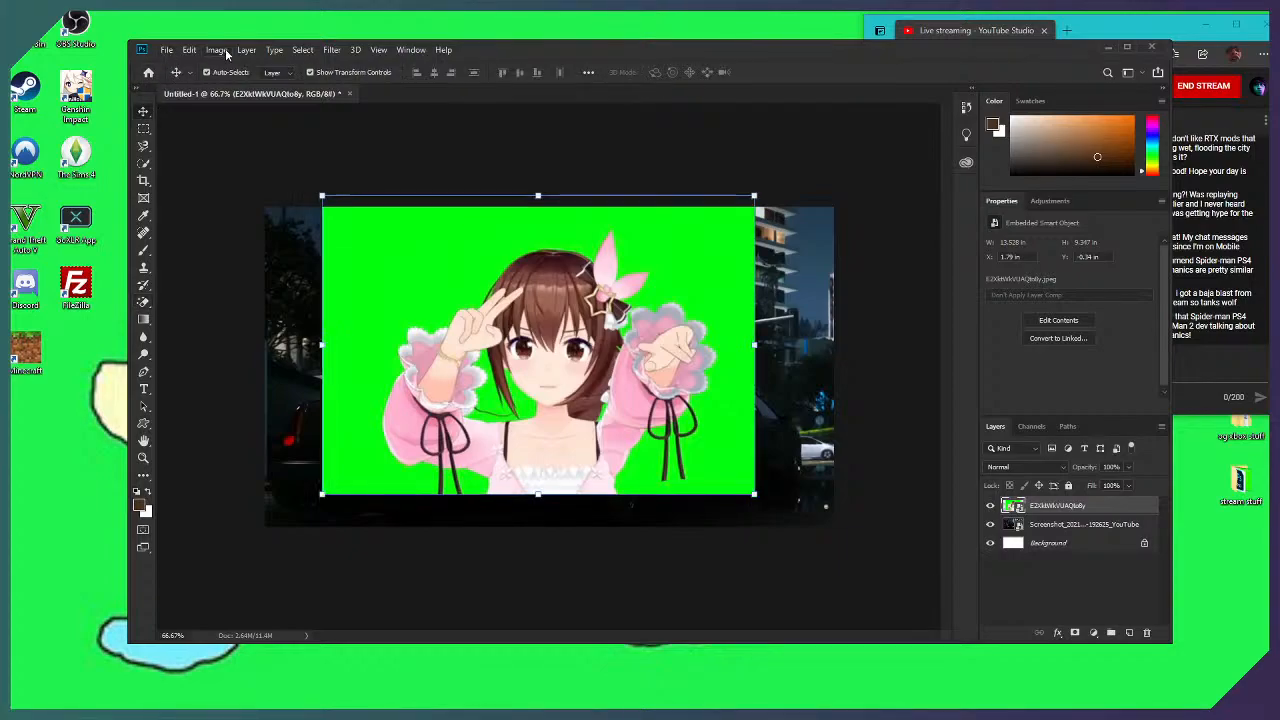
left_click(246, 49)
mouse_move(246, 50)
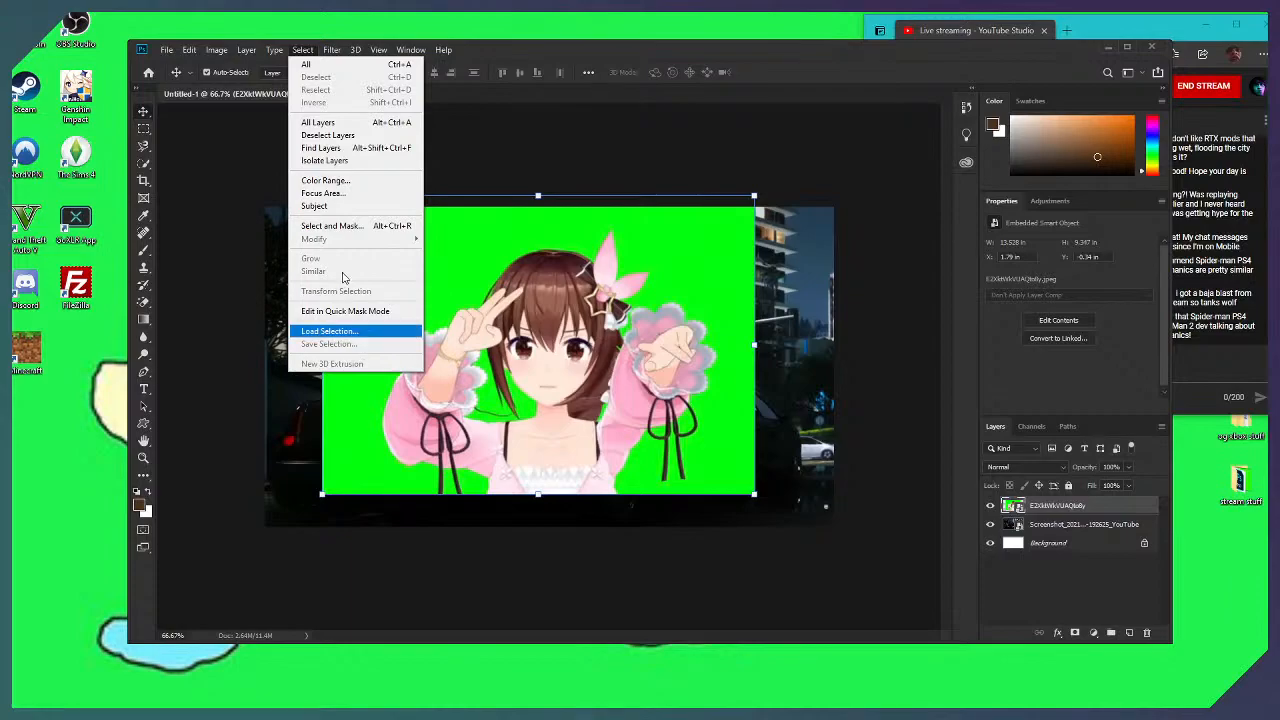
mouse_move(378, 52)
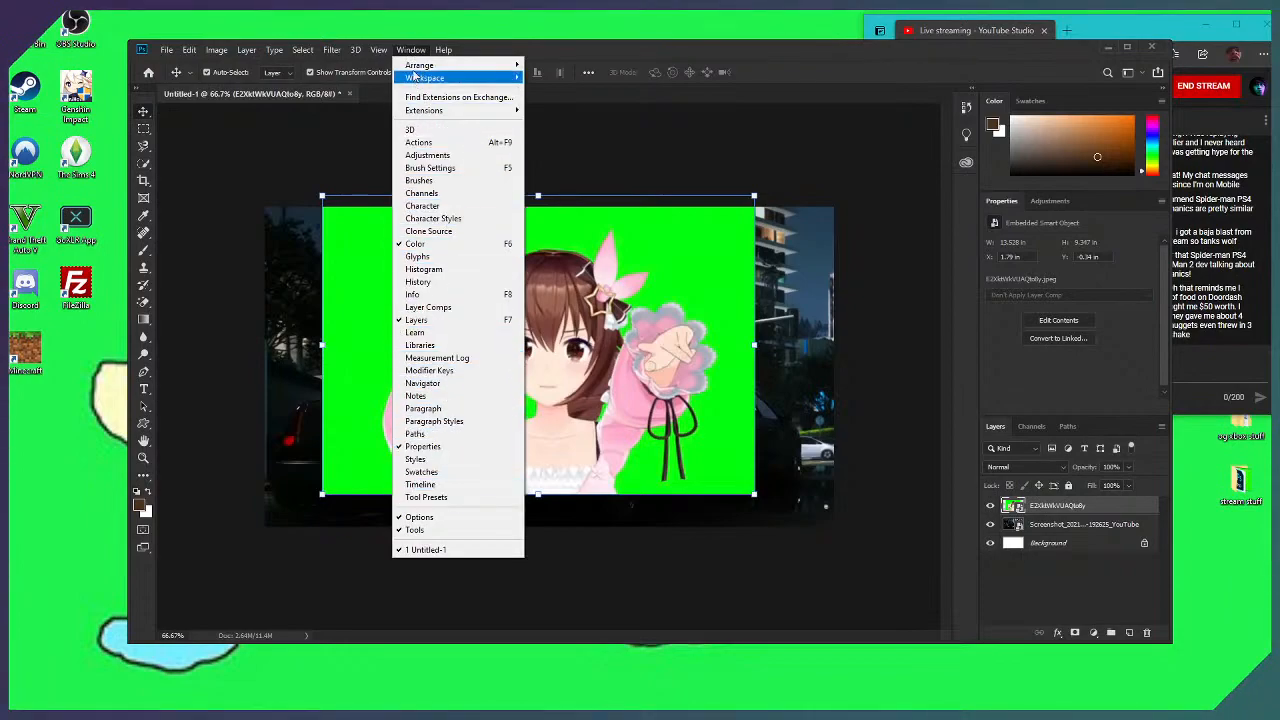
mouse_move(422, 72)
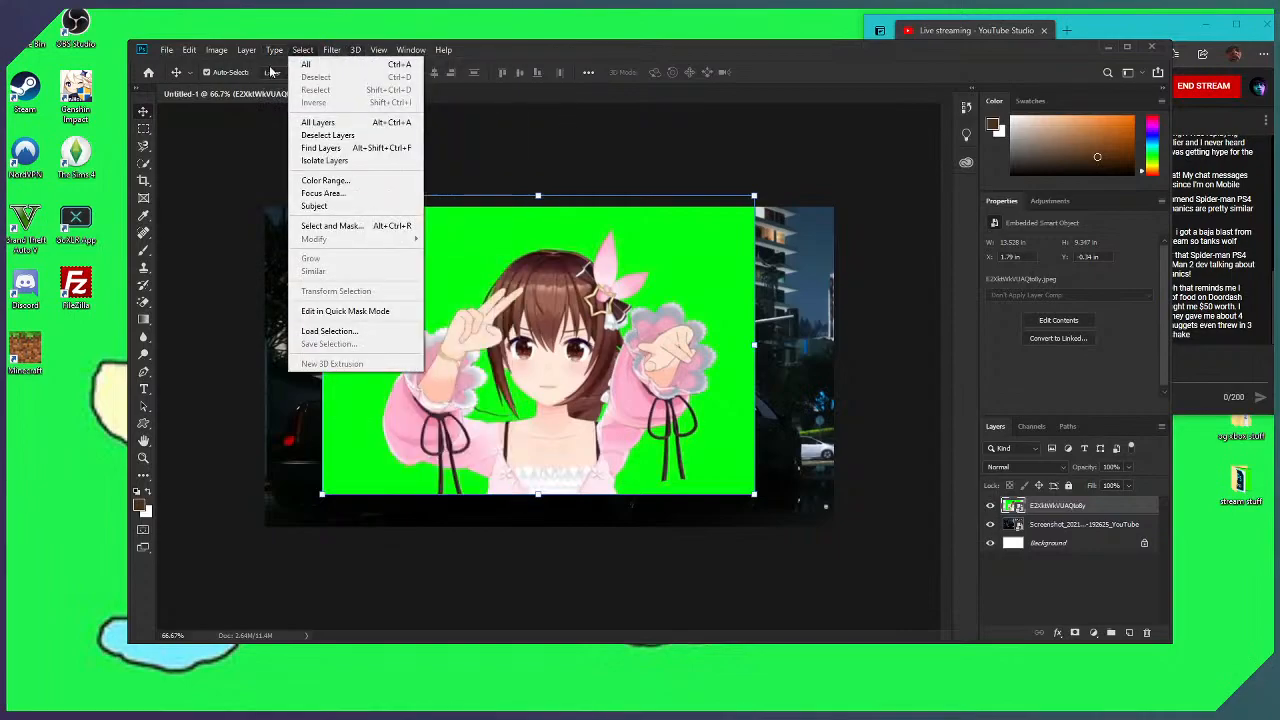
mouse_move(292, 88)
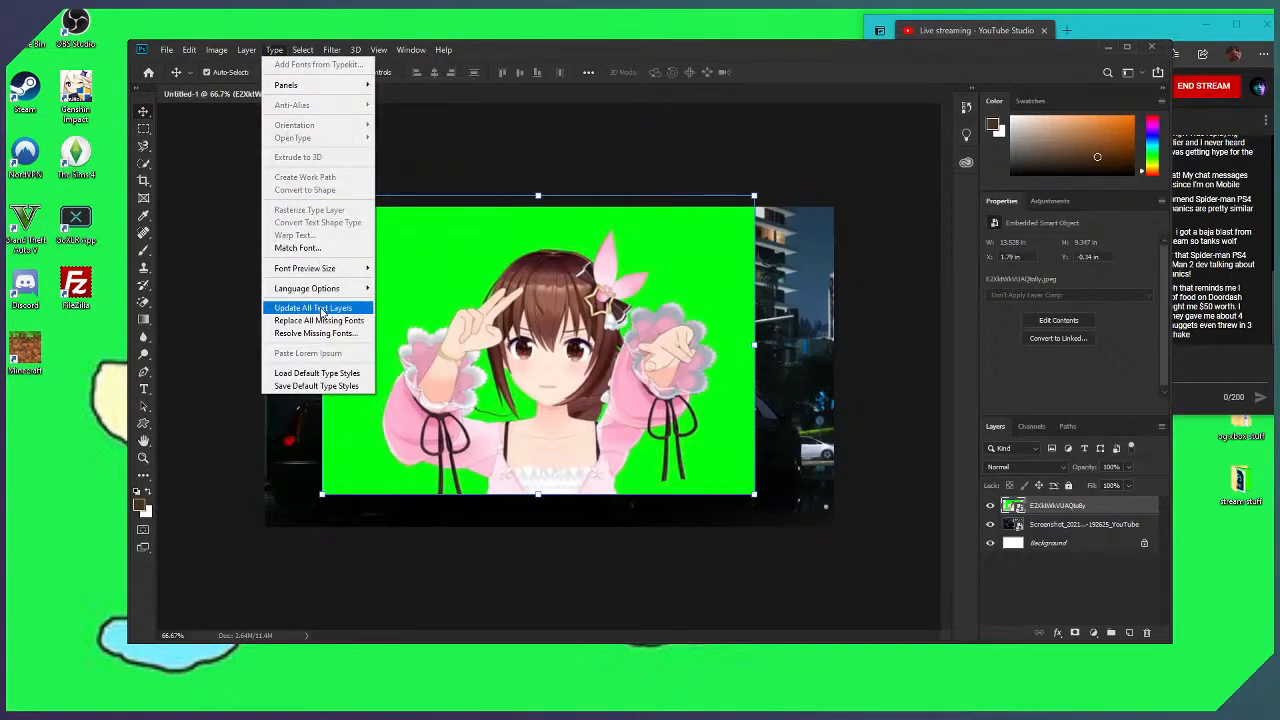
mouse_move(322, 296)
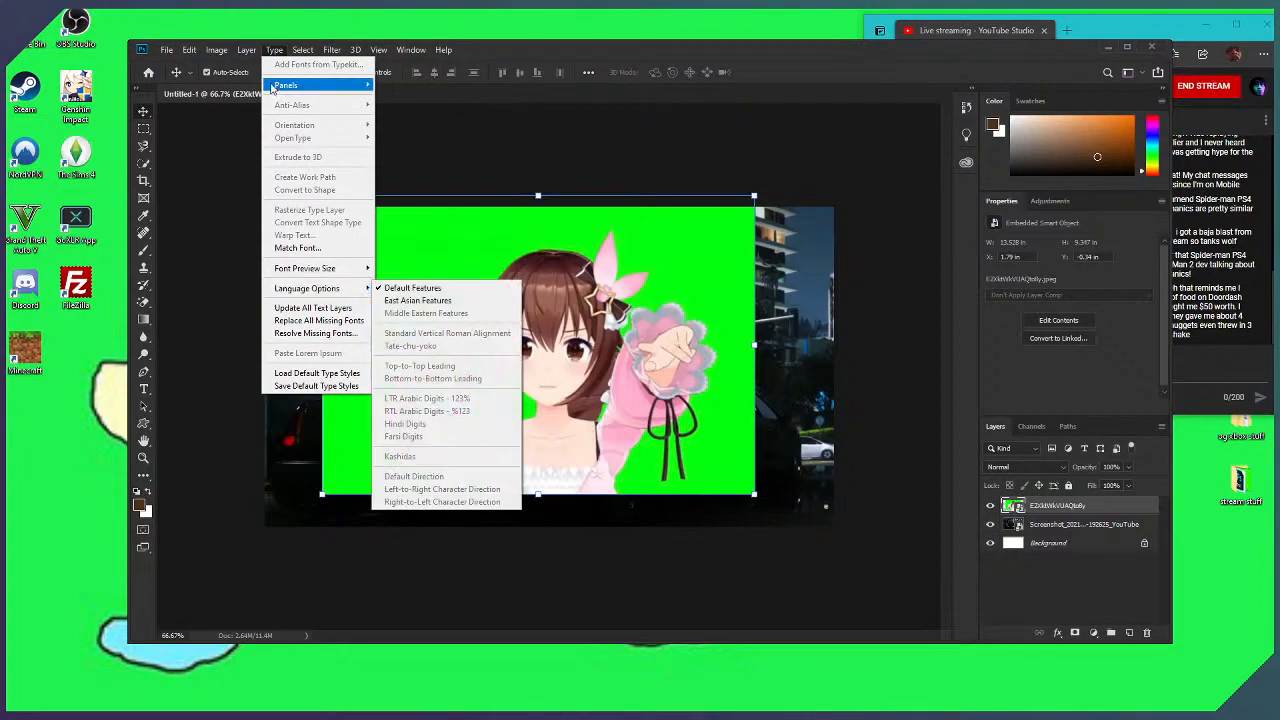
mouse_move(246, 52)
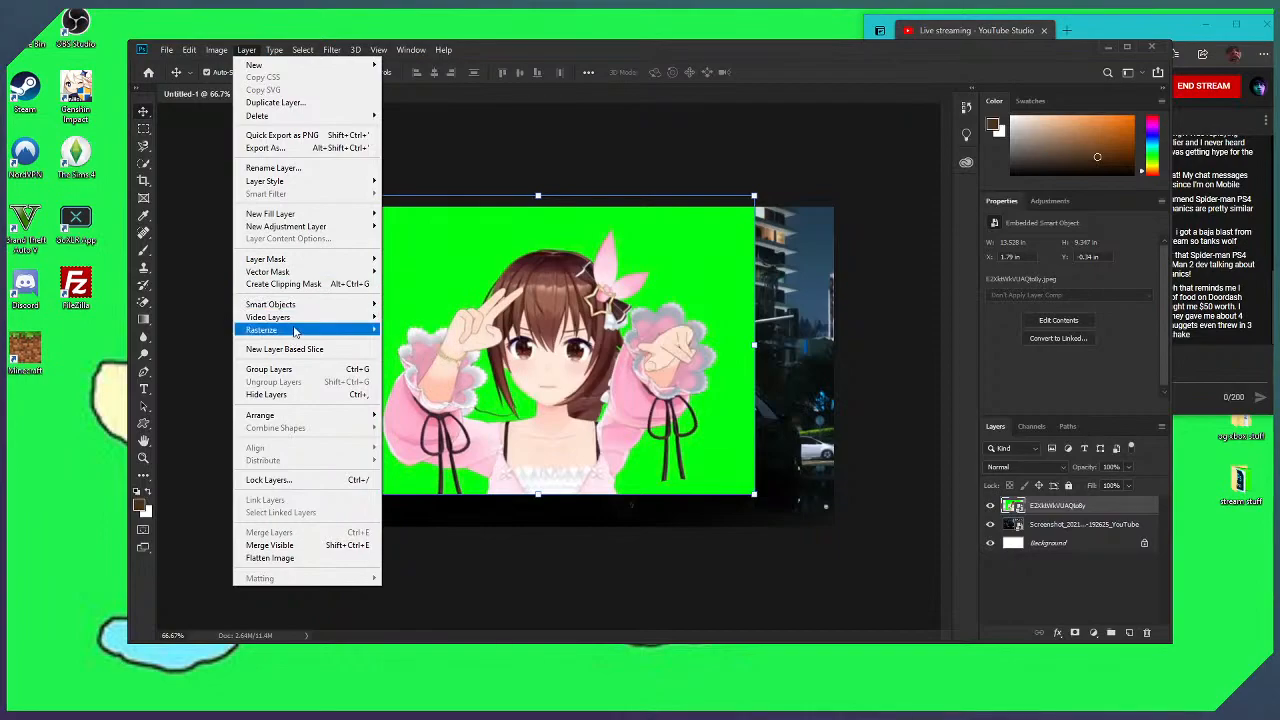
mouse_move(296, 332)
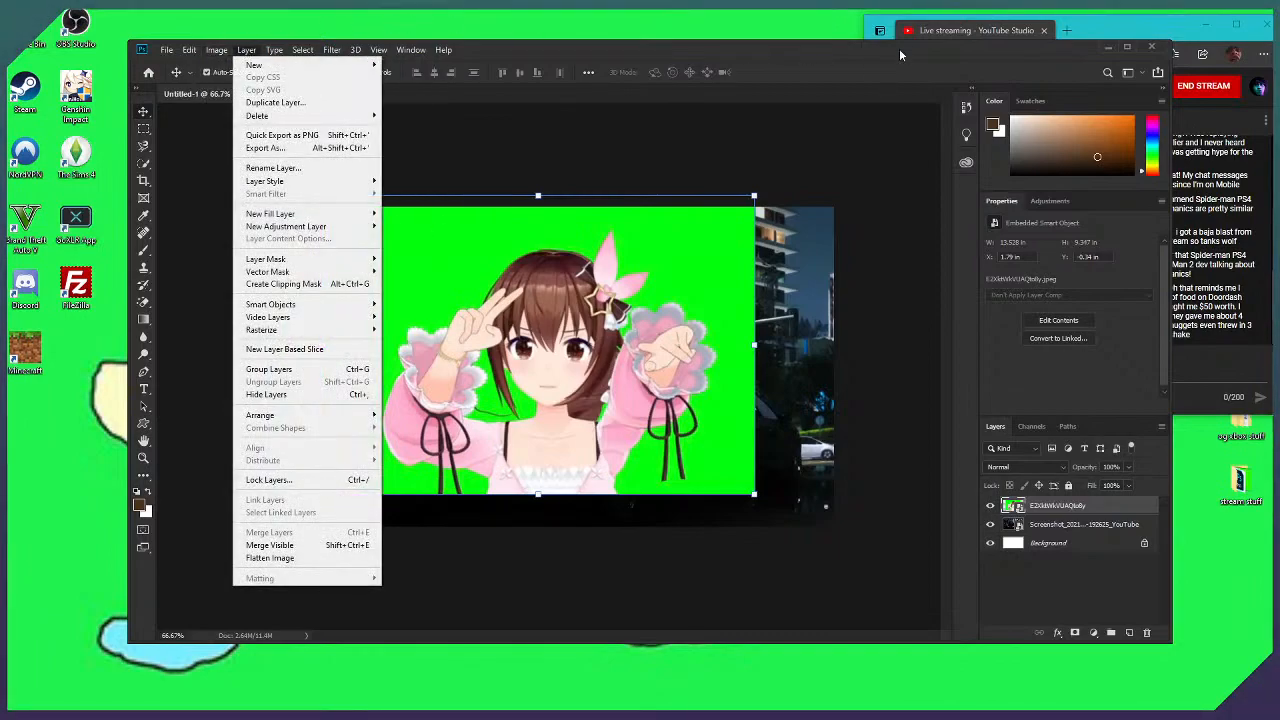
left_click(1048, 54)
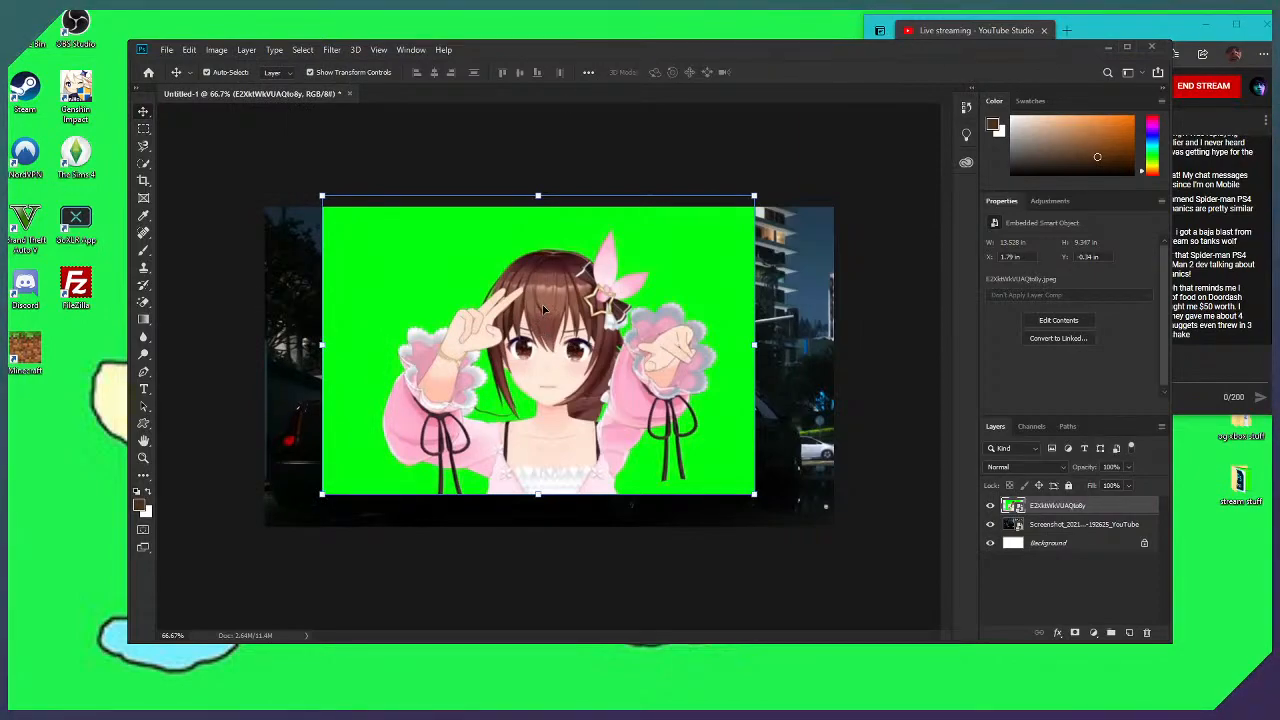
mouse_move(488, 252)
left_mouse_down()
mouse_move(460, 262)
mouse_move(493, 251)
left_mouse_up()
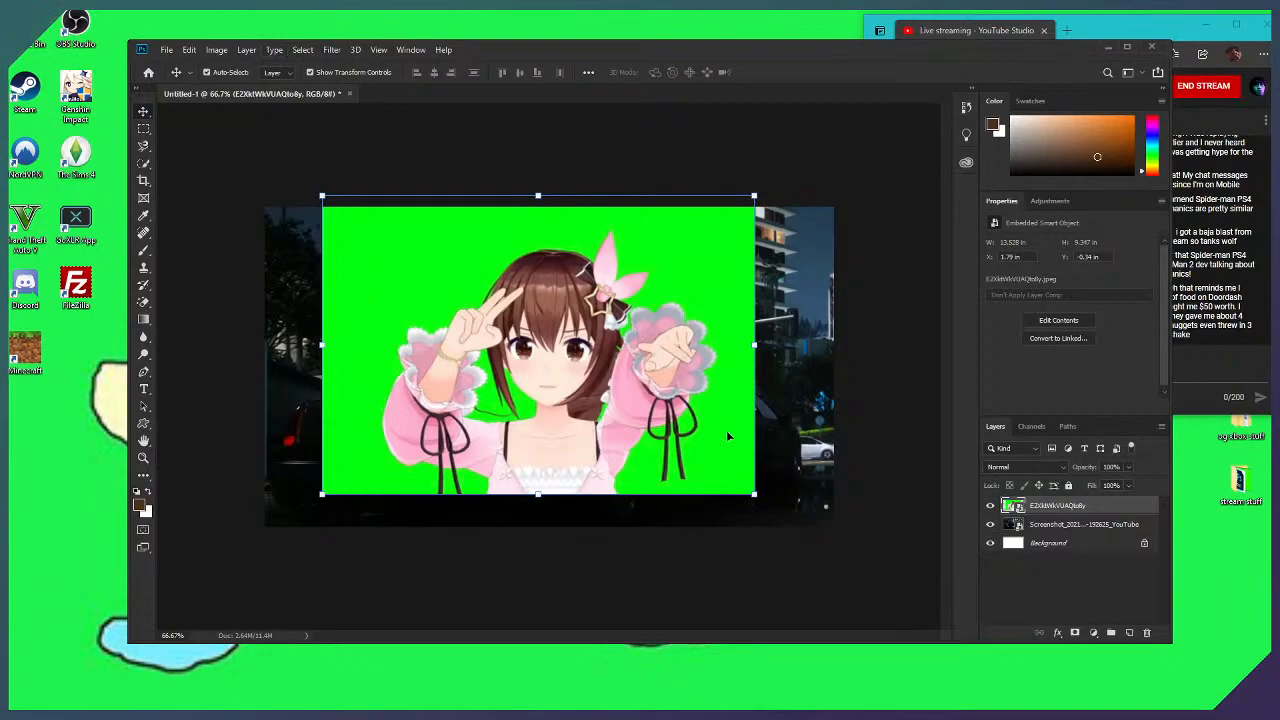
right_click(1089, 507)
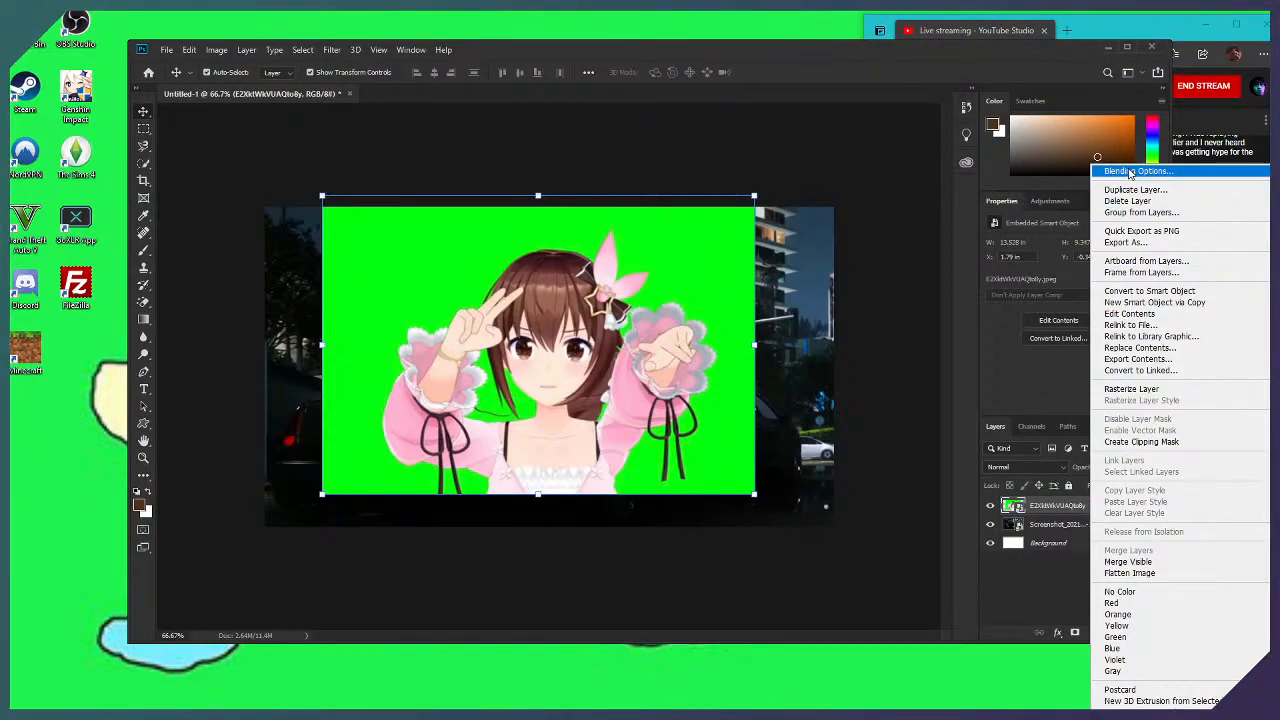
left_click(1032, 384)
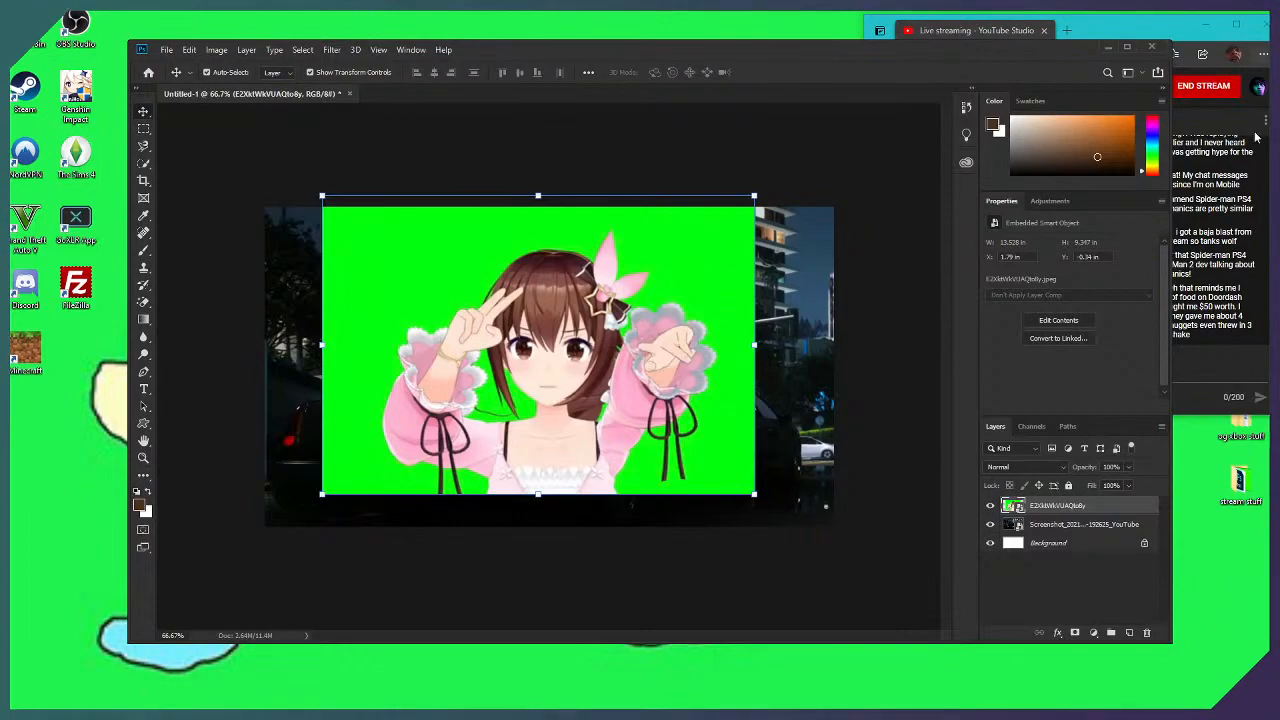
Save the document as "seiso gangsta" in Photoshop format in the Fotoshoops folder with Maximize Compatibility on, and close Photoshop
key("ctrl+s")
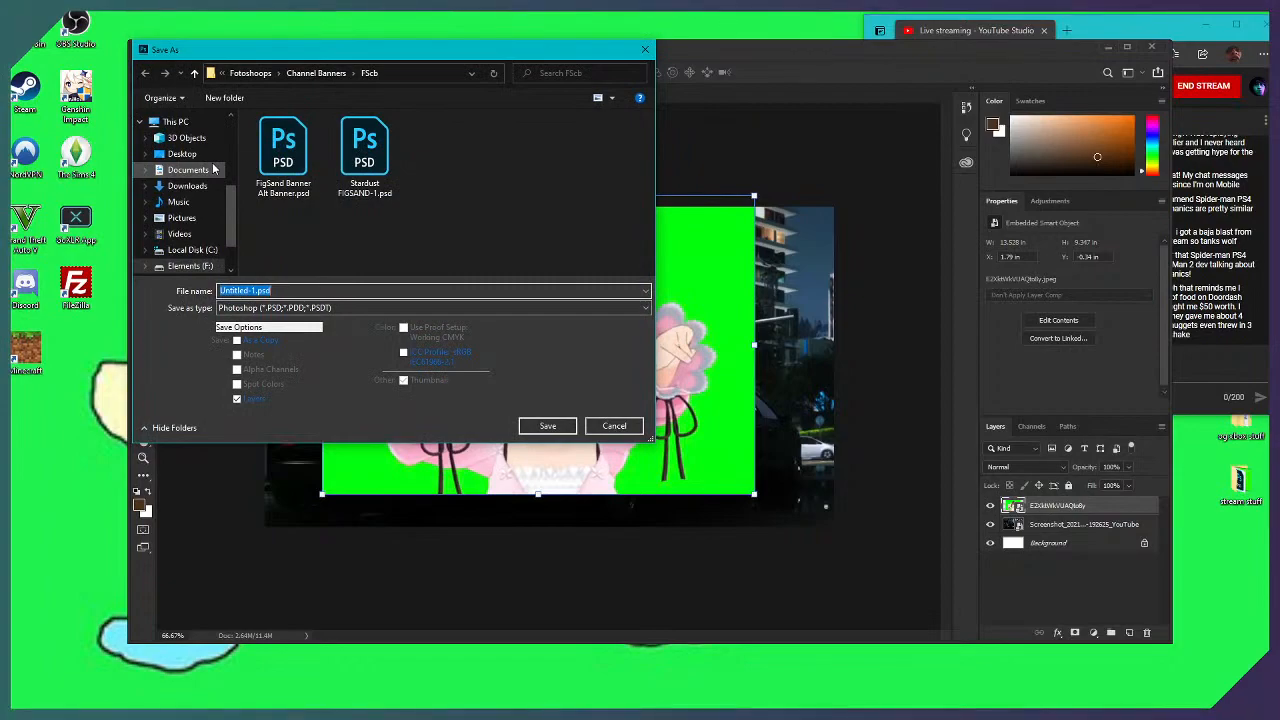
type("gangsta")
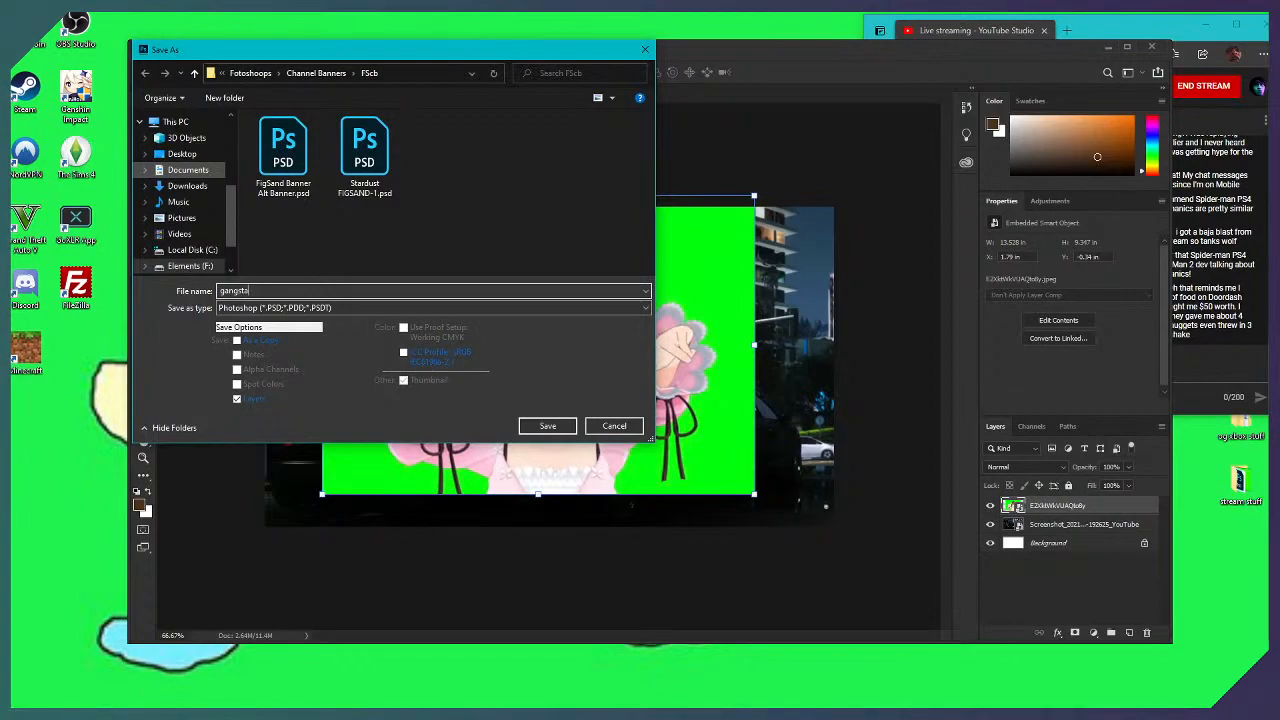
type(" seiso")
key("ctrl+a")
key("BackSpace")
type("seis")
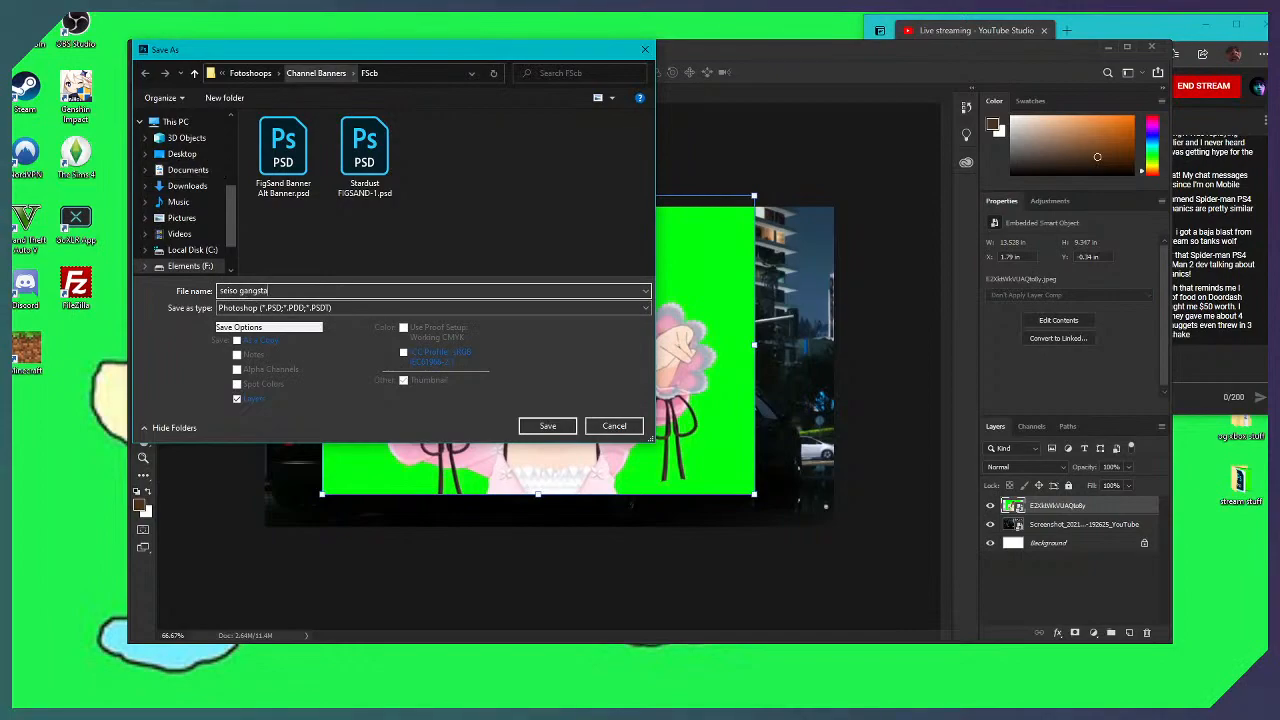
left_click(262, 75)
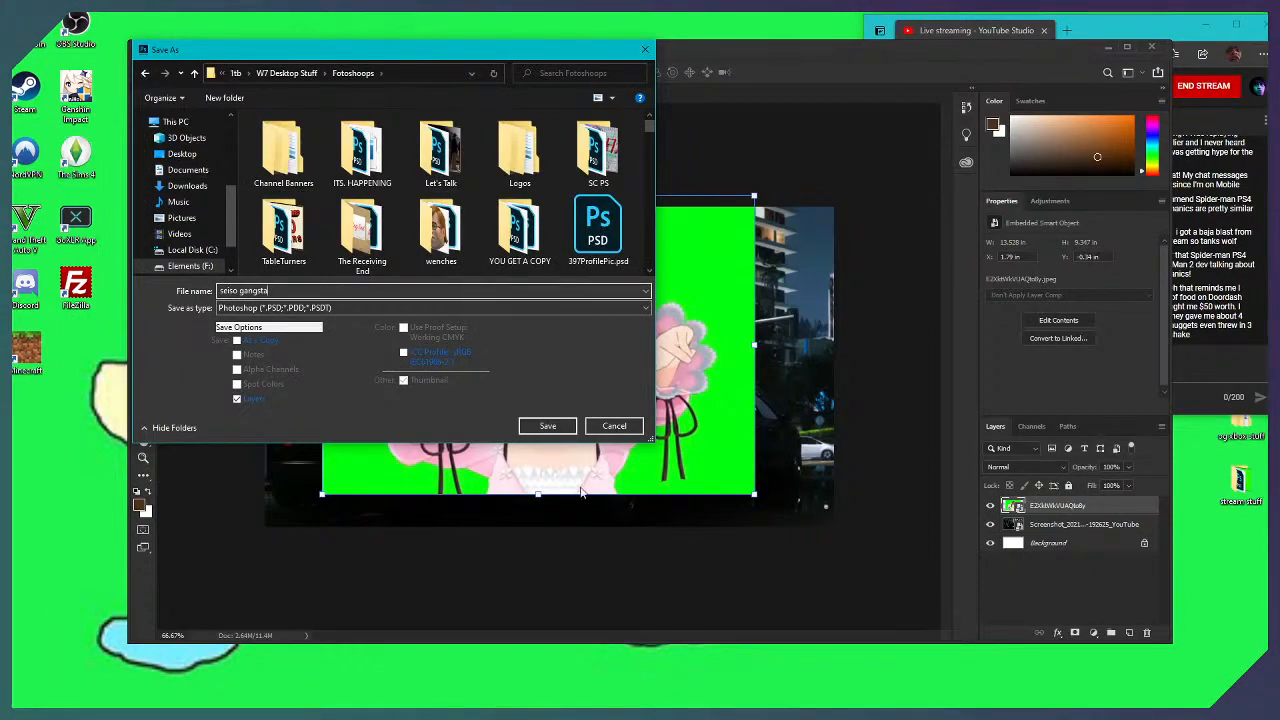
left_click(550, 426)
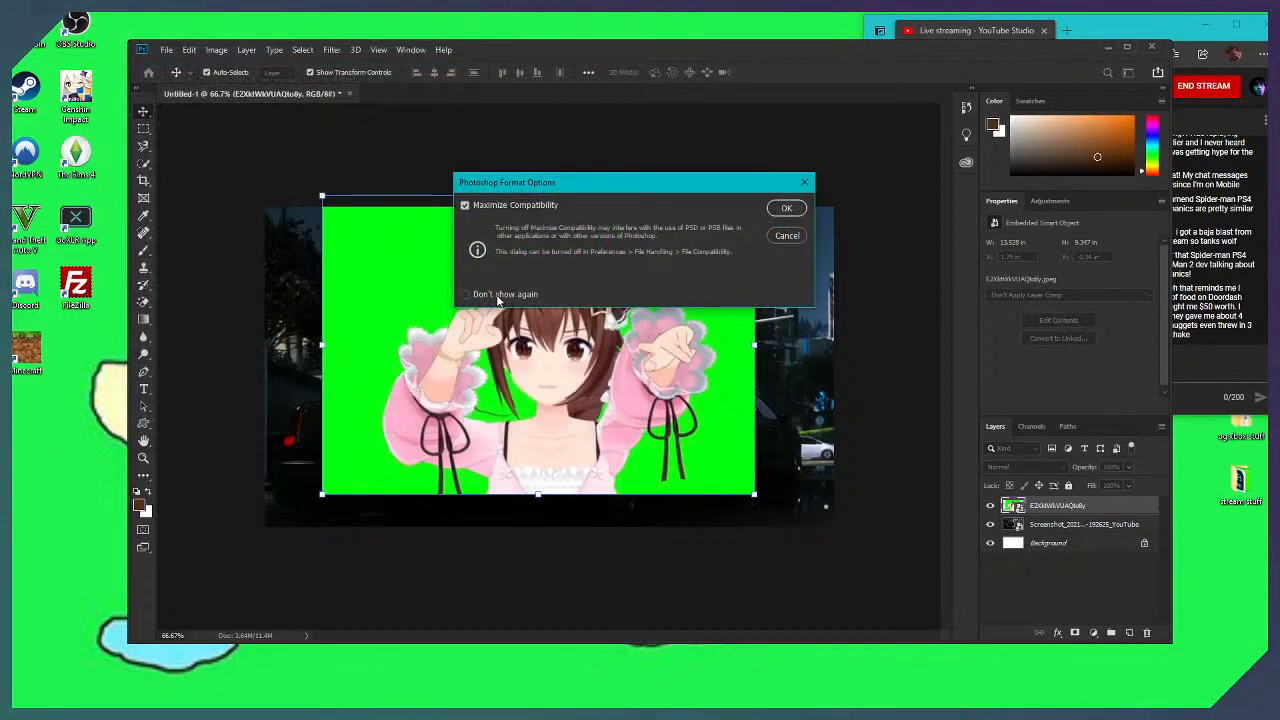
left_click(786, 208)
left_click(1153, 49)
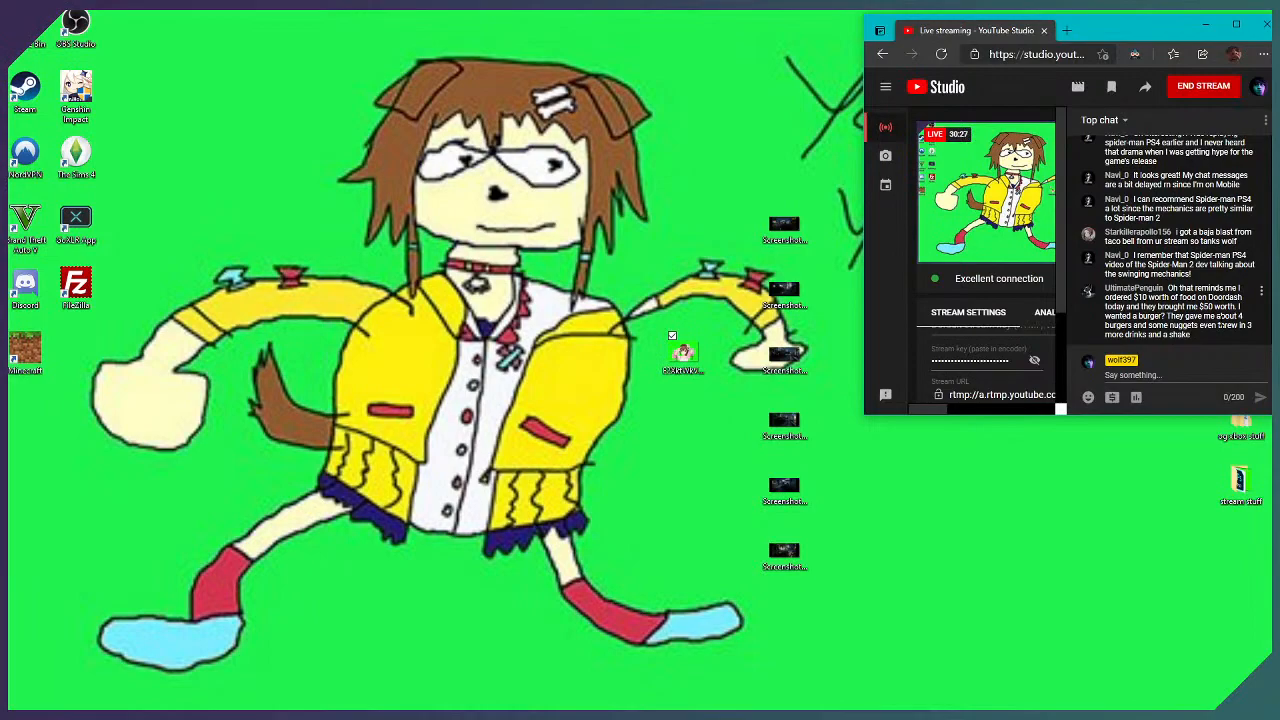
Check the stream preview, settings and live details in YouTube Studio
scroll(963, 363, "up", 1)
scroll(1006, 376, "down", 1)
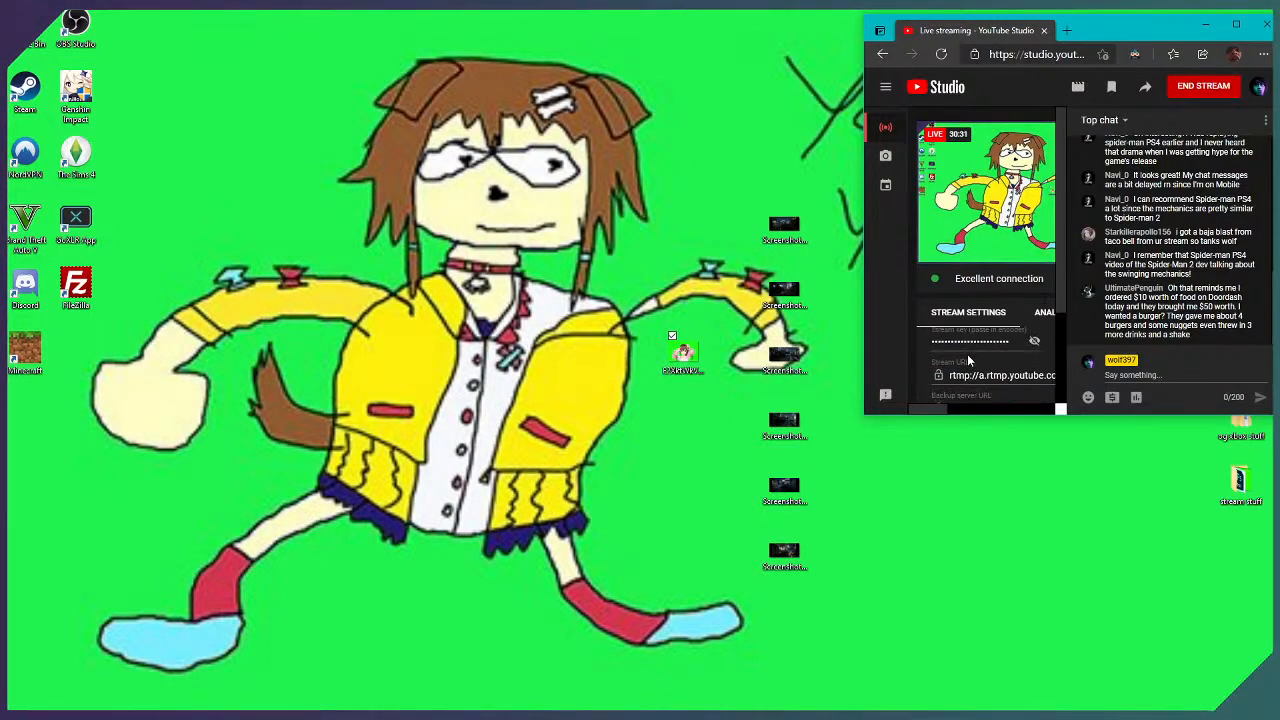
scroll(1007, 382, "up", 1)
mouse_move(936, 413)
left_mouse_down()
mouse_move(1044, 423)
mouse_move(930, 408)
left_mouse_up()
right_click(1044, 423)
left_click(1004, 273)
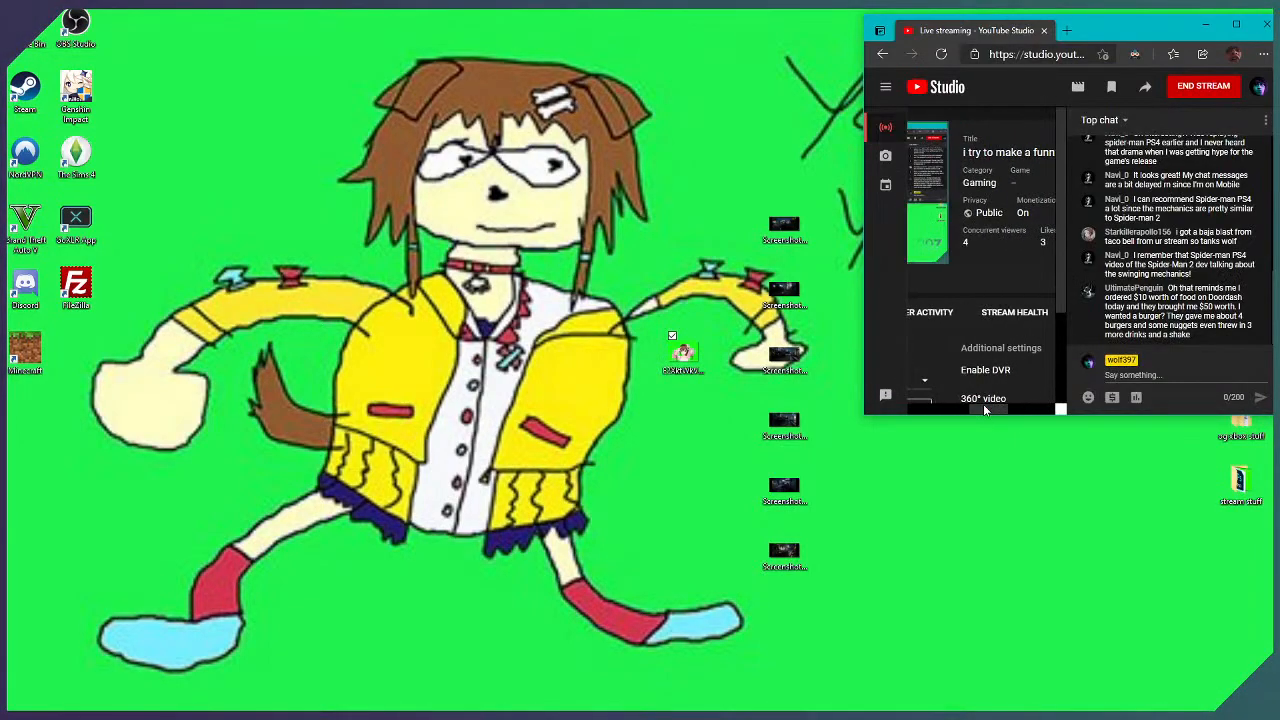
Switch to After Effects, start a new project and shrink its window so the live chat stays visible
mouse_move(553, 712)
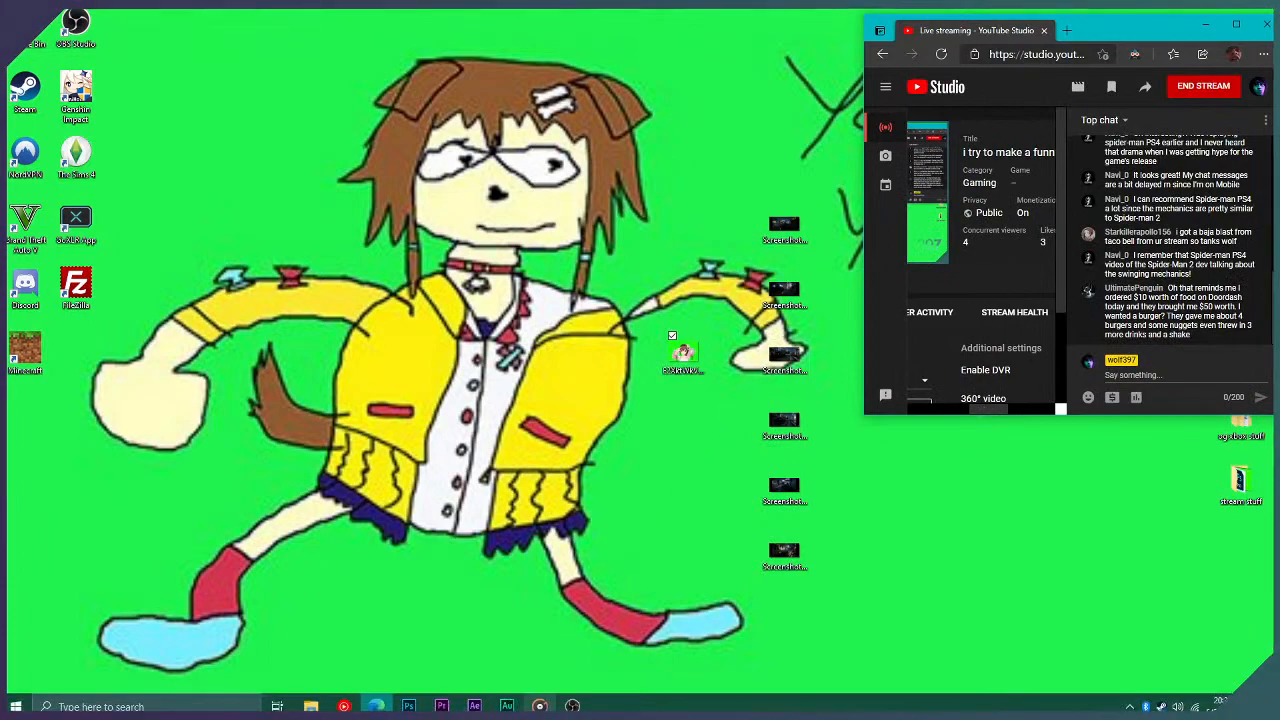
left_click(474, 706)
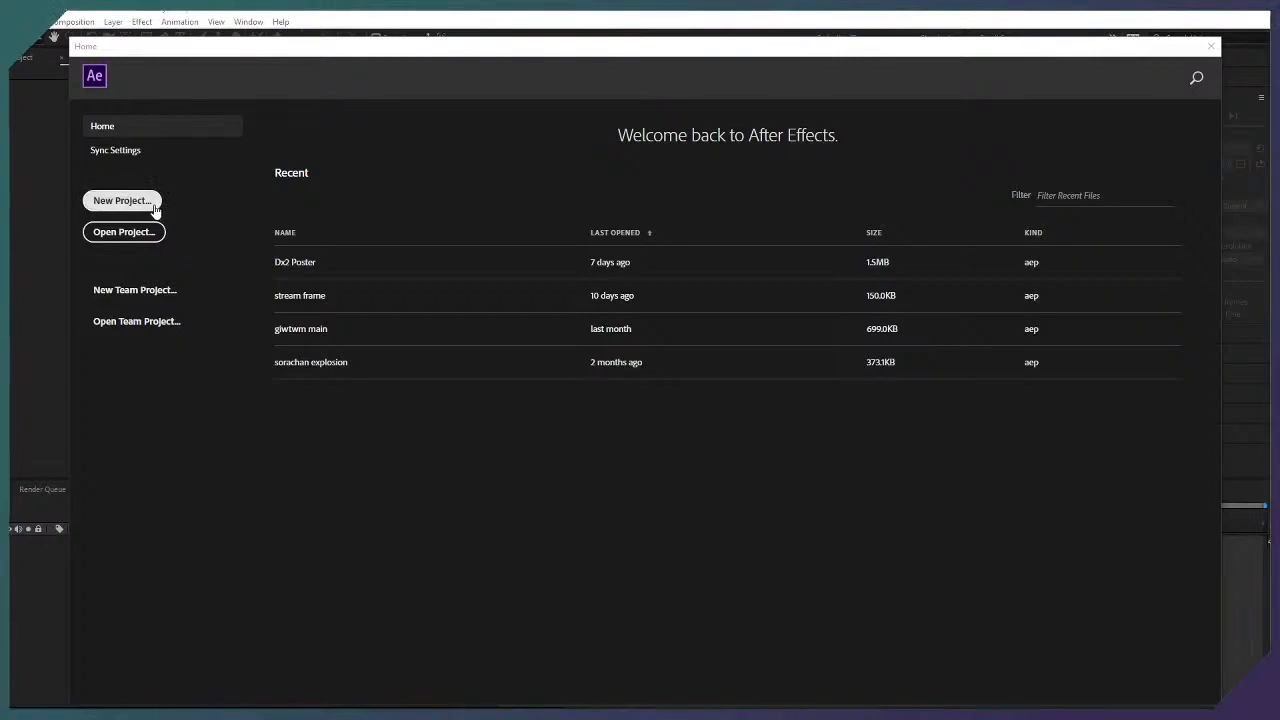
left_click(154, 206)
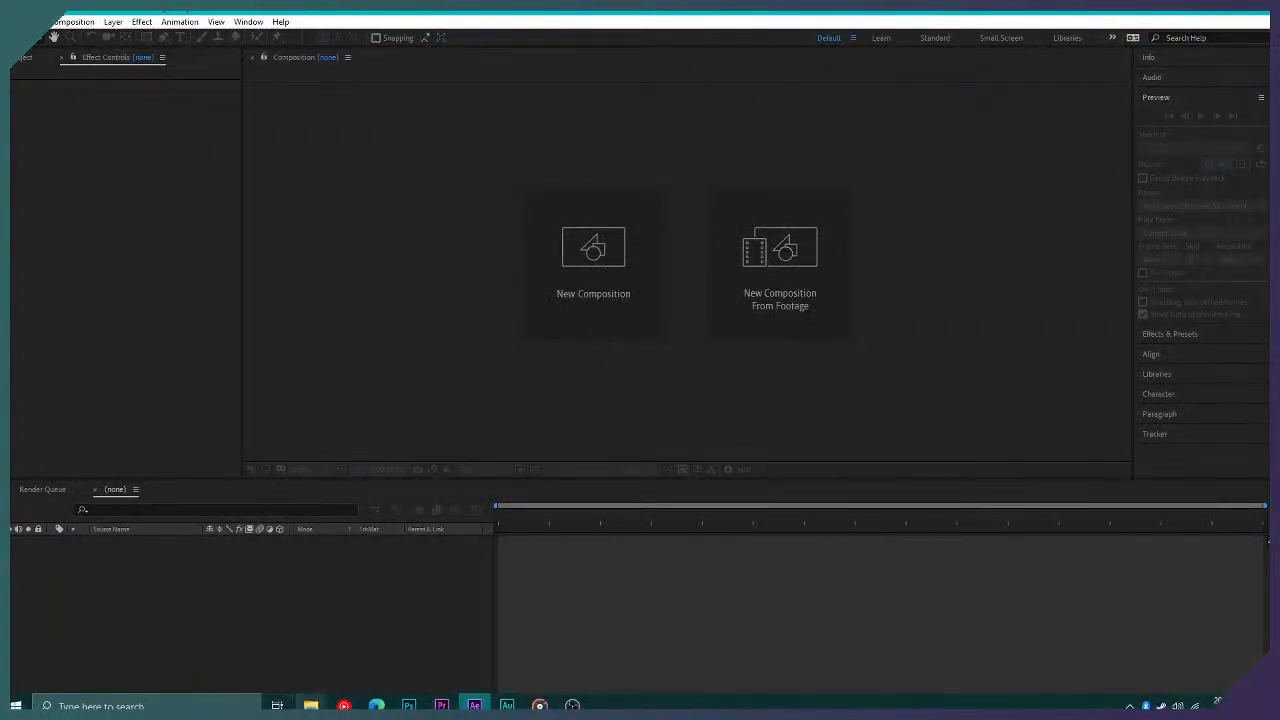
mouse_move(311, 705)
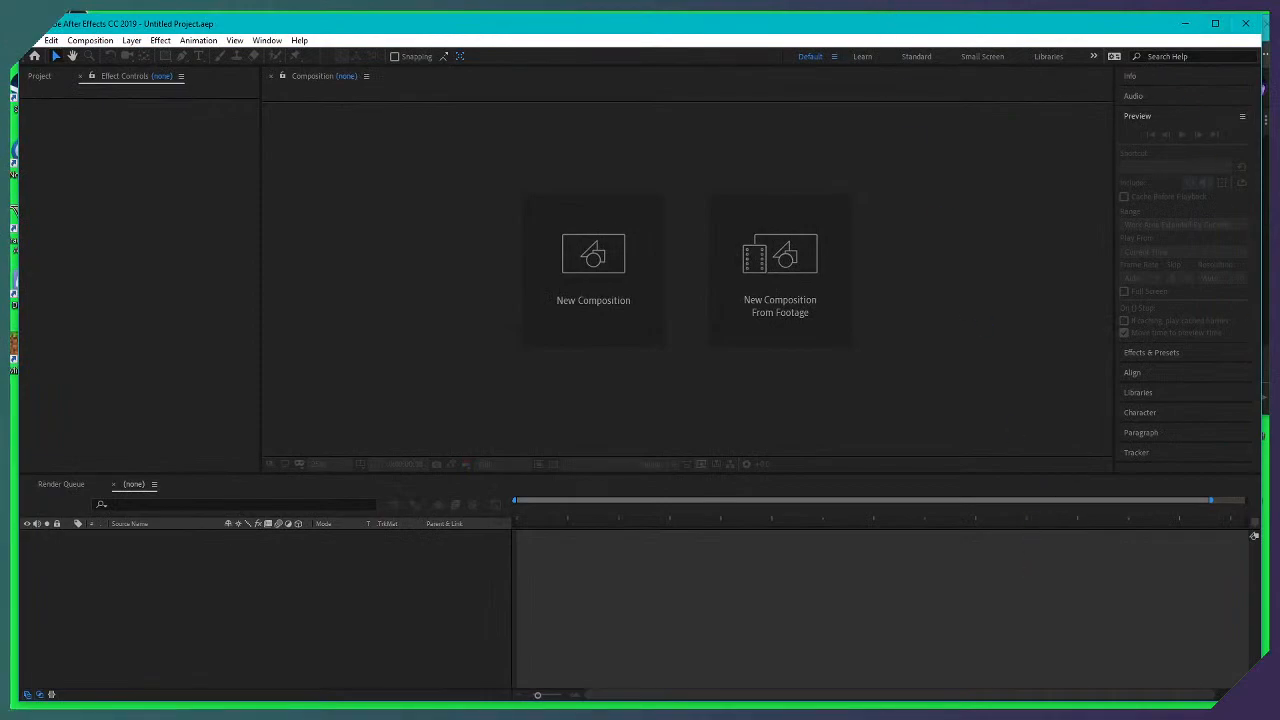
left_click_drag(1266, 700, 1080, 642)
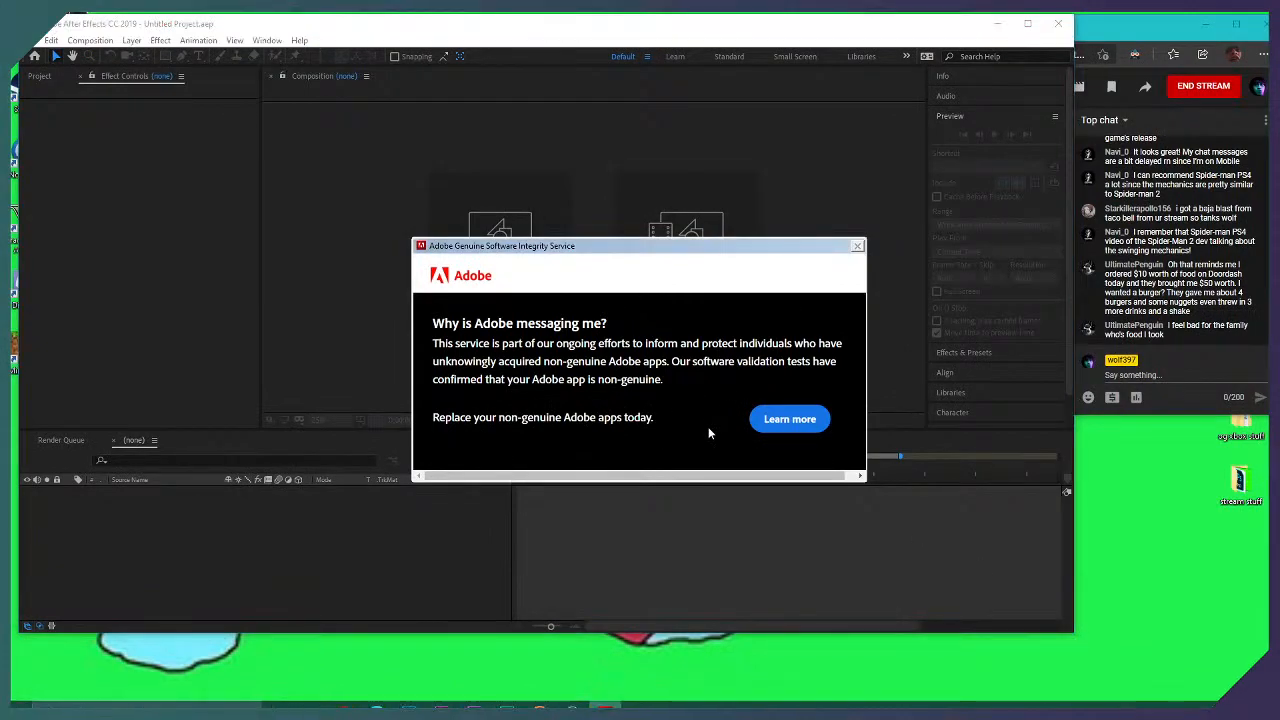
Open the Adobe notice's information page, close it and return to the After Effects window
left_click(812, 419)
left_click(1130, 30)
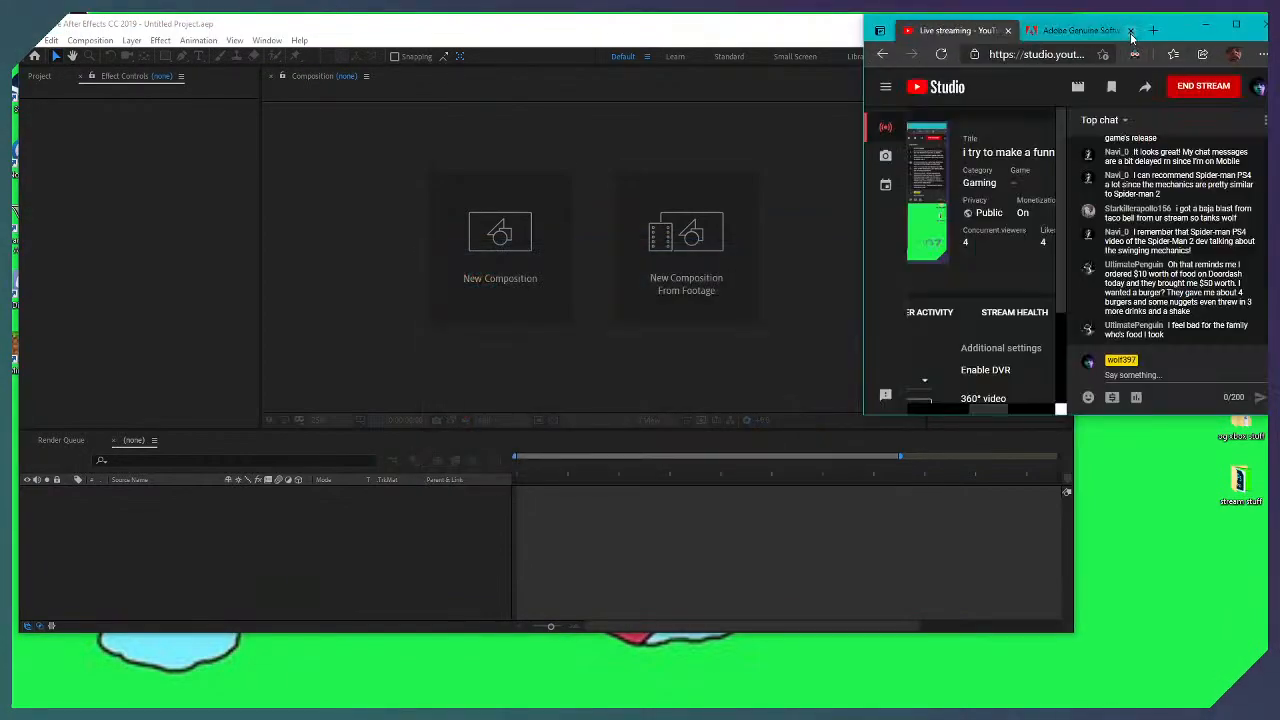
left_click(560, 24)
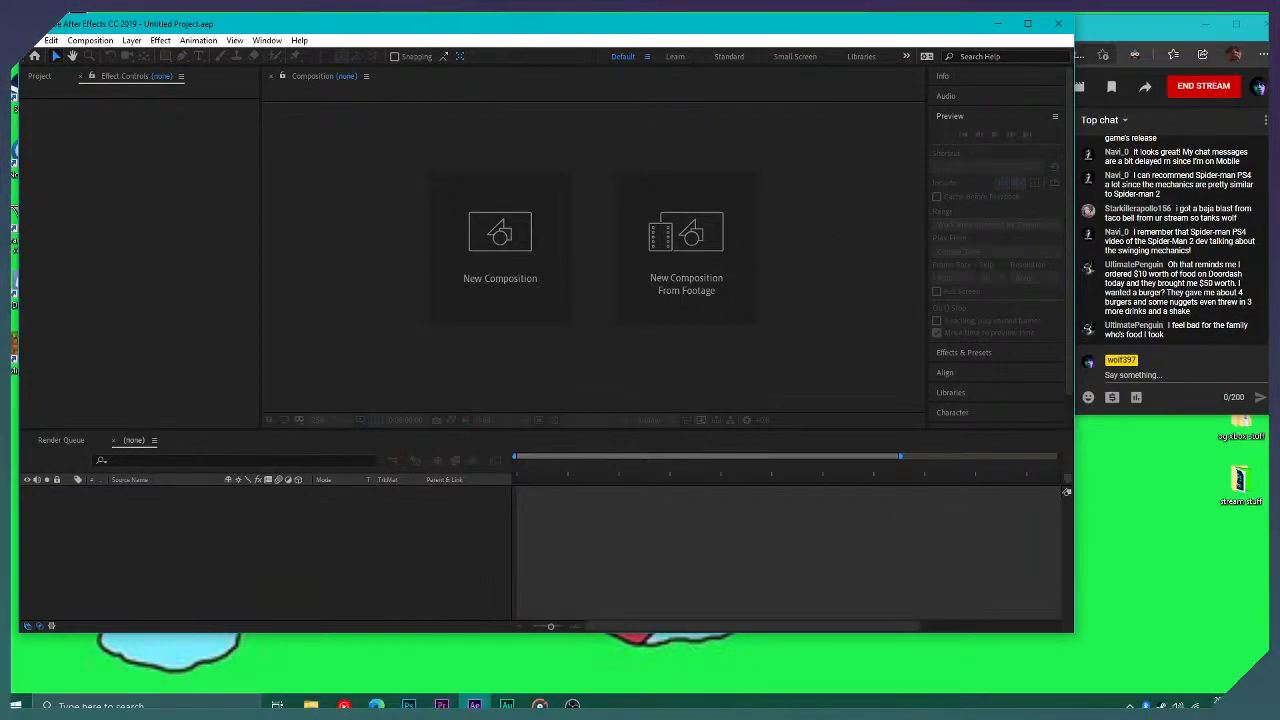
Check the streaming status in OBS and the live stream preview in YouTube Studio
left_click(540, 705)
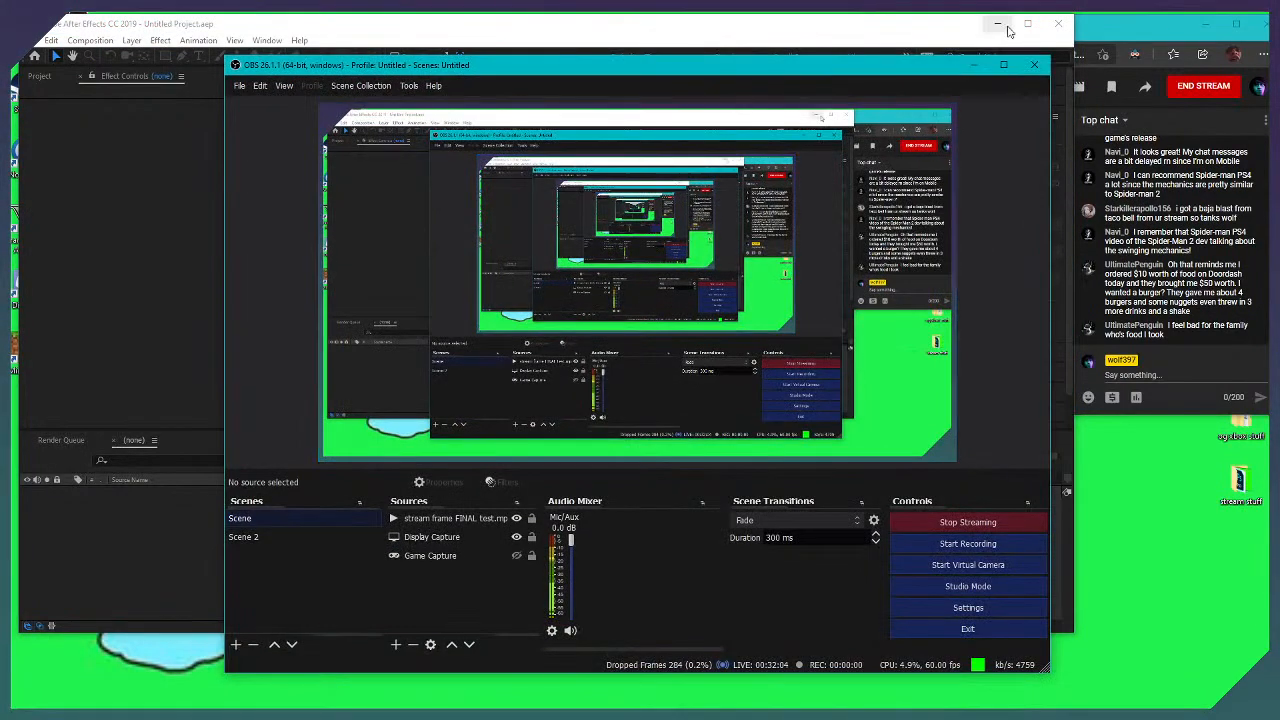
left_click(540, 705)
left_click(376, 706)
left_click_drag(976, 406, 921, 401)
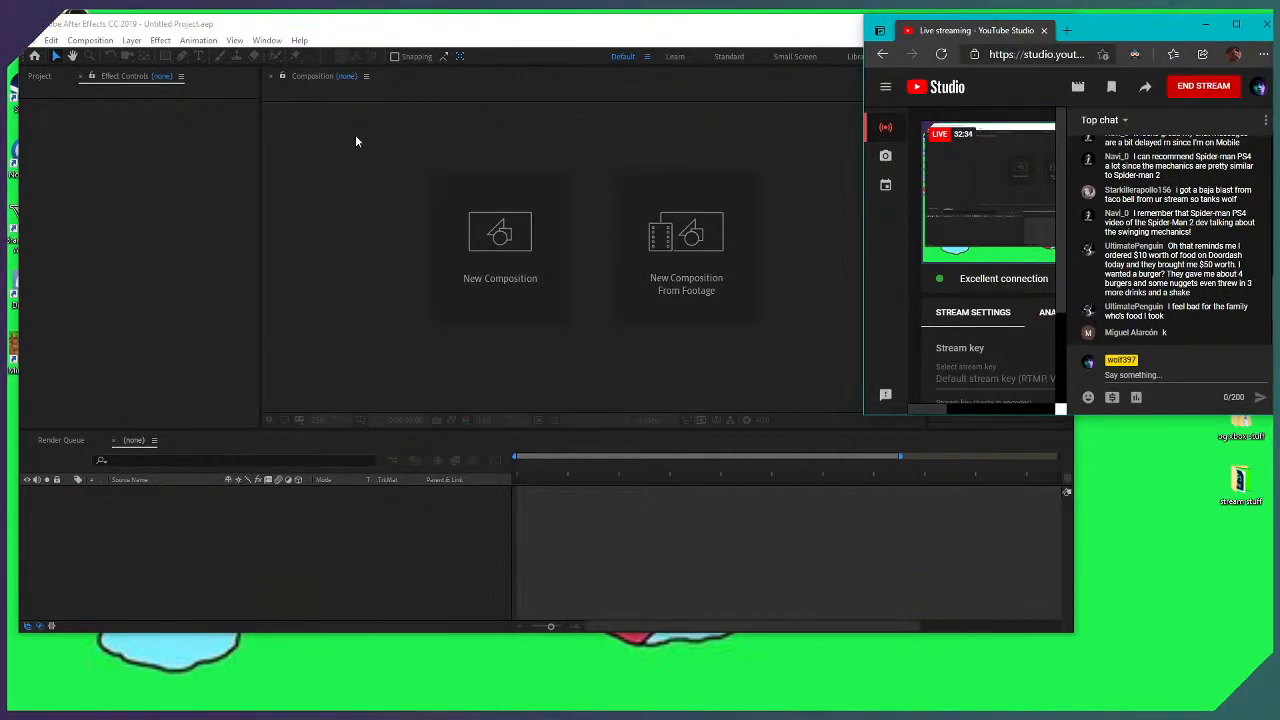
Enlarge the After Effects window, search the Fotoshoops folder for "gangsta seiso" and try to import the PSD into After Effects
left_click_drag(1075, 636, 1080, 662)
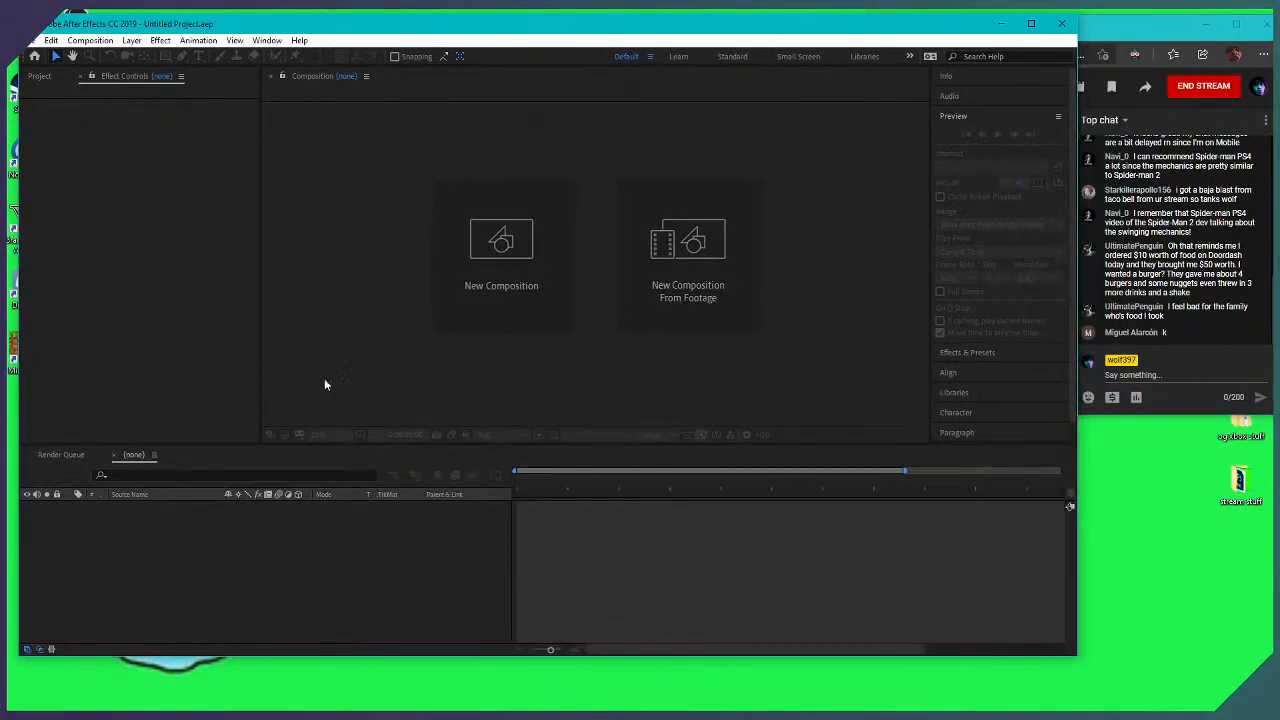
mouse_move(311, 706)
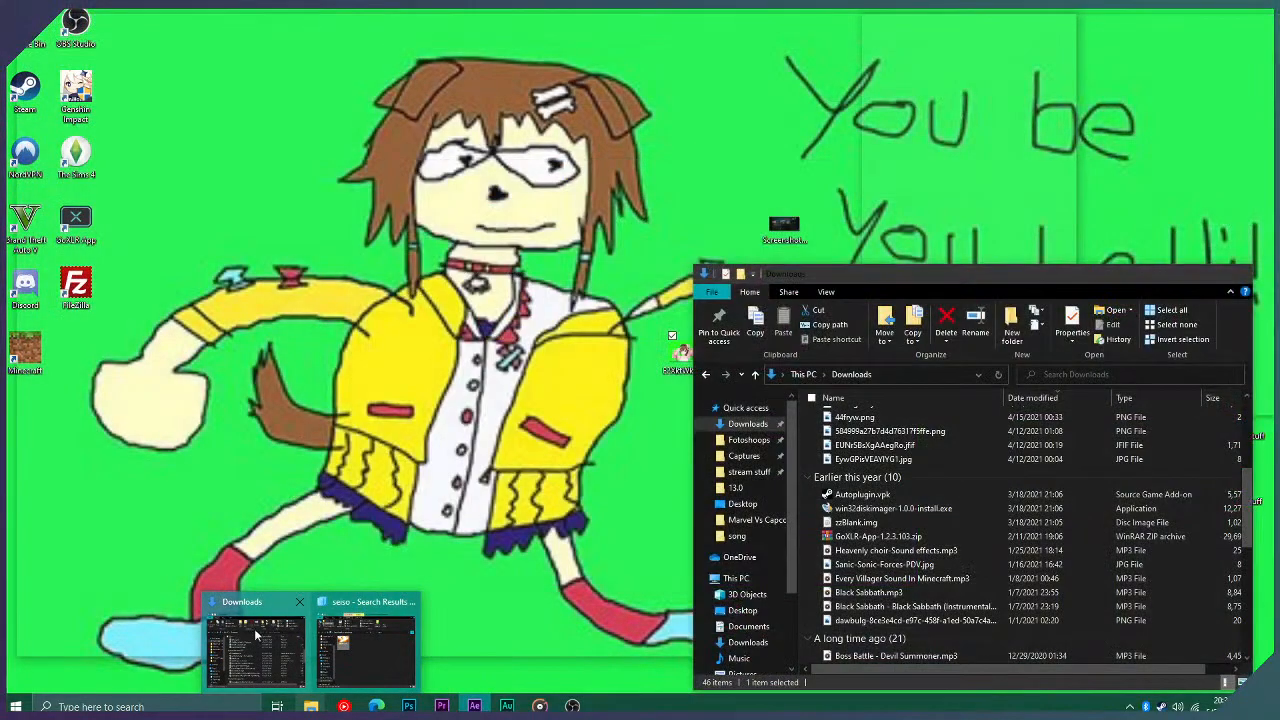
mouse_move(341, 644)
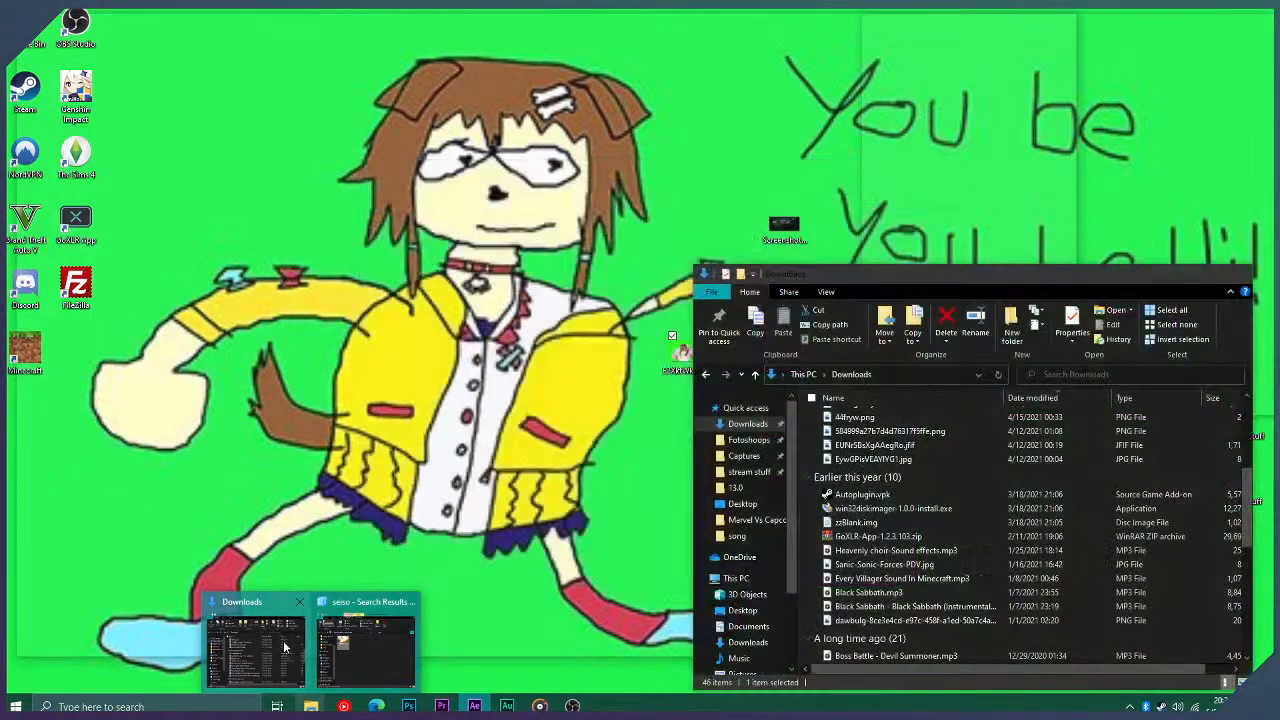
left_click(284, 648)
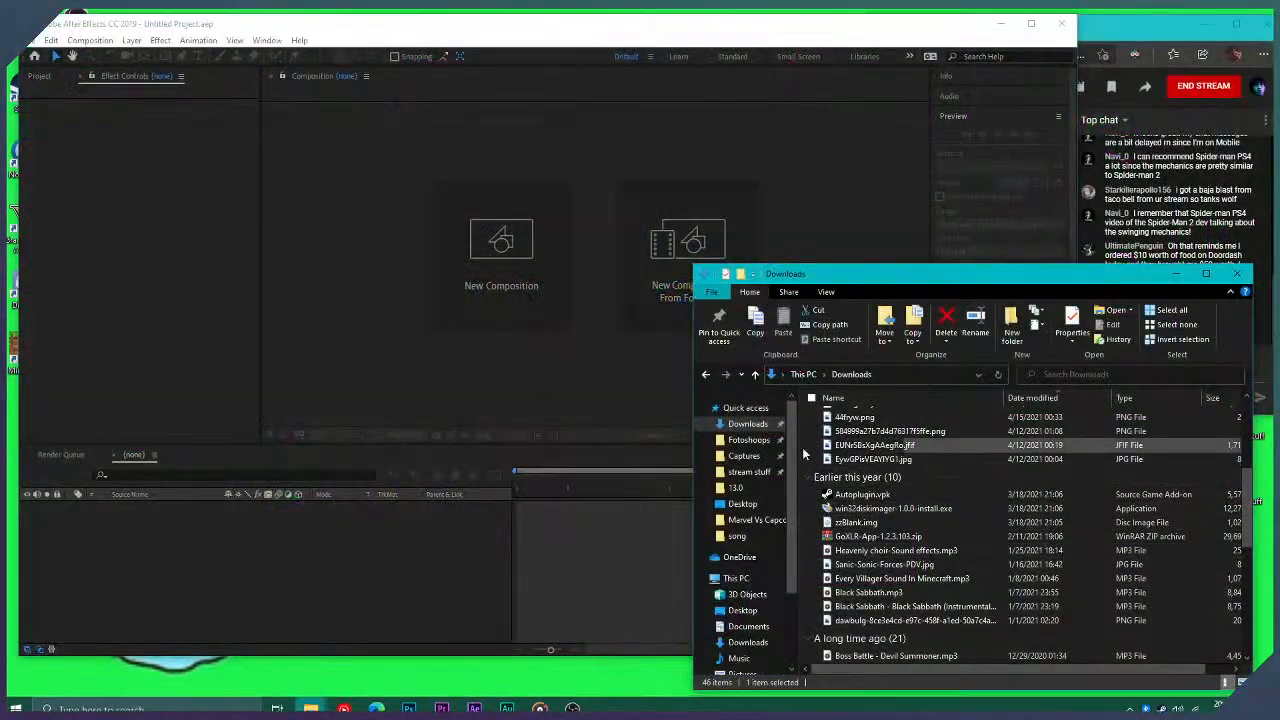
left_click(749, 440)
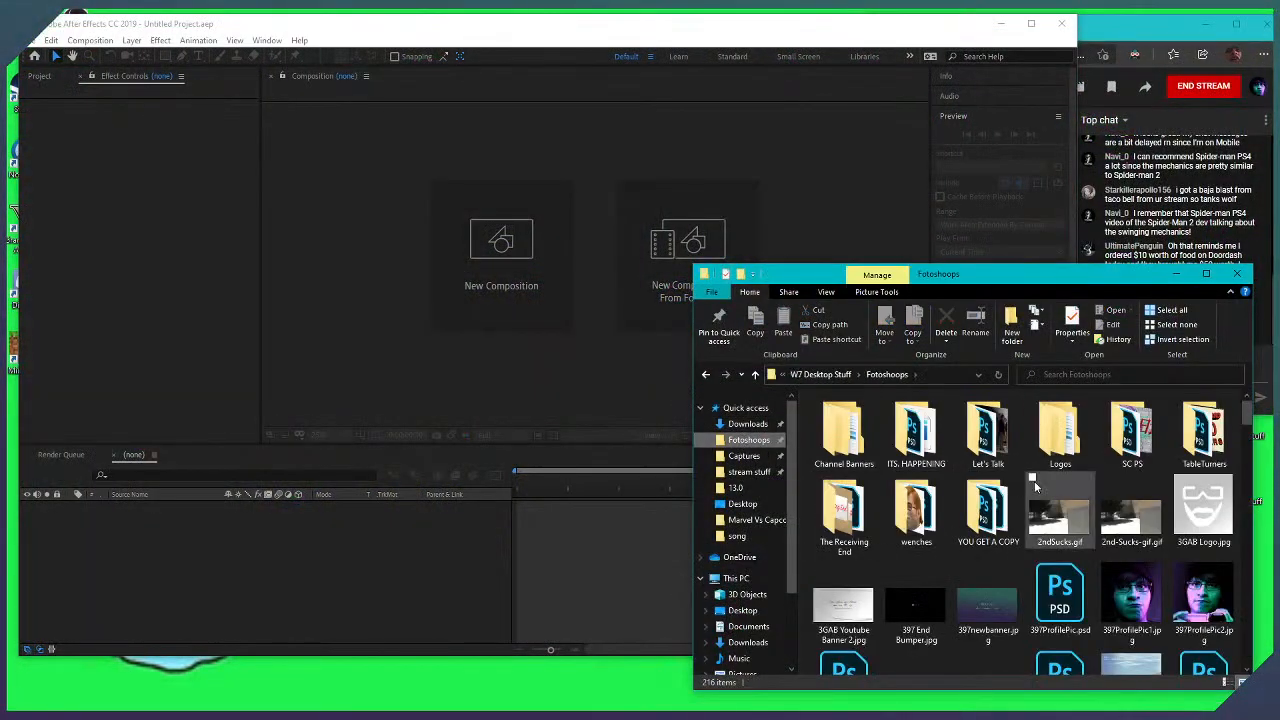
scroll(1030, 470, "down", 5)
scroll(1030, 470, "up", 5)
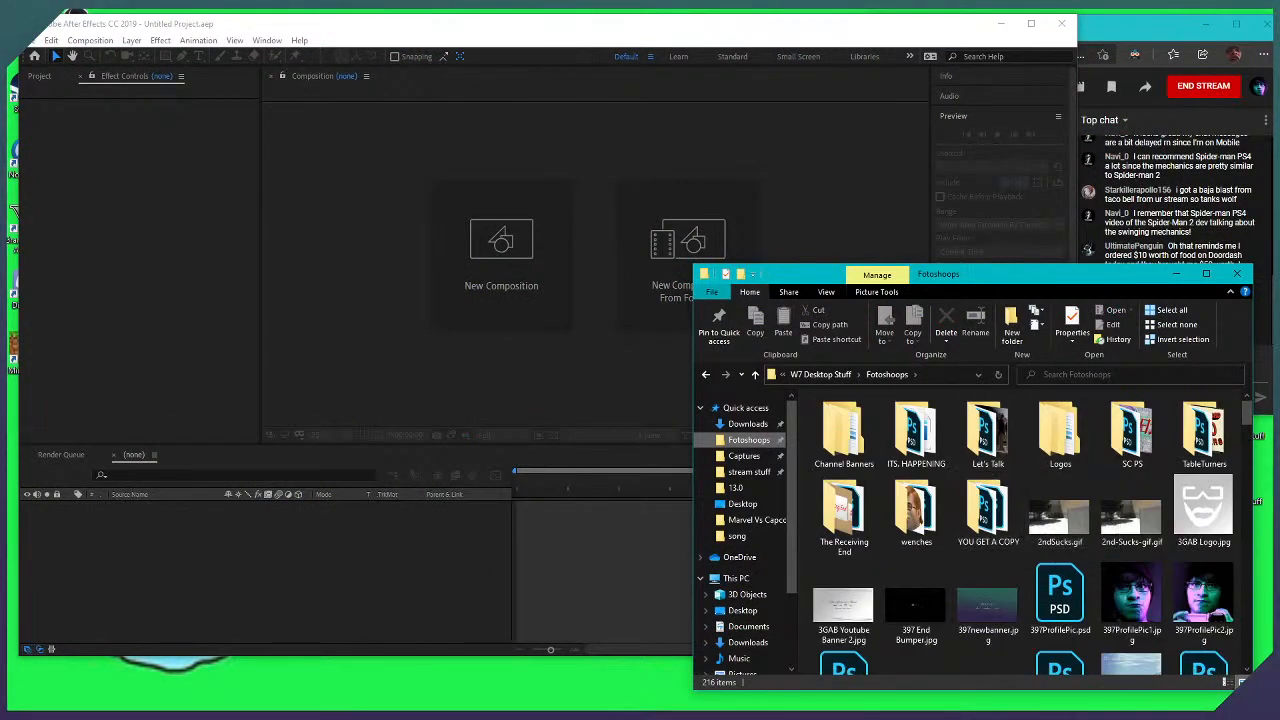
left_click(1075, 375)
type("gan")
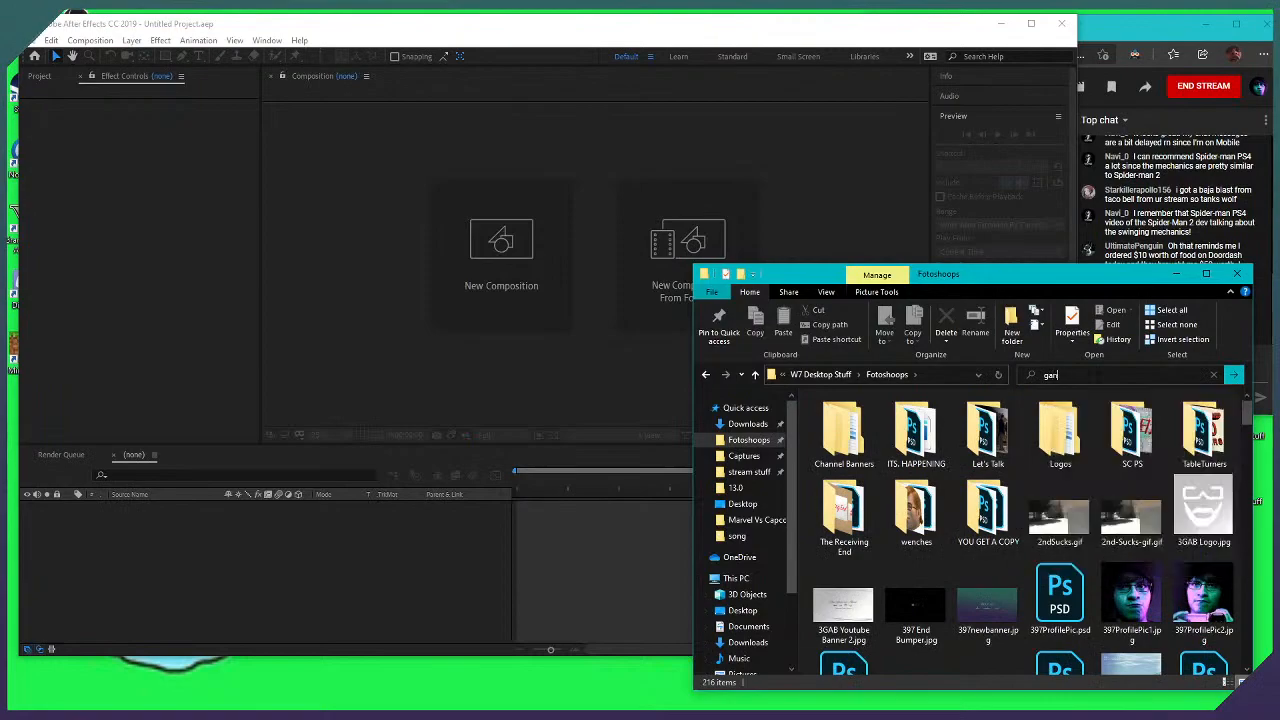
type("gsta seiso")
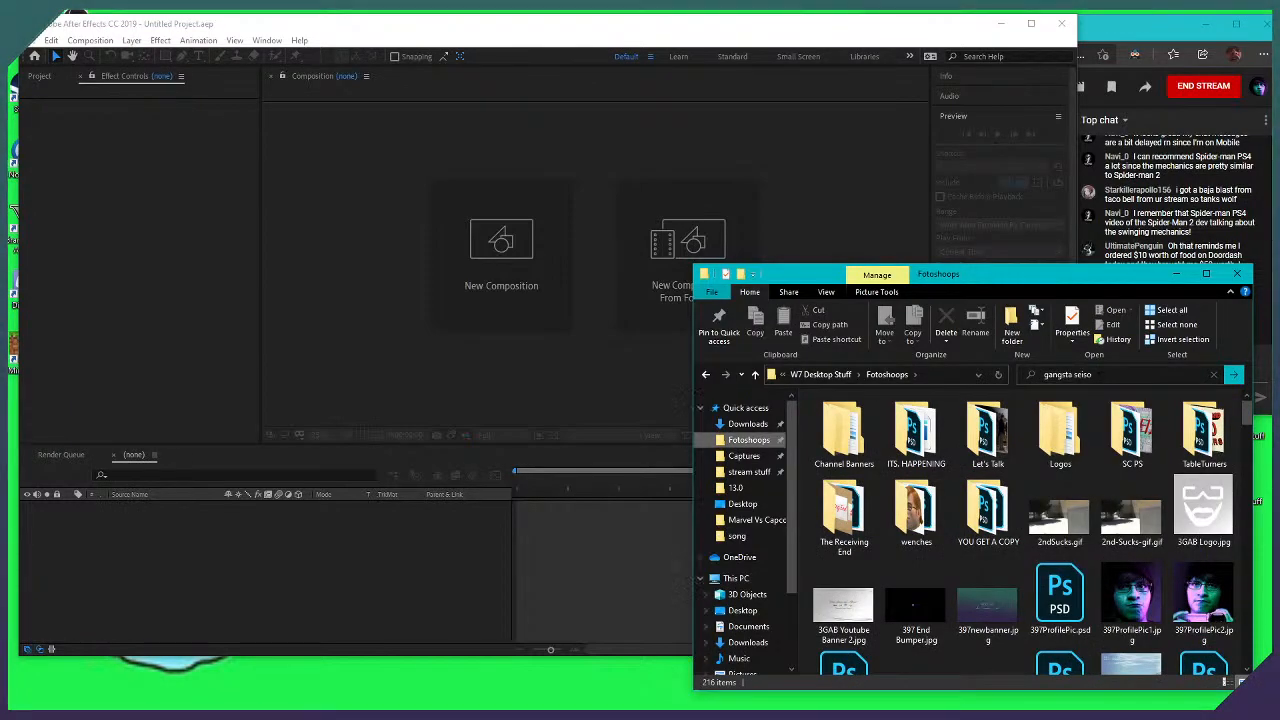
left_click_drag(843, 430, 76, 262)
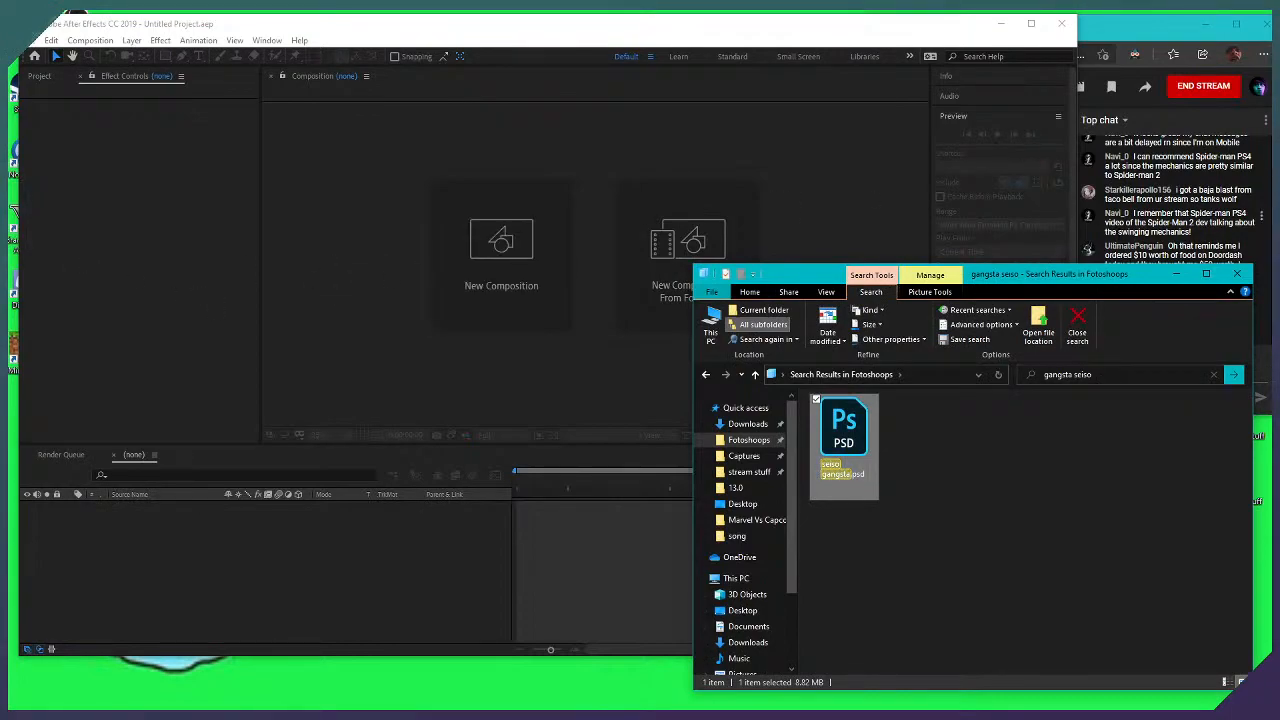
Show the After Effects Project panel and search the Fotoshoops folder for "seiso" in the other File Explorer window
left_click(1175, 274)
left_click(40, 76)
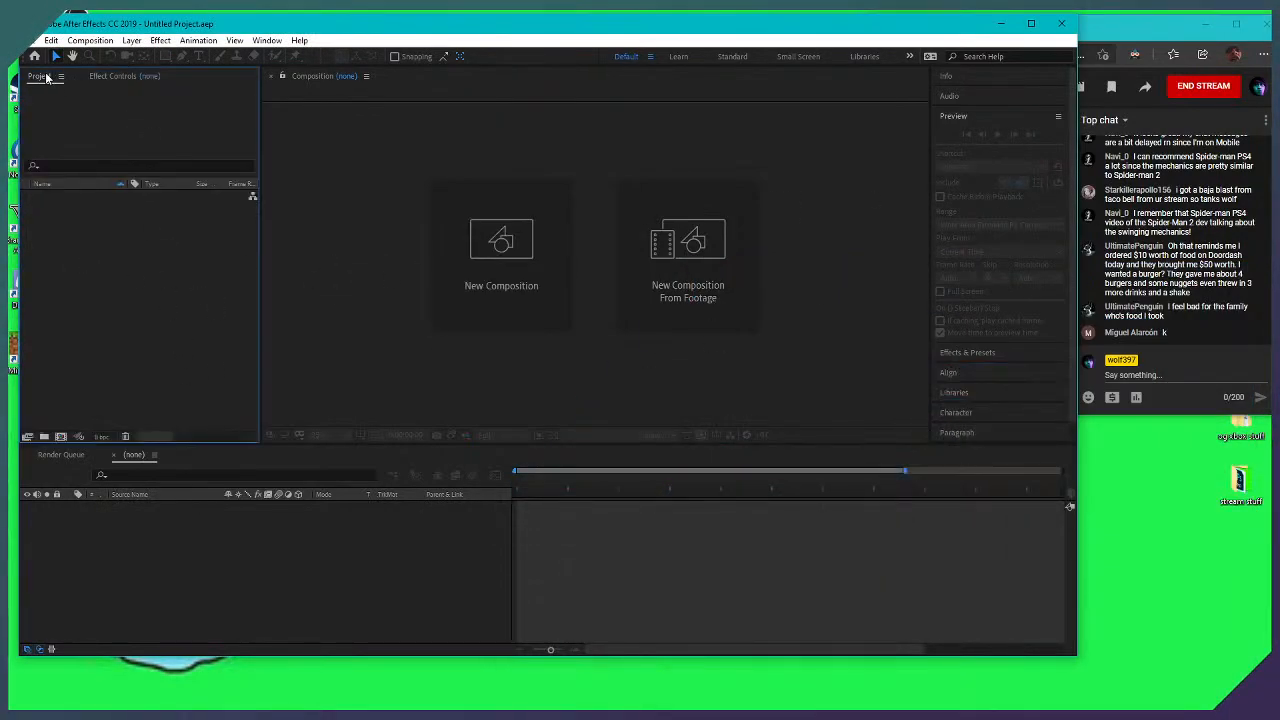
left_click(311, 706)
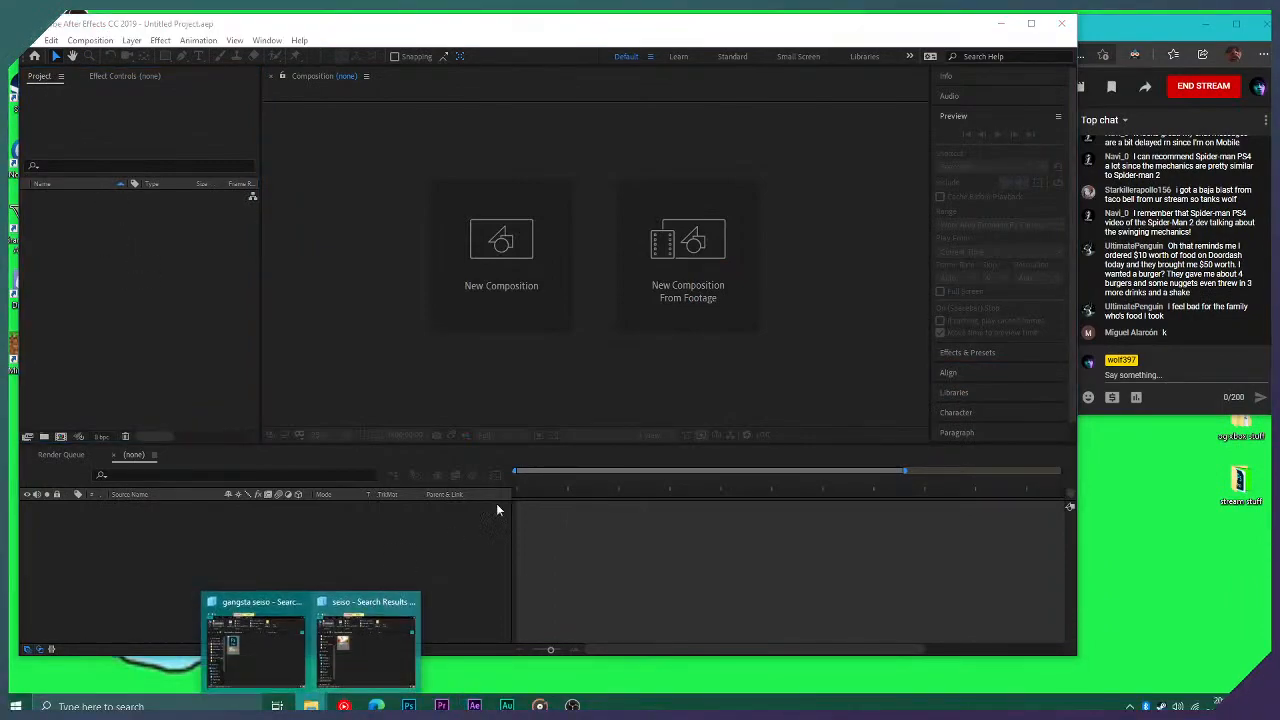
left_click(370, 640)
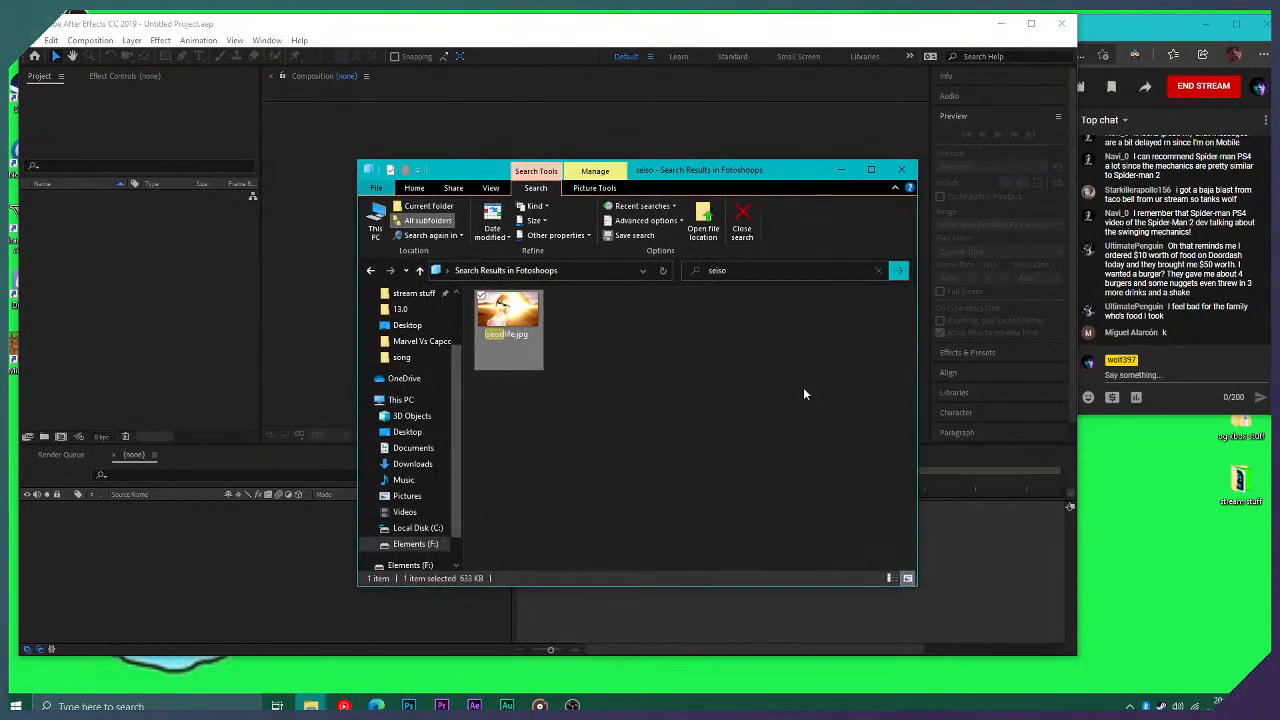
left_click(749, 273)
type("seiso")
key("Return")
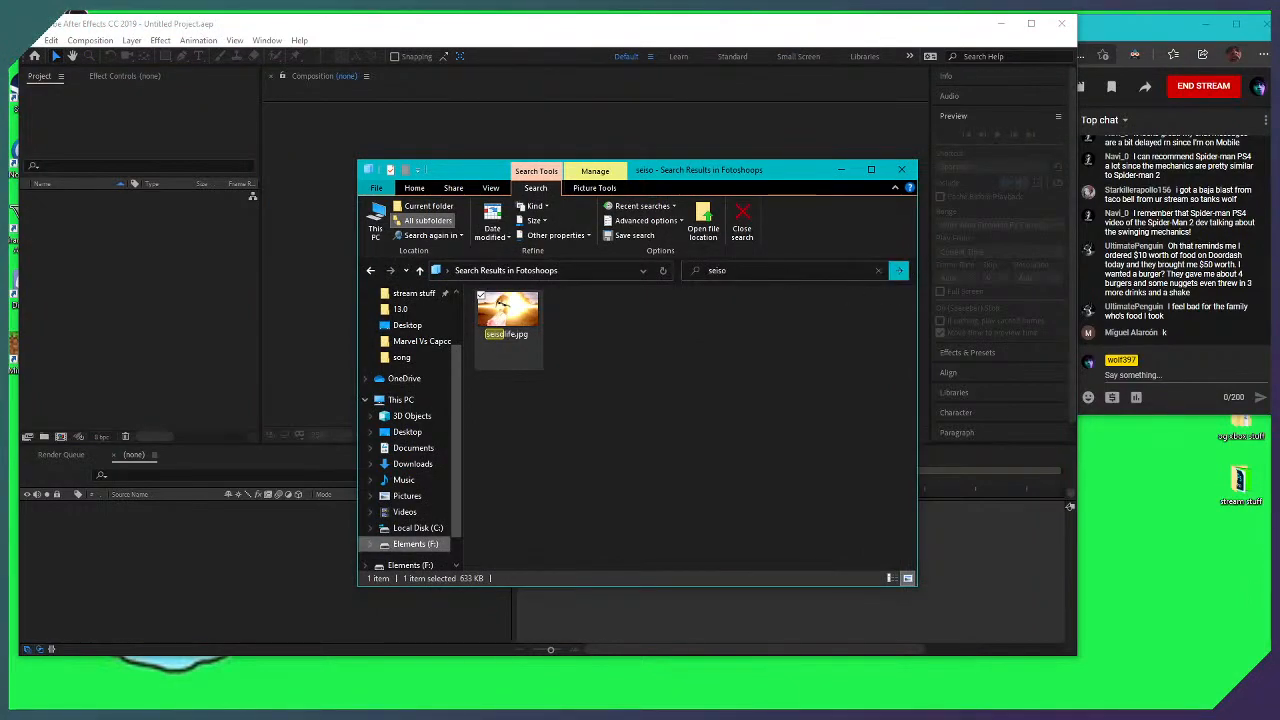
left_click(878, 270)
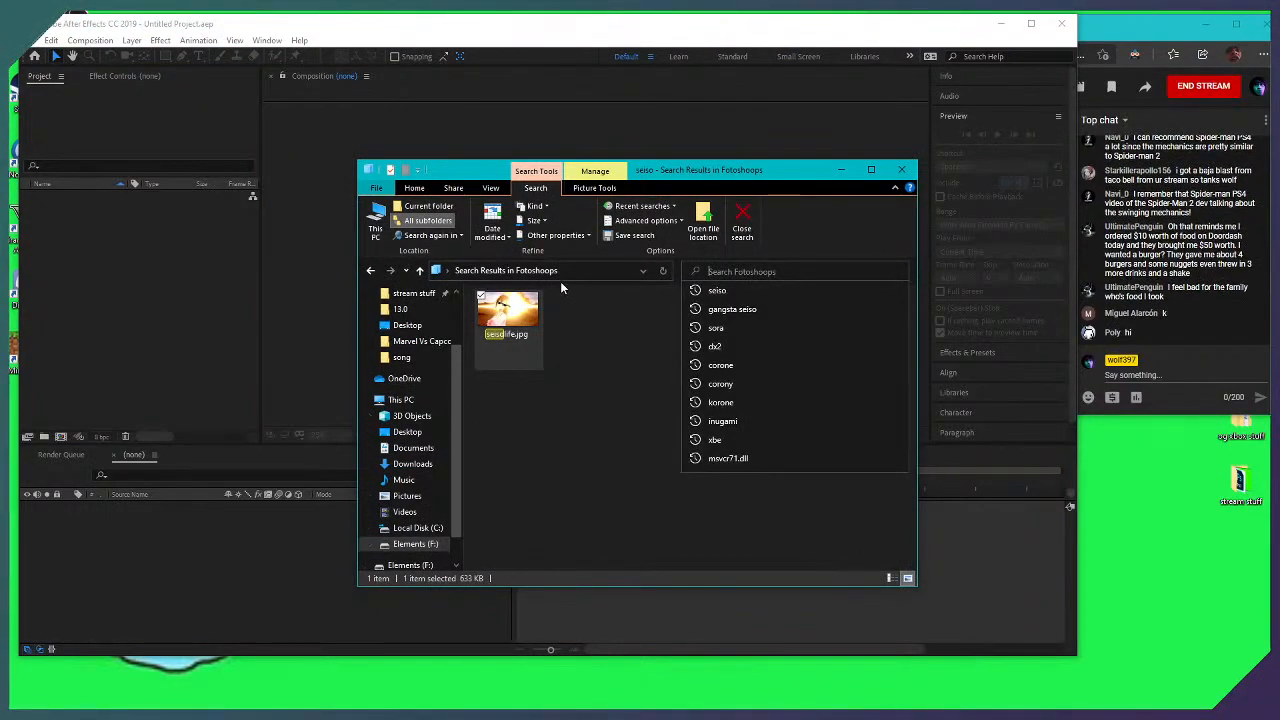
type("seiso")
Bring seiso gangsta.psd from the search results into the After Effects project to start its import
left_click(505, 340)
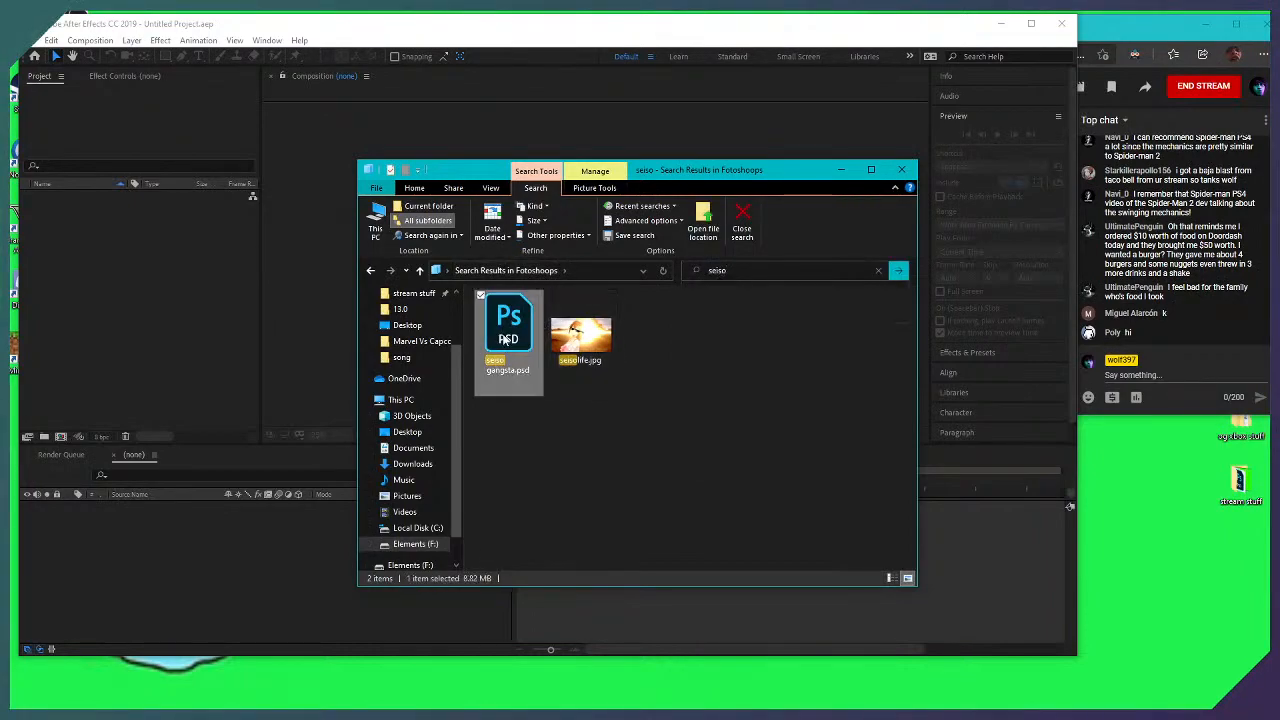
left_click_drag(505, 340, 156, 279)
left_click(264, 248)
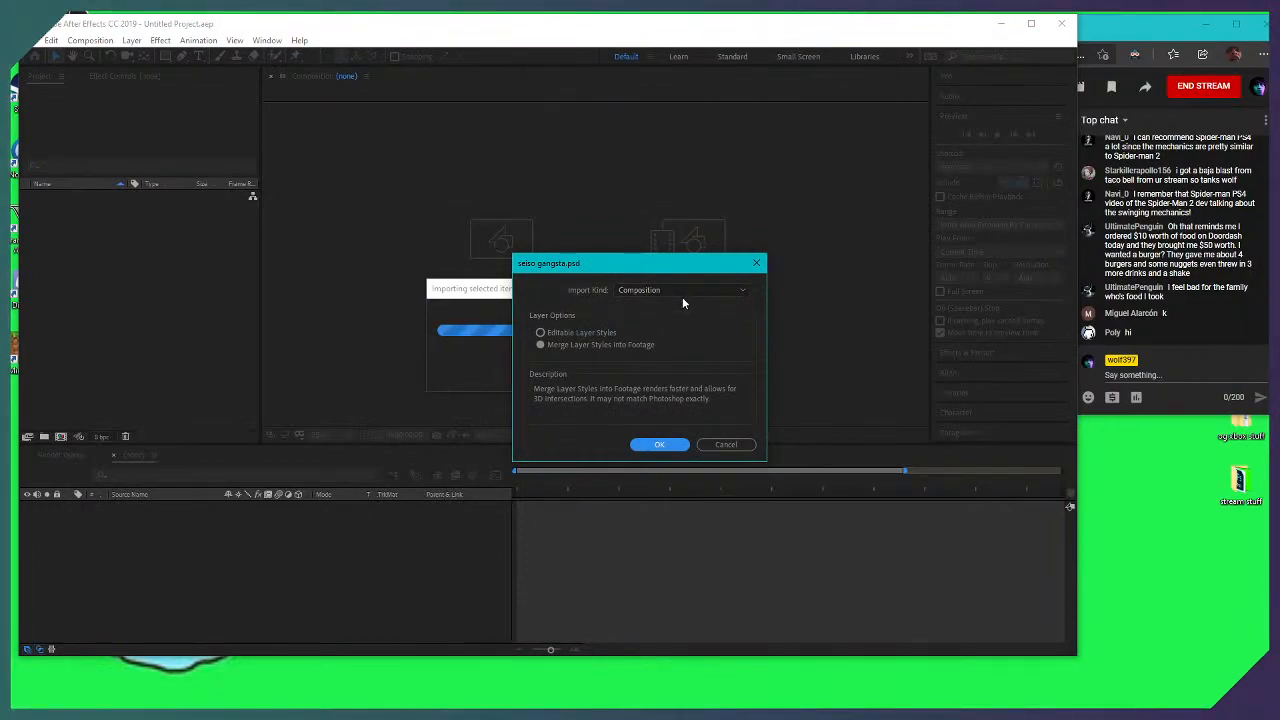
Try the import kinds Footage with a chosen layer and Composition - Retain Layer Sizes, then return to Footage
left_click(681, 291)
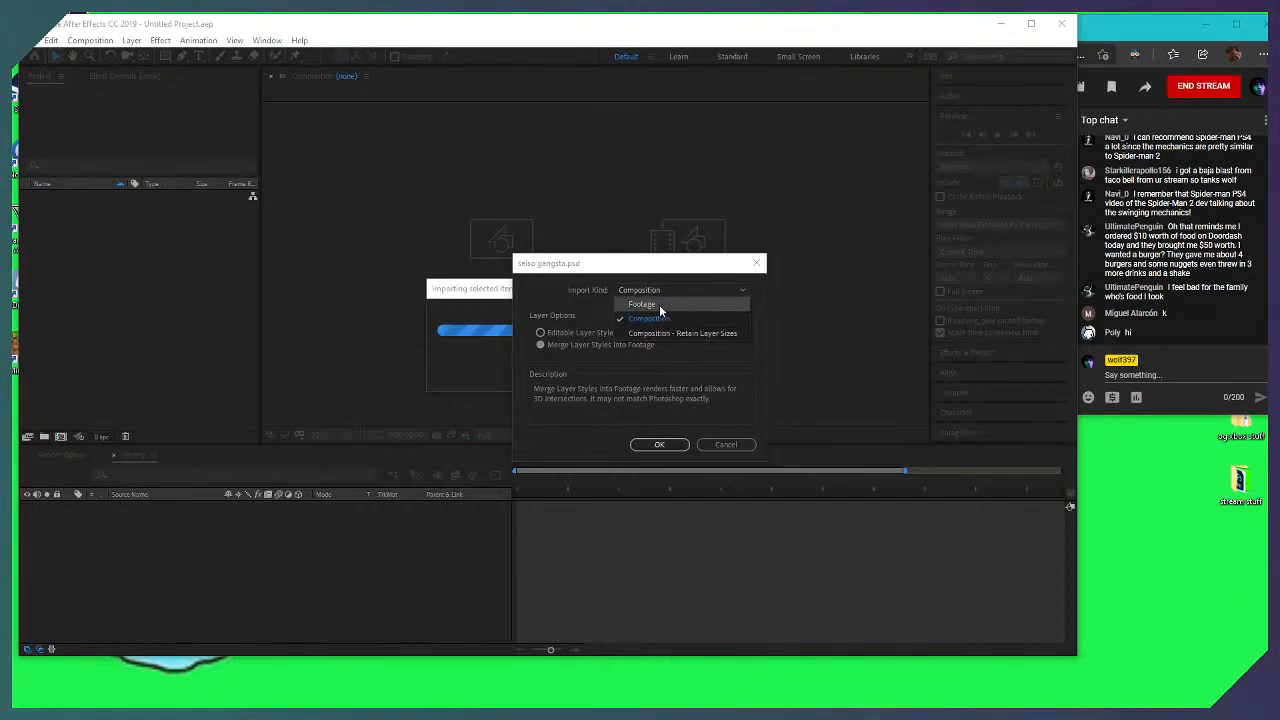
left_click(659, 304)
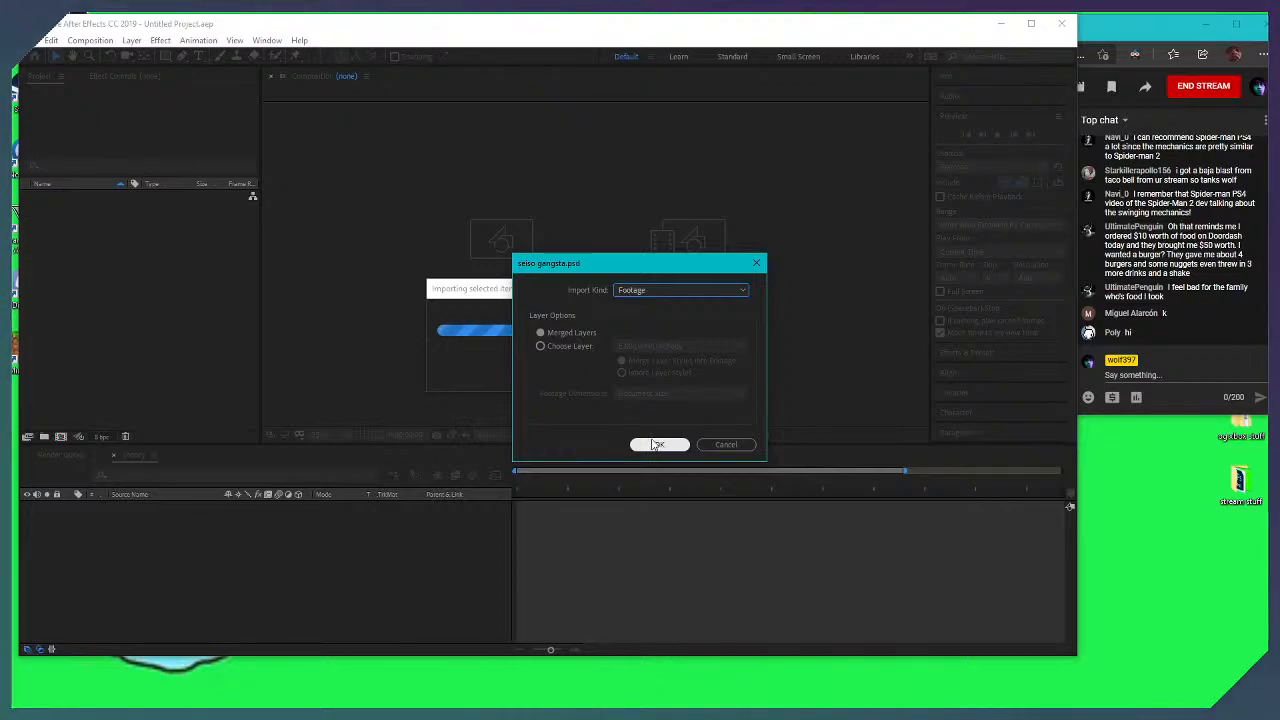
left_click(548, 347)
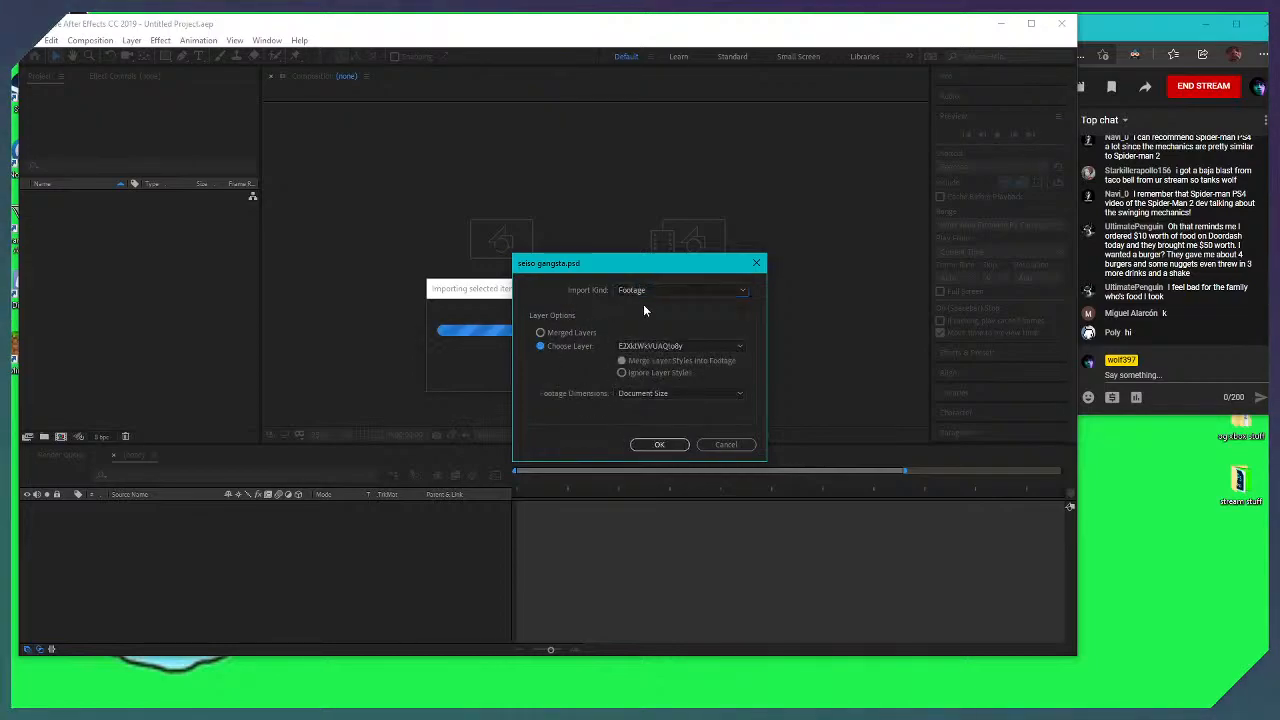
left_click(643, 292)
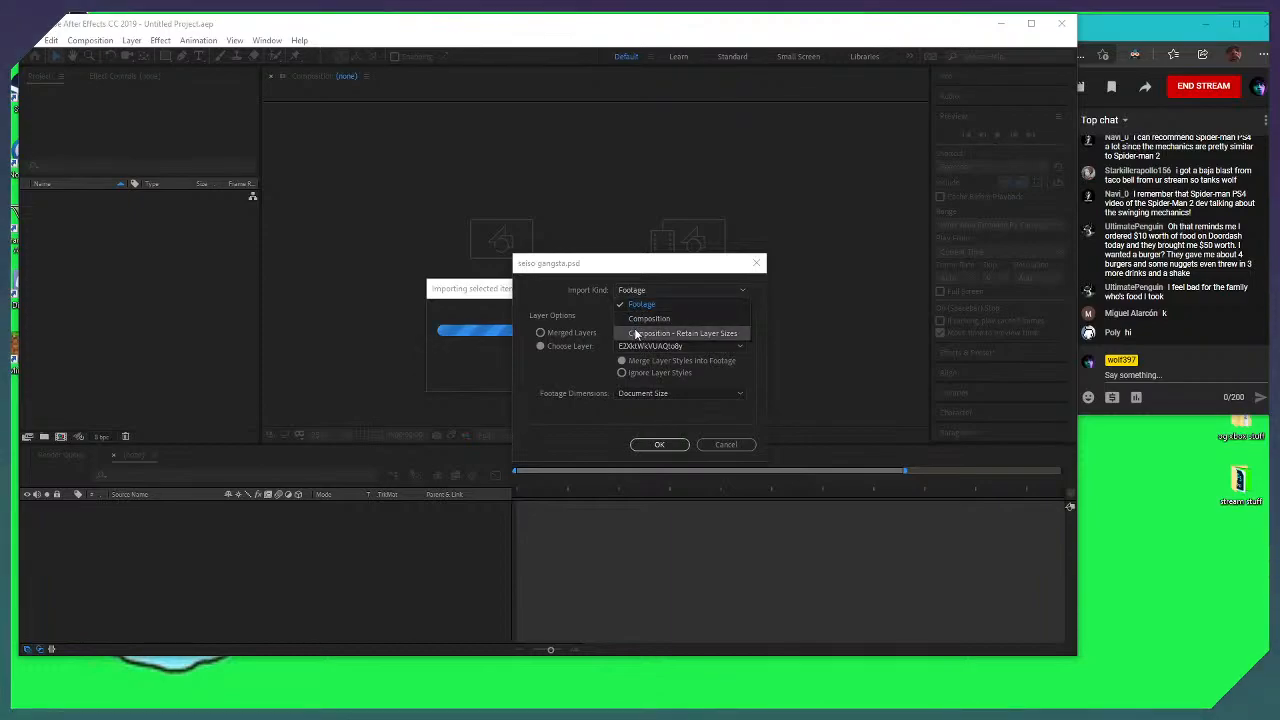
left_click(634, 333)
left_click(643, 292)
left_click(633, 305)
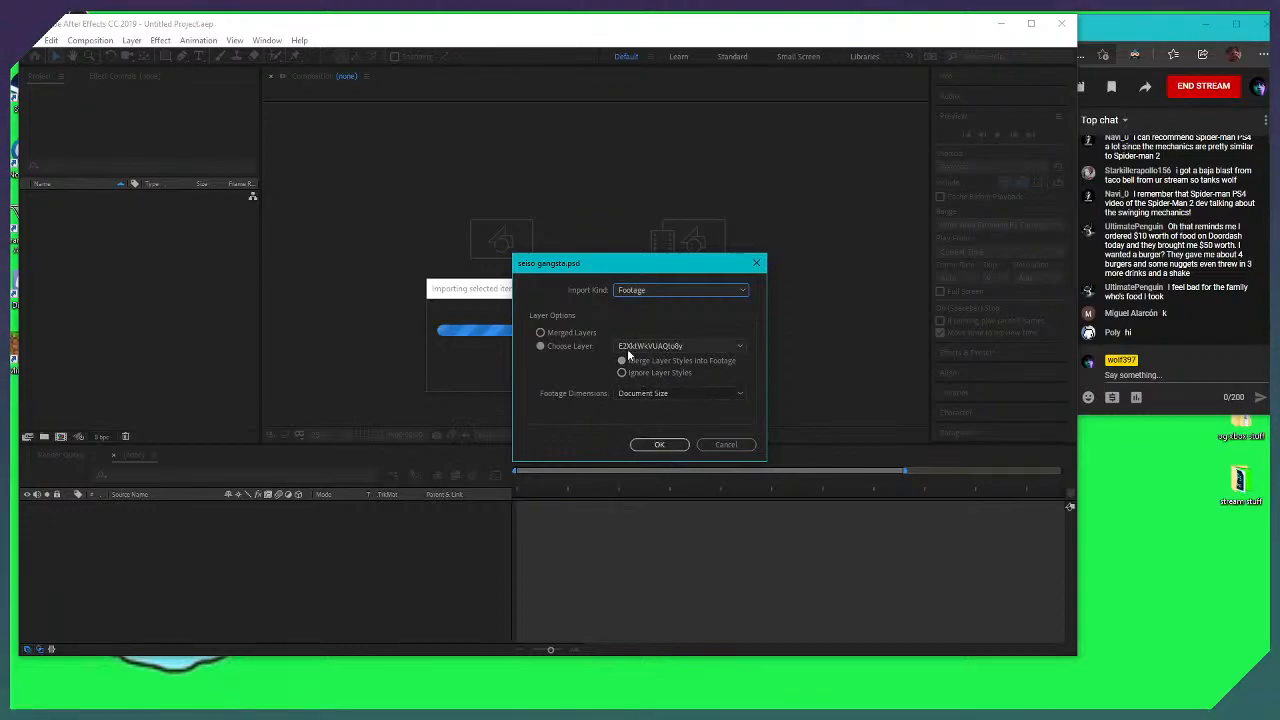
left_click(629, 350)
left_click(586, 368)
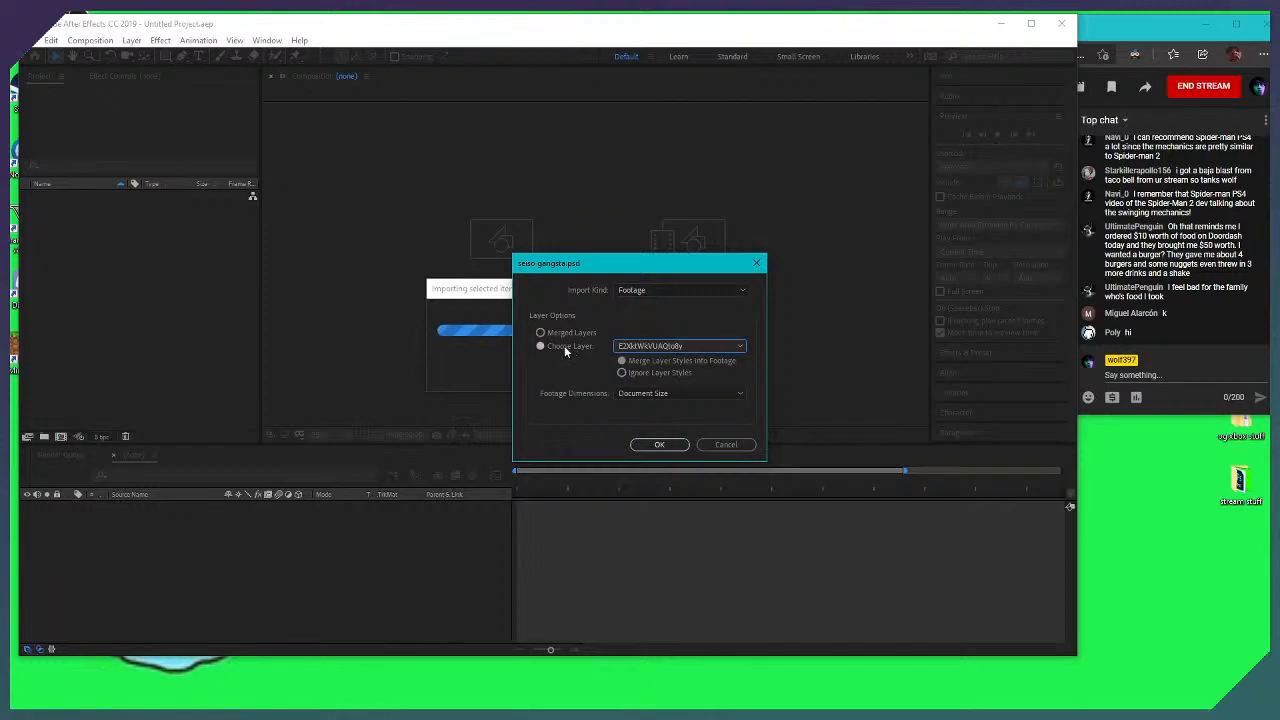
left_click(650, 346)
left_click(656, 316)
Import seiso gangsta.psd as Composition - Retain Layer Sizes with Merge Layer Styles into Footage
left_click(660, 293)
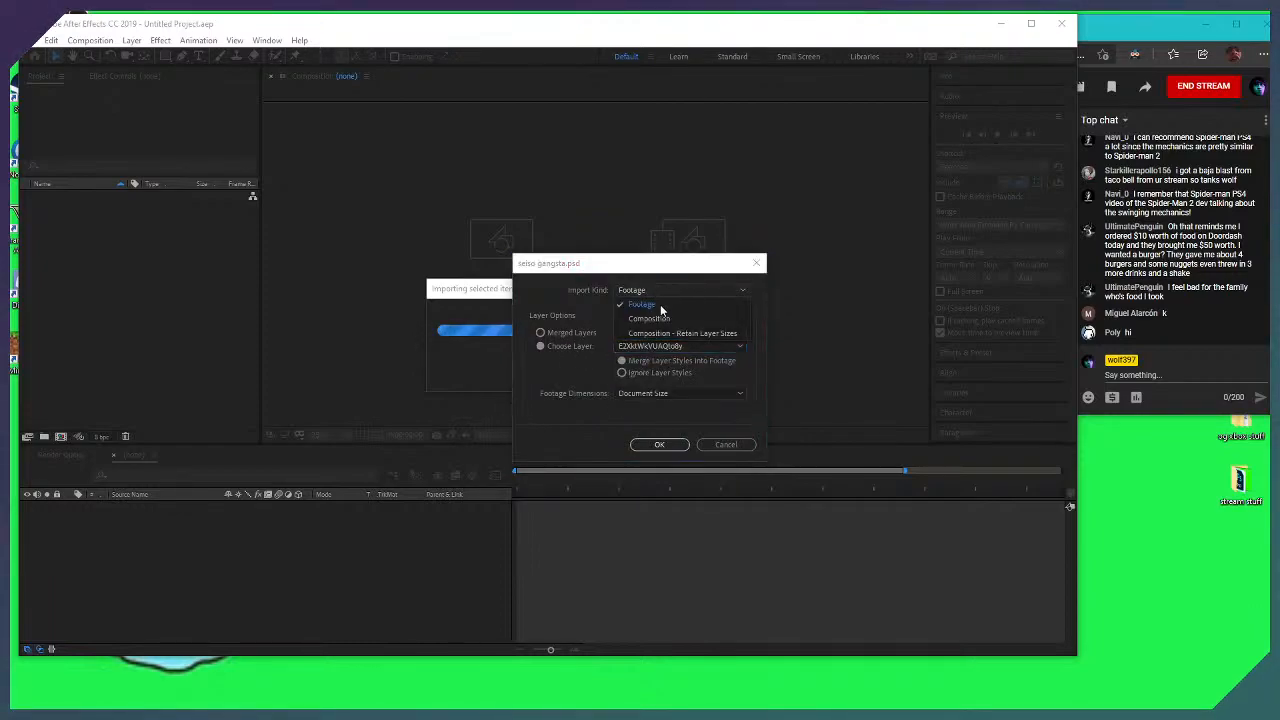
left_click(659, 318)
left_click(662, 289)
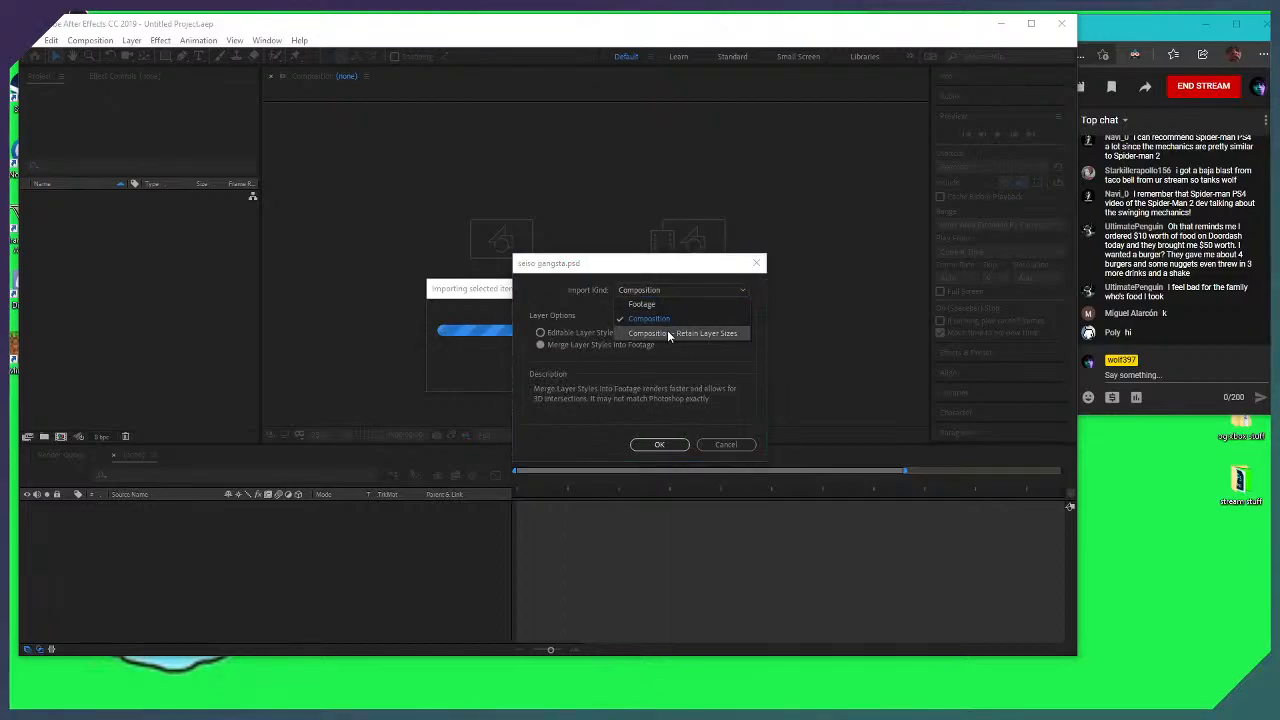
left_click(668, 335)
left_click(596, 333)
left_click(604, 344)
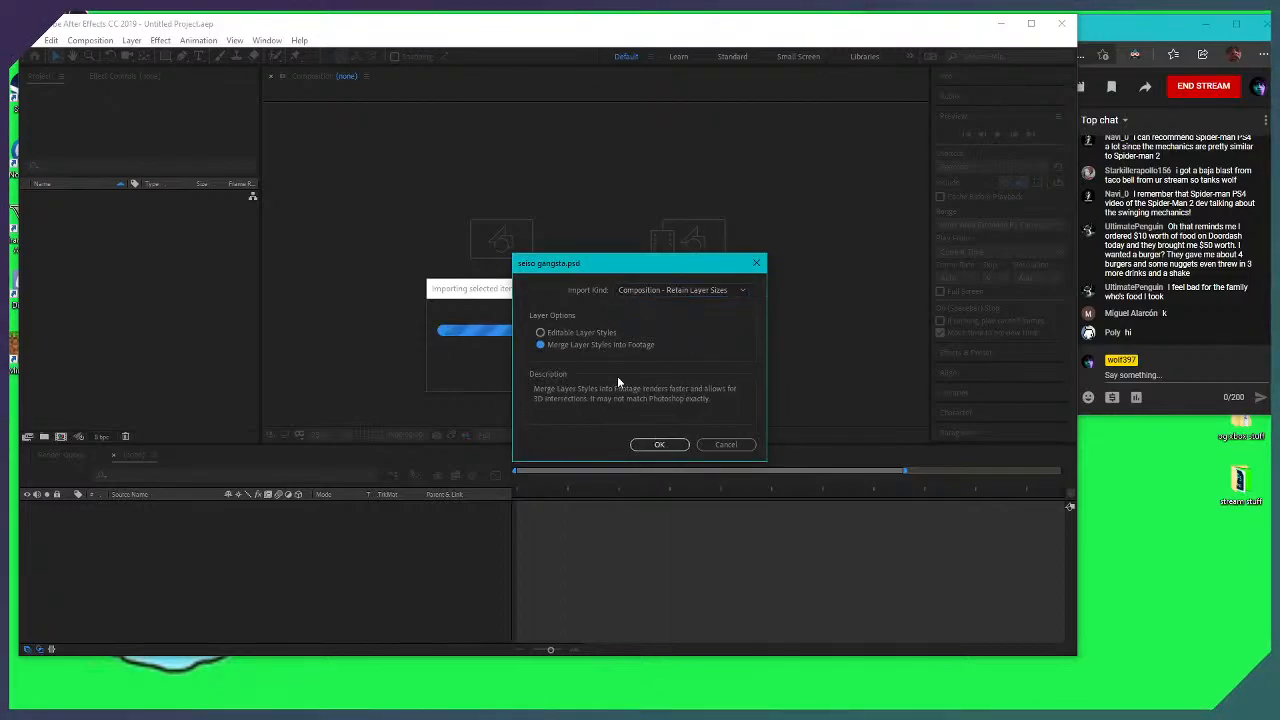
left_click(659, 444)
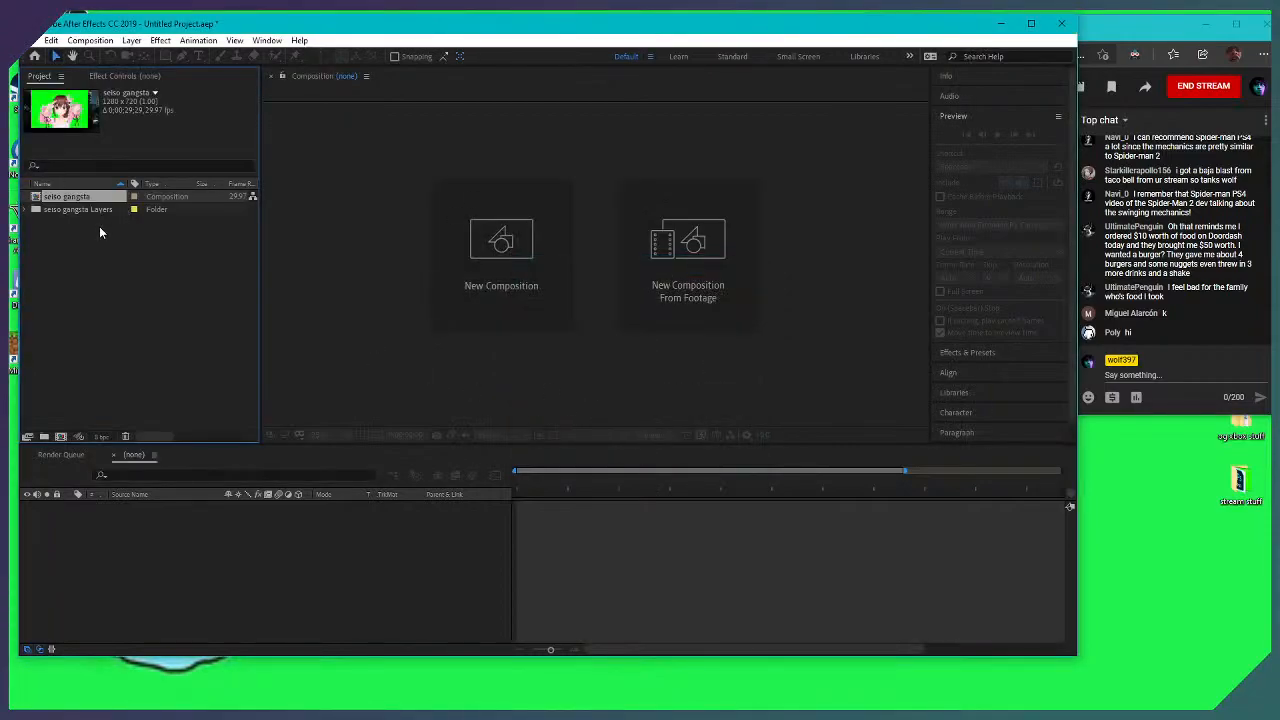
Open the seiso gangsta composition, show it in 1 View and fit it to the viewer
left_click(89, 224)
left_click(63, 213)
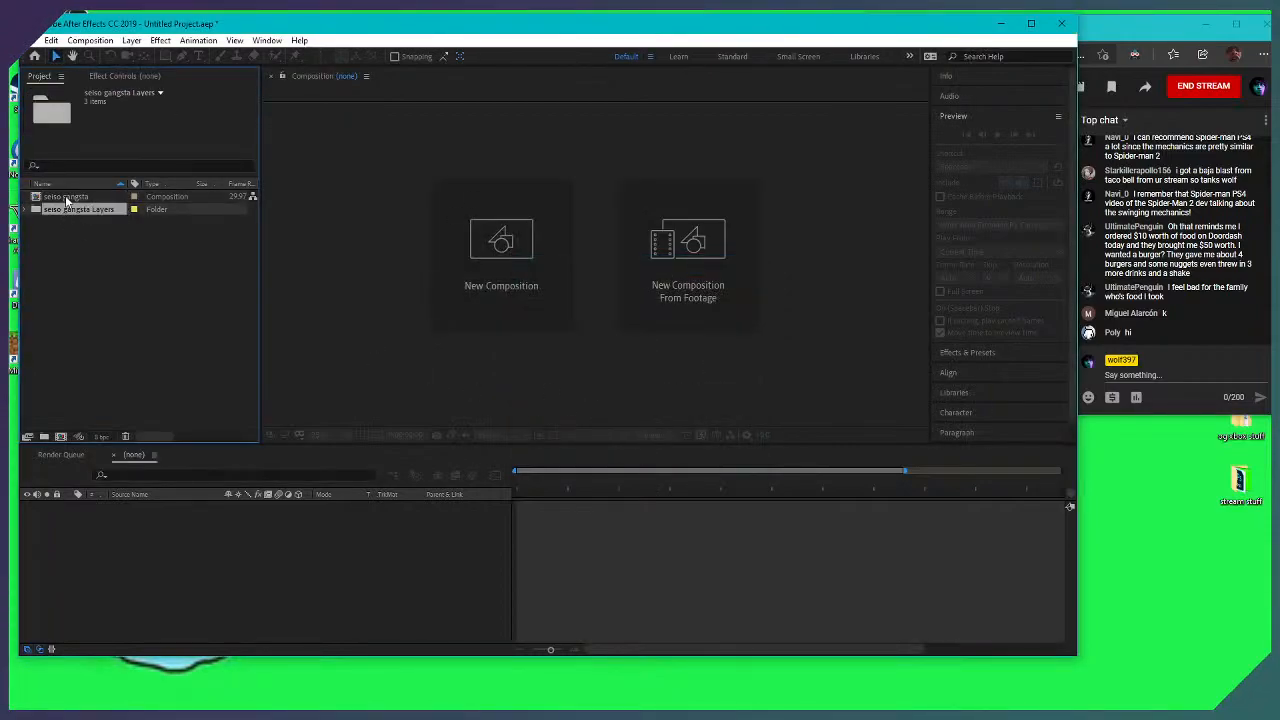
double_click(66, 197)
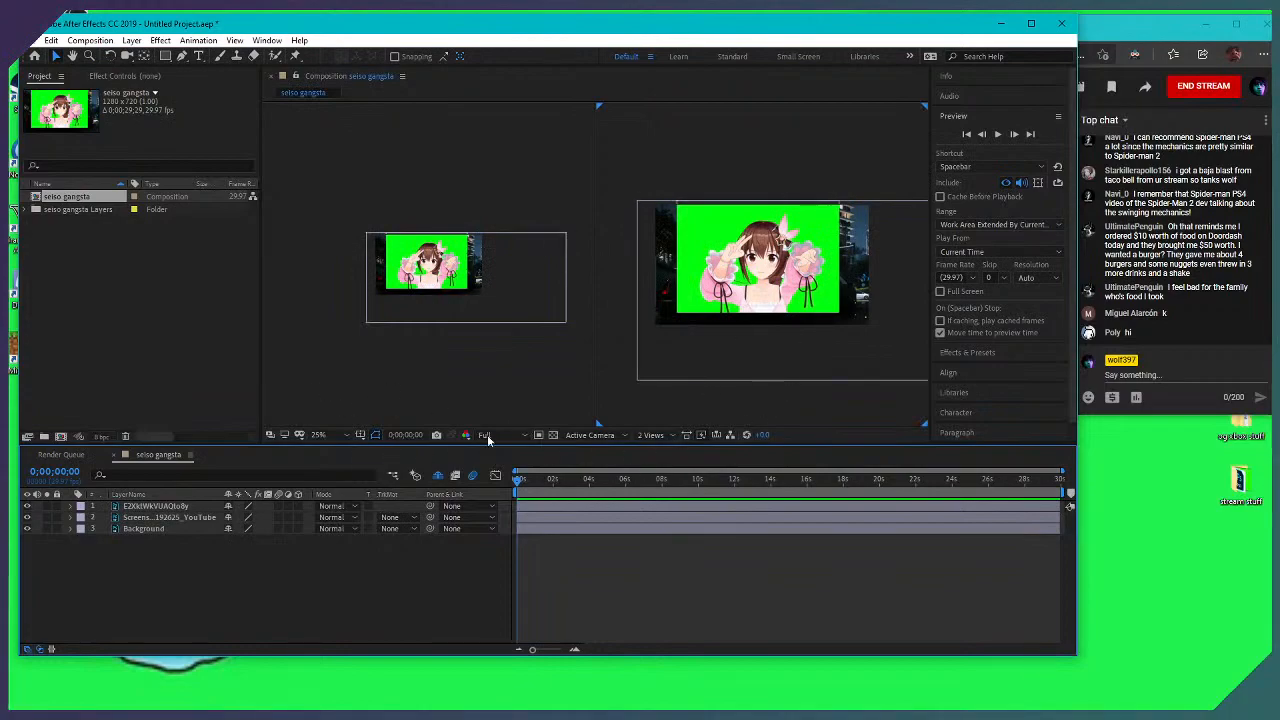
left_click(592, 435)
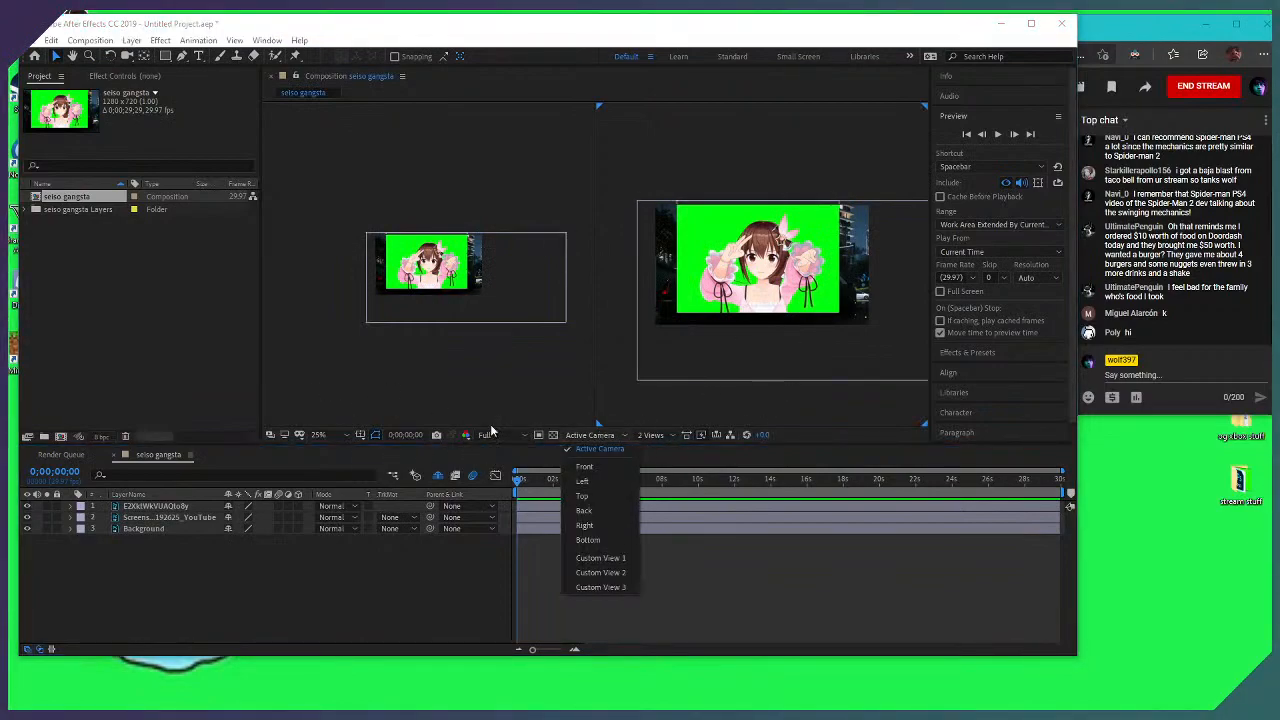
left_click(651, 435)
left_click(655, 449)
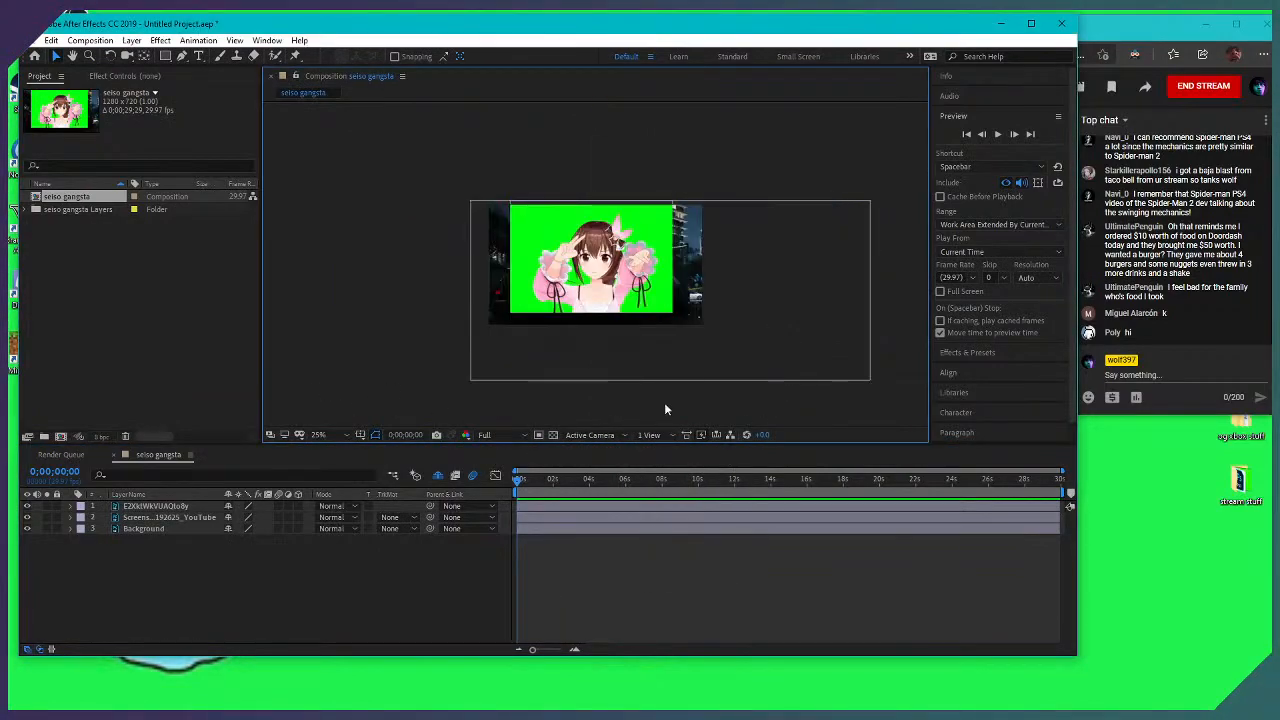
left_click(340, 435)
left_click(352, 446)
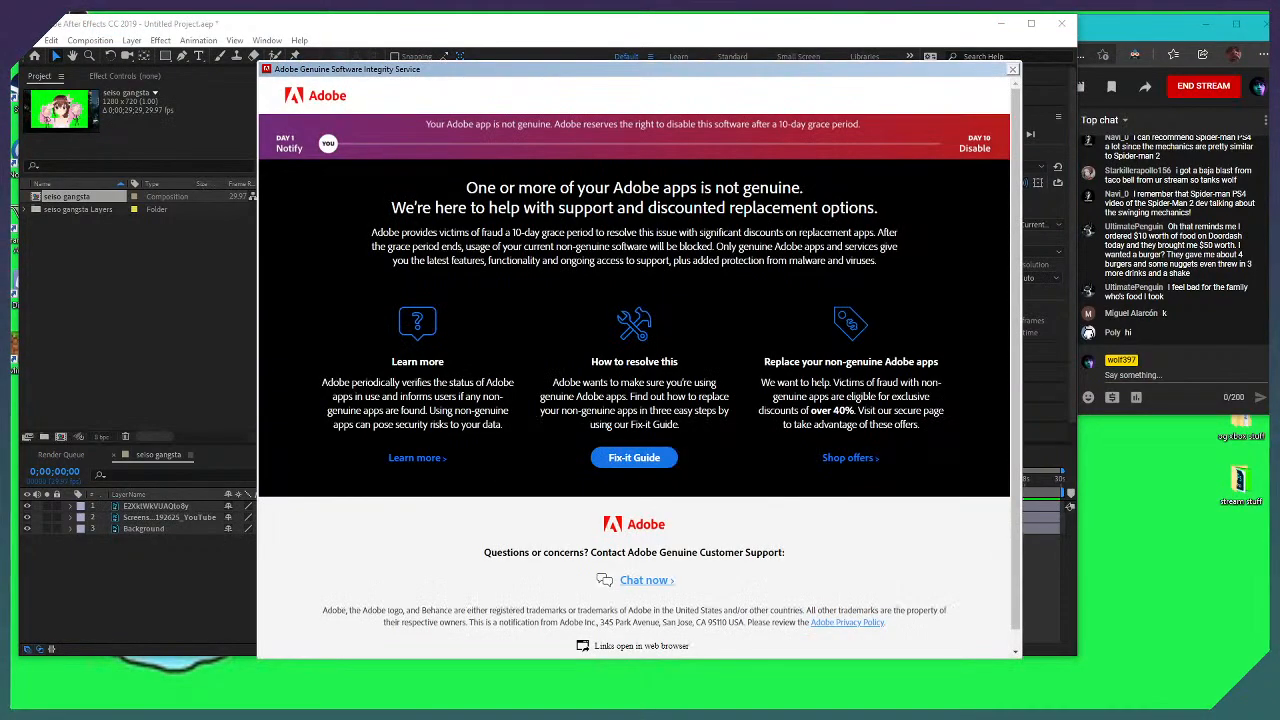
Follow the Fix-it Guide link in the Adobe notice and return to the After Effects composition
left_click(634, 457)
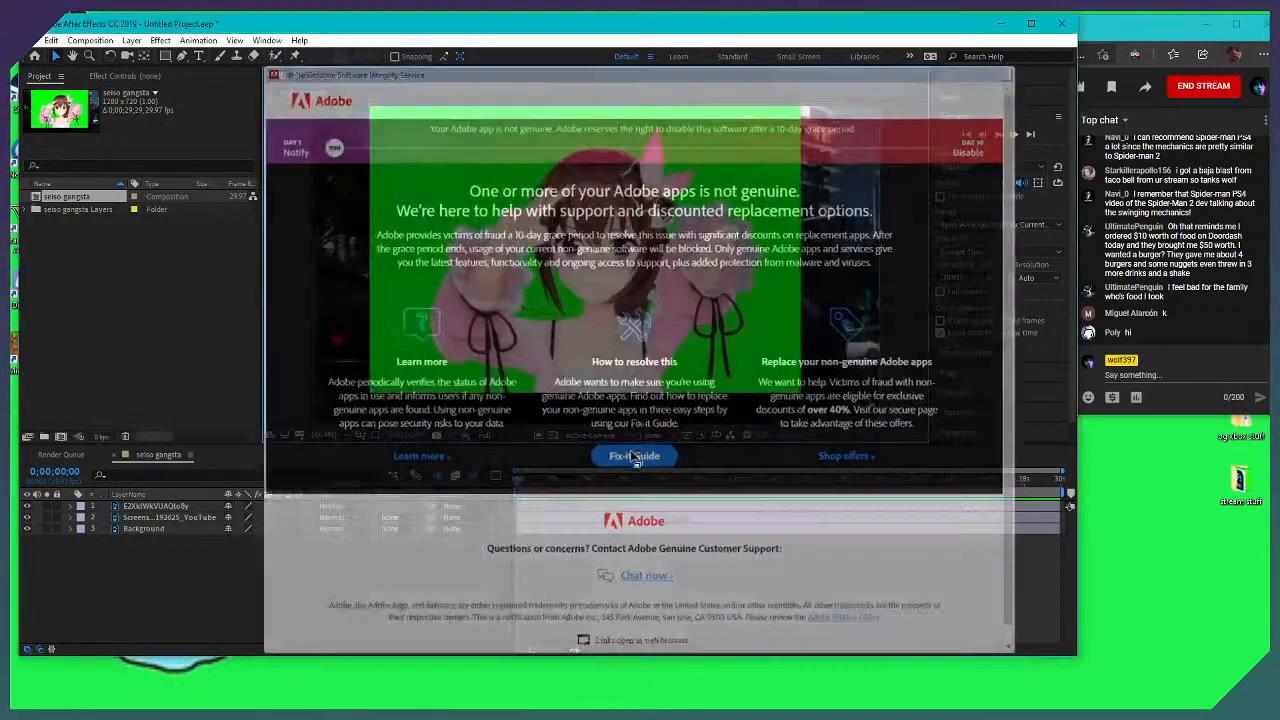
left_click(1130, 30)
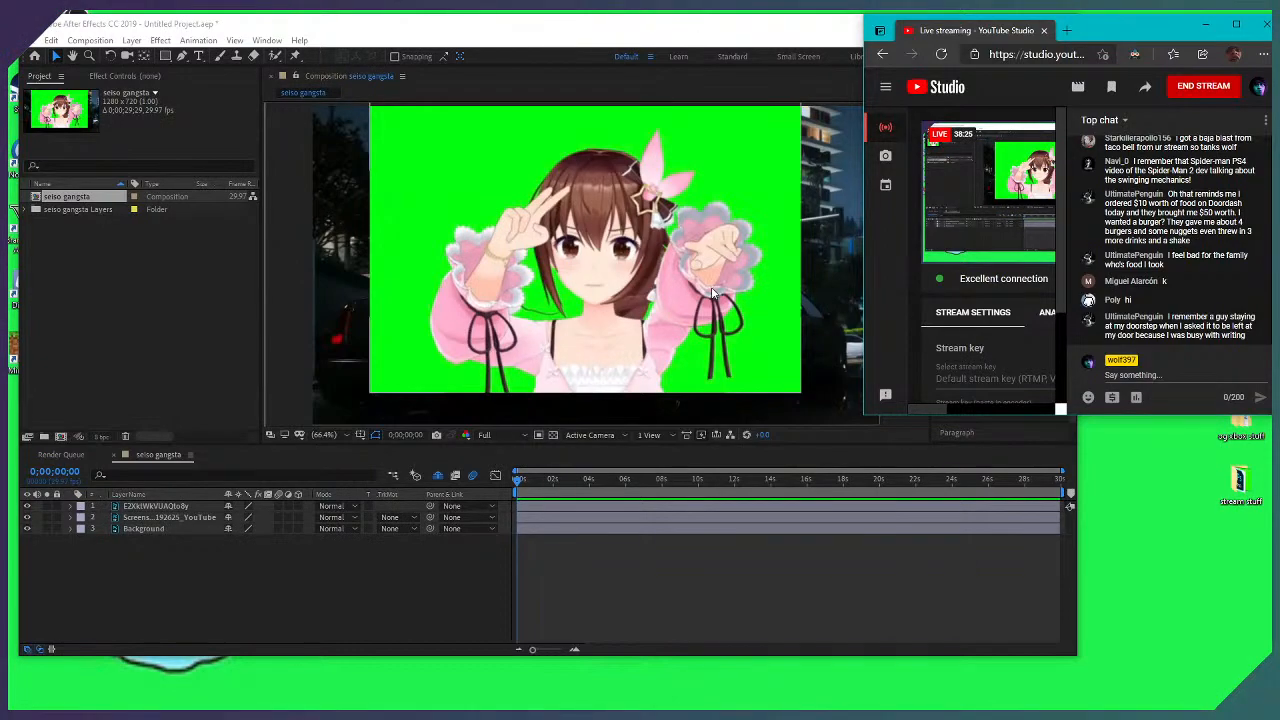
left_click(714, 292)
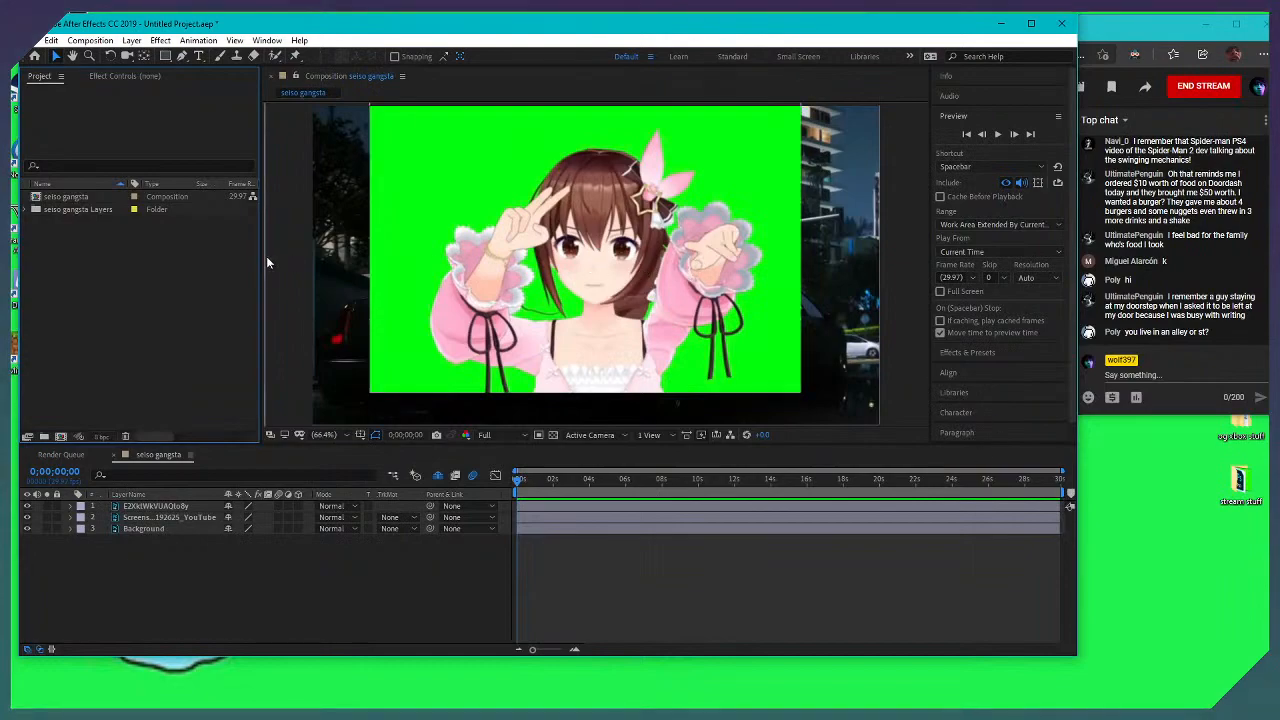
Toggle the Background layer's visibility to check its effect and delete that layer from the composition
left_click(150, 528)
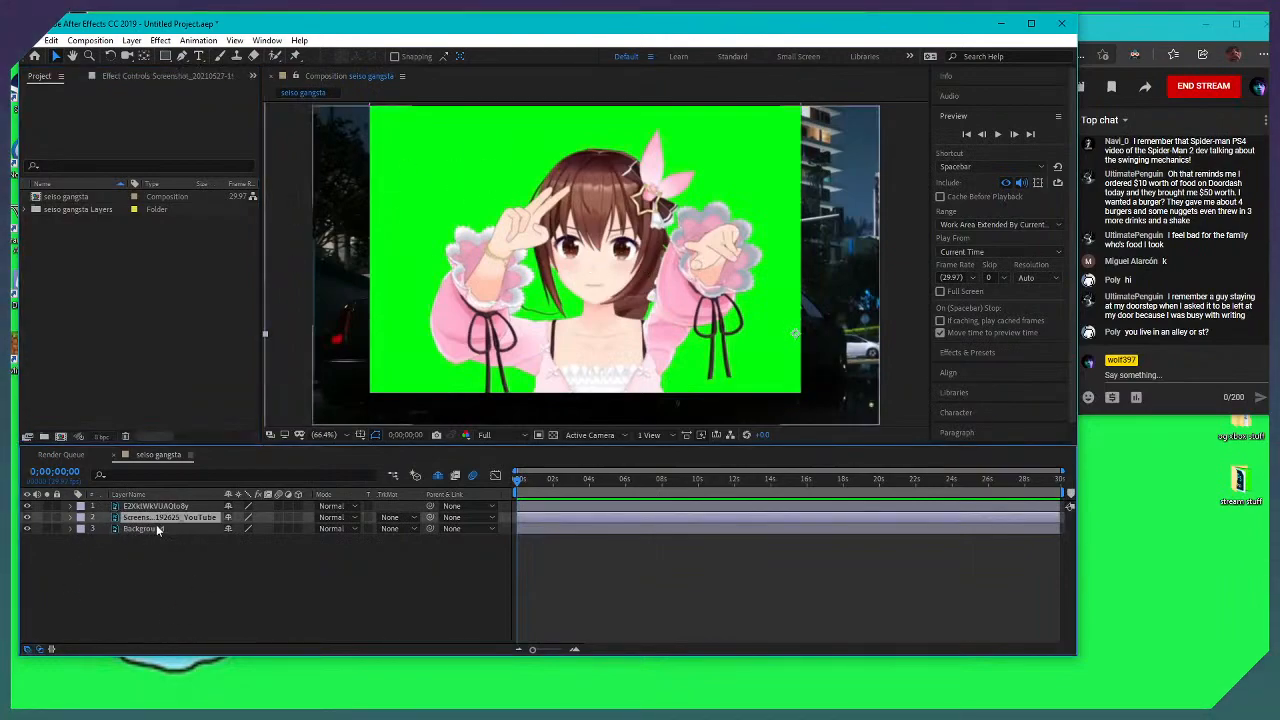
left_click(27, 528)
left_click(27, 528)
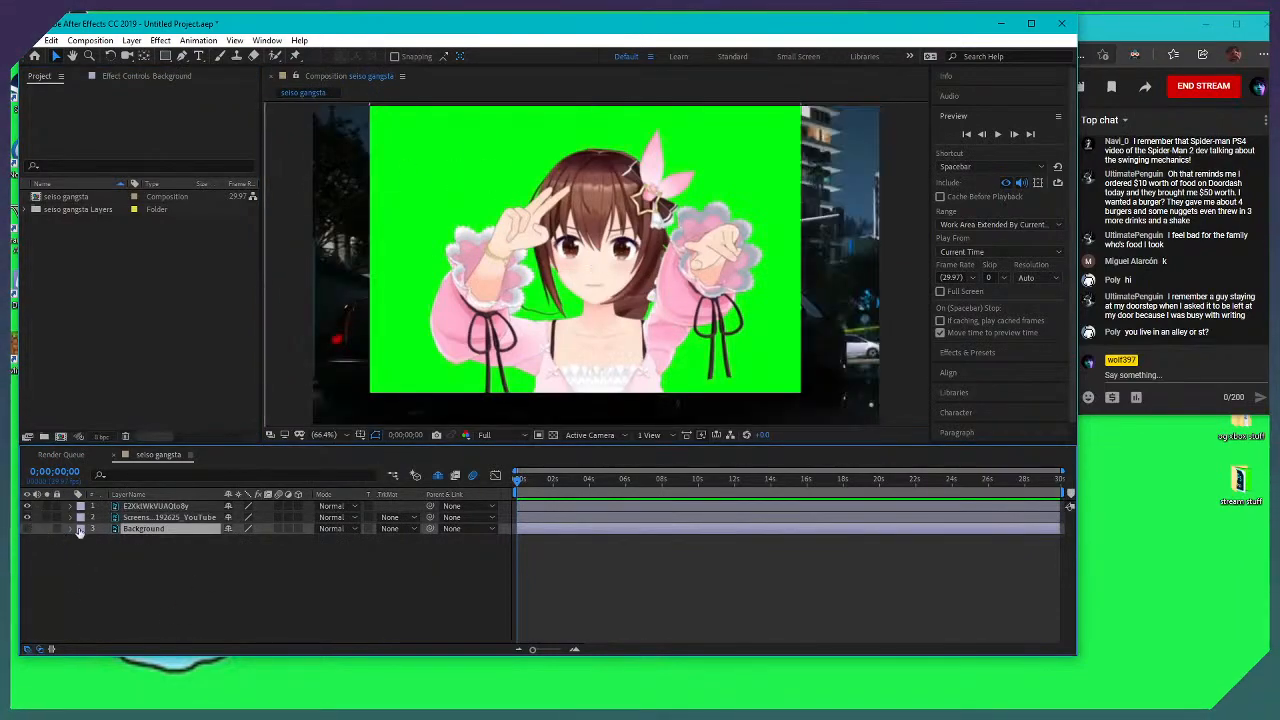
left_click(144, 560)
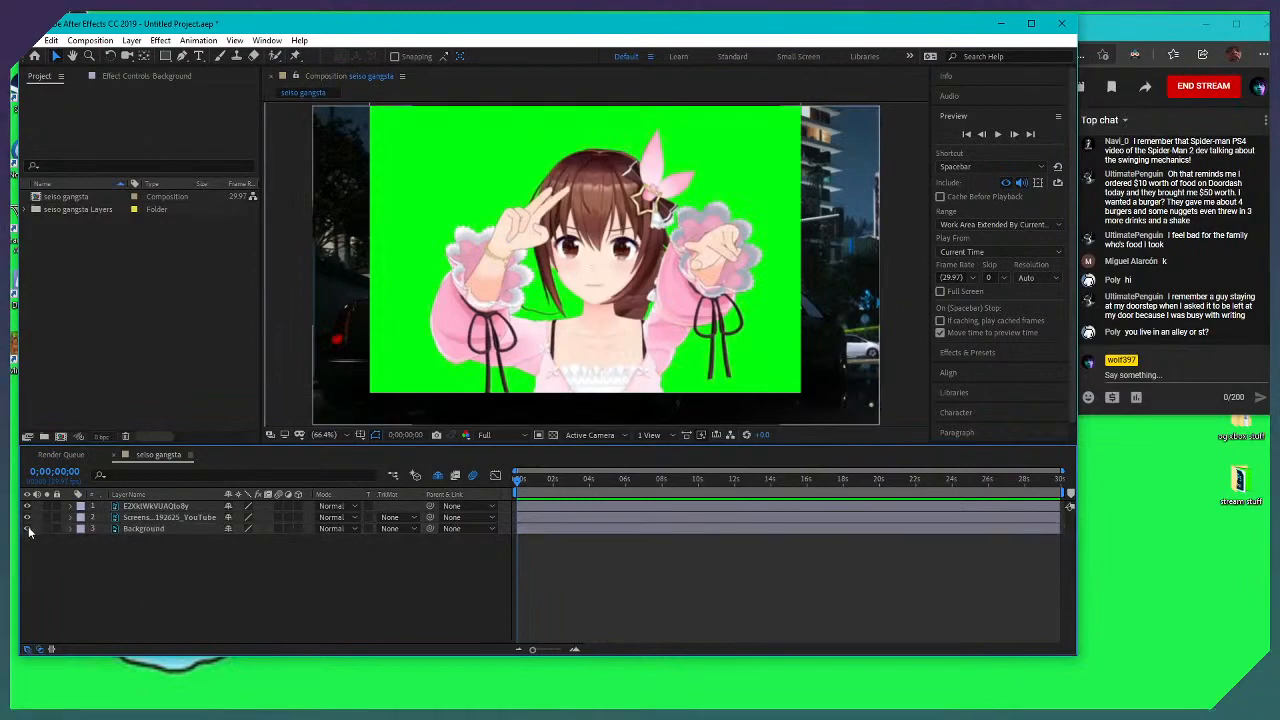
left_click(26, 529)
left_click(26, 529)
left_click(120, 530)
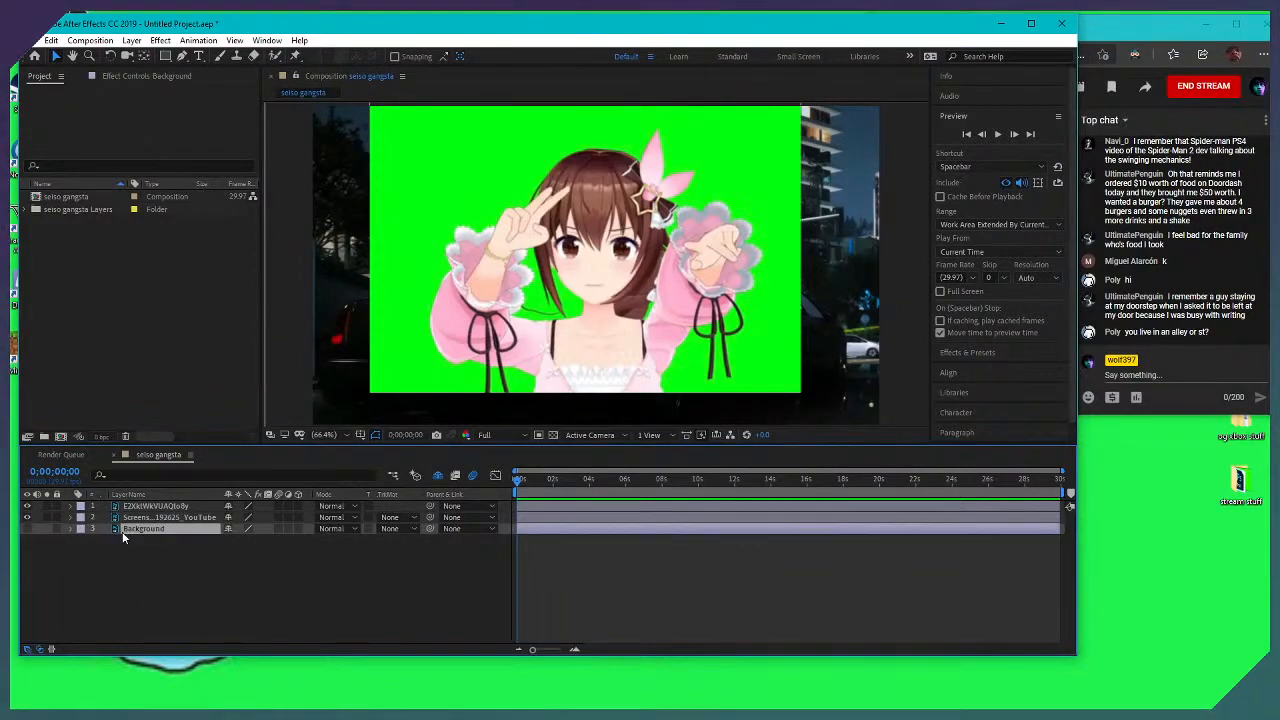
key("Delete")
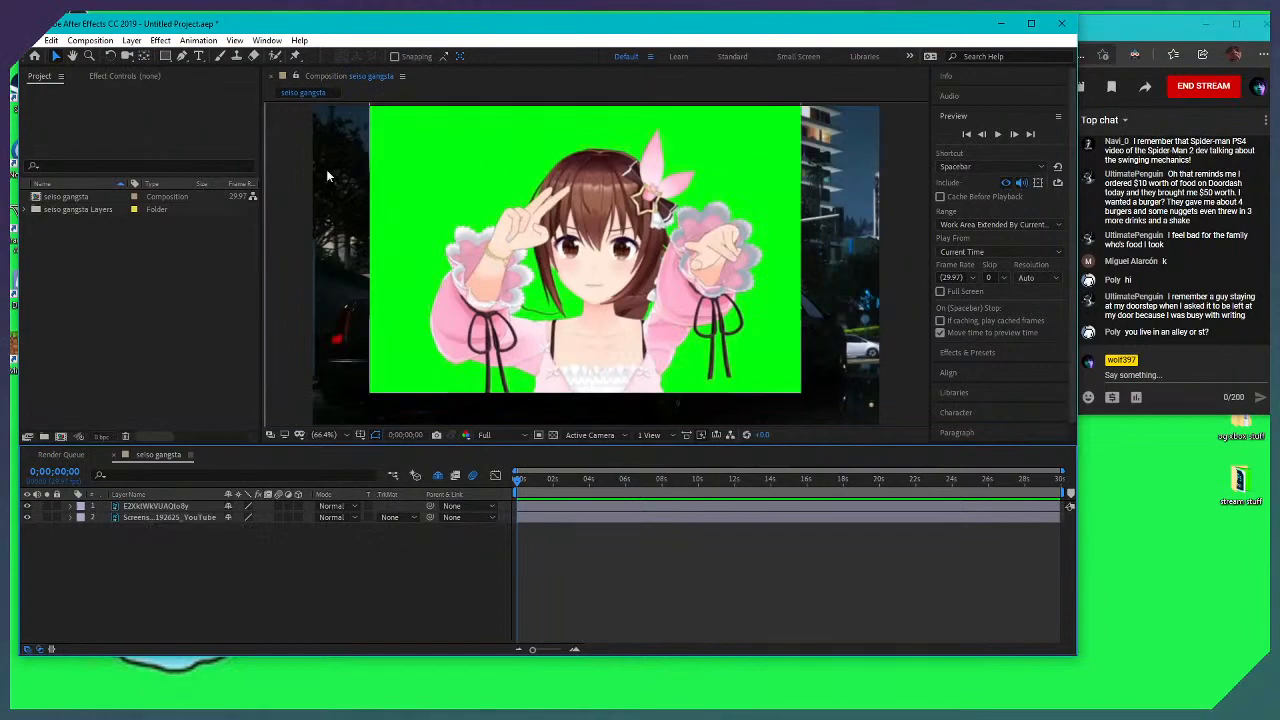
Scale down the green-screen character layer and place it above the limousine's roof
left_click_drag(380, 272, 405, 252)
left_click_drag(824, 371, 711, 241)
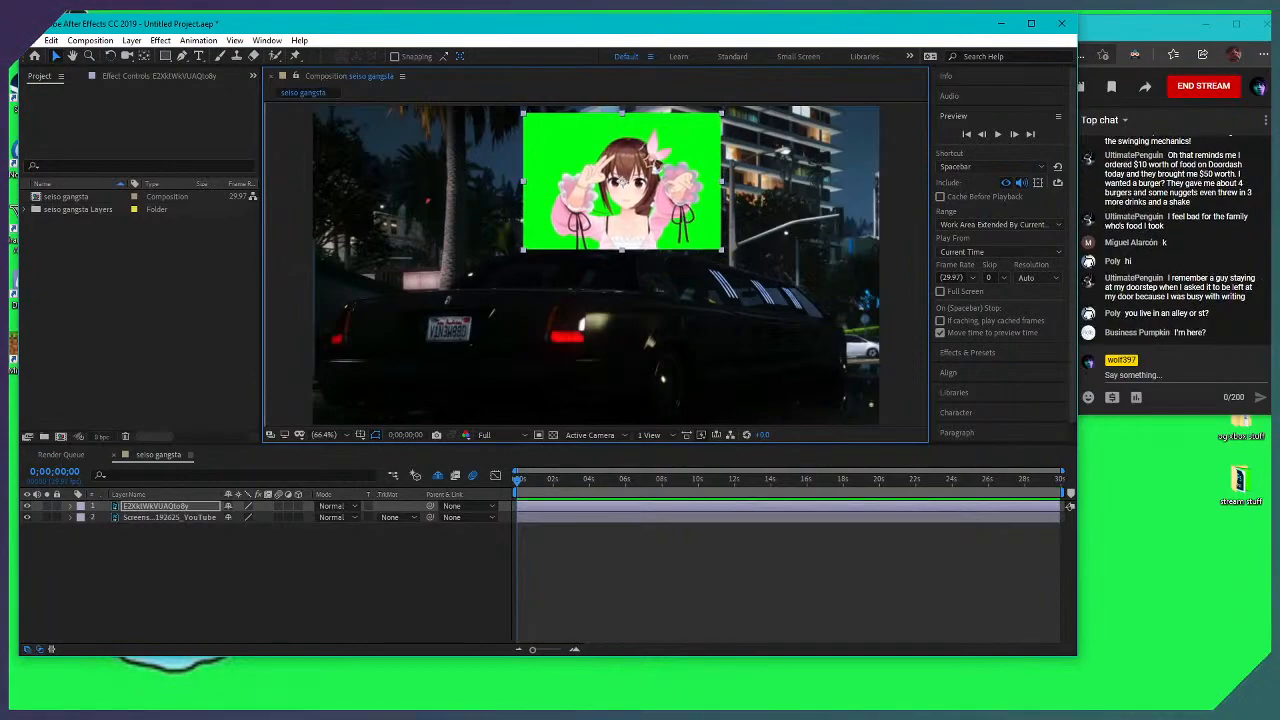
Close After Effects, switch to Photoshop and open the recent file seiso gangsta.psd
left_click(1061, 23)
left_click(577, 354)
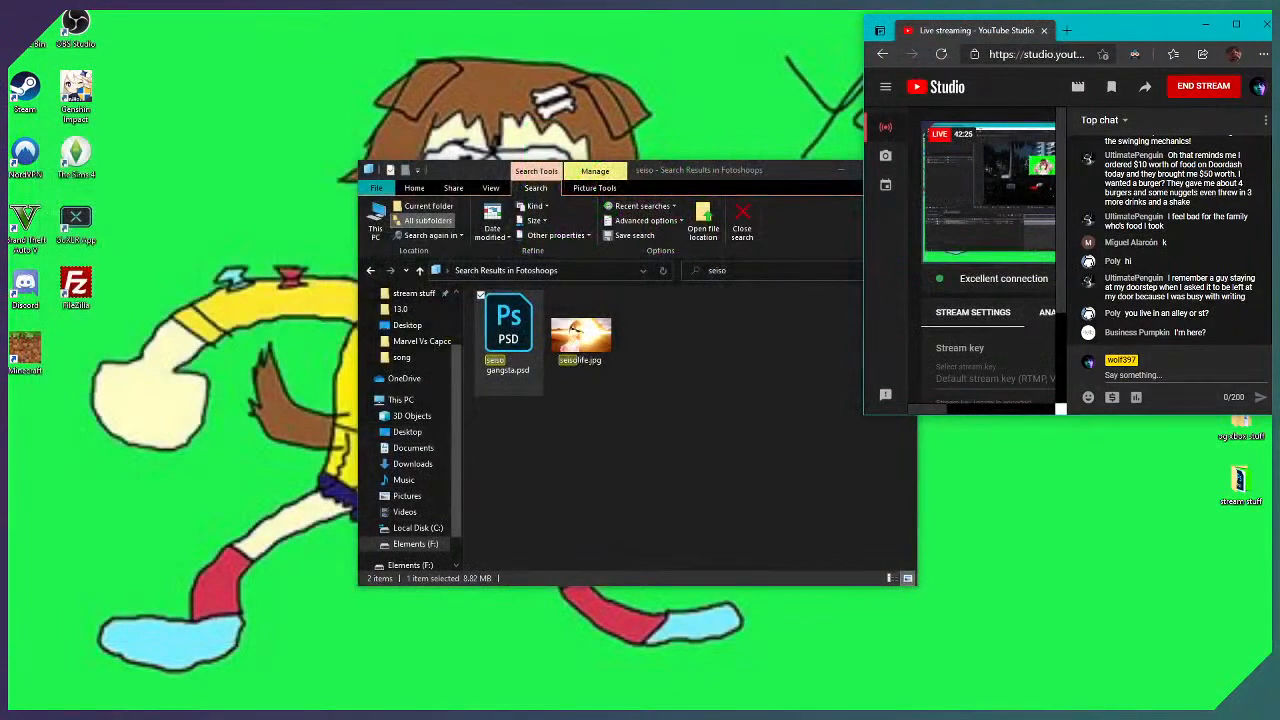
left_click(408, 706)
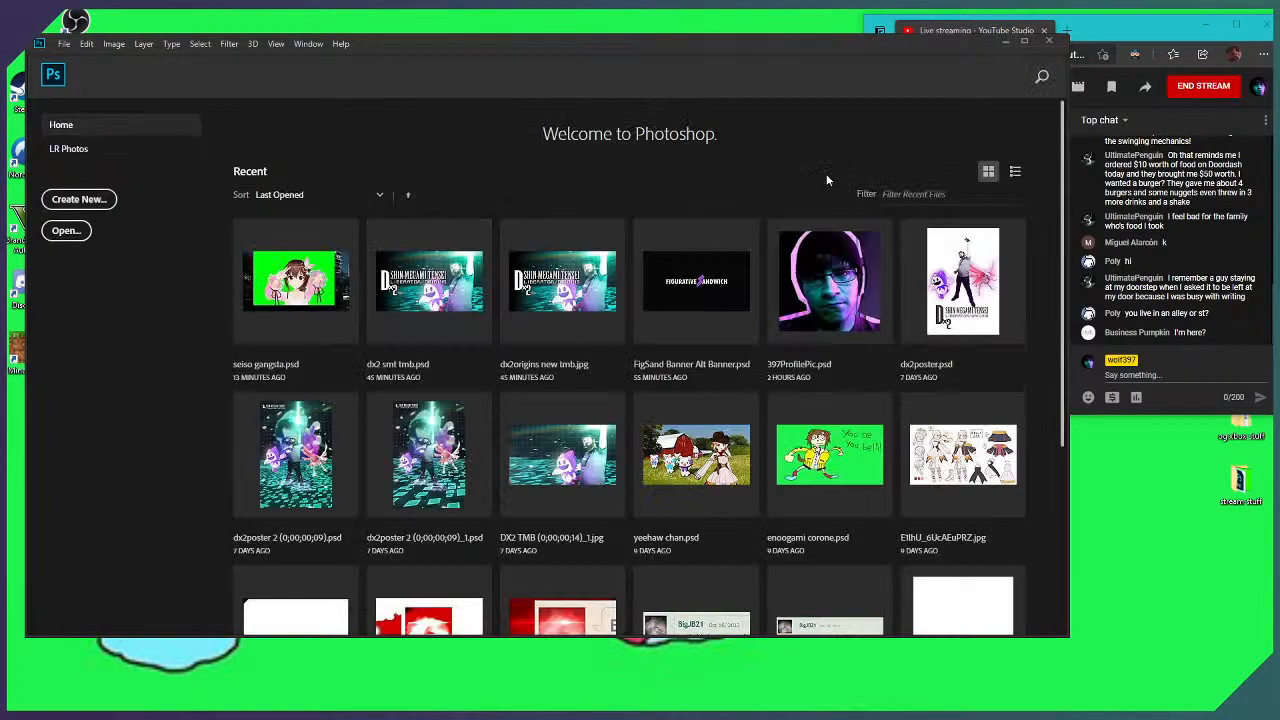
left_click(272, 286)
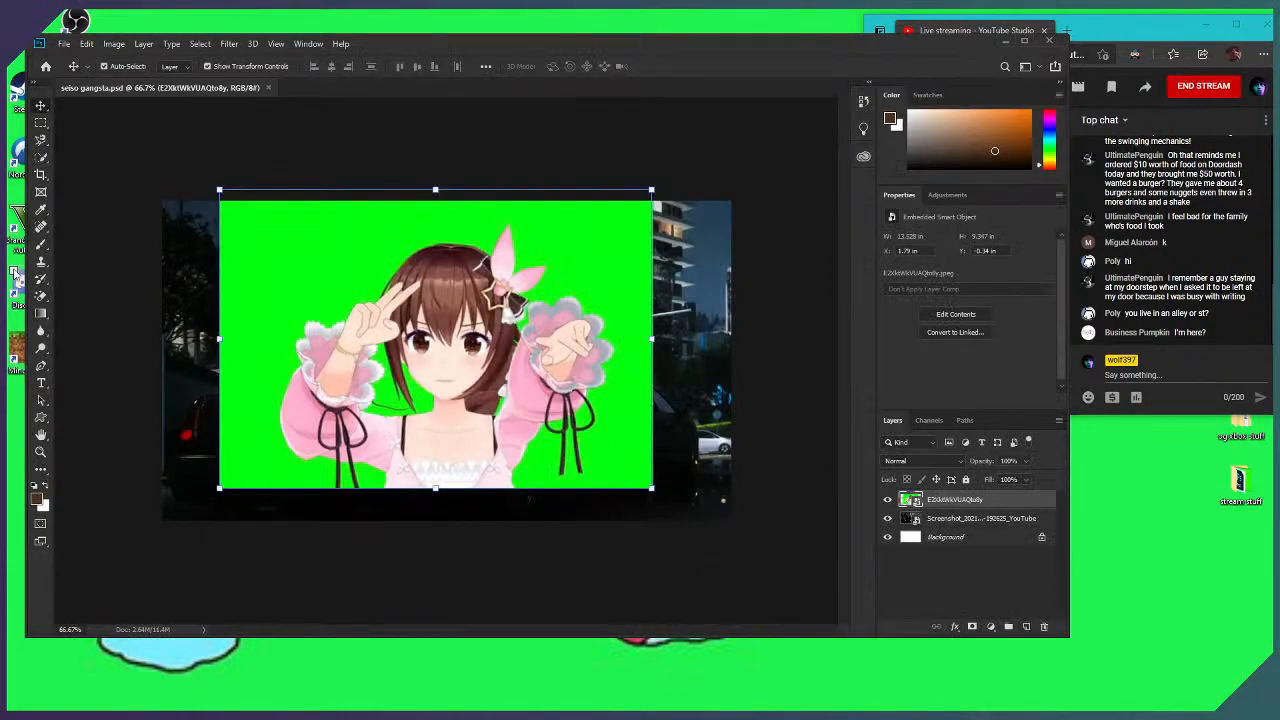
Hide the green-screen character layer and rasterize the limousine screenshot layer
left_click(887, 499)
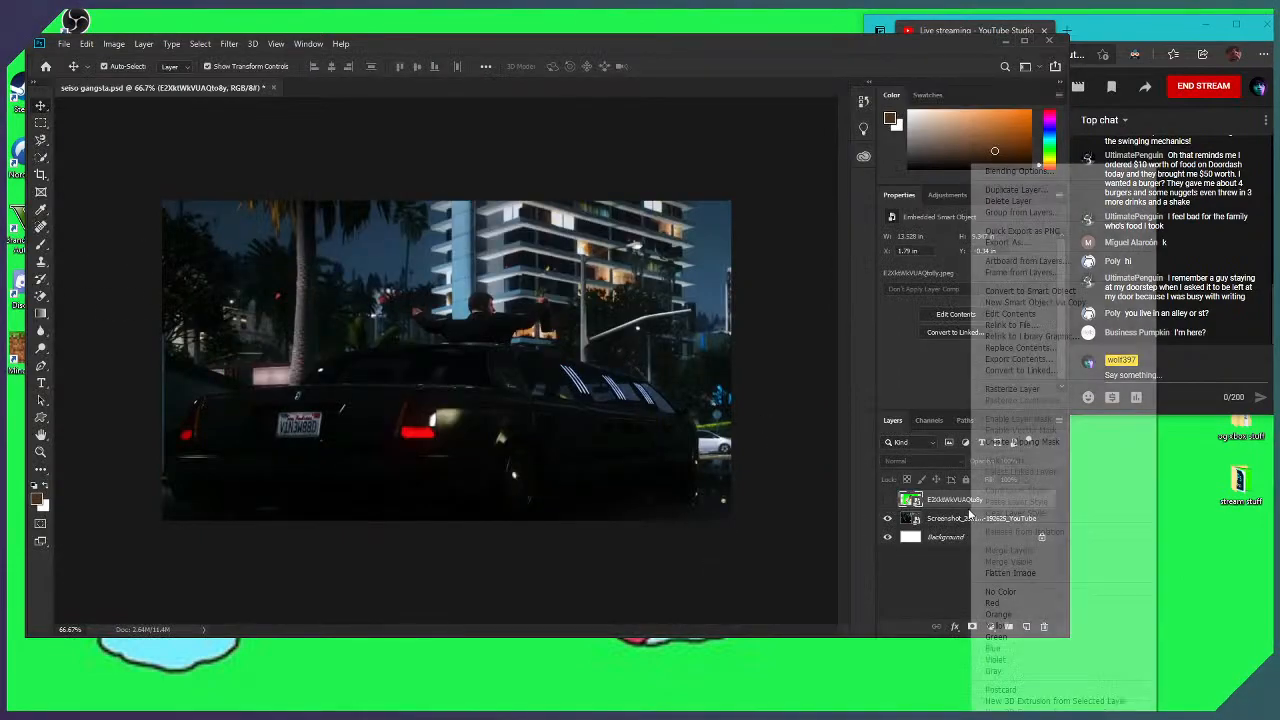
right_click(943, 518)
left_click(975, 391)
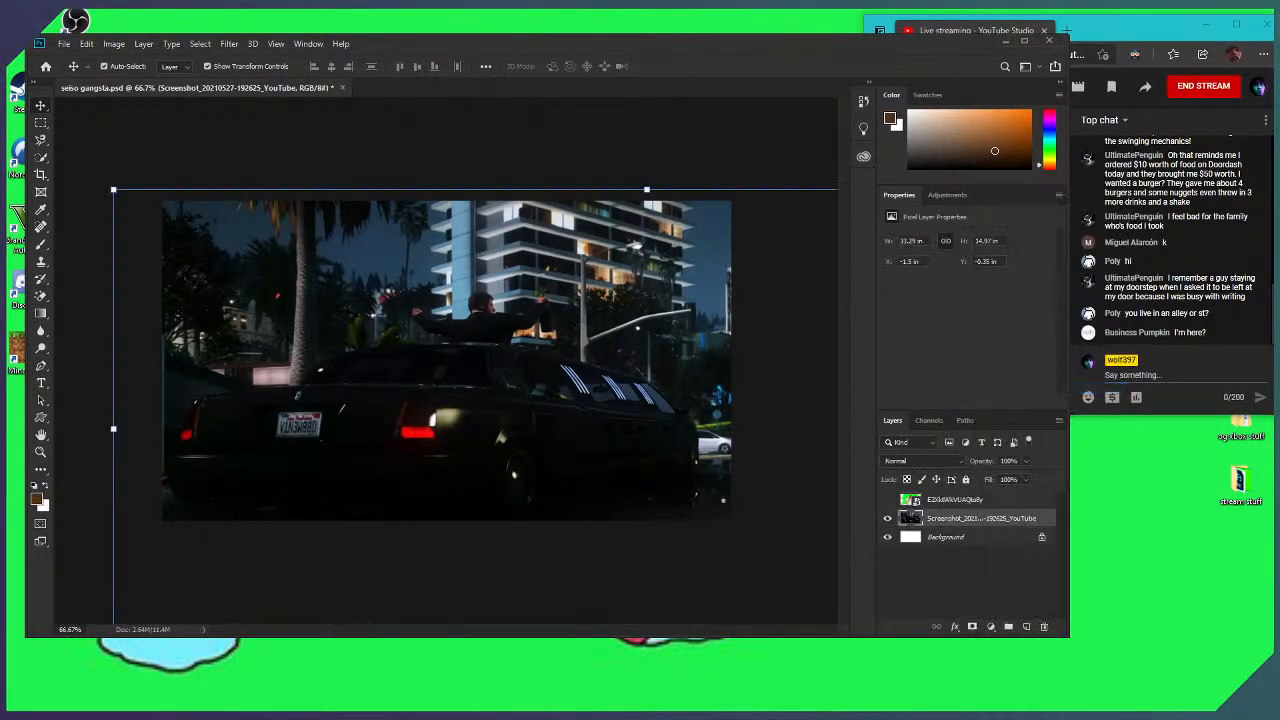
Examine the man on the limousine's roof at 300% and compare the area with the character layer shown and hidden
left_click(41, 453)
left_click(517, 304)
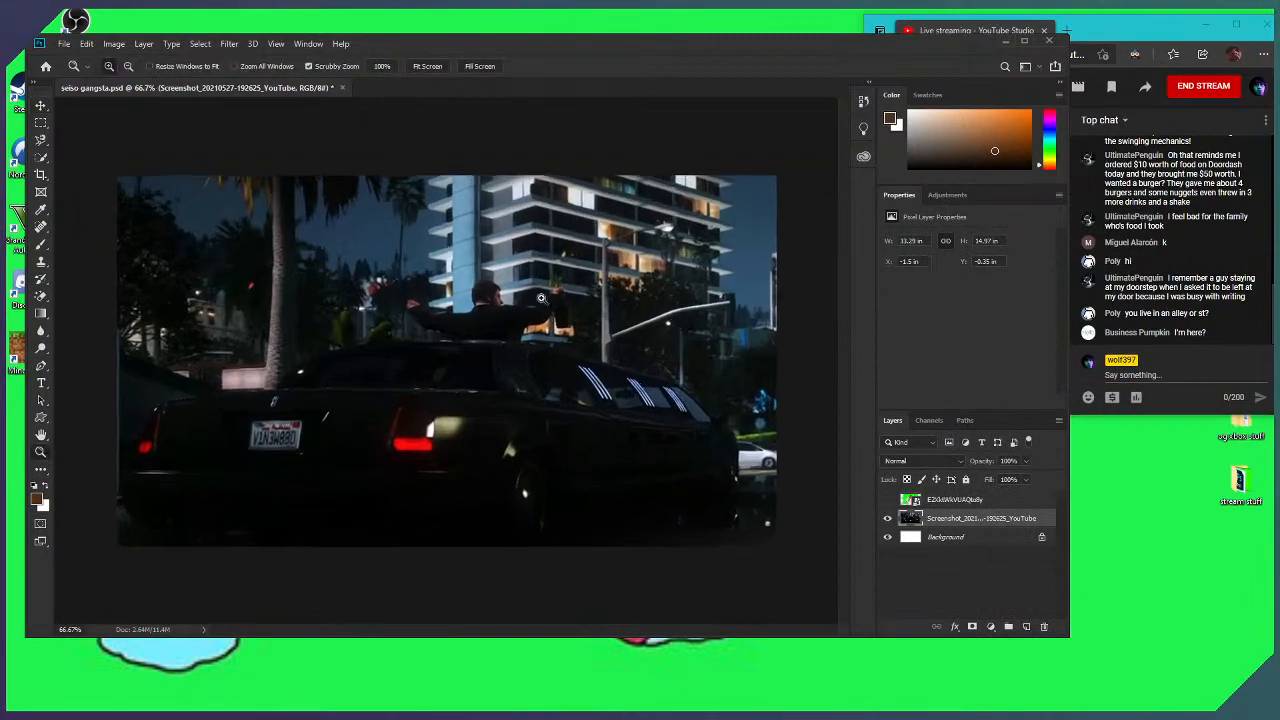
left_click(517, 304)
left_click(517, 304)
key("h")
left_click_drag(416, 297, 479, 261)
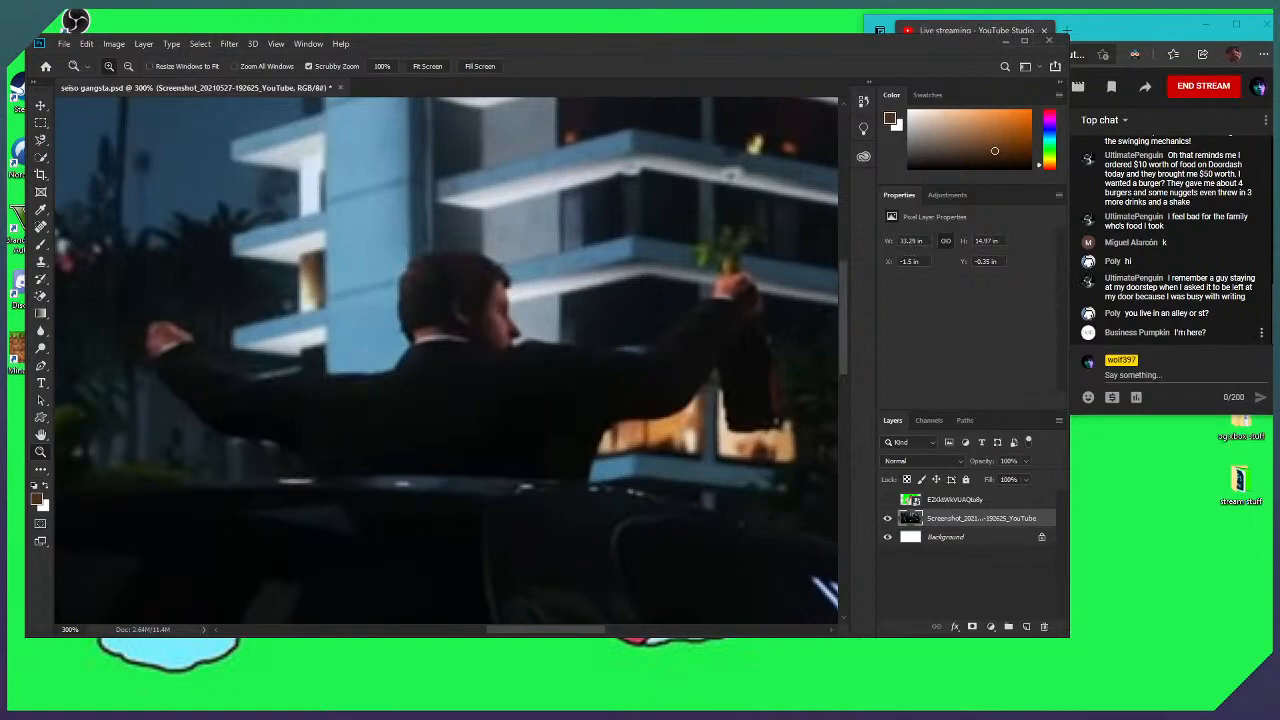
left_click_drag(1176, 333, 1206, 333)
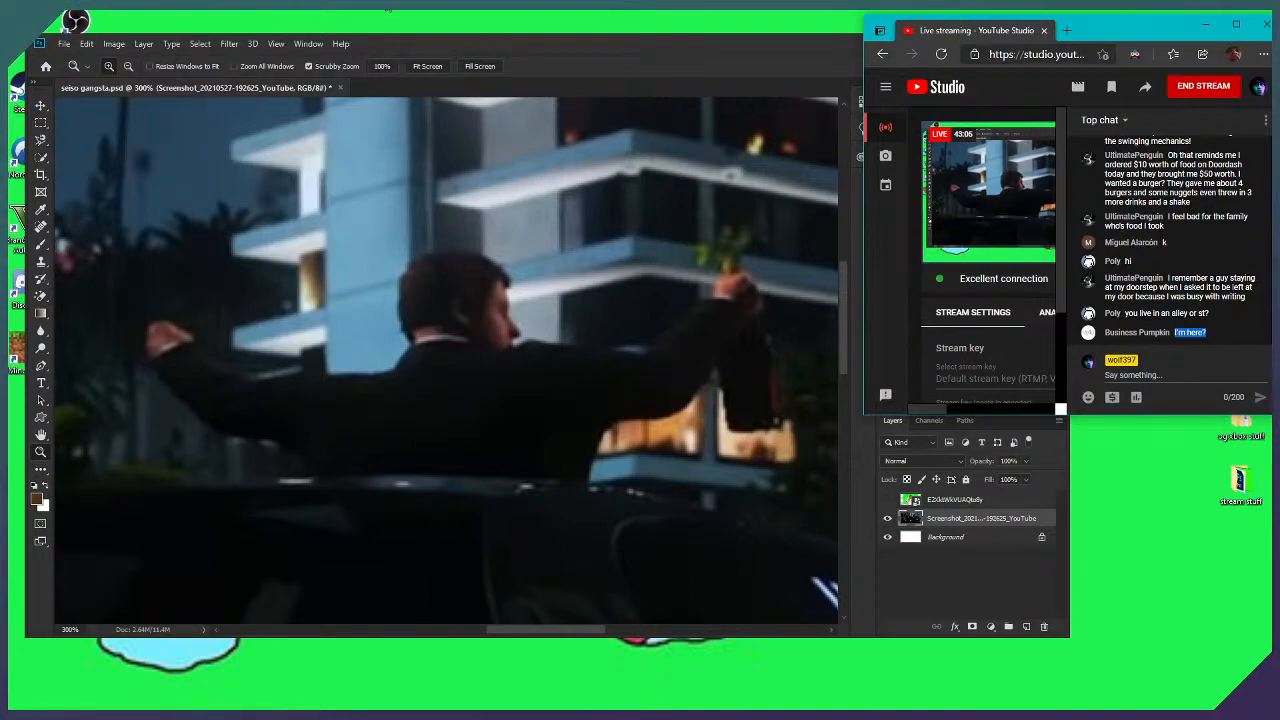
left_click(570, 46)
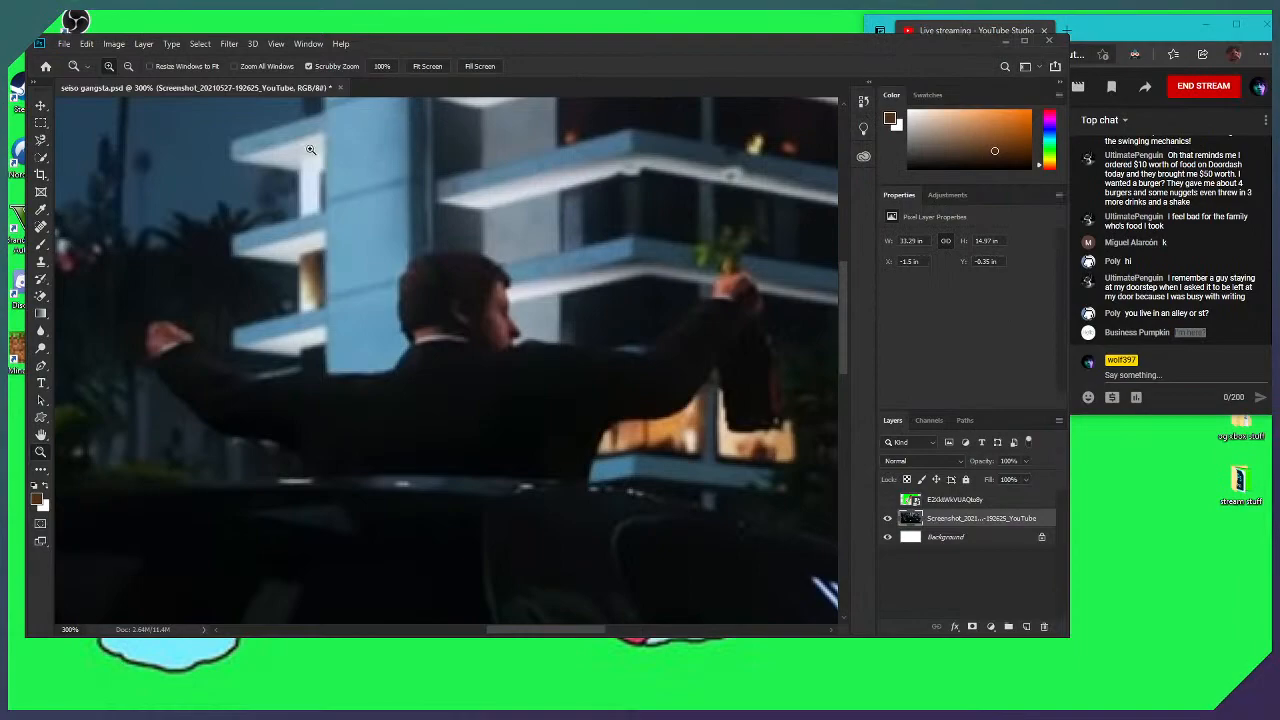
key("h")
left_click_drag(579, 343, 509, 297)
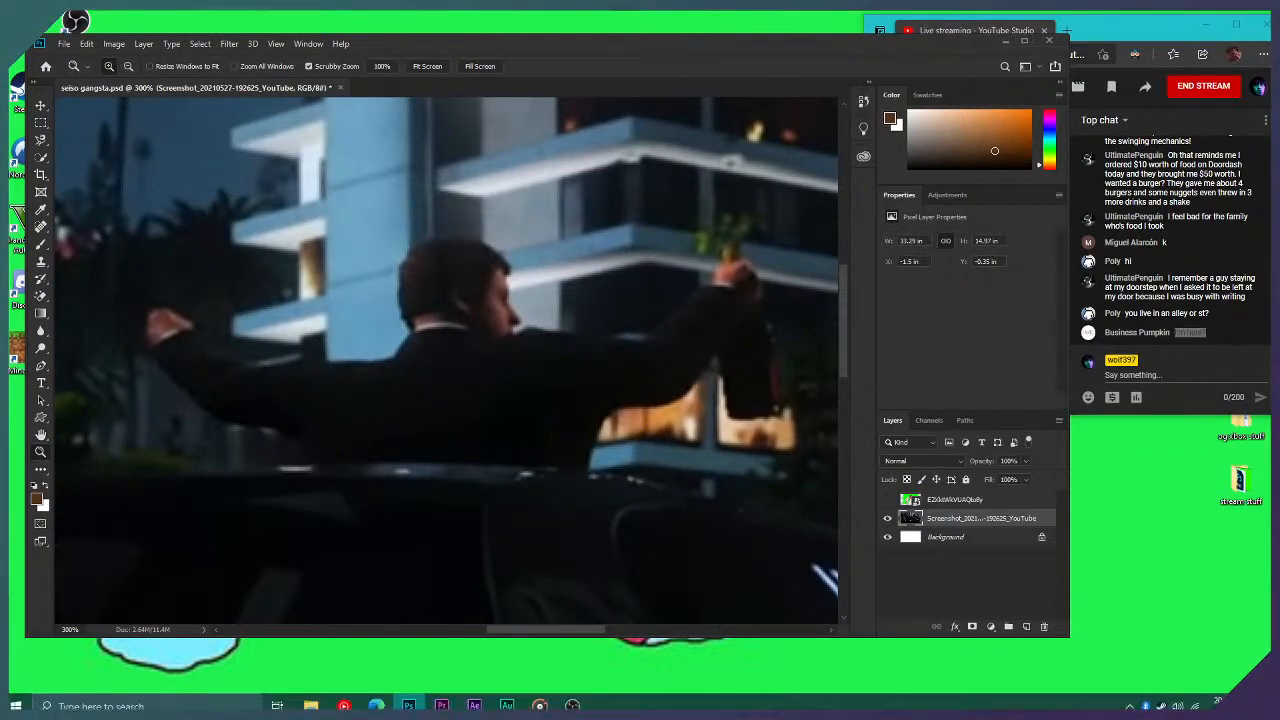
left_click(886, 499)
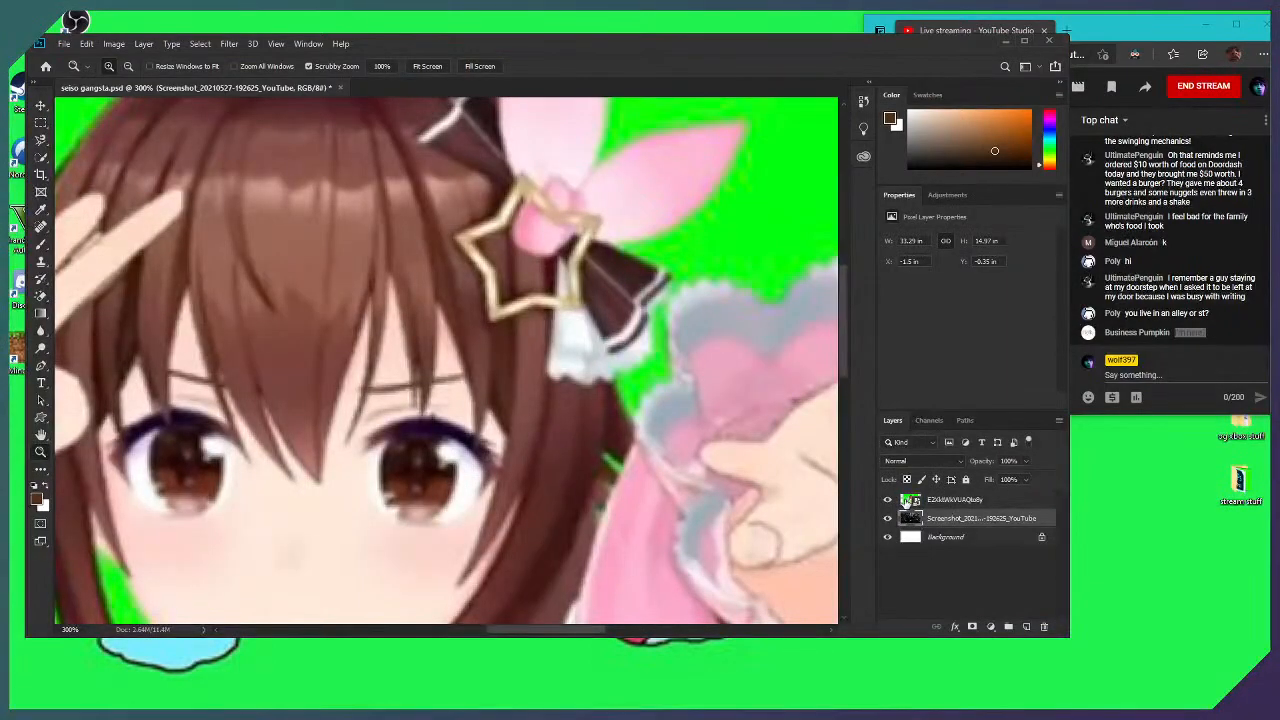
left_click(886, 499)
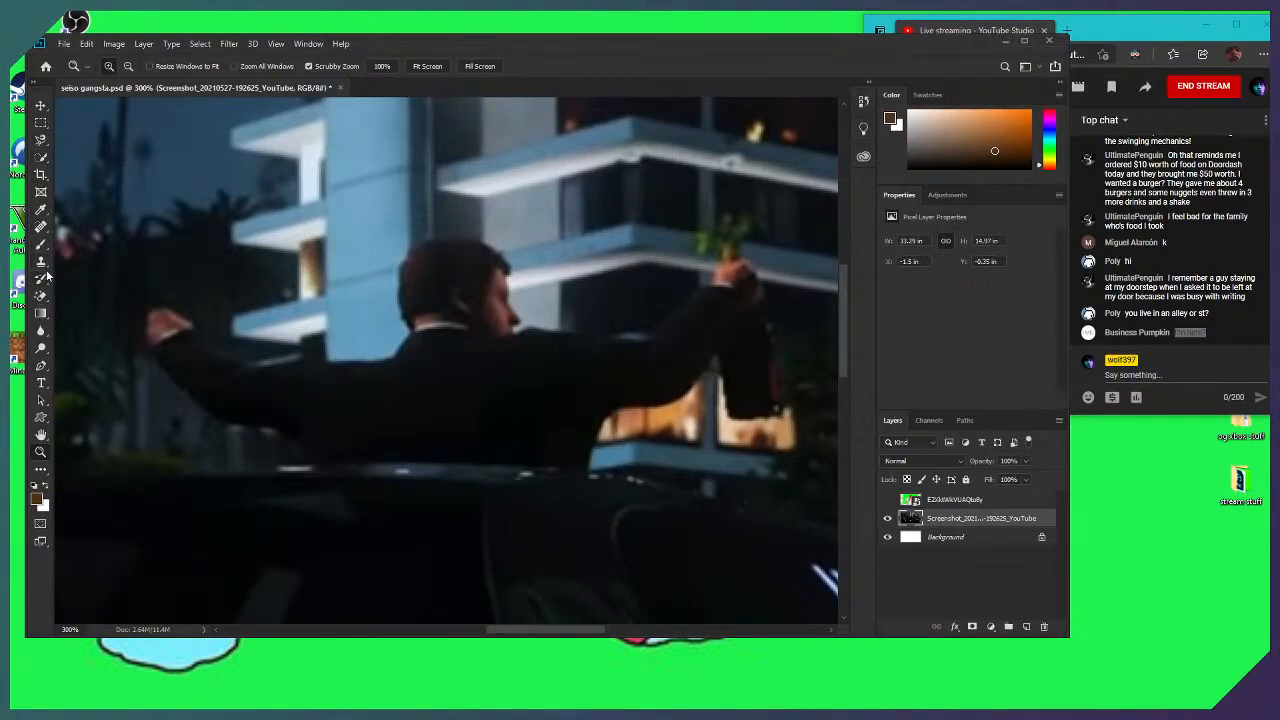
Activate the Clone Stamp tool and add a new empty layer above the limousine screenshot layer
left_click(42, 228)
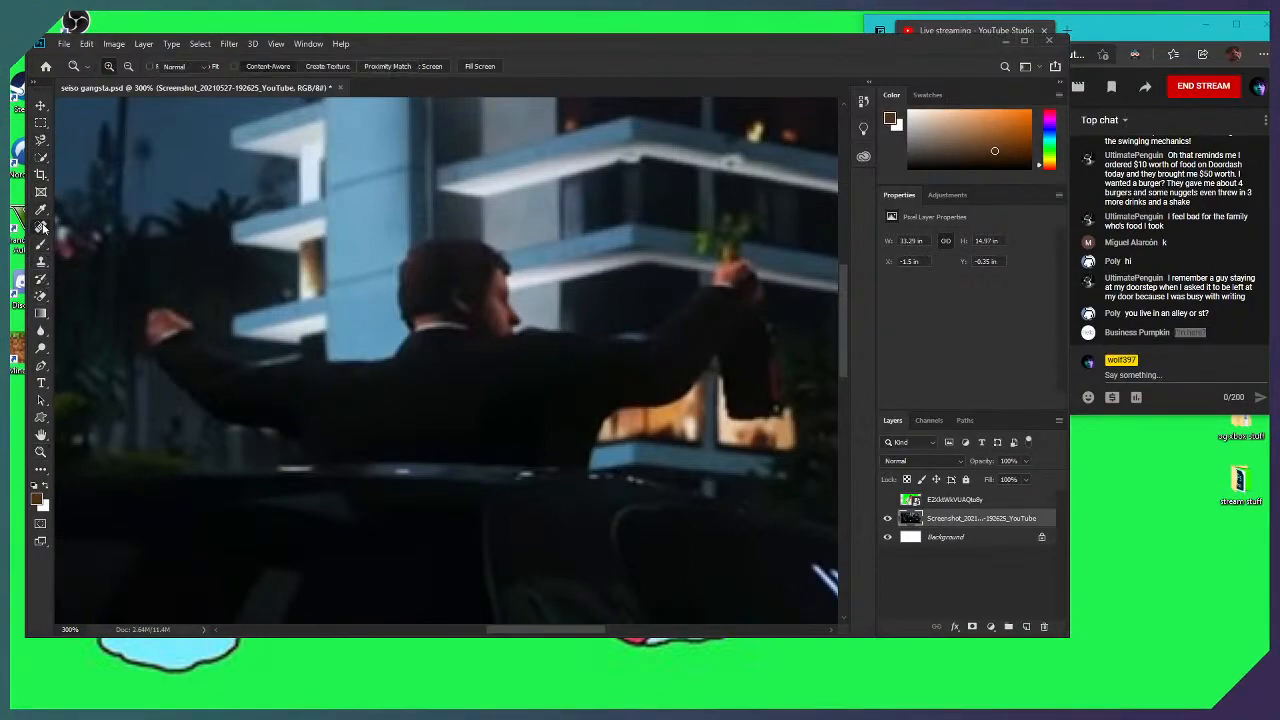
left_click(41, 261)
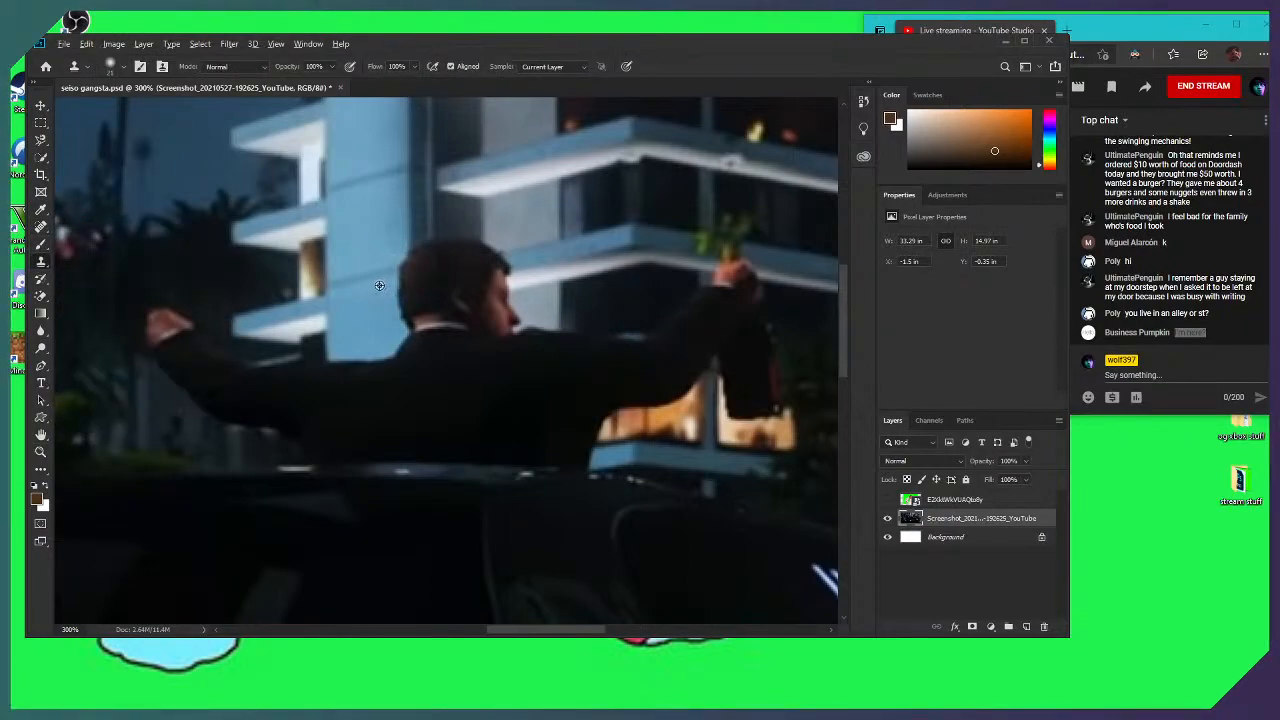
left_click(1026, 626)
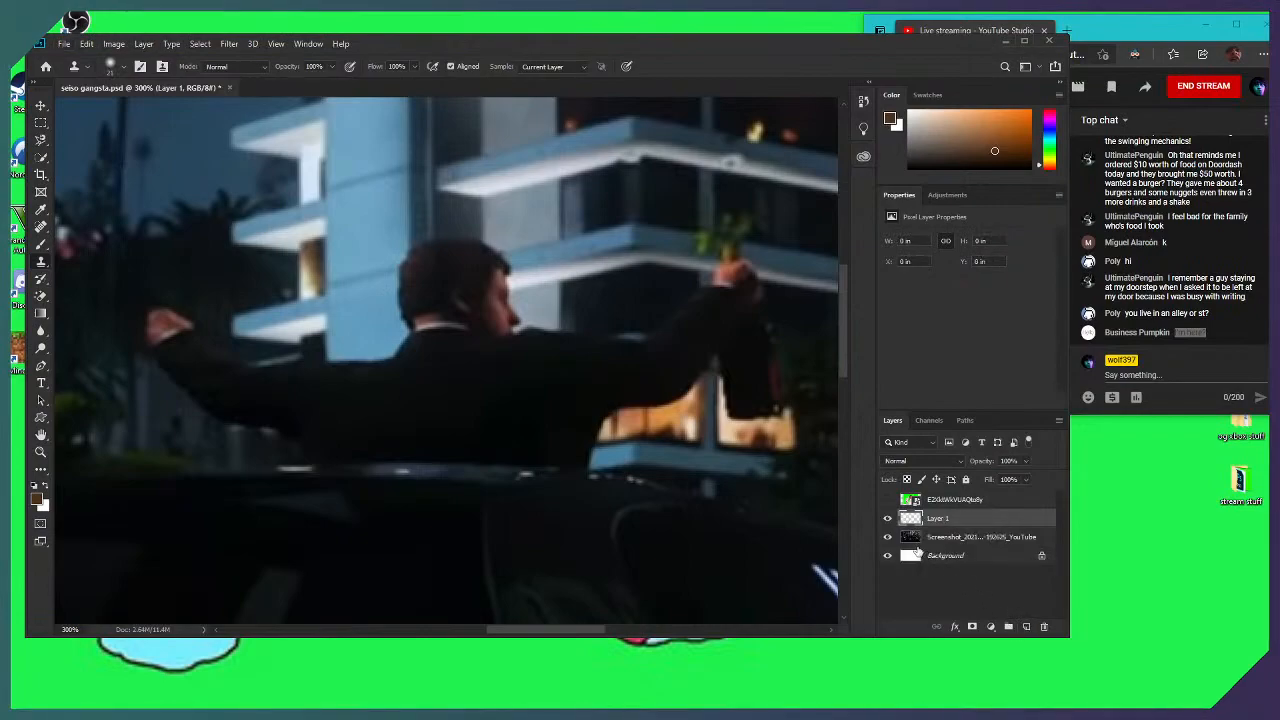
Sample the blue pillar on the screenshot layer and clone it onto the new layer over the back of the man's head
left_click(980, 537)
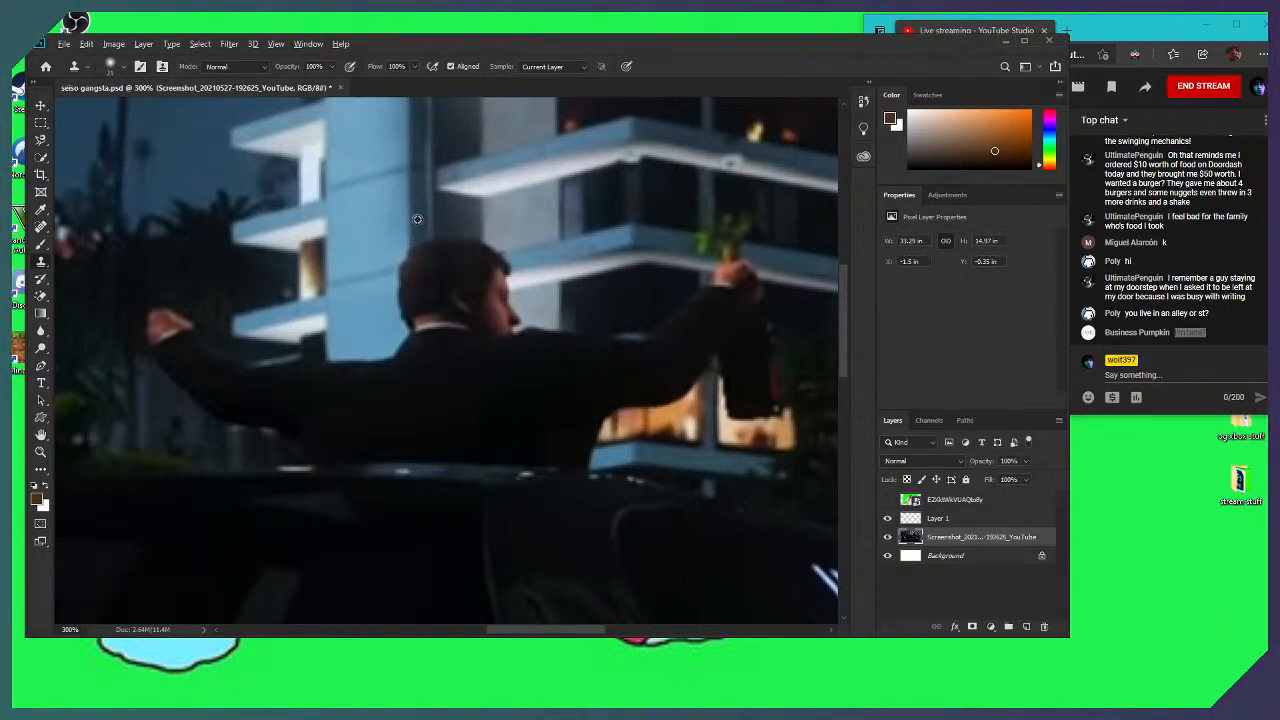
left_click(954, 501)
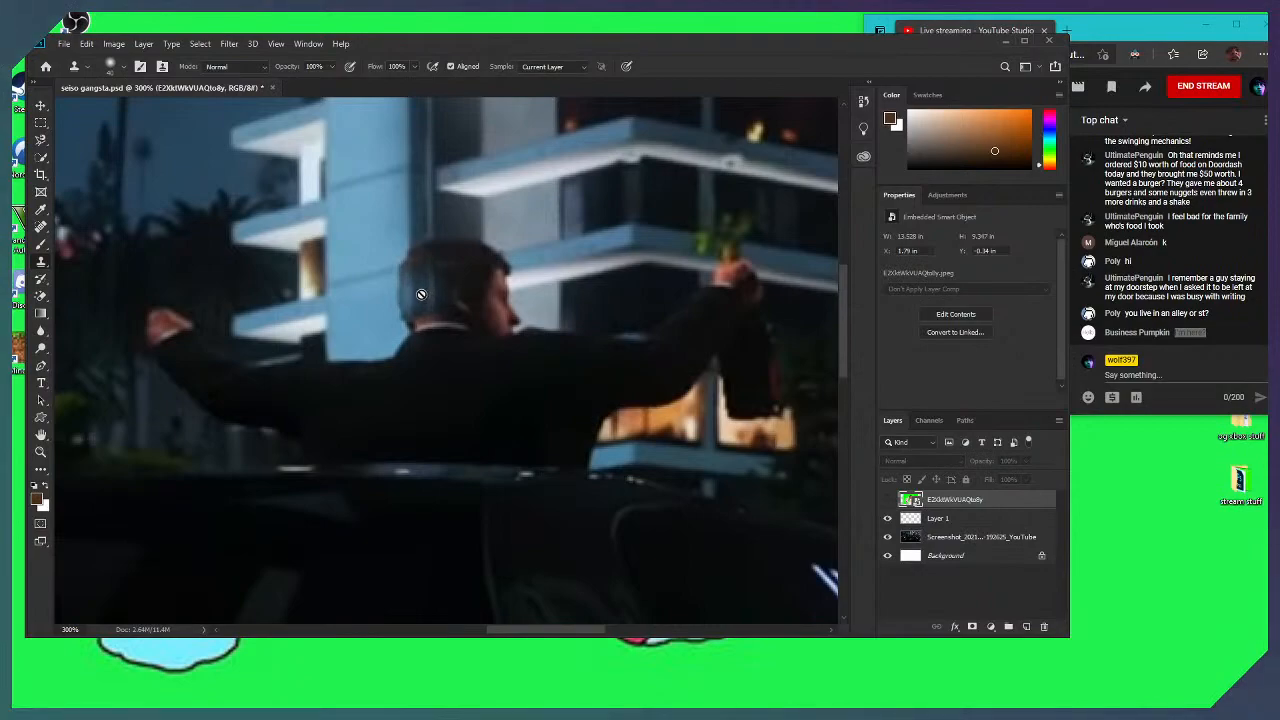
left_click(421, 294)
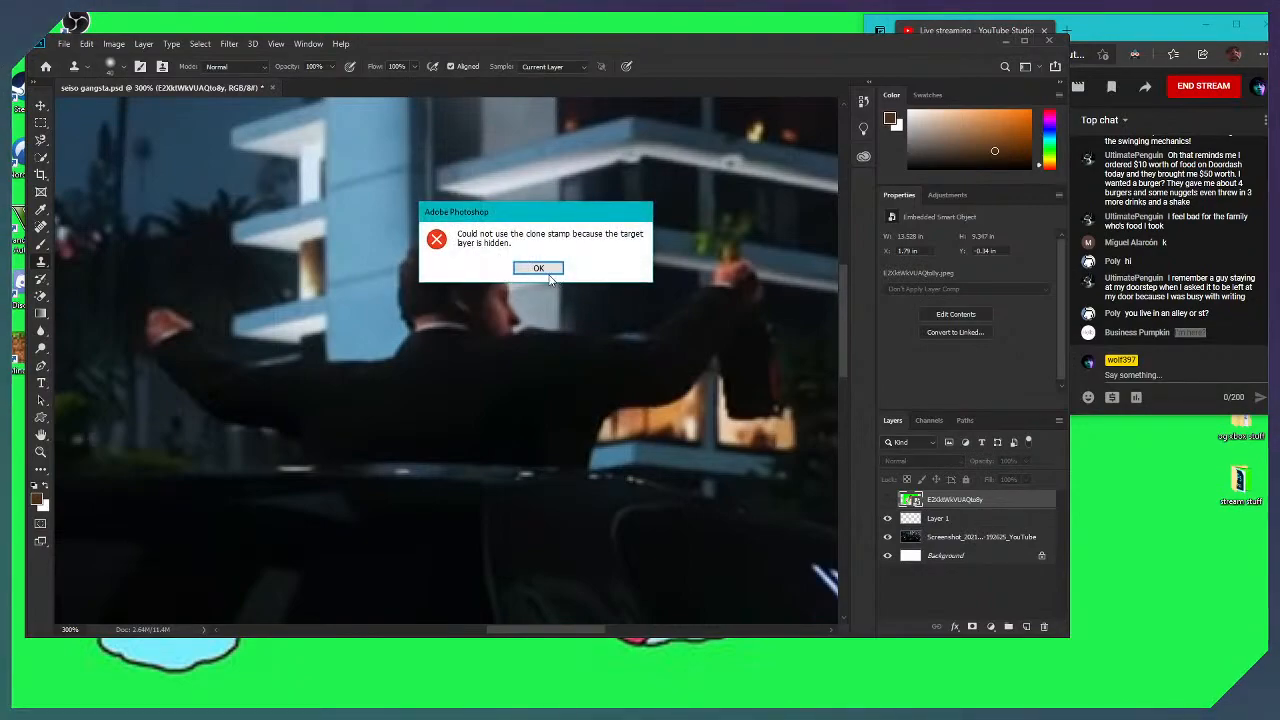
left_click(547, 271)
left_click(940, 518)
left_click(420, 286)
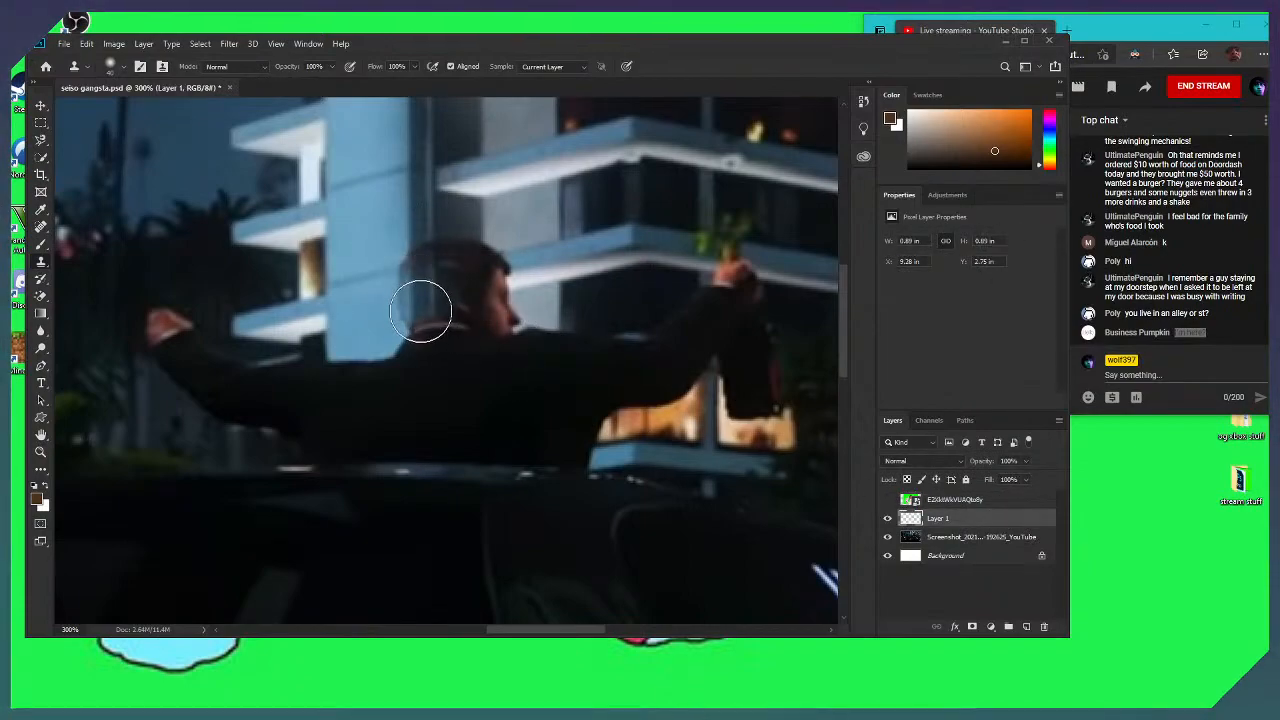
left_click(411, 318)
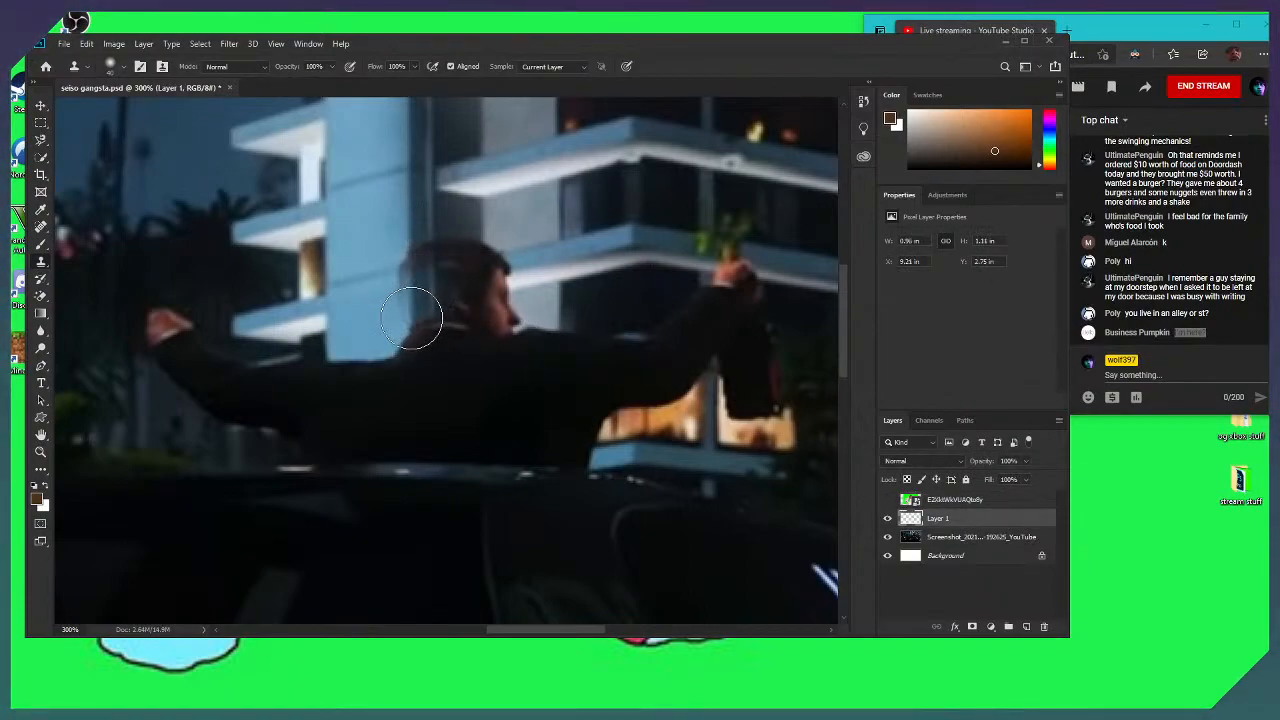
mouse_move(414, 309)
left_mouse_down()
mouse_move(380, 320)
mouse_move(409, 332)
left_mouse_up()
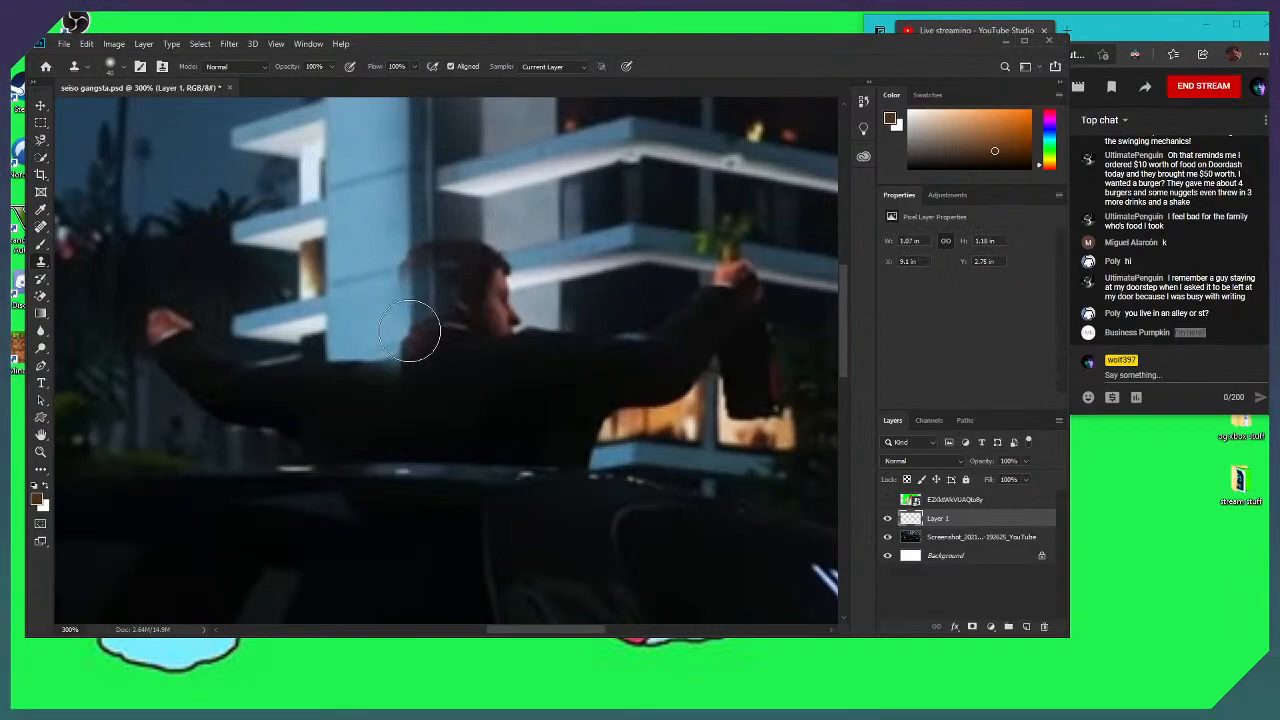
Resample the pillar's edge above the man and clone it onto the new layer over his neck and collar
scroll(427, 251, "up", 2)
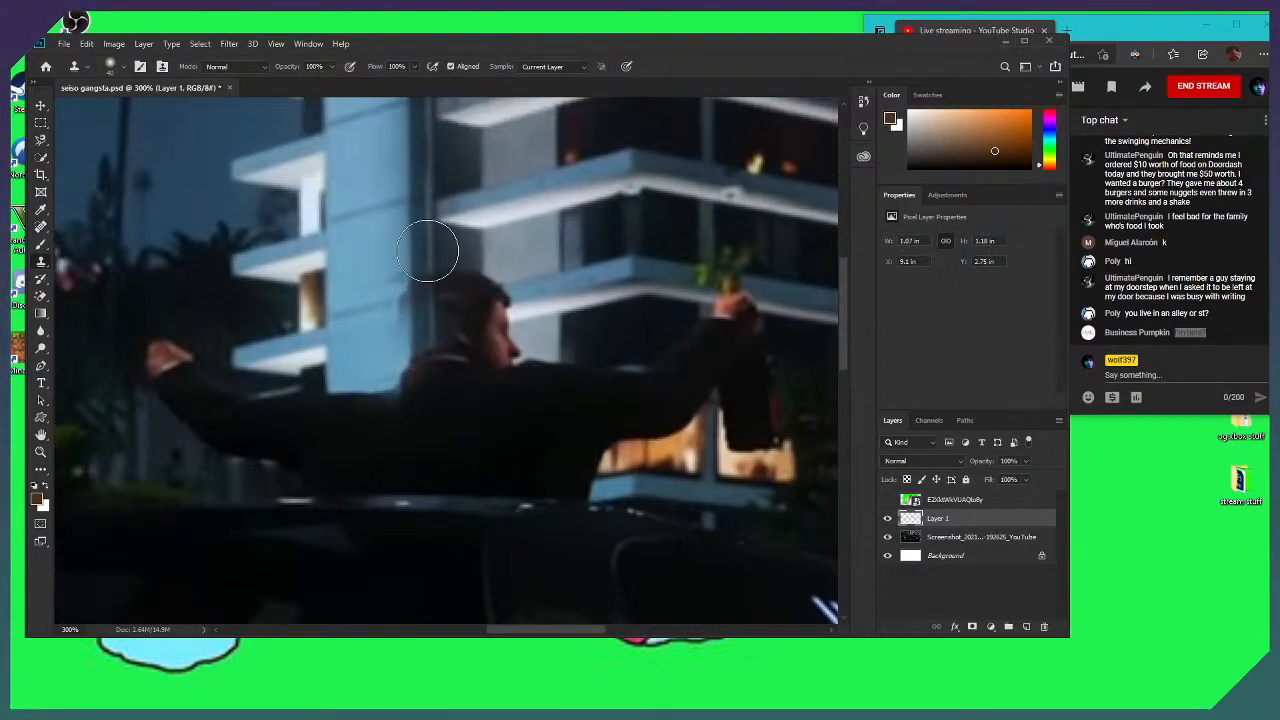
scroll(427, 251, "up", 4)
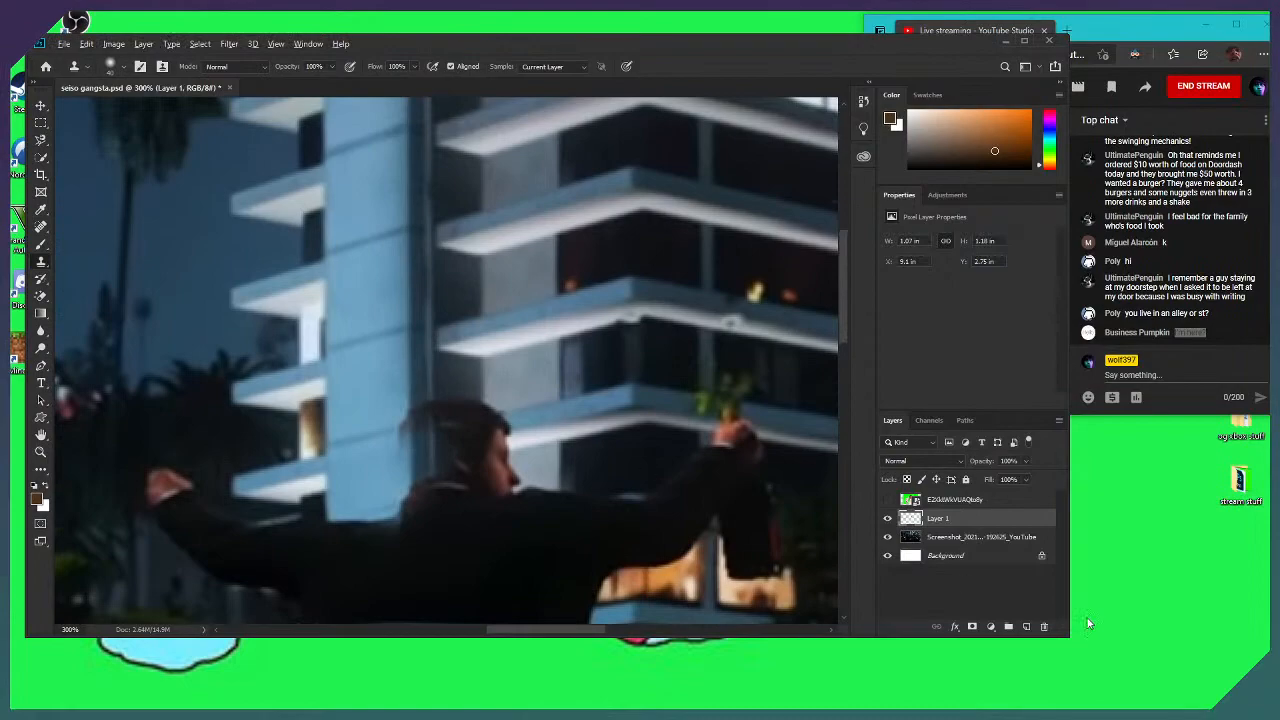
left_click(983, 537)
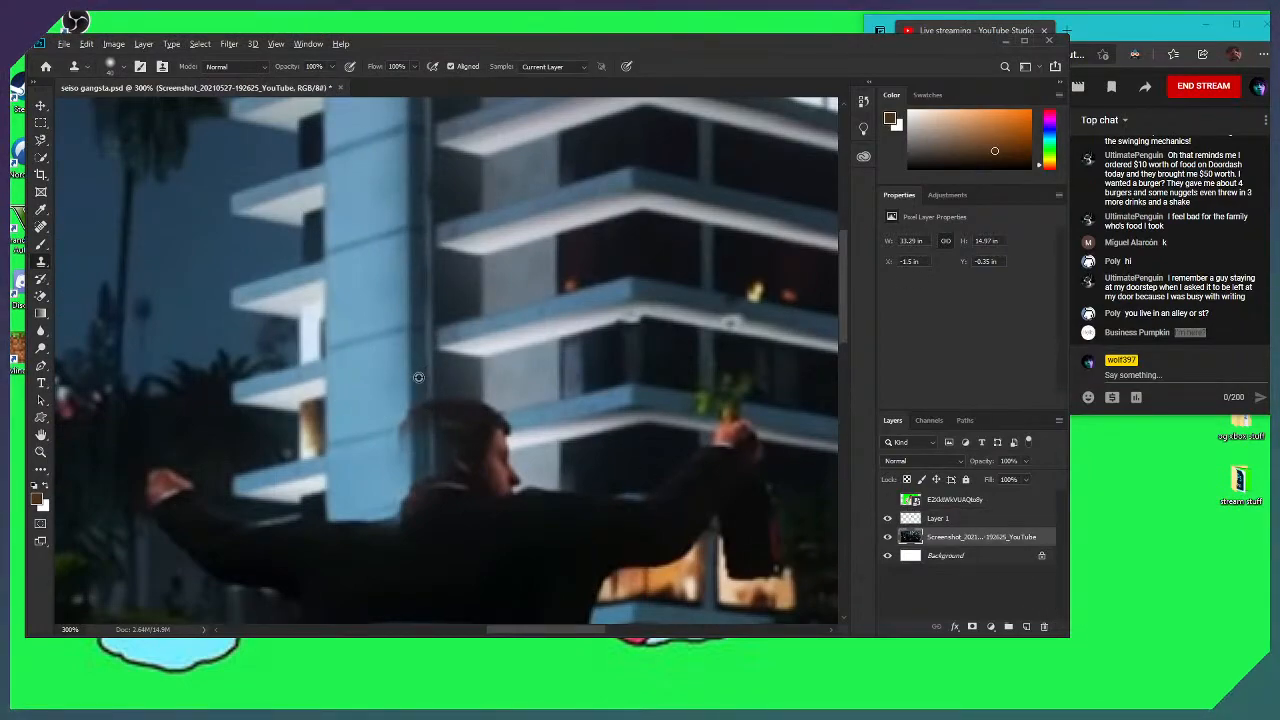
left_click(950, 521)
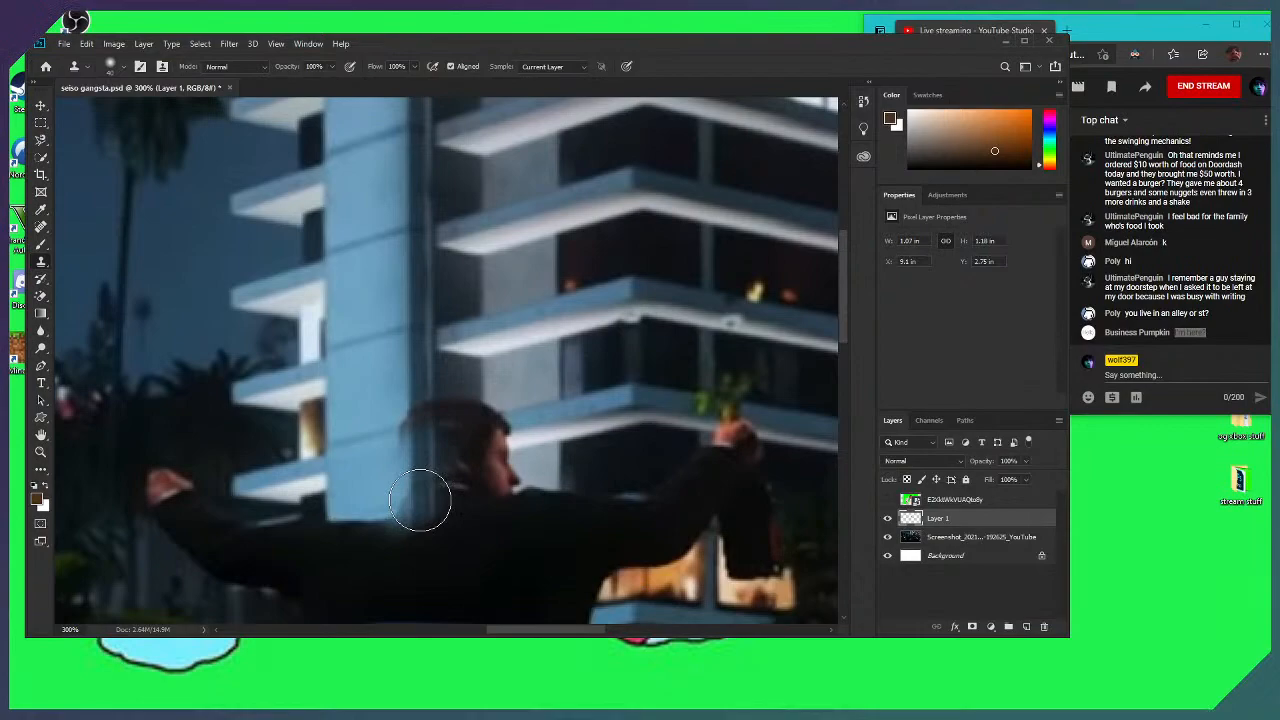
left_click(420, 500)
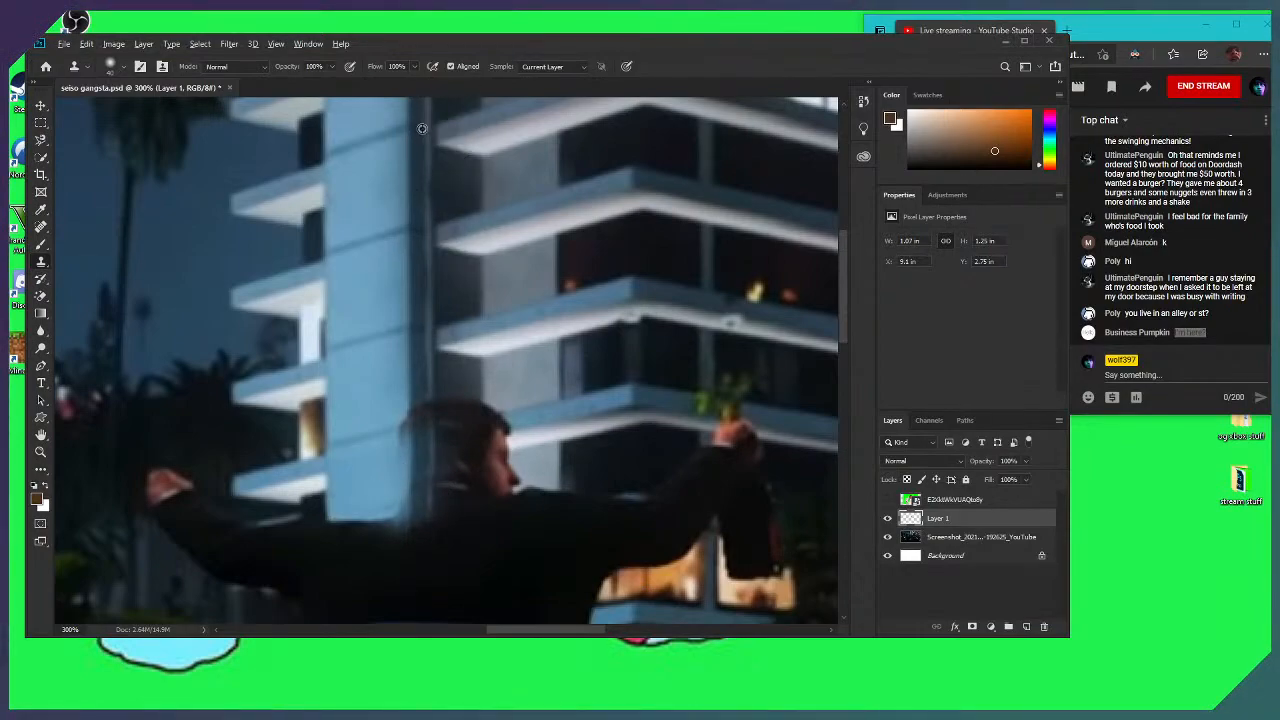
Sample a higher part of the pillar and clone it over the man's head and the middle of his back, down to the car roof
left_click(1003, 538)
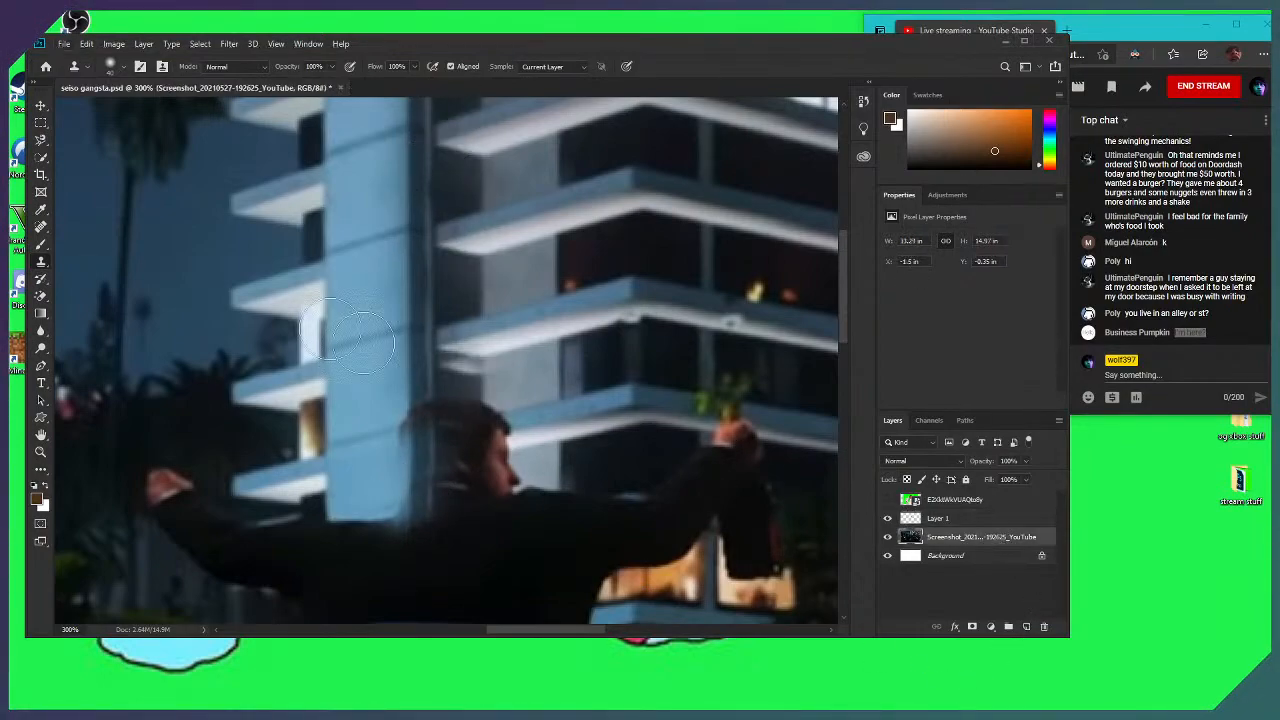
scroll(457, 371, "down", 5)
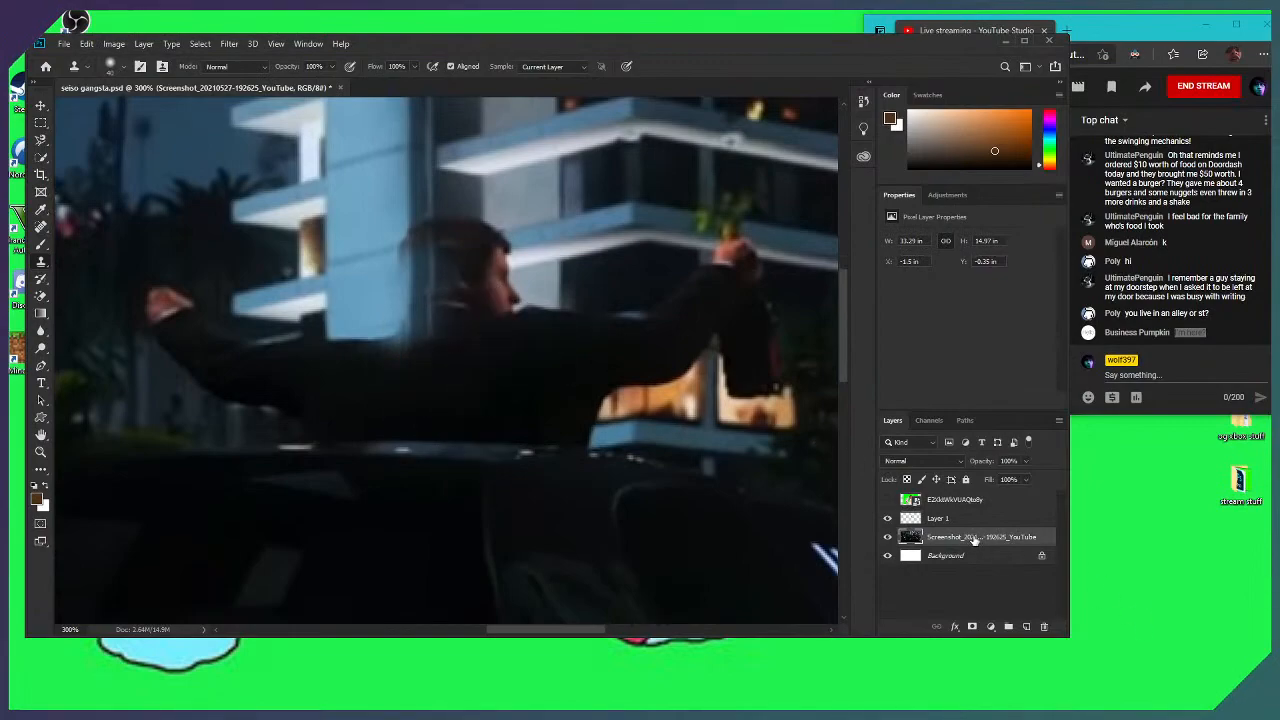
scroll(443, 229, "up", 5)
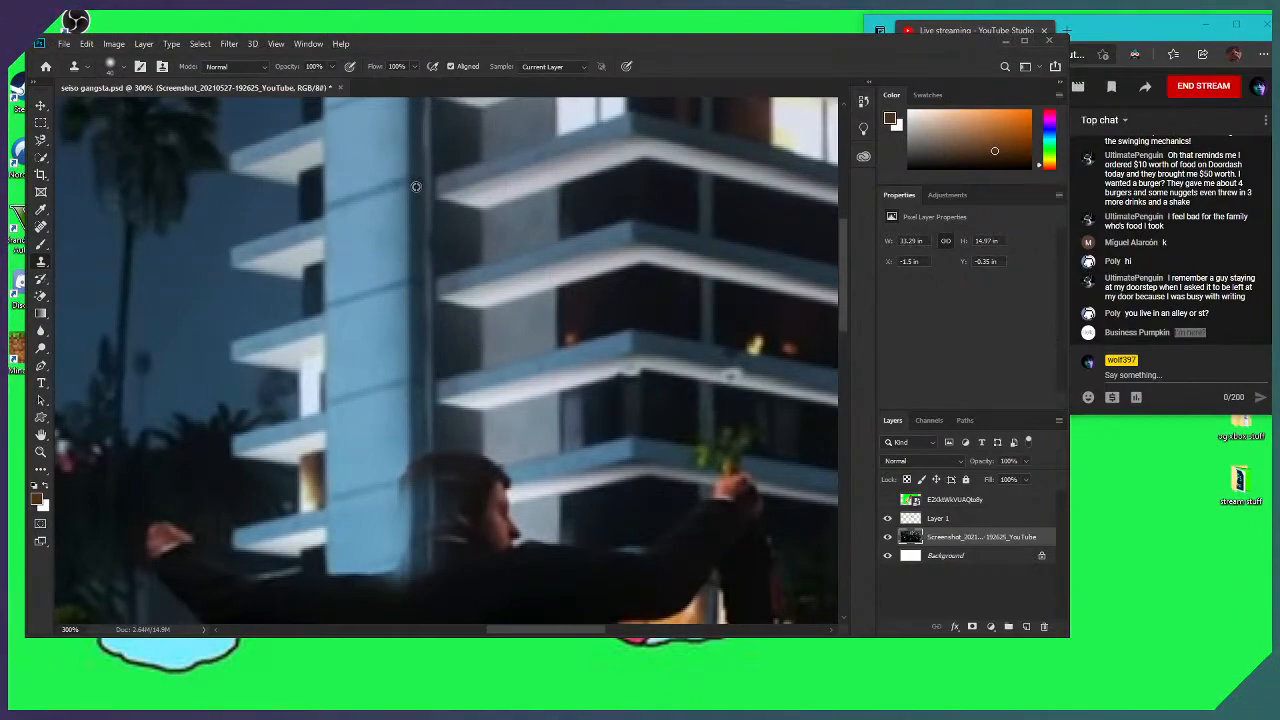
left_click(987, 520)
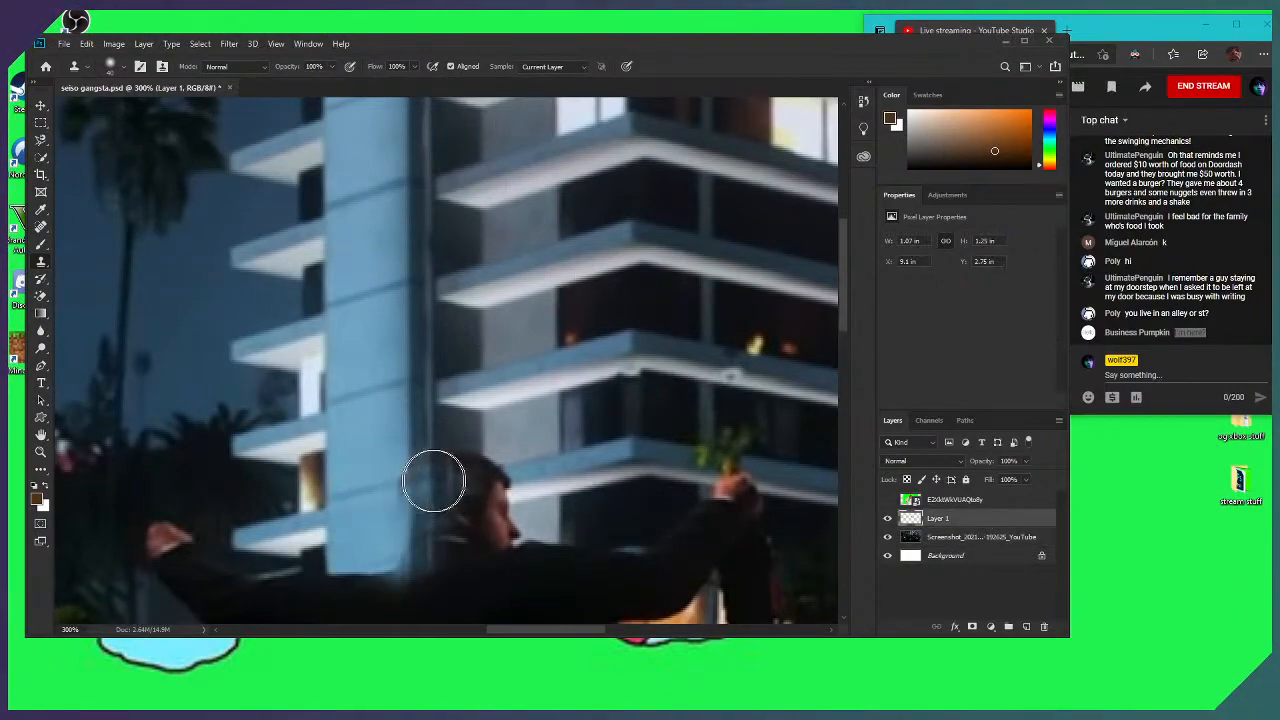
left_click(417, 497)
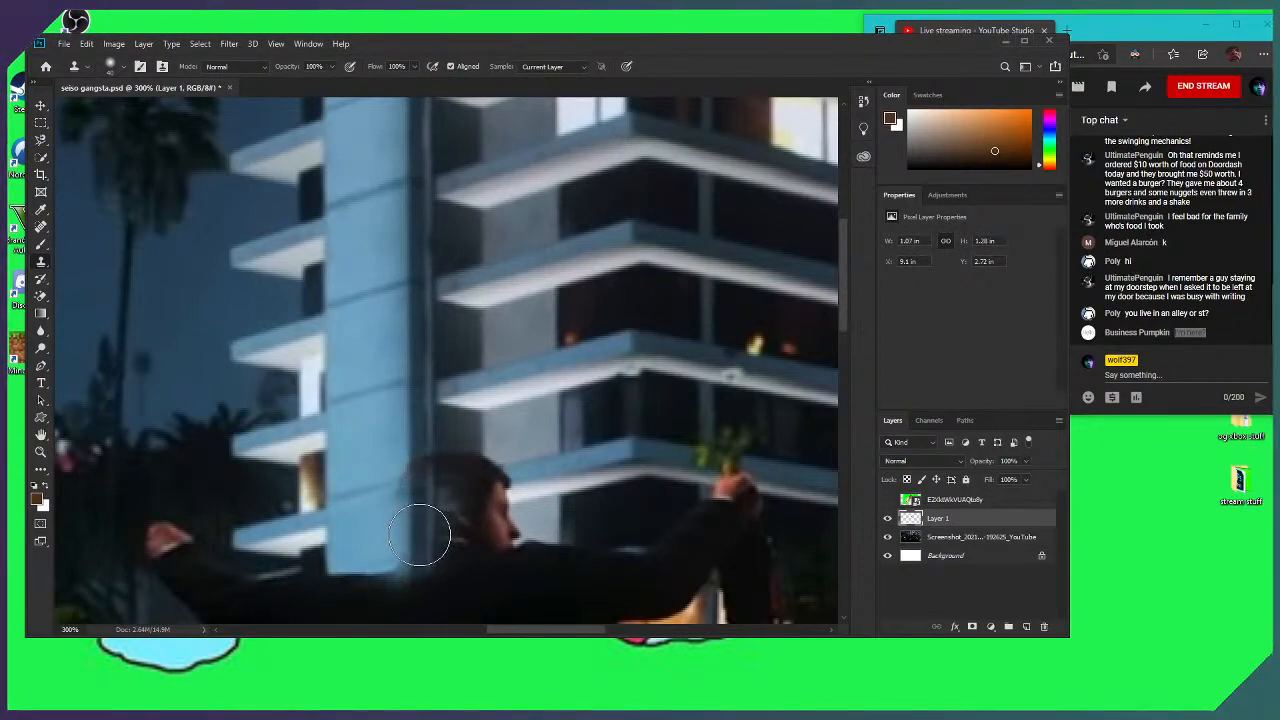
scroll(419, 560, "down", 1)
scroll(419, 560, "down", 3)
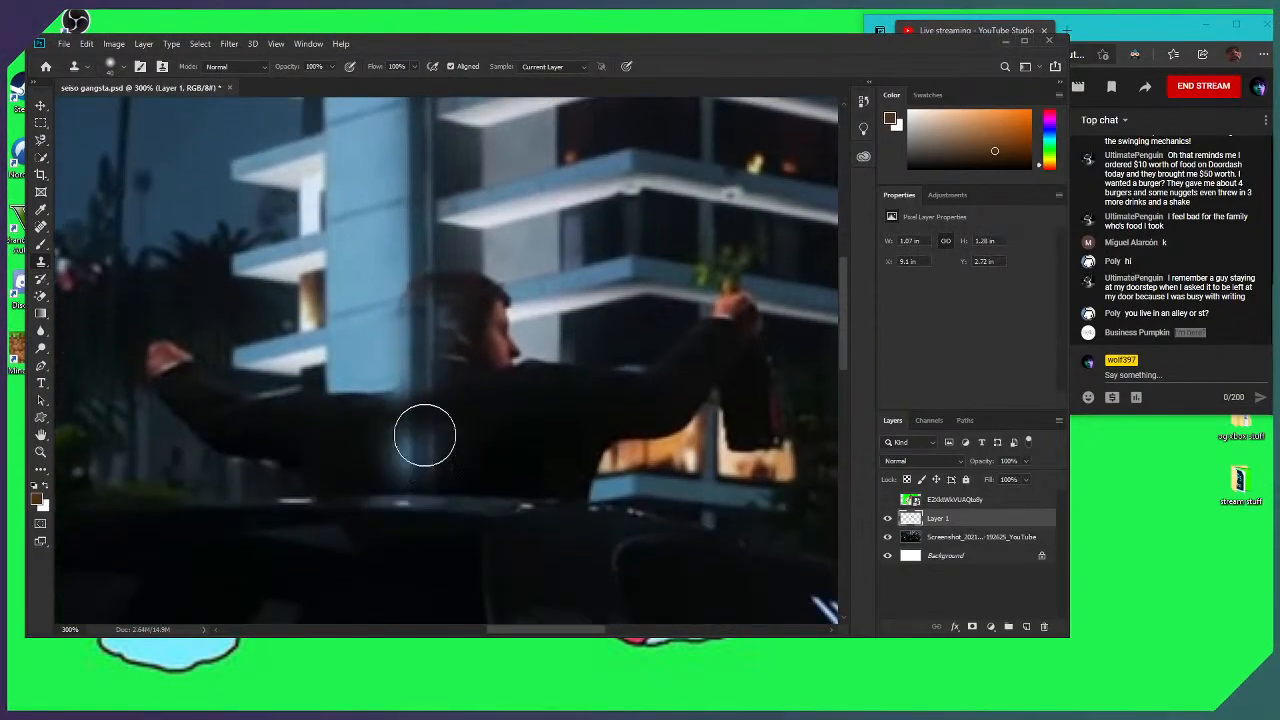
mouse_move(419, 423)
left_mouse_down()
mouse_move(353, 401)
mouse_move(403, 473)
mouse_move(521, 403)
mouse_move(417, 395)
mouse_move(436, 415)
mouse_move(426, 398)
mouse_move(434, 443)
mouse_move(417, 456)
mouse_move(442, 423)
mouse_move(420, 448)
mouse_move(422, 475)
mouse_move(411, 348)
mouse_move(421, 290)
mouse_move(414, 314)
mouse_move(449, 409)
left_mouse_up()
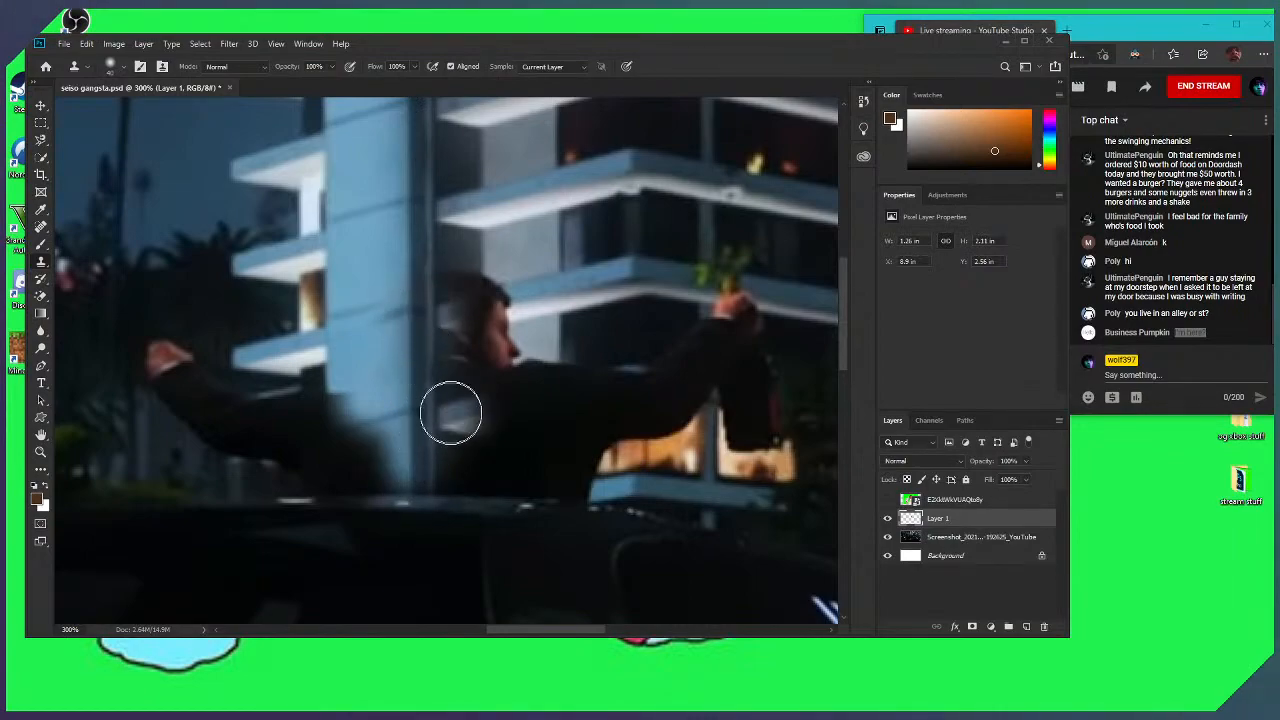
Sample the building on the screenshot layer as the clone source and reactivate the new retouching layer
scroll(458, 365, "up", 1)
scroll(460, 360, "up", 6)
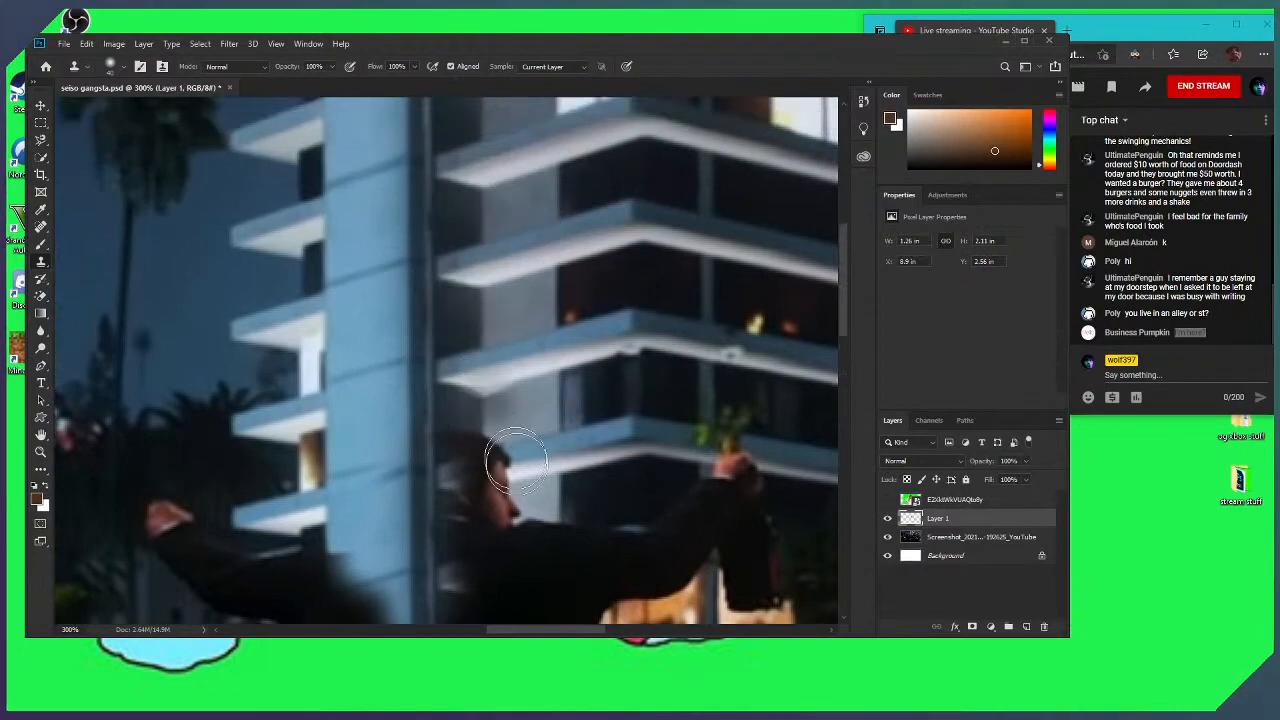
left_click(975, 537)
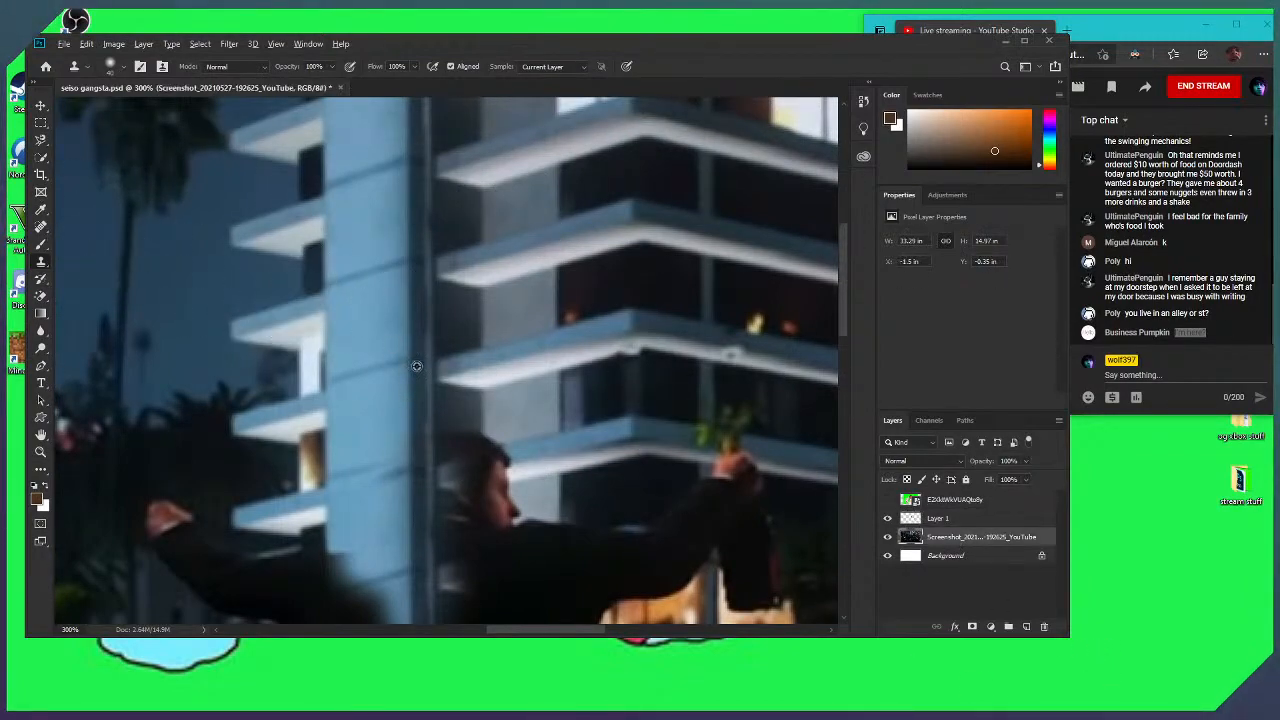
left_click(966, 520)
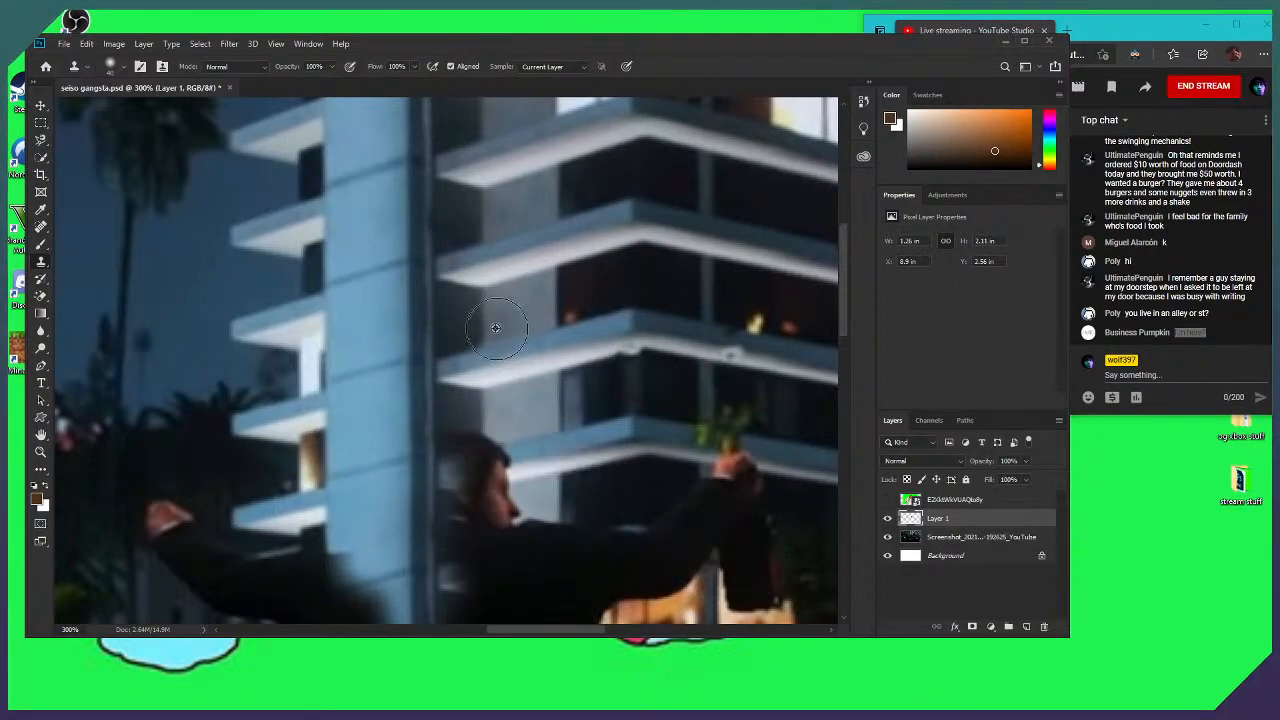
scroll(424, 382, "down", 1)
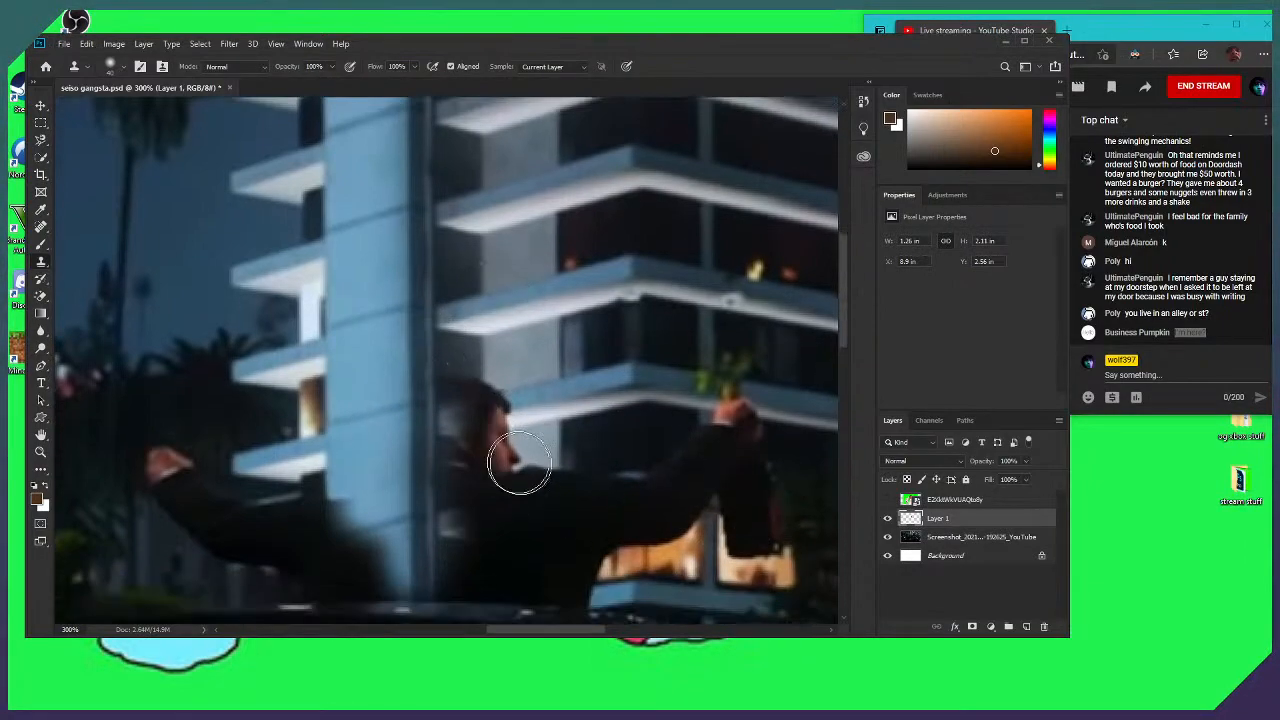
Sample the balcony ledge beside the pillar from the screenshot layer and clone it over the top of the man's head
left_click(1010, 542)
left_click(887, 518)
left_click(887, 518)
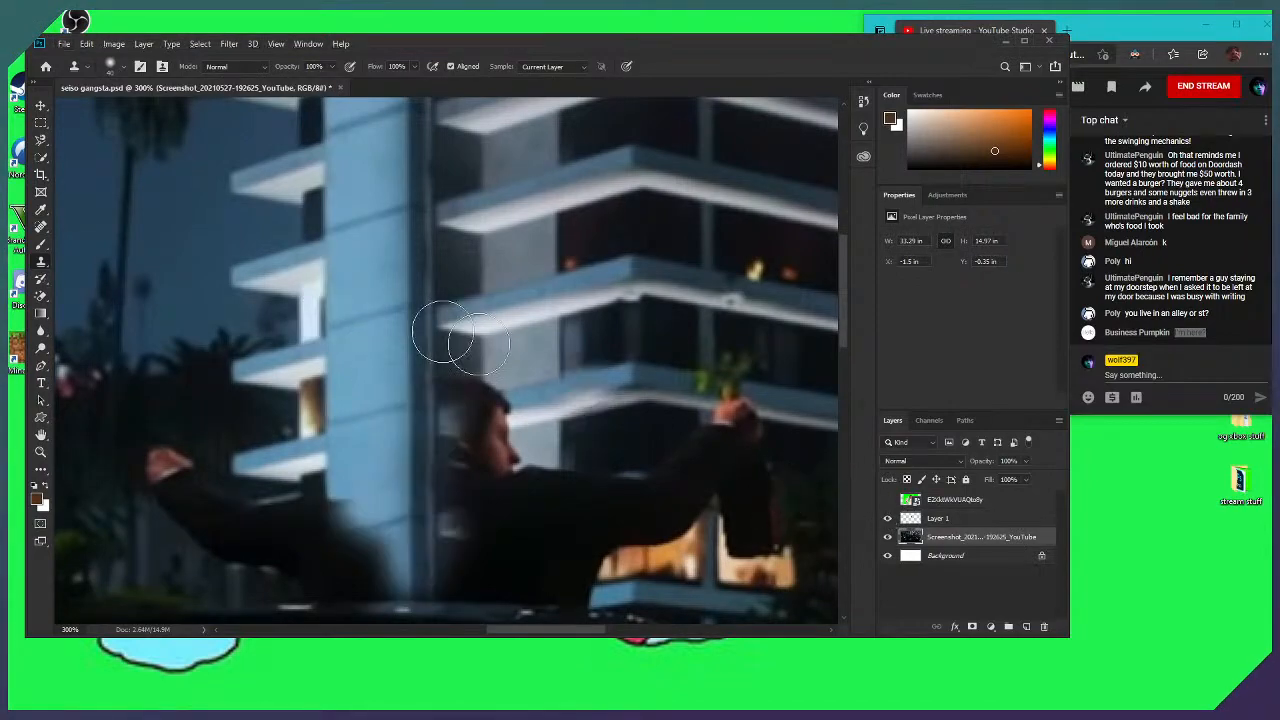
key("alt+period")
left_click(953, 522)
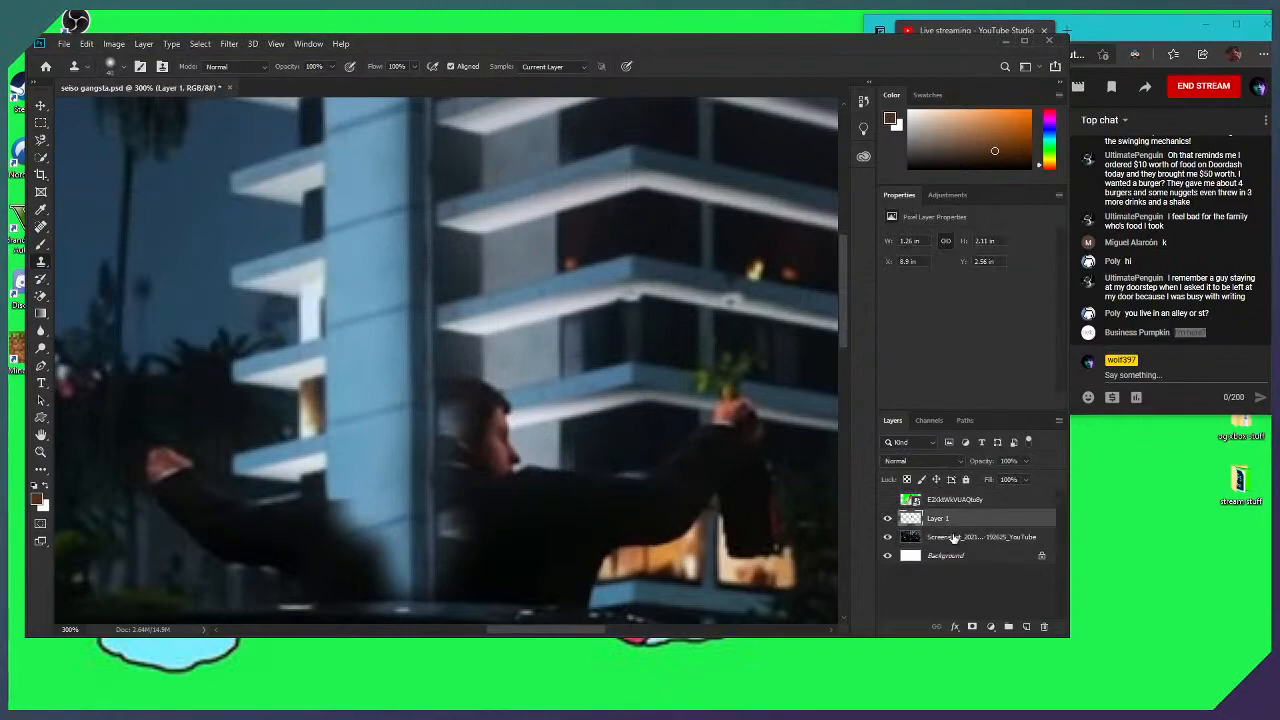
left_click(954, 539)
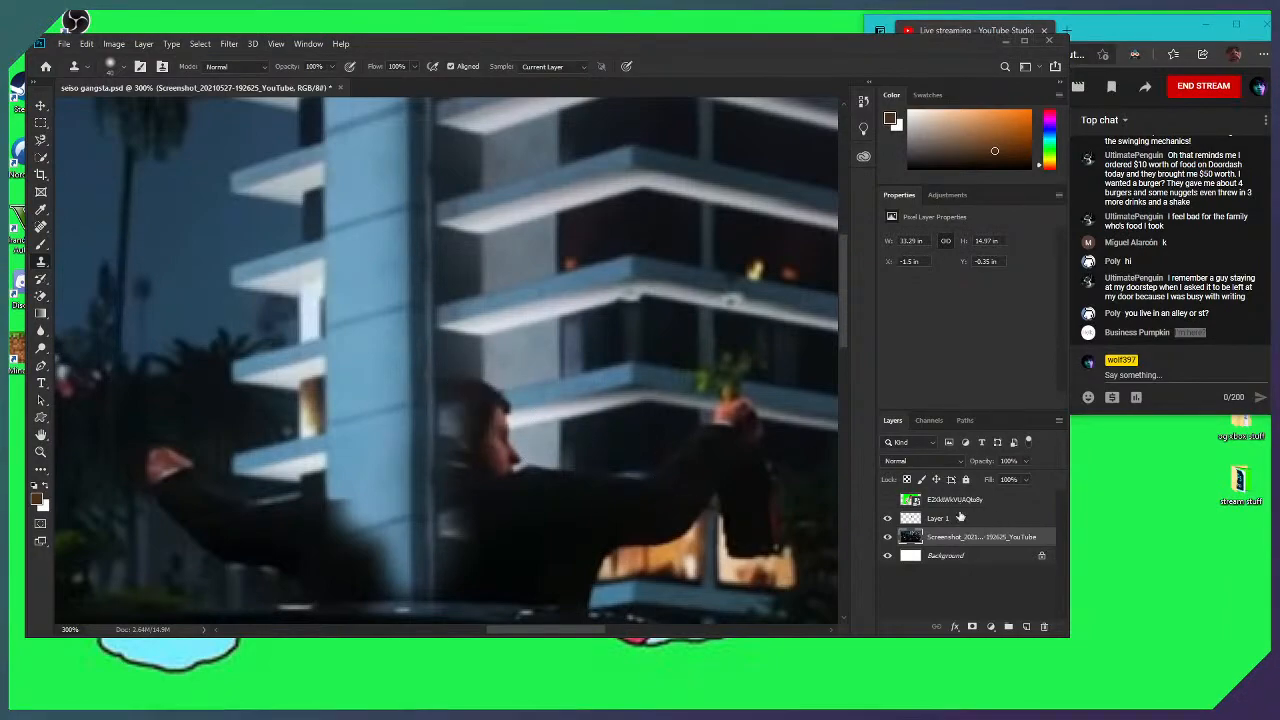
key("alt+bracketright")
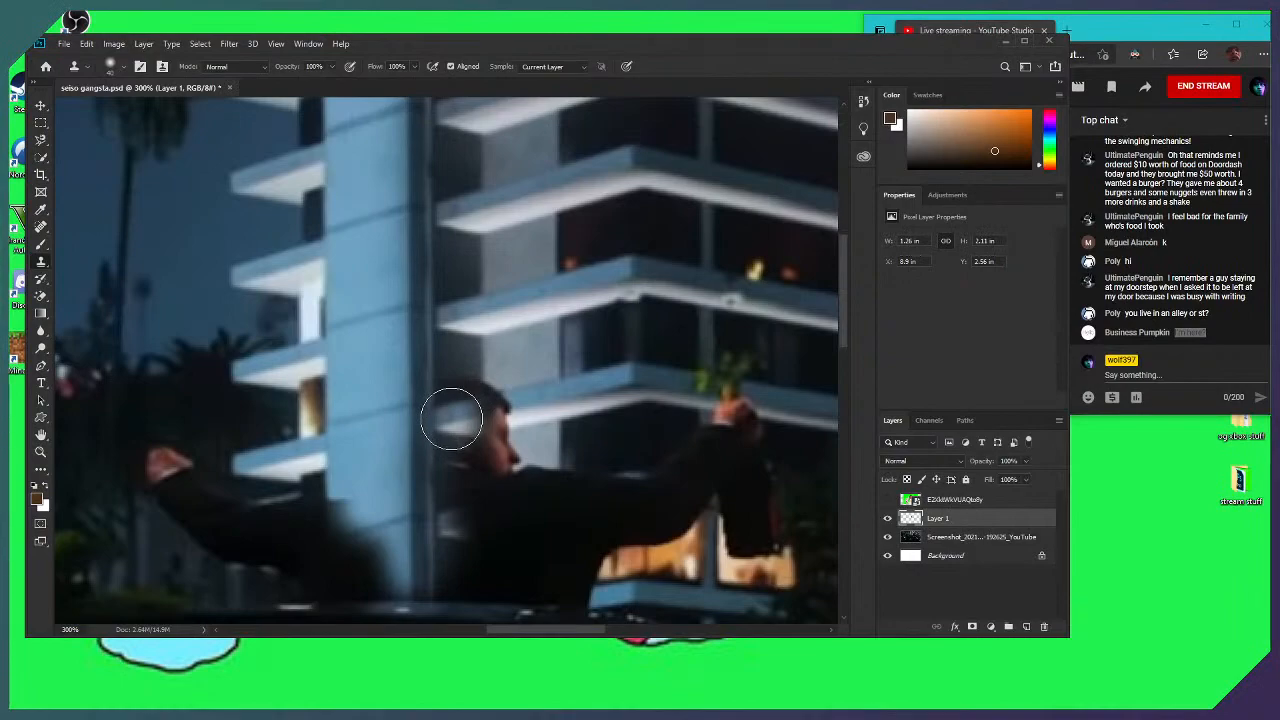
mouse_move(451, 413)
left_mouse_down()
mouse_move(508, 402)
mouse_move(463, 411)
mouse_move(510, 415)
left_mouse_up()
Try to clone the building over the man's face and shoulder, and undo the last two strokes
mouse_move(521, 440)
left_mouse_down()
mouse_move(445, 457)
mouse_move(439, 435)
mouse_move(505, 457)
left_mouse_up()
scroll(505, 457, "down", 3)
mouse_move(464, 388)
left_mouse_down()
mouse_move(446, 386)
mouse_move(510, 400)
left_mouse_up()
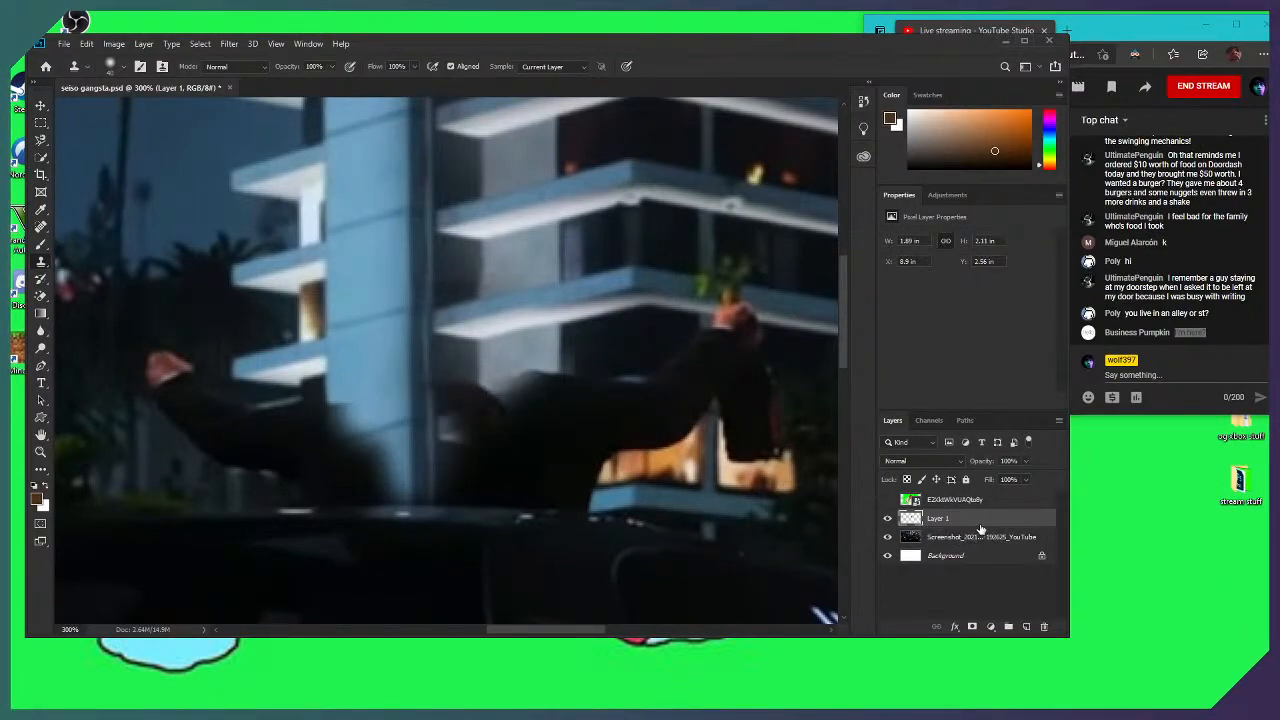
left_click(948, 538)
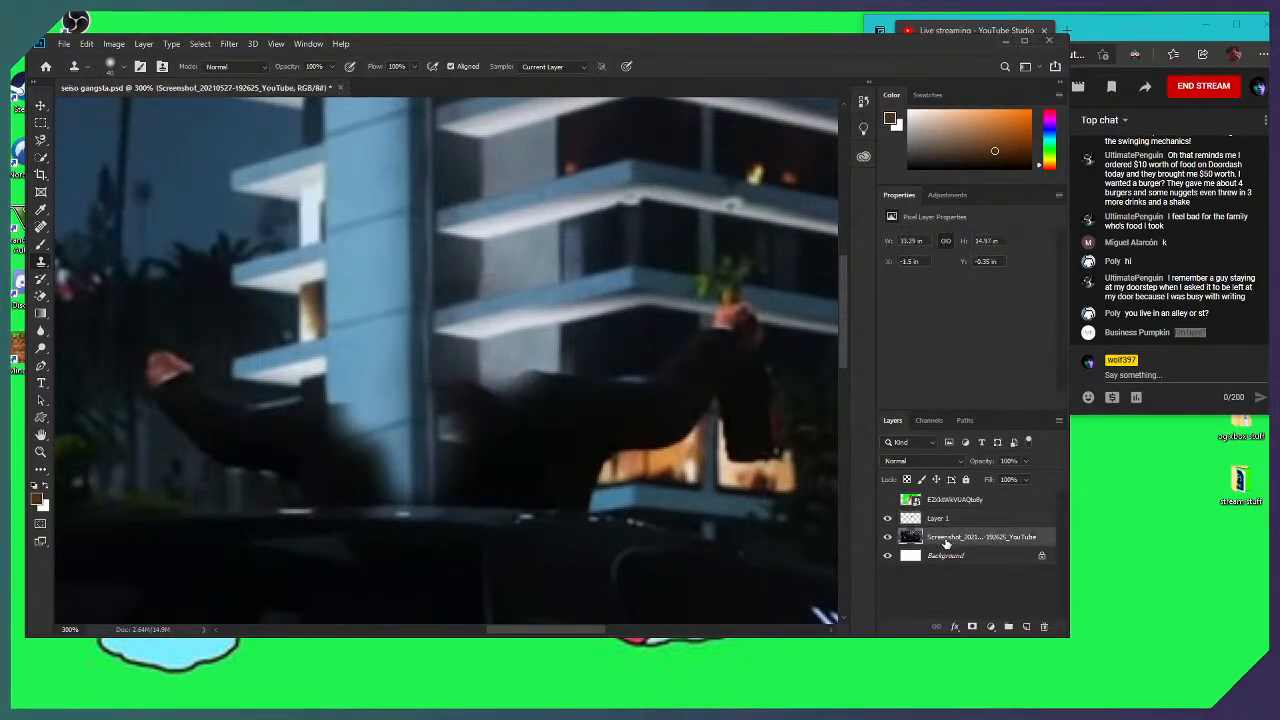
key("ctrl+z")
key("ctrl+z")
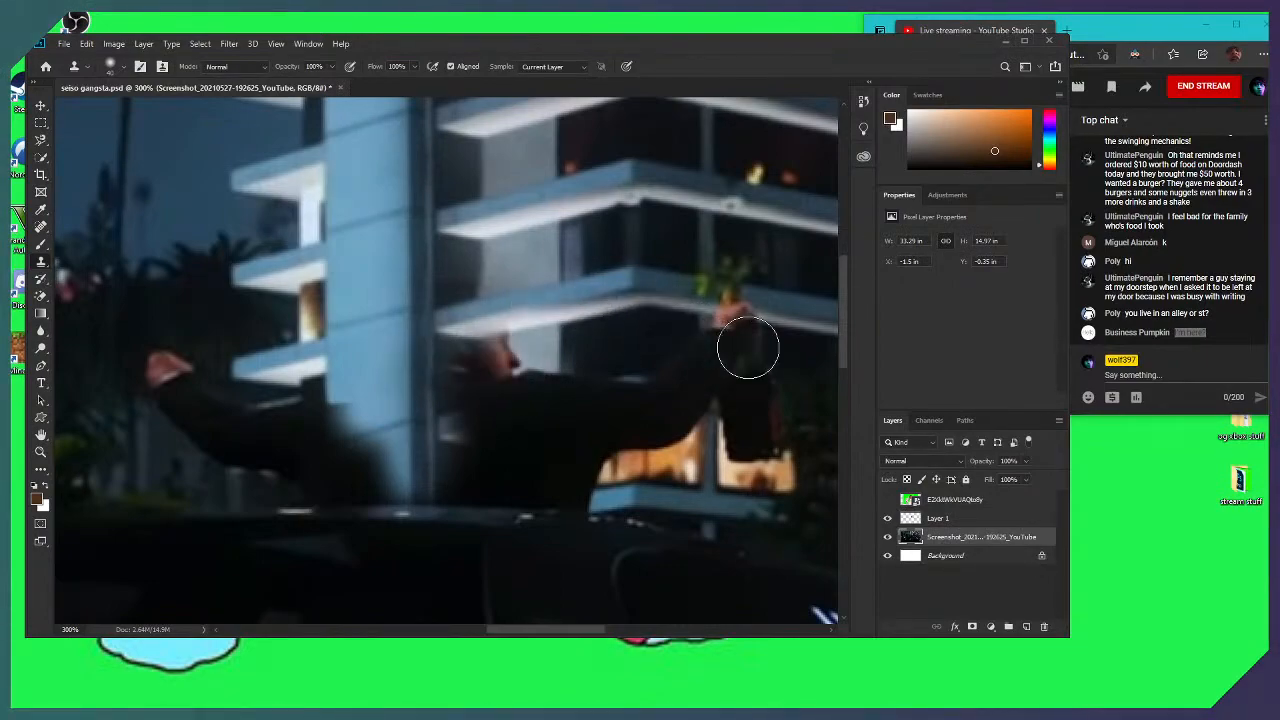
Sample a higher balcony corner on the screenshot layer and clone it on Layer 1 over the man's head, face and upper back
left_click(943, 520)
left_click(948, 538)
scroll(457, 286, "up", 2)
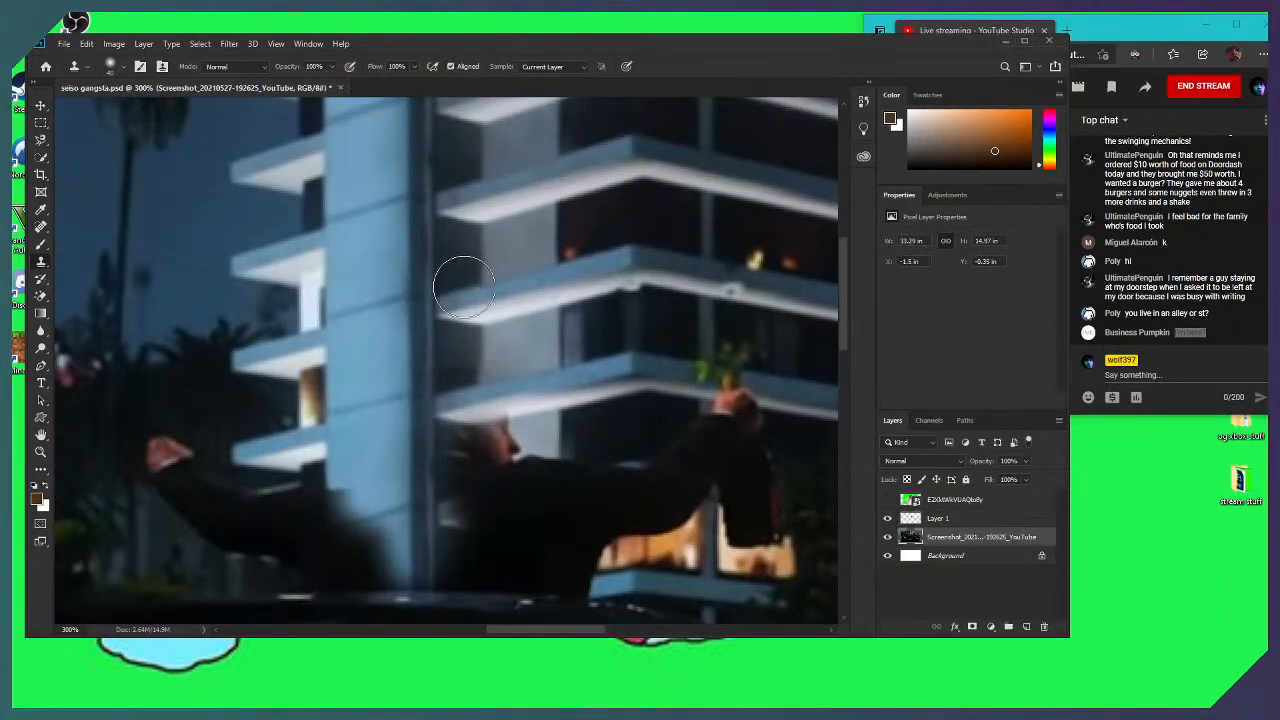
left_click_drag(520, 545, 530, 500)
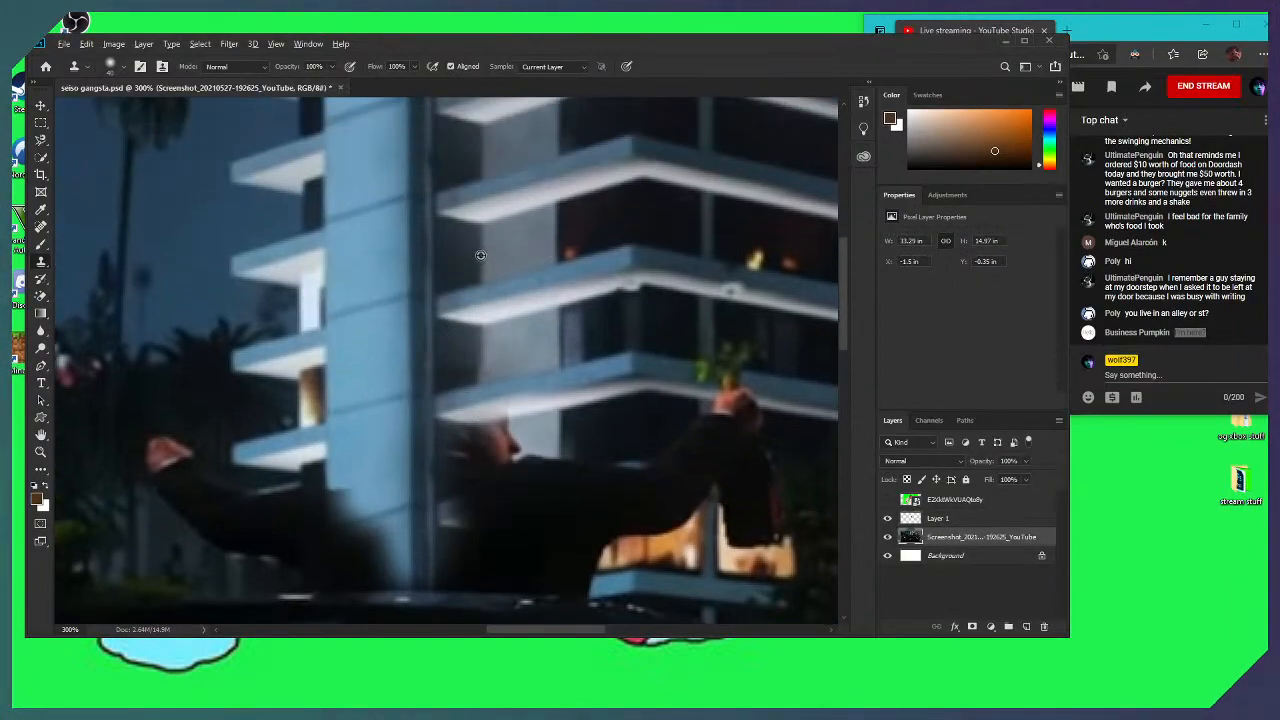
scroll(496, 140, "up", 1)
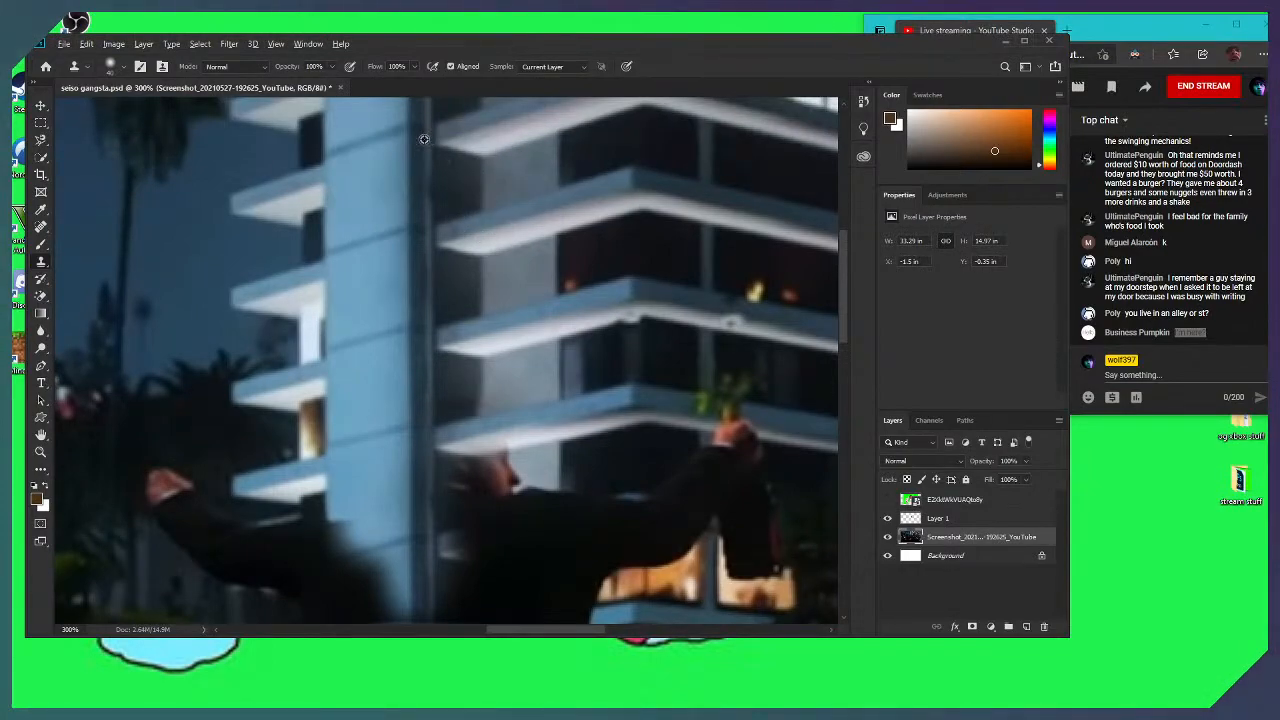
left_click(966, 519)
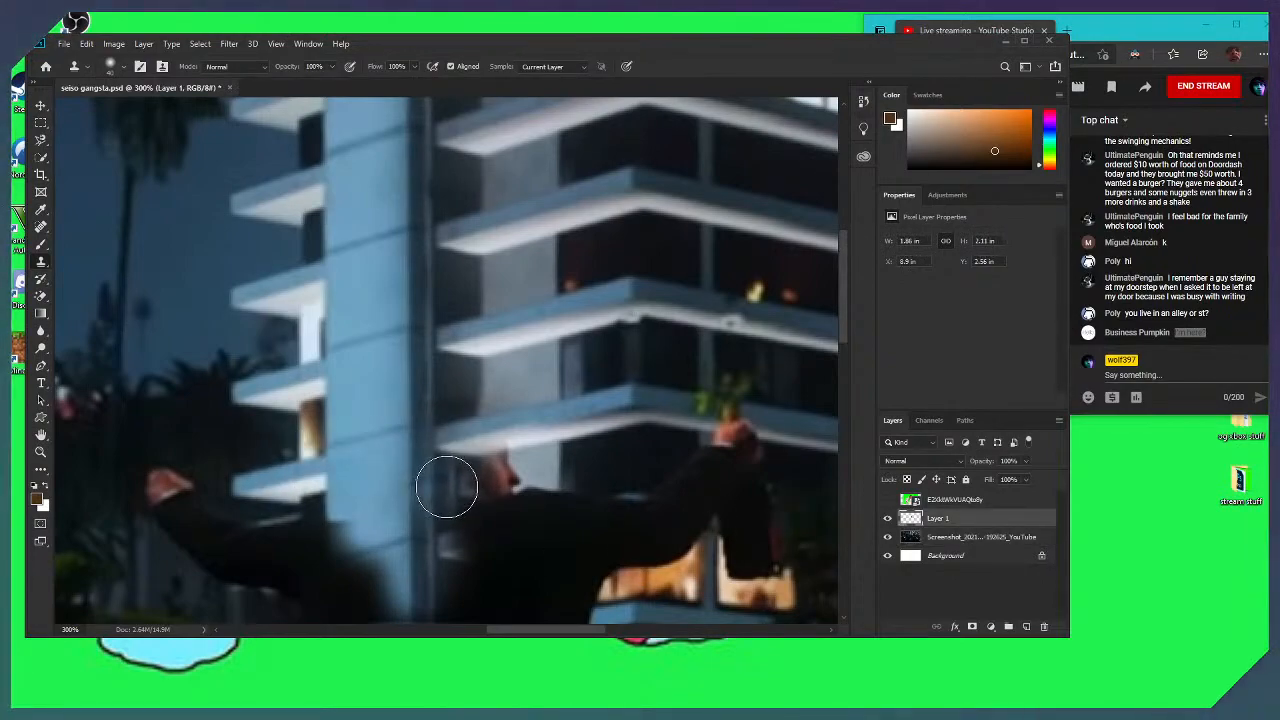
left_click(1004, 541)
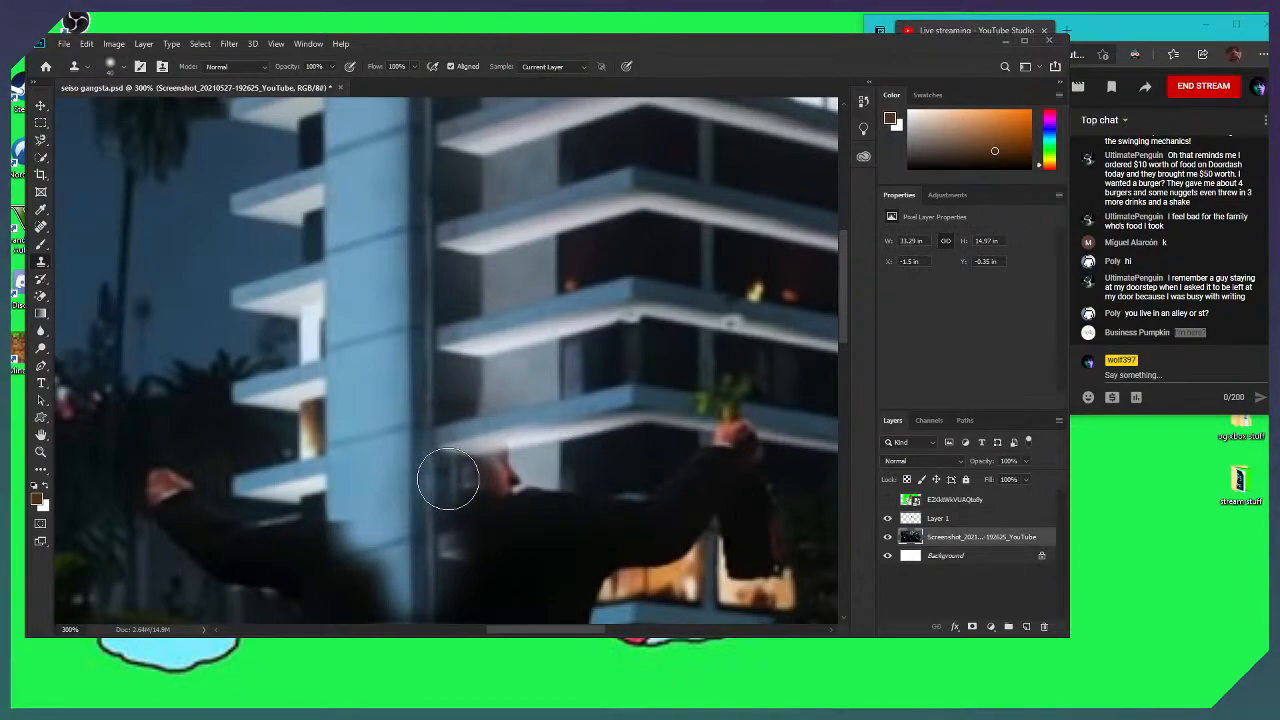
key("alt+bracketright")
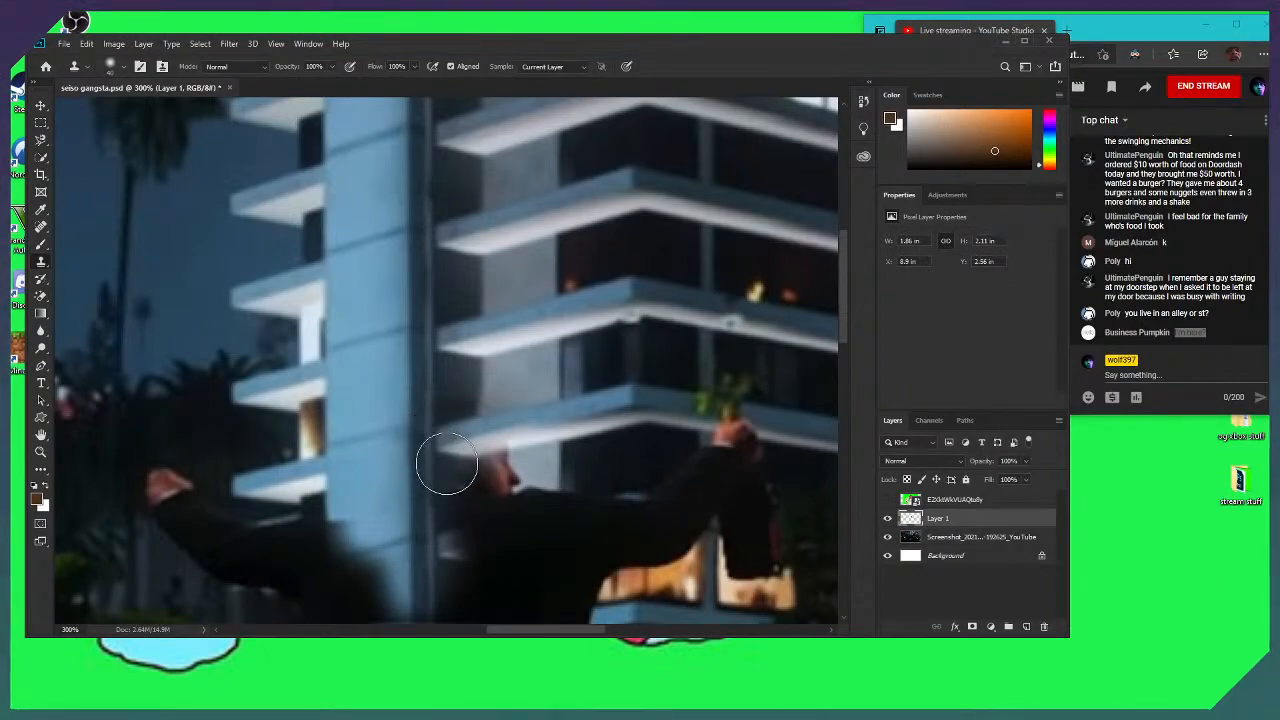
mouse_move(492, 469)
left_mouse_down()
mouse_move(484, 417)
mouse_move(475, 411)
mouse_move(466, 444)
mouse_move(457, 404)
mouse_move(478, 399)
mouse_move(490, 450)
mouse_move(485, 495)
mouse_move(451, 464)
mouse_move(468, 451)
mouse_move(478, 498)
mouse_move(453, 510)
mouse_move(460, 467)
mouse_move(529, 408)
mouse_move(513, 396)
mouse_move(532, 427)
mouse_move(578, 370)
mouse_move(400, 534)
mouse_move(725, 376)
mouse_move(726, 358)
mouse_move(406, 380)
left_mouse_up()
Clone the balcony ledge and dark windows over the man's shoulder and outstretched arm towards the bottle
scroll(457, 490, "down", 3)
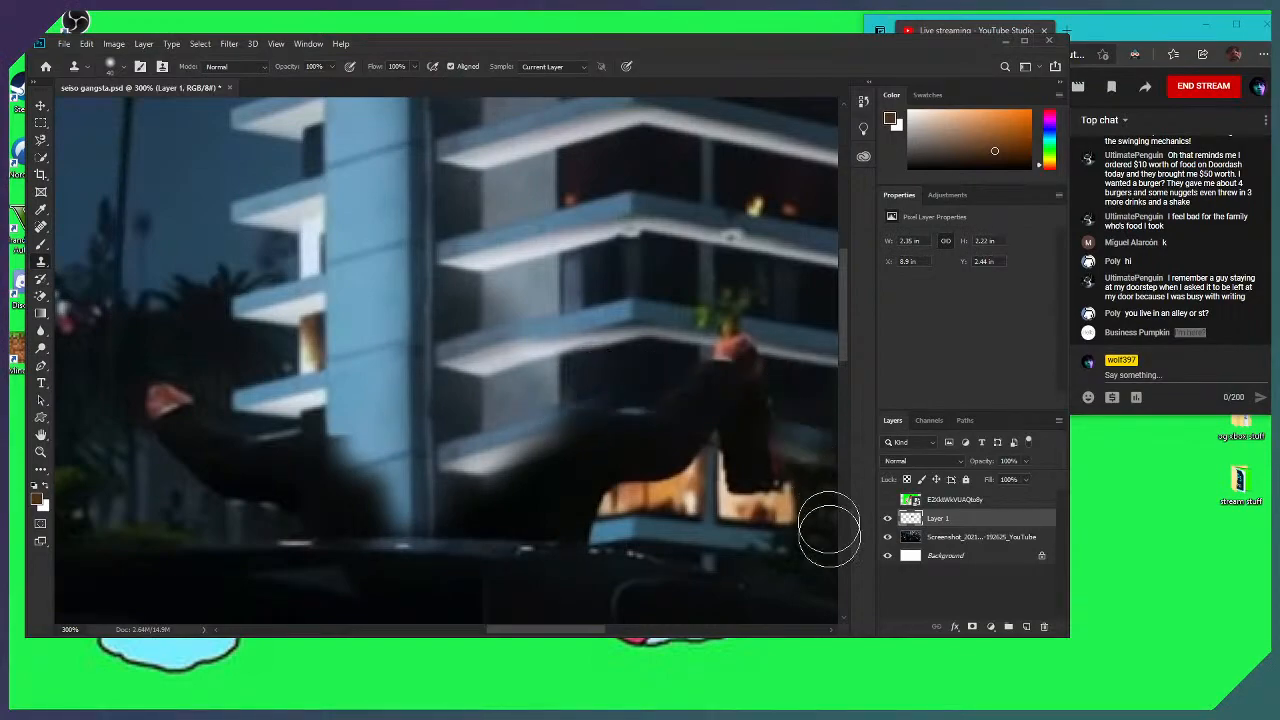
scroll(425, 300, "down", 2)
scroll(425, 300, "down", 2)
mouse_move(551, 286)
left_mouse_down()
mouse_move(662, 292)
mouse_move(708, 305)
mouse_move(713, 227)
mouse_move(717, 256)
mouse_move(732, 196)
mouse_move(711, 287)
left_mouse_up()
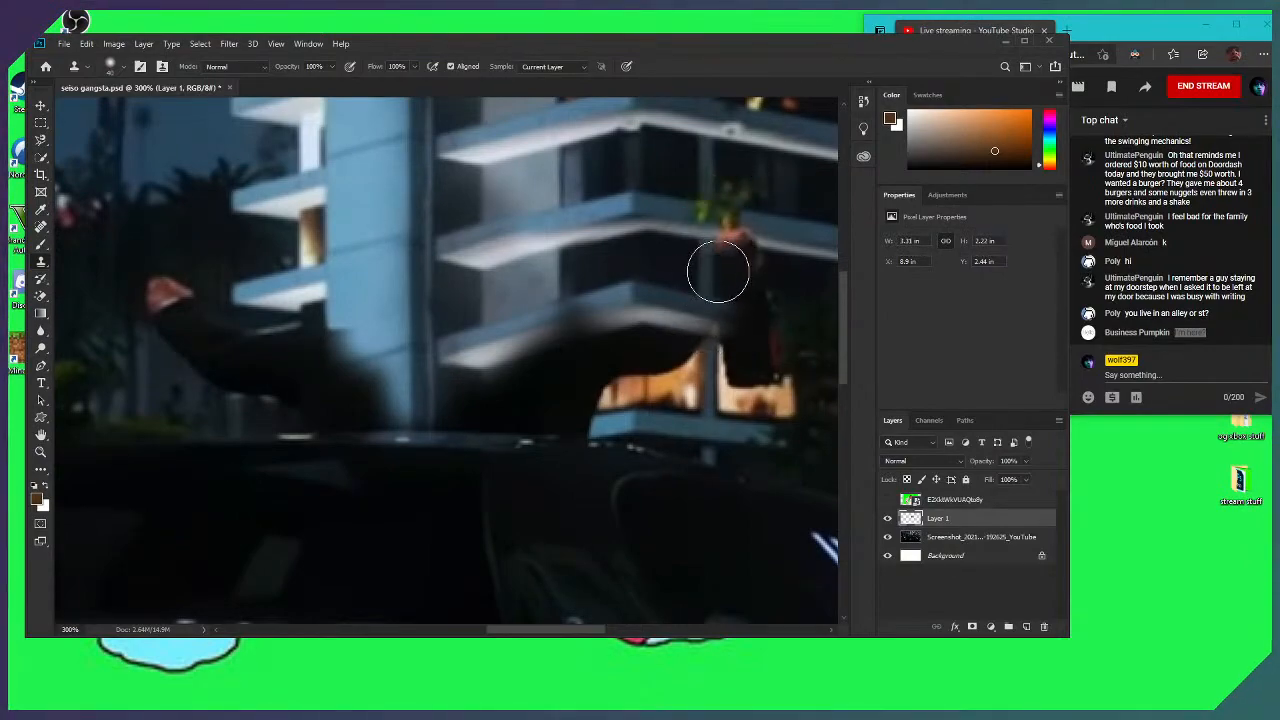
scroll(693, 278, "down", 1)
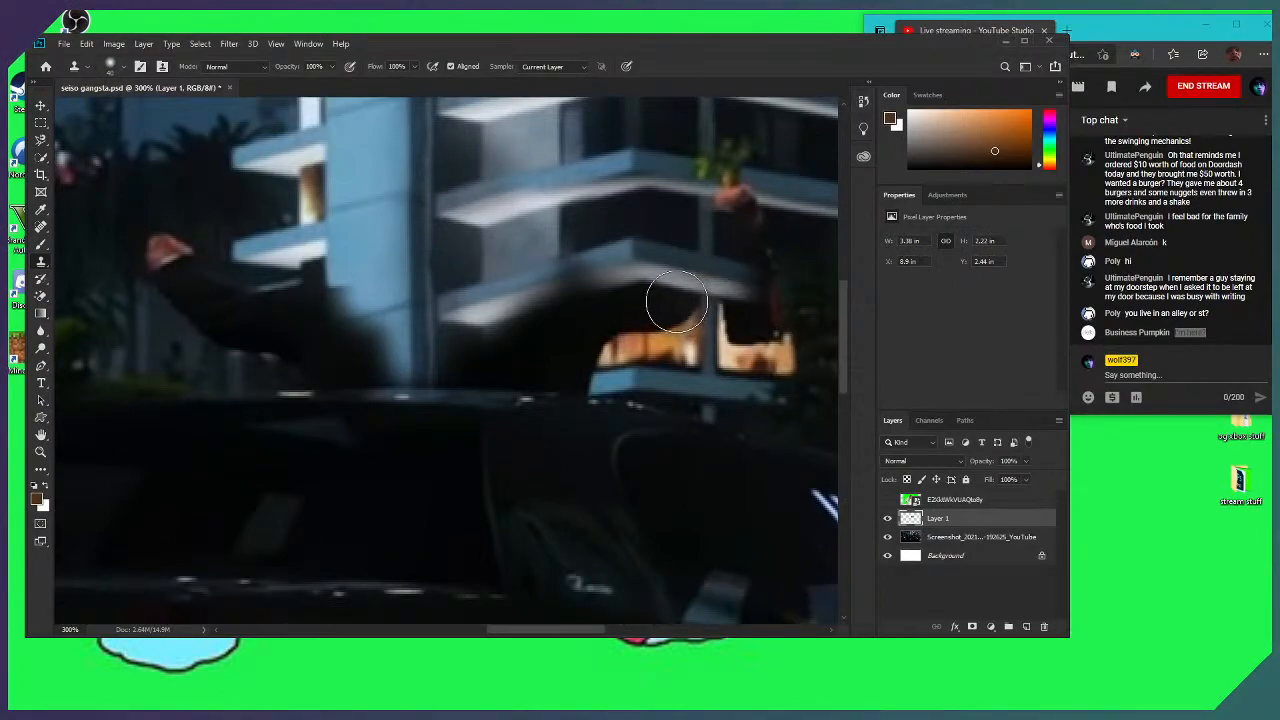
left_click_drag(384, 353, 362, 355)
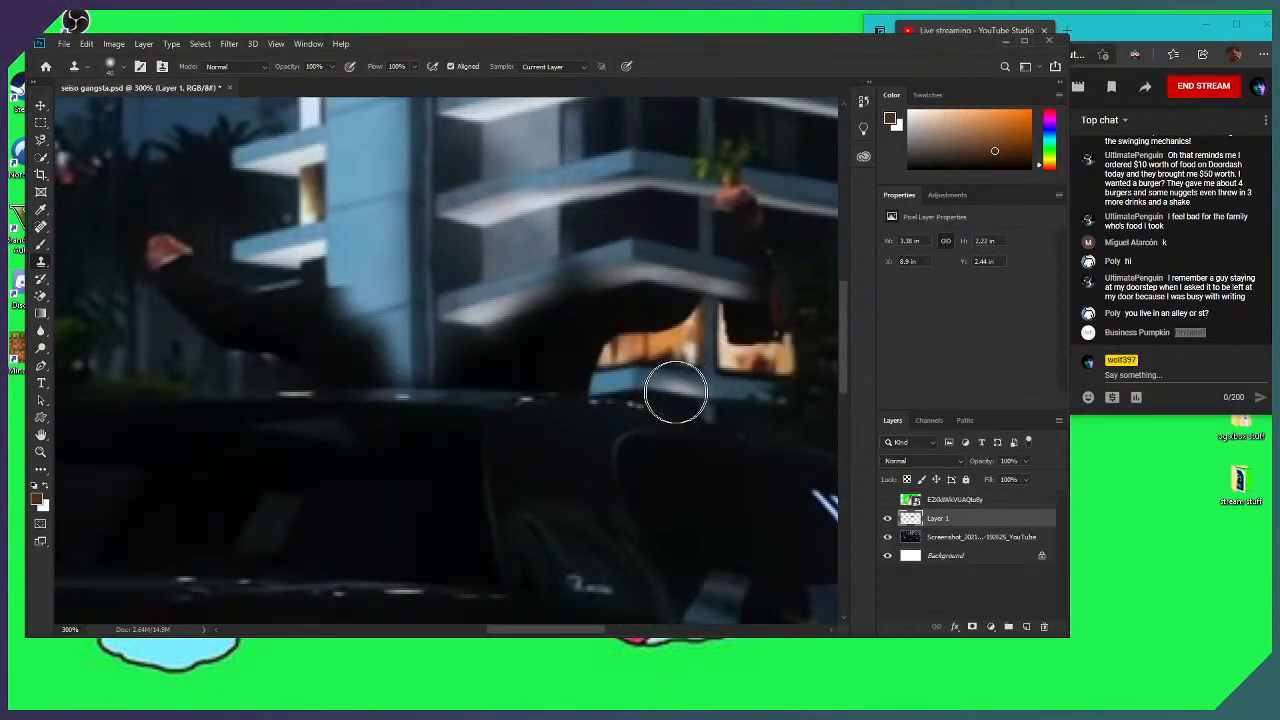
Clone the balcony ledge, grey wall and blue pillar over the man's torso, down towards the car roof
scroll(677, 349, "up", 6)
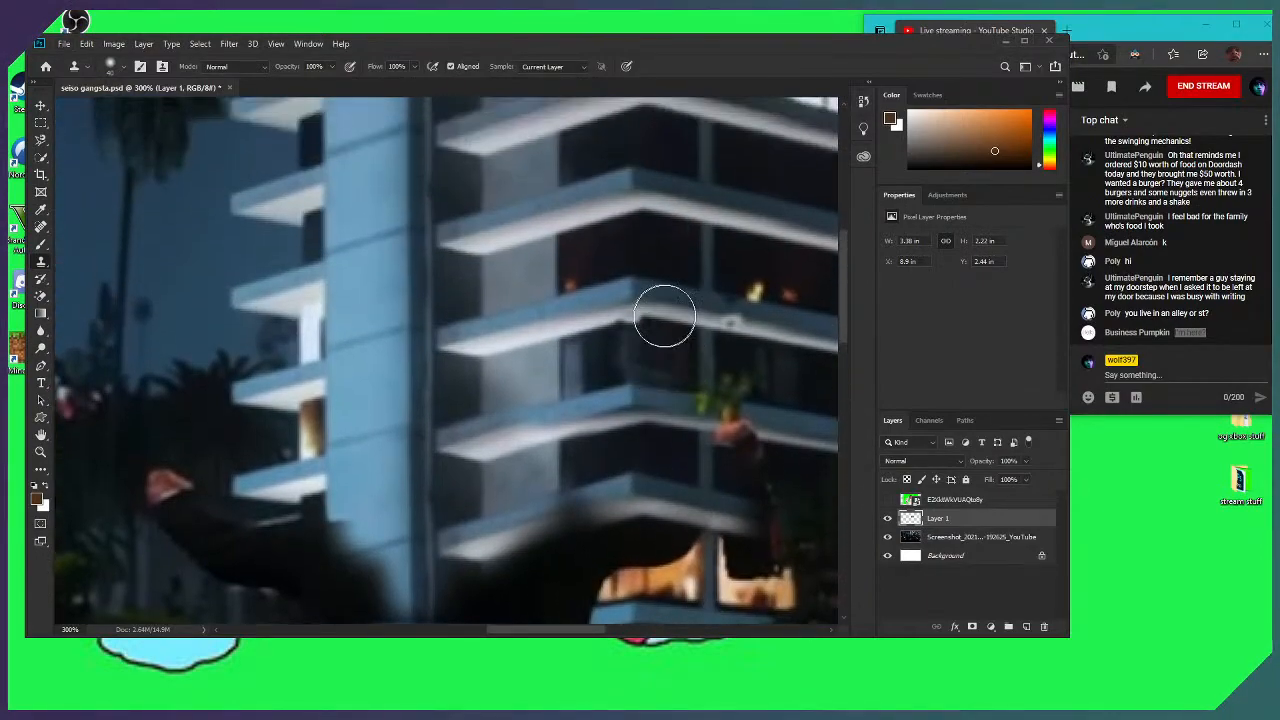
scroll(664, 317, "up", 4)
scroll(671, 314, "down", 6)
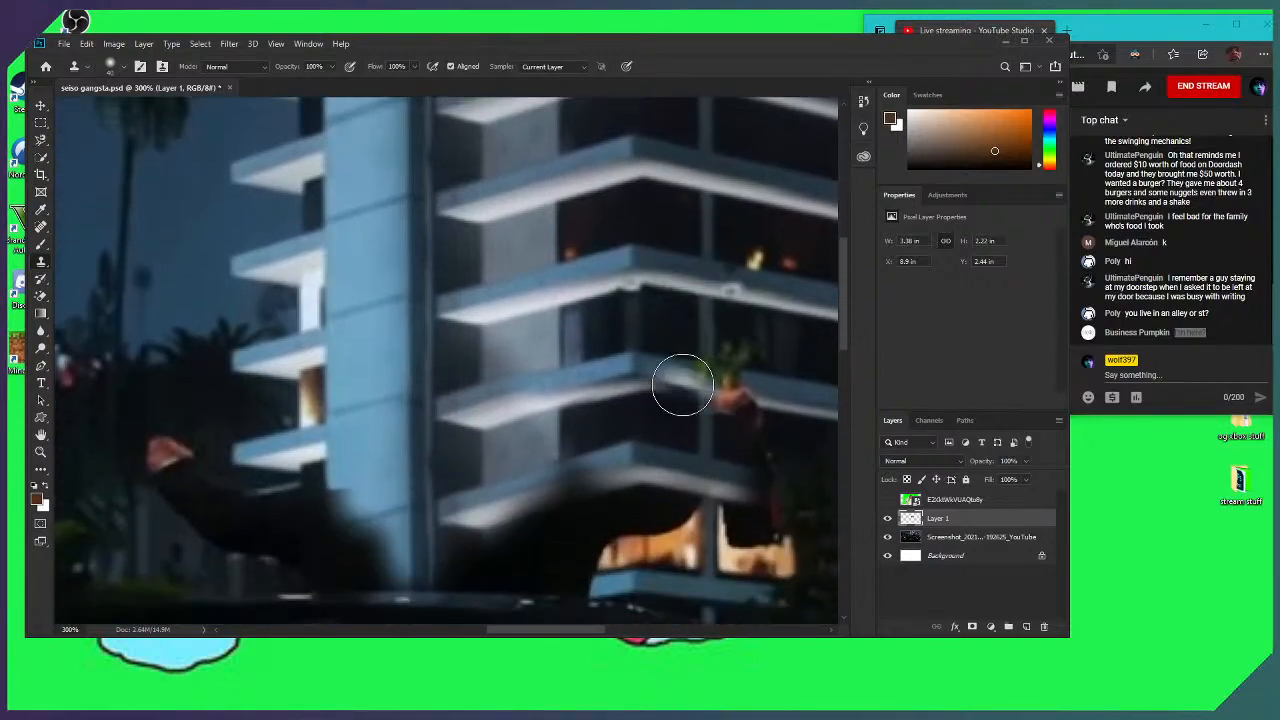
scroll(665, 396, "up", 1)
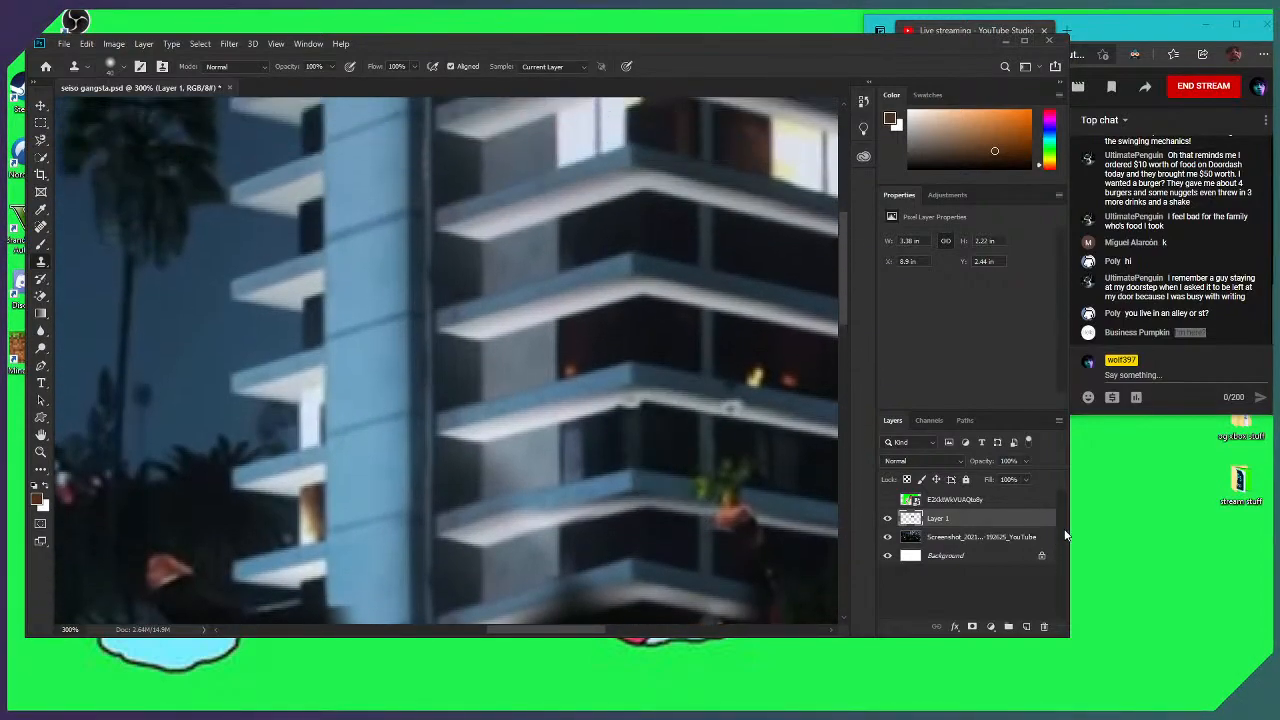
scroll(590, 520, "down", 1)
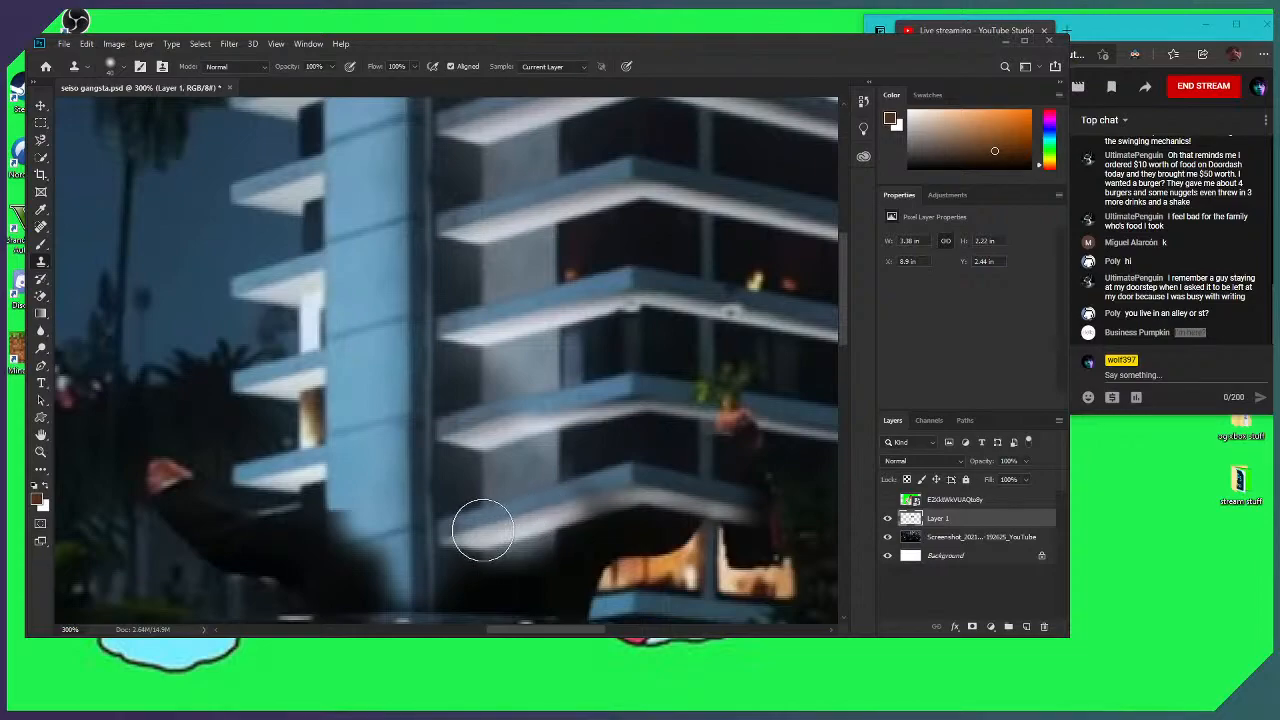
scroll(613, 462, "down", 1)
scroll(580, 420, "down", 1)
scroll(570, 425, "down", 1)
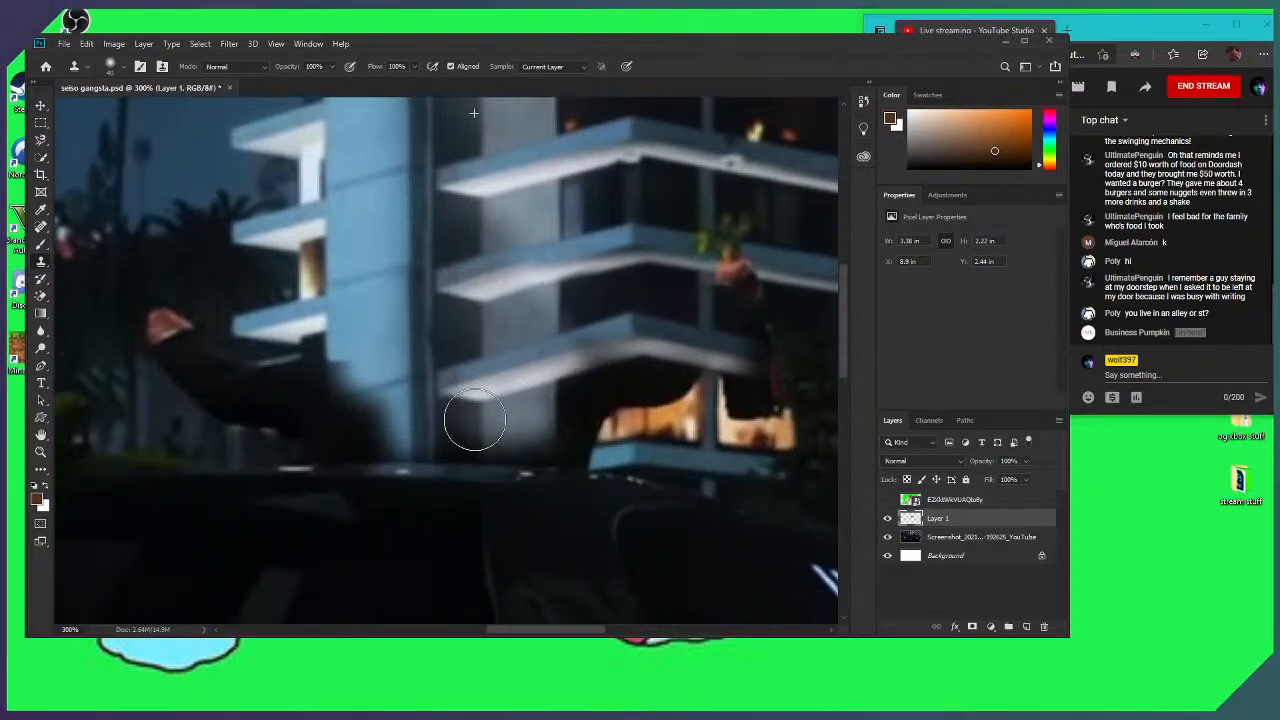
mouse_move(418, 405)
left_mouse_down()
mouse_move(336, 402)
mouse_move(338, 373)
mouse_move(373, 399)
mouse_move(347, 361)
mouse_move(356, 321)
mouse_move(330, 377)
left_mouse_up()
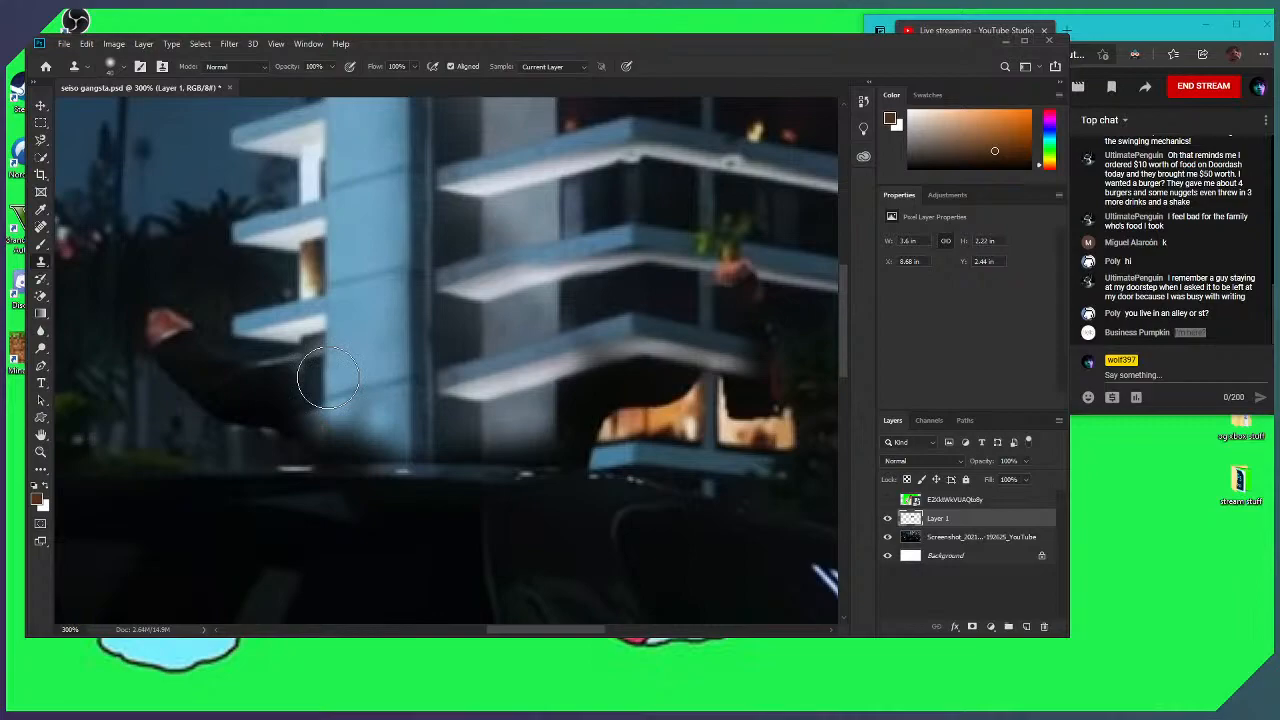
scroll(328, 378, "down", 2)
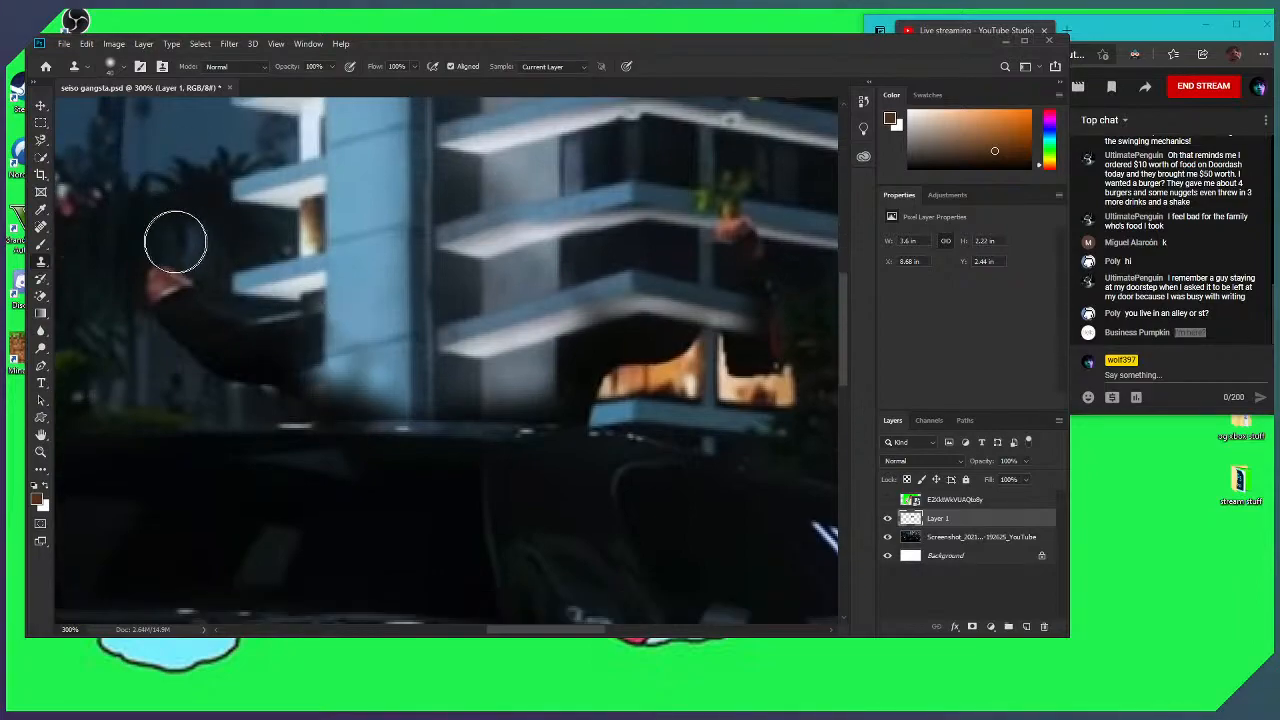
Sample the dark palm trees on the screenshot layer and clone them on Layer 1 over the man's raised fist
left_click(992, 537)
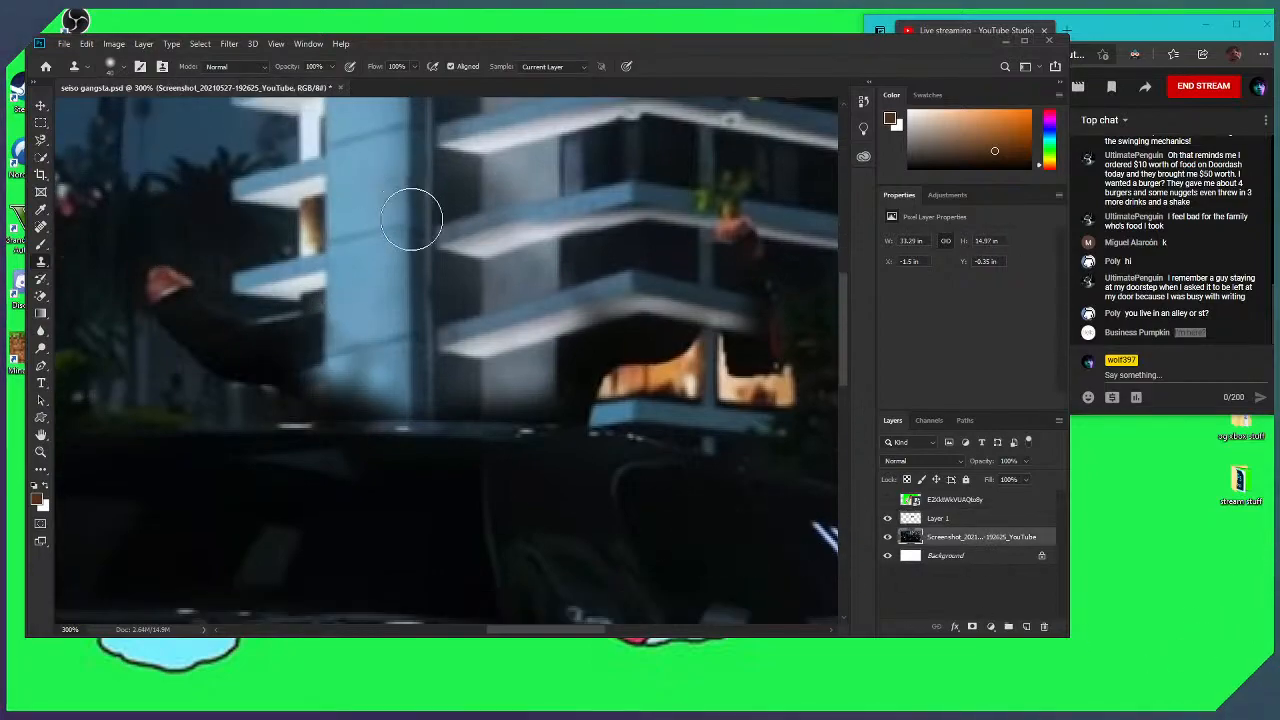
key("h")
mouse_move(336, 288)
left_mouse_down()
mouse_move(438, 278)
mouse_move(382, 279)
left_mouse_up()
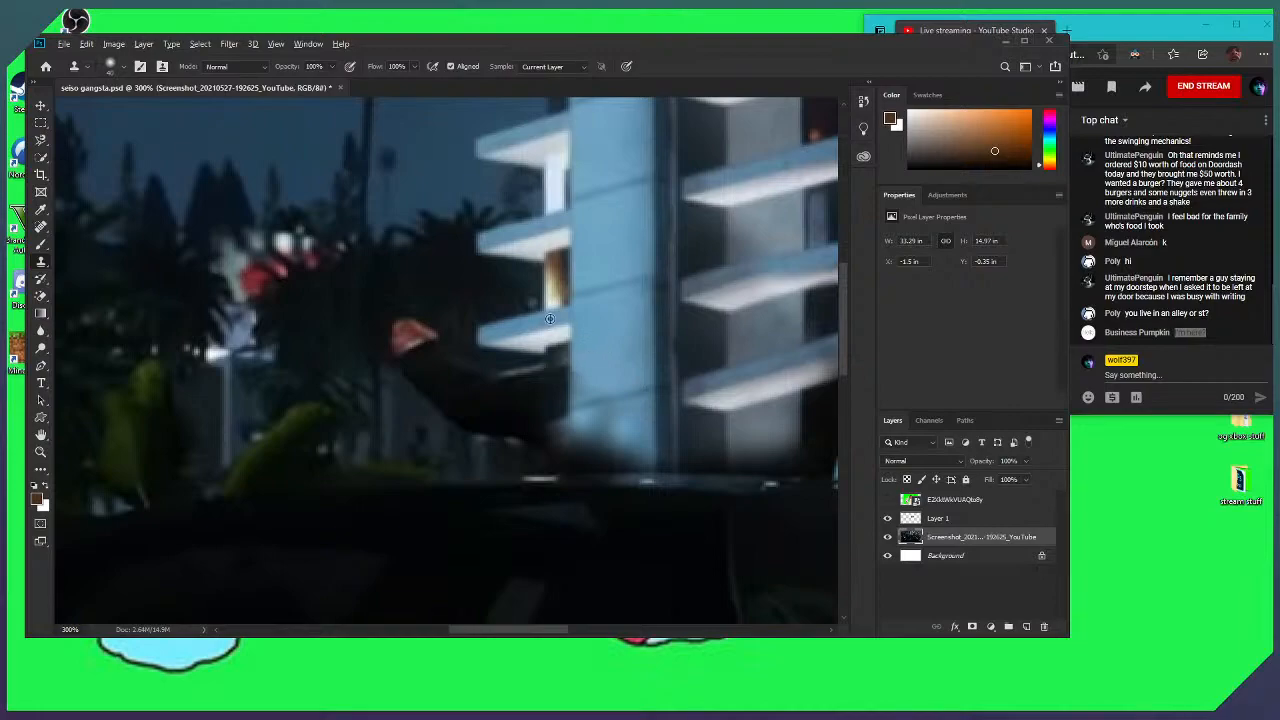
left_click(1002, 520)
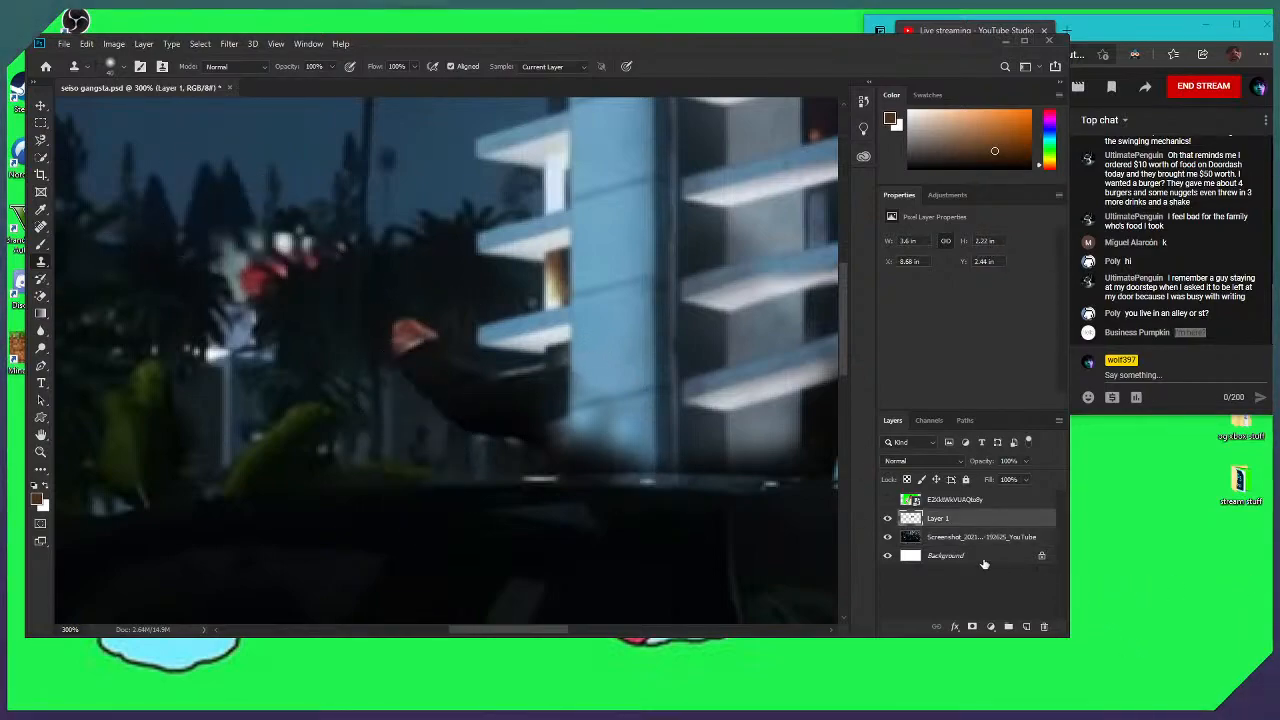
left_click(995, 537)
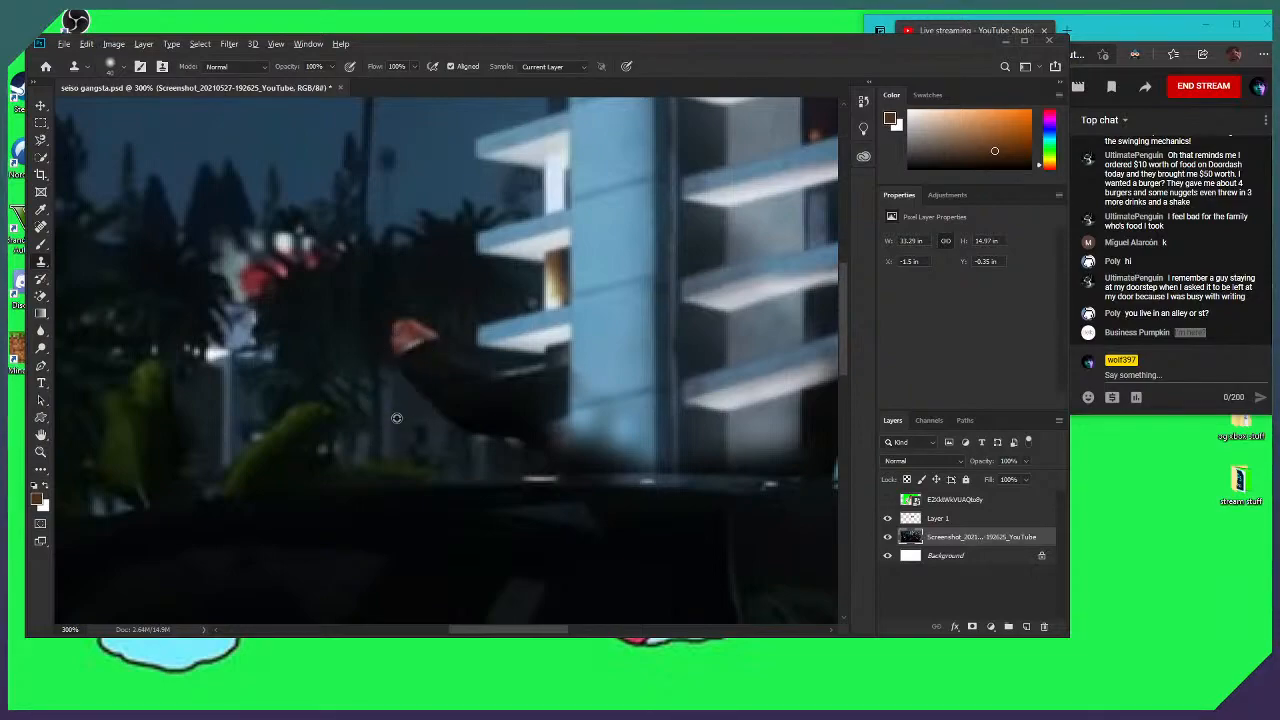
left_click(339, 338, "alt")
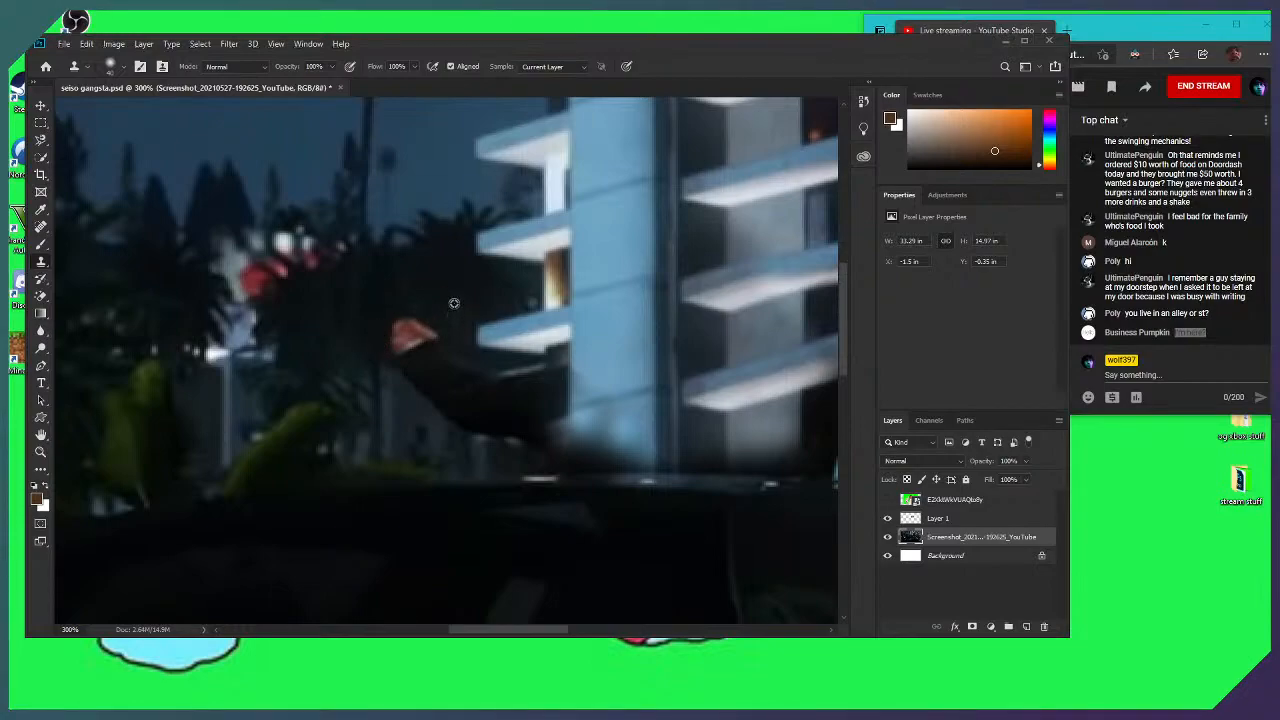
key("alt+bracketright")
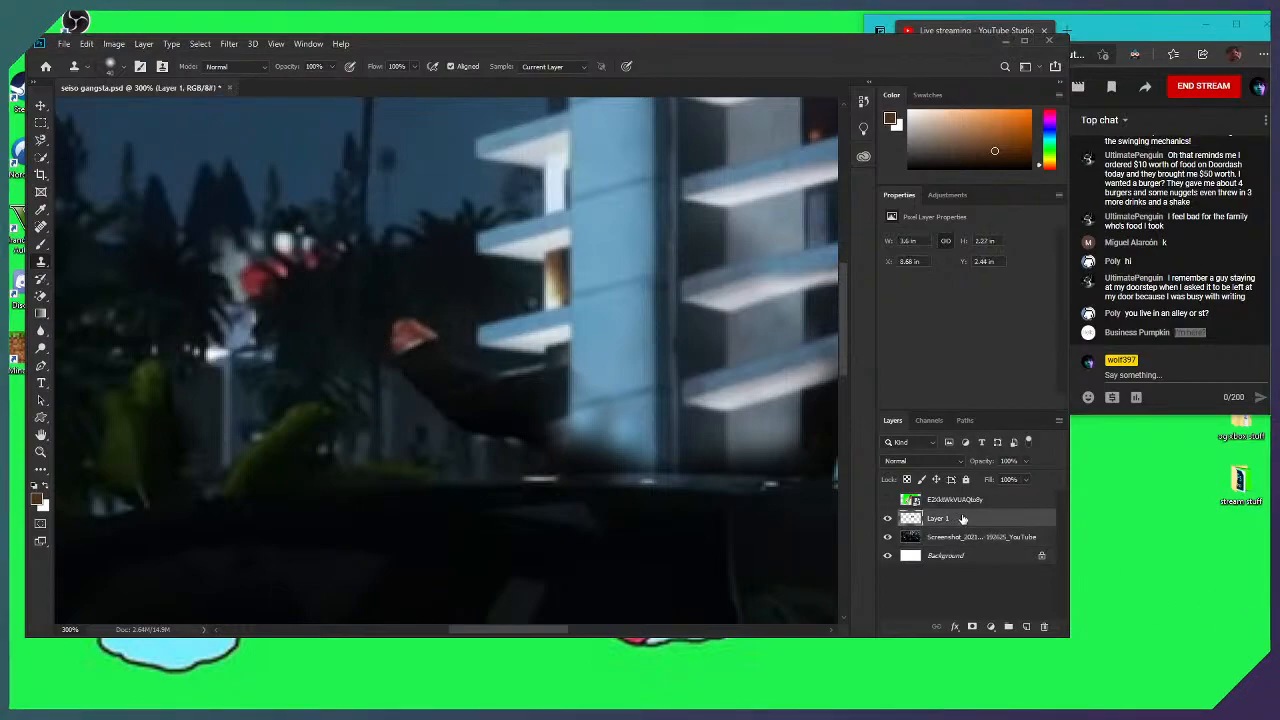
key("ctrl+z")
left_click_drag(406, 343, 434, 343)
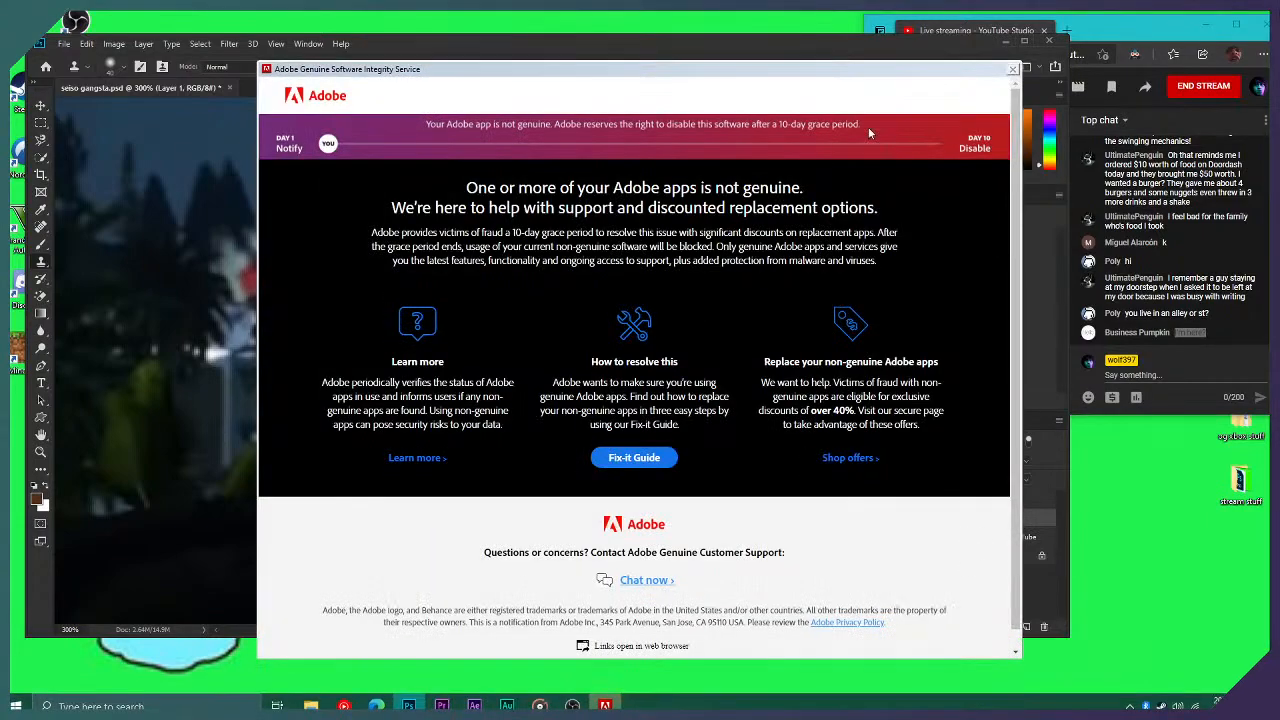
Open the Fix-it Guide from the Adobe notice, close its browser page and return to the image
left_click(634, 457)
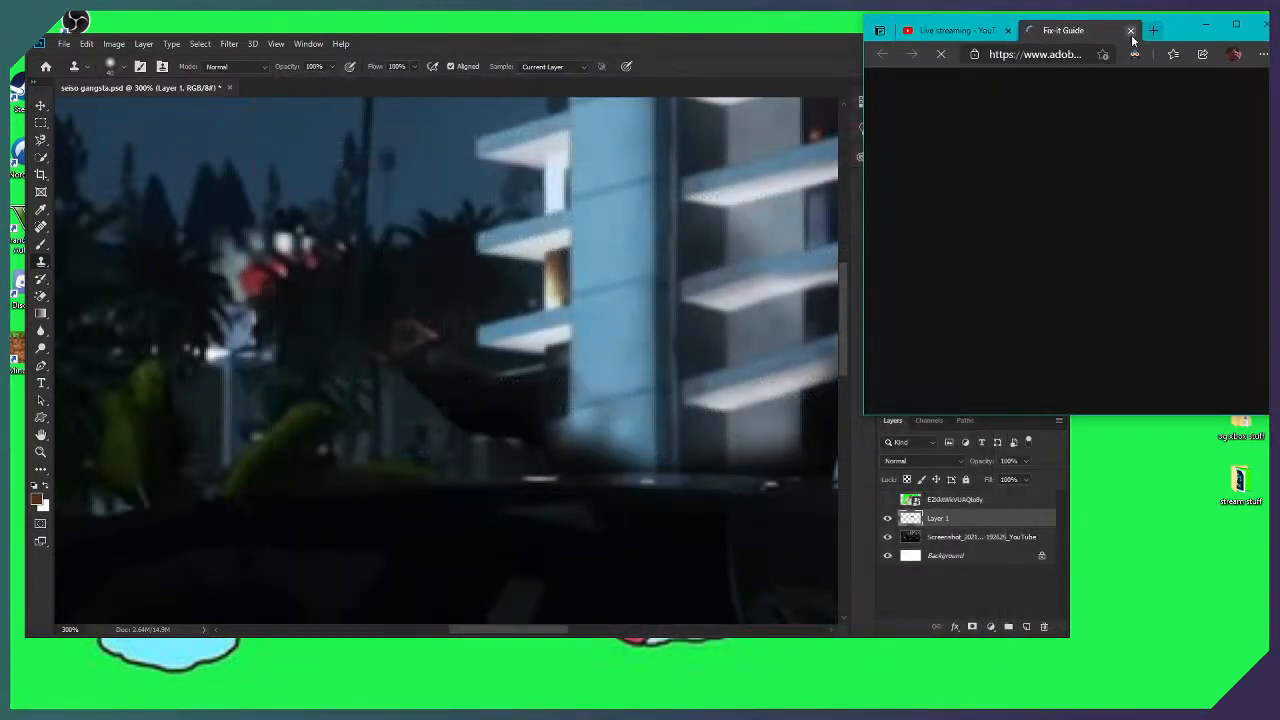
left_click(1135, 30)
left_click(731, 57)
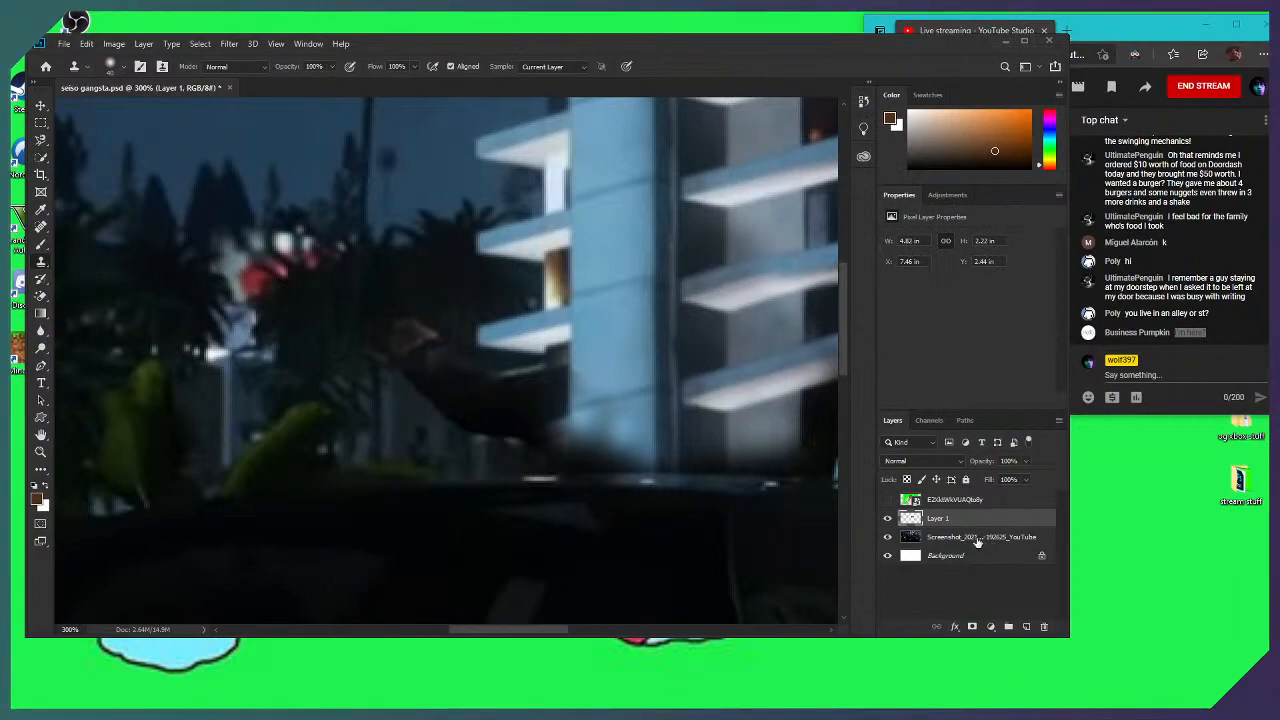
Resample the trees on the screenshot layer and clone them on Layer 1 over the rest of the man's fist and wrist
left_click(966, 538)
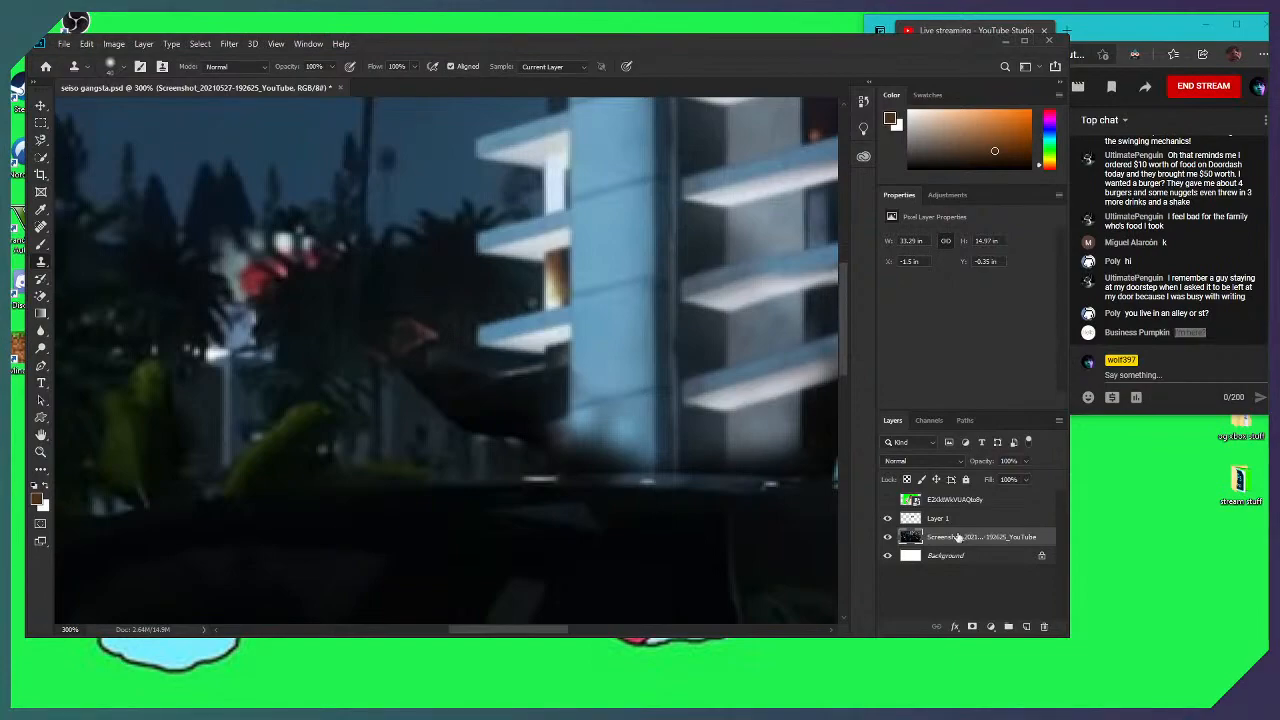
left_click(925, 517)
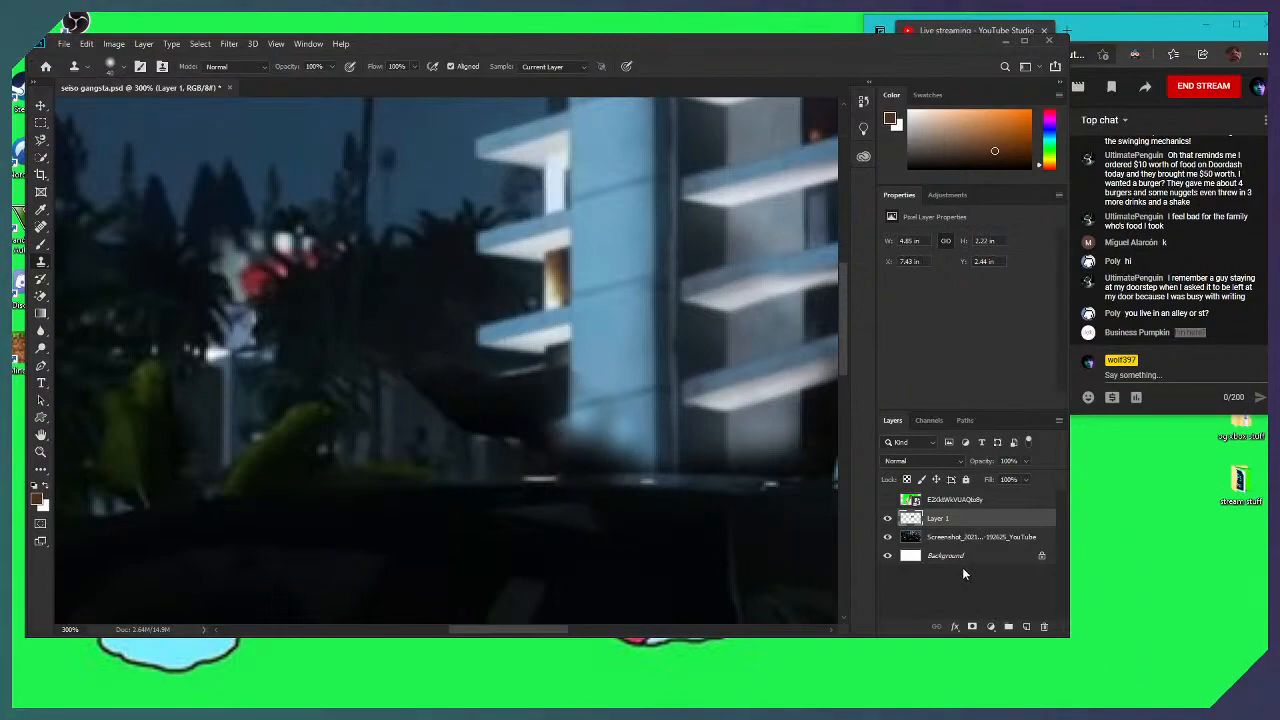
left_click(971, 540)
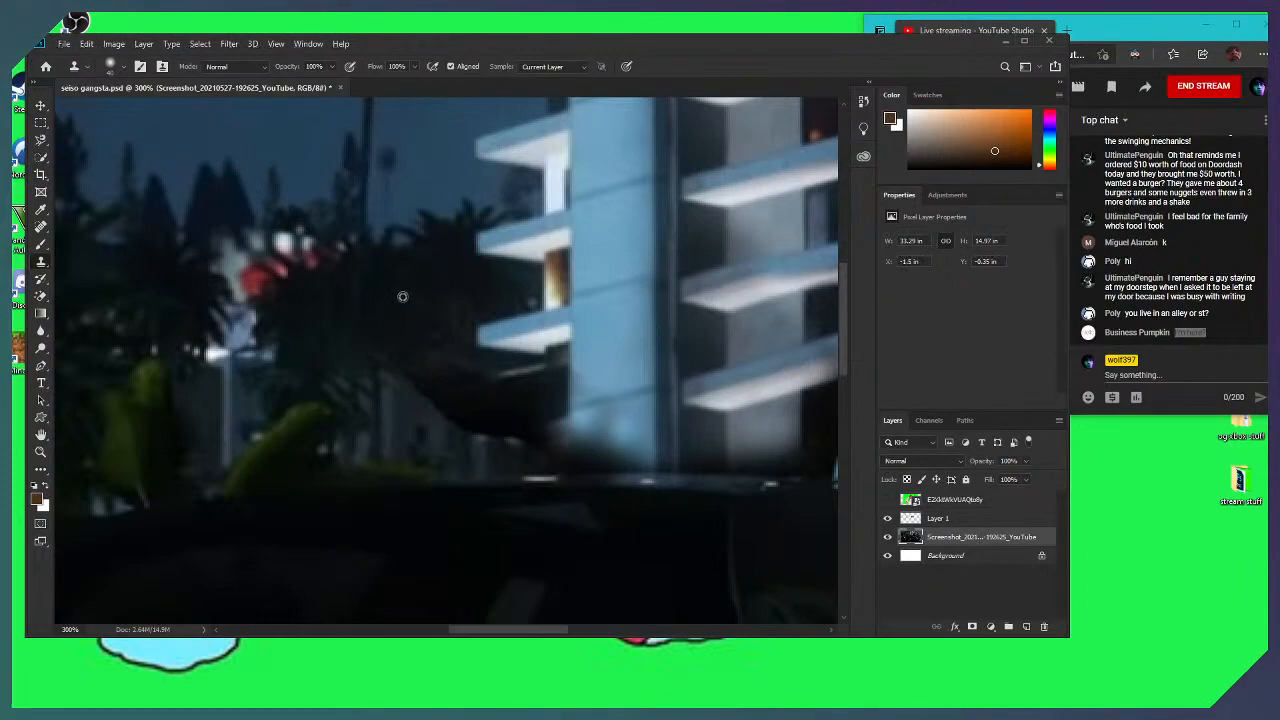
left_click(948, 521)
left_click_drag(447, 438, 440, 373)
Sample the dark foliage beside the red lights on the screenshot layer and clone it on Layer 1 over the man's forearm
left_click(1018, 538)
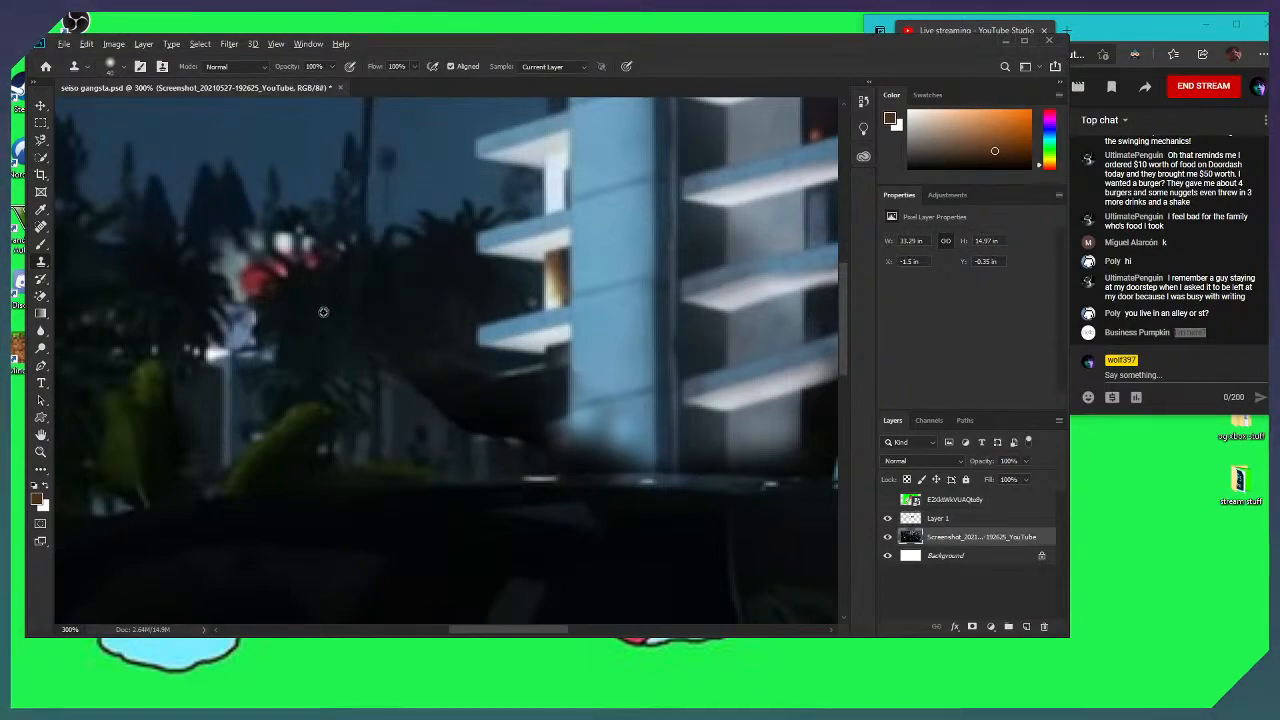
left_click(936, 520)
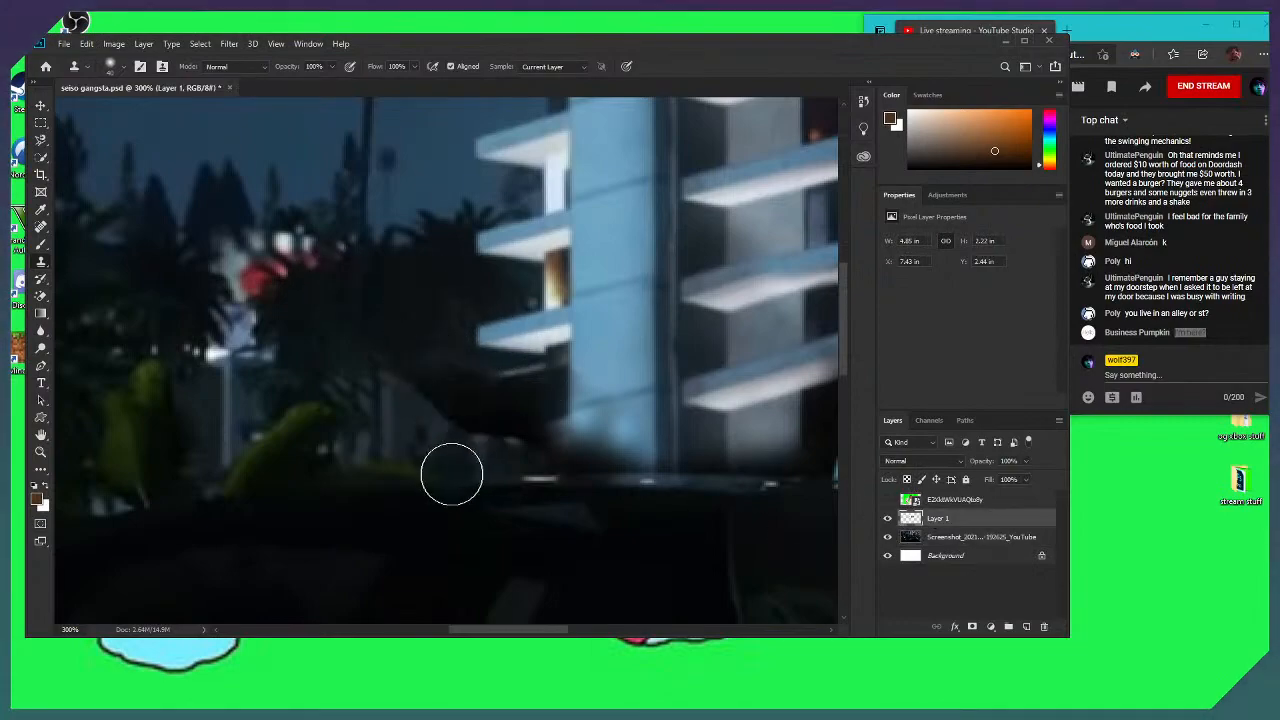
mouse_move(450, 380)
left_mouse_down()
mouse_move(480, 393)
mouse_move(437, 389)
mouse_move(400, 365)
left_mouse_up()
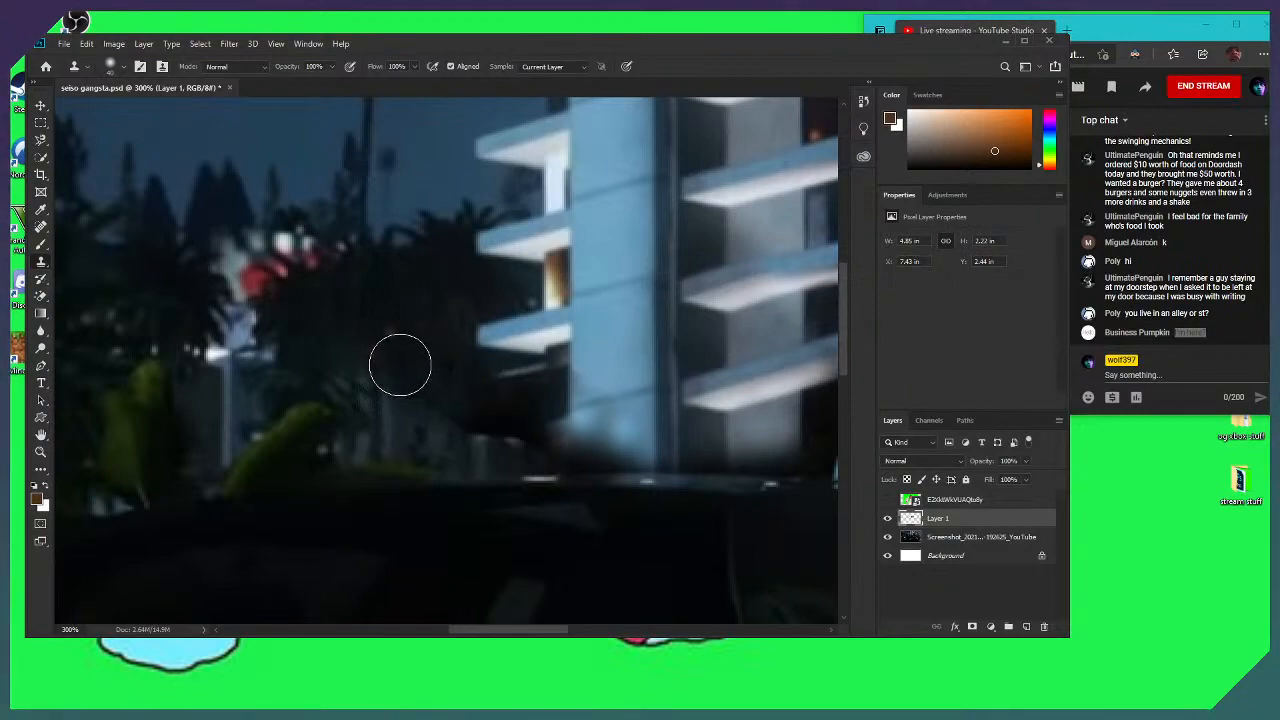
Take another foliage sample from the screenshot layer and clone it on Layer 1 over the arm near the elbow
left_click(346, 309, "alt")
left_click(930, 541)
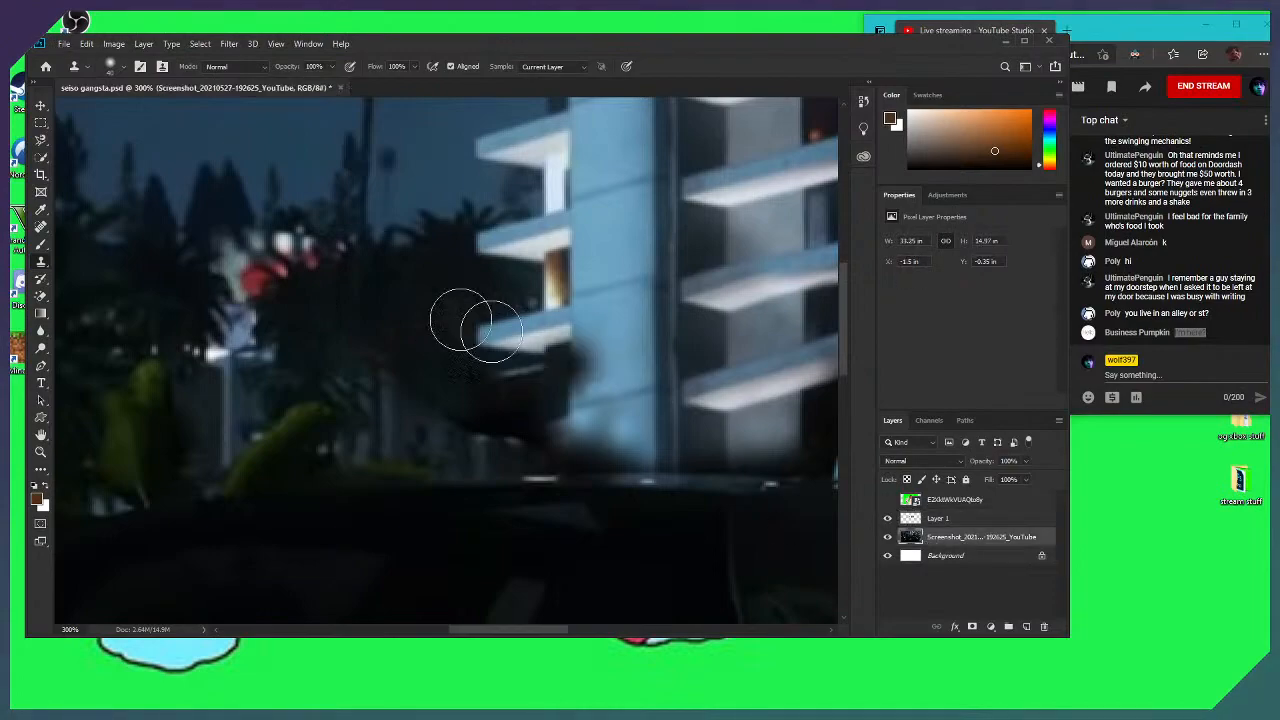
left_click(968, 520)
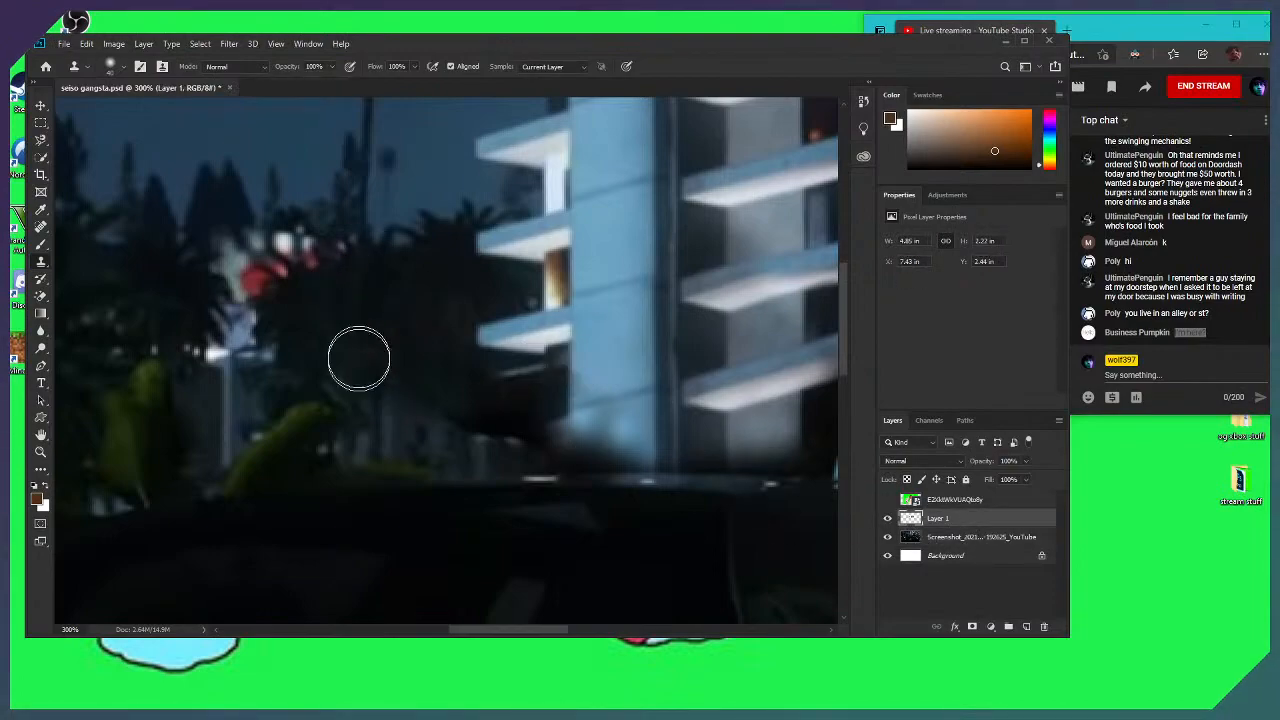
mouse_move(495, 405)
left_mouse_down()
mouse_move(500, 440)
mouse_move(494, 386)
left_mouse_up()
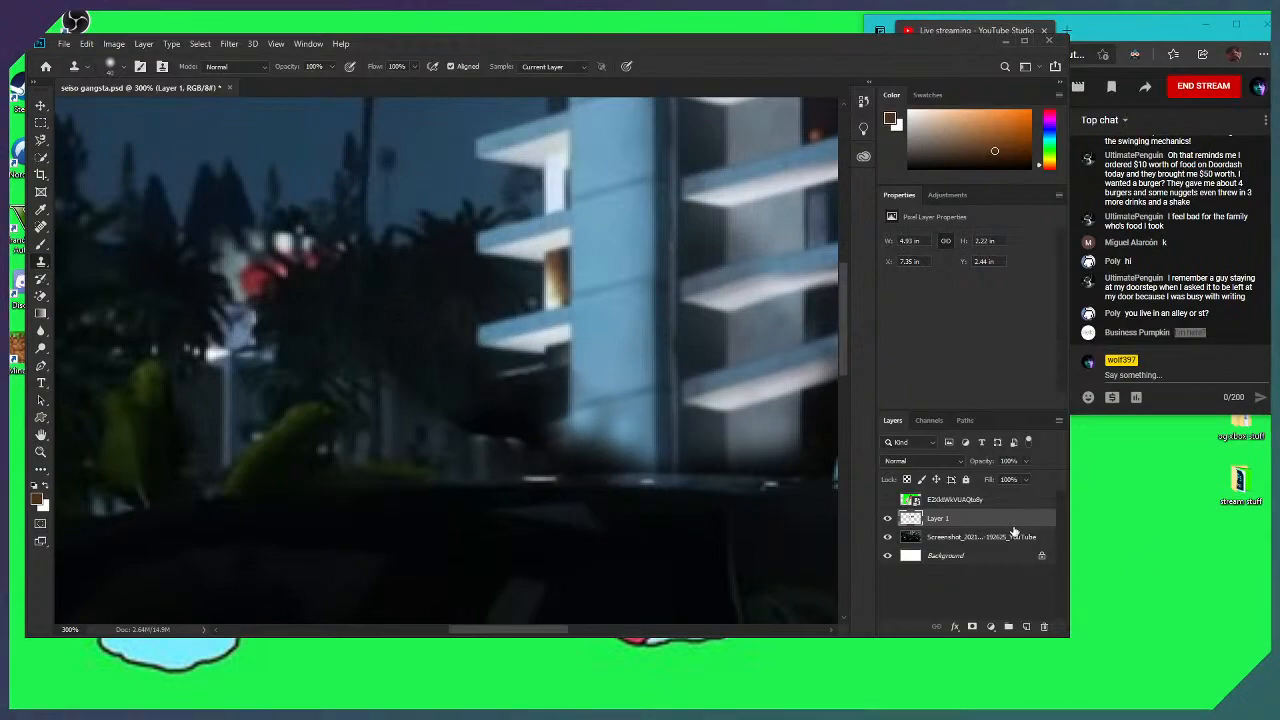
Sample the dark recess beside an upper balcony on the screenshot layer and clone it on Layer 1 beneath the lowest balcony
scroll(998, 506, "up", 3)
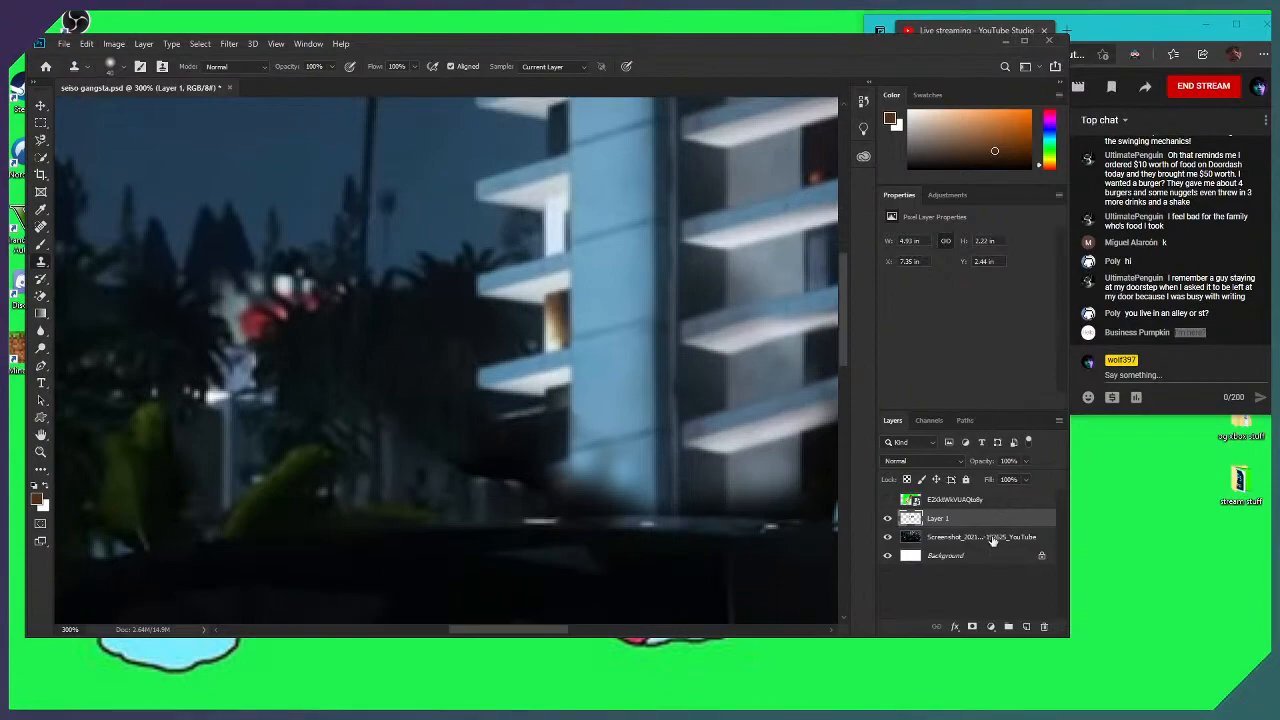
left_click(992, 539)
scroll(541, 228, "up", 2)
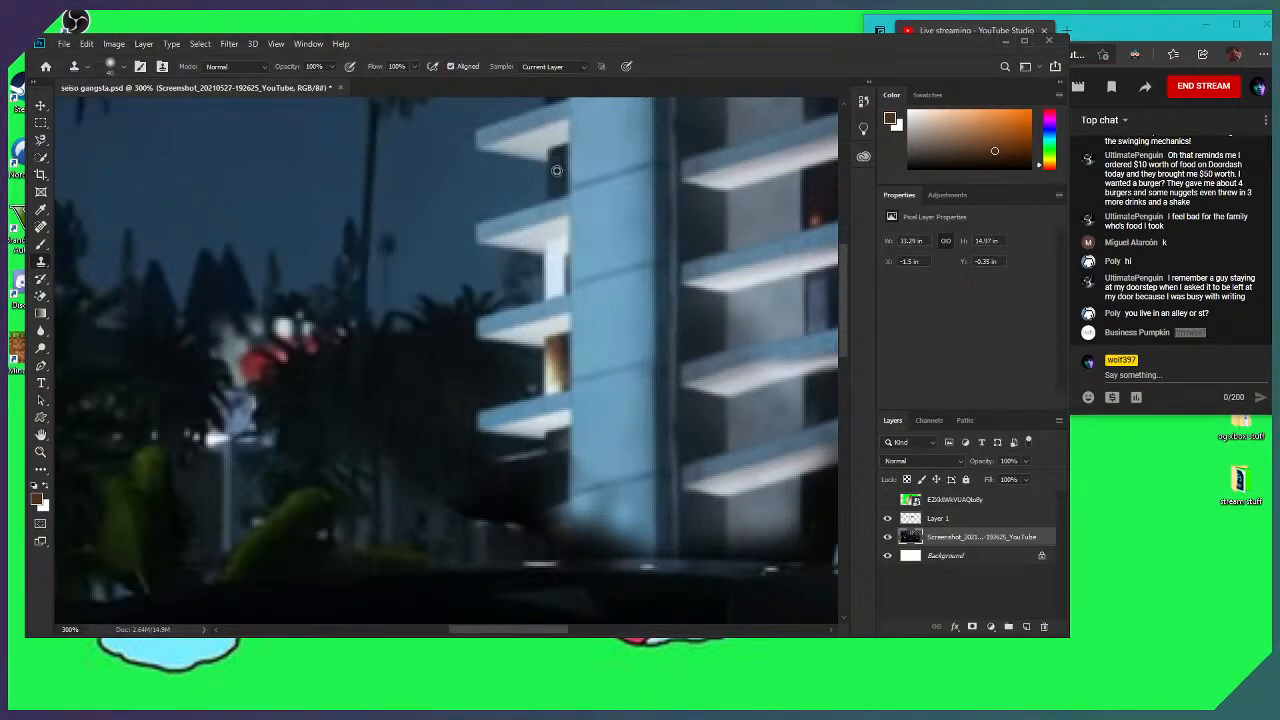
left_click(1004, 516)
scroll(534, 509, "down", 1)
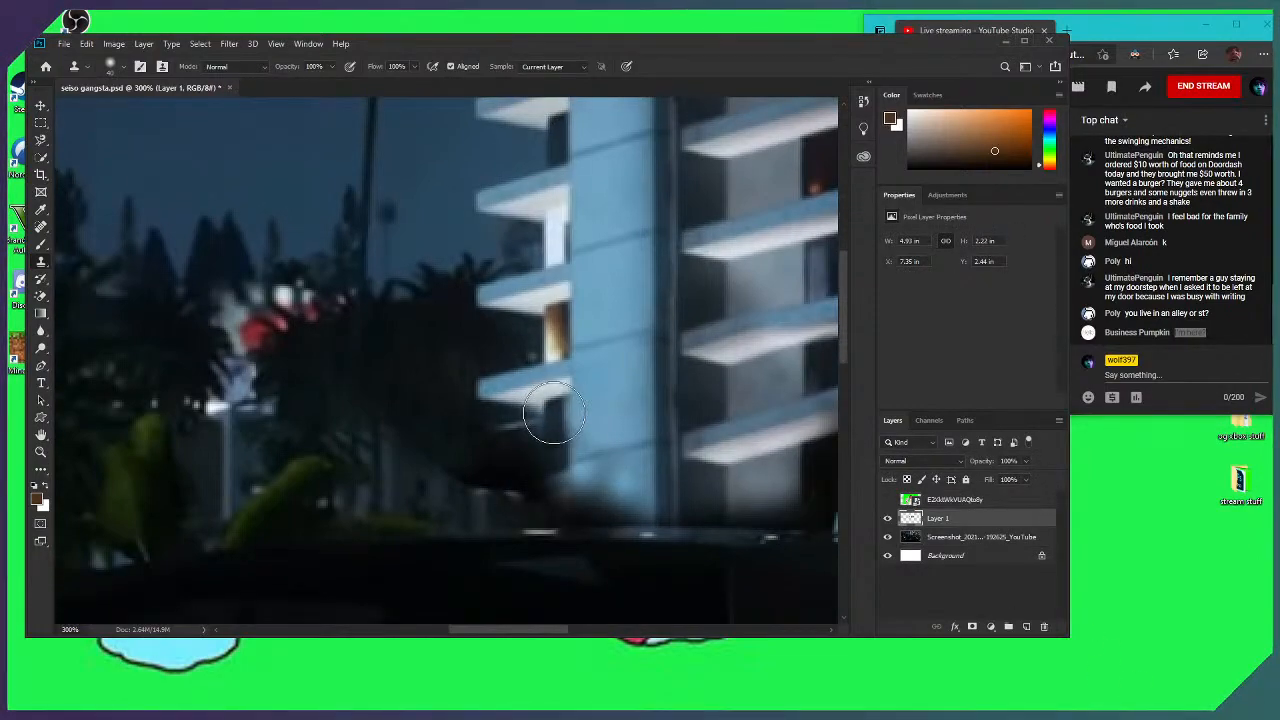
mouse_move(553, 415)
left_mouse_down()
mouse_move(546, 440)
mouse_move(634, 523)
mouse_move(608, 441)
mouse_move(543, 429)
mouse_move(594, 486)
mouse_move(543, 400)
left_mouse_up()
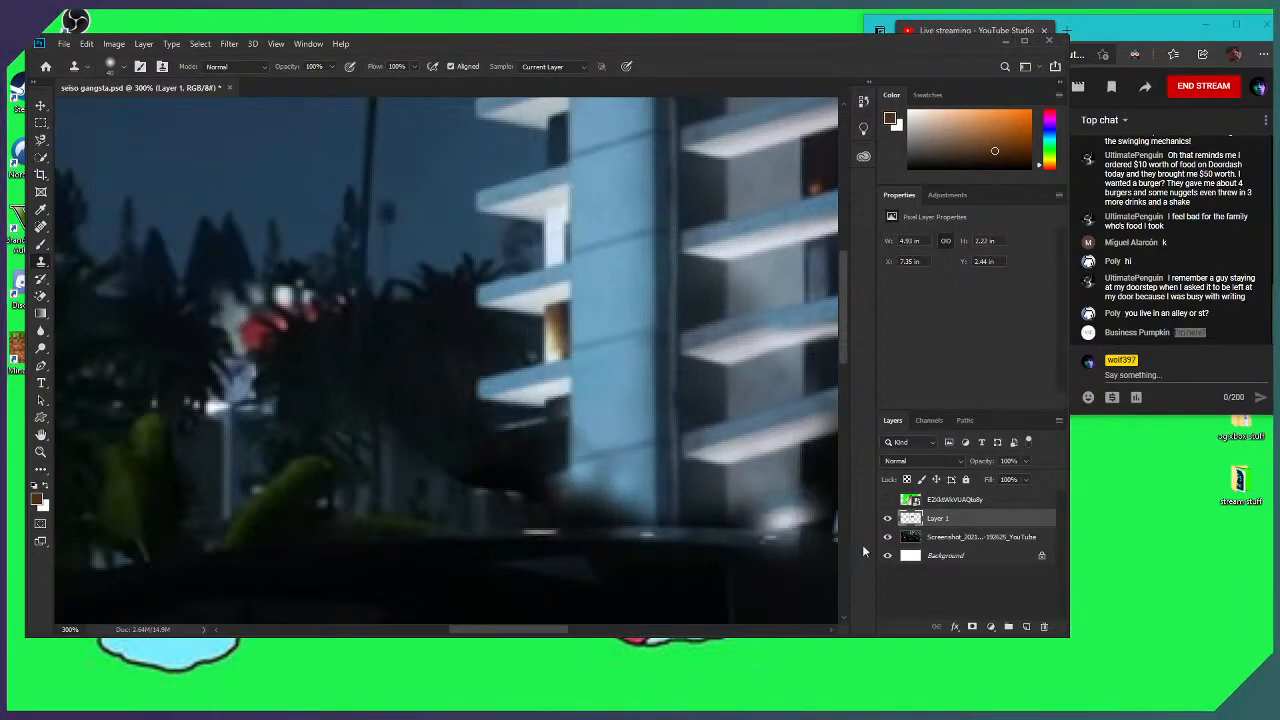
Resample the upper balcony recess on the screenshot layer and clone another balcony on Layer 1 over the dark remnant of the arm
left_click(975, 538)
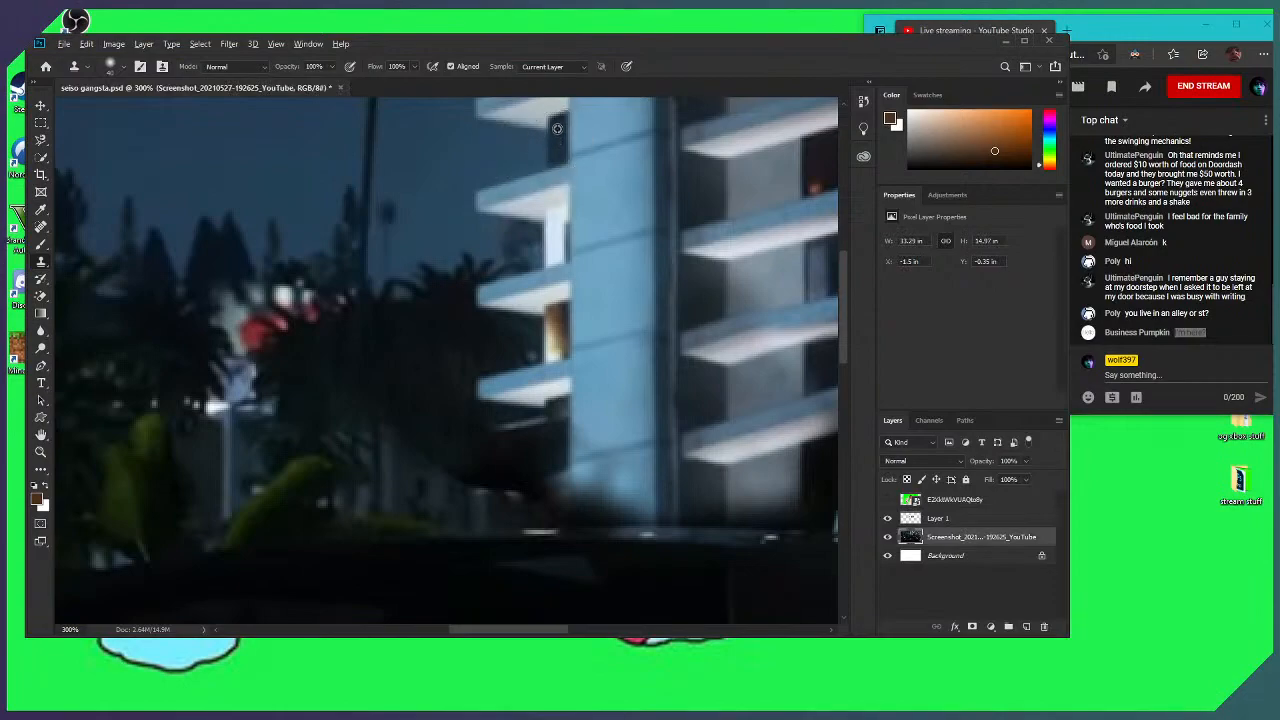
left_click(993, 522)
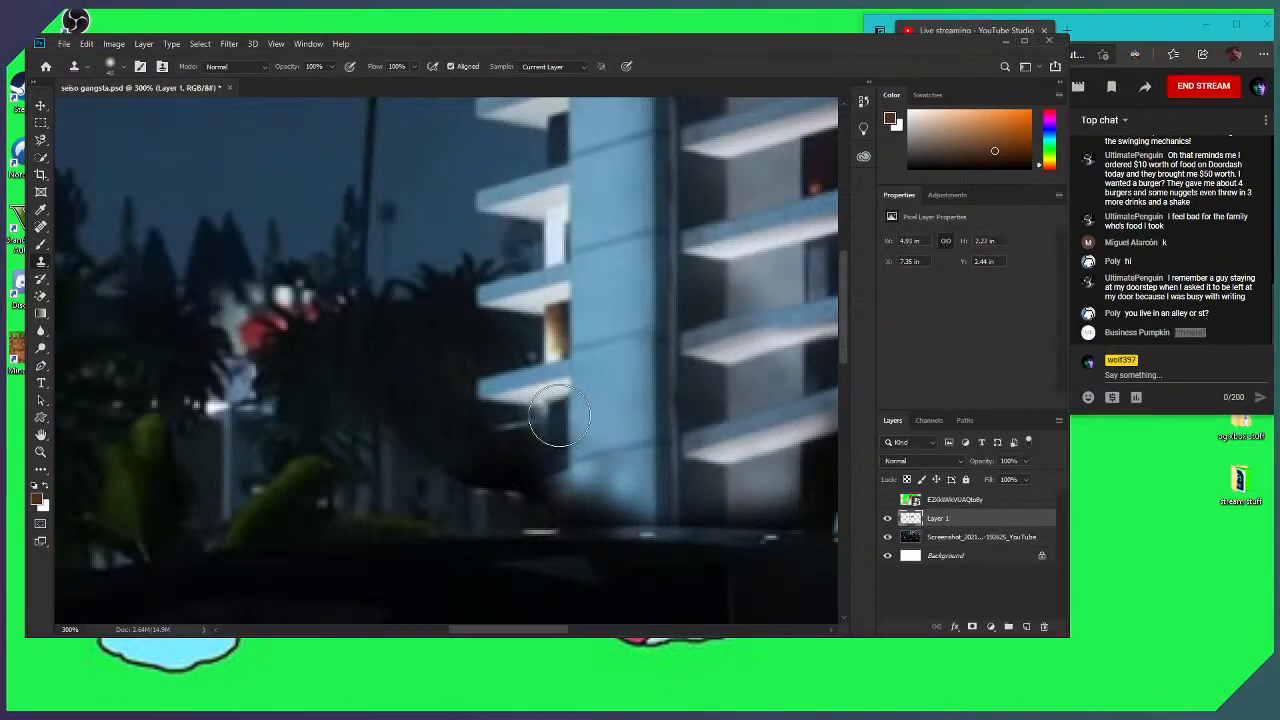
left_click_drag(557, 446, 529, 462)
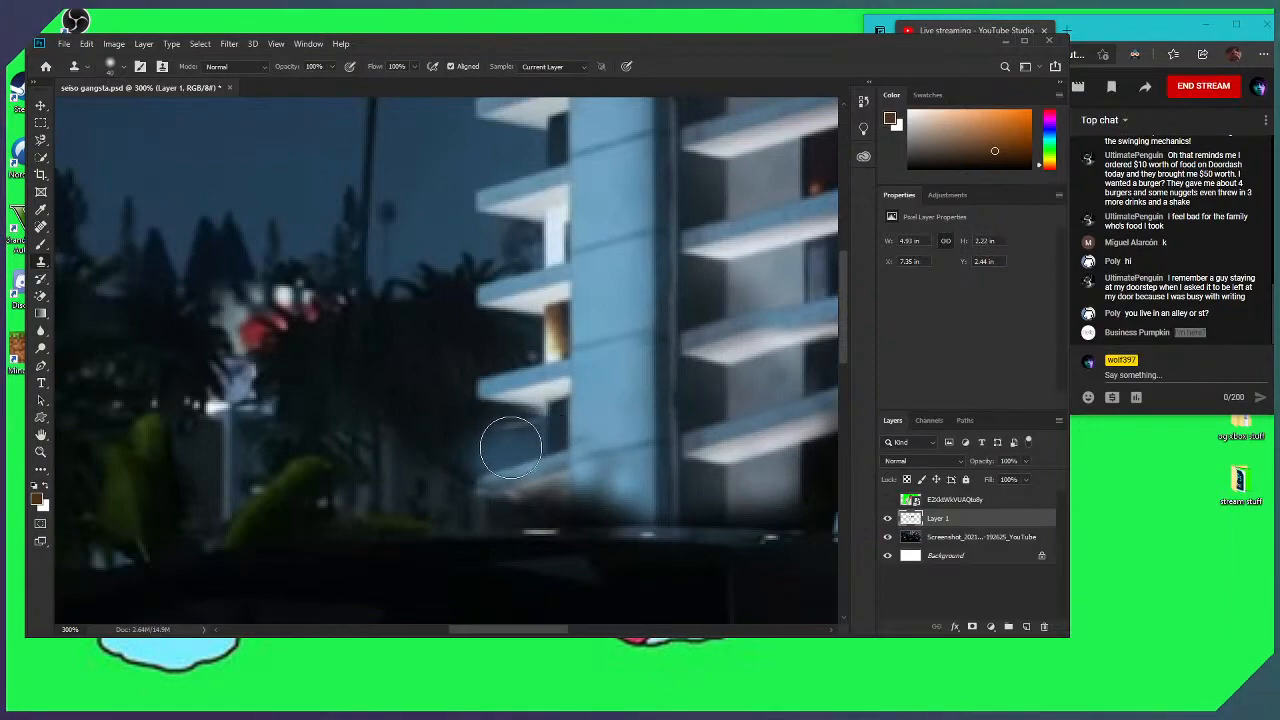
Sample the dark foliage on the screenshot layer and clone it on Layer 1 over the outer edge of the new lowest balcony
scroll(795, 523, "down", 3)
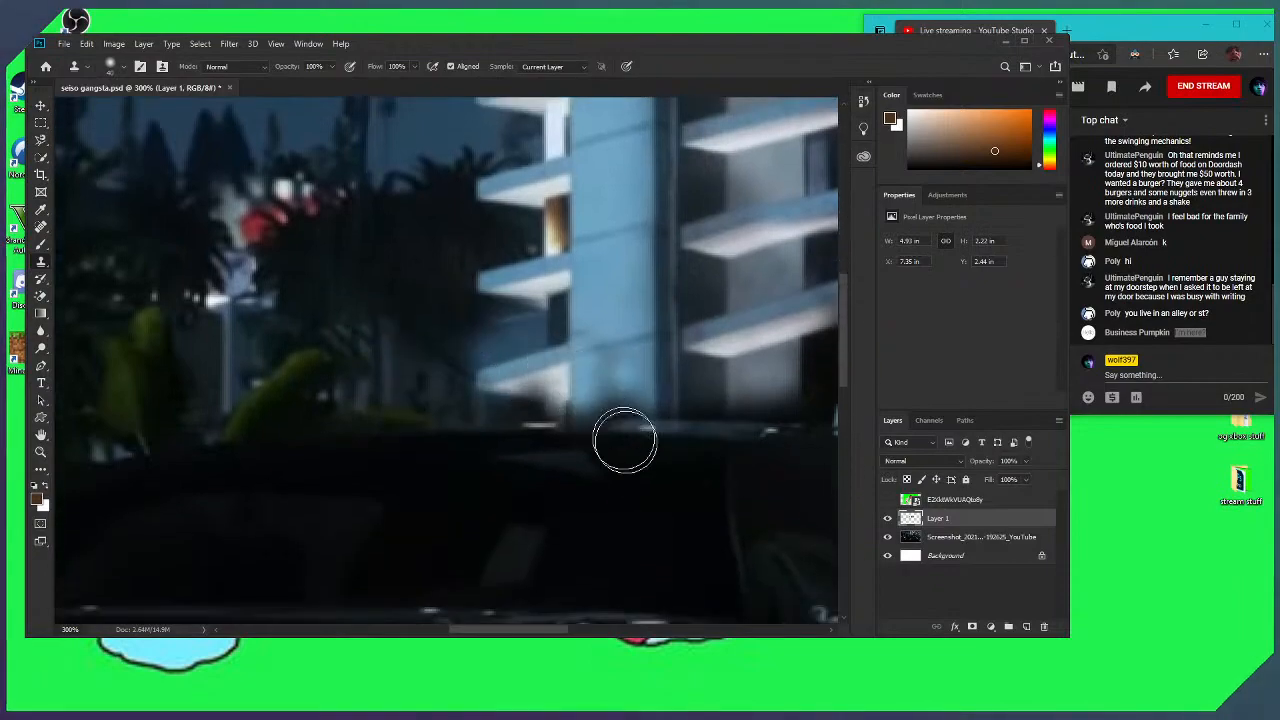
left_click(963, 540)
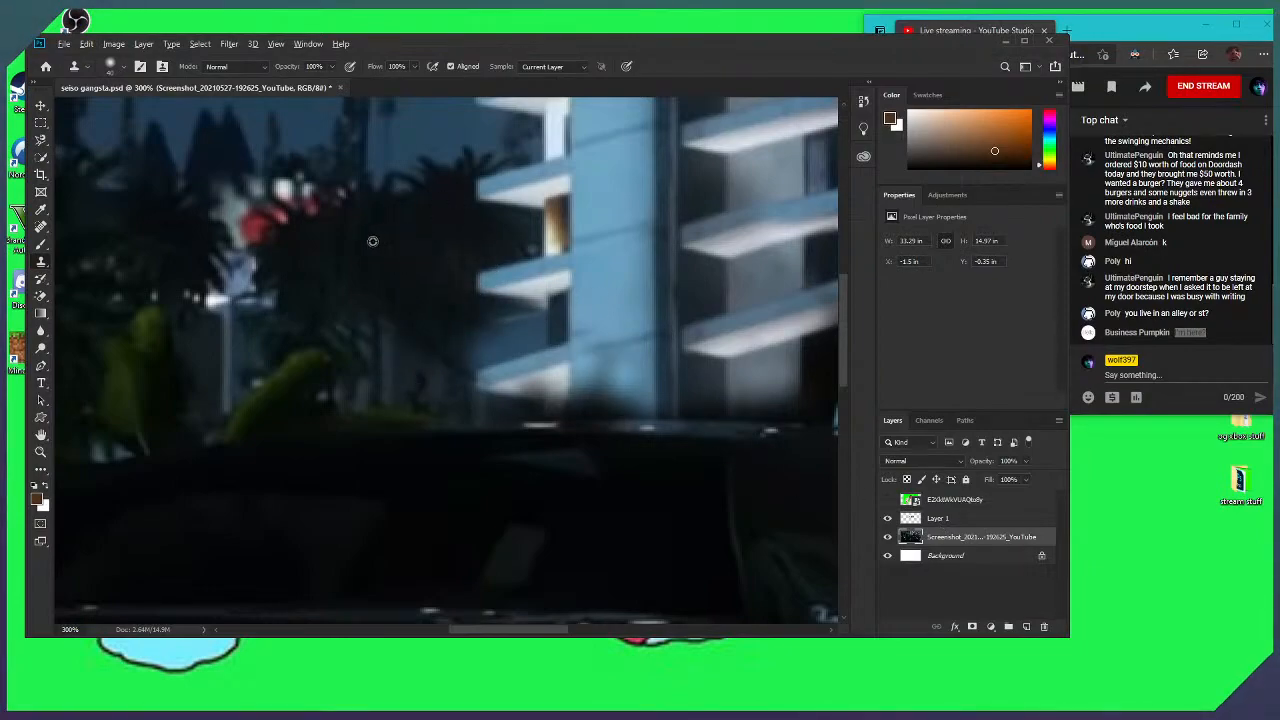
left_click(952, 520)
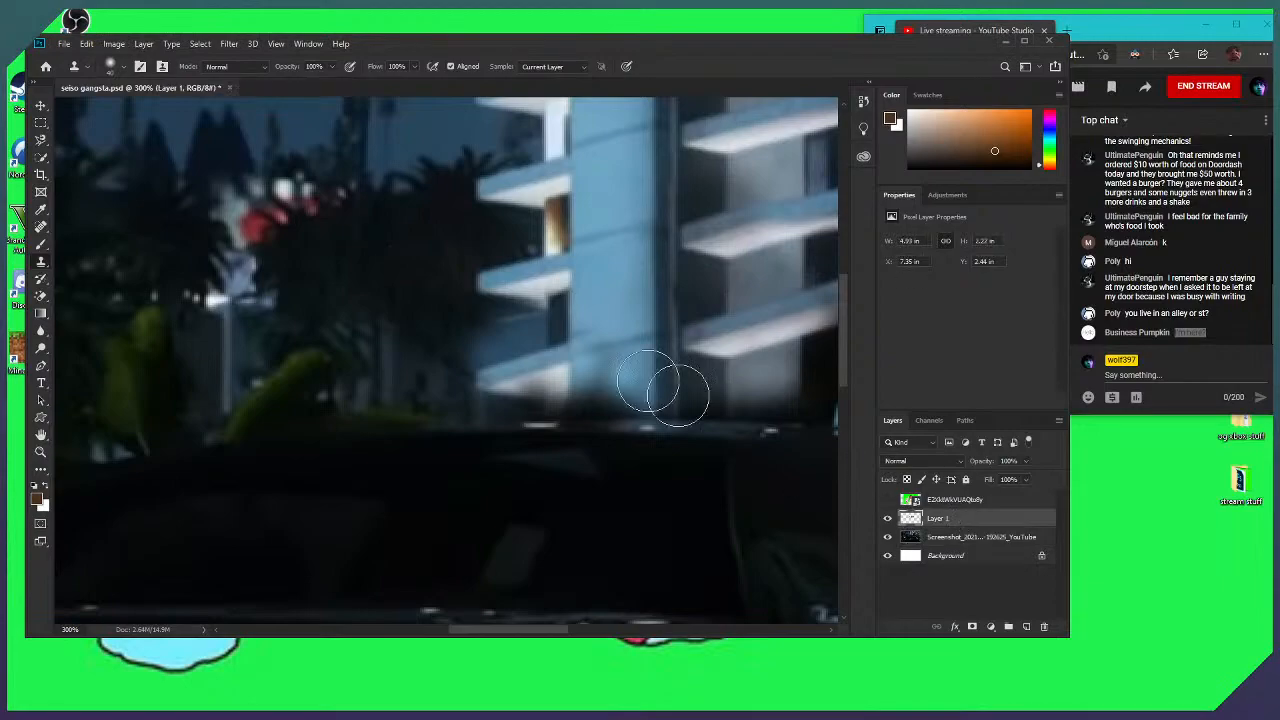
mouse_move(475, 347)
left_mouse_down()
mouse_move(491, 349)
mouse_move(517, 320)
mouse_move(525, 330)
left_mouse_up()
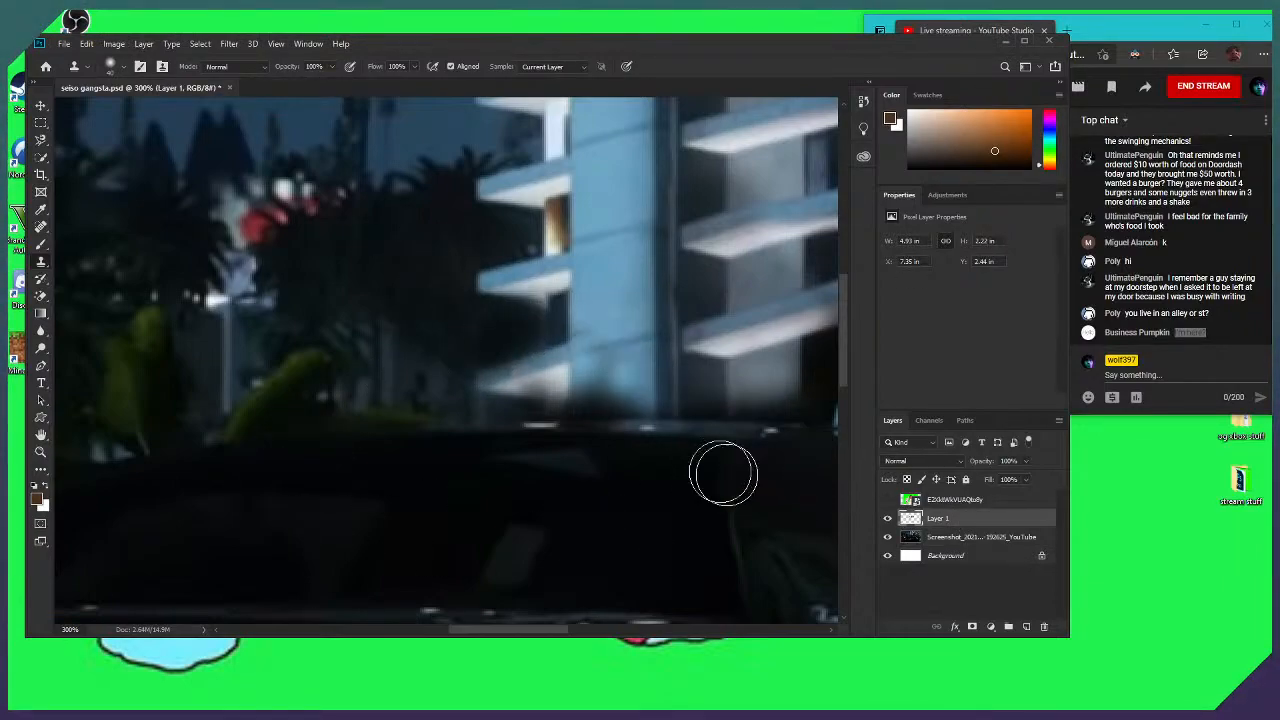
Examine the cloned tower base, balconies and limousine roofline at 100% and at 300%
left_click(646, 390)
key("ctrl+1")
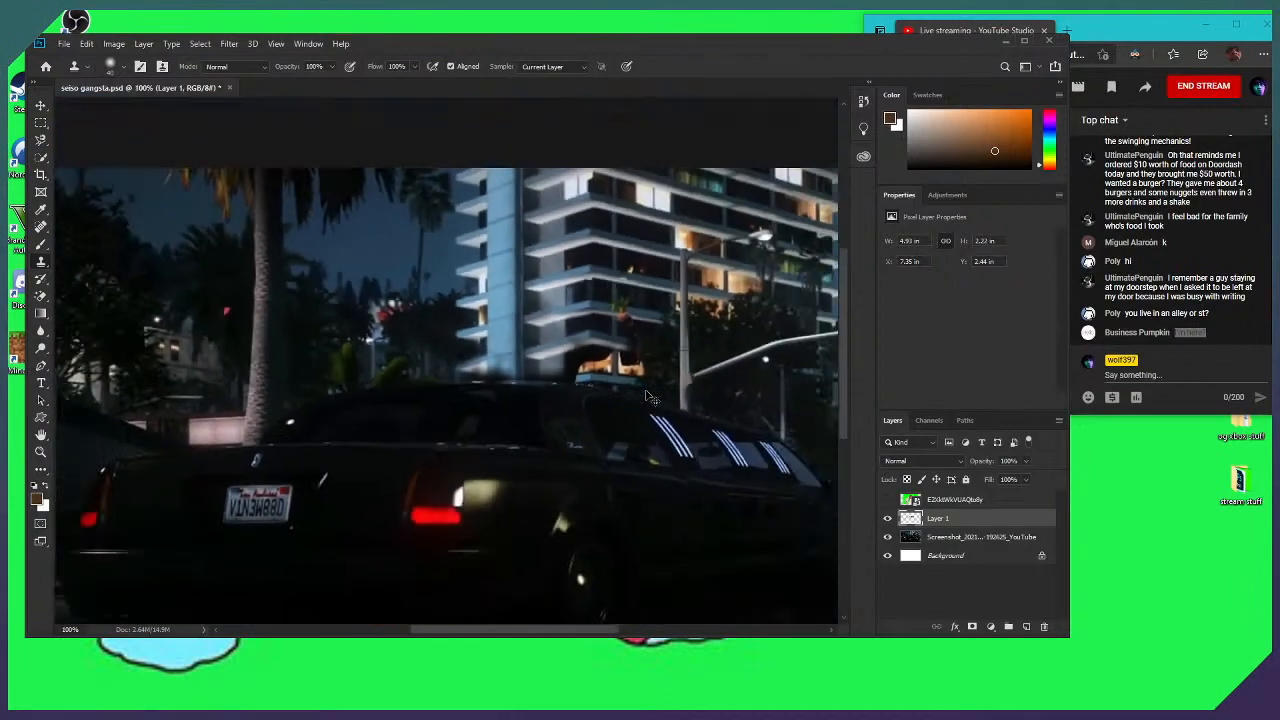
key("ctrl+plus")
key("ctrl+plus")
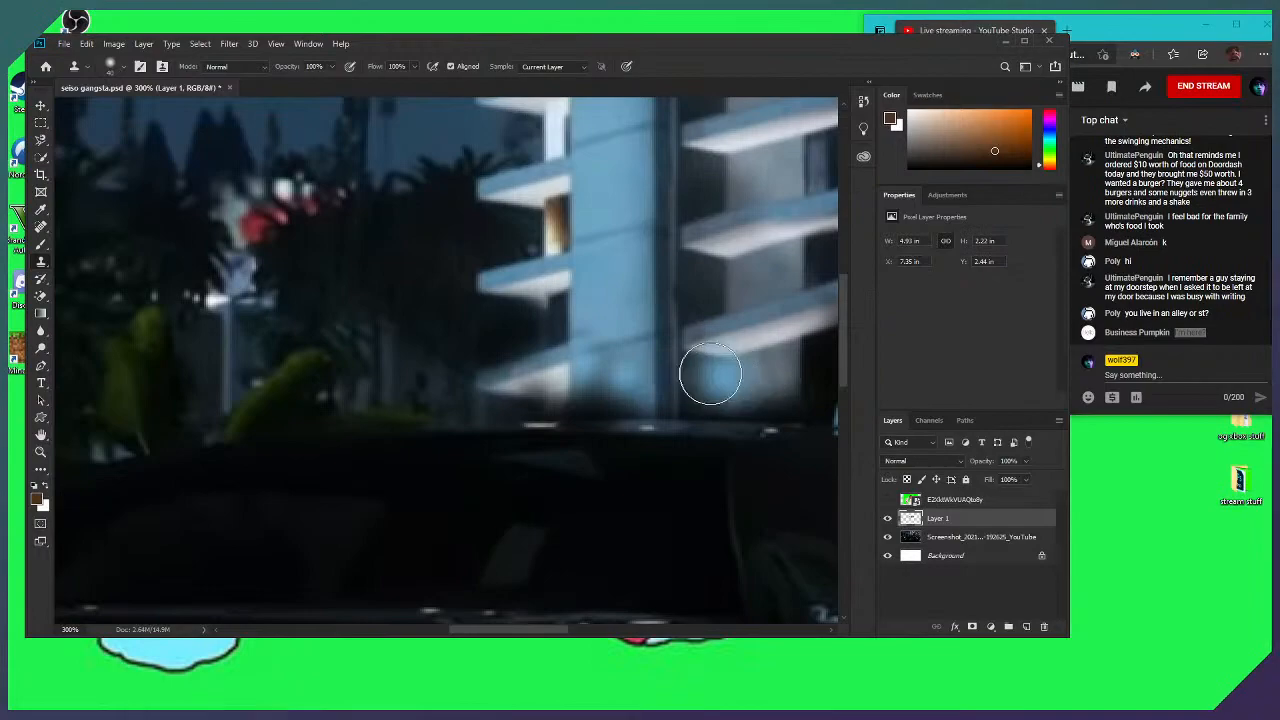
key("space")
left_click_drag(711, 371, 725, 368)
scroll(429, 357, "up", 3)
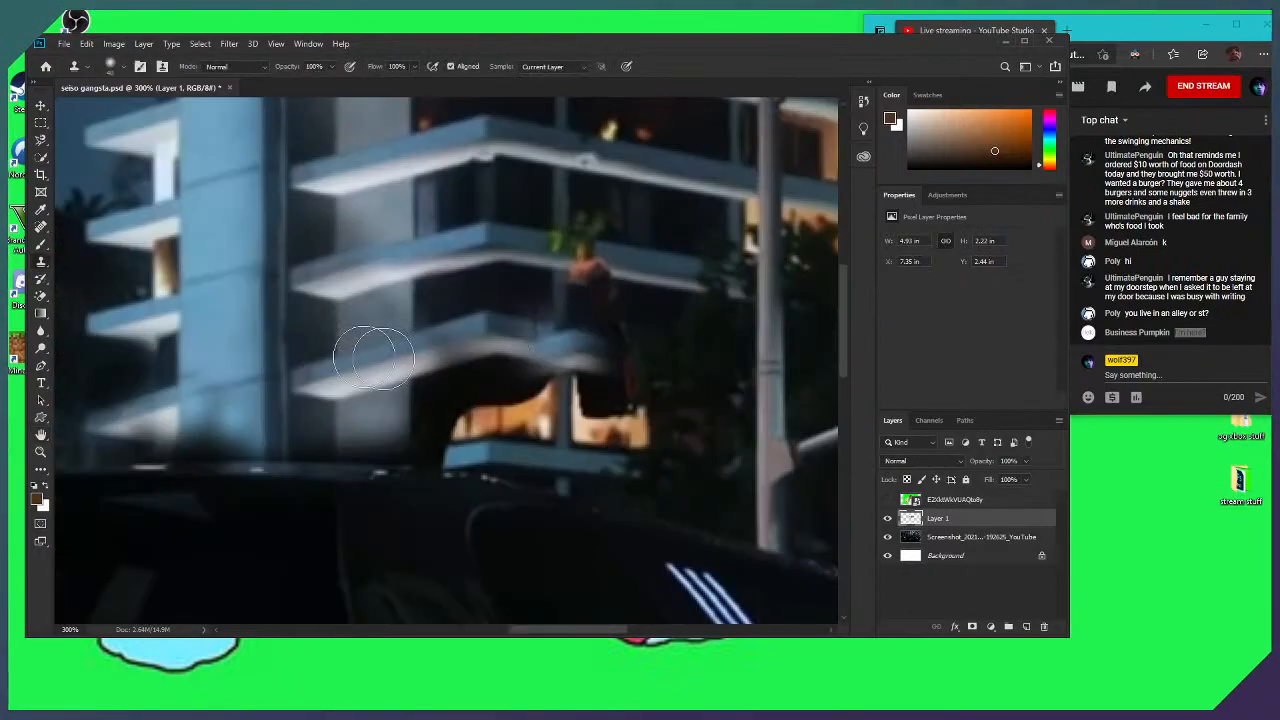
scroll(417, 381, "down", 3)
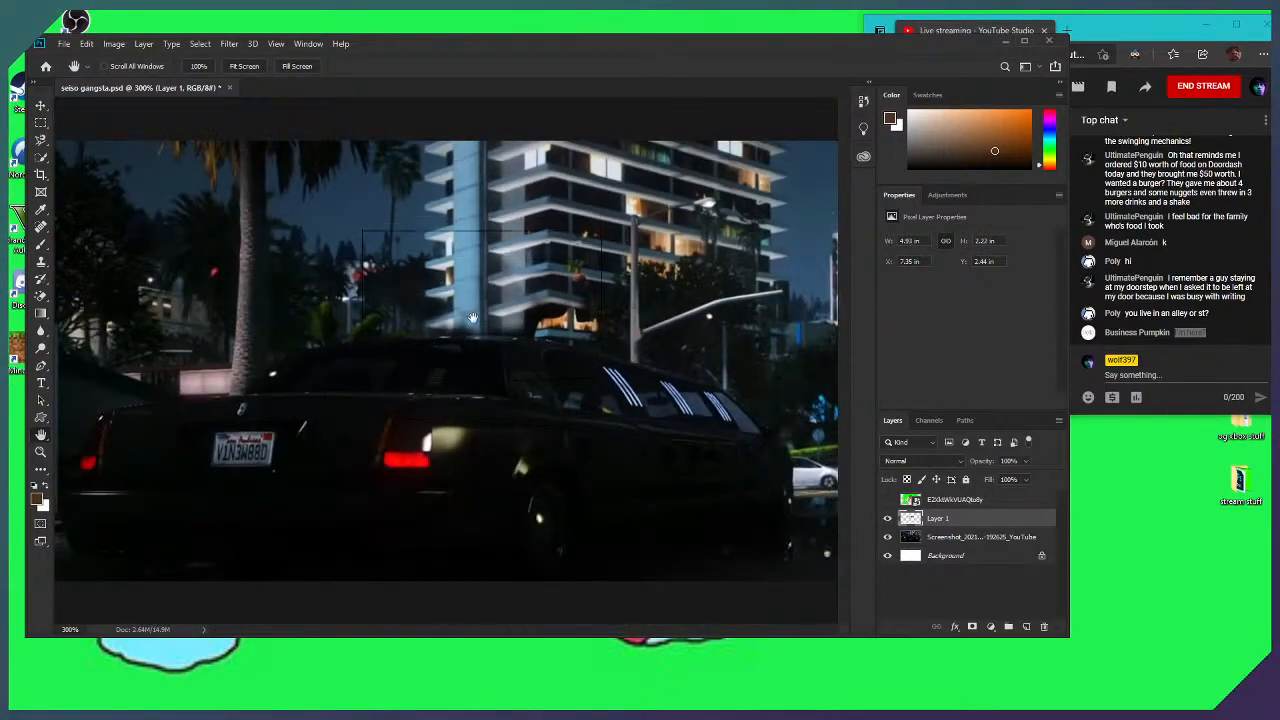
scroll(460, 316, "up", 3)
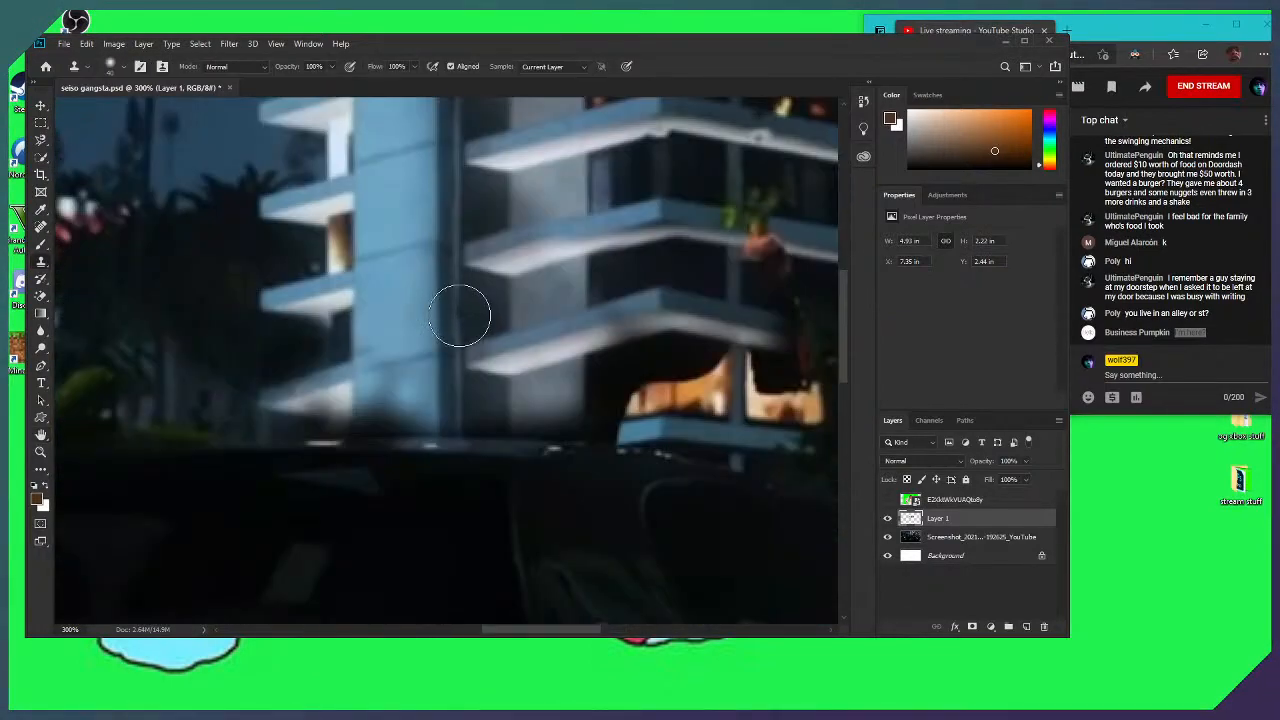
Switch to the screenshot layer and clone a patch of blue tower wall along the tower's edge beside the upper balconies
left_click(975, 545)
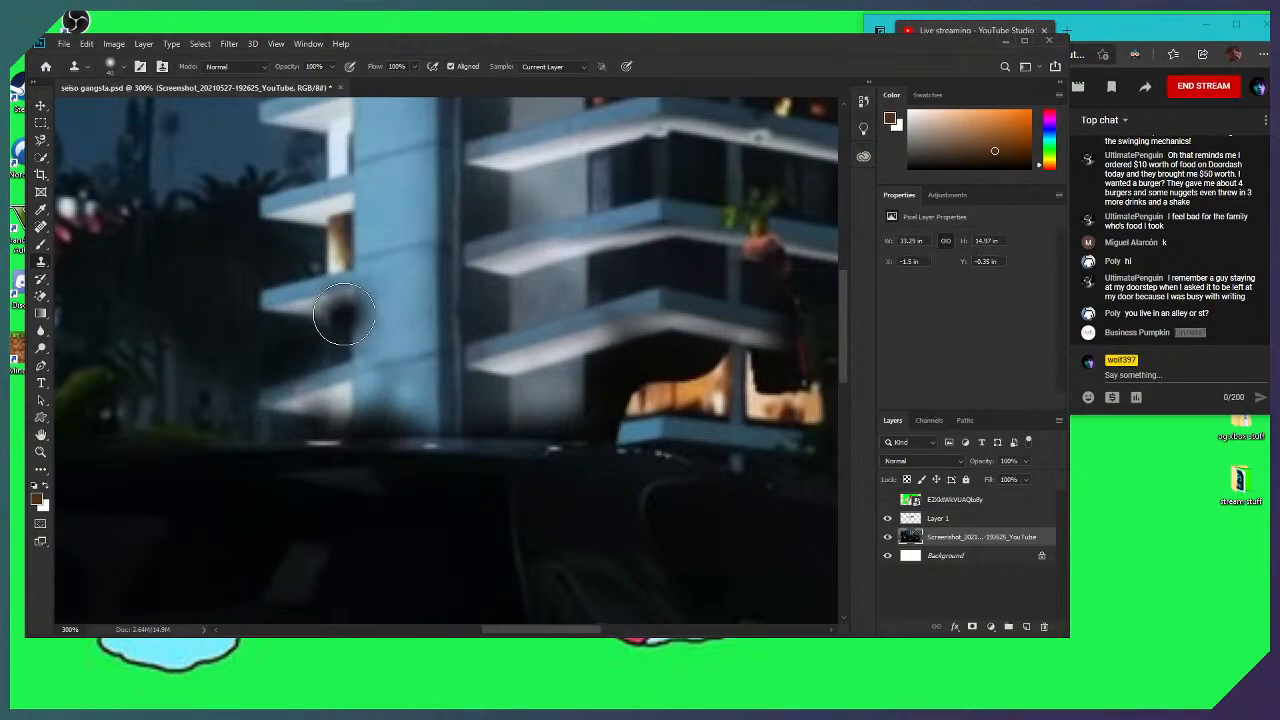
key("h")
mouse_move(414, 211)
left_mouse_down()
mouse_move(463, 143)
mouse_move(474, 261)
left_mouse_up()
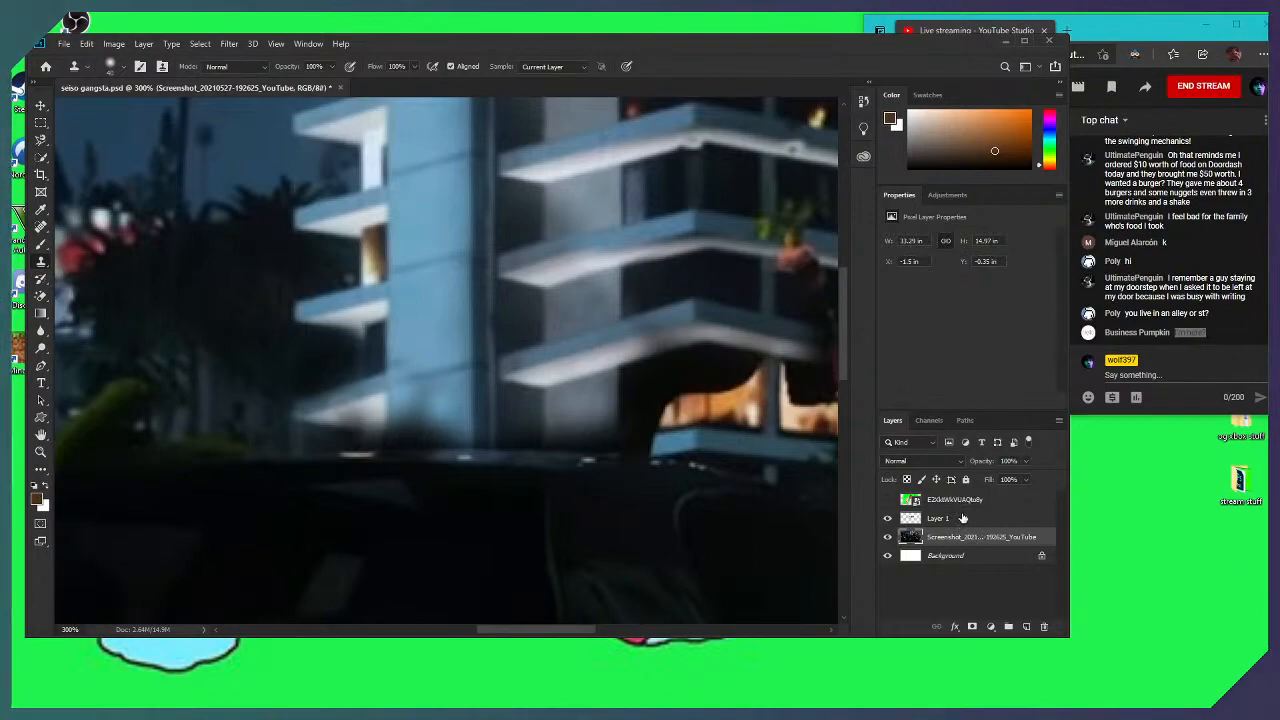
key("h")
left_click_drag(478, 215, 514, 240)
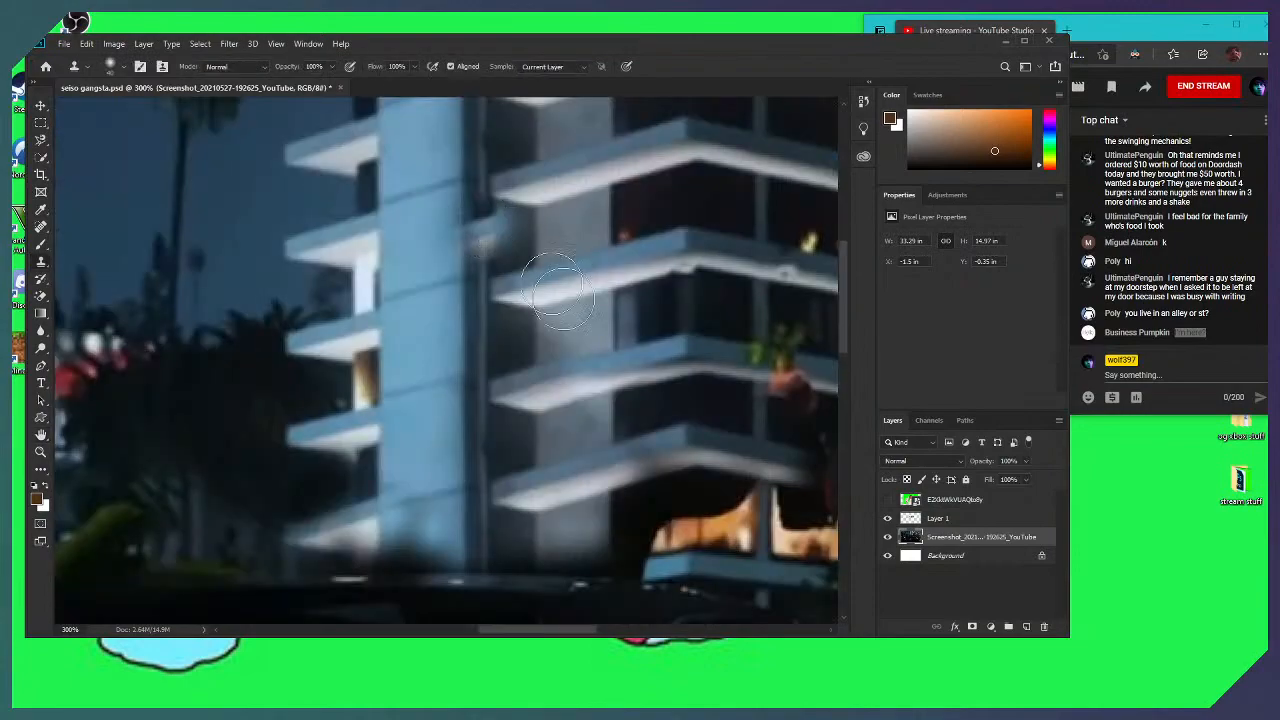
Check the live chat in the YouTube Studio window and return to Photoshop
mouse_move(500, 716)
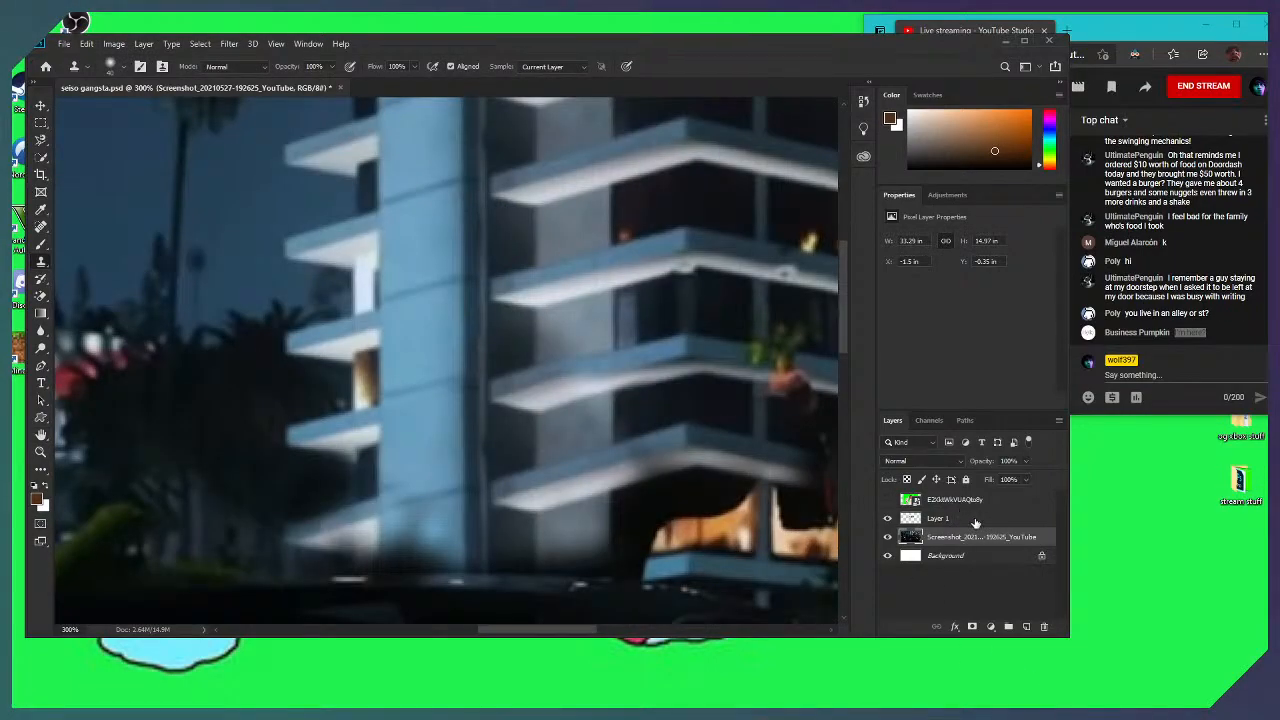
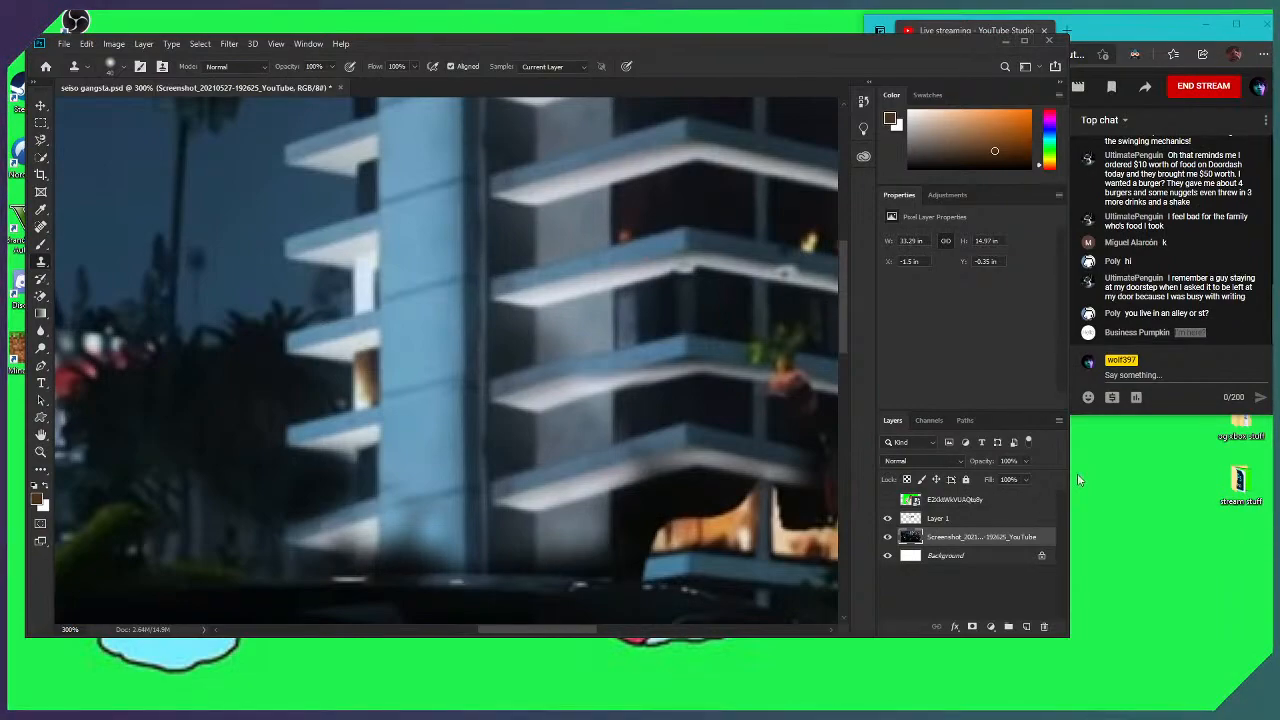
left_click(1203, 150)
mouse_move(931, 409)
left_mouse_down()
mouse_move(1025, 421)
mouse_move(914, 380)
left_mouse_up()
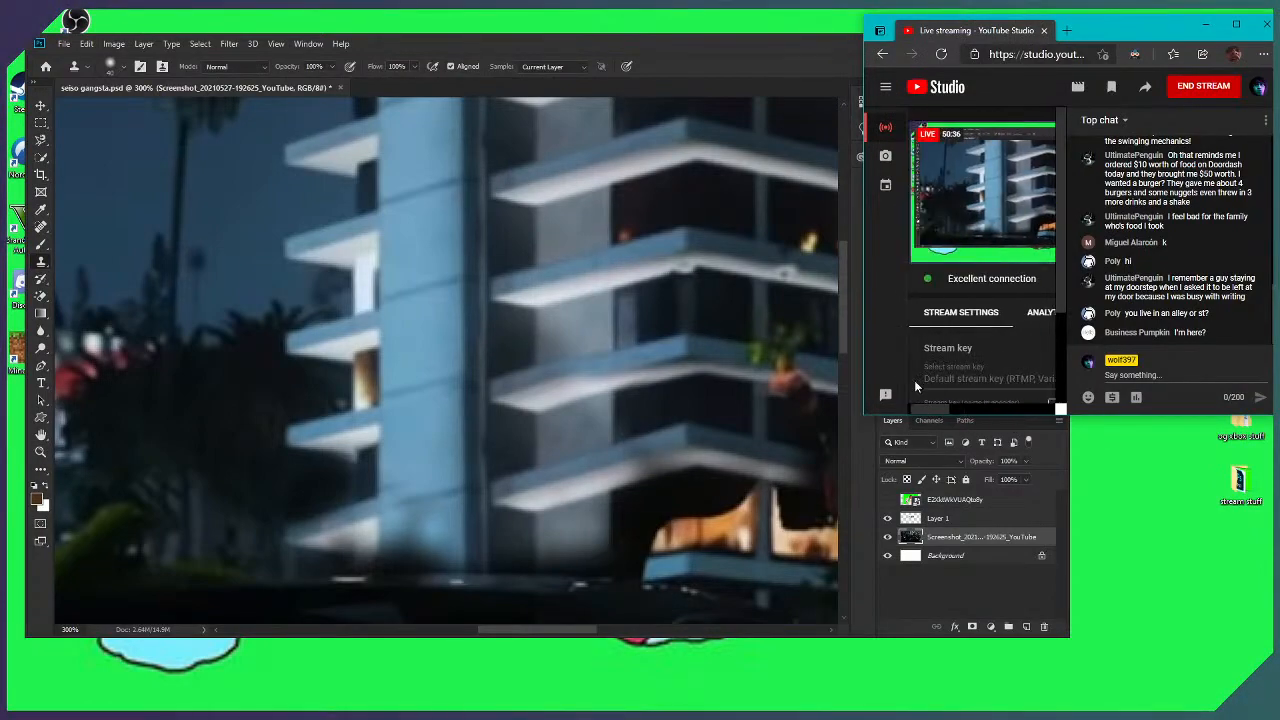
left_click(818, 44)
left_click_drag(777, 257, 800, 283)
left_click(800, 283)
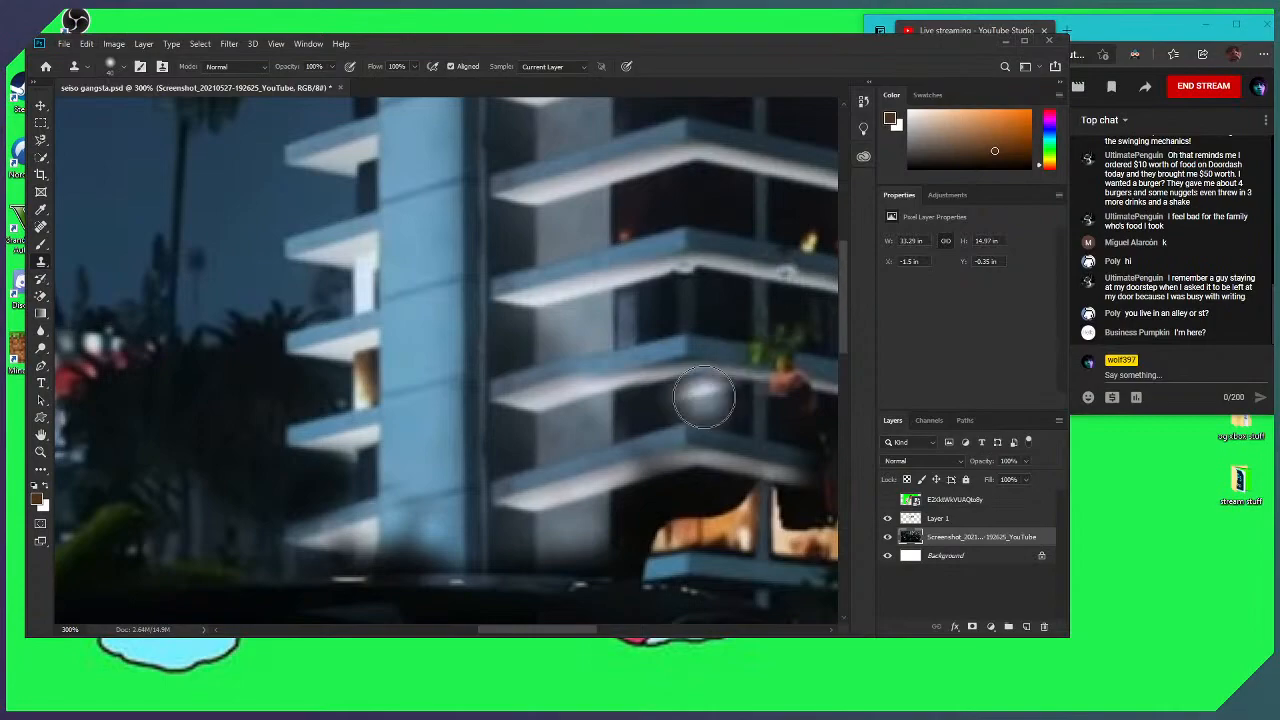
Try cloning a sample of the building's blue column from the screenshot layer over its dark base on Layer 1
scroll(590, 423, "down", 5)
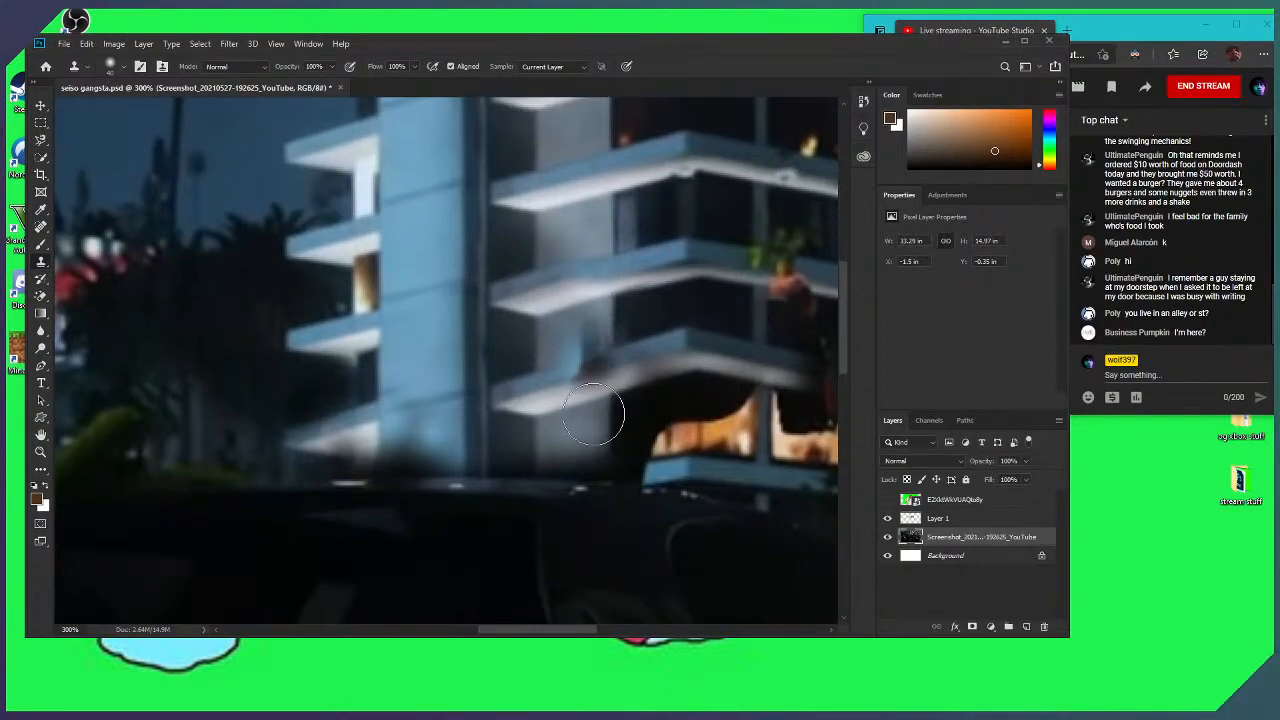
scroll(610, 385, "up", 3)
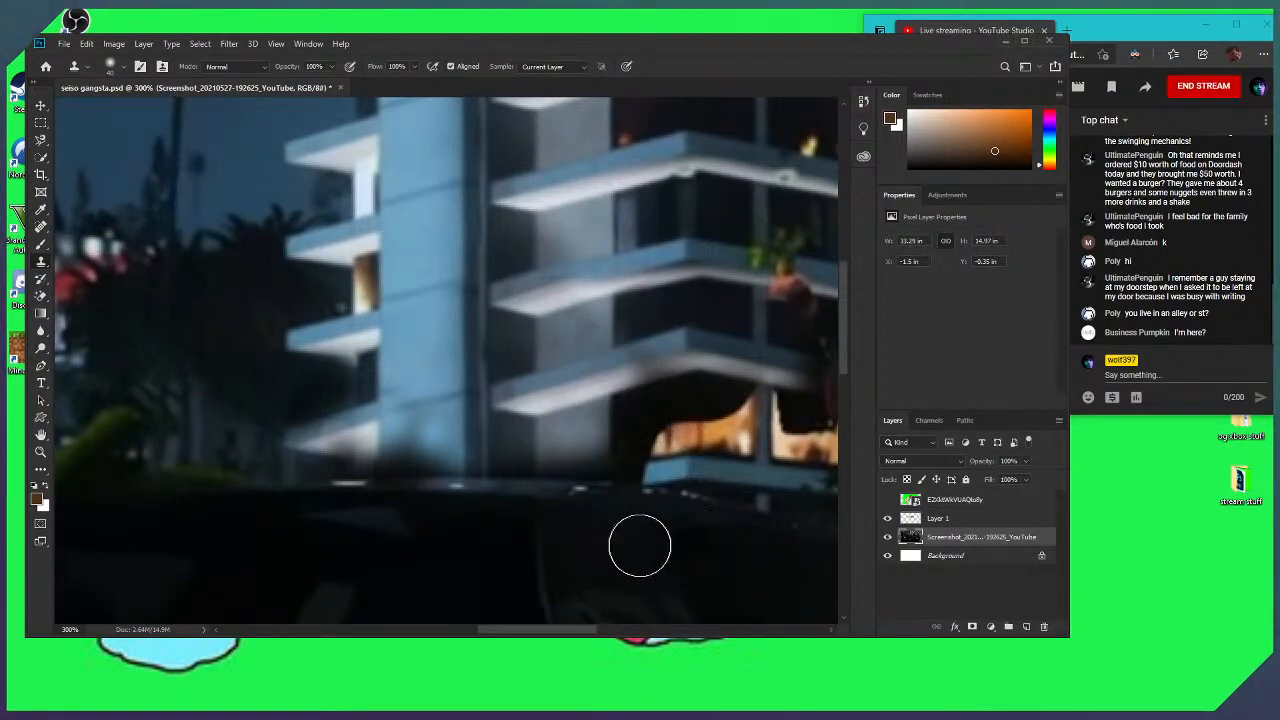
scroll(666, 395, "up", 1)
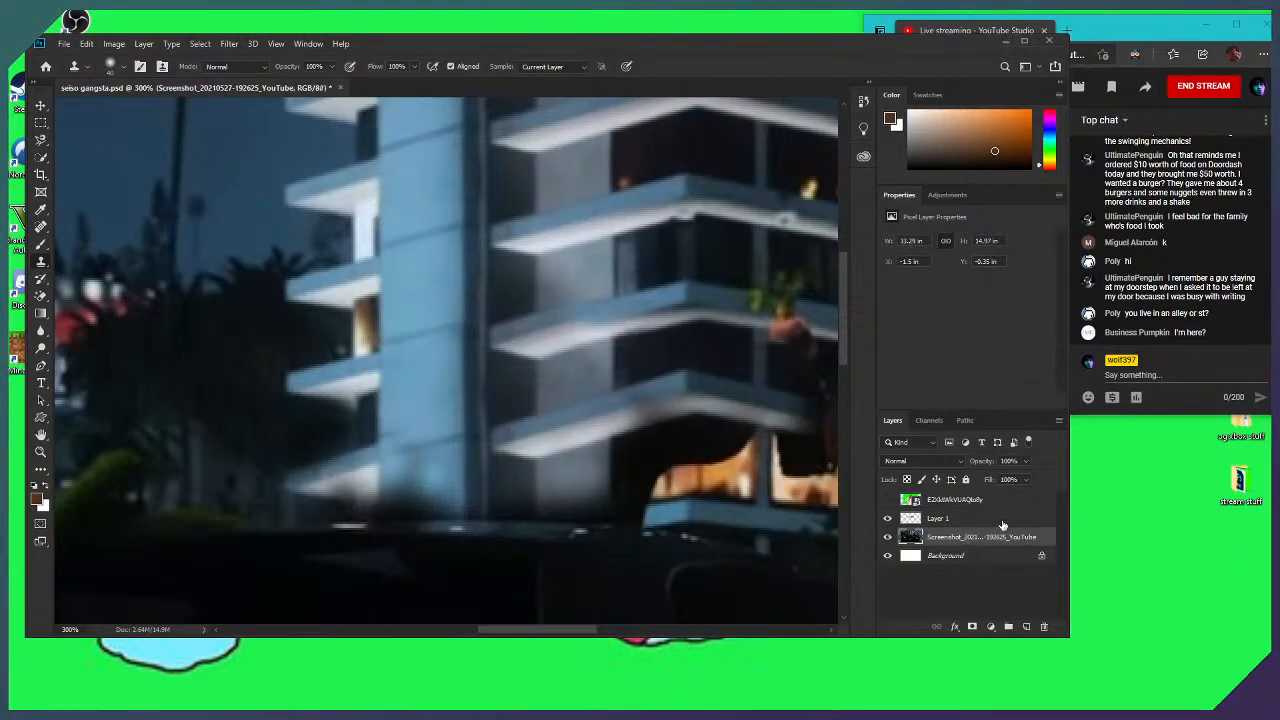
scroll(463, 194, "up", 3)
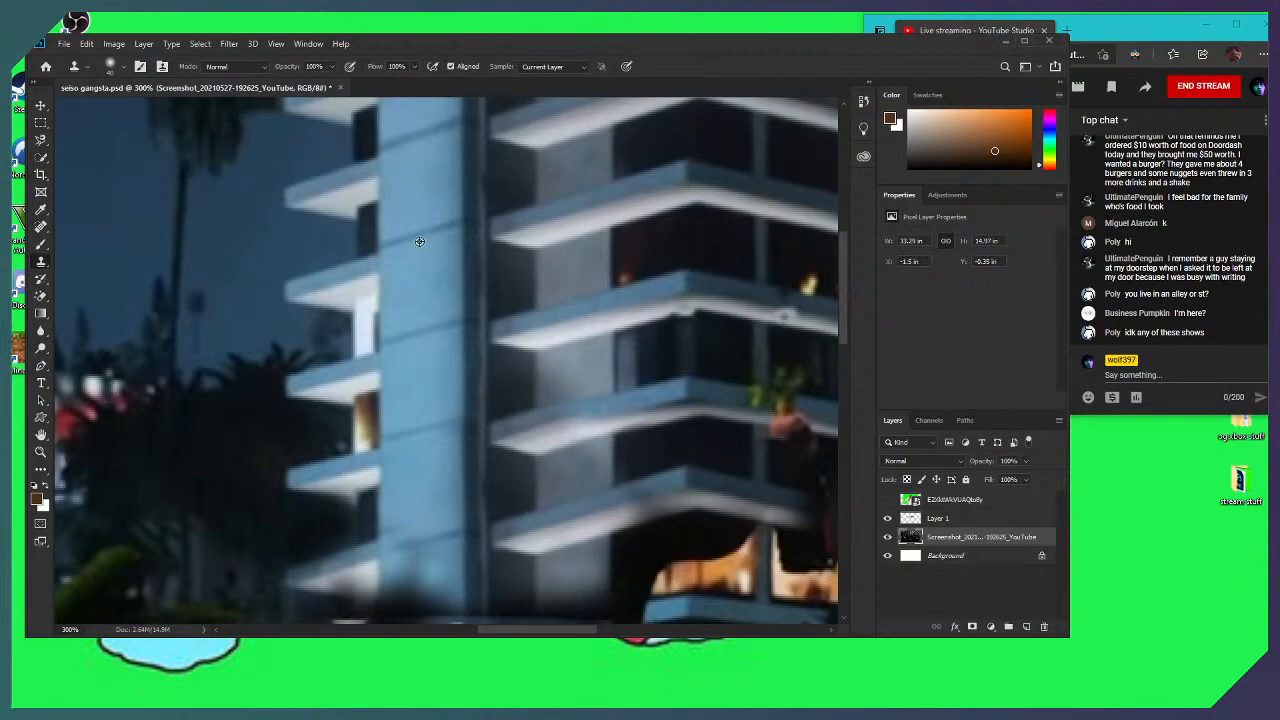
left_click(958, 518)
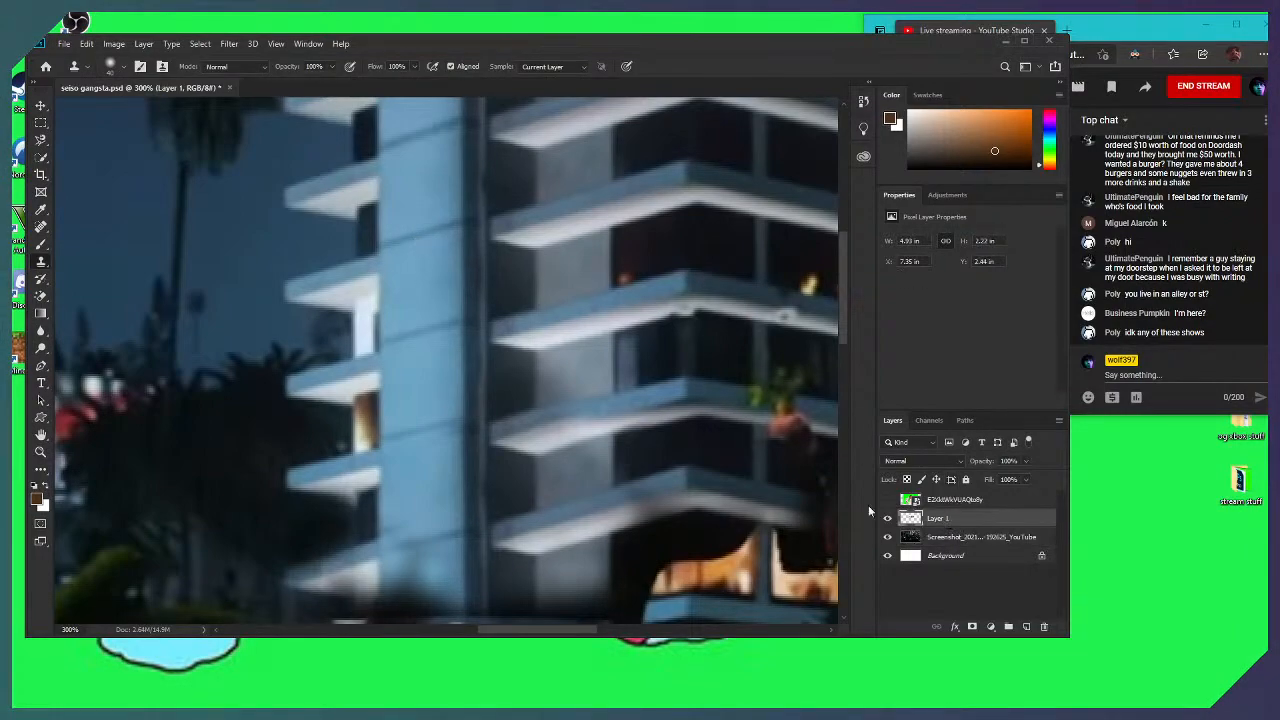
scroll(486, 443, "down", 3)
mouse_move(406, 456)
left_mouse_down()
mouse_move(394, 434)
mouse_move(406, 438)
left_mouse_up()
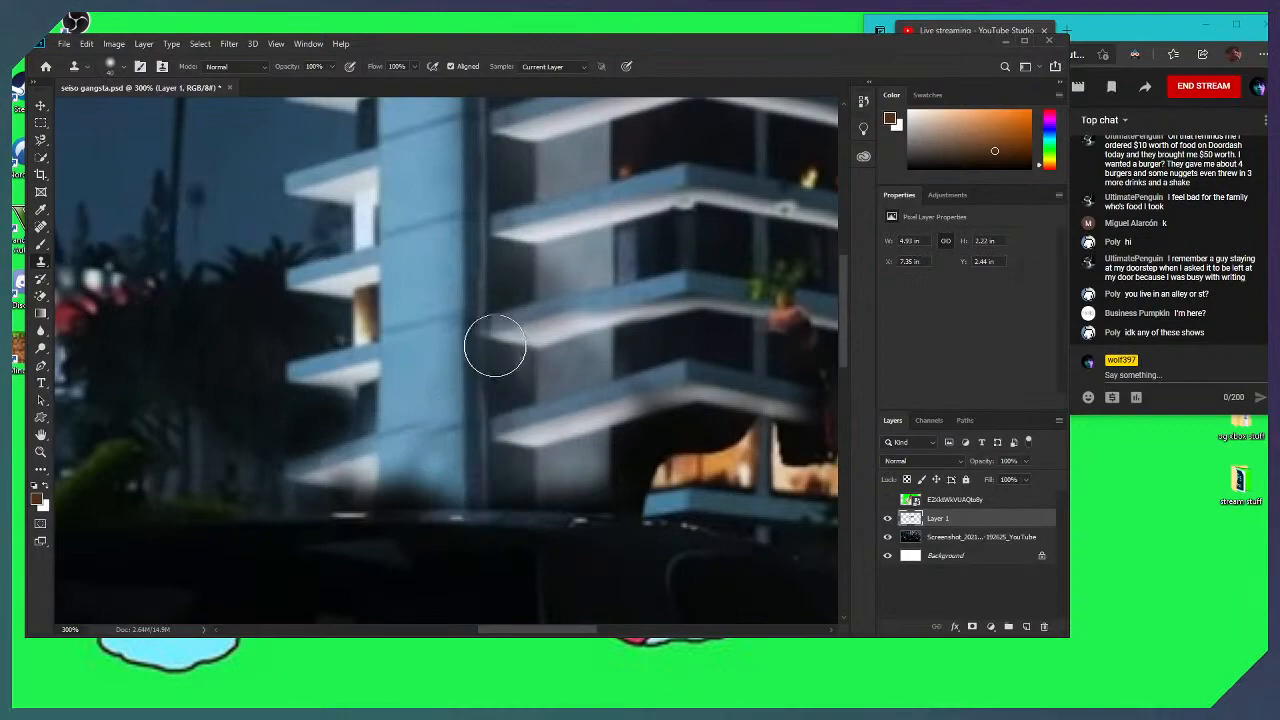
scroll(545, 300, "up", 2)
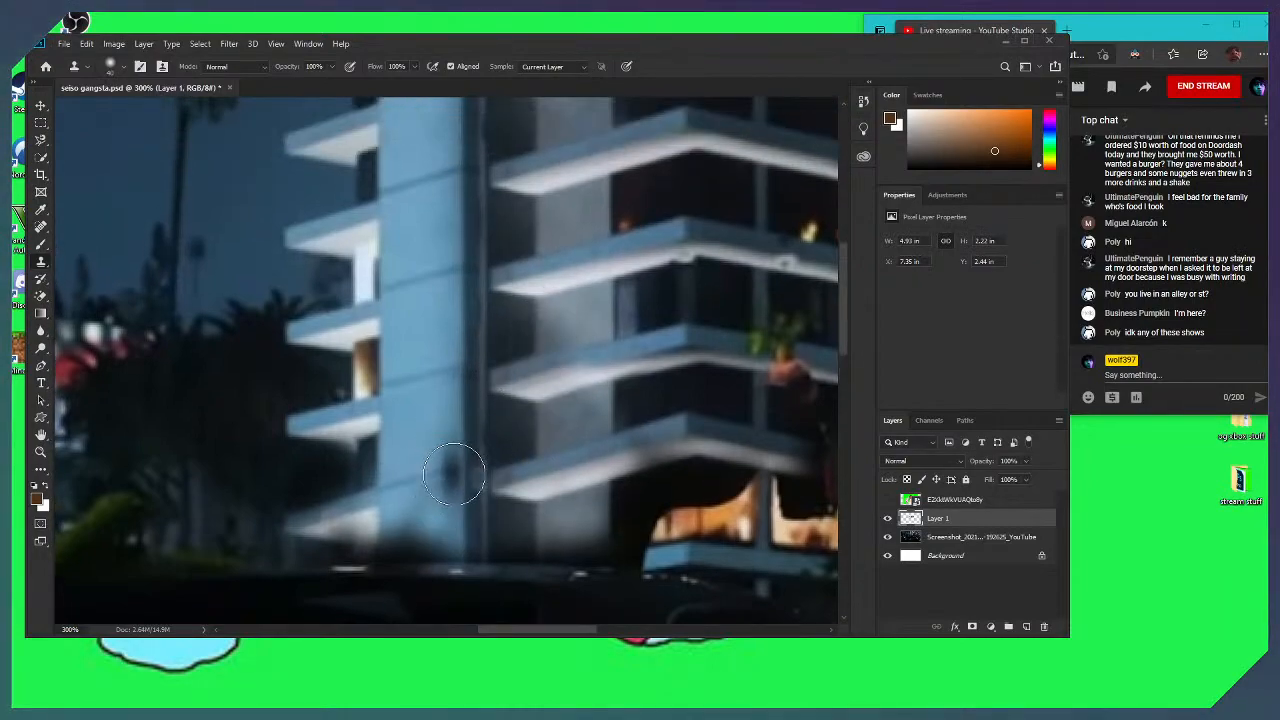
Resample the blue column on the screenshot layer and clone it on Layer 1 over the dark patch at the column's base
left_click(993, 539)
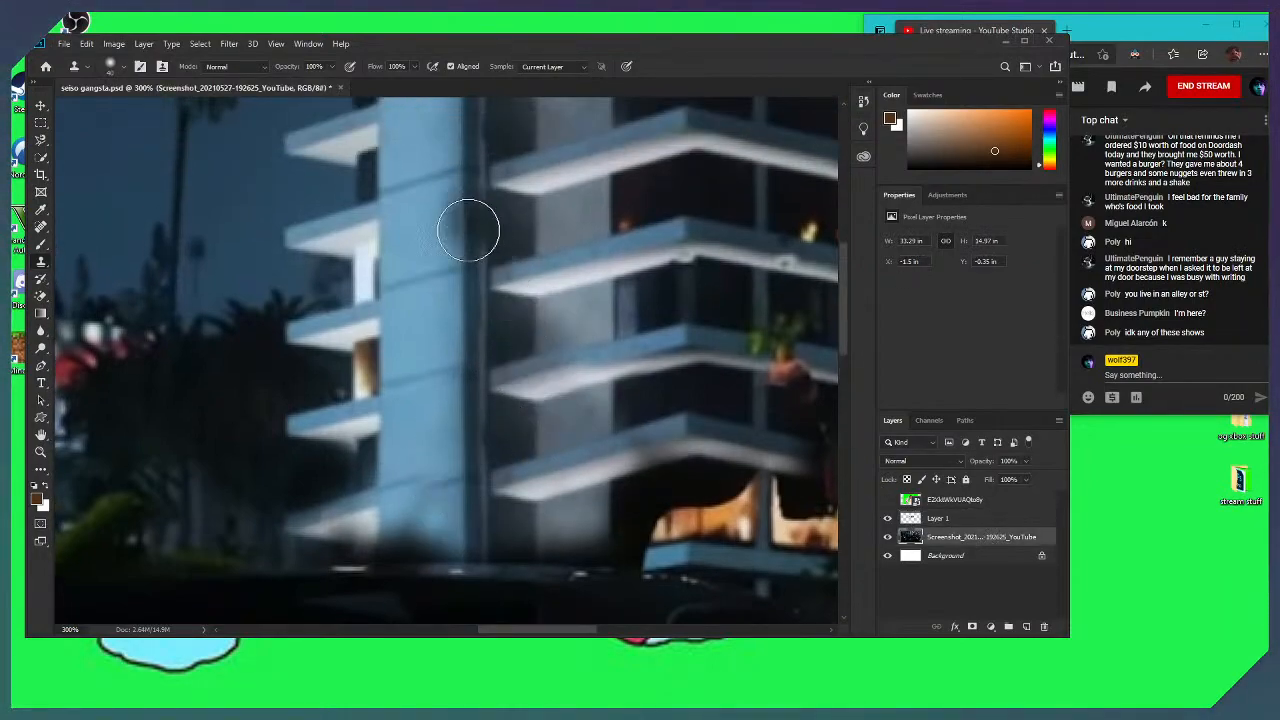
scroll(466, 198, "up", 2)
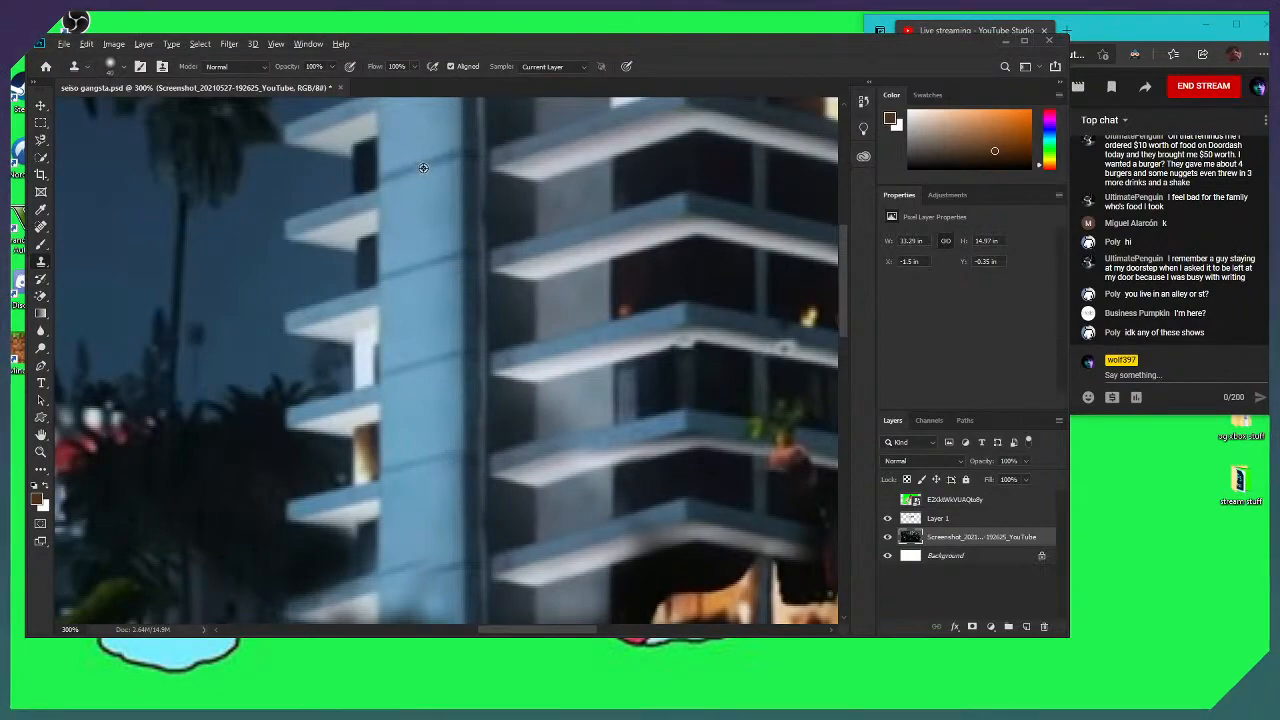
left_click(937, 520)
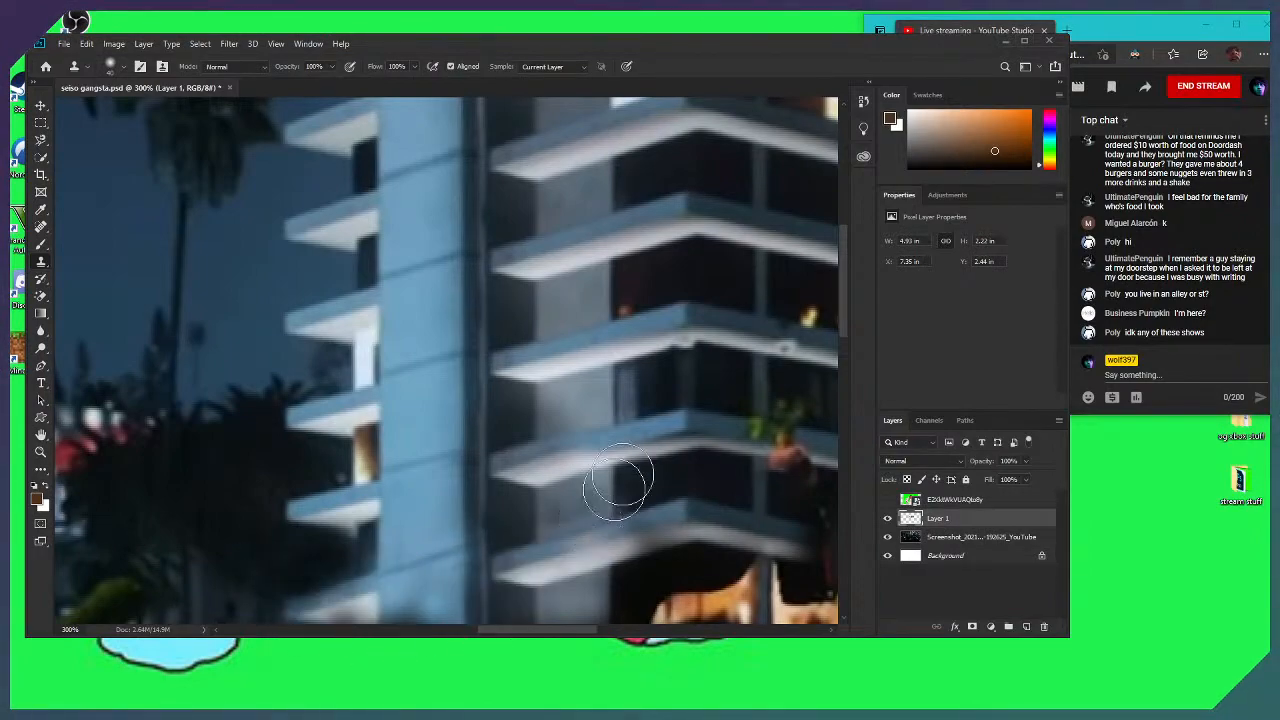
scroll(630, 460, "down", 2)
scroll(641, 444, "down", 2)
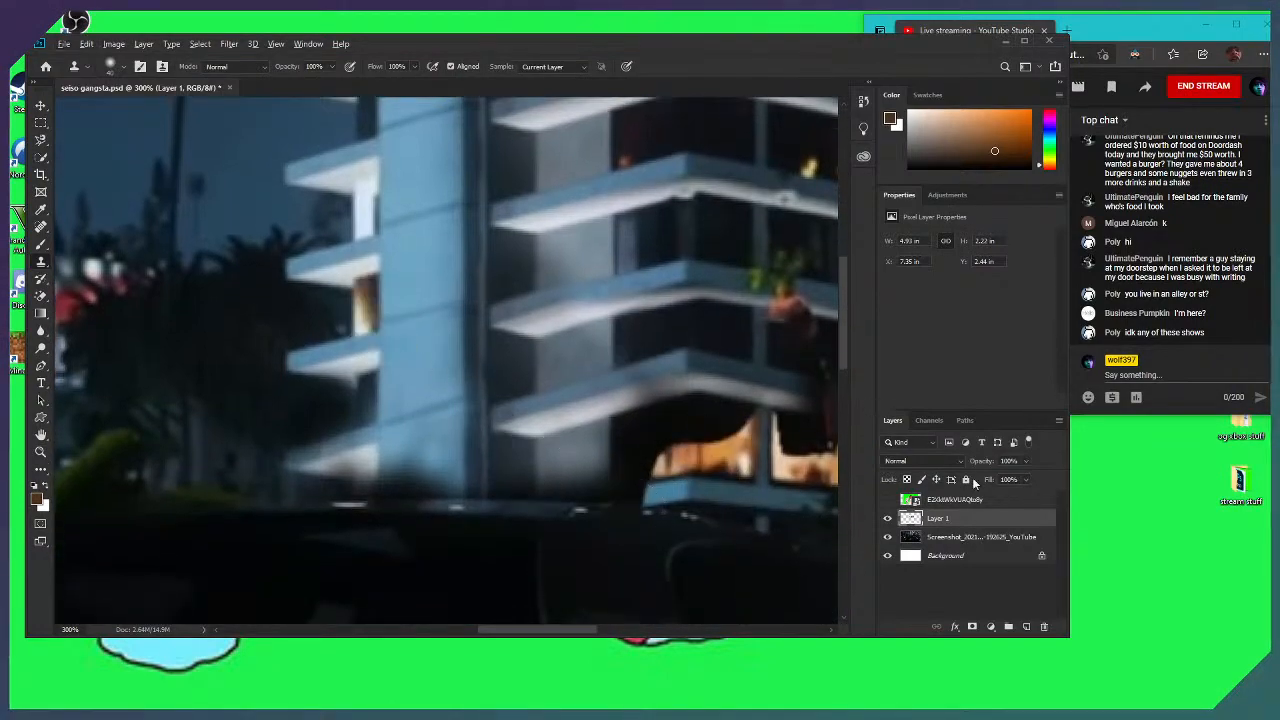
left_click(949, 538)
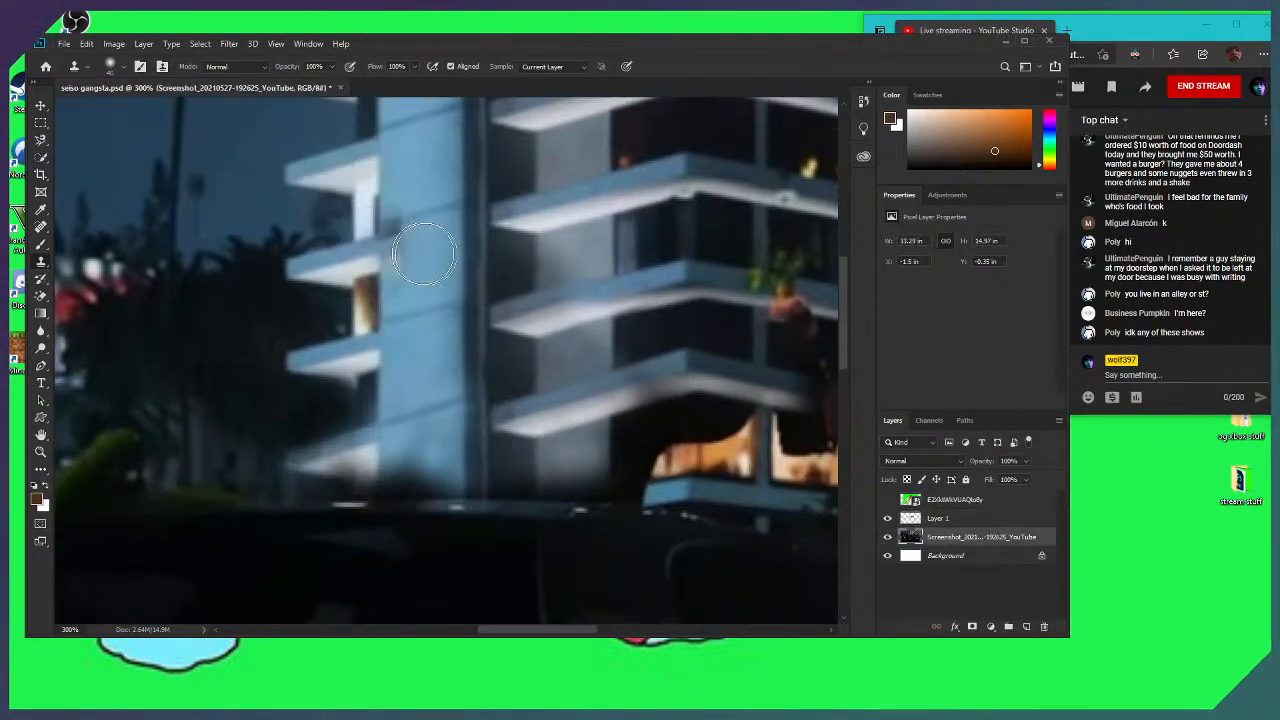
left_click(963, 519)
left_click_drag(380, 475, 460, 463)
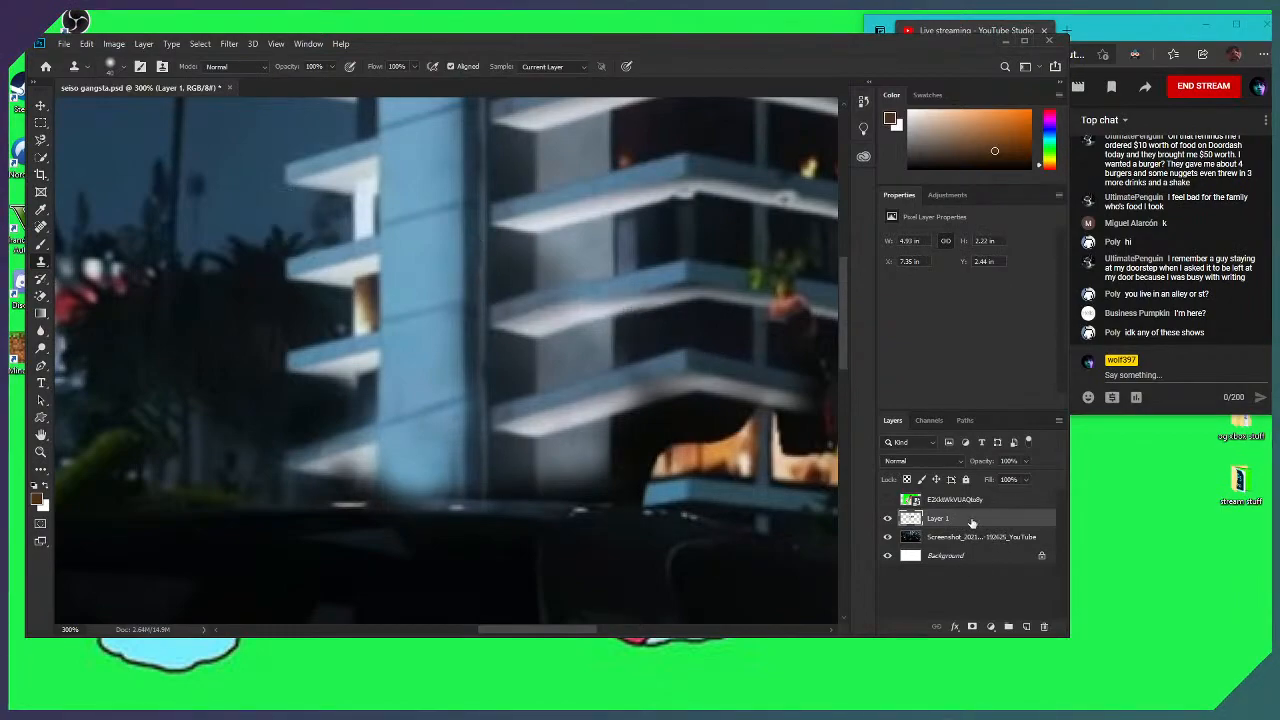
Sample a higher section of the blue column on the screenshot layer and clone it down to its base on Layer 1
left_click(980, 537)
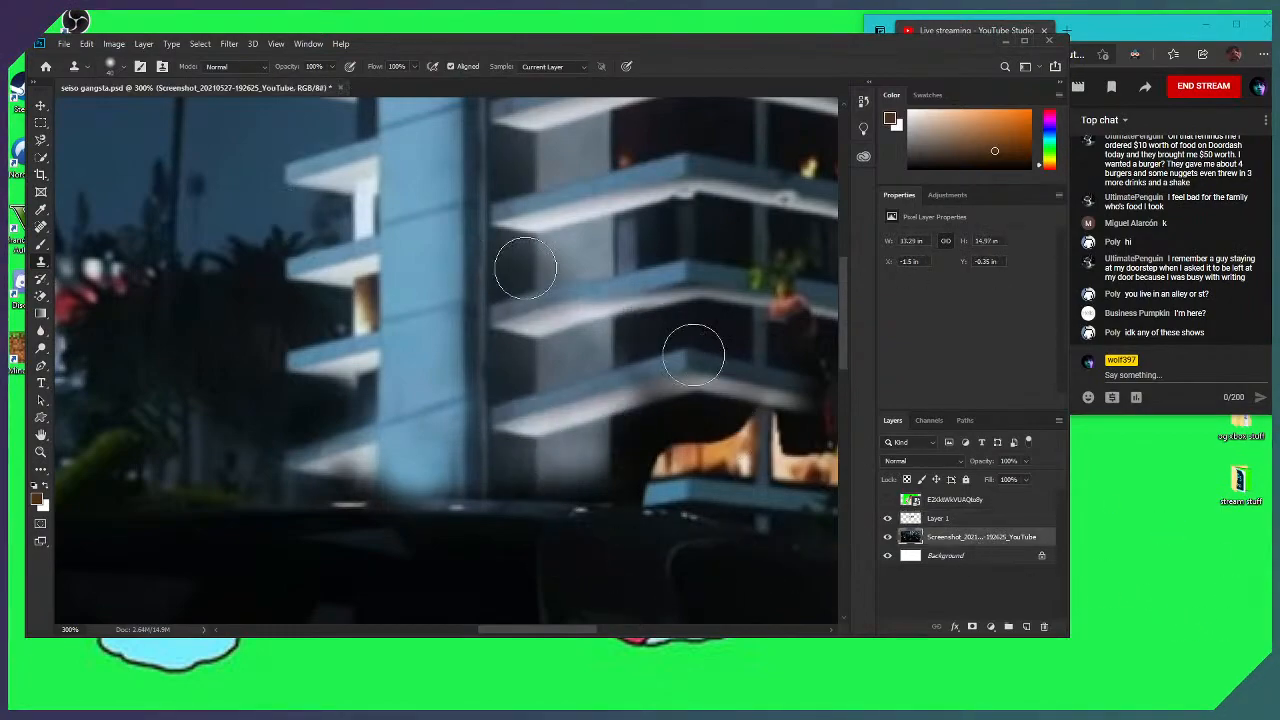
scroll(443, 337, "up", 3)
scroll(445, 339, "up", 6)
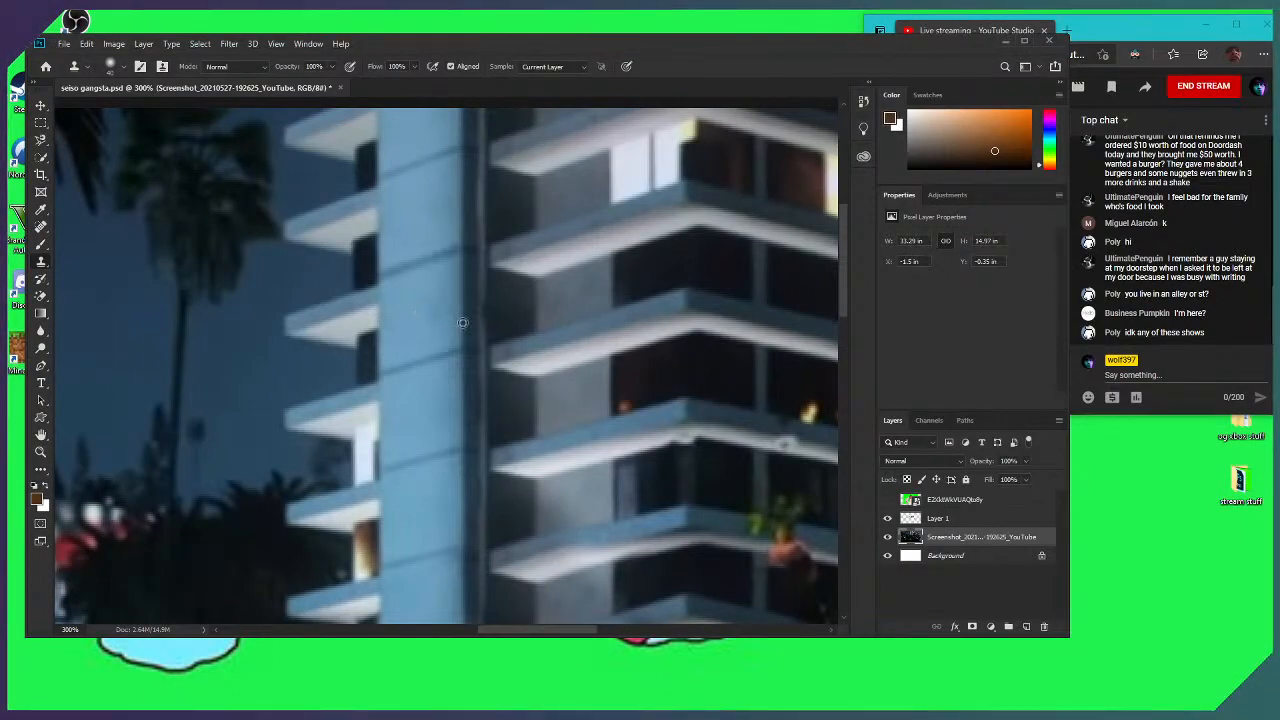
left_click(963, 519)
scroll(714, 514, "down", 3)
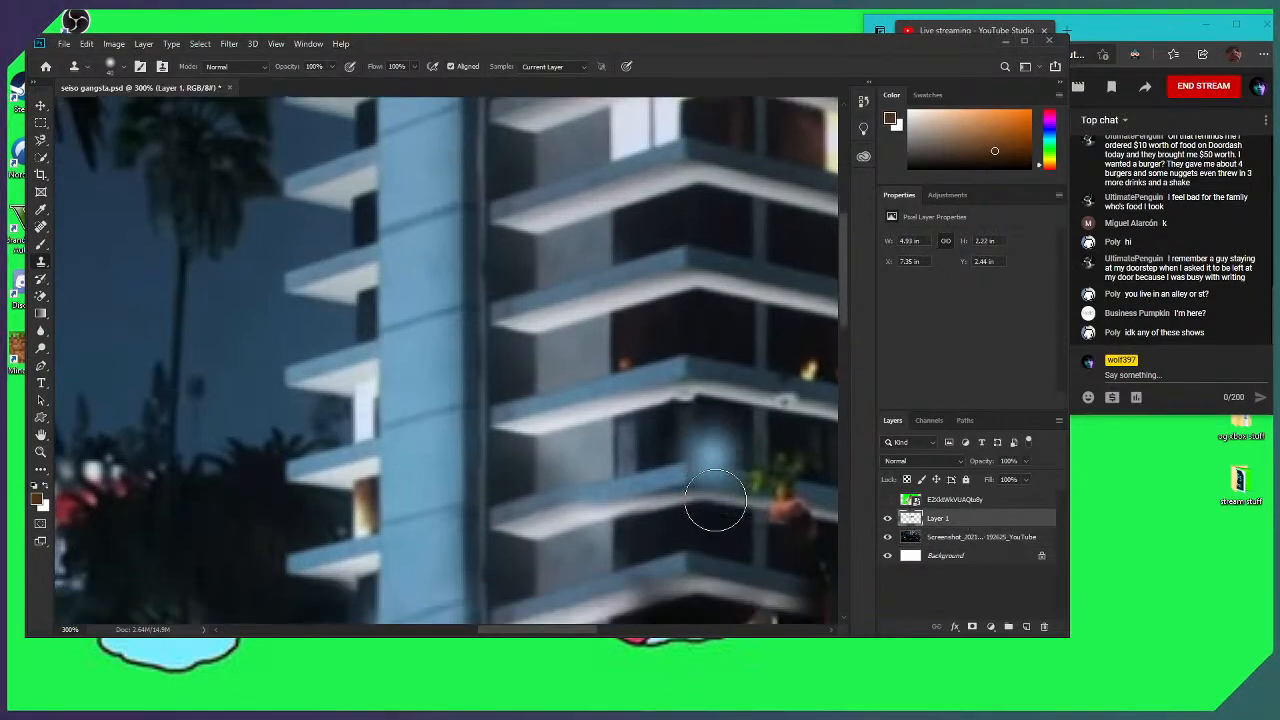
scroll(576, 514, "down", 1)
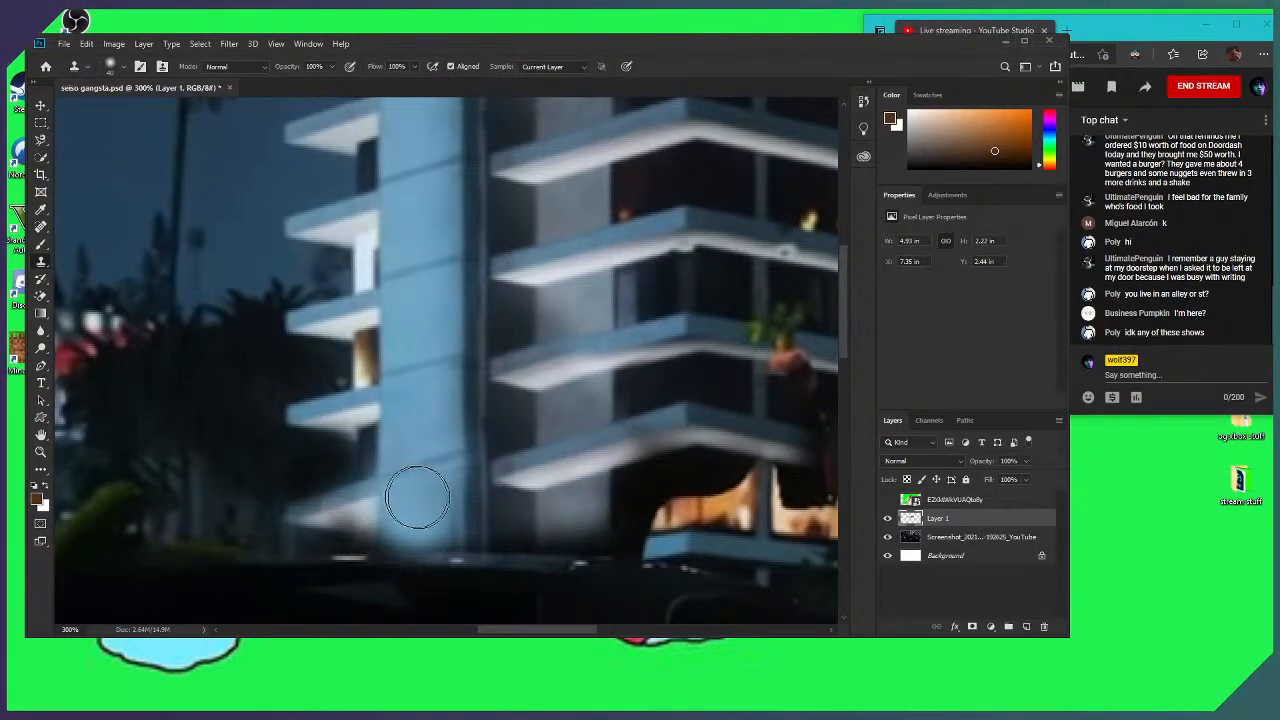
Refine the column's lower panels on Layer 1 with Clone Stamp samples of the middle panels from the screenshot layer
left_click(982, 538)
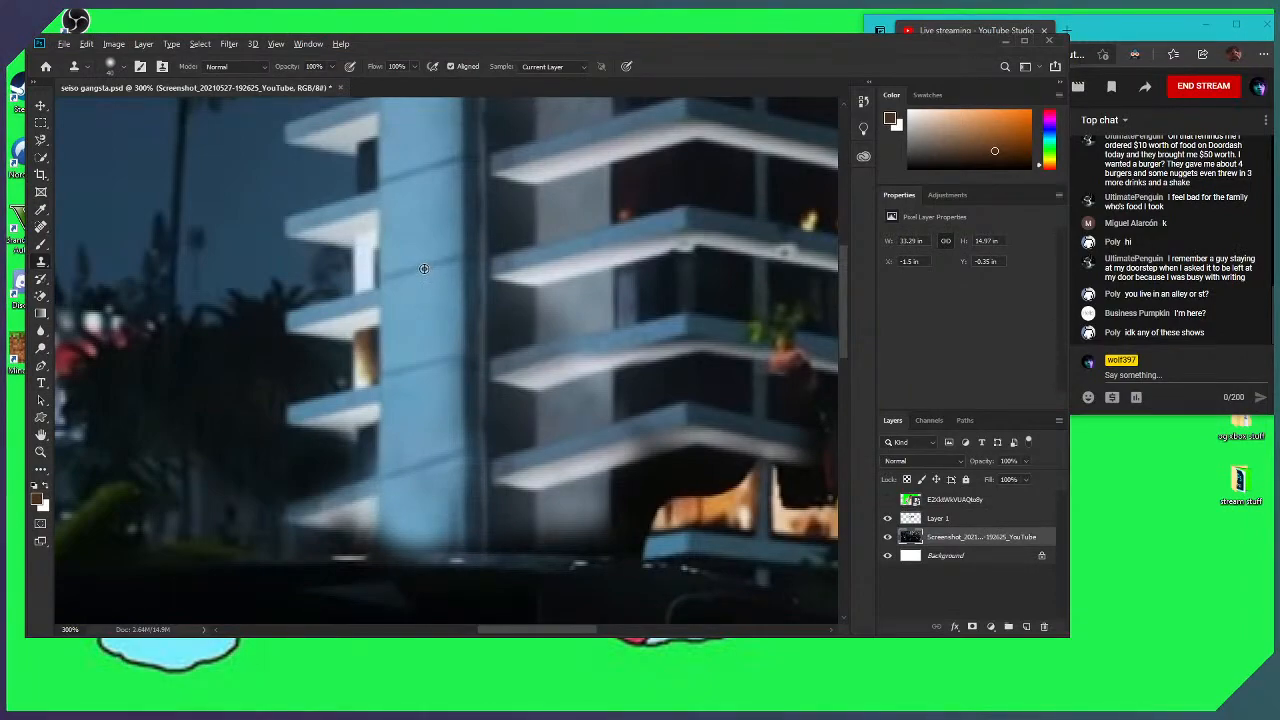
left_click(952, 520)
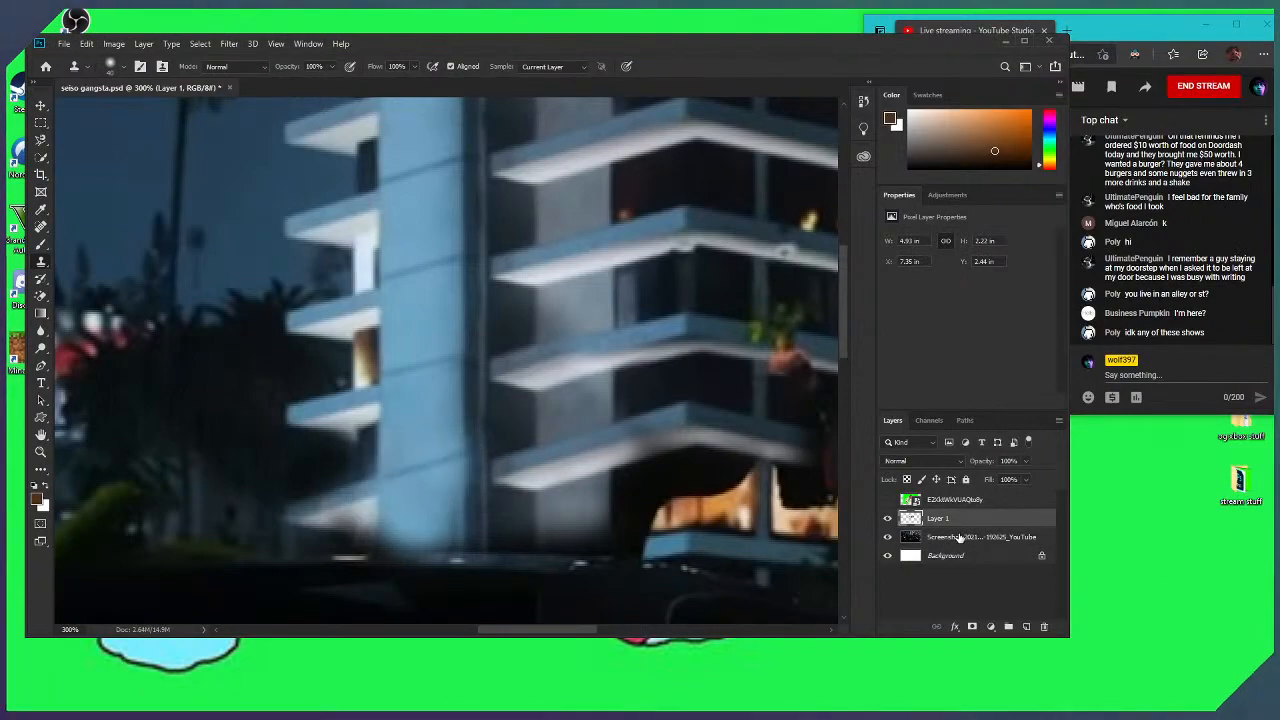
left_click(922, 536)
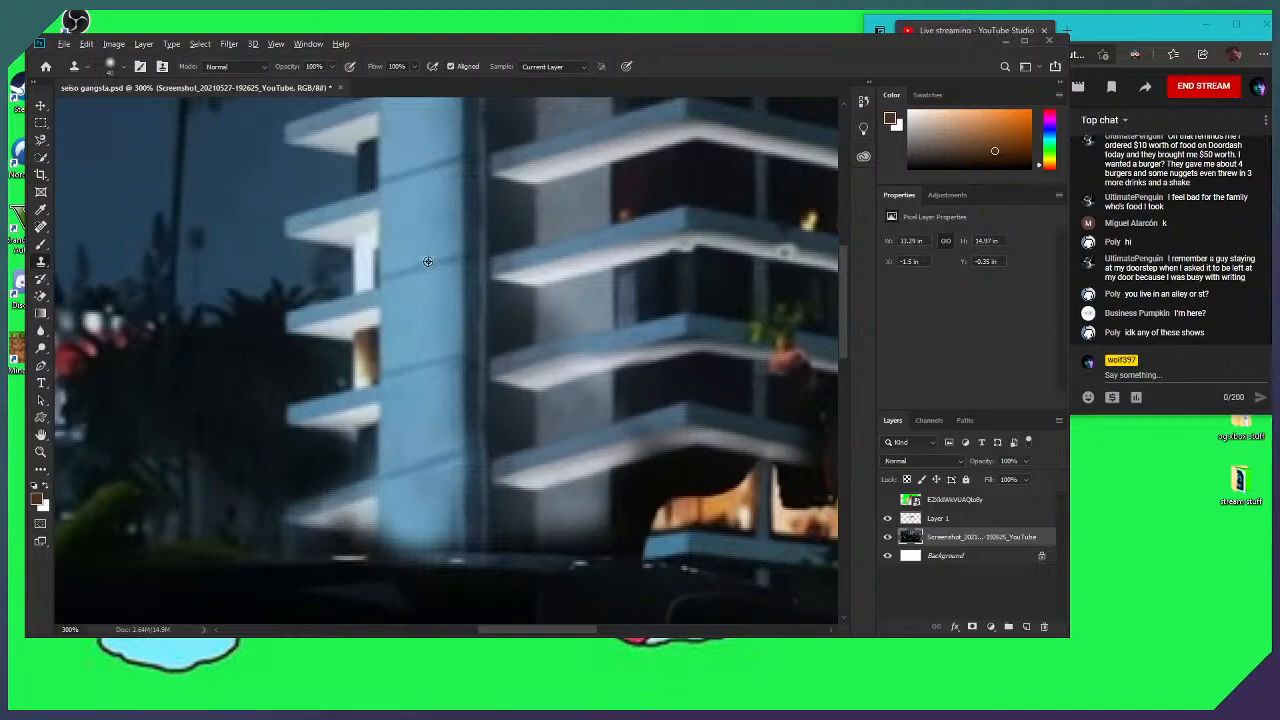
left_click(970, 520)
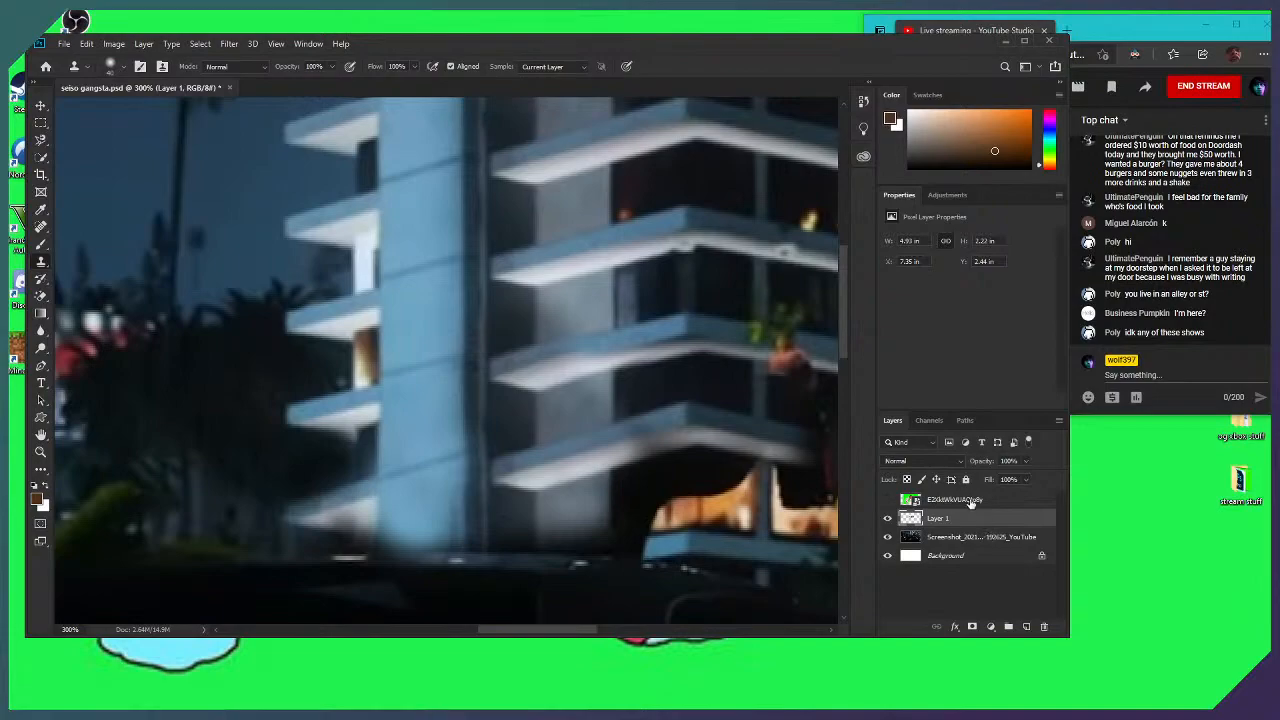
Sample the grey wall edge beside the column on the screenshot layer and touch up the building's base on Layer 1
left_click(1005, 541)
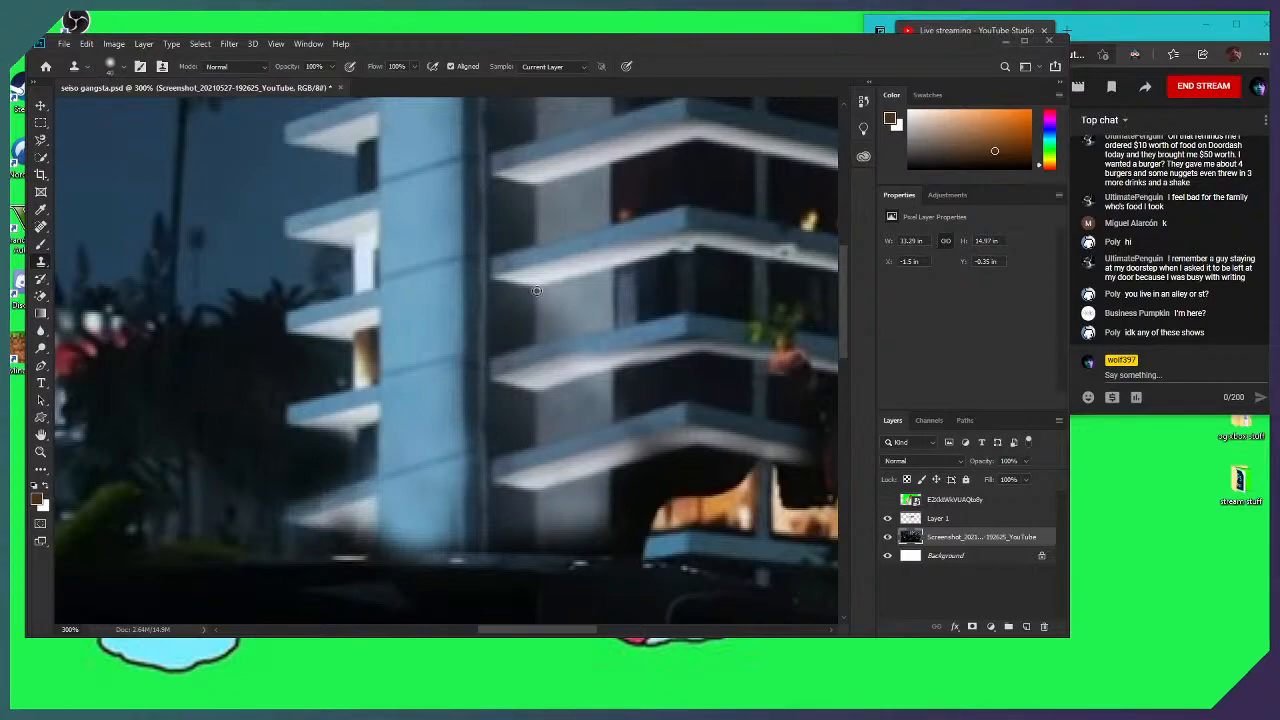
left_click(996, 517)
mouse_move(400, 540)
left_mouse_down()
mouse_move(414, 528)
mouse_move(414, 486)
mouse_move(380, 508)
mouse_move(396, 521)
mouse_move(438, 509)
mouse_move(446, 525)
mouse_move(429, 517)
mouse_move(447, 501)
mouse_move(391, 549)
mouse_move(420, 534)
mouse_move(383, 521)
mouse_move(360, 540)
left_mouse_up()
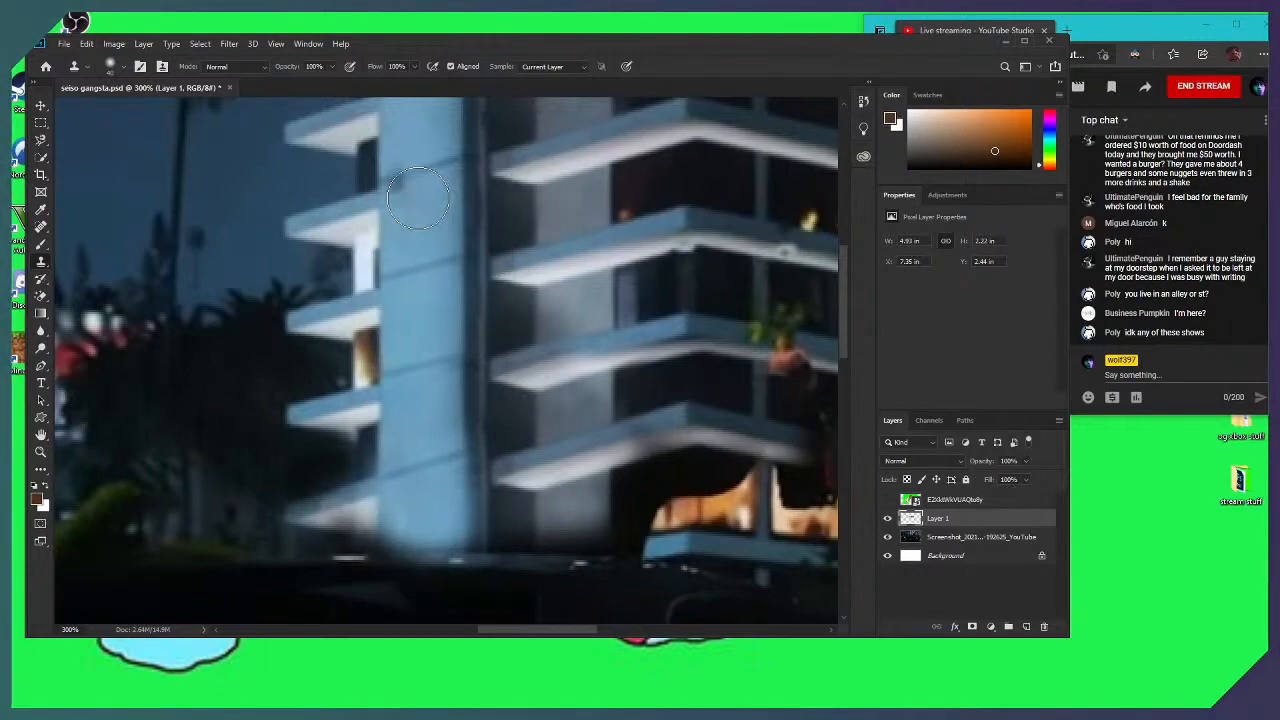
Sample a clean blue panel on the screenshot layer and clone it across the column's bottom edge on Layer 1
left_click(990, 540)
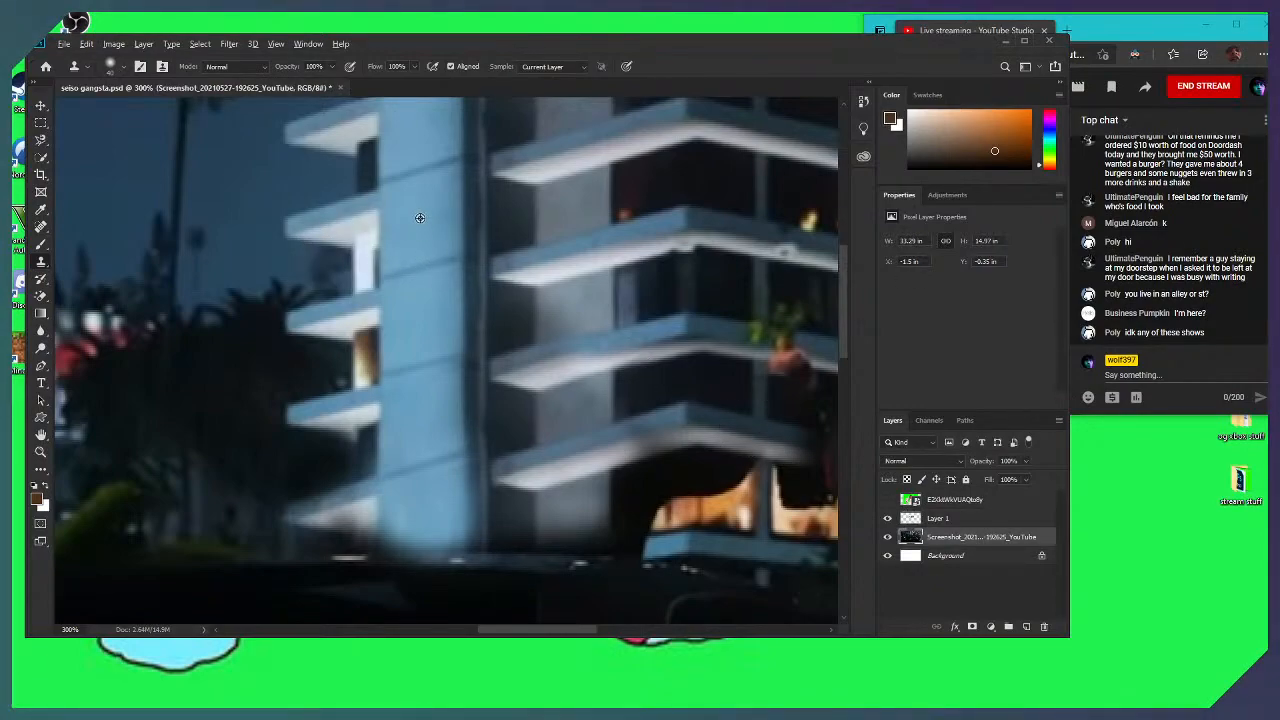
left_click(973, 520)
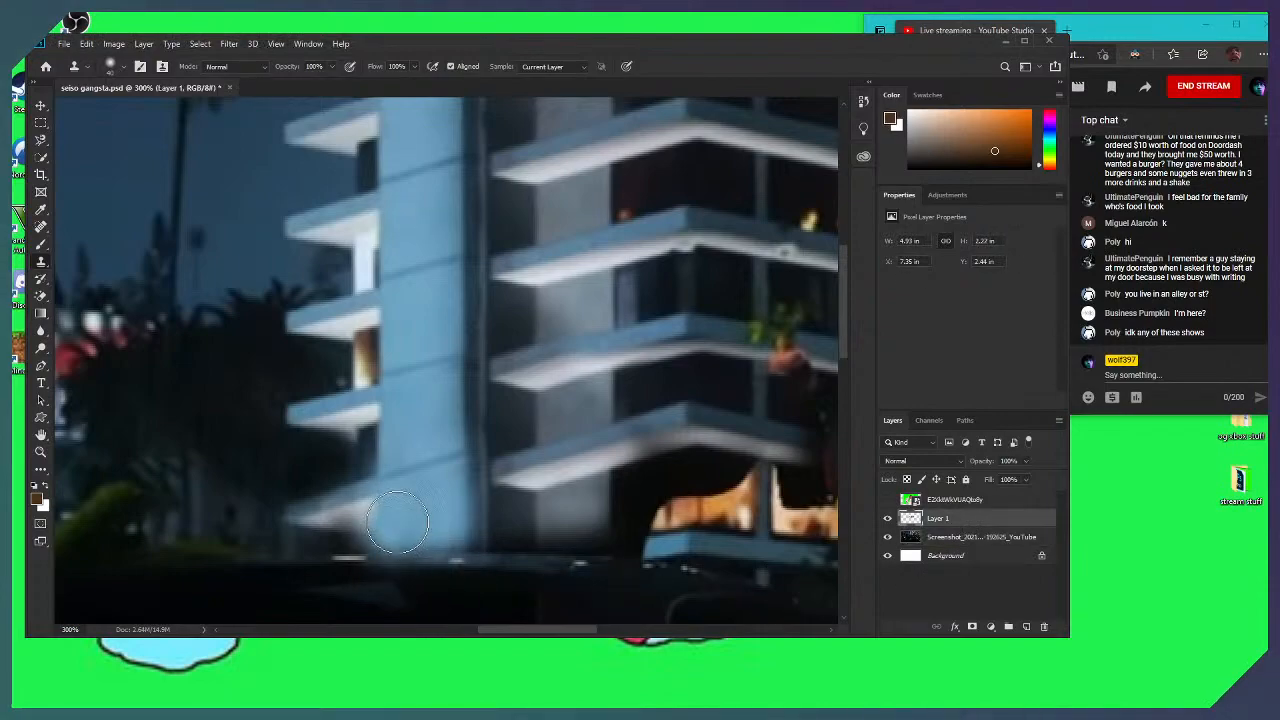
left_click_drag(394, 525, 440, 528)
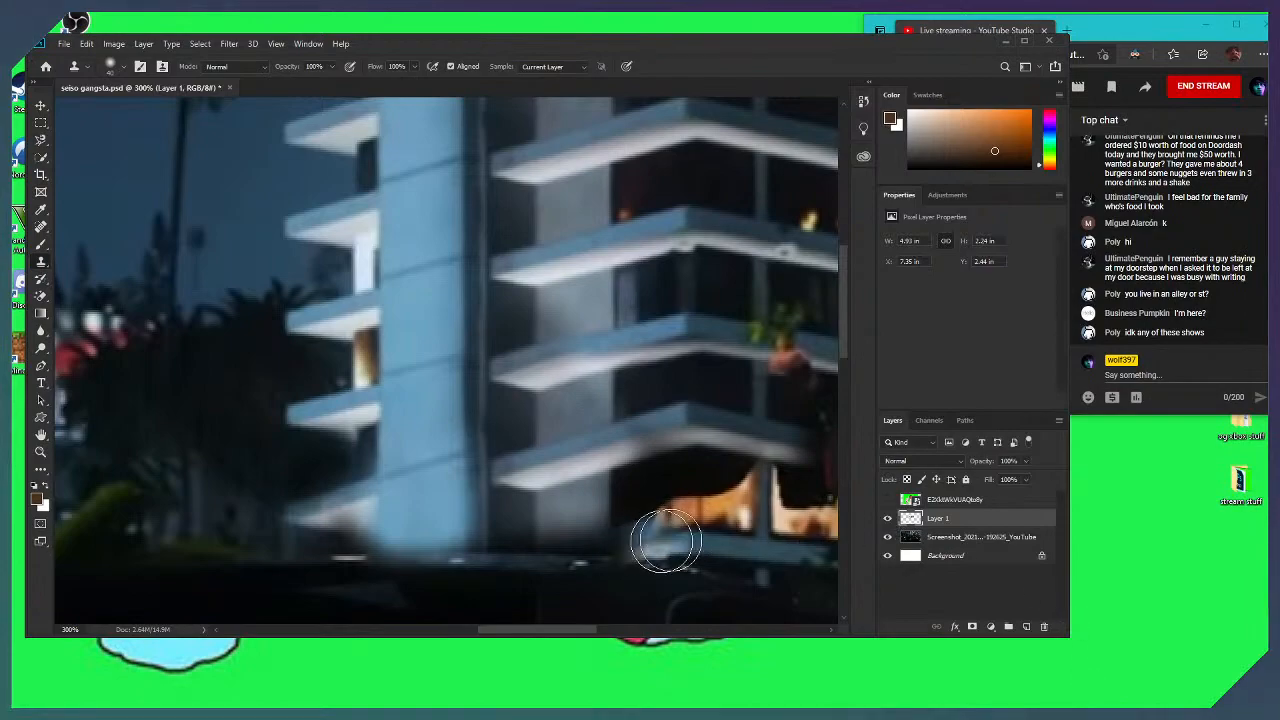
Sample the lit ground-floor window on the screenshot layer with a smaller Clone Stamp brush and clone it over the dark area above on Layer 1
left_click(944, 538)
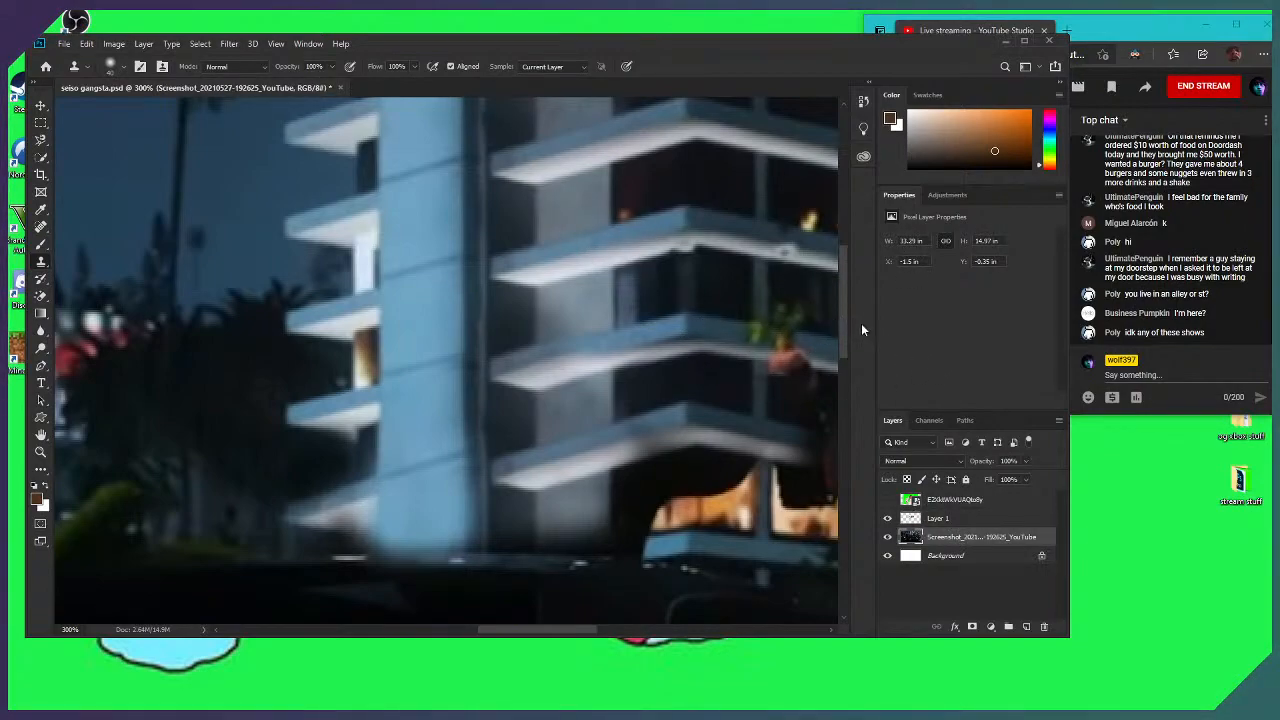
scroll(841, 350, "down", 3)
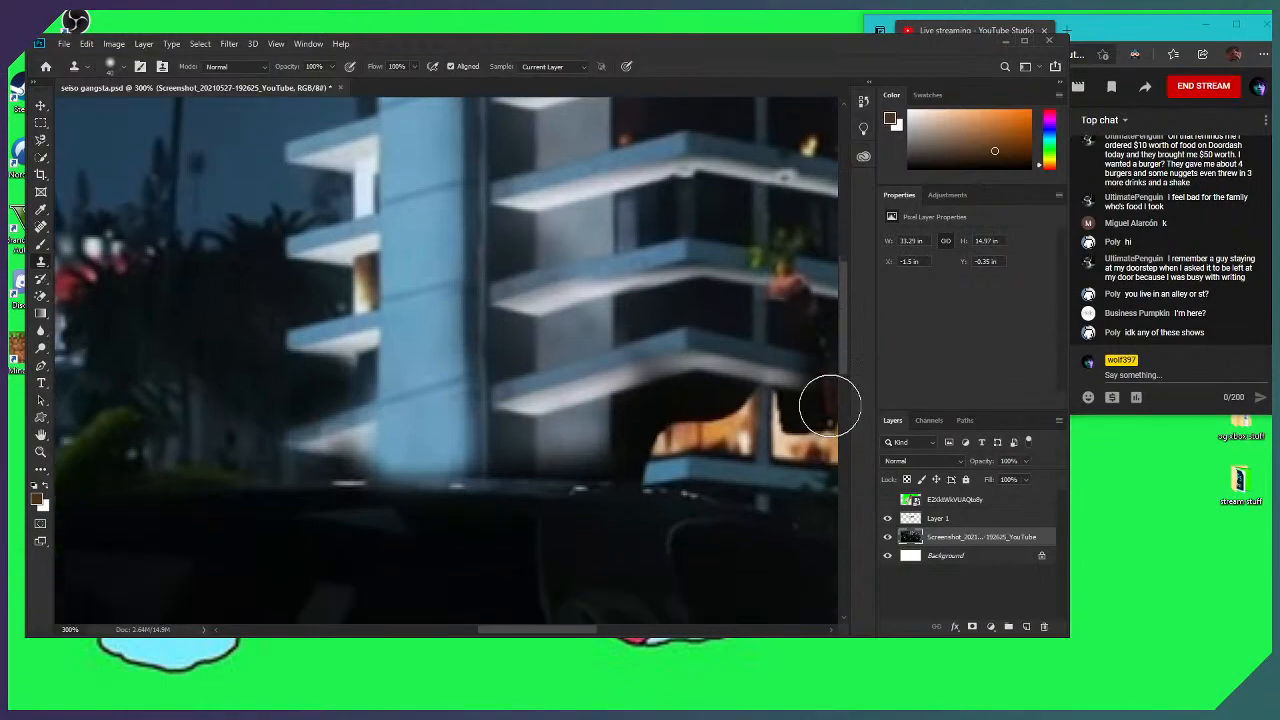
scroll(830, 405, "down", 1)
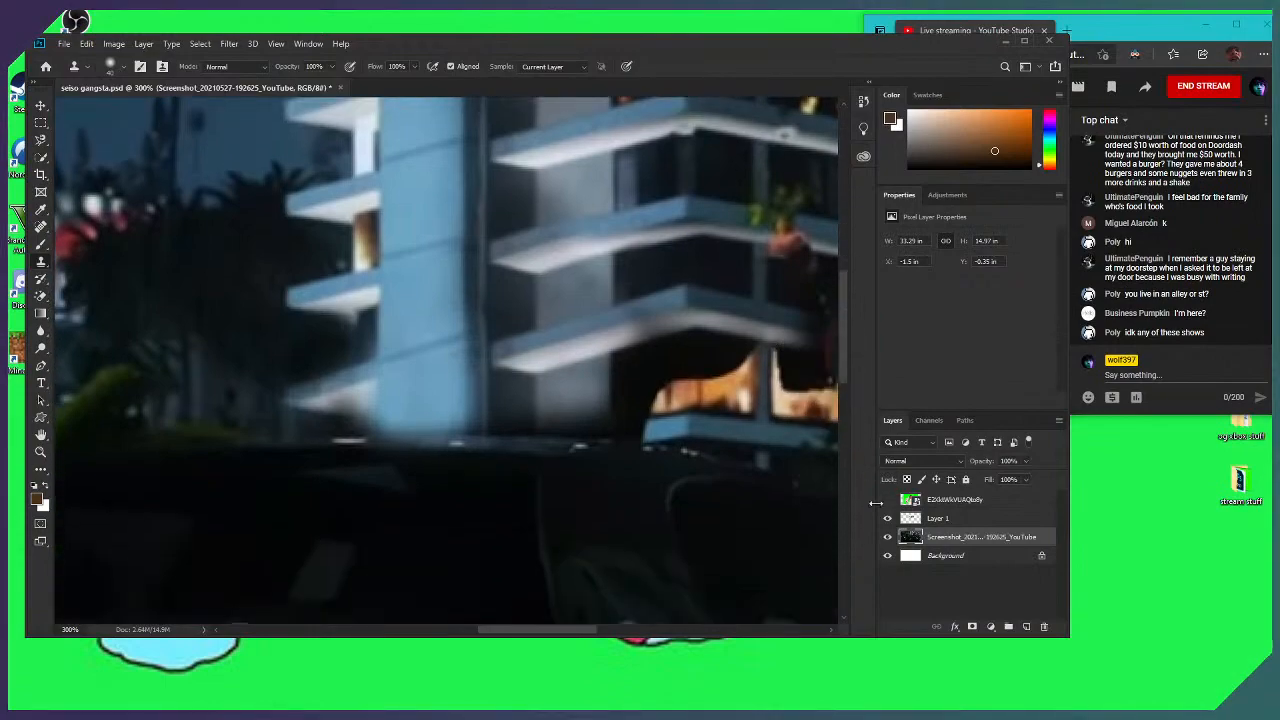
scroll(640, 386, "up", 3)
left_click_drag(731, 462, 805, 468)
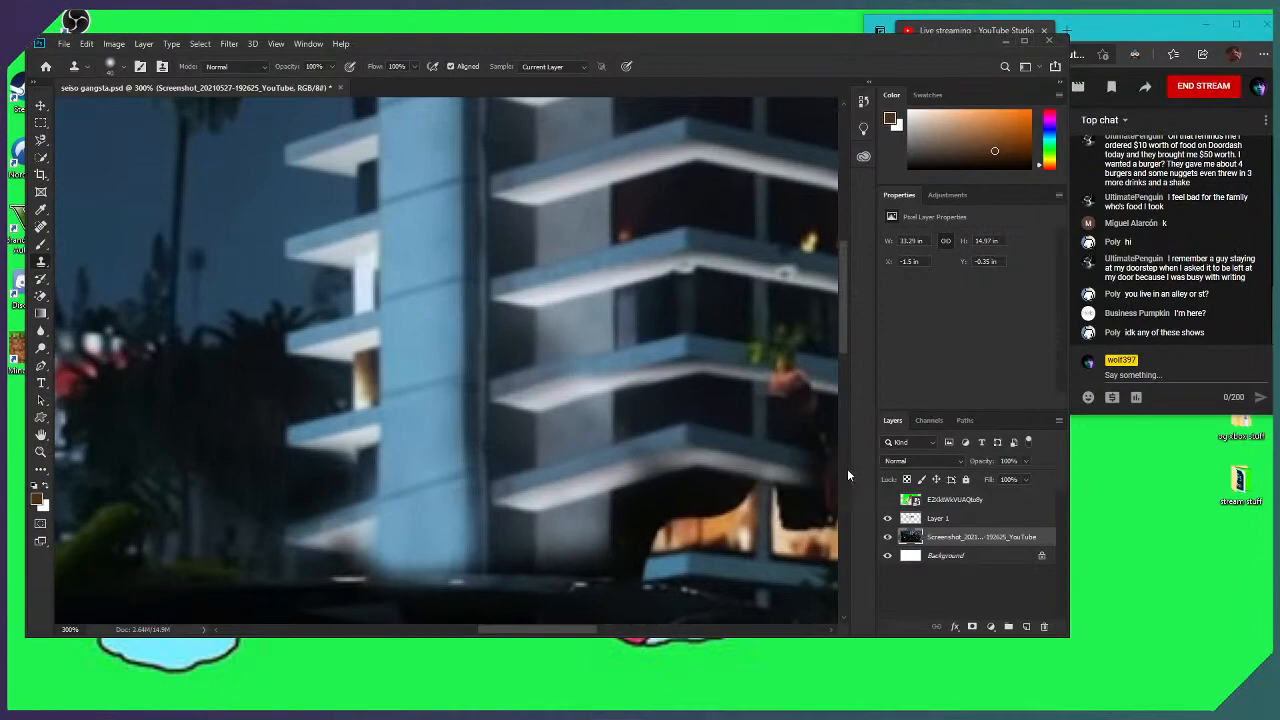
key("h")
mouse_move(700, 329)
left_mouse_down()
mouse_move(647, 248)
mouse_move(629, 251)
left_mouse_up()
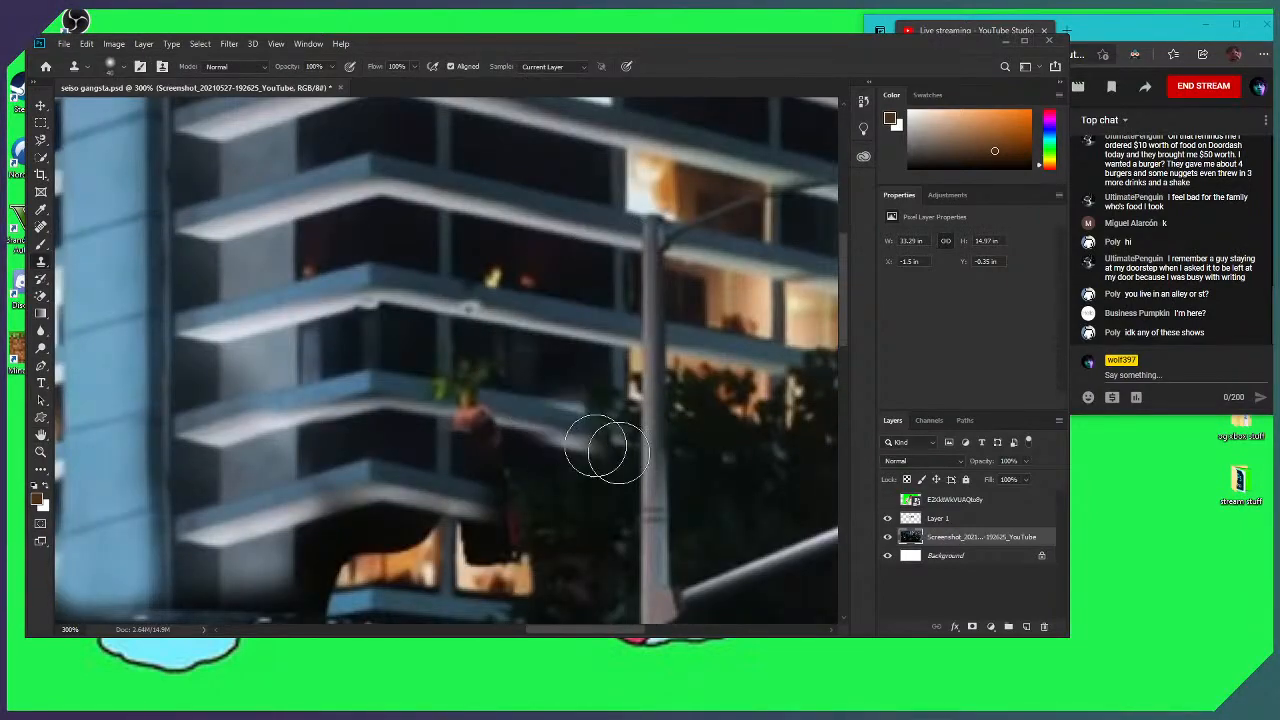
scroll(423, 357, "down", 2)
scroll(445, 352, "down", 1)
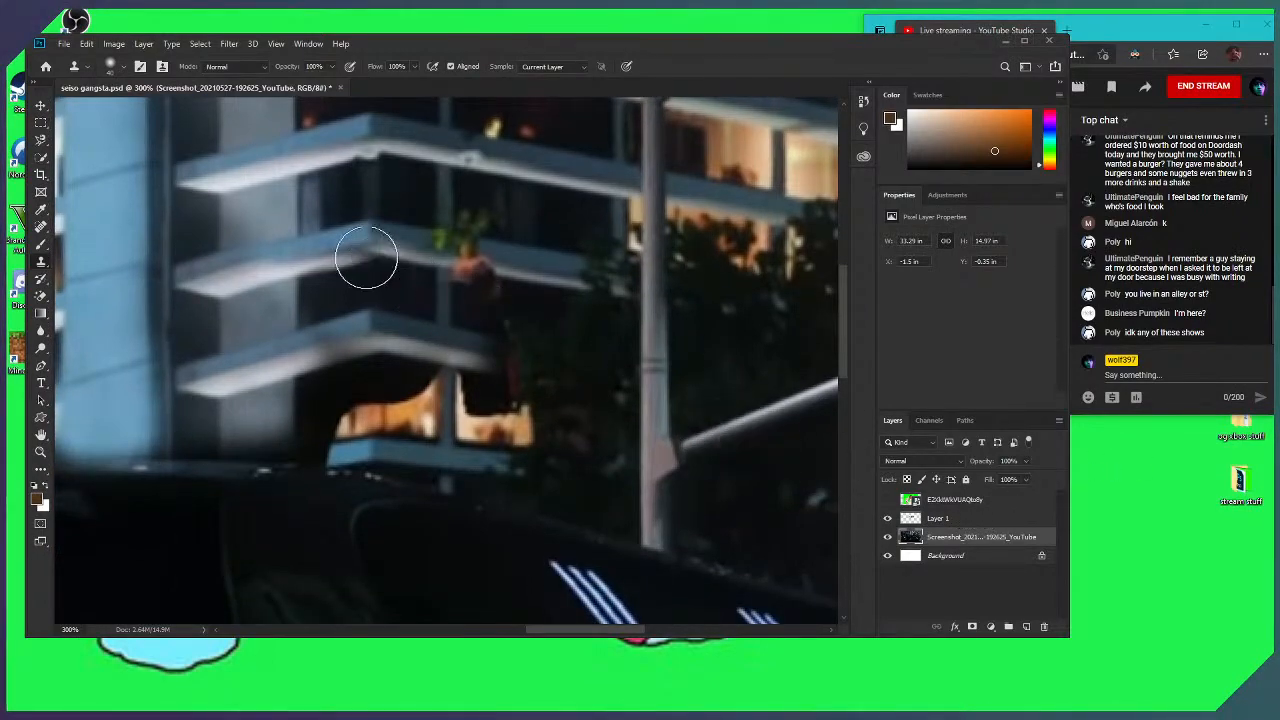
key("h")
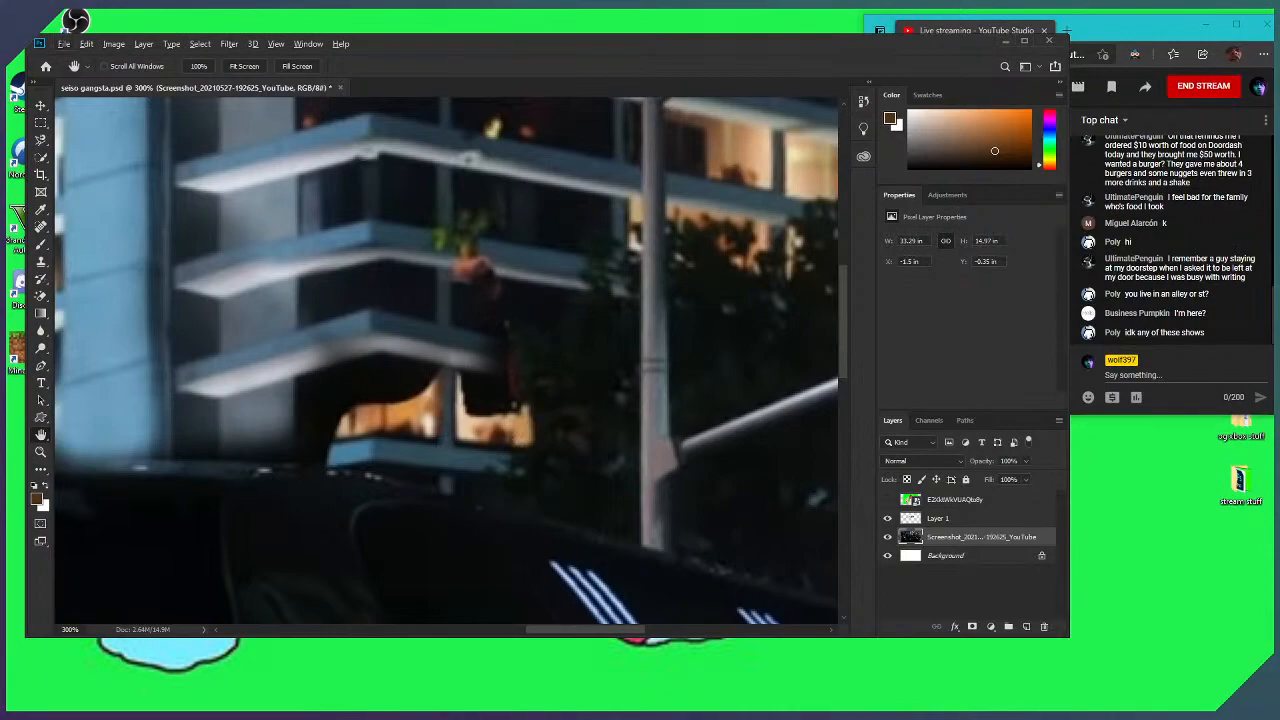
scroll(360, 340, "up", 2)
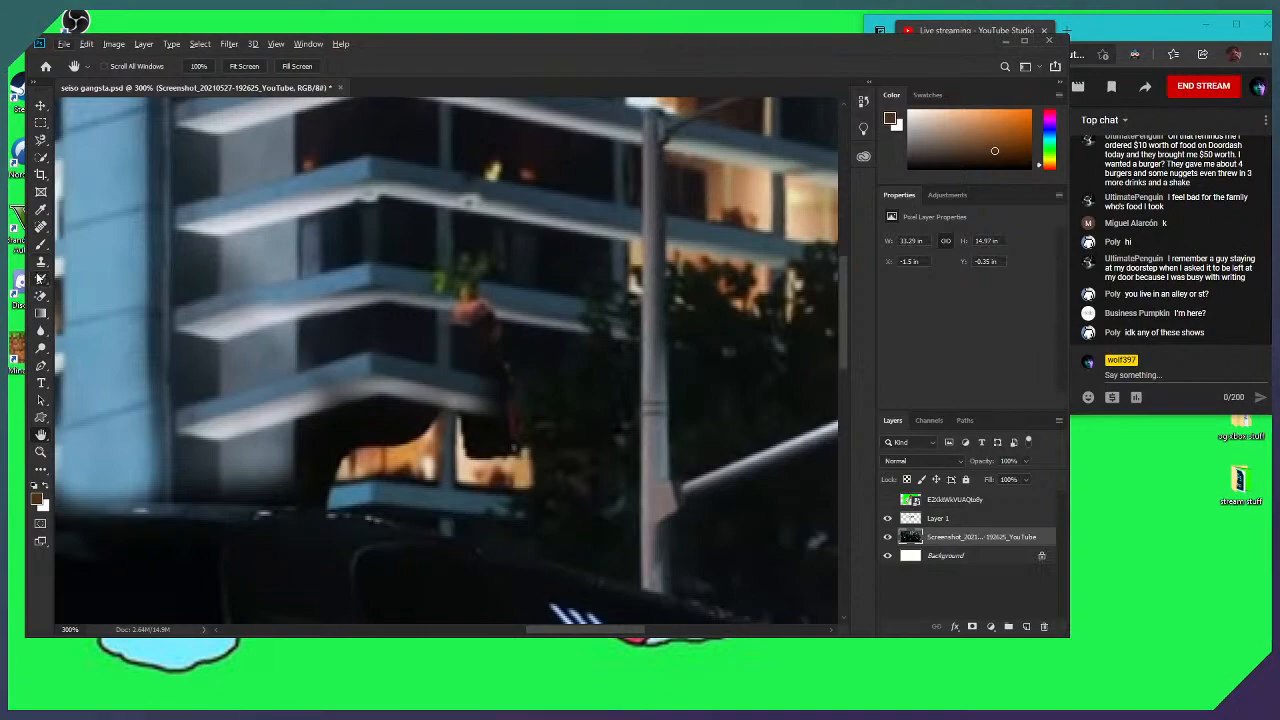
left_click(42, 262)
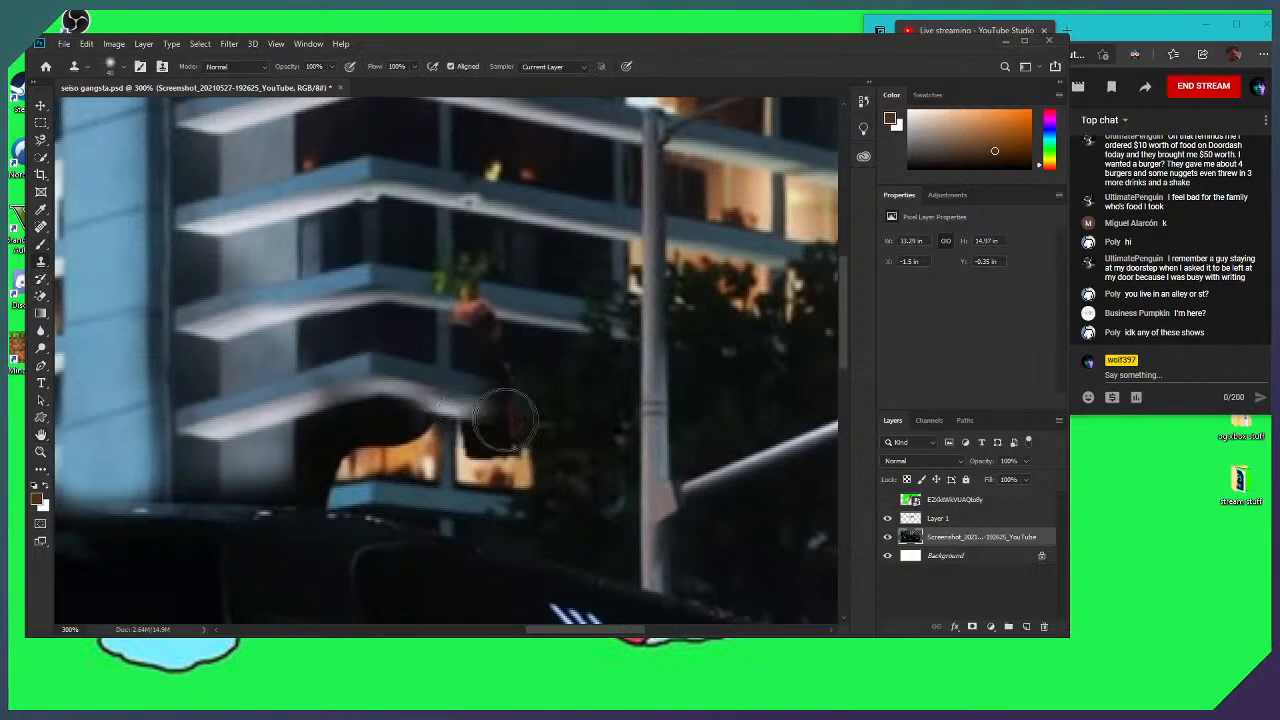
left_click_drag(506, 420, 515, 422)
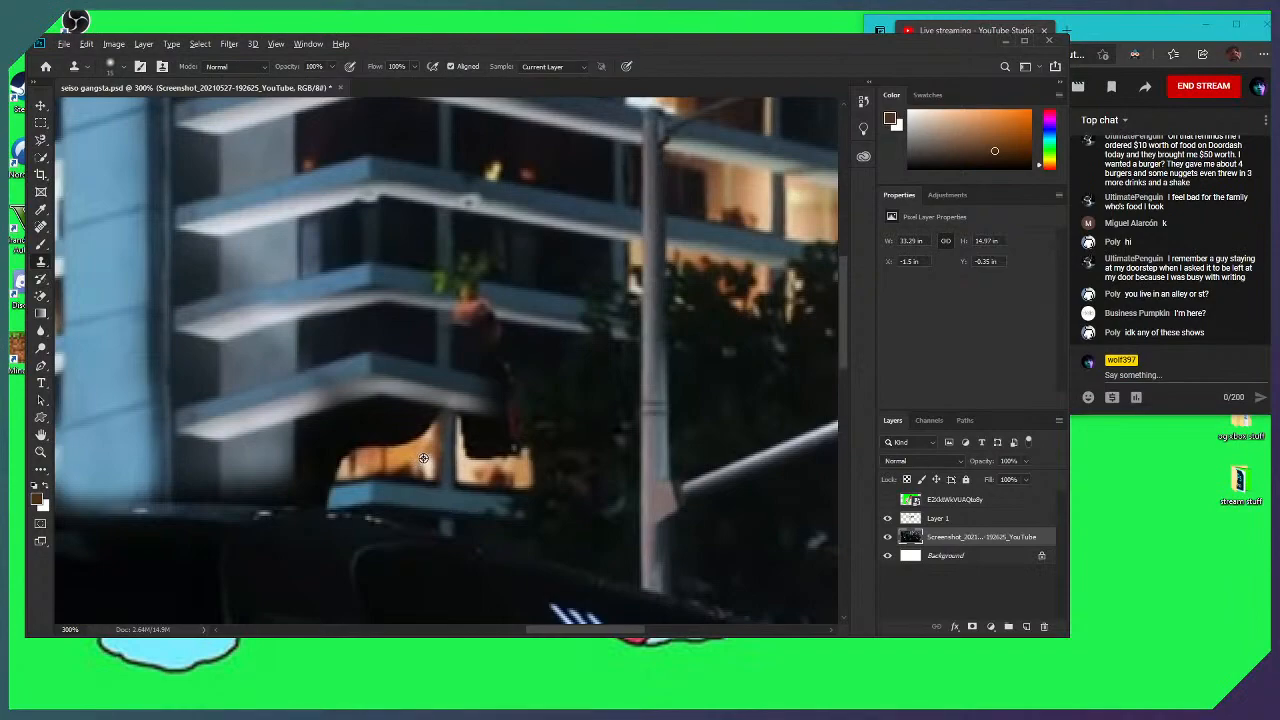
key("alt+bracketright")
left_click_drag(435, 400, 390, 465)
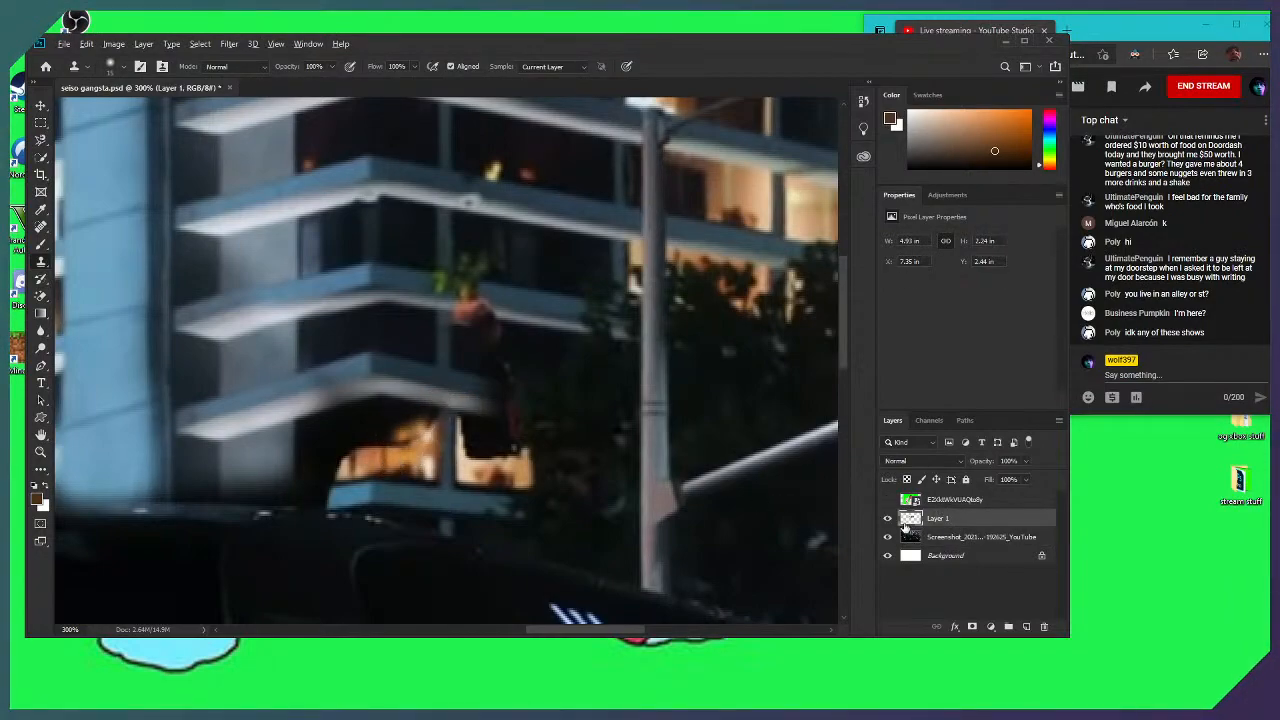
Resample the lit window on the screenshot layer and clone its glow across the window's middle and upper left on Layer 1
left_click(957, 541)
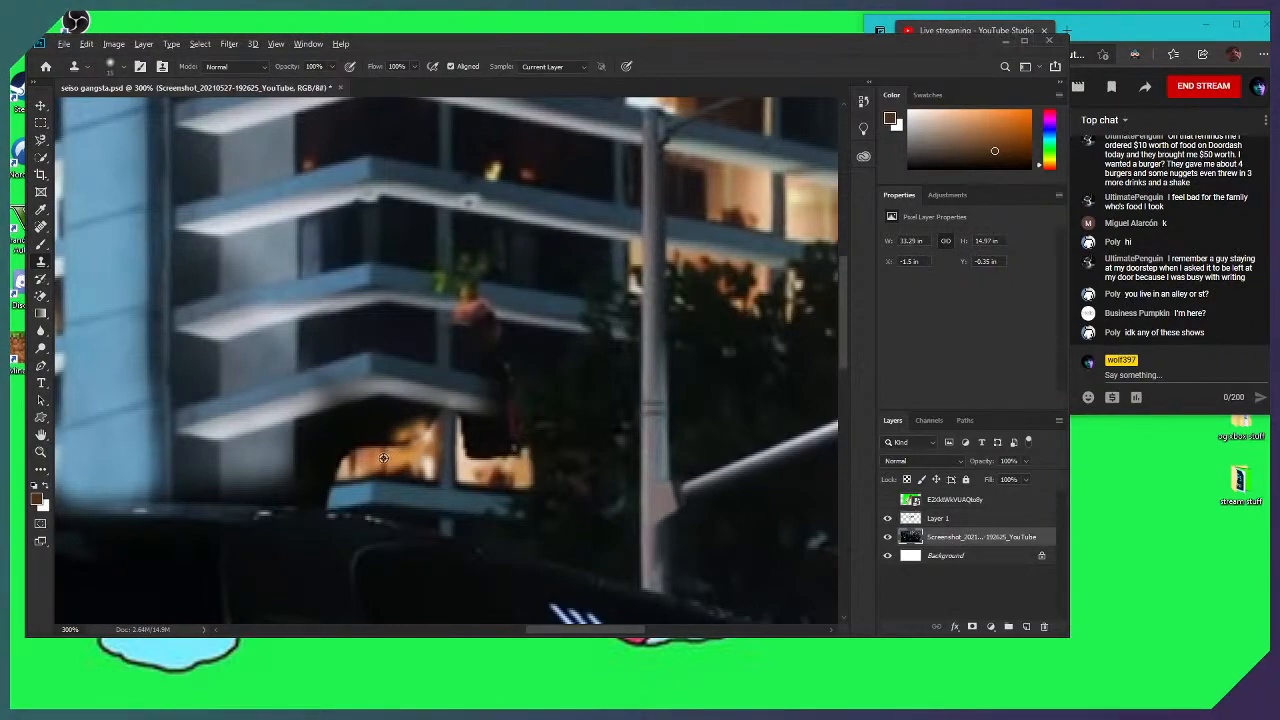
left_click(957, 516)
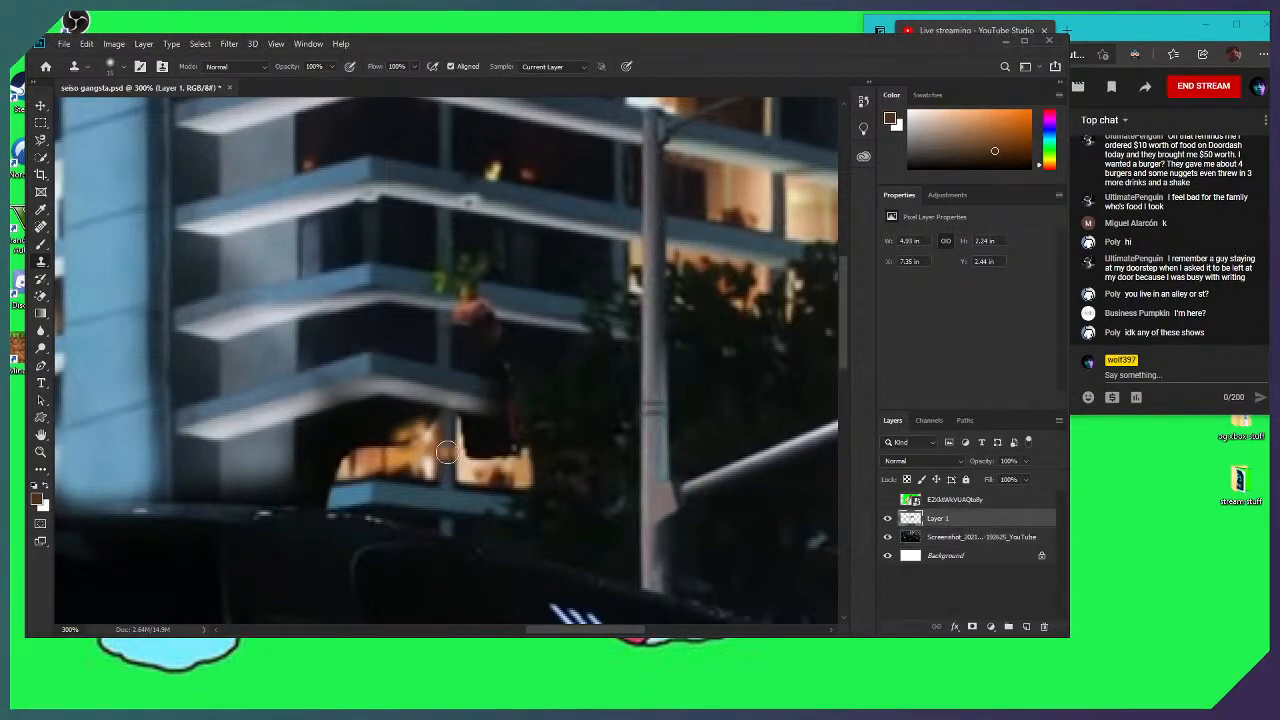
left_click(382, 442)
left_click(382, 442)
left_click(382, 442)
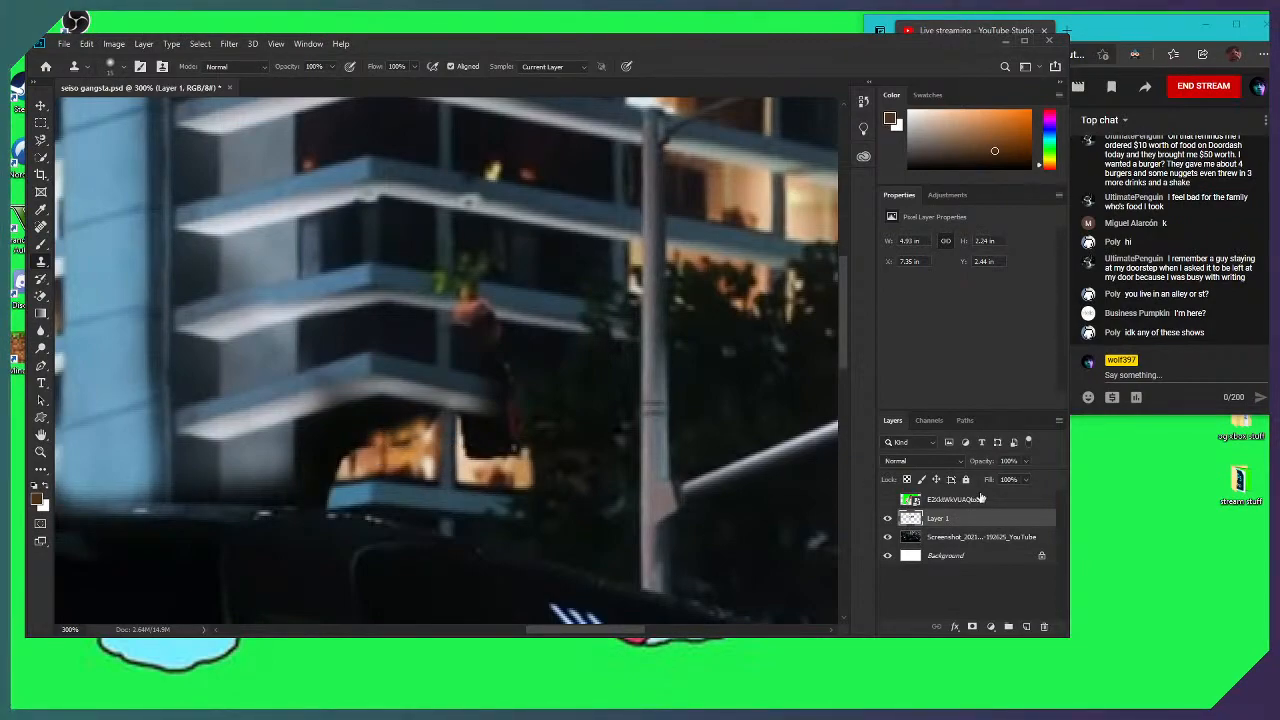
left_click(949, 538)
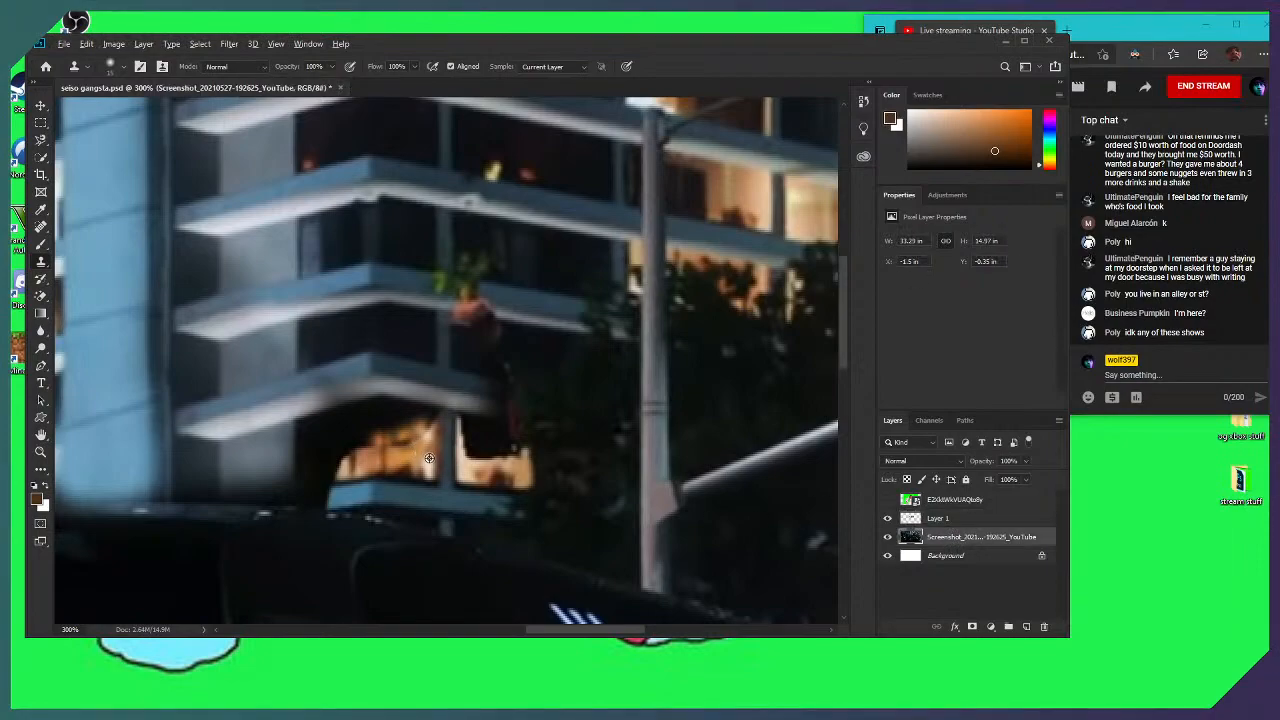
left_click(975, 519)
mouse_move(370, 454)
left_mouse_down()
mouse_move(346, 443)
mouse_move(357, 434)
mouse_move(378, 456)
left_mouse_up()
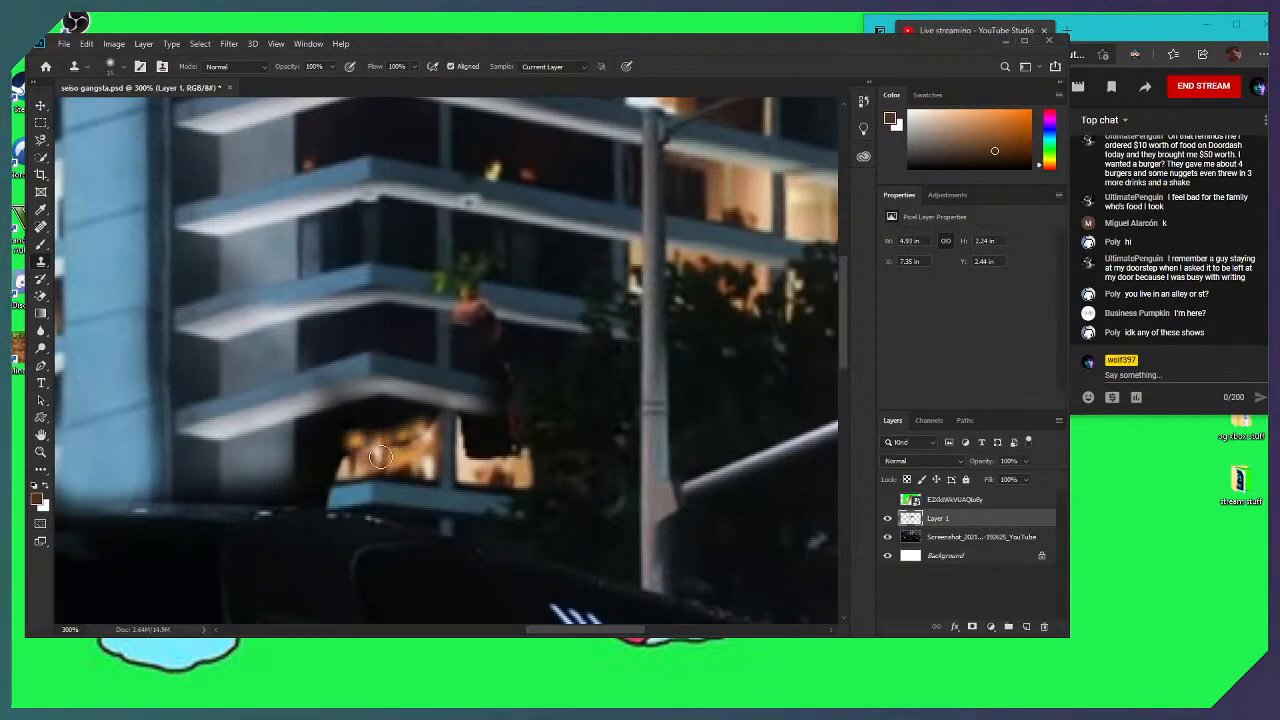
Extend the lit window up to the lowest balcony and out along its left edge on Layer 1 with fresh screenshot-layer samples
left_click(998, 538)
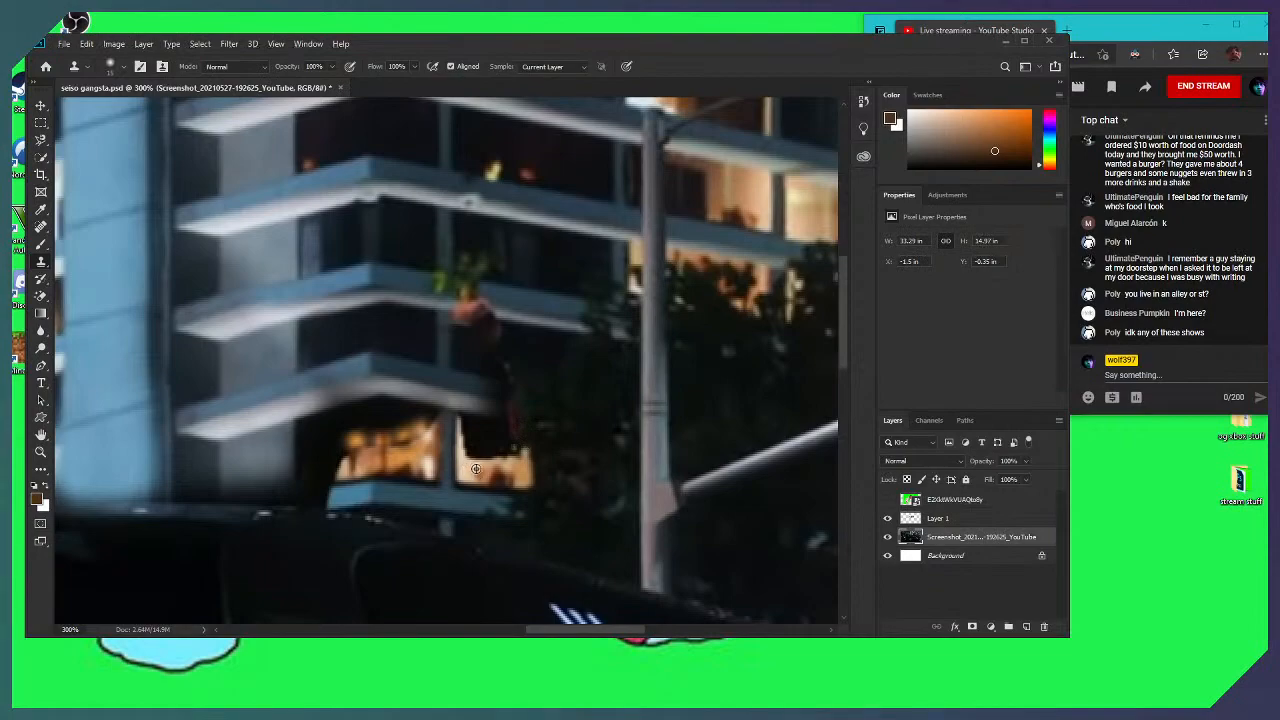
left_click(948, 518)
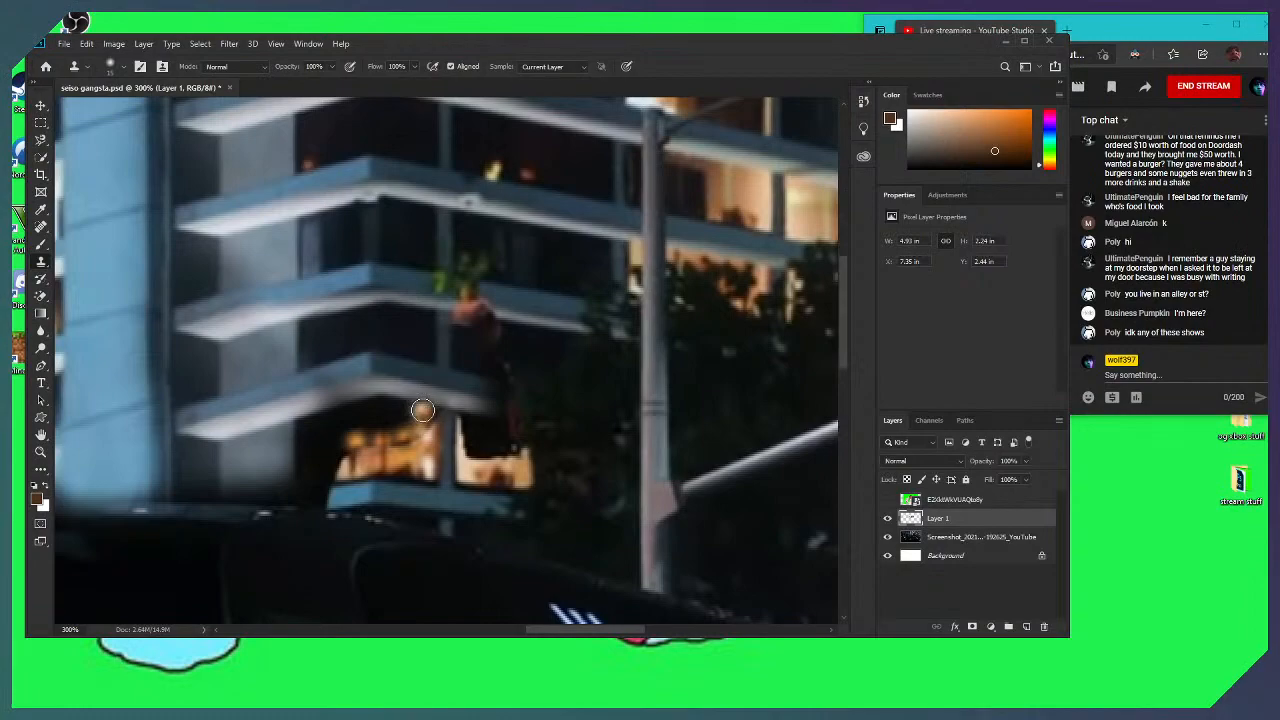
left_click_drag(426, 413, 400, 417)
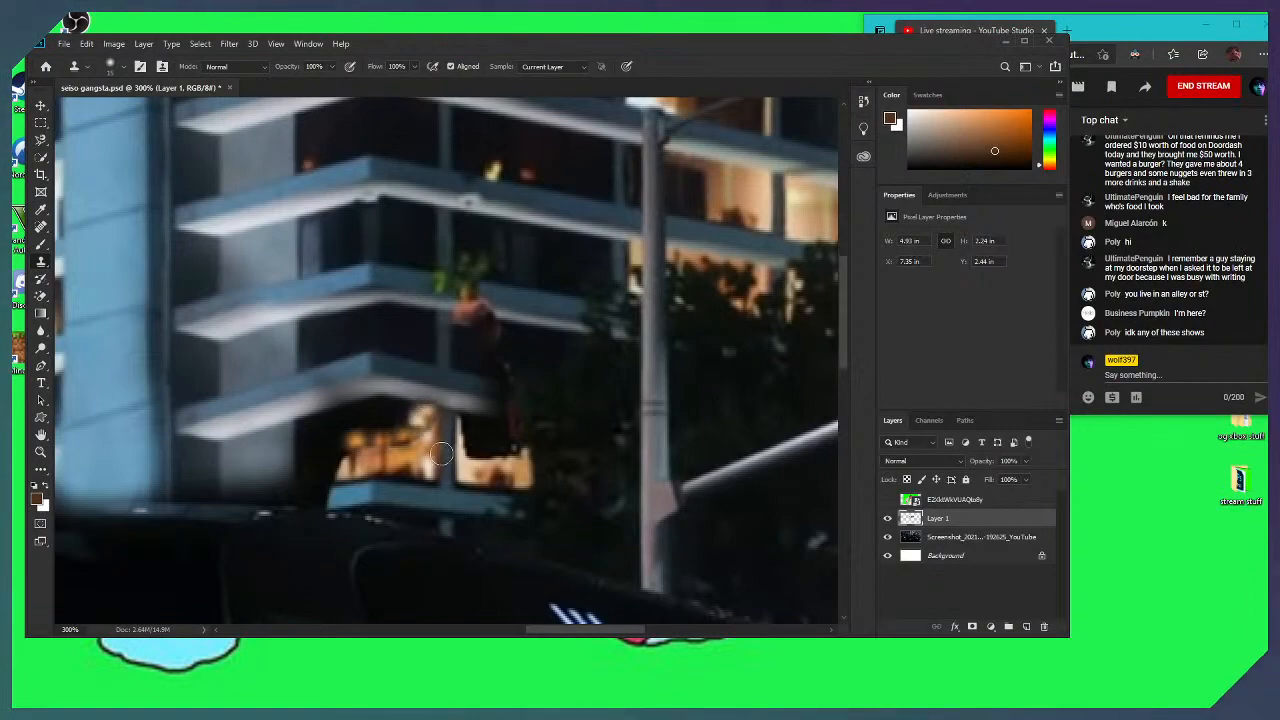
left_click(994, 537)
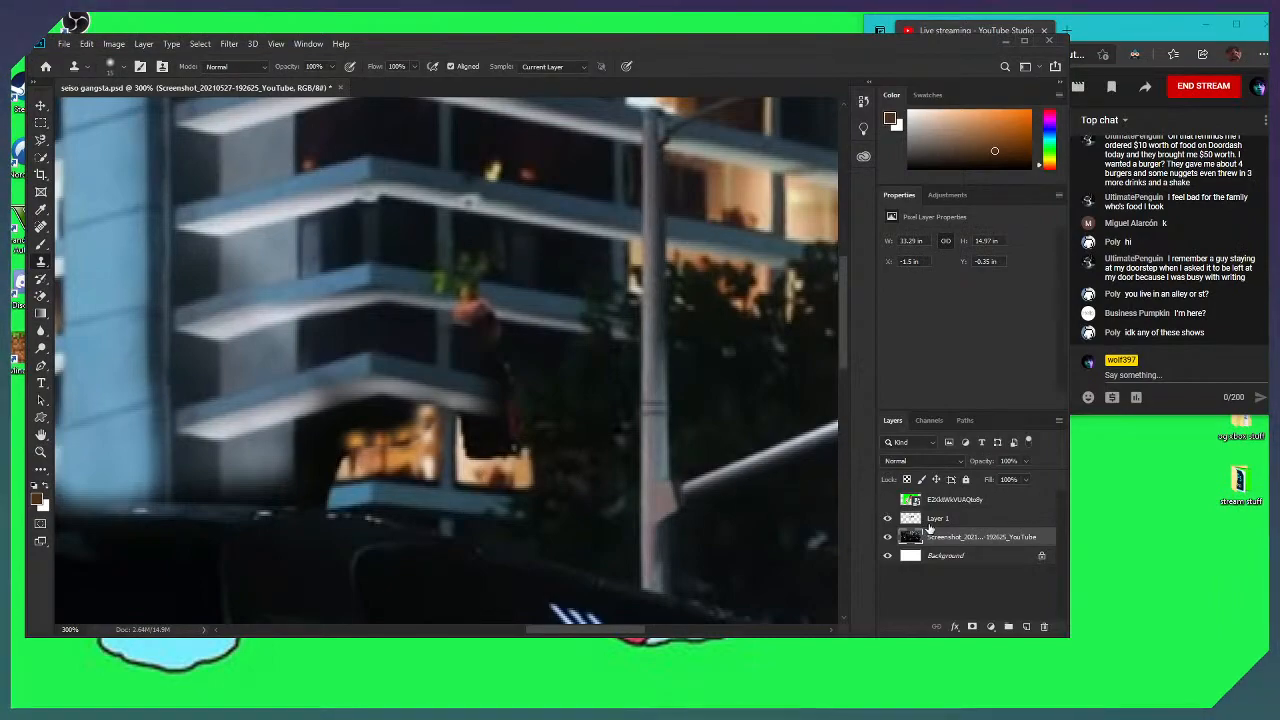
left_click(960, 518)
left_click_drag(345, 452, 397, 457)
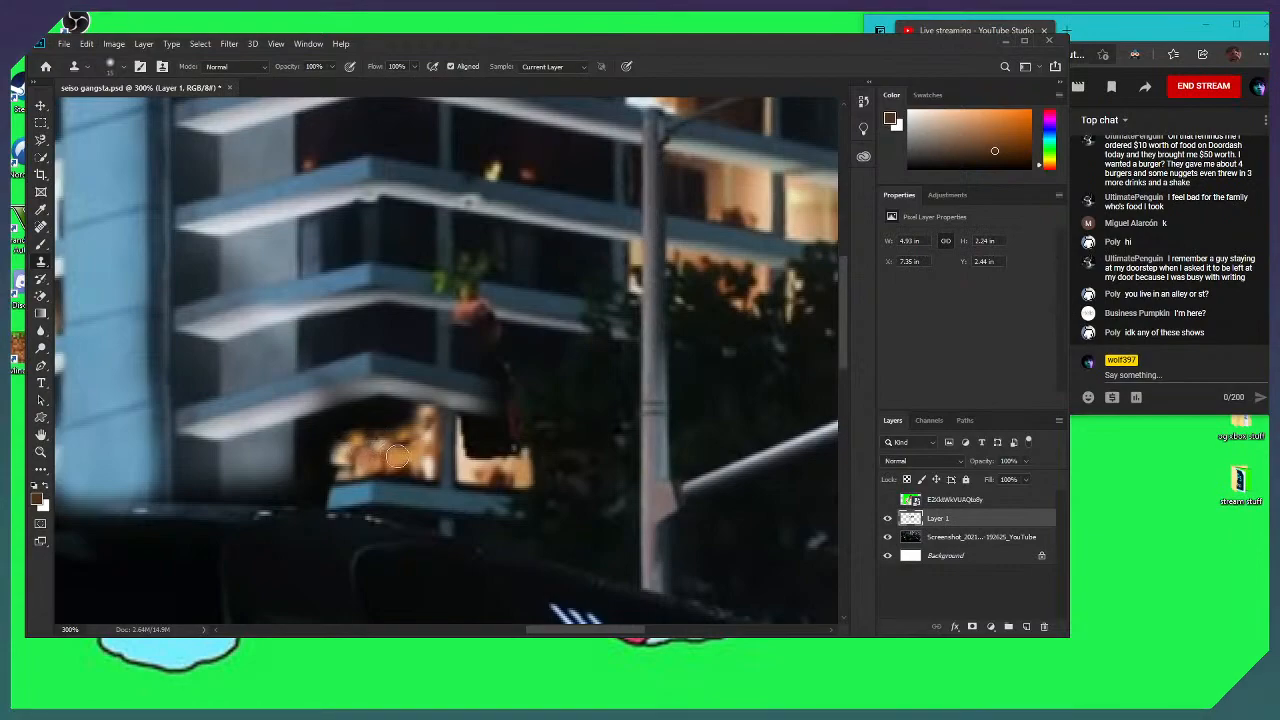
Sample the neighbouring right-hand window on the screenshot layer and clone lit glass into the gap beside the grey wall on Layer 1
left_click(960, 540)
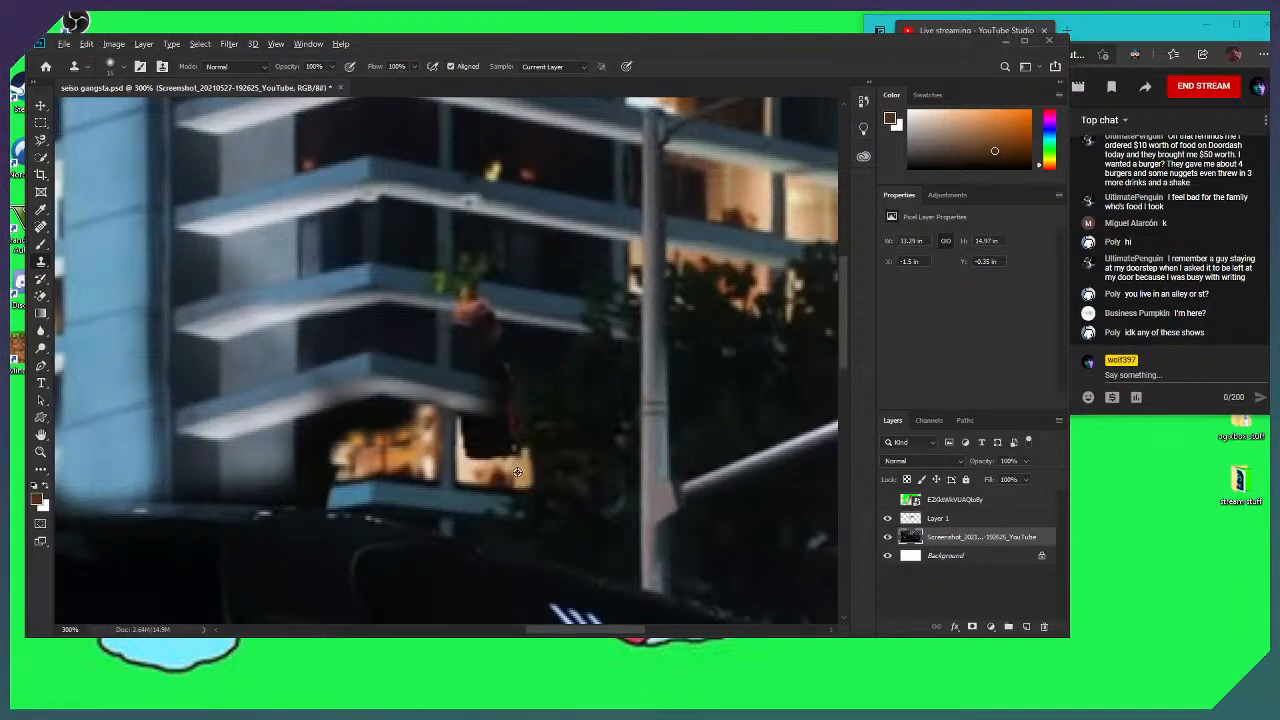
left_click(915, 519)
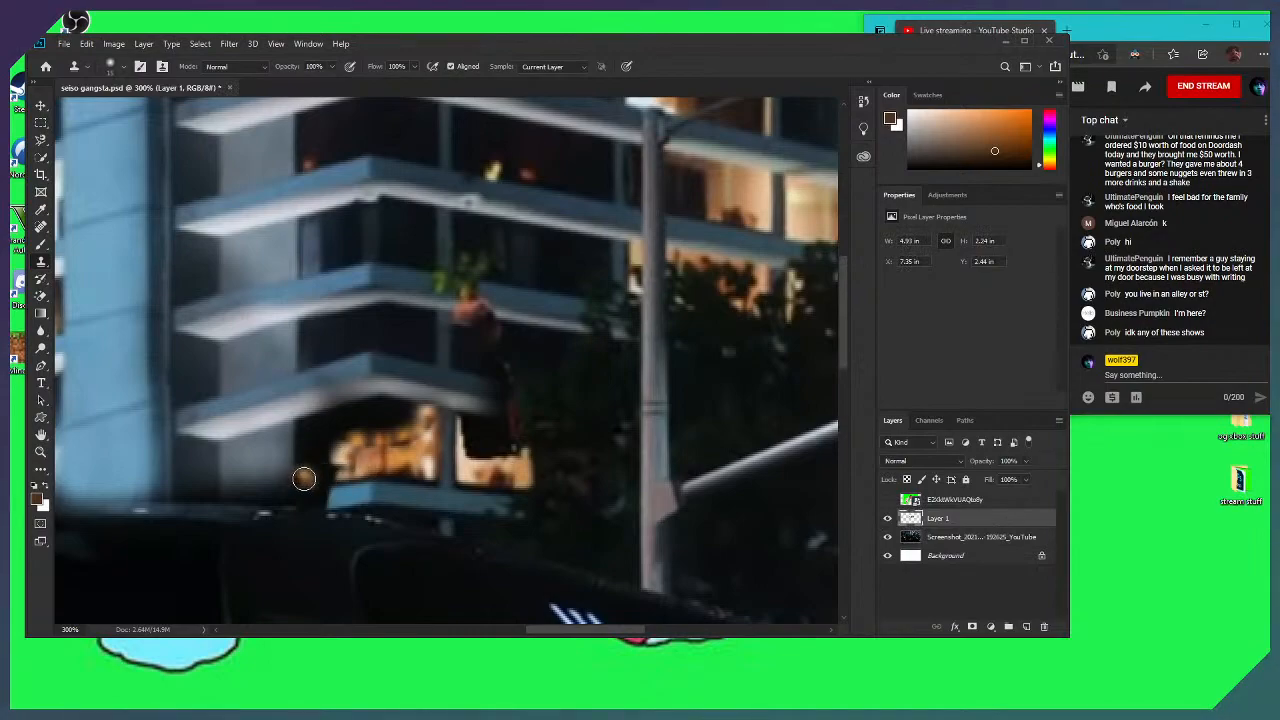
left_click_drag(314, 472, 303, 457)
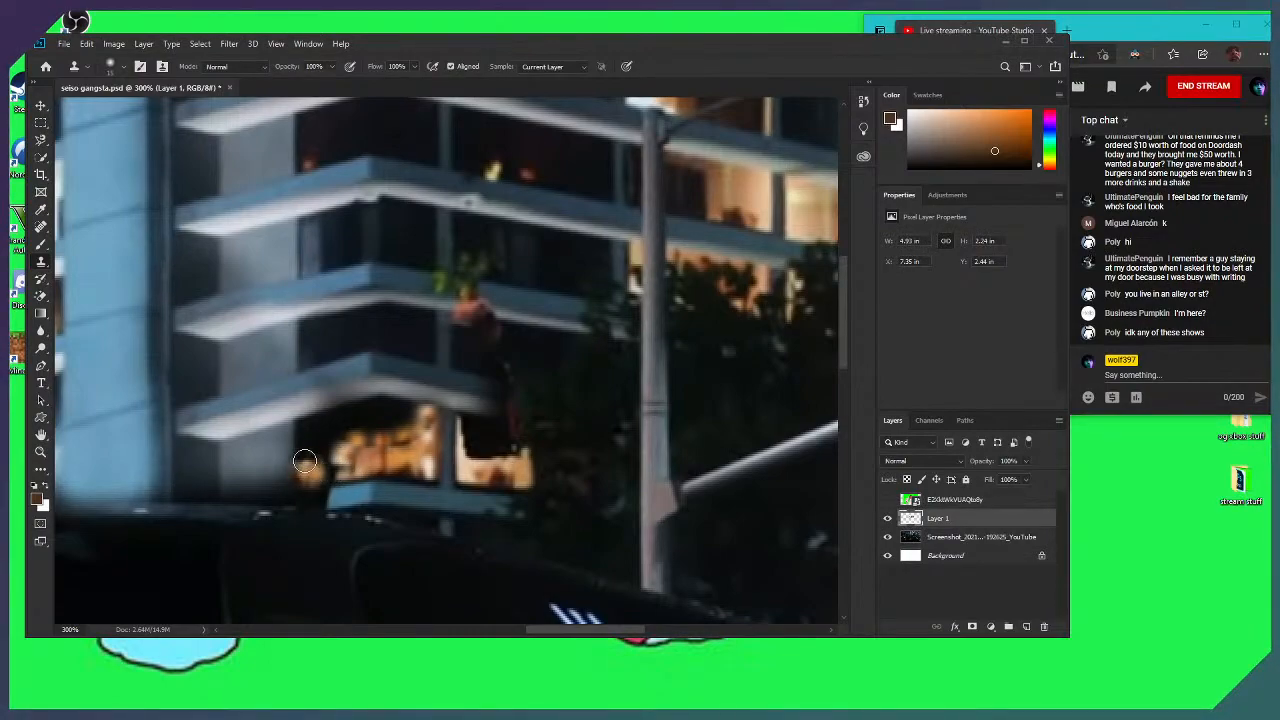
left_click(960, 537)
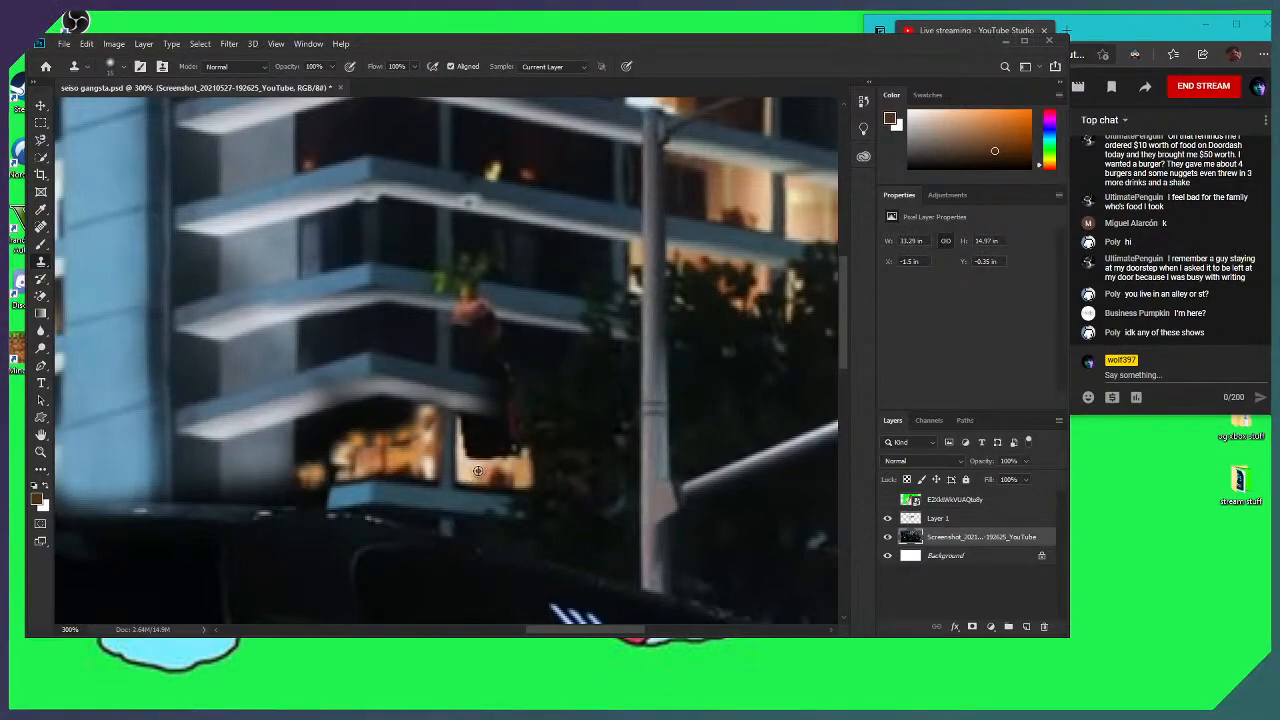
left_click(950, 519)
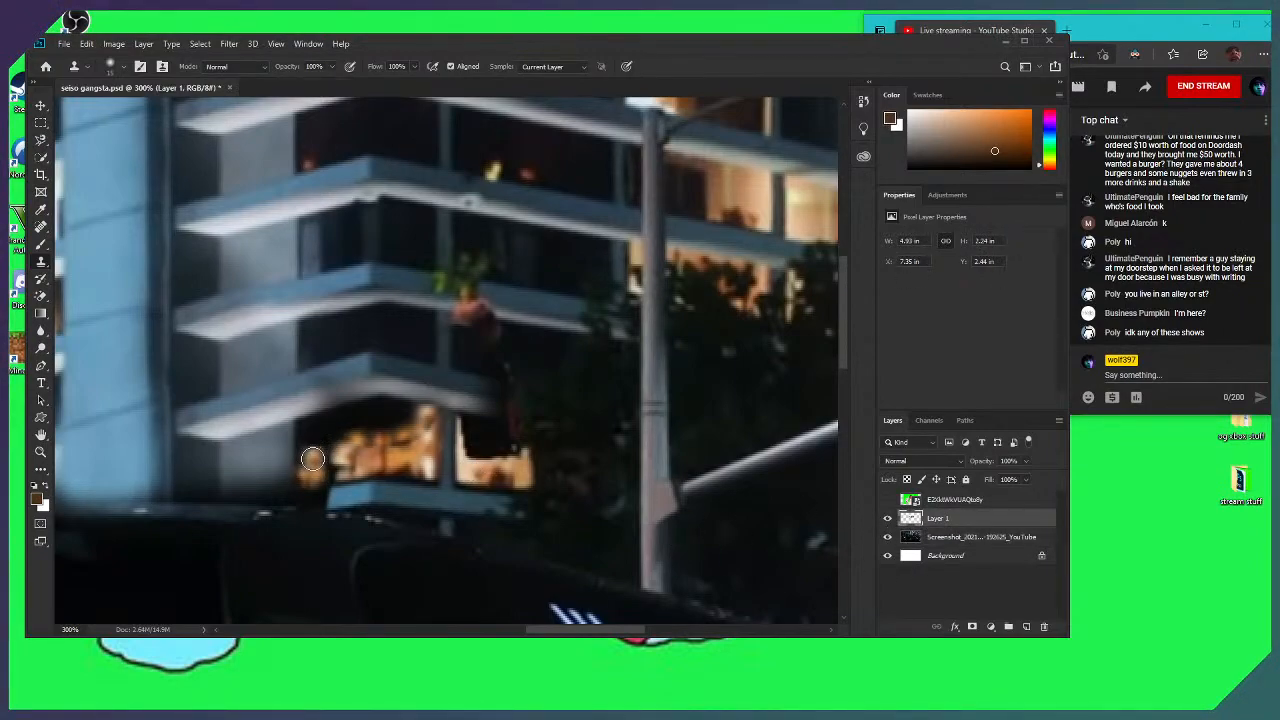
mouse_move(305, 459)
left_mouse_down()
mouse_move(304, 443)
mouse_move(334, 466)
mouse_move(361, 443)
left_mouse_up()
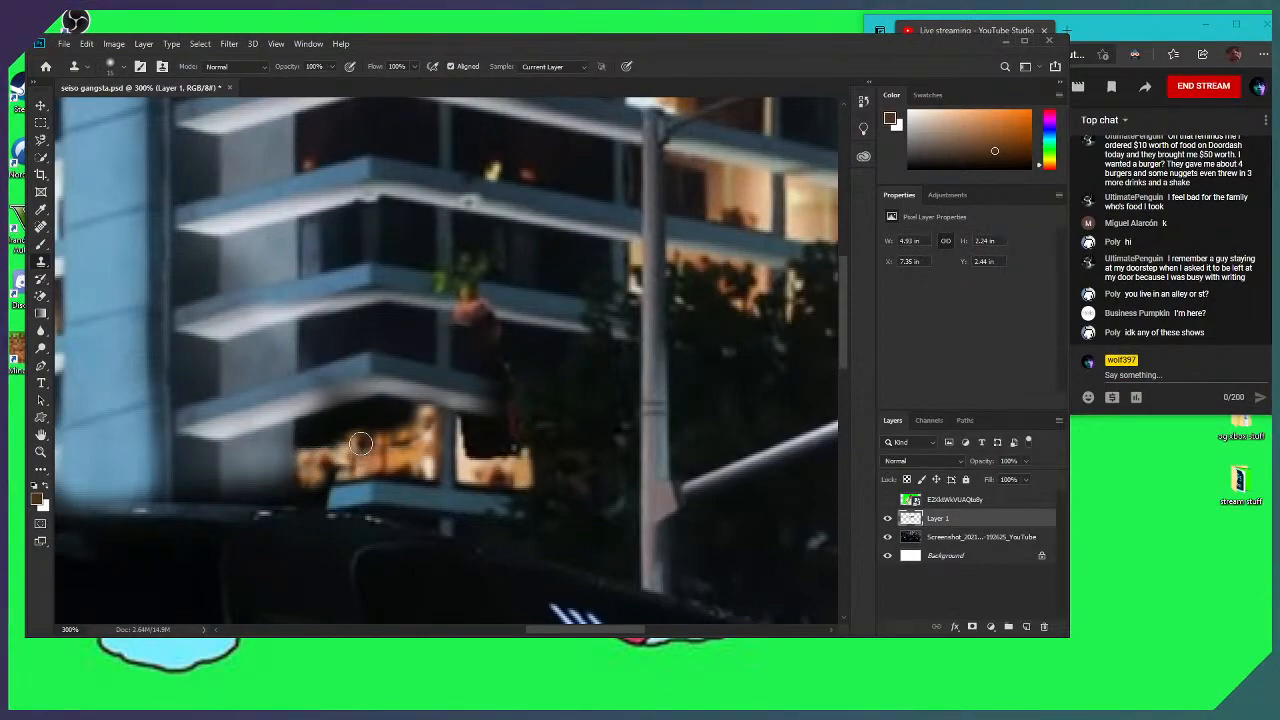
Sample both lit windows on the screenshot layer and touch up the left window's upper middle on Layer 1
left_click(1016, 545)
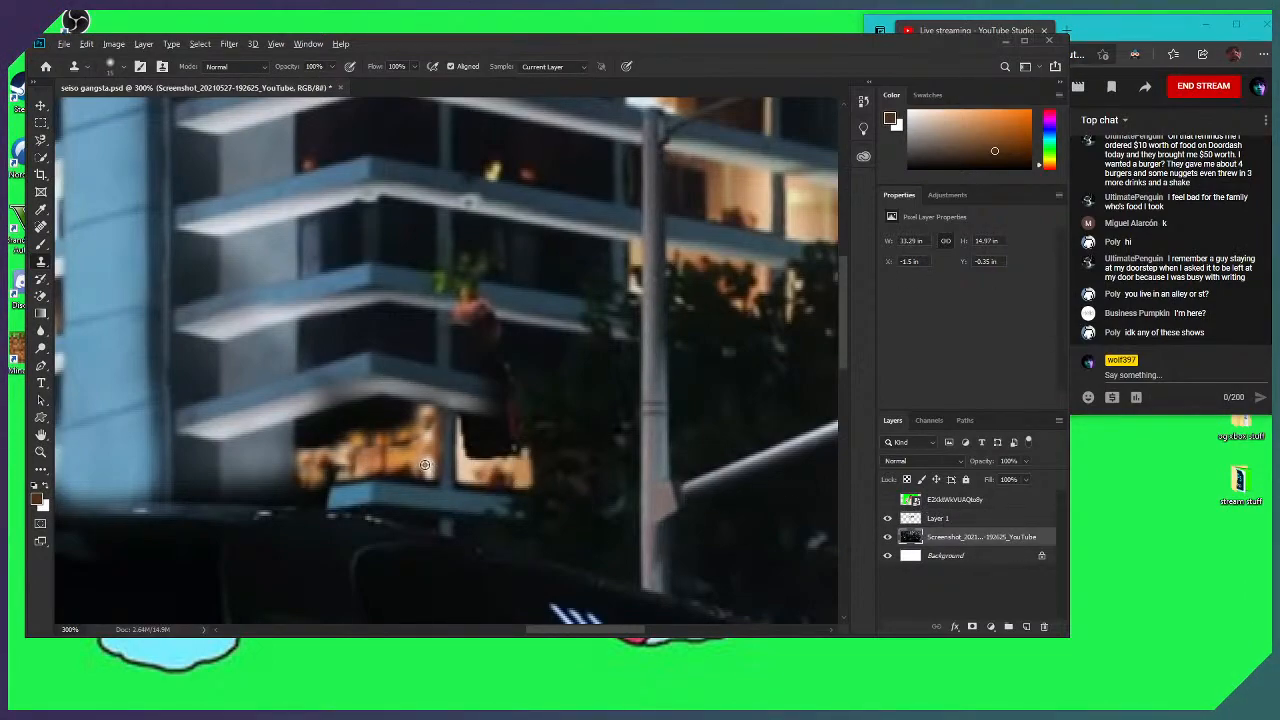
left_click(946, 519)
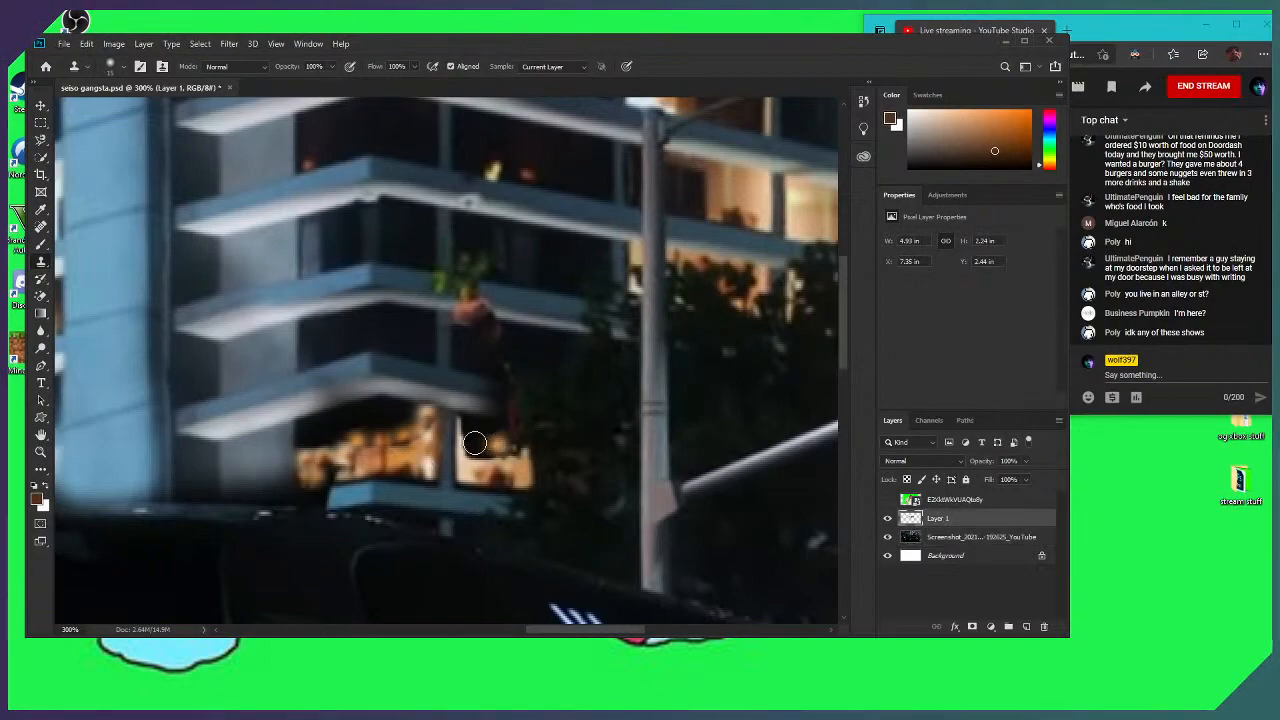
left_click(416, 445)
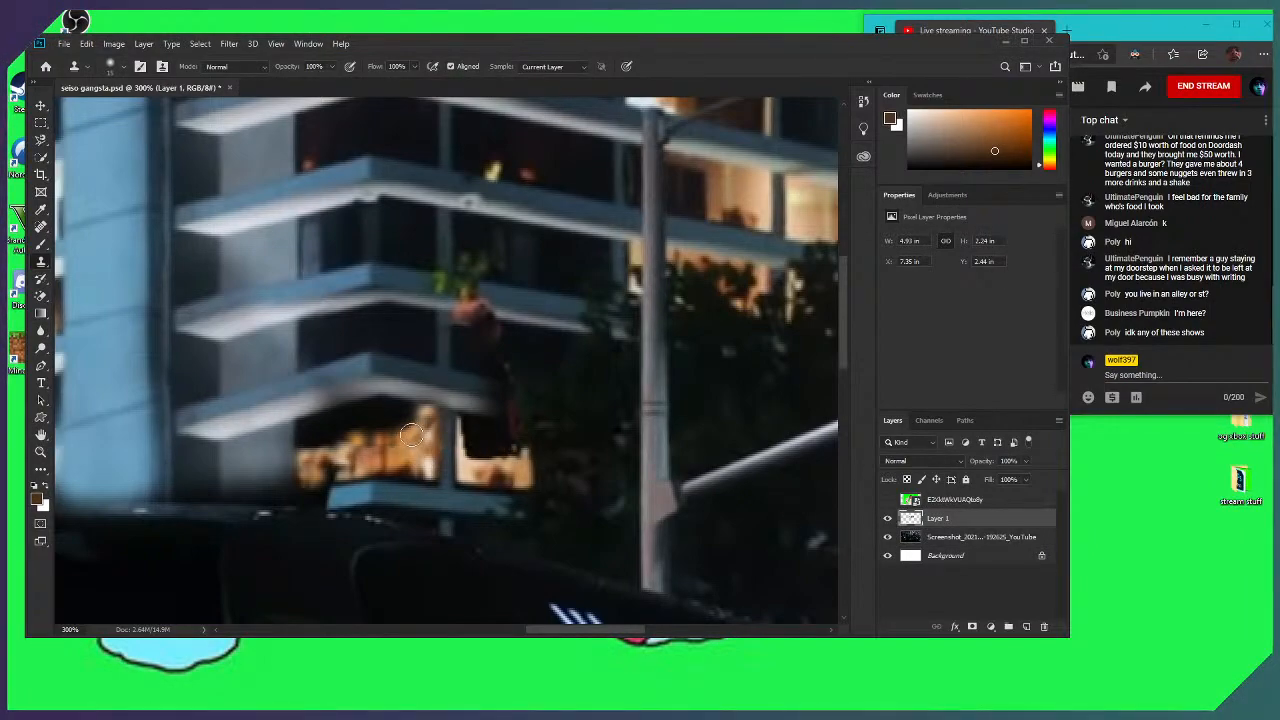
left_click(995, 540)
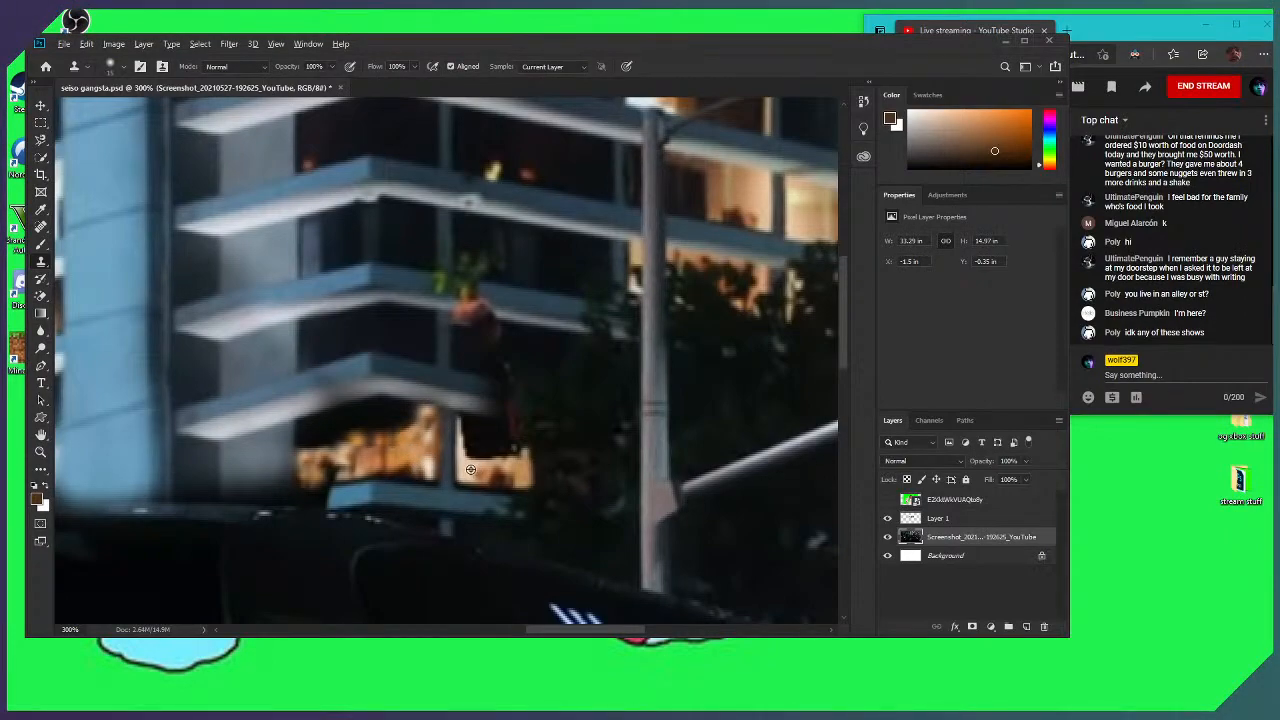
left_click(960, 521)
mouse_move(396, 434)
left_mouse_down()
mouse_move(412, 416)
mouse_move(416, 437)
left_mouse_up()
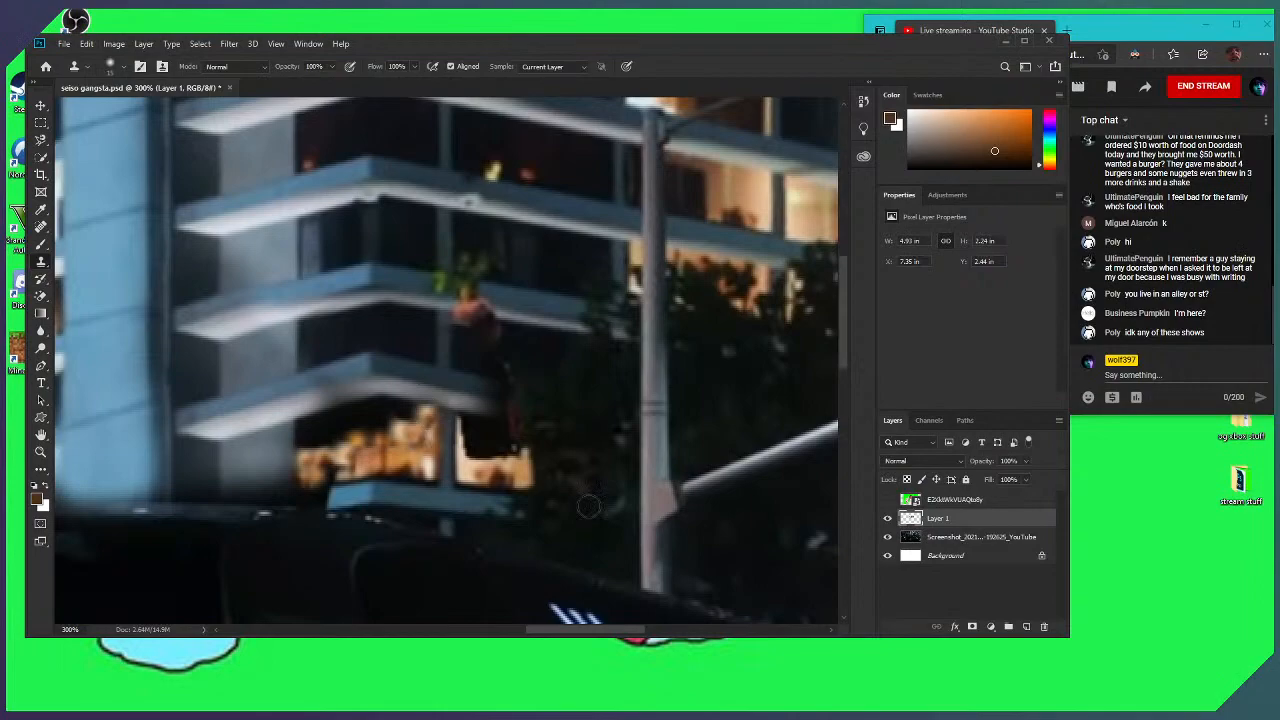
Sample the lit windows on the screenshot layer, clone over the left window's centre on Layer 1, and compare with Layer 1 hidden
left_click(1020, 540)
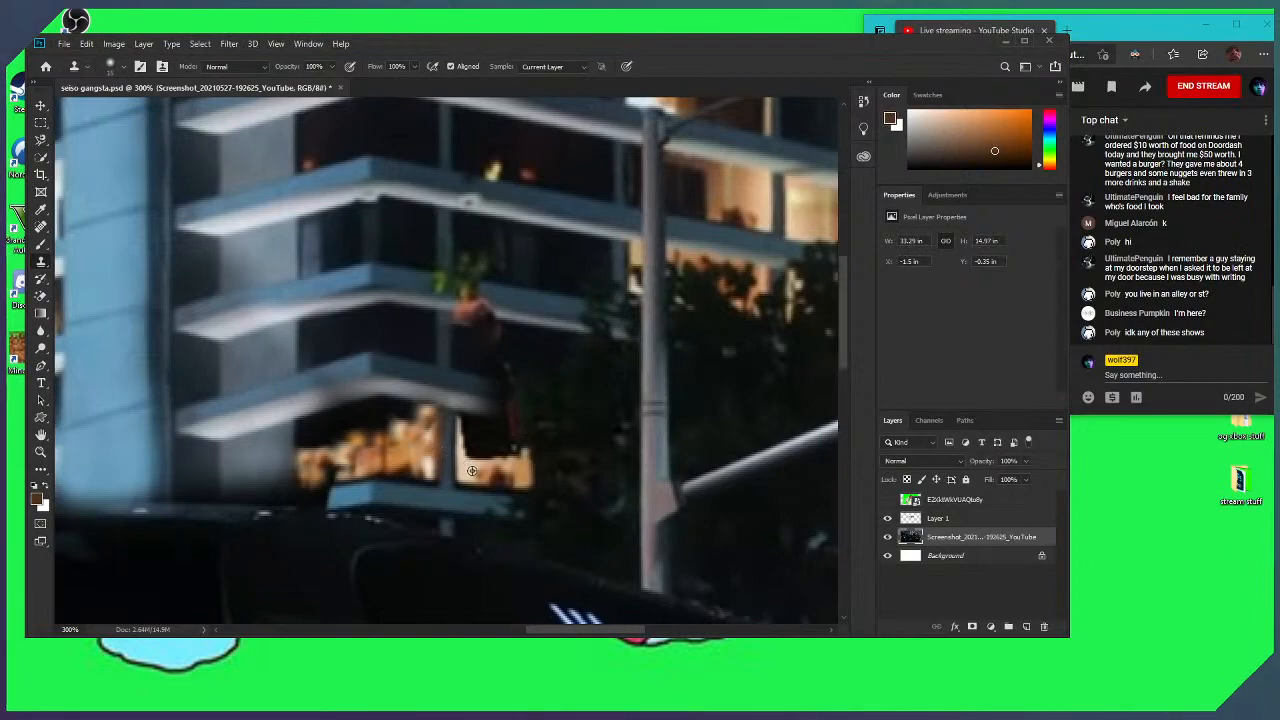
left_click(940, 518)
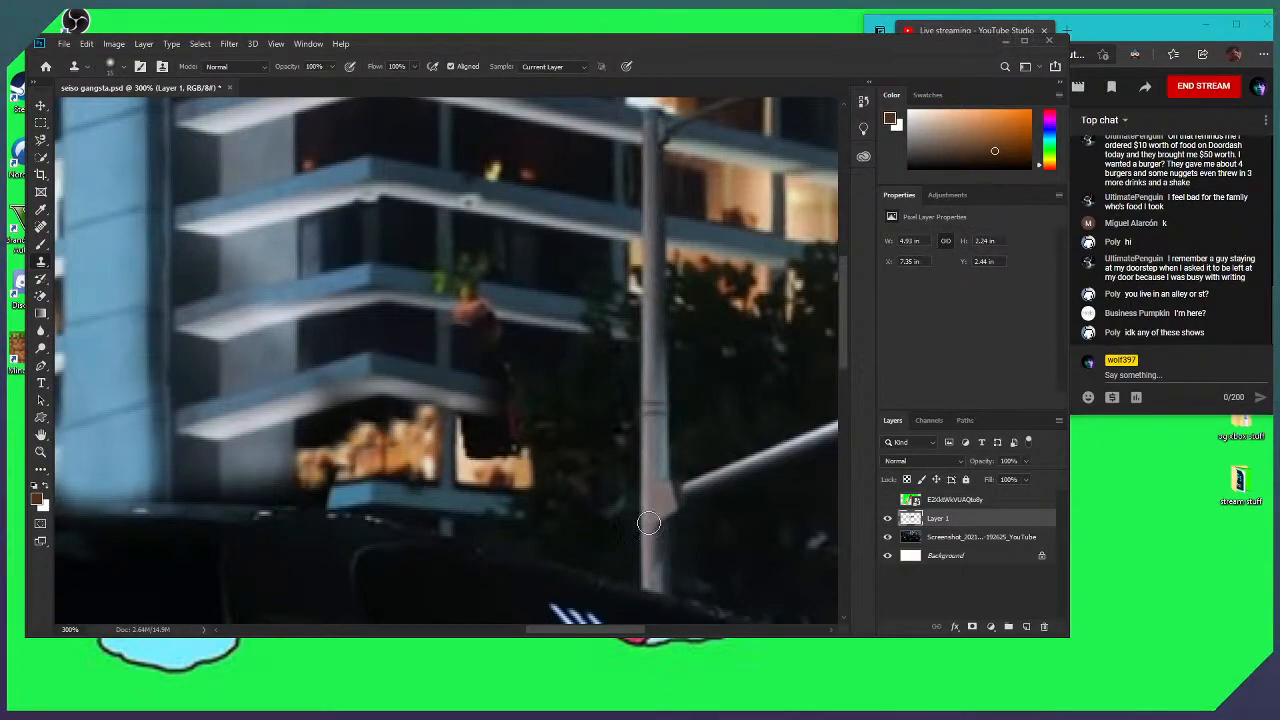
key("alt+bracketleft")
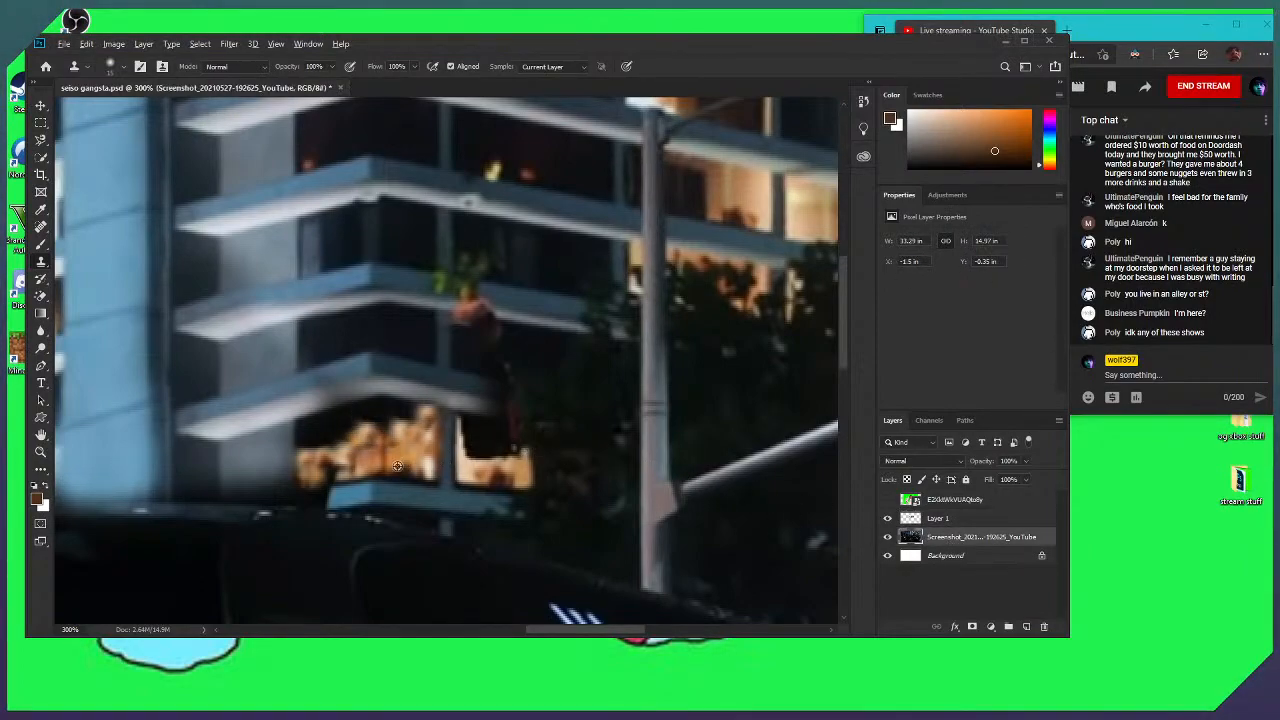
left_click(915, 518)
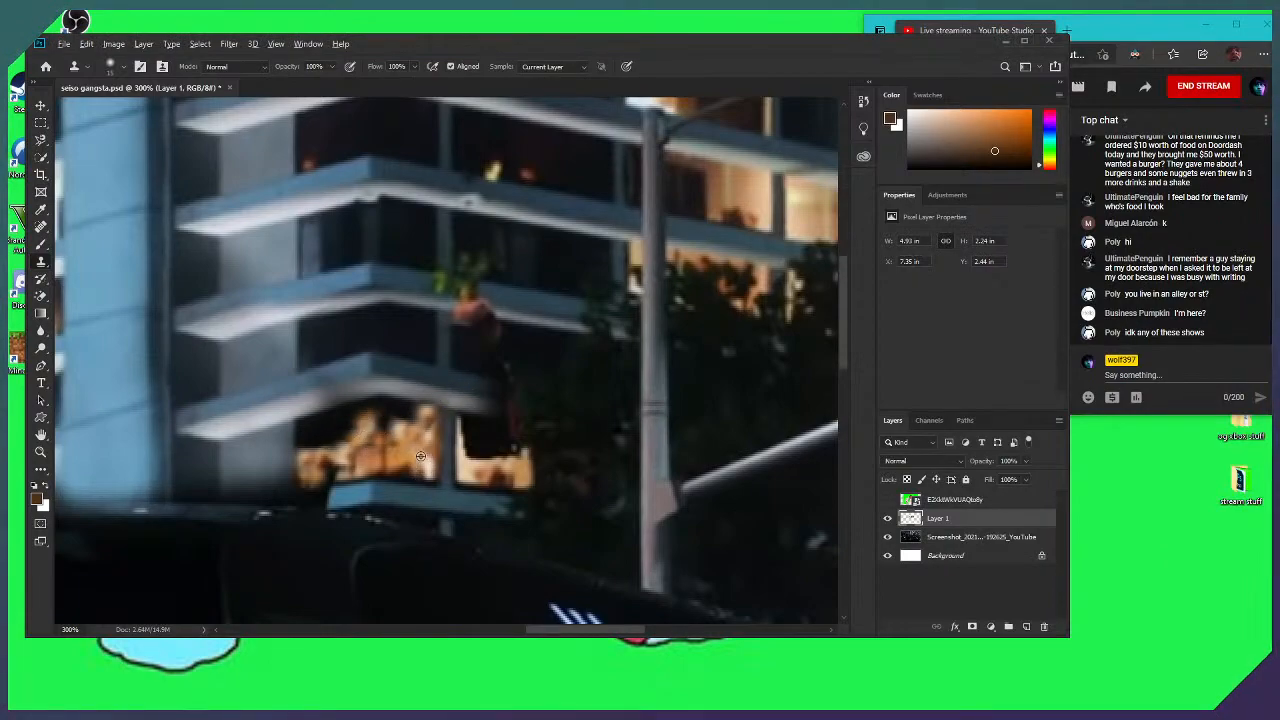
left_click(887, 518)
left_click(887, 518)
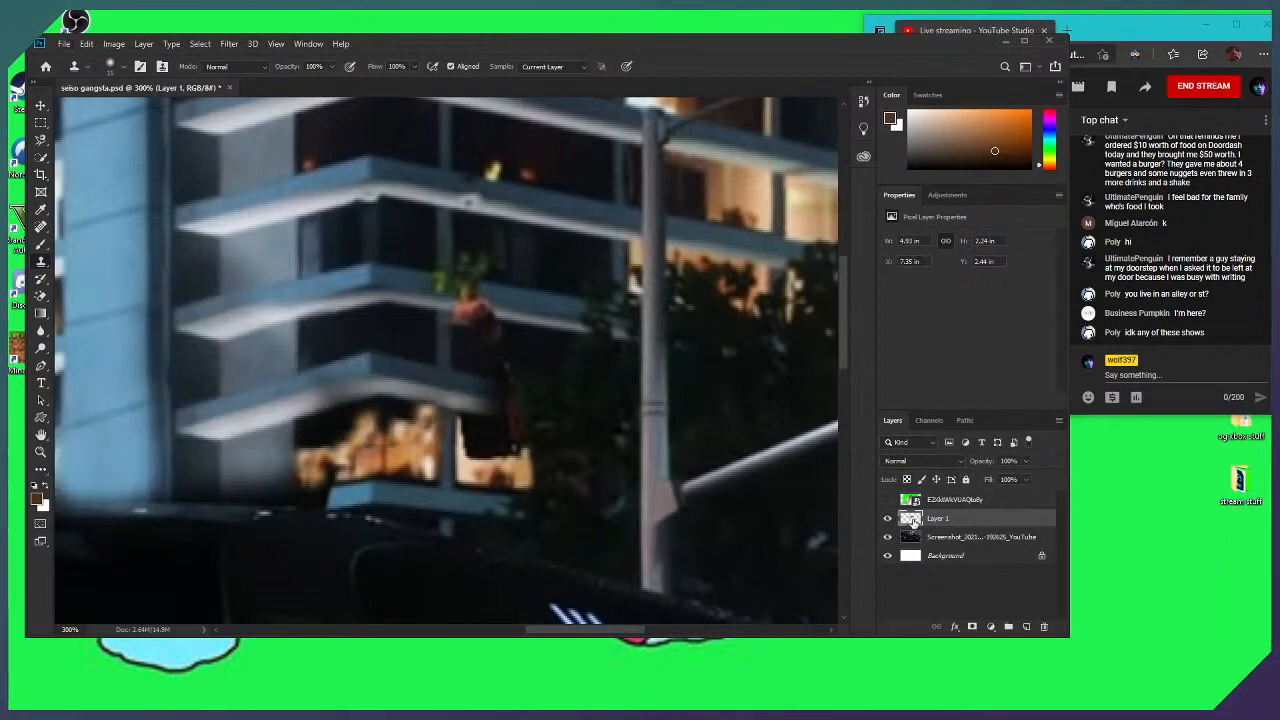
Sample the left window's lower right on the screenshot layer and clone lit glass into its upper-left corner on Layer 1
left_click(975, 538)
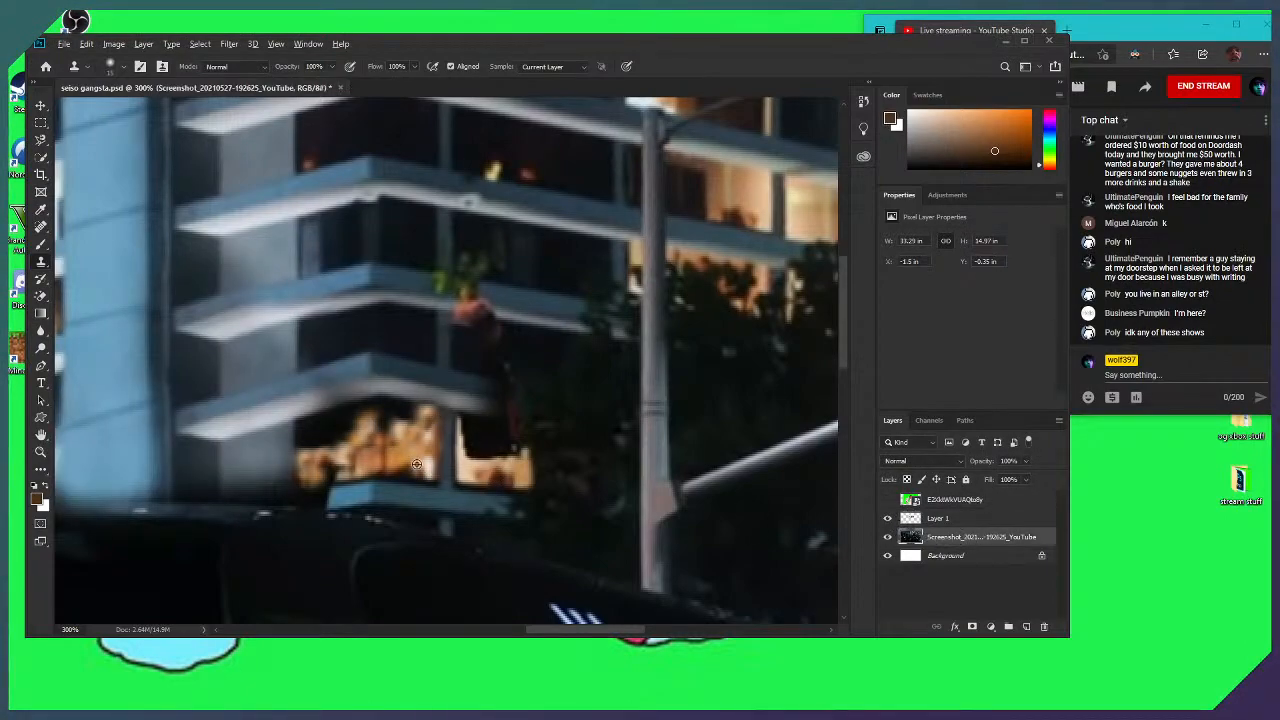
left_click(1000, 523)
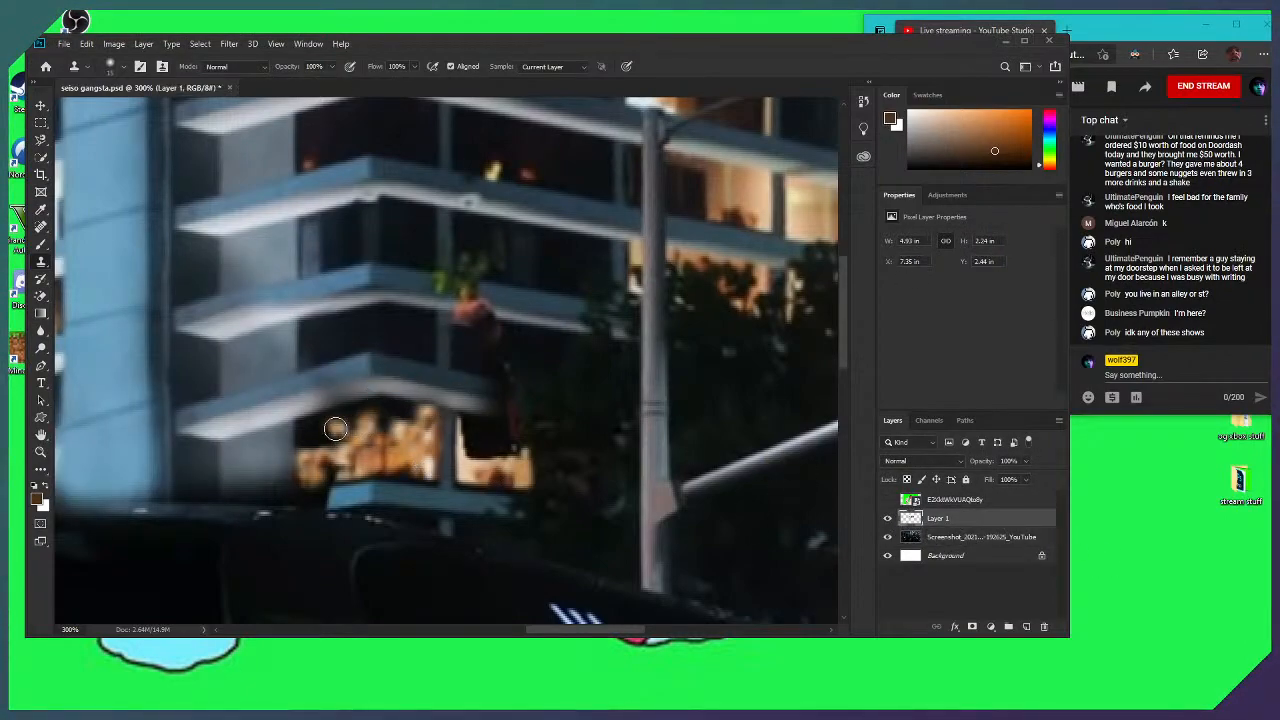
mouse_move(325, 442)
left_mouse_down()
mouse_move(345, 435)
mouse_move(318, 432)
mouse_move(308, 448)
left_mouse_up()
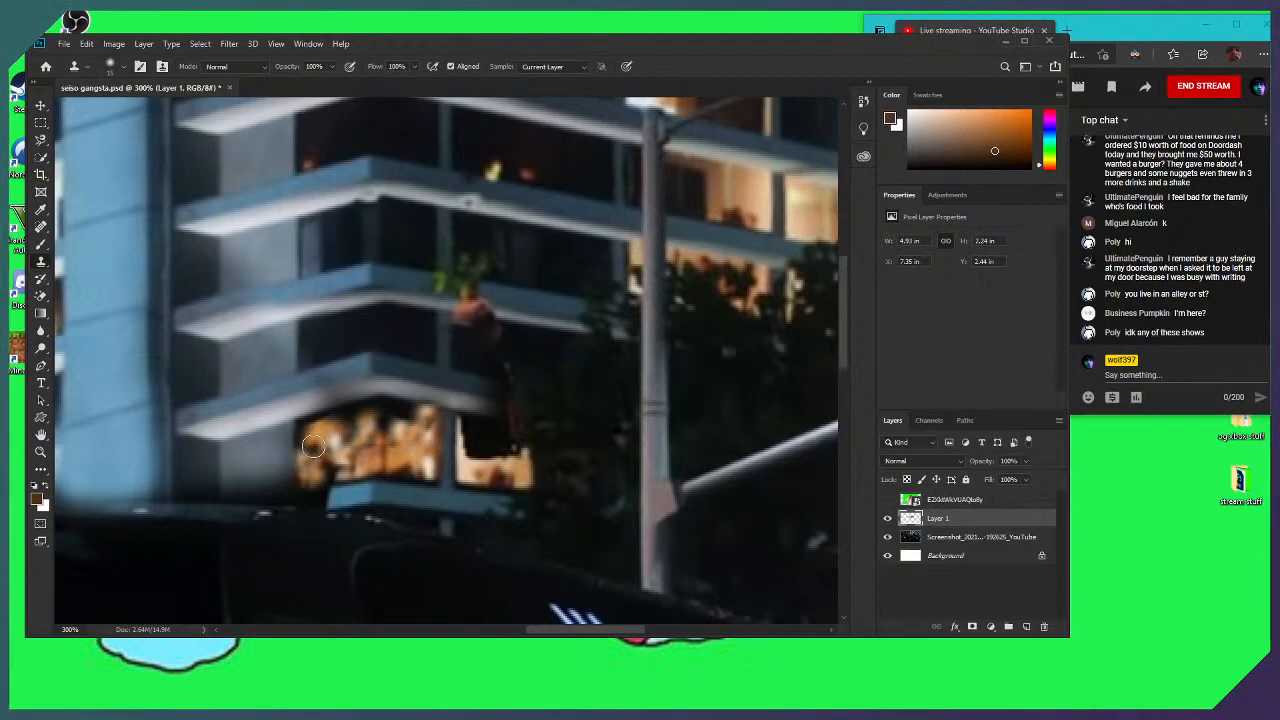
Resample the left window's right part on the screenshot layer and fill its dark upper area on Layer 1, comparing against the original
left_click(973, 540)
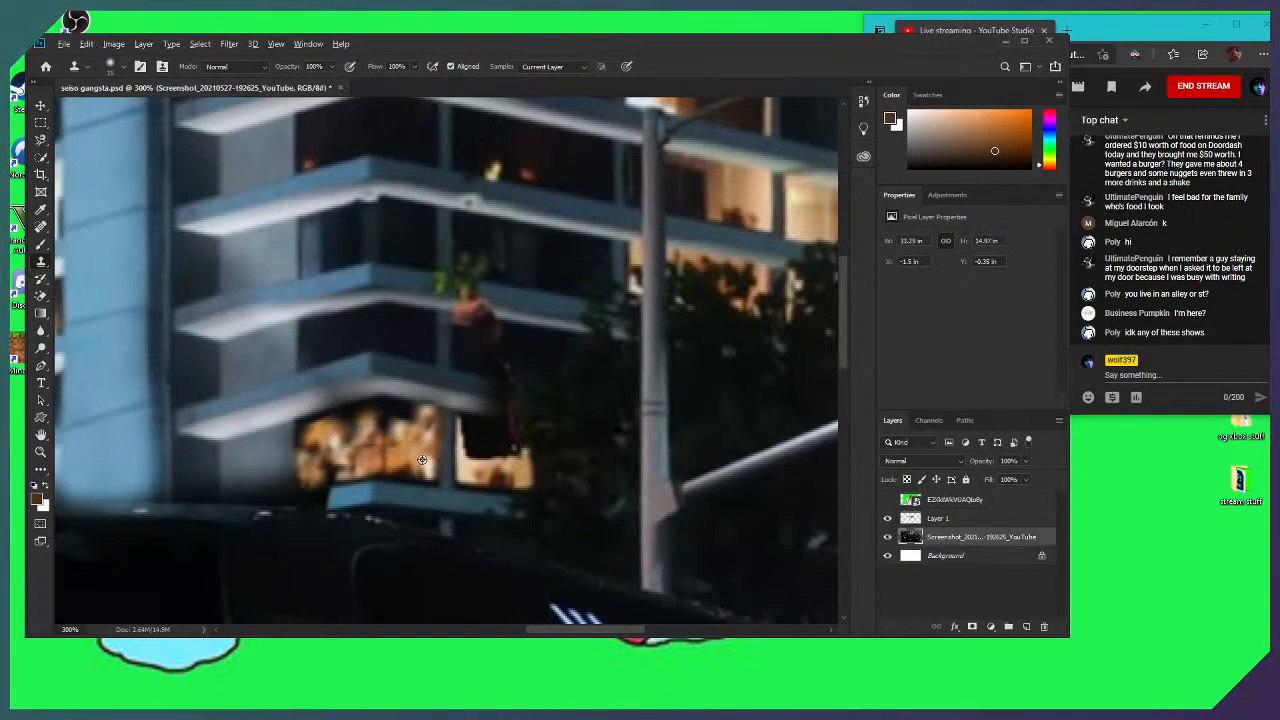
mouse_move(411, 413)
left_mouse_down()
mouse_move(390, 430)
mouse_move(396, 414)
mouse_move(415, 415)
mouse_move(443, 477)
mouse_move(425, 465)
left_mouse_up()
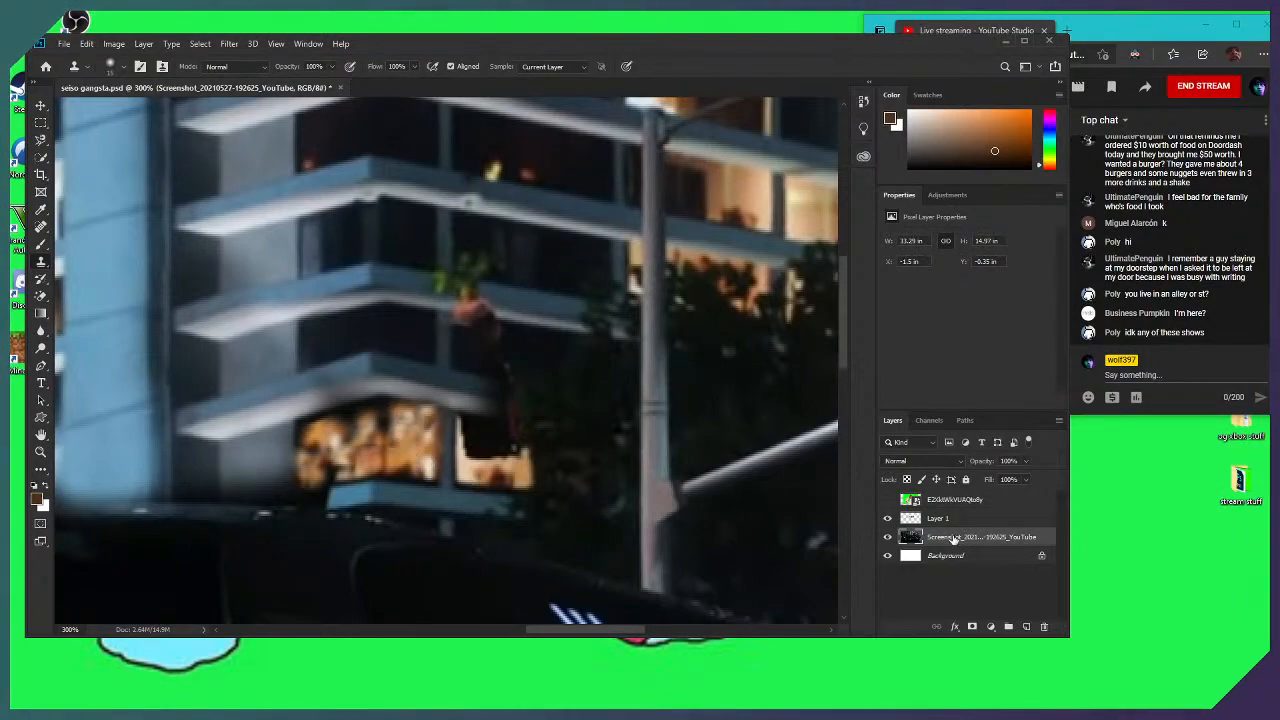
left_click(424, 460)
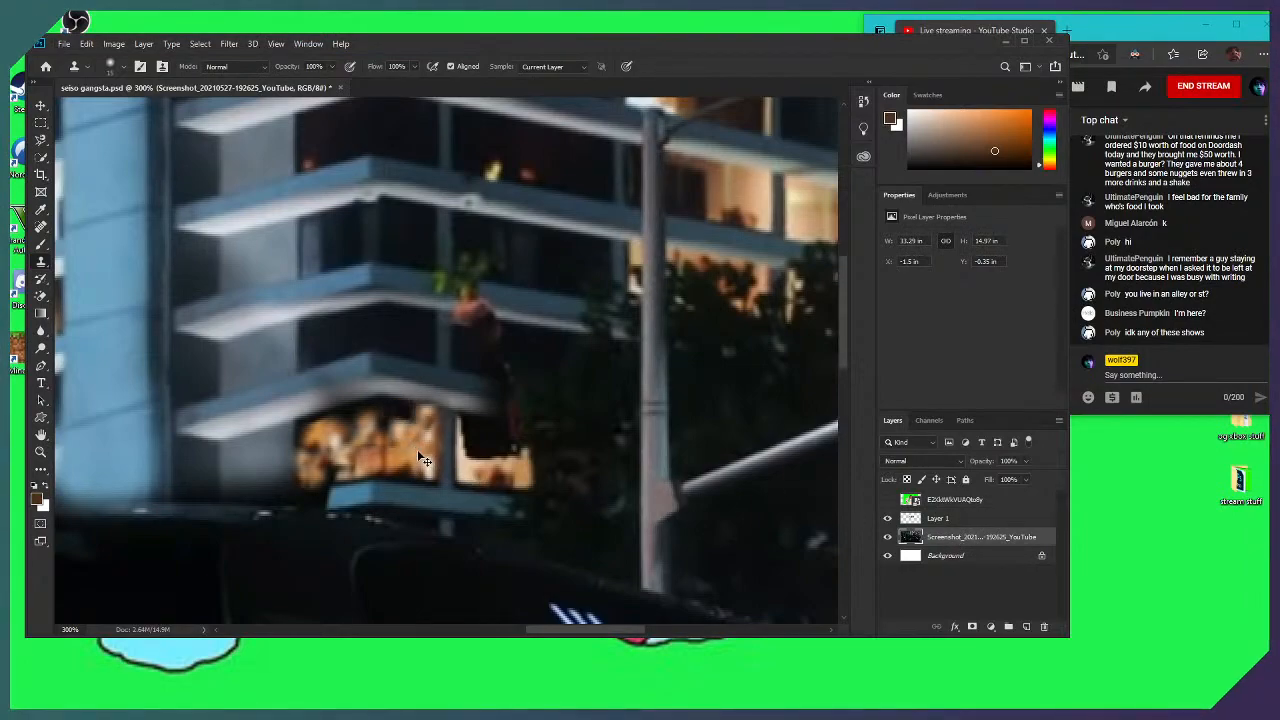
left_click(902, 518)
left_click(887, 518)
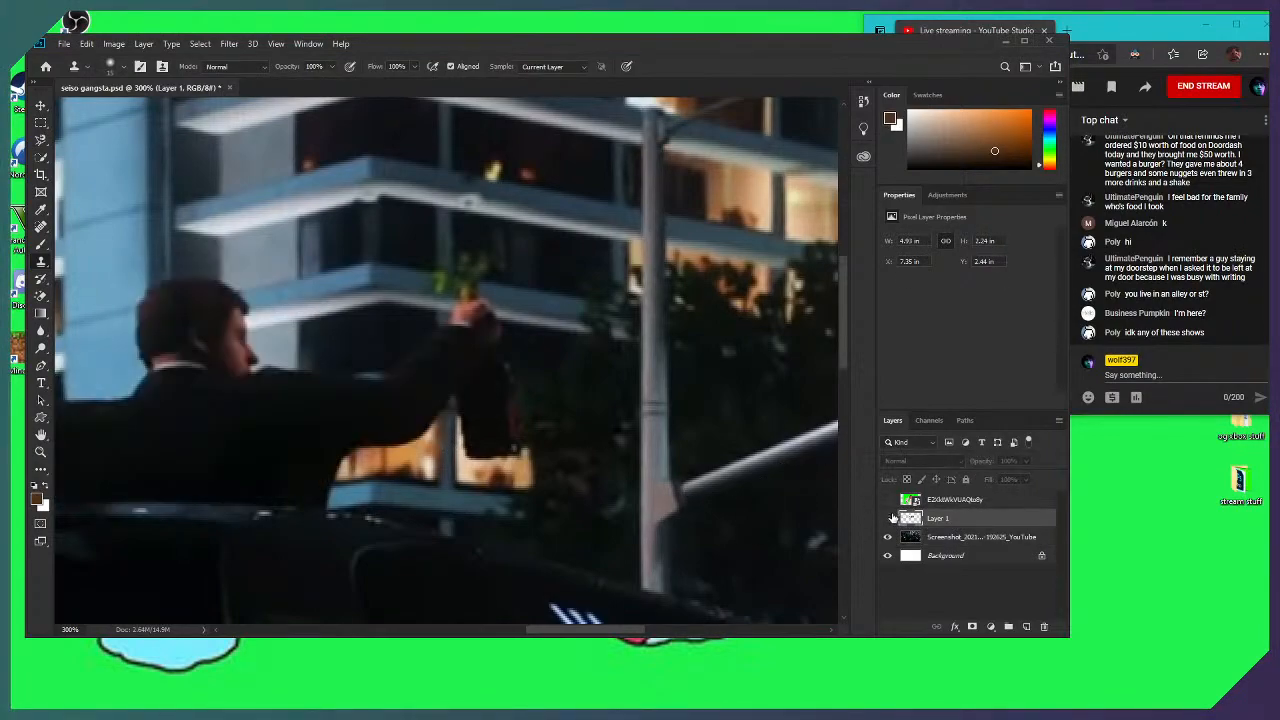
left_click(887, 518)
left_click(950, 539)
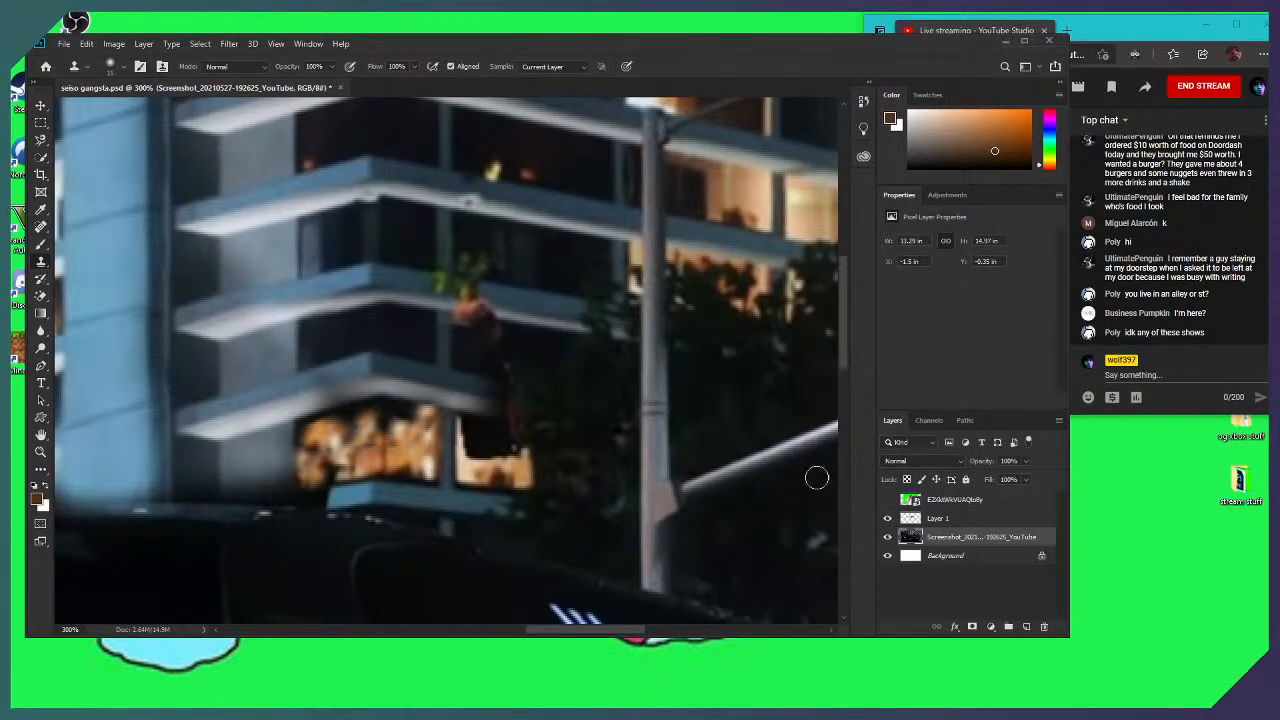
left_click(960, 519)
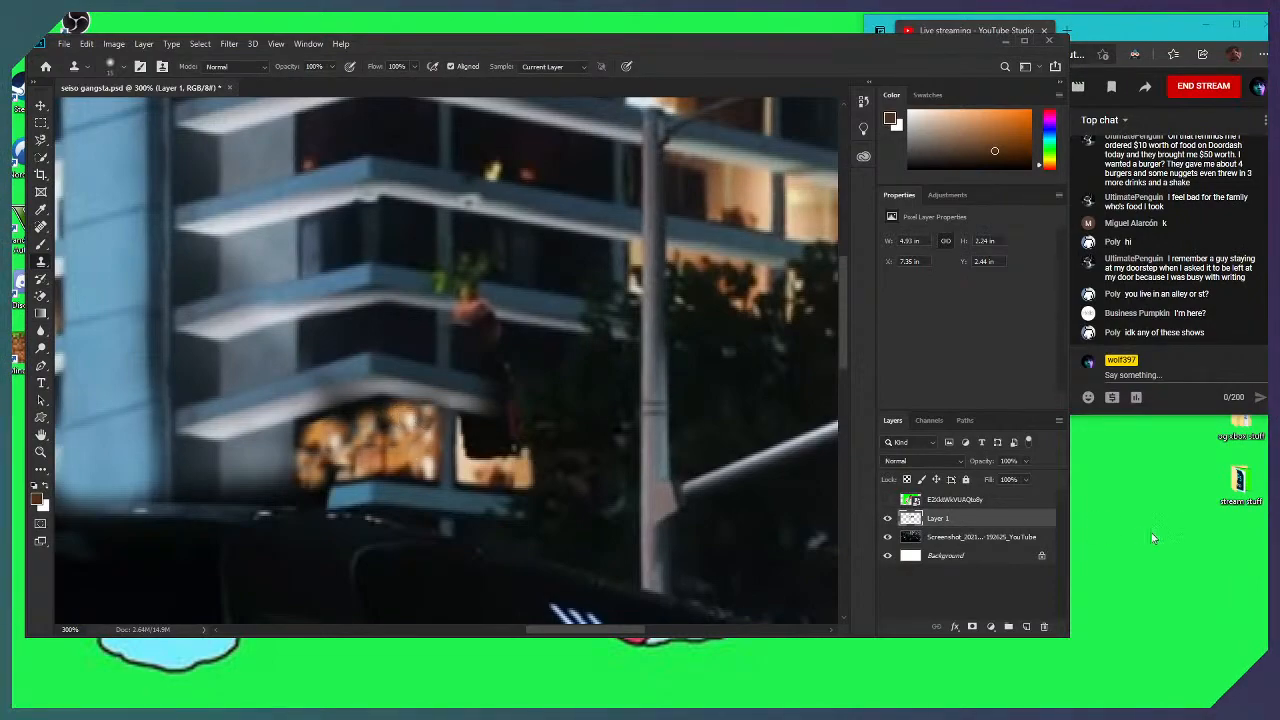
Take fresh screenshot-layer samples from the left window and clone varied lit texture across its upper left and middle on Layer 1
left_click(980, 538)
left_click_drag(380, 405, 382, 448)
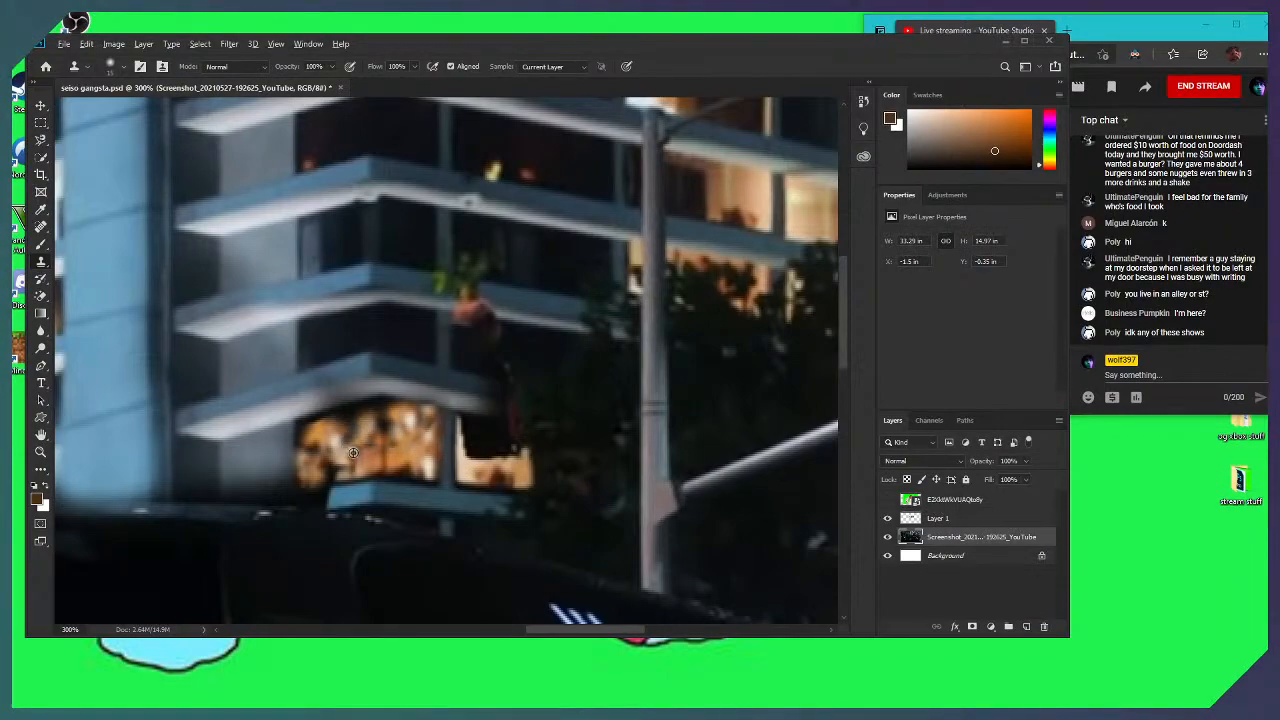
left_click(888, 518)
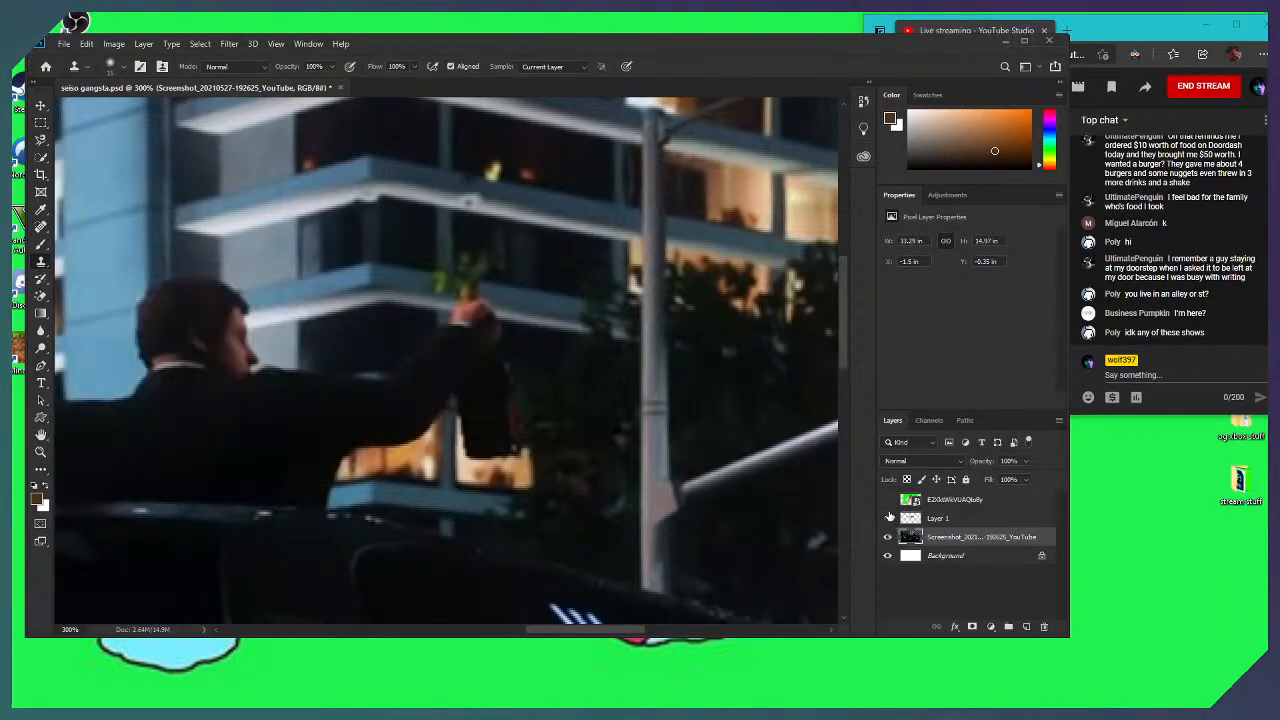
left_click(886, 518)
left_click(976, 520)
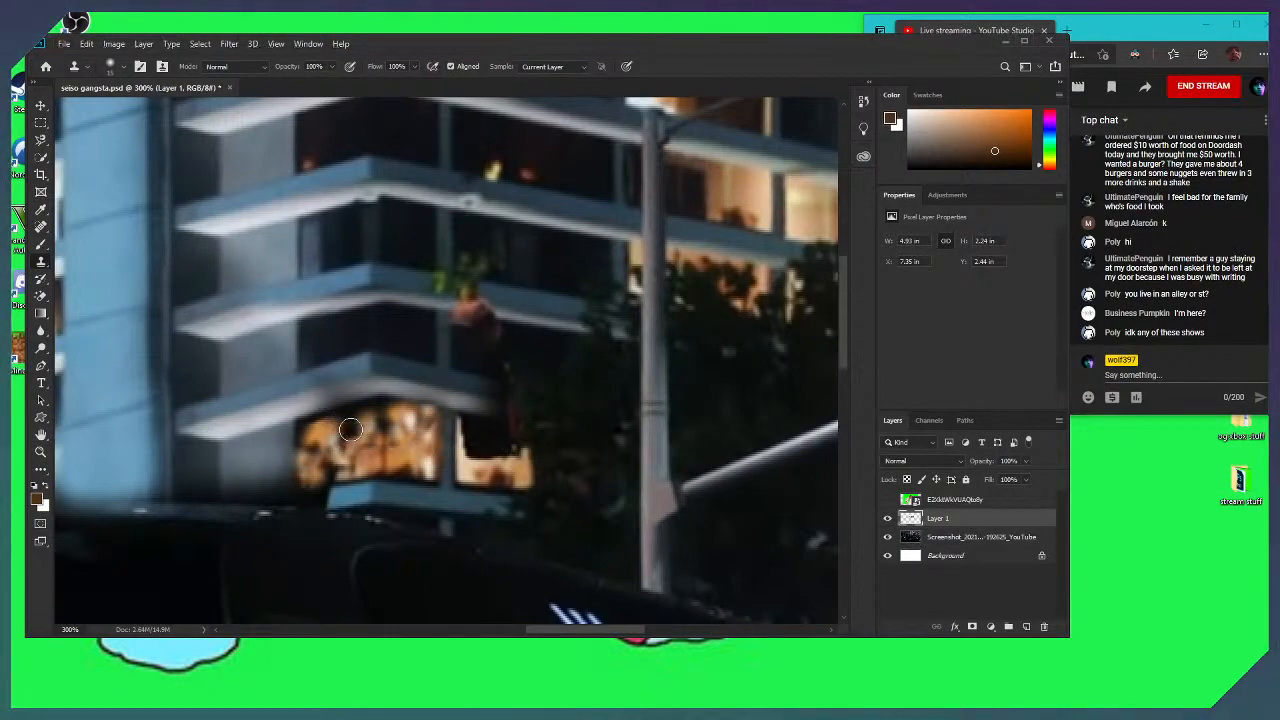
left_click(960, 537)
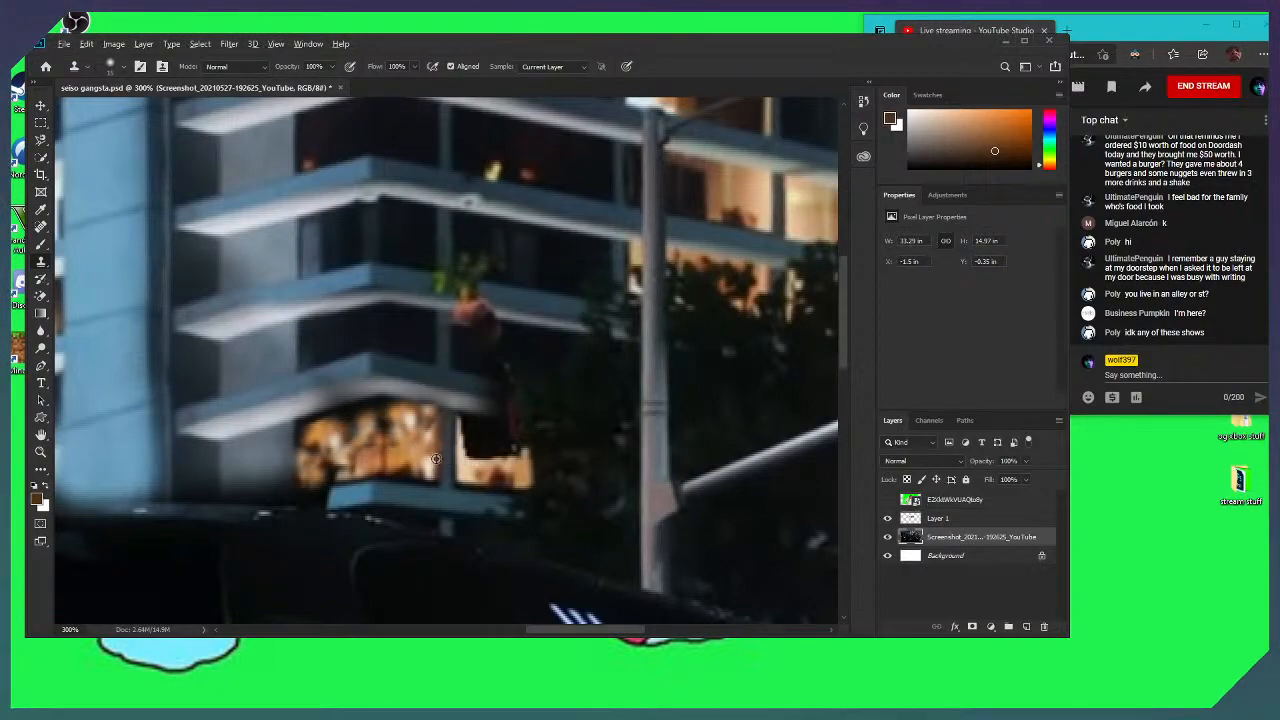
left_click(934, 520)
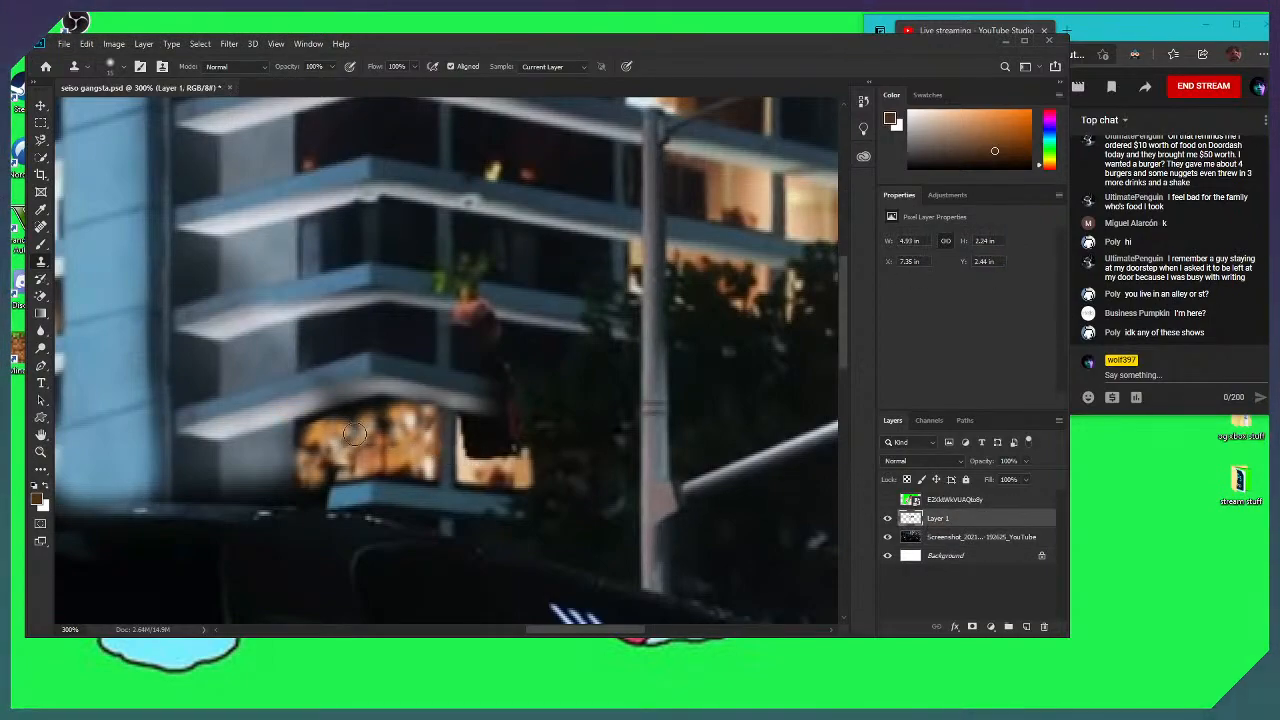
mouse_move(344, 420)
left_mouse_down()
mouse_move(300, 433)
mouse_move(382, 422)
mouse_move(370, 418)
mouse_move(398, 460)
left_mouse_up()
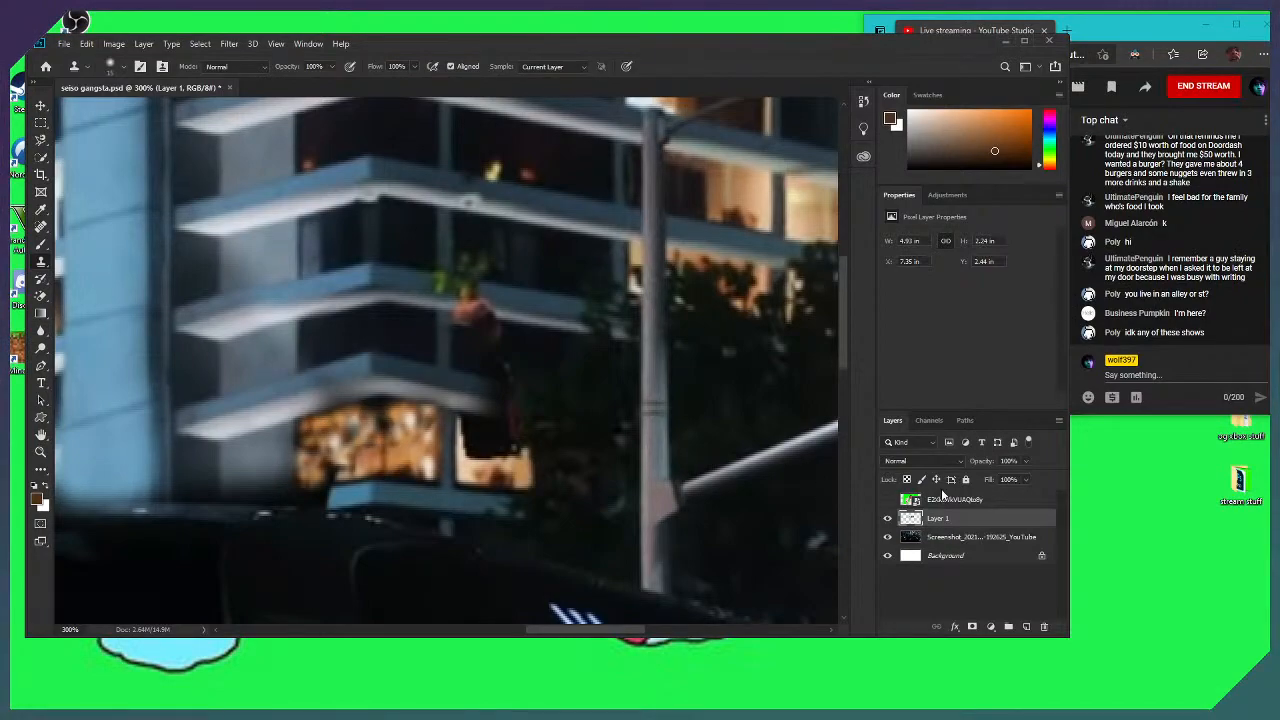
Sample the left window's lower middle on the screenshot layer and clone its top edge up to the balcony on Layer 1
left_click(958, 536)
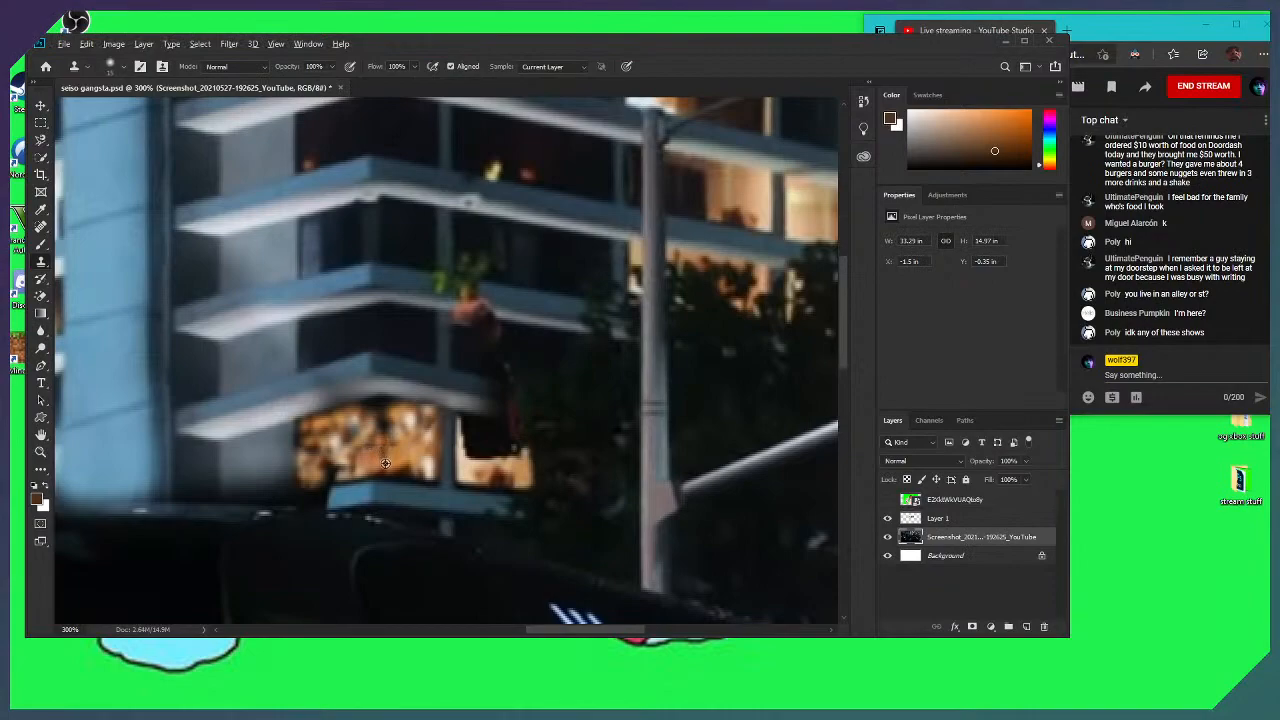
left_click(930, 519)
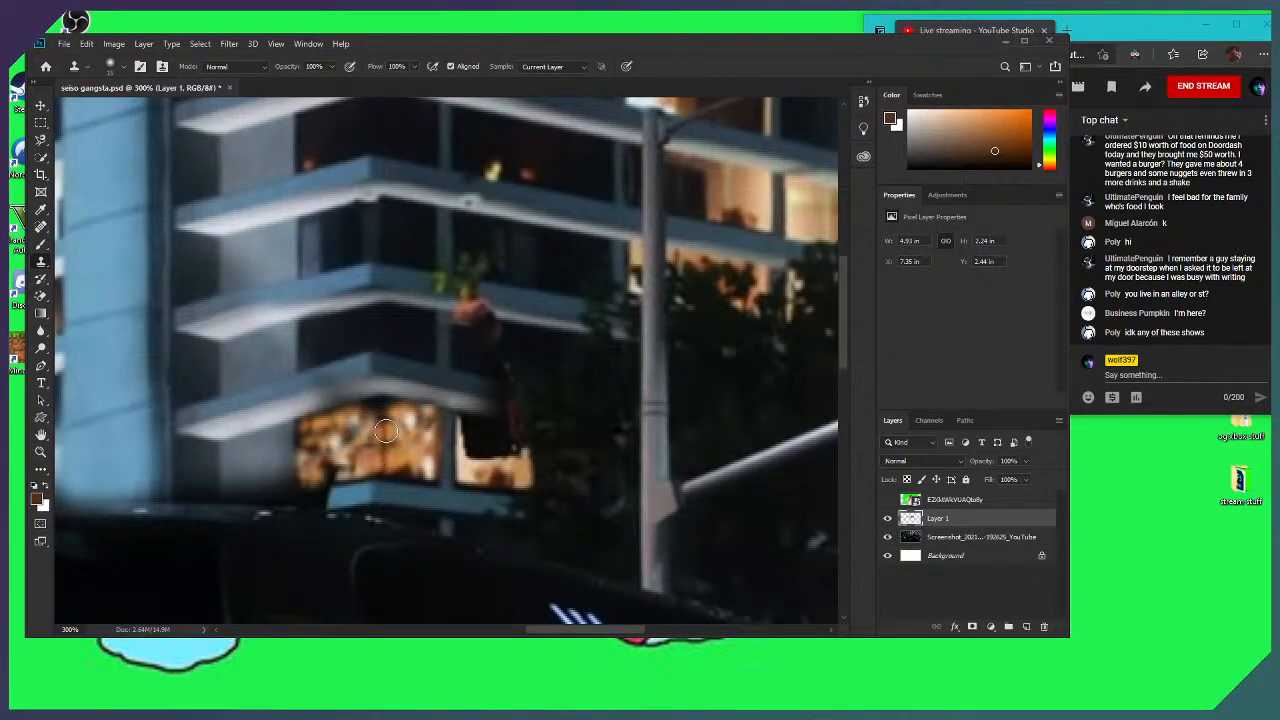
key("alt+bracketleft")
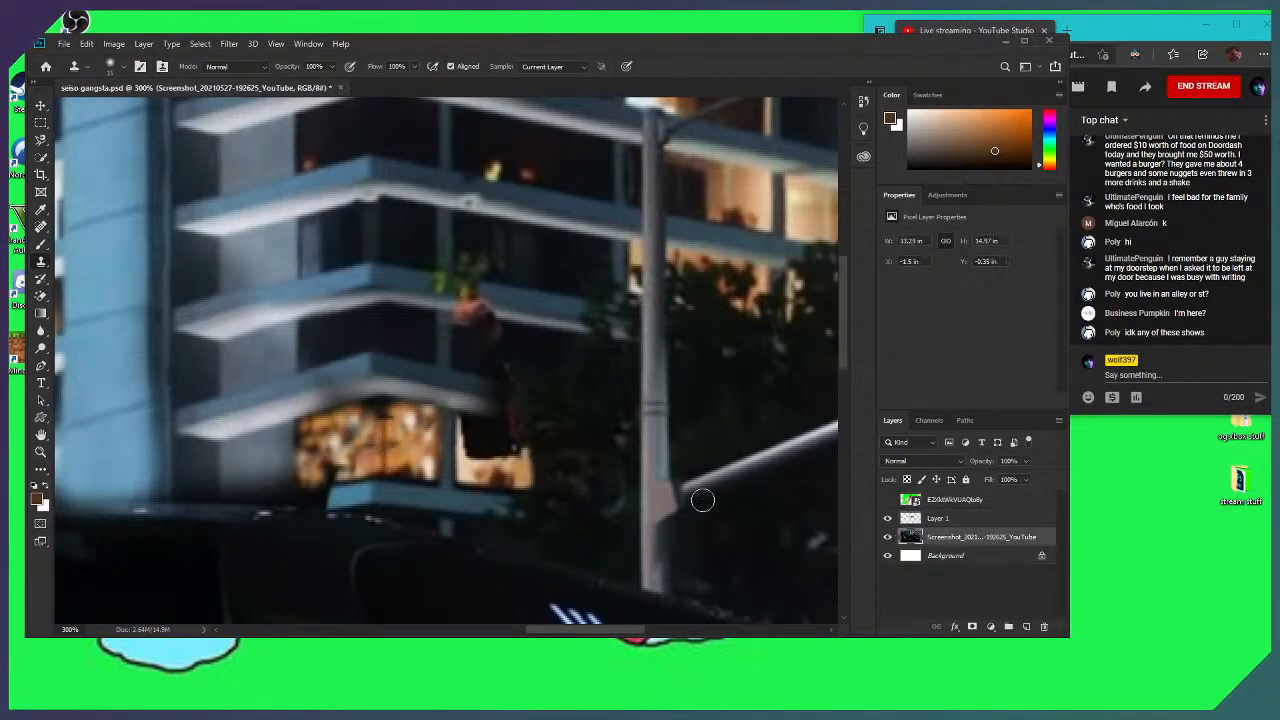
left_click(953, 520)
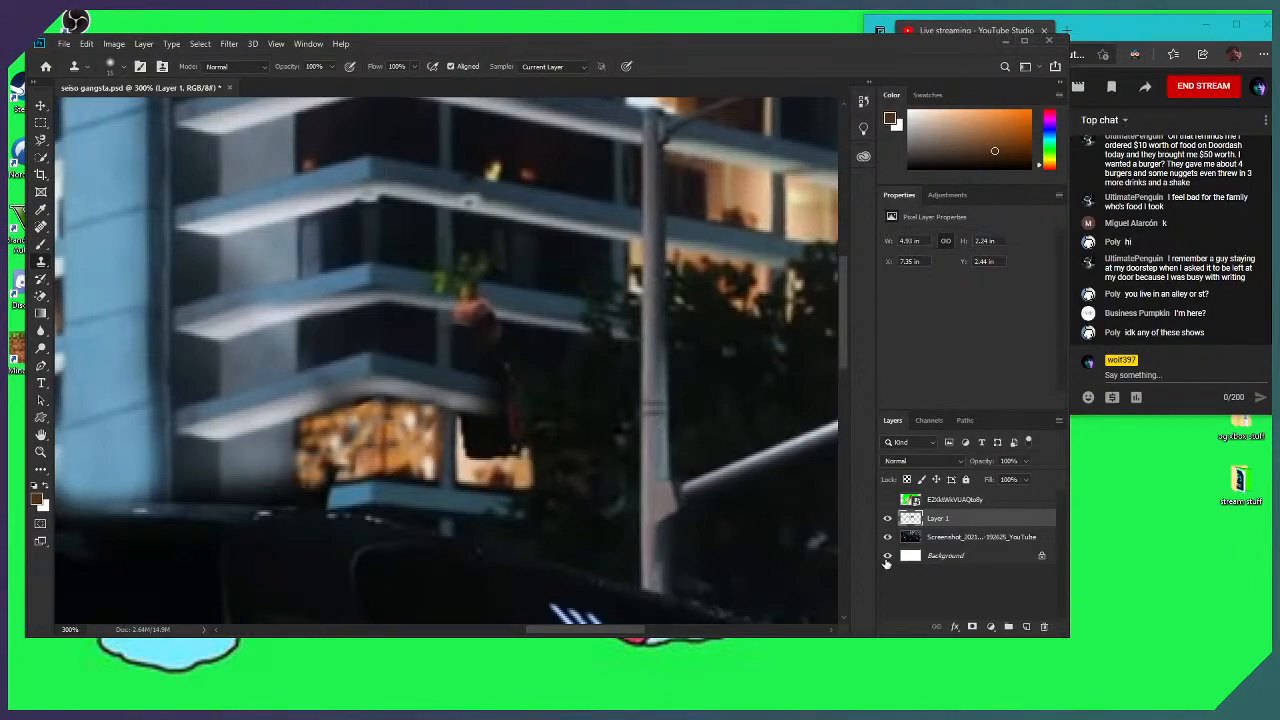
With a larger clone brush, sample the rebuilt left window and clone its lit texture over the dark bottle shape in the right window
left_click(980, 537)
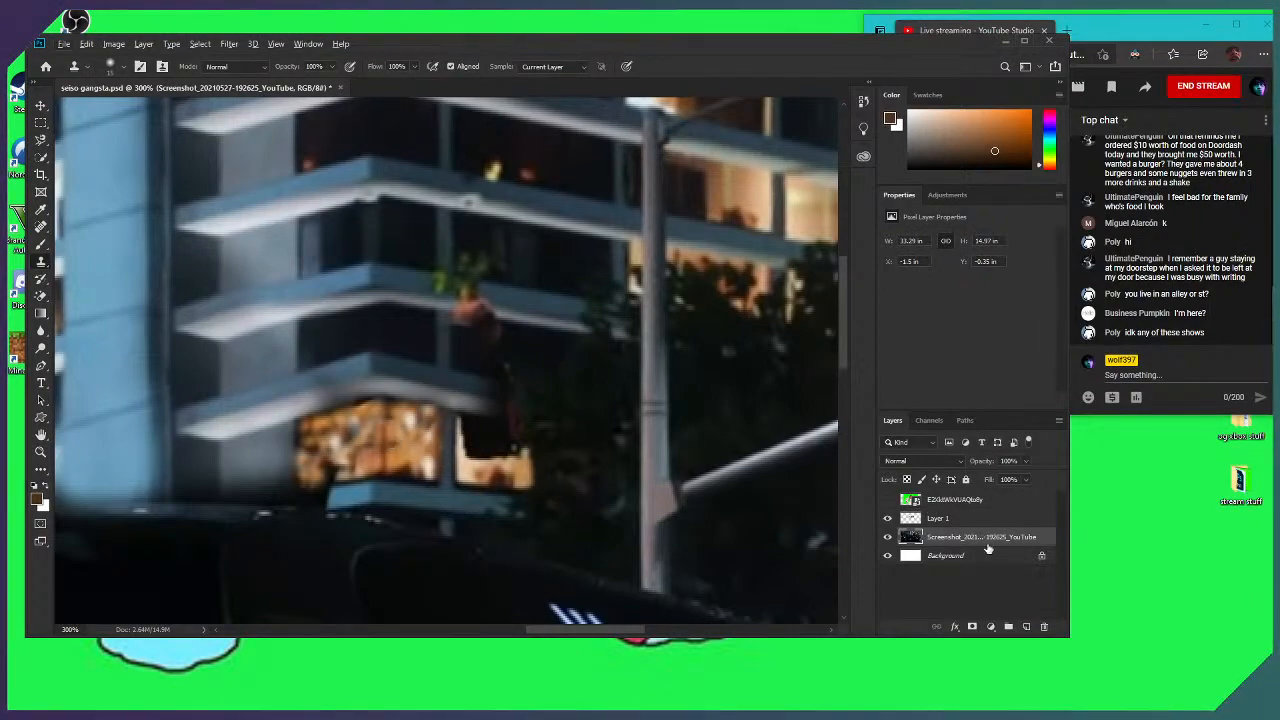
left_click(887, 518)
left_click(887, 518)
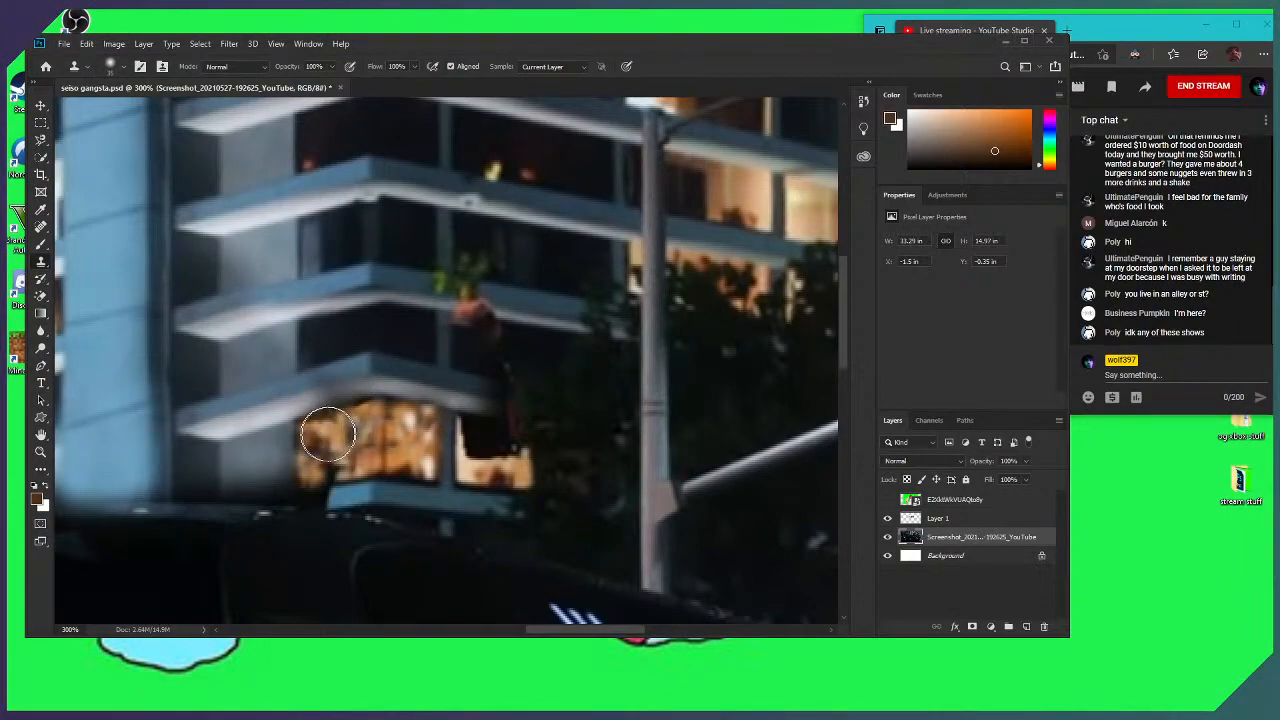
left_click_drag(338, 442, 331, 438)
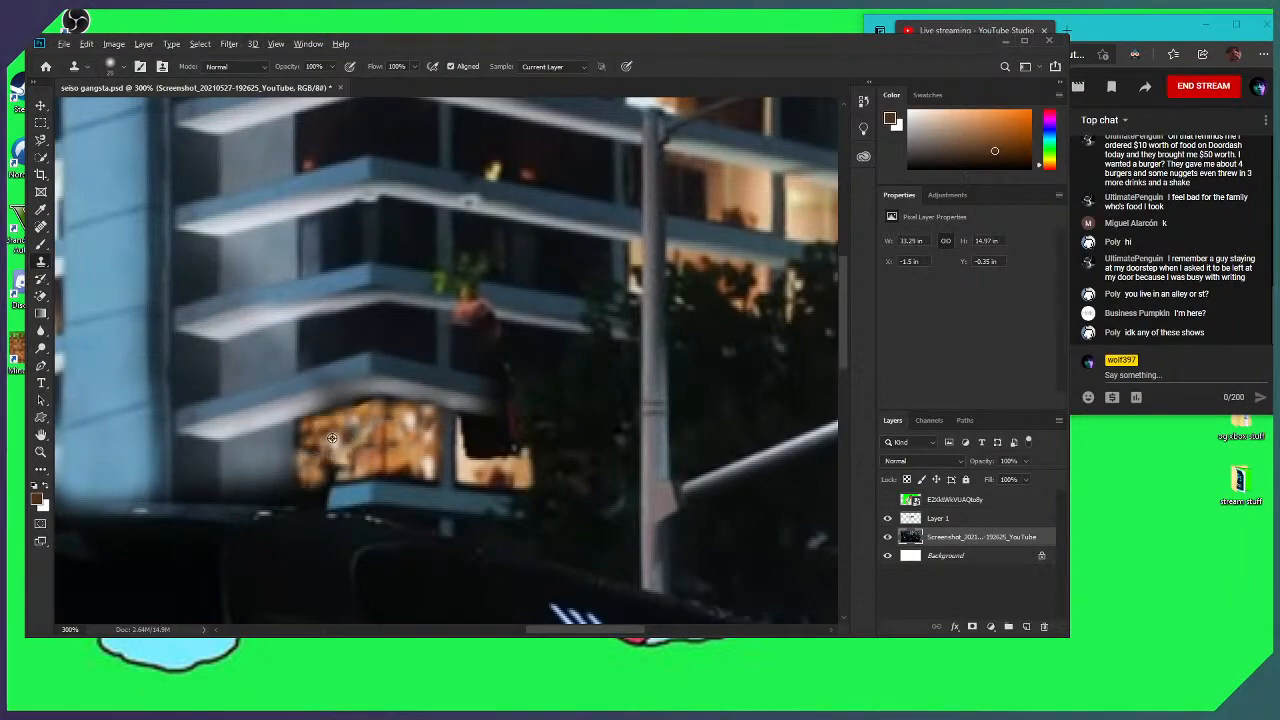
left_click_drag(477, 443, 478, 452)
left_click(945, 518)
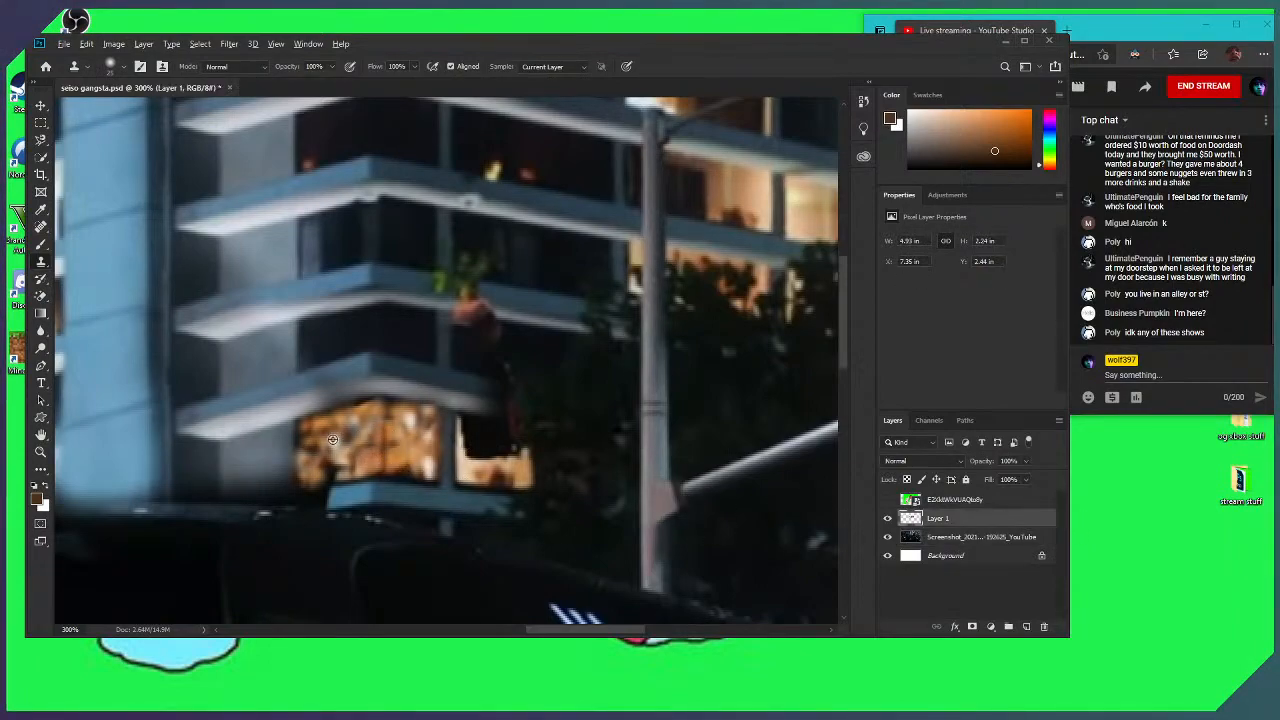
left_click(947, 534)
left_click_drag(495, 447, 480, 443)
mouse_move(493, 444)
left_mouse_down()
mouse_move(477, 435)
mouse_move(503, 454)
left_mouse_up()
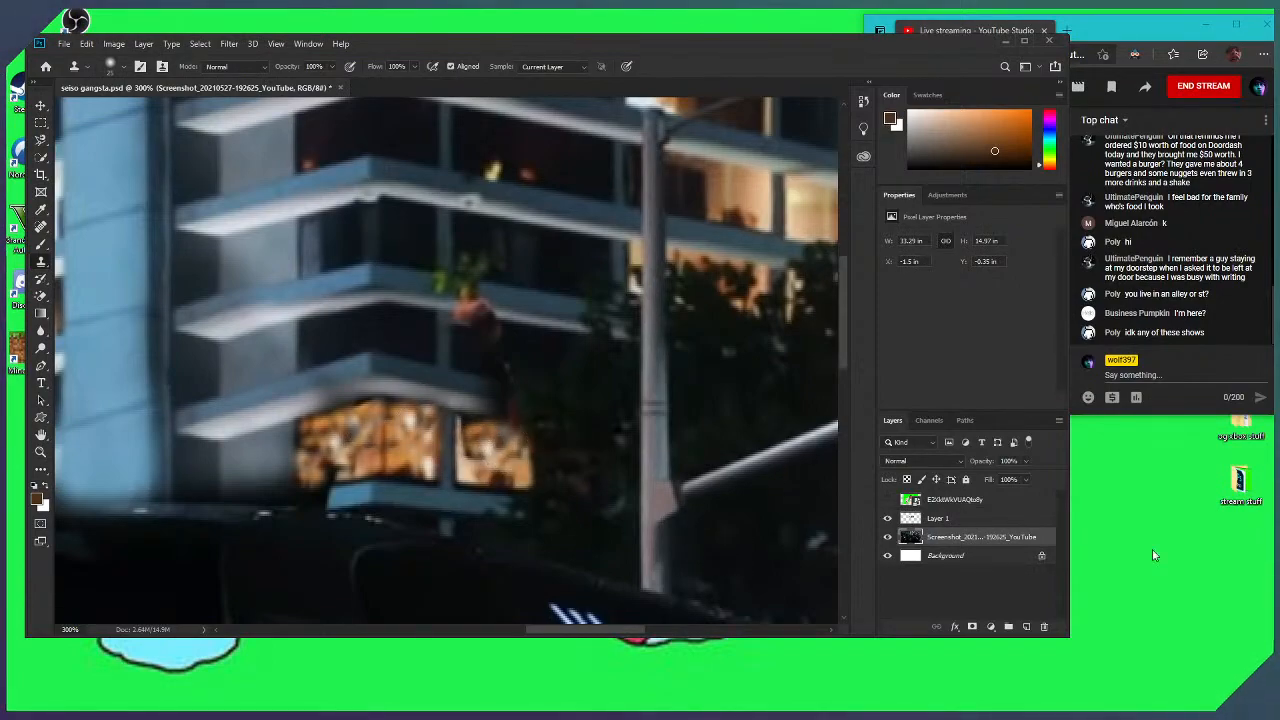
With a smaller brush, sample the right window's lower left on the screenshot layer and clone along its left edge on Layer 1
left_click(965, 520)
left_click(887, 518)
left_click(957, 538)
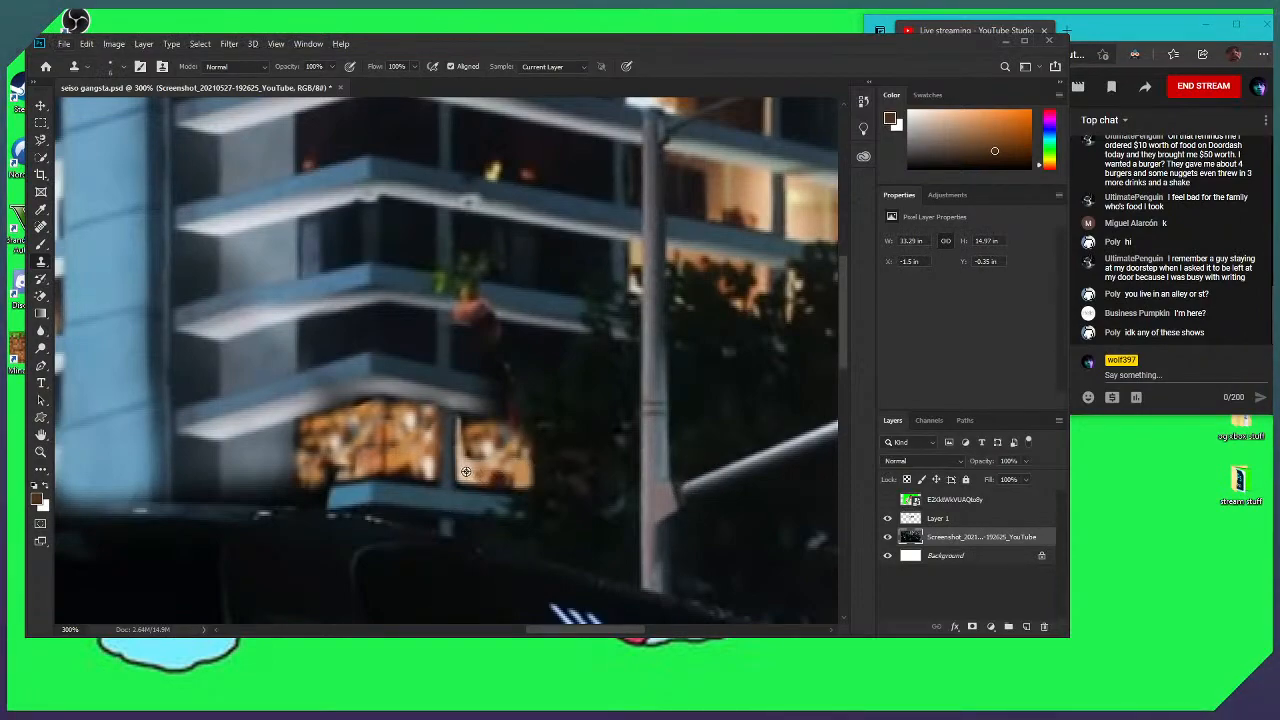
left_click(944, 518)
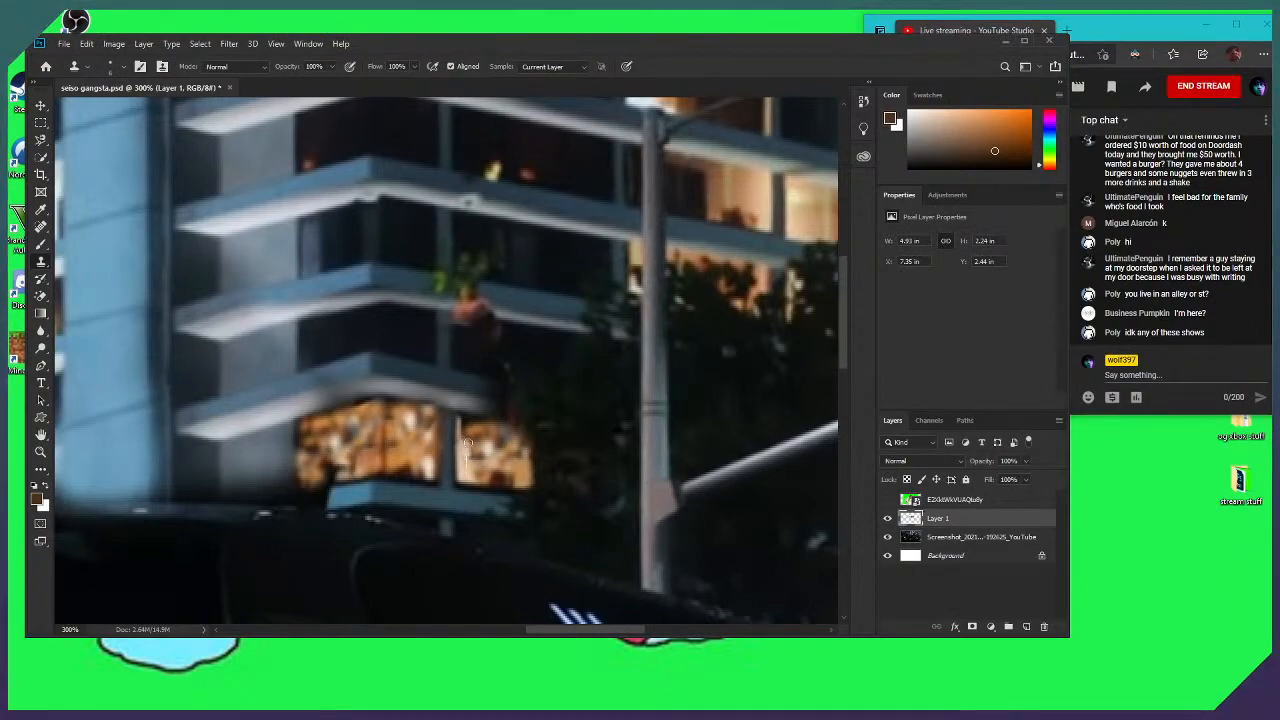
Compare the right window with Layer 1 hidden, resample its right side on the screenshot layer, and touch up the window on Layer 1
left_click(962, 543, "alt")
left_click(942, 540)
left_click(942, 546, "alt")
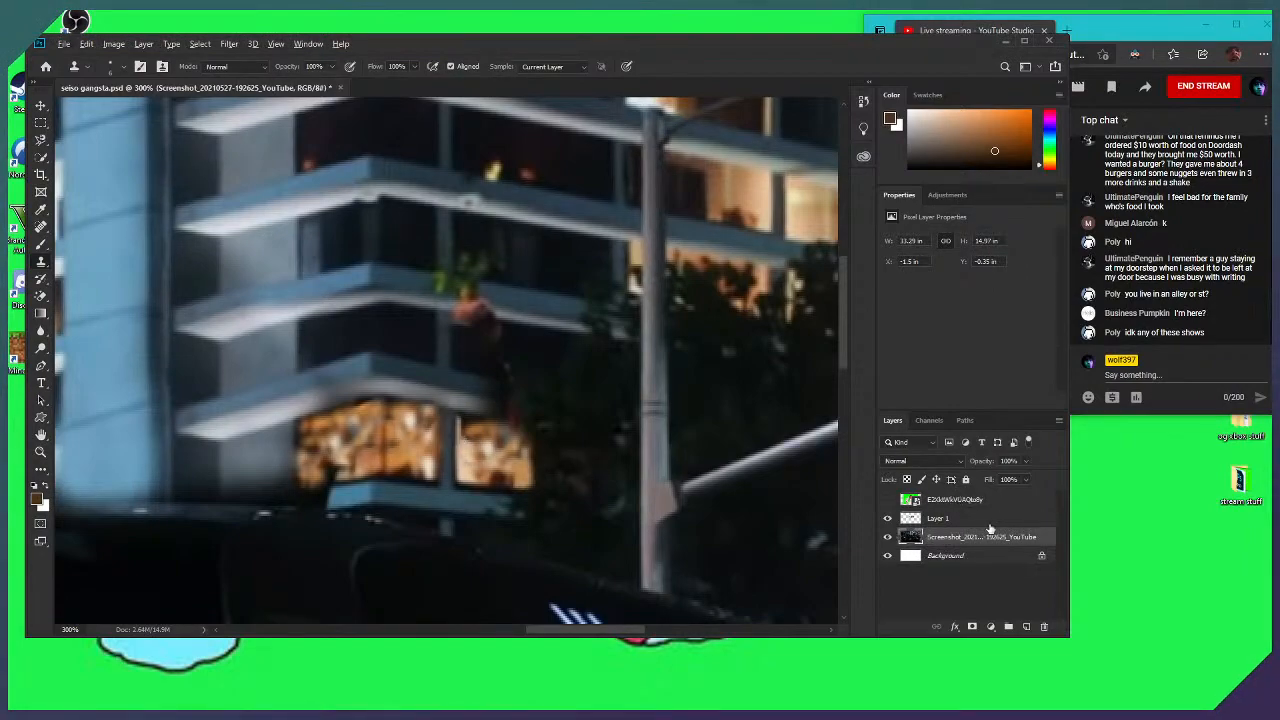
left_click(887, 518)
left_click(887, 518)
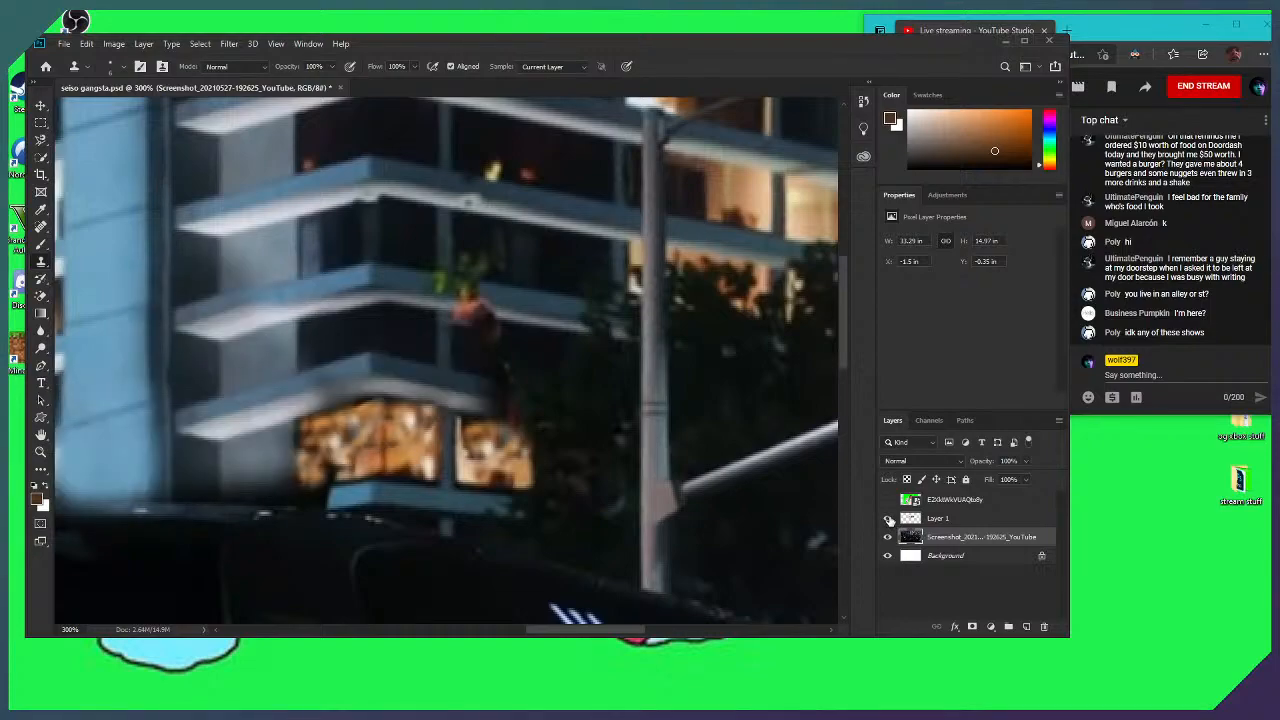
left_click(887, 518)
left_click(887, 518)
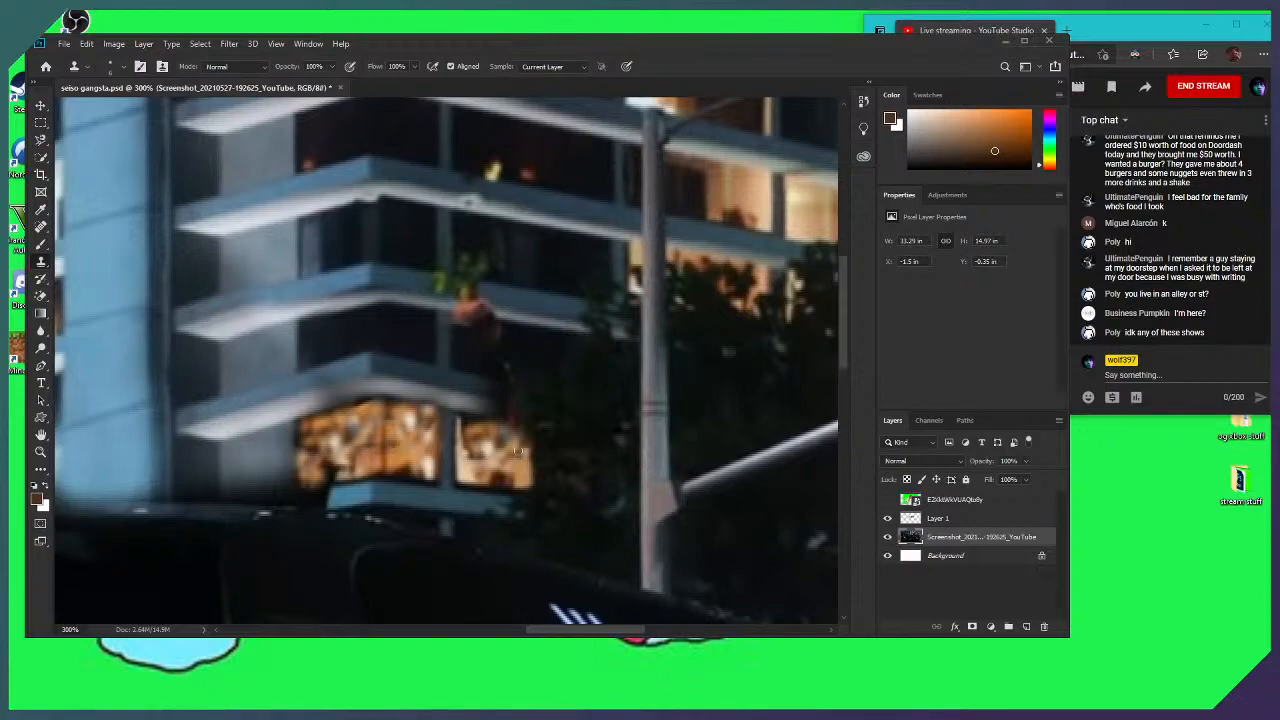
key("alt+bracketright")
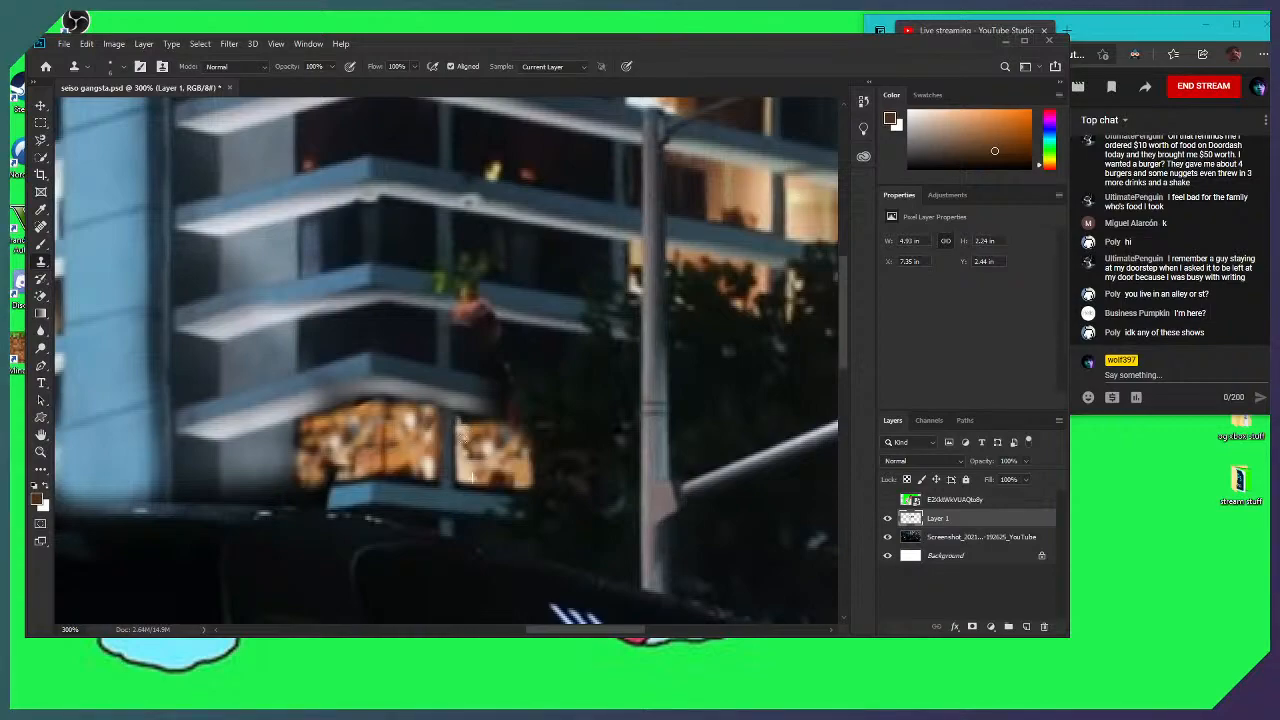
Resample the right ground-floor window on the screenshot layer and clone over the dark spot near its upper left on Layer 1
left_click_drag(466, 453, 485, 454)
left_click(966, 538)
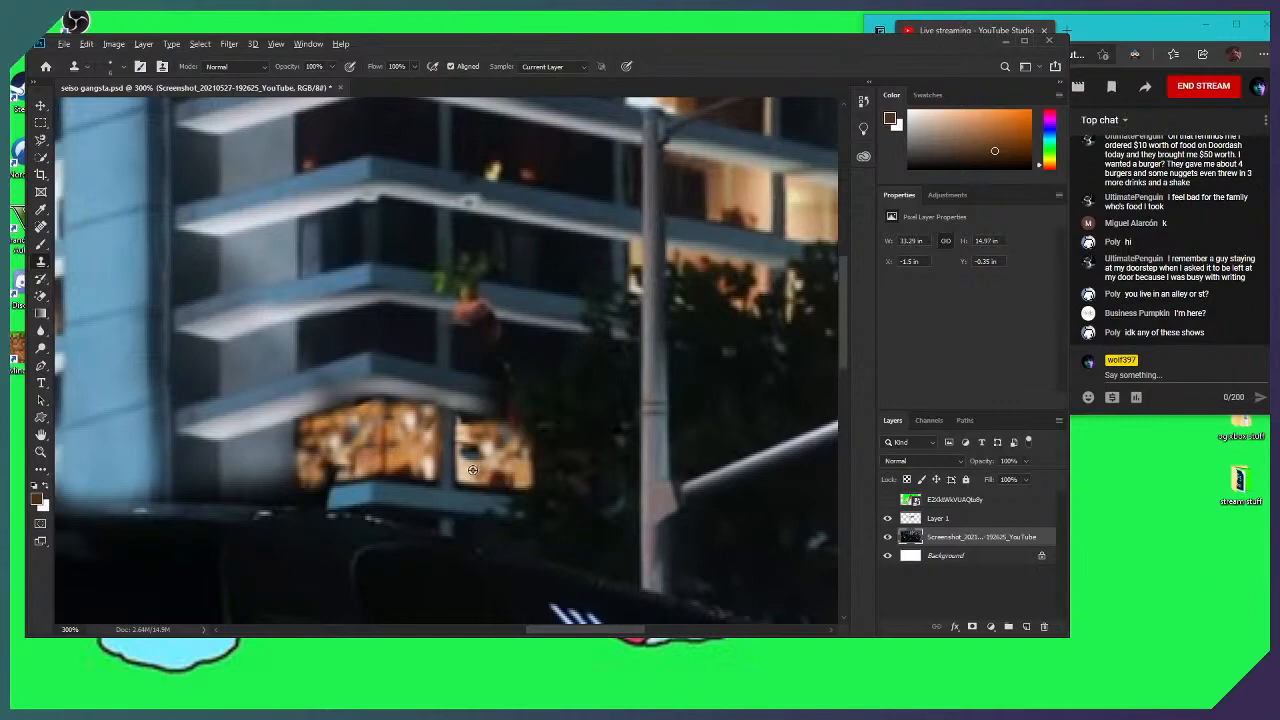
left_click(951, 521)
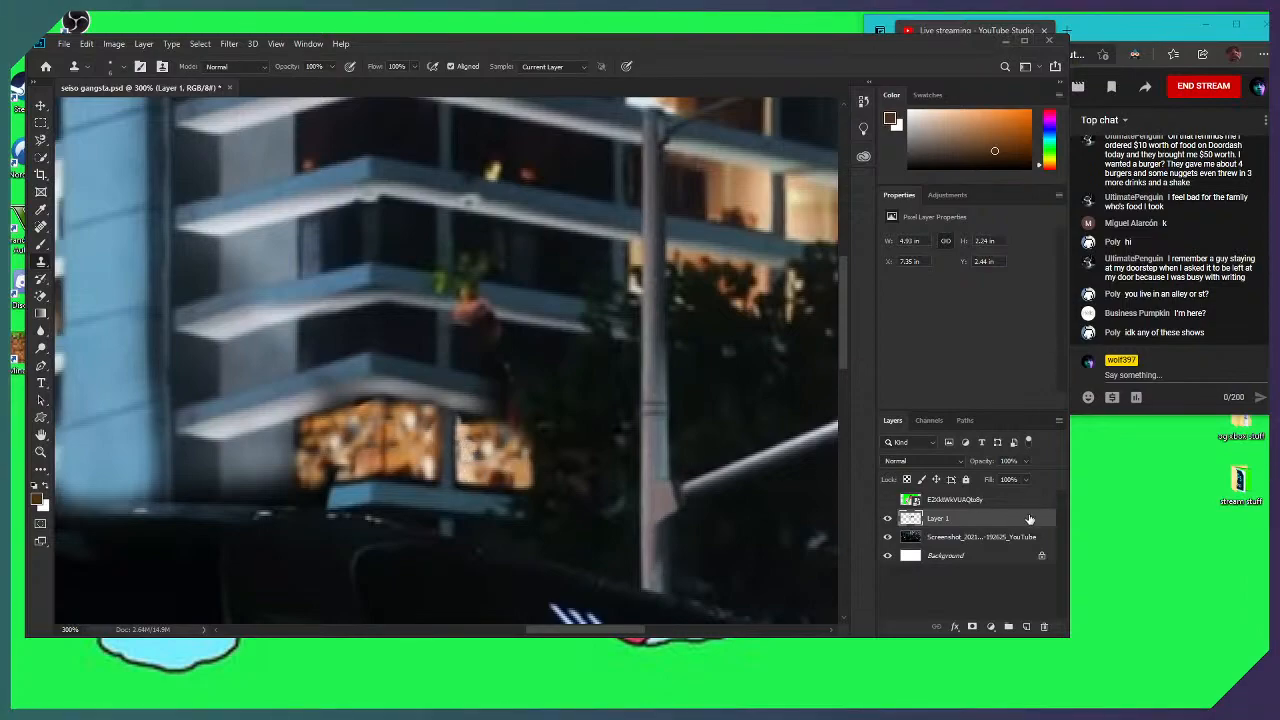
left_click(986, 537)
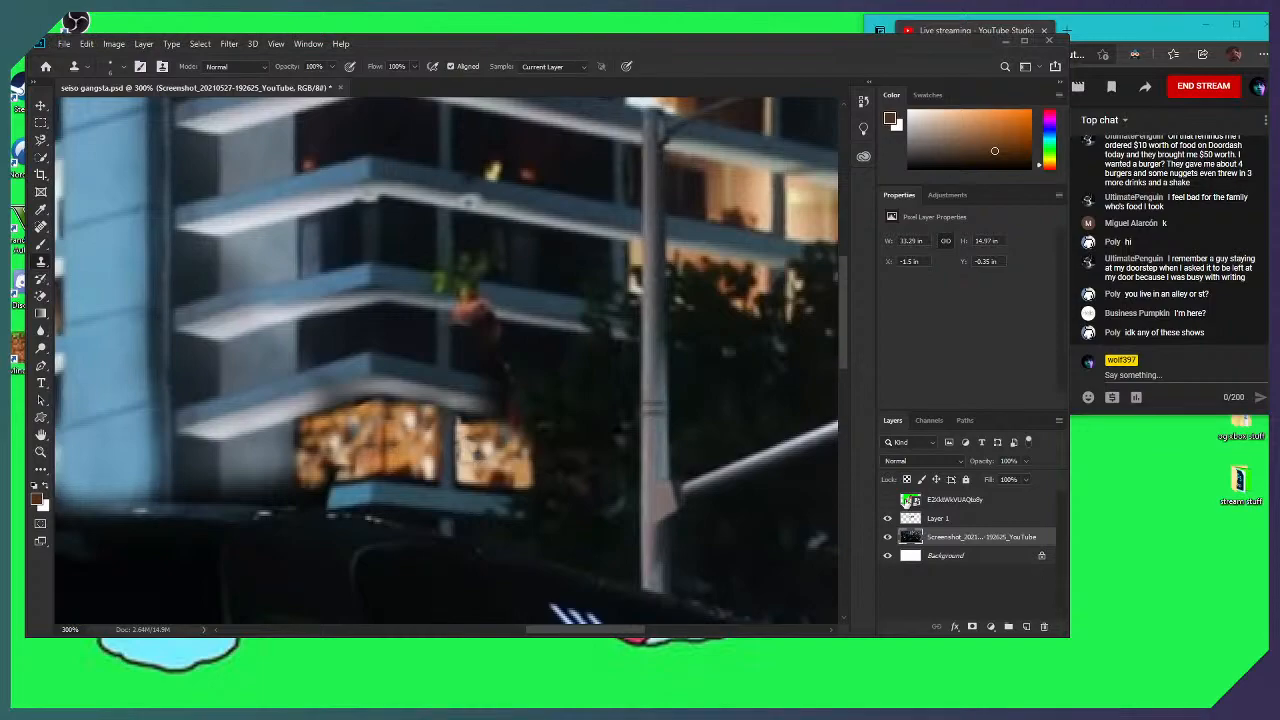
left_click(962, 518)
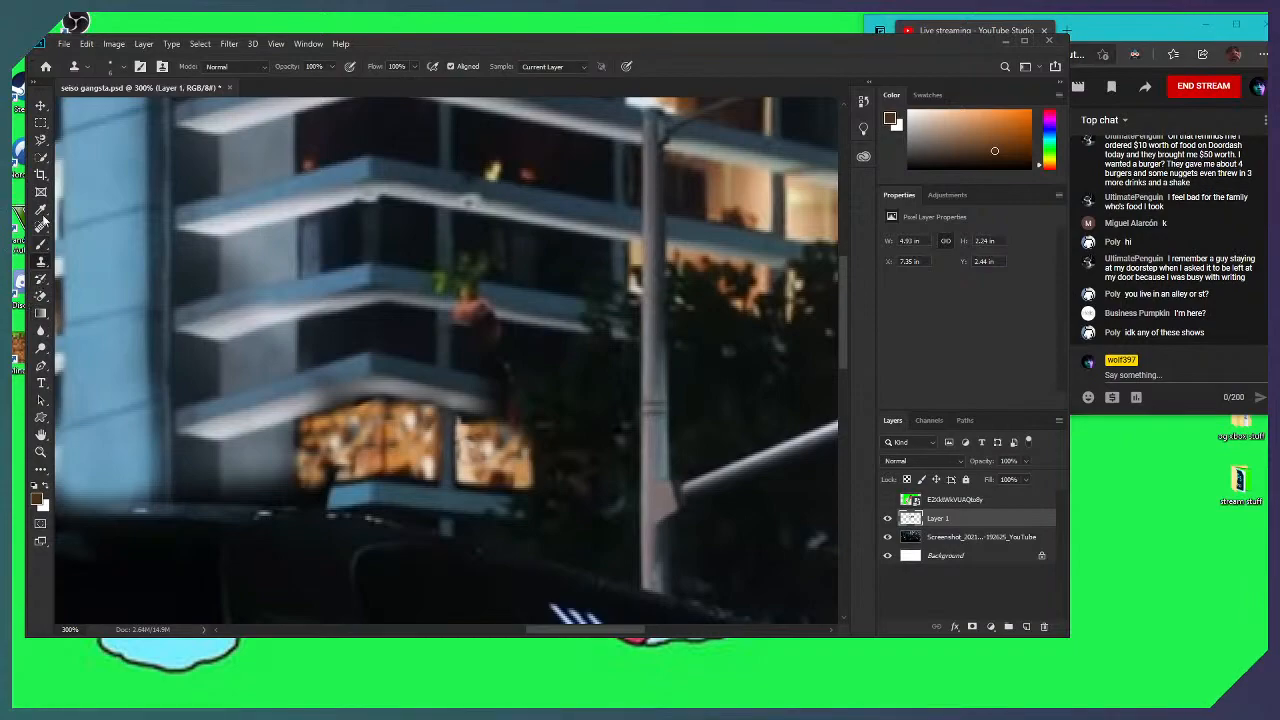
Smudge the lit texture of both ground-floor windows on Layer 1 at 50% strength, undoing the last stroke
right_click(41, 330)
left_click(96, 357)
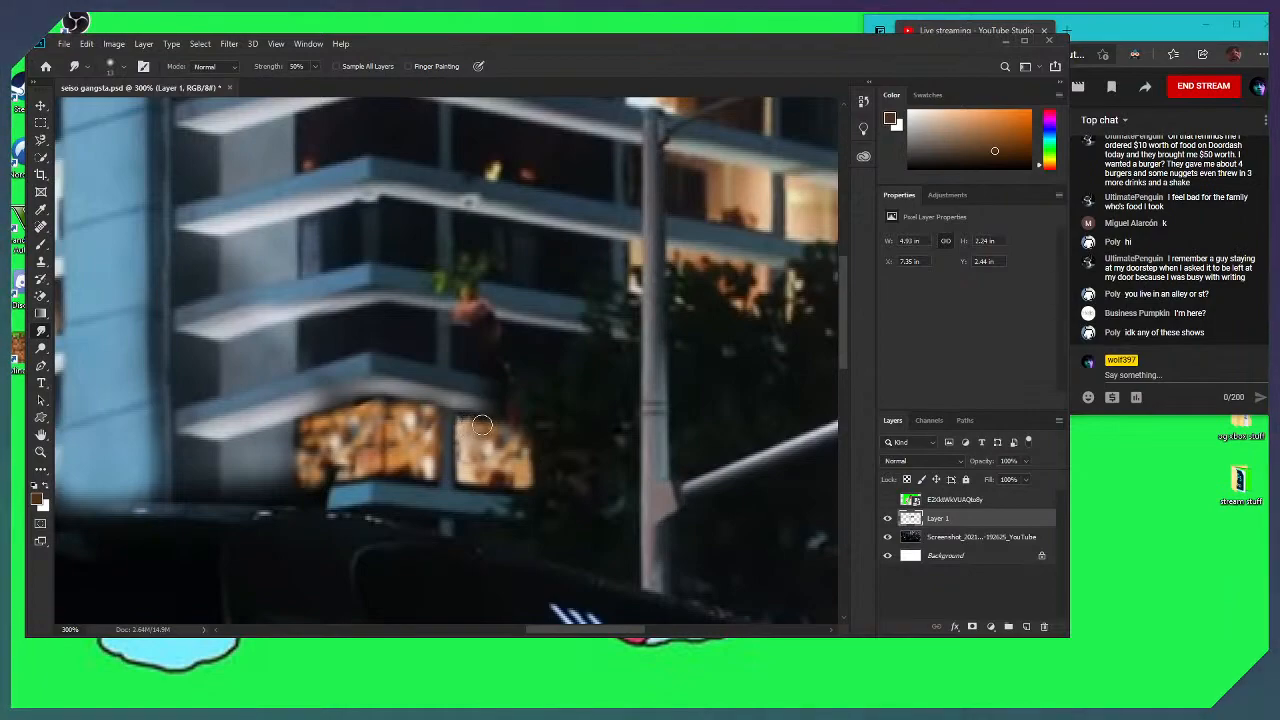
mouse_move(370, 421)
left_mouse_down()
mouse_move(322, 445)
mouse_move(325, 435)
mouse_move(319, 449)
mouse_move(343, 441)
mouse_move(320, 464)
mouse_move(344, 432)
mouse_move(314, 450)
mouse_move(311, 438)
mouse_move(331, 423)
mouse_move(371, 426)
mouse_move(366, 450)
mouse_move(310, 456)
mouse_move(335, 453)
mouse_move(355, 428)
left_mouse_up()
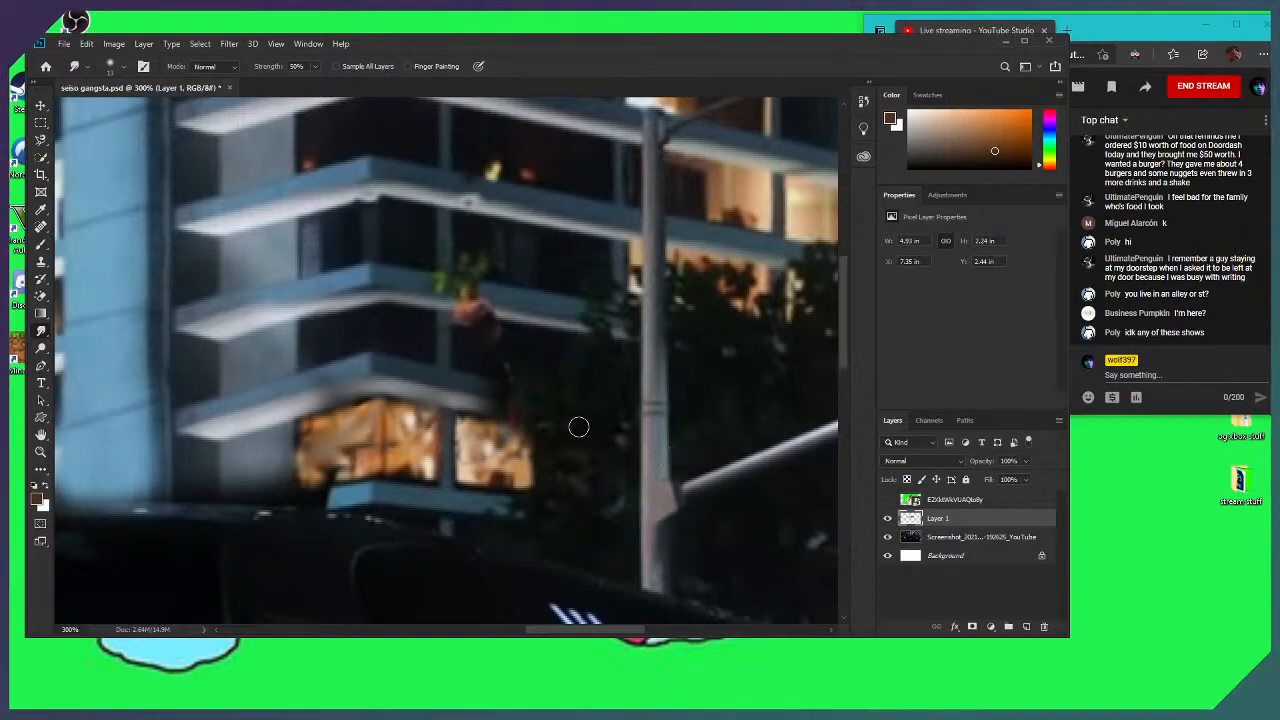
key("ctrl+z")
Examine how the smudged windows blend with the building and limousine at full view and up close
scroll(519, 415, "down", 4)
scroll(519, 415, "up", 5)
scroll(519, 415, "down", 5)
scroll(519, 415, "up", 1)
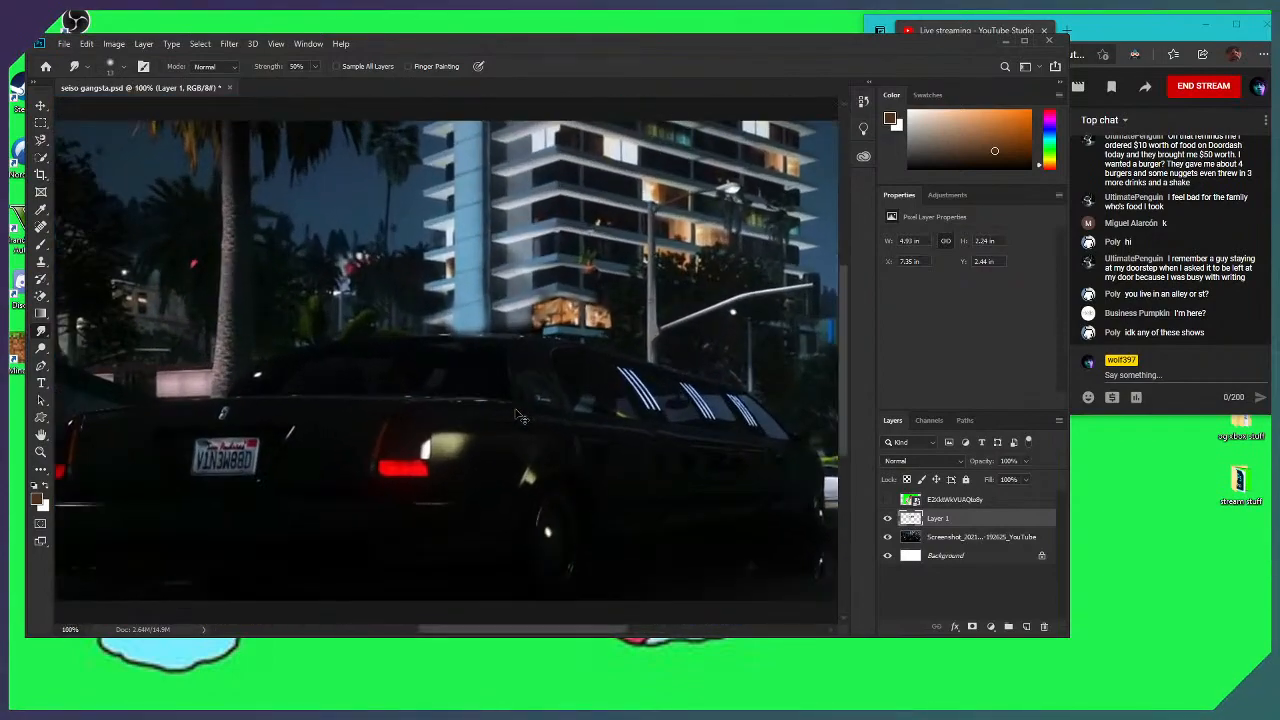
scroll(519, 415, "up", 2)
key("h")
left_click_drag(695, 245, 600, 303)
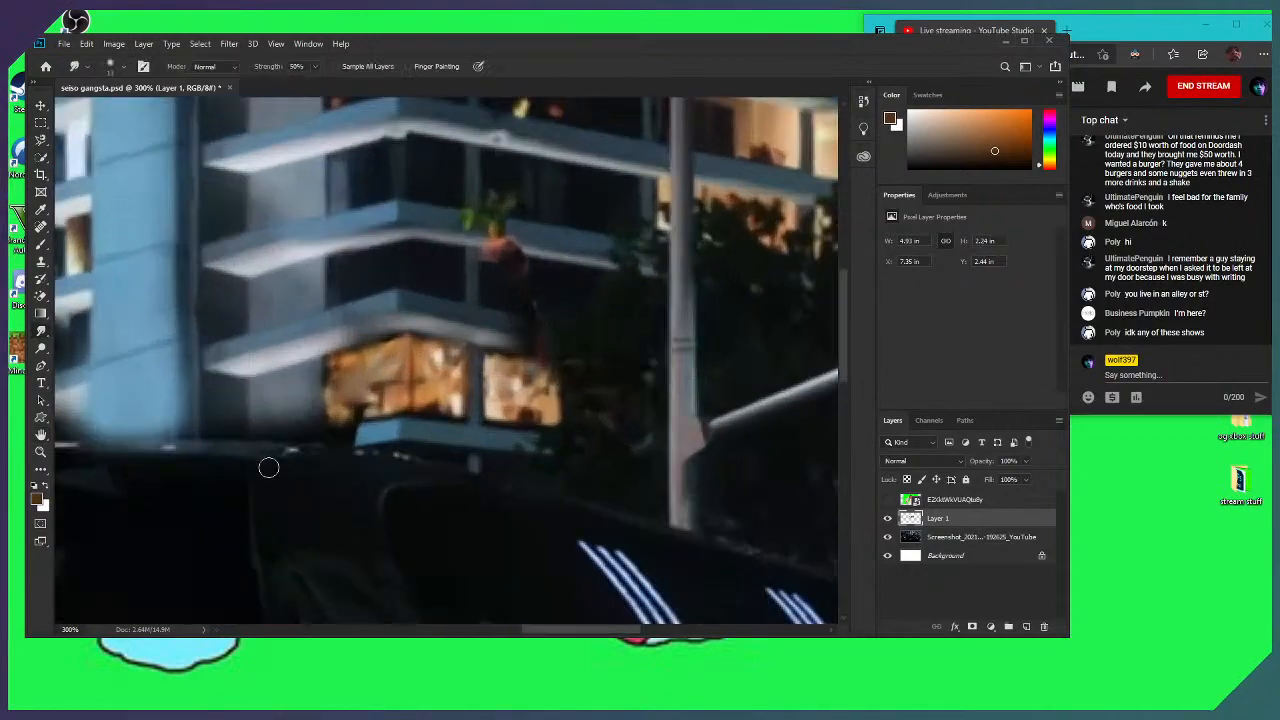
scroll(563, 257, "up", 3)
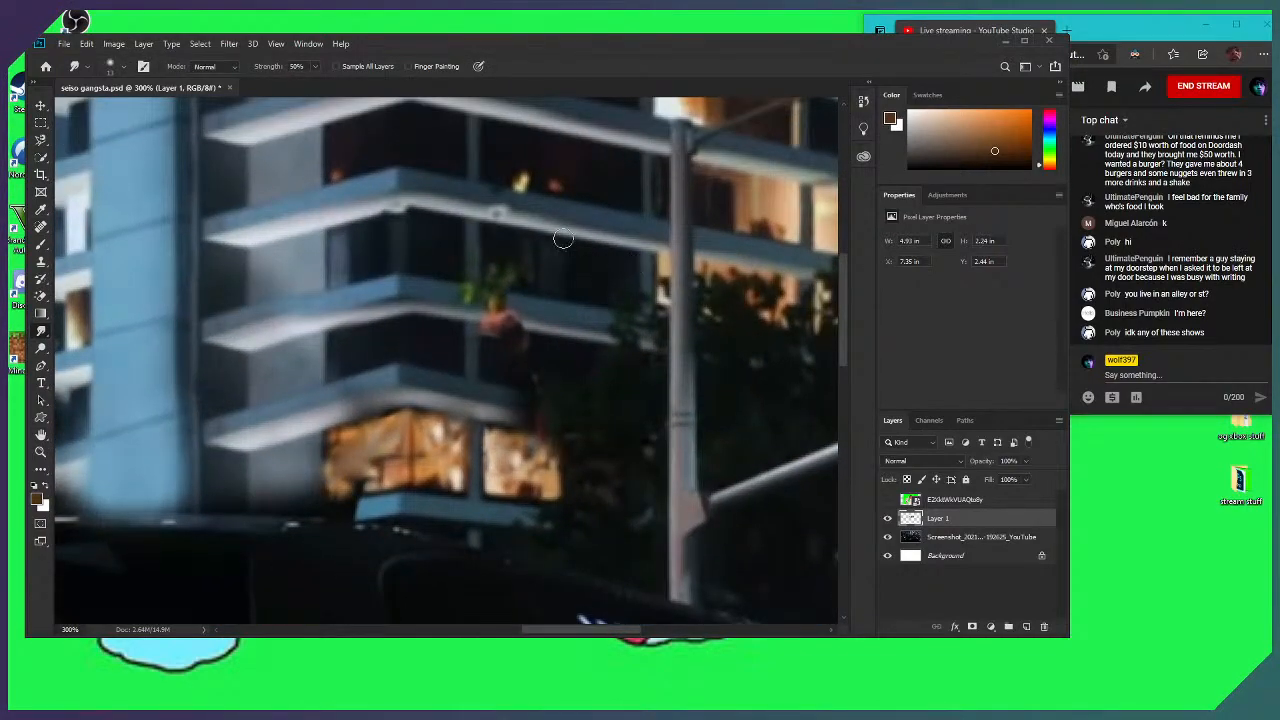
scroll(624, 245, "up", 2)
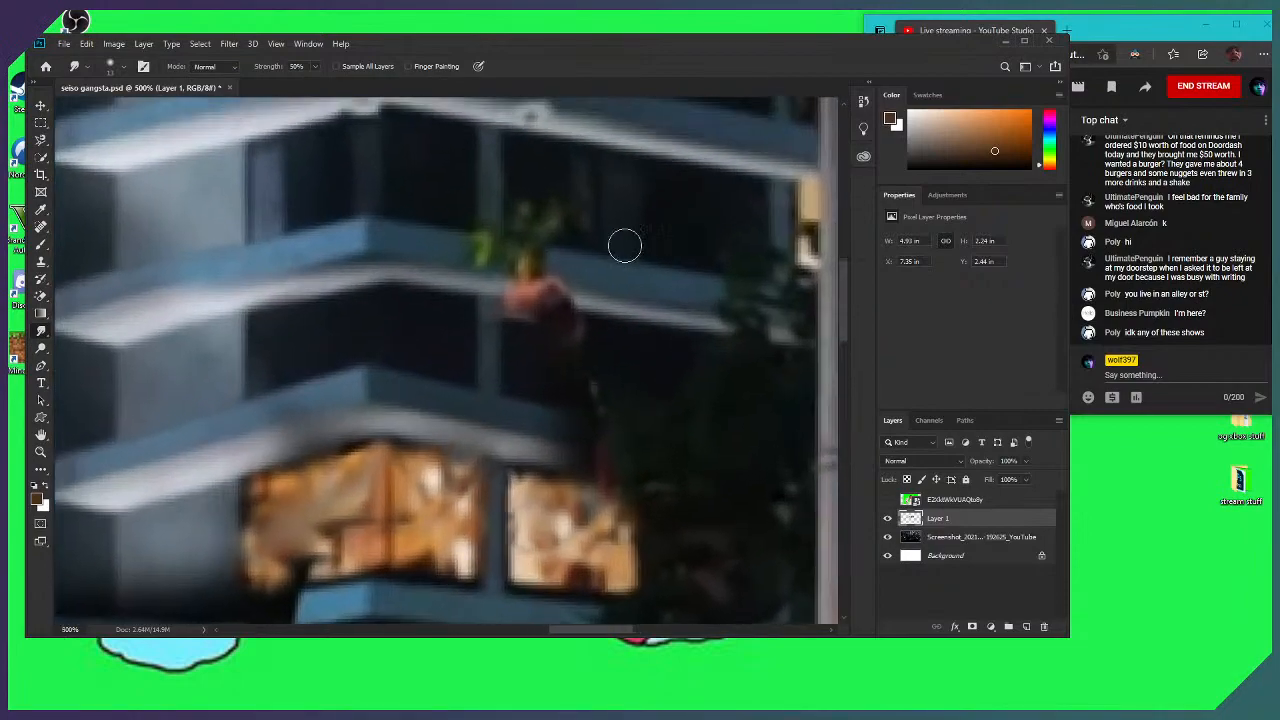
Compare the rebuilt windows and balconies with the original screenshot by hiding and showing Layer 1
left_click(930, 540)
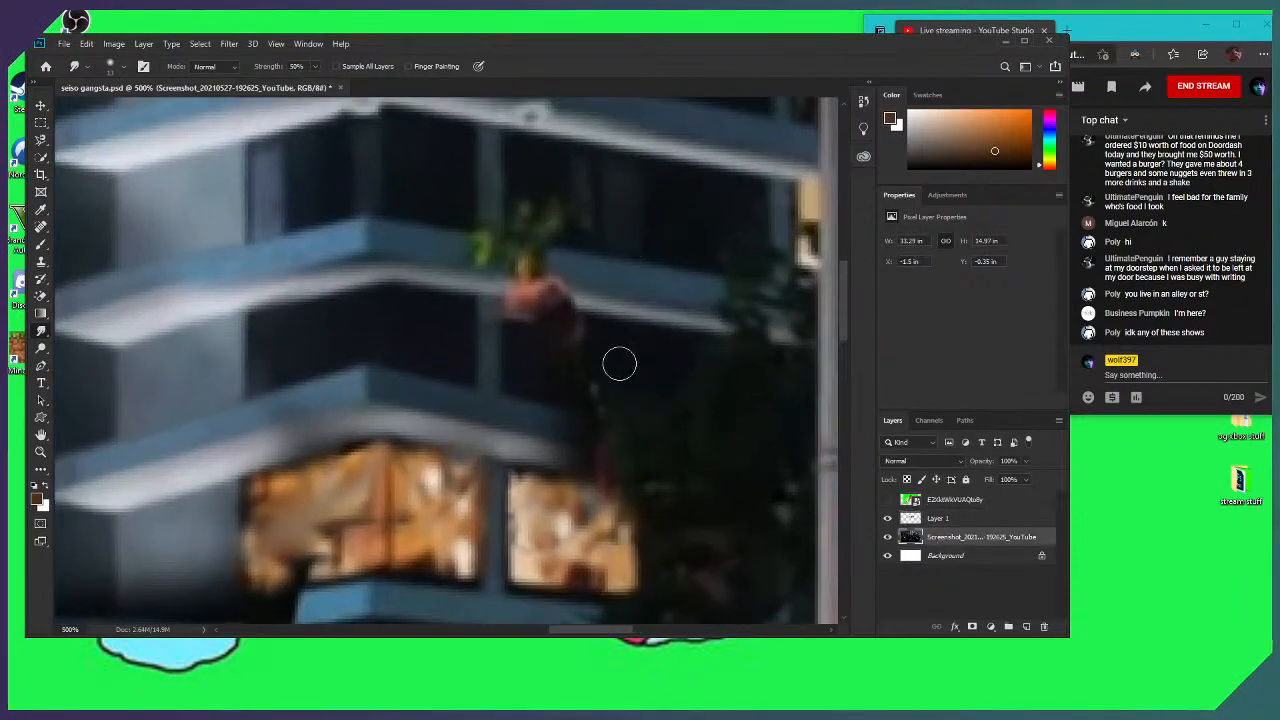
left_click(887, 516)
left_click(887, 516)
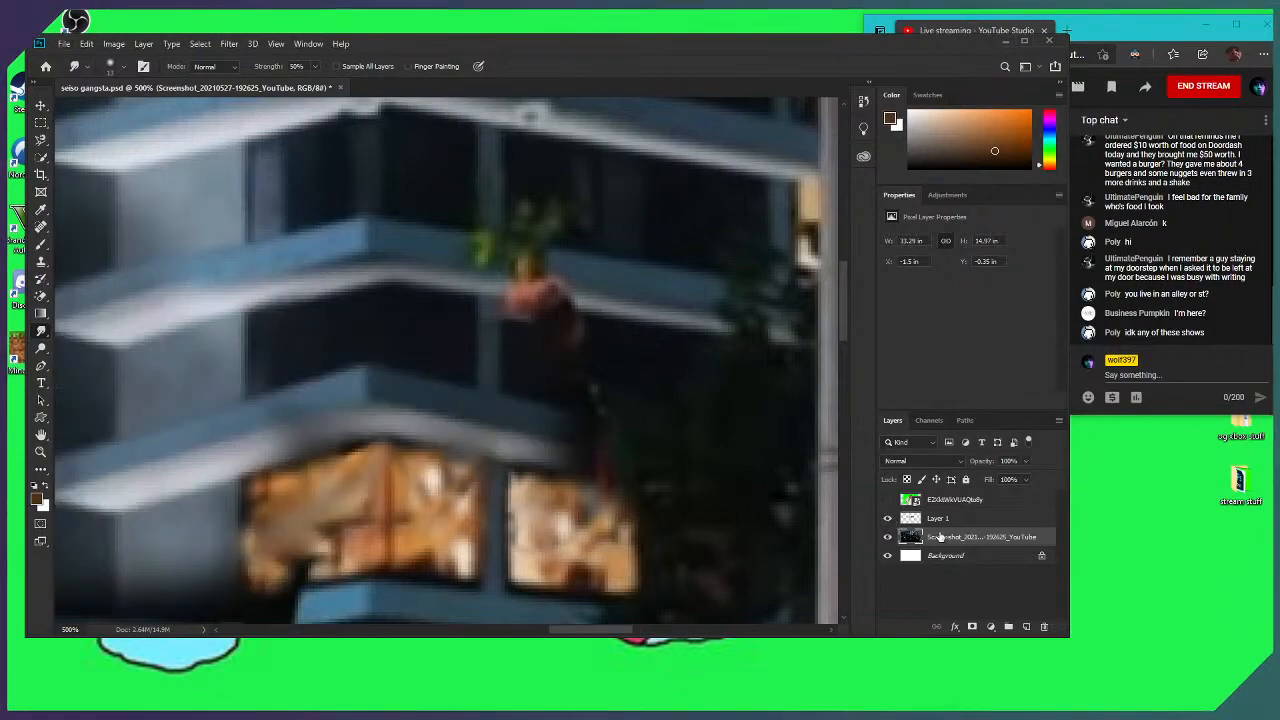
left_click(937, 518)
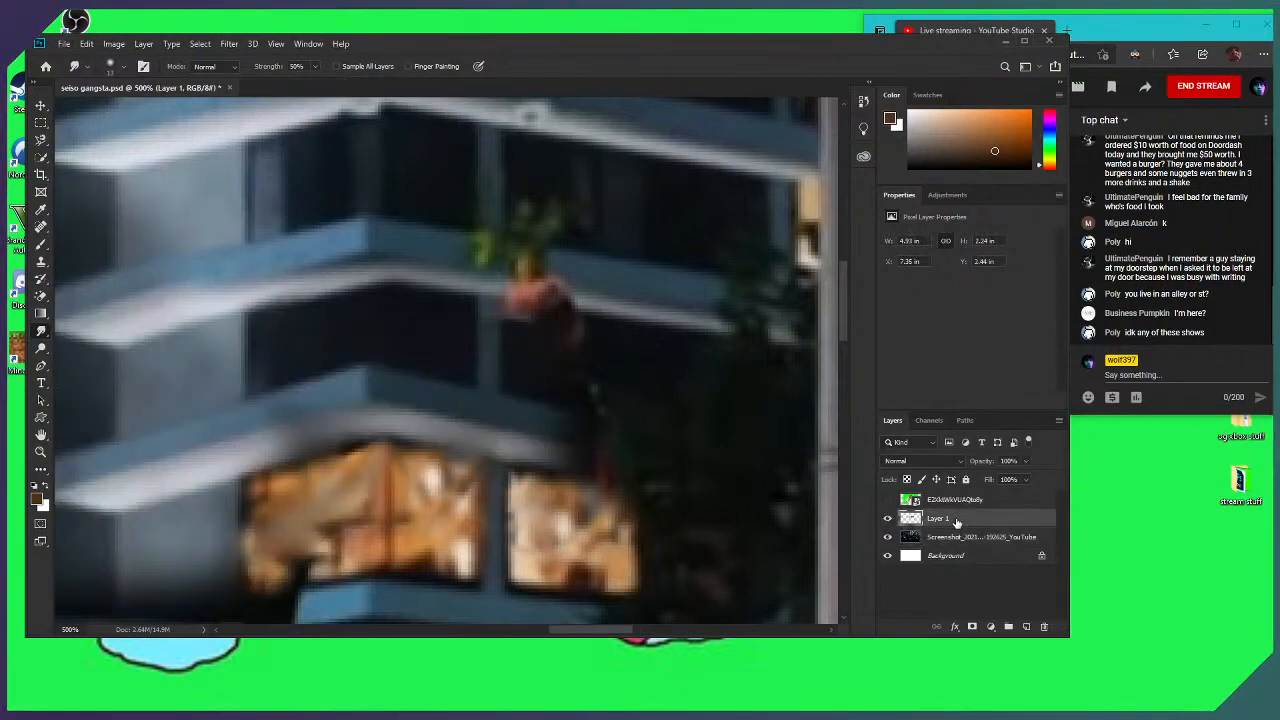
left_click(885, 520)
left_click(885, 520)
left_click(885, 520)
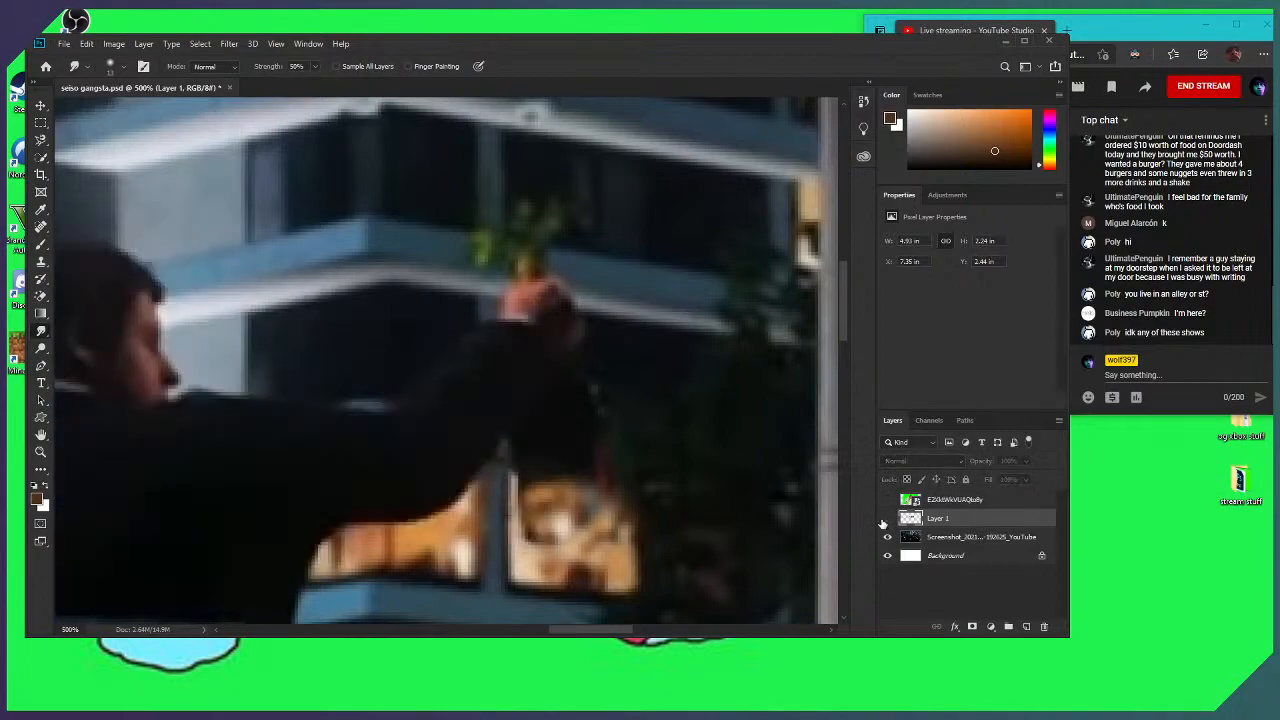
left_click(885, 520)
left_click(885, 520)
left_click(885, 520)
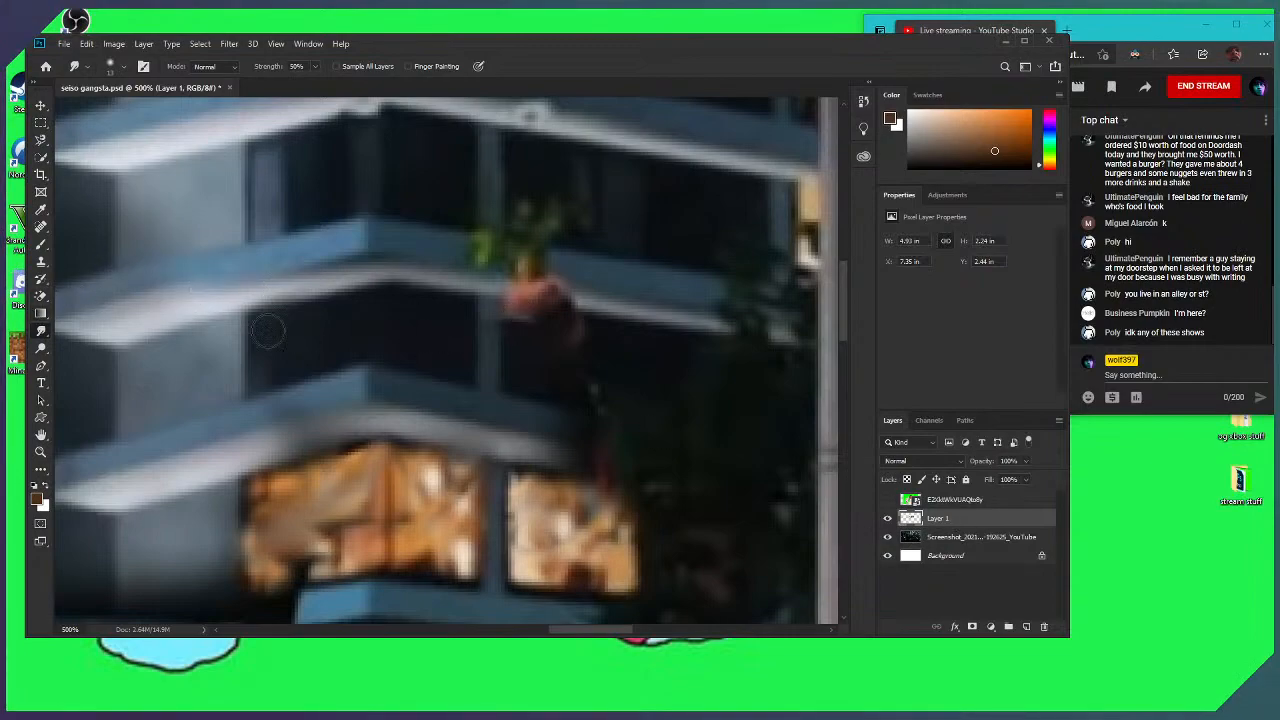
With a larger Clone Stamp brush, sample the balcony right of the leaves on the screenshot layer and clone over most of the leaves on Layer 1
left_click(970, 537)
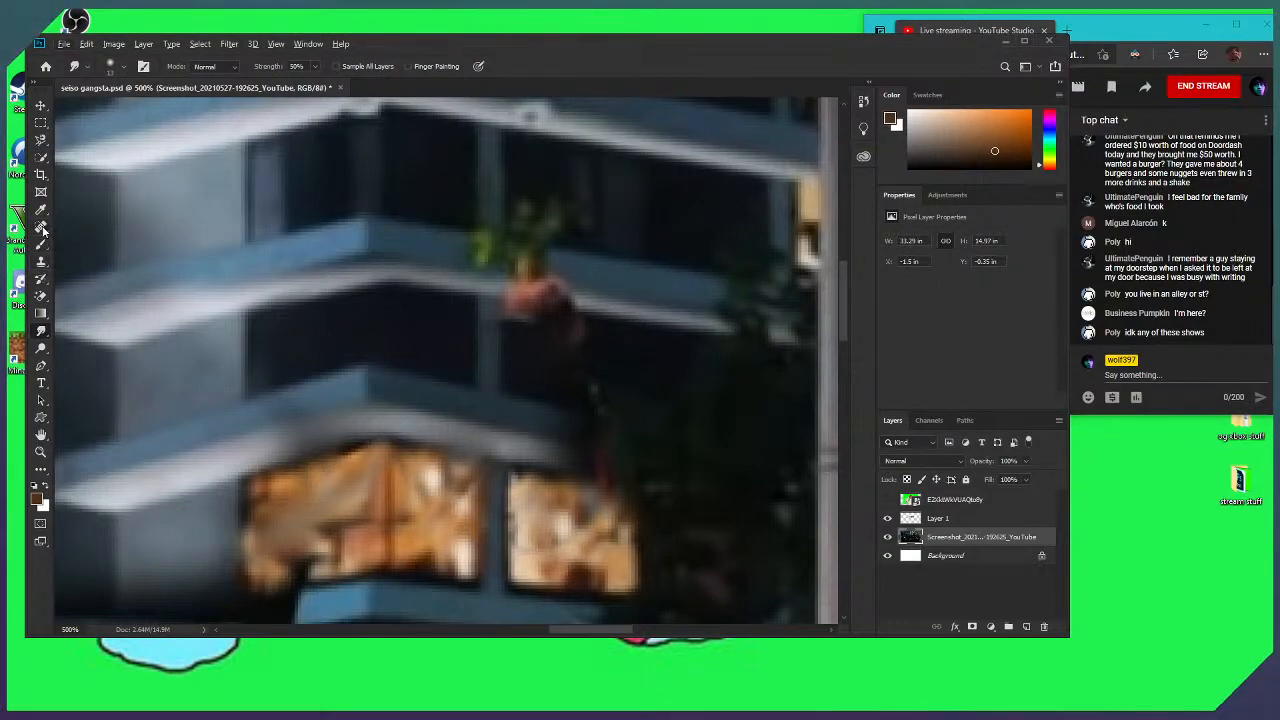
left_click(41, 263)
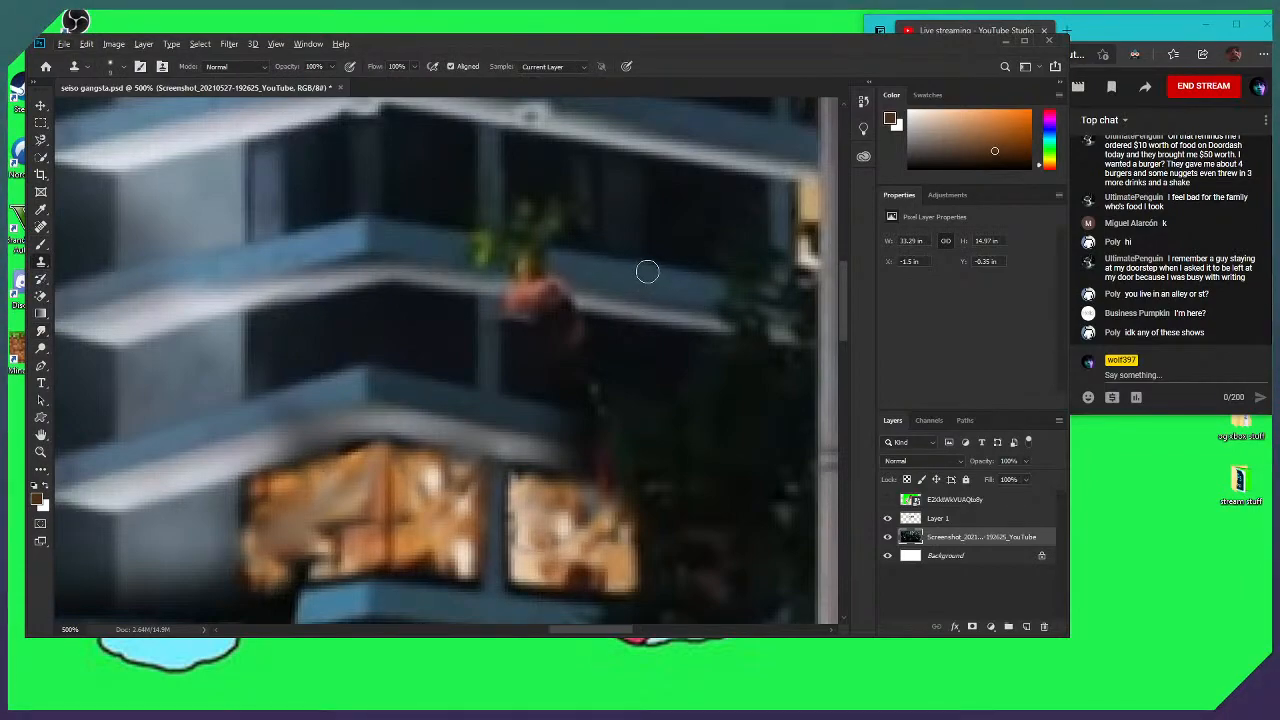
left_click(984, 588)
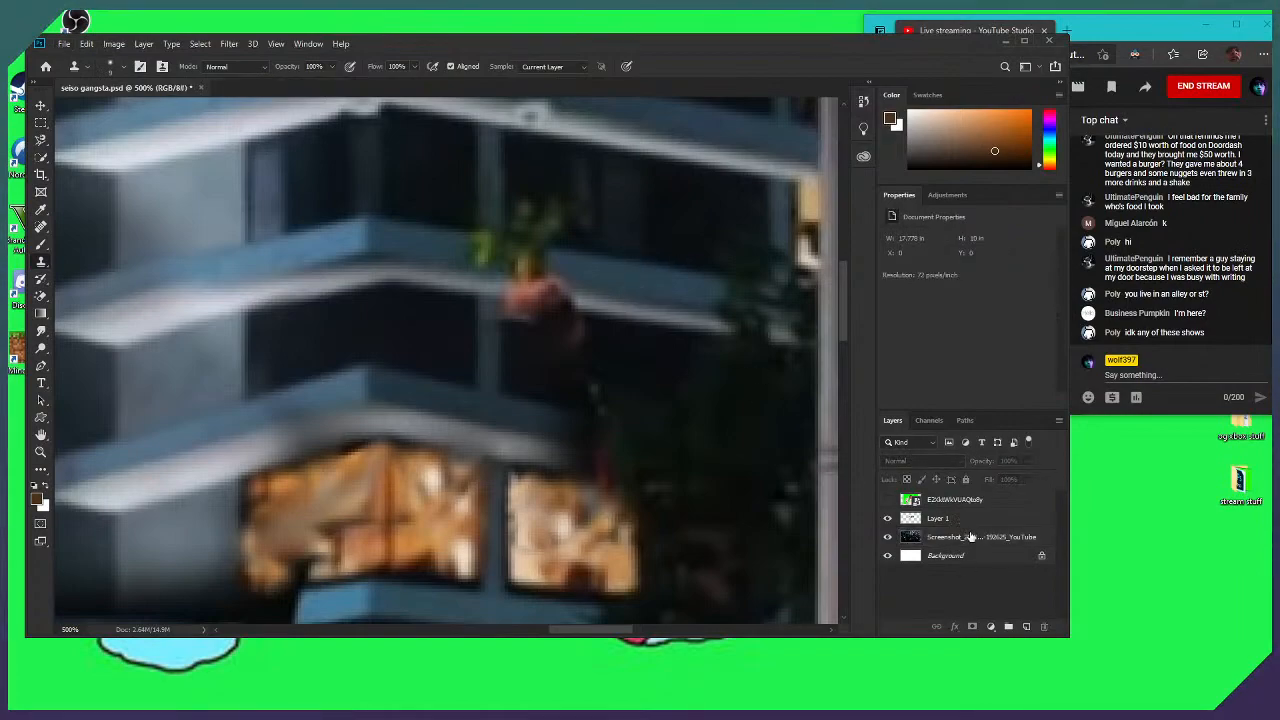
left_click(970, 537)
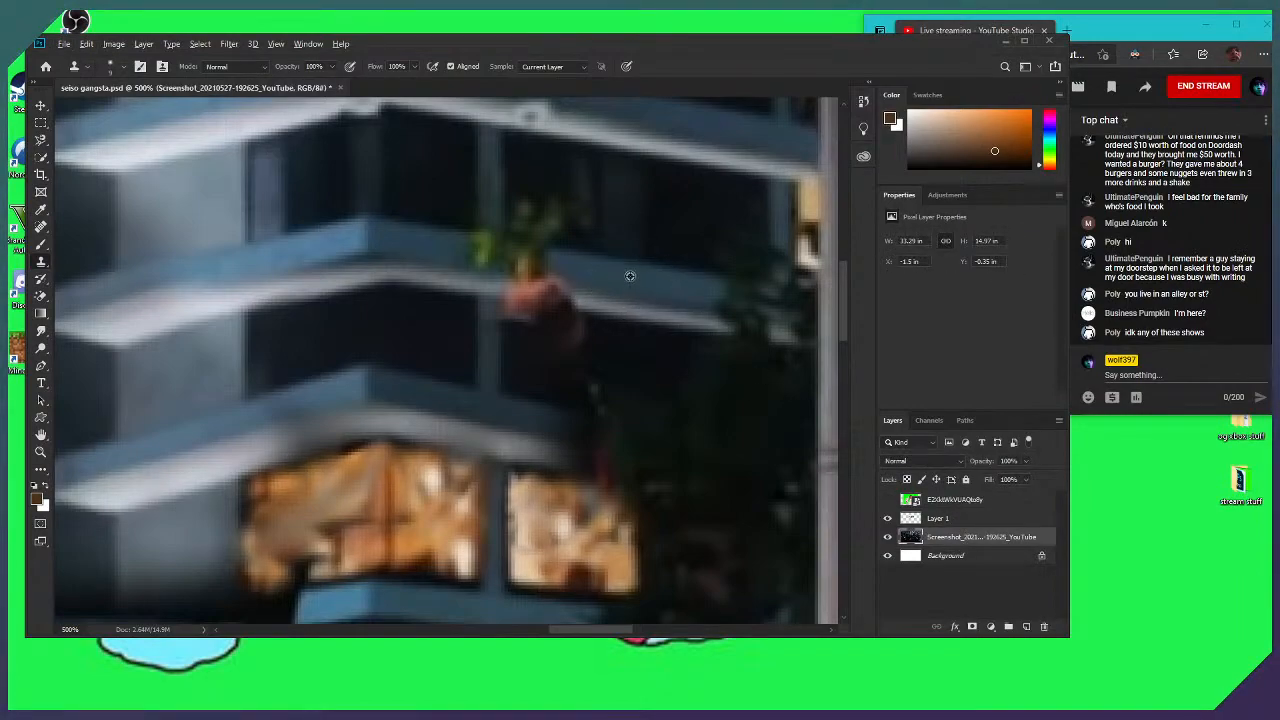
key("bracketright")
key("bracketright")
key("bracketright")
key("bracketright")
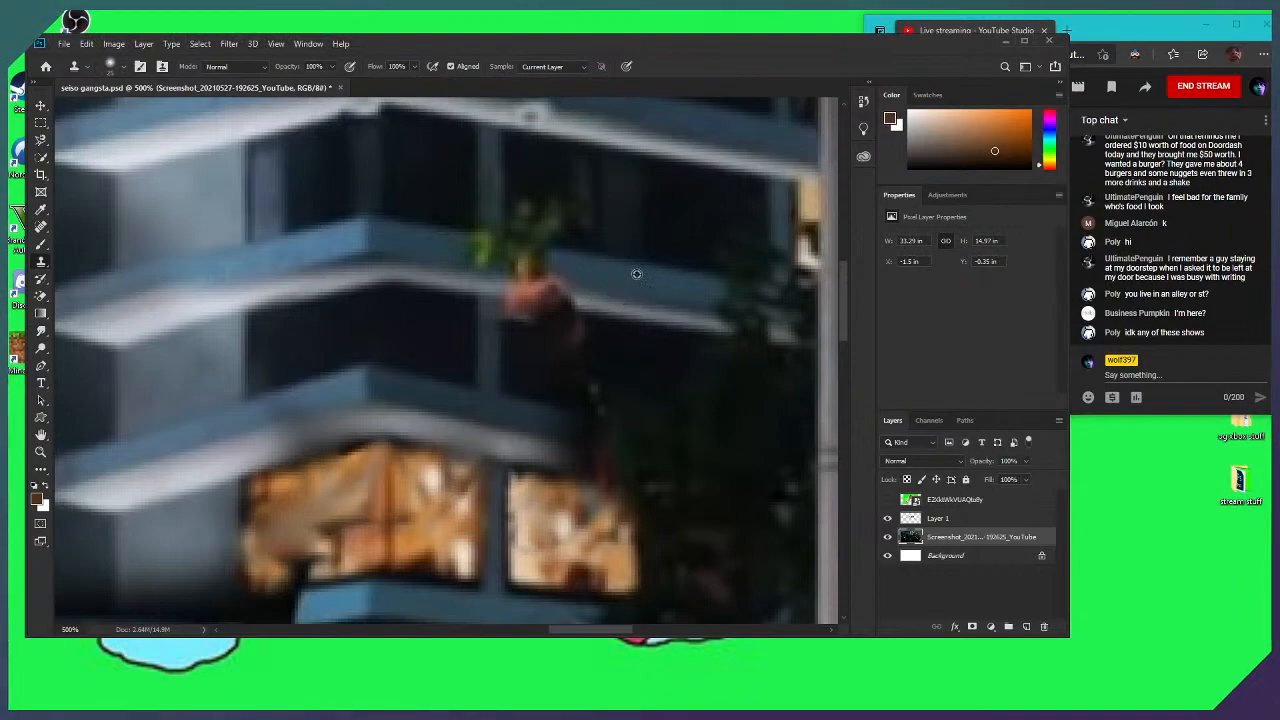
left_click(958, 520)
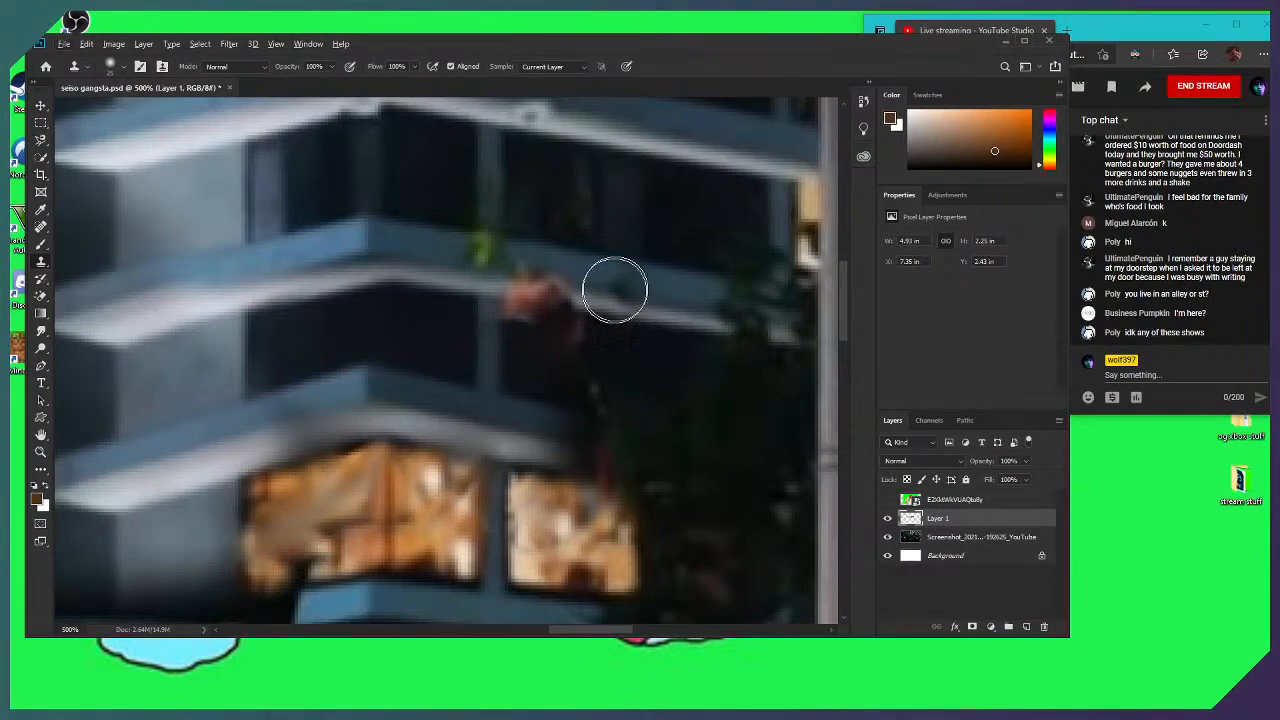
Resample the building on the screenshot layer and clone away the remaining green leaf left of the hand on Layer 1
left_click(975, 538)
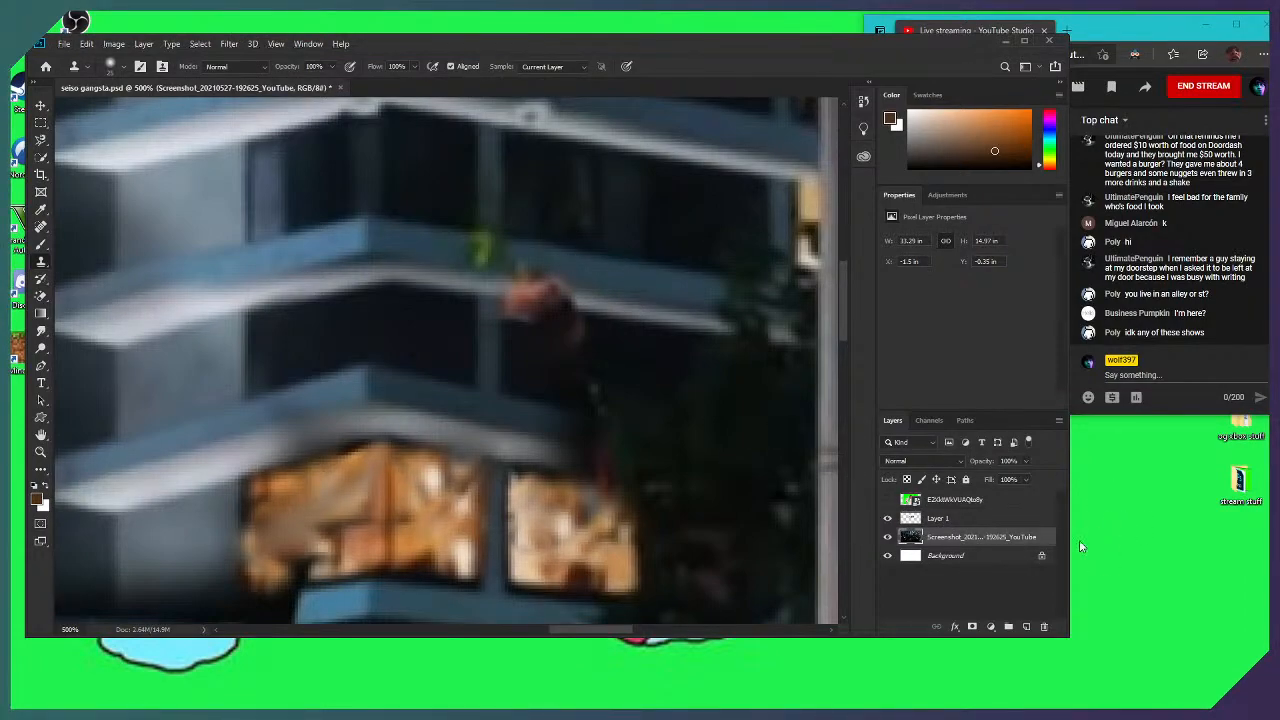
left_click(967, 519)
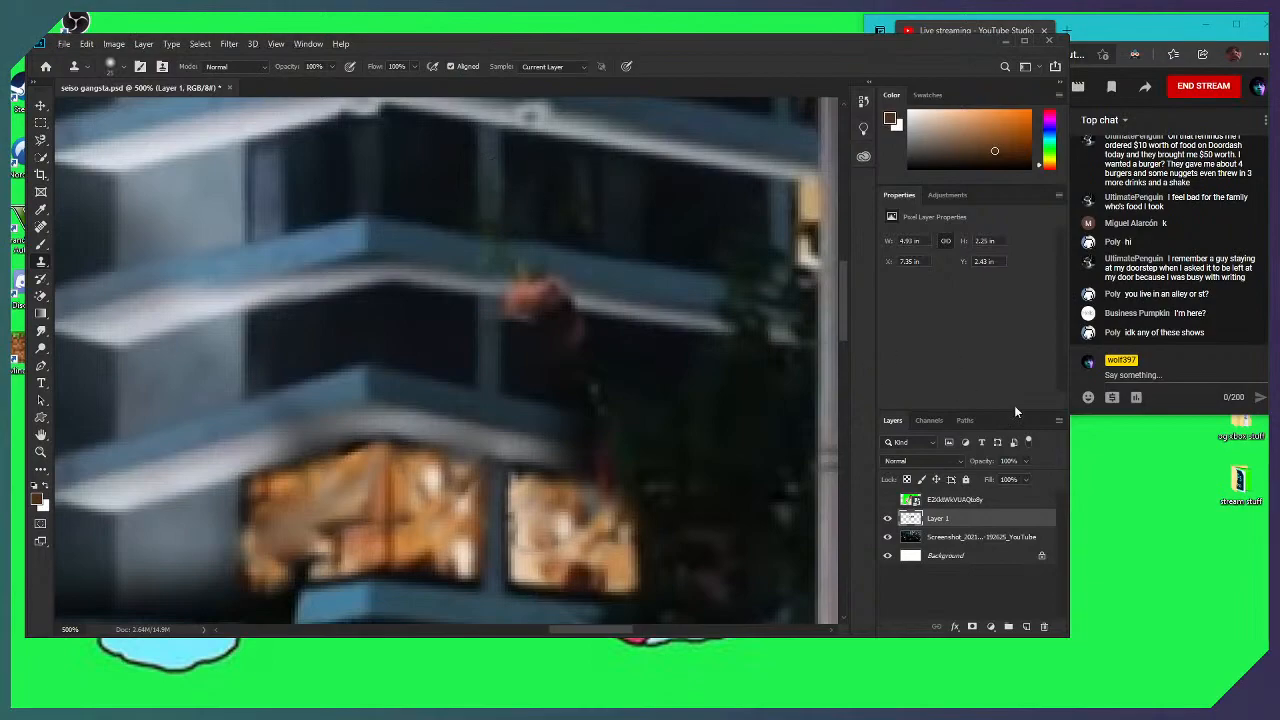
left_click(975, 537)
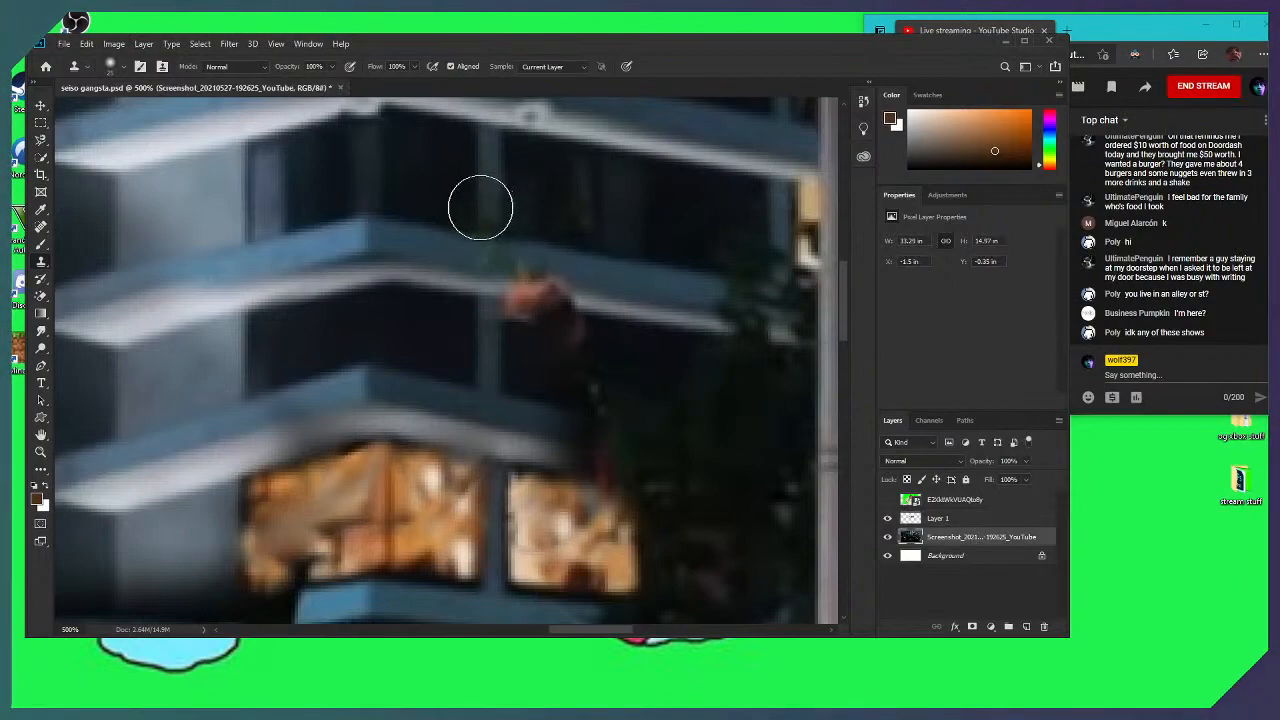
left_click(906, 520)
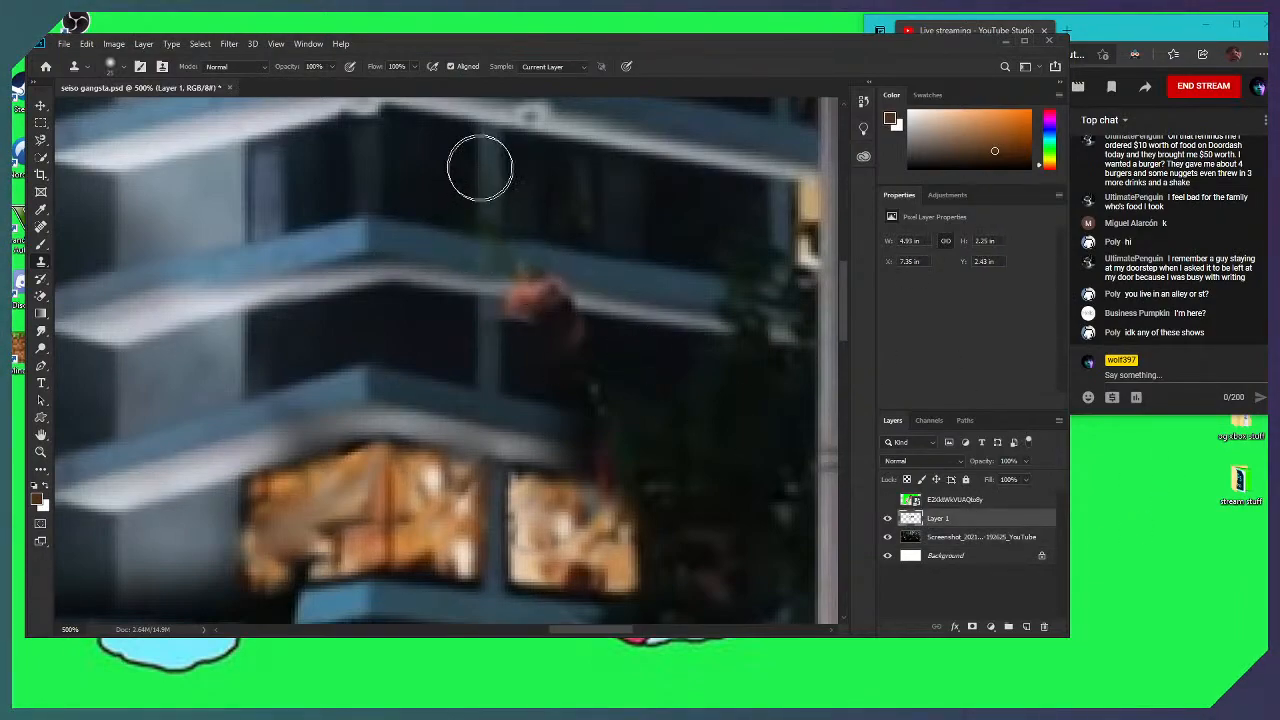
Sample the balcony edge on the screenshot layer, clone it across the leaf remnants on Layer 1, and undo the stamp over the hand
left_click(1006, 543)
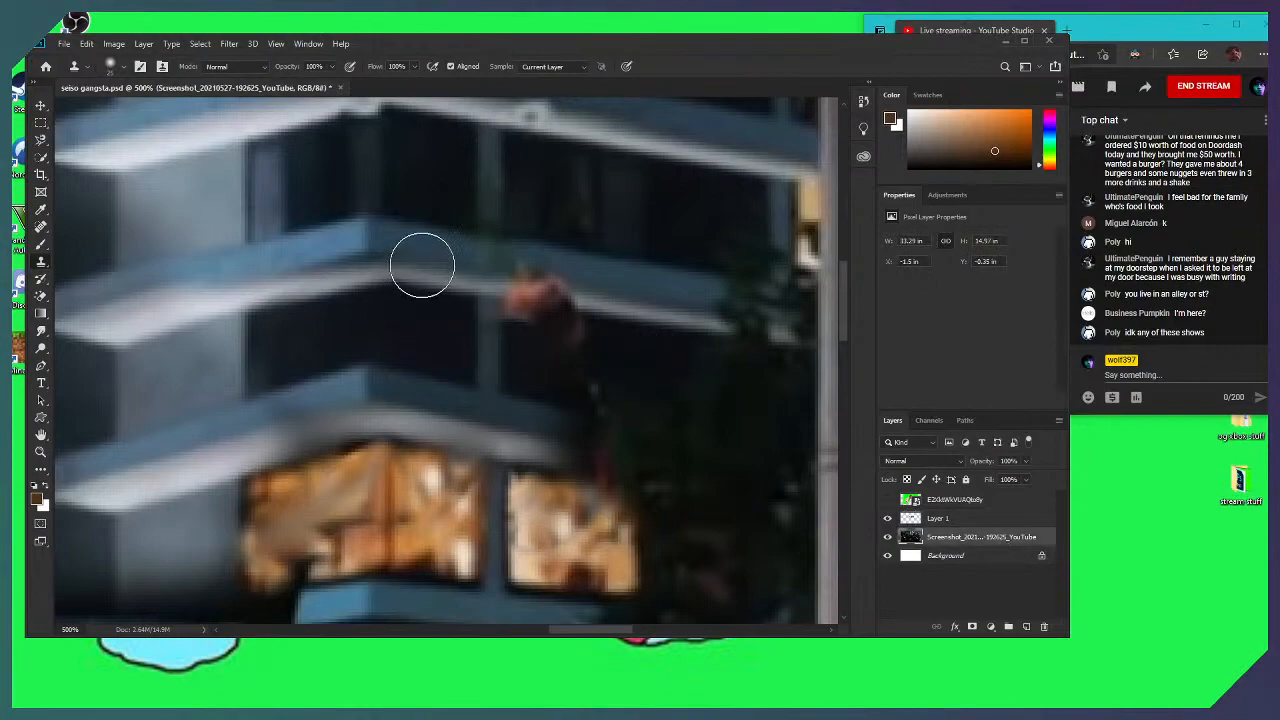
left_click(1008, 520)
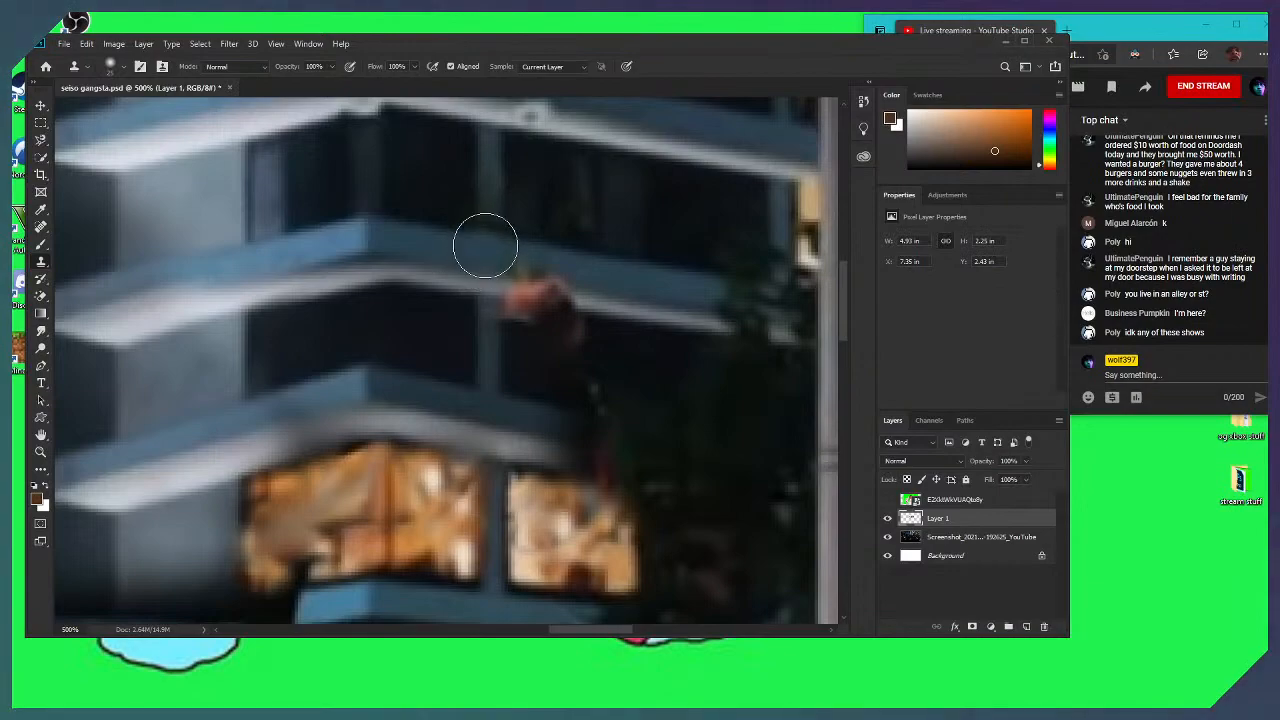
left_click(578, 312)
key("ctrl+z")
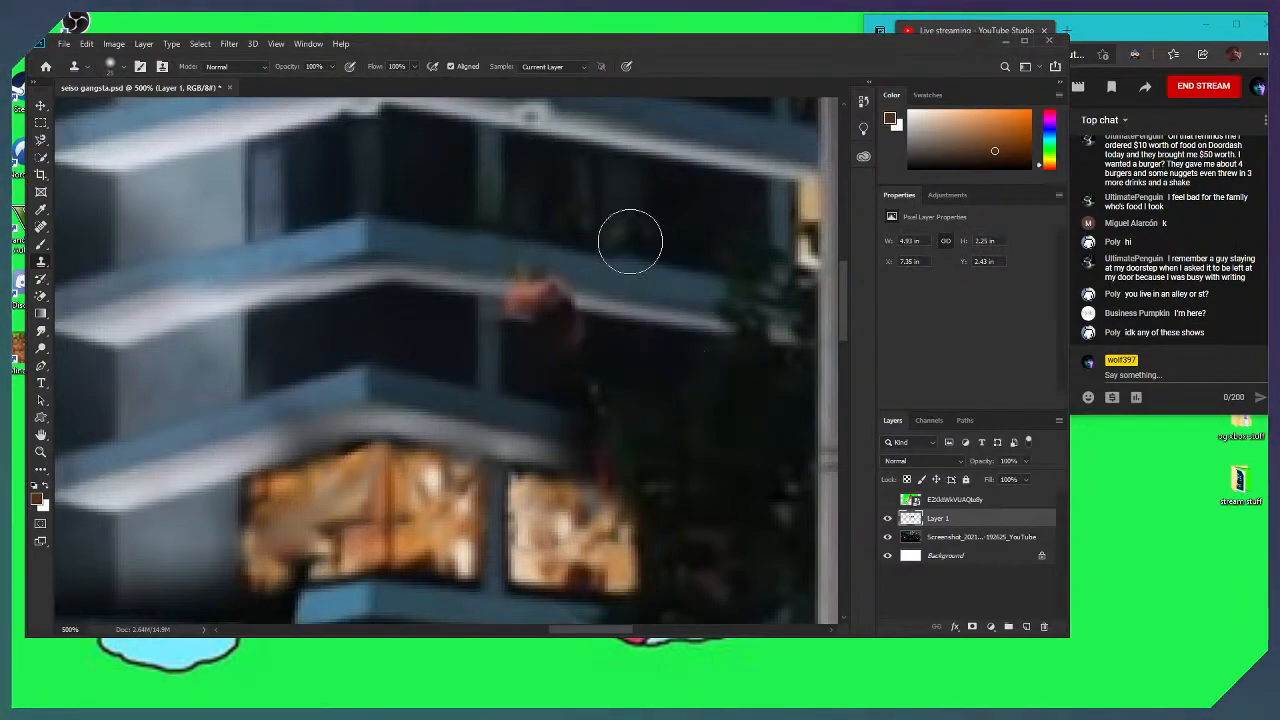
Sample the blue balcony edge and window post one floor up on the screenshot layer and clone them onto the floor above the hand on Layer 1
left_click(984, 538)
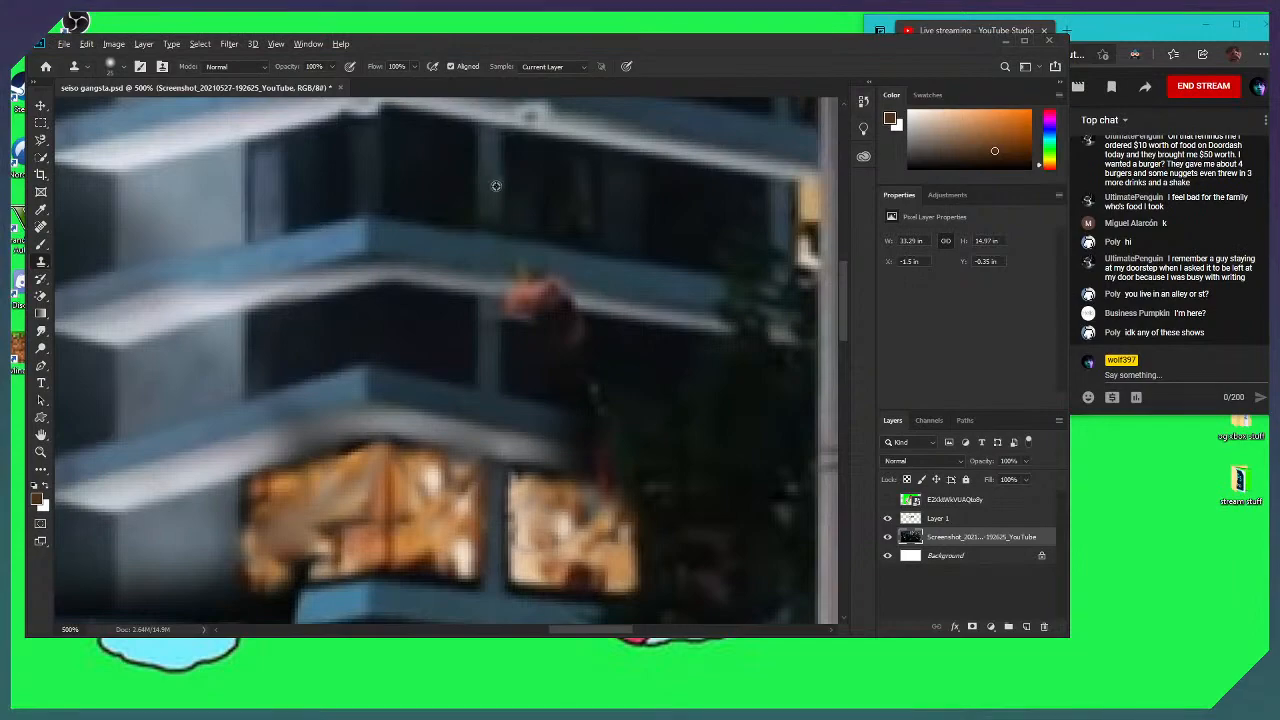
scroll(492, 175, "up", 5)
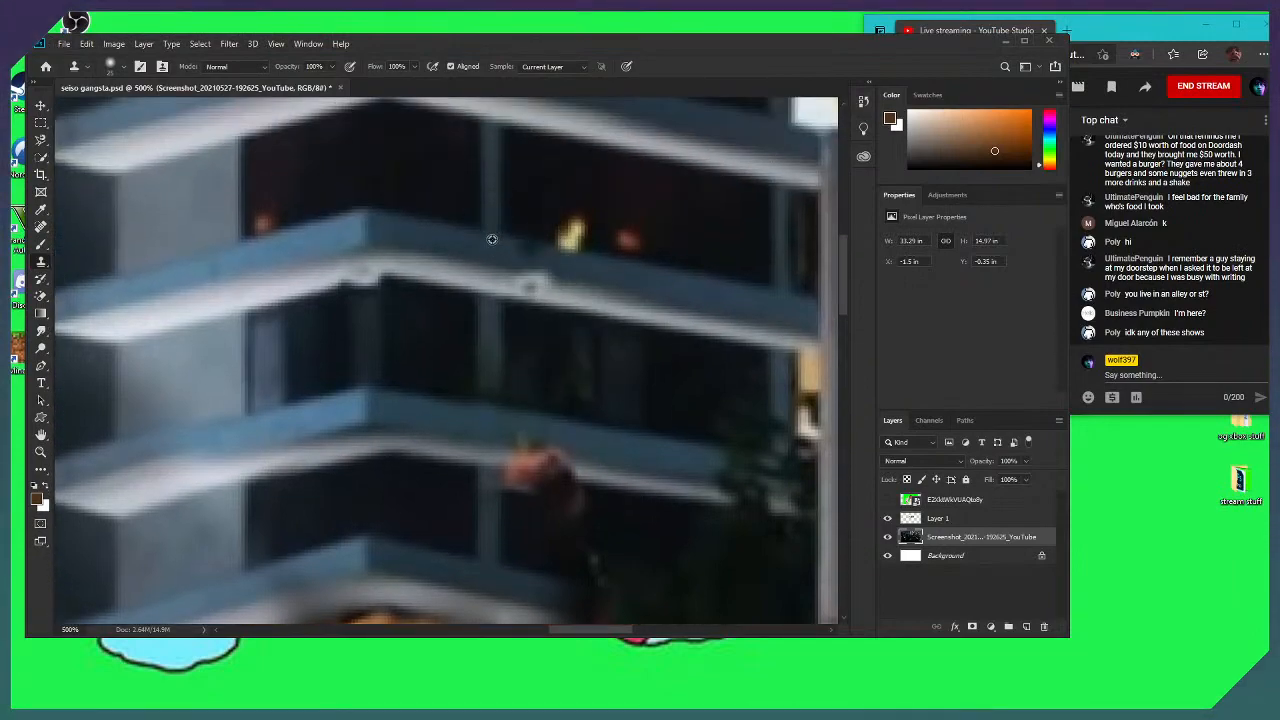
left_click(968, 519)
left_click(970, 534)
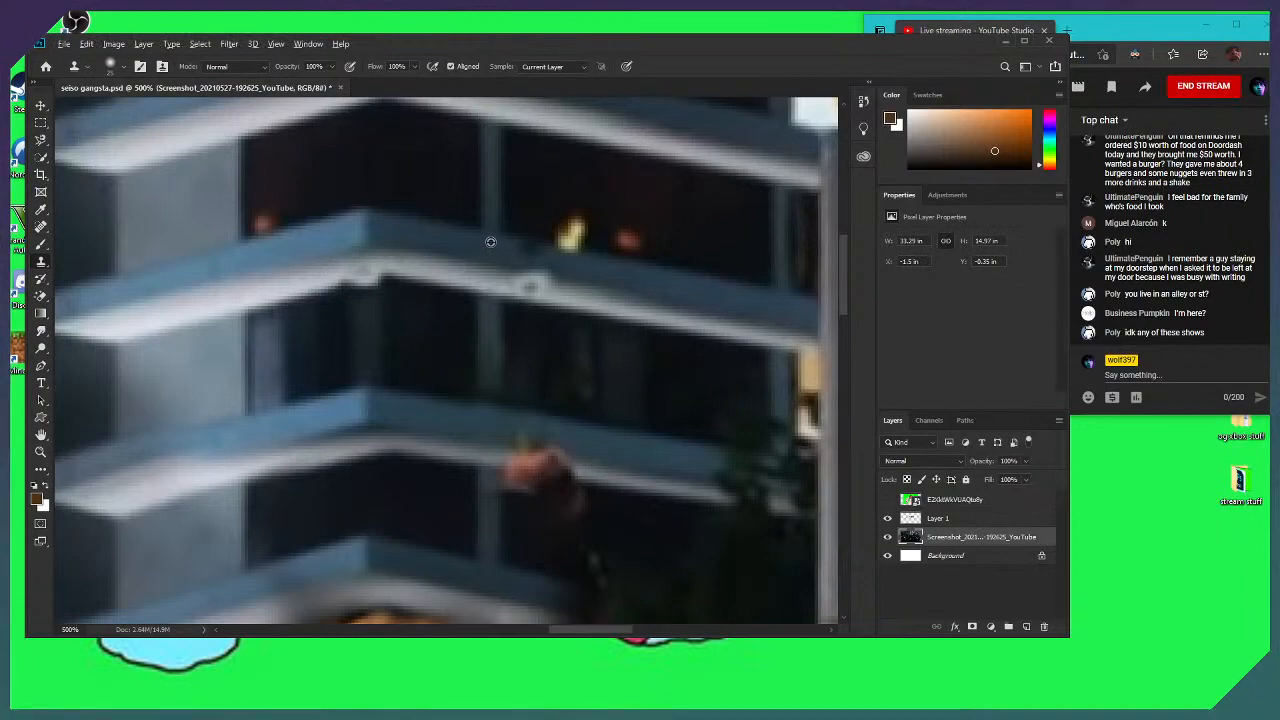
left_click(955, 500)
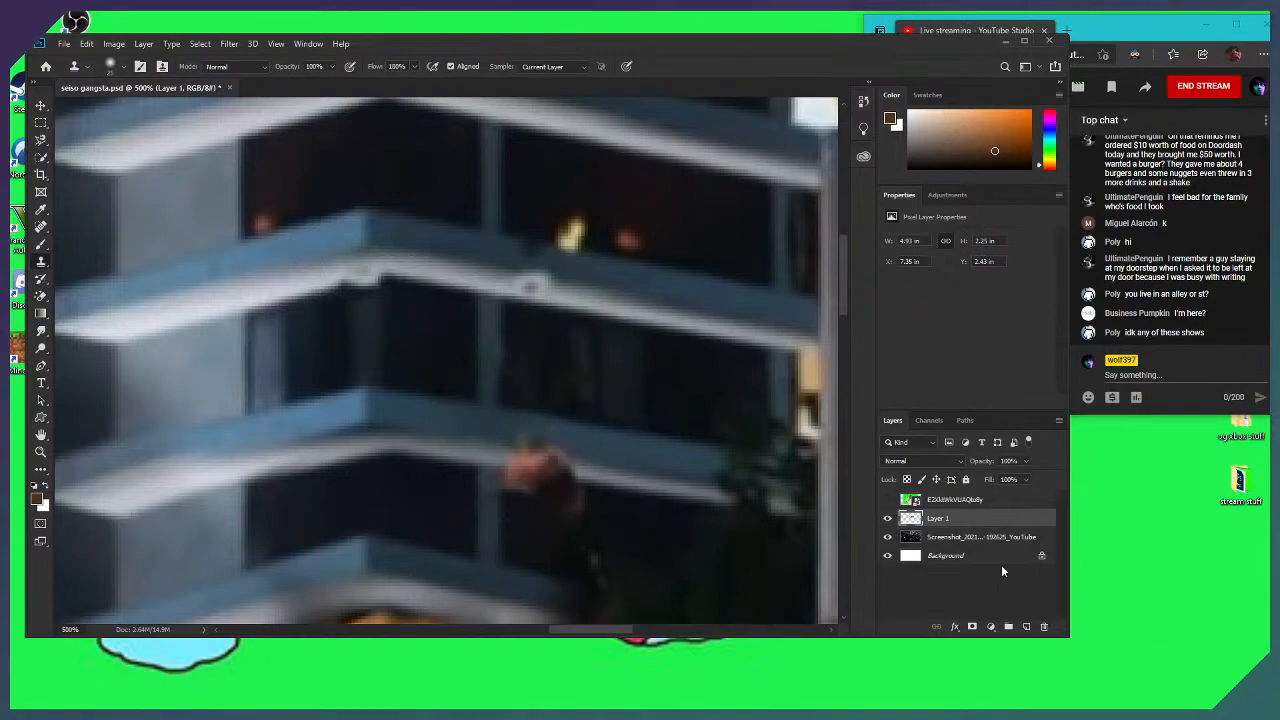
Sample the balcony ledge left of the hand on the screenshot layer and clone it over the hand on Layer 1
left_click(988, 540)
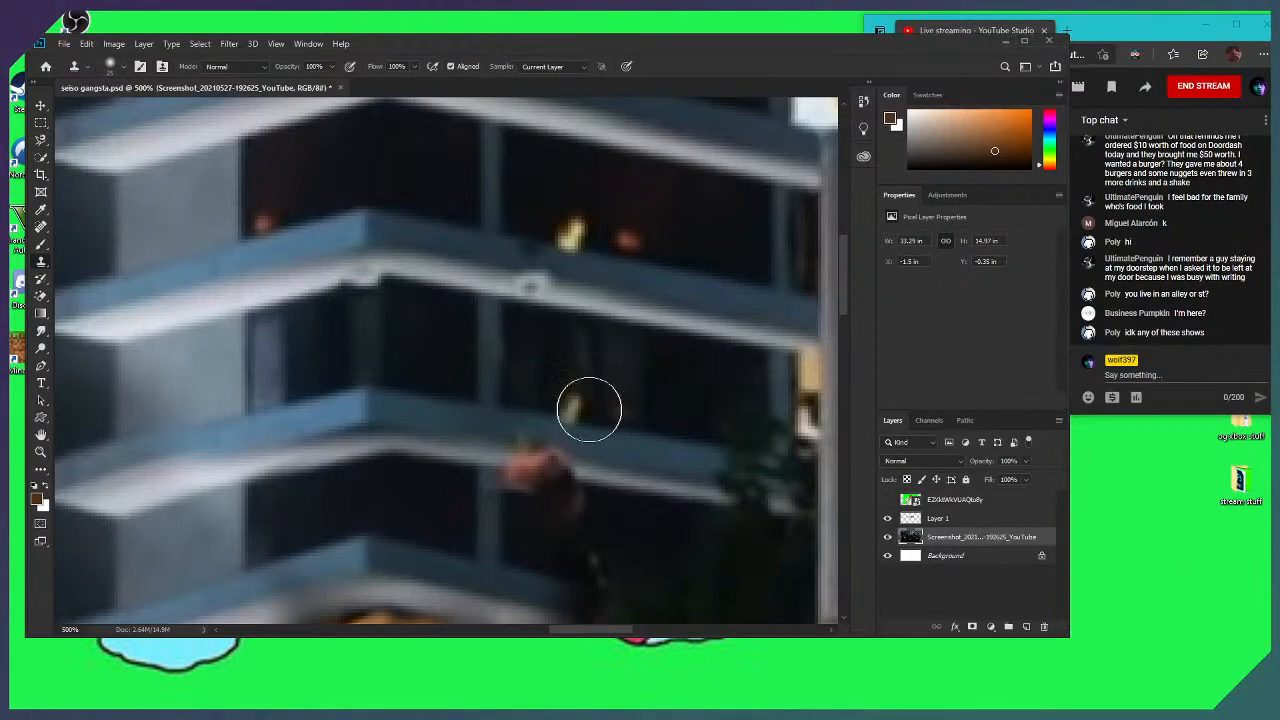
scroll(586, 409, "down", 4)
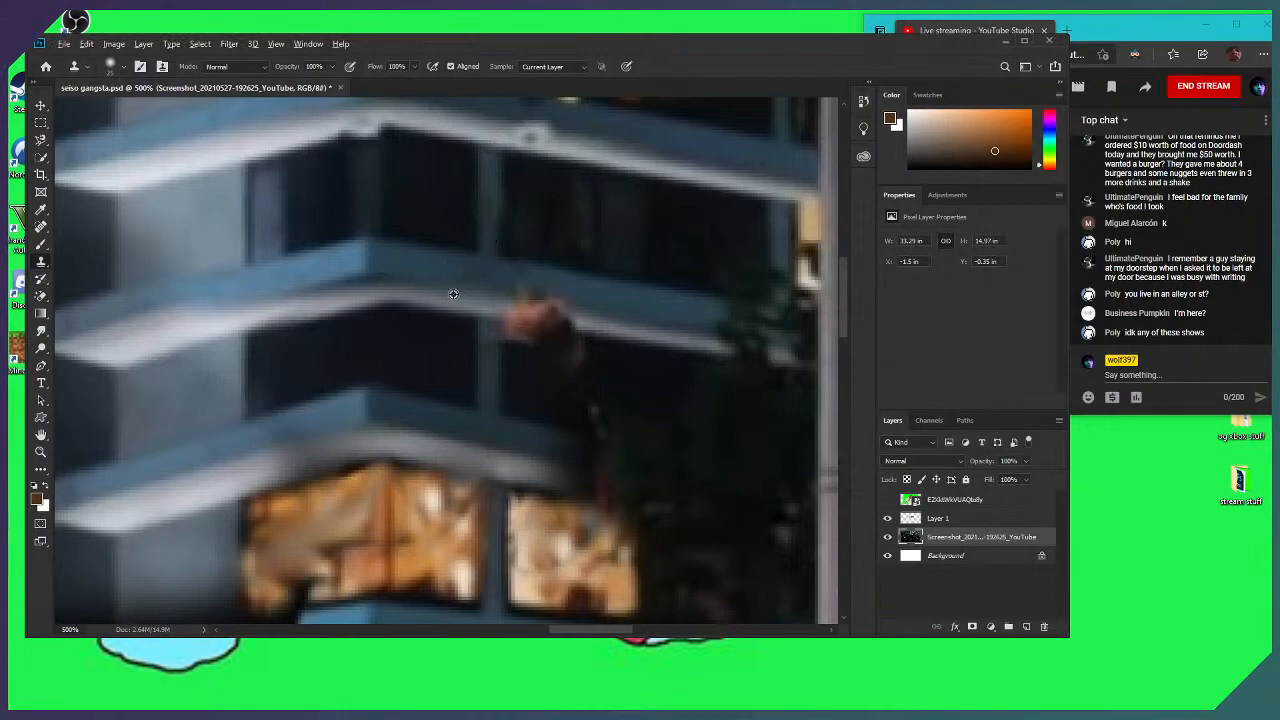
left_click(887, 519)
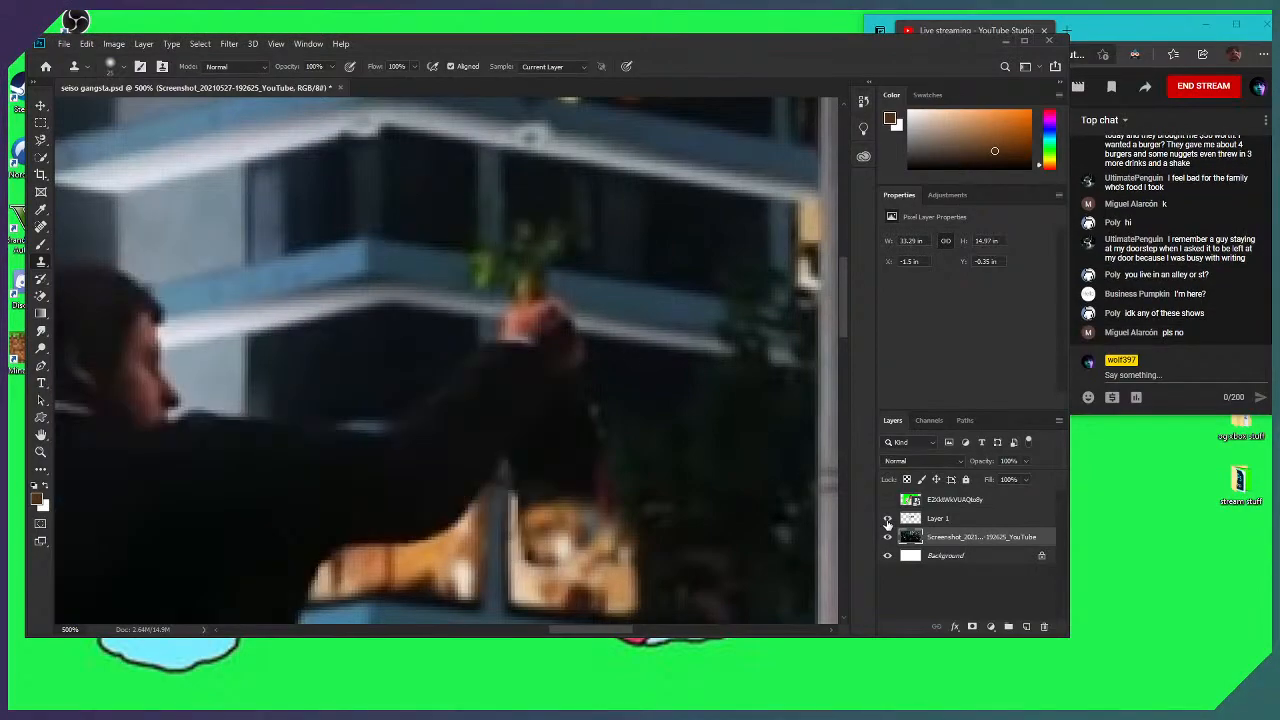
left_click(887, 519)
mouse_move(475, 322)
left_mouse_down()
mouse_move(416, 275)
mouse_move(470, 307)
mouse_move(417, 297)
mouse_move(463, 305)
left_mouse_up()
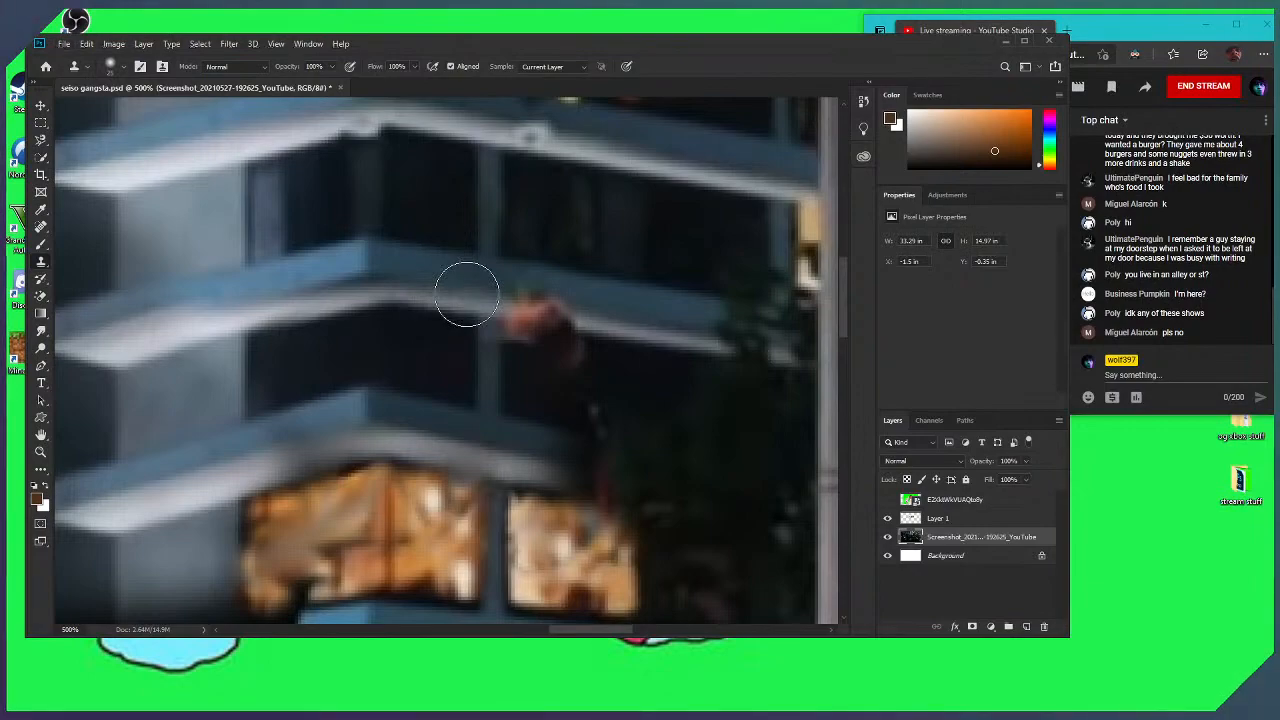
left_click(995, 520)
mouse_move(543, 363)
left_mouse_down()
mouse_move(519, 303)
mouse_move(534, 307)
mouse_move(554, 323)
left_mouse_up()
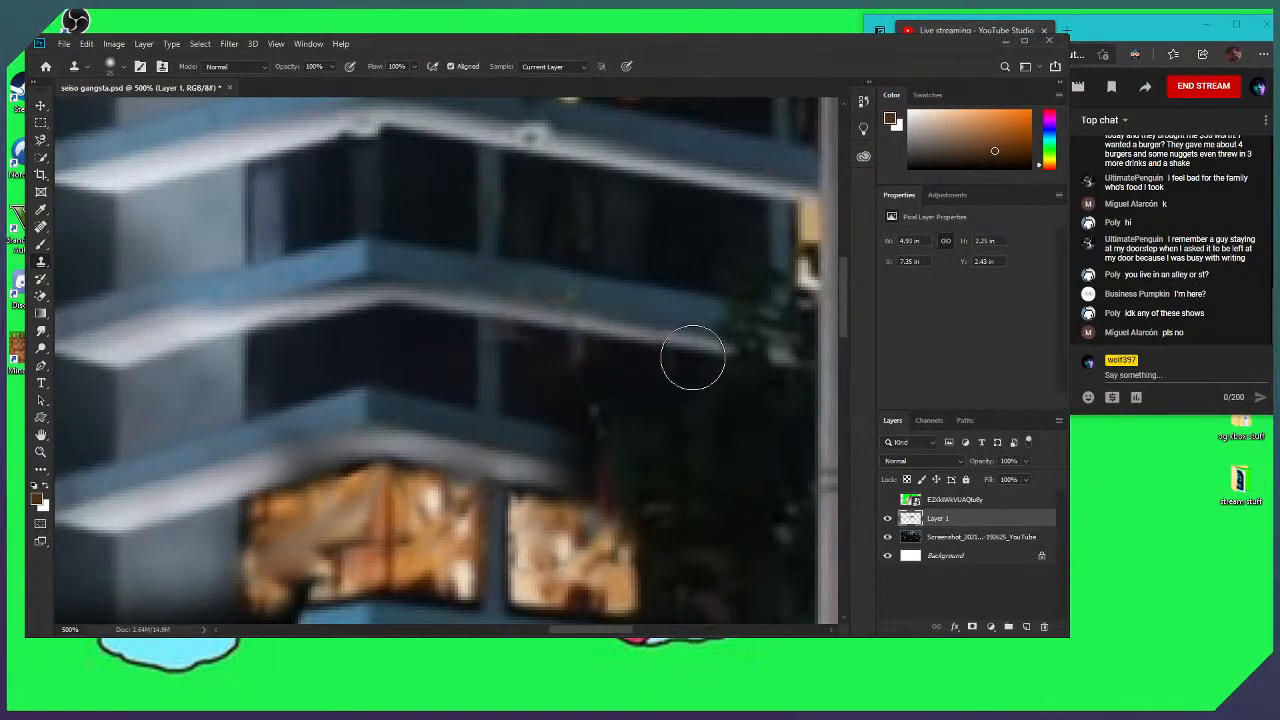
Sample the blue balcony band right of the removed hand on the screenshot layer and clone it over the leftover leaf specks on Layer 1
left_click(1005, 538)
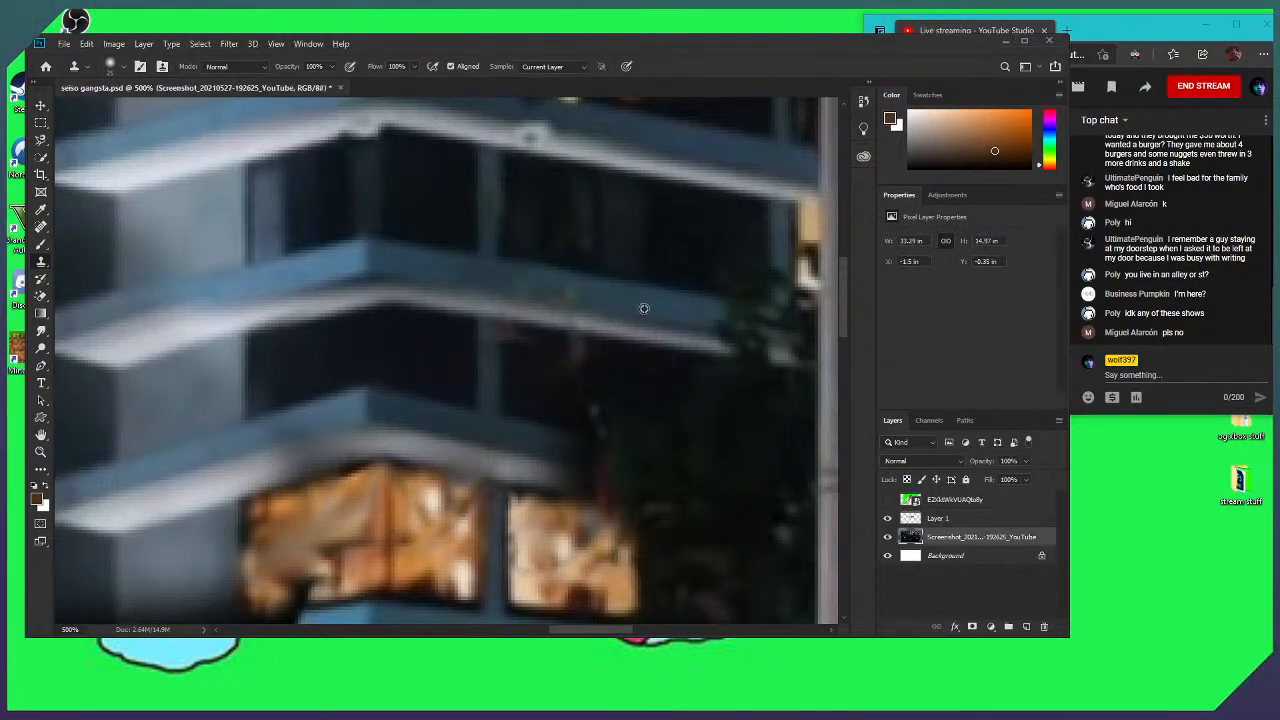
left_click(950, 518)
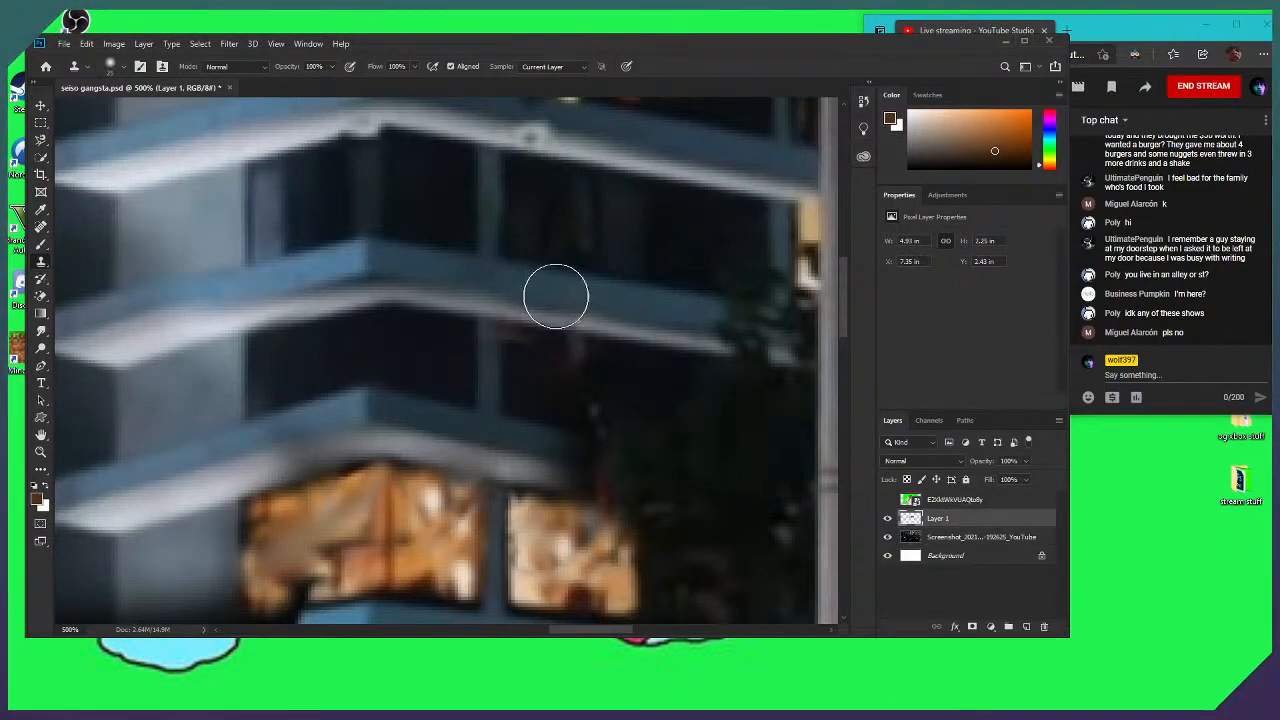
left_click(720, 453, "alt")
left_click(617, 414)
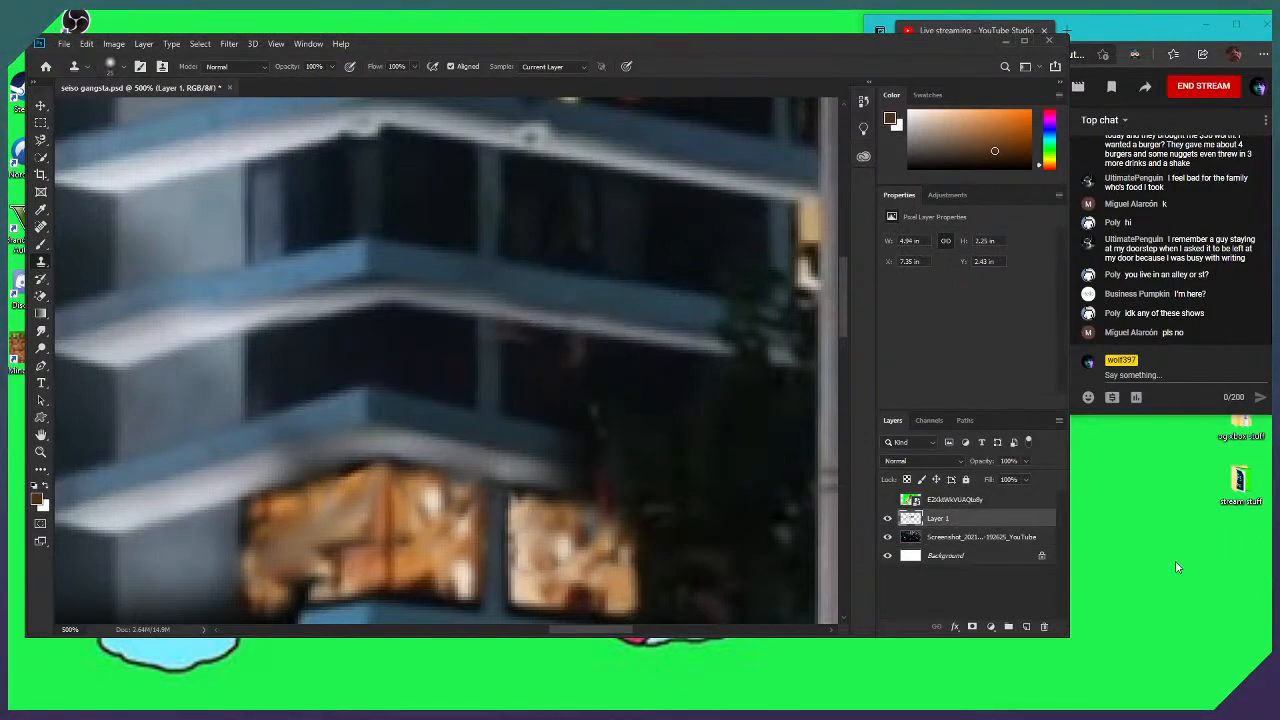
Sample the dark window beside the post on the screenshot layer, clone it over the reddish hand remnants on Layer 1, and compare with Layer 1 hidden
left_click(983, 537)
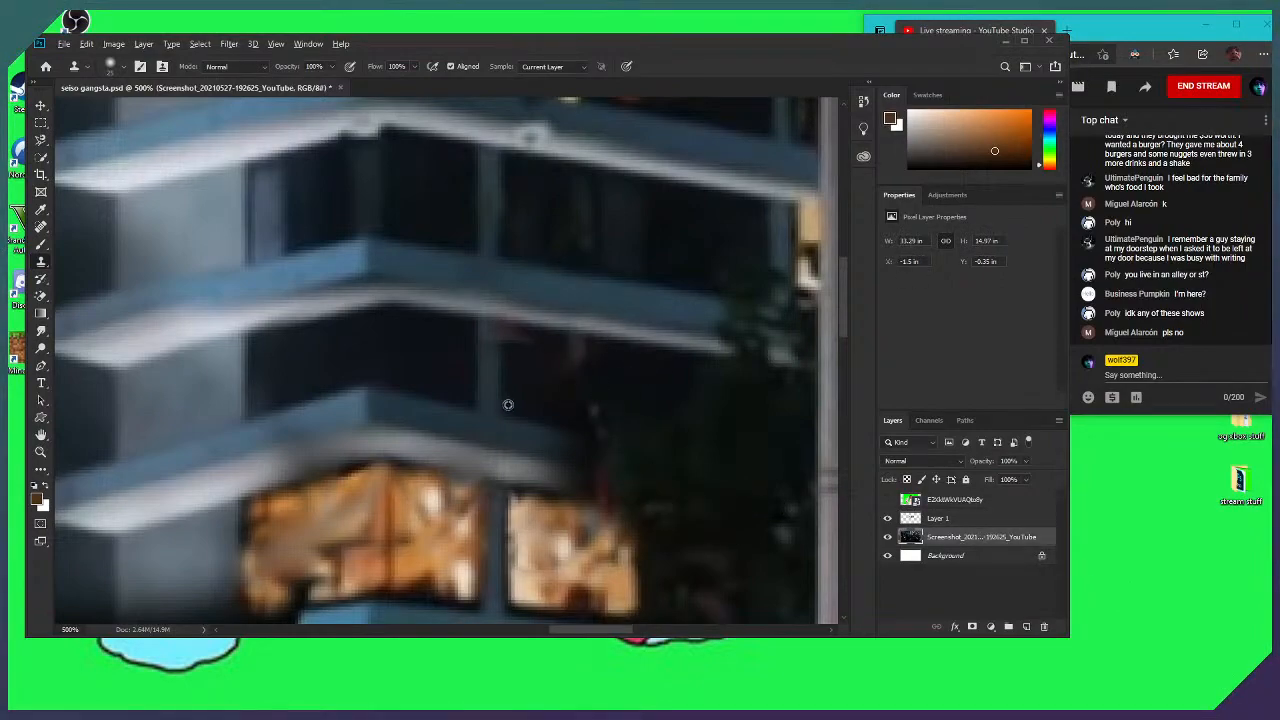
left_click(937, 516)
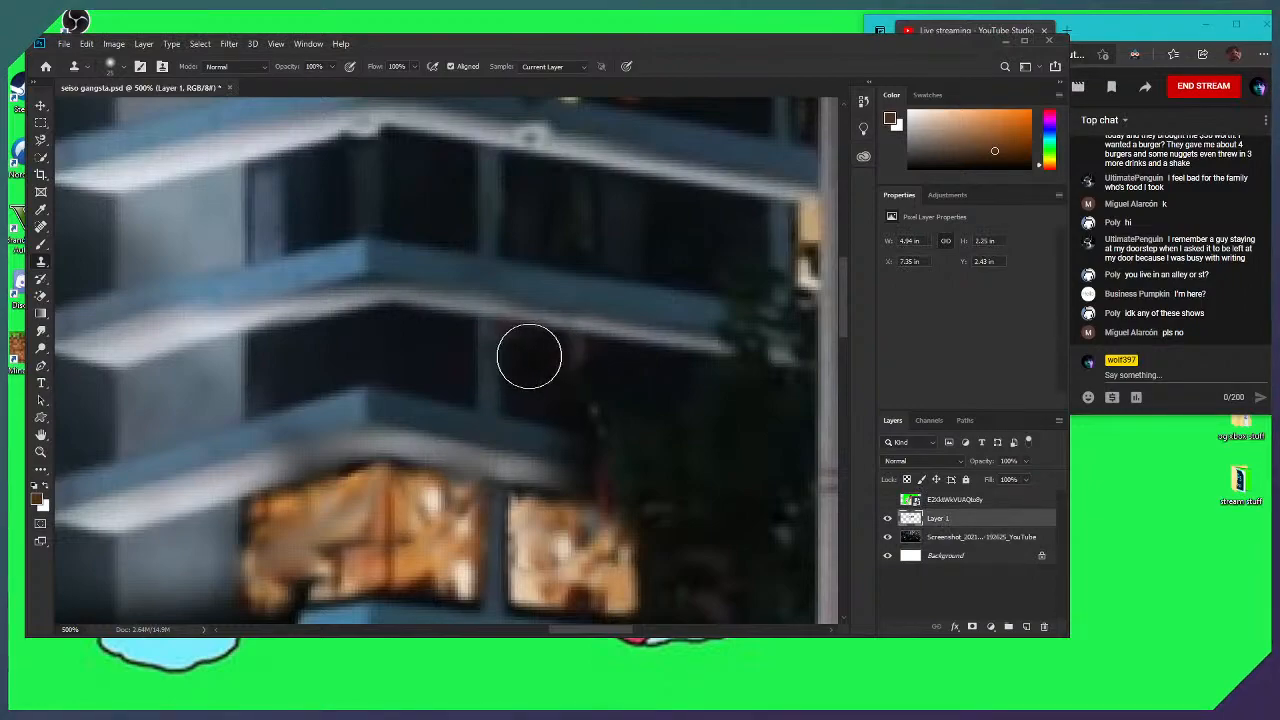
left_click(886, 519)
left_click(886, 519)
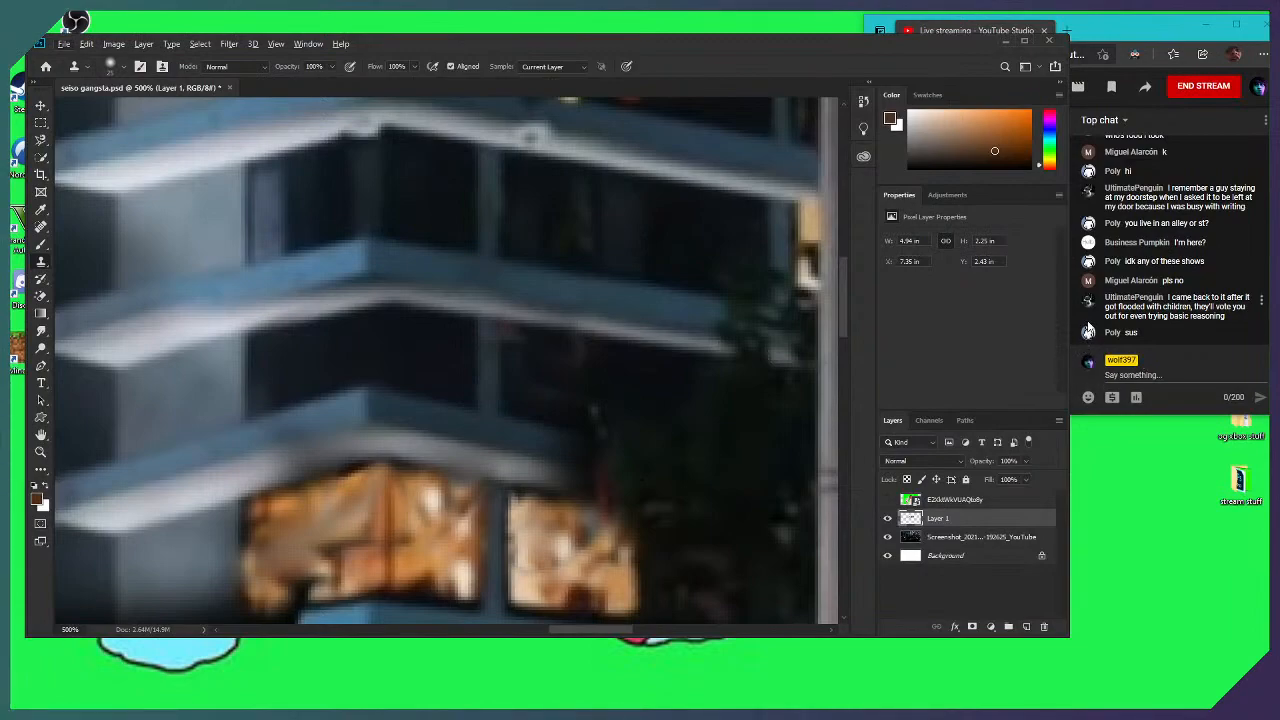
Compare the cloned patches with the original by toggling Layer 1 and the screenshot layer, and save the document
left_click(967, 541)
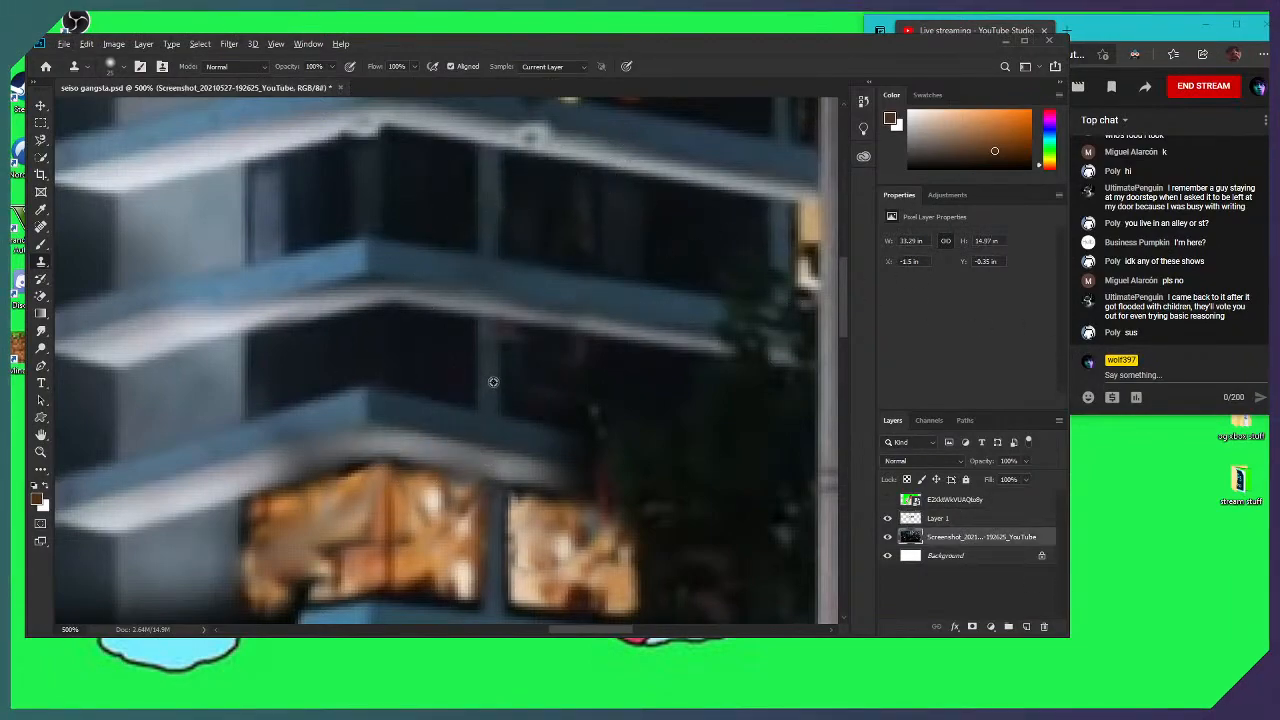
left_click(887, 537)
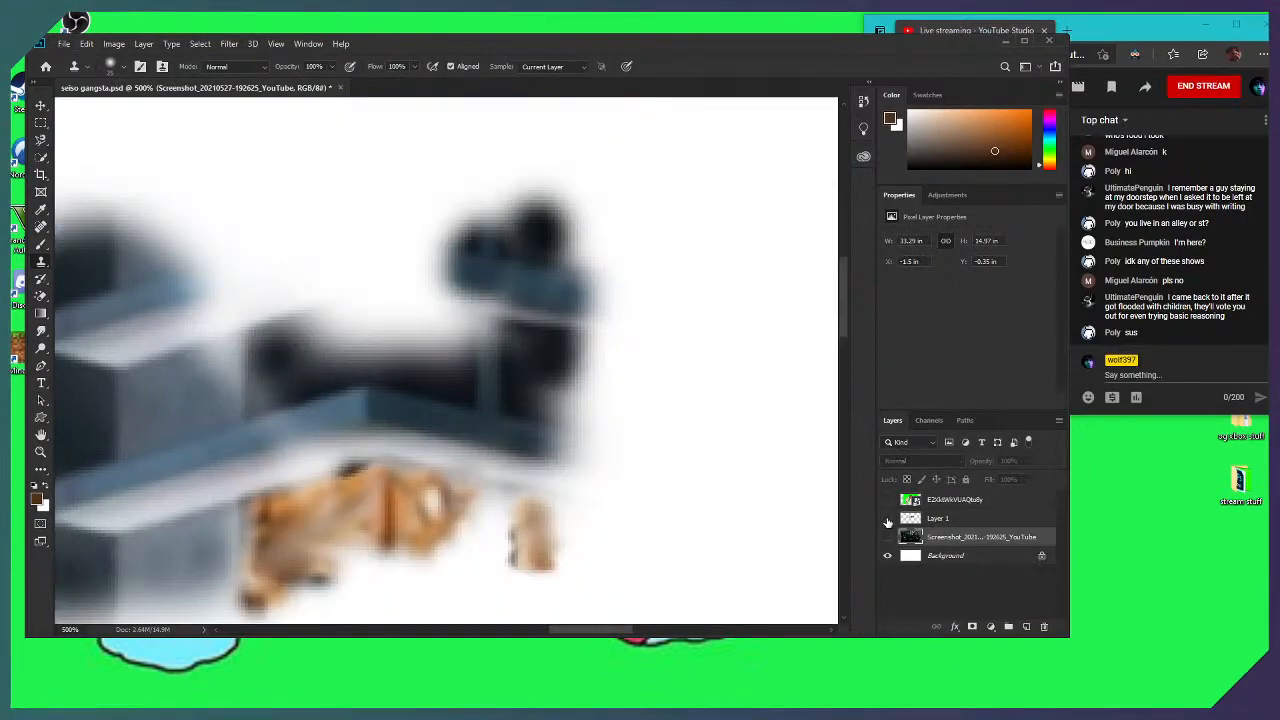
left_click(887, 518)
left_click(888, 537)
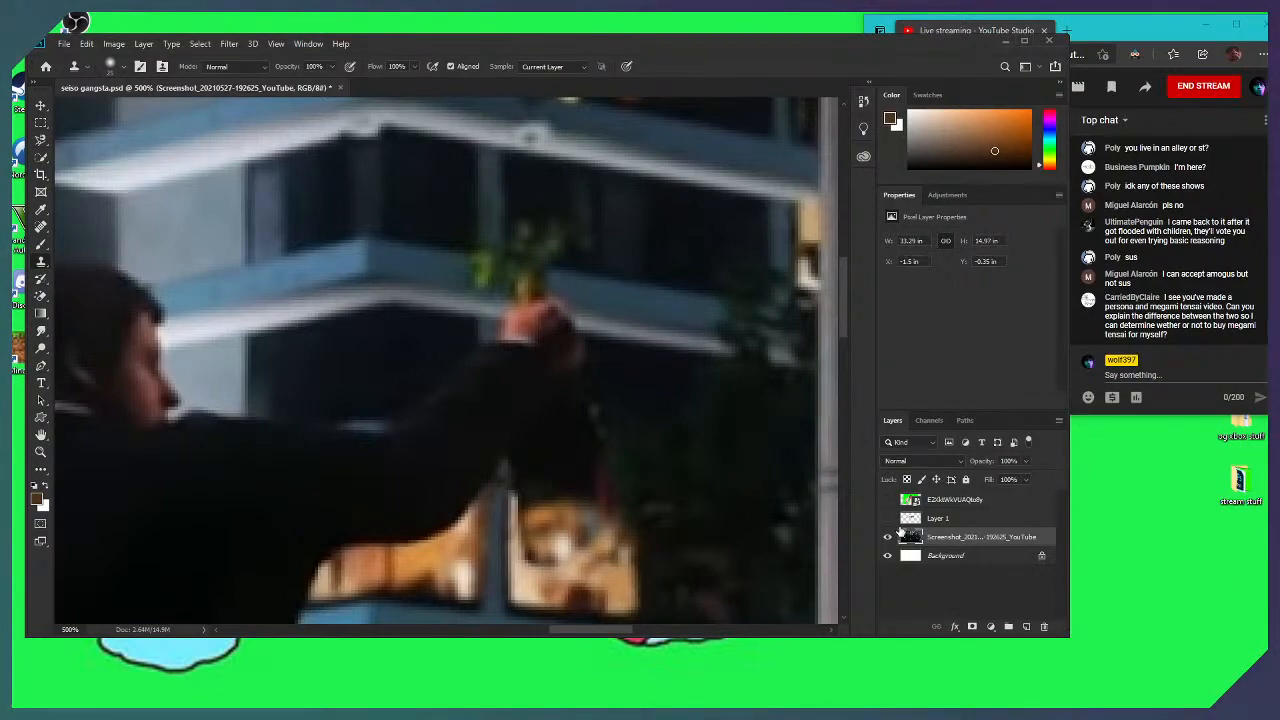
key("ctrl+s")
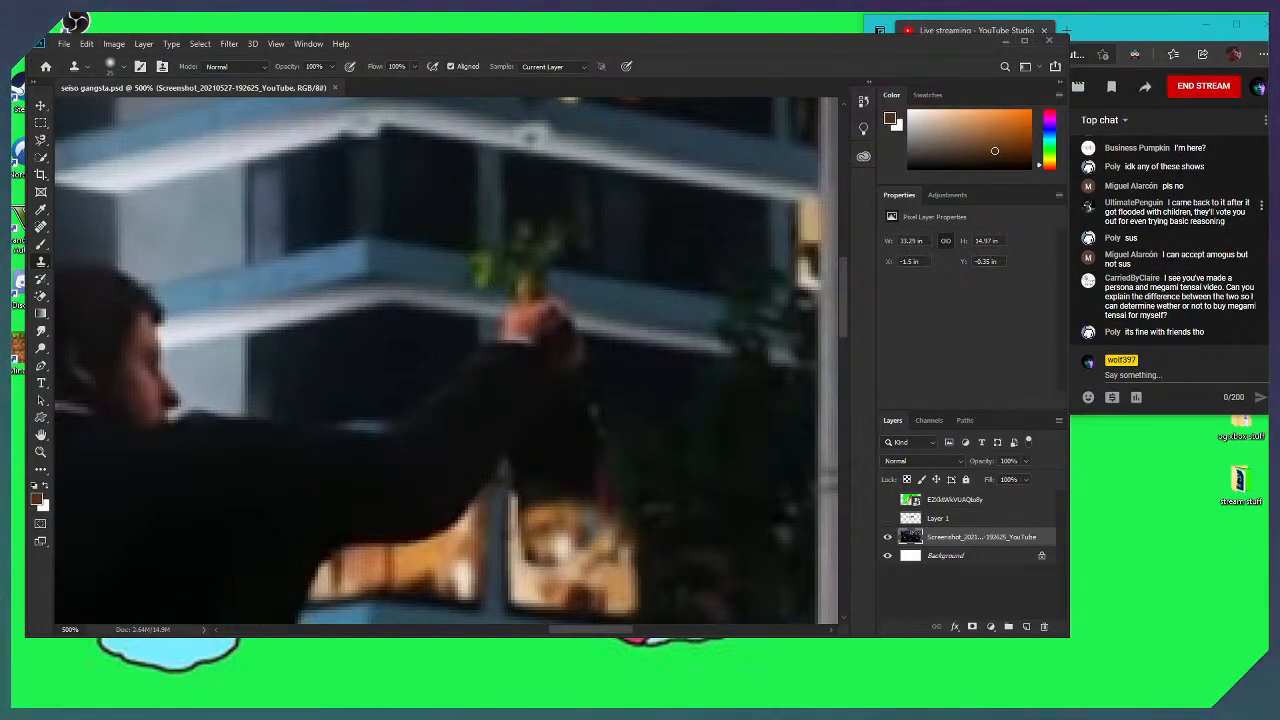
left_click(887, 518)
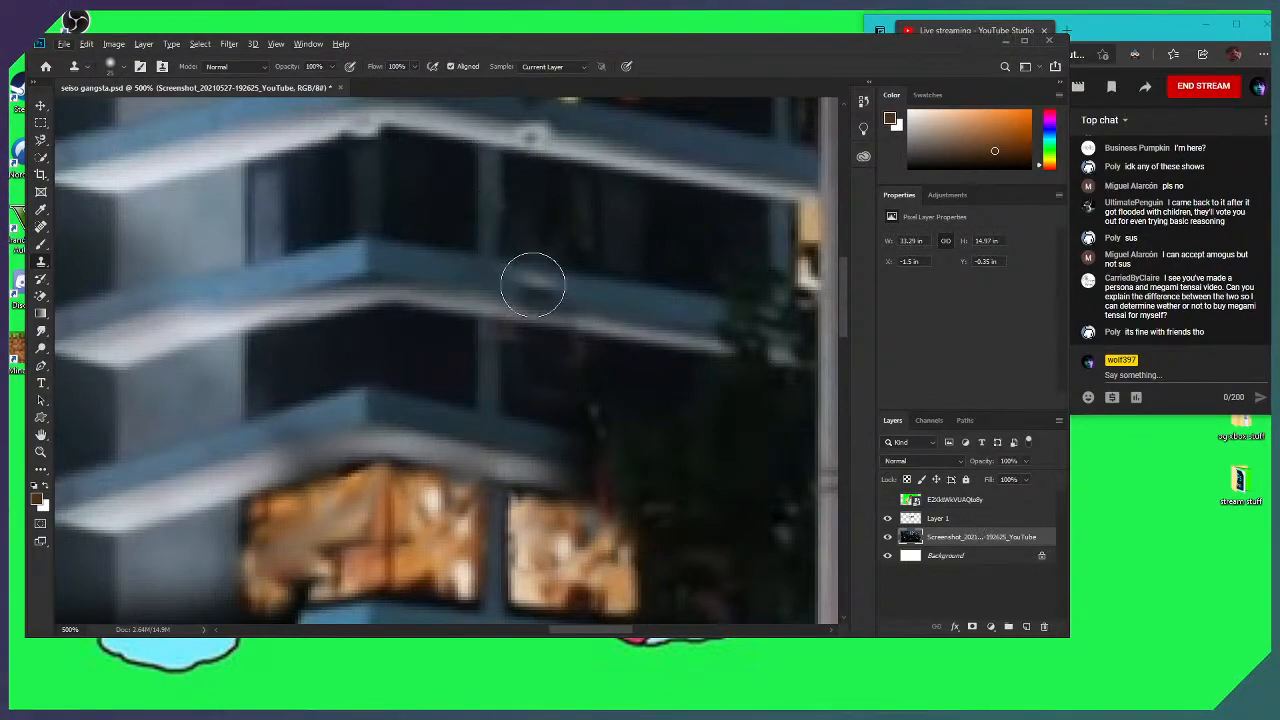
Resample the building on the screenshot layer and clone over the remaining smudges on the balcony ledge and window below it on Layer 1
left_click(975, 520)
left_click(980, 539)
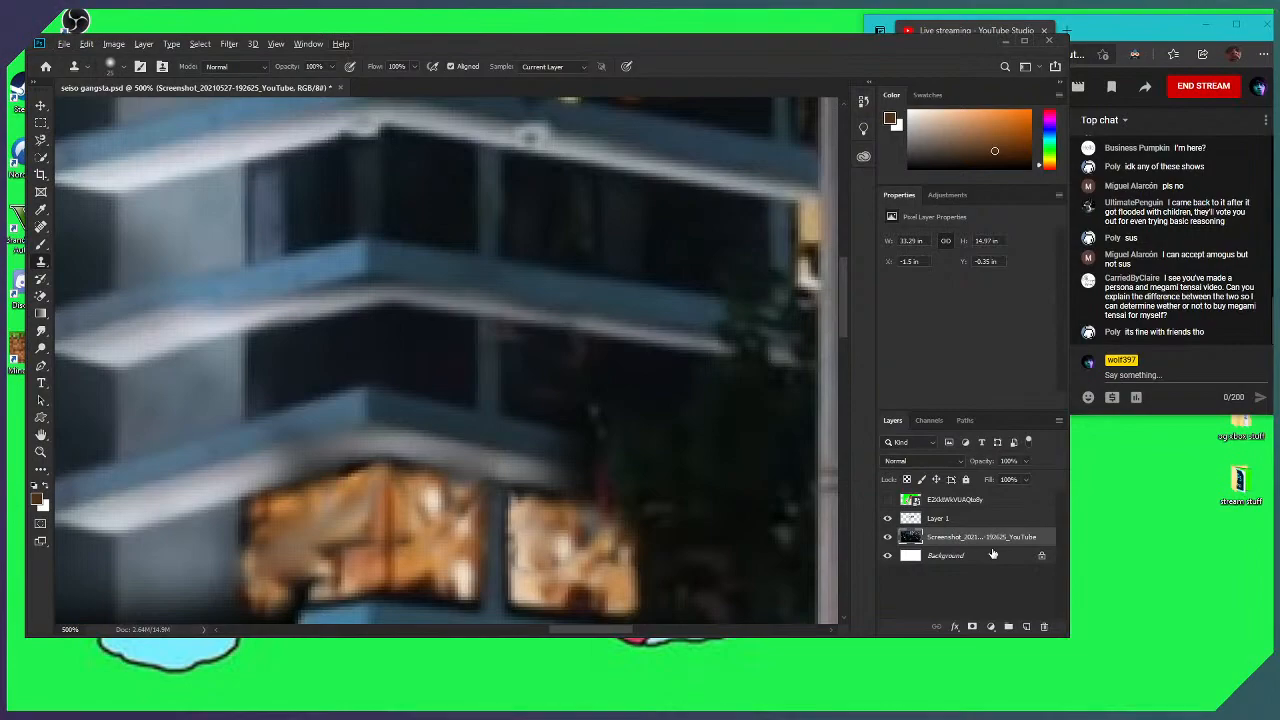
left_click(963, 519)
left_click(963, 537)
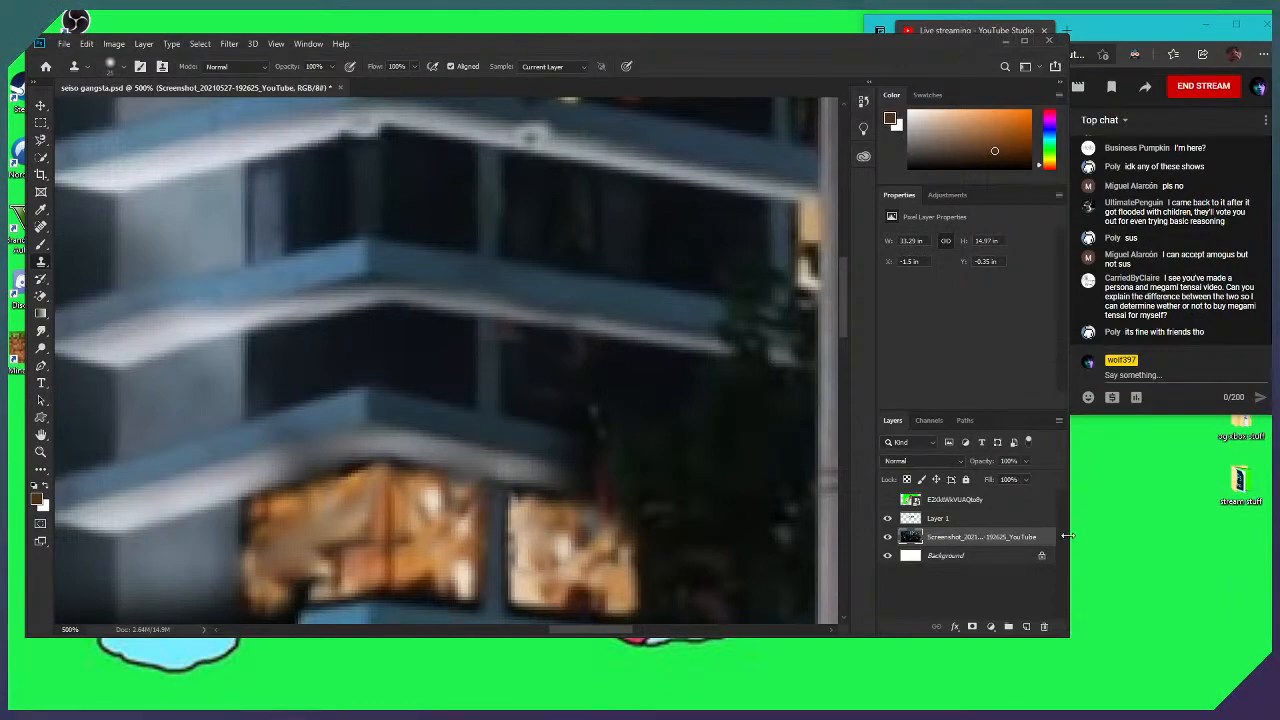
left_click(887, 519)
left_click(932, 519)
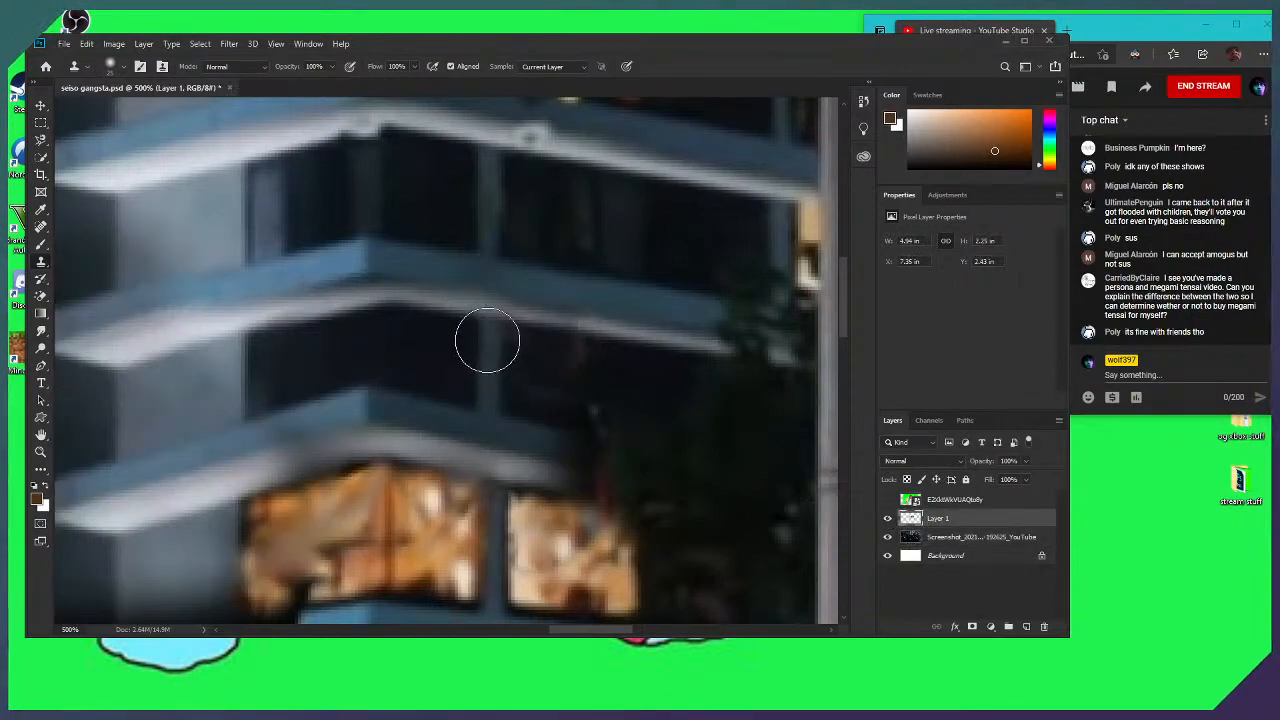
left_click(554, 346)
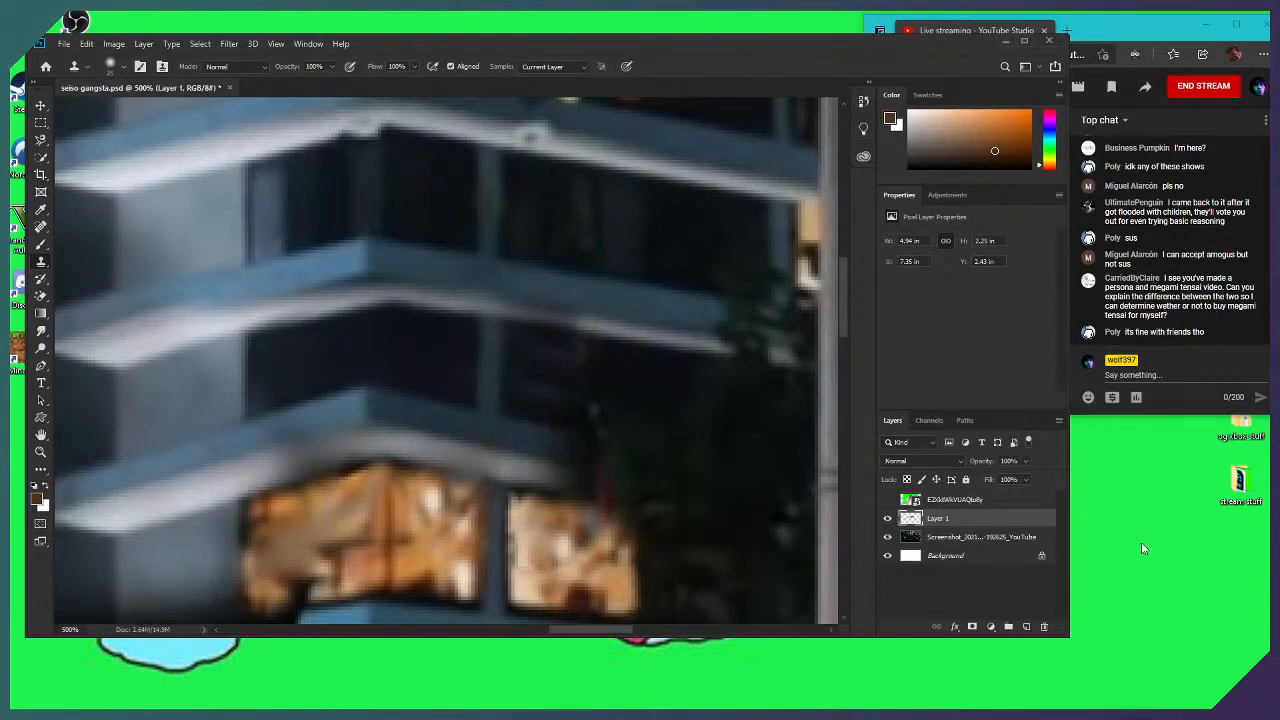
Sample the balcony above the lit windows on the screenshot layer and clone it on Layer 1 to extend its end towards the tree
left_click(967, 537)
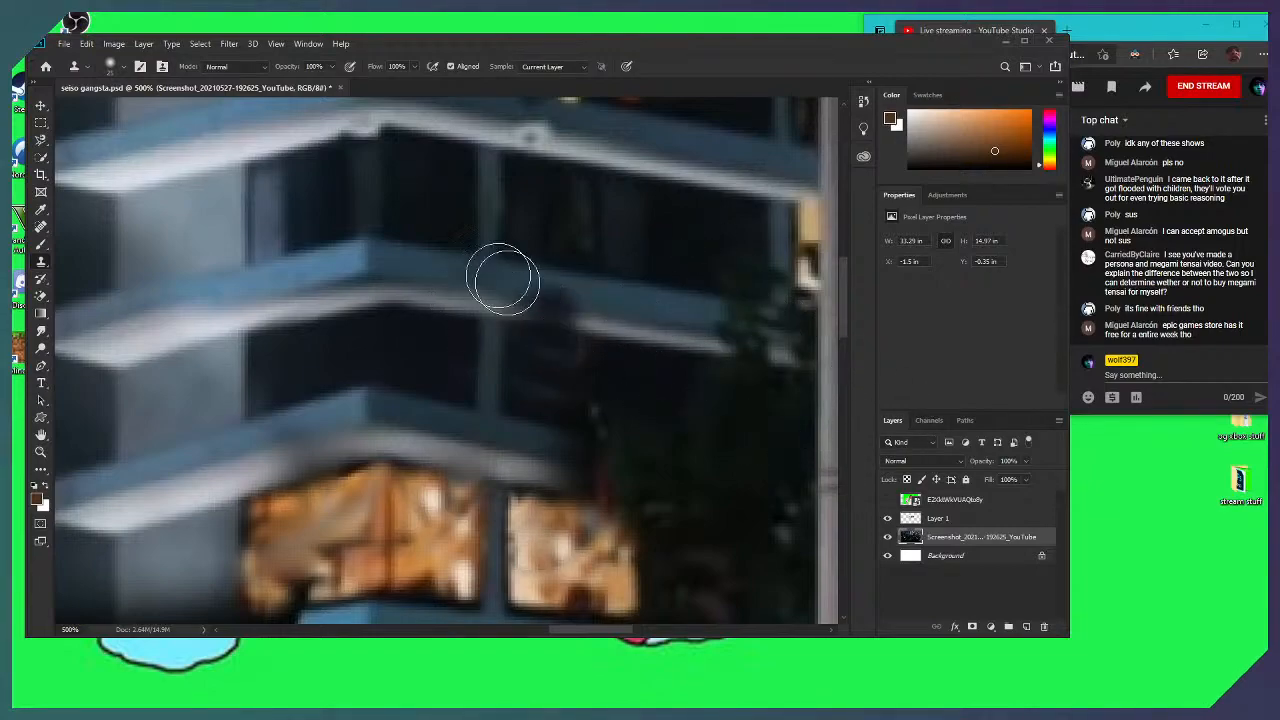
scroll(552, 194, "up", 2)
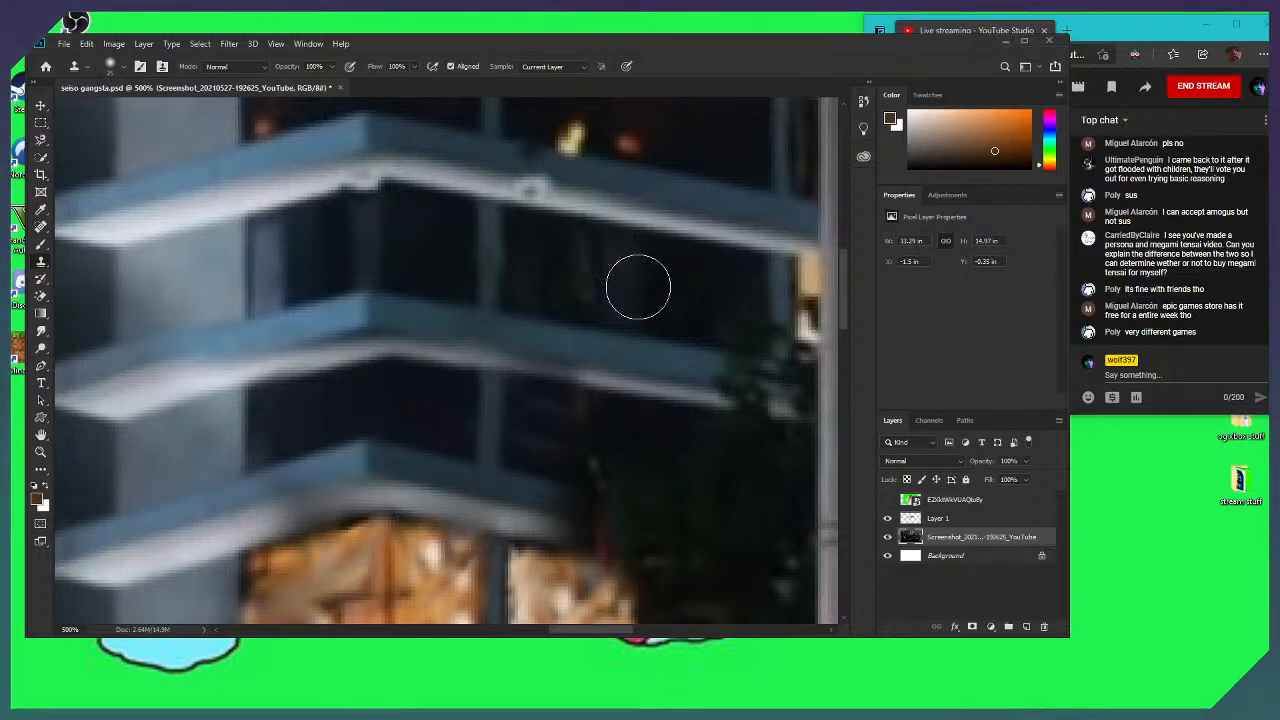
scroll(600, 320, "down", 2)
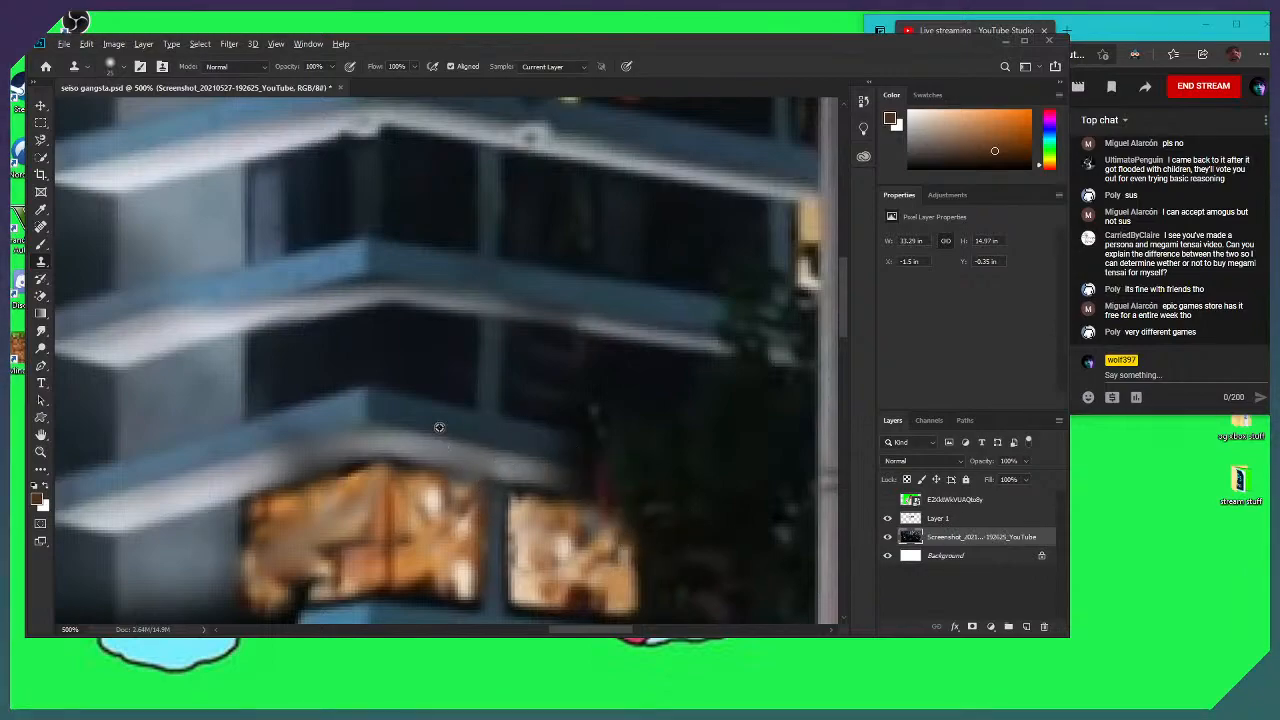
left_click(945, 518)
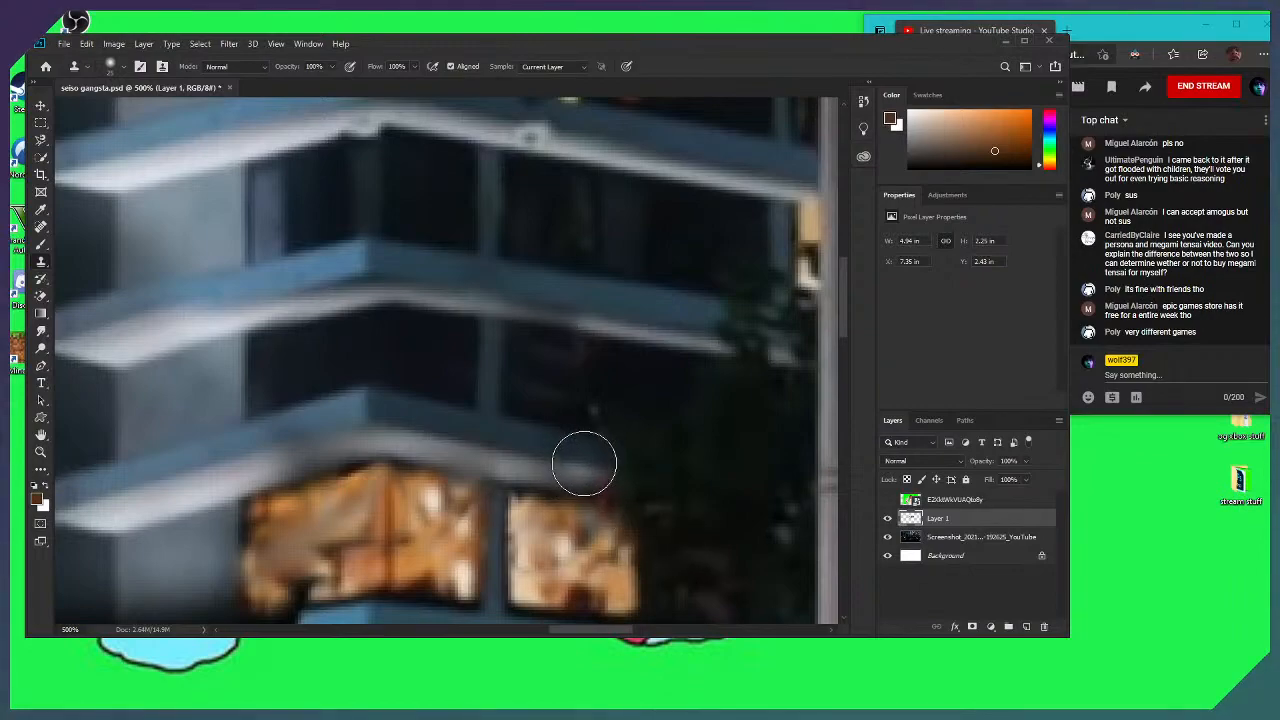
left_click_drag(582, 465, 564, 462)
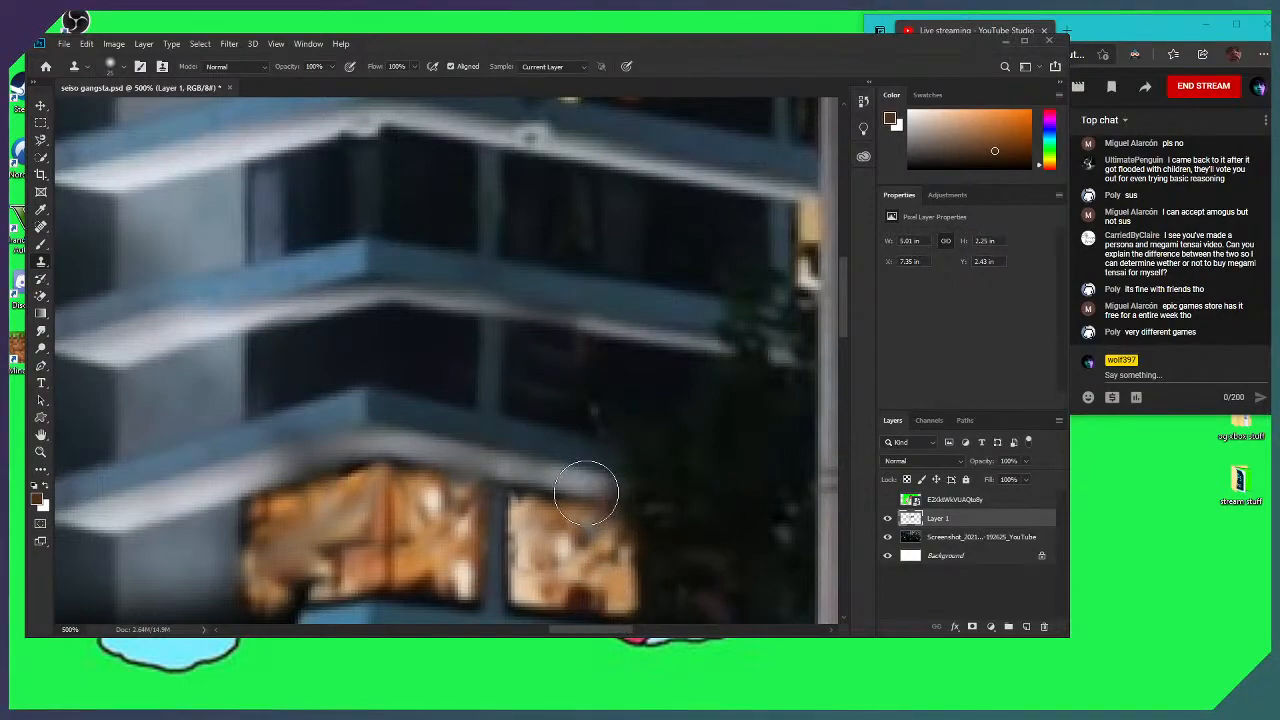
left_click_drag(597, 520, 591, 500)
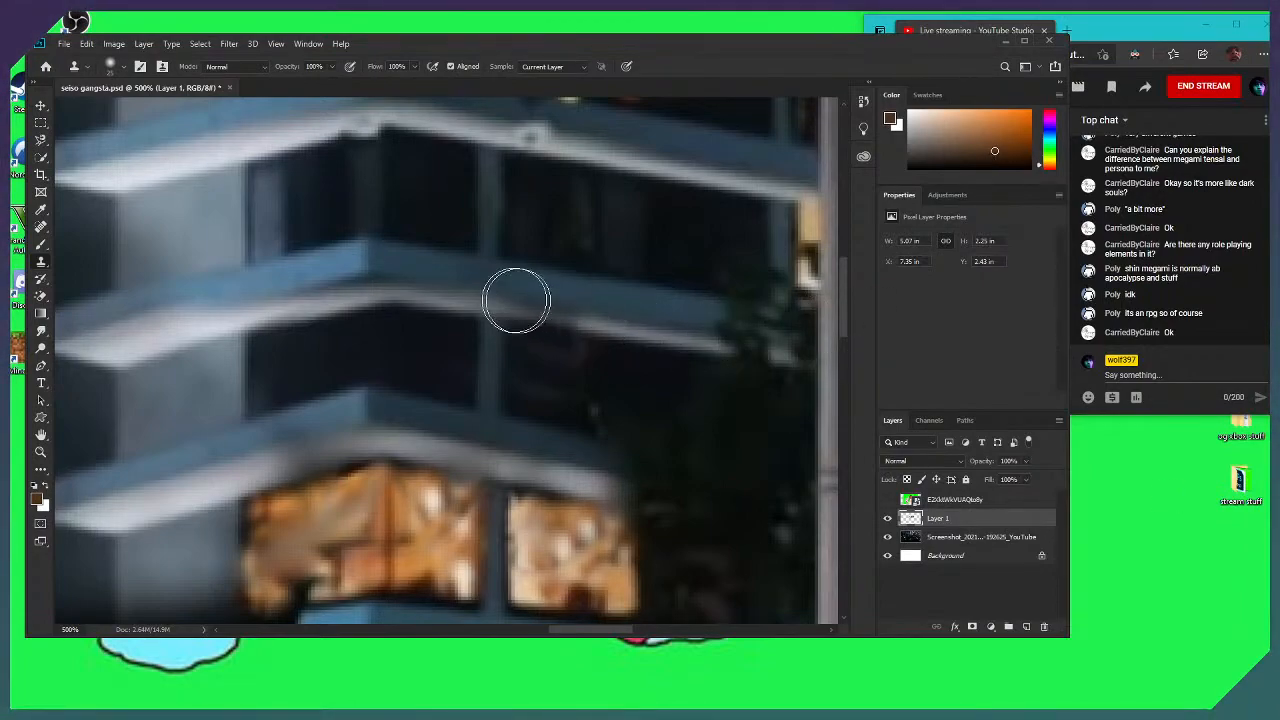
Inspect the cloned balconies and windows across the upper and lower floors at different zoom levels
scroll(535, 290, "up", 5)
scroll(543, 282, "up", 2)
scroll(520, 284, "down", 6)
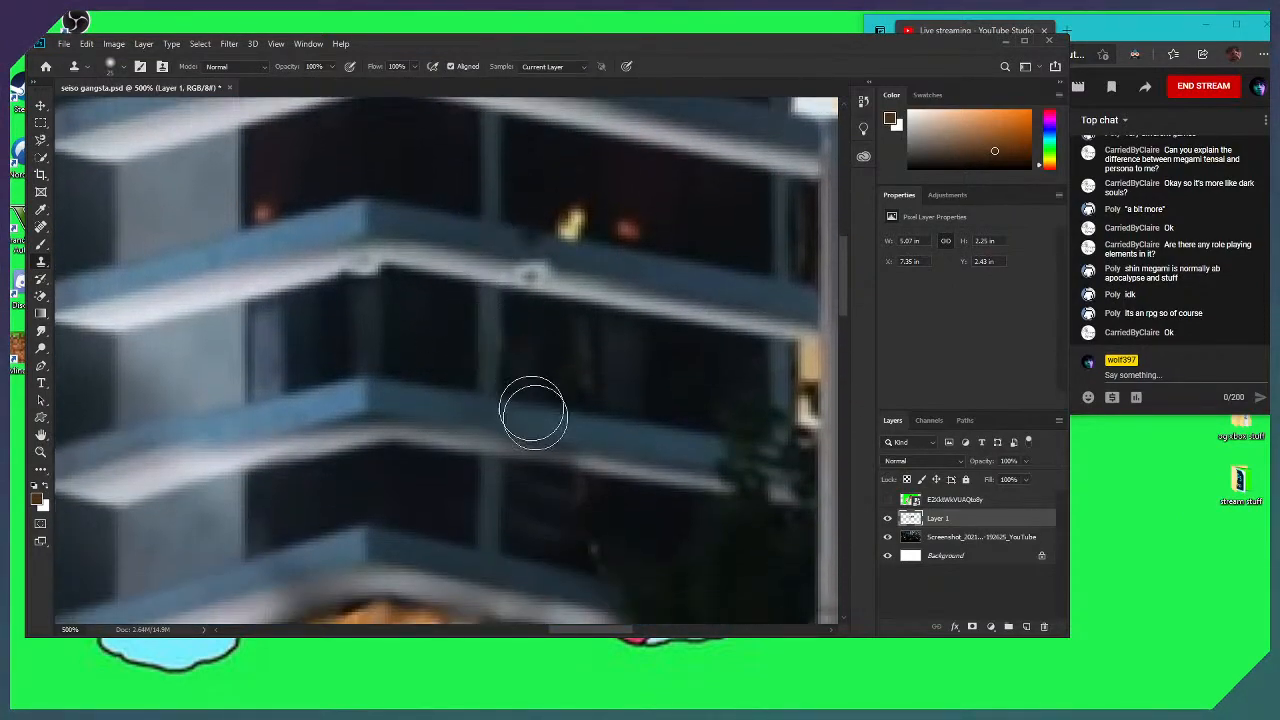
key("ctrl+minus")
key("ctrl+minus")
key("ctrl+minus")
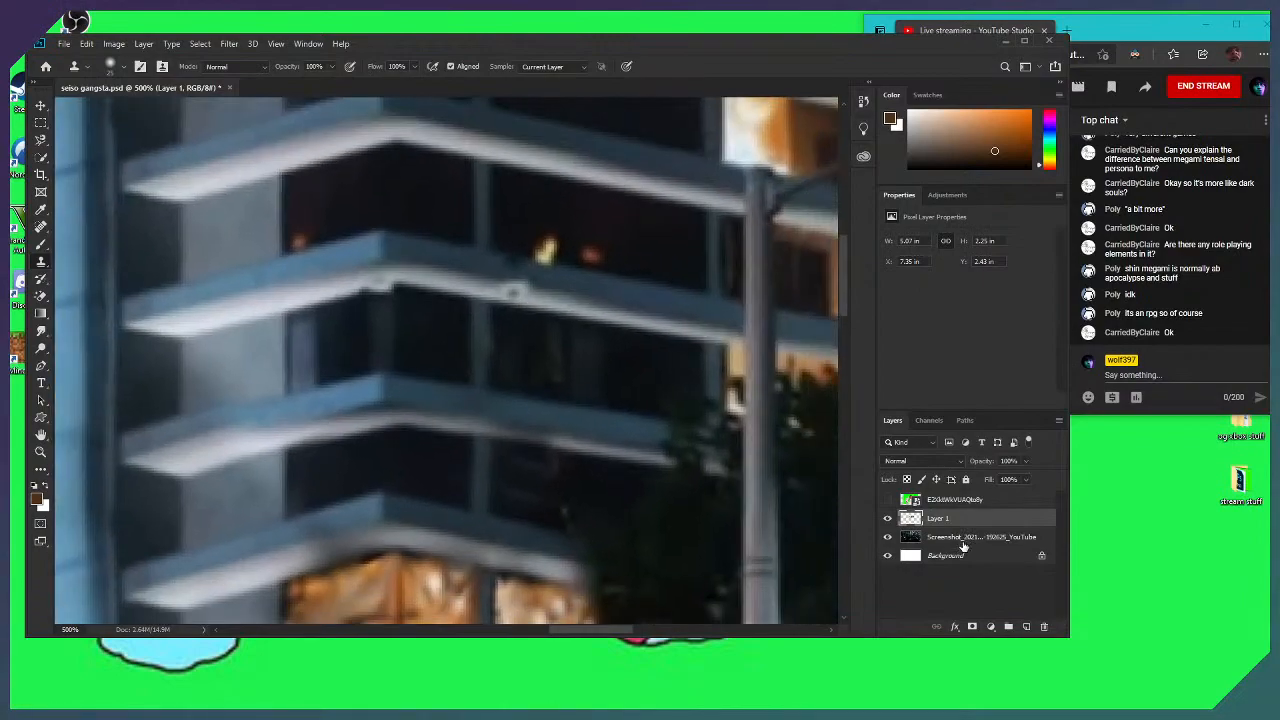
key("ctrl+plus")
key("ctrl+plus")
key("ctrl+plus")
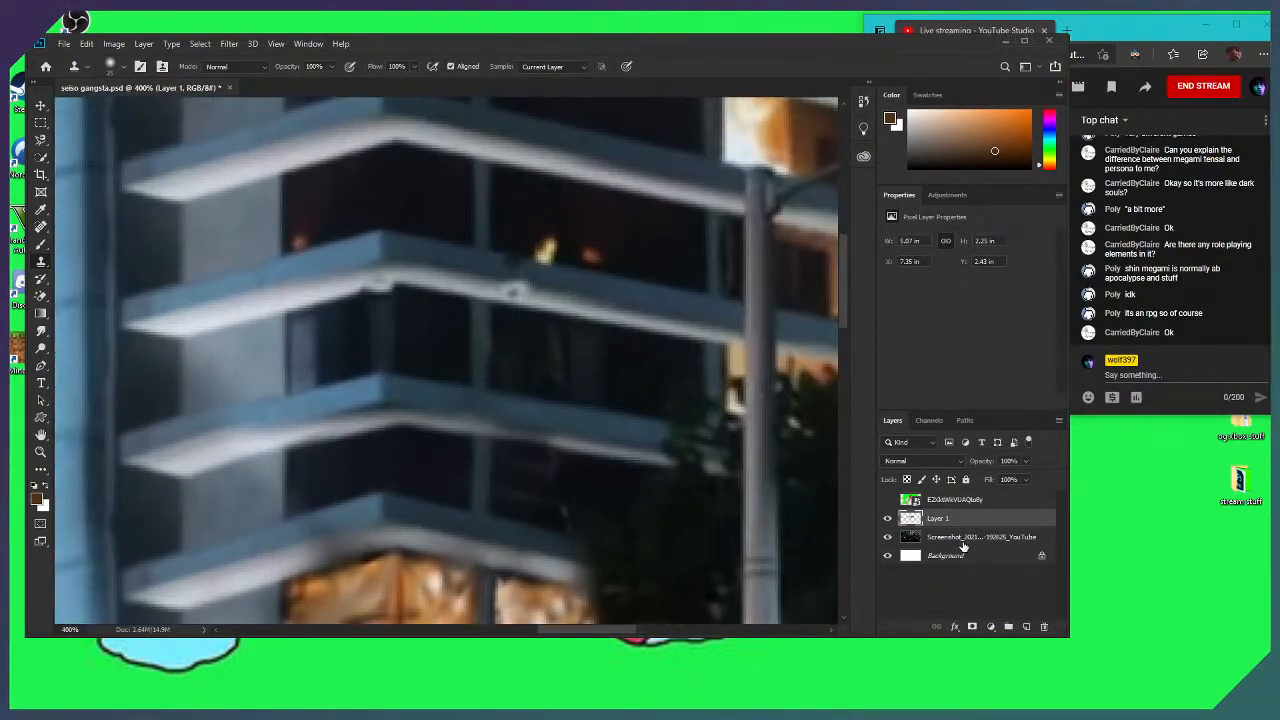
Sample the lower facade on the screenshot layer and try to clone it over the smudged base of the blue pillar and adjoining wall
key("h")
mouse_move(380, 397)
left_mouse_down()
mouse_move(511, 386)
mouse_move(489, 337)
left_mouse_up()
left_click(1003, 538)
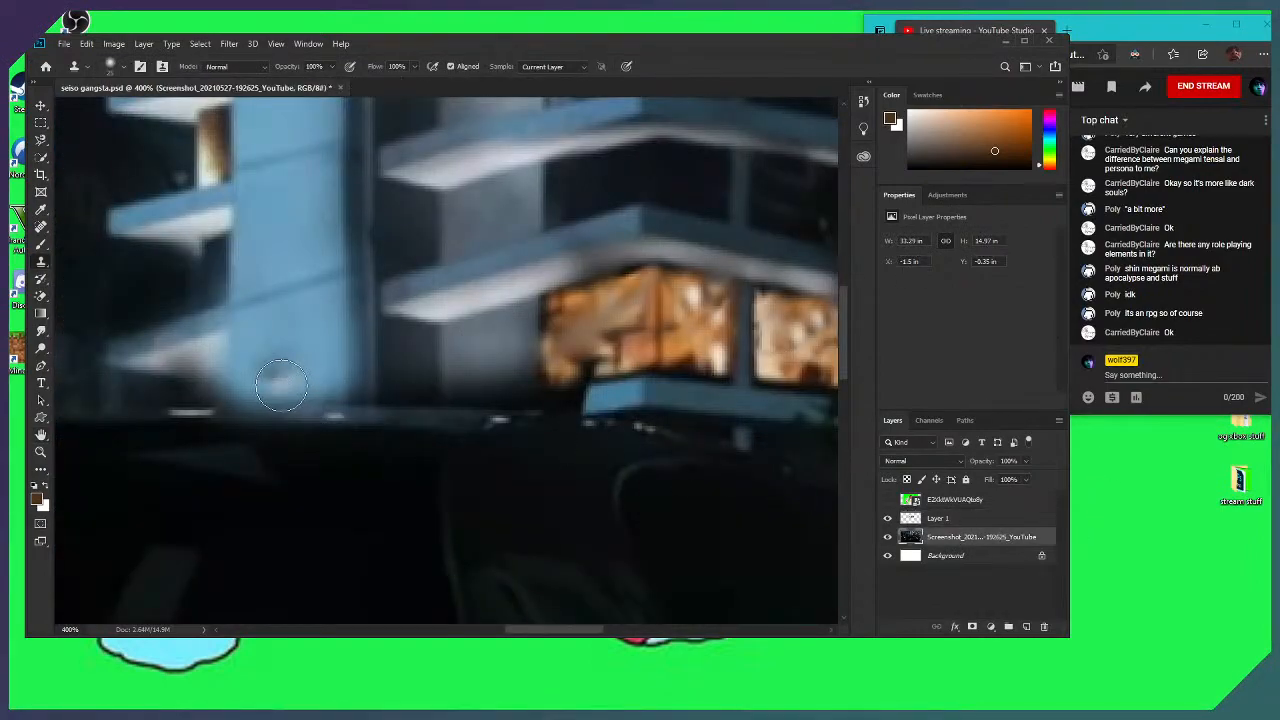
left_click(958, 524)
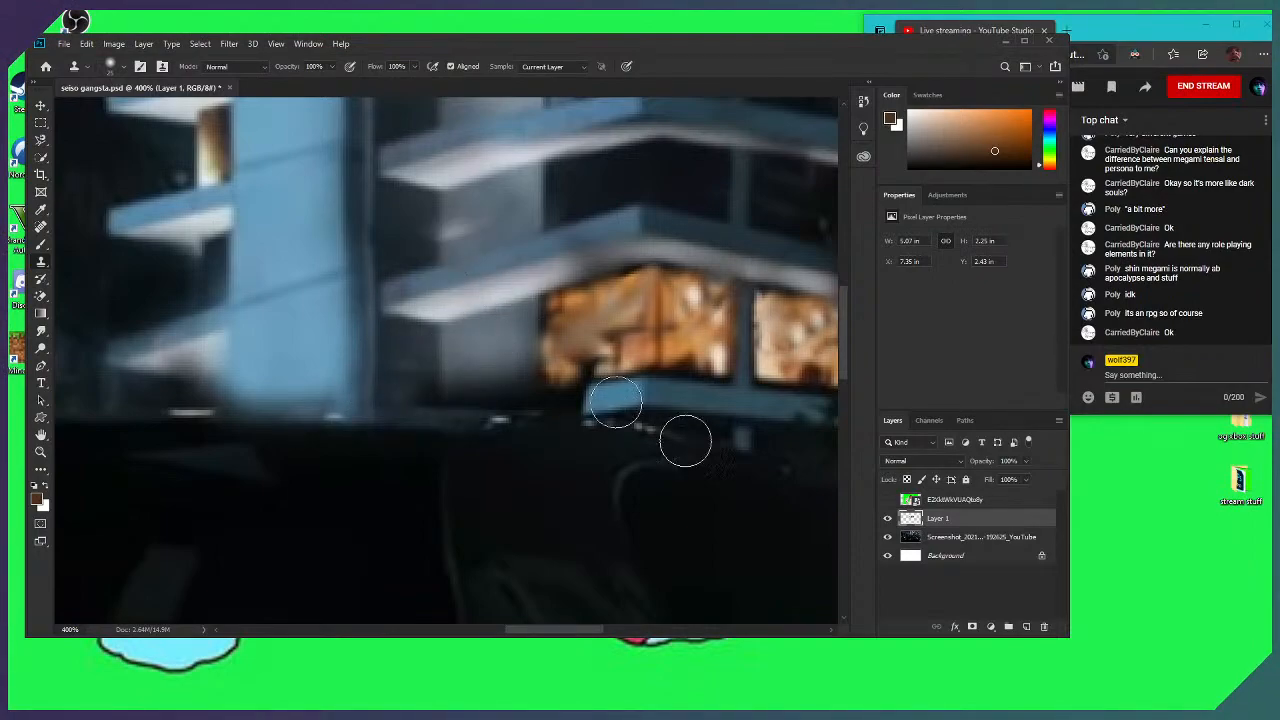
left_click(978, 541)
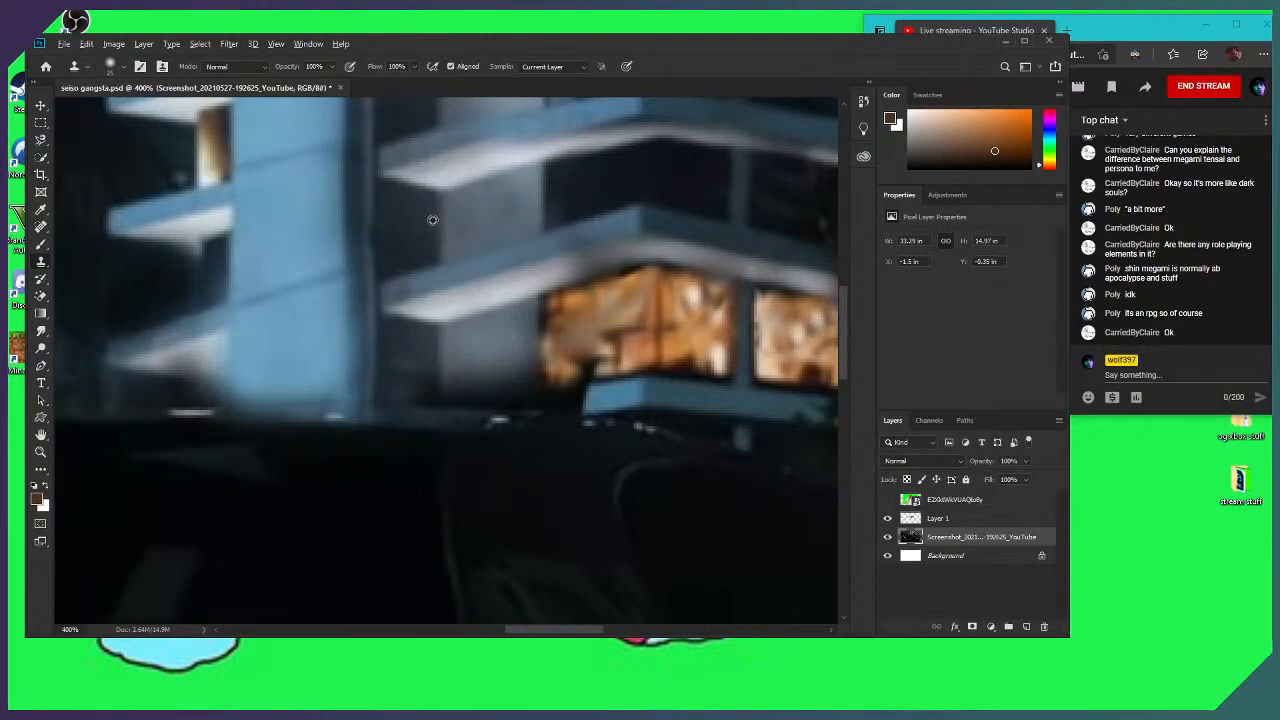
left_click(937, 518)
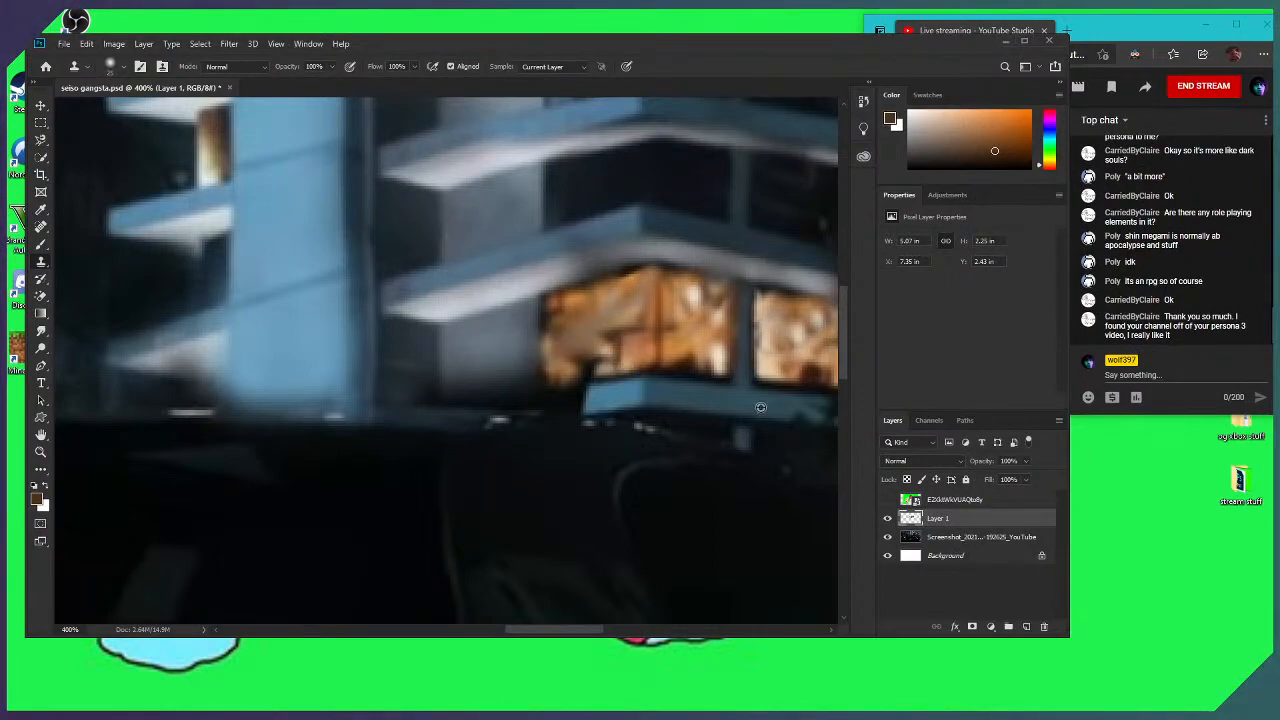
left_click(980, 537)
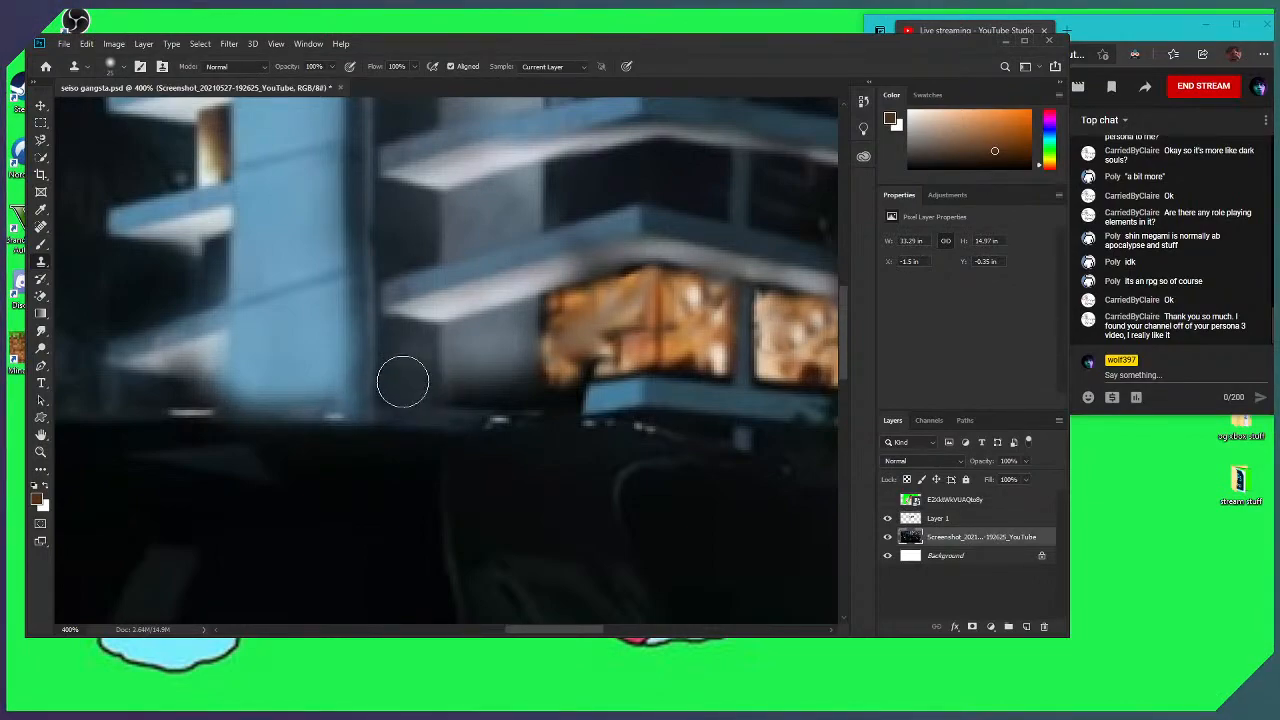
left_click(1010, 518)
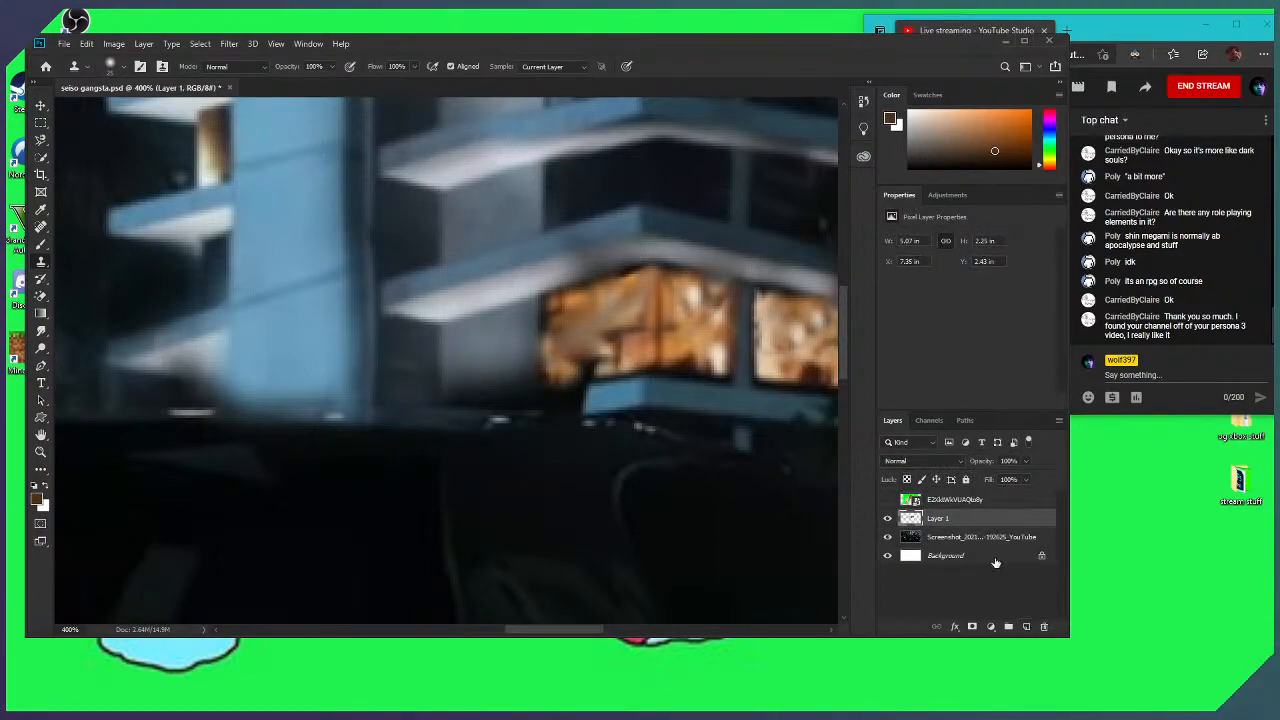
Resample the grey wall between the two lower balconies and try to clone it beneath the balcony above the lit windows on Layer 1
left_click(887, 518)
left_click(980, 537)
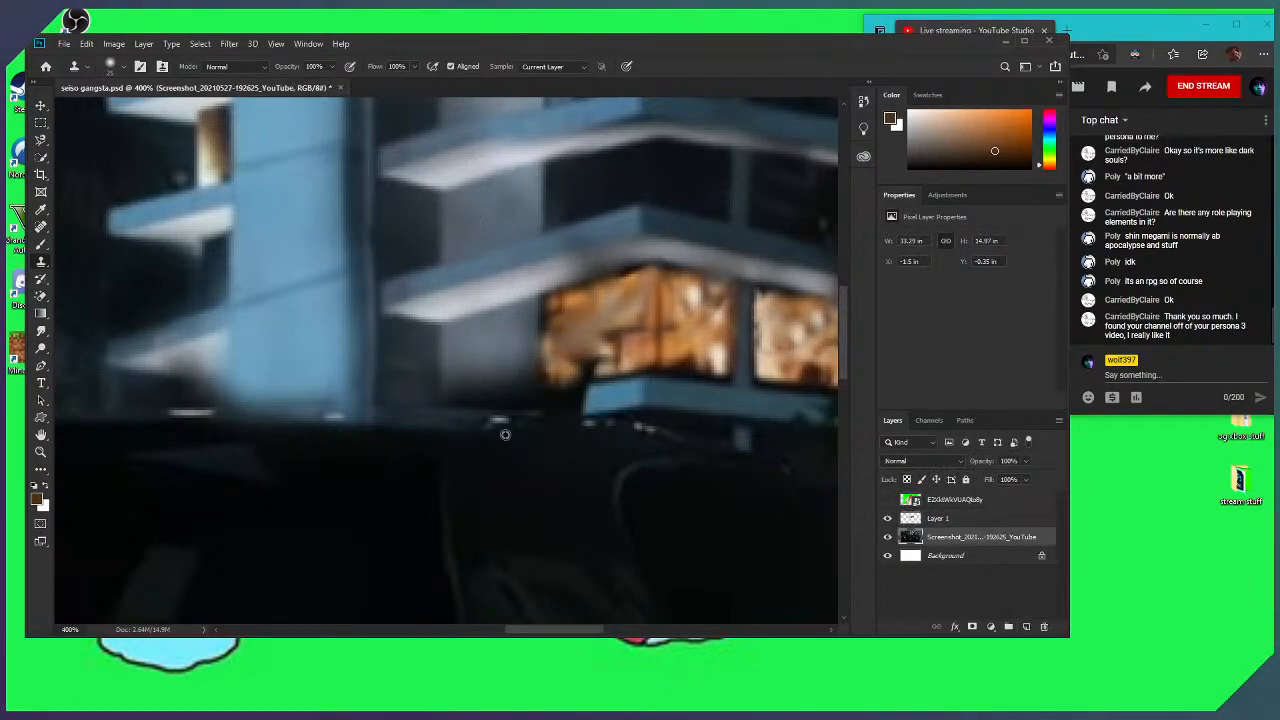
left_click(947, 520)
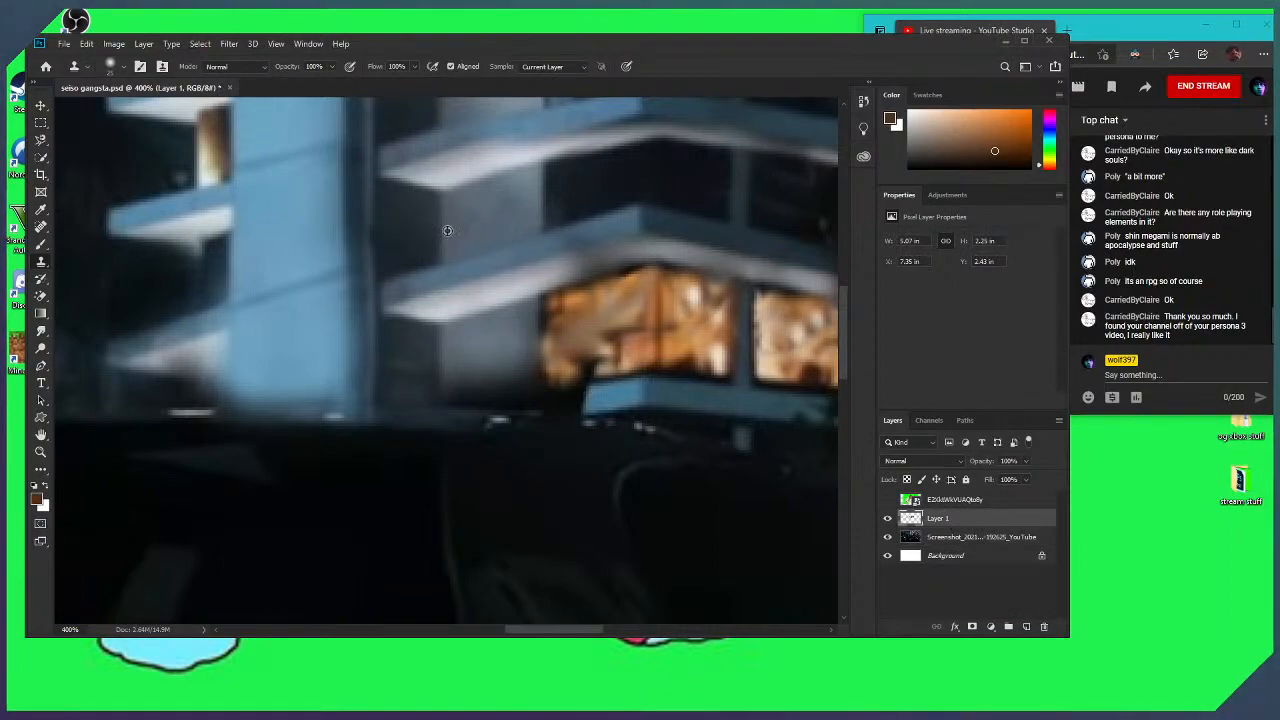
left_click(945, 537)
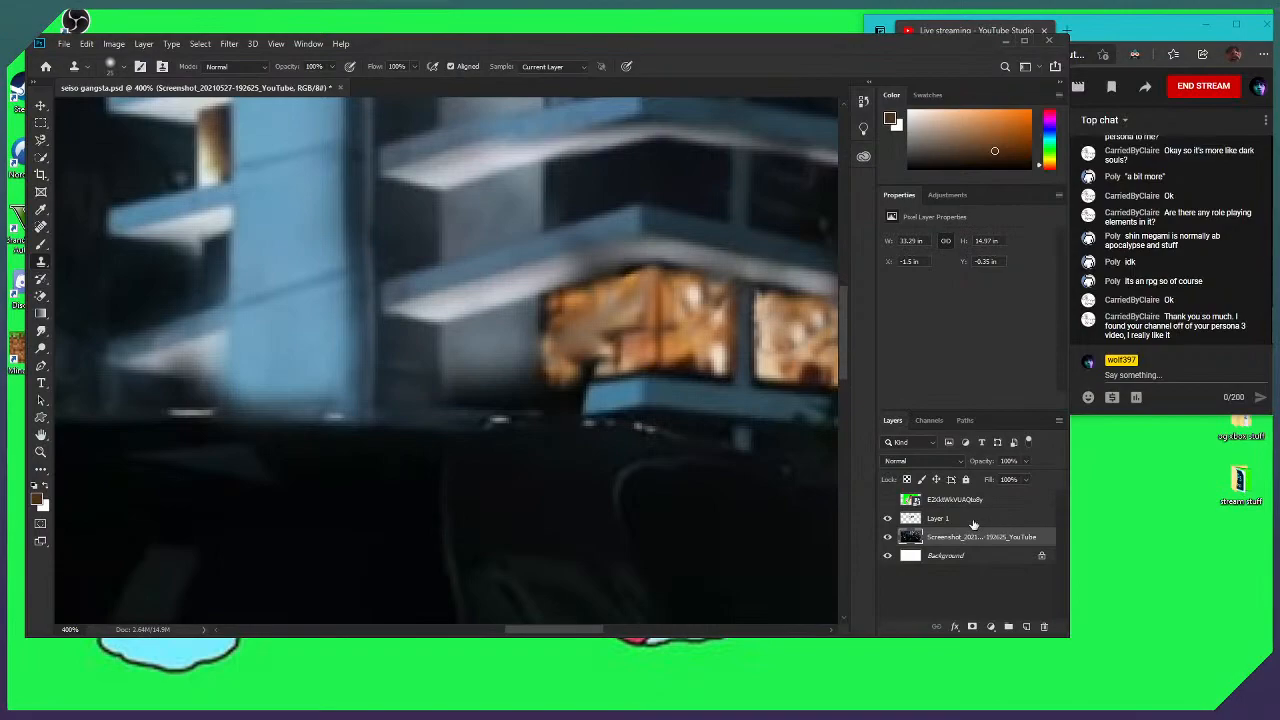
mouse_move(286, 357)
left_mouse_down()
mouse_move(247, 380)
mouse_move(245, 350)
left_mouse_up()
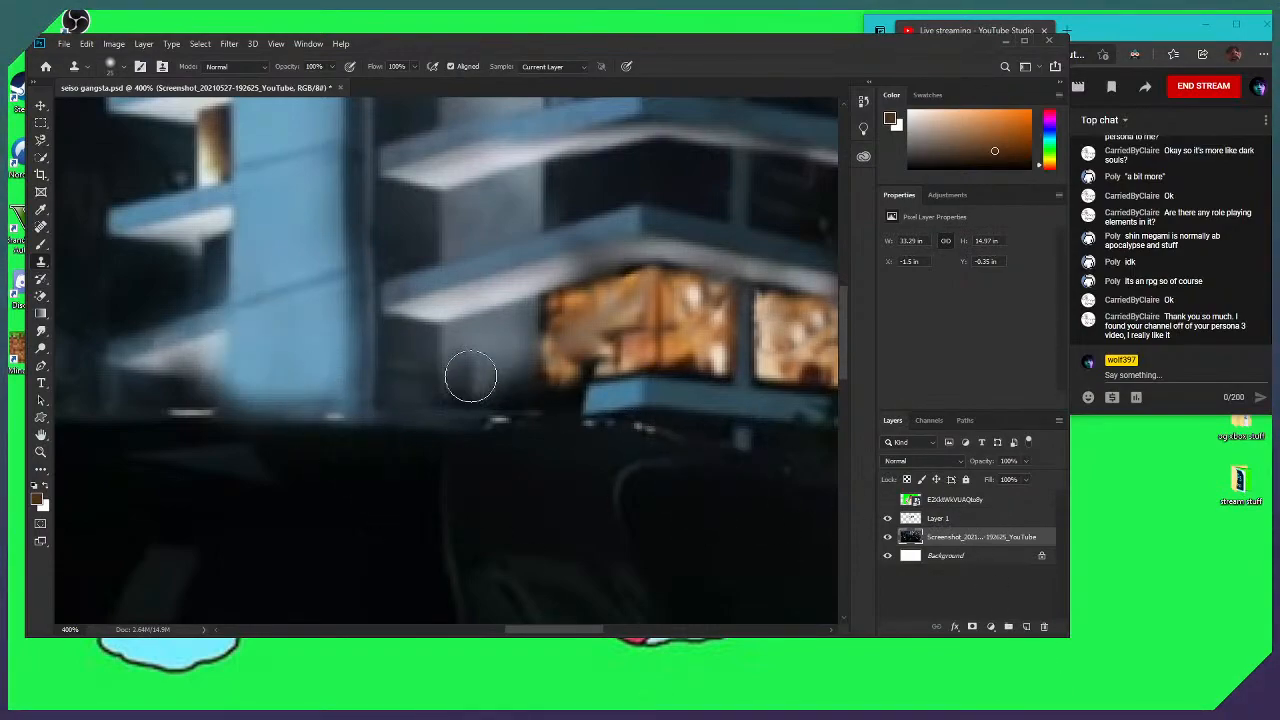
left_click(950, 520)
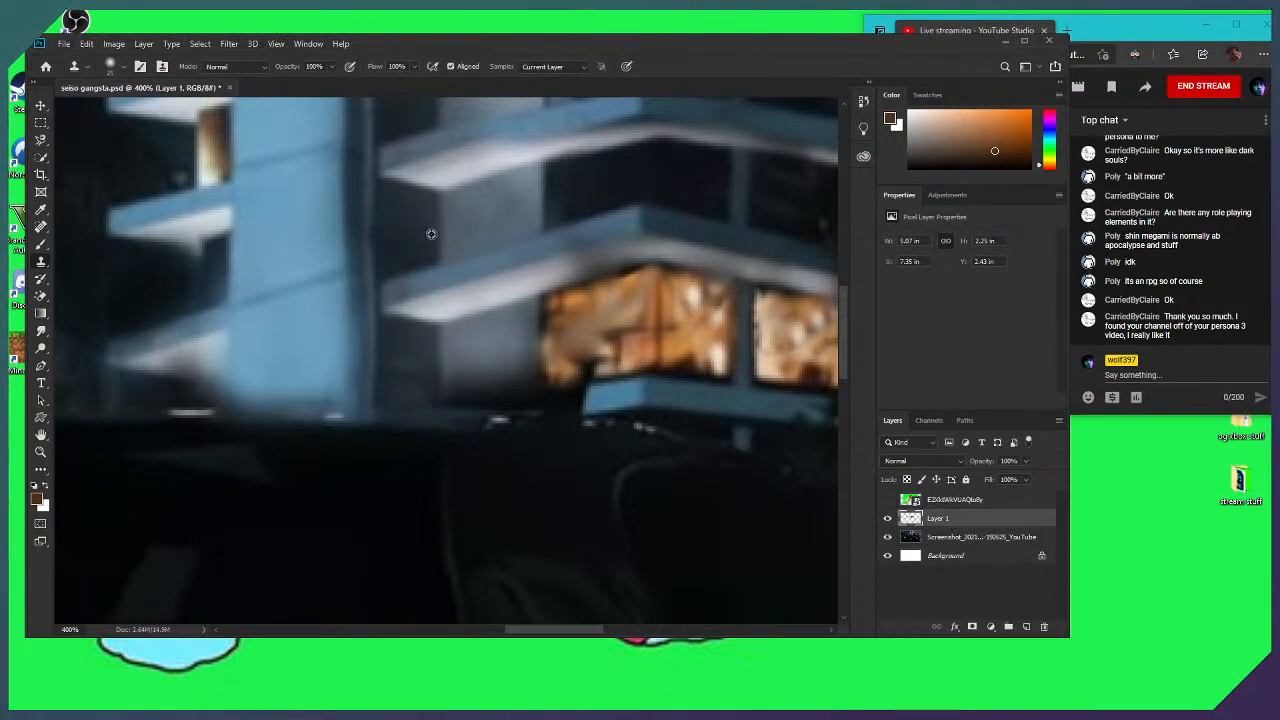
left_click(957, 539)
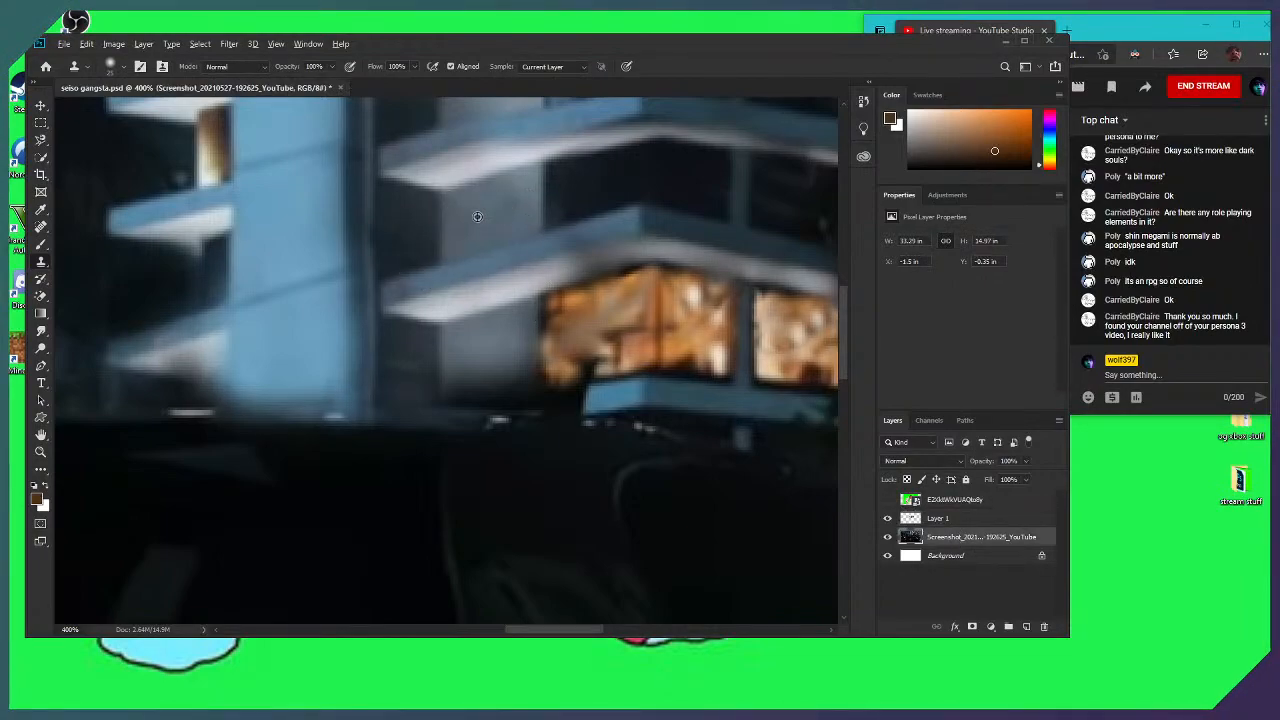
left_click(962, 519)
mouse_move(520, 390)
left_mouse_down()
mouse_move(491, 403)
mouse_move(503, 423)
left_mouse_up()
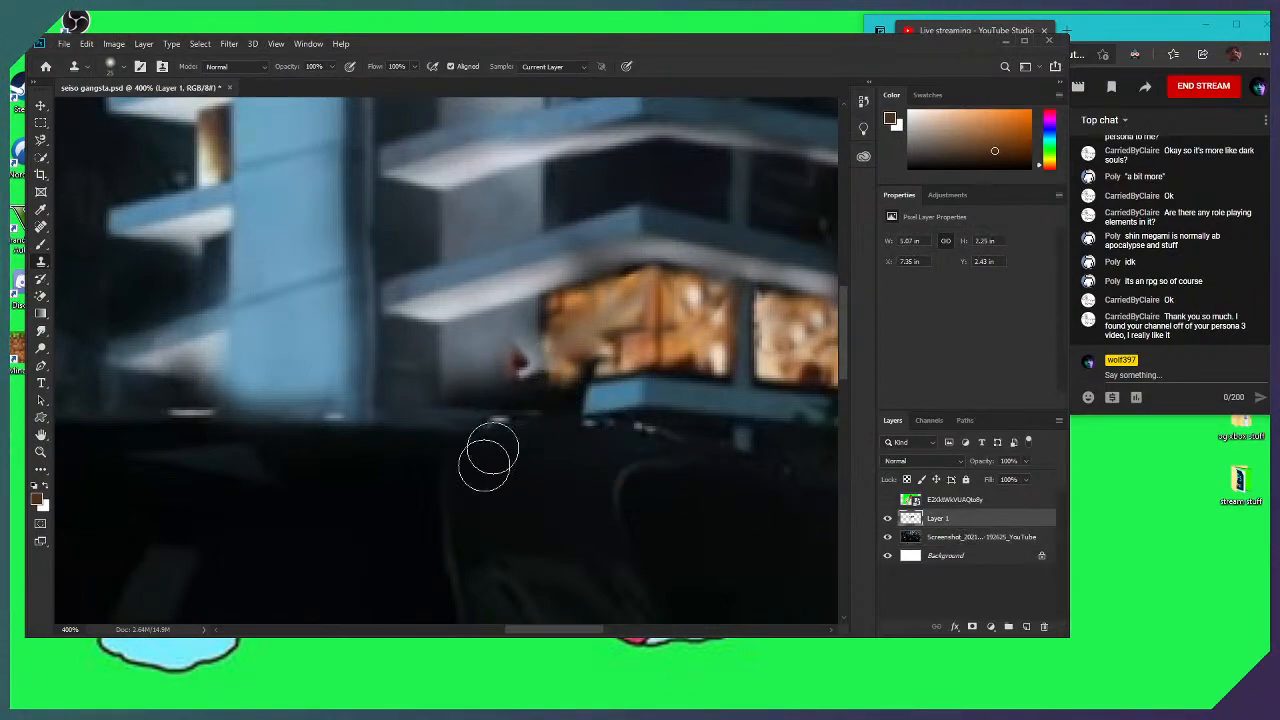
Resample the screenshot layer and try to clone over the lower part of the blue pillar on Layer 1
key("h")
left_click_drag(363, 361, 356, 356)
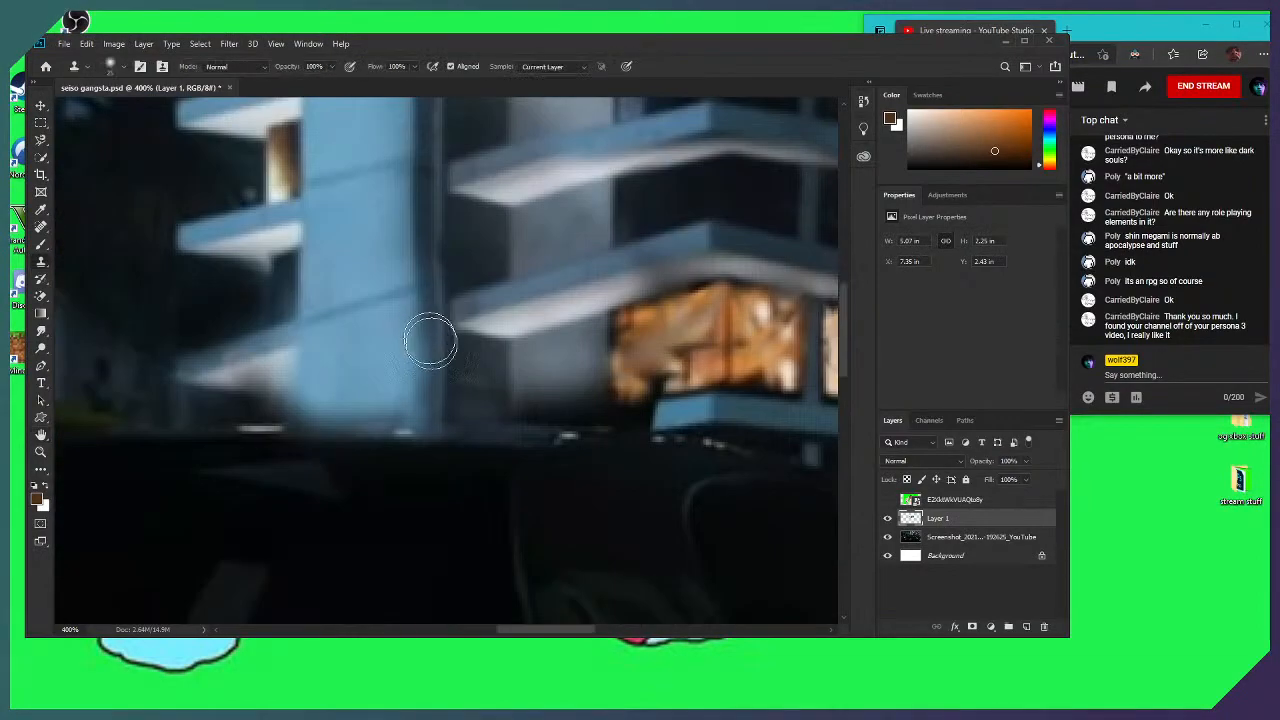
left_click(986, 537)
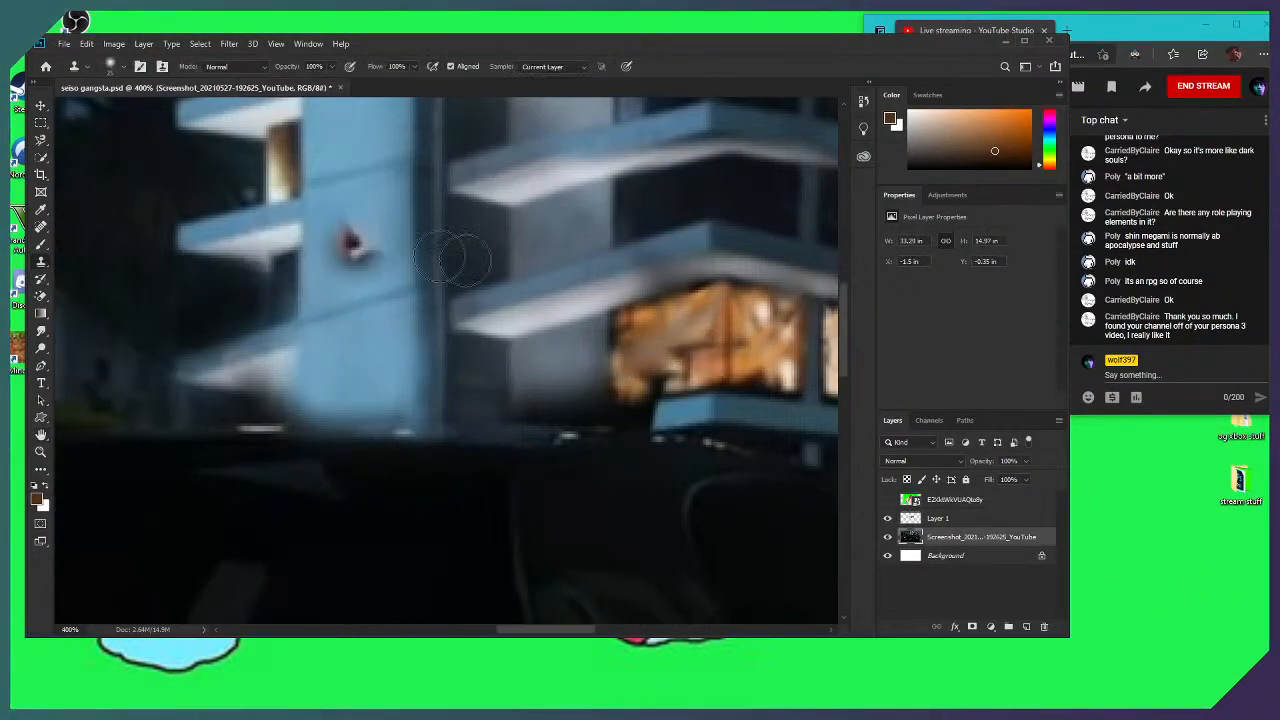
left_click(980, 520)
left_click(965, 537)
left_click(963, 520)
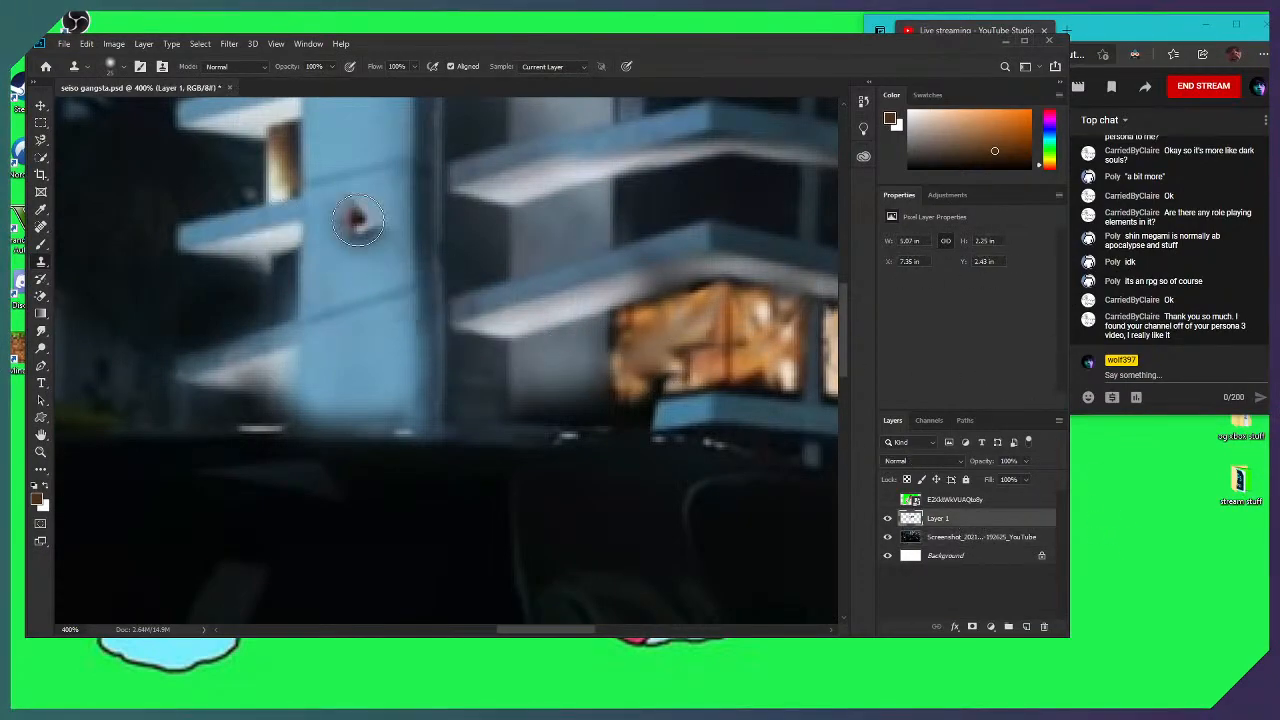
left_click(966, 538)
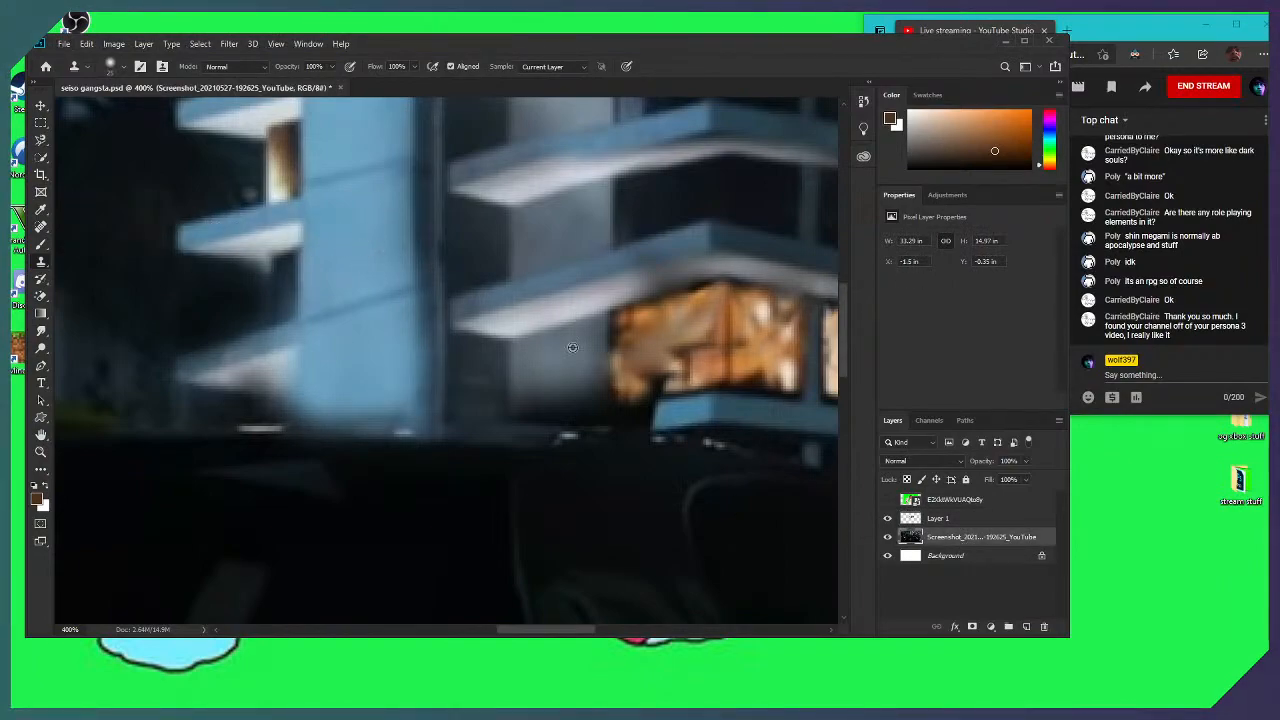
left_click(980, 520)
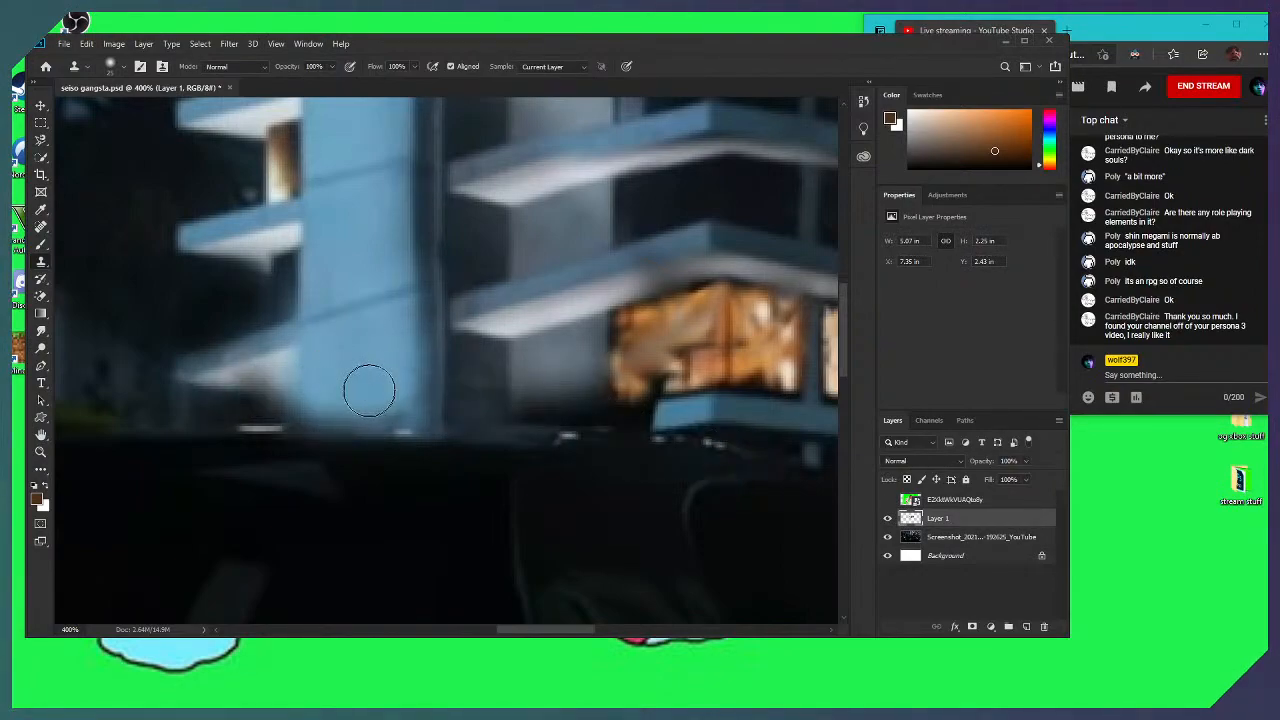
left_click(1000, 538)
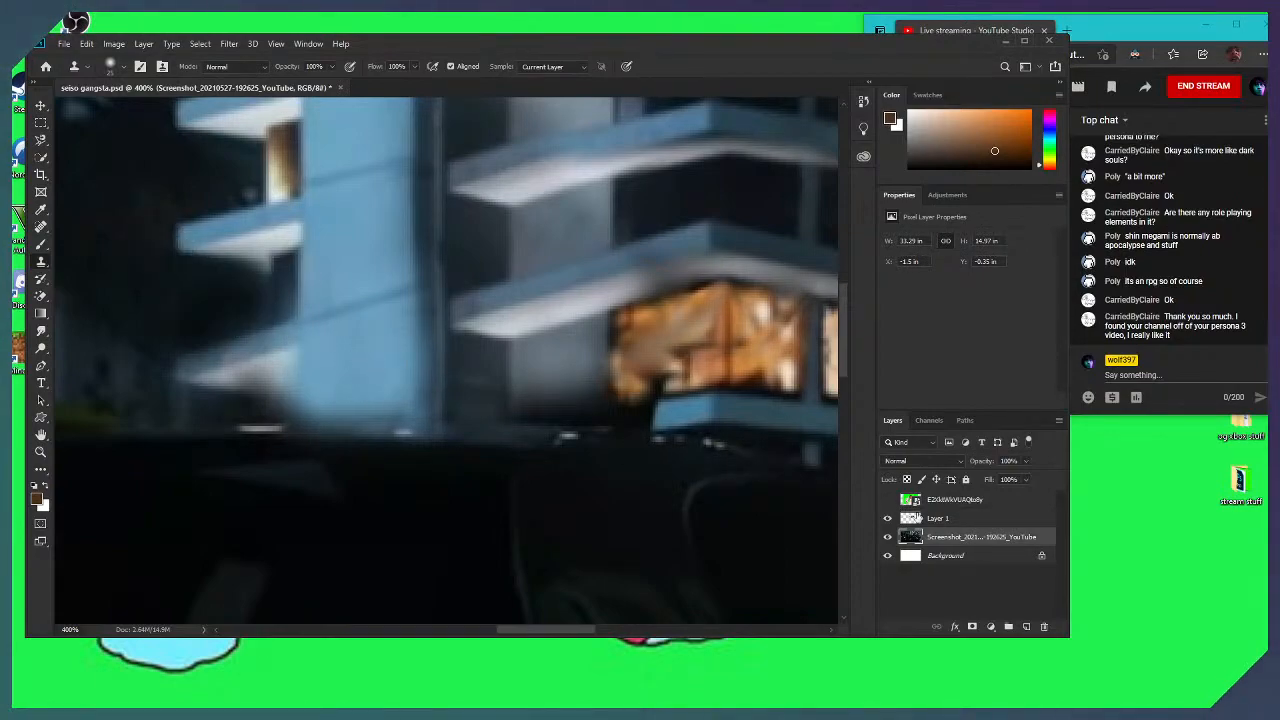
Sample the grey wall beside the lit windows and try to clone it downward over its dark base on Layer 1
left_click(905, 515)
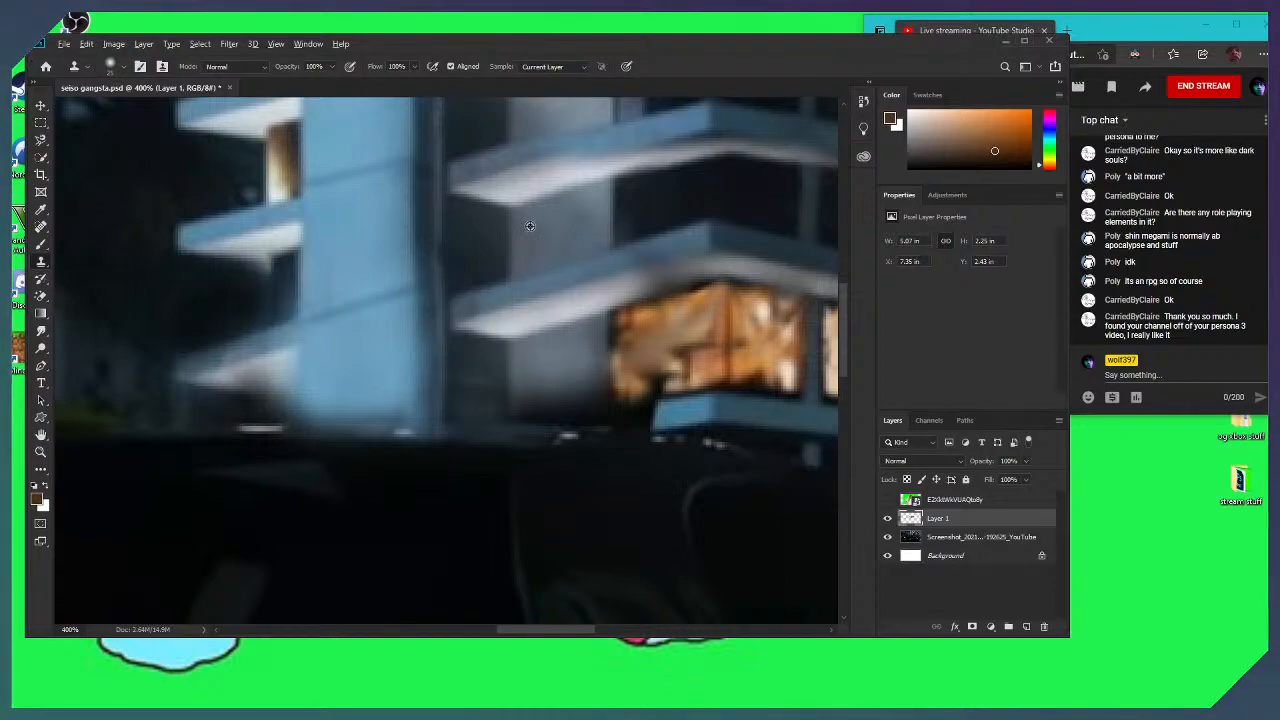
left_click(968, 537)
left_click(952, 519)
left_click(596, 352, "alt")
mouse_move(594, 233)
left_mouse_down()
mouse_move(593, 380)
mouse_move(667, 440)
left_mouse_up()
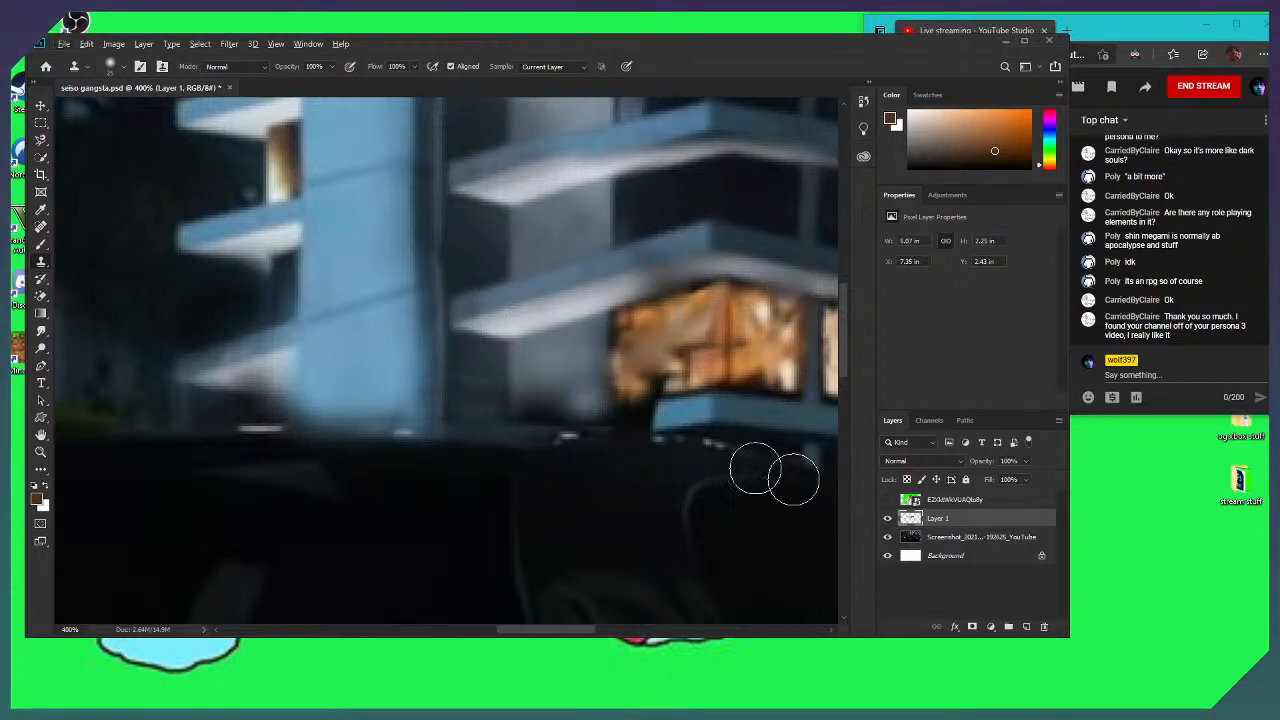
left_click(1030, 537)
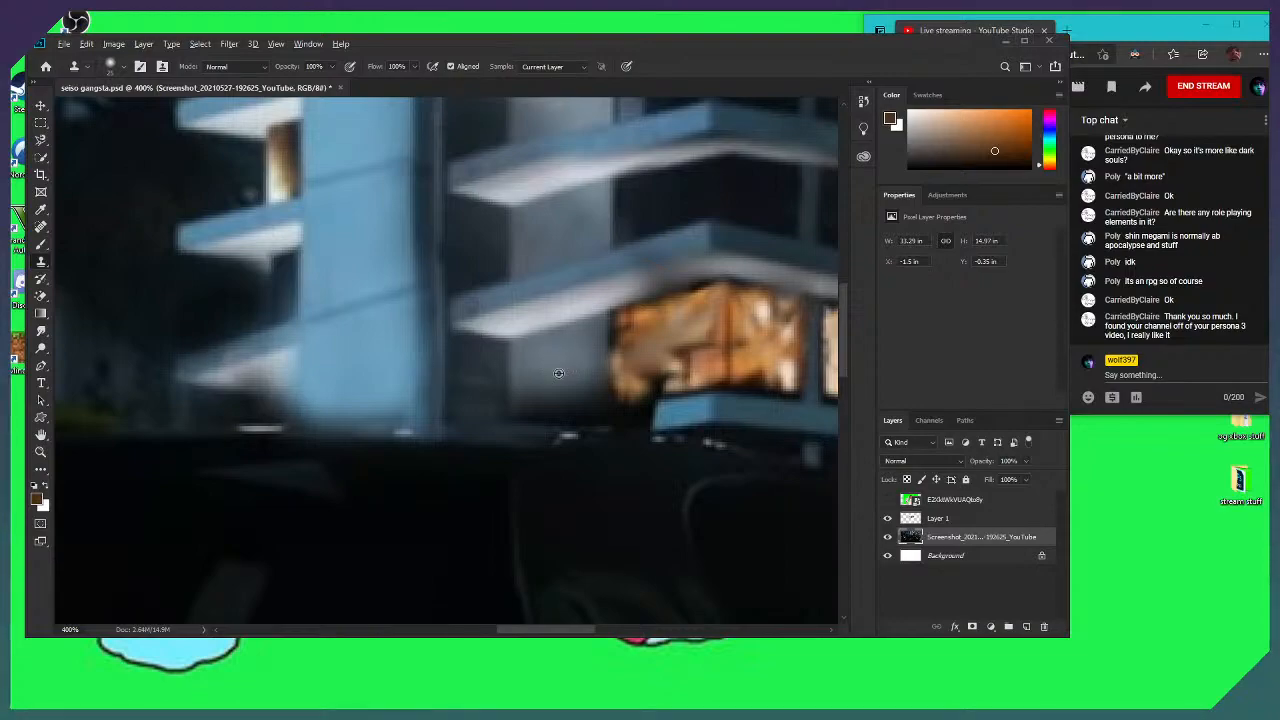
left_click(975, 520)
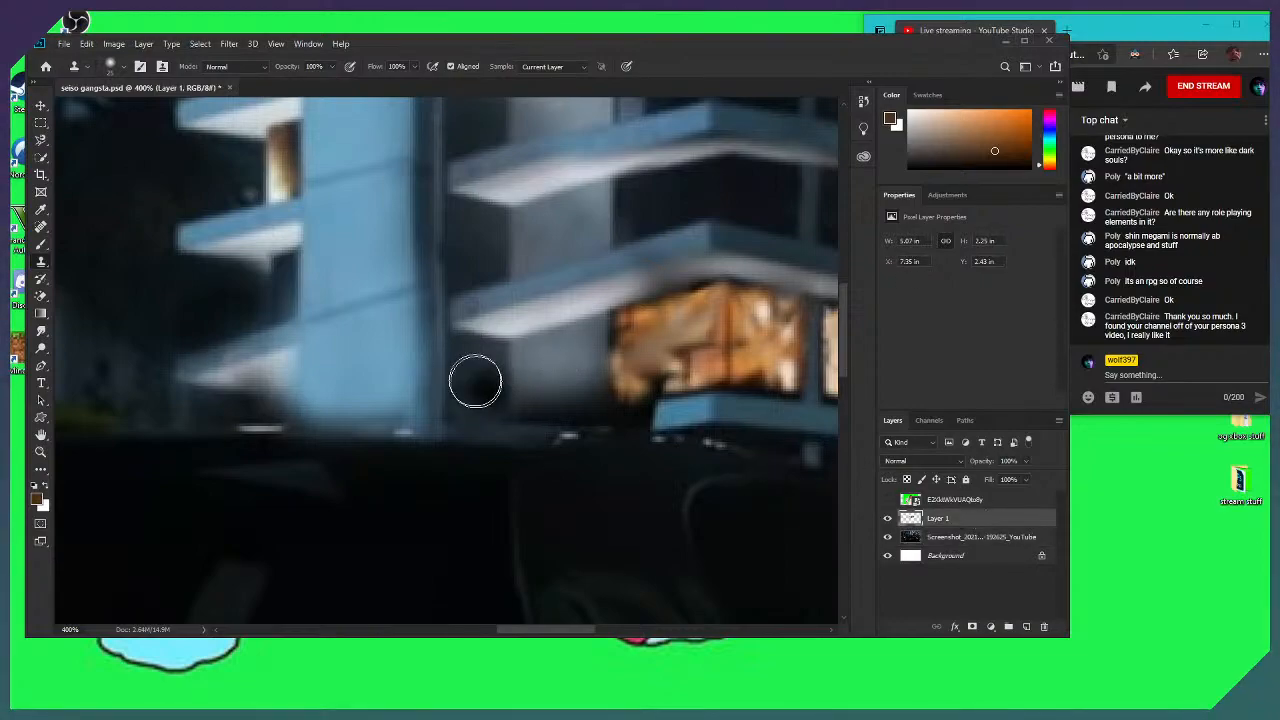
left_click(972, 555)
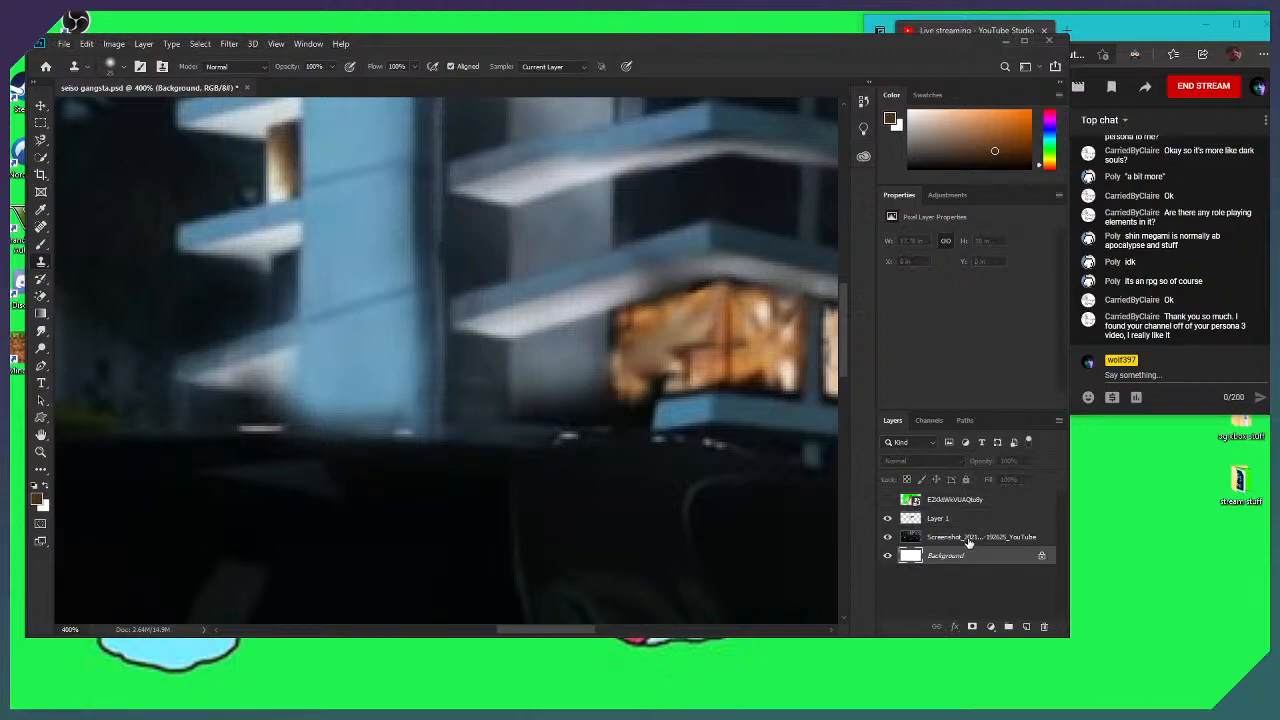
left_click(970, 540)
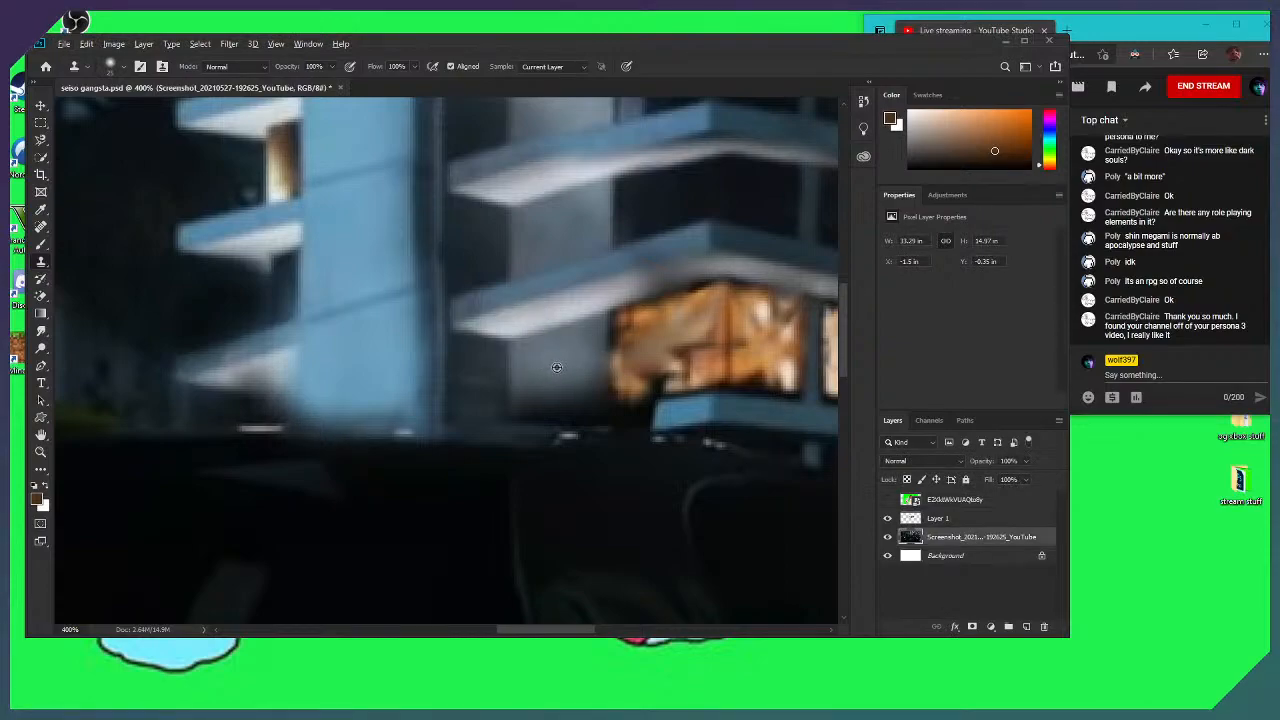
left_click(968, 519)
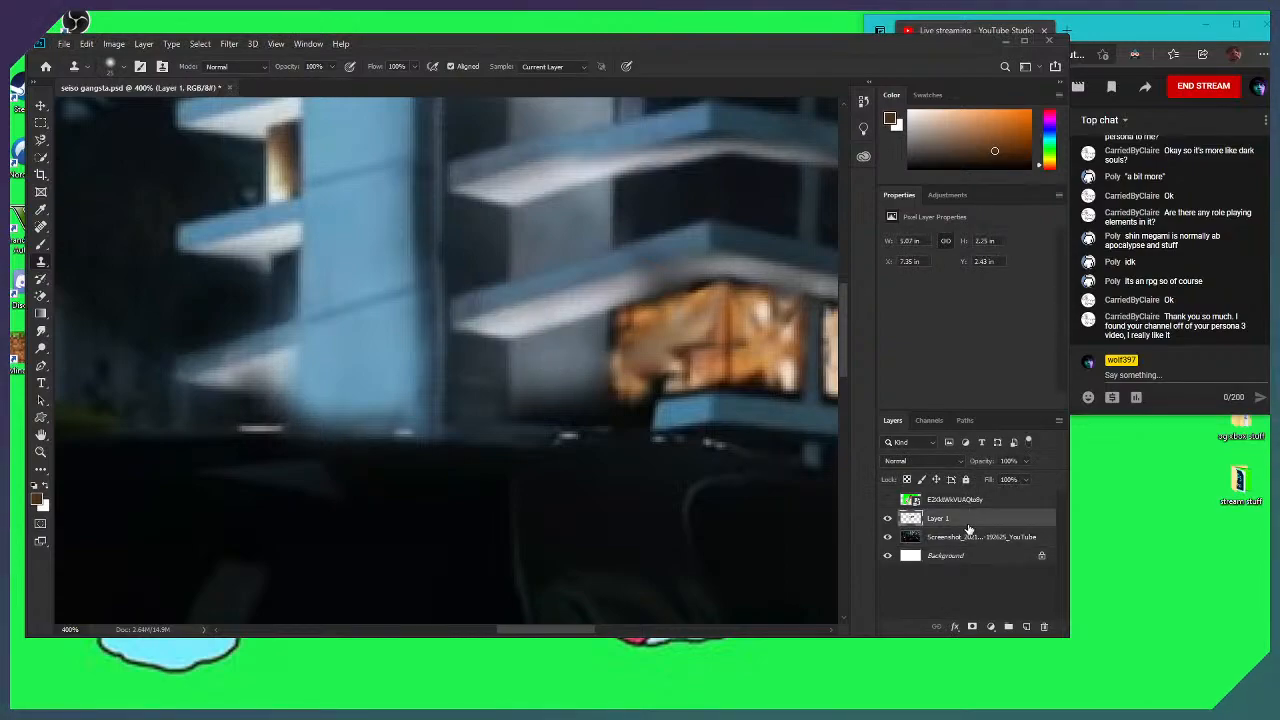
left_click(965, 540, "alt")
left_click(935, 538)
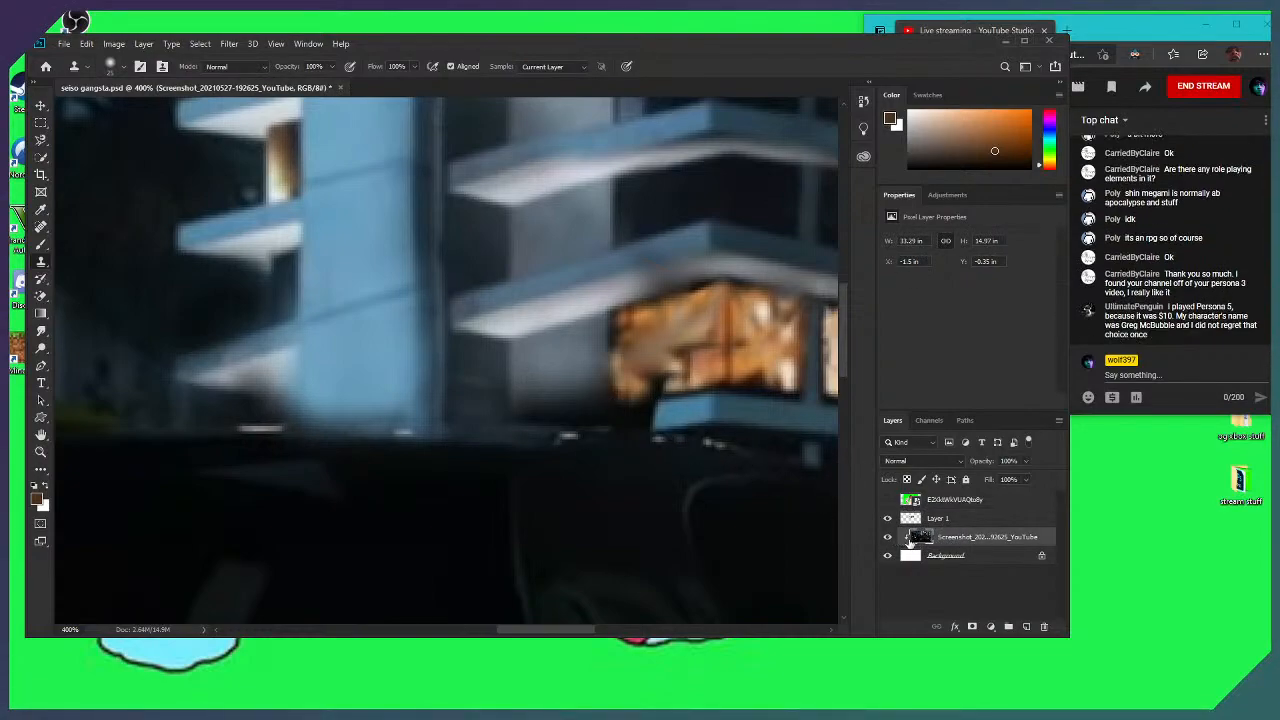
left_click(940, 553)
left_click(943, 546, "alt")
Clone the grey wall beside the lit windows downward over its smudged dark base, resampling from the screenshot layer
left_click(1003, 537)
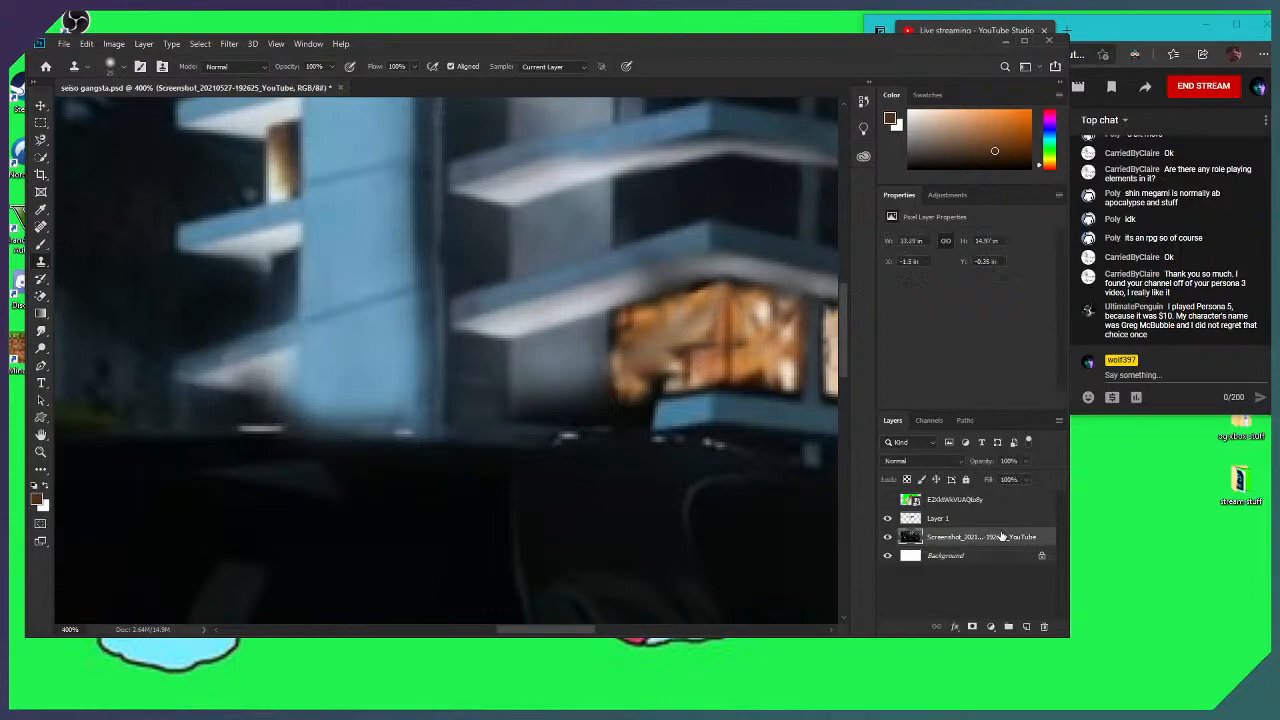
left_click(941, 521)
left_click(978, 539)
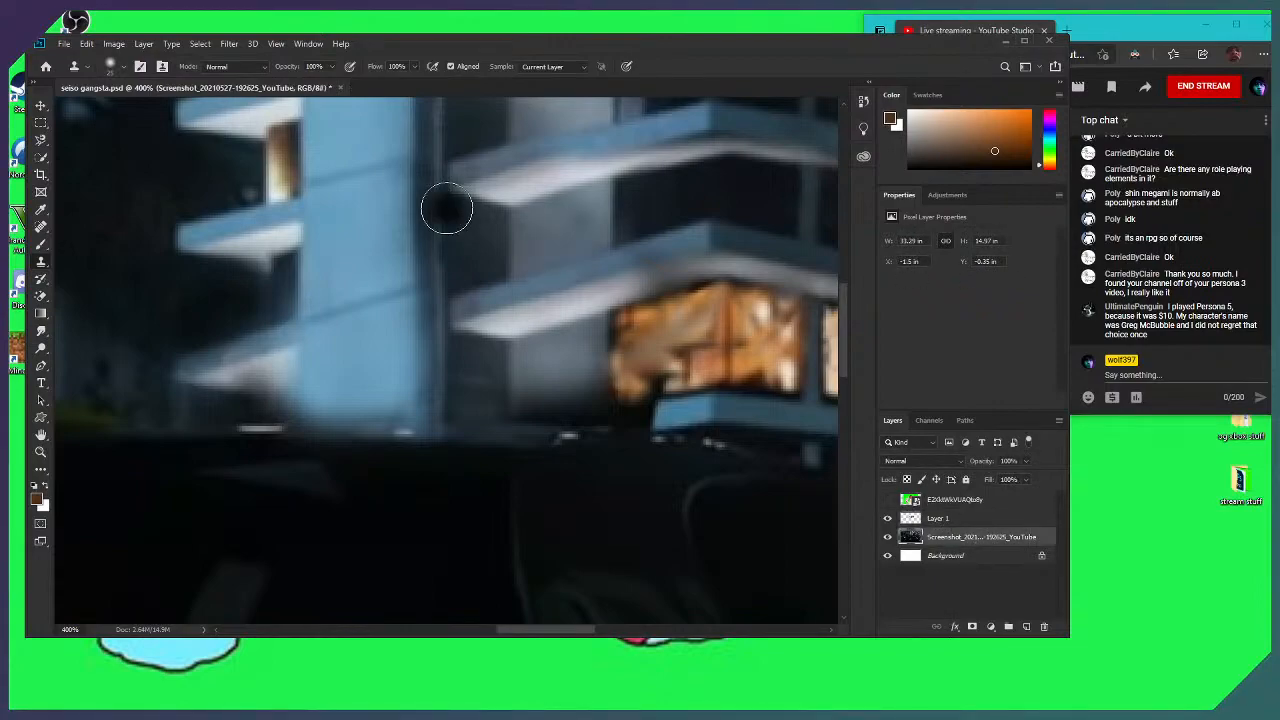
left_click(1028, 518)
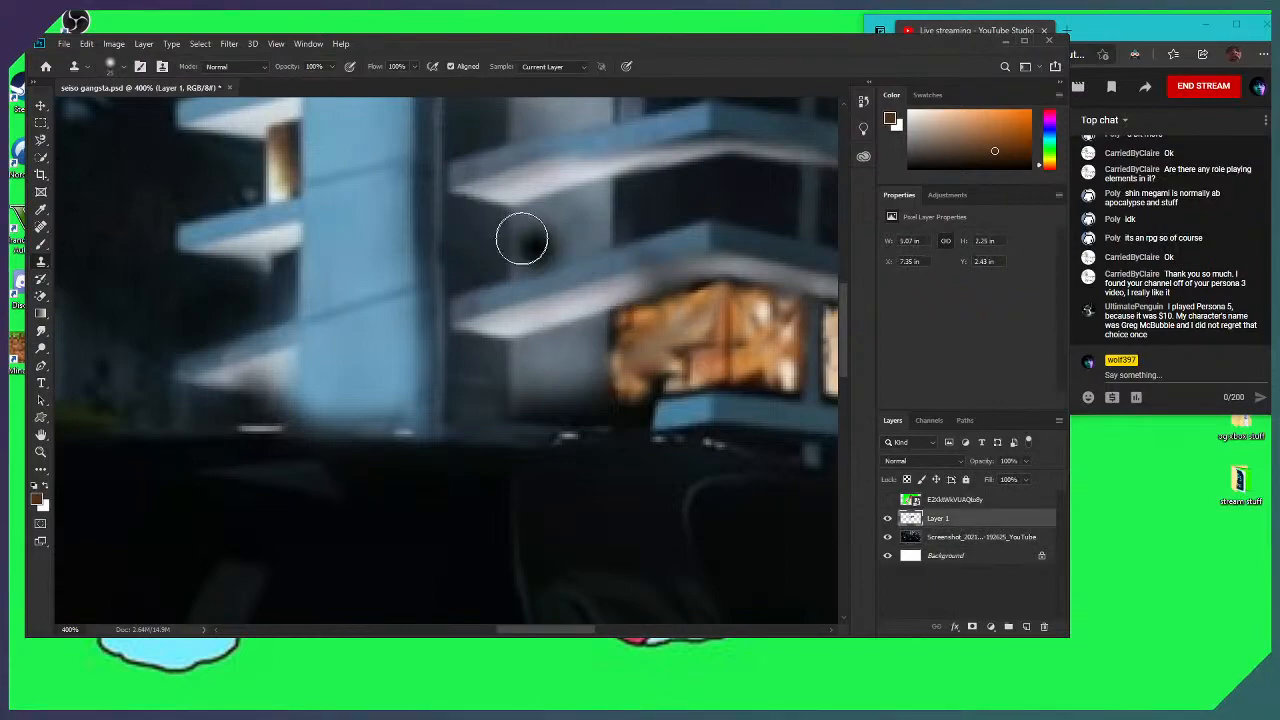
left_click(951, 541)
mouse_move(539, 407)
left_mouse_down()
mouse_move(594, 398)
mouse_move(631, 457)
mouse_move(673, 449)
left_mouse_up()
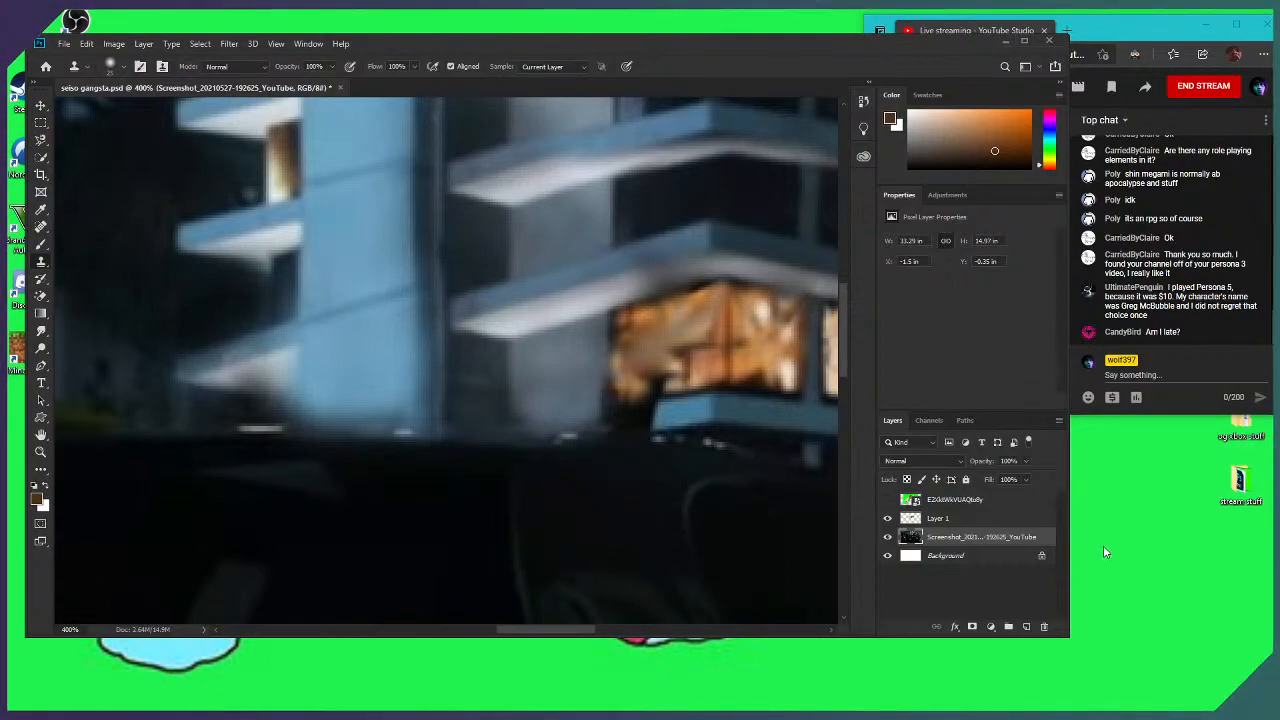
Extend the blue ledge beneath the lit windows to the grey wall by clone-stamping on Layer 1, resampling from the screenshot layer
left_click(970, 520)
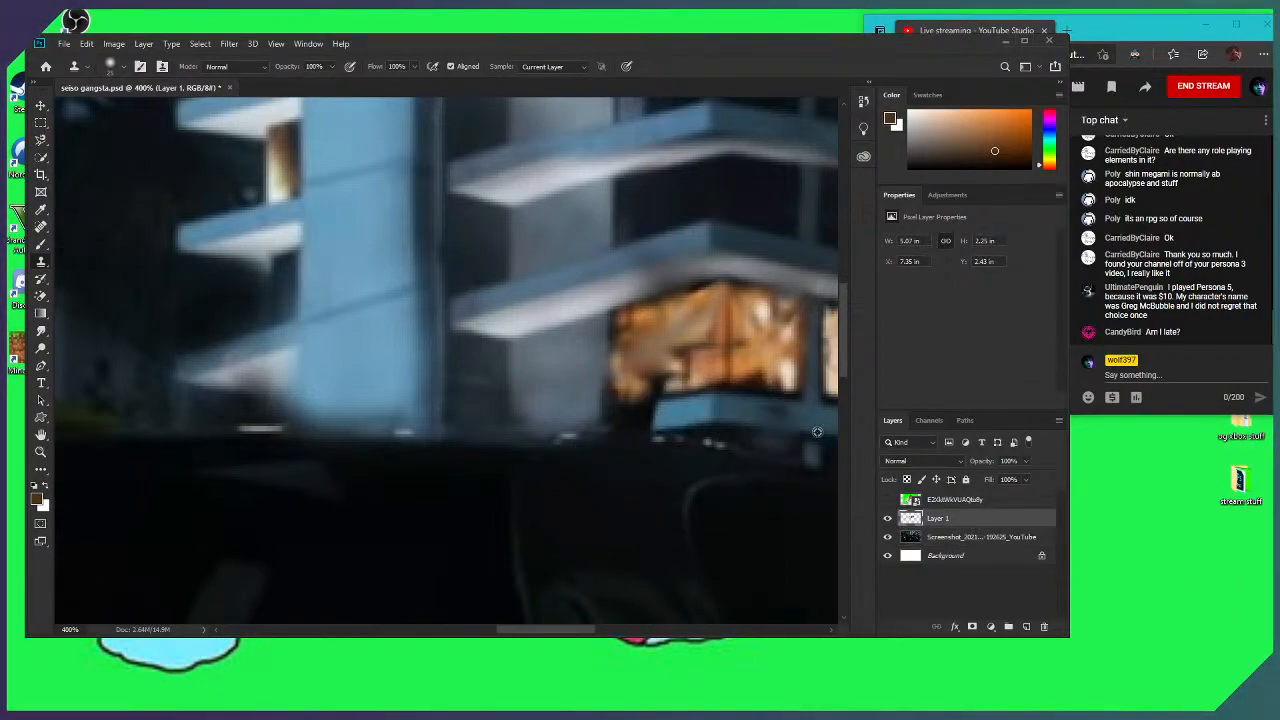
left_click(1000, 550)
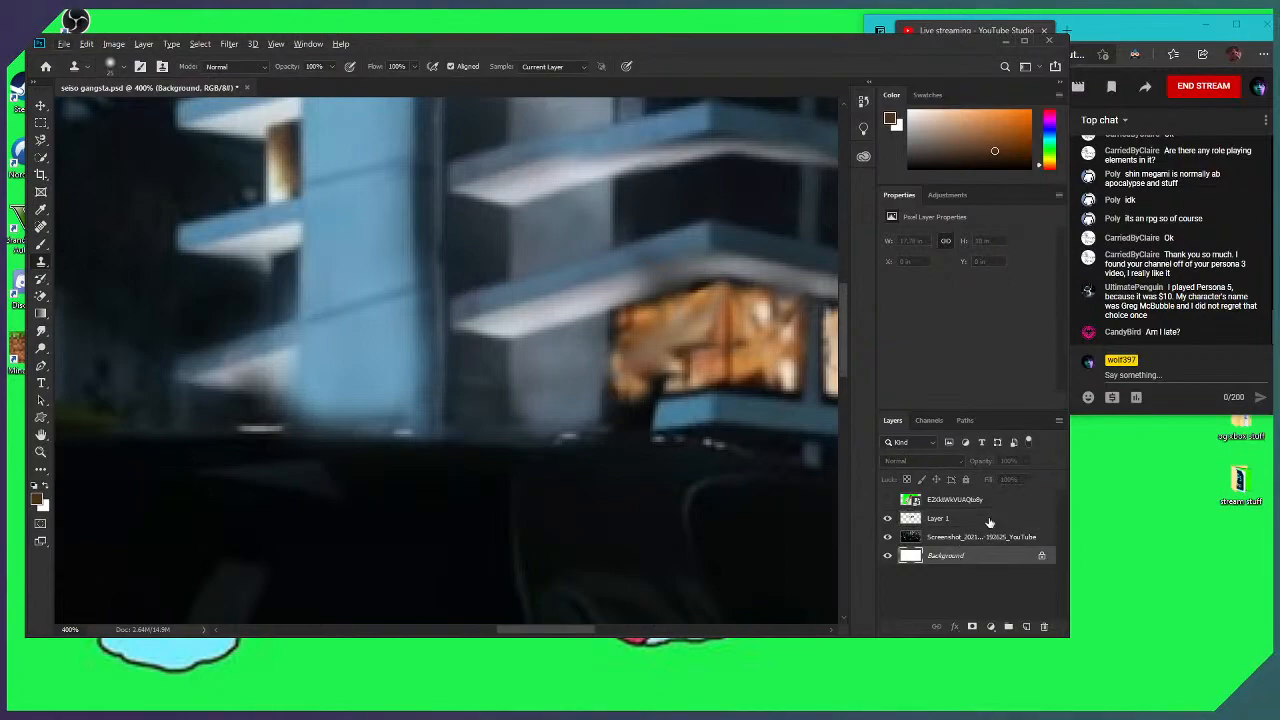
left_click(990, 537)
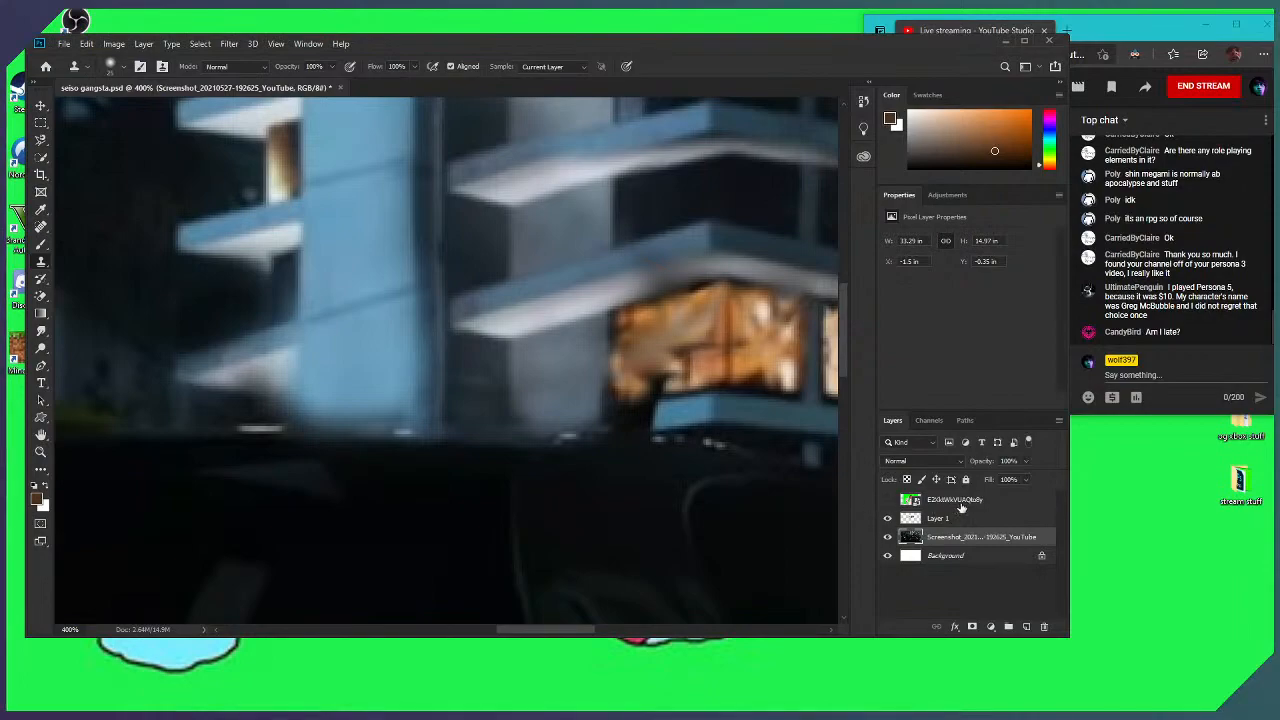
left_click(936, 518)
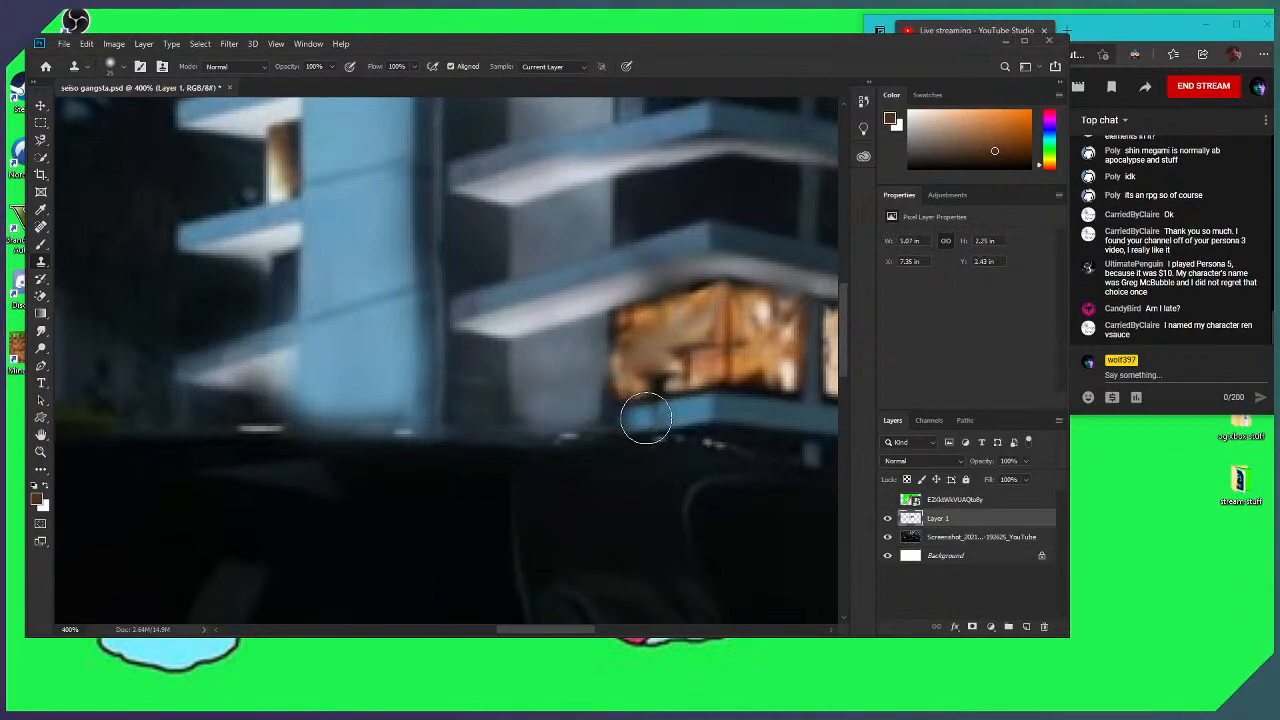
left_click_drag(623, 434, 677, 410)
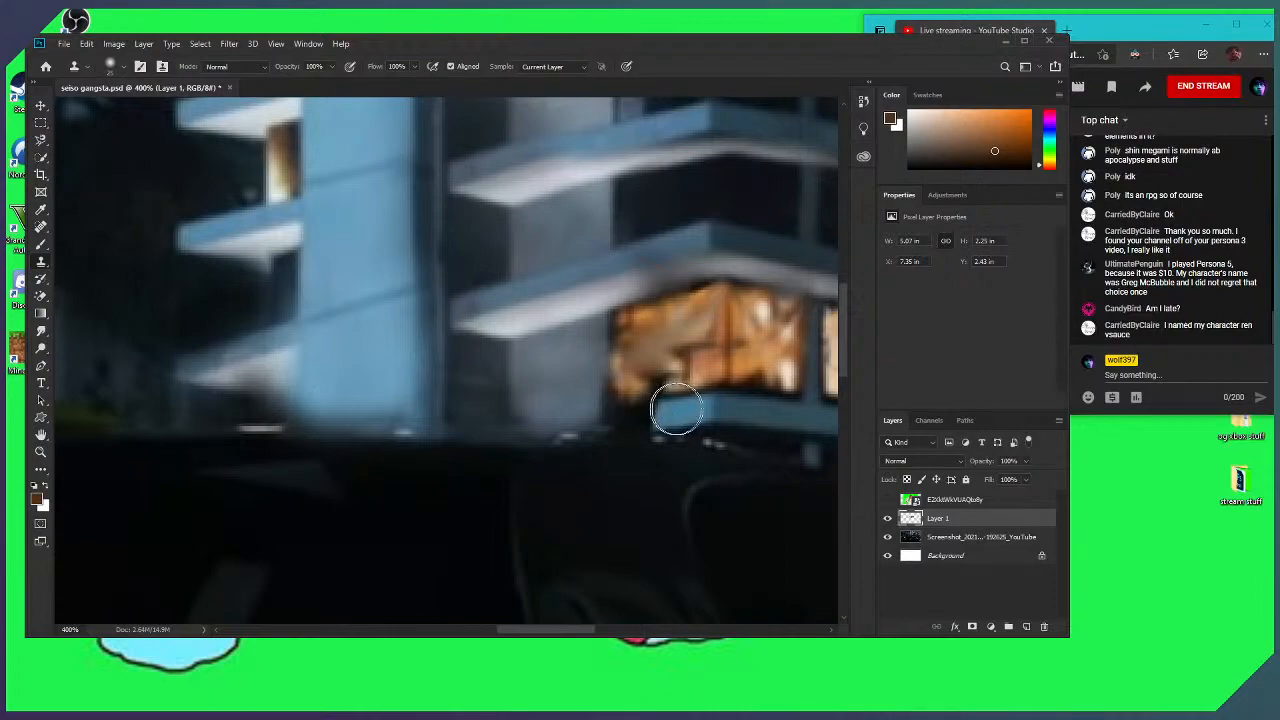
left_click(981, 538)
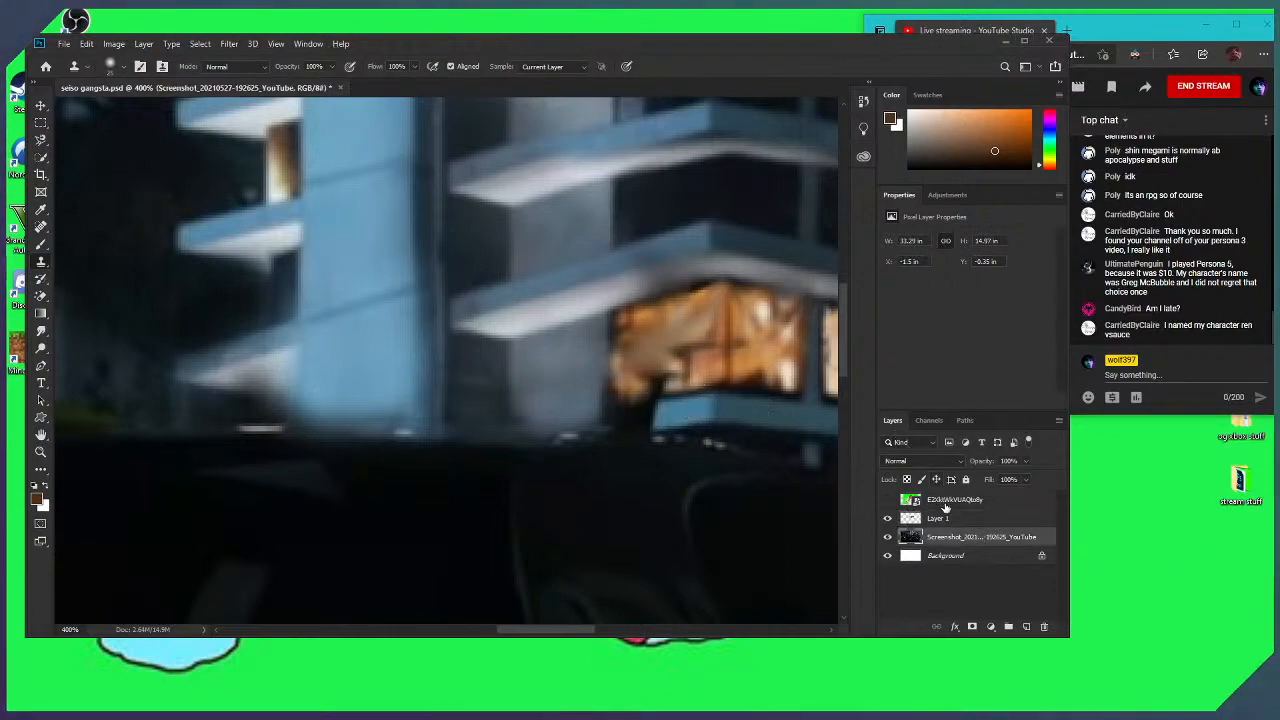
left_click(958, 519)
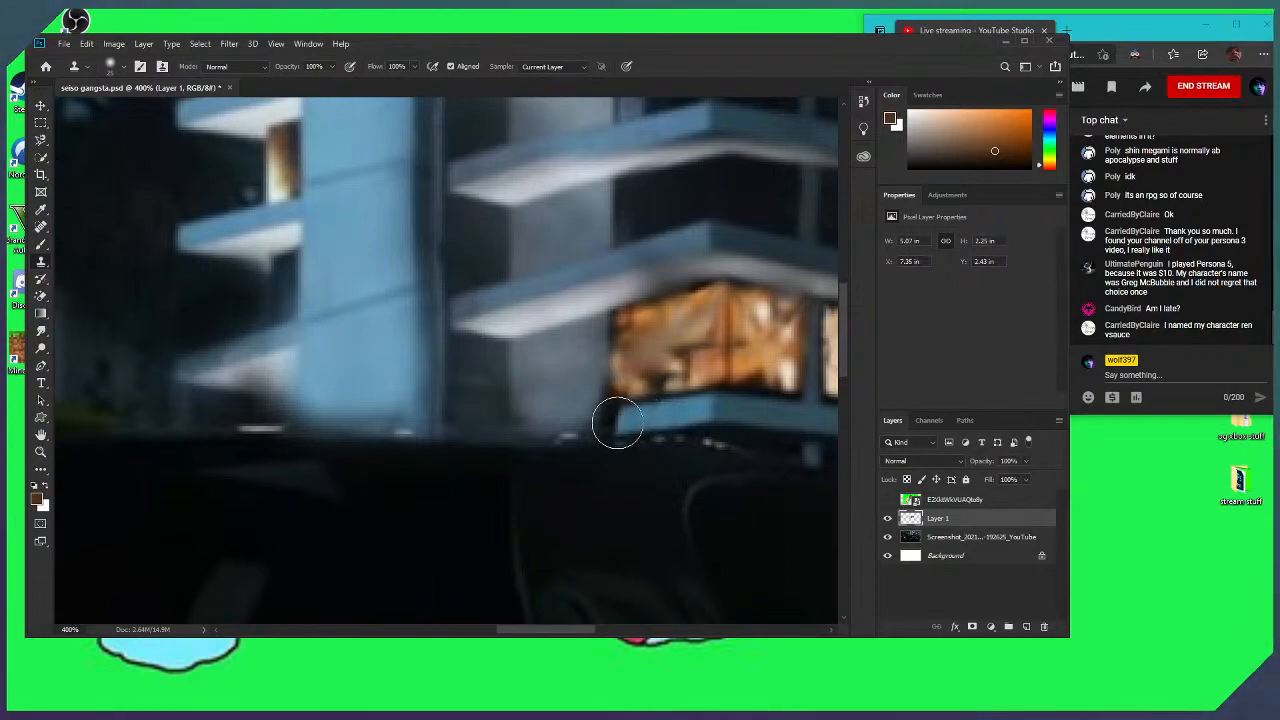
left_click(964, 539)
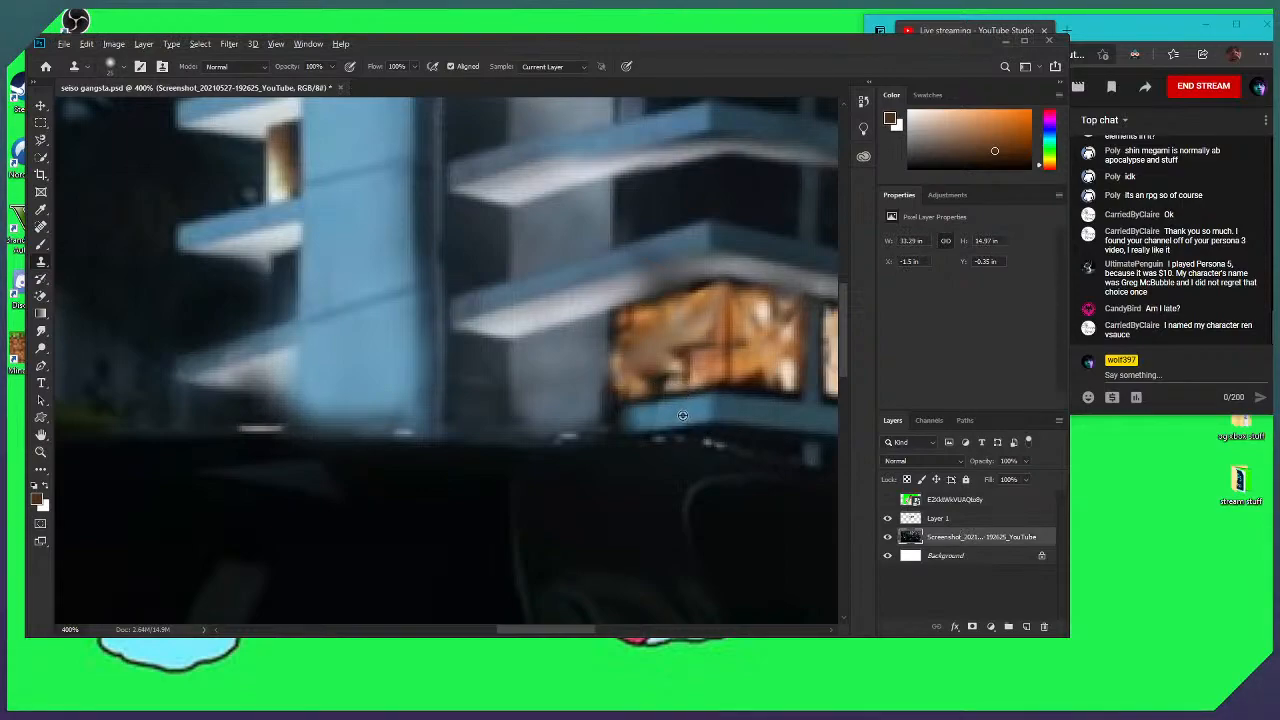
key("alt+bracketright")
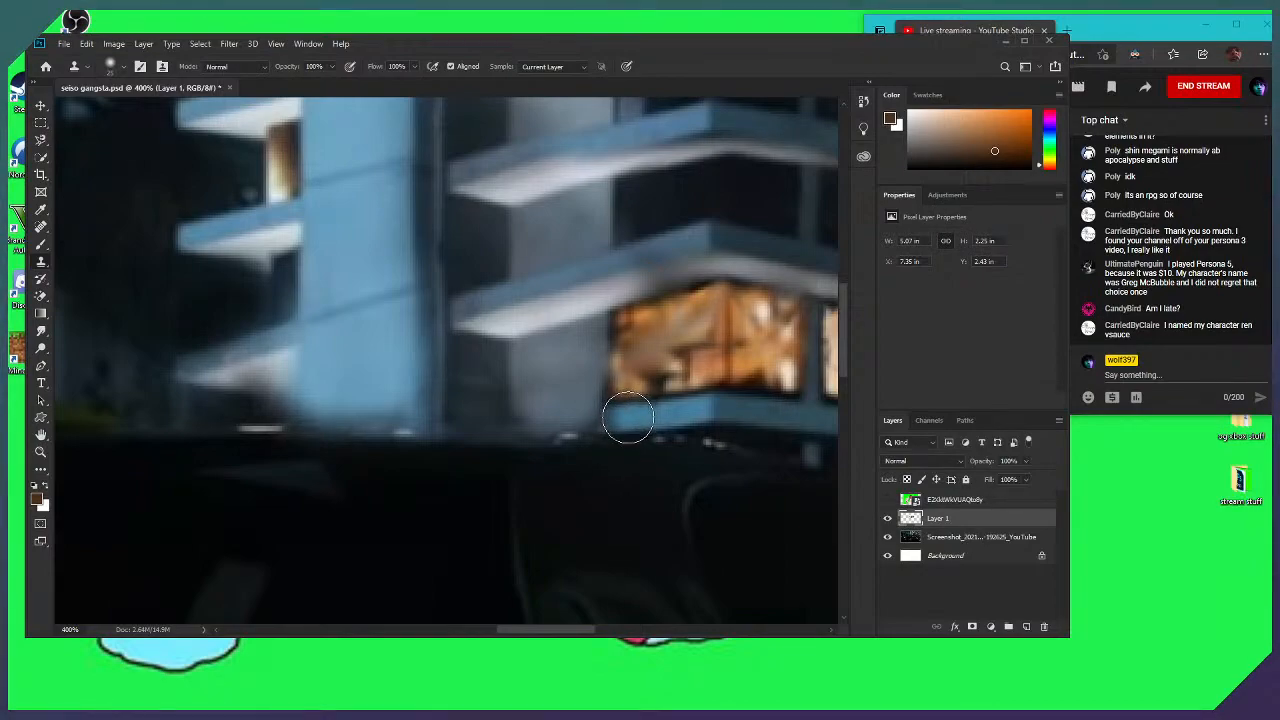
Resample the blue ledge and clone over the dark gap between it and the lit windows' lower corner on Layer 1
left_click(950, 536)
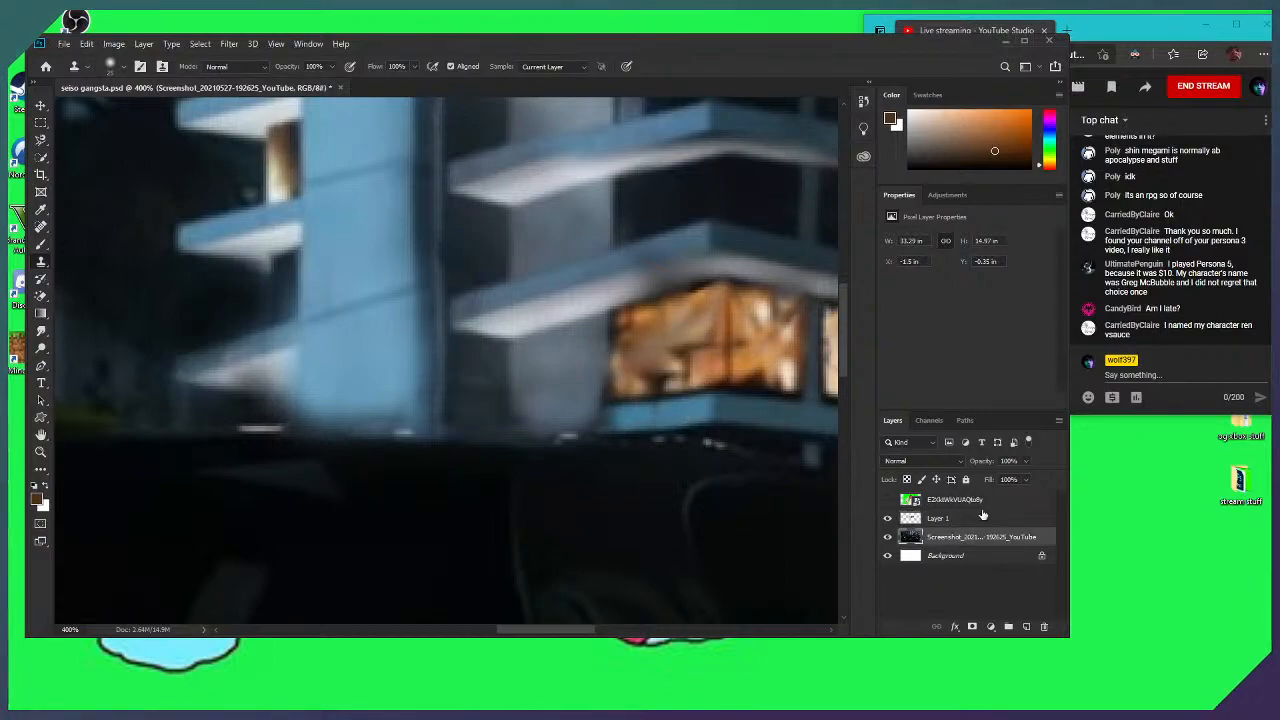
left_click(975, 502)
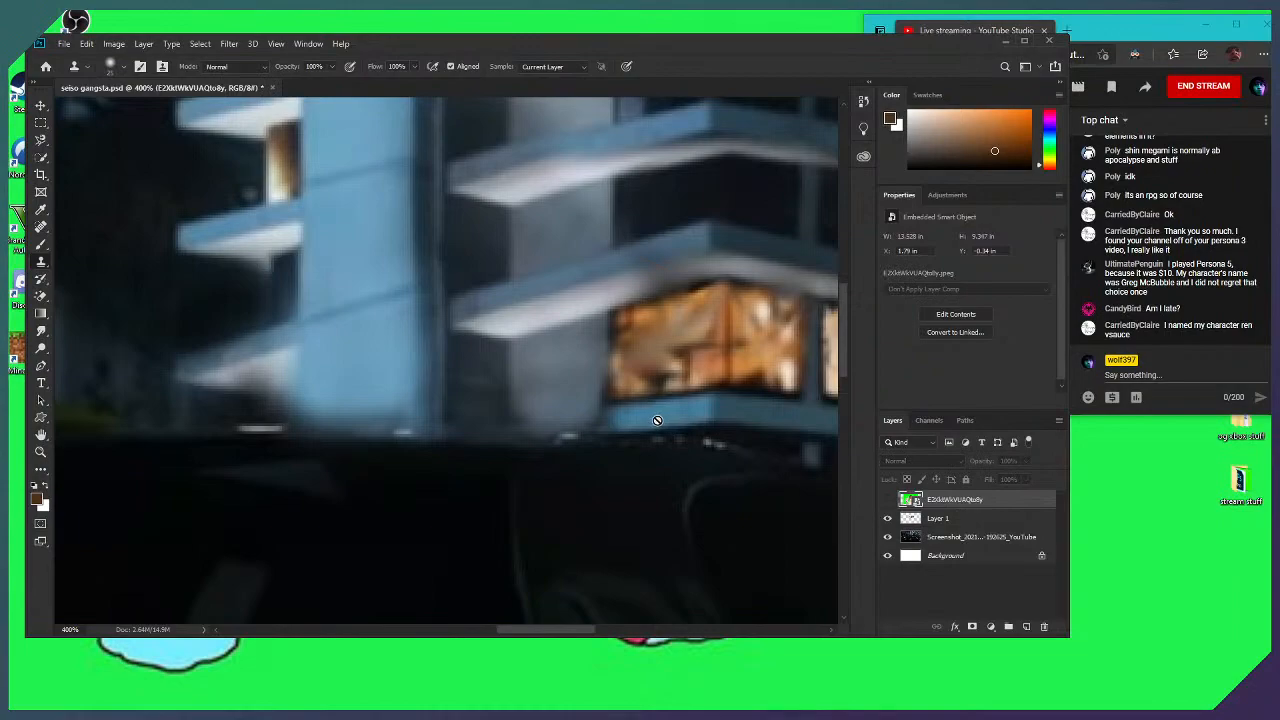
left_click(656, 420)
key("Return")
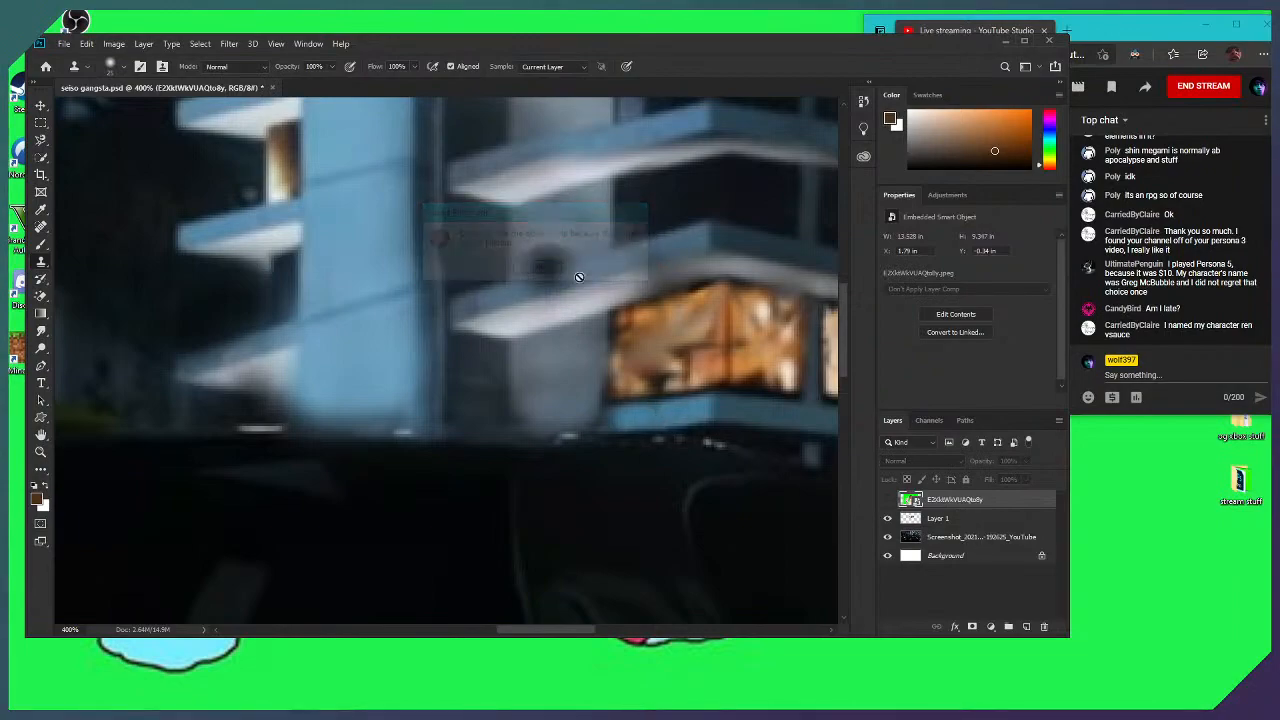
left_click(944, 518)
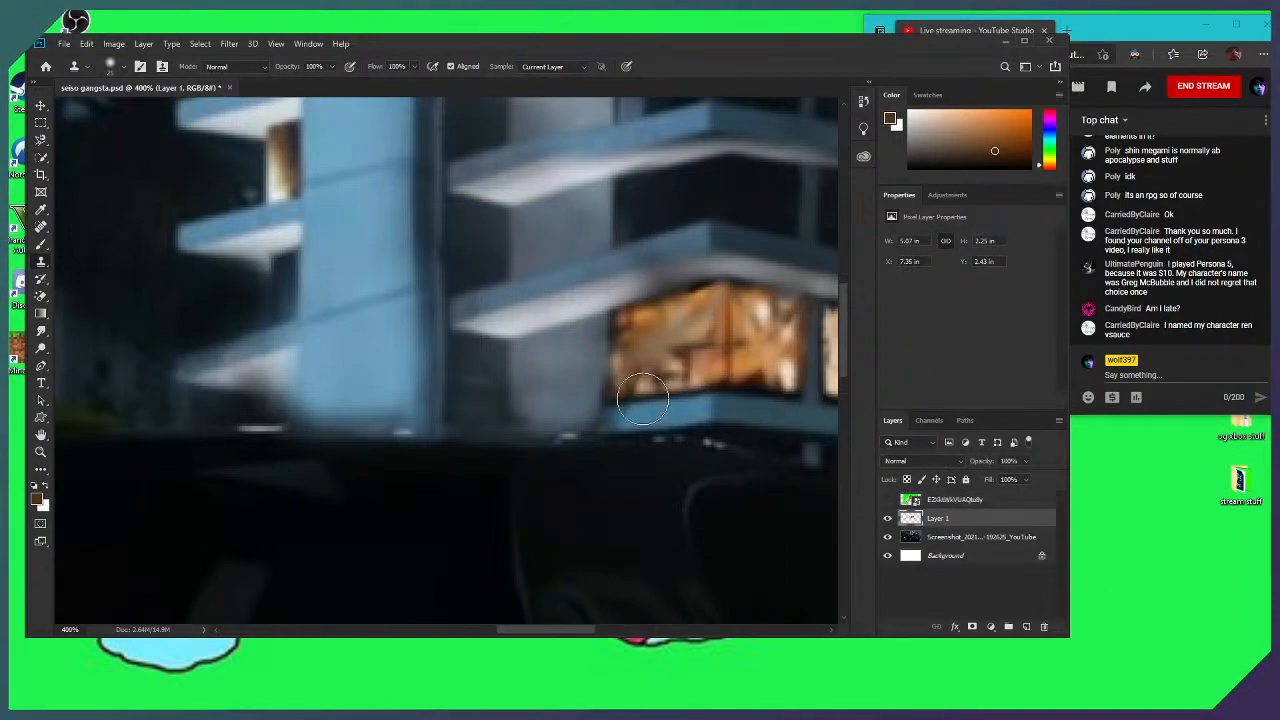
Try to clone over the dark wall strip beside the blue pillar and the smudged lowest balcony on Layer 1, resampling from the screenshot layer
left_click(988, 540)
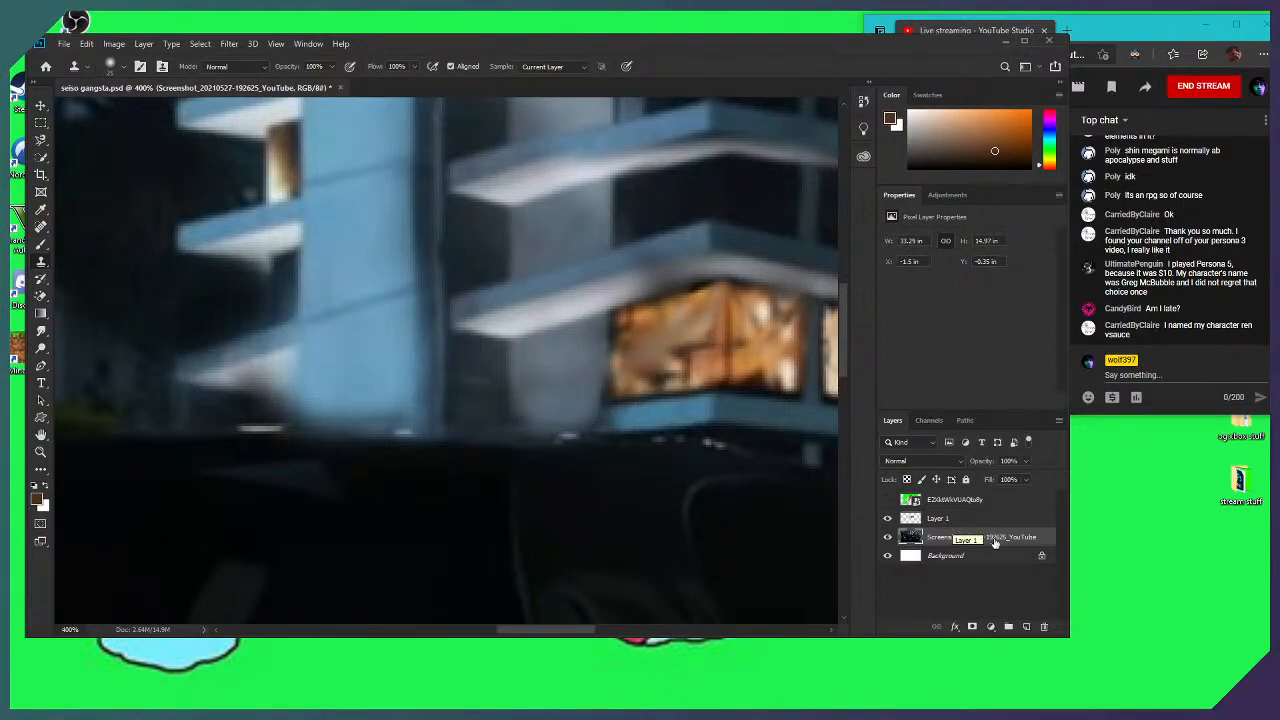
scroll(500, 300, "down", 1)
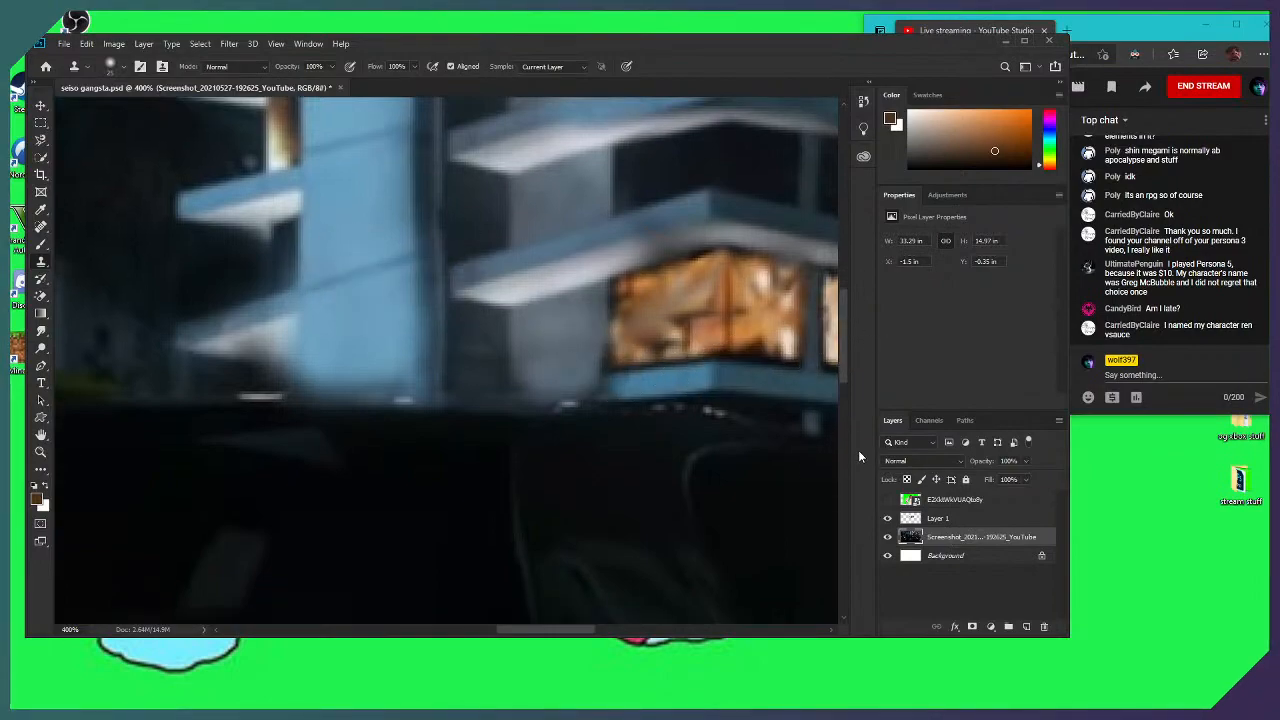
mouse_move(277, 129)
left_mouse_down()
mouse_move(460, 296)
mouse_move(462, 278)
left_mouse_up()
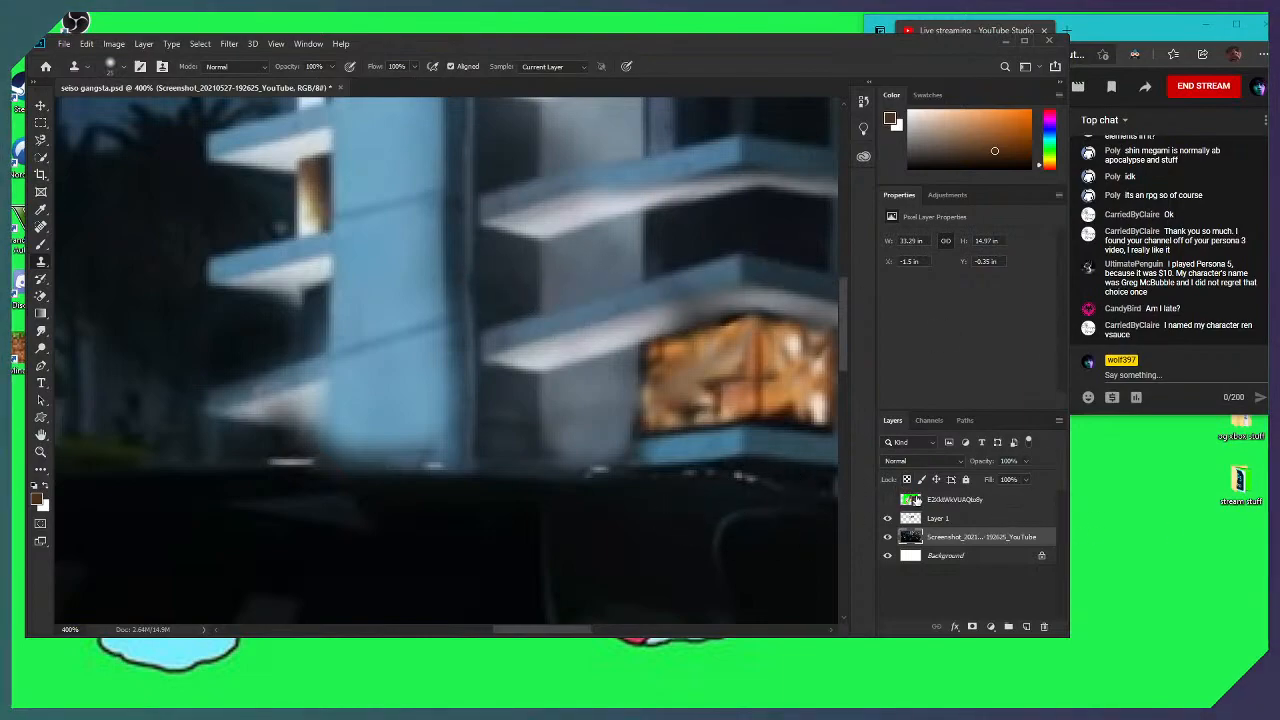
left_click(948, 519)
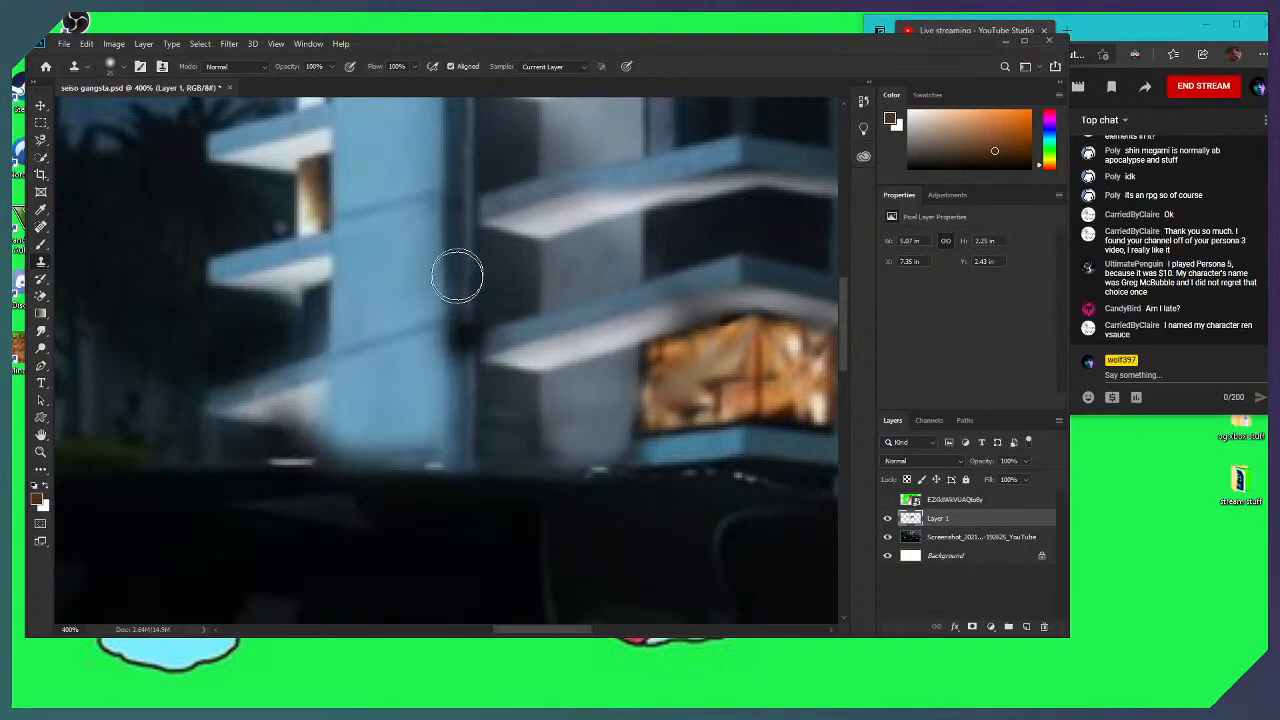
left_click(402, 200)
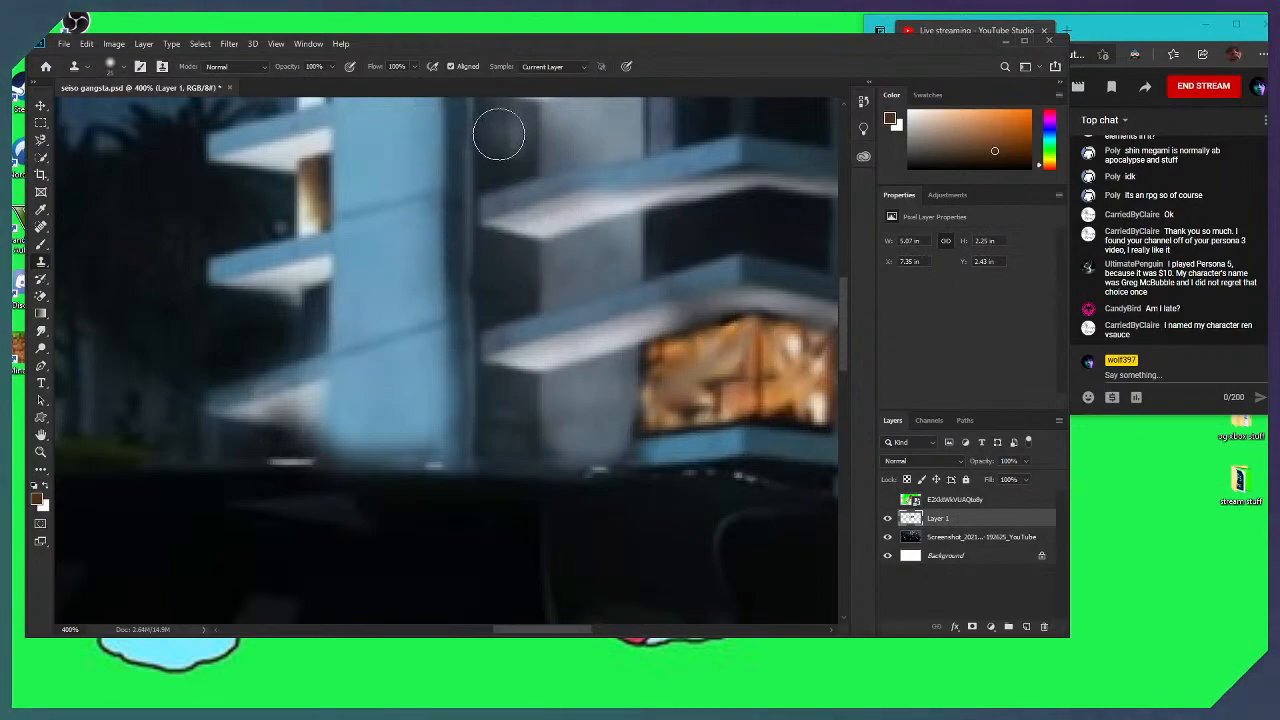
left_click(1013, 537)
left_click_drag(428, 100, 471, 143)
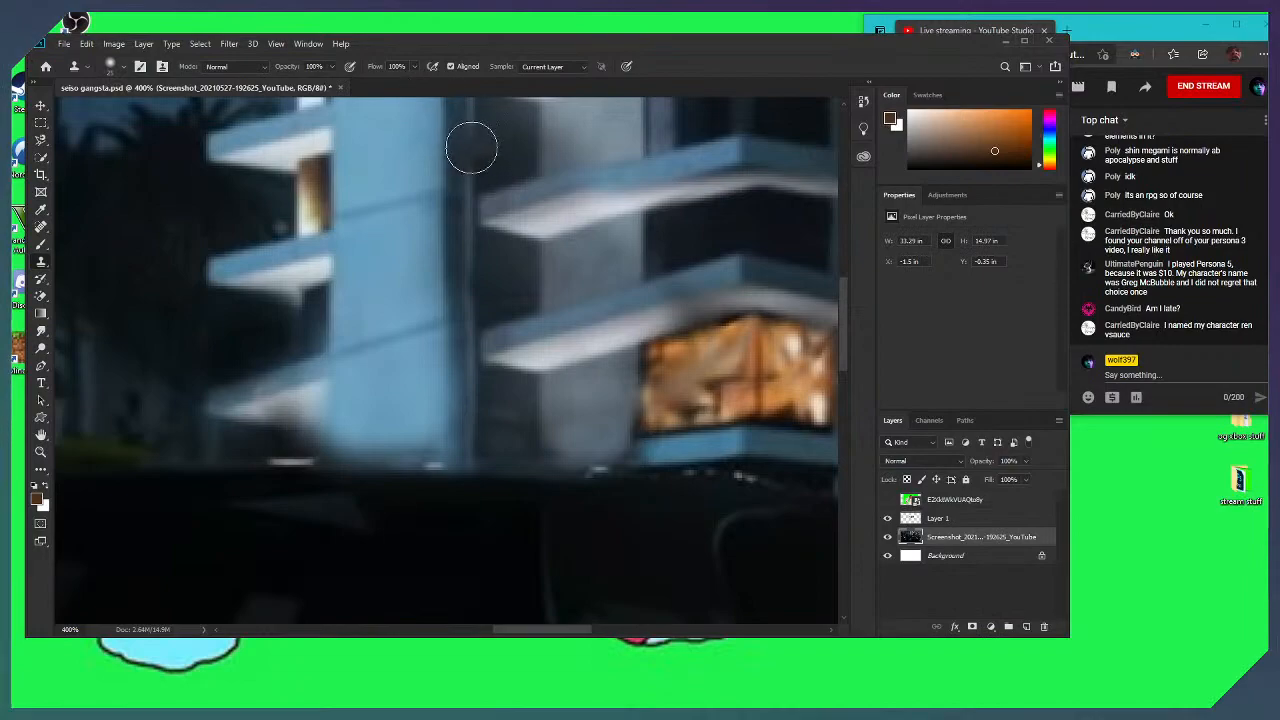
left_click(957, 519)
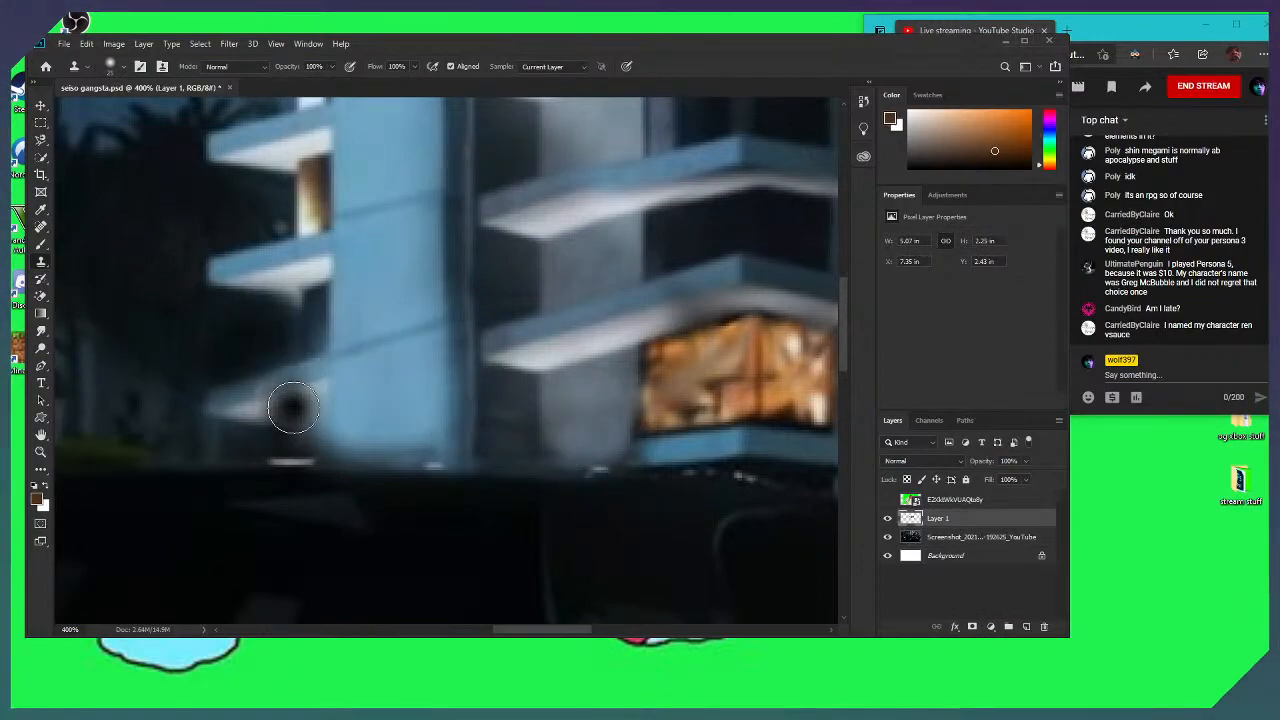
left_click(963, 540)
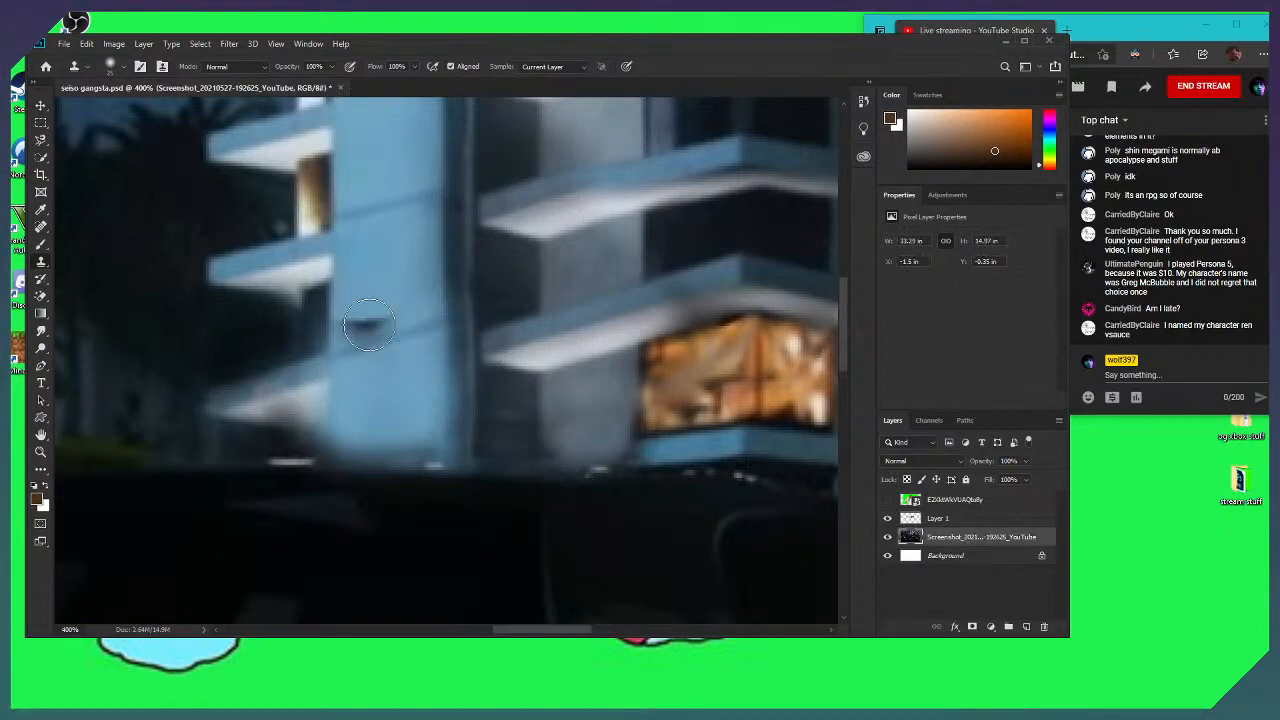
left_click(970, 520)
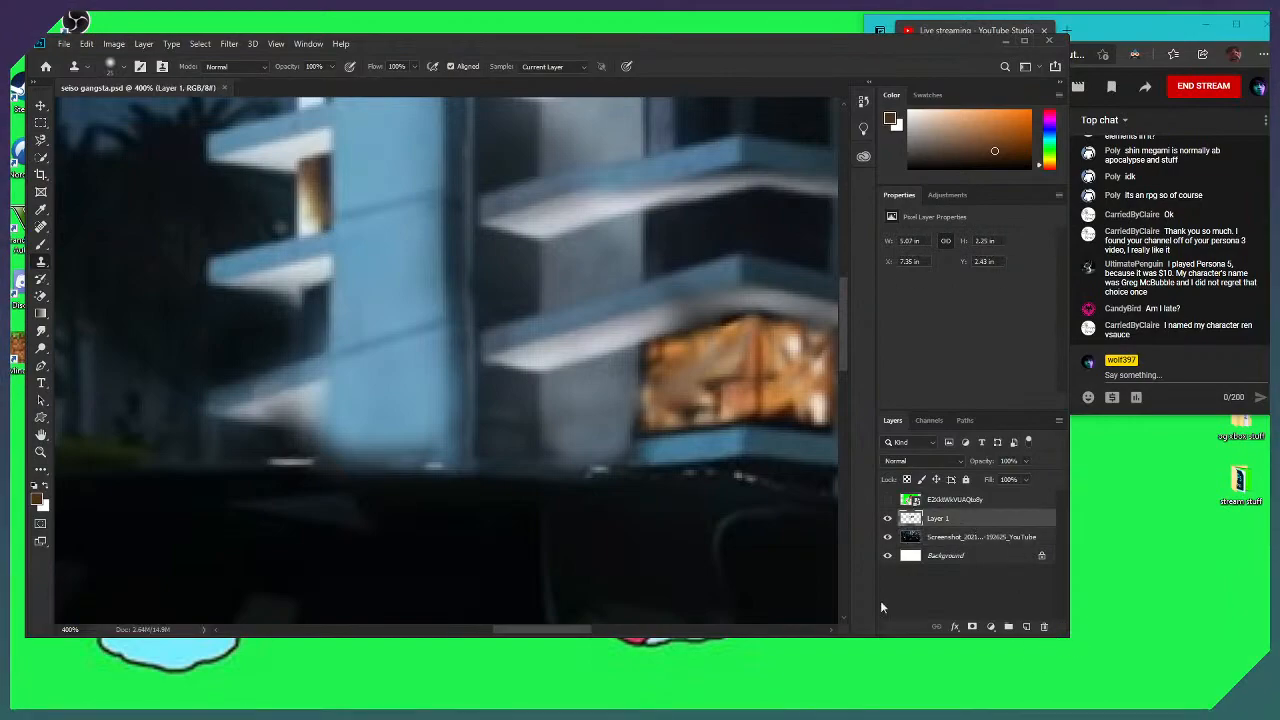
Compare the reconstructed building with the original image by toggling the visibility of Layer 1 and the screenshot layer
left_click(887, 518)
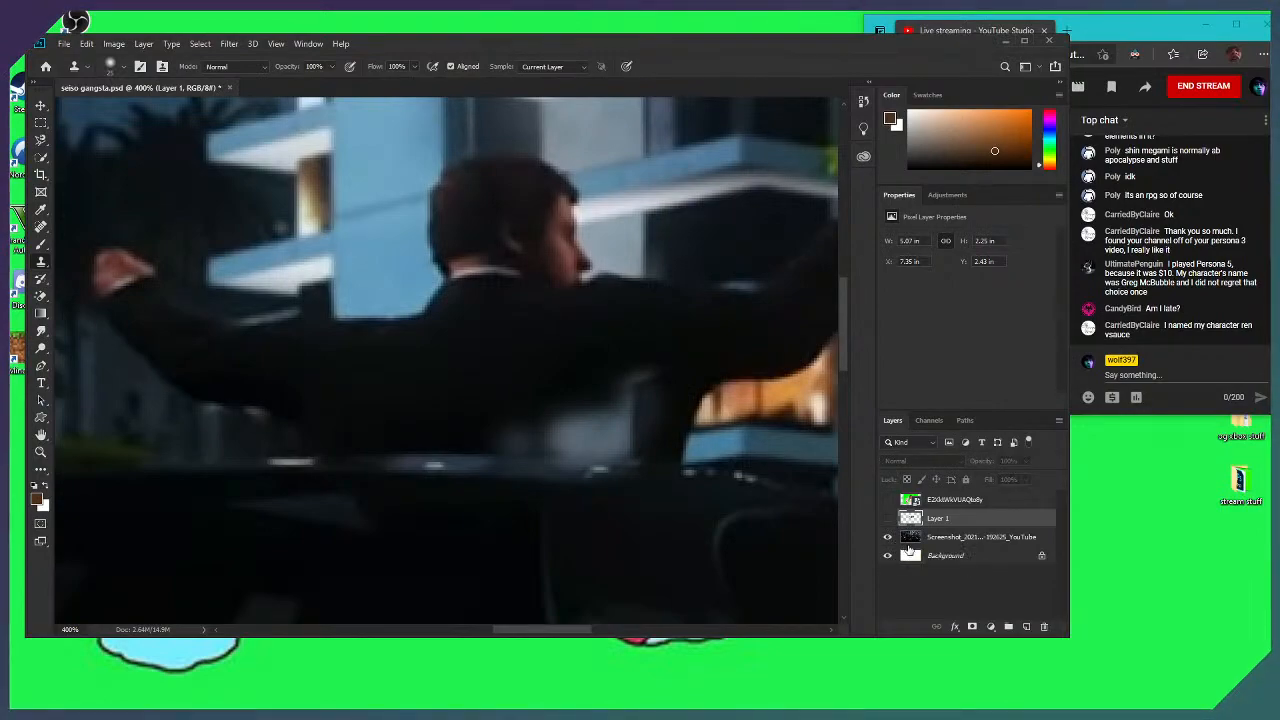
left_click(887, 537)
left_click(887, 537)
left_click(888, 518)
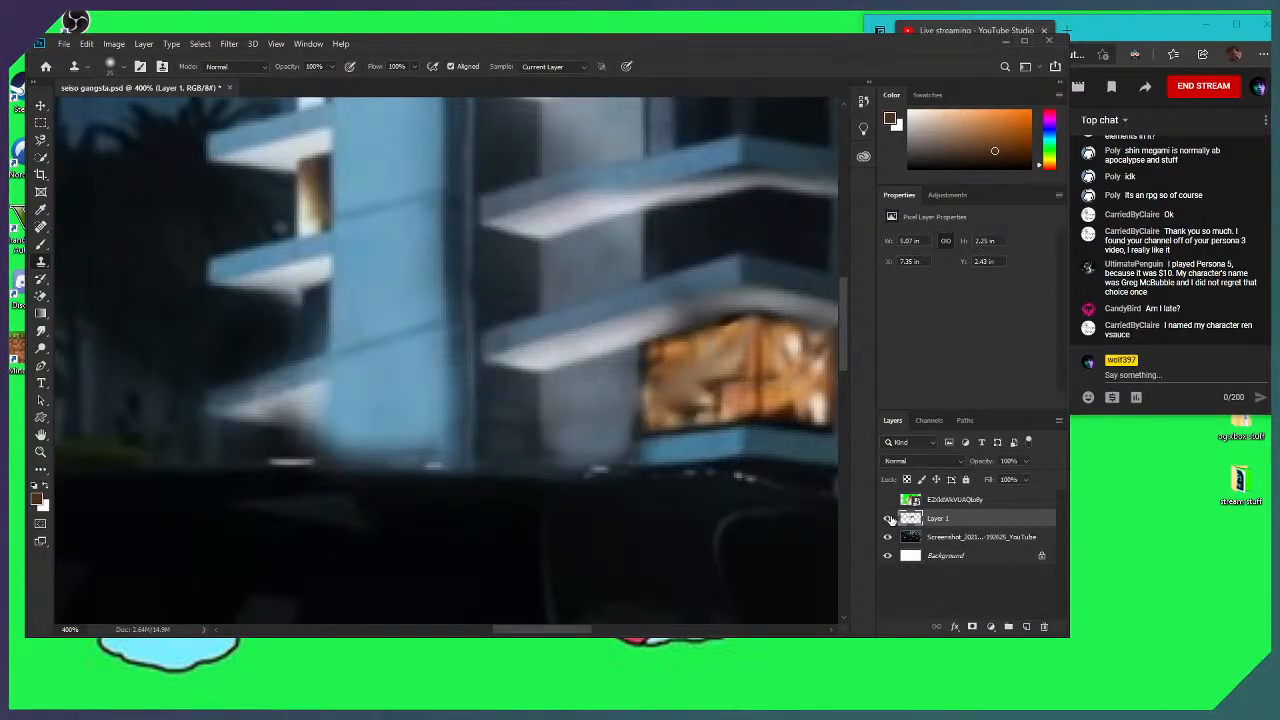
left_click(888, 518)
left_click(888, 518)
left_click(889, 519)
left_click(889, 519)
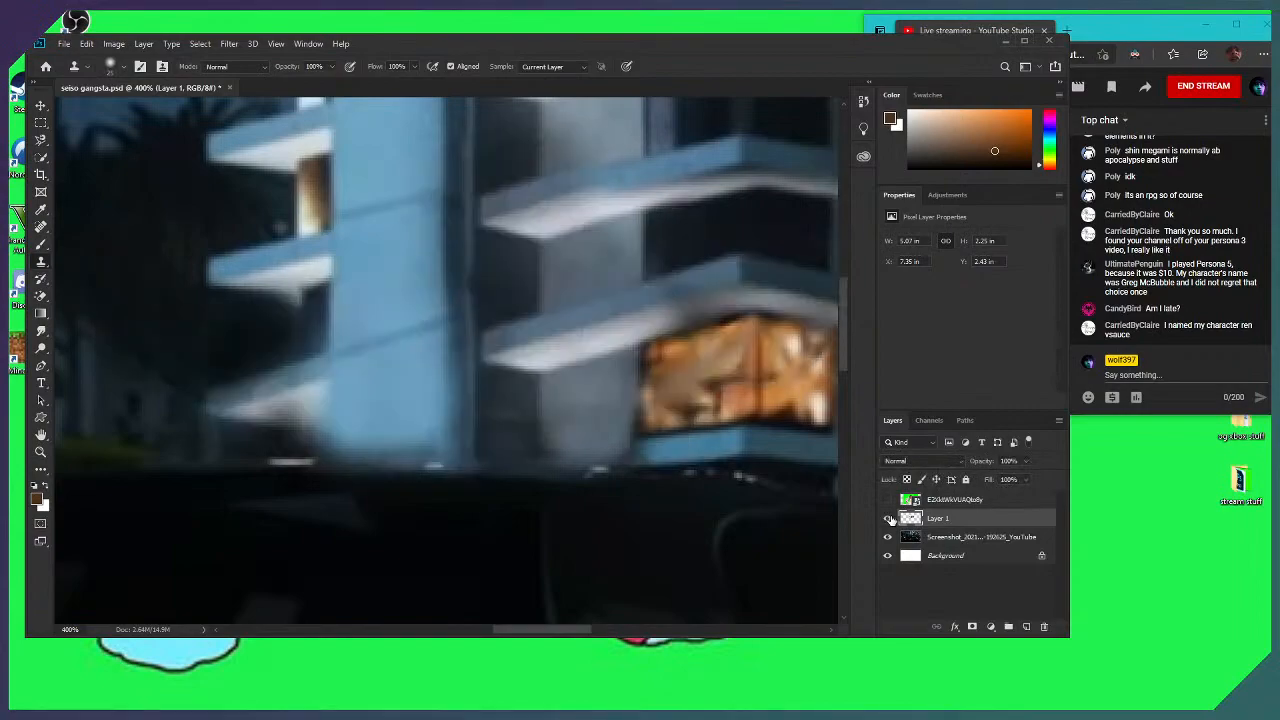
left_click(41, 141)
right_click(41, 141)
left_click(79, 158)
right_click(47, 141)
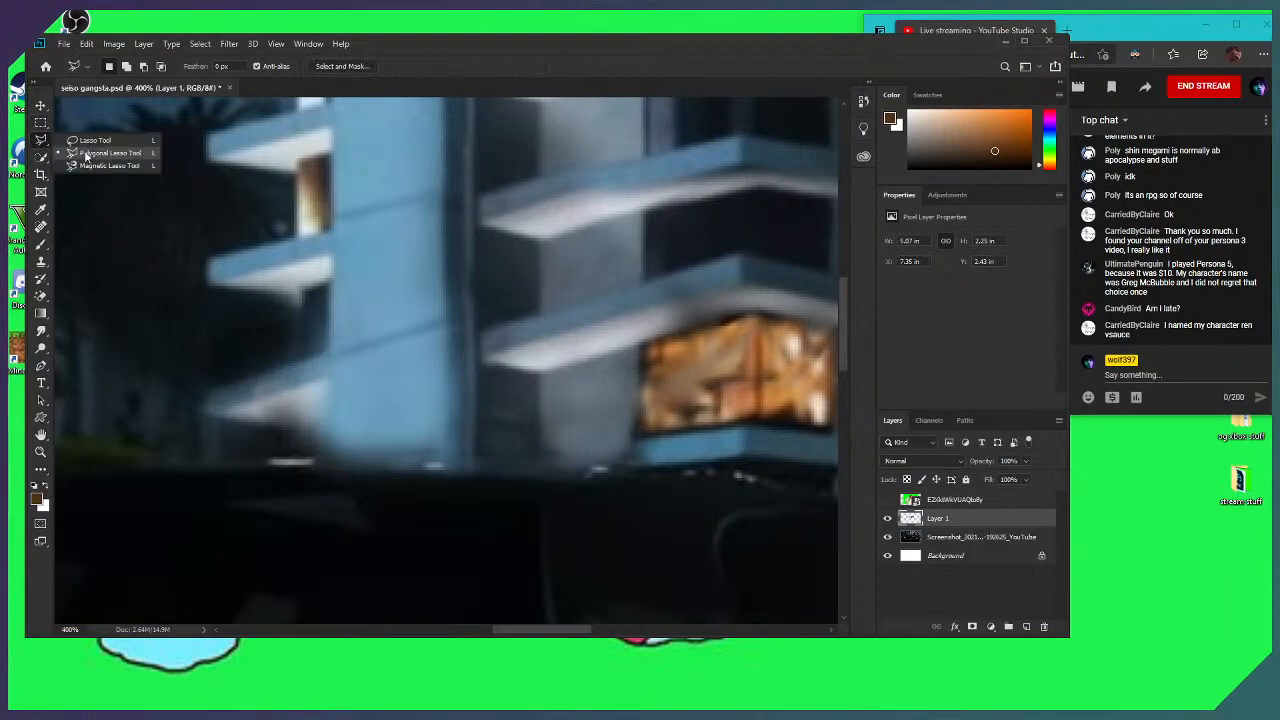
left_click(96, 156)
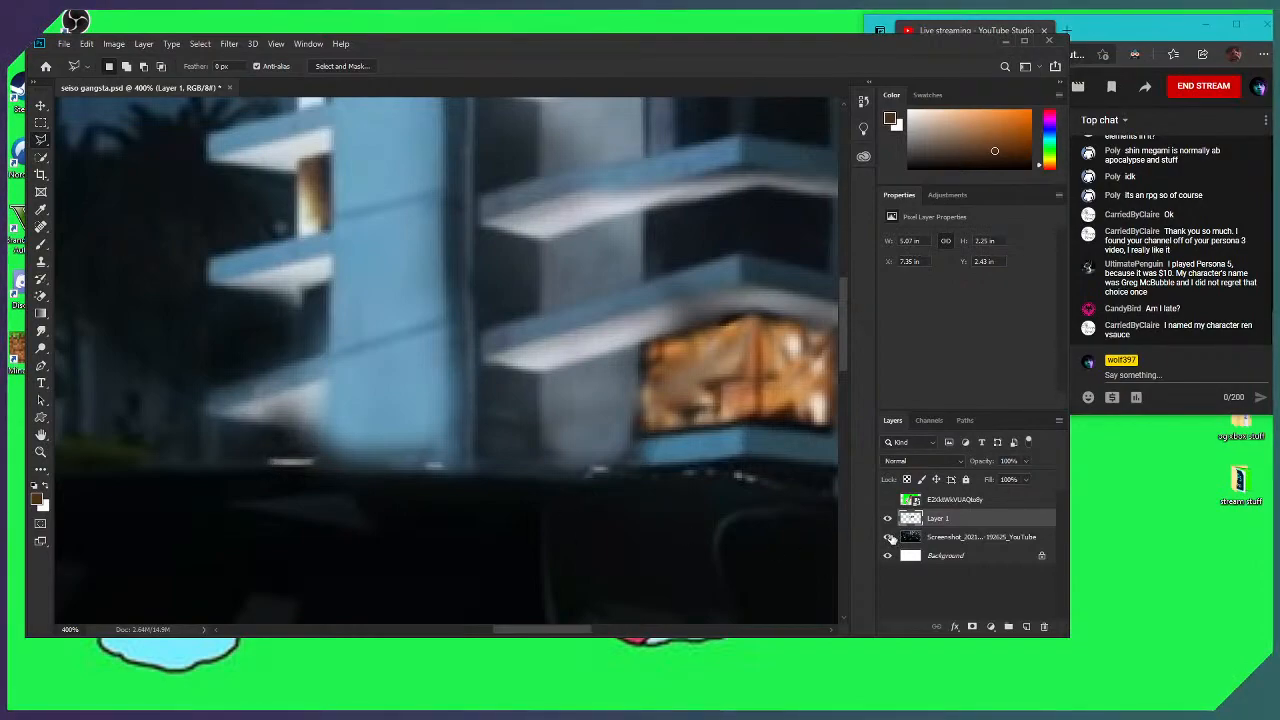
Hide Layer 1 and clone the small highlight on the car's edge farther along that edge on the screenshot layer
left_click(887, 518)
left_click(960, 537)
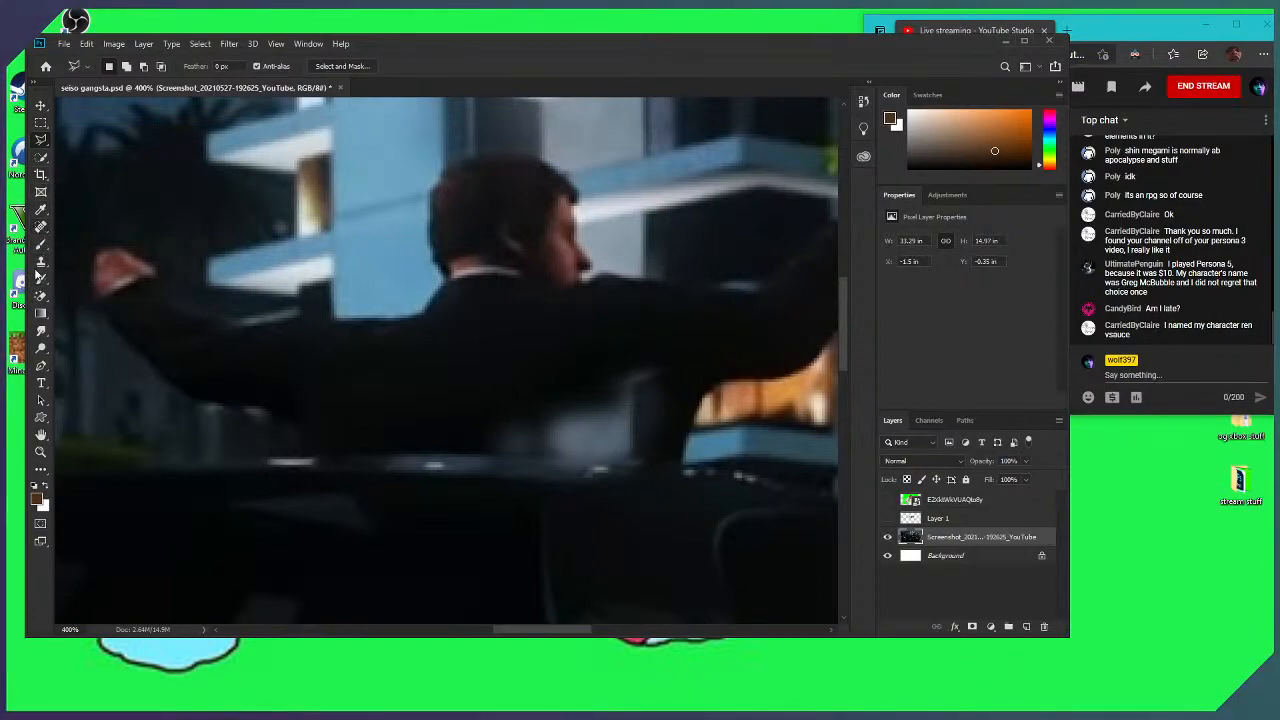
left_click(40, 264)
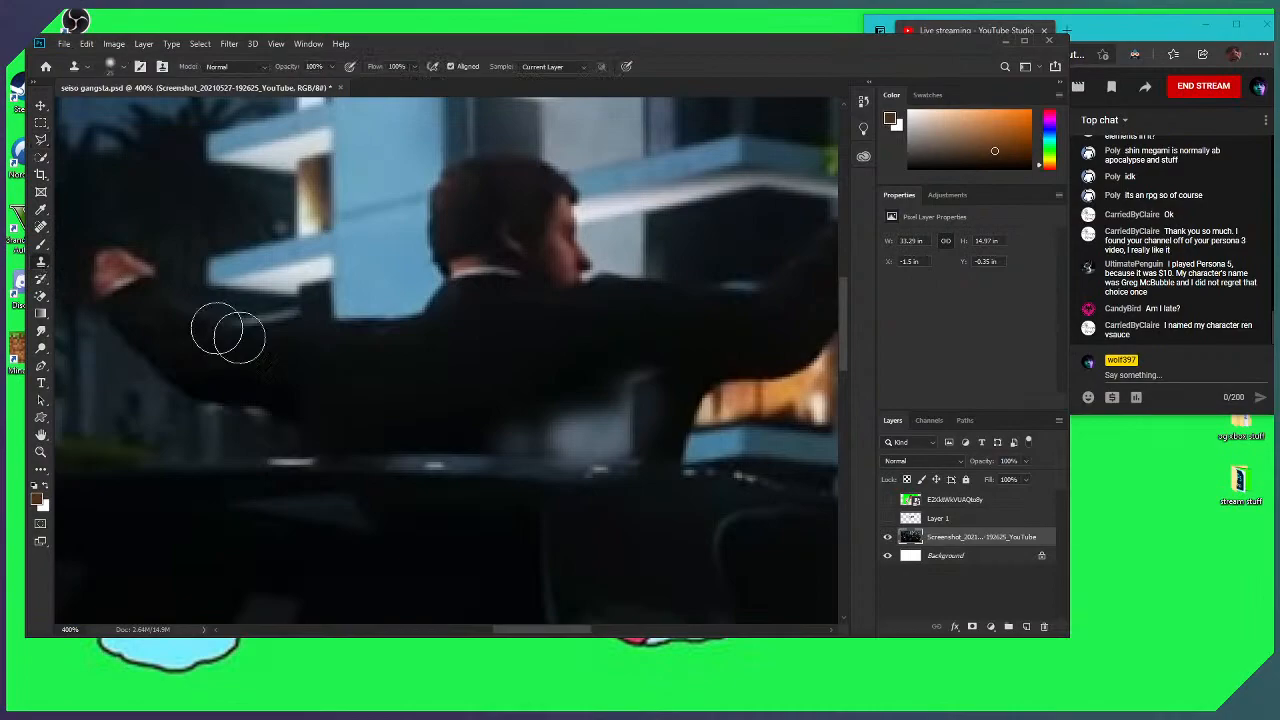
left_click(440, 462, "alt")
left_click(497, 458)
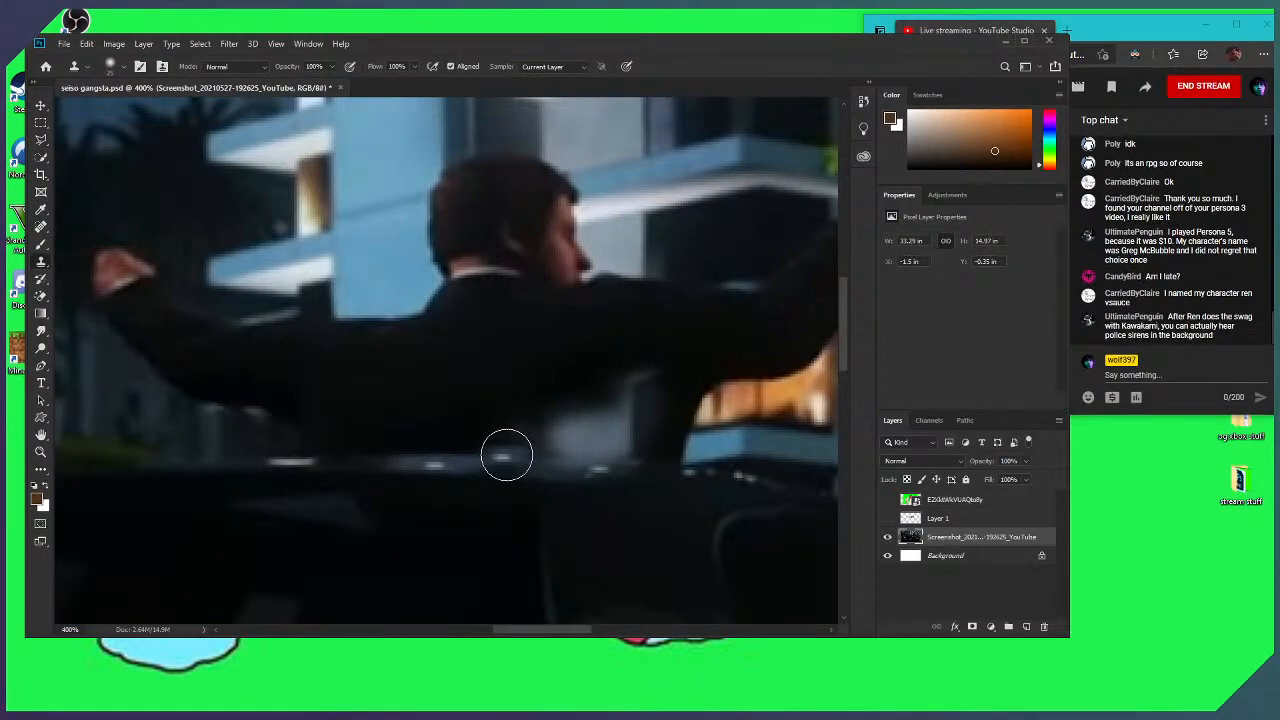
left_click(576, 468)
left_click(598, 470)
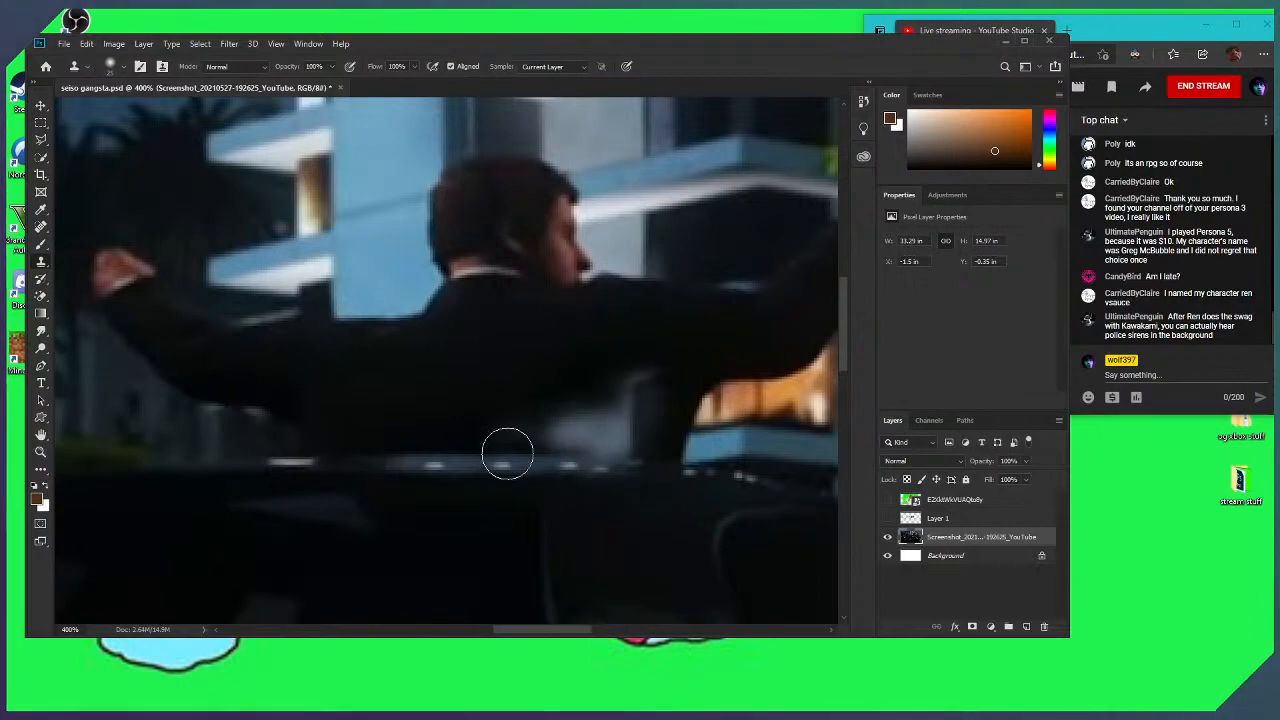
Resample the car's lit edge and clone it over the smudged section below the grey wall on the screenshot layer
left_click(470, 463, "alt")
left_click(608, 468)
left_click(603, 466)
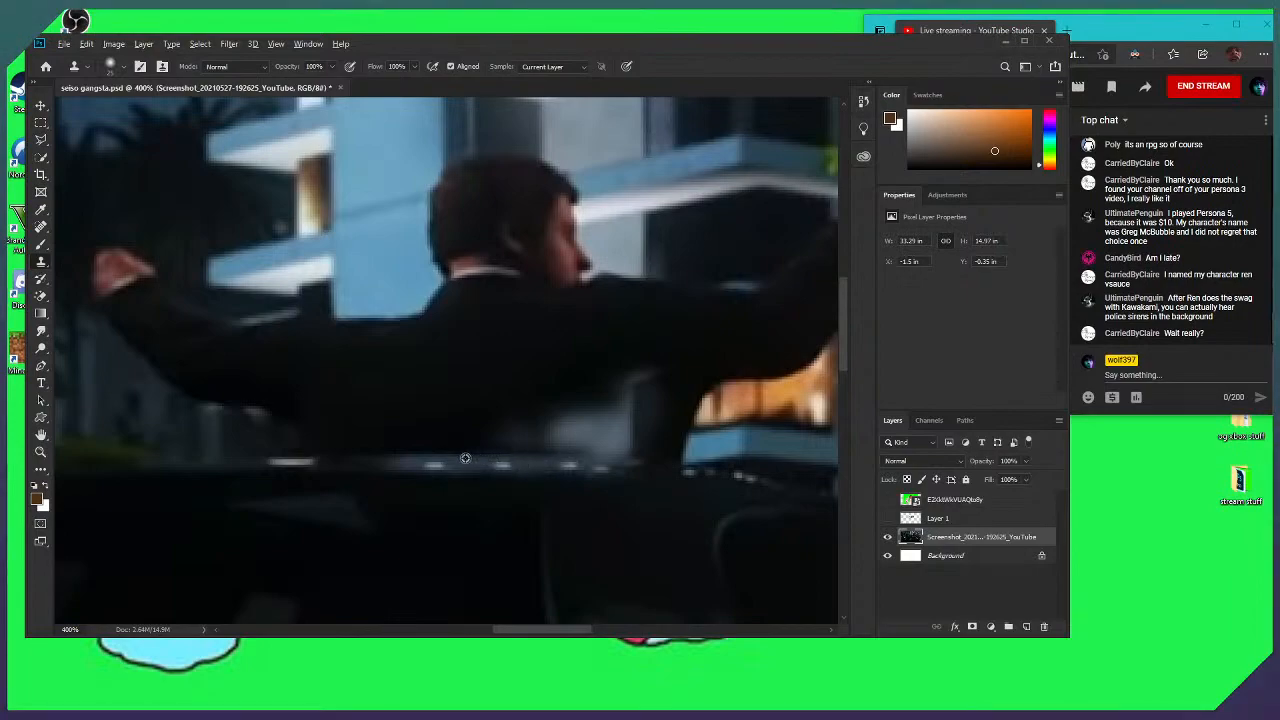
left_click_drag(596, 468, 657, 471)
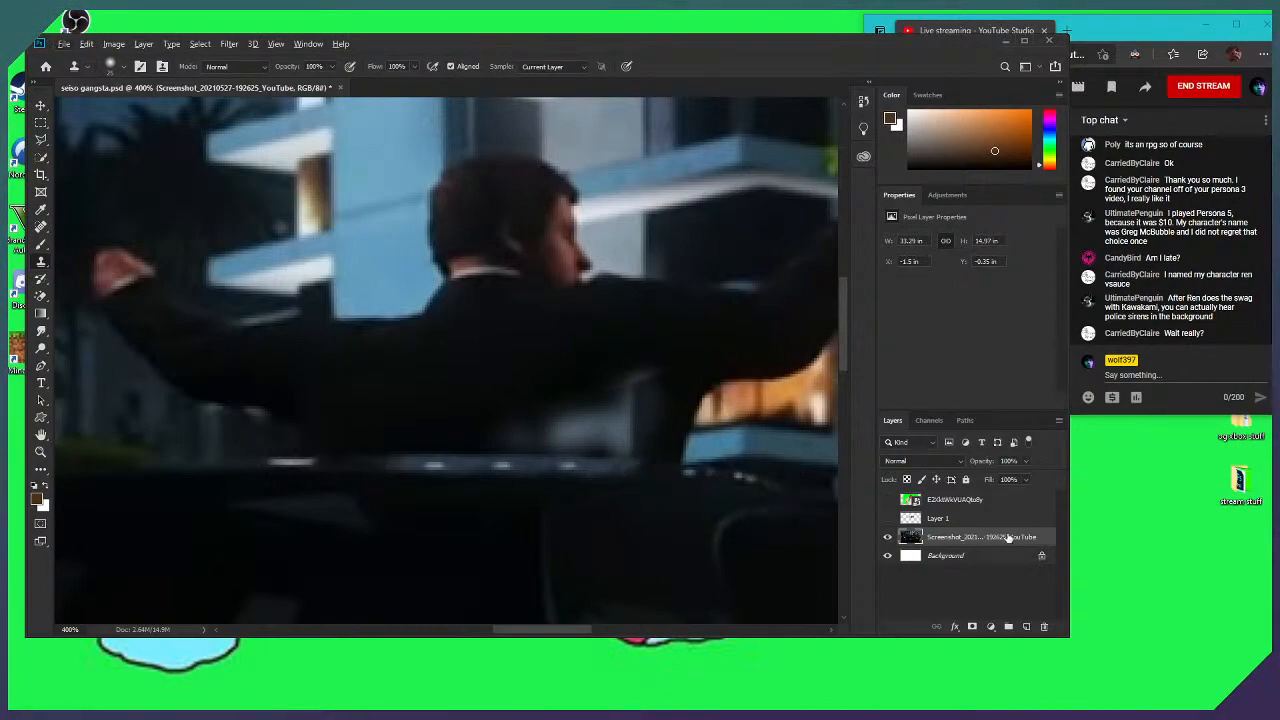
Clone a light streak onto the car's roof edge at the far end of the grey wall on the screenshot layer
scroll(390, 400, "down", 2)
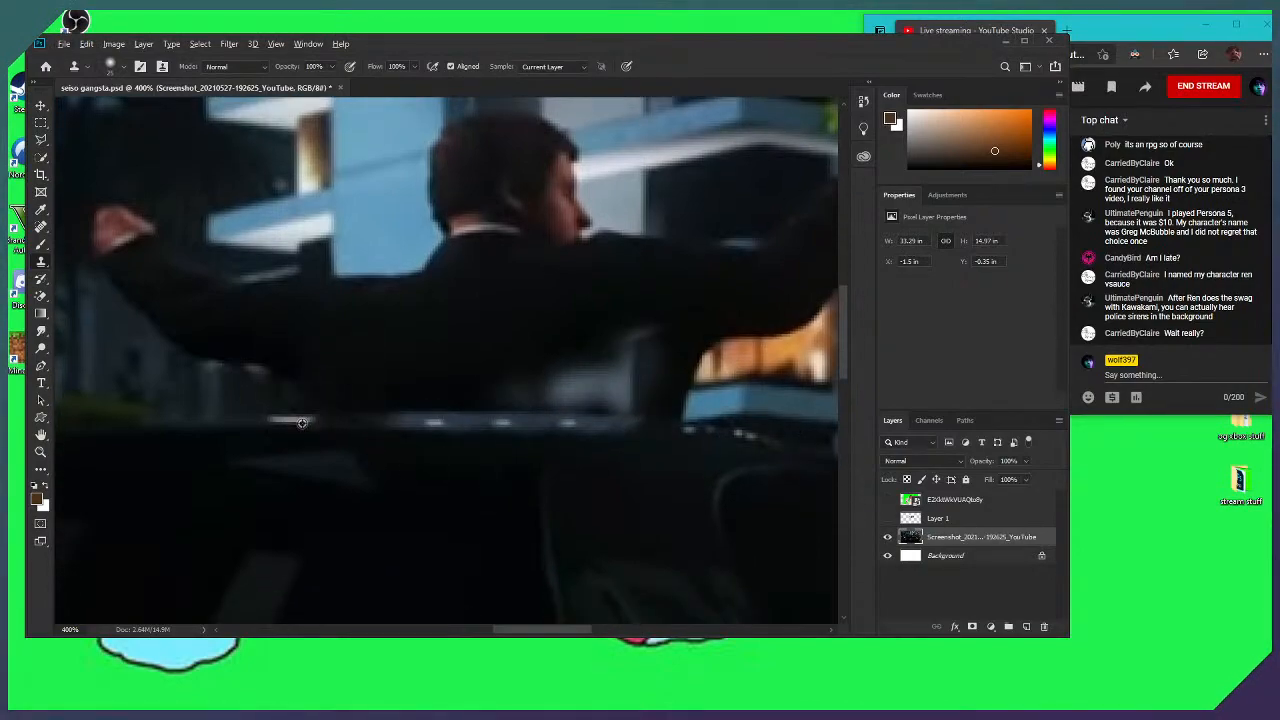
left_click(943, 519)
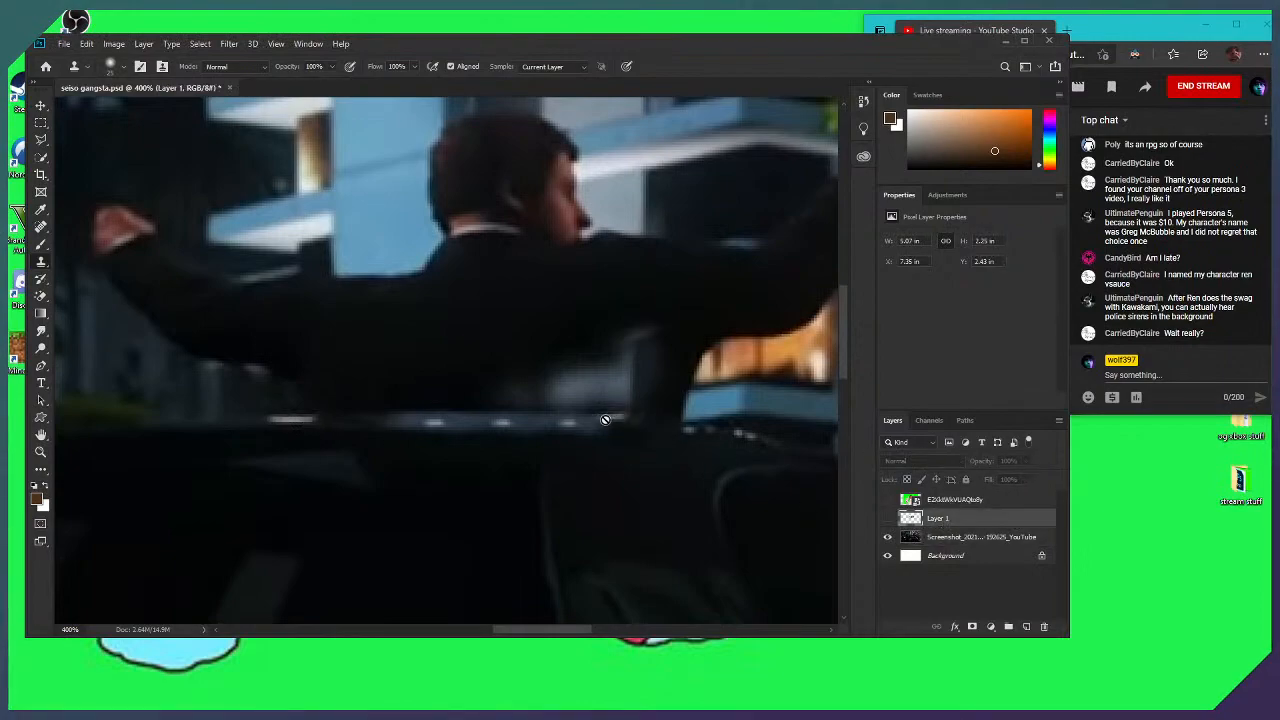
left_click(960, 540)
mouse_move(543, 383)
left_mouse_down()
mouse_move(657, 435)
mouse_move(626, 426)
left_mouse_up()
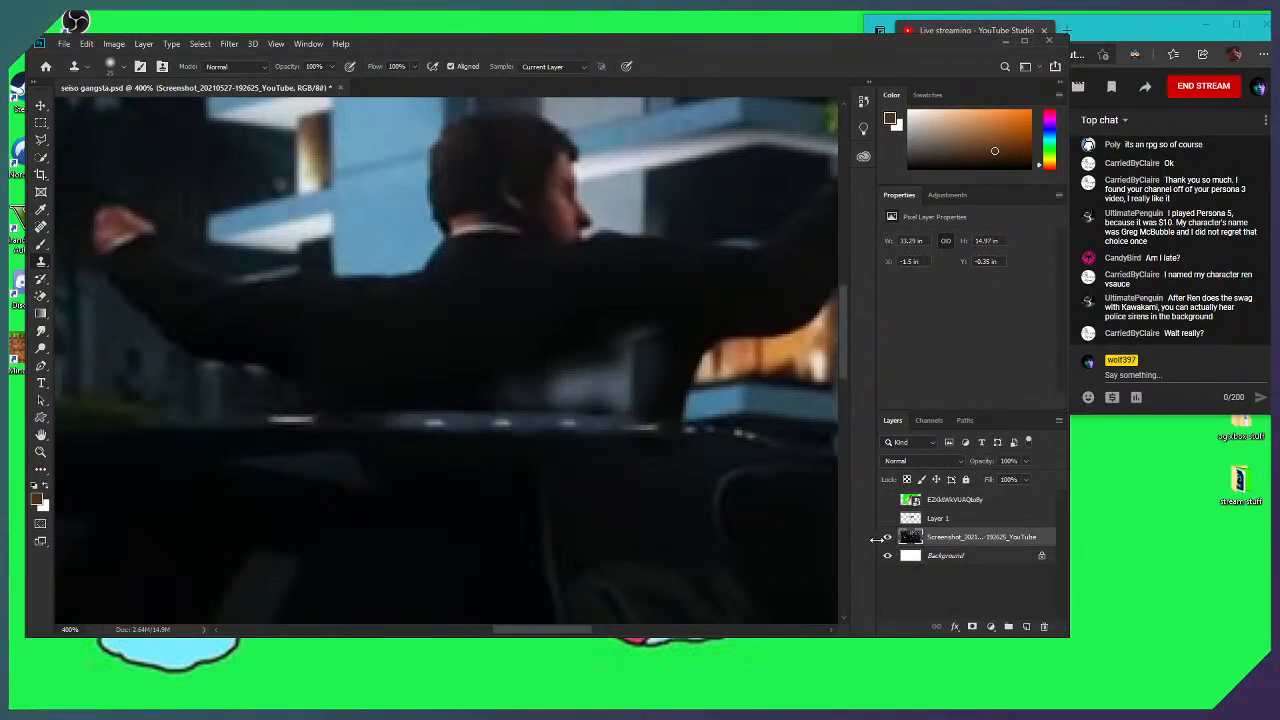
Shrink the Clone Stamp brush and paint out the two repeated small highlights on the car's roof edge on the screenshot layer
key("bracketleft")
key("bracketleft")
key("bracketleft")
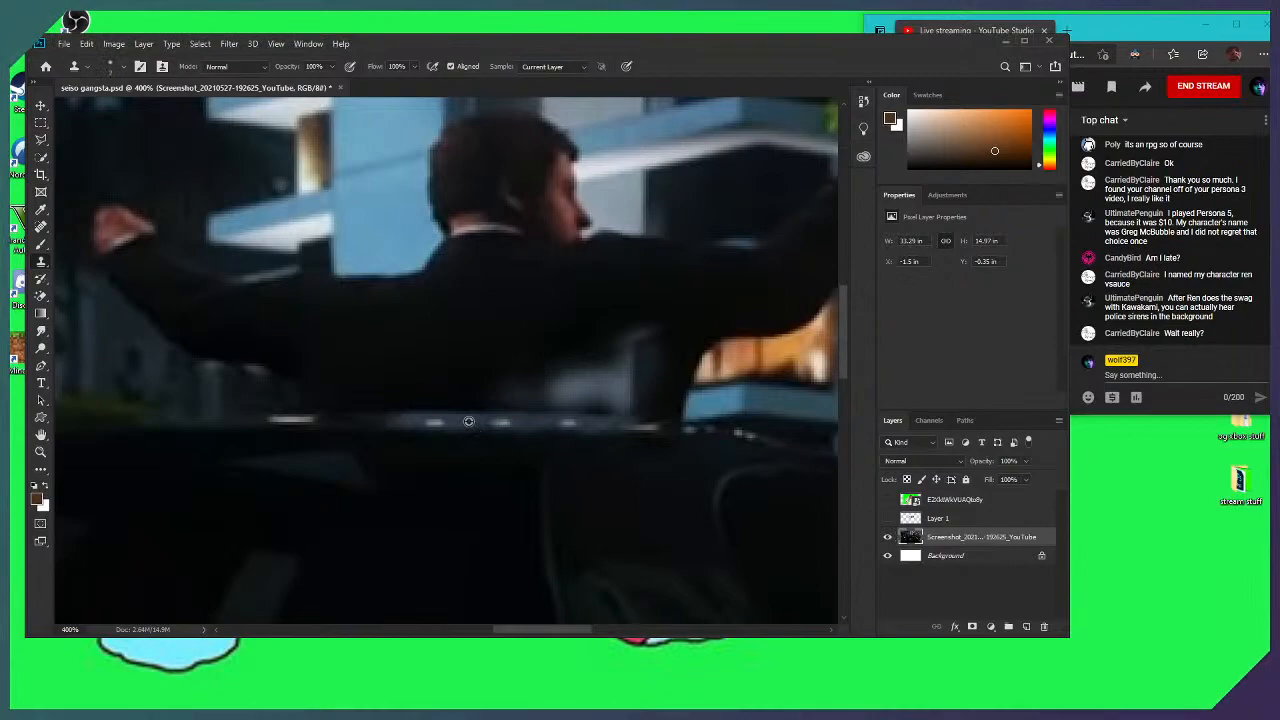
left_click(968, 526)
left_click(957, 538)
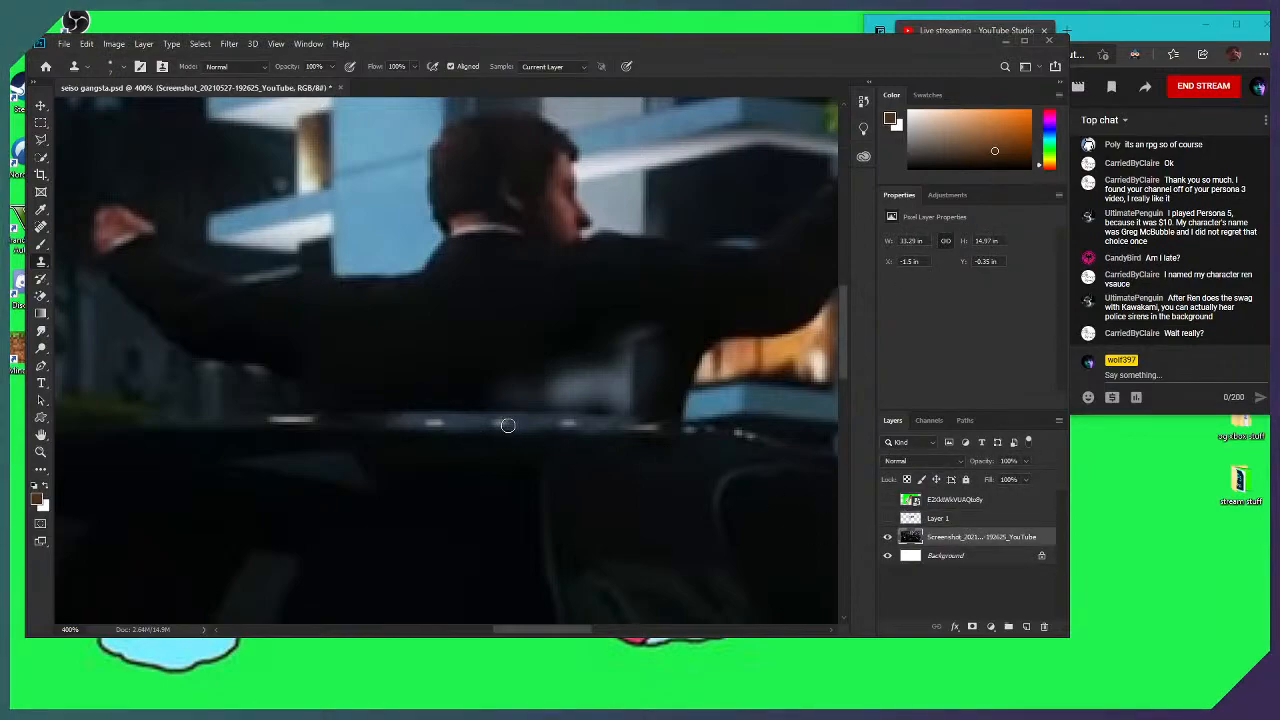
left_click_drag(502, 425, 497, 424)
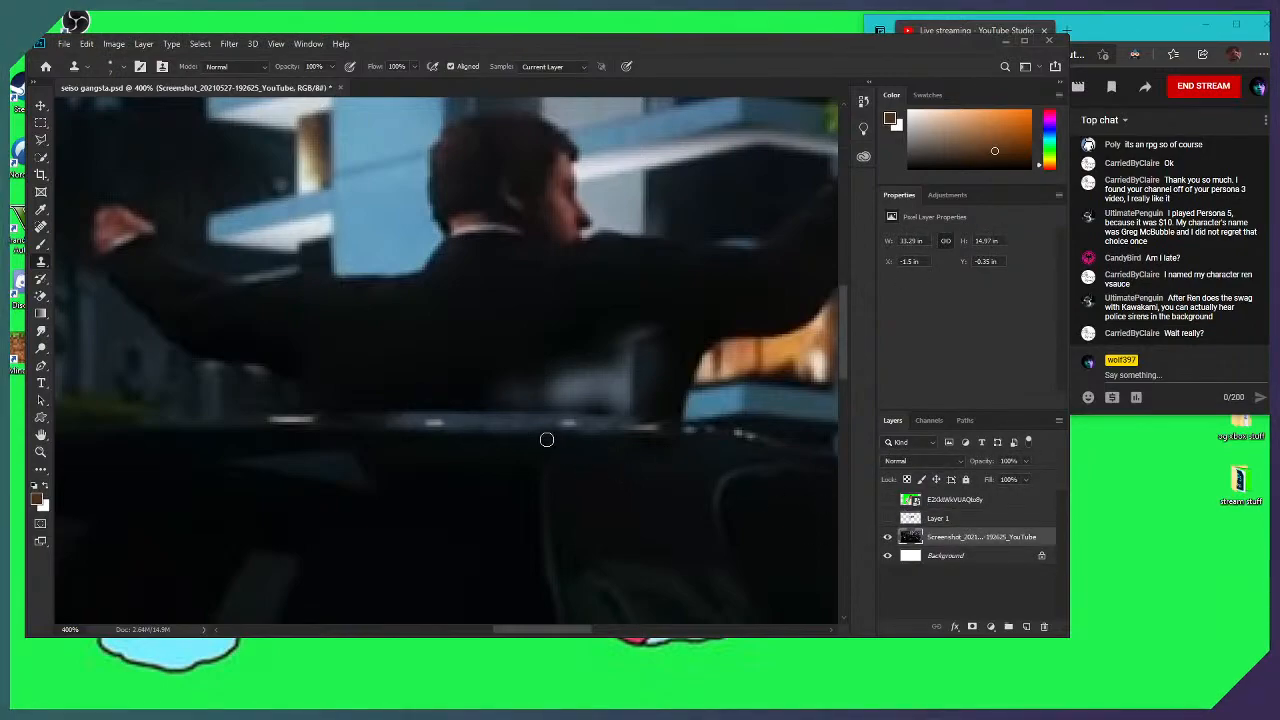
left_click_drag(574, 421, 558, 429)
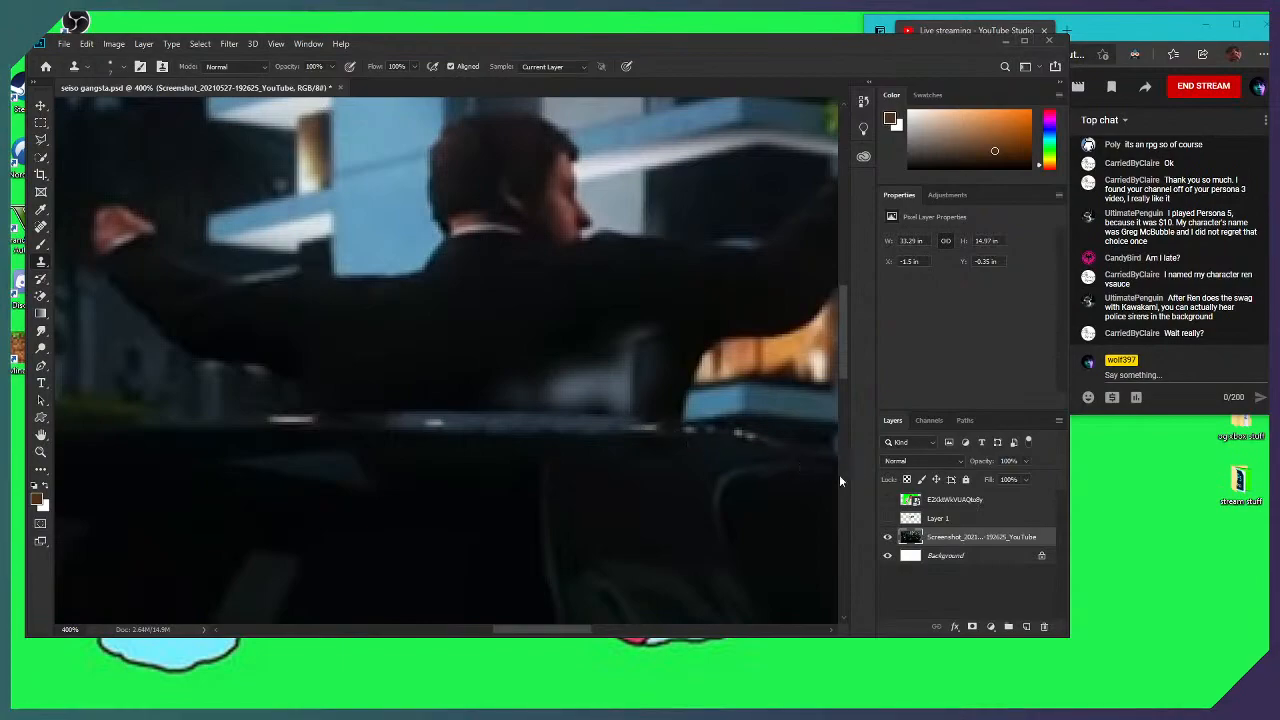
Show Layer 1 and outline the car's roof edge and the dark area beneath it with the Polygonal Lasso
left_click(887, 518)
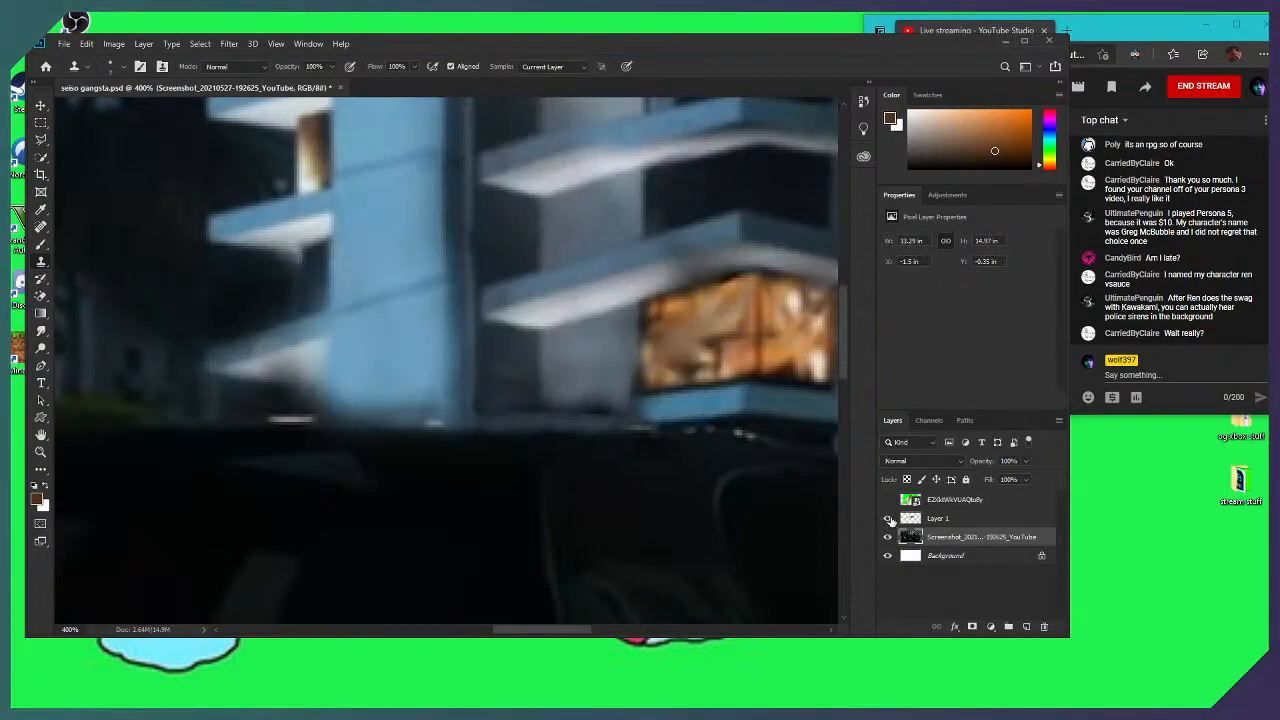
left_click(44, 141)
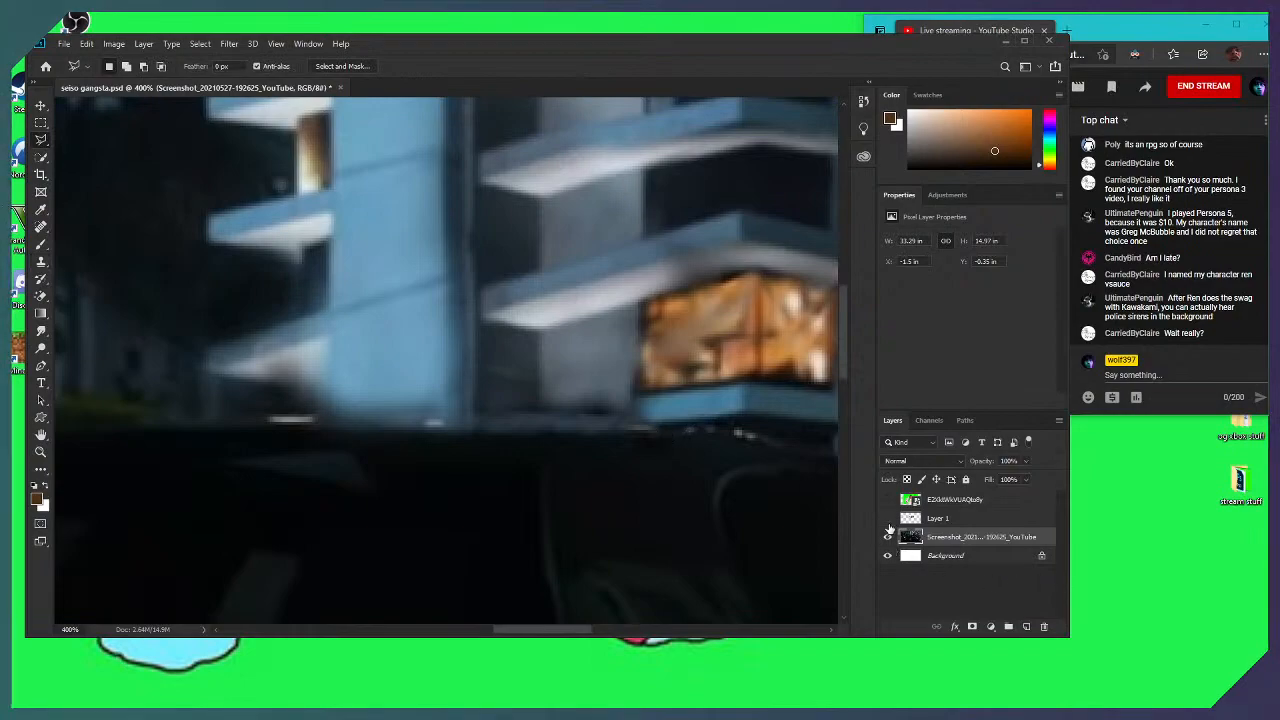
left_click(887, 519)
left_click(887, 519)
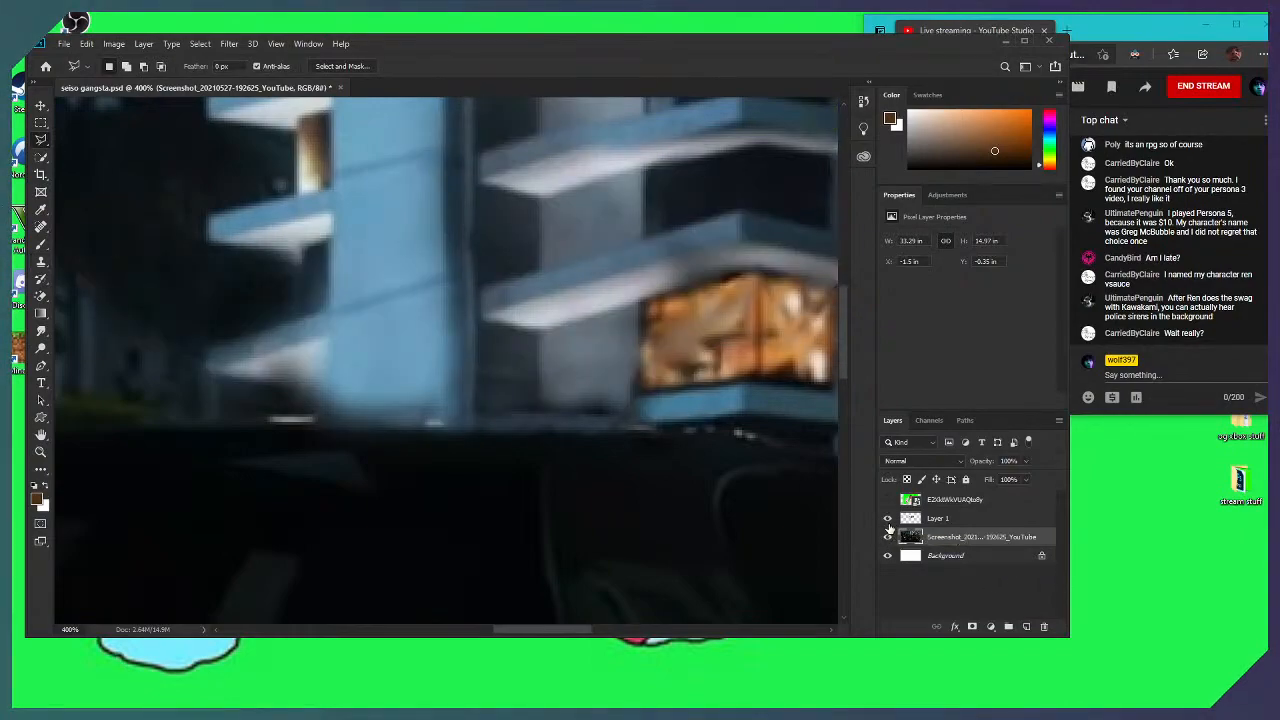
left_click(243, 421)
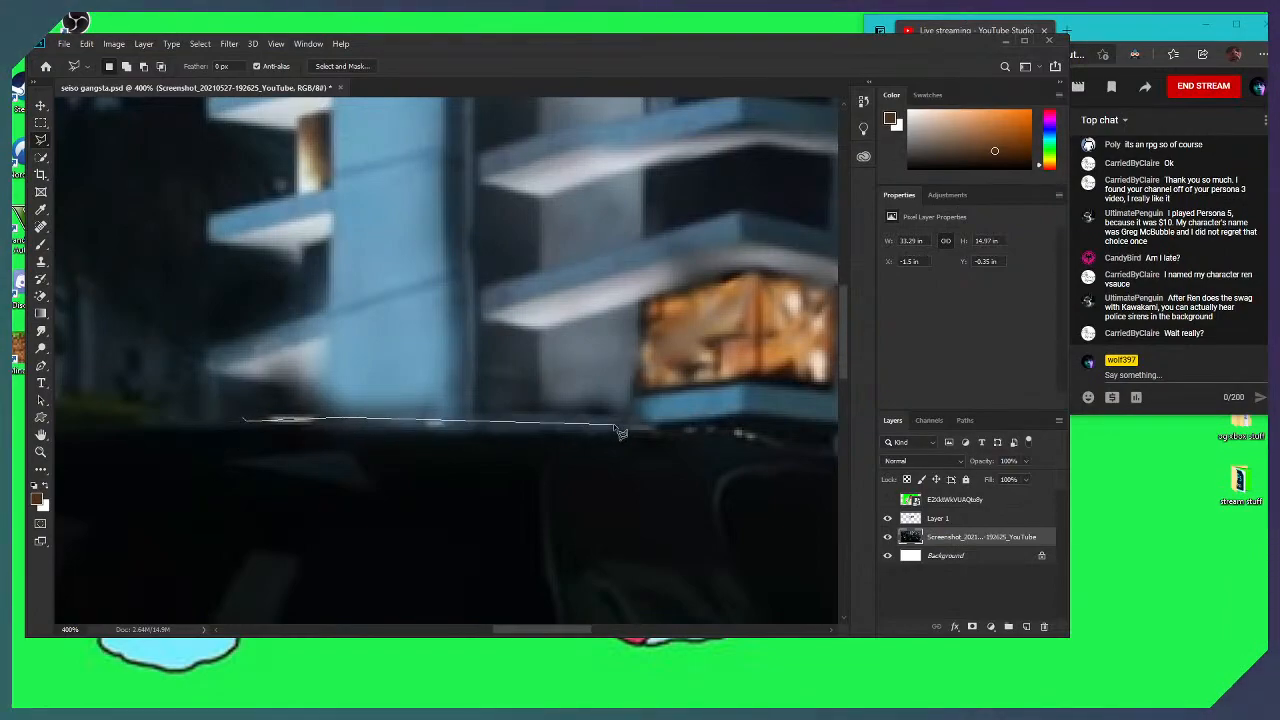
left_click(621, 423)
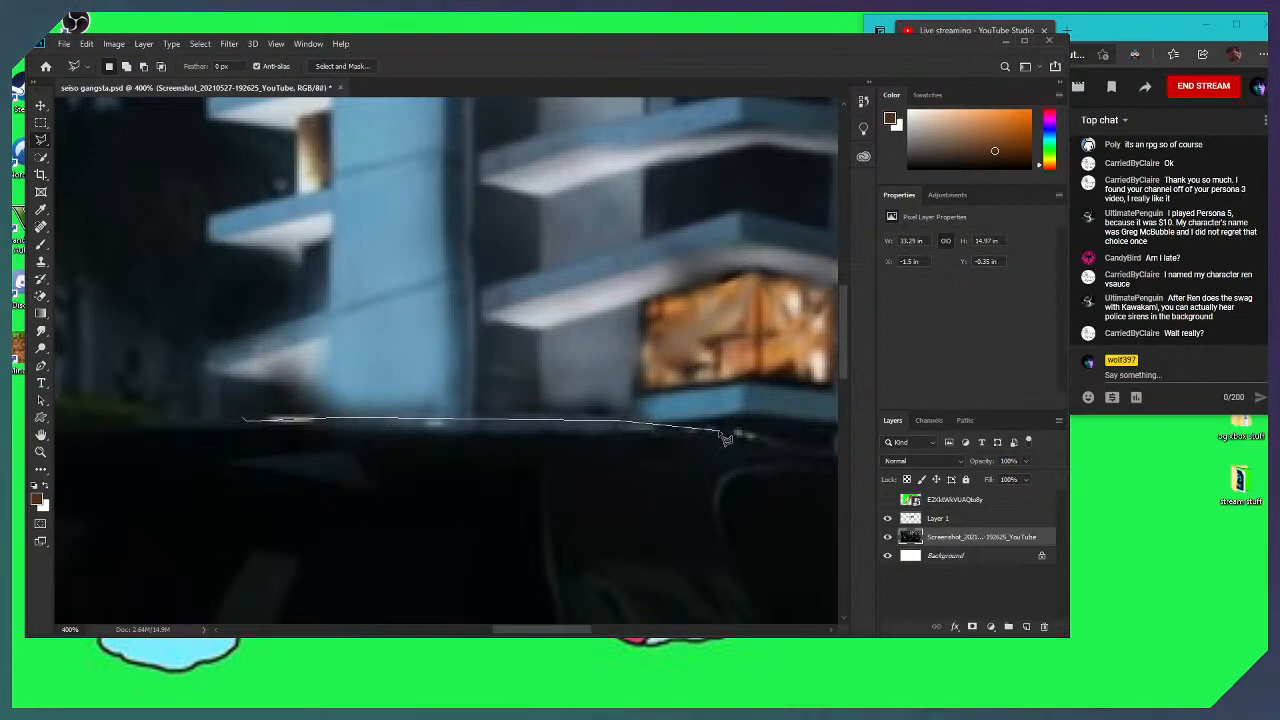
left_click(510, 525)
left_click(340, 508)
left_click(290, 488)
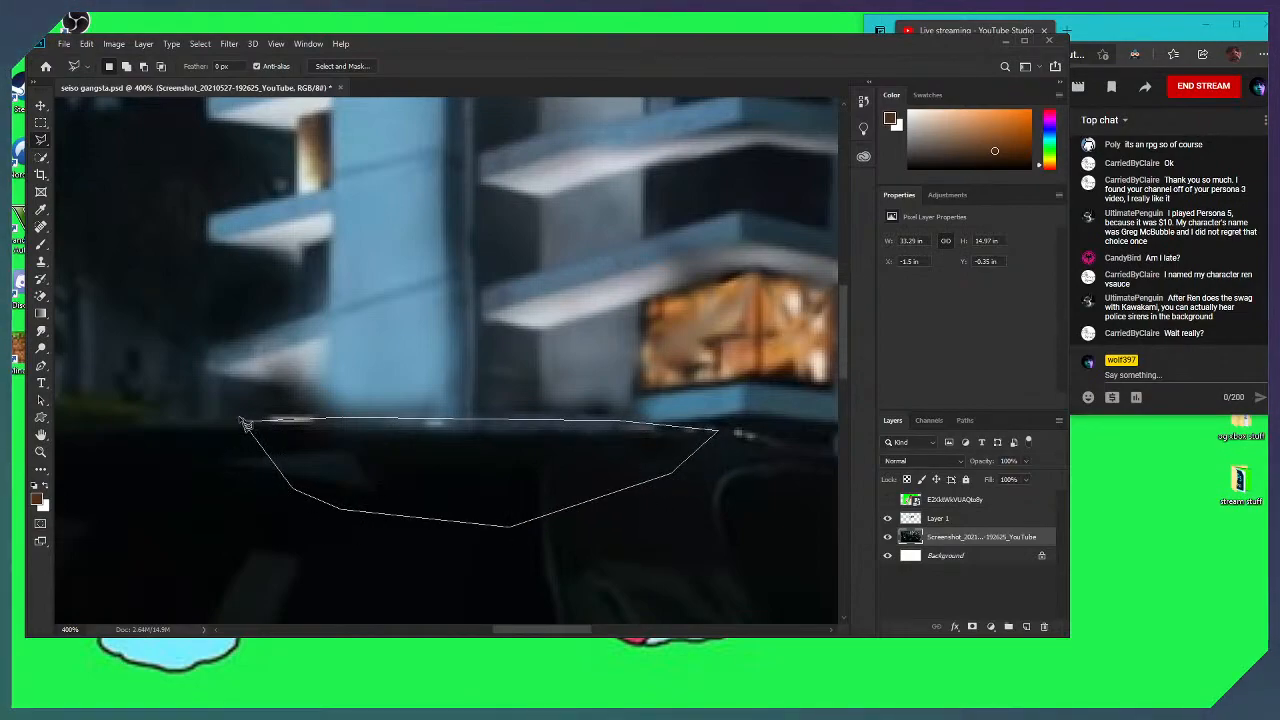
left_click(250, 424)
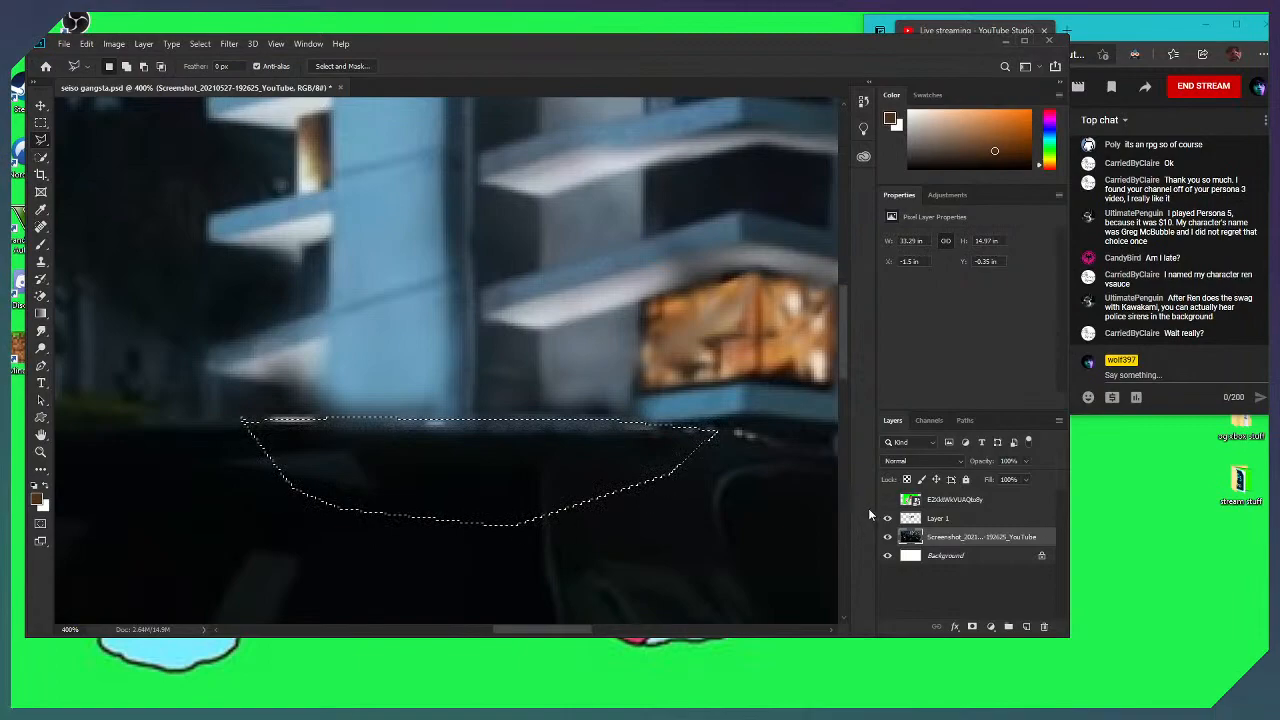
Switch to the Eraser on Layer 1 for the selected car area and deselect it
left_click(945, 518)
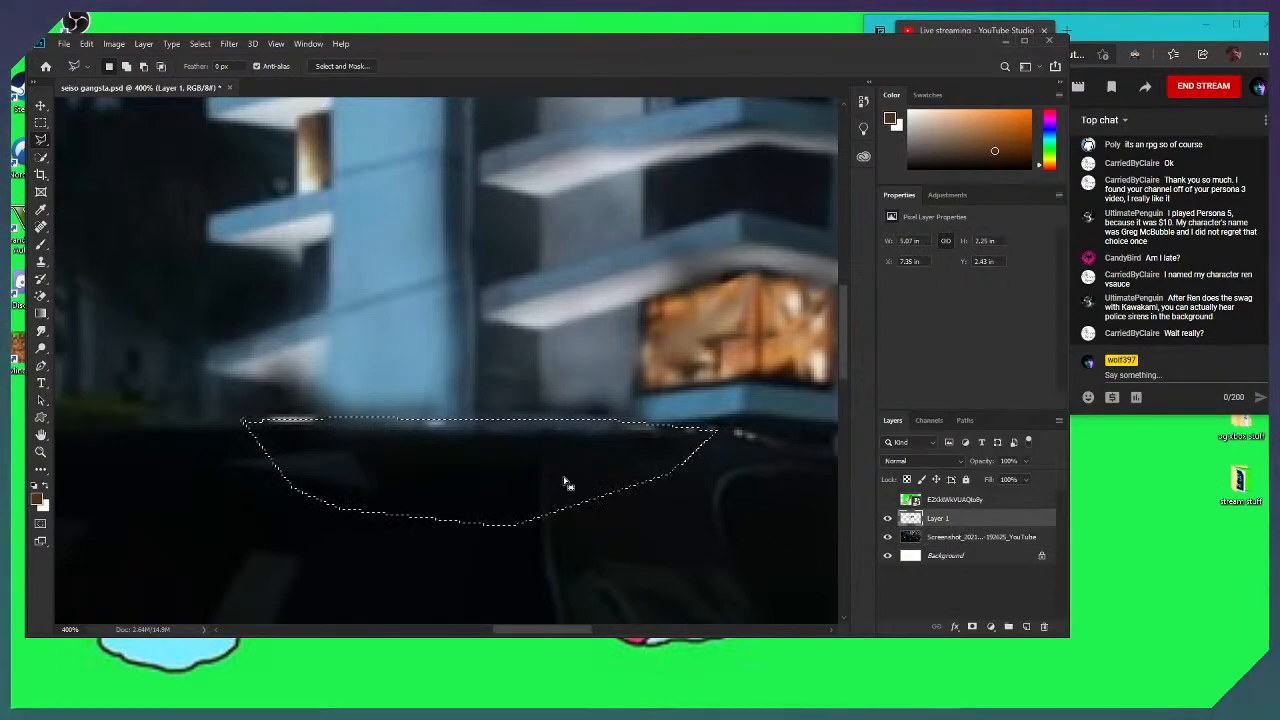
left_click(40, 297)
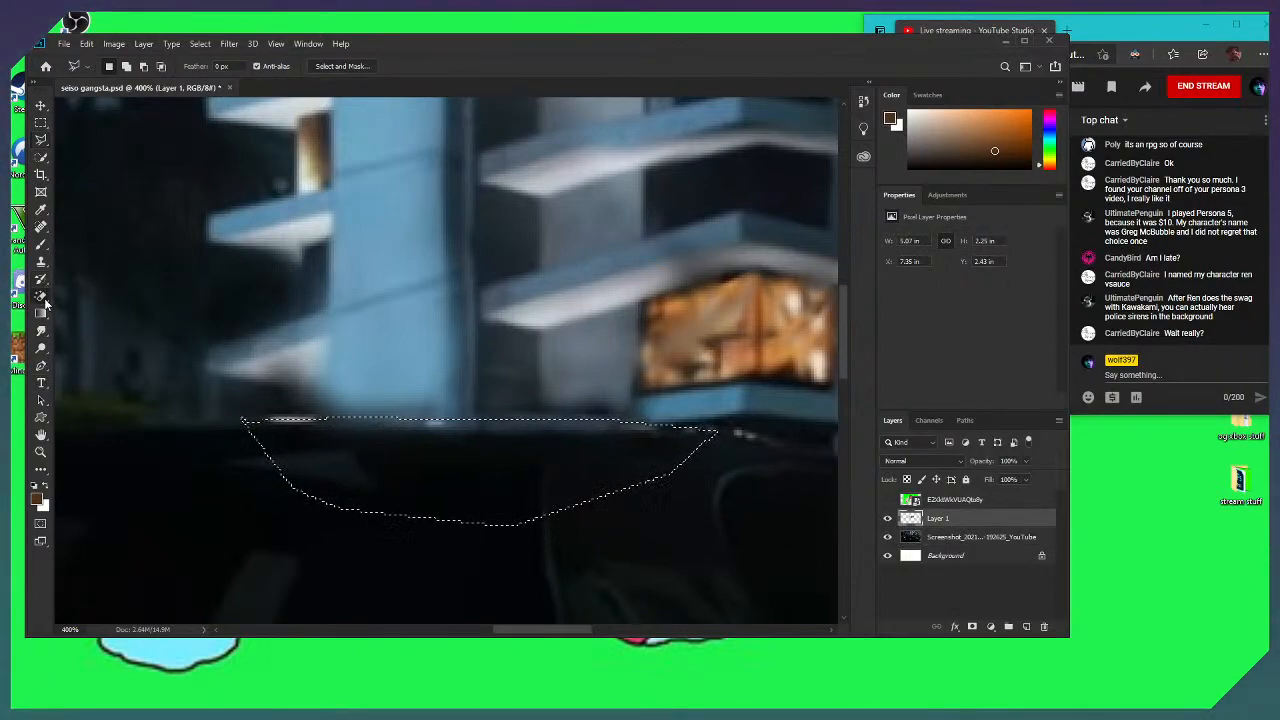
left_click(92, 296)
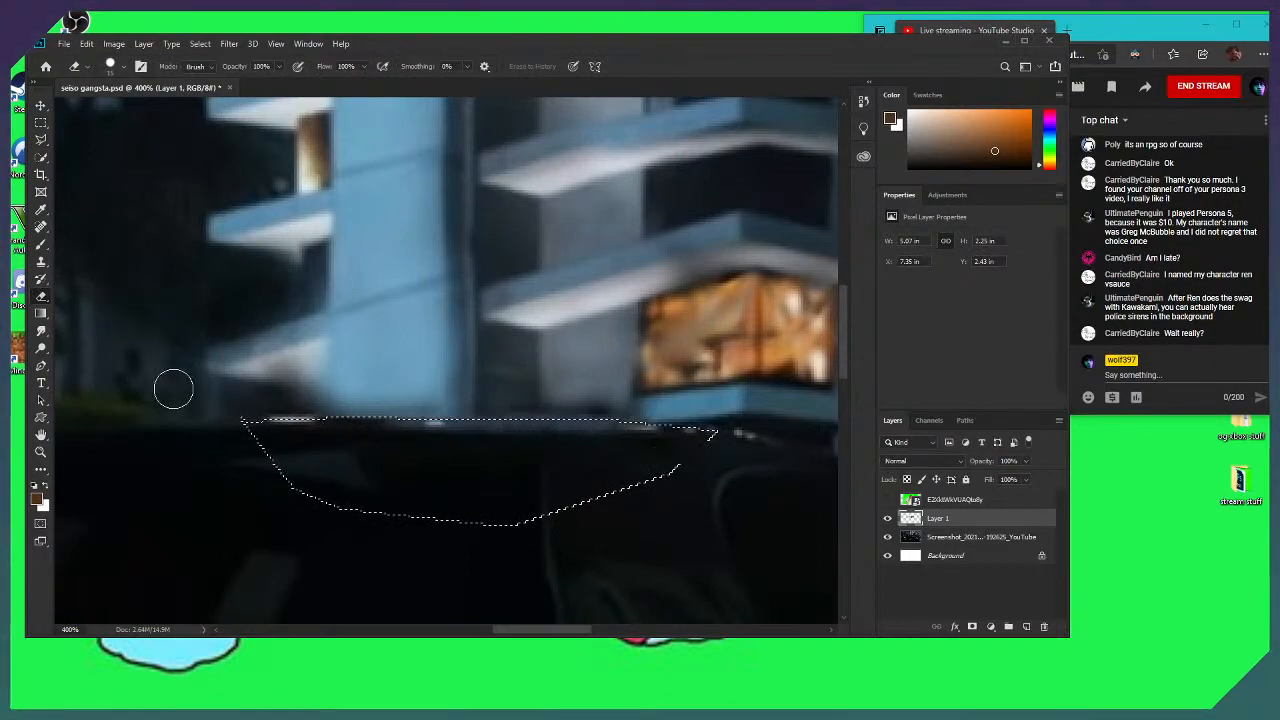
key("ctrl+d")
Examine the reconstructed building and the repaired car edge in the whole image and close up
key("ctrl+minus")
key("ctrl+minus")
key("ctrl+minus")
key("ctrl+minus")
key("ctrl+minus")
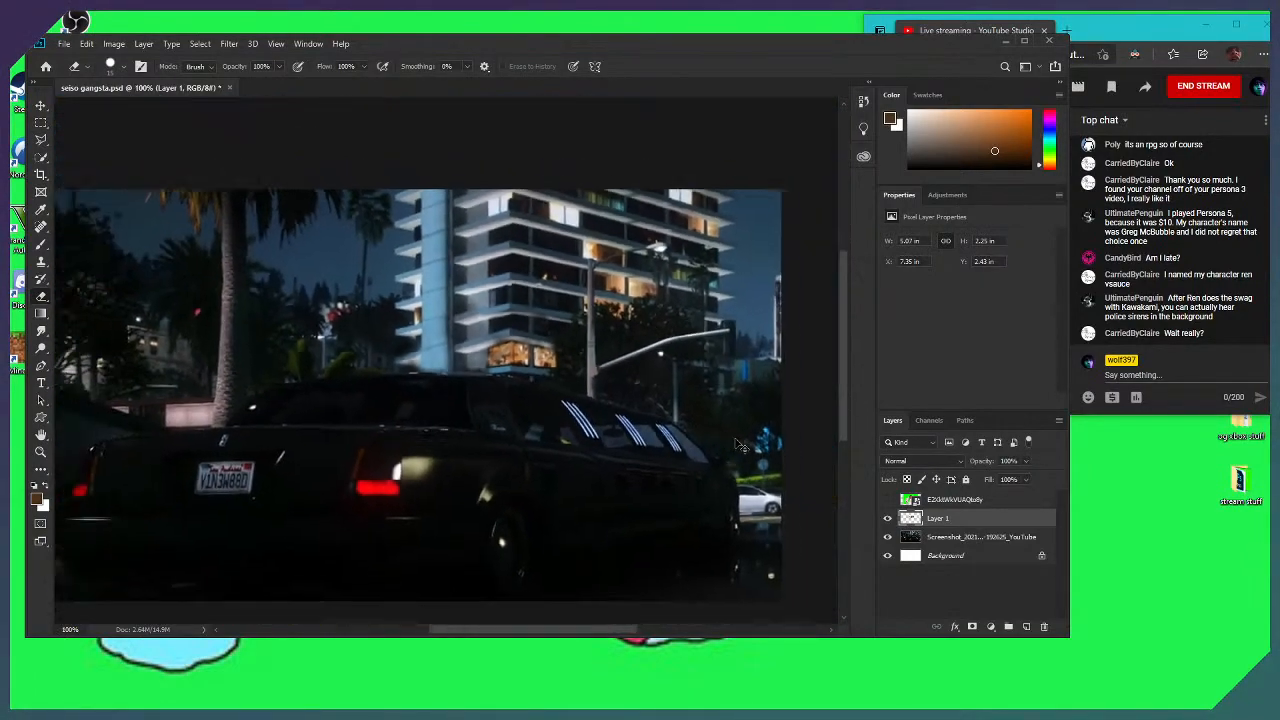
key("ctrl+plus")
key("ctrl+plus")
key("ctrl+plus")
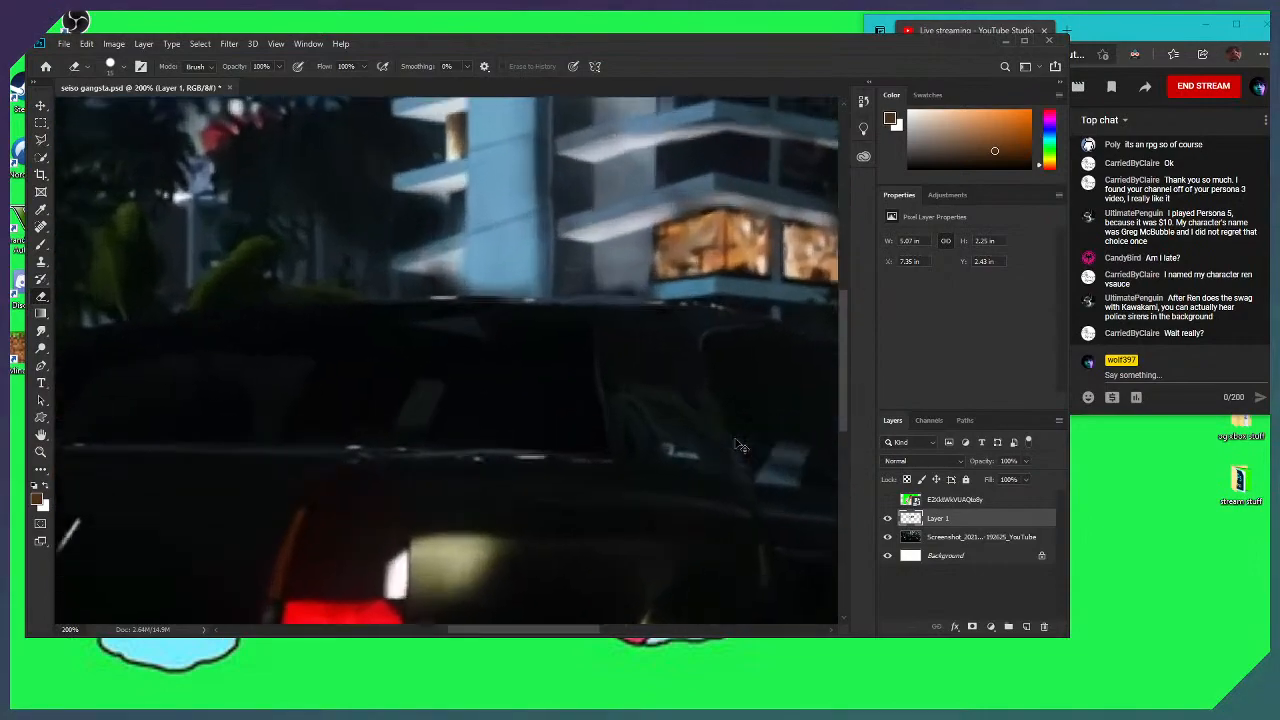
Save seiso gangsta.psd and close Photoshop
key("ctrl+minus")
key("ctrl+minus")
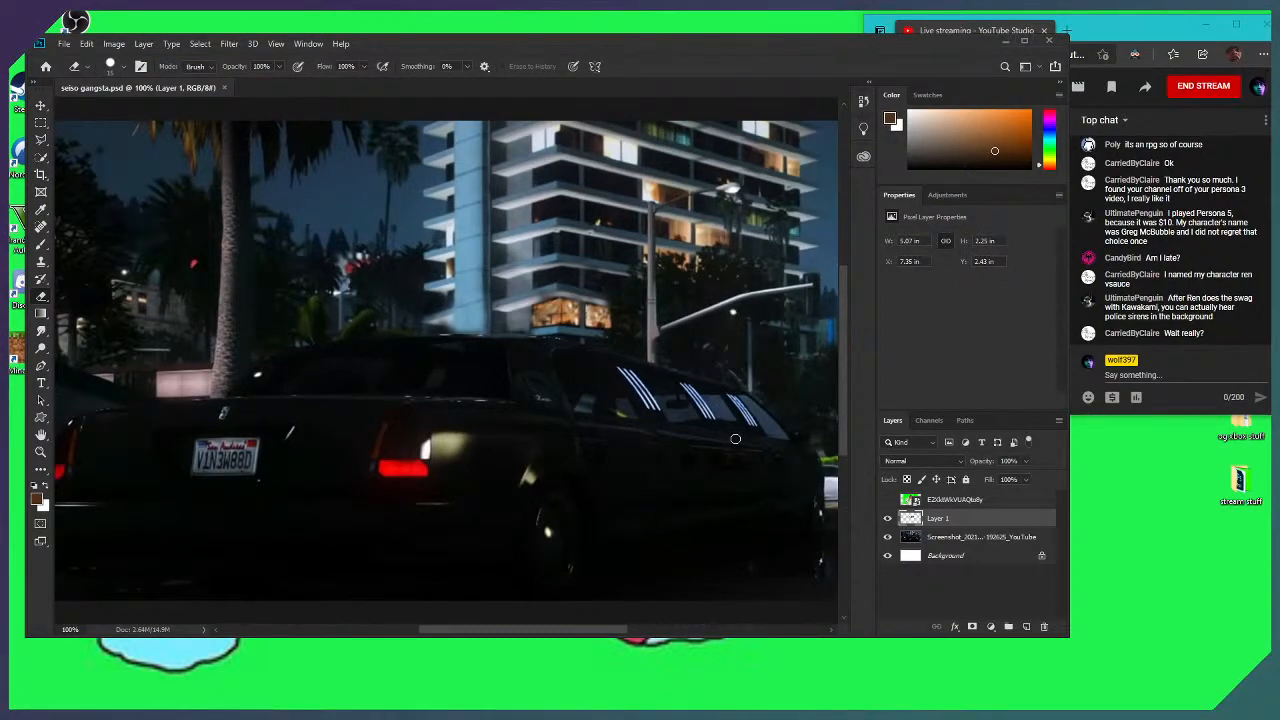
left_click(1049, 41)
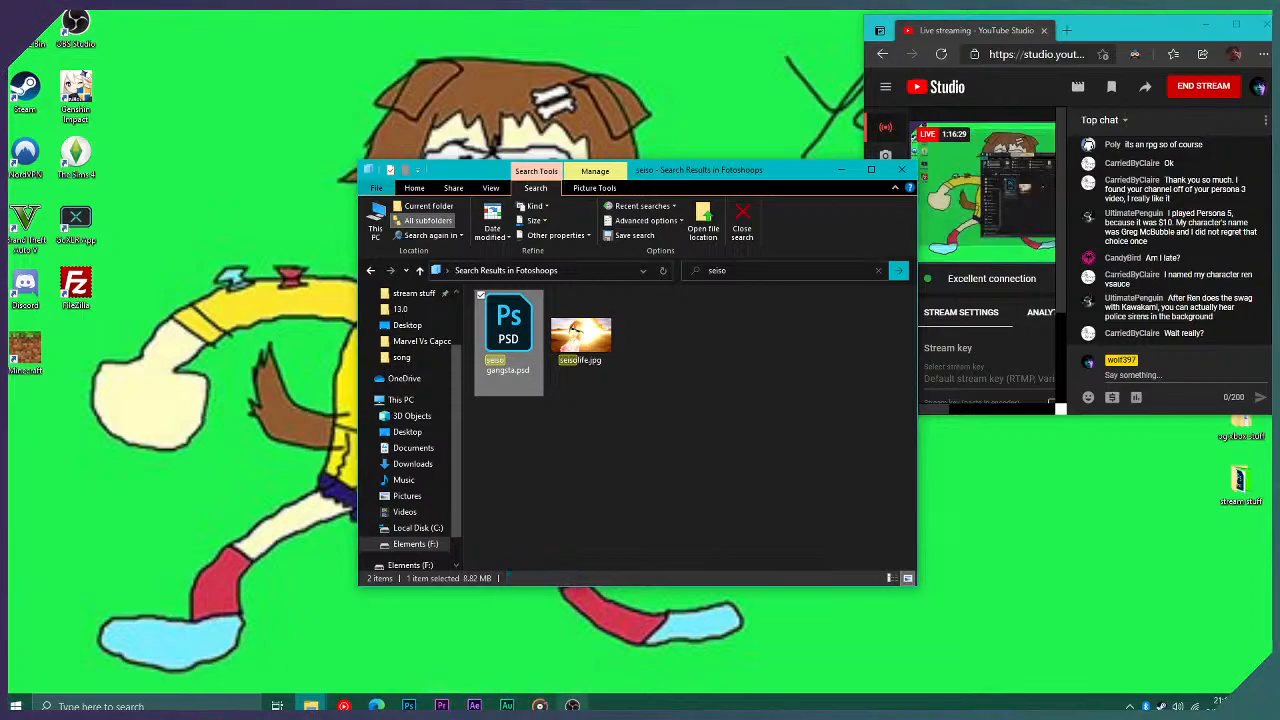
left_click(539, 705)
left_click(289, 536)
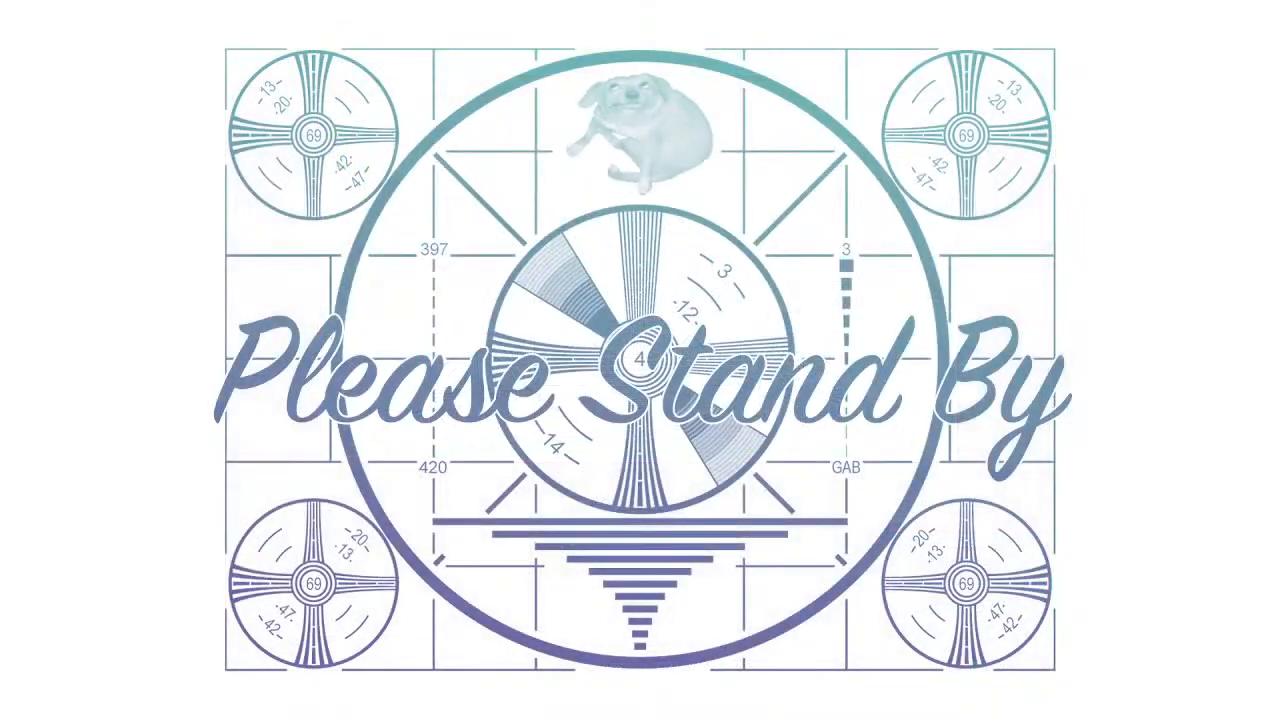
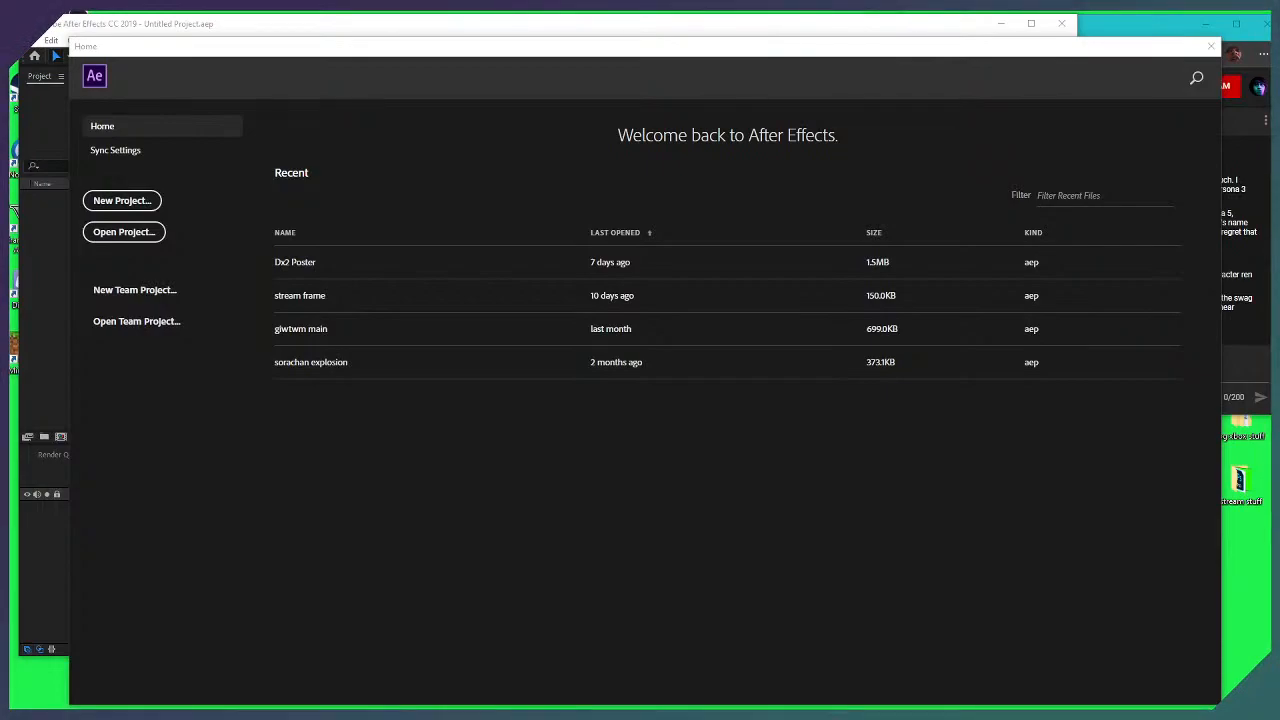
Dismiss the After Effects Home screen and bring seiso gangsta.psd from the Fotoshoops search results into the empty project
left_click(1211, 46)
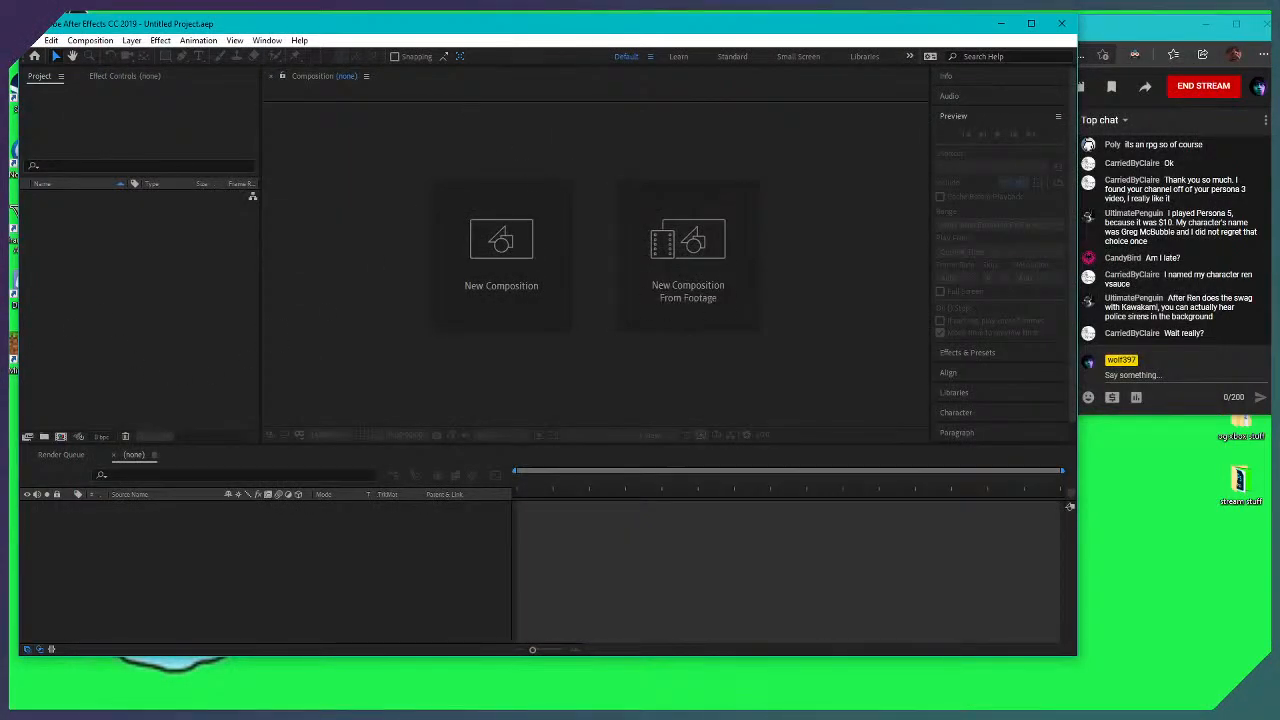
mouse_move(100, 714)
mouse_move(311, 706)
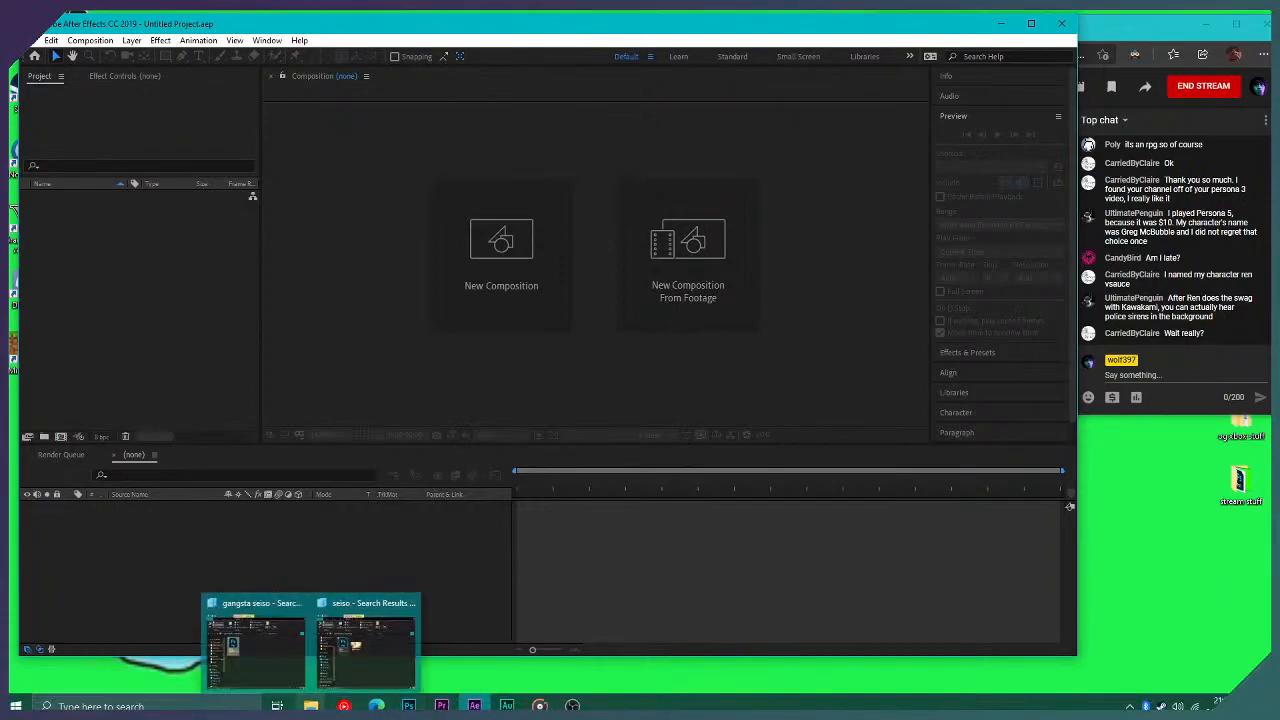
mouse_move(365, 645)
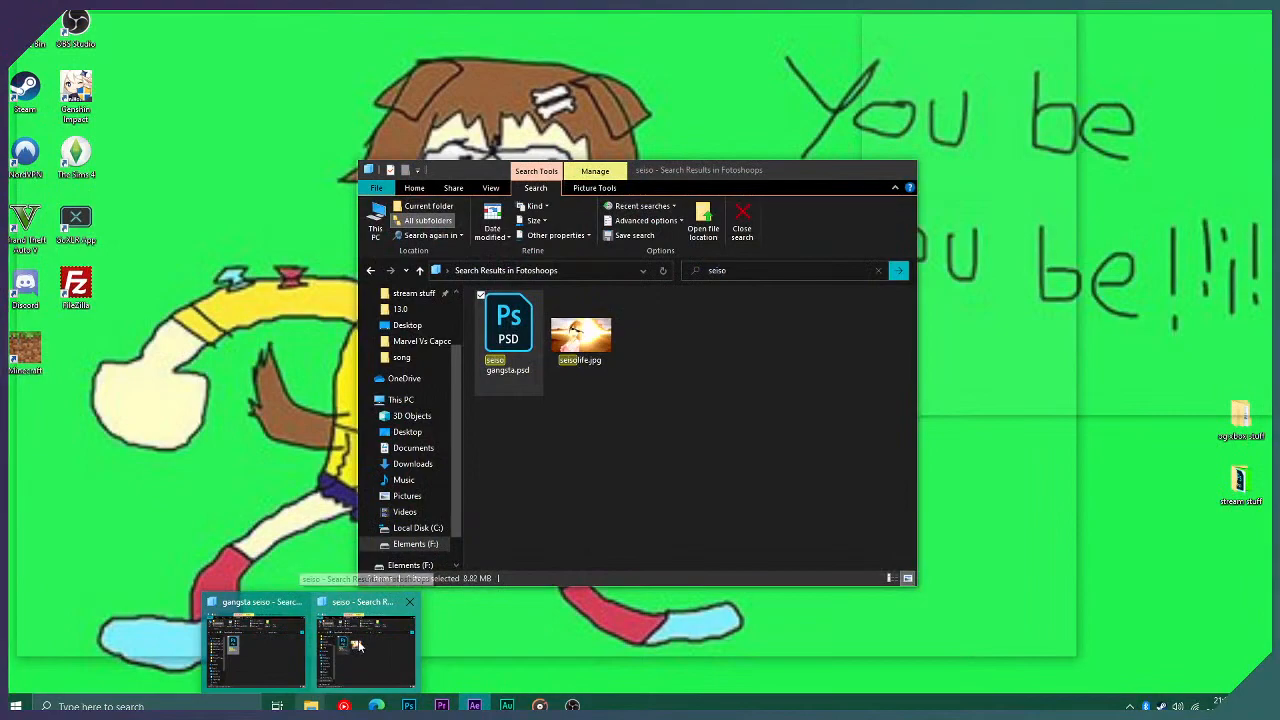
left_click(355, 645)
mouse_move(513, 345)
left_mouse_down()
mouse_move(97, 311)
mouse_move(172, 303)
mouse_move(500, 350)
left_mouse_up()
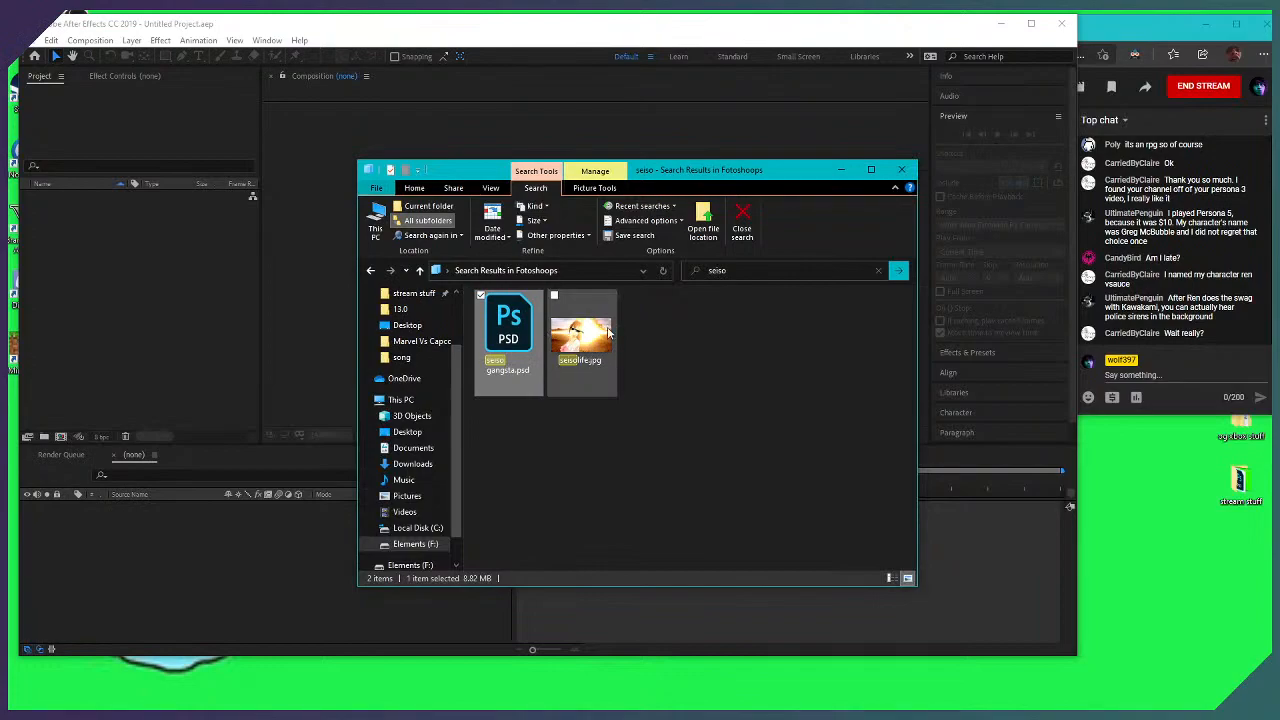
left_click_drag(530, 340, 102, 341)
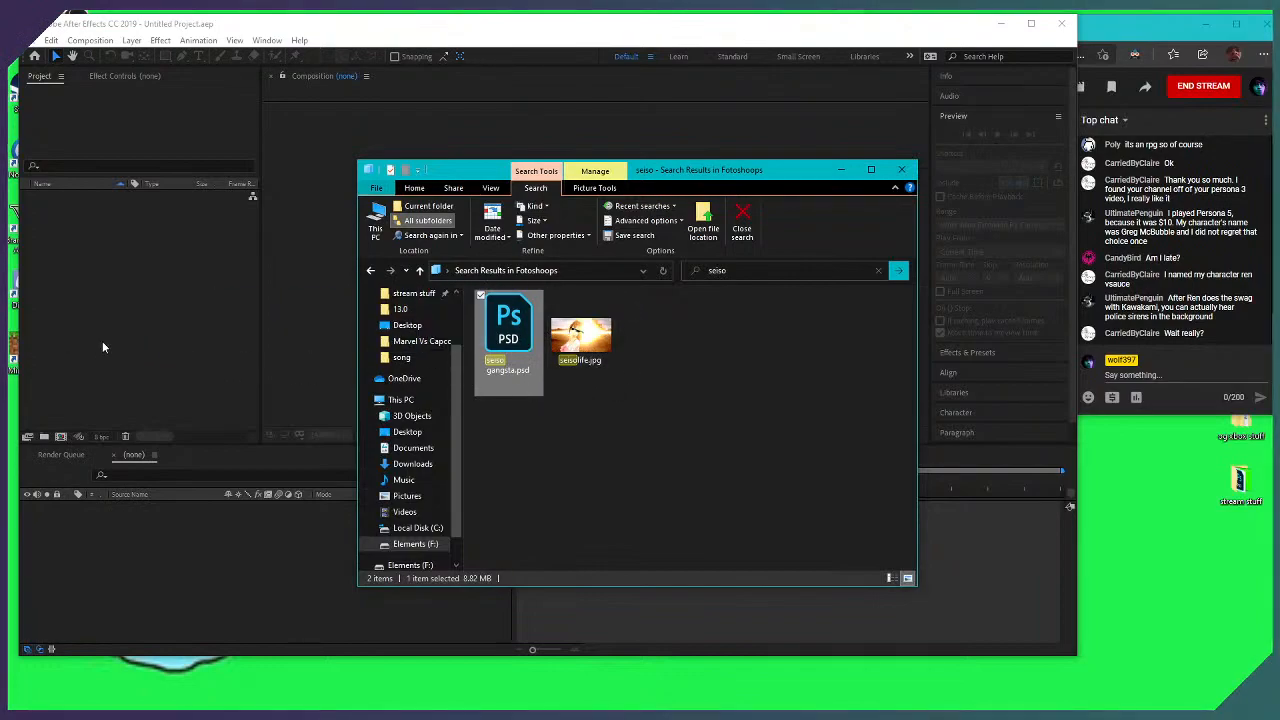
left_click(250, 25)
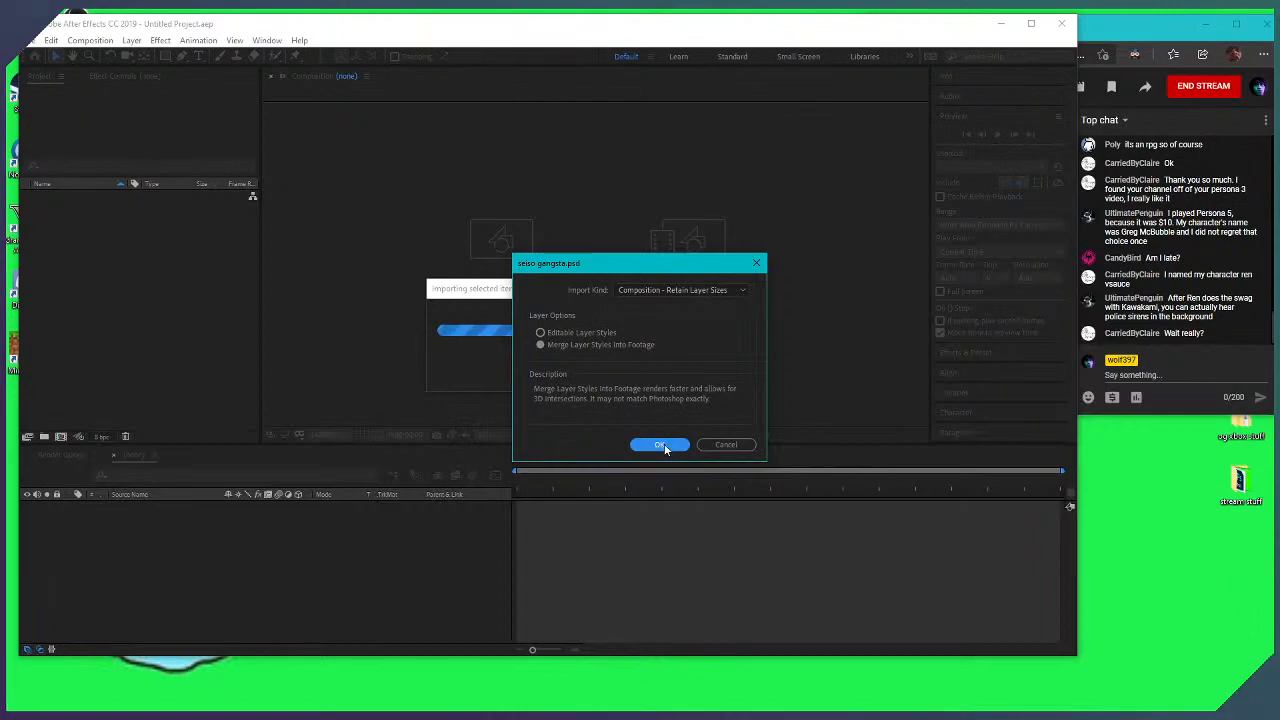
Import seiso gangsta.psd as Composition - Retain Layer Sizes with its layer styles merged into footage
left_click(541, 333)
left_click(541, 344)
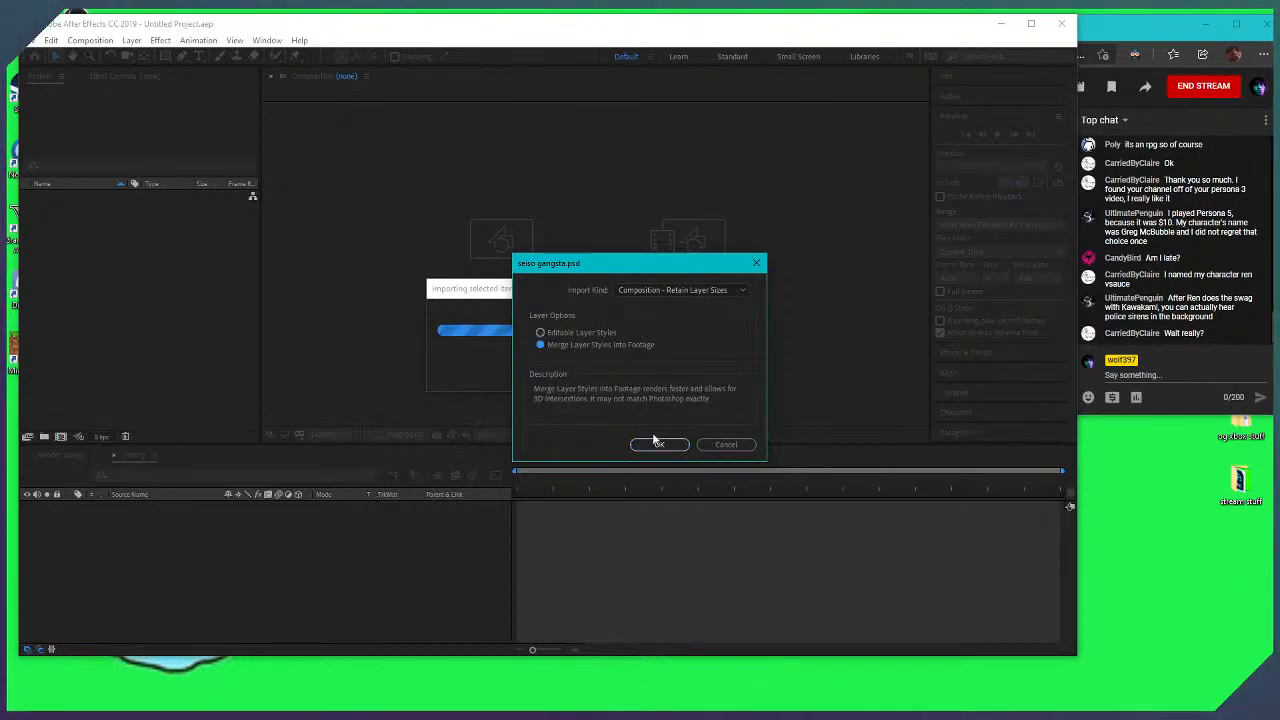
left_click(660, 445)
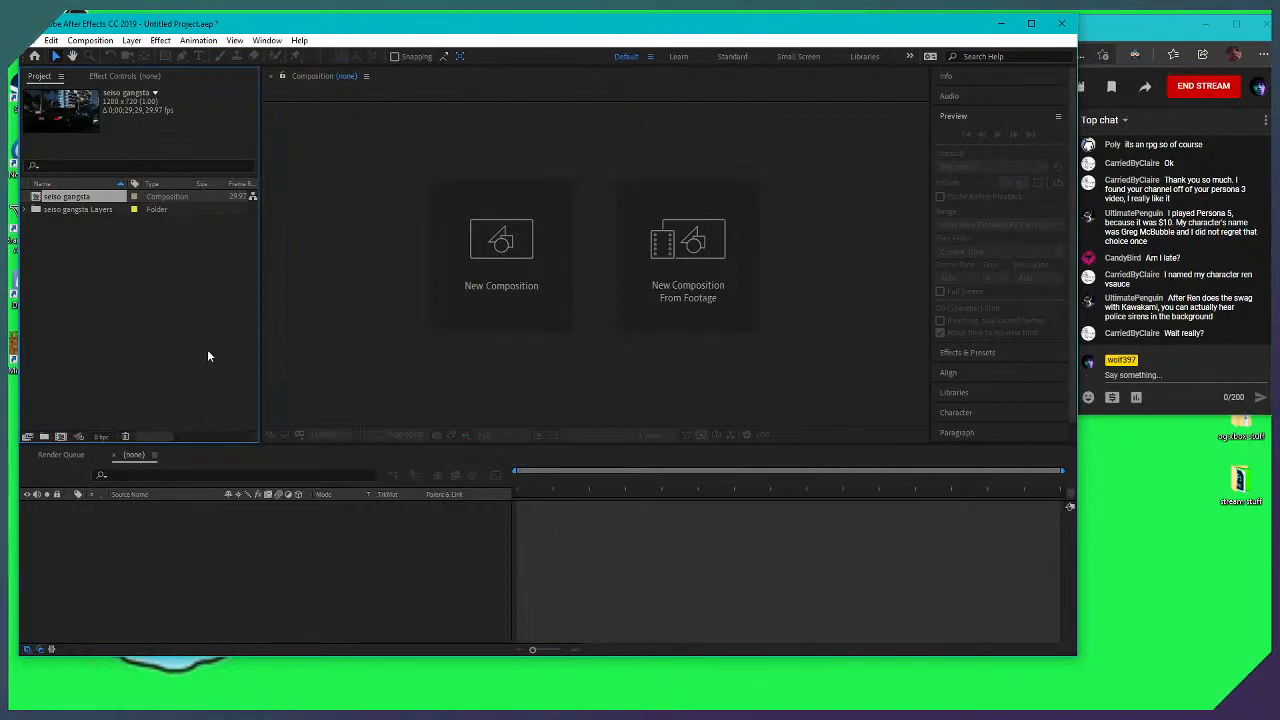
Reverse the project items' name sorting, collapse the seiso gangsta Layers folder, and open the seiso gangsta composition
left_click(25, 210)
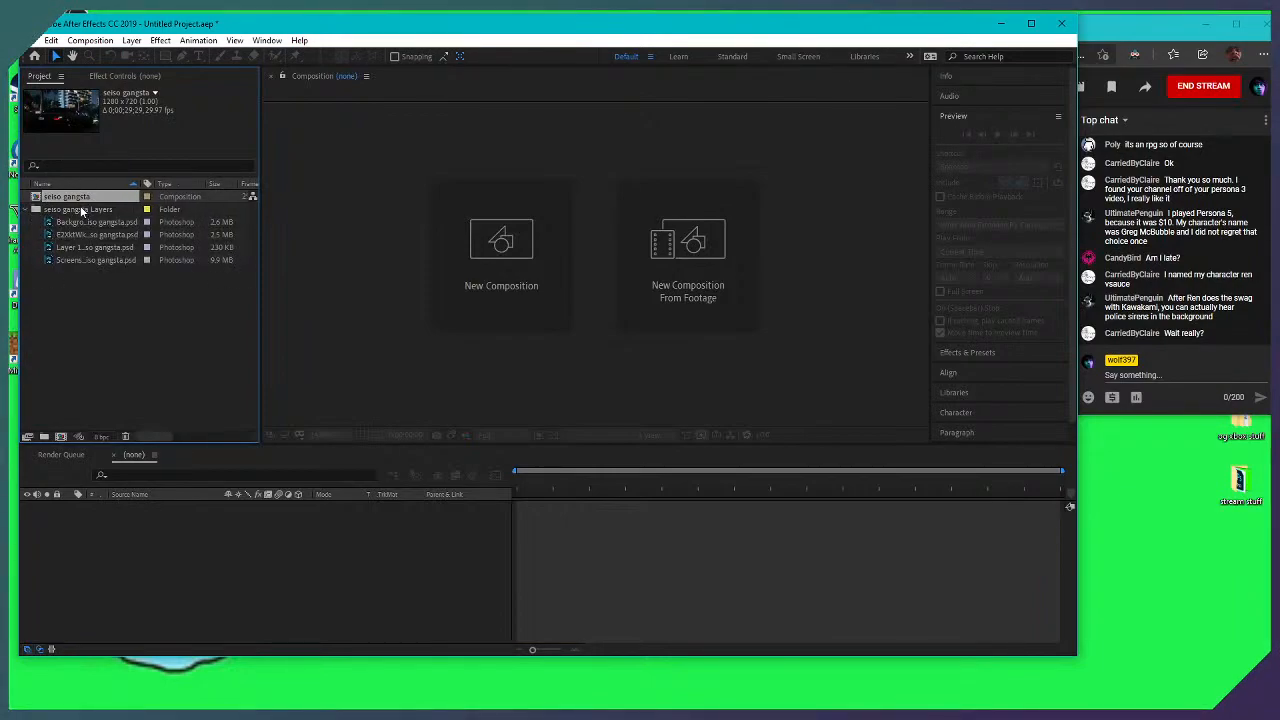
left_click(80, 210)
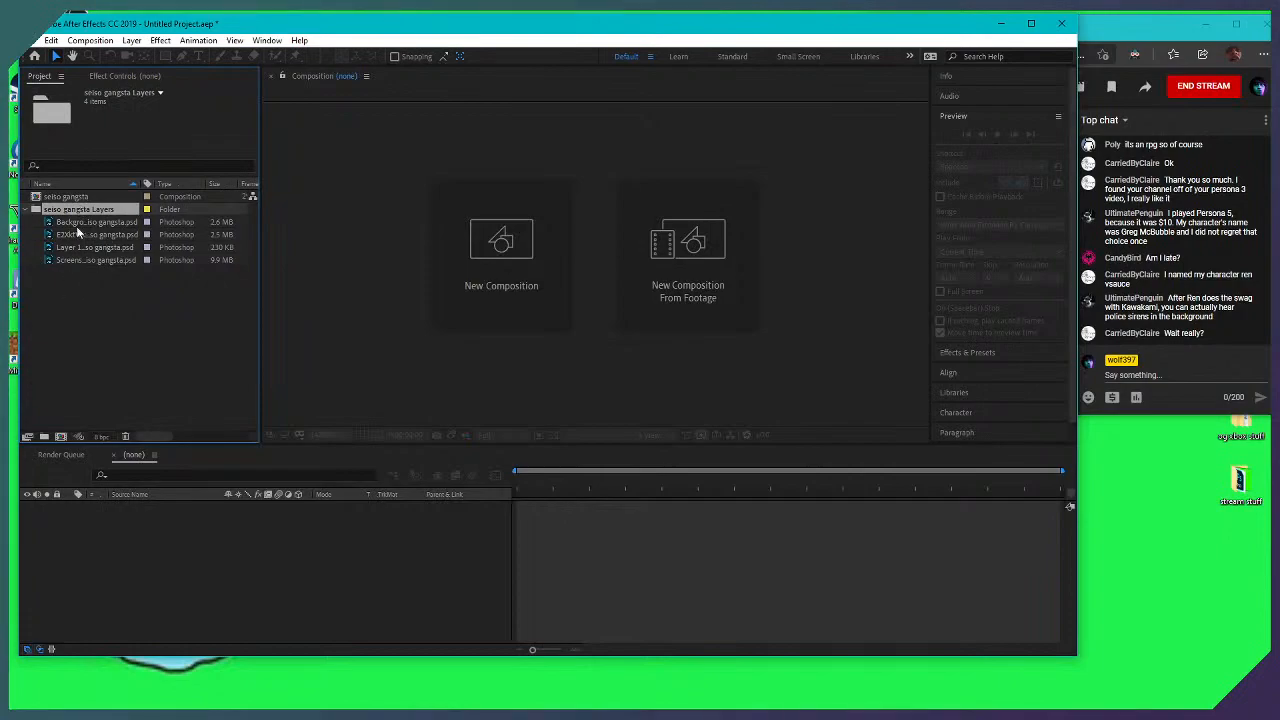
left_click(82, 185)
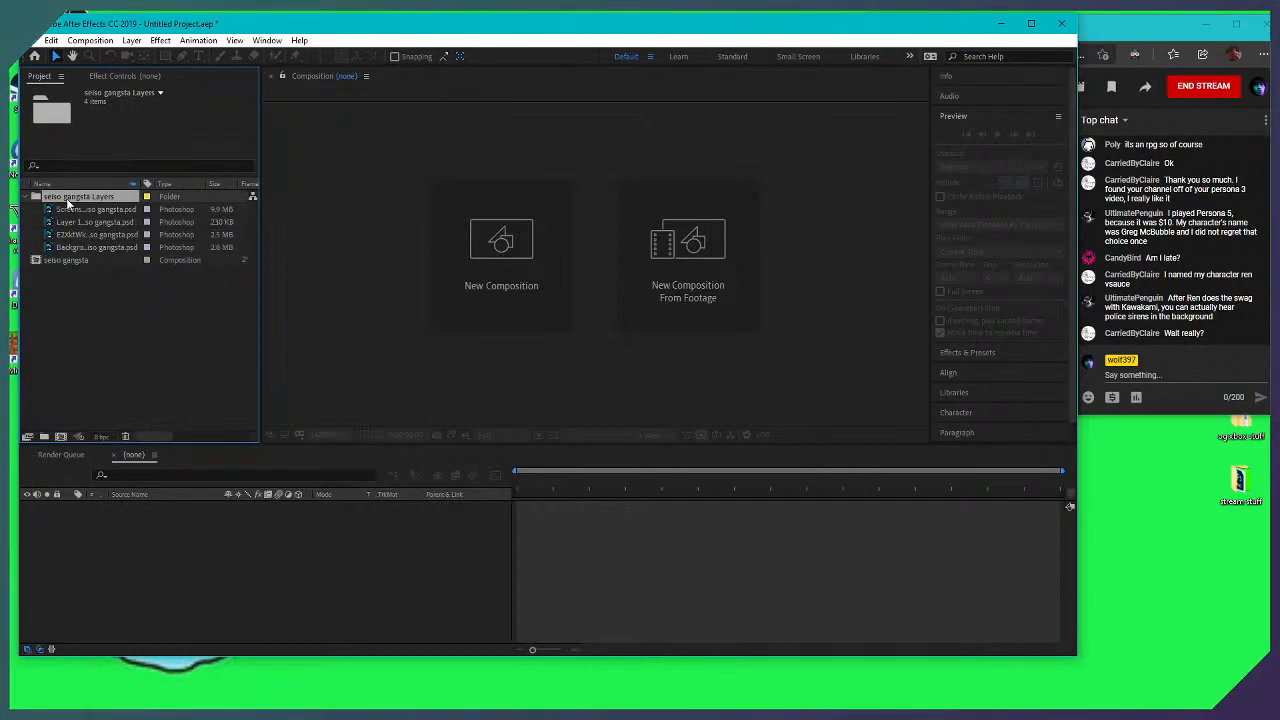
left_click(26, 199)
double_click(68, 209)
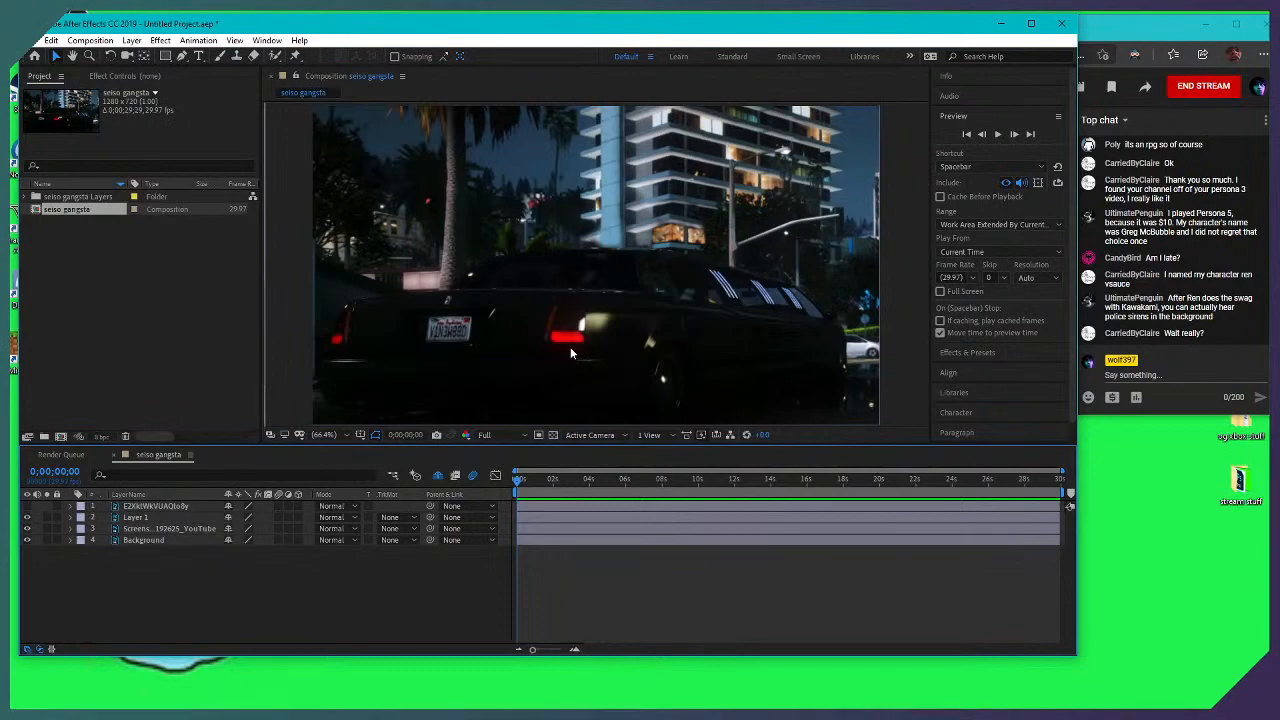
Make the hidden green-screen character layer visible and lock Layer 1, the YouTube screenshot layer and Background
scroll(635, 246, "up", 3)
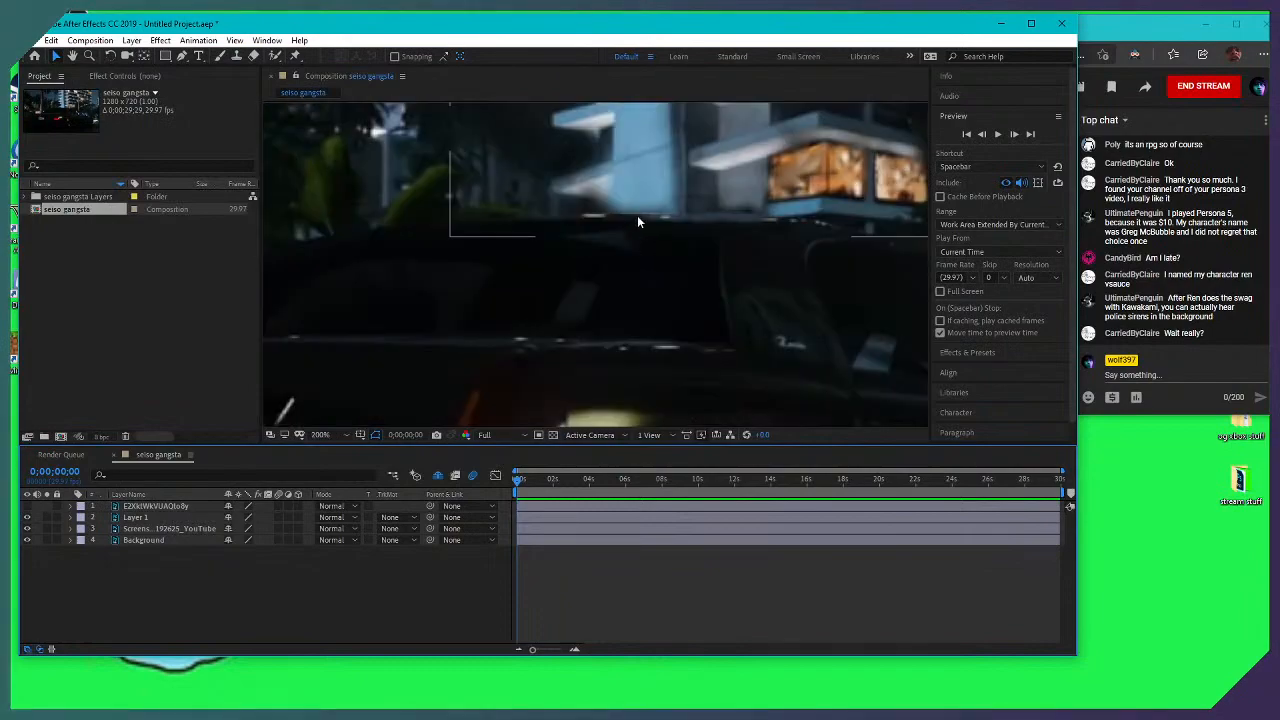
left_click_drag(697, 200, 633, 304)
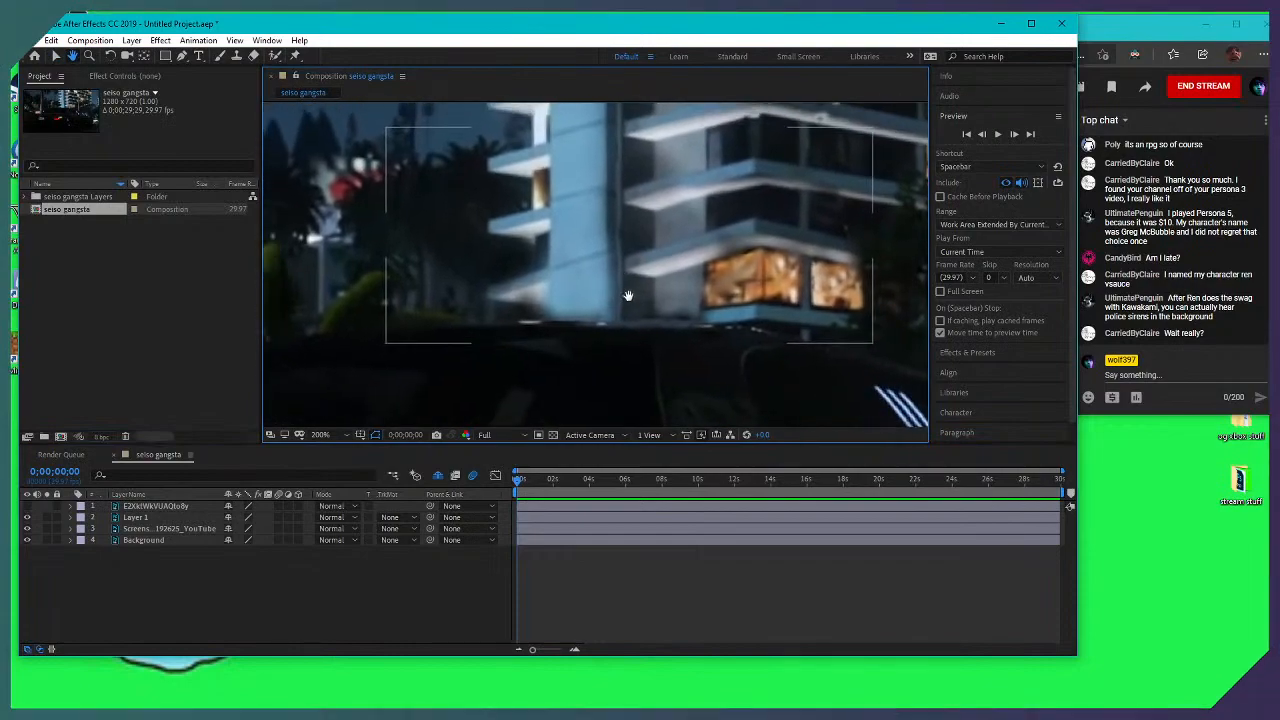
left_click(27, 506)
scroll(672, 260, "down", 5)
scroll(672, 260, "up", 2)
scroll(672, 260, "down", 4)
scroll(672, 260, "up", 2)
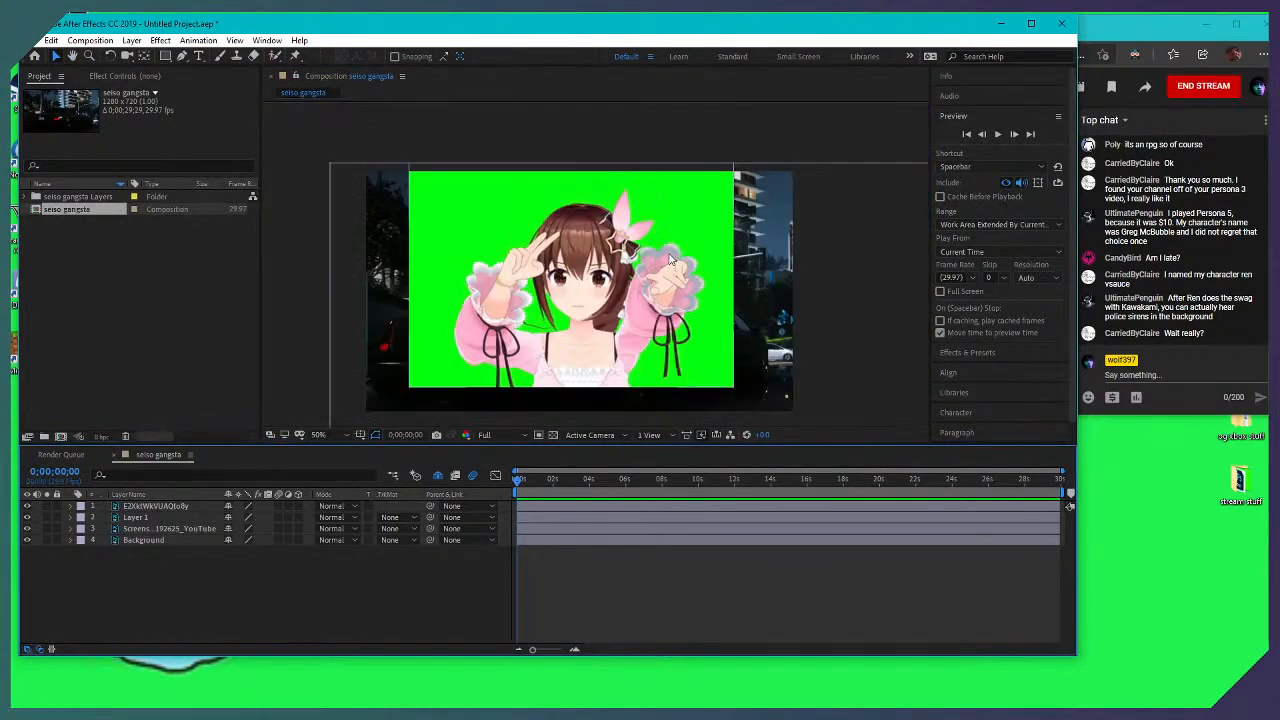
left_click(56, 517)
left_click(56, 528)
left_click(56, 540)
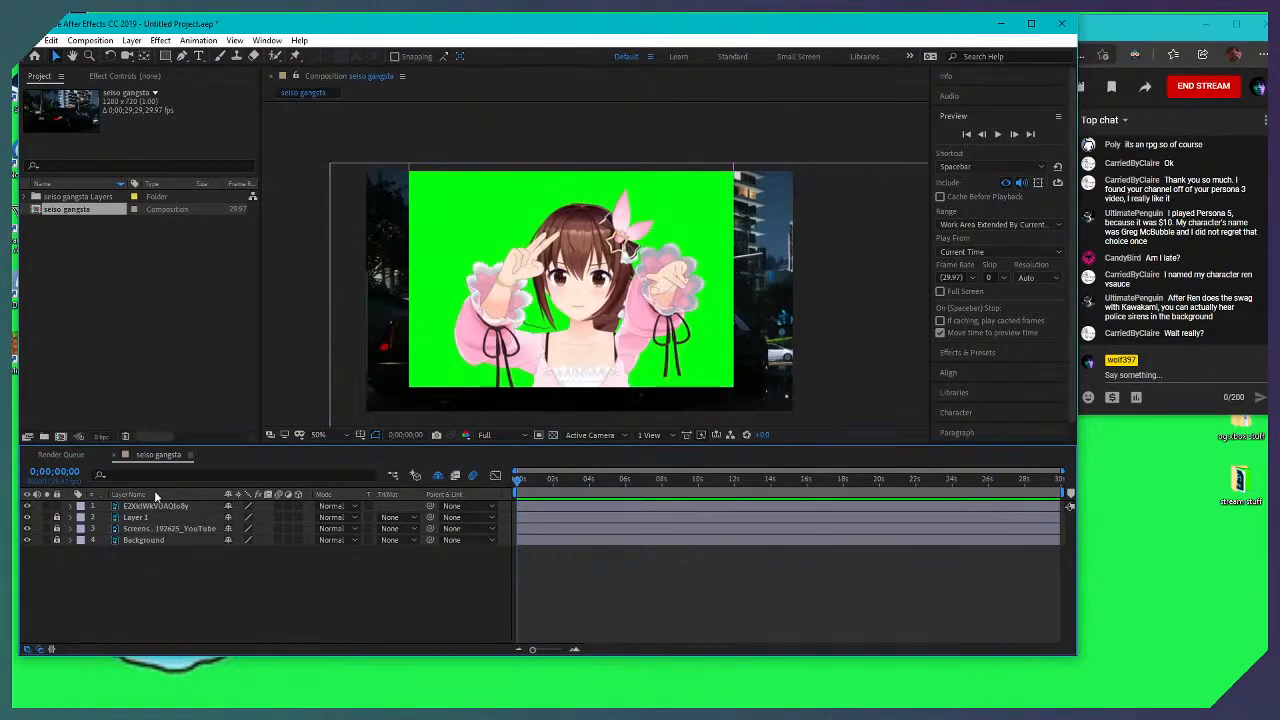
Scale the green-screen character layer down proportionally and position it just above the limousine's roof
left_click(449, 169)
left_click_drag(410, 168, 463, 217)
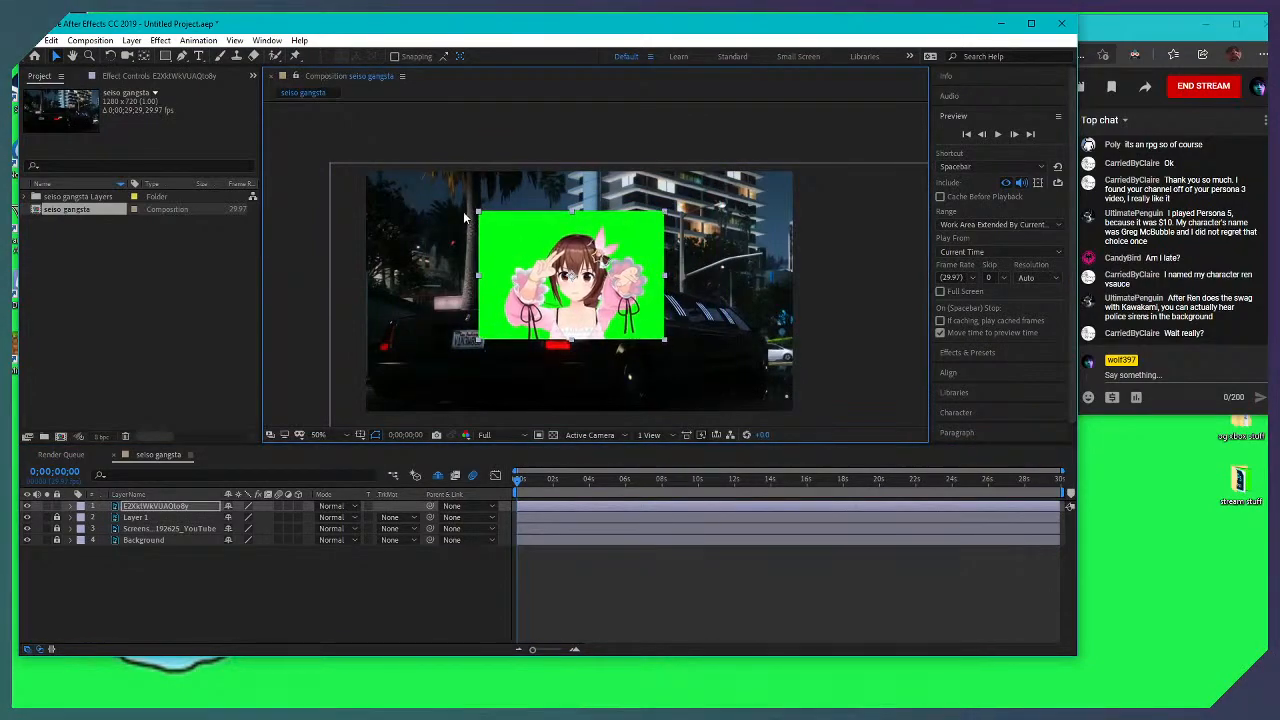
left_click_drag(620, 270, 639, 228)
key("ctrl+shift+a")
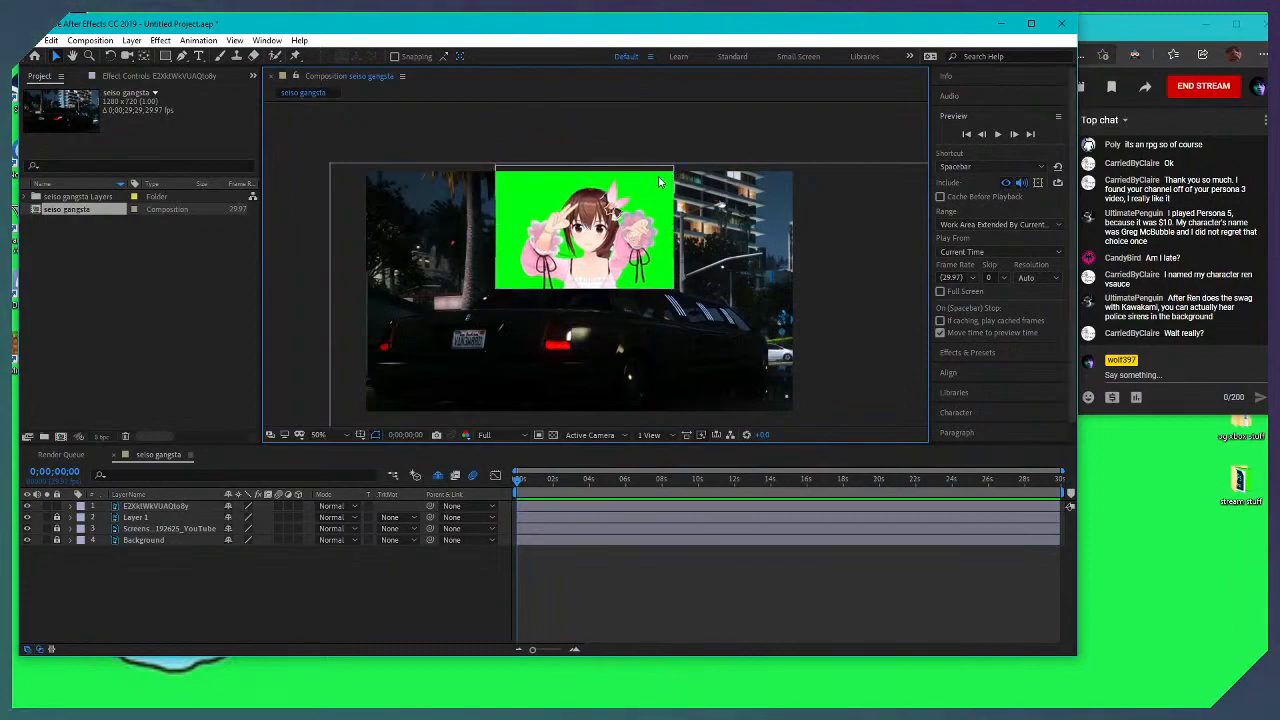
left_click(664, 178)
key("ctrl+shift+a")
left_click(658, 188)
mouse_move(674, 167)
left_mouse_down()
mouse_move(648, 196)
mouse_move(663, 190)
left_mouse_up()
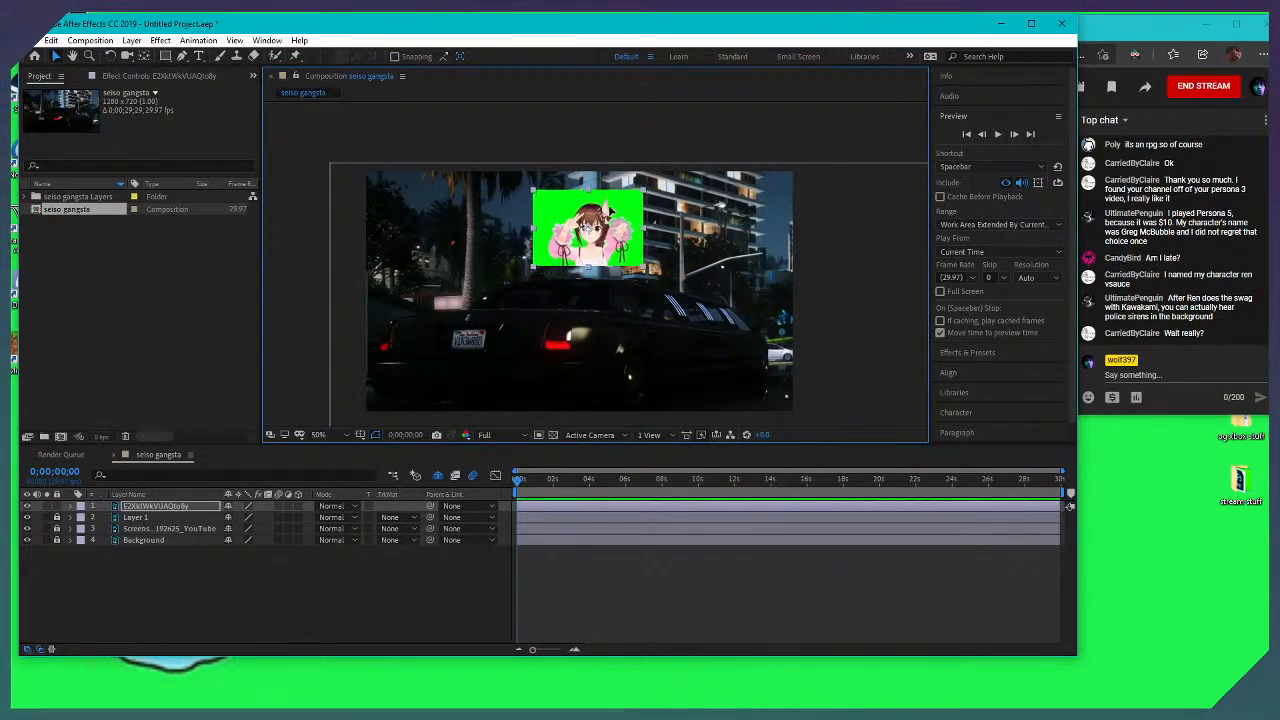
Apply the Keylight (1.2) keying effect to the green-screen character layer
scroll(612, 220, "up", 6)
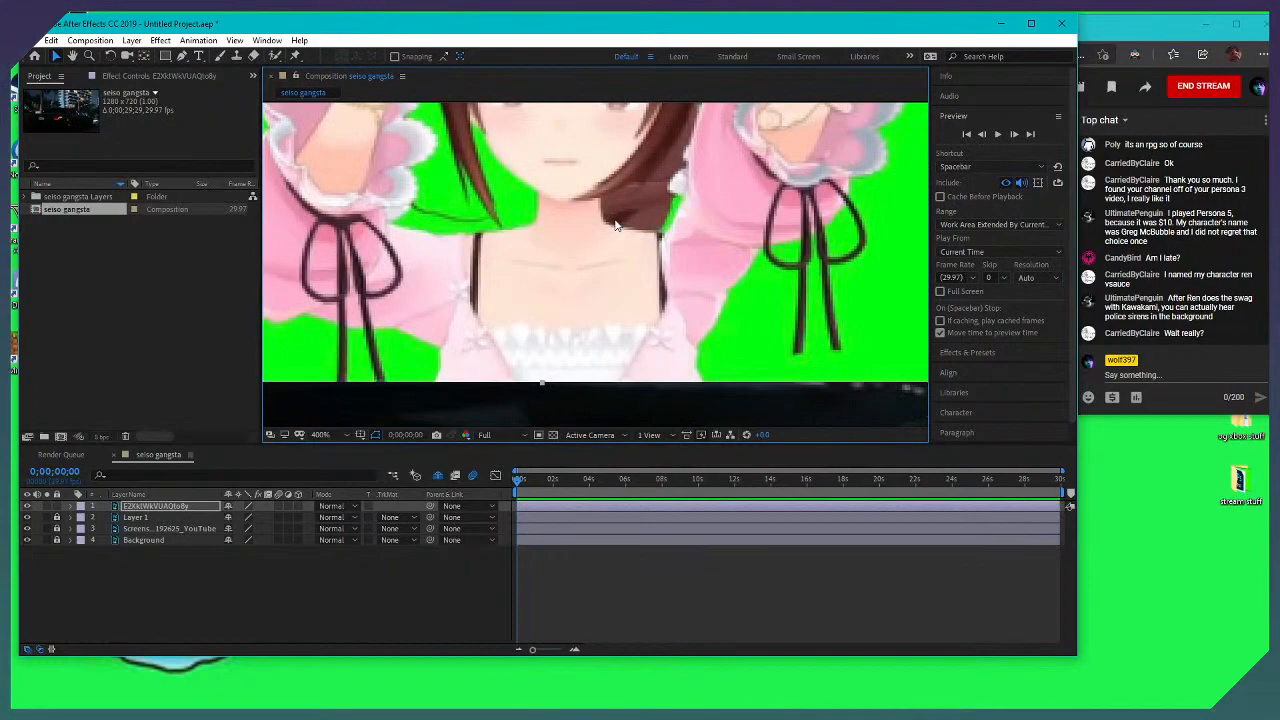
scroll(616, 224, "down", 3)
scroll(622, 245, "up", 1)
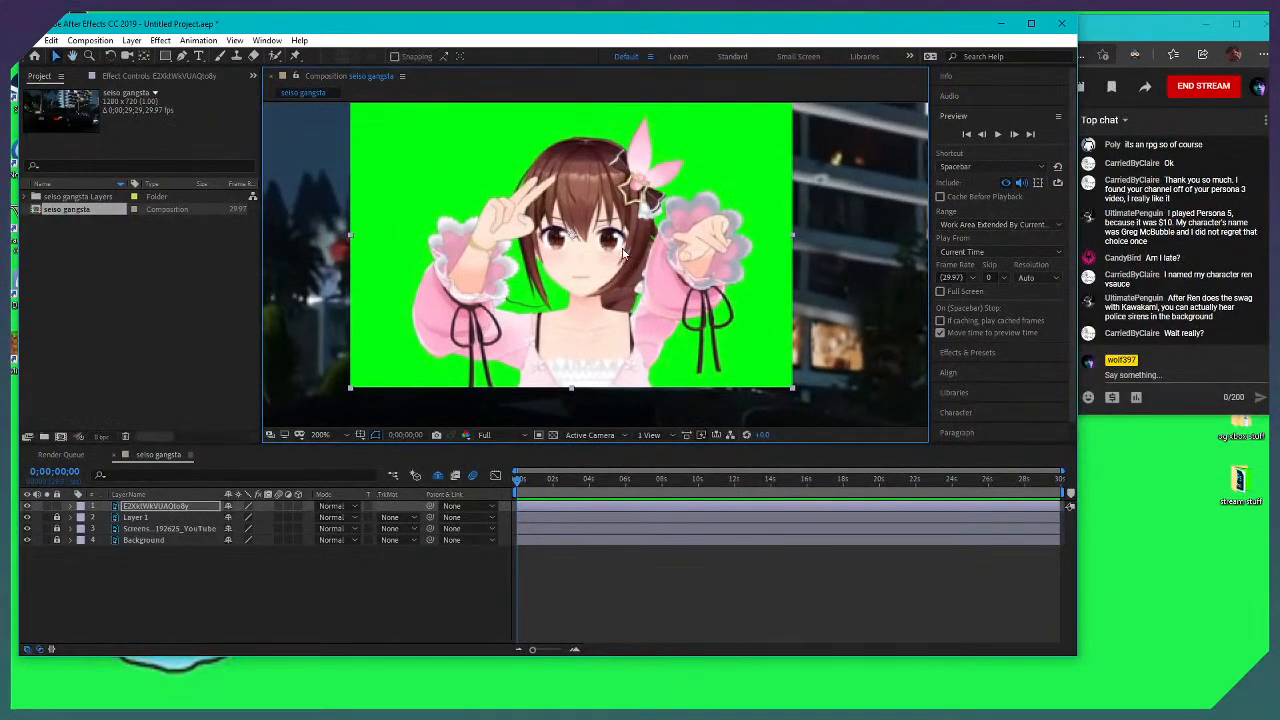
scroll(622, 252, "down", 2)
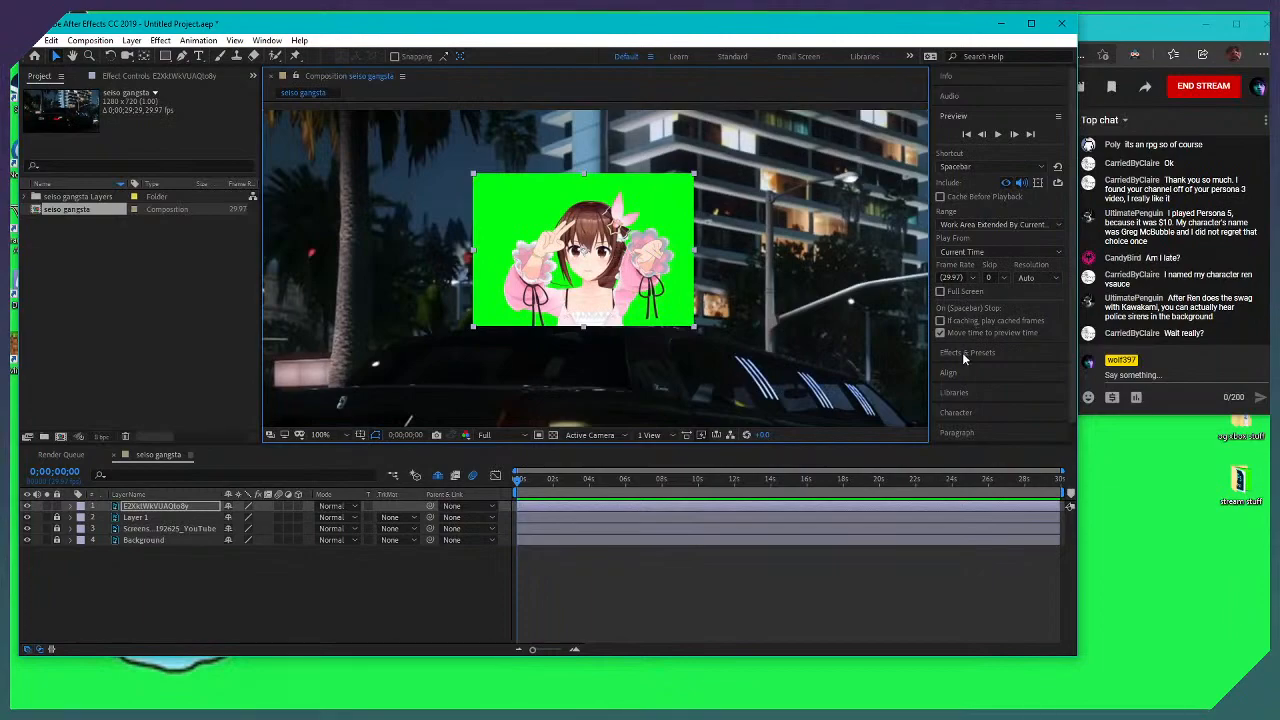
left_click(957, 117)
left_click(968, 136)
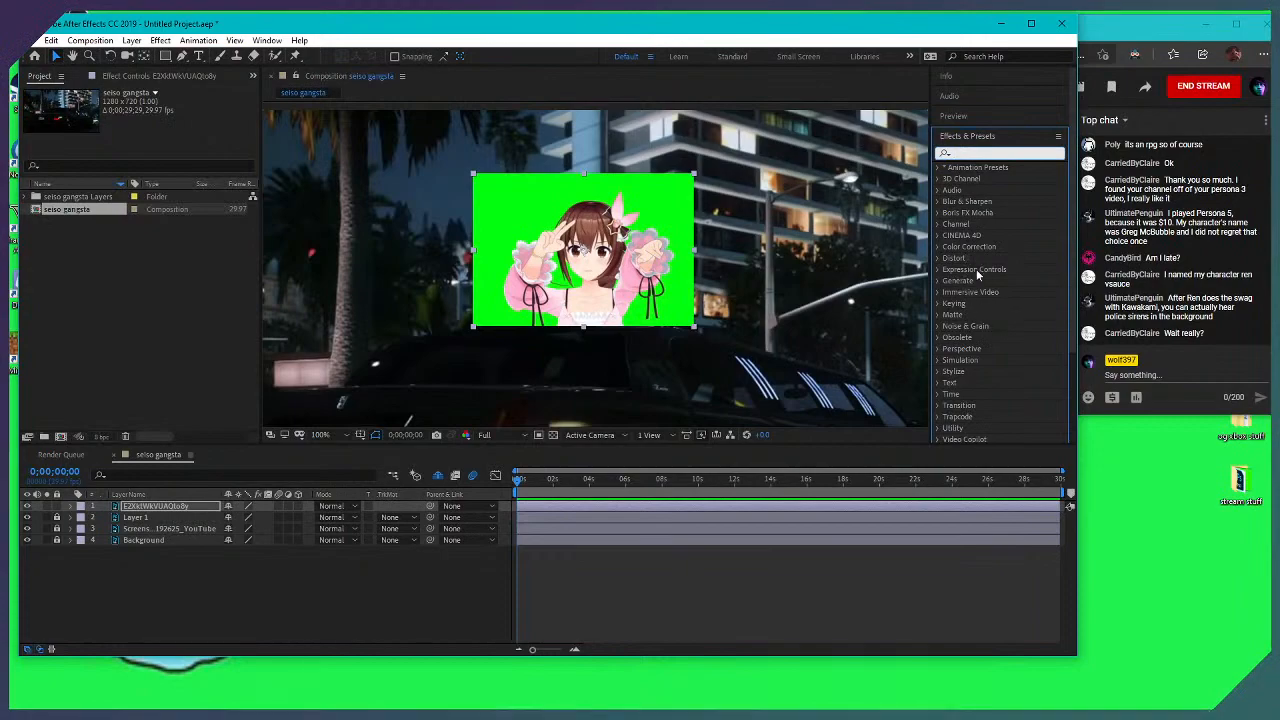
left_click(935, 302)
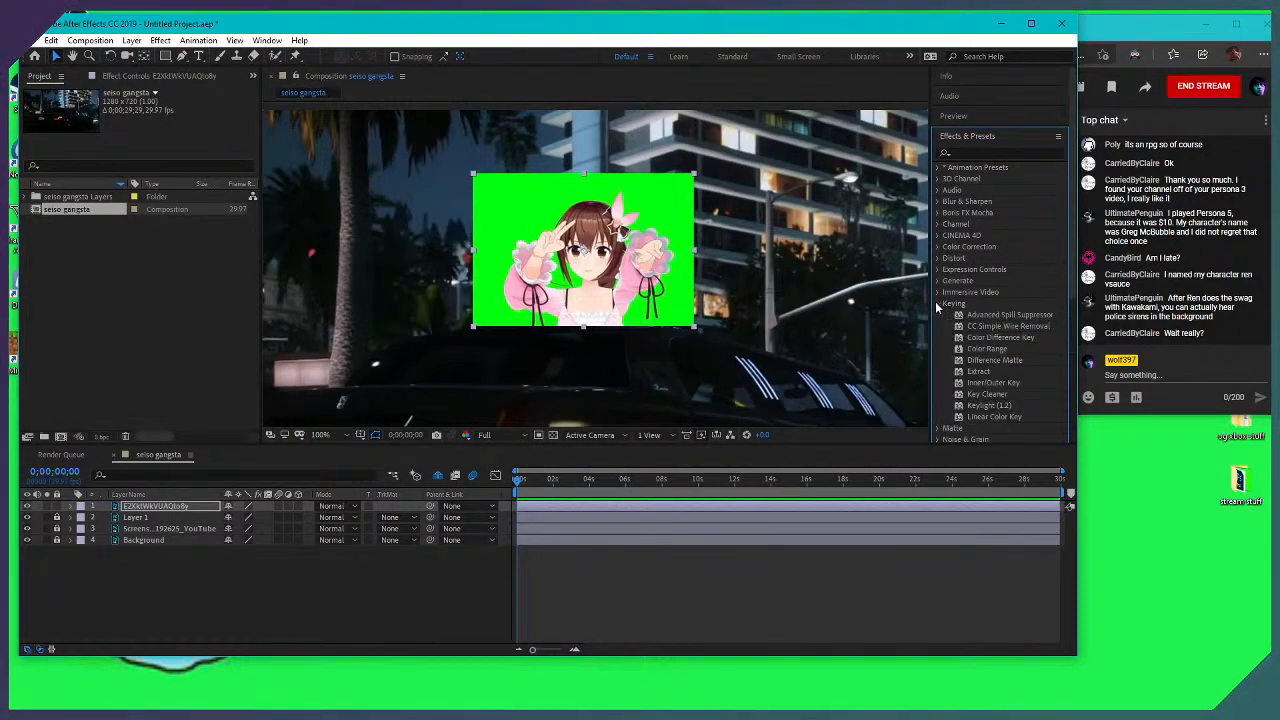
left_click(936, 303)
left_click(938, 315)
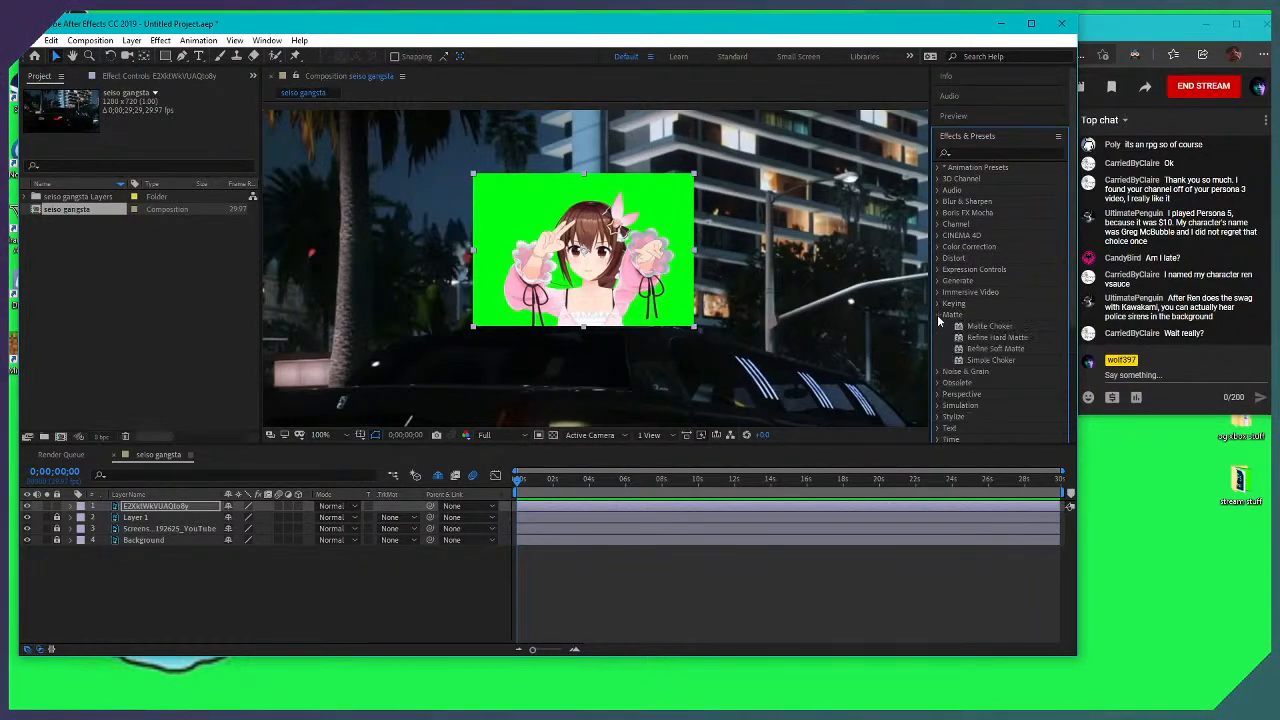
left_click(939, 315)
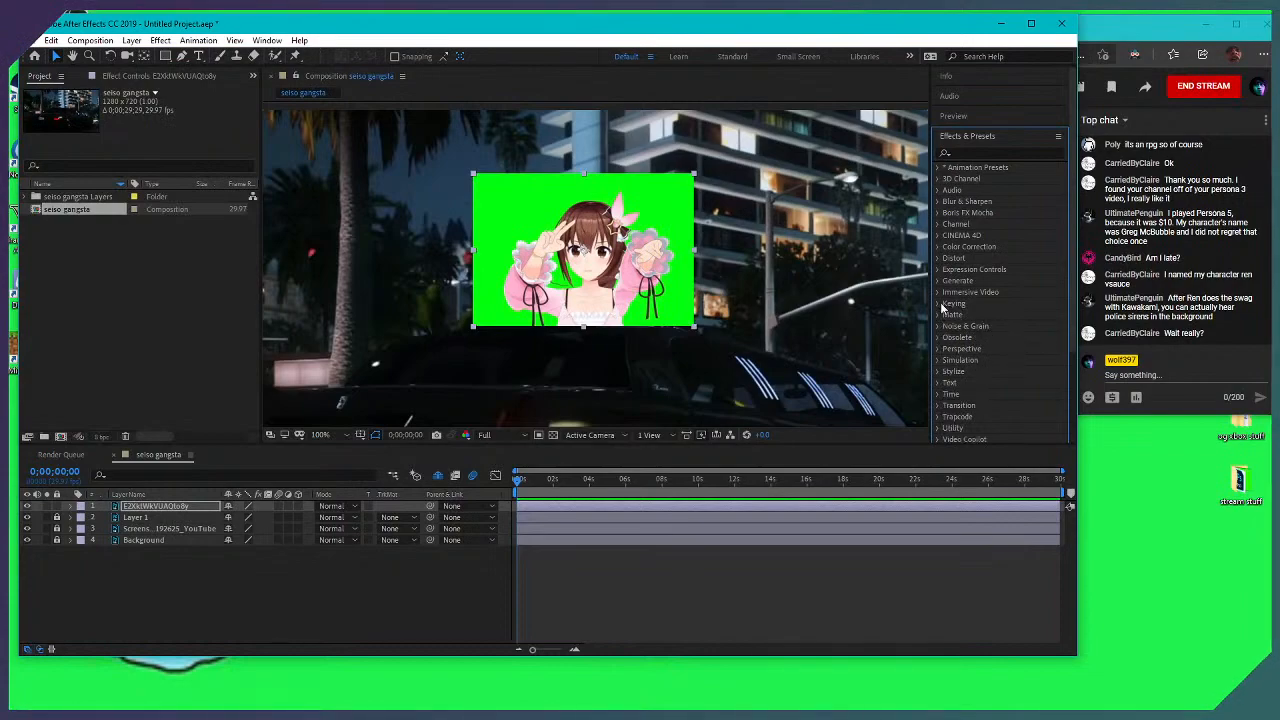
left_click(939, 304)
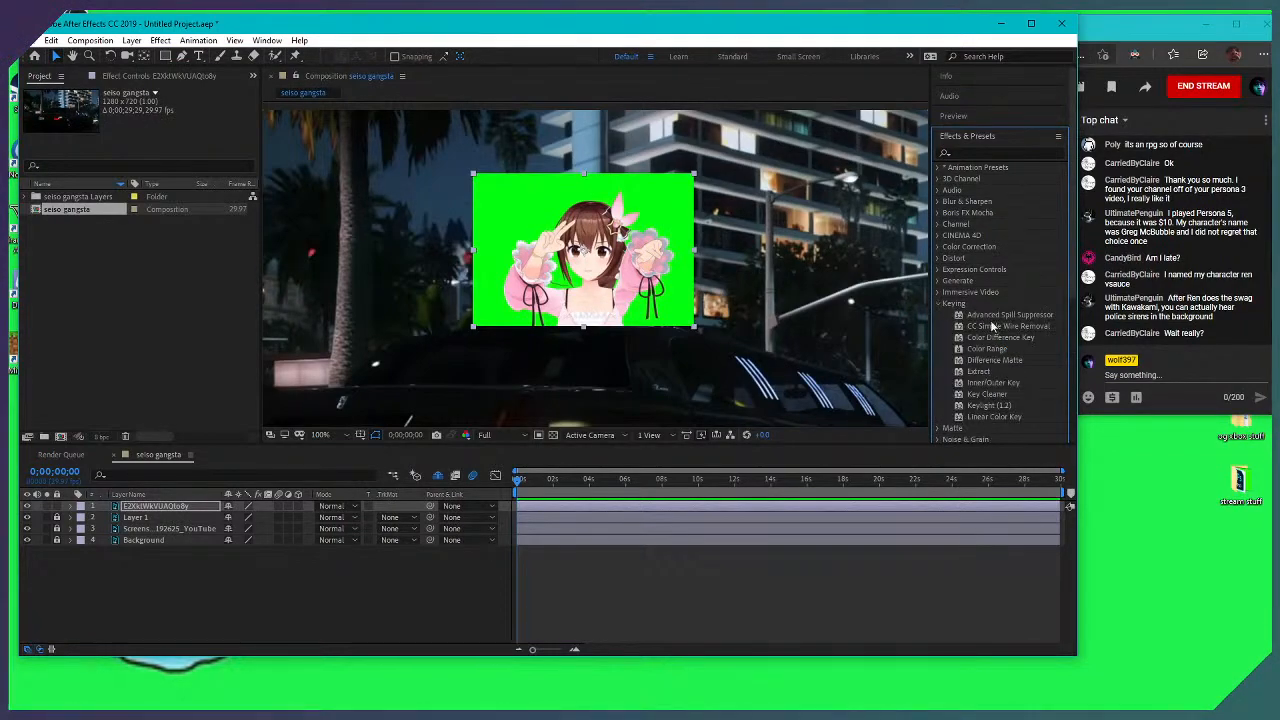
left_click(1000, 406)
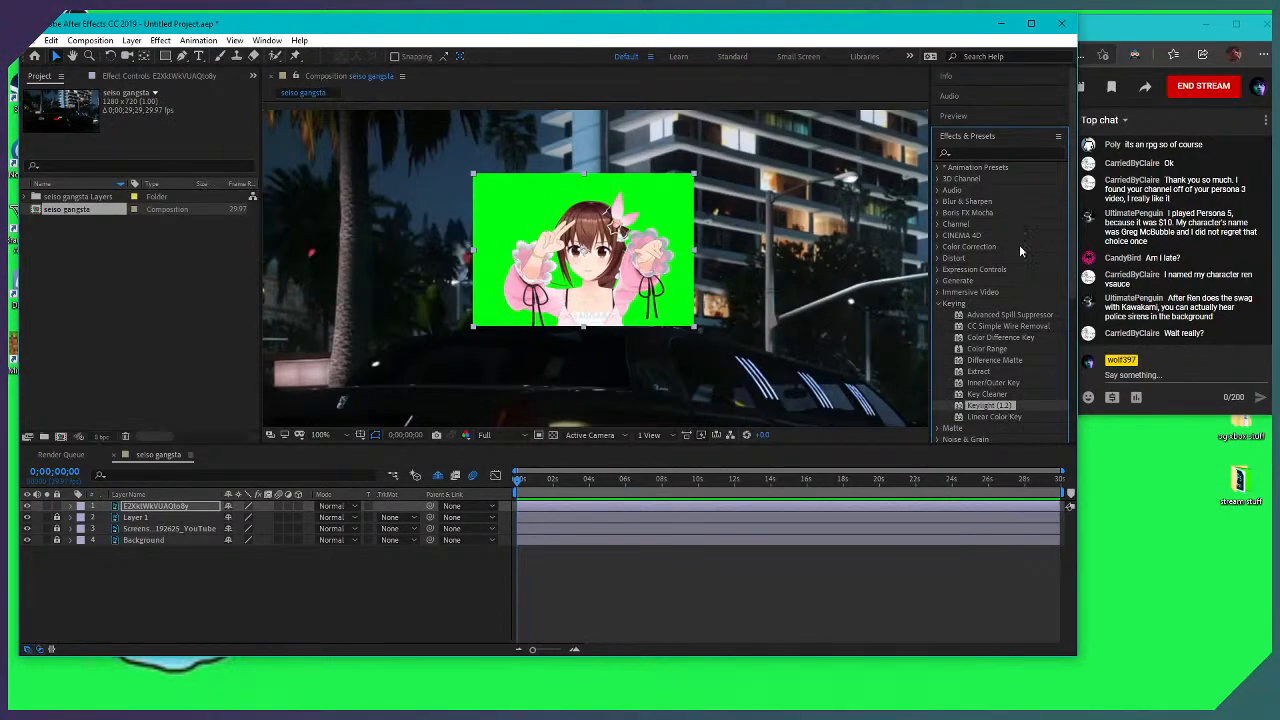
double_click(1000, 406)
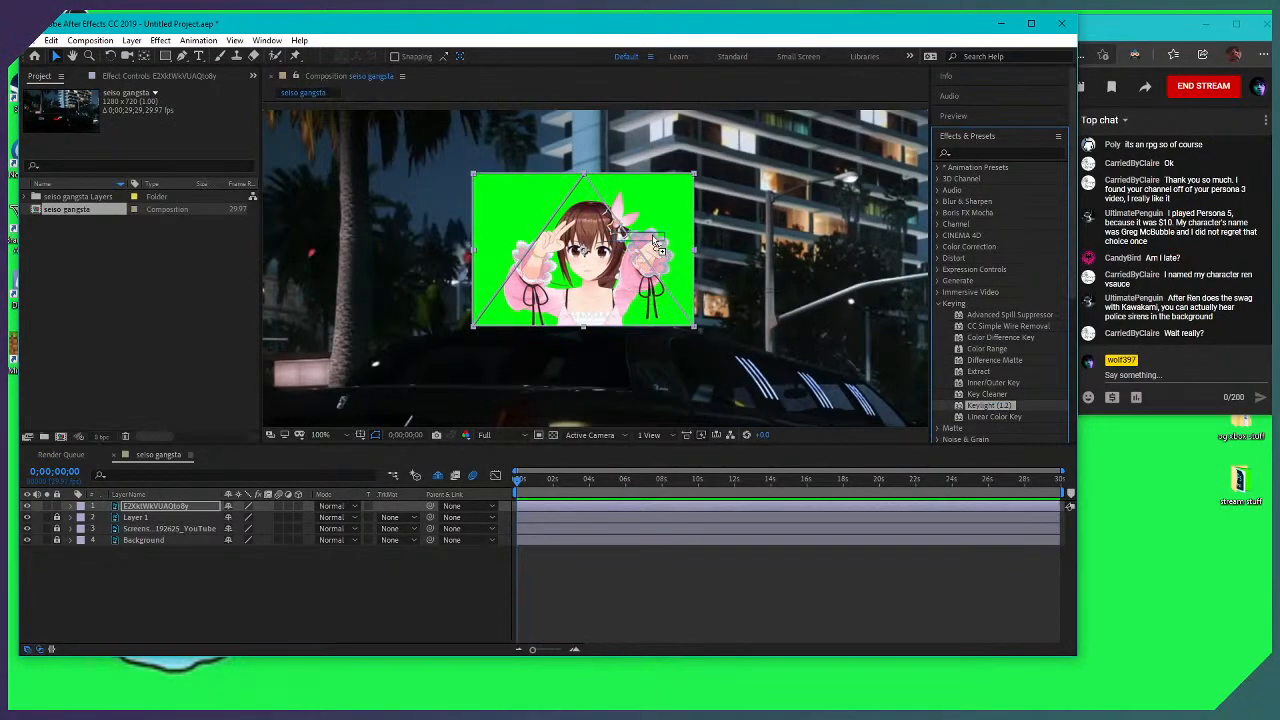
Sample the green backdrop behind the character as Keylight's Screen Colour and deselect the layer
left_click(174, 188)
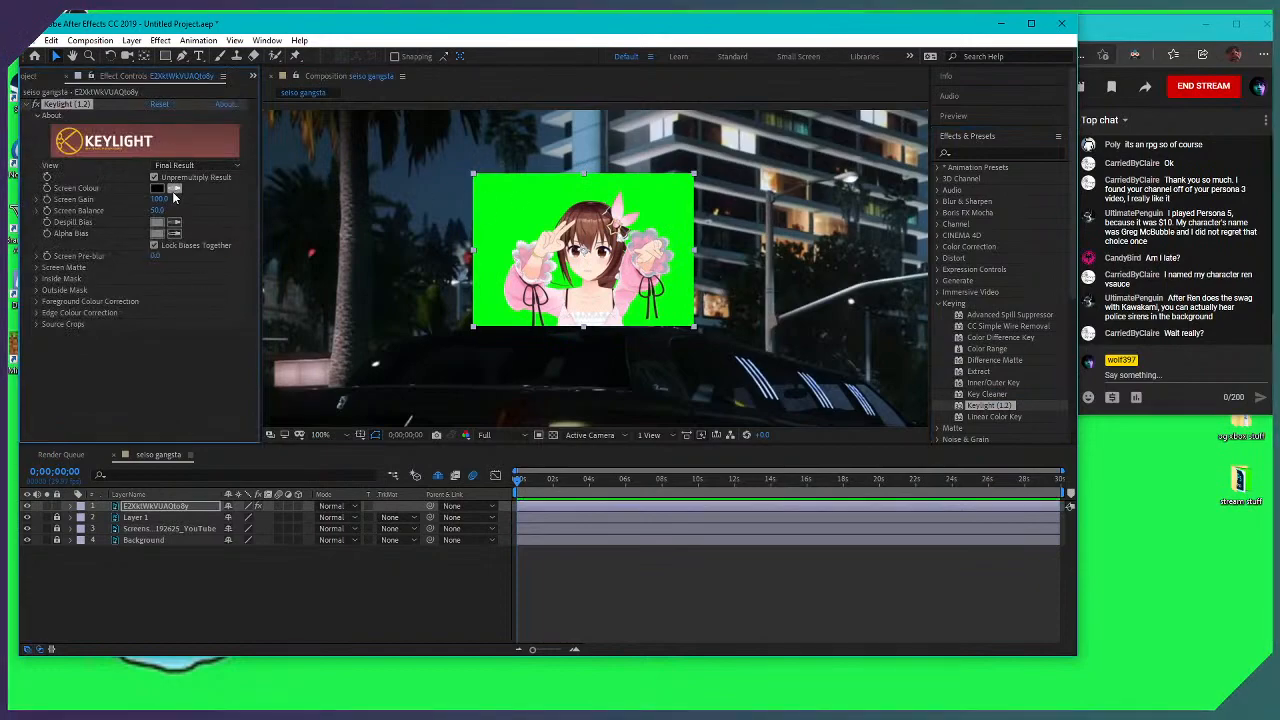
left_click(538, 203)
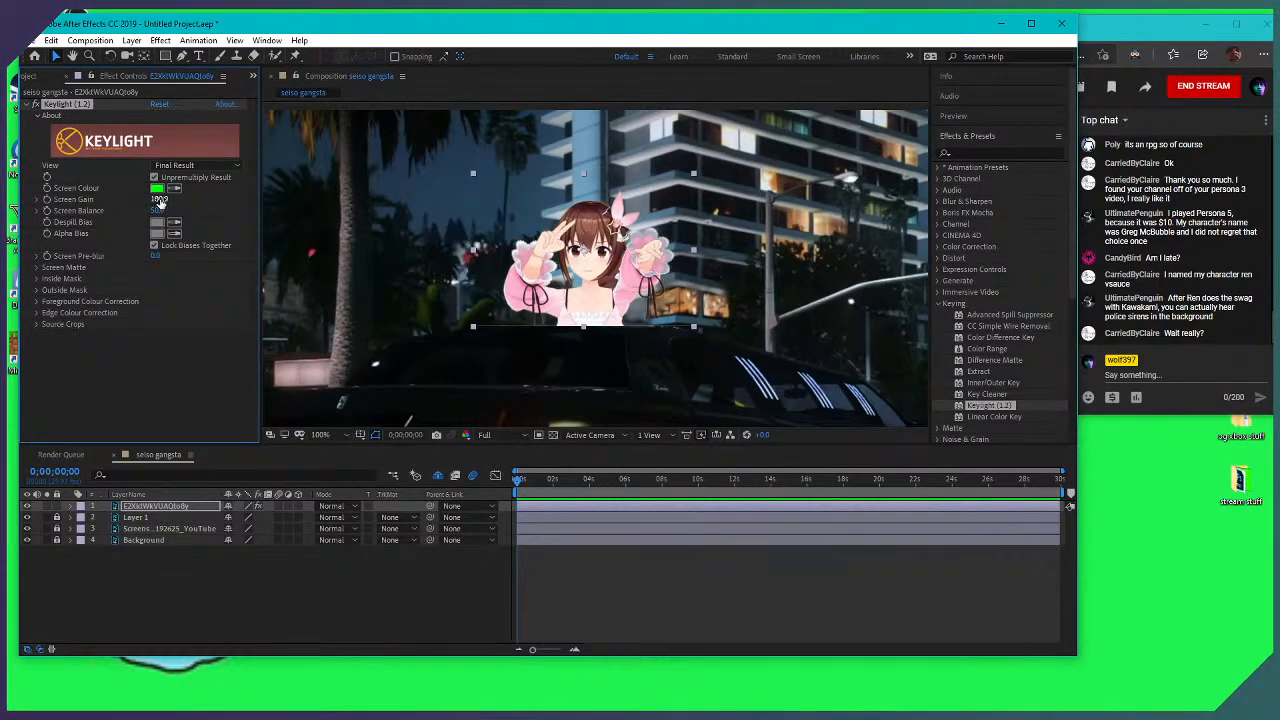
key("period")
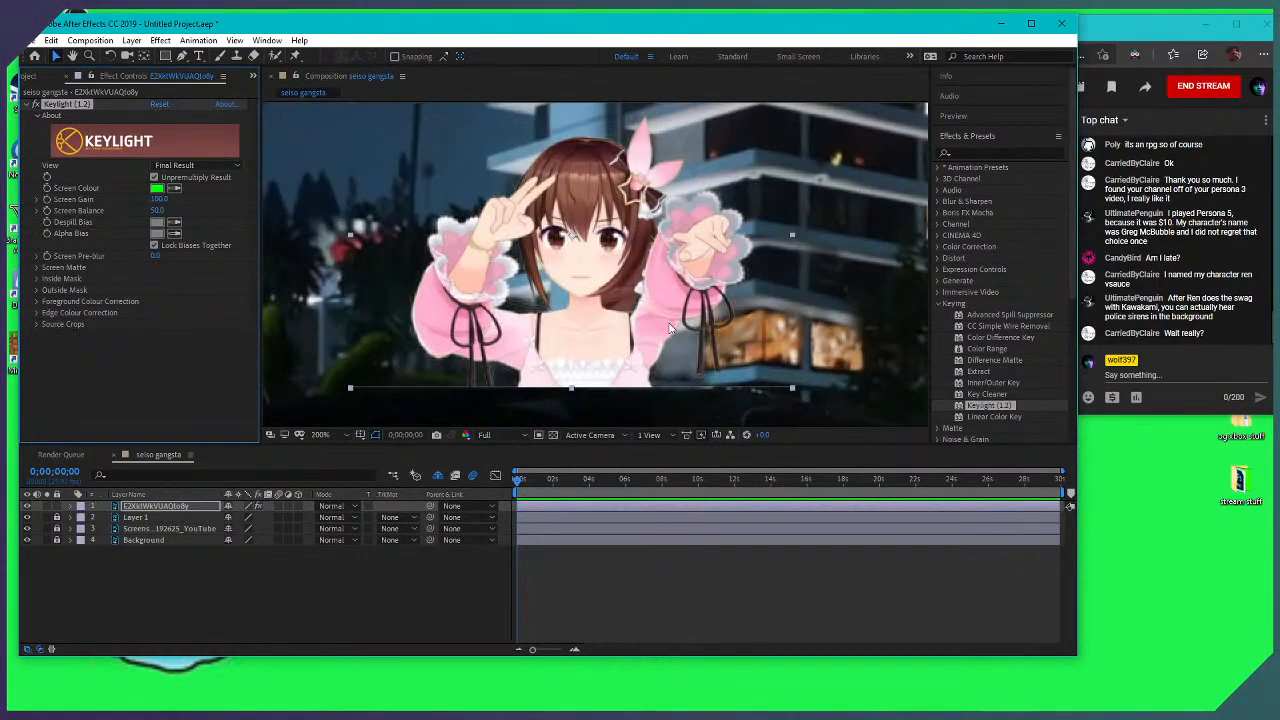
left_click(634, 565)
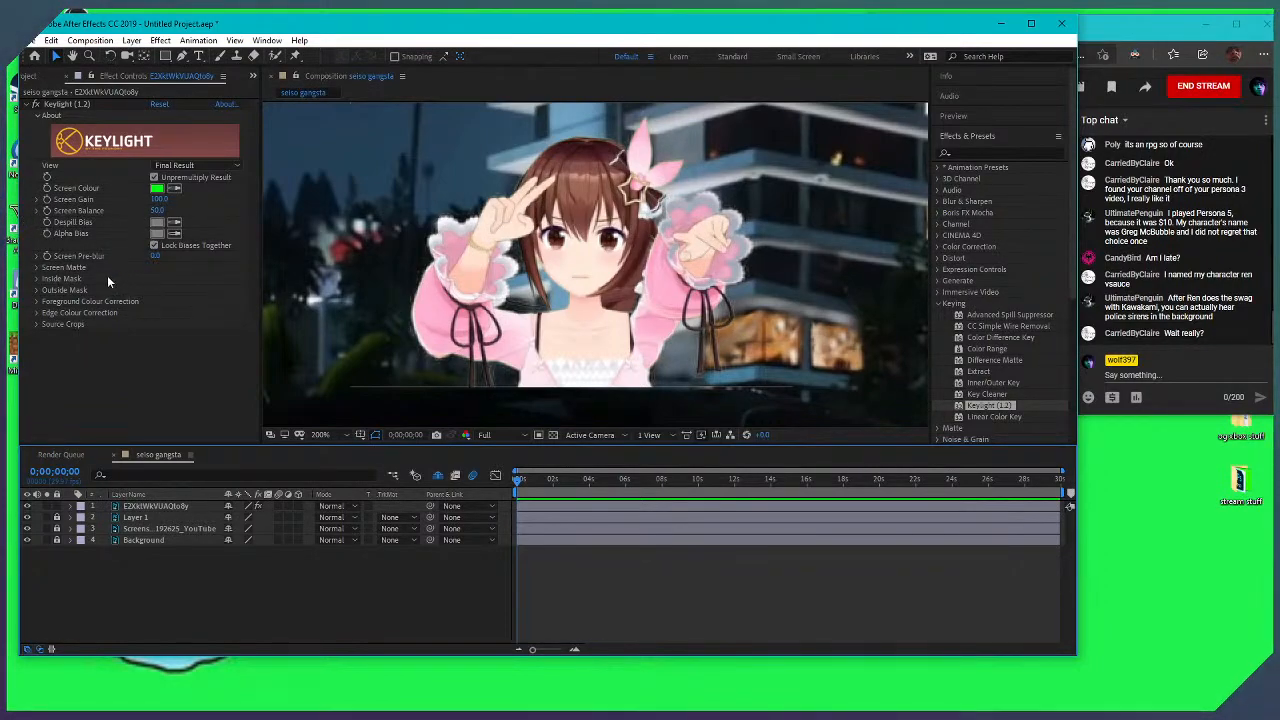
Look through Keylight's Screen Matte and Inside Mask settings, and try a higher Screen Balance before restoring it to 50
left_click(37, 279)
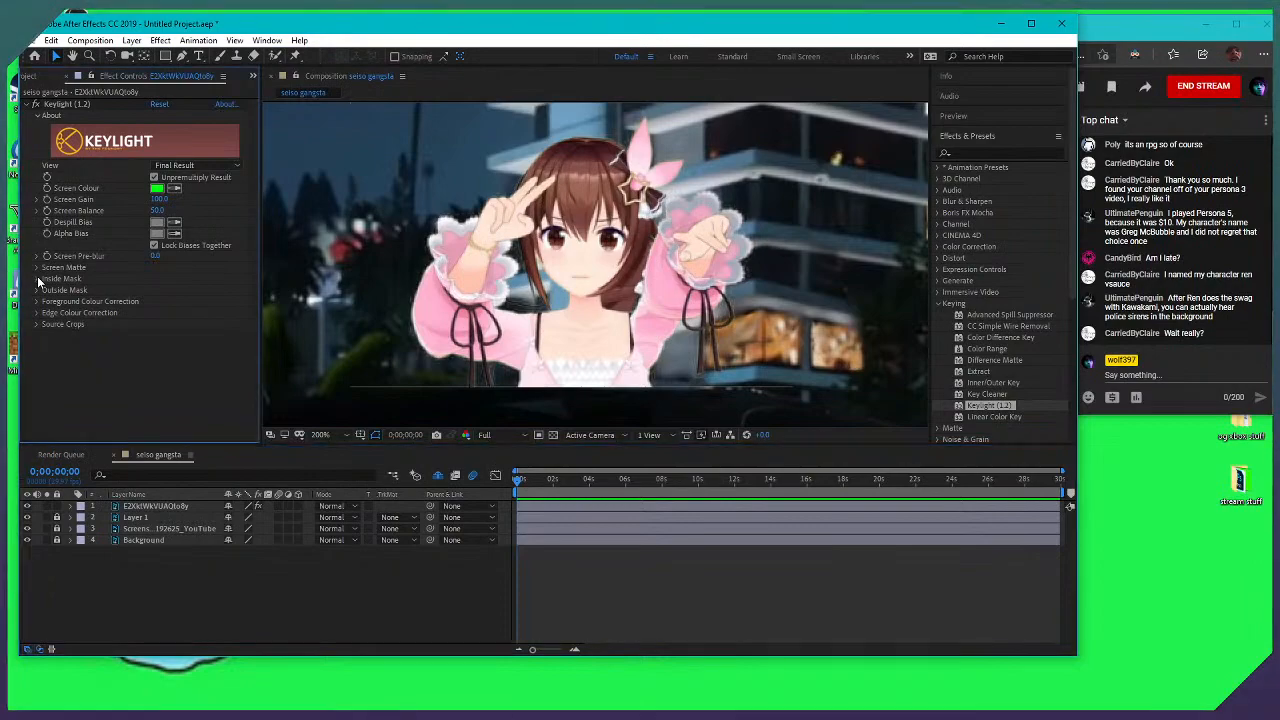
left_click(38, 279)
left_click(39, 268)
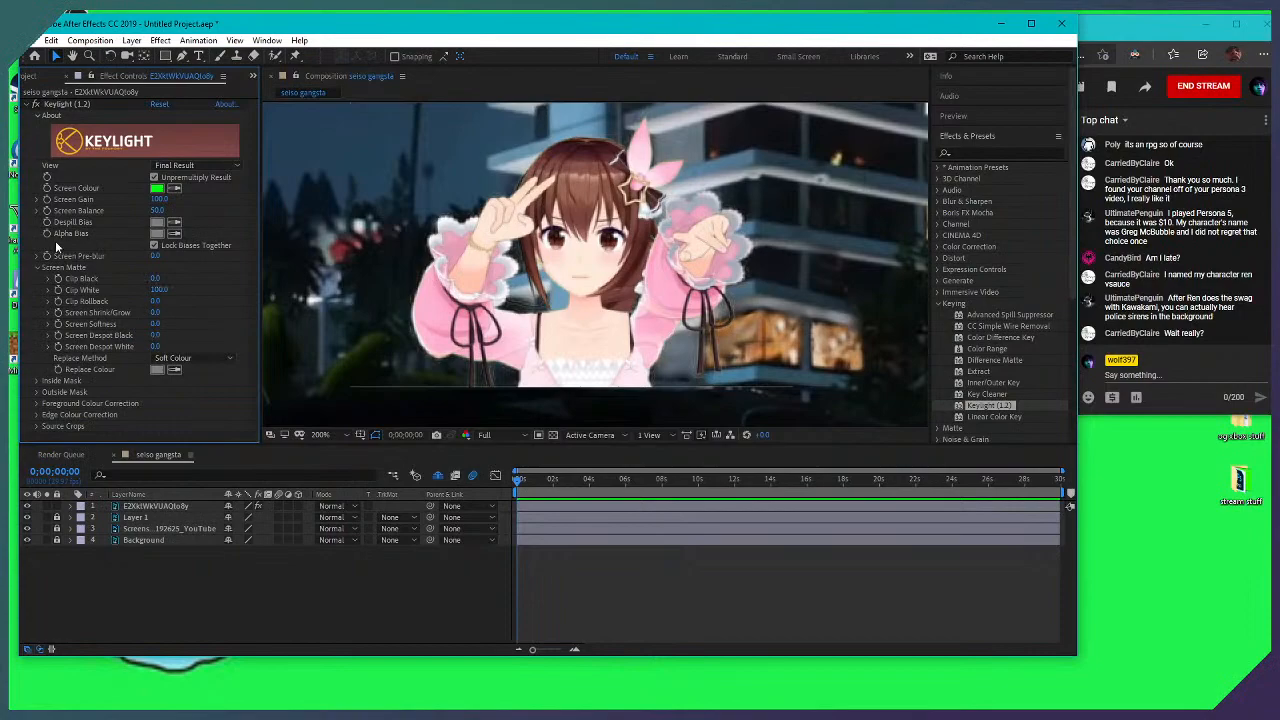
left_click(36, 268)
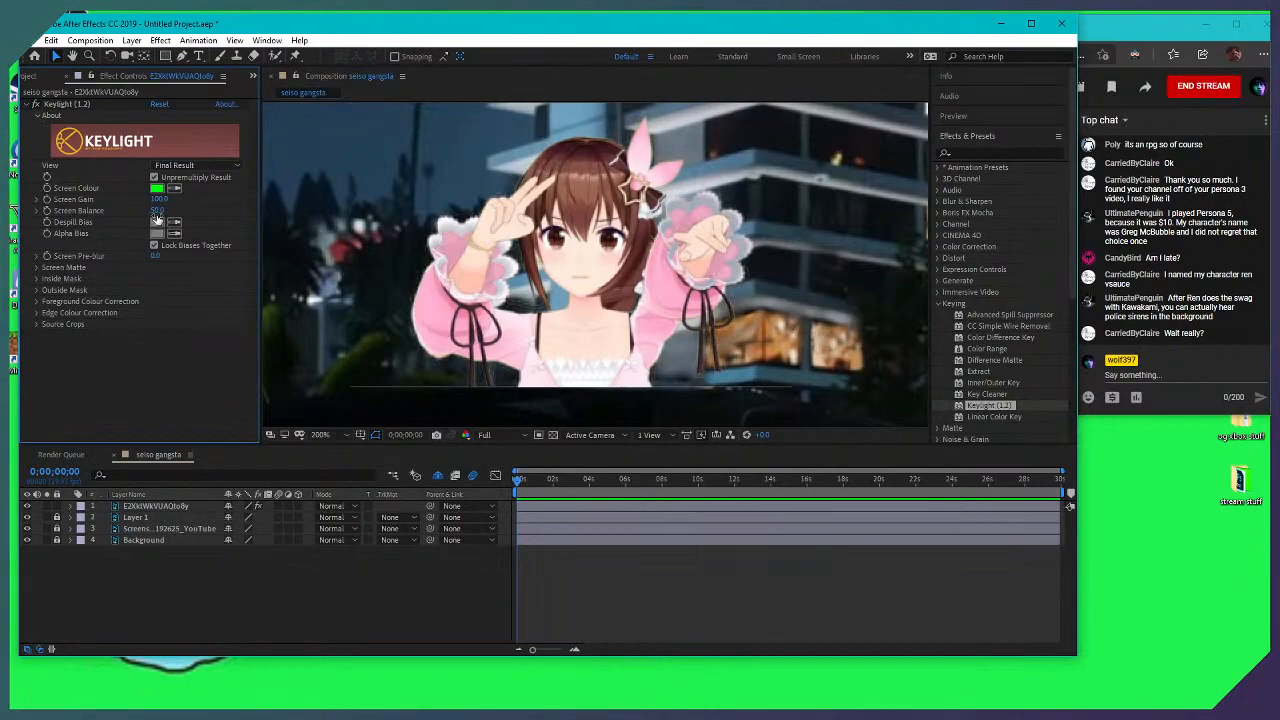
left_click_drag(160, 210, 190, 218)
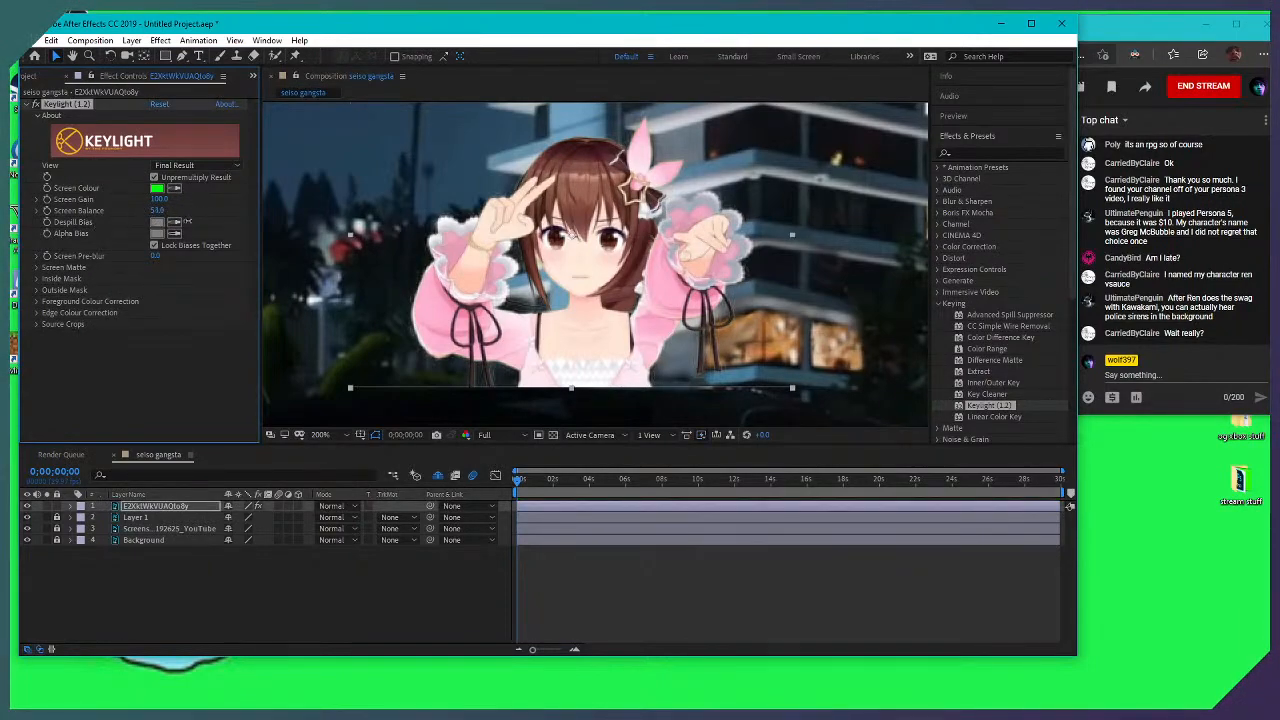
left_click(160, 210)
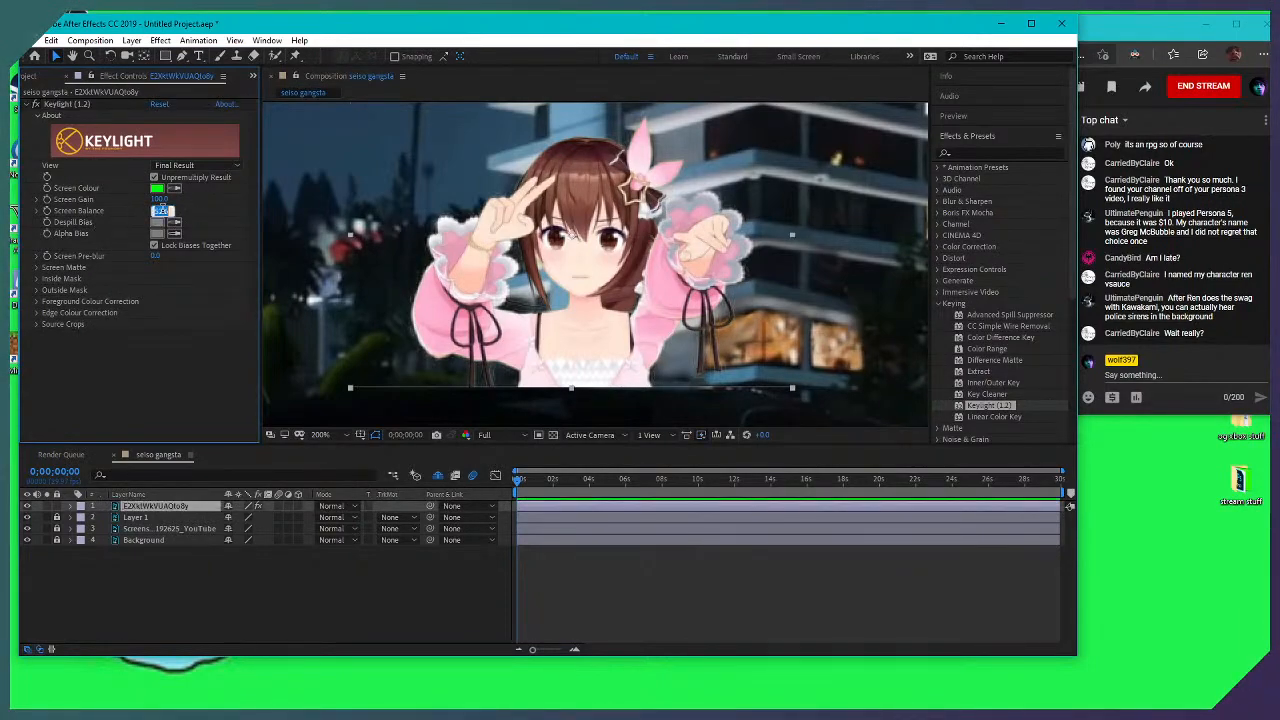
type("50")
key("Return")
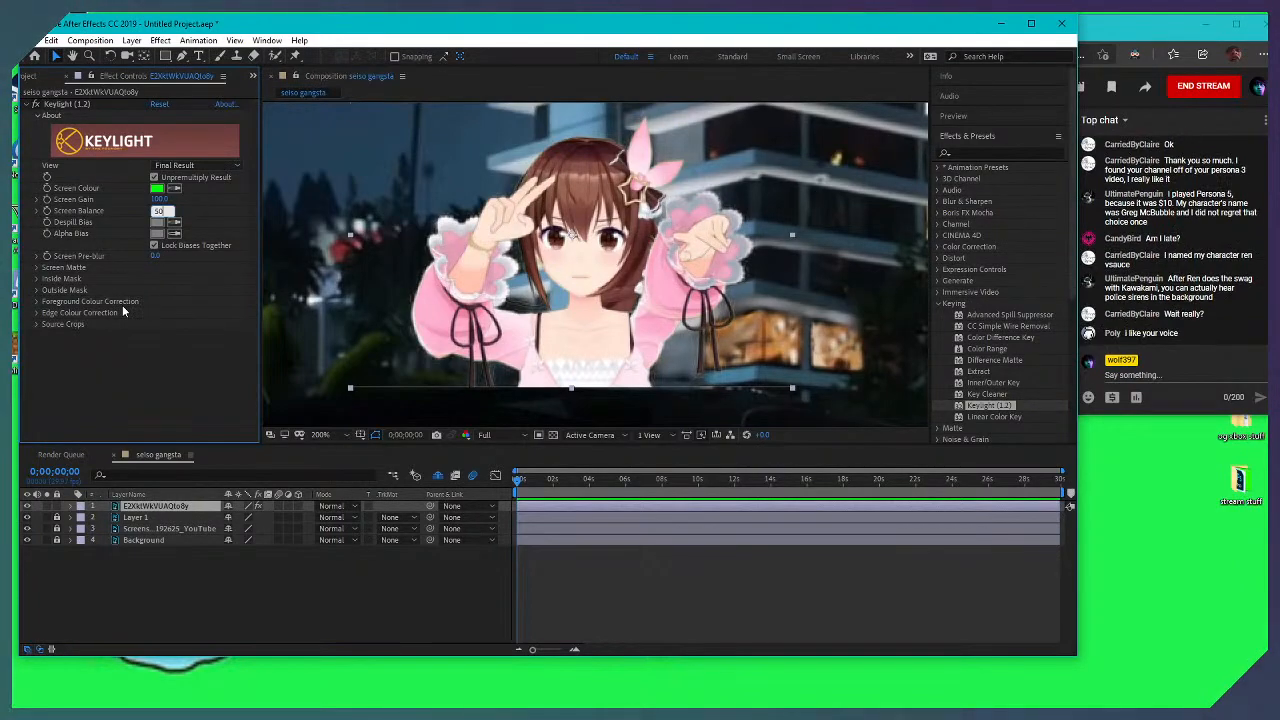
left_click(36, 279)
left_click(36, 279)
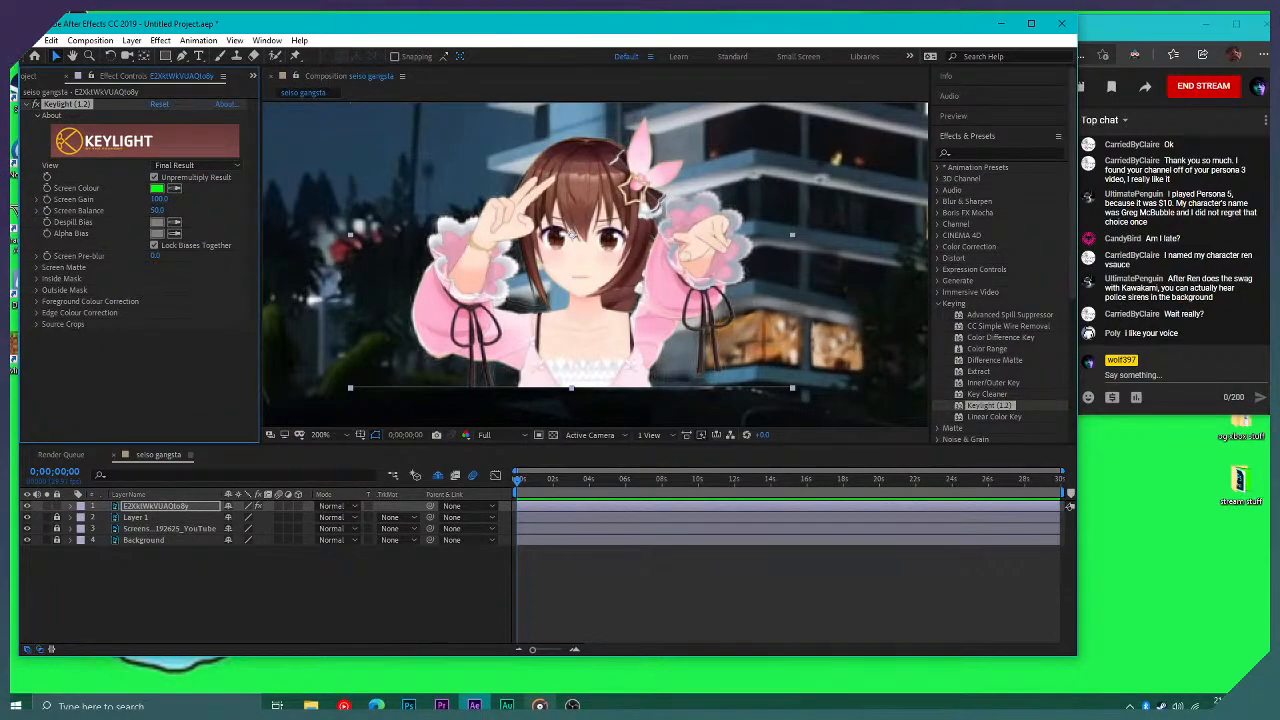
Switch to OBS to check the live stream's status, and return to After Effects
left_click(540, 706)
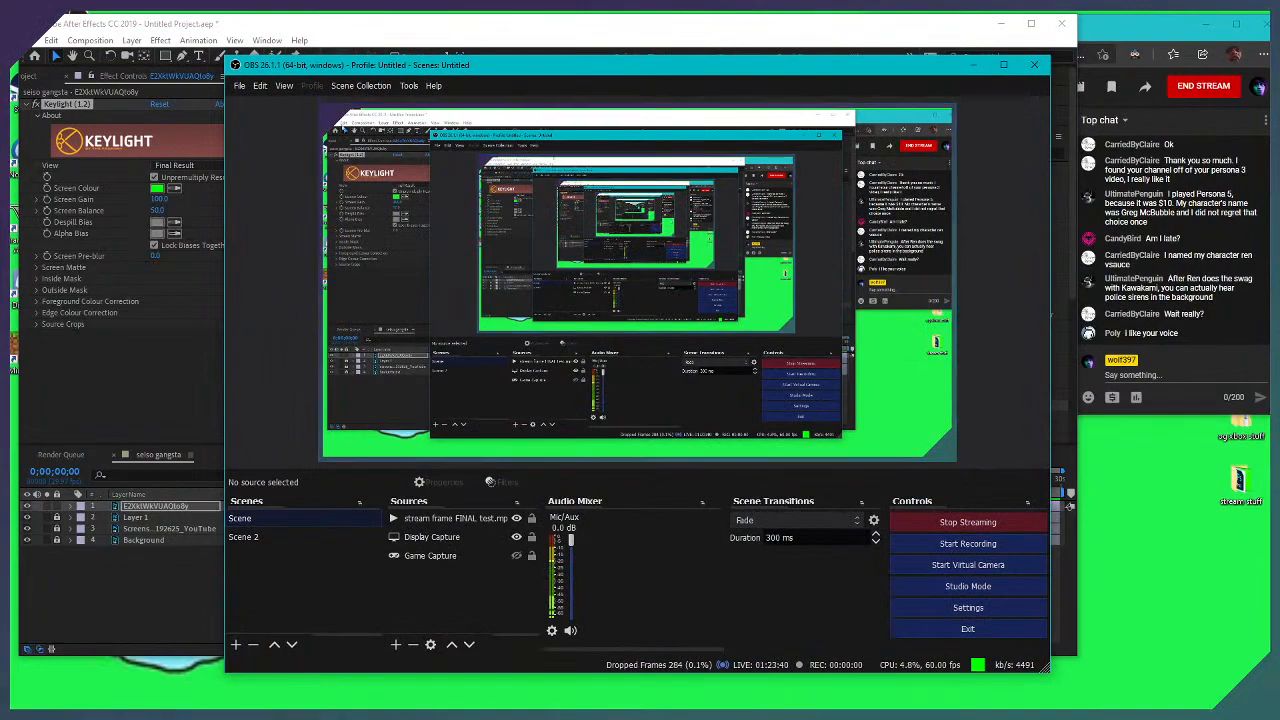
left_click(973, 64)
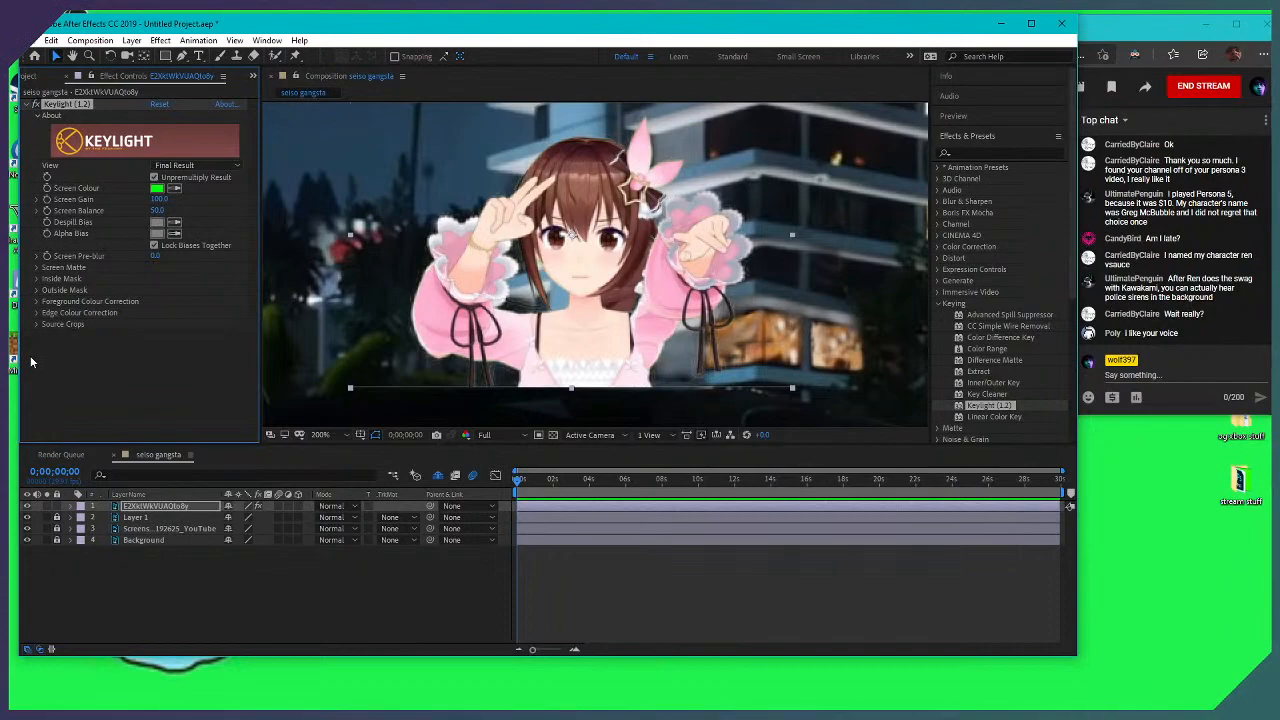
Examine Keylight's mask, Foreground Colour Correction, Edge Colour Correction and Source Crops settings
left_click(37, 289)
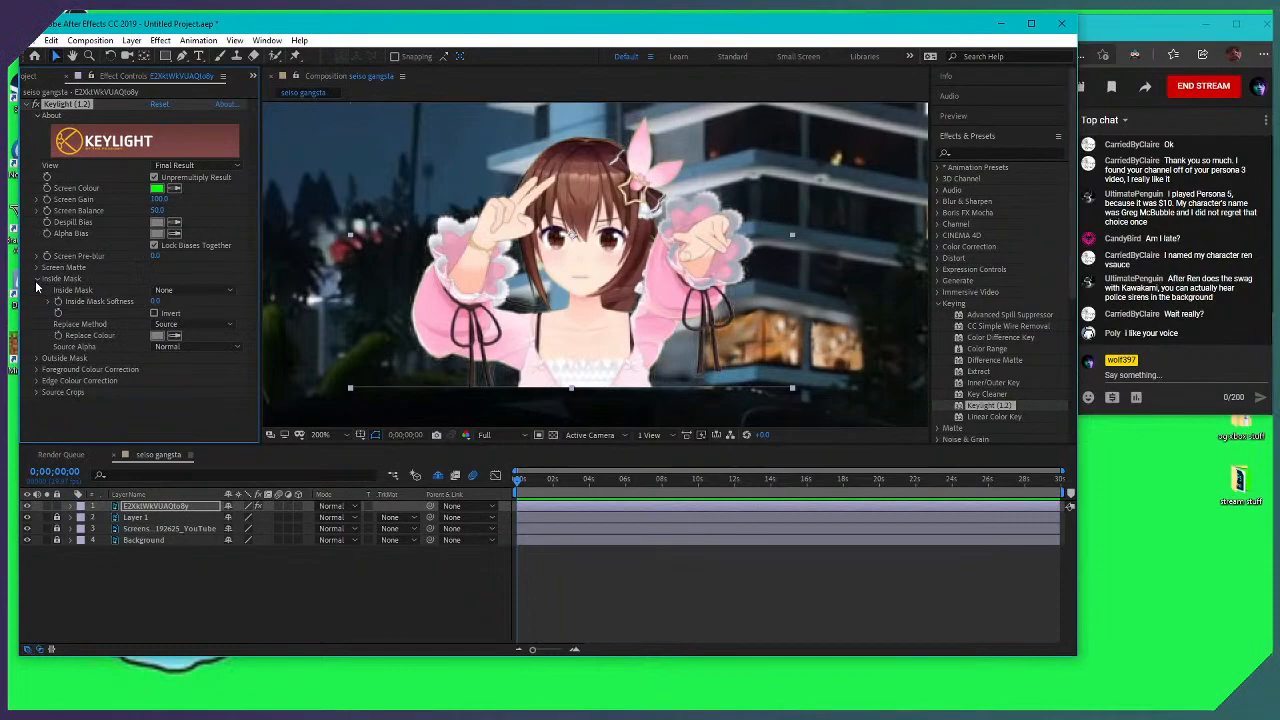
left_click(42, 290)
left_click(37, 290)
left_click(38, 291)
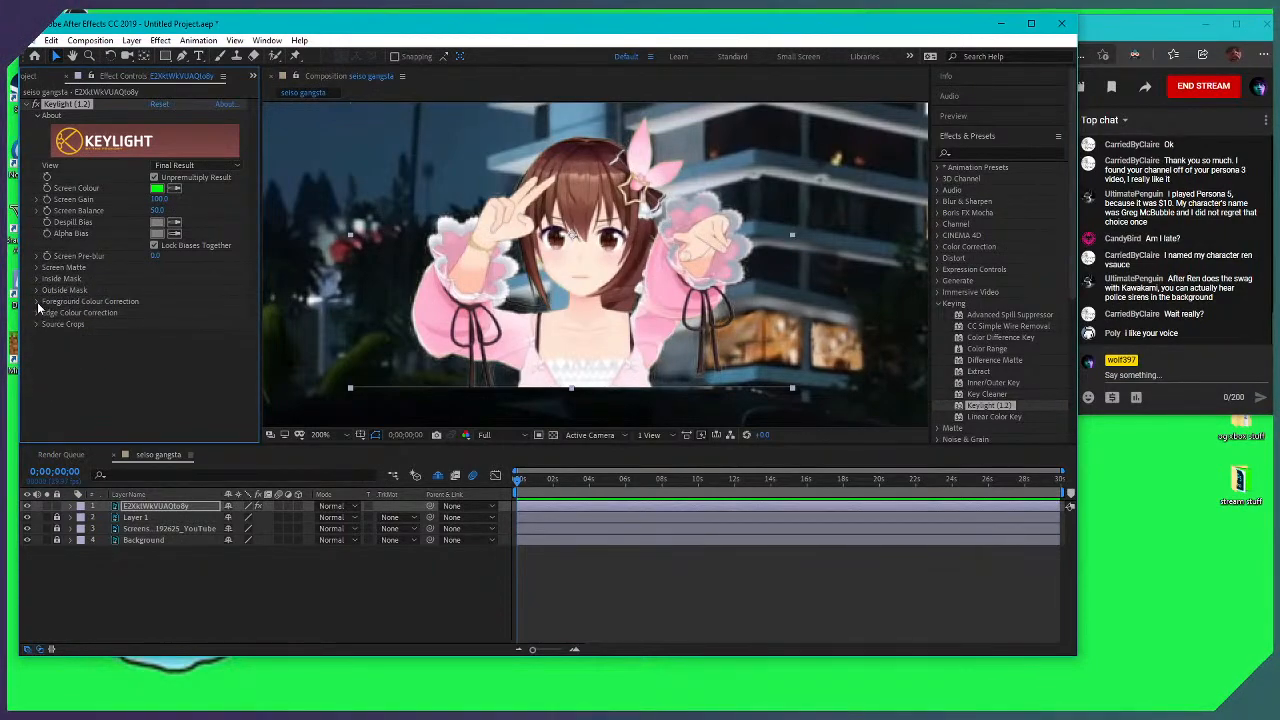
left_click(37, 305)
left_click(37, 305)
left_click(37, 314)
left_click(37, 314)
left_click(36, 325)
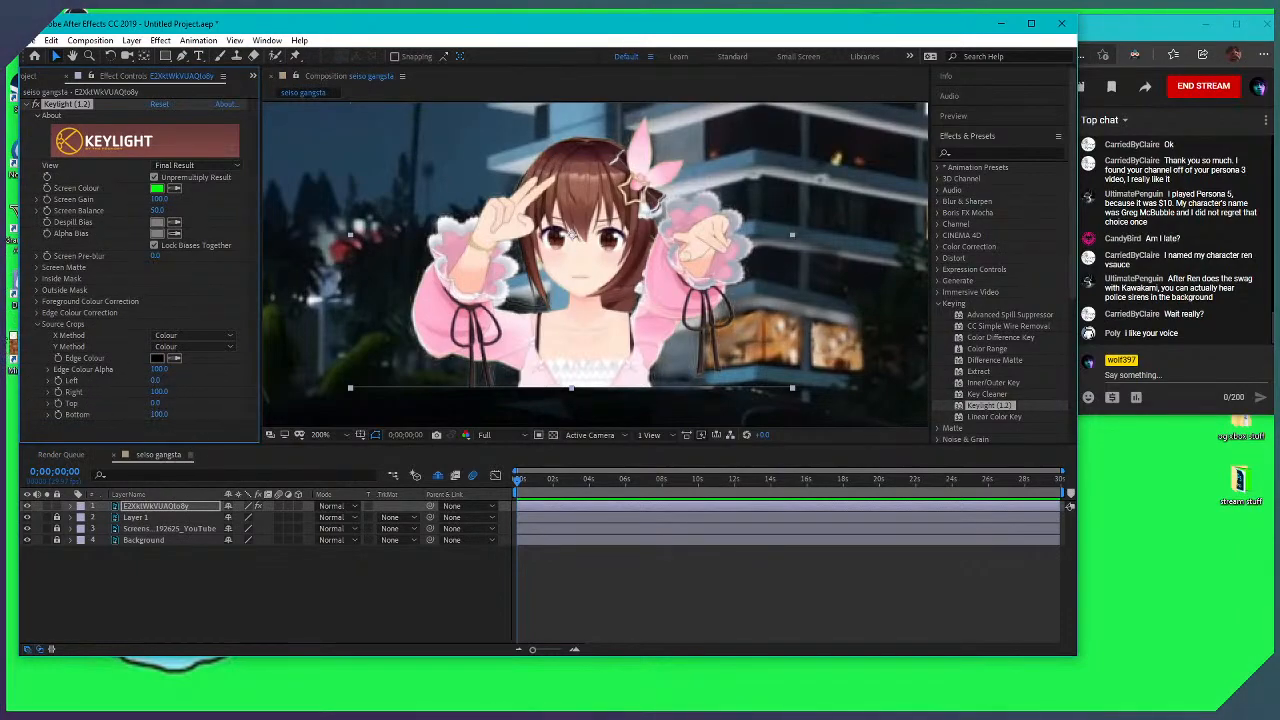
left_click(37, 325)
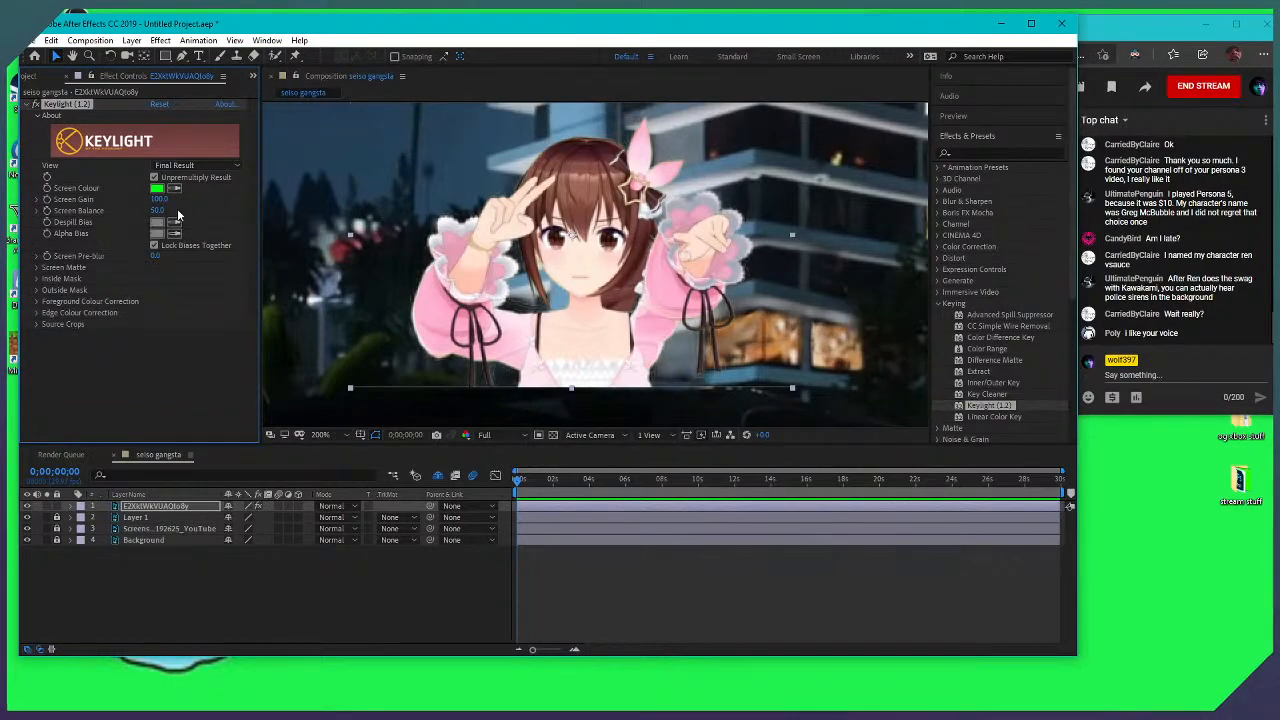
Raise Keylight's Screen Gain to 136.4 on the character layer and deselect the layer
left_click_drag(158, 199, 300, 203)
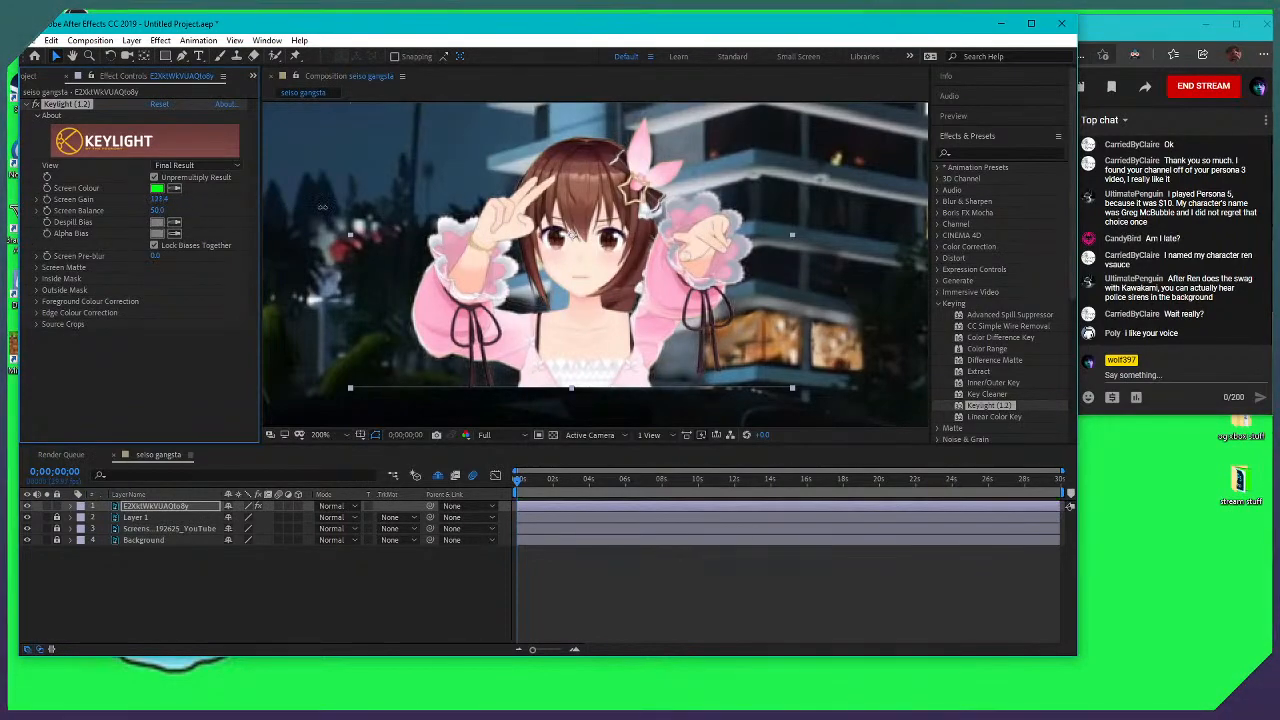
left_click(680, 598)
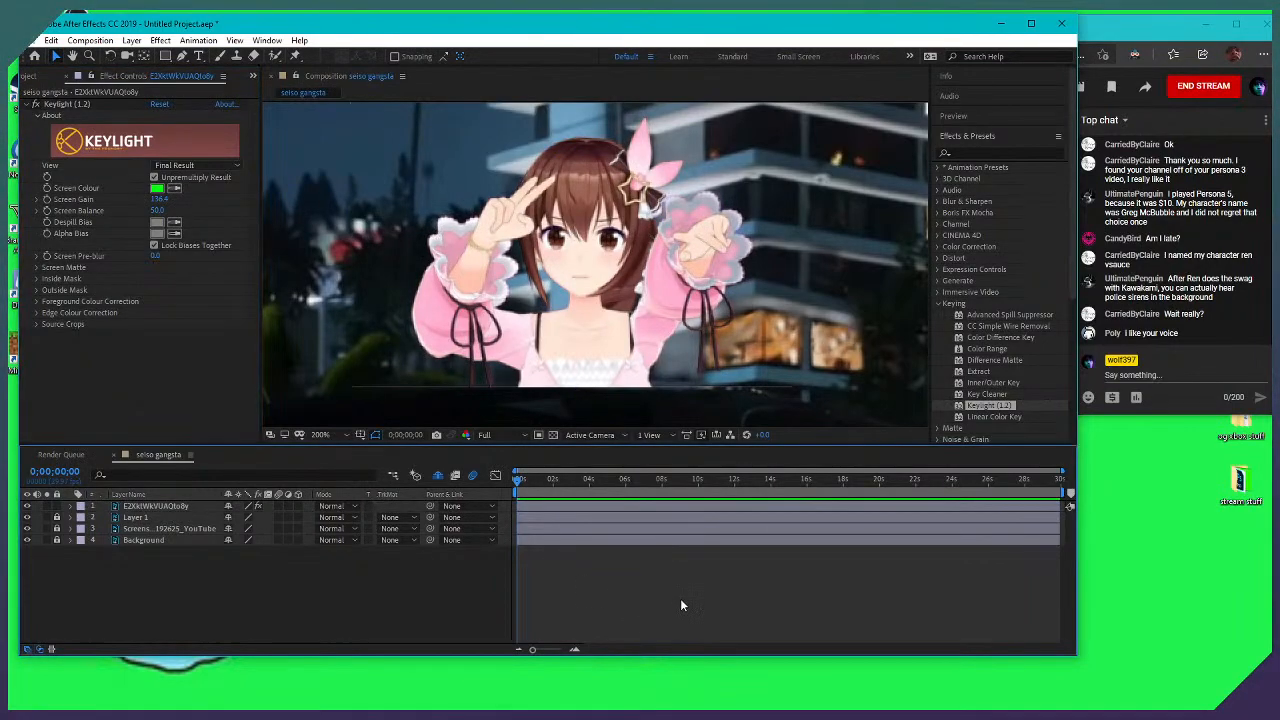
left_click(634, 456)
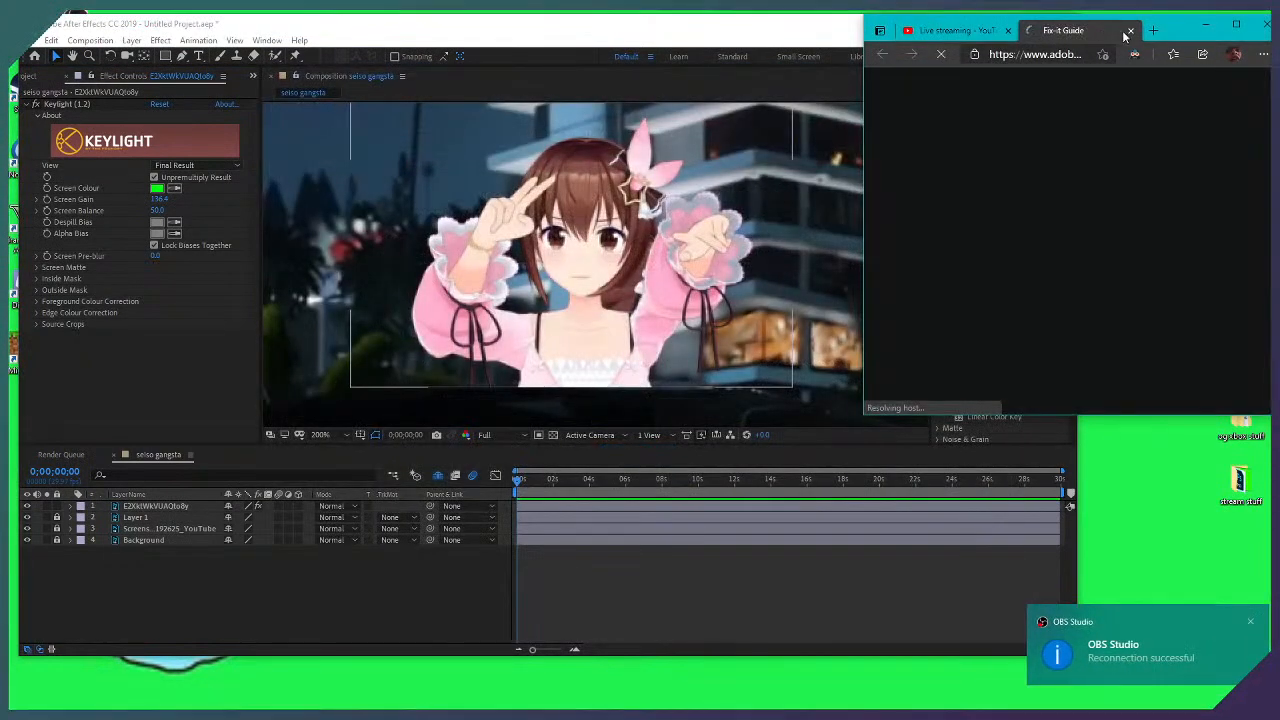
Close the Fix-it Guide browser tab, check the live stream in YouTube Studio, and return to After Effects
left_click(1131, 31)
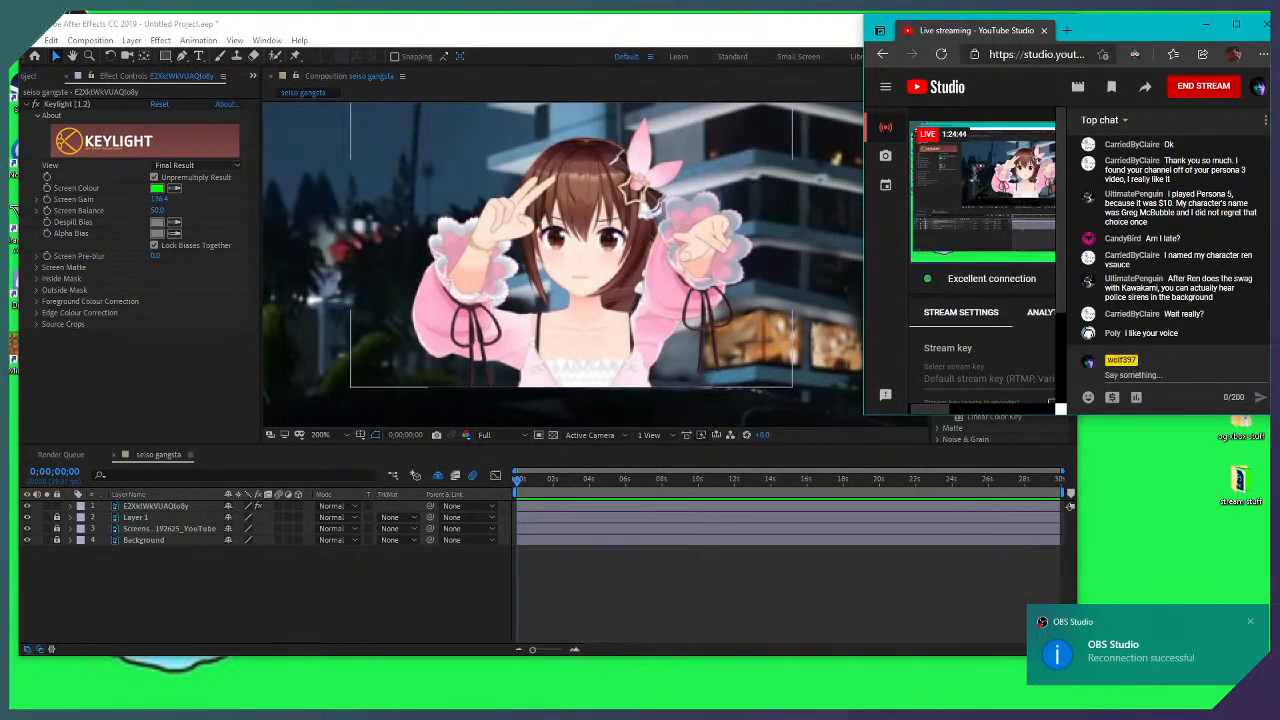
left_click(191, 360)
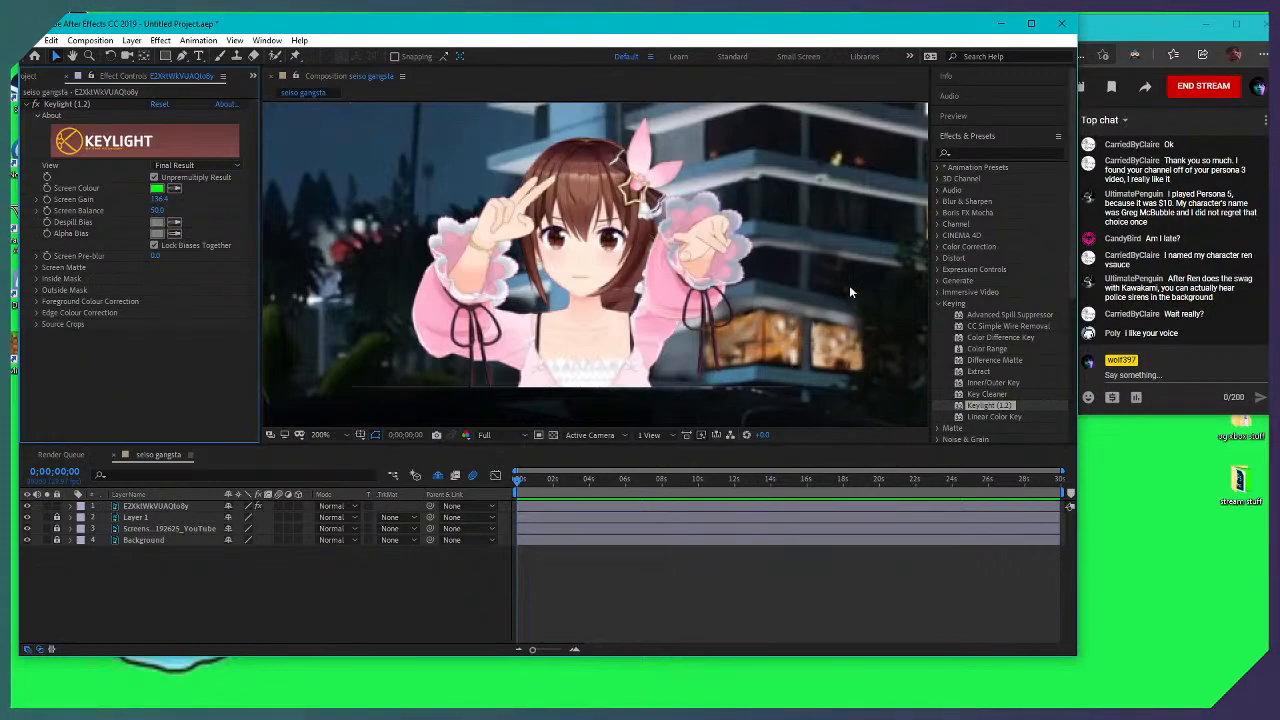
left_click(1154, 264)
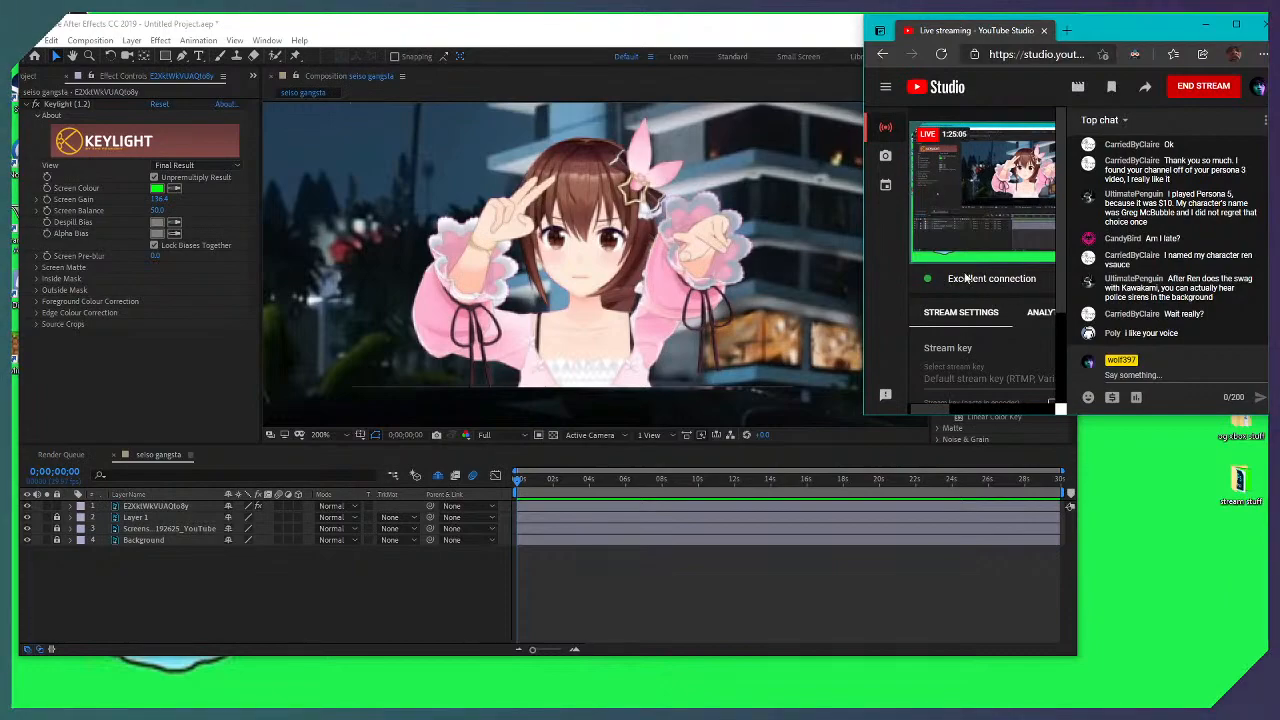
left_click_drag(980, 286, 241, 278)
left_click(155, 392)
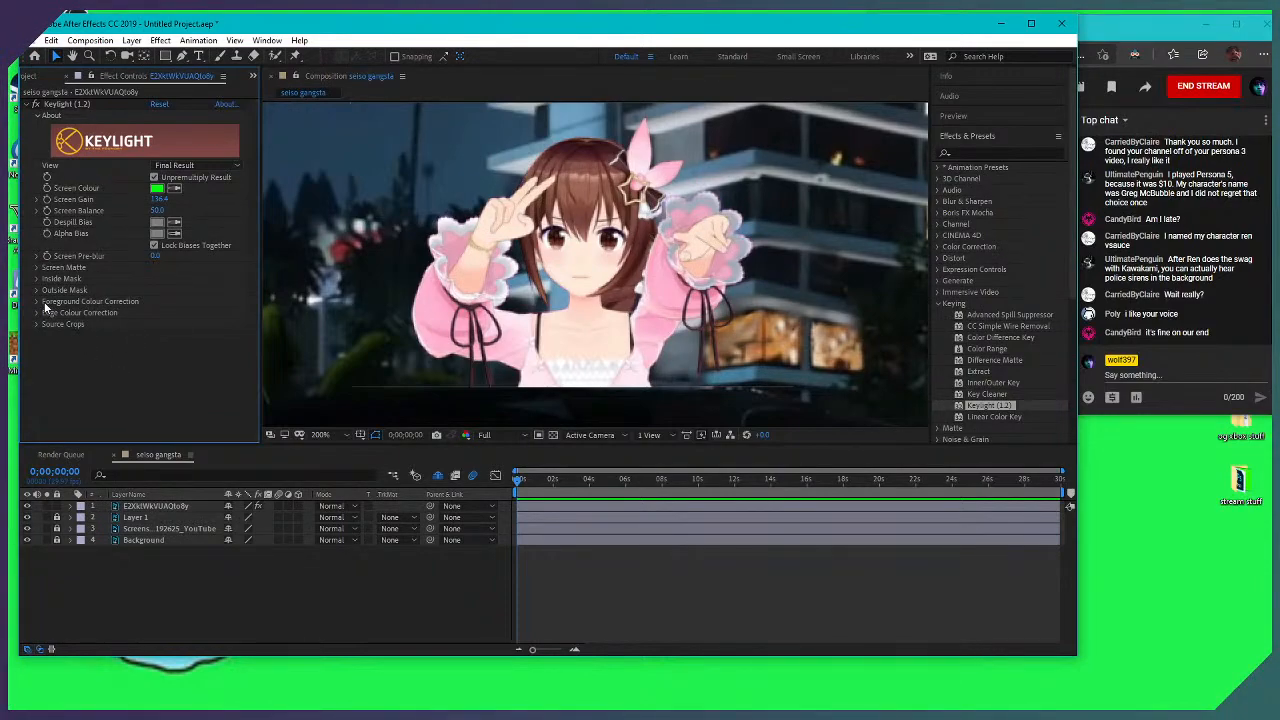
Try adjusting Keylight's Screen Pre-blur and look at the Outside Mask settings
mouse_move(155, 256)
left_mouse_down()
mouse_move(415, 259)
mouse_move(166, 247)
left_mouse_up()
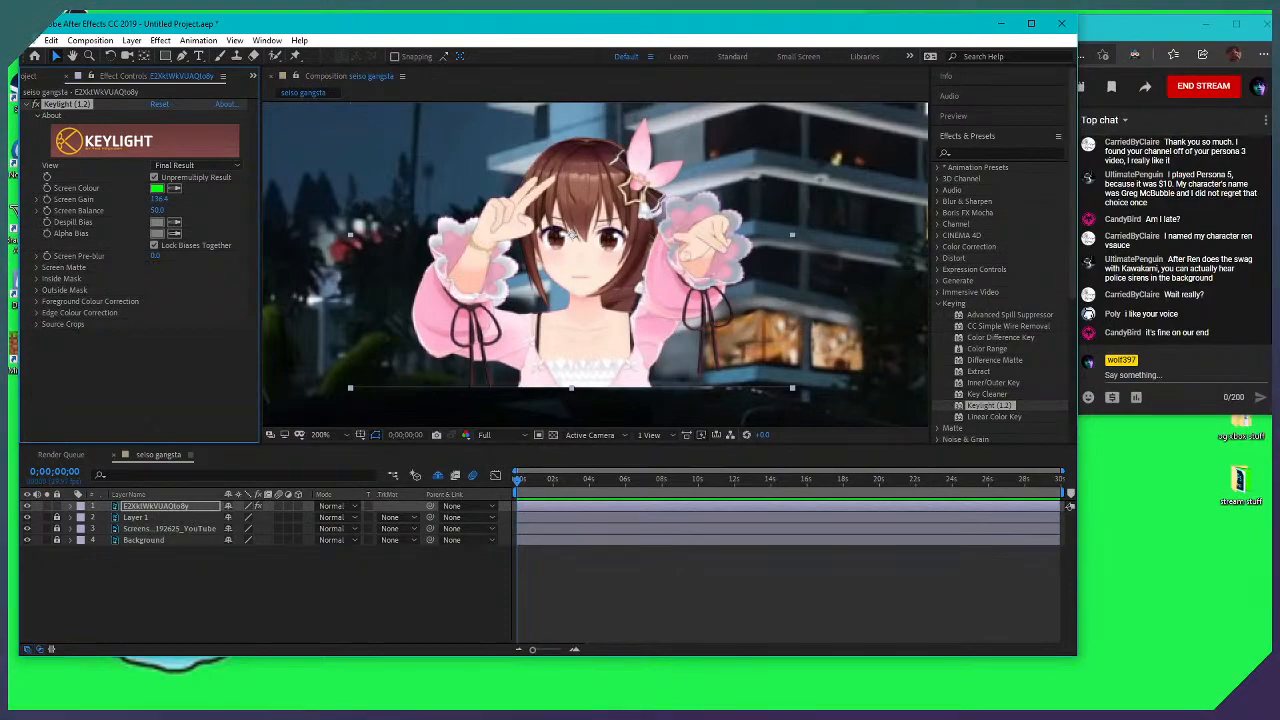
left_click(38, 291)
left_click(38, 290)
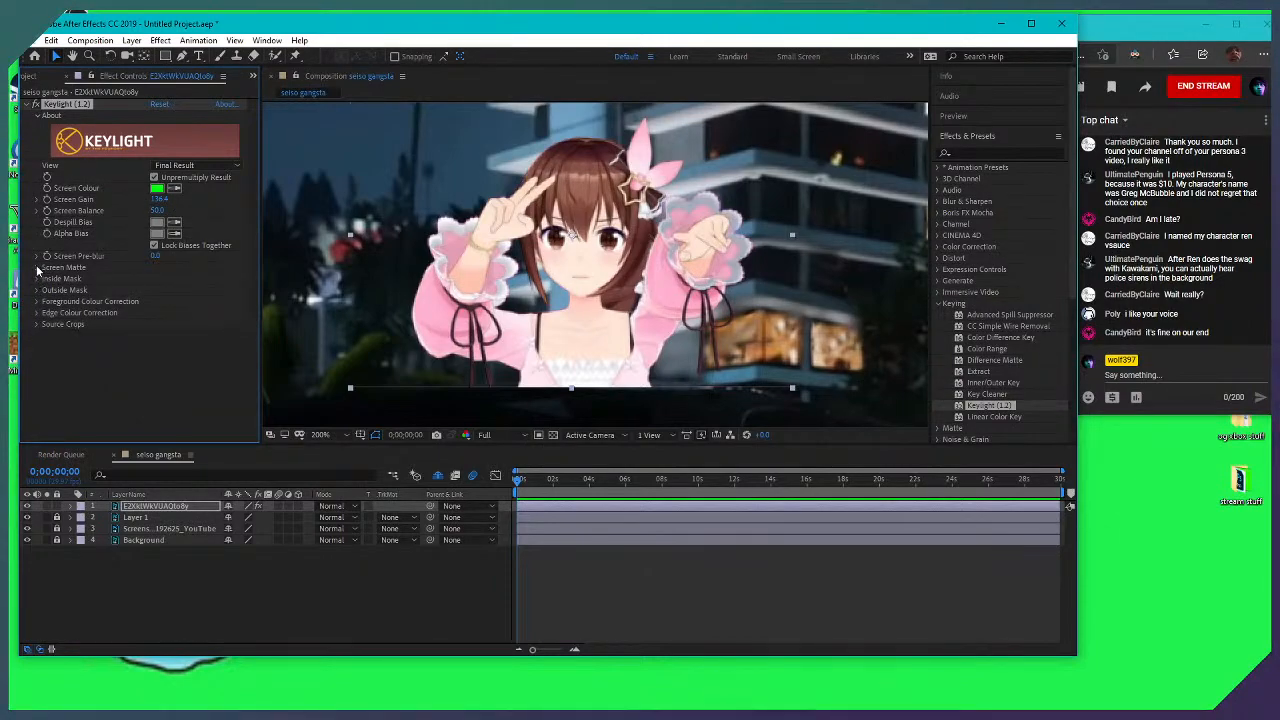
Open the recent project sorachan explosion.aep, saving the current project as sorachan gangsta
left_click(37, 40)
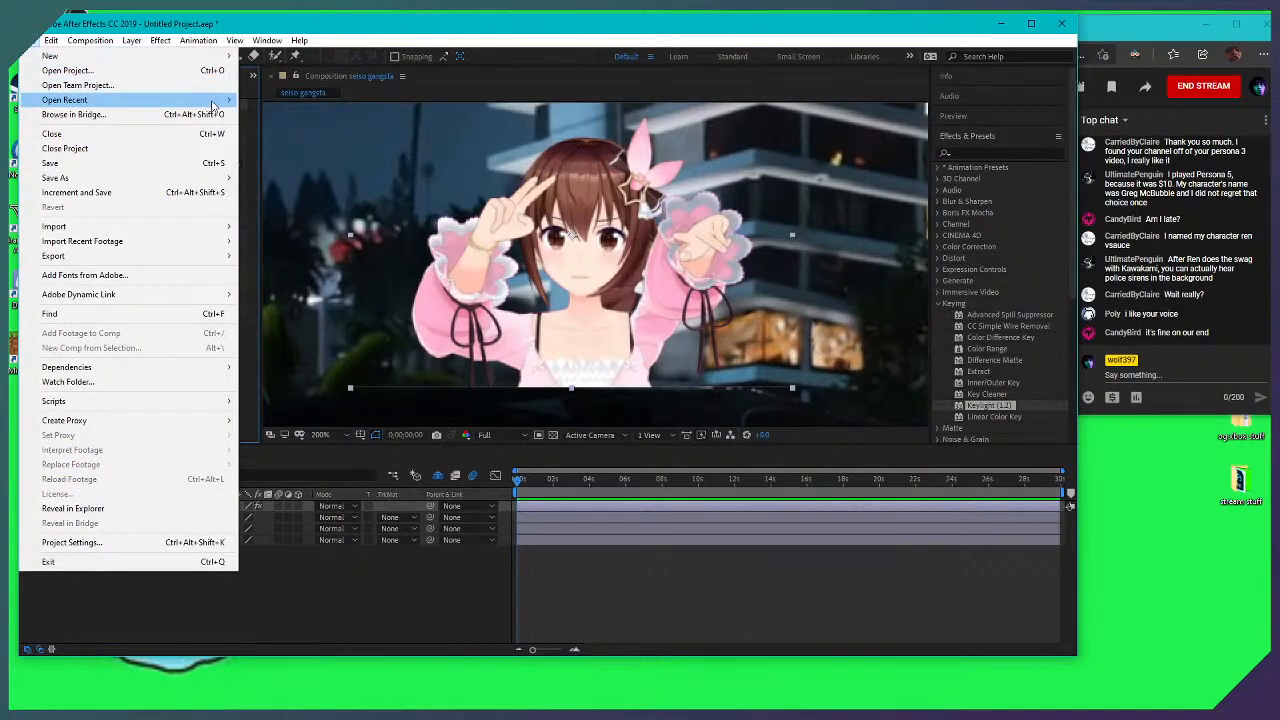
mouse_move(213, 100)
left_click(438, 157)
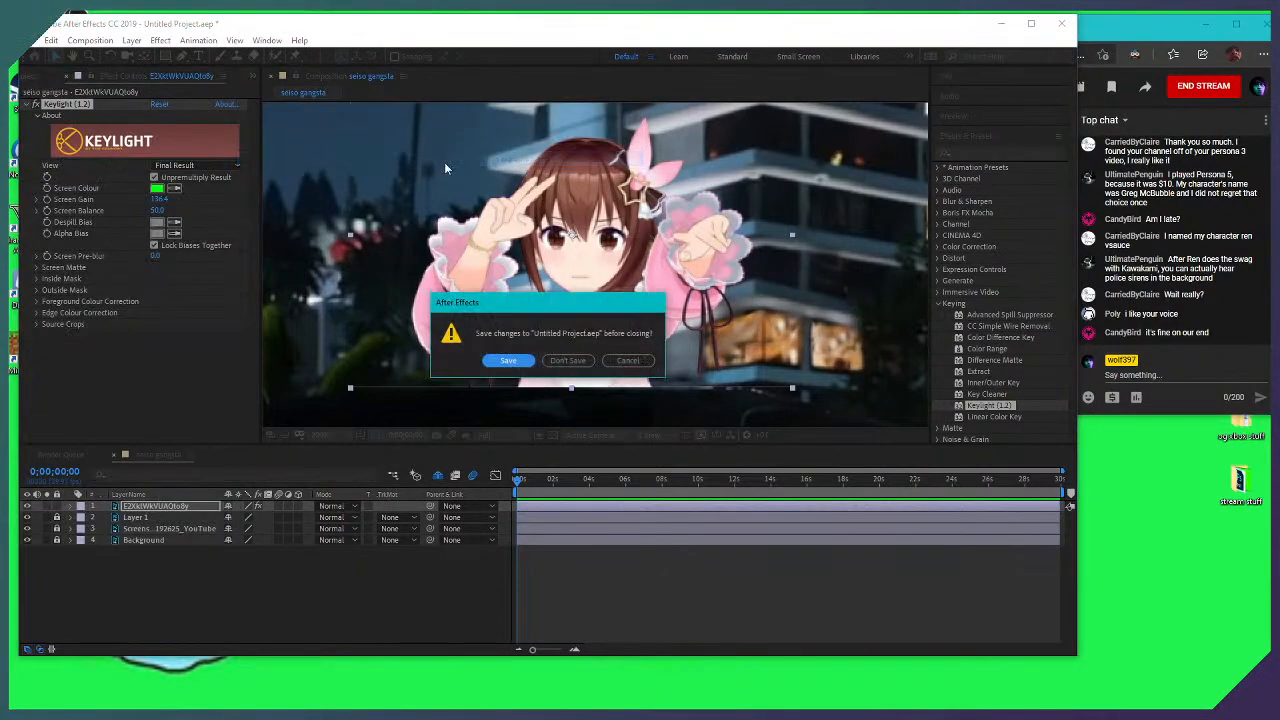
left_click(510, 361)
type("selso")
type("sorach")
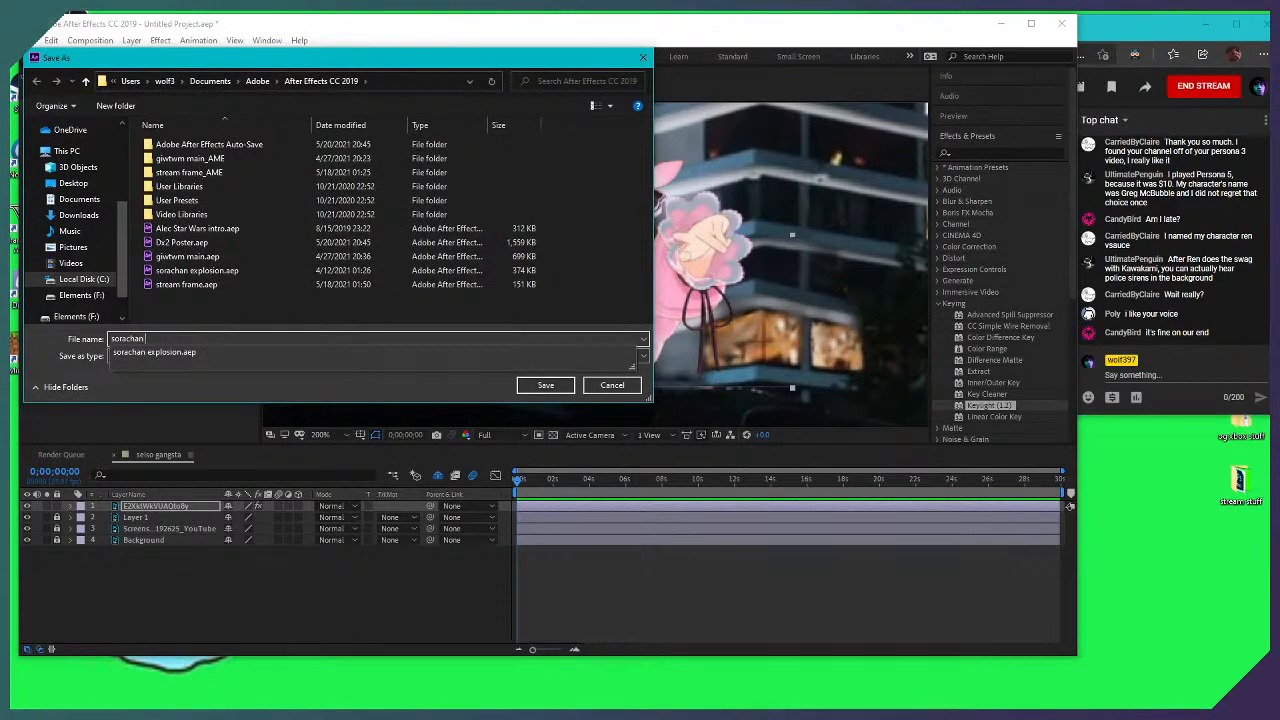
type("an")
left_click(335, 313)
type("gangs")
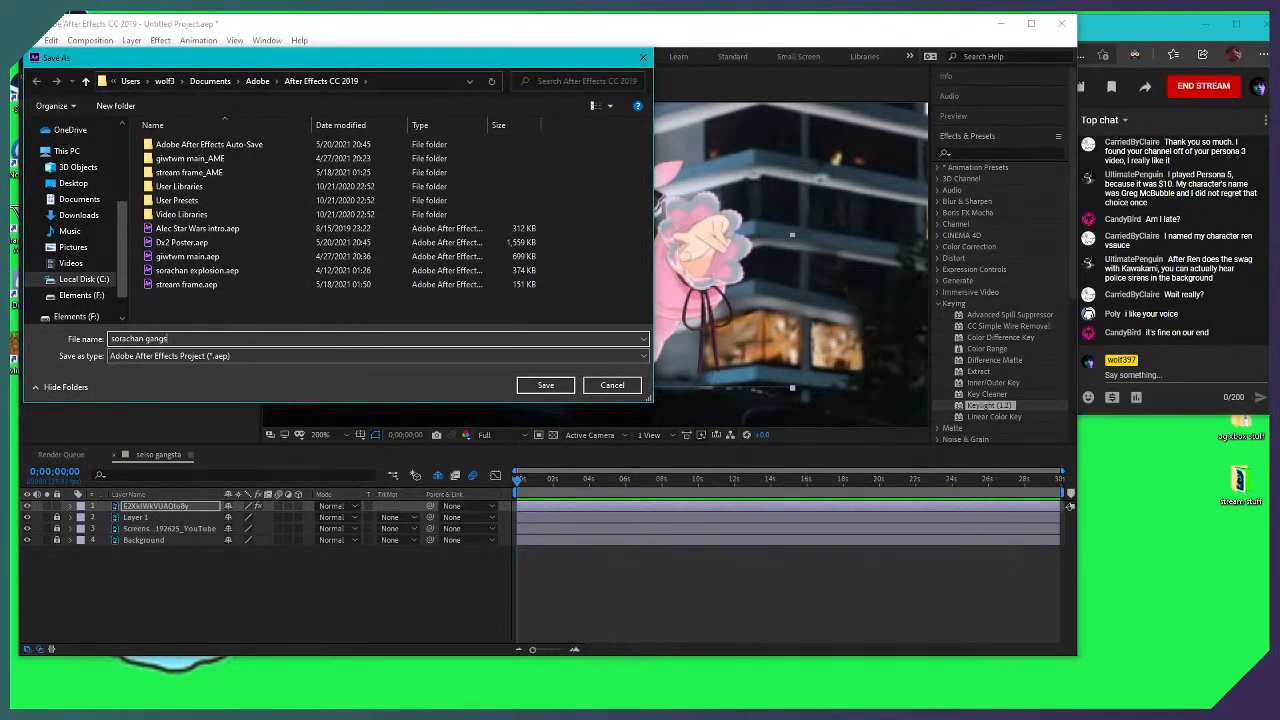
key("Return")
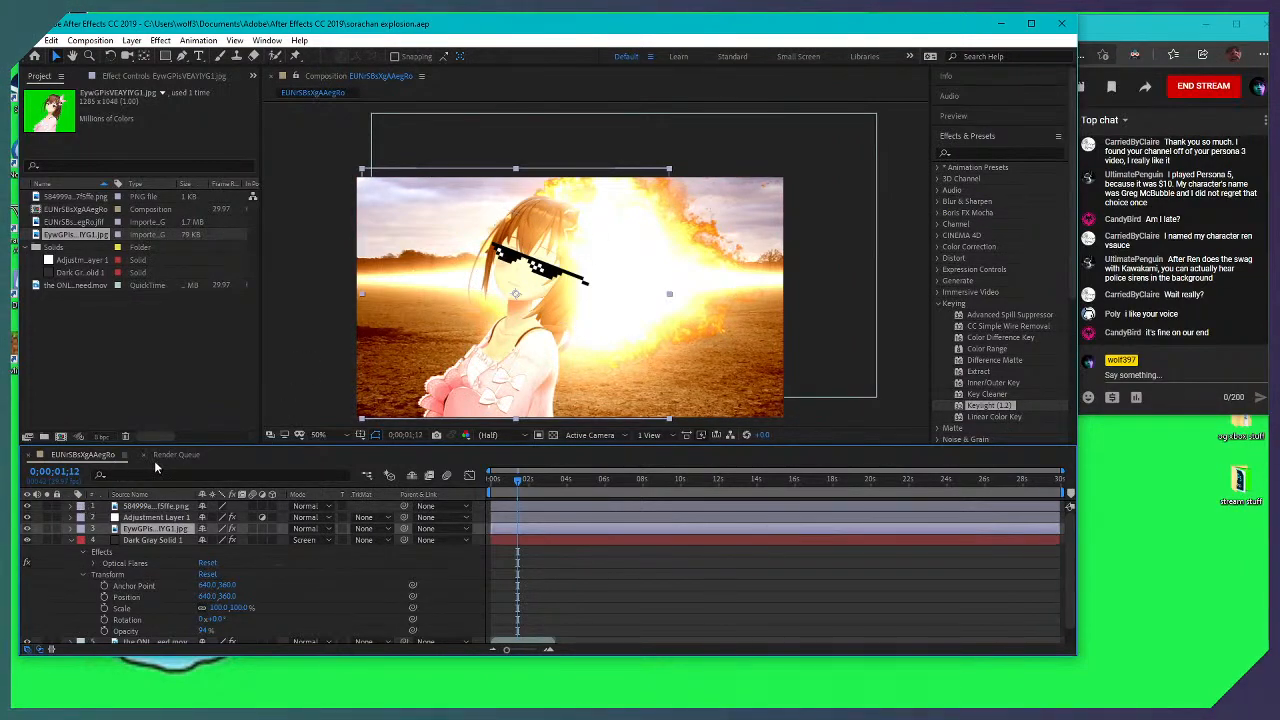
Examine the effects on the green-screen character's JPG layer in the explosion project, including its Keylight settings
key("alt+Tab")
left_click(74, 391)
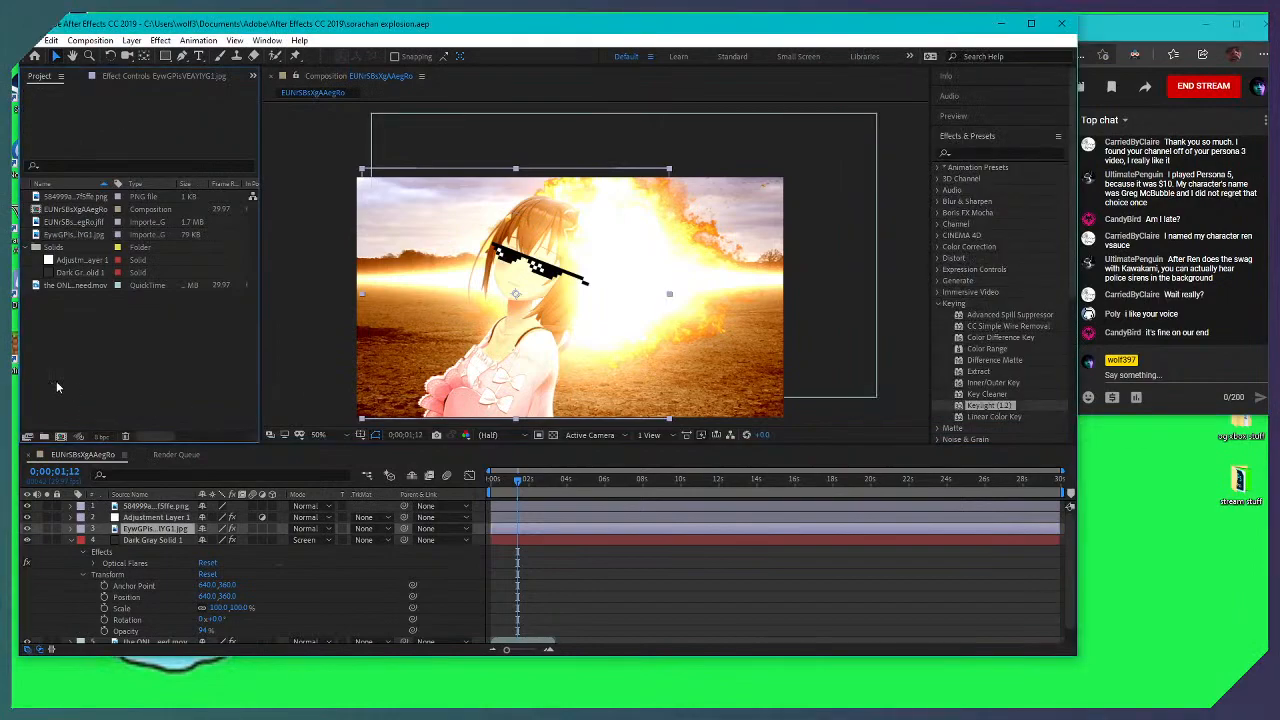
left_click(154, 518)
left_click(154, 528)
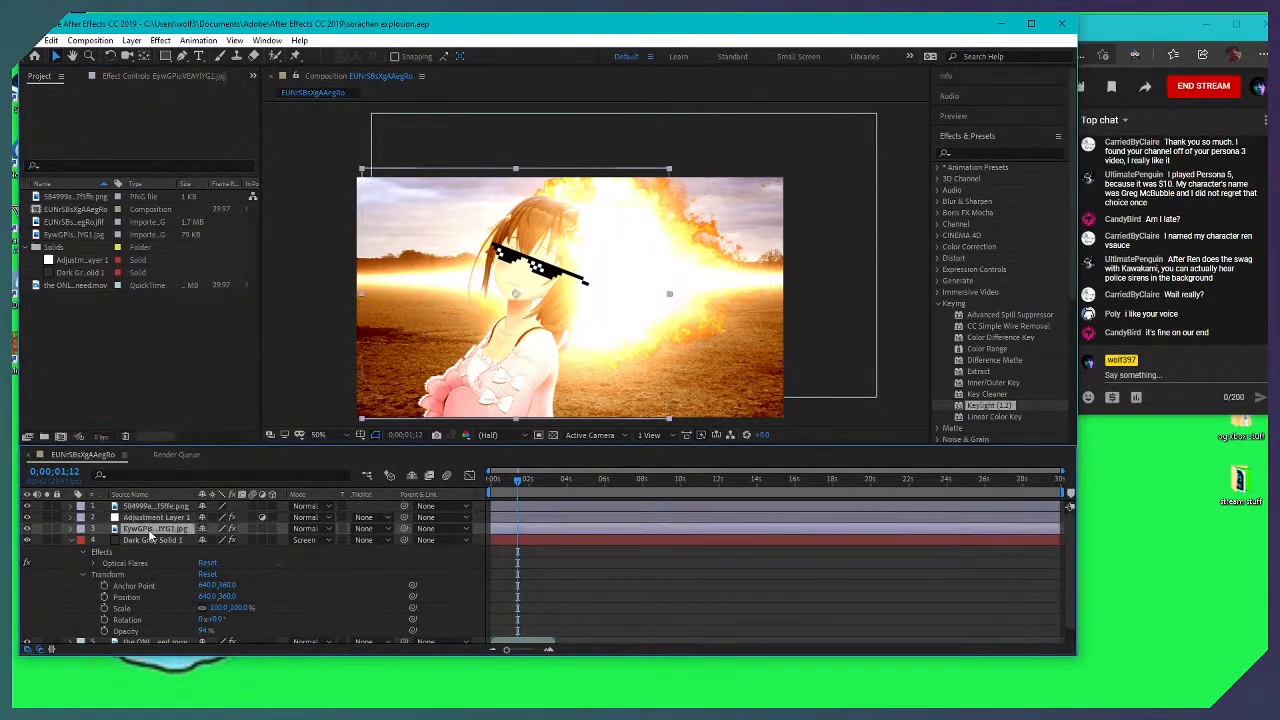
left_click(126, 77)
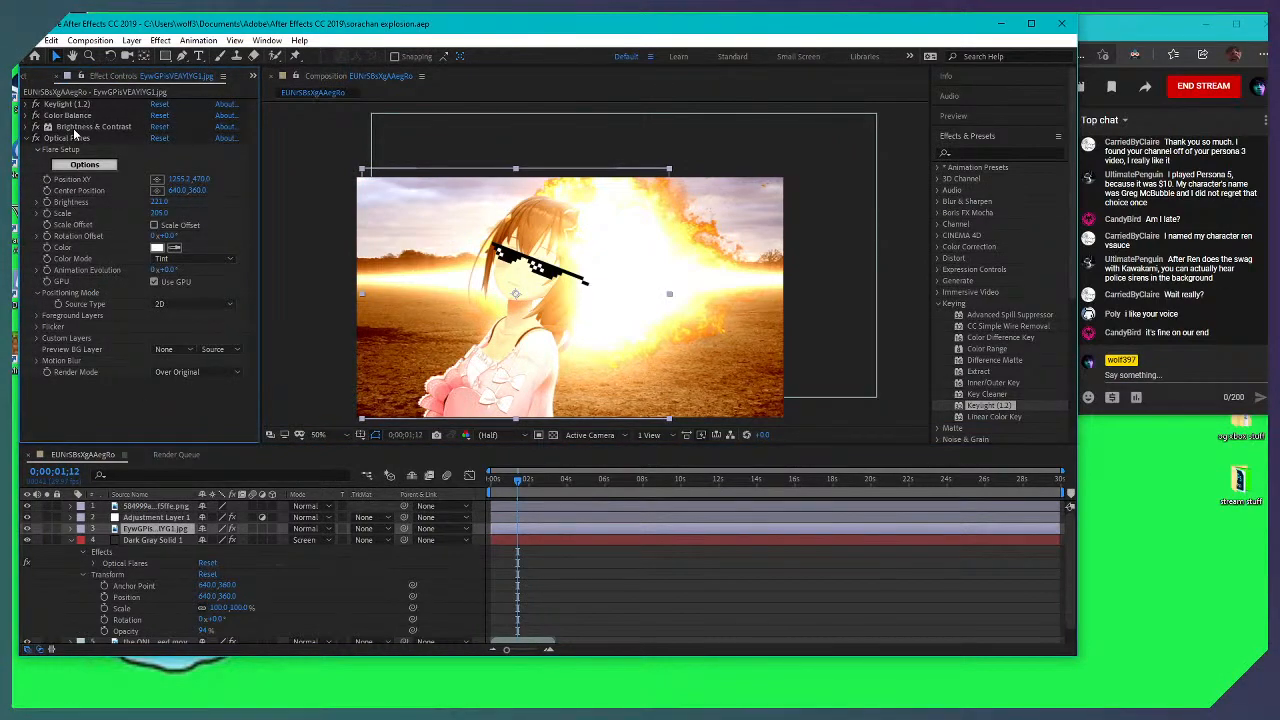
left_click(57, 105)
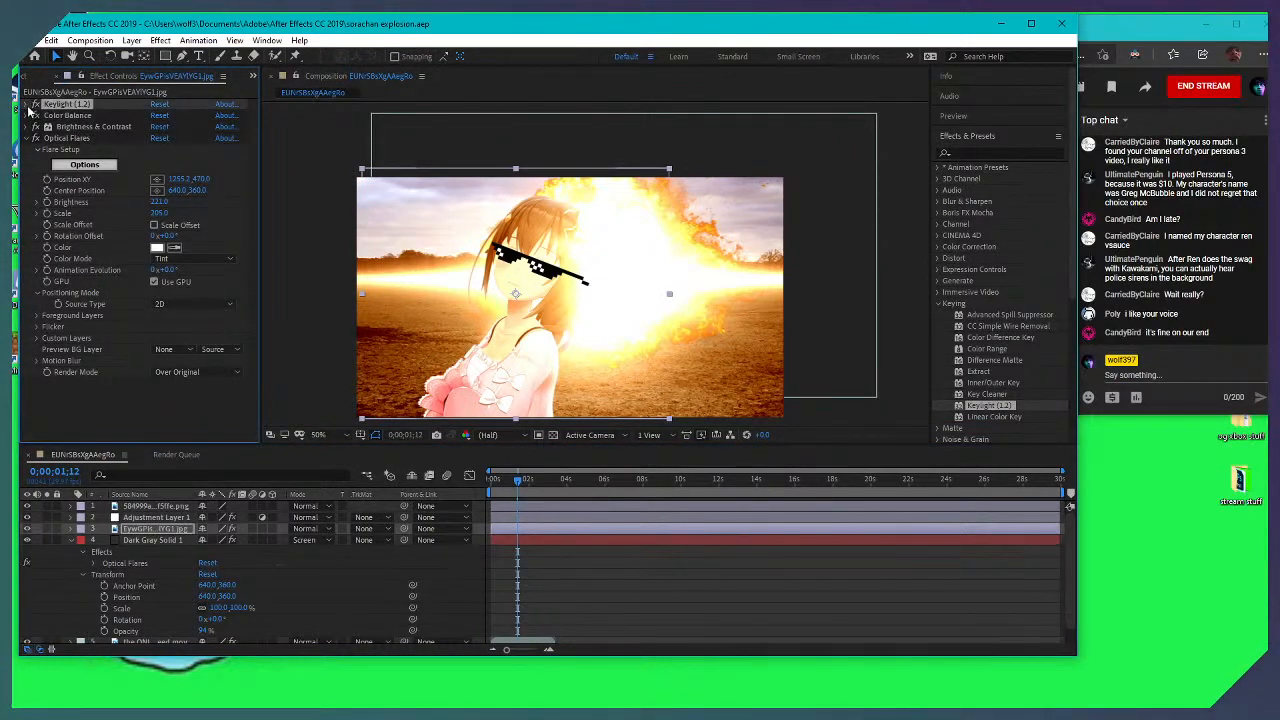
left_click(27, 106)
left_click(28, 107)
Close the explosion project and reopen the recent project sorachan gangsta.aep
left_click(36, 40)
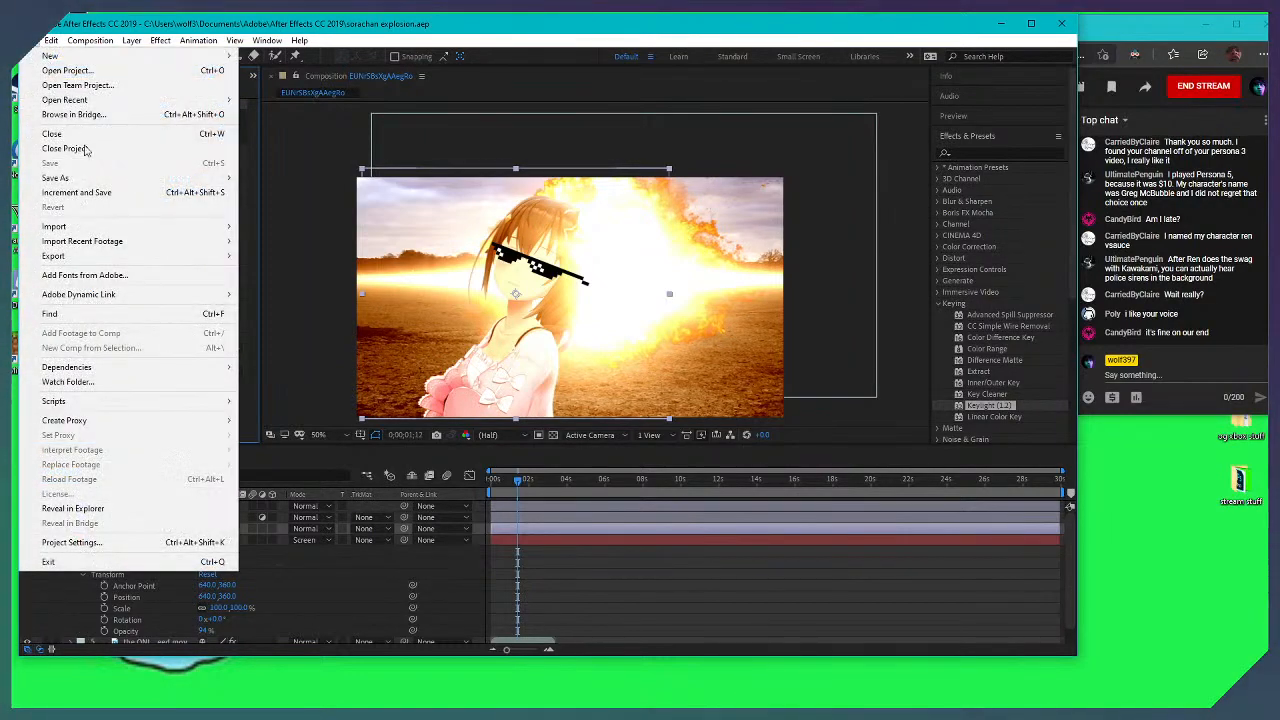
left_click(78, 148)
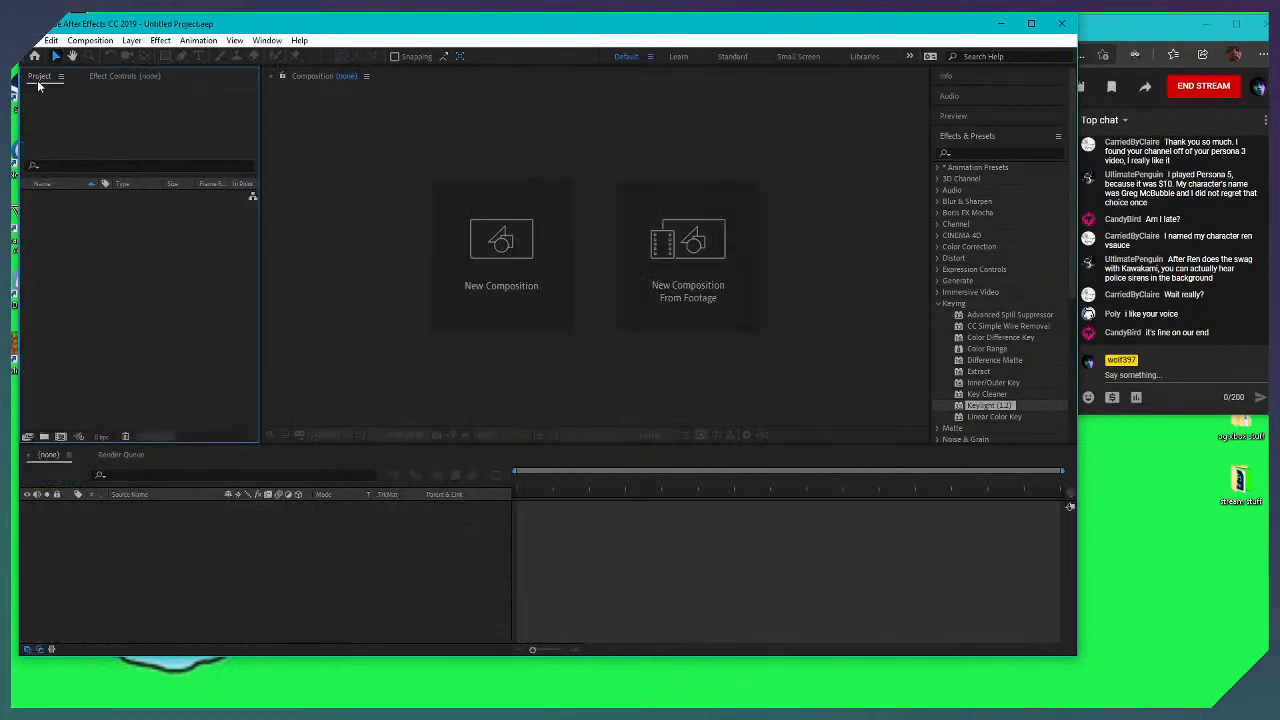
left_click(36, 40)
mouse_move(110, 99)
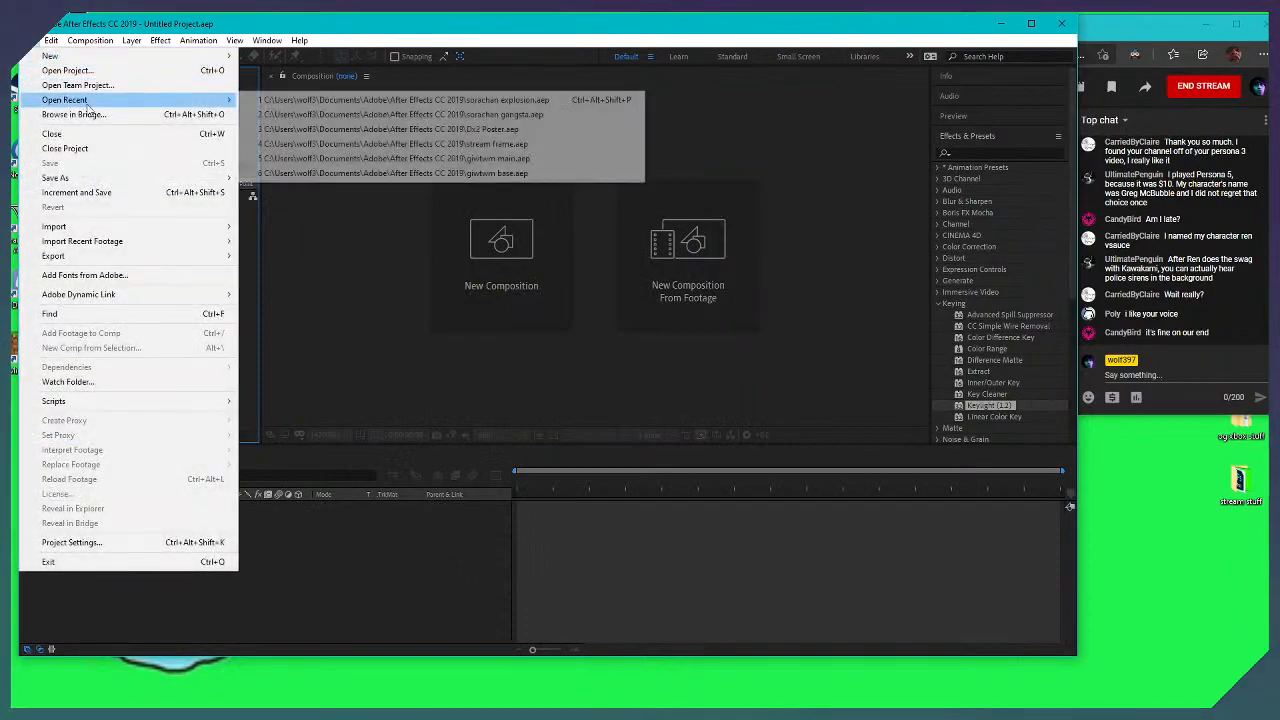
left_click(376, 120)
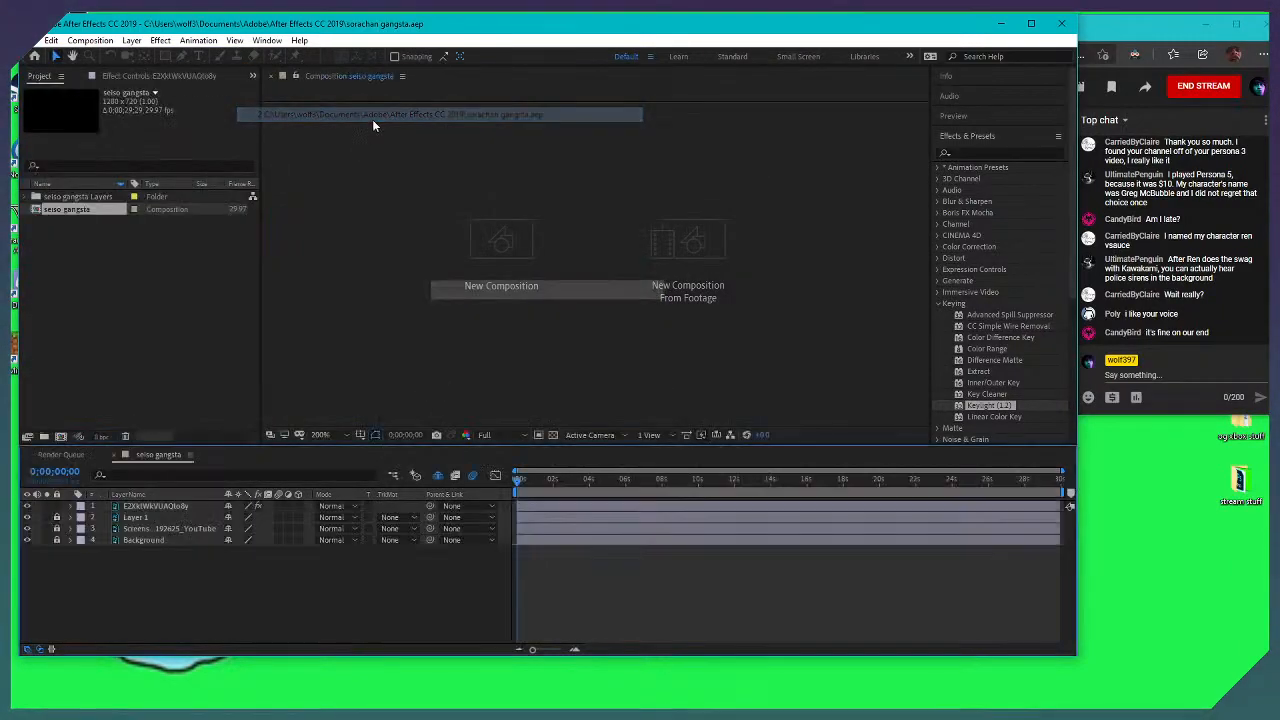
Try removing the Keylight effect from the character layer, and undo the removal
left_click(154, 505)
left_click(111, 76)
left_click(78, 105)
key("Delete")
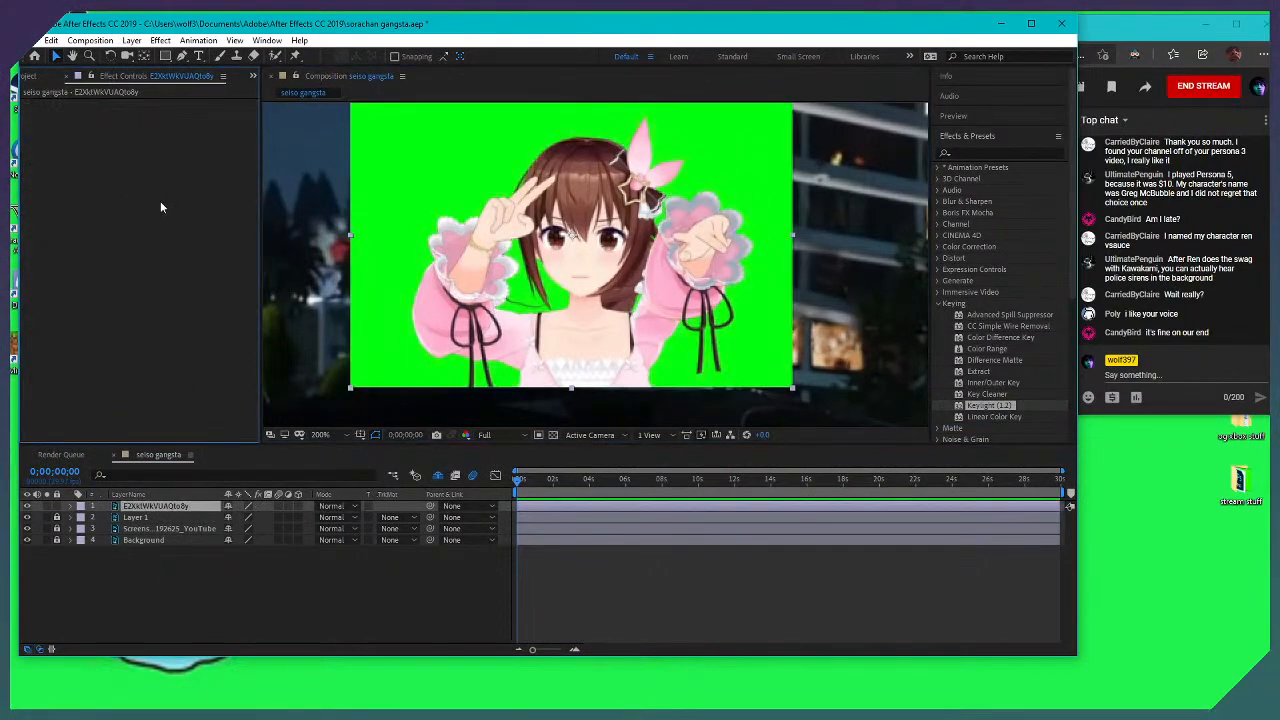
key("ctrl+z")
left_click(152, 376)
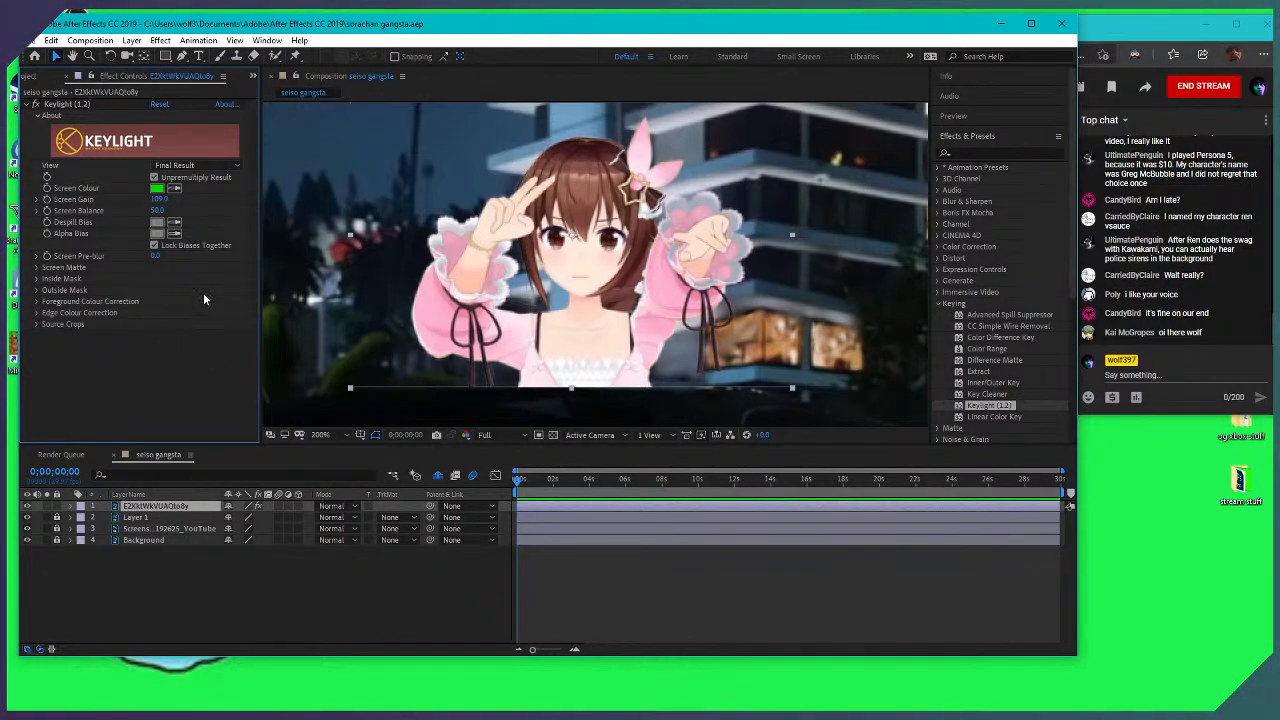
Compare the character layer with Keylight disabled and re-enabled, view it in the Layer viewer, and return to the composition
left_click(36, 104)
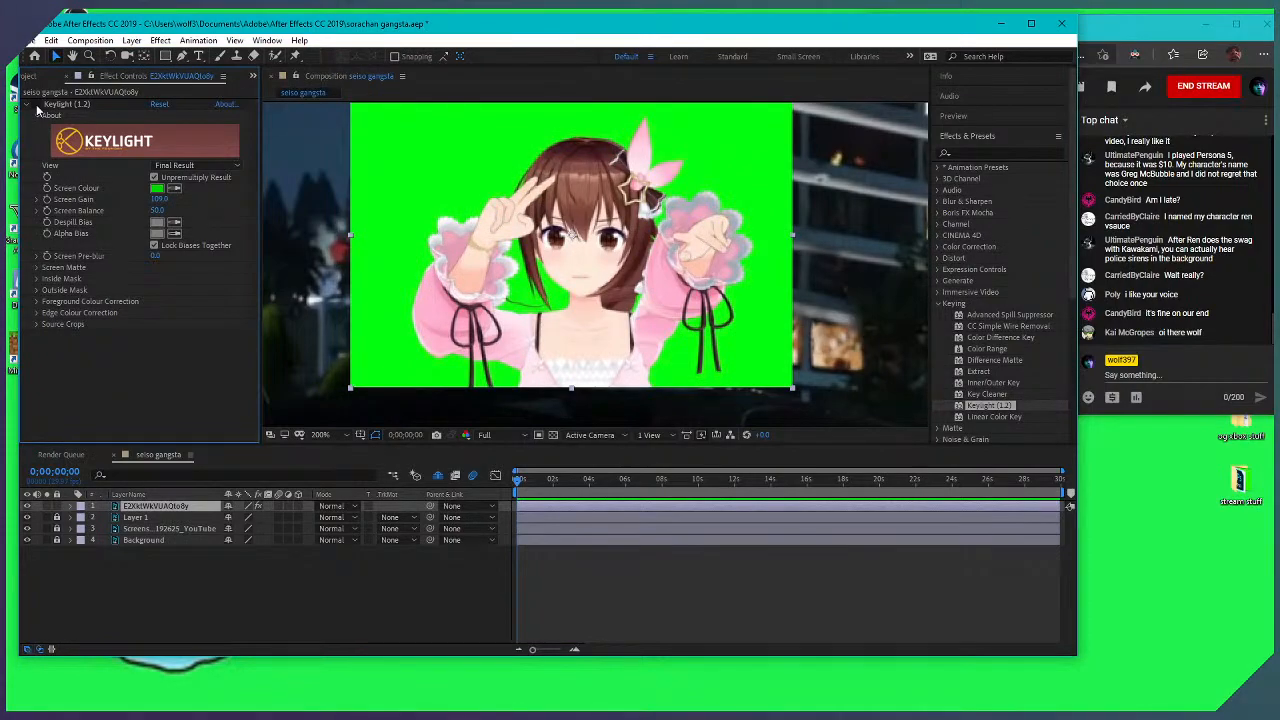
left_click(36, 104)
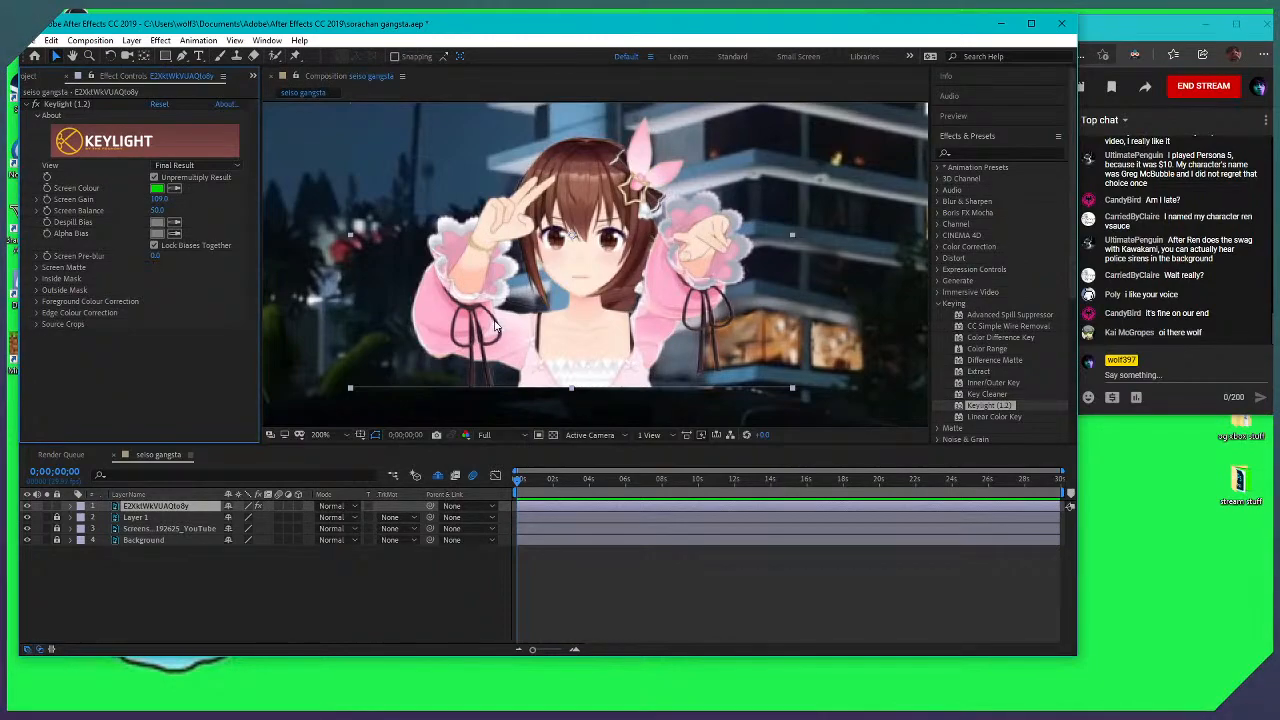
double_click(153, 506)
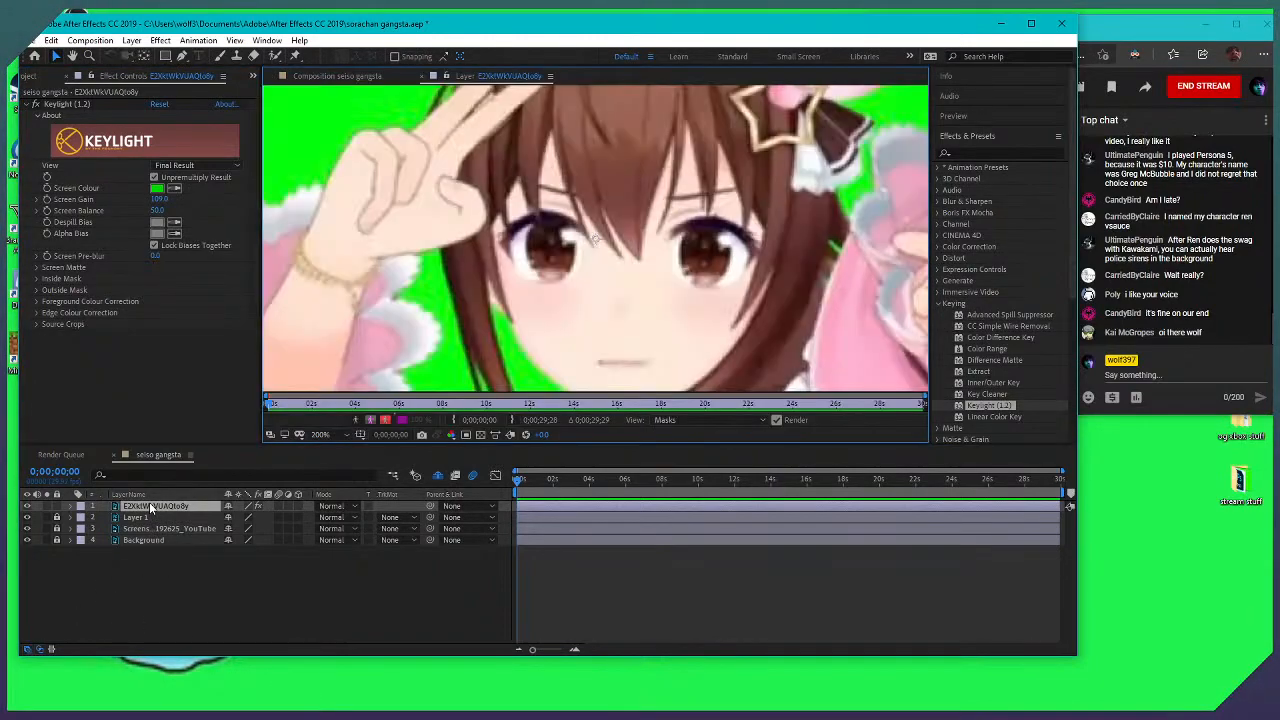
left_click(337, 76)
left_click(500, 76)
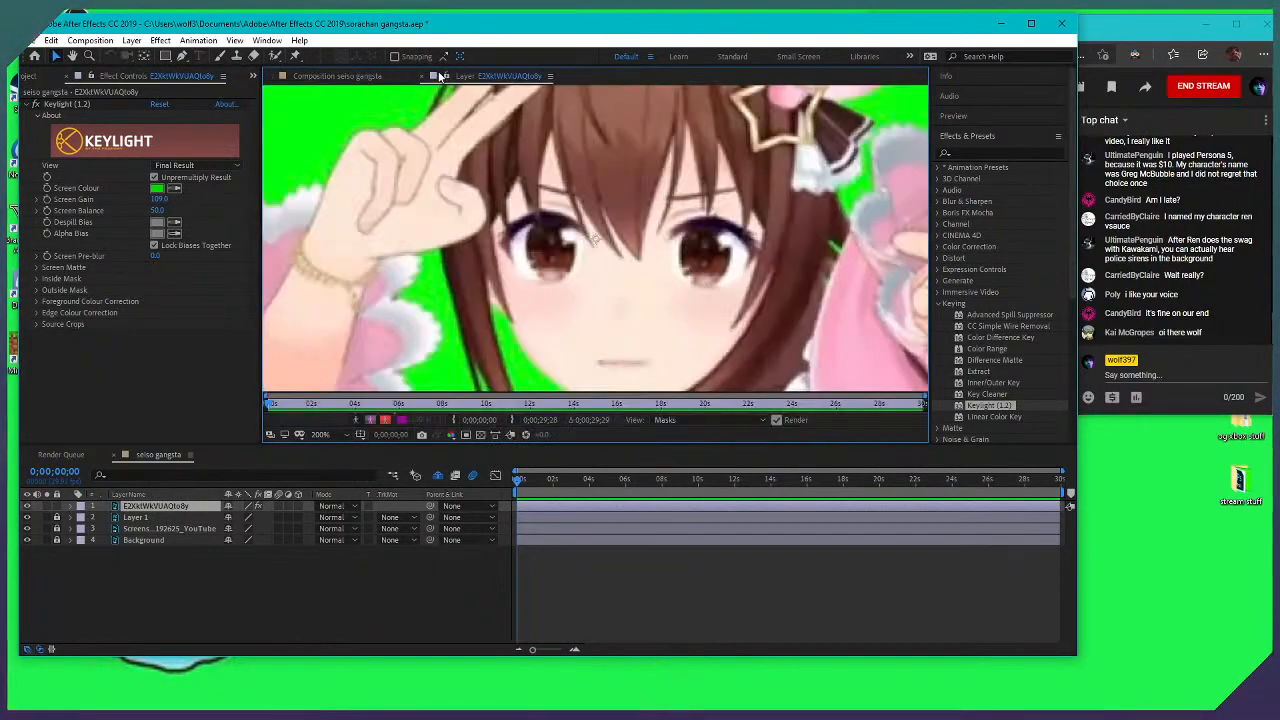
left_click(347, 79)
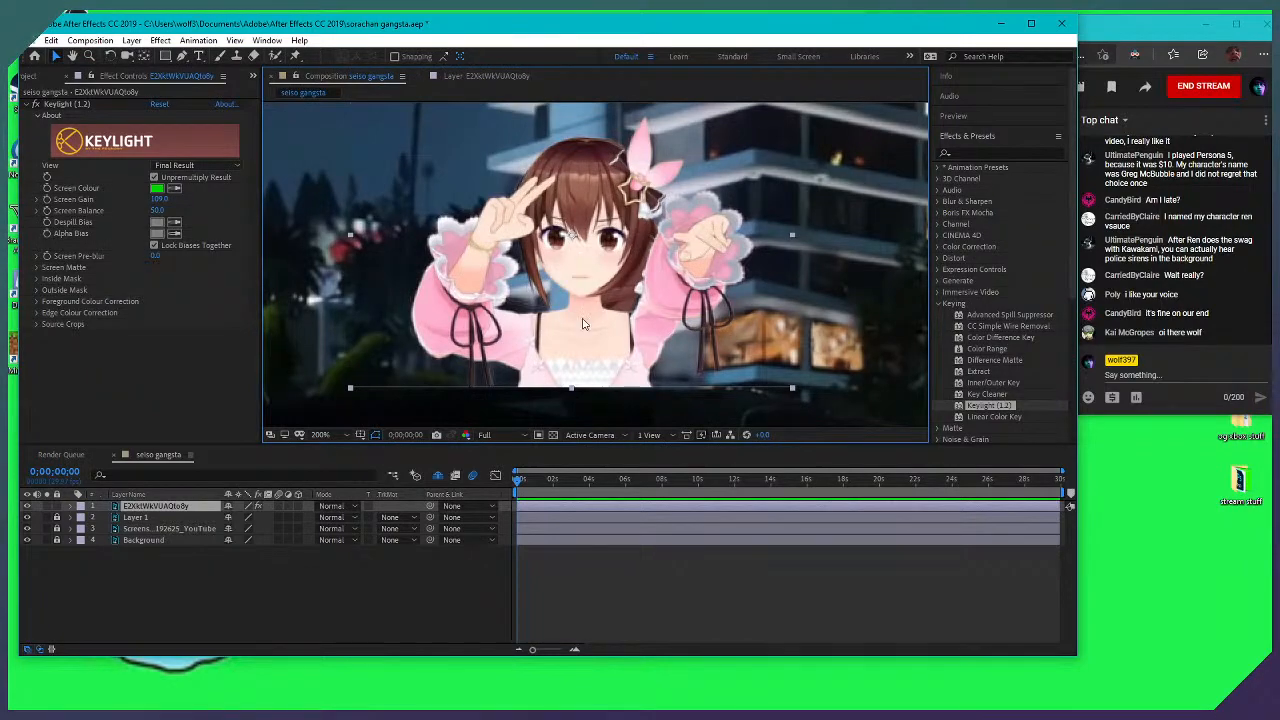
Add a new mask around the green-screen character layer and deselect the layer
right_click(163, 507)
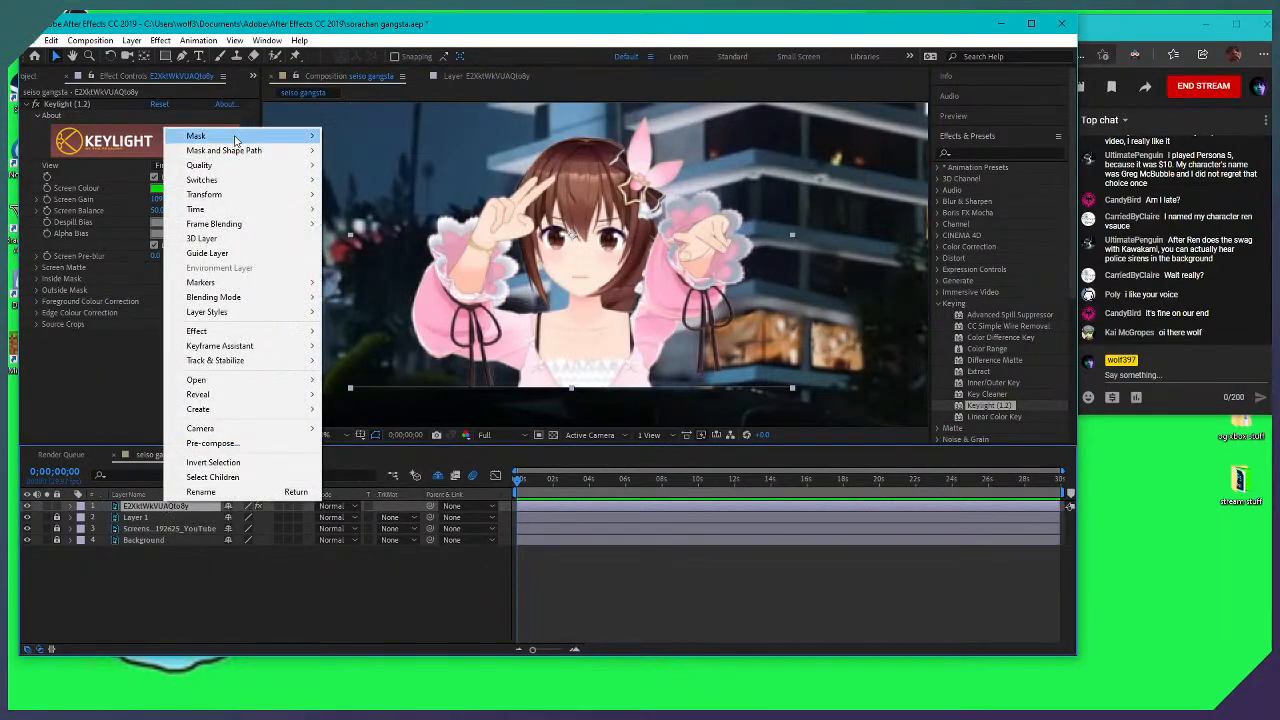
mouse_move(252, 138)
left_click(362, 135)
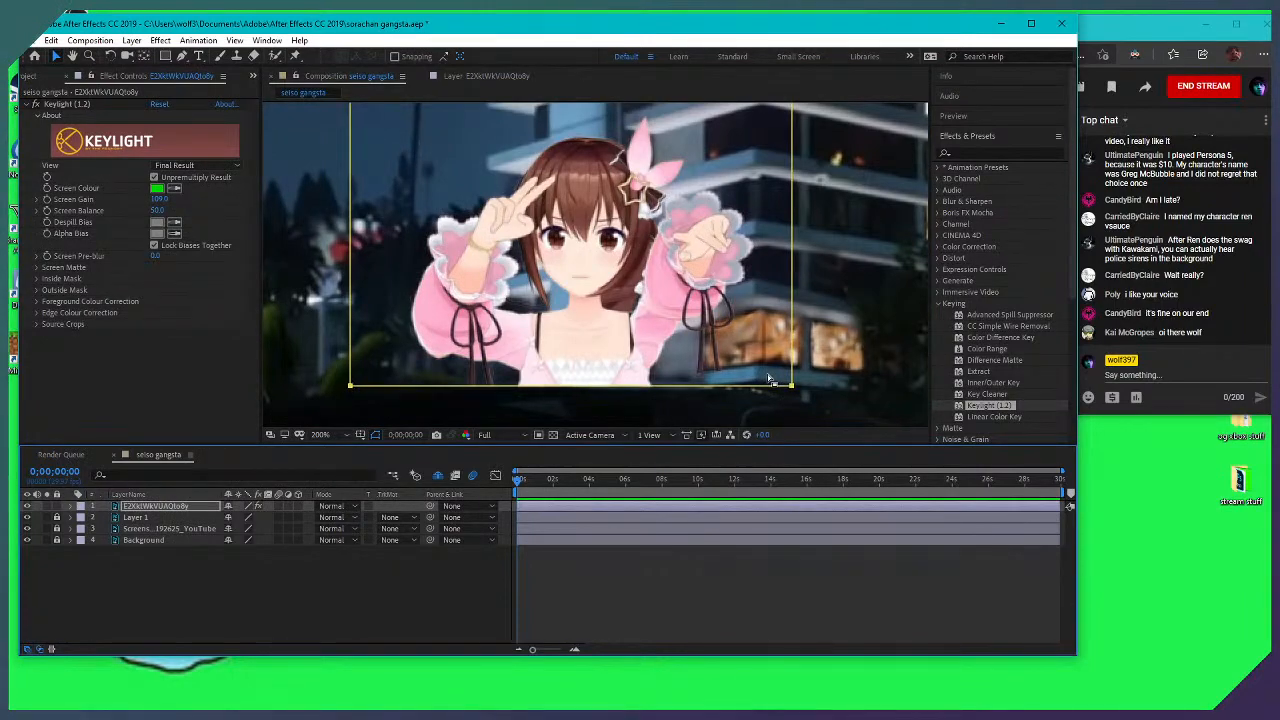
left_click(464, 578)
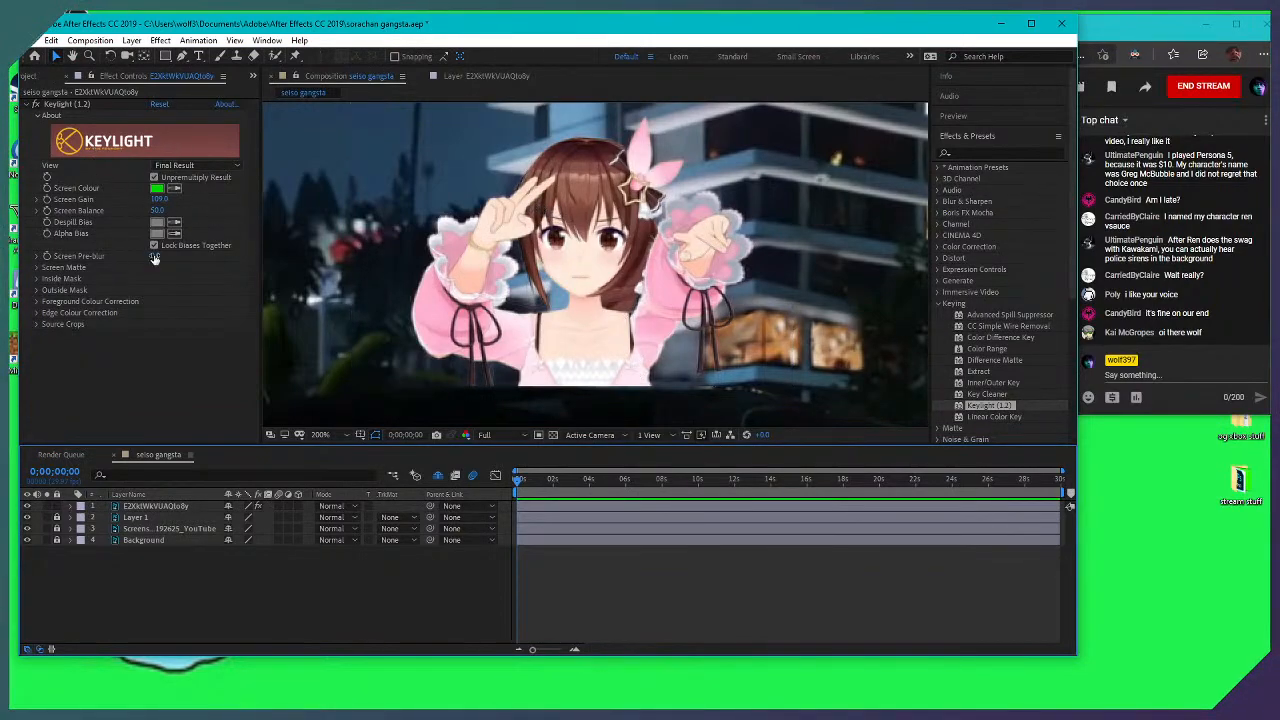
Look at Keylight's Outside Mask settings and expand the Screen Matte settings
left_click(35, 289)
left_click(36, 289)
left_click(35, 289)
left_click(35, 289)
left_click(36, 267)
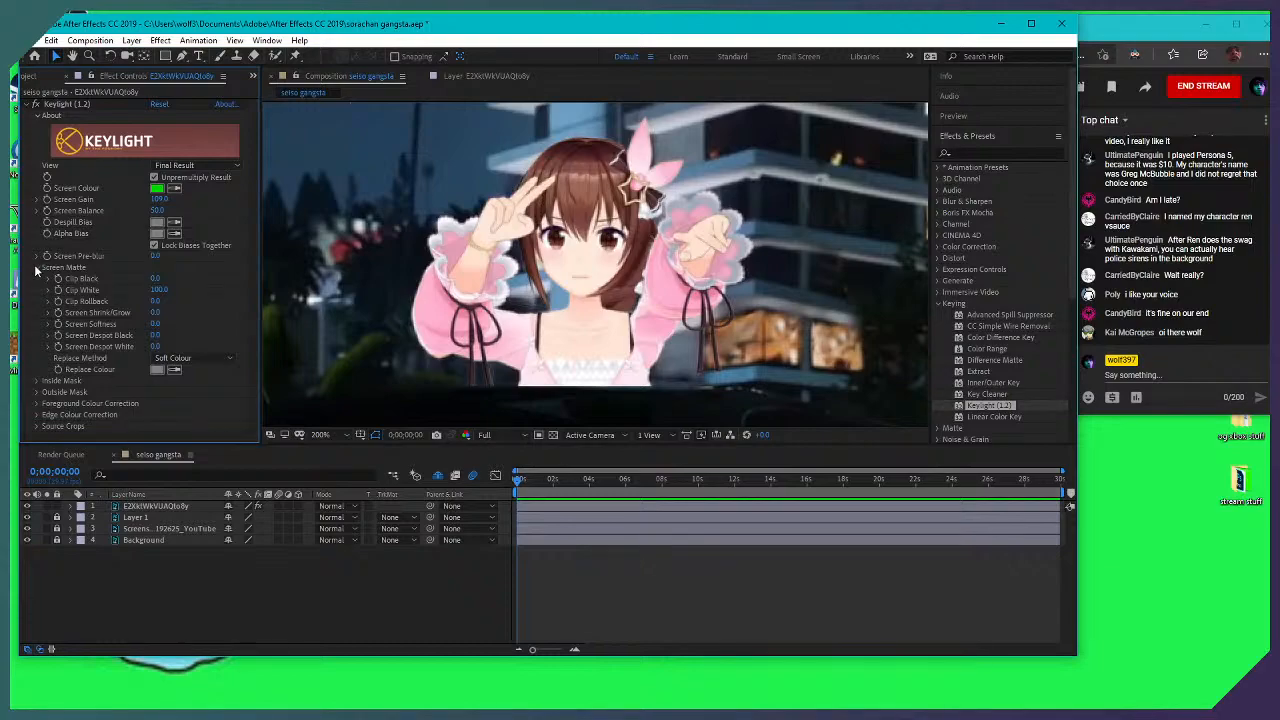
Try a lower Clip White in Keylight's Screen Matte, undo it, and raise Clip Black to 6.9
left_click_drag(158, 289, 60, 293)
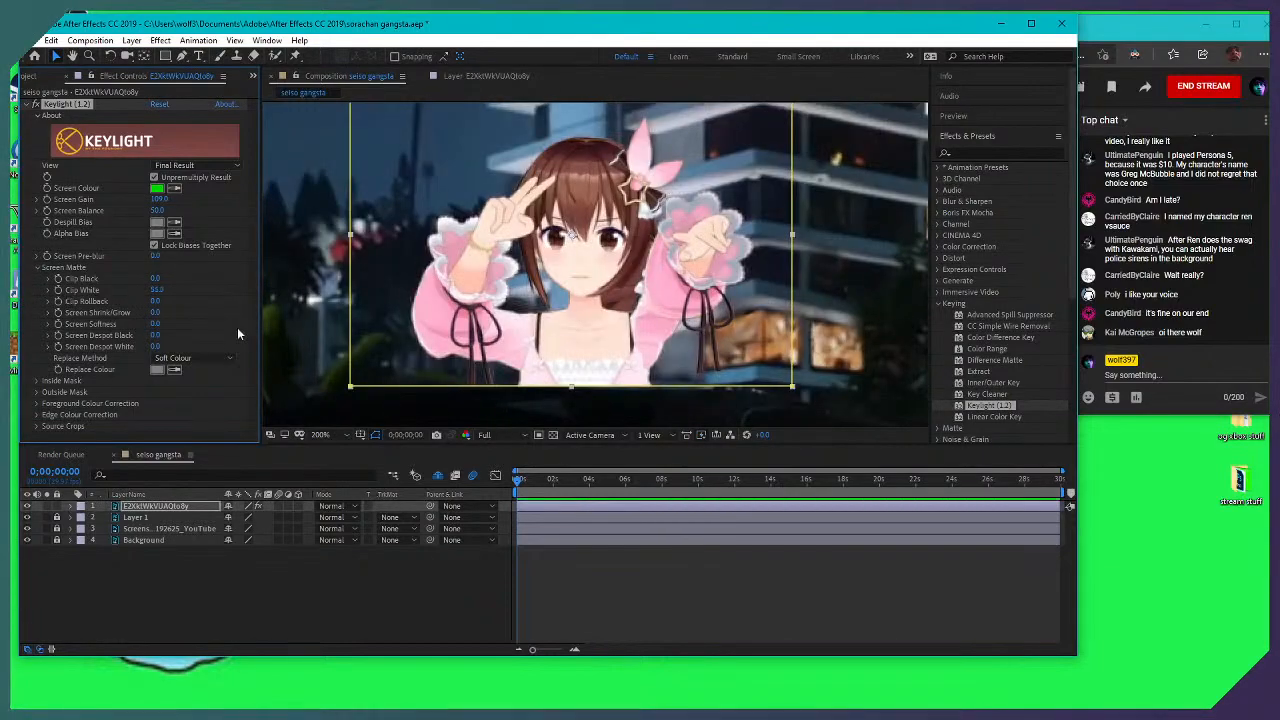
key("ctrl+z")
left_click_drag(158, 280, 204, 280)
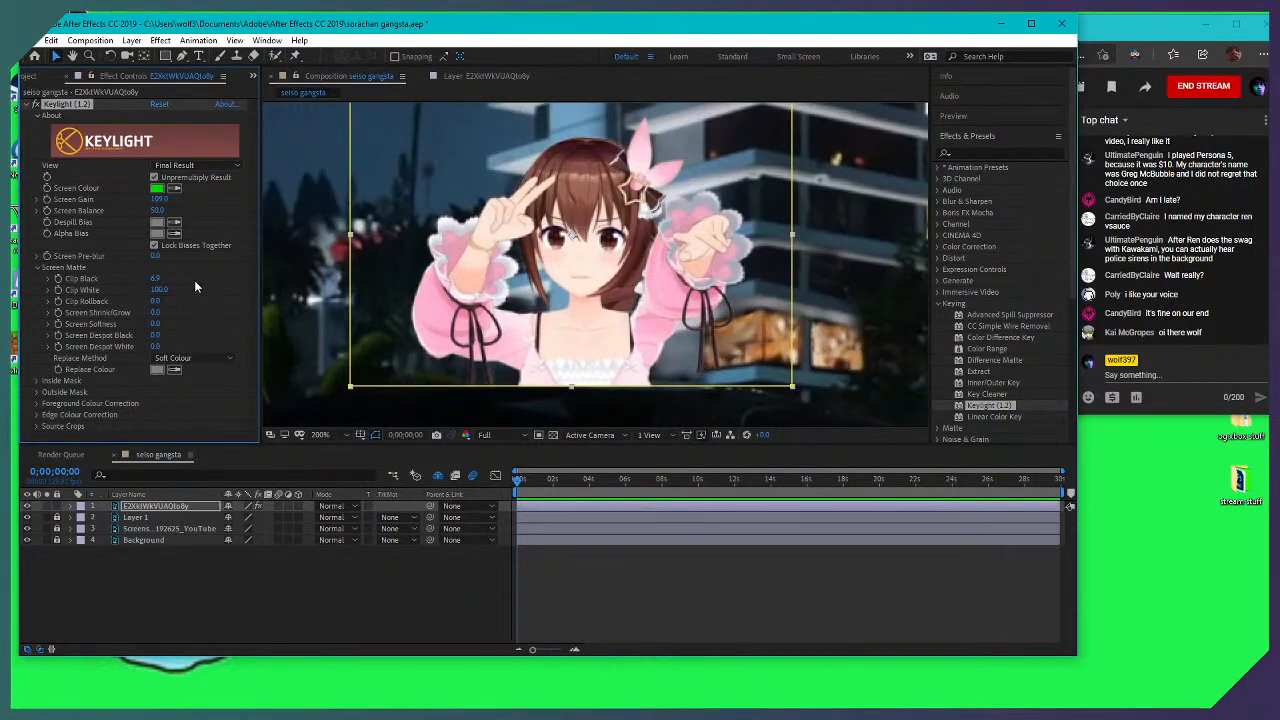
Undo the last Clip Black change and try a Screen Softness of 2.4 in Keylight's Screen Matte
key("ctrl+z")
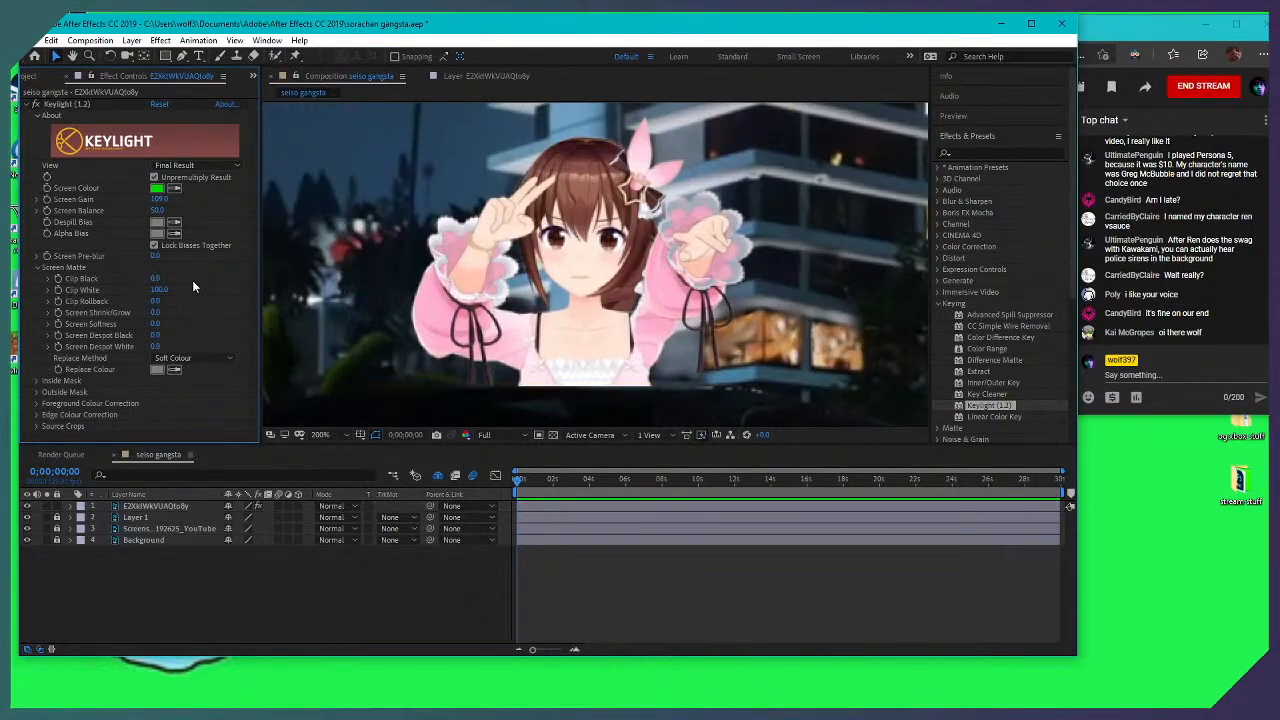
left_click(155, 323)
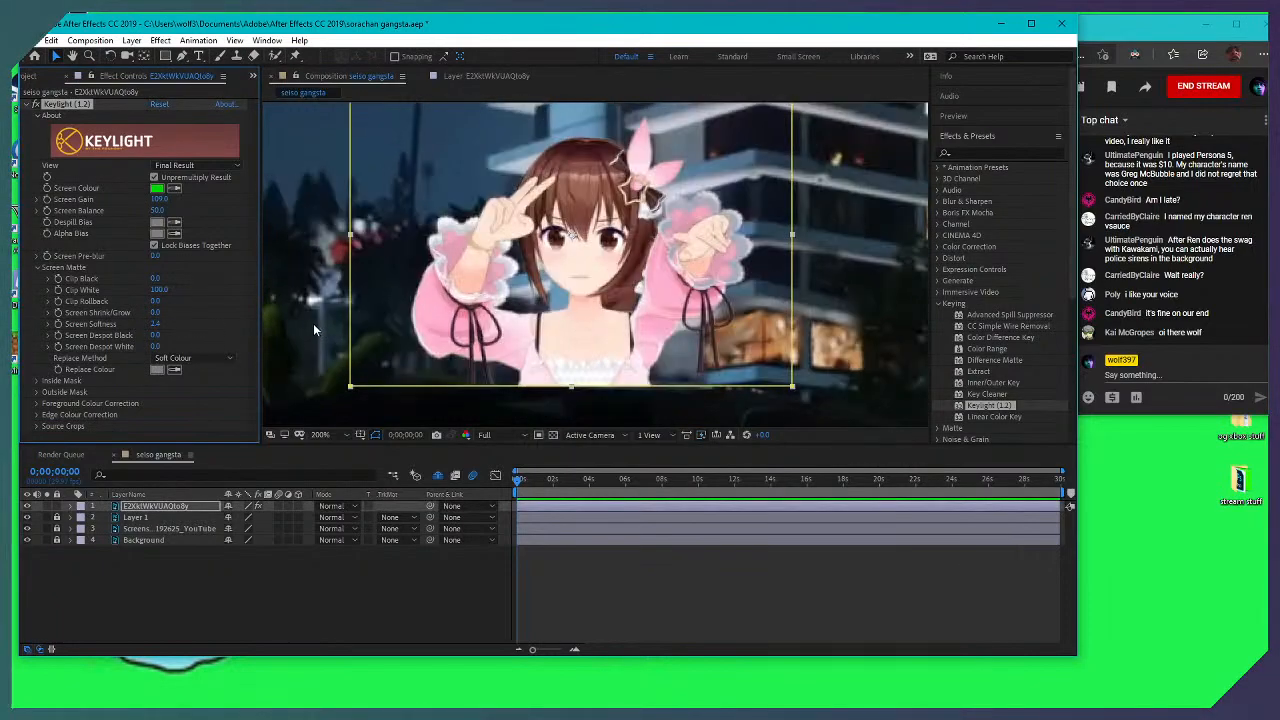
left_click(302, 321)
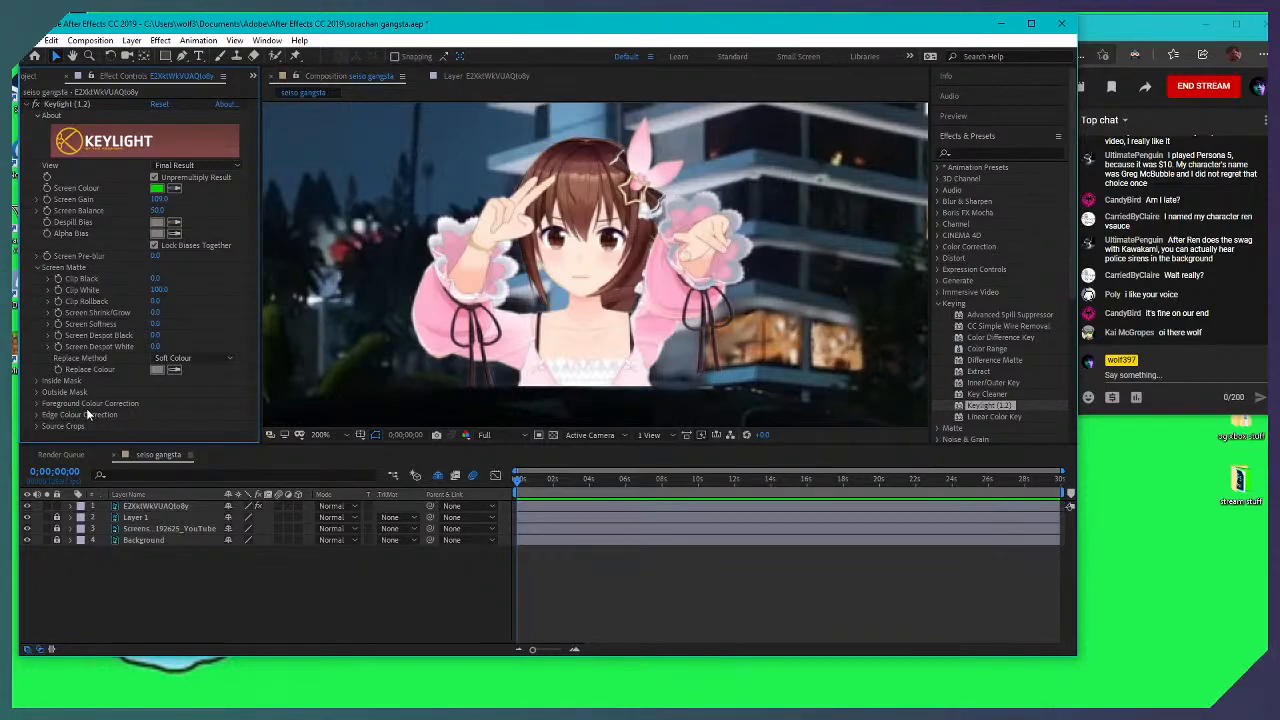
Look through Keylight's Foreground Colour Correction and Edge Colour Correction settings, collapsing each group again
left_click(36, 403)
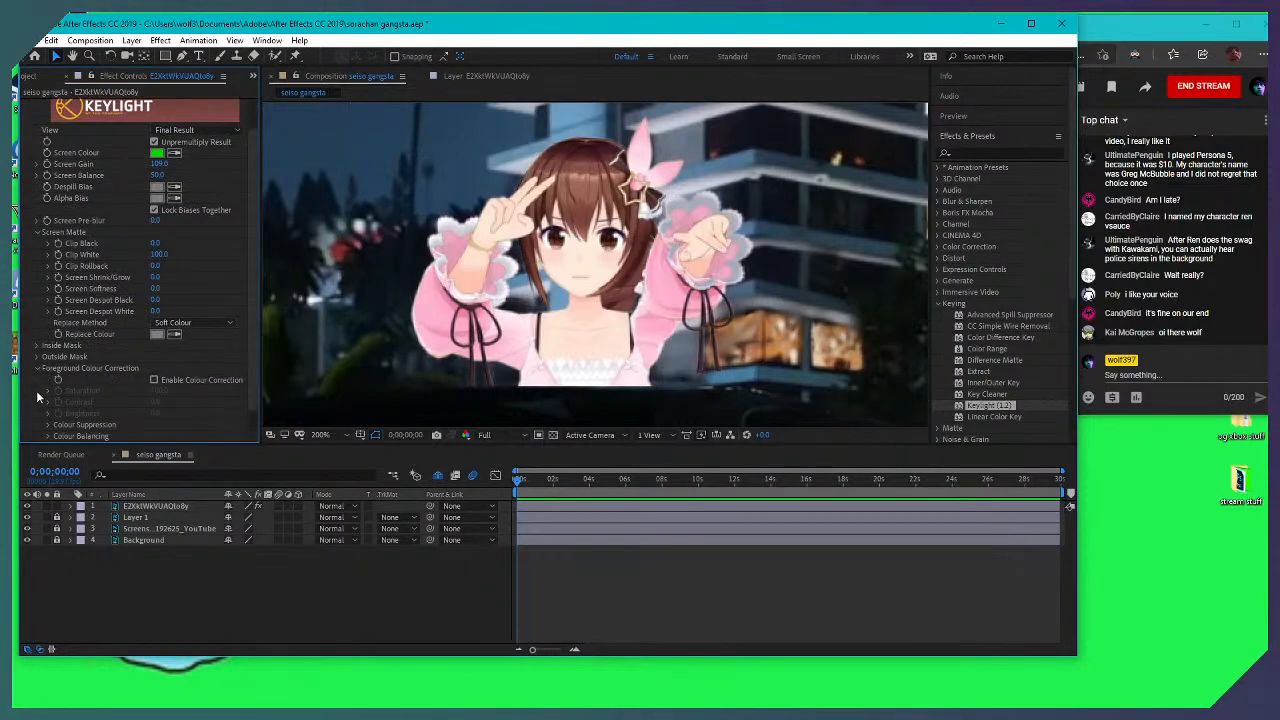
left_click(40, 370)
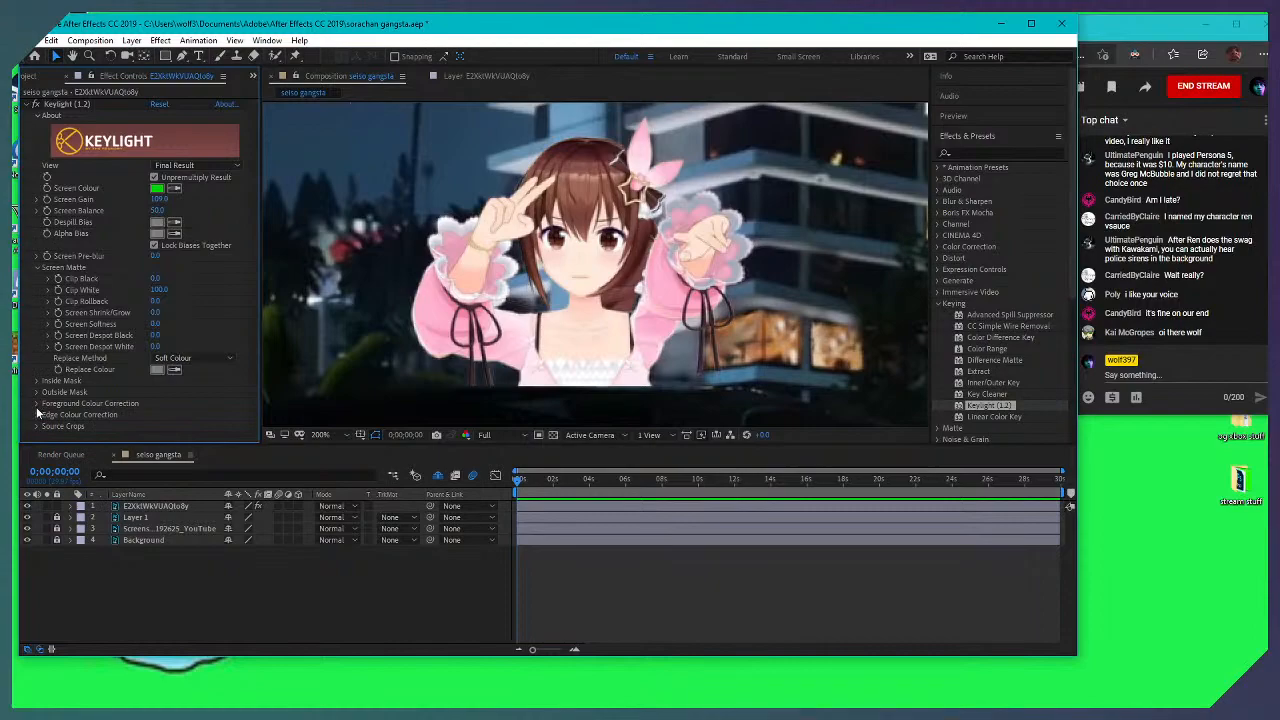
left_click(37, 418)
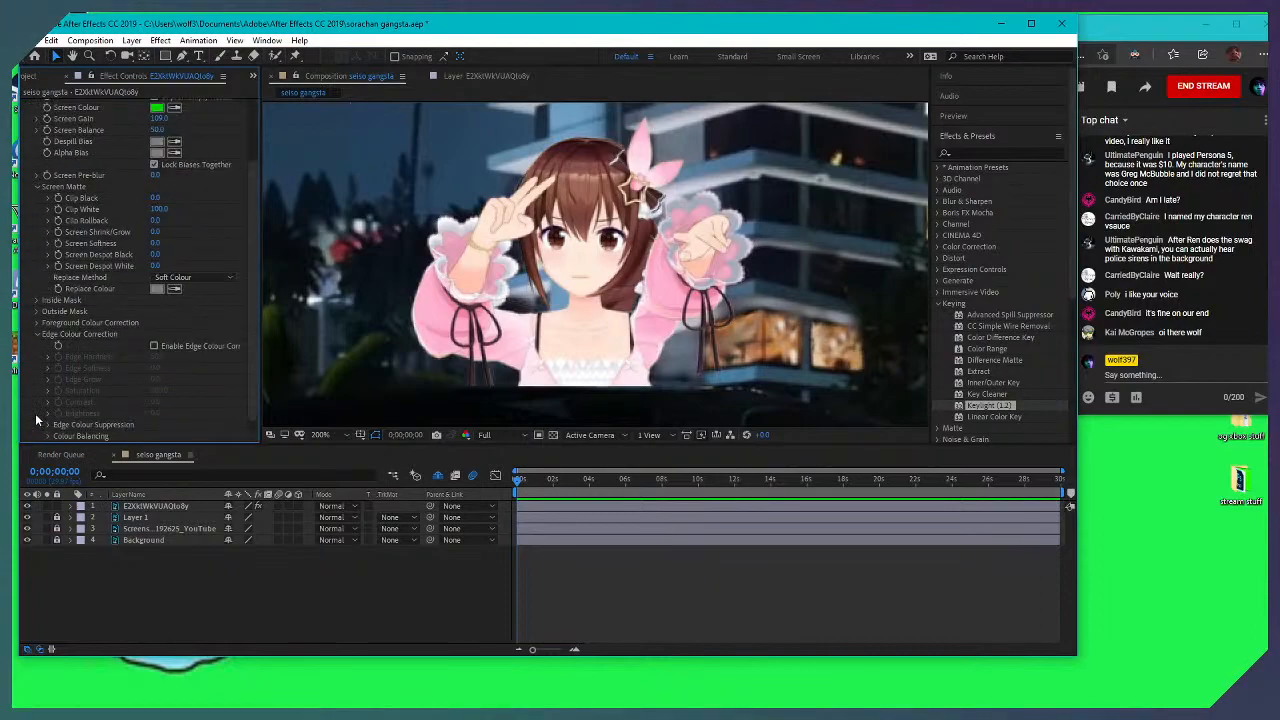
left_click(40, 336)
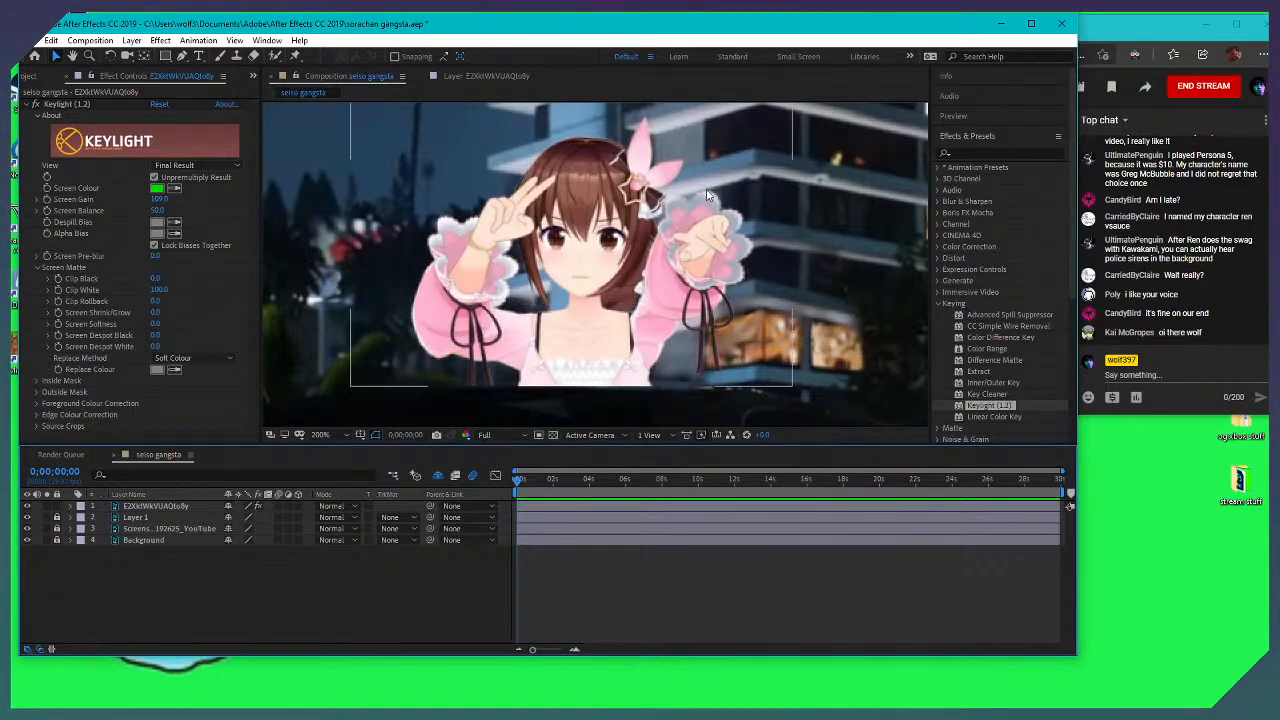
Shift the character layer slightly to the right above the limousine roof and reselect the layer
left_click(707, 285)
mouse_move(586, 304)
left_mouse_down()
mouse_move(643, 177)
mouse_move(628, 244)
mouse_move(593, 300)
mouse_move(612, 320)
mouse_move(591, 327)
left_mouse_up()
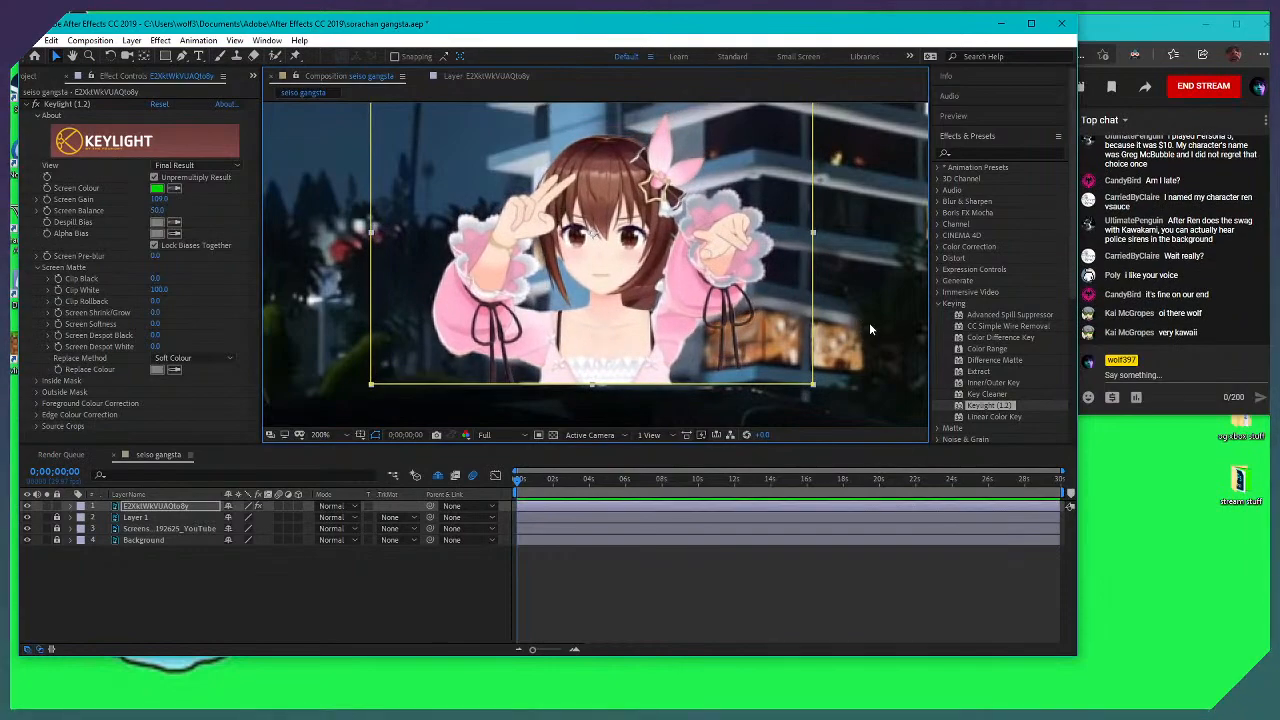
key("slash")
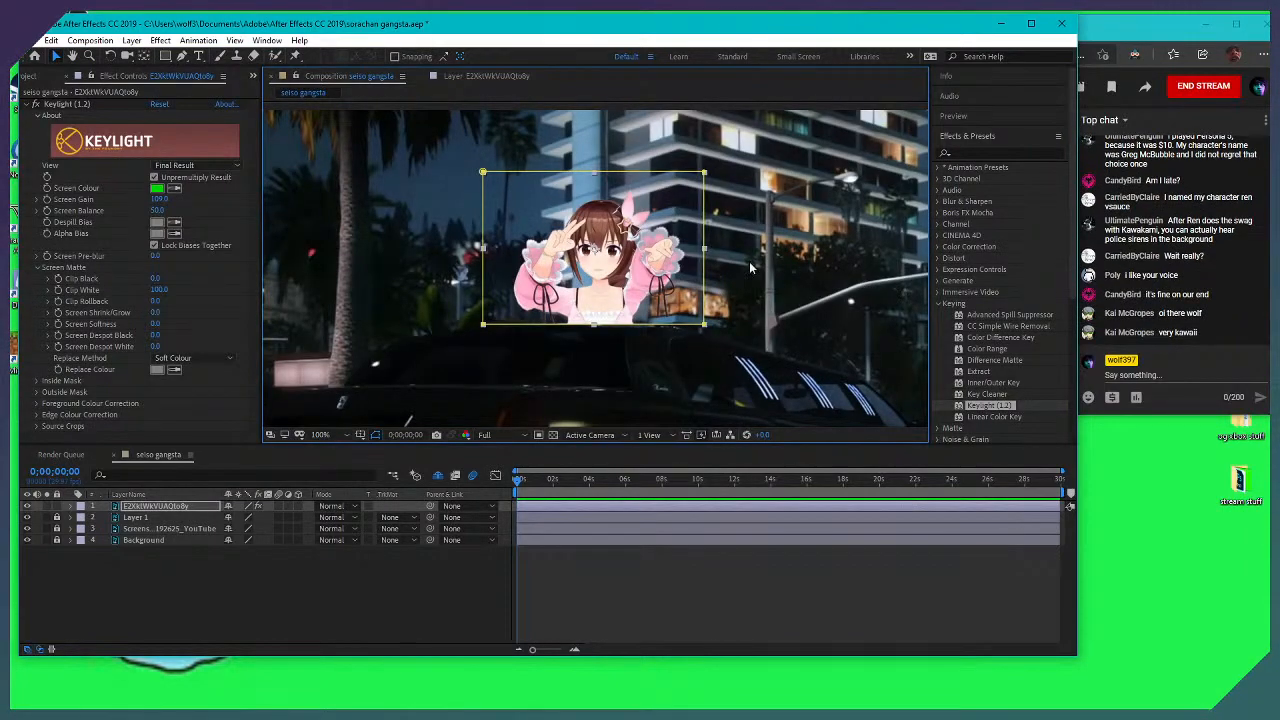
left_click(592, 572)
left_click(184, 507)
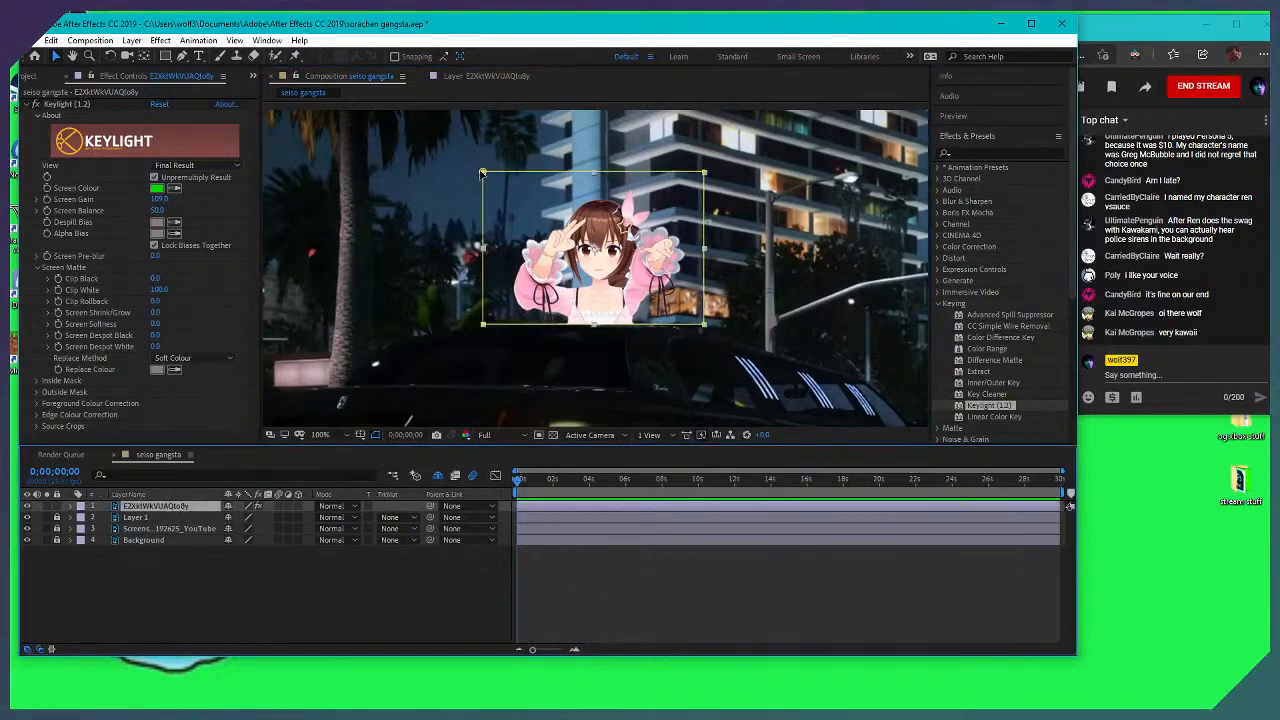
Reveal the masks of the character layer and lock Mask 1
key("period")
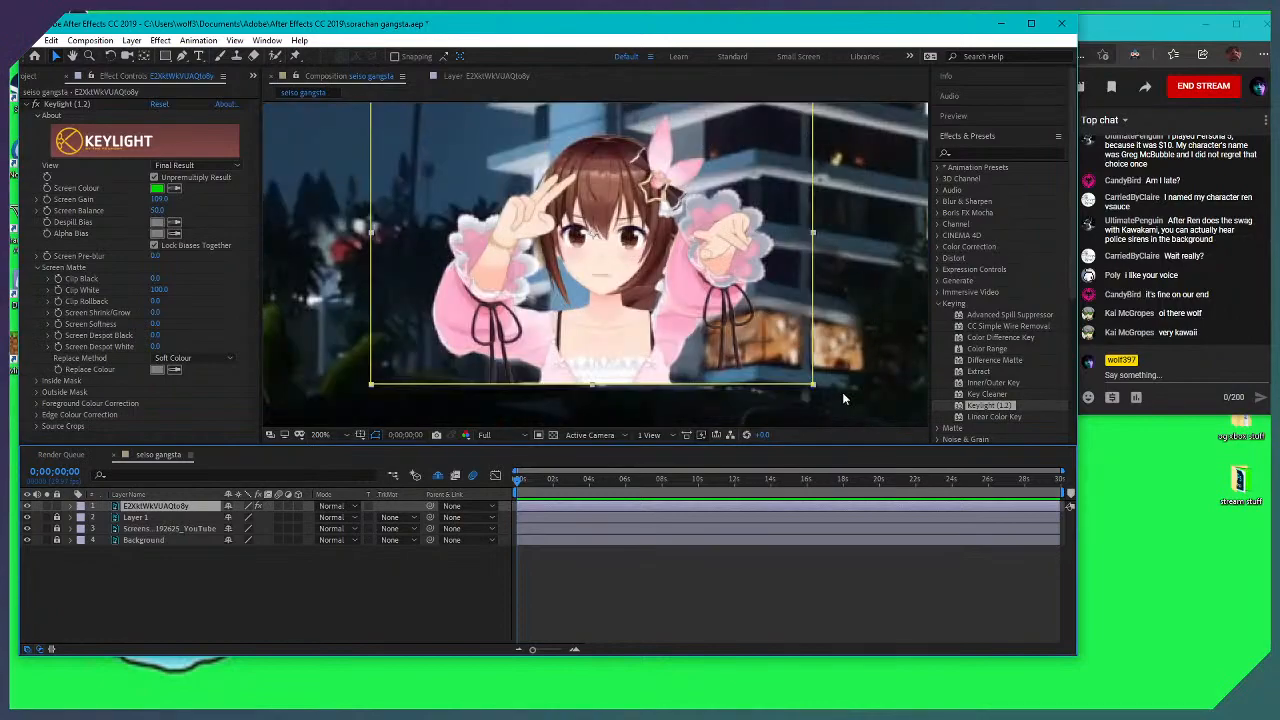
mouse_move(816, 391)
left_mouse_down()
mouse_move(830, 410)
mouse_move(813, 393)
left_mouse_up()
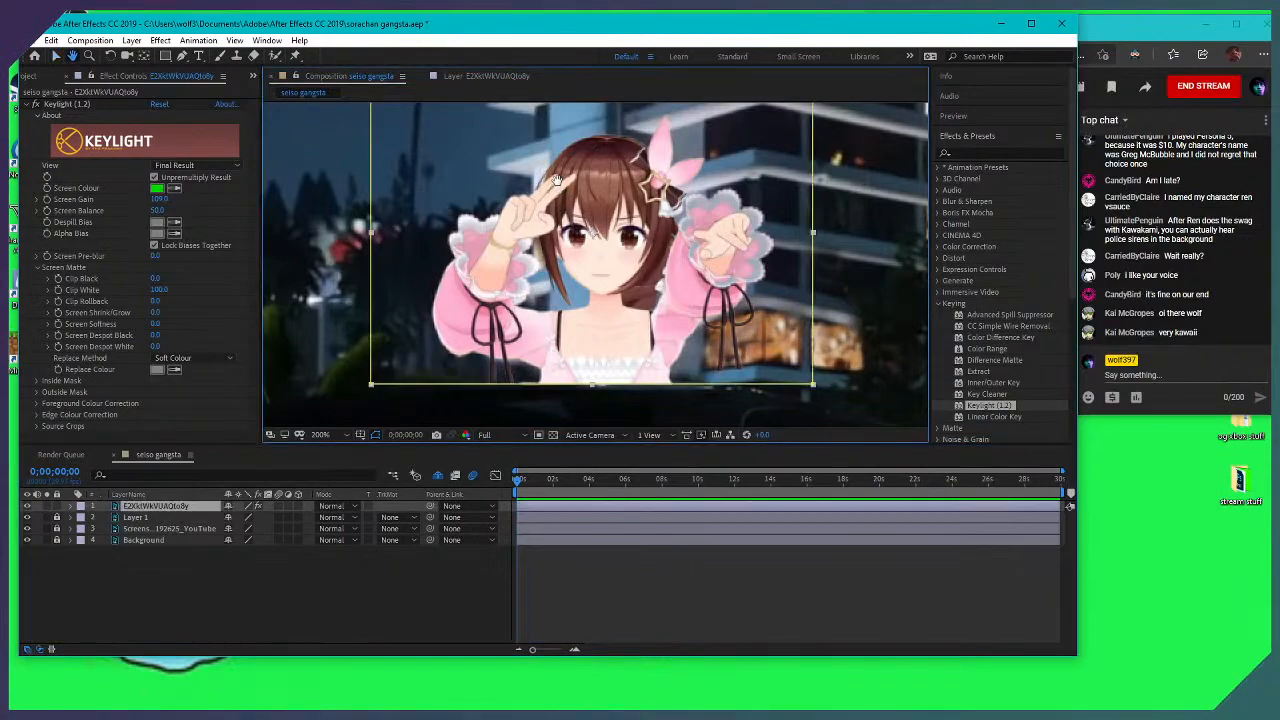
scroll(388, 185, "up", 3)
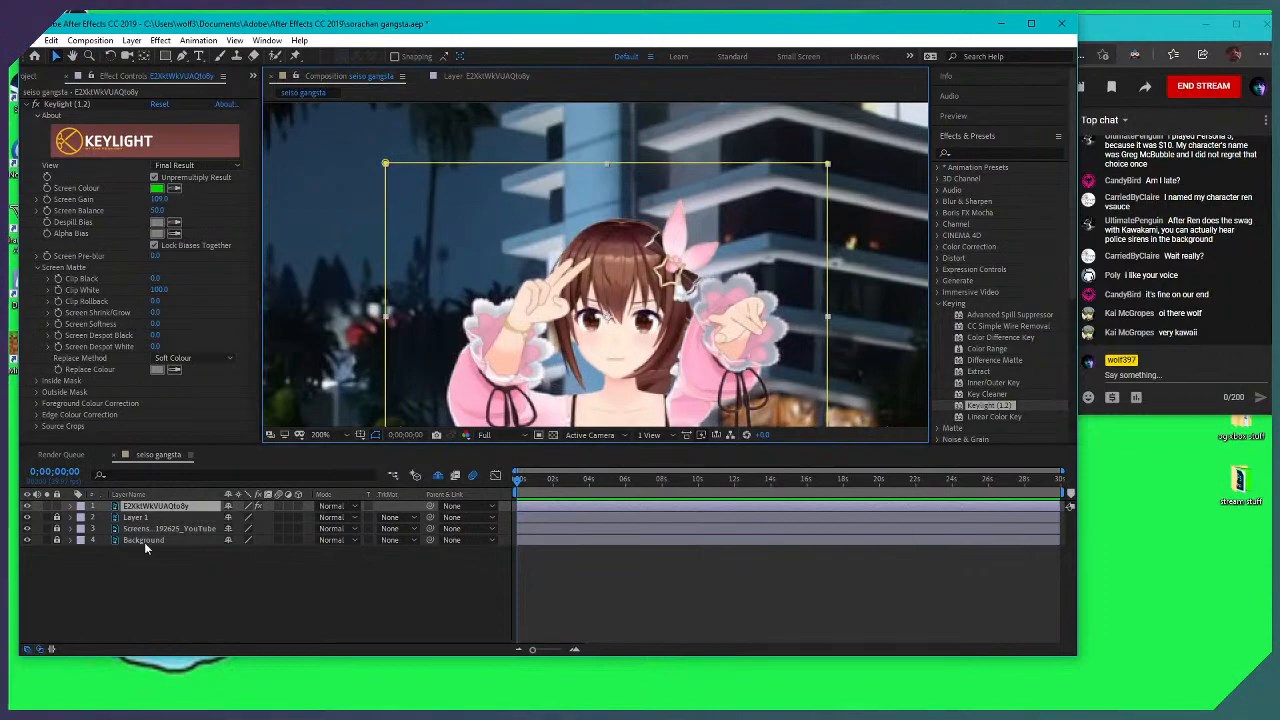
left_click(69, 506)
right_click(627, 317)
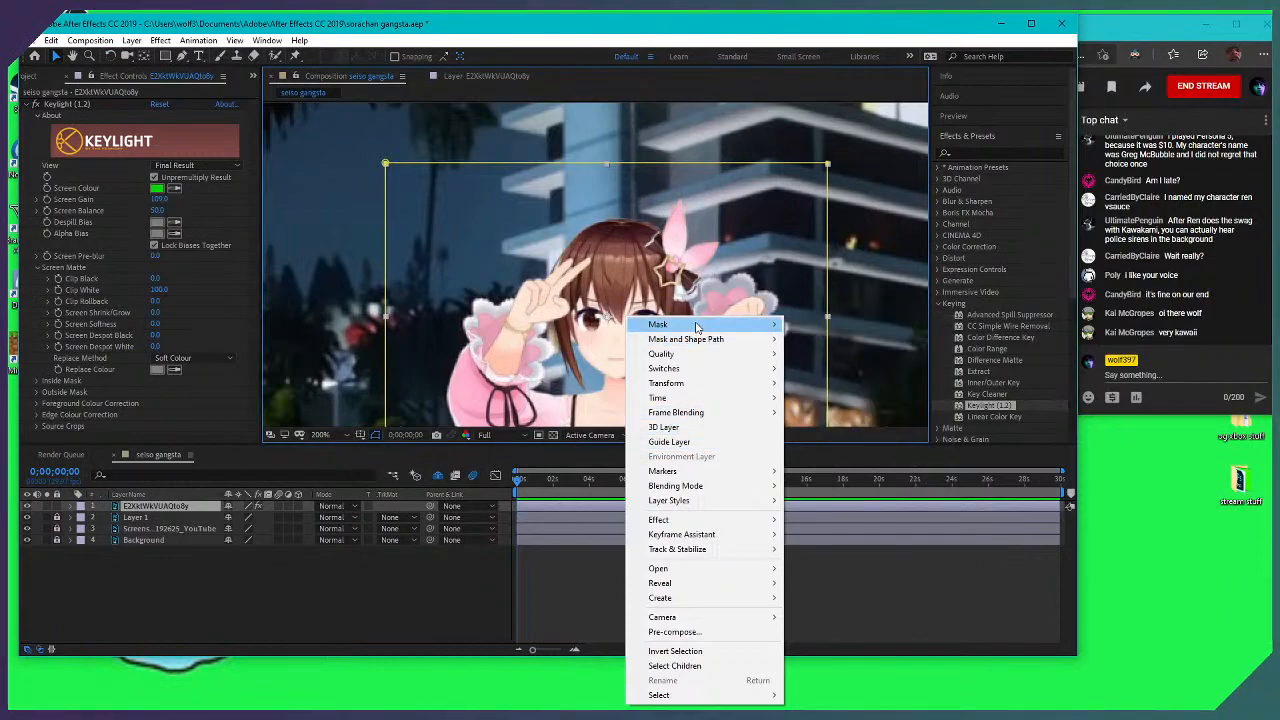
mouse_move(697, 330)
left_click(75, 509)
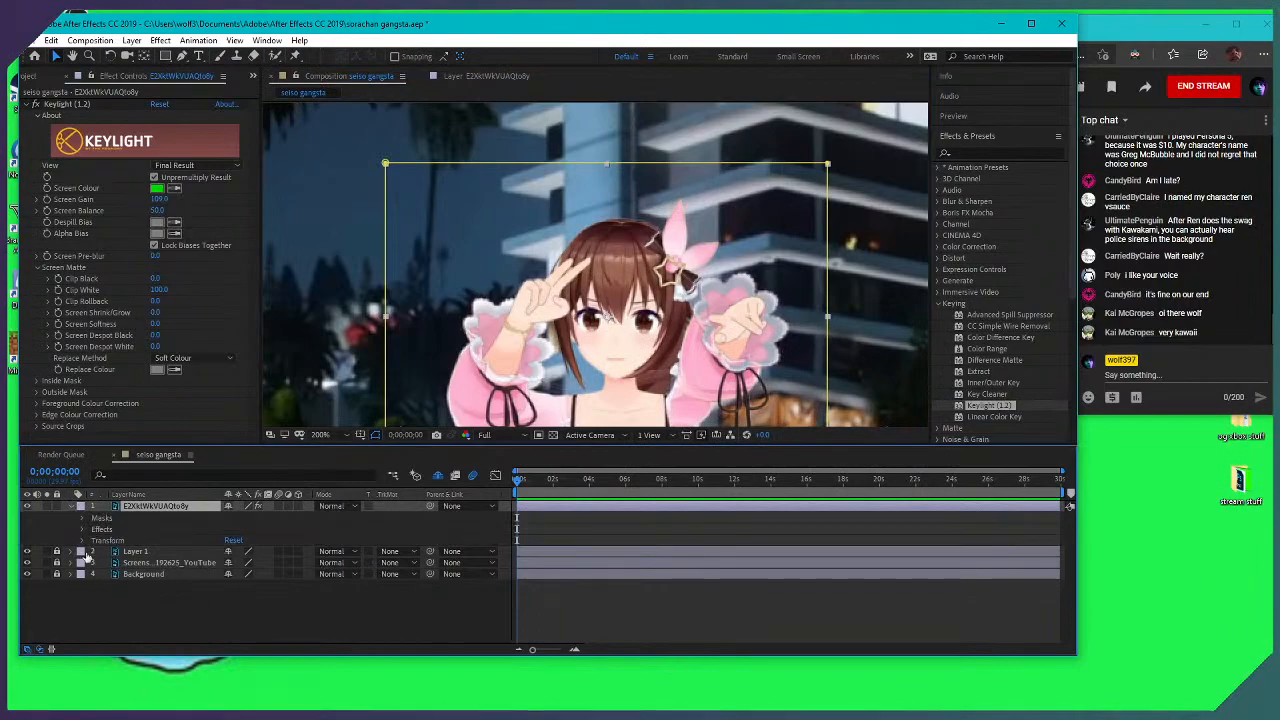
left_click(83, 518)
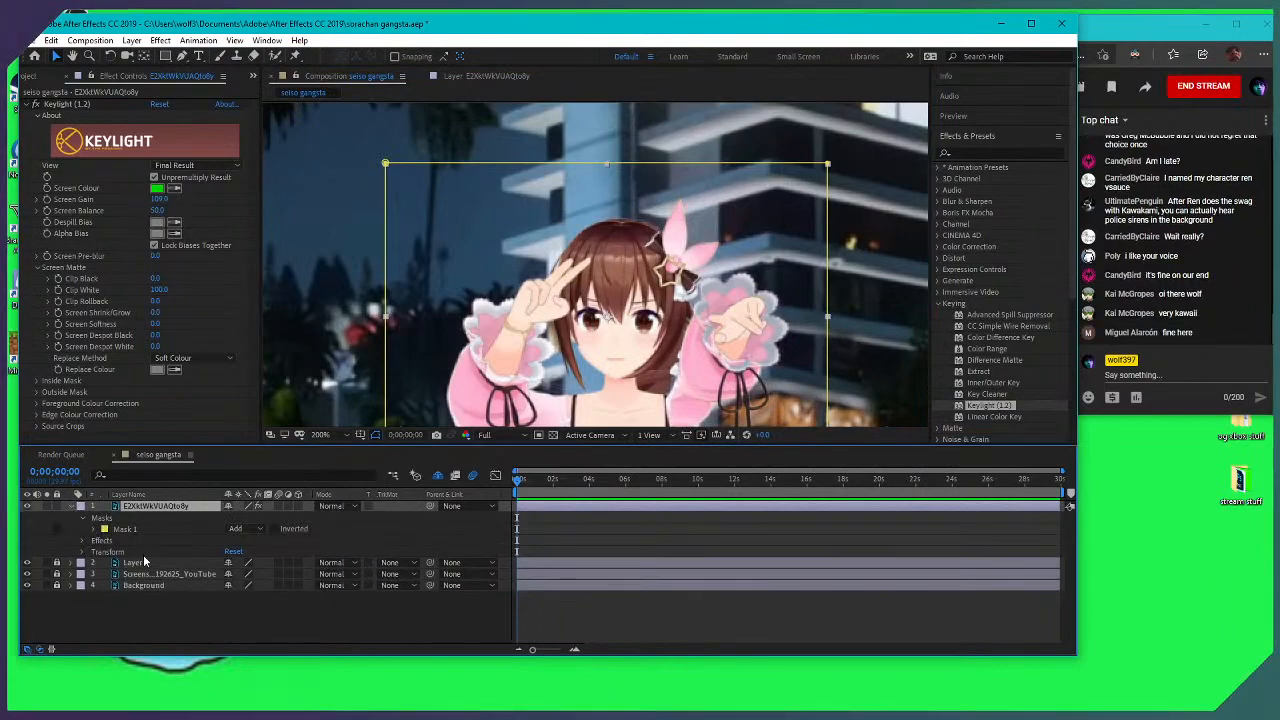
left_click(57, 528)
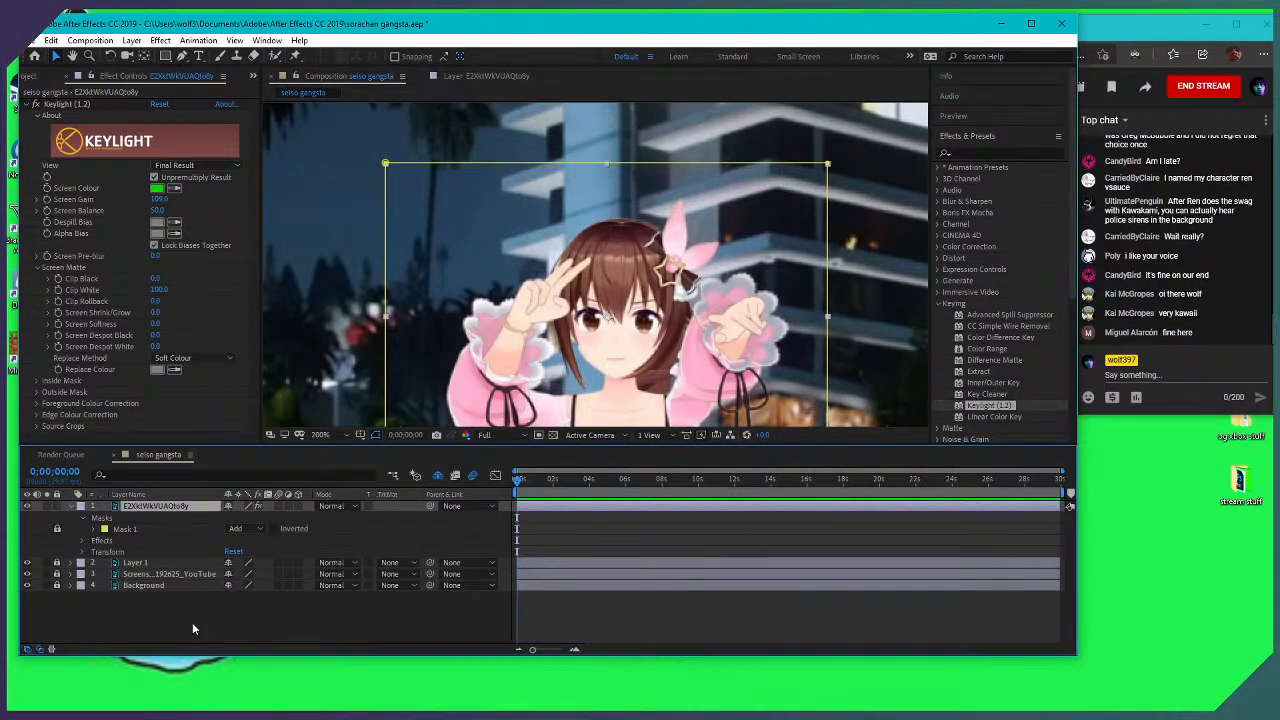
Scale the character layer down from its corner and reposition it above the limousine roof
left_click_drag(390, 175, 425, 193)
left_click_drag(627, 280, 615, 174)
left_click_drag(611, 229, 630, 260)
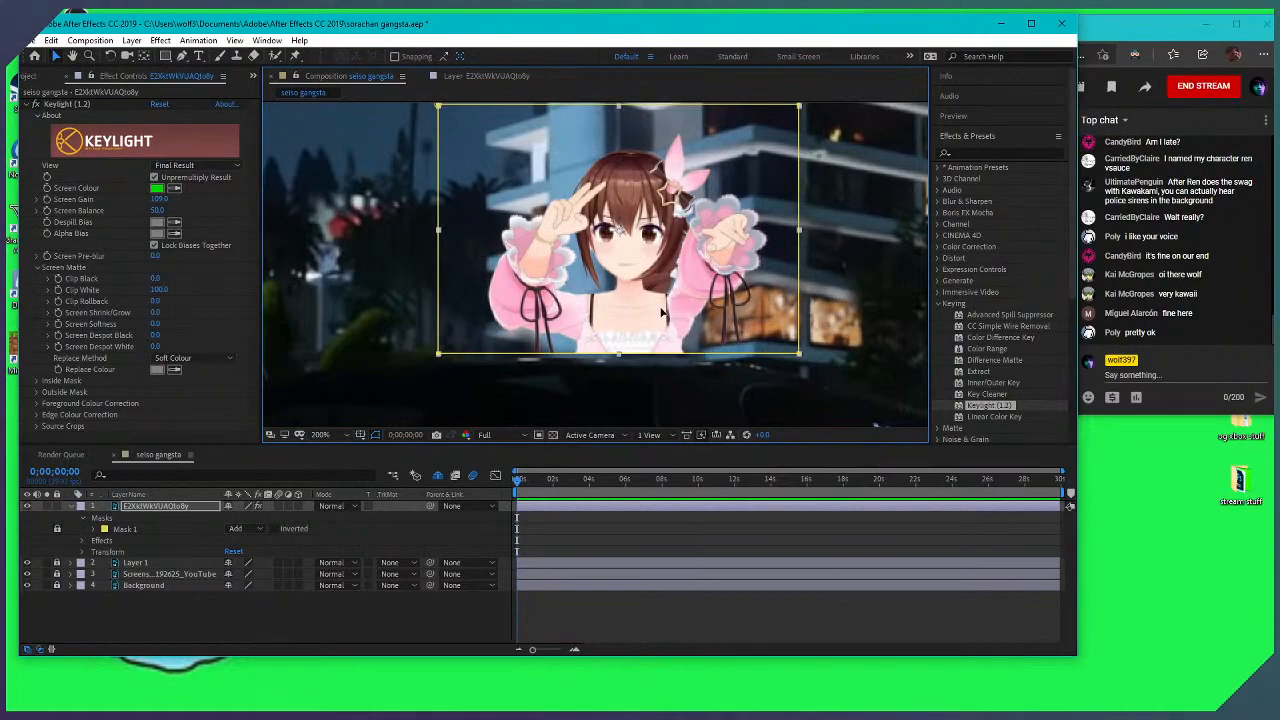
left_click_drag(645, 315, 632, 291)
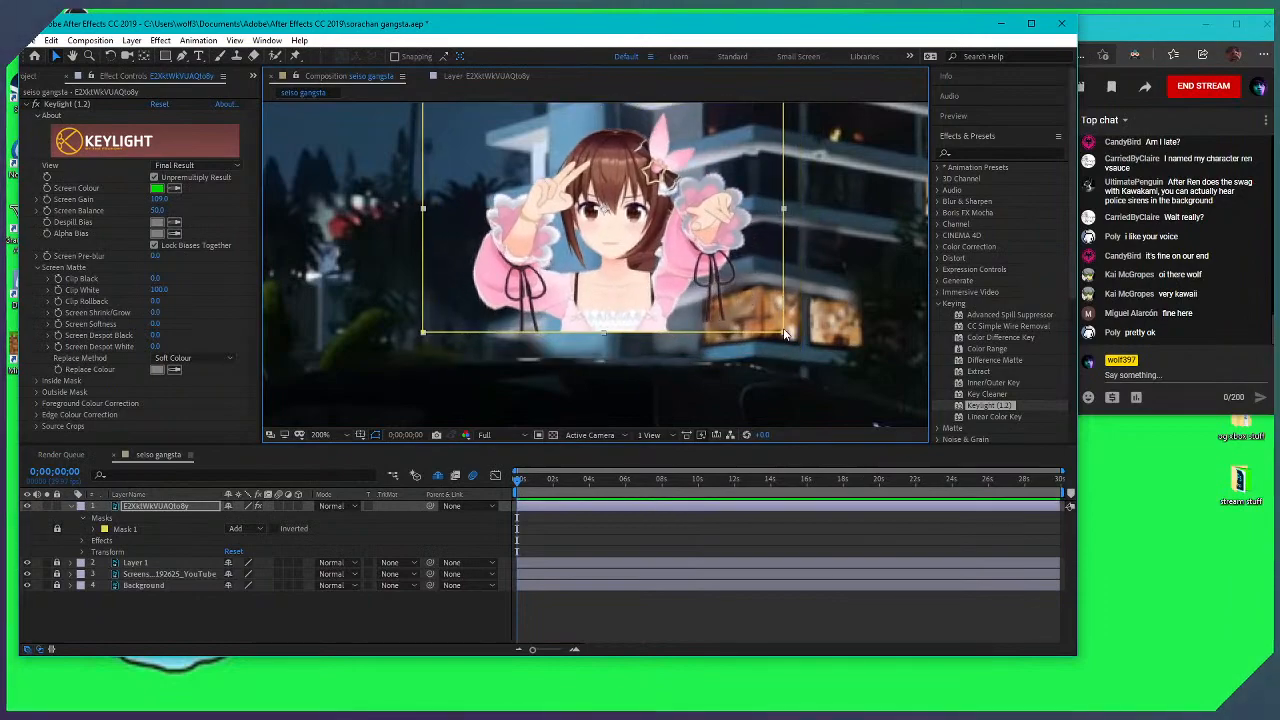
key("comma")
key("comma")
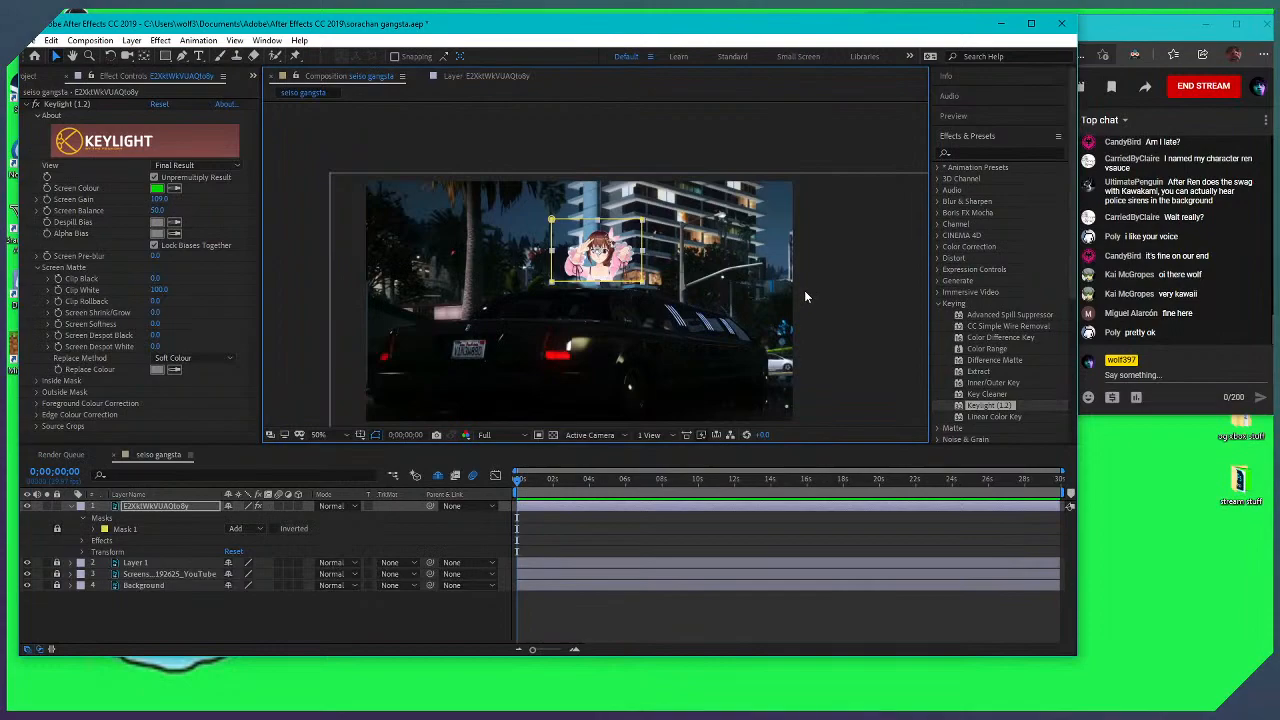
key("period")
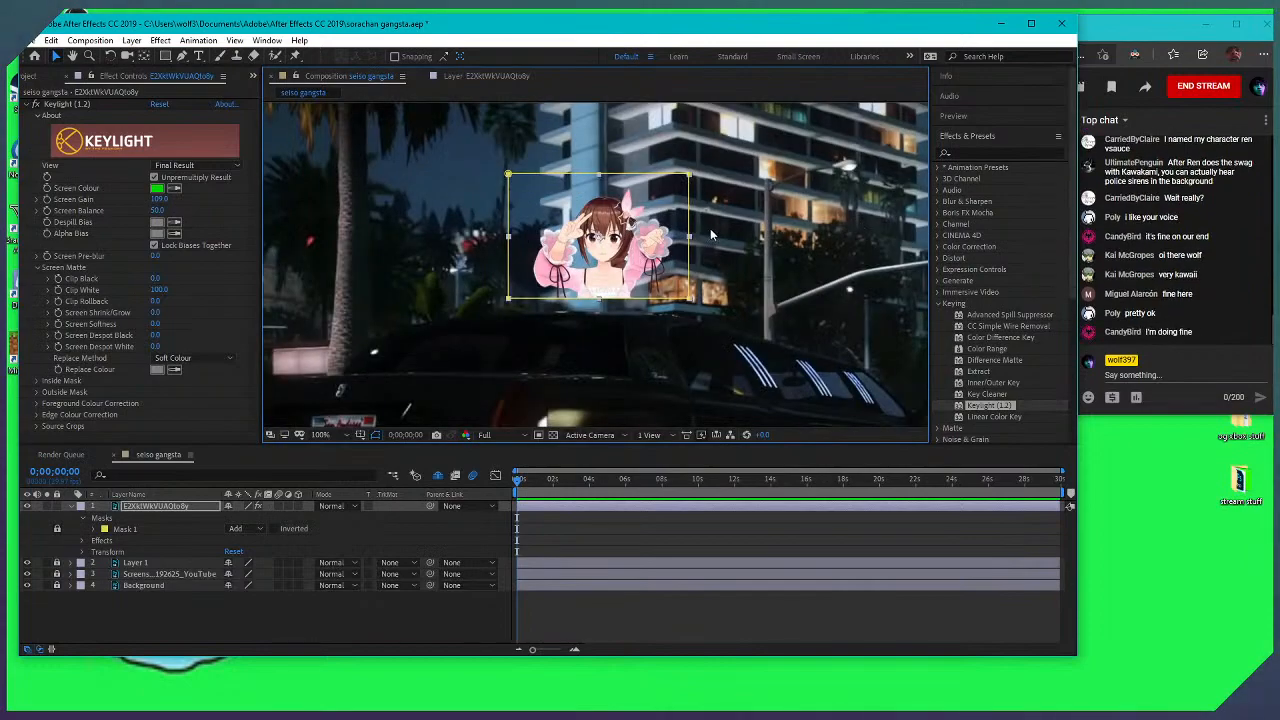
Scale the character layer up proportionally and nudge it down towards the limousine roof
left_click_drag(690, 180, 712, 154)
mouse_move(606, 255)
left_mouse_down()
mouse_move(622, 255)
mouse_move(608, 245)
left_mouse_up()
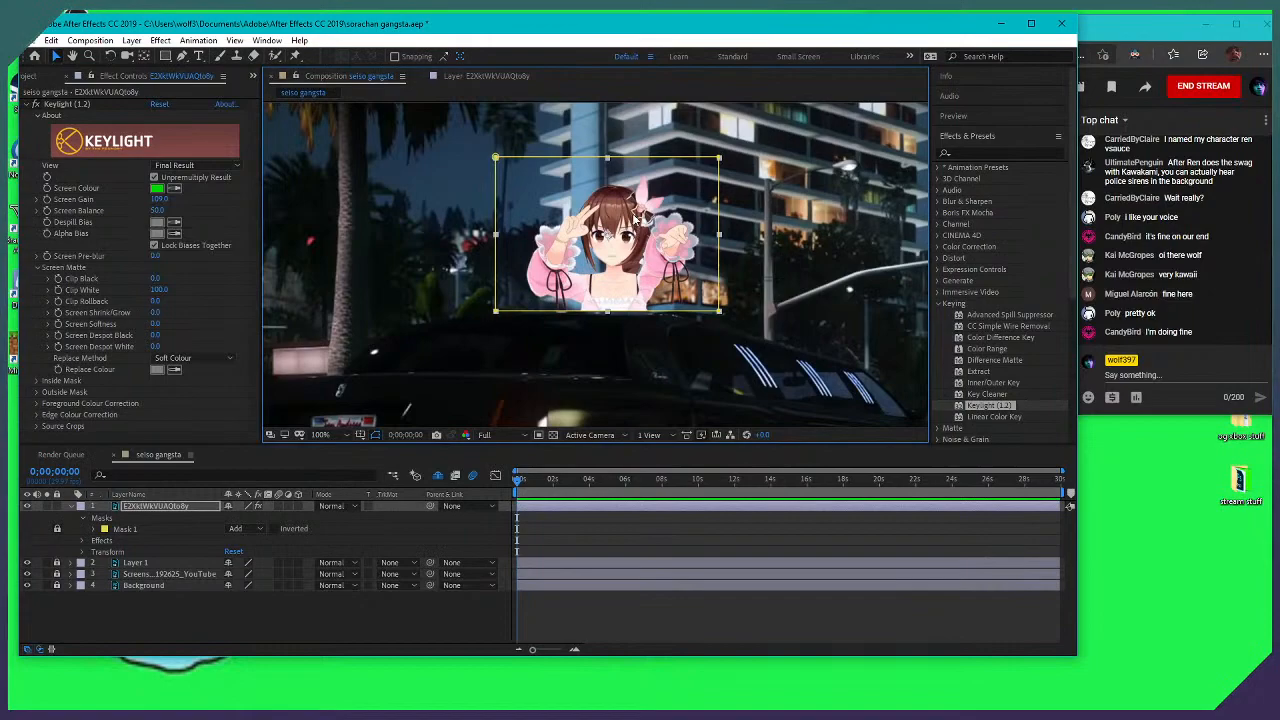
key("Down")
key("Down")
key("Down")
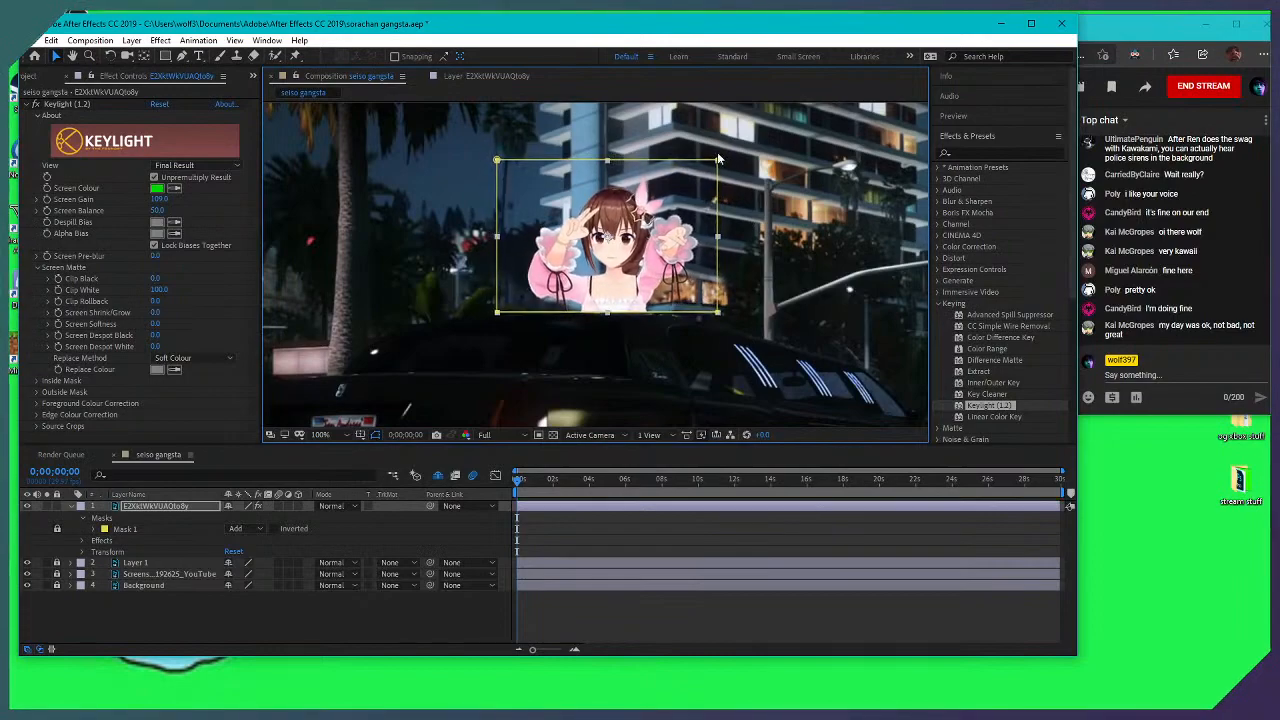
Scale the character layer down slightly, move it down, and nudge it back up to the limousine roof's edge
left_click_drag(718, 155, 711, 152)
left_click_drag(622, 240, 619, 257)
key("Up")
key("Up")
key("Up")
key("Up")
key("Up")
key("Up")
key("Up")
key("Up")
key("Up")
key("Up")
key("Up")
key("Up")
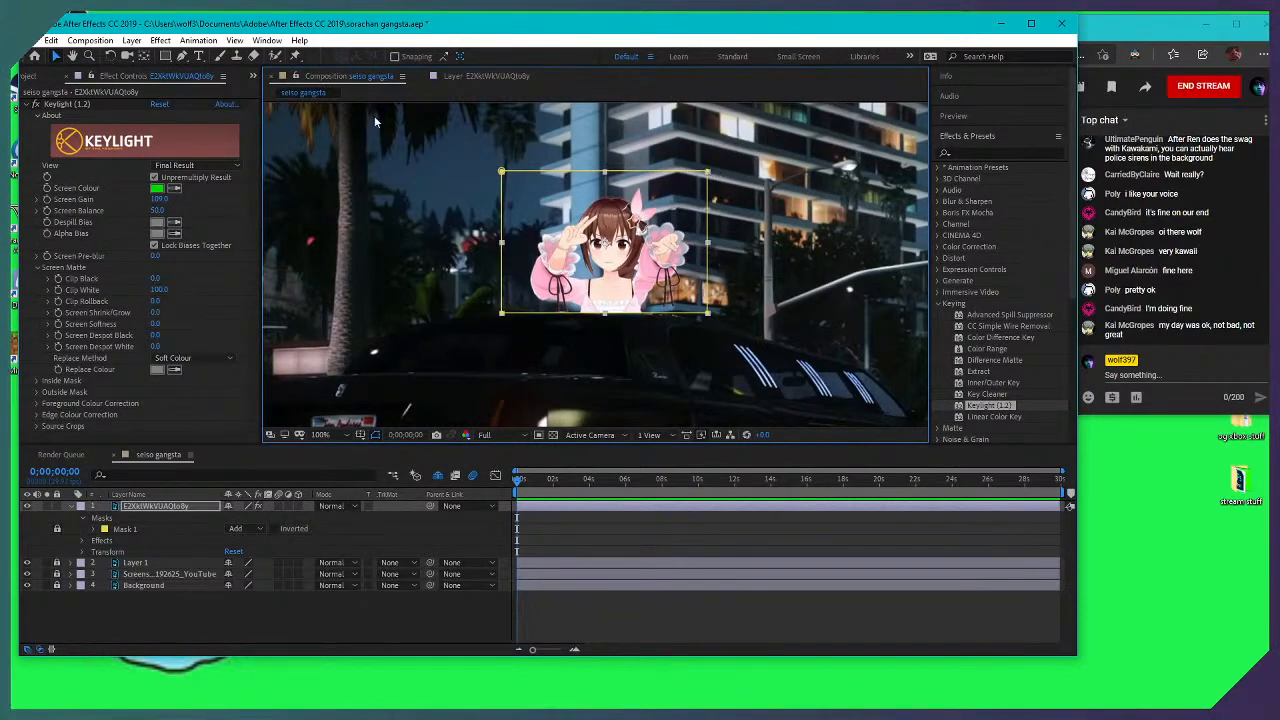
Rotate the character layer slightly clockwise with the Rotation tool and return to the Selection tool
key("w")
left_click_drag(711, 178, 718, 179)
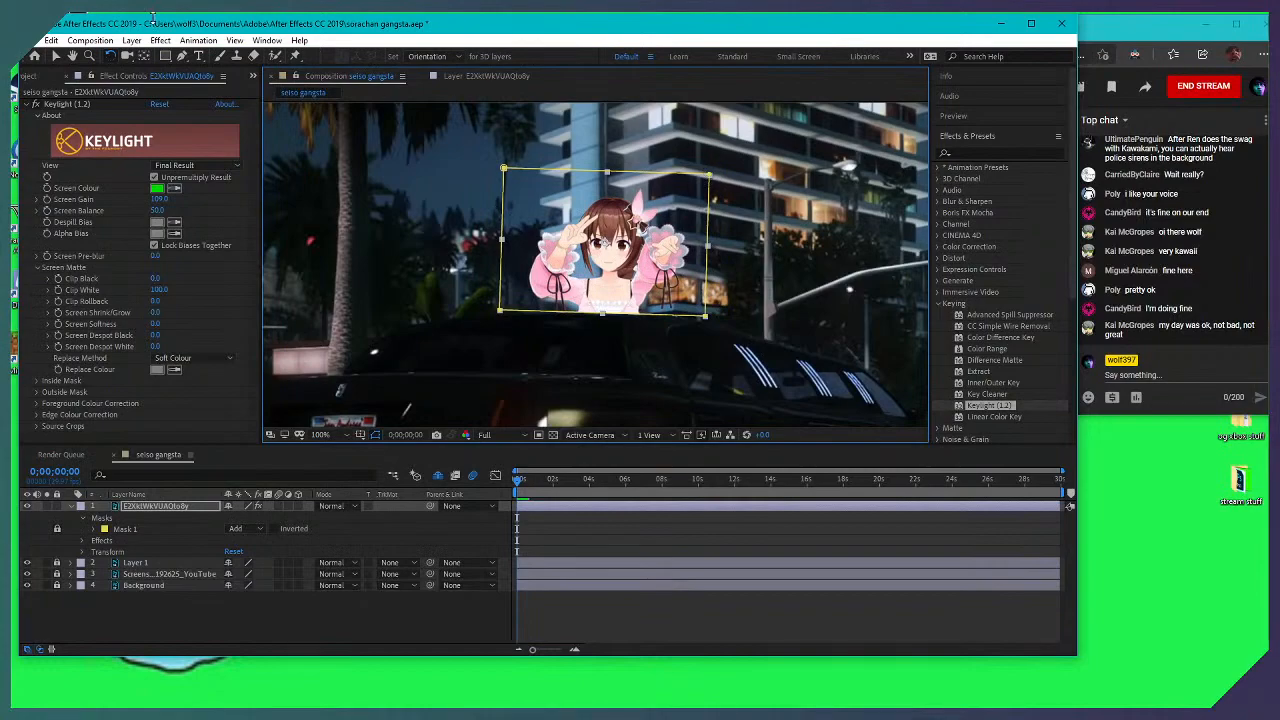
left_click(58, 57)
Examine the character against the roofline up close and scale her rotated layer down slightly from its corner
scroll(676, 176, "up", 2)
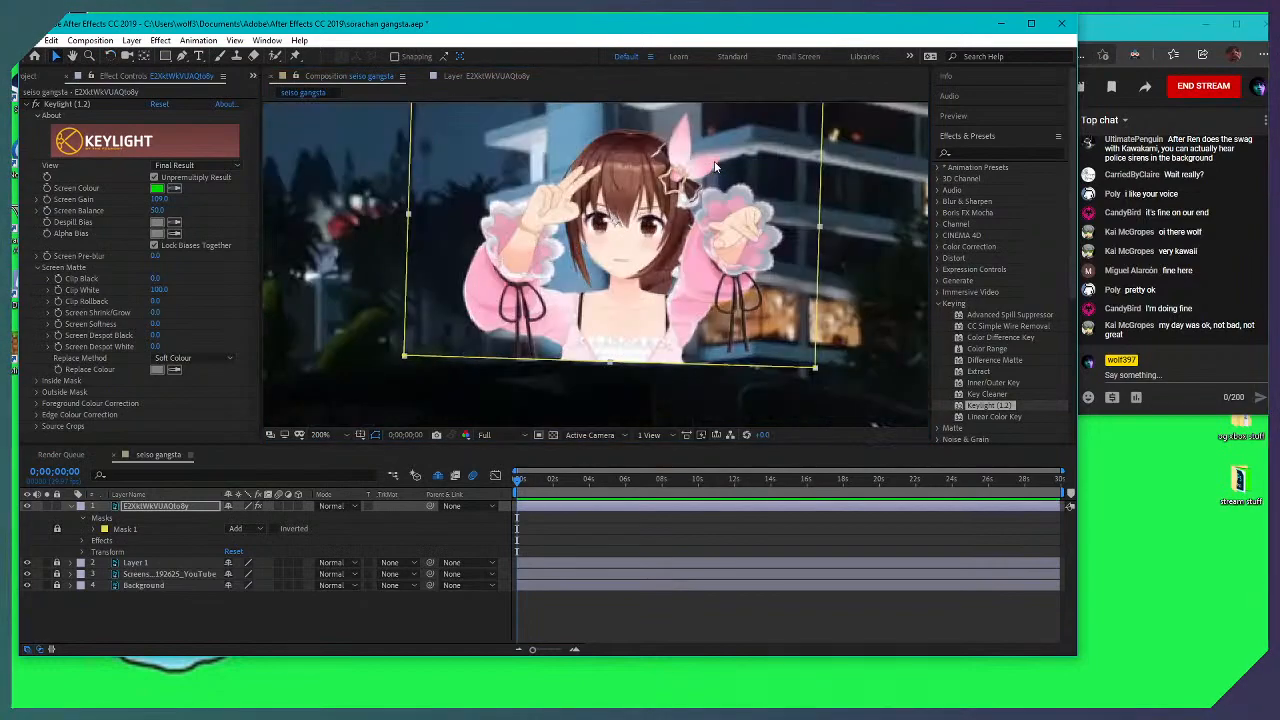
left_click_drag(710, 195, 684, 258)
scroll(684, 258, "down", 2)
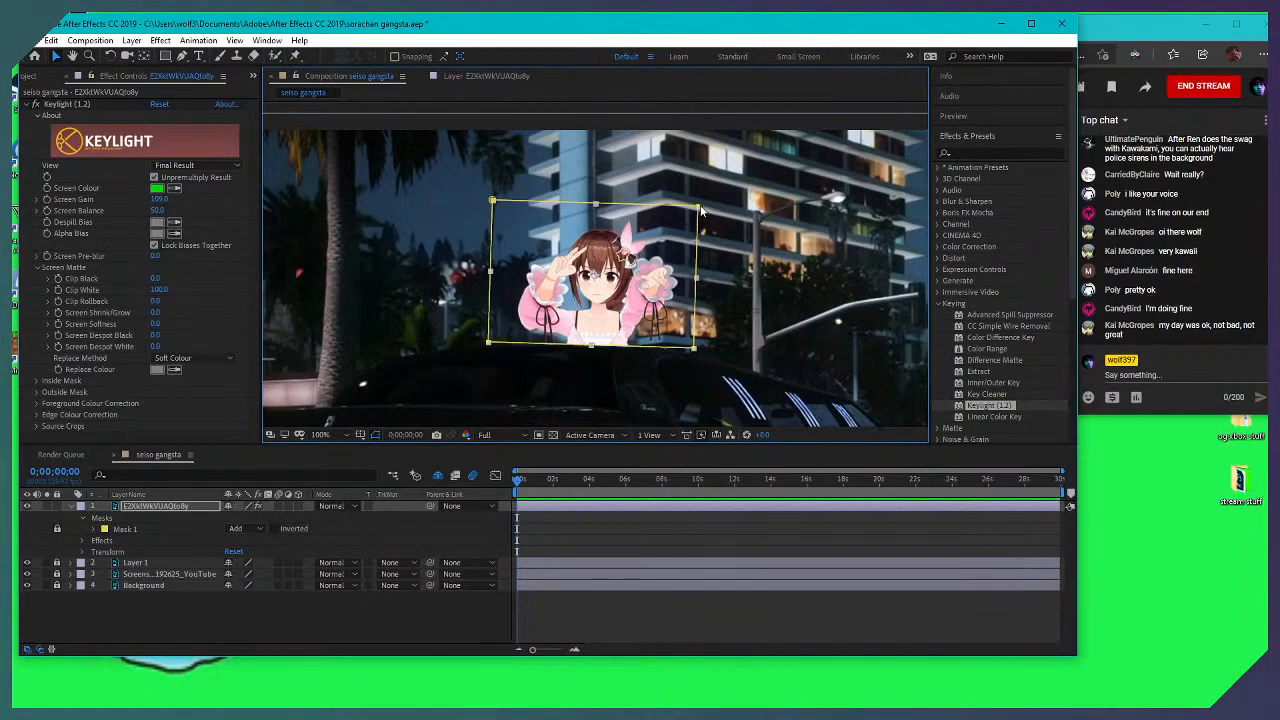
left_click_drag(701, 211, 696, 212)
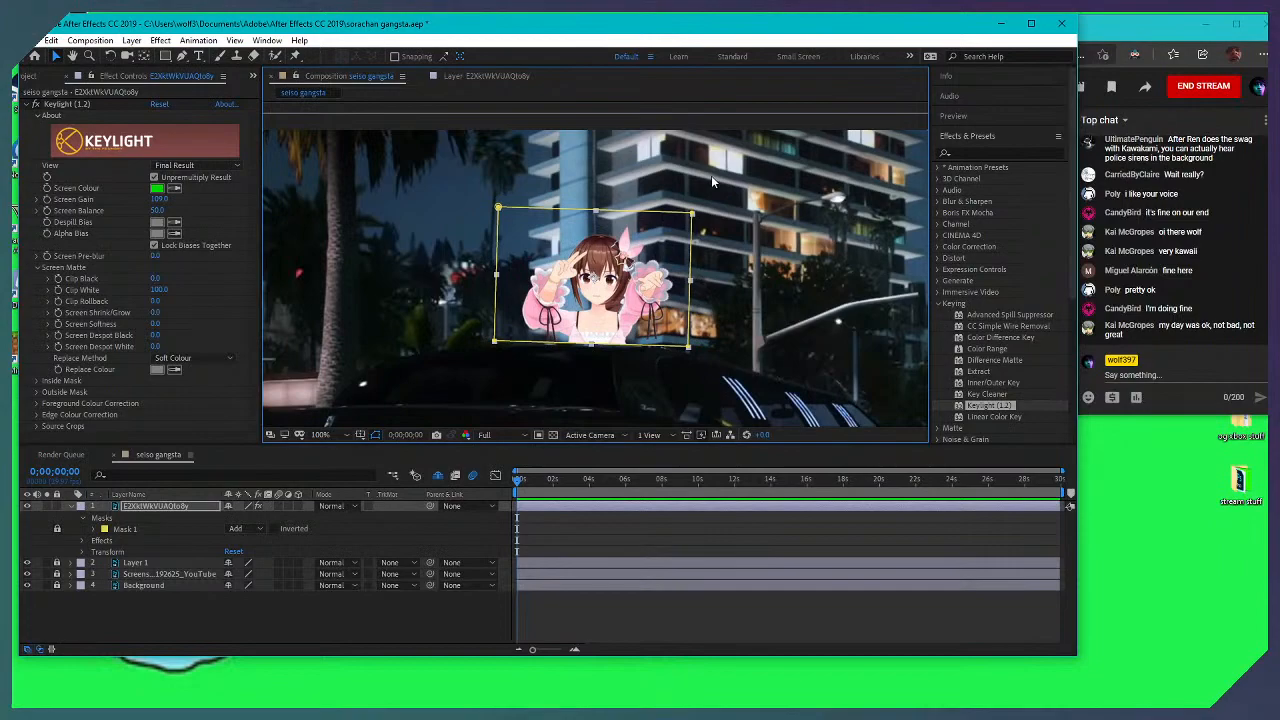
Rotate the anime character layer slightly counter-clockwise so its lower edge lines up better with the car roof
left_click(111, 56)
left_click_drag(694, 230, 697, 226)
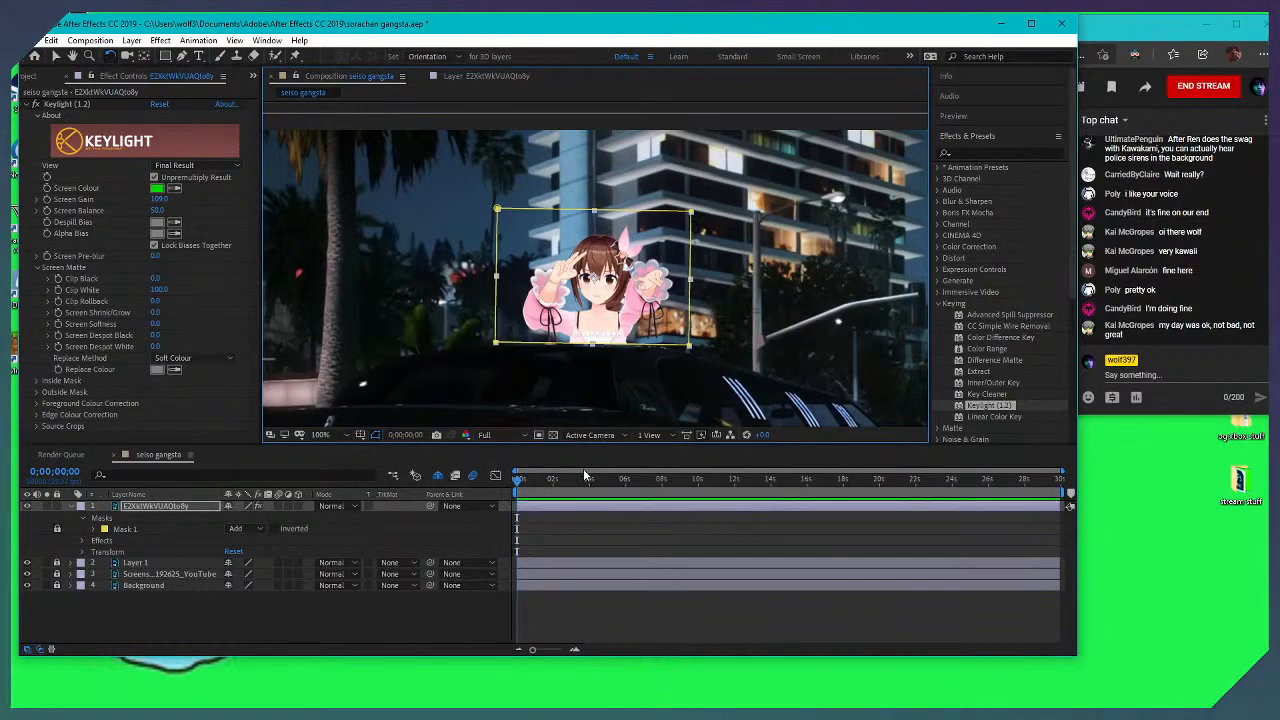
Examine closely where the character's lower edge meets the car roof, with the layer outline shown and hidden
scroll(556, 399, "down", 4)
scroll(556, 399, "up", 2)
scroll(612, 250, "up", 2)
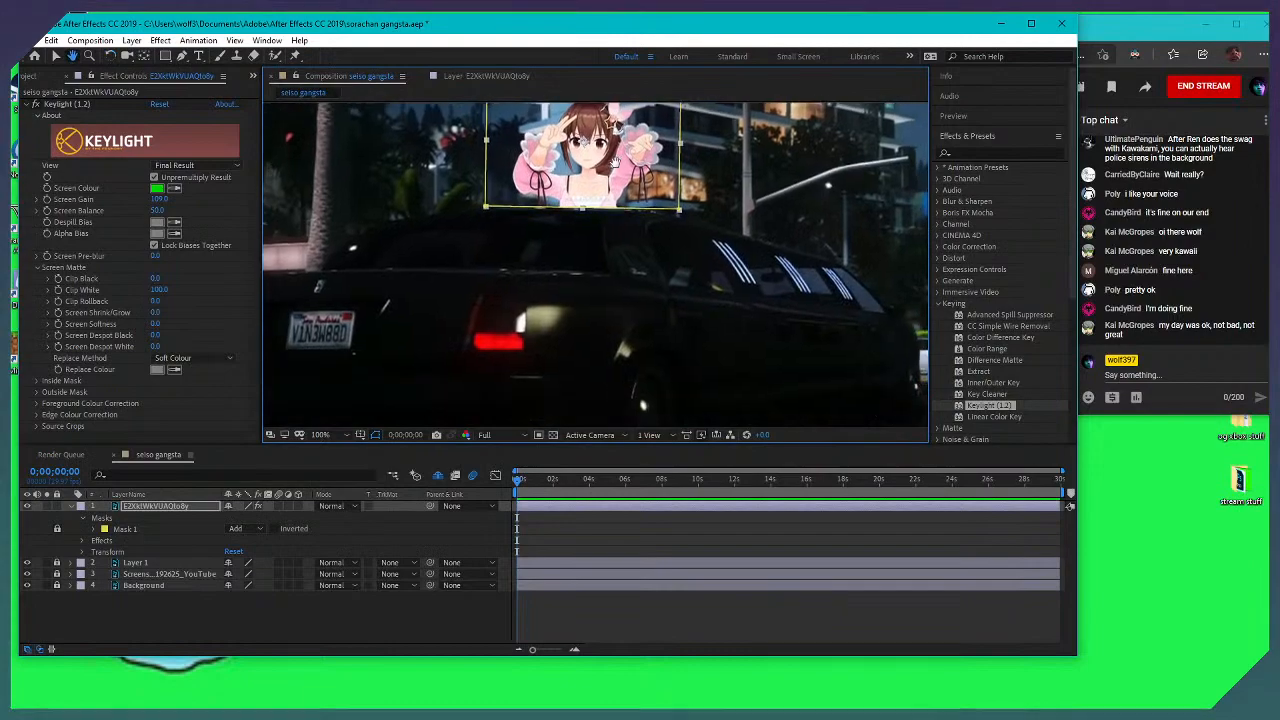
scroll(600, 230, "up", 2)
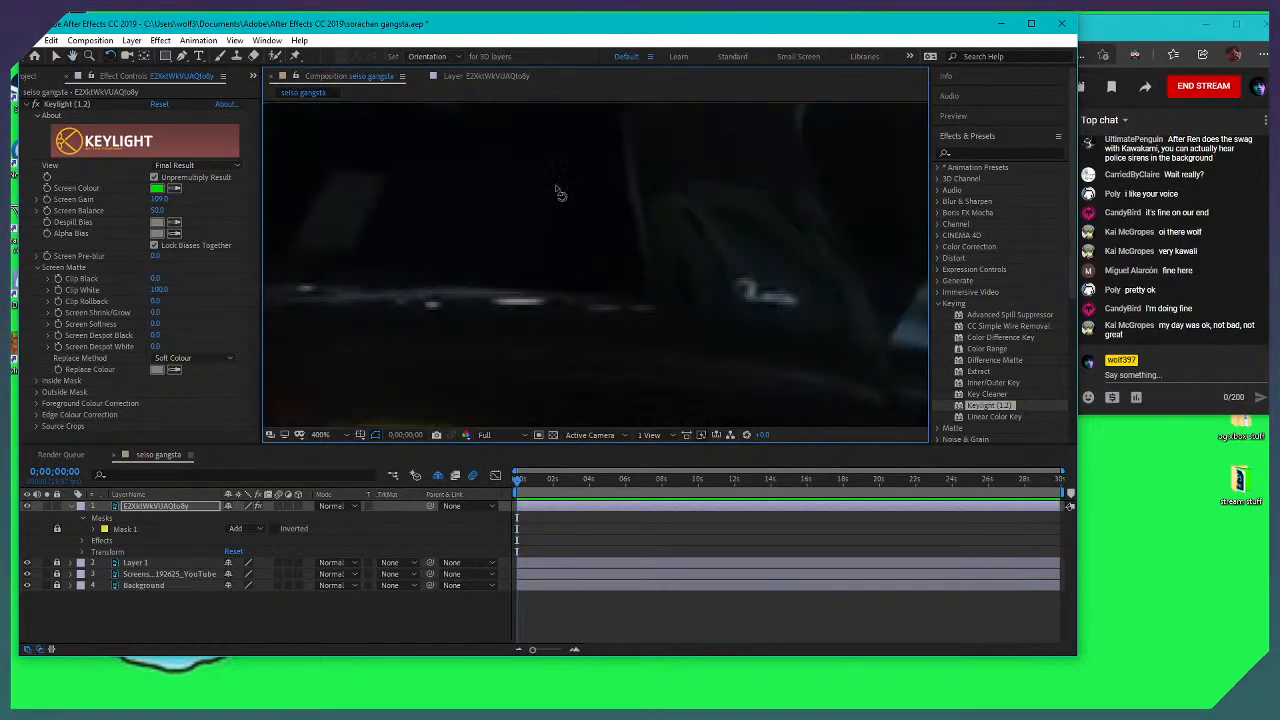
left_click_drag(578, 169, 651, 374)
key("w")
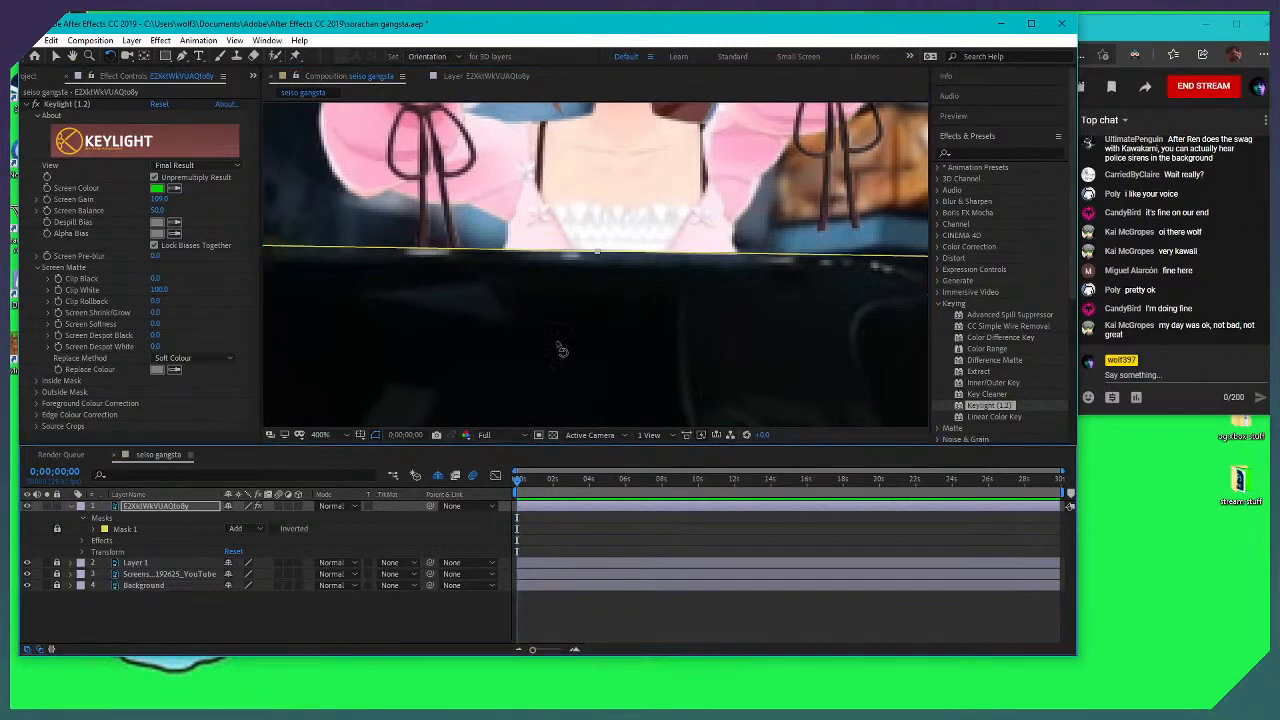
left_click(859, 437)
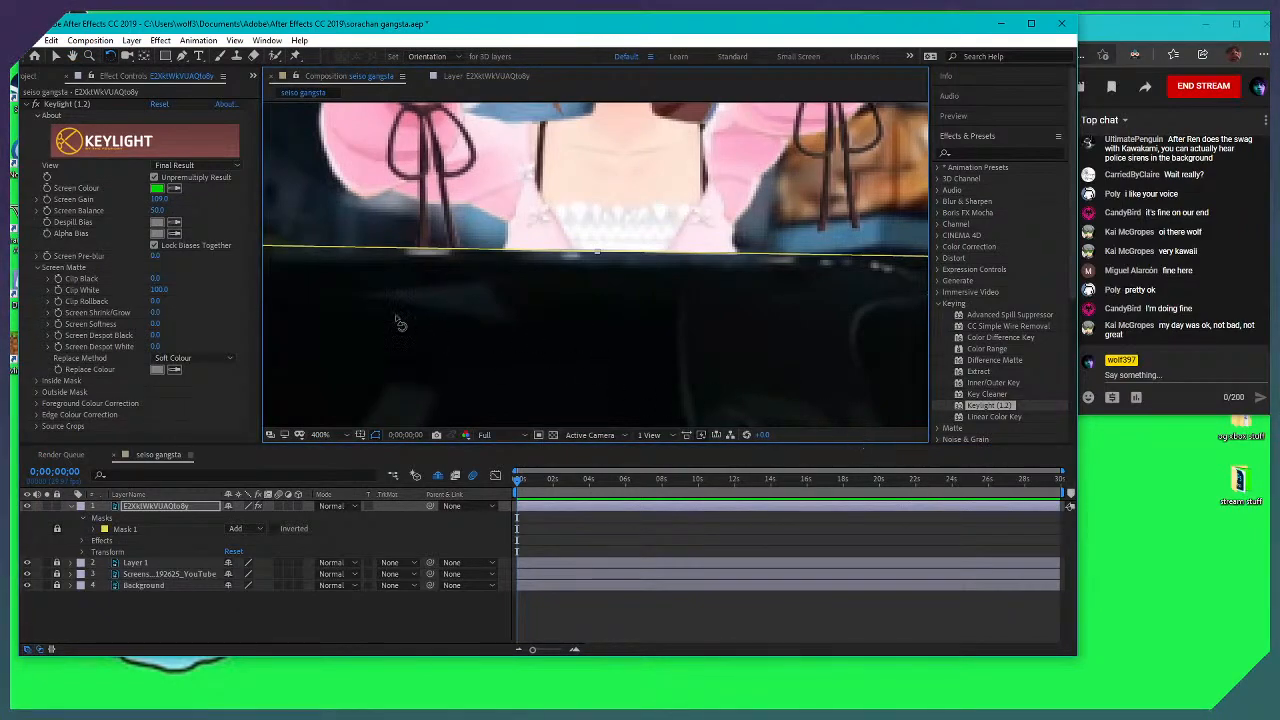
left_click(161, 611)
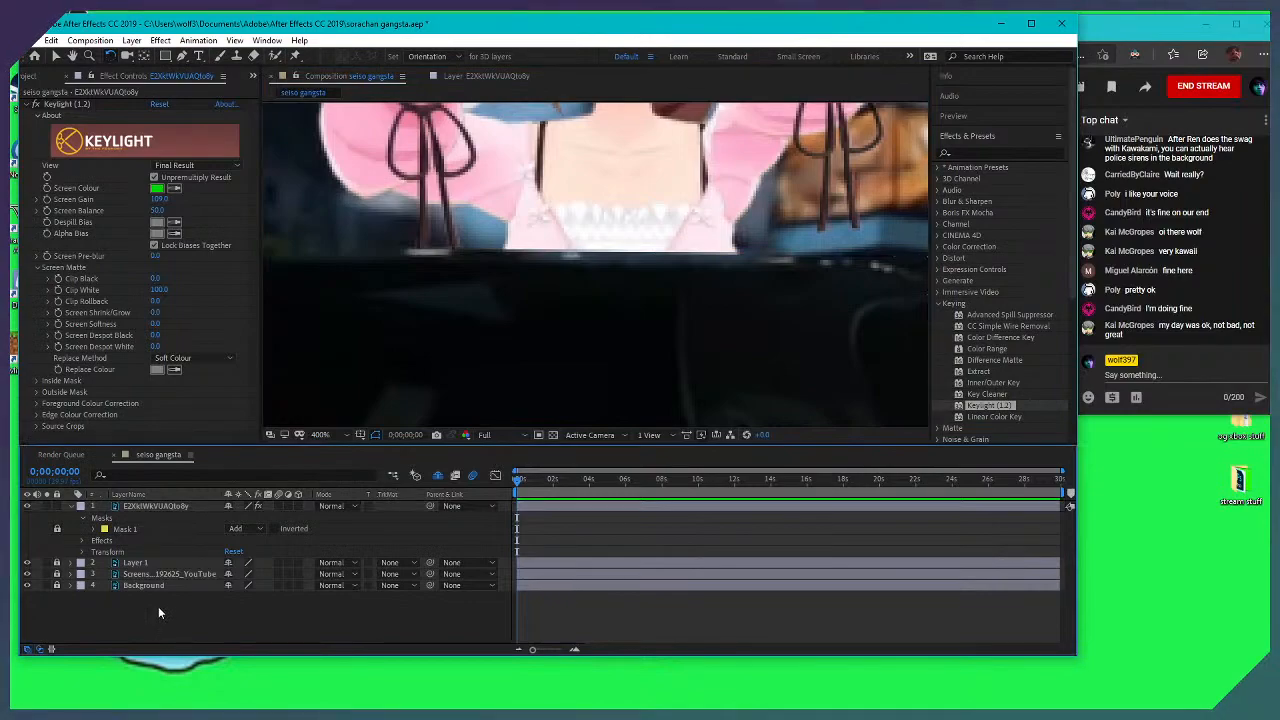
left_click(156, 508)
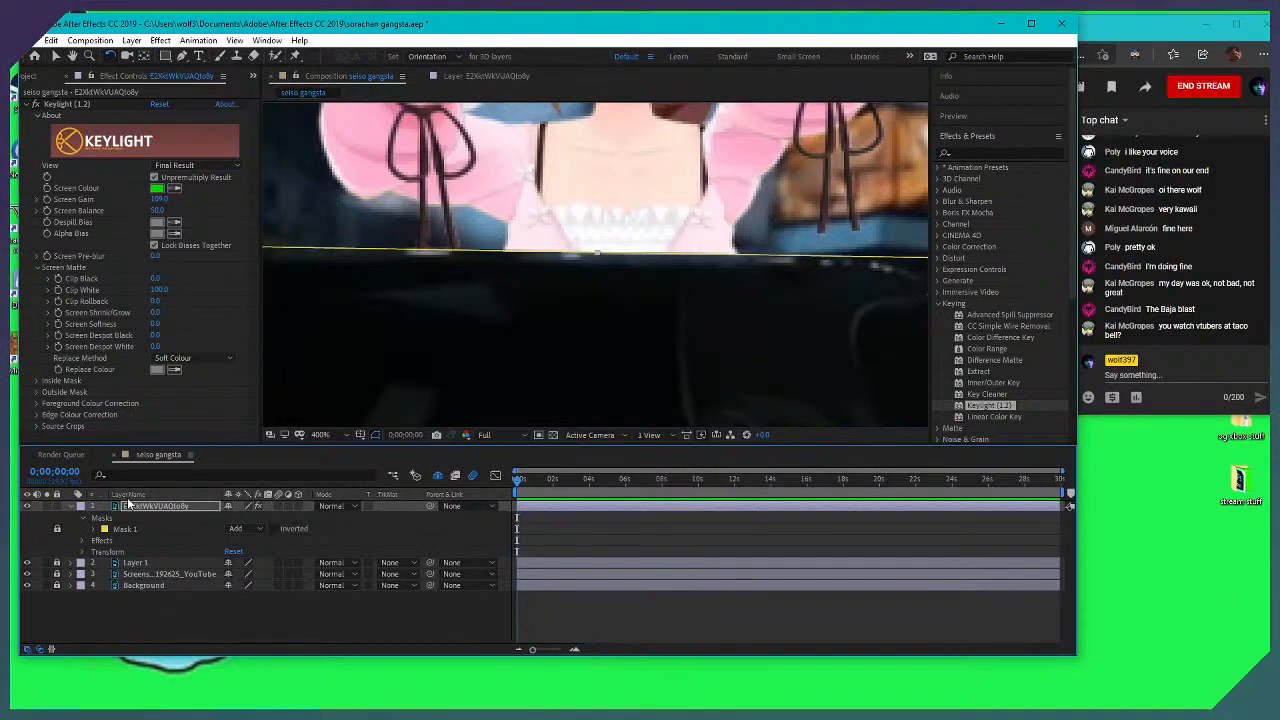
Inspect the whole character cutout and its edges against the night-time building background
scroll(525, 296, "down", 2)
left_click_drag(549, 300, 549, 336)
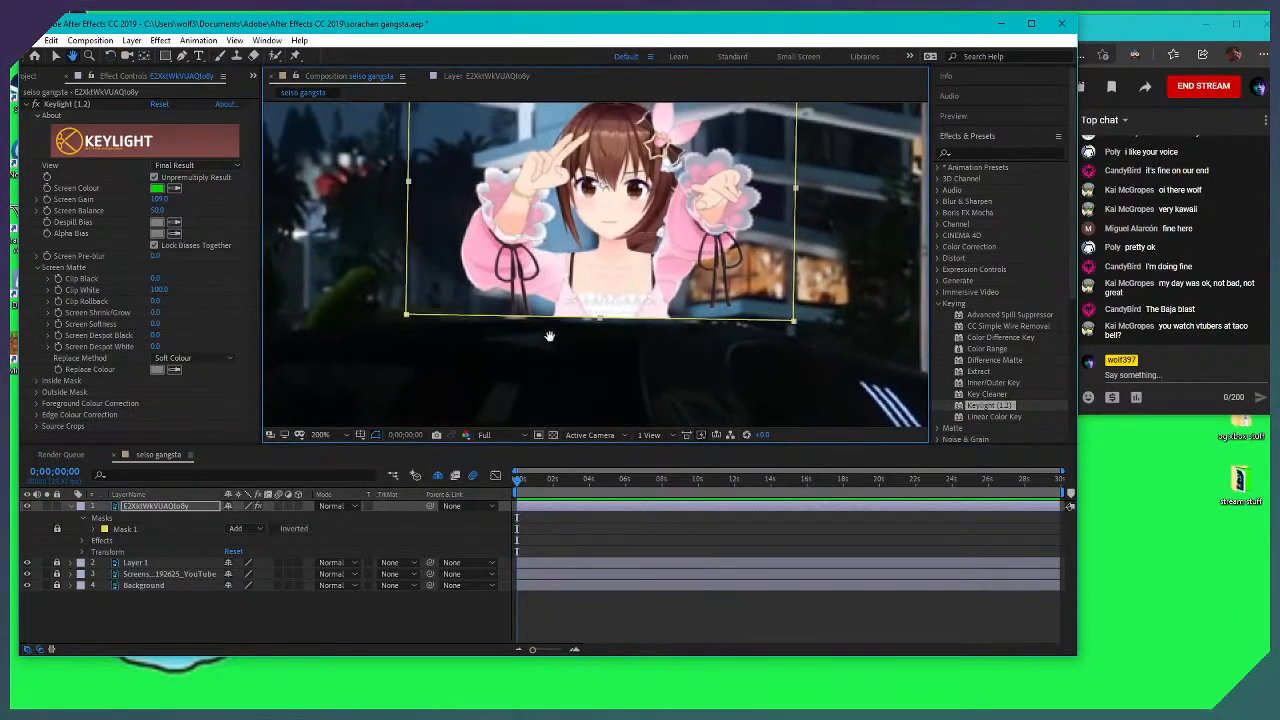
left_click_drag(640, 212, 660, 275)
scroll(655, 270, "down", 2)
scroll(648, 265, "up", 2)
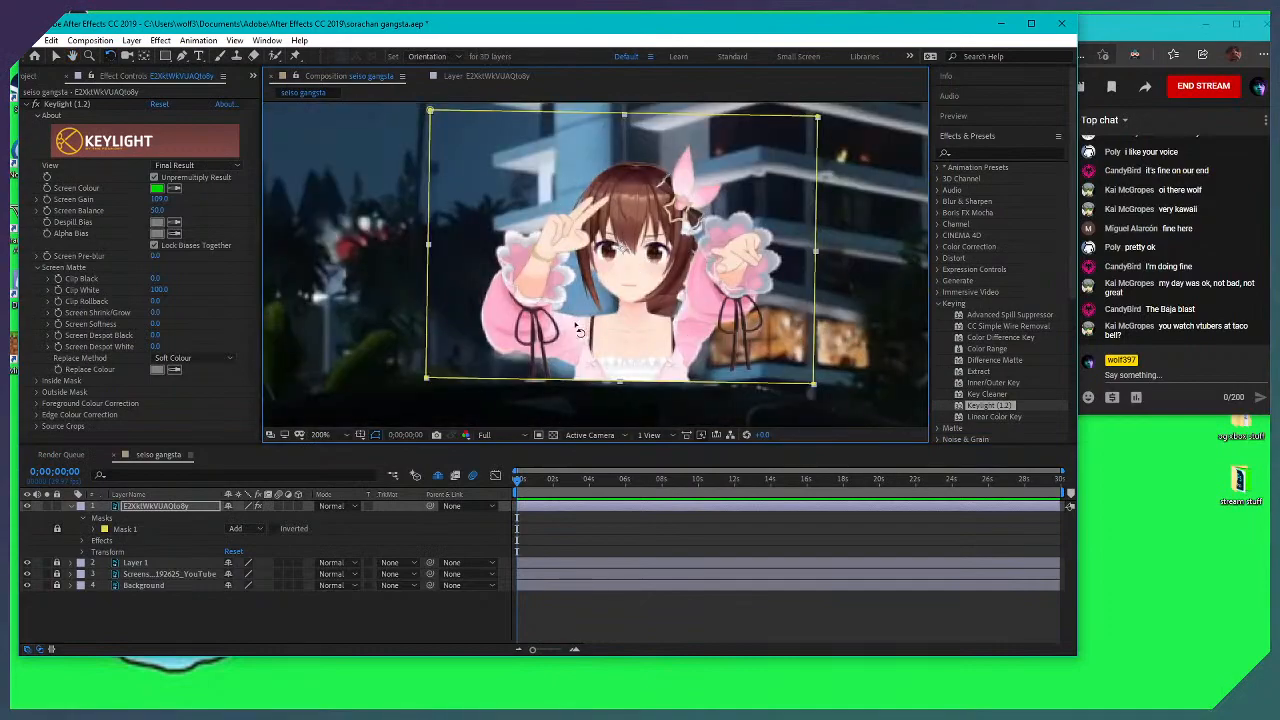
left_click_drag(641, 344, 623, 292)
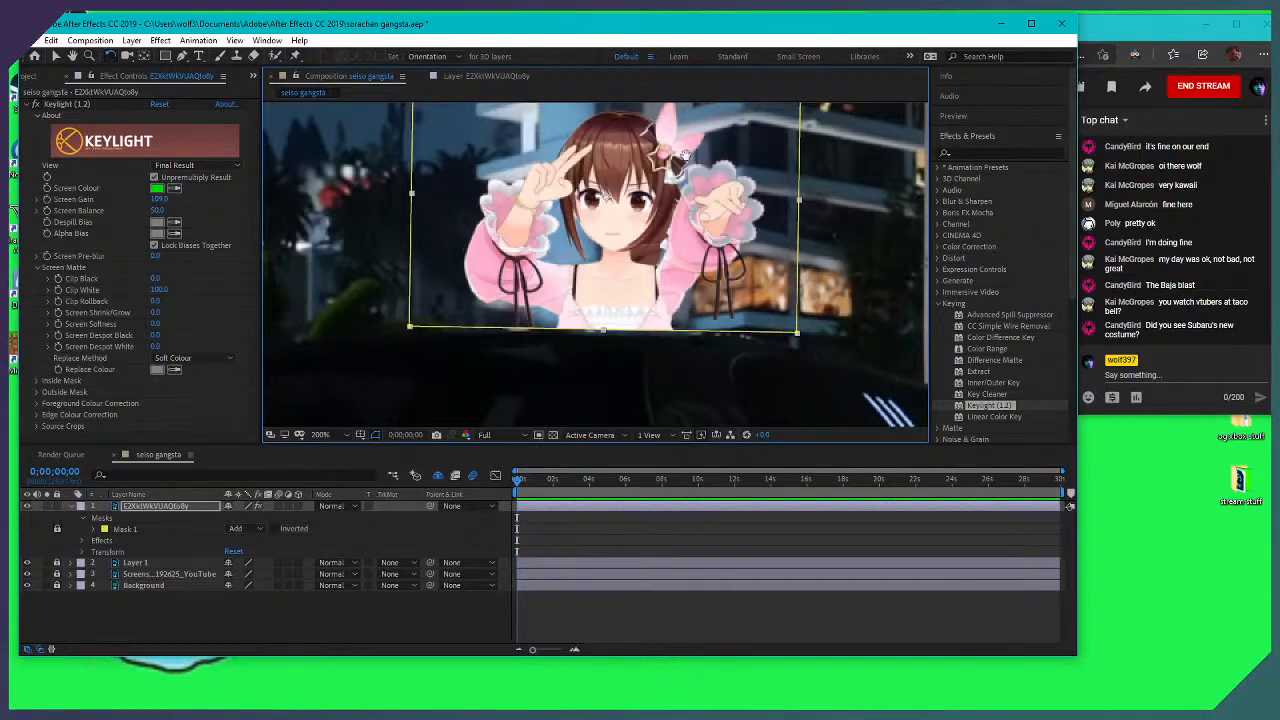
left_click_drag(686, 157, 681, 213)
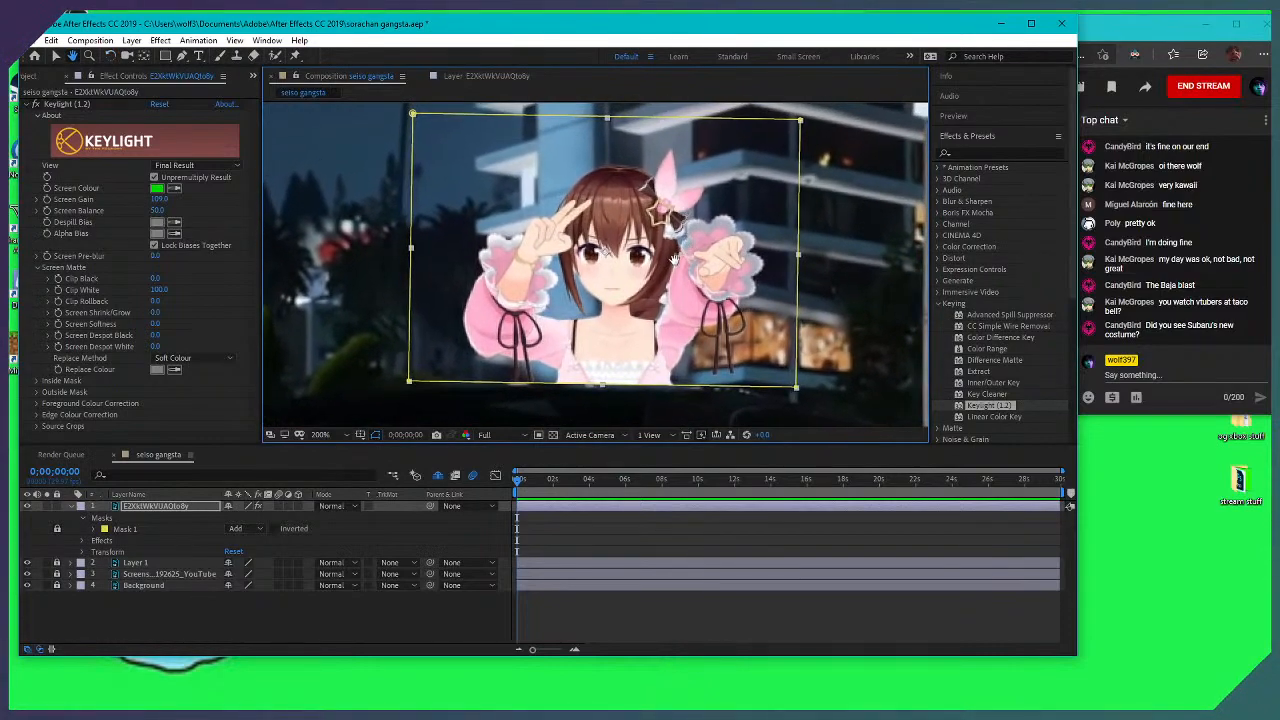
left_click_drag(650, 256, 632, 249)
key("w")
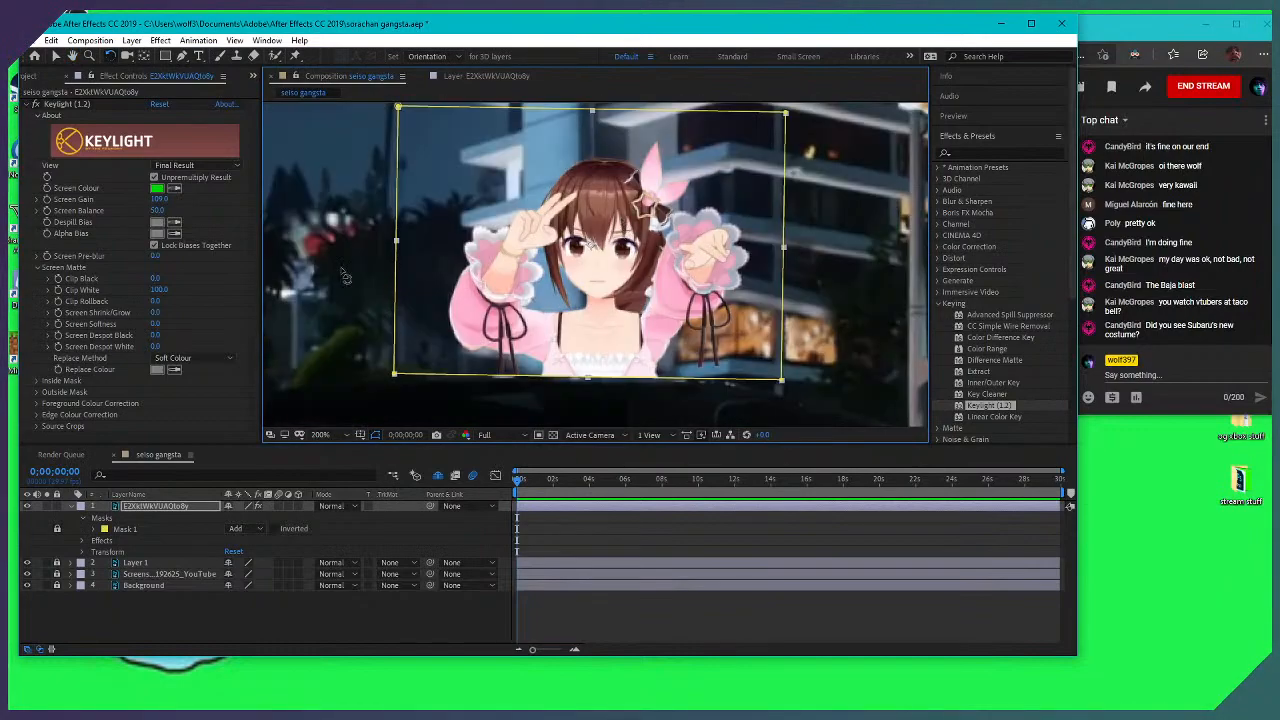
Switch to the Selection tool and compare the character's placement on the car in full-frame and close-up views
left_click(55, 56)
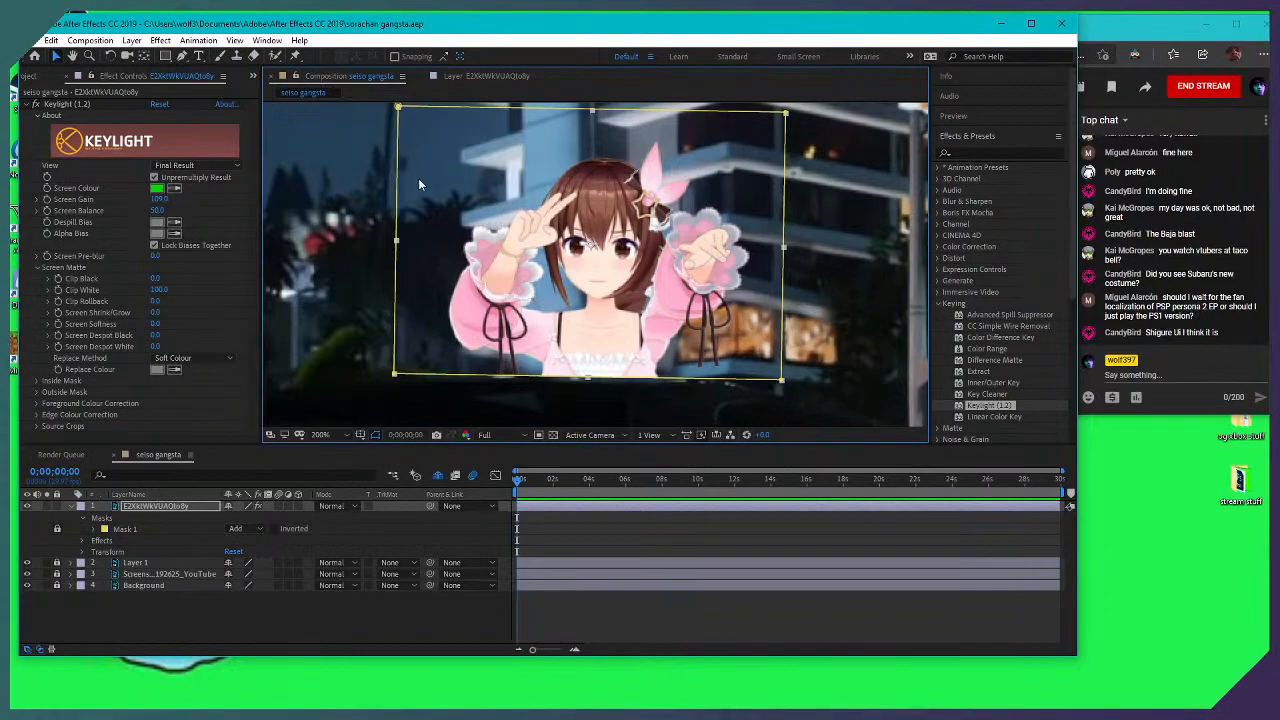
key("space")
key("space")
mouse_move(598, 334)
left_mouse_down()
mouse_move(623, 333)
mouse_move(613, 344)
left_mouse_up()
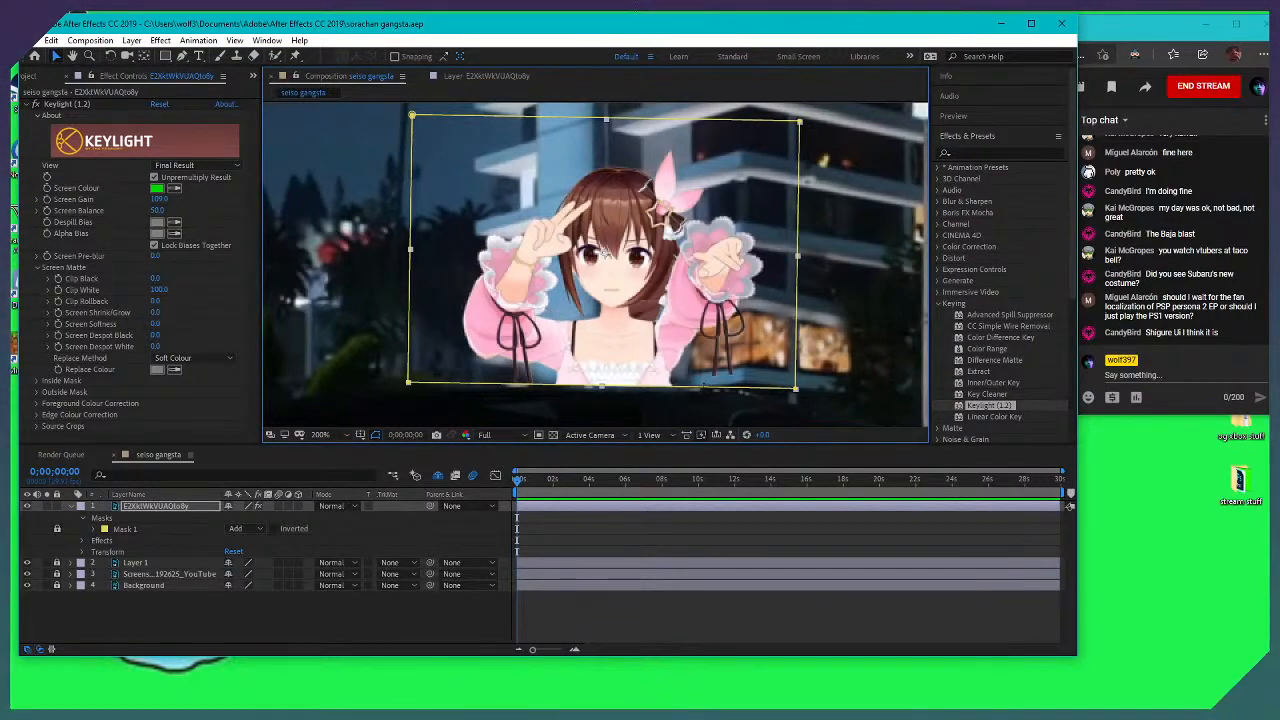
mouse_move(704, 718)
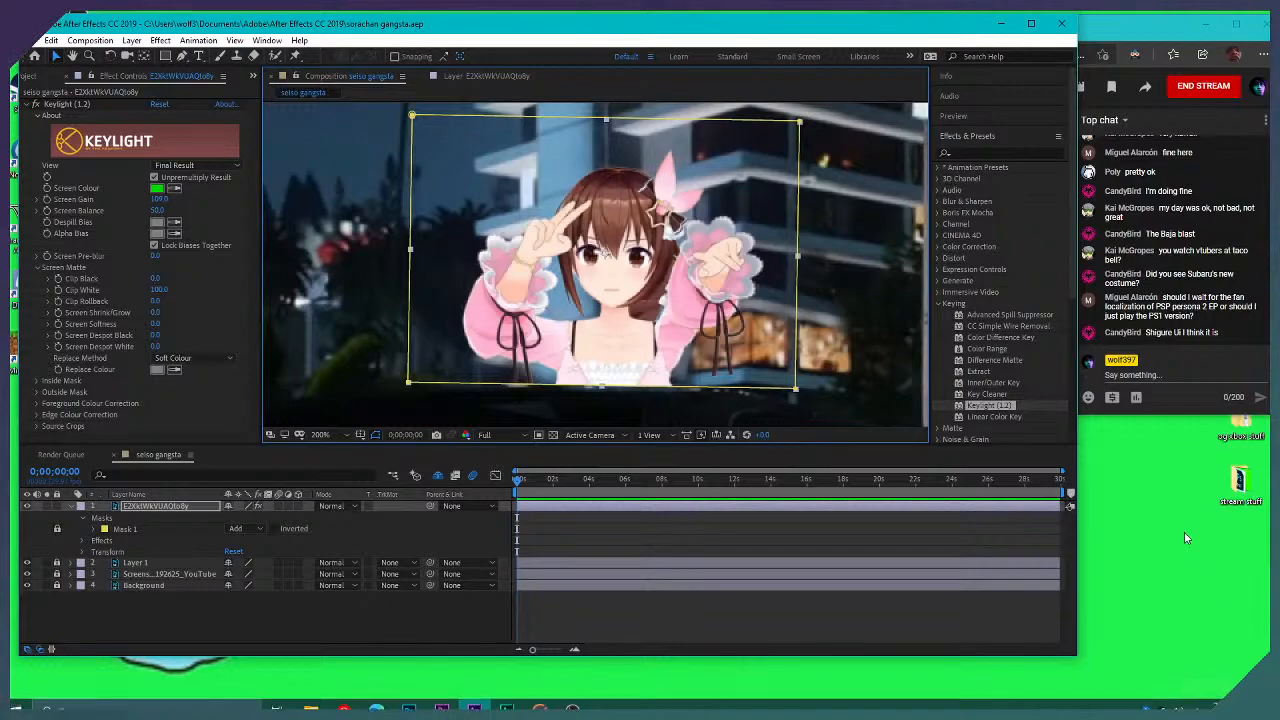
key("space")
mouse_move(580, 268)
left_mouse_down()
mouse_move(592, 272)
mouse_move(608, 220)
mouse_move(592, 250)
left_mouse_up()
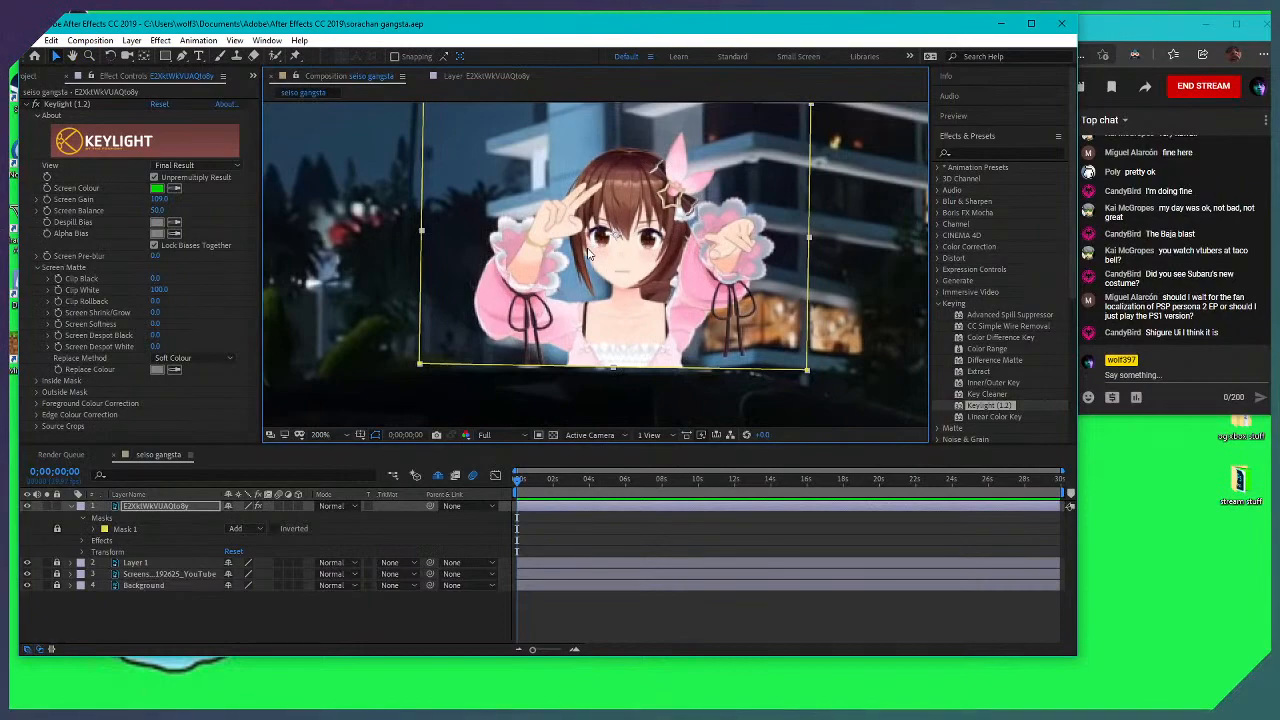
key("comma")
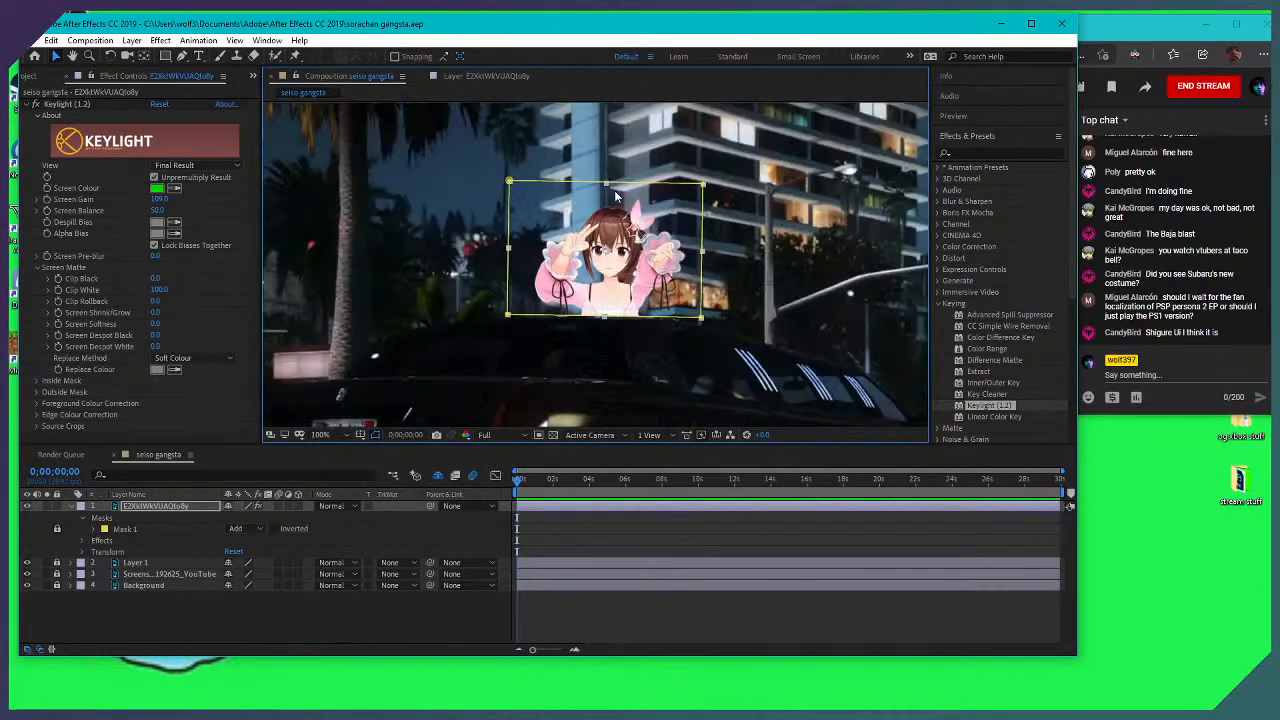
key("comma")
key("comma")
key("comma")
key("comma")
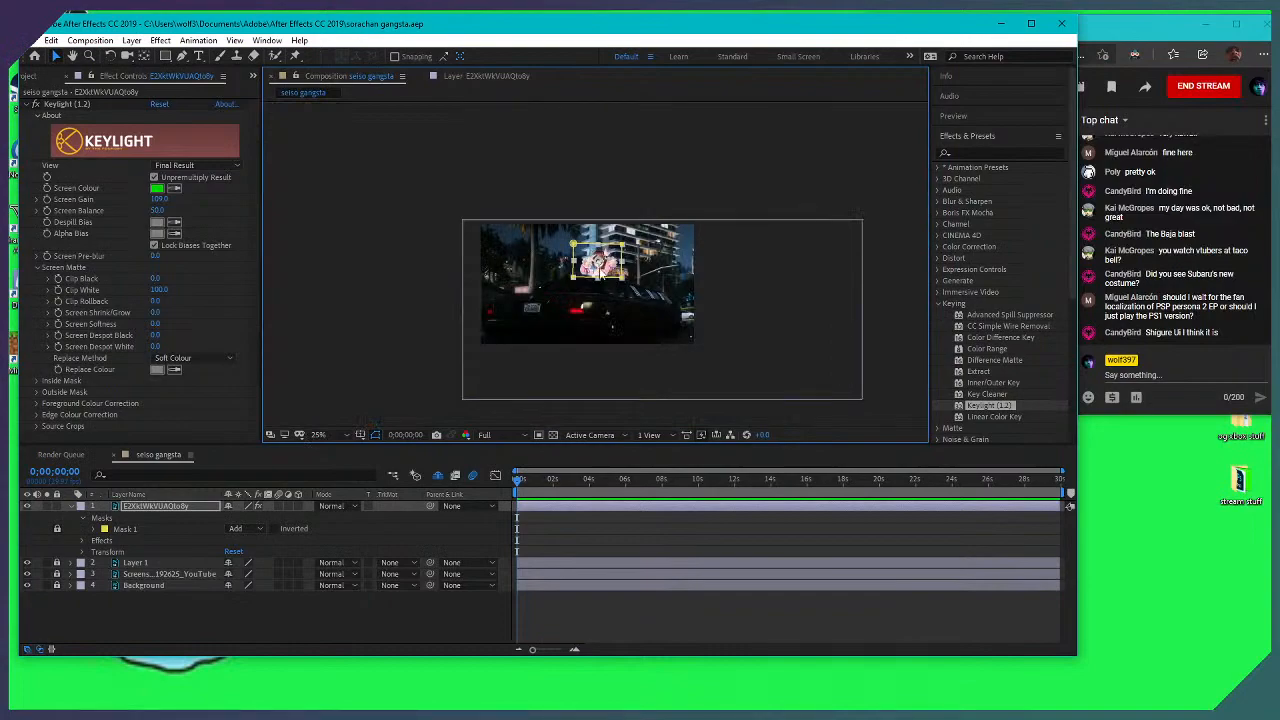
scroll(596, 263, "up", 6)
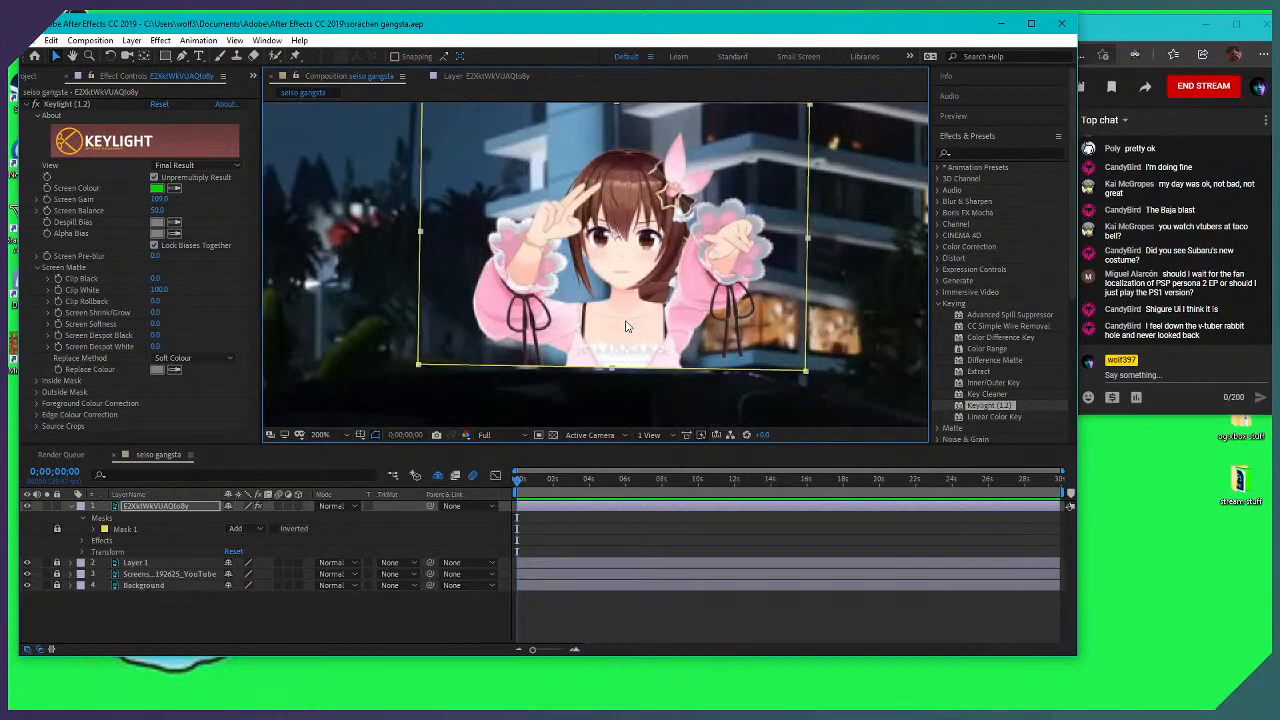
left_click_drag(579, 262, 625, 271)
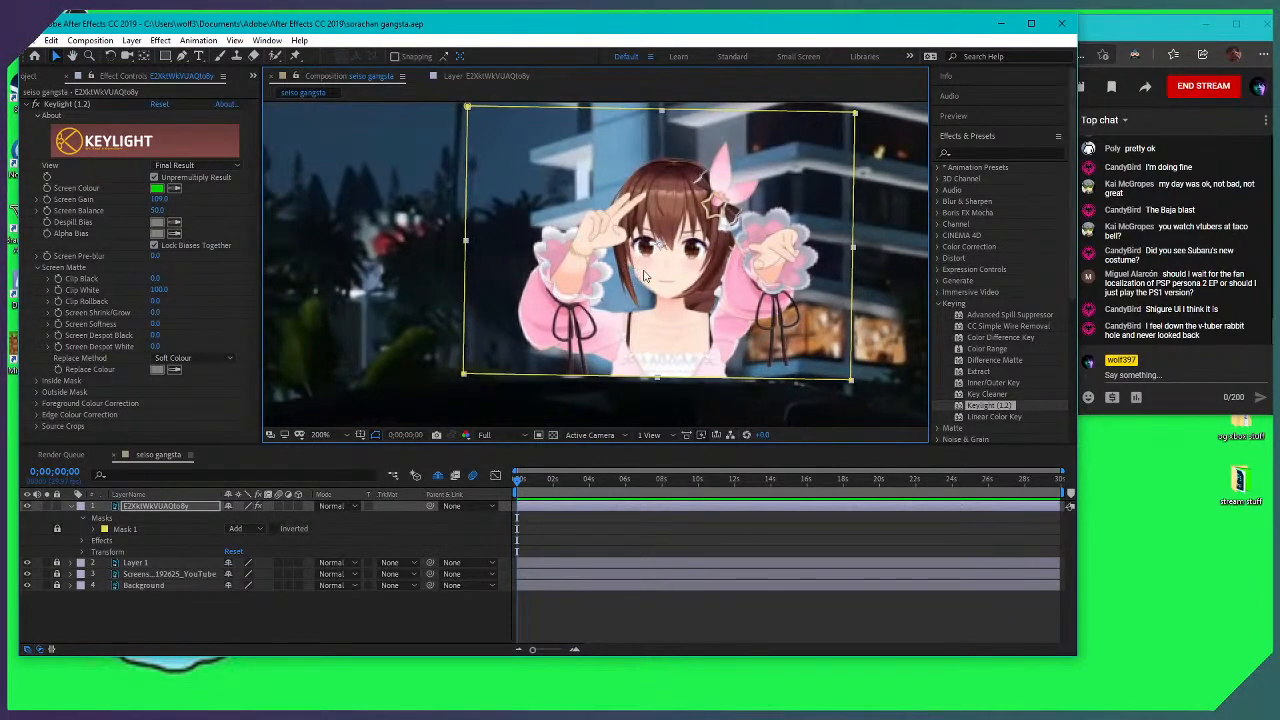
Collapse the Keylight settings and apply the Brightness & Contrast color correction effect to the character layer
left_click(180, 628)
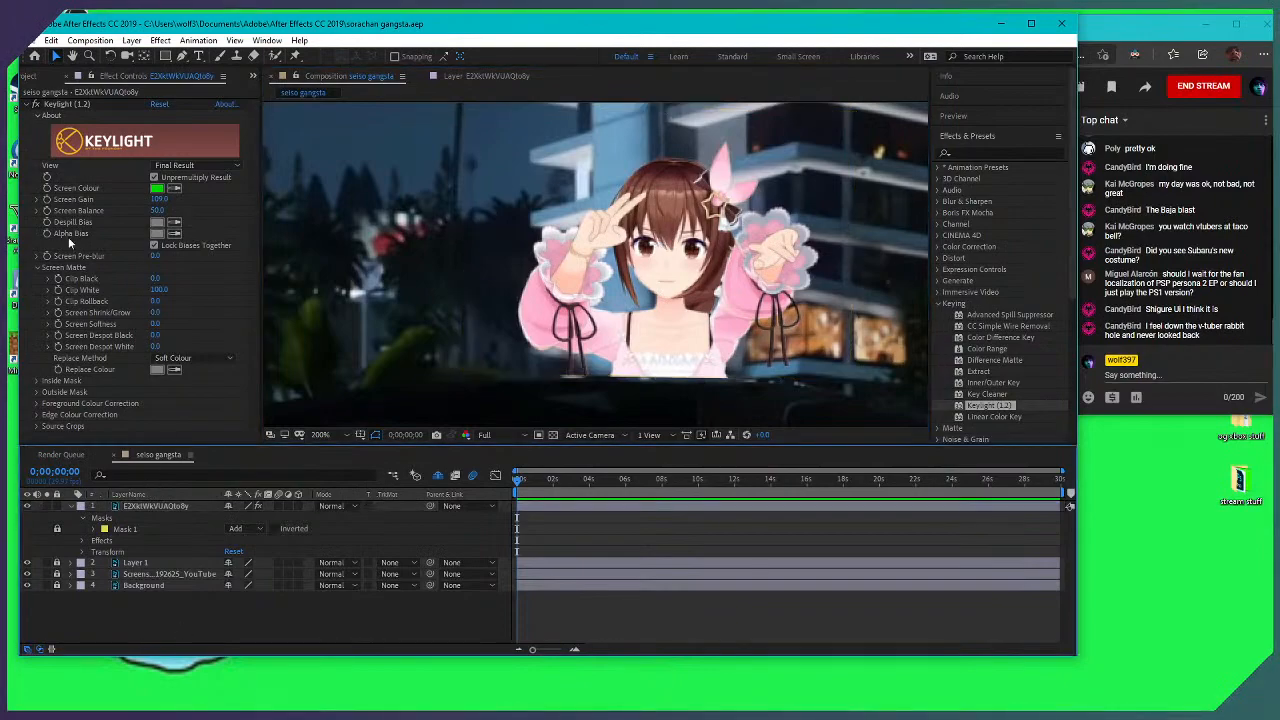
left_click(34, 104)
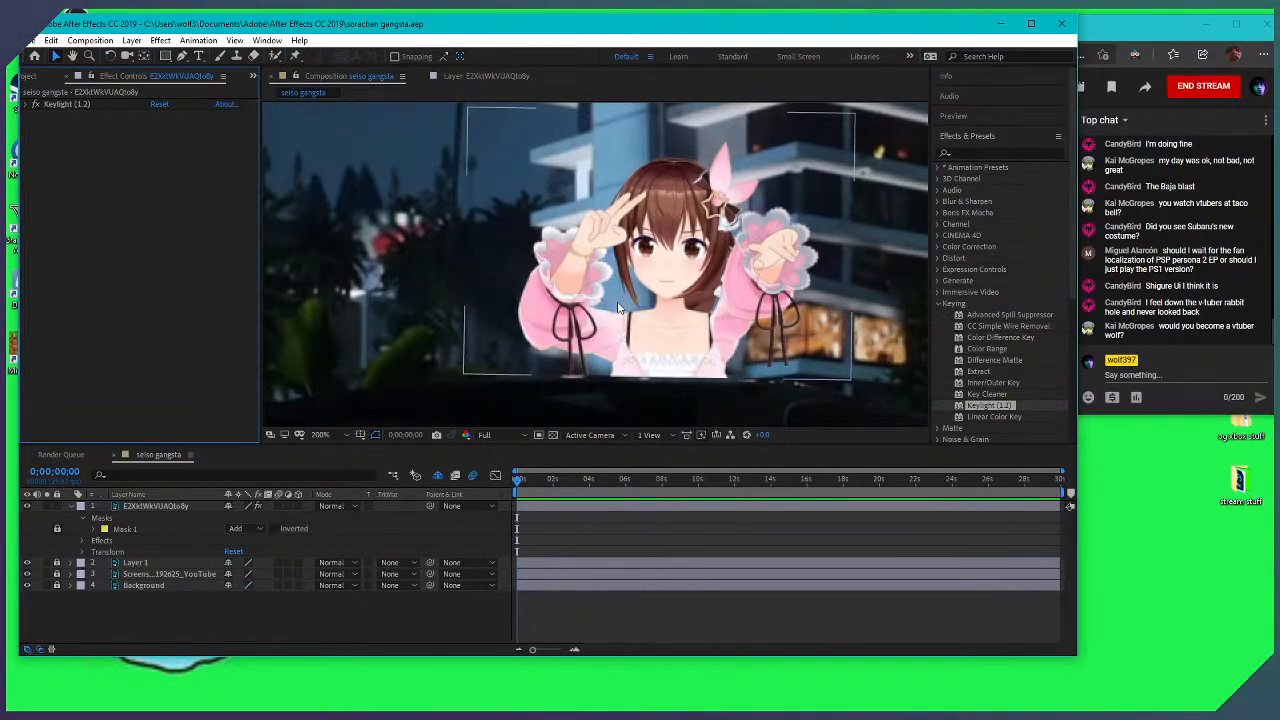
key("space")
left_click_drag(666, 276, 657, 287)
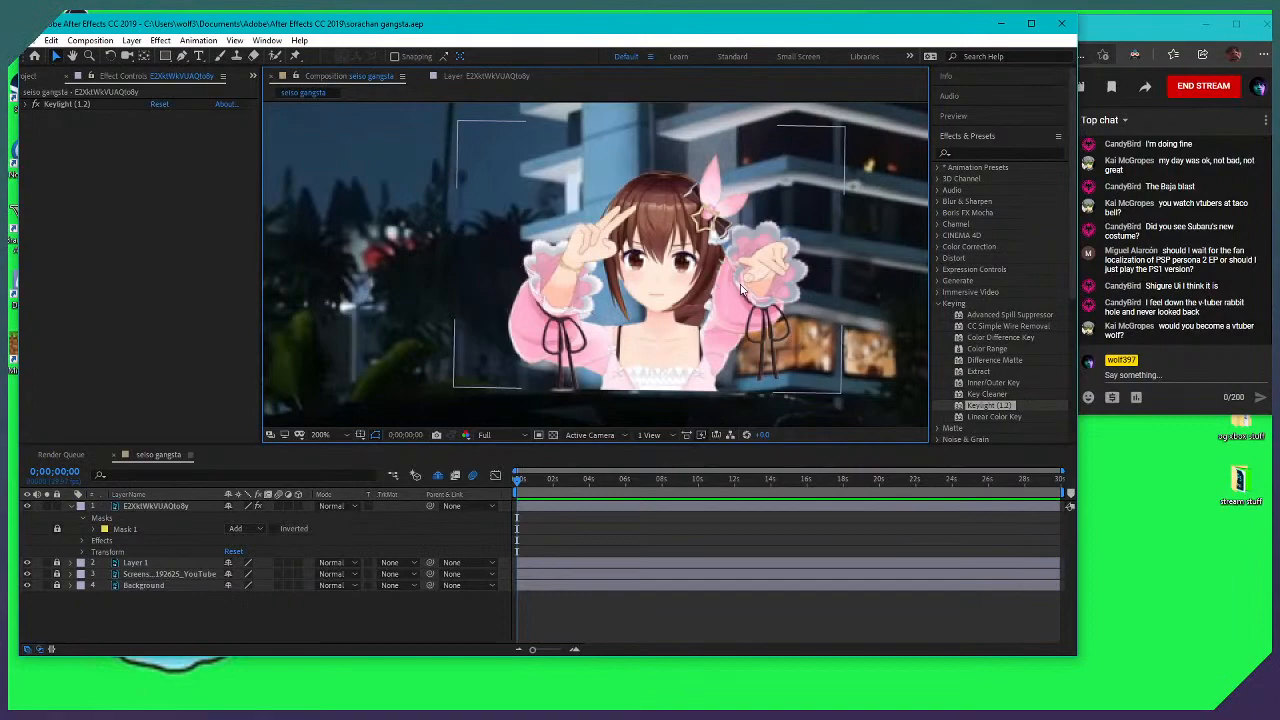
left_click(937, 304)
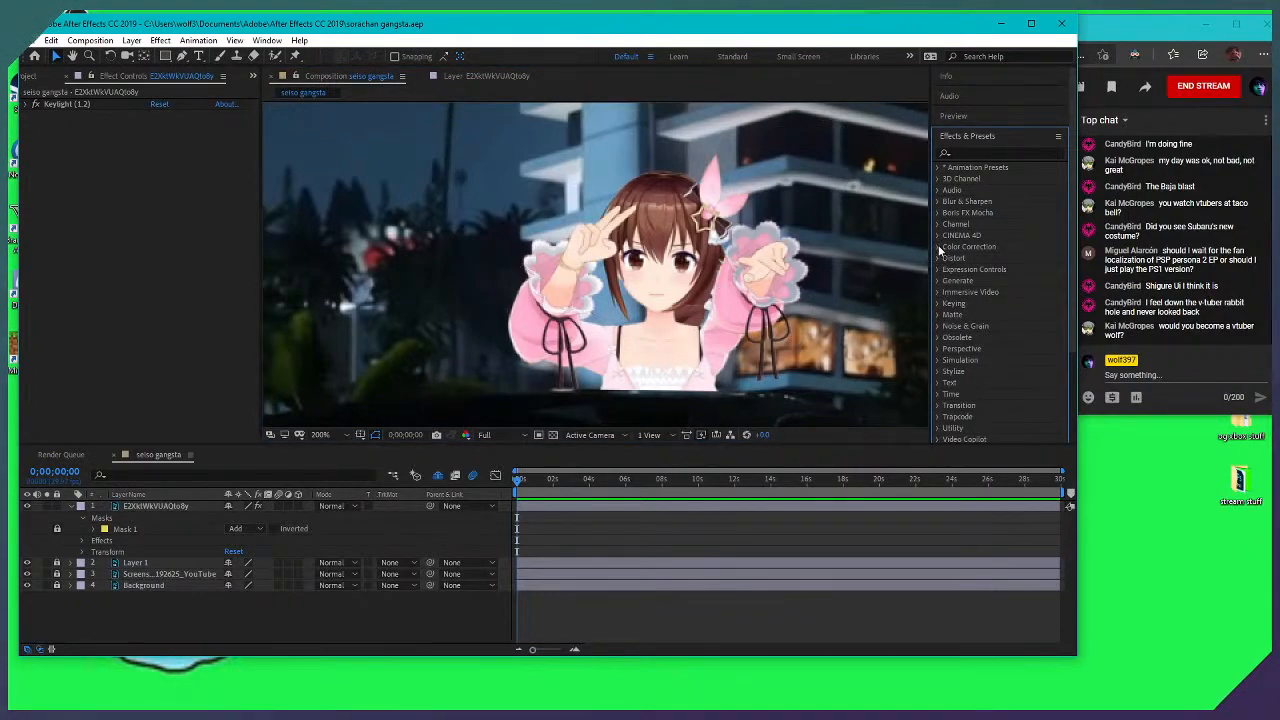
left_click(938, 246)
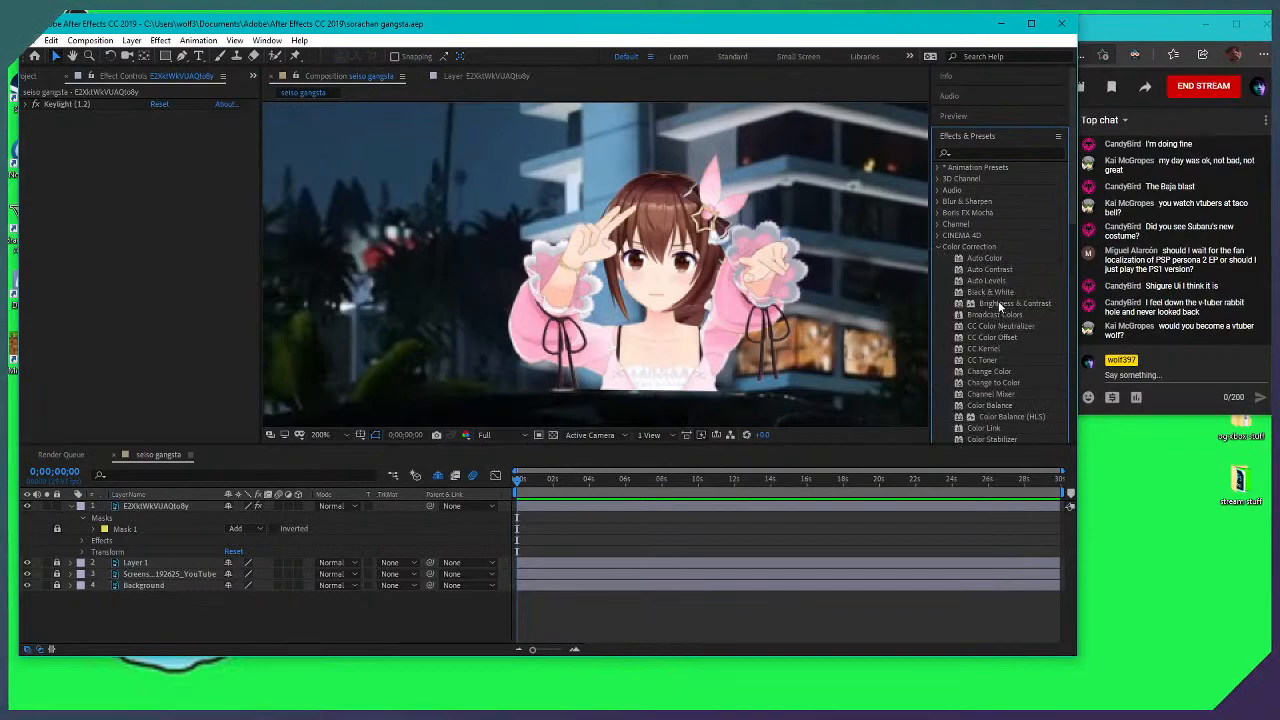
left_click_drag(998, 301, 660, 288)
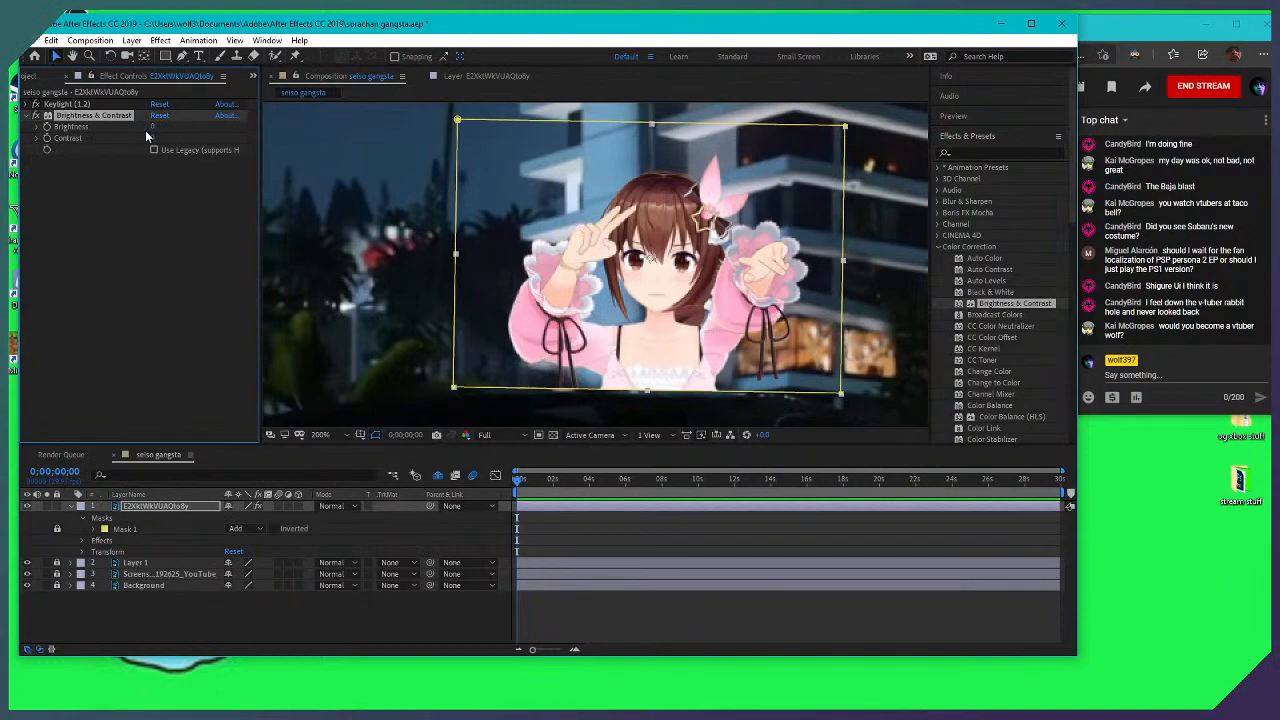
Enable Use Legacy for Brightness & Contrast and darken the character with Brightness -41 and Contrast -20
left_click(152, 127)
left_click_drag(152, 127, 186, 127)
left_click(154, 149)
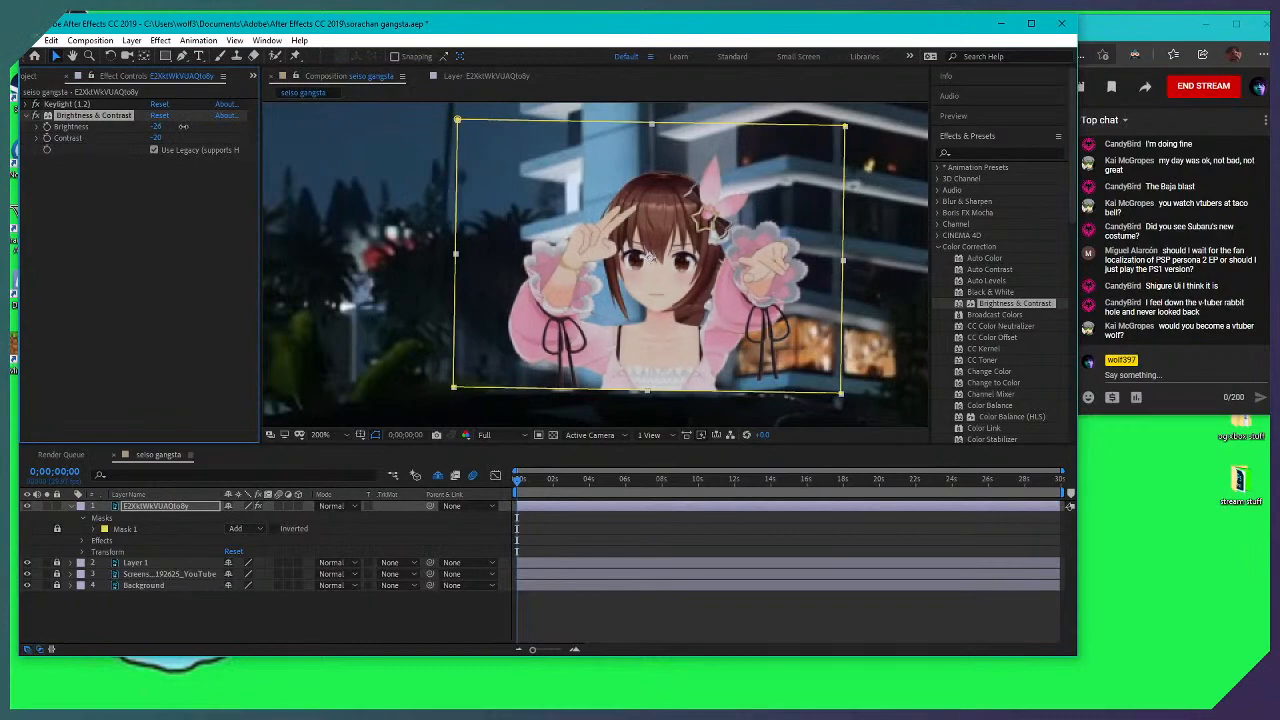
Examine how the darkened character blends with the night scene at different magnifications
scroll(657, 272, "down", 1)
scroll(657, 272, "up", 1)
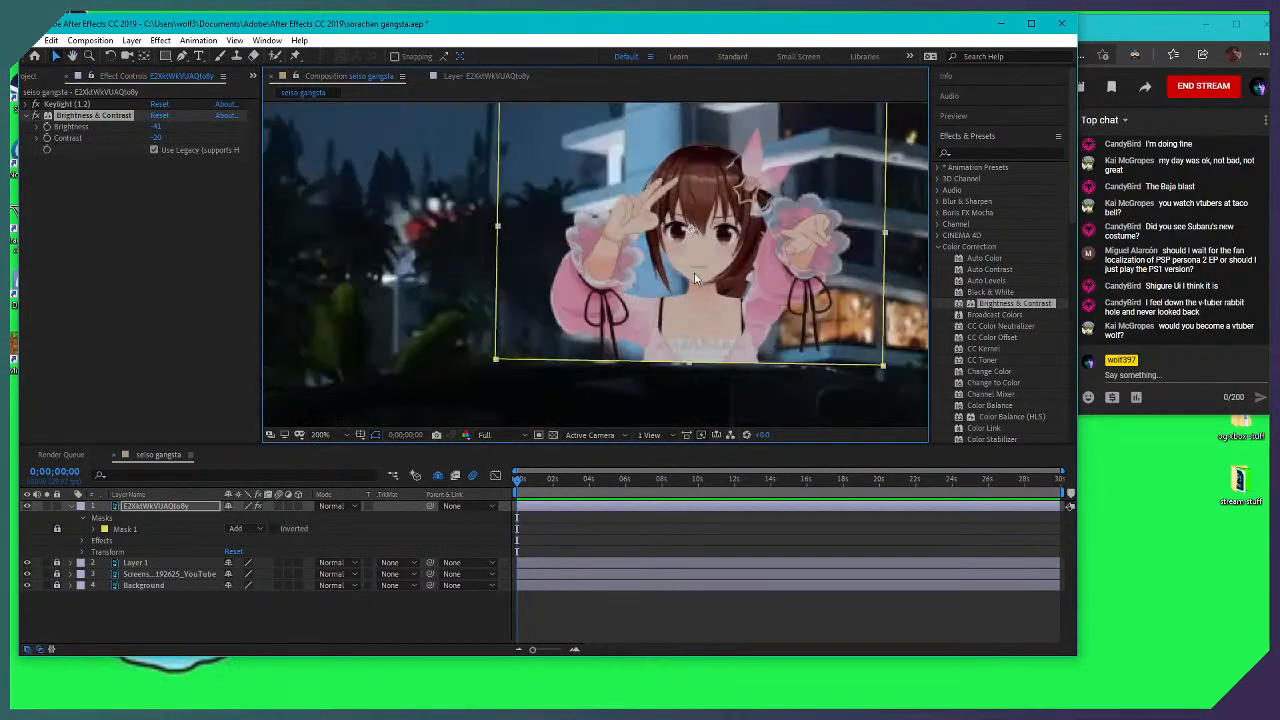
left_click_drag(706, 305, 669, 274)
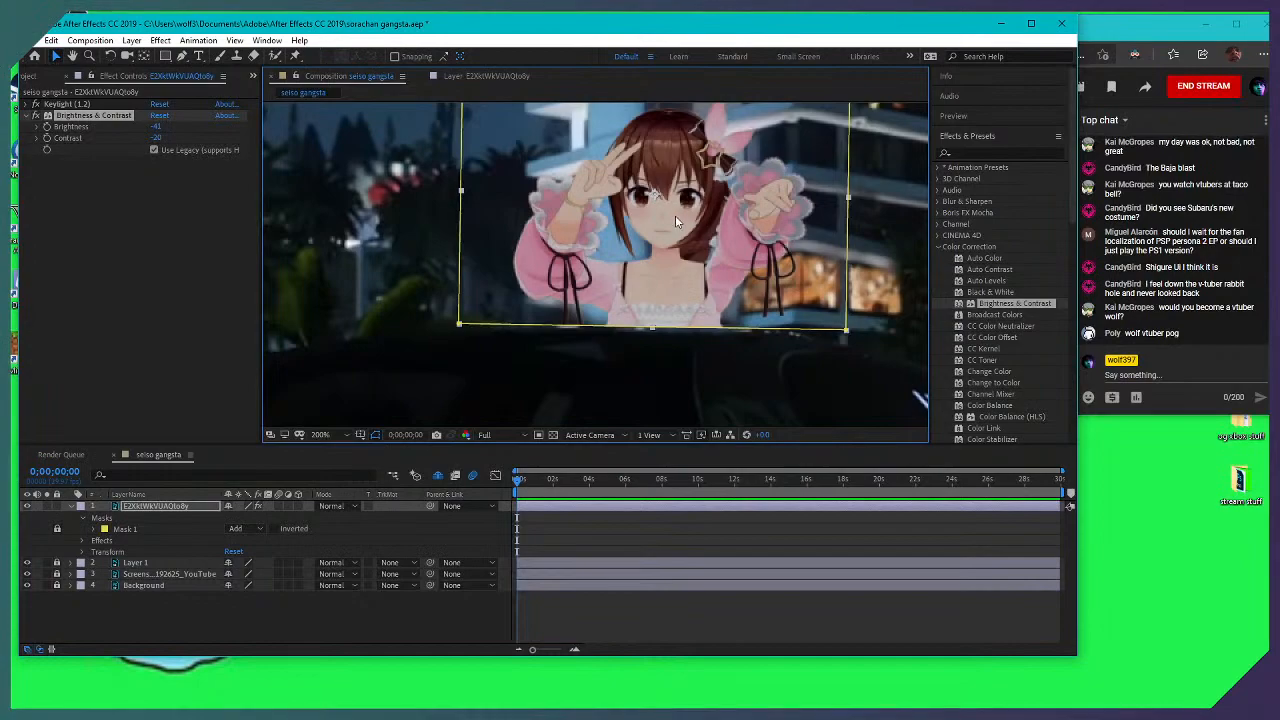
left_click_drag(662, 183, 676, 262)
scroll(677, 321, "up", 3)
scroll(677, 321, "down", 3)
left_click_drag(674, 336, 668, 322)
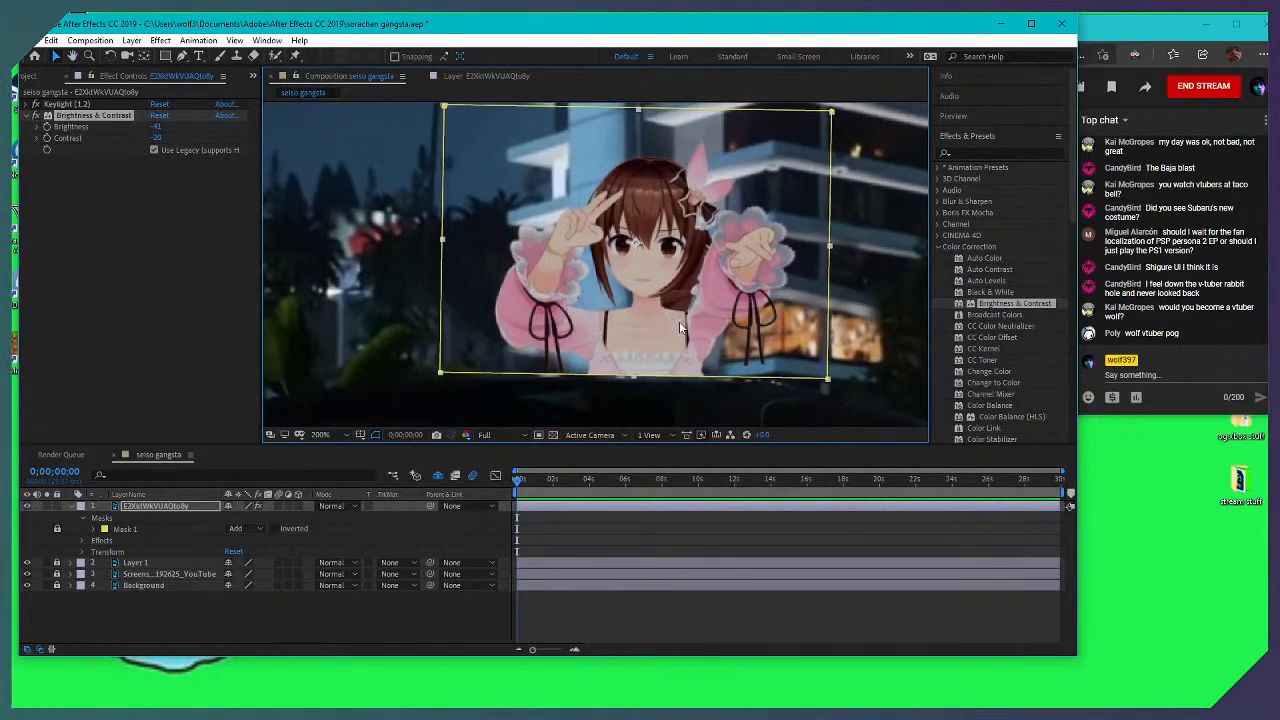
scroll(690, 330, "up", 3)
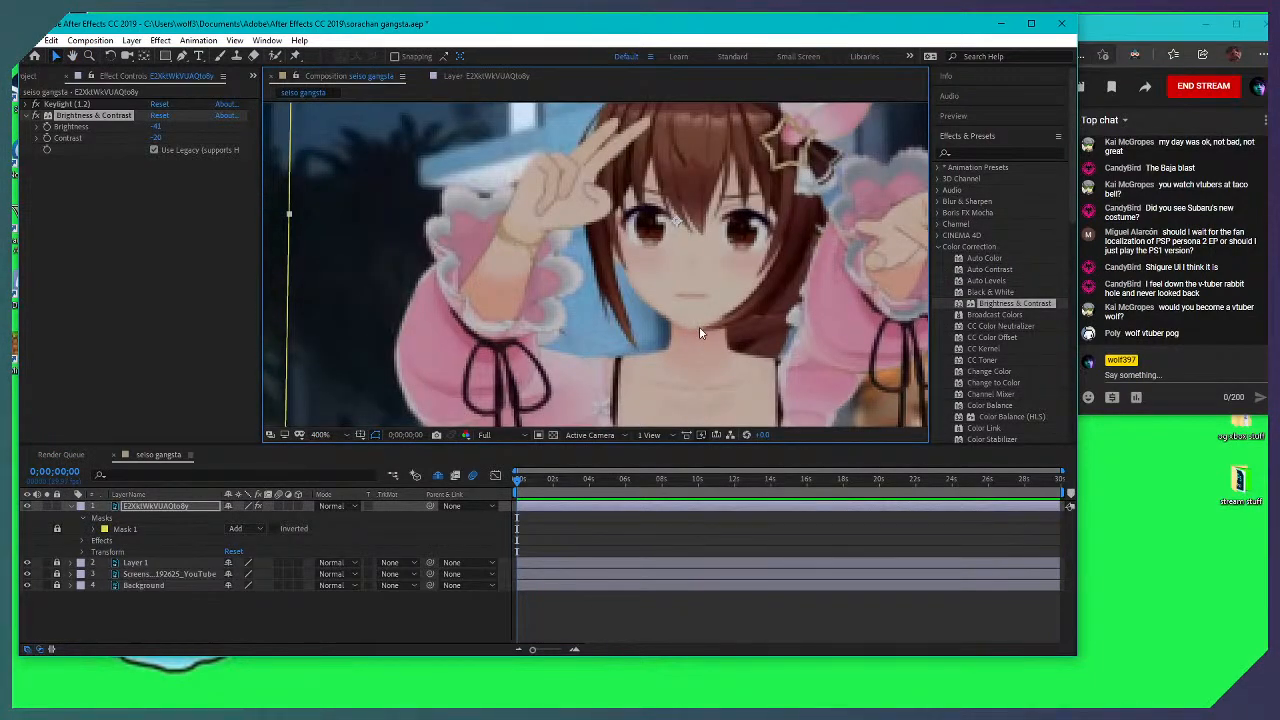
scroll(699, 326, "down", 3)
left_click_drag(681, 324, 659, 318)
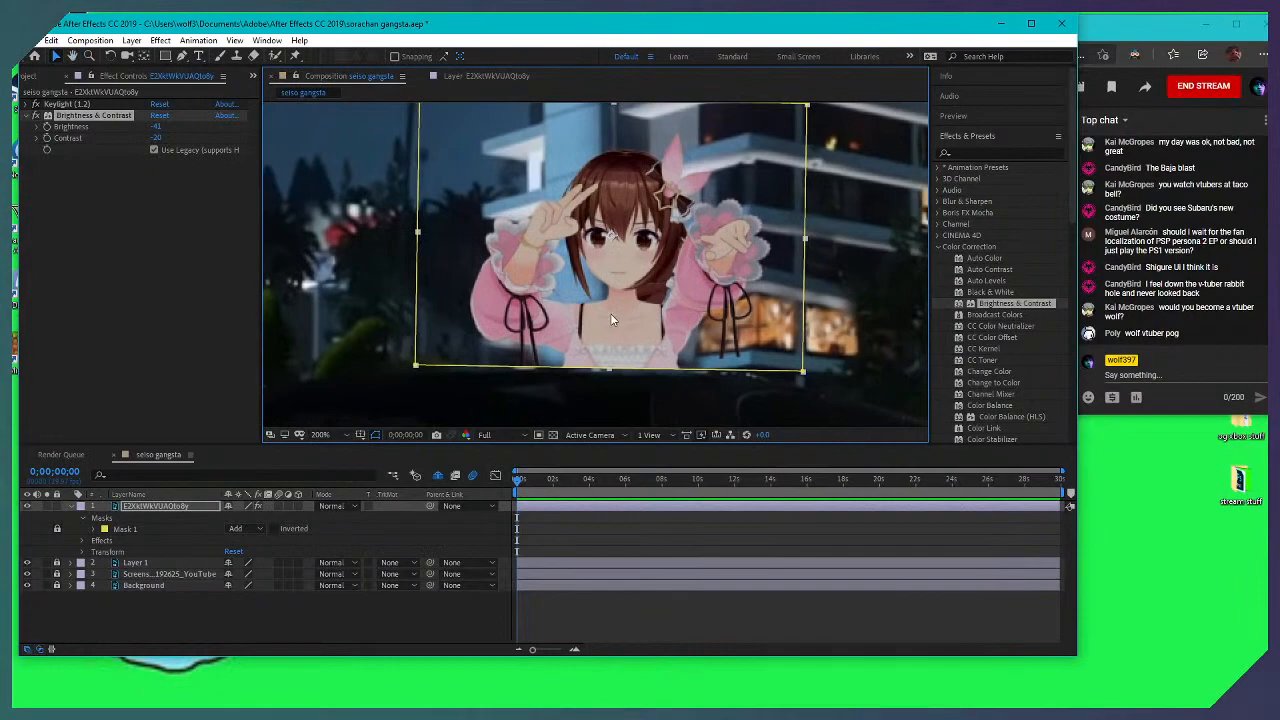
Try Brightness -33 and Contrast -33 on the character, judging the blend both close up and against the wider car scene
mouse_move(157, 130)
left_mouse_down()
mouse_move(224, 131)
mouse_move(221, 142)
mouse_move(137, 131)
left_mouse_up()
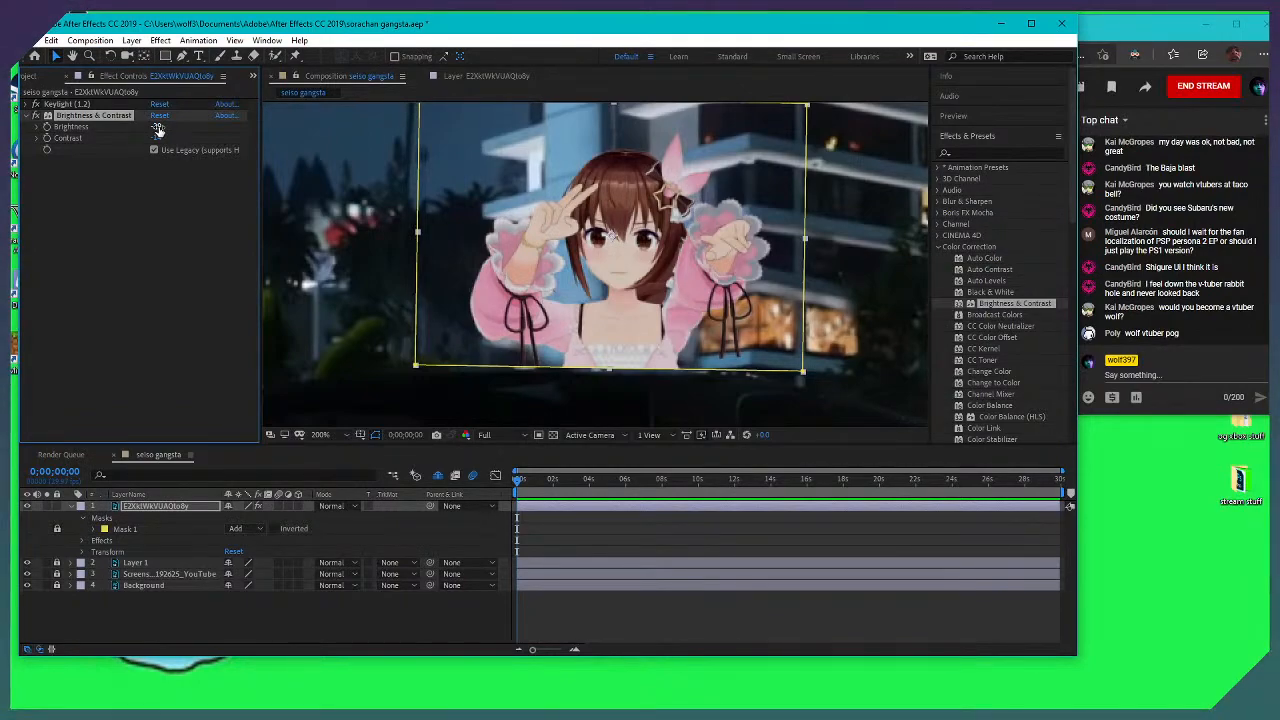
left_click_drag(157, 130, 96, 120)
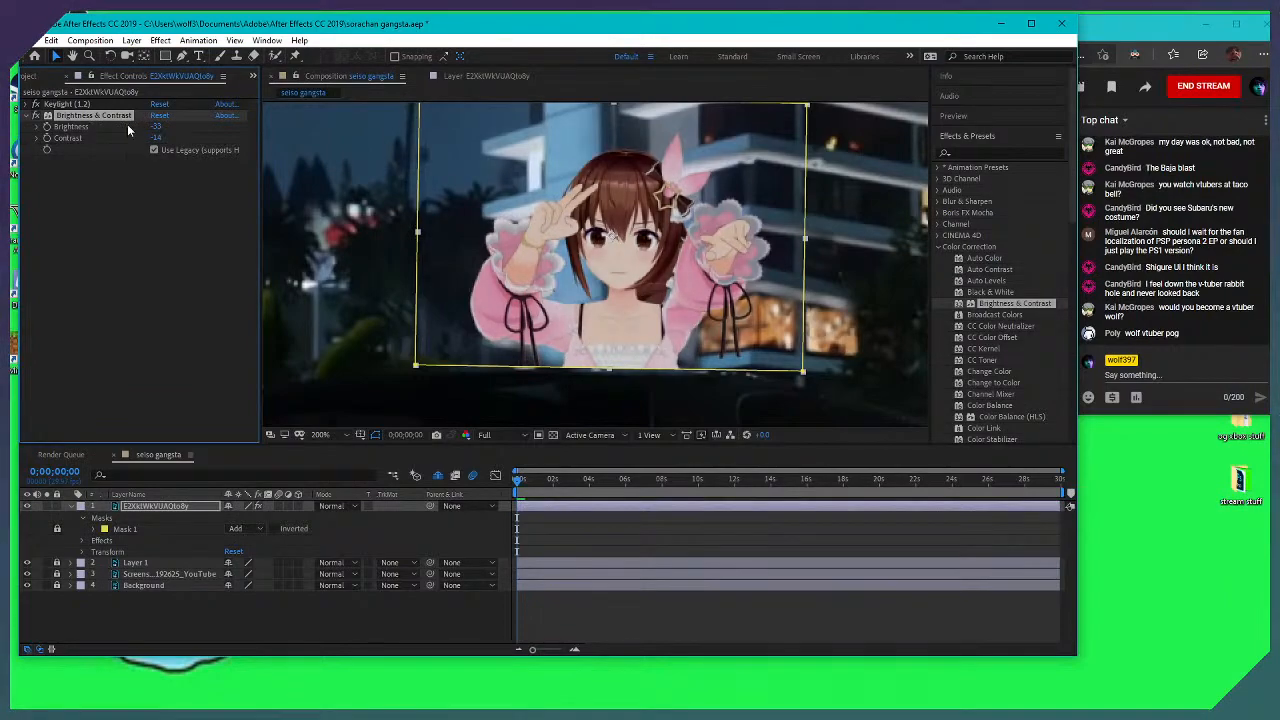
left_click_drag(156, 137, 125, 135)
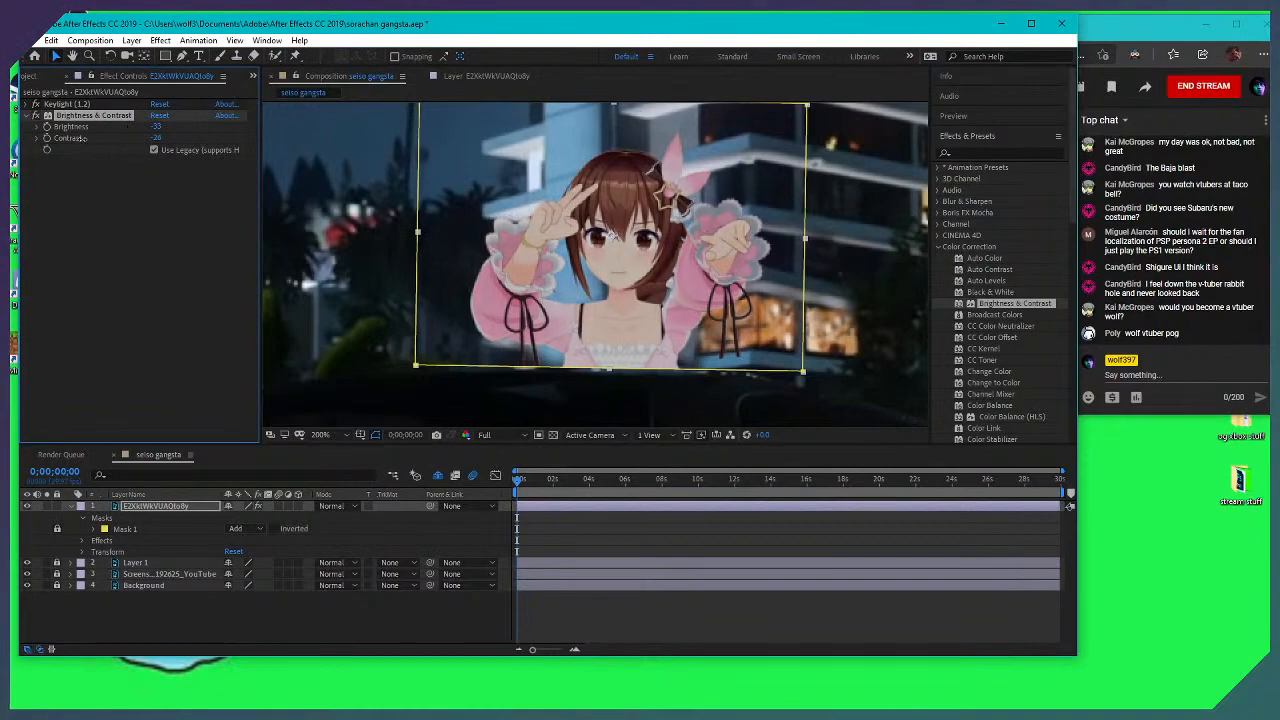
scroll(585, 260, "down", 2)
left_click_drag(575, 258, 621, 213)
left_click_drag(157, 126, 47, 127)
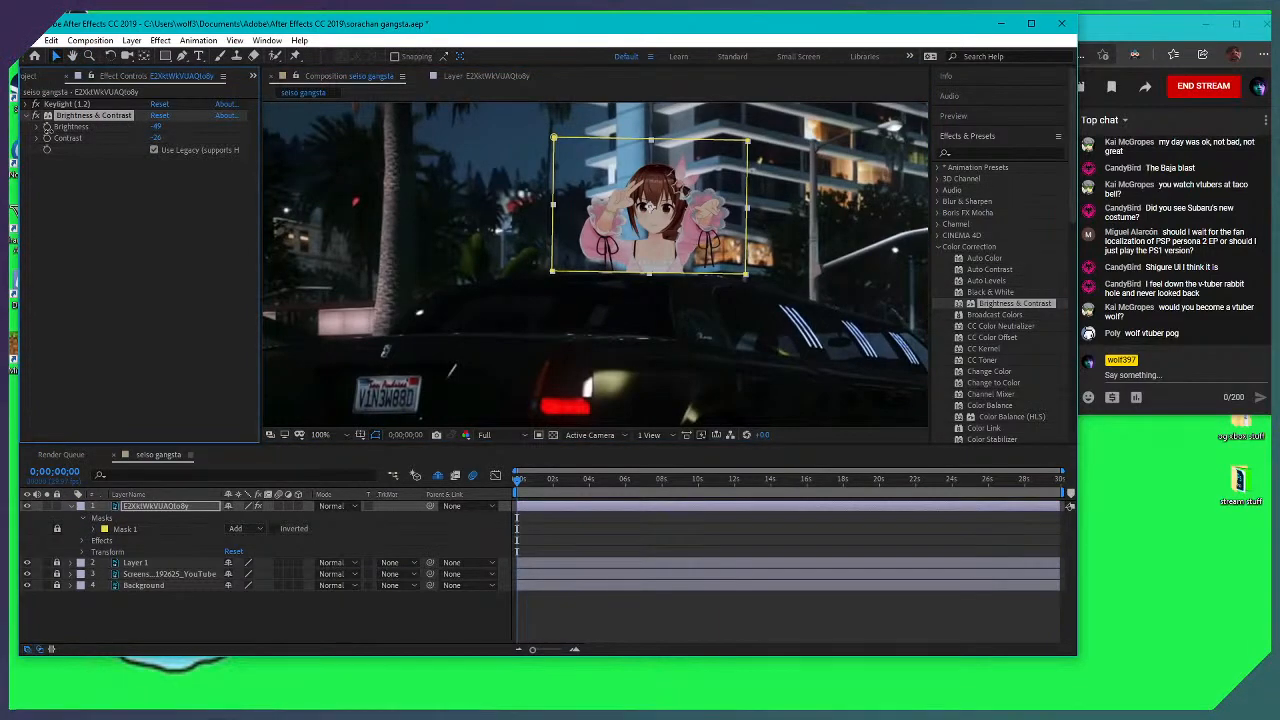
mouse_move(158, 138)
left_mouse_down()
mouse_move(76, 139)
mouse_move(213, 128)
mouse_move(181, 131)
left_mouse_up()
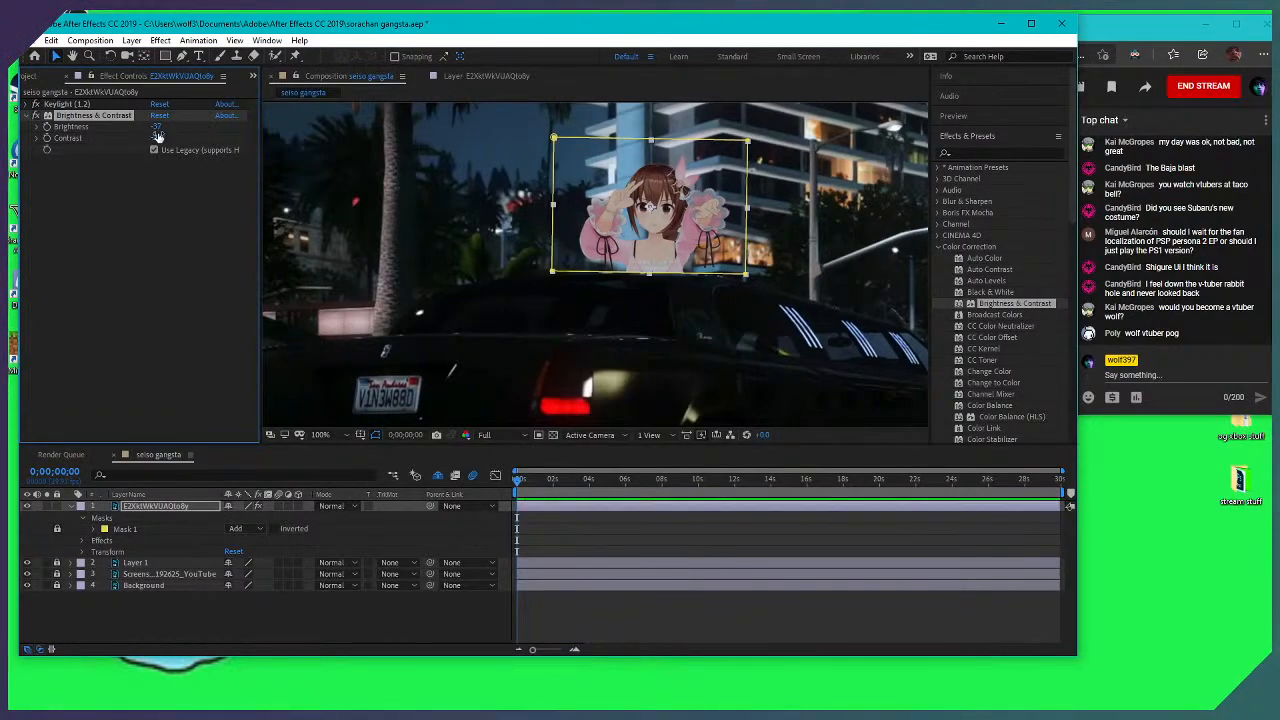
left_click_drag(157, 138, 190, 128)
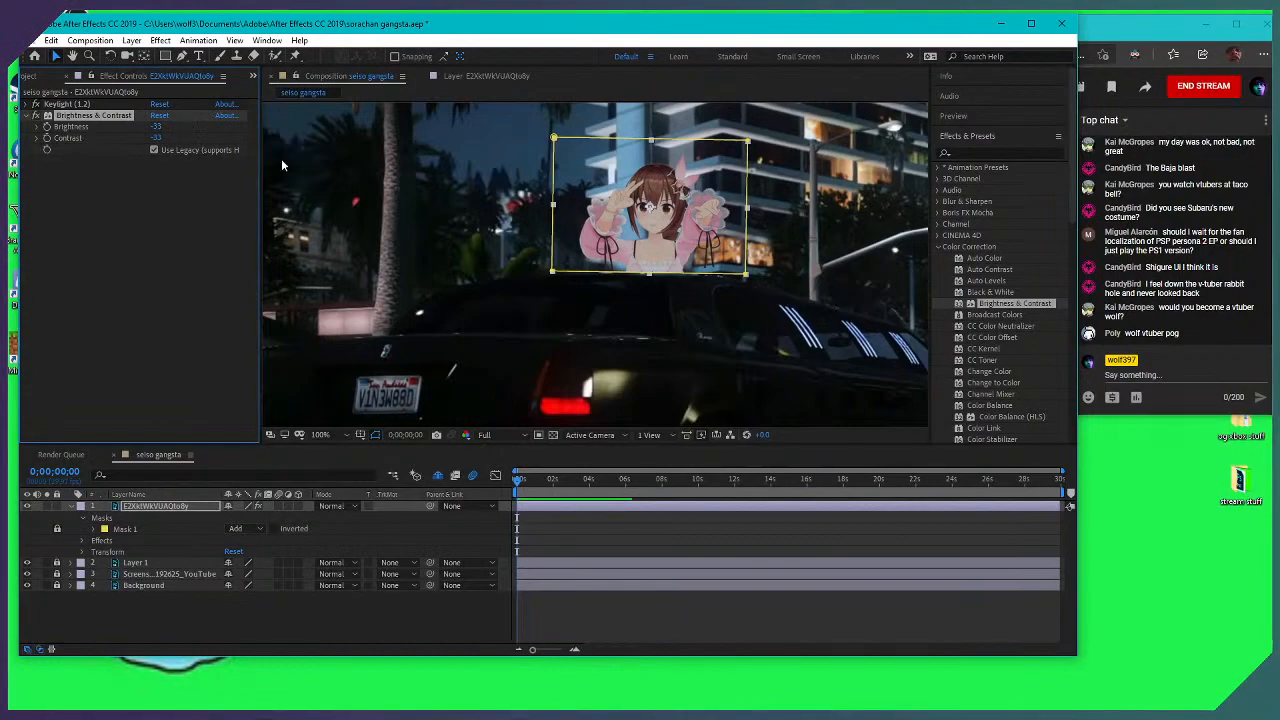
Try darkening the character with Brightness -42 and Contrast -28
scroll(692, 241, "up", 2)
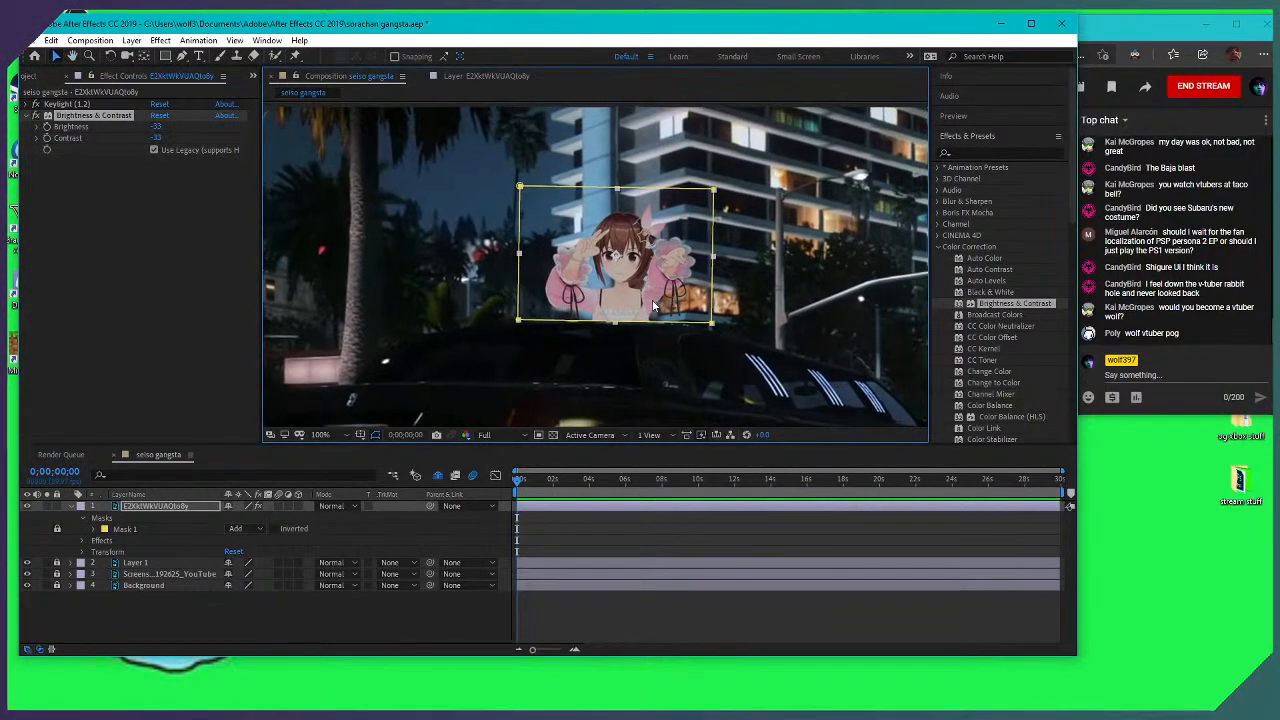
left_click_drag(677, 316, 605, 280)
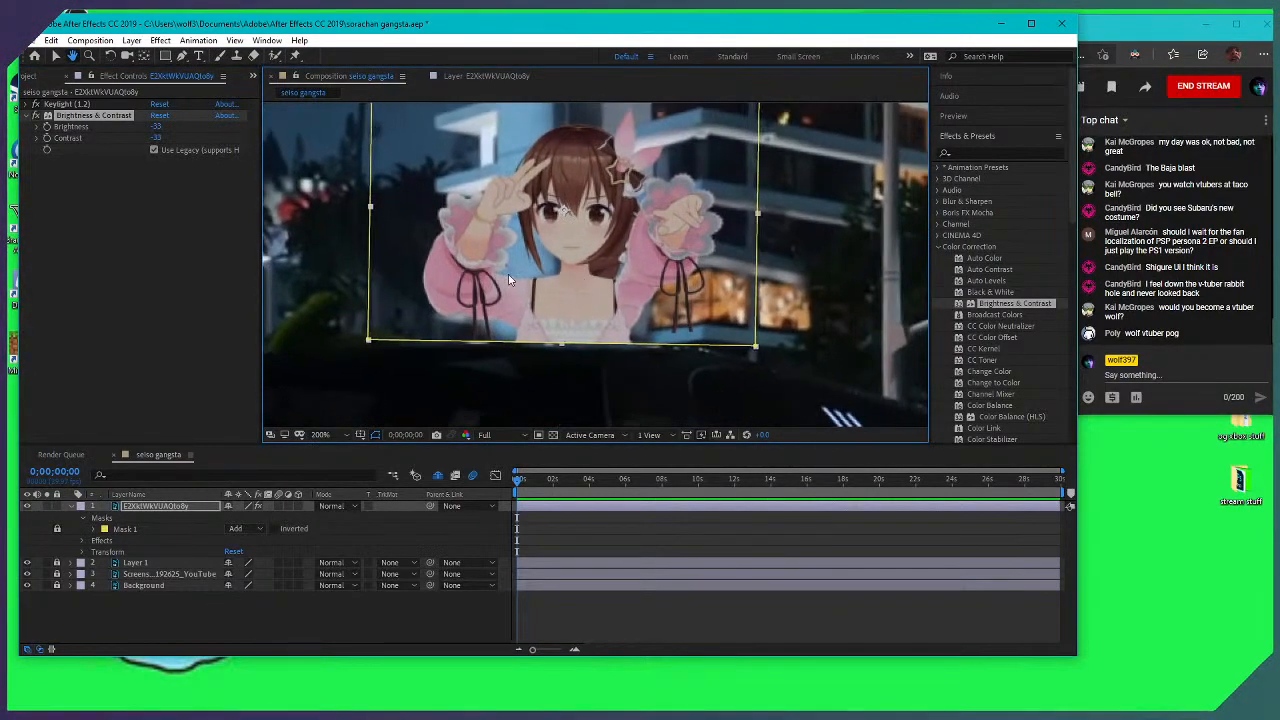
left_click_drag(133, 140, 100, 131)
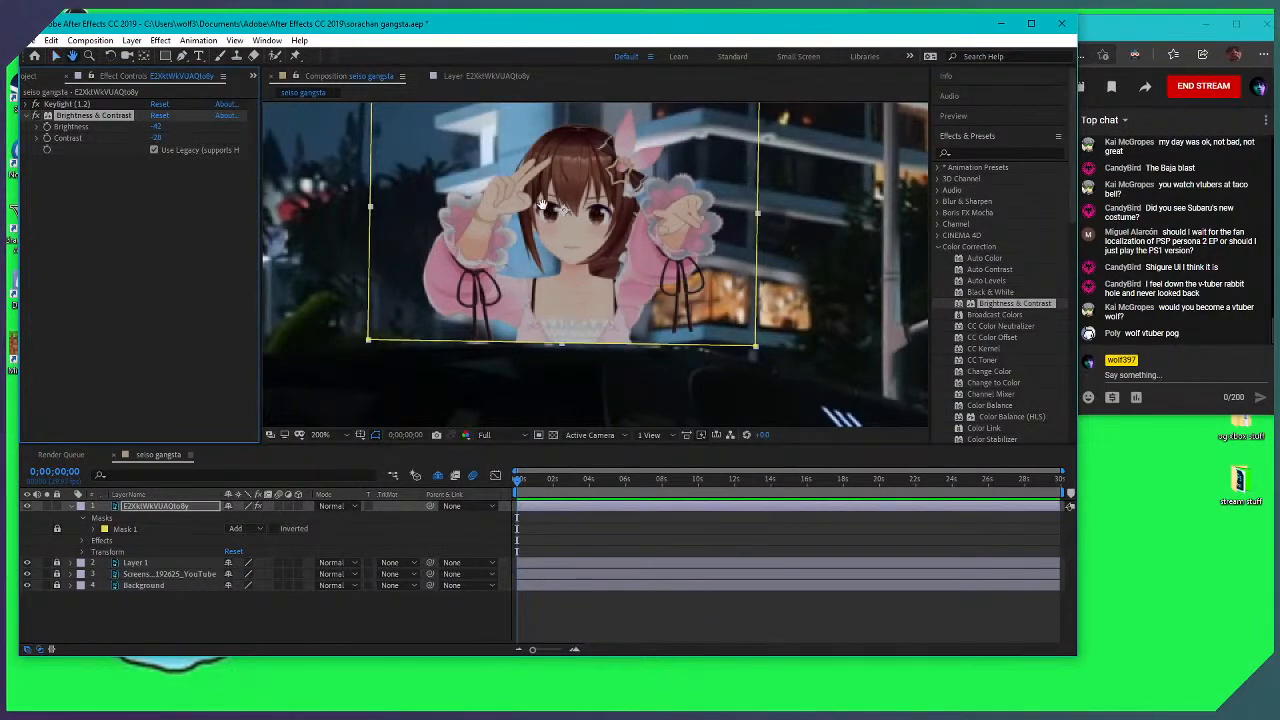
left_click_drag(541, 209, 568, 257)
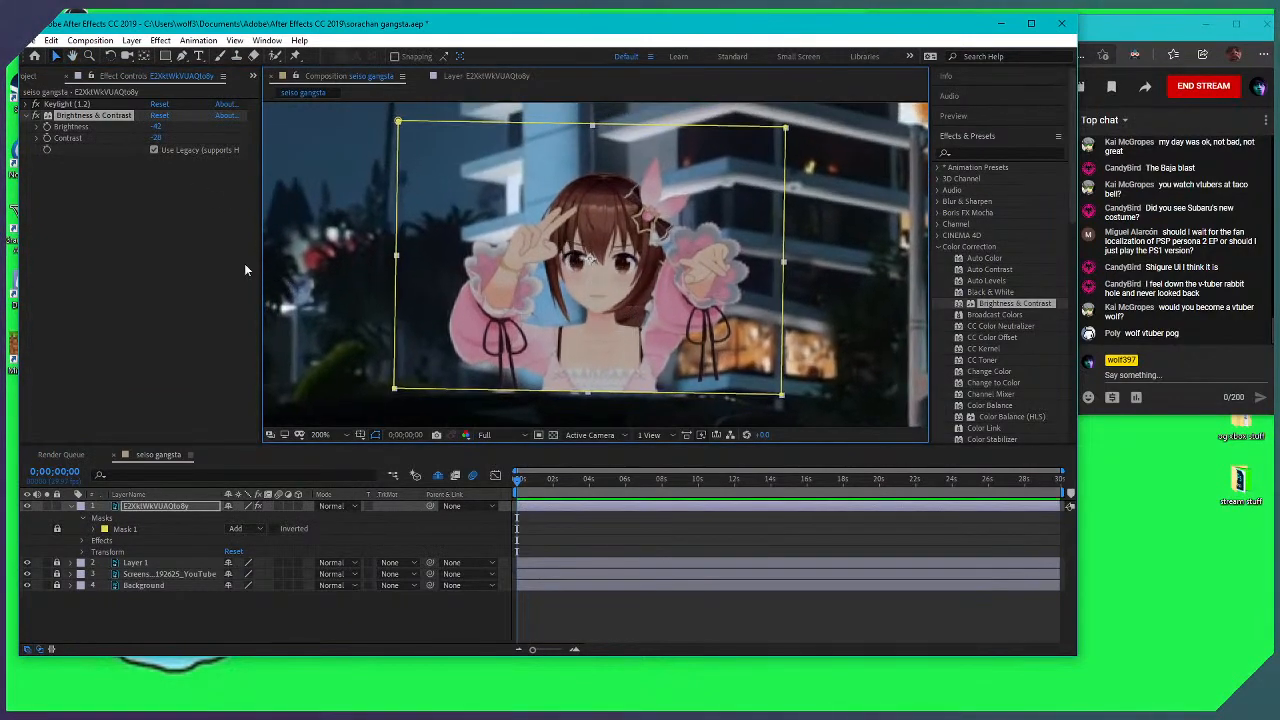
left_click(175, 241)
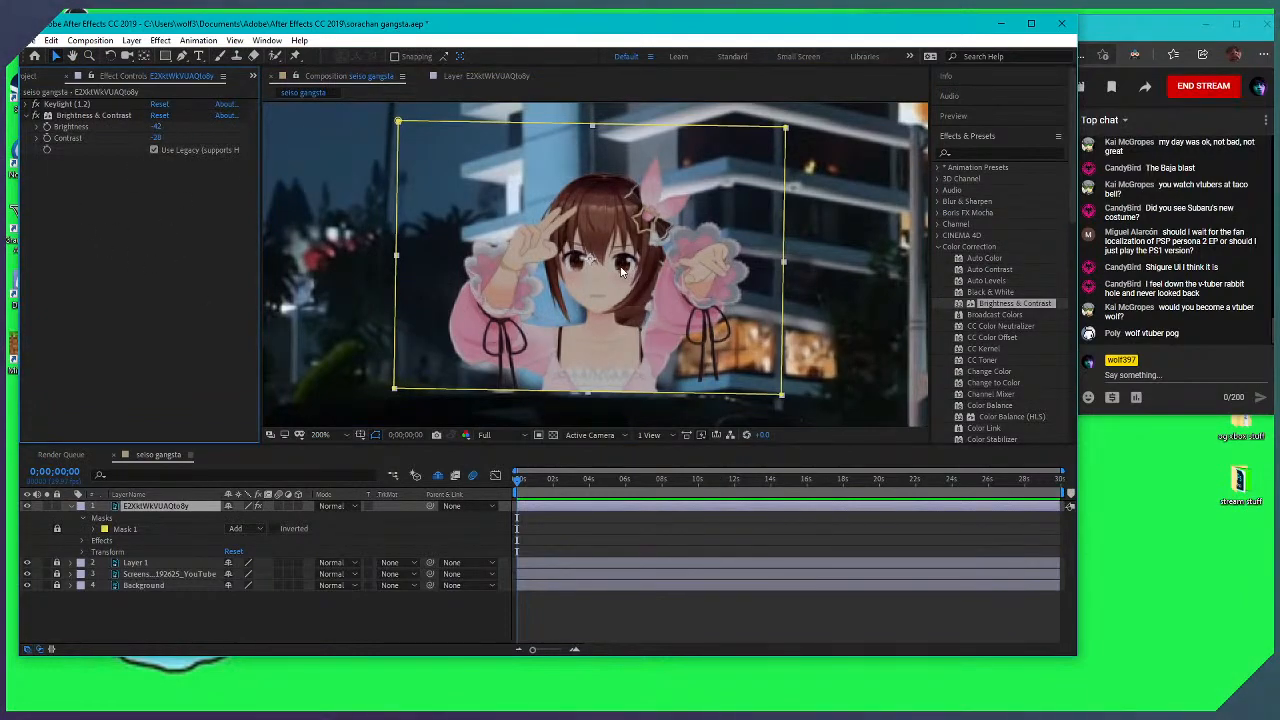
Try Brightness -43 and Contrast -22 on the character and compare it with the background at different magnifications
left_click_drag(633, 287, 588, 242)
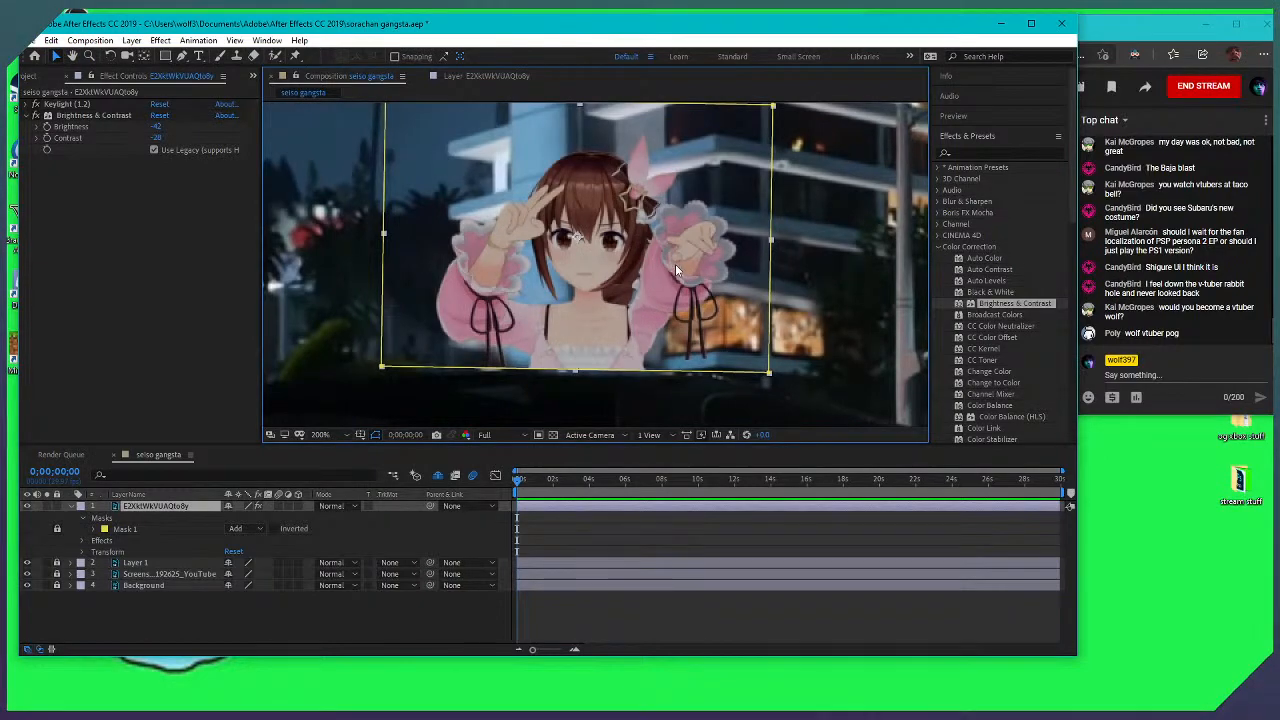
left_click_drag(608, 228, 616, 262)
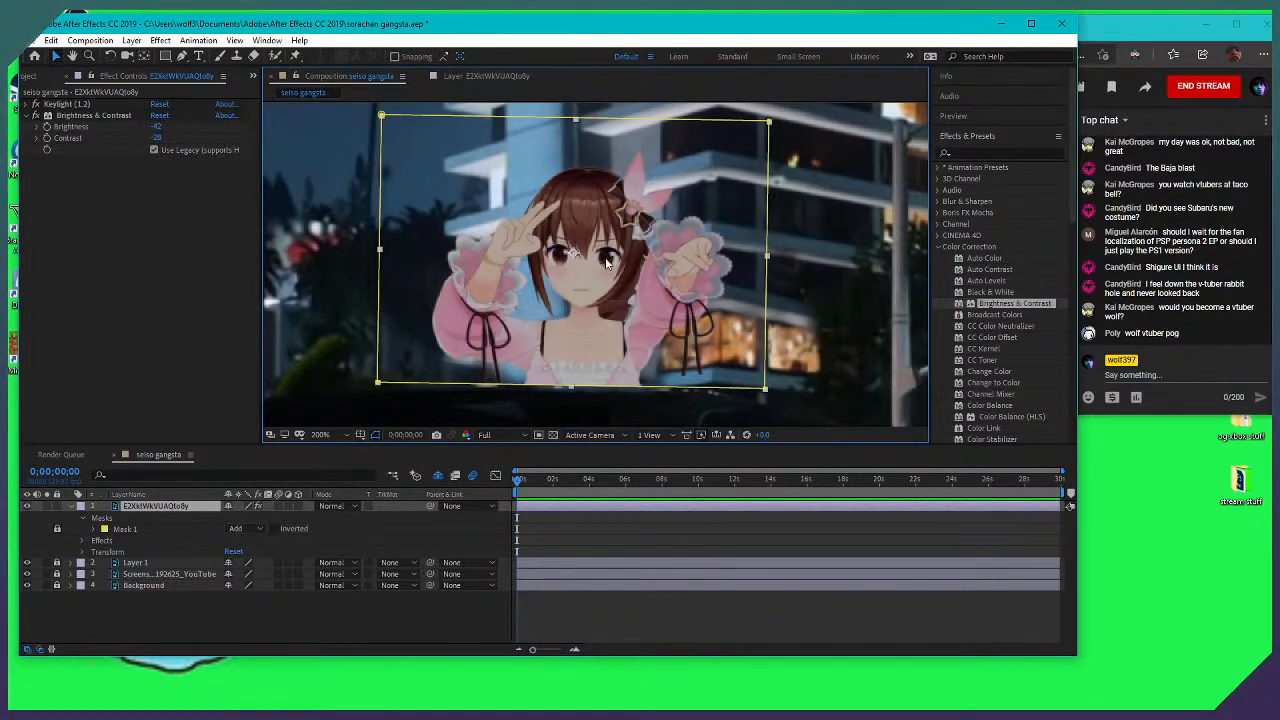
left_click_drag(713, 318, 765, 284)
left_click(160, 132)
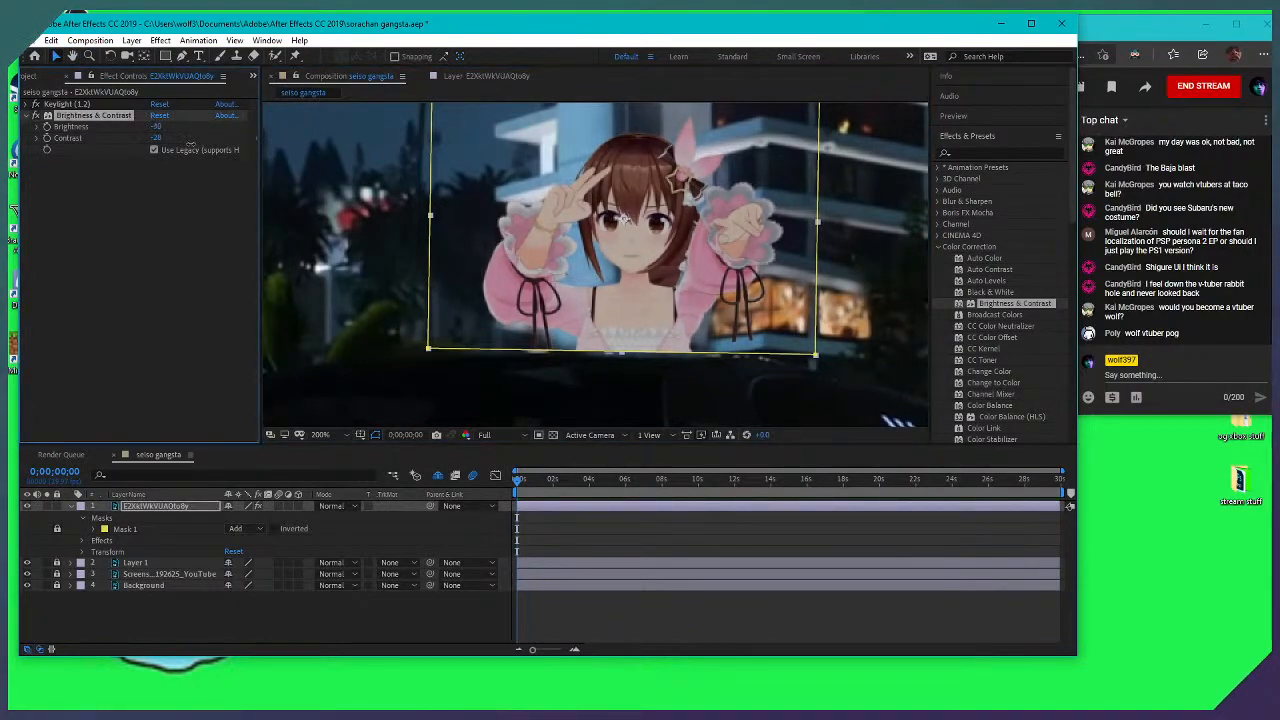
mouse_move(157, 137)
left_mouse_down()
mouse_move(232, 139)
mouse_move(141, 125)
left_mouse_up()
scroll(623, 269, "down", 4)
scroll(651, 288, "up", 4)
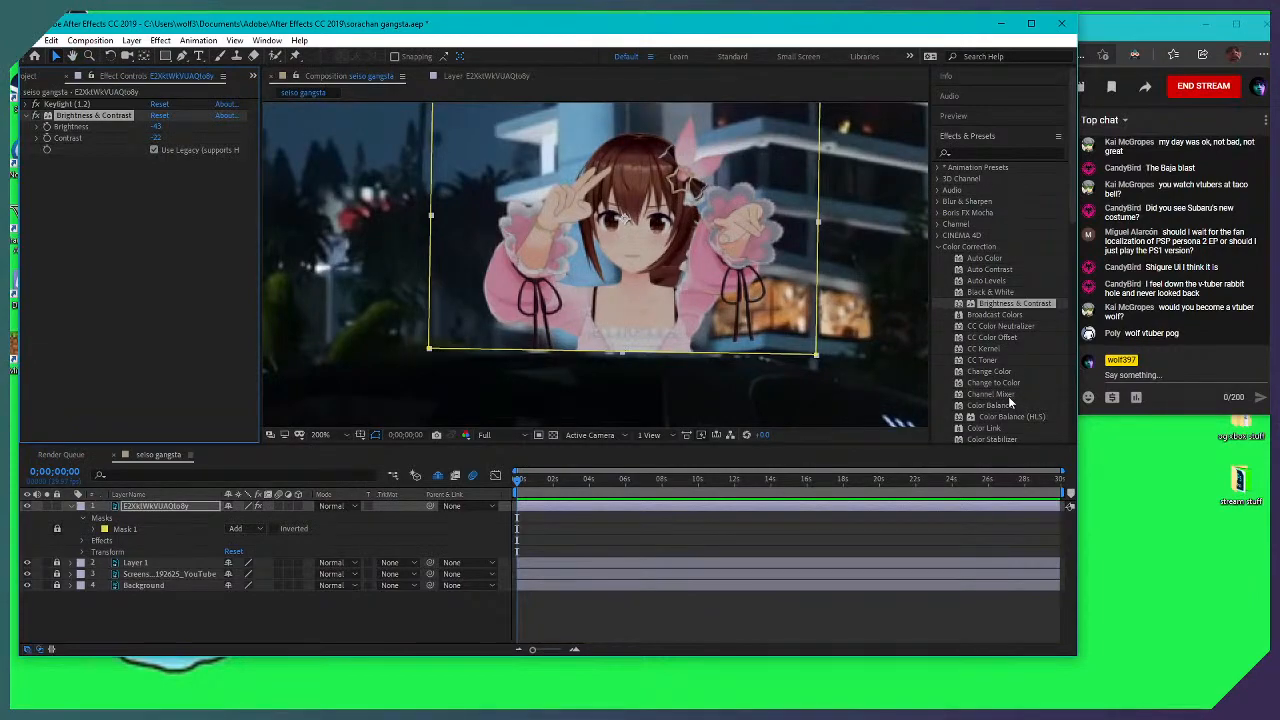
Apply Color Balance to the character with Shadow Red -14.4, Green -3.1, Blue -2.7, Midtone Red -4.6 and Midtone Green -4.5
left_click_drag(990, 405, 67, 163)
left_click_drag(155, 183, 202, 183)
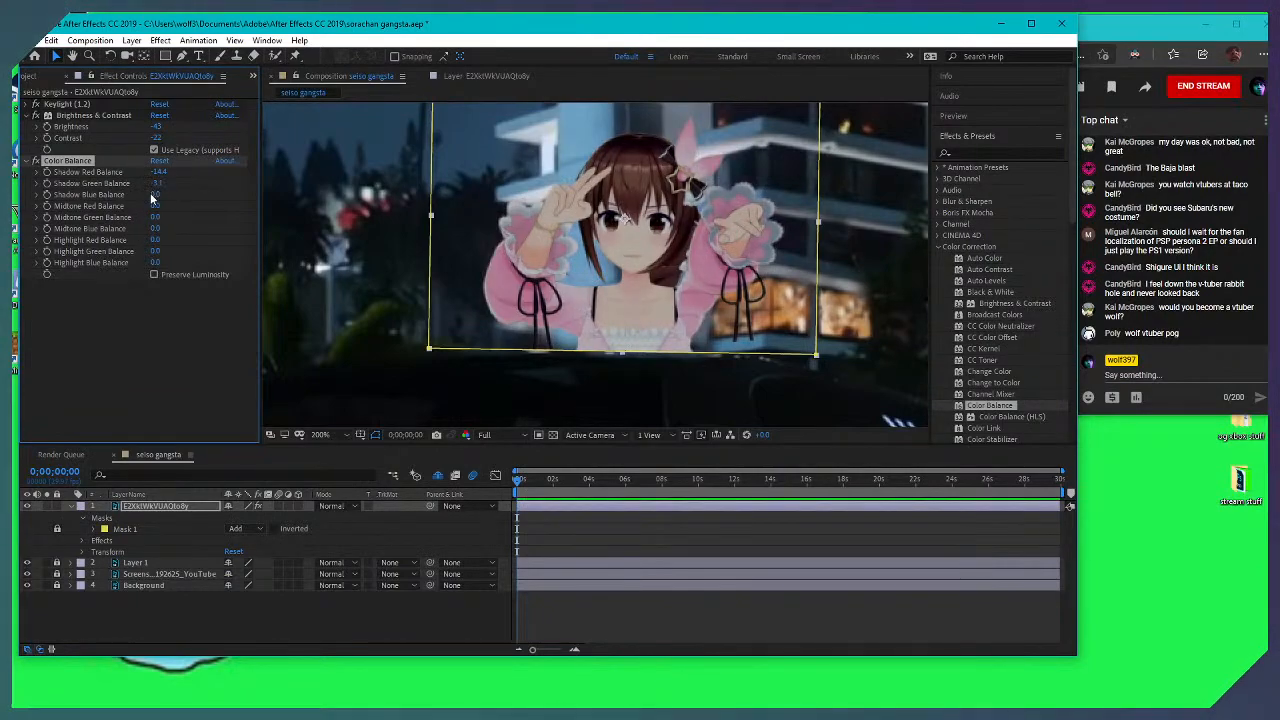
left_click_drag(154, 196, 230, 228)
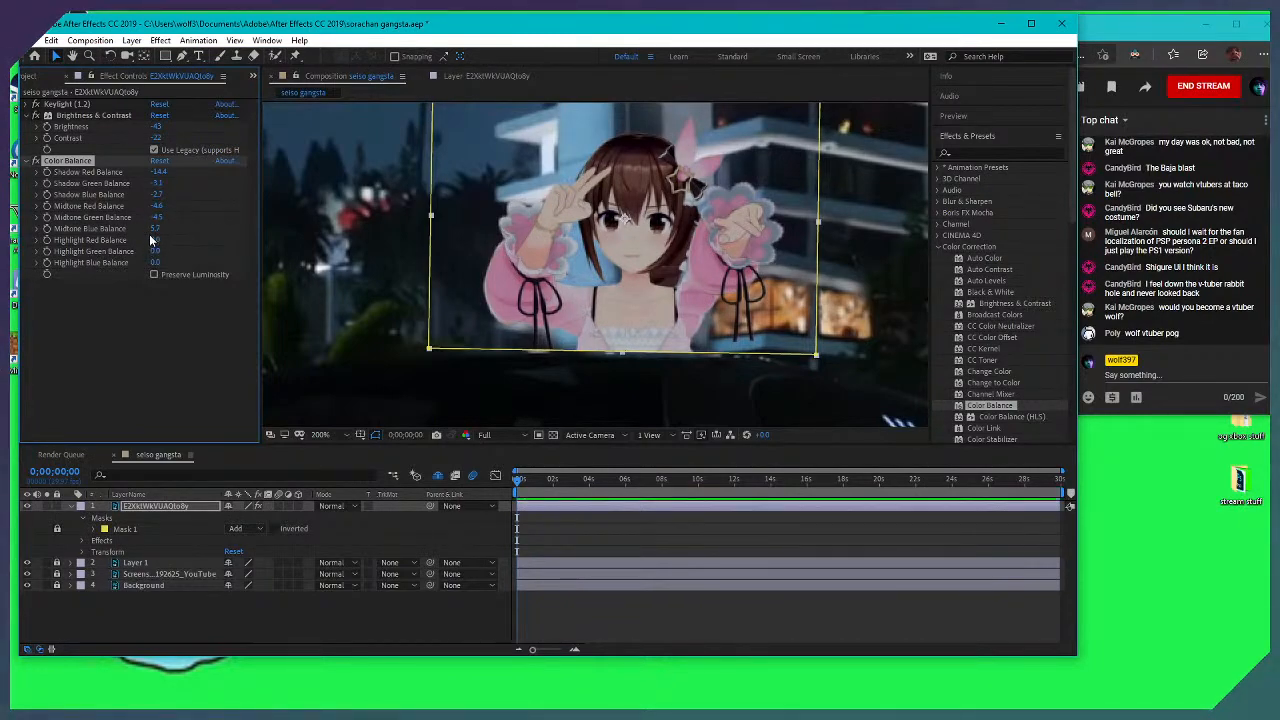
Set the character's Color Balance to Midtone Blue 7.3, Highlight Red -2.8, Highlight Green 3.6 and Highlight Blue 10.3
left_click_drag(154, 229, 229, 253)
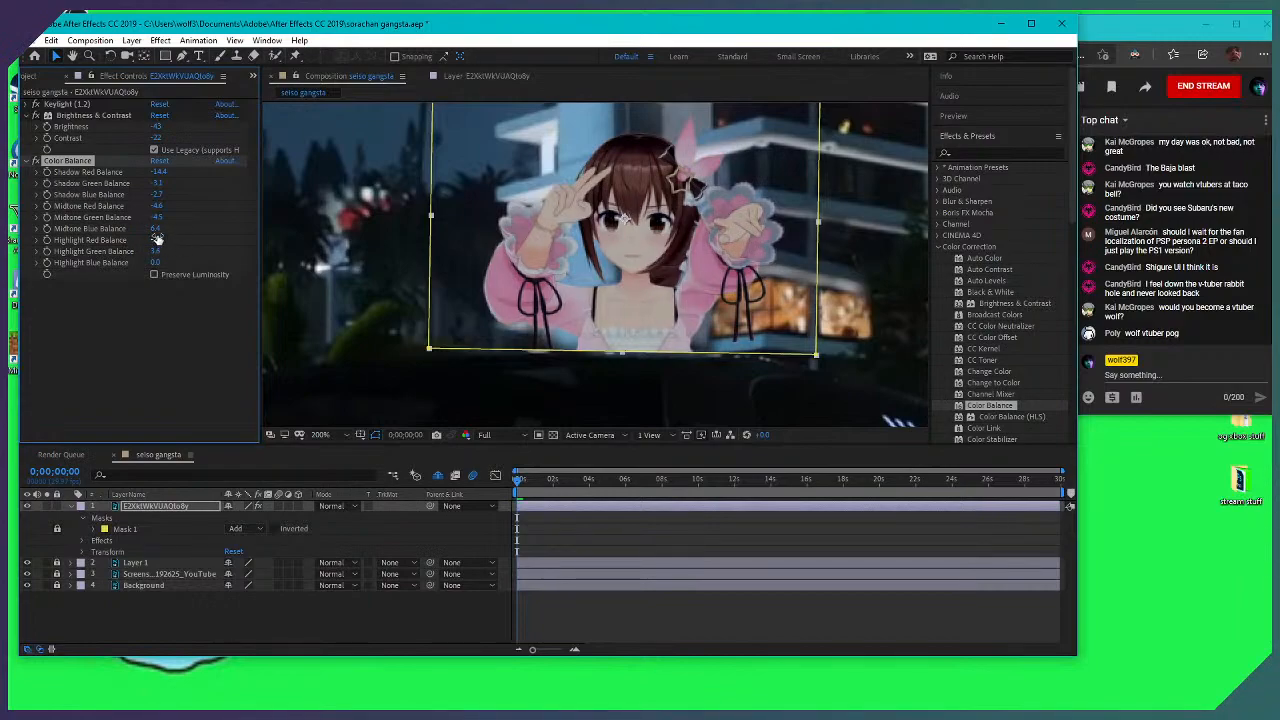
mouse_move(154, 228)
left_mouse_down()
mouse_move(122, 228)
mouse_move(160, 234)
left_mouse_up()
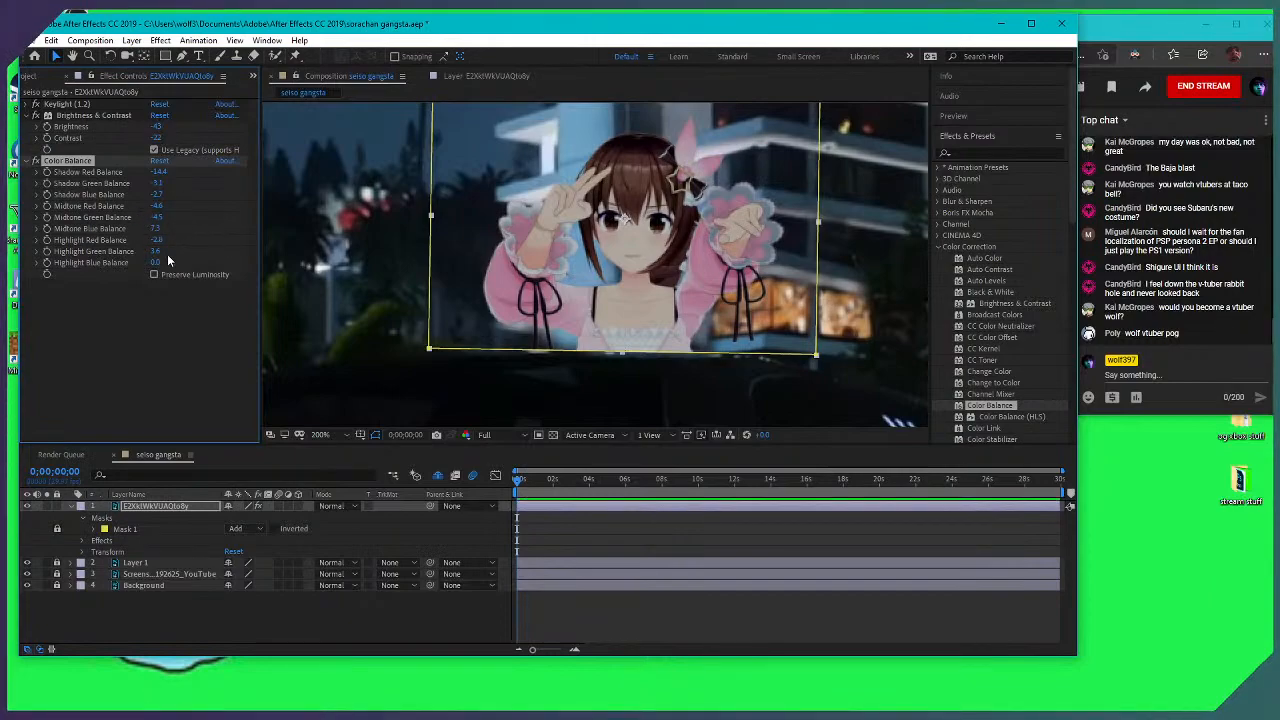
left_click_drag(156, 262, 137, 265)
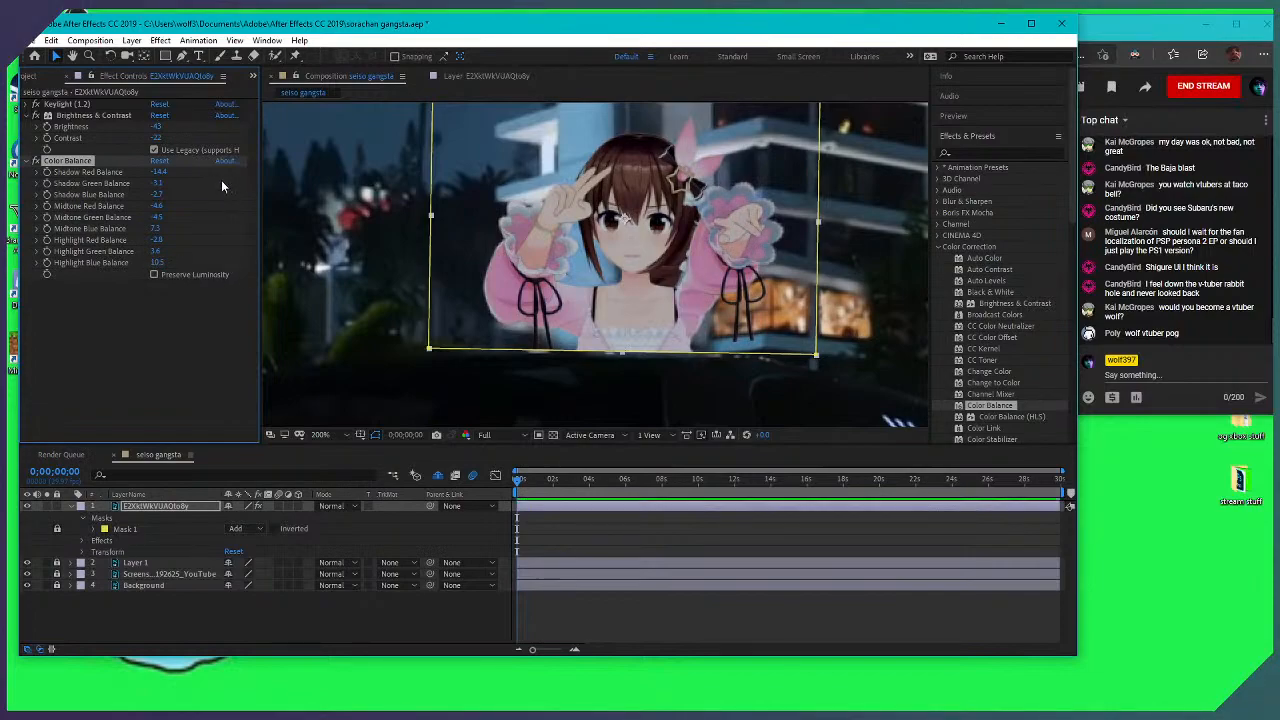
Darken the color-balanced character to Brightness -60 and Contrast -29, keeping Use Legacy enabled
left_click_drag(163, 128, 52, 132)
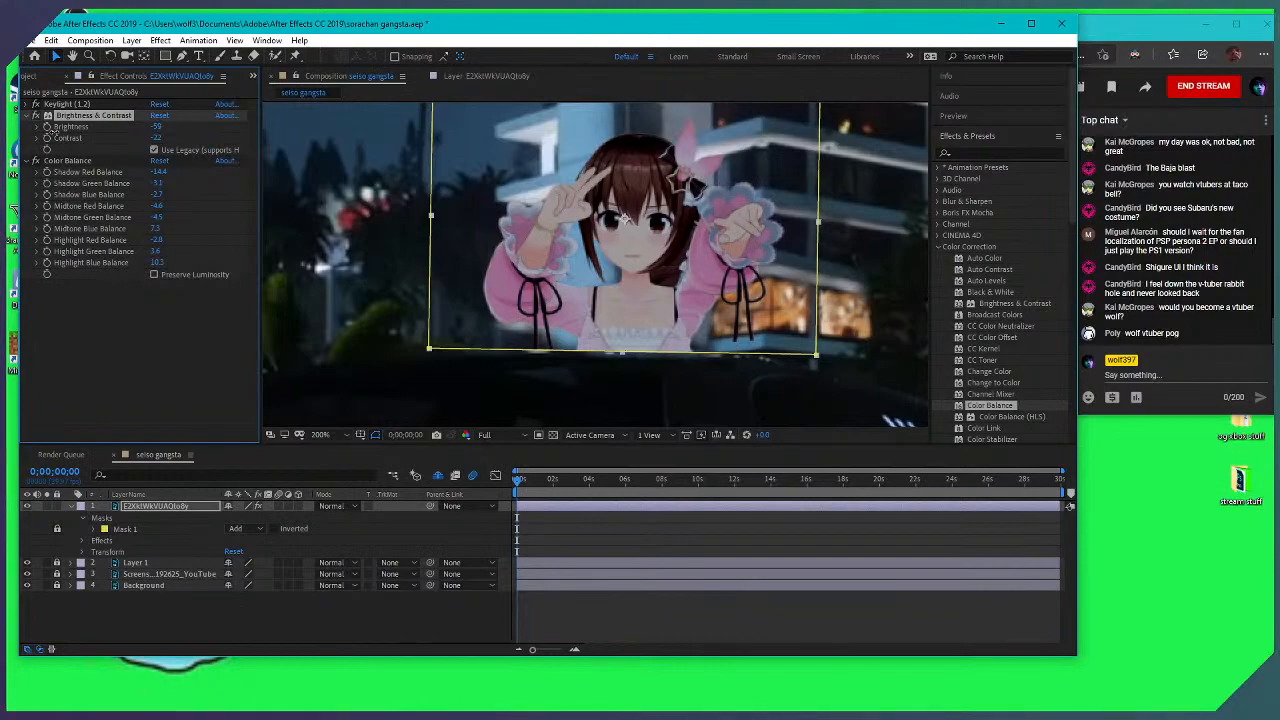
left_click(154, 150)
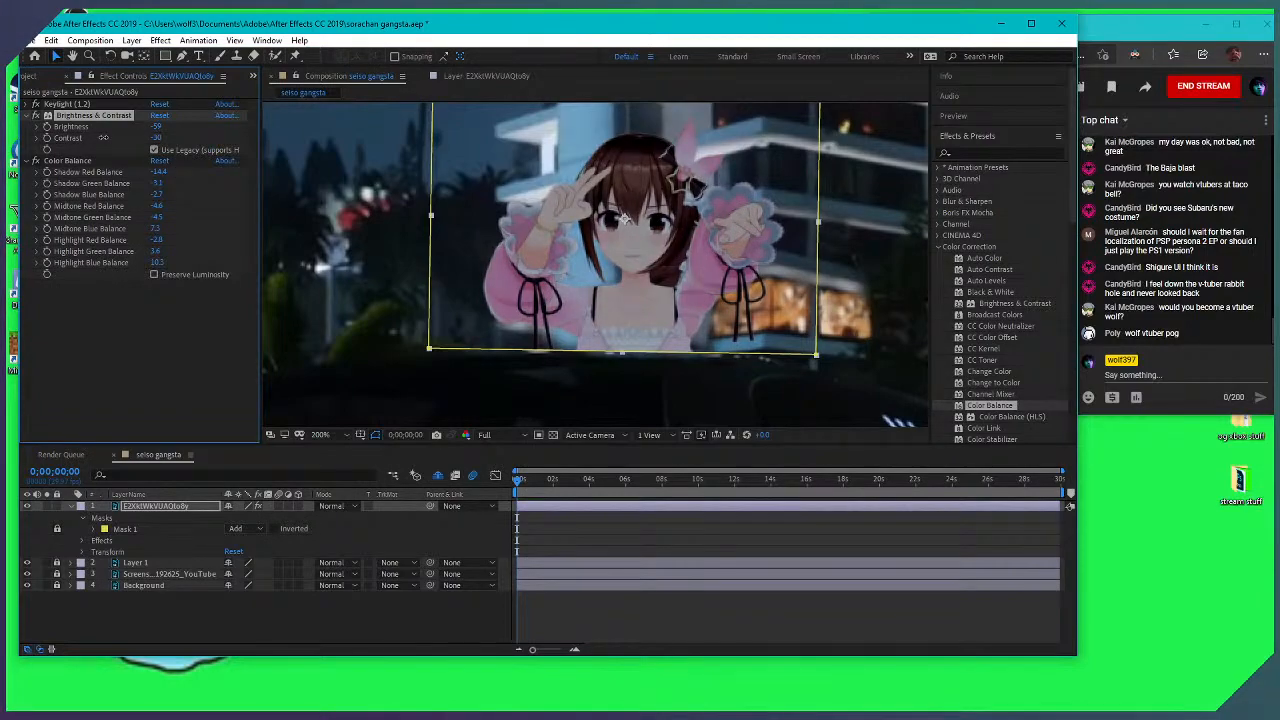
left_click_drag(156, 127, 125, 143)
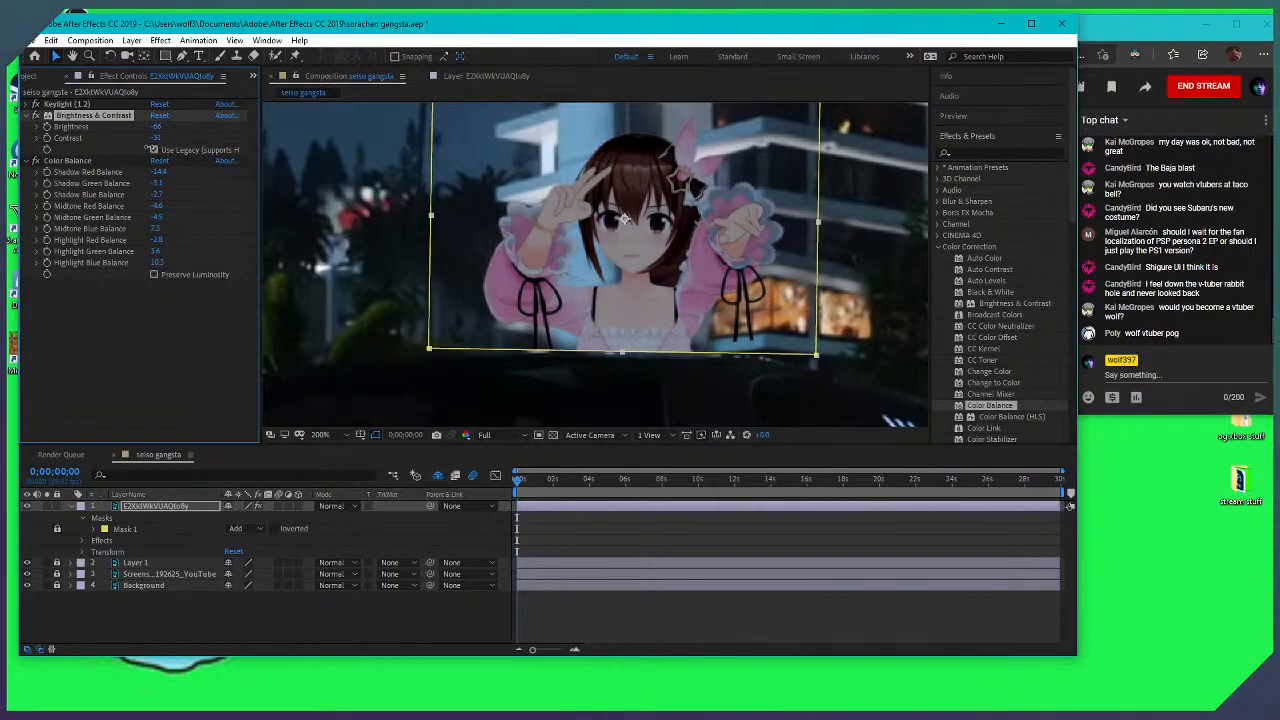
left_click(155, 149)
scroll(605, 275, "down", 3)
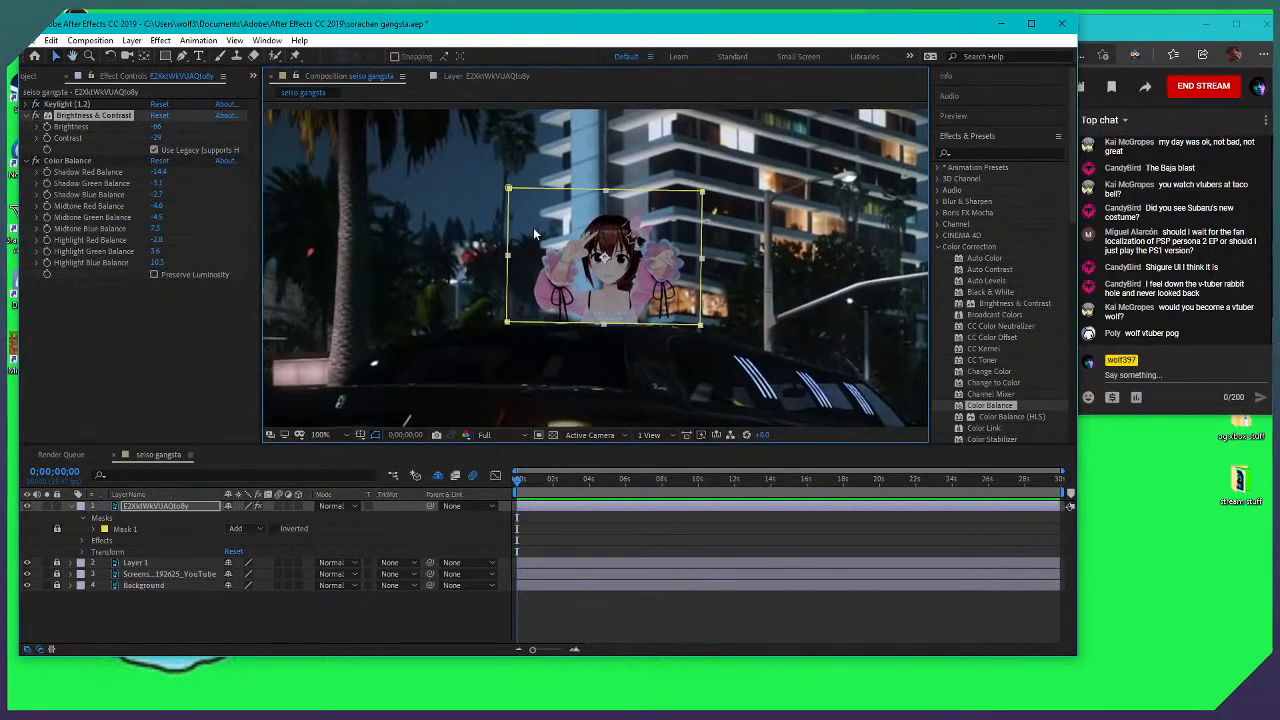
scroll(620, 245, "up", 3)
left_click_drag(163, 129, 188, 127)
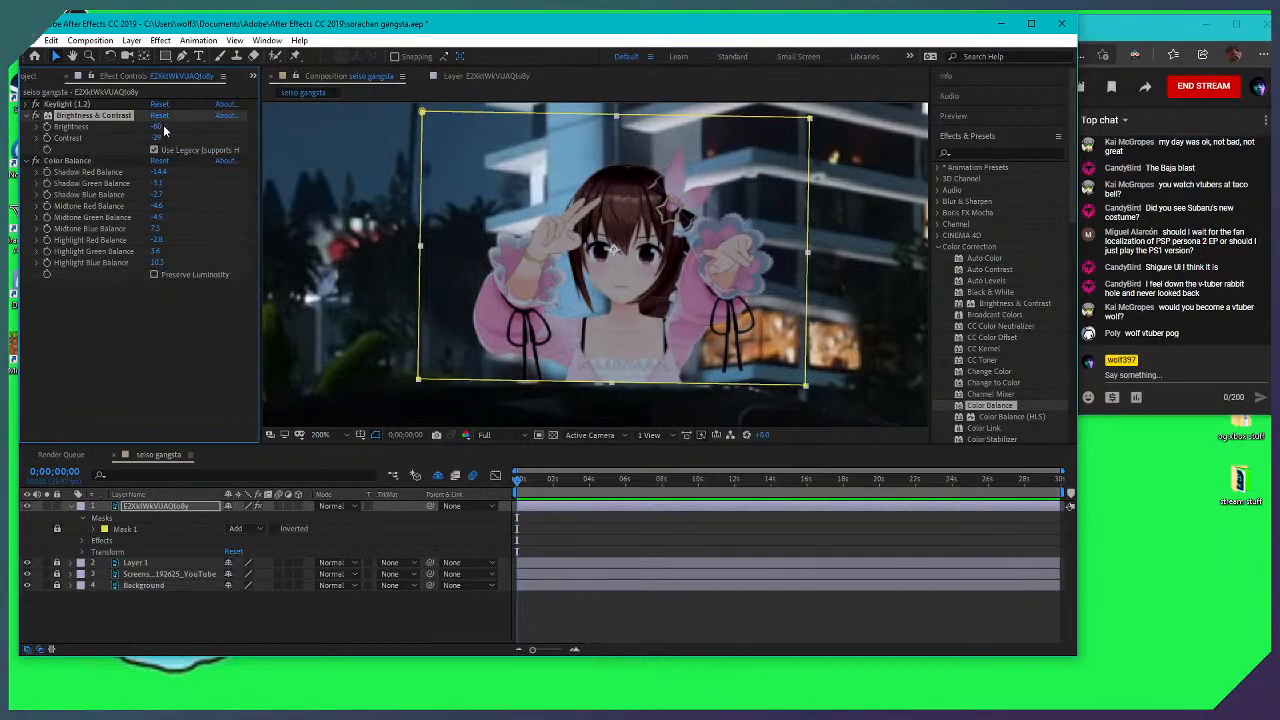
mouse_move(165, 130)
left_mouse_down()
mouse_move(153, 122)
mouse_move(204, 126)
mouse_move(182, 127)
left_mouse_up()
scroll(581, 275, "down", 2)
scroll(600, 260, "up", 2)
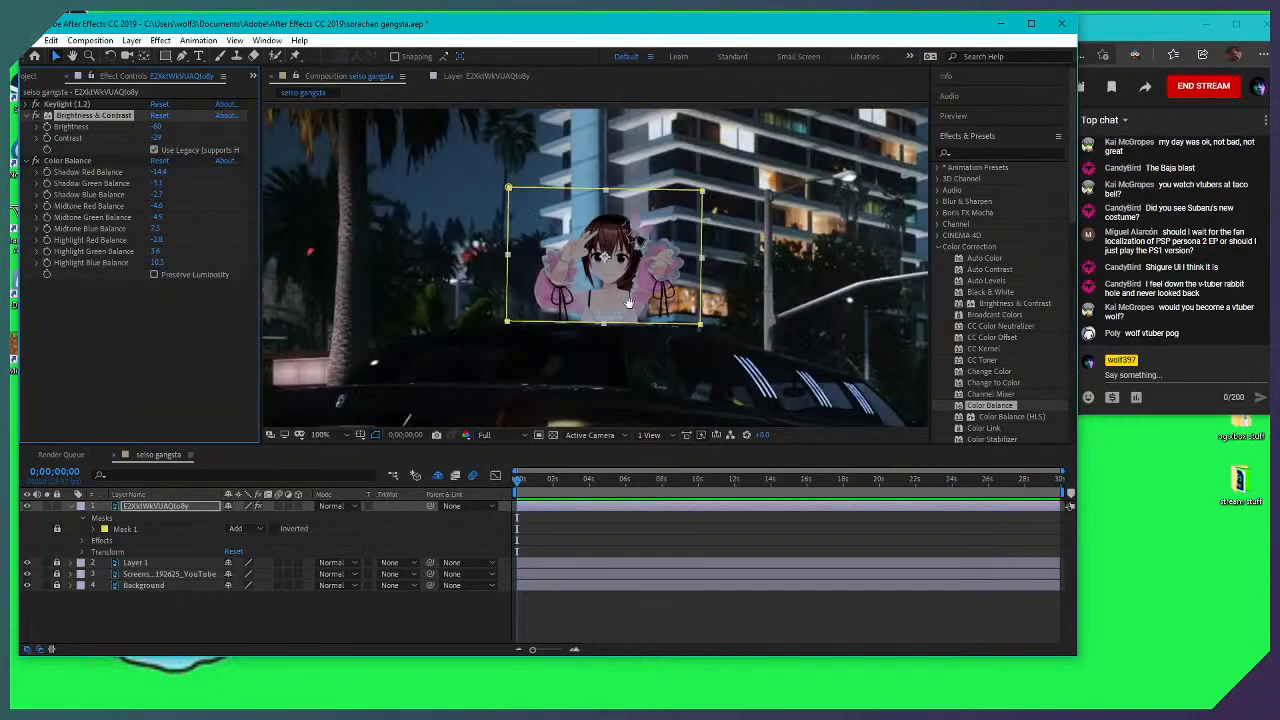
Rotate the character layer slightly clockwise to follow the tilt of the car's roofline
mouse_move(622, 290)
left_mouse_down()
mouse_move(612, 252)
mouse_move(610, 282)
left_mouse_up()
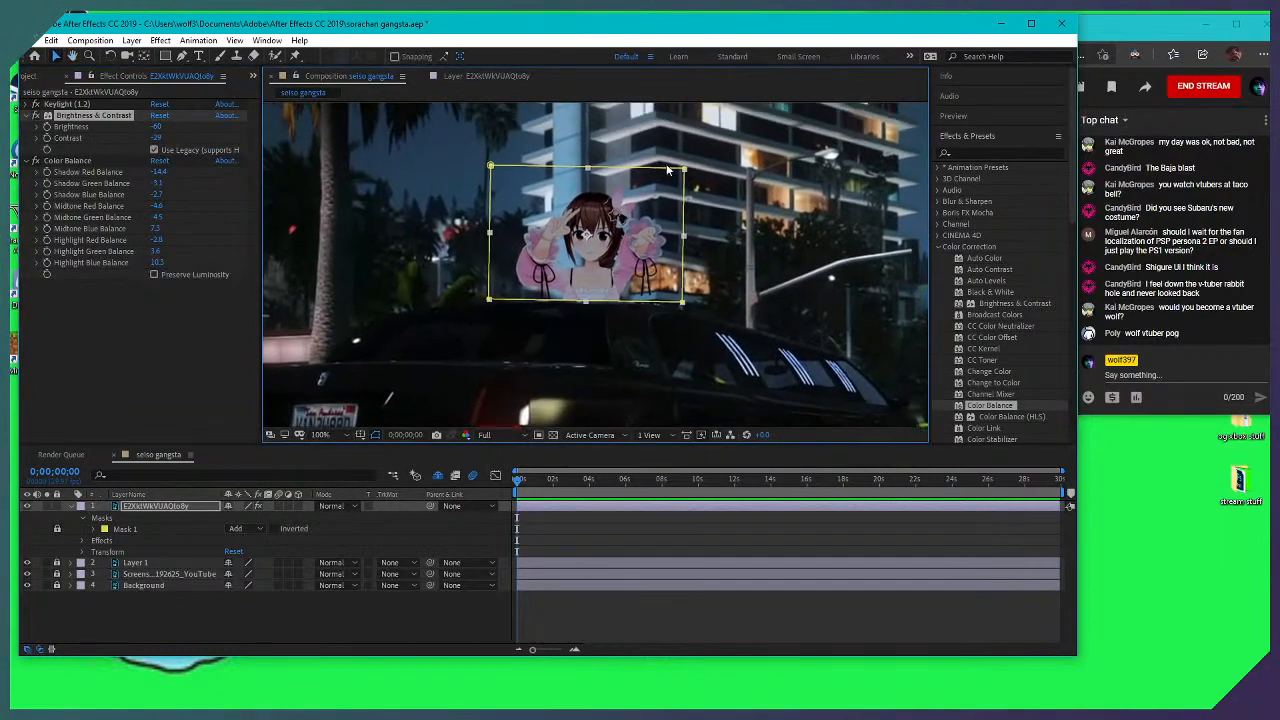
scroll(634, 164, "up", 2)
left_click_drag(590, 190, 580, 248)
left_click(111, 56)
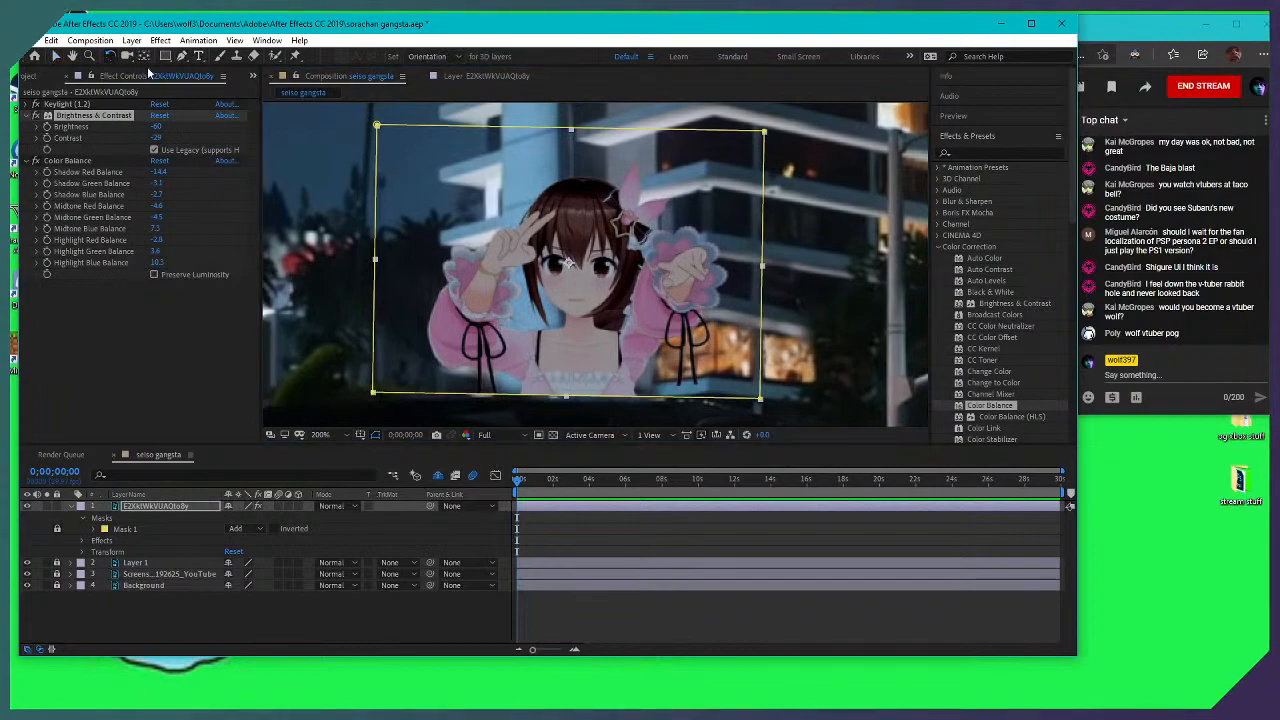
left_click_drag(768, 408, 690, 372)
key("v")
Scale the character layer down by about a fifth and lower it onto the car's roofline
mouse_move(606, 339)
left_mouse_down()
mouse_move(600, 330)
mouse_move(616, 345)
left_mouse_up()
left_click_drag(779, 148, 728, 183)
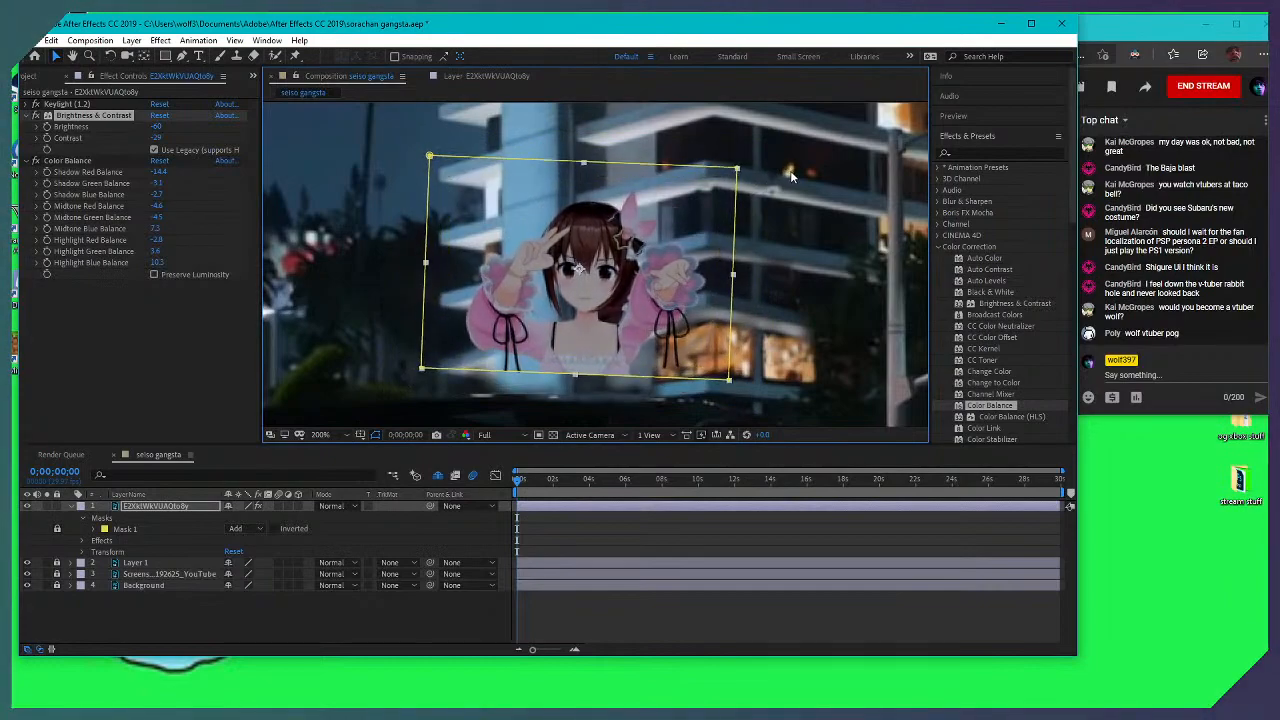
left_click_drag(622, 248, 620, 266)
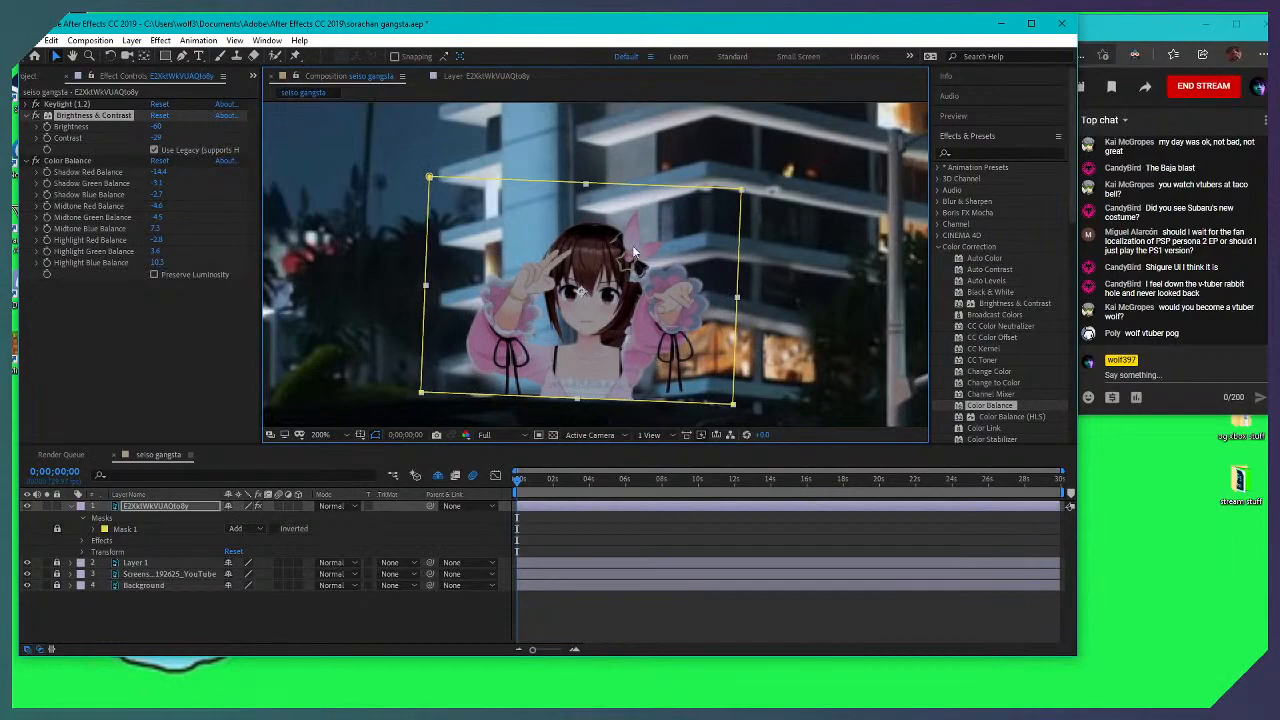
Examine how the resized character's lower edge meets the car roof in wide and close-up views
scroll(629, 253, "down", 2)
scroll(704, 275, "up", 4)
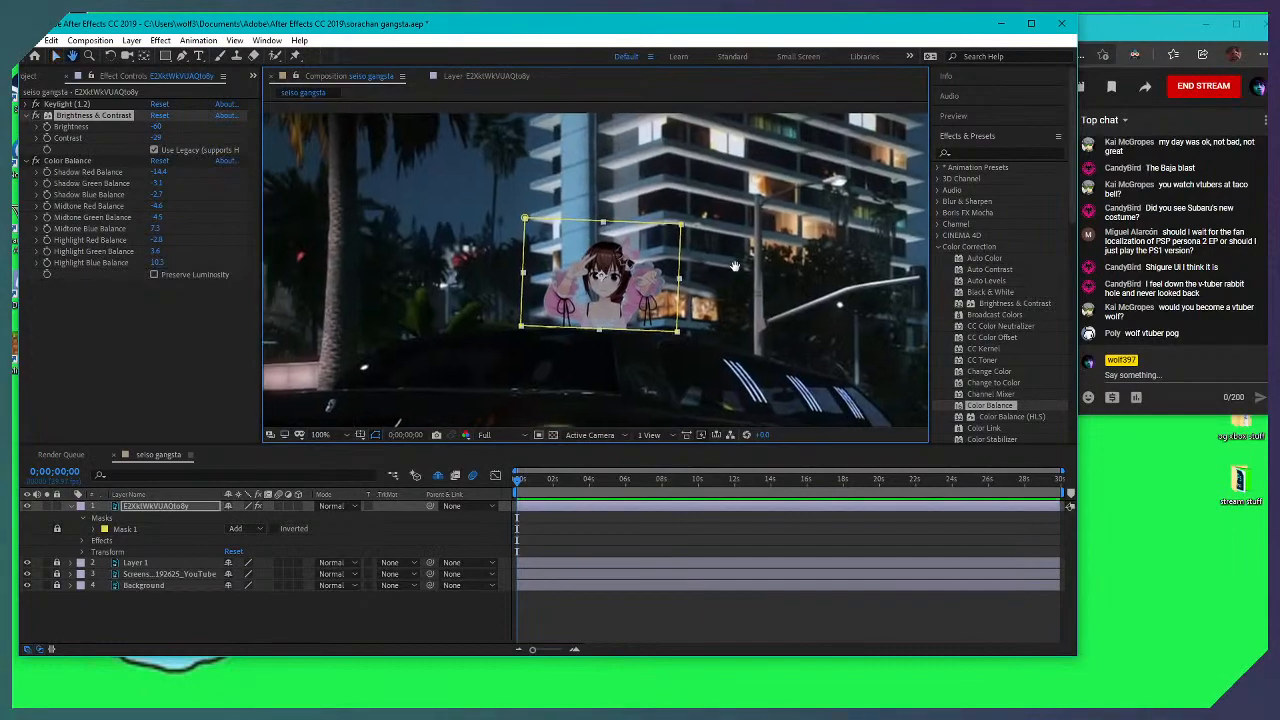
left_click_drag(597, 140, 542, 75)
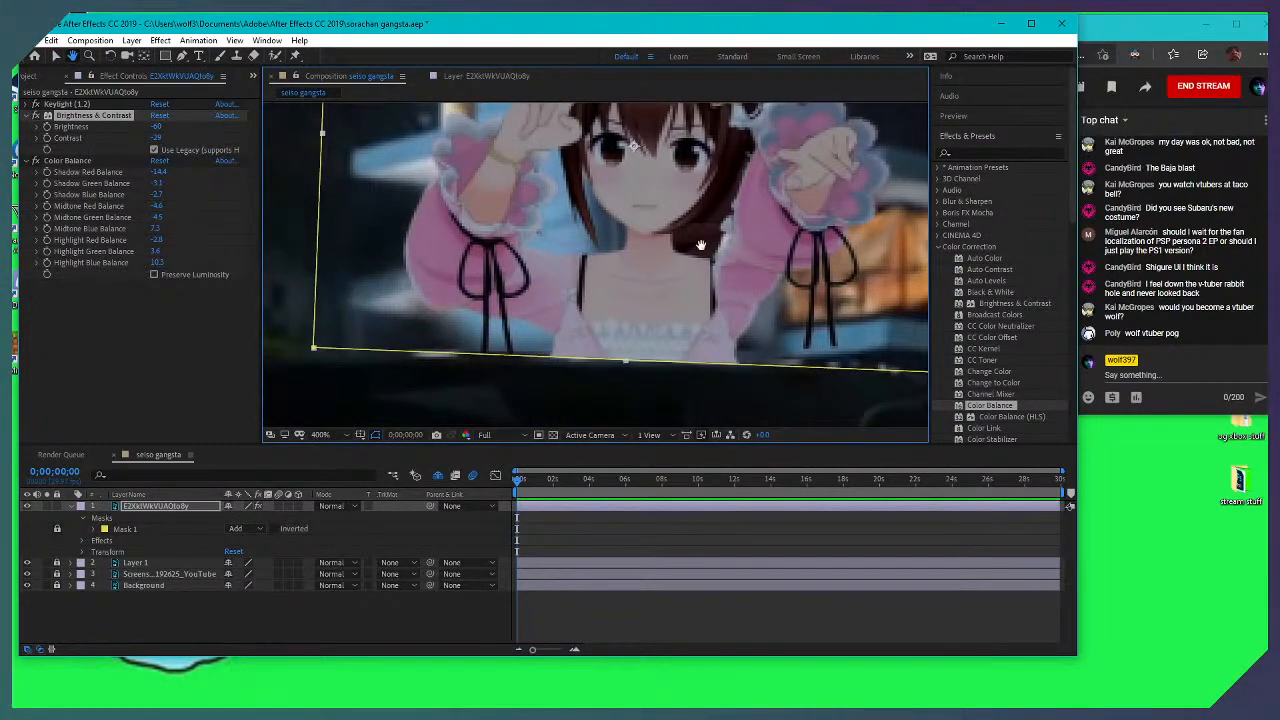
left_click_drag(728, 245, 686, 272)
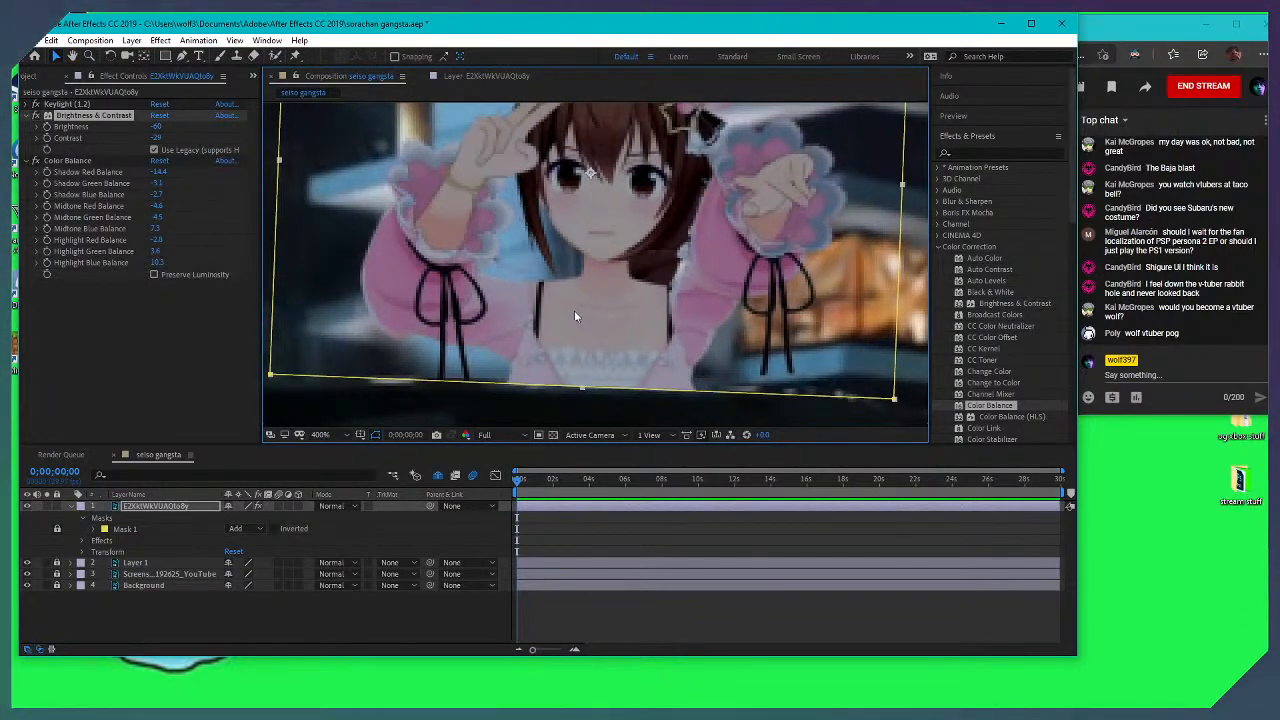
scroll(594, 249, "down", 2)
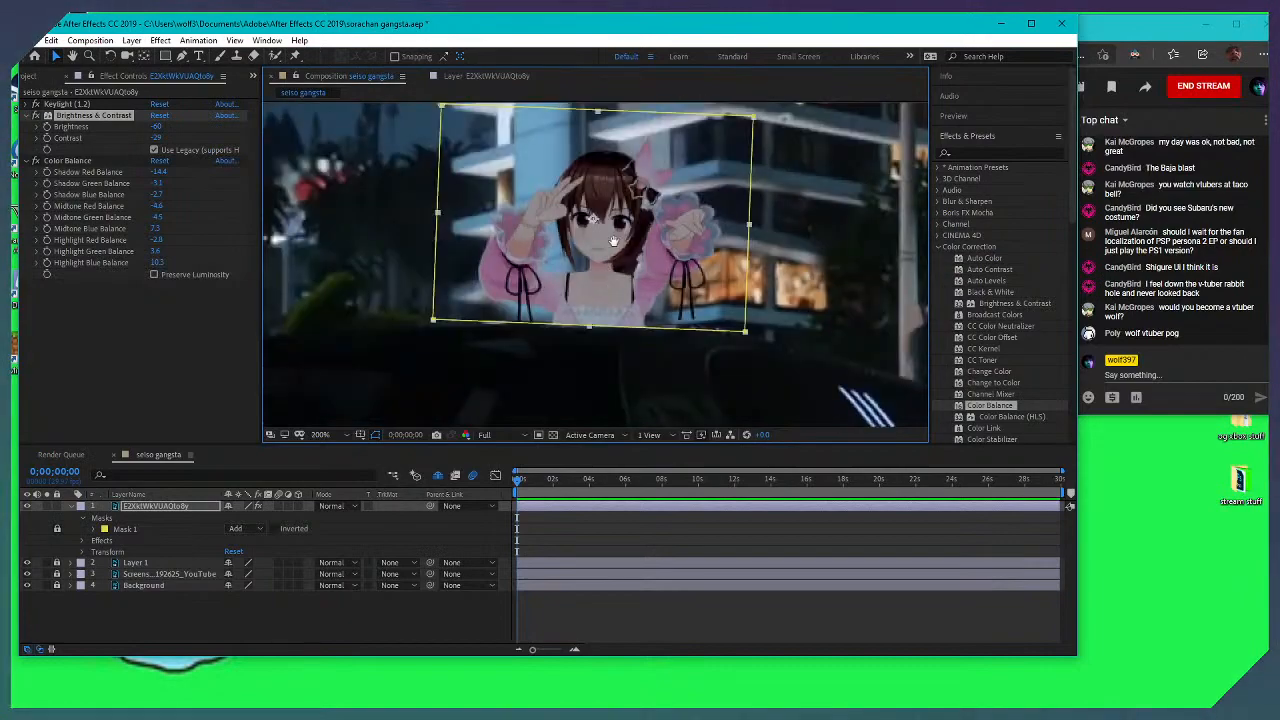
left_click_drag(599, 245, 610, 287)
key("v")
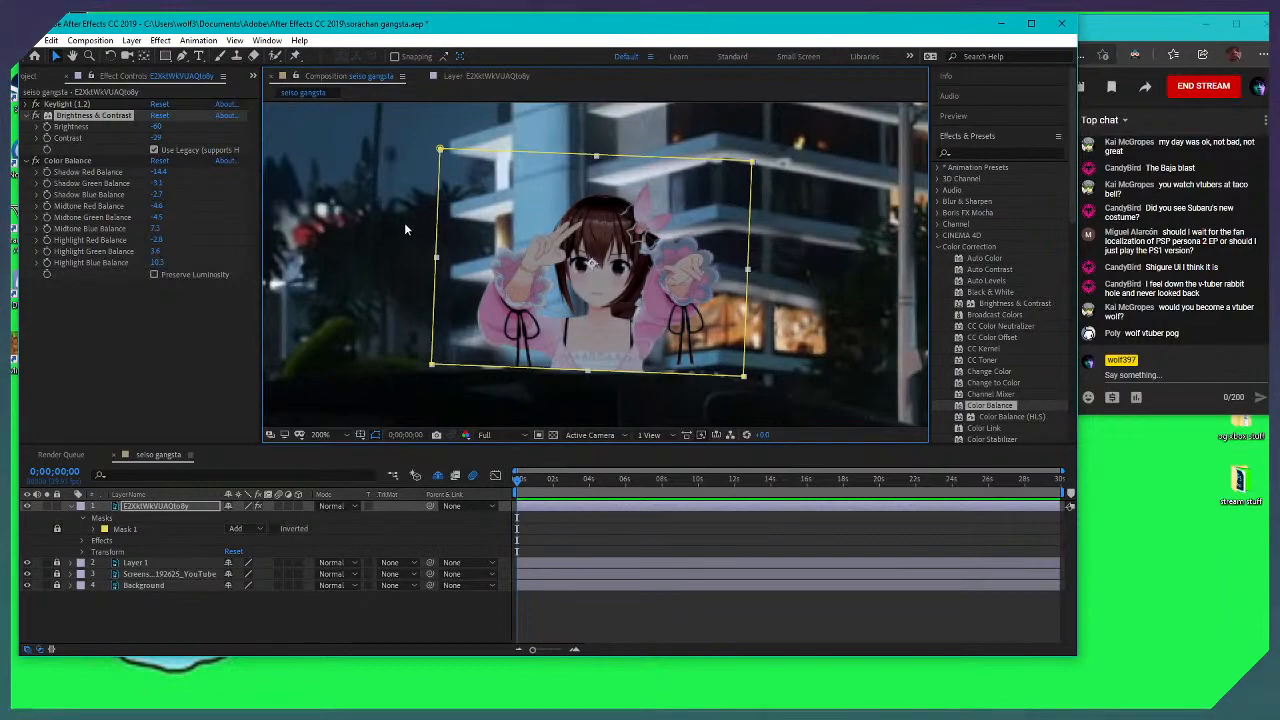
Darken the character to Brightness -68 and Contrast -36, keeping Use Legacy enabled
scroll(591, 278, "up", 2)
scroll(591, 278, "down", 4)
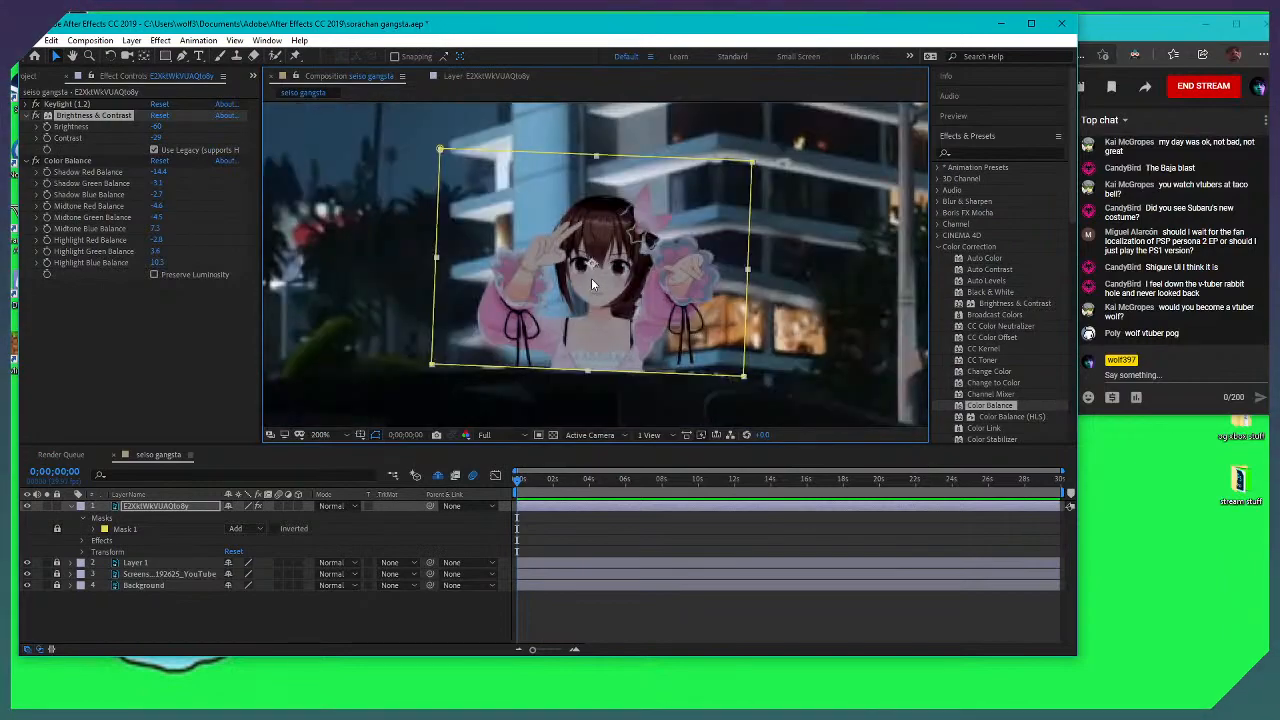
left_click_drag(157, 128, 75, 140)
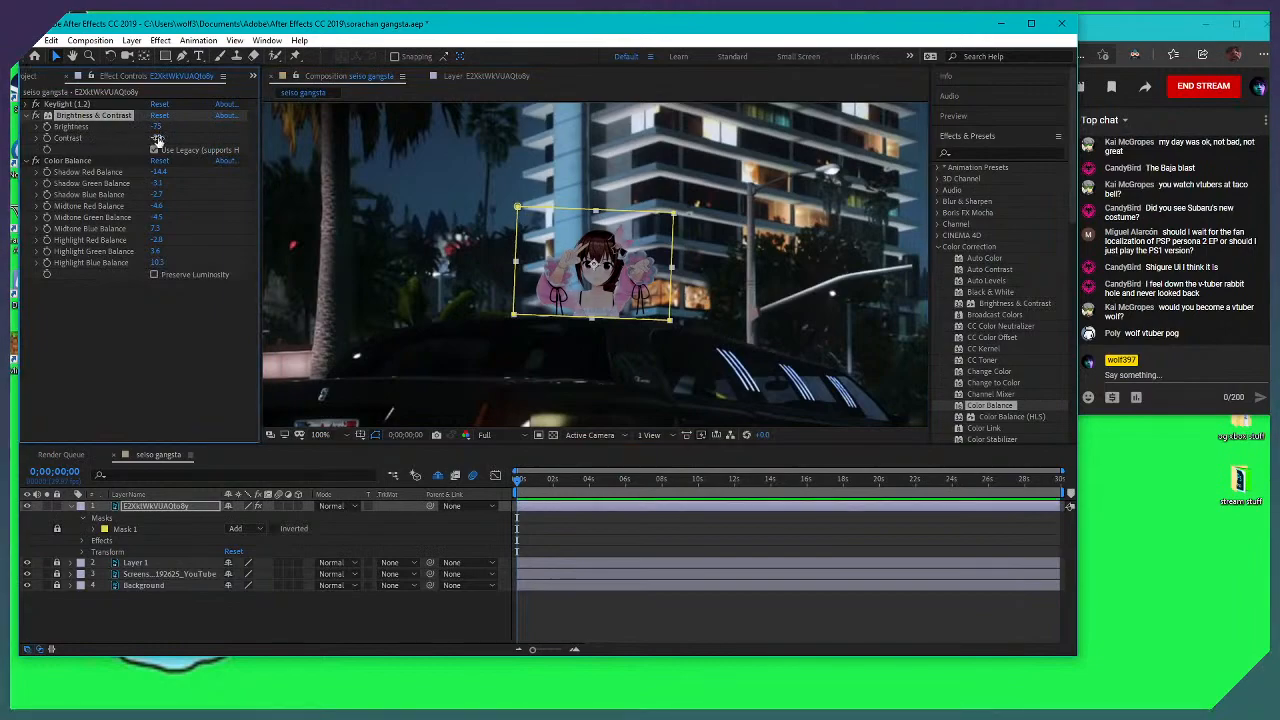
left_click_drag(156, 127, 198, 132)
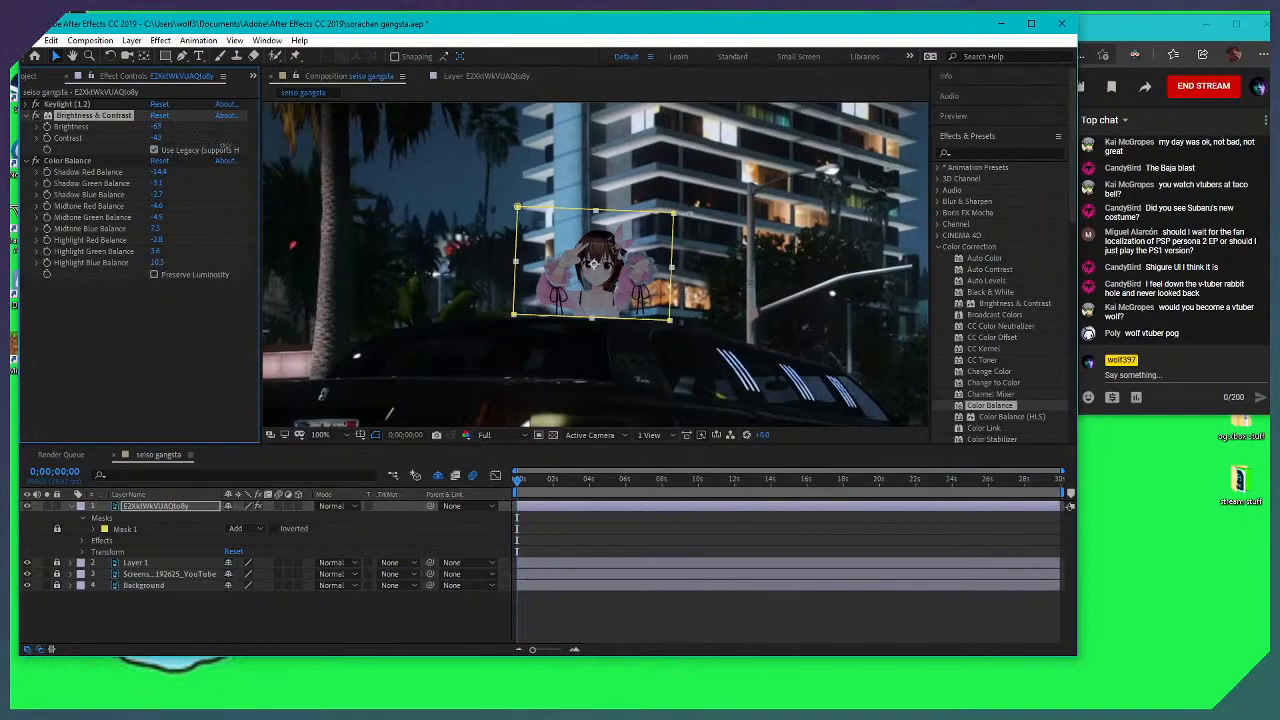
left_click_drag(155, 140, 204, 139)
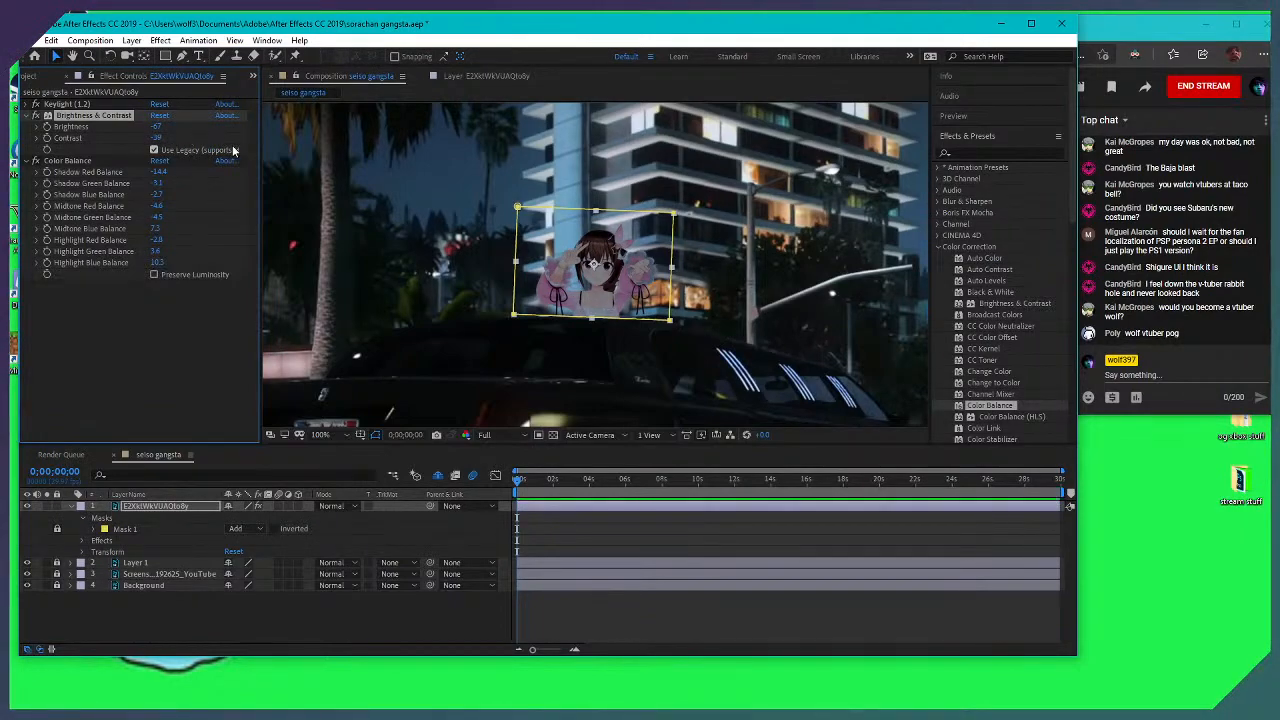
mouse_move(158, 138)
left_mouse_down()
mouse_move(200, 139)
mouse_move(175, 134)
left_mouse_up()
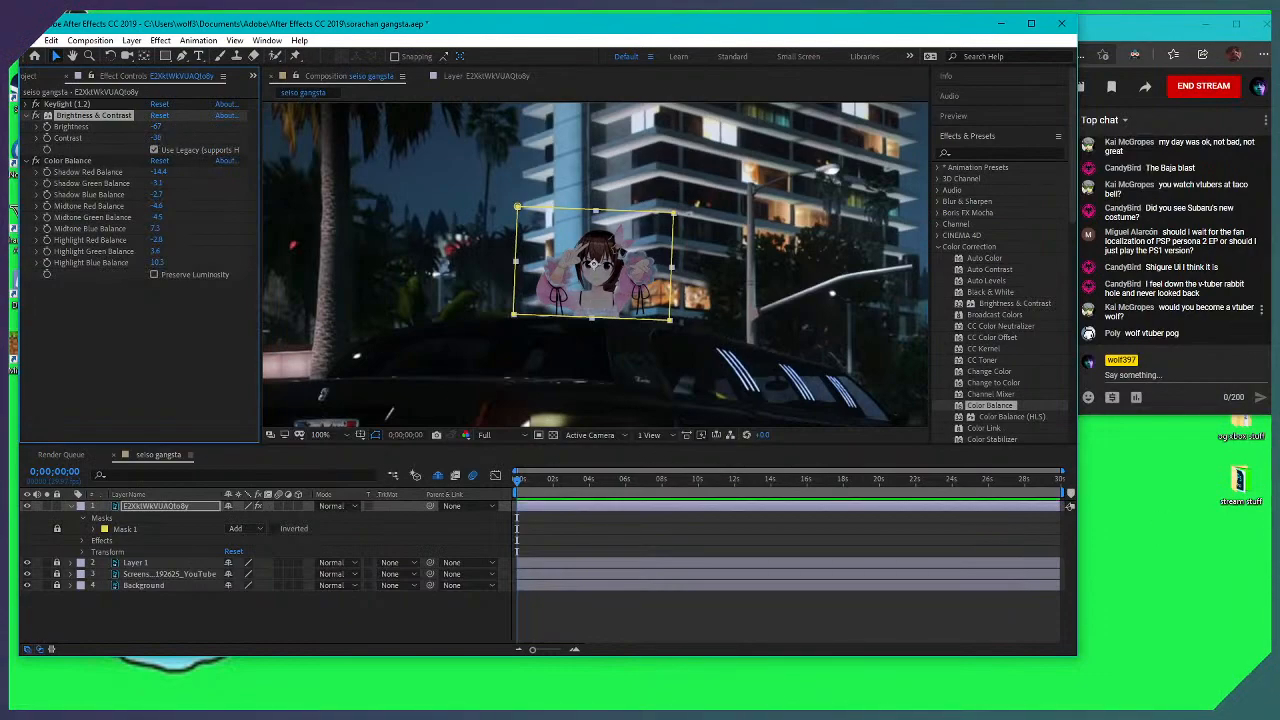
left_click(1236, 320)
left_click(168, 318)
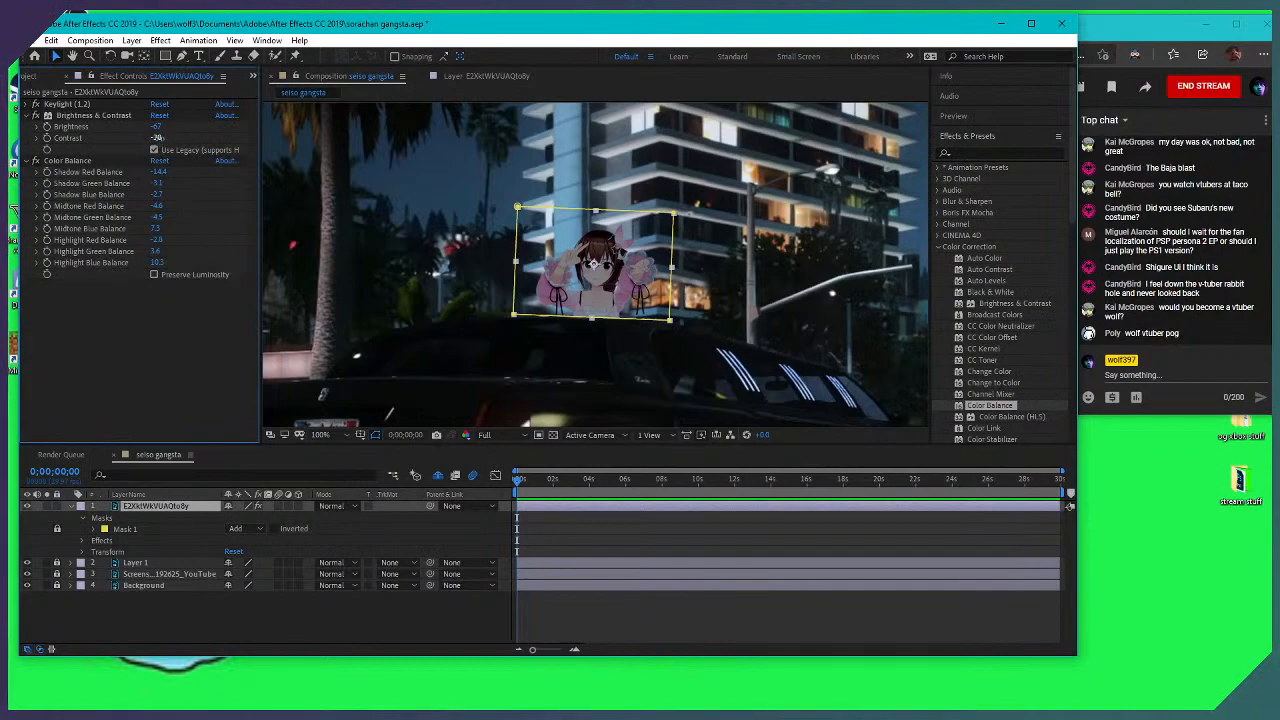
left_click_drag(156, 140, 195, 140)
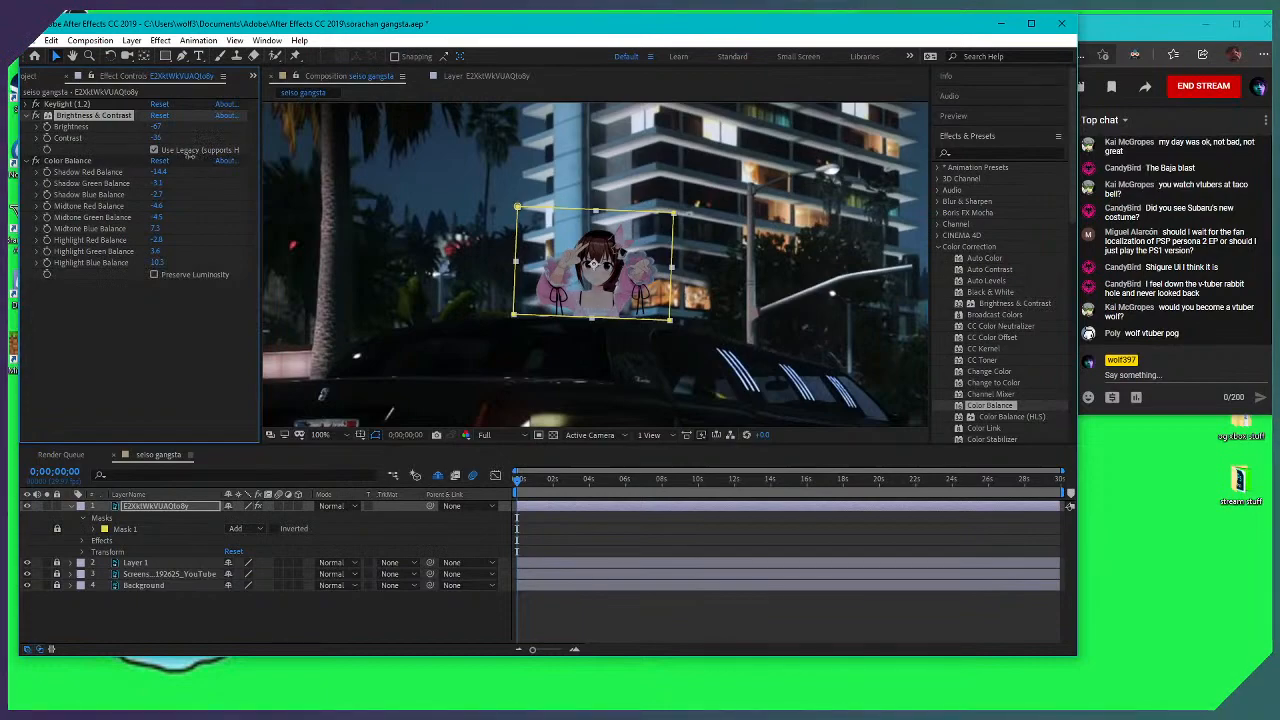
left_click_drag(155, 127, 180, 135)
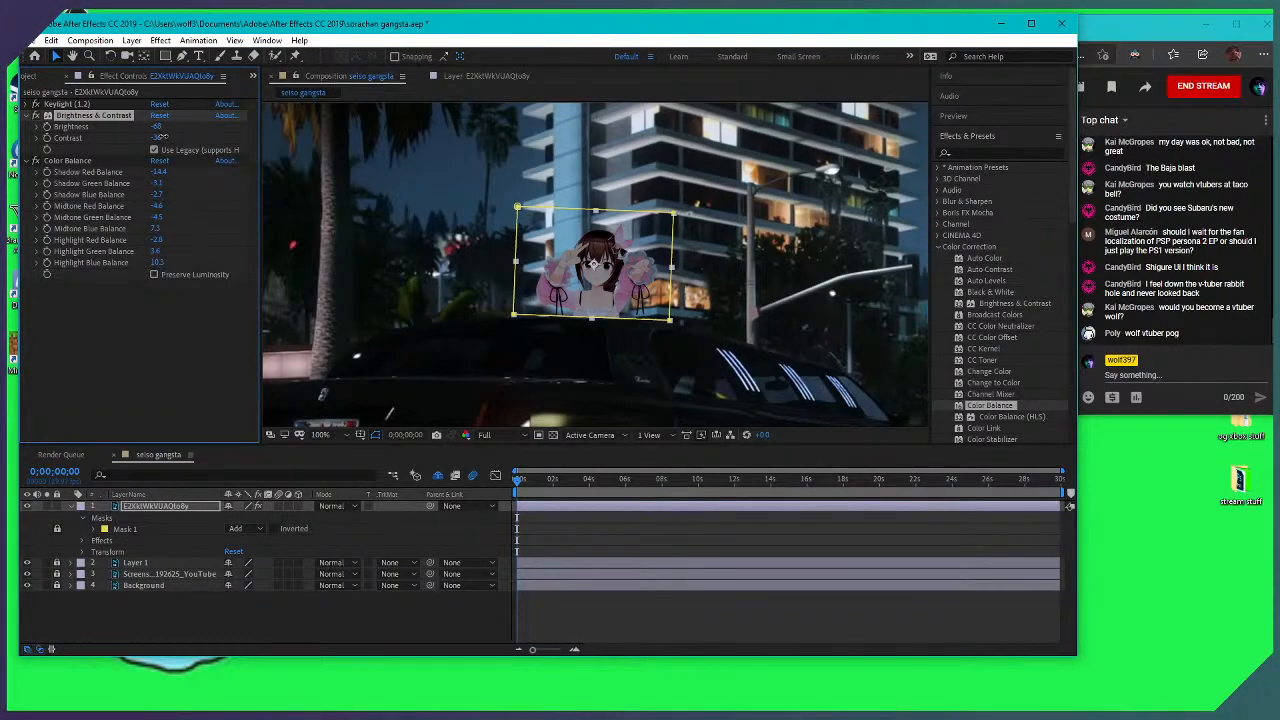
Scale the character layer down by about a tenth and lower it back onto the car's roofline
left_click_drag(684, 346, 540, 360)
scroll(592, 262, "up", 2)
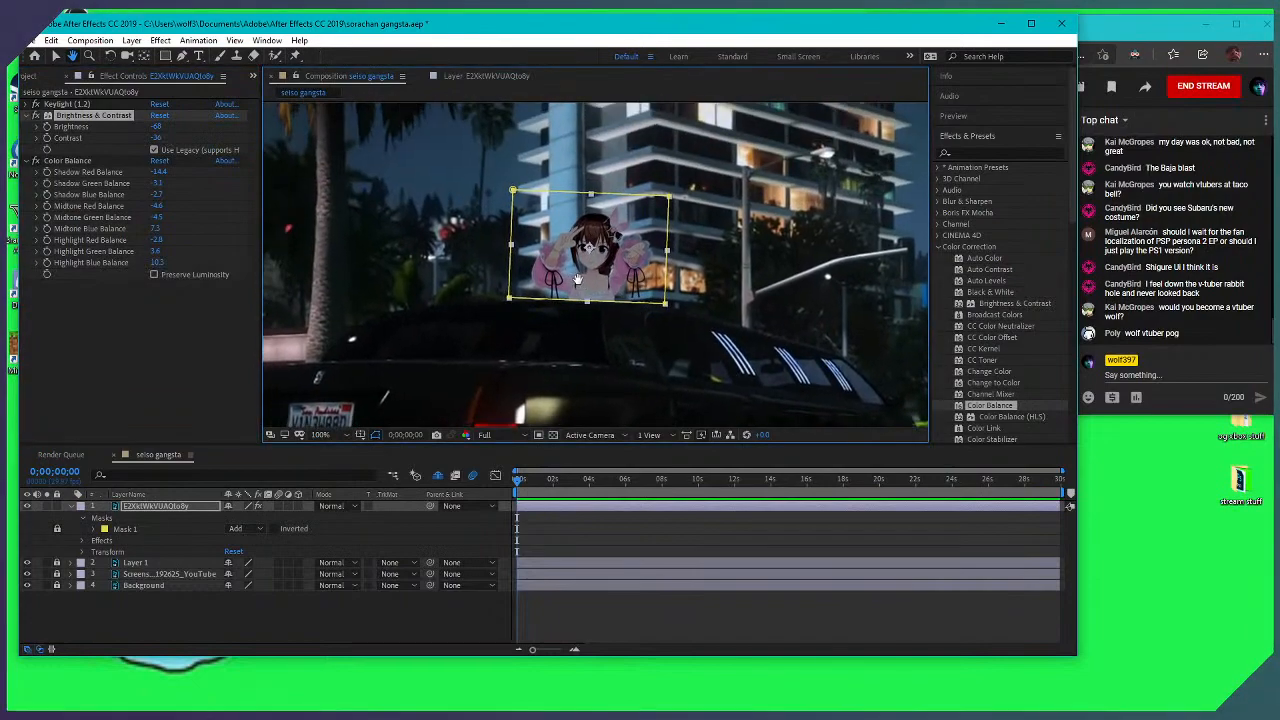
left_click_drag(592, 262, 601, 290)
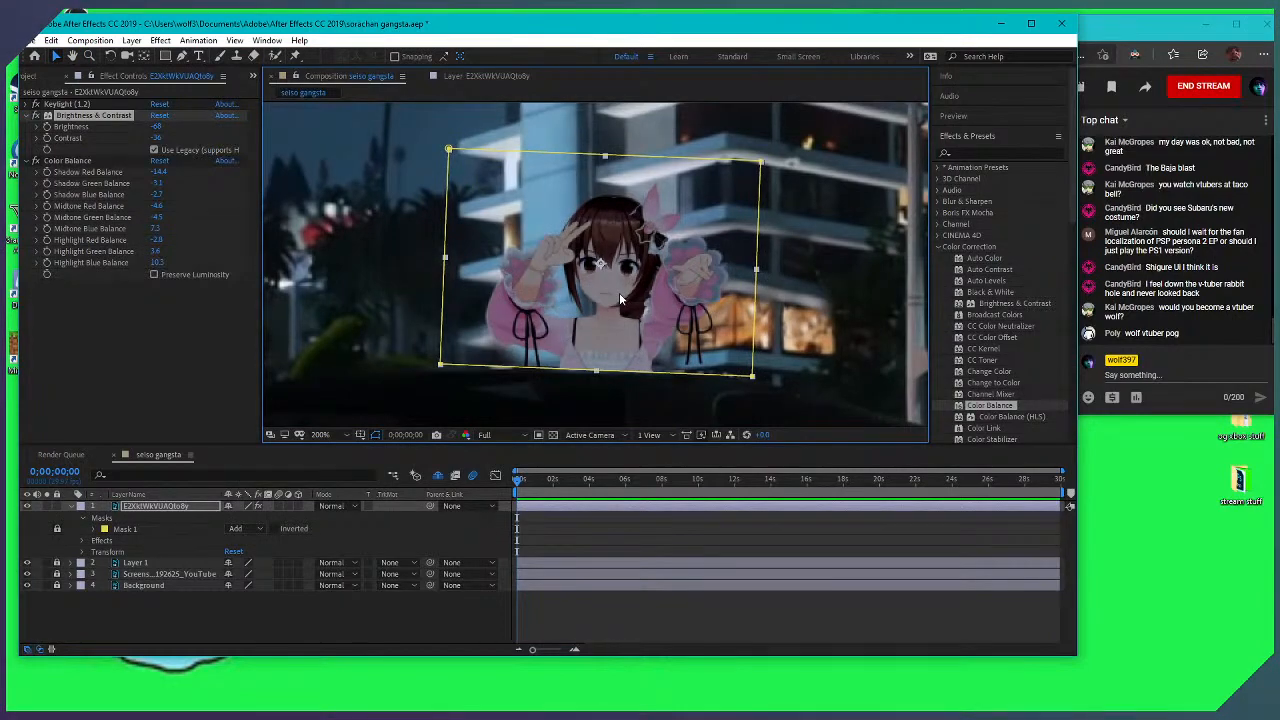
scroll(625, 290, "down", 2)
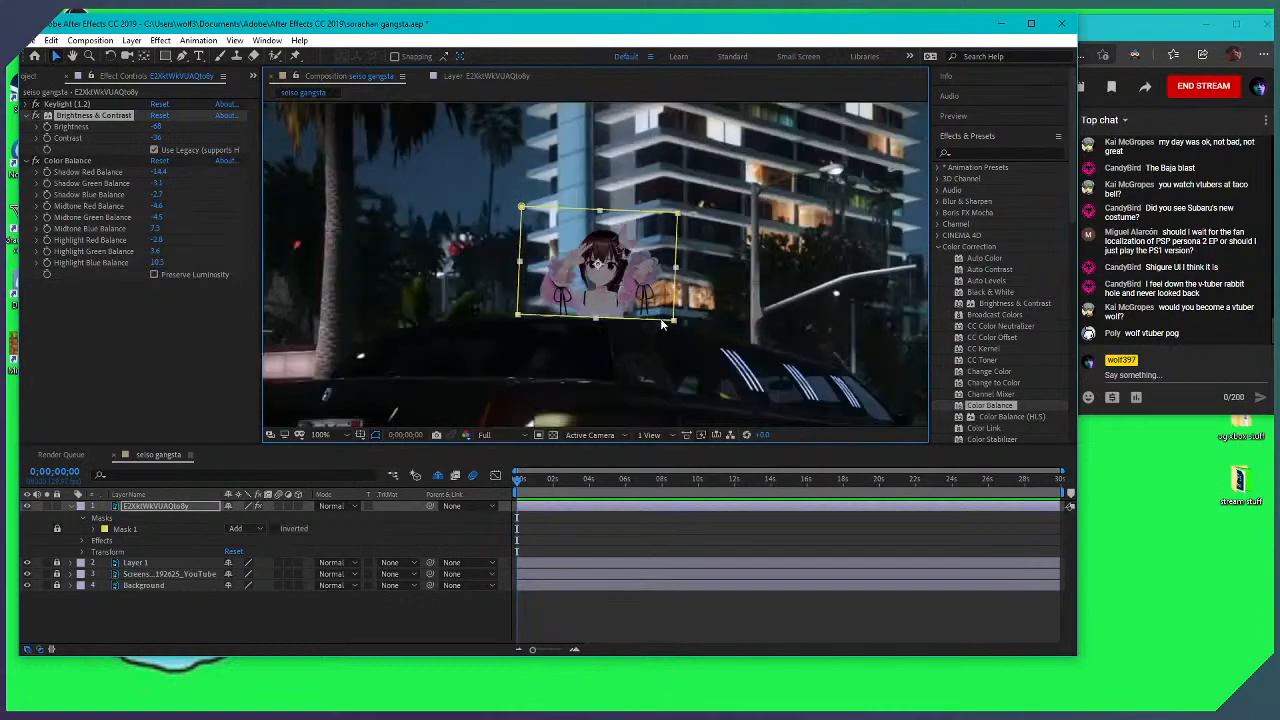
scroll(636, 277, "up", 2)
left_click_drag(637, 277, 600, 243)
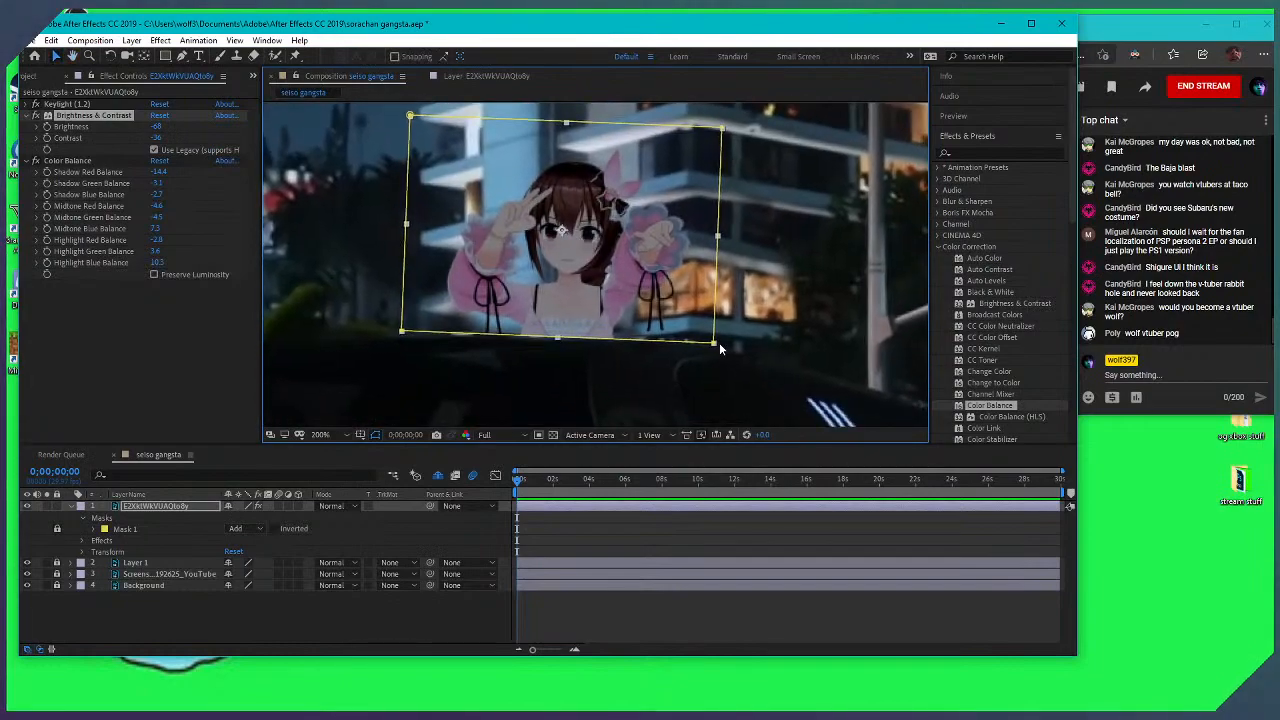
left_click_drag(713, 347, 697, 346)
left_click_drag(579, 276, 579, 285)
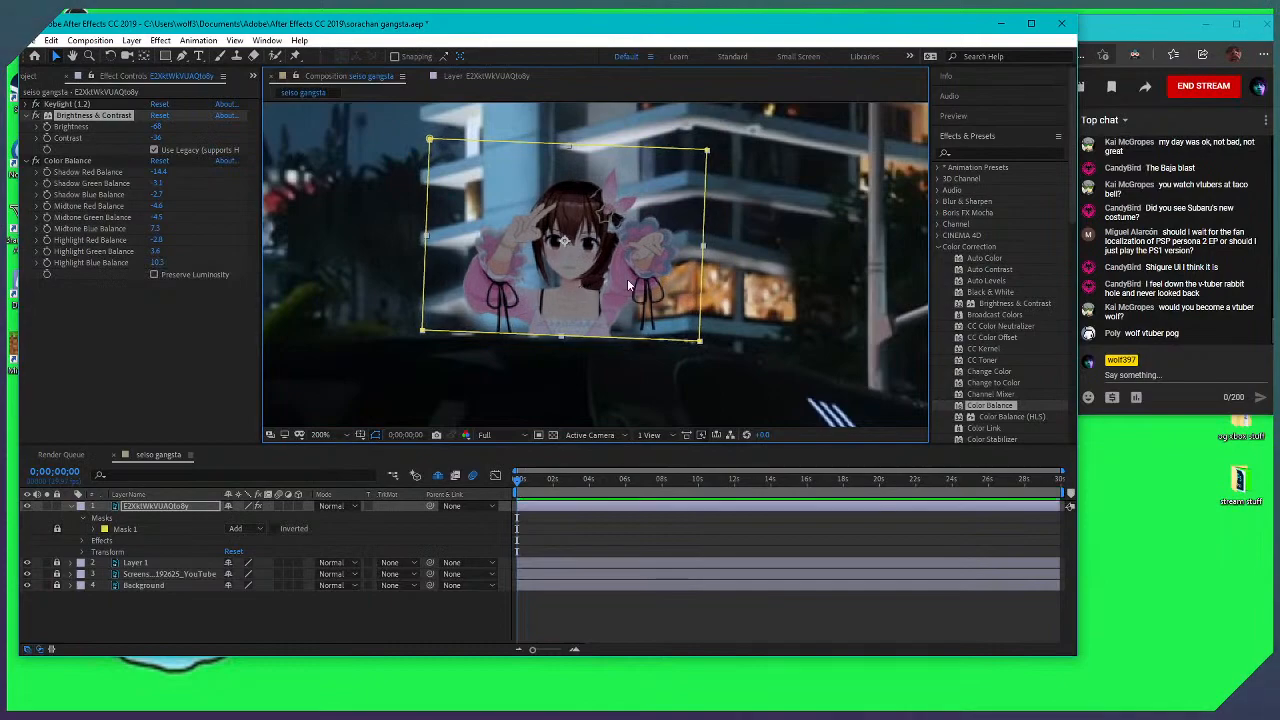
Hide and show the character layer in close-up to compare its lower edge with the car roof behind it
scroll(627, 278, "down", 1)
scroll(660, 250, "up", 3)
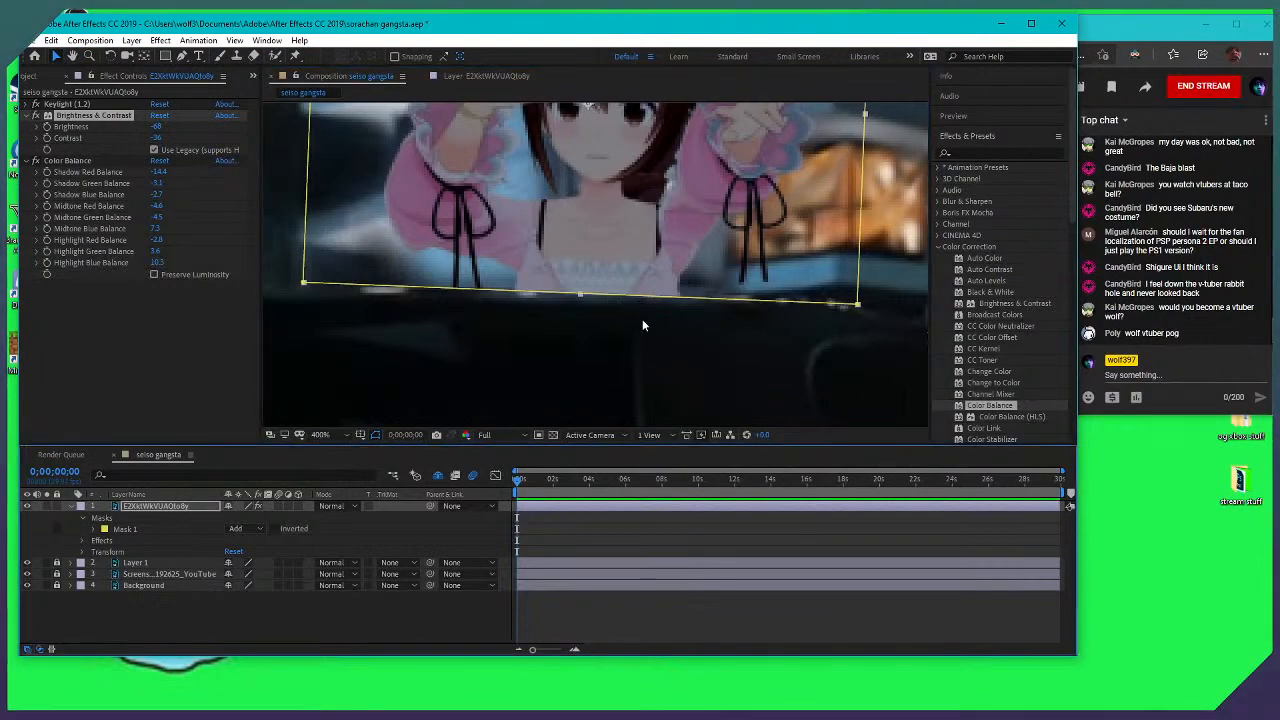
left_click(27, 506)
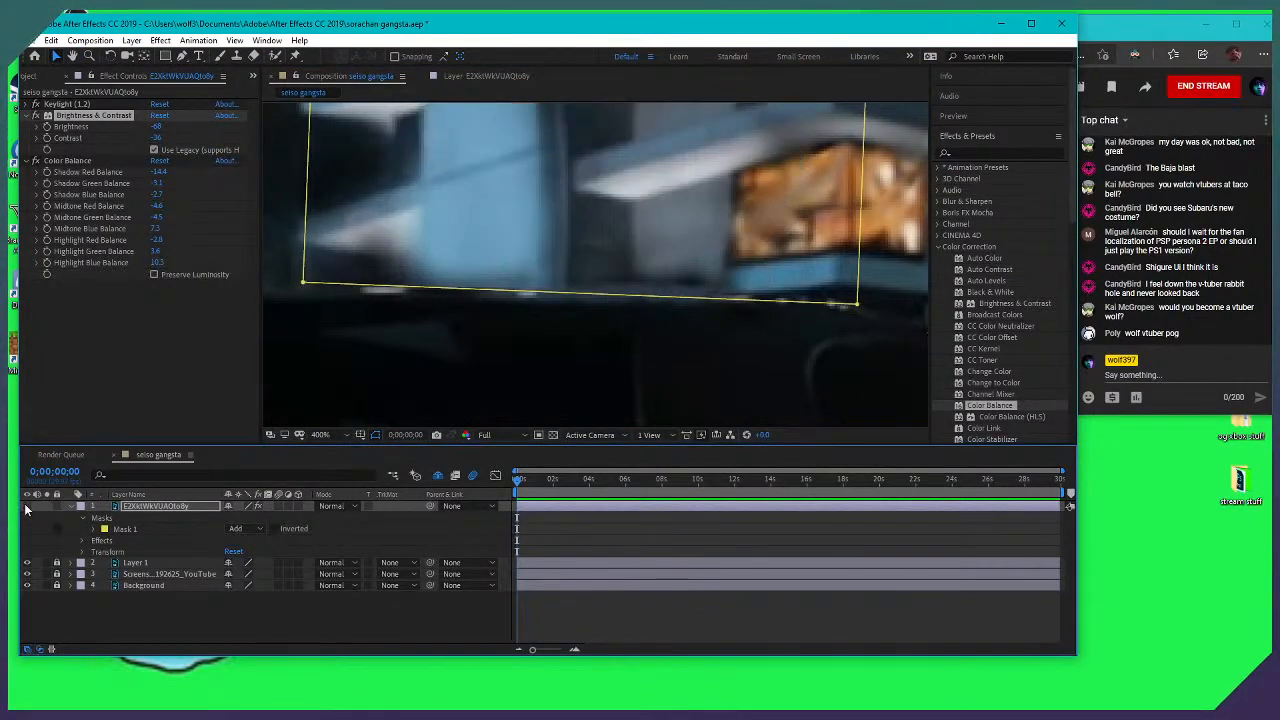
left_click(27, 506)
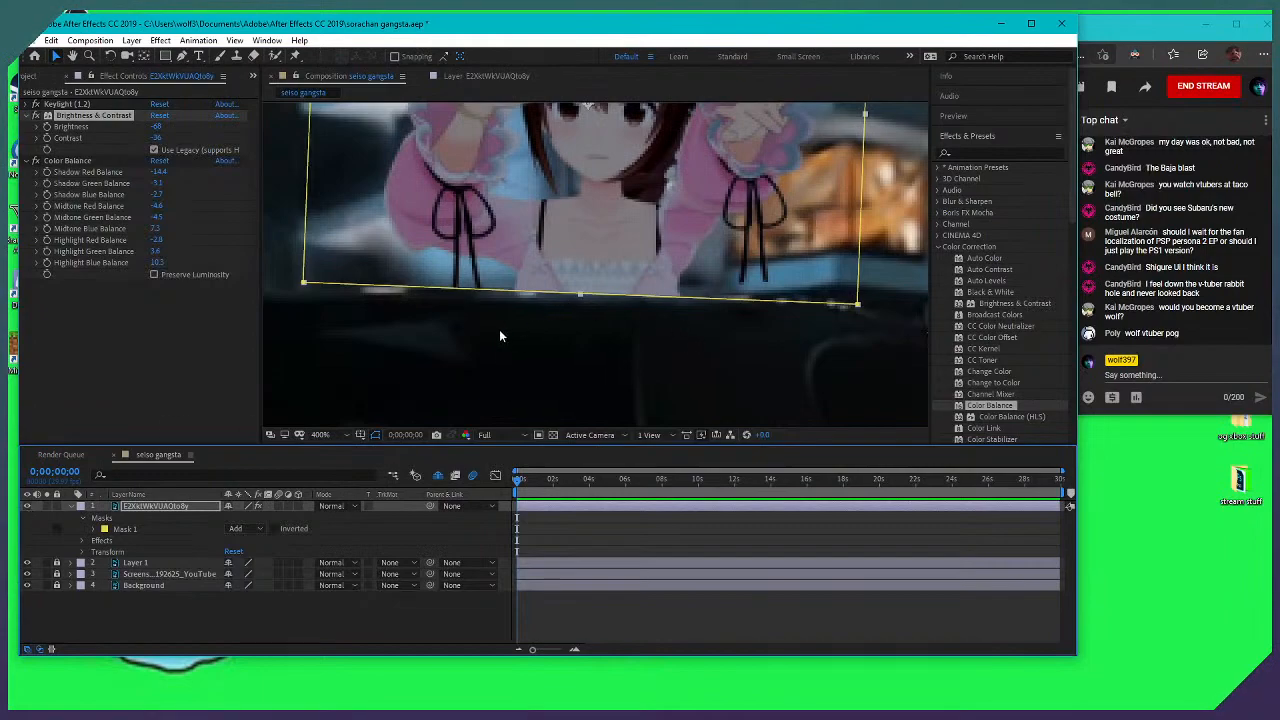
Add four vertices along the lower edge of the character's Mask 1 with the Pen tool
left_click(118, 529)
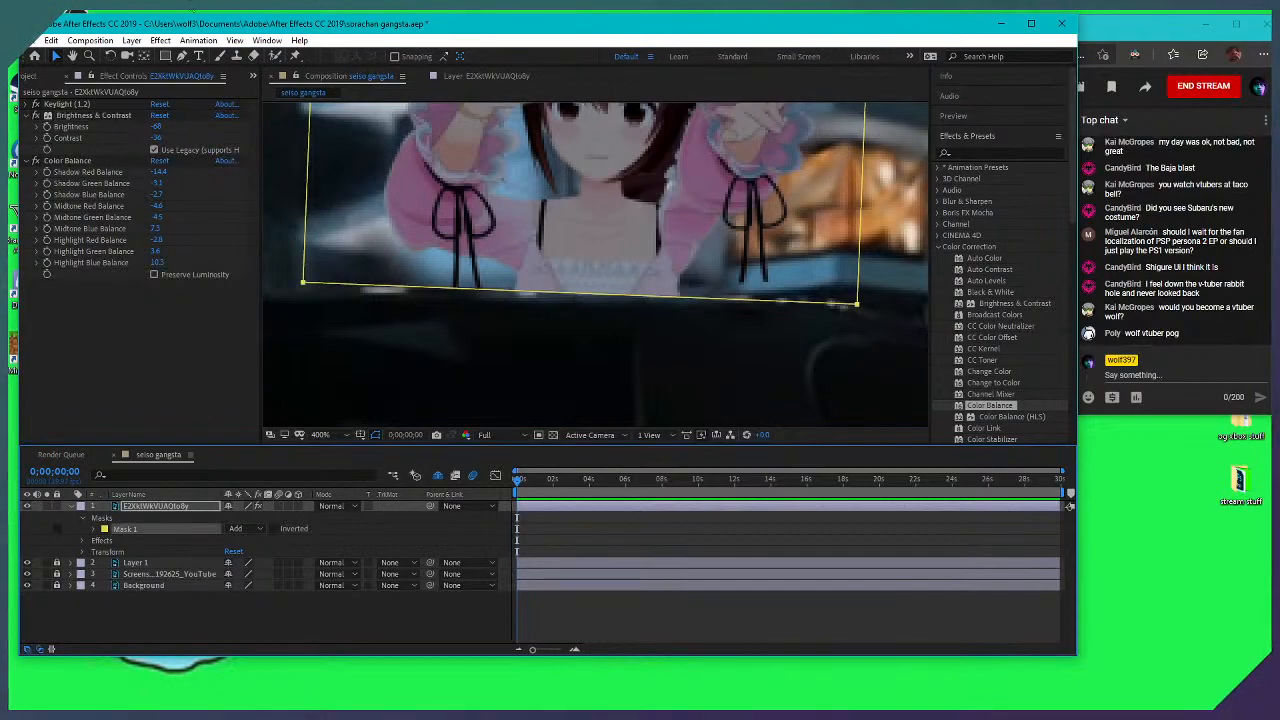
left_click(182, 56)
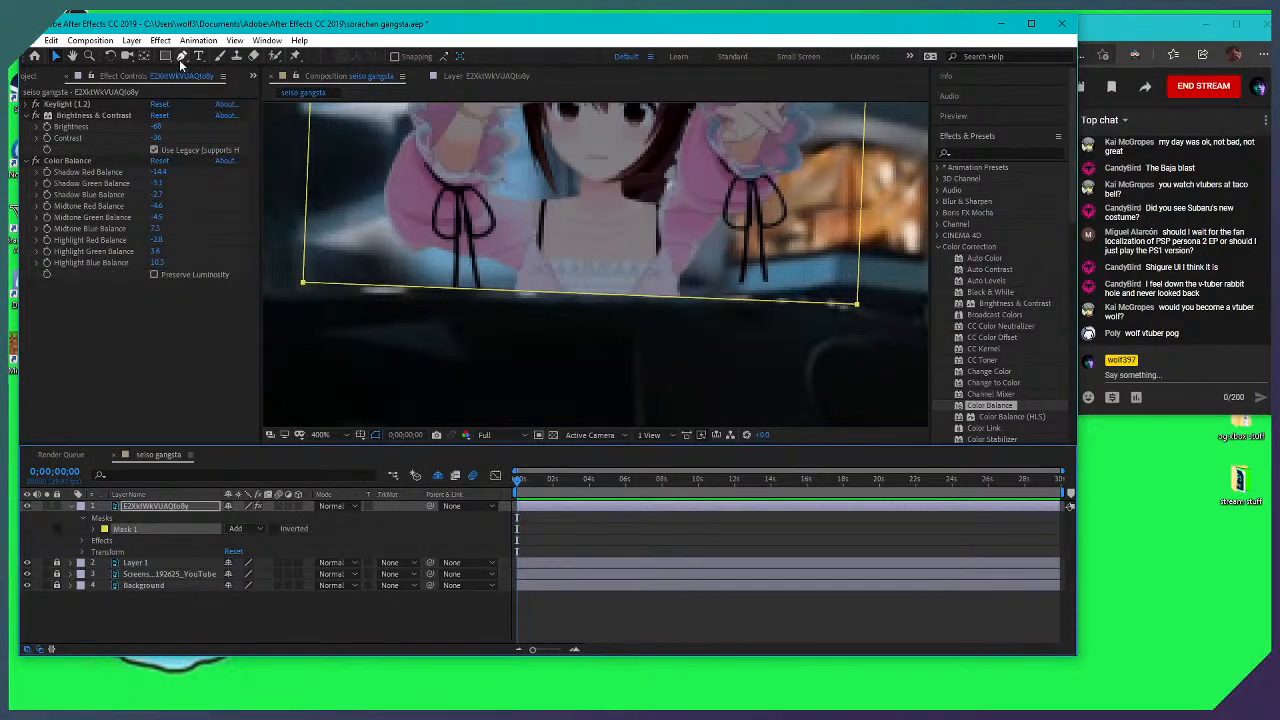
left_click(545, 295)
left_click(573, 296)
left_click(717, 300)
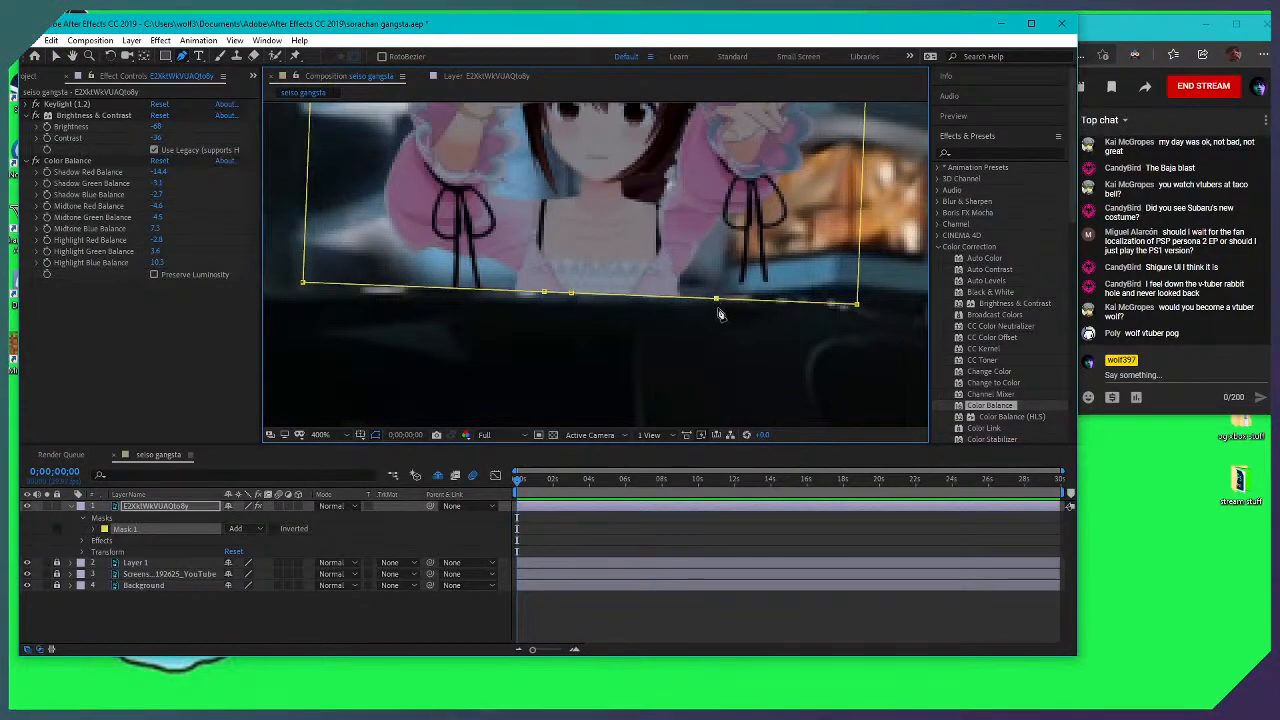
left_click(797, 299)
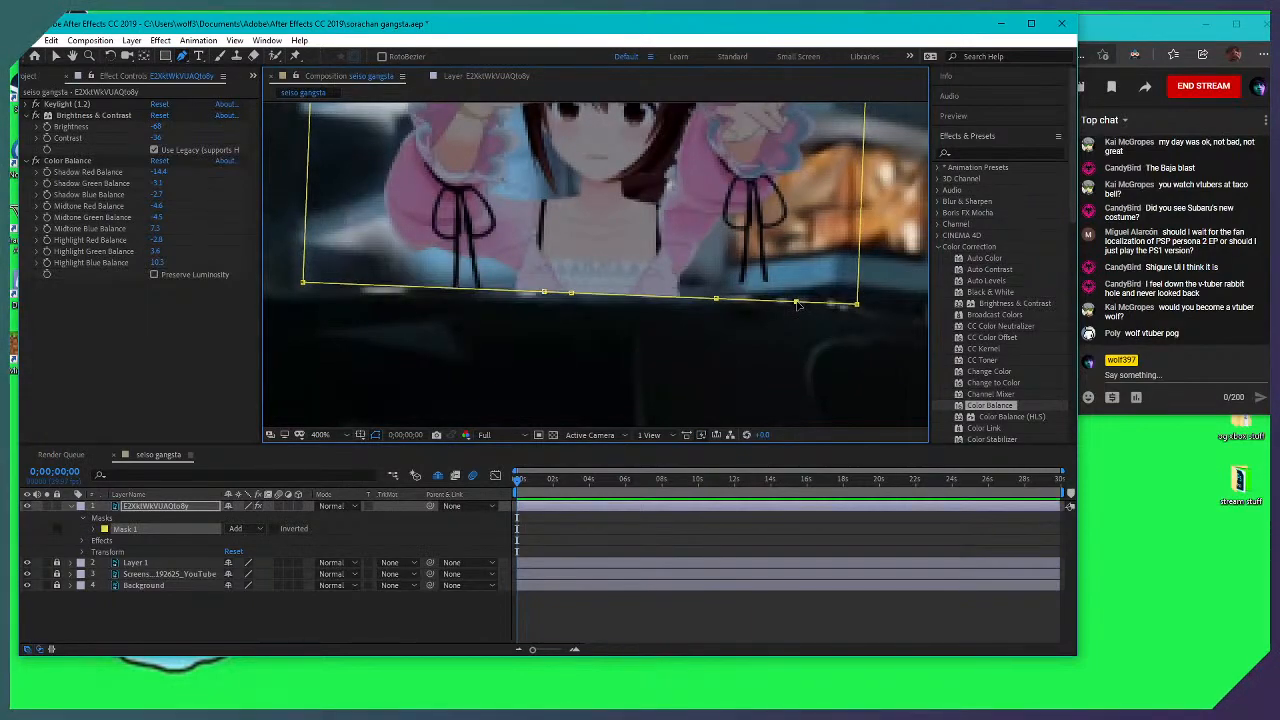
Reposition the four new mask vertices so the mask's lower edge follows the curve of the car roof
left_click_drag(795, 303, 697, 294)
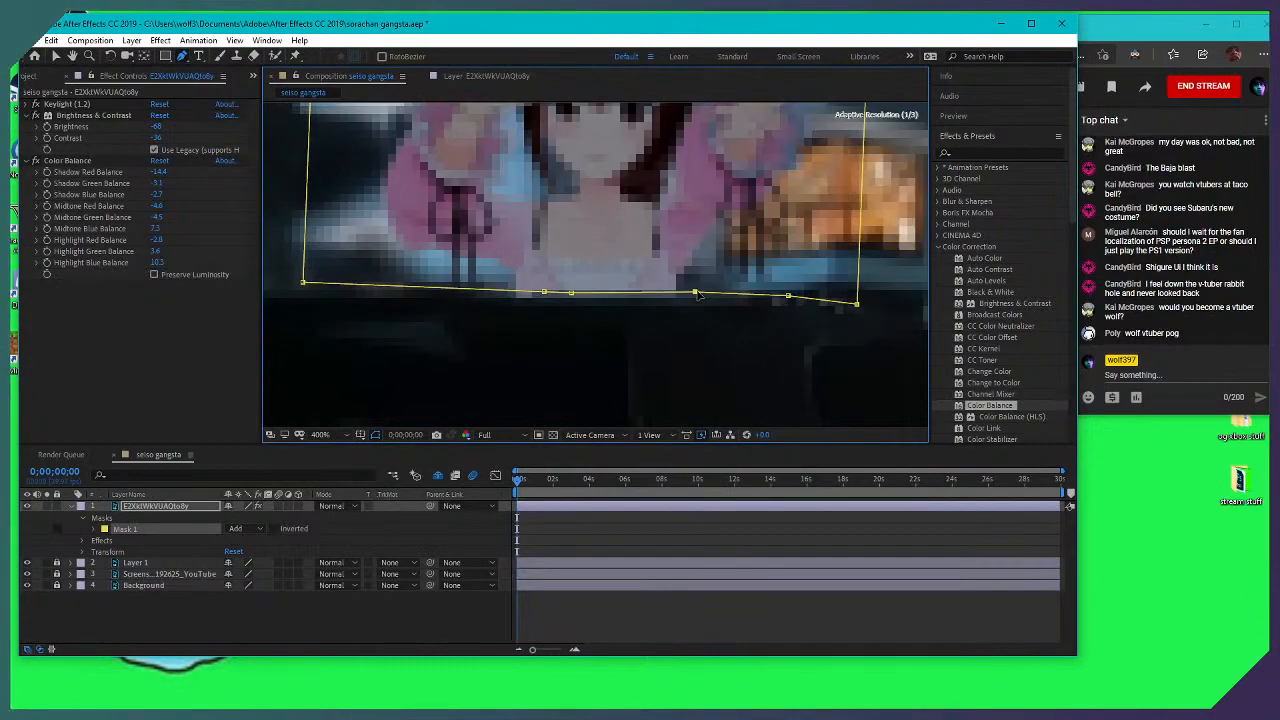
left_click(573, 293)
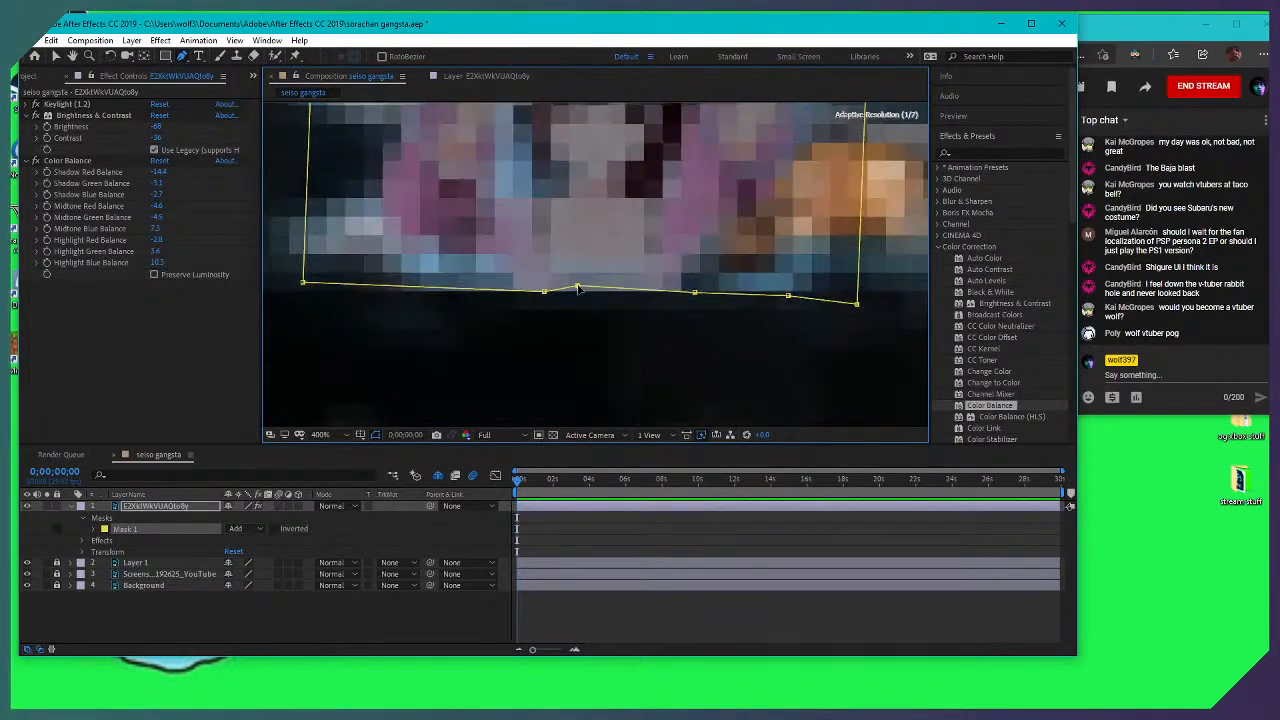
left_click_drag(544, 292, 515, 293)
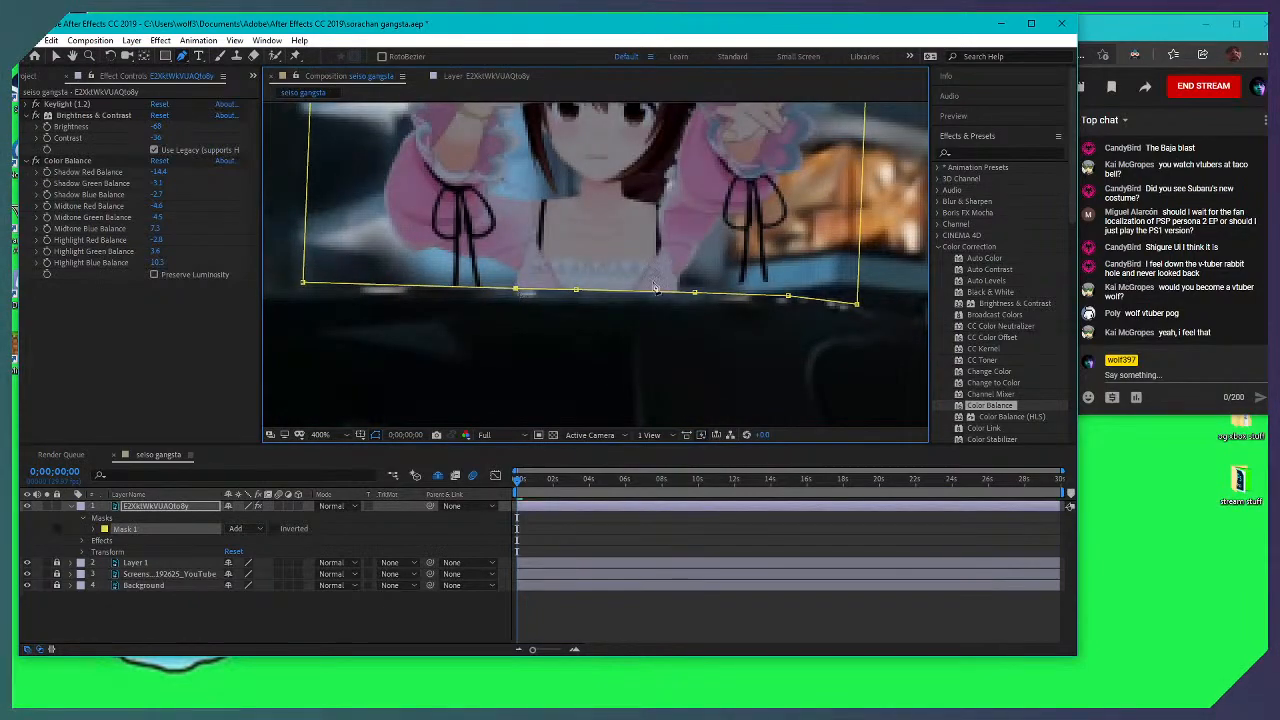
left_click(693, 293)
left_click_drag(578, 292, 577, 290)
left_click_drag(690, 294, 686, 288)
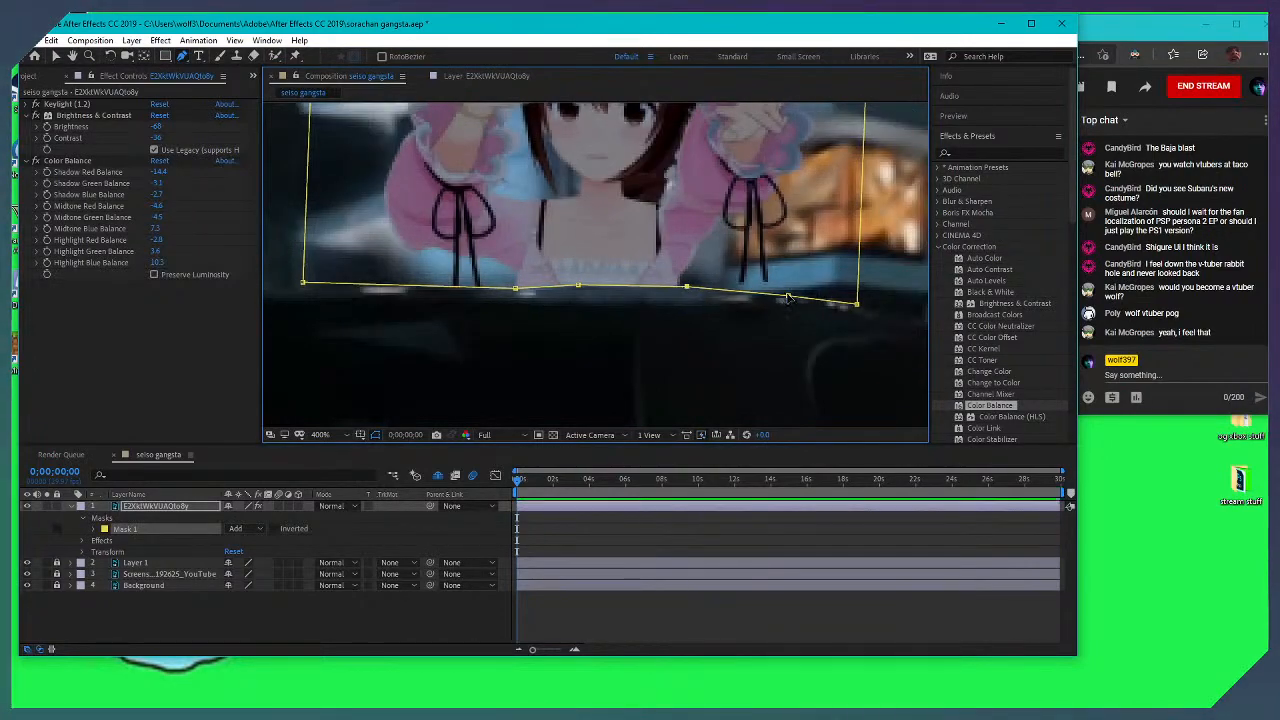
left_click_drag(788, 297, 774, 295)
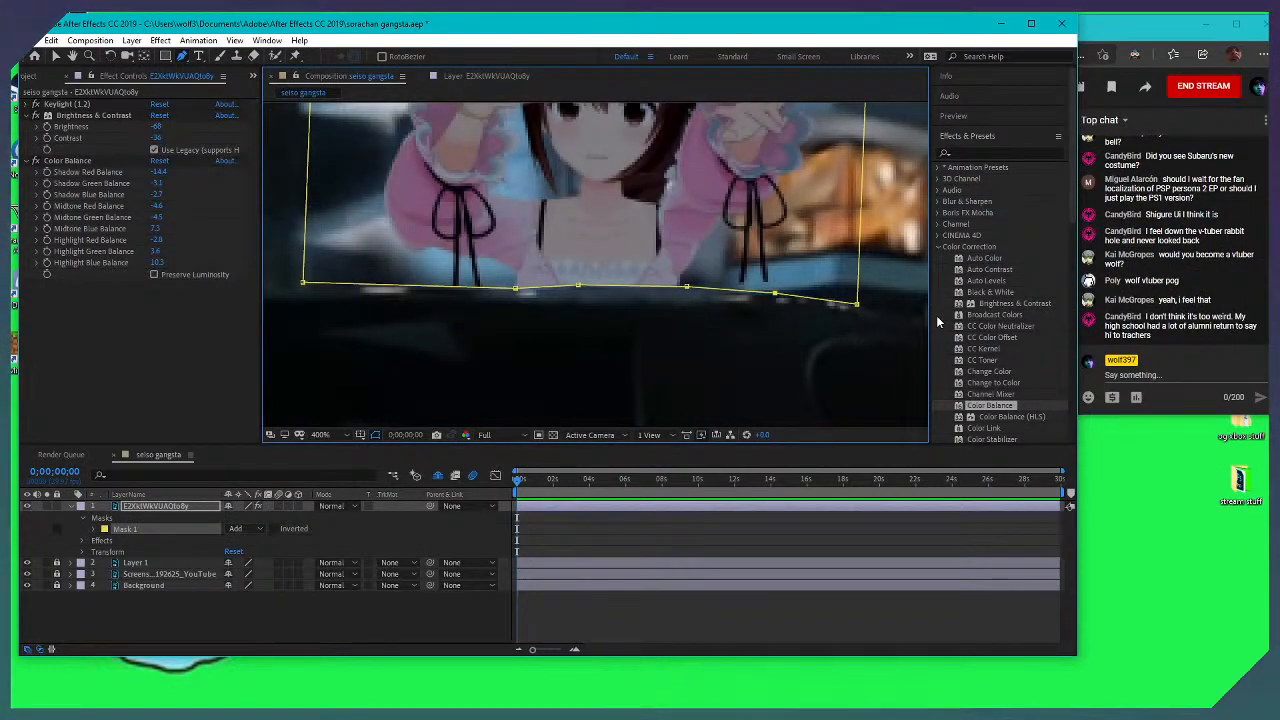
Shift the two leftmost added mask vertices further left along the roofline, placing the first beneath the sleeve ribbon
left_click_drag(544, 332, 668, 328)
key("g")
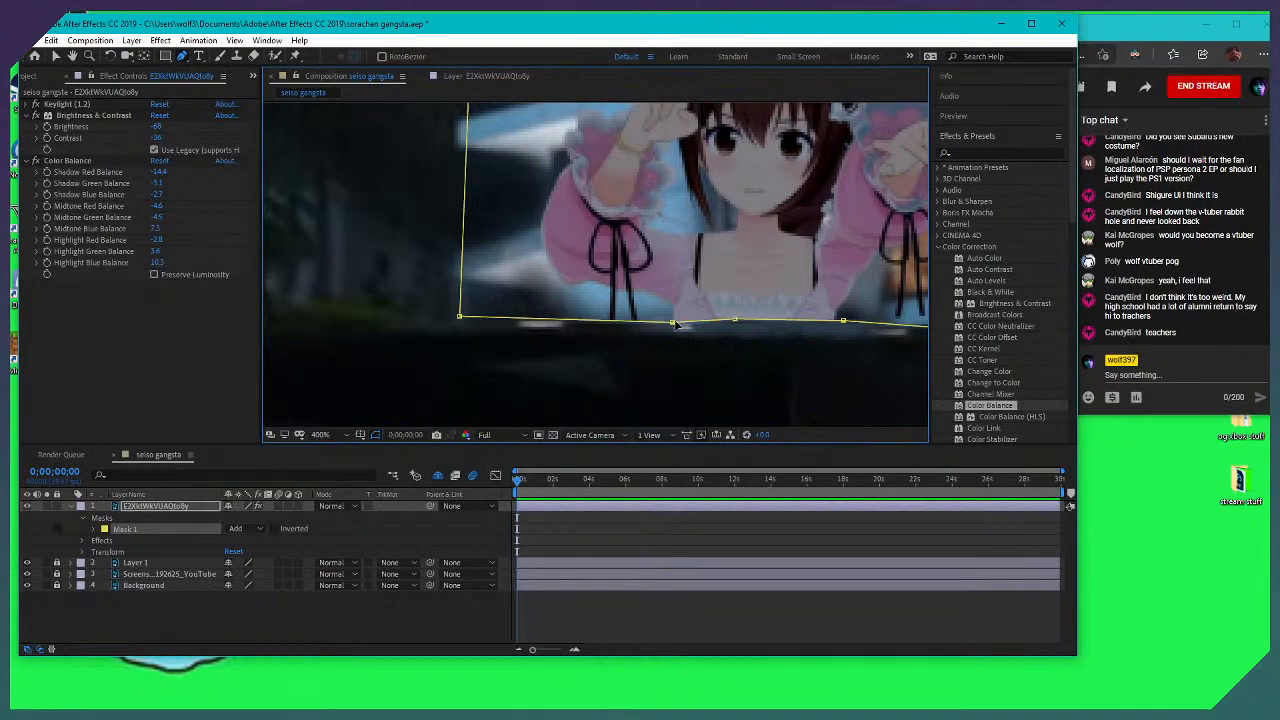
left_click_drag(678, 325, 634, 332)
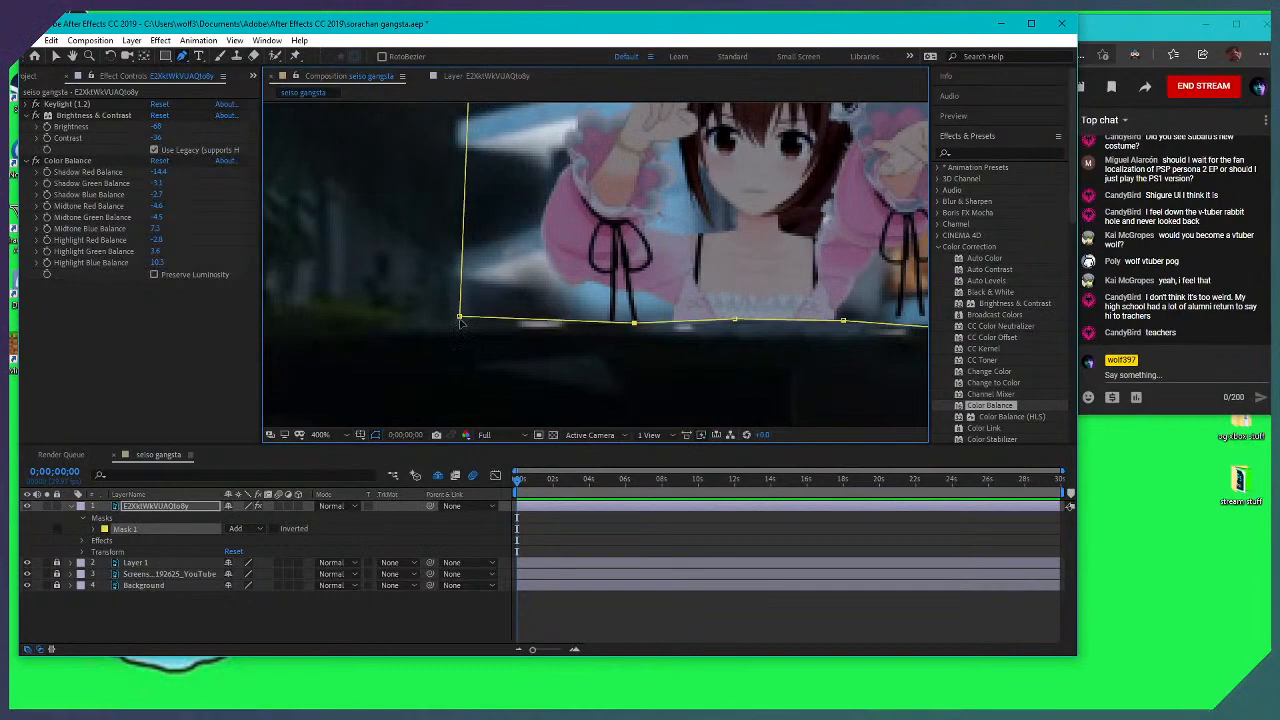
left_click_drag(689, 260, 652, 273)
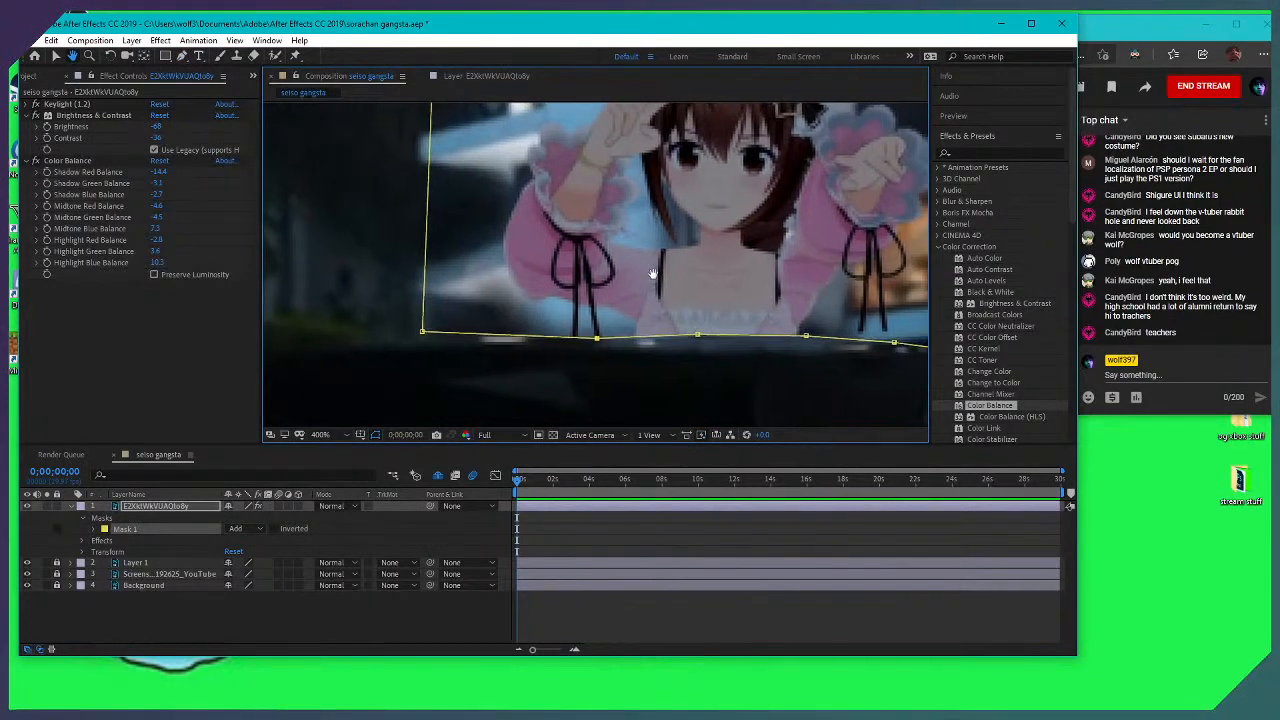
mouse_move(596, 338)
left_mouse_down()
mouse_move(565, 337)
mouse_move(595, 341)
left_mouse_up()
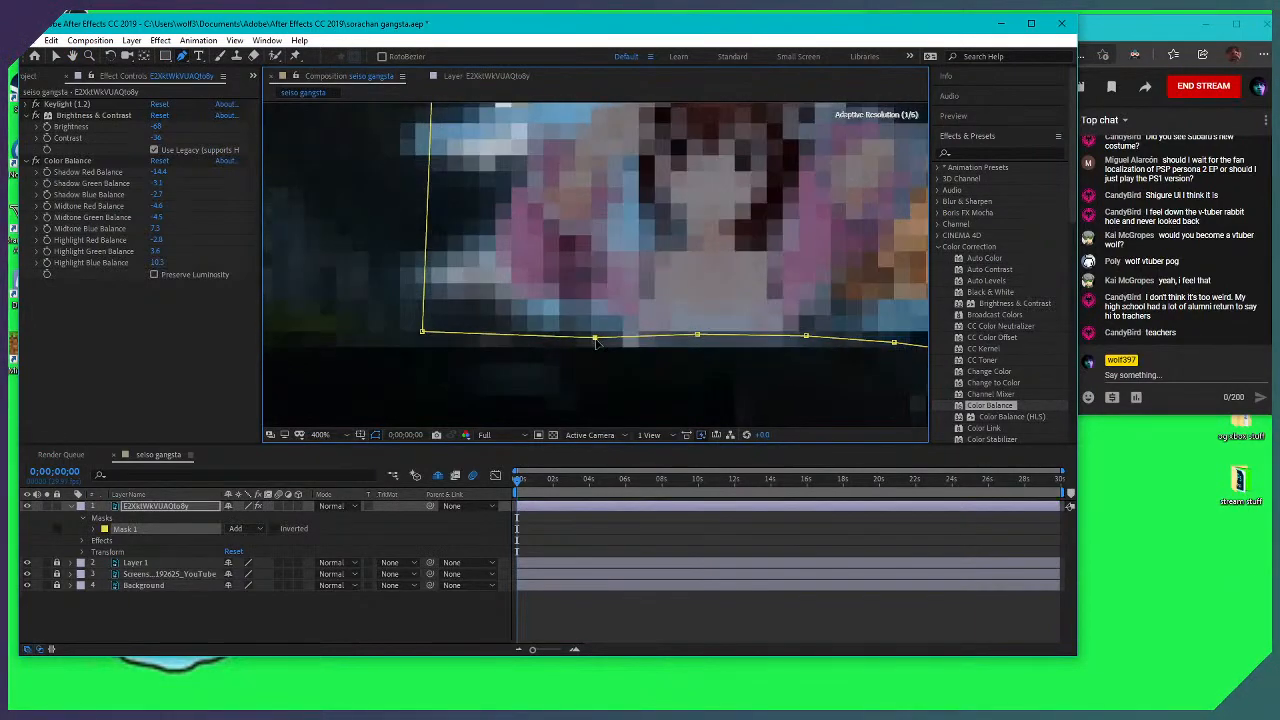
left_click_drag(699, 339, 680, 338)
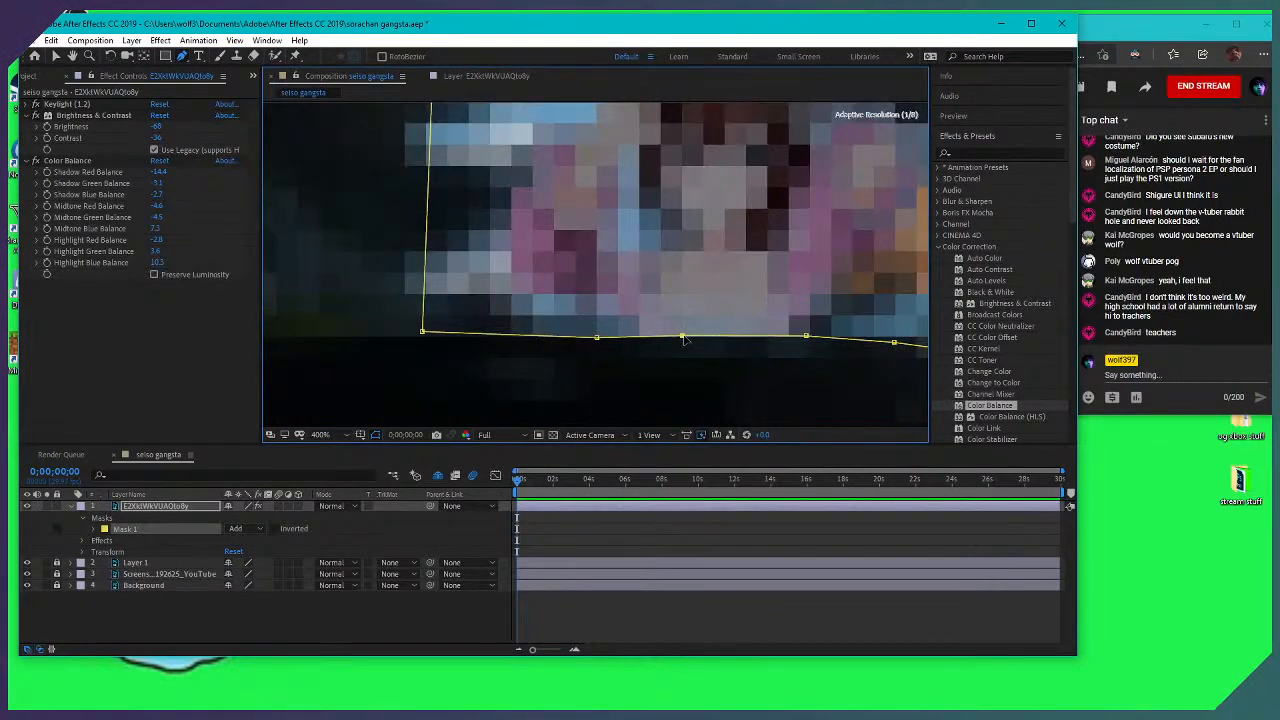
Raise the mask's lower-right corner to the roofline and fine-tune the added vertices beneath the character's chest and right sleeve
left_click_drag(802, 343, 752, 365)
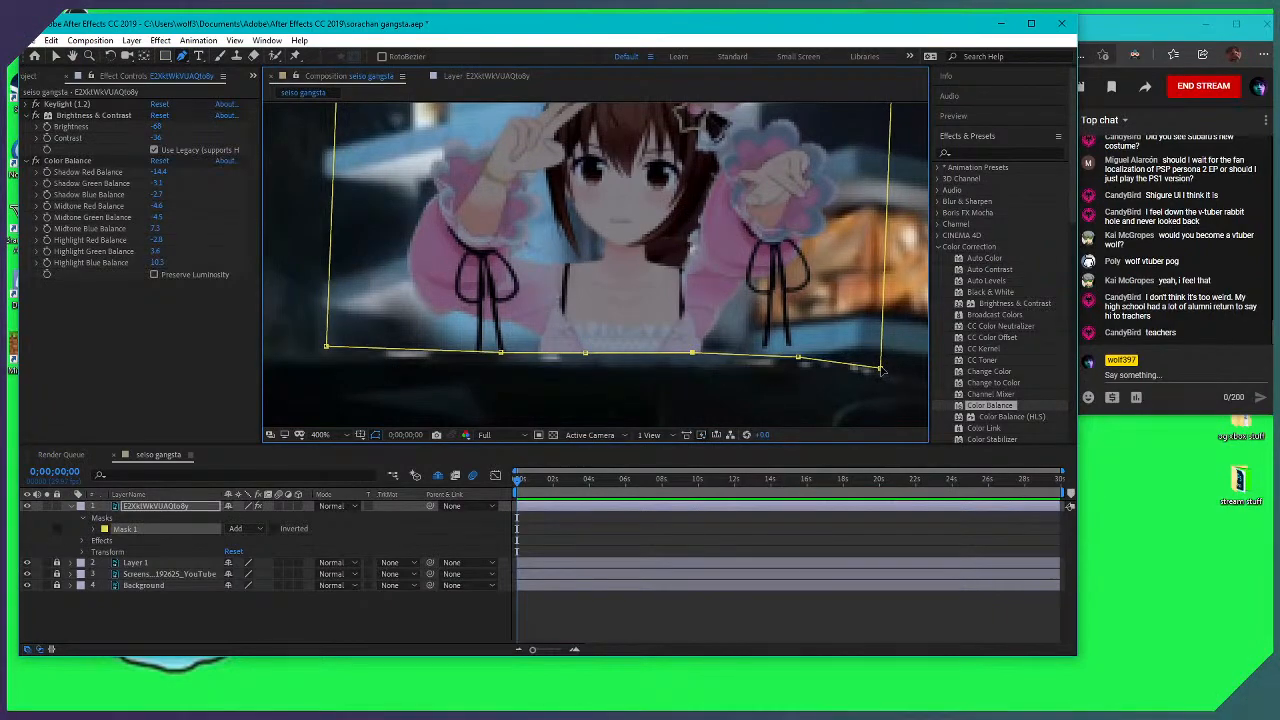
left_click_drag(880, 370, 876, 362)
left_click_drag(797, 358, 791, 358)
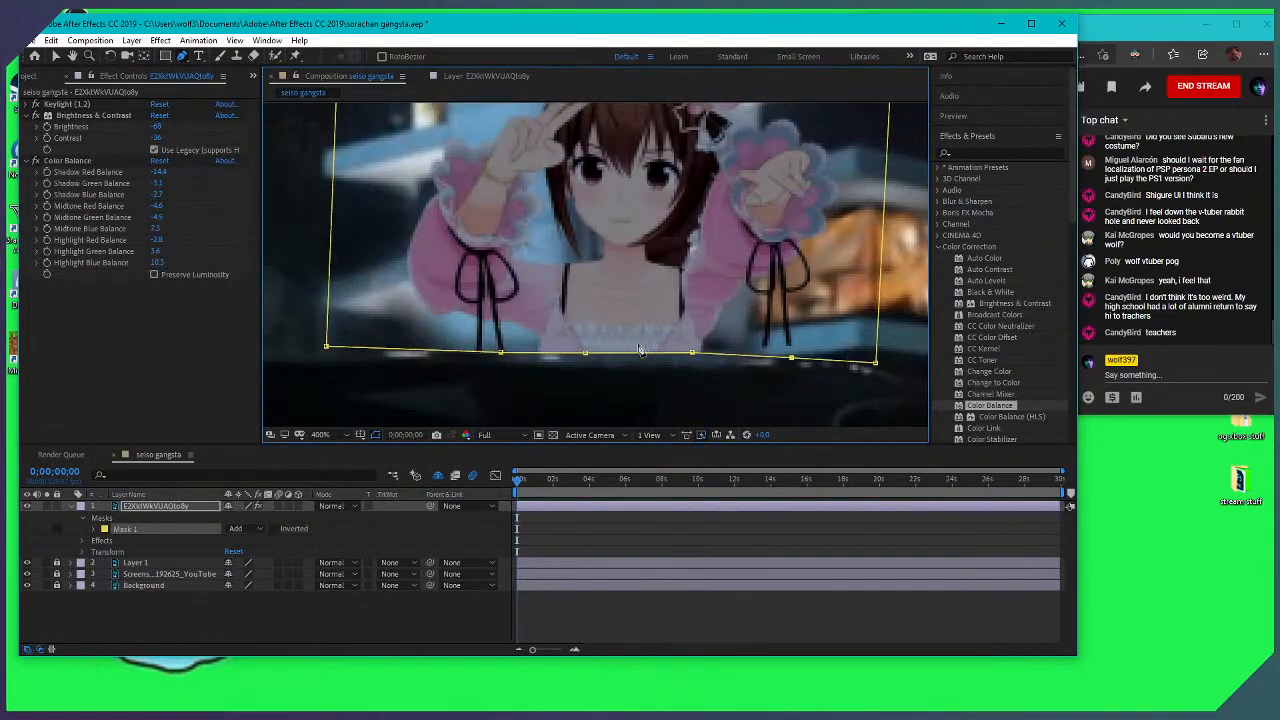
key("space")
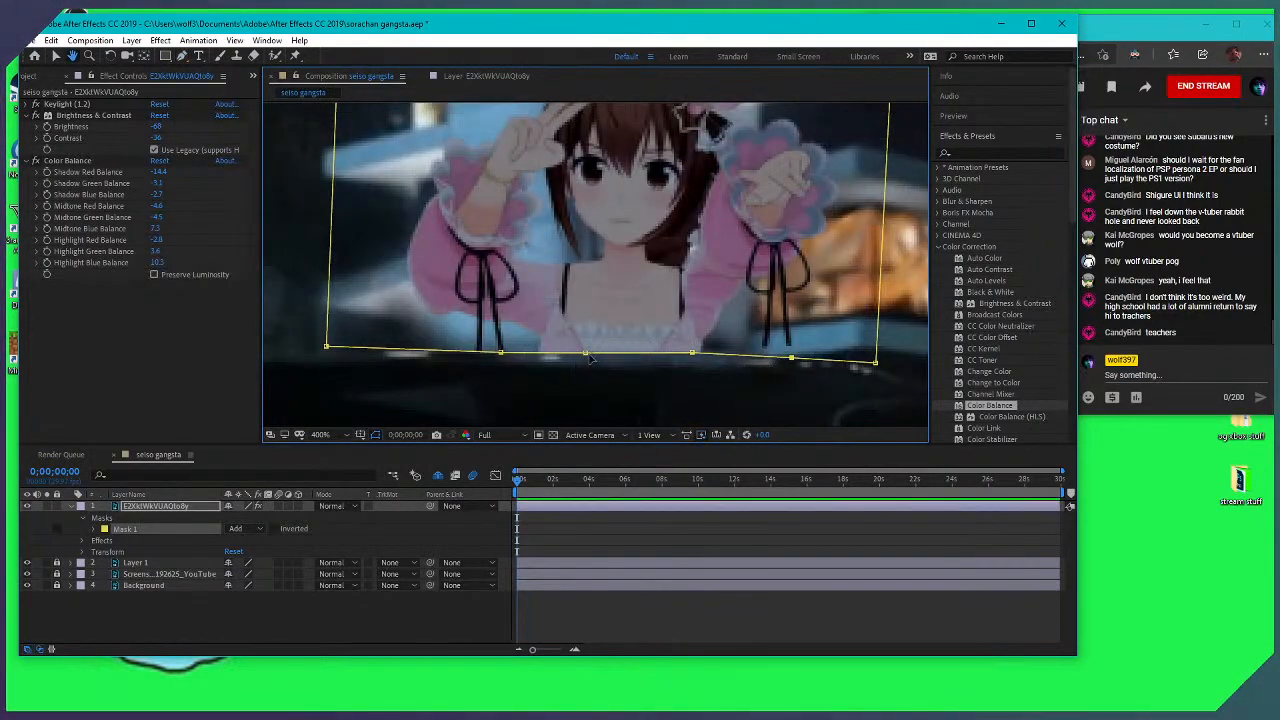
left_click_drag(588, 355, 542, 353)
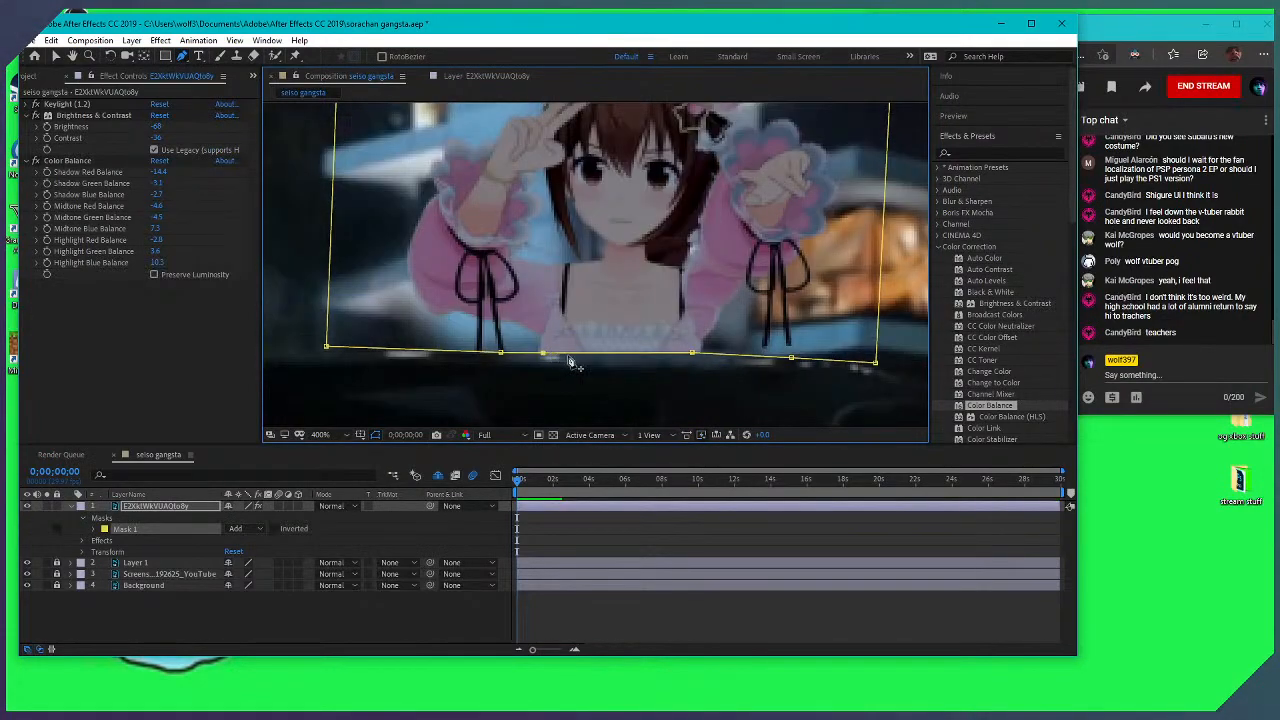
left_click_drag(692, 353, 695, 354)
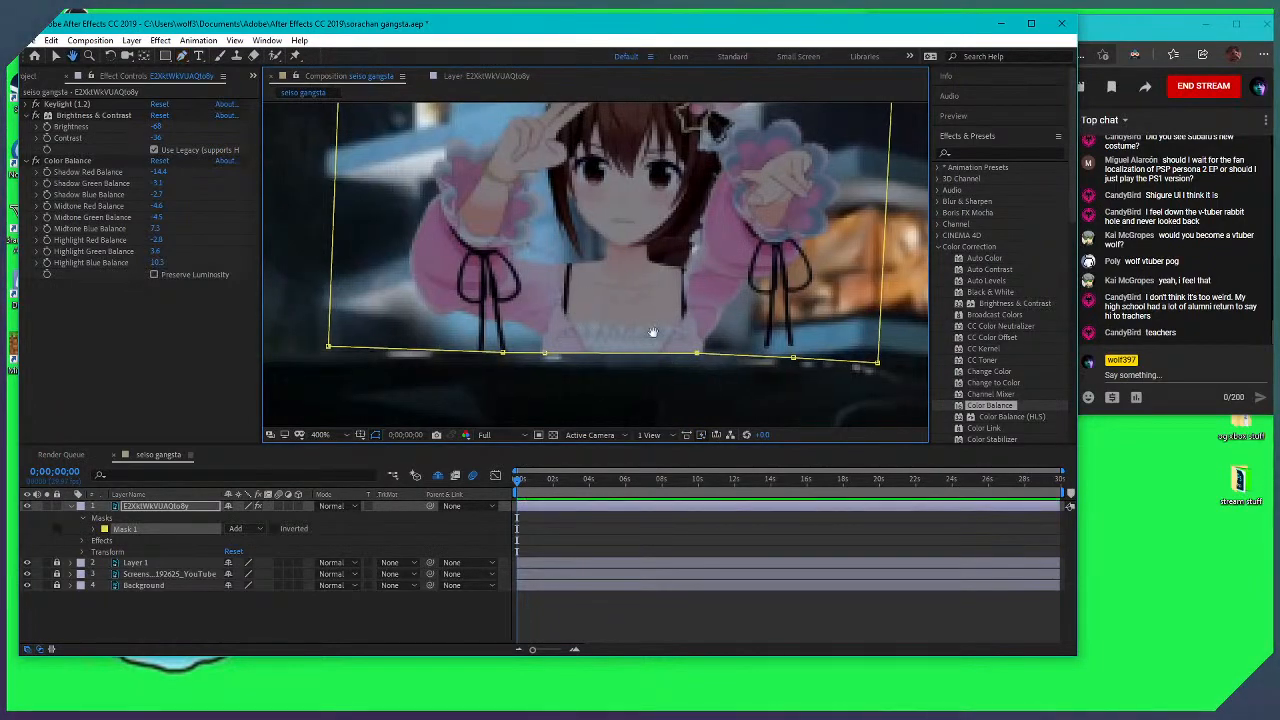
Move the mask's lower-left corner inward along the roofline toward the character's sleeve, and lock Mask 1
left_click_drag(472, 342, 602, 377)
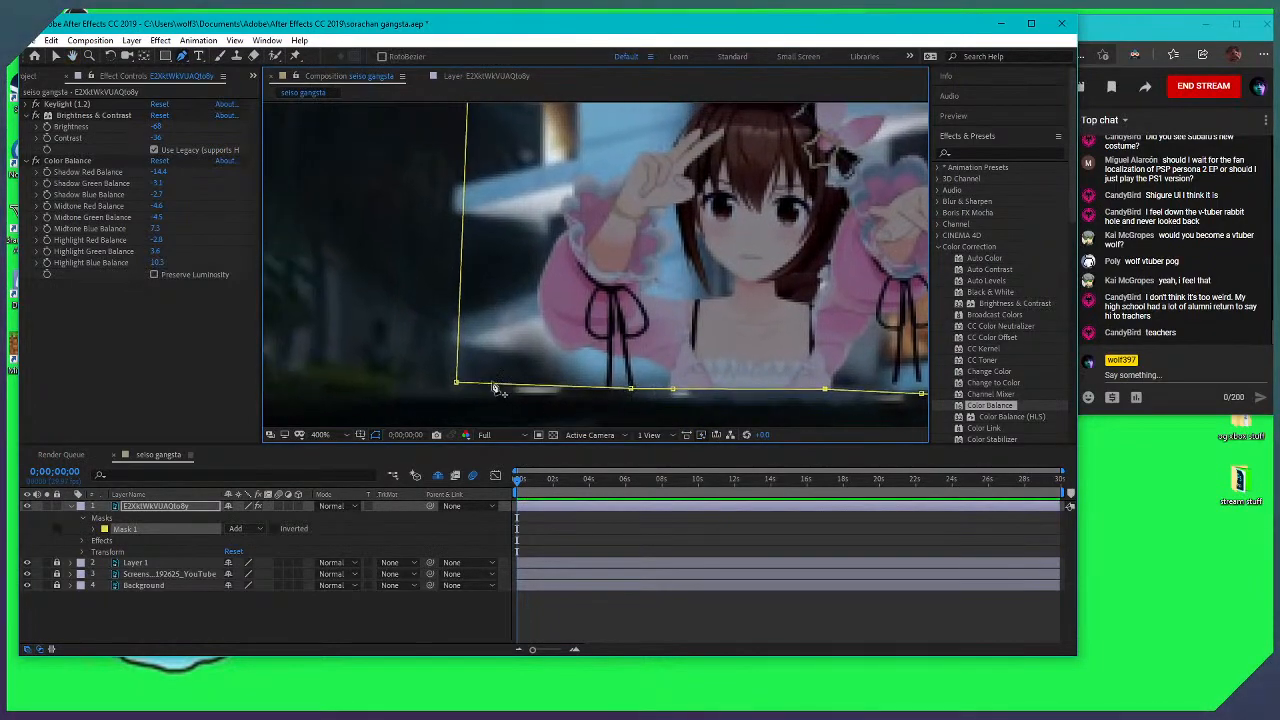
left_click_drag(456, 382, 499, 388)
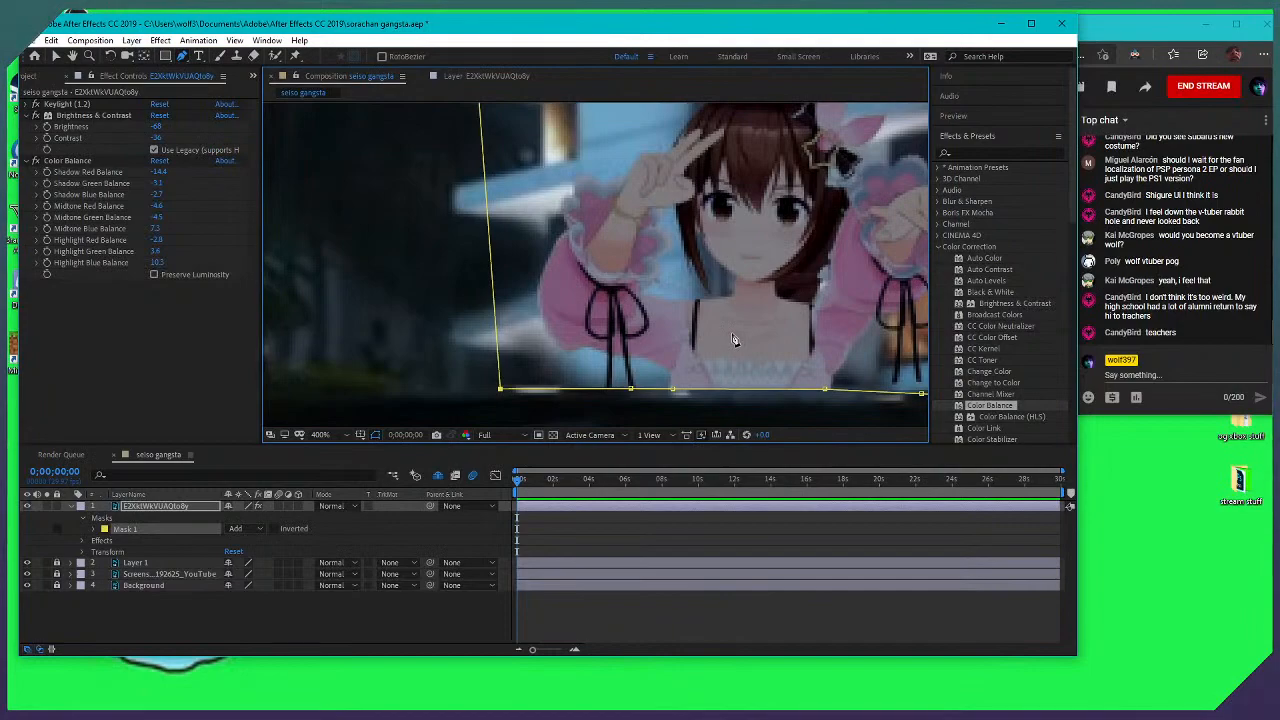
scroll(731, 340, "down", 2)
left_click_drag(683, 300, 631, 298)
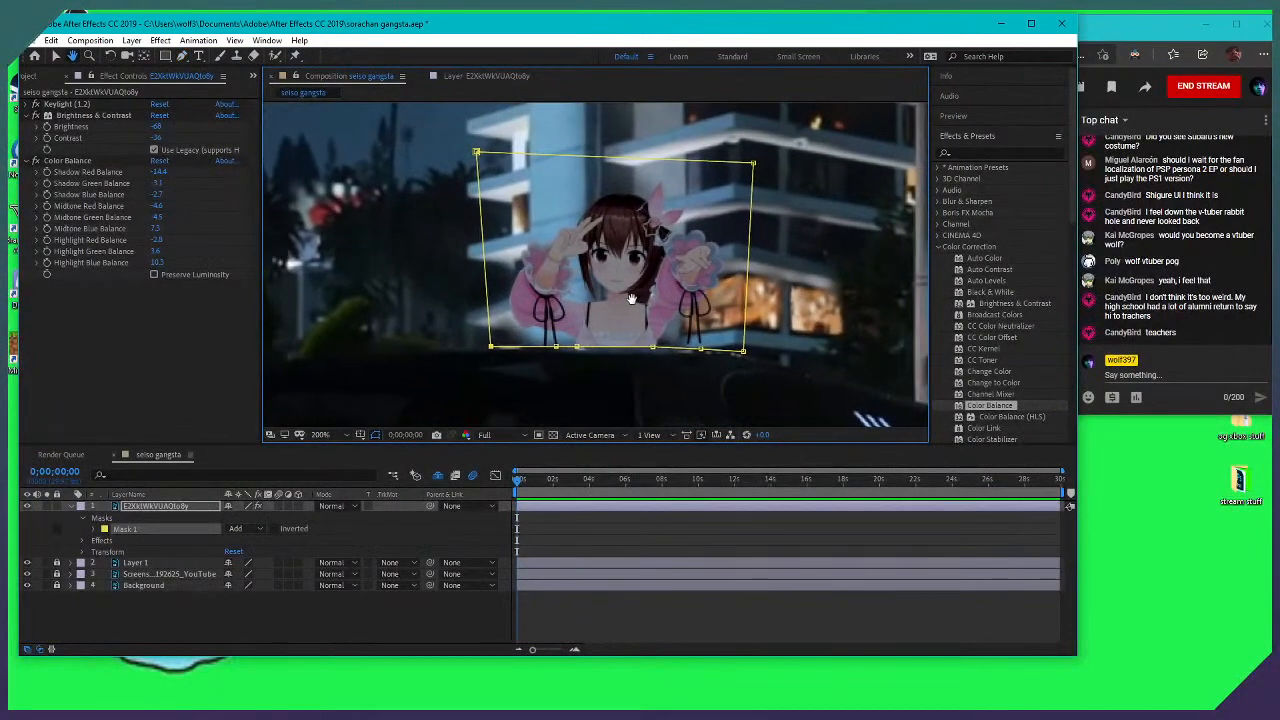
scroll(781, 220, "down", 1)
left_click_drag(538, 363, 573, 316)
key("g")
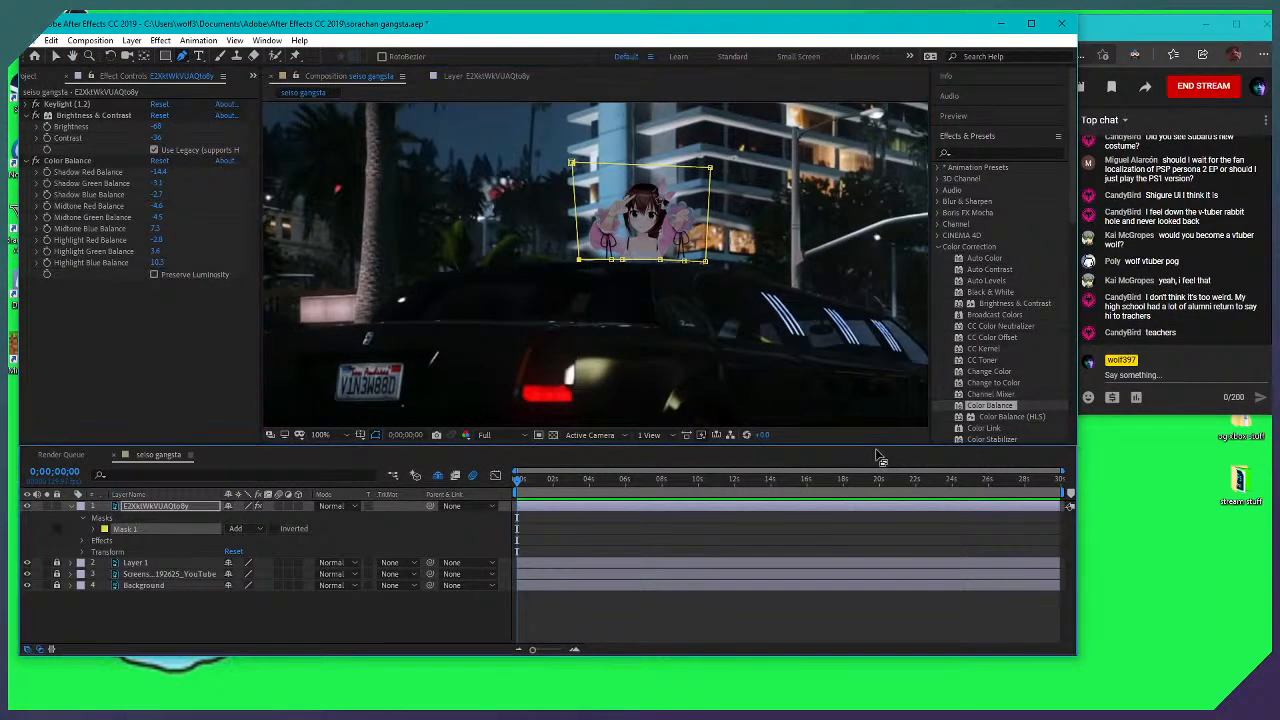
left_click(57, 528)
Lower the character's Contrast to -51 and Brightness to -73 in the Brightness & Contrast effect
scroll(700, 240, "up", 3)
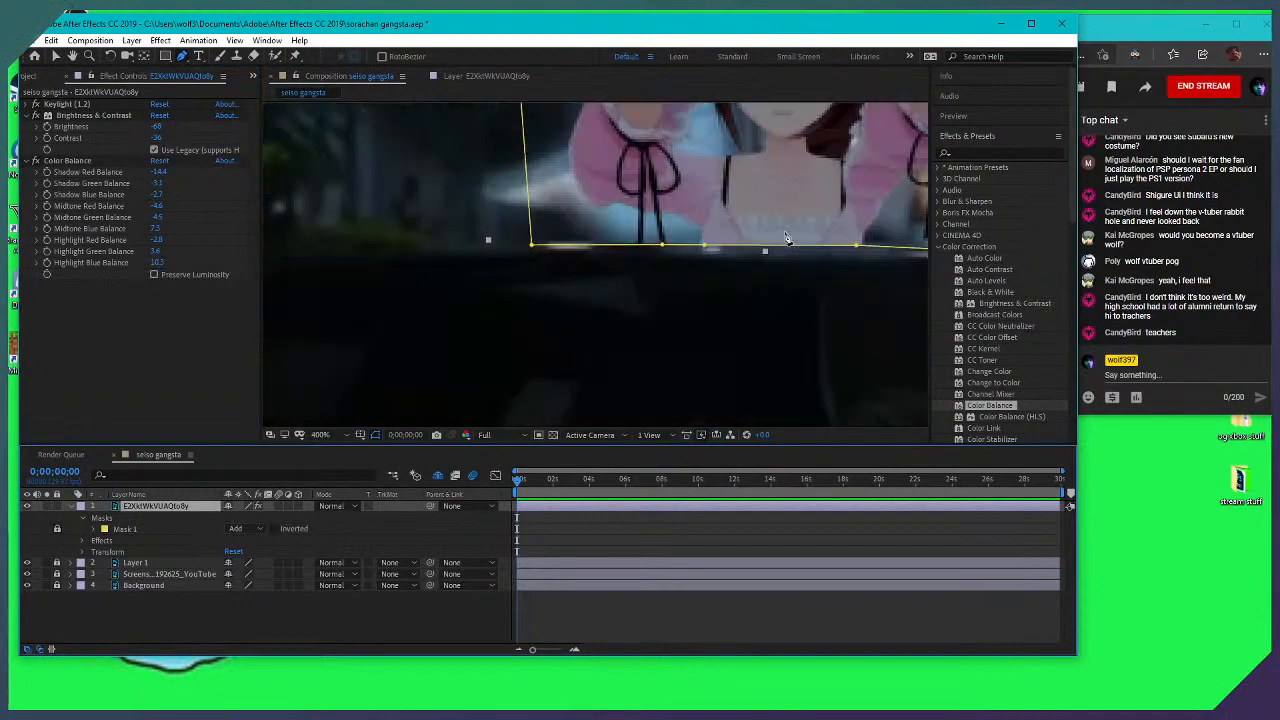
scroll(675, 245, "down", 4)
scroll(673, 246, "up", 4)
key("g")
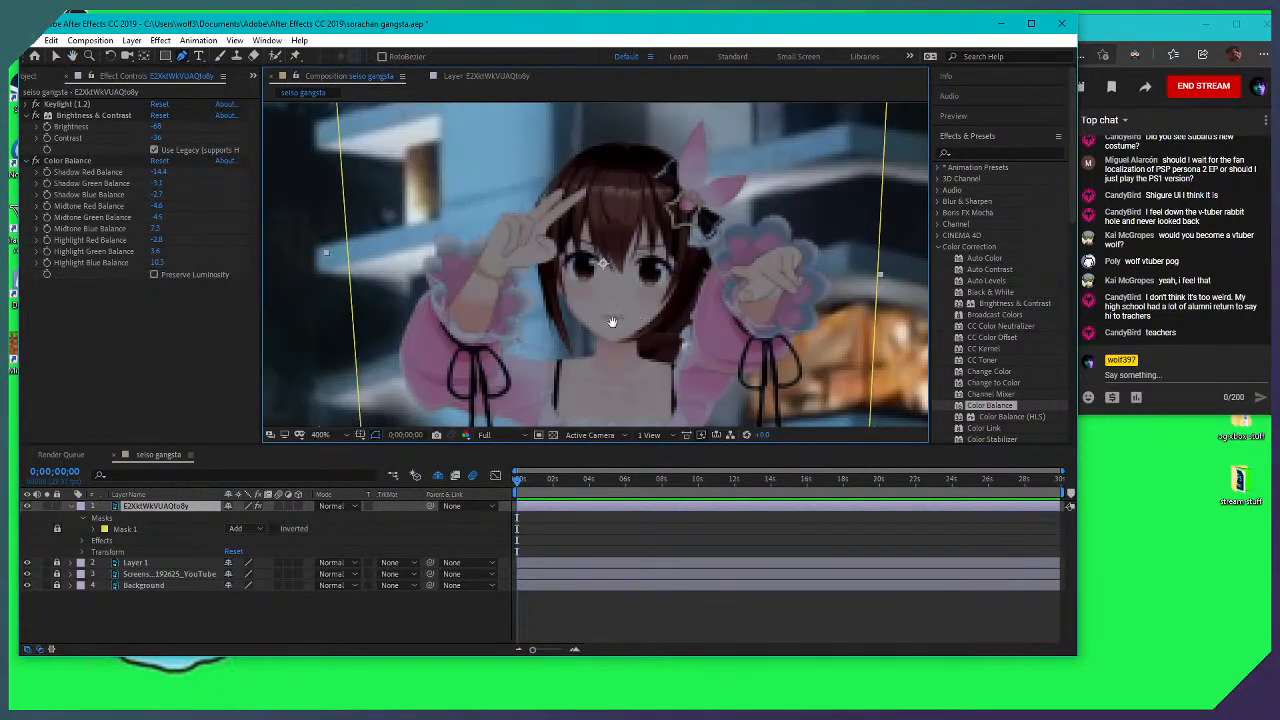
left_click_drag(615, 322, 621, 254)
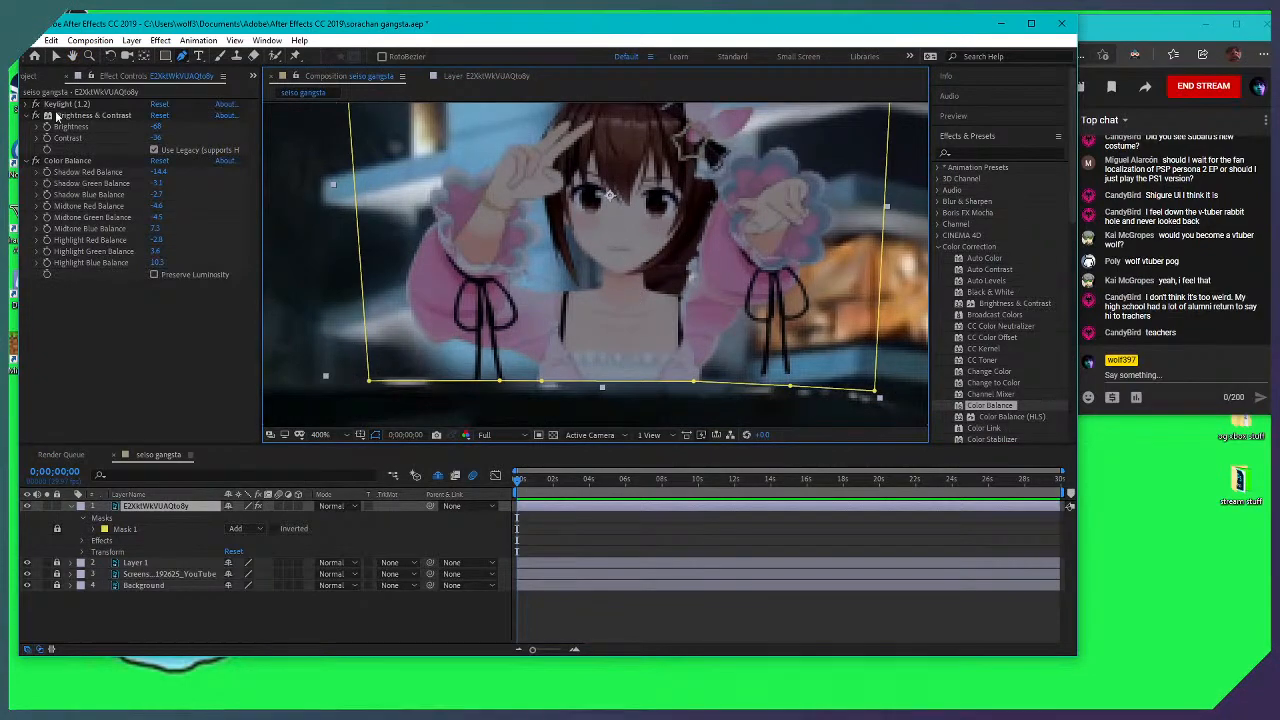
left_click(56, 56)
left_click_drag(157, 138, 187, 140)
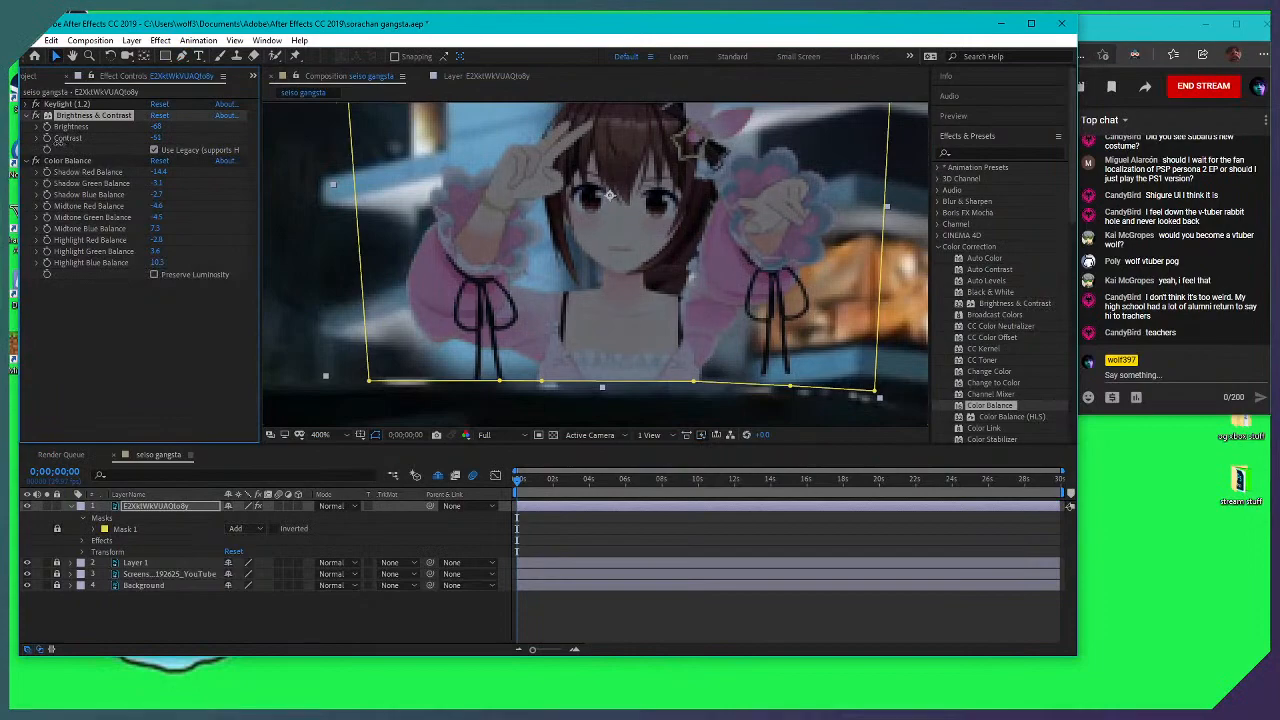
left_click_drag(157, 127, 139, 127)
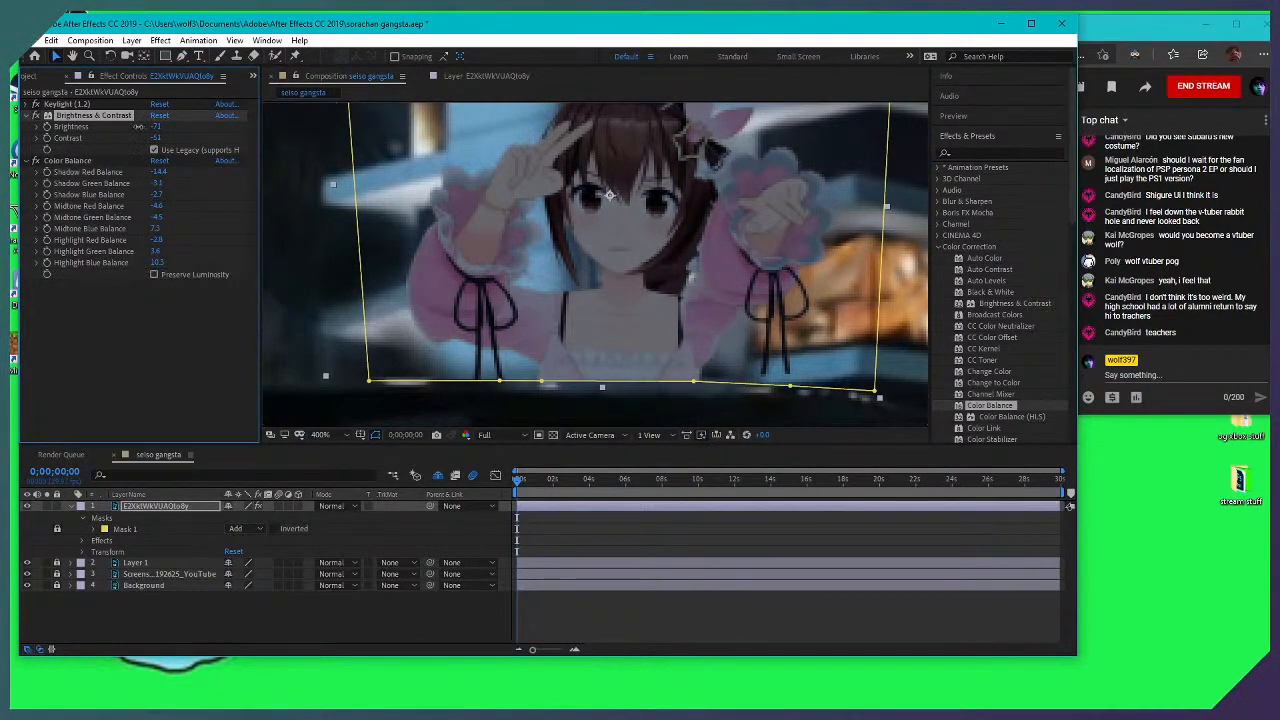
scroll(773, 278, "down", 2)
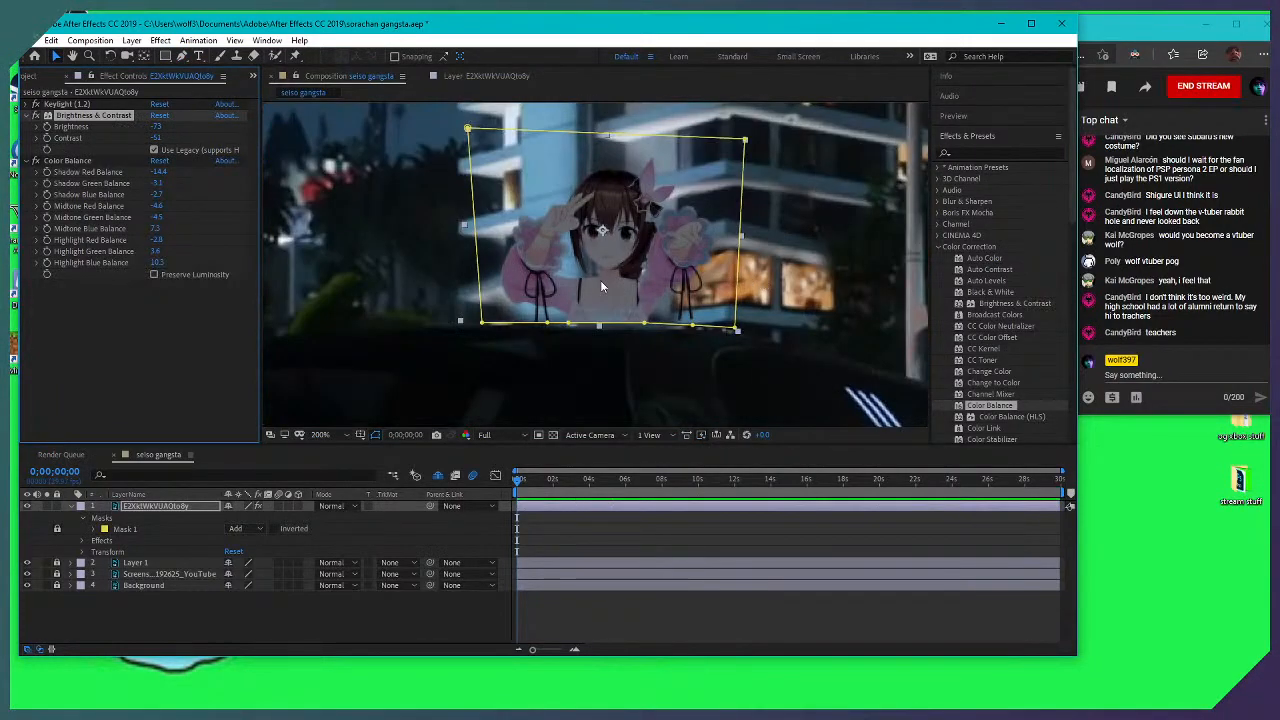
scroll(600, 280, "up", 1)
left_click_drag(619, 278, 648, 283)
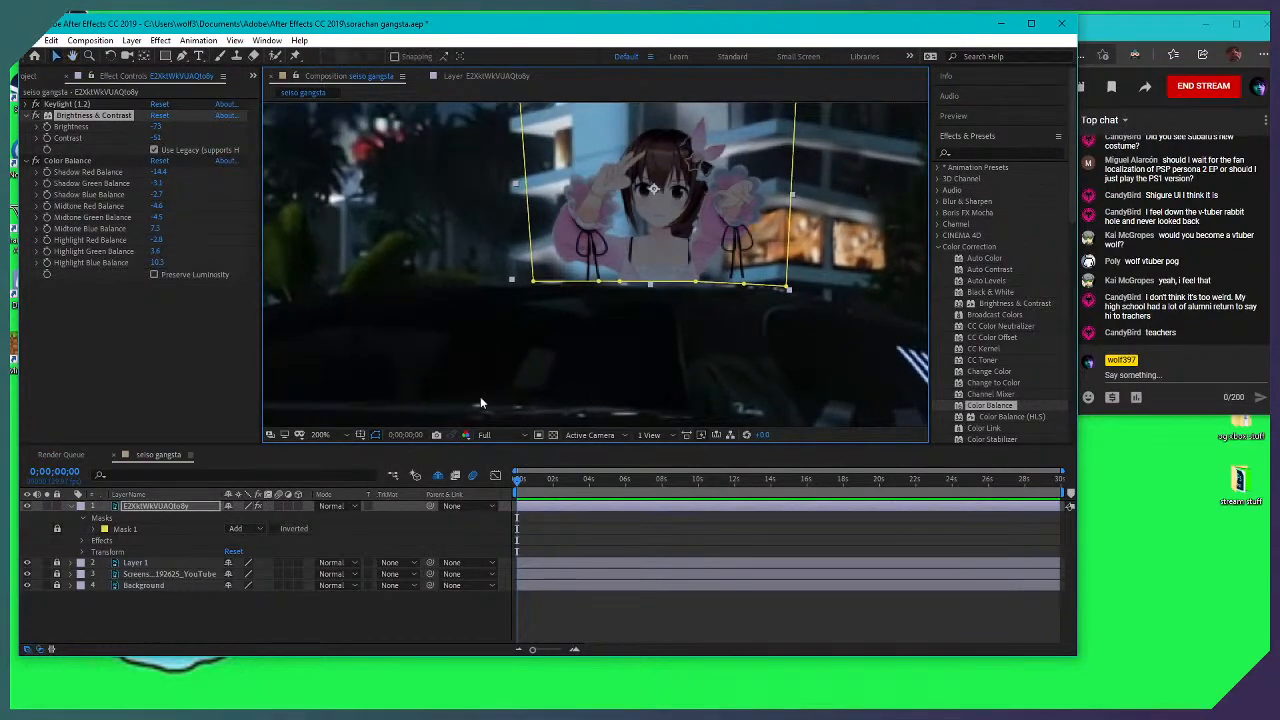
Fine-tune the character's Brightness & Contrast effect to Brightness -71 and Contrast -53
scroll(688, 262, "down", 1)
left_click_drag(614, 331, 526, 326)
key("v")
left_click_drag(157, 127, 181, 129)
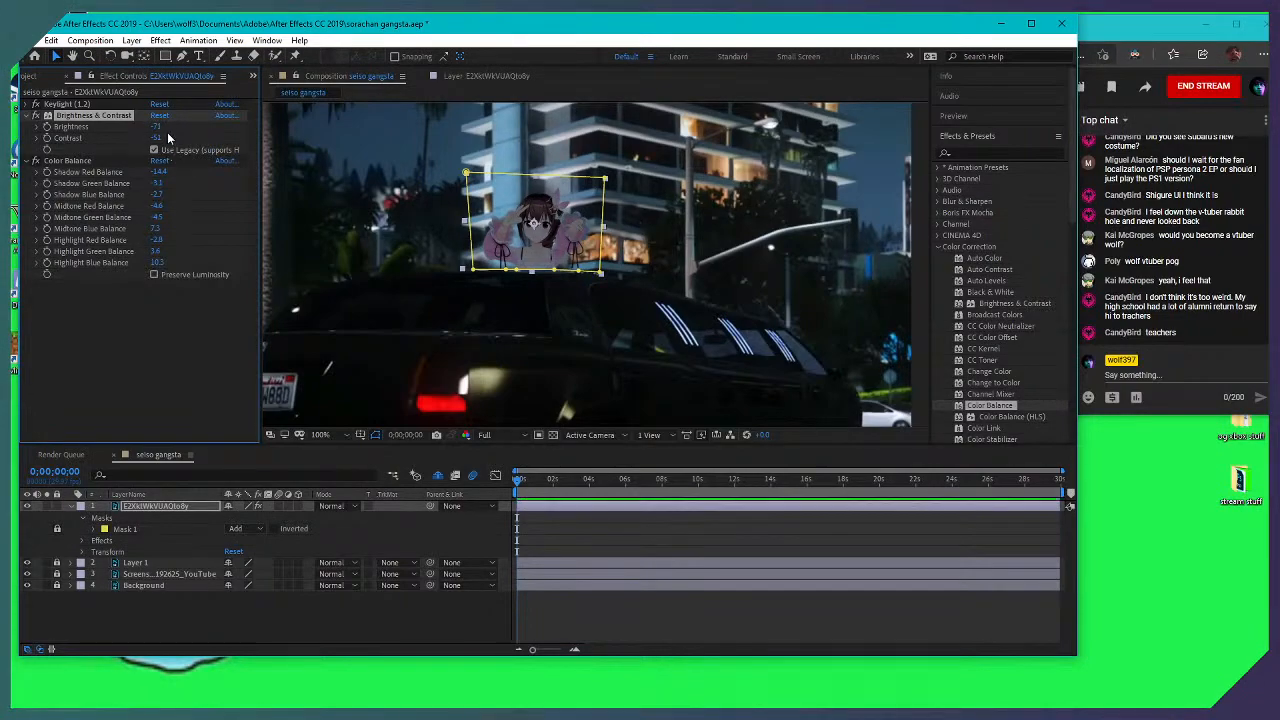
left_click_drag(158, 137, 134, 137)
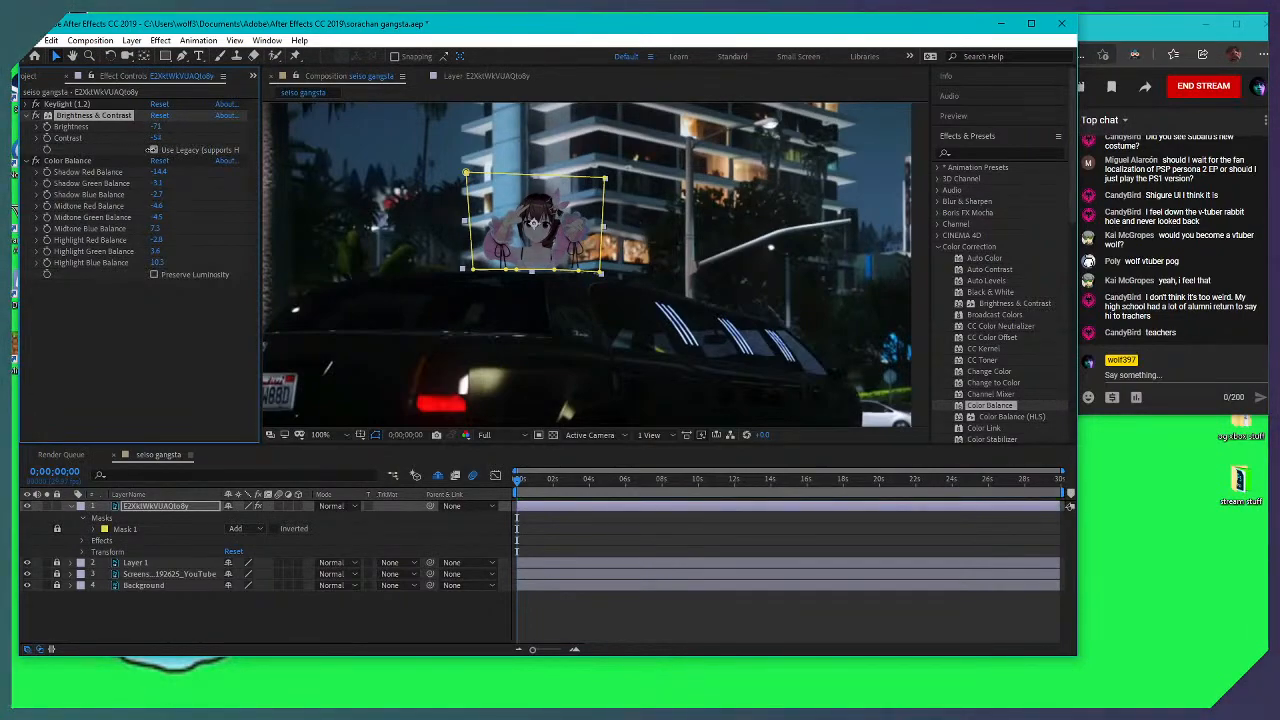
left_click_drag(157, 127, 137, 126)
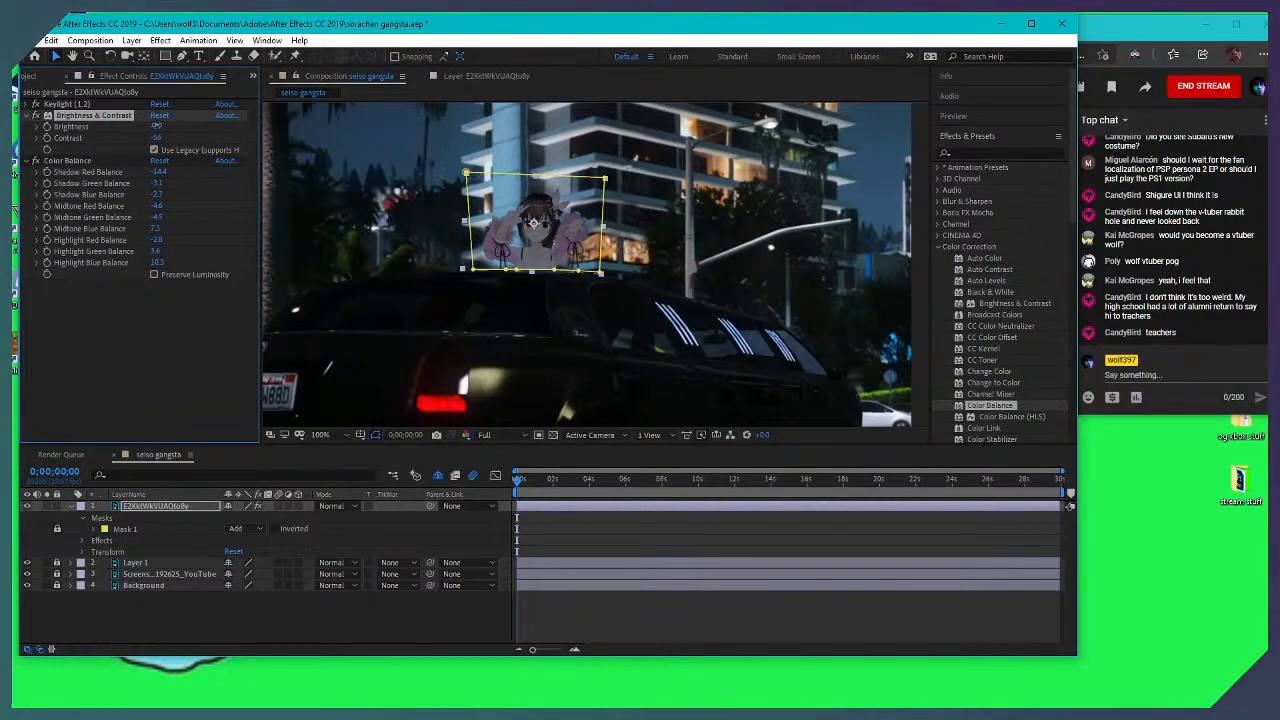
left_click_drag(157, 138, 246, 142)
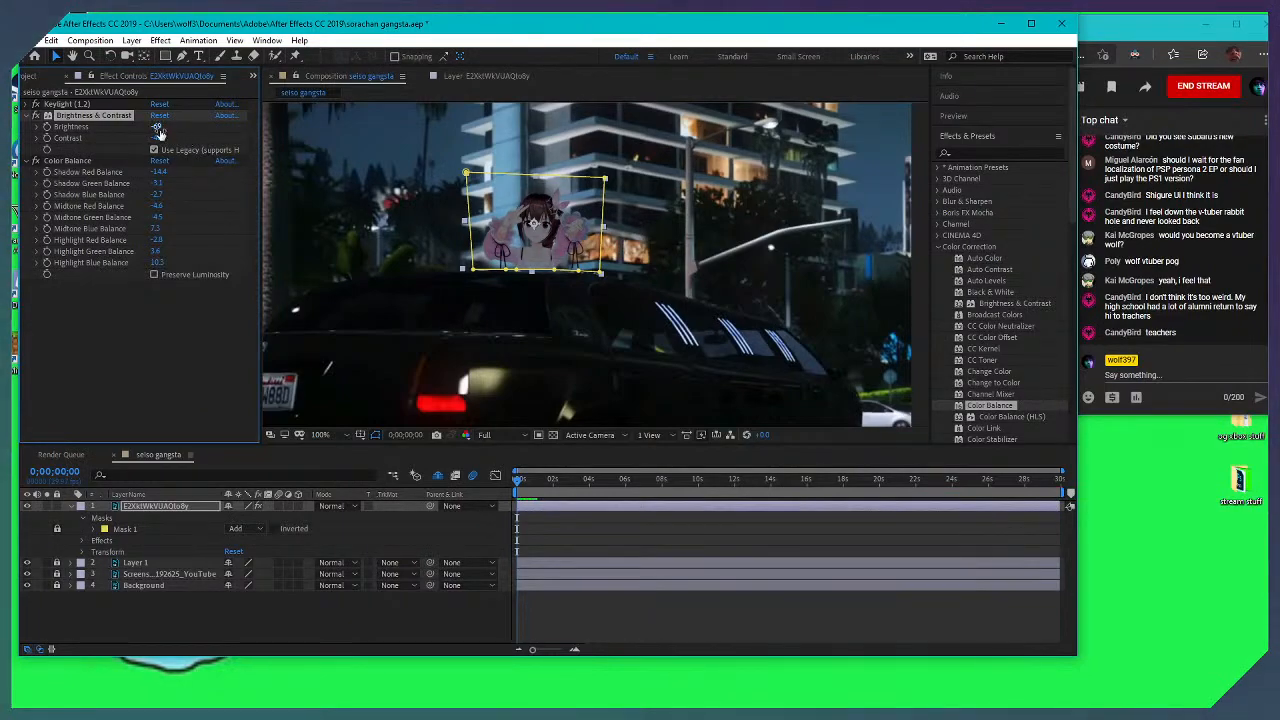
left_click_drag(155, 137, 129, 139)
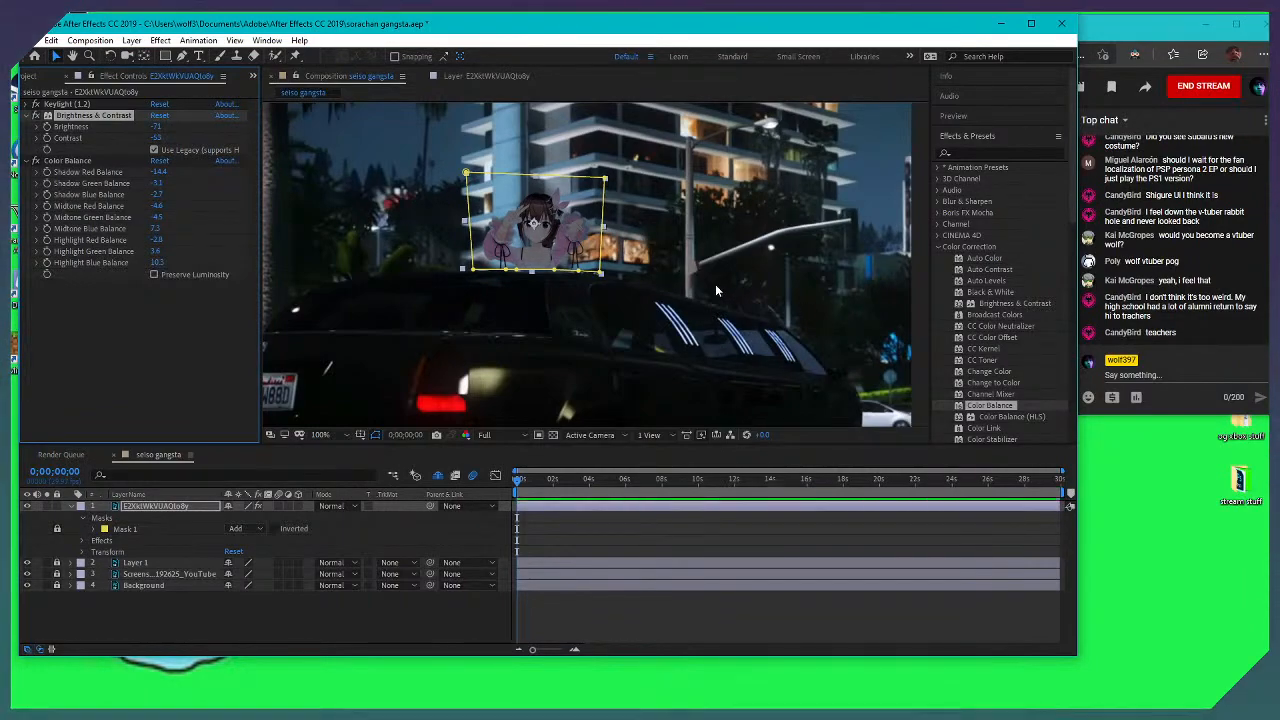
Examine how the darkened character blends into the street scene, both in the full frame and close up
scroll(717, 284, "down", 2)
scroll(644, 299, "up", 6)
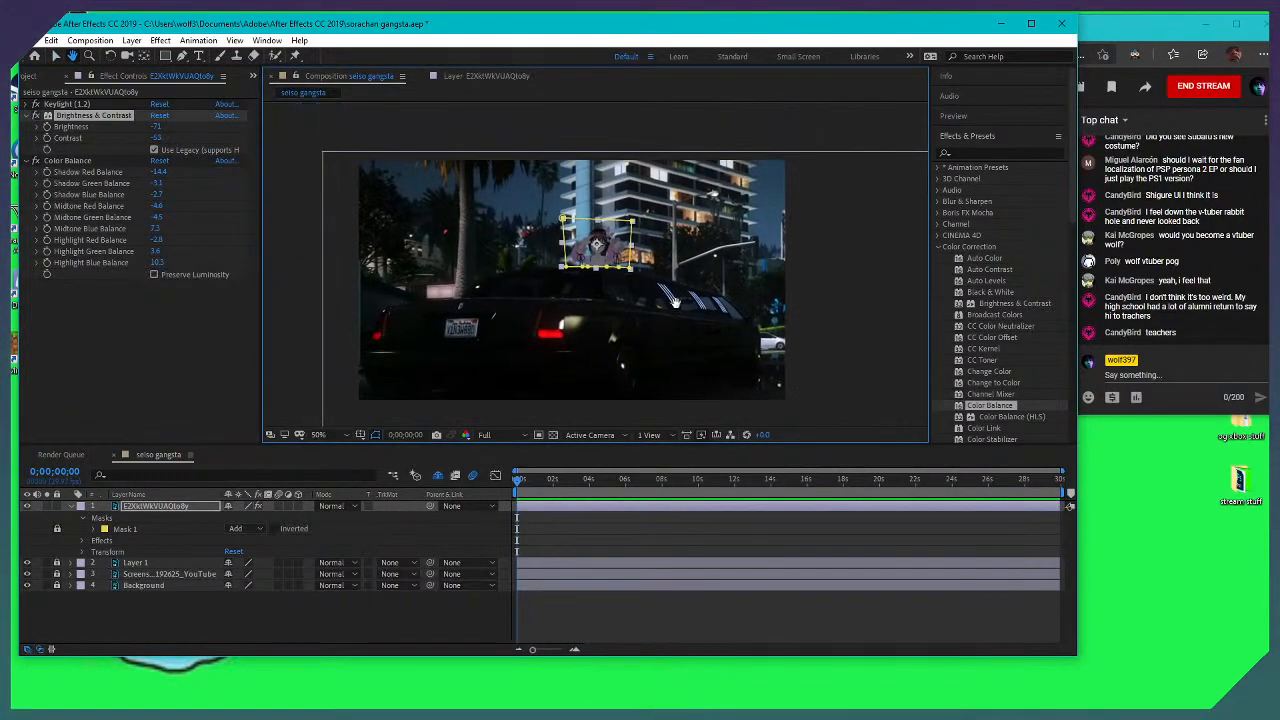
scroll(653, 237, "down", 3)
scroll(679, 254, "up", 2)
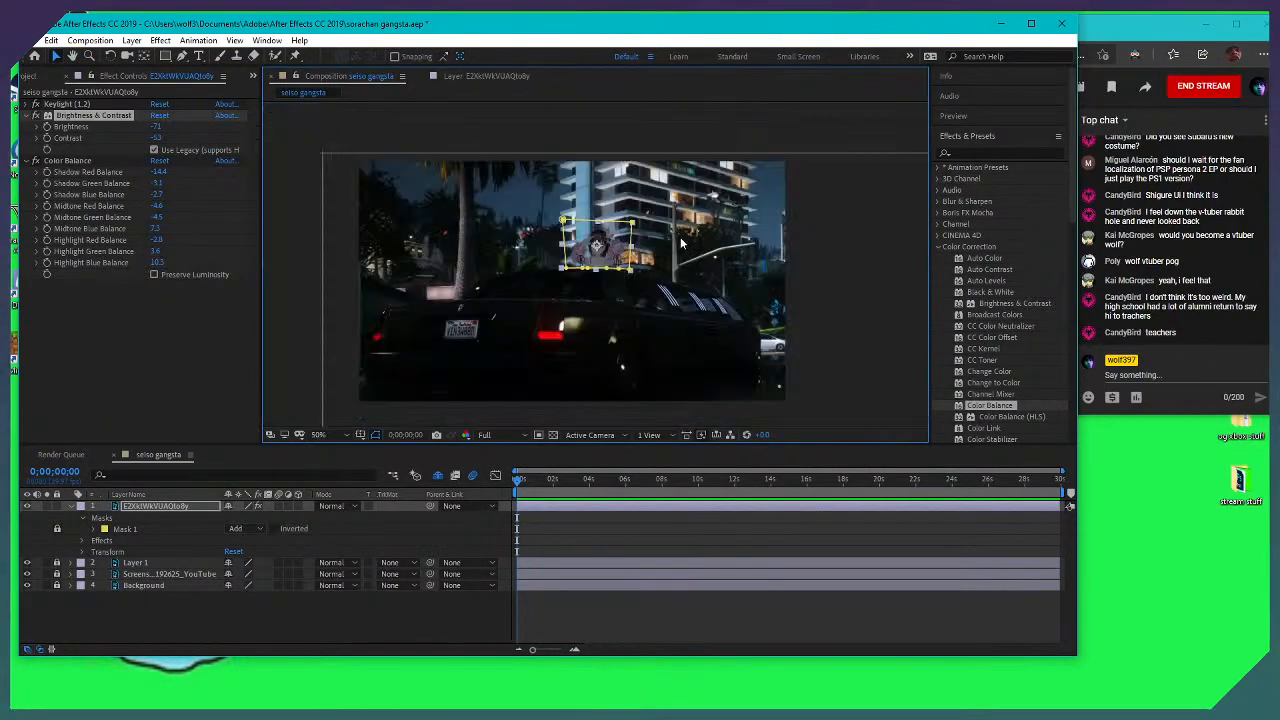
scroll(662, 246, "down", 2)
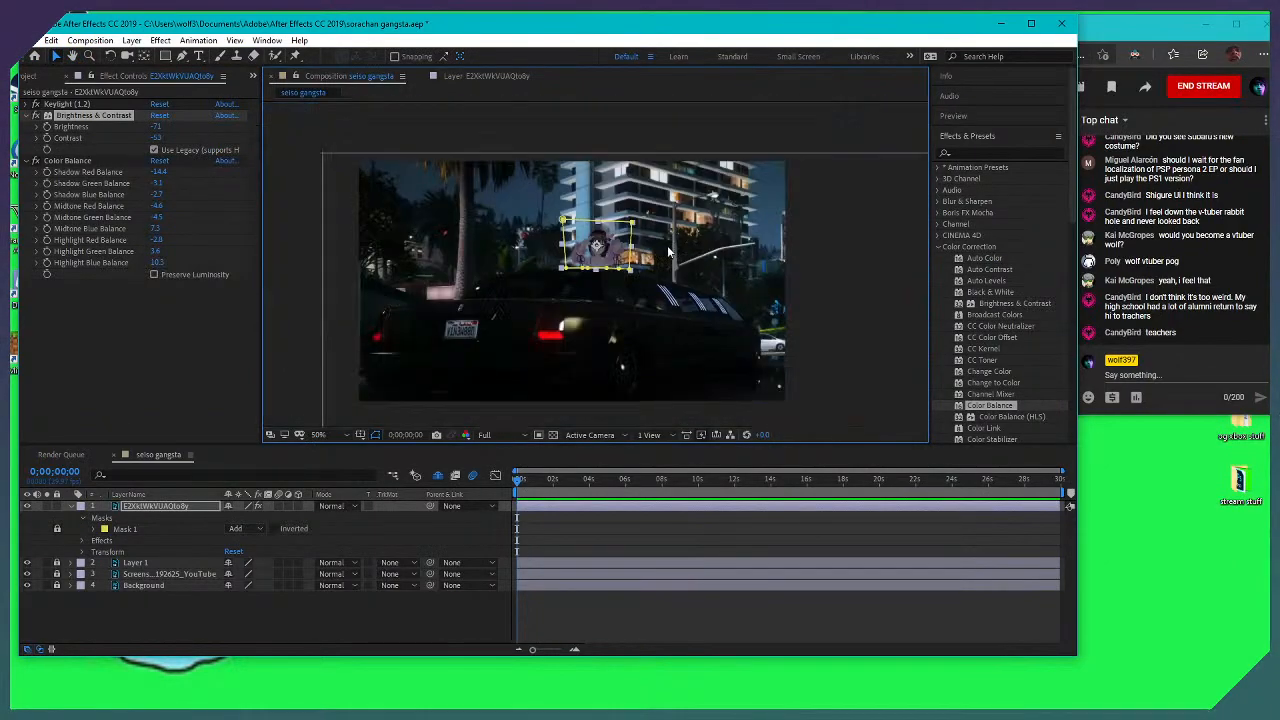
scroll(757, 250, "up", 2)
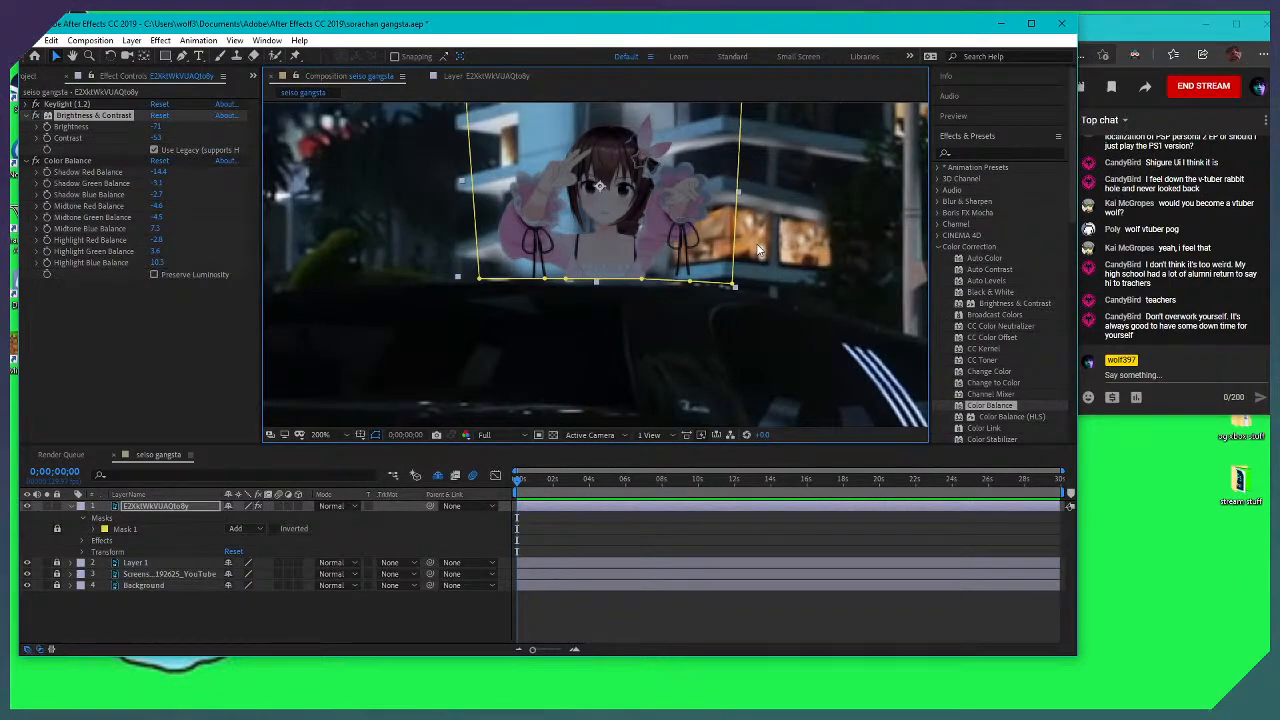
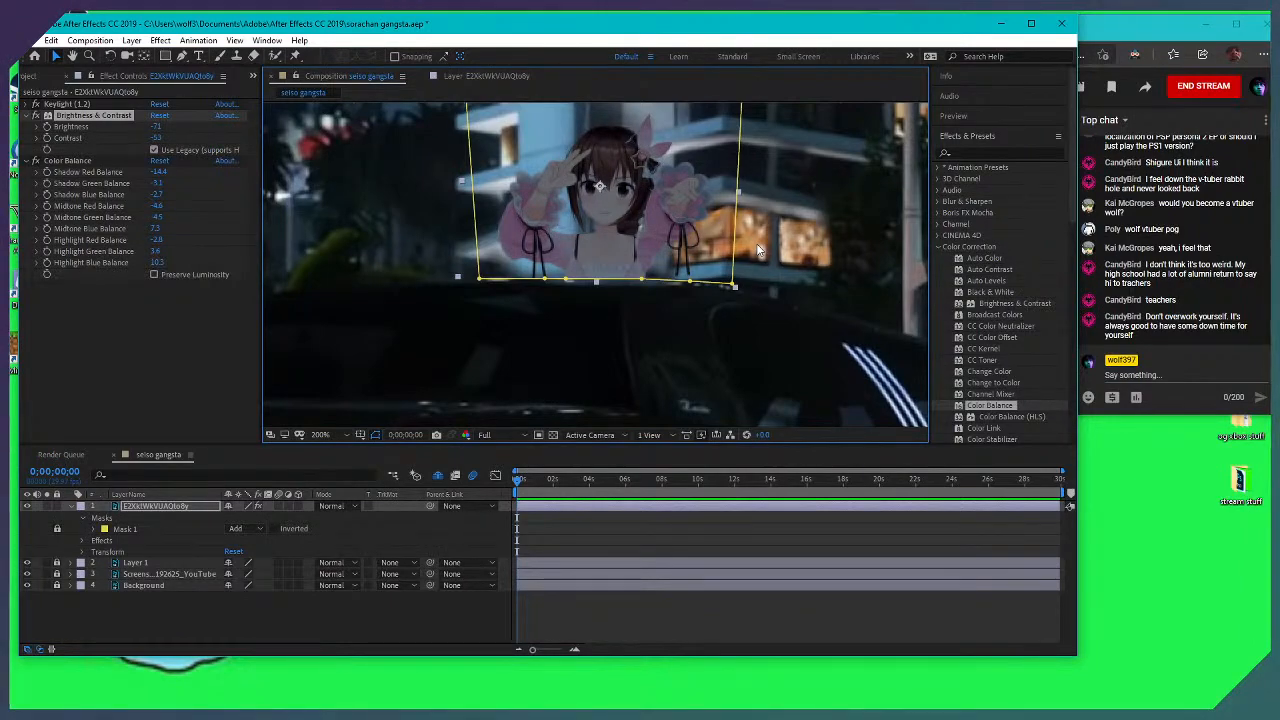
scroll(640, 170, "up", 5)
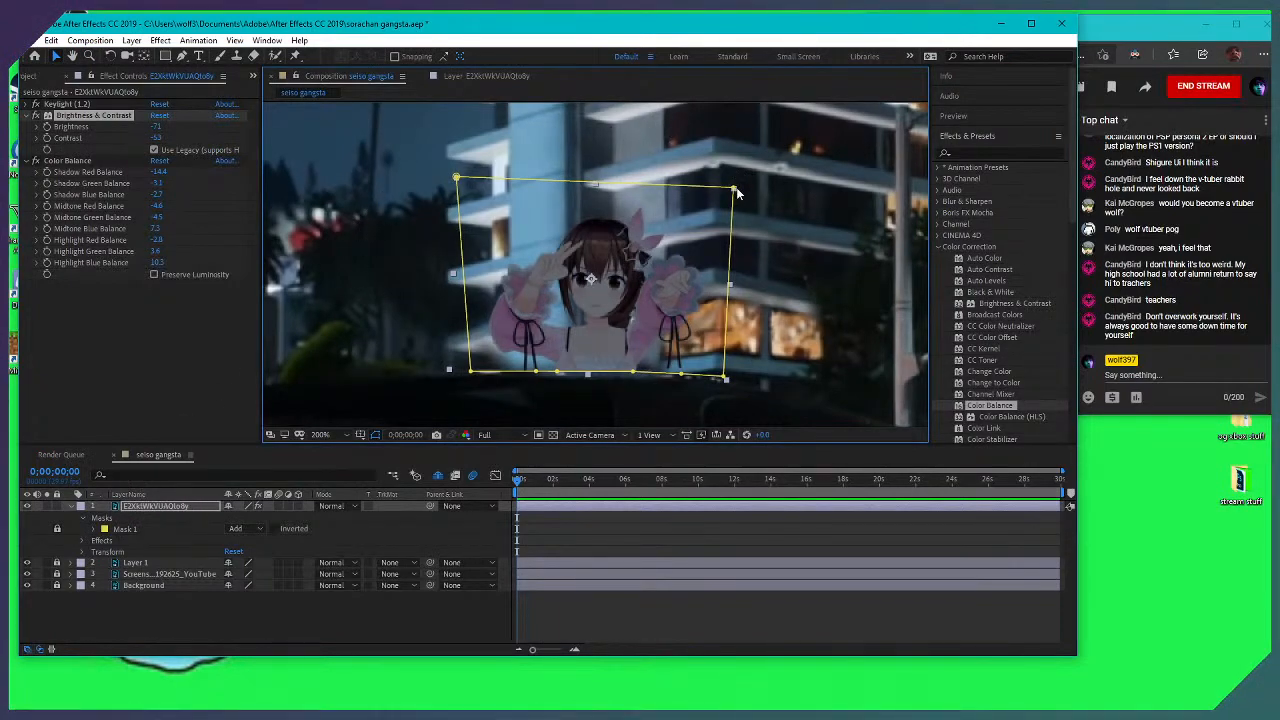
Scale the character layer up slightly and nudge it vertically so its lower edge sits on the car's roofline
left_click_drag(737, 188, 786, 185)
key("Up")
key("Up")
key("Up")
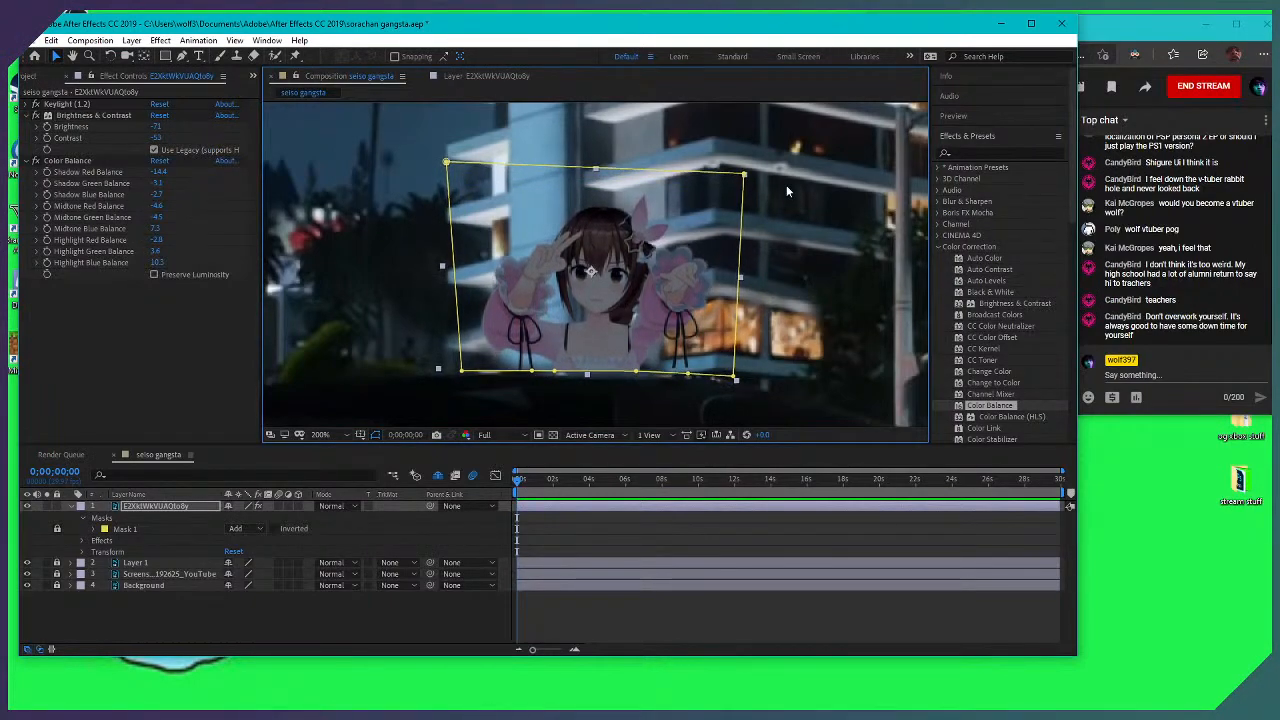
key("Down")
key("Down")
key("Down")
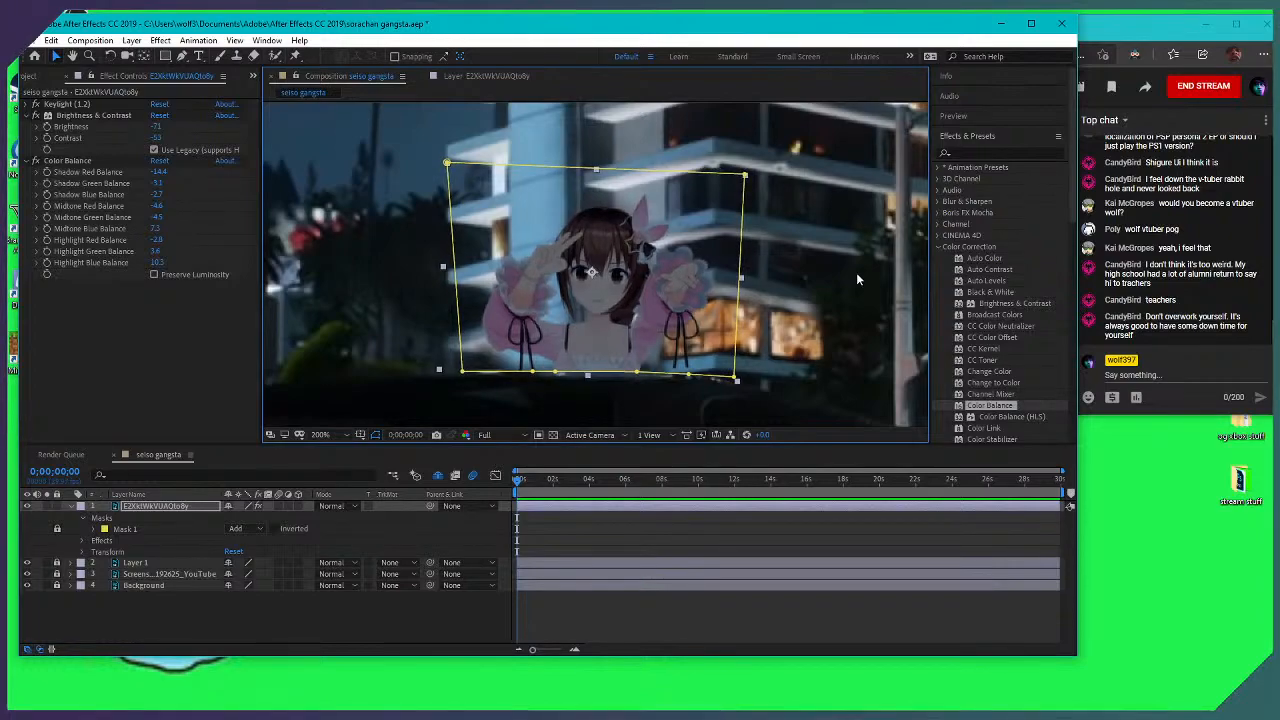
left_click(564, 636)
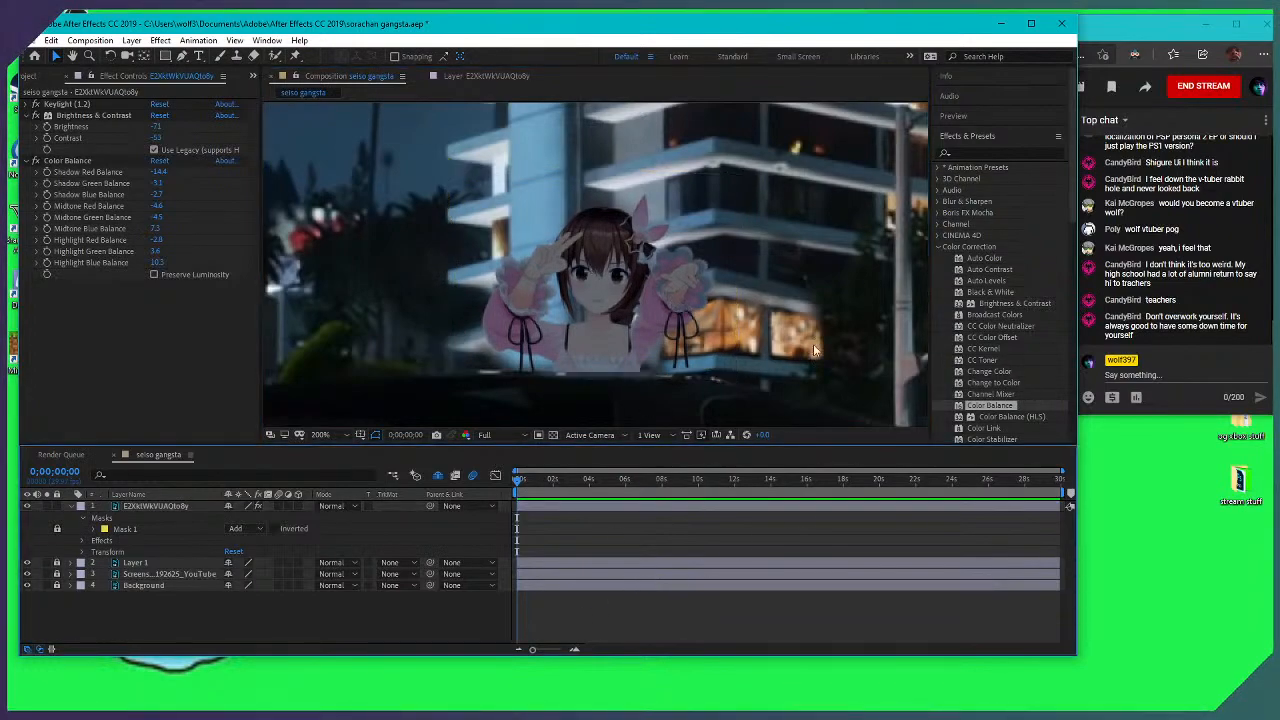
left_click(670, 314)
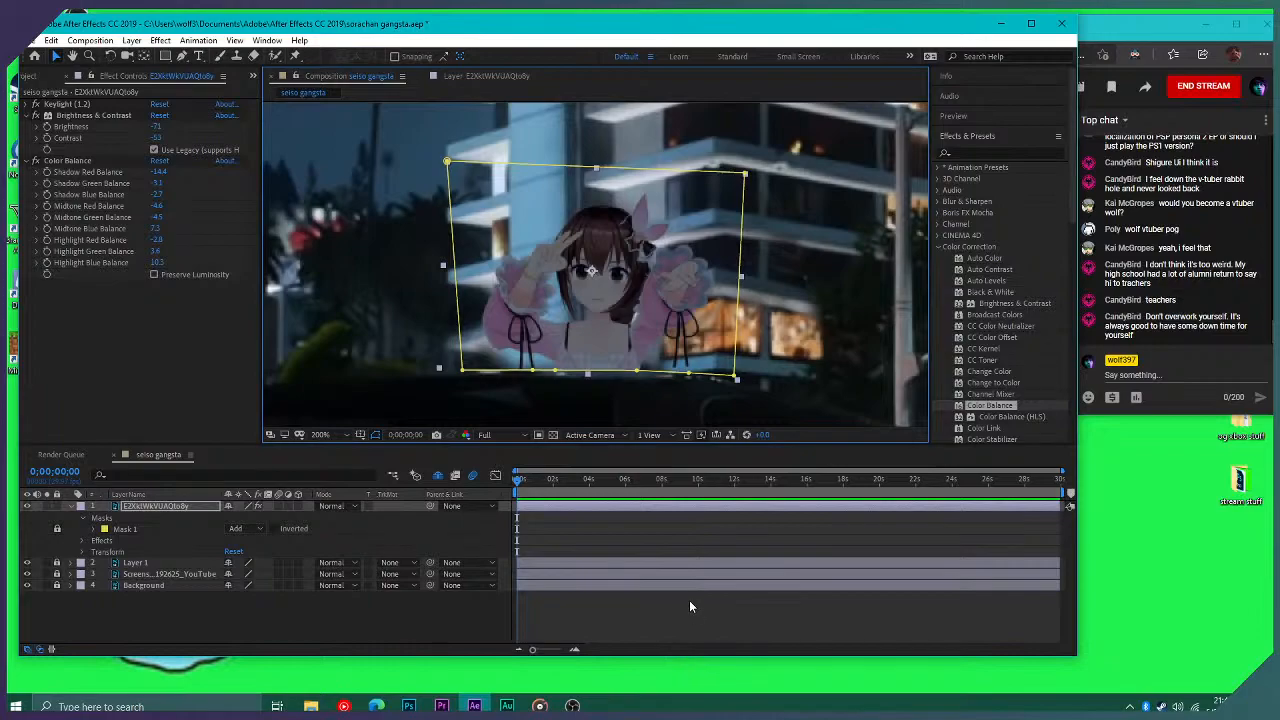
left_click(689, 600)
Unlock Mask 1 on the character layer and set its Mask Feather to 9.7 pixels
left_click(93, 528)
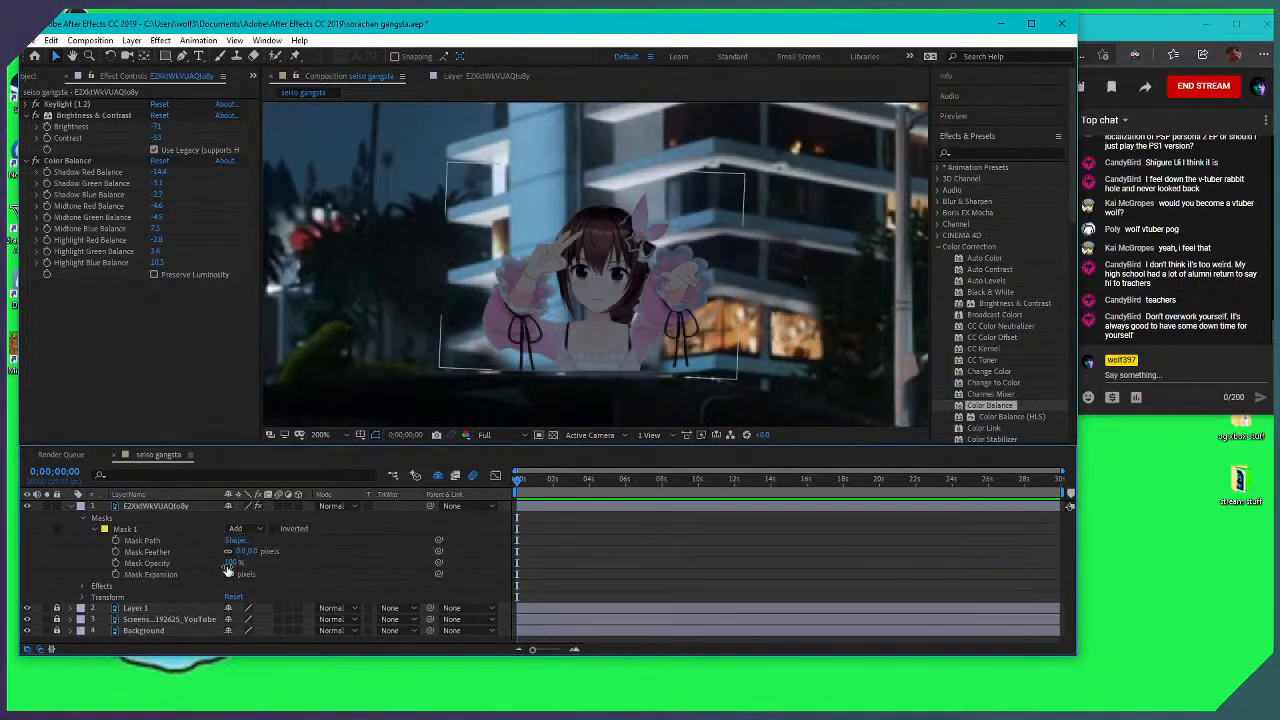
left_click_drag(240, 551, 272, 551)
left_click(489, 505)
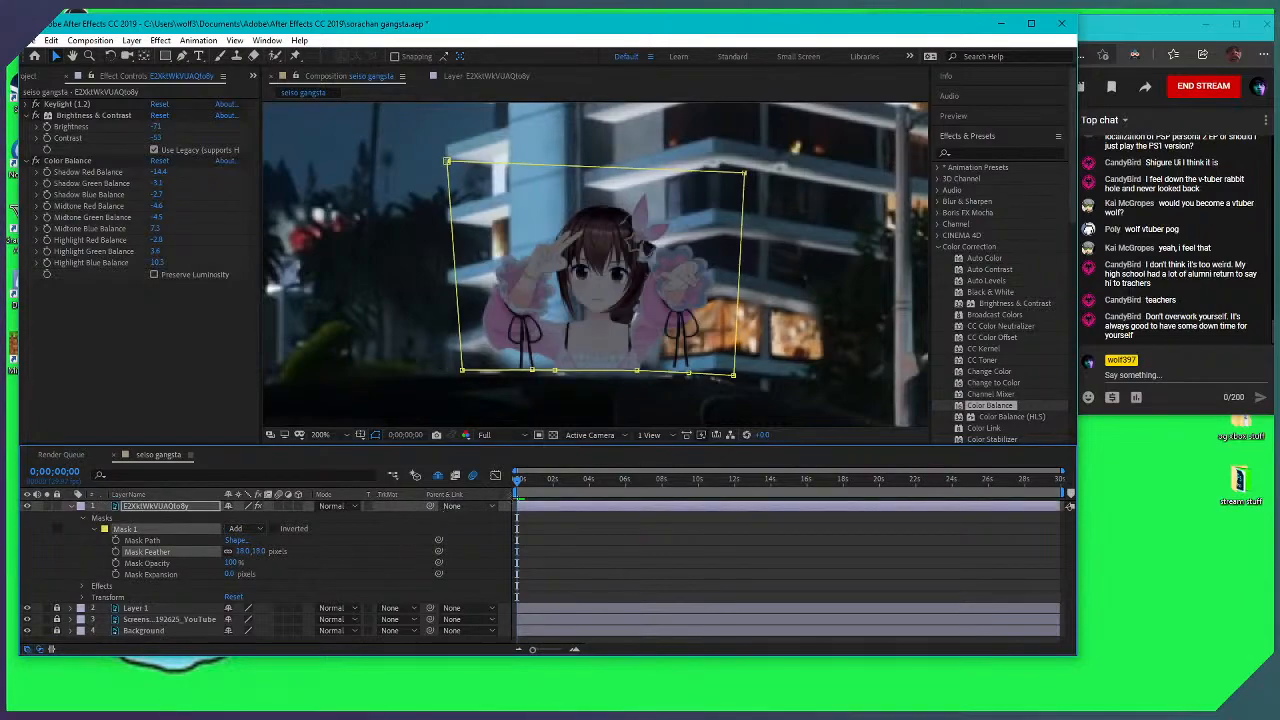
left_click(652, 599)
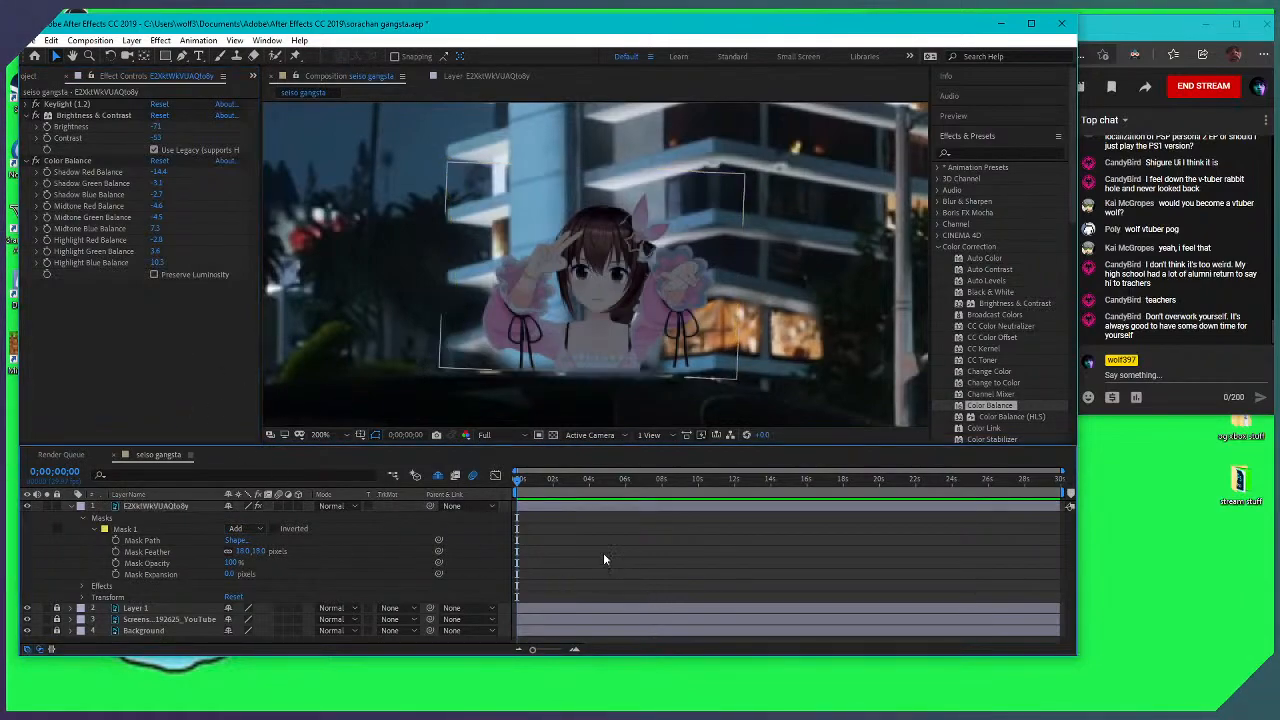
scroll(622, 293, "down", 2)
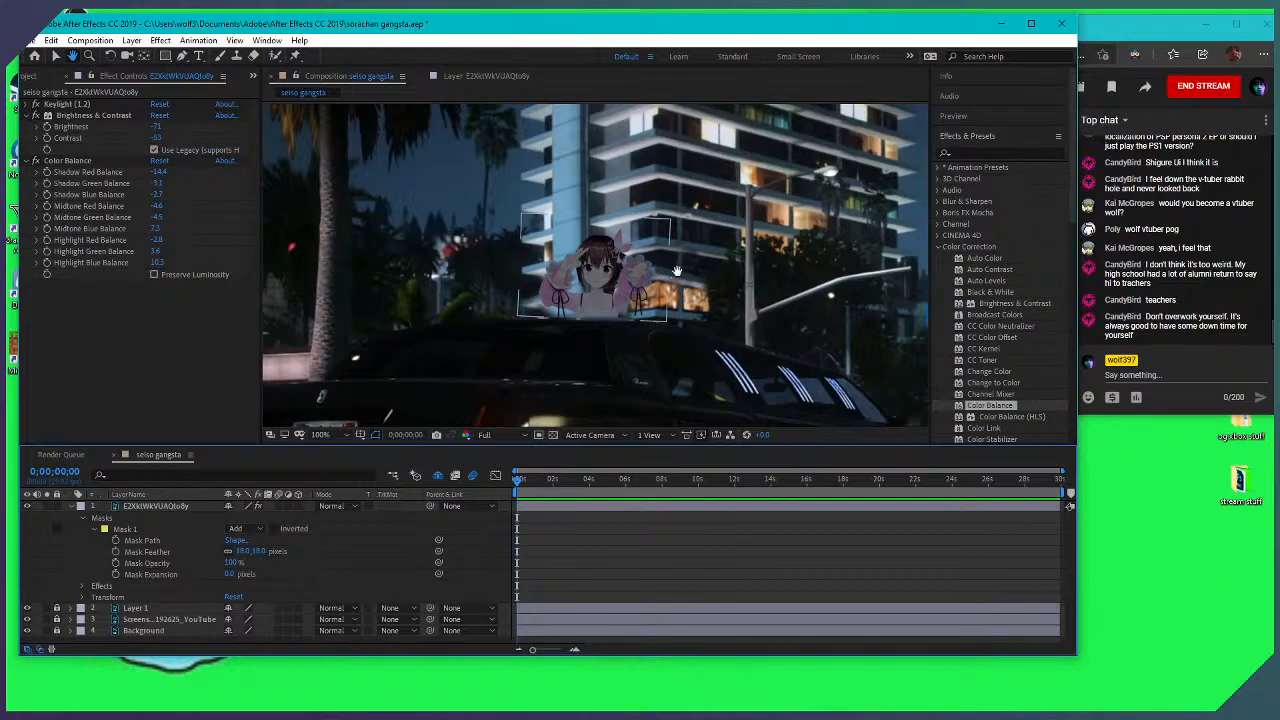
left_click_drag(643, 290, 683, 302)
left_click_drag(262, 555, 193, 551)
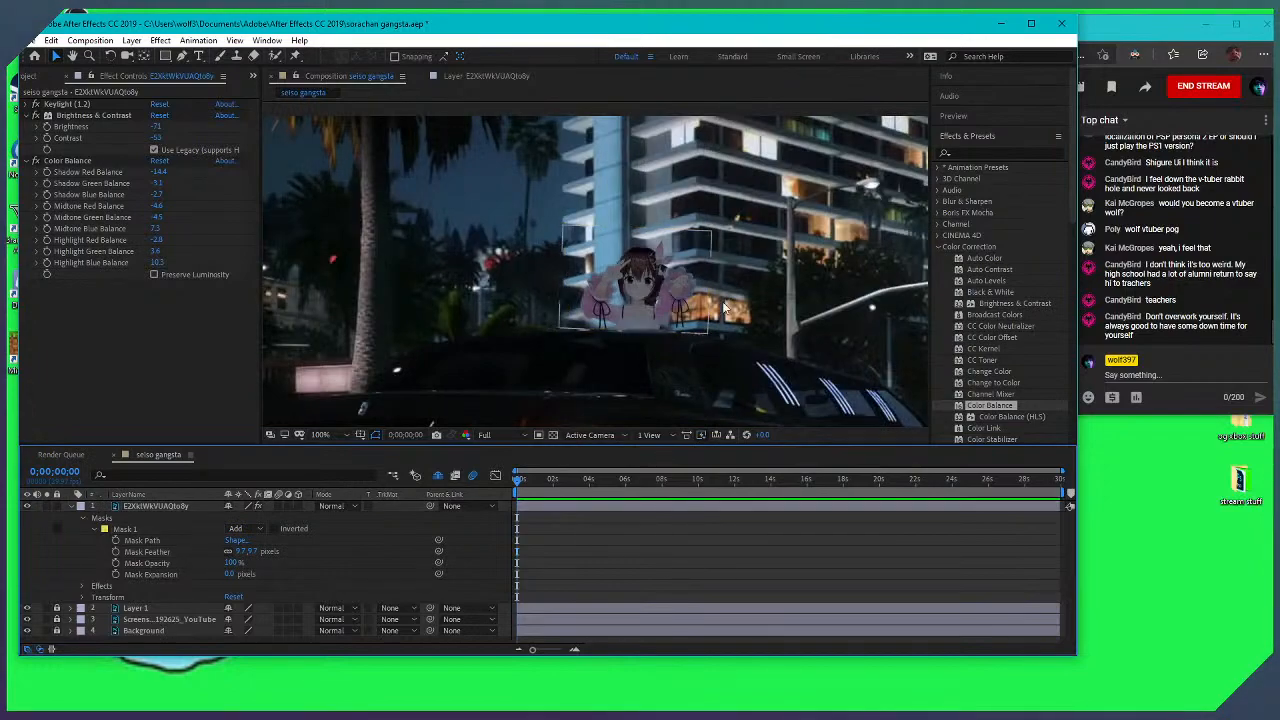
Examine the character's feathered lower edge against the car roof, in the full frame and close up
left_click_drag(722, 308, 658, 338)
scroll(593, 260, "down", 2)
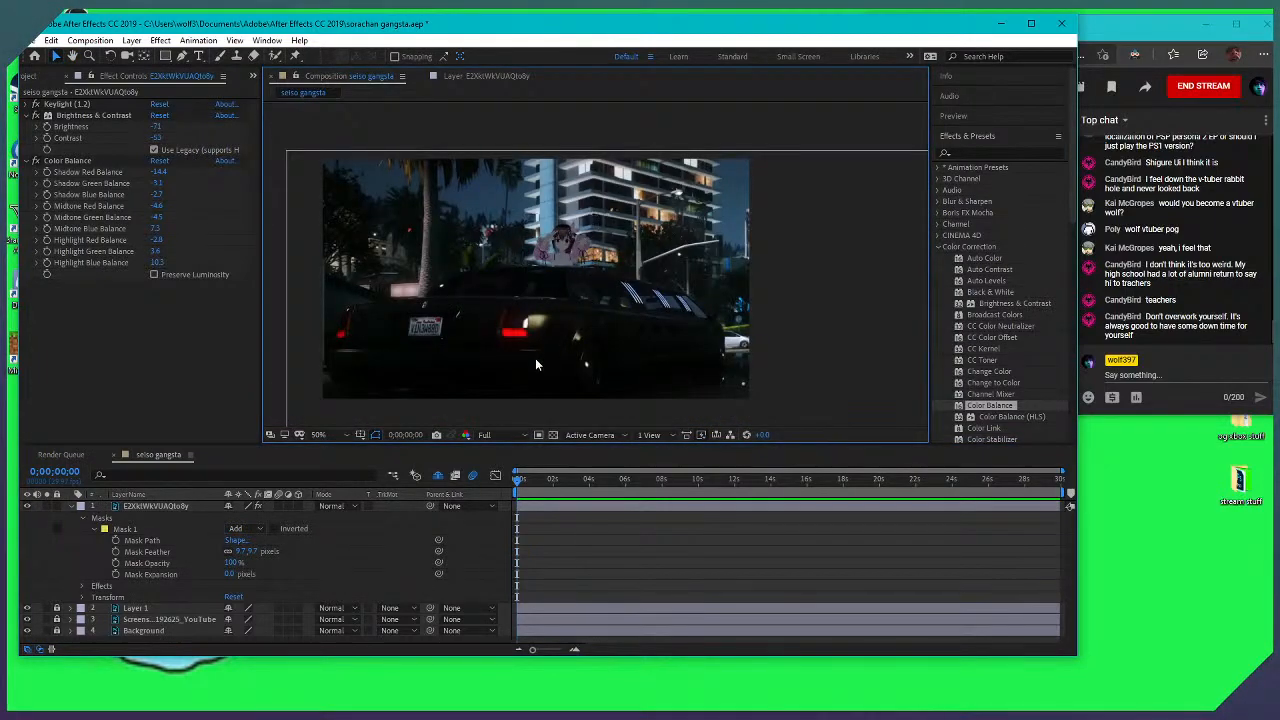
scroll(588, 262, "up", 4)
scroll(502, 240, "down", 4)
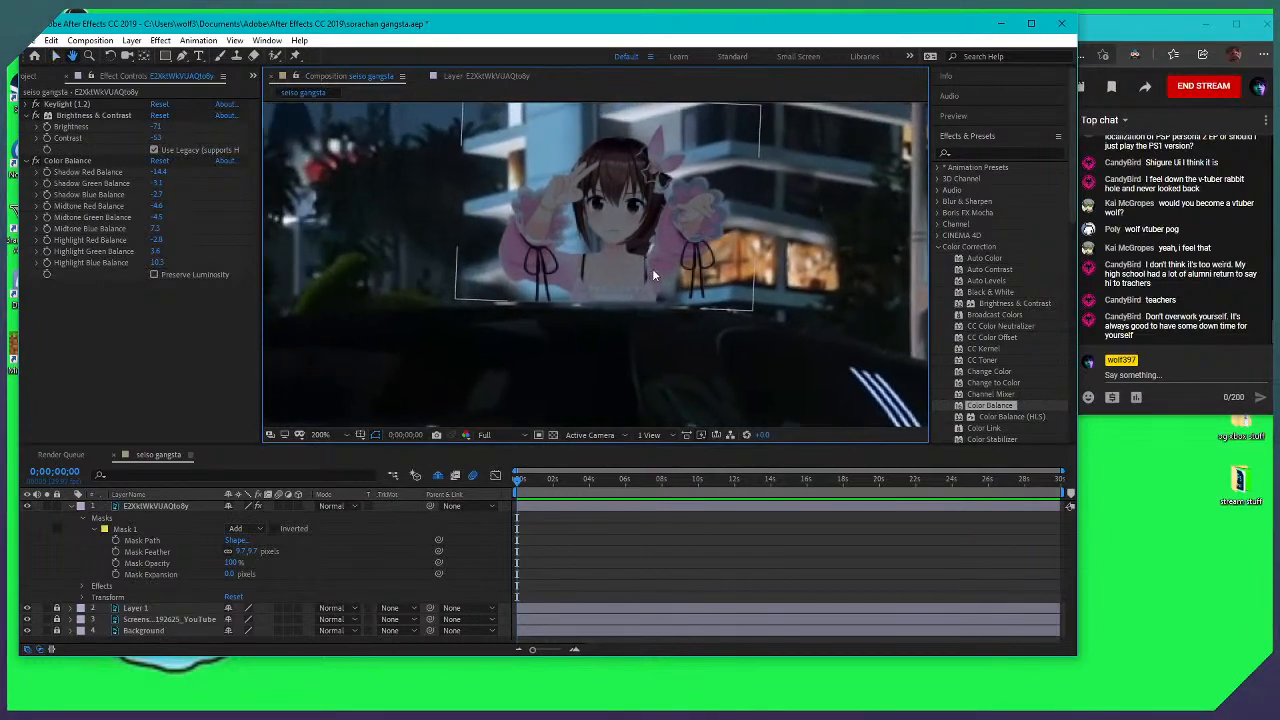
scroll(568, 277, "up", 3)
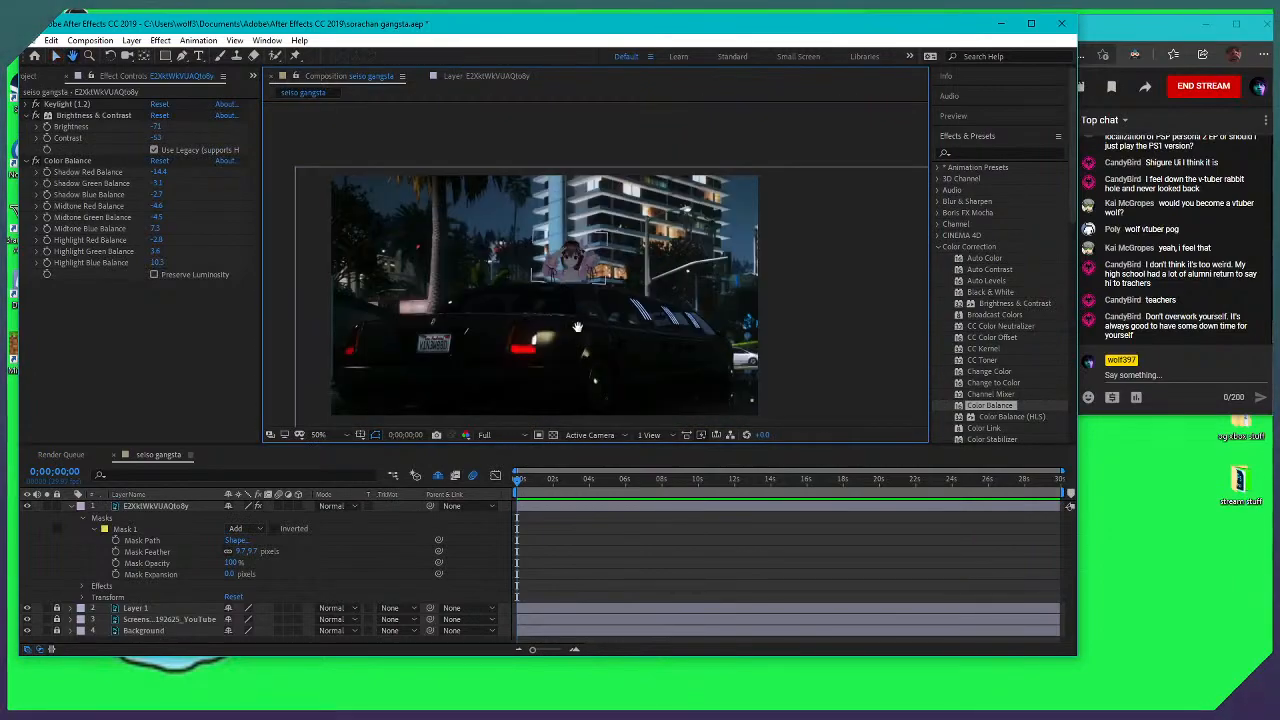
left_click_drag(624, 262, 707, 338)
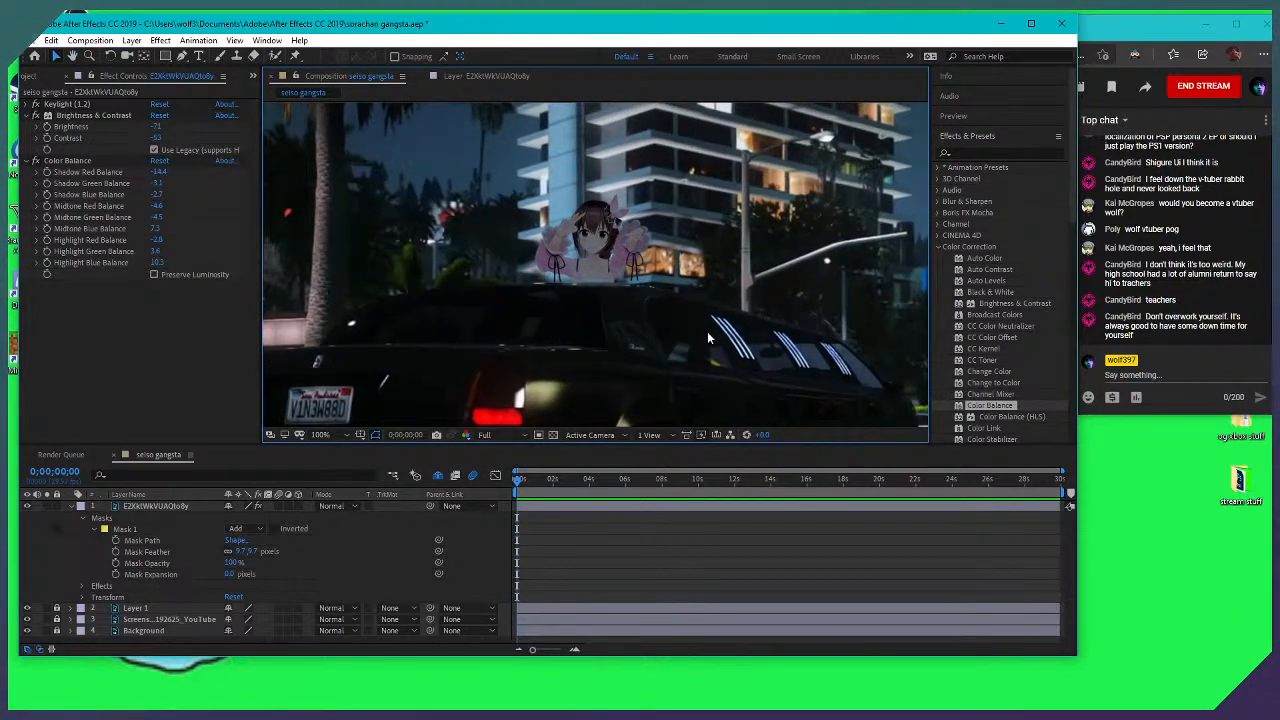
Set the Contrast of the character layer's Brightness & Contrast effect to -57
left_click(597, 253)
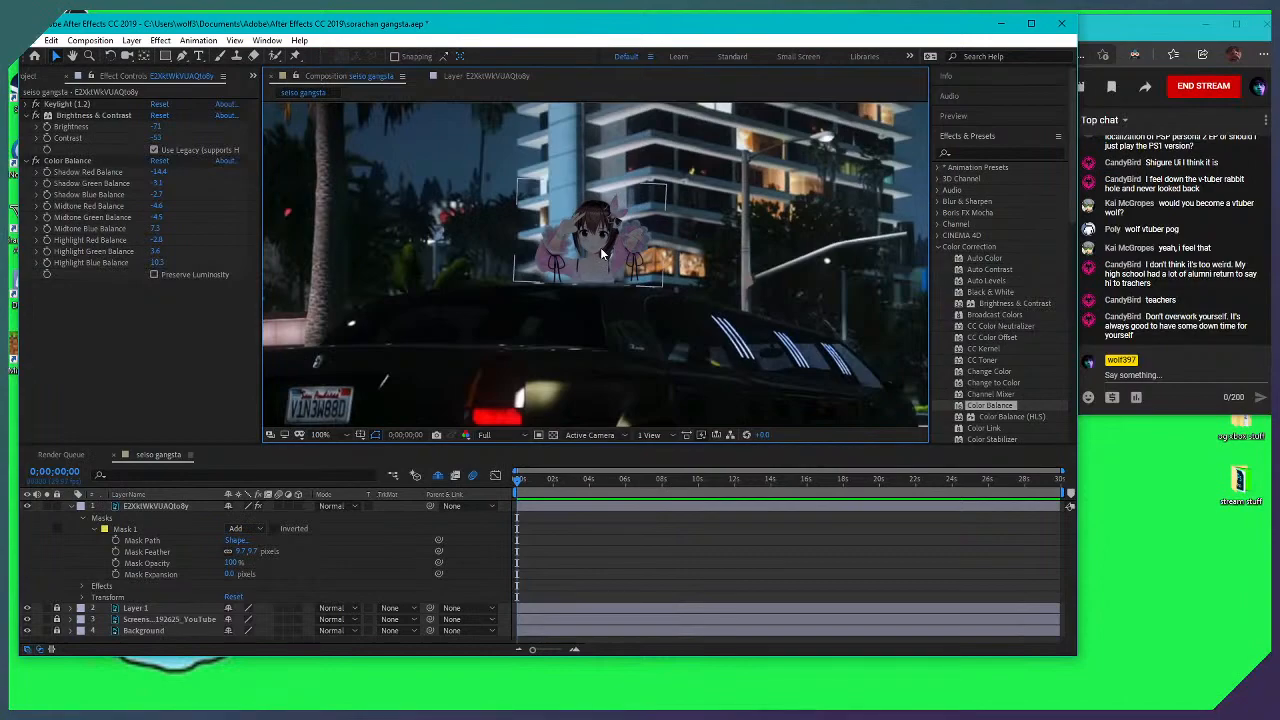
key("period")
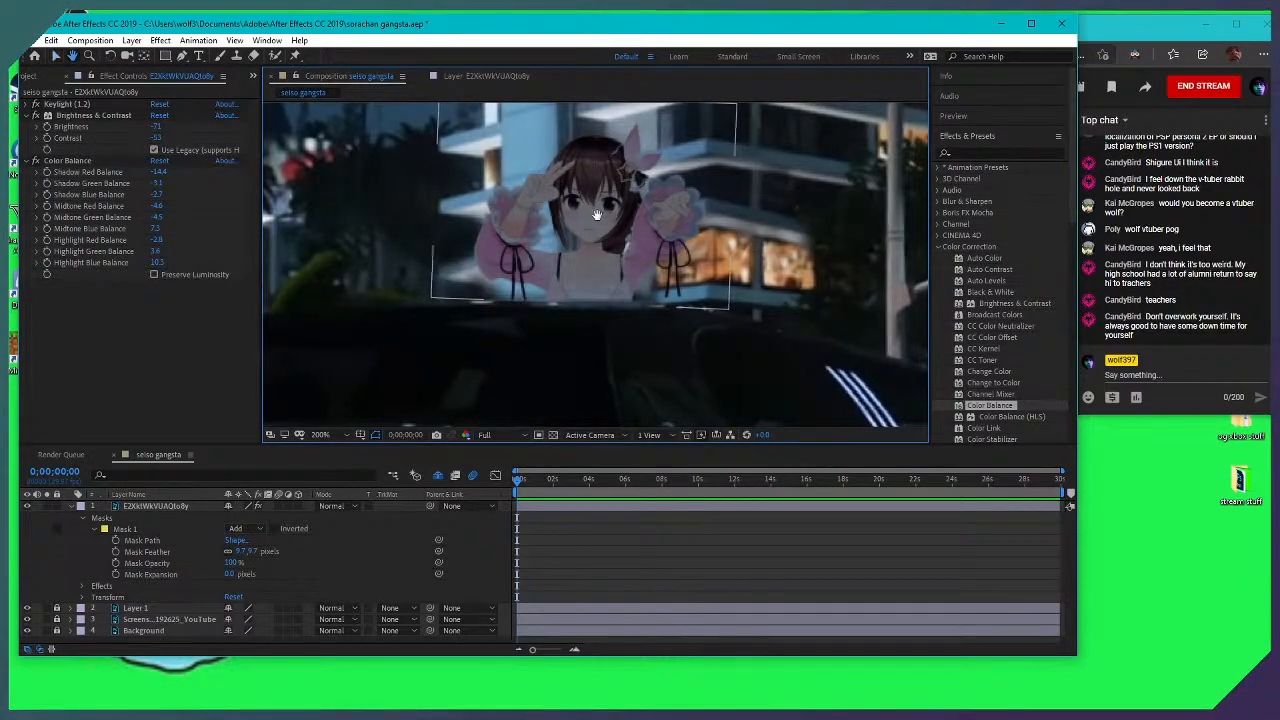
left_click_drag(603, 206, 608, 255)
scroll(592, 262, "up", 2)
scroll(592, 263, "down", 2)
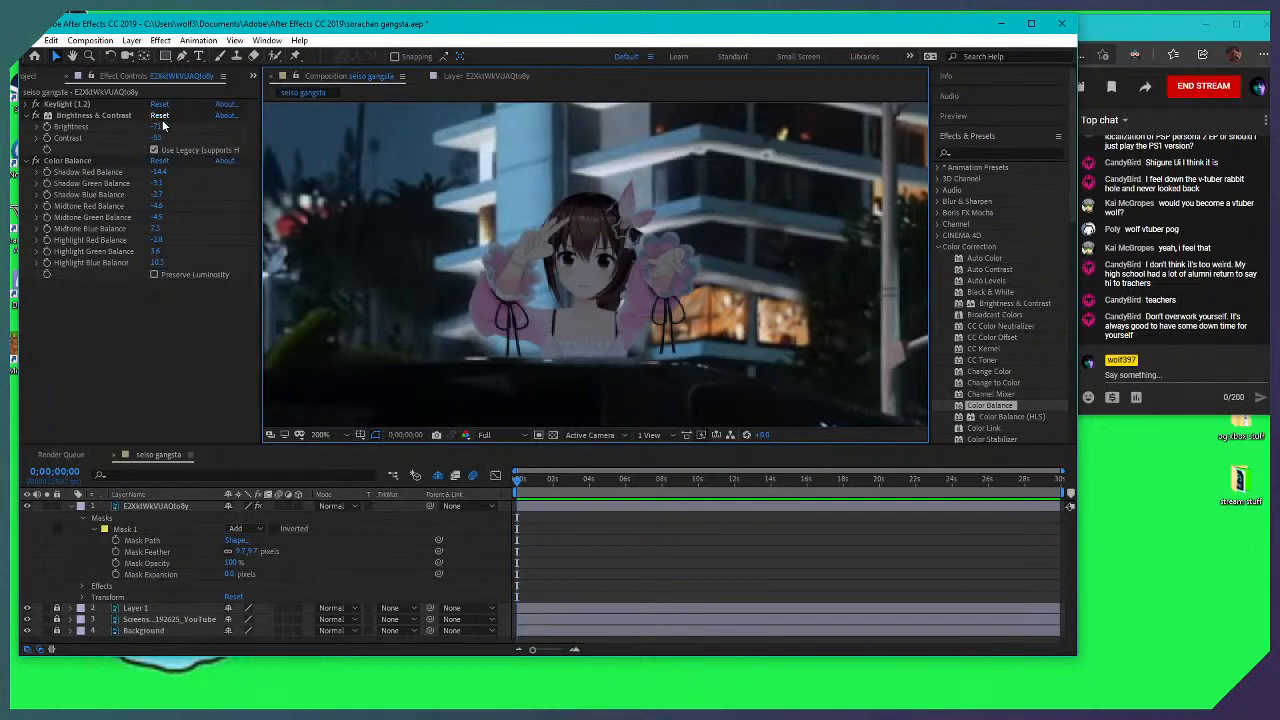
left_click_drag(156, 138, 84, 157)
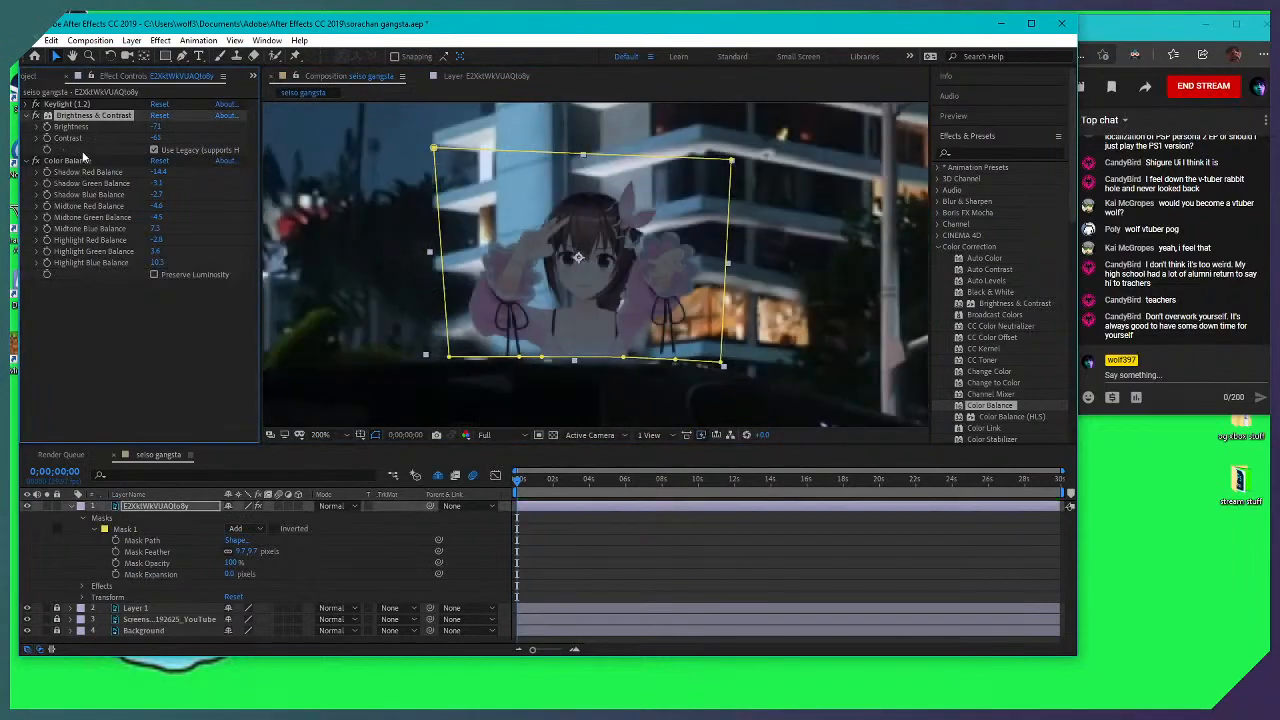
left_click(154, 148)
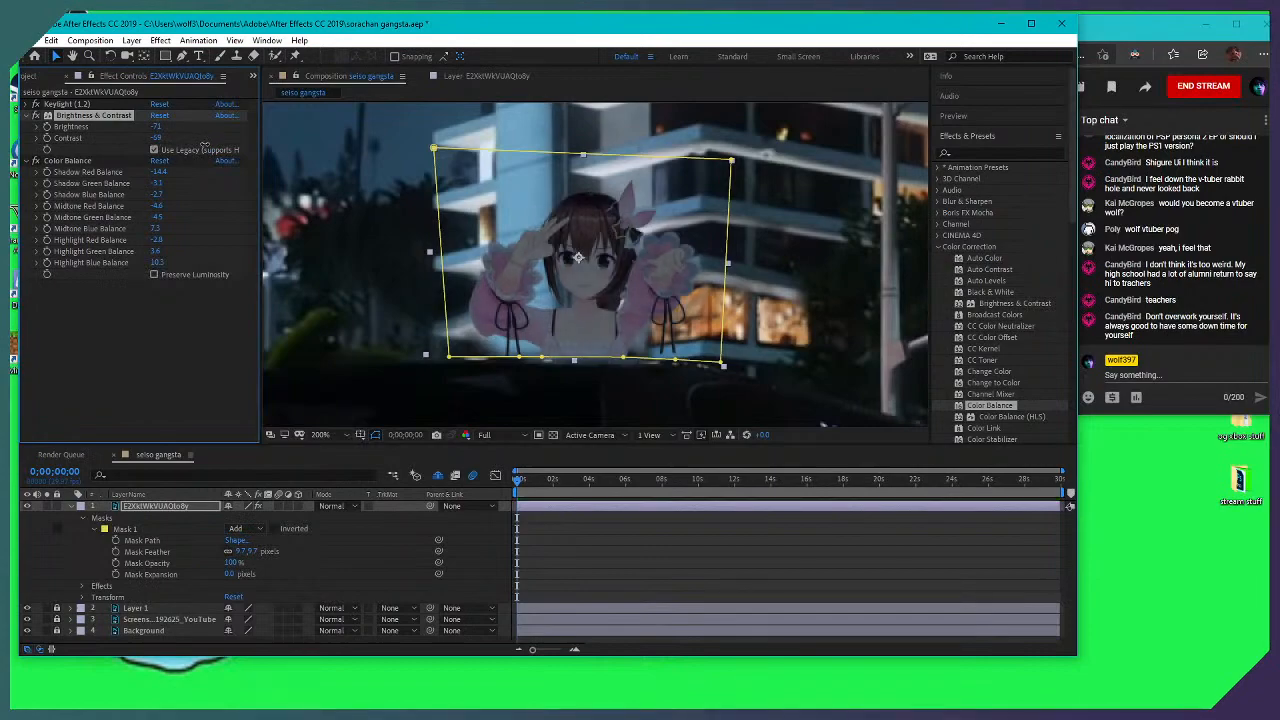
left_click(158, 293)
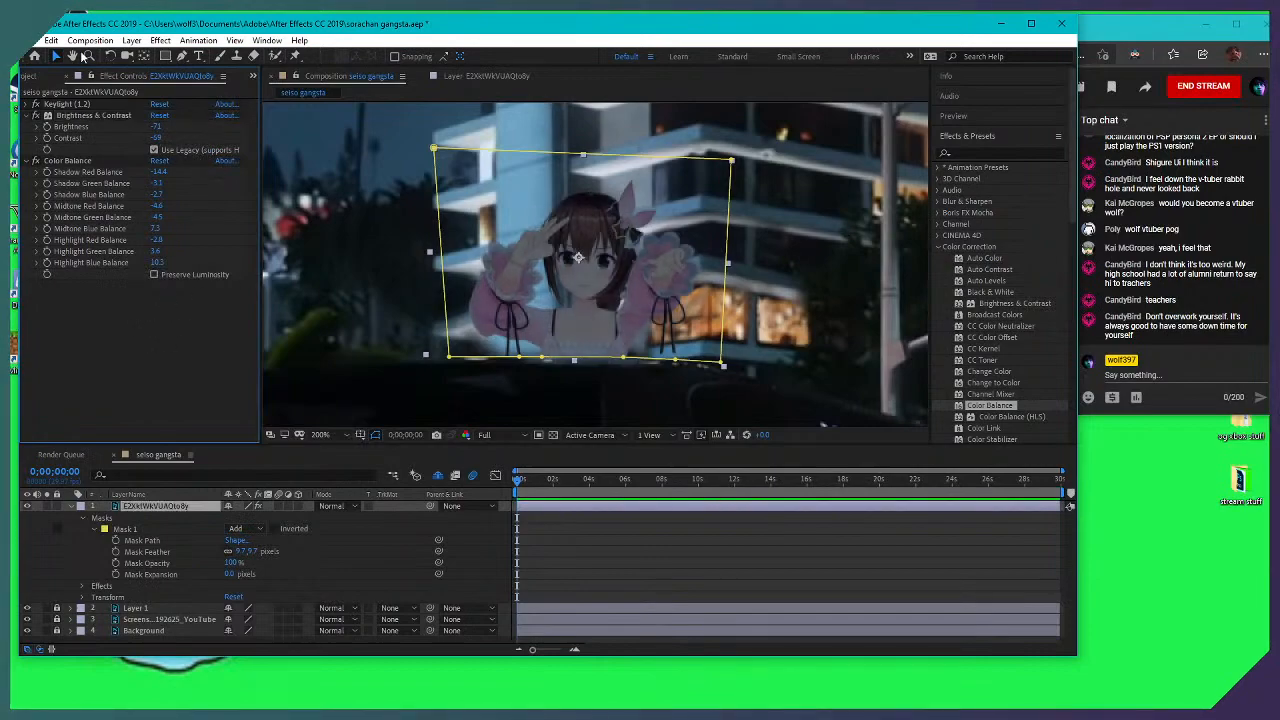
left_click_drag(154, 138, 146, 139)
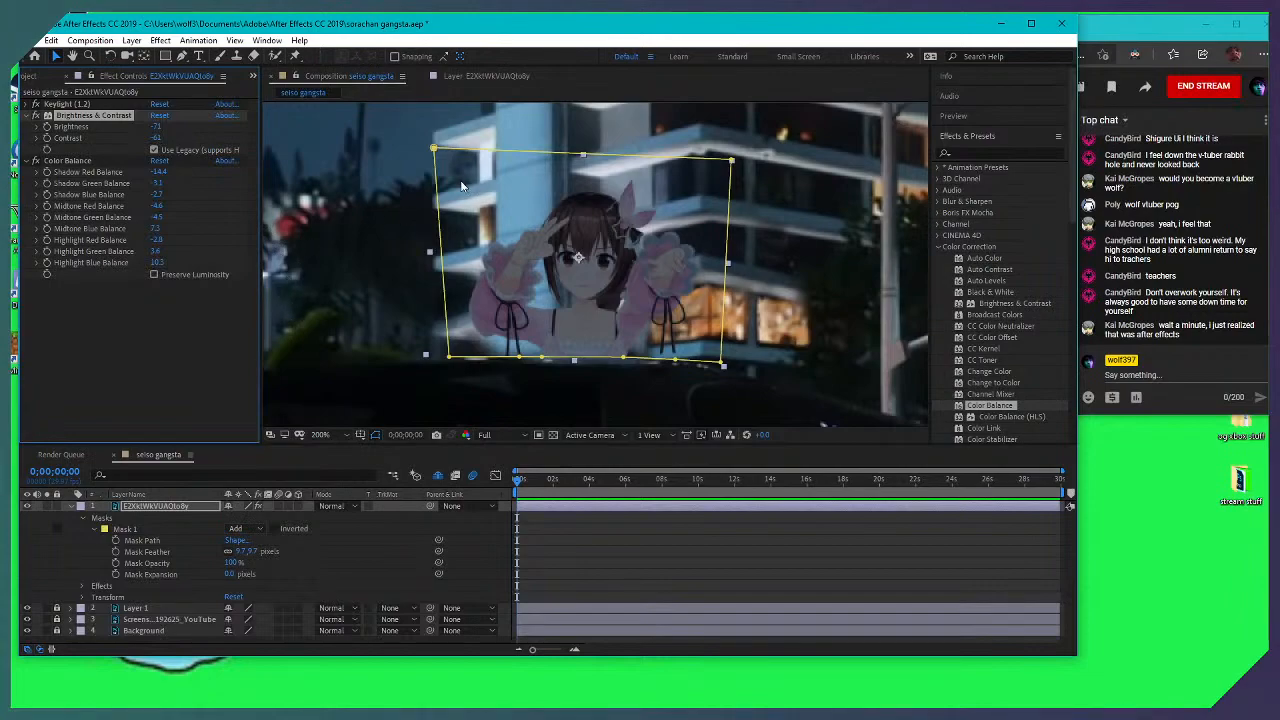
left_click_drag(158, 138, 176, 134)
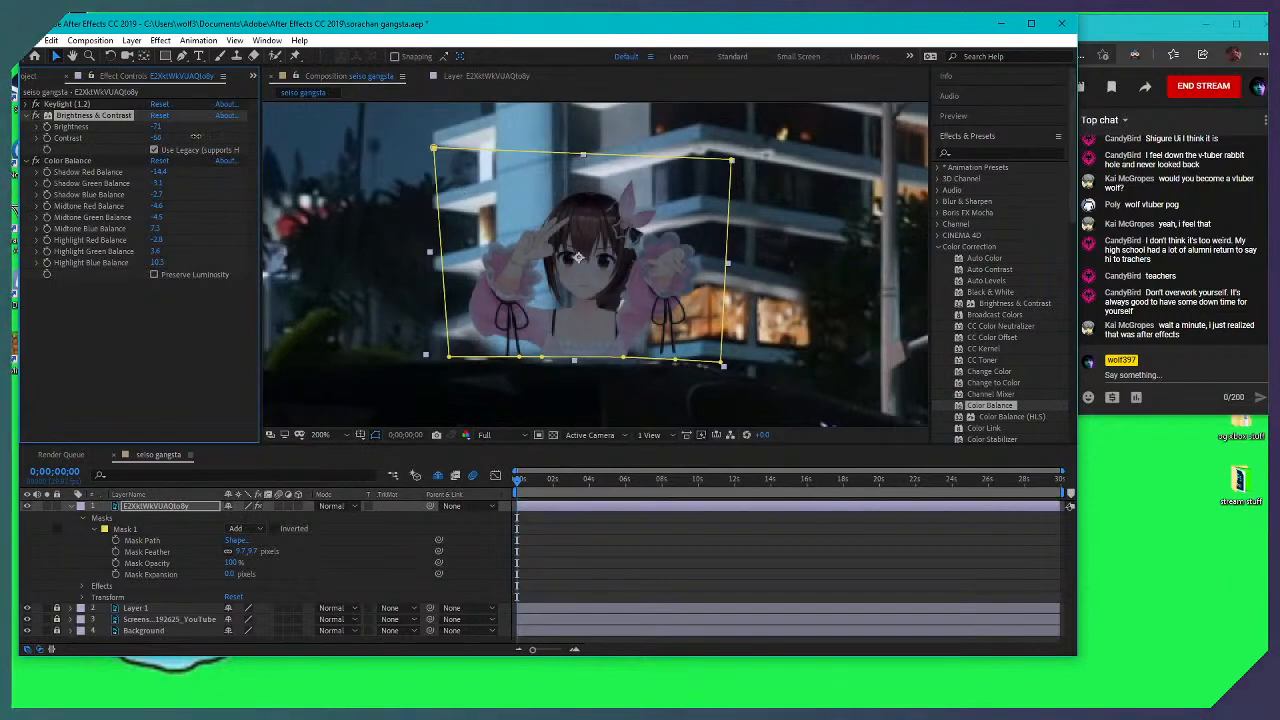
Examine the character's adjusted contrast against the street scene, both close up and in the wider frame
key("h")
mouse_move(585, 284)
left_mouse_down()
mouse_move(587, 193)
mouse_move(591, 275)
mouse_move(600, 258)
mouse_move(585, 280)
left_mouse_up()
key(".")
scroll(602, 256, "up", 2)
scroll(596, 255, "down", 2)
key("v")
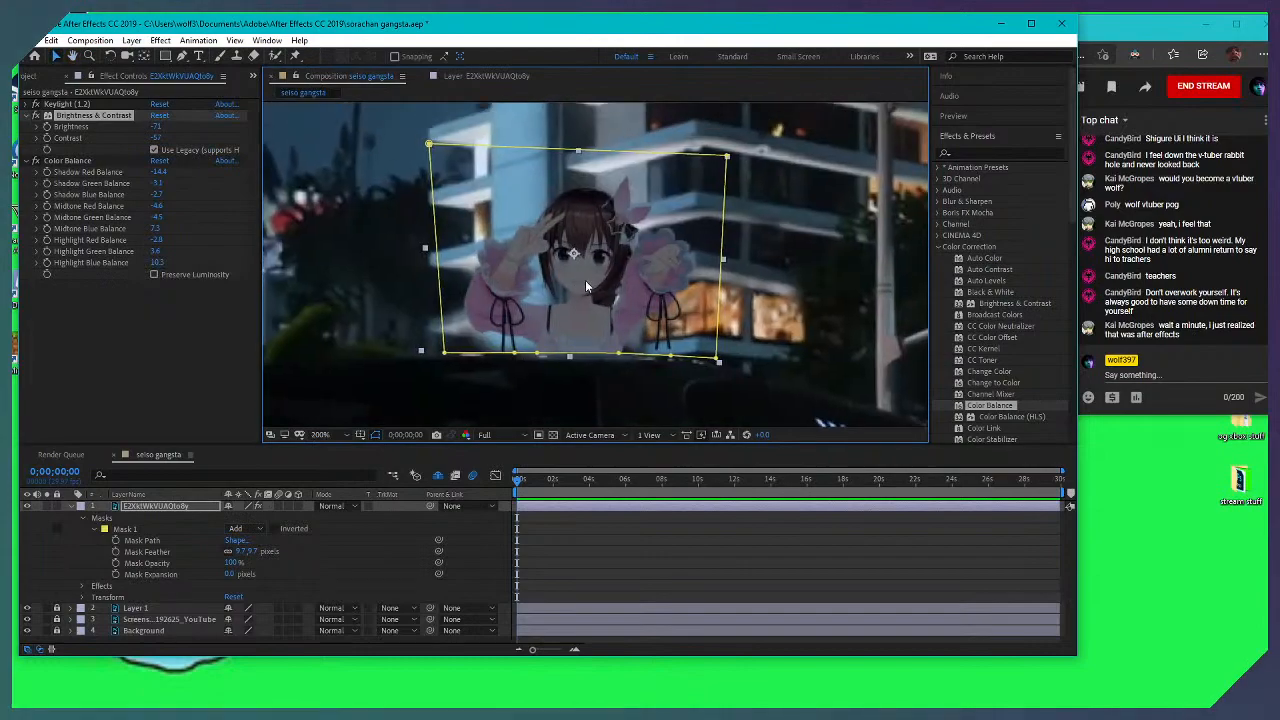
key(".")
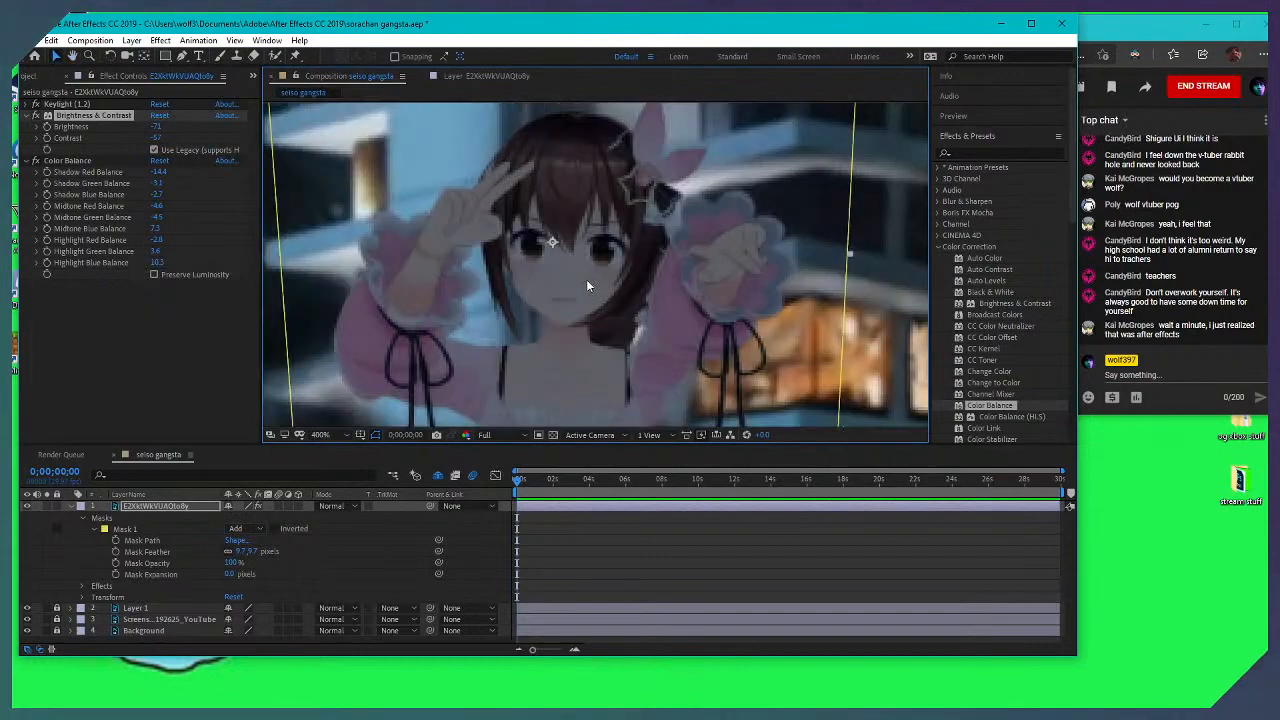
key("comma")
key("comma")
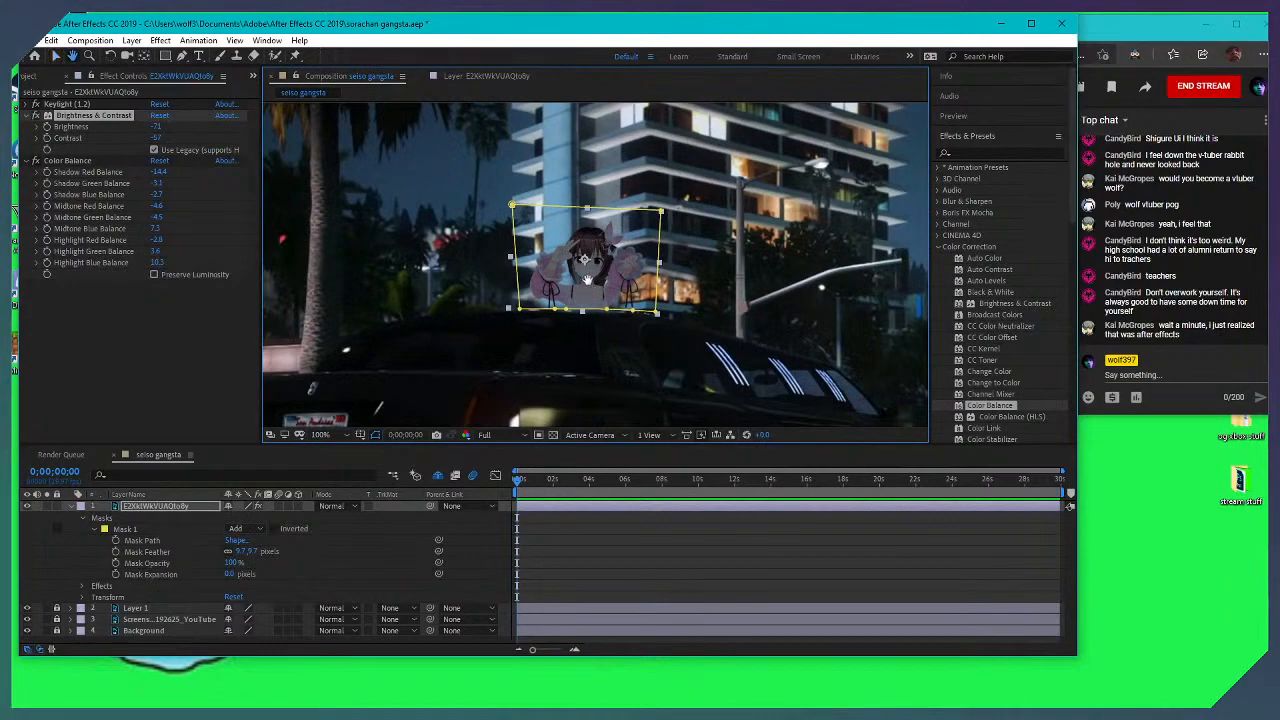
left_click_drag(588, 280, 570, 242)
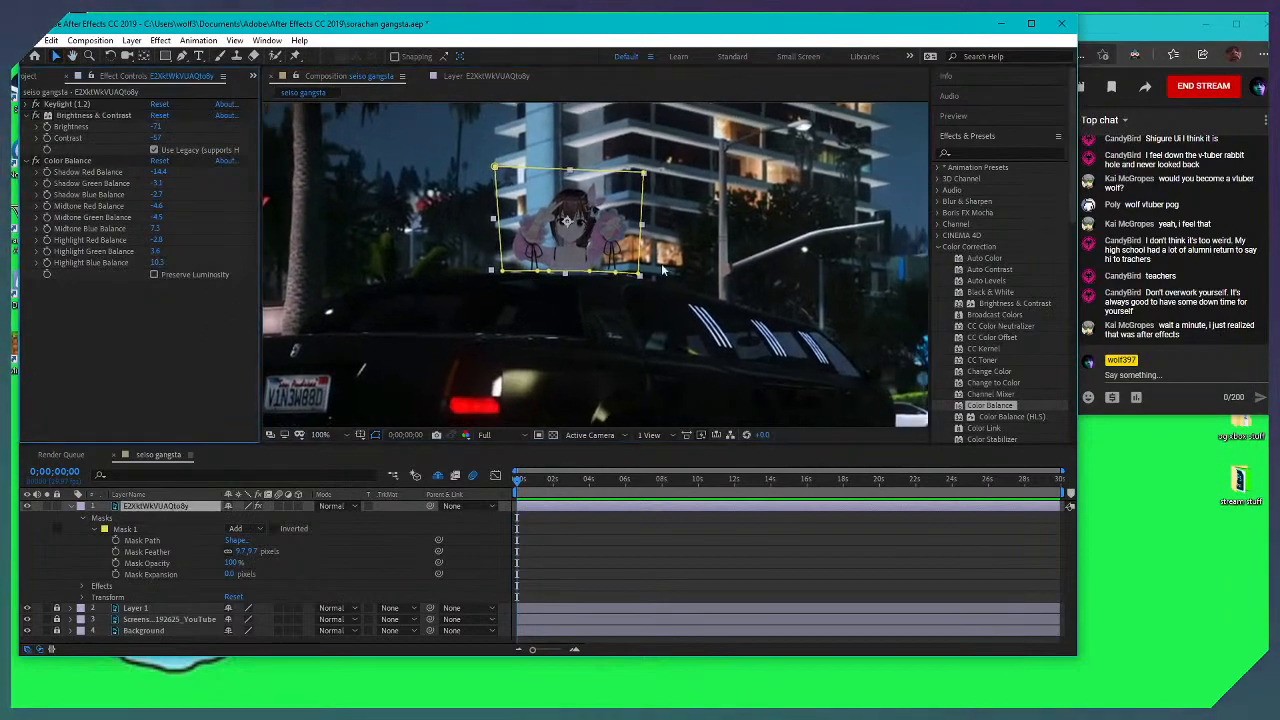
Lock Mask 1 on the character layer and deselect the layer to view the composite without its outline
left_click(56, 528)
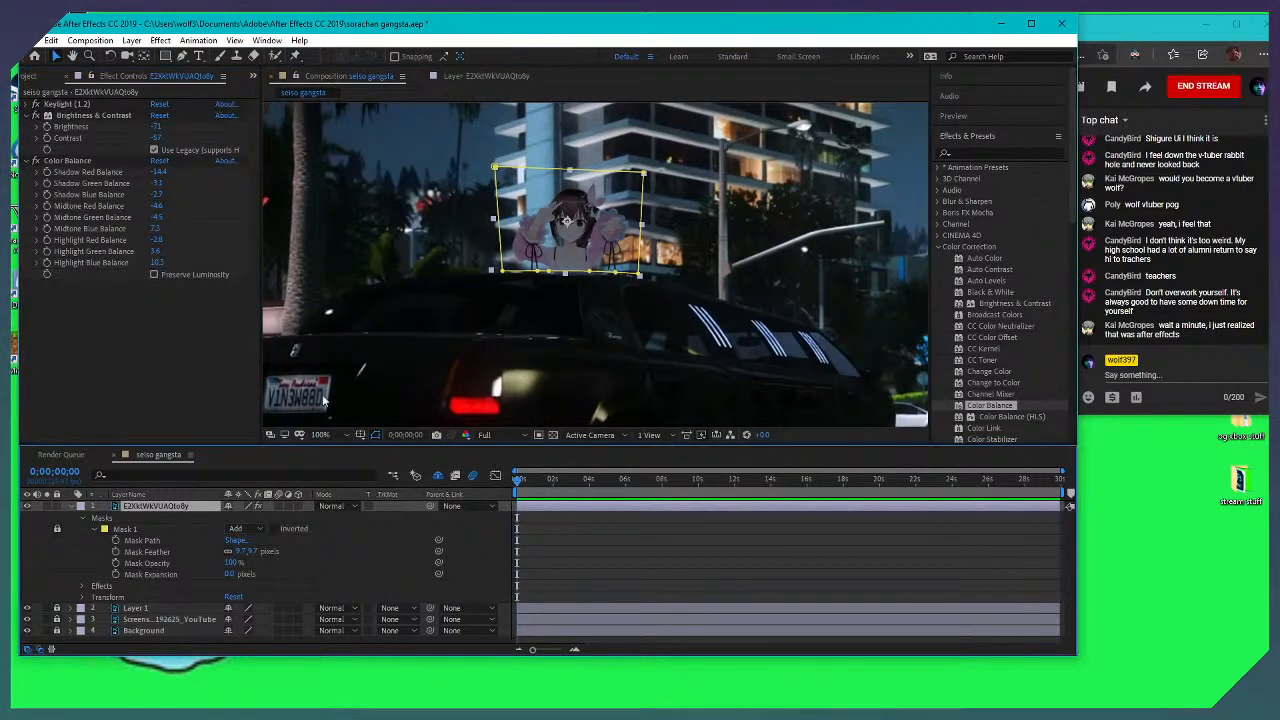
left_click_drag(601, 323, 603, 285)
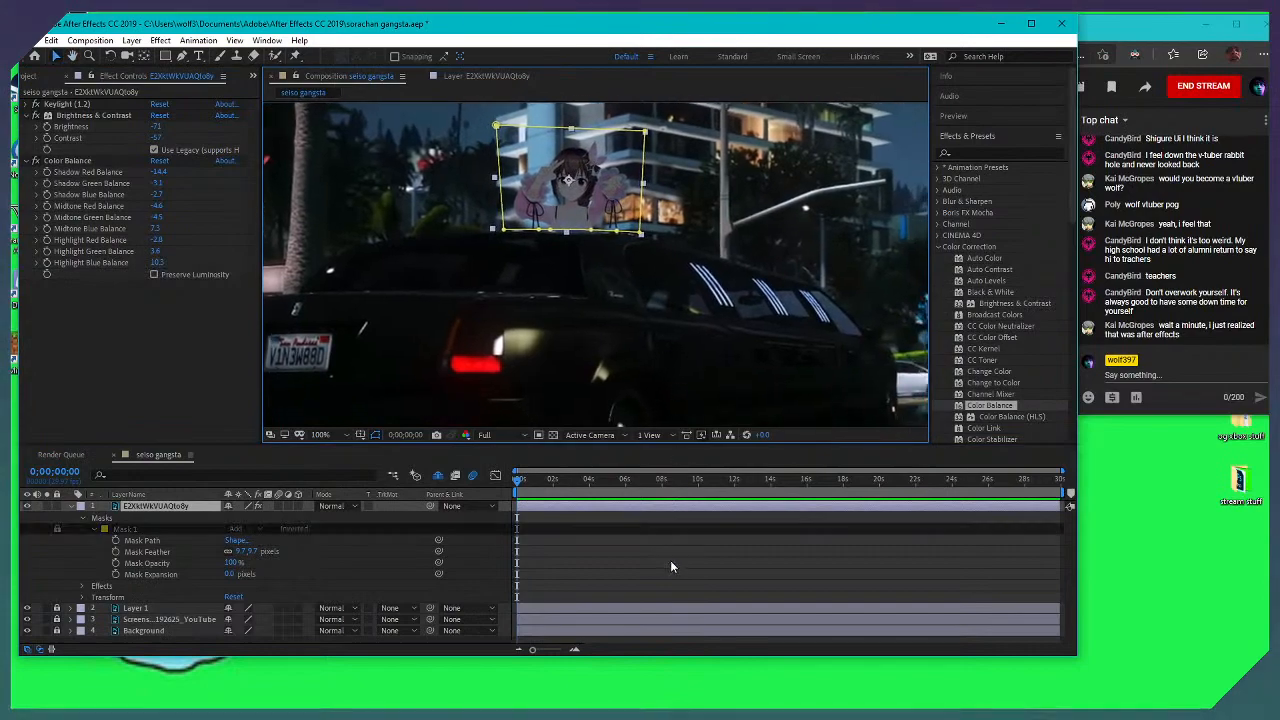
left_click(670, 560)
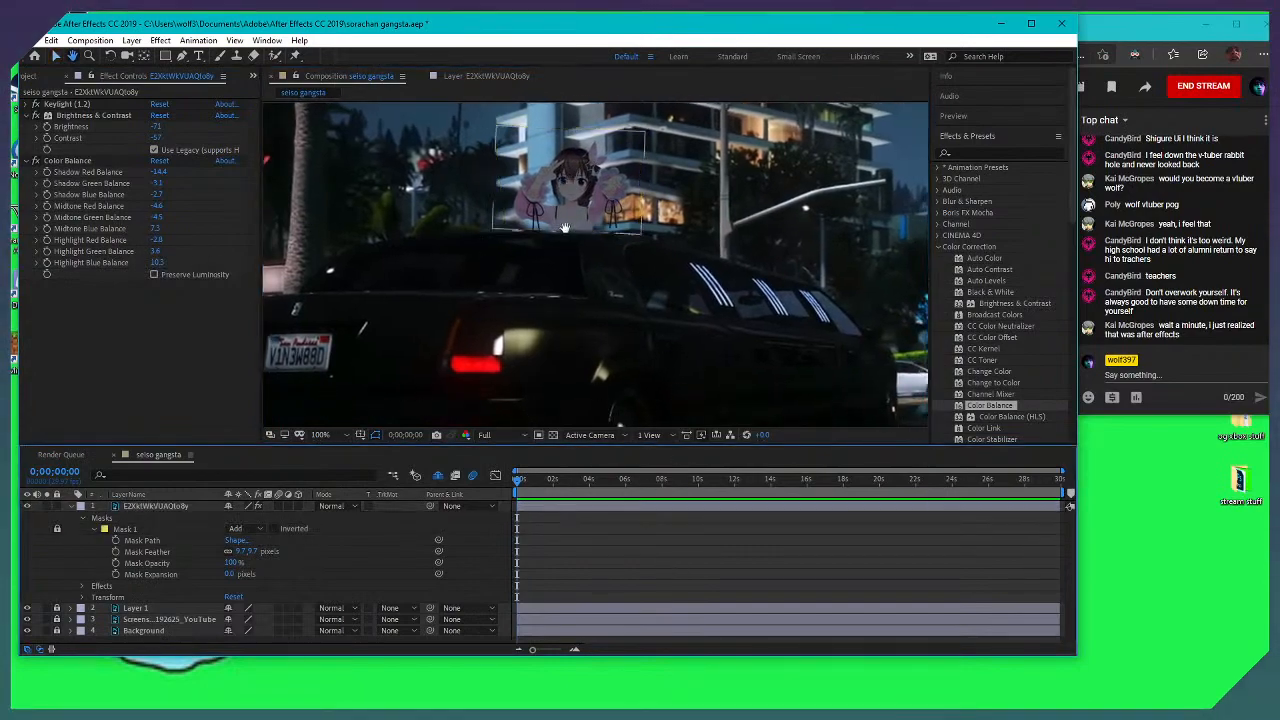
key("v")
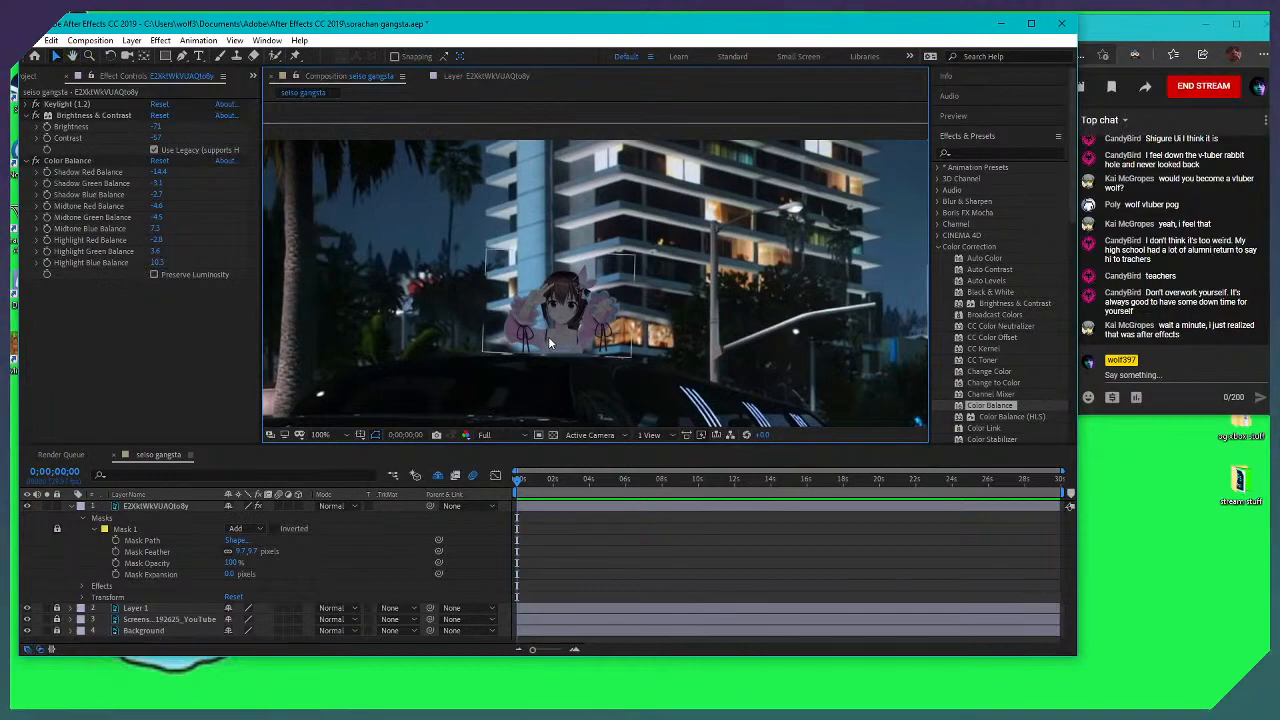
left_click_drag(653, 323, 655, 285)
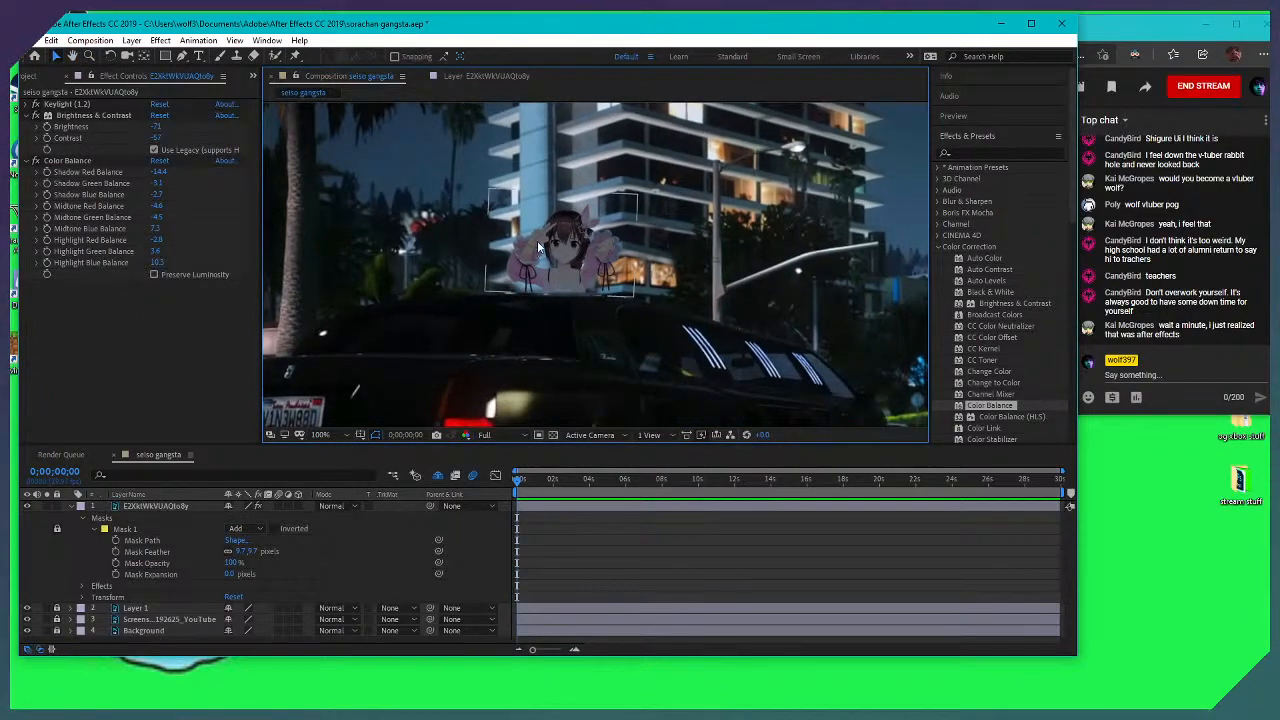
Unlock Mask 1 and reposition the lower-edge vertices below the saluting arm's sleeve to follow the car's roofline
scroll(577, 248, "up", 2)
scroll(515, 304, "up", 2)
left_click_drag(478, 346, 578, 301)
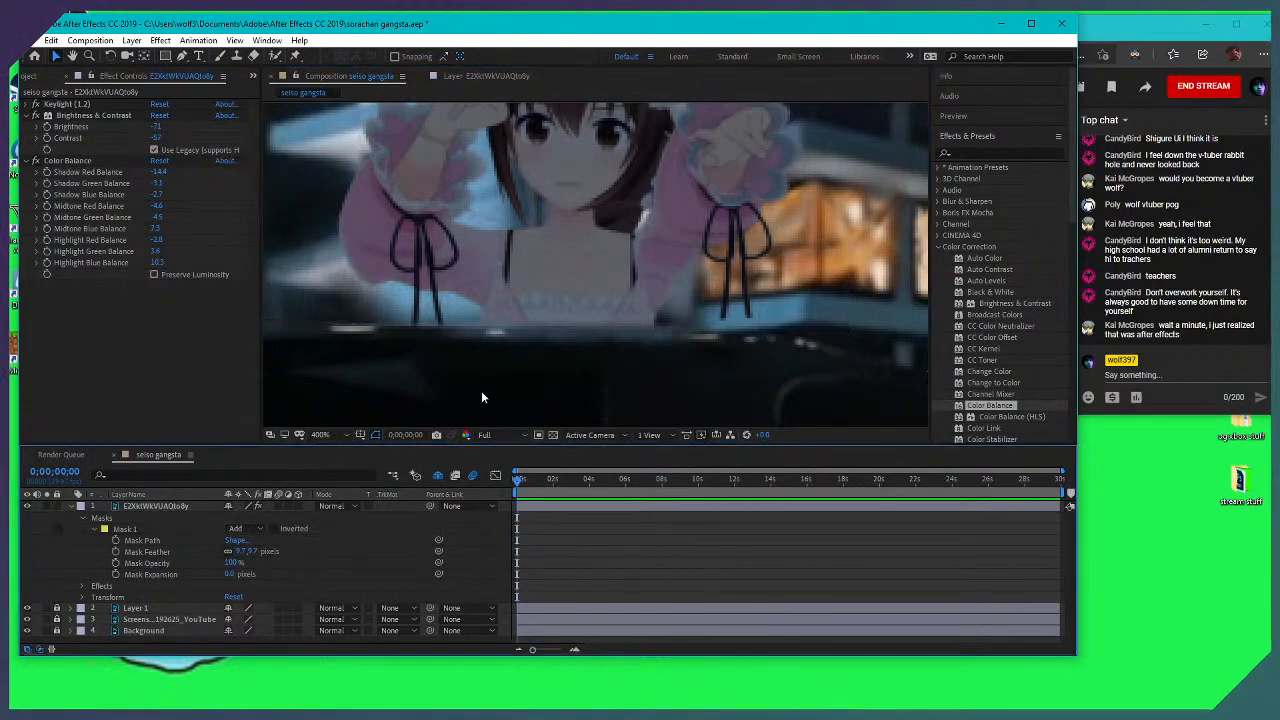
left_click(449, 338)
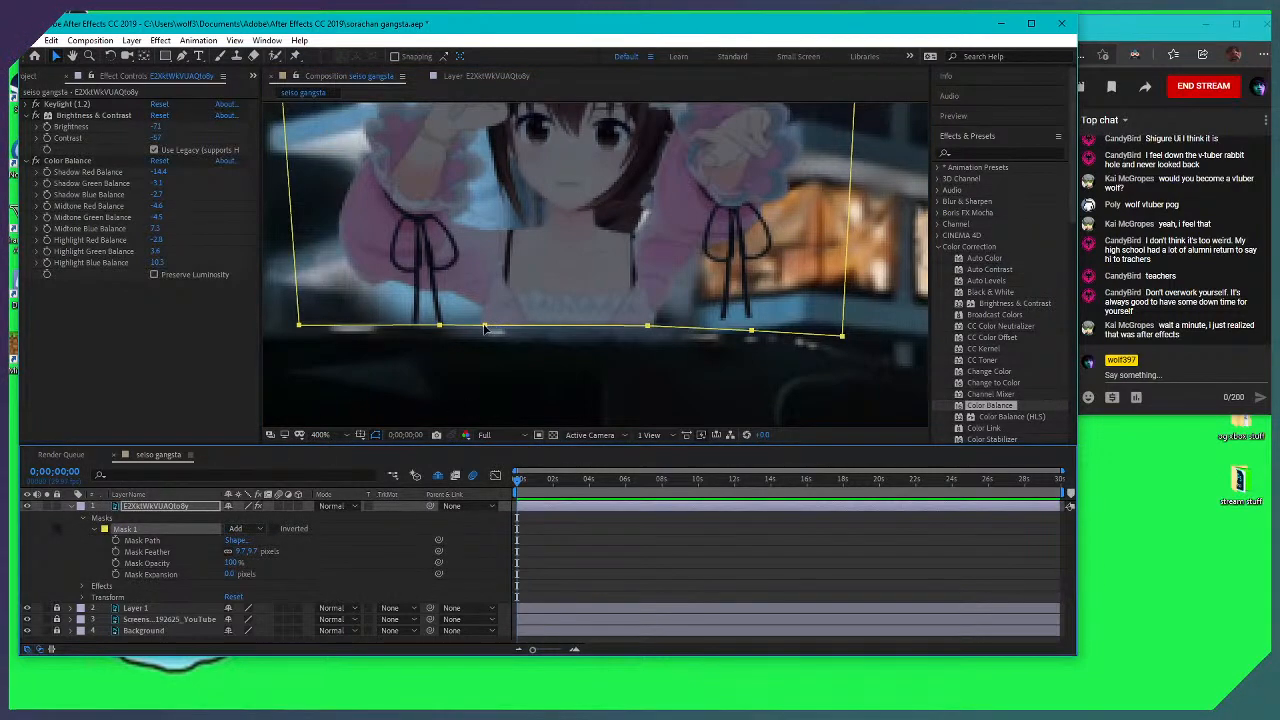
left_click_drag(485, 328, 493, 331)
left_click(481, 326)
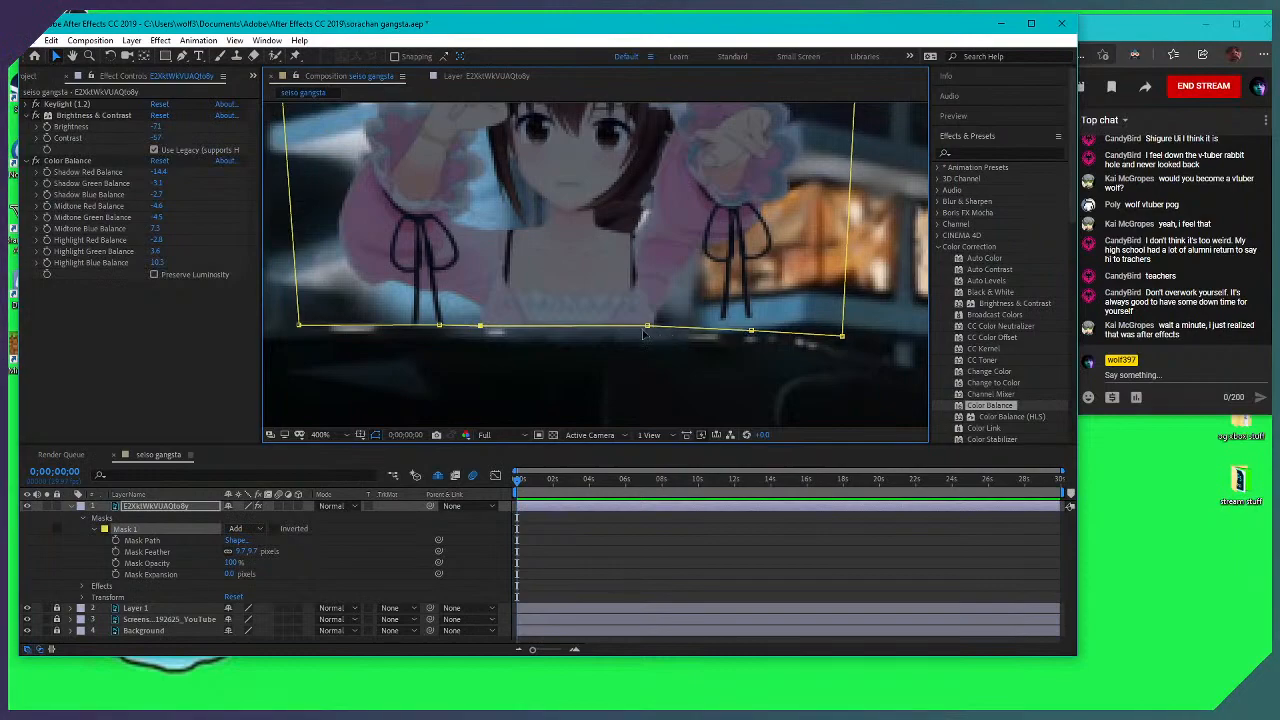
left_click_drag(441, 330, 411, 334)
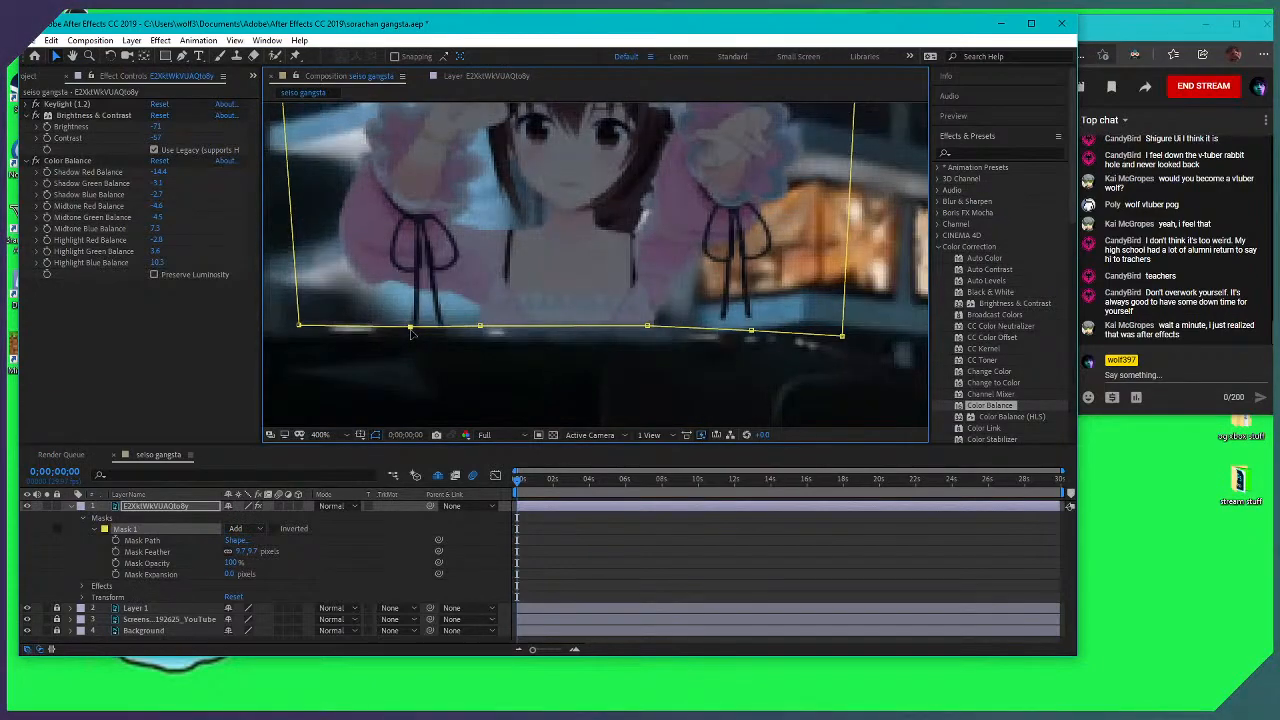
left_click(610, 543)
left_click(439, 333)
left_click(556, 305)
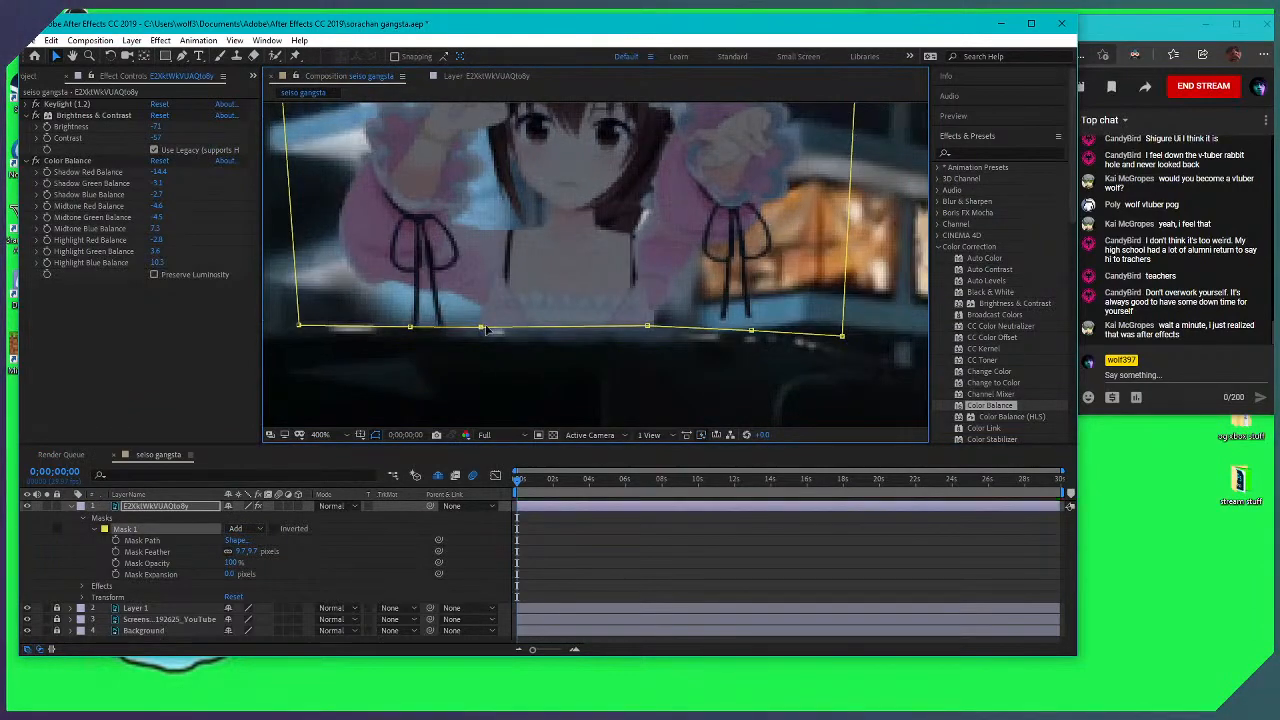
left_click(573, 410)
Examine the character's keyed outline and reshaped lower edge on the car roof, close up and in the wider frame
left_click_drag(613, 249, 609, 300)
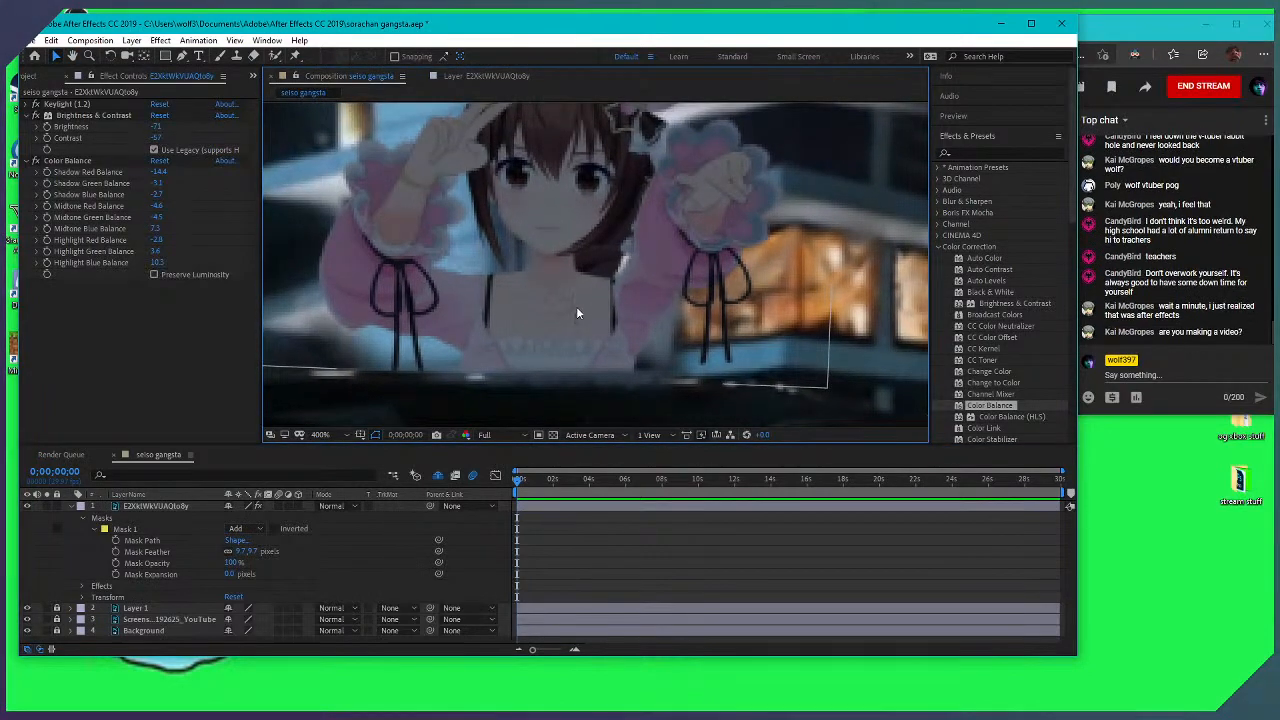
scroll(573, 320, "up", 2)
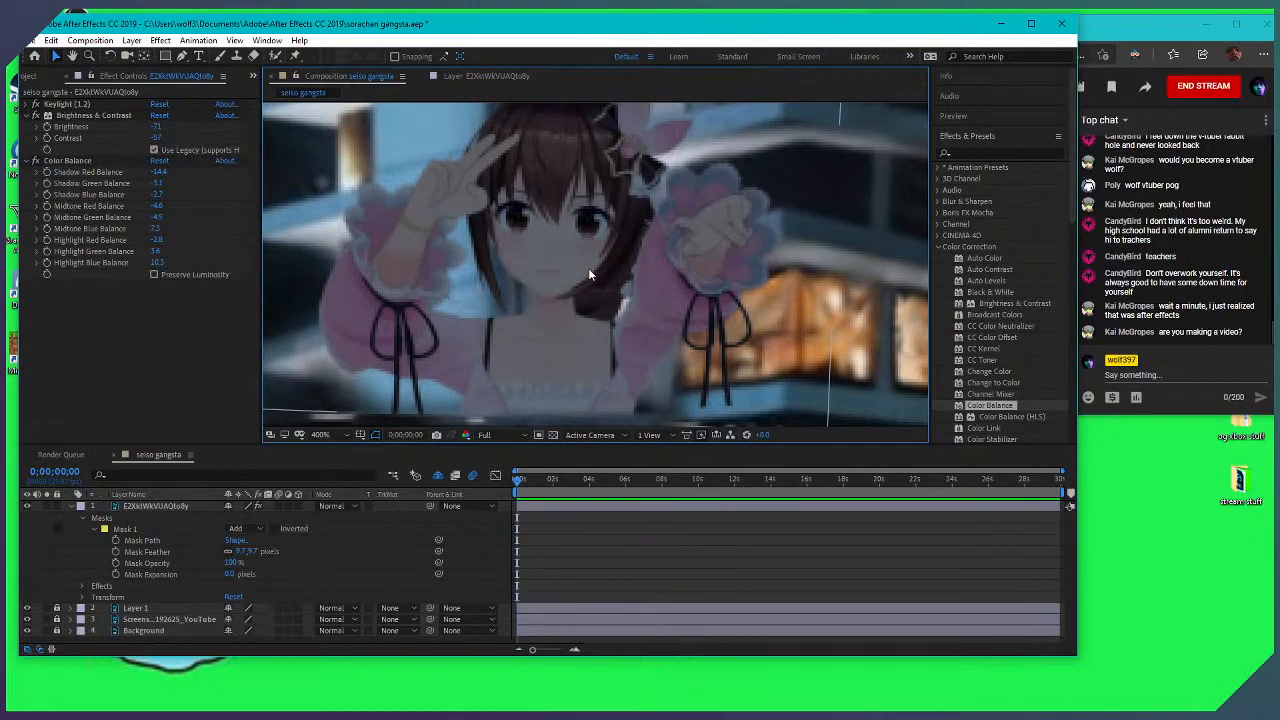
scroll(588, 268, "down", 1)
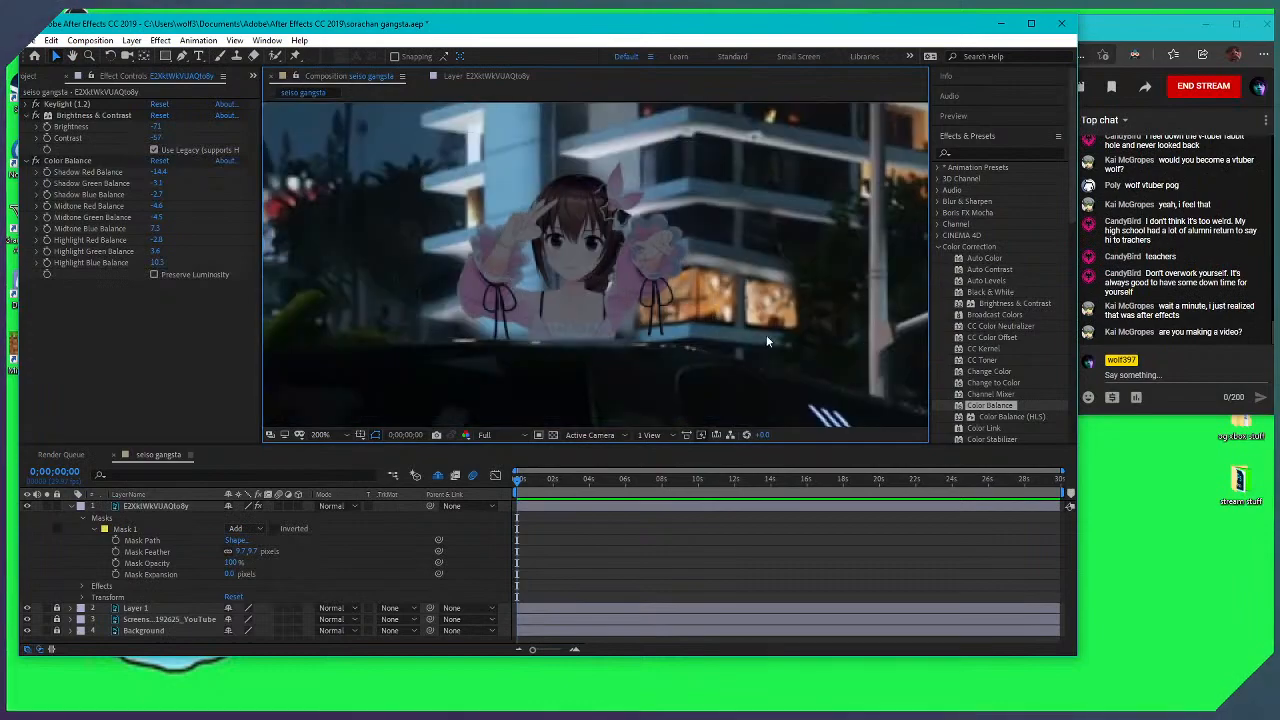
scroll(762, 338, "down", 1)
left_click_drag(657, 370, 564, 285)
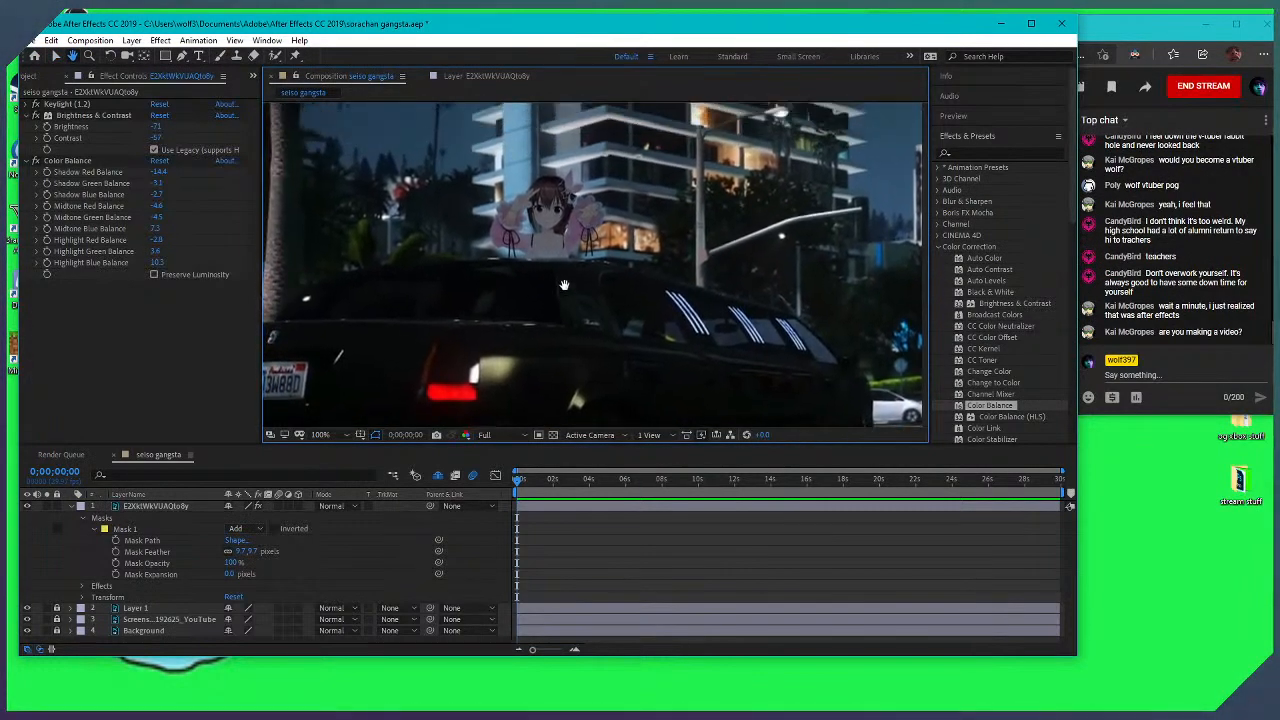
scroll(553, 206, "up", 2)
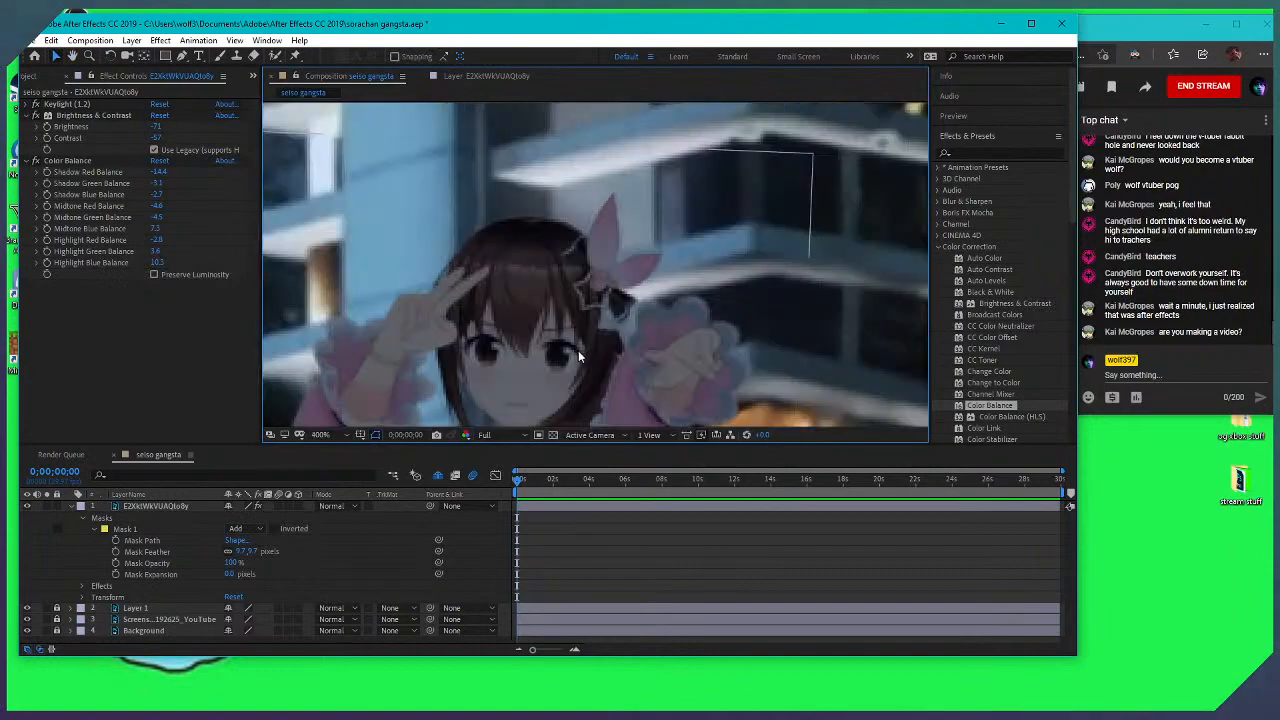
scroll(577, 356, "up", 1)
left_click_drag(560, 360, 488, 219)
scroll(488, 219, "down", 2)
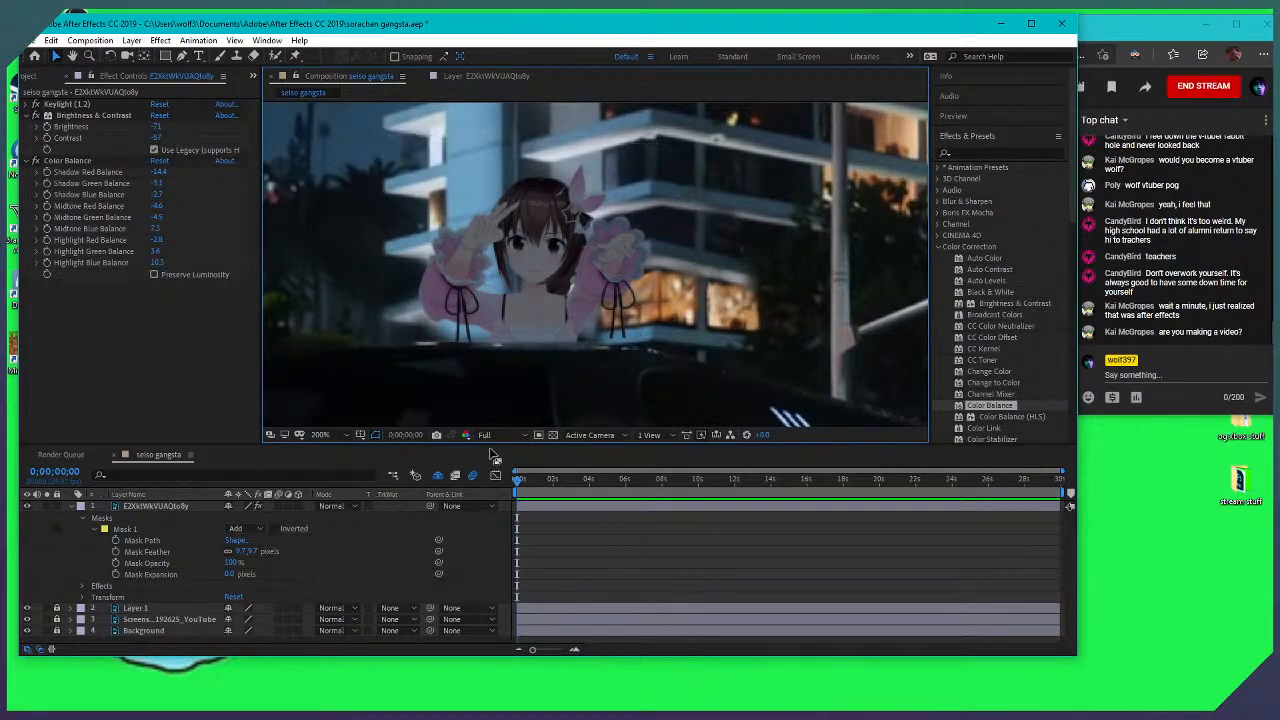
scroll(704, 184, "down", 1)
left_click_drag(558, 286, 534, 222)
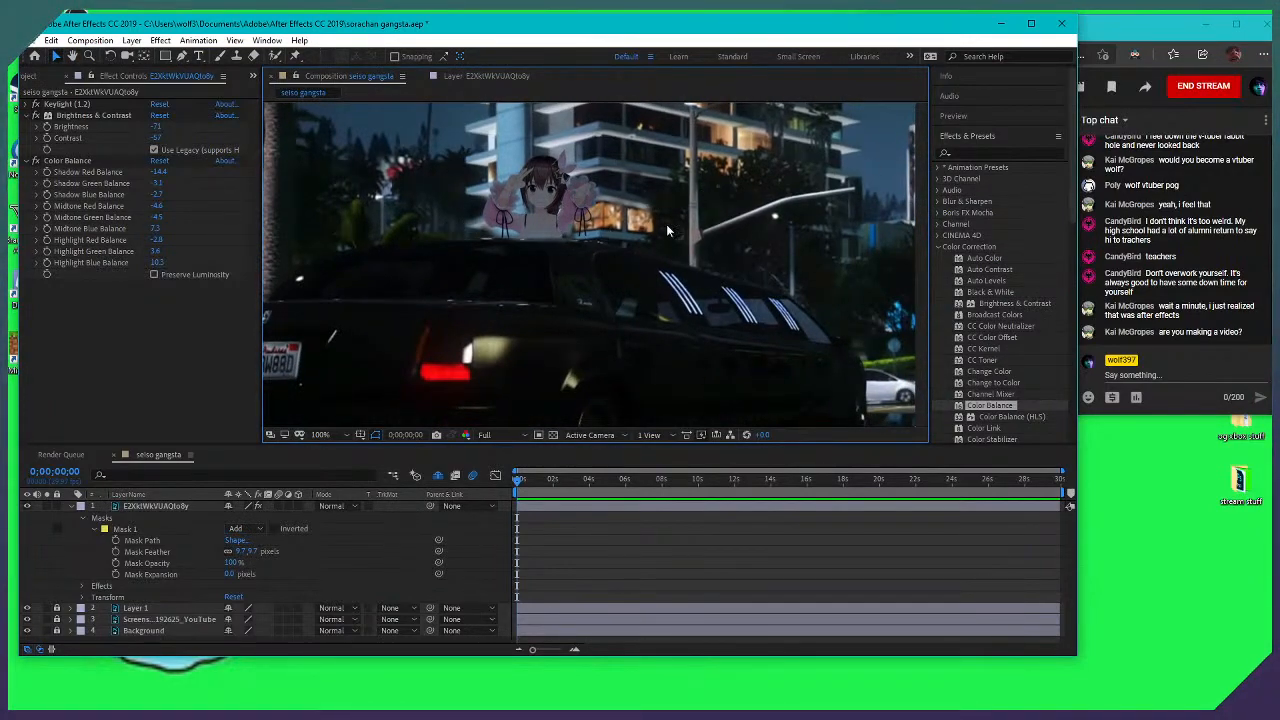
scroll(720, 250, "up", 2)
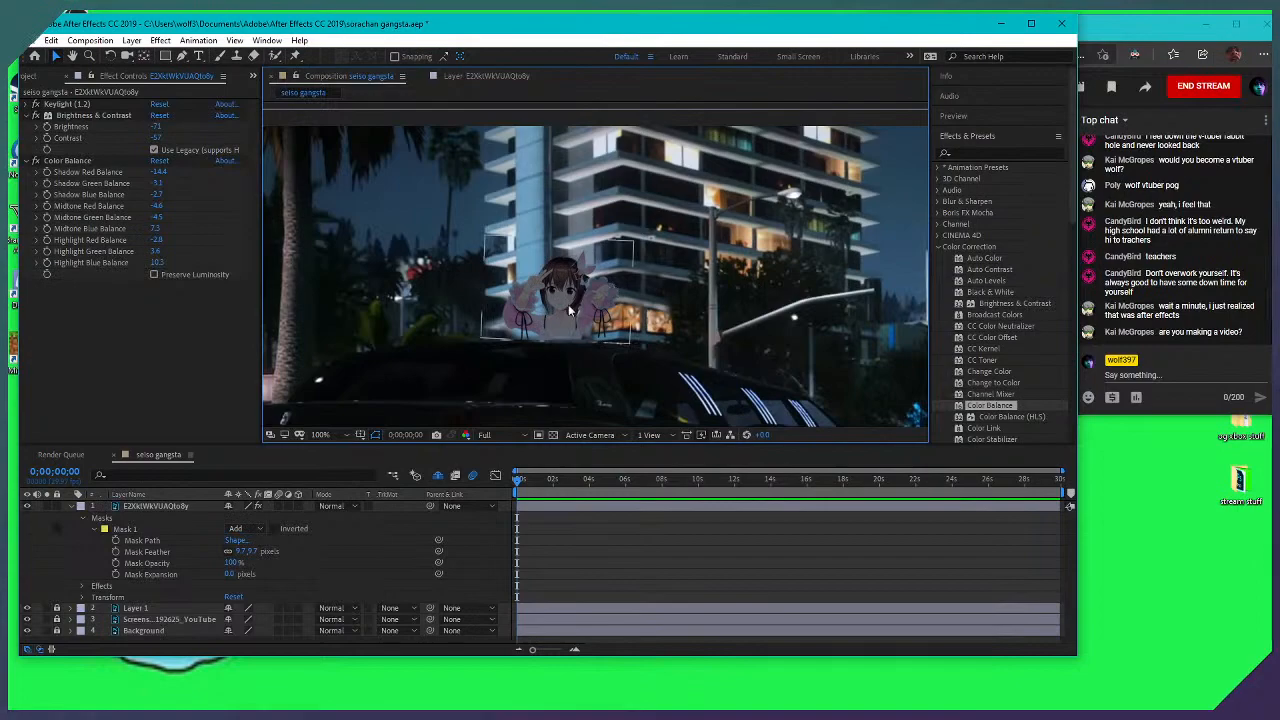
Switch the character layer's Keylight effect off and back on to compare the key, and inspect the roofline edge
left_click(65, 104)
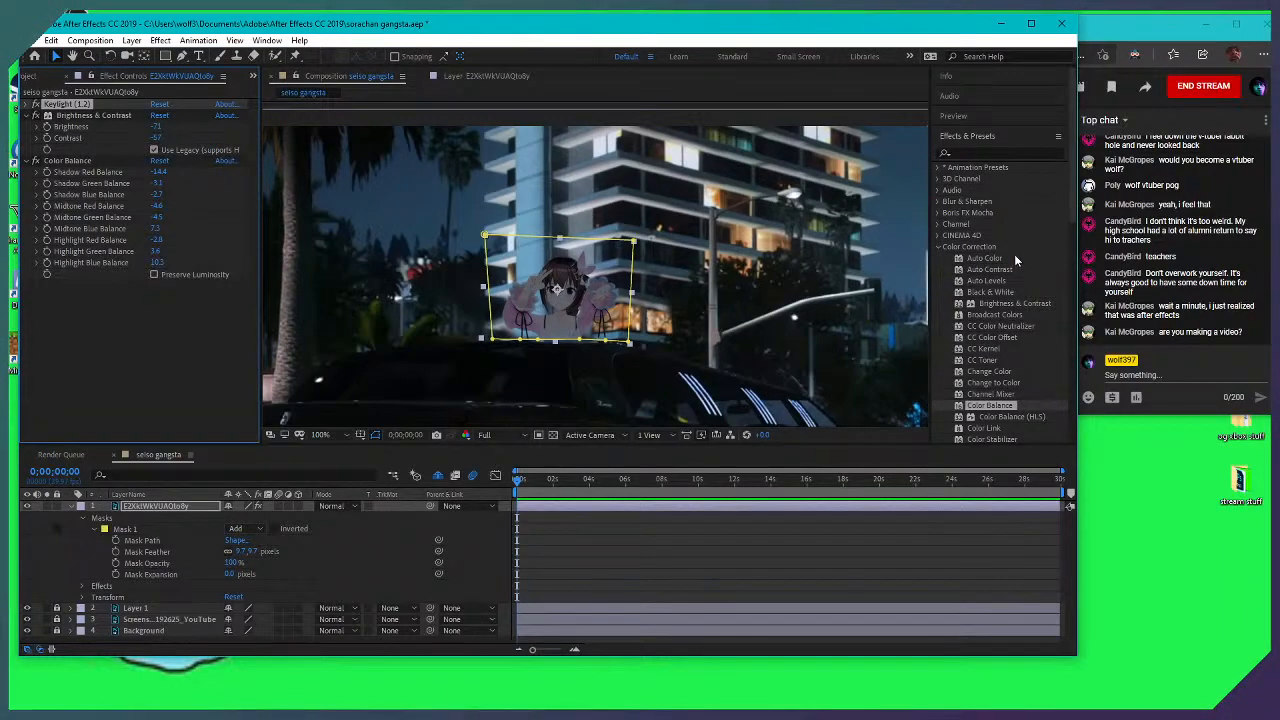
left_click(35, 105)
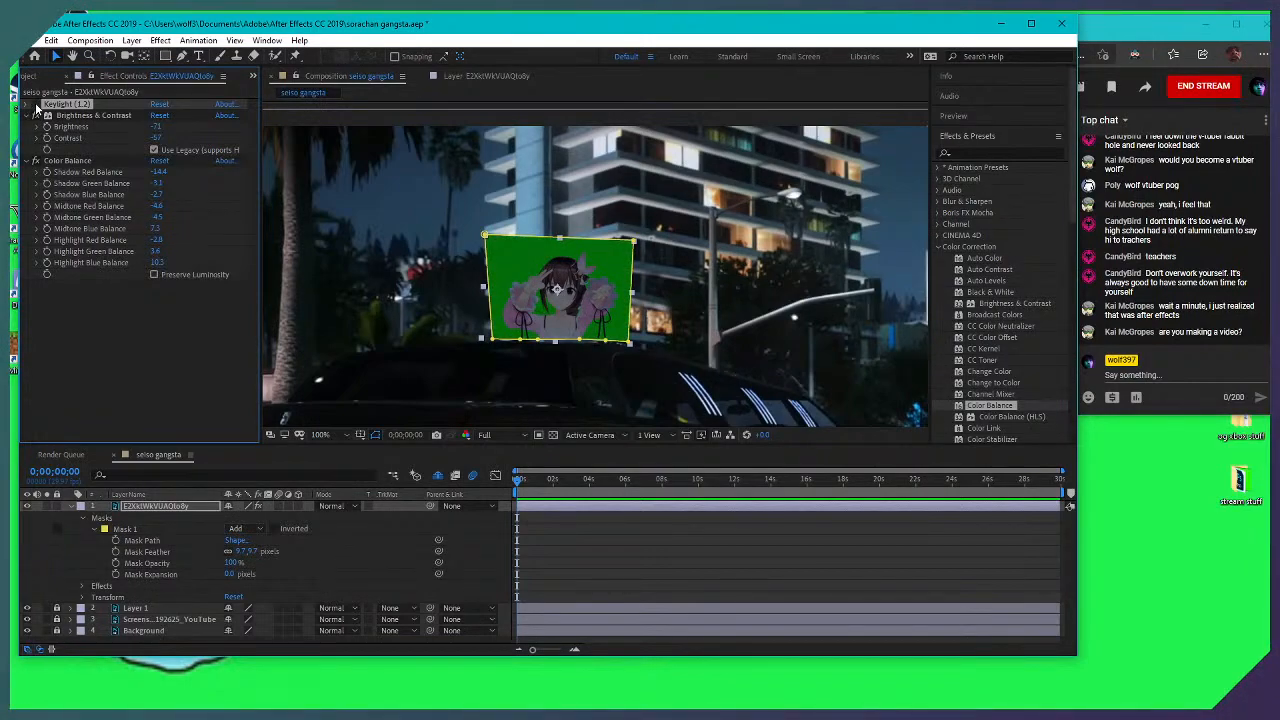
left_click(36, 105)
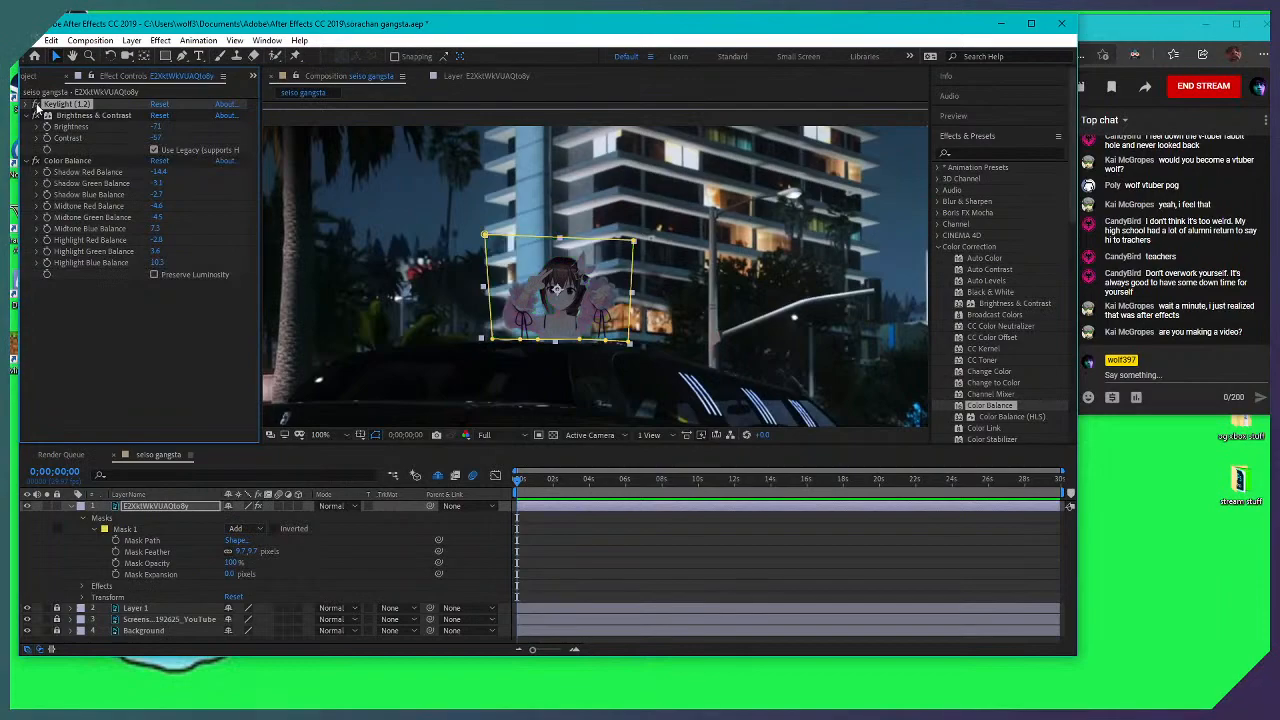
left_click(601, 441)
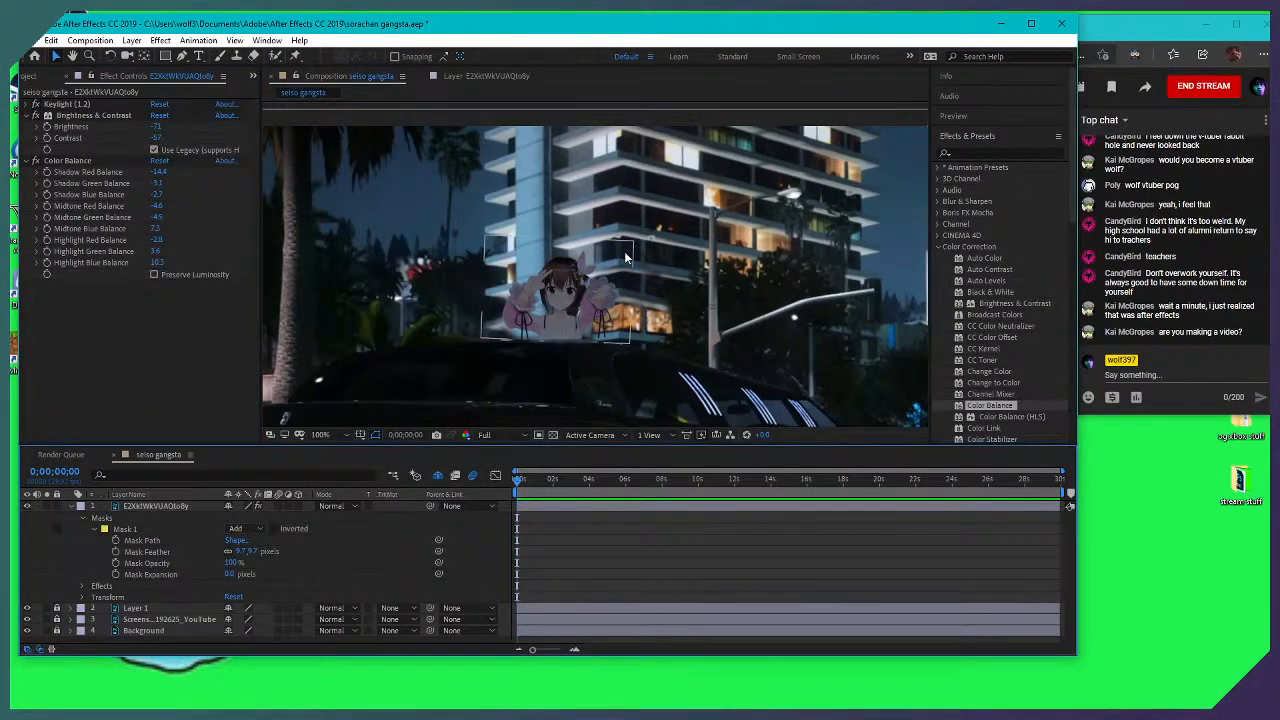
scroll(646, 264, "up", 2)
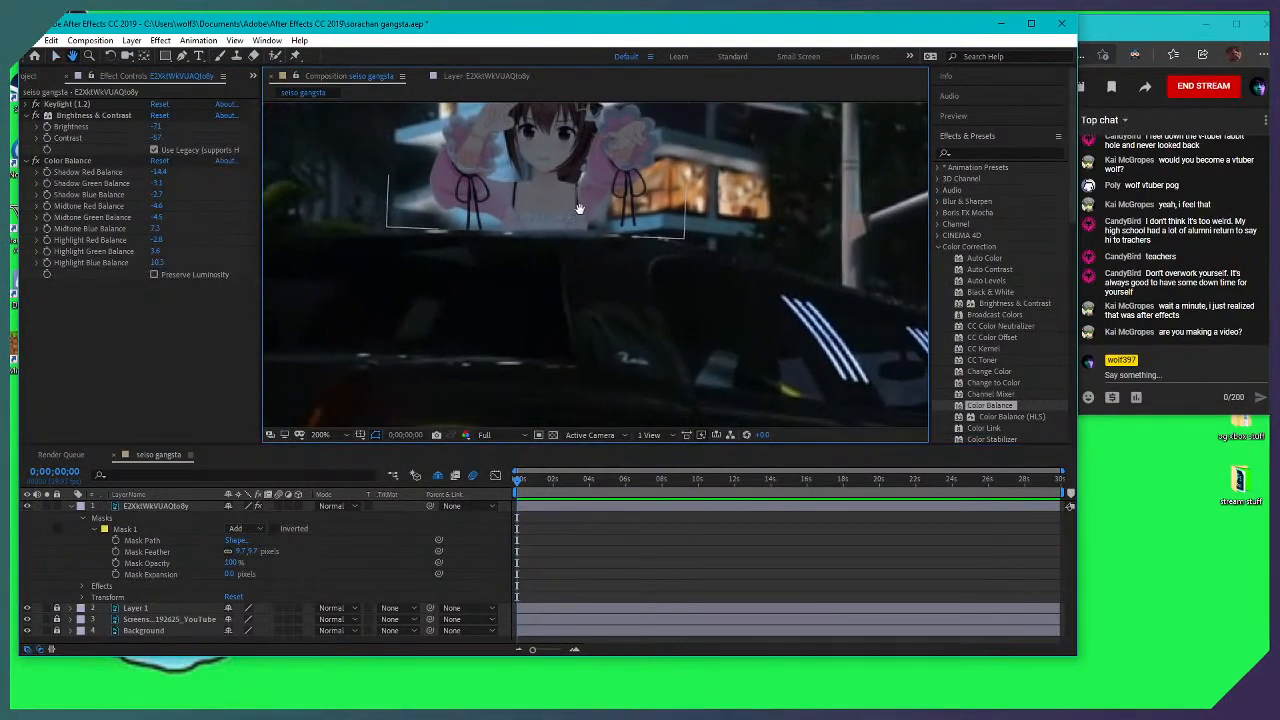
Examine the character's lower edge against the car roofline at several magnifications, and browse the Color Correction effects
scroll(531, 280, "up", 2)
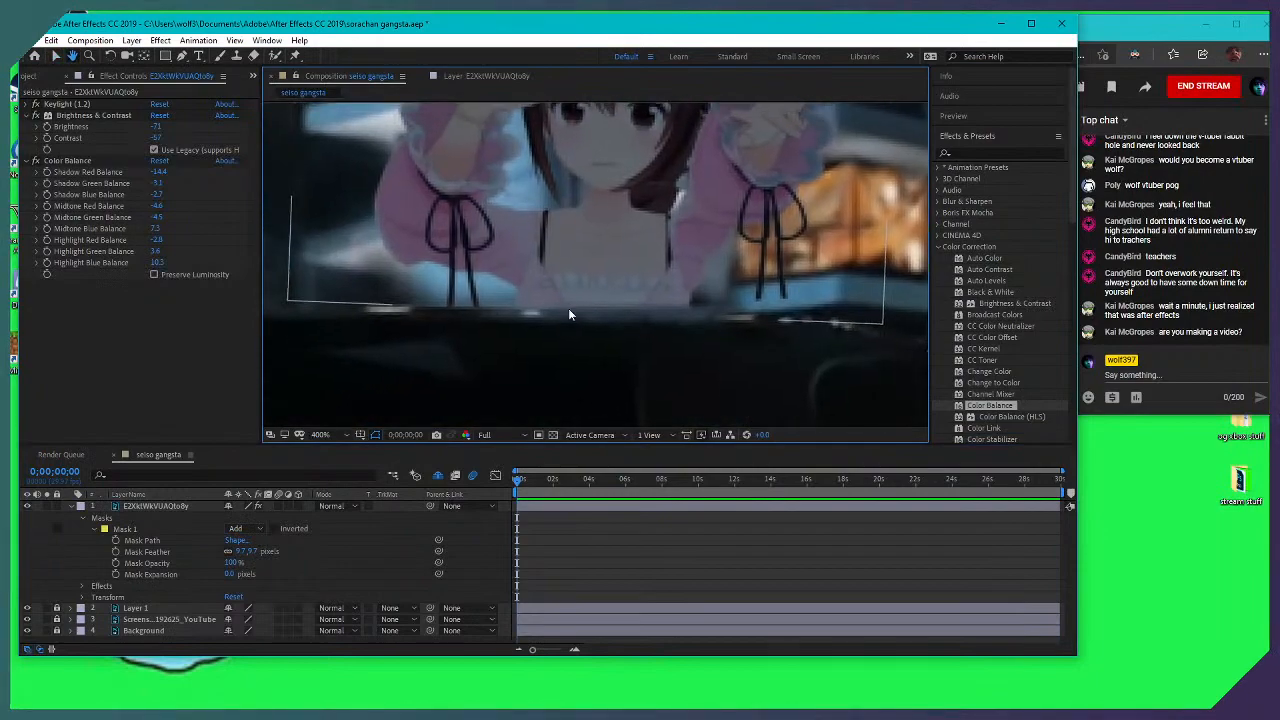
scroll(670, 301, "down", 6)
scroll(674, 331, "up", 3)
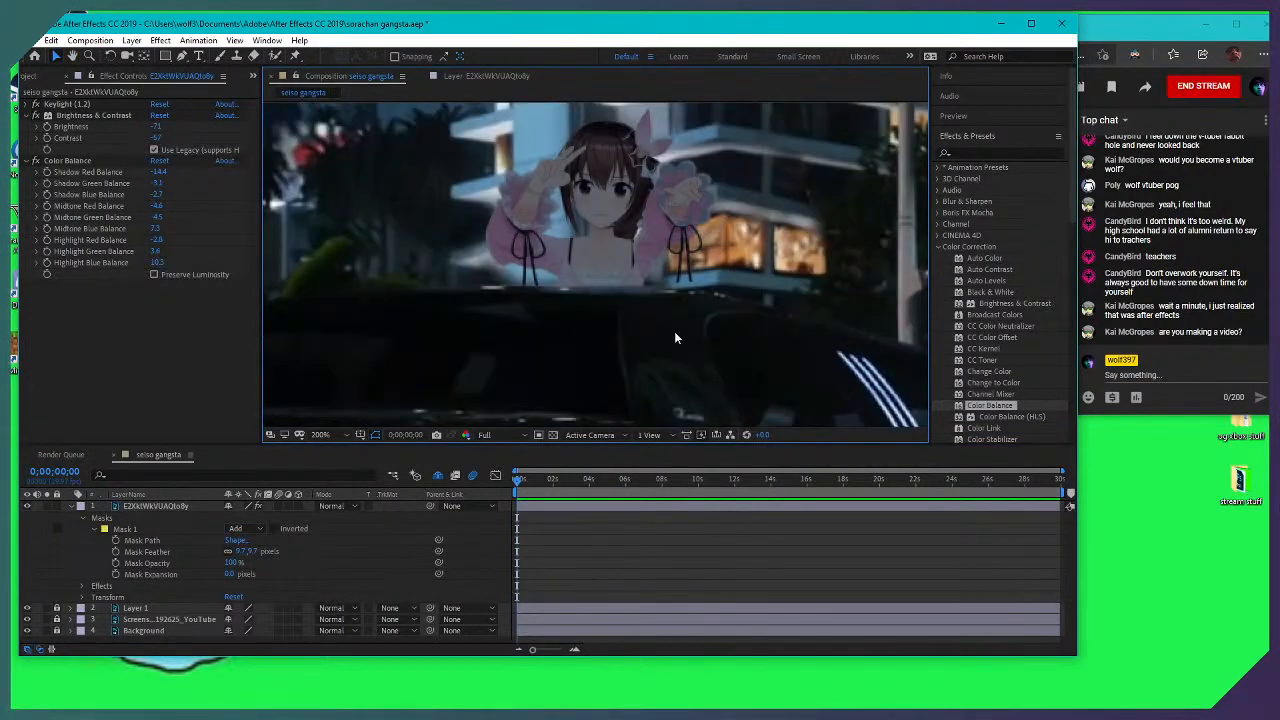
scroll(672, 310, "down", 3)
scroll(672, 309, "up", 2)
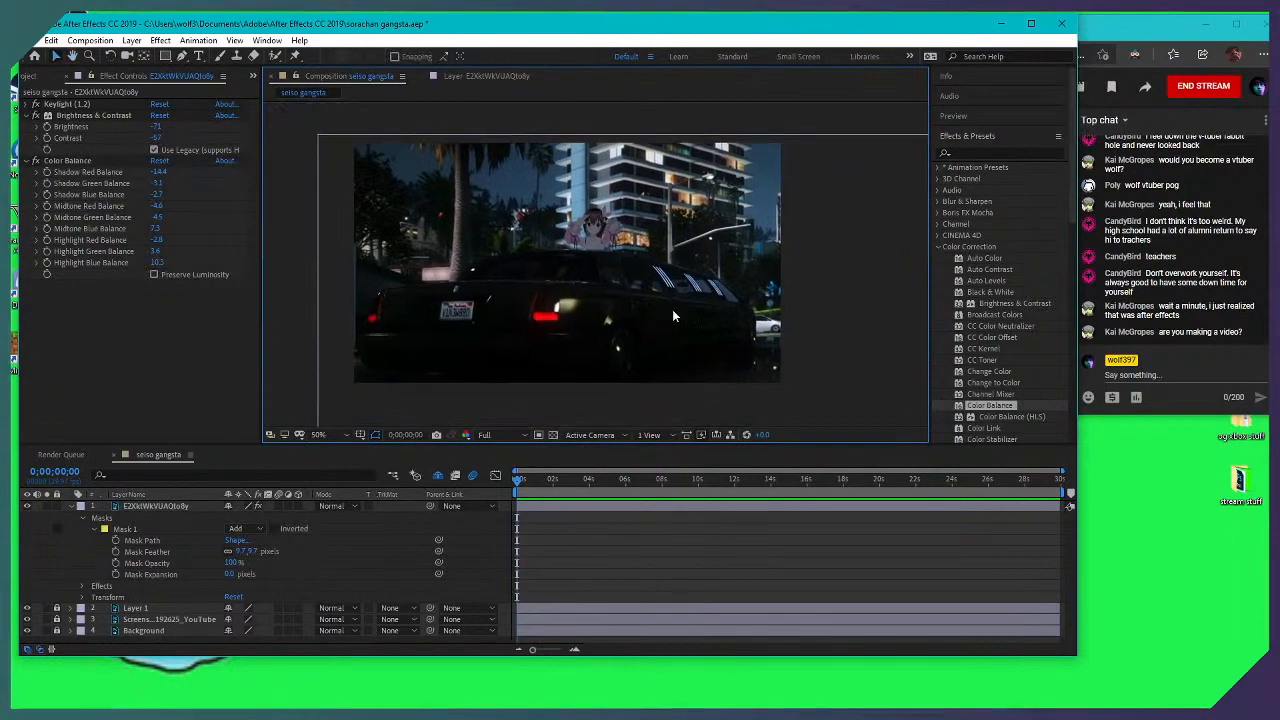
scroll(673, 309, "down", 2)
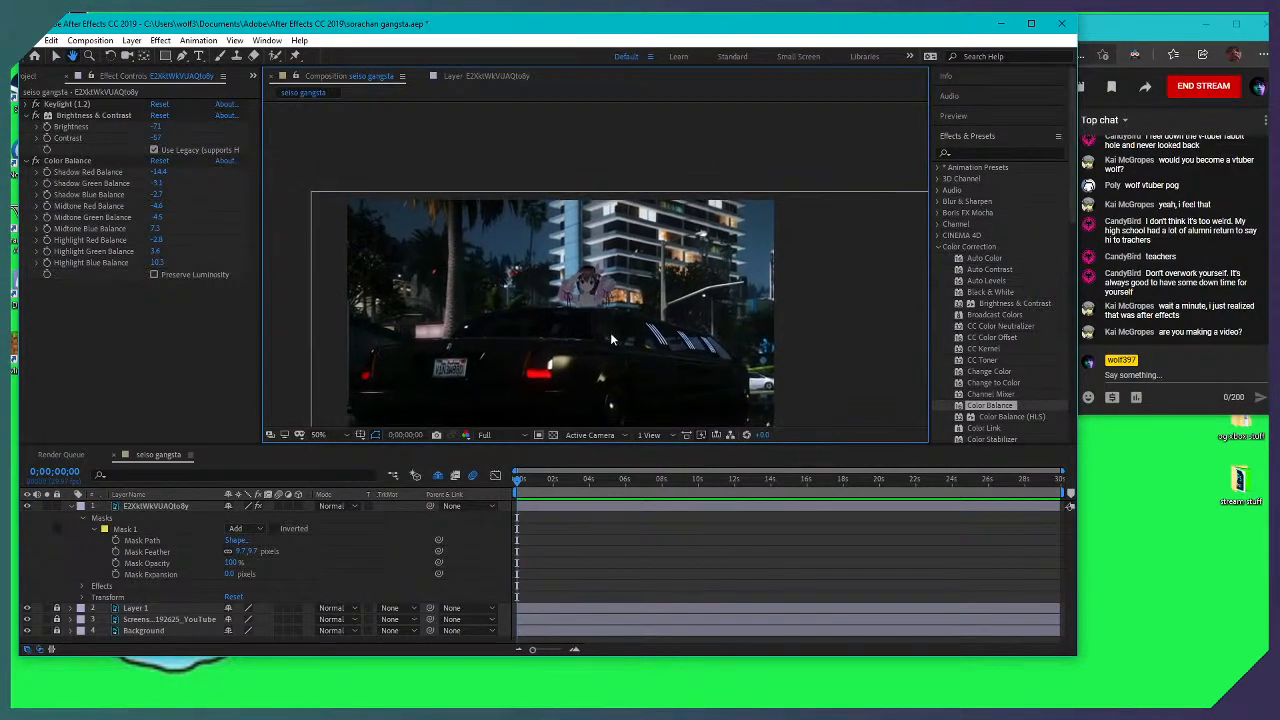
scroll(603, 328, "up", 4)
key("v")
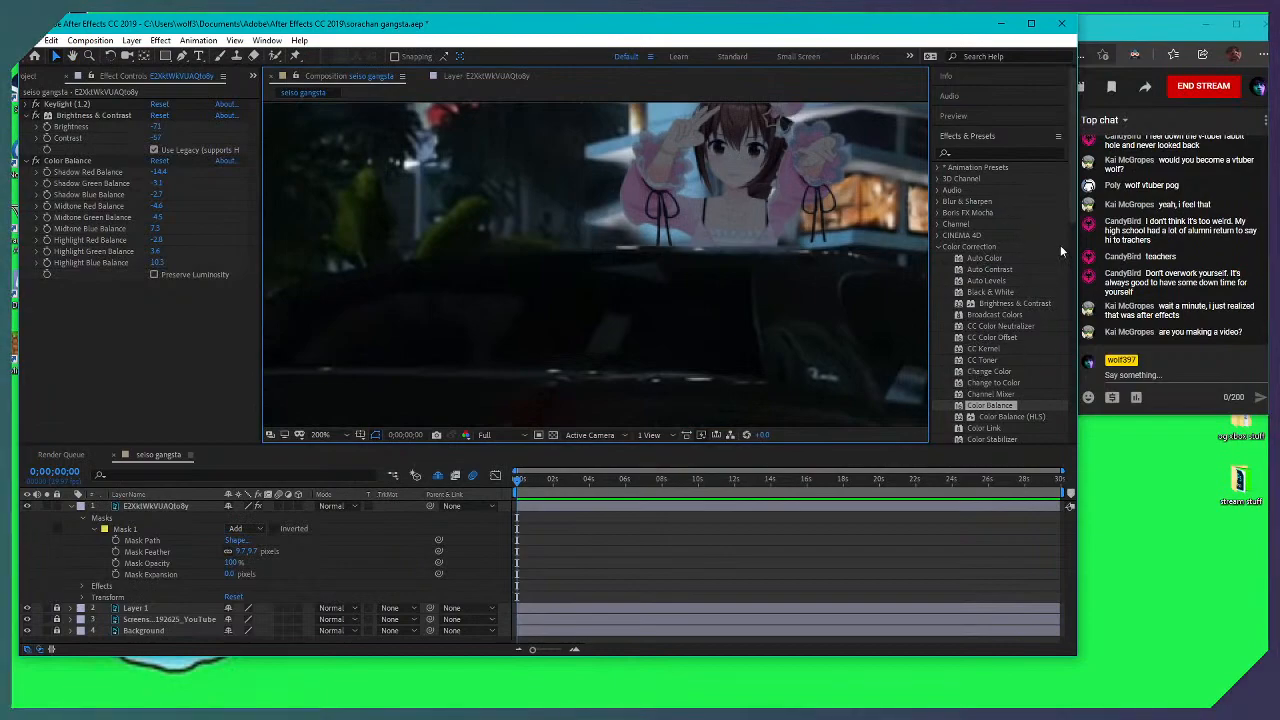
scroll(1032, 340, "down", 3)
scroll(998, 419, "down", 1)
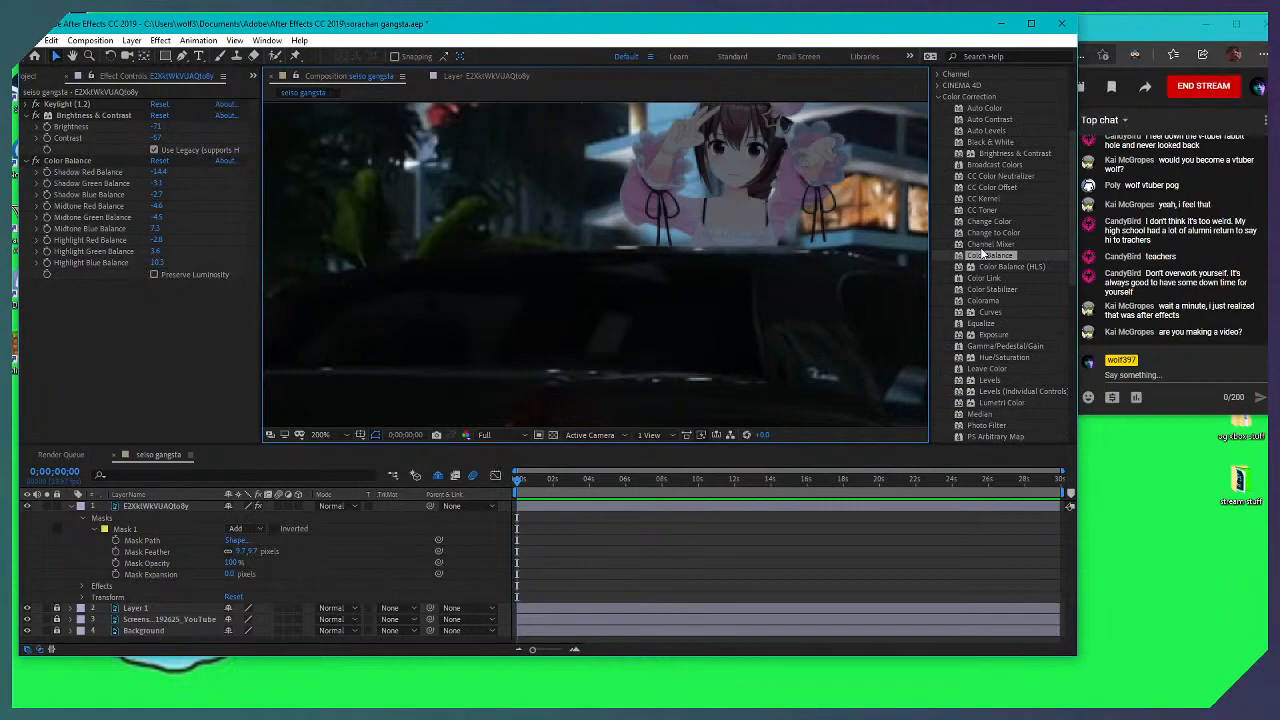
scroll(610, 162, "down", 2)
Examine how the character blends with the building and car roof, both in the wider frame and close up
left_click_drag(680, 250, 604, 275)
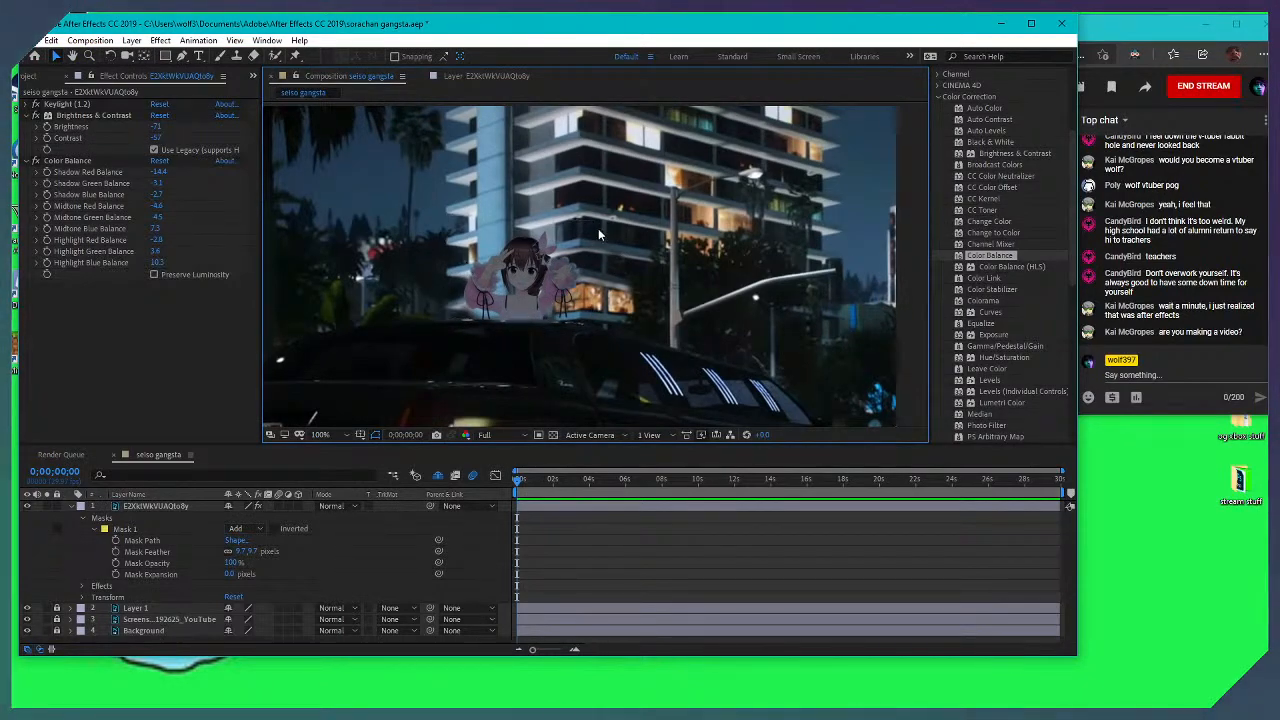
left_click_drag(640, 271, 625, 227)
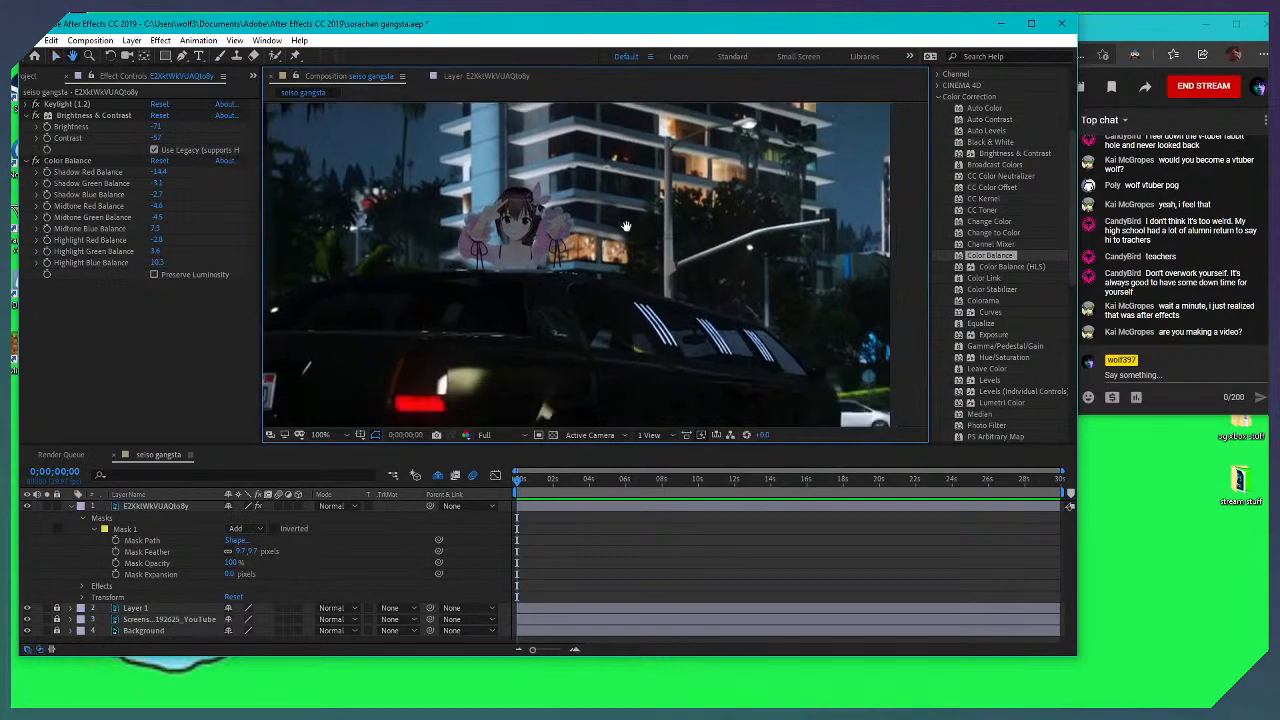
left_click_drag(519, 225, 519, 255)
key("v")
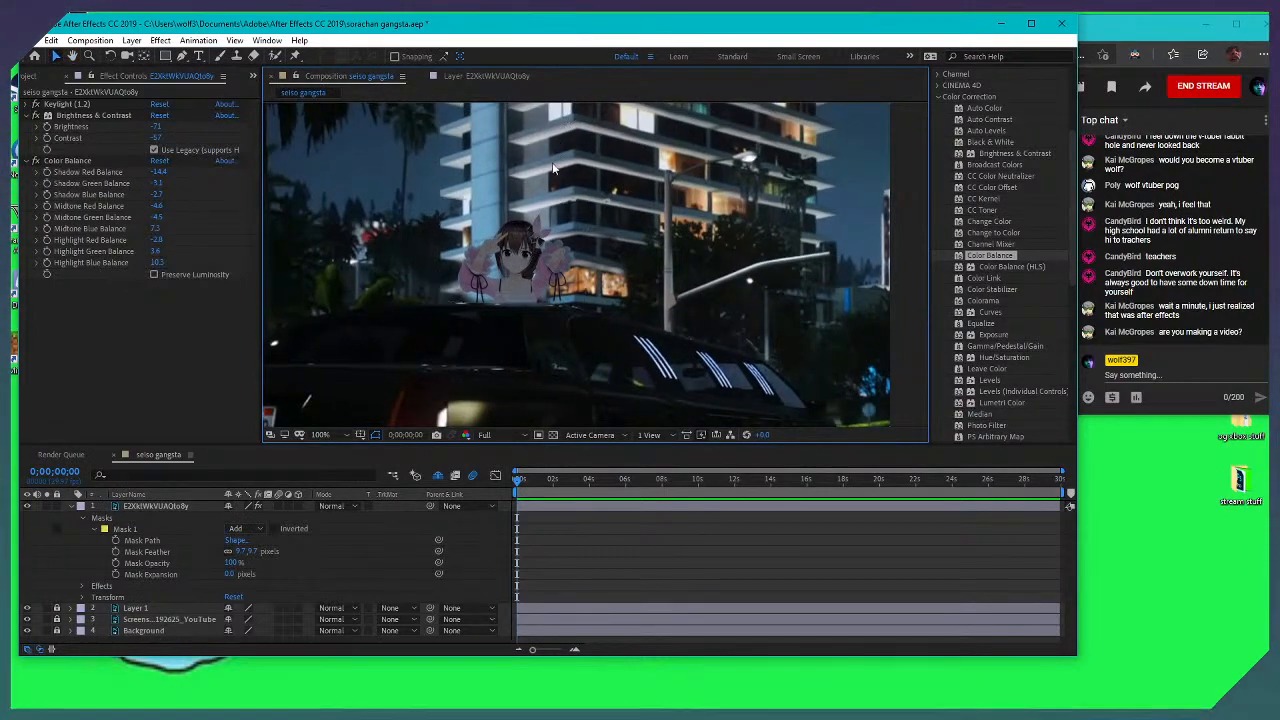
key("ctrl+shift+a")
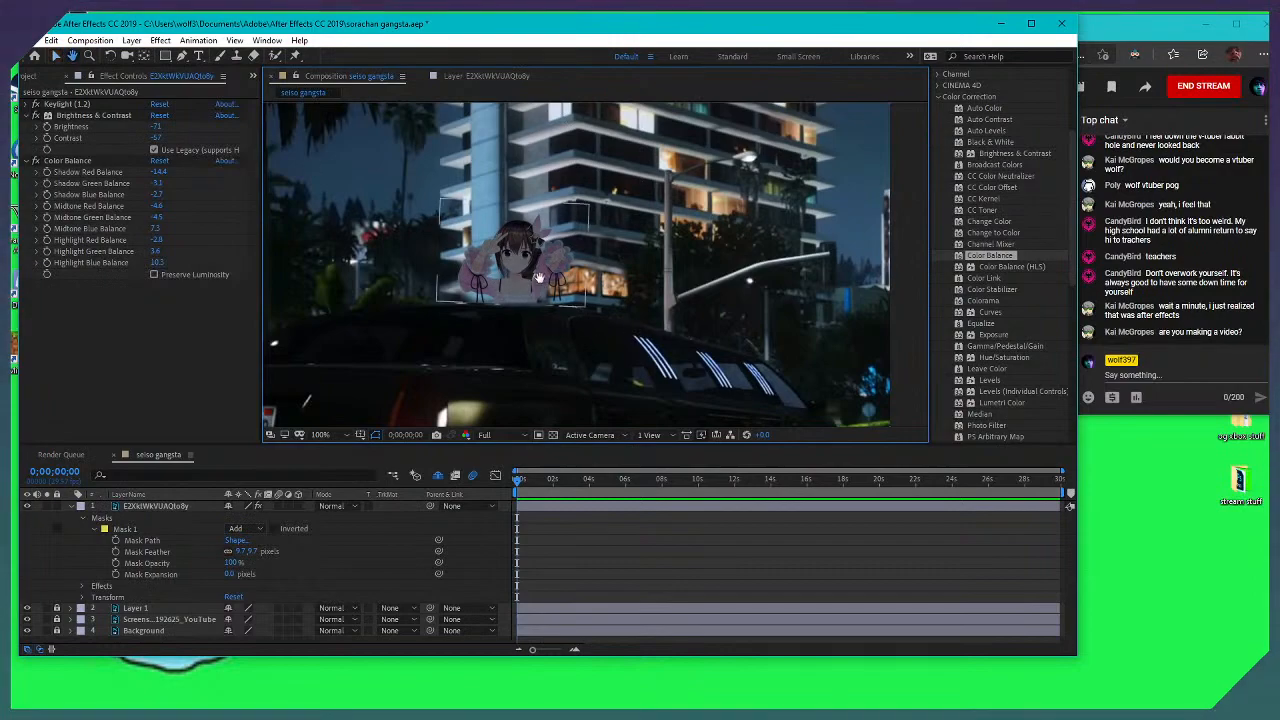
scroll(559, 290, "down", 2)
scroll(559, 290, "up", 2)
key("h")
left_click_drag(546, 317, 547, 281)
scroll(545, 290, "up", 2)
key("v")
key("h")
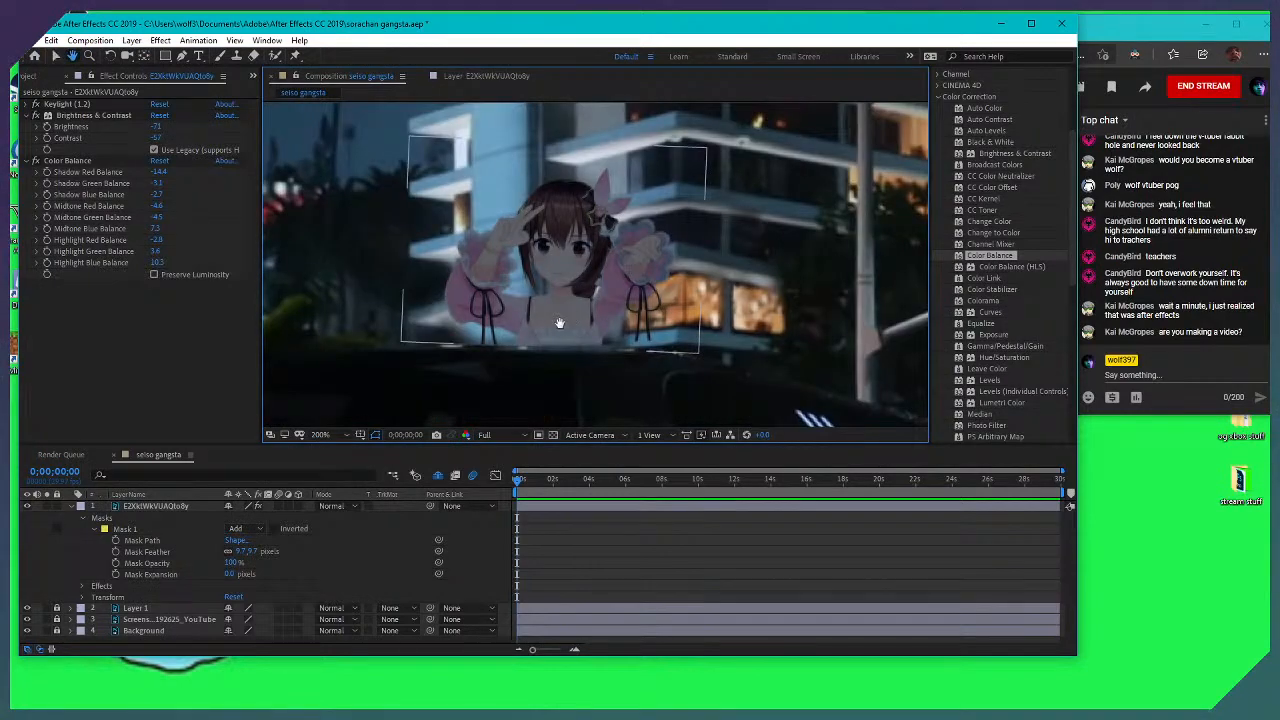
left_click_drag(559, 318, 596, 285)
key("v")
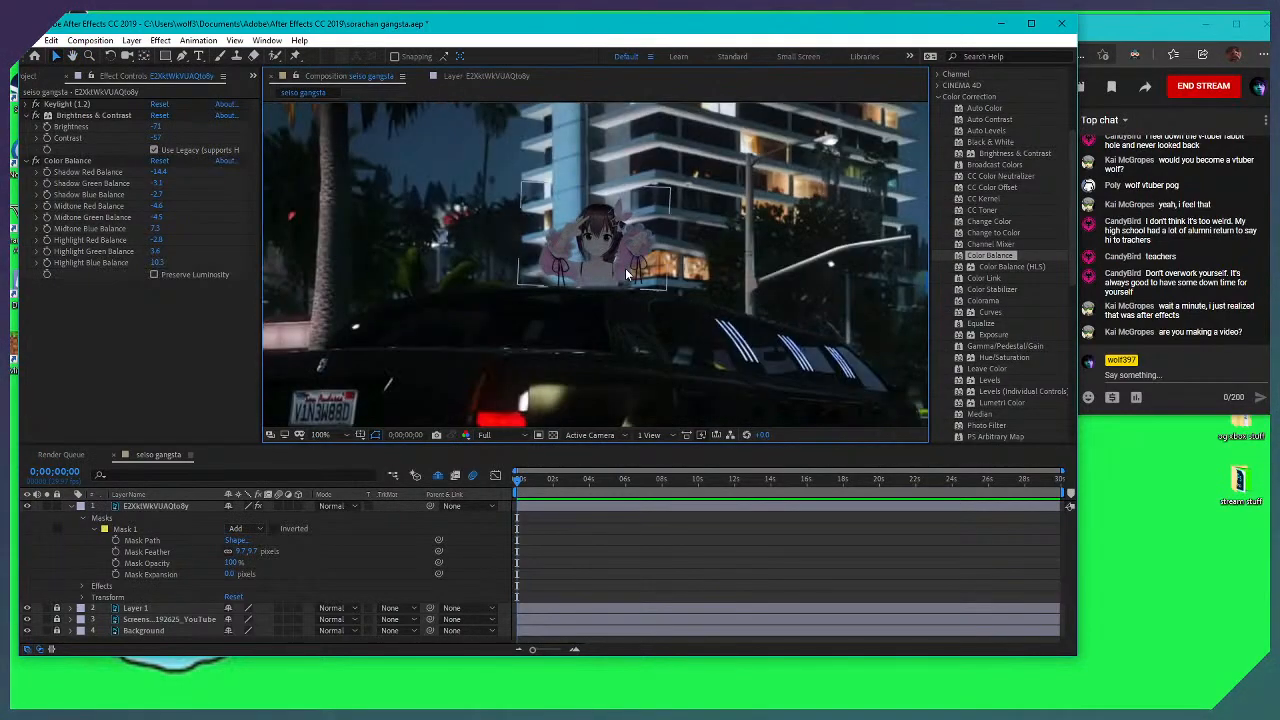
Reduce Mask 1's feather on the character layer to 5.9 pixels and save the project
left_click_drag(240, 551, 227, 551)
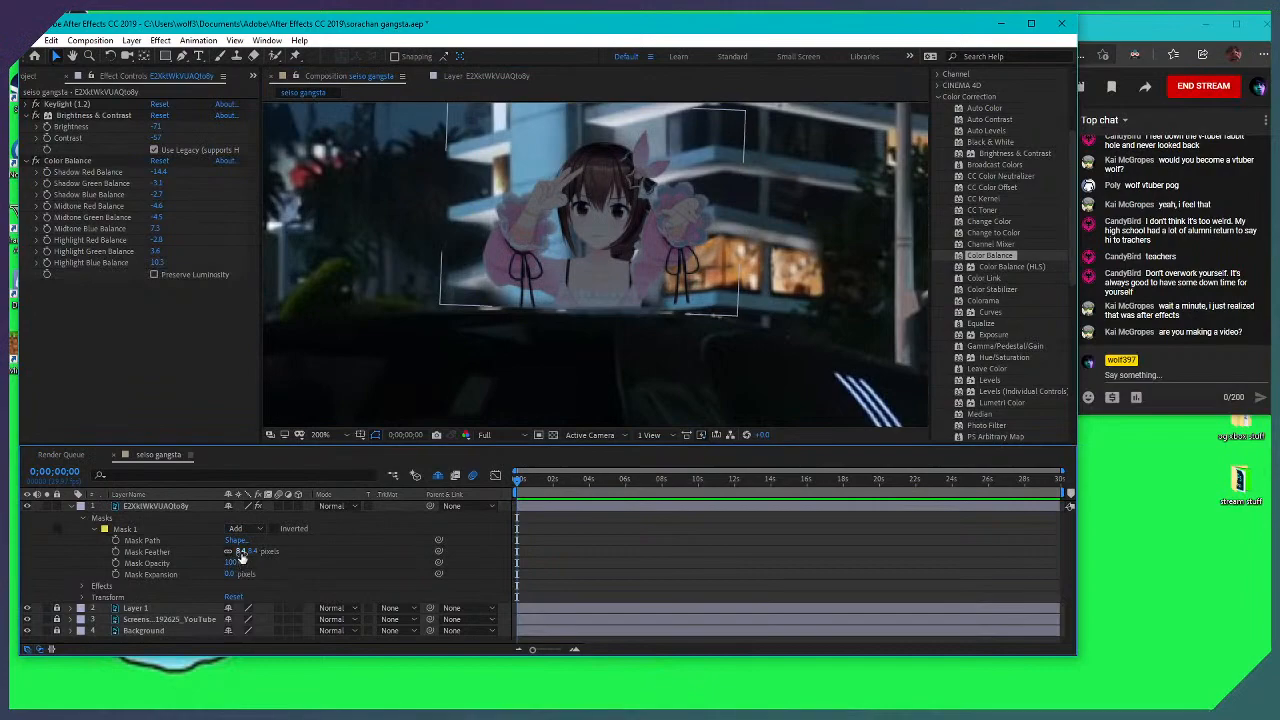
left_click_drag(237, 551, 225, 551)
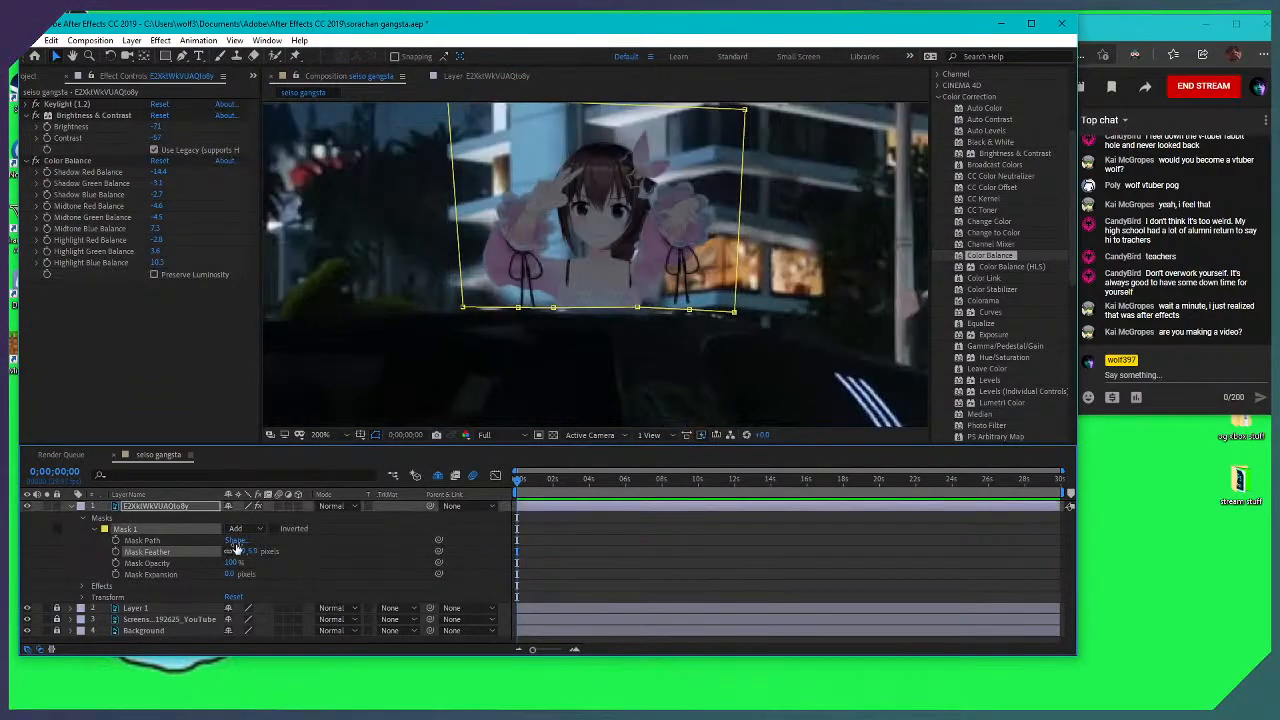
left_click(338, 555)
scroll(665, 283, "down", 2)
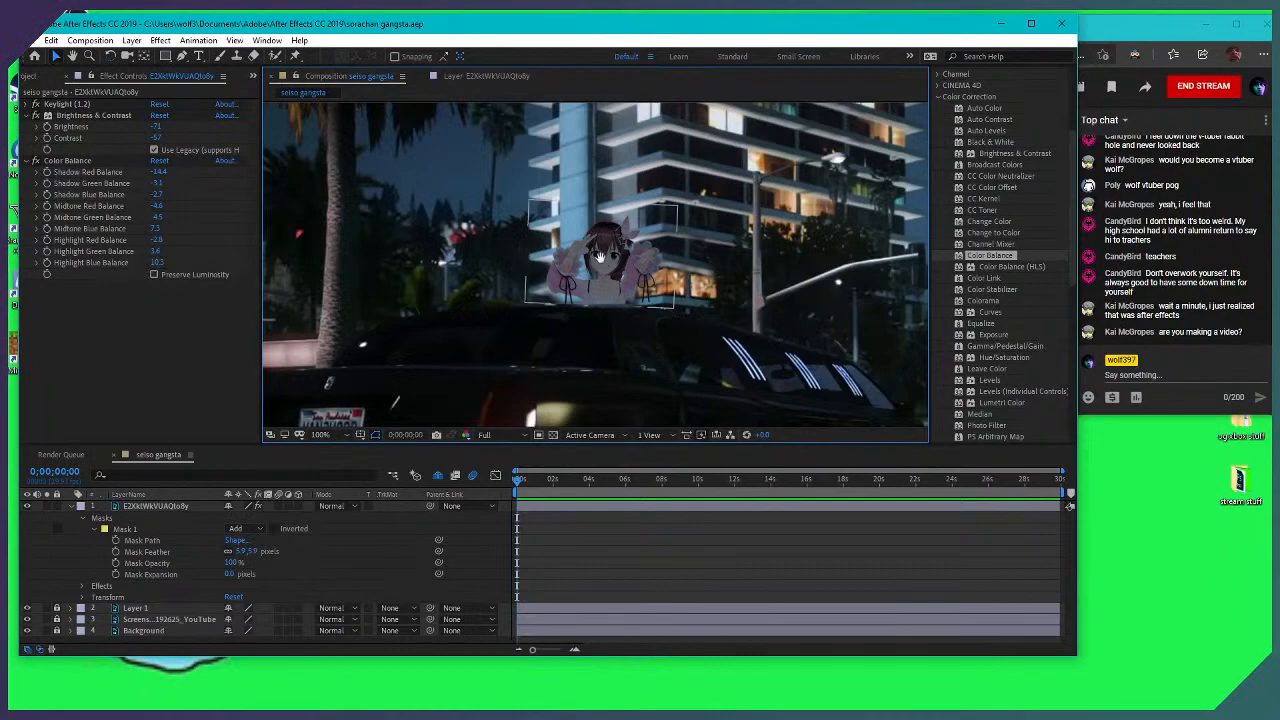
Try a Brightness of -67 in the character layer's Brightness & Contrast effect, and return it to -71
scroll(600, 258, "up", 1)
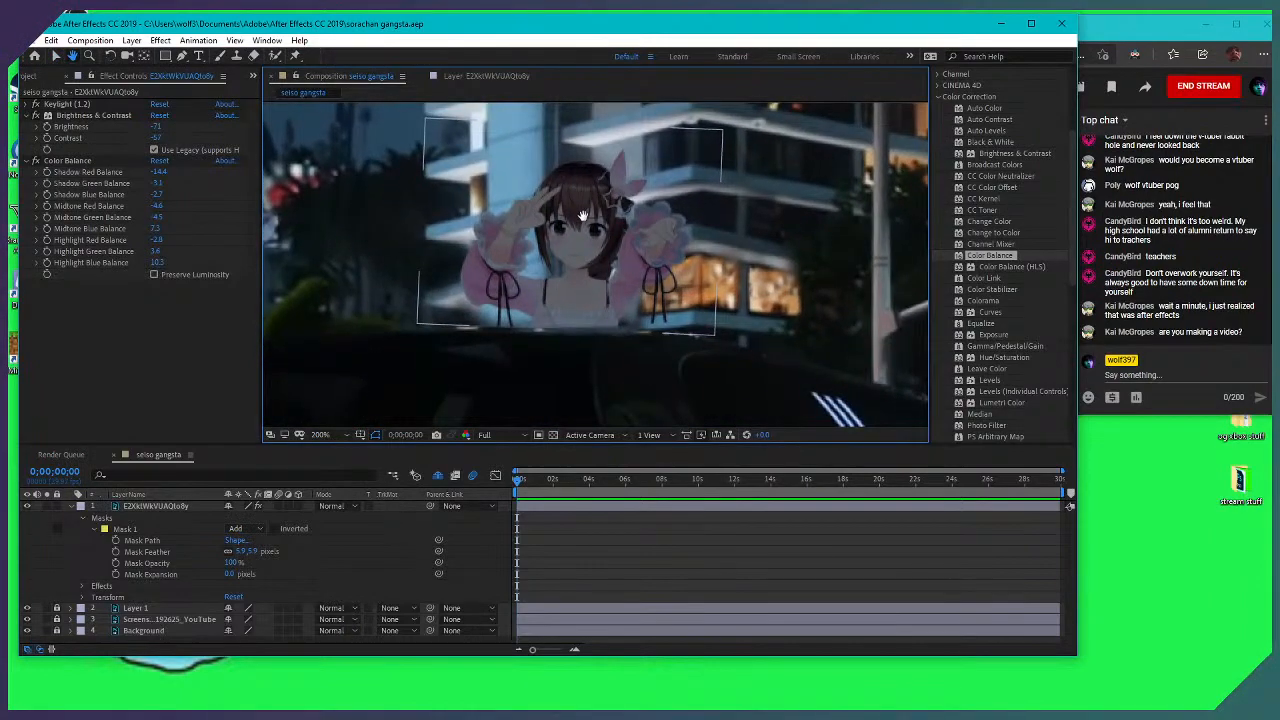
left_click_drag(583, 216, 587, 266)
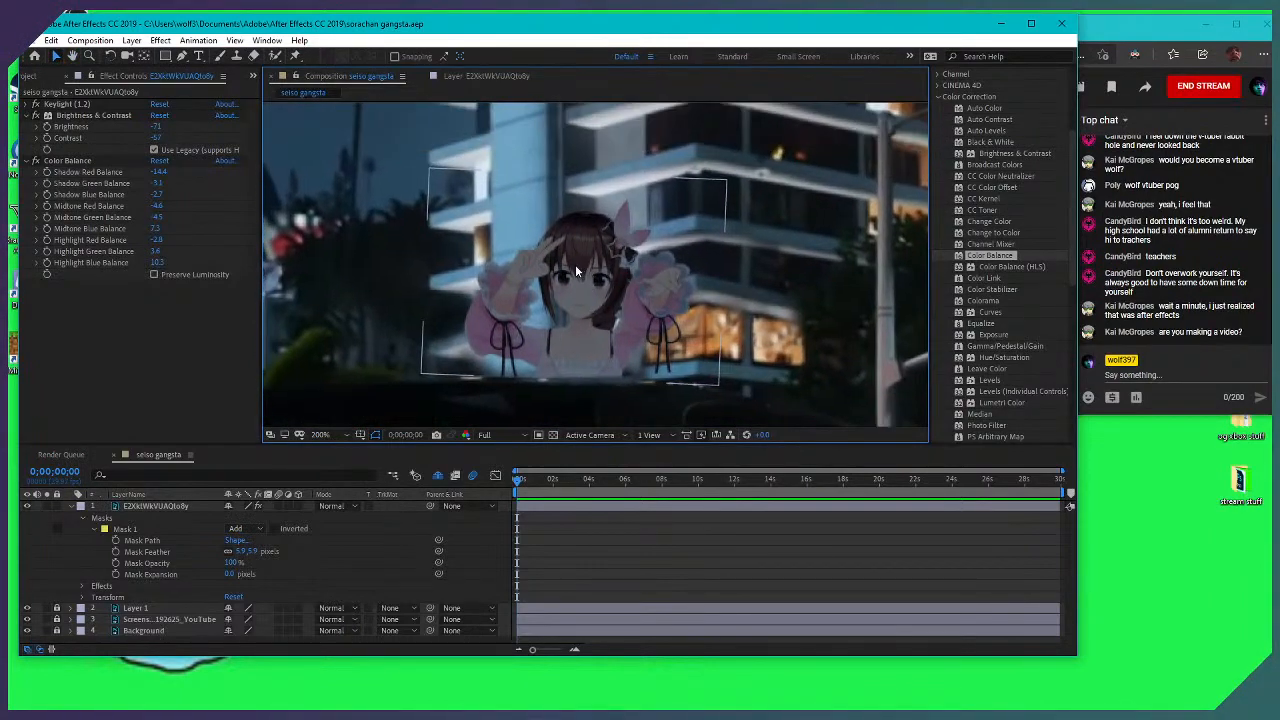
scroll(575, 264, "down", 1)
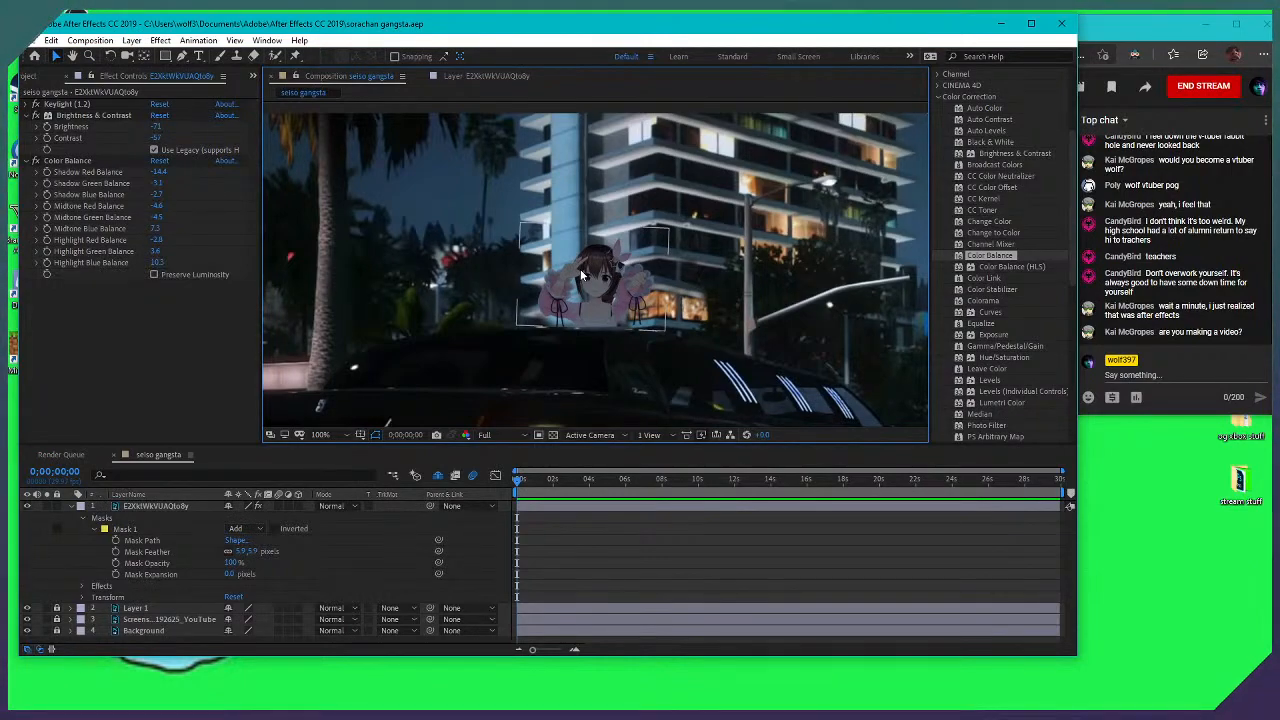
left_click(611, 163)
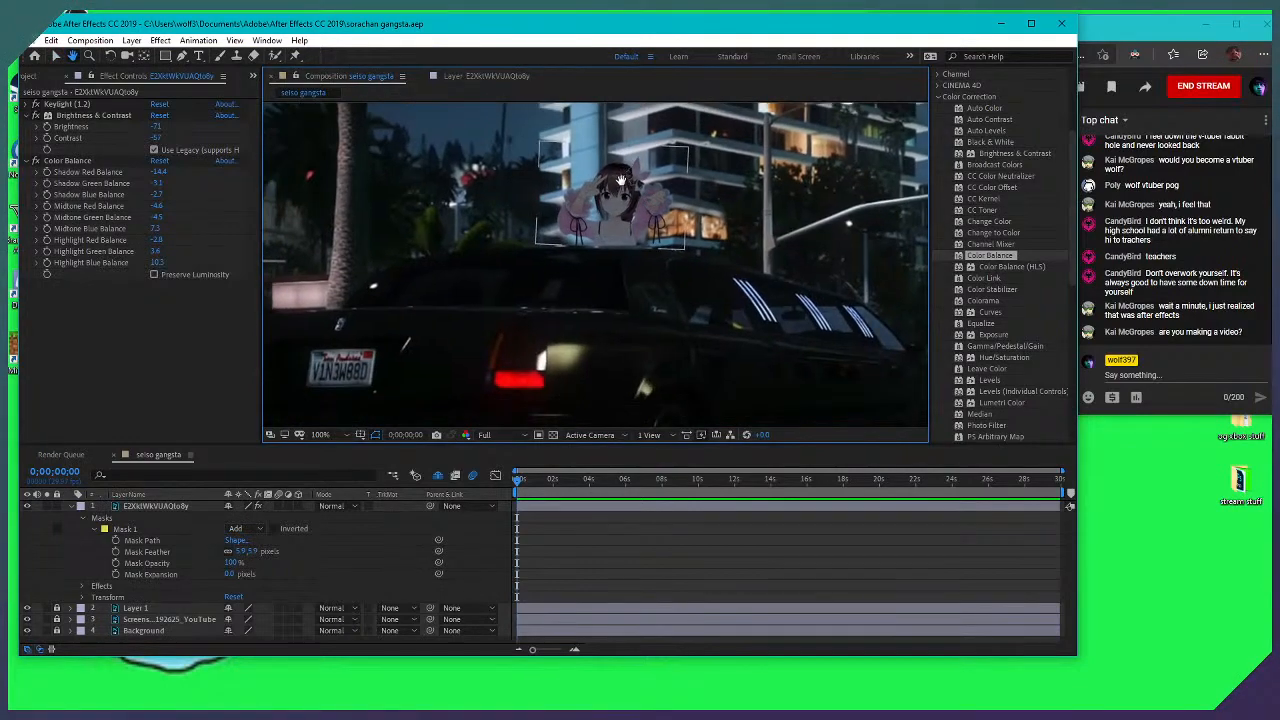
left_click(632, 240)
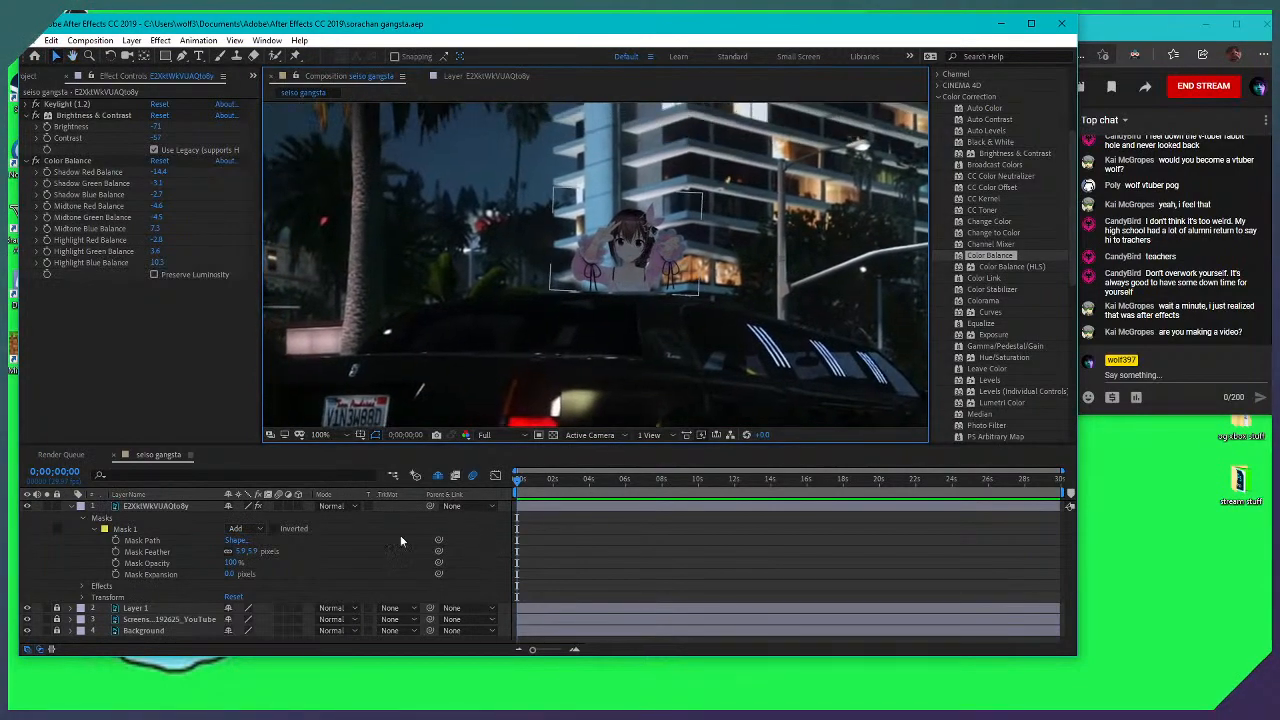
left_click_drag(158, 127, 170, 131)
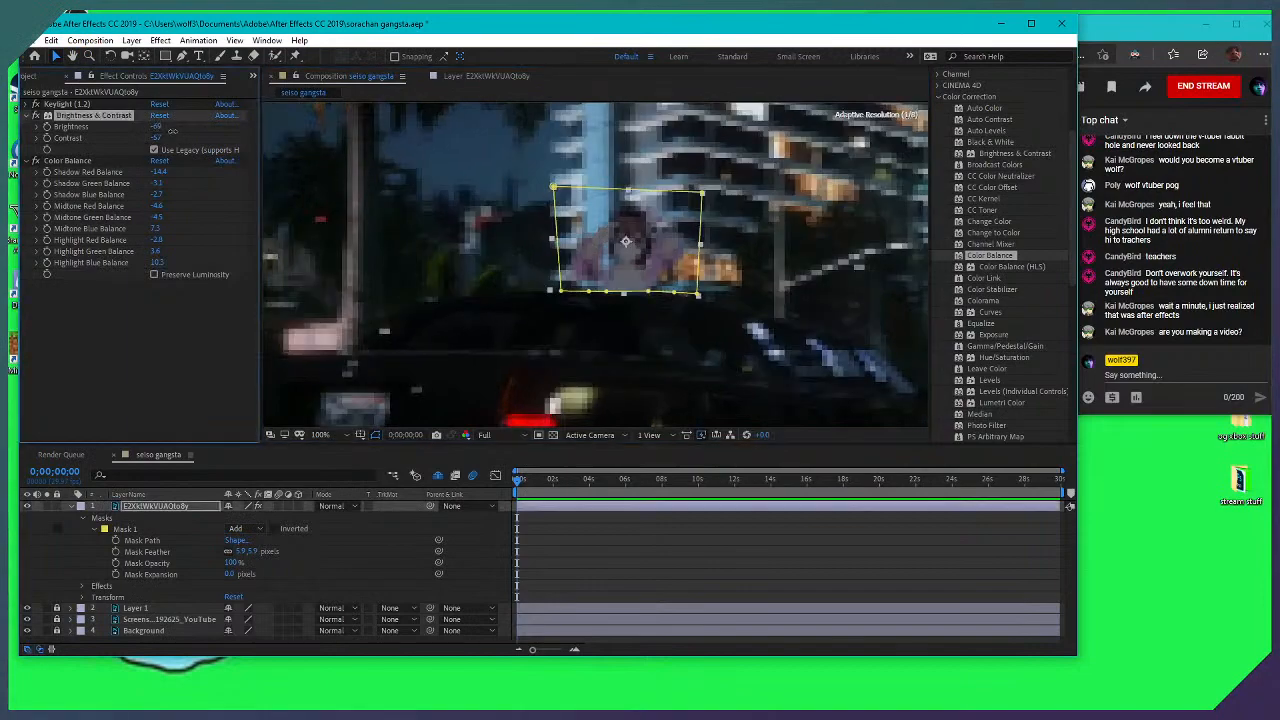
left_click(166, 154)
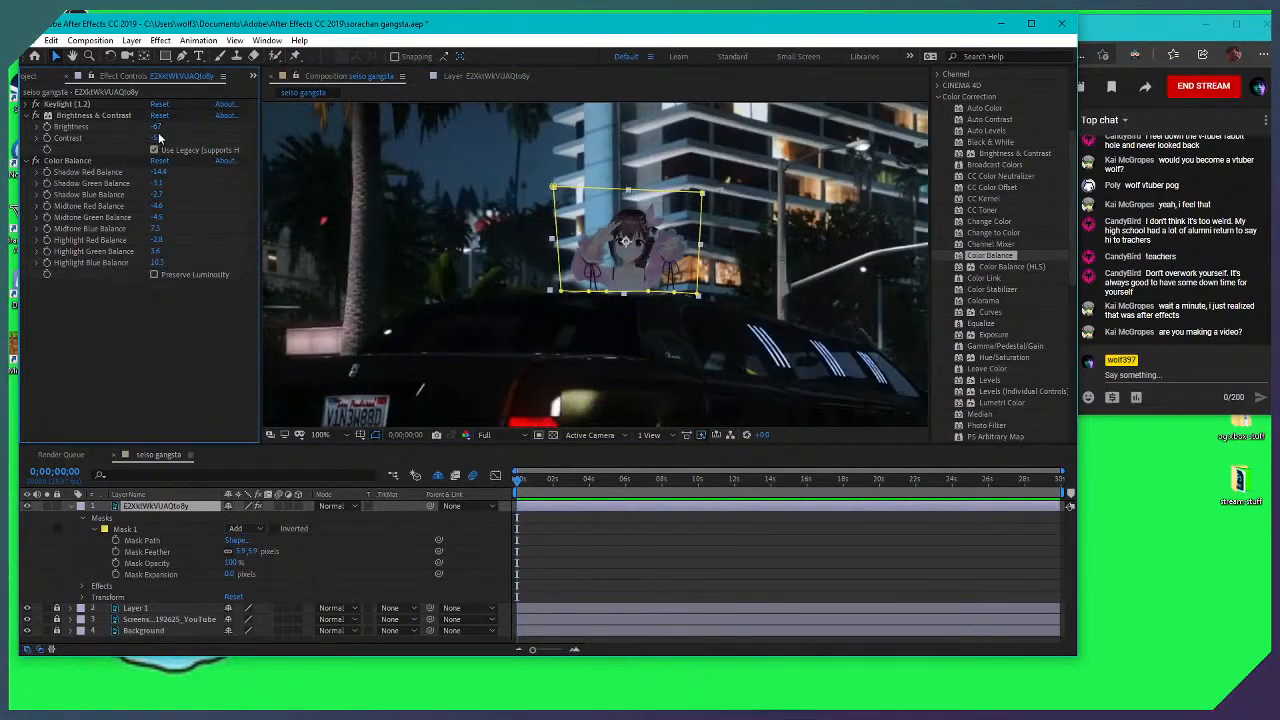
left_click_drag(155, 128, 126, 131)
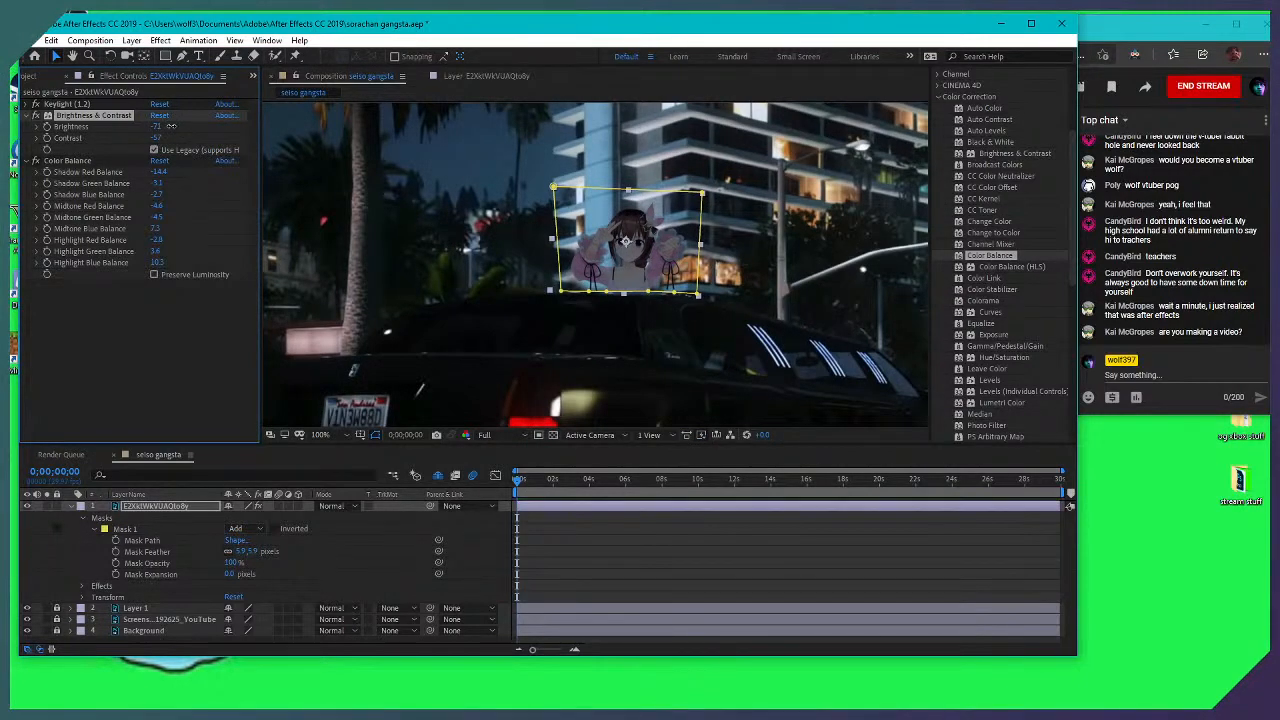
Deselect the character layer to view the composite without its outline, and lock Mask 1
key("period")
left_click_drag(724, 220, 658, 274)
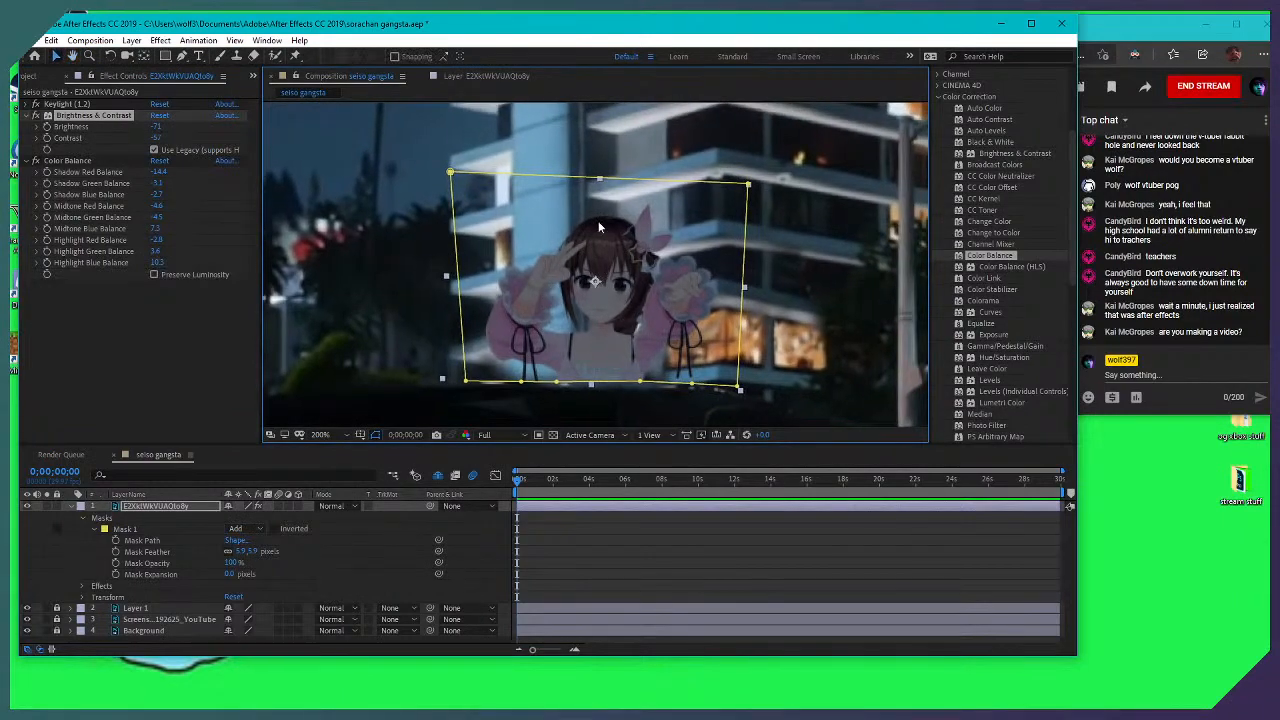
key("comma")
left_click_drag(600, 428, 603, 358)
left_click(602, 308)
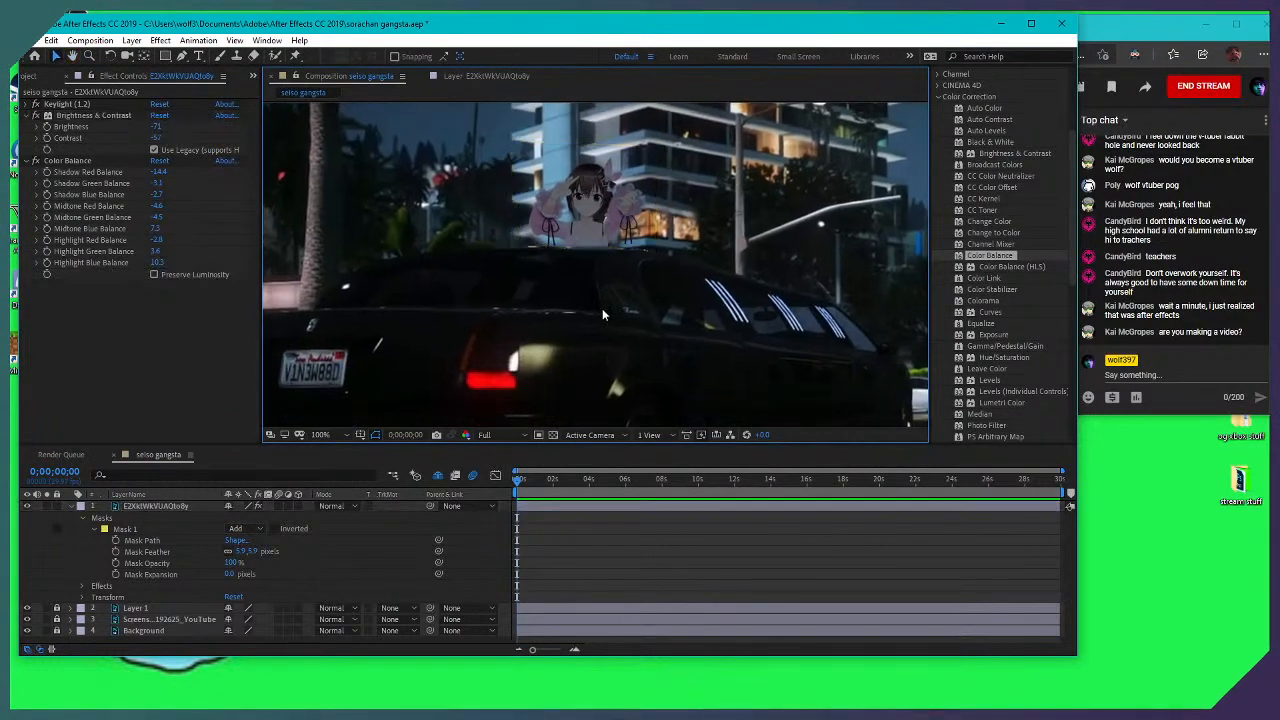
left_click(61, 538)
left_click(57, 528)
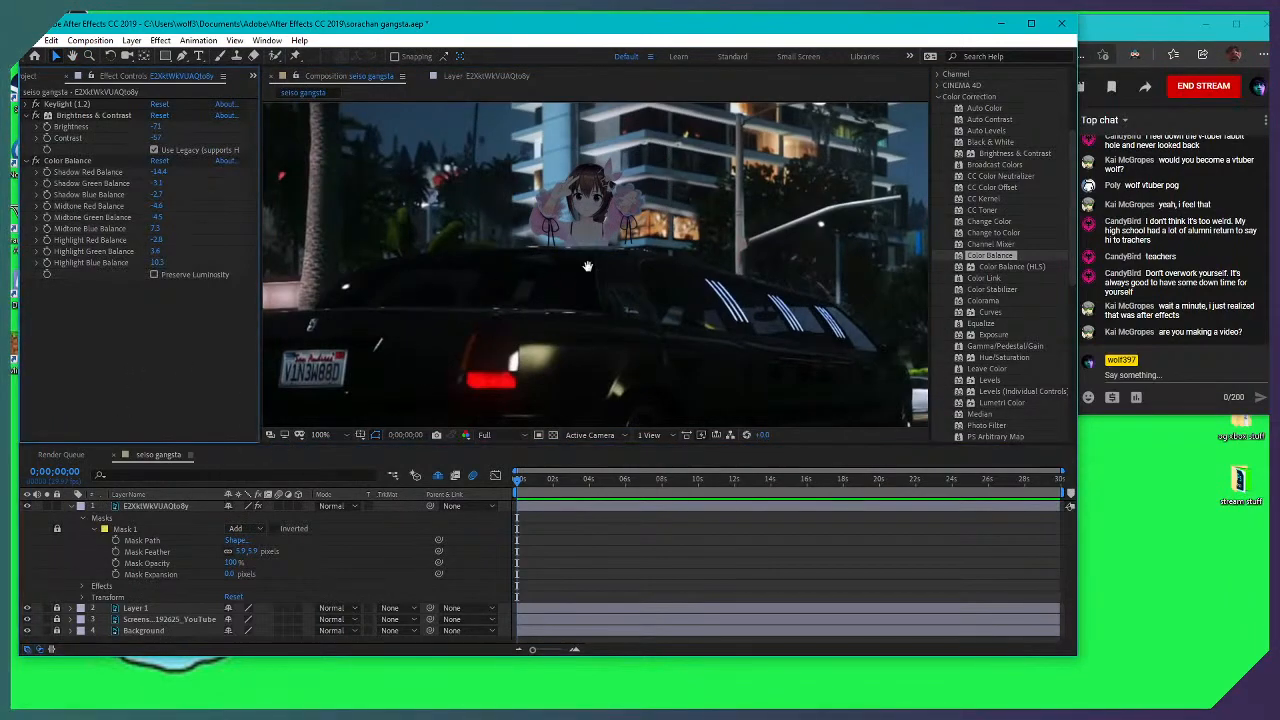
Inspect the character's softened lower edge and its tone against the building and roof, close up and in the wider frame
left_click_drag(620, 272, 622, 292)
scroll(622, 293, "up", 2)
scroll(575, 337, "up", 2)
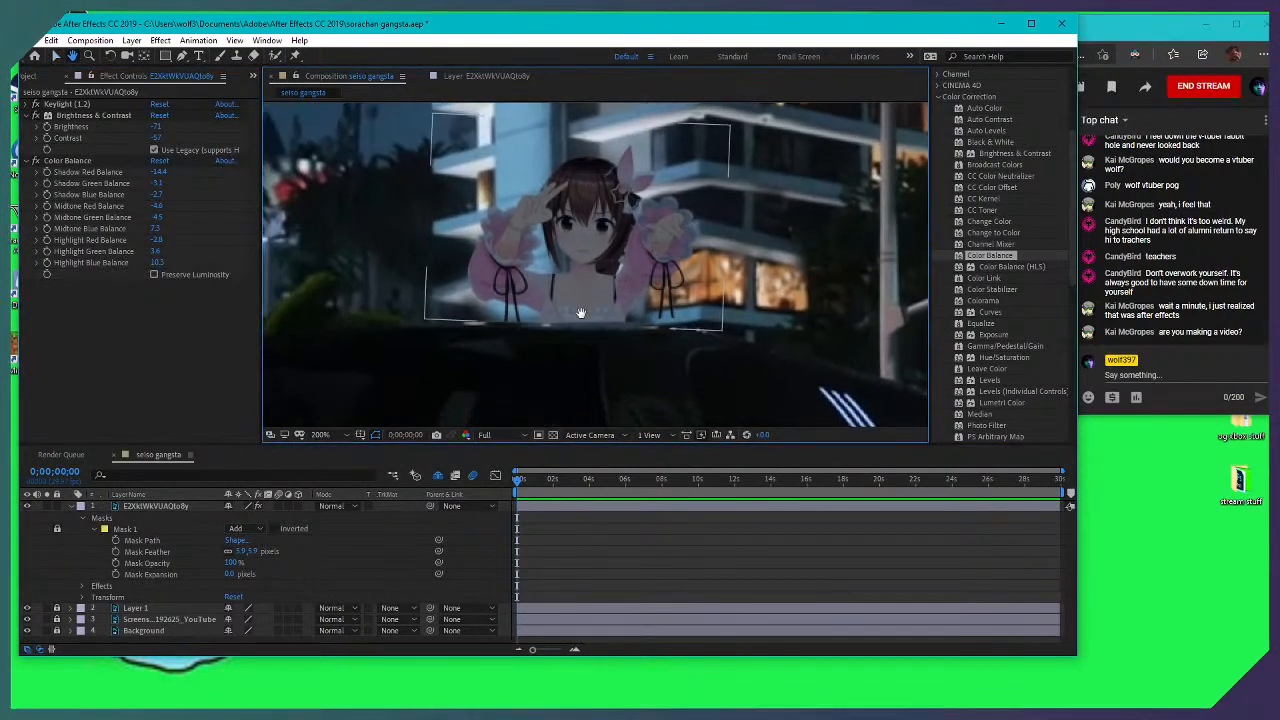
left_click_drag(569, 373, 586, 338)
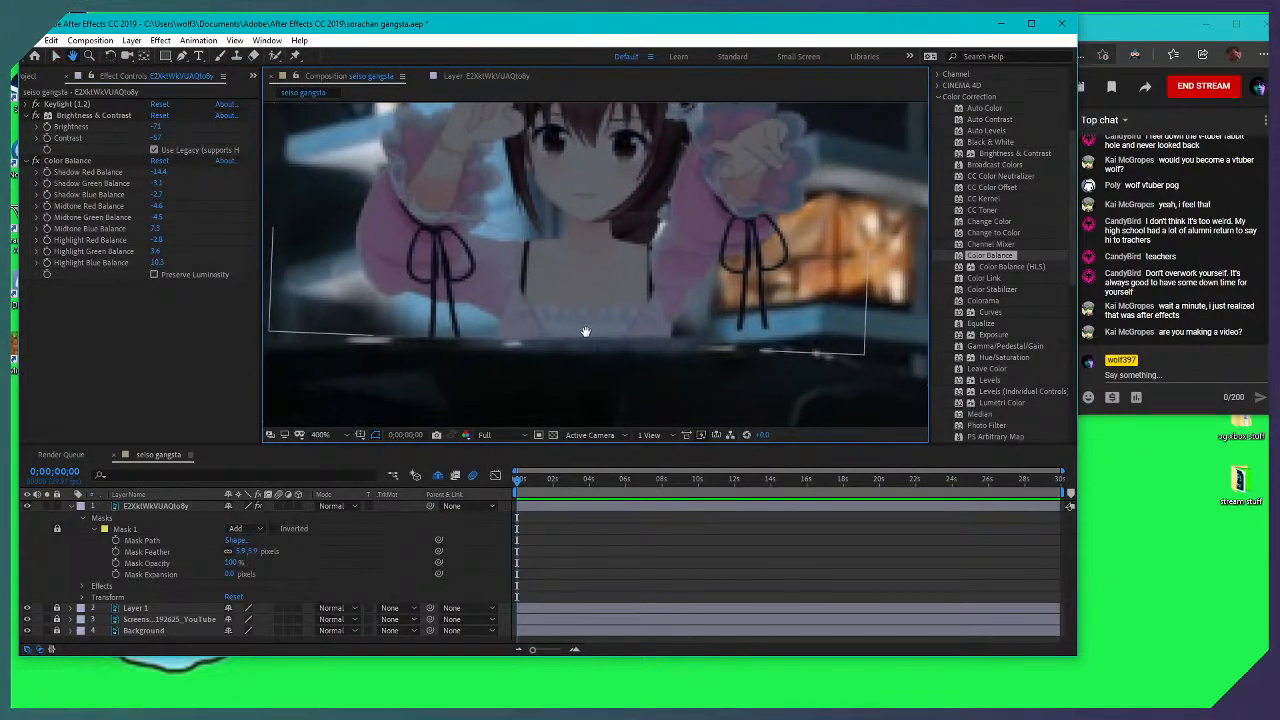
scroll(748, 230, "down", 2)
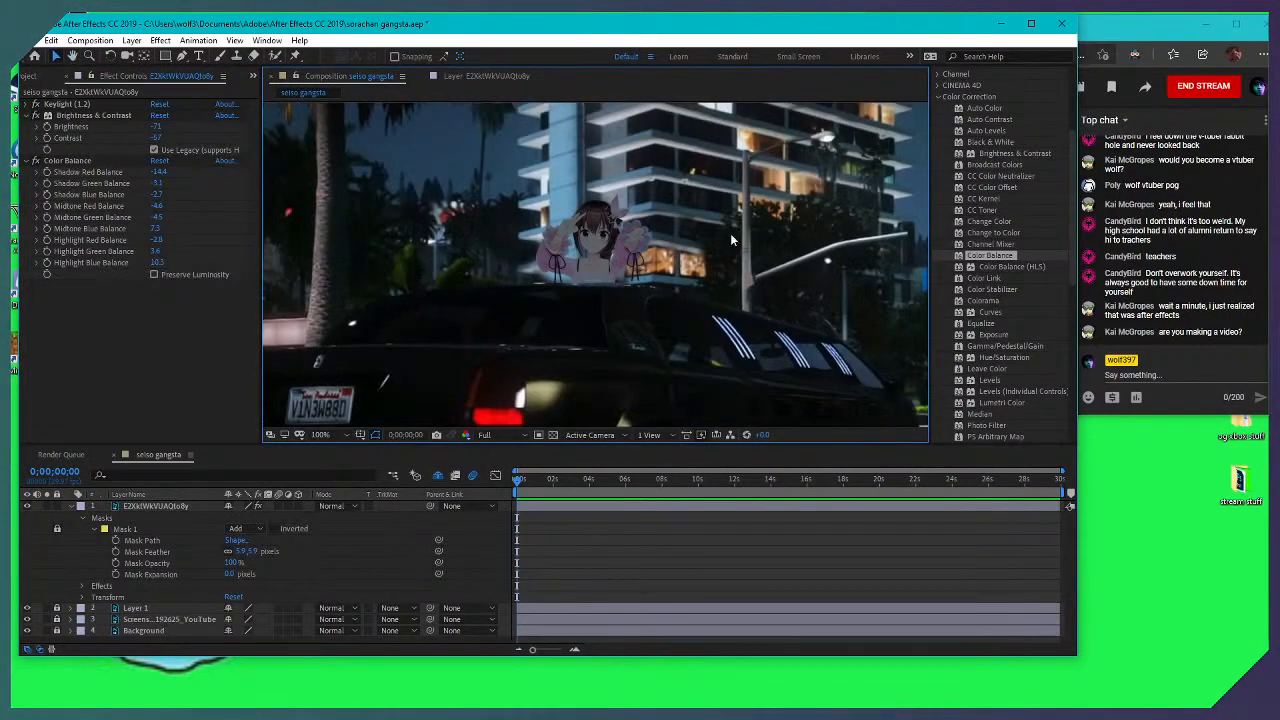
scroll(603, 292, "up", 1)
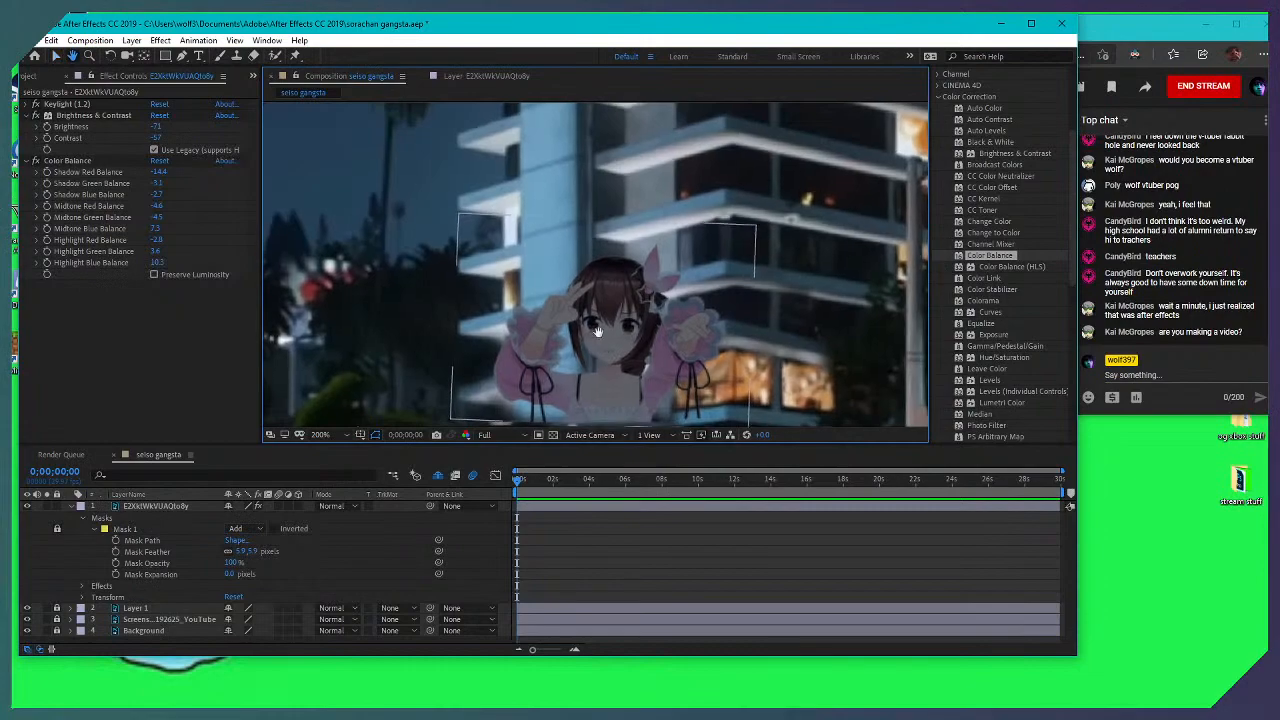
scroll(603, 295, "down", 2)
left_click(643, 546)
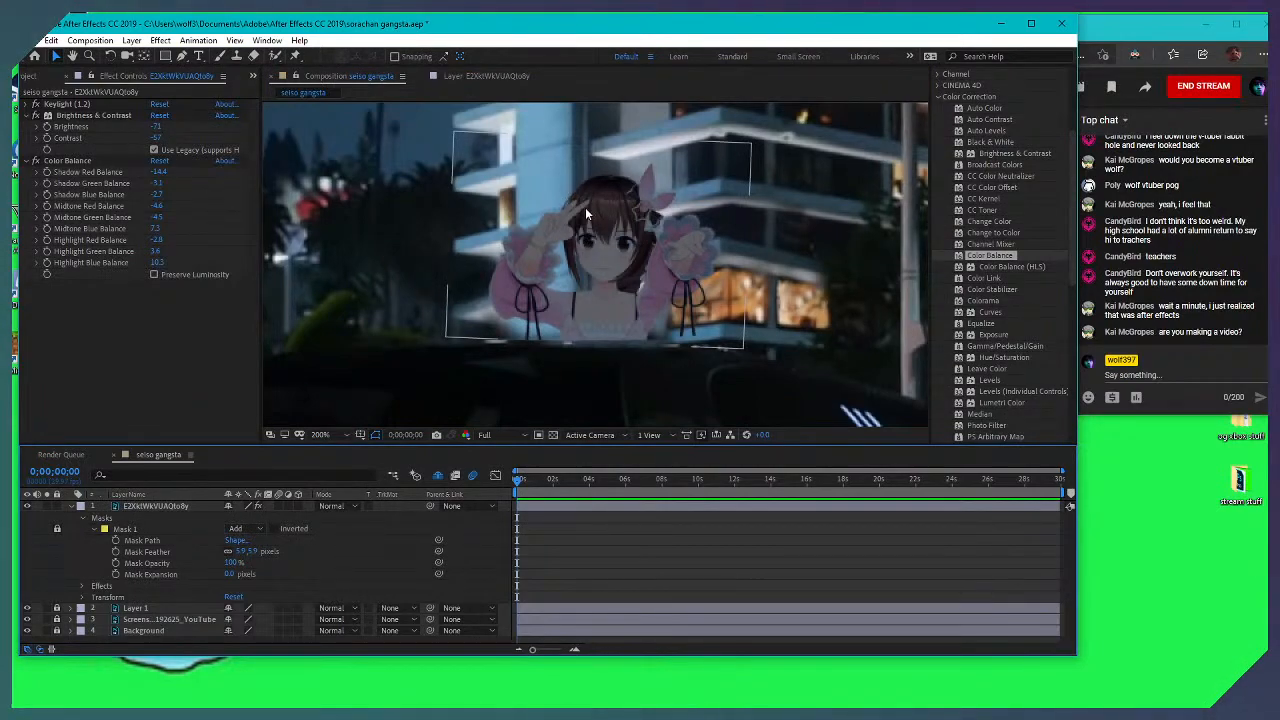
left_click_drag(608, 245, 615, 289)
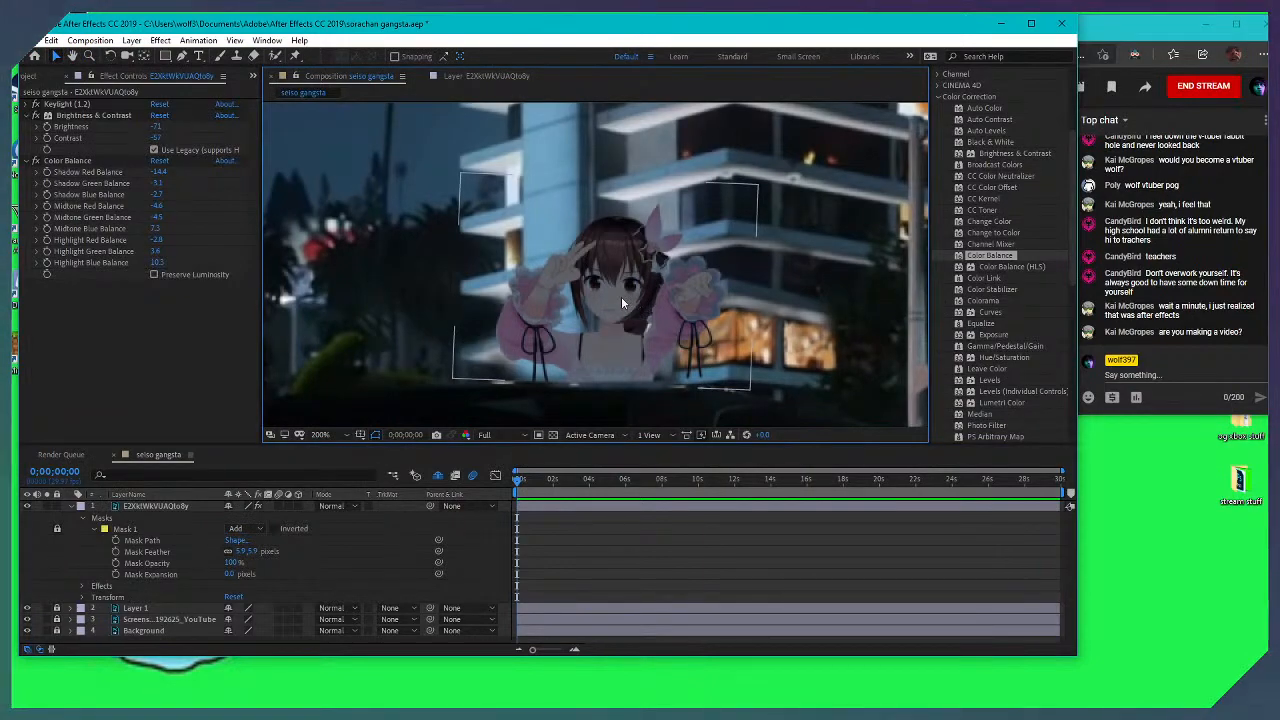
Set the character layer's Color Balance to Midtone Red -9.9 and Shadow Blue 2.5
scroll(621, 296, "up", 2)
left_click_drag(627, 337, 623, 240)
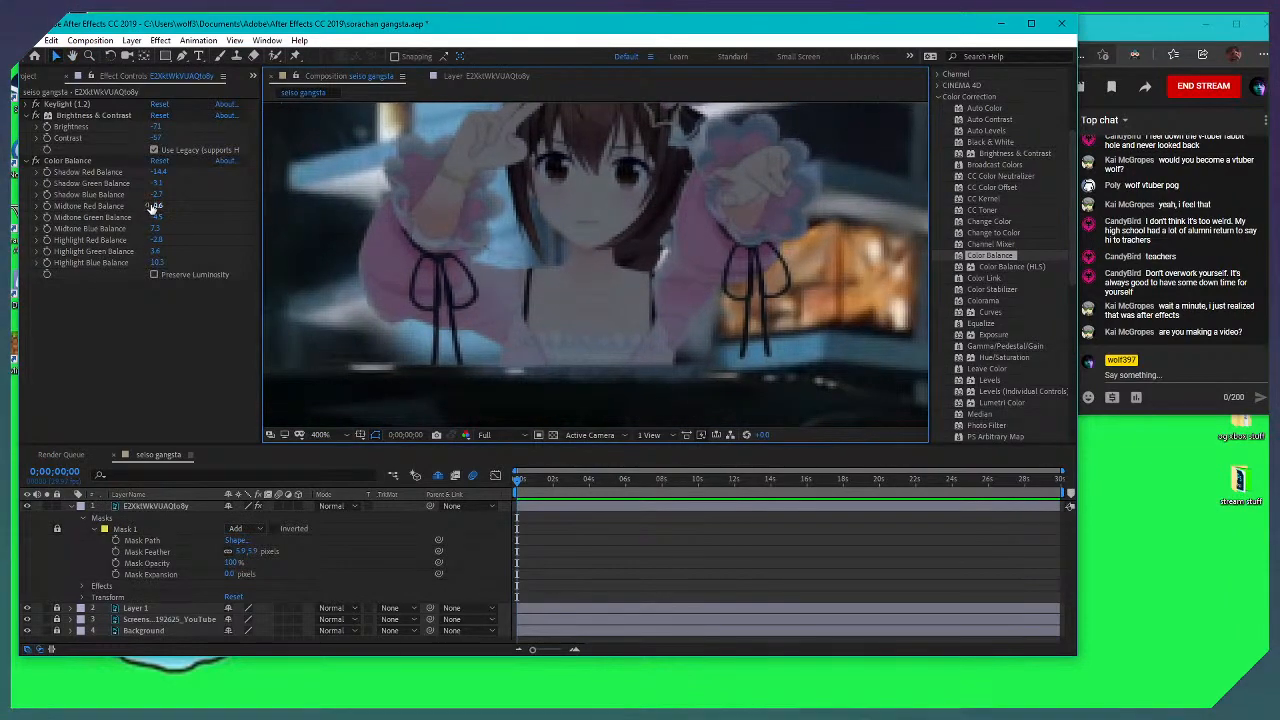
mouse_move(153, 205)
left_mouse_down()
mouse_move(235, 211)
mouse_move(137, 220)
left_mouse_up()
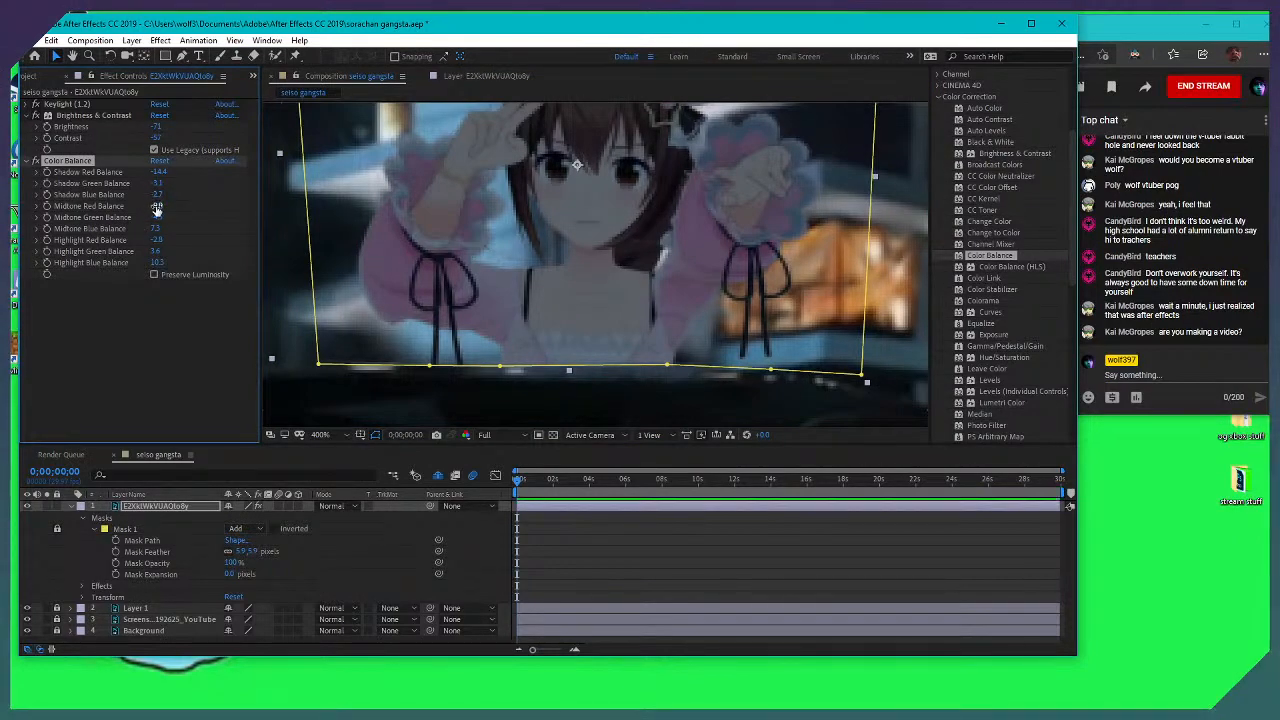
left_click_drag(153, 200, 190, 202)
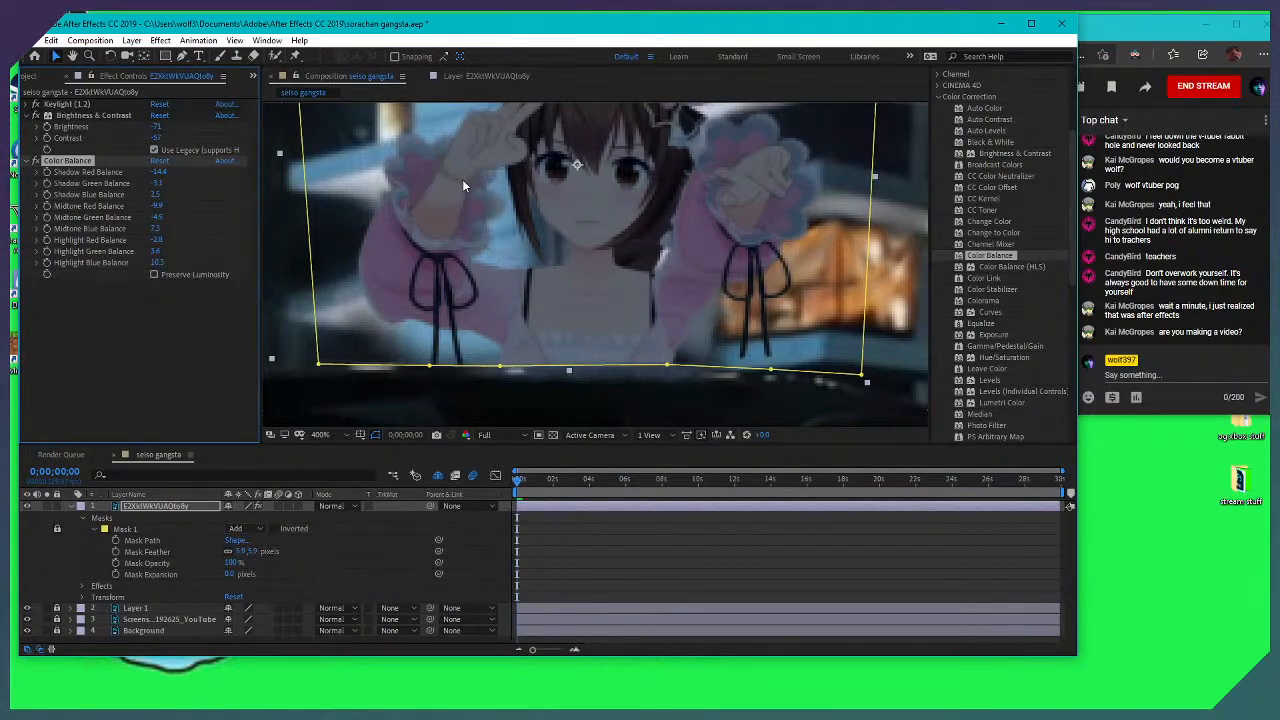
Try other Shadow Green and Midtone Red values in the character layer's Color Balance, and return them to -3.1 and -9.9
scroll(607, 218, "down", 2)
left_click_drag(588, 220, 590, 240)
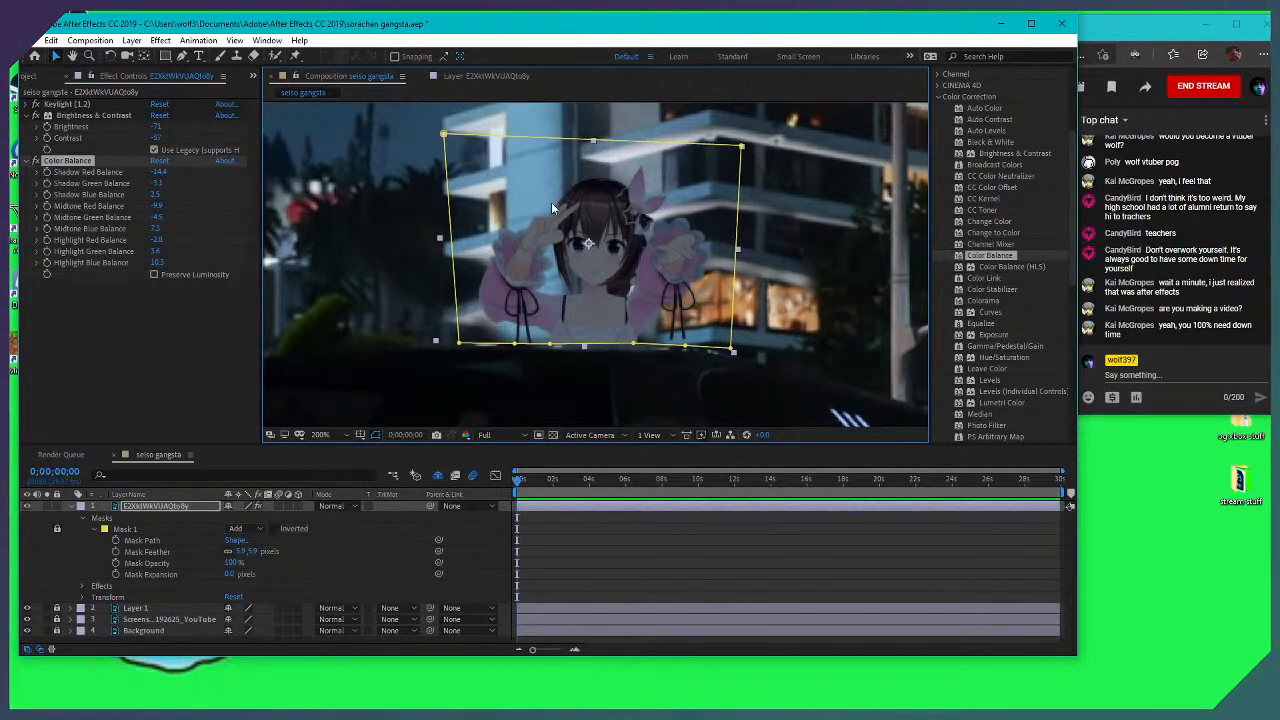
scroll(635, 215, "up", 2)
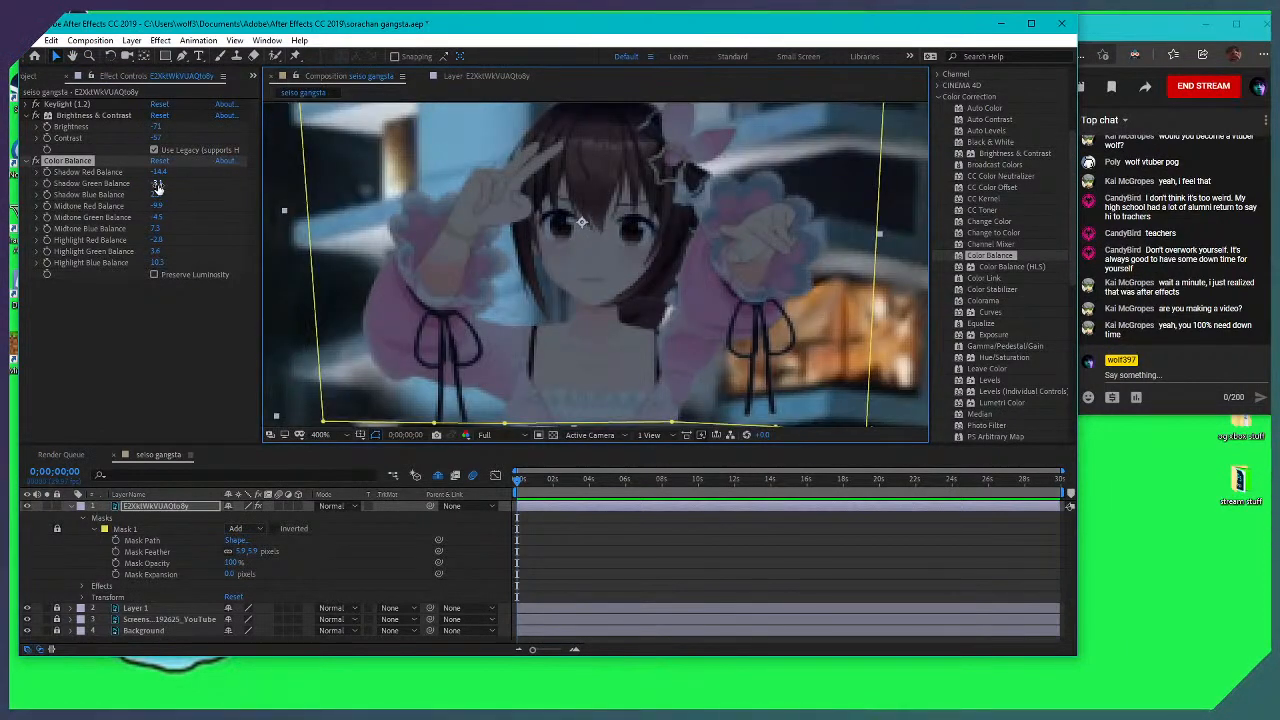
mouse_move(158, 181)
left_mouse_down()
mouse_move(182, 180)
mouse_move(150, 179)
left_mouse_up()
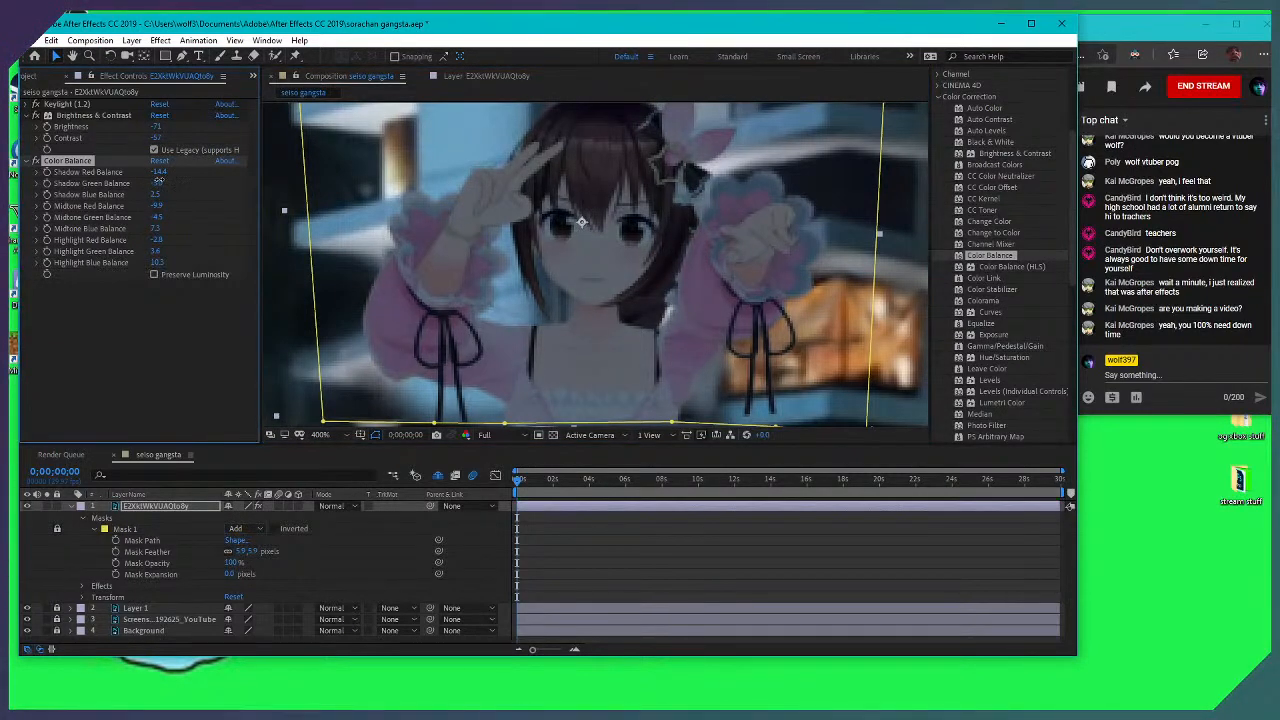
scroll(574, 255, "down", 2)
left_click_drag(602, 293, 588, 233)
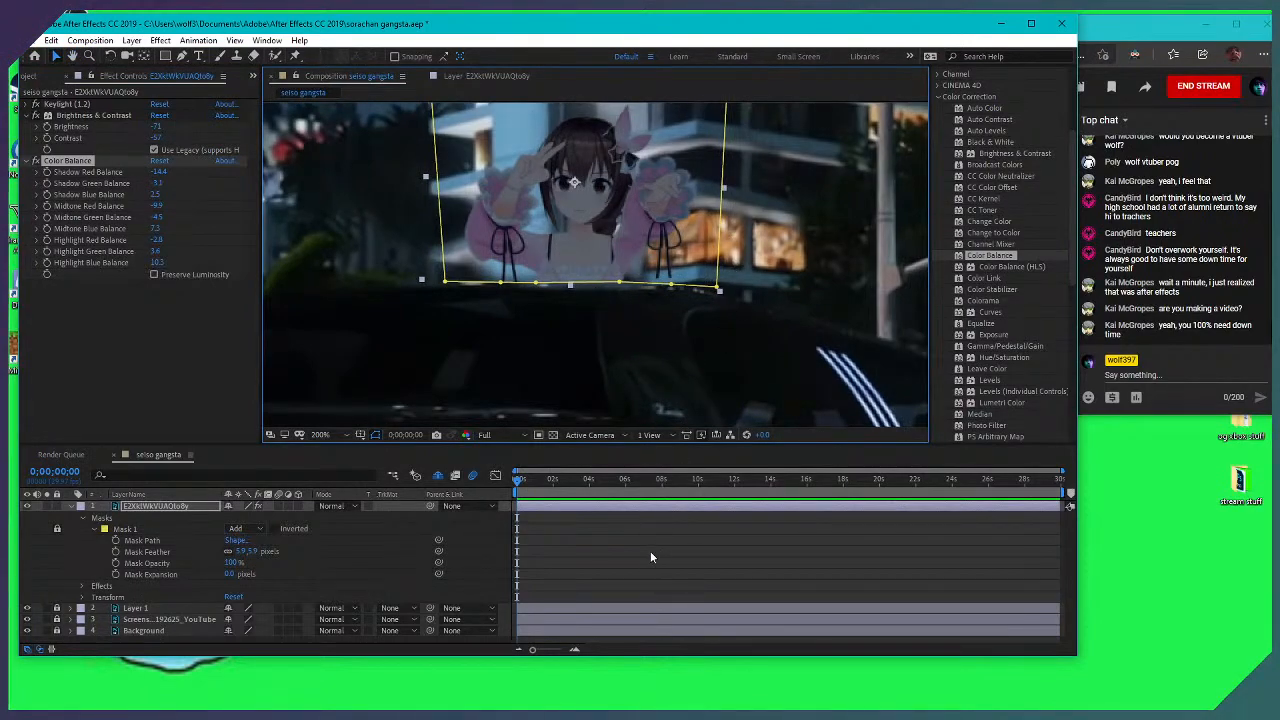
key("ctrl+shift+a")
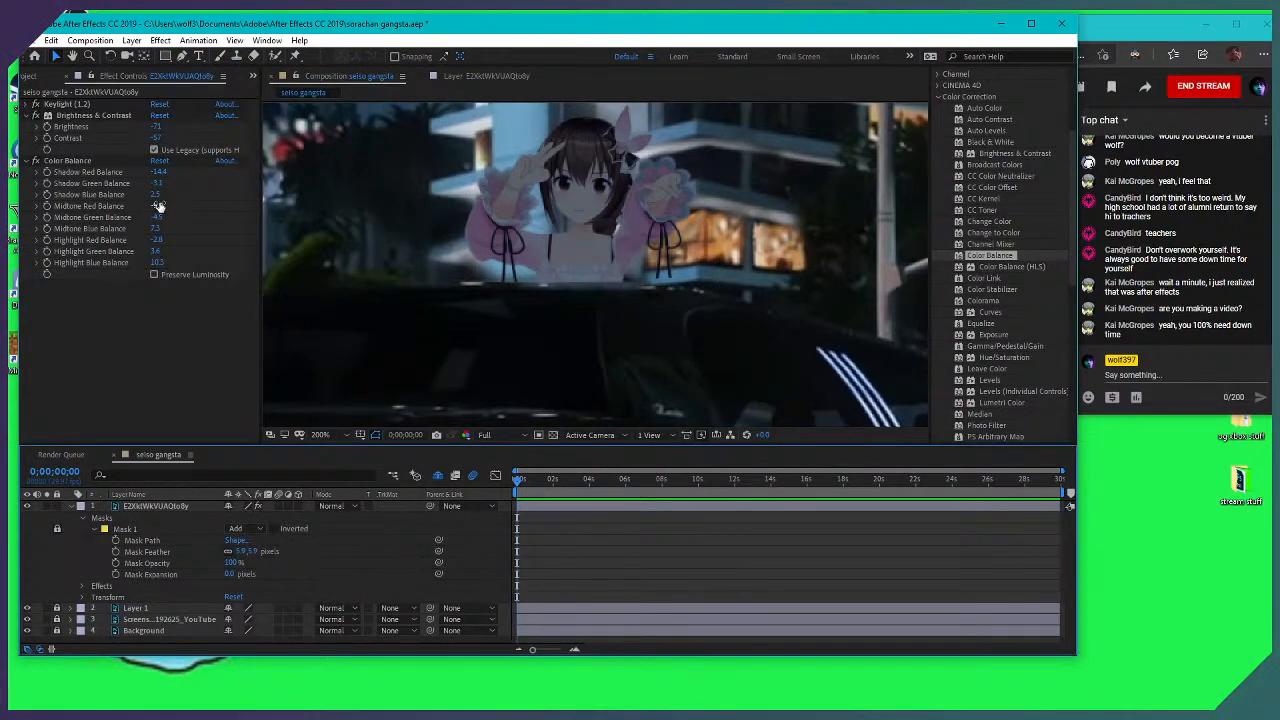
left_click_drag(158, 206, 156, 230)
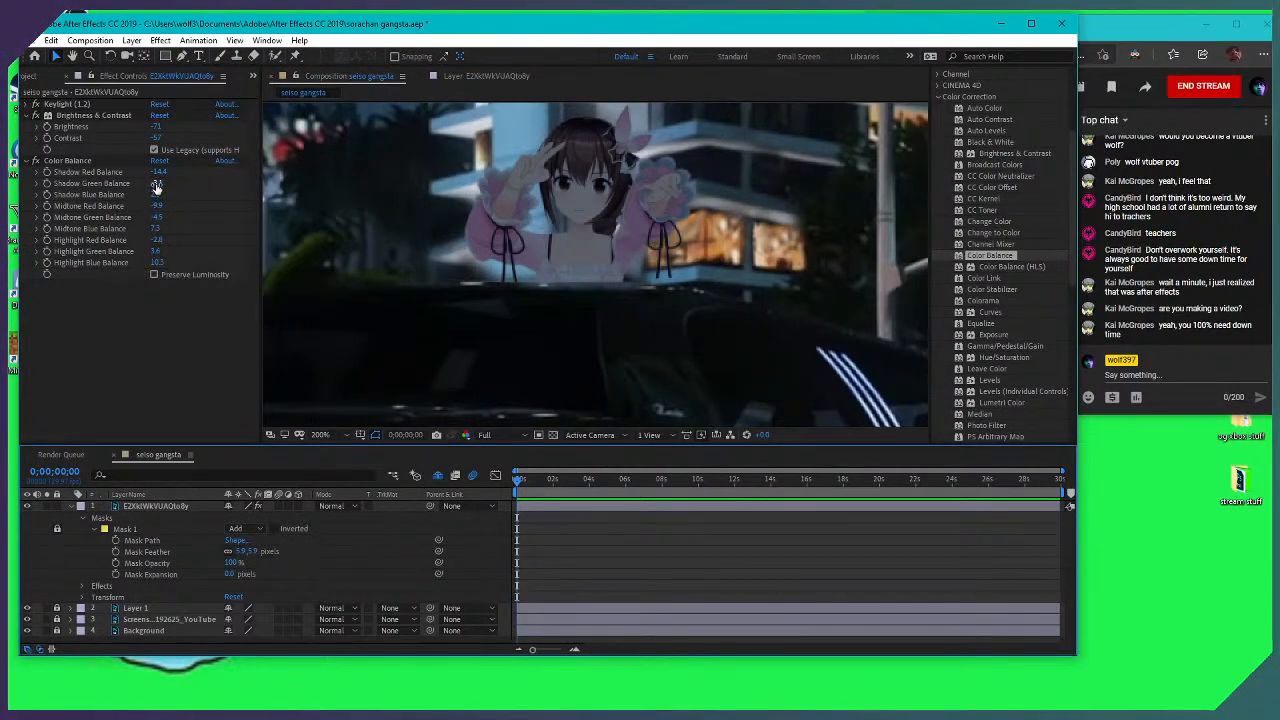
left_click_drag(157, 187, 184, 187)
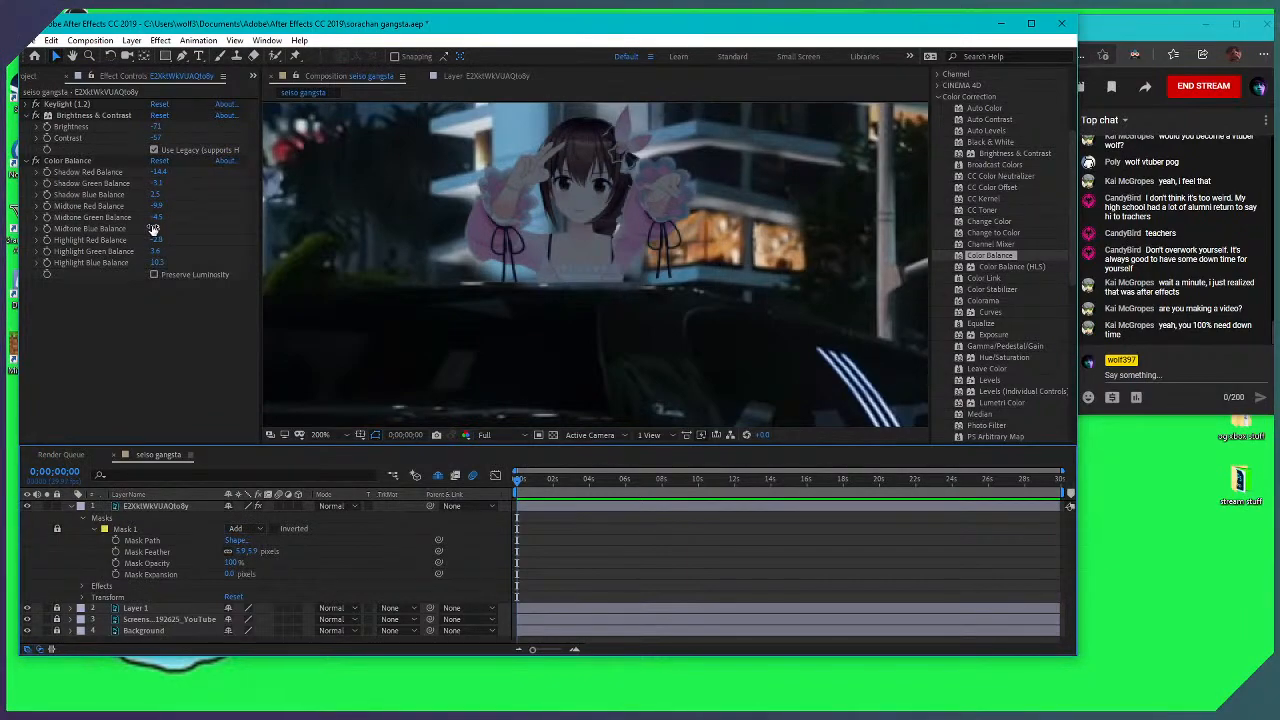
Set the character layer's Color Balance to Midtone Blue 8.5, Highlight Red -0.7 and Highlight Blue about 15
left_click_drag(153, 229, 170, 229)
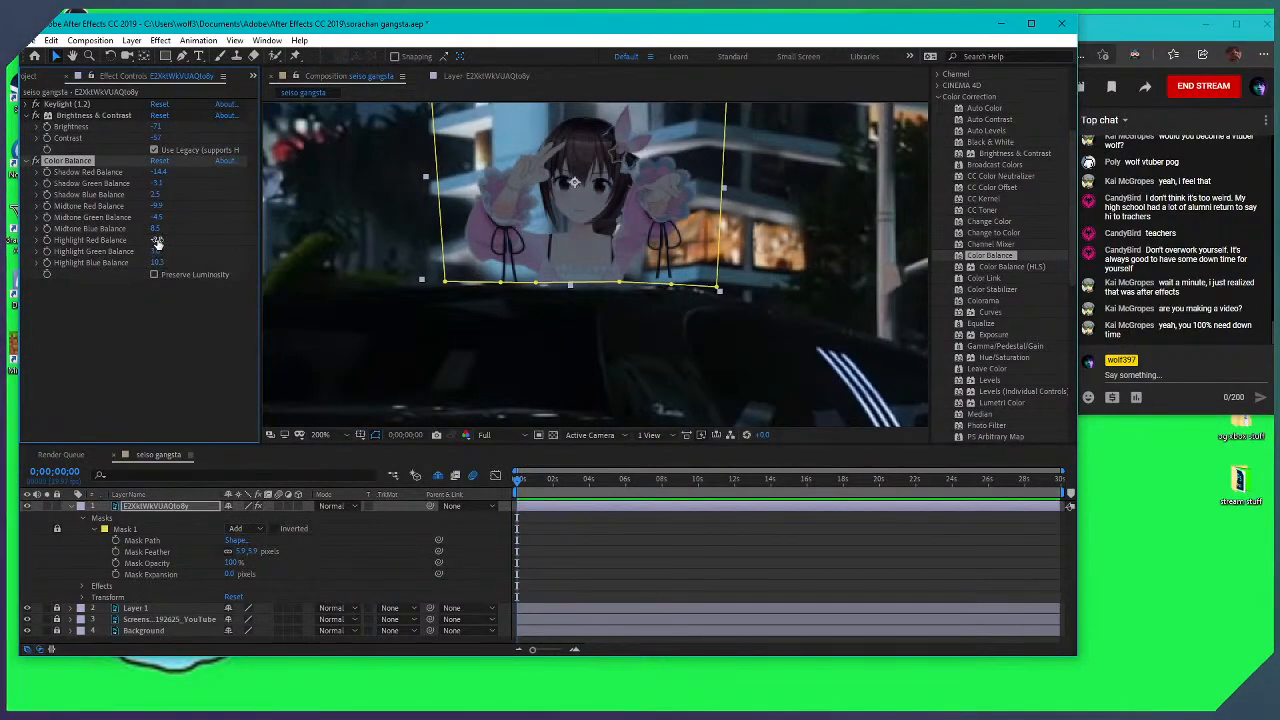
left_click_drag(157, 243, 172, 242)
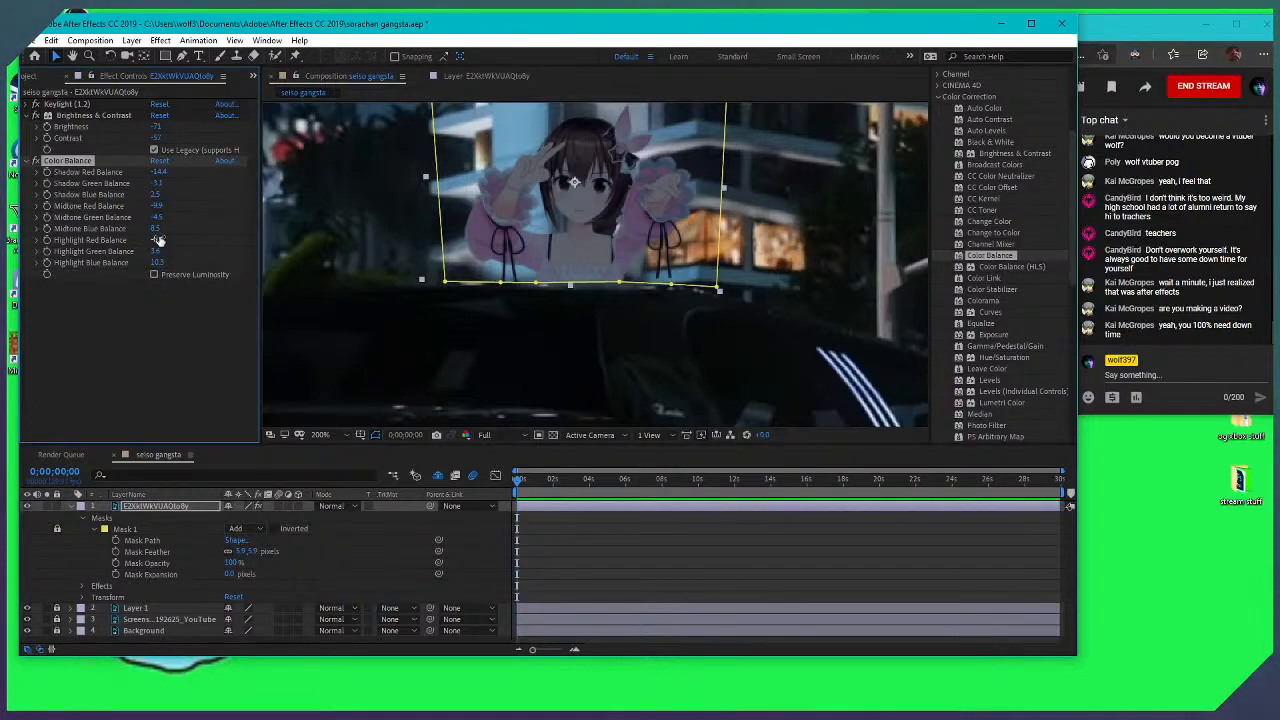
left_click_drag(158, 268, 191, 265)
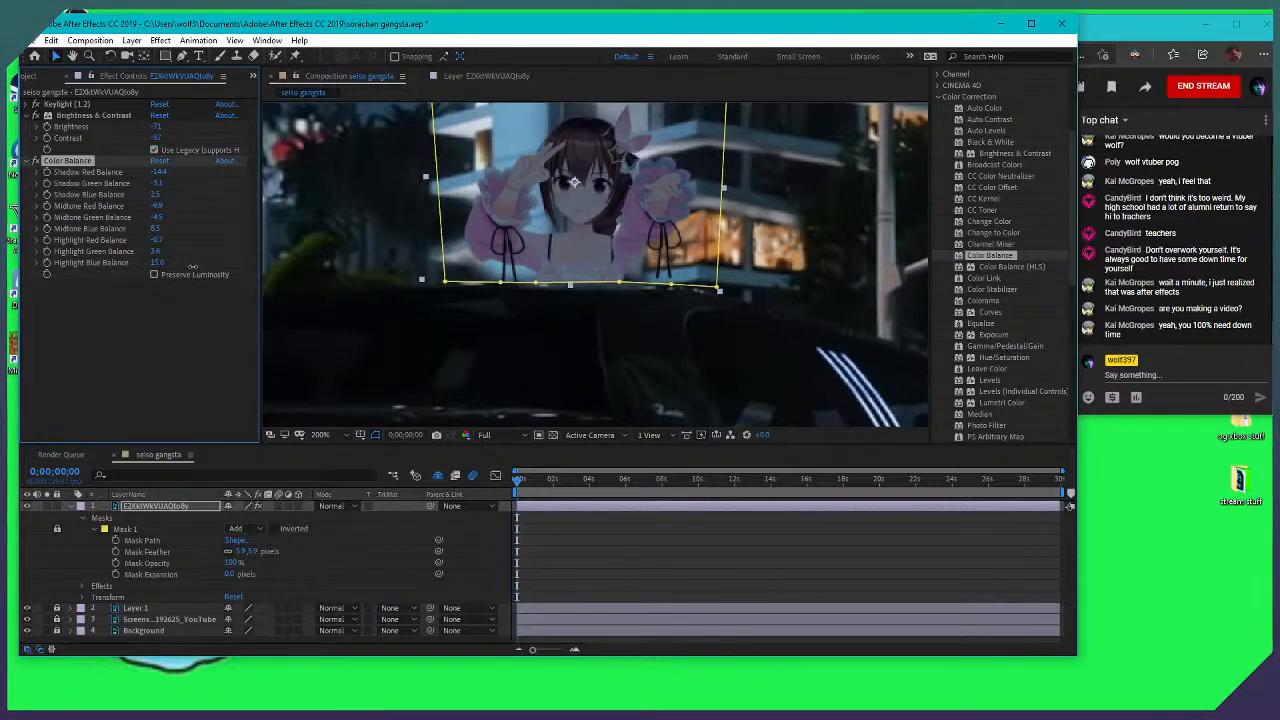
scroll(627, 296, "down", 1)
left_click_drag(627, 296, 605, 208)
left_click_drag(596, 260, 616, 348)
left_click_drag(585, 224, 597, 255)
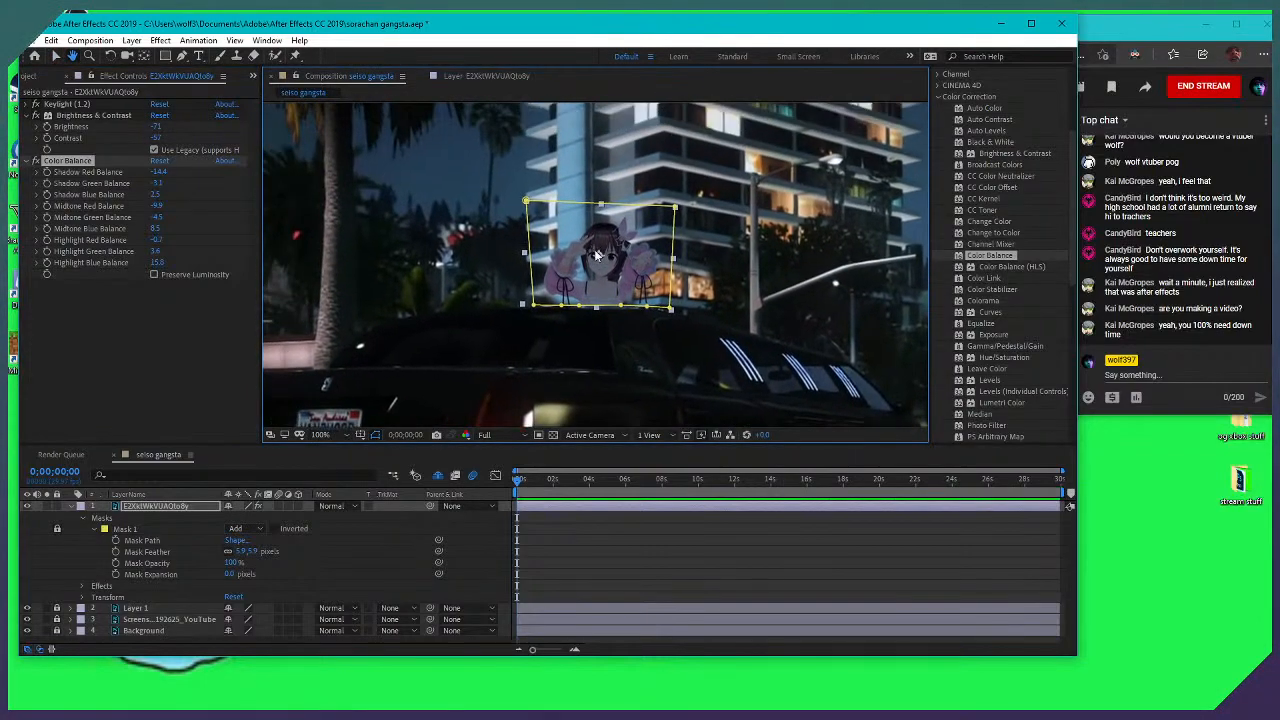
Set the character layer's Color Balance to Highlight Red 4.5 and Midtone Green -4.8, checking the tone close up and in the wider frame
scroll(596, 255, "up", 1)
left_click_drag(157, 243, 241, 263)
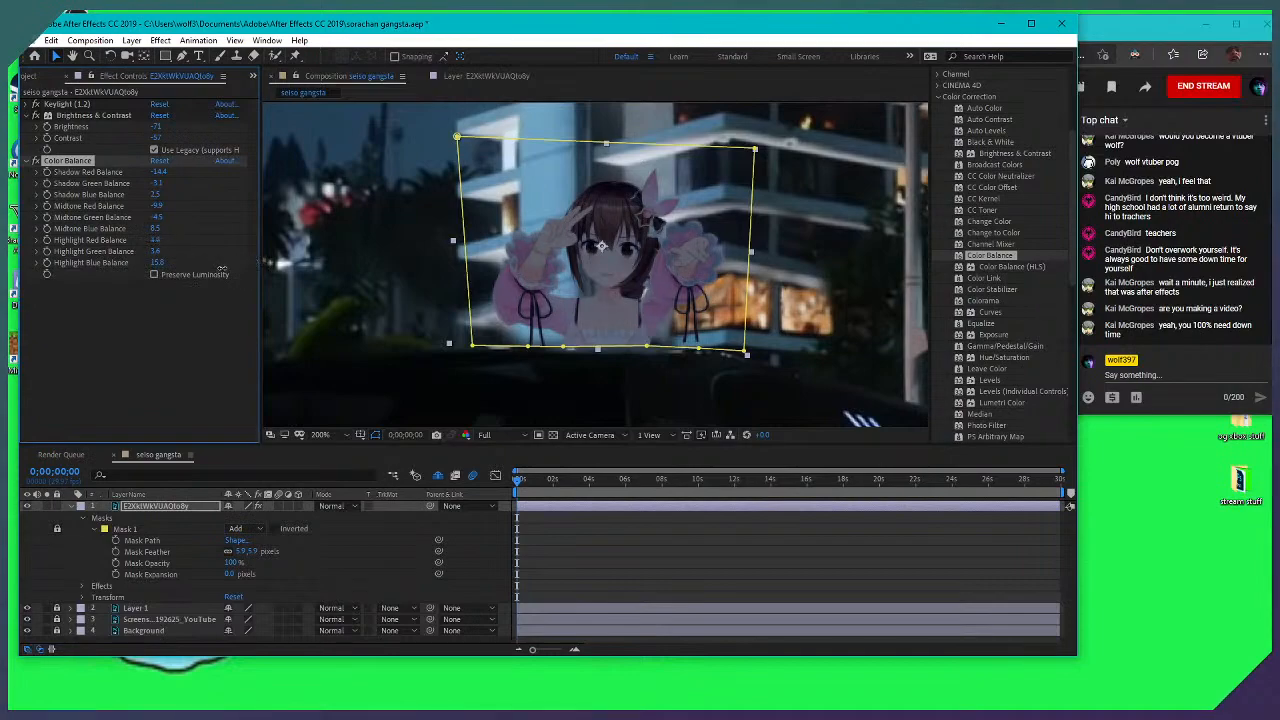
scroll(630, 260, "up", 1)
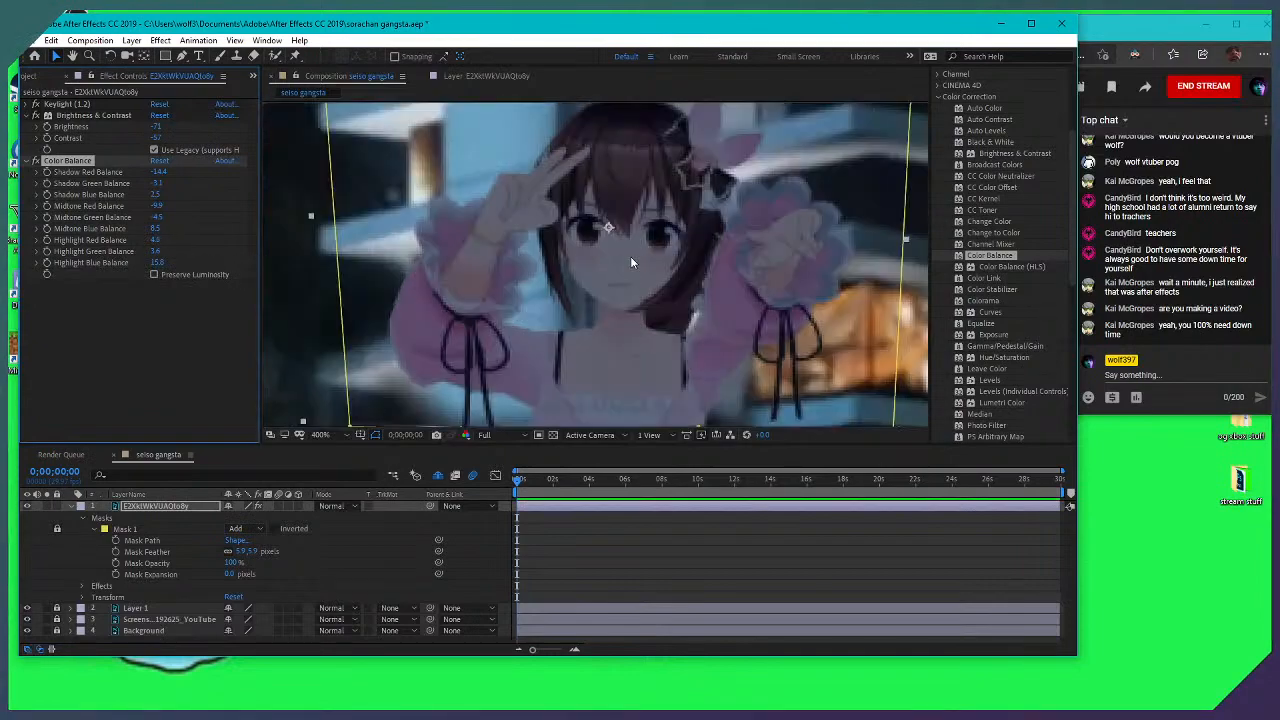
left_click_drag(630, 262, 628, 300)
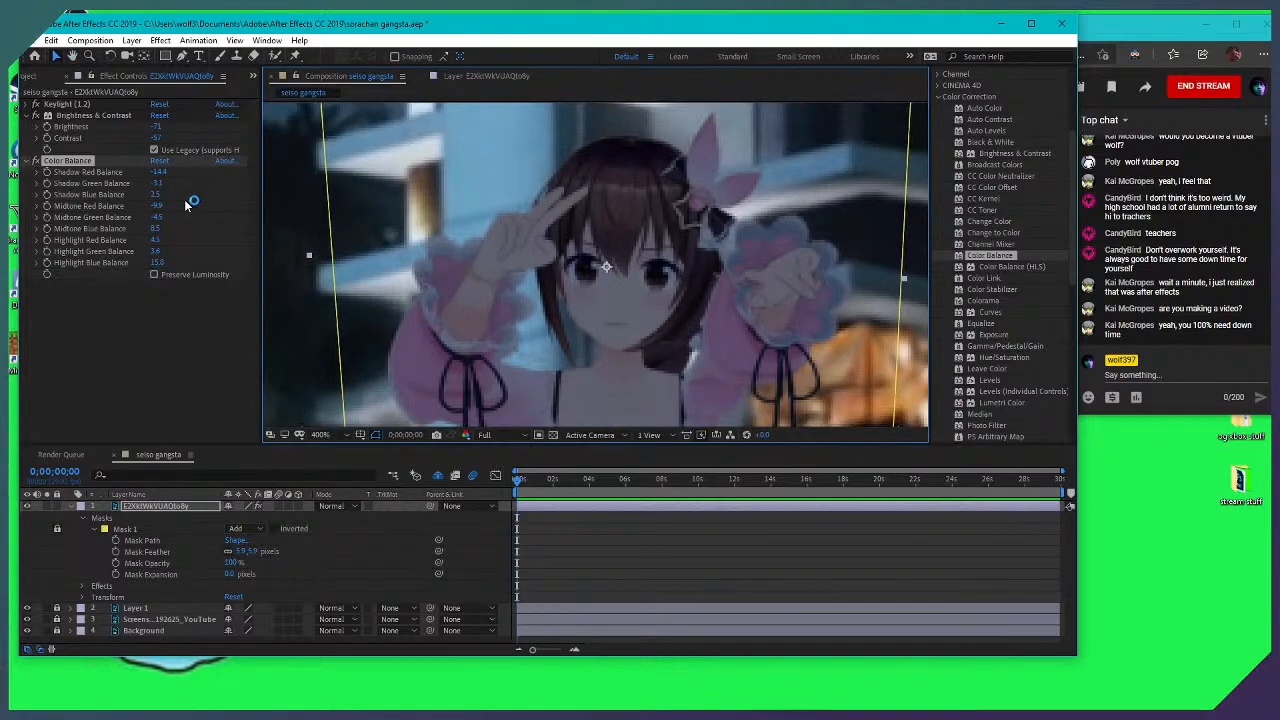
scroll(696, 228, "down", 1)
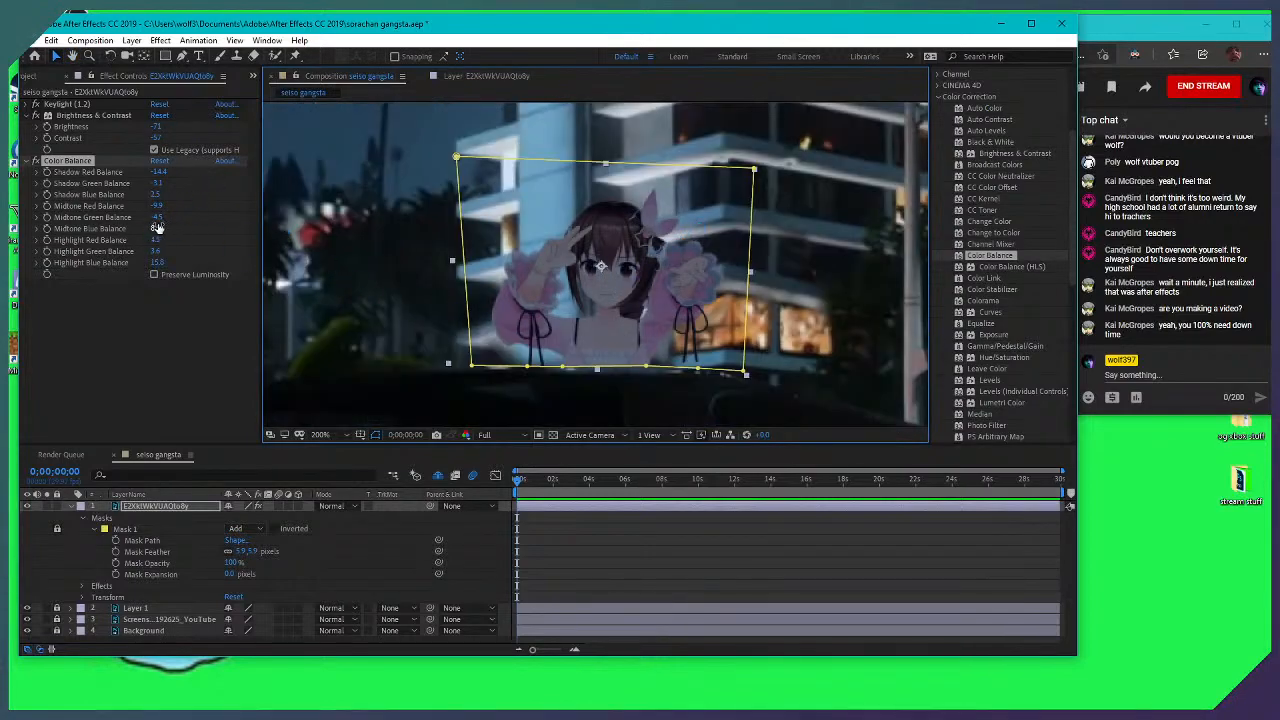
mouse_move(157, 217)
left_mouse_down()
mouse_move(190, 217)
mouse_move(161, 215)
left_mouse_up()
scroll(560, 200, "down", 1)
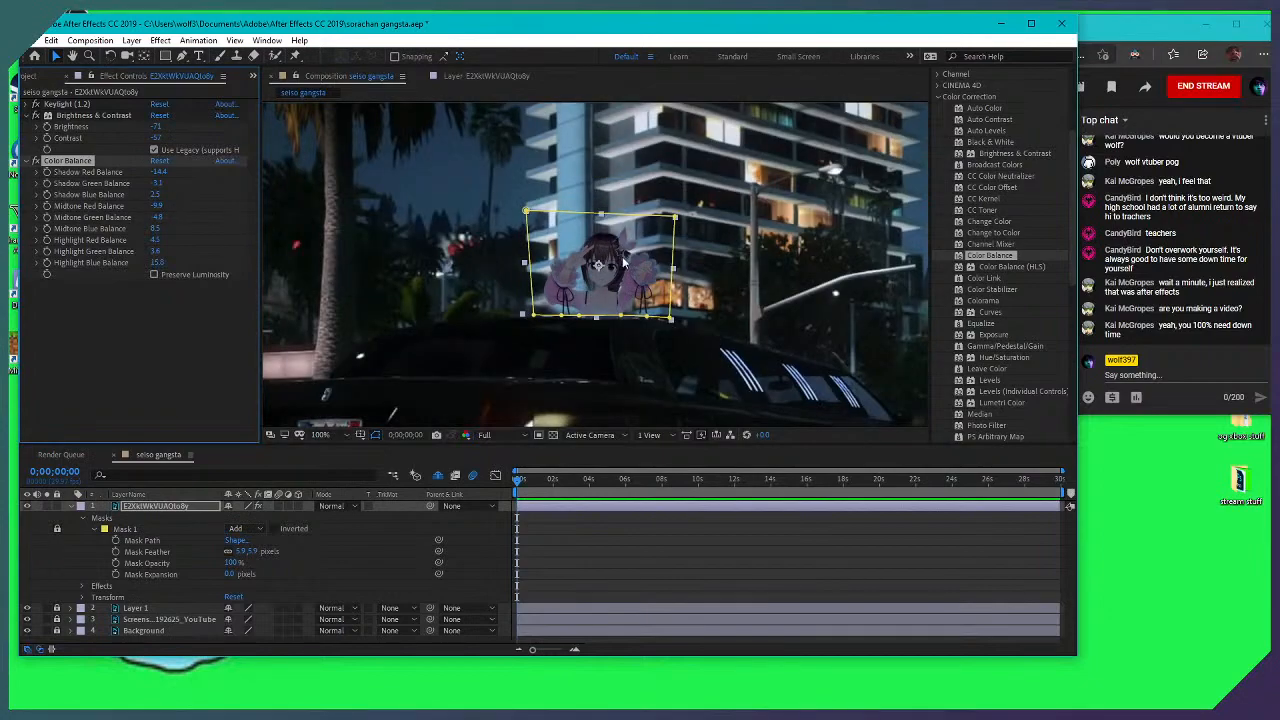
scroll(624, 186, "up", 1)
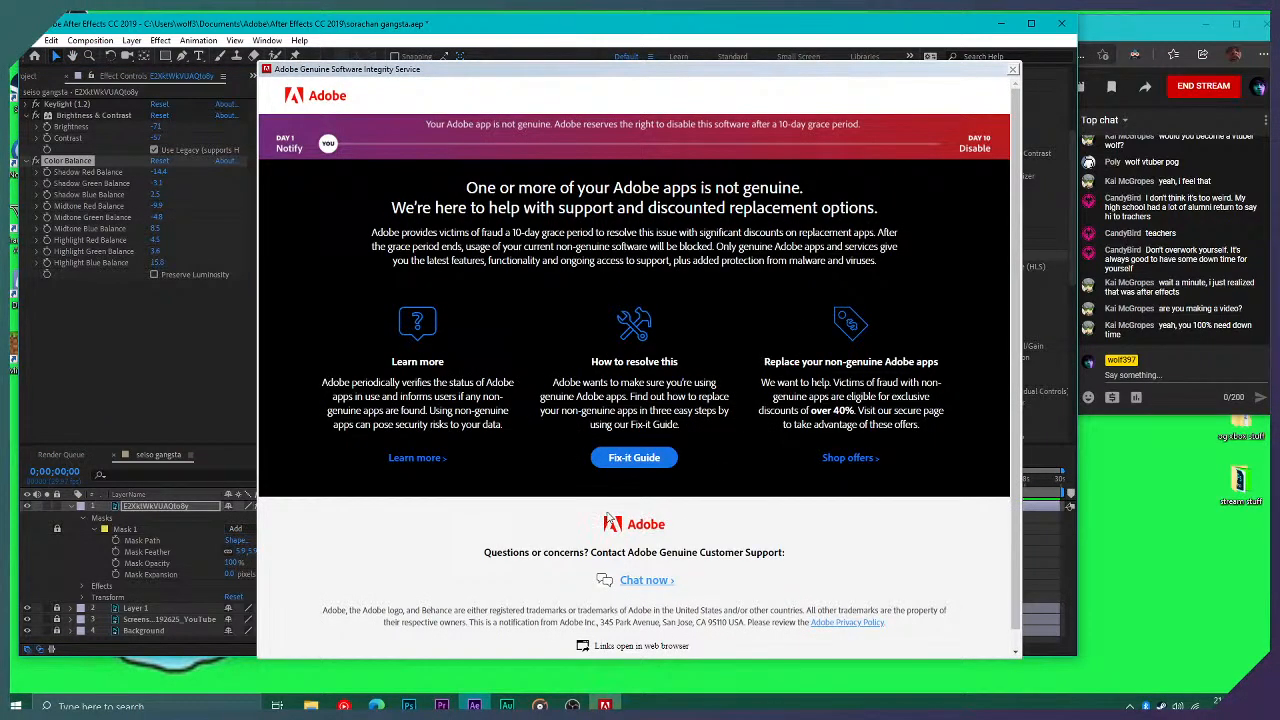
Leave the Adobe Genuine notice through its Fix-it Guide, close the opened browser tab, and return to After Effects
left_click(658, 464)
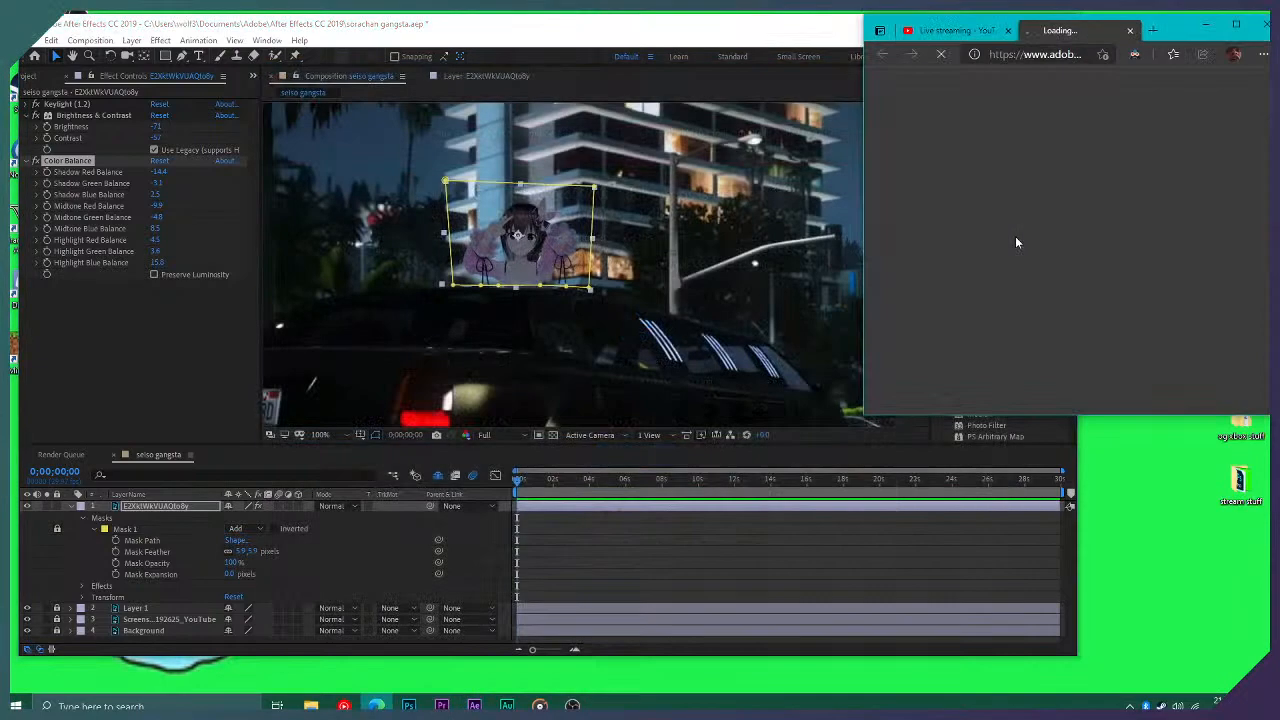
left_click(1129, 34)
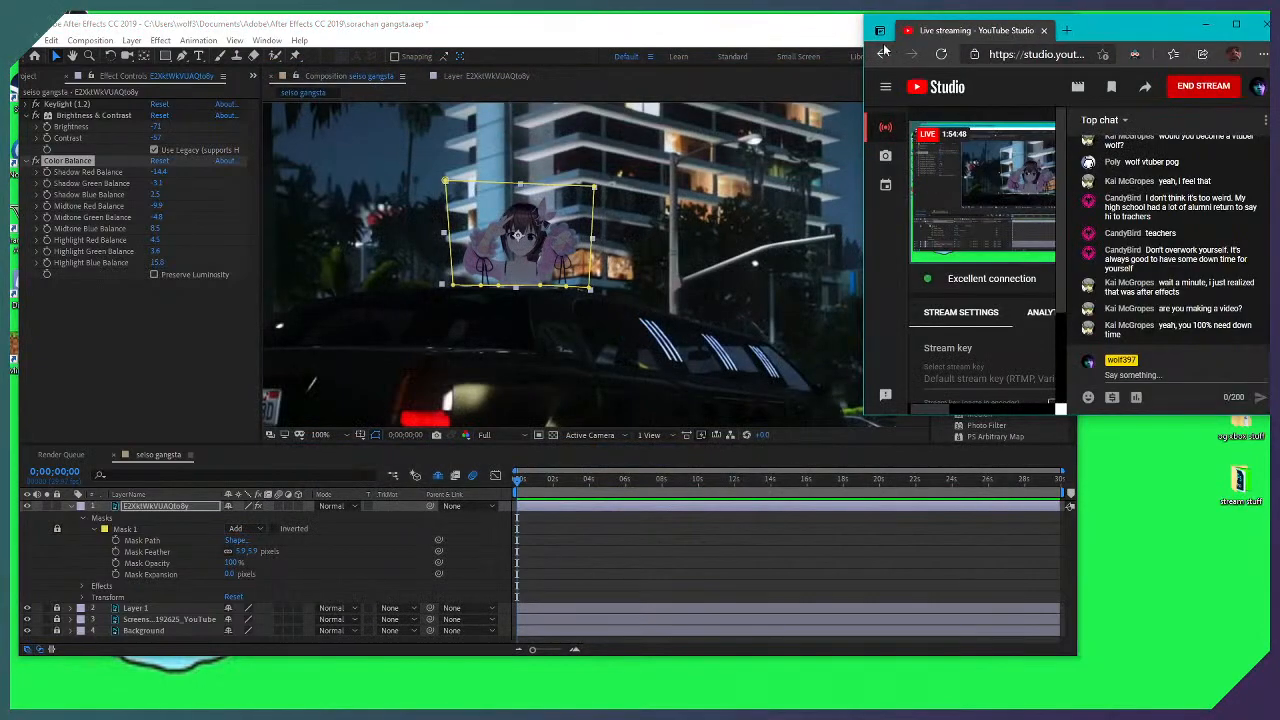
left_click(478, 33)
Set the character layer's Color Balance to Shadow Green -2.0, Shadow Blue -1.7 and Midtone Red -7.0
scroll(570, 222, "up", 2)
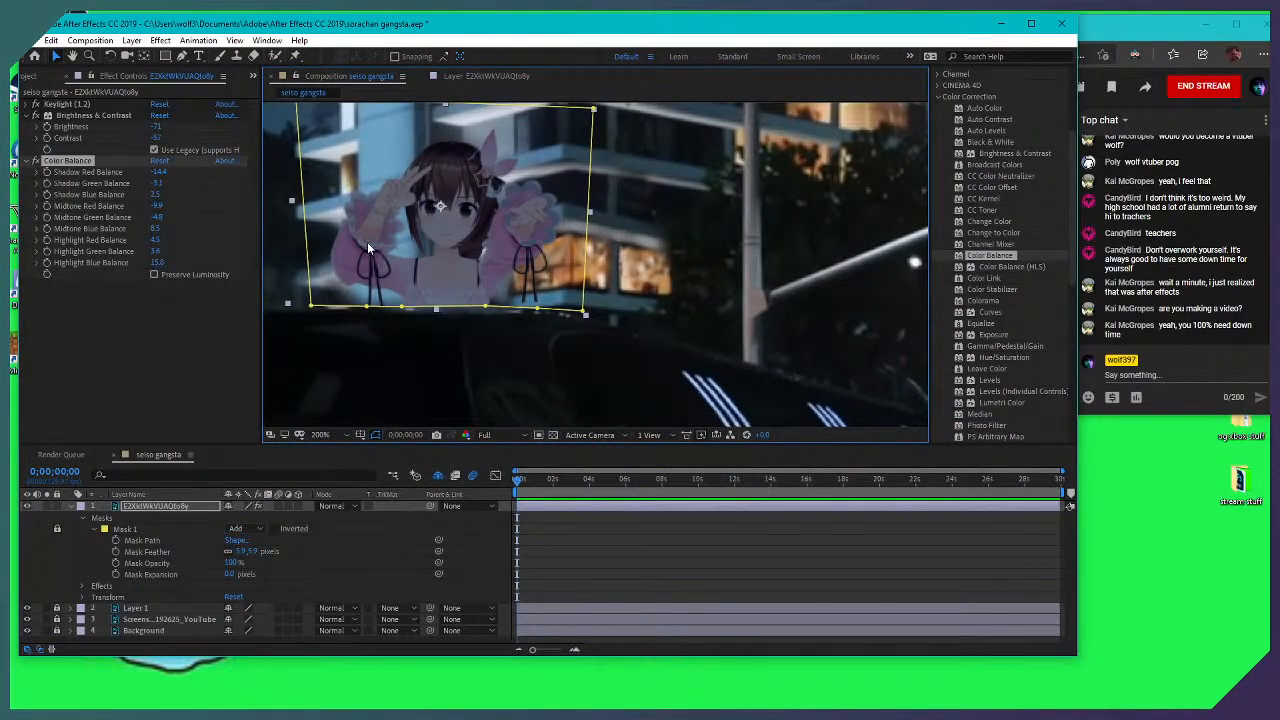
scroll(429, 296, "down", 1)
left_click_drag(155, 194, 228, 203)
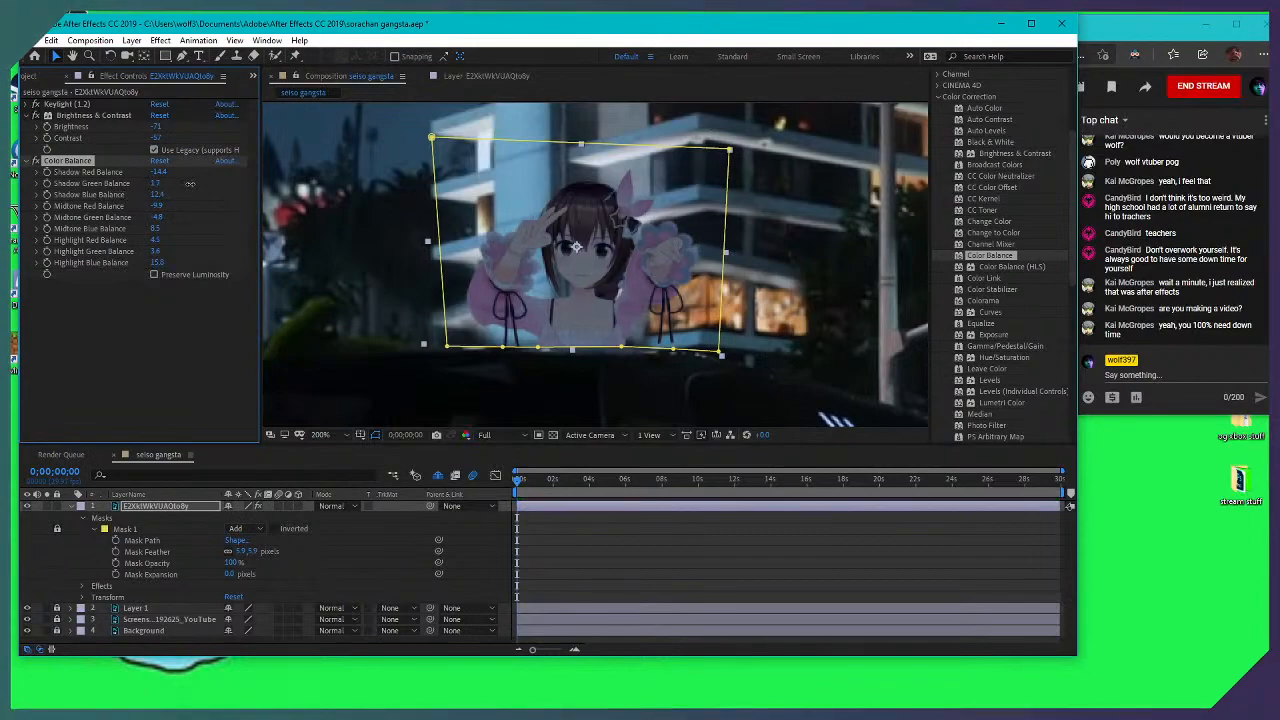
mouse_move(157, 202)
left_mouse_down()
mouse_move(129, 197)
mouse_move(167, 213)
mouse_move(160, 195)
left_mouse_up()
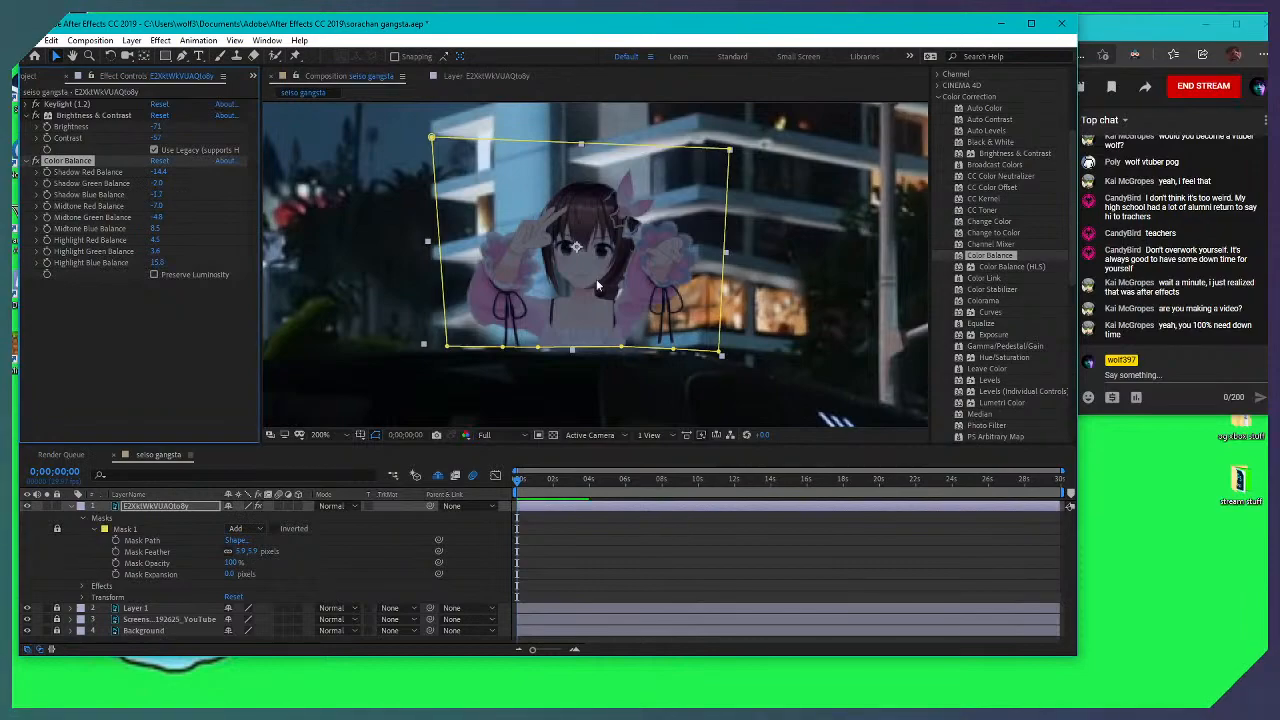
Set the character layer's Color Balance to Midtone Blue 10.6, Highlight Red 4.4, Highlight Green -0.5, Shadow Red -14.6 and Shadow Green -0.3
scroll(596, 279, "down", 2)
left_click_drag(639, 260, 684, 347)
mouse_move(152, 230)
left_mouse_down()
mouse_move(220, 240)
mouse_move(156, 246)
mouse_move(188, 251)
mouse_move(174, 234)
mouse_move(155, 248)
mouse_move(207, 246)
mouse_move(160, 250)
left_mouse_up()
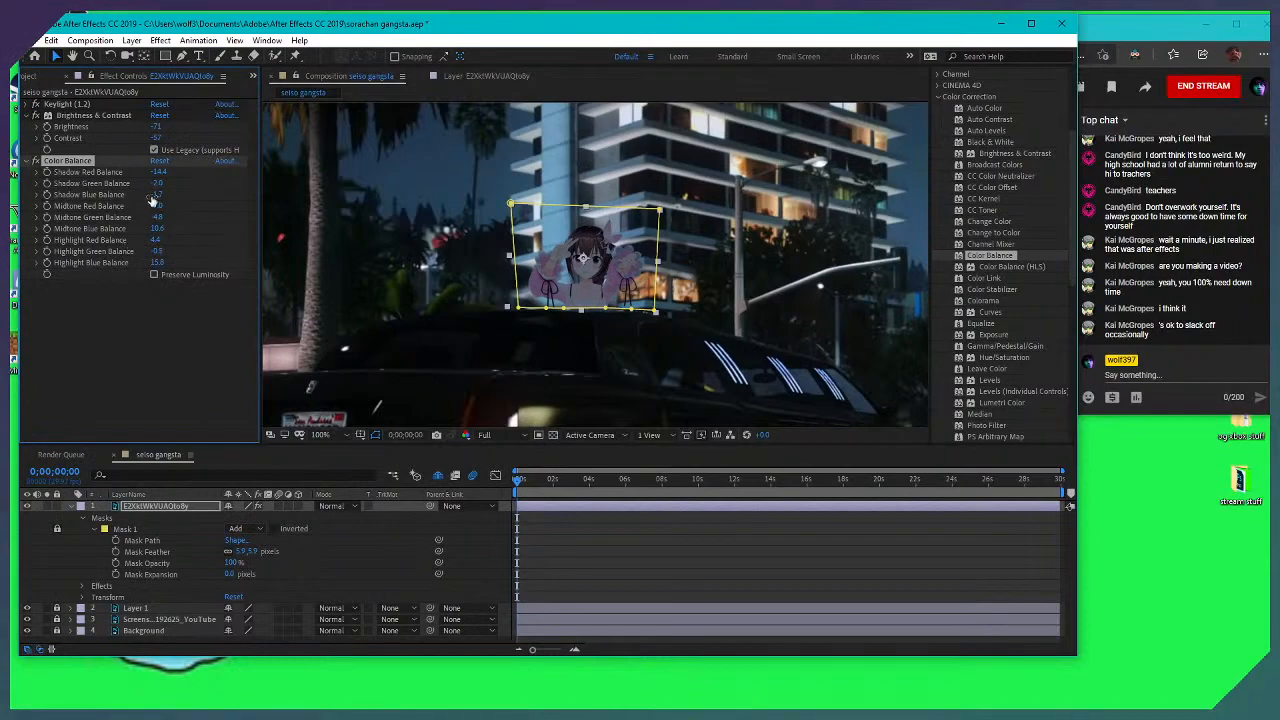
mouse_move(157, 188)
left_mouse_down()
mouse_move(190, 190)
mouse_move(164, 190)
mouse_move(200, 172)
mouse_move(154, 172)
mouse_move(147, 208)
left_mouse_up()
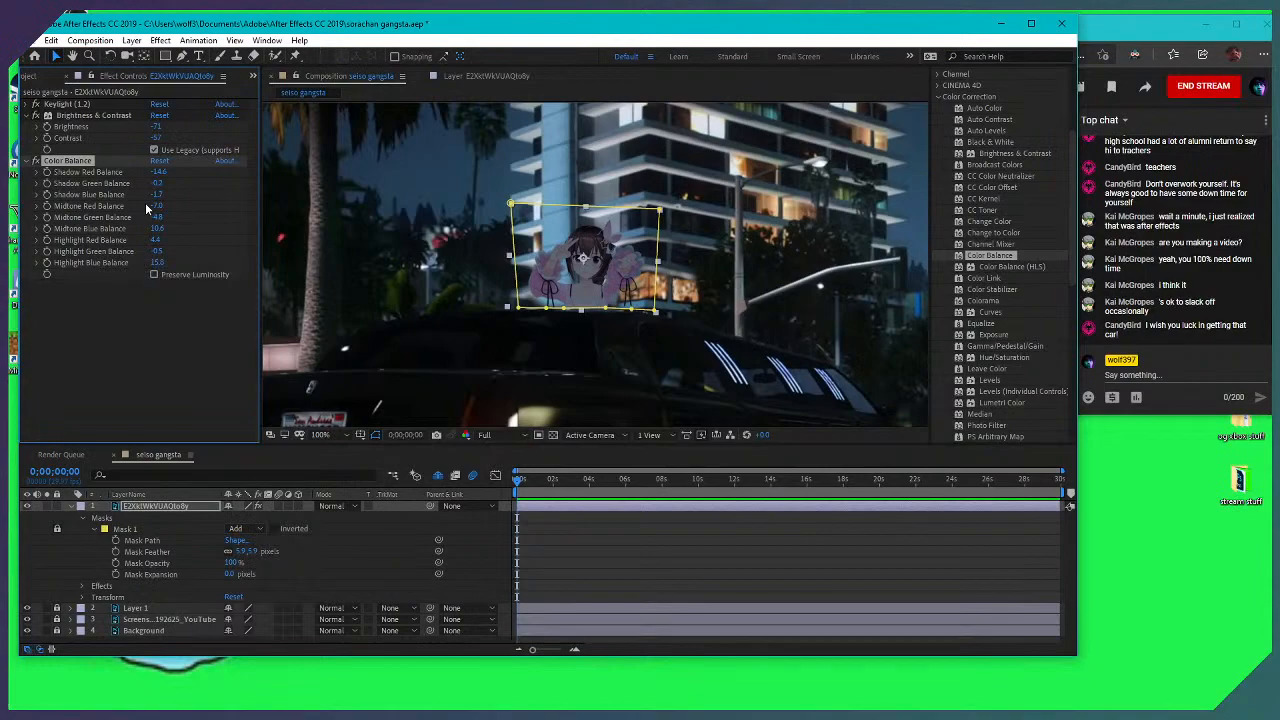
key("alt+Tab")
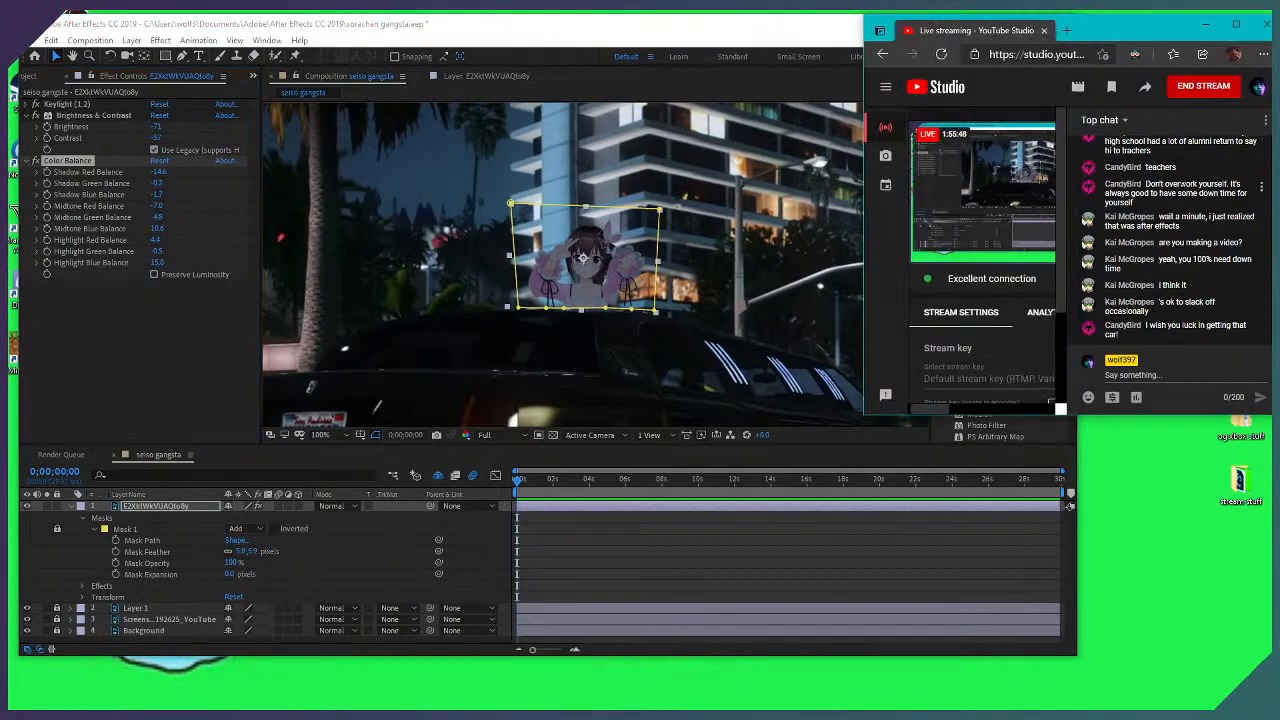
left_click(728, 25)
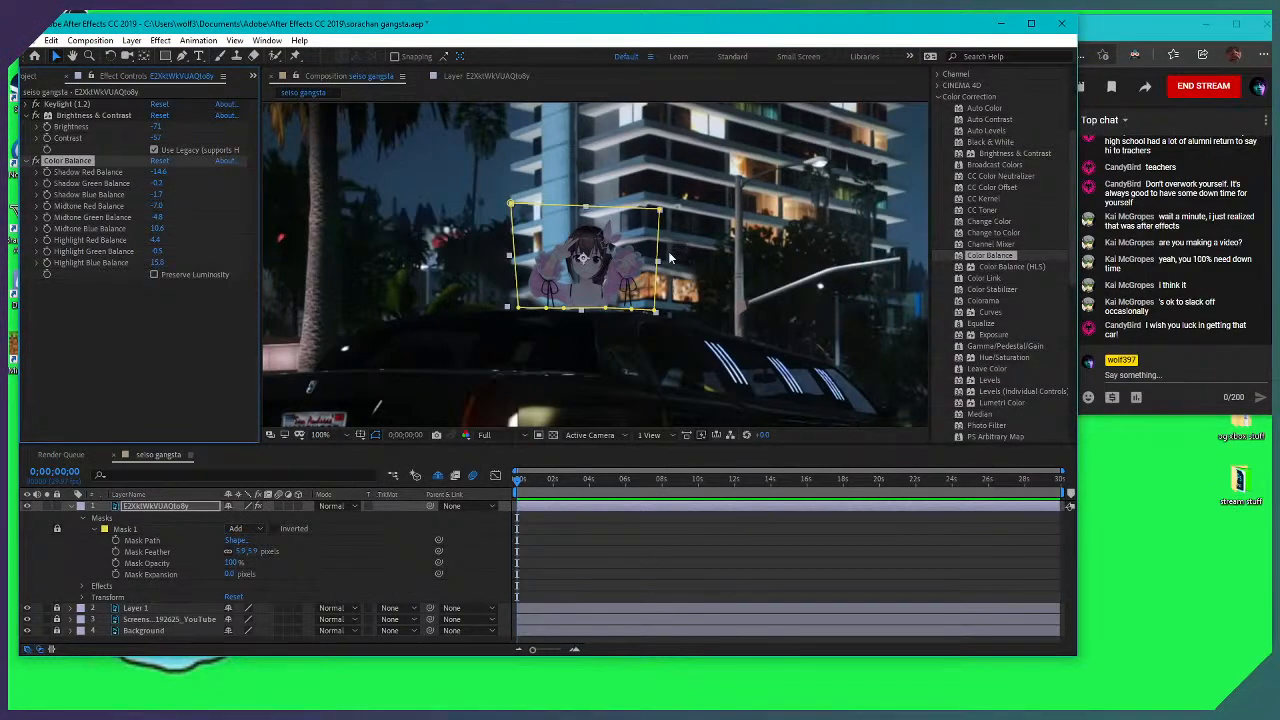
Set the Shadow Blue Balance in the character layer's Color Balance to -6.2
key("period")
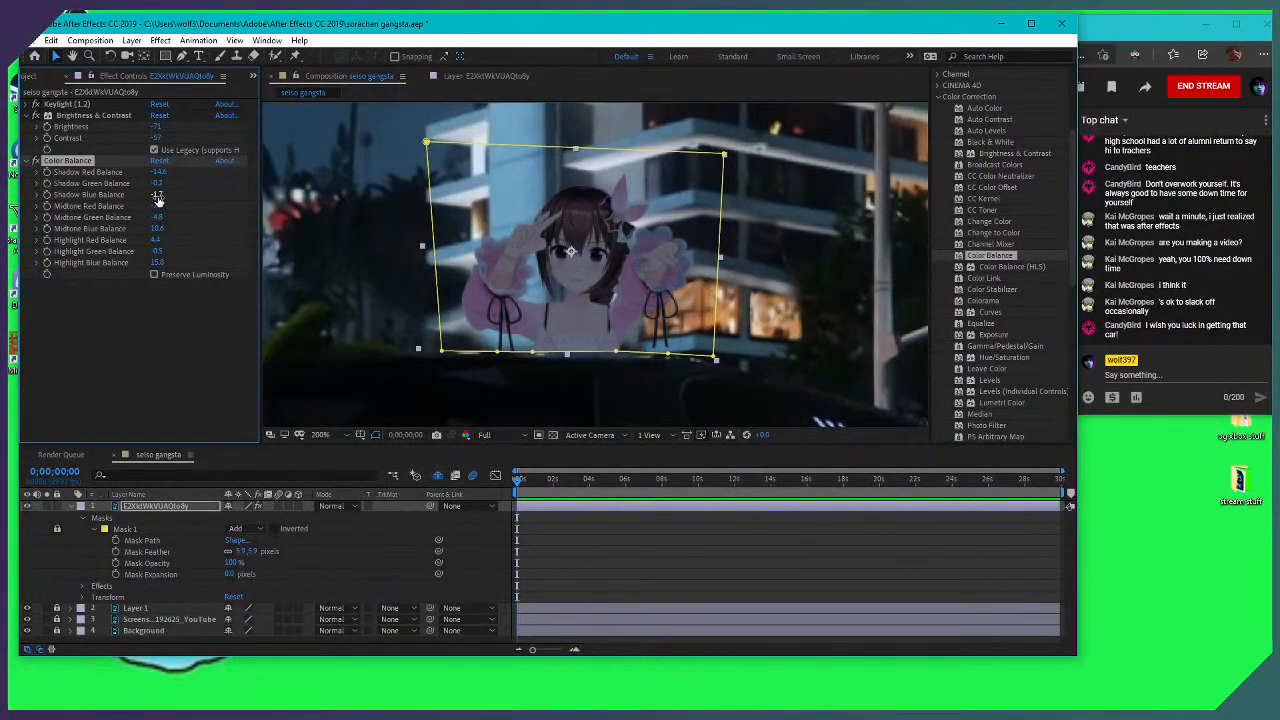
left_click_drag(160, 202, 135, 194)
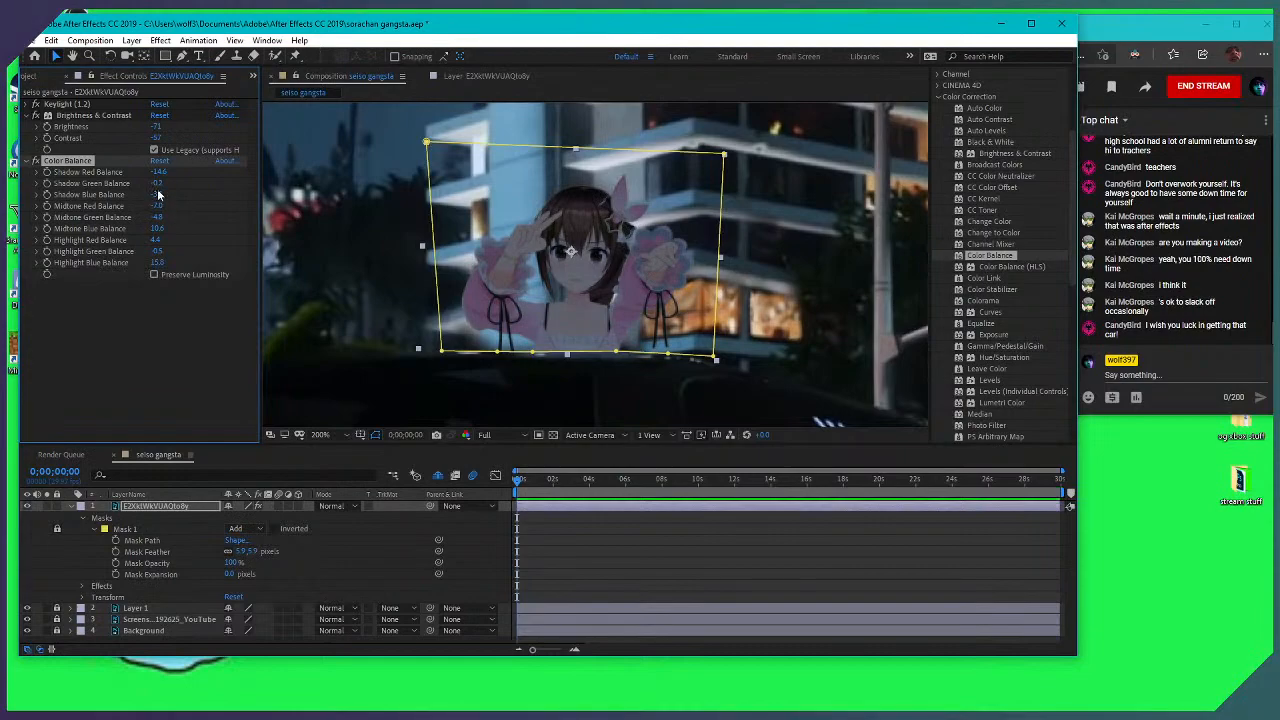
left_click_drag(156, 194, 152, 196)
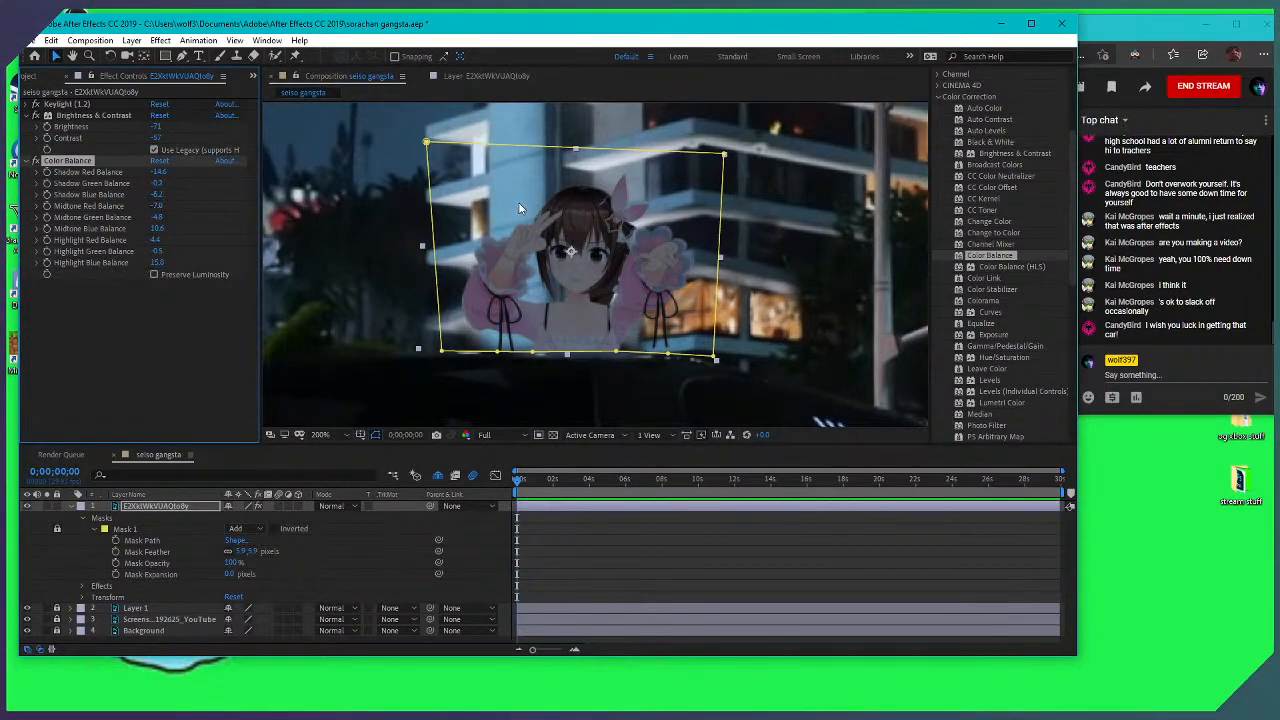
Set the character layer's Highlight Red Balance to 9.0, and check the tone against the scene in wider and closer framing
left_click_drag(597, 252, 614, 282)
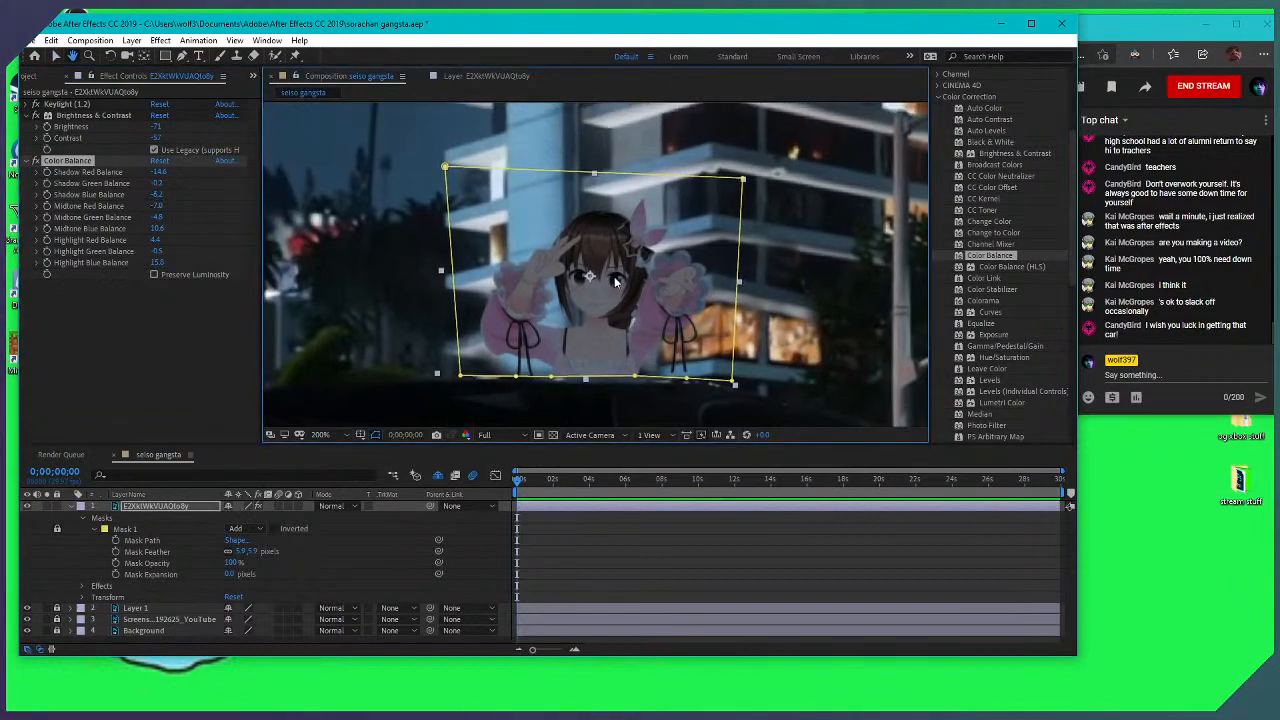
left_click_drag(155, 230, 156, 240)
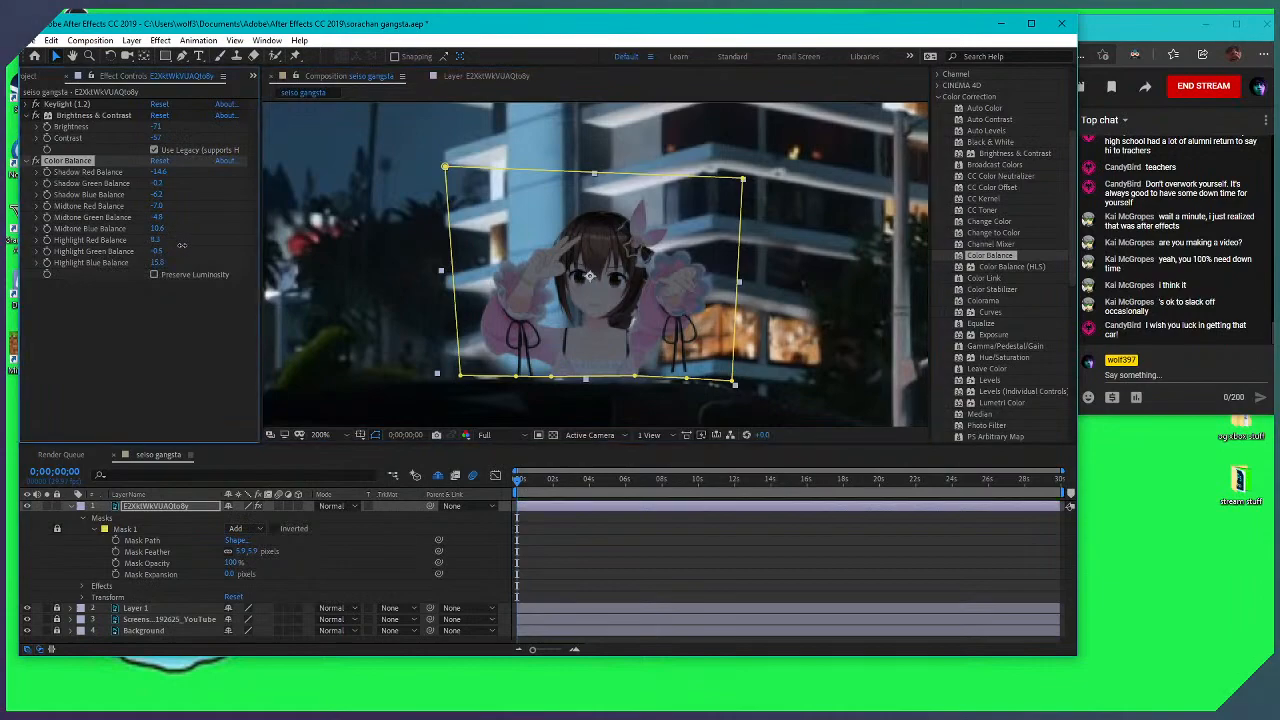
left_click_drag(200, 236, 174, 236)
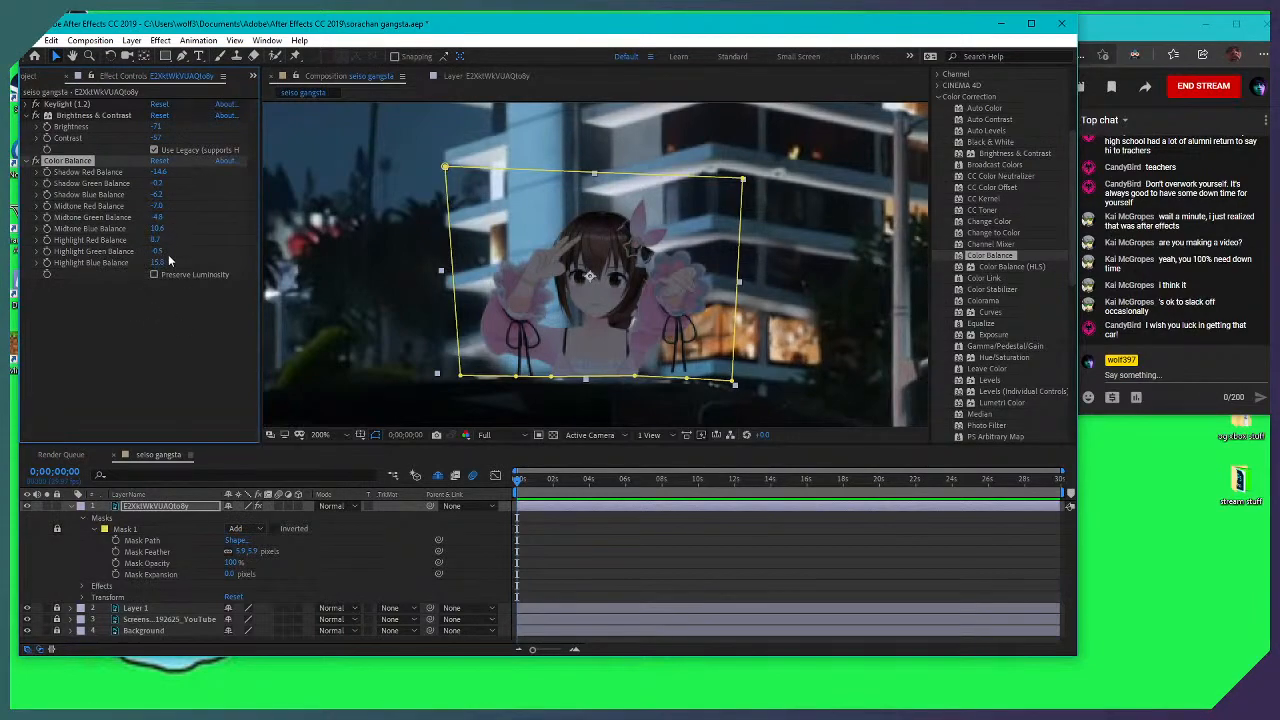
left_click_drag(152, 242, 174, 247)
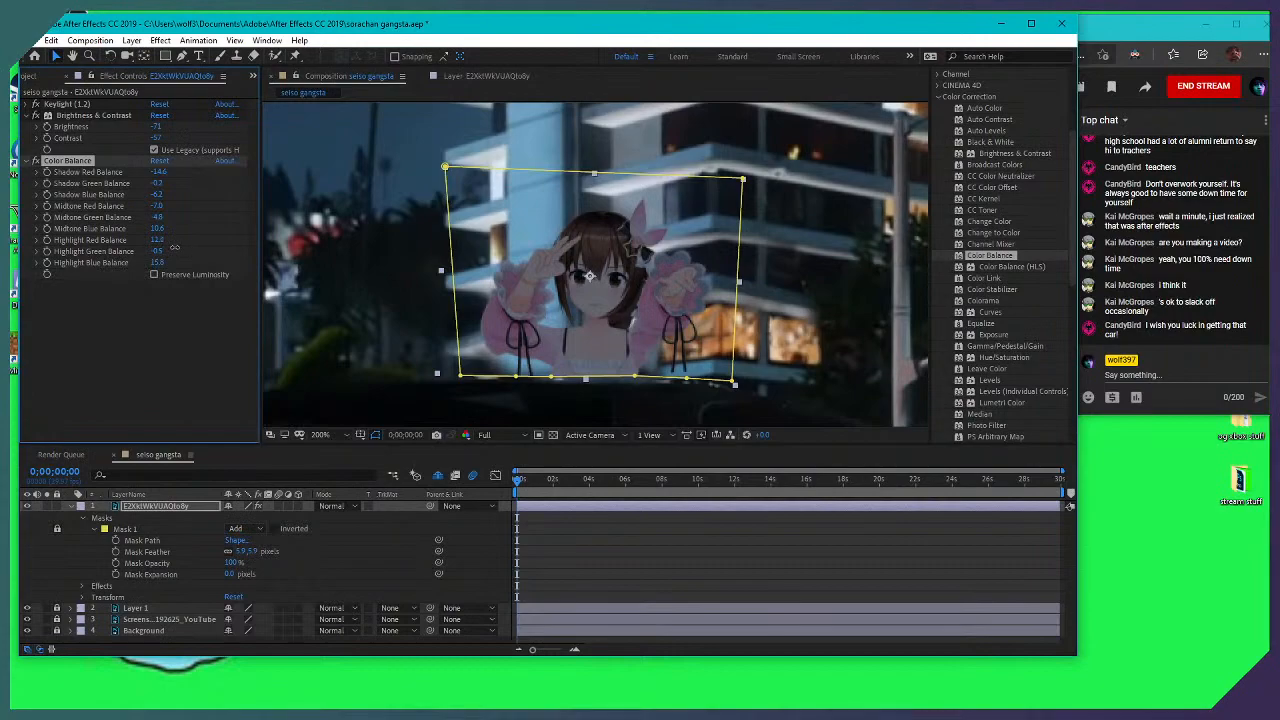
key("comma")
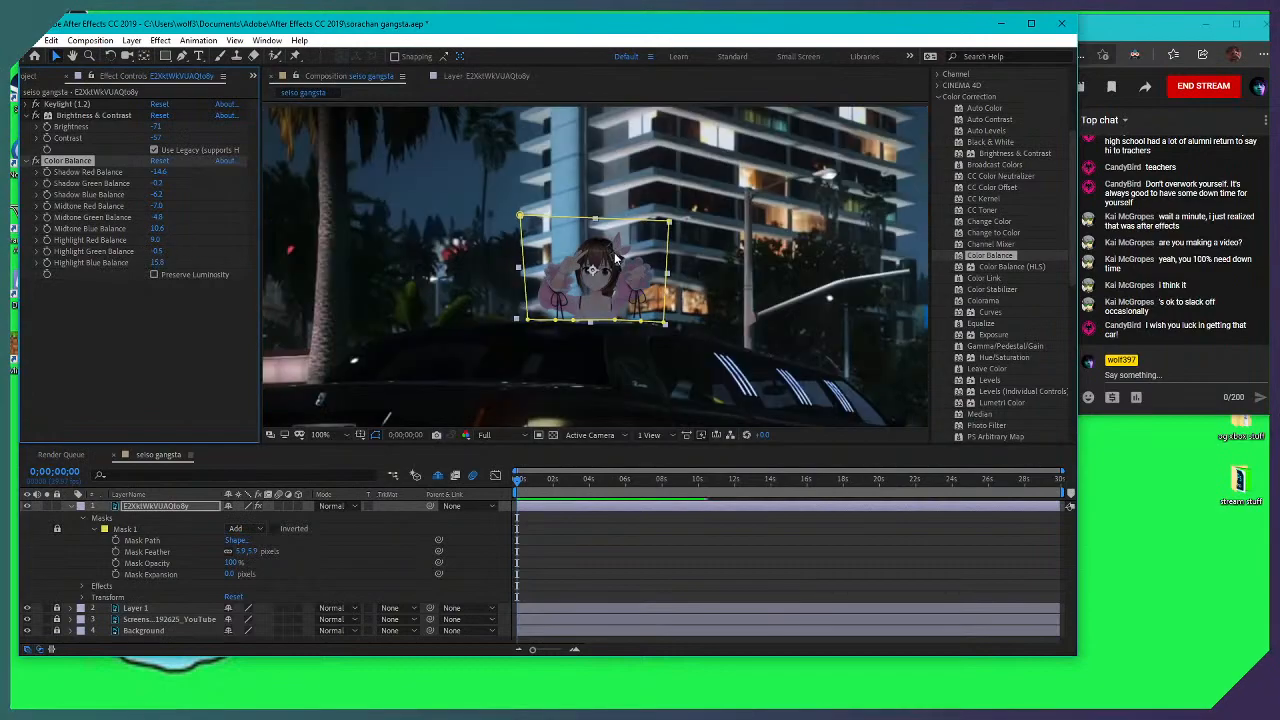
key("h")
mouse_move(617, 292)
left_mouse_down()
mouse_move(629, 240)
mouse_move(627, 272)
left_mouse_up()
key("v")
key("period")
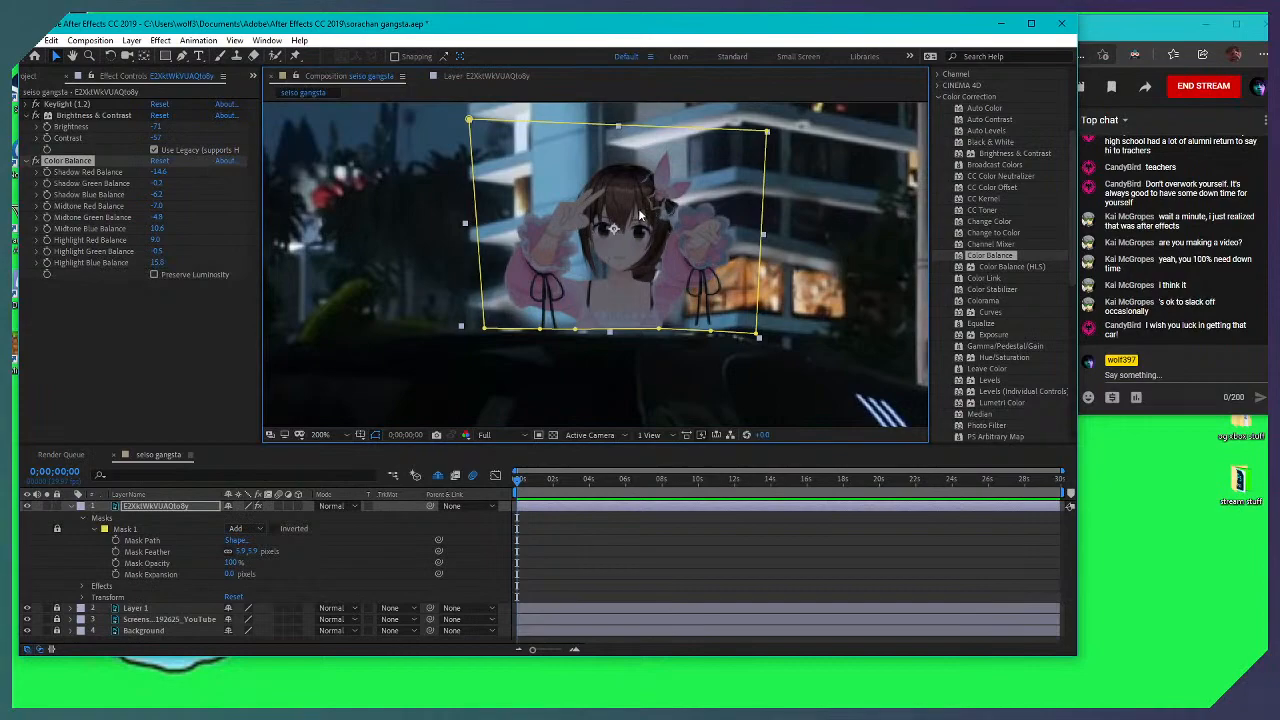
Set the character layer's Highlight Red Balance to 8.7 and Midtone Red Balance to -3.4
mouse_move(632, 212)
left_mouse_down()
mouse_move(624, 280)
mouse_move(614, 198)
left_mouse_up()
scroll(624, 278, "up", 1)
scroll(614, 198, "down", 1)
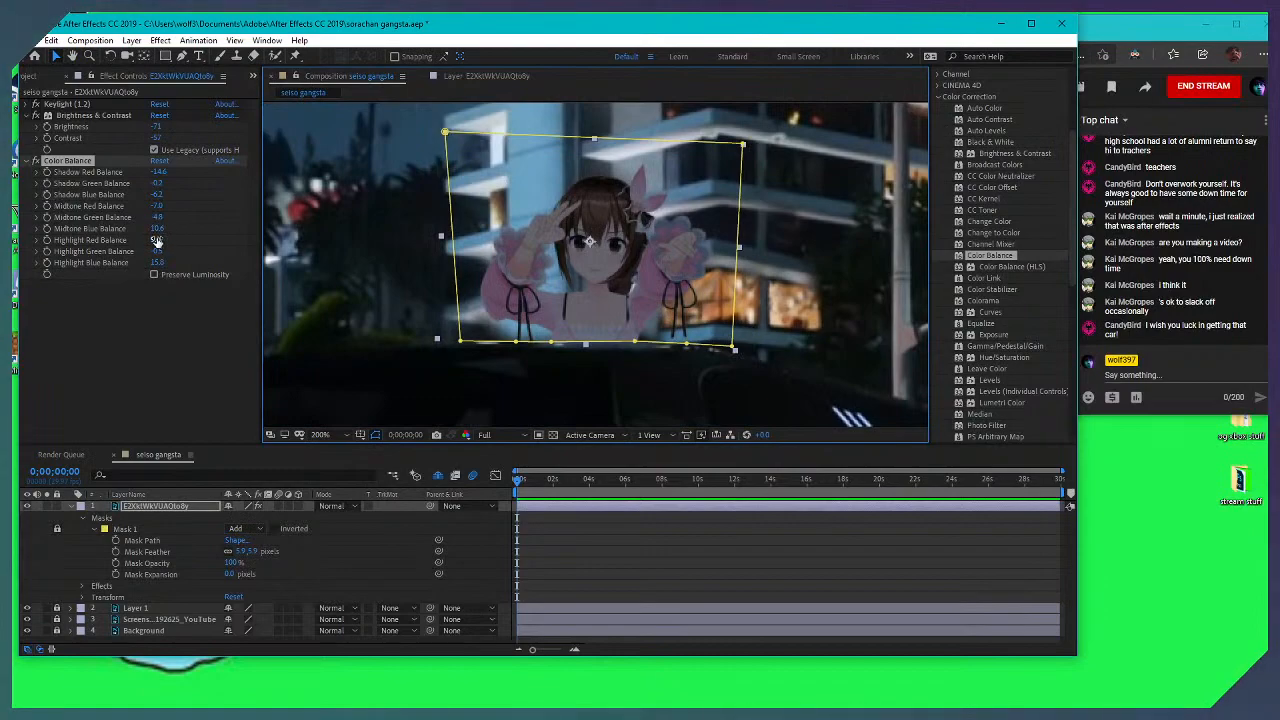
left_click_drag(157, 242, 145, 242)
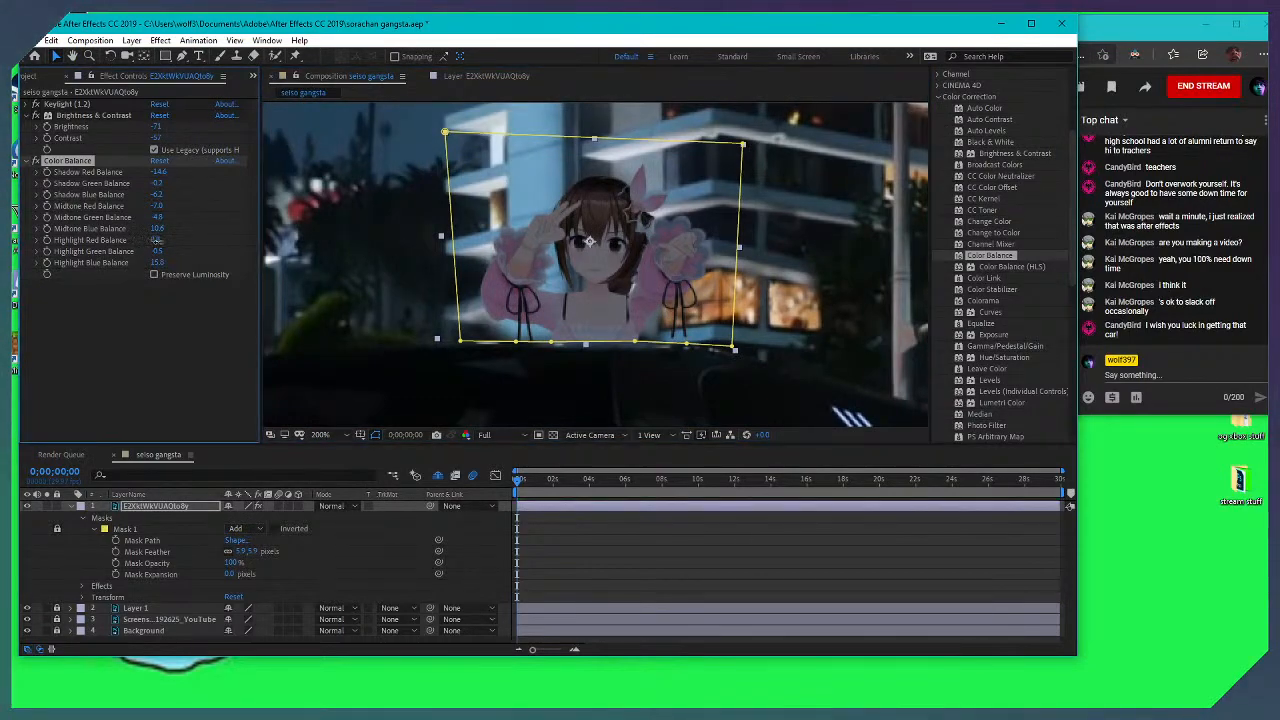
scroll(575, 218, "down", 1)
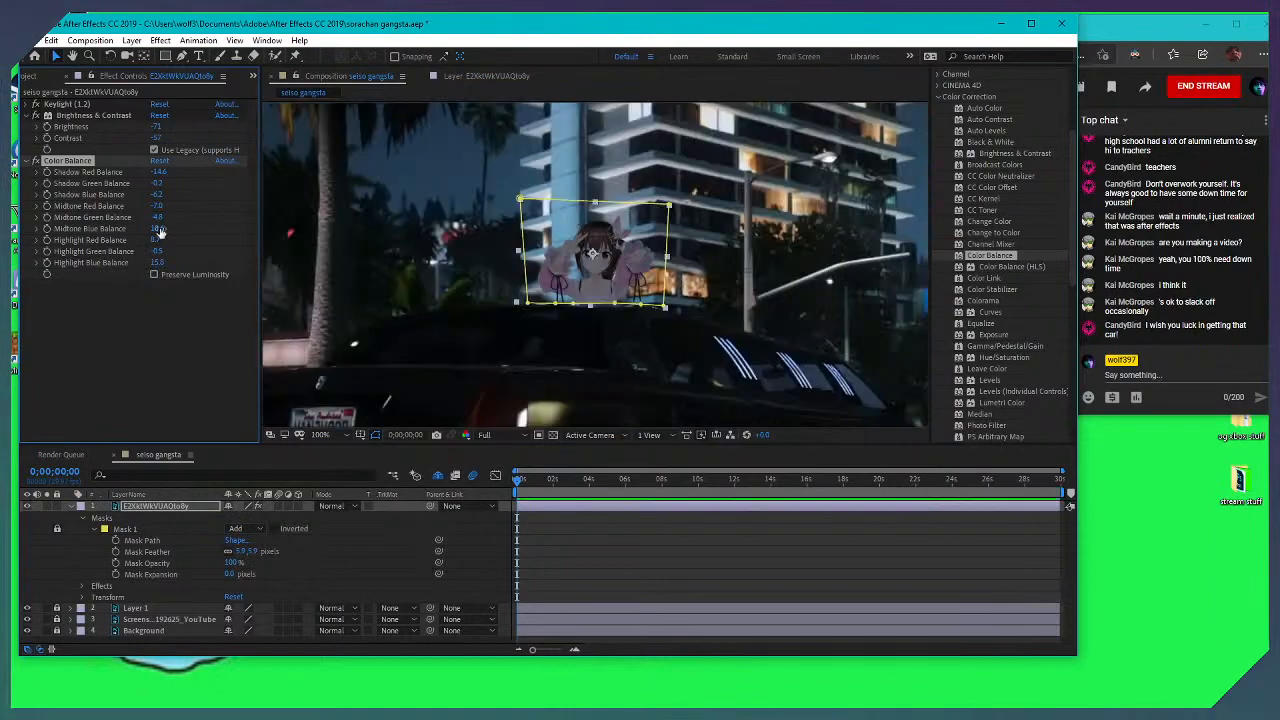
left_click_drag(158, 205, 180, 207)
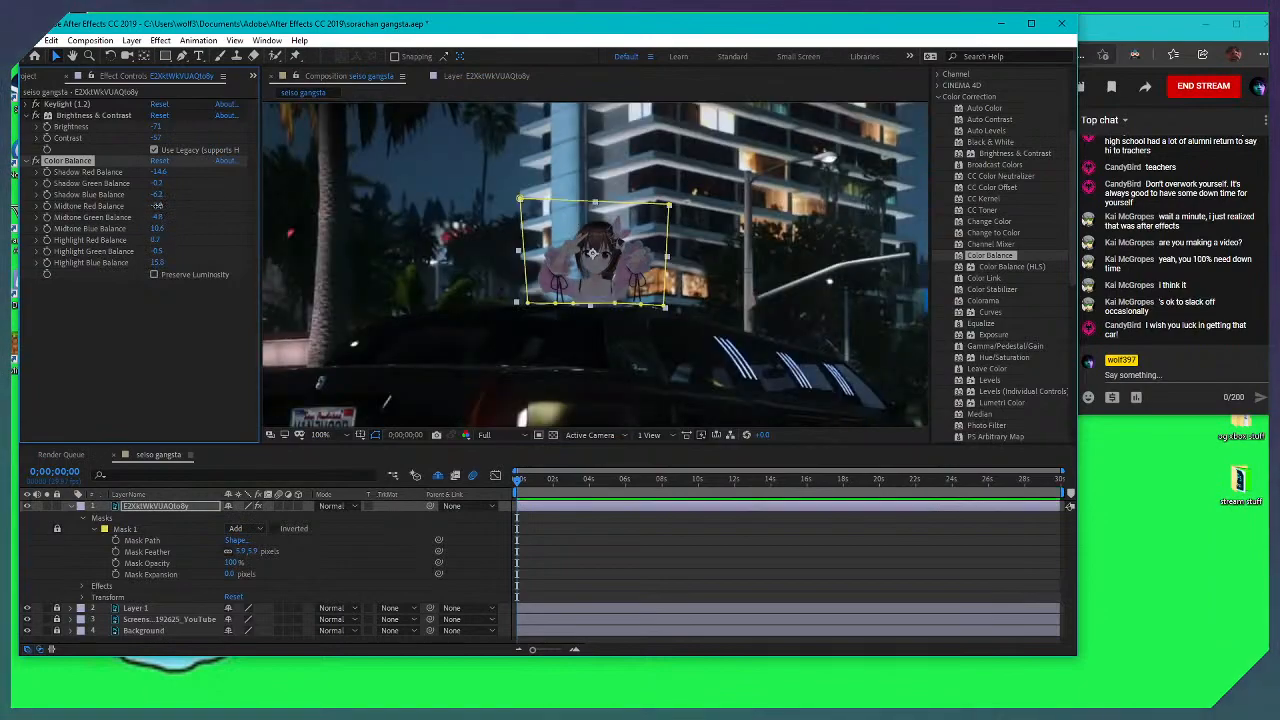
Examine the character's tone against the car and building in closer and wider framing
left_click(650, 231)
scroll(650, 231, "up", 1)
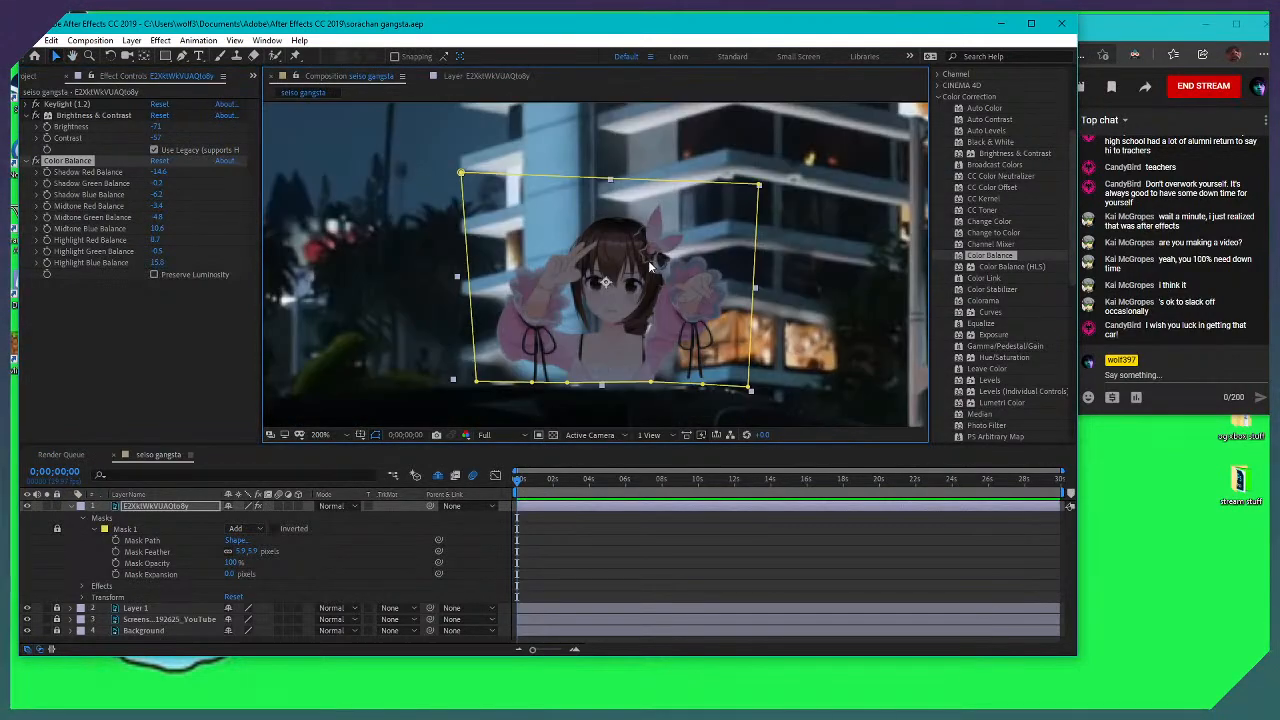
scroll(655, 230, "down", 1)
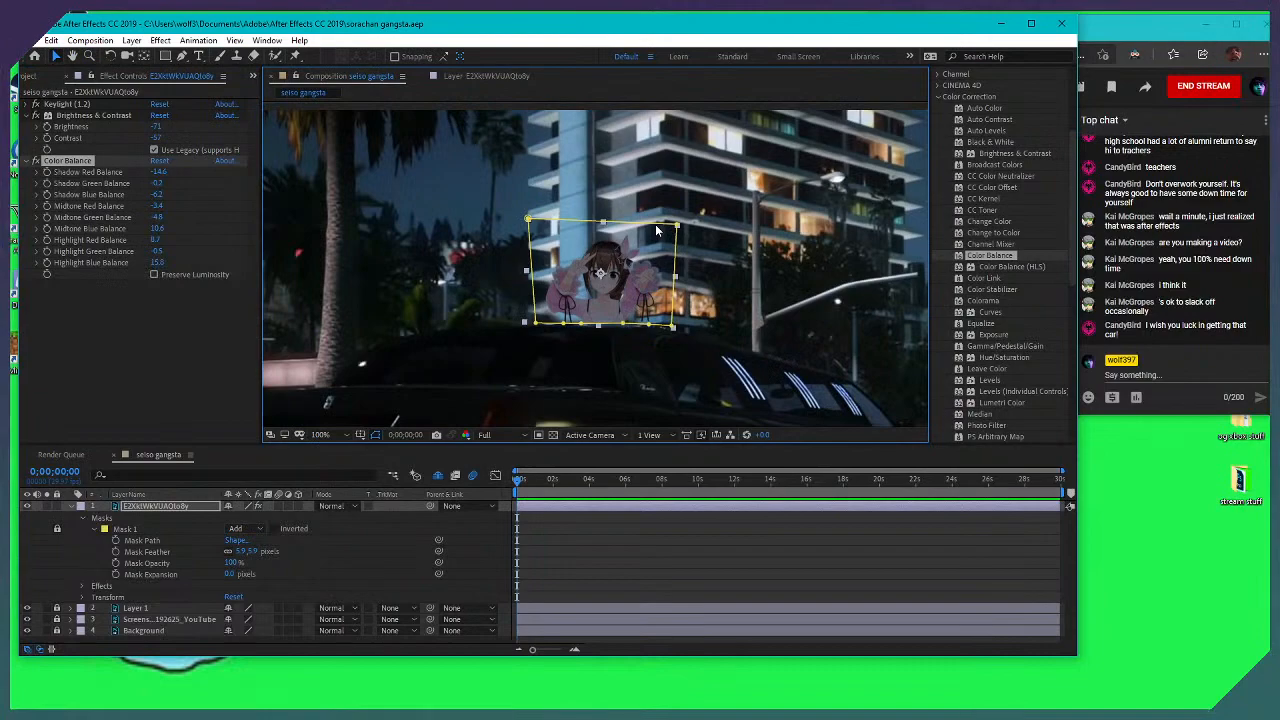
scroll(656, 231, "up", 1)
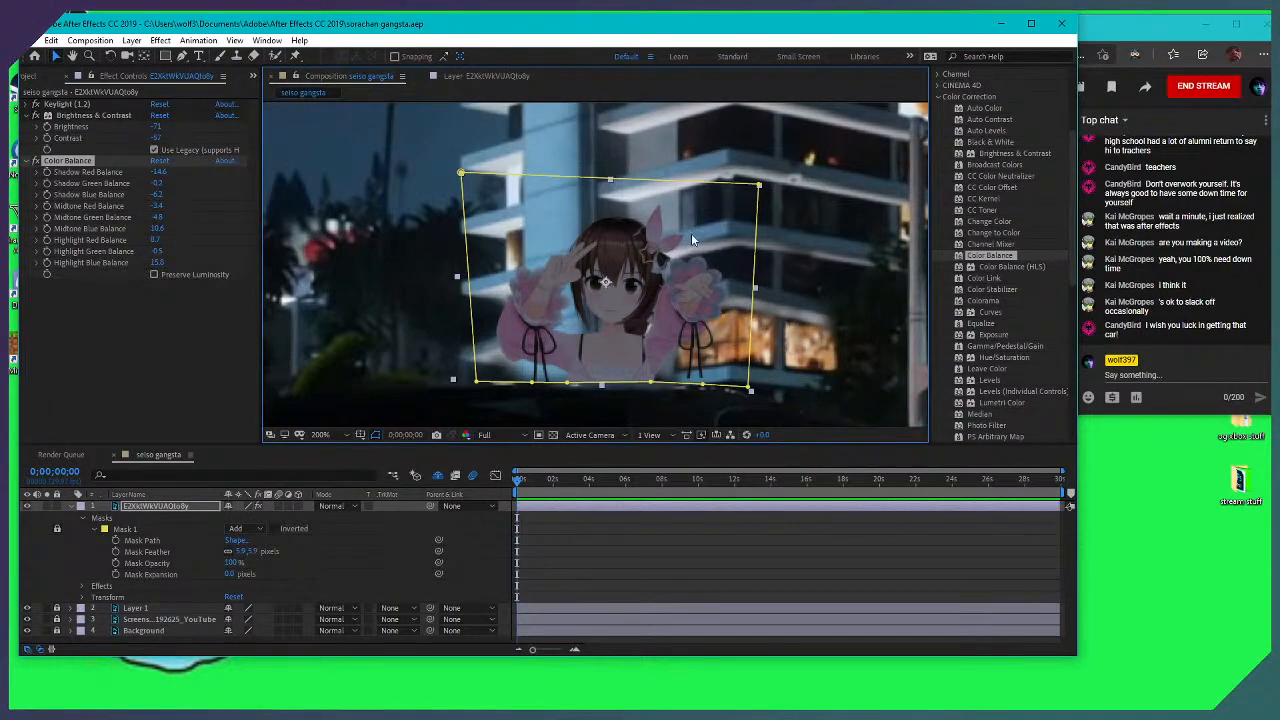
key("comma")
left_click_drag(604, 260, 592, 231)
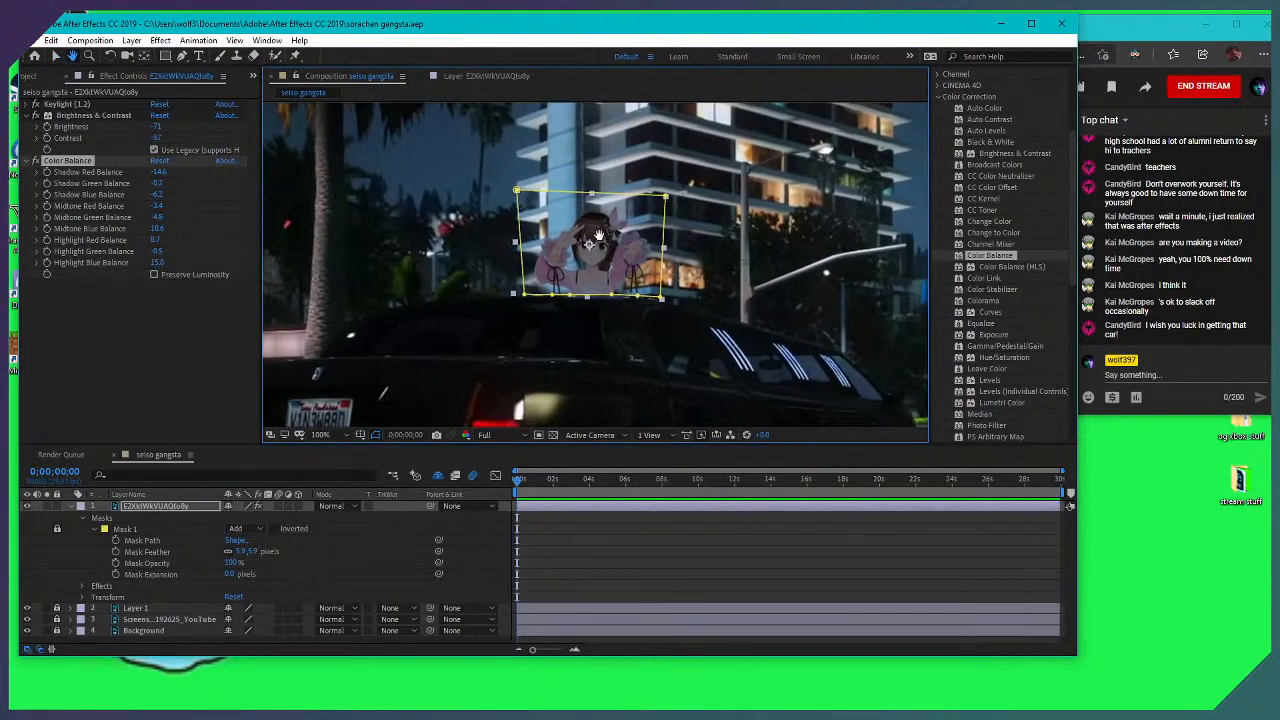
left_click_drag(656, 297, 688, 307)
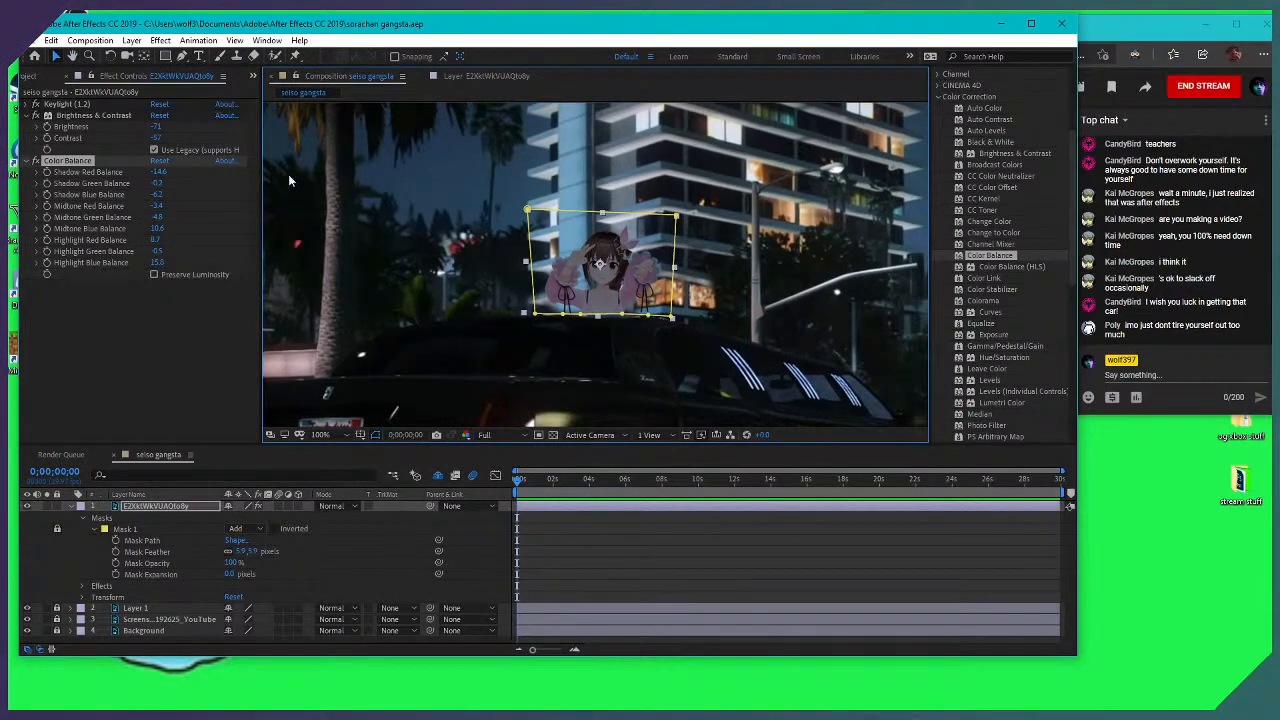
left_click_drag(652, 312, 660, 268)
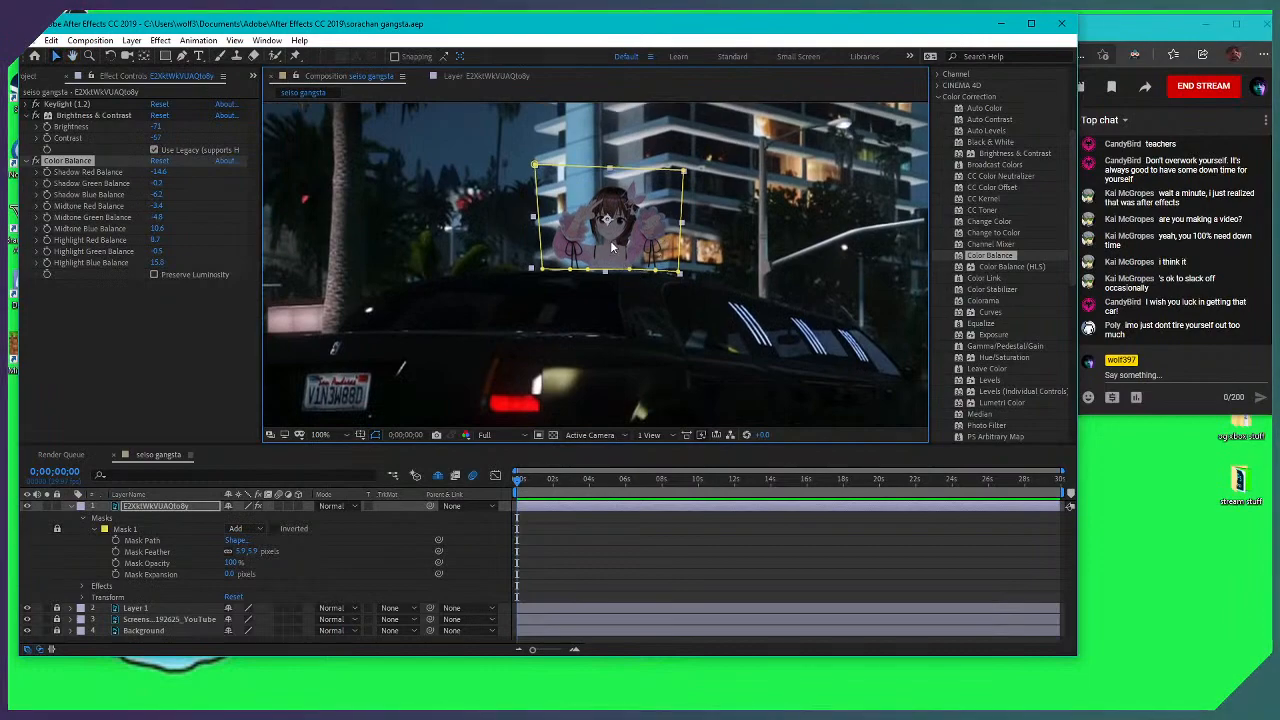
scroll(648, 275, "up", 2)
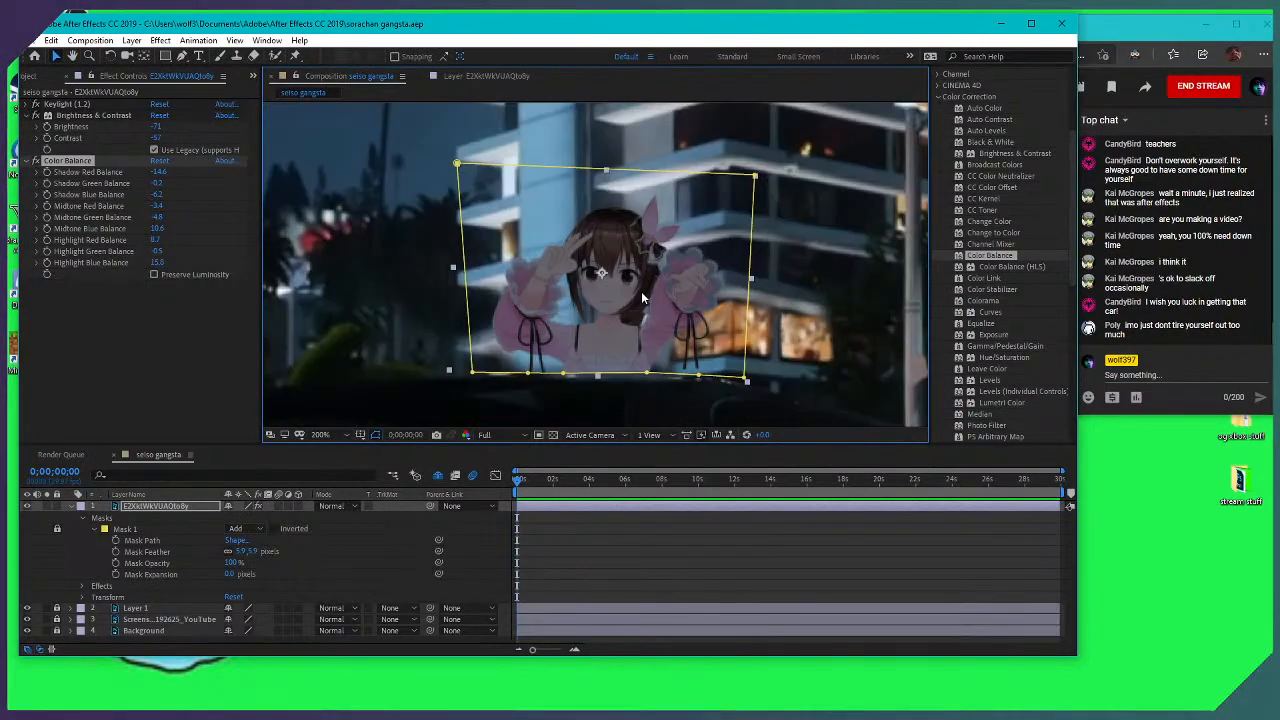
Set the Shadow Green Balance in the character layer's Color Balance to 3.0
left_click(157, 183)
type("-86")
key("Return")
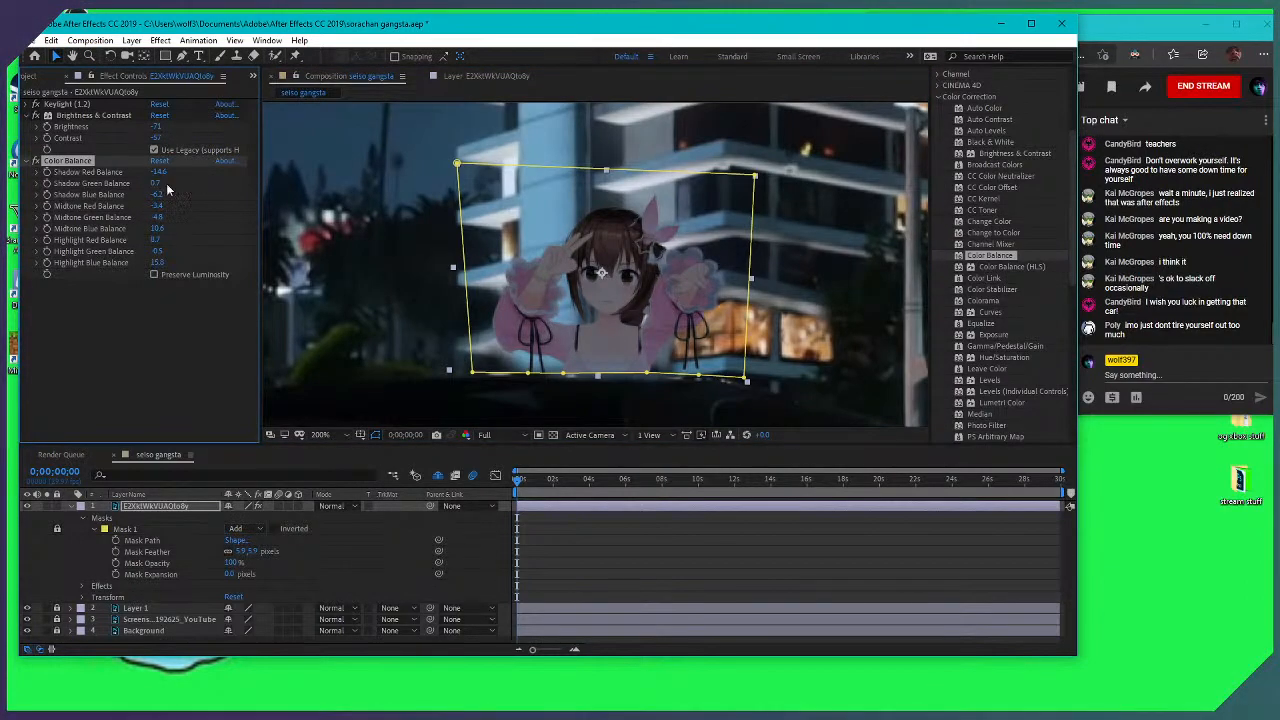
mouse_move(162, 183)
left_mouse_down()
mouse_move(192, 184)
mouse_move(165, 183)
left_mouse_up()
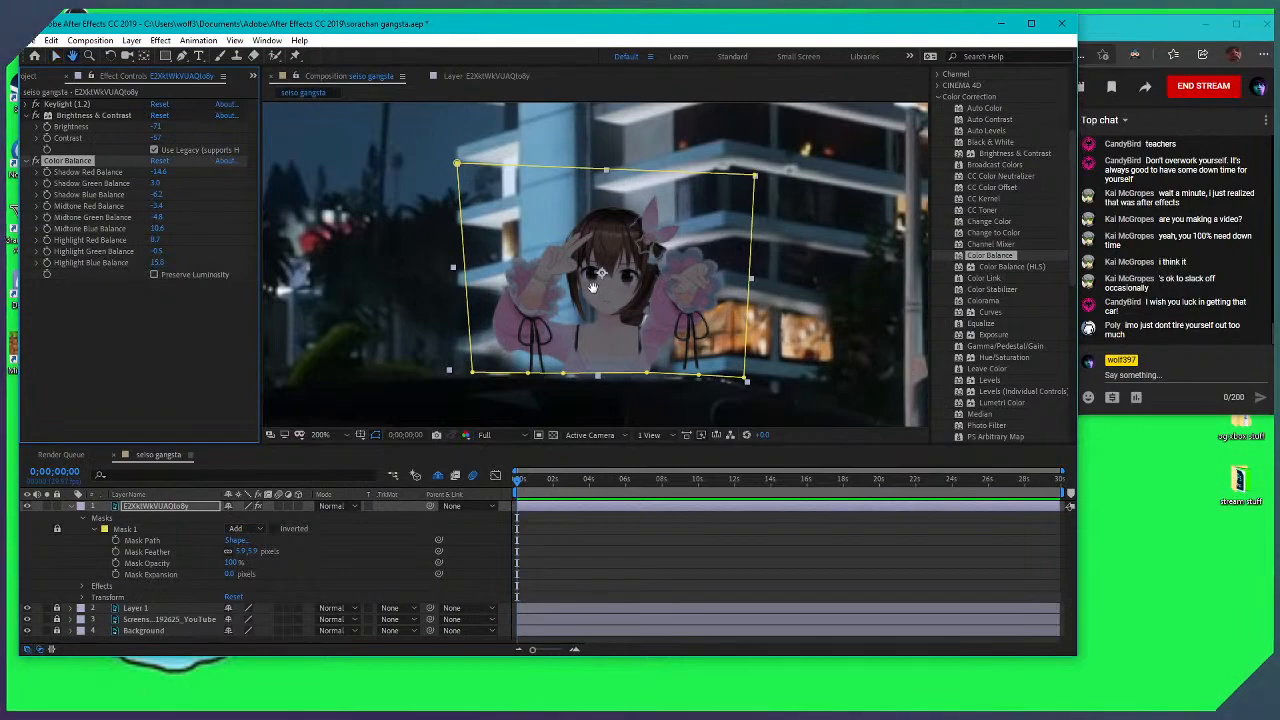
Inspect the character's face and sleeves up close, and compare her colors with the whole car and street
key("v")
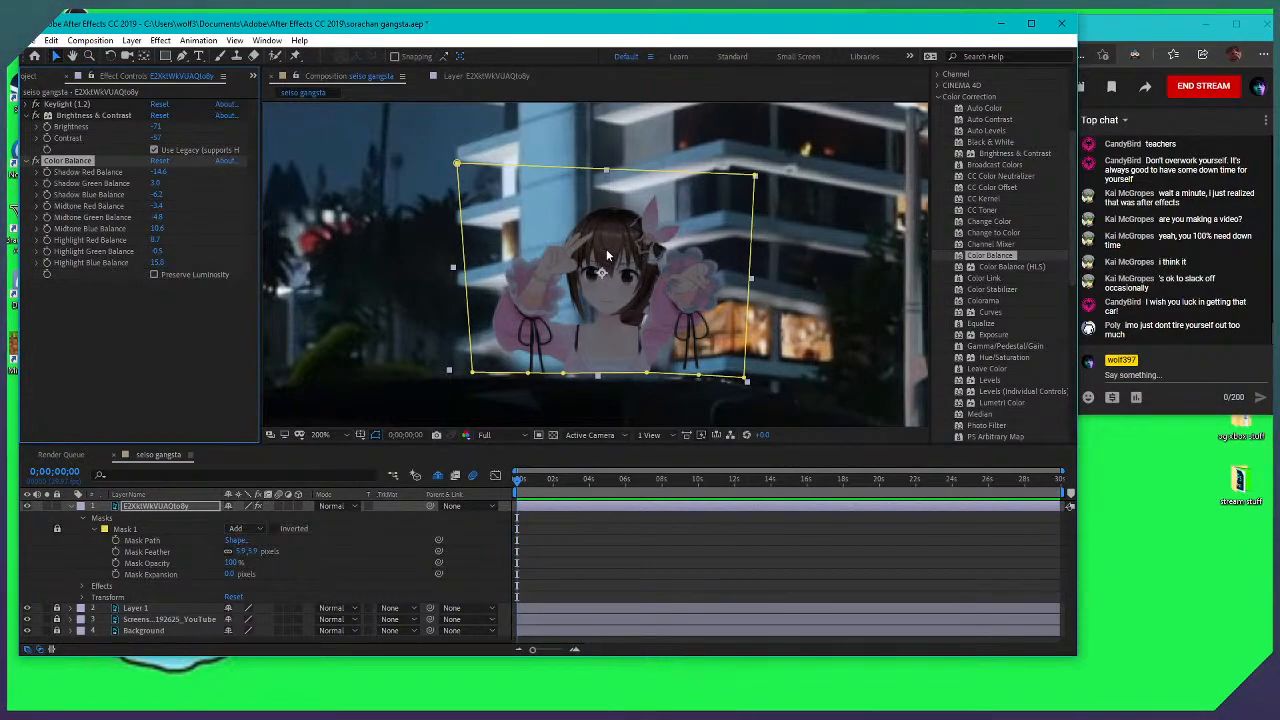
scroll(610, 262, "up", 2)
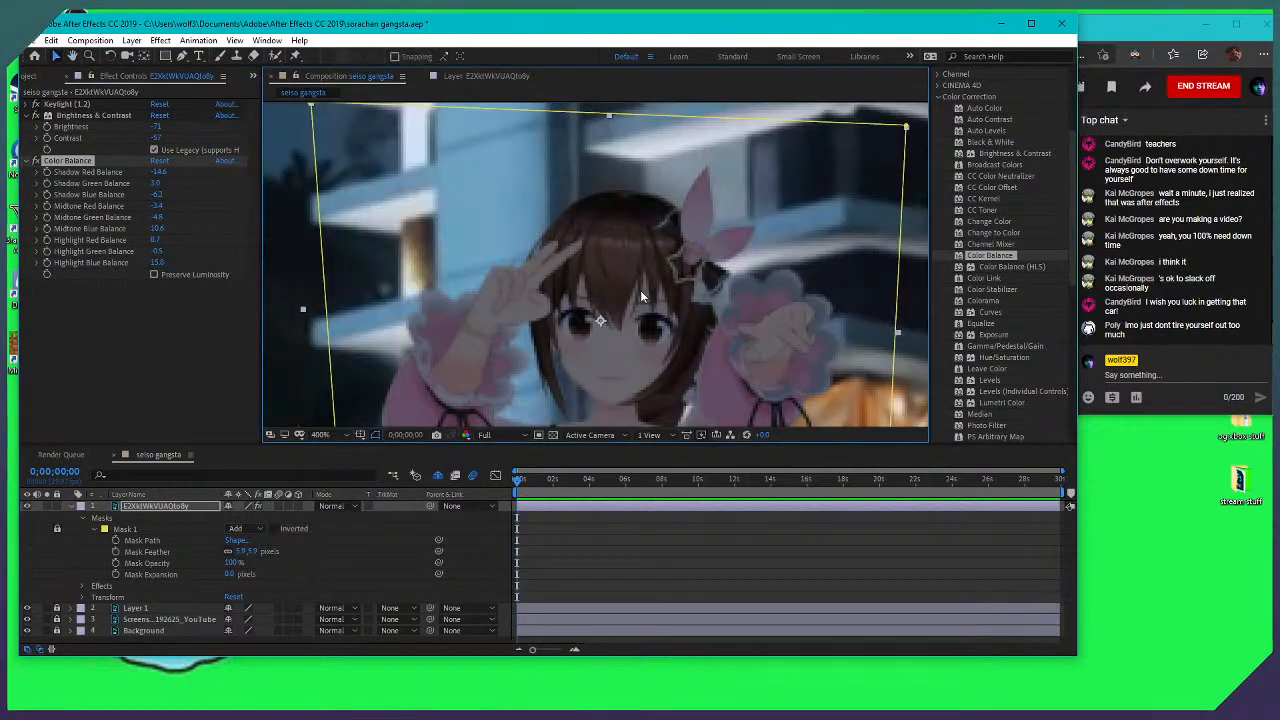
scroll(620, 290, "down", 2)
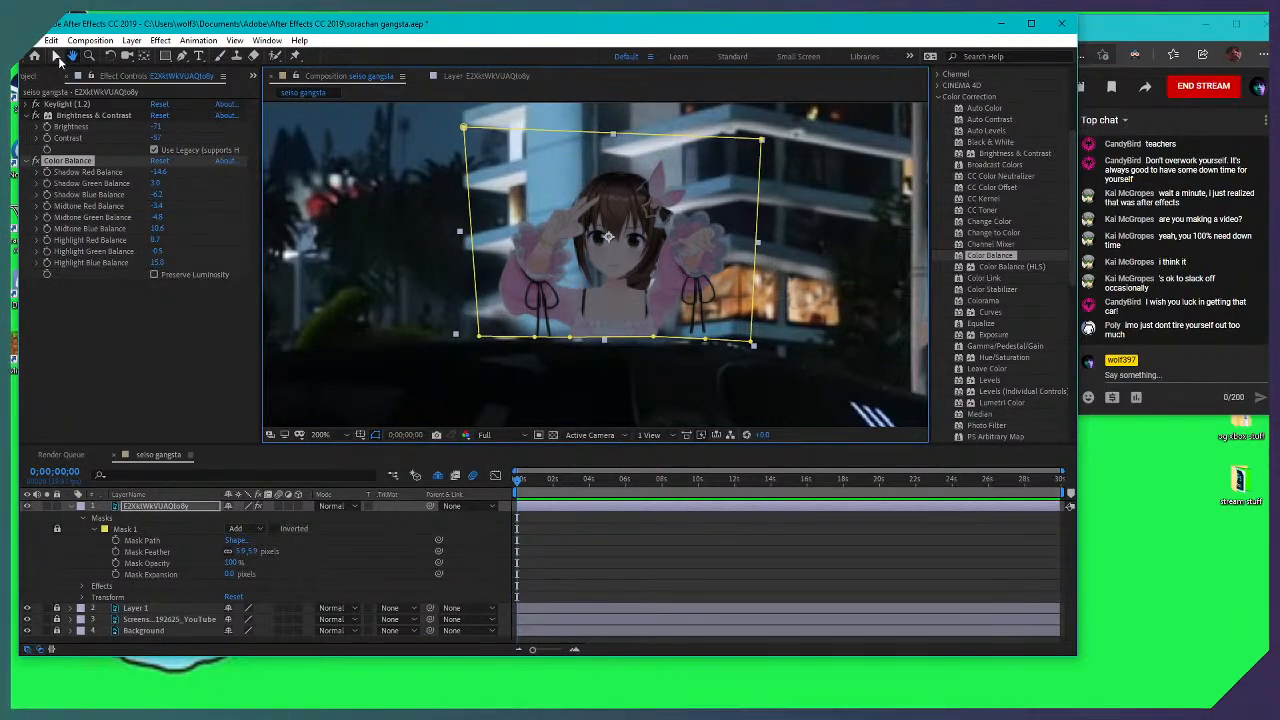
scroll(600, 215, "down", 2)
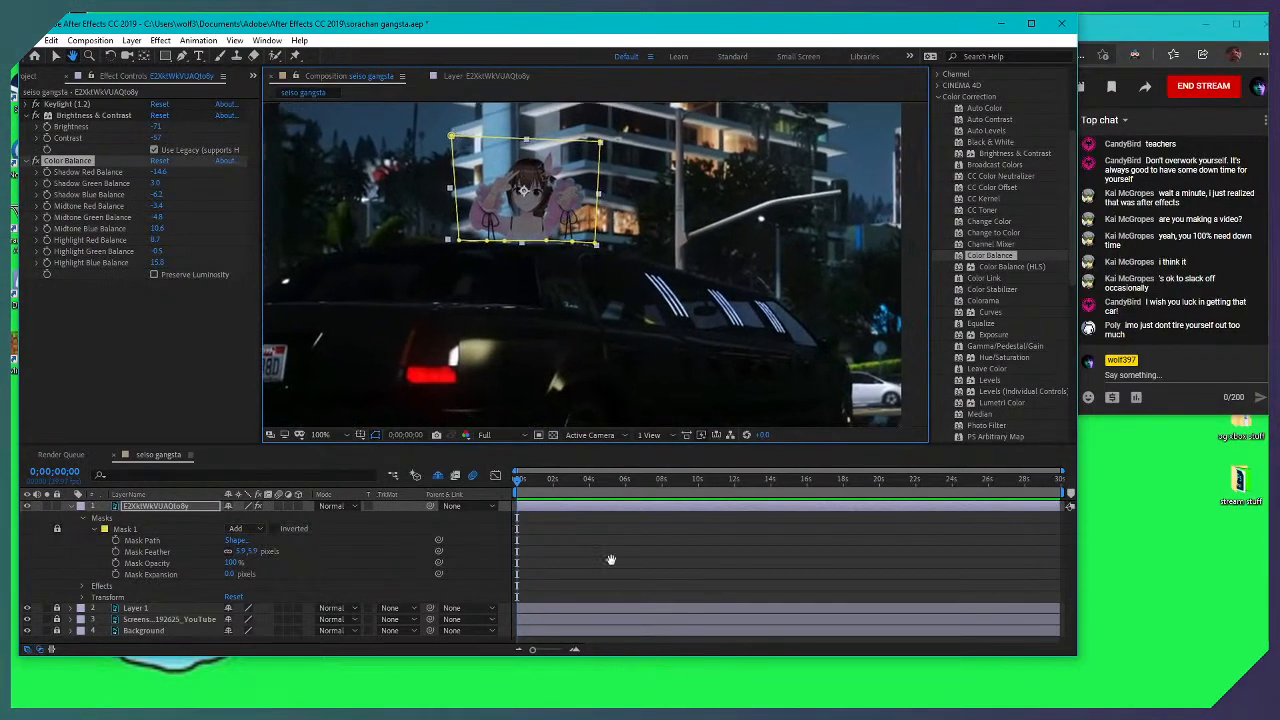
left_click(74, 57)
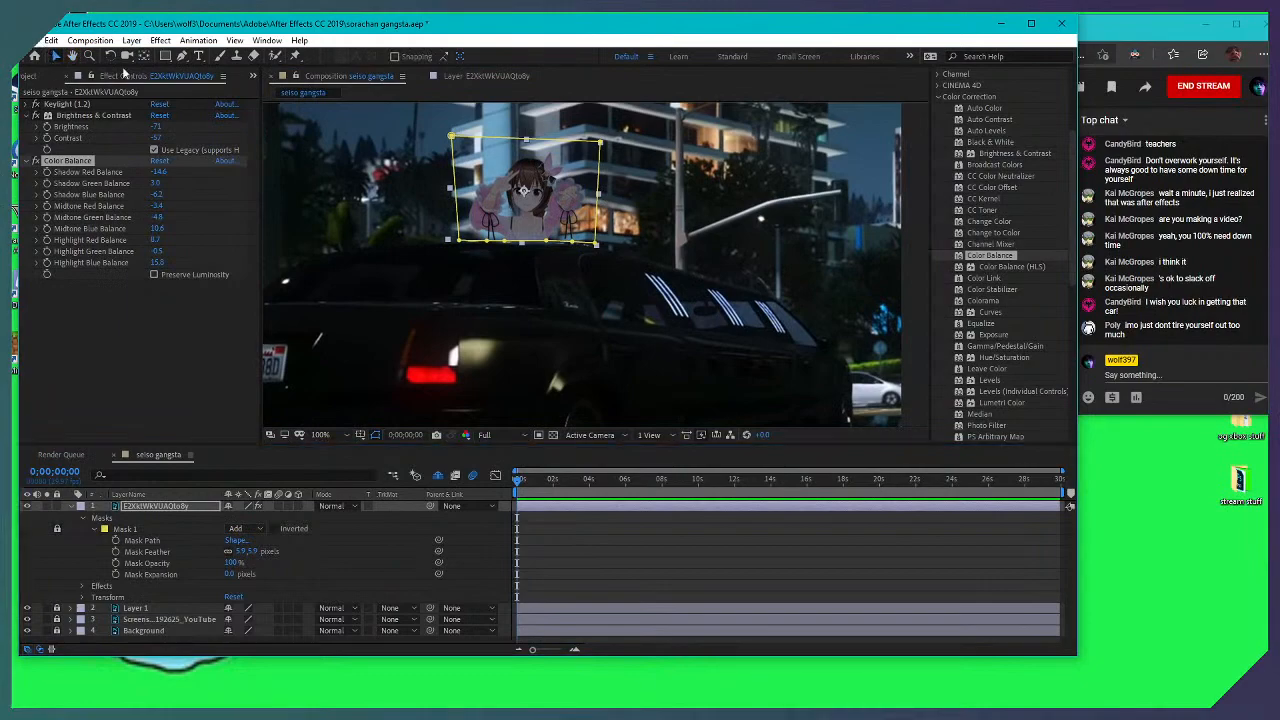
left_click_drag(608, 175, 714, 258)
key("v")
scroll(653, 283, "down", 2)
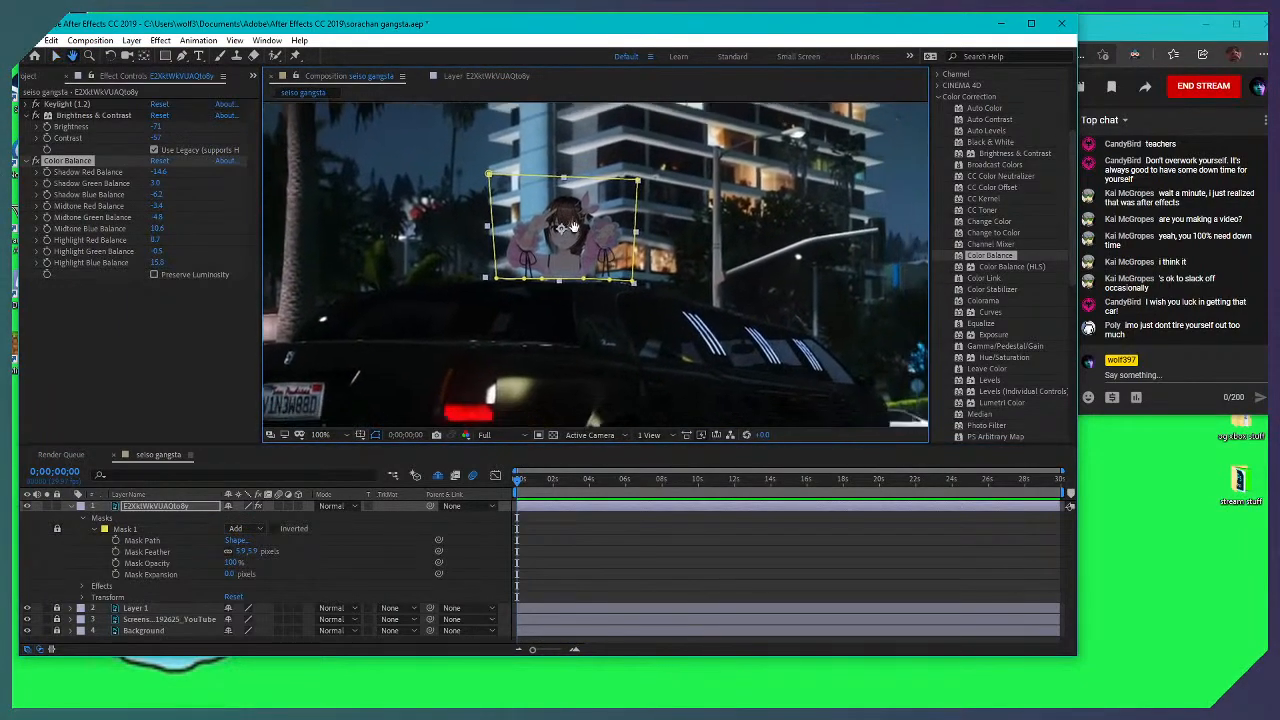
scroll(655, 293, "up", 2)
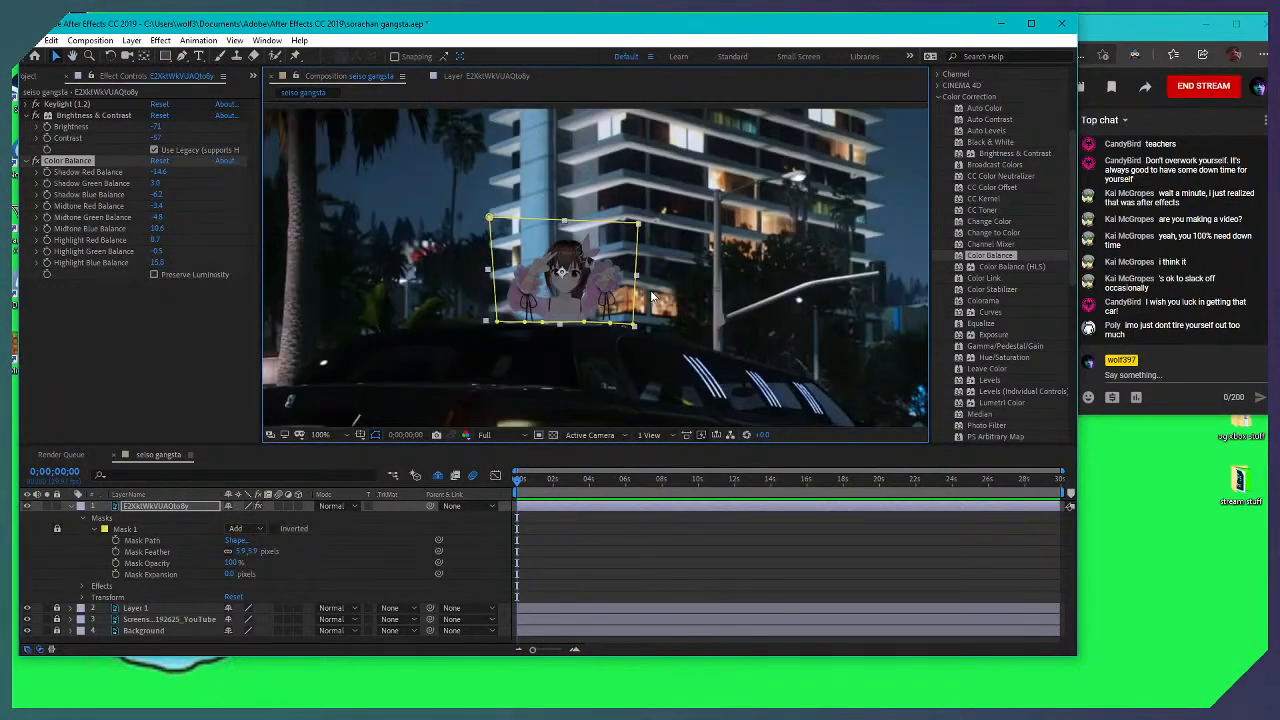
Collapse the character layer's mask, effect and transform properties in the timeline
left_click(69, 506)
left_click(69, 506)
left_click(69, 506)
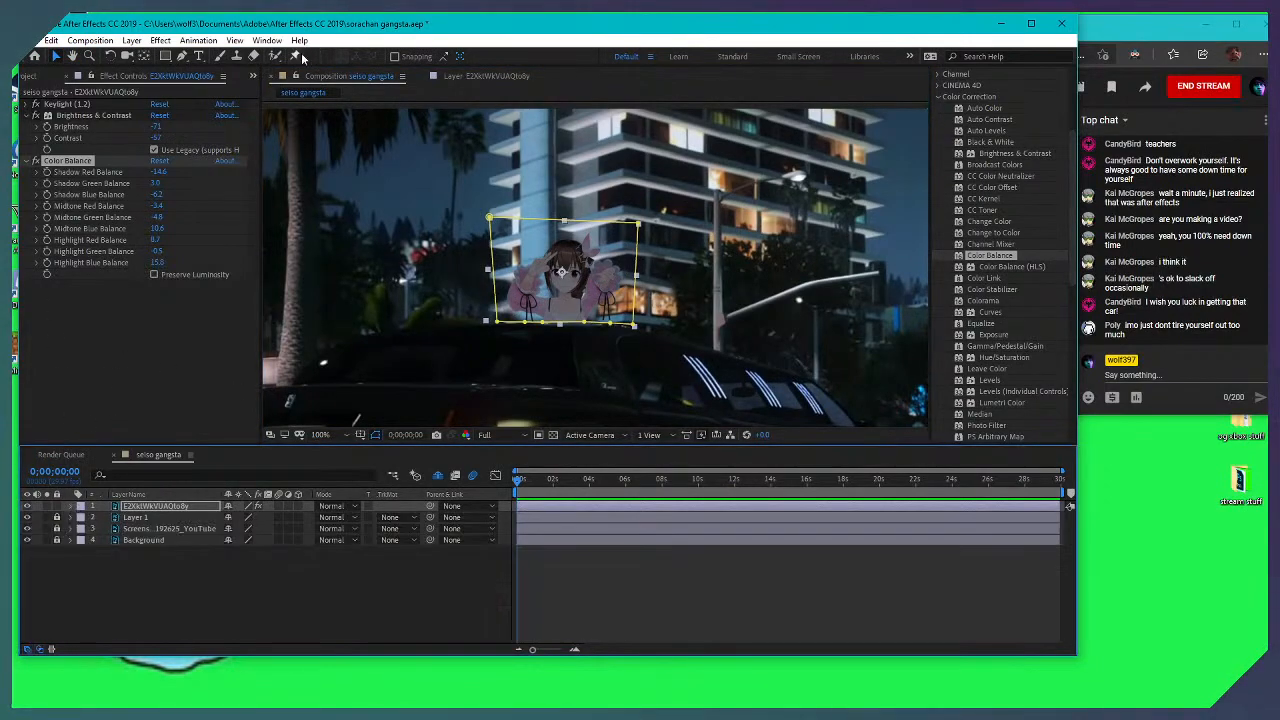
Set the character layer's Brightness to -53 and Contrast to -53 in Brightness & Contrast
left_click(155, 125)
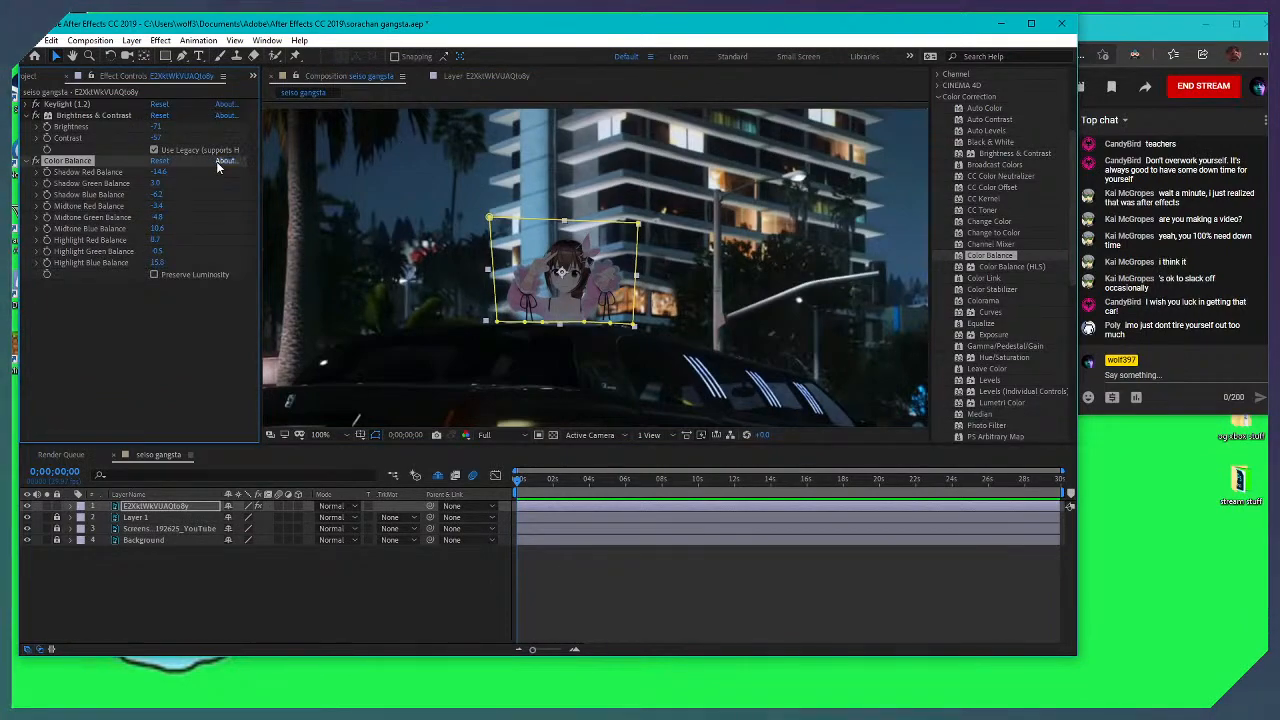
left_click(158, 127)
left_click_drag(170, 127, 220, 148)
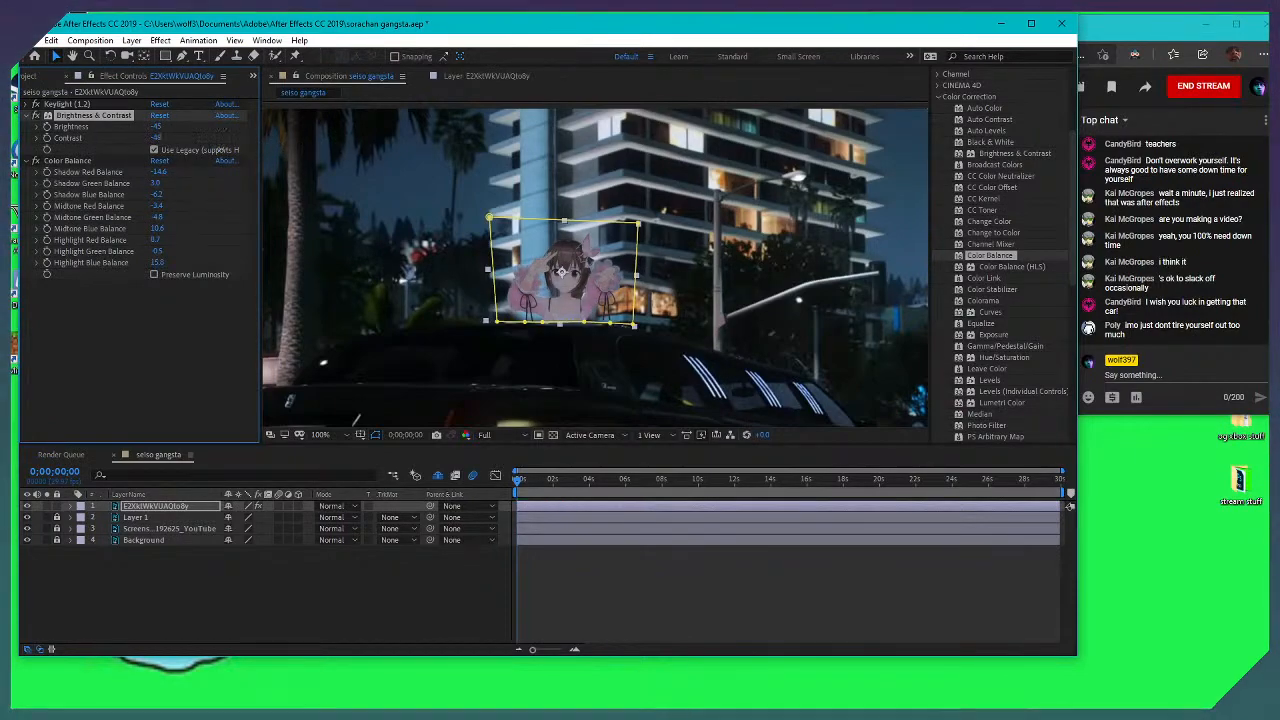
scroll(651, 336, "down", 2)
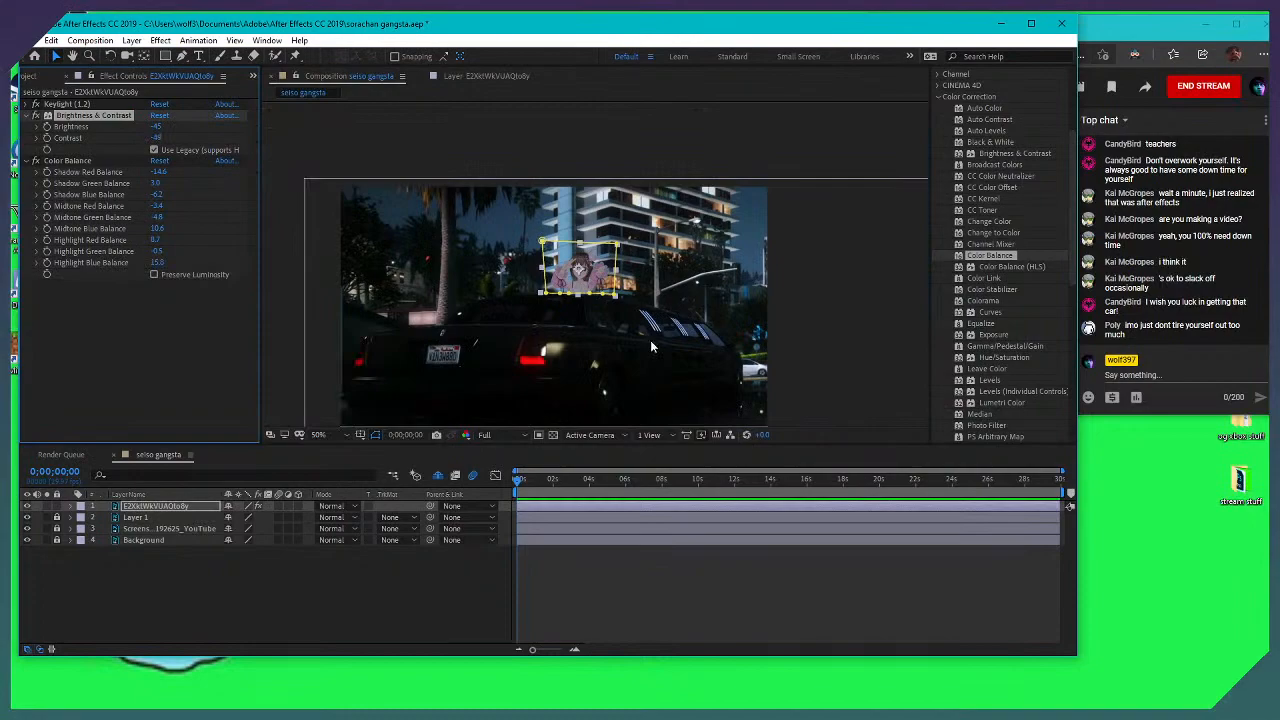
scroll(602, 233, "up", 2)
scroll(600, 240, "up", 2)
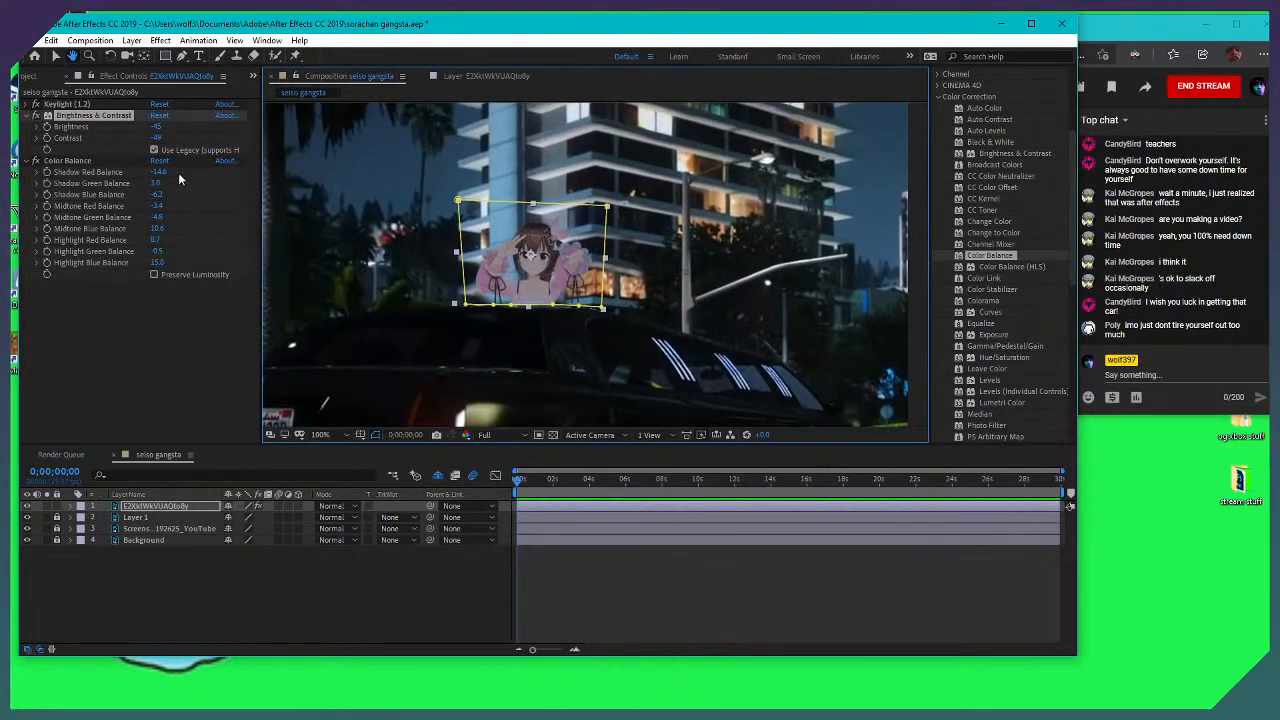
left_click_drag(156, 126, 97, 138)
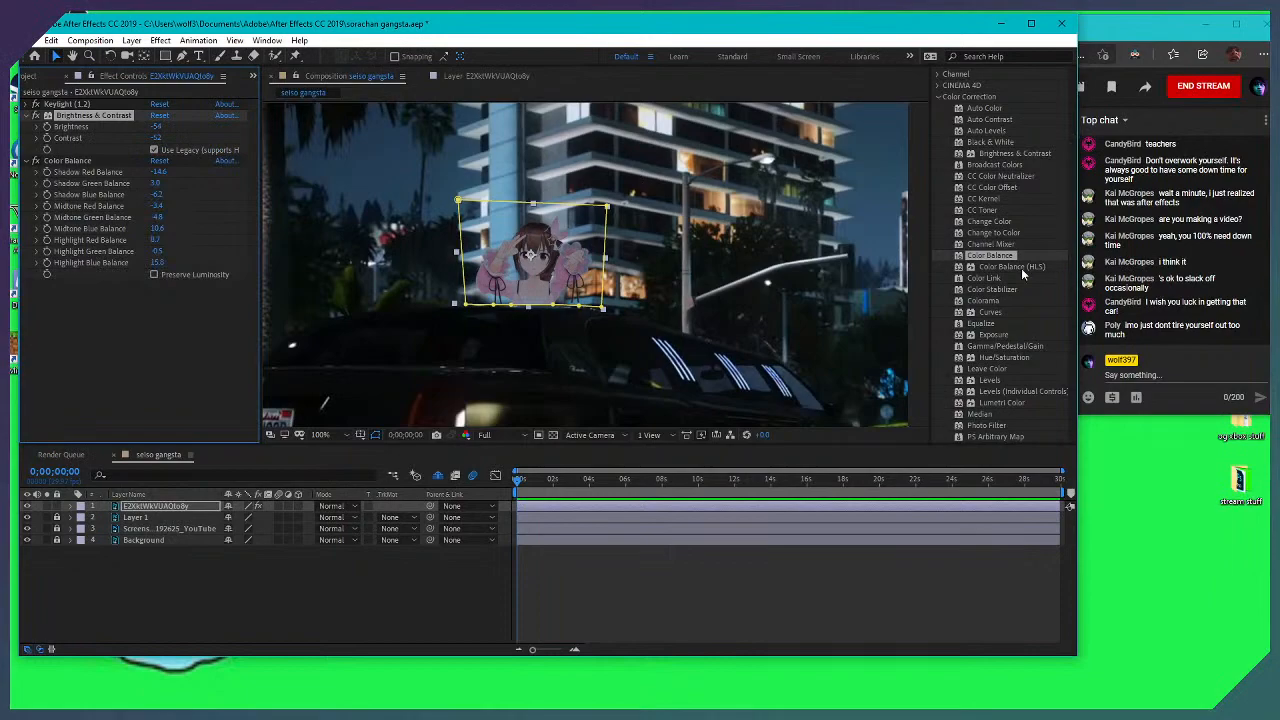
mouse_move(153, 127)
left_mouse_down()
mouse_move(186, 131)
mouse_move(156, 127)
left_mouse_up()
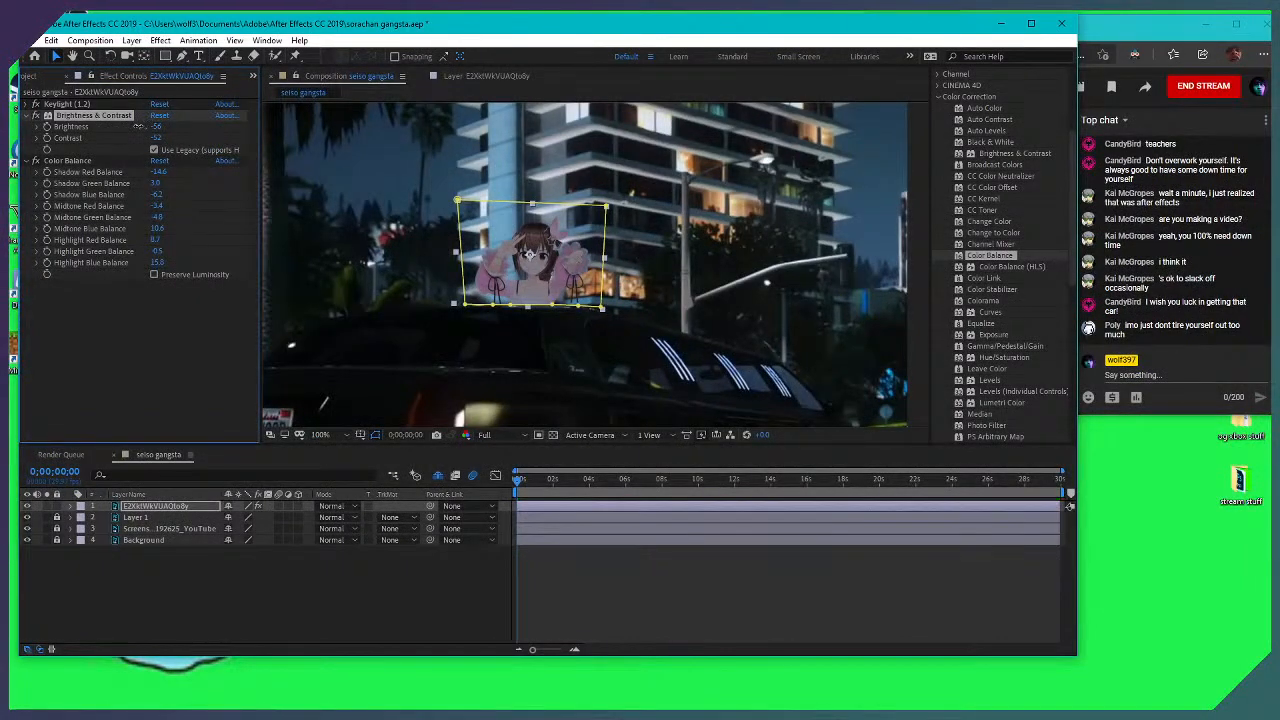
mouse_move(140, 126)
left_mouse_down()
mouse_move(164, 130)
mouse_move(157, 140)
left_mouse_up()
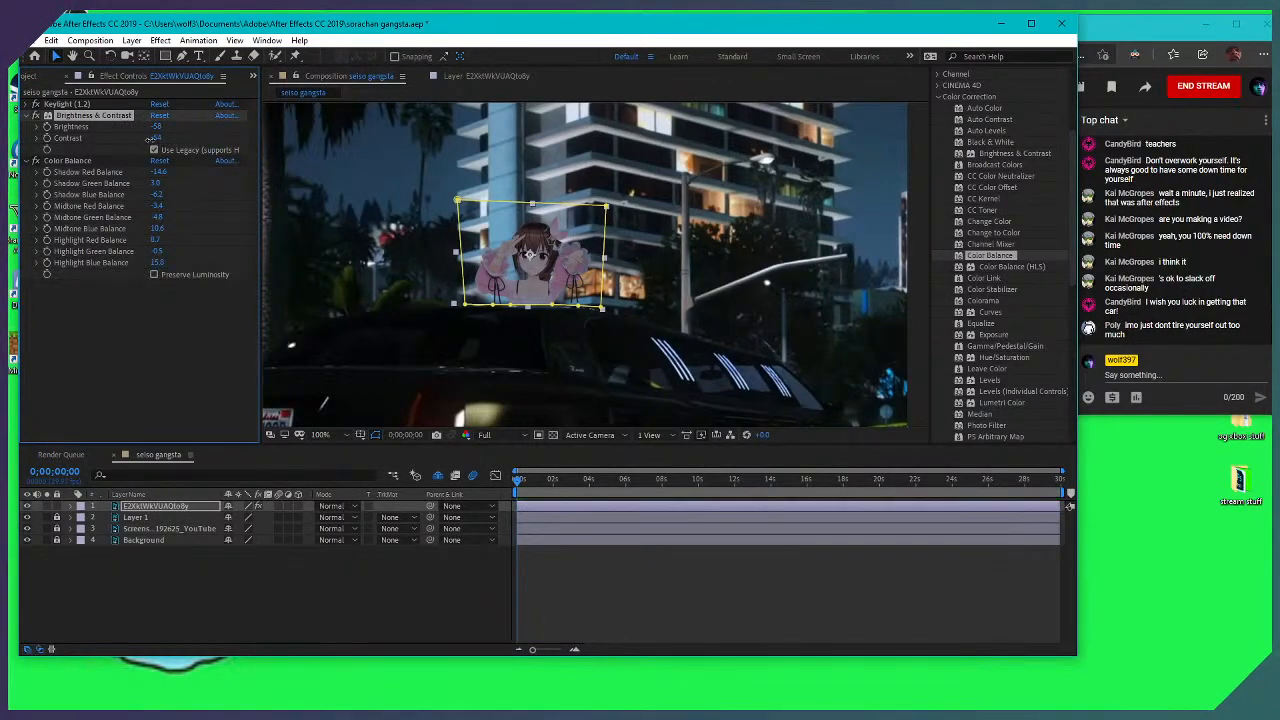
left_click_drag(161, 133, 178, 128)
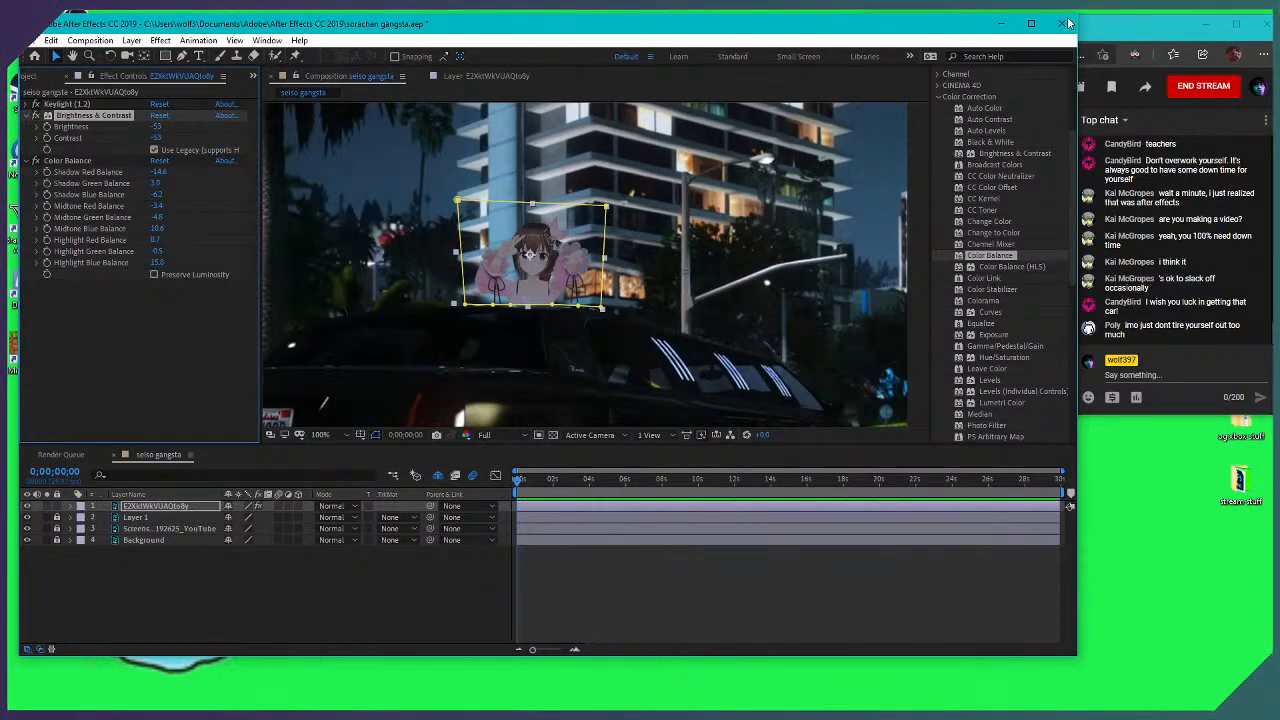
View the original night street screenshots in Photos as a lighting reference, and return to After Effects
left_click(1001, 23)
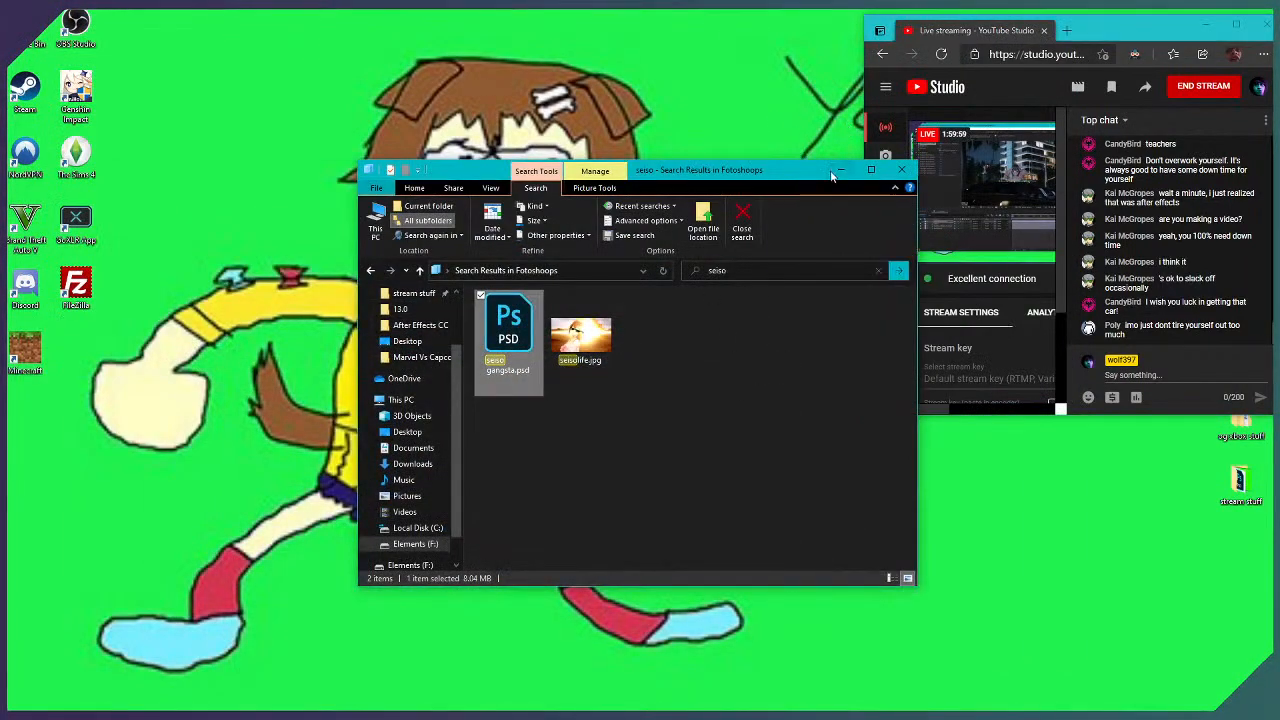
left_click(842, 169)
left_click(785, 425)
double_click(802, 428)
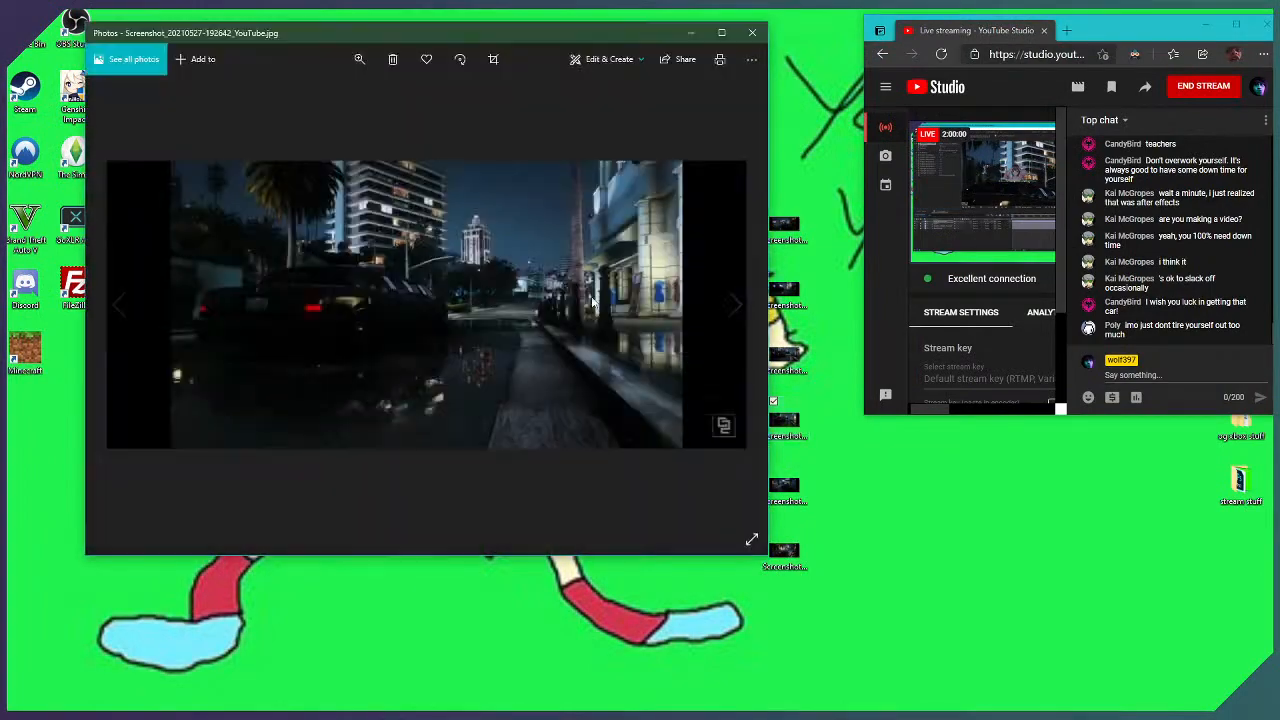
key("Left")
key("Left")
key("Left")
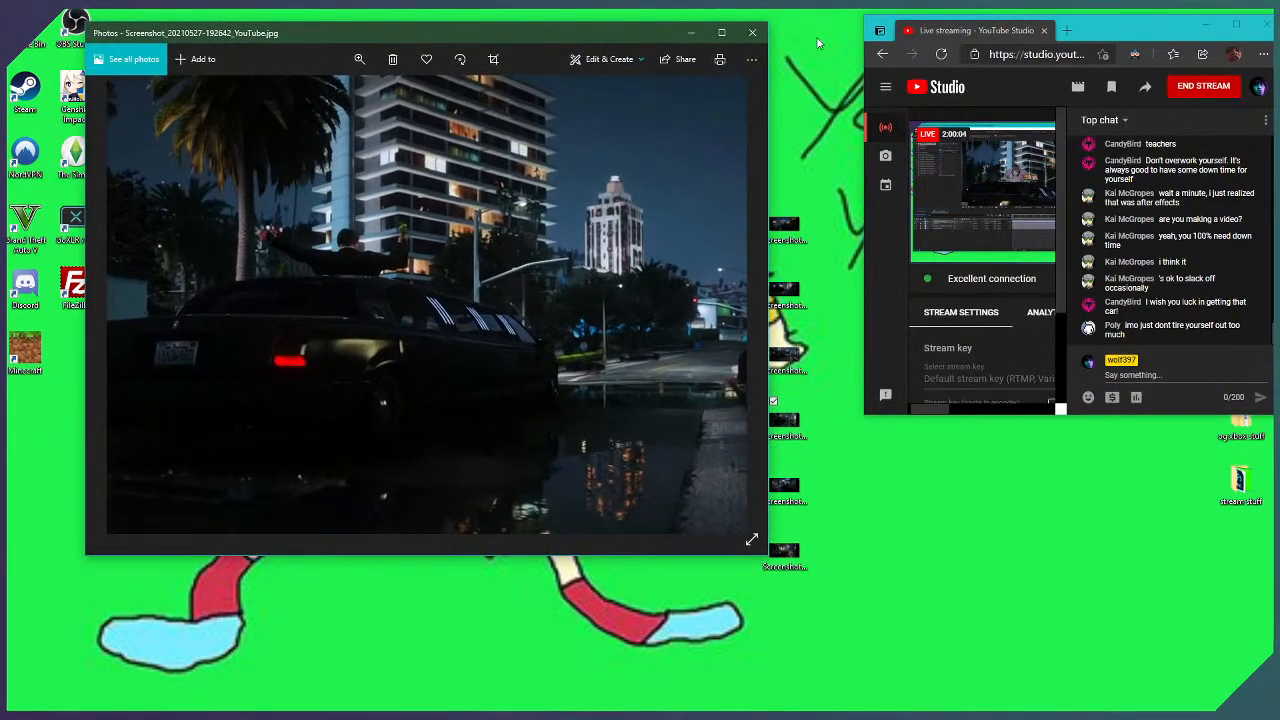
left_click(752, 32)
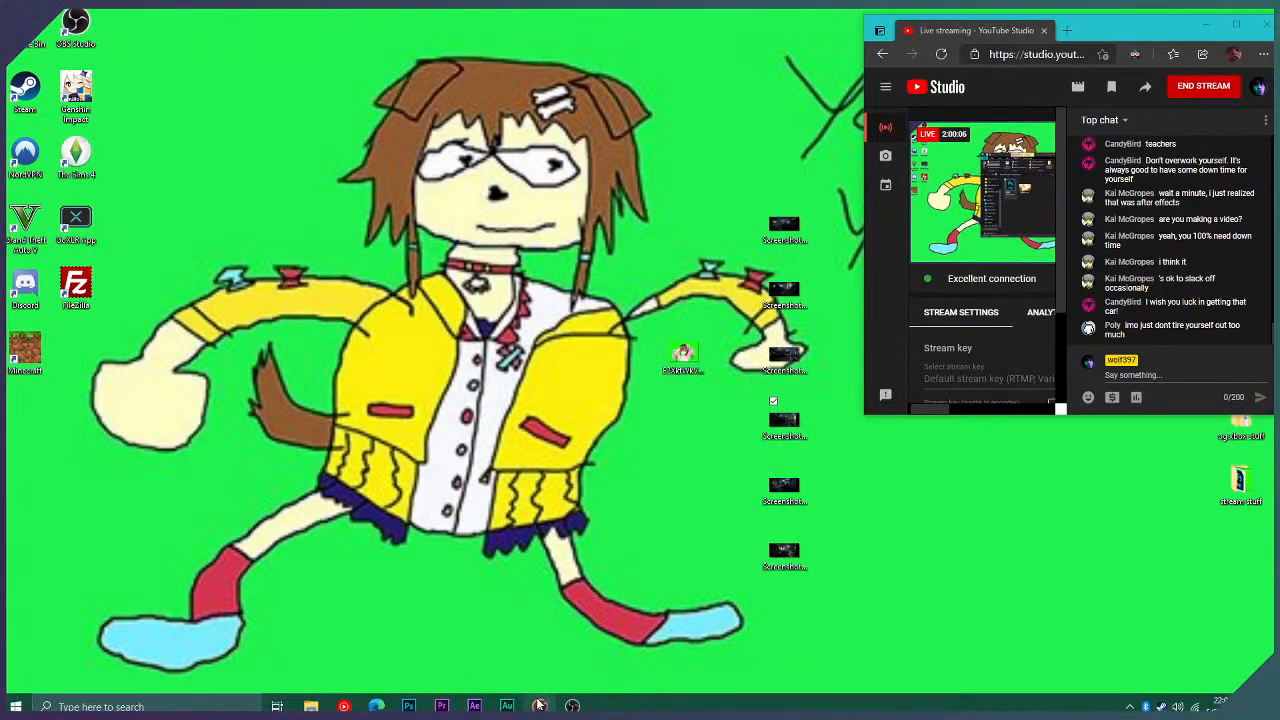
left_click(474, 706)
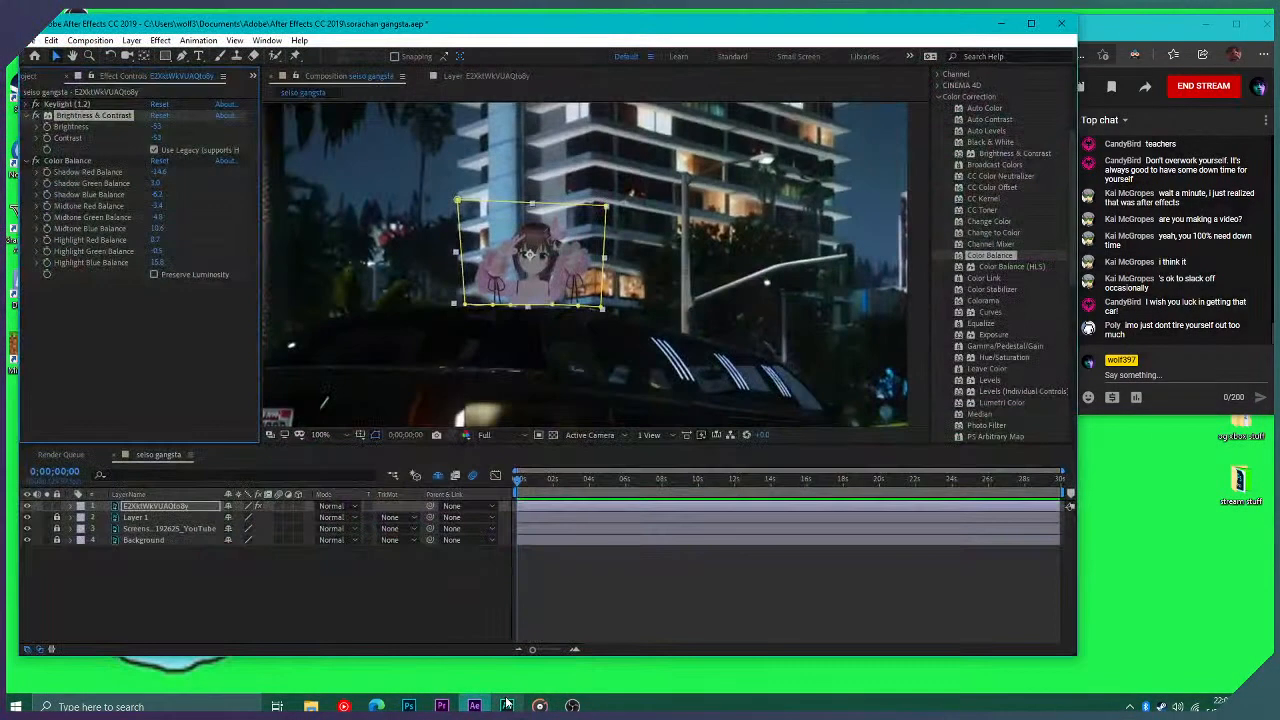
Try the character's Brightness & Contrast effect with legacy support turned off, and restore legacy support
mouse_move(156, 128)
left_mouse_down()
mouse_move(257, 131)
mouse_move(157, 139)
left_mouse_up()
left_click(154, 150)
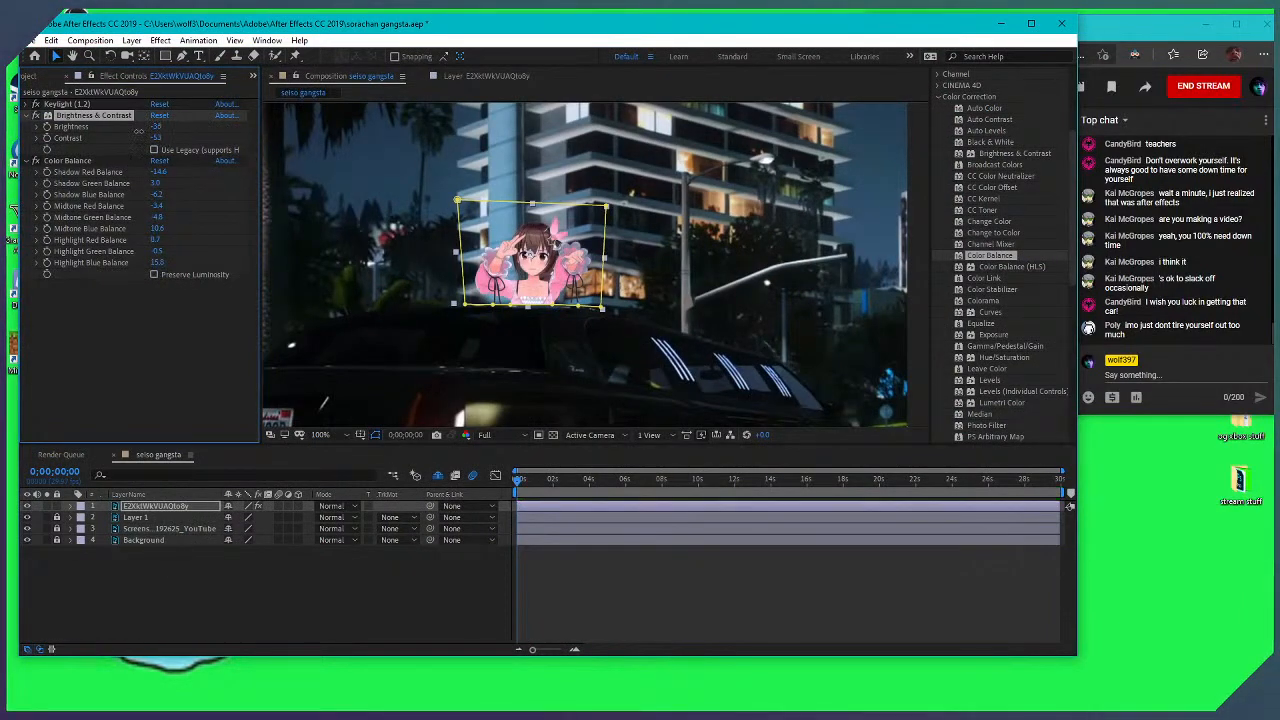
left_click_drag(156, 138, 137, 150)
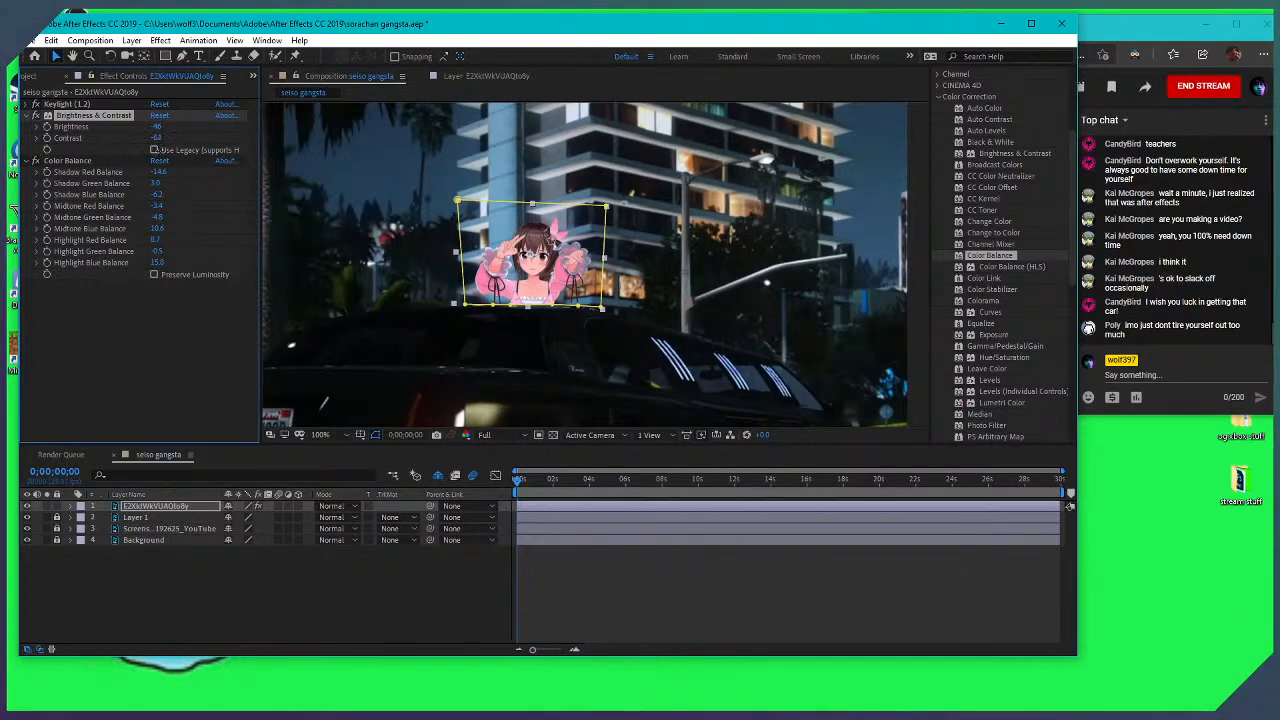
left_click(154, 150)
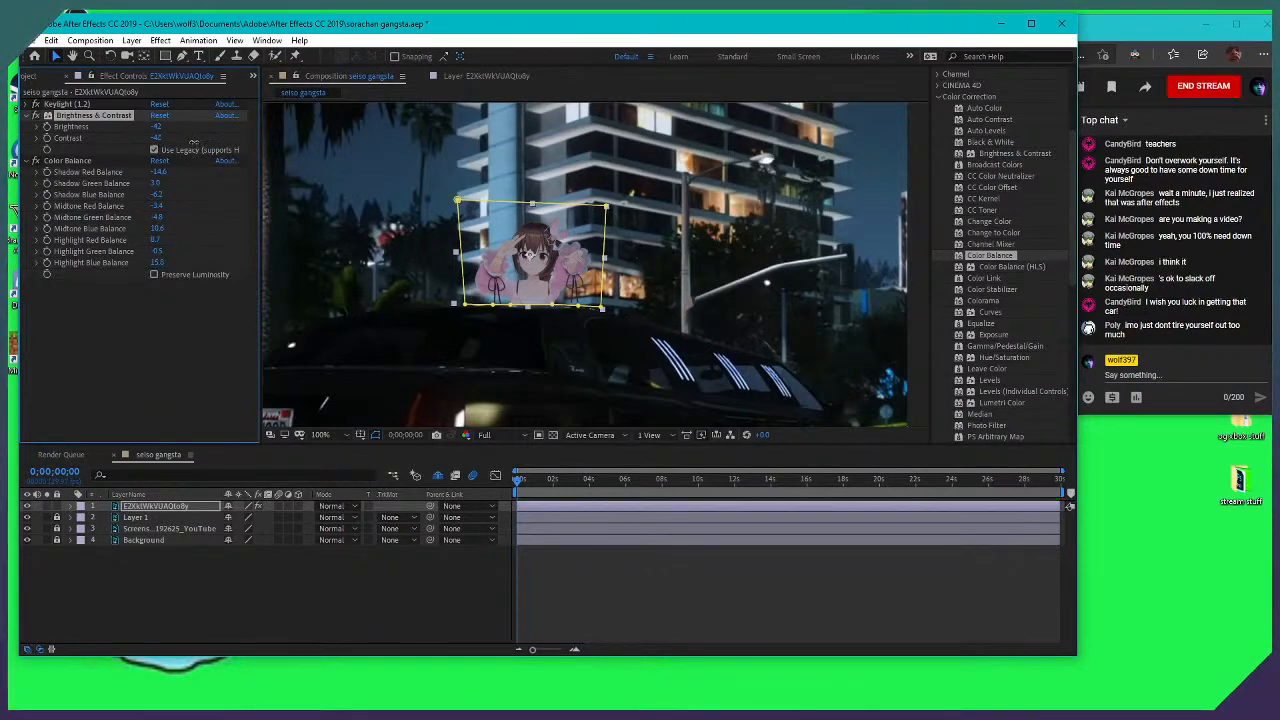
left_click(153, 149)
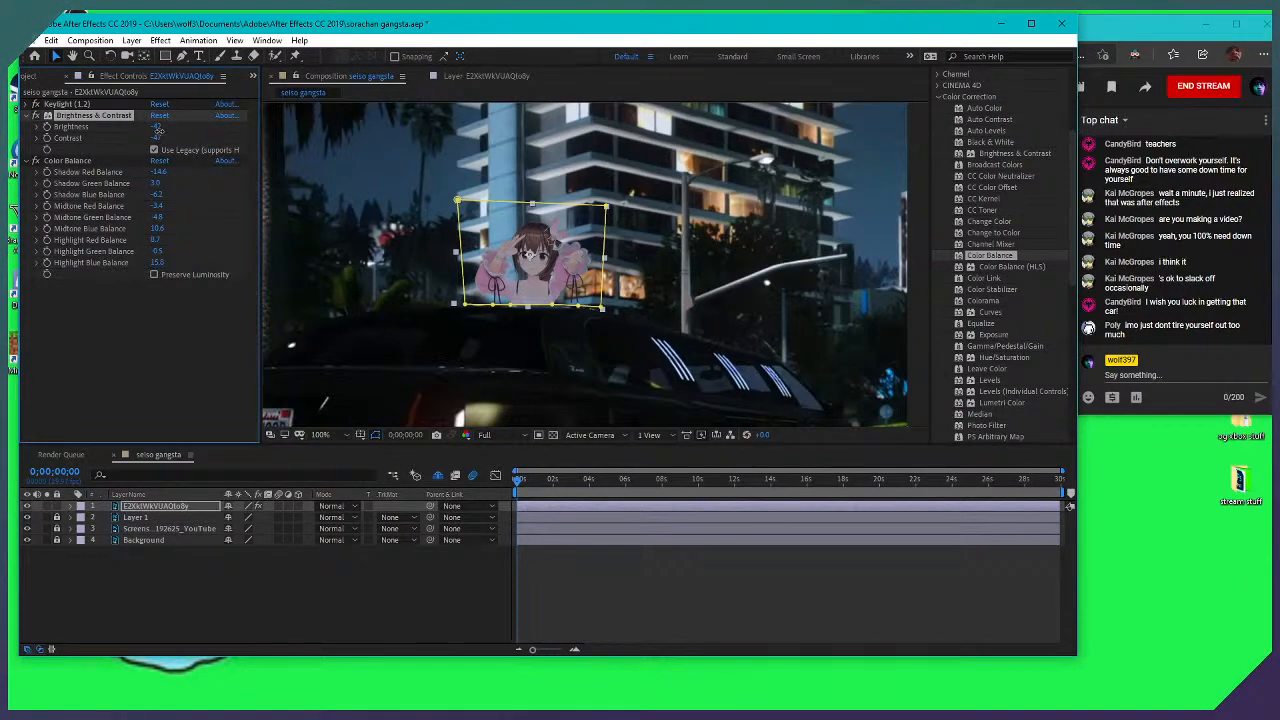
Set the character layer's Brightness to -49 and Contrast to -41, checking her against the car and street
left_click_drag(189, 136, 213, 137)
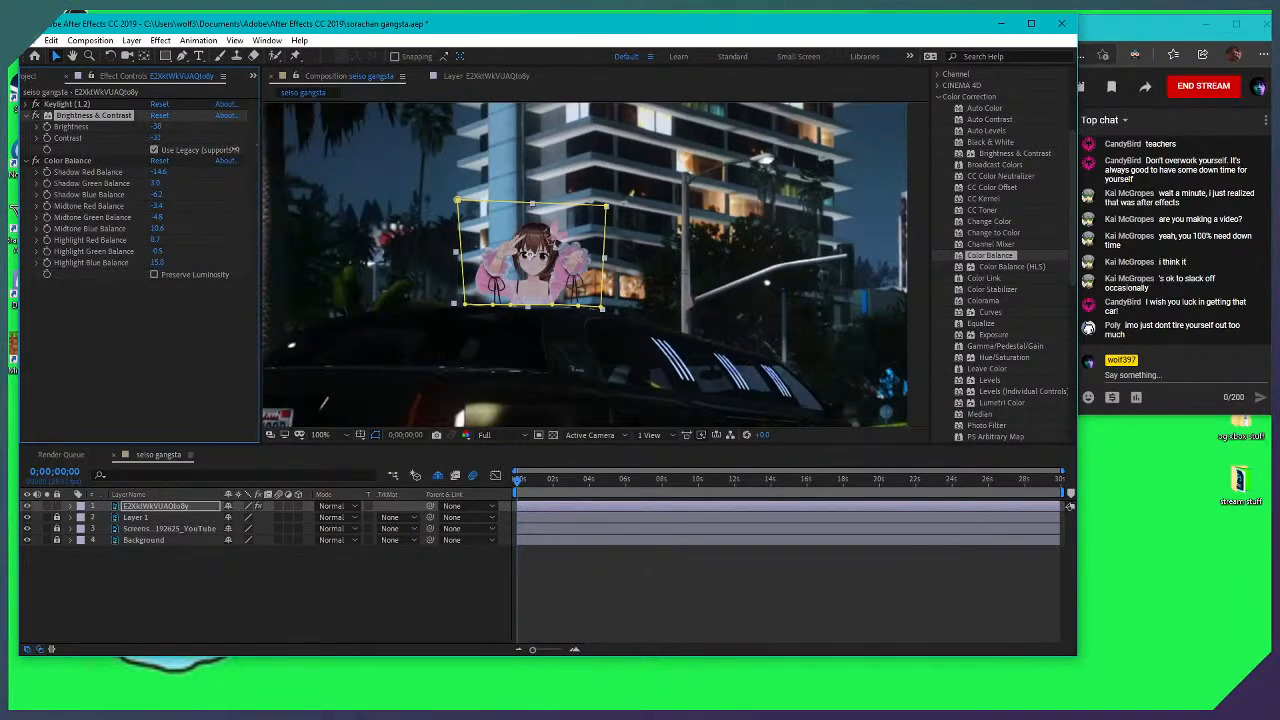
left_click_drag(160, 137, 247, 130)
scroll(698, 218, "down", 2)
scroll(698, 218, "up", 2)
left_click_drag(663, 195, 689, 305)
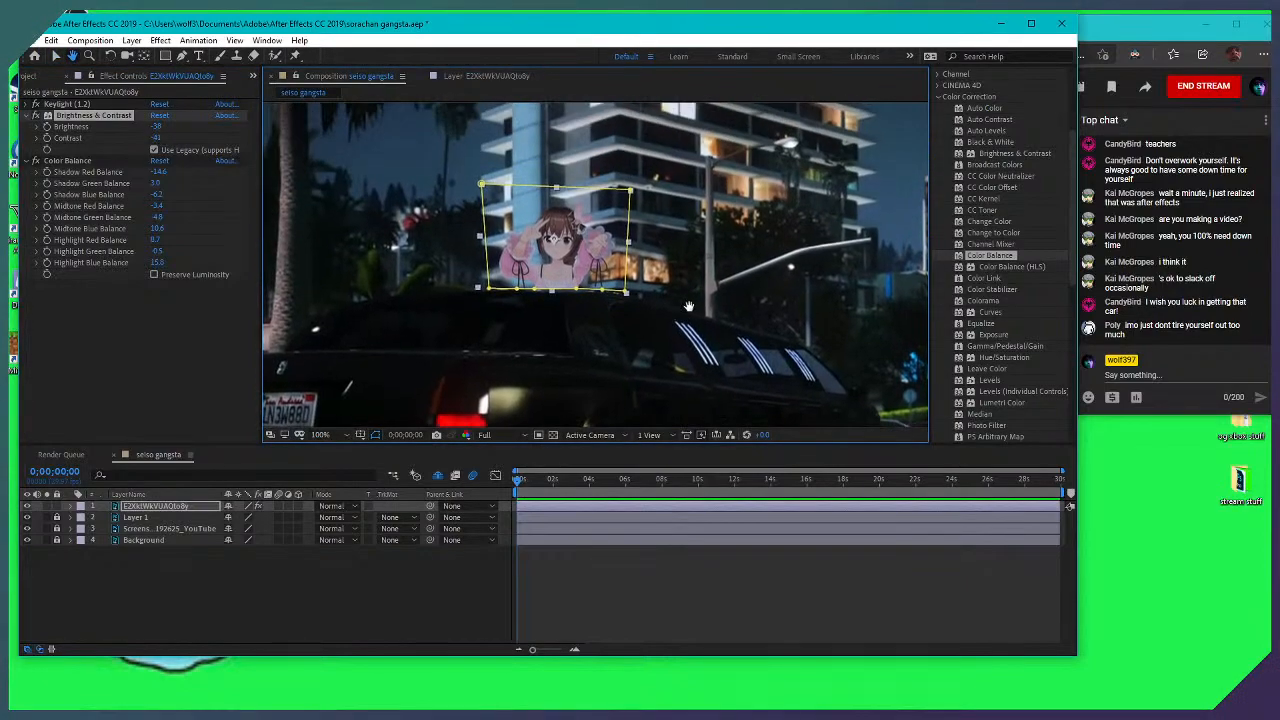
scroll(656, 266, "up", 3)
scroll(656, 266, "down", 5)
scroll(600, 250, "up", 2)
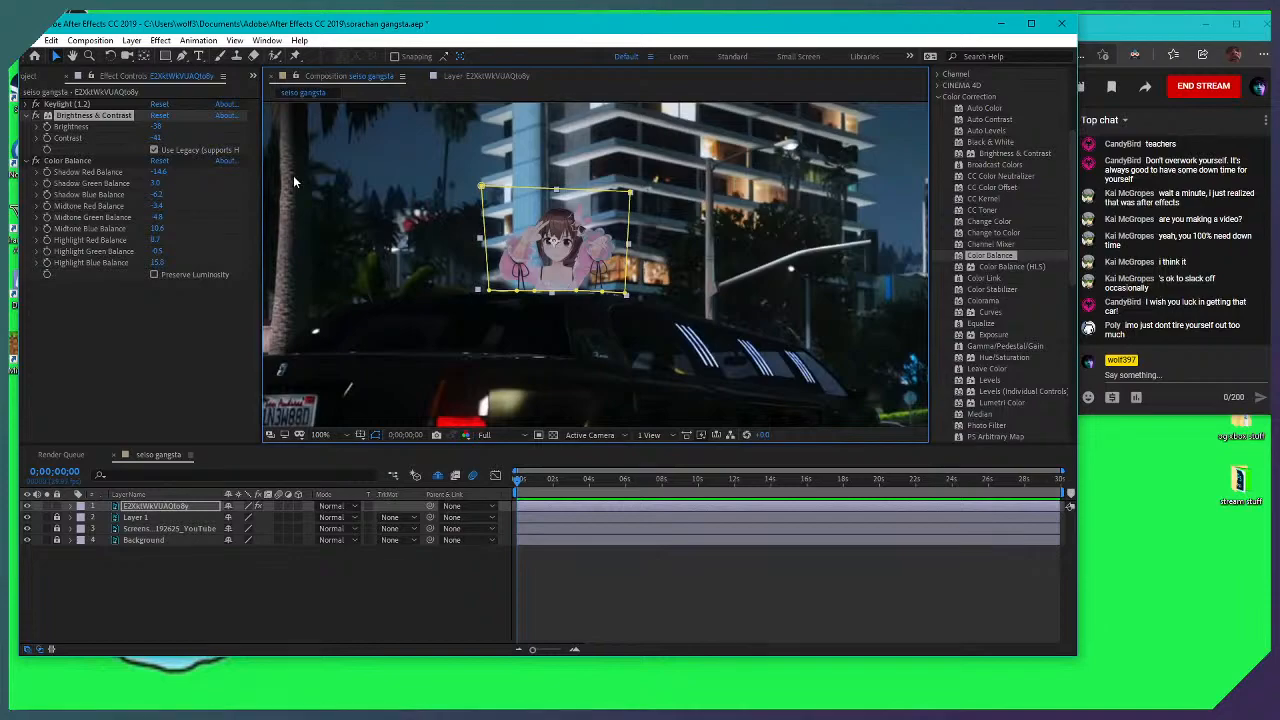
left_click_drag(156, 126, 80, 128)
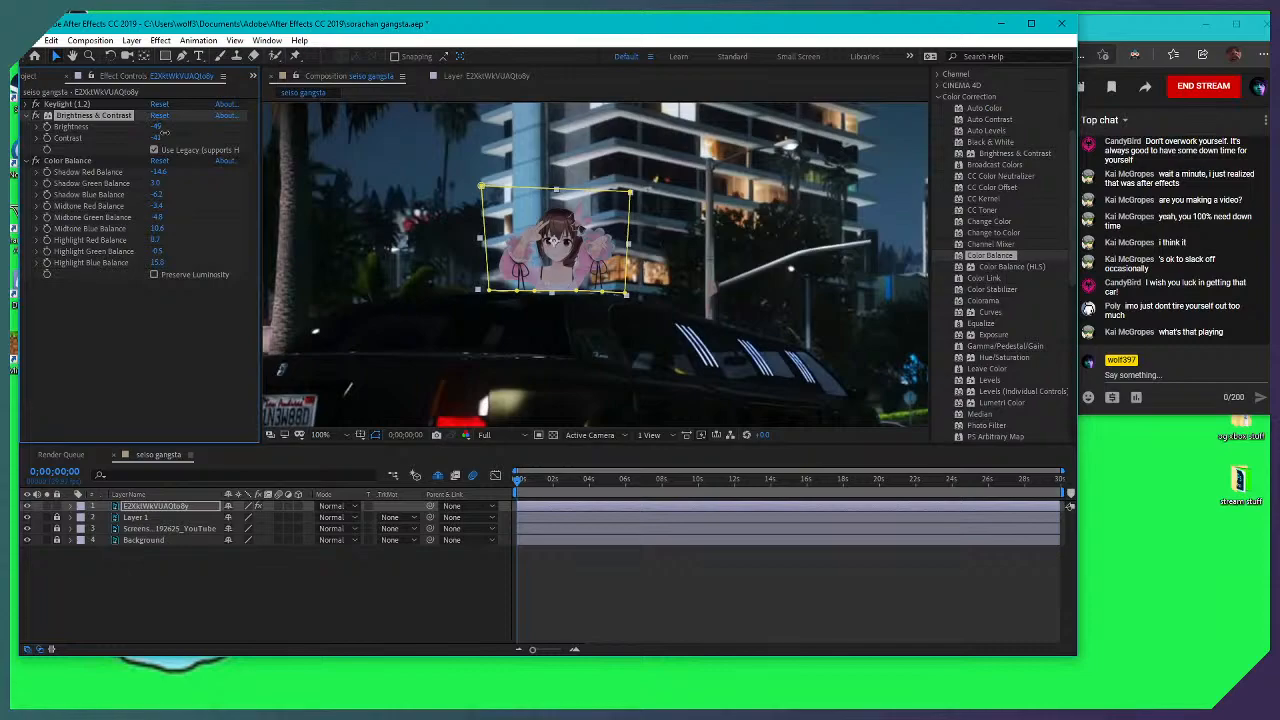
Inspect the darkened character up close, and compare her with the car and the whole street frame
key("period")
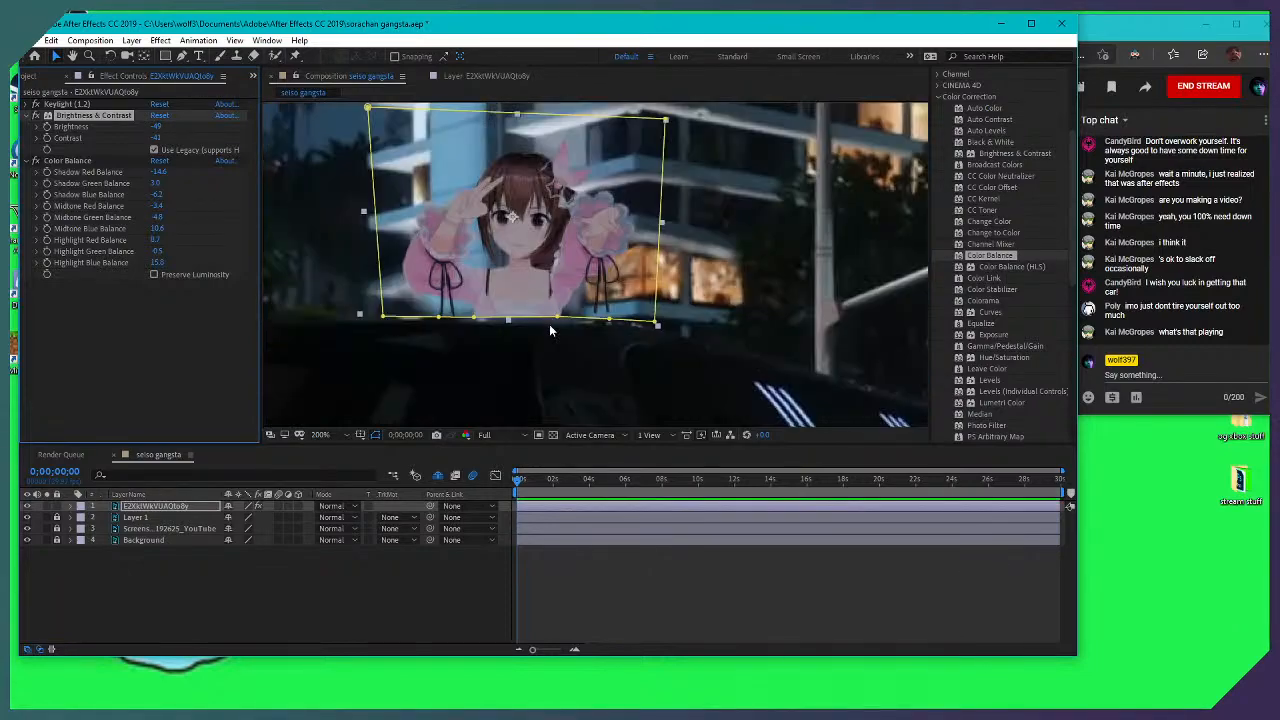
left_click_drag(574, 242, 704, 242)
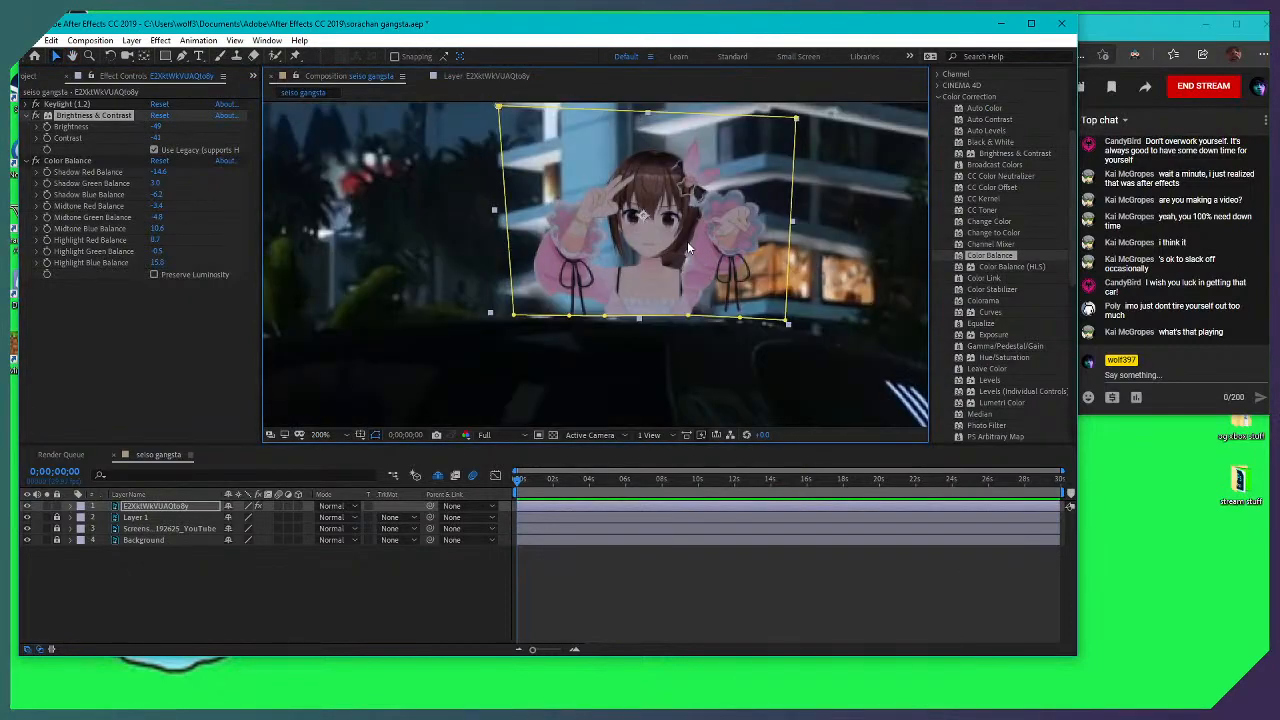
key("comma")
key("comma")
key("comma")
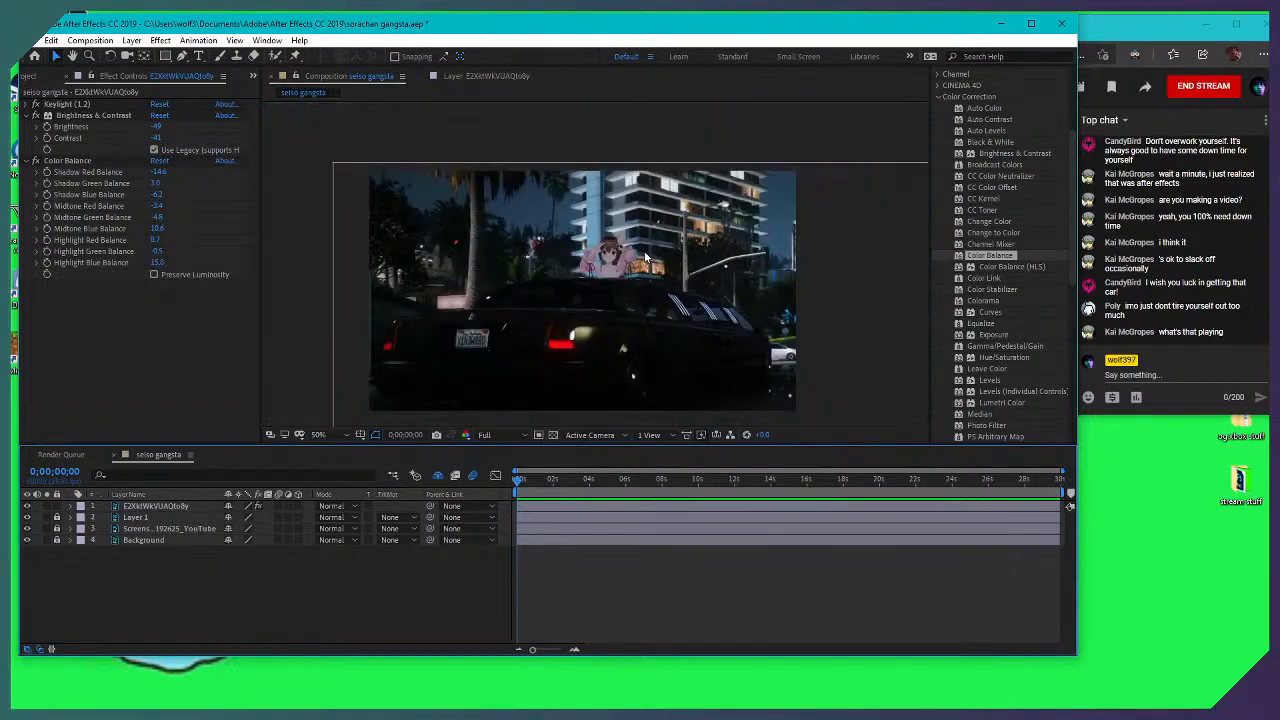
left_click_drag(716, 305, 681, 320)
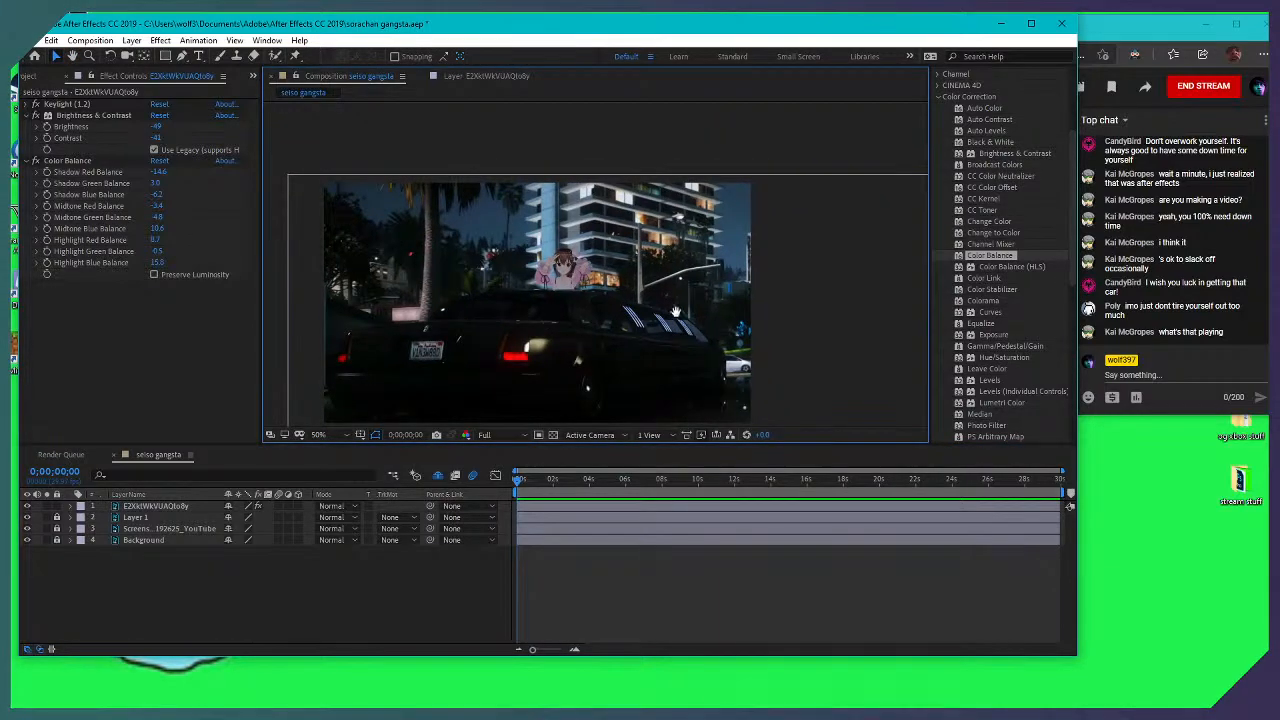
scroll(688, 317, "up", 2)
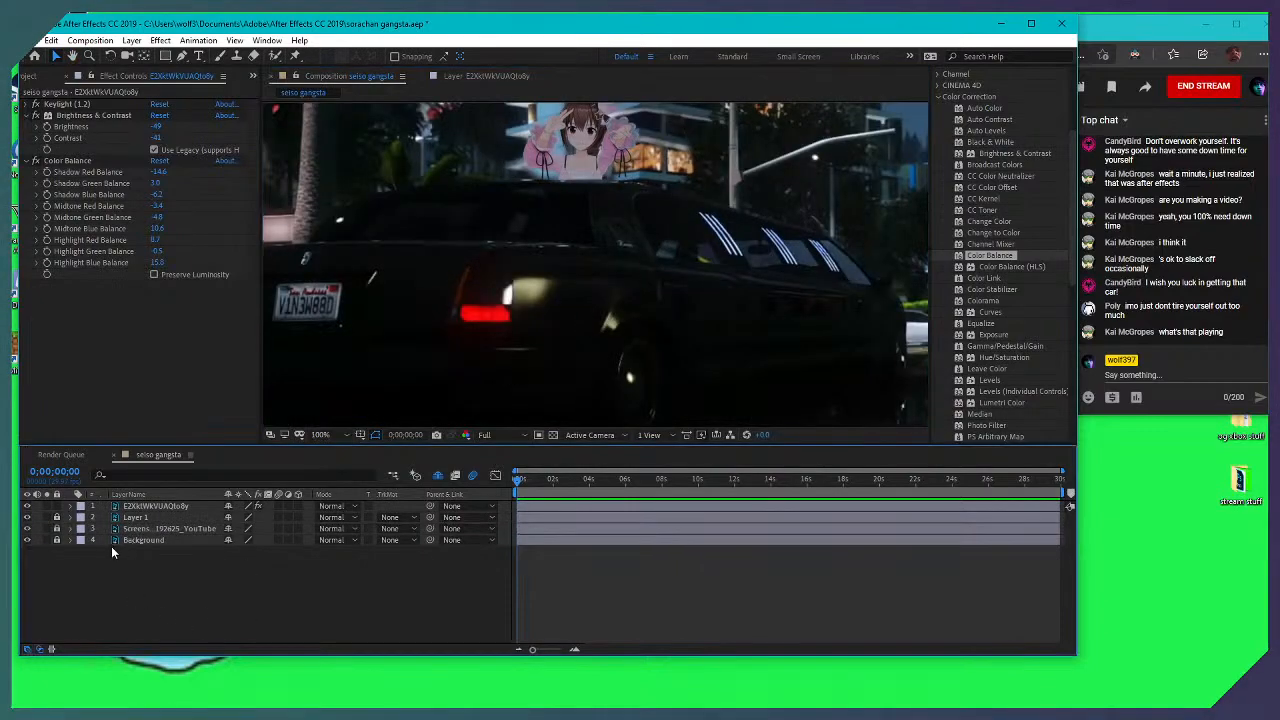
Unlock the lower layers and delete the Background layer from the composition
left_click(56, 540)
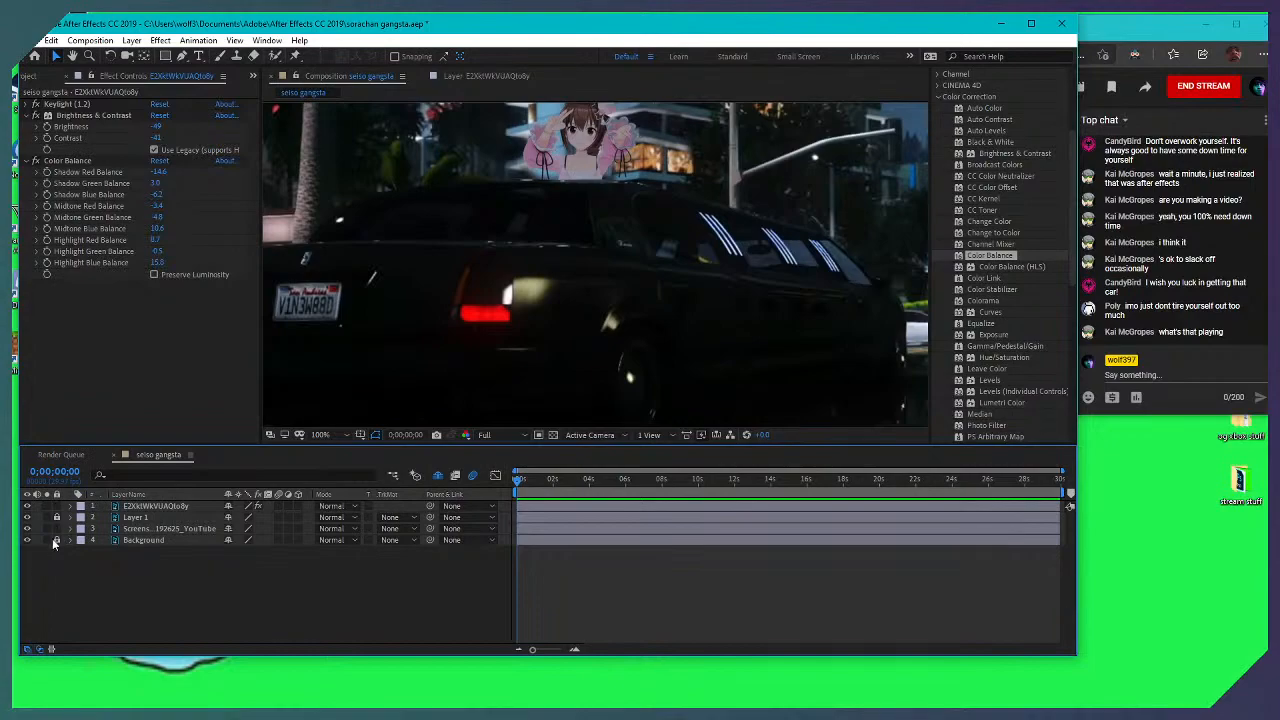
left_click(128, 544)
key("Delete")
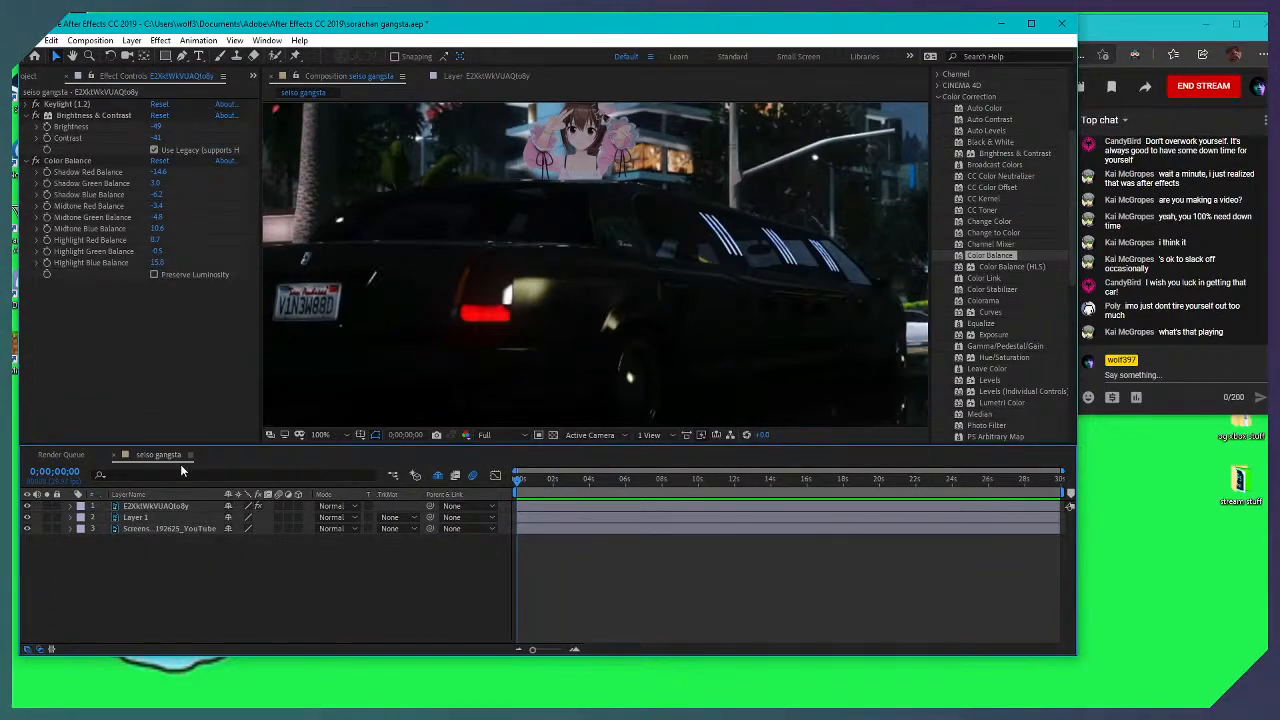
Try Brightness & Contrast on the street screenshot layer with Brightness 44 and legacy support, and remove the effect
left_click(163, 528)
scroll(561, 243, "up", 3)
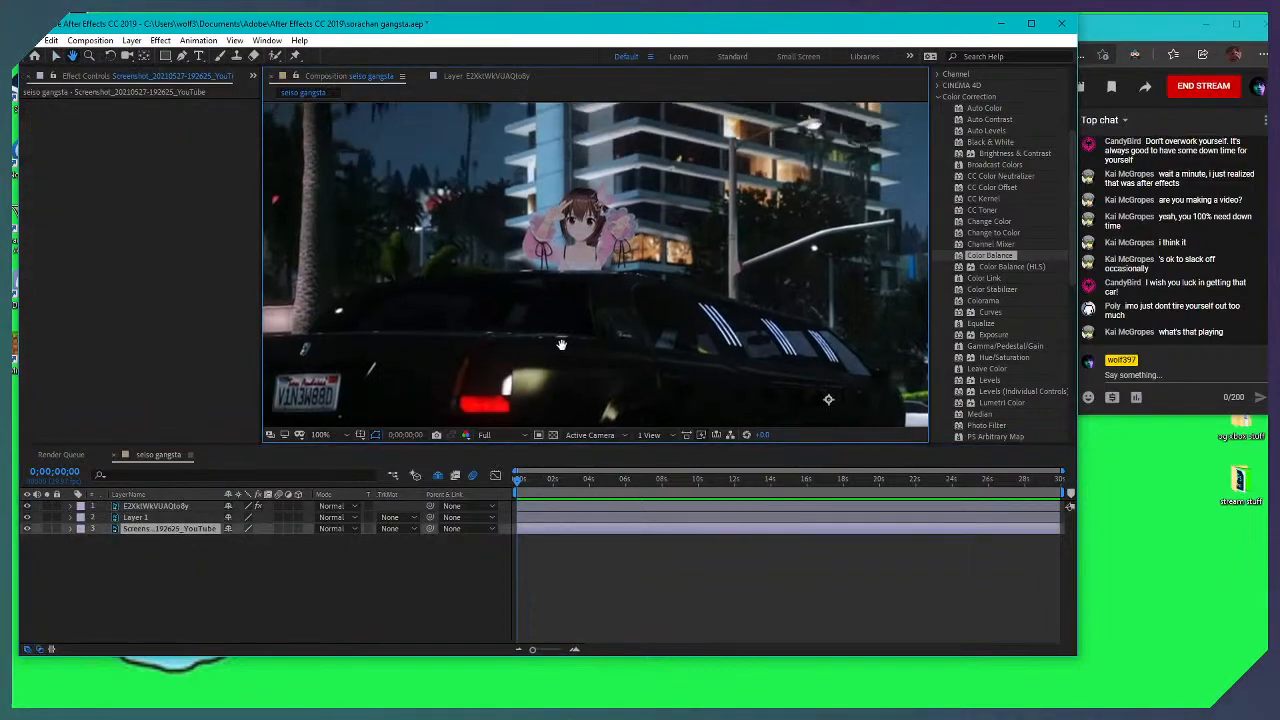
scroll(630, 237, "down", 2)
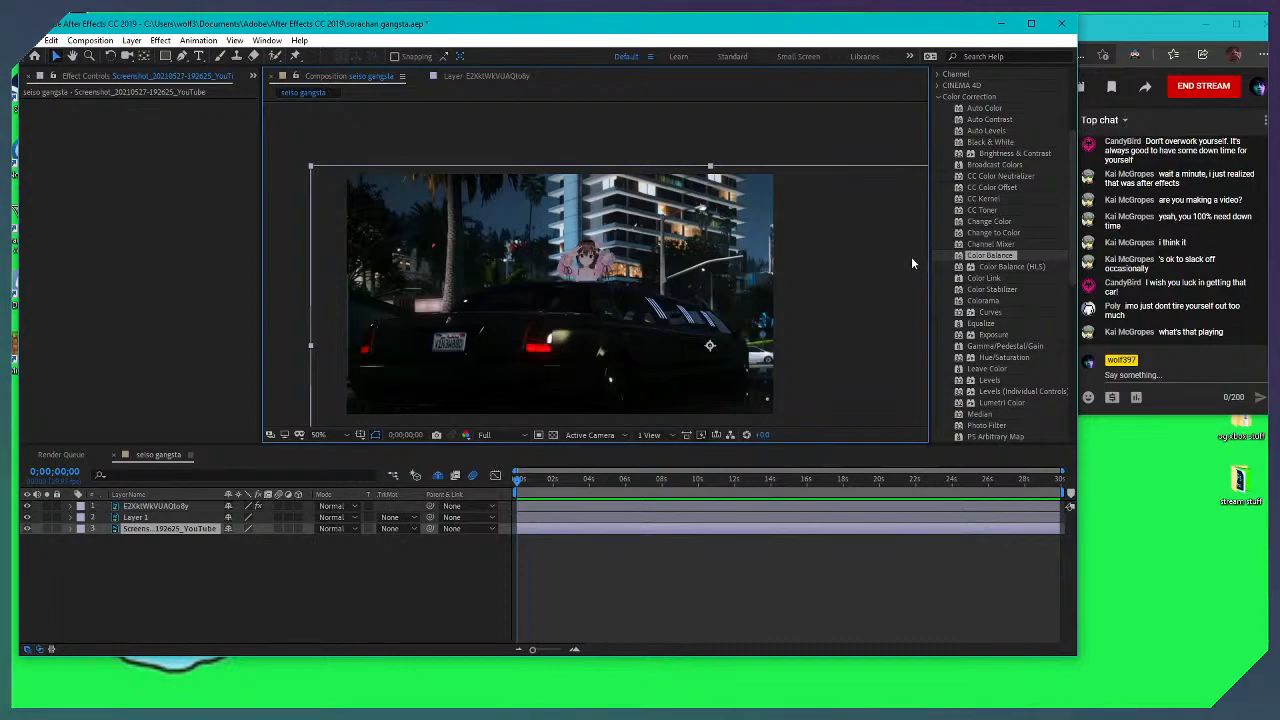
scroll(1002, 263, "up", 3)
left_click_drag(1004, 232, 198, 208)
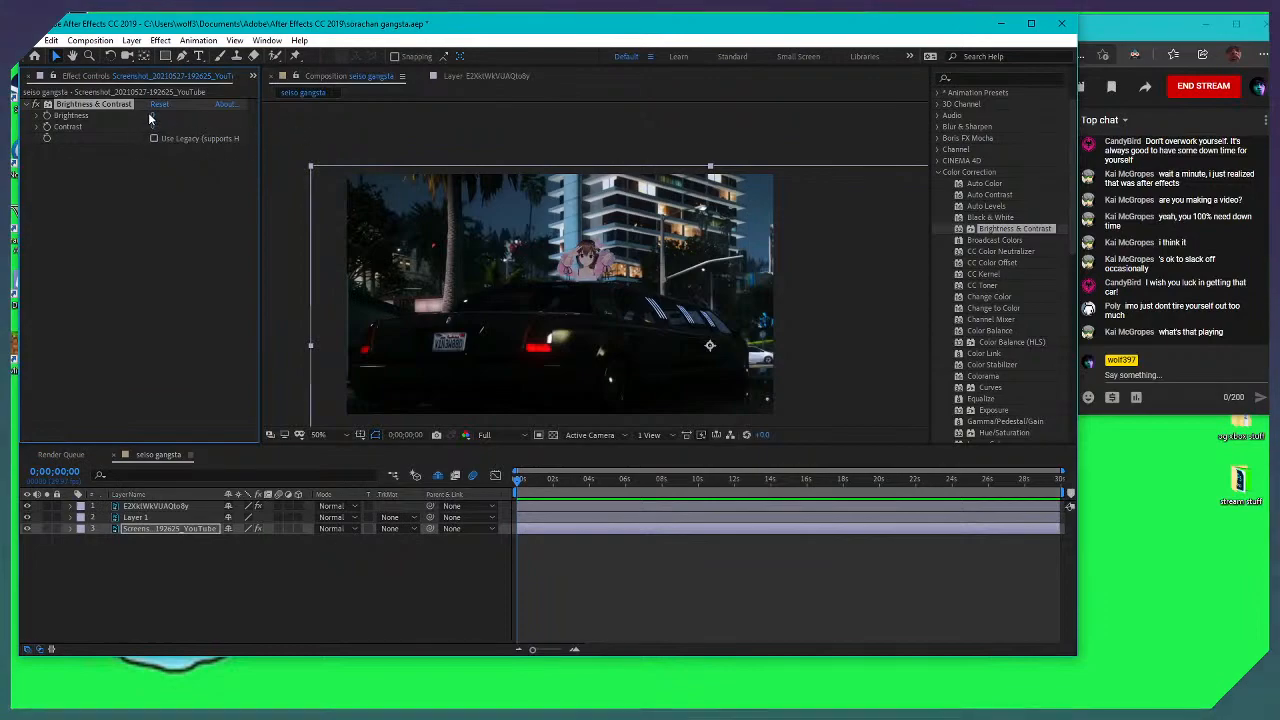
left_click_drag(152, 115, 336, 123)
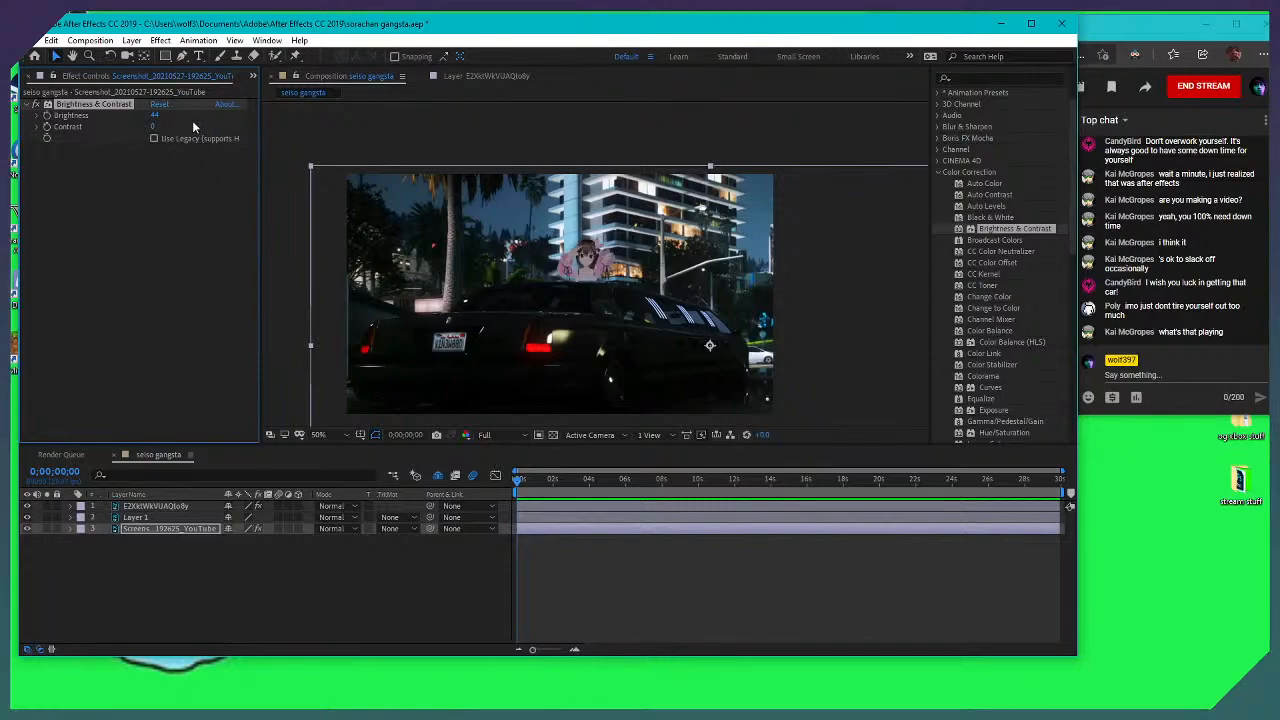
left_click(154, 138)
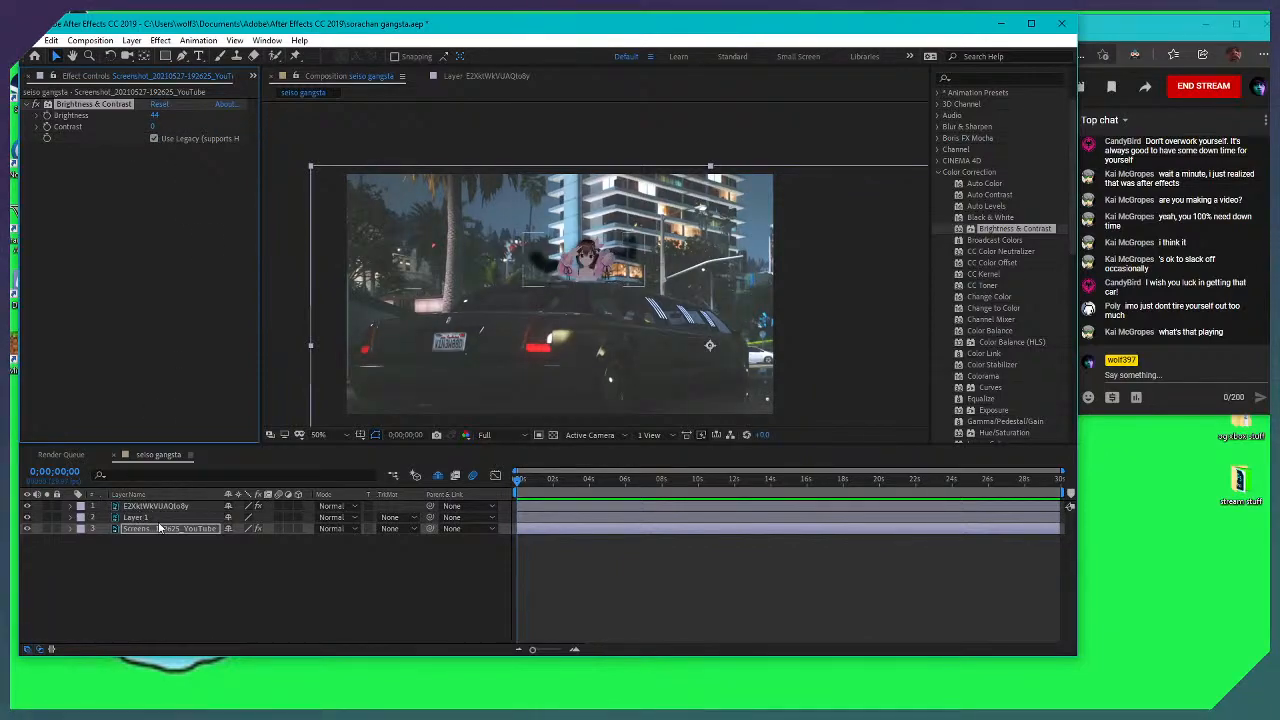
key("ctrl+z")
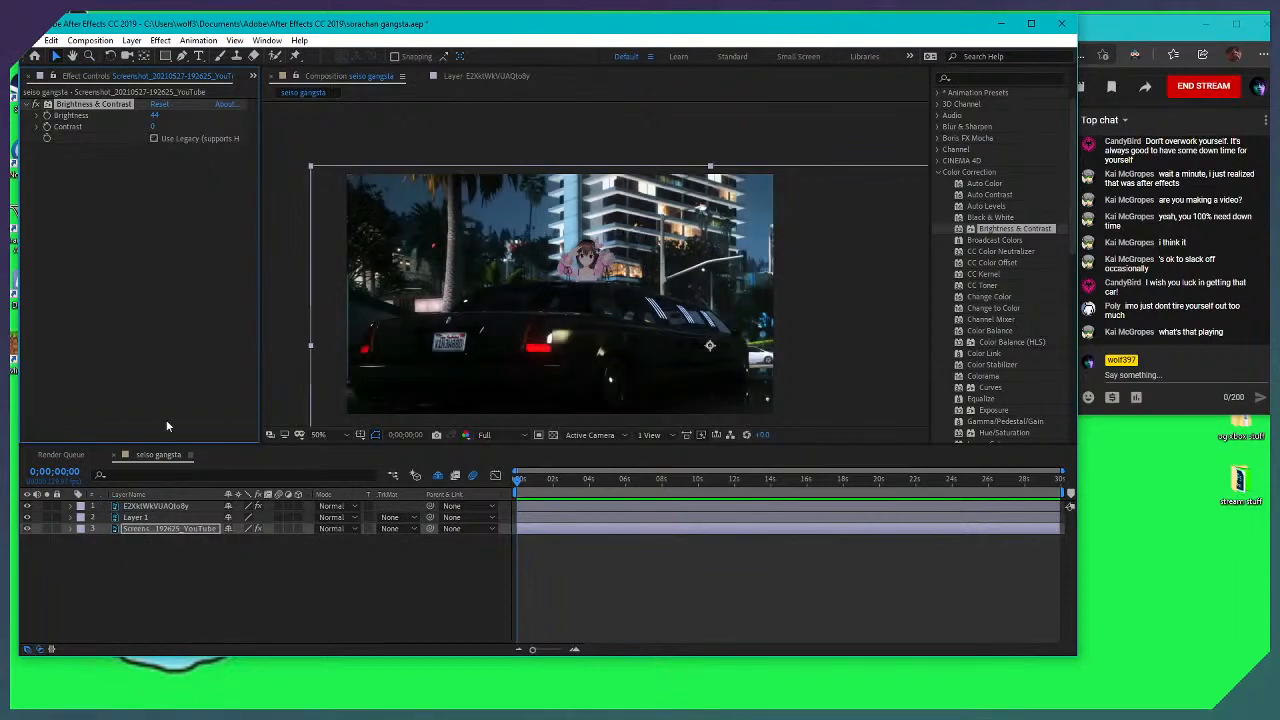
key("Delete")
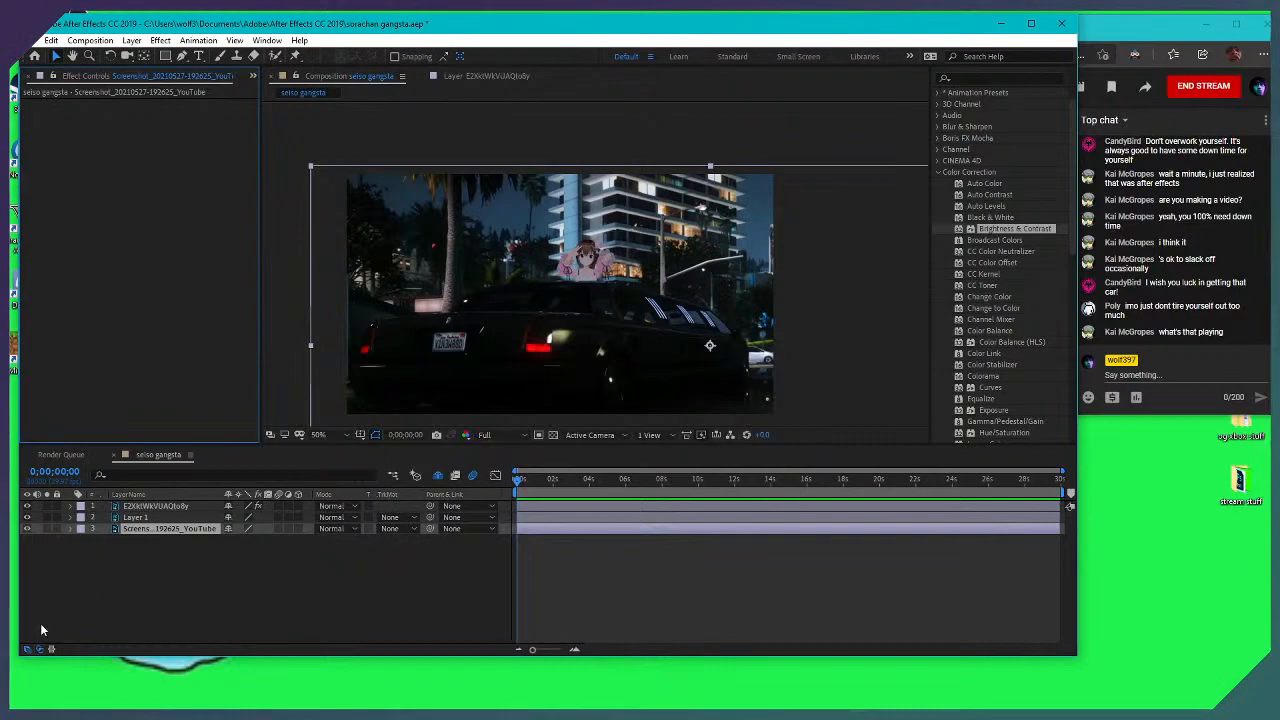
Create an adjustment layer directly beneath the character layer and apply Brightness & Contrast to it
right_click(210, 587)
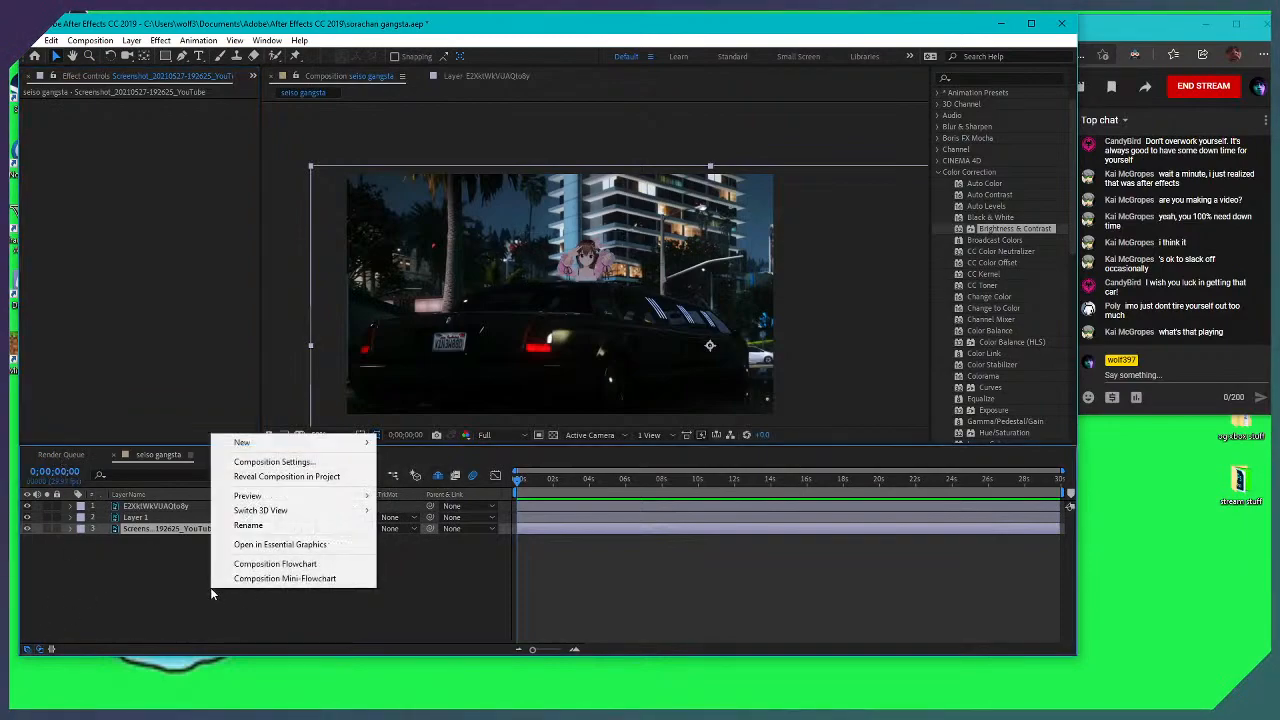
mouse_move(316, 447)
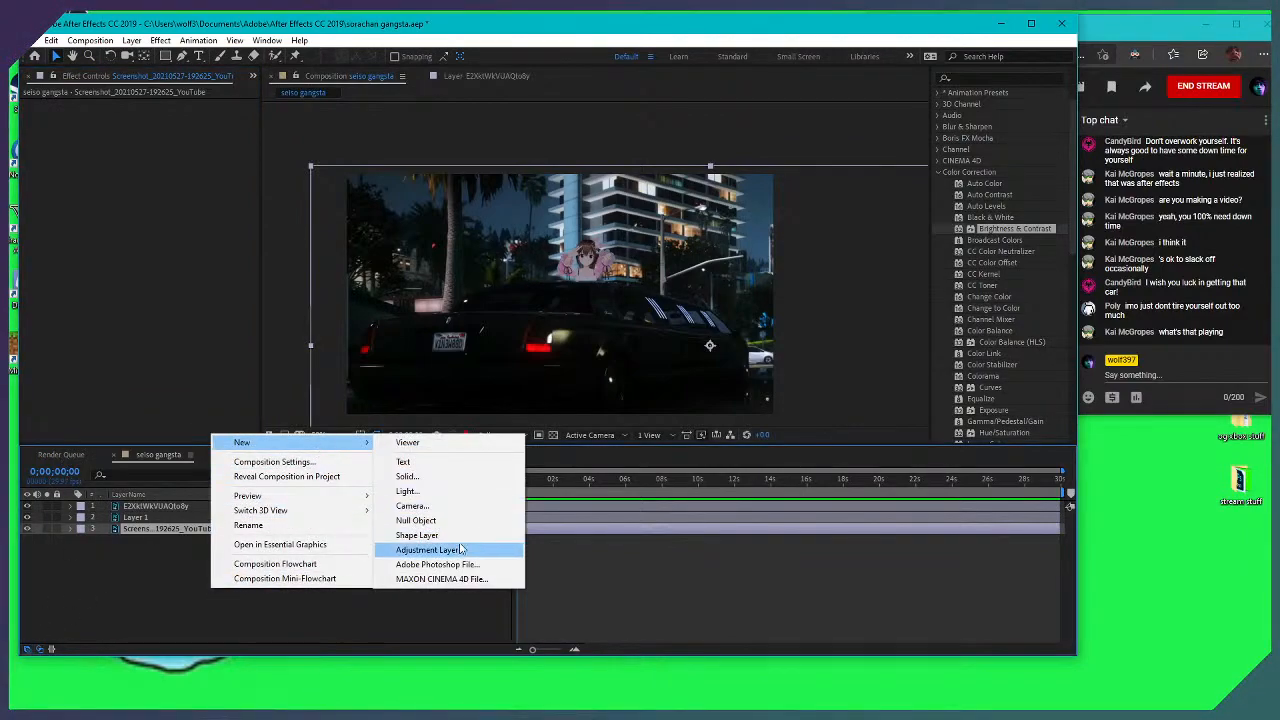
left_click(450, 551)
left_click_drag(158, 529, 156, 510)
left_click_drag(978, 232, 170, 517)
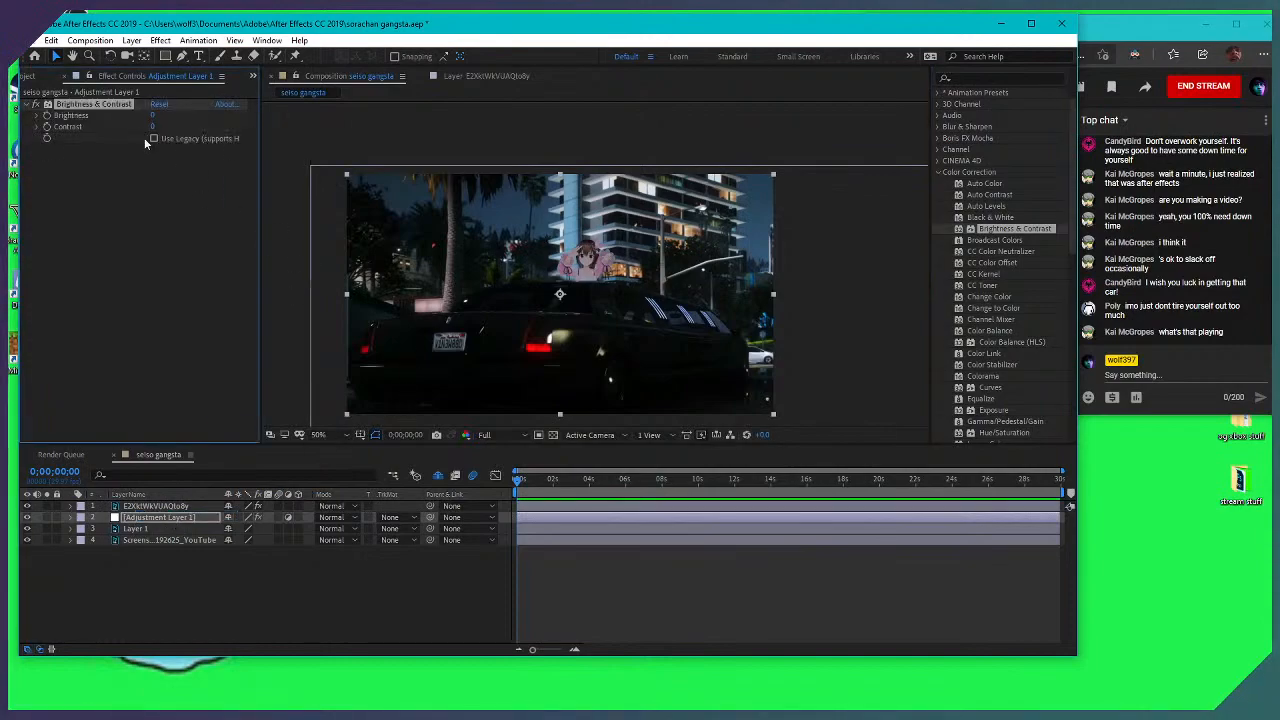
Set the adjustment layer's Brightness to 84 and Contrast to -37 to lighten the car and street
left_click_drag(153, 116, 404, 130)
left_click_drag(153, 126, 30, 180)
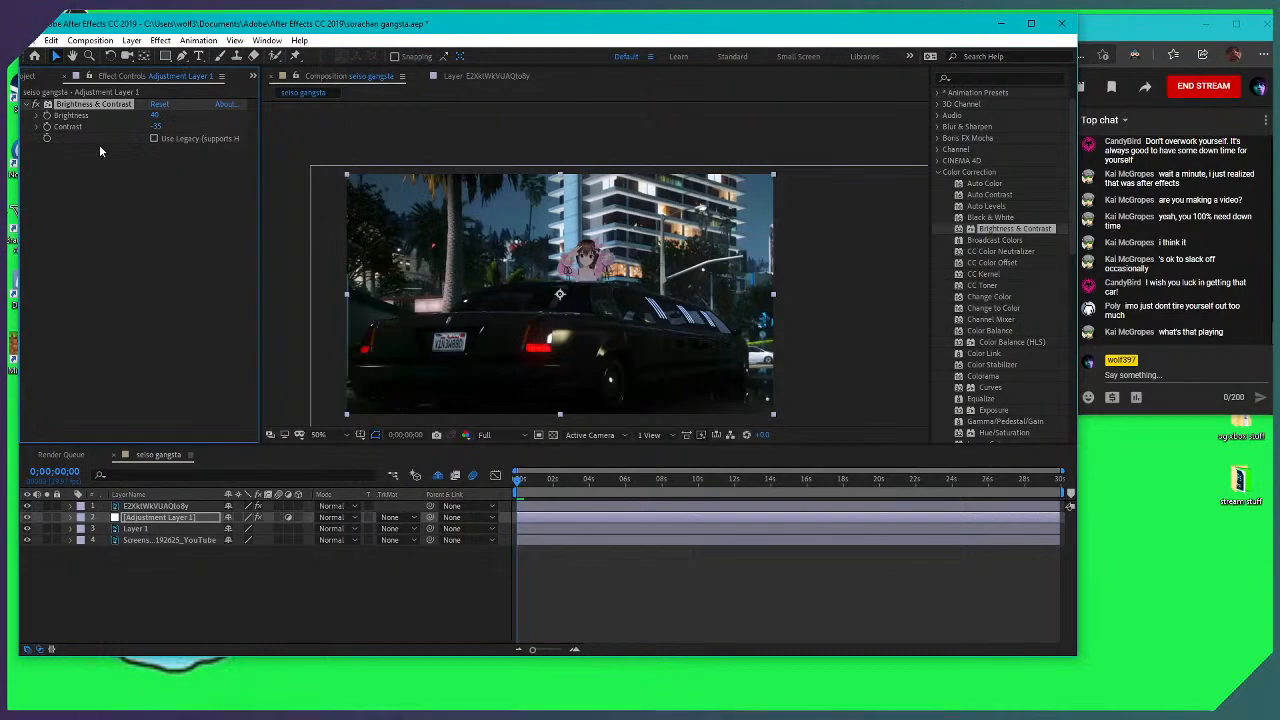
left_click_drag(154, 115, 429, 132)
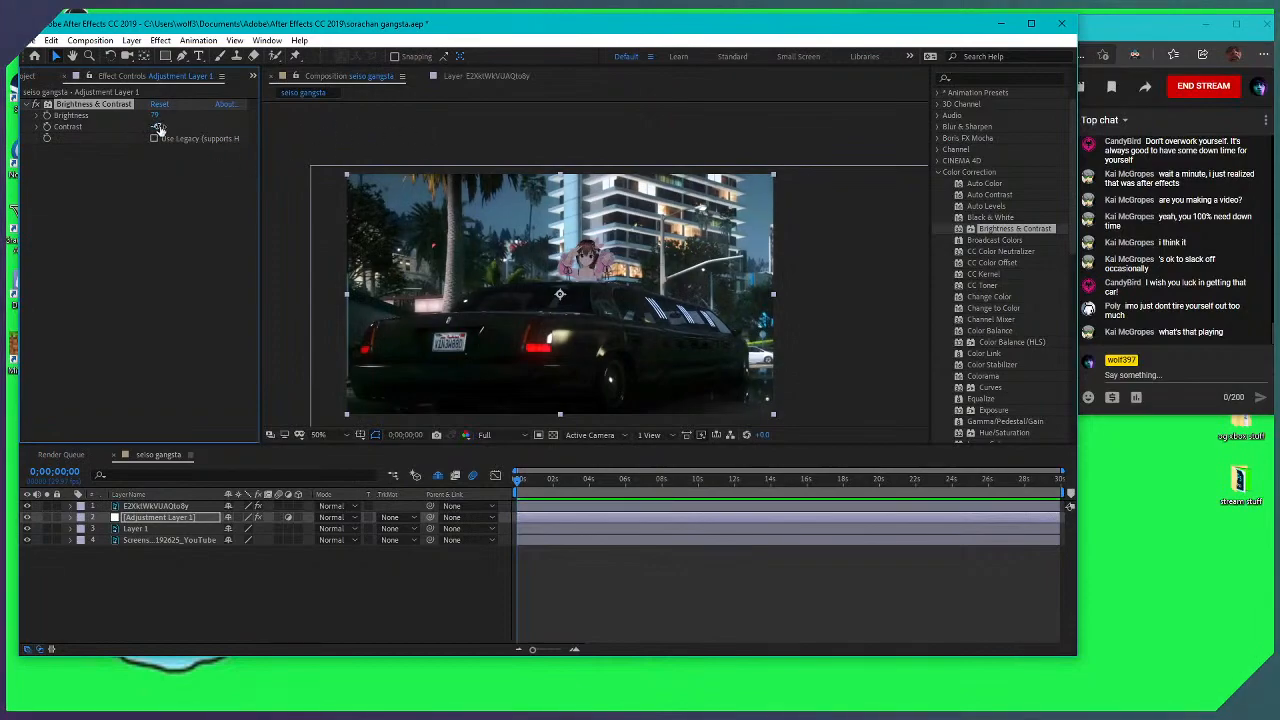
left_click_drag(123, 128, 90, 132)
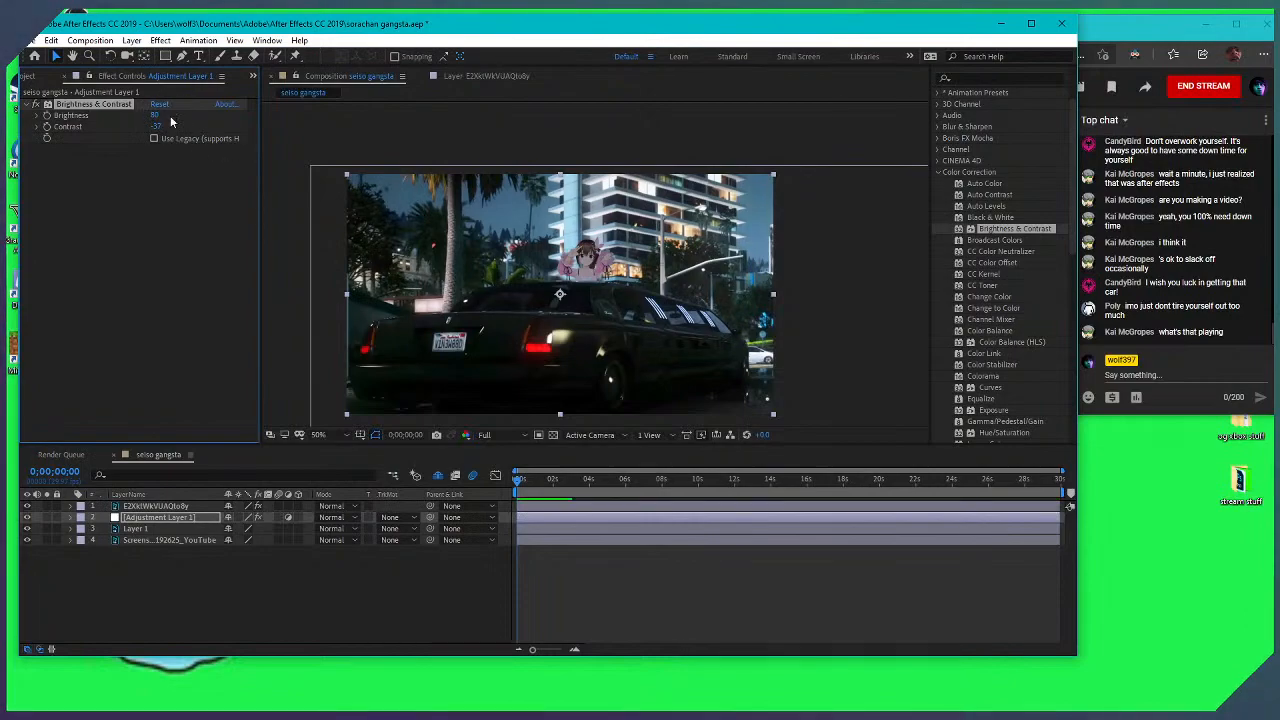
left_click_drag(160, 117, 206, 119)
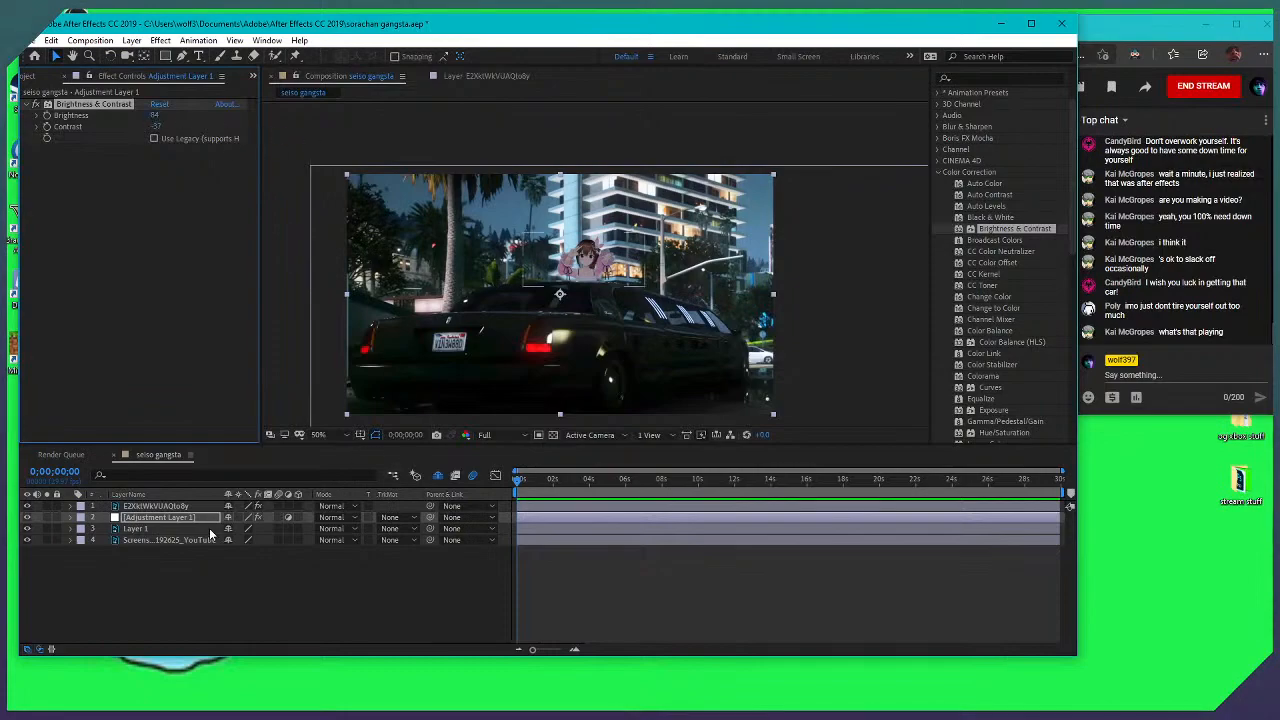
Set the character layer's Brightness to -18 and Contrast to -37 to match the lightened street
left_click(137, 530)
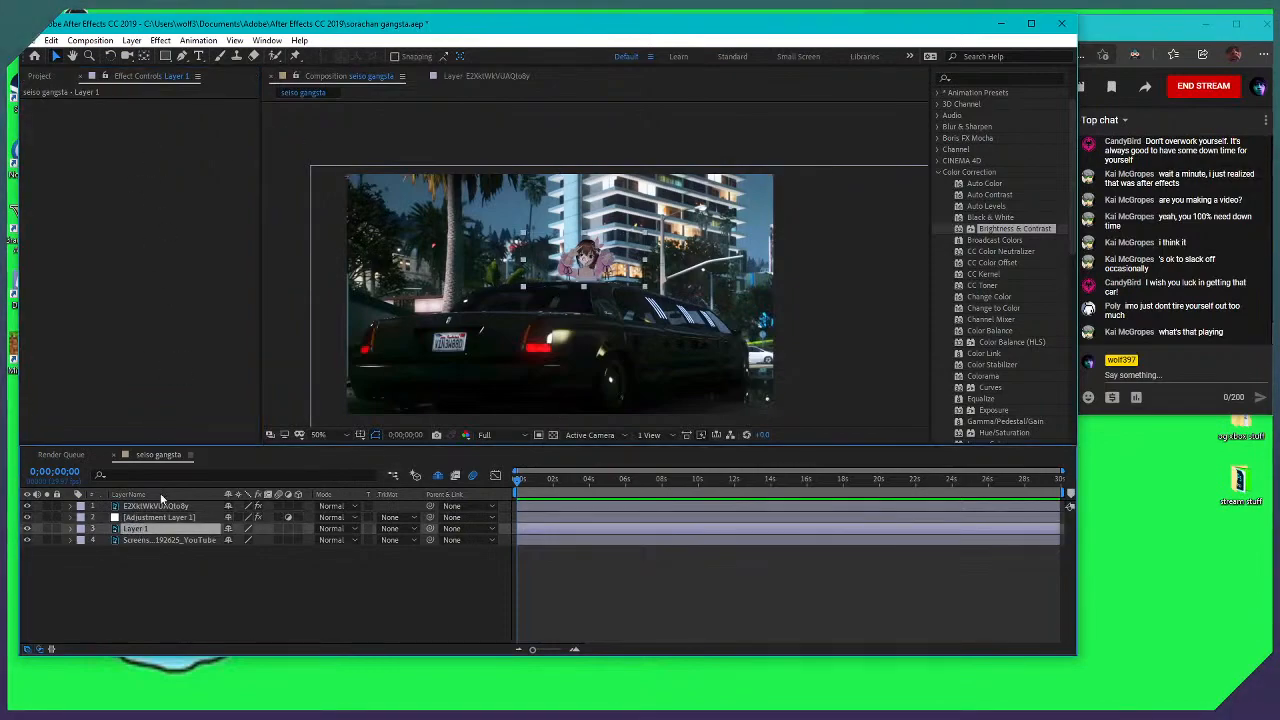
left_click(155, 509)
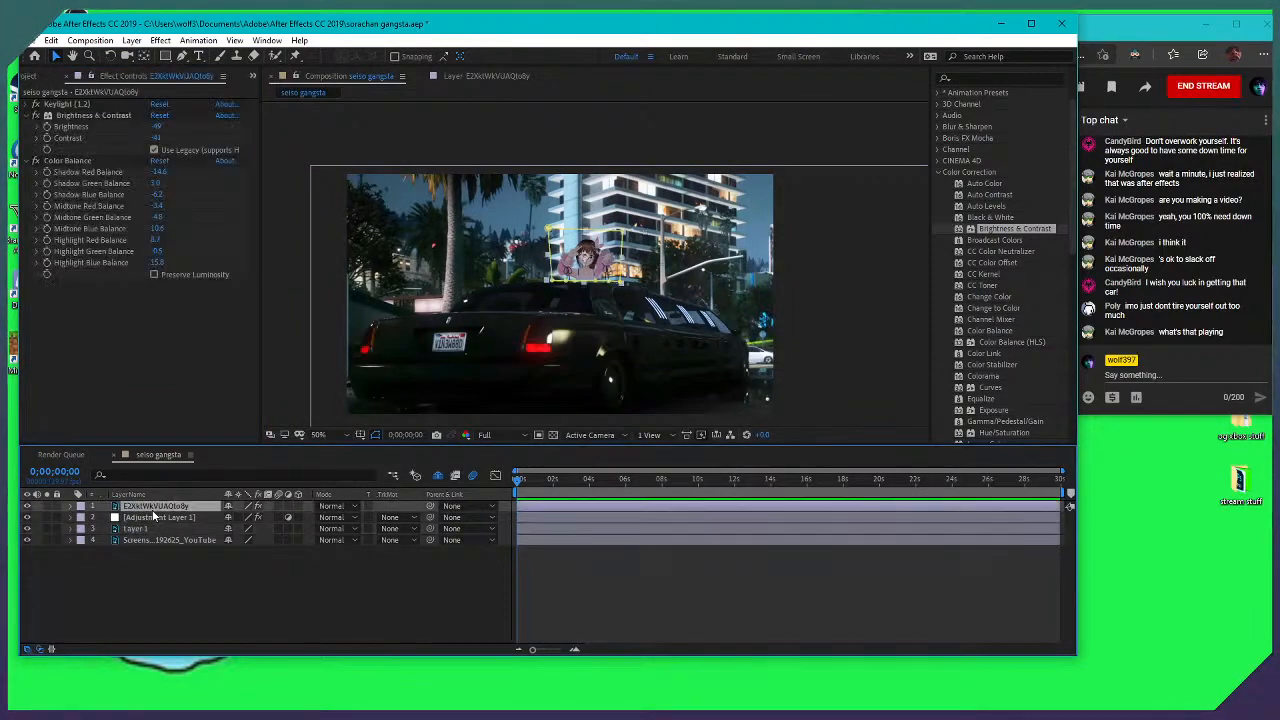
left_click(158, 117)
left_click_drag(205, 134, 323, 123)
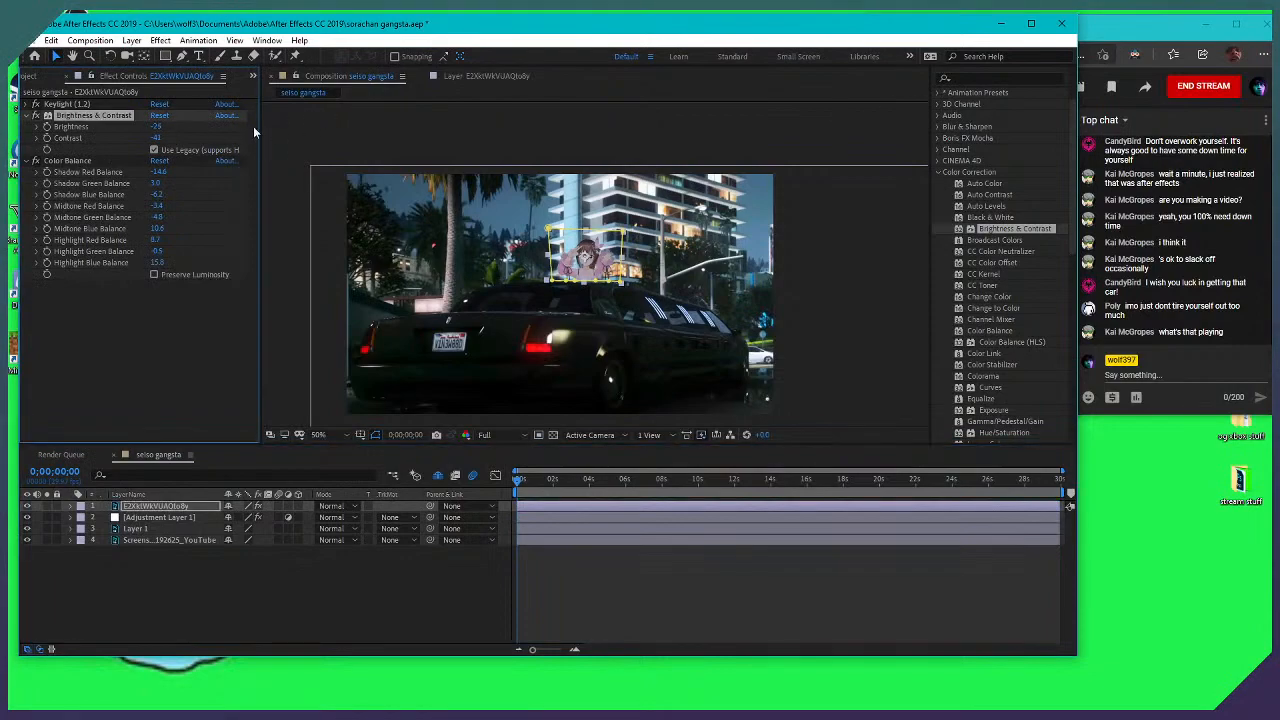
mouse_move(157, 137)
left_mouse_down()
mouse_move(228, 140)
mouse_move(178, 134)
left_mouse_up()
scroll(657, 250, "up", 4)
key("v")
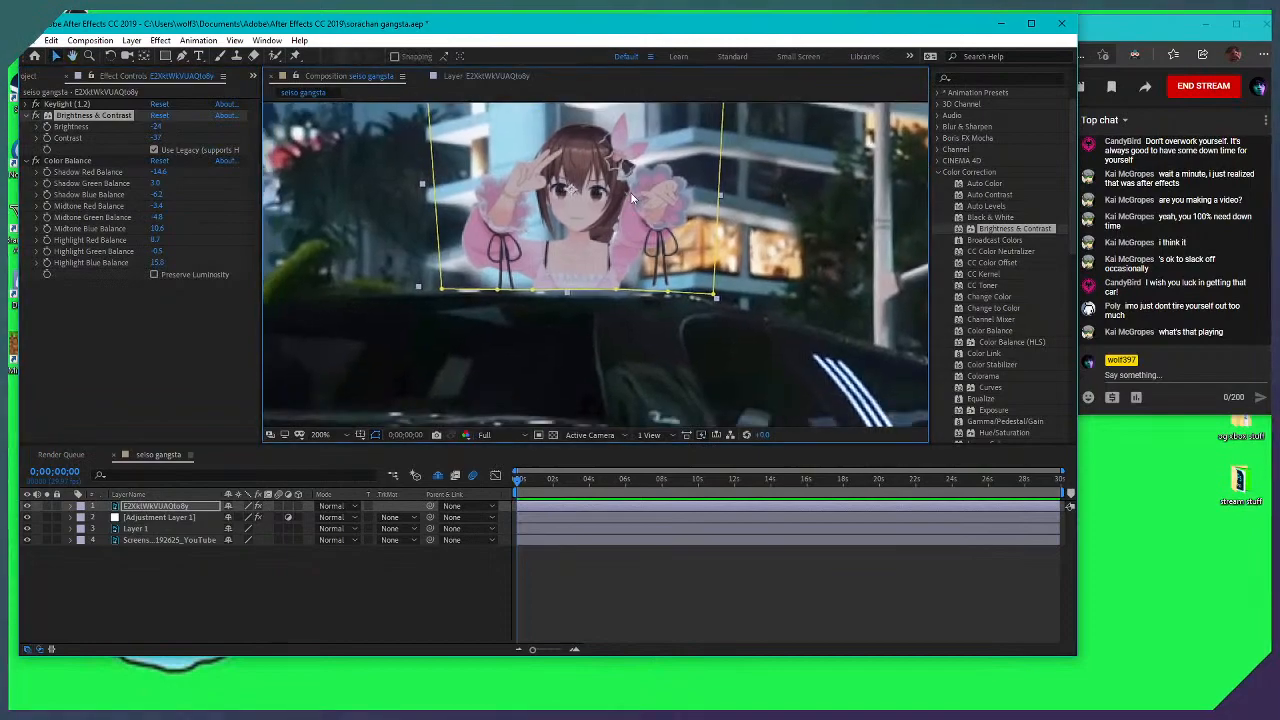
left_click_drag(158, 126, 207, 145)
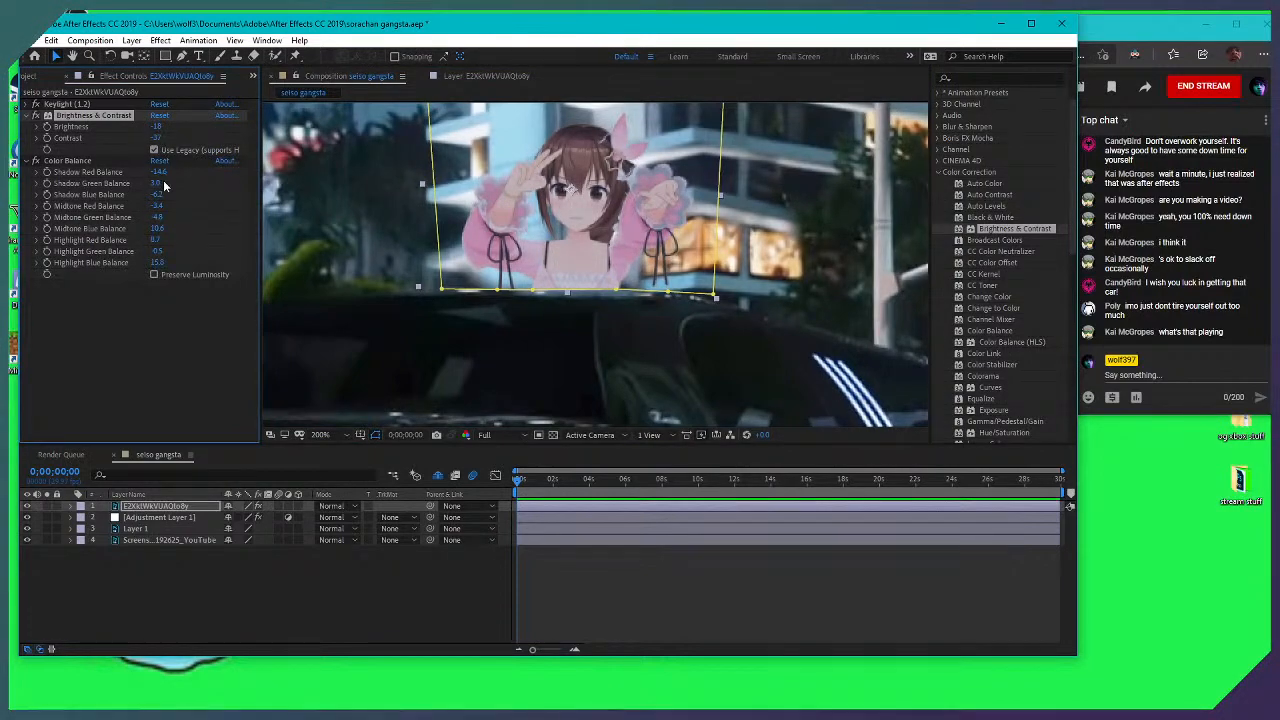
Switch off the character's Color Balance effect and collapse its properties
left_click(31, 161)
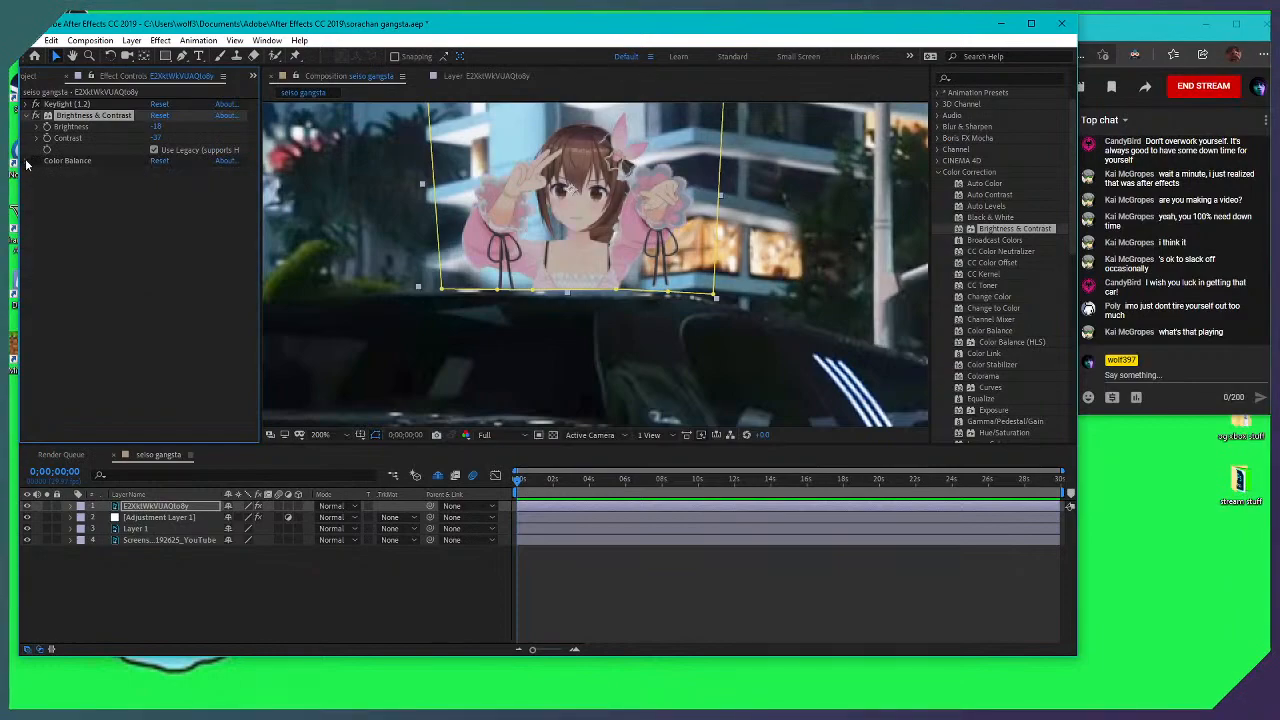
Switch the character's Color Balance effect back on and set Shadow Green Balance to 6.0 and Shadow Blue Balance to 2.1
left_click(28, 161)
left_click(200, 161)
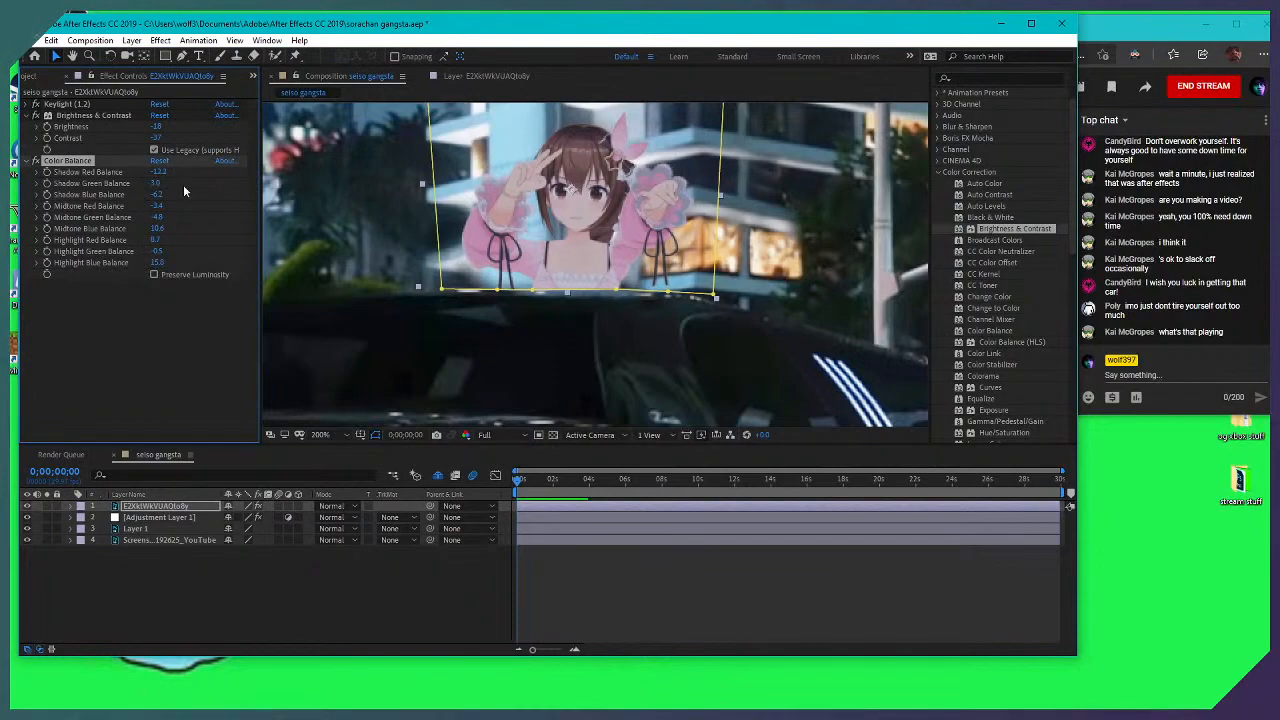
left_click_drag(152, 187, 220, 207)
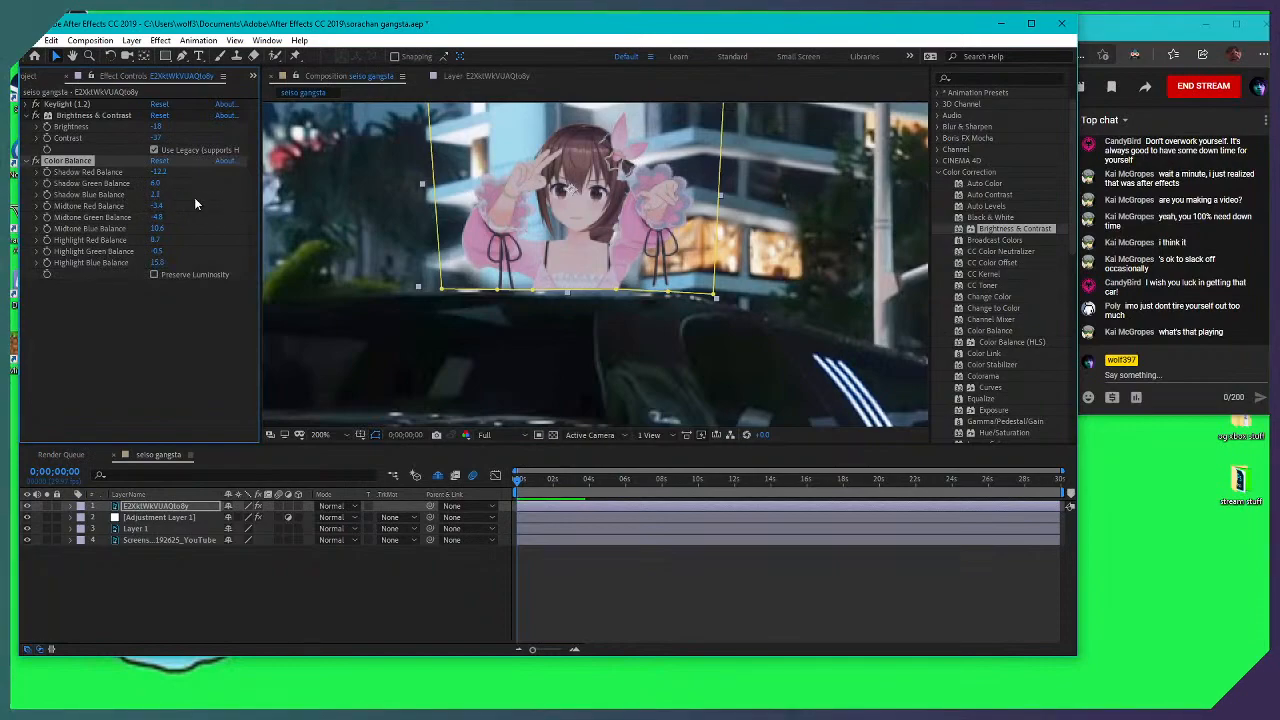
Set the character's Color Balance to Midtone Green 4.0, Highlight Red 5.5, Highlight Green -2.0, Highlight Blue 26.5 and Shadow Green 1.4
scroll(662, 230, "down", 2)
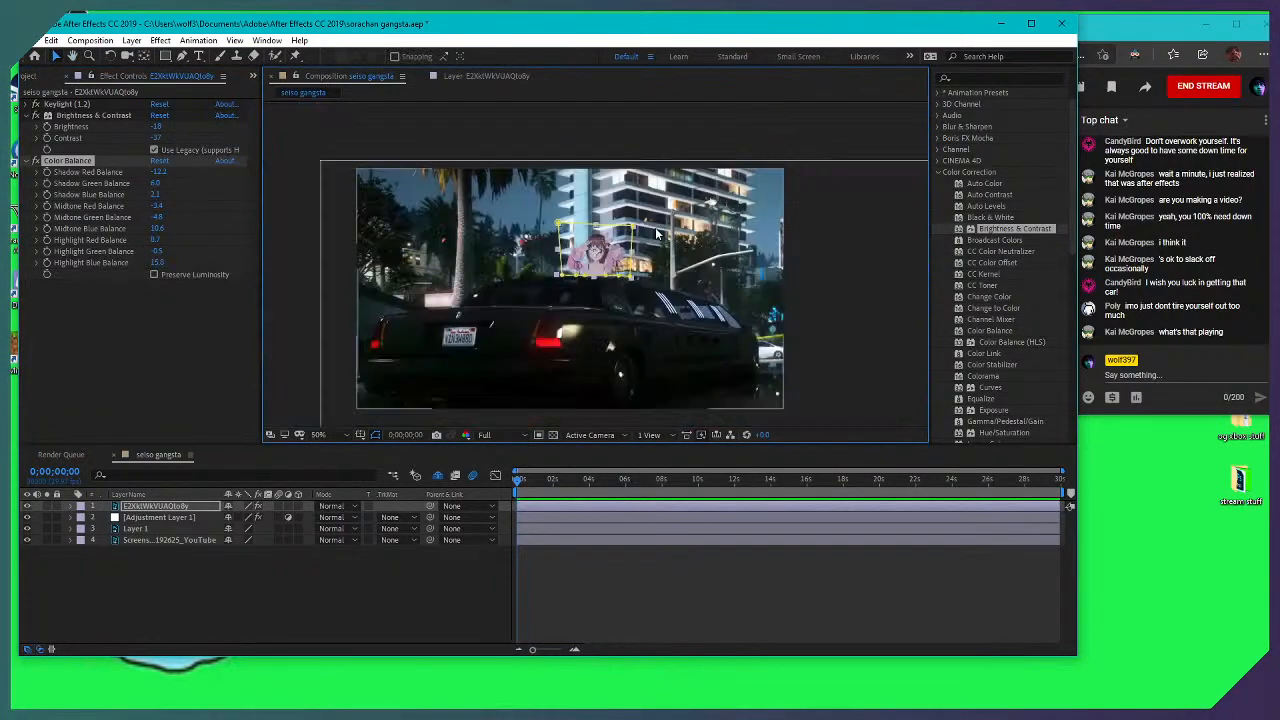
scroll(646, 281, "up", 1)
scroll(596, 249, "up", 1)
scroll(659, 270, "down", 1)
scroll(659, 270, "up", 1)
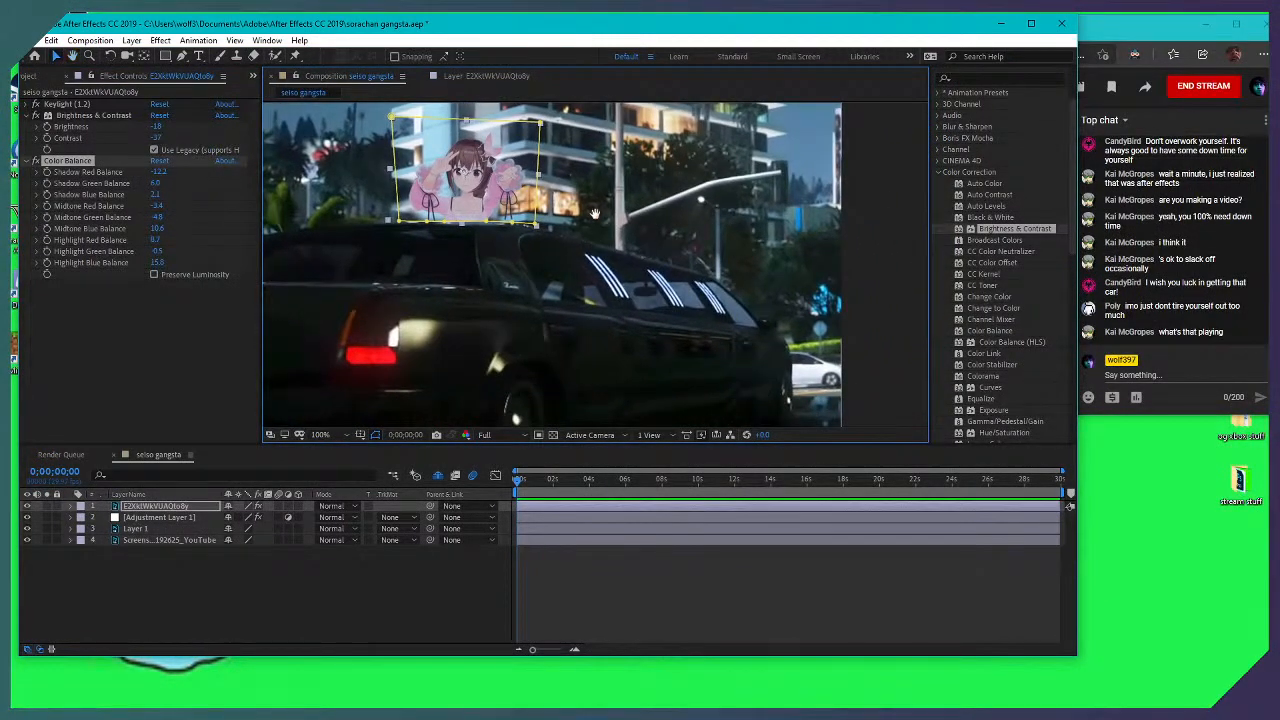
scroll(676, 310, "down", 1)
scroll(677, 318, "up", 1)
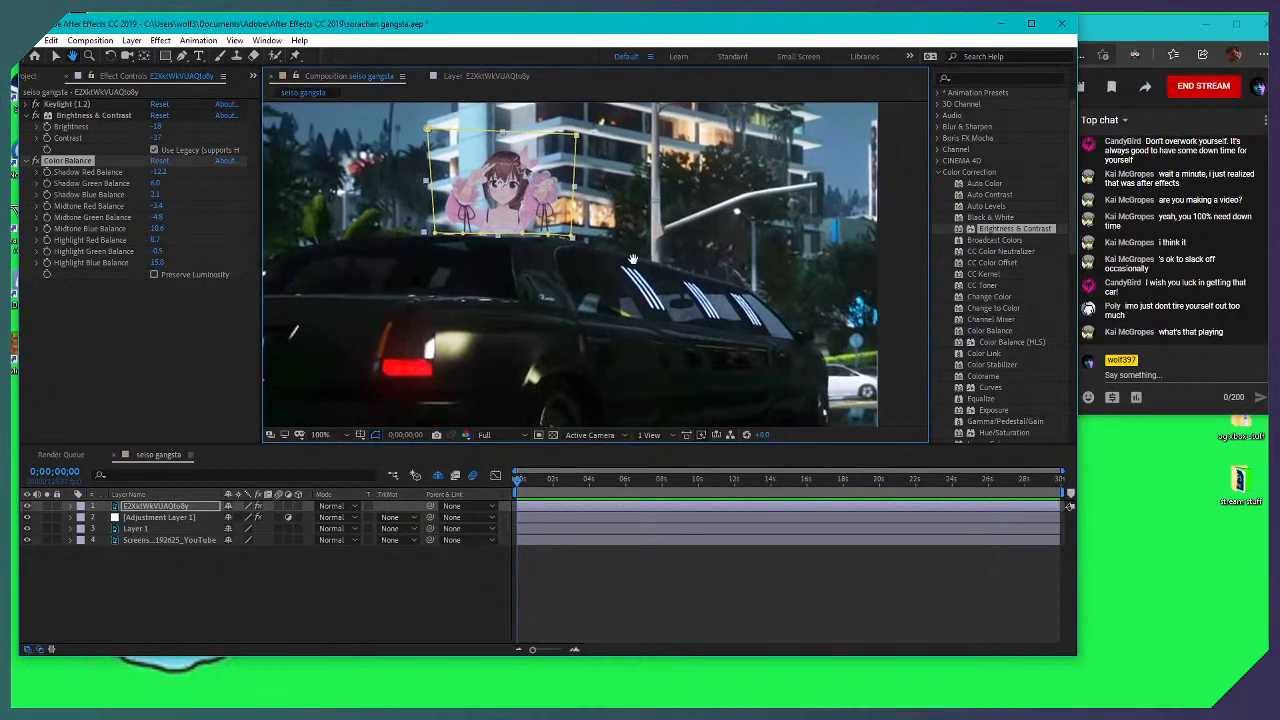
scroll(650, 290, "down", 1)
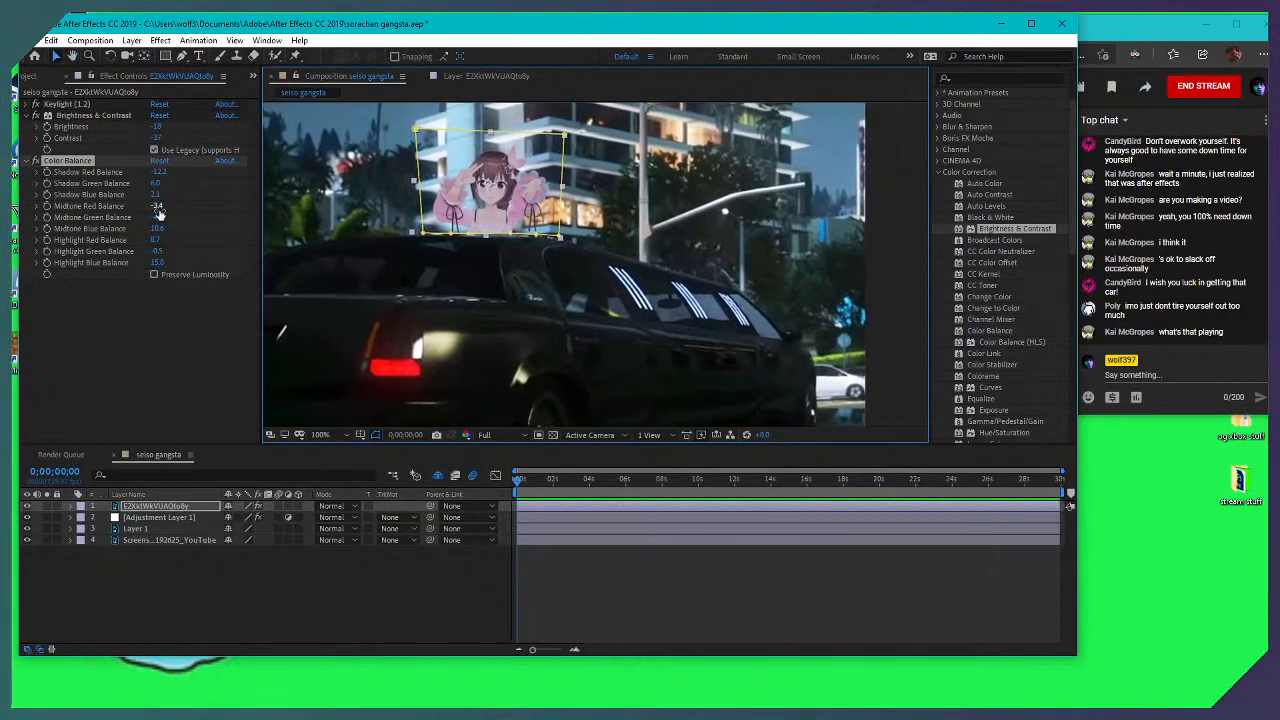
left_click_drag(157, 216, 217, 215)
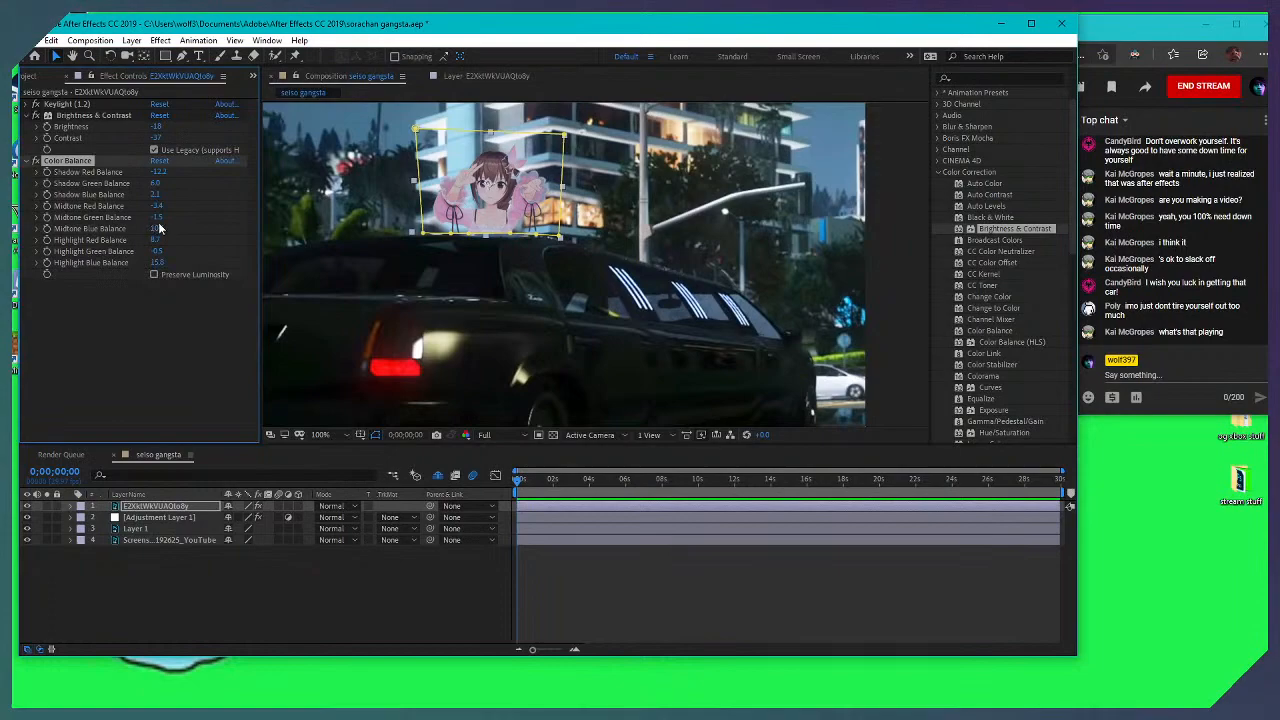
left_click_drag(158, 219, 244, 234)
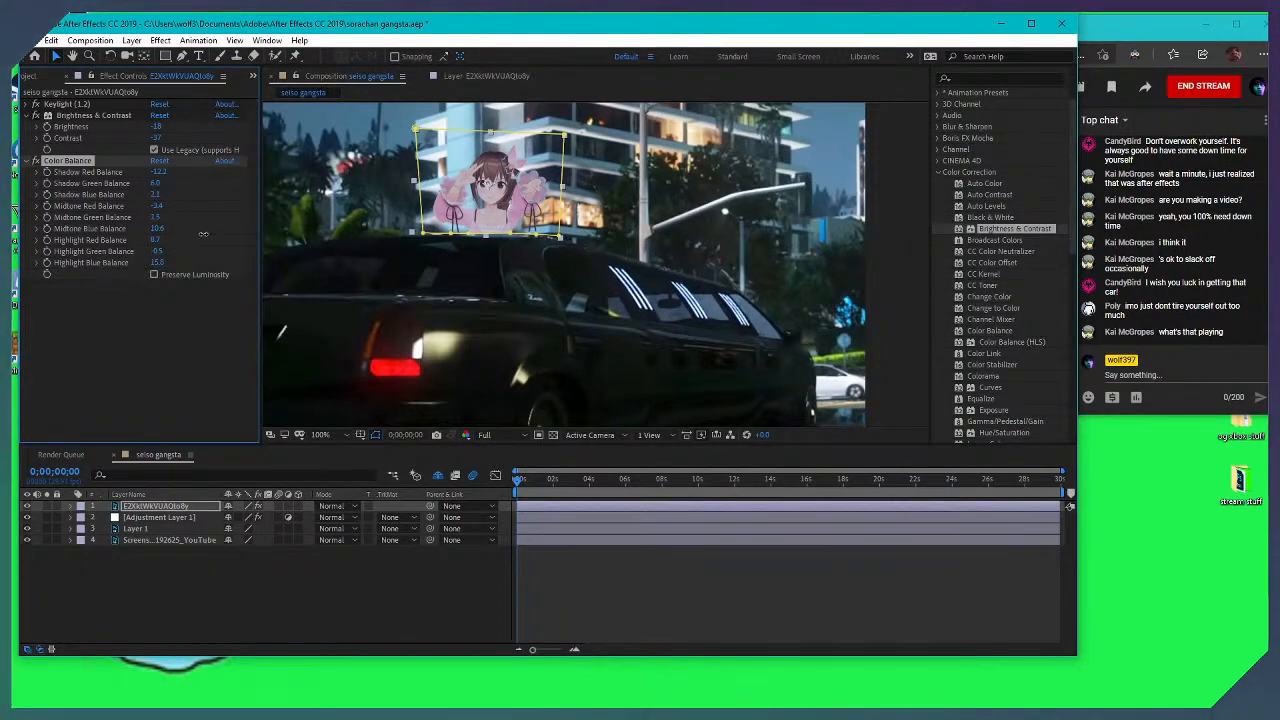
left_click_drag(160, 240, 238, 268)
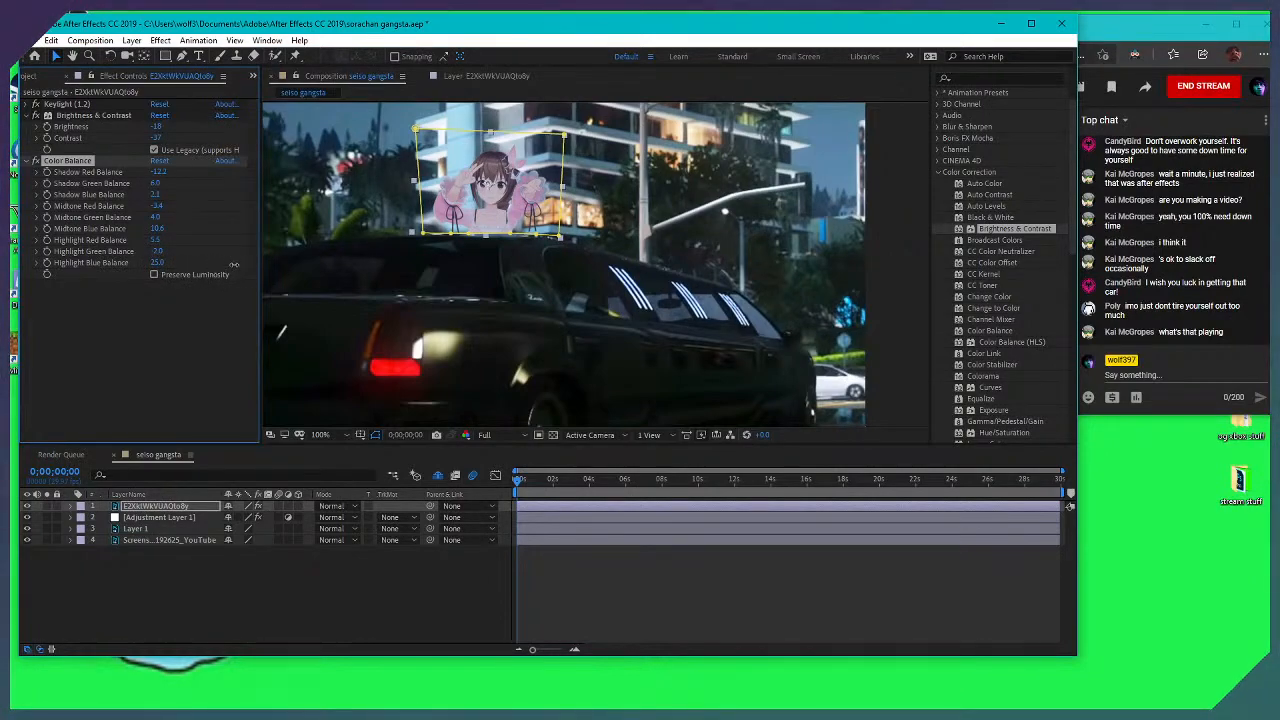
mouse_move(156, 186)
left_mouse_down()
mouse_move(235, 191)
mouse_move(146, 201)
left_mouse_up()
Set the character's Contrast to -32 and Brightness to -19, and deselect the layer to judge the whole scene
left_click_drag(156, 139, 190, 150)
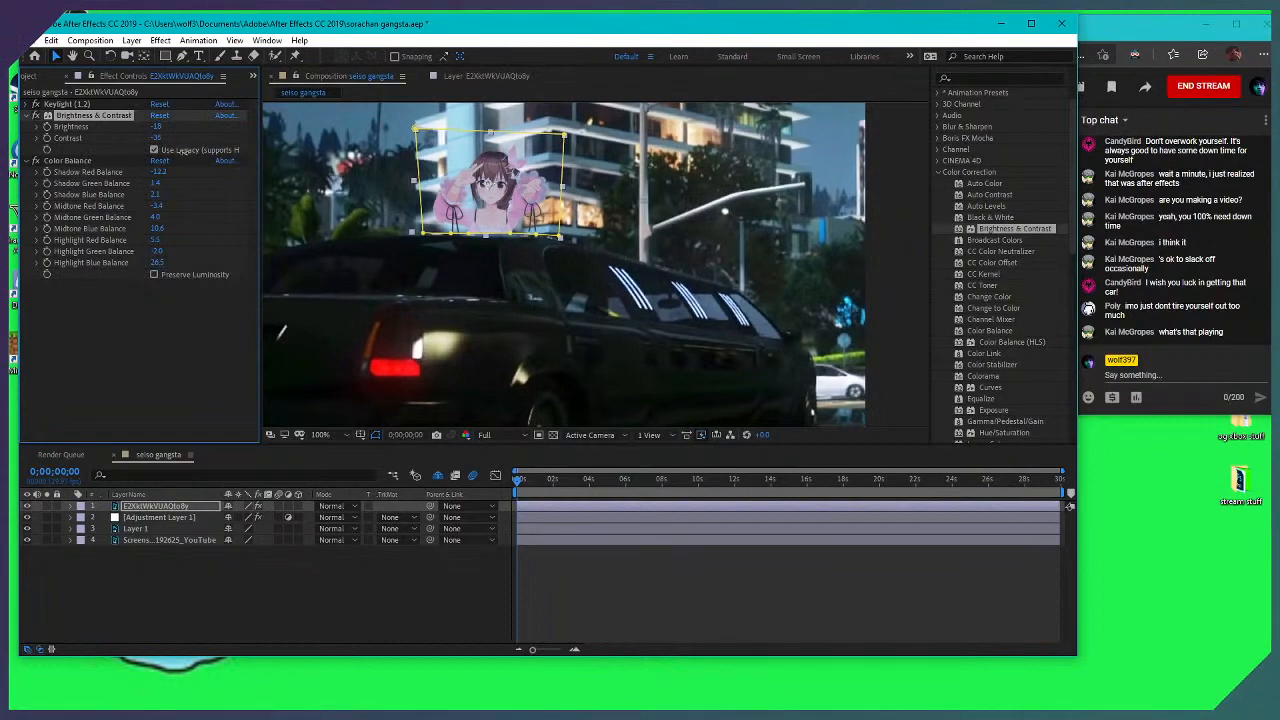
mouse_move(204, 150)
left_mouse_down()
mouse_move(186, 128)
mouse_move(197, 128)
left_mouse_up()
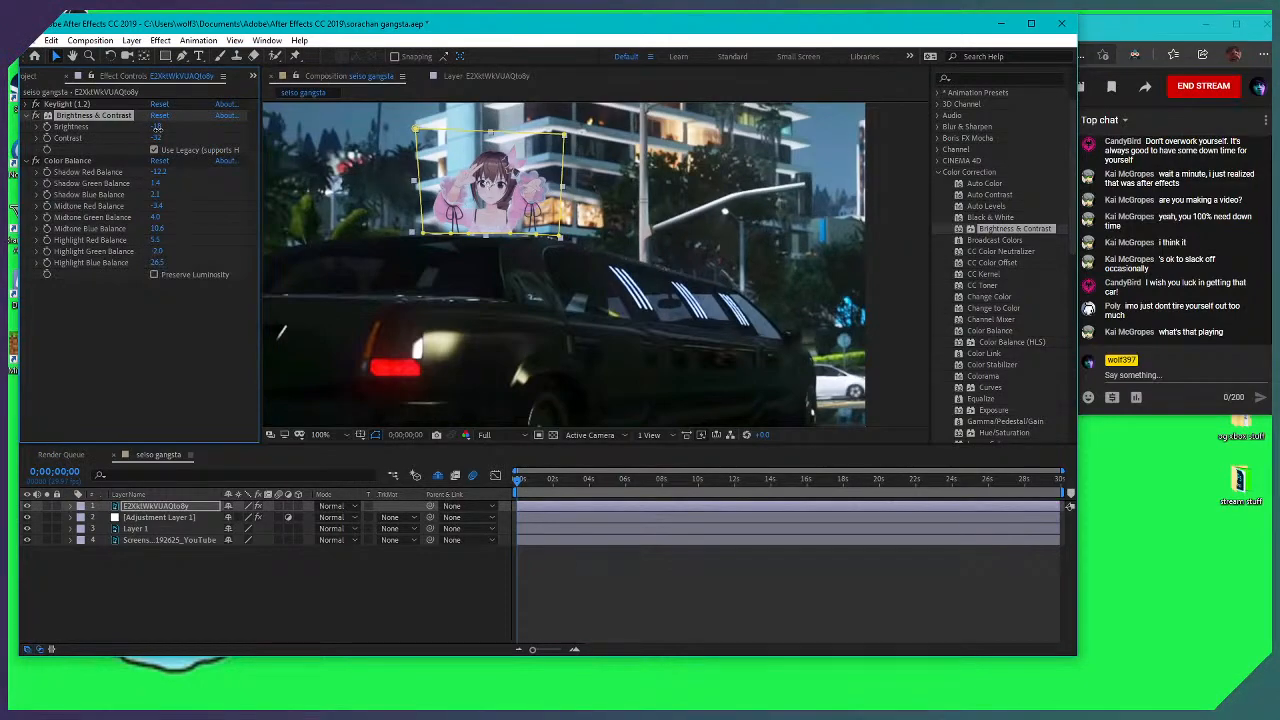
left_click_drag(644, 288, 685, 318)
scroll(684, 312, "down", 2)
left_click(728, 557)
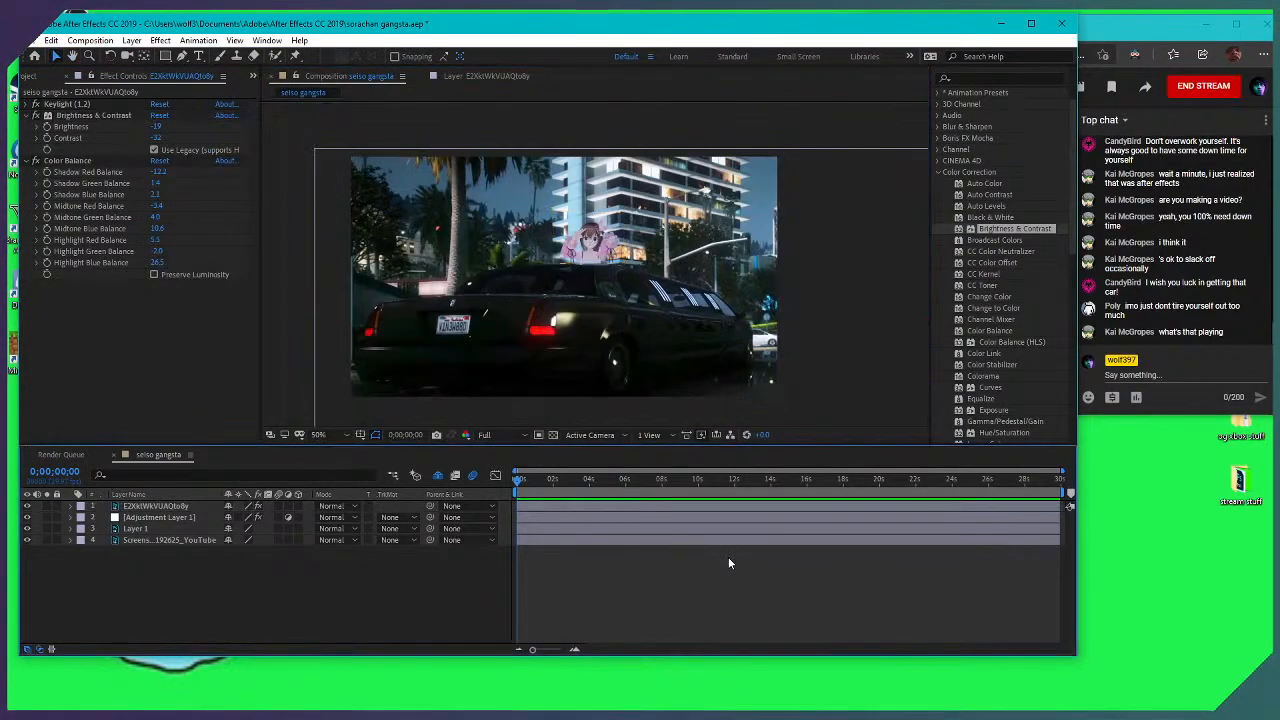
Reselect the character layer and set its Contrast to -37 and Brightness to -20
scroll(593, 265, "up", 2)
left_click(590, 235)
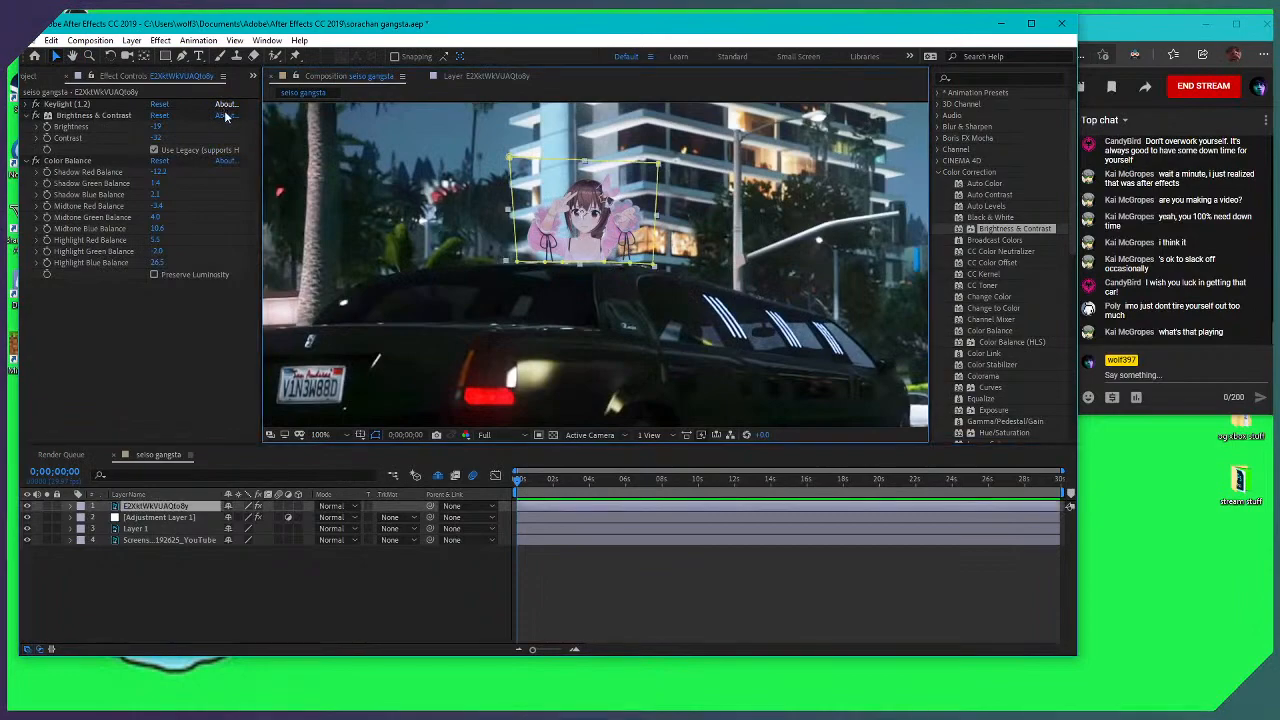
left_click_drag(158, 140, 111, 141)
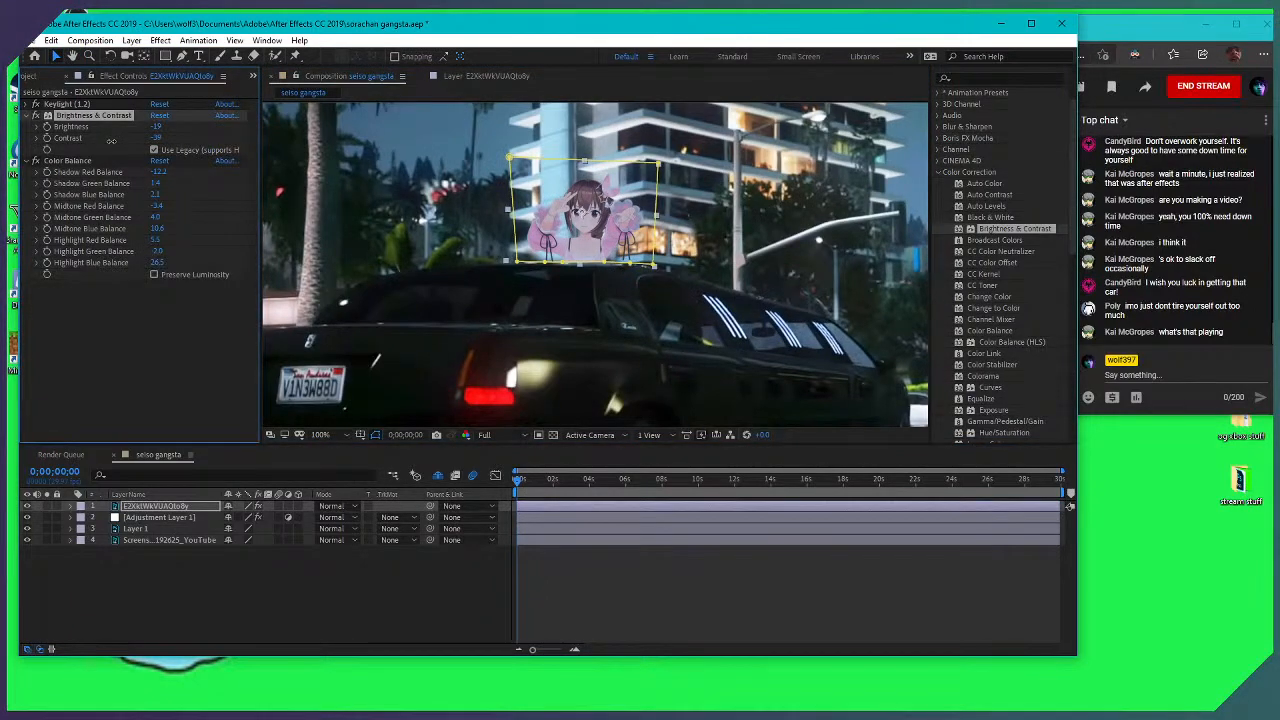
left_click_drag(156, 127, 164, 121)
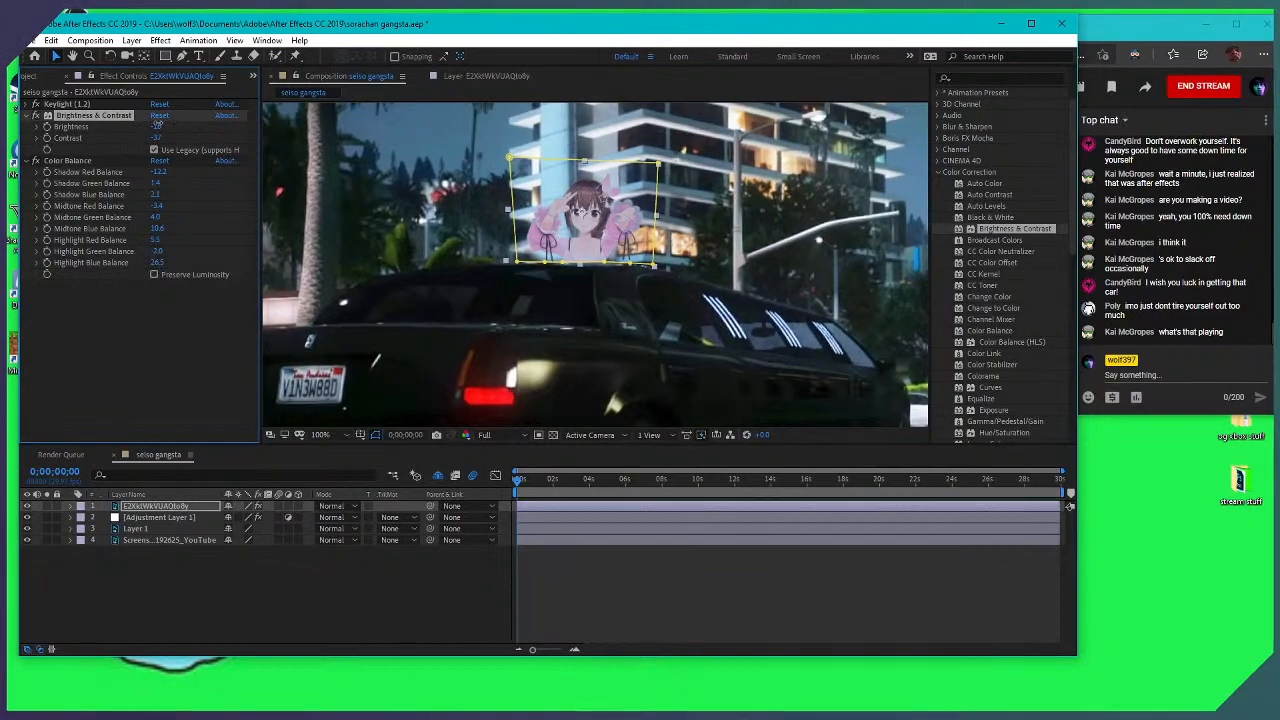
Examine how the character's tones and edges match the building and car roof, both close up and in the full scene
scroll(646, 285, "down", 2)
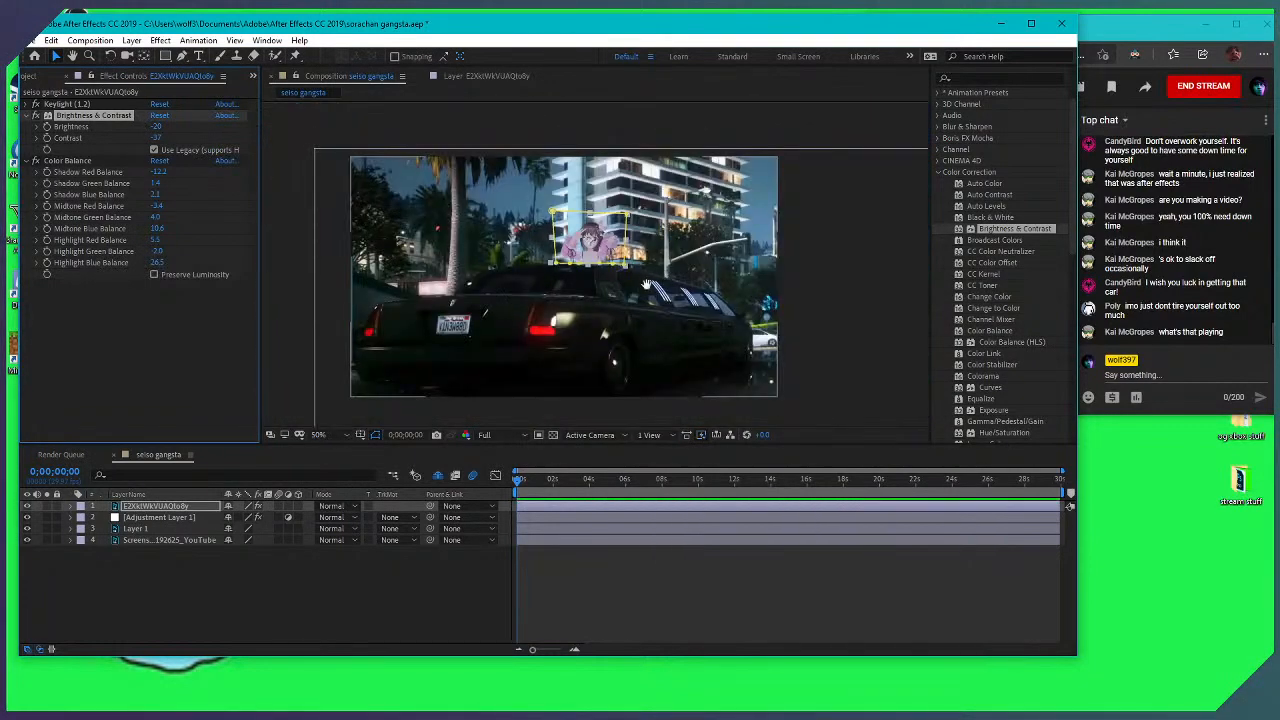
scroll(646, 285, "up", 4)
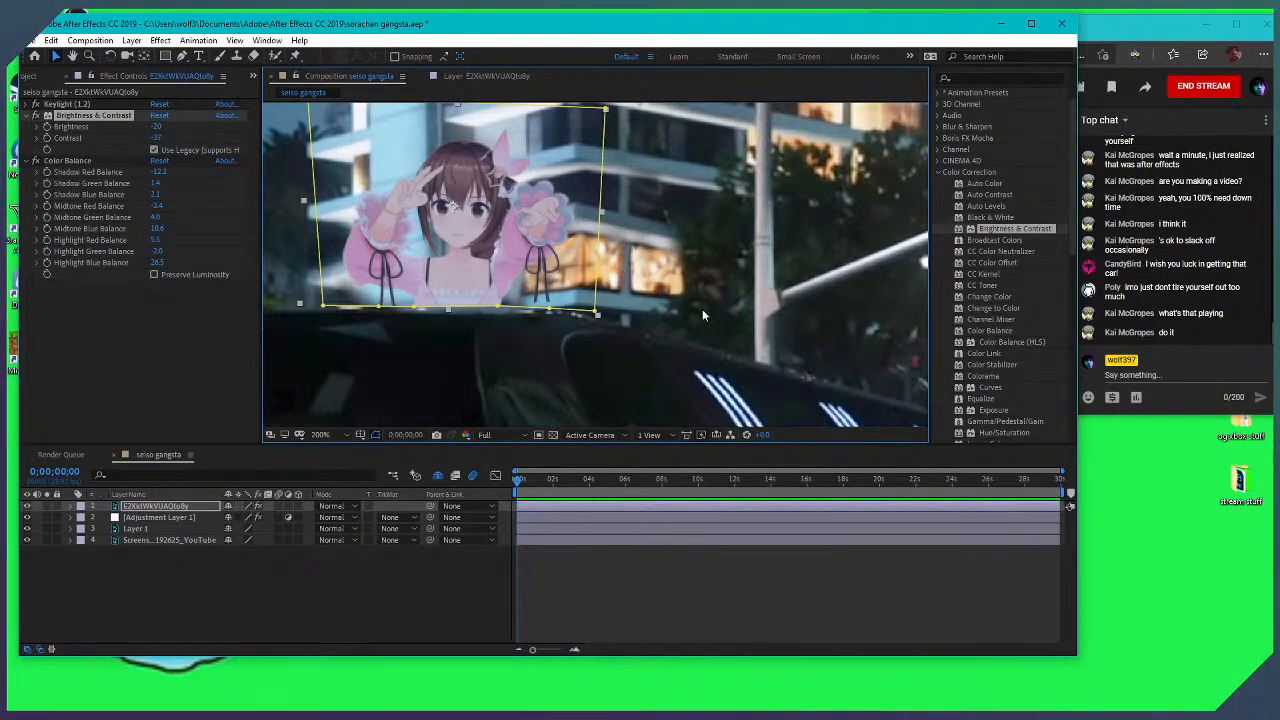
scroll(702, 309, "down", 1)
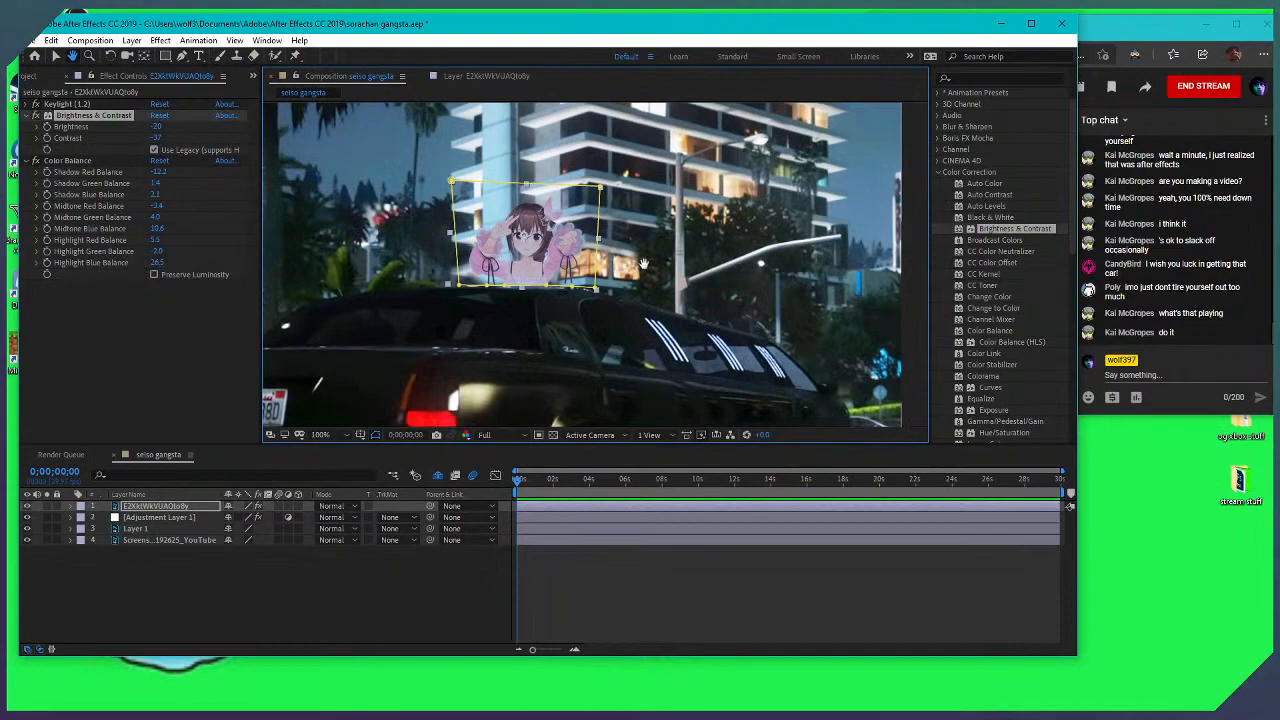
scroll(659, 307, "up", 1)
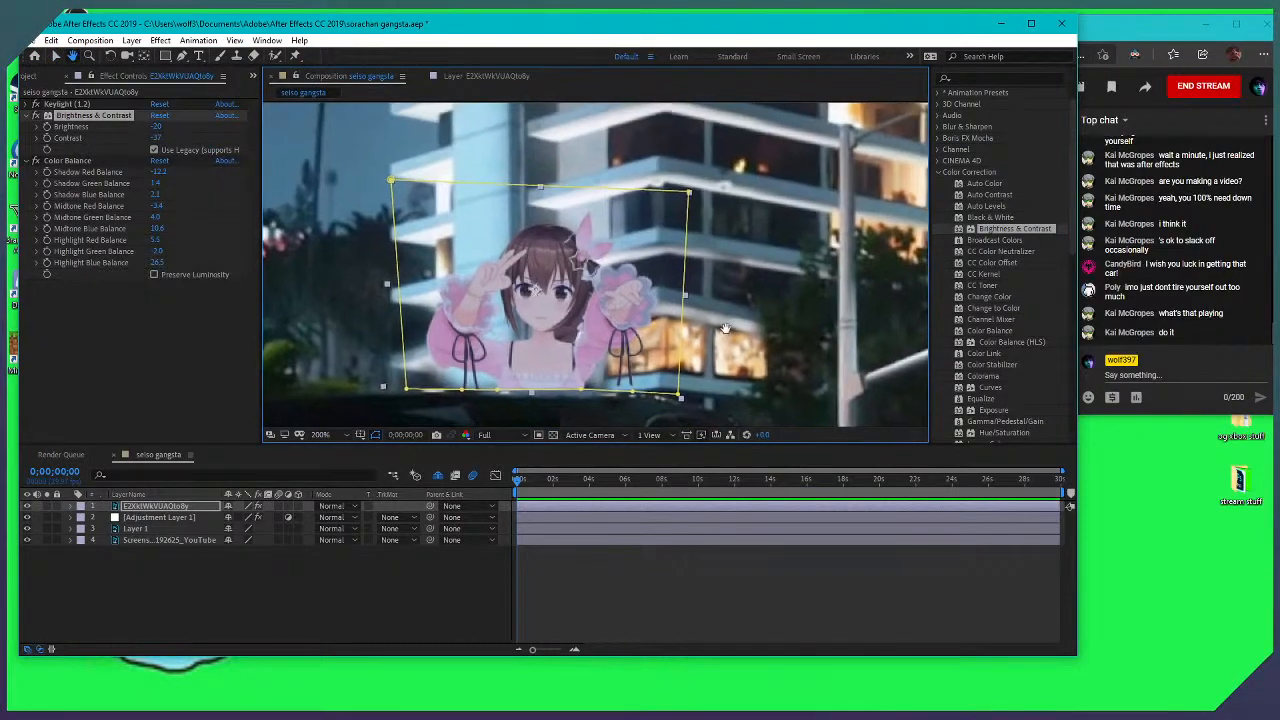
scroll(700, 290, "down", 1)
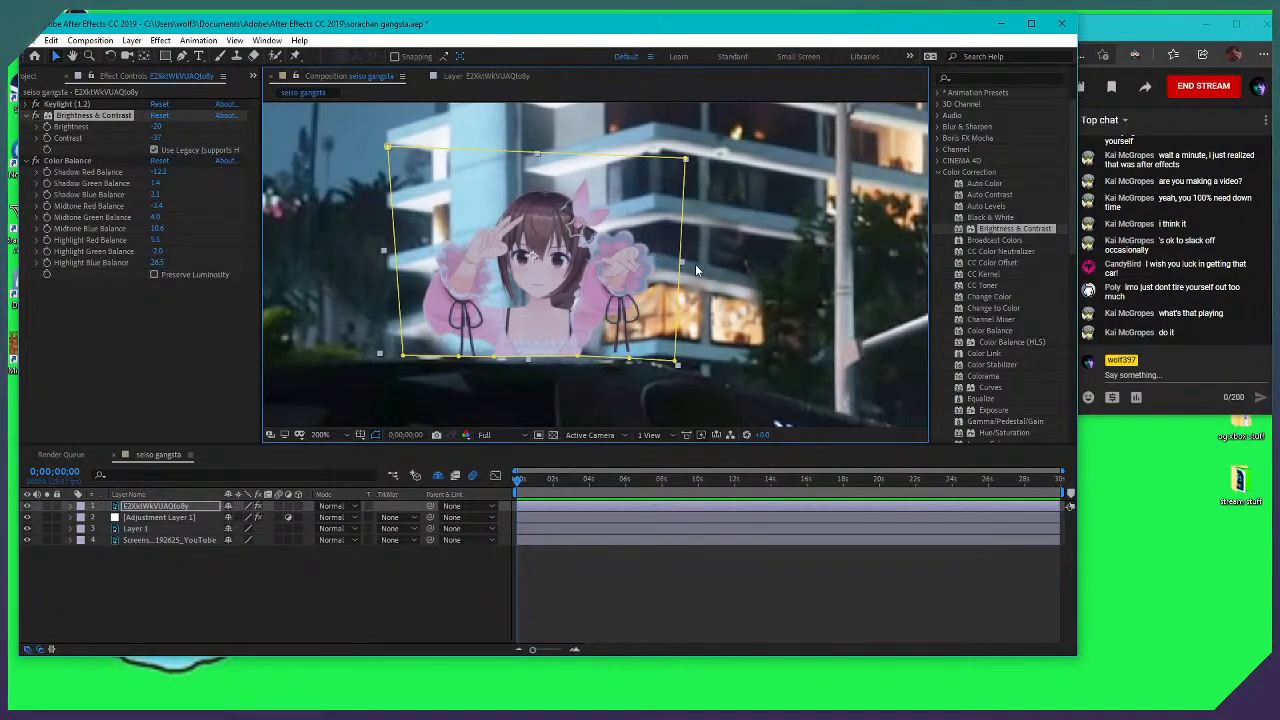
scroll(705, 295, "down", 1)
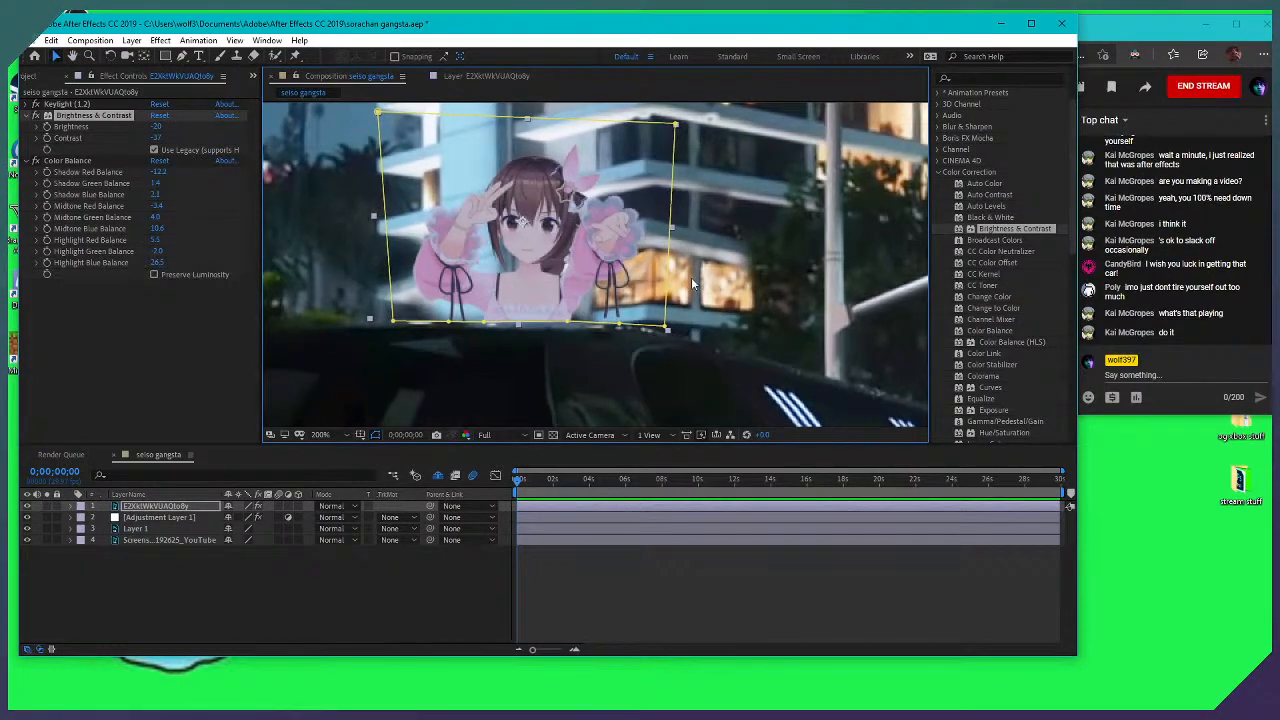
scroll(699, 215, "up", 2)
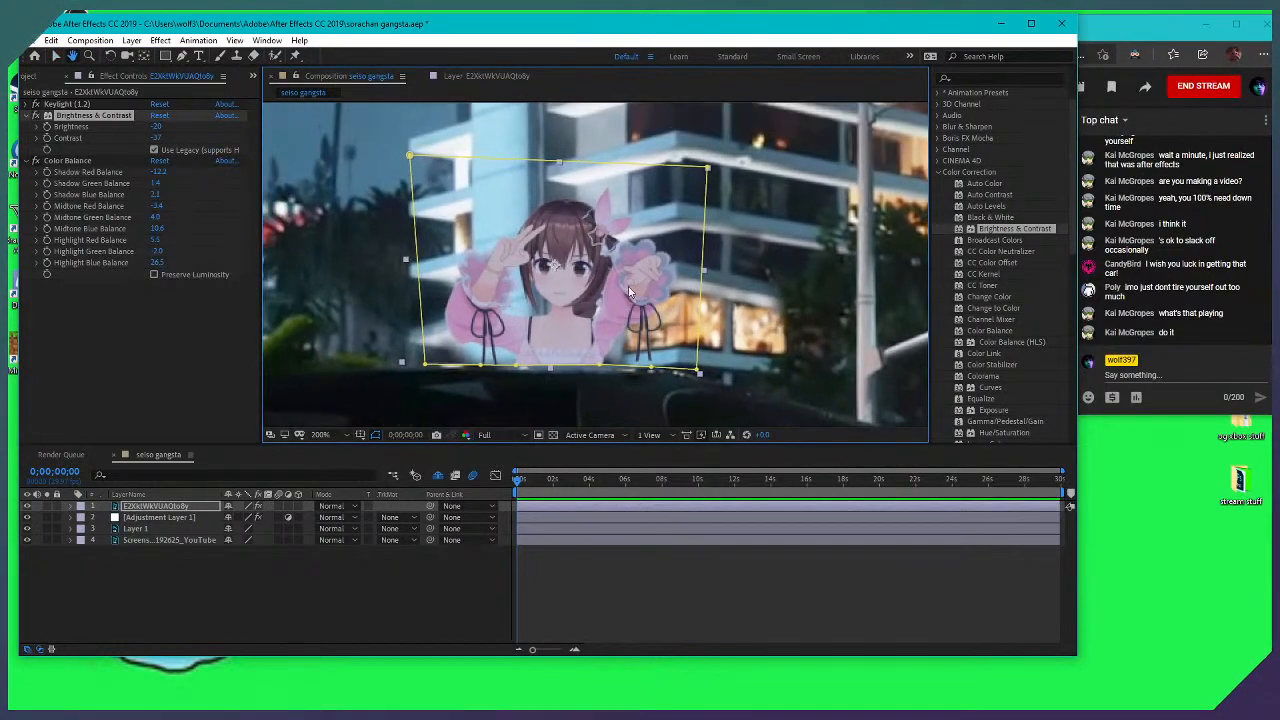
scroll(634, 286, "up", 2)
Try lighter and darker Brightness values on the character layer and settle on -24
mouse_move(156, 126)
left_mouse_down()
mouse_move(148, 119)
mouse_move(171, 121)
left_mouse_up()
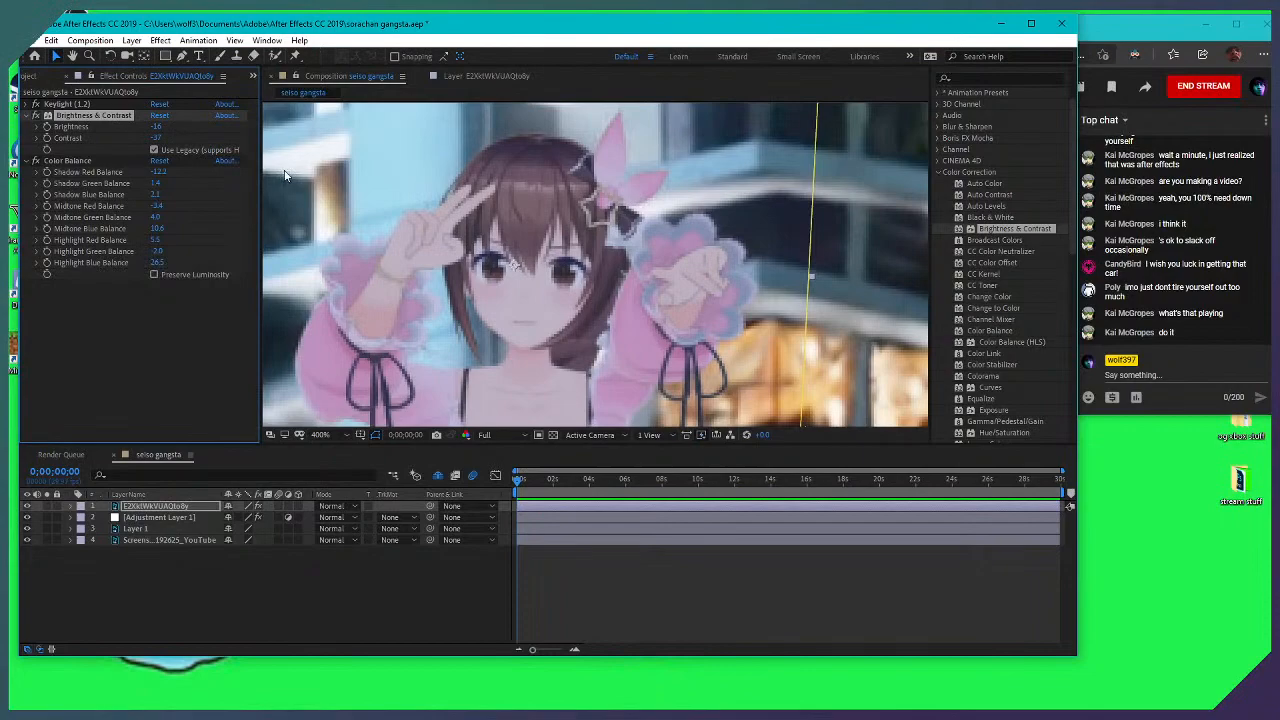
left_click_drag(158, 126, 96, 131)
scroll(705, 284, "down", 2)
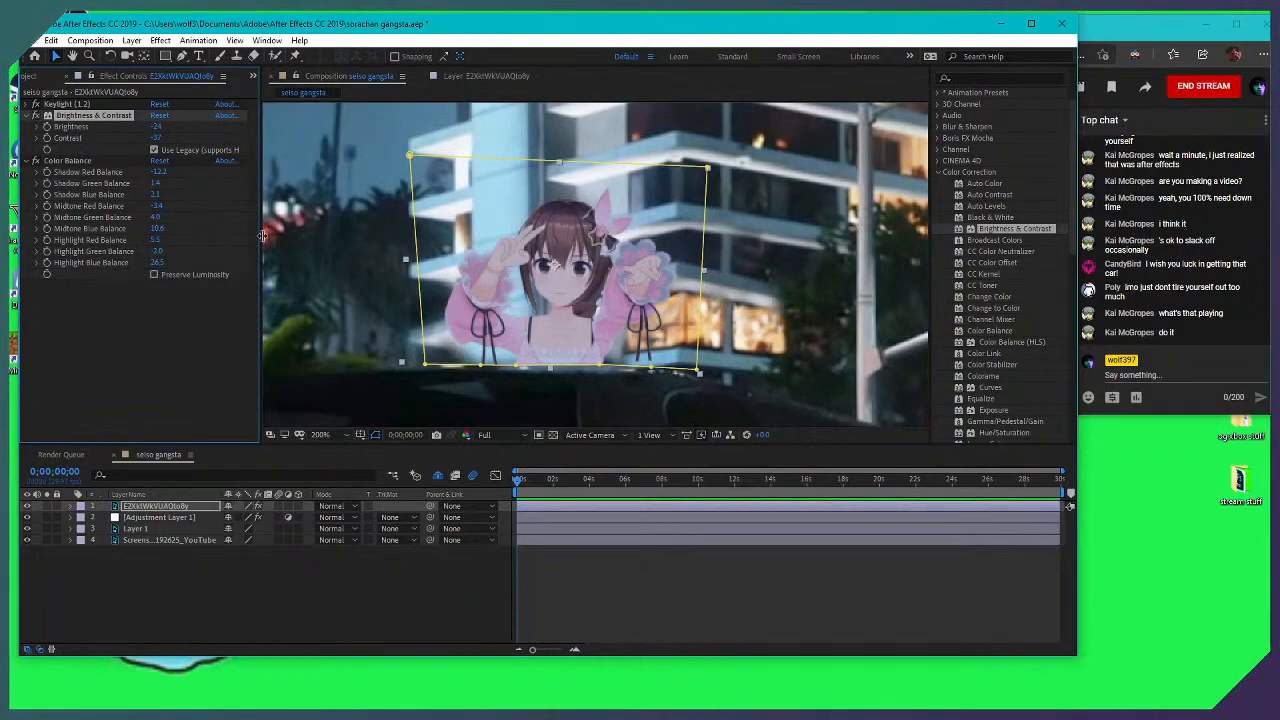
left_click_drag(597, 282, 585, 240)
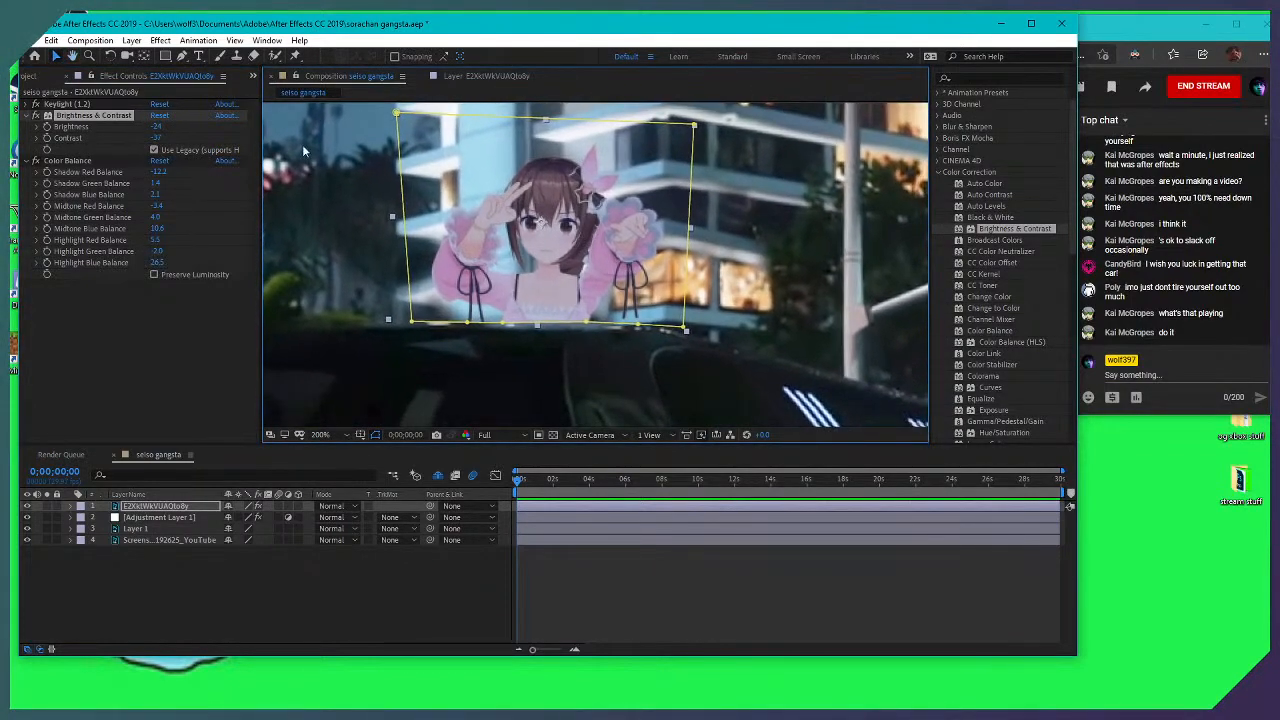
left_click_drag(155, 127, 152, 127)
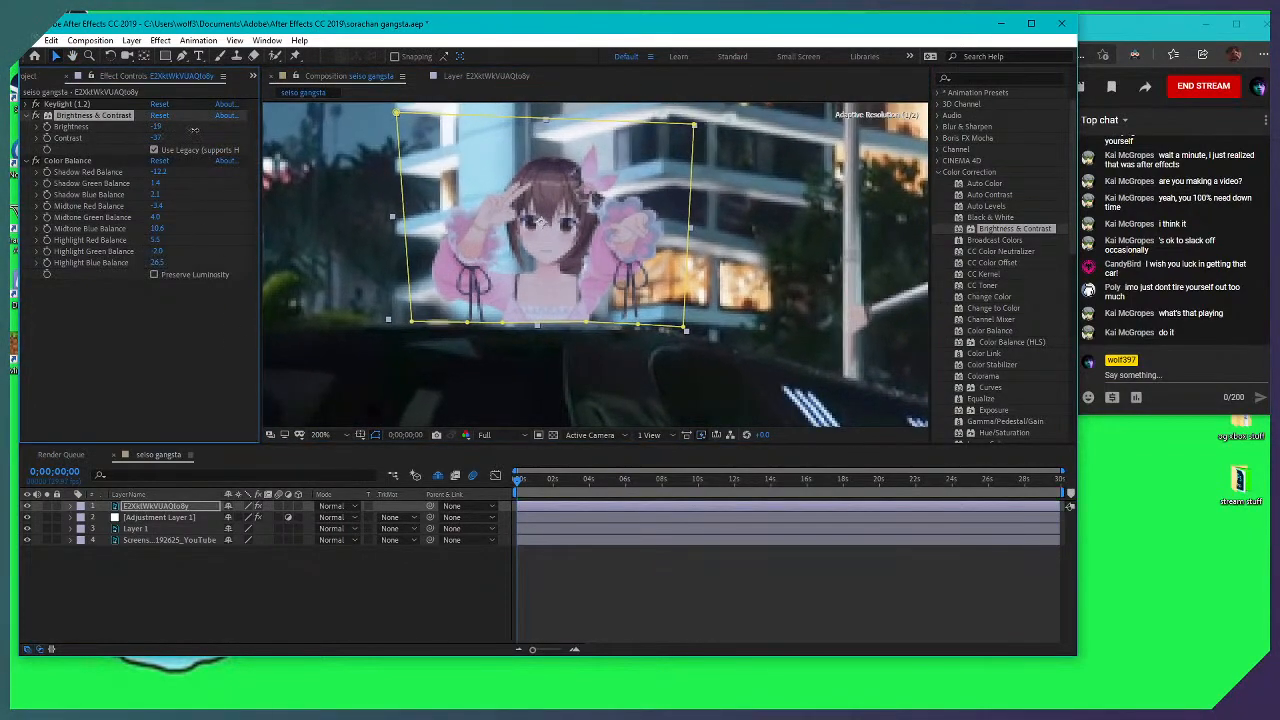
key("comma")
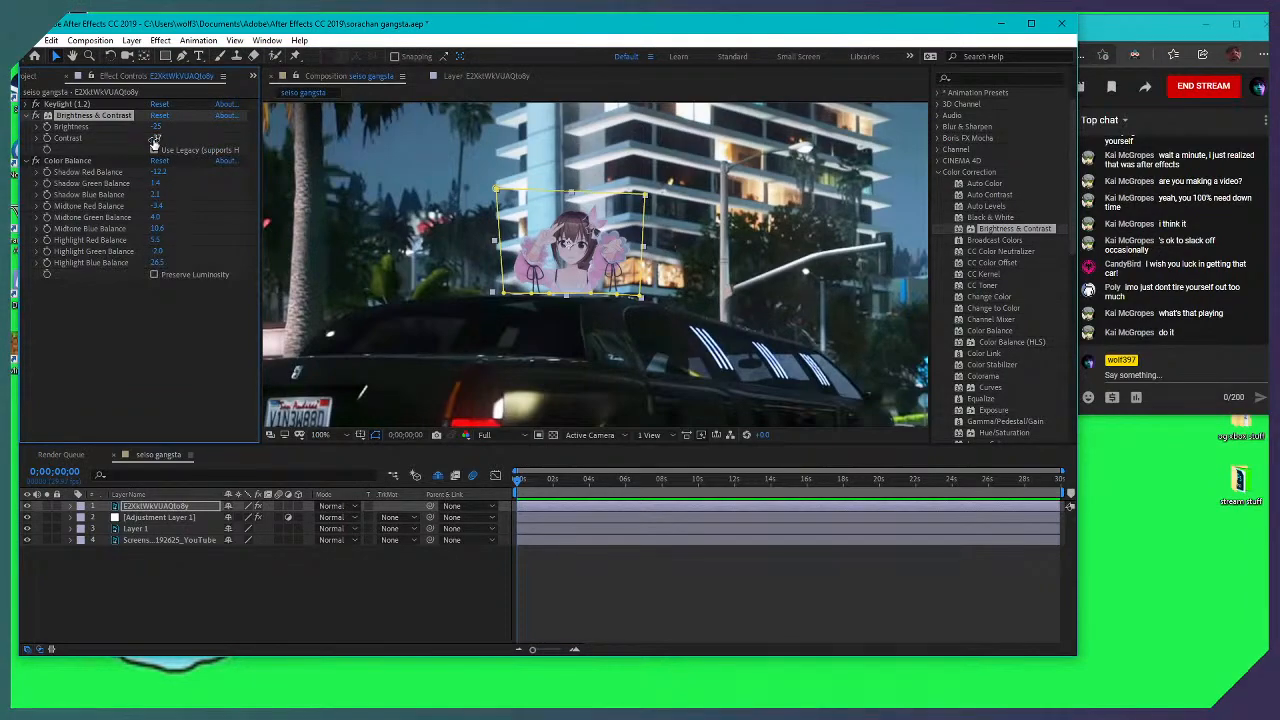
left_click(153, 149)
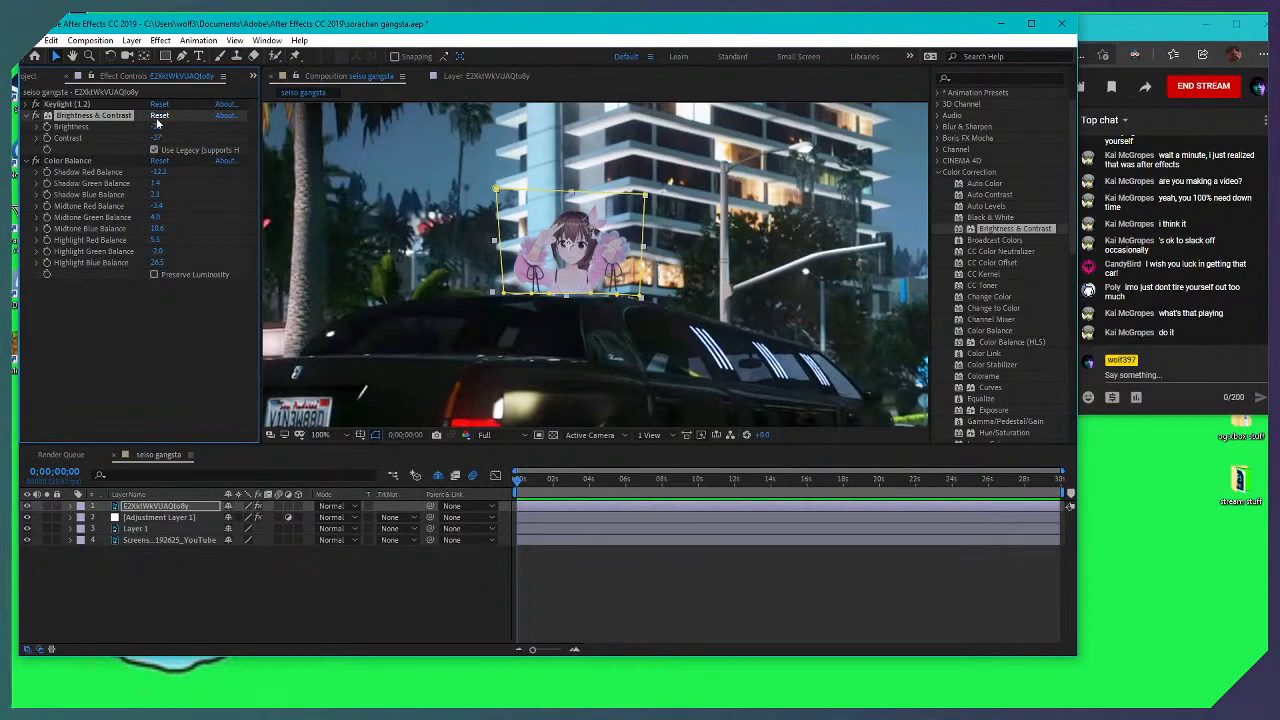
left_click_drag(154, 128, 156, 131)
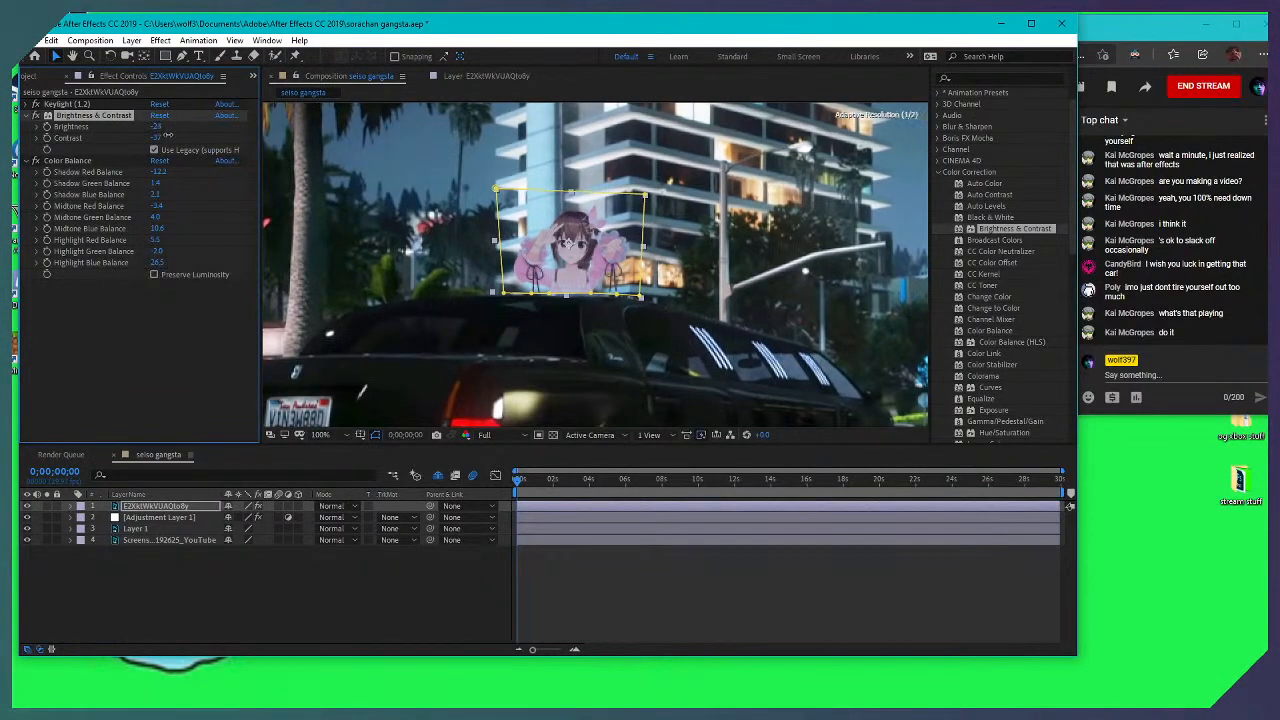
Search the effects for "blur" and apply Camera Lens Blur to the character layer
scroll(580, 255, "up", 1)
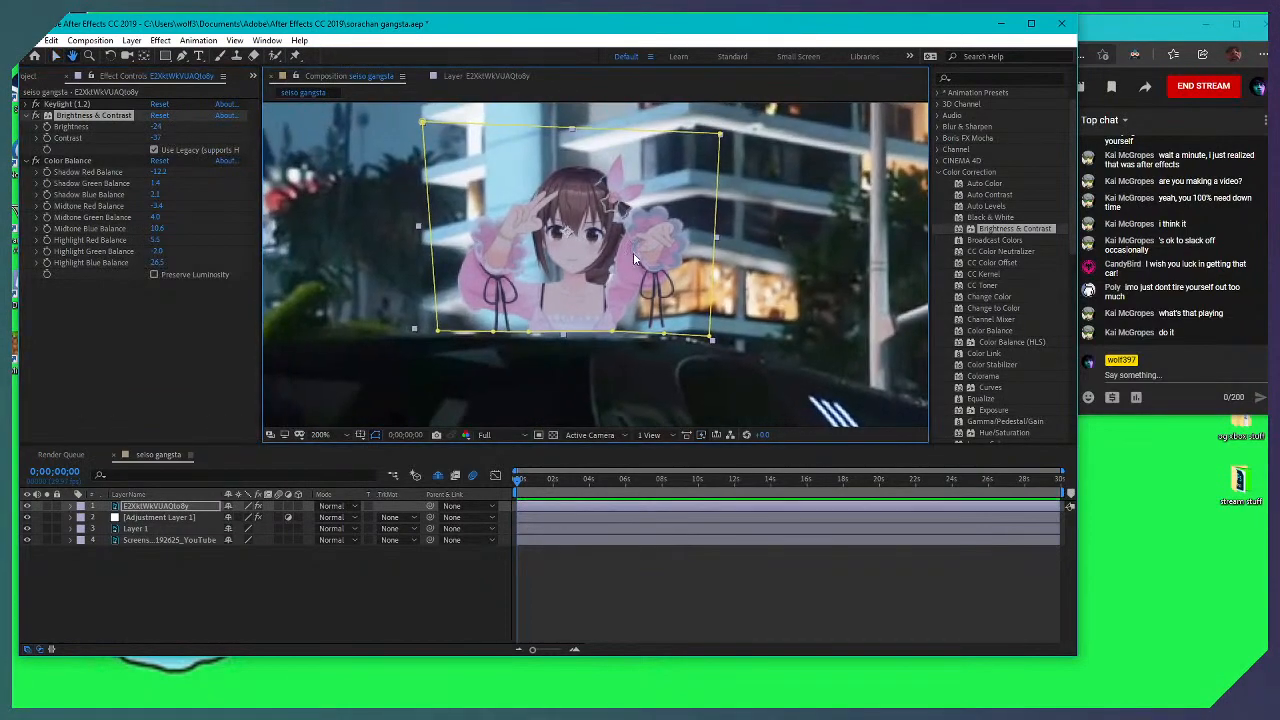
scroll(633, 252, "up", 3)
scroll(620, 258, "down", 3)
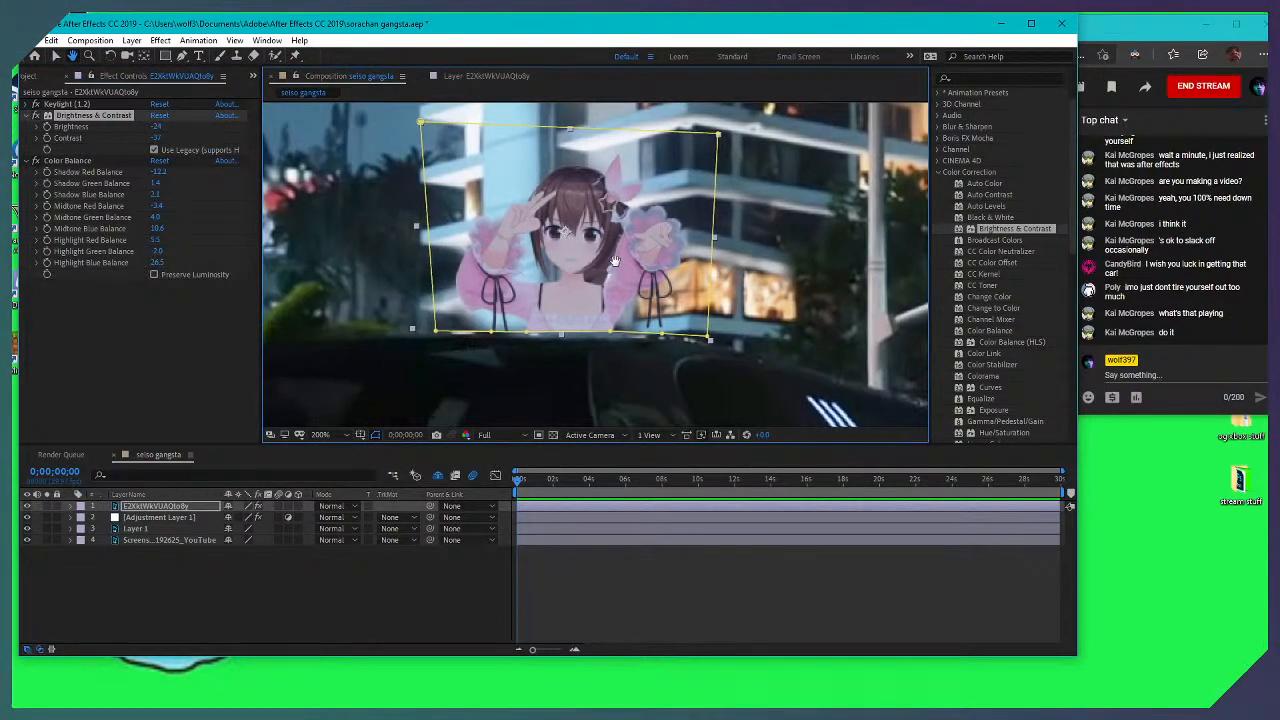
scroll(625, 280, "down", 3)
scroll(641, 331, "up", 1)
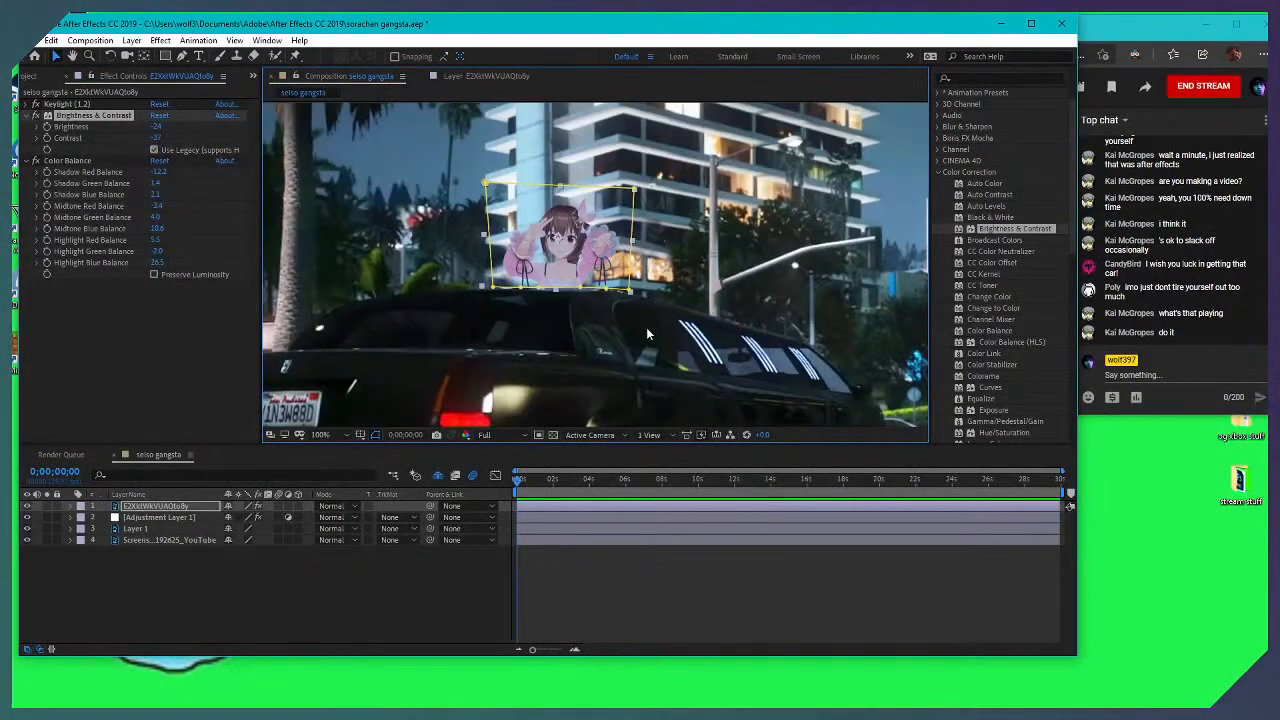
scroll(958, 152, "up", 1)
left_click(972, 116)
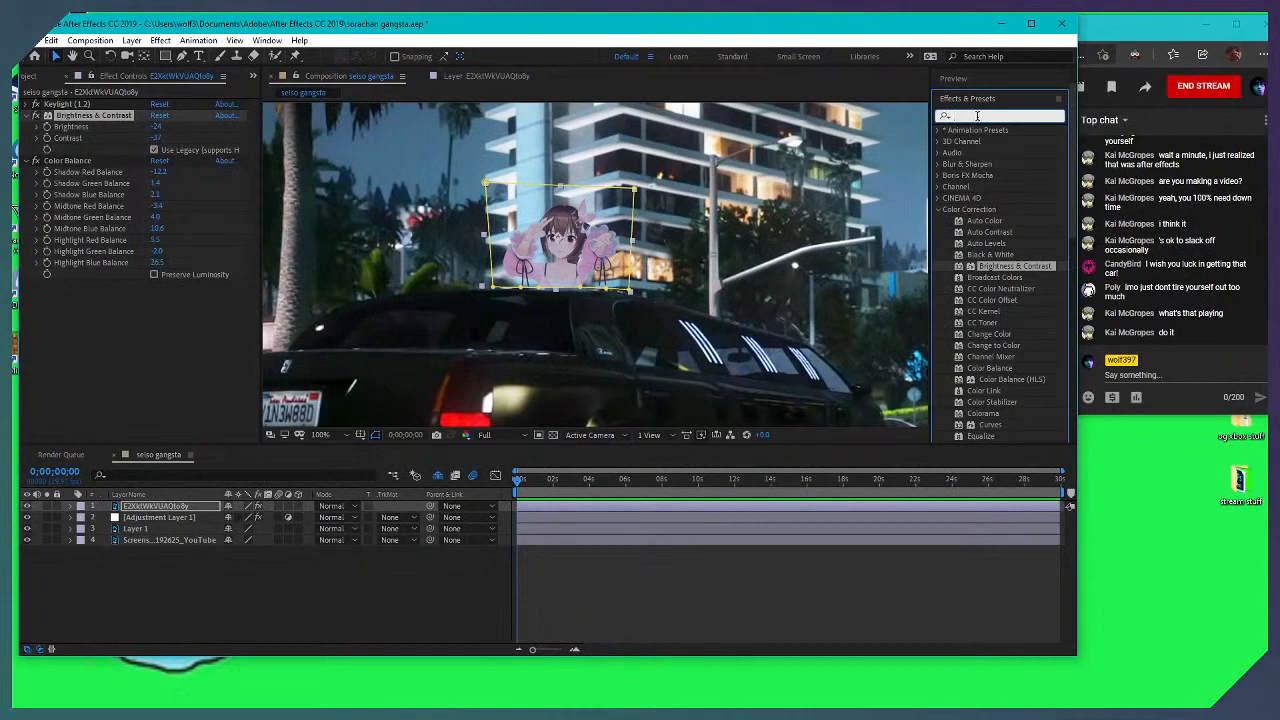
type("blur")
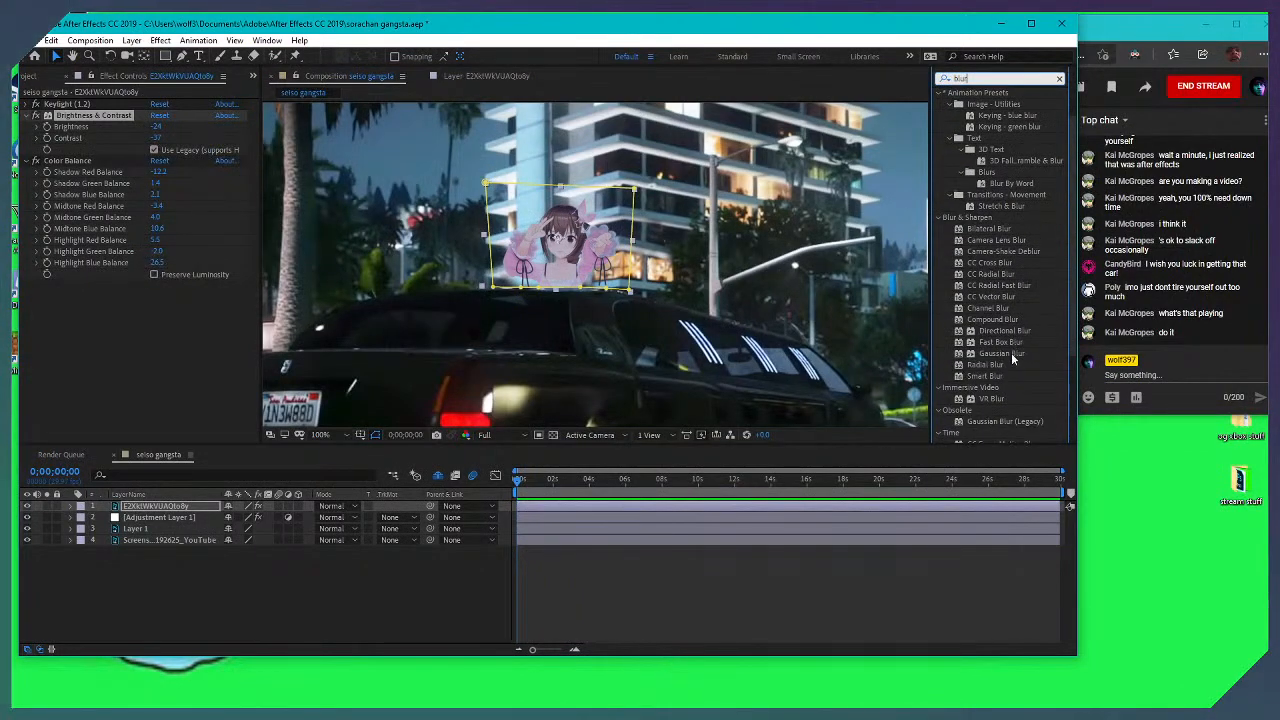
left_click_drag(995, 248, 92, 289)
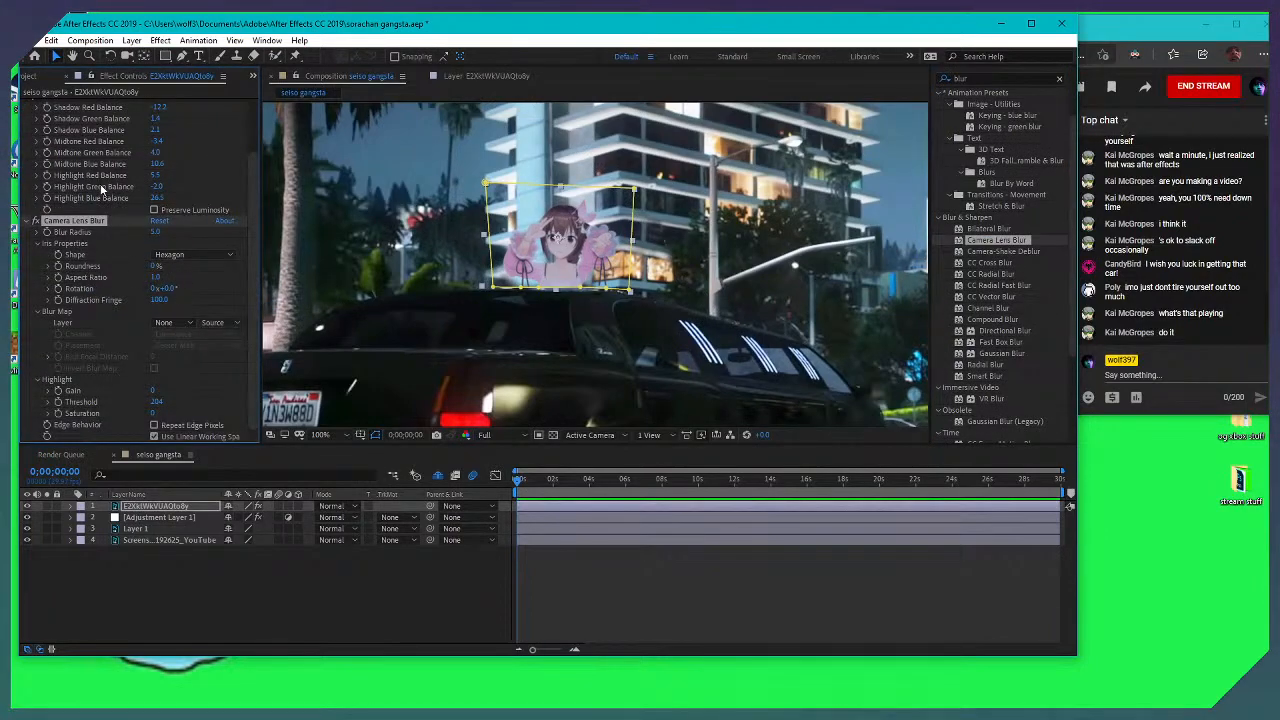
Try stronger and weaker Camera Lens Blur amounts on the character layer and settle on a Blur Radius of 2.0
mouse_move(157, 231)
left_mouse_down()
mouse_move(130, 232)
mouse_move(165, 231)
left_mouse_up()
key("period")
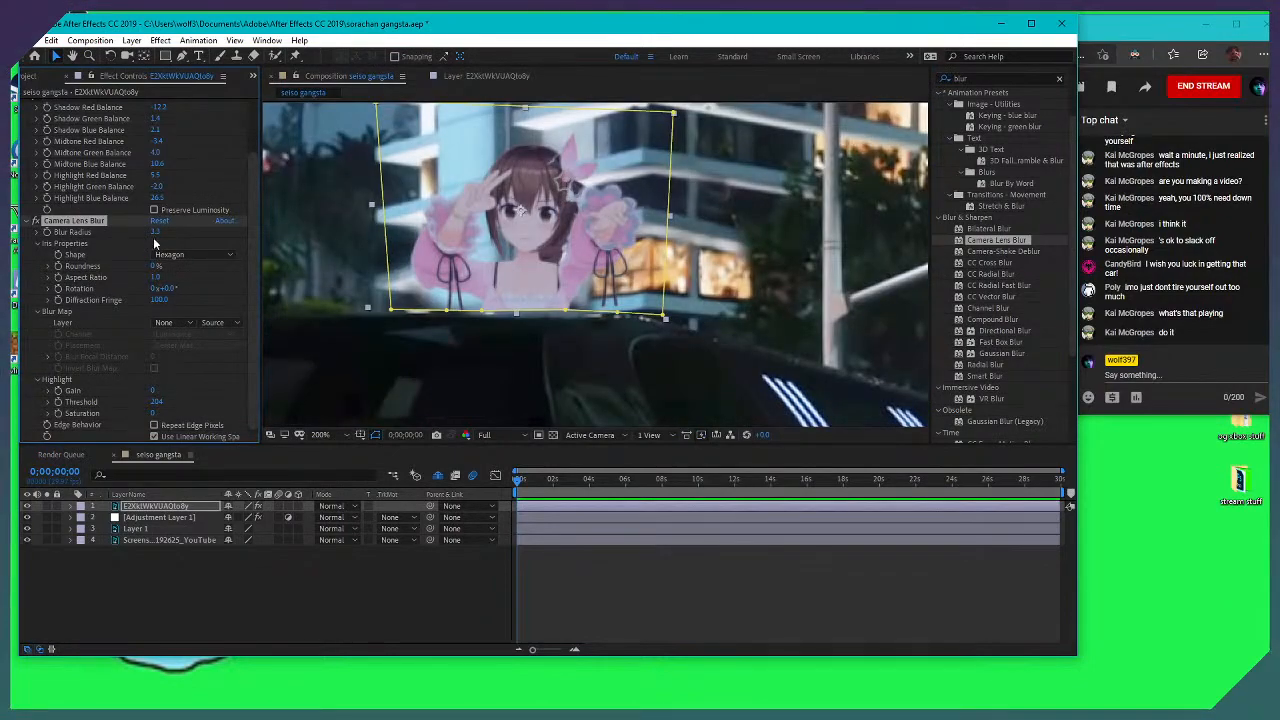
left_click_drag(155, 231, 128, 233)
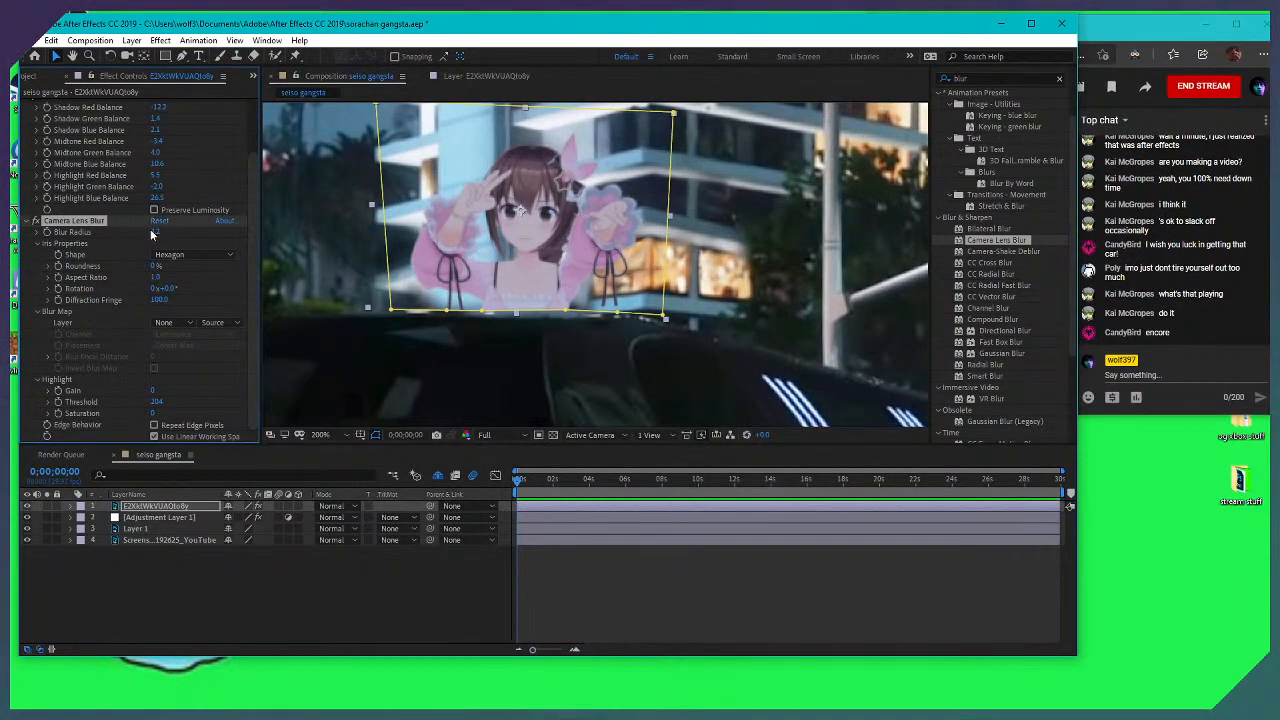
left_click_drag(150, 230, 155, 230)
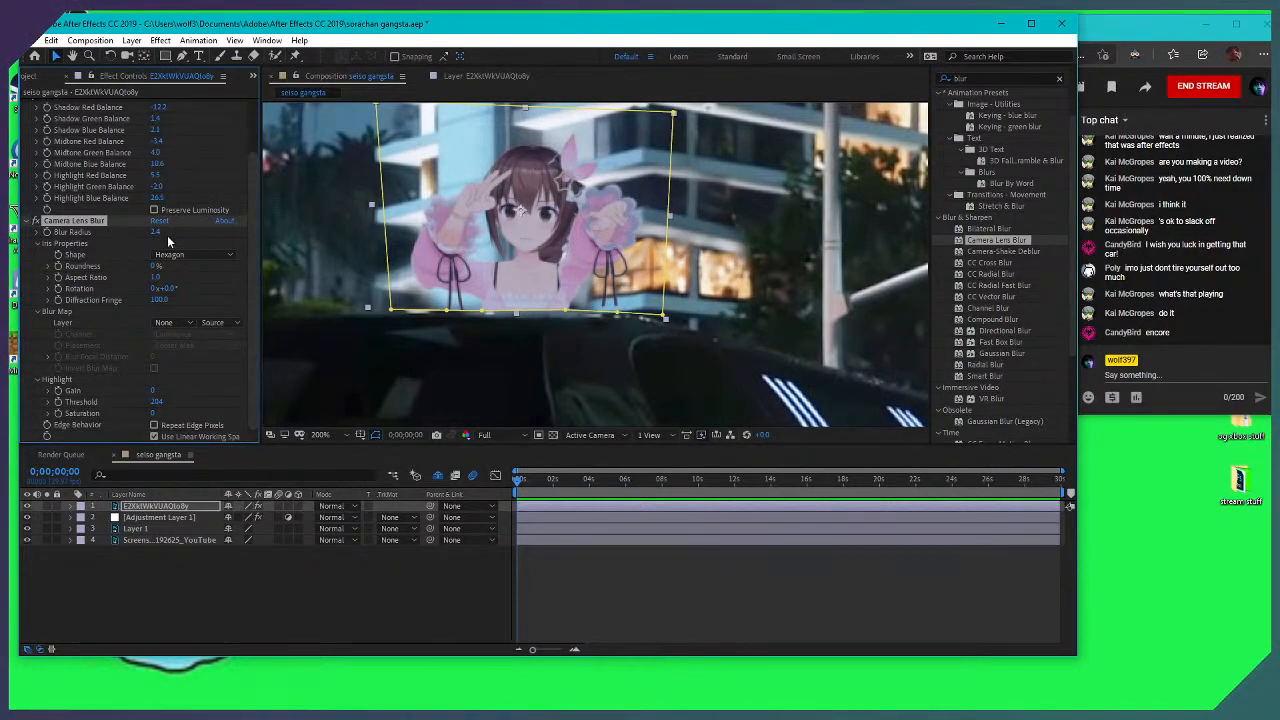
mouse_move(158, 231)
left_mouse_down()
mouse_move(183, 232)
mouse_move(136, 234)
left_mouse_up()
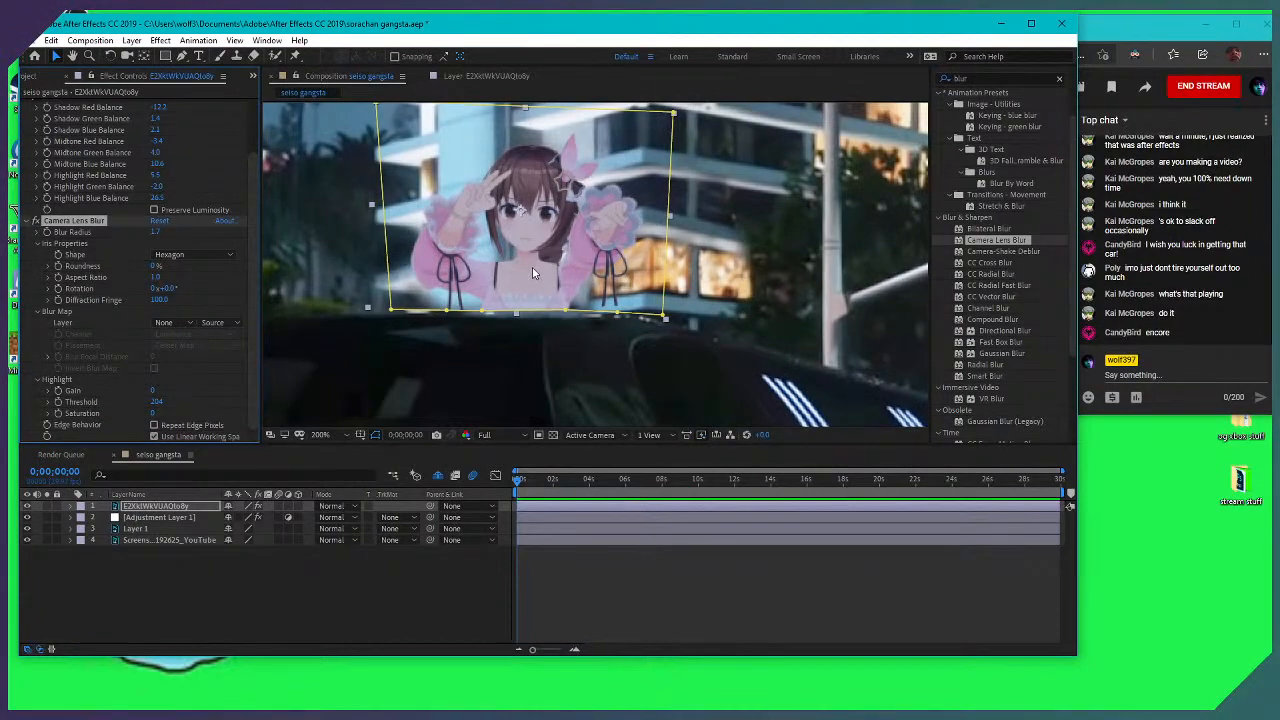
left_click_drag(505, 187, 569, 236)
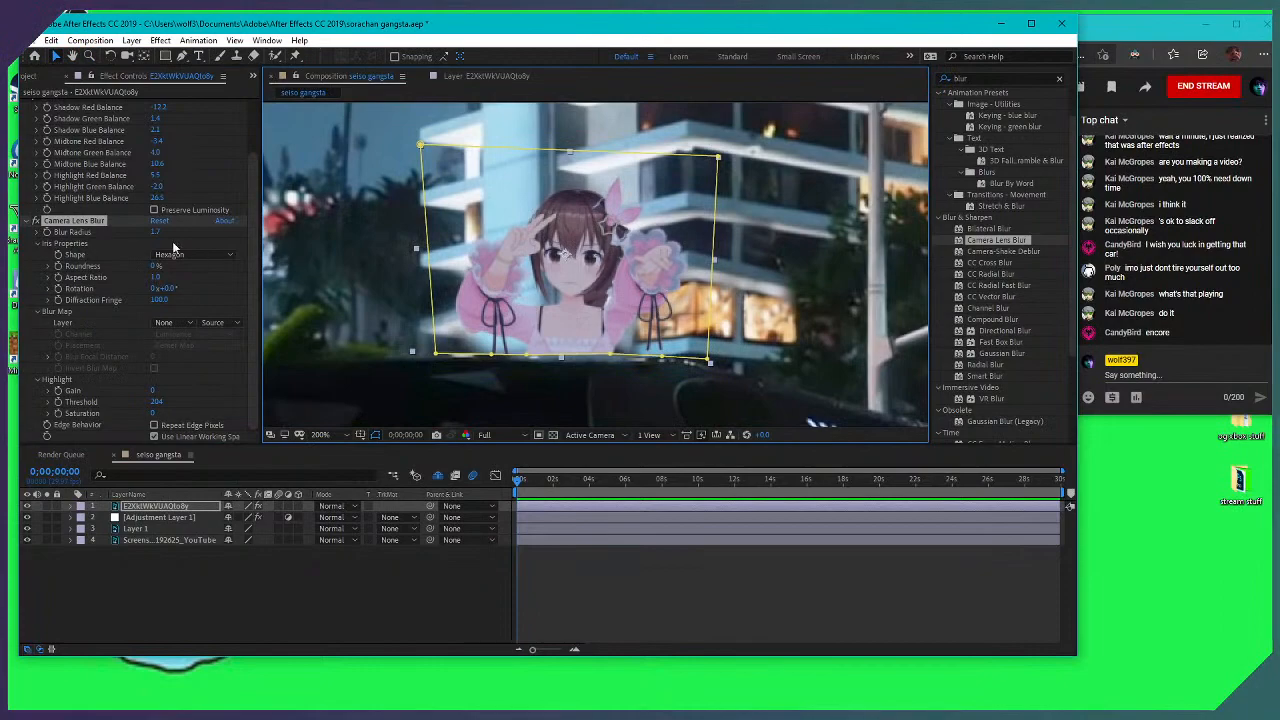
left_click_drag(154, 236, 165, 245)
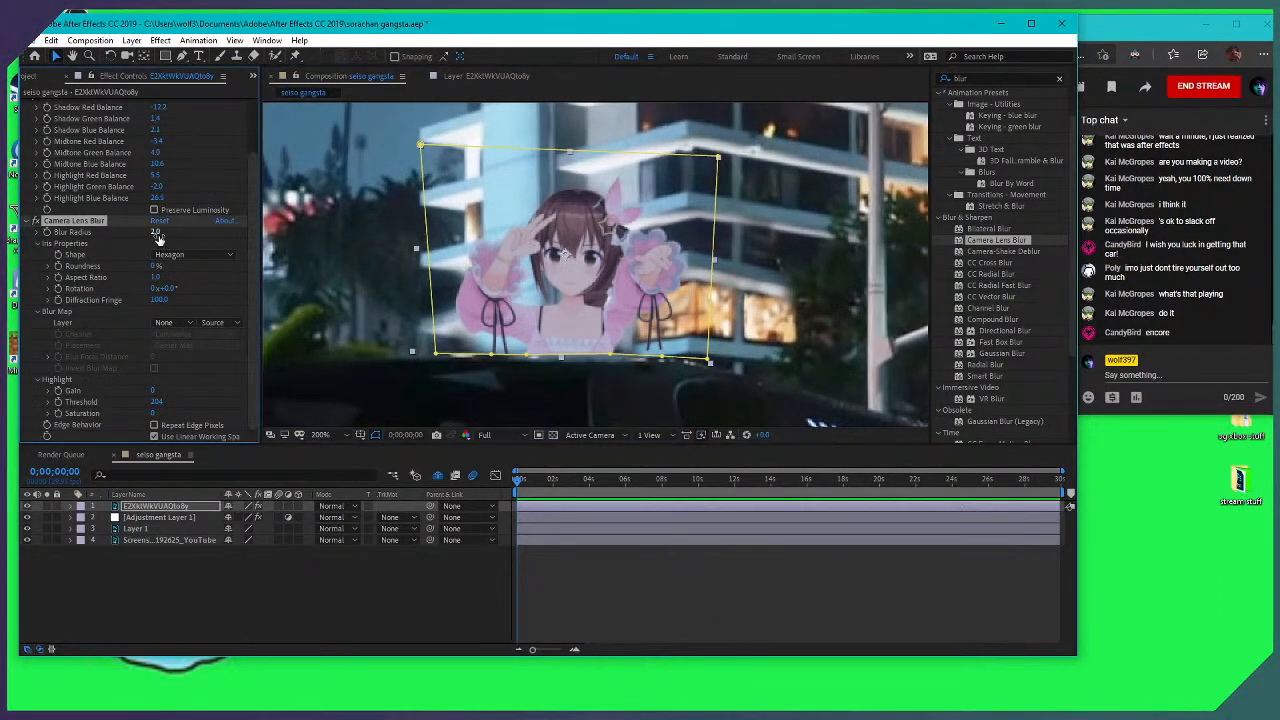
scroll(613, 289, "down", 2)
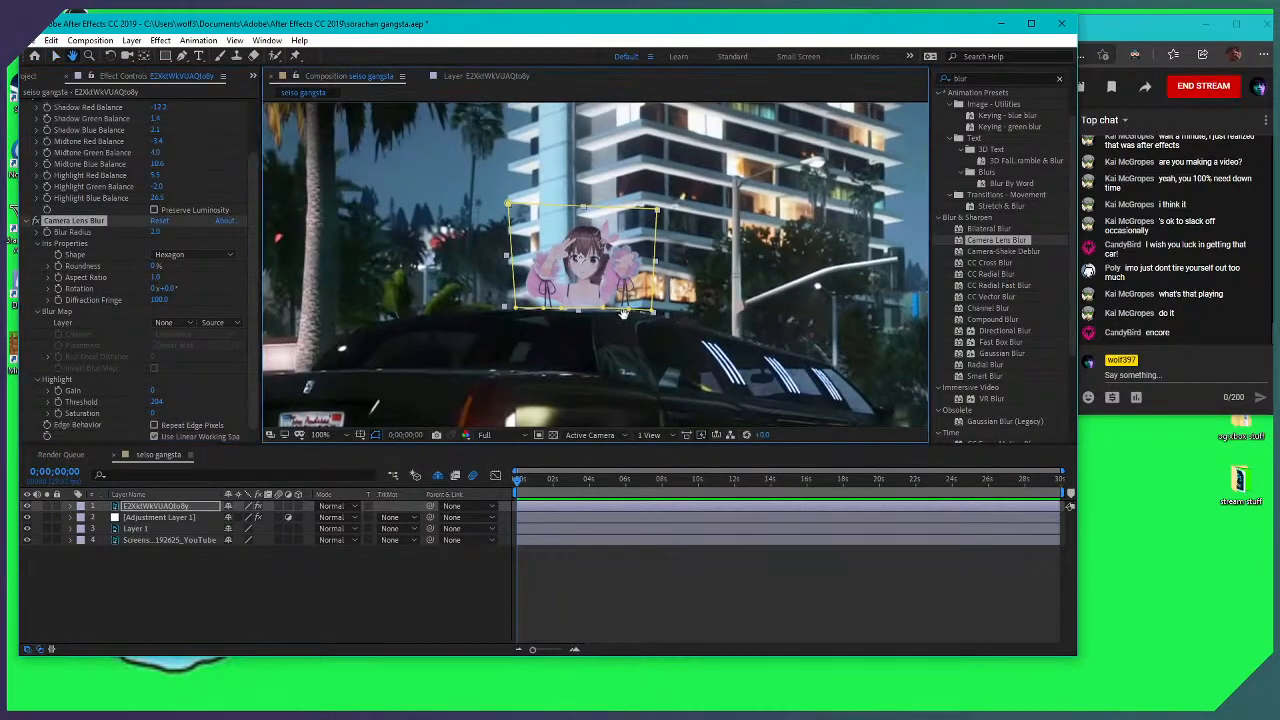
Set the Camera Lens Blur radius on the anime character layer to 1.6
left_click_drag(601, 280, 611, 316)
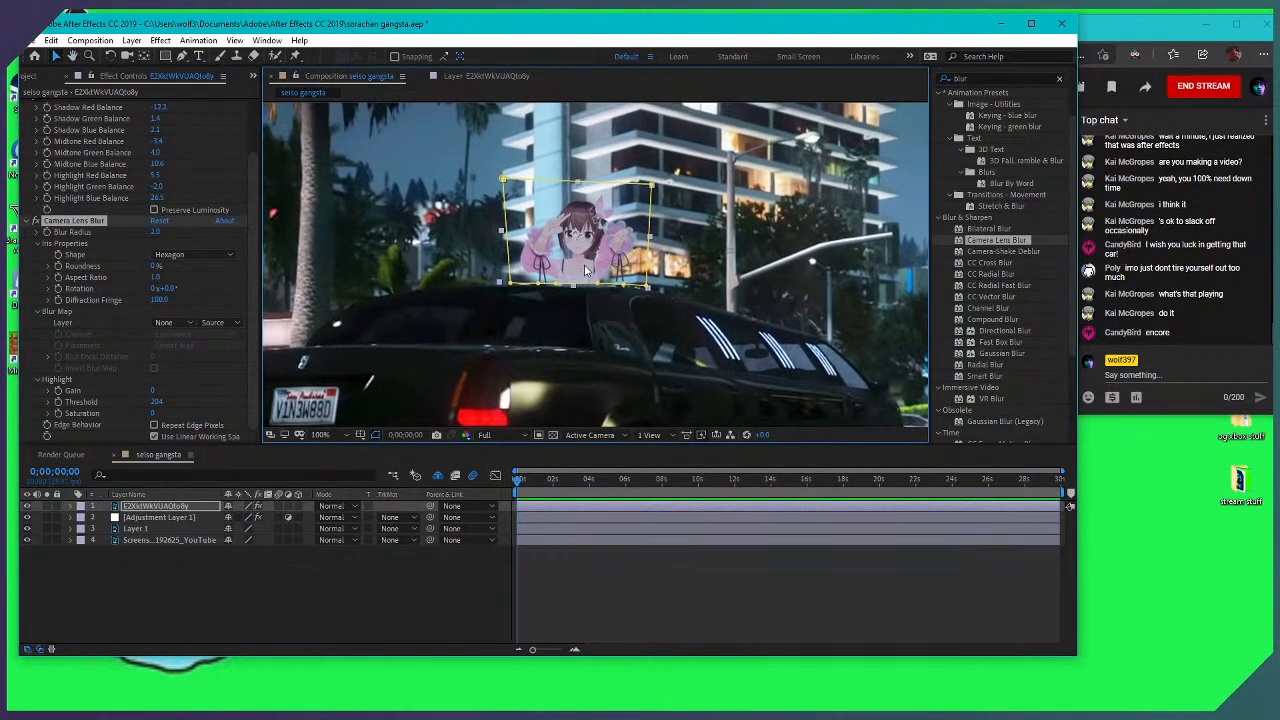
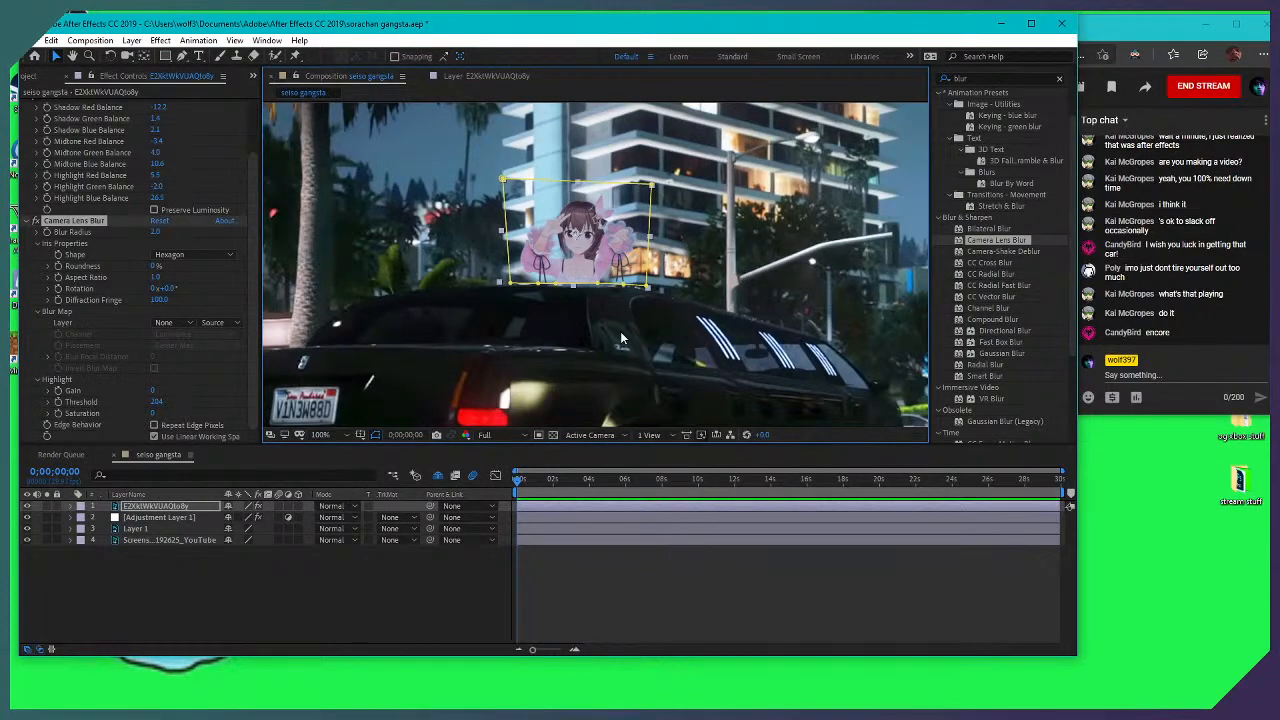
scroll(610, 328, "up", 2)
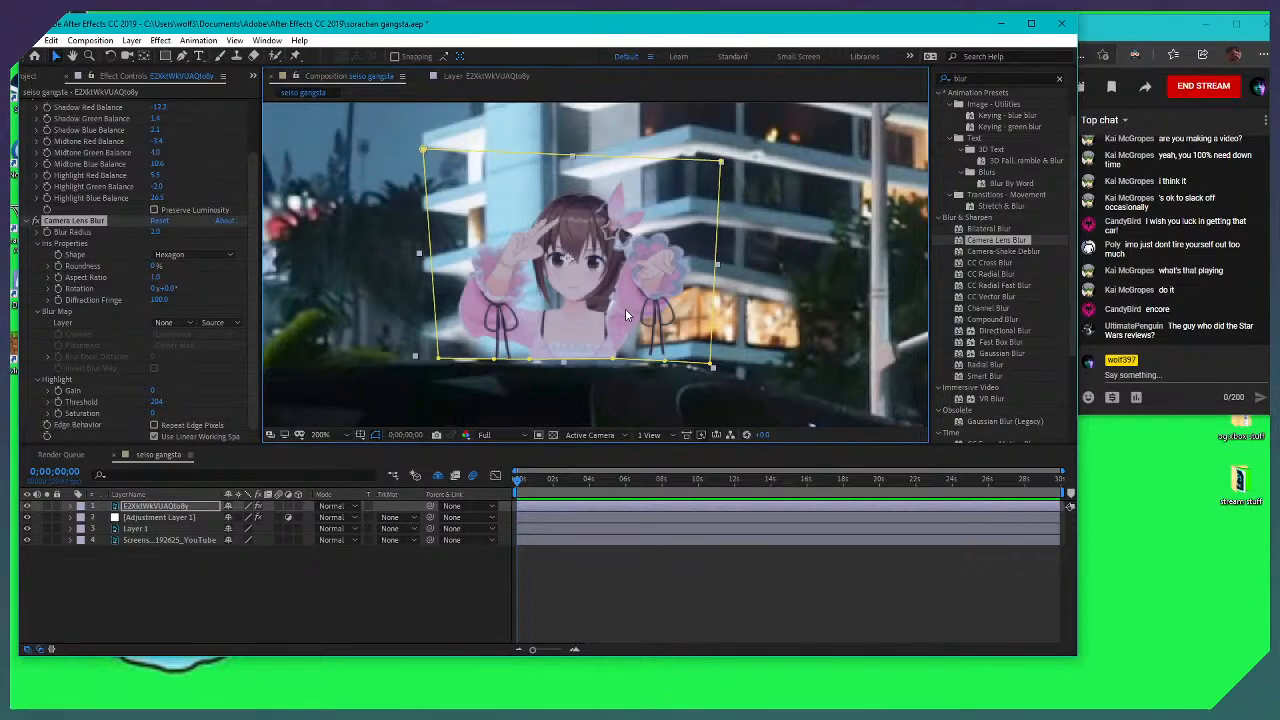
scroll(492, 152, "down", 2)
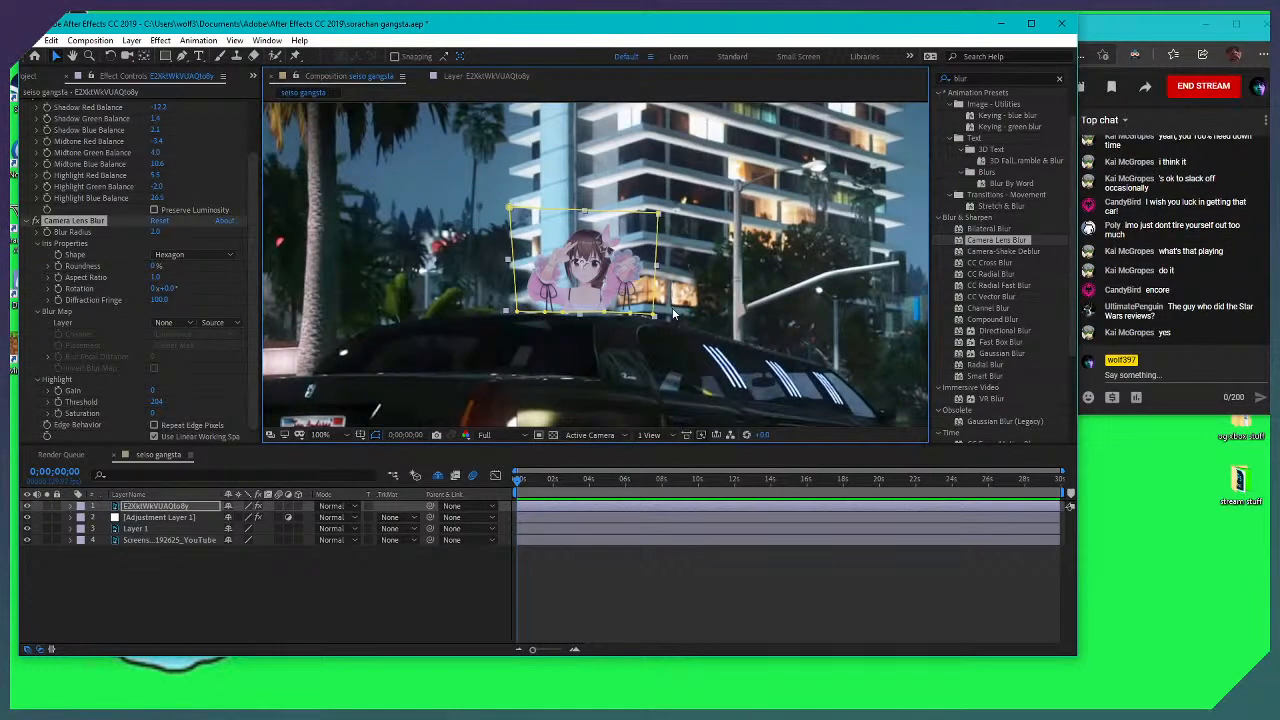
scroll(592, 254, "up", 2)
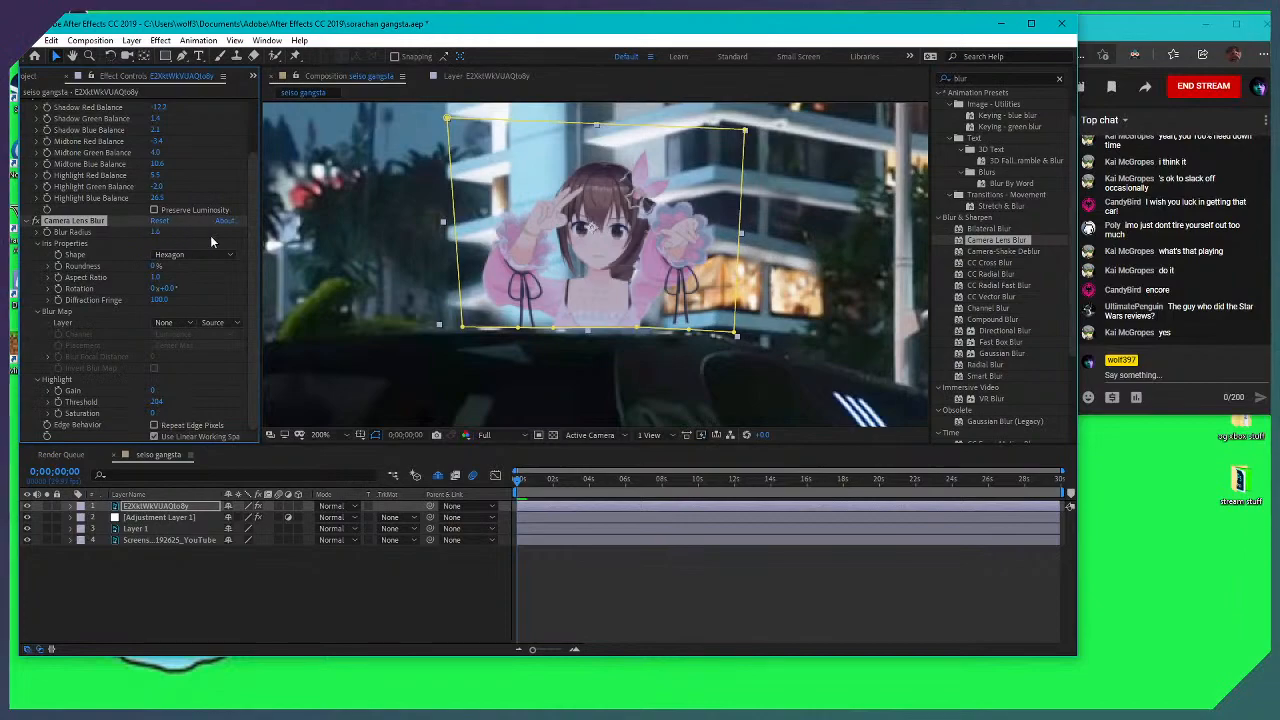
scroll(604, 230, "down", 2)
scroll(612, 262, "down", 2)
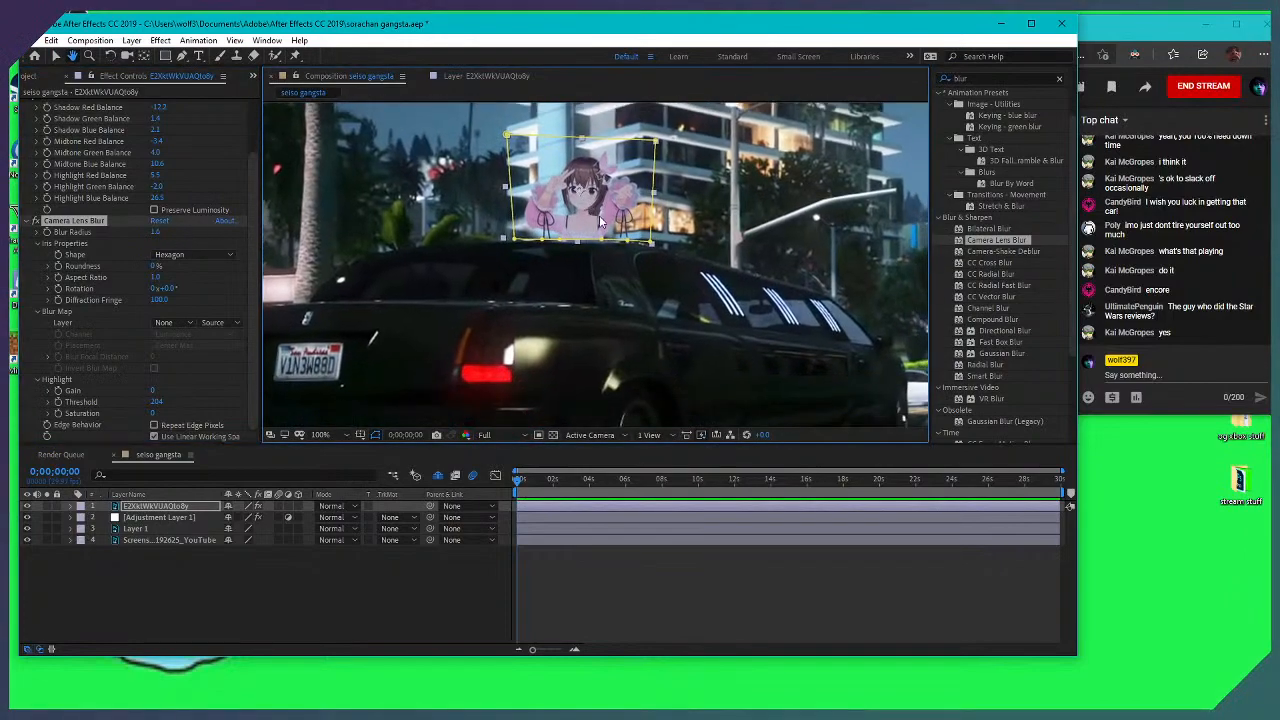
Examine how the blurred character blends with the building and limousine, both close up and at full size with the layer deselected
scroll(590, 290, "up", 3)
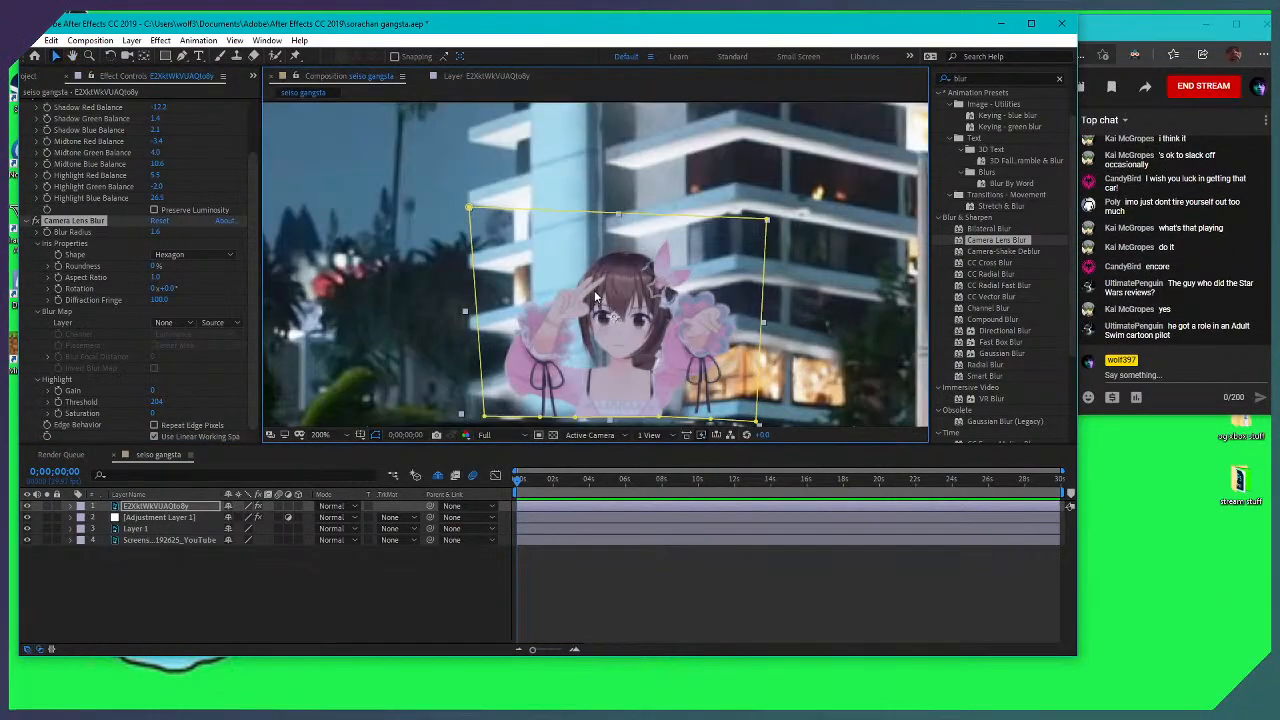
left_click_drag(616, 265, 594, 216)
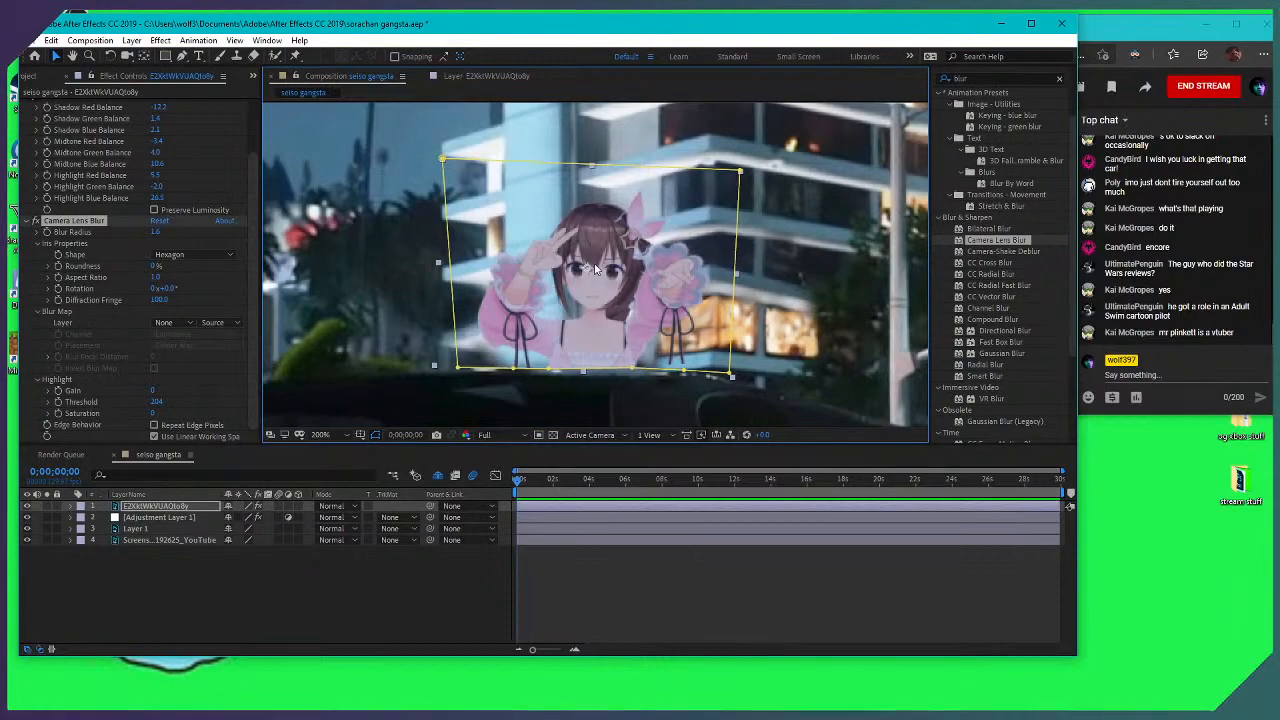
scroll(604, 260, "down", 1)
scroll(604, 261, "up", 1)
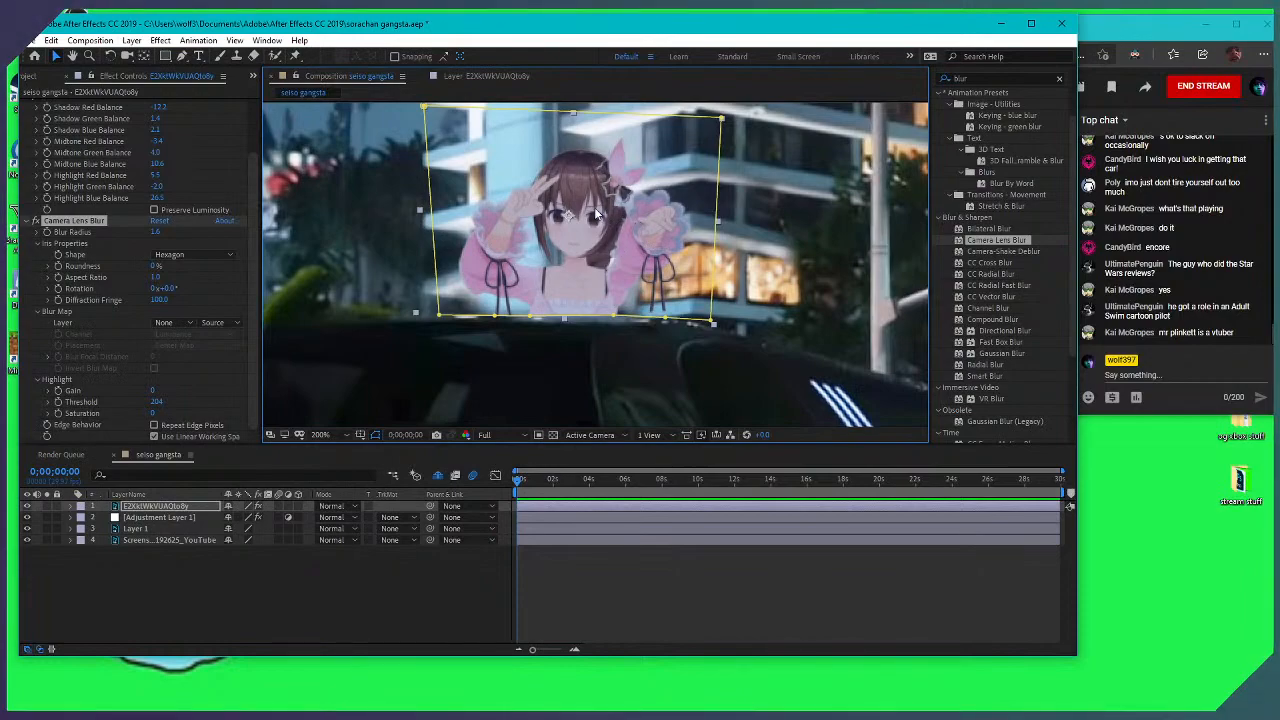
left_click_drag(597, 213, 601, 246)
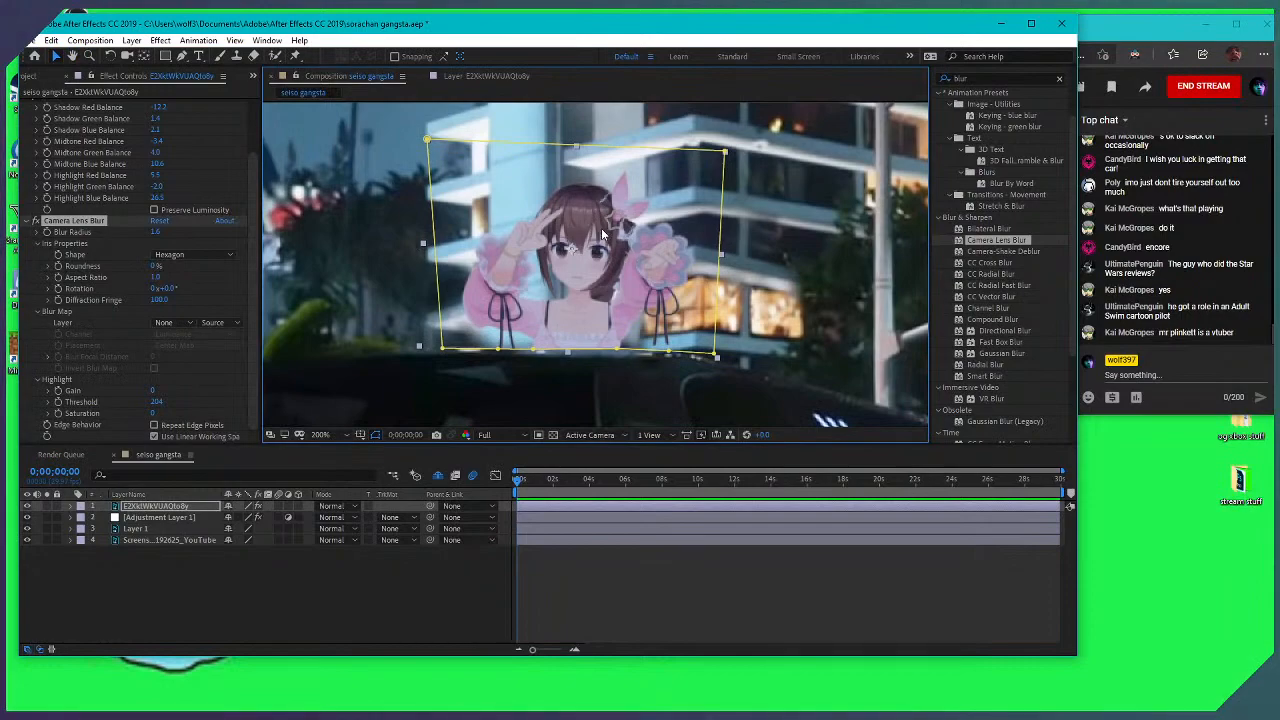
scroll(603, 235, "down", 1)
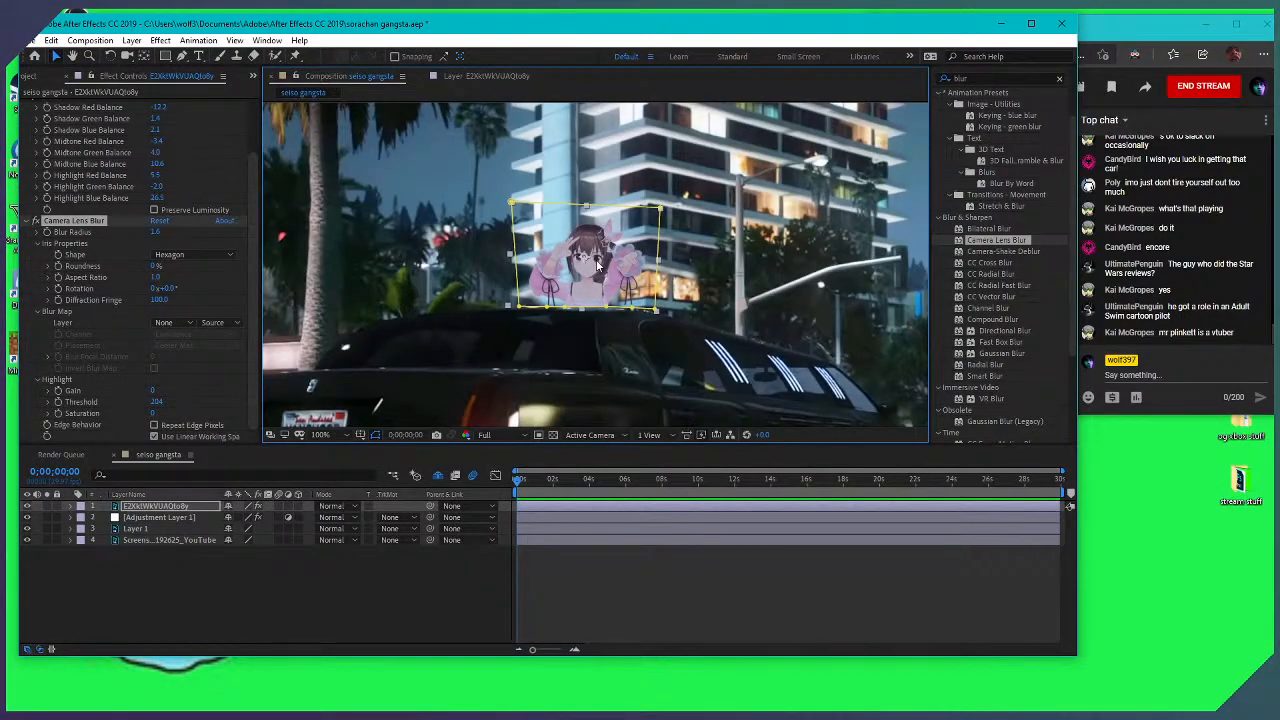
left_click(646, 546)
left_click(605, 252)
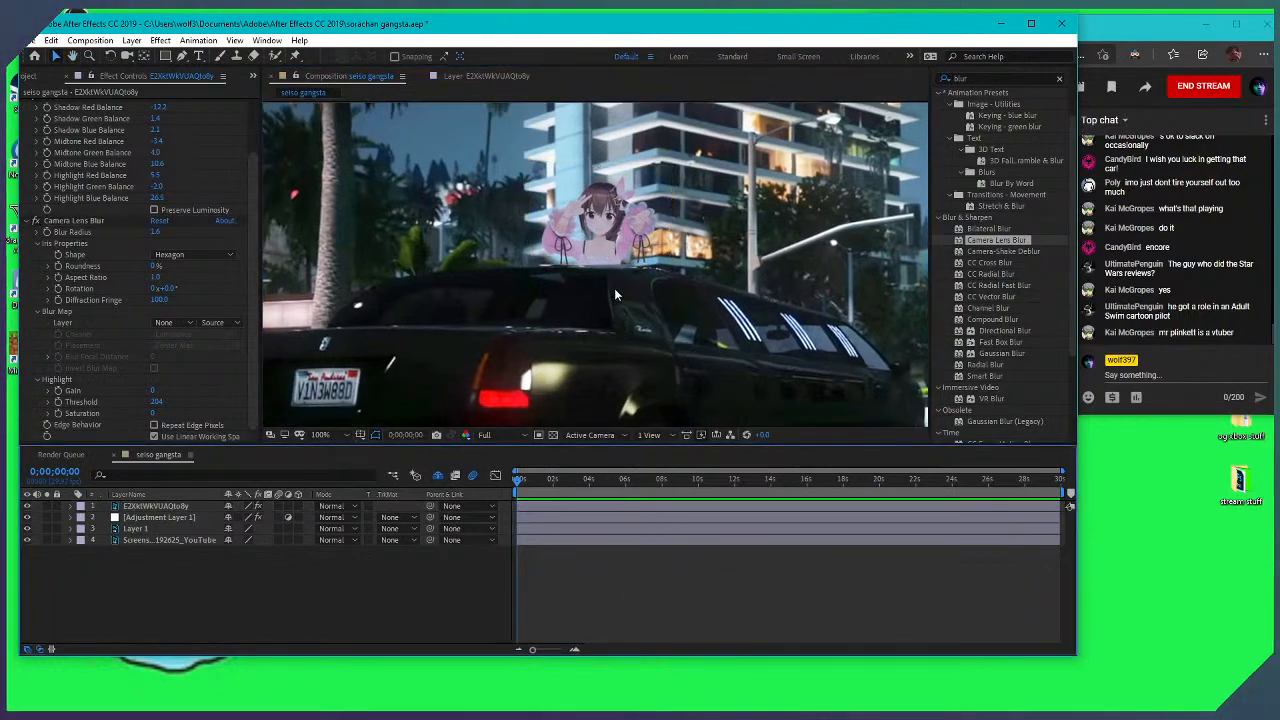
scroll(614, 288, "down", 2)
left_click_drag(614, 302, 612, 330)
scroll(600, 310, "up", 2)
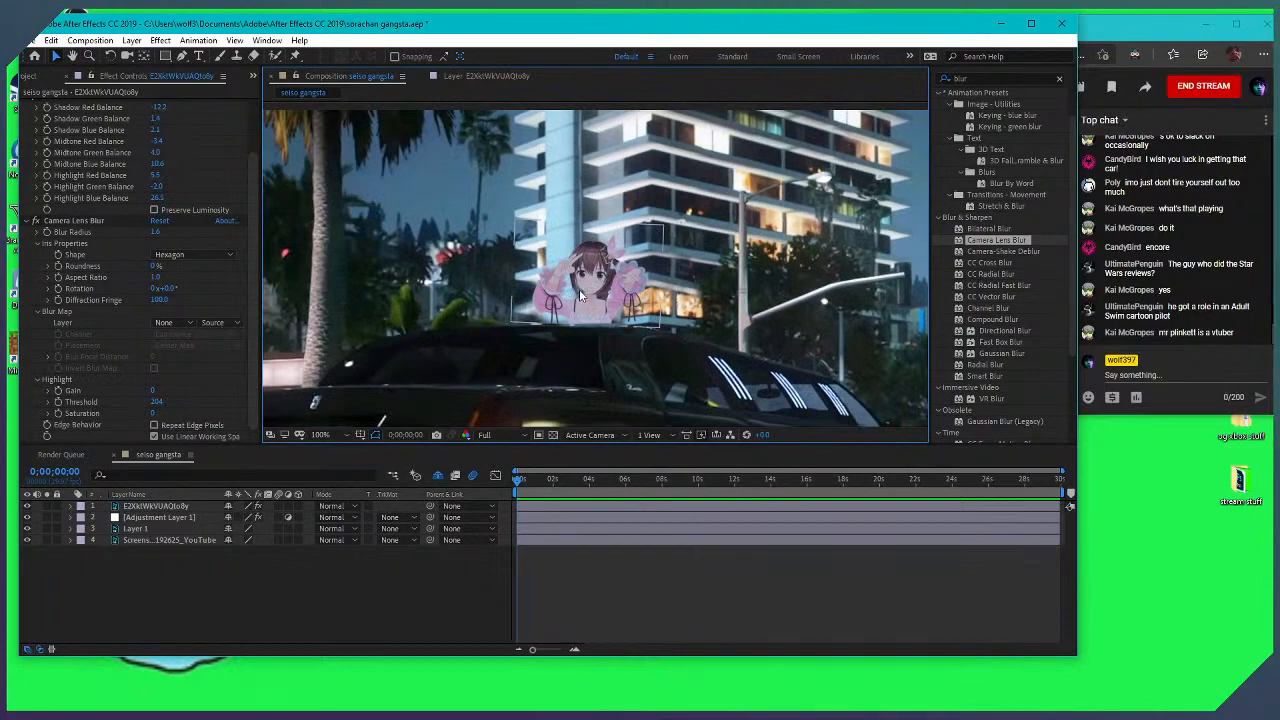
Enlarge the character layer slightly and move it up so its lower edge lines up with the limousine roof
scroll(579, 289, "up", 2)
left_click(584, 291)
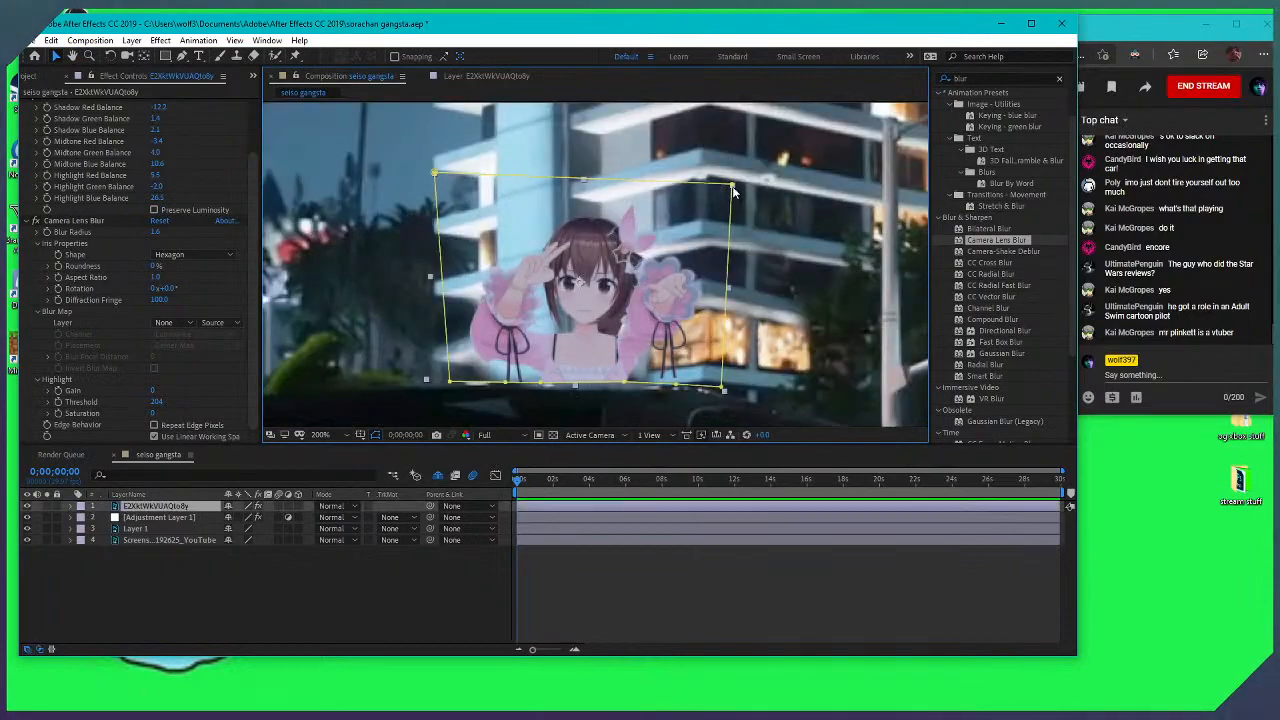
scroll(590, 259, "down", 2)
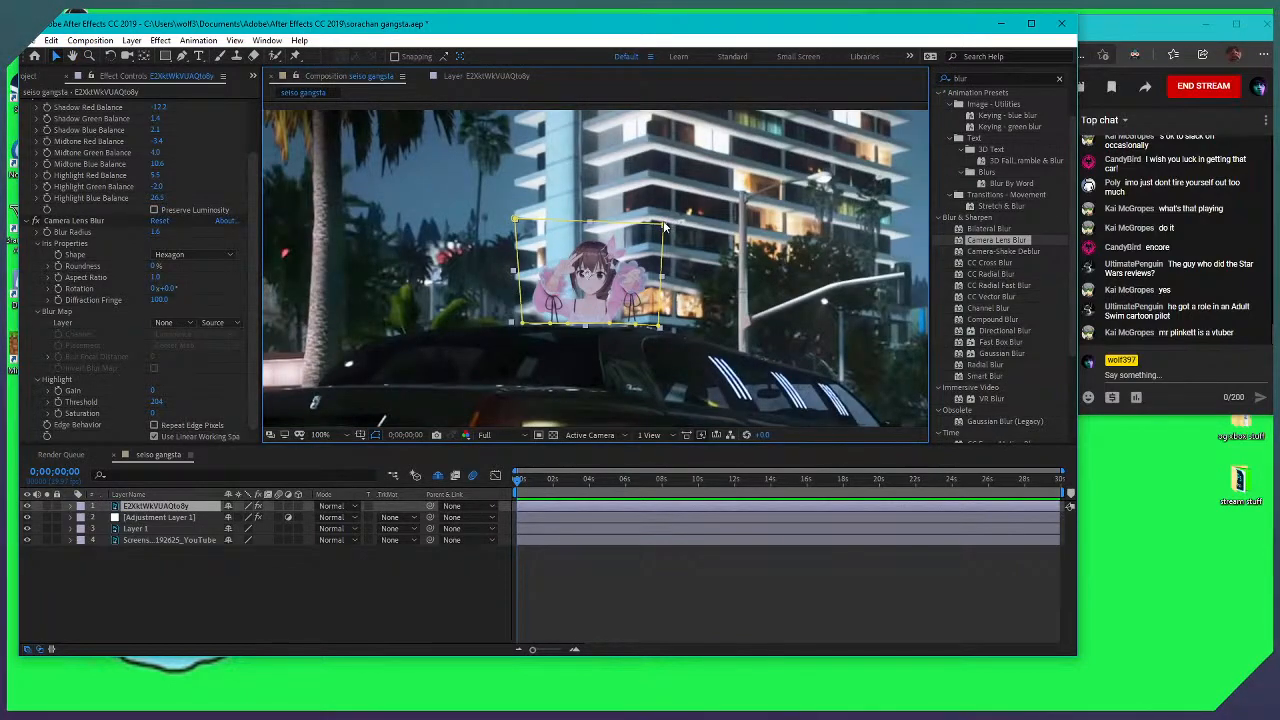
left_click_drag(665, 226, 689, 200)
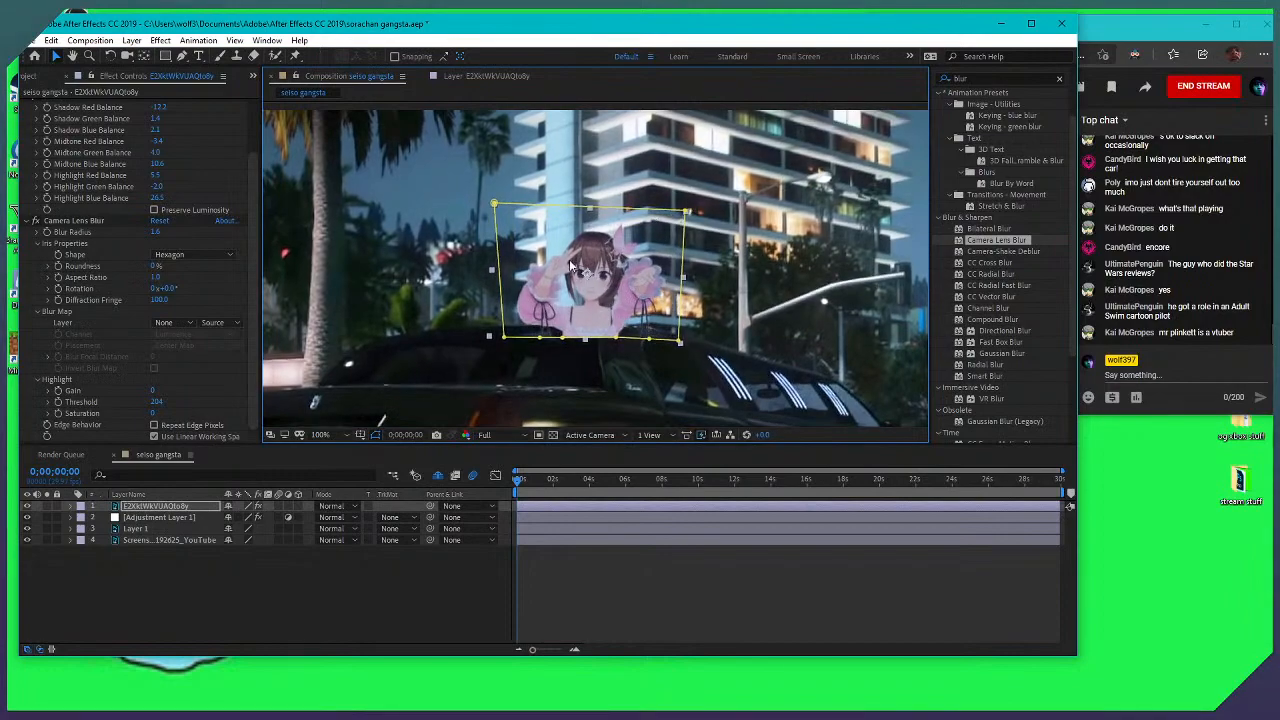
left_click_drag(574, 309, 567, 289)
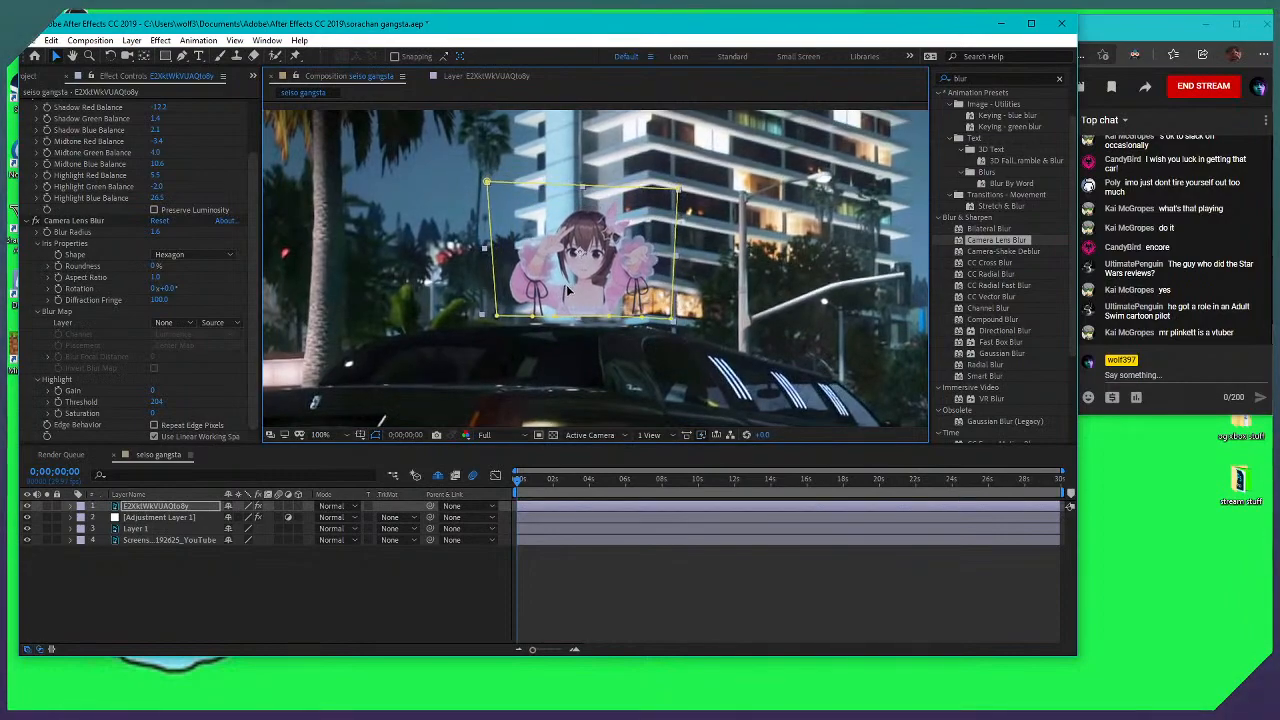
key("period")
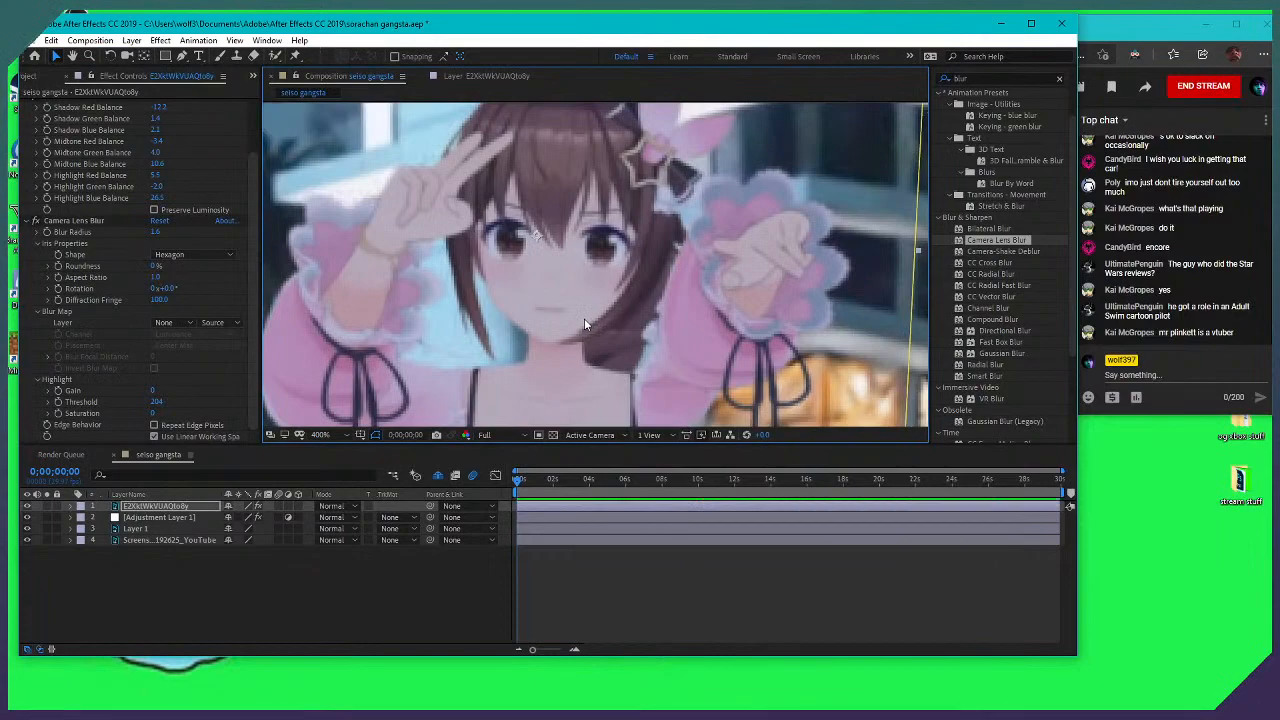
scroll(575, 325, "up", 2)
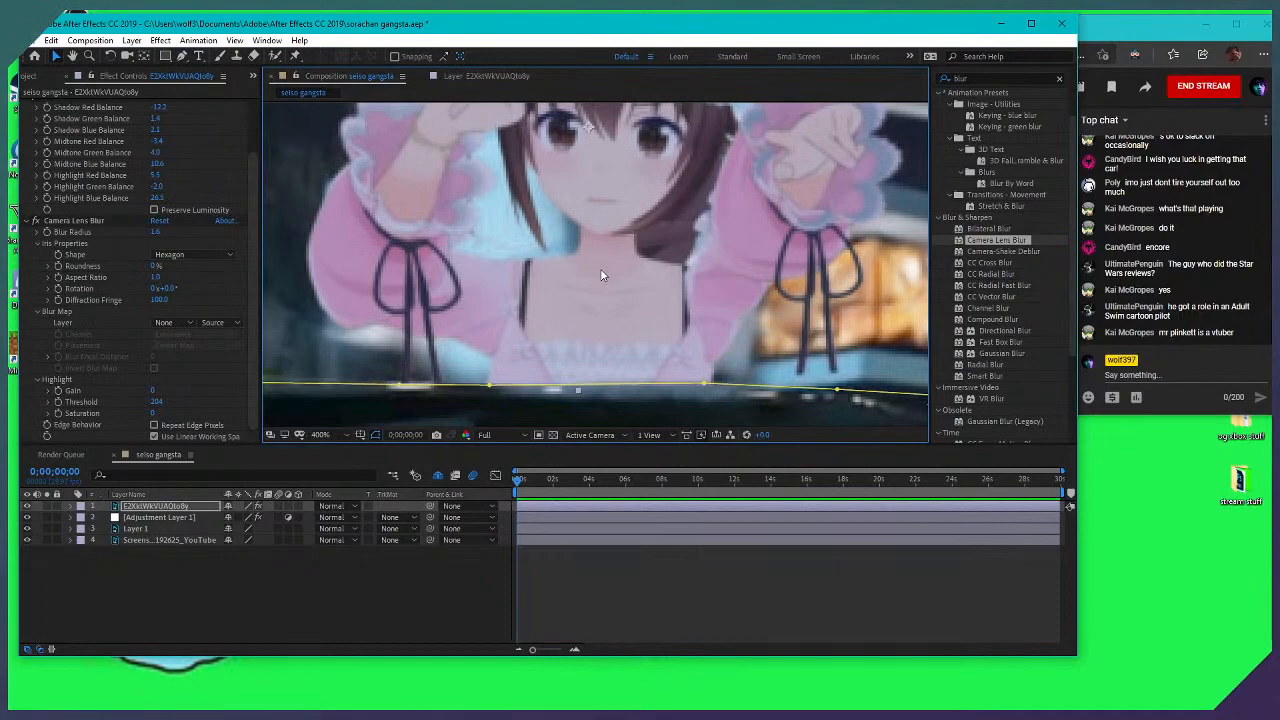
scroll(601, 275, "down", 4)
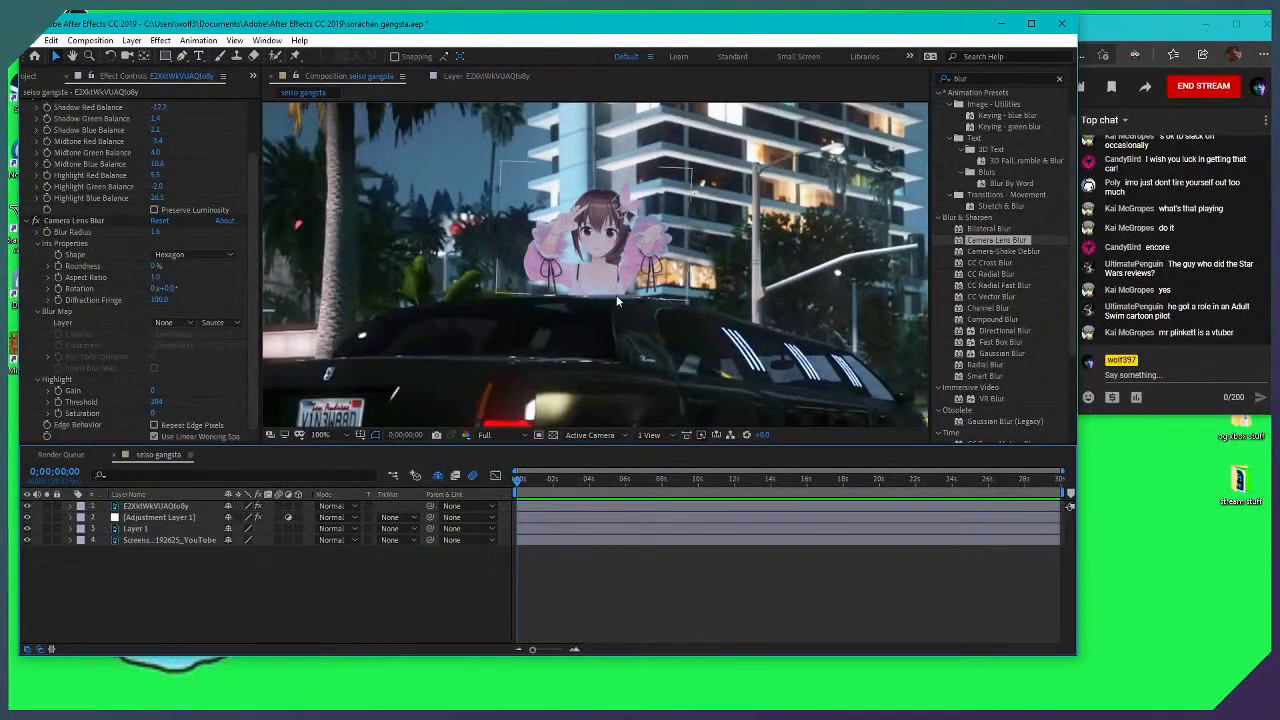
Reshape the lower edge of the character layer's Mask 1 by repositioning its vertices along the limousine roofline
scroll(616, 295, "up", 2)
scroll(616, 295, "up", 2)
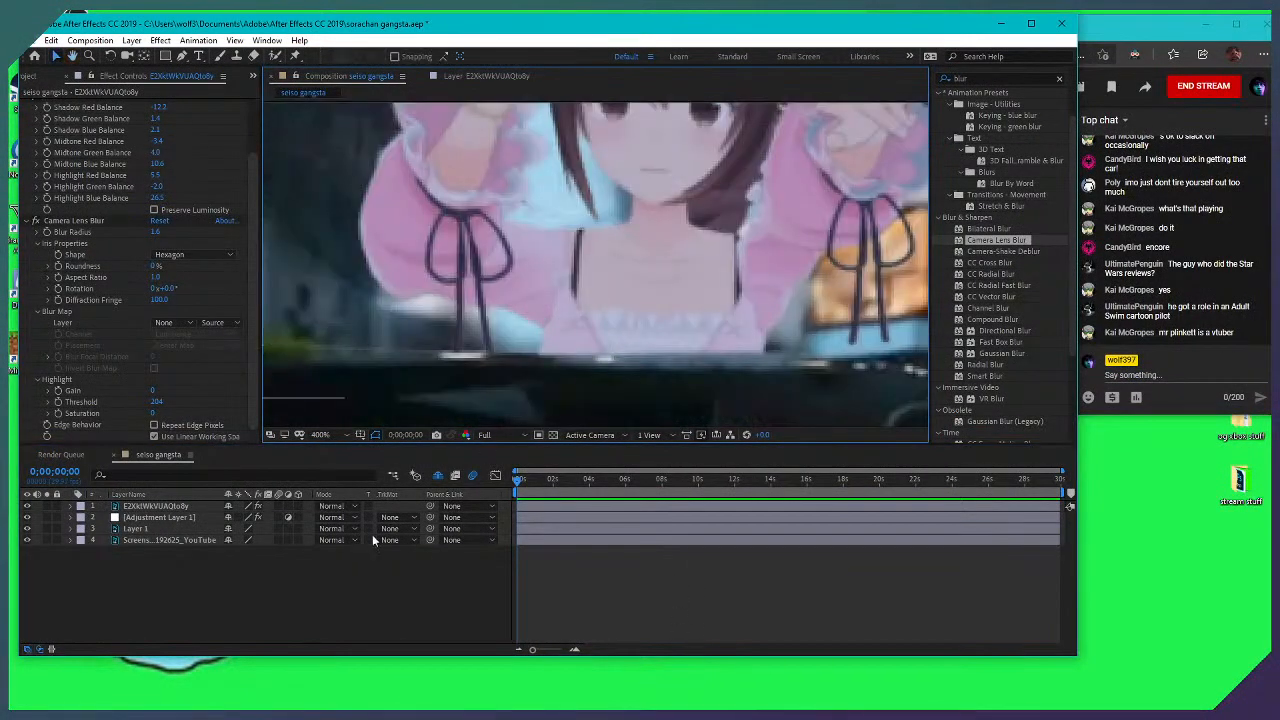
left_click(143, 507)
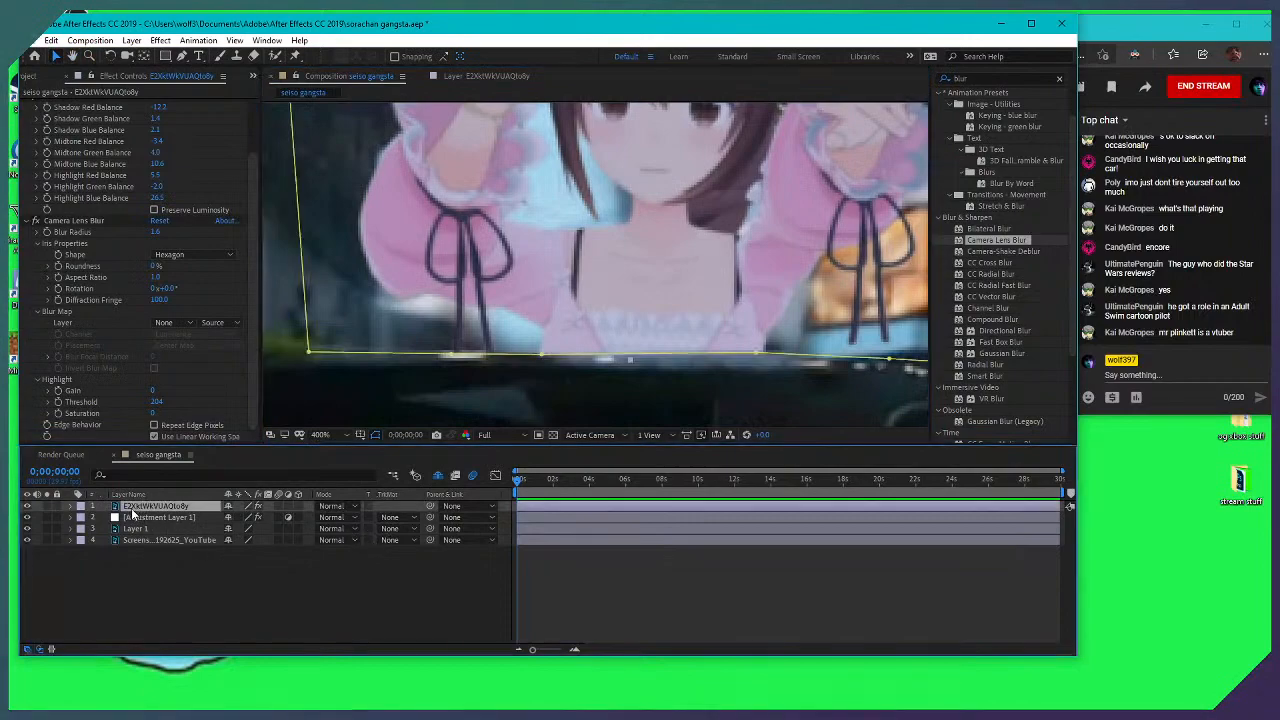
left_click(70, 506)
left_click(125, 529)
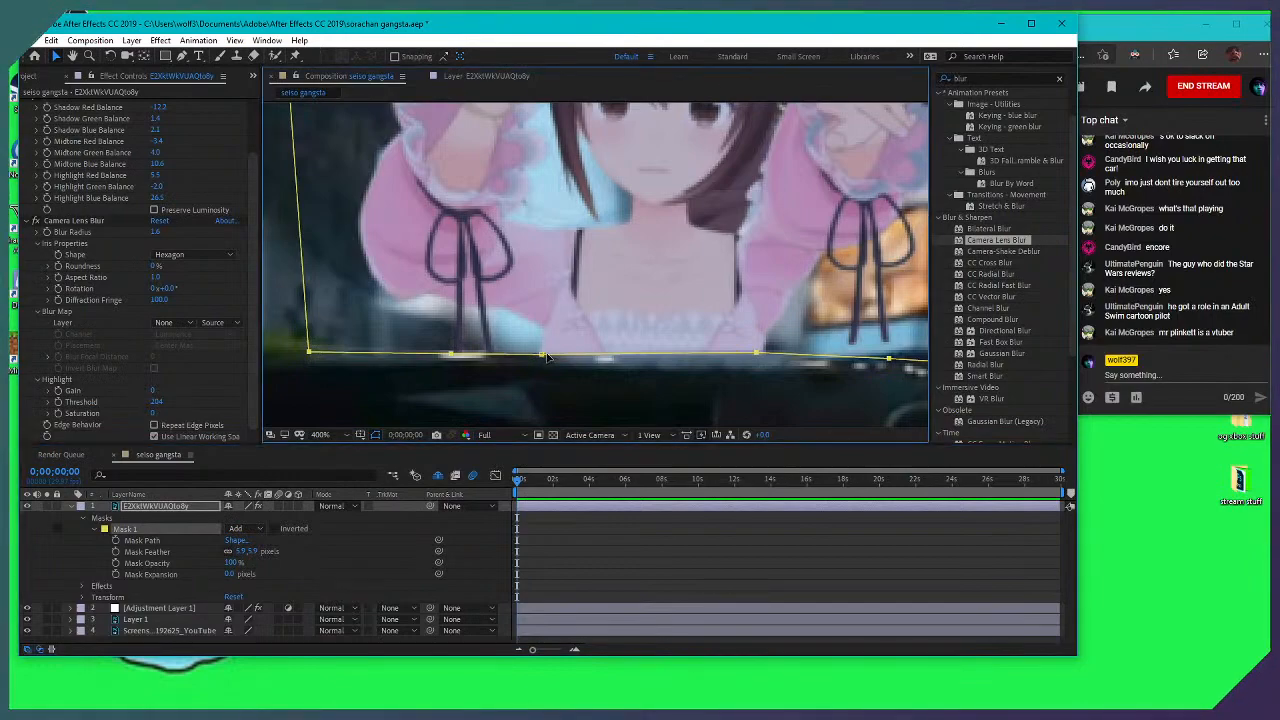
mouse_move(540, 355)
left_mouse_down()
mouse_move(553, 331)
mouse_move(538, 352)
left_mouse_up()
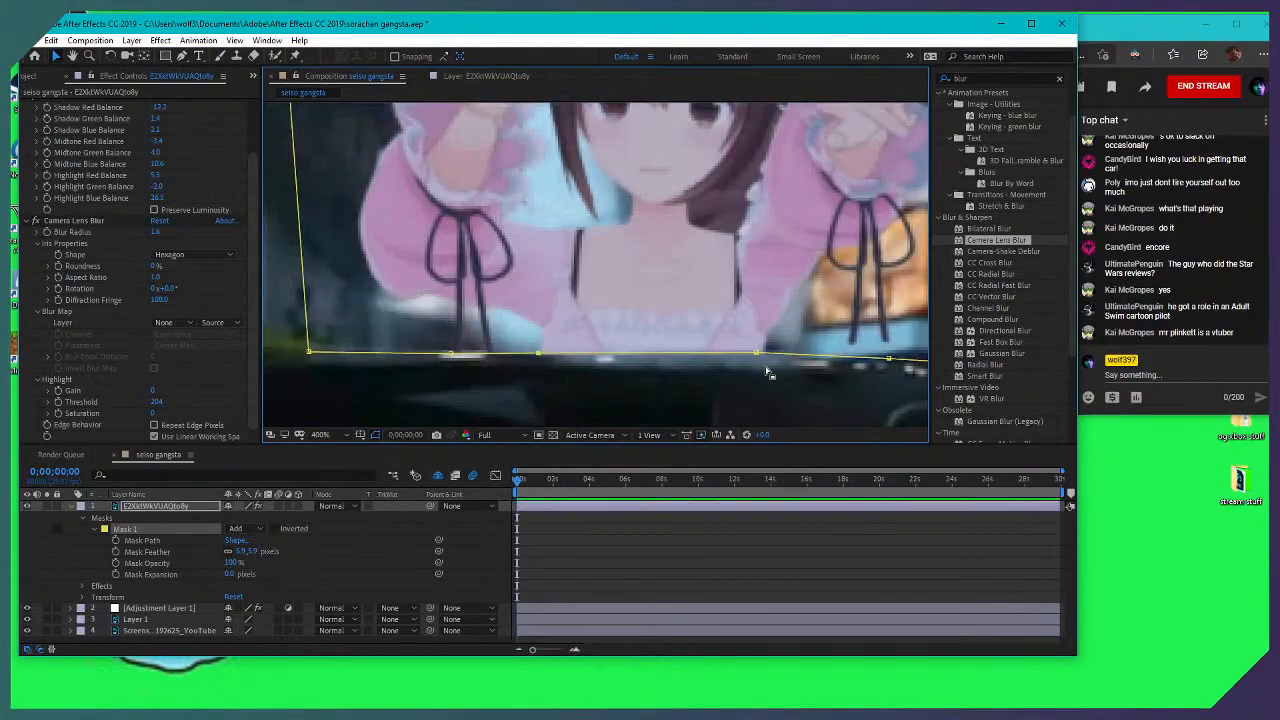
left_click_drag(757, 354, 760, 355)
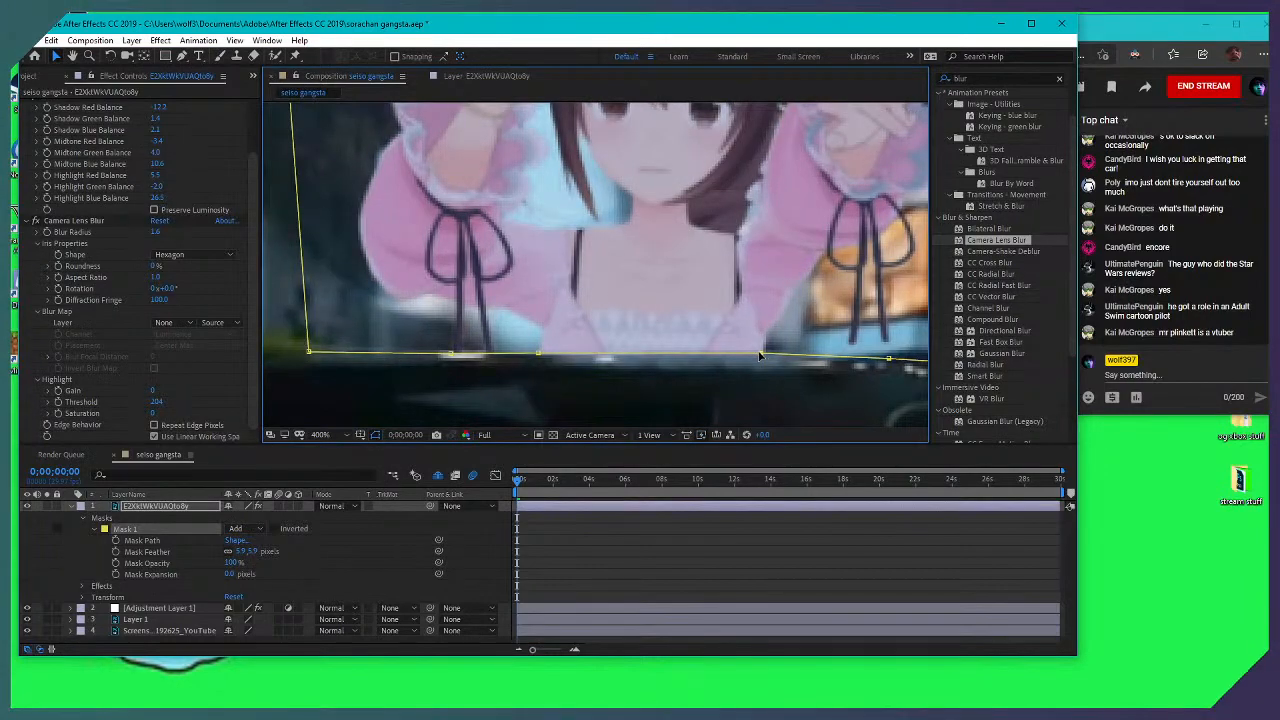
mouse_move(451, 353)
left_mouse_down()
mouse_move(462, 351)
mouse_move(454, 360)
left_mouse_up()
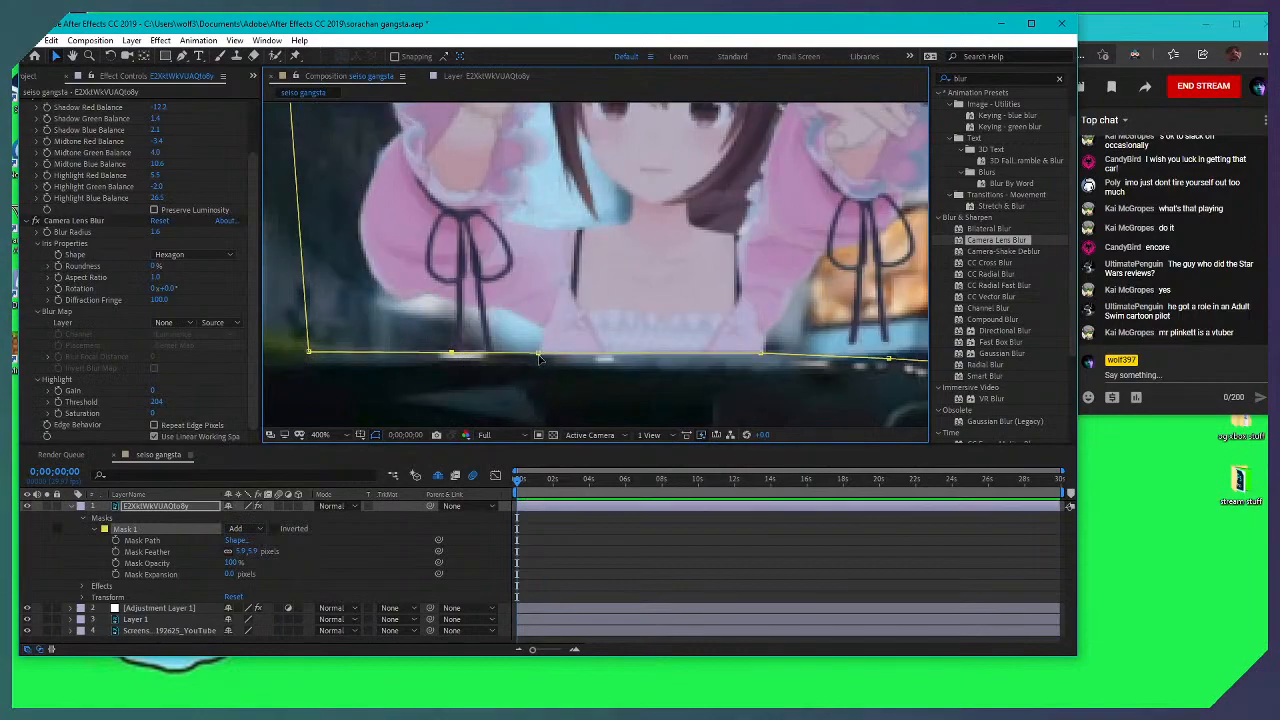
left_click_drag(537, 356, 527, 356)
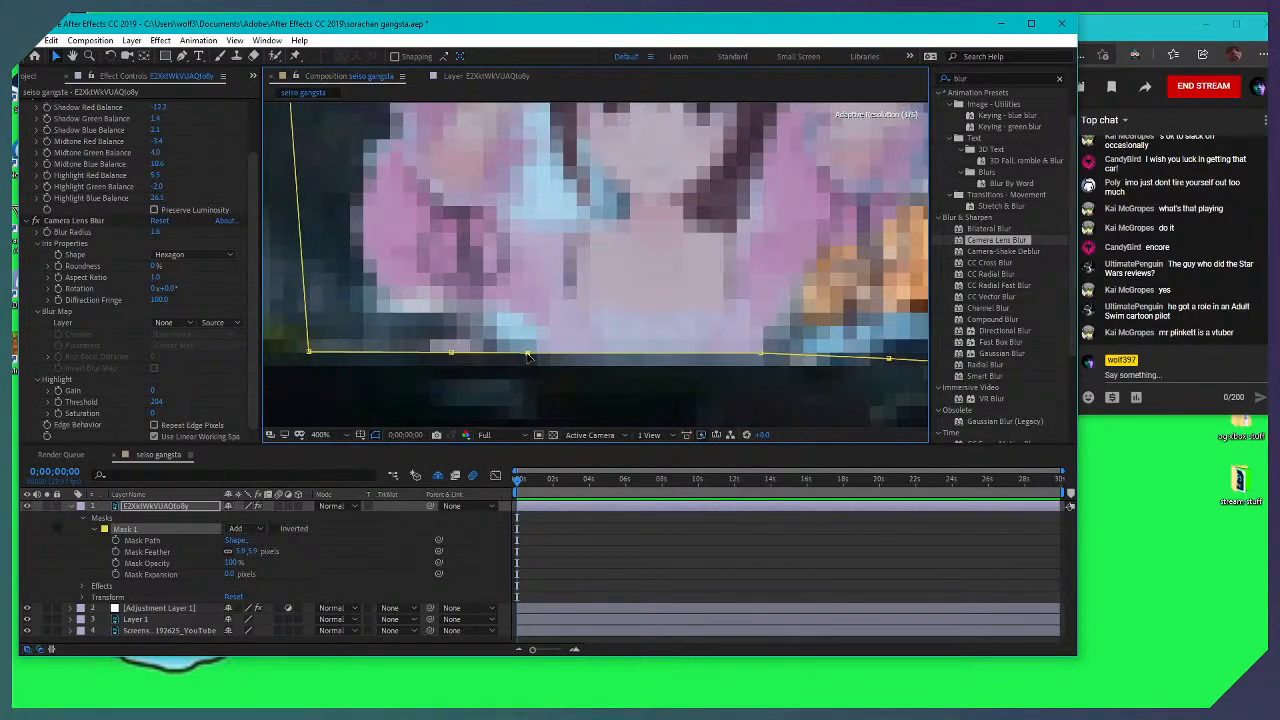
left_click_drag(762, 356, 611, 356)
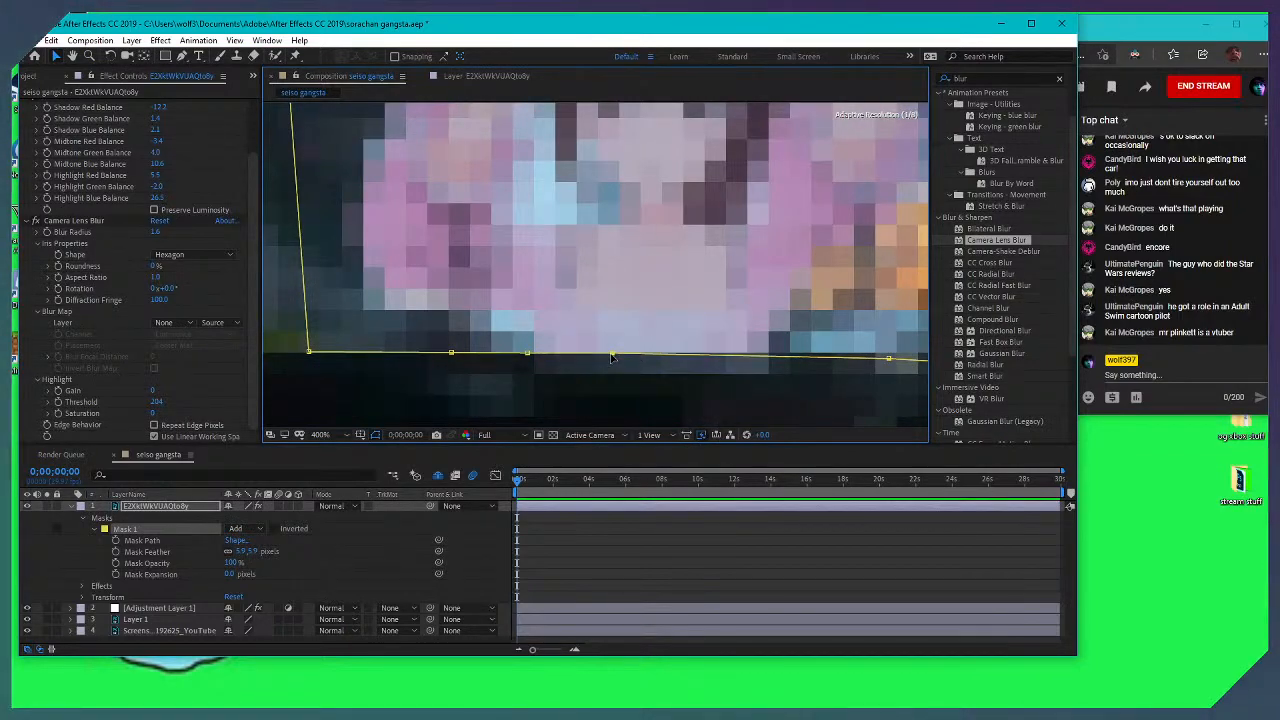
left_click_drag(887, 360, 778, 360)
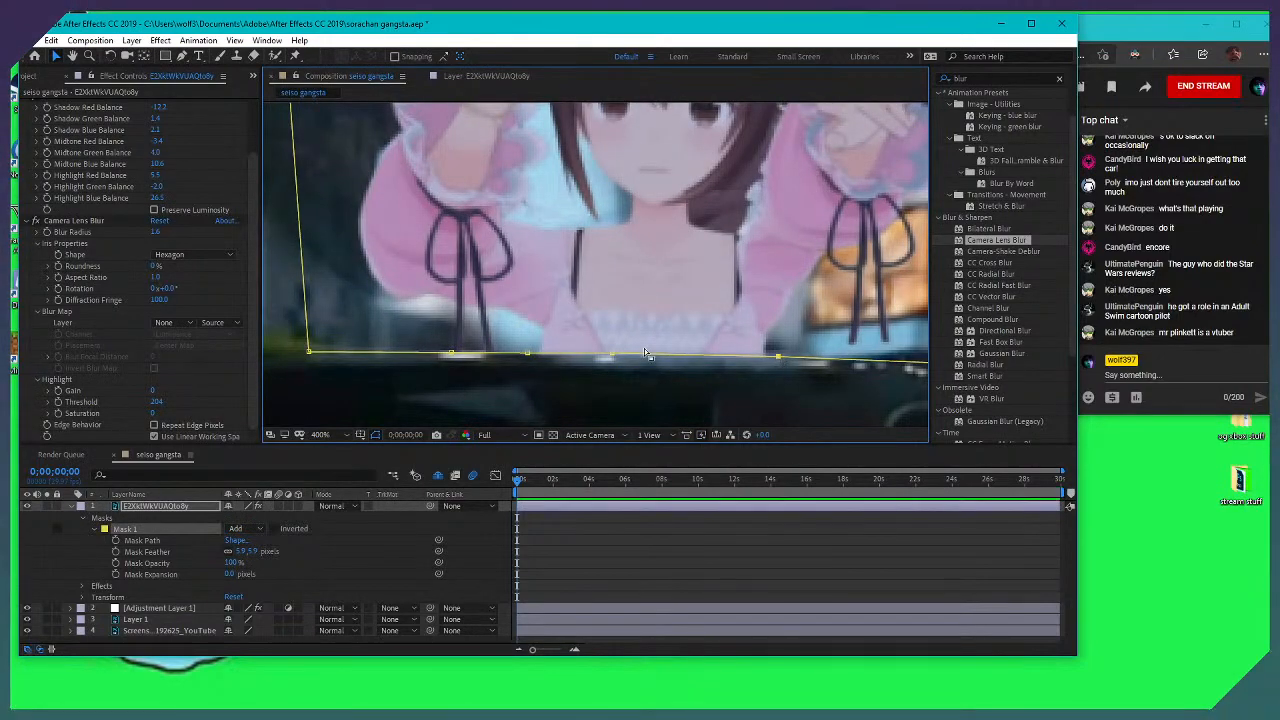
Examine the character's masked lower edge against the limousine roof at different magnifications
scroll(656, 293, "up", 2)
scroll(612, 306, "down", 4)
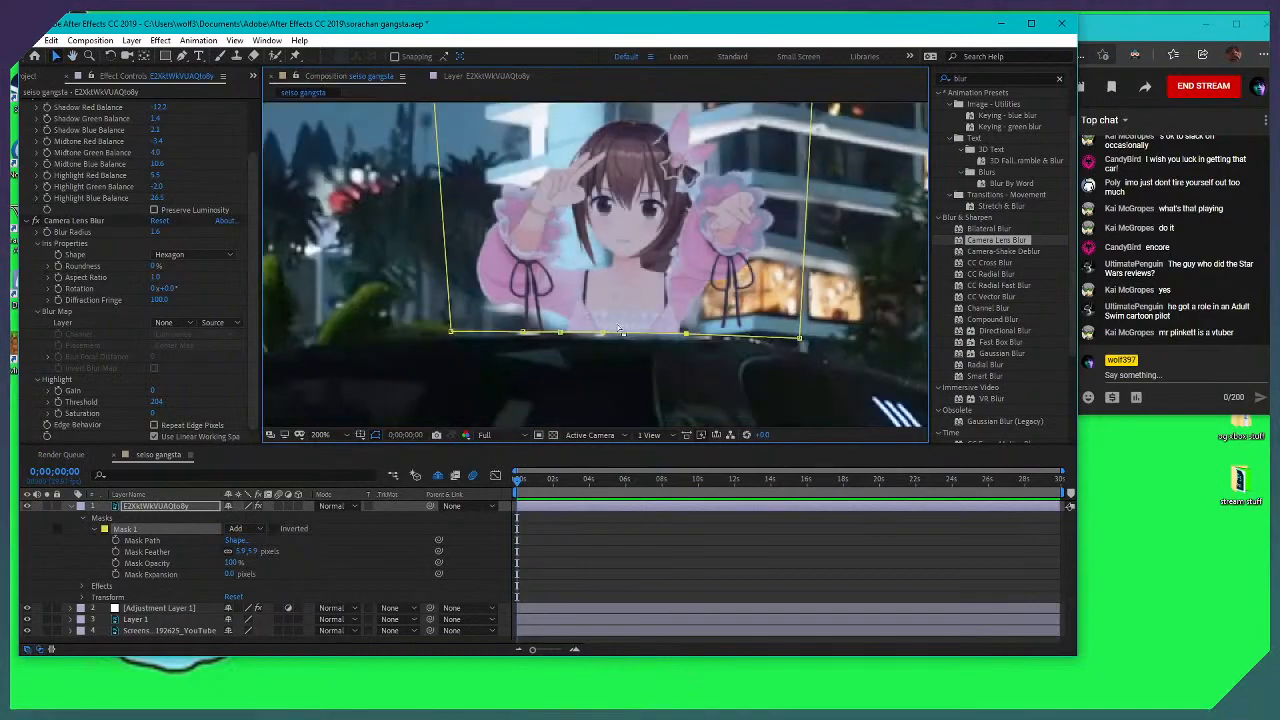
scroll(628, 305, "up", 4)
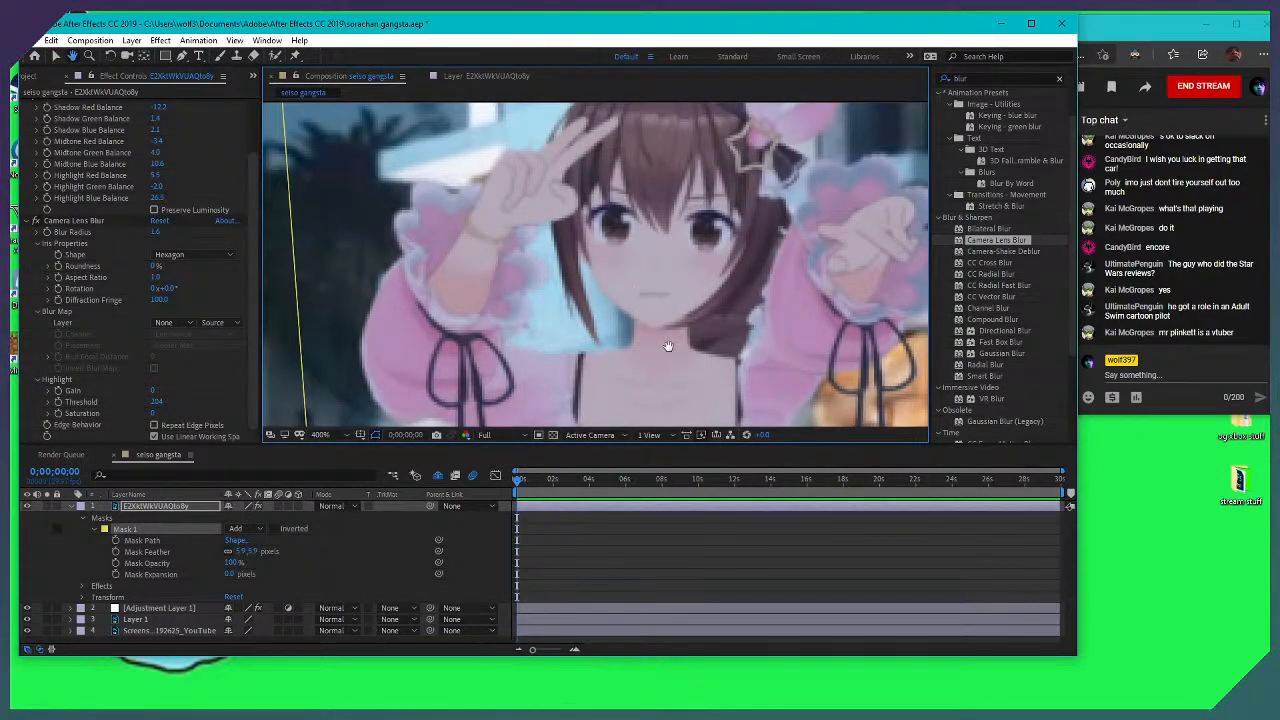
scroll(640, 293, "down", 4)
scroll(660, 322, "down", 2)
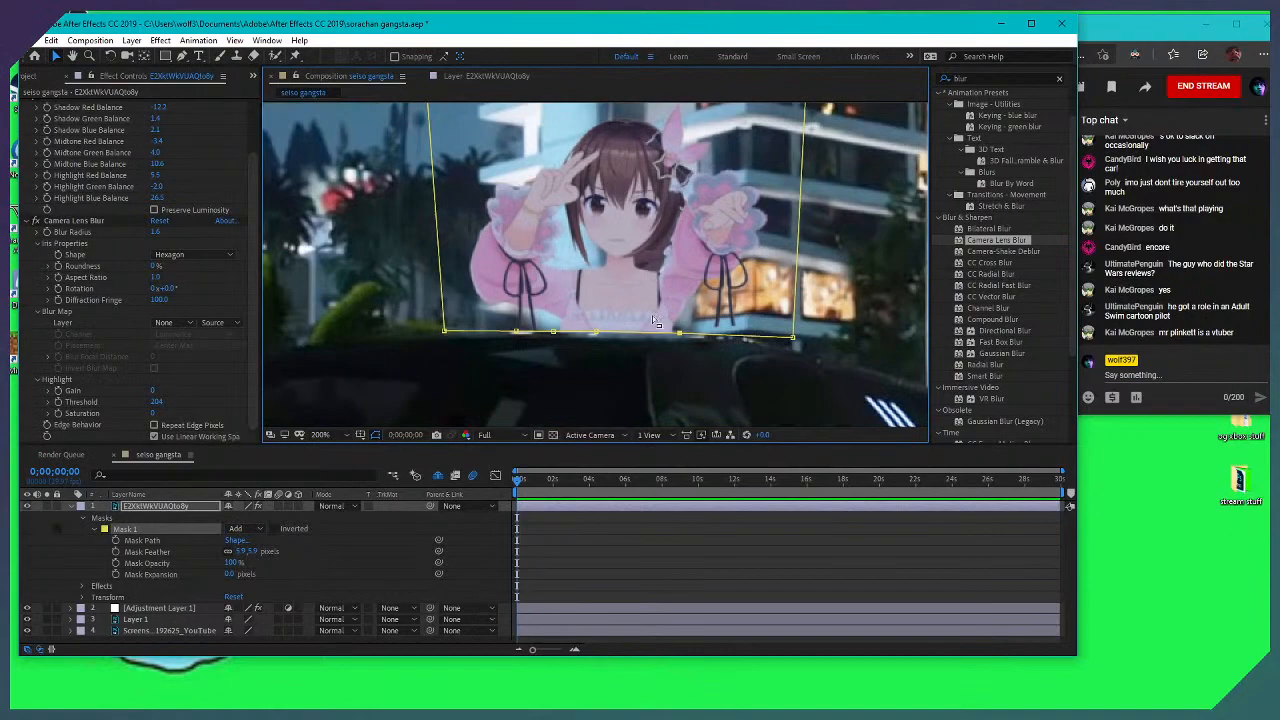
scroll(659, 318, "up", 1)
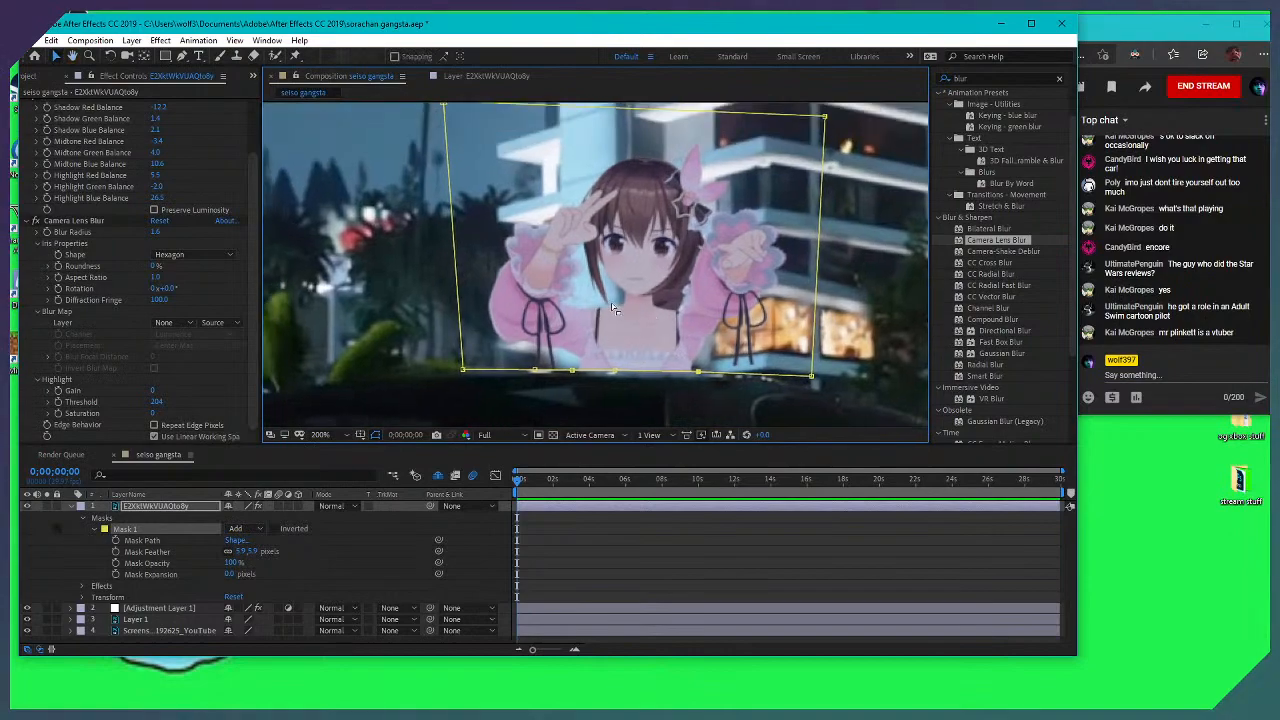
scroll(685, 316, "up", 1)
scroll(660, 280, "down", 2)
scroll(655, 255, "down", 1)
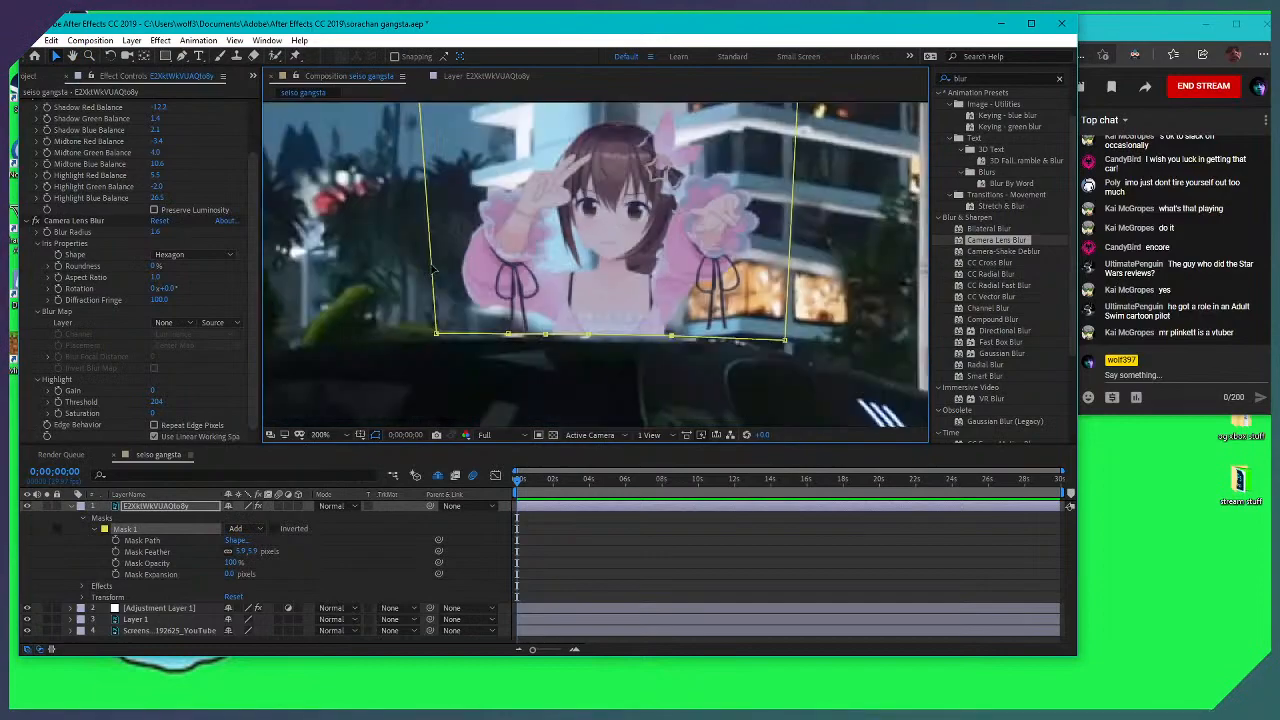
left_click_drag(605, 230, 591, 264)
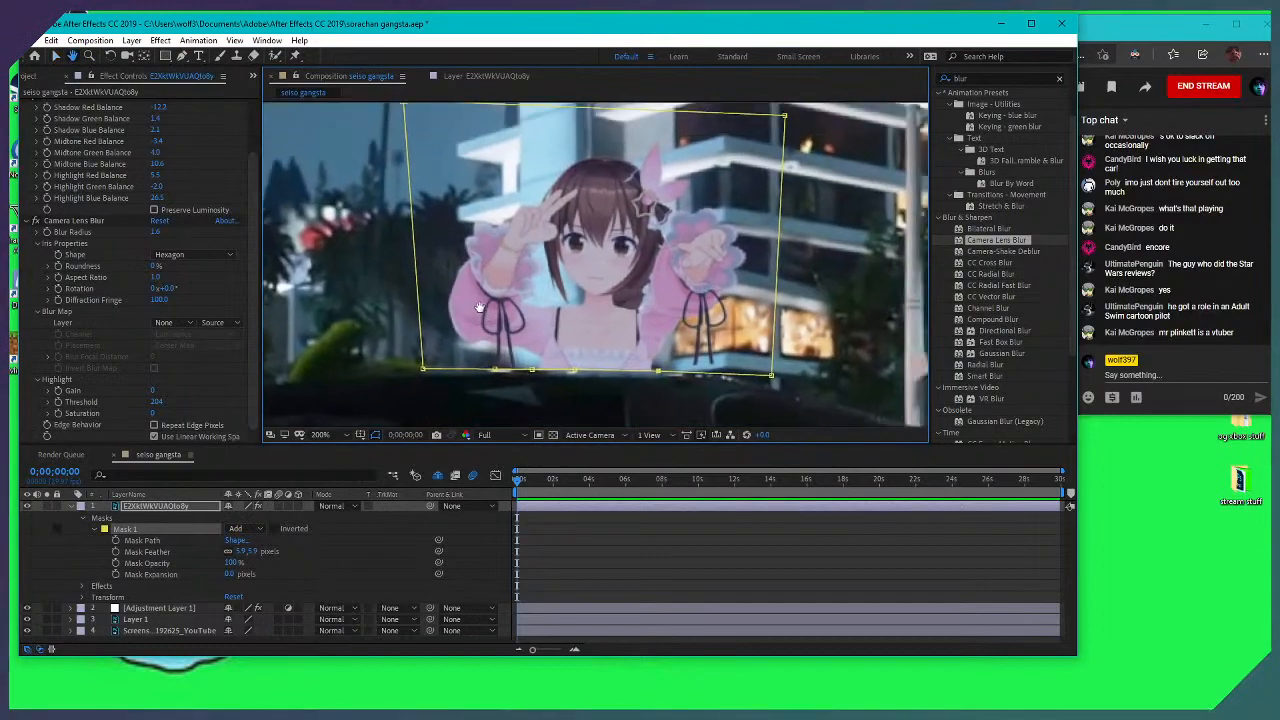
Examine the character's masked lower edge along the limousine roofline close up, with the layer selected and deselected
left_click(673, 527)
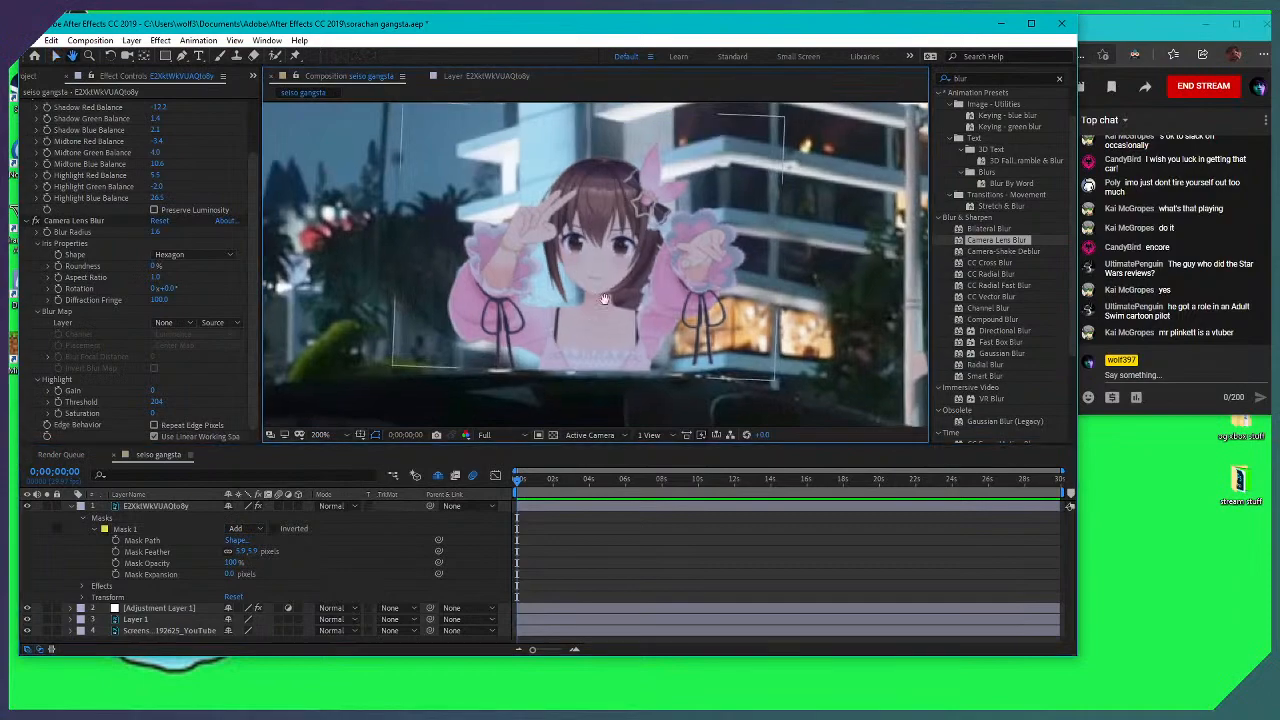
scroll(598, 308, "up", 1)
left_click(500, 340)
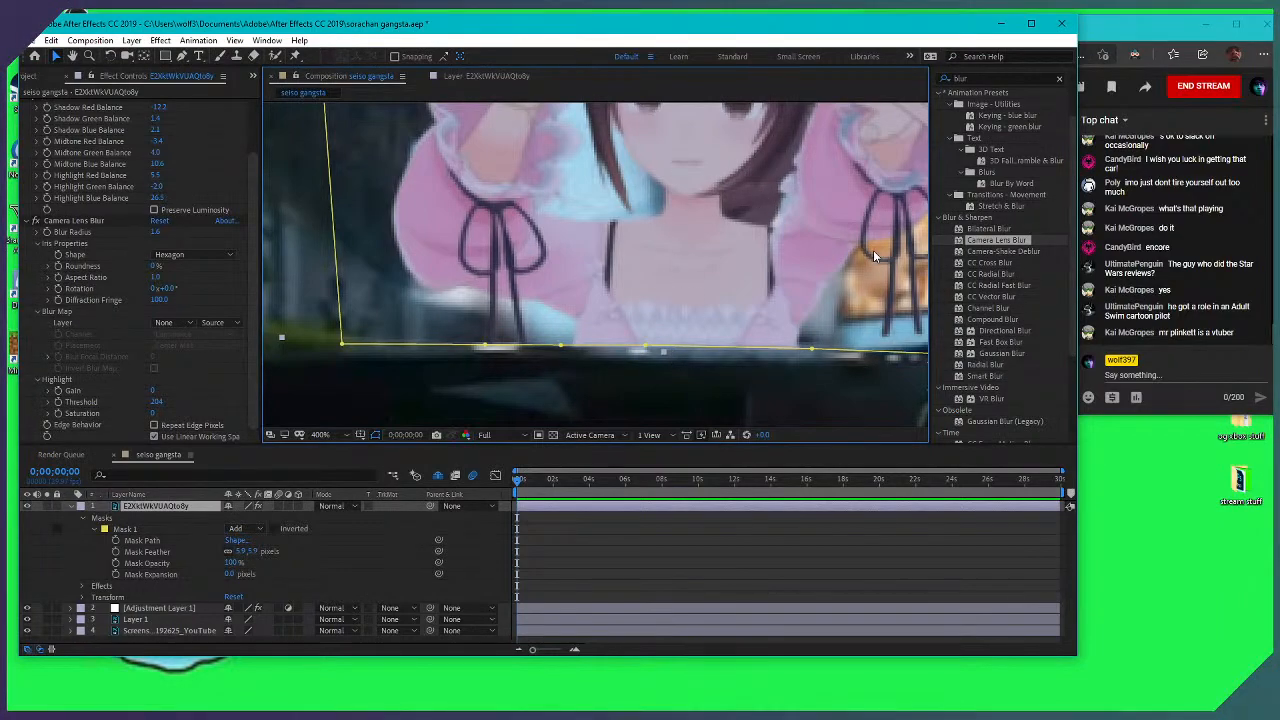
scroll(555, 199, "down", 3)
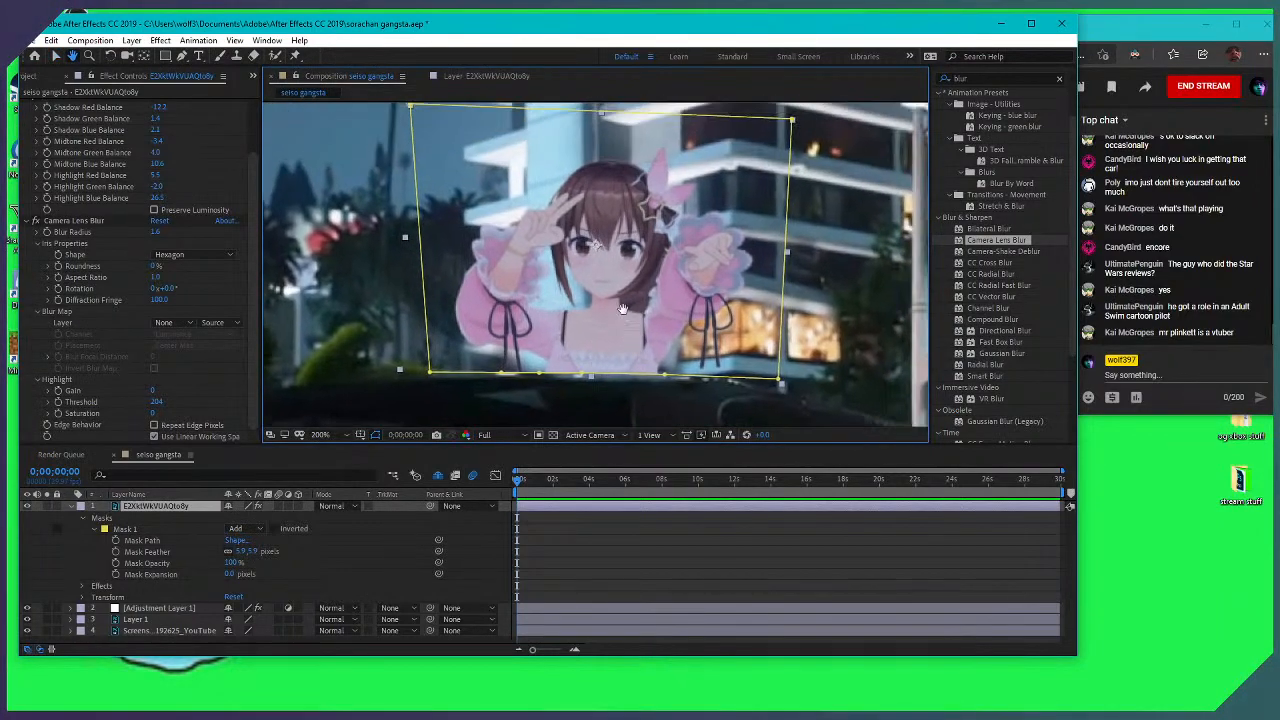
scroll(591, 273, "up", 3)
scroll(630, 293, "down", 3)
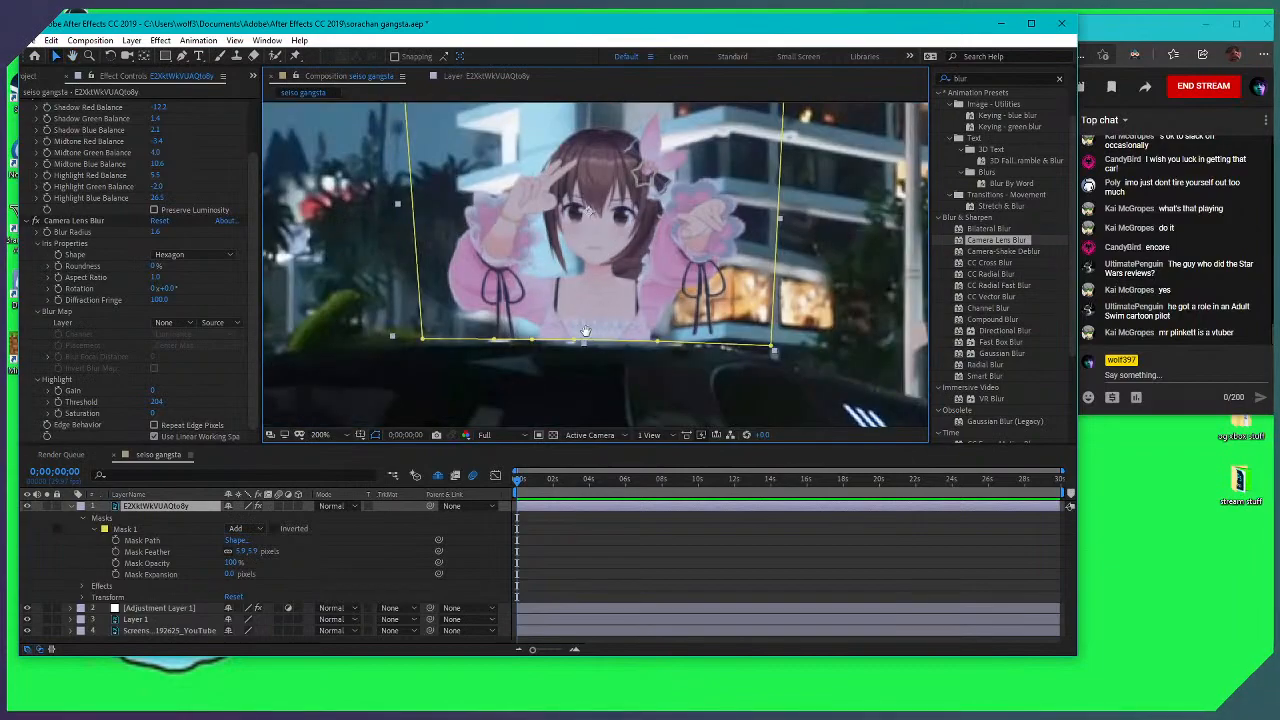
scroll(643, 371, "up", 3)
left_click(635, 561)
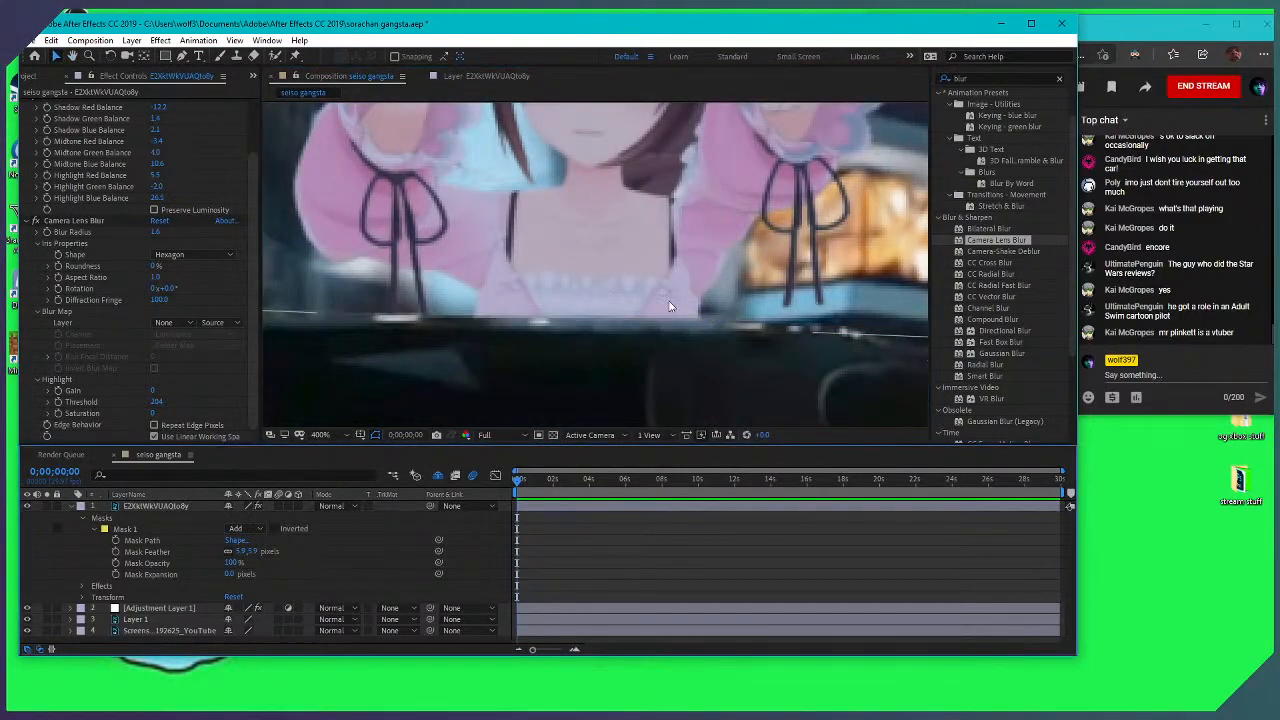
Examine how the character's size, position and sharpness fit the whole limousine scene, comparing the full frame with a closer view
scroll(637, 271, "down", 3)
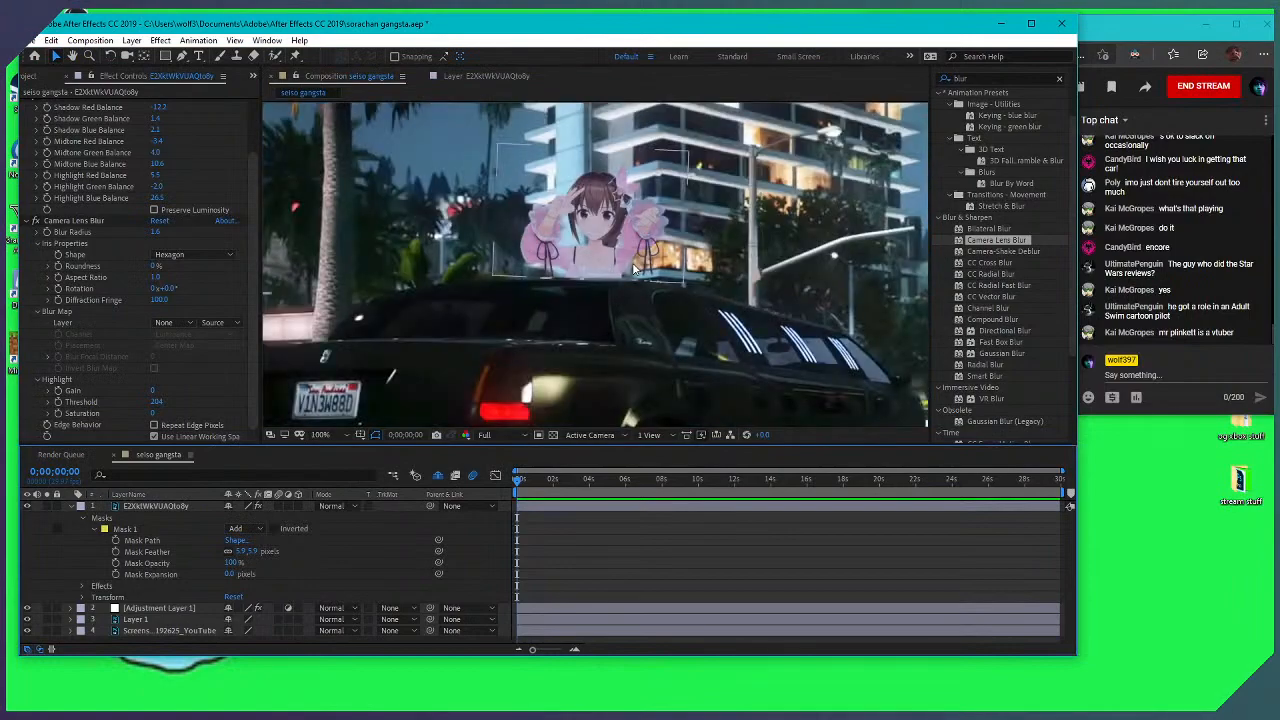
scroll(560, 272, "down", 2)
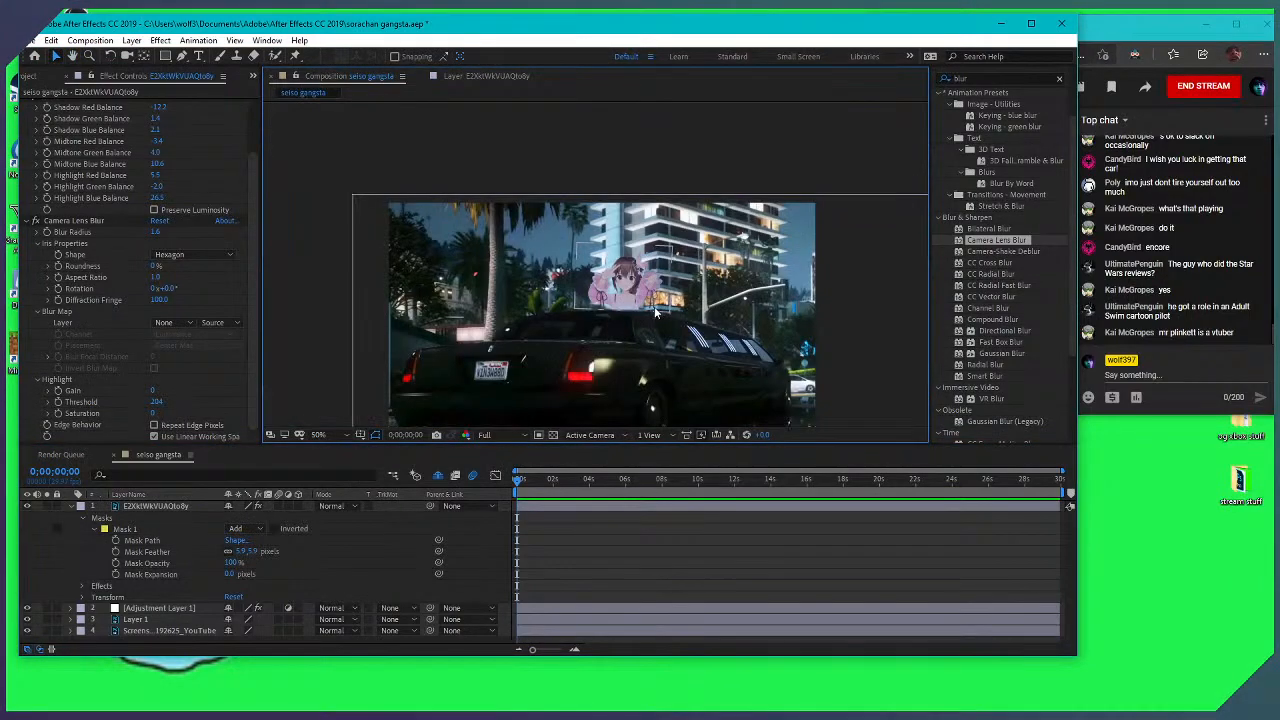
left_click_drag(587, 288, 599, 332)
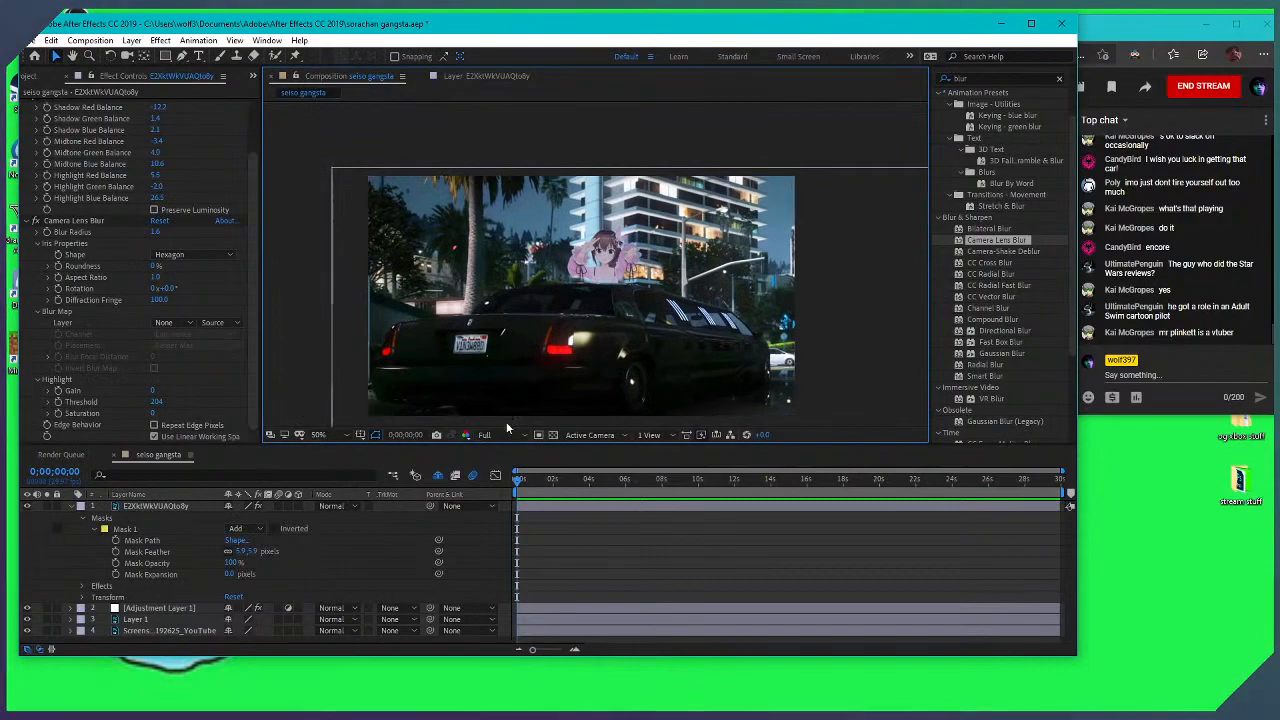
left_click_drag(582, 280, 578, 232)
left_click(590, 215)
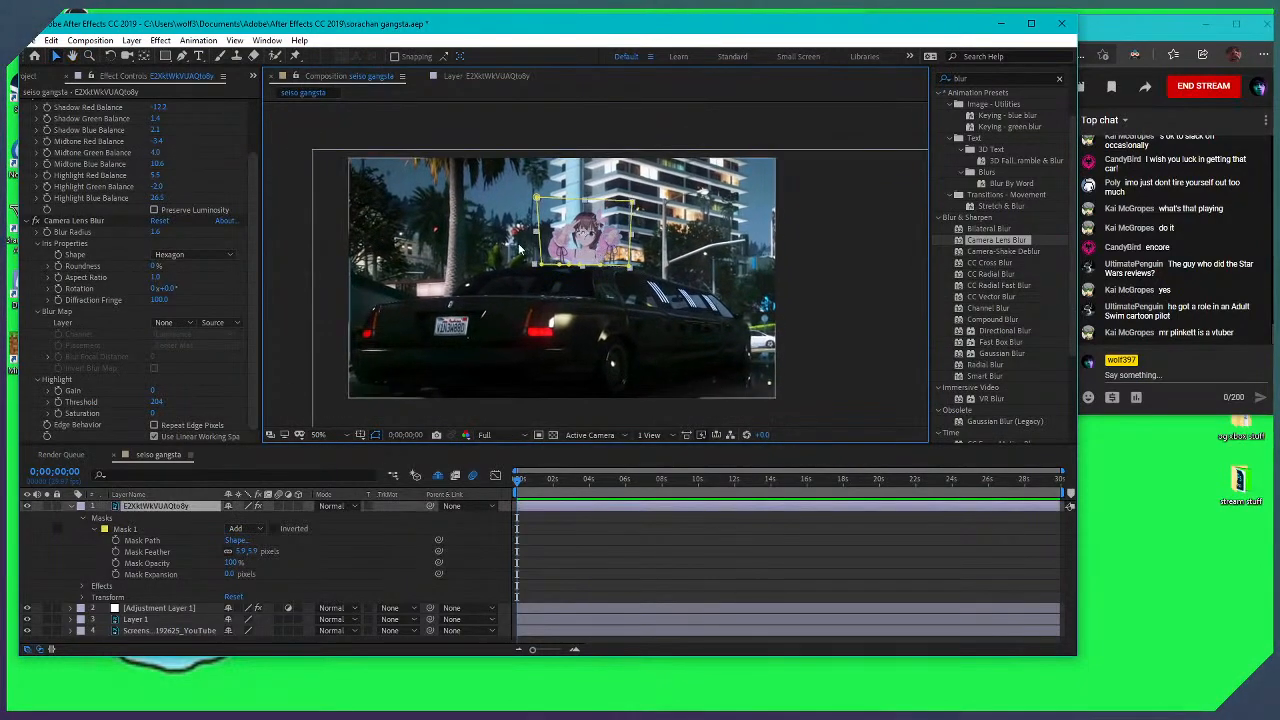
scroll(628, 210, "up", 2)
scroll(519, 257, "up", 2)
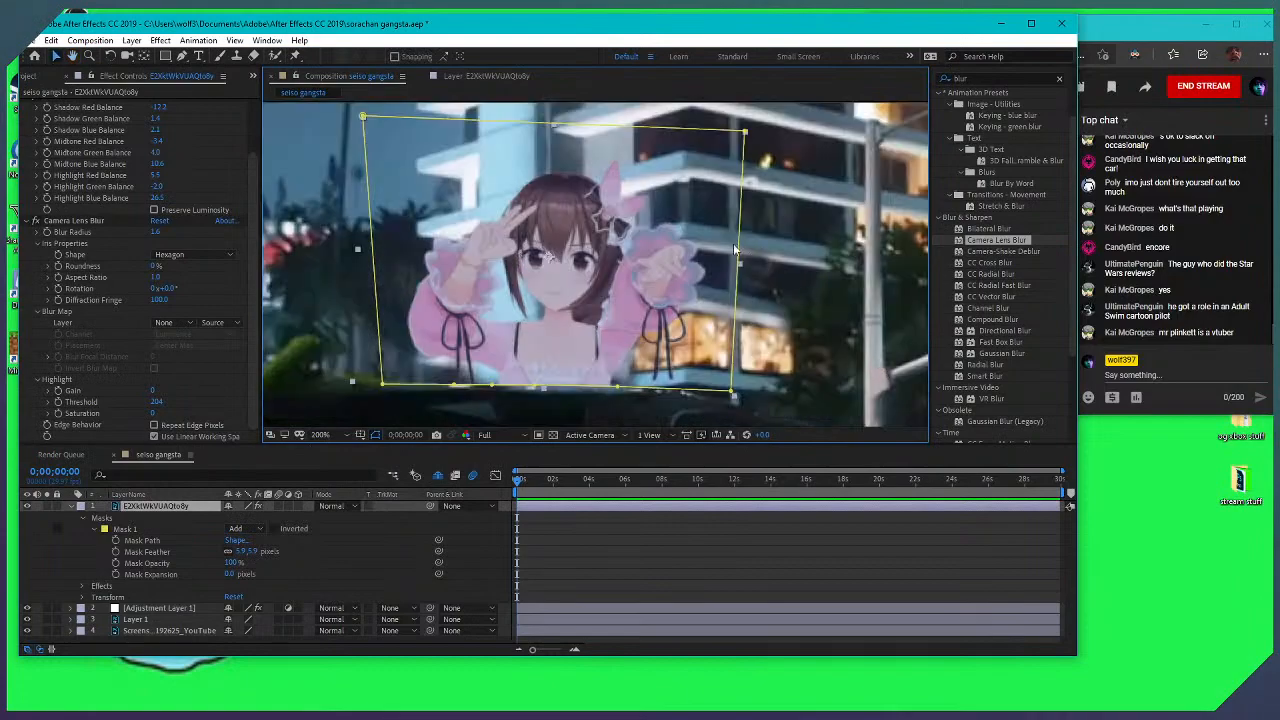
scroll(740, 252, "down", 4)
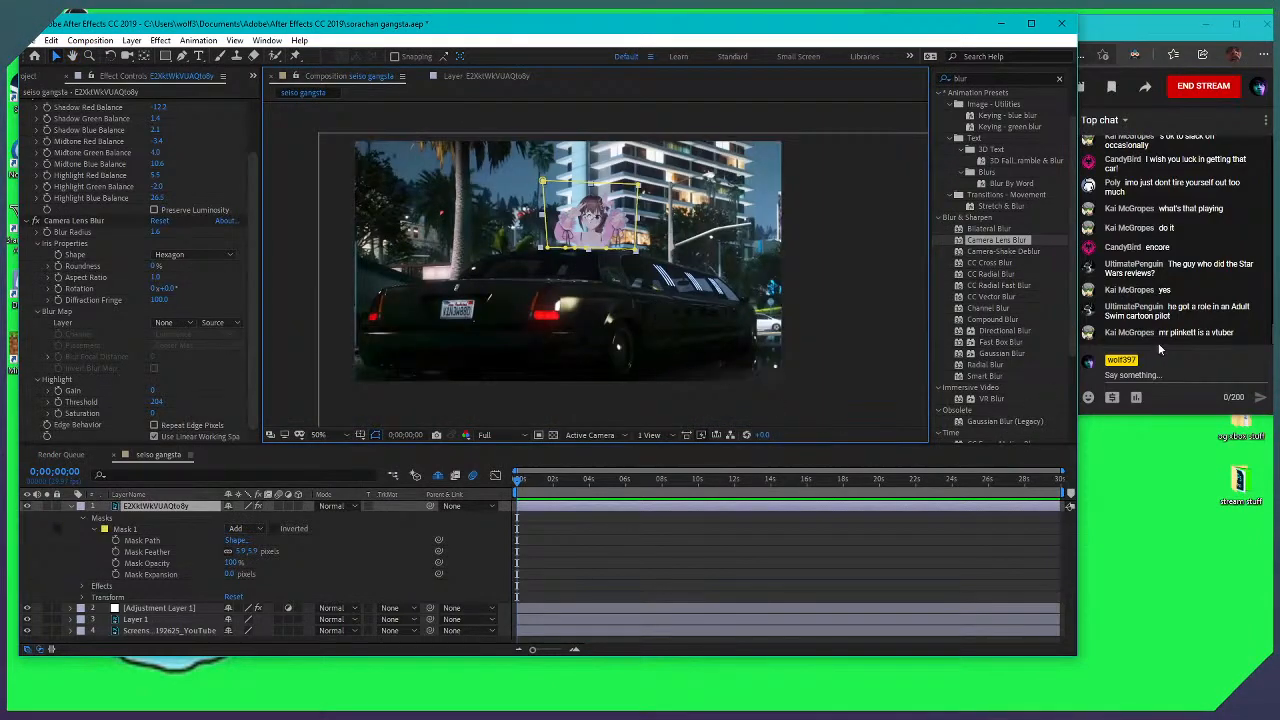
left_click(1157, 349)
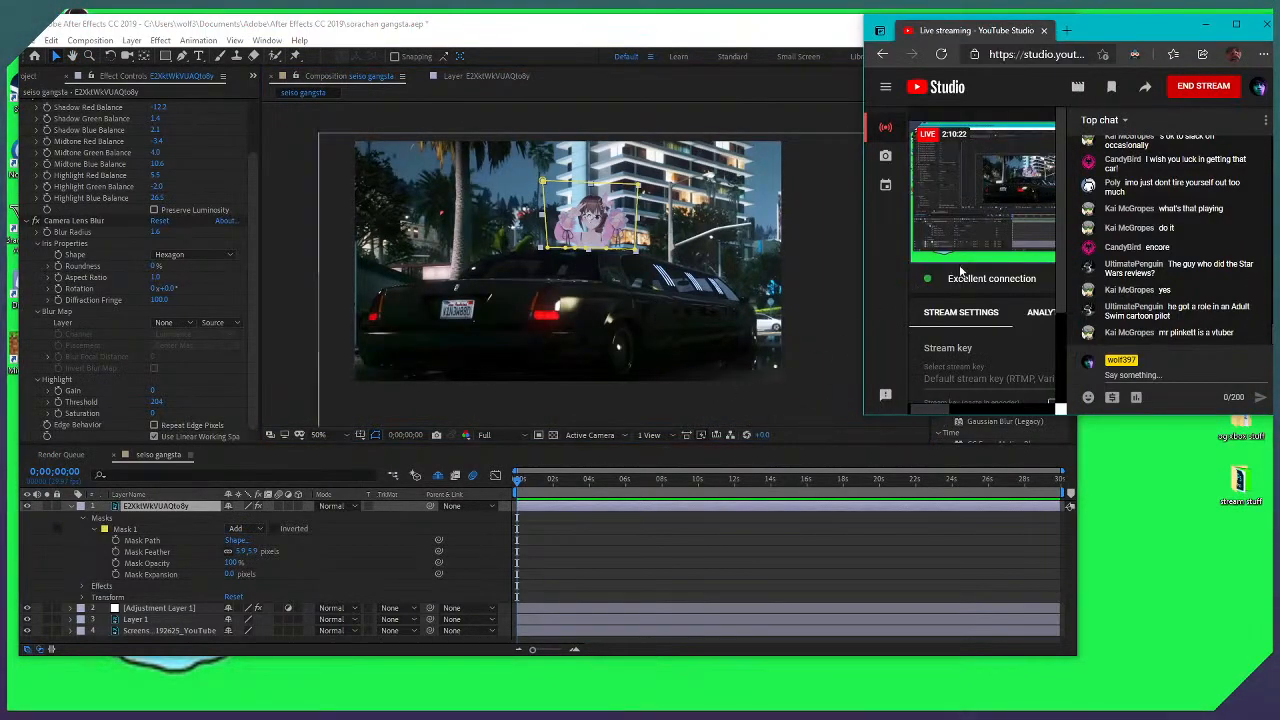
left_click(704, 53)
Set the Camera Lens Blur radius on the character layer to 1.9
scroll(704, 233, "up", 3)
left_click(56, 56)
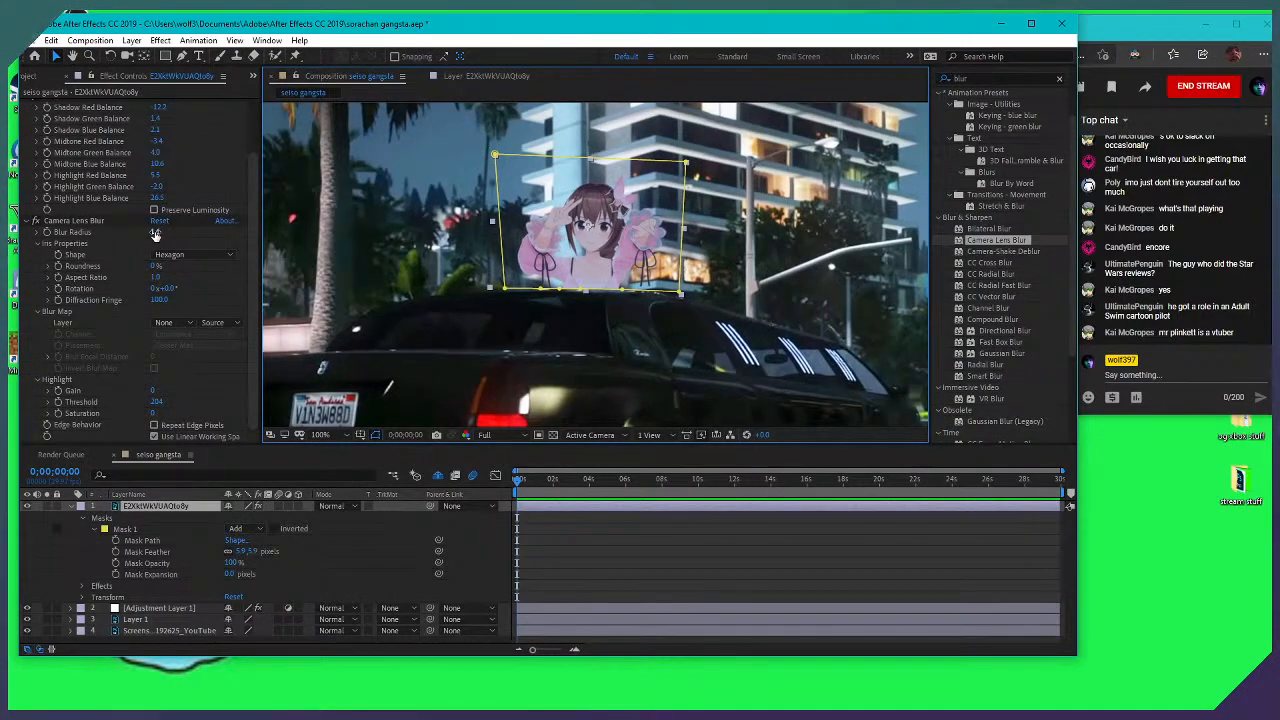
left_click_drag(157, 231, 161, 231)
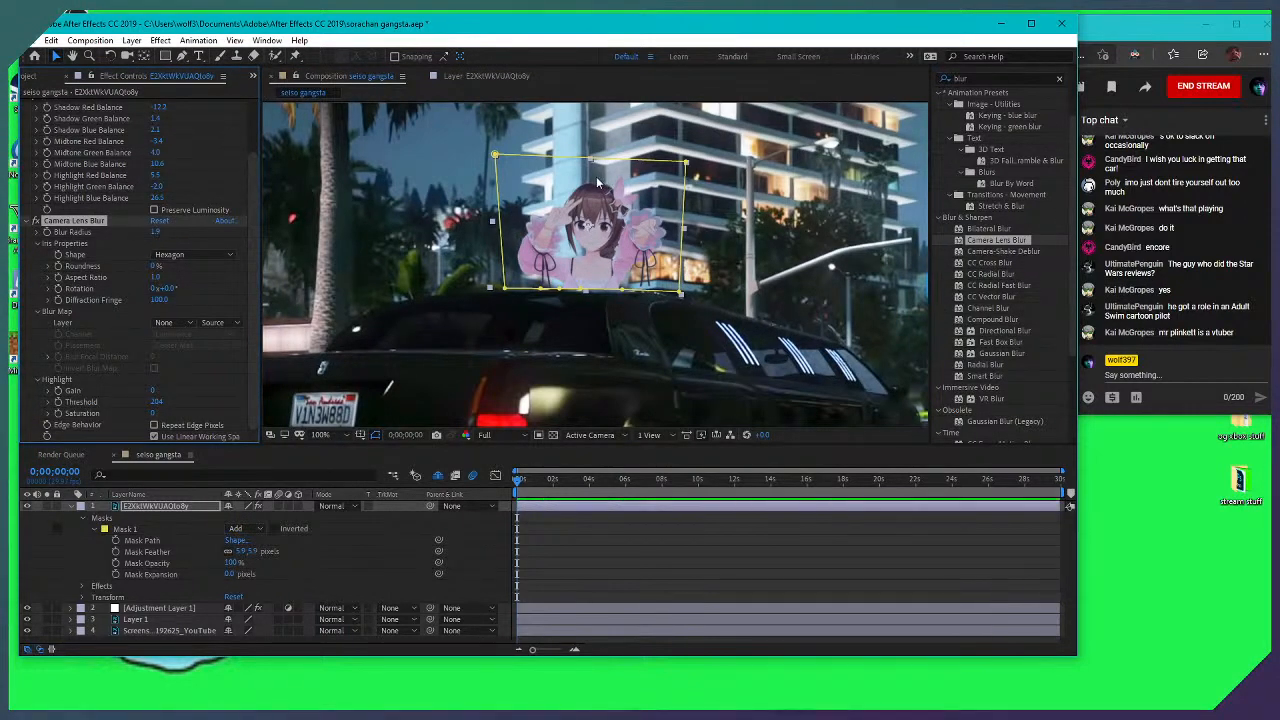
Set both Brightness and Contrast to -30 in the character layer's Brightness & Contrast effect
scroll(600, 183, "up", 2)
scroll(145, 165, "up", 2)
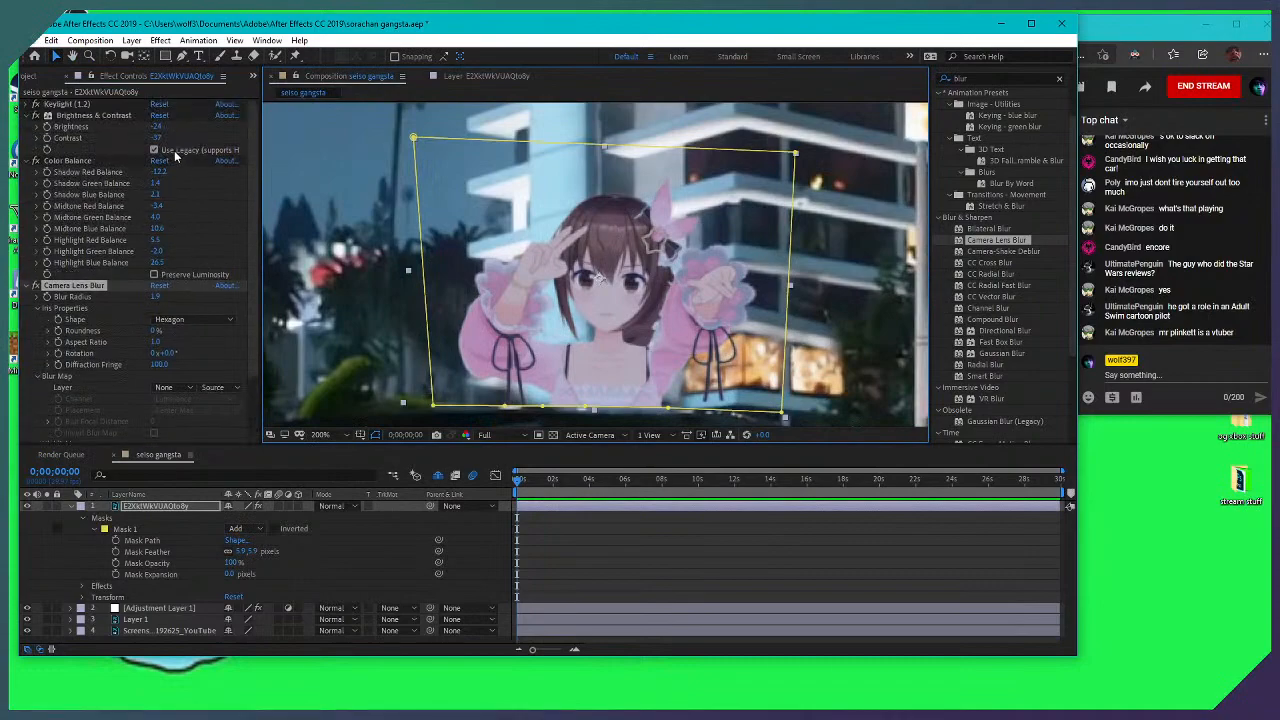
left_click_drag(157, 127, 195, 128)
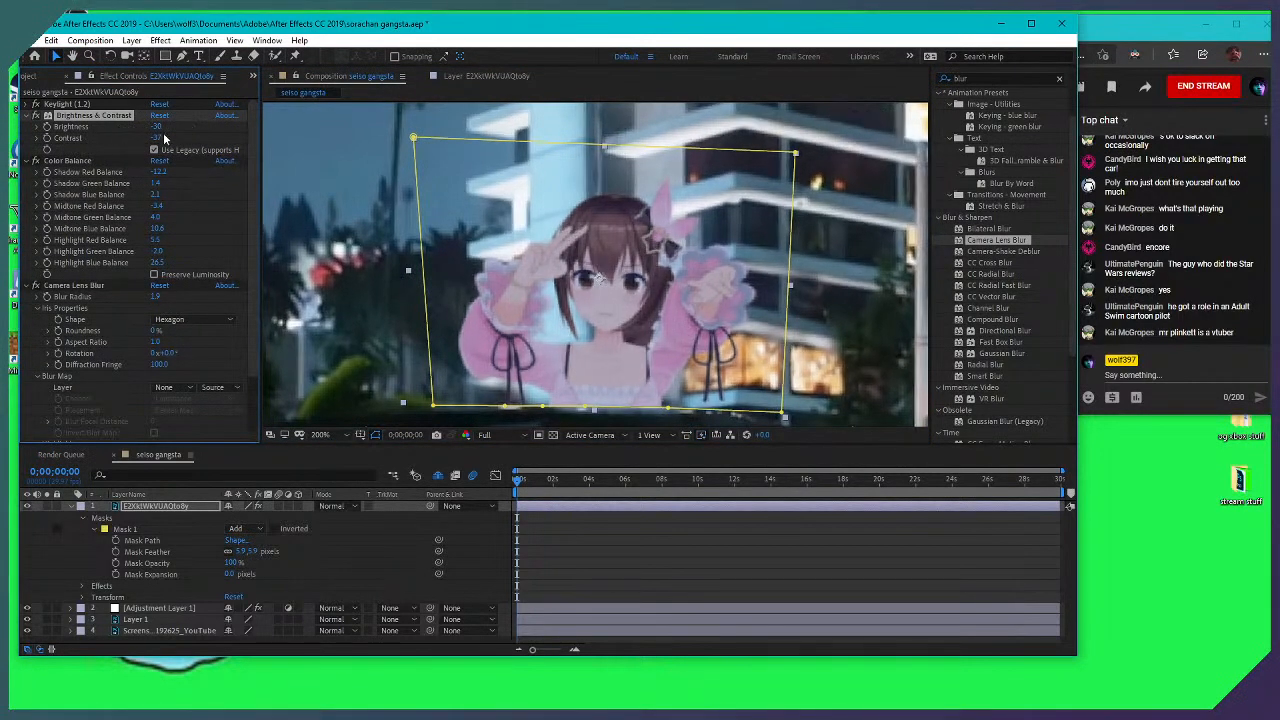
left_click_drag(163, 140, 193, 140)
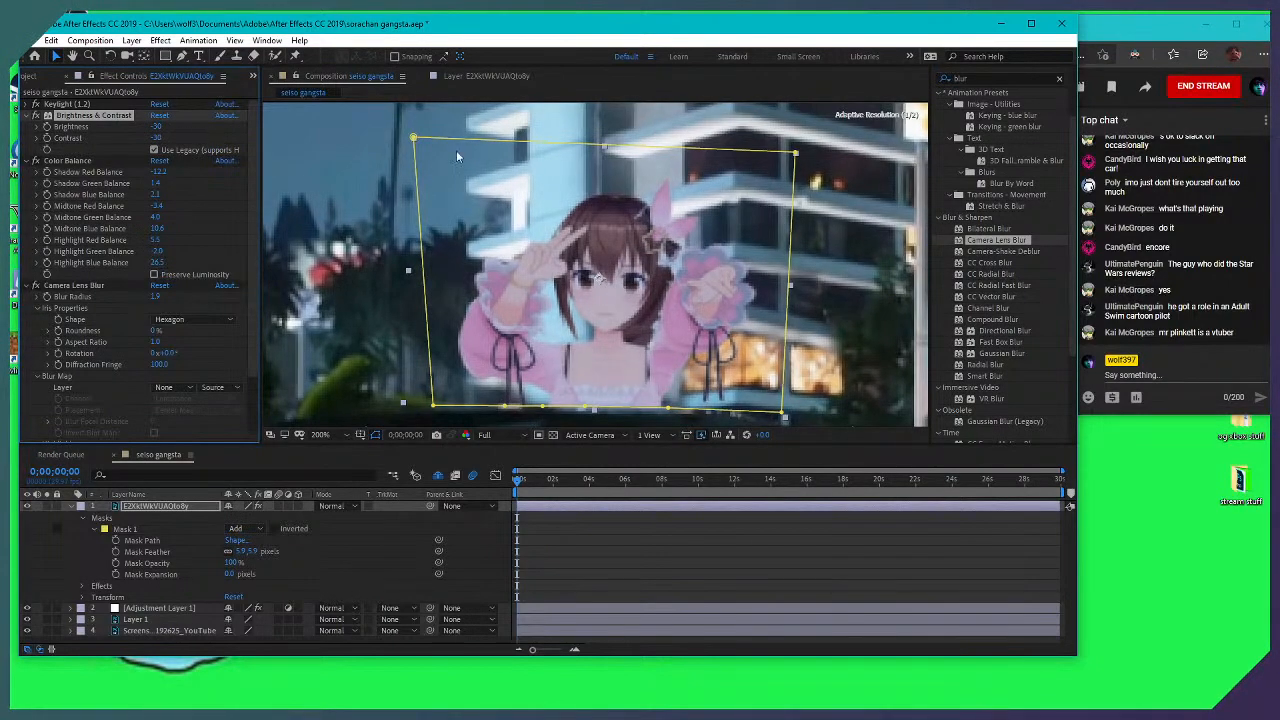
Set the character layer's Color Balance to Shadow Red -21.0 and Shadow Green 2.1
scroll(656, 230, "down", 2)
scroll(690, 288, "up", 1)
left_click_drag(690, 288, 656, 137)
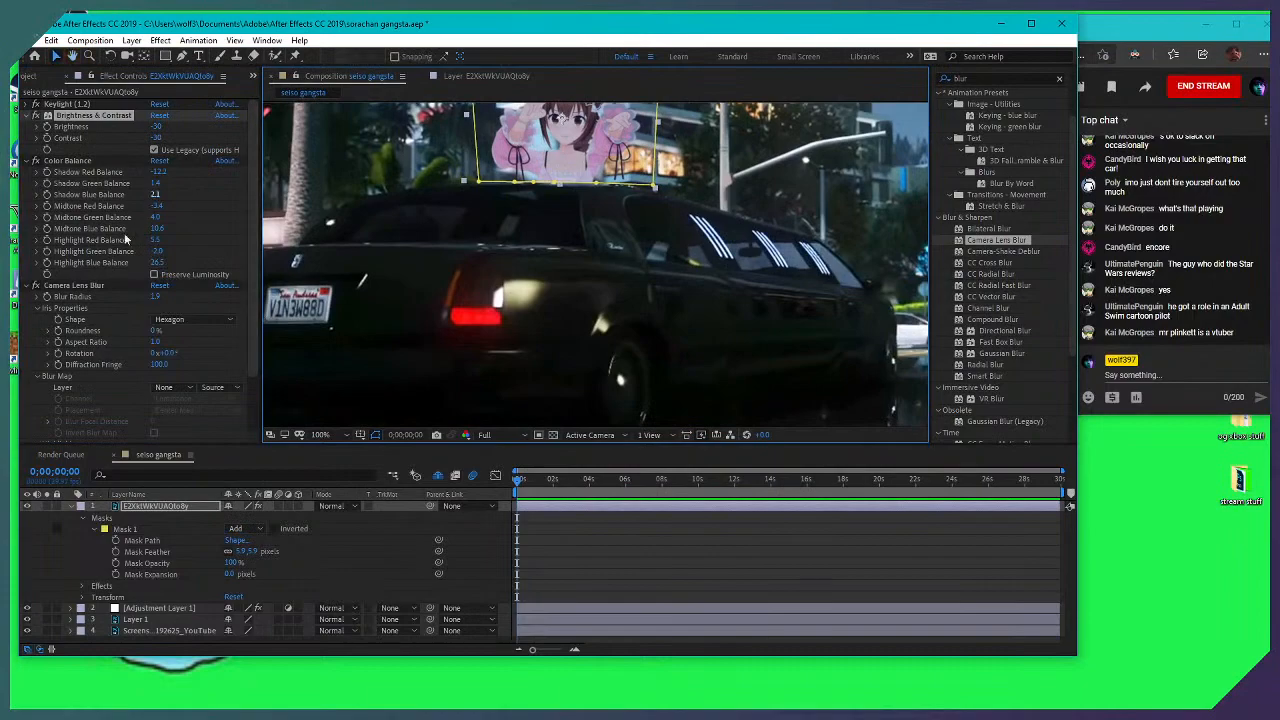
left_click_drag(158, 173, 100, 174)
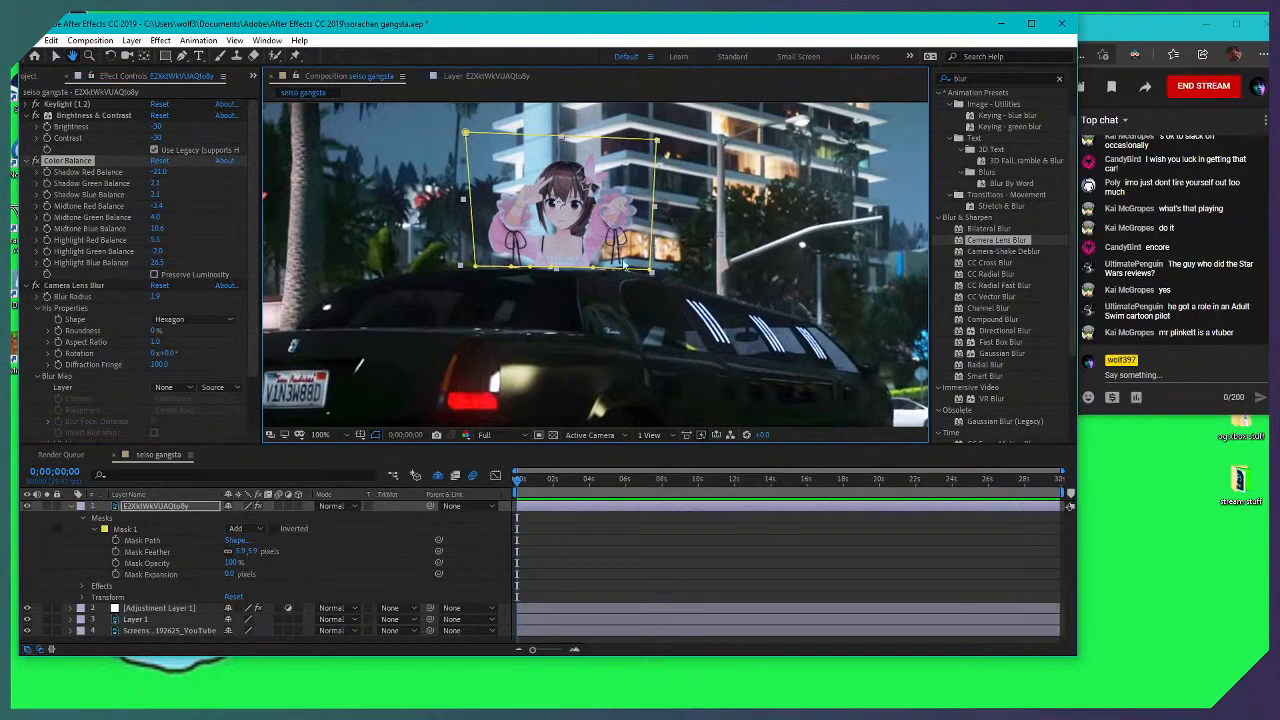
Set the character's Color Balance highlights to Red 7.9, Green 2.8 and Blue 31.6
mouse_move(156, 240)
left_mouse_down()
mouse_move(200, 239)
mouse_move(157, 233)
left_mouse_up()
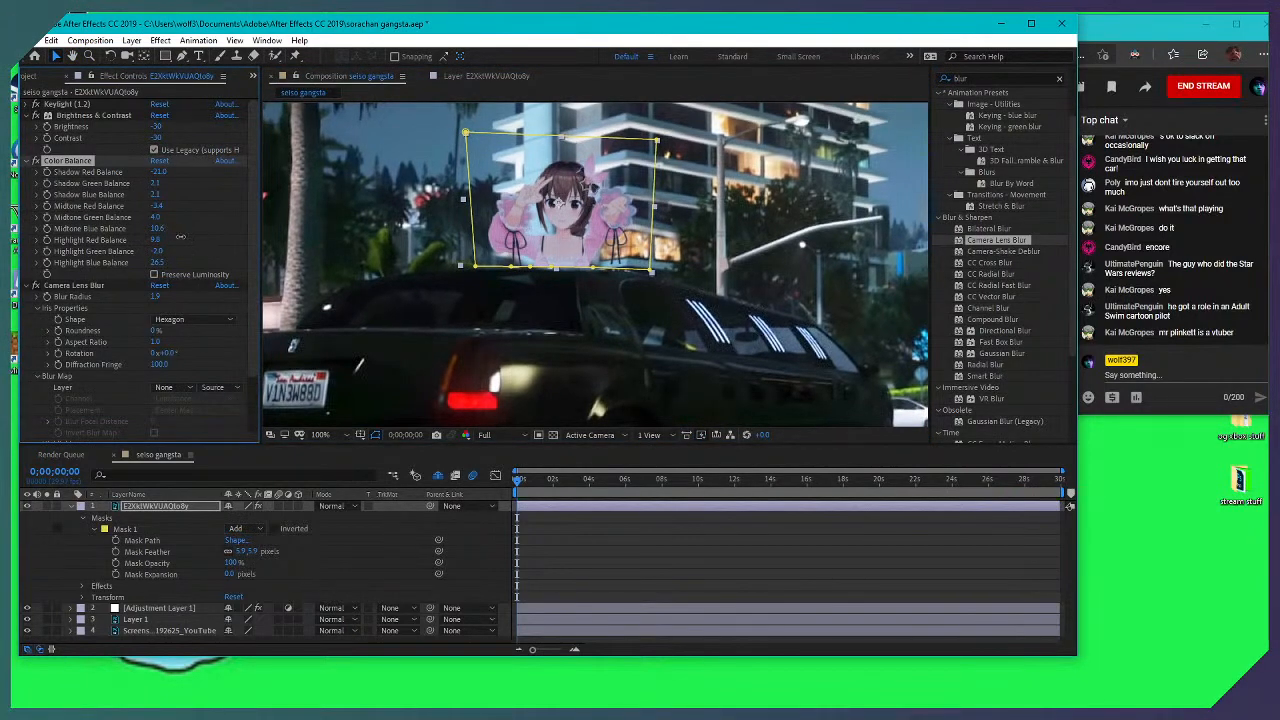
left_click_drag(158, 257, 176, 258)
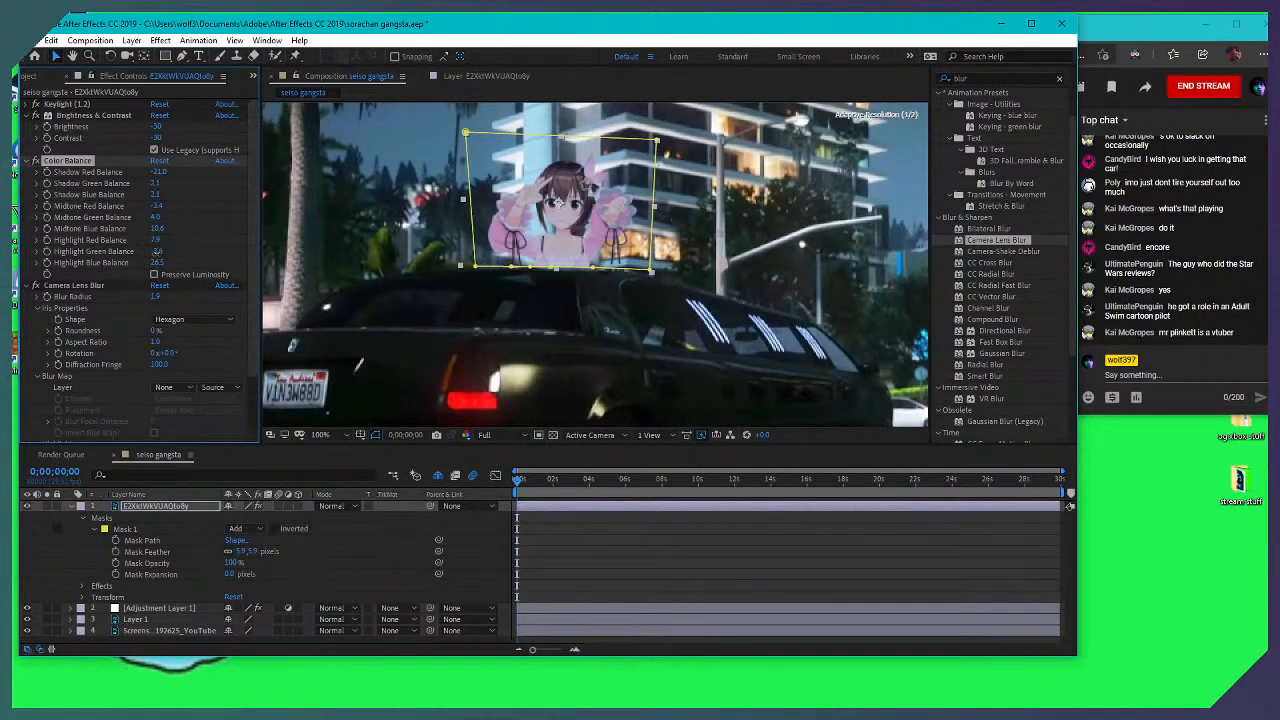
left_click_drag(150, 262, 190, 268)
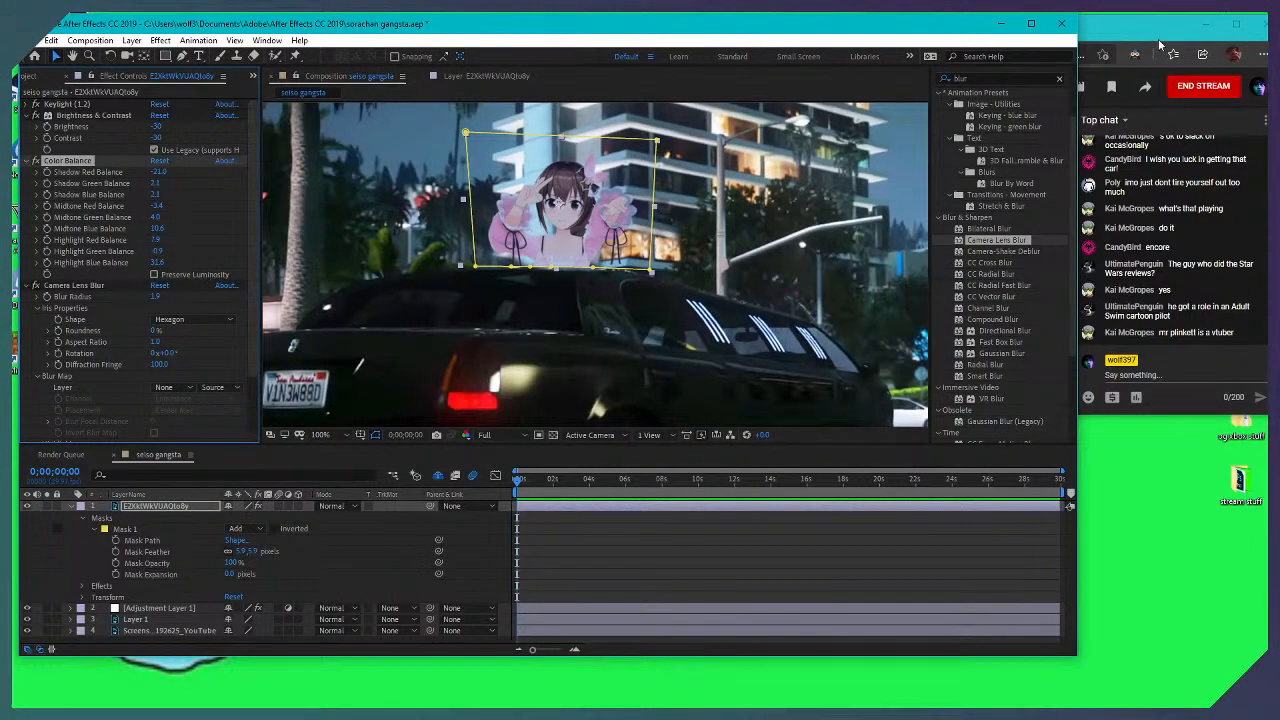
left_click(1155, 38)
left_click(686, 40)
mouse_move(154, 253)
left_mouse_down()
mouse_move(186, 258)
mouse_move(150, 246)
left_mouse_up()
left_click(1001, 23)
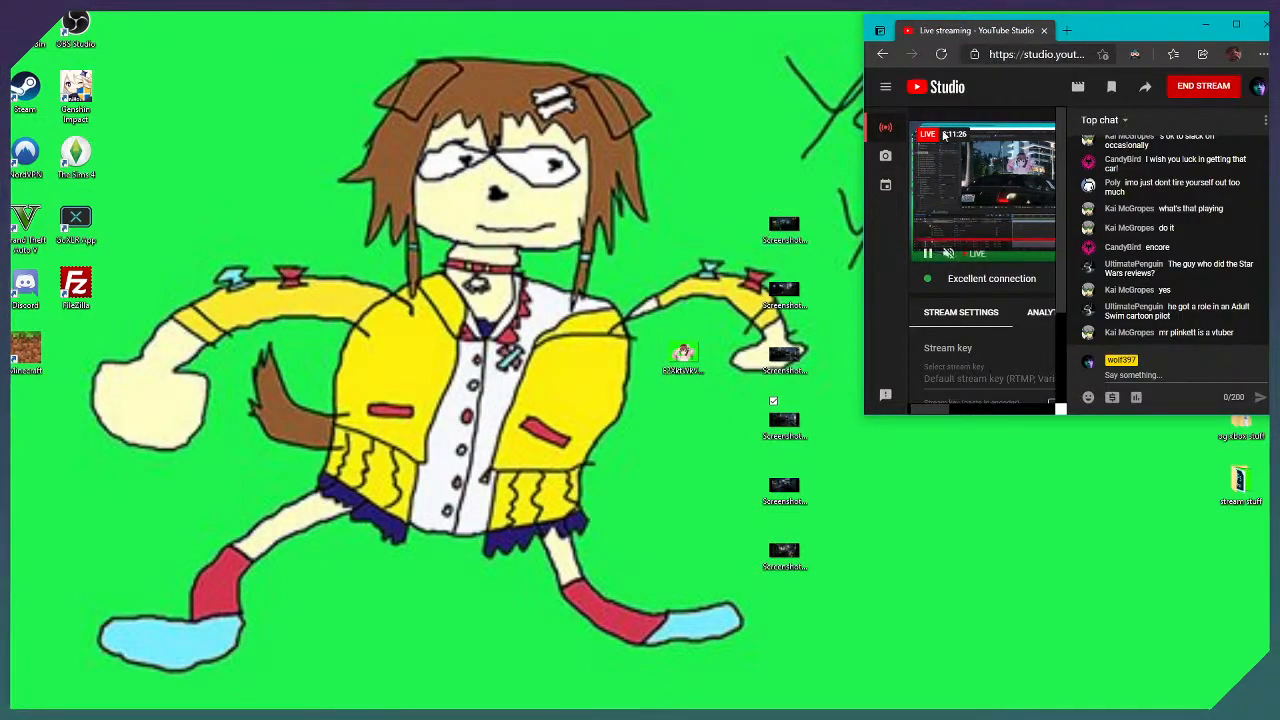
mouse_move(476, 705)
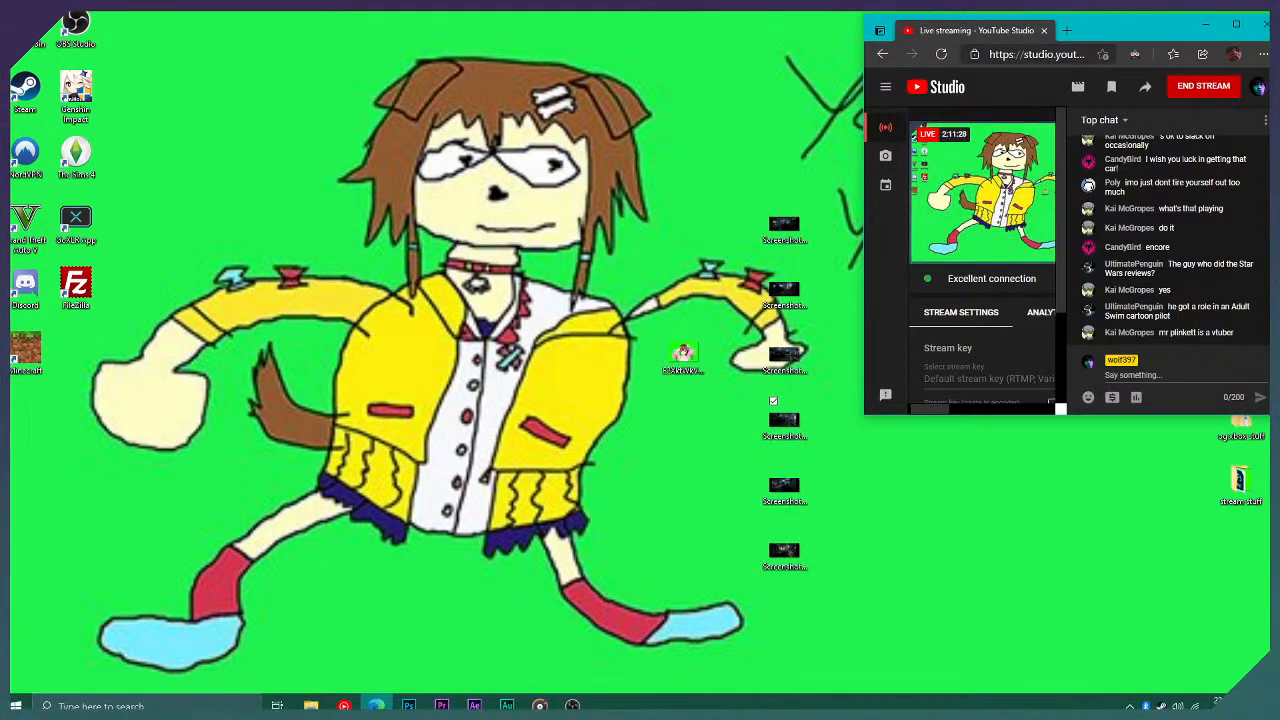
left_click(476, 705)
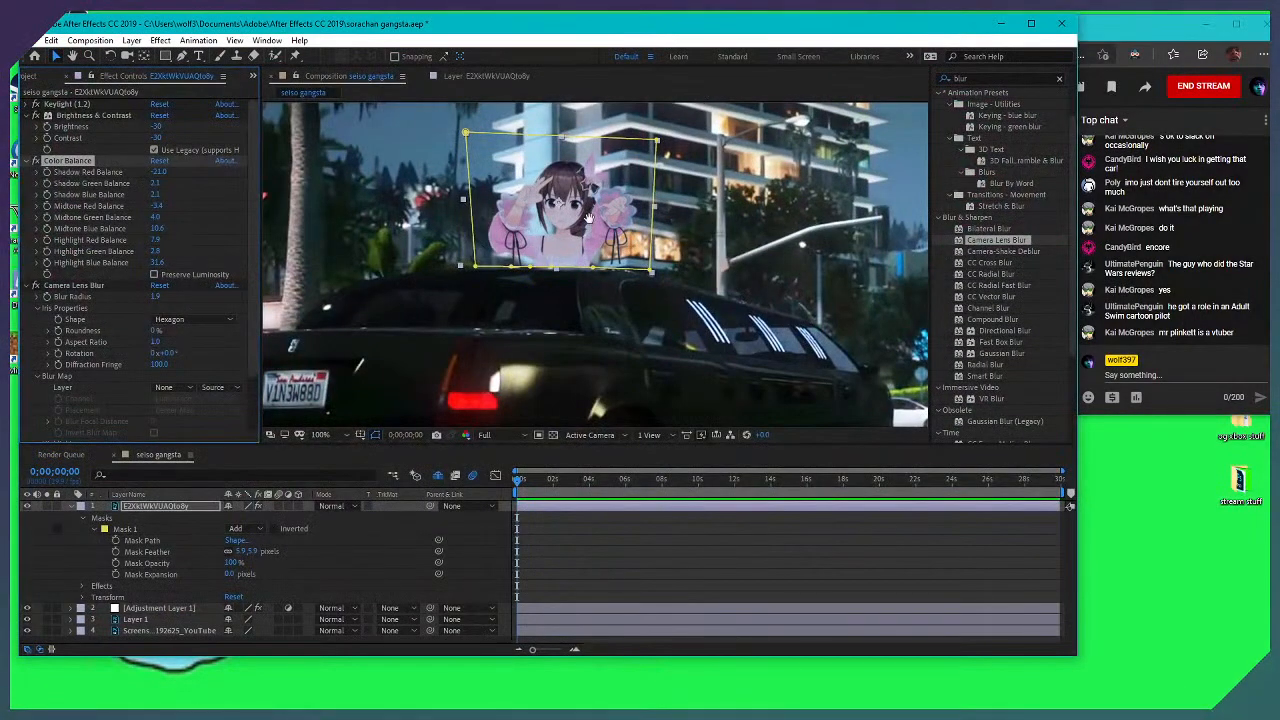
Set Mask 1's feather on the character layer to 8.0 pixels and deselect the mask
scroll(590, 217, "up", 2)
left_click_drag(547, 215, 555, 290)
left_click(608, 522)
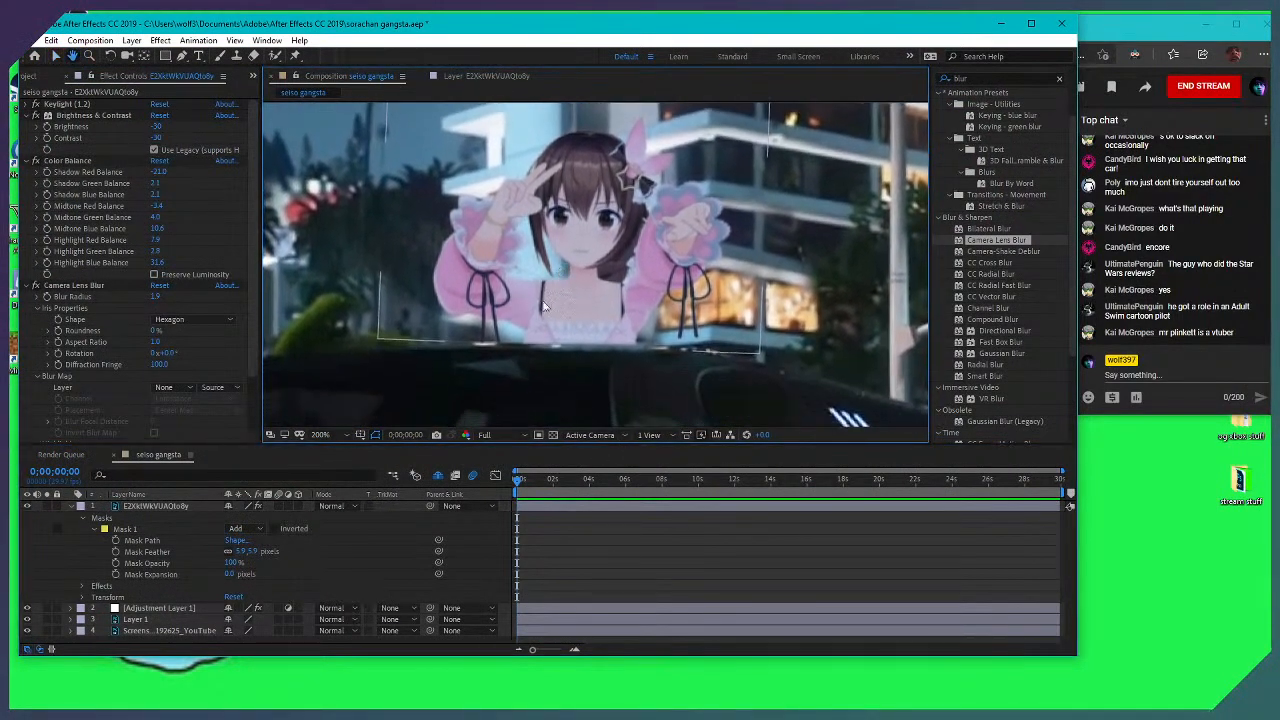
left_click_drag(246, 551, 320, 551)
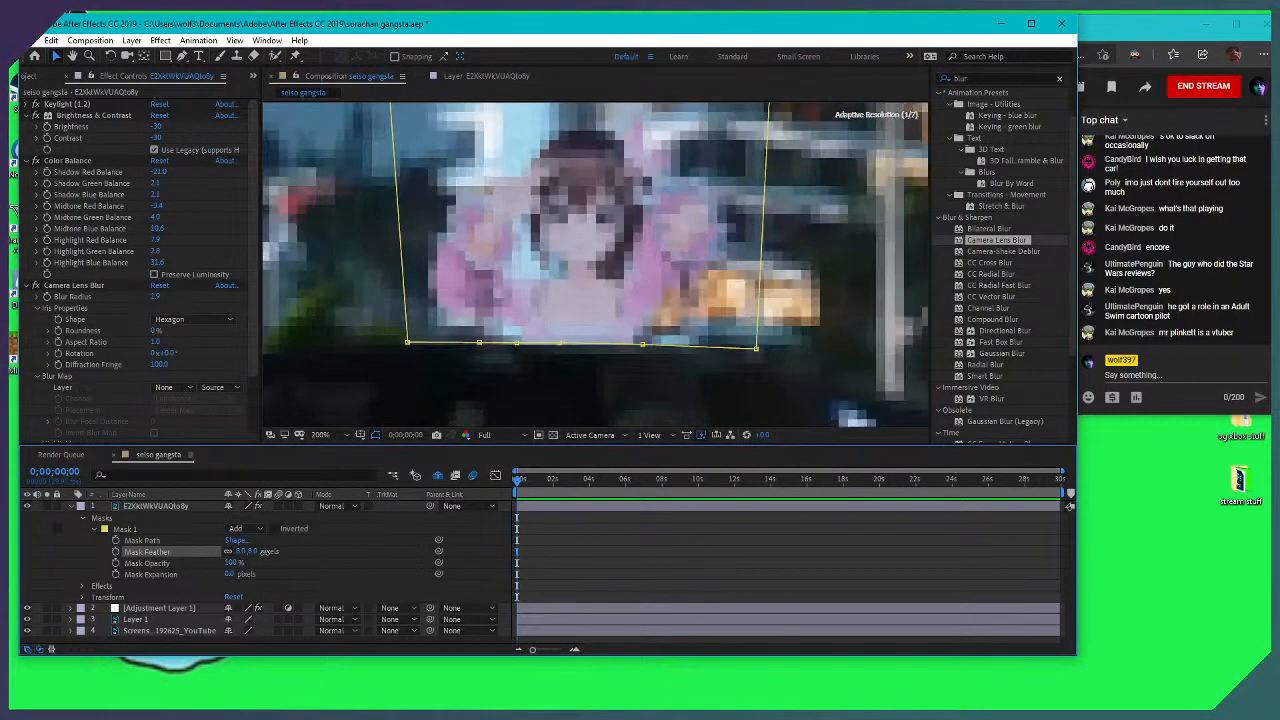
left_click(574, 565)
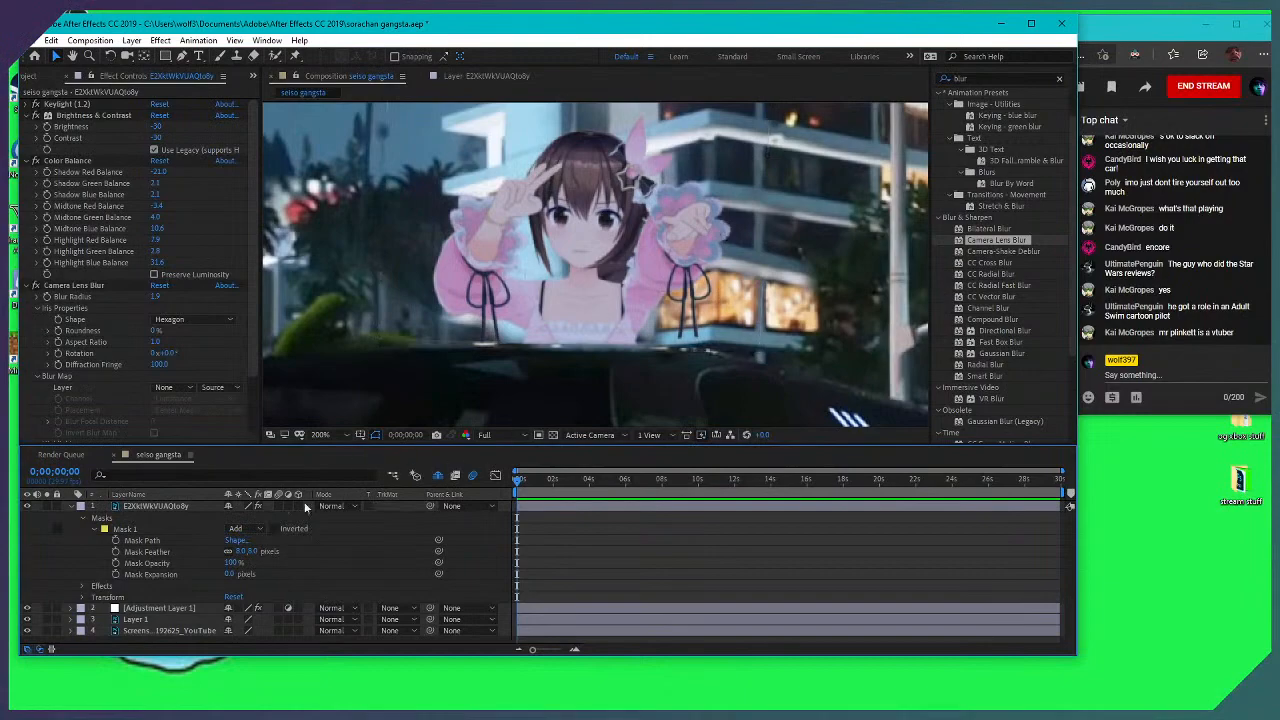
Raise the lower-left corner vertex of the character's Mask 1 slightly above the limousine roofline
left_click(190, 540)
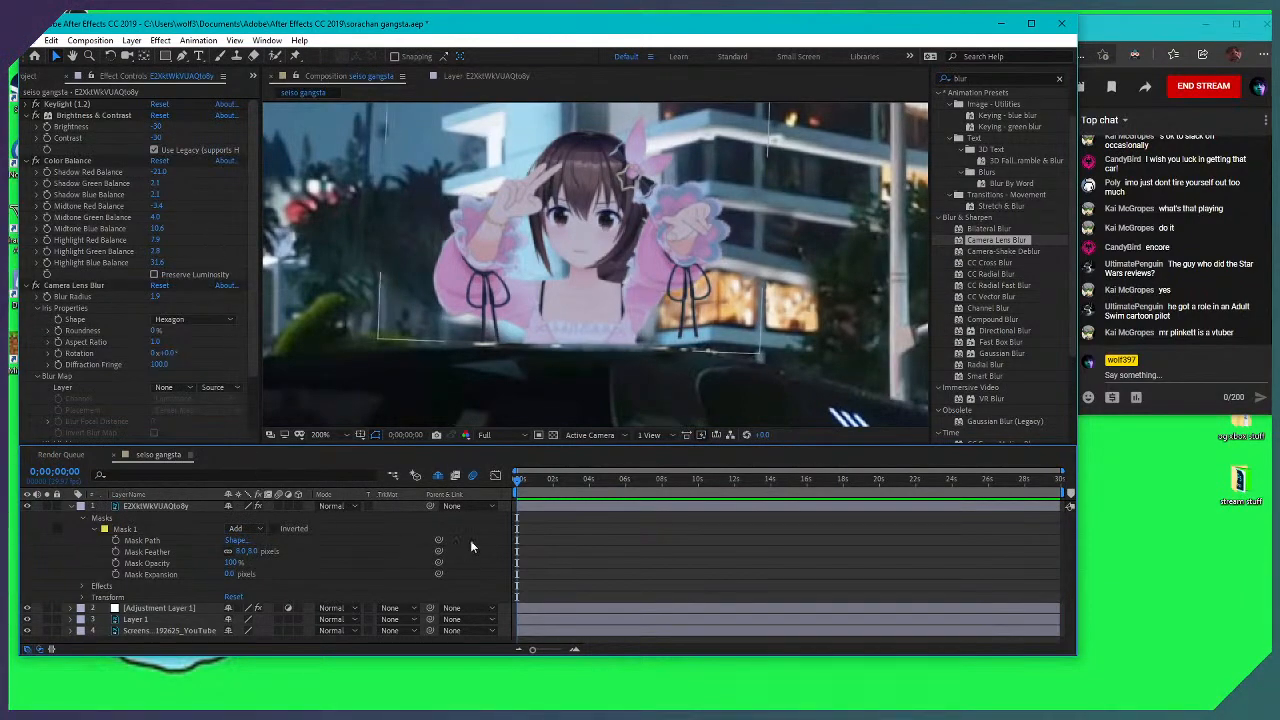
left_click(150, 526)
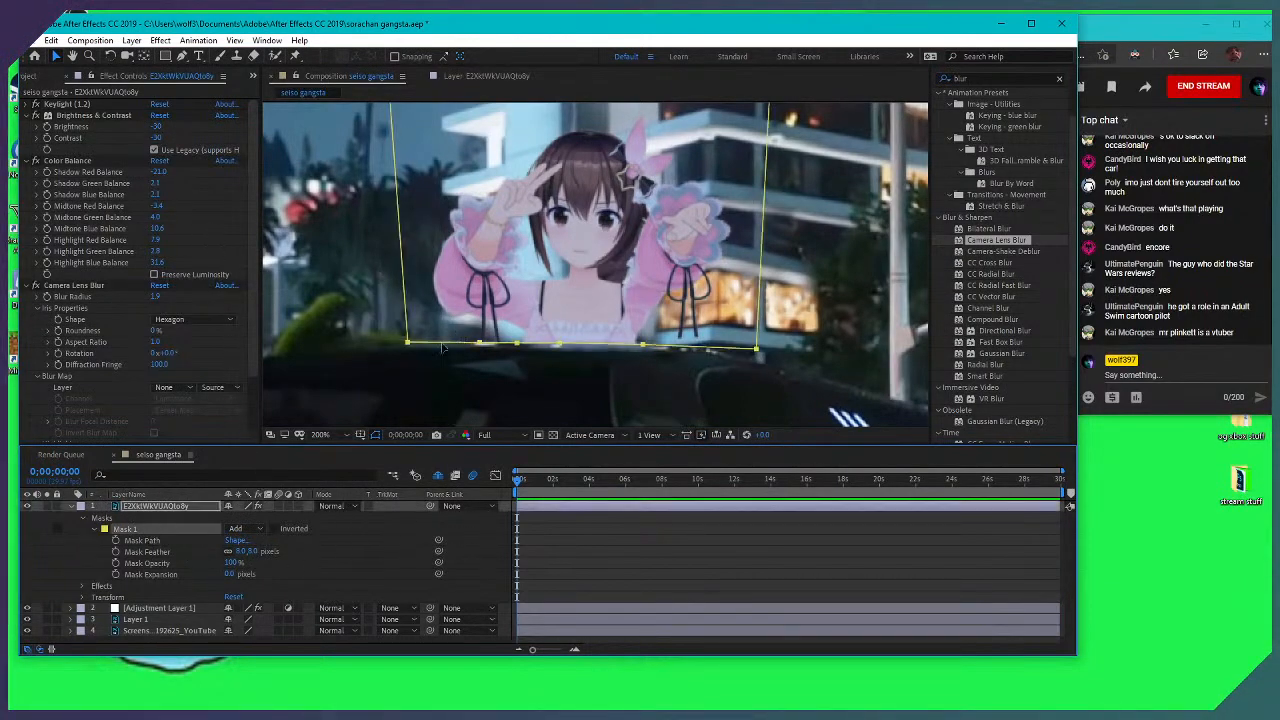
left_click(408, 344)
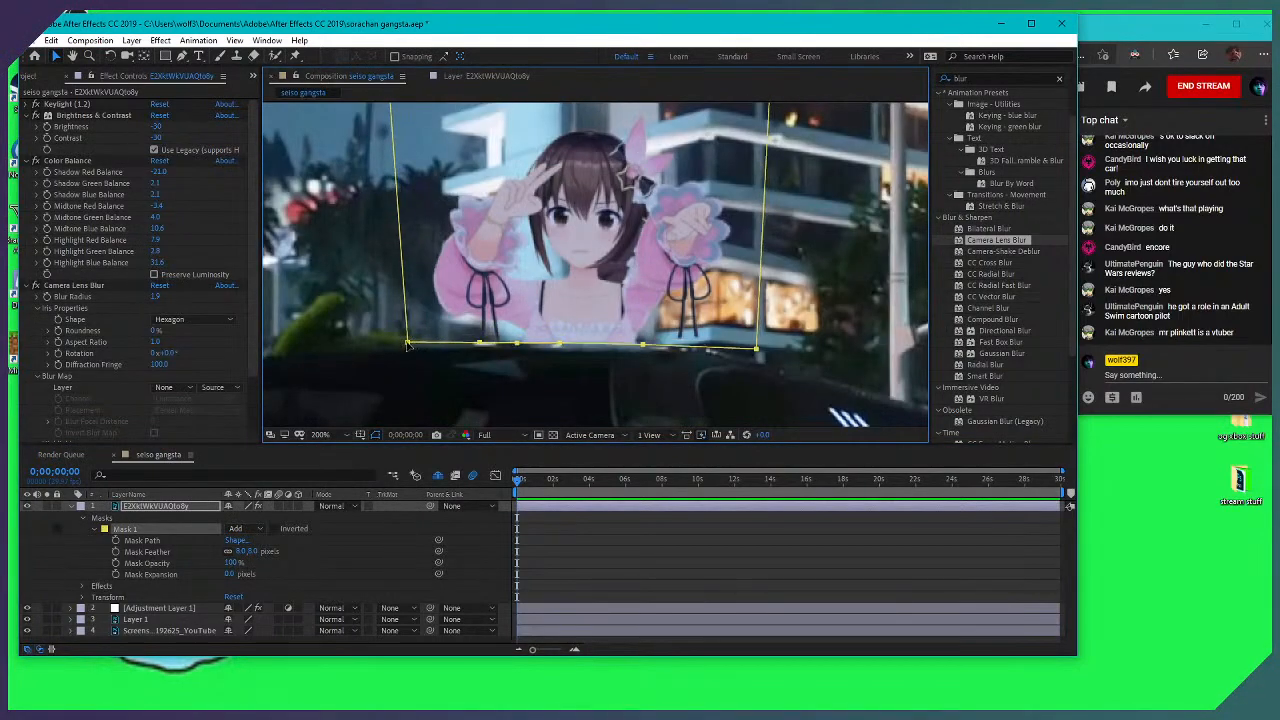
left_click(628, 547)
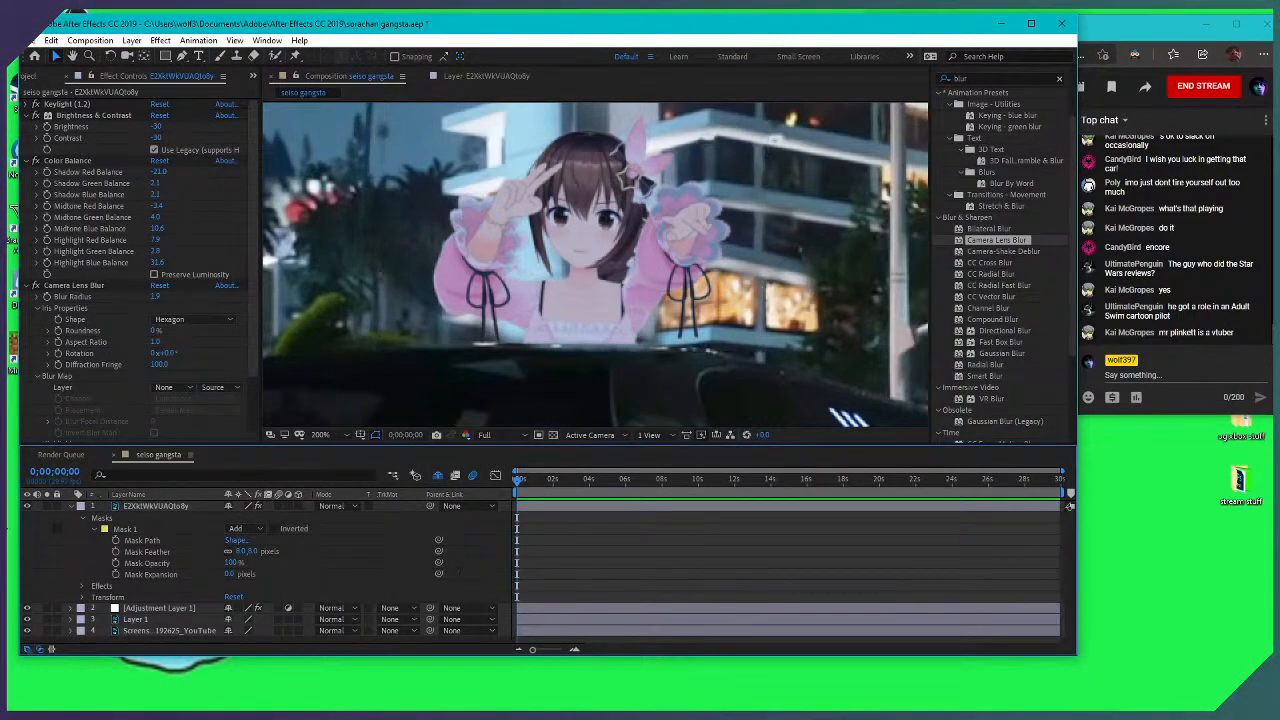
Compare the character without its mask by setting Mask 1's mode to None, restore the mode to Add, and reselect the layer
left_click(260, 527)
left_click(245, 539)
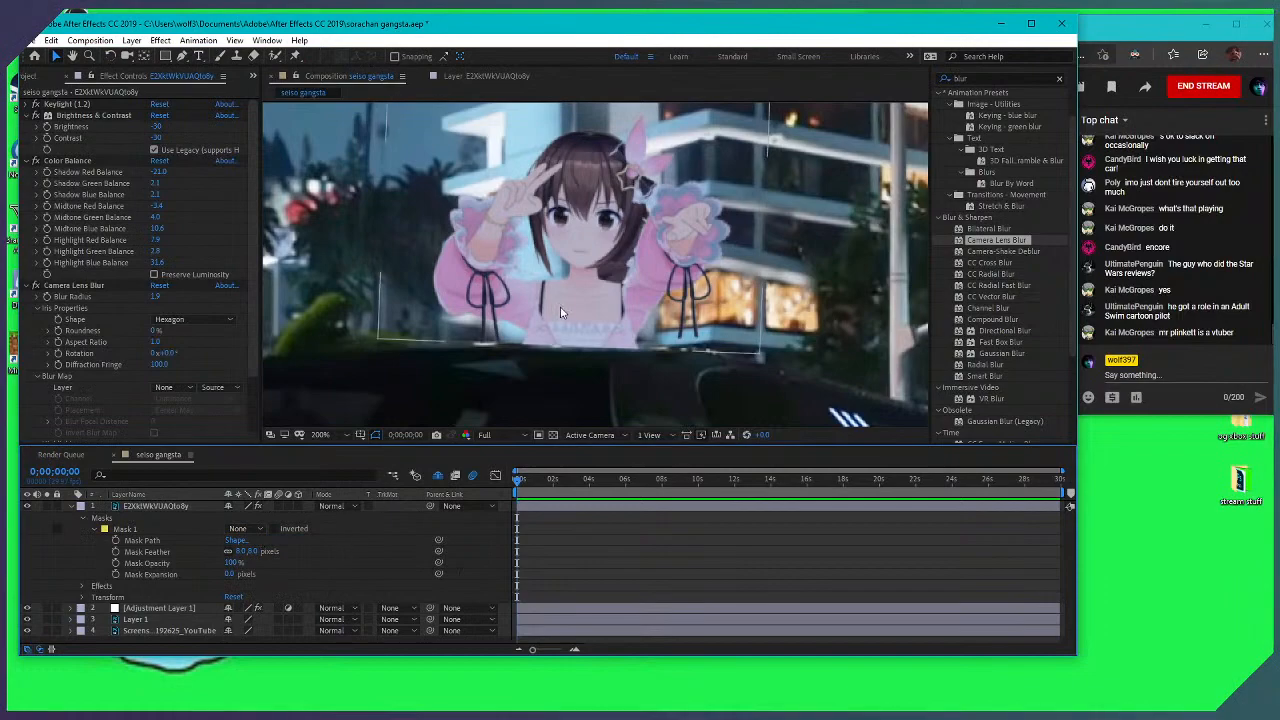
left_click(246, 531)
left_click(245, 552)
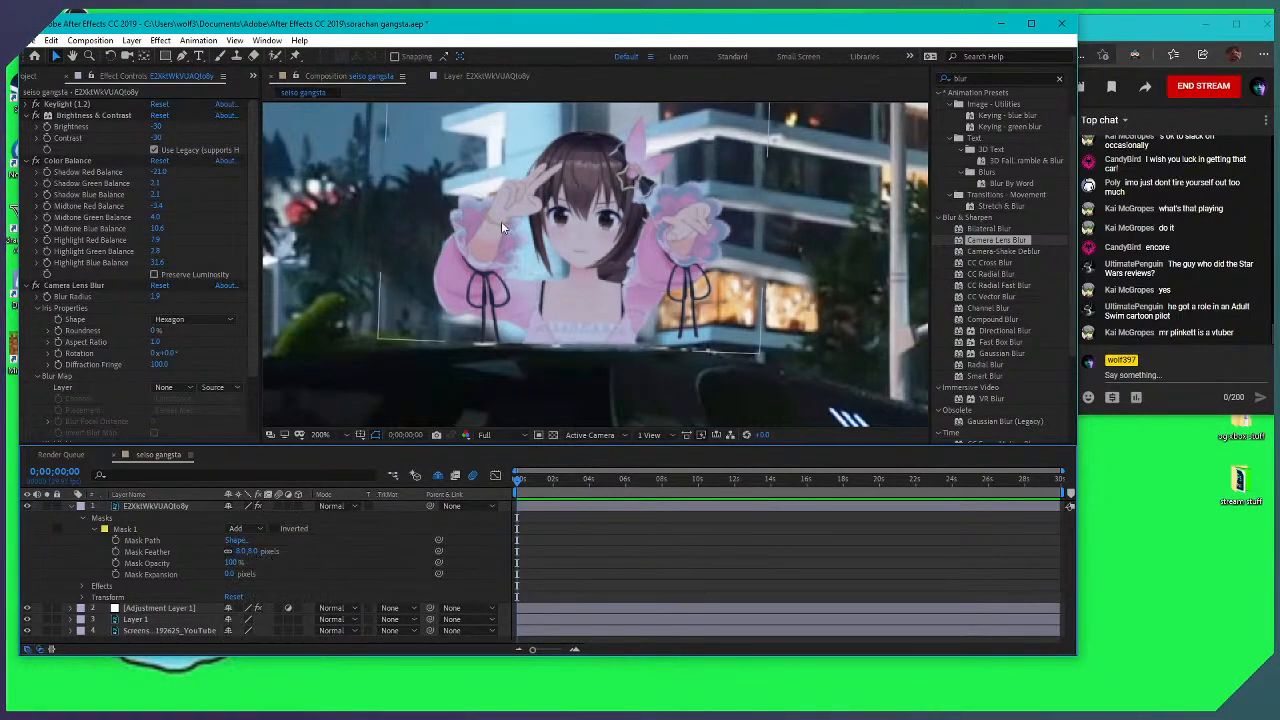
left_click(628, 350)
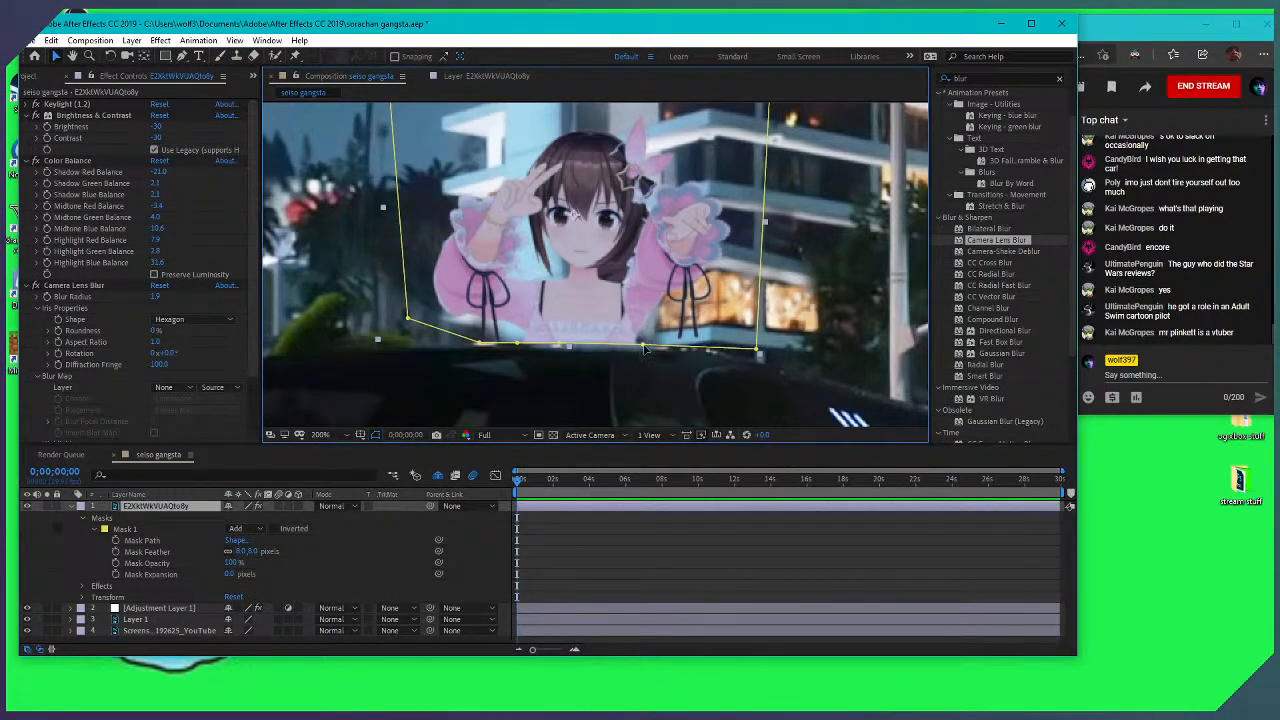
Move Mask 1's bottom-edge vertex to the right corner of the character's dress, slightly above the limousine roofline
scroll(623, 218, "down", 2)
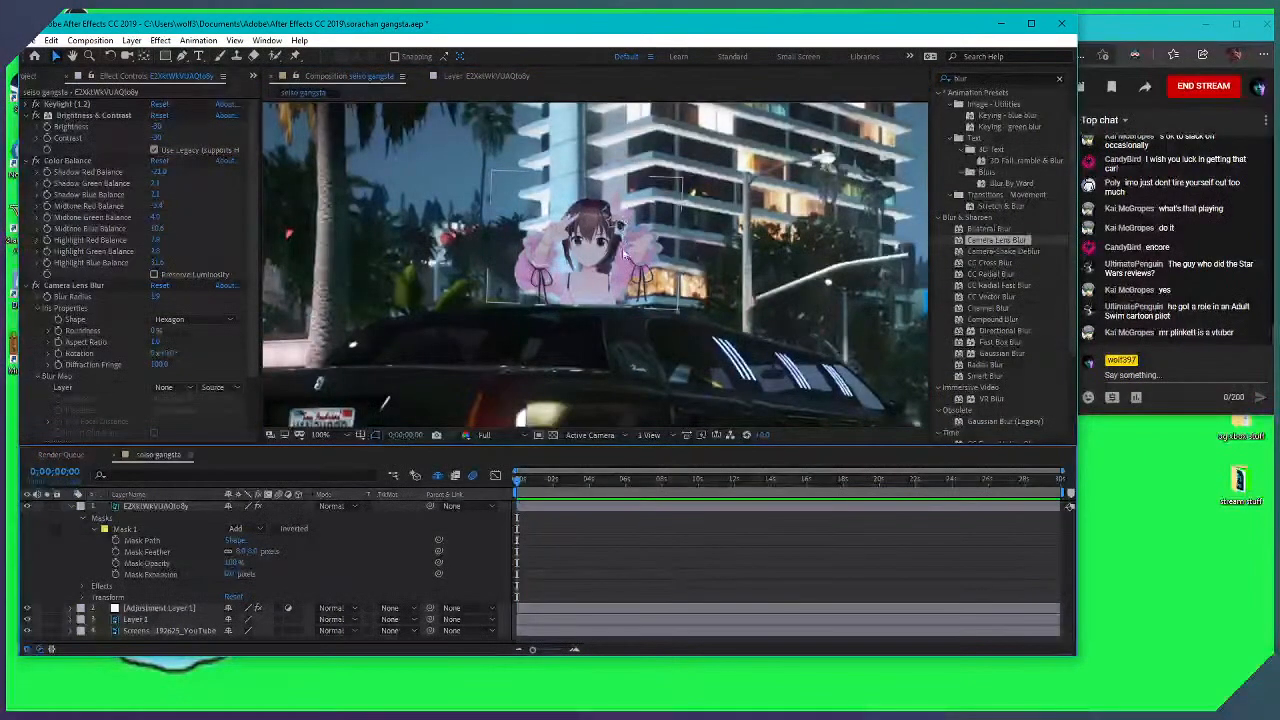
scroll(602, 271, "up", 4)
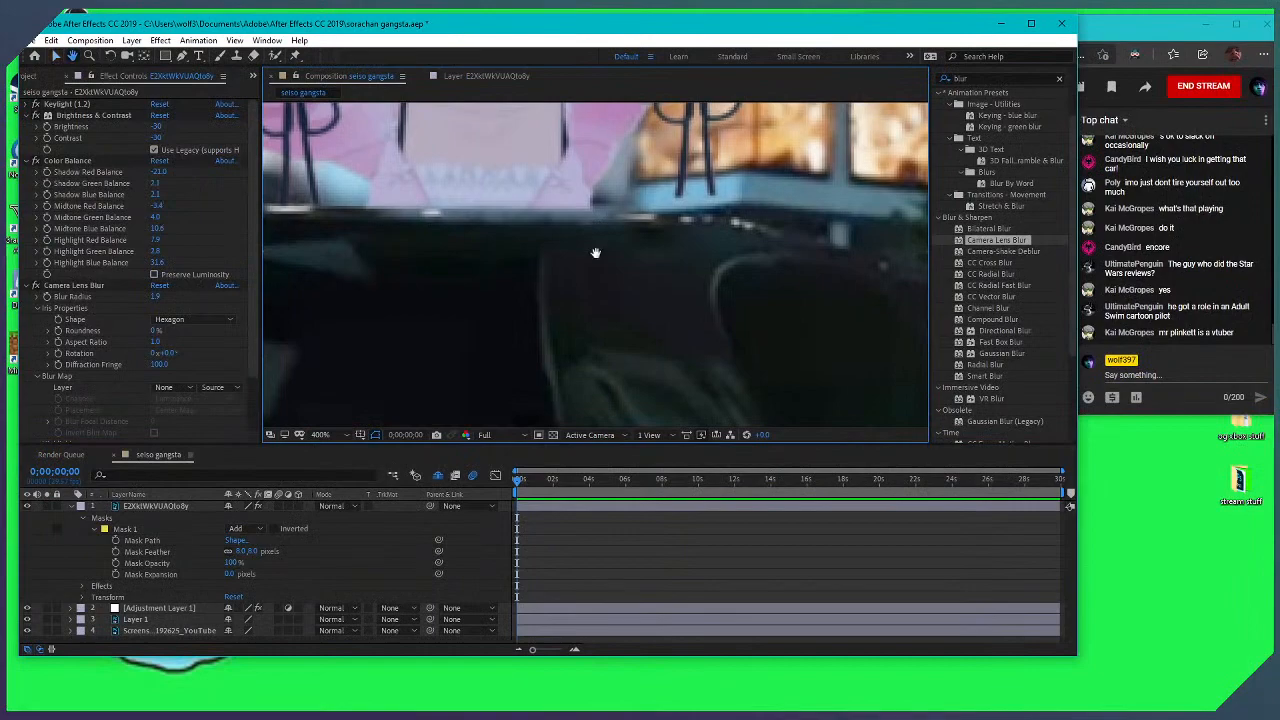
left_click(571, 277)
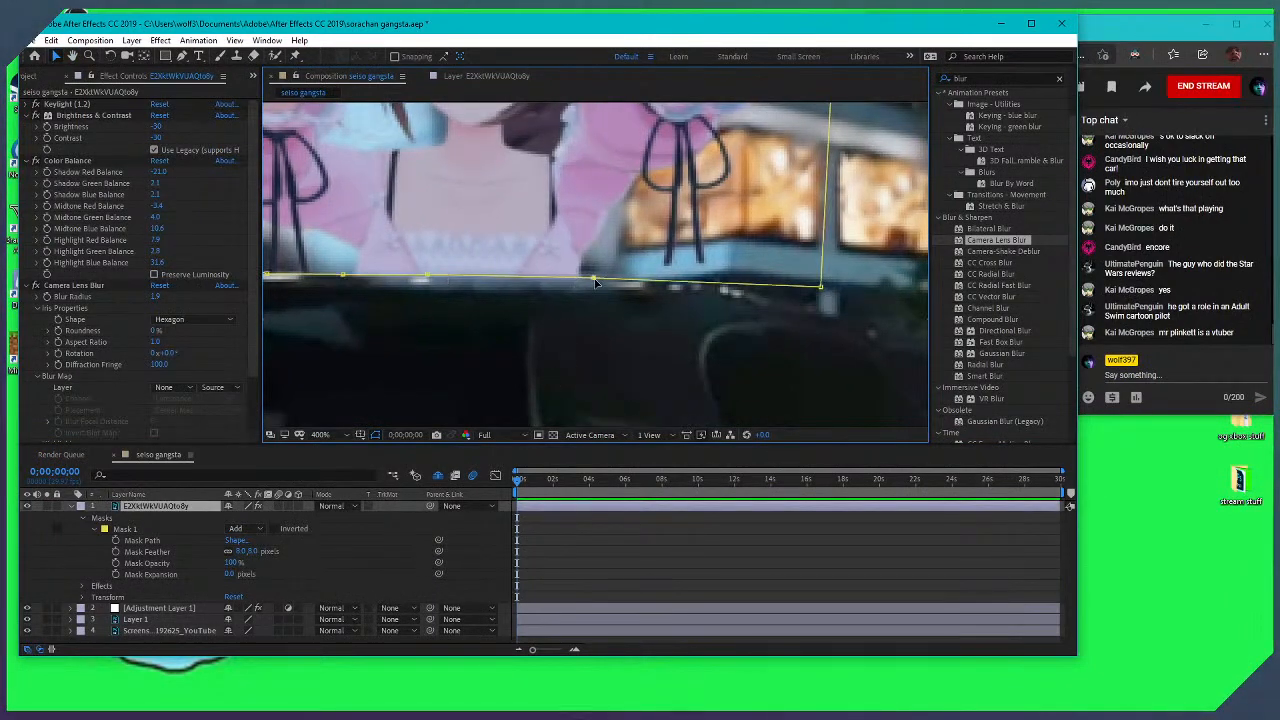
left_click(595, 281)
left_click_drag(595, 281, 582, 279)
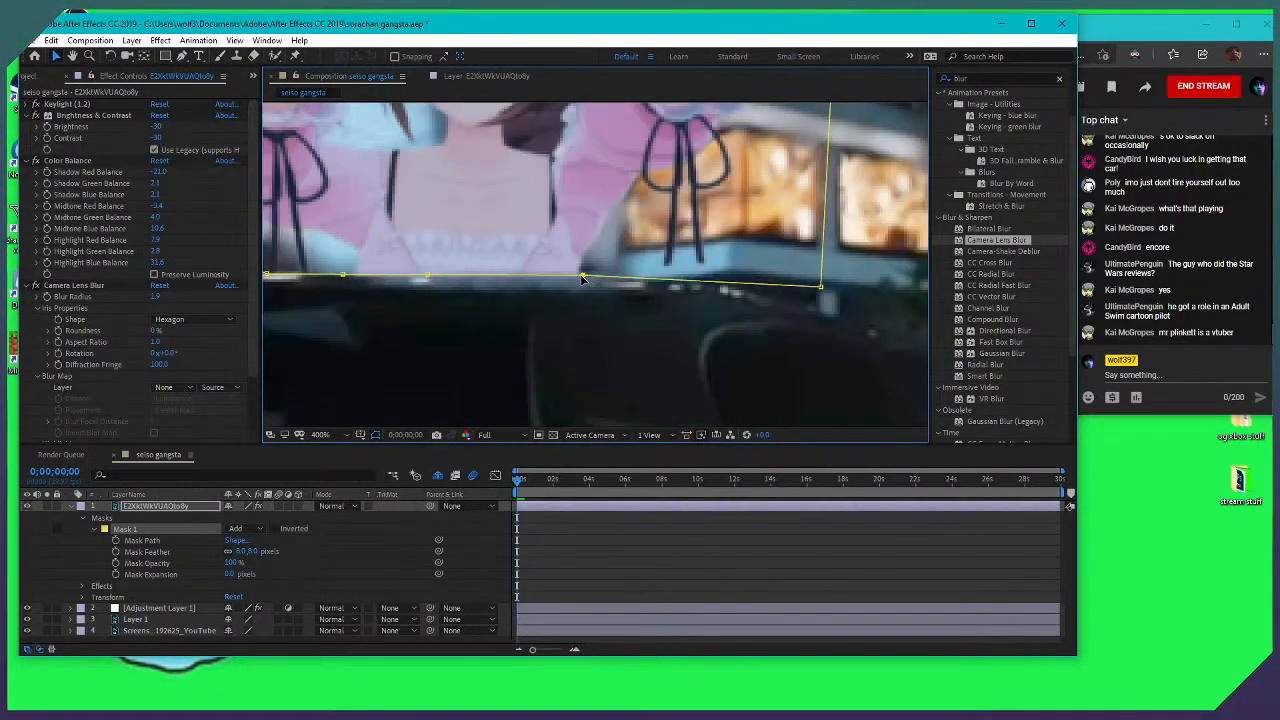
left_click(24, 509)
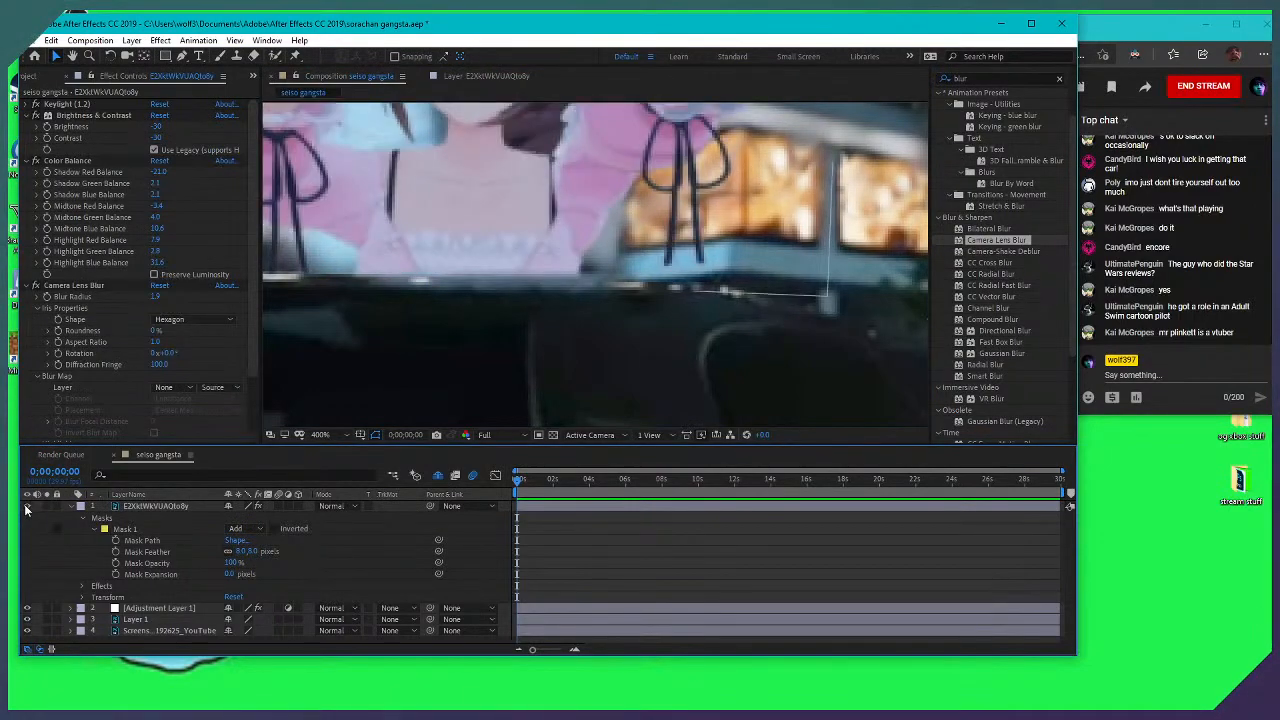
left_click(535, 227)
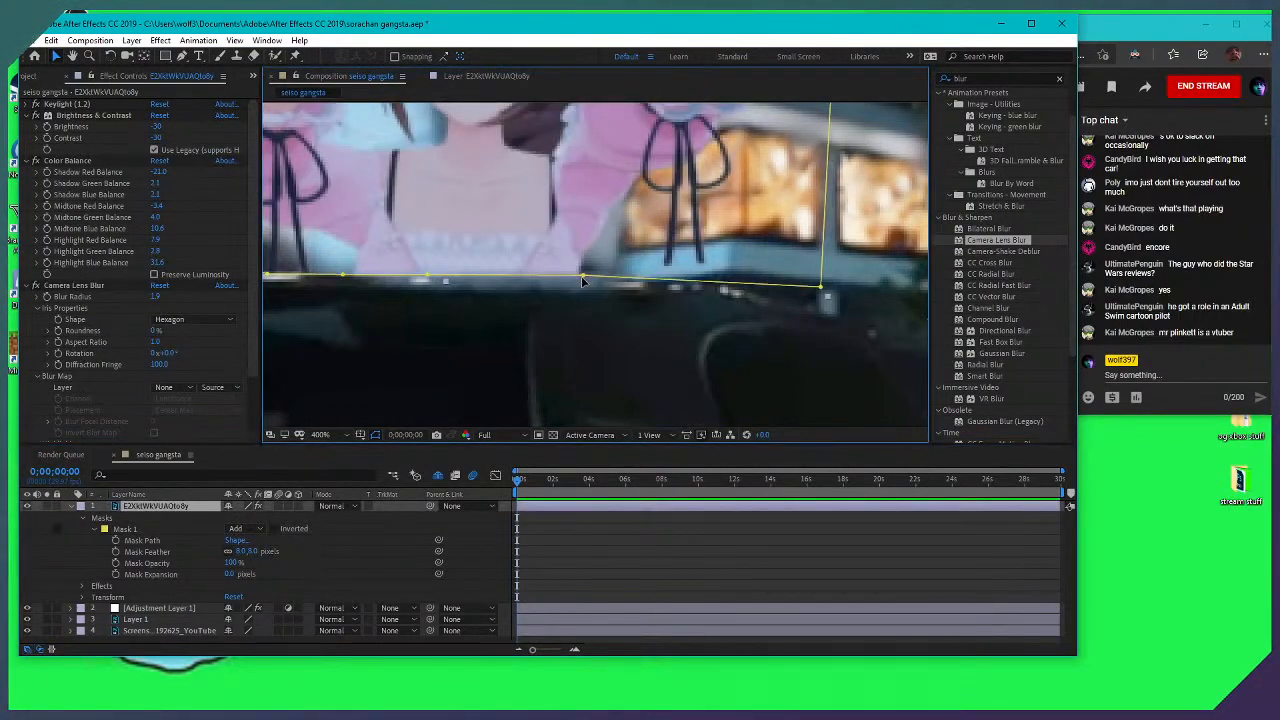
left_click_drag(582, 277, 577, 274)
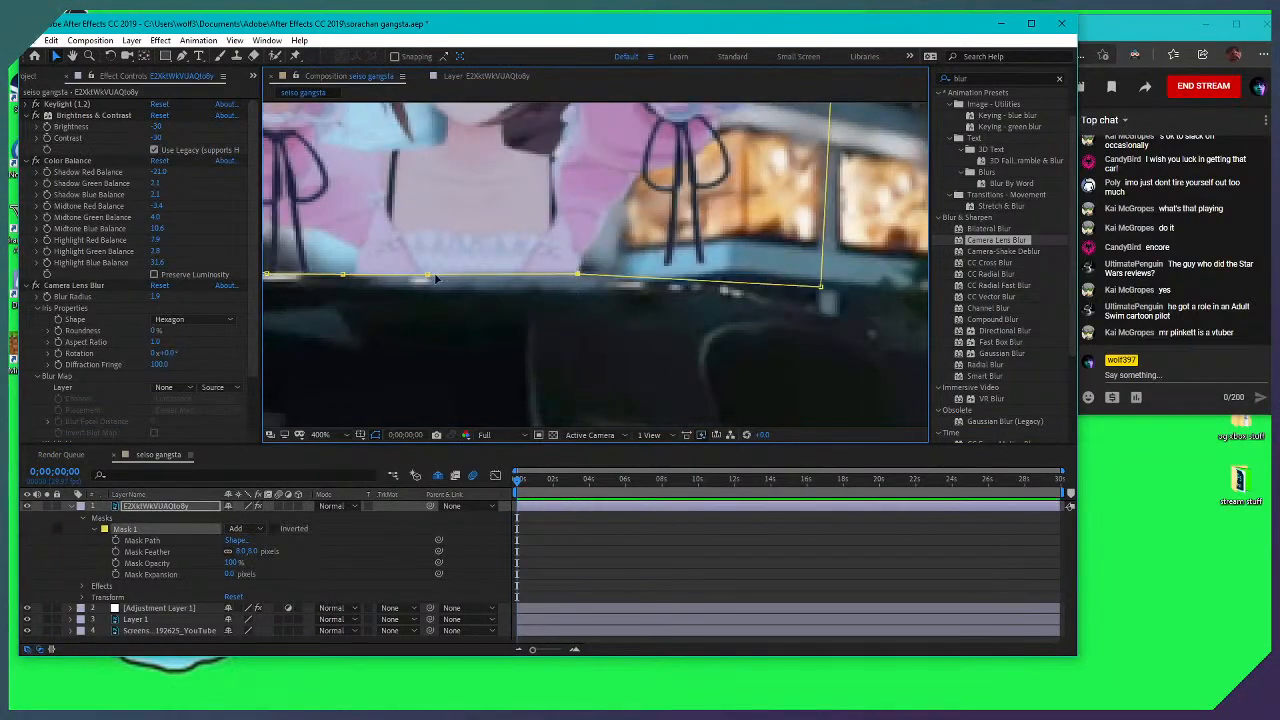
Level the two Mask 1 vertices below the dress's left half along the limousine roofline and deselect the mask
left_click(428, 276)
left_click_drag(428, 276, 428, 270)
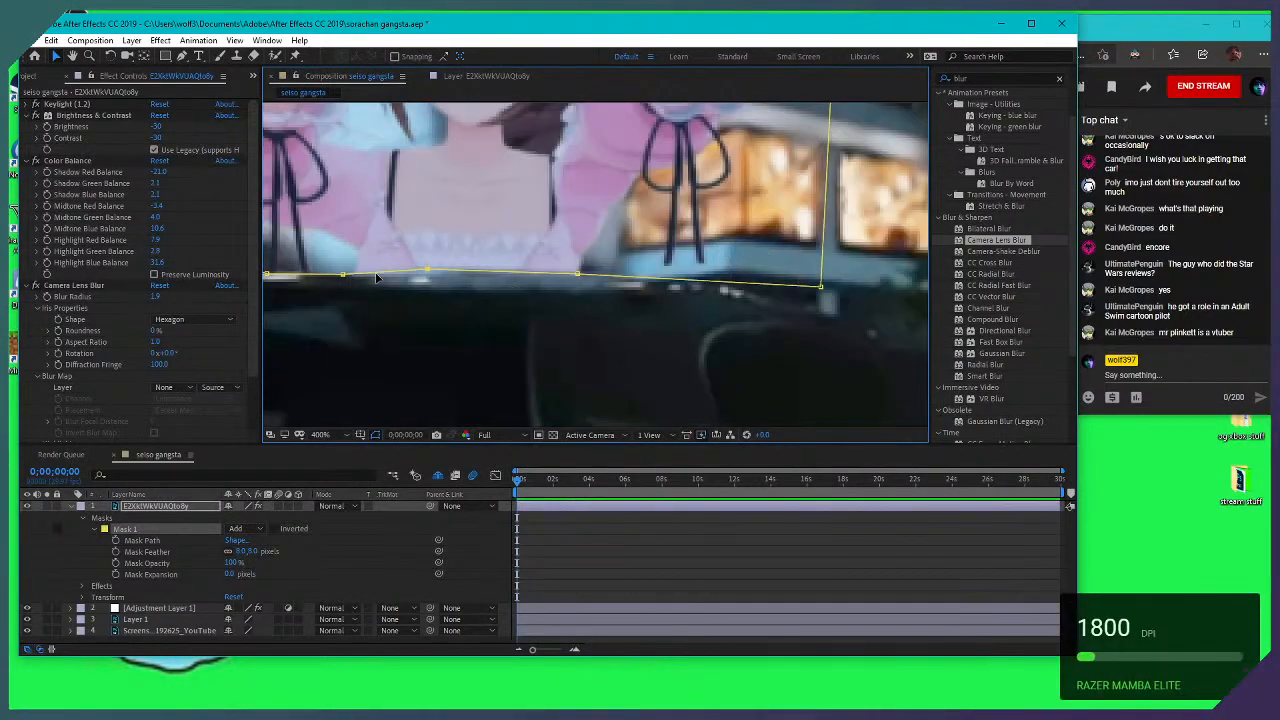
left_click_drag(343, 274, 428, 278)
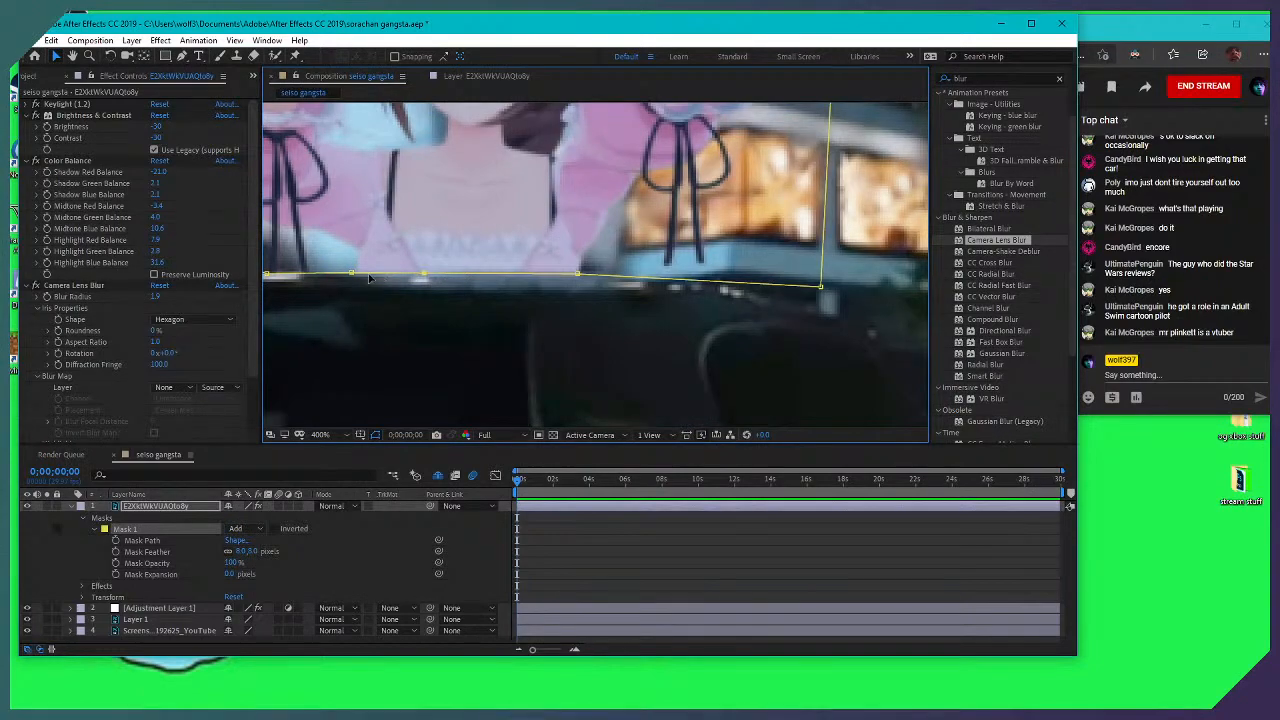
left_click_drag(354, 275, 423, 277)
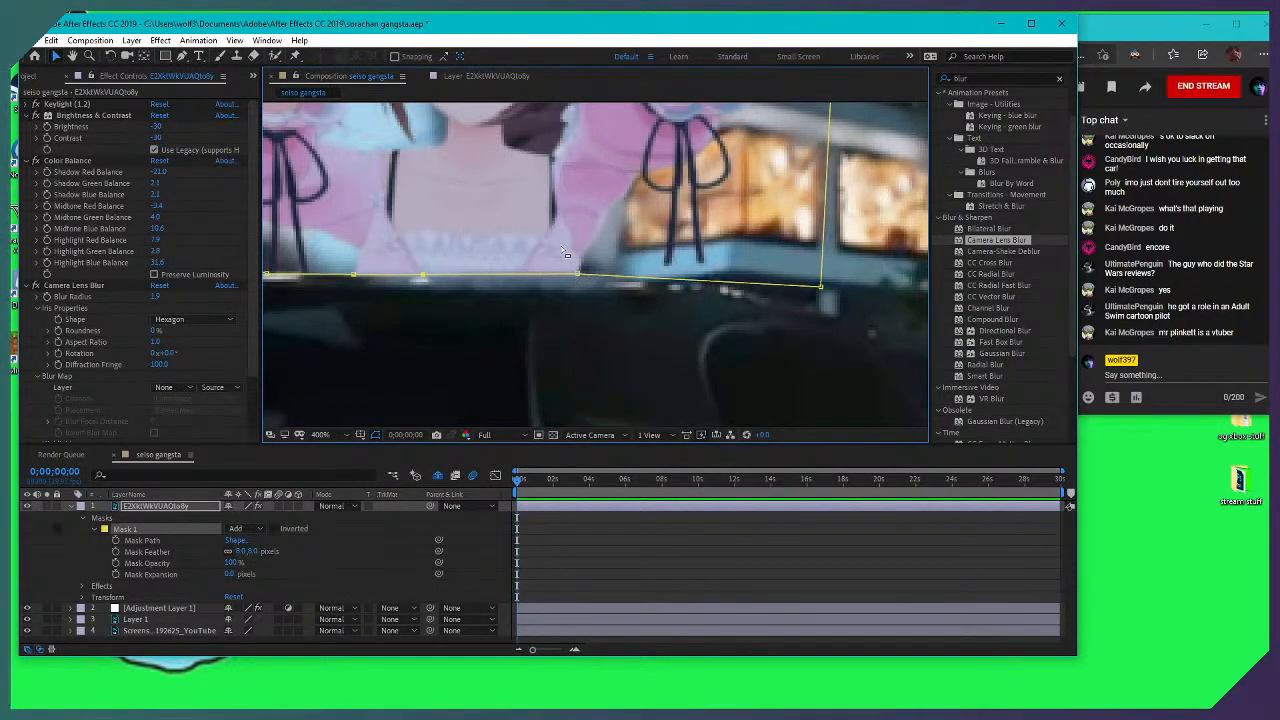
scroll(560, 255, "down", 2)
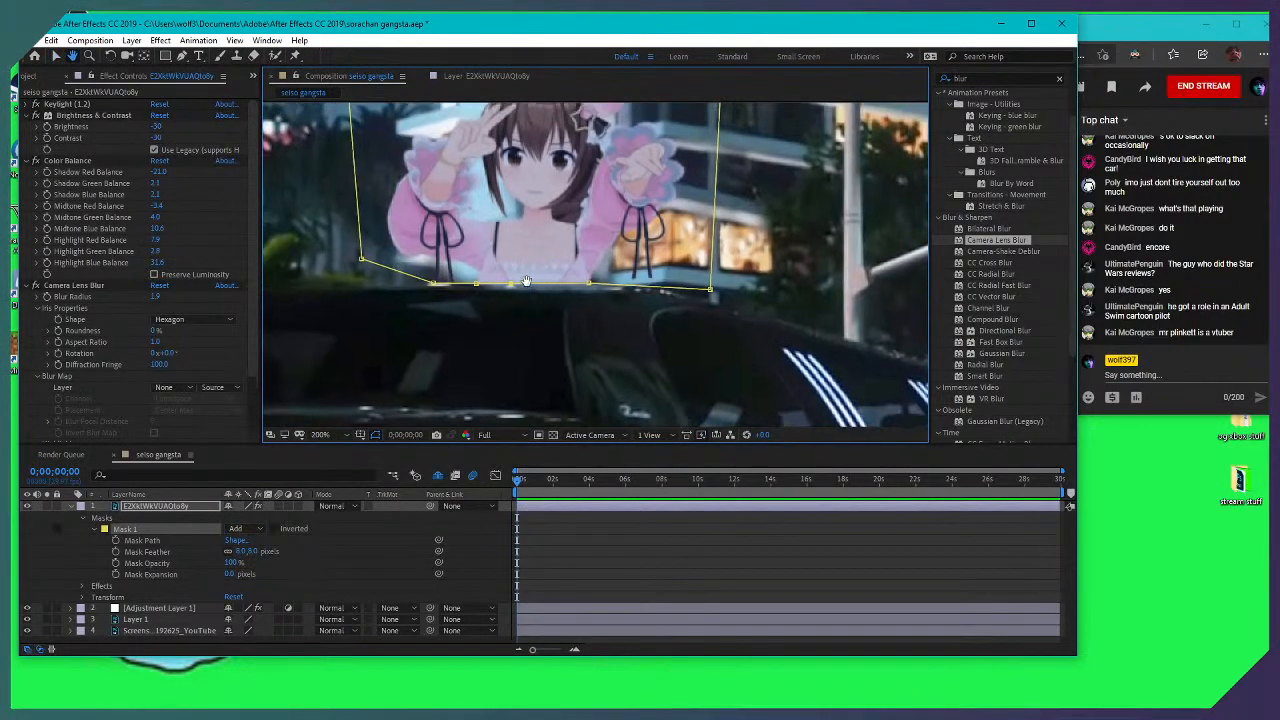
left_click(596, 521)
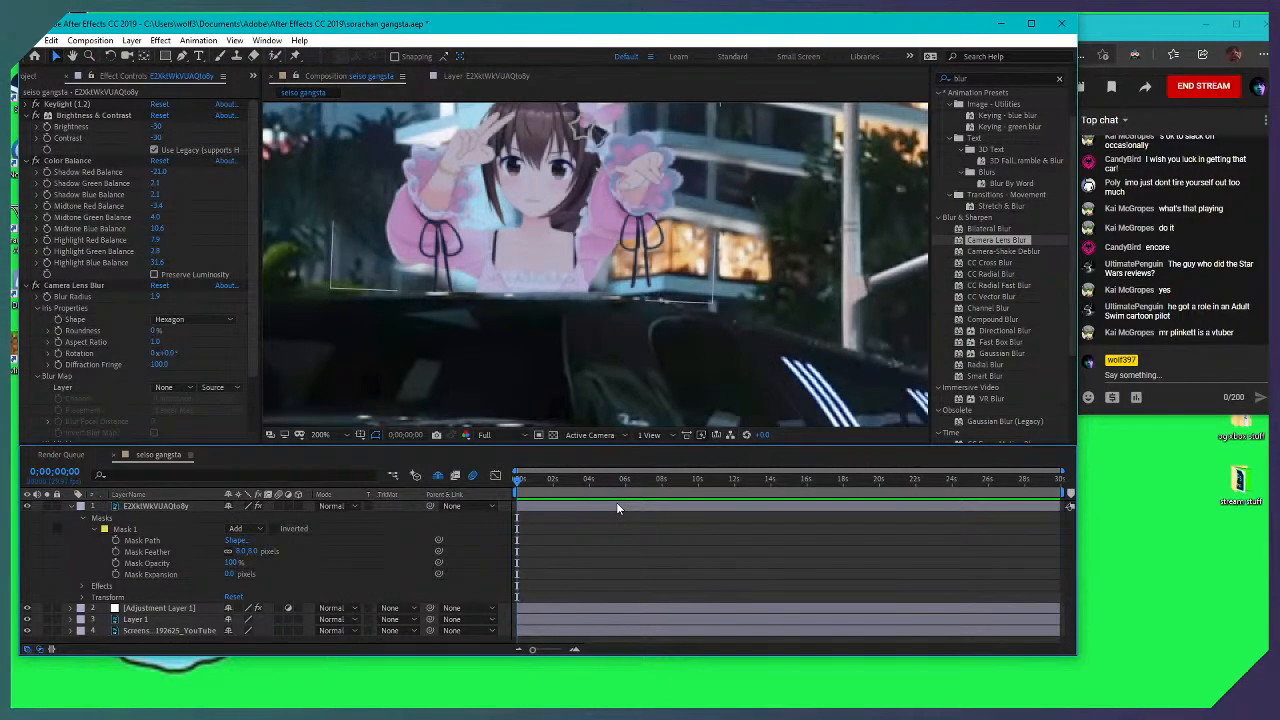
Fine-tune the height of the Mask 1 vertex above the bright roof highlight below the dress, and deselect the mask
left_click(496, 292)
scroll(496, 292, "up", 3)
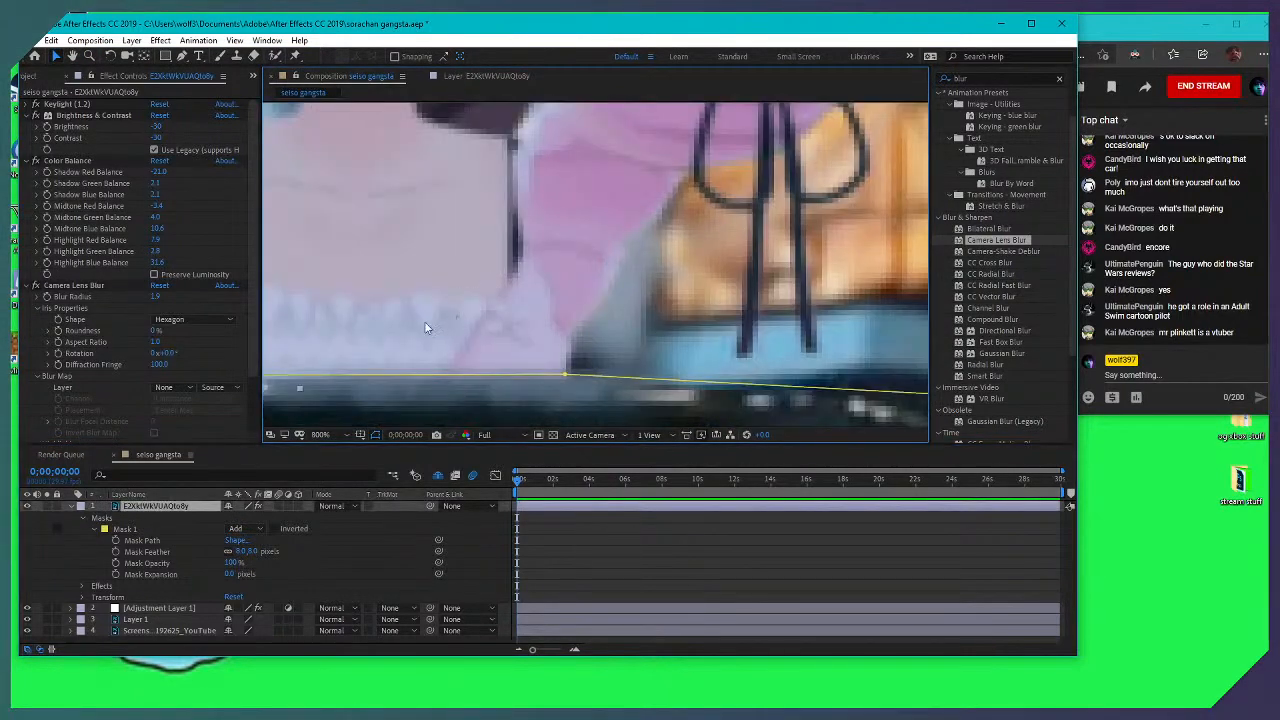
left_click_drag(426, 326, 586, 300)
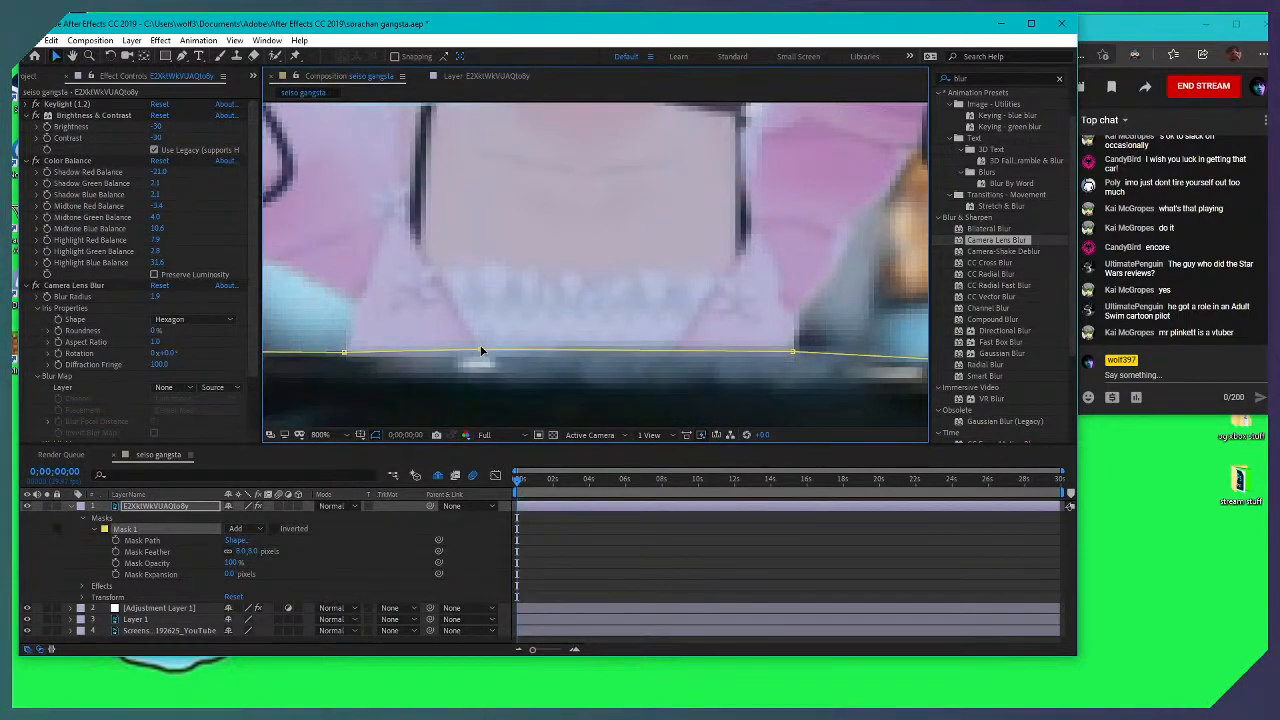
left_click_drag(478, 348, 477, 350)
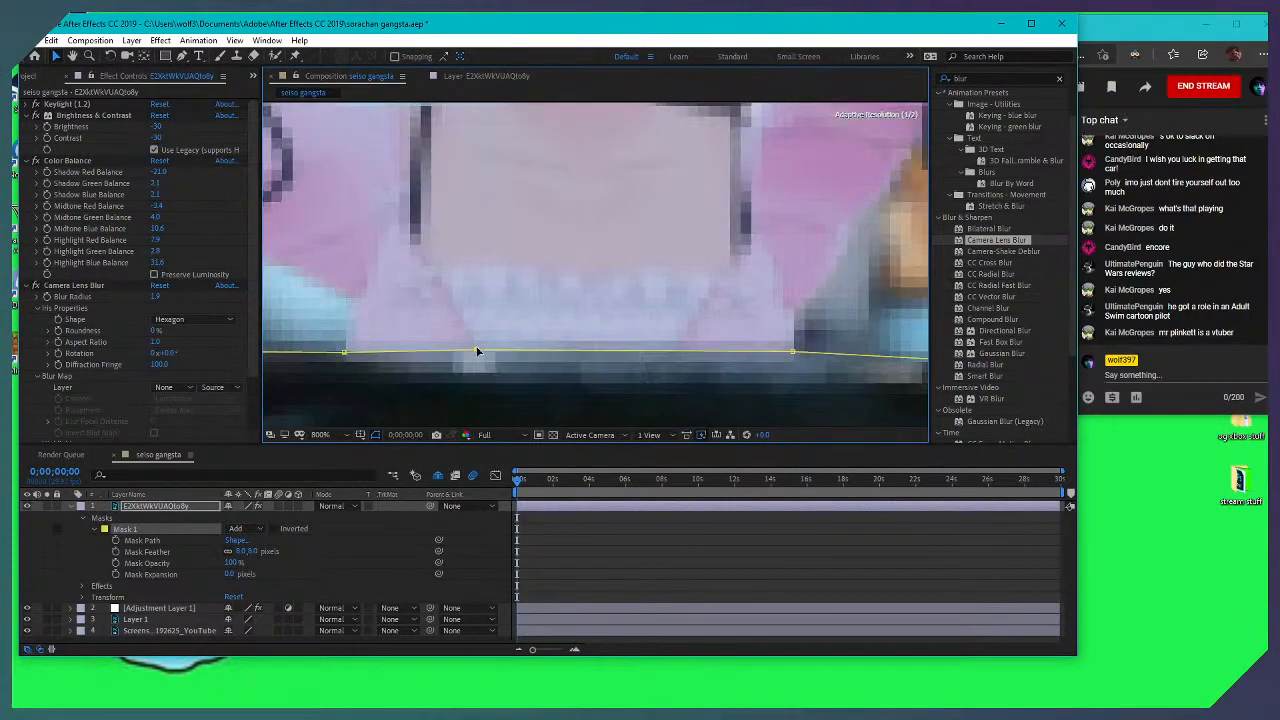
scroll(556, 392, "down", 4)
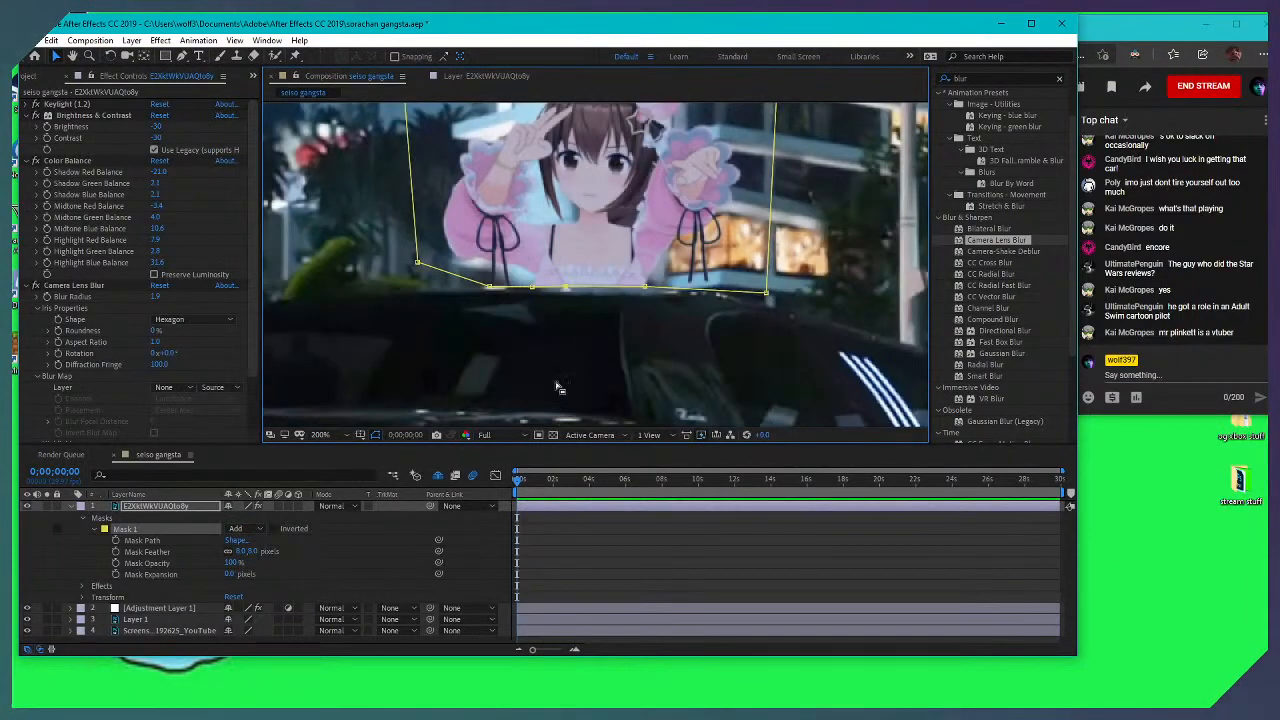
left_click(630, 514)
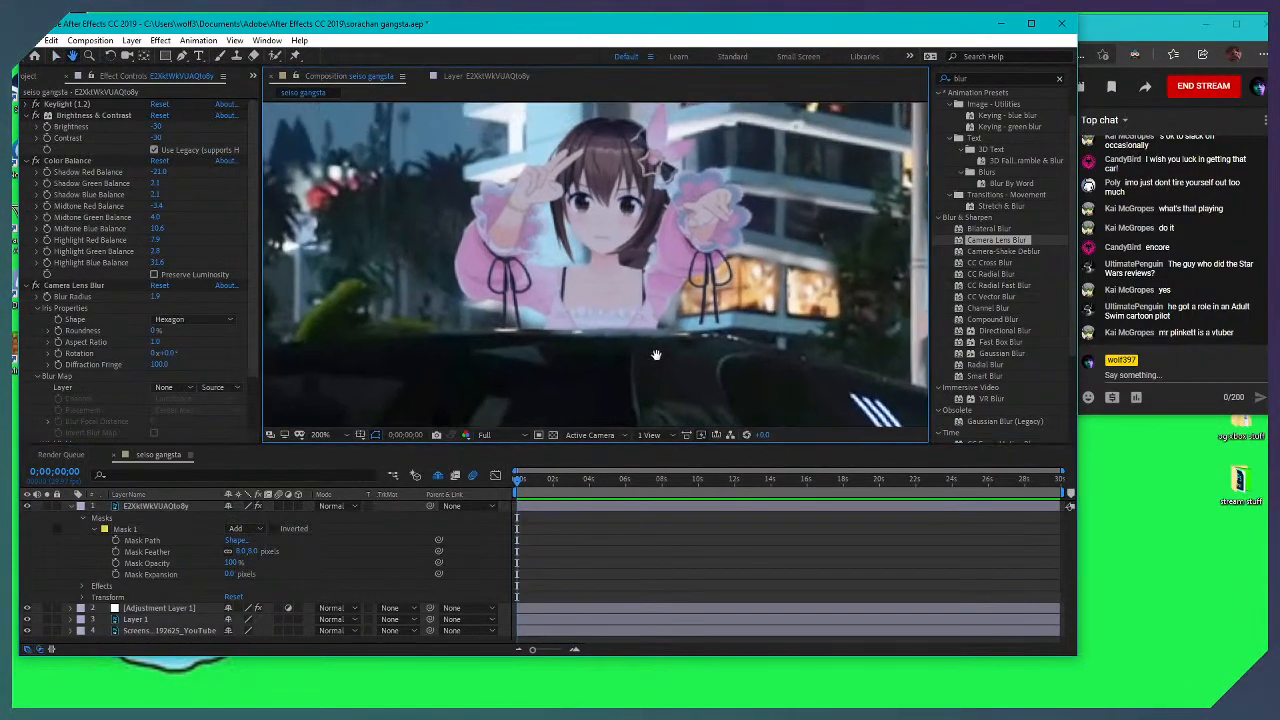
Set the character's Color Balance shadows to Red -28.9, Green 2.6 and Blue 1.8
scroll(632, 327, "down", 2)
scroll(578, 320, "up", 1)
scroll(590, 314, "down", 1)
left_click_drag(675, 299, 564, 317)
scroll(544, 239, "down", 1)
scroll(555, 257, "up", 1)
key("v")
left_click(548, 265)
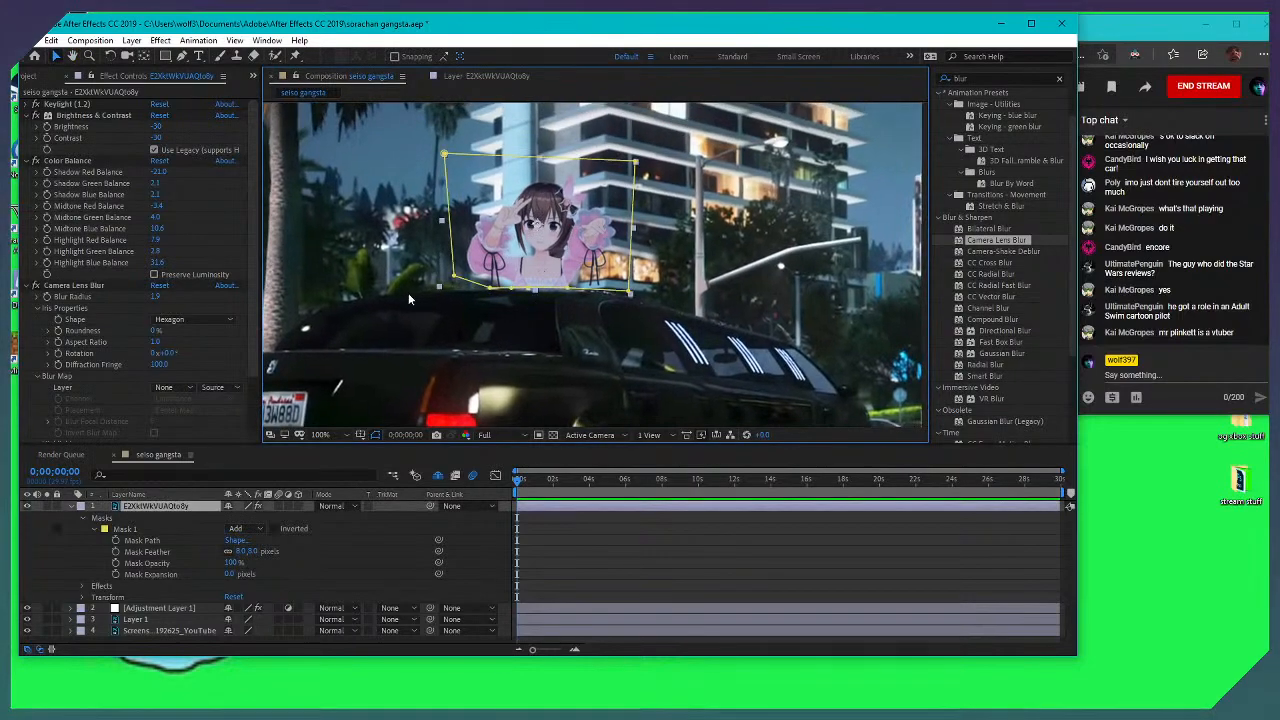
left_click_drag(160, 172, 87, 172)
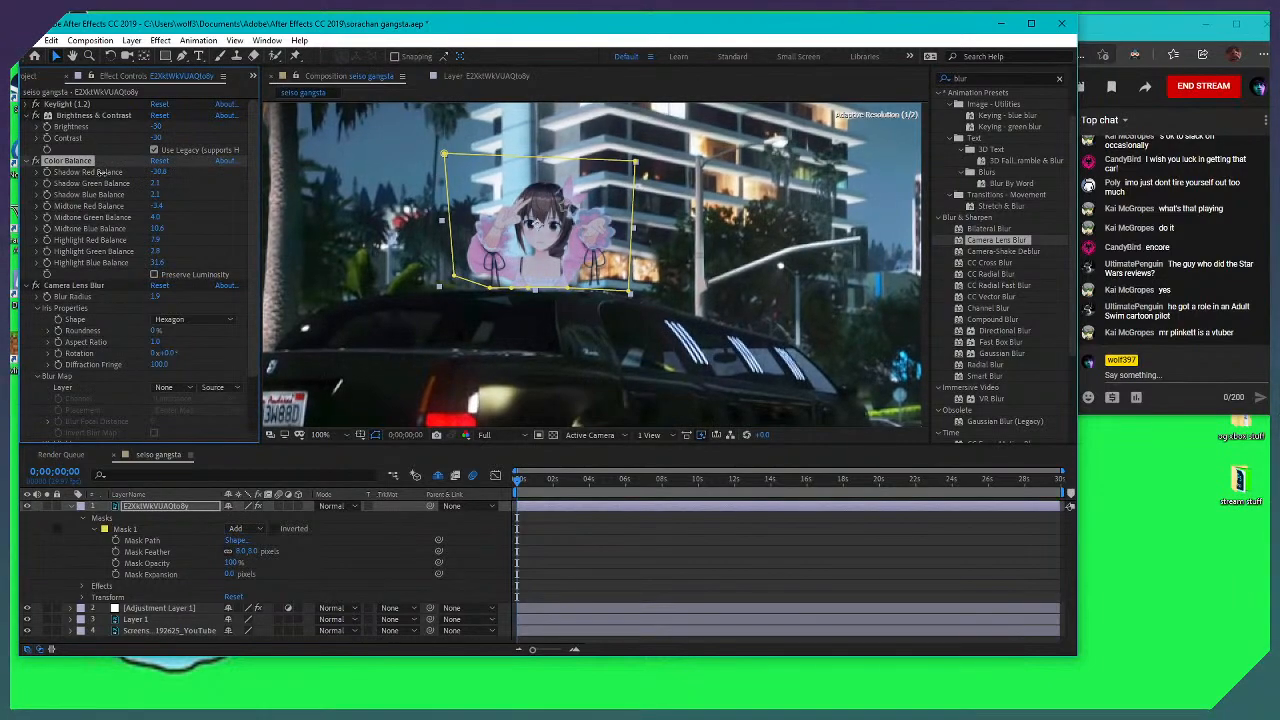
left_click_drag(155, 183, 153, 193)
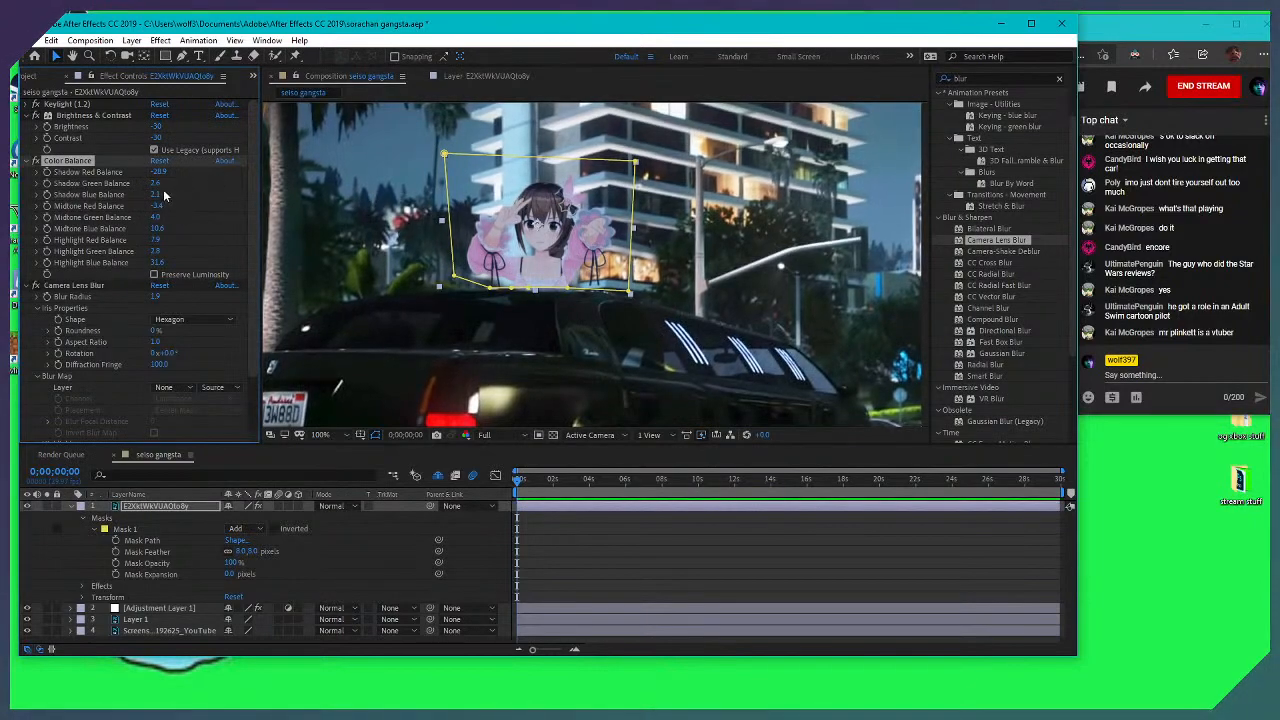
left_click_drag(155, 194, 162, 194)
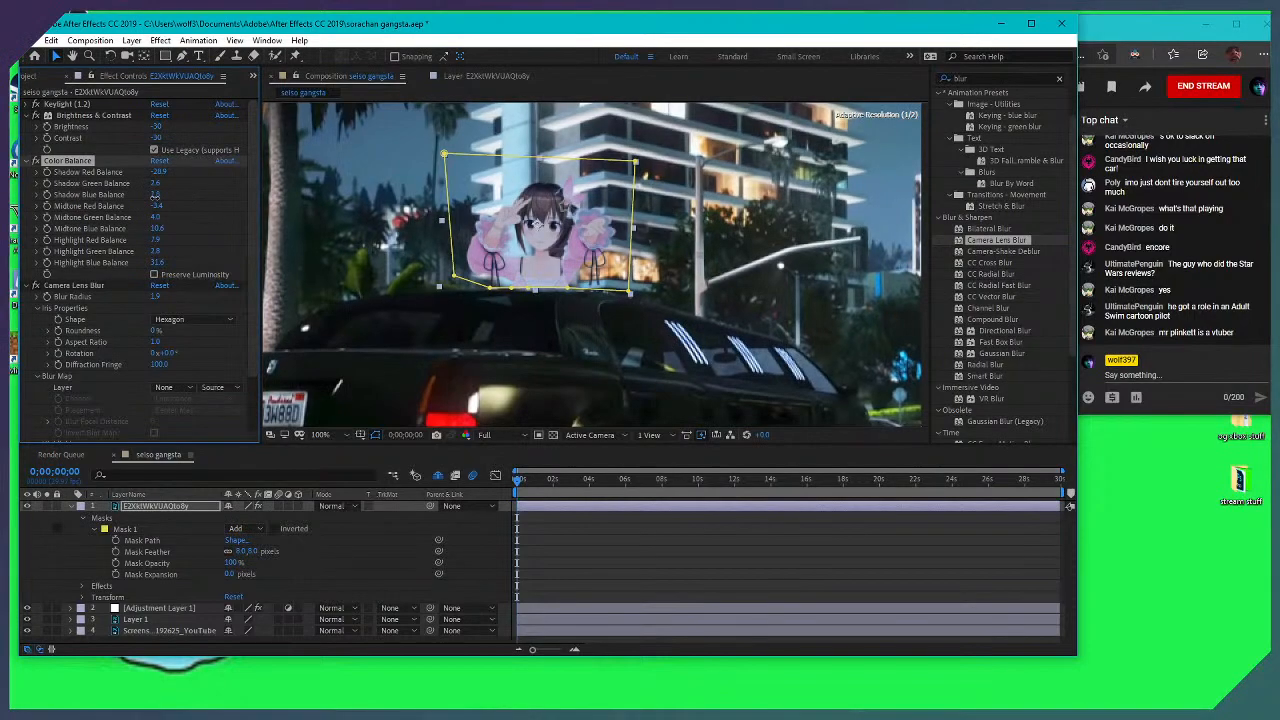
Examine the character's colour match and lower edge against the limousine and building, close up and in full frame, with the layer deselected
scroll(594, 265, "down", 2)
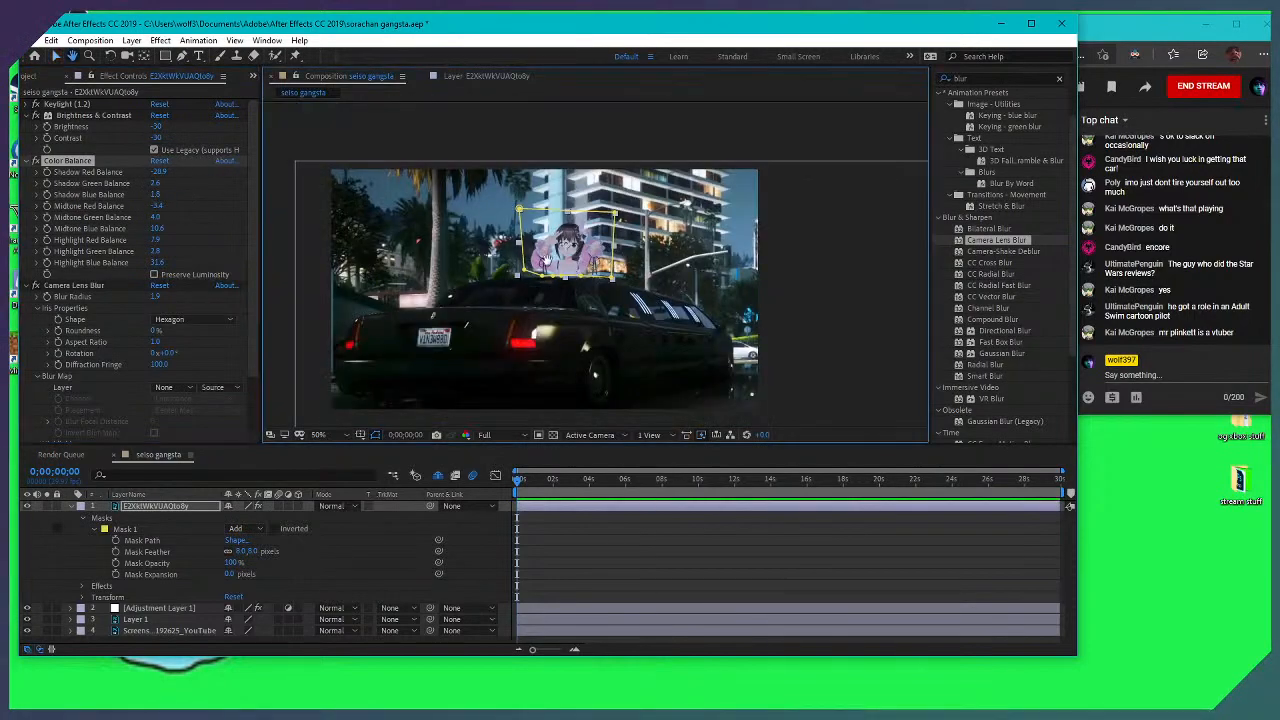
scroll(545, 258, "up", 2)
scroll(540, 285, "up", 2)
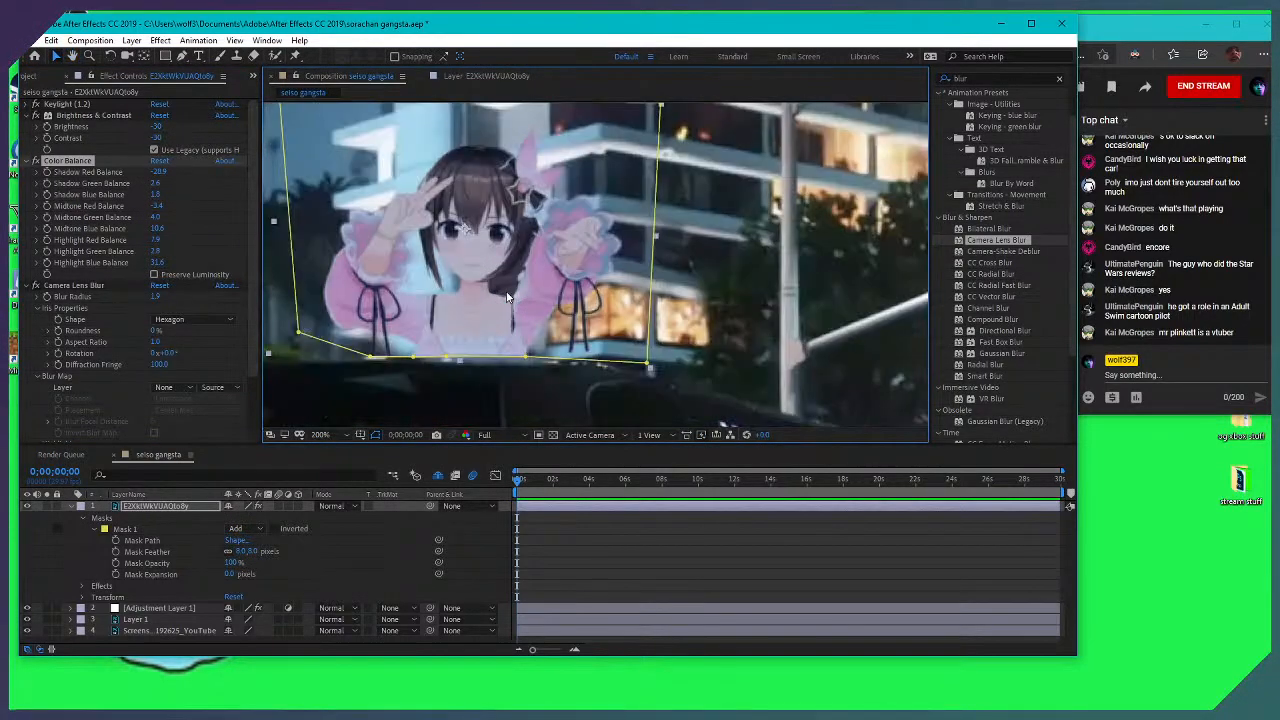
scroll(506, 297, "down", 2)
scroll(679, 297, "down", 2)
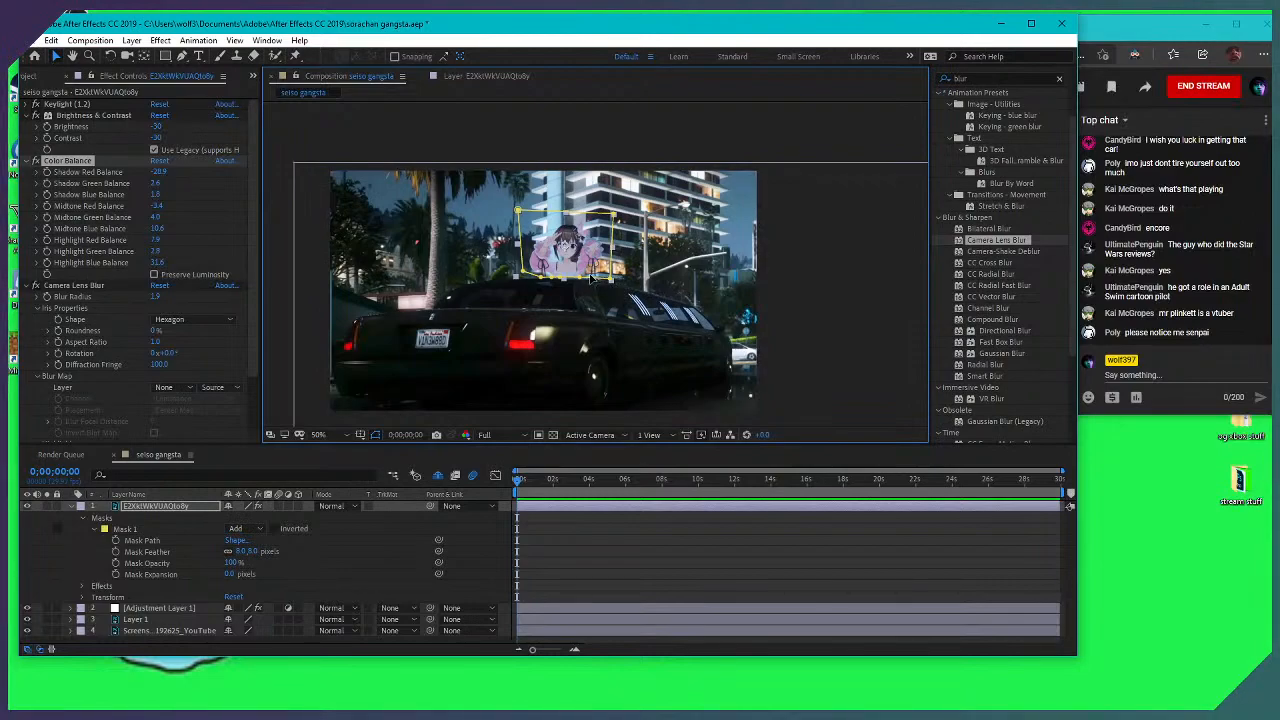
scroll(592, 265, "up", 4)
key("v")
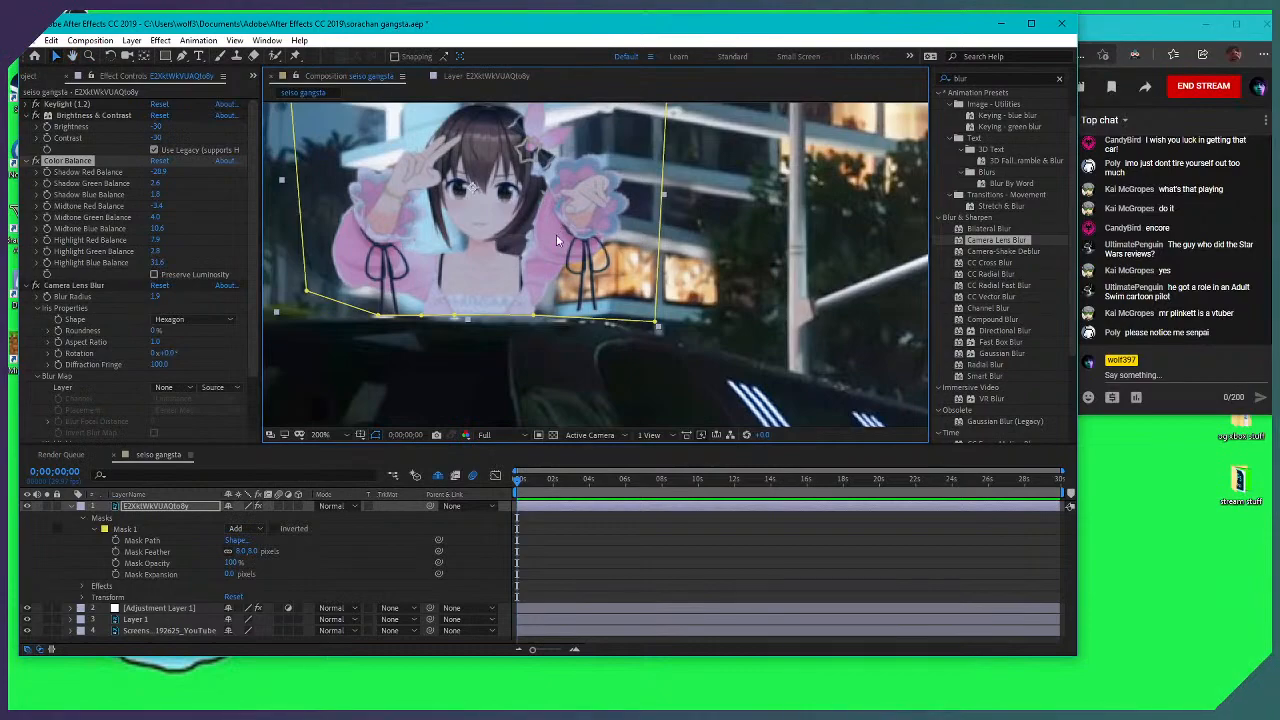
scroll(660, 265, "down", 3)
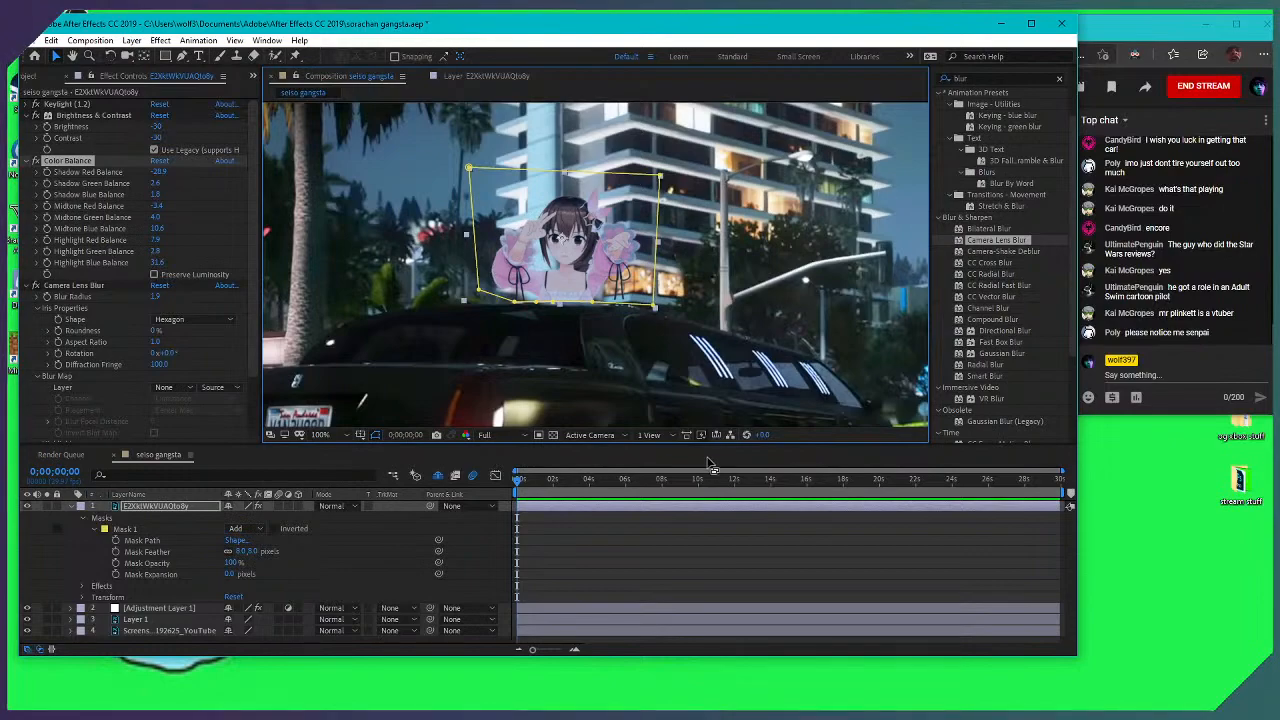
left_click(666, 538)
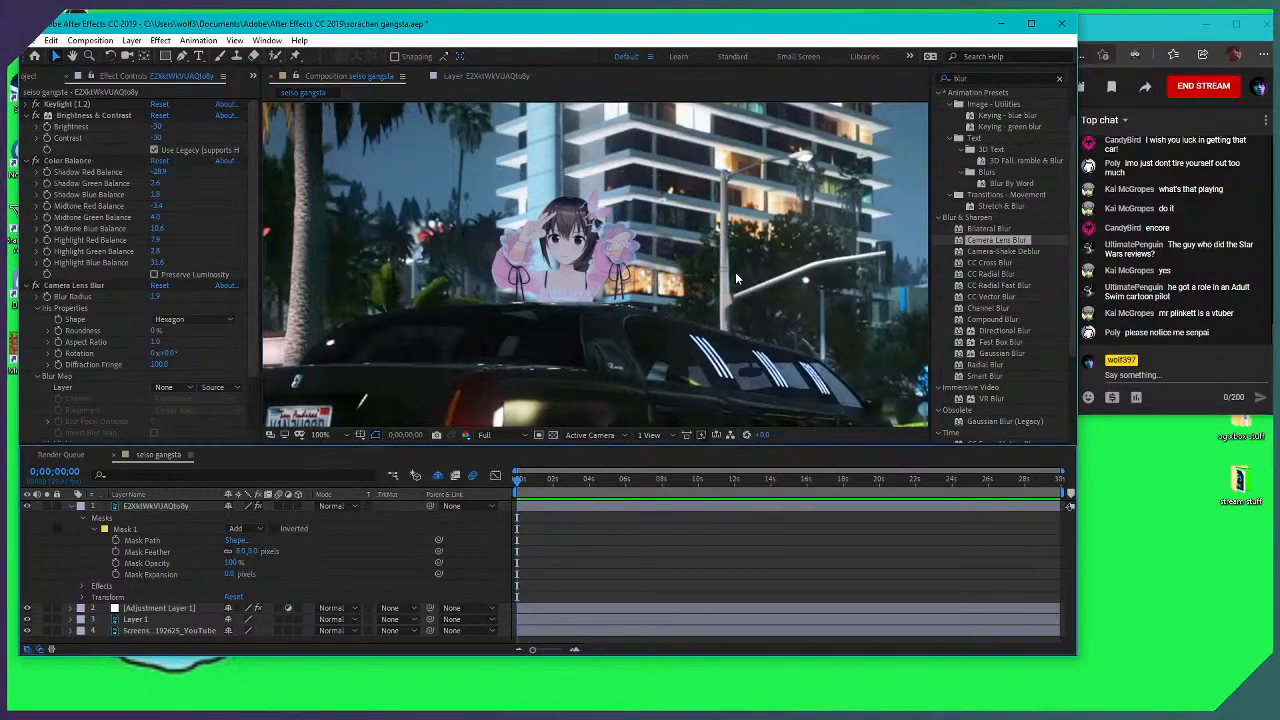
left_click(670, 239)
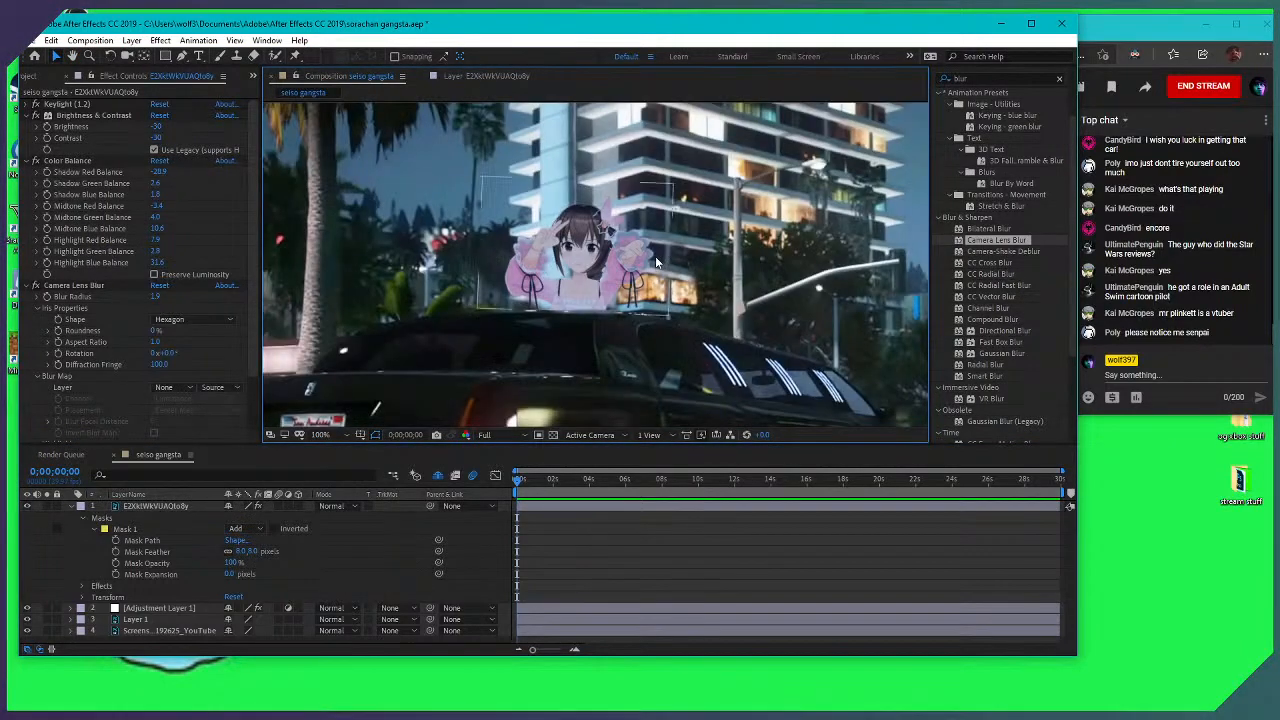
scroll(570, 268, "up", 2)
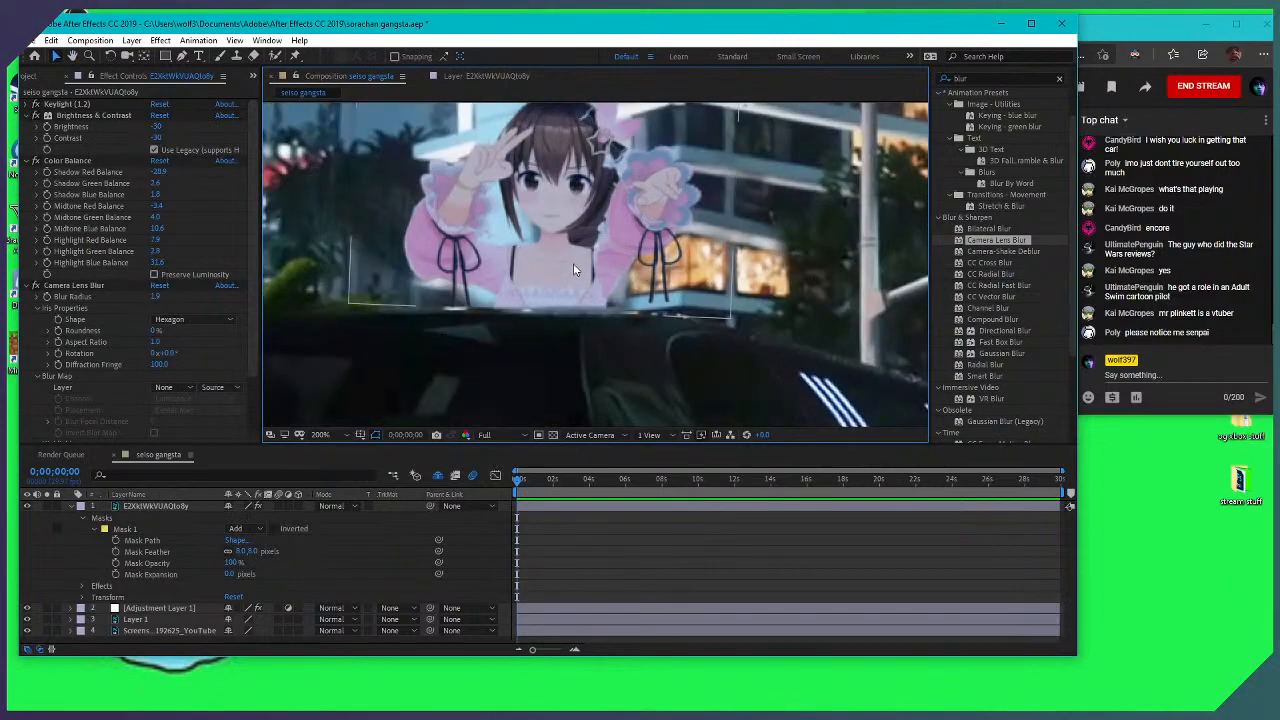
Set the character's Color Balance to Shadow Green -1.5, Midtone Red -4.6, Midtone Blue 4.3 and Highlight Red 7.6
left_click(555, 260)
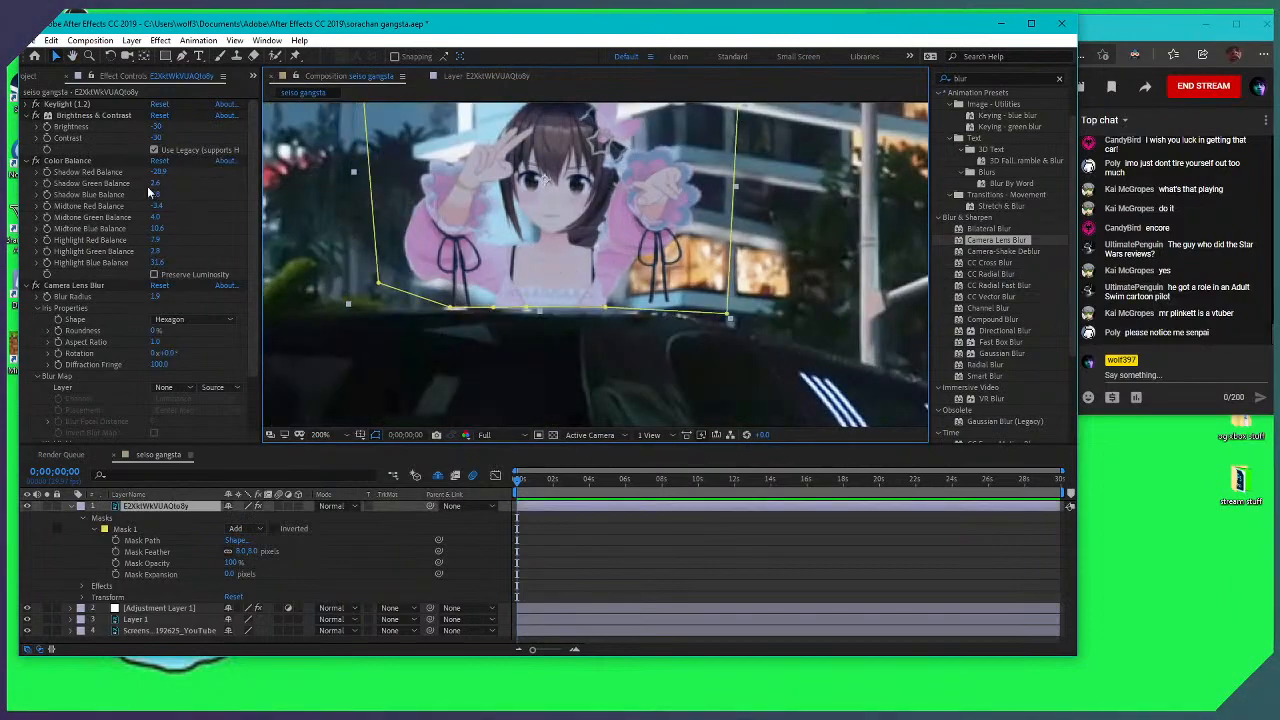
left_click_drag(154, 186, 128, 188)
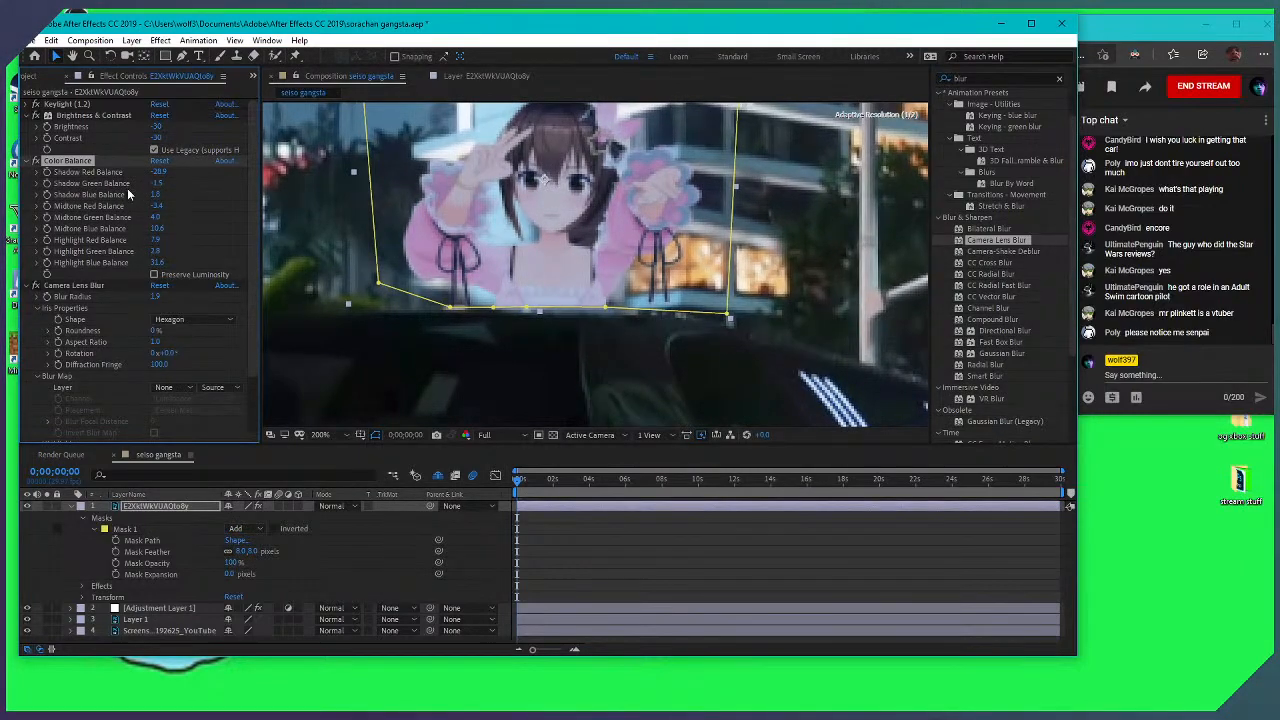
mouse_move(157, 207)
left_mouse_down()
mouse_move(86, 213)
mouse_move(160, 218)
left_mouse_up()
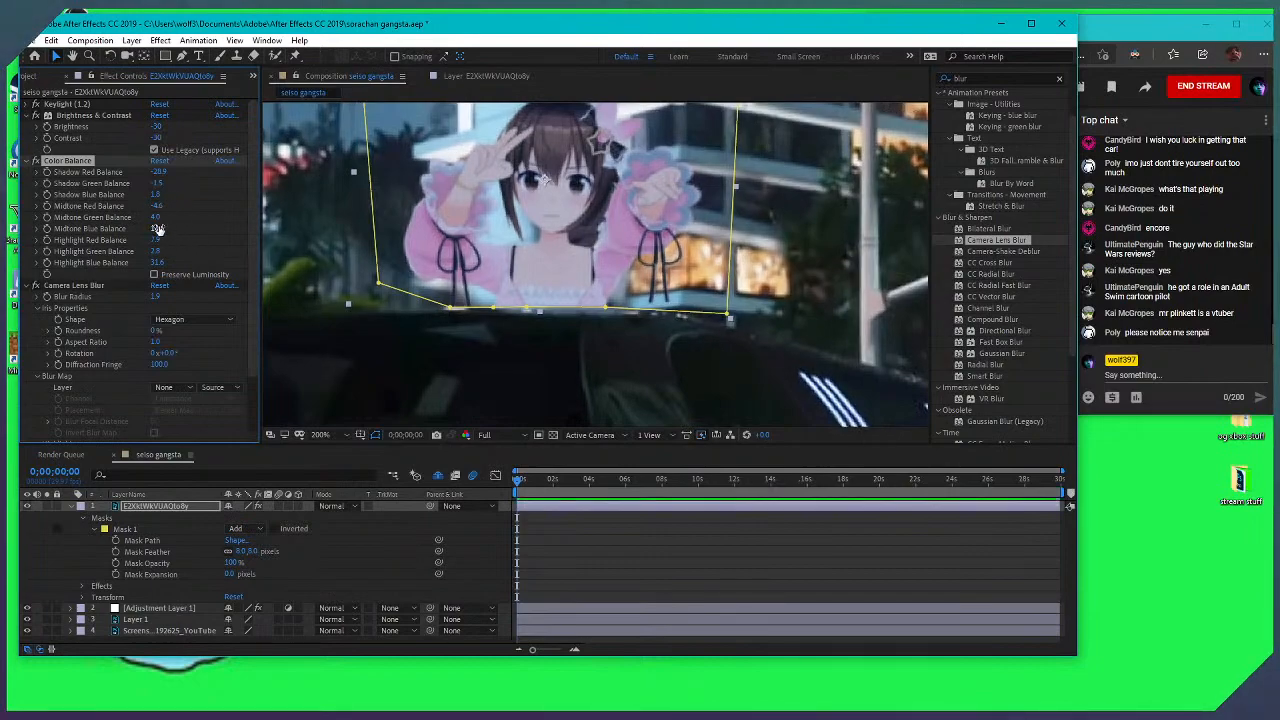
left_click_drag(157, 228, 132, 234)
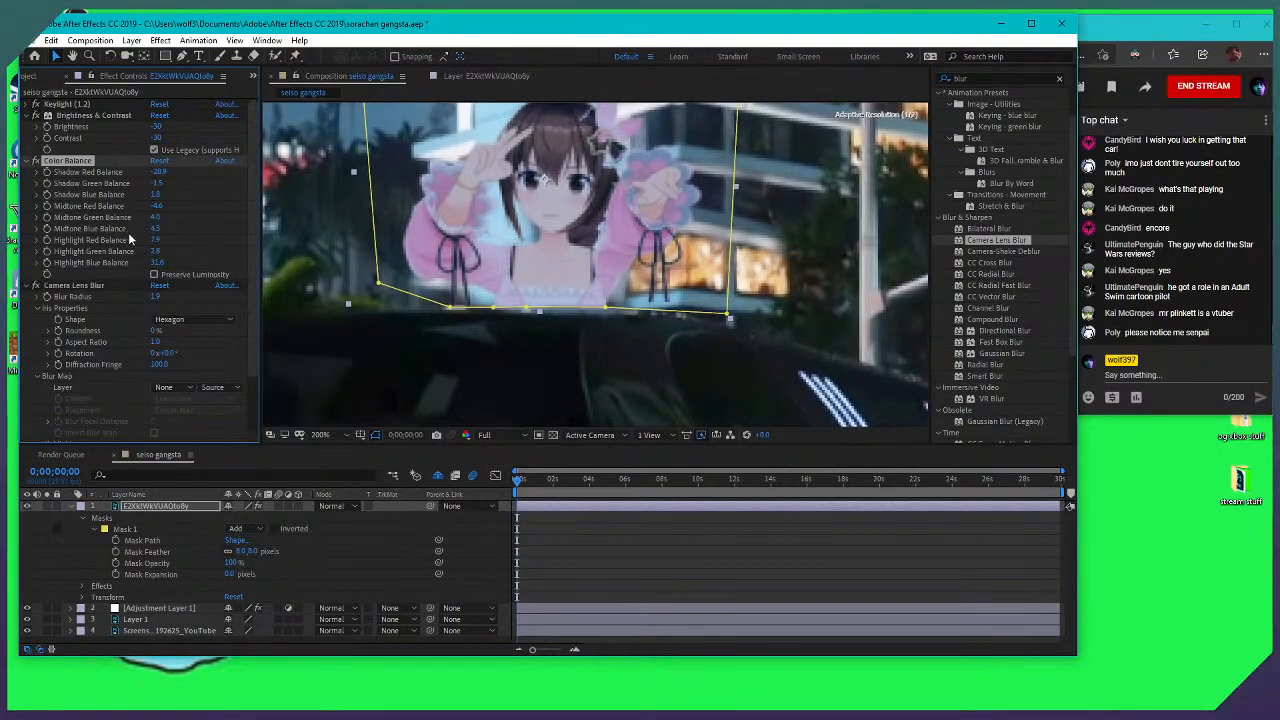
scroll(402, 253, "down", 2)
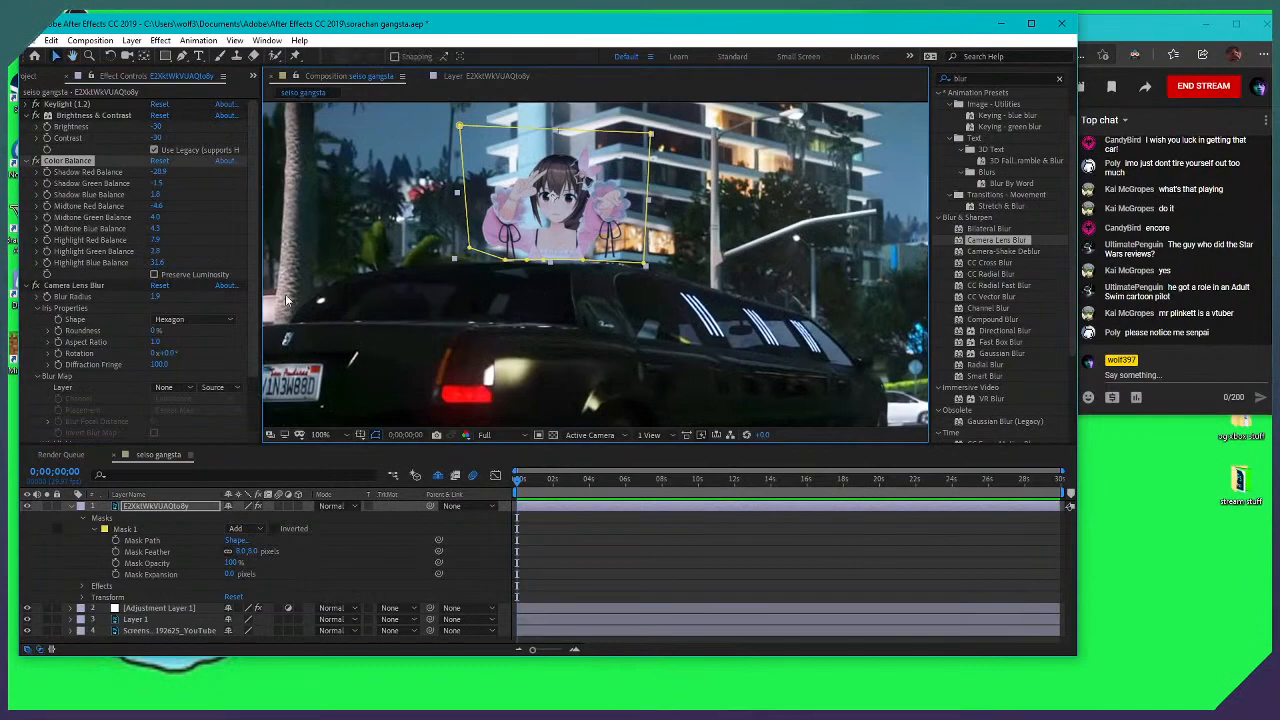
left_click_drag(155, 242, 168, 248)
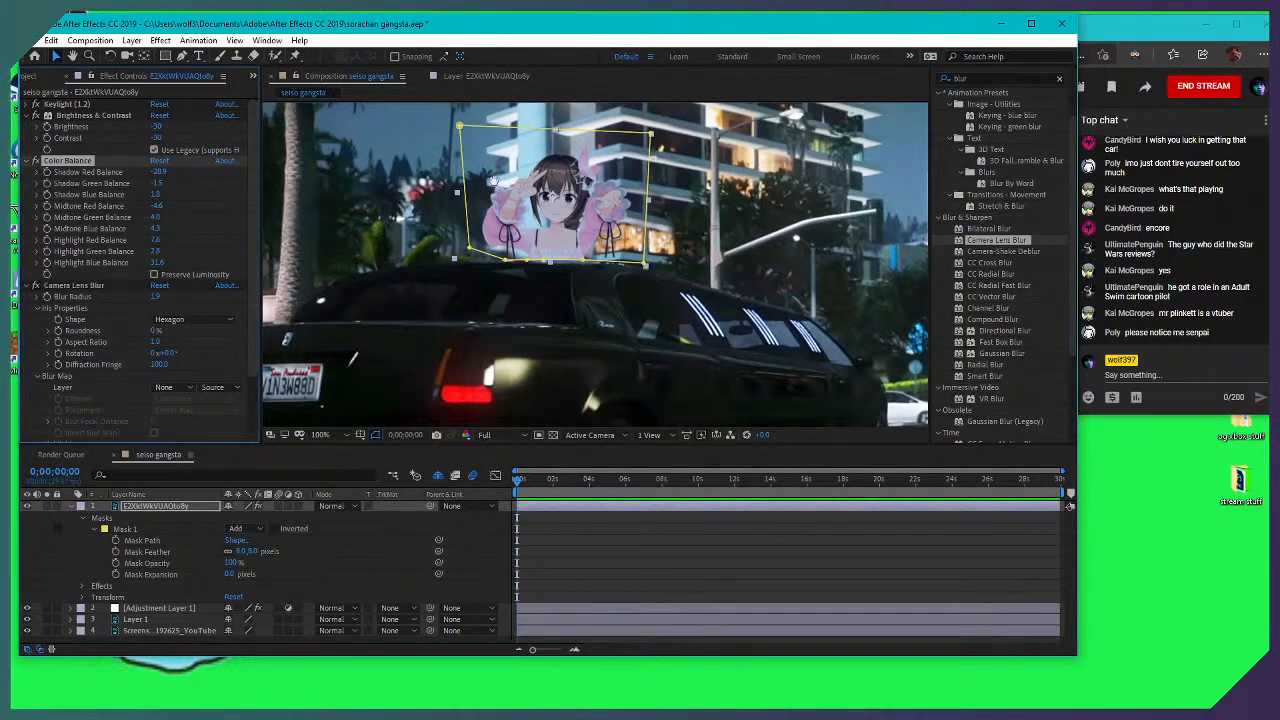
Examine the character's lower edge and colours against the limousine roof with the layer deselected, and reselect the character layer
scroll(528, 234, "up", 2)
scroll(507, 256, "up", 2)
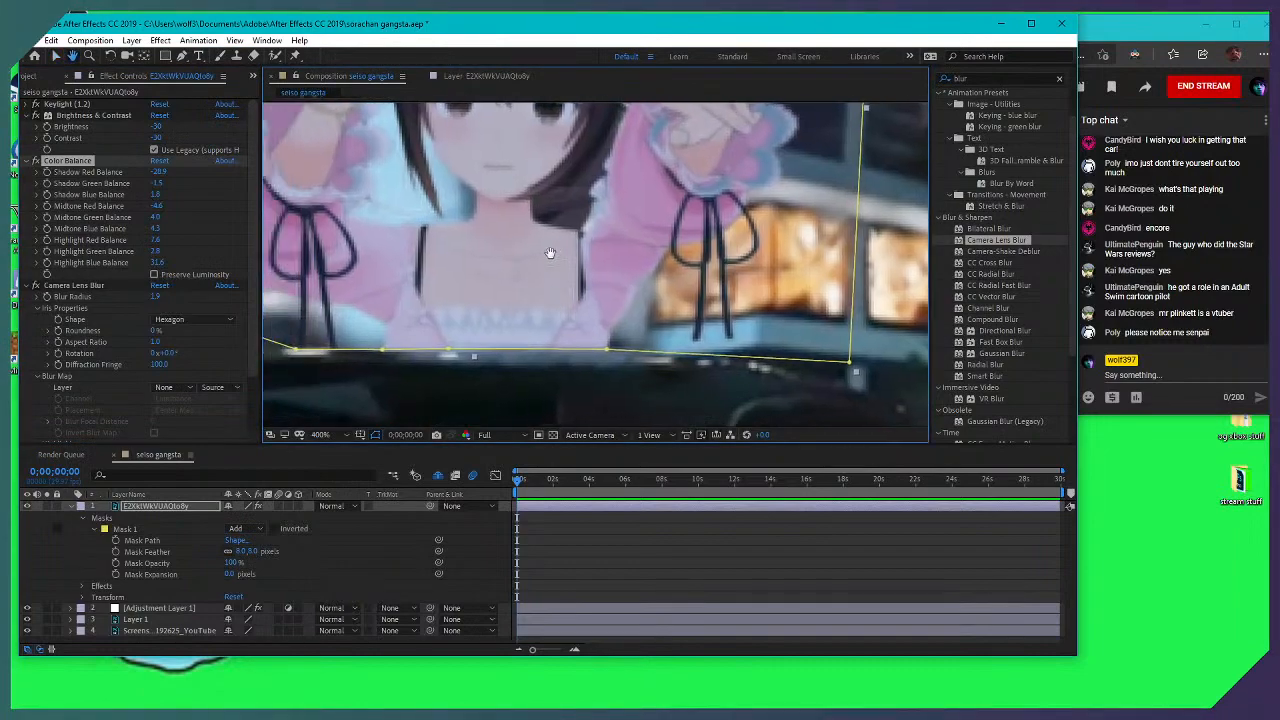
left_click(570, 523)
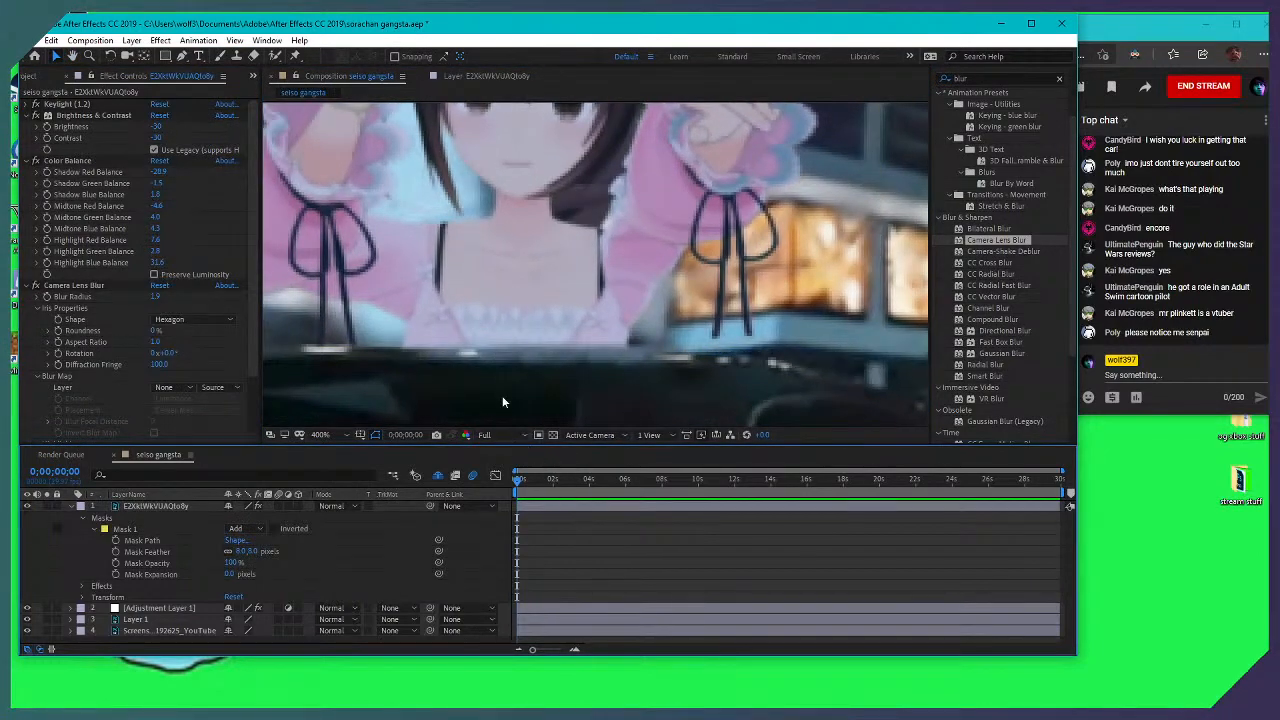
left_click_drag(464, 263, 521, 328)
scroll(516, 302, "down", 2)
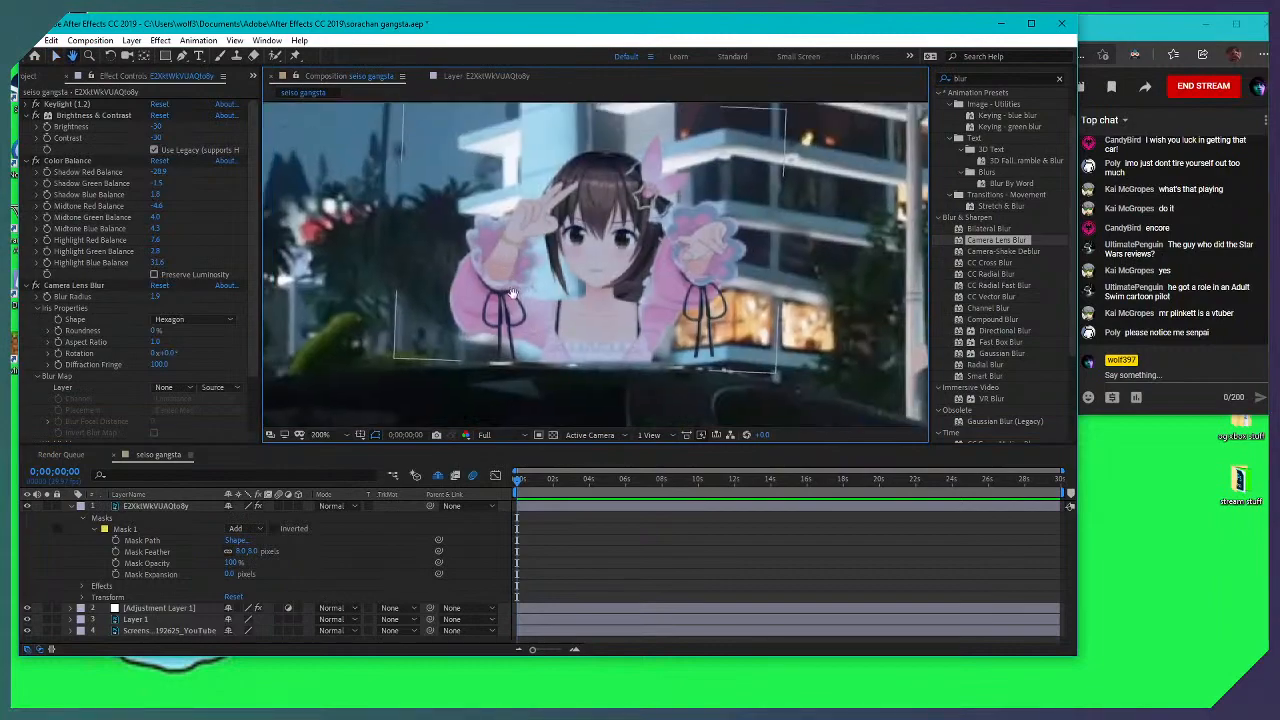
scroll(496, 224, "up", 1)
left_click(449, 176)
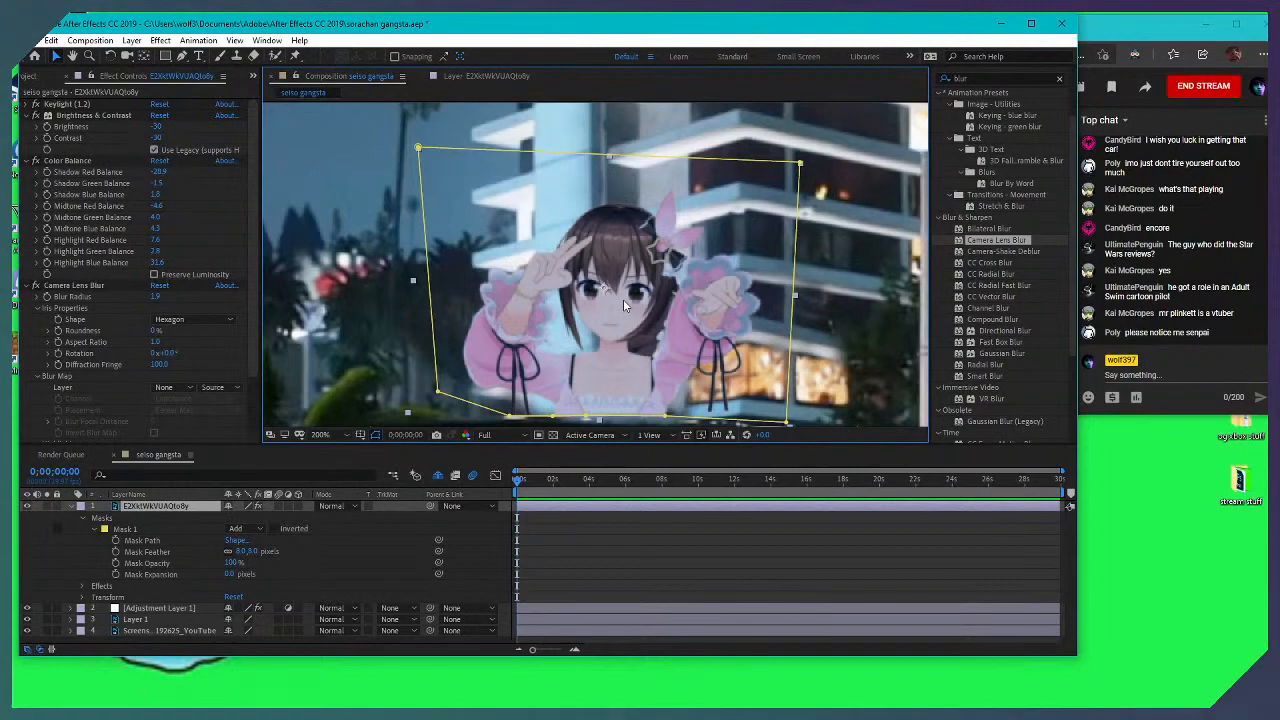
left_click_drag(623, 292, 629, 264)
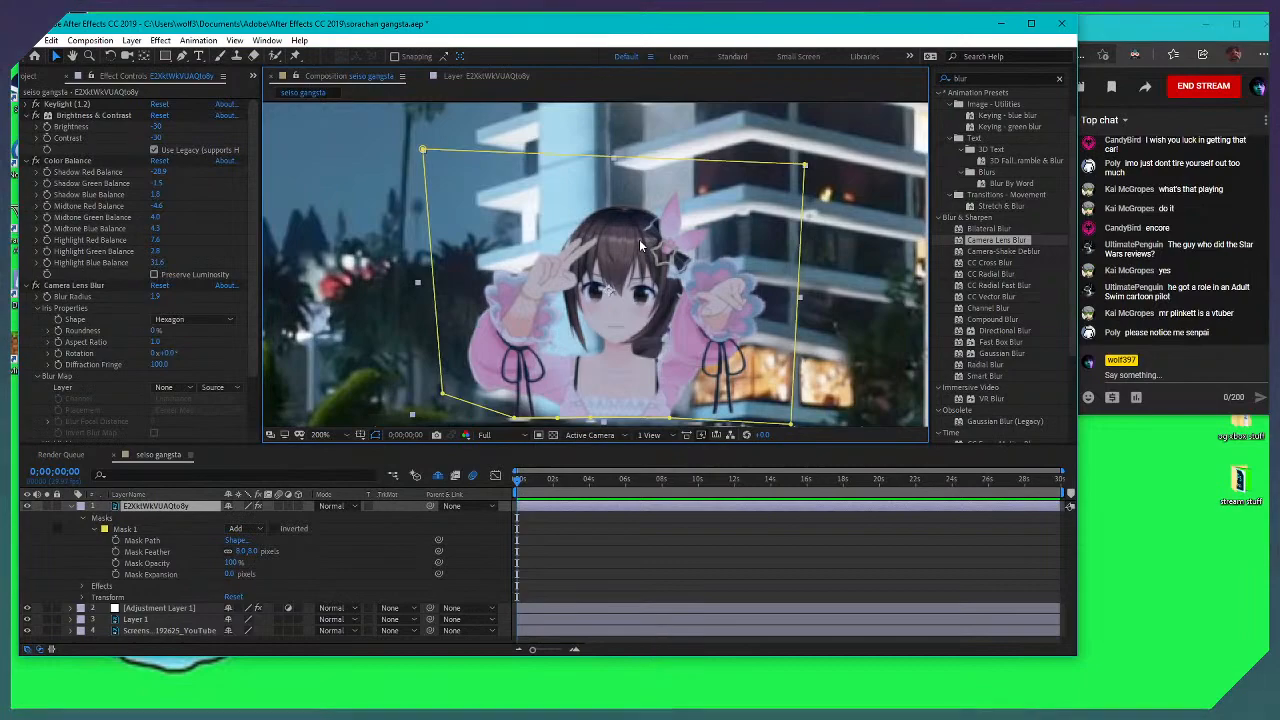
left_click_drag(622, 239, 616, 222)
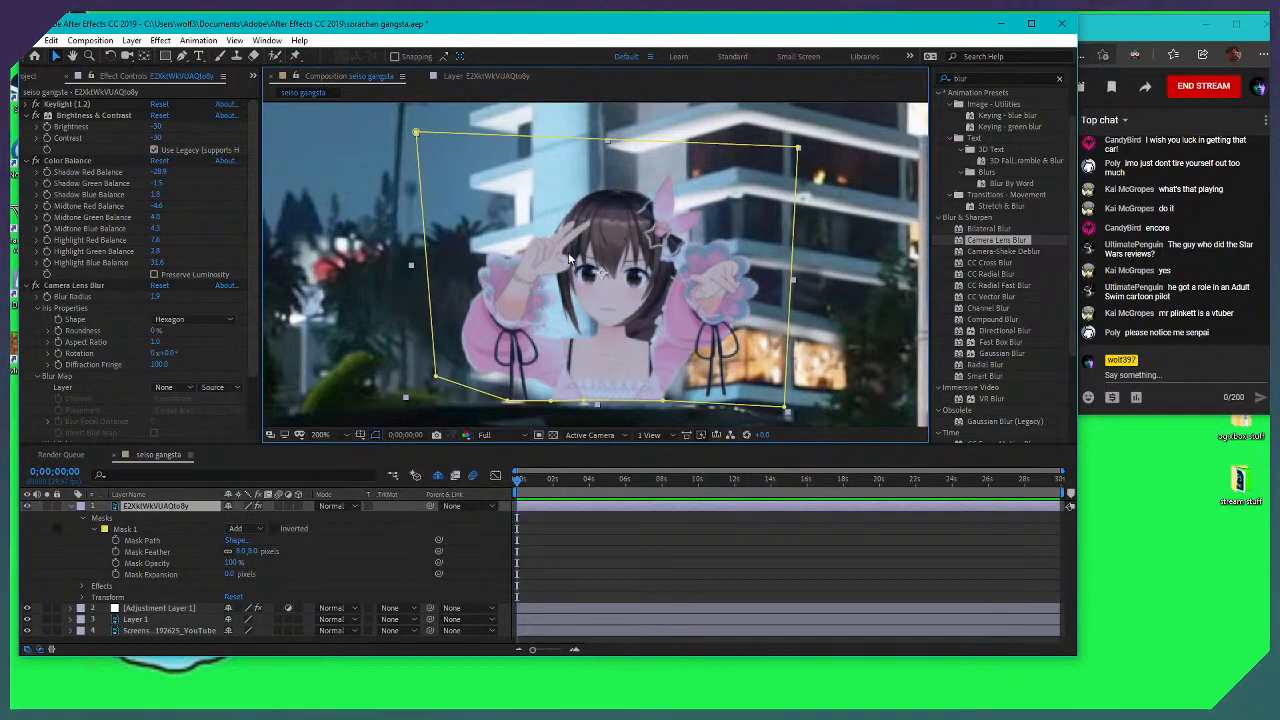
scroll(618, 235, "down", 1)
left_click_drag(587, 184, 604, 218)
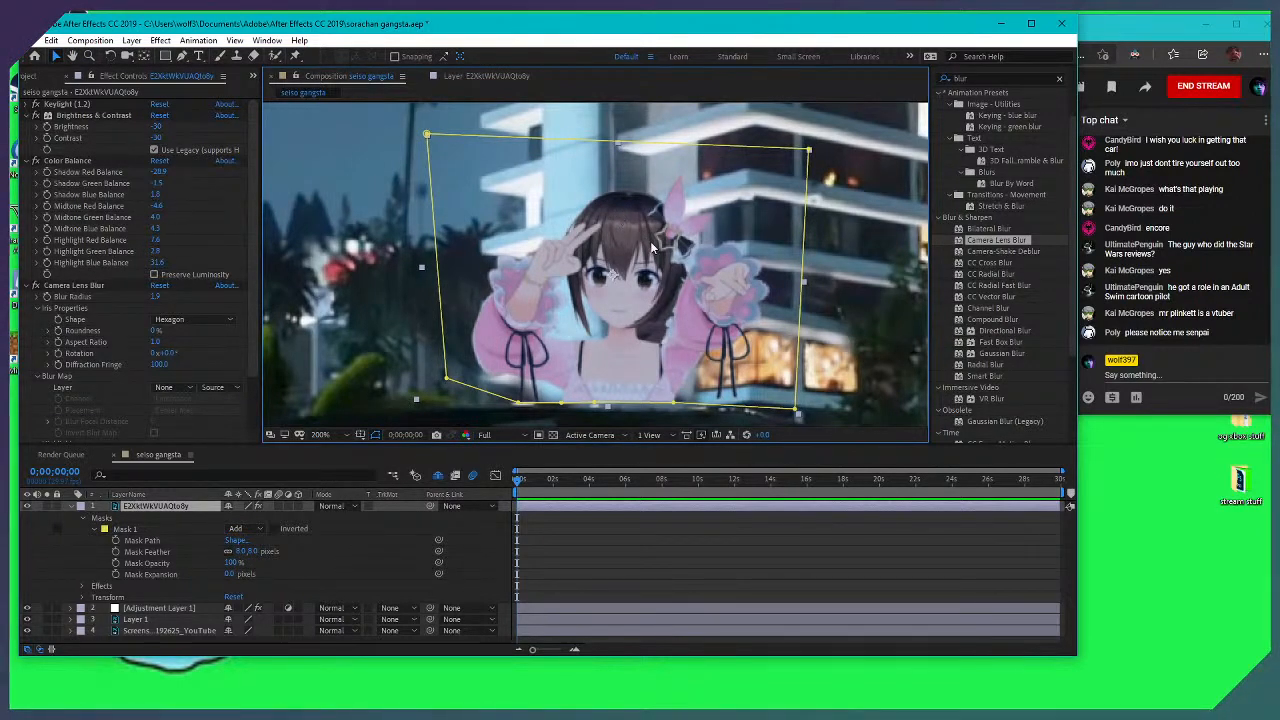
scroll(615, 250, "down", 1)
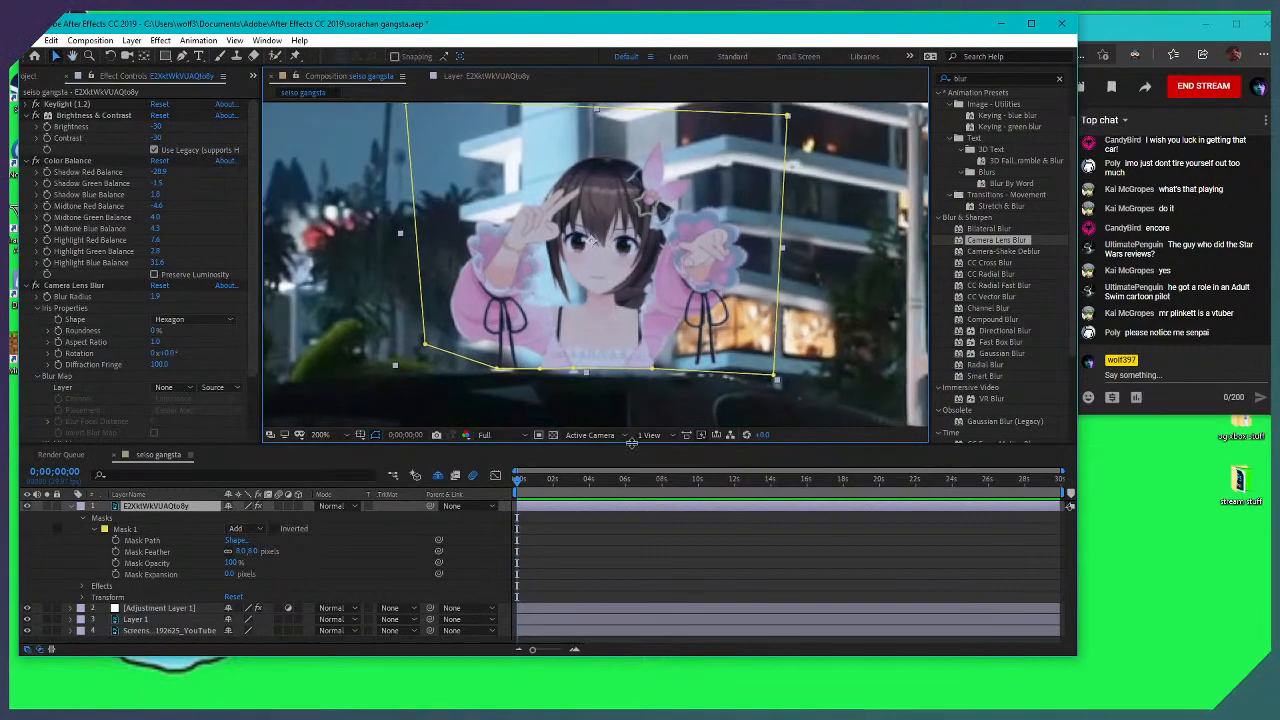
scroll(590, 240, "up", 1)
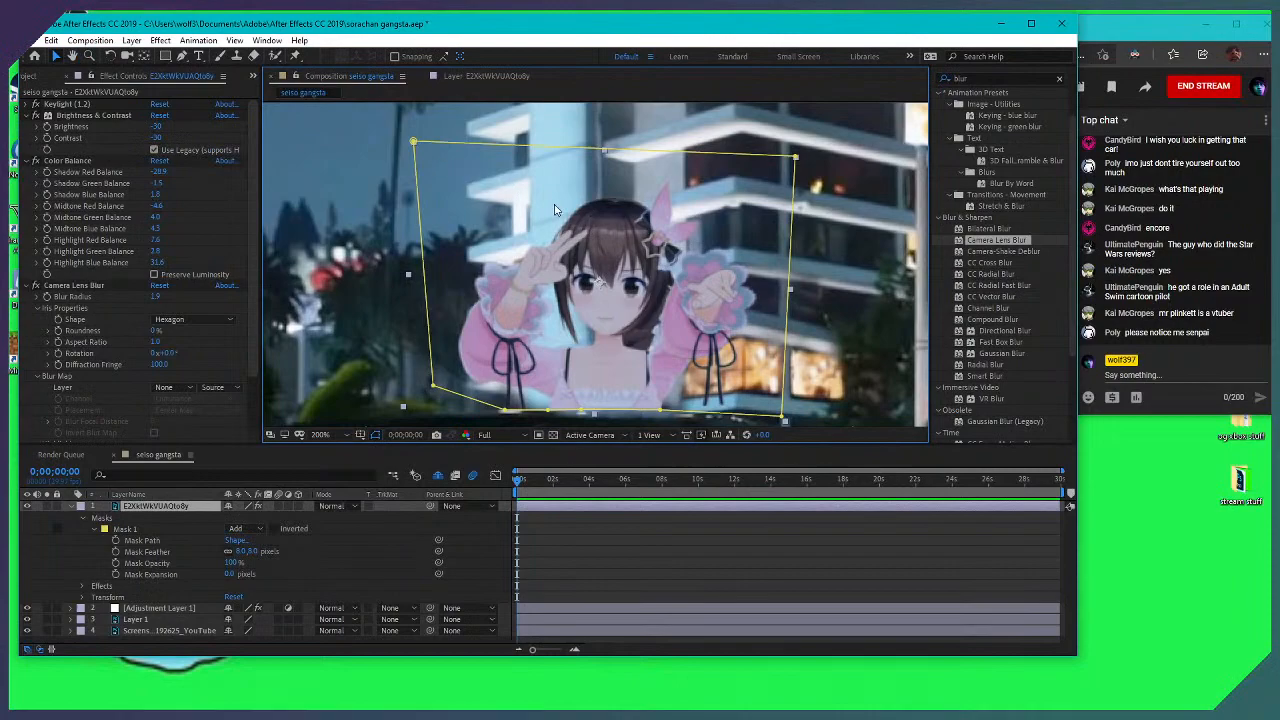
scroll(587, 206, "down", 1)
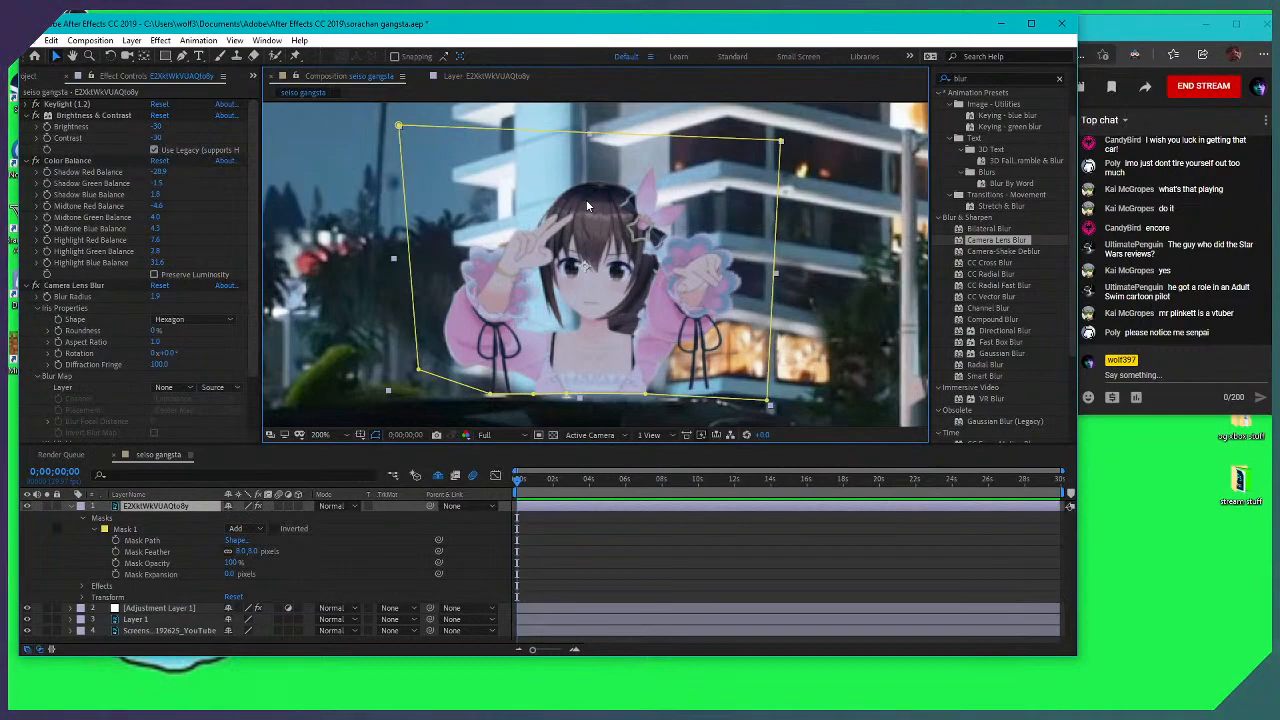
scroll(610, 197, "up", 2)
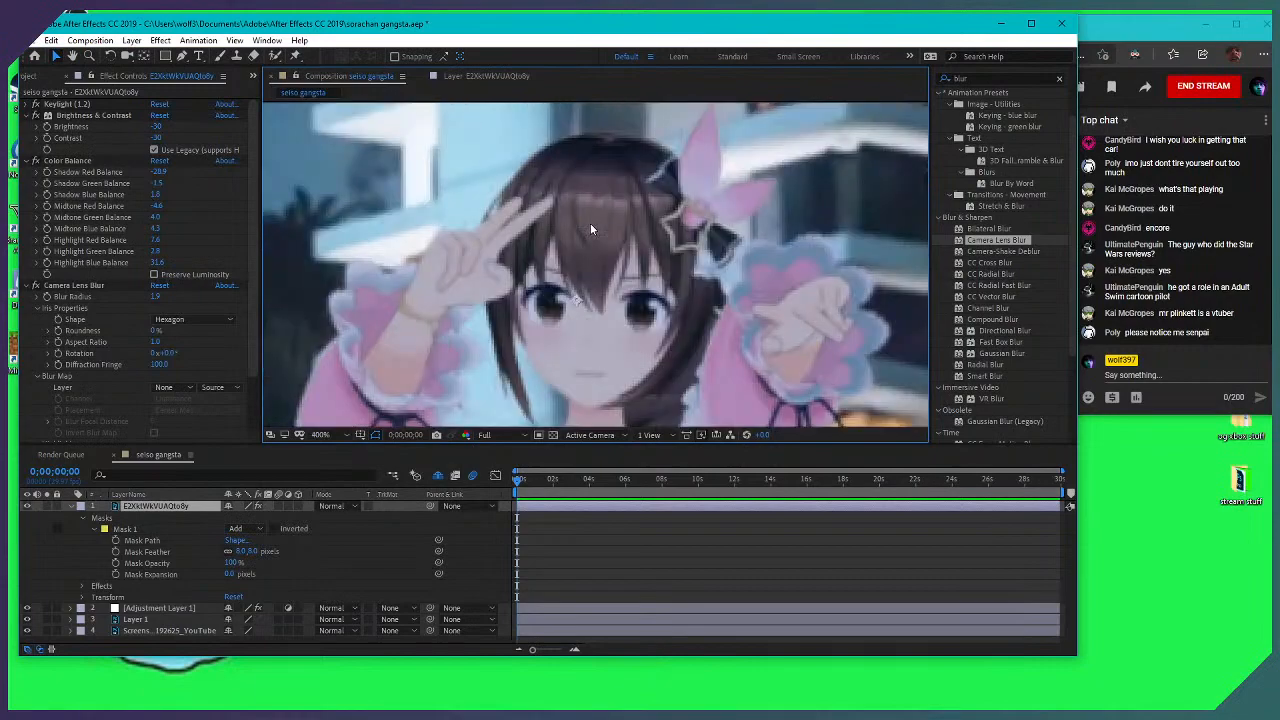
scroll(590, 223, "down", 2)
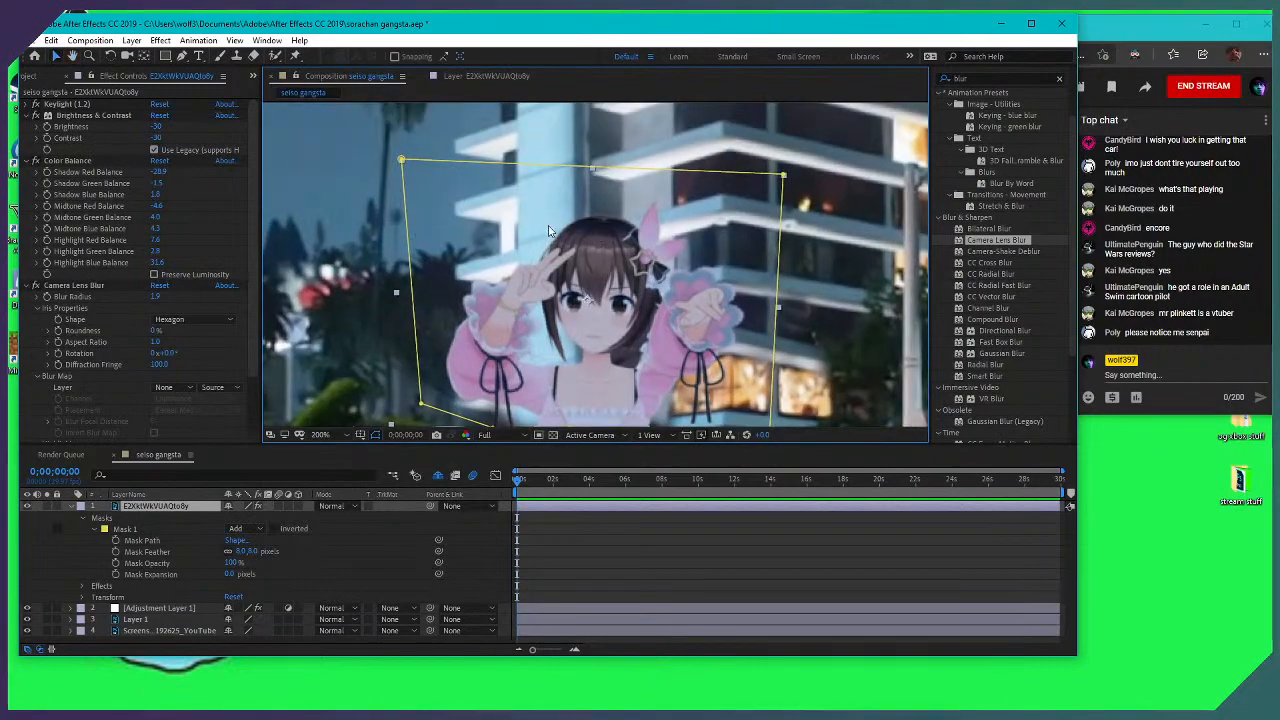
mouse_move(606, 246)
left_mouse_down()
mouse_move(584, 216)
mouse_move(606, 243)
left_mouse_up()
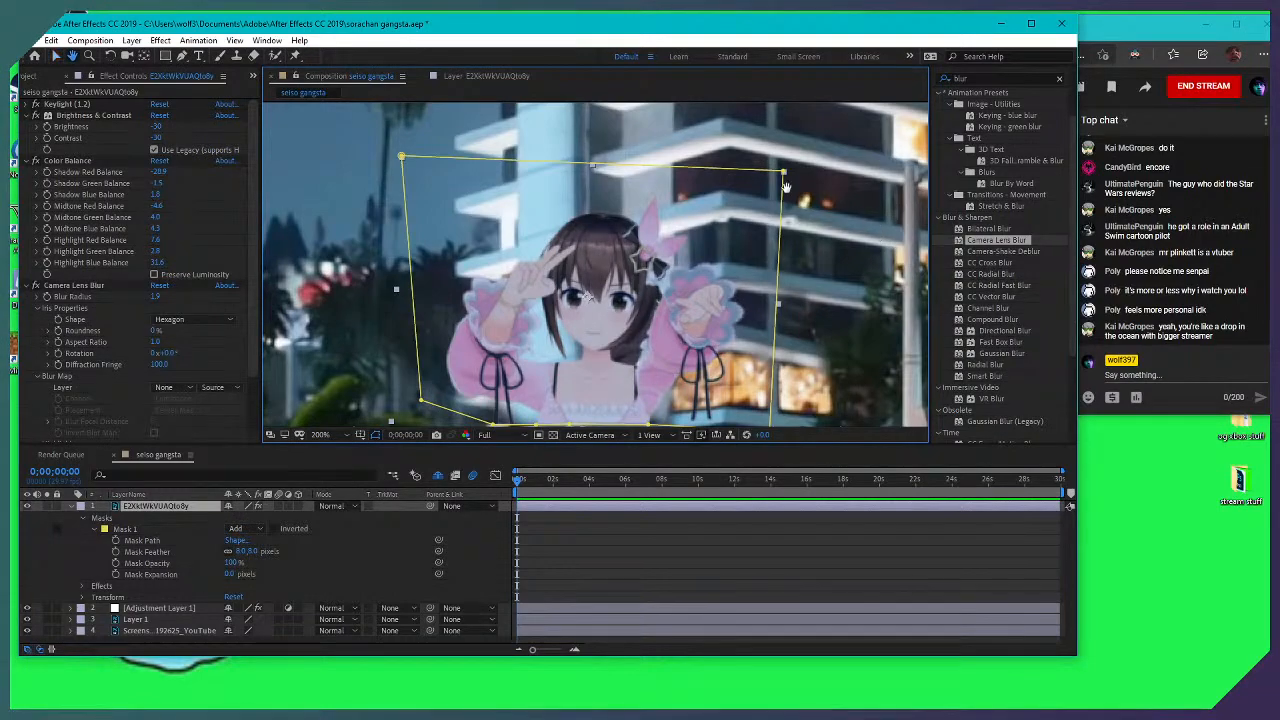
scroll(703, 222, "up", 2)
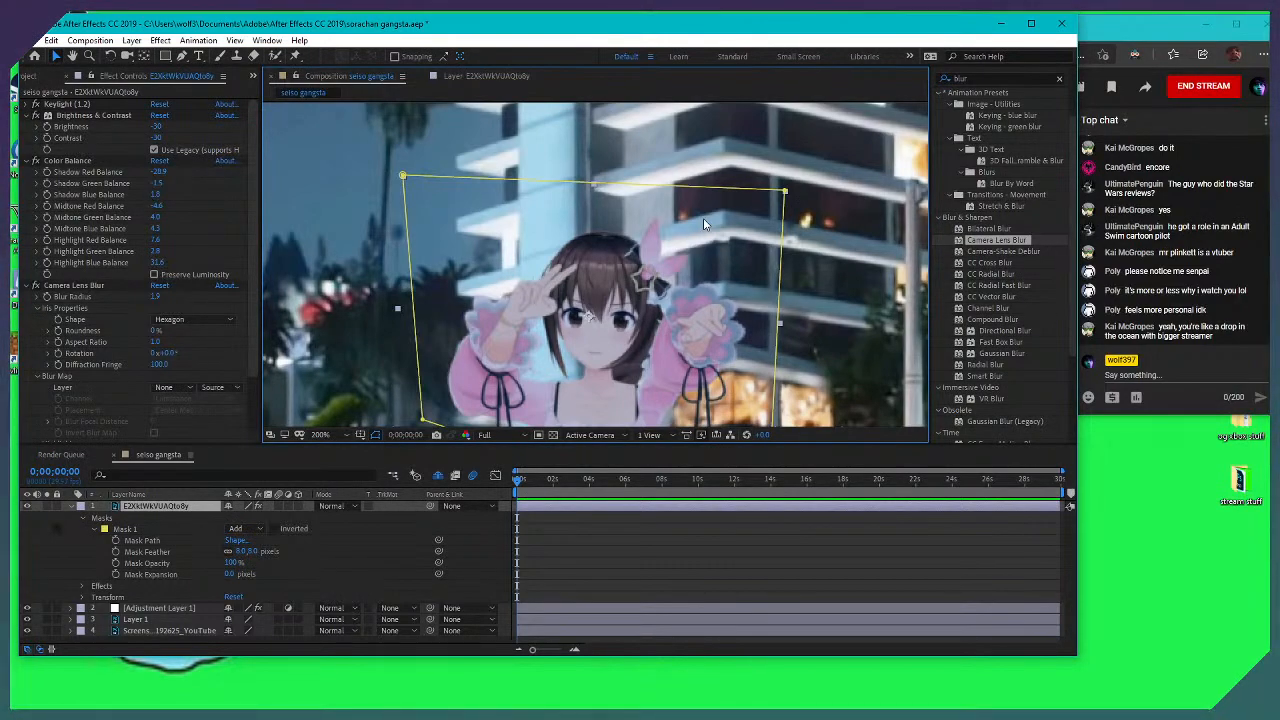
scroll(732, 266, "down", 2)
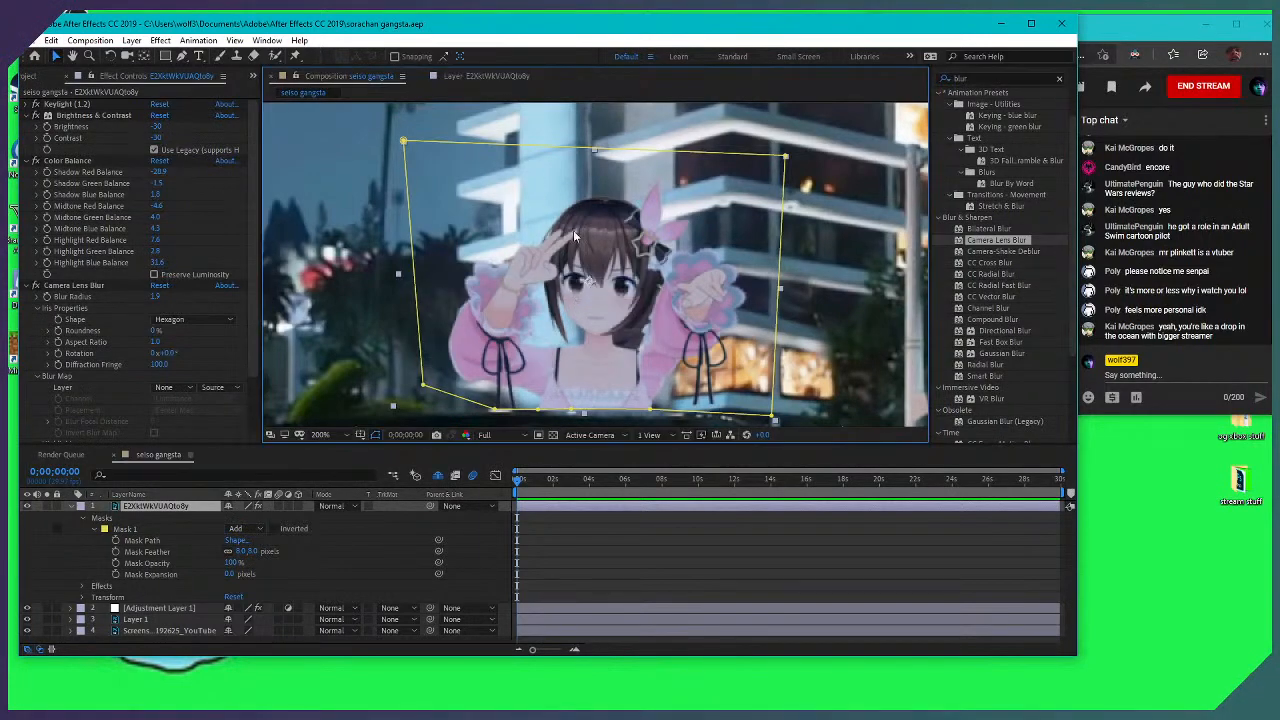
scroll(600, 268, "down", 1)
scroll(607, 268, "up", 1)
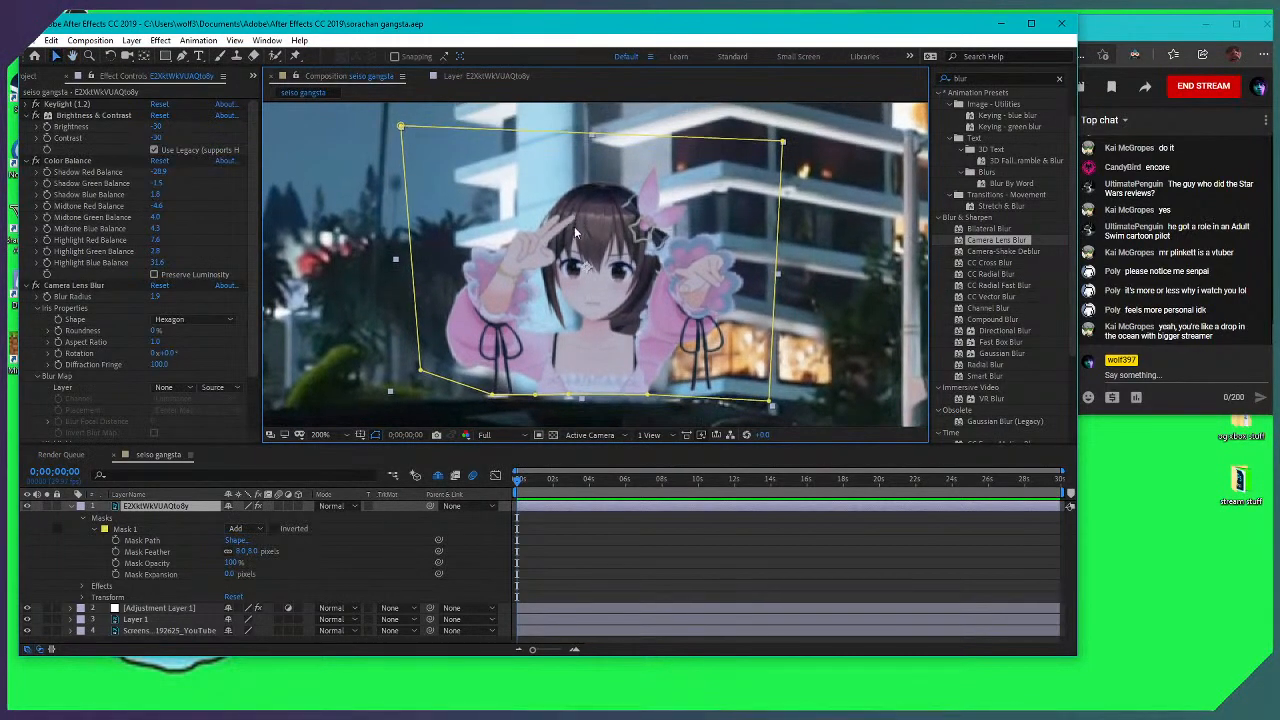
scroll(585, 255, "up", 1)
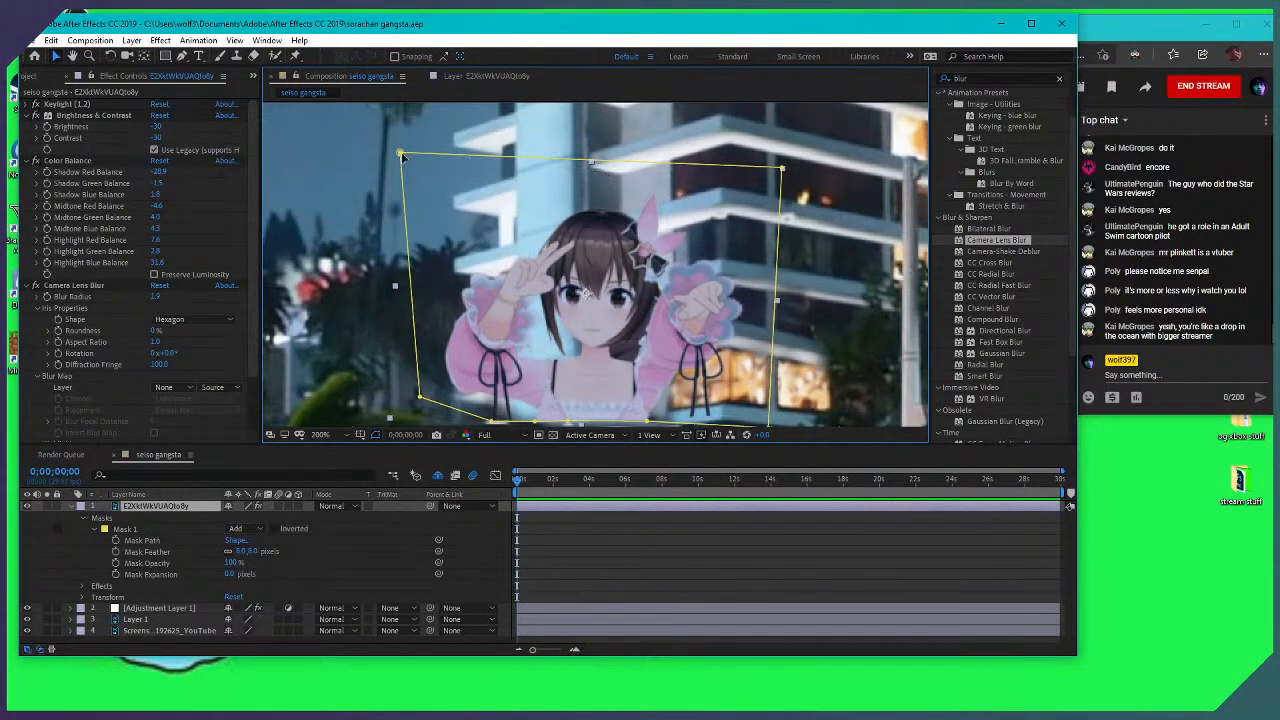
scroll(620, 250, "down", 1)
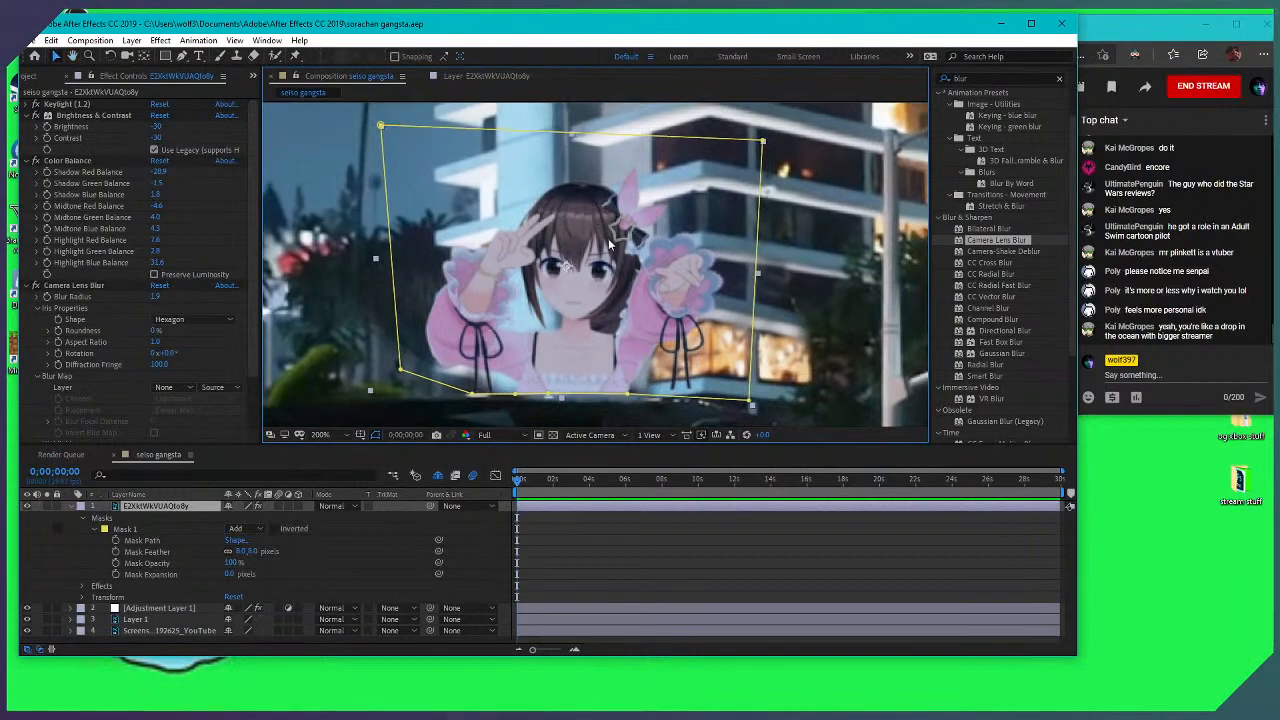
scroll(545, 218, "up", 1)
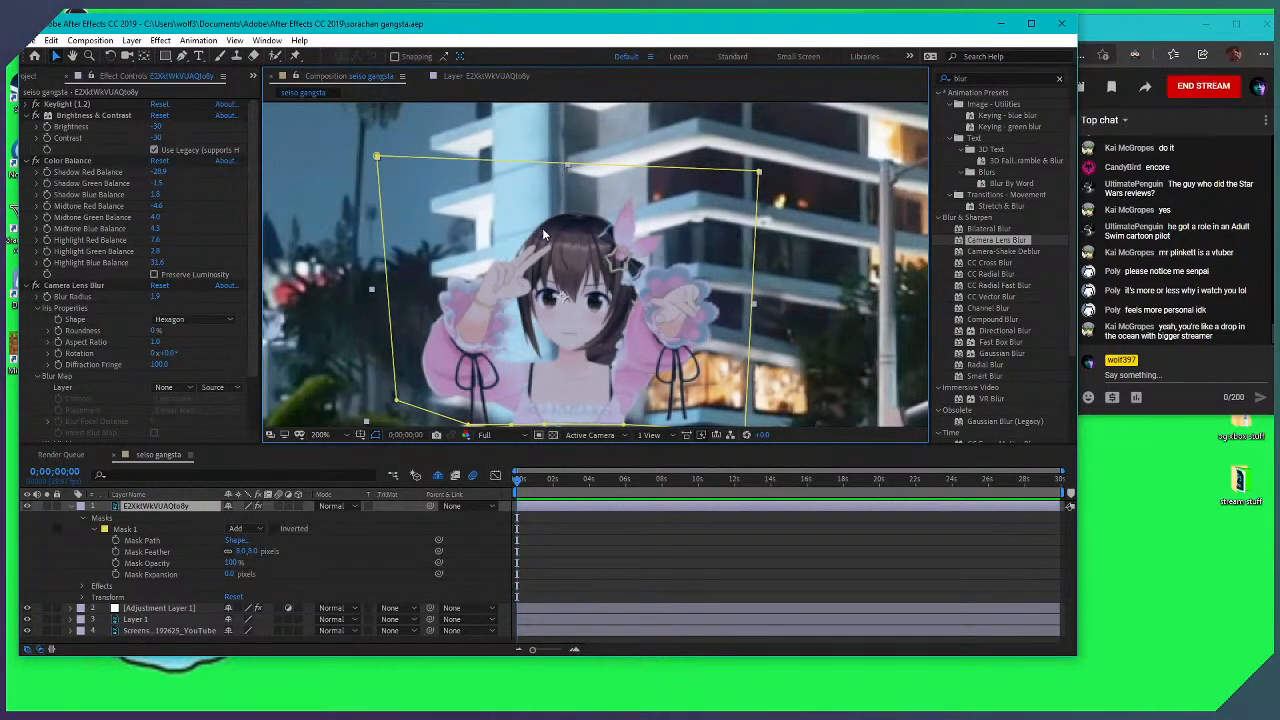
Check how the character blends with the limousine and building, both in the wider scene and close up along the mask edge
key("space")
left_click_drag(569, 257, 556, 209)
scroll(579, 259, "down", 2)
scroll(579, 259, "up", 4)
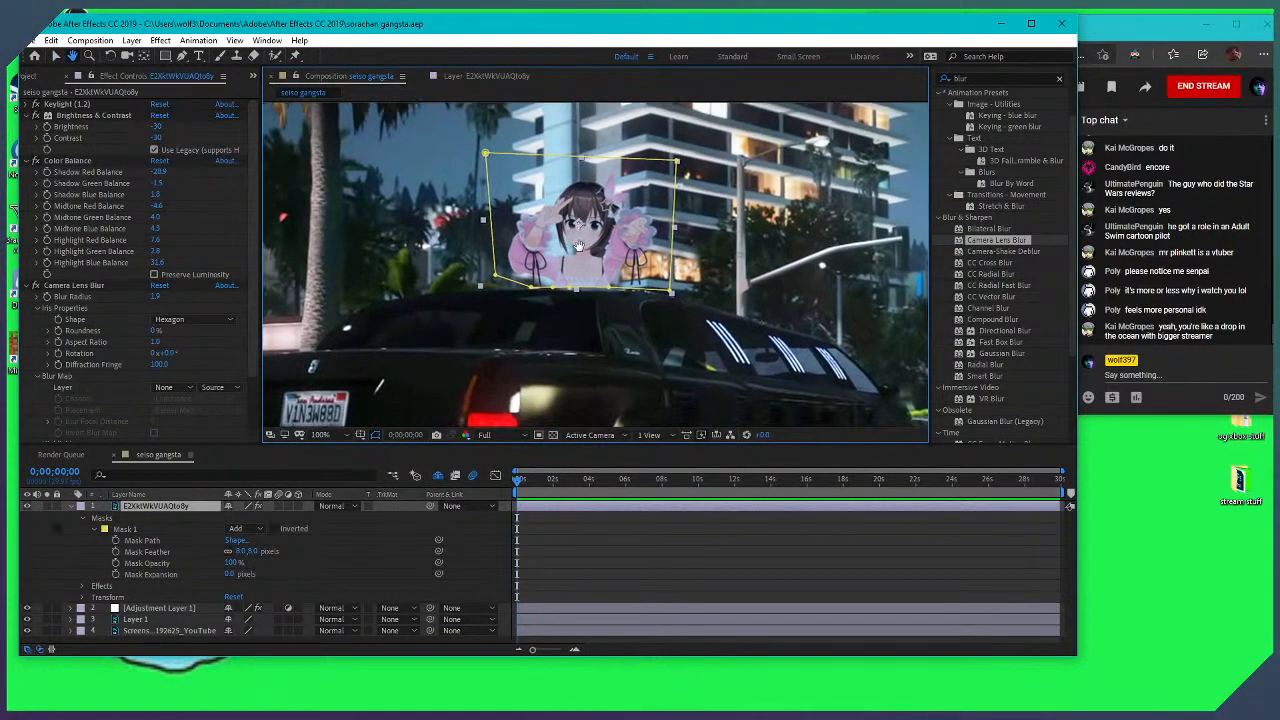
scroll(575, 255, "up", 3)
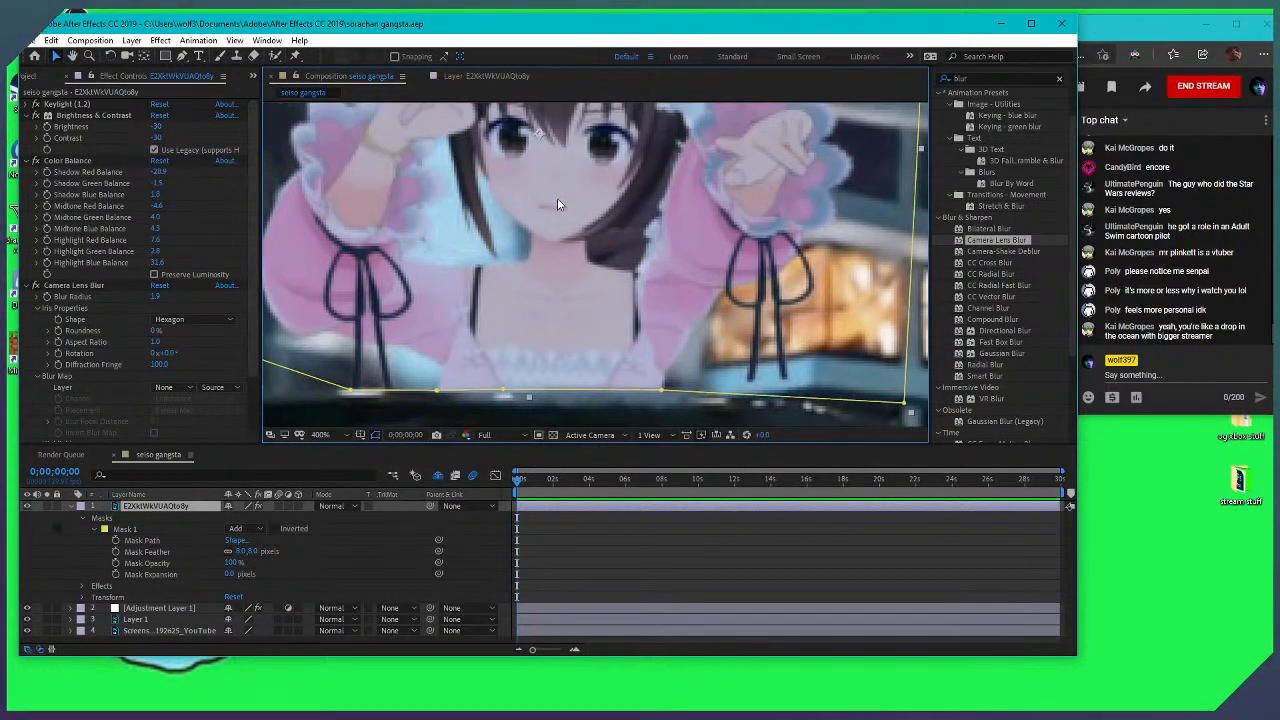
scroll(557, 198, "down", 3)
scroll(566, 200, "up", 2)
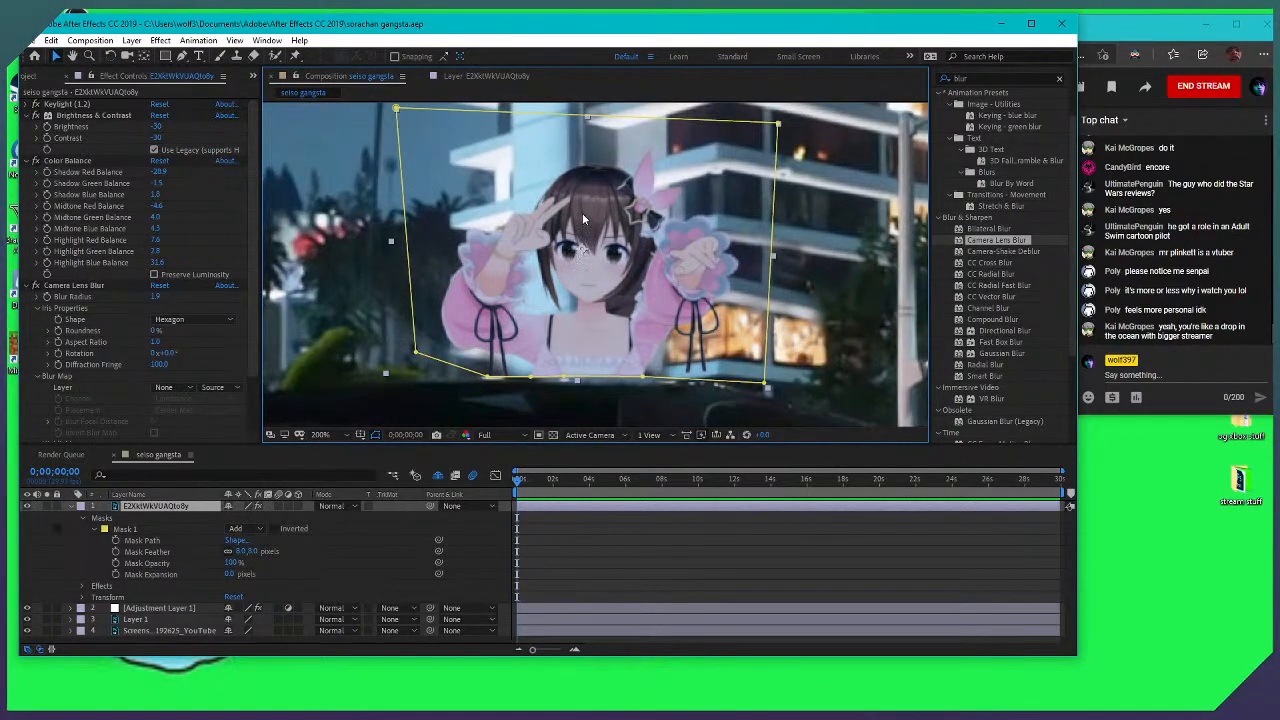
left_click_drag(594, 243, 581, 213)
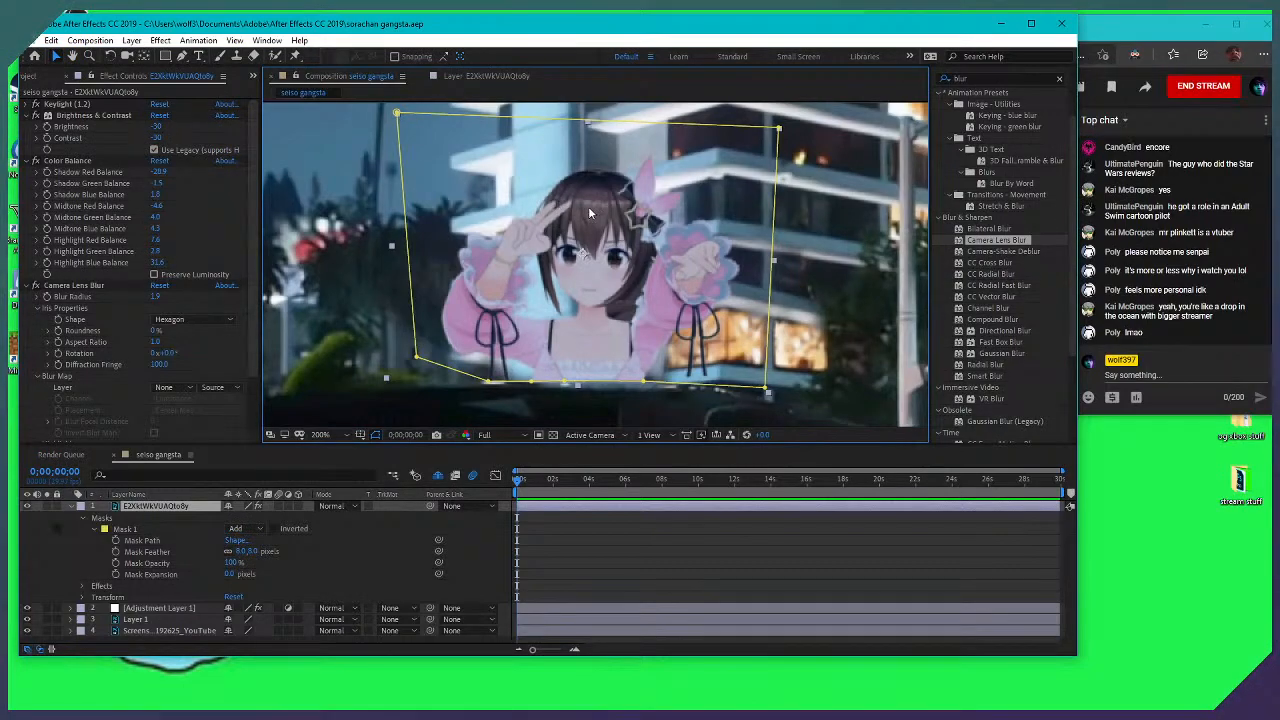
scroll(579, 212, "up", 2)
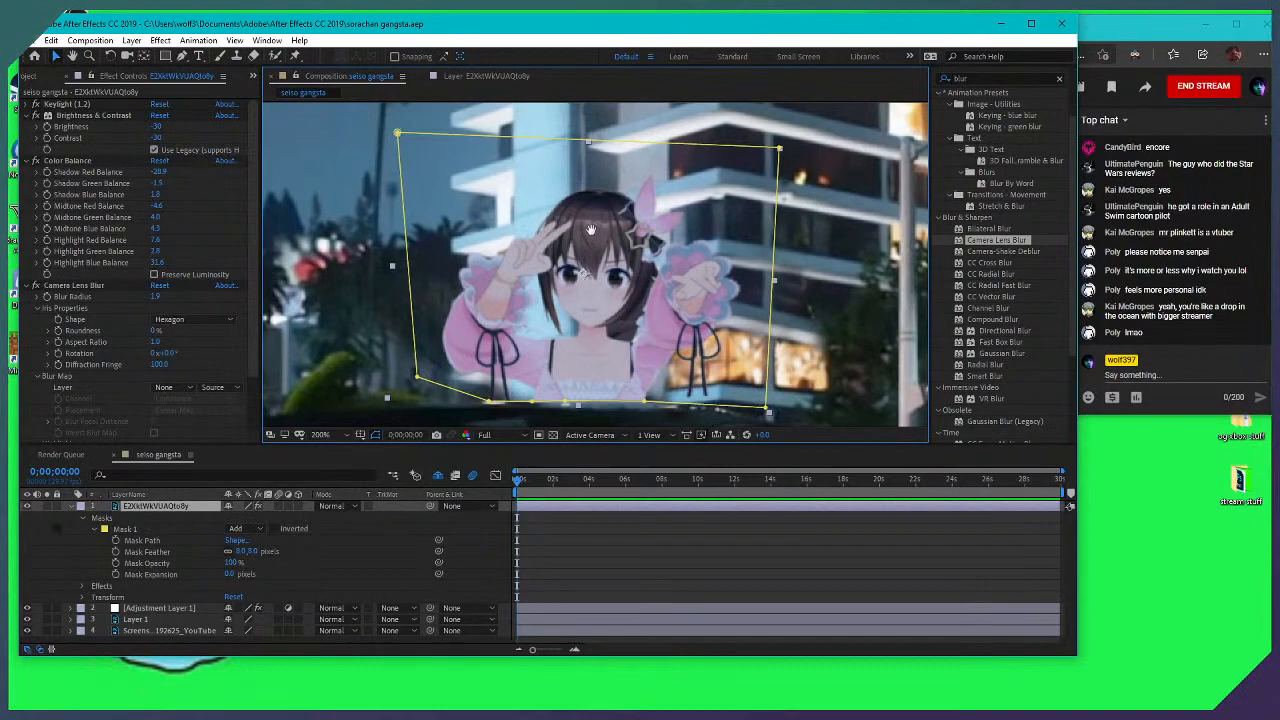
scroll(566, 228, "down", 2)
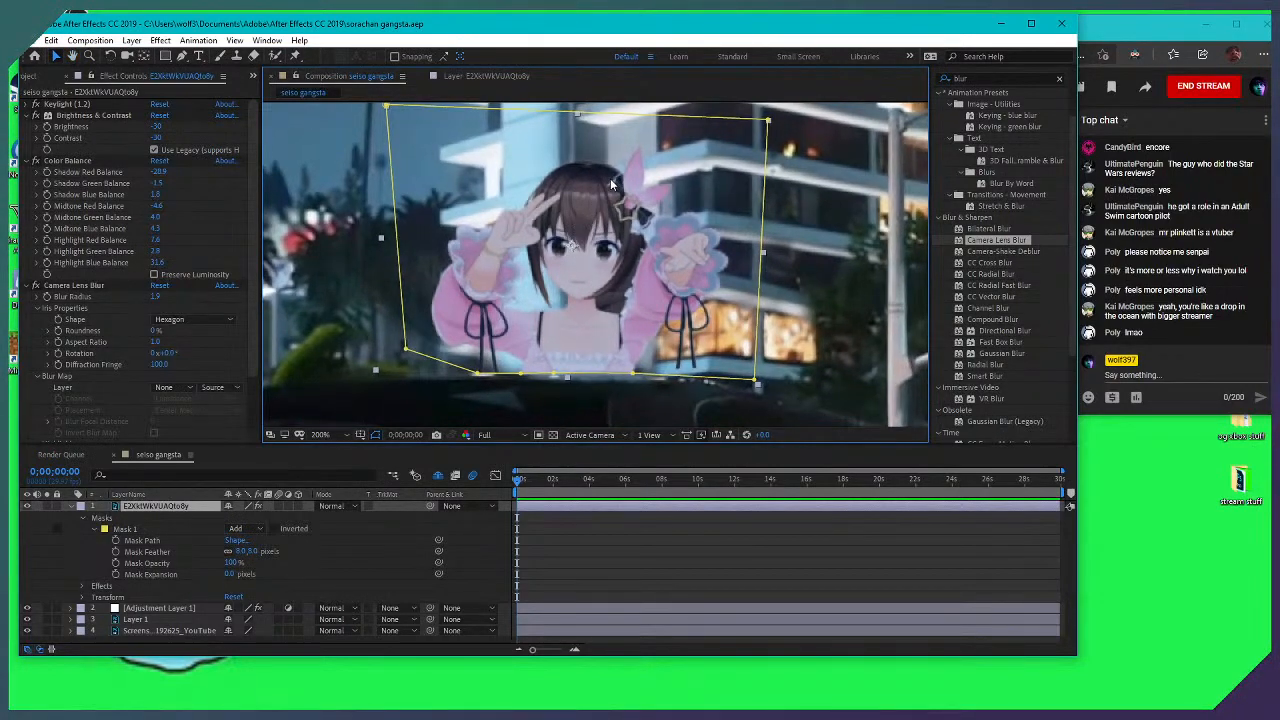
scroll(600, 215, "down", 2)
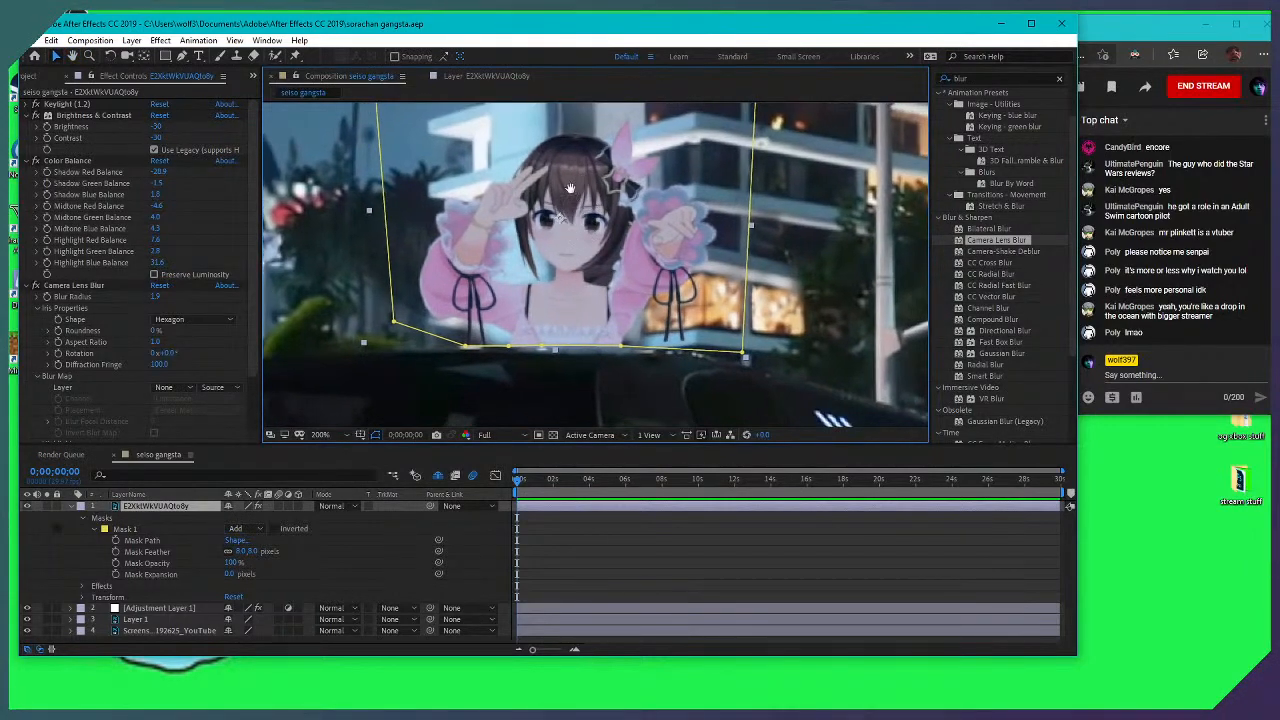
left_click_drag(571, 188, 590, 222)
key("v")
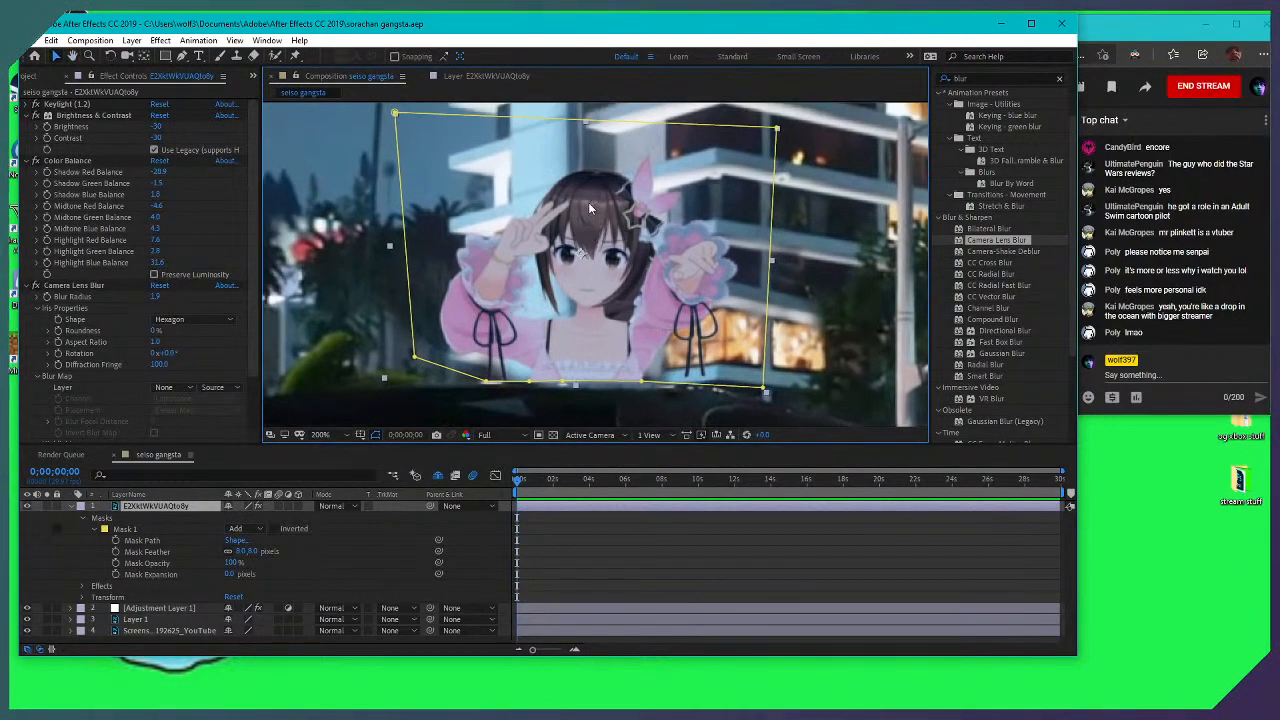
key("h")
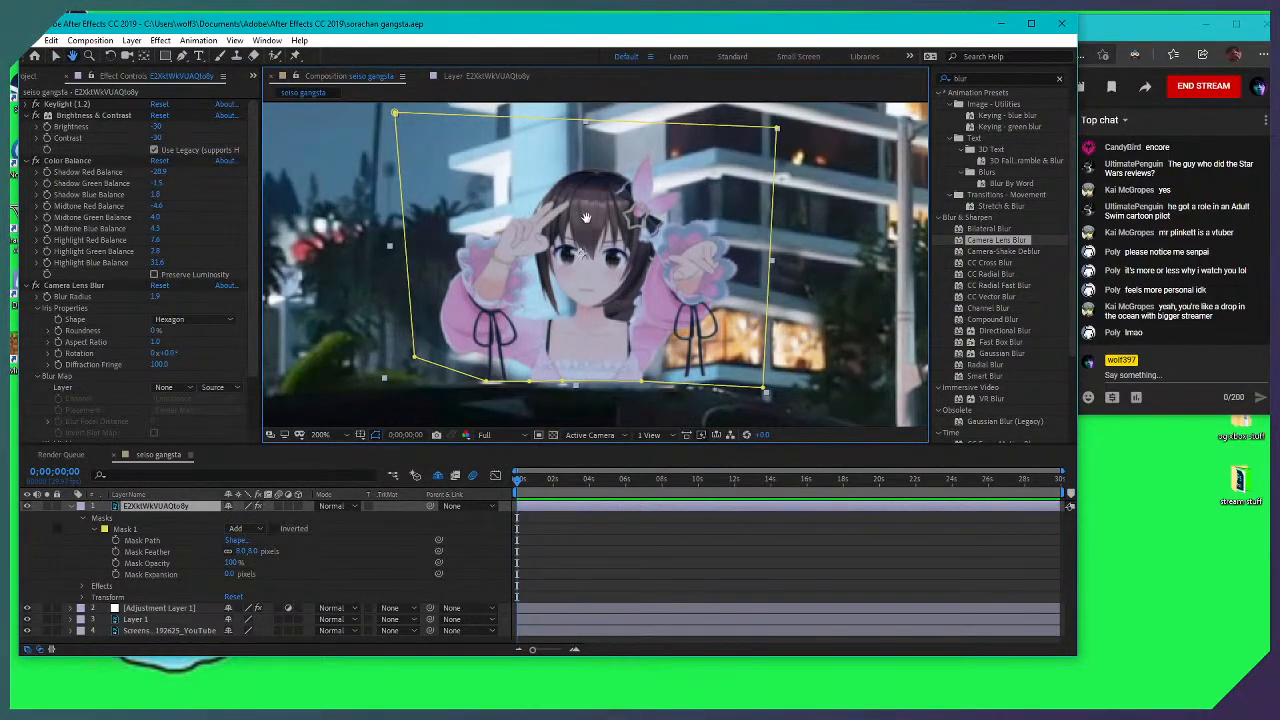
left_click_drag(586, 214, 577, 193)
scroll(590, 218, "up", 2)
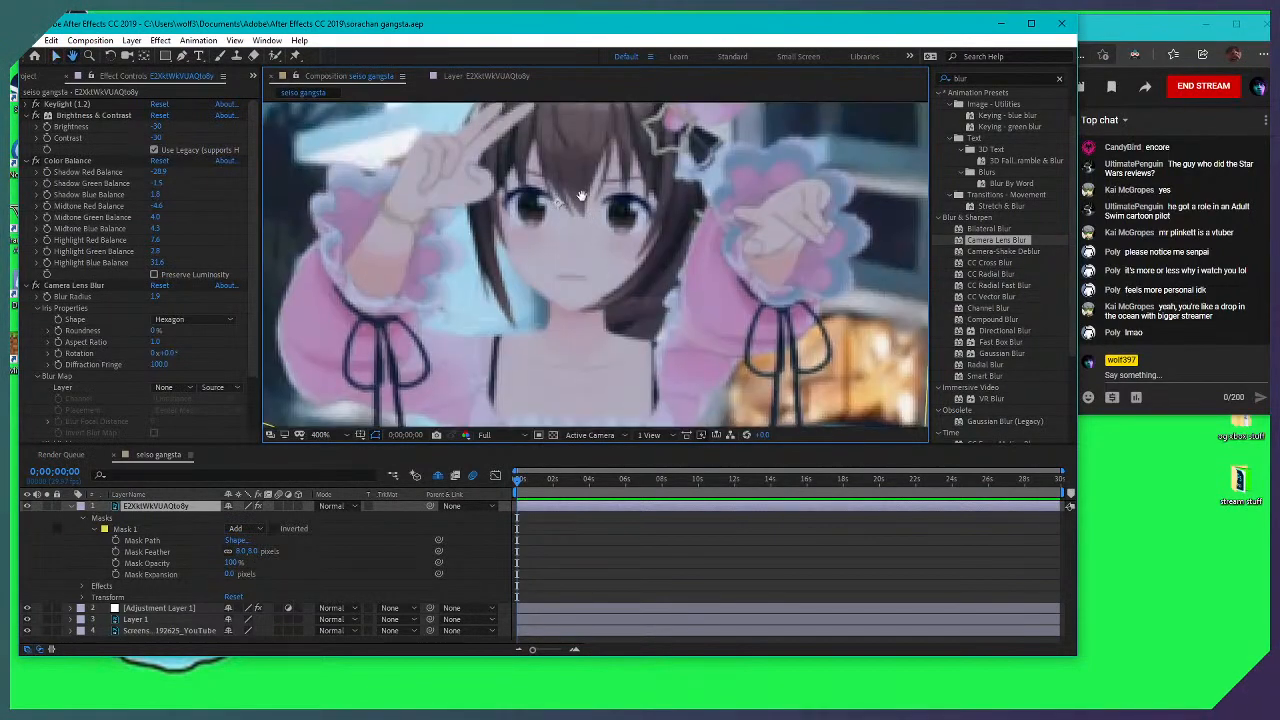
scroll(582, 177, "down", 2)
key("v")
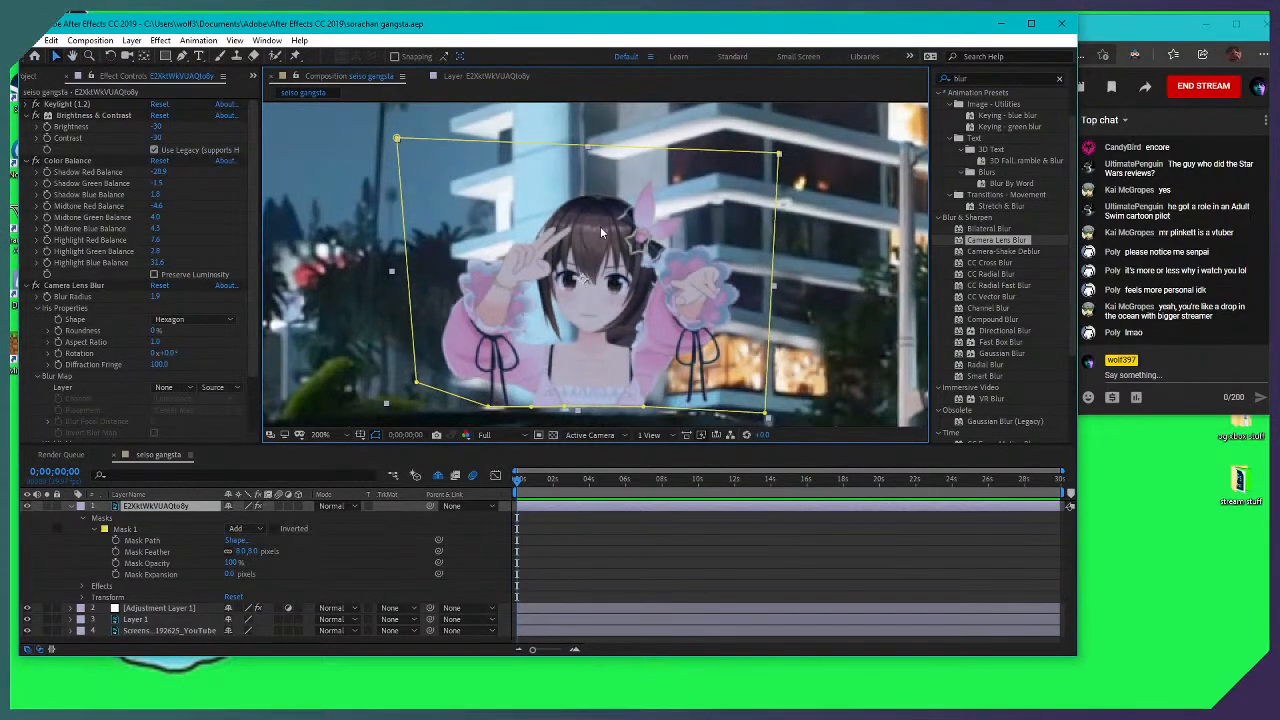
Set the character's Brightness & Contrast brightness to -37 and check the result against the night scene
left_click_drag(603, 239, 590, 213)
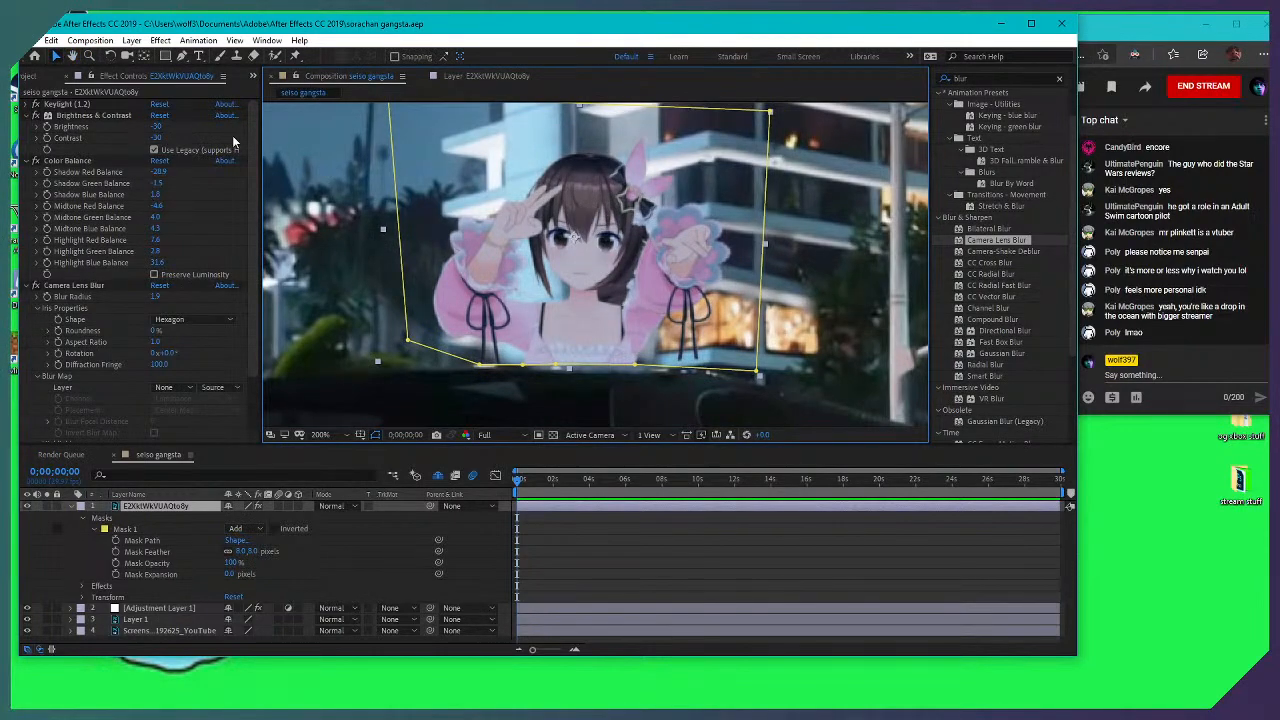
left_click_drag(157, 130, 118, 133)
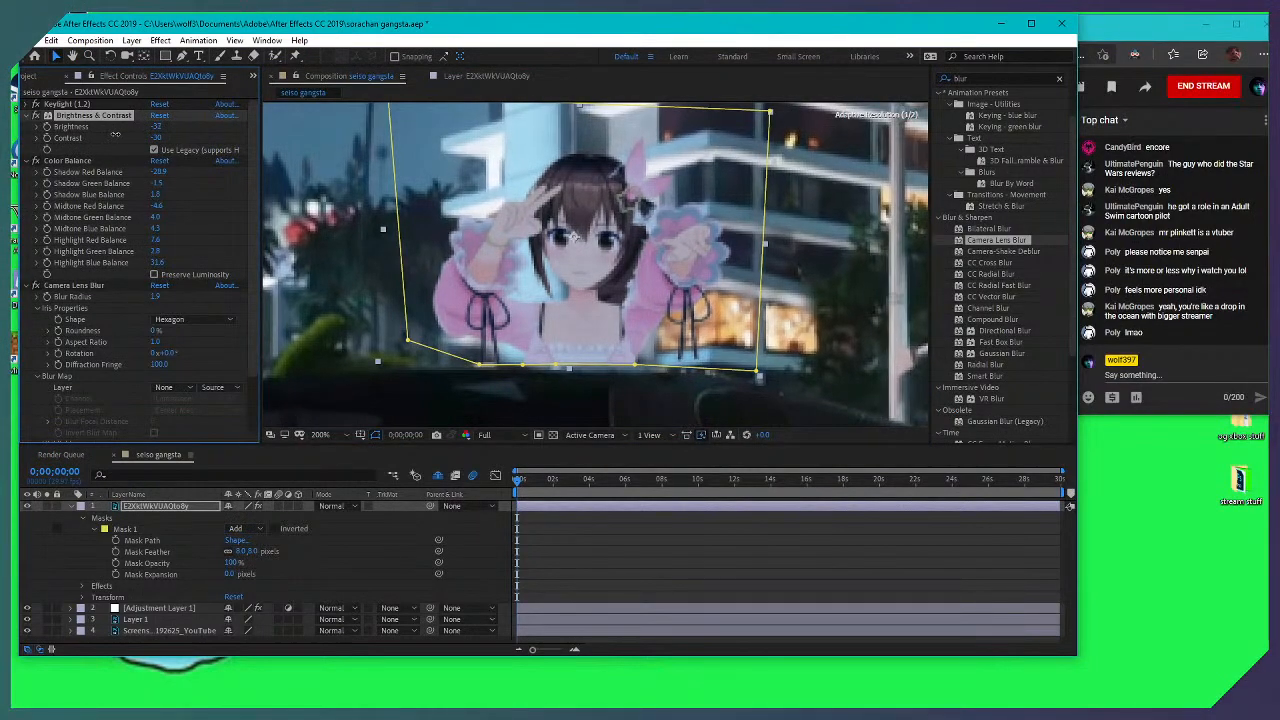
left_click_drag(592, 172, 609, 197)
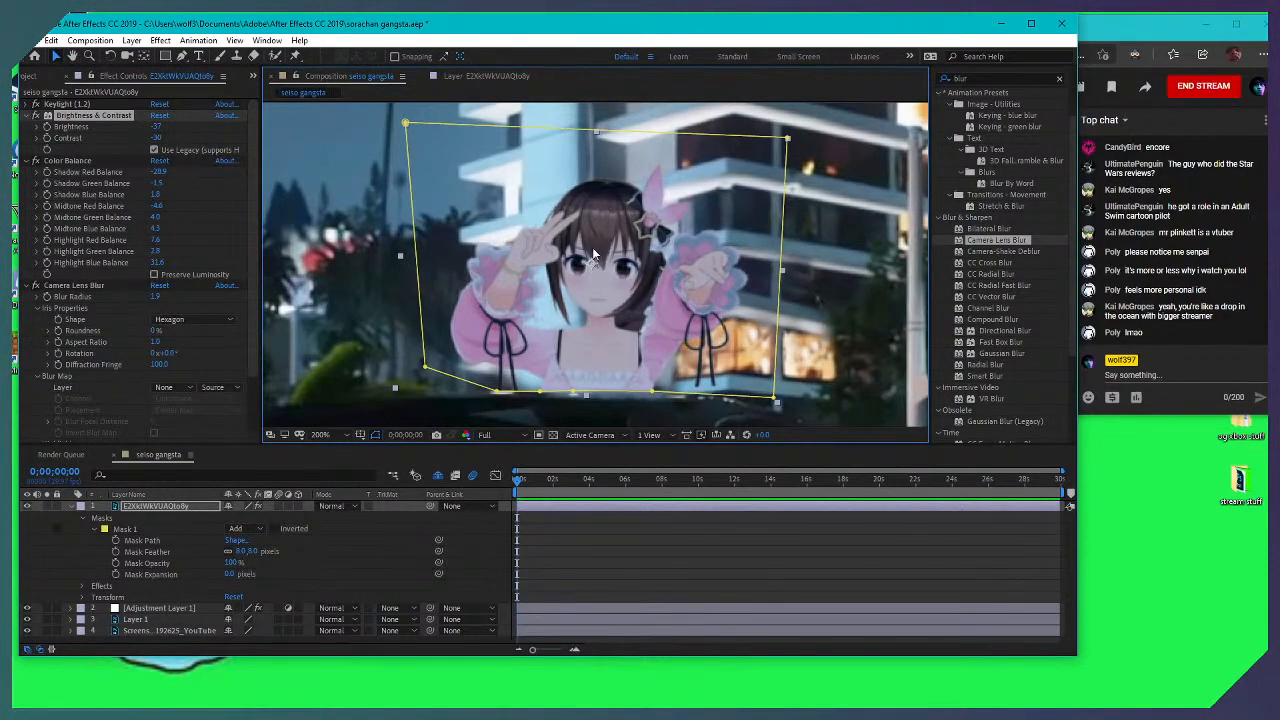
left_click_drag(596, 250, 614, 220)
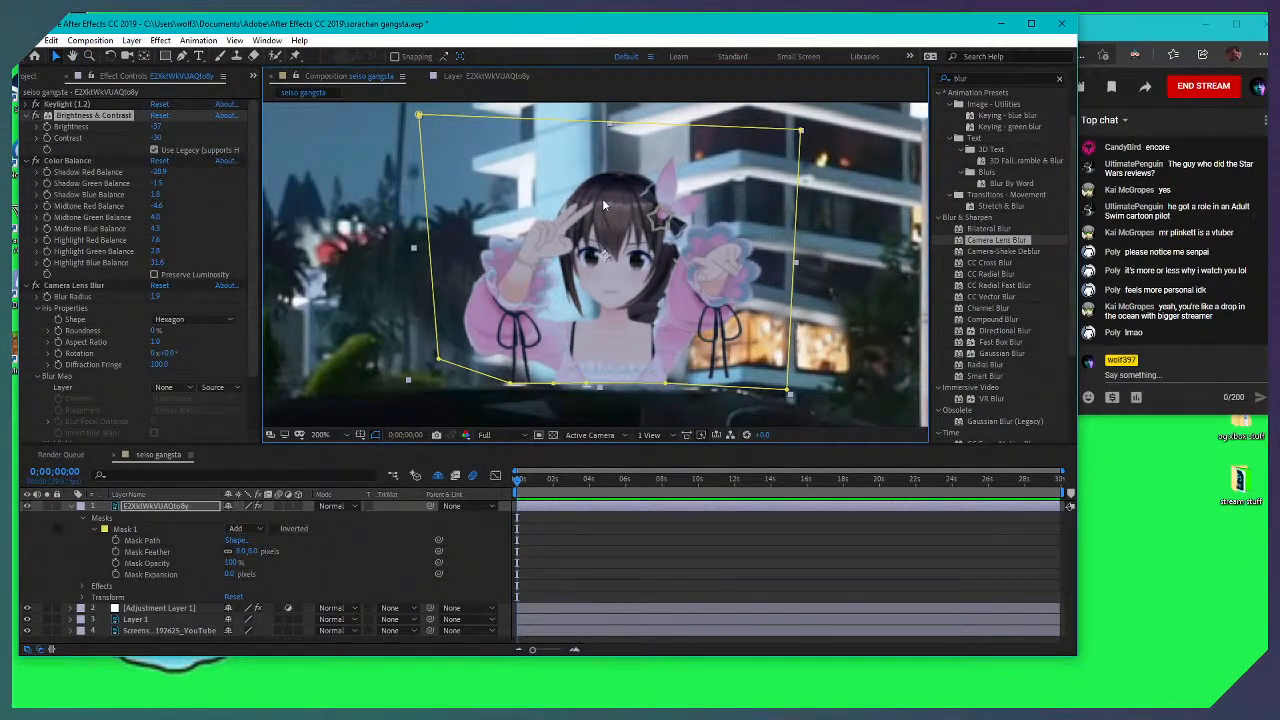
left_click_drag(592, 208, 596, 230)
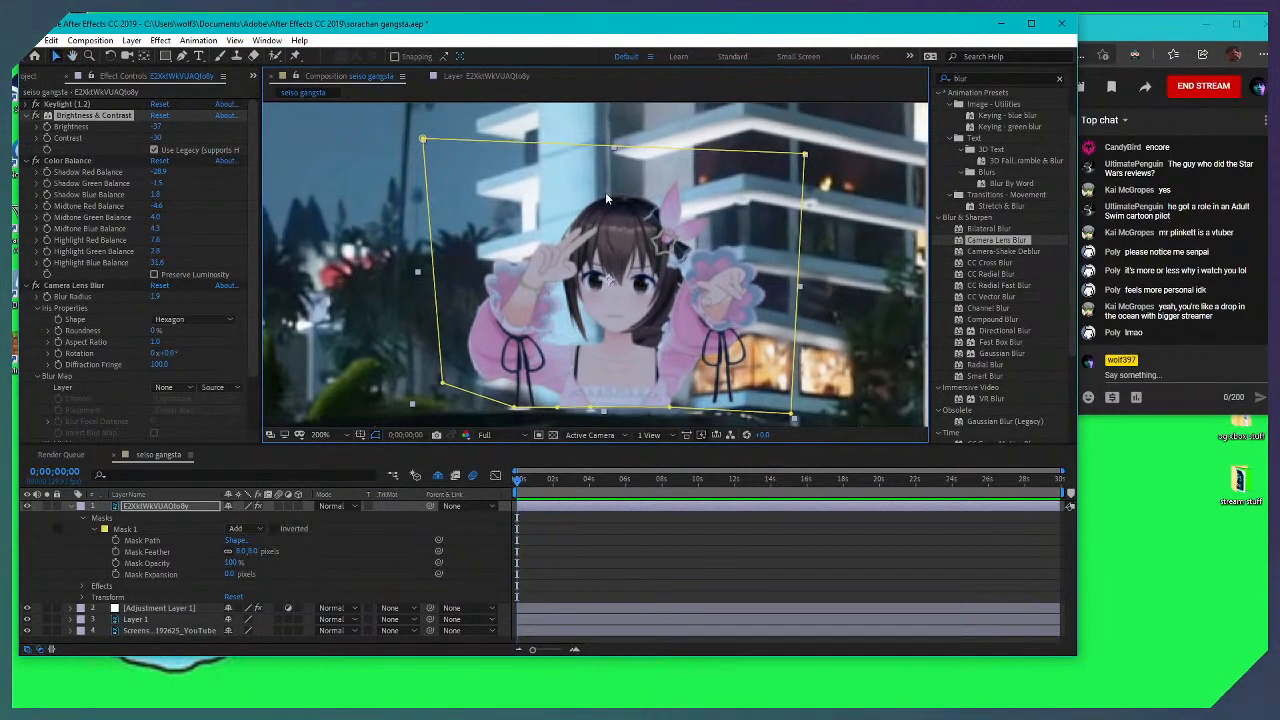
Examine the darkened character against the building and limousine roof, both close up and in the wider scene
key("comma")
key("period")
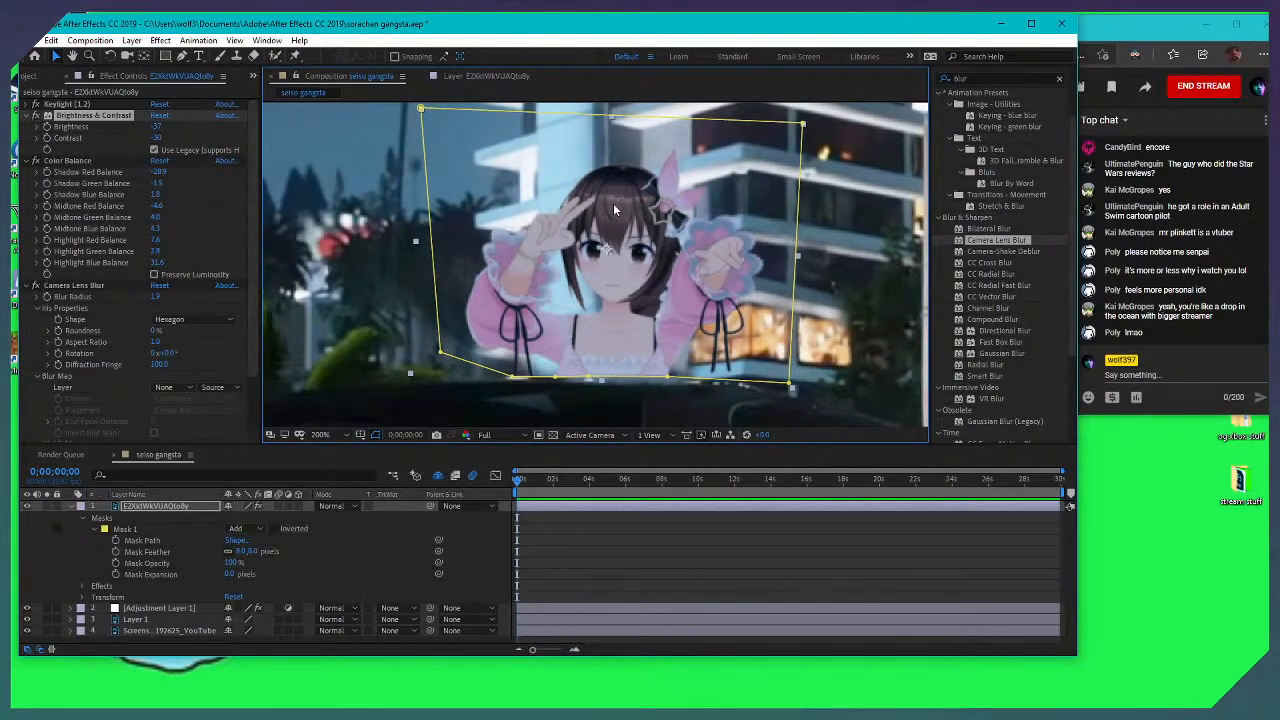
mouse_move(614, 229)
left_mouse_down()
mouse_move(604, 204)
mouse_move(614, 228)
left_mouse_up()
key("v")
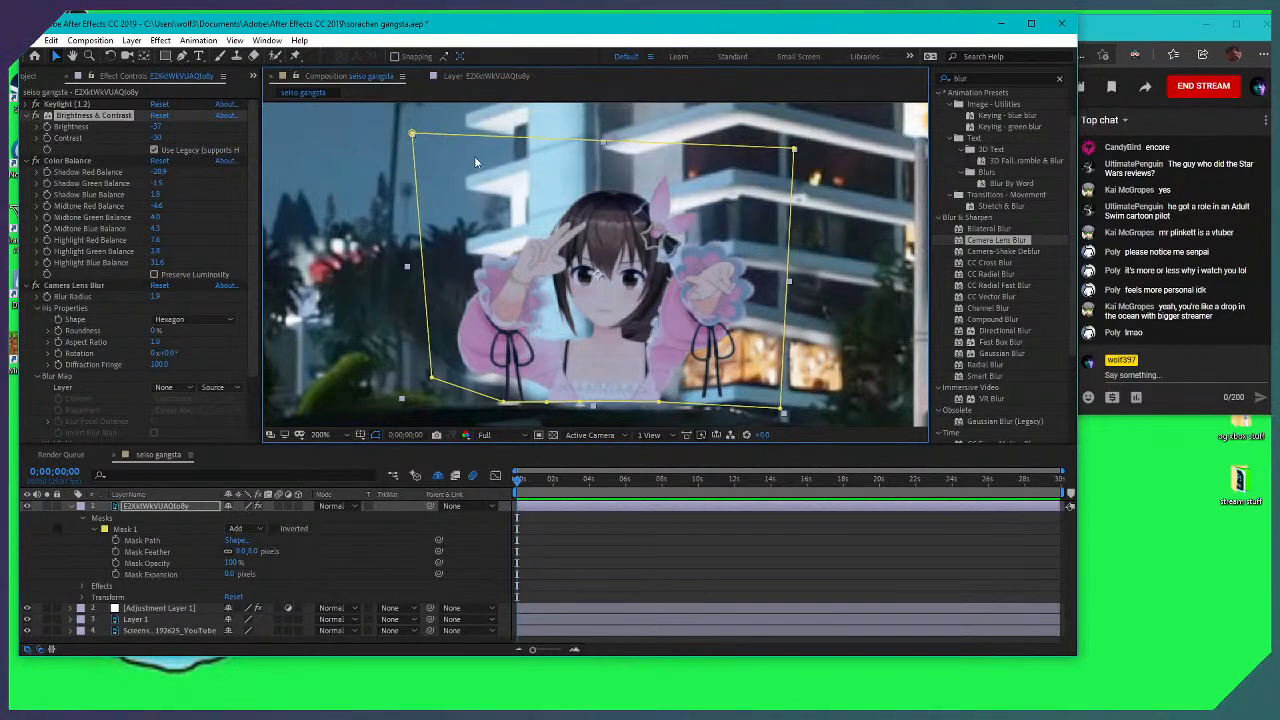
left_click_drag(608, 205, 592, 192)
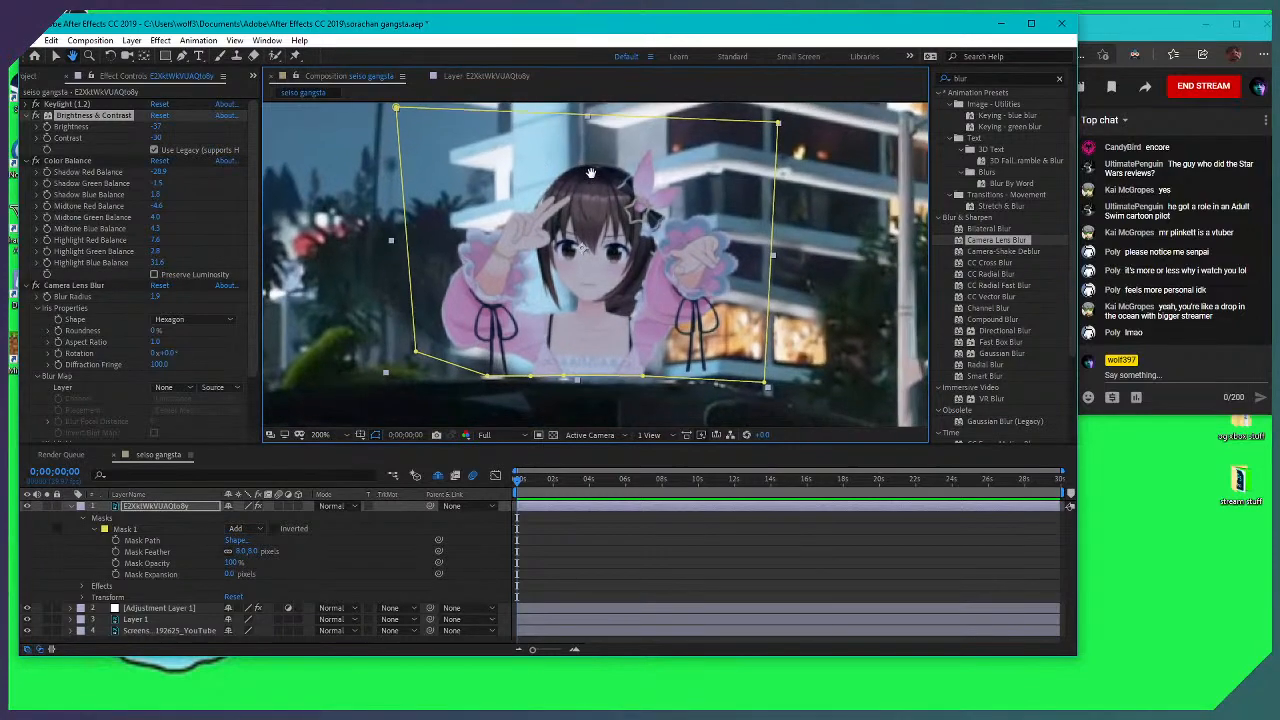
key("v")
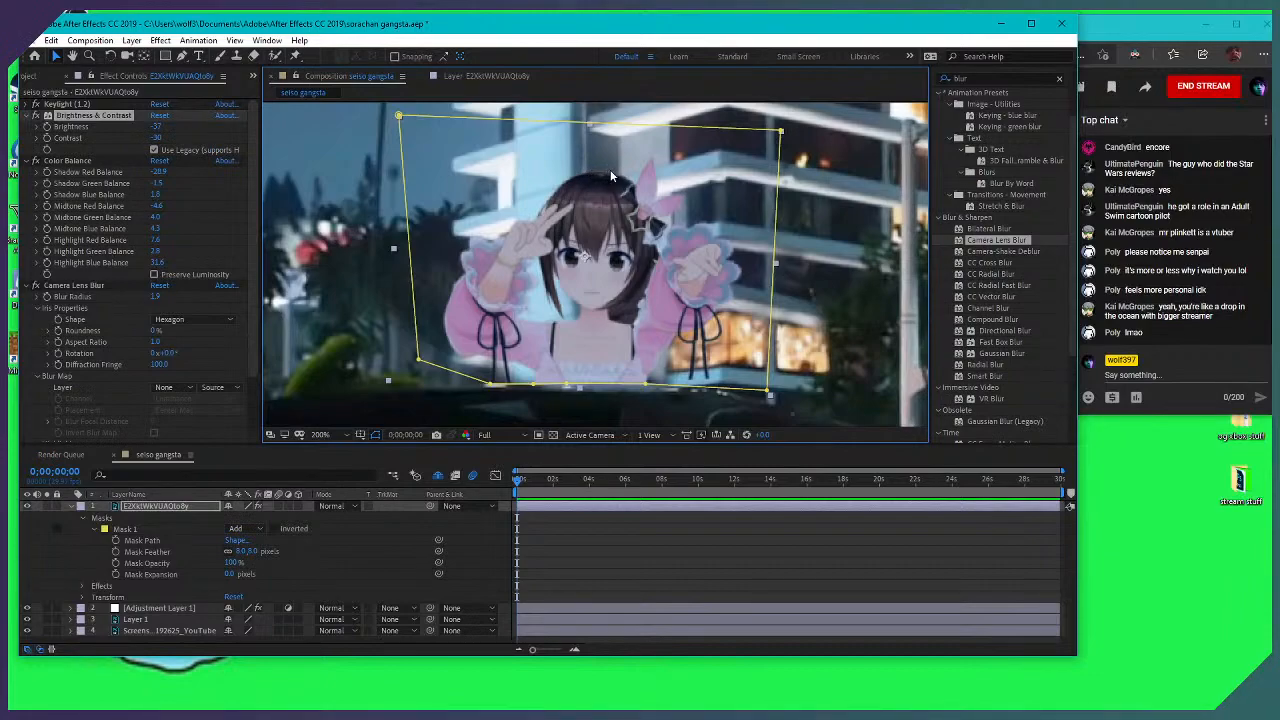
scroll(606, 208, "down", 2)
left_click_drag(580, 195, 561, 188)
scroll(561, 188, "up", 2)
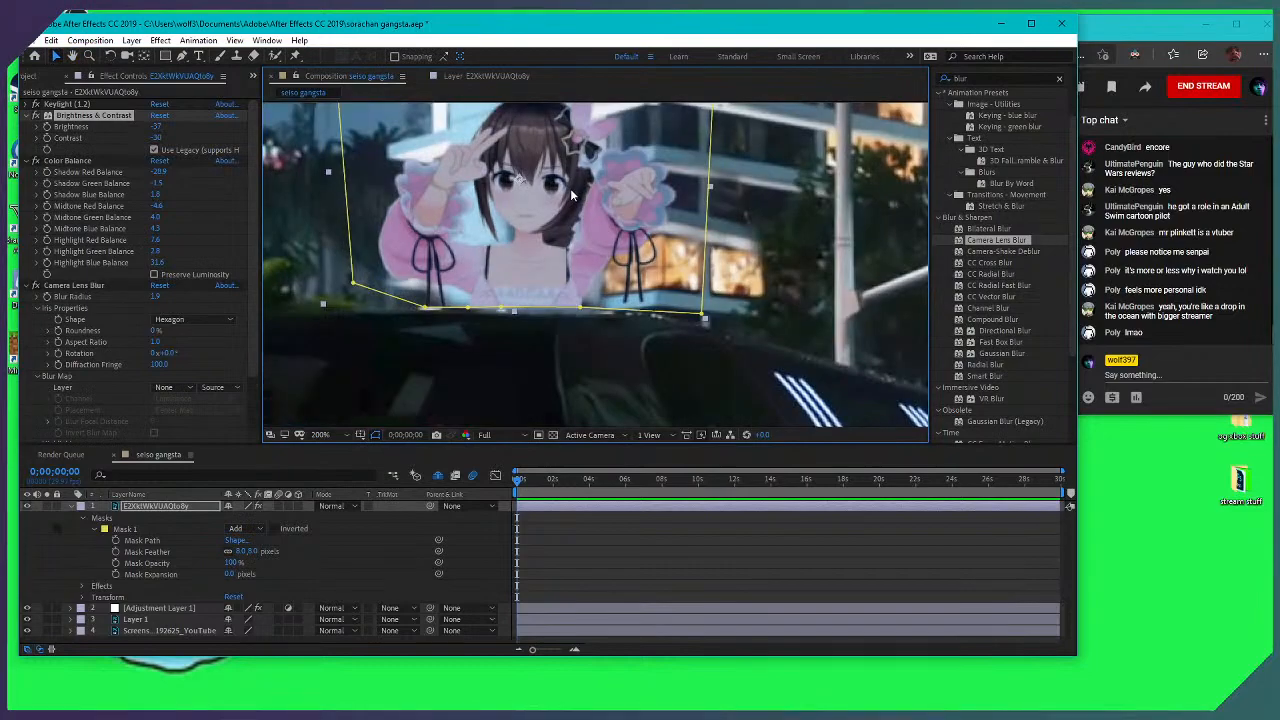
scroll(556, 200, "down", 2)
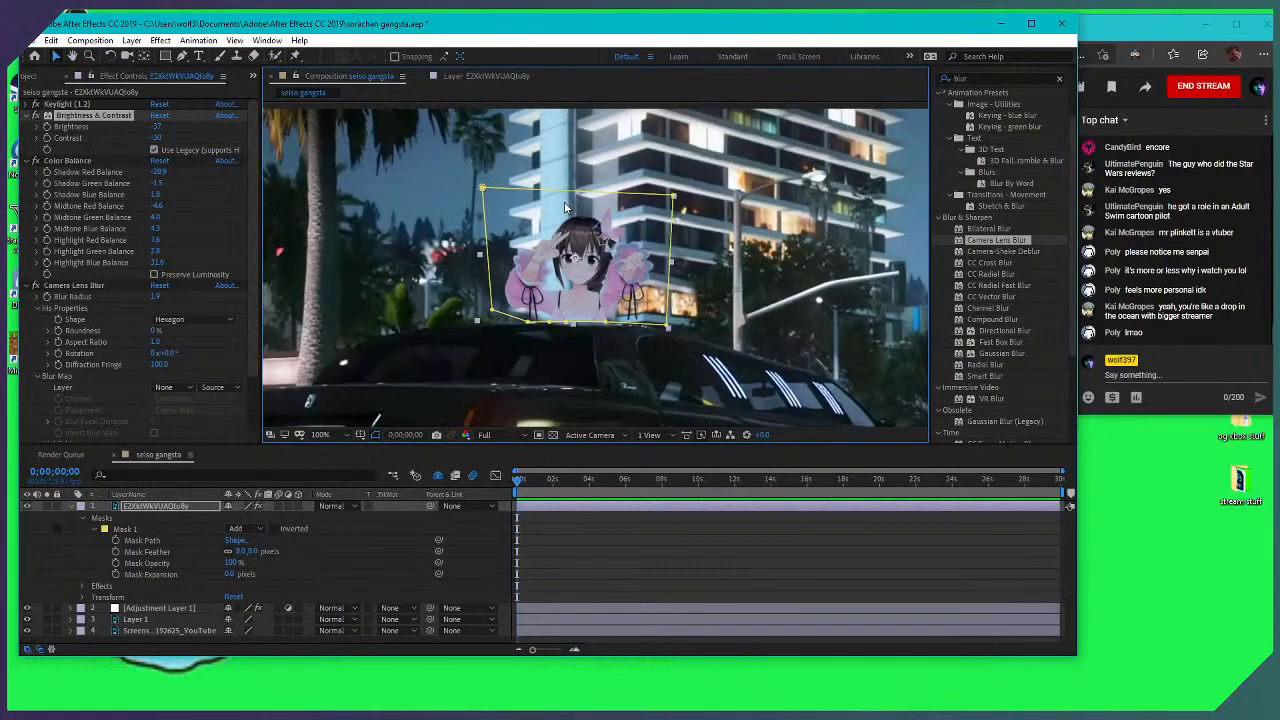
left_click_drag(477, 242, 585, 236)
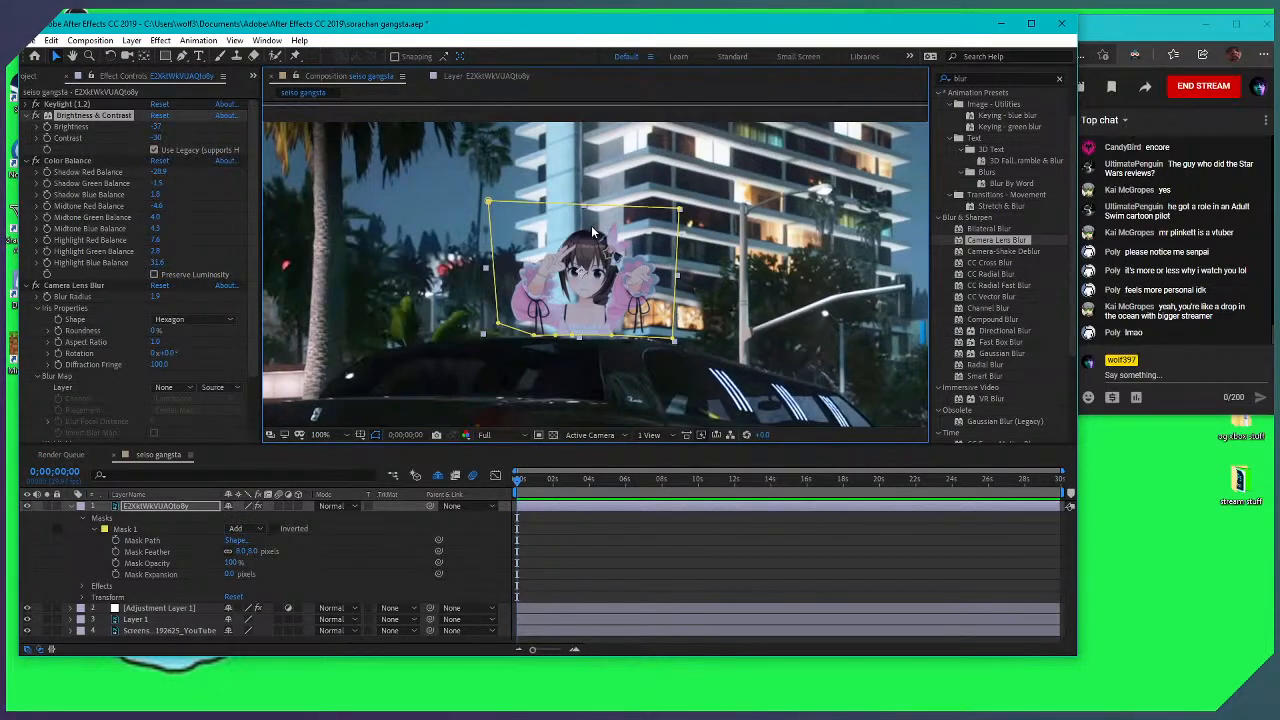
scroll(591, 225, "up", 2)
scroll(584, 215, "down", 2)
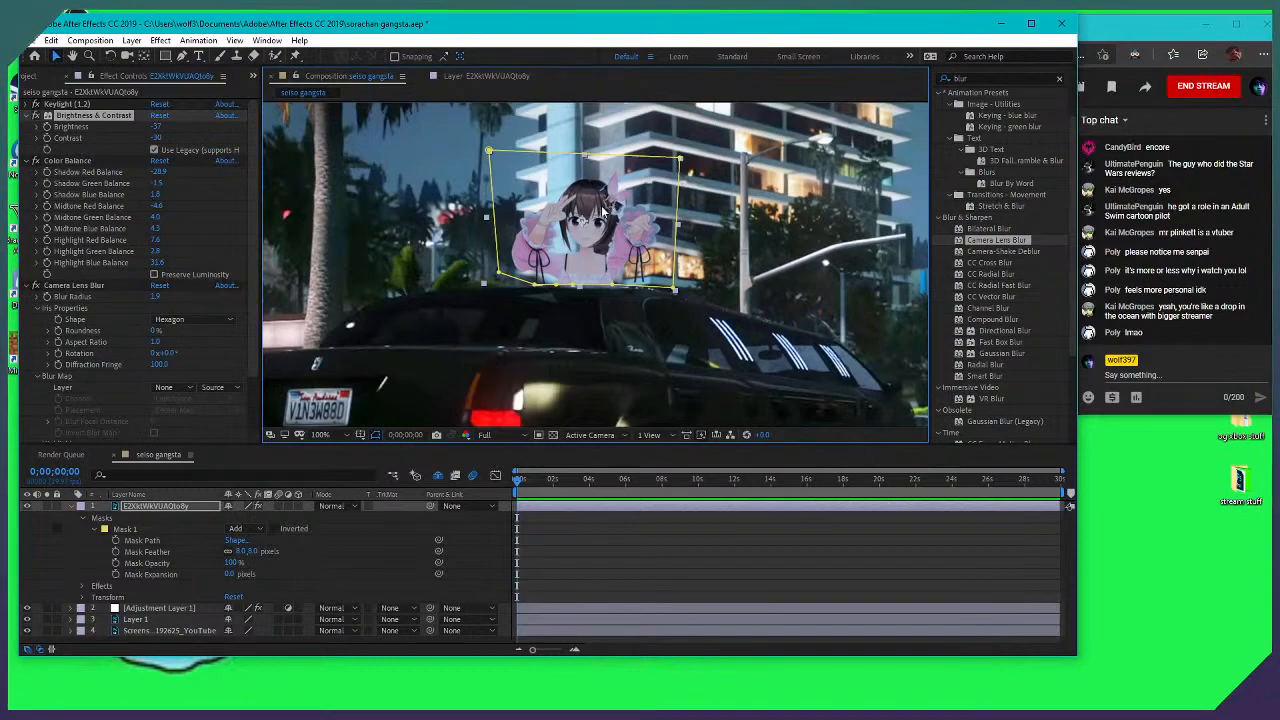
scroll(605, 255, "up", 1)
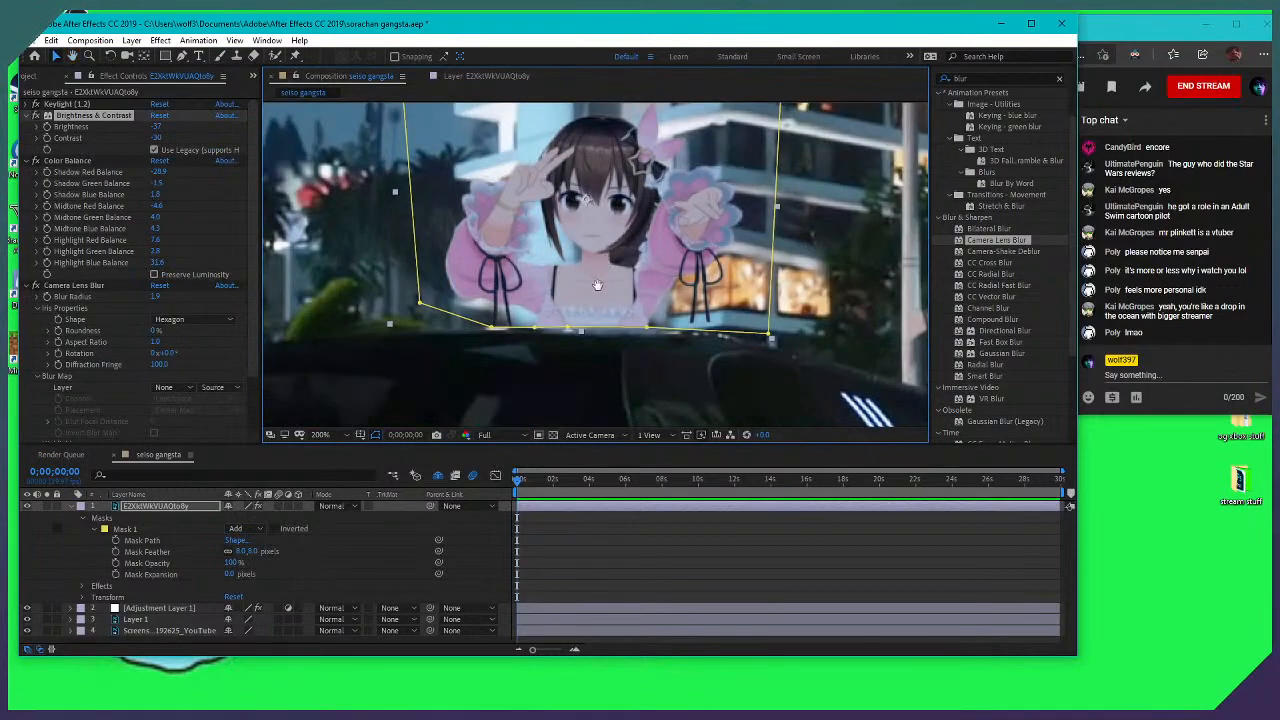
Deselect the character layer and inspect its face, sleeves and lower edge close up without the mask outline
left_click(618, 526)
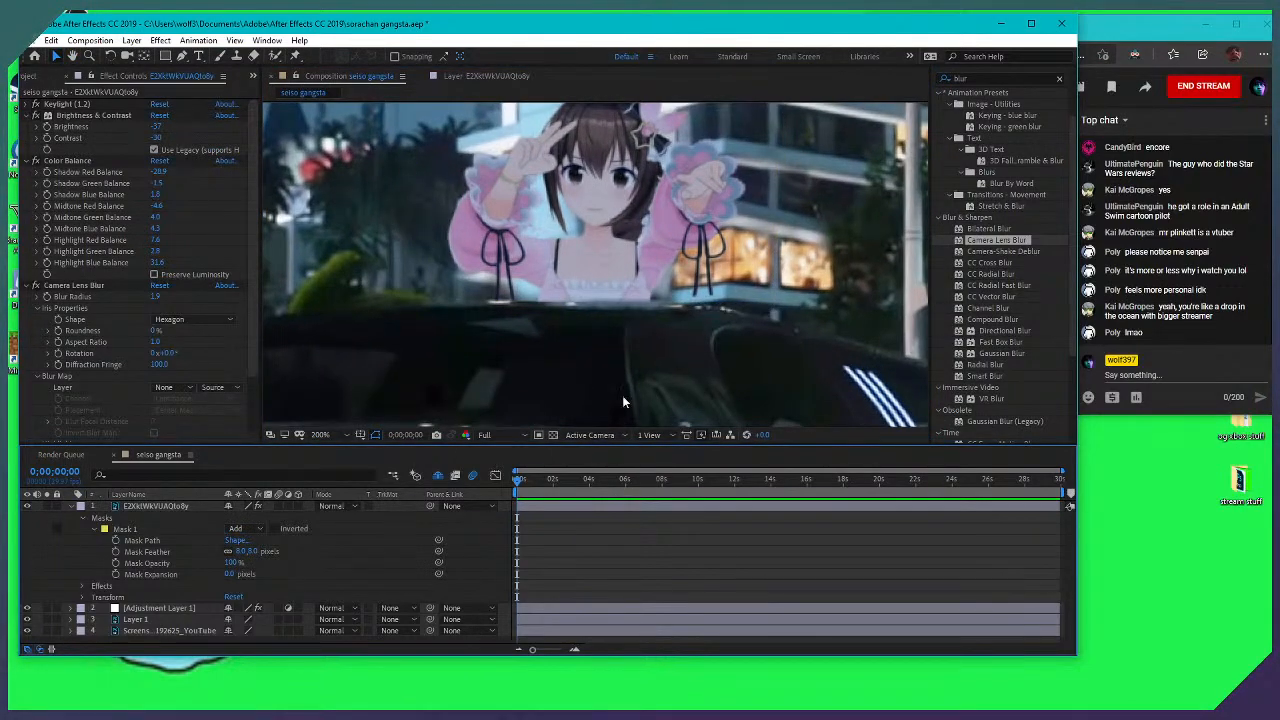
left_click_drag(586, 267, 588, 297)
scroll(586, 310, "up", 1)
scroll(586, 310, "down", 1)
scroll(590, 318, "up", 2)
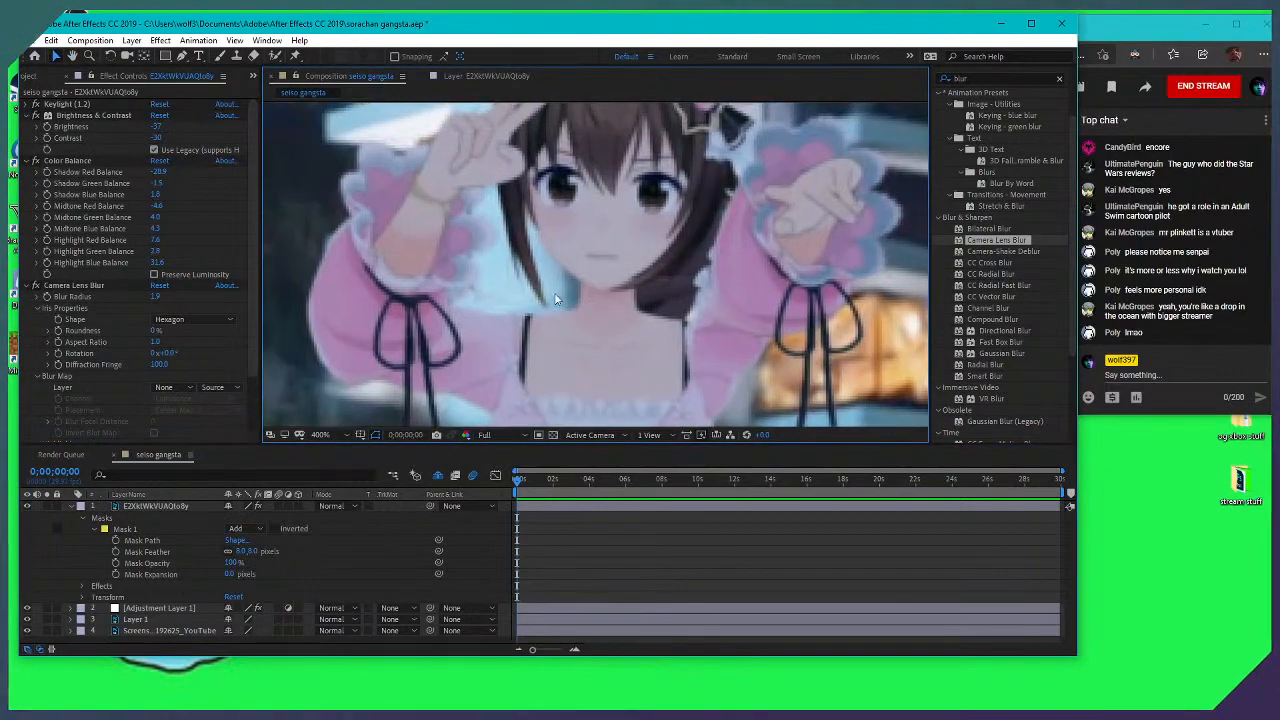
scroll(565, 298, "down", 2)
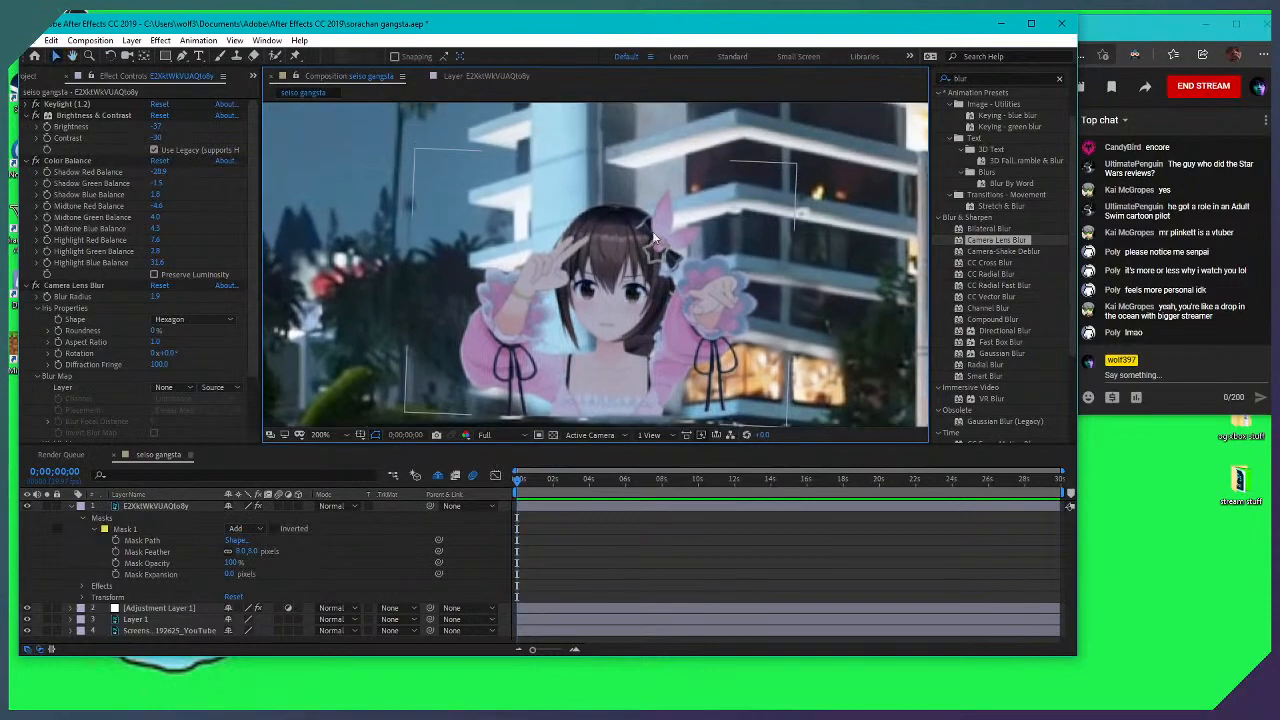
Switch to the YouTube Studio browser window and read the viewers' latest live chat messages
left_click_drag(1127, 293, 1193, 291)
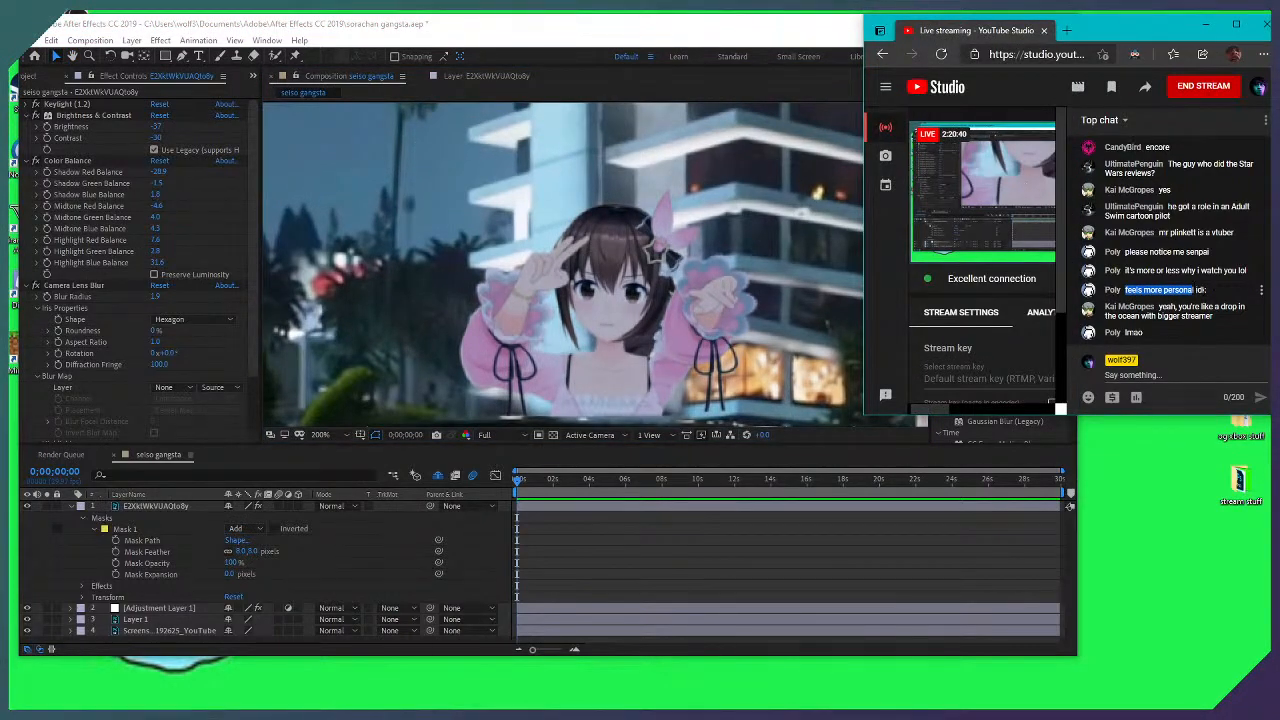
left_click(1193, 291)
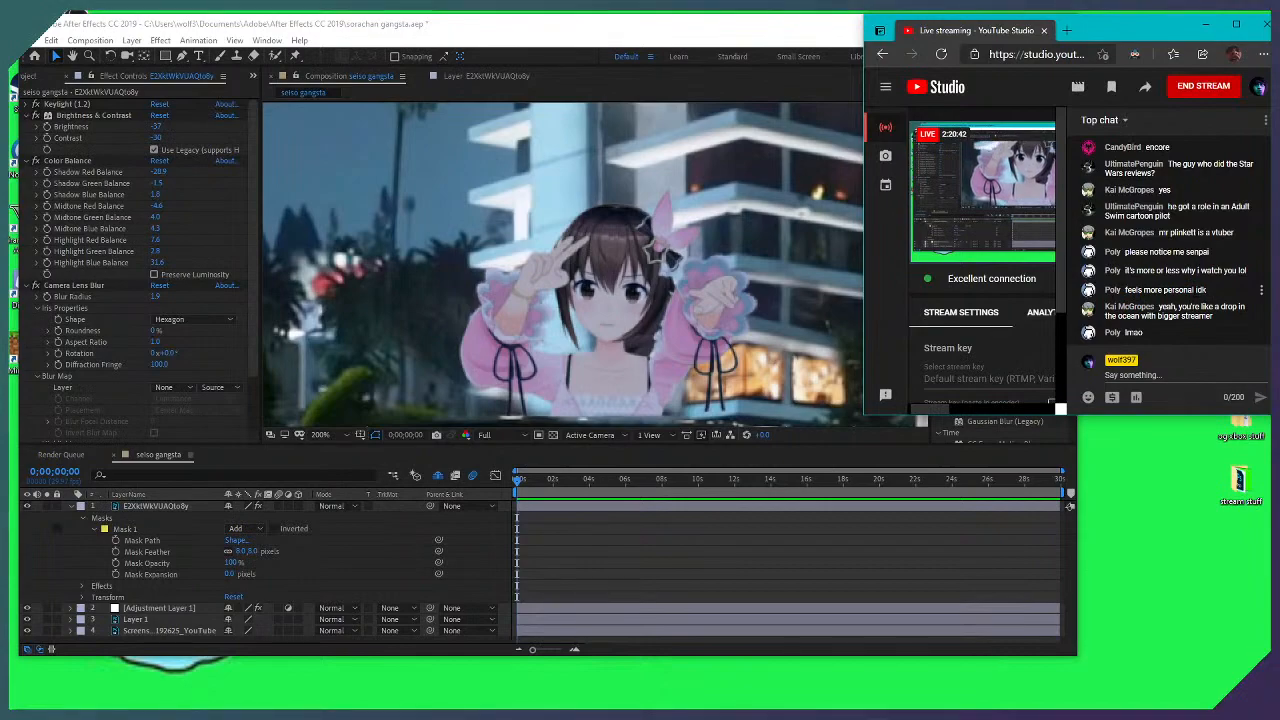
left_click_drag(1195, 291, 1125, 291)
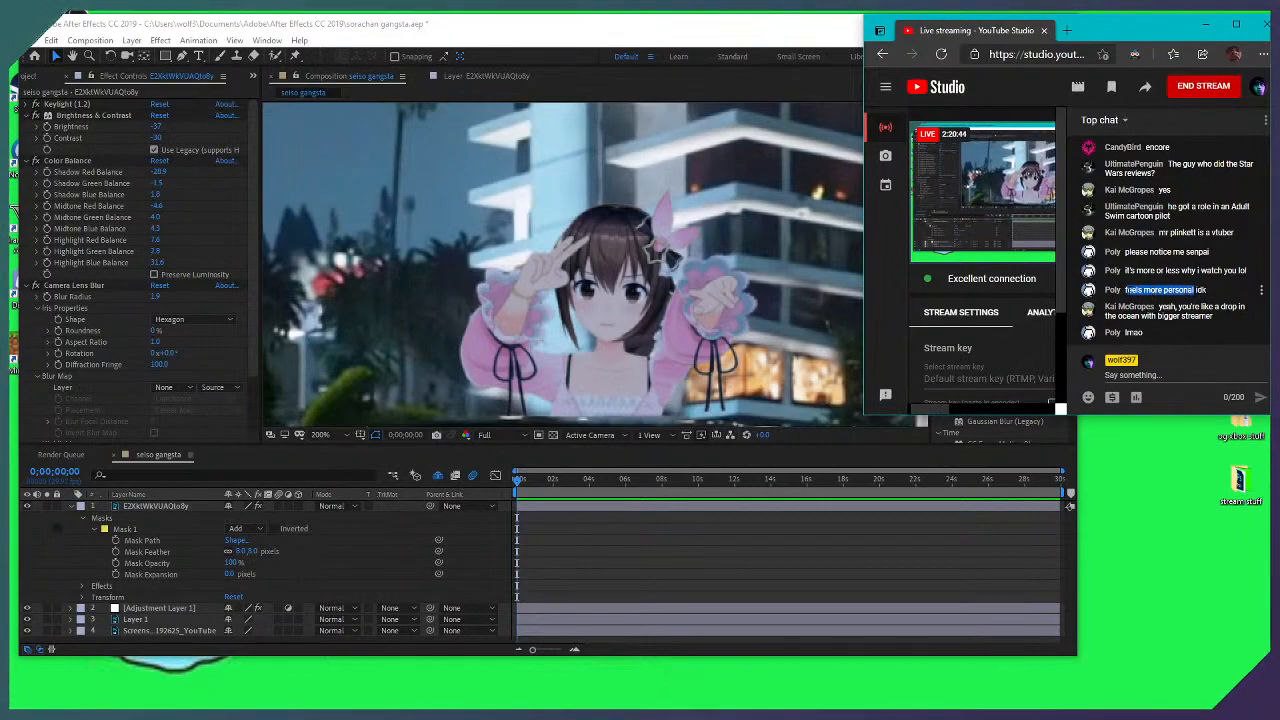
left_click(1126, 290)
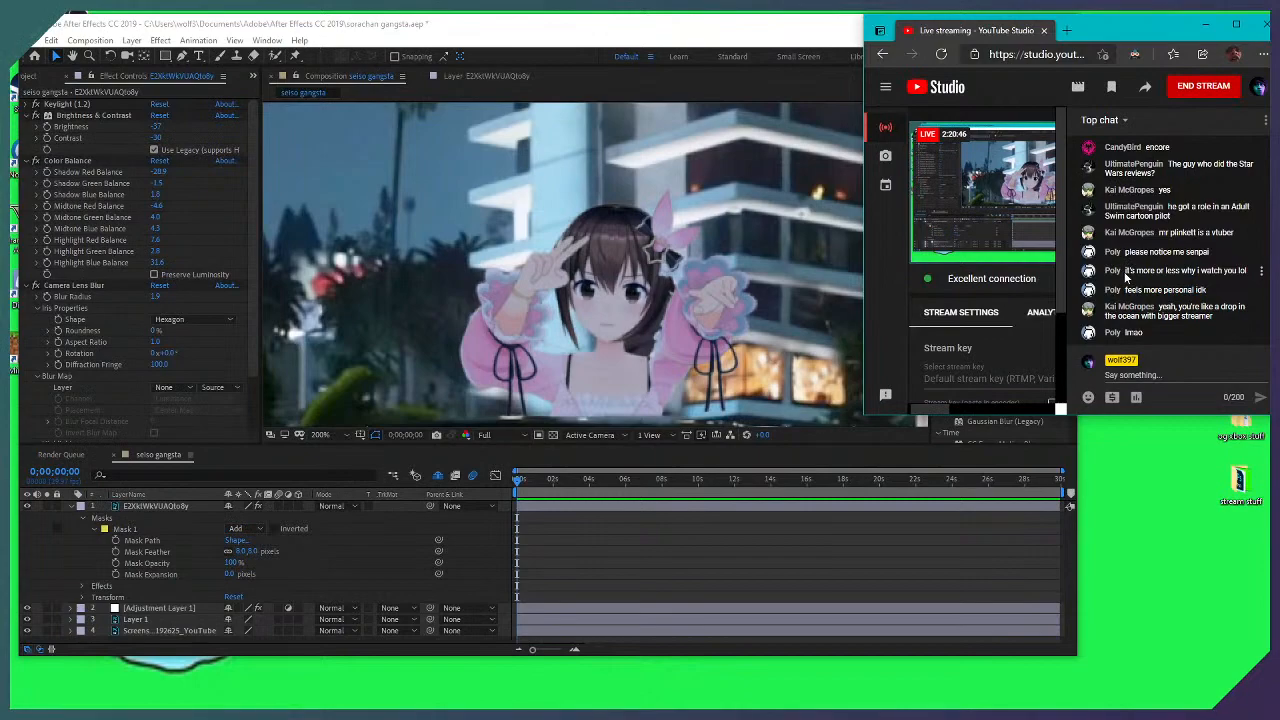
left_click_drag(1125, 271, 1236, 271)
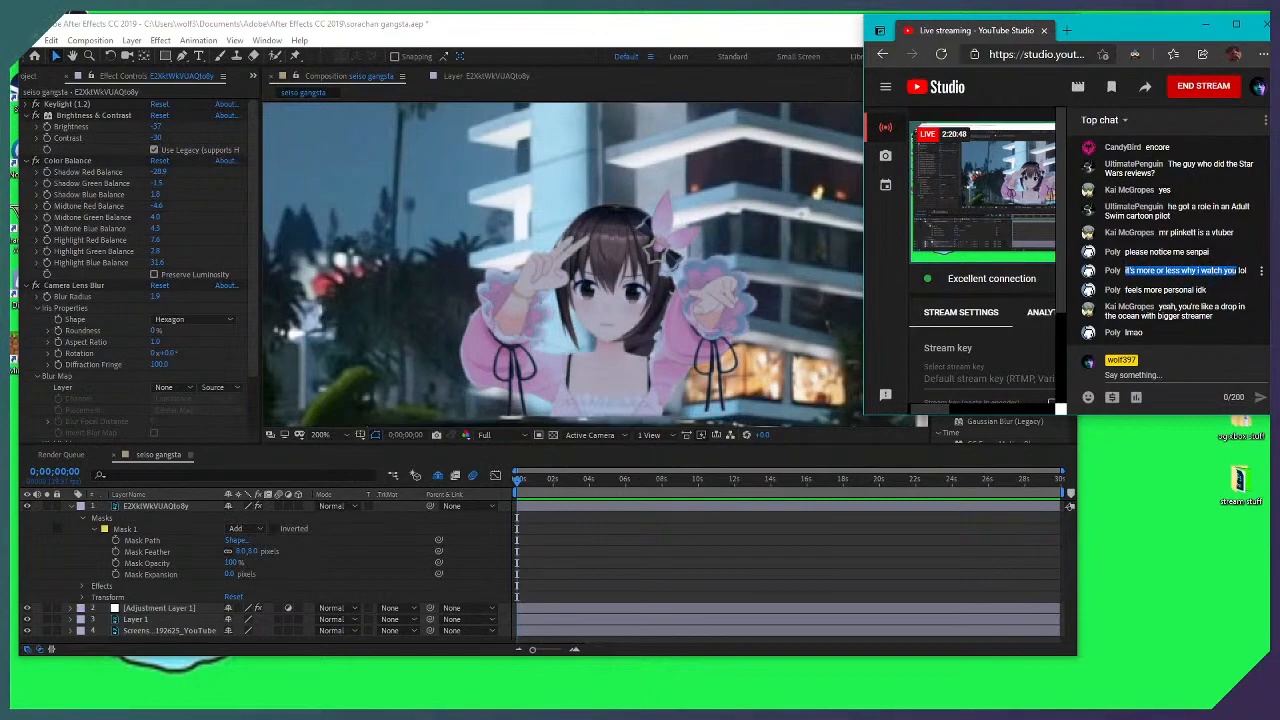
left_click(1236, 271)
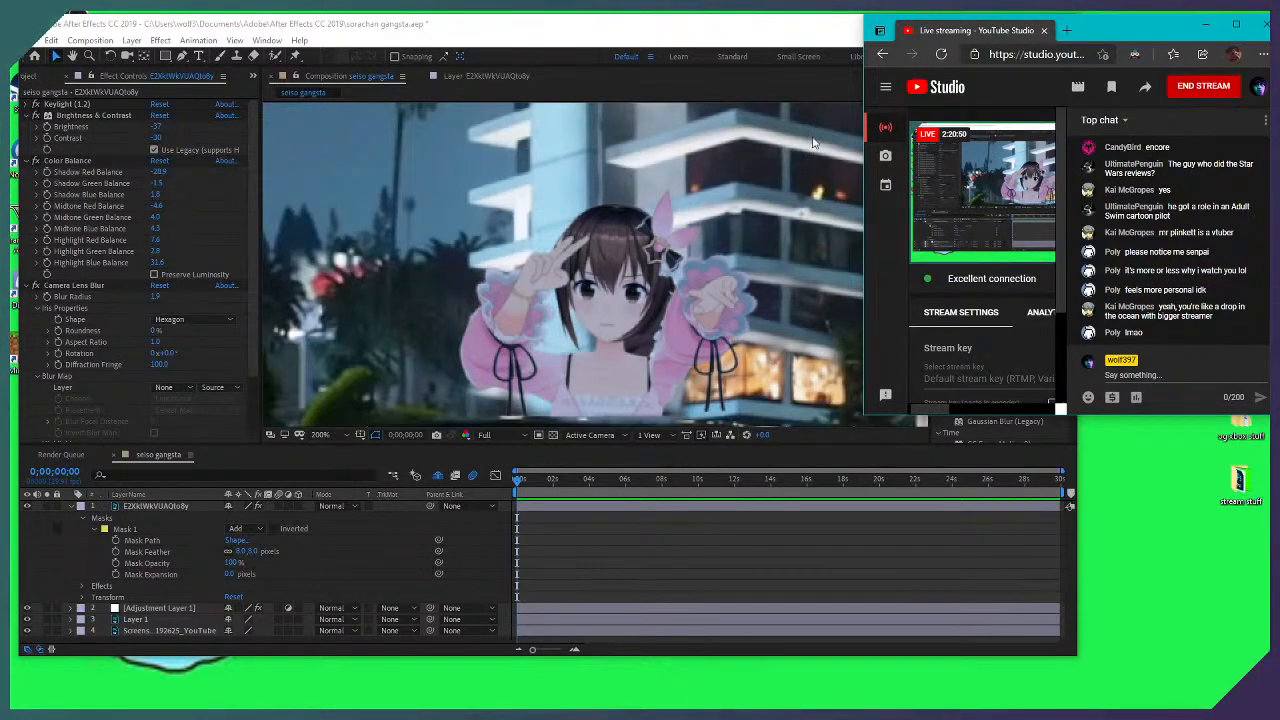
Switch back to After Effects, save the project and review the character in the full limousine scene
left_click(680, 37)
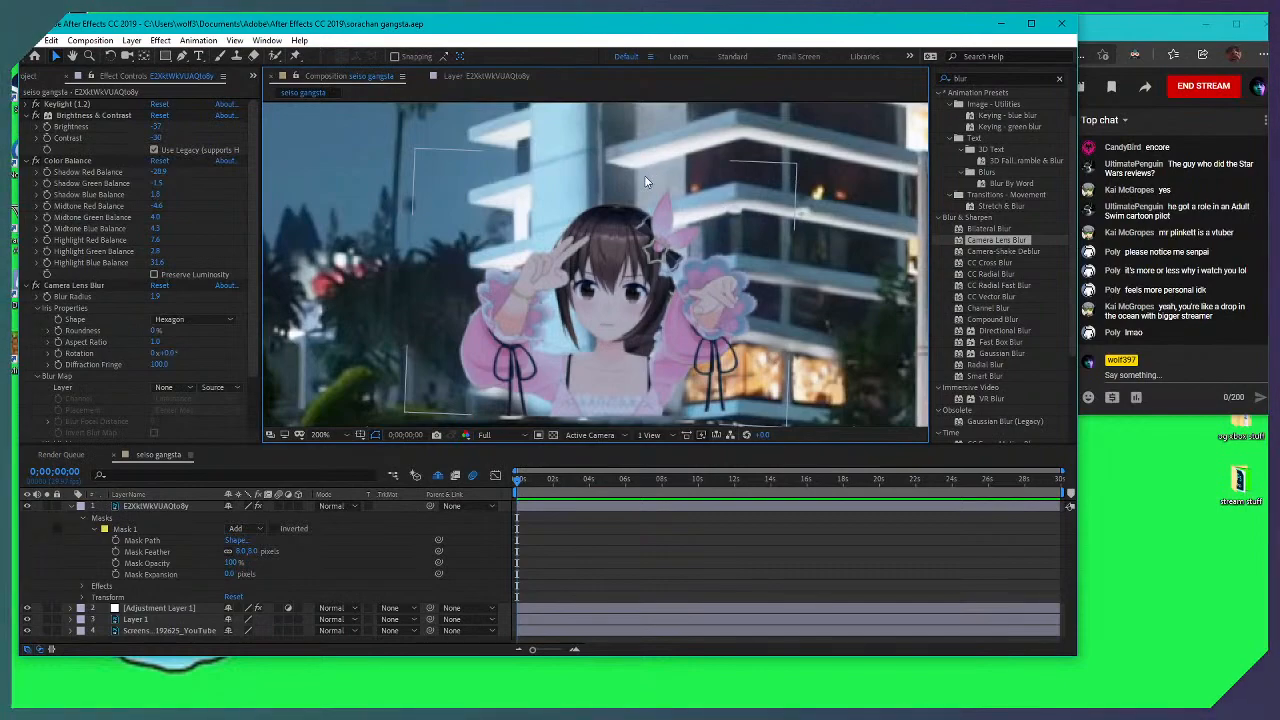
left_click_drag(655, 270, 567, 203)
scroll(598, 232, "down", 1)
scroll(598, 258, "down", 1)
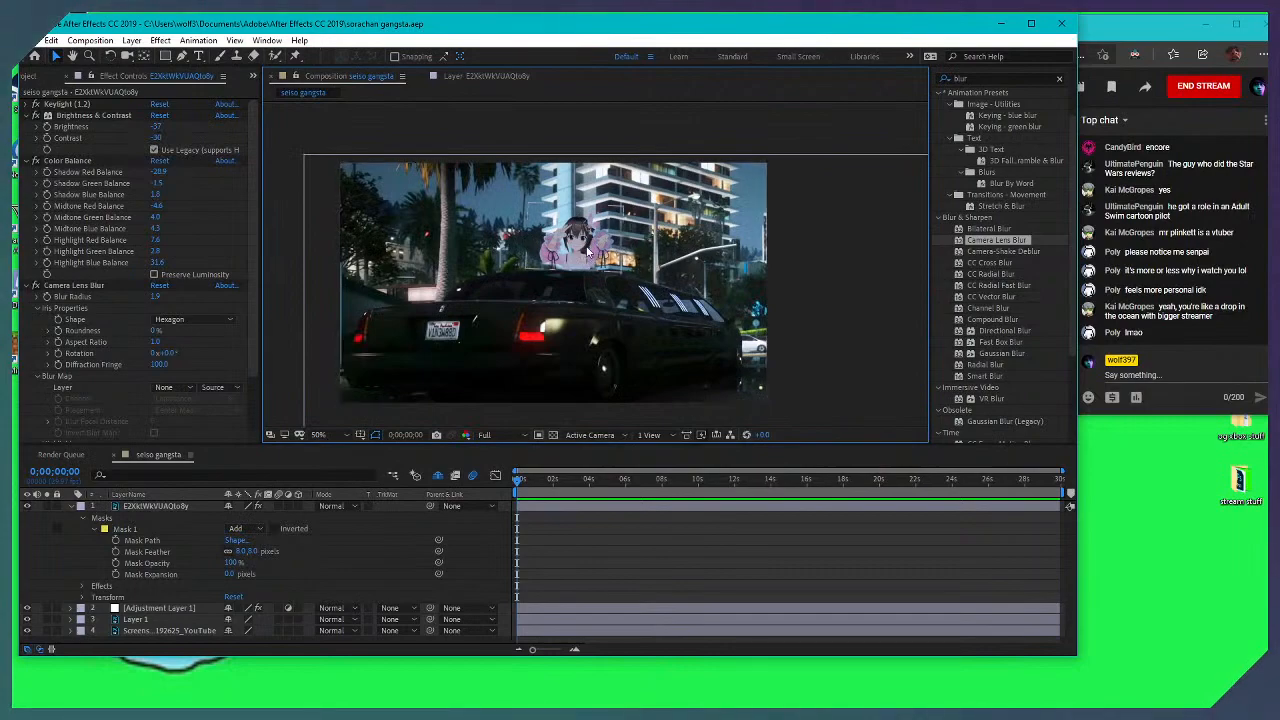
scroll(580, 298, "up", 2)
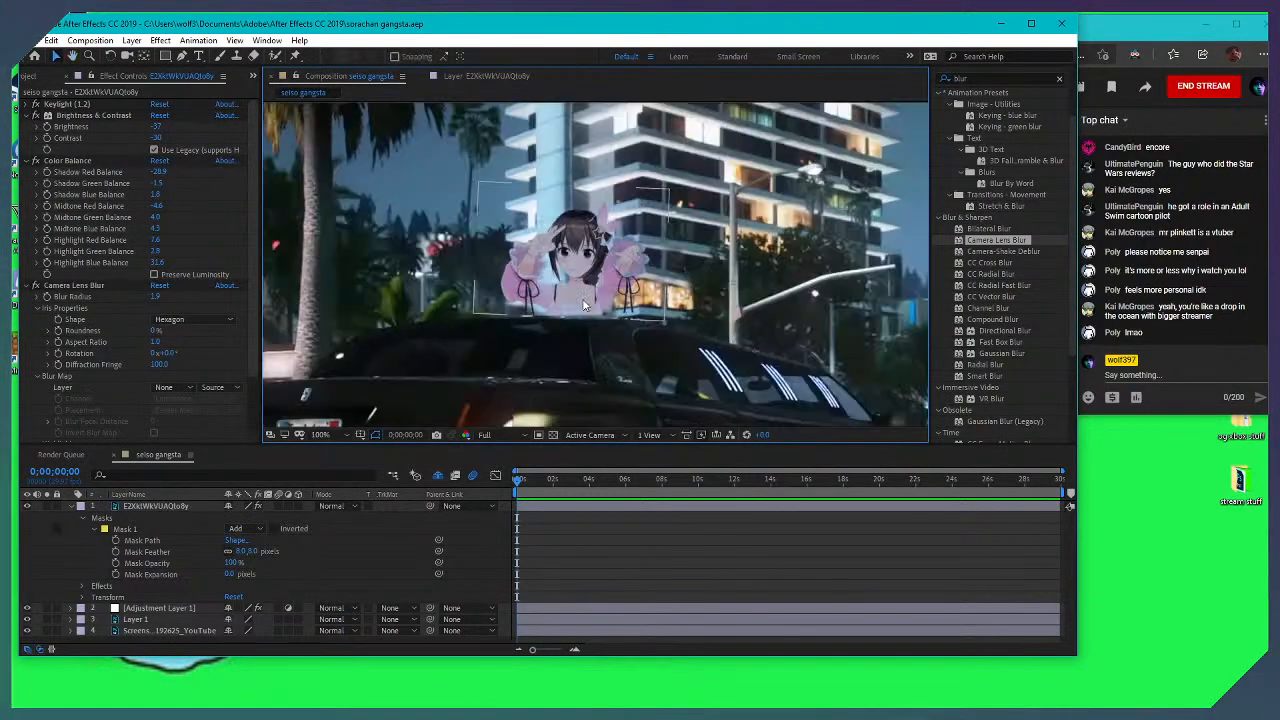
left_click_drag(587, 325, 633, 230)
scroll(635, 244, "down", 1)
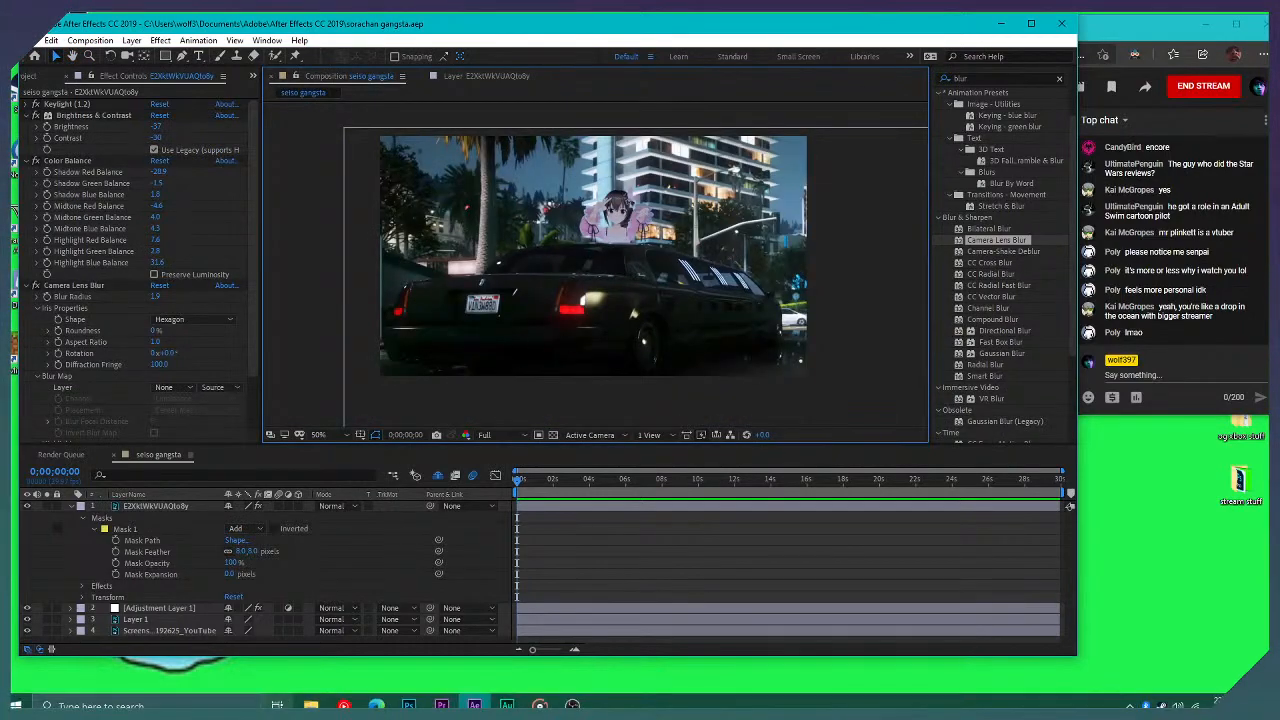
Switch to the browser and open the Google home page in a new tab
left_click(375, 705)
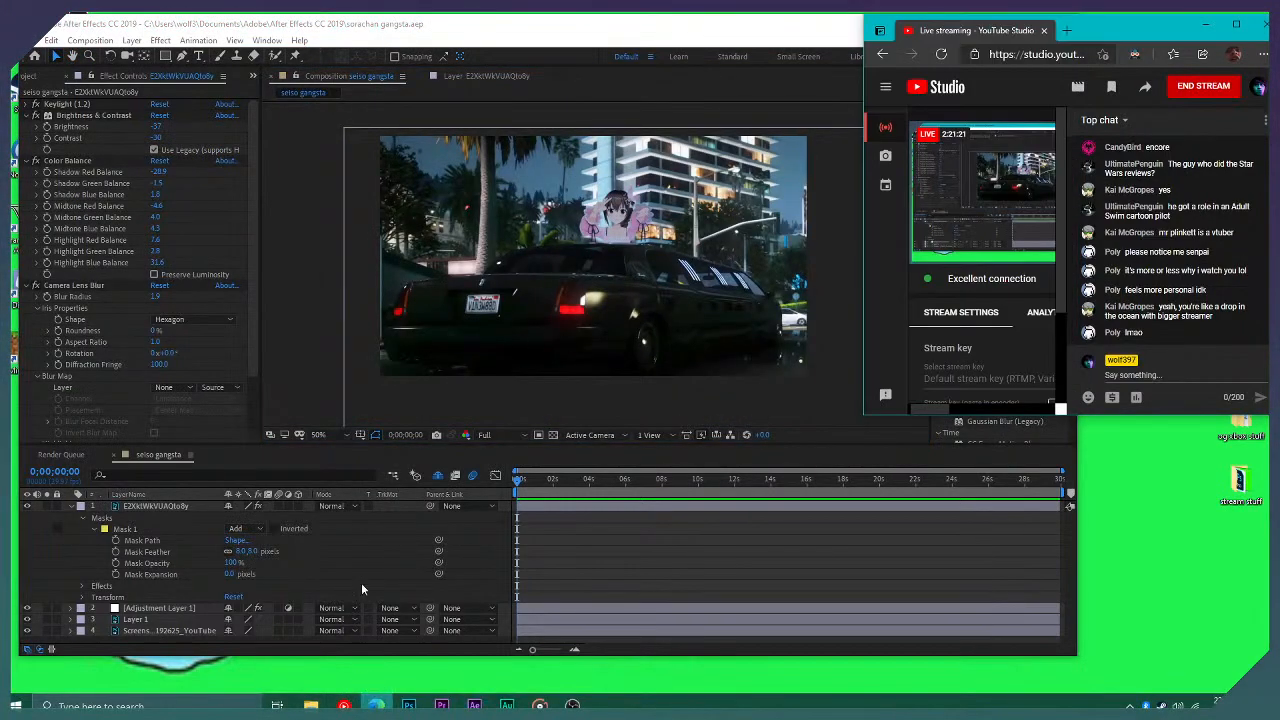
left_click(1067, 31)
left_click(1044, 165)
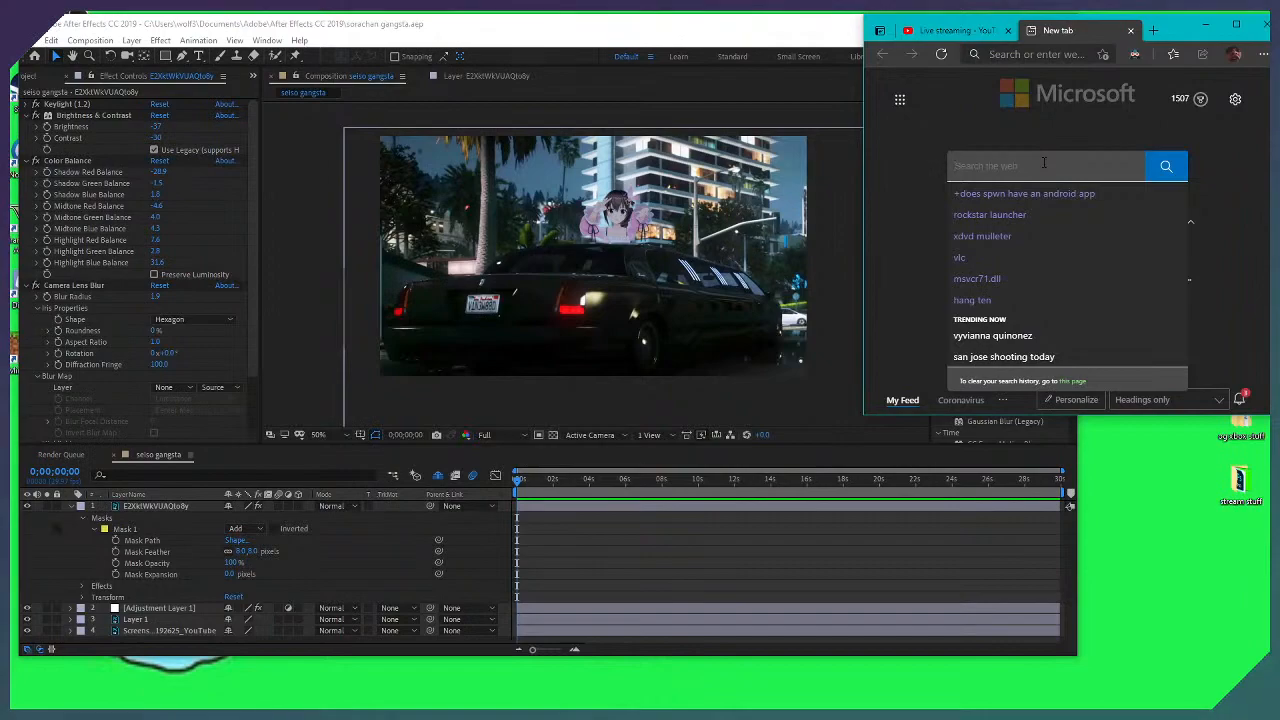
left_click(1036, 56)
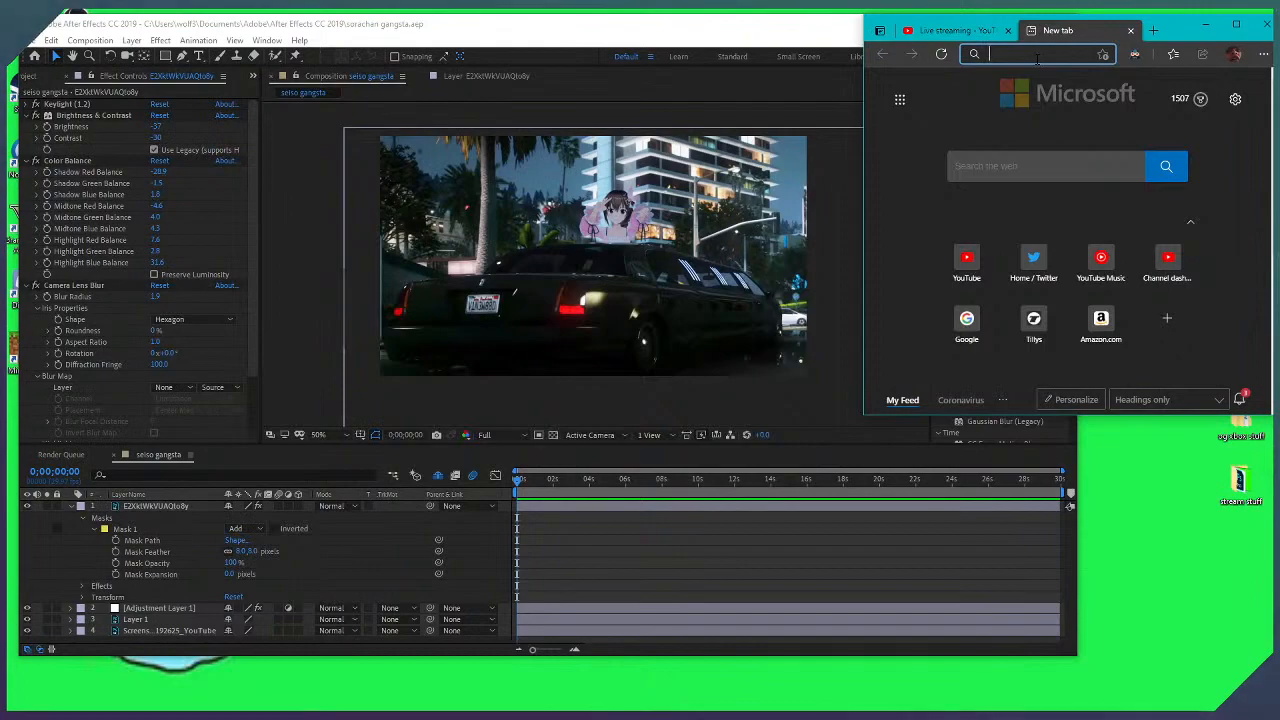
left_click(958, 31)
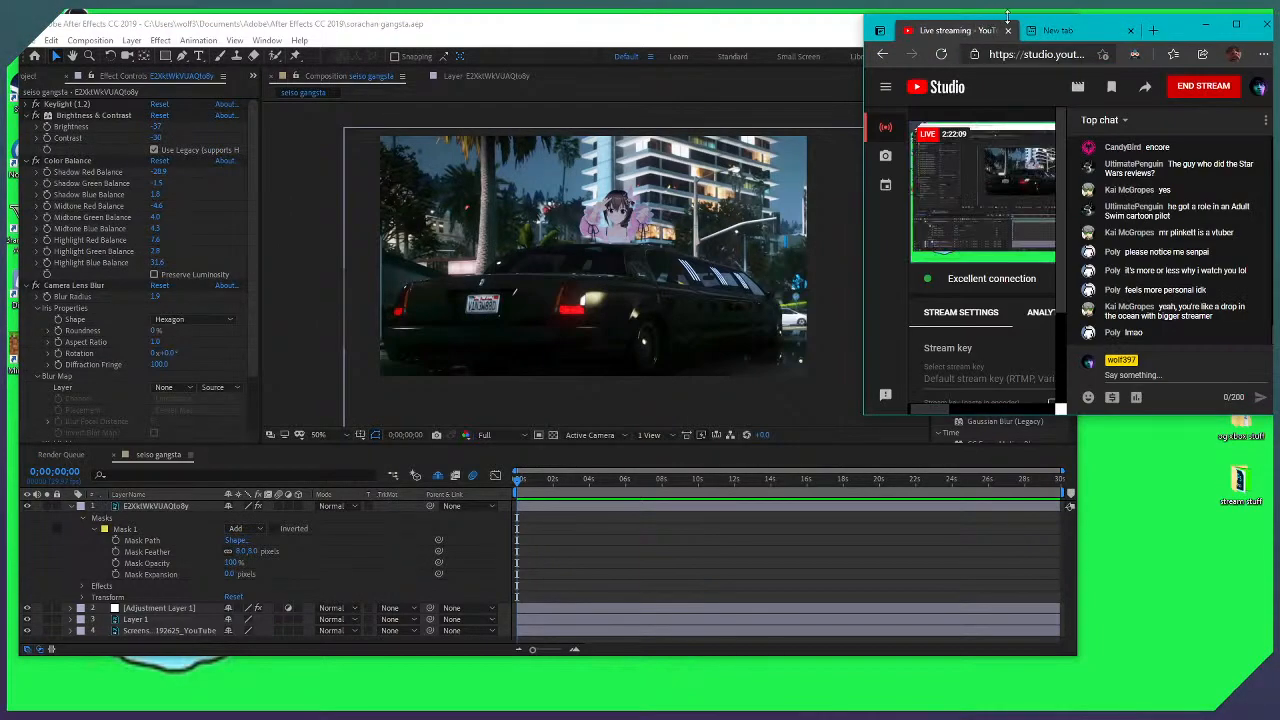
left_click(1061, 31)
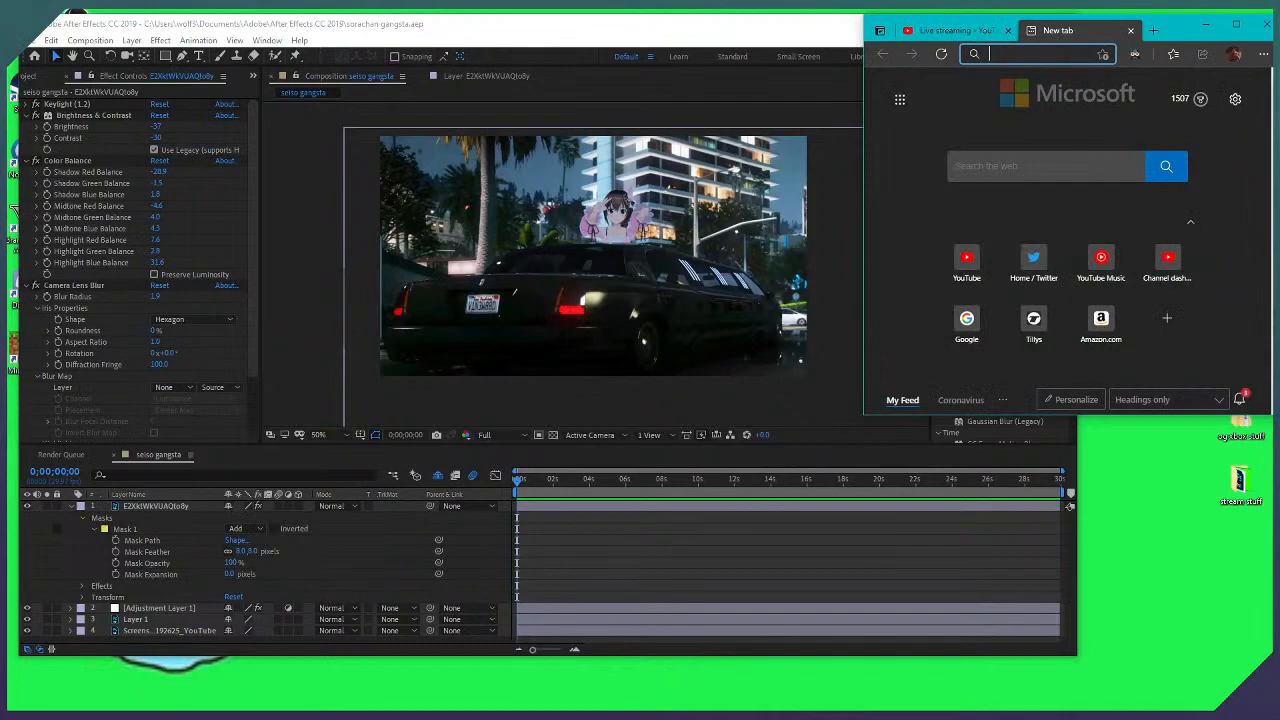
type("goo")
key("Return")
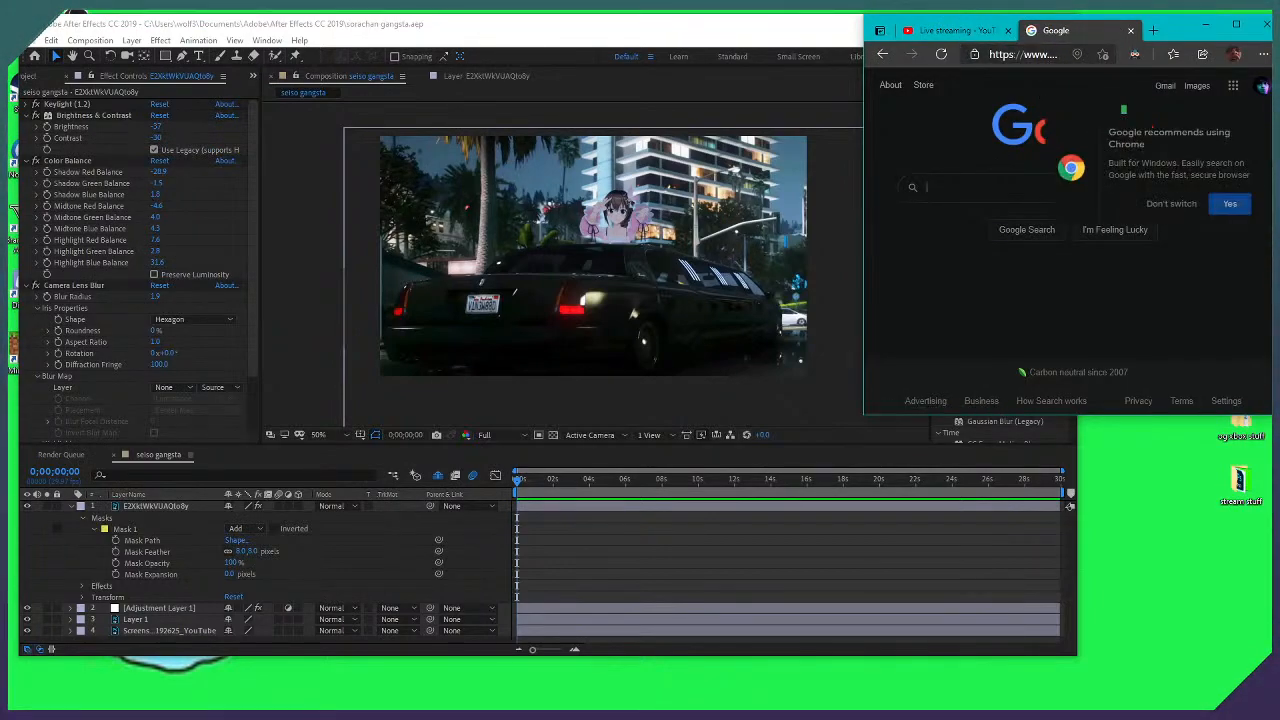
Remove "korone body pillow" from the Google search history, search for images of "shutter shades" and browse the results
left_click(1145, 200)
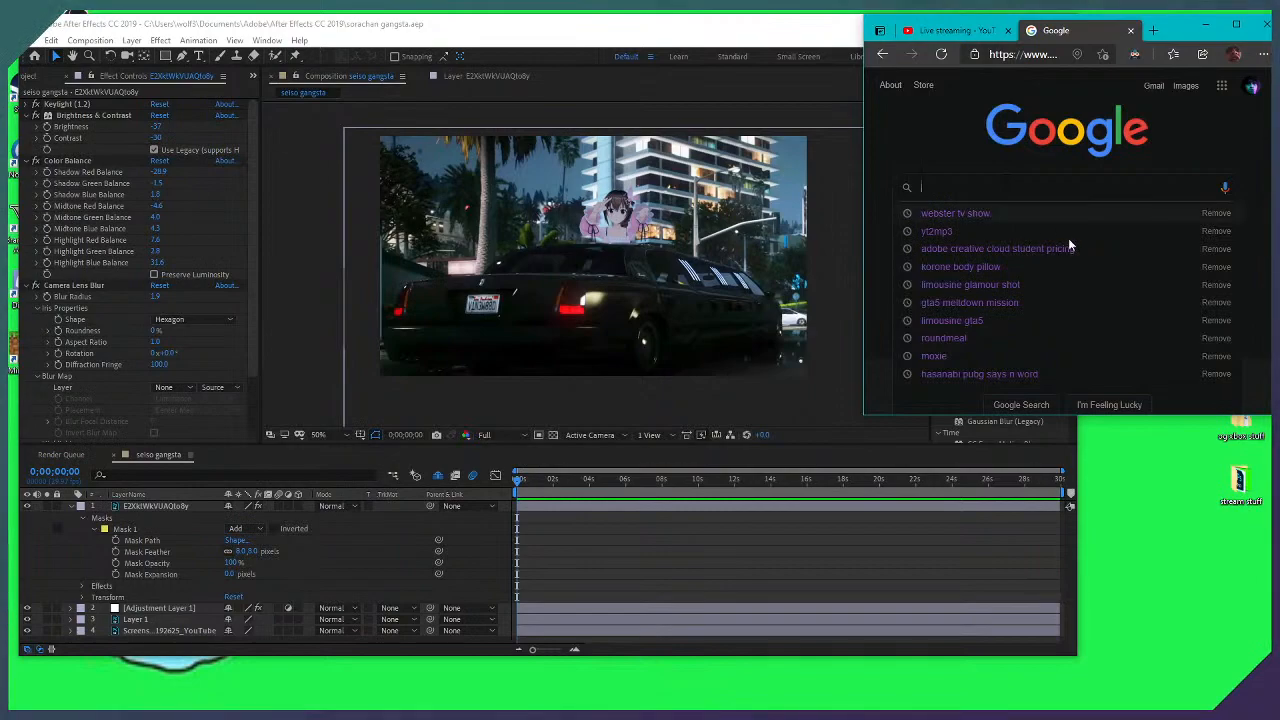
left_click(1216, 266)
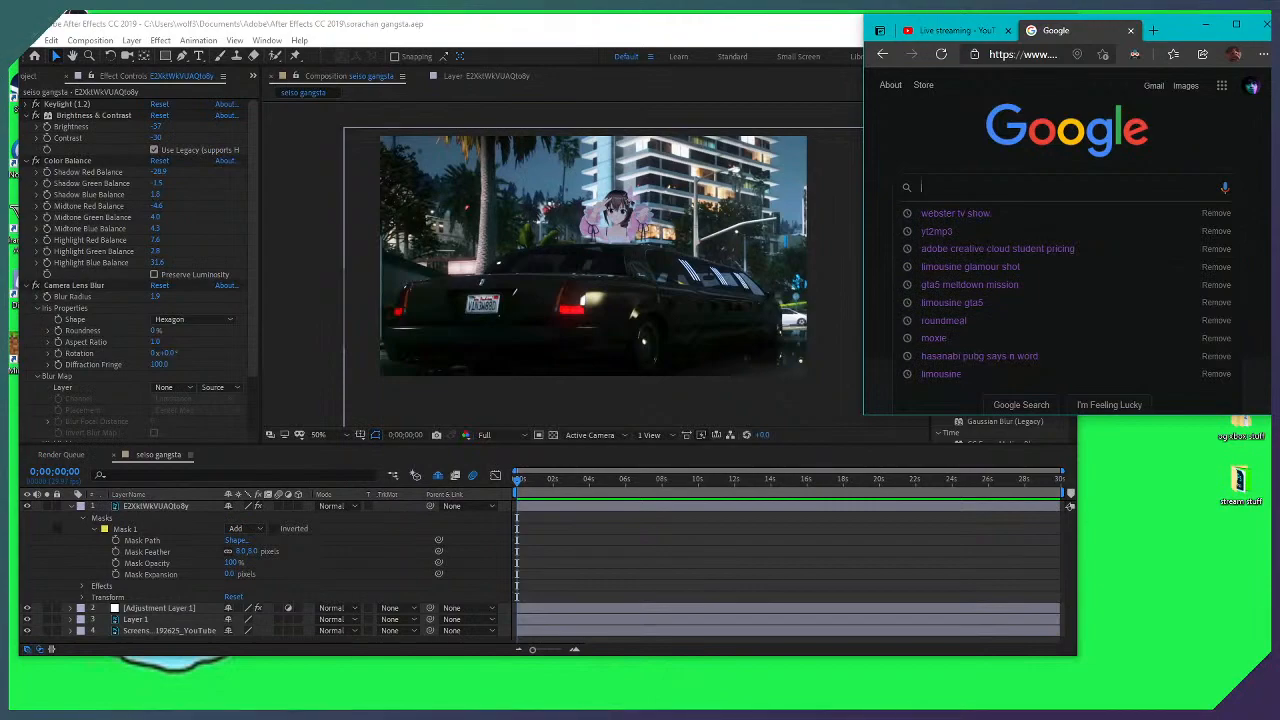
type("shutter shades")
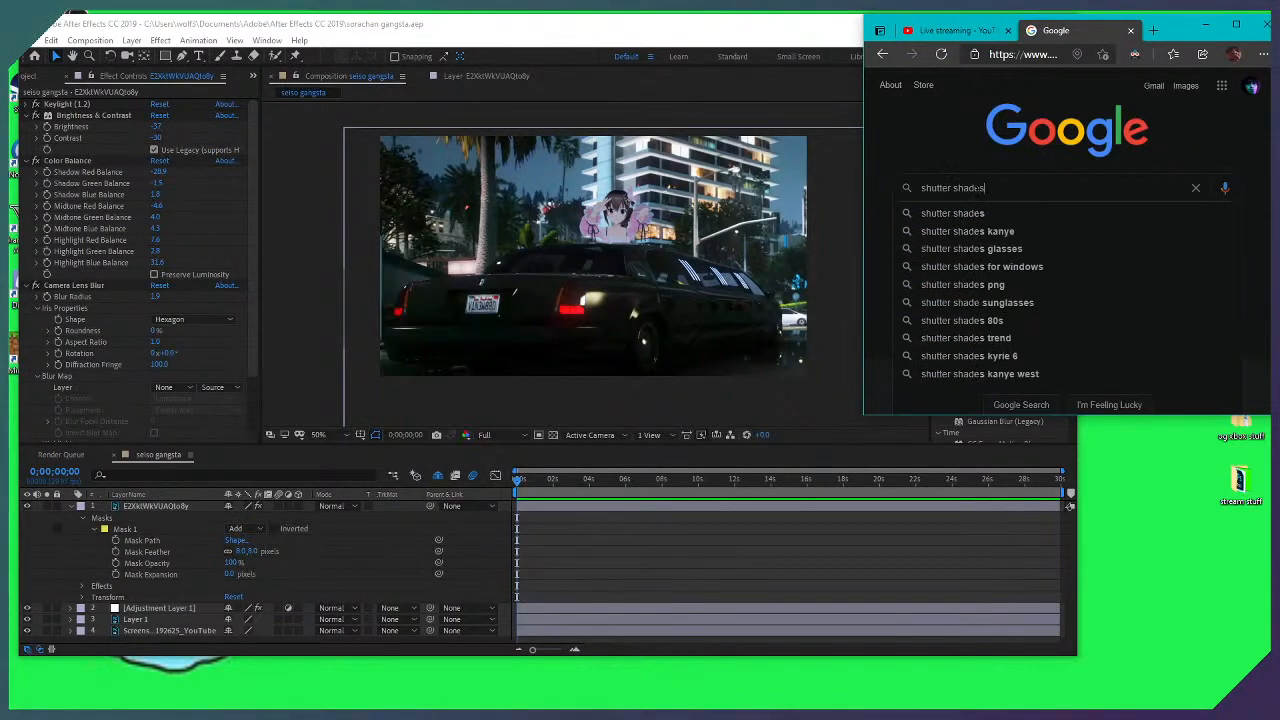
key("Return")
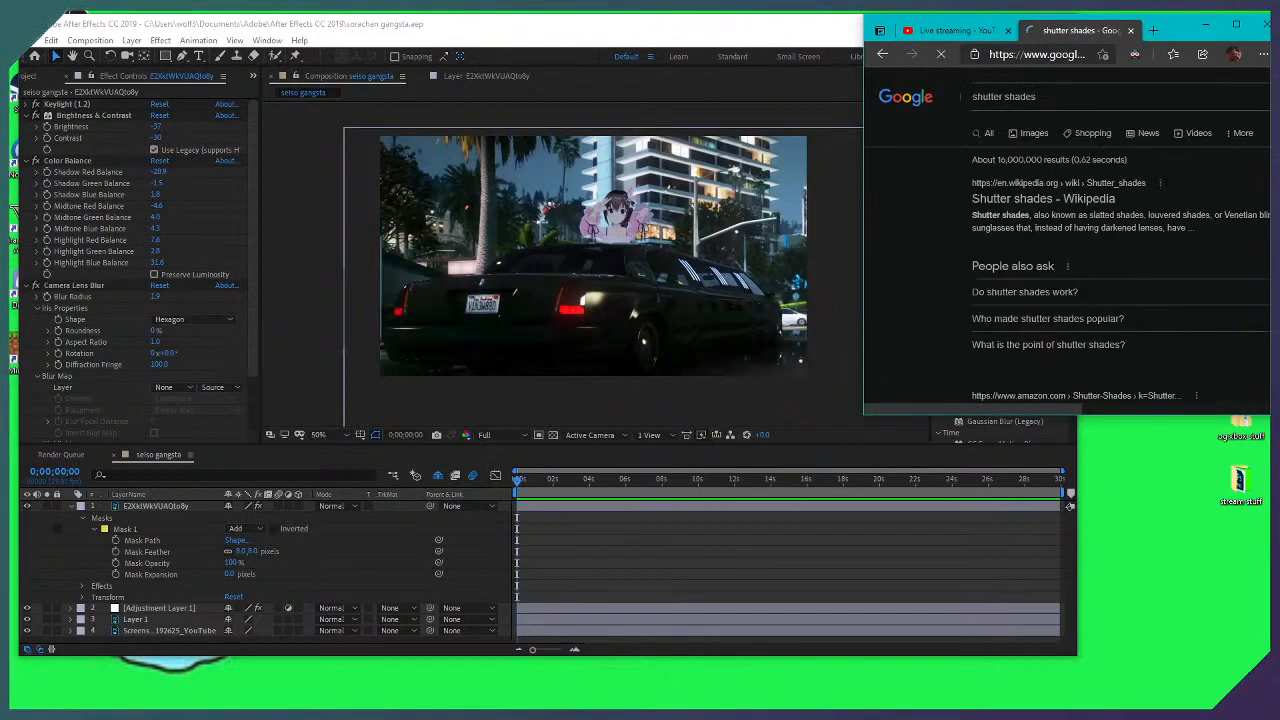
left_click(1014, 135)
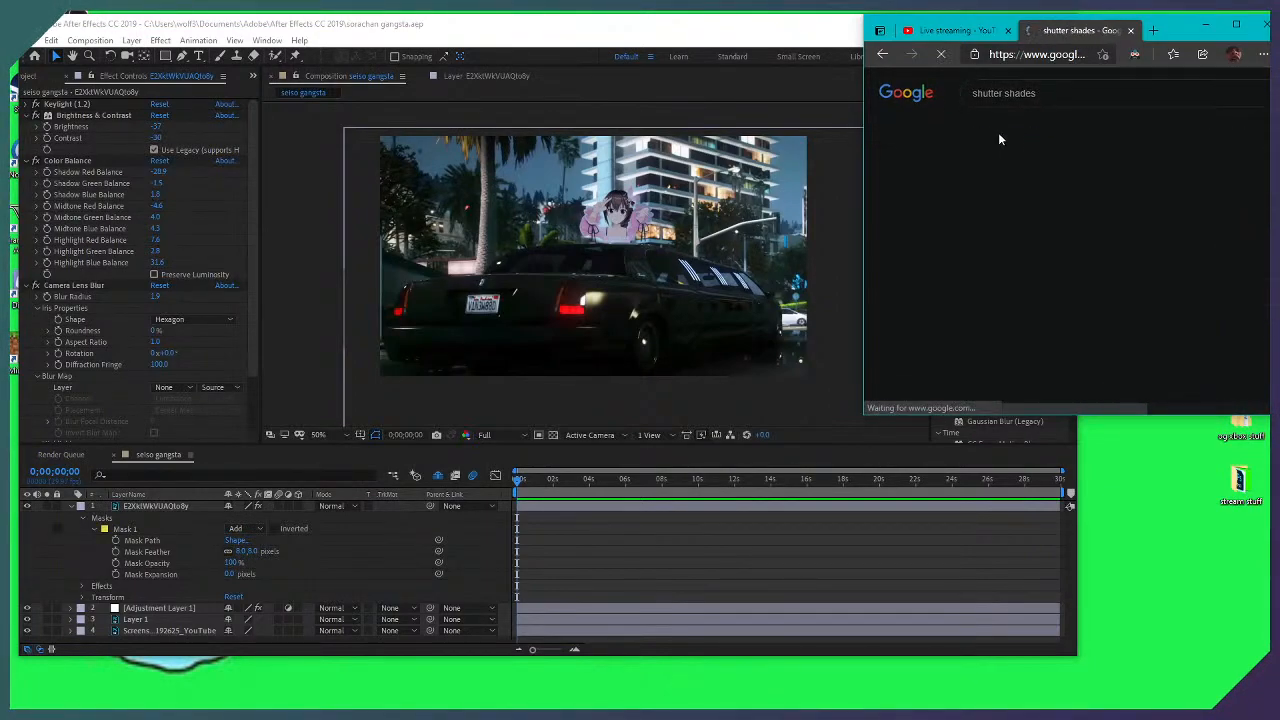
scroll(1078, 240, "down", 1)
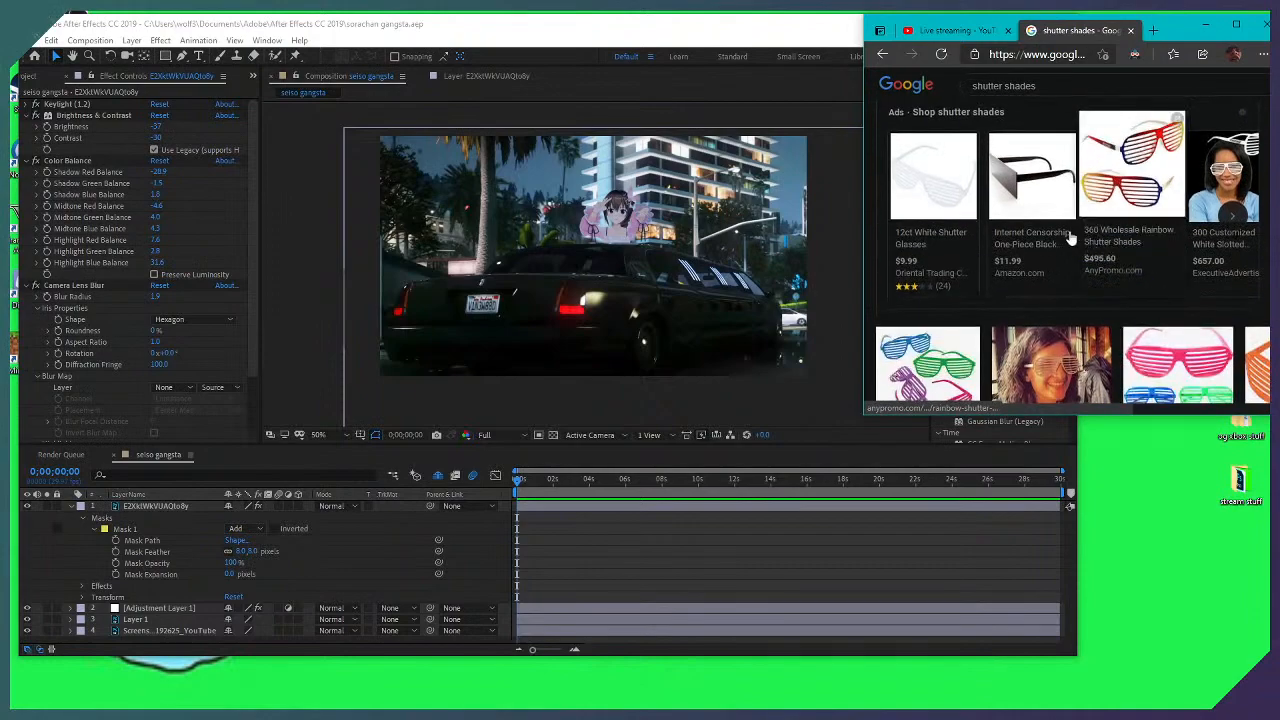
scroll(1078, 240, "down", 1)
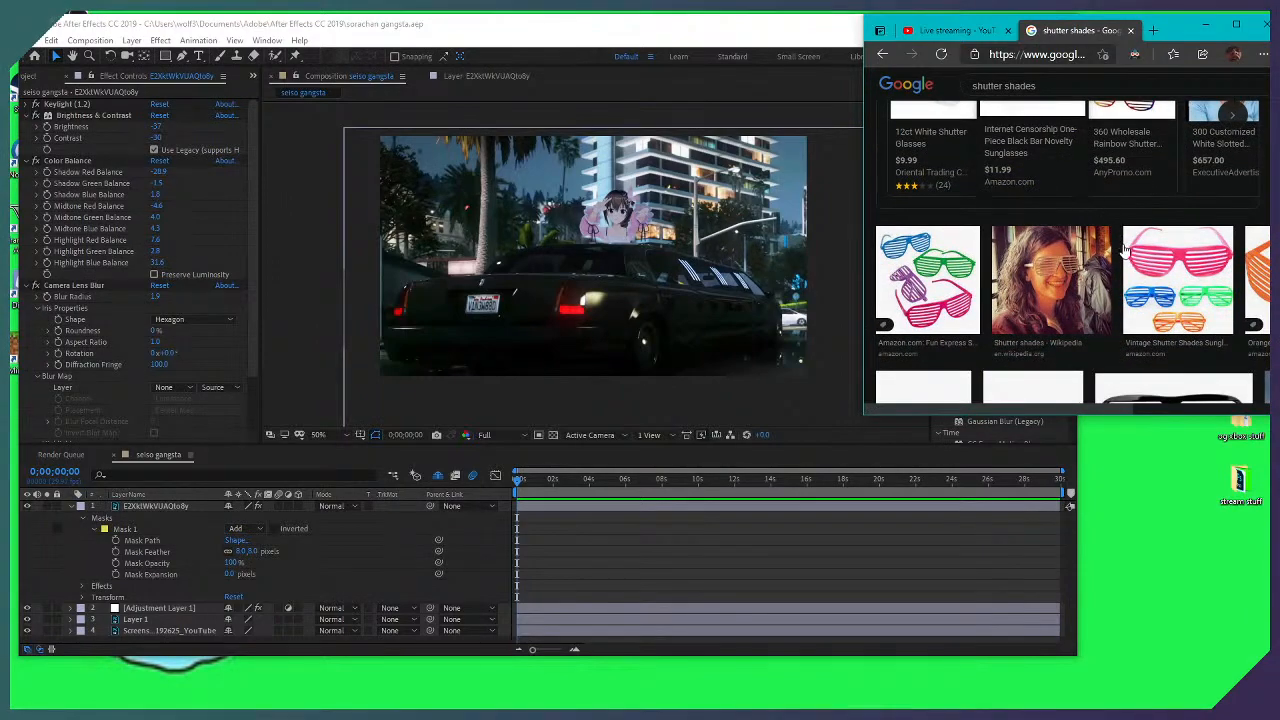
Browse the shutter shades image results and preview the black pair from Shutterstock
scroll(1125, 250, "down", 1)
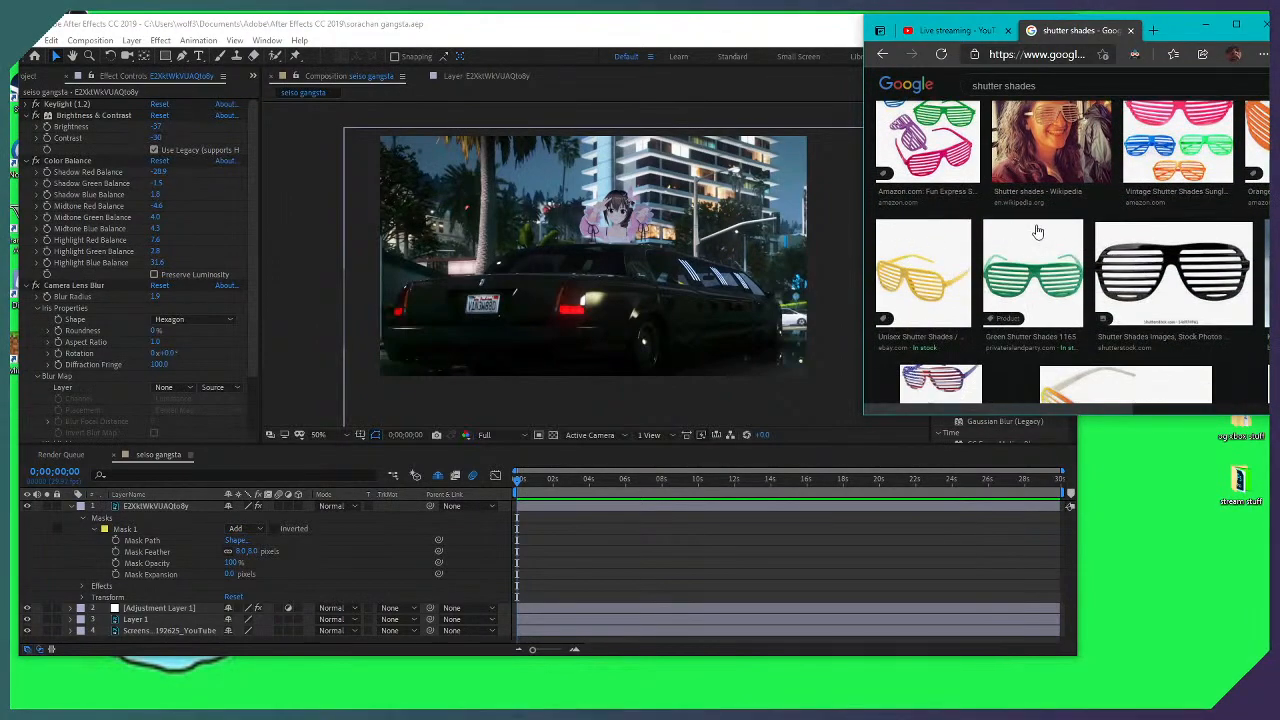
mouse_move(1025, 410)
left_mouse_down()
mouse_move(1116, 408)
mouse_move(1032, 409)
left_mouse_up()
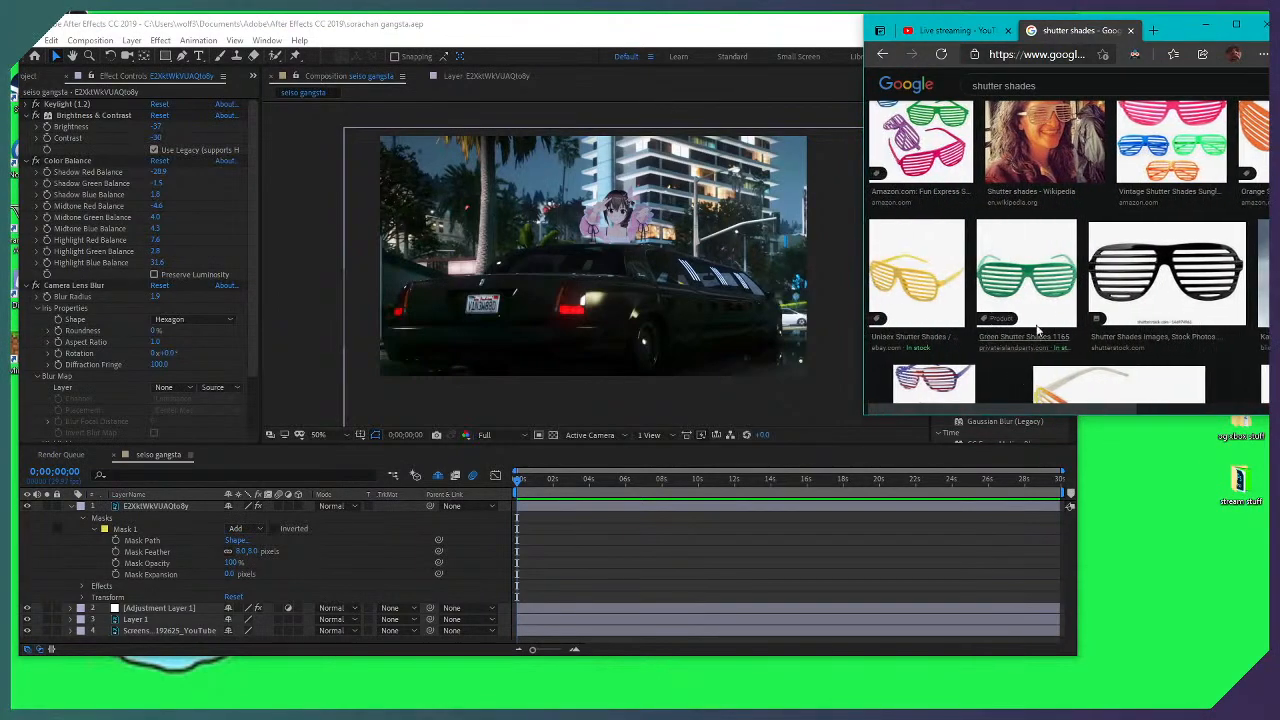
left_click(1166, 272)
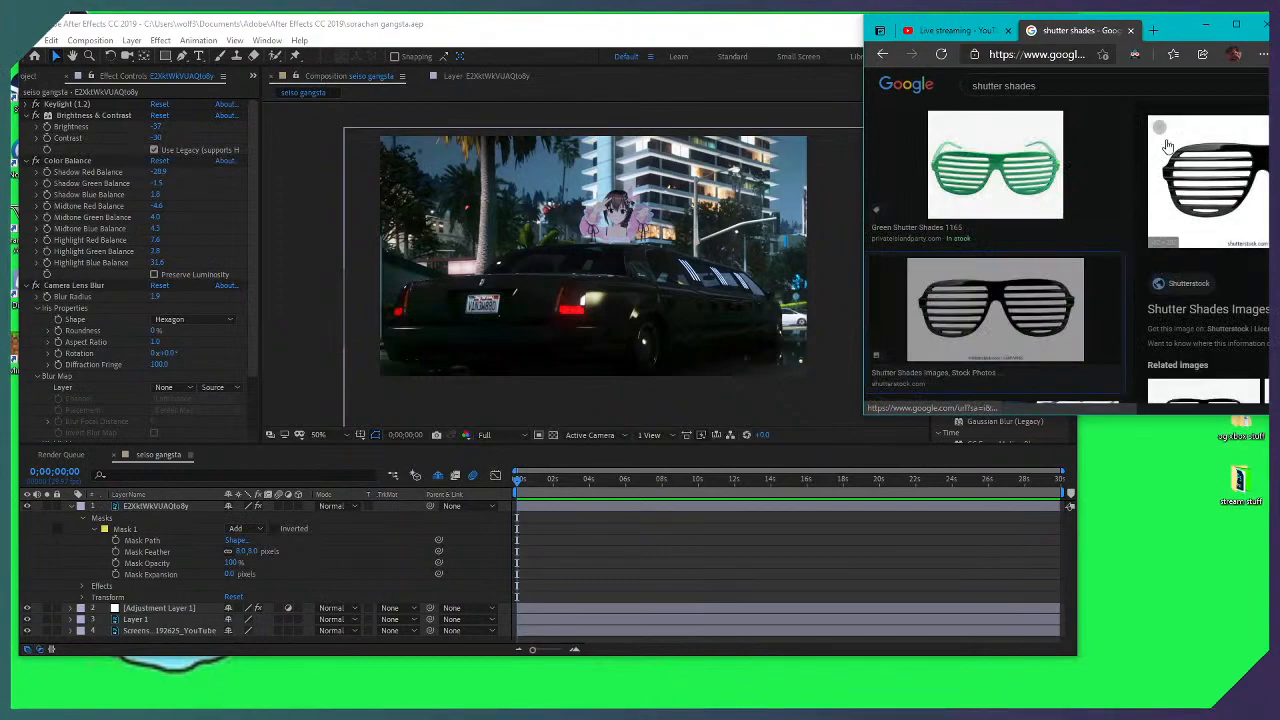
right_click(1210, 197)
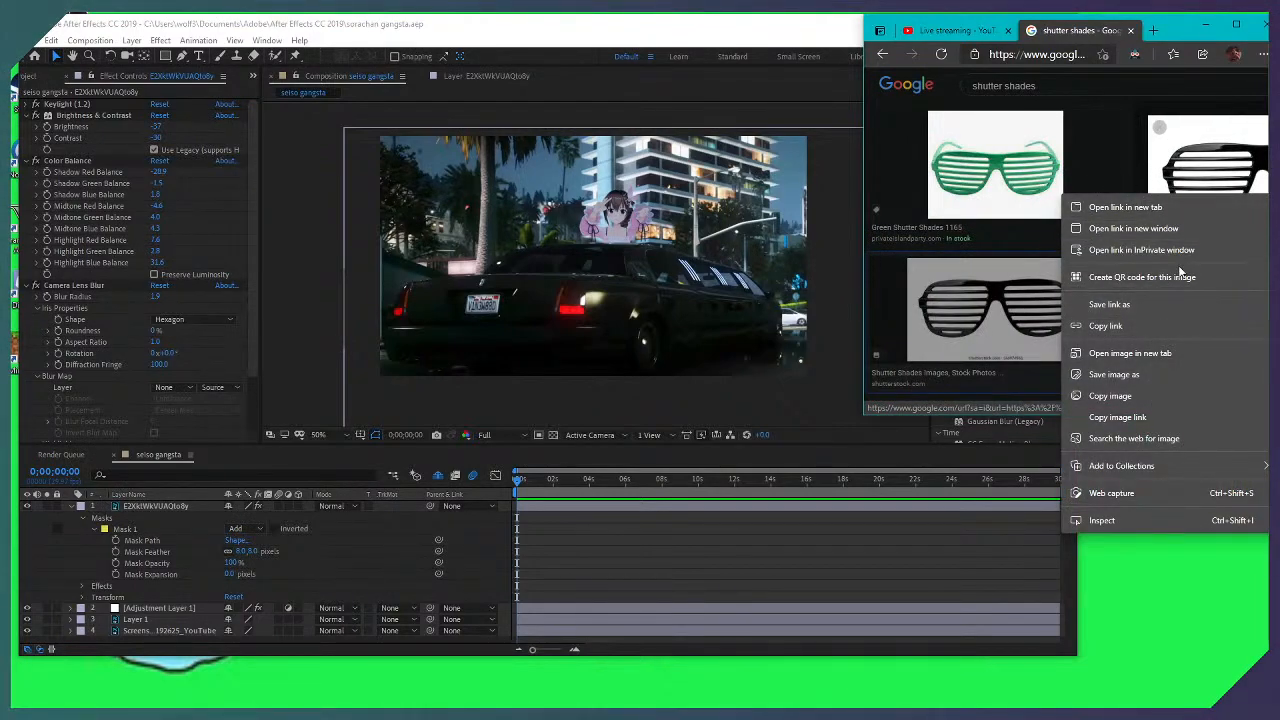
left_click(1175, 40)
scroll(1078, 189, "down", 2)
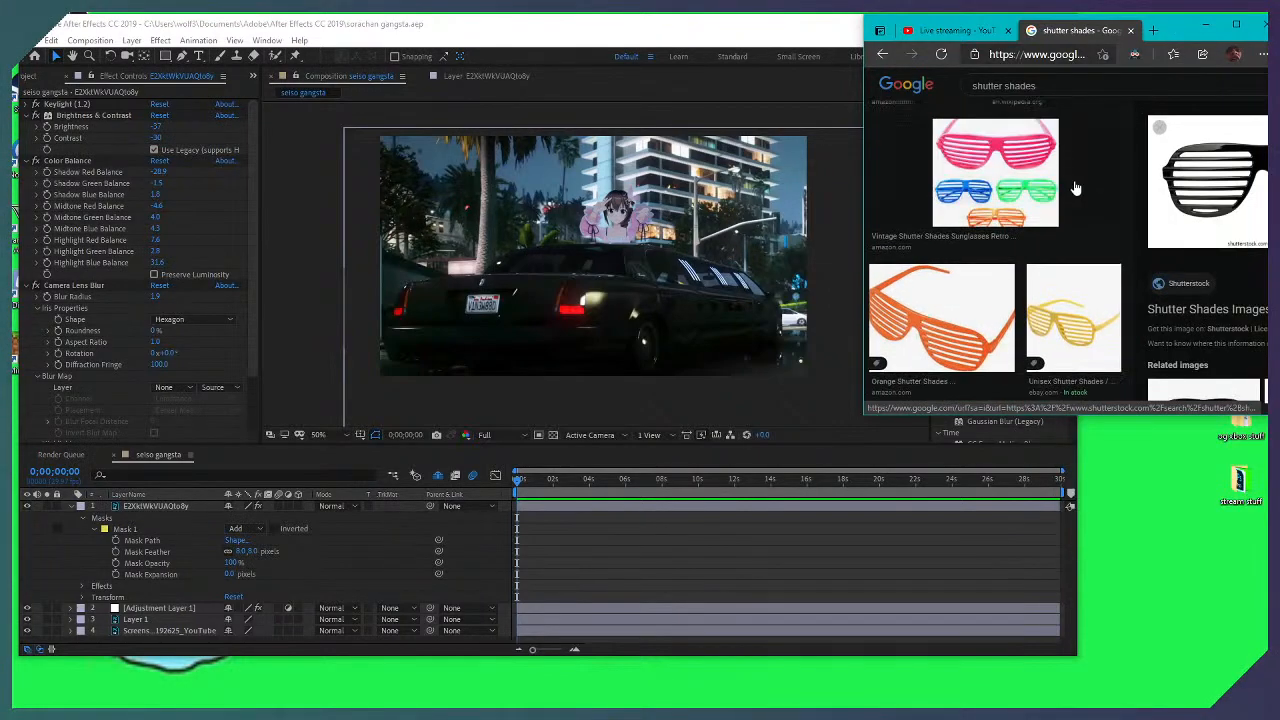
scroll(1078, 189, "up", 3)
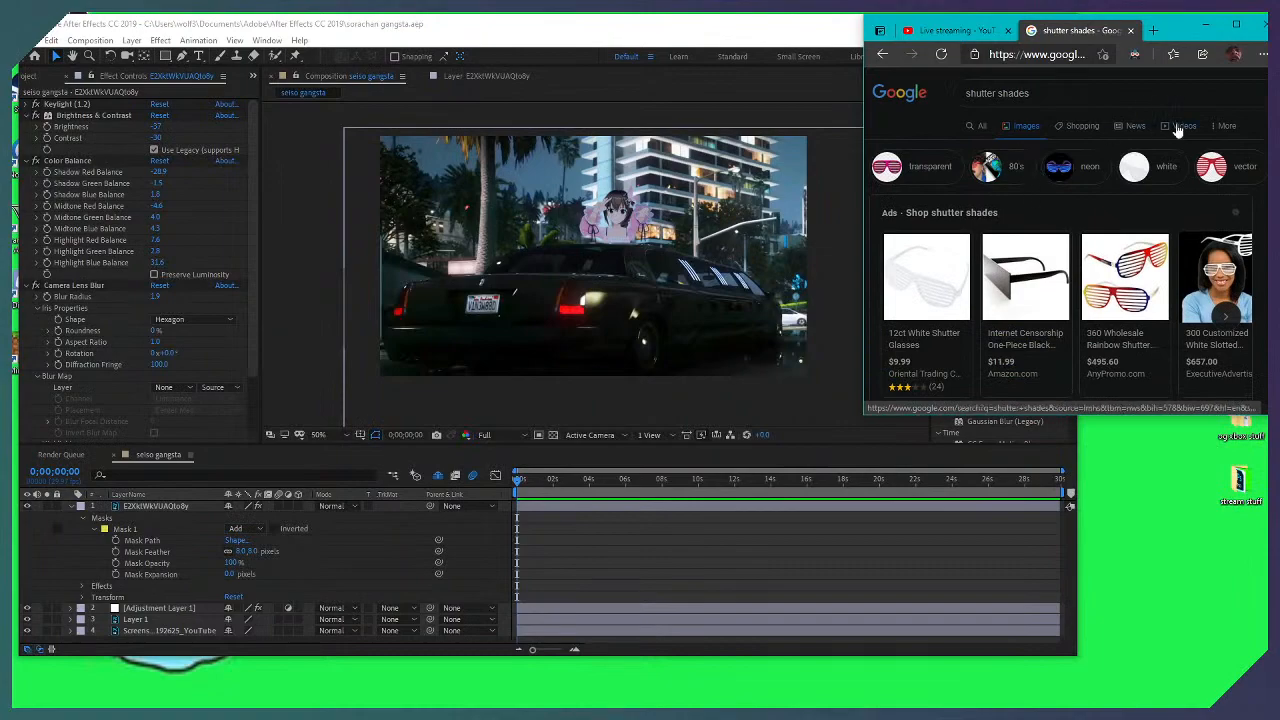
Show the image search filter tools and limit the shutter shades results to Large size
left_click(1225, 126)
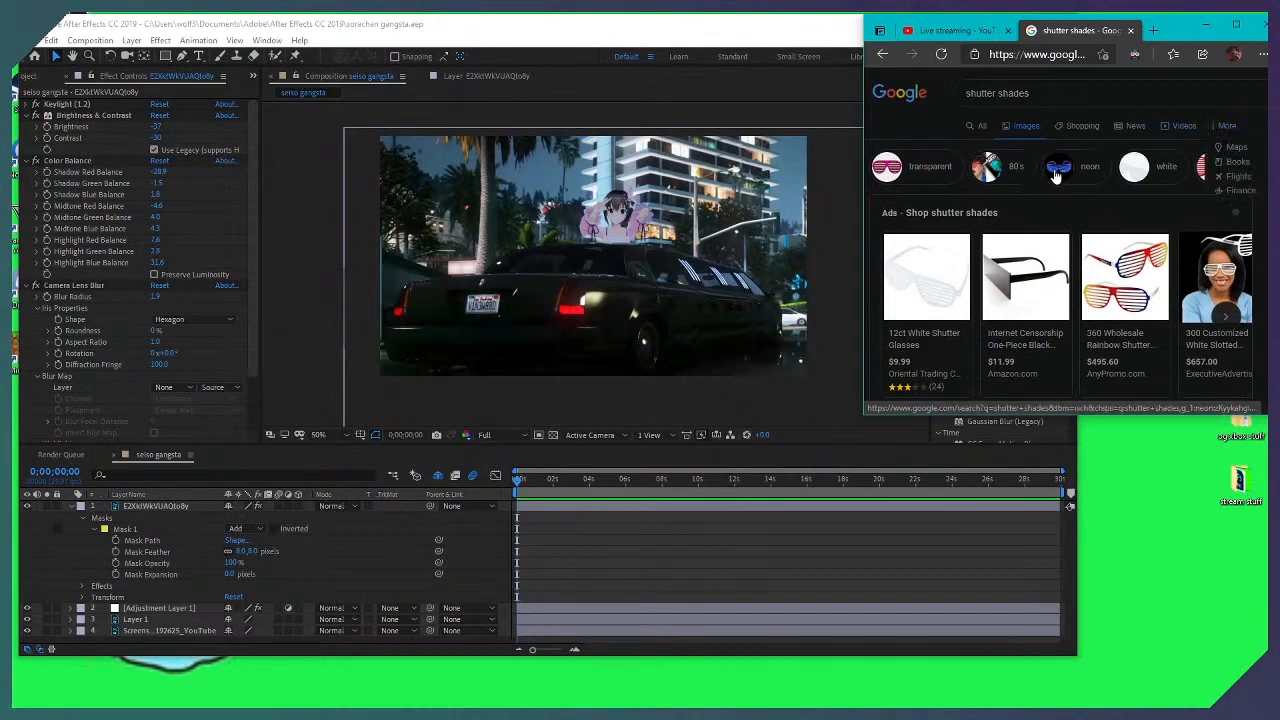
left_click(1220, 124)
left_click_drag(1087, 408, 1159, 404)
left_click(1229, 128)
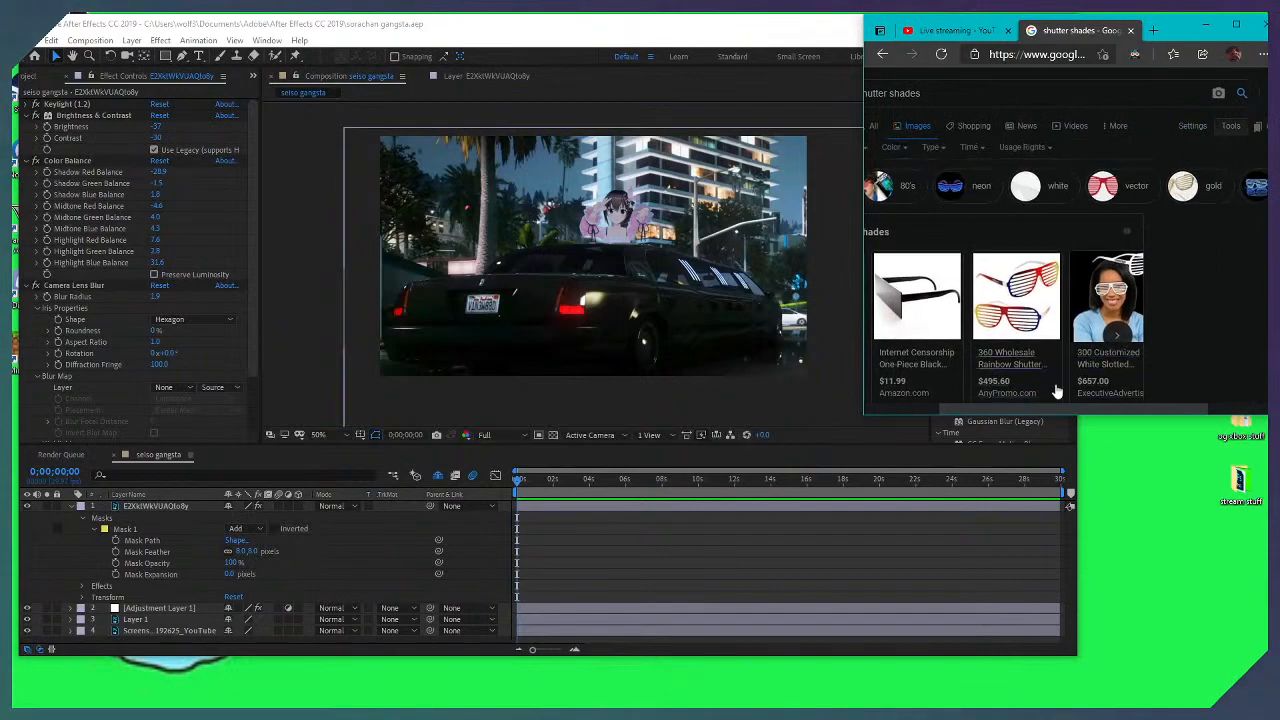
left_click_drag(1065, 406, 982, 393)
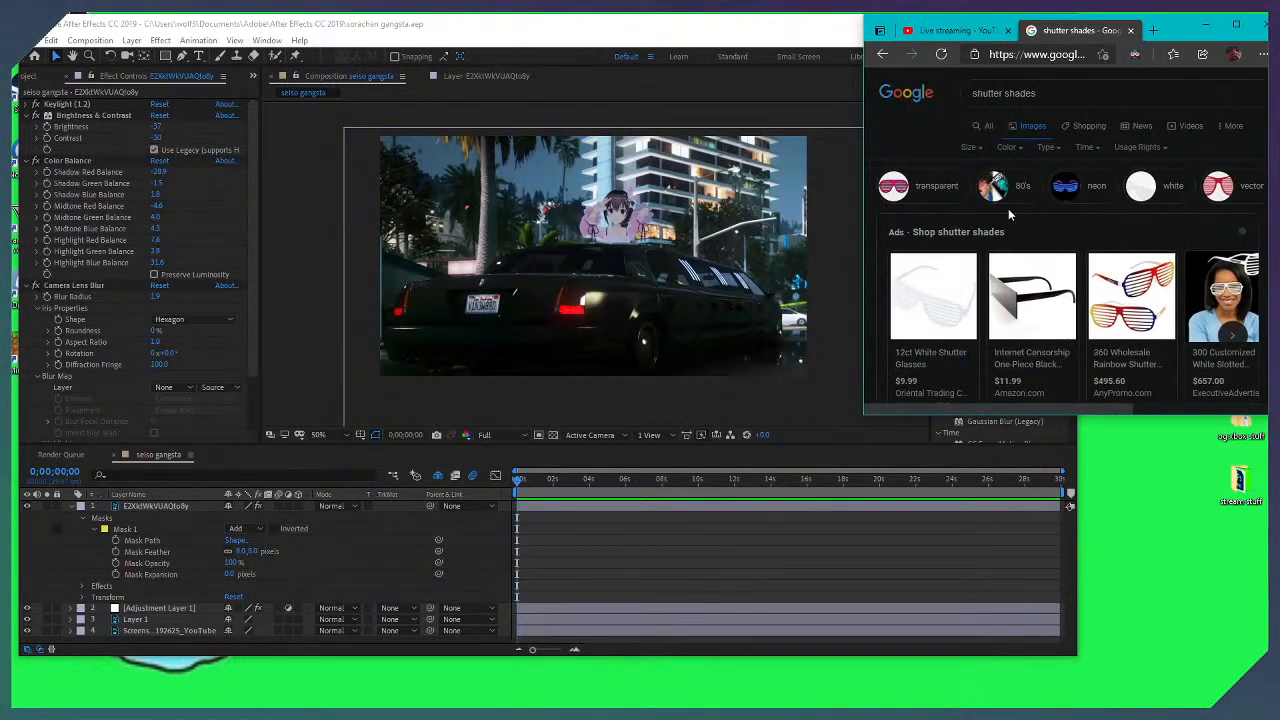
left_click(940, 32)
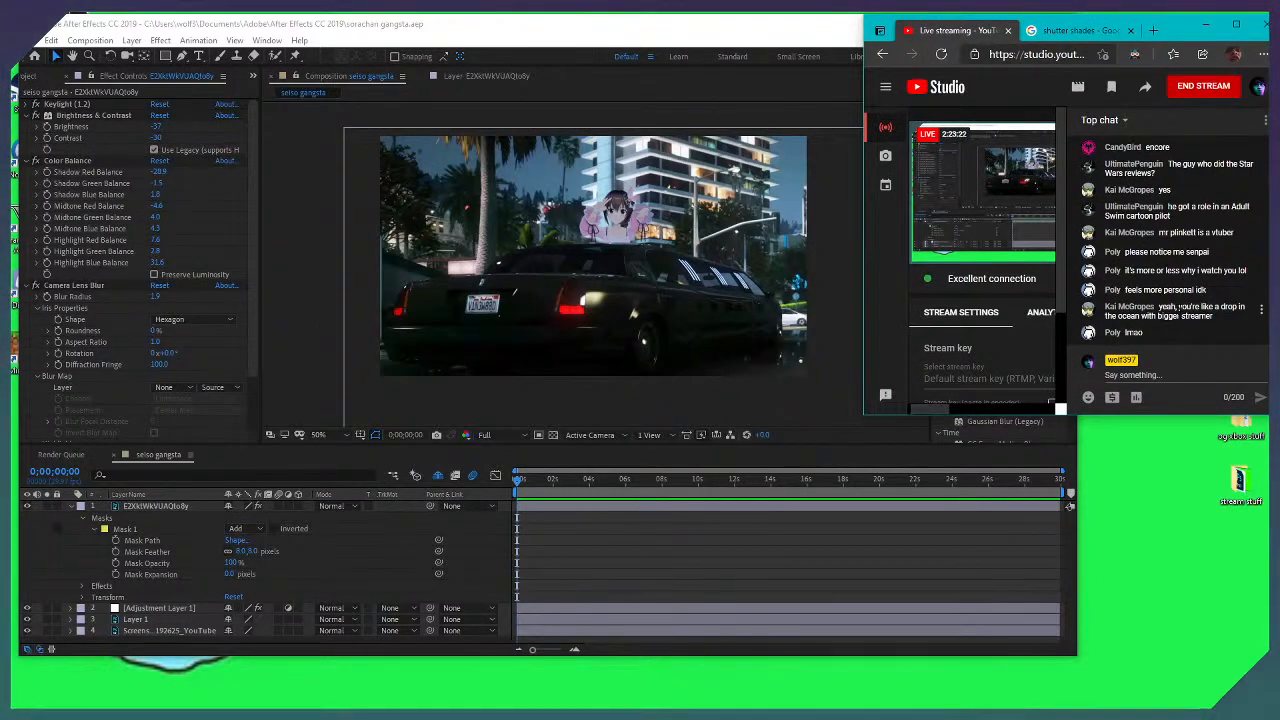
left_click(1045, 32)
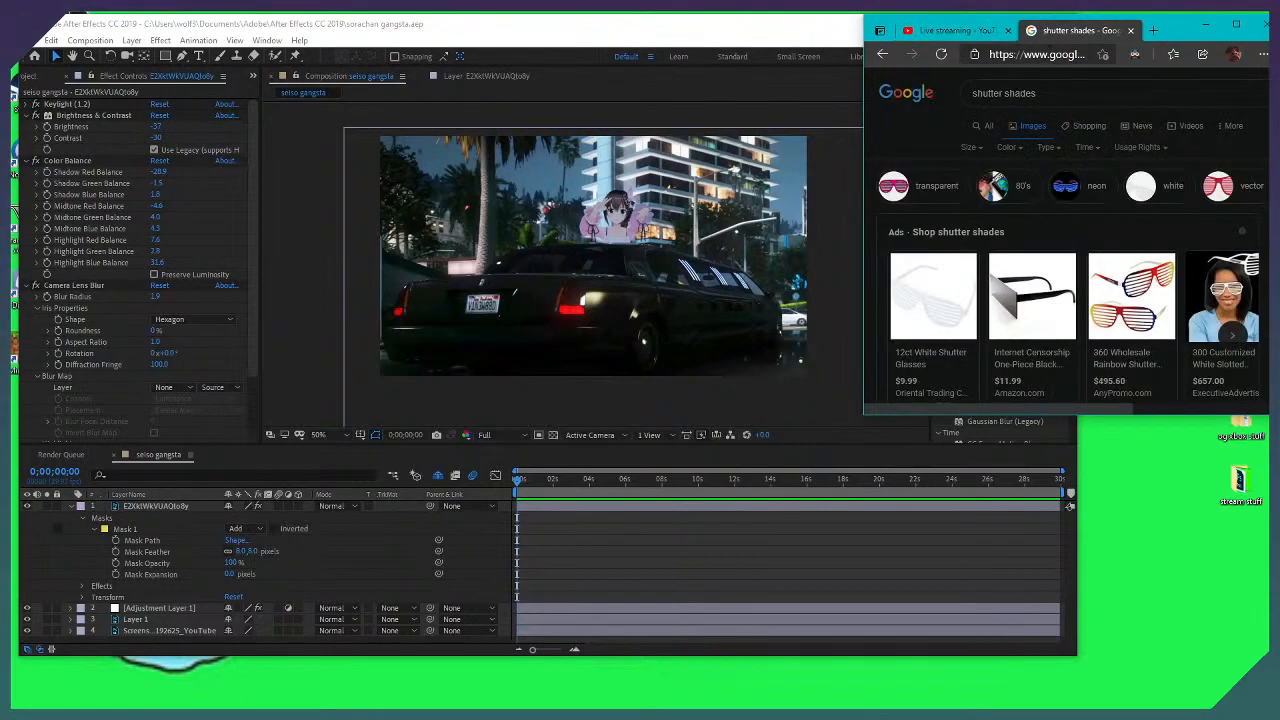
left_click(969, 147)
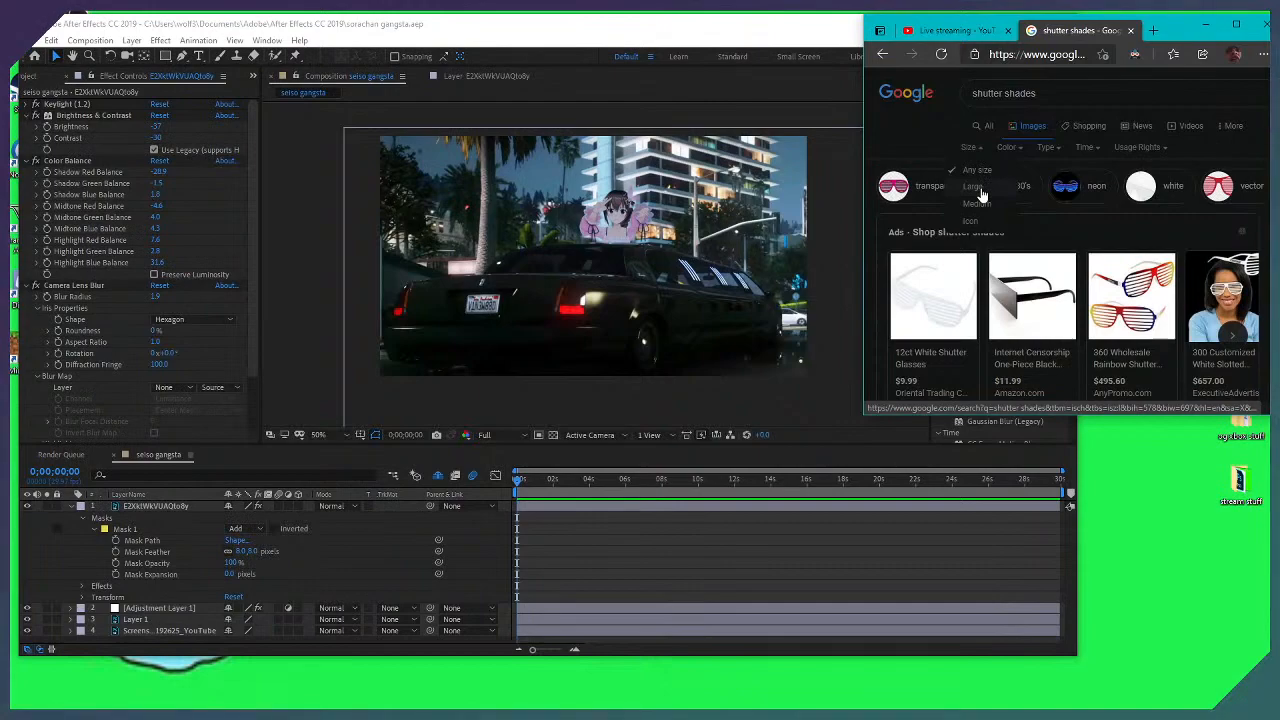
left_click(980, 188)
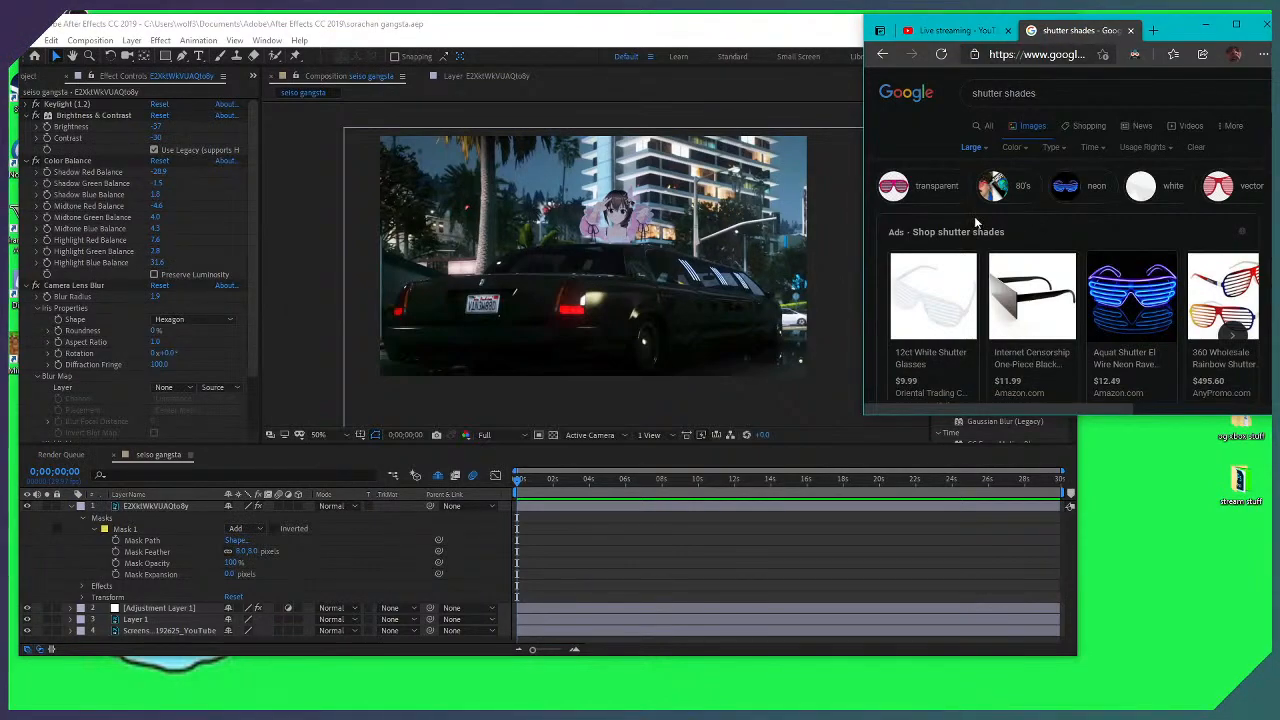
Restrict the large shutter shades results to the Clip Art type and browse them for a black pair
scroll(1035, 323, "down", 1)
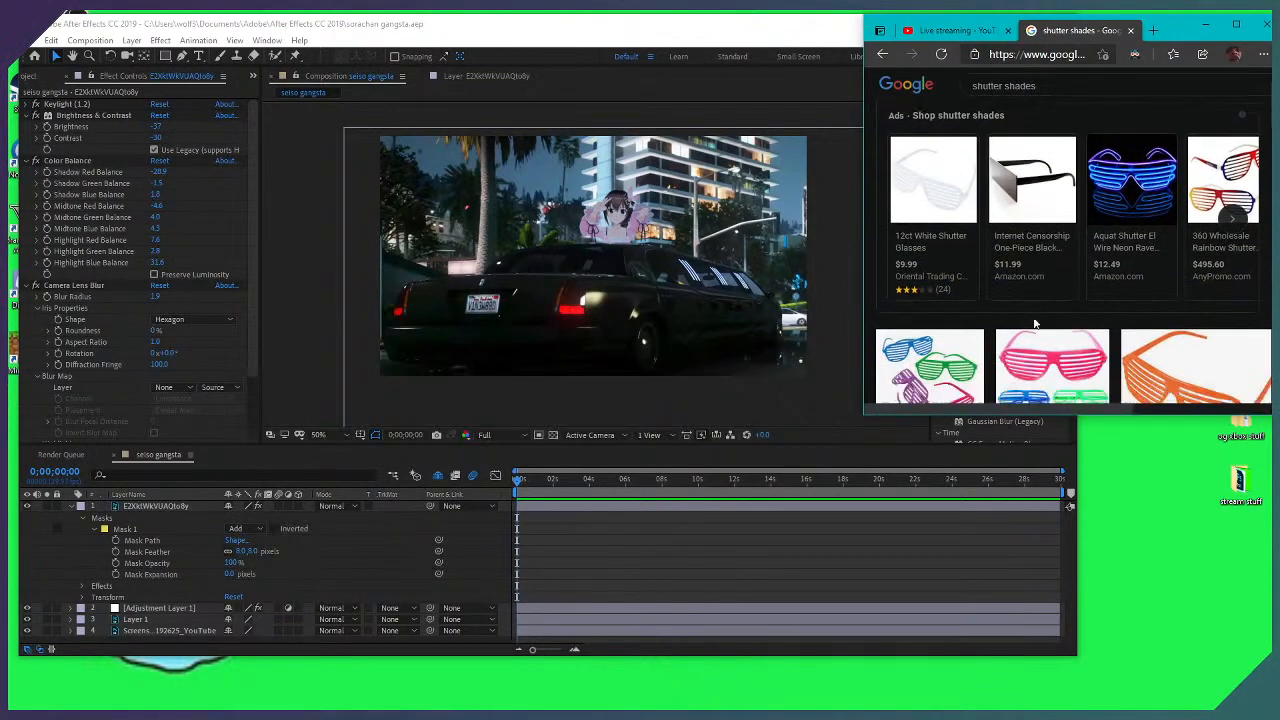
scroll(1033, 316, "down", 3)
scroll(973, 261, "up", 4)
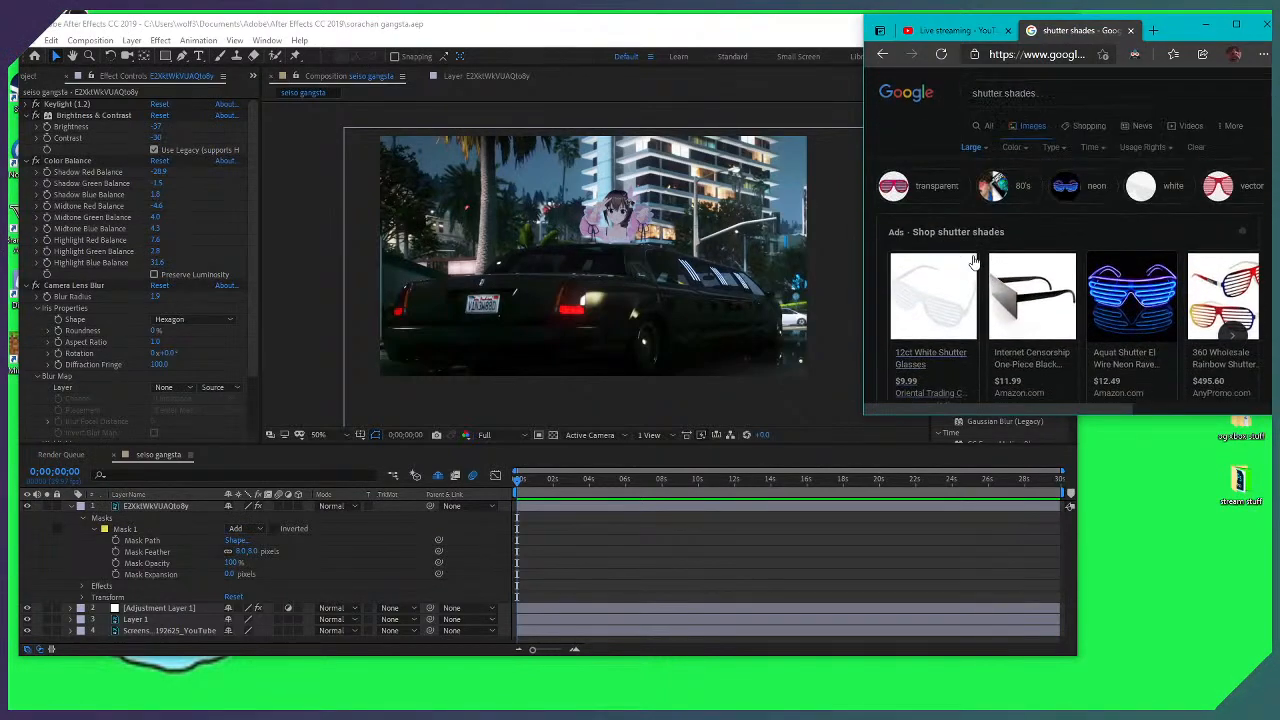
left_click(1055, 149)
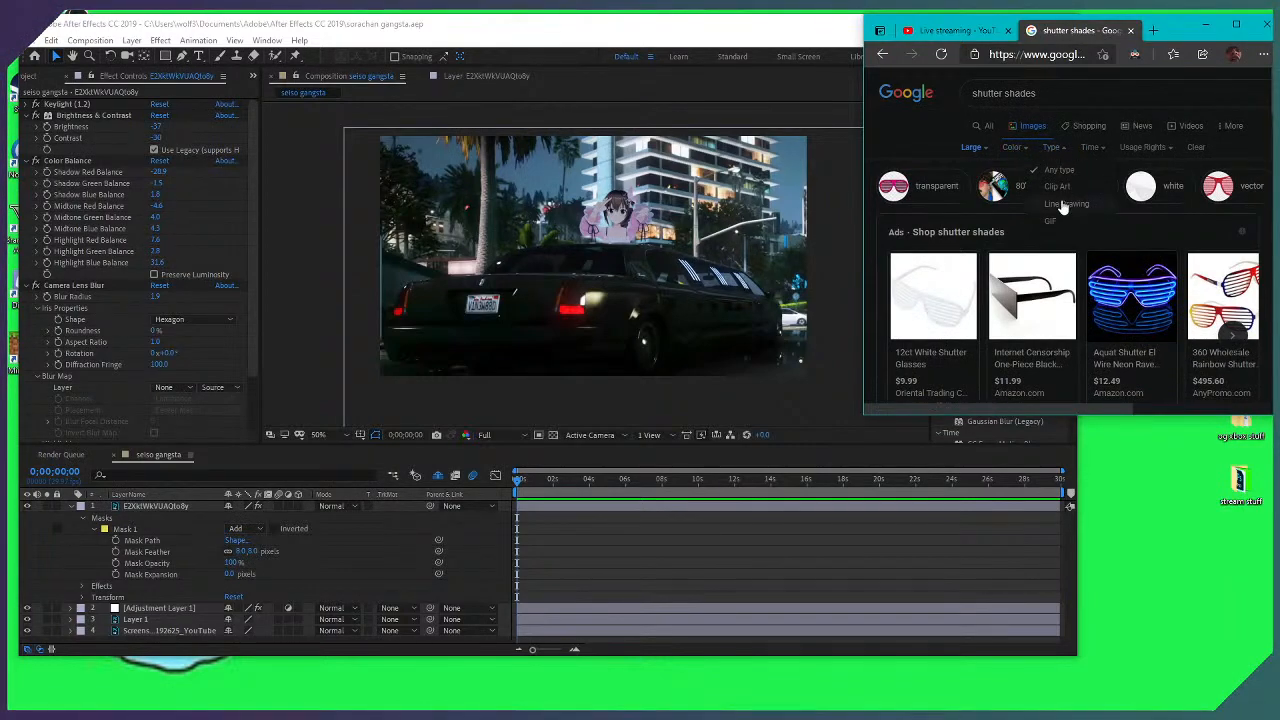
left_click(1057, 187)
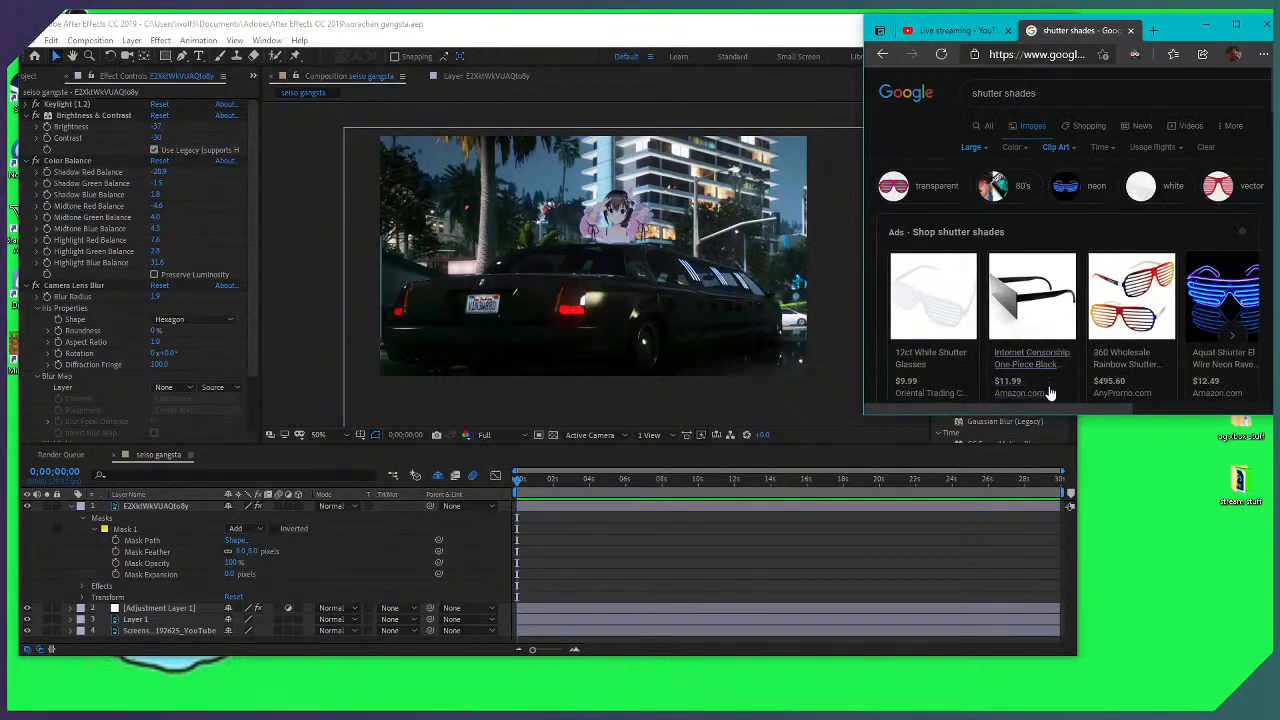
scroll(1050, 393, "down", 6)
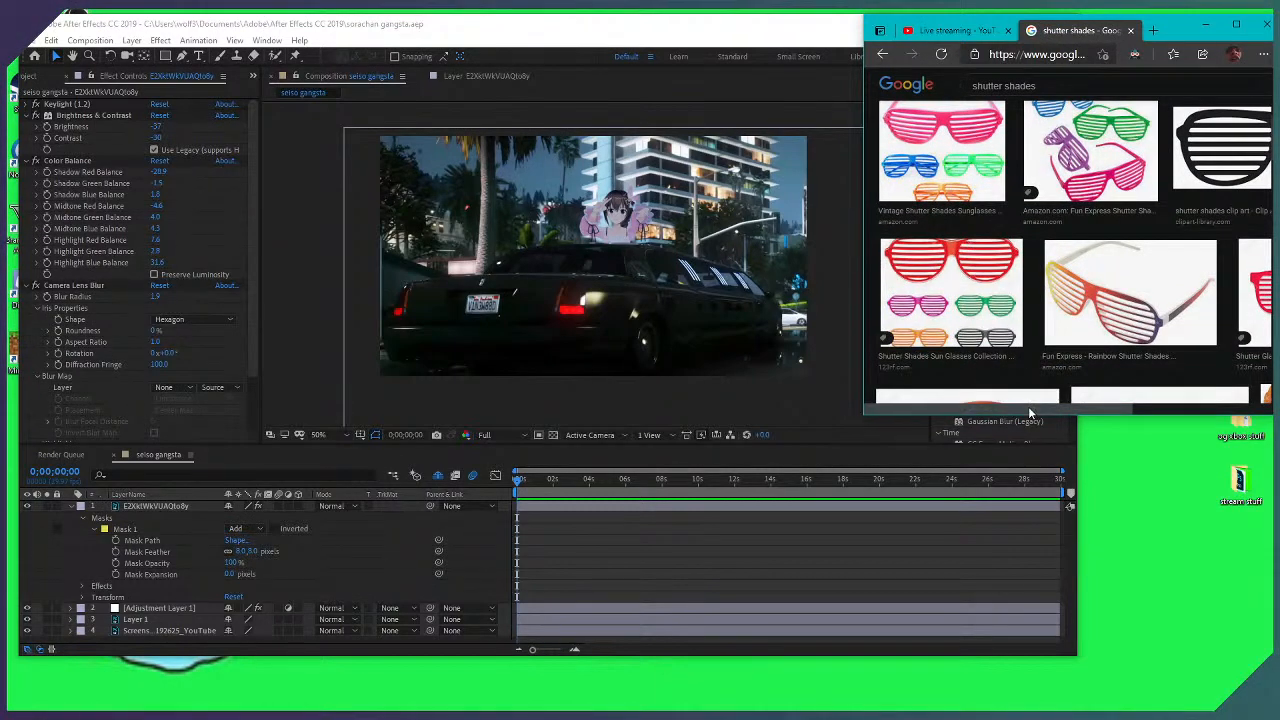
scroll(1028, 406, "right", 3)
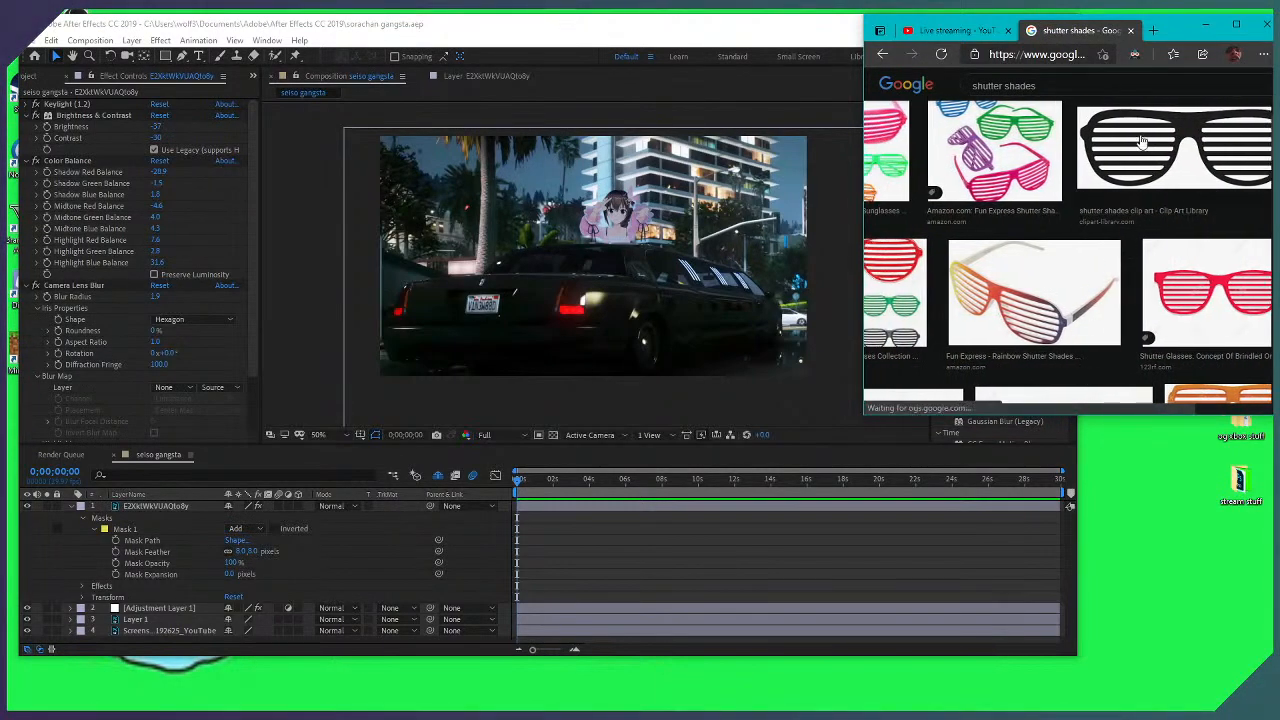
Open the black shutter shades clip art on Clipart Library, save it to Downloads as 582486.png and close its page
left_click(1141, 141)
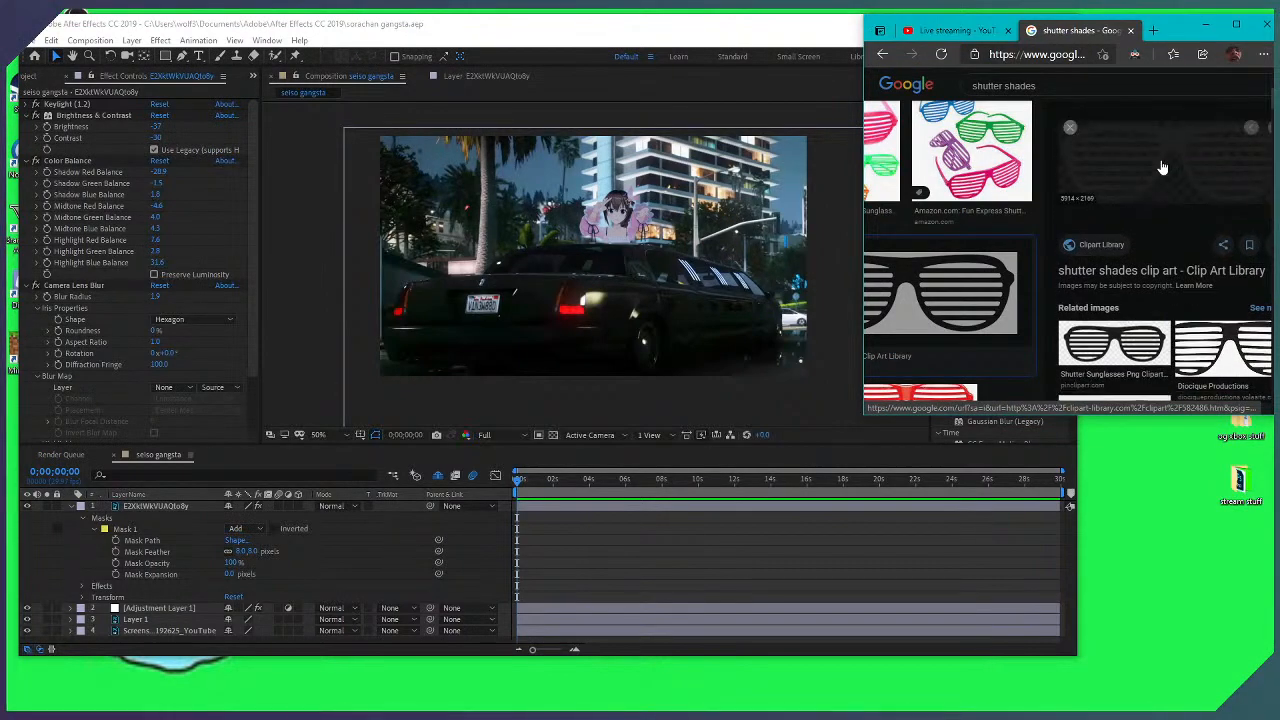
left_click(1134, 266)
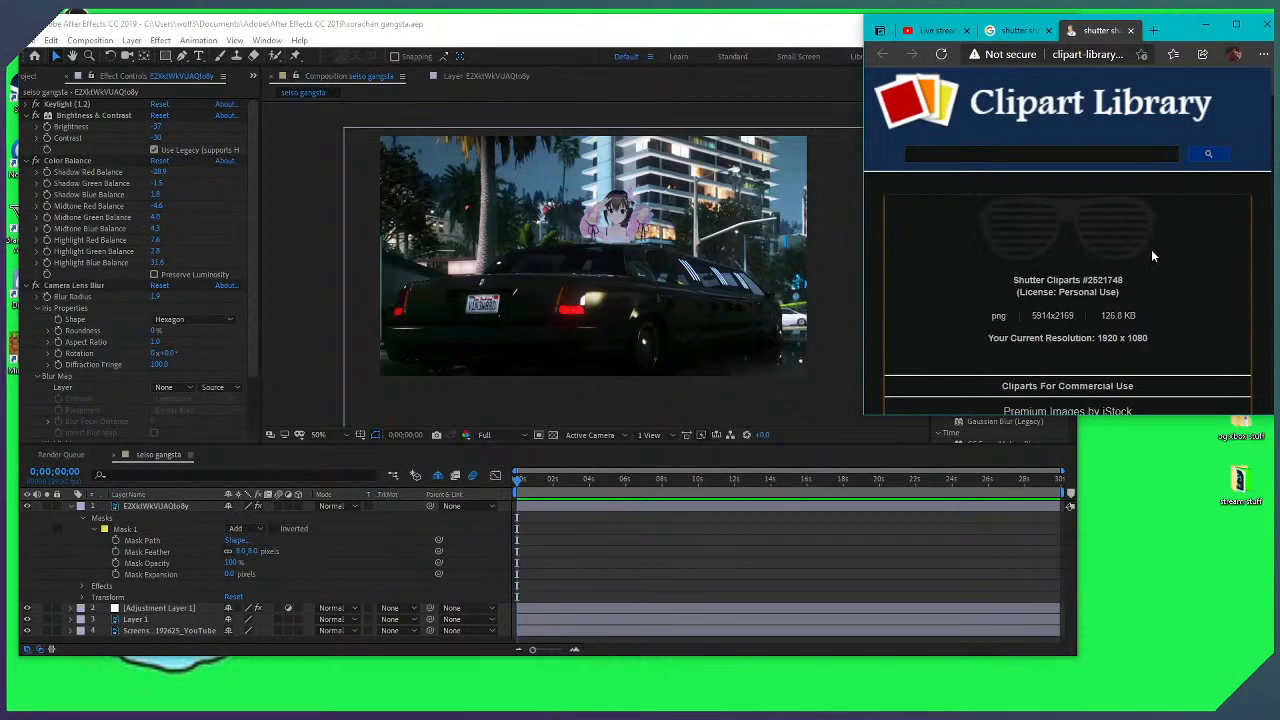
right_click(1078, 212)
left_click(1132, 242)
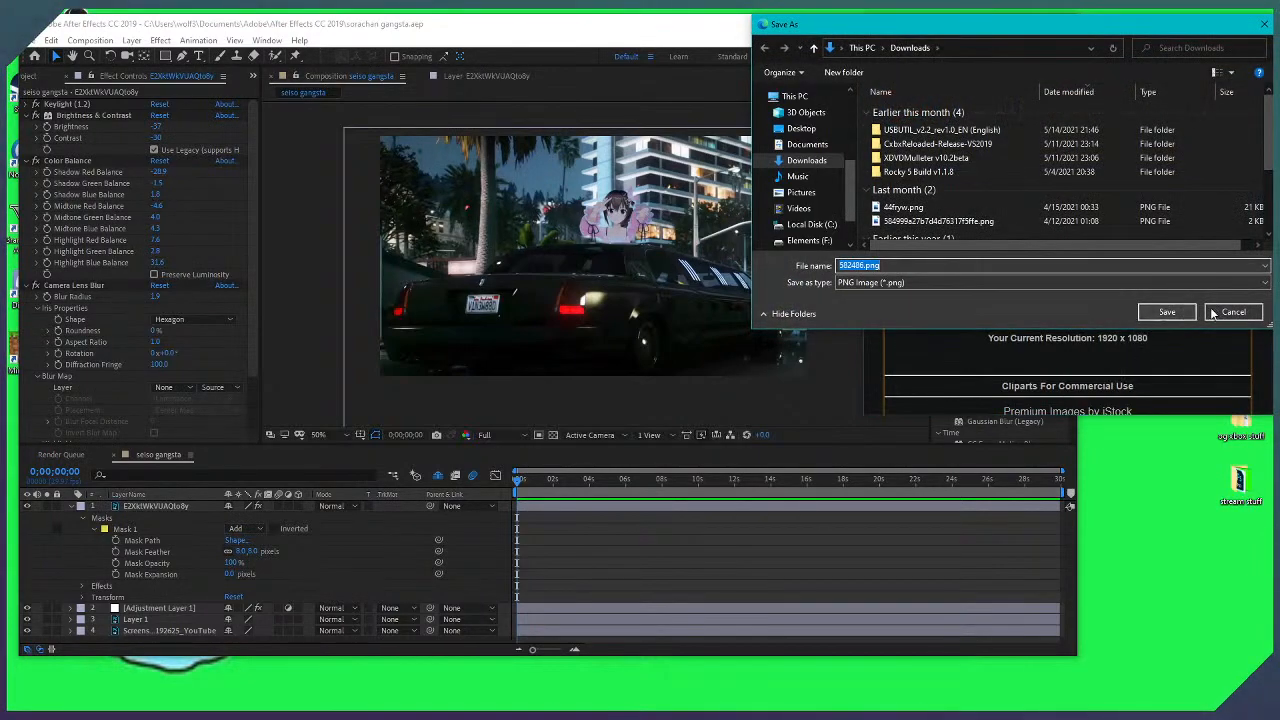
left_click(1186, 312)
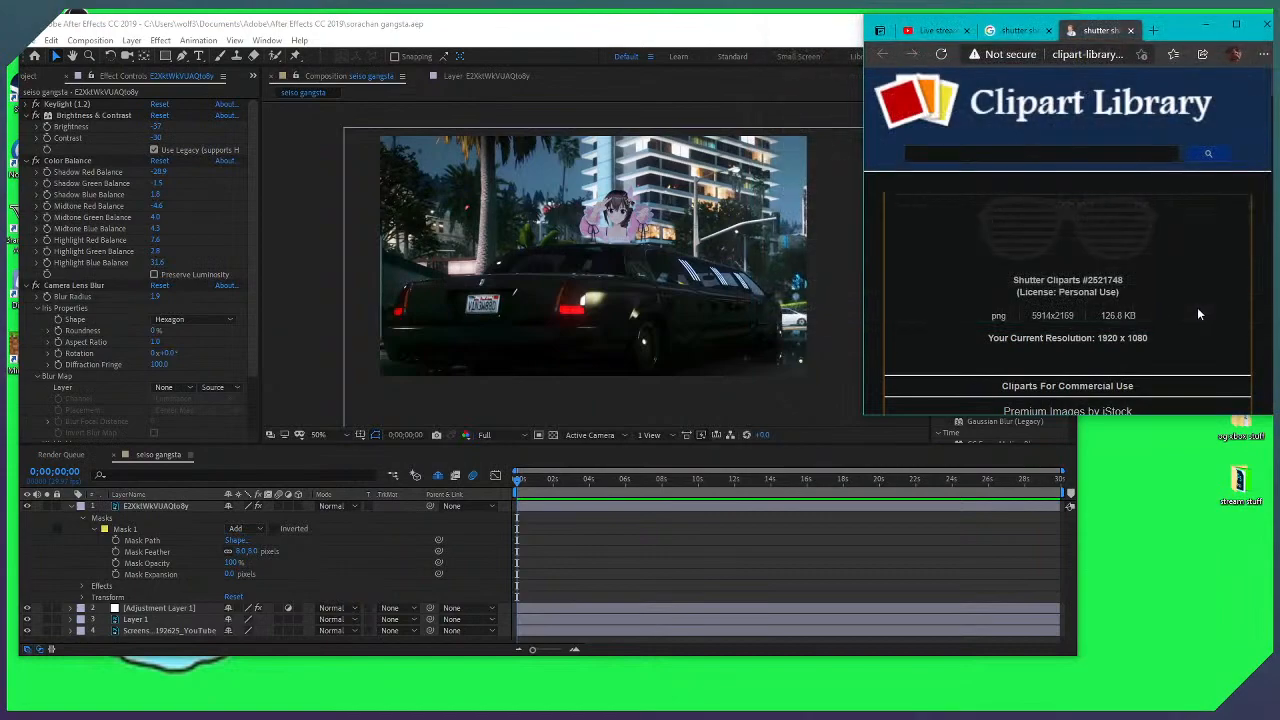
right_click(1082, 231)
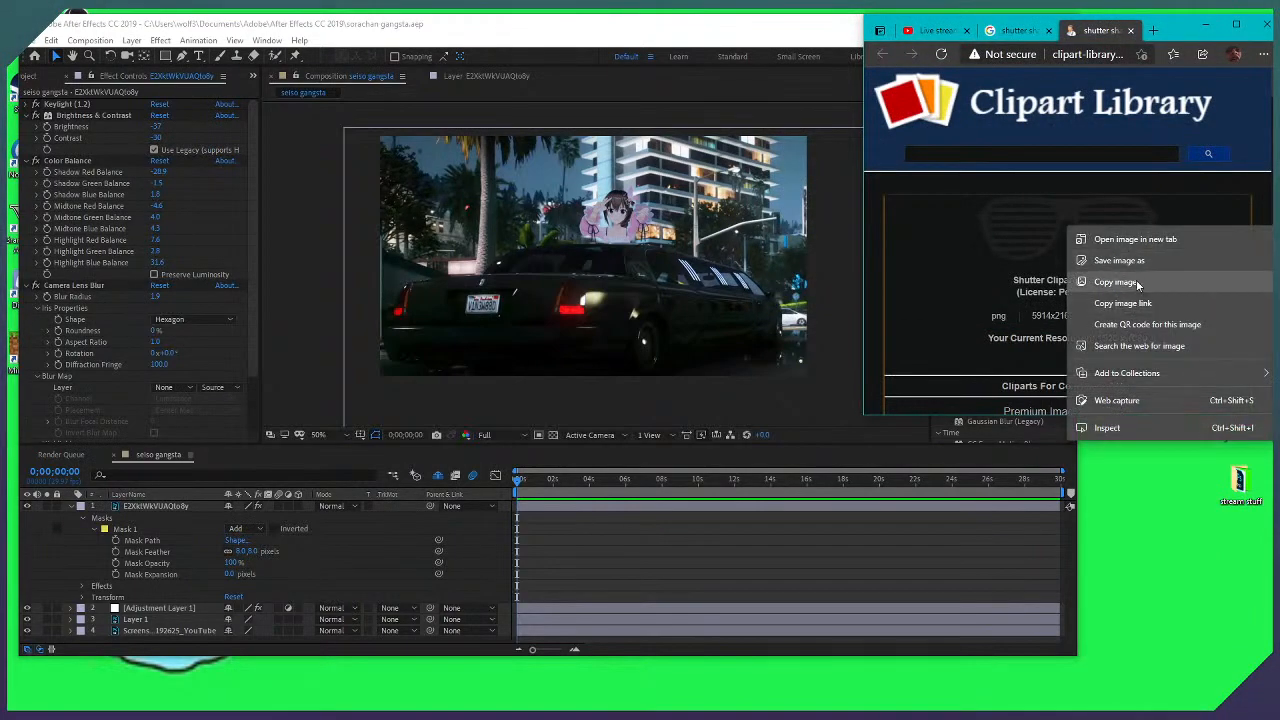
left_click(1137, 261)
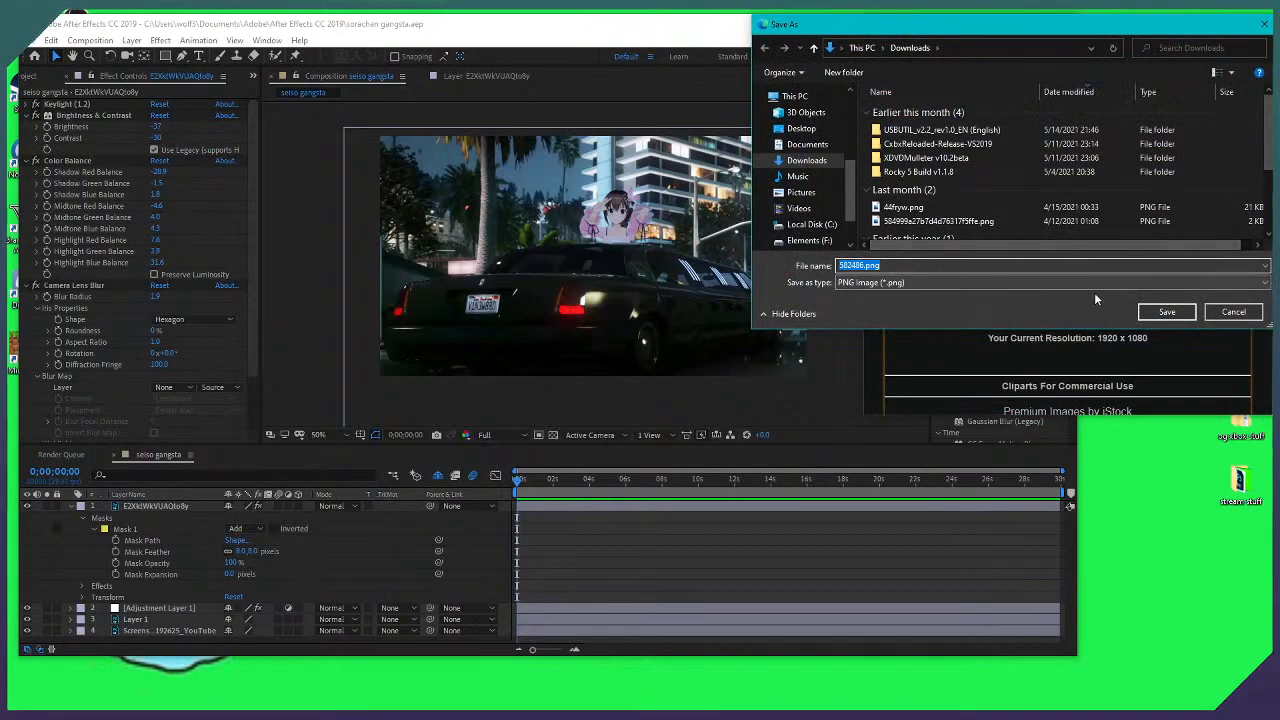
left_click(1166, 312)
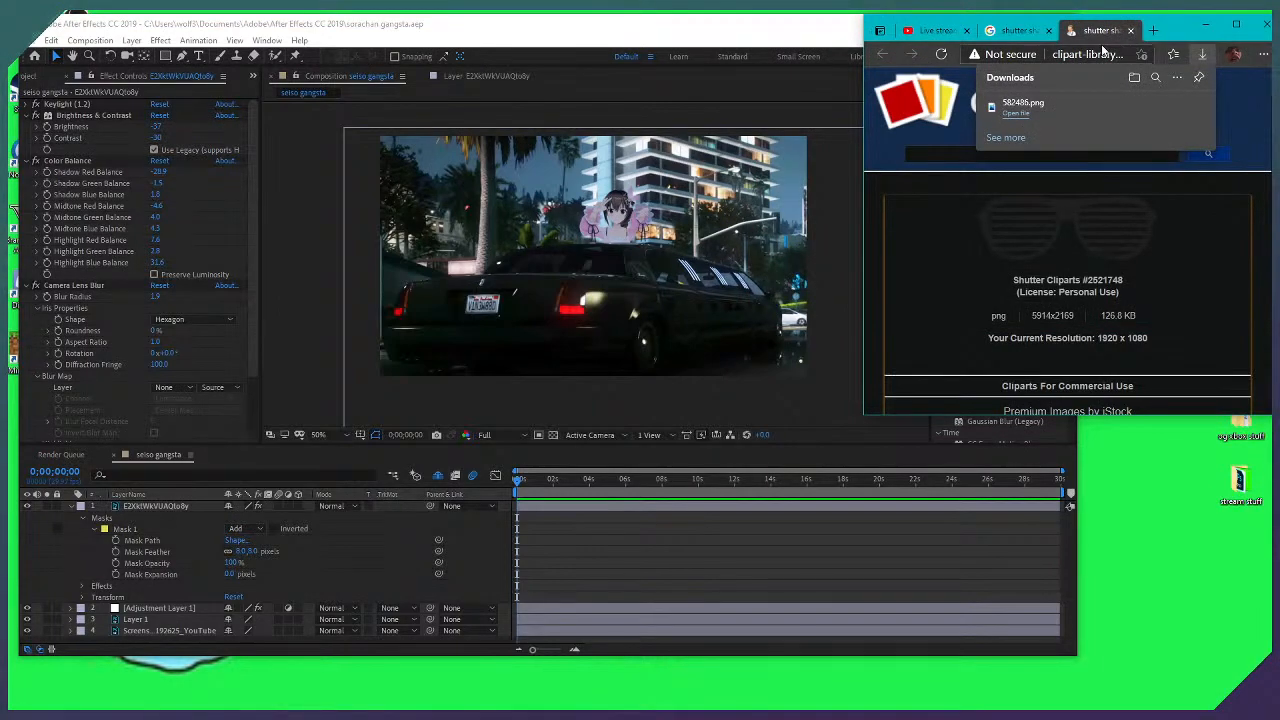
left_click(1131, 30)
left_click(1131, 30)
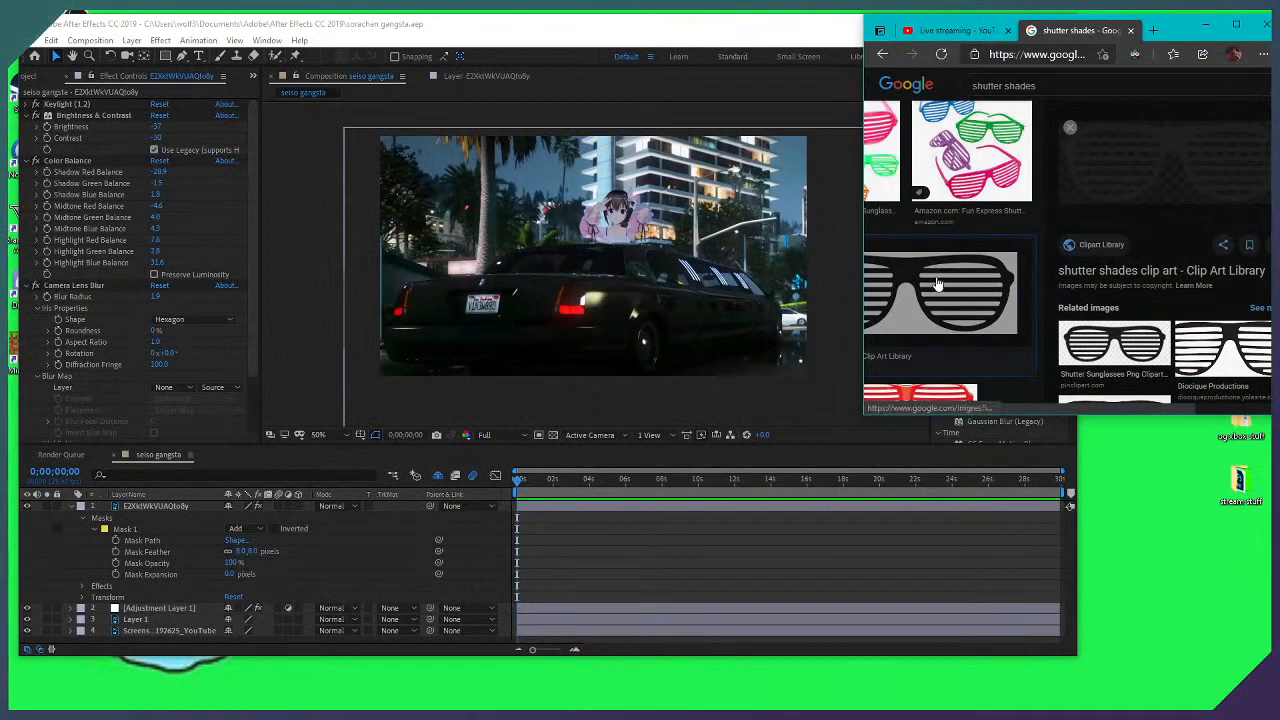
Check the viewers' live chat in YouTube Studio and return to After Effects
left_click(937, 31)
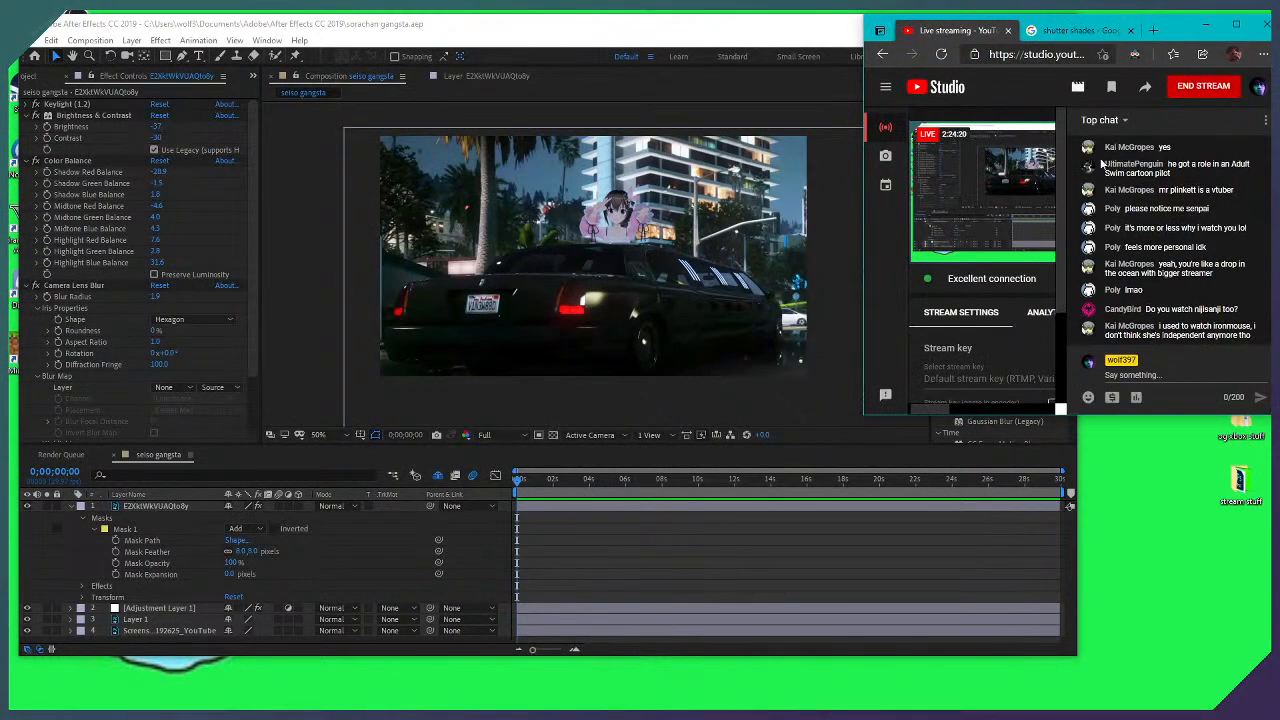
left_click(1066, 34)
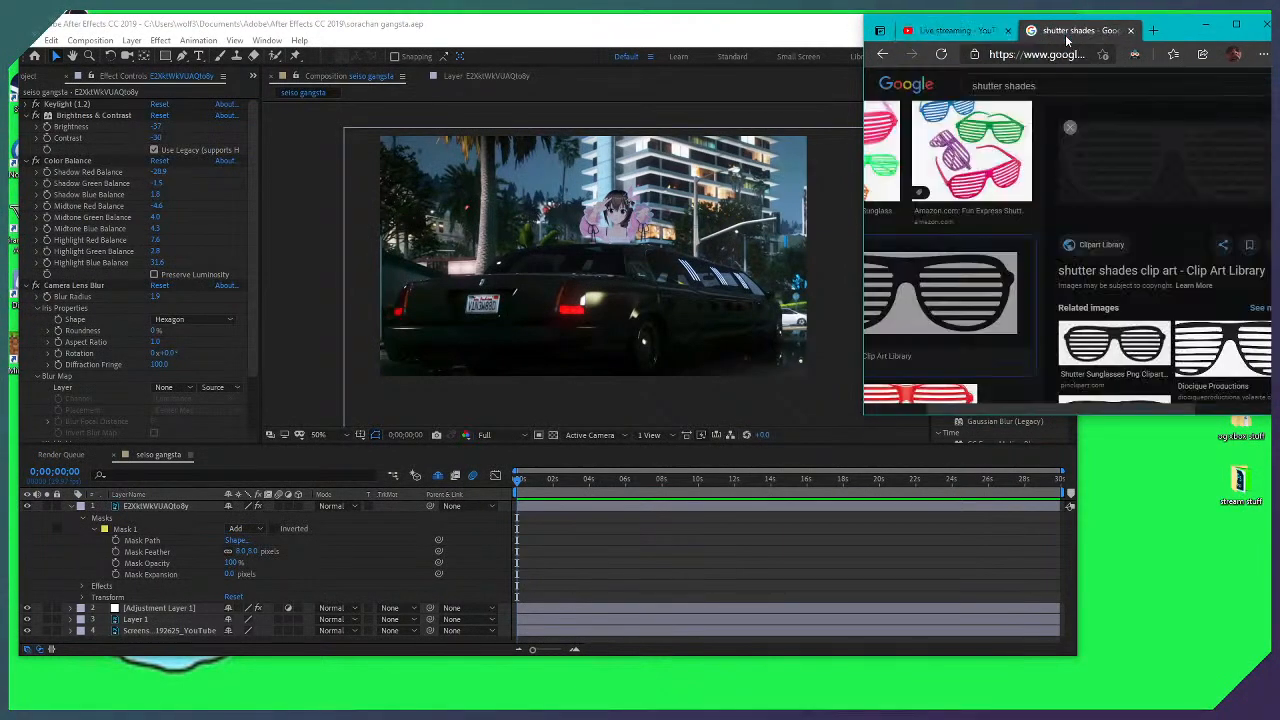
left_click(740, 38)
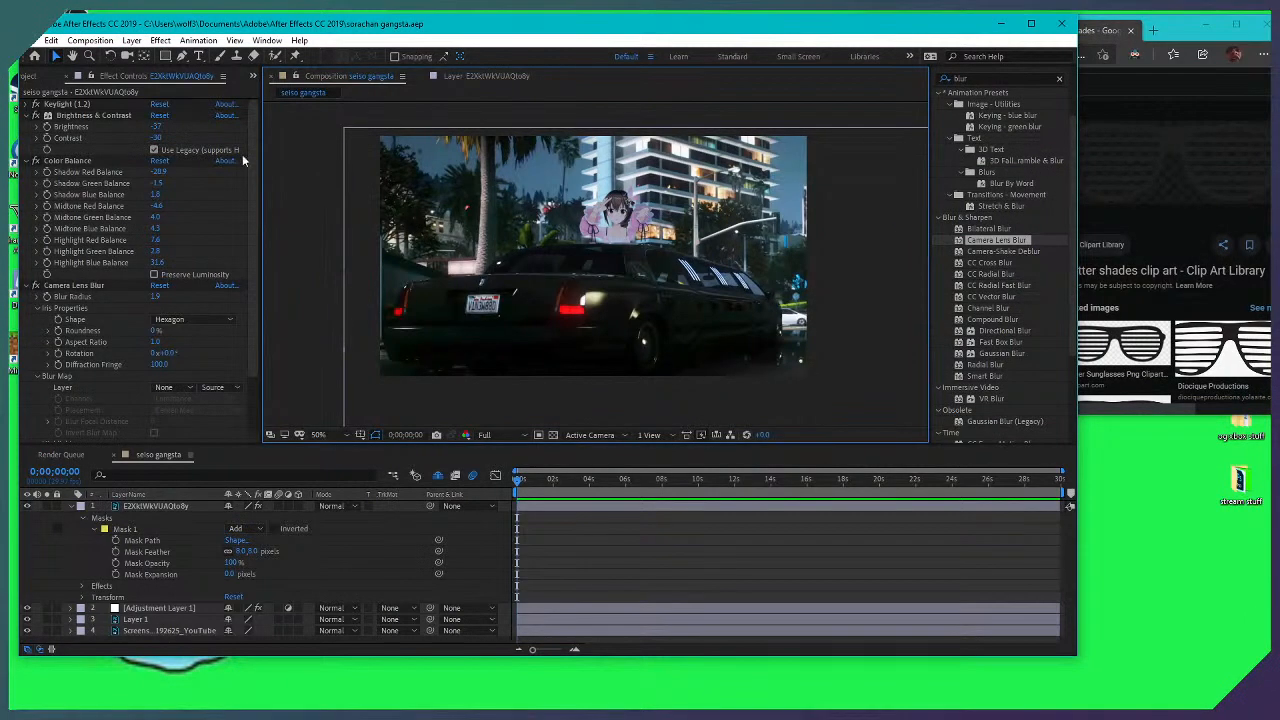
Bring up the File Explorer window with the "seiso" search results in Fotoshoops and switch the browser to the YouTube Studio live chat
mouse_move(400, 705)
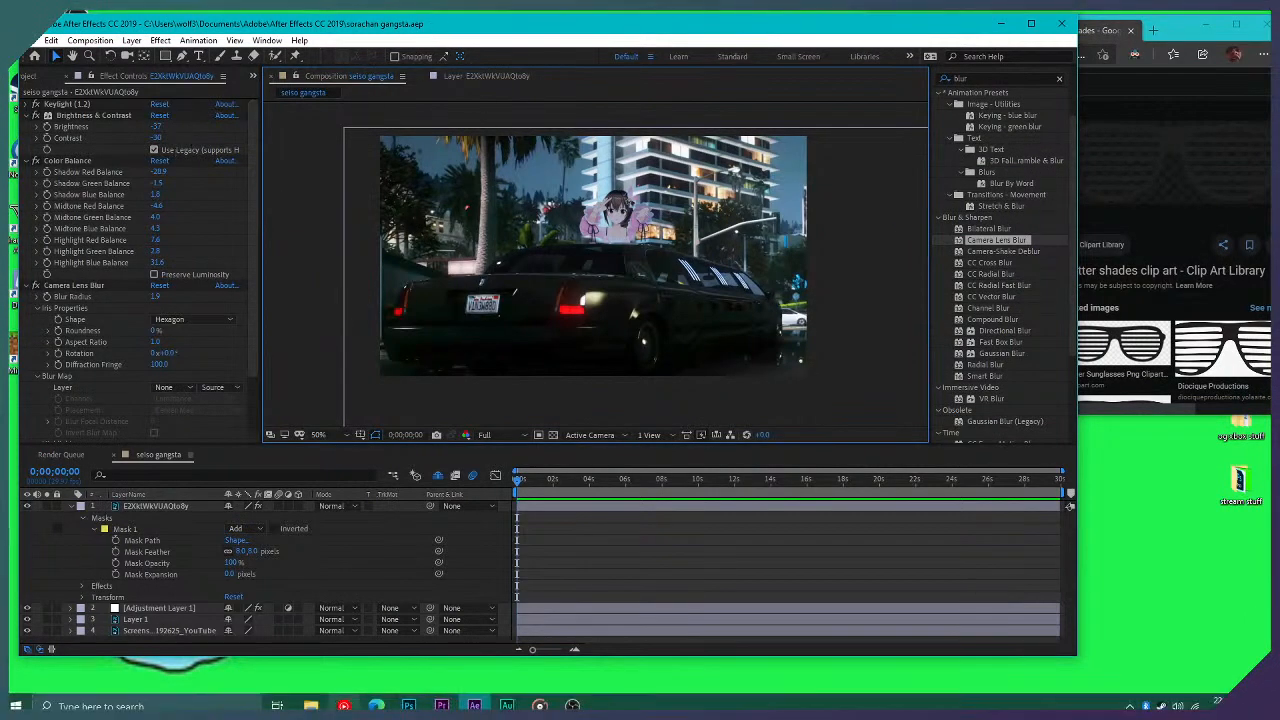
mouse_move(311, 705)
mouse_move(320, 662)
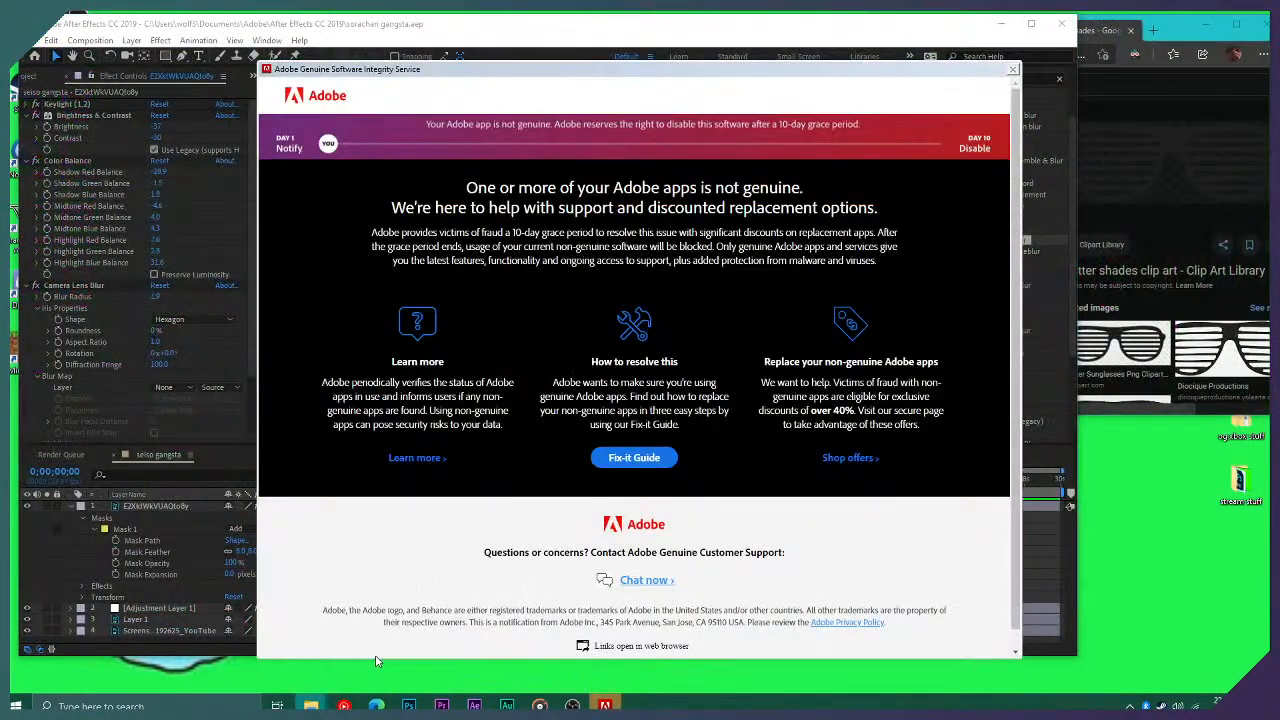
left_click(634, 459)
left_click(1130, 30)
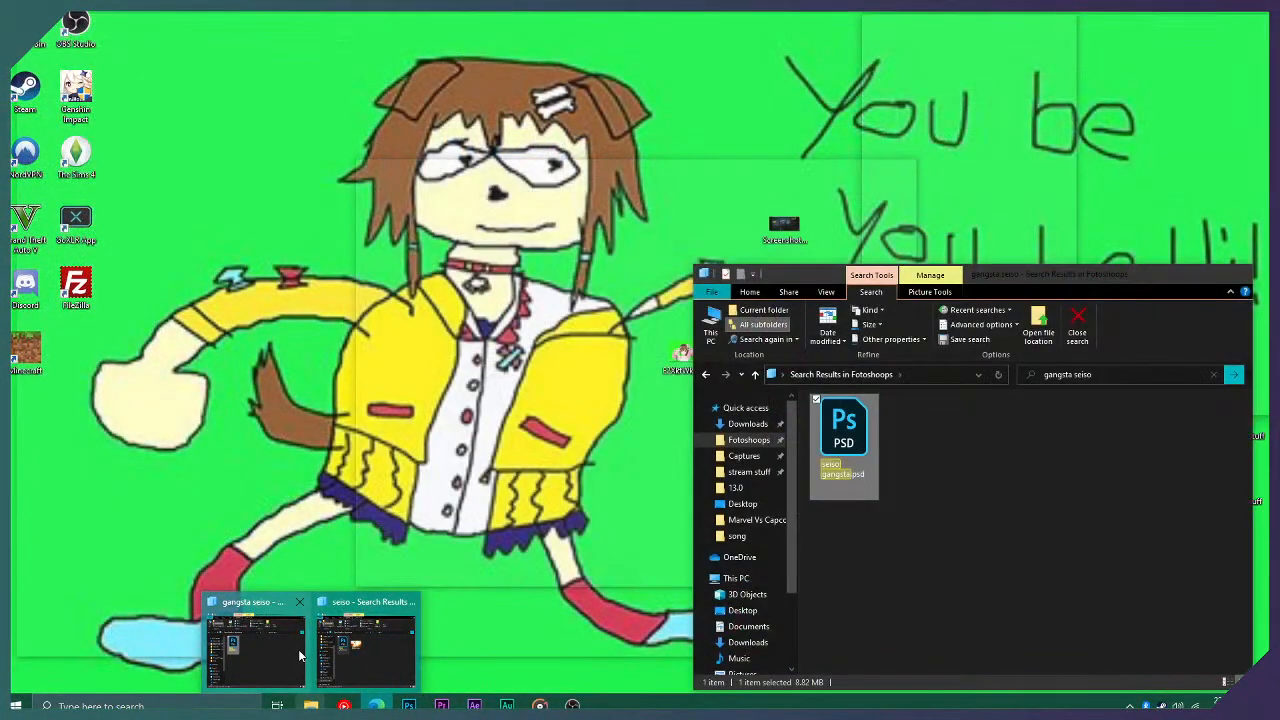
mouse_move(377, 648)
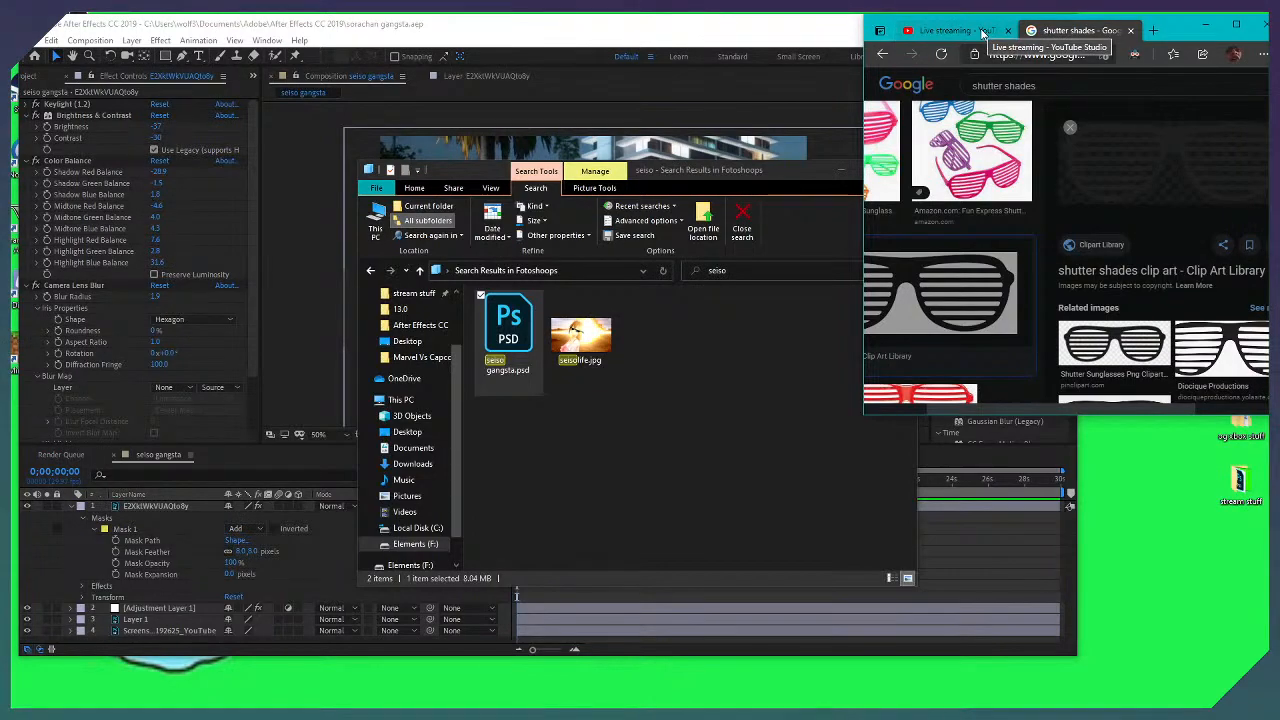
left_click(960, 30)
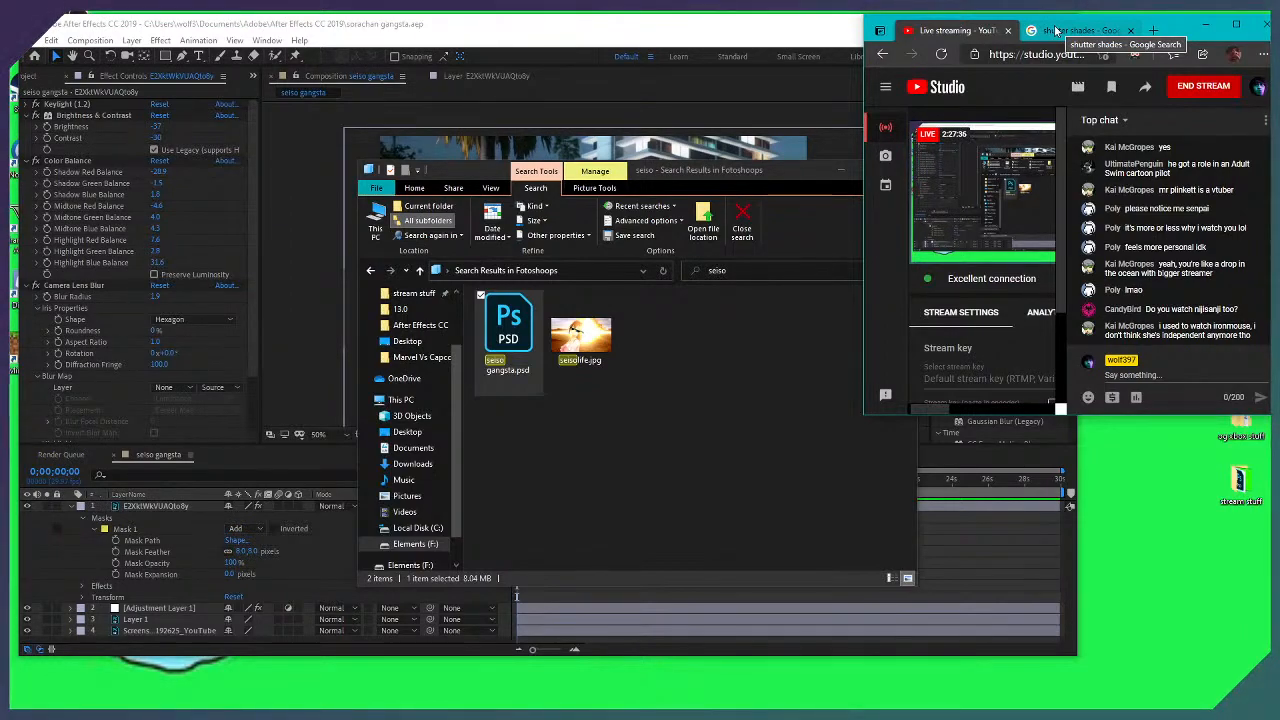
Recheck the shutter shades image results, close that search page and return to After Effects
left_click(1055, 30)
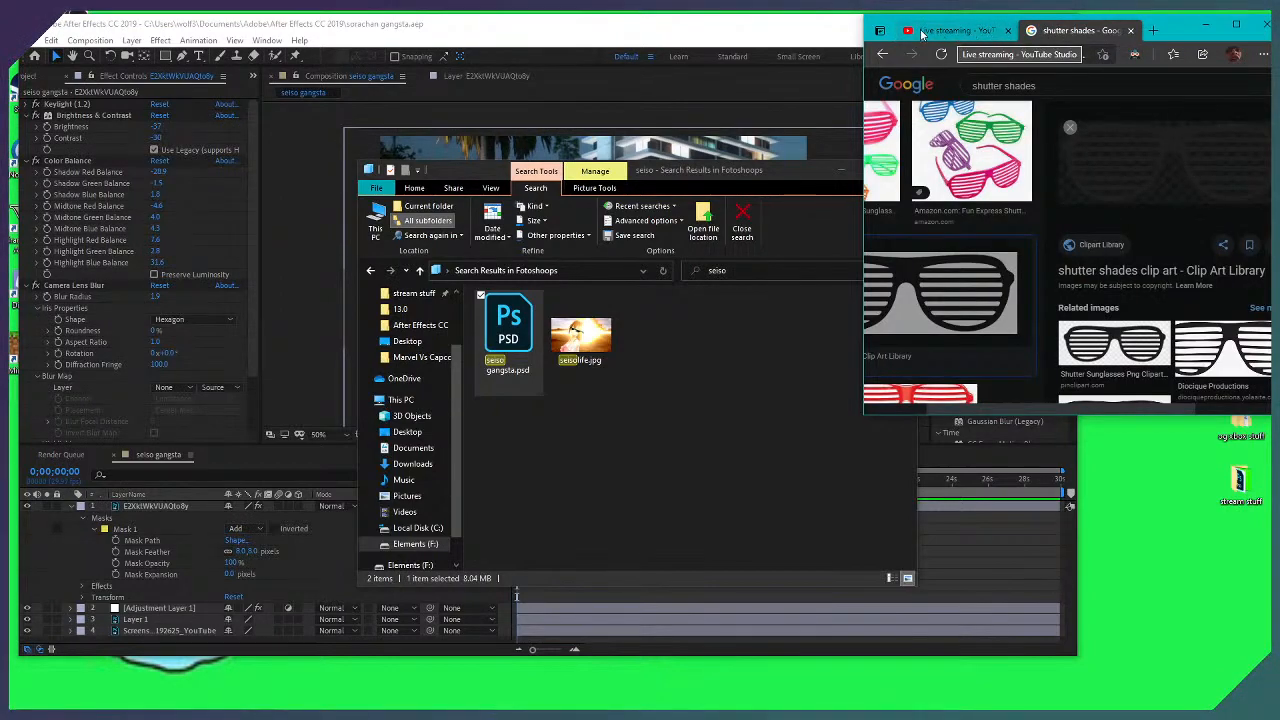
left_click(995, 32)
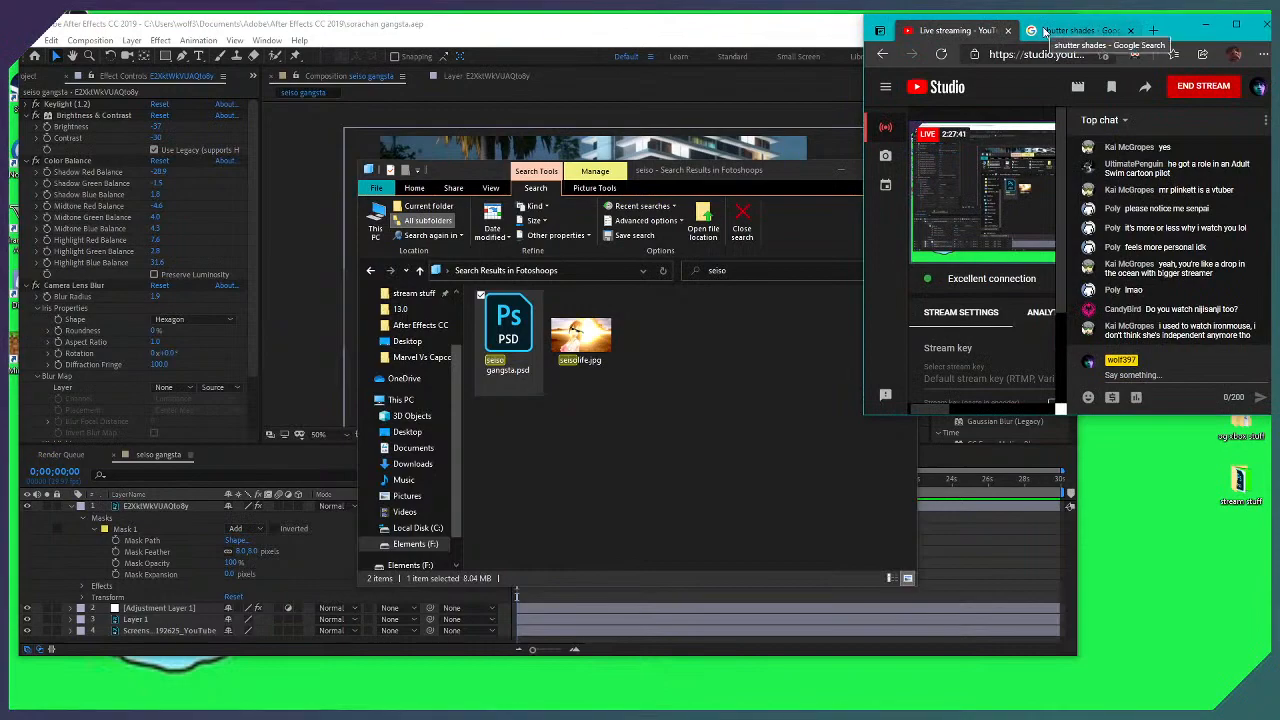
left_click(1044, 32)
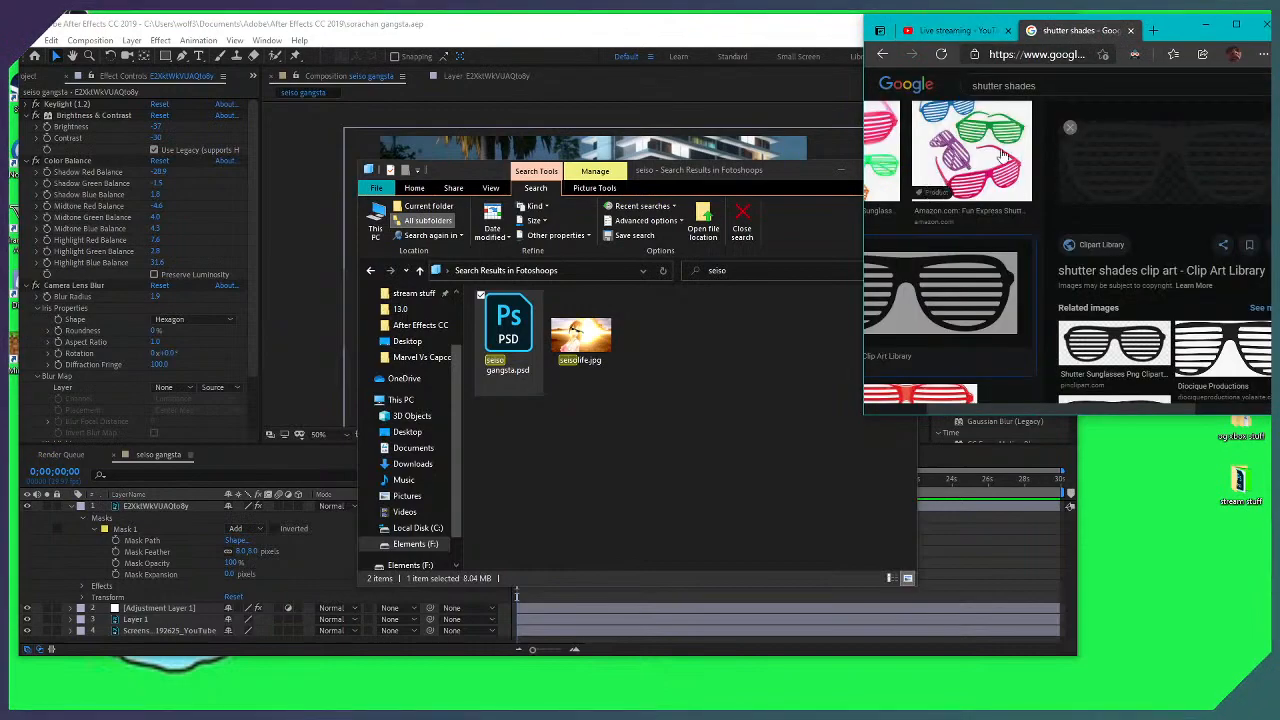
left_click_drag(1044, 412, 950, 406)
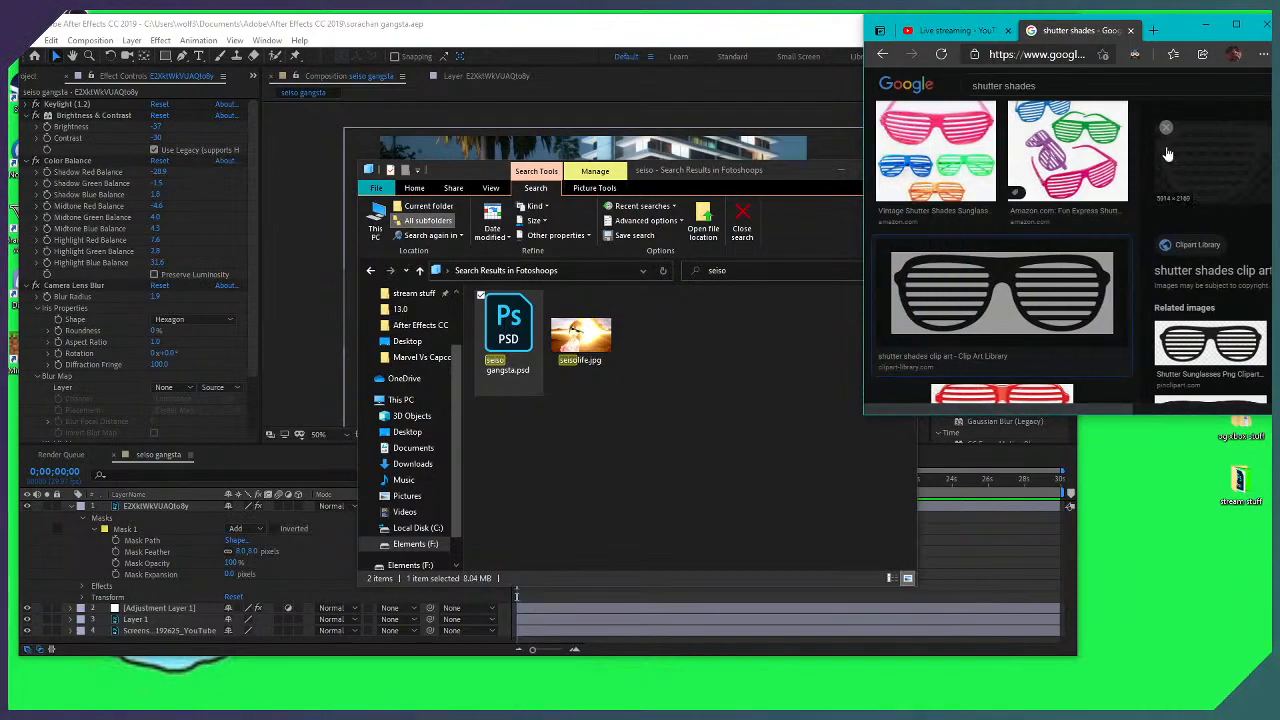
left_click_drag(1085, 413, 1230, 413)
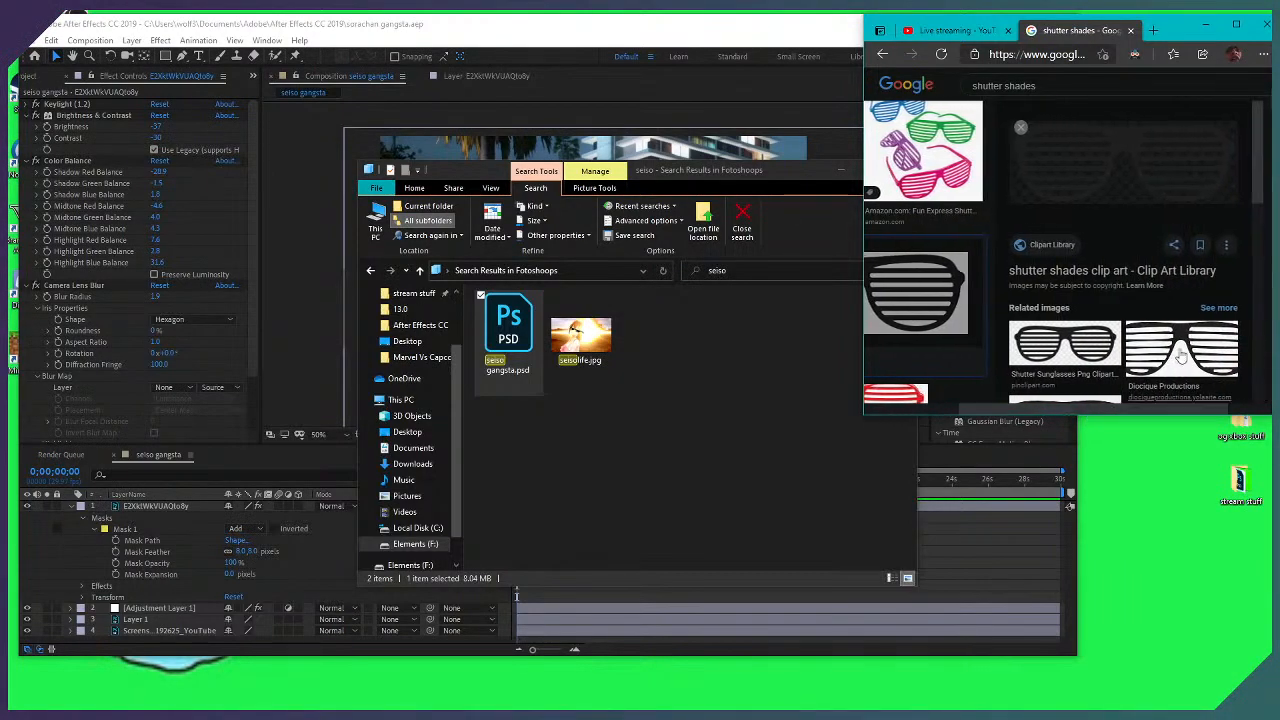
left_click(1132, 31)
left_click(624, 30)
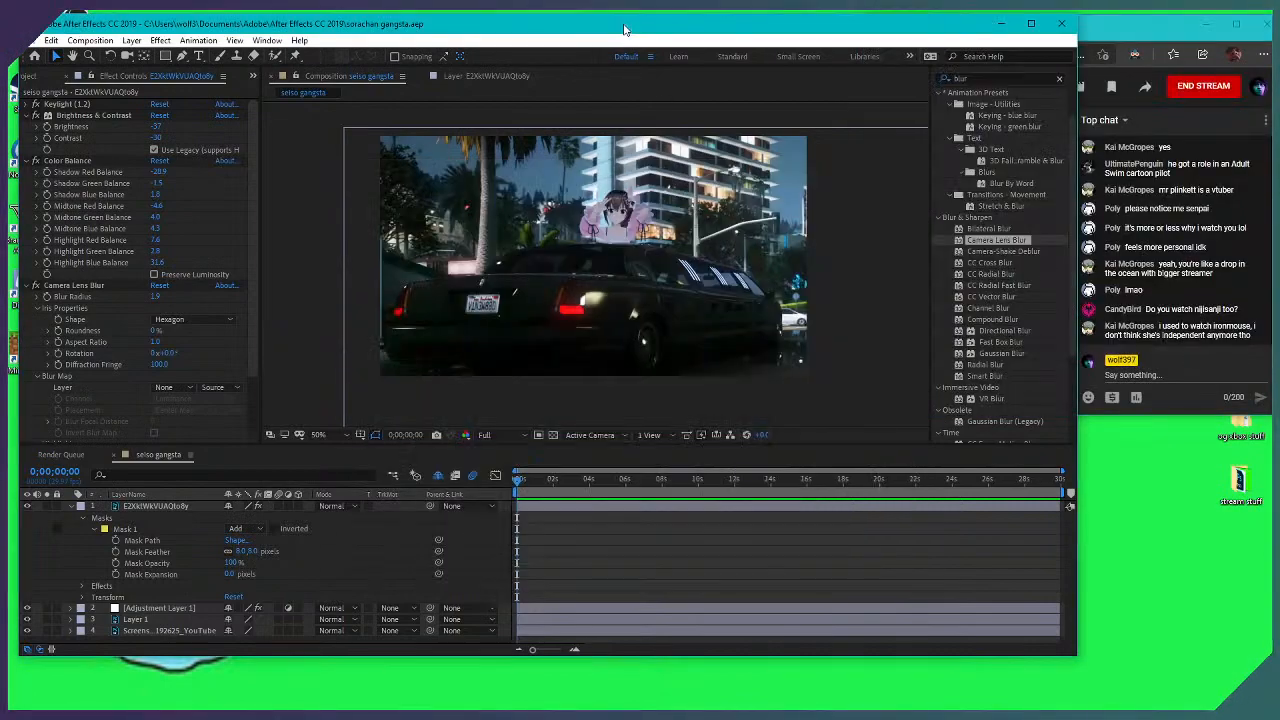
Open the Downloads folder in the File Explorer window and move the window clear of the After Effects project area
mouse_move(428, 716)
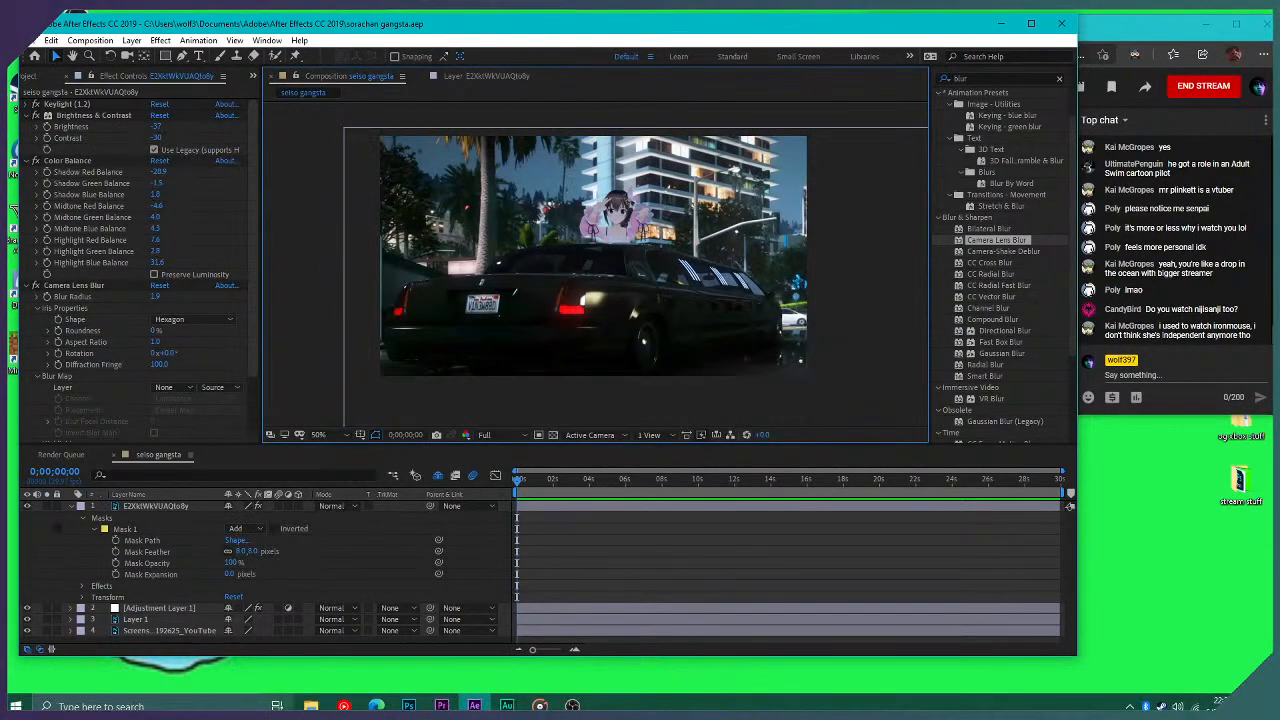
mouse_move(311, 706)
mouse_move(262, 645)
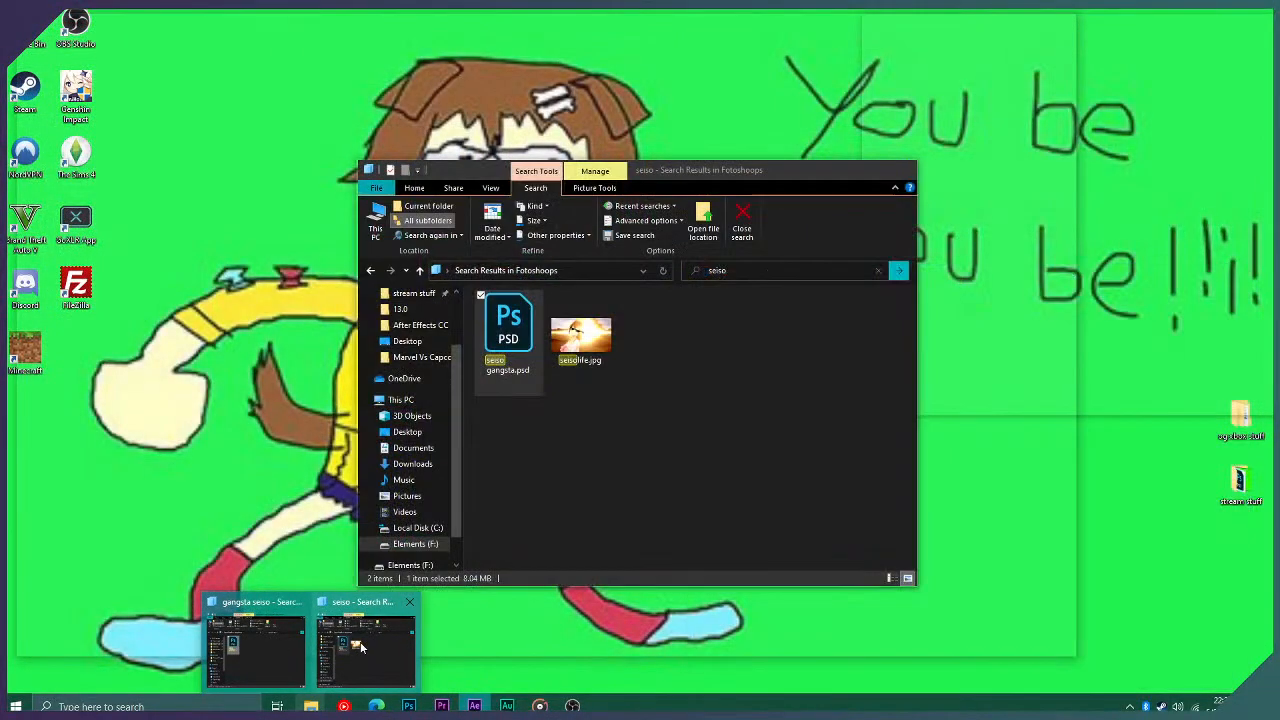
left_click(366, 648)
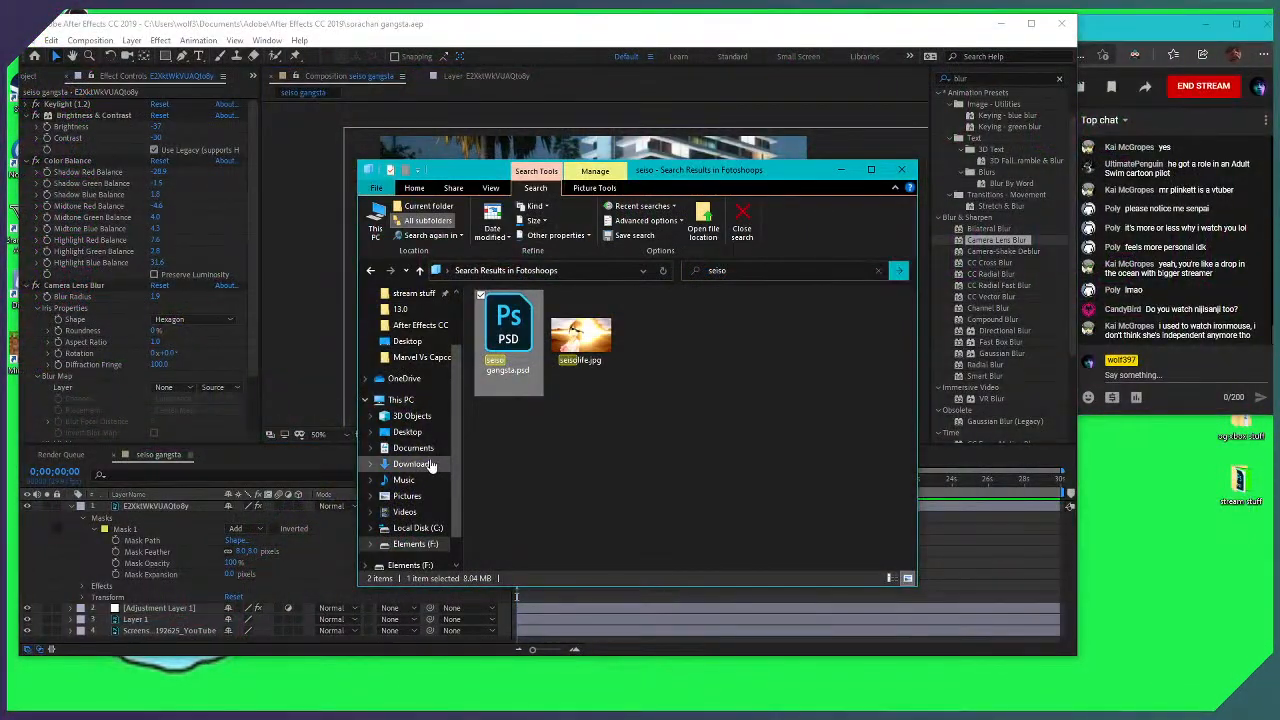
left_click(429, 466)
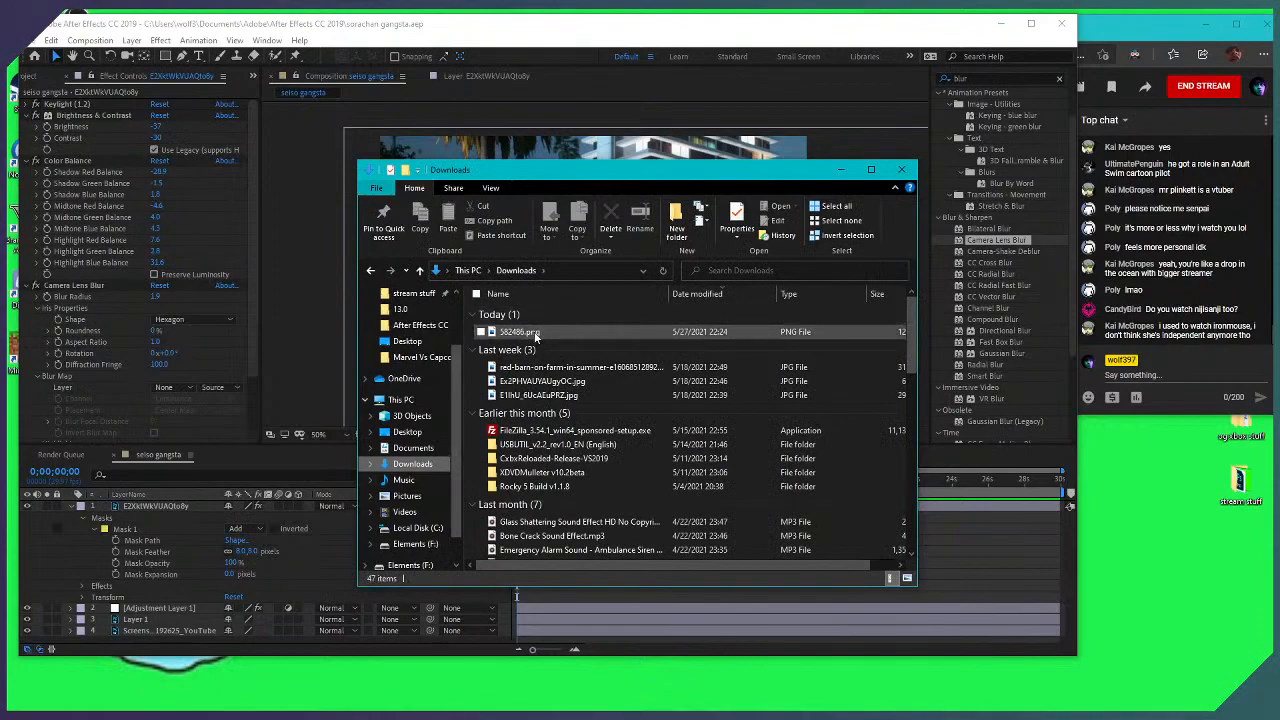
left_click_drag(556, 189, 750, 190)
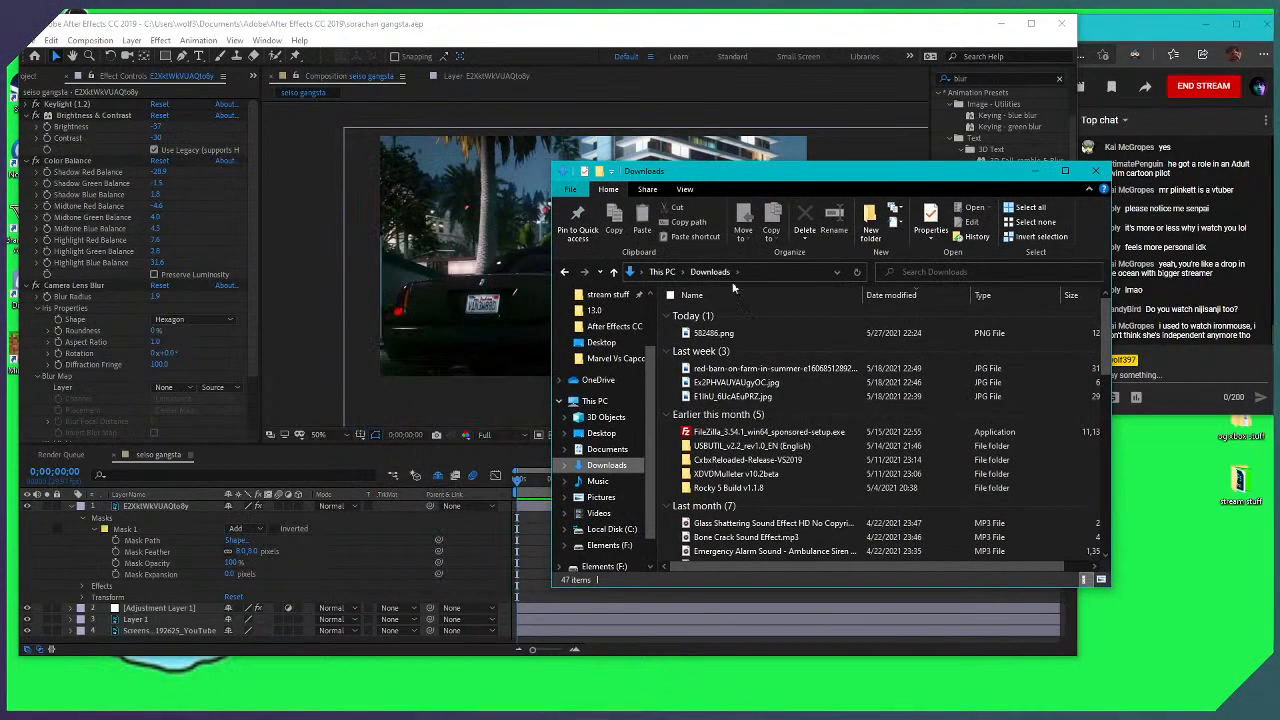
Import 582486.png from the Downloads folder into the After Effects project
left_click(48, 69)
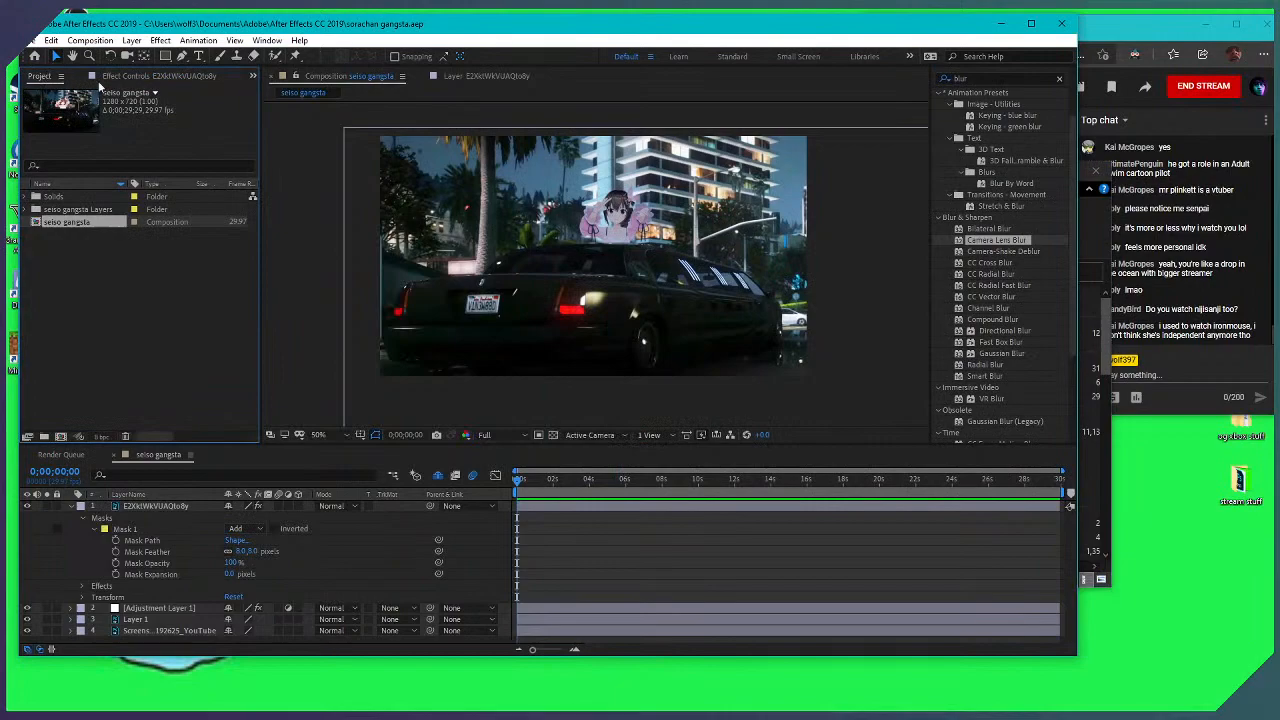
left_click(1113, 475)
left_click(753, 333)
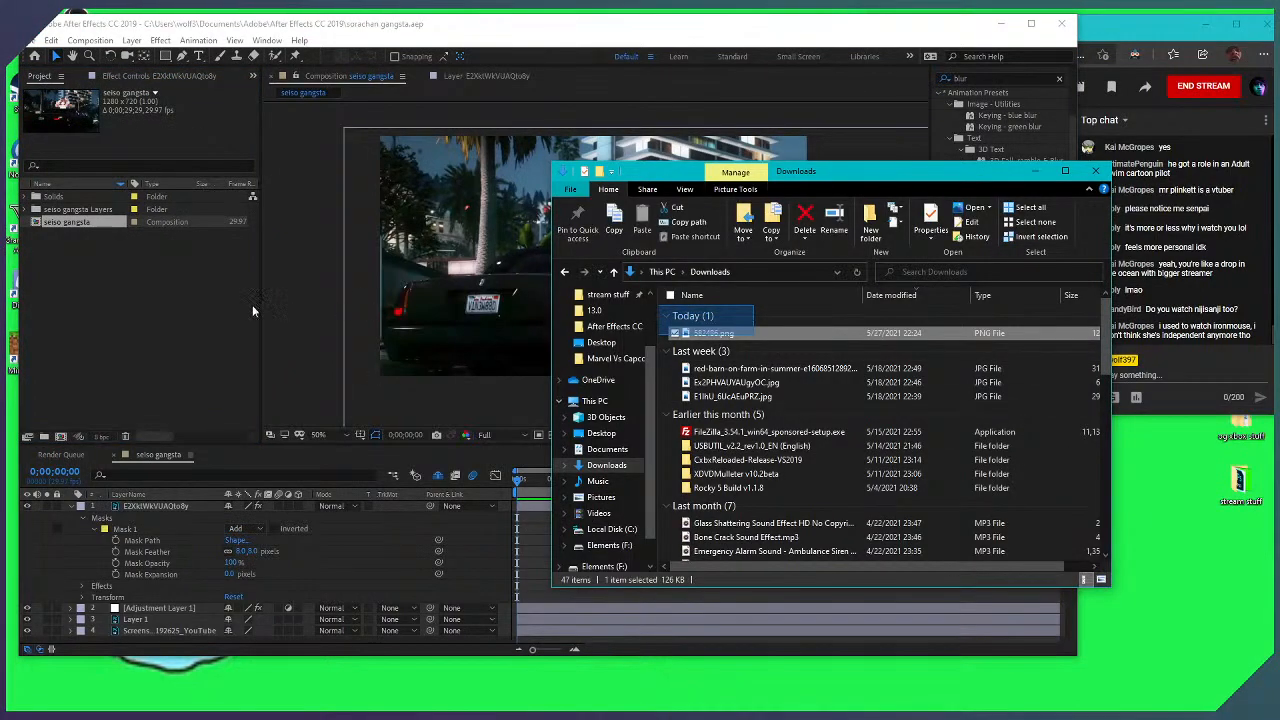
left_click_drag(567, 346, 194, 316)
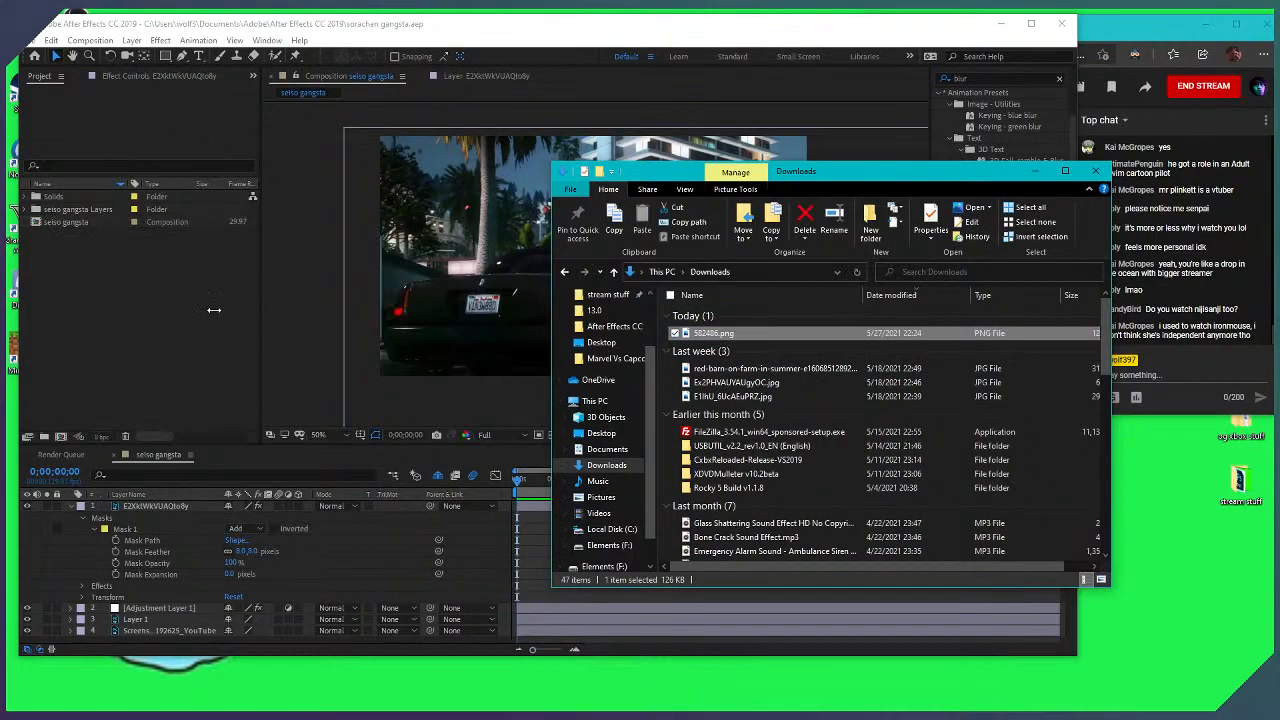
left_click(179, 318)
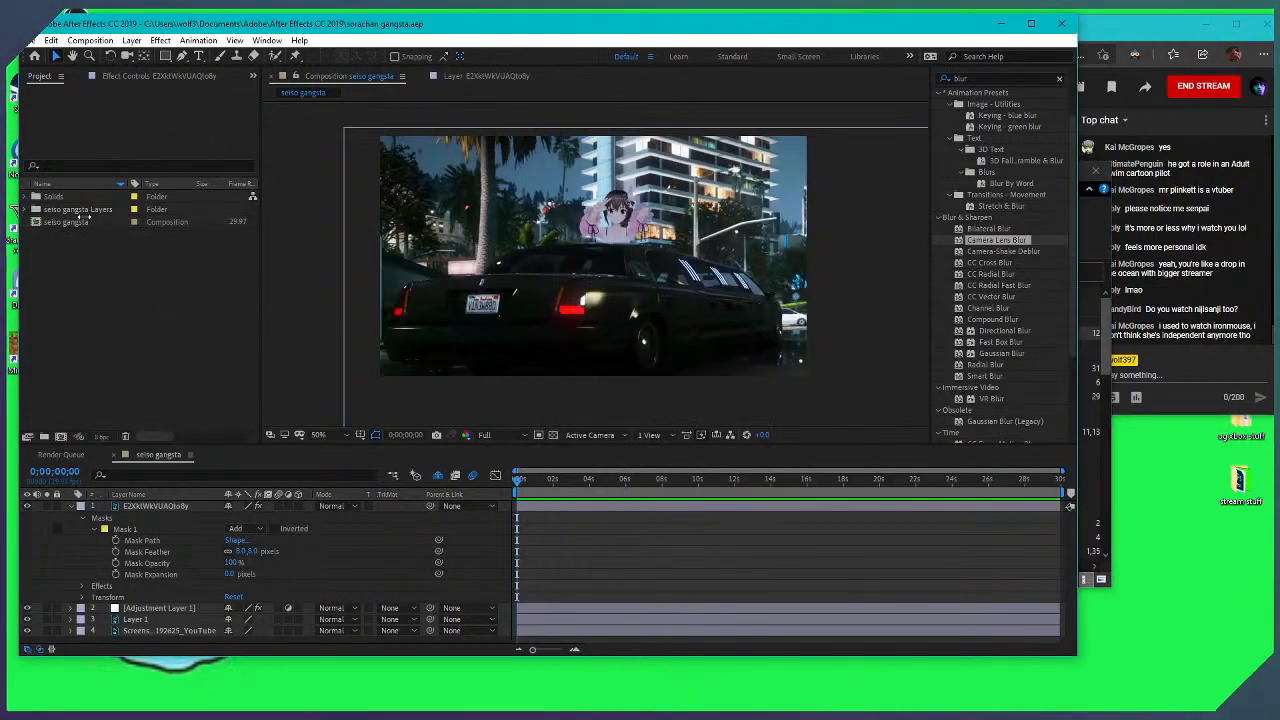
Add 582486.png to the seiso gangsta composition as the top layer and scale it down to roughly the character's width
left_click_drag(78, 235, 605, 215)
left_click_drag(509, 203, 722, 282)
left_click_drag(137, 132, 611, 265)
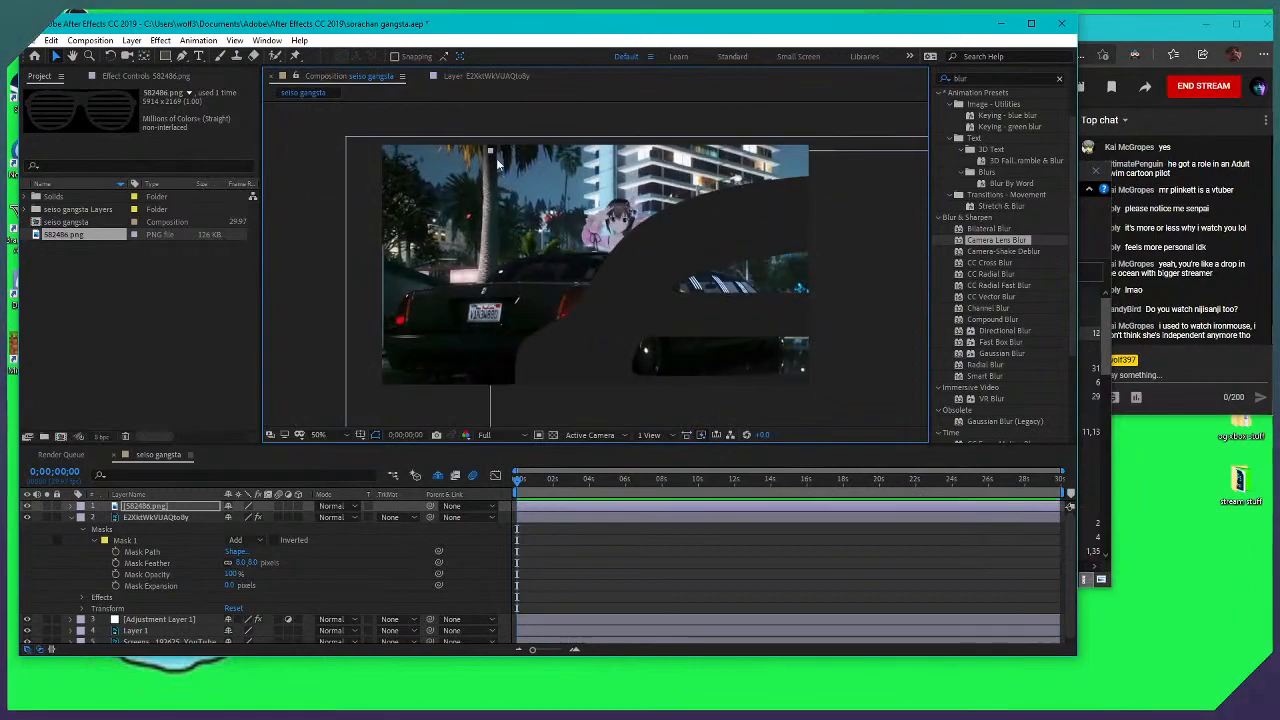
left_click_drag(496, 158, 423, 142)
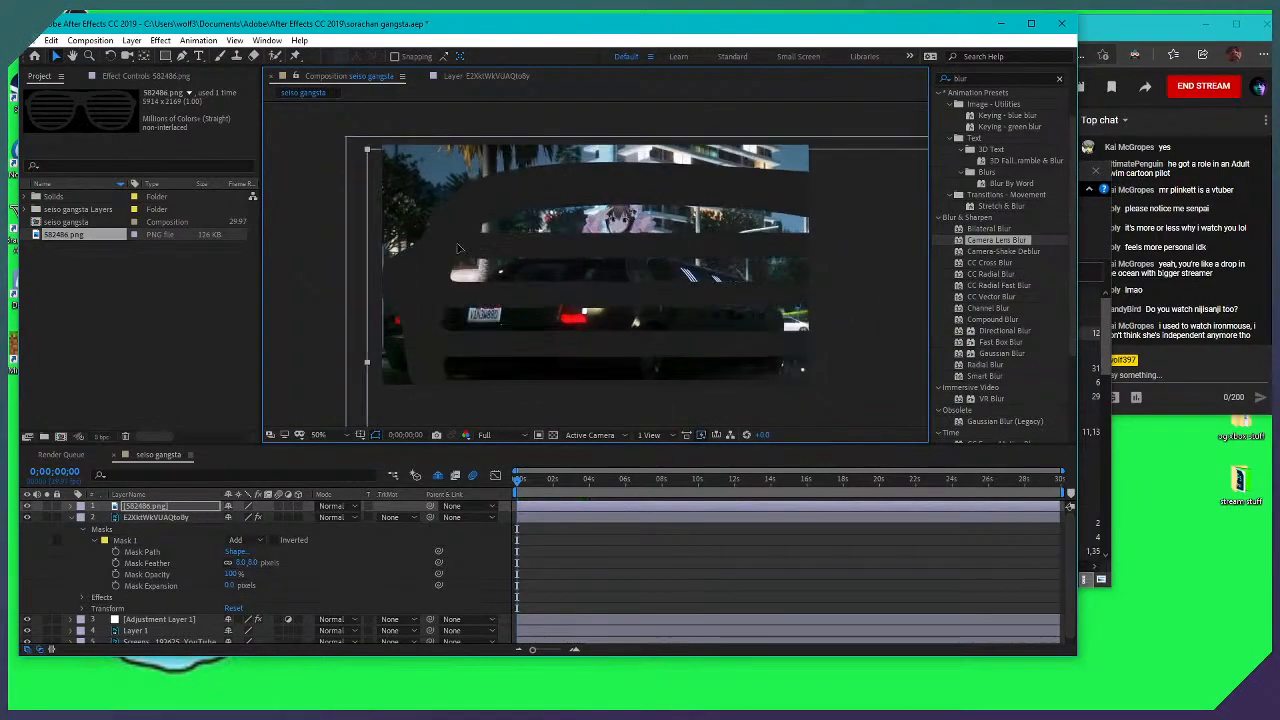
left_click_drag(458, 248, 434, 174)
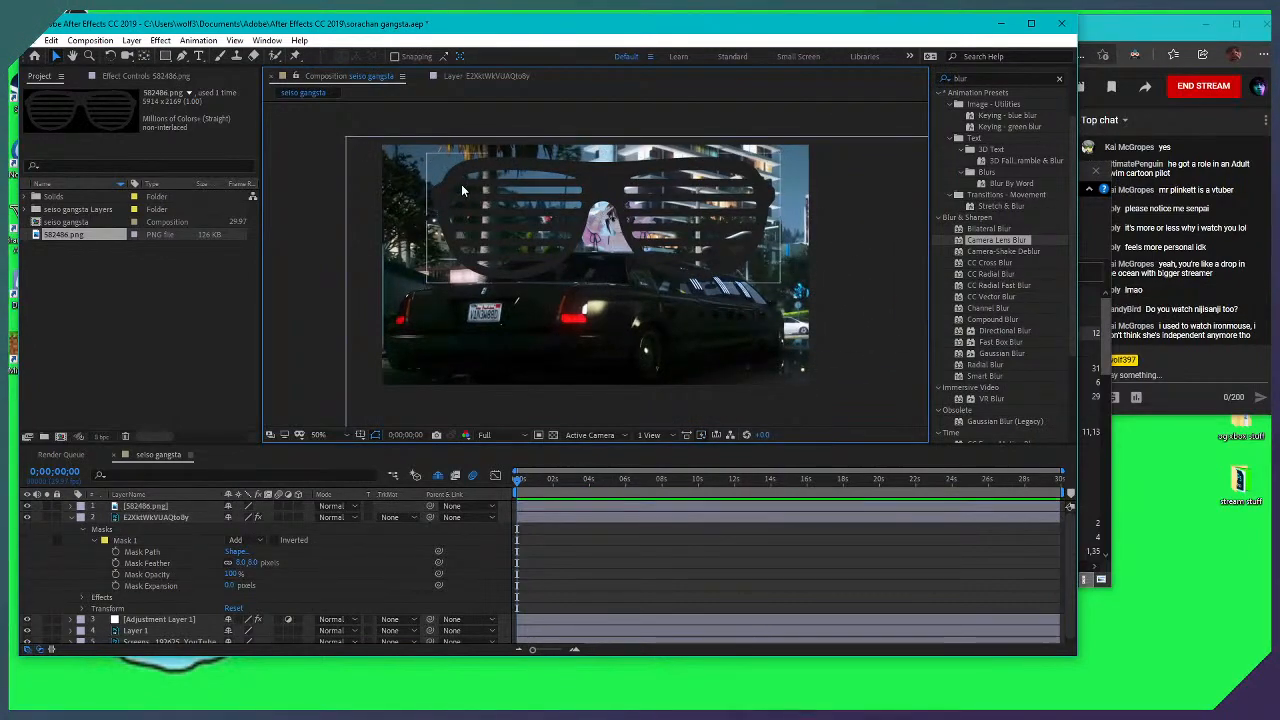
left_click(450, 188)
left_click_drag(429, 156, 570, 212)
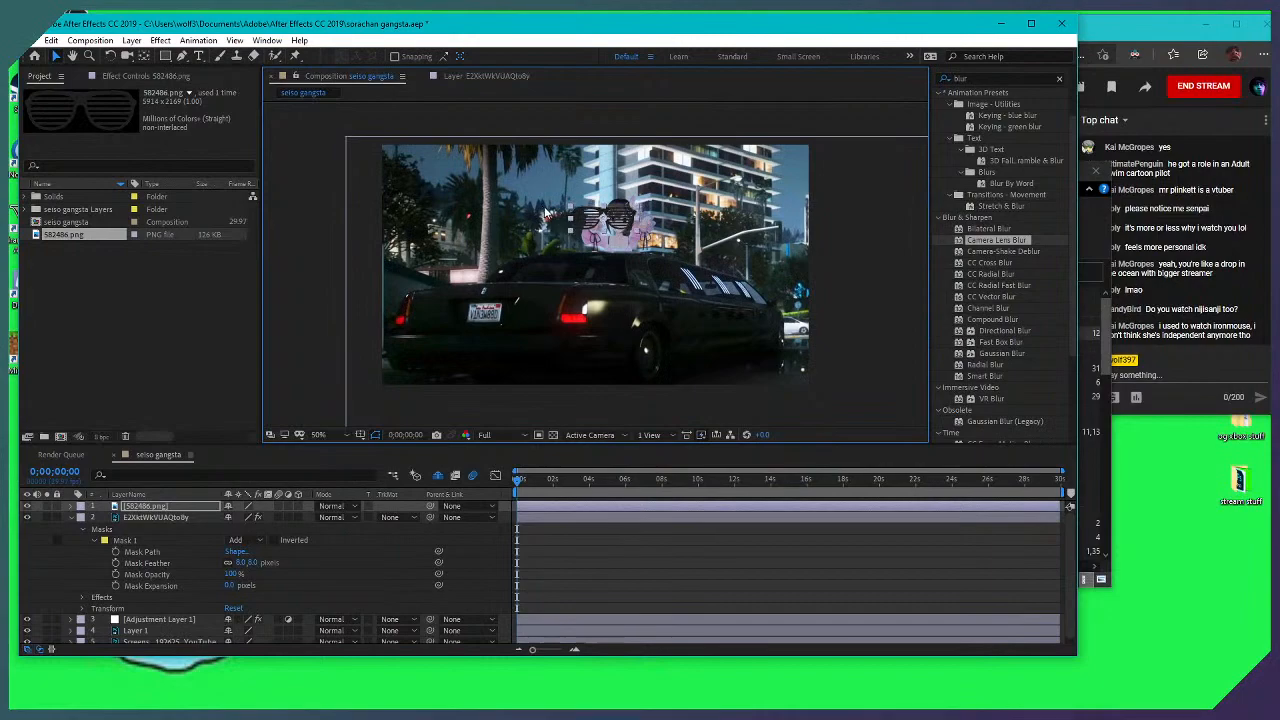
Place the shutter shades over the character's eyes and shrink them to about the width of her face
scroll(596, 207, "up", 4)
scroll(590, 215, "up", 5)
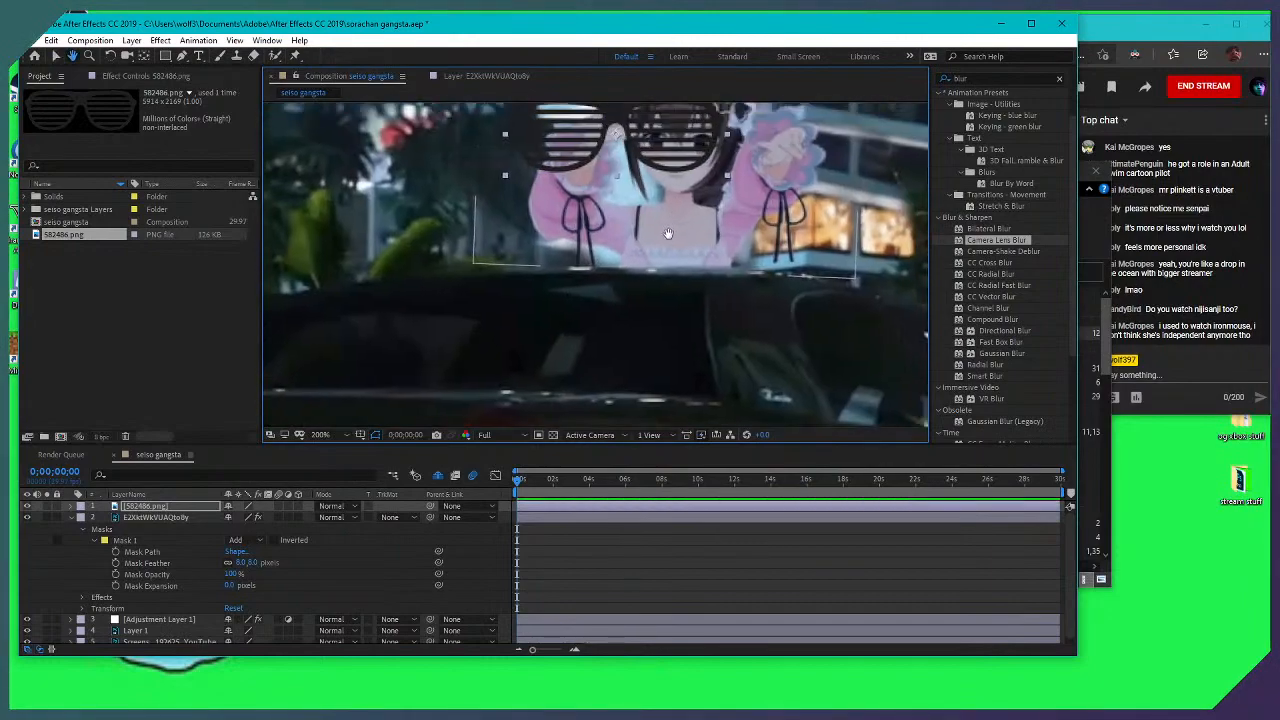
key("v")
left_click_drag(572, 228, 641, 243)
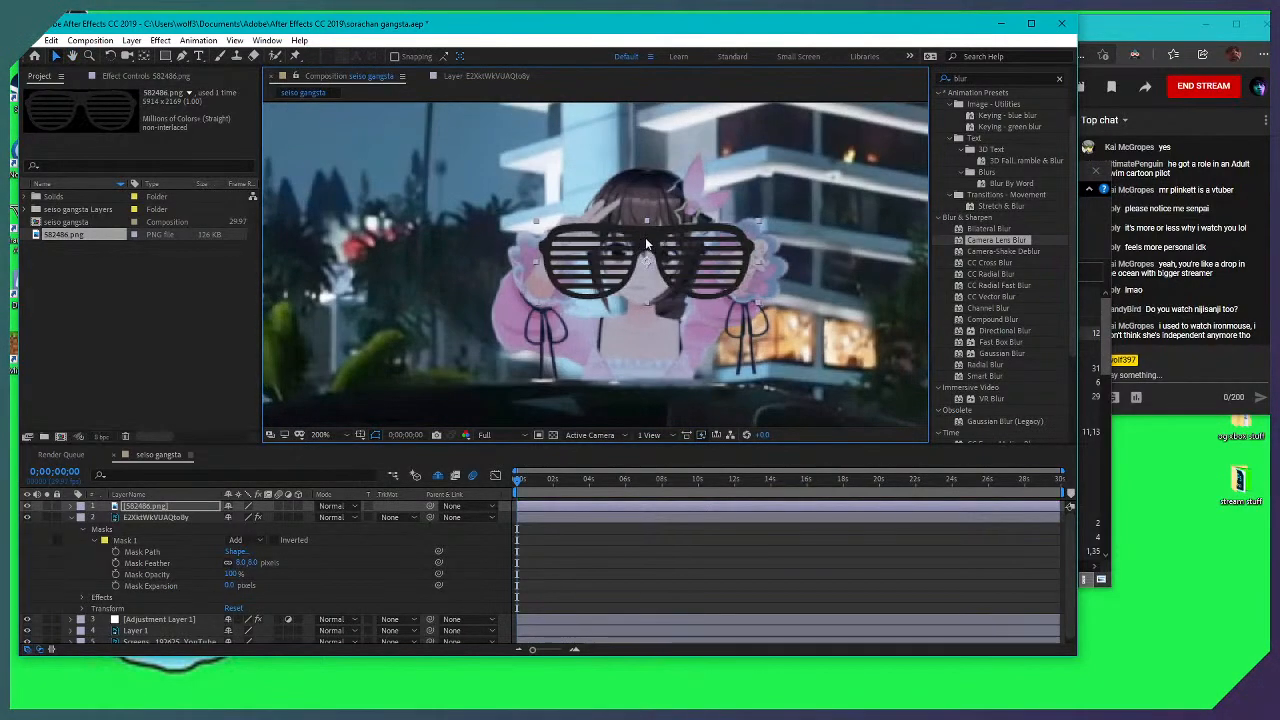
left_click_drag(758, 224, 700, 244)
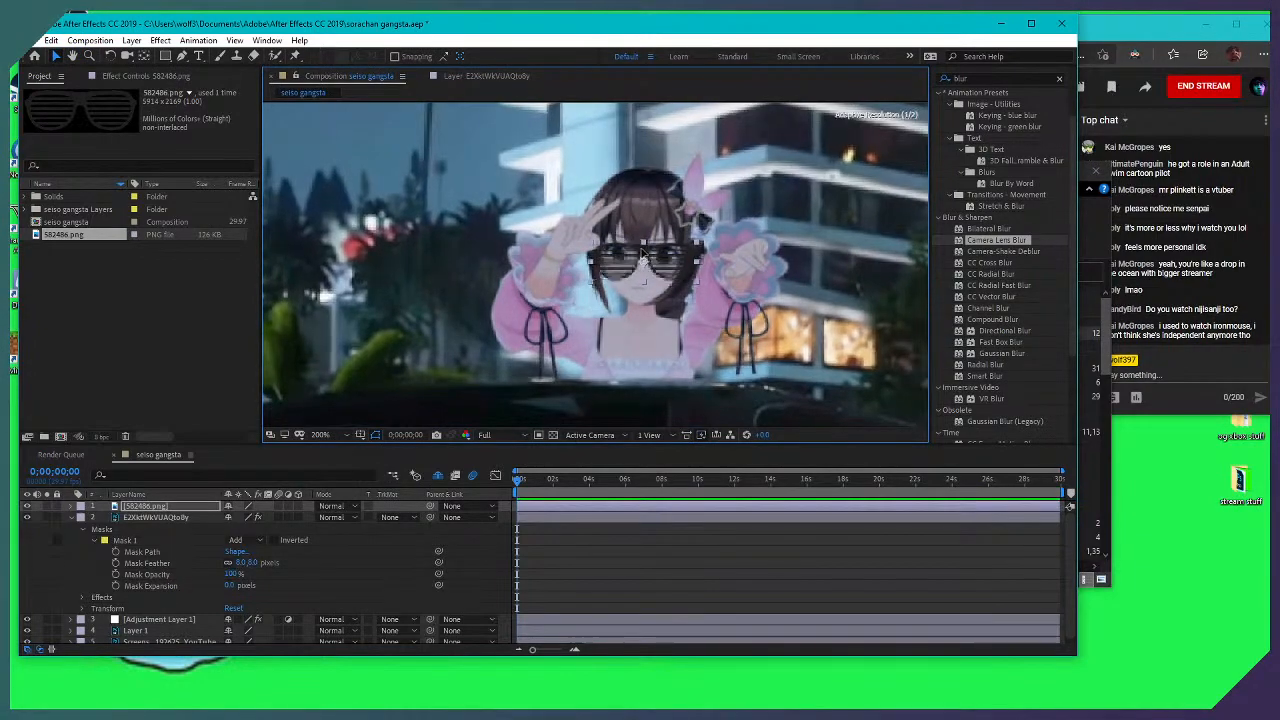
Rotate the shutter shades slightly clockwise to match the head tilt and nudge them back over the eyes
key("period")
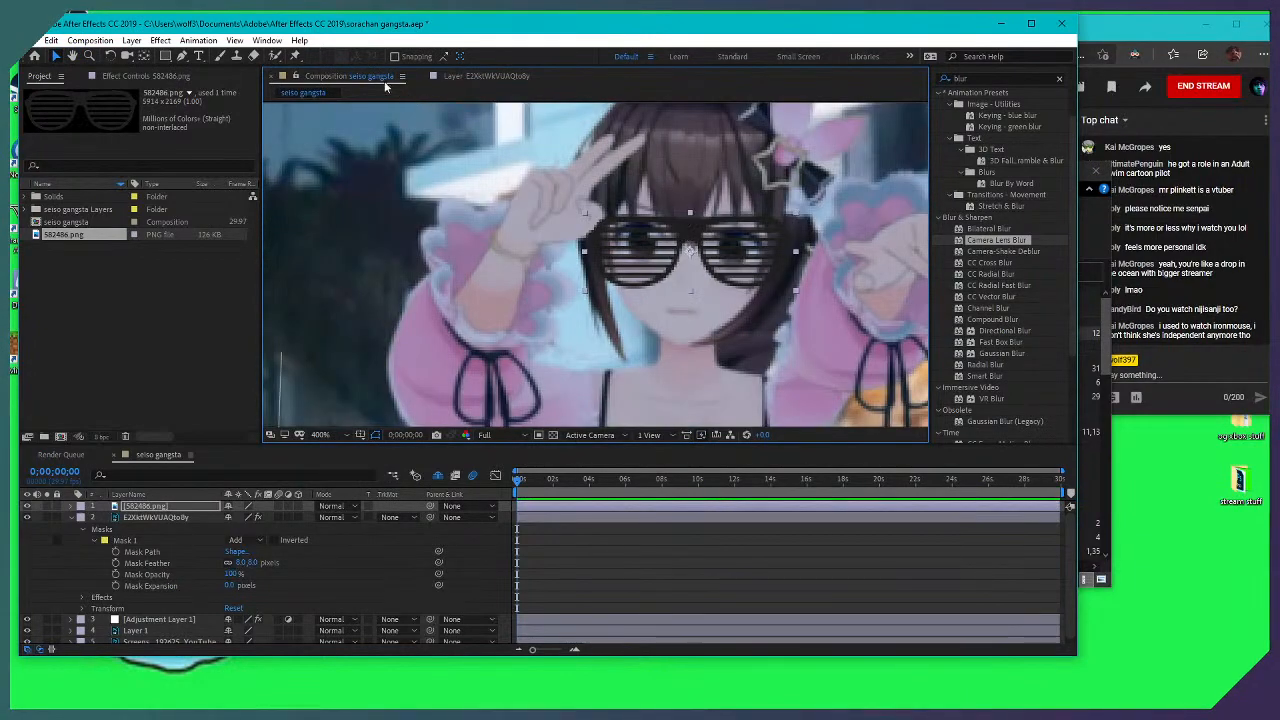
left_click(111, 56)
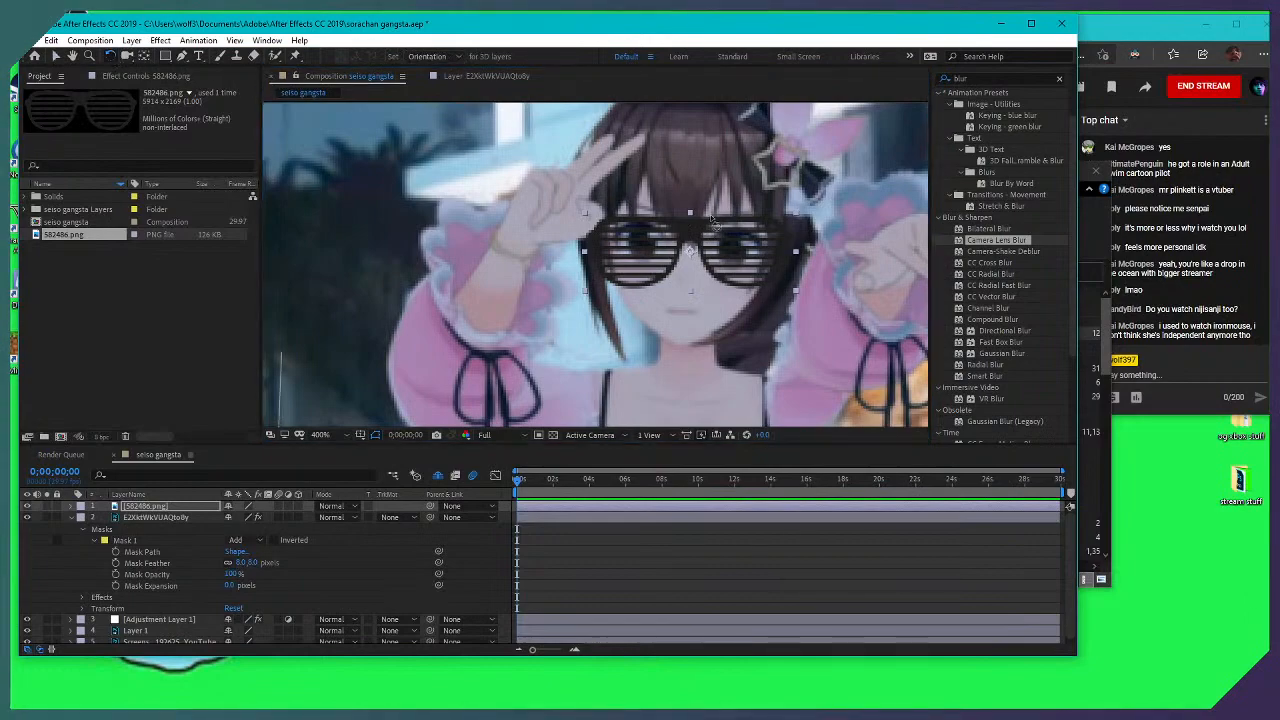
left_click_drag(803, 222, 803, 230)
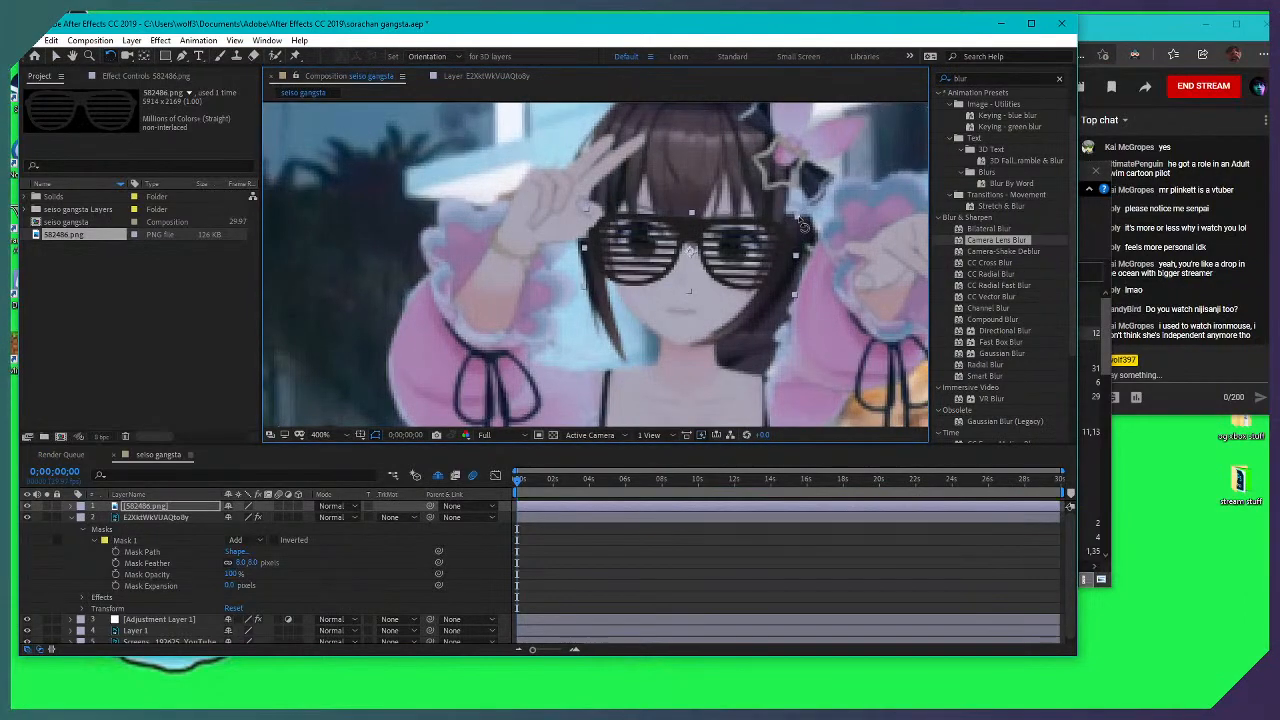
key("v")
left_click_drag(691, 229, 686, 231)
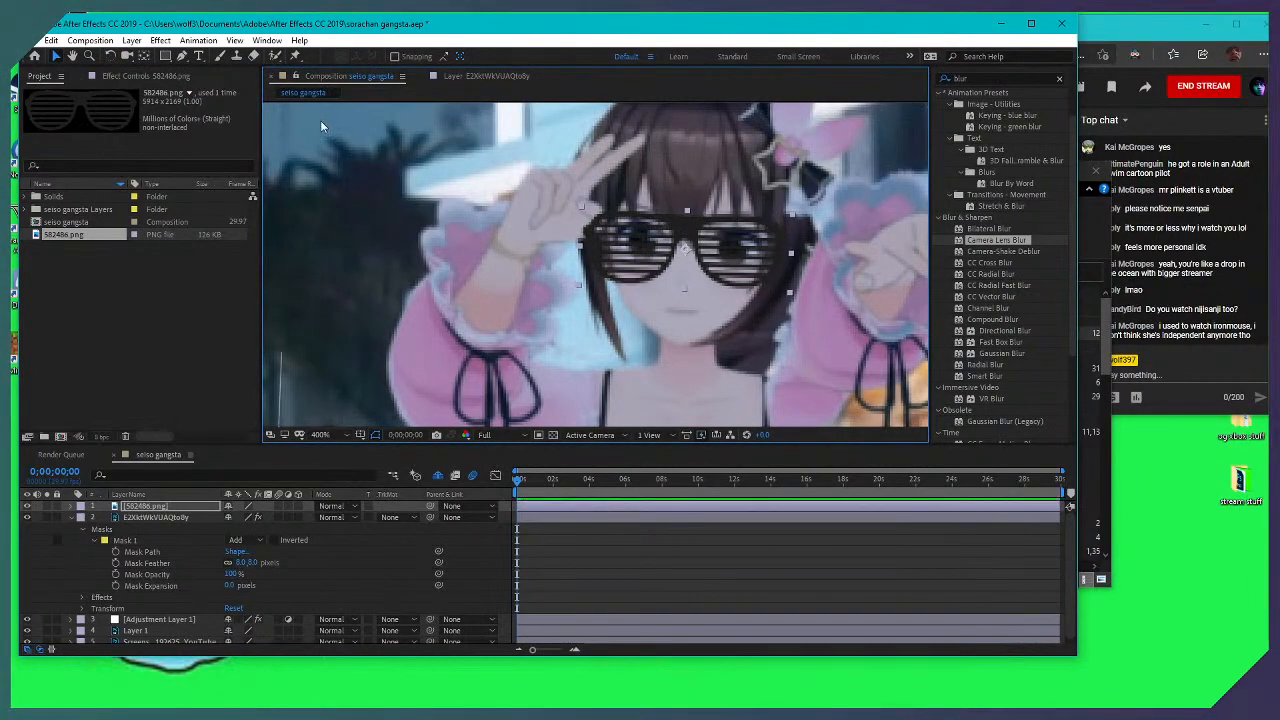
Tilt the shutter shades slightly further clockwise, realign them on the eyes and scale them down to fit inside the hair
left_click(111, 56)
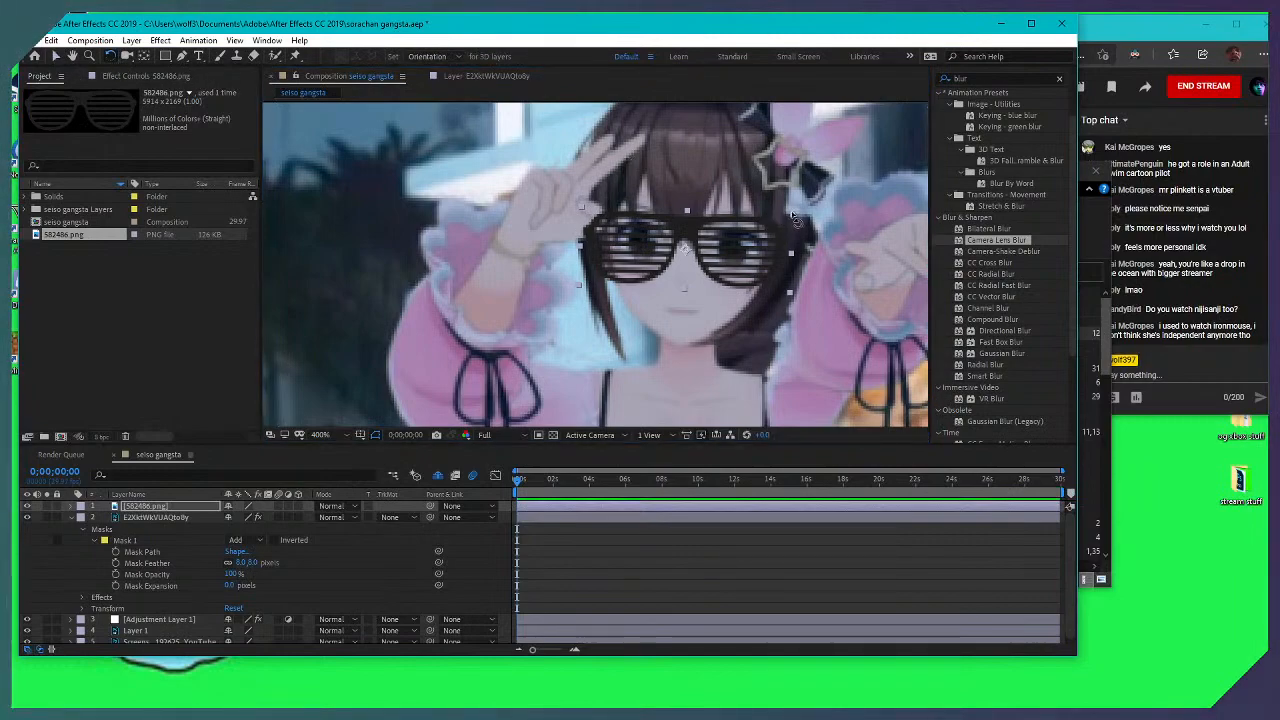
left_click_drag(798, 224, 806, 228)
left_click(57, 56)
left_click_drag(680, 229, 700, 237)
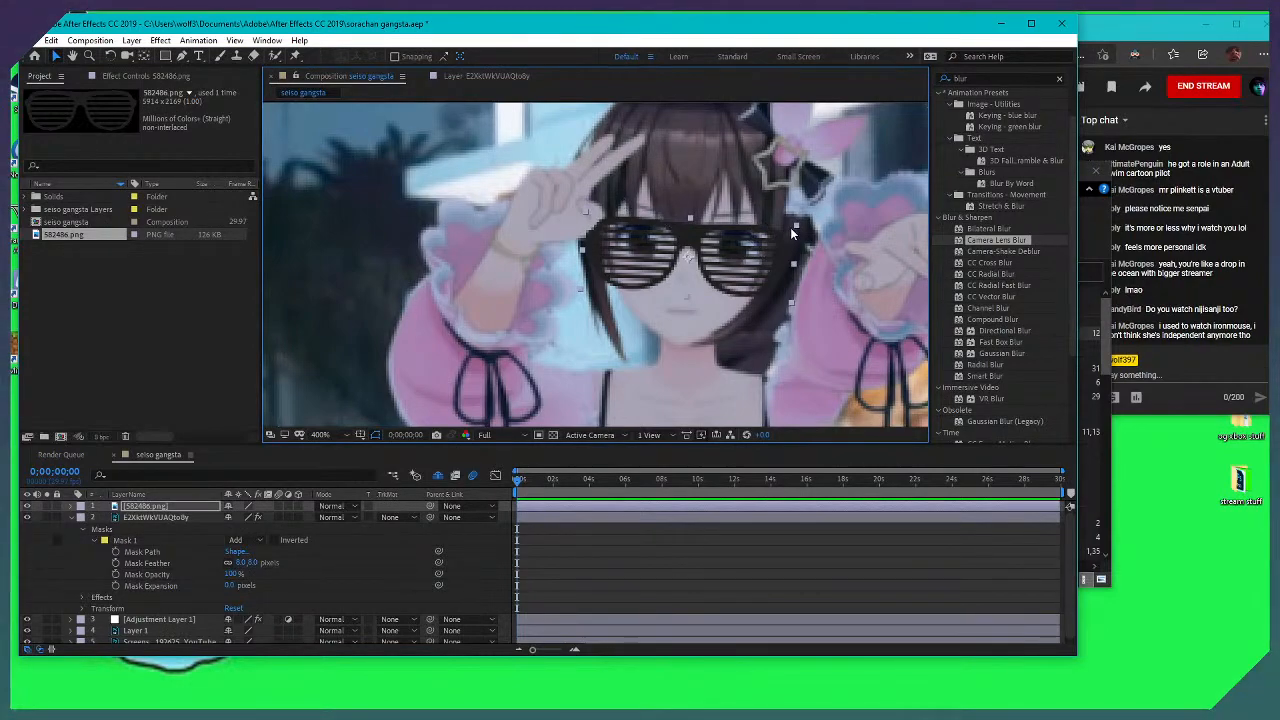
left_click_drag(796, 224, 704, 238)
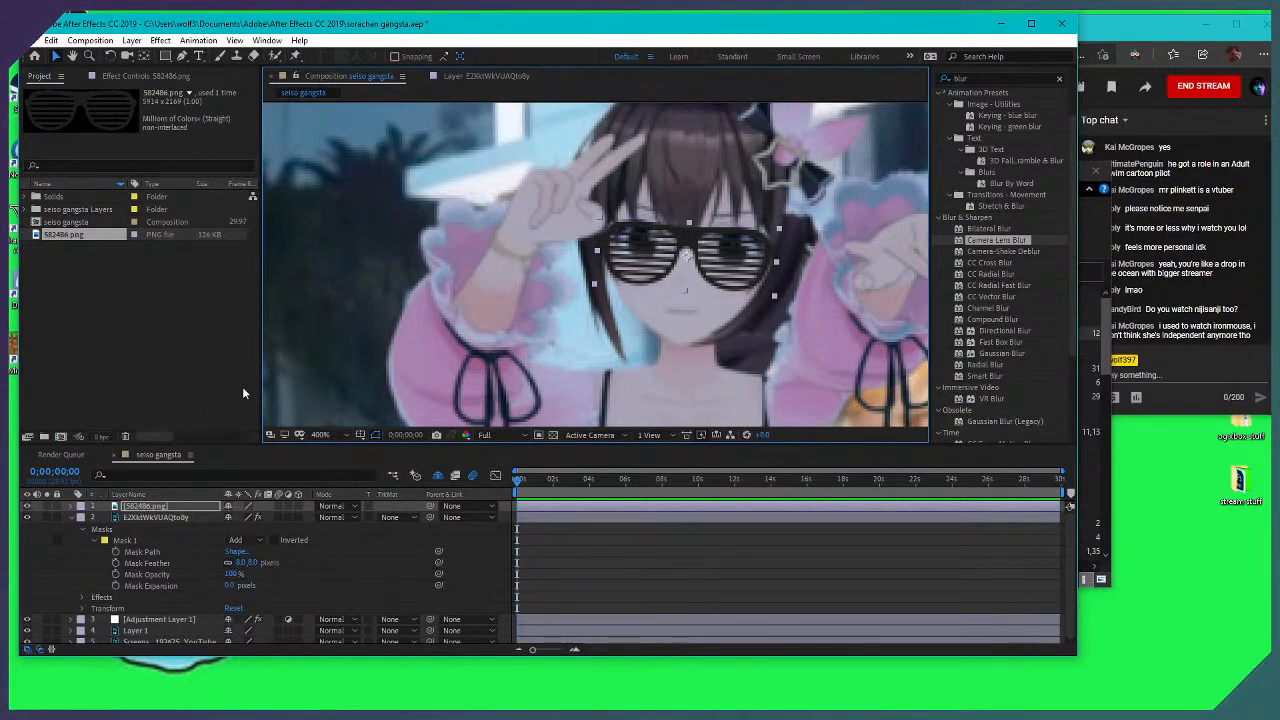
Collapse the character layer, expand the 582486.png layer and clear the "blur" filter from the effects list
scroll(717, 268, "down", 2)
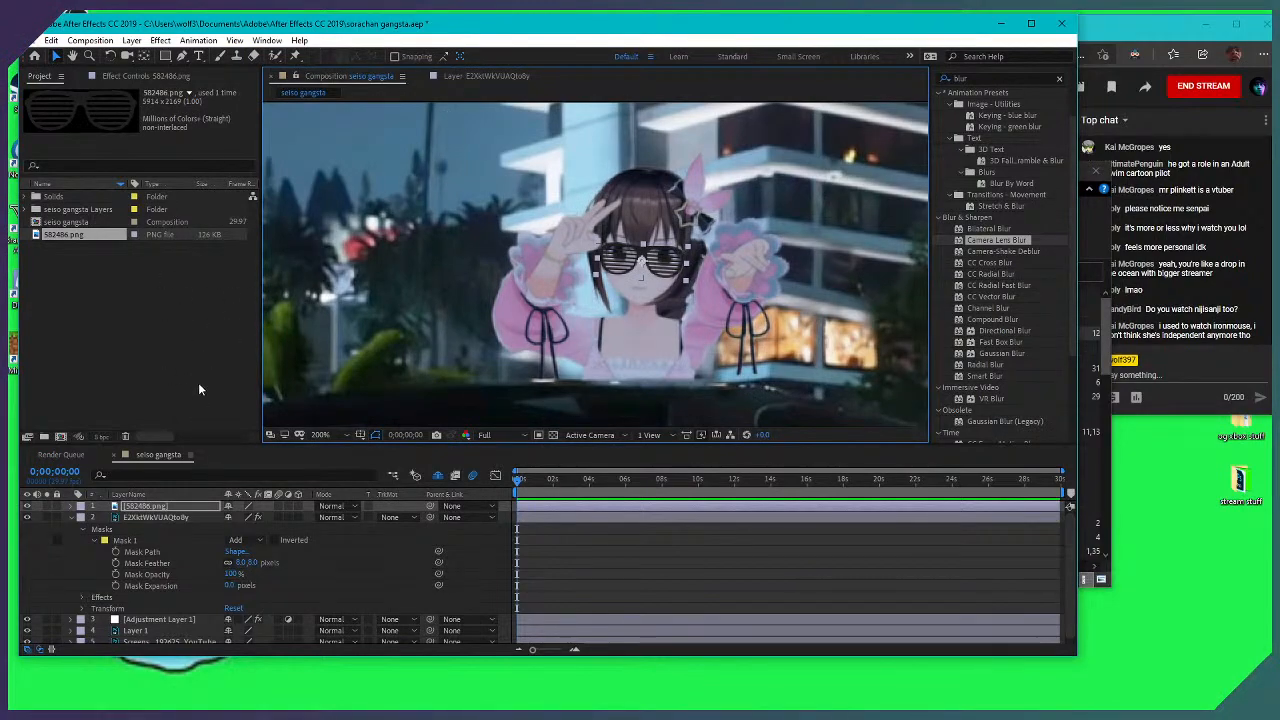
left_click(71, 517)
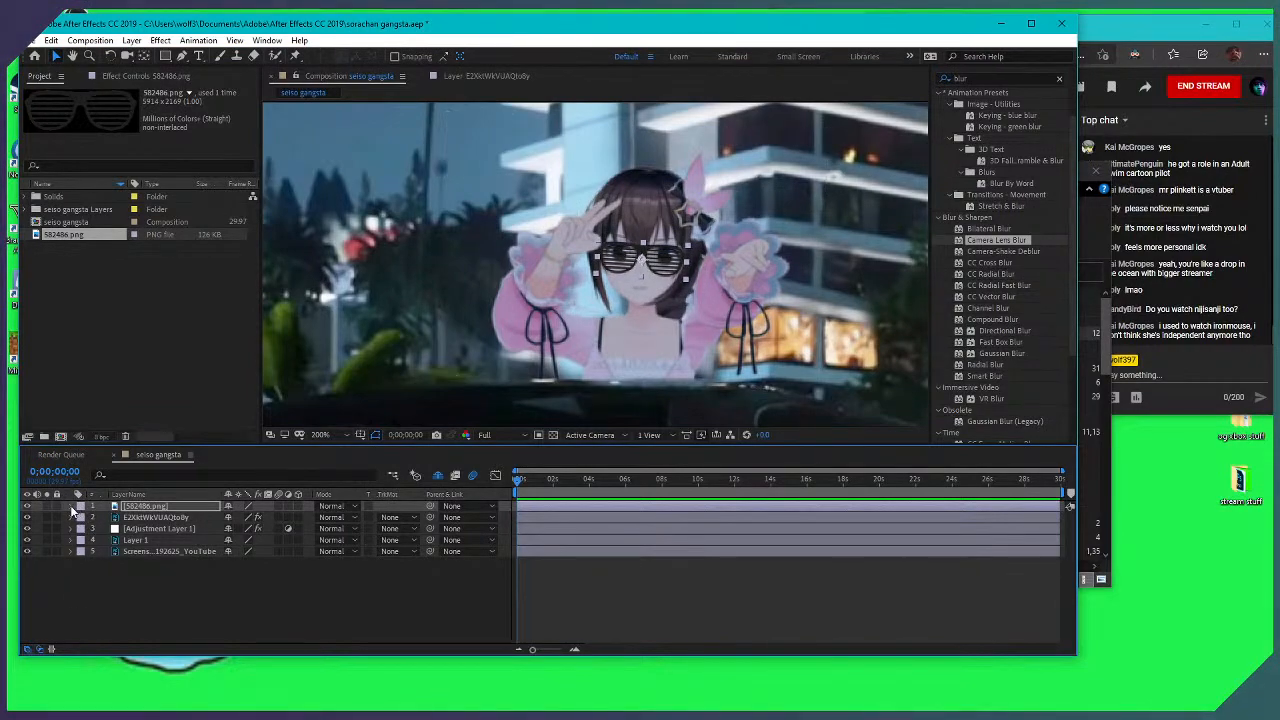
left_click(70, 507)
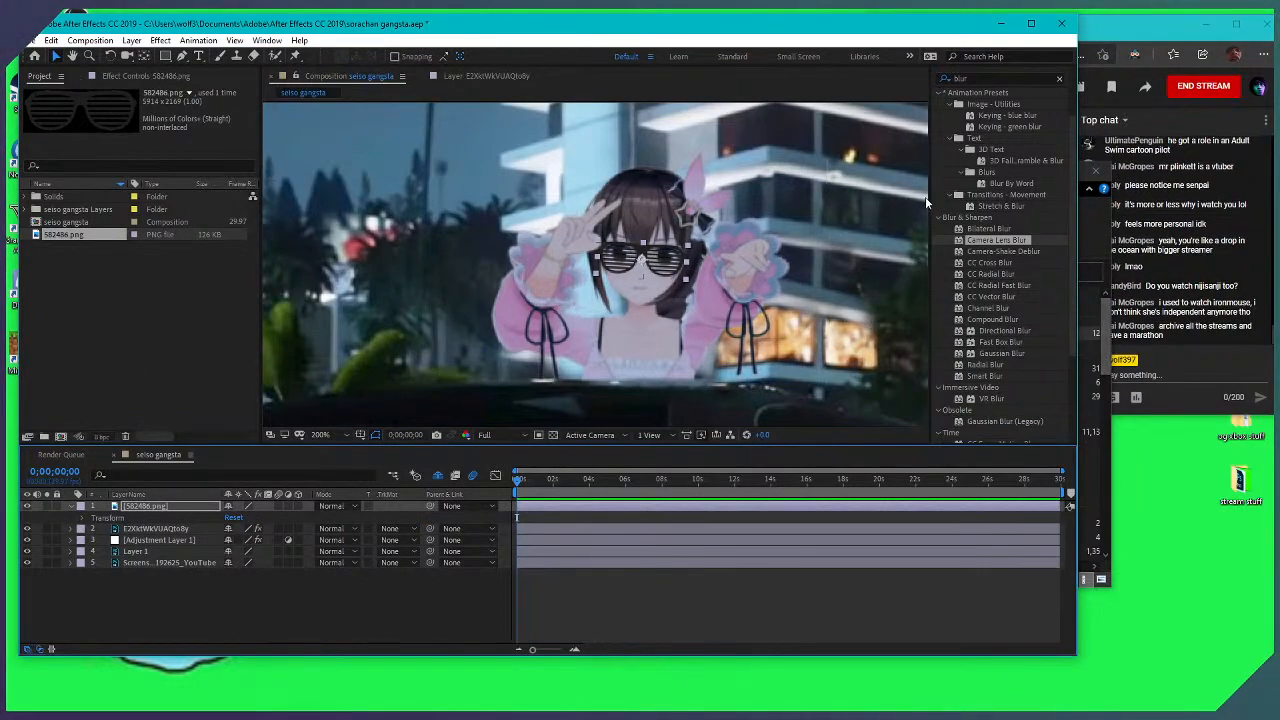
left_click(1059, 80)
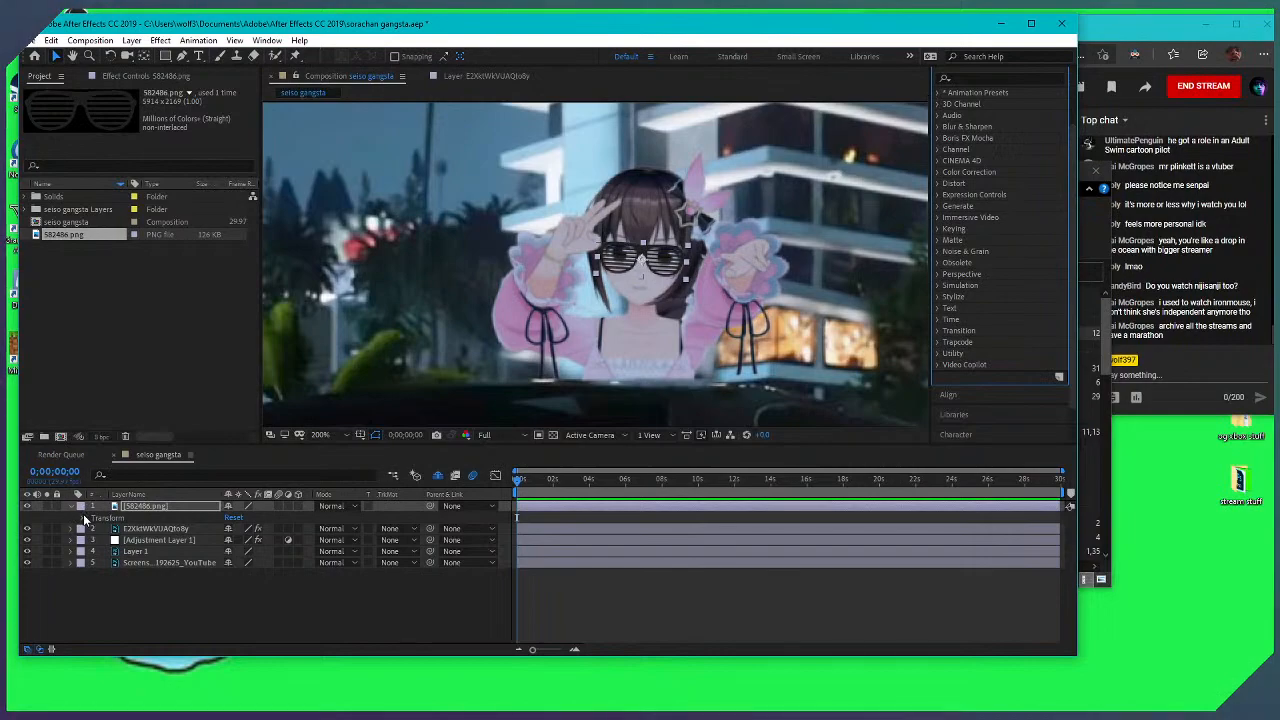
Add a Color Overlay layer style to the 582486.png layer and open its overlay colour for editing
right_click(145, 511)
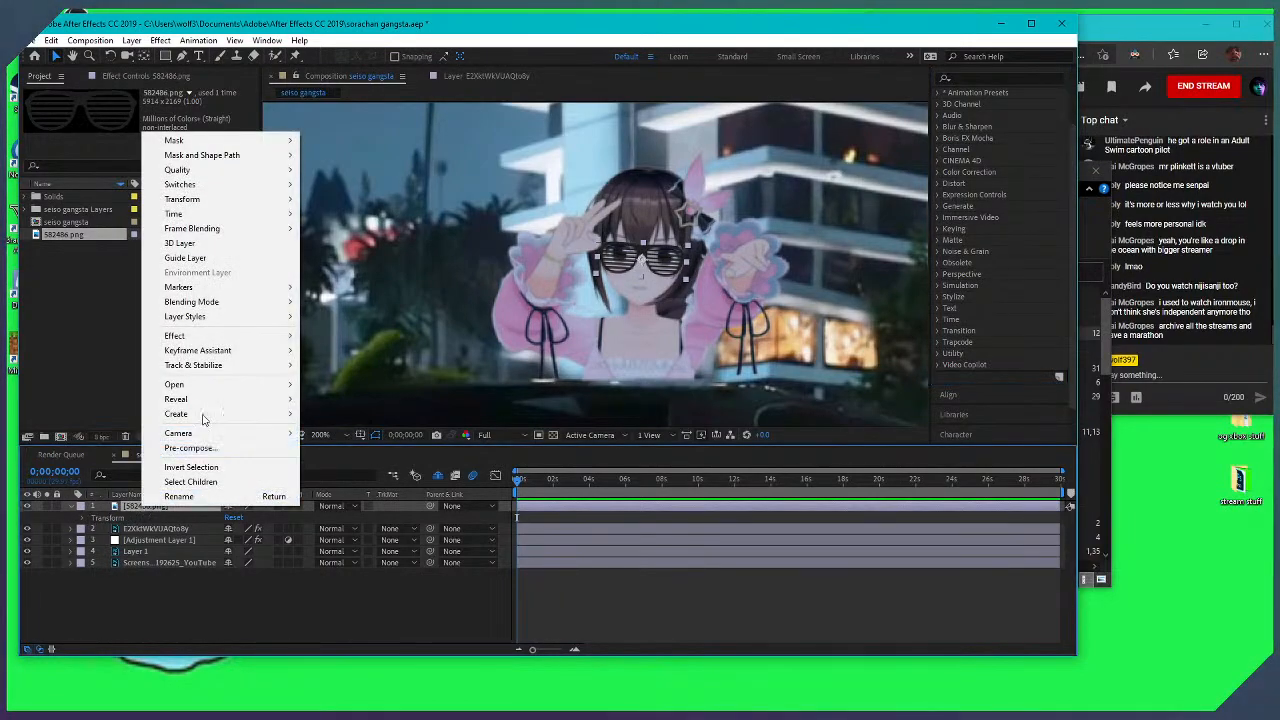
mouse_move(210, 320)
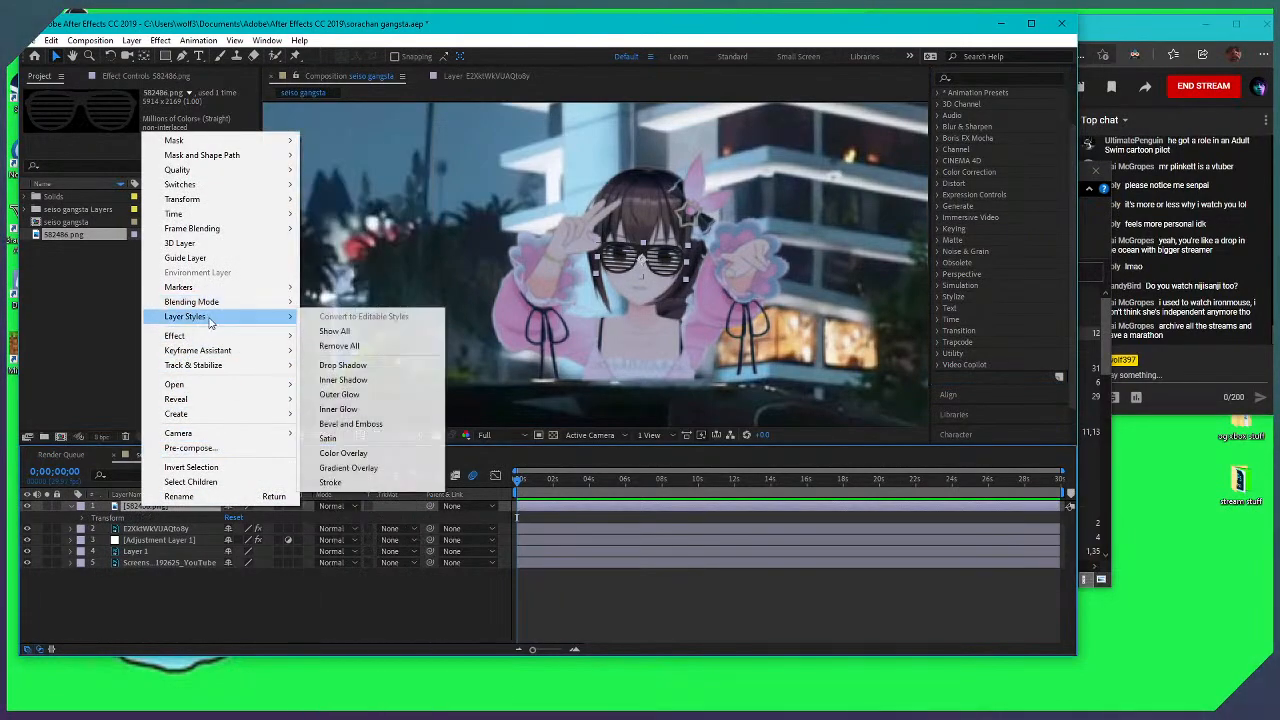
left_click(350, 455)
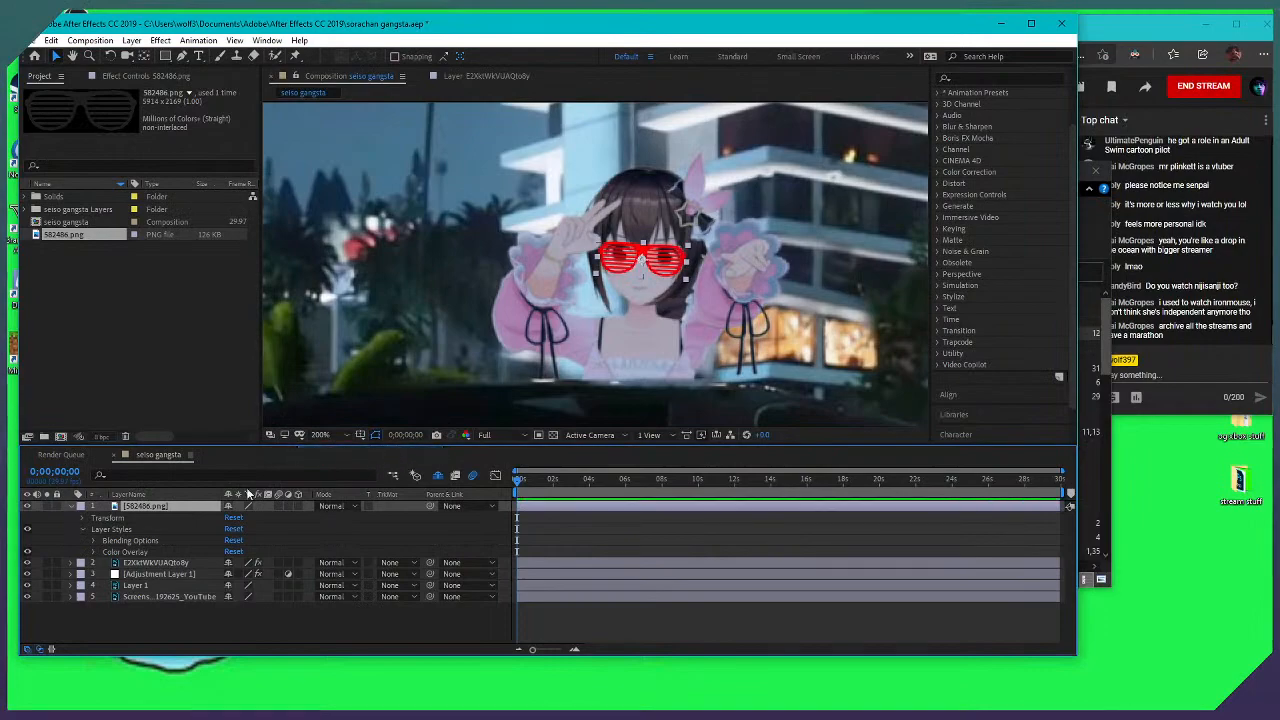
left_click(94, 552)
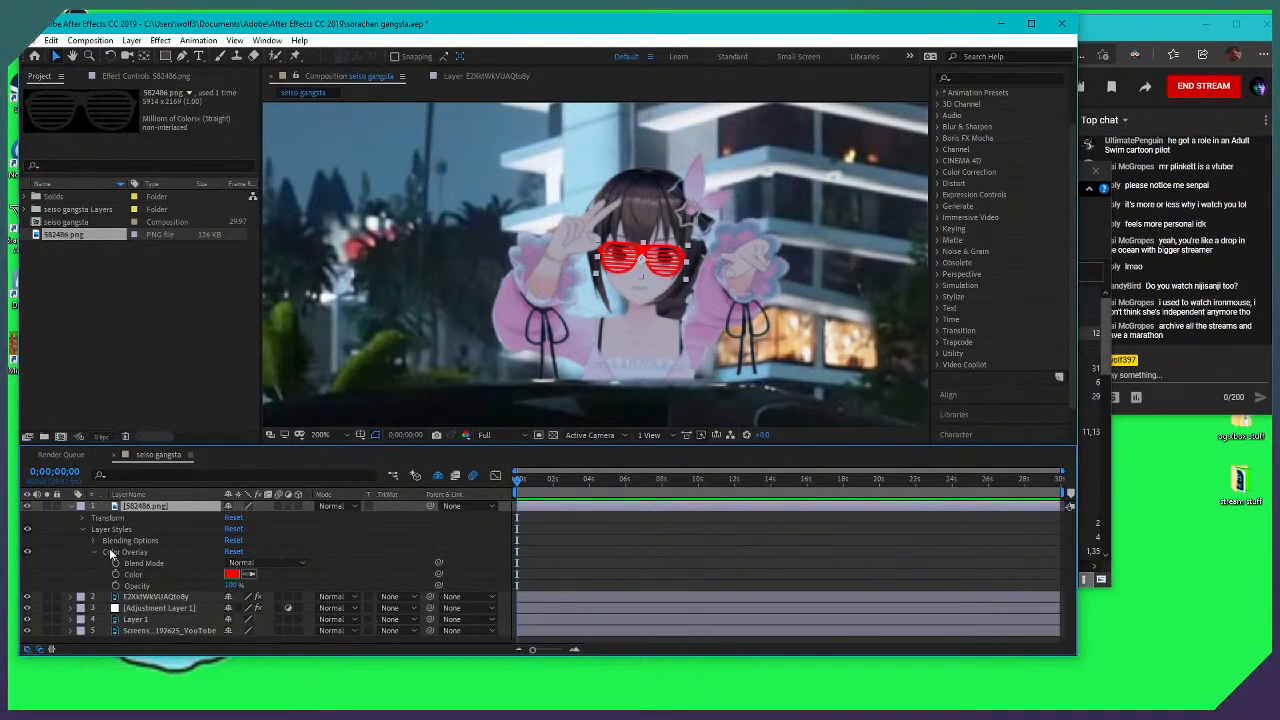
left_click(232, 574)
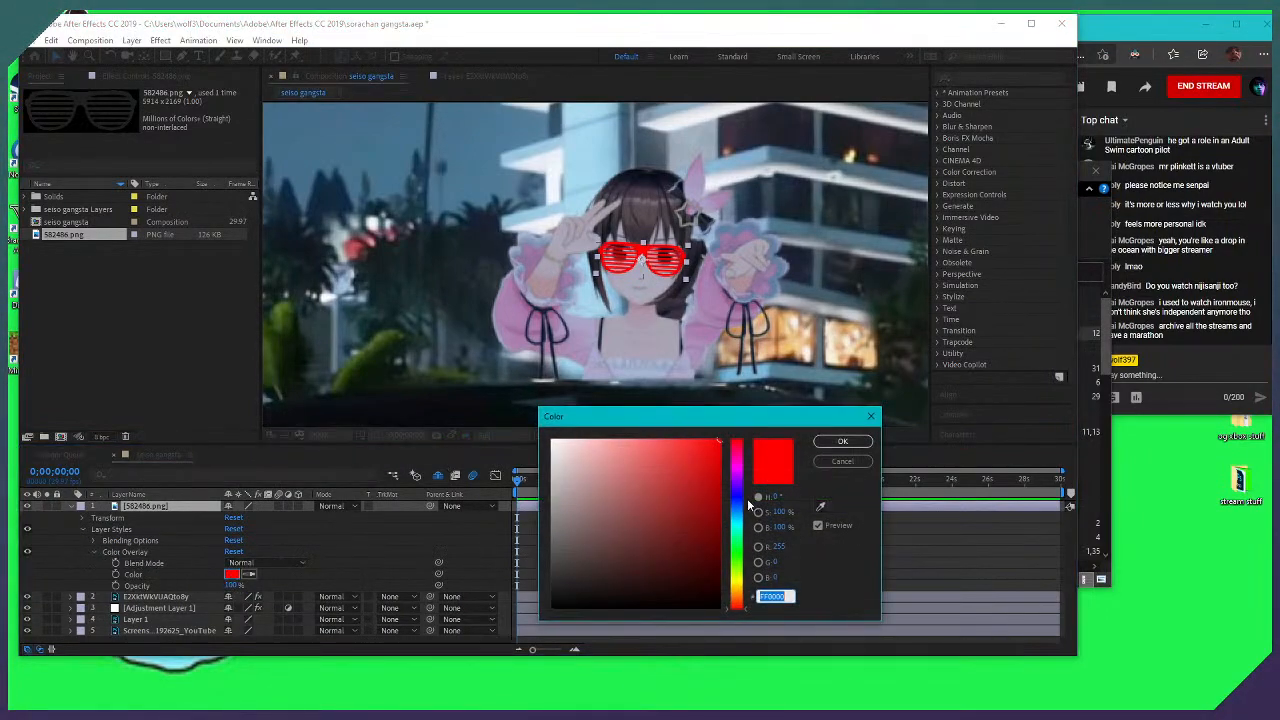
Try a muted purple overlay on the shutter shades, followed by several mid-green tones such as 0FC34A
mouse_move(701, 519)
left_mouse_down()
mouse_move(741, 527)
mouse_move(744, 568)
mouse_move(734, 479)
mouse_move(736, 490)
left_mouse_up()
left_click(653, 492)
mouse_move(649, 503)
left_mouse_down()
mouse_move(632, 478)
mouse_move(643, 485)
left_mouse_up()
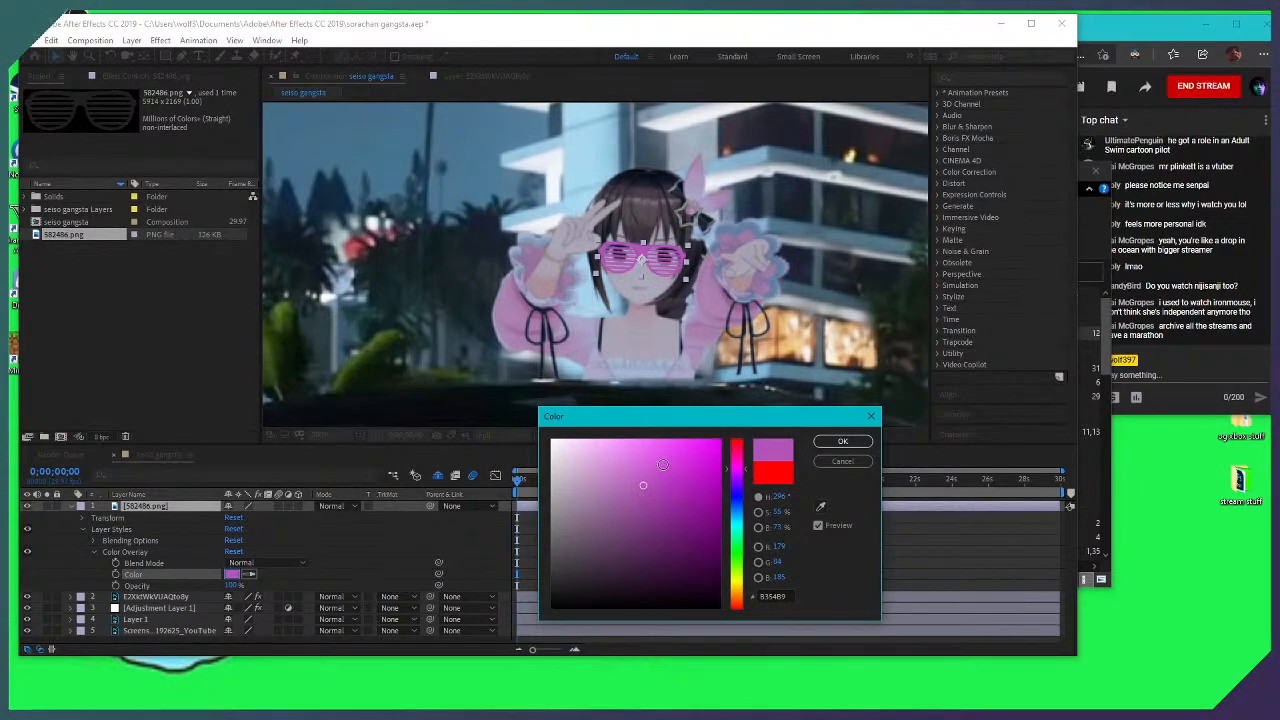
mouse_move(660, 436)
left_mouse_down()
mouse_move(620, 436)
mouse_move(610, 452)
mouse_move(621, 430)
mouse_move(638, 463)
mouse_move(713, 484)
mouse_move(684, 469)
left_mouse_up()
left_click(736, 543)
left_click(692, 517)
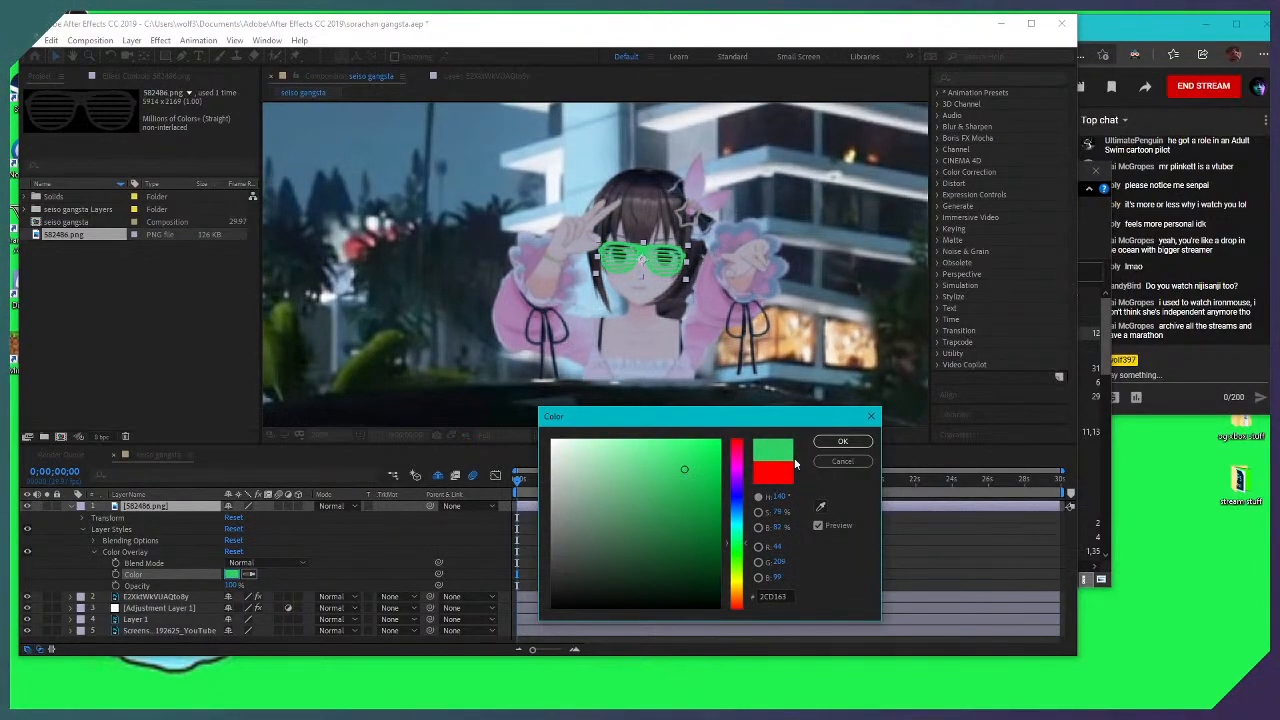
left_click_drag(708, 519, 699, 480)
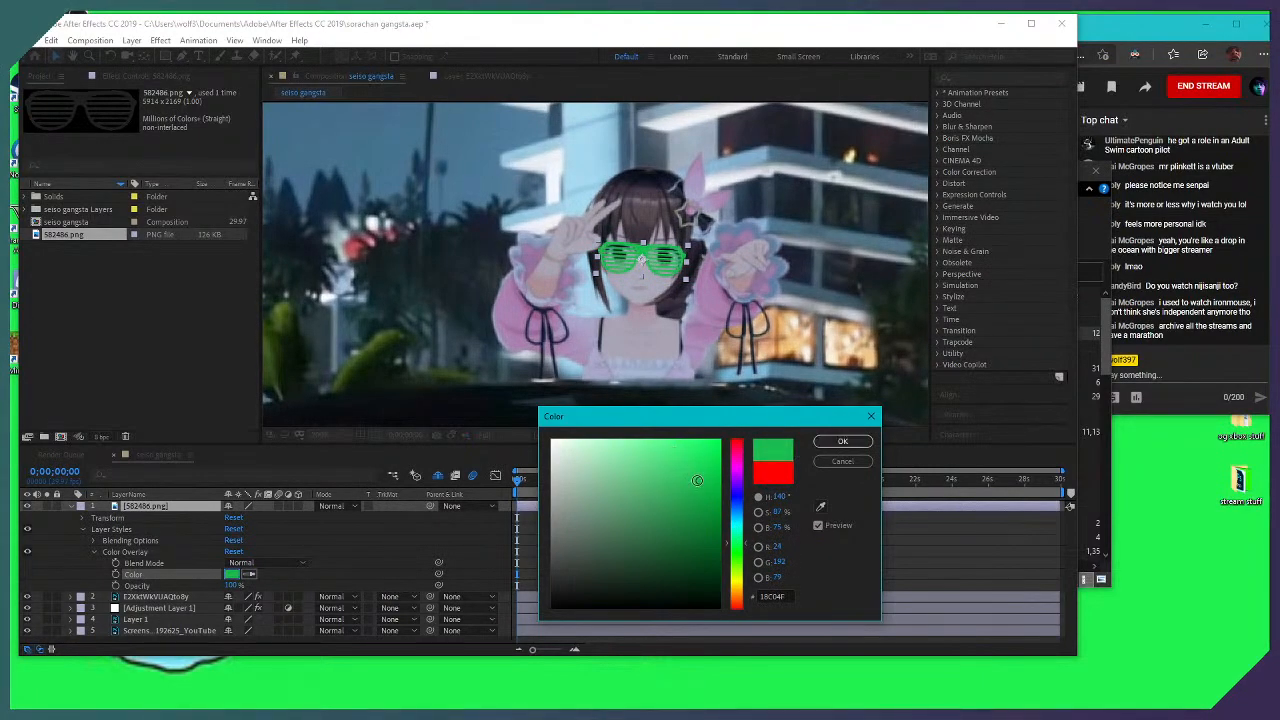
left_click(716, 482)
left_click_drag(716, 482, 707, 478)
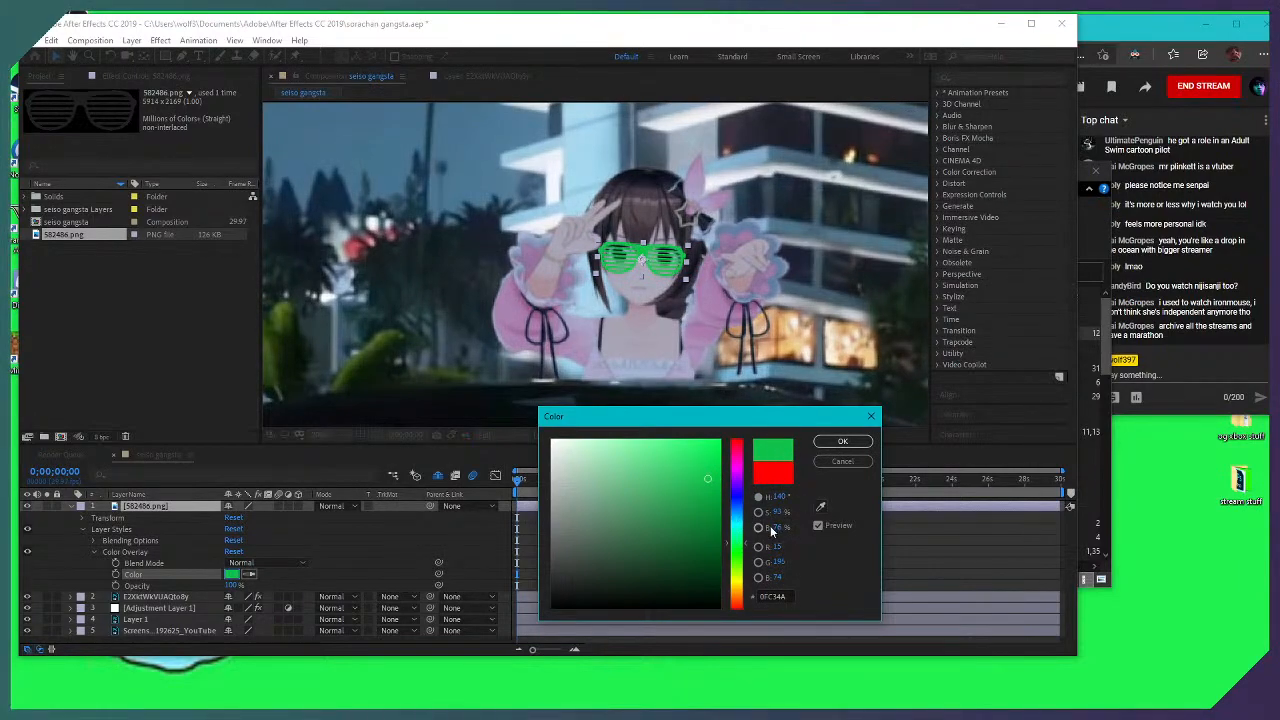
Try the overlay hue at teal, cyan, magenta and yellow-green while keeping its saturation and brightness
left_click(741, 565)
left_click_drag(743, 567, 768, 540)
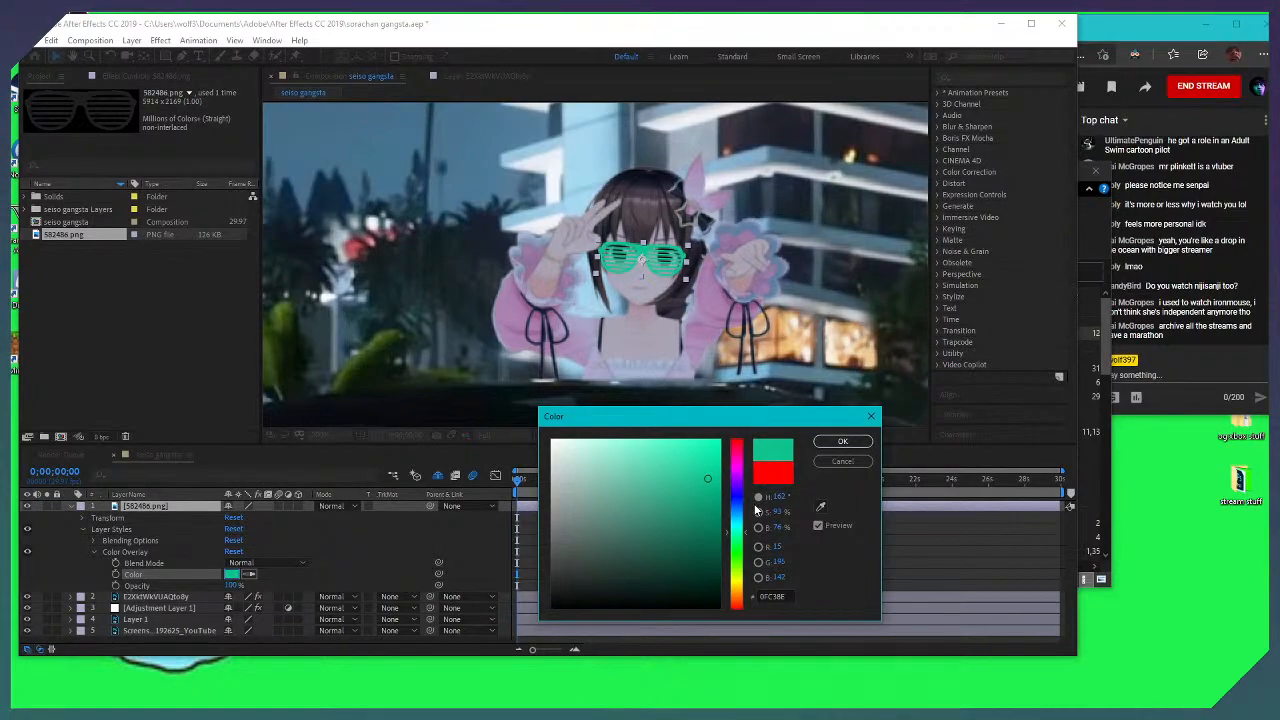
mouse_move(750, 540)
left_mouse_down()
mouse_move(748, 563)
mouse_move(748, 522)
left_mouse_up()
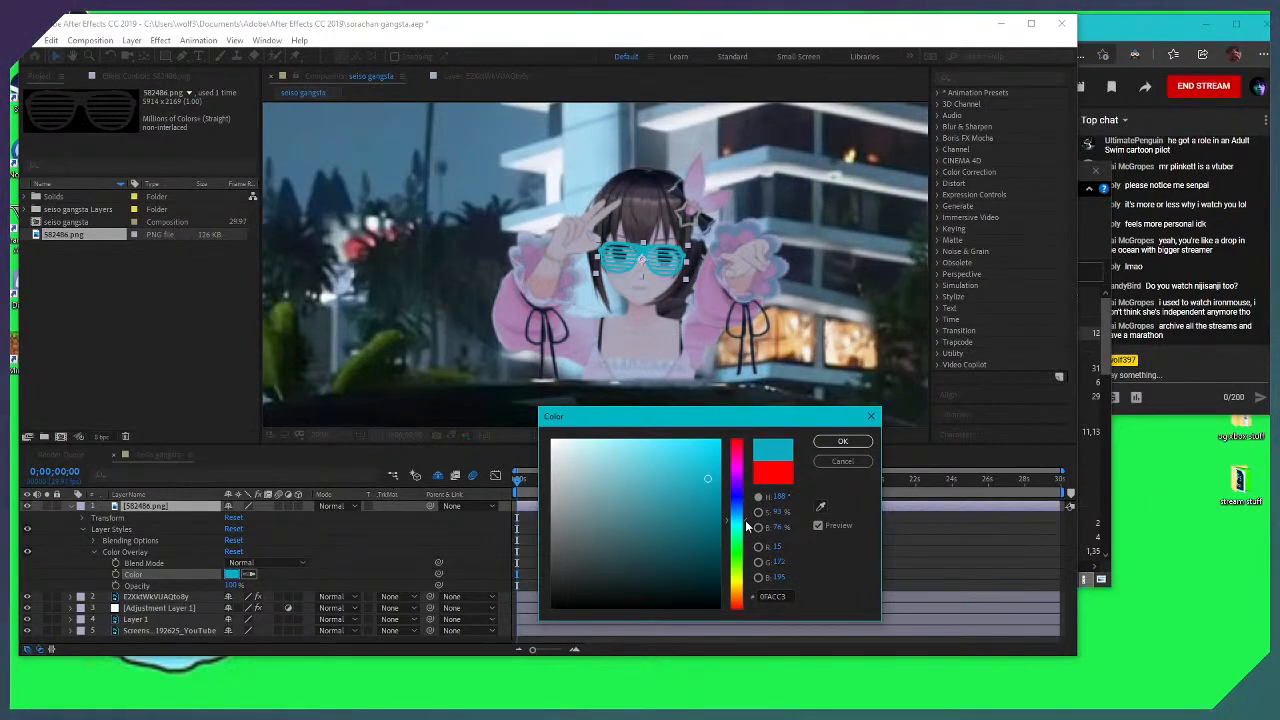
mouse_move(744, 521)
left_mouse_down()
mouse_move(752, 593)
mouse_move(746, 551)
mouse_move(741, 582)
mouse_move(749, 494)
mouse_move(749, 531)
mouse_move(736, 522)
mouse_move(746, 546)
mouse_move(748, 467)
left_mouse_up()
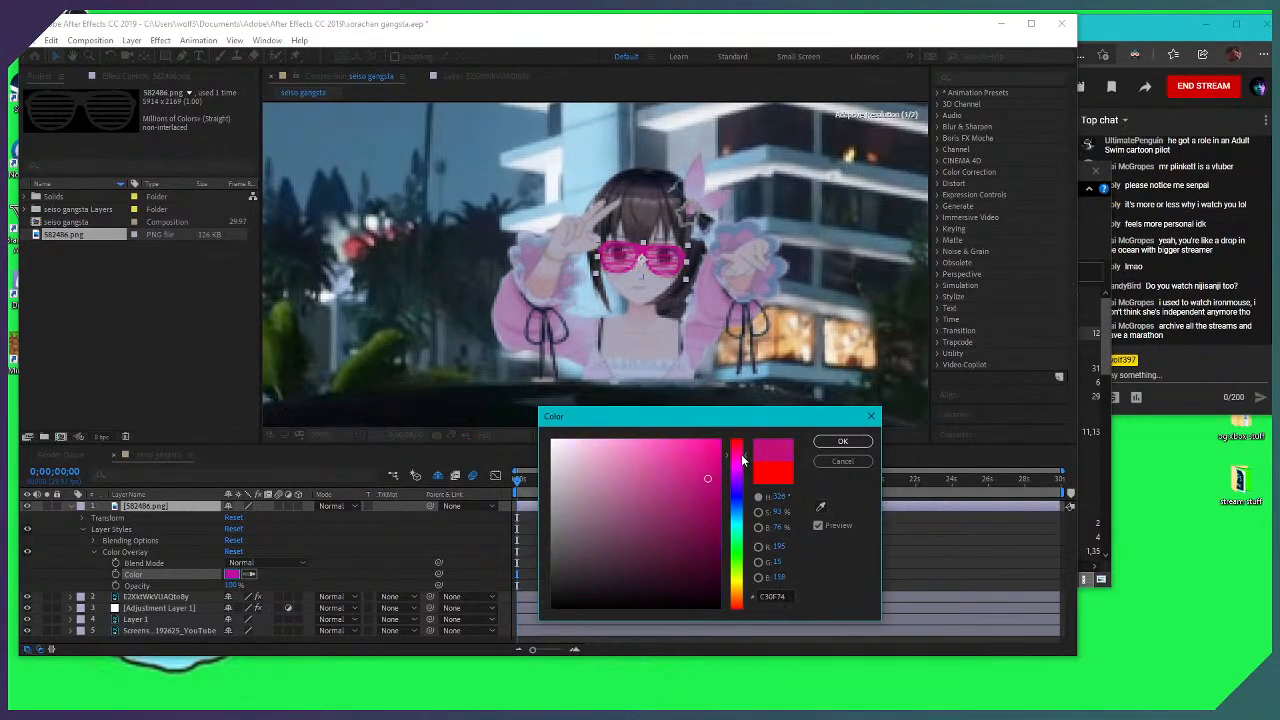
left_click_drag(738, 465, 741, 576)
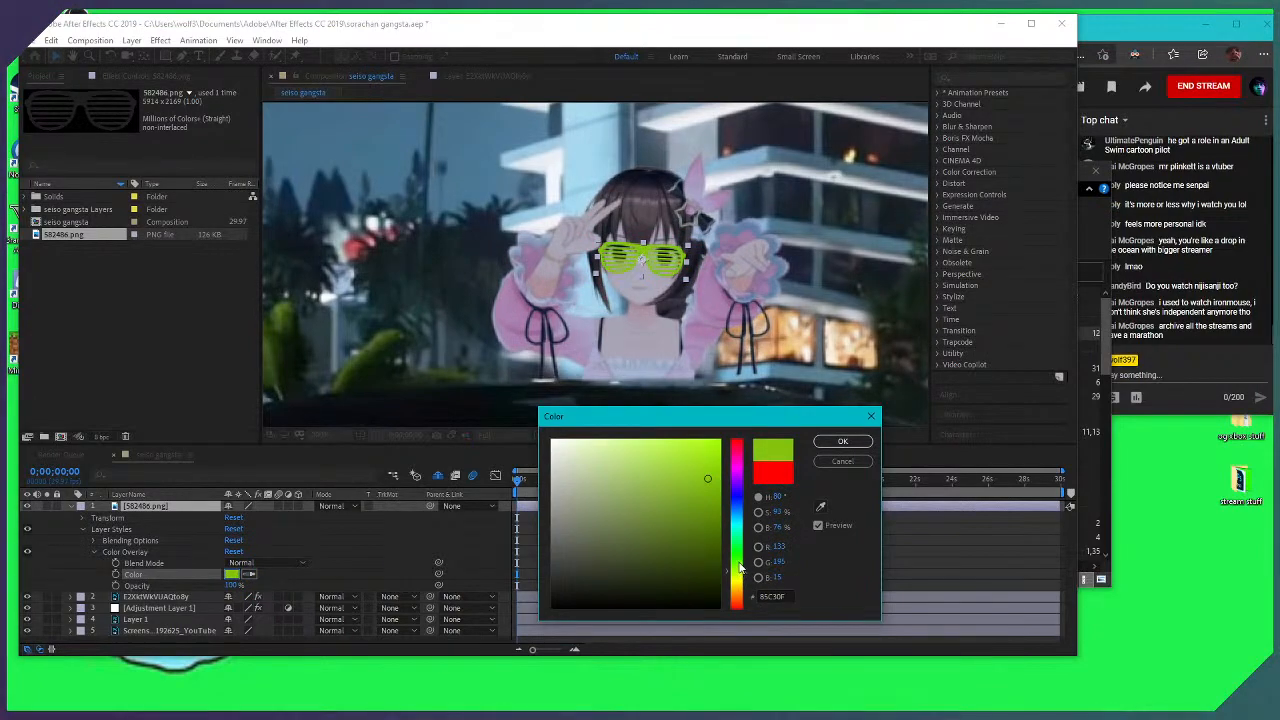
left_click_drag(750, 580, 741, 580)
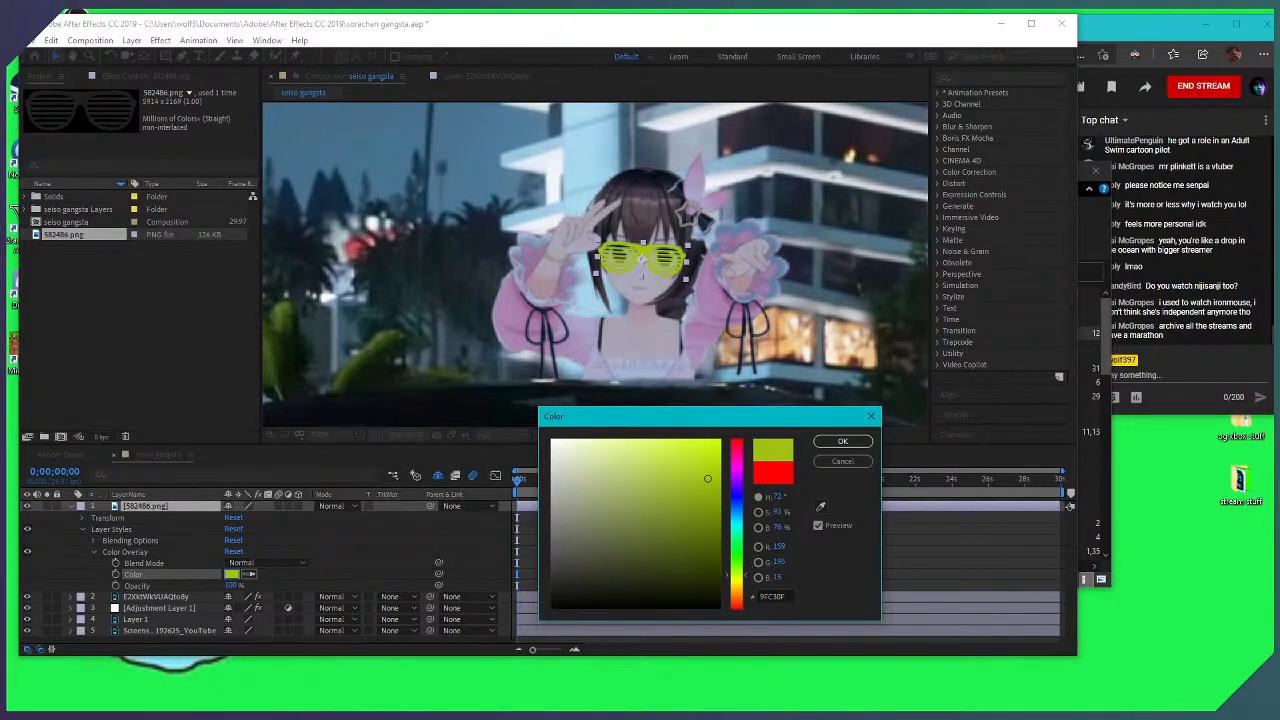
mouse_move(770, 715)
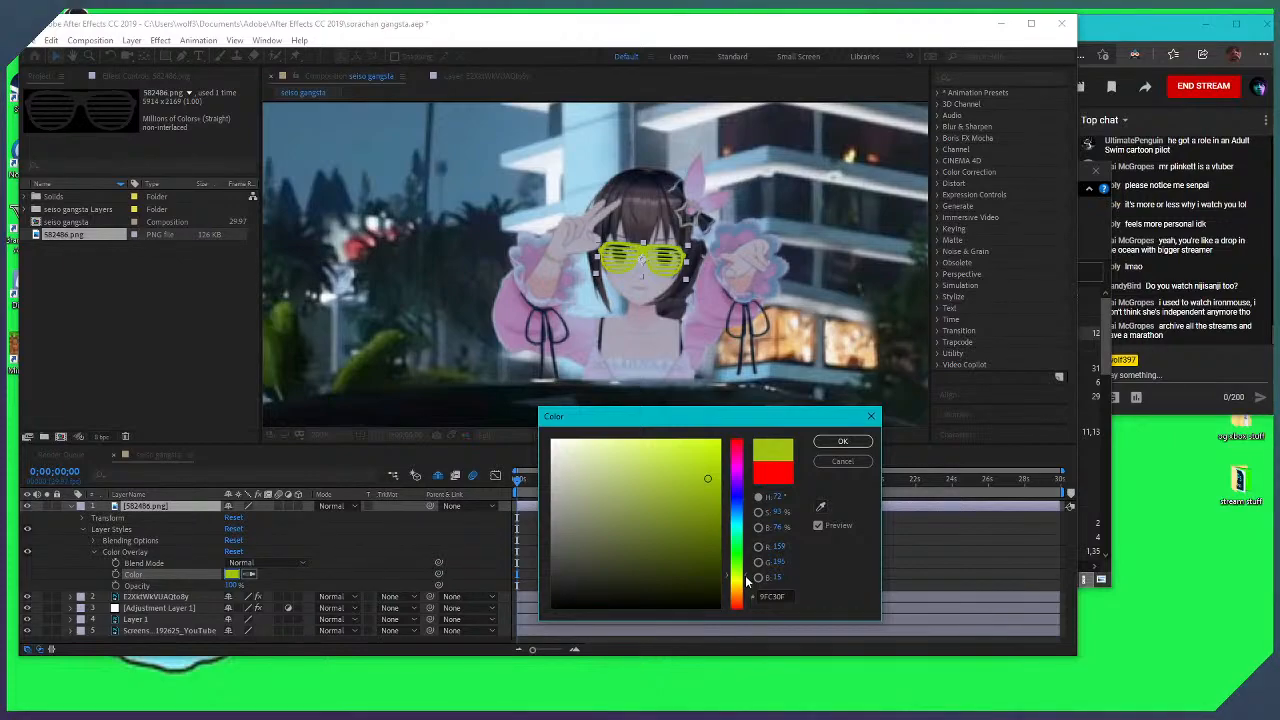
left_click_drag(748, 582, 755, 576)
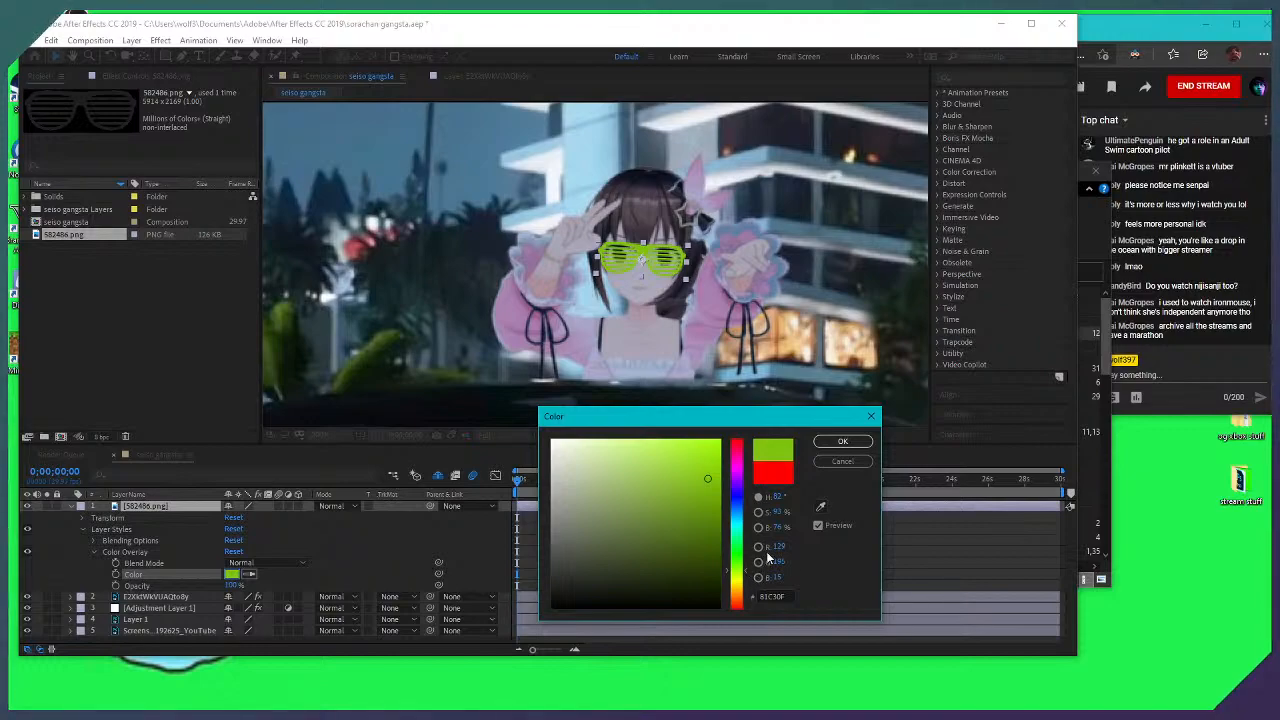
Try shifting the overlay hue to cyan-blue 0F9BC3, teal 0FC38A and back through green towards cyan
left_click_drag(750, 574, 752, 522)
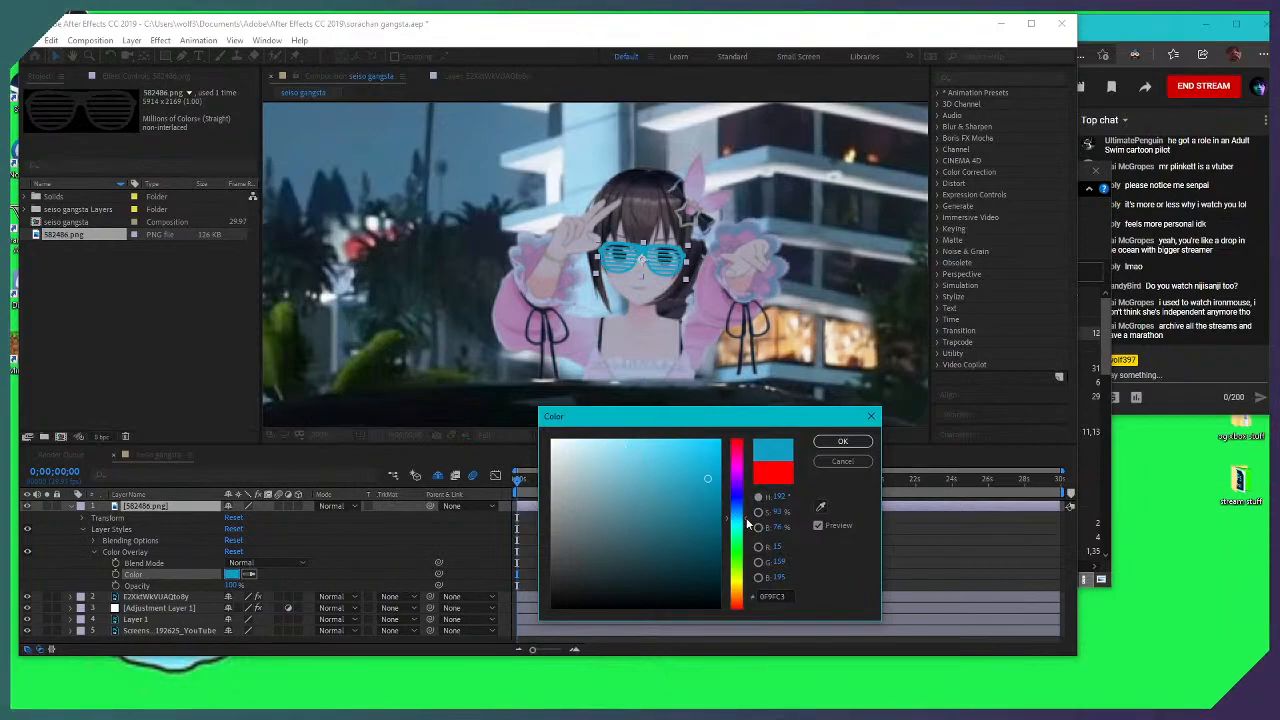
mouse_move(748, 522)
left_mouse_down()
mouse_move(745, 503)
mouse_move(750, 523)
left_mouse_up()
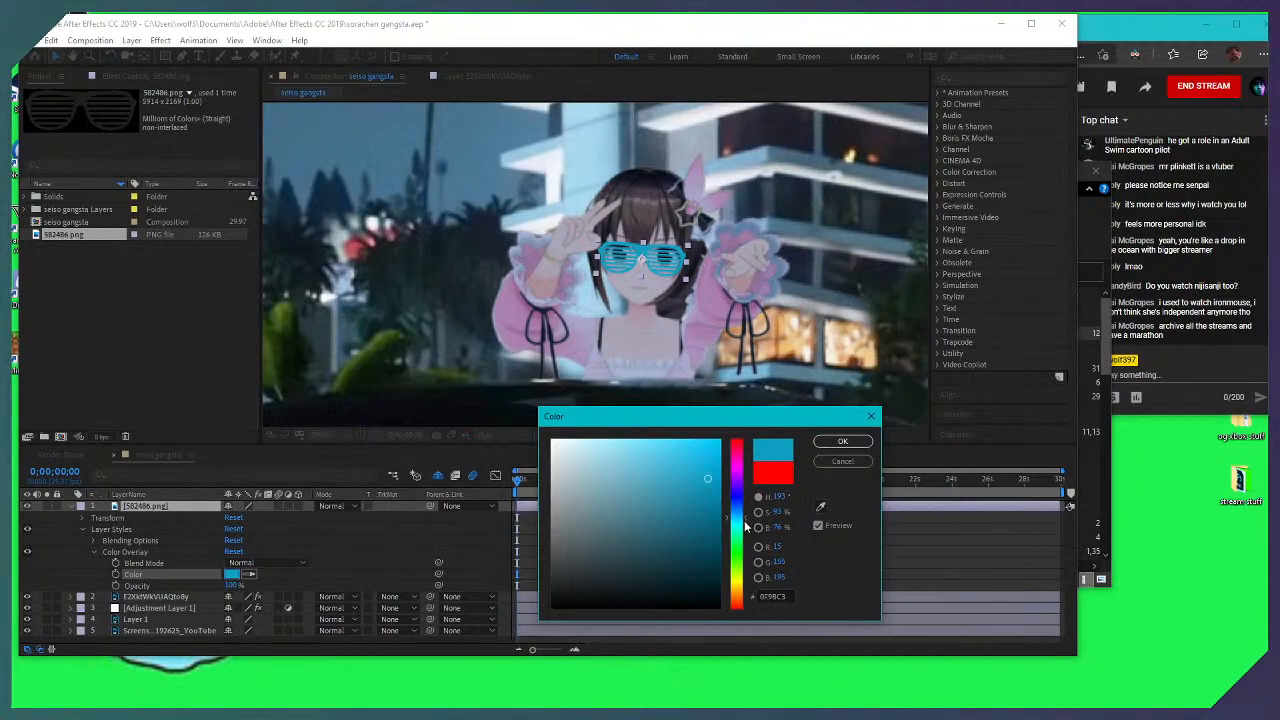
left_click_drag(748, 523, 747, 539)
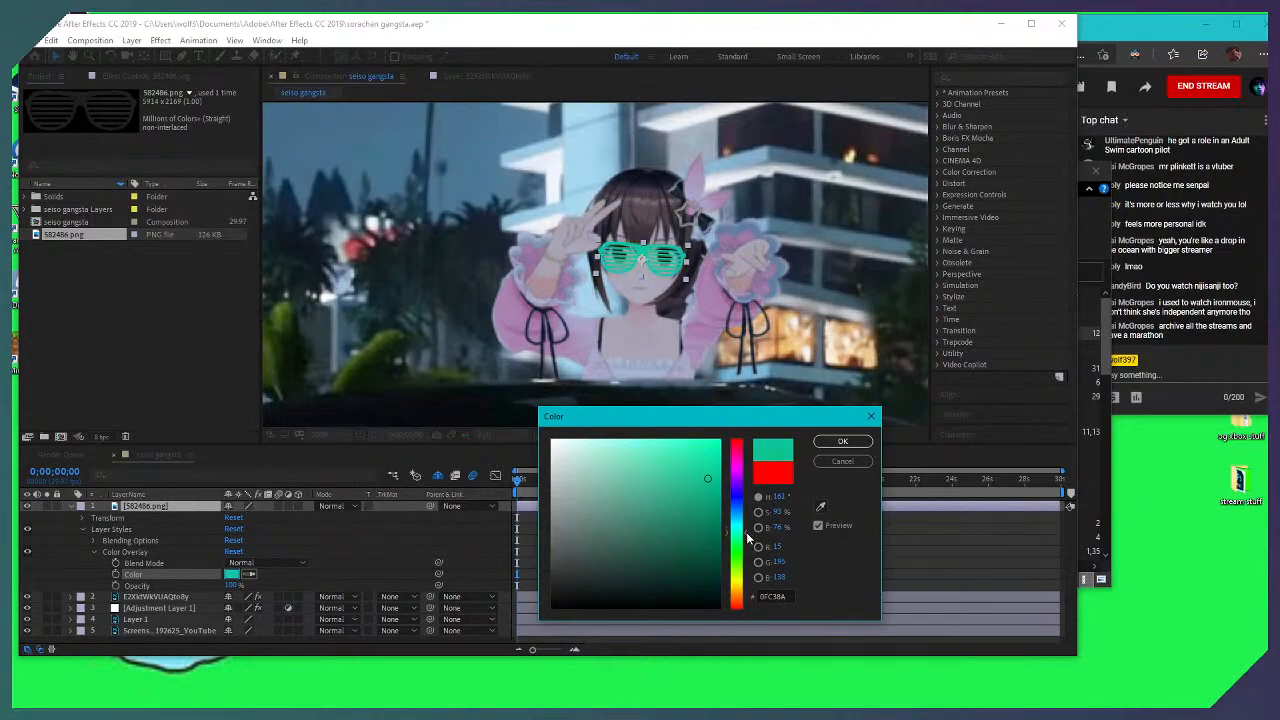
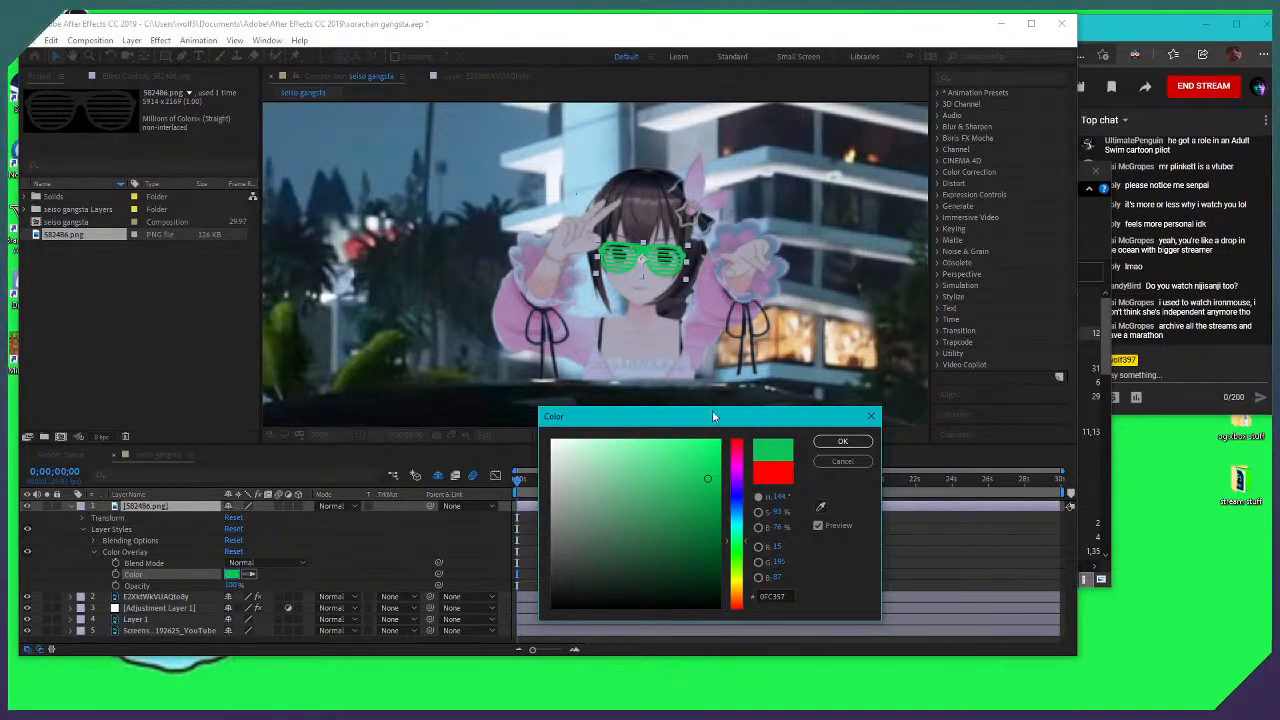
mouse_move(746, 545)
left_mouse_down()
mouse_move(746, 514)
mouse_move(748, 565)
mouse_move(743, 451)
mouse_move(748, 585)
mouse_move(745, 541)
left_mouse_up()
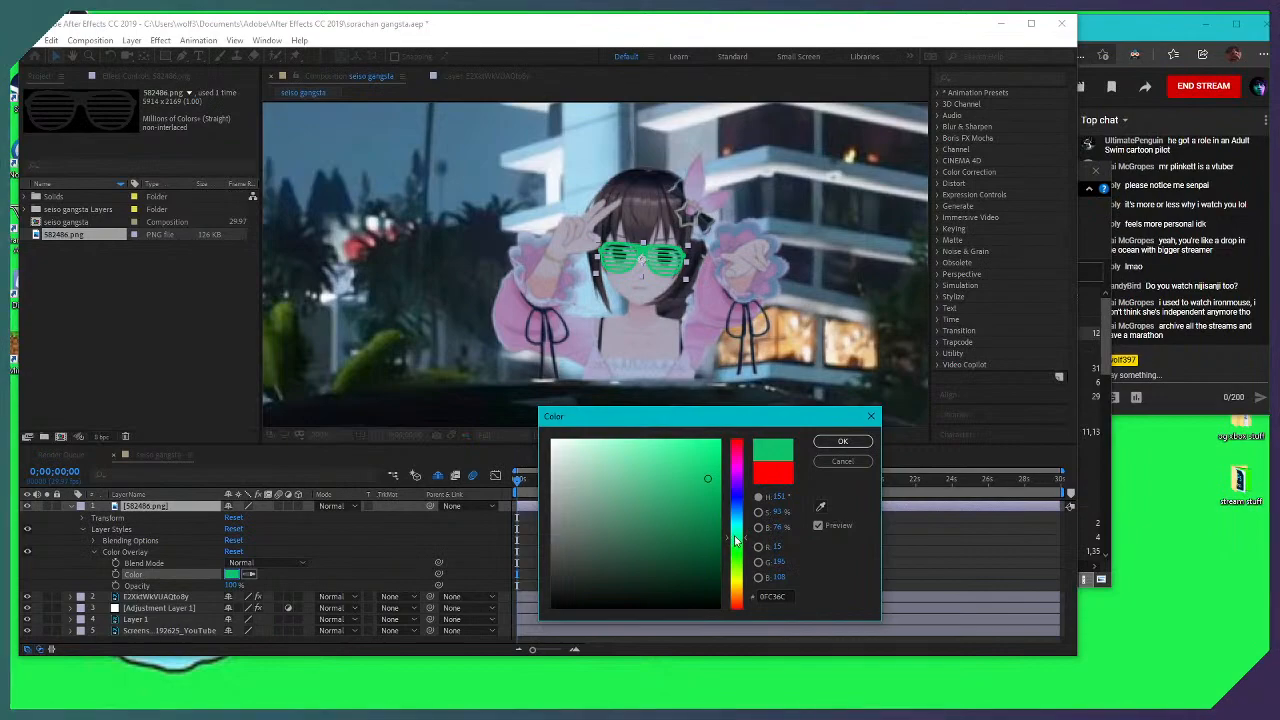
mouse_move(739, 541)
left_mouse_down()
mouse_move(743, 558)
mouse_move(746, 510)
mouse_move(747, 527)
left_mouse_up()
Try brighter, lighter overlay colours on the shades: light cyan 4FE4FF, aqua, yellow F5FF51 and pink FF51DC
mouse_move(708, 478)
left_mouse_down()
mouse_move(663, 449)
mouse_move(667, 428)
left_mouse_up()
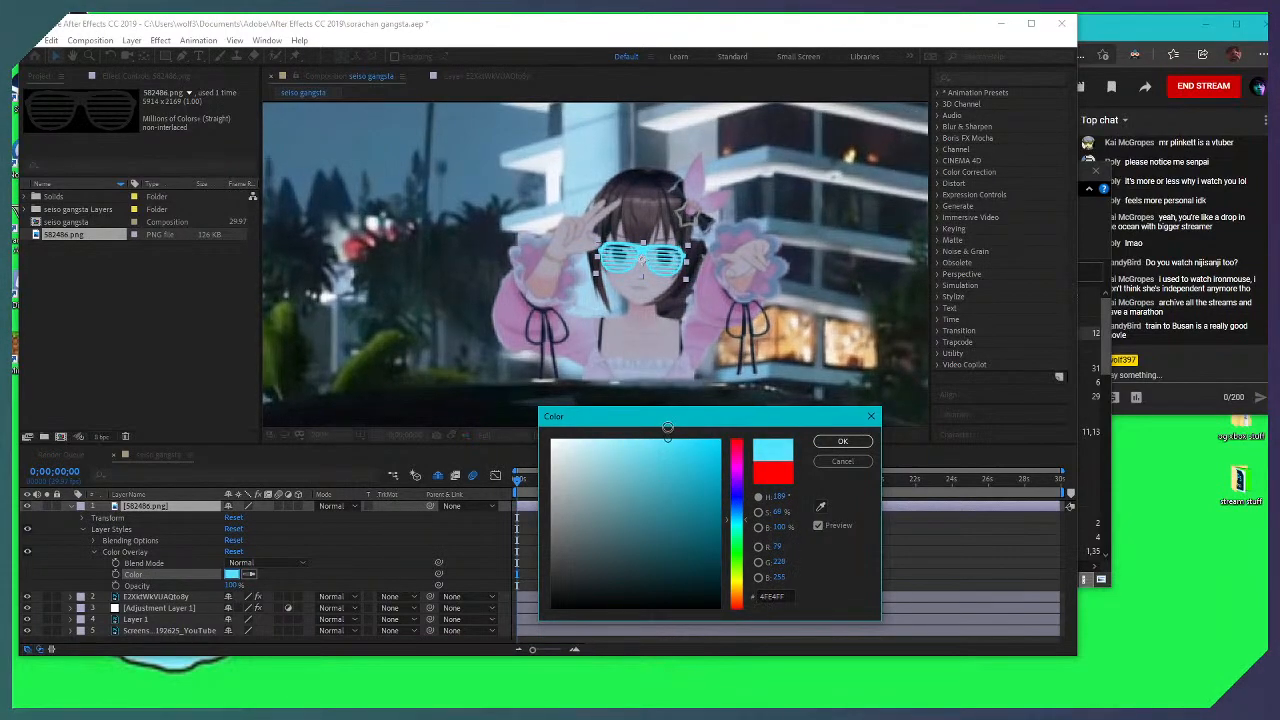
mouse_move(735, 515)
left_mouse_down()
mouse_move(733, 491)
mouse_move(740, 559)
mouse_move(737, 455)
mouse_move(740, 533)
left_mouse_up()
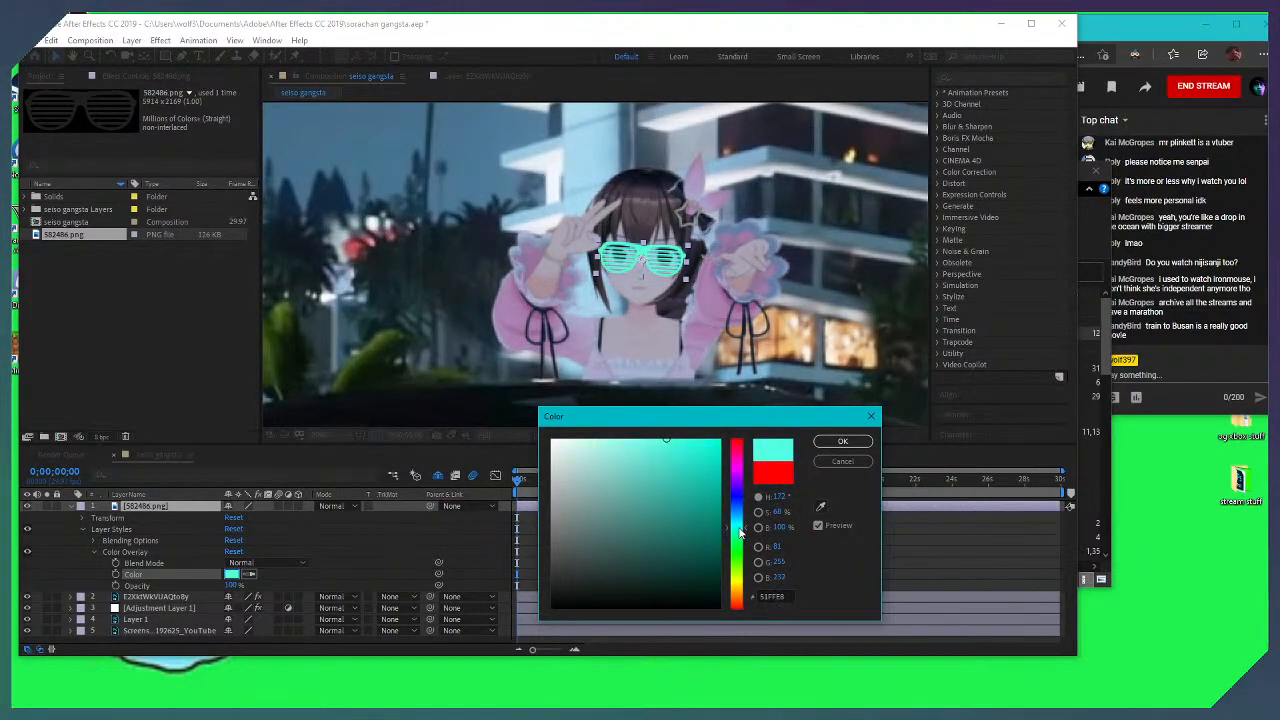
left_click_drag(740, 533, 741, 585)
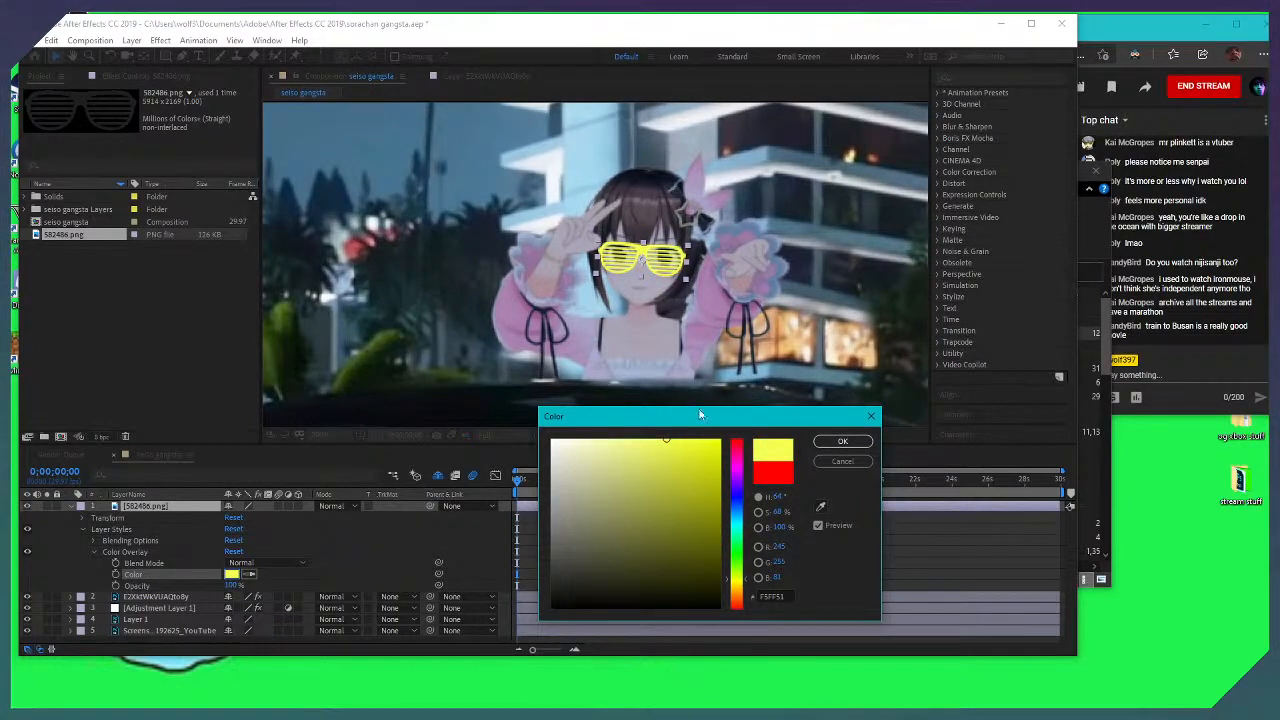
left_click(735, 477)
left_click(734, 469)
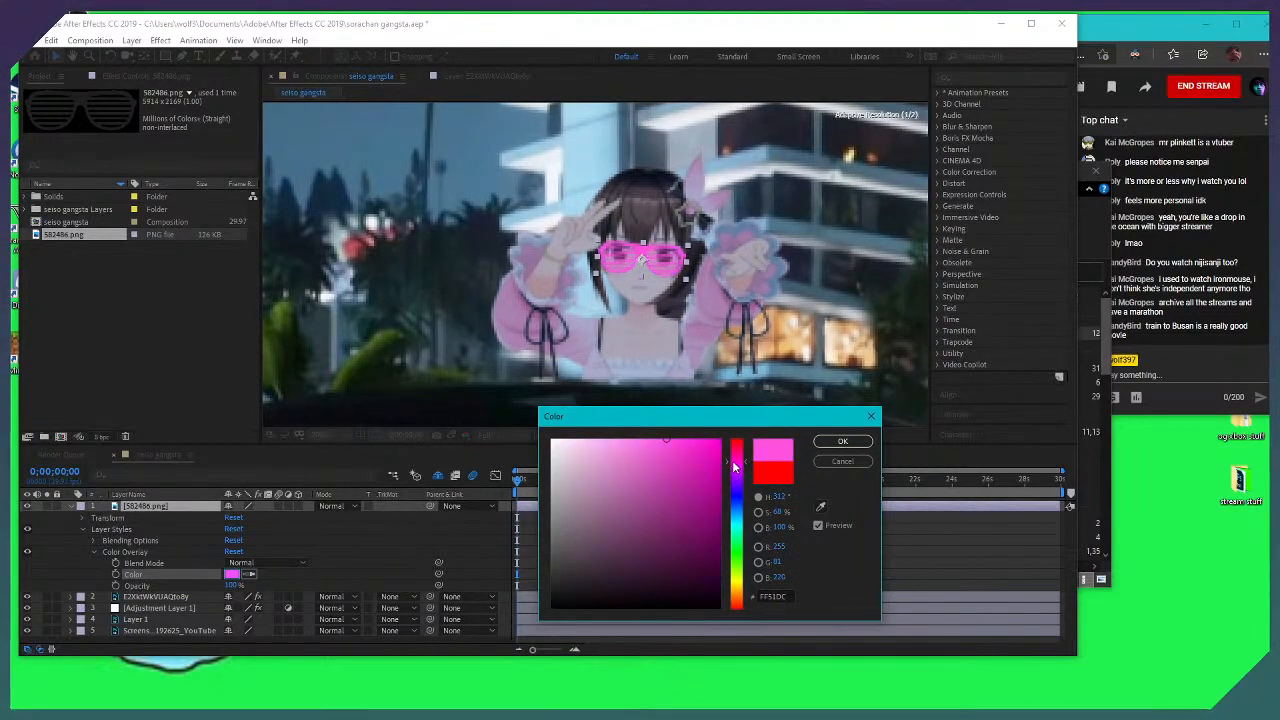
Set the shades' Color Overlay to fully saturated bright green 12FF00 and apply it
left_click_drag(745, 498, 754, 556)
left_click_drag(693, 514, 744, 444)
left_click(742, 556)
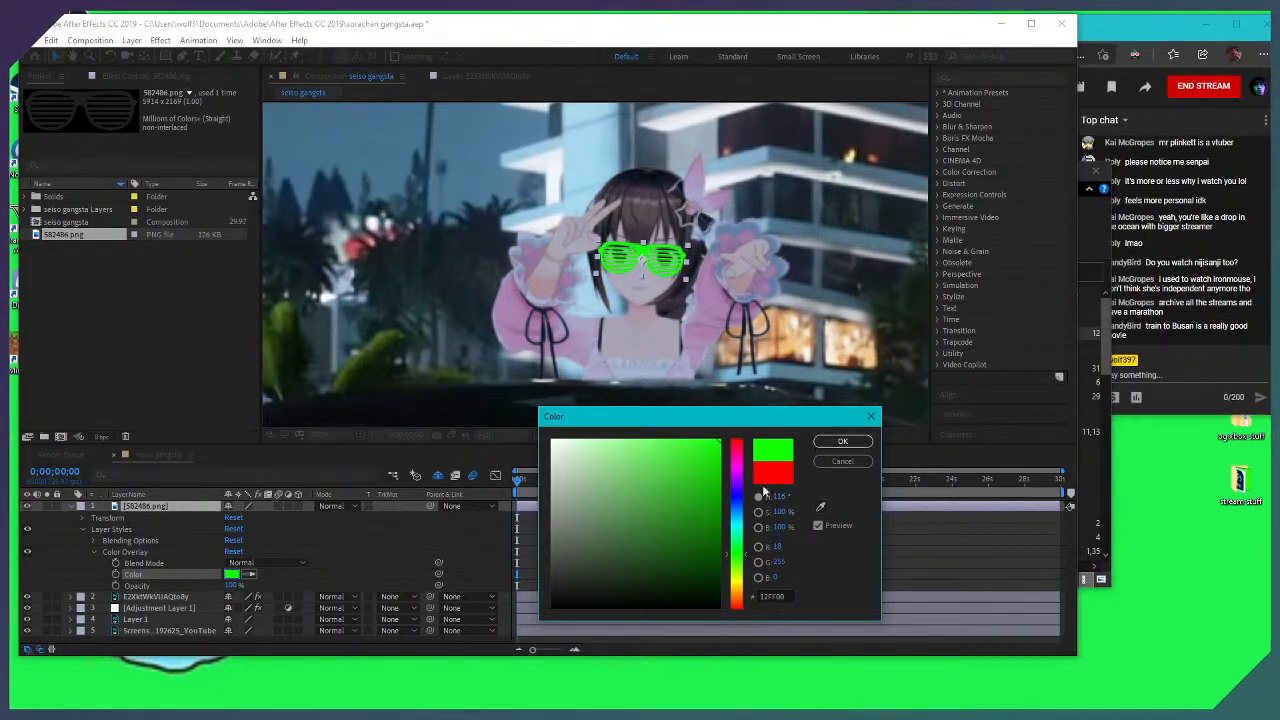
left_click(842, 441)
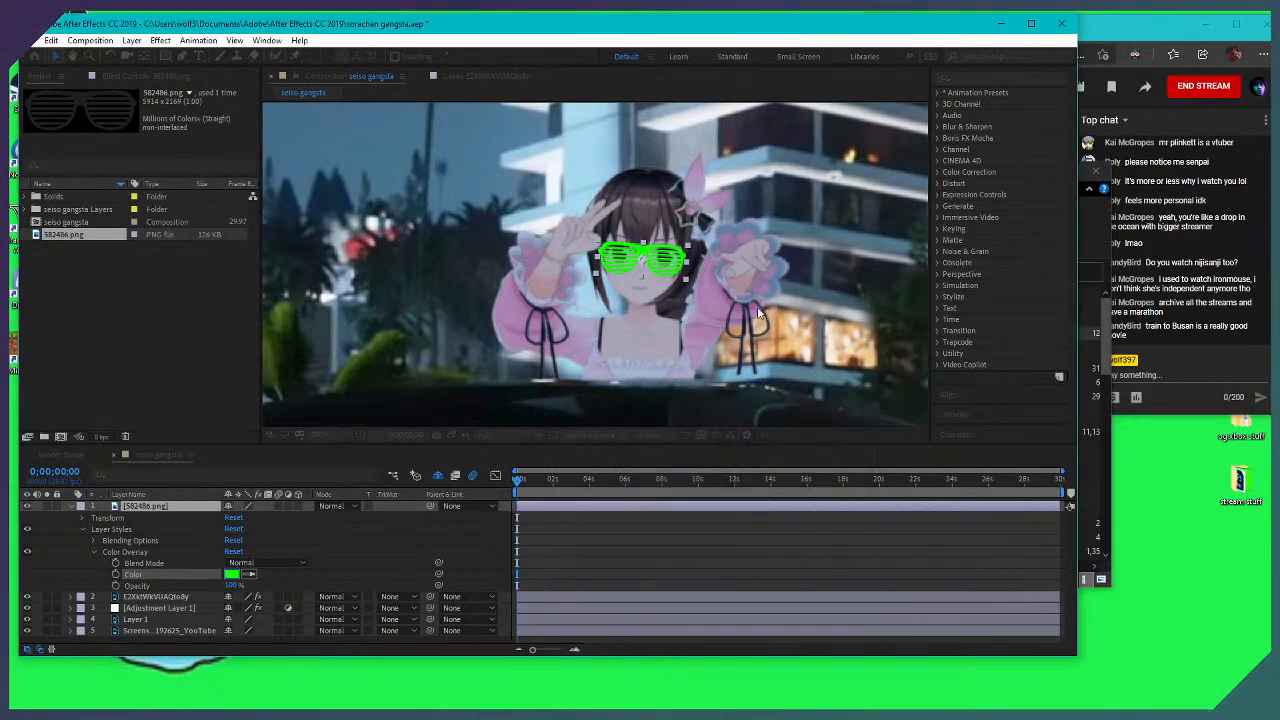
Enlarge the green shutter shades slightly over the character's eyes and check them against the whole limousine scene
left_click_drag(688, 248, 695, 243)
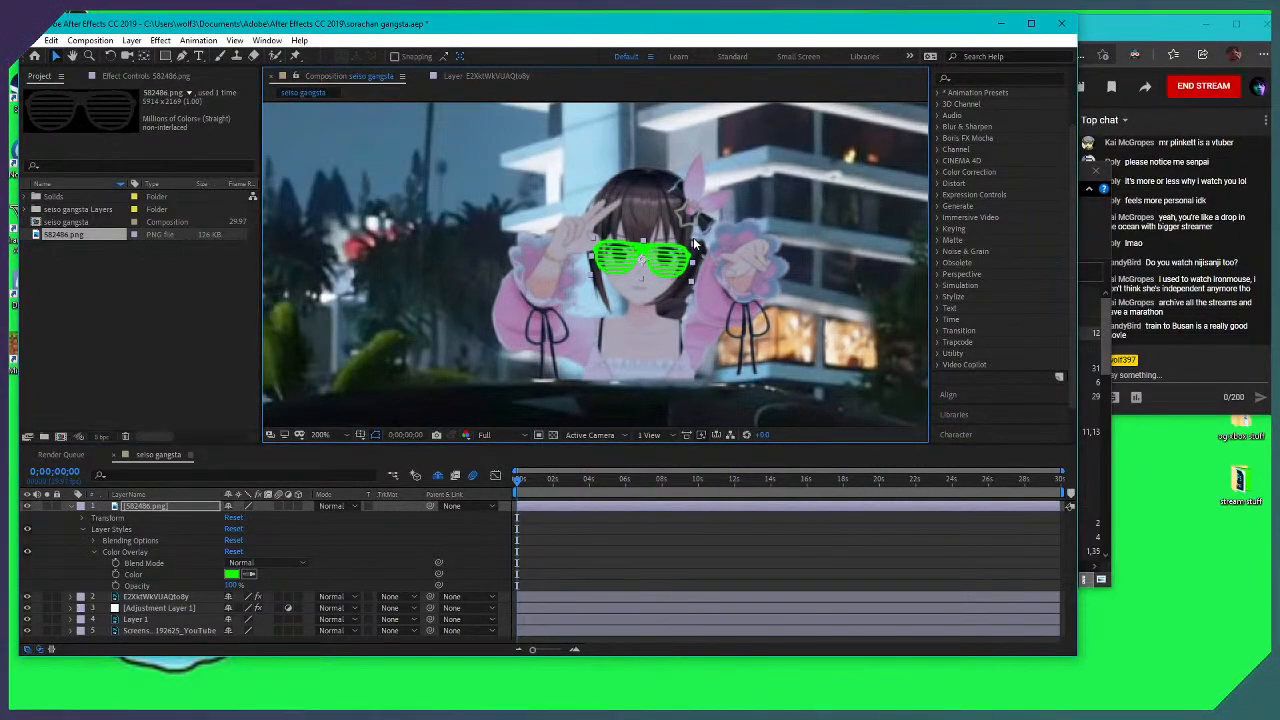
key("comma")
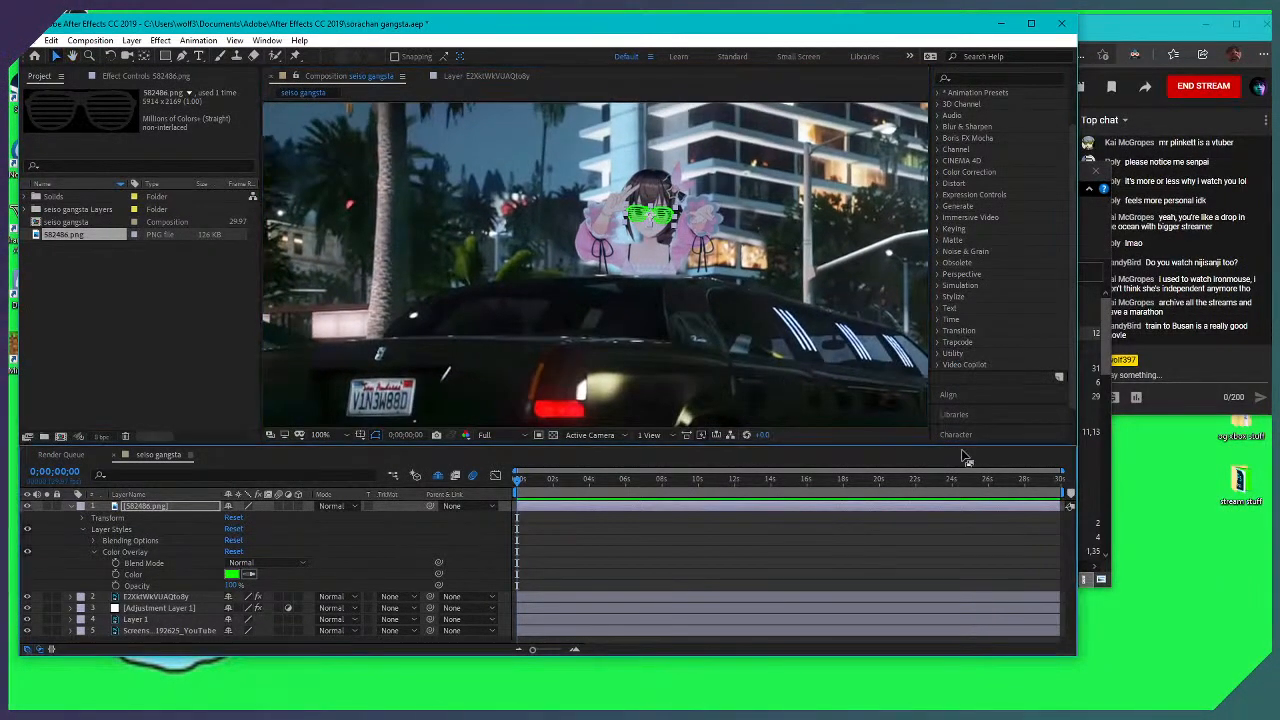
scroll(737, 370, "down", 3)
scroll(690, 305, "up", 8)
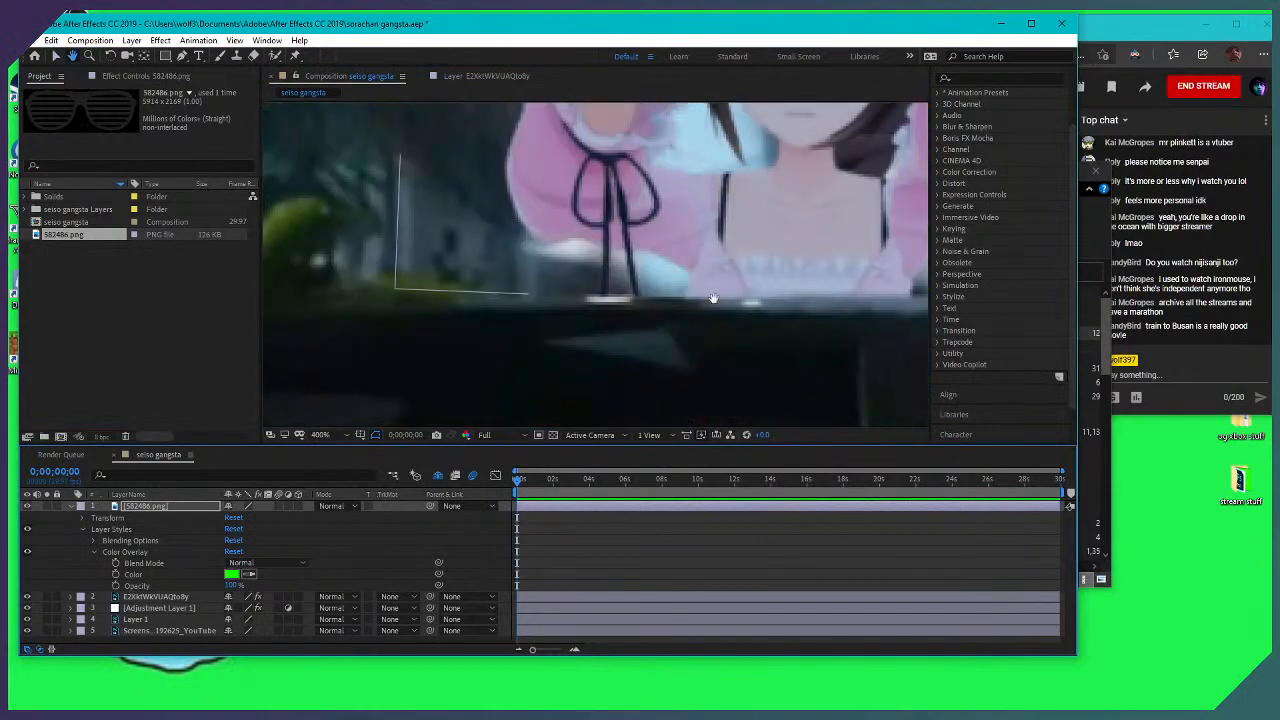
scroll(644, 321, "down", 5)
scroll(650, 323, "up", 2)
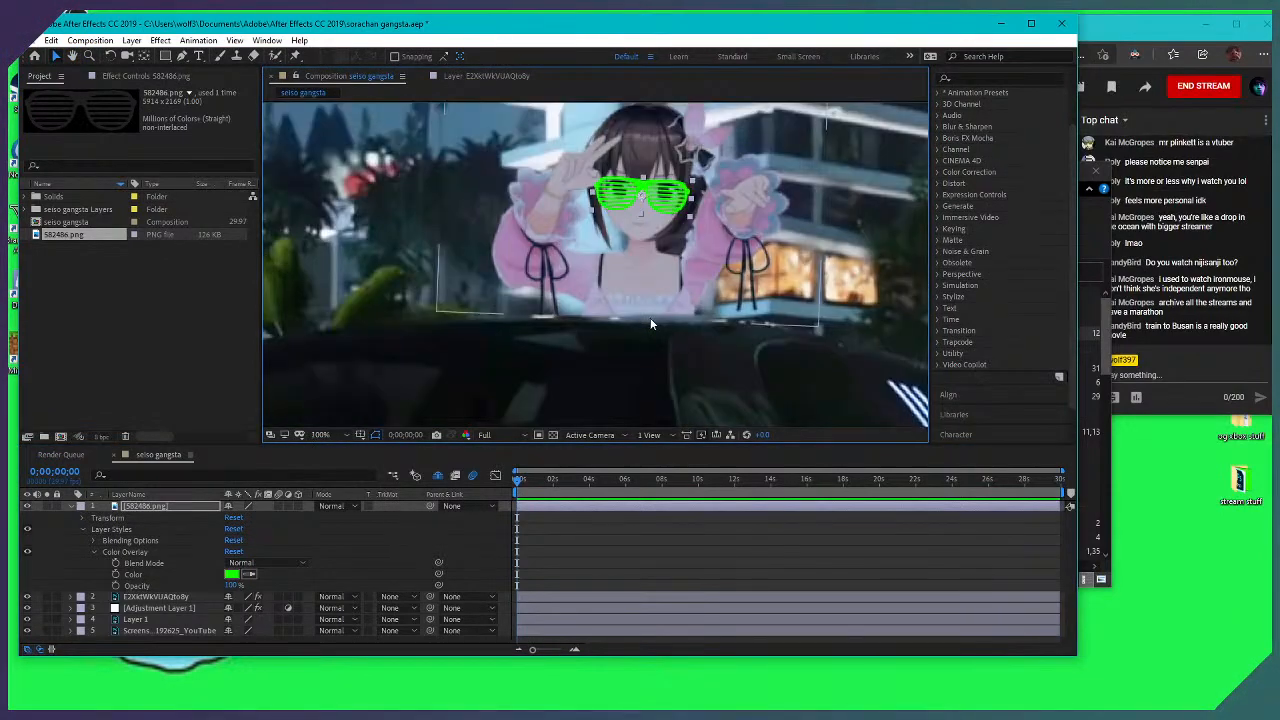
scroll(650, 323, "down", 2)
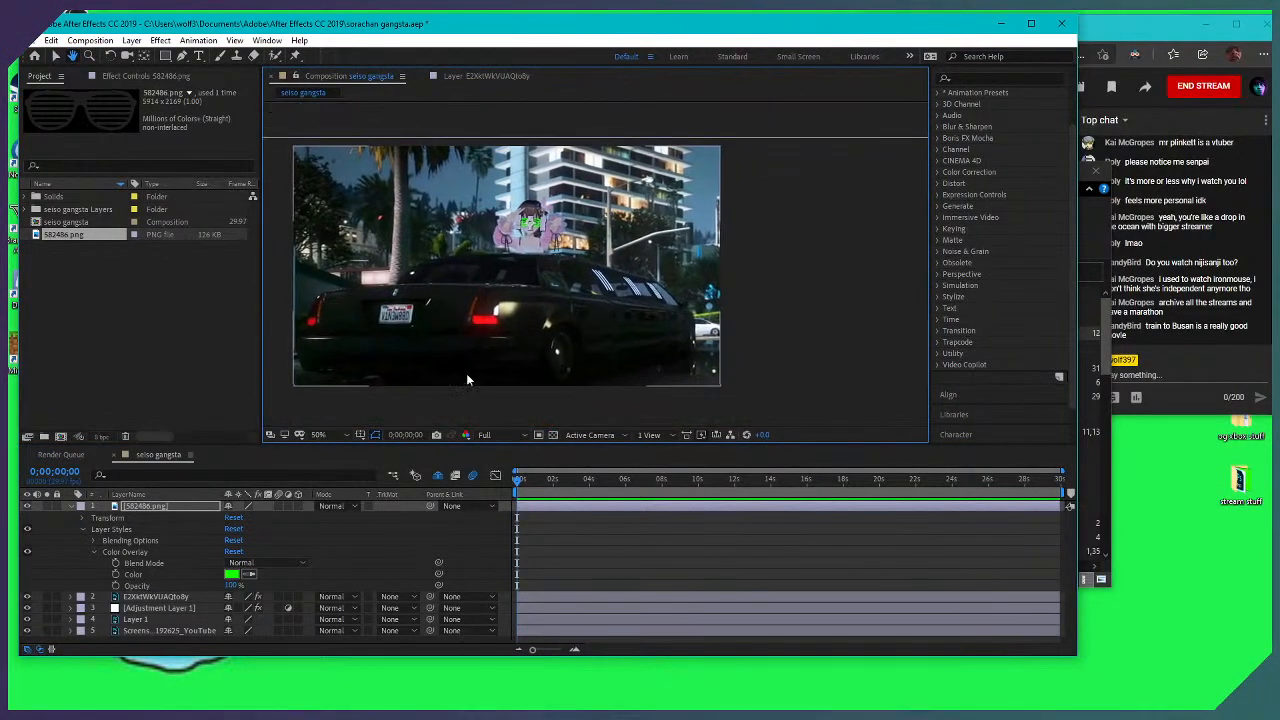
Try brightness -30 and contrast -24 in the character layer's Brightness & Contrast effect
left_click(530, 225)
scroll(530, 225, "up", 2)
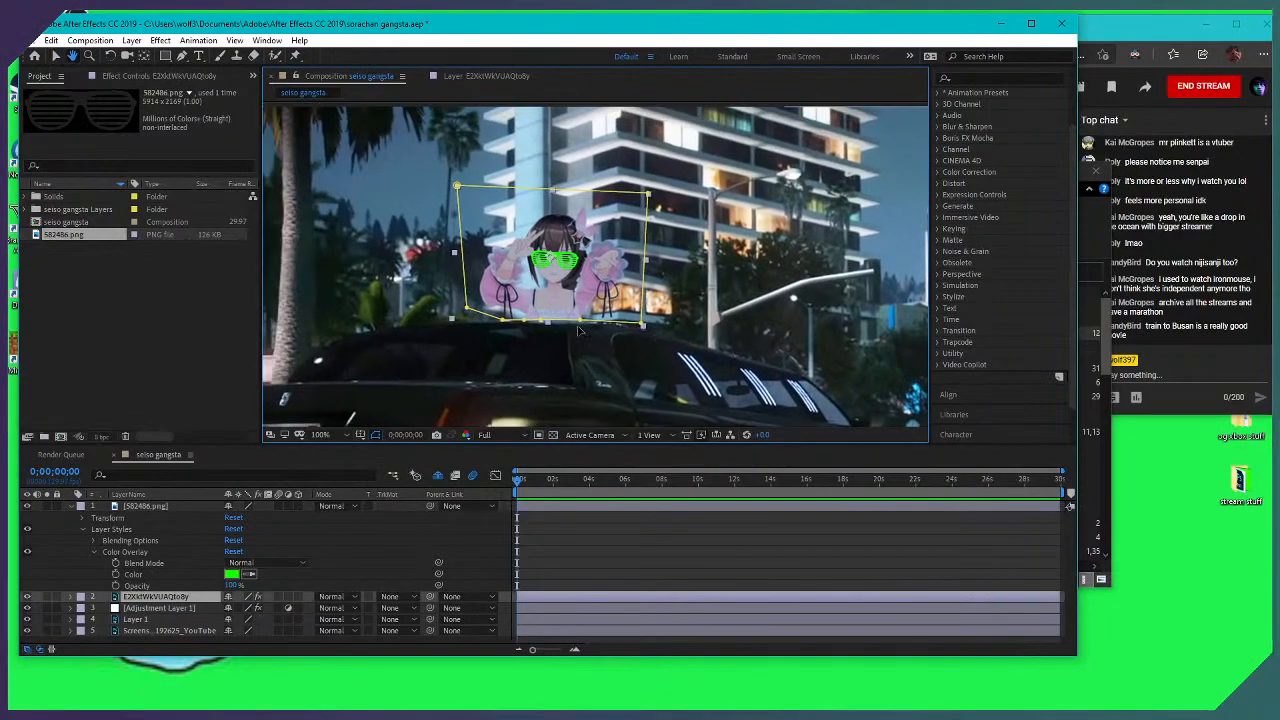
scroll(530, 287, "up", 2)
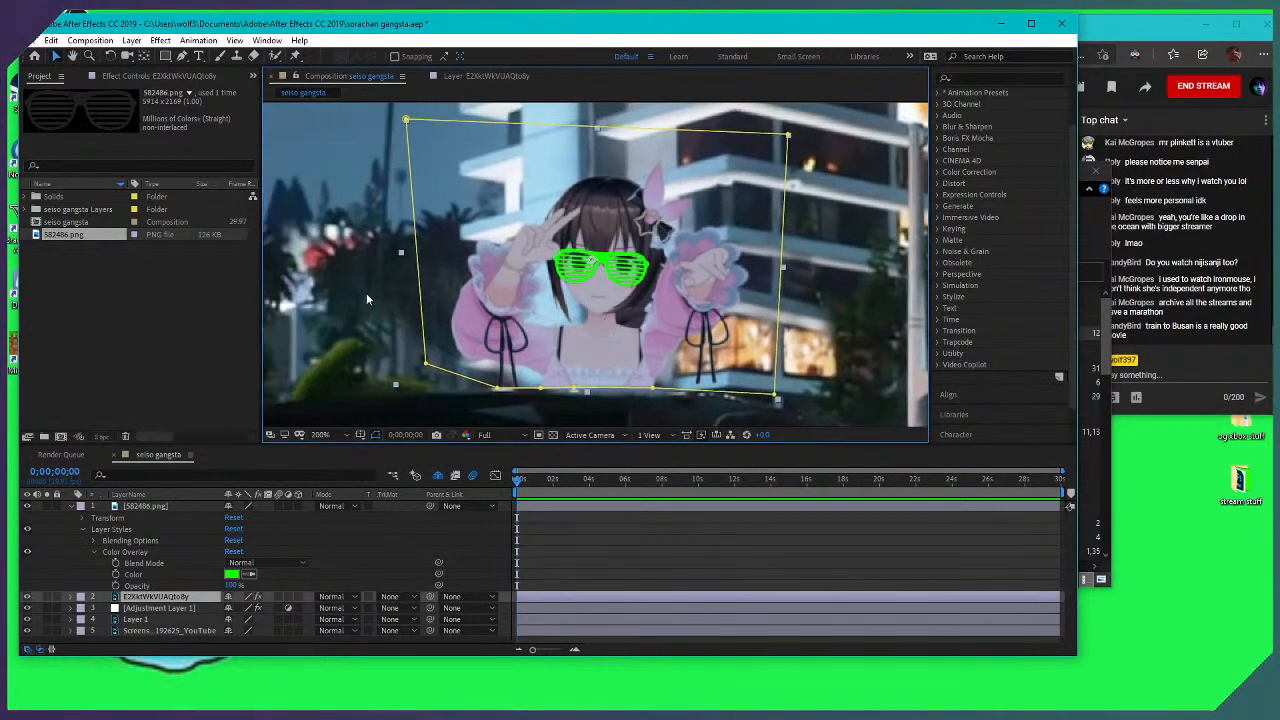
left_click(138, 75)
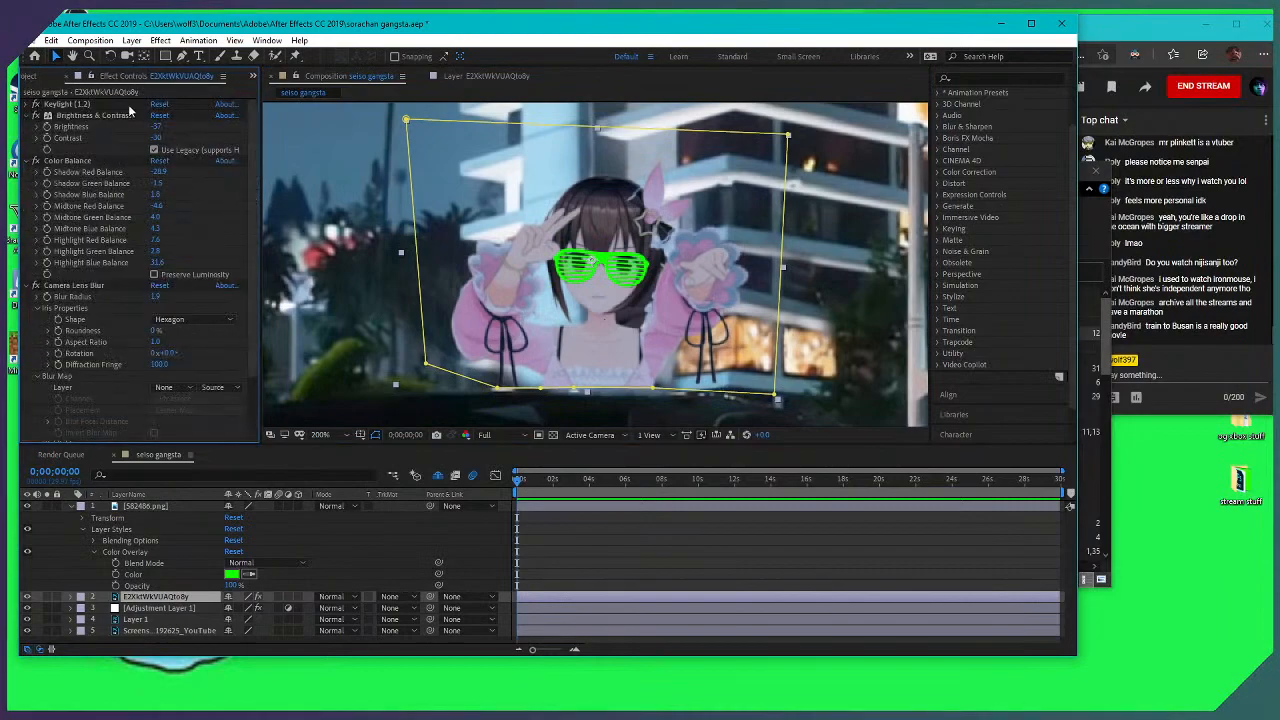
left_click_drag(155, 128, 201, 139)
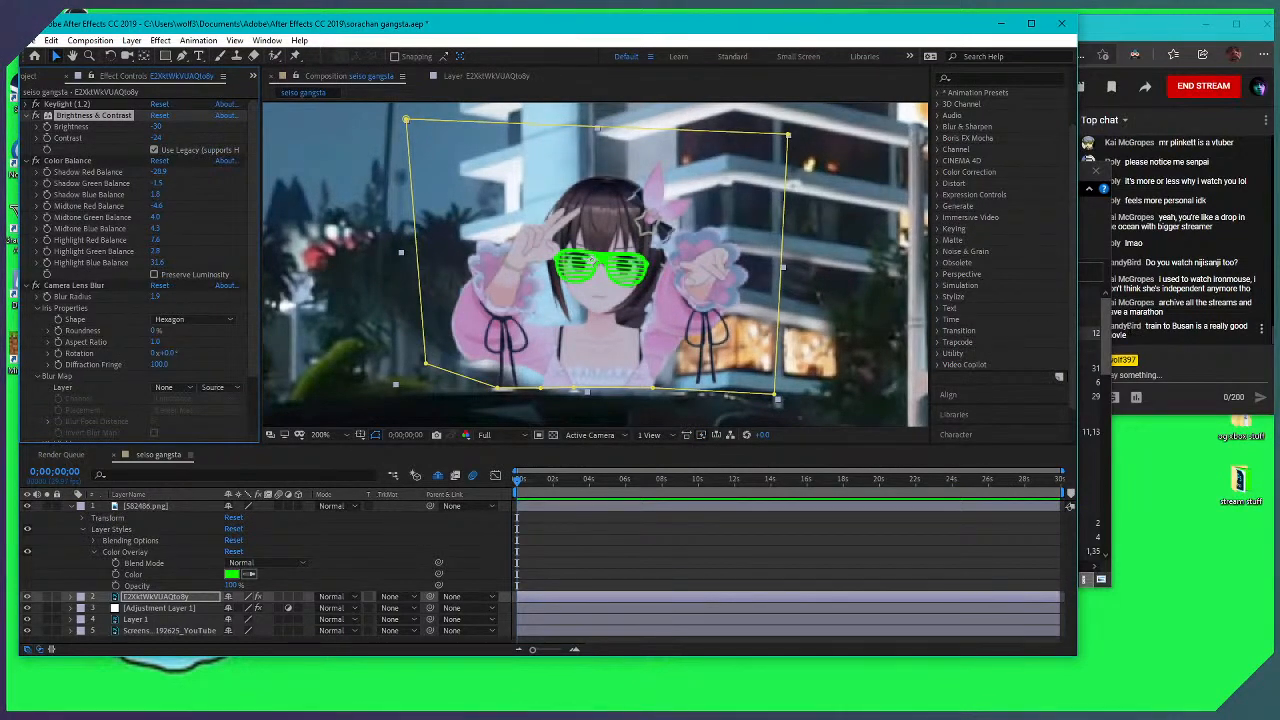
Examine how the brightened character blends with the limousine roof and city background, both close up and in the full scene
scroll(610, 325, "down", 4)
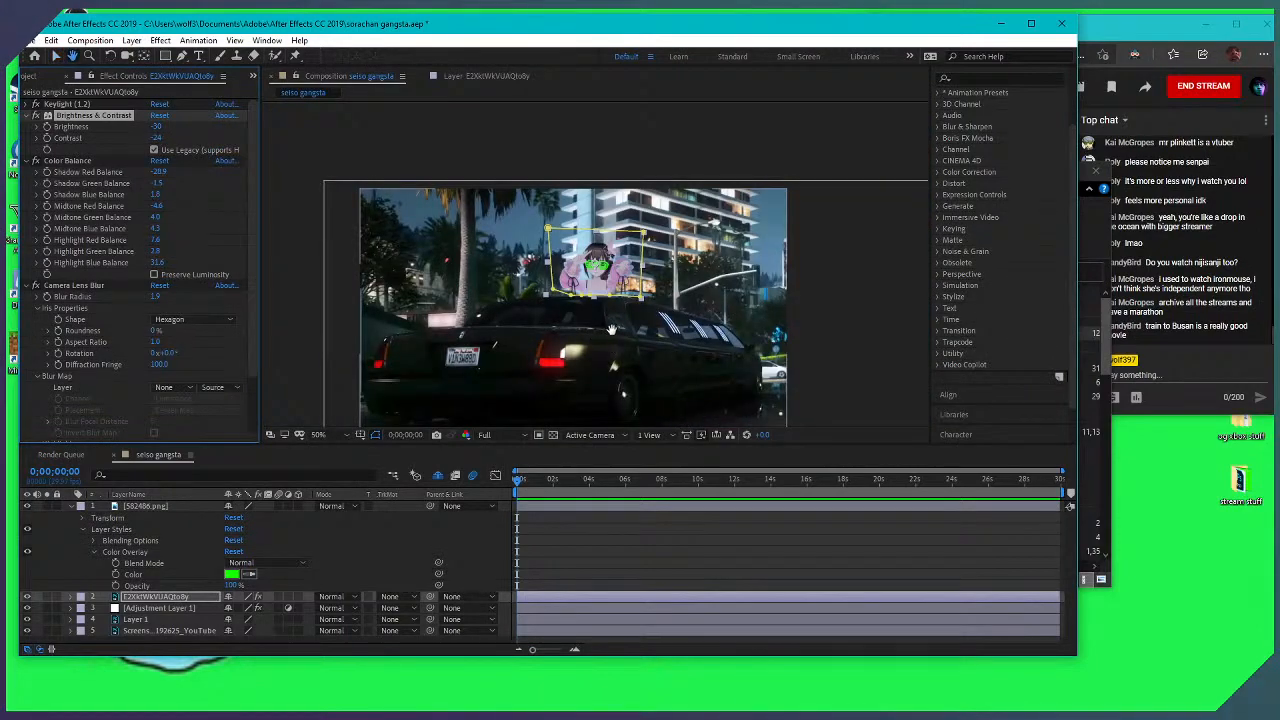
scroll(600, 340, "up", 2)
scroll(615, 320, "up", 3)
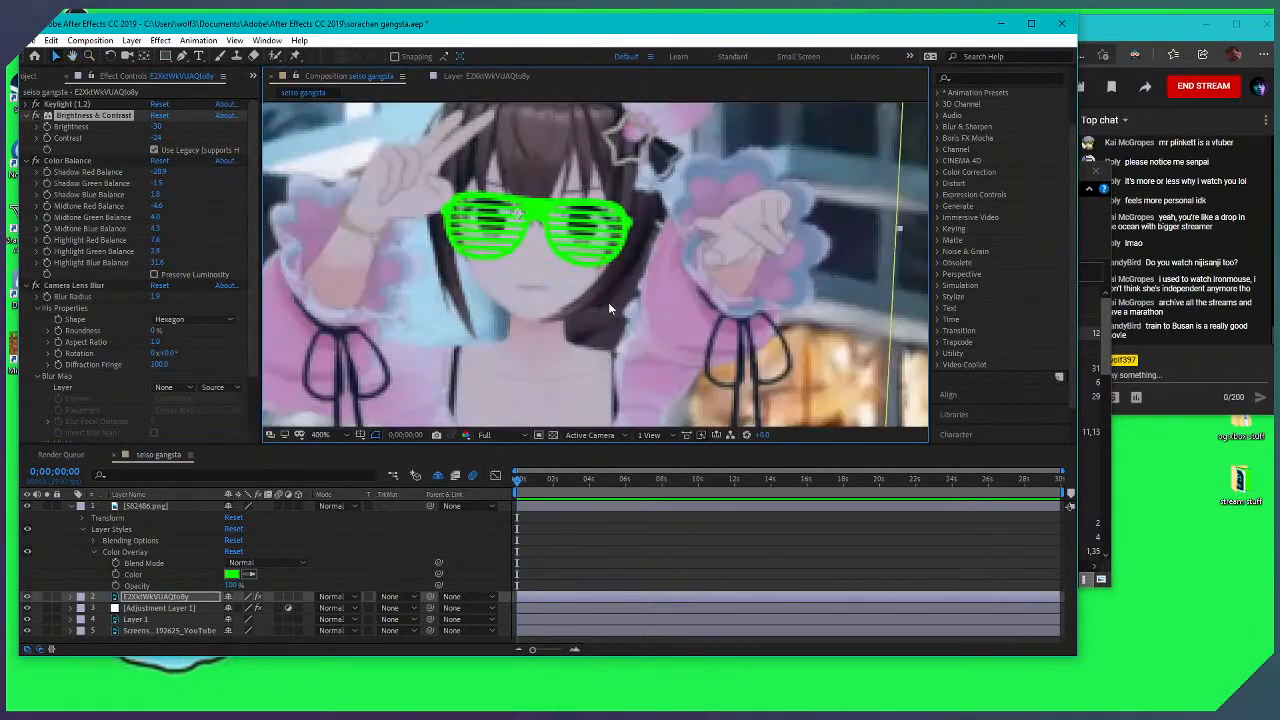
scroll(610, 308, "down", 1)
scroll(608, 300, "down", 2)
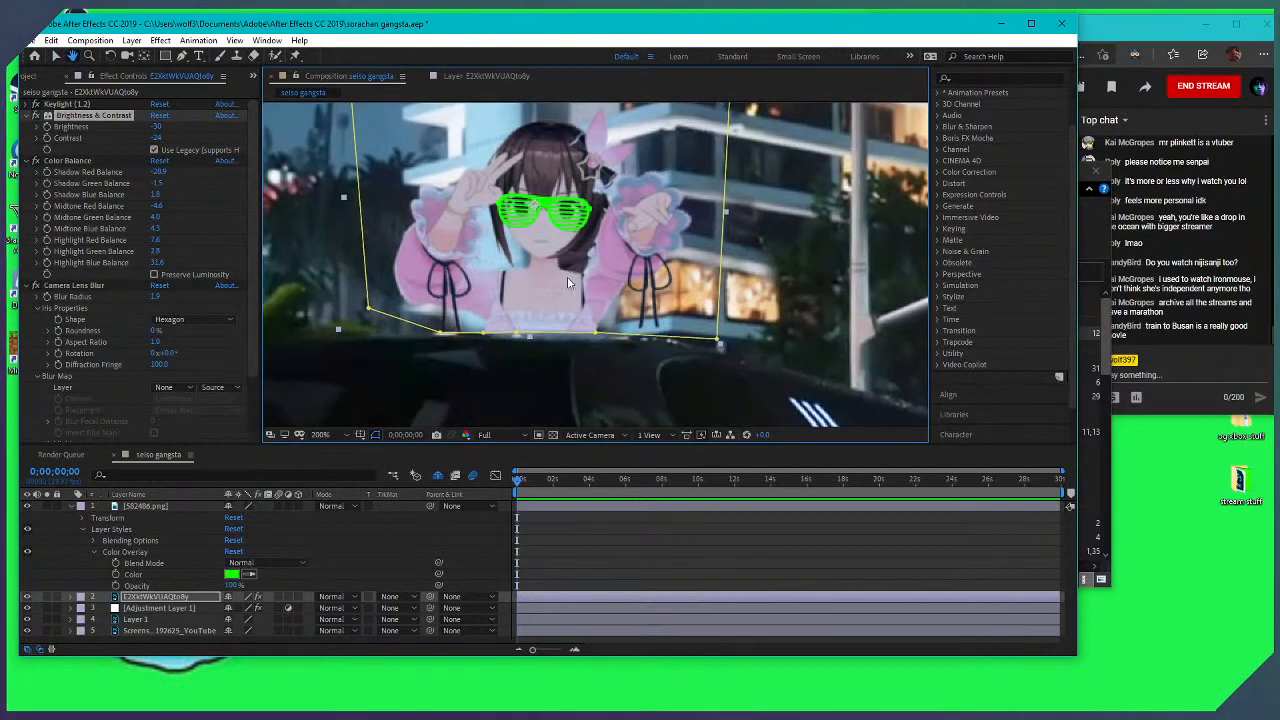
scroll(600, 280, "down", 1)
scroll(600, 280, "right", 1)
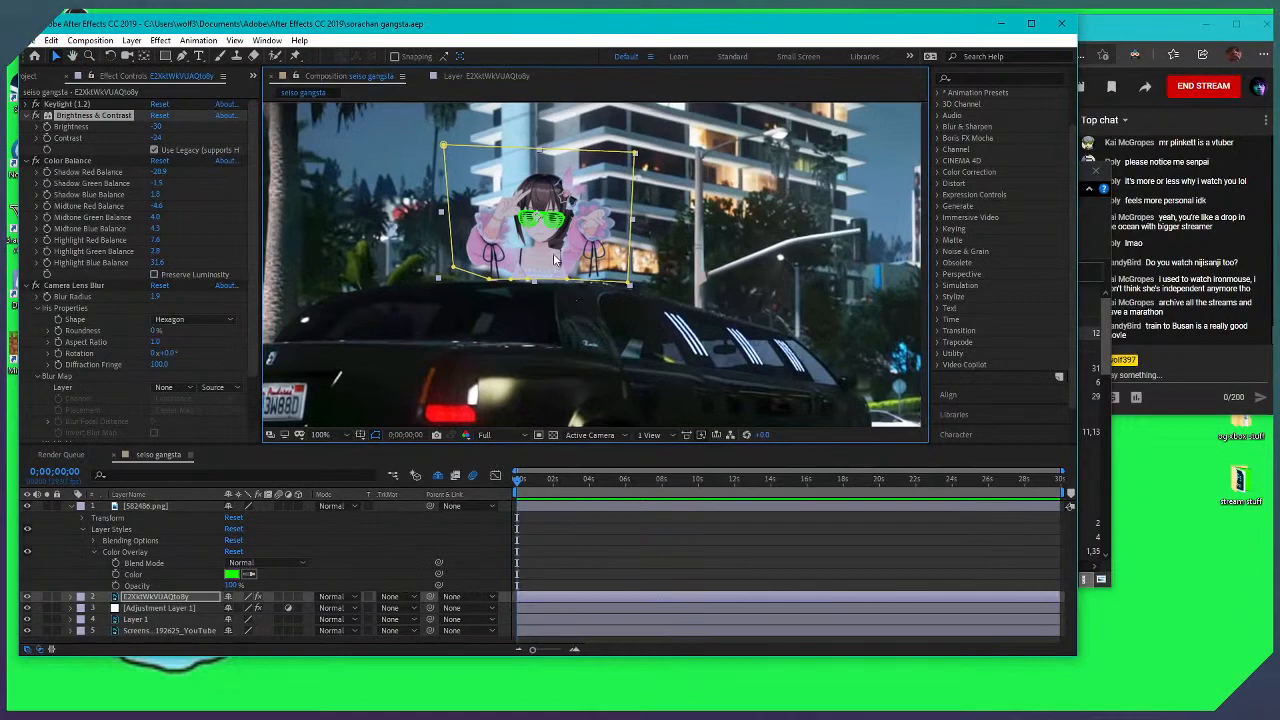
scroll(550, 262, "up", 1)
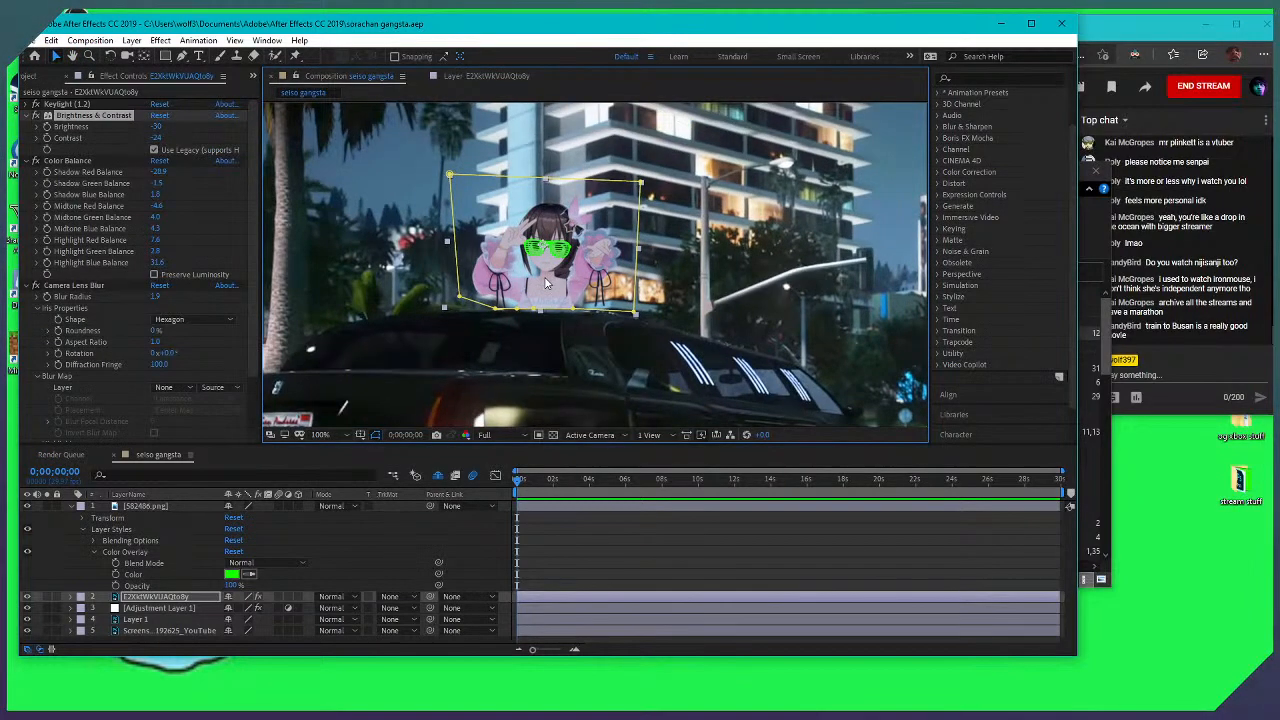
scroll(540, 288, "up", 2)
left_click_drag(530, 290, 546, 319)
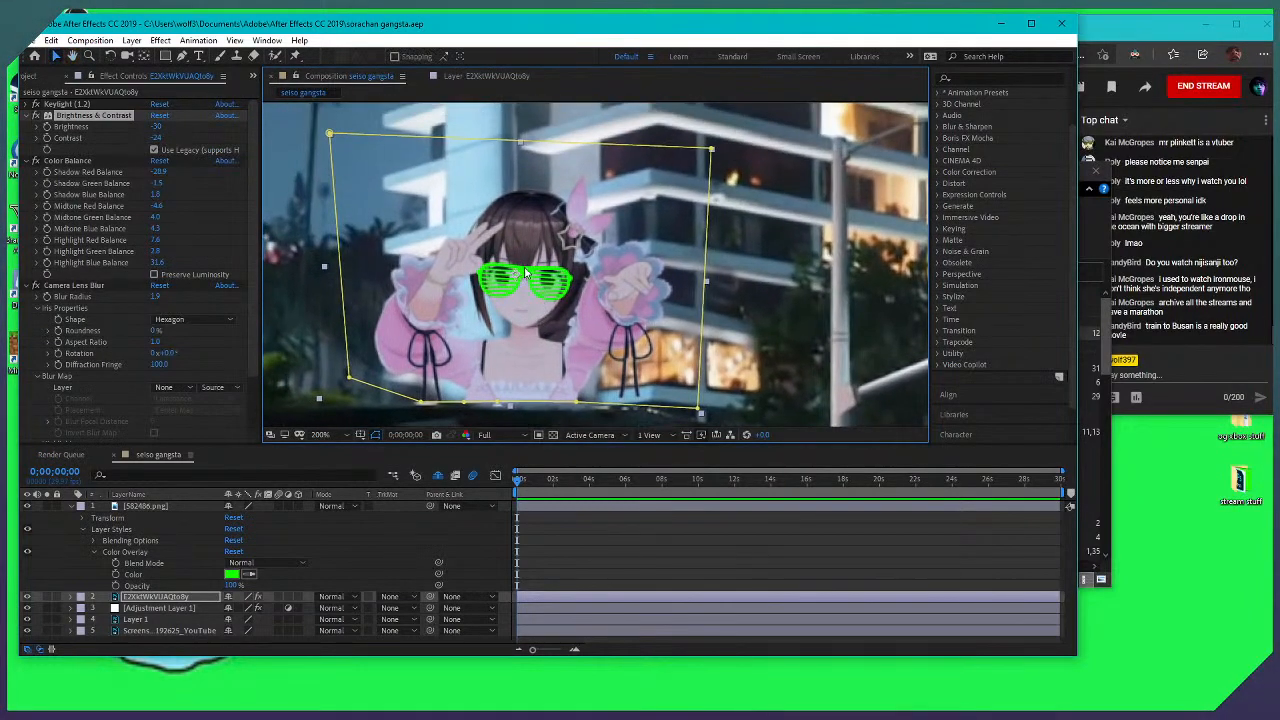
Narrow the green shutter shades slightly so their frame fits the width of the character's face
left_click(160, 506)
scroll(533, 252, "up", 2)
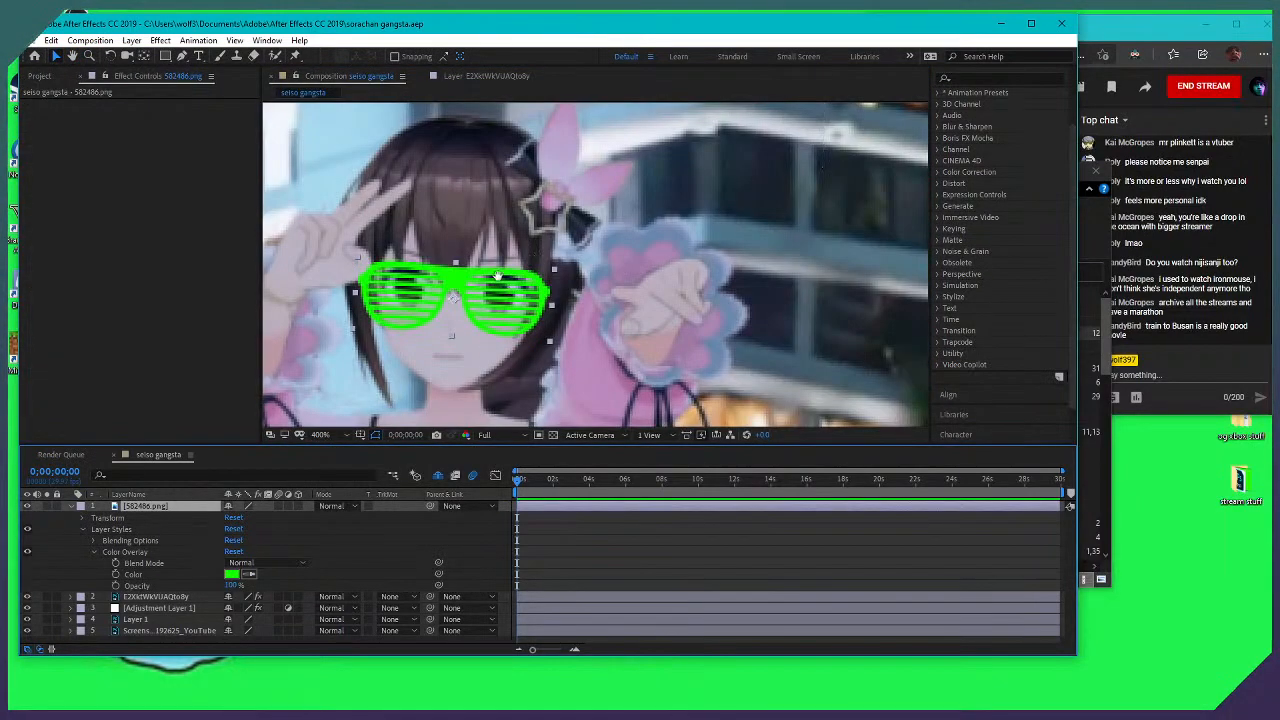
left_click_drag(497, 276, 512, 277)
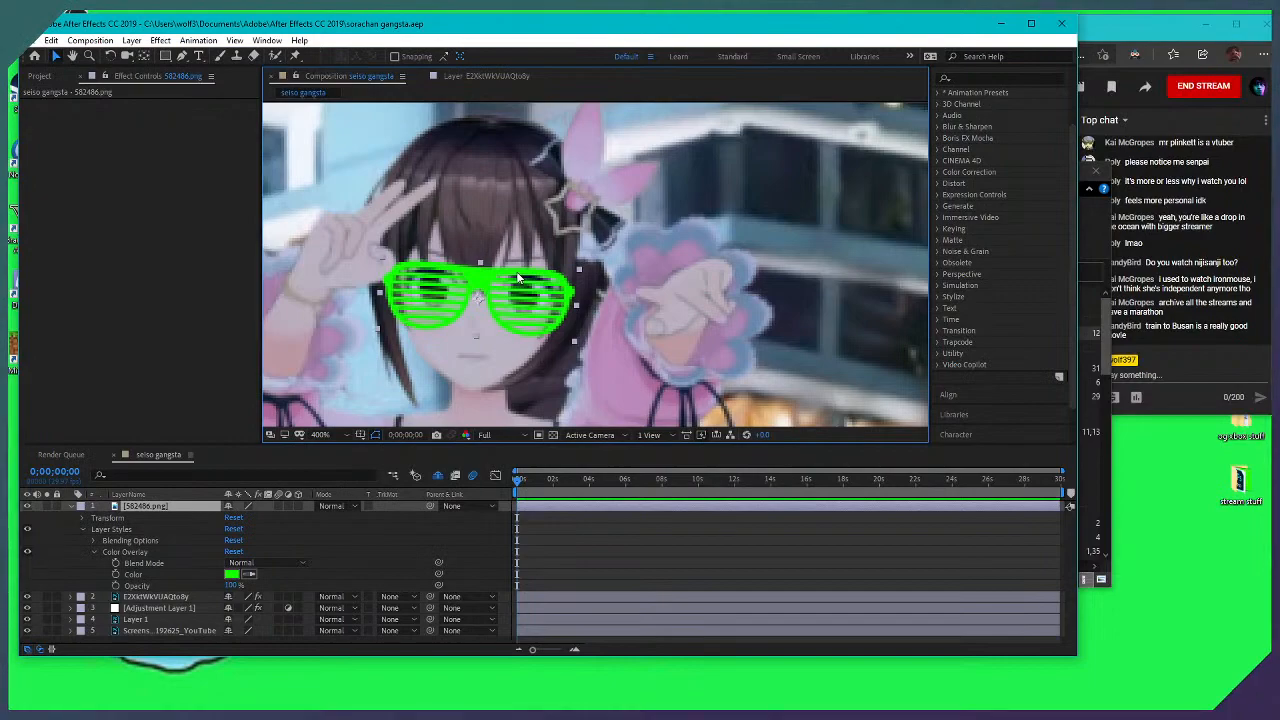
scroll(531, 258, "down", 3)
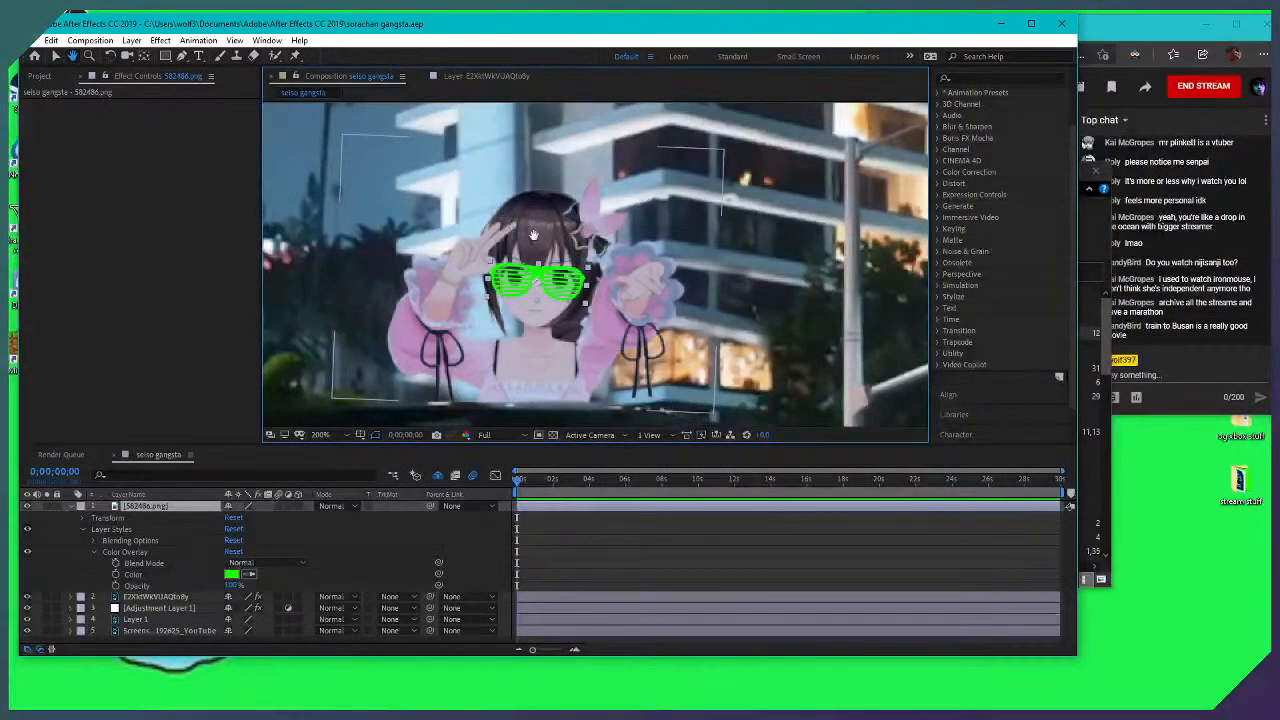
scroll(564, 226, "up", 3)
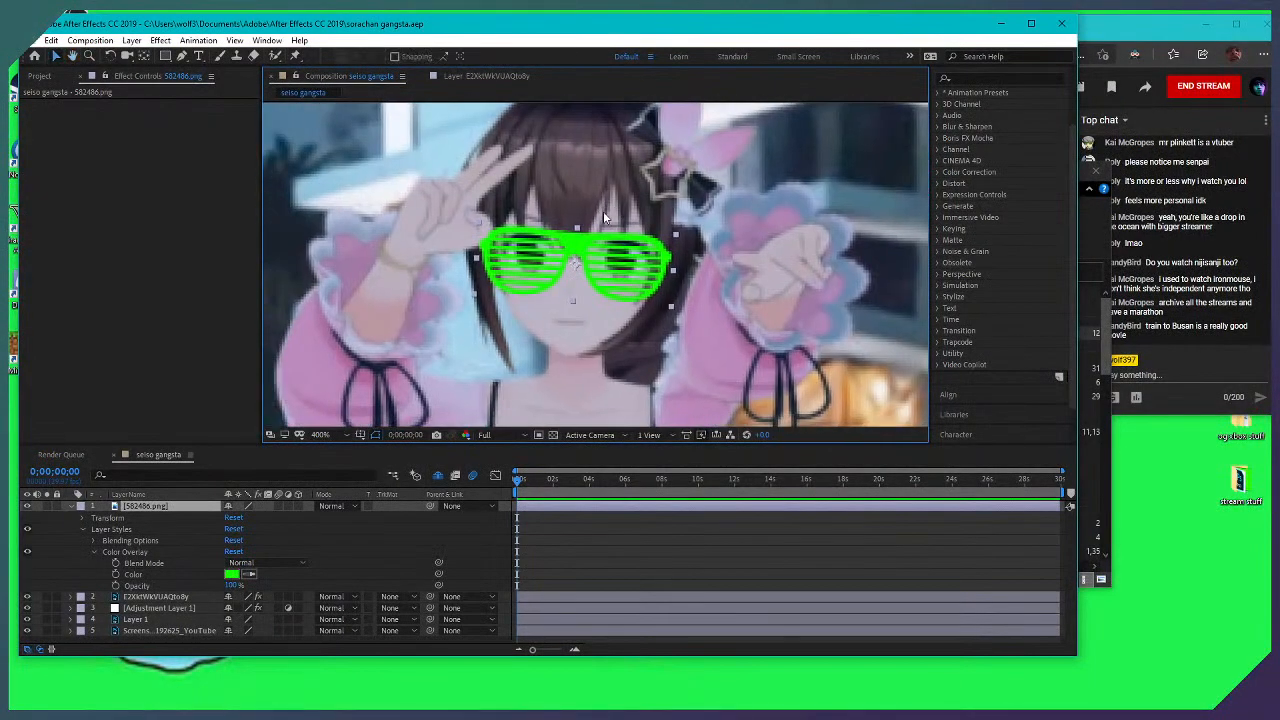
scroll(603, 213, "down", 2)
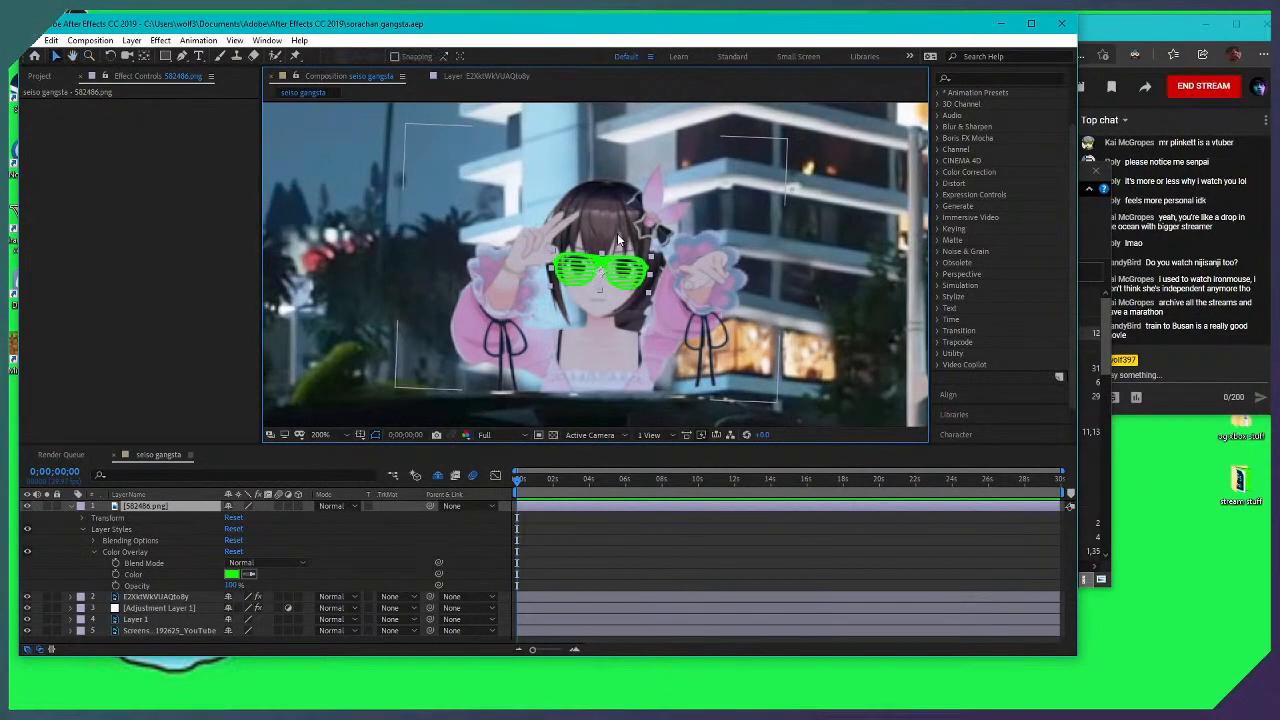
scroll(616, 241, "up", 2)
scroll(604, 278, "down", 2)
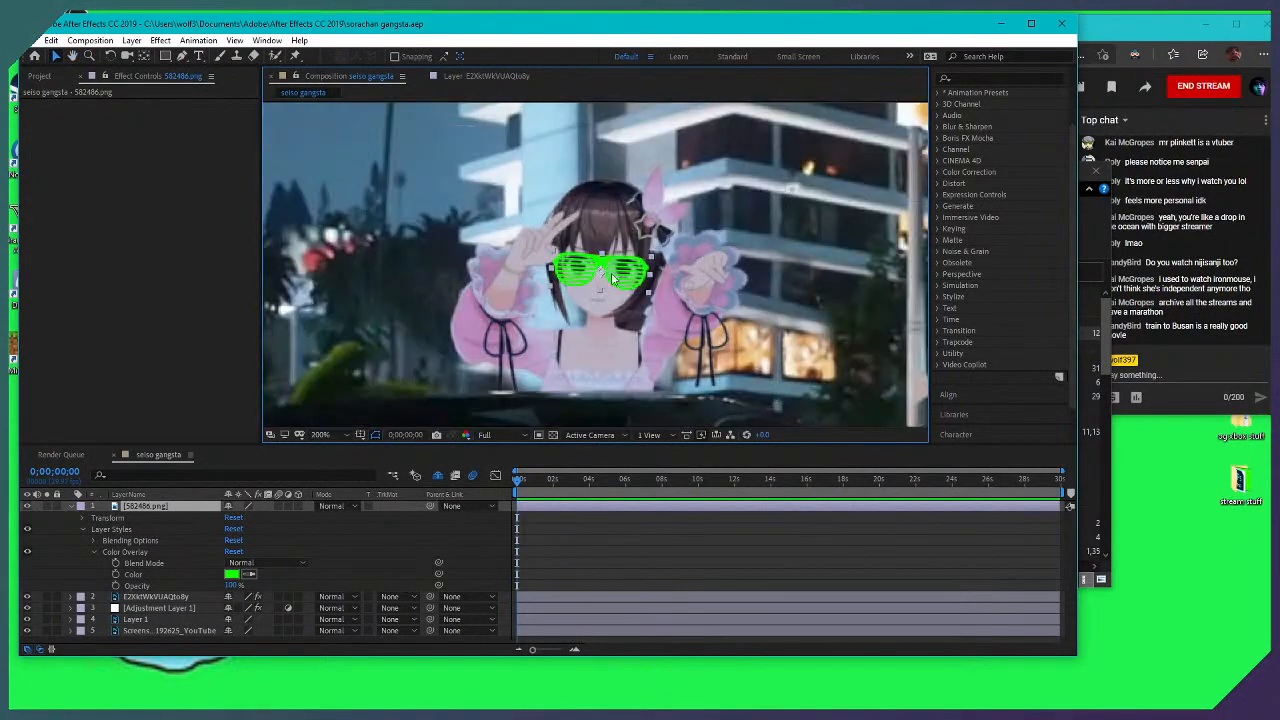
left_click_drag(655, 265, 650, 263)
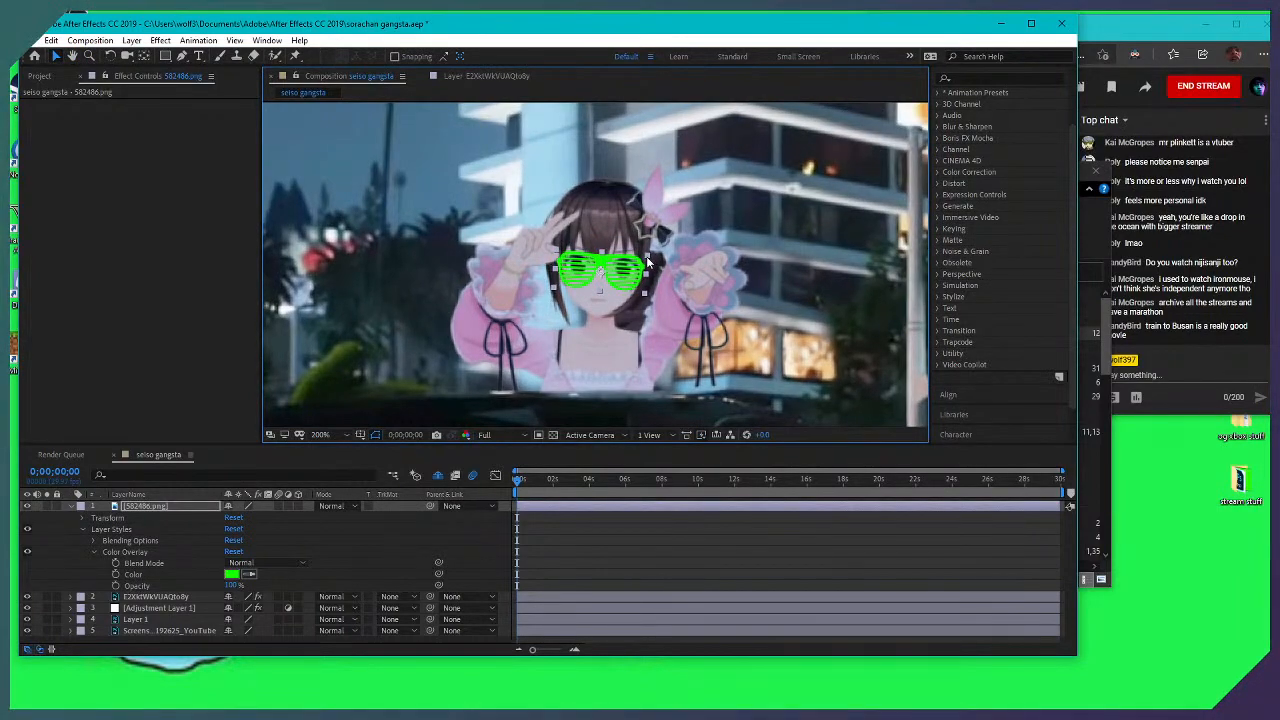
scroll(648, 262, "up", 1)
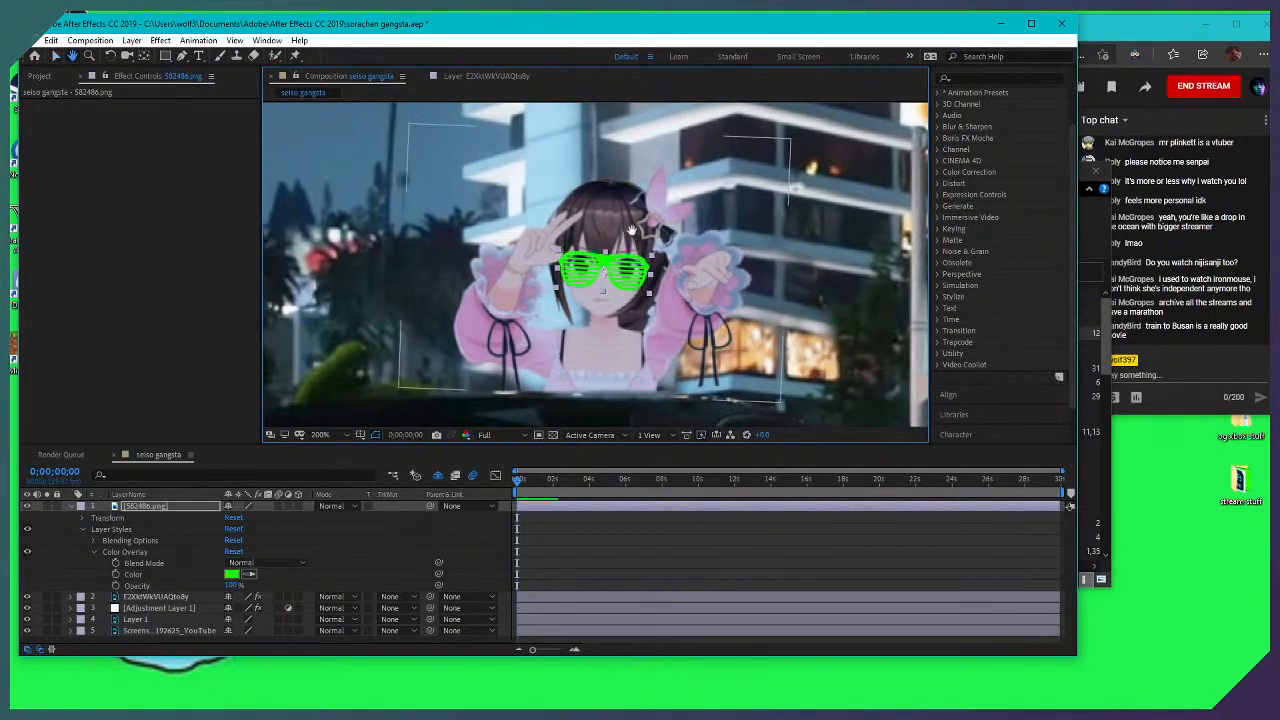
scroll(627, 284, "down", 1)
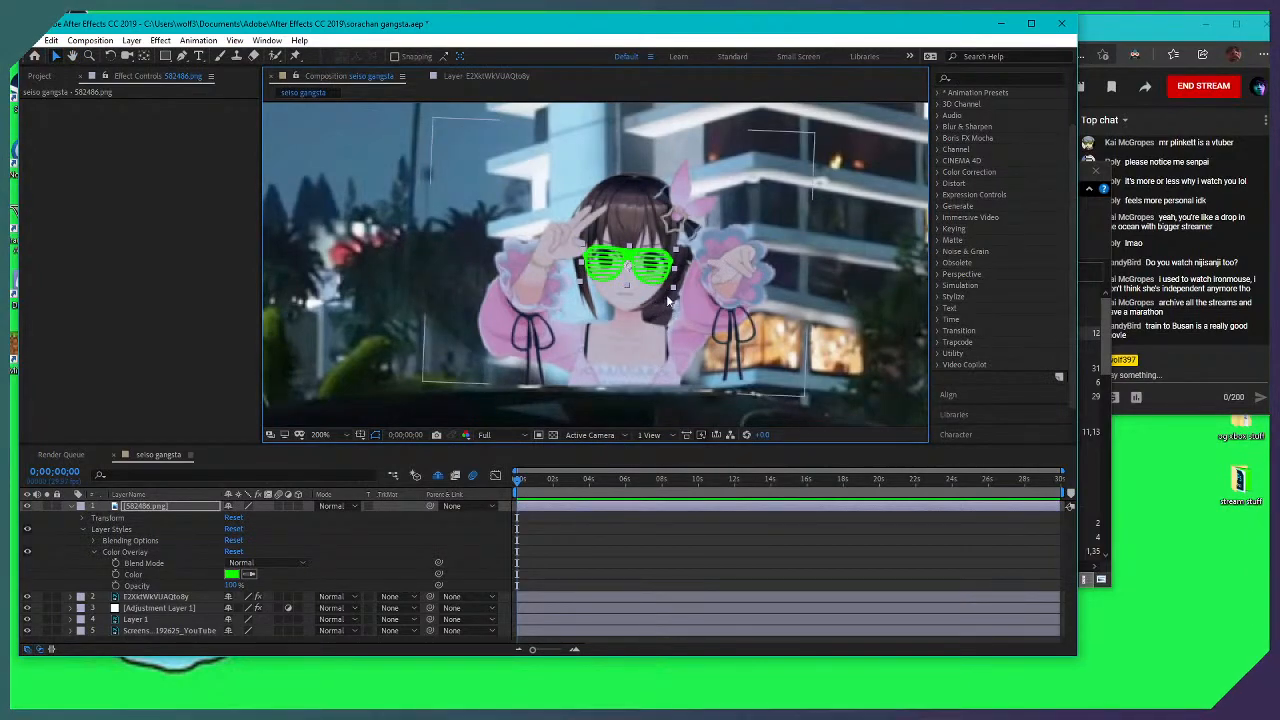
Reduce the height of the green shutter shades slightly while keeping them over the character's eyes
left_click_drag(633, 302, 645, 333)
scroll(630, 317, "up", 2)
scroll(646, 297, "down", 2)
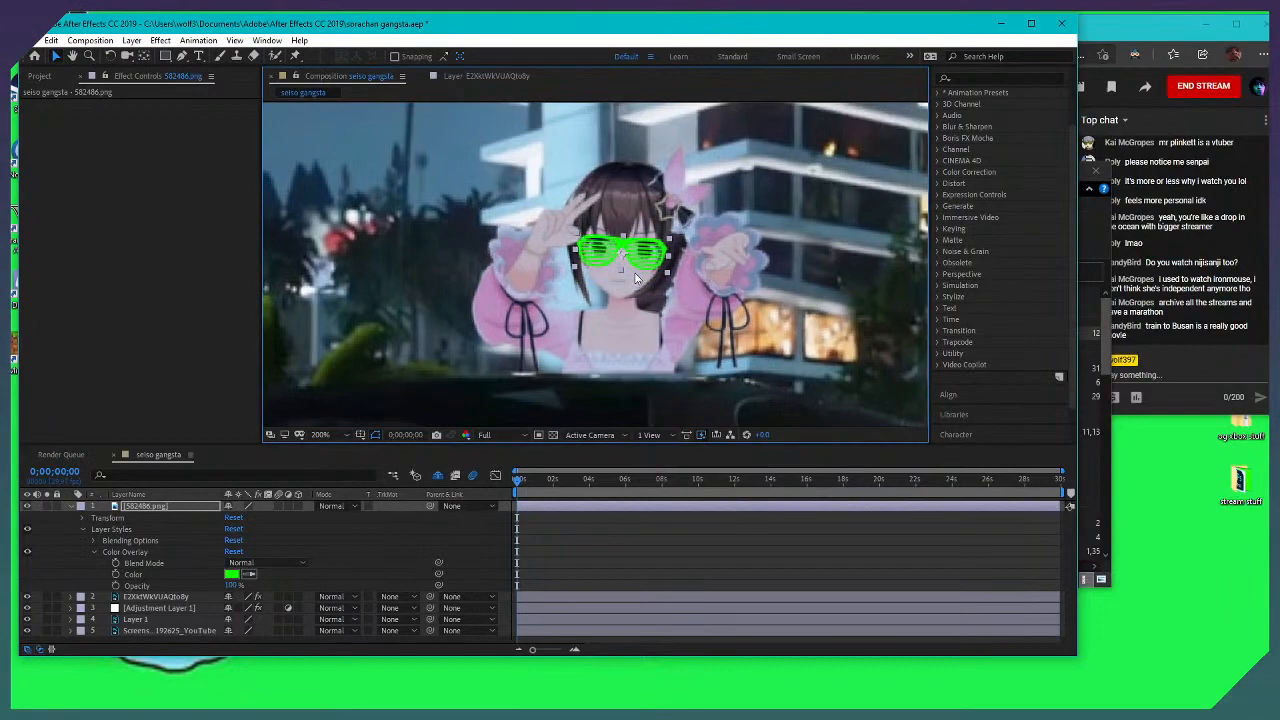
scroll(660, 300, "down", 2)
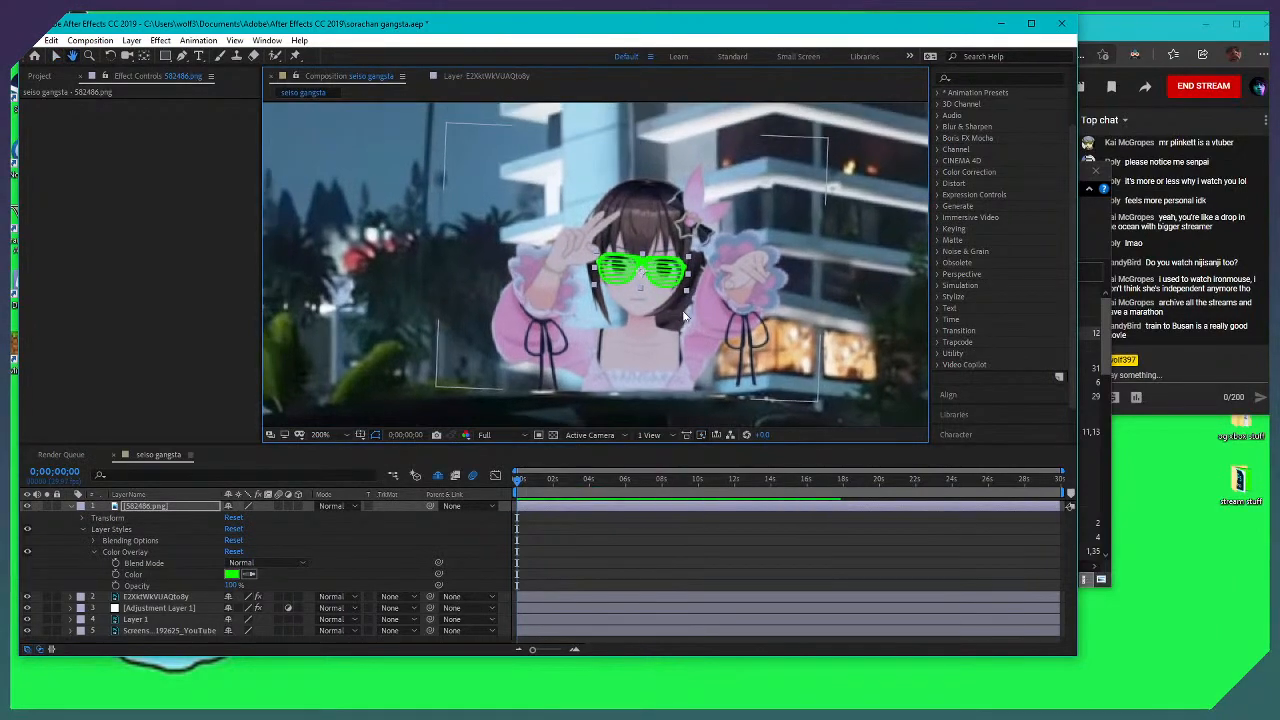
scroll(655, 314, "up", 2)
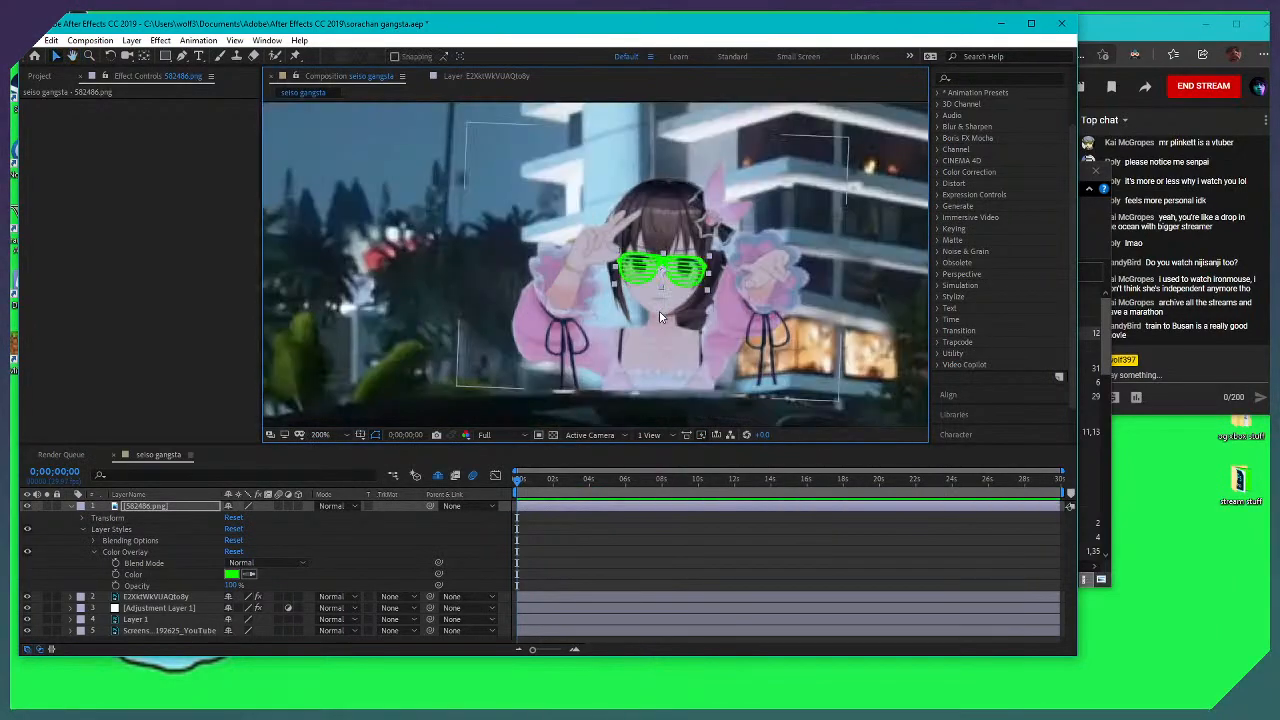
mouse_move(658, 338)
left_mouse_down()
mouse_move(648, 318)
mouse_move(660, 330)
left_mouse_up()
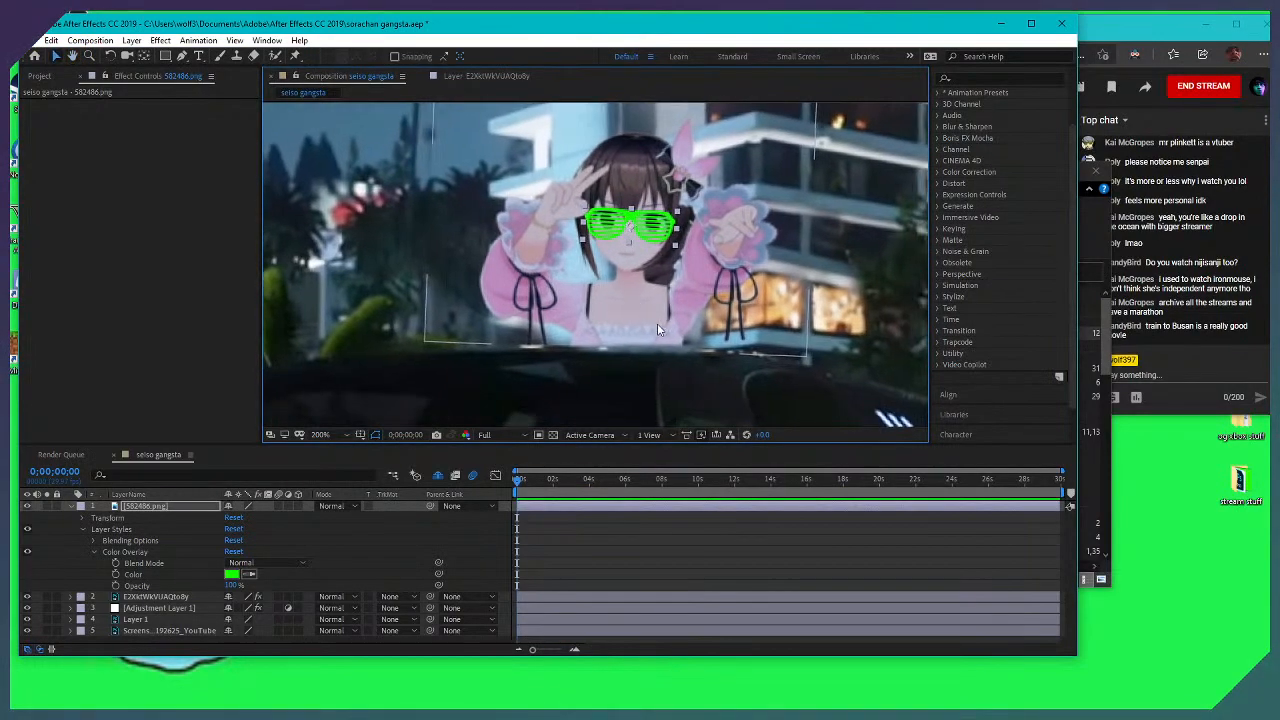
scroll(651, 321, "down", 2)
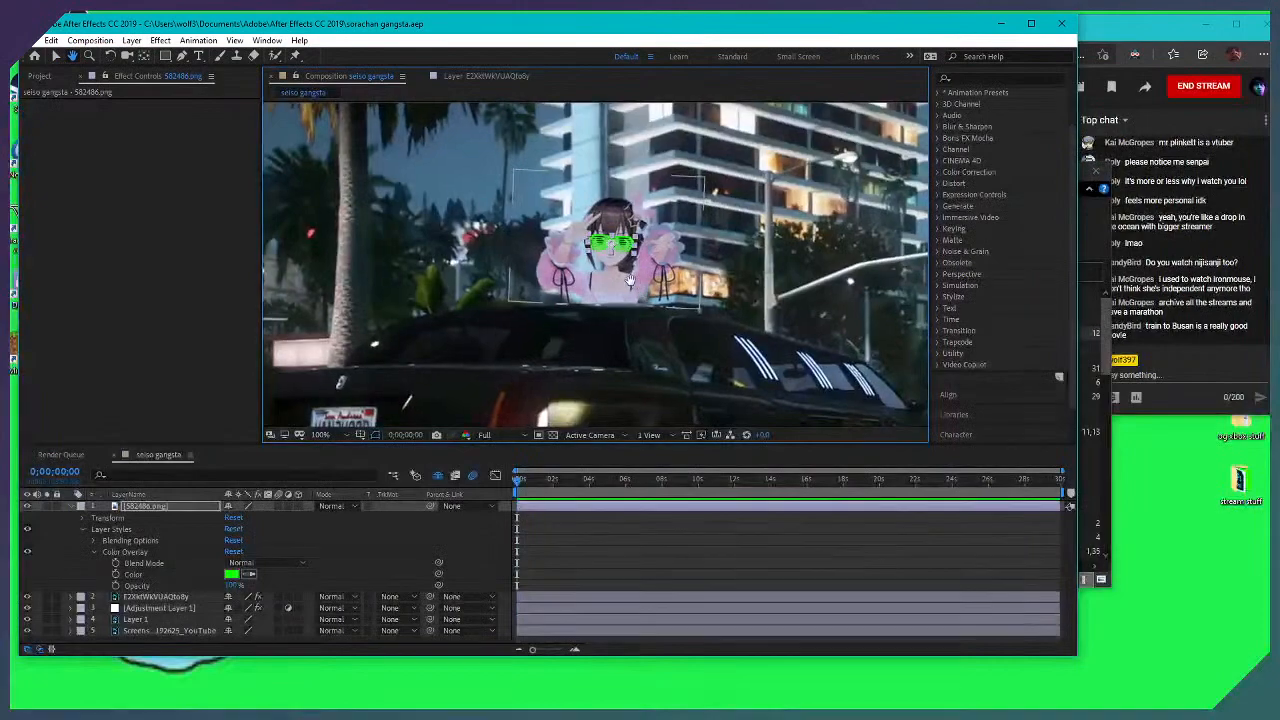
Set the character layer's Brightness & Contrast effect to brightness -24 and contrast -29
left_click_drag(633, 283, 611, 273)
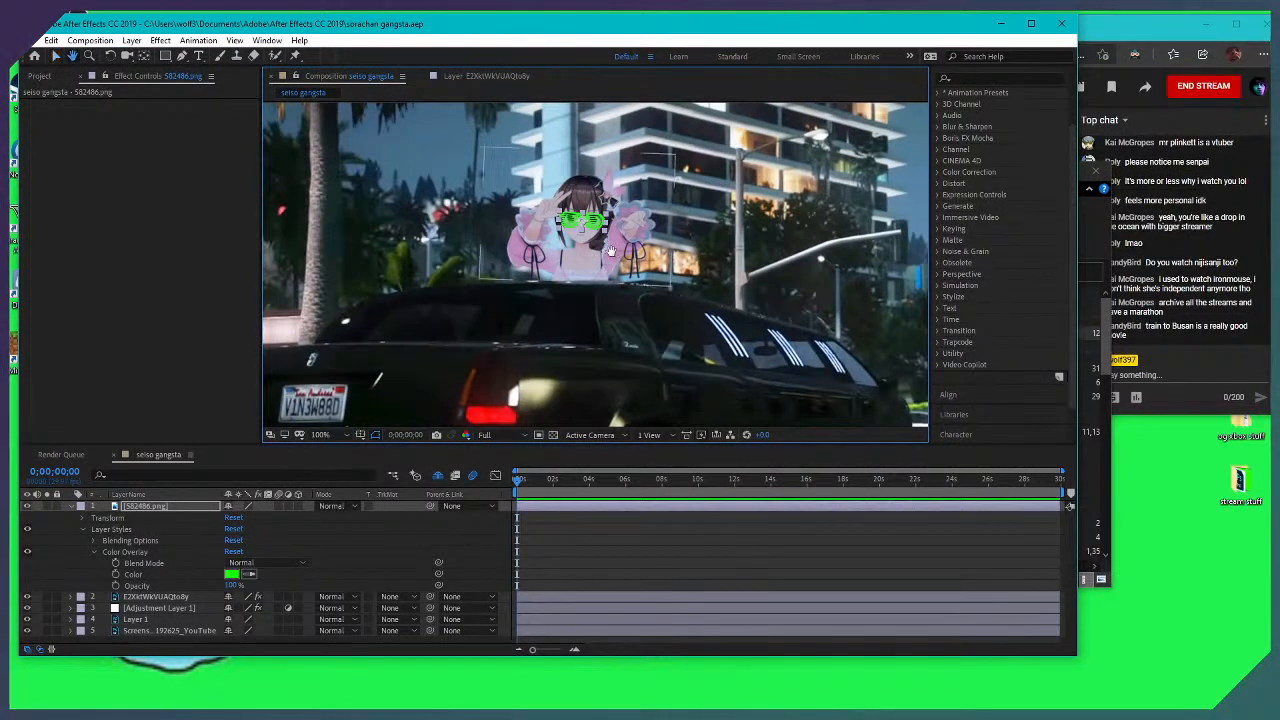
left_click_drag(600, 215, 600, 257)
left_click(580, 262)
left_click_drag(155, 130, 132, 148)
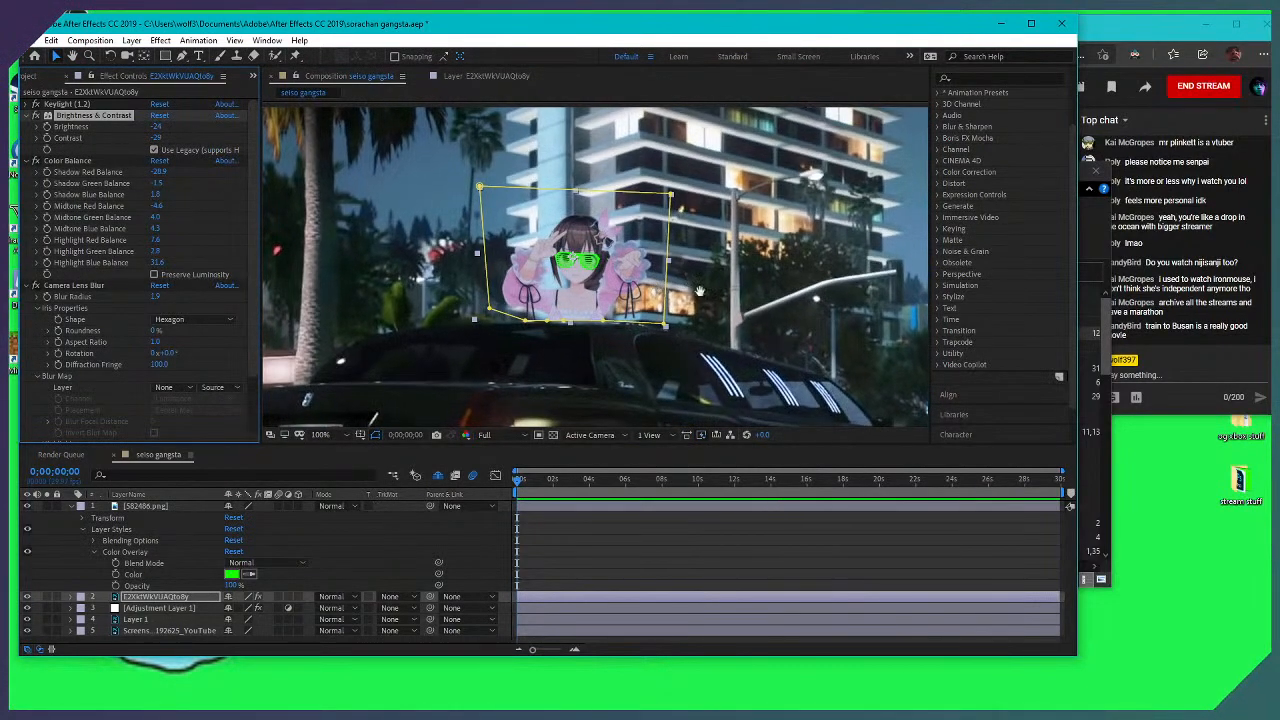
Compare the character's brightness and the shades with the surrounding limousine scene at full-frame and close-up views
scroll(689, 287, "down", 3)
scroll(645, 322, "up", 2)
scroll(620, 310, "down", 4)
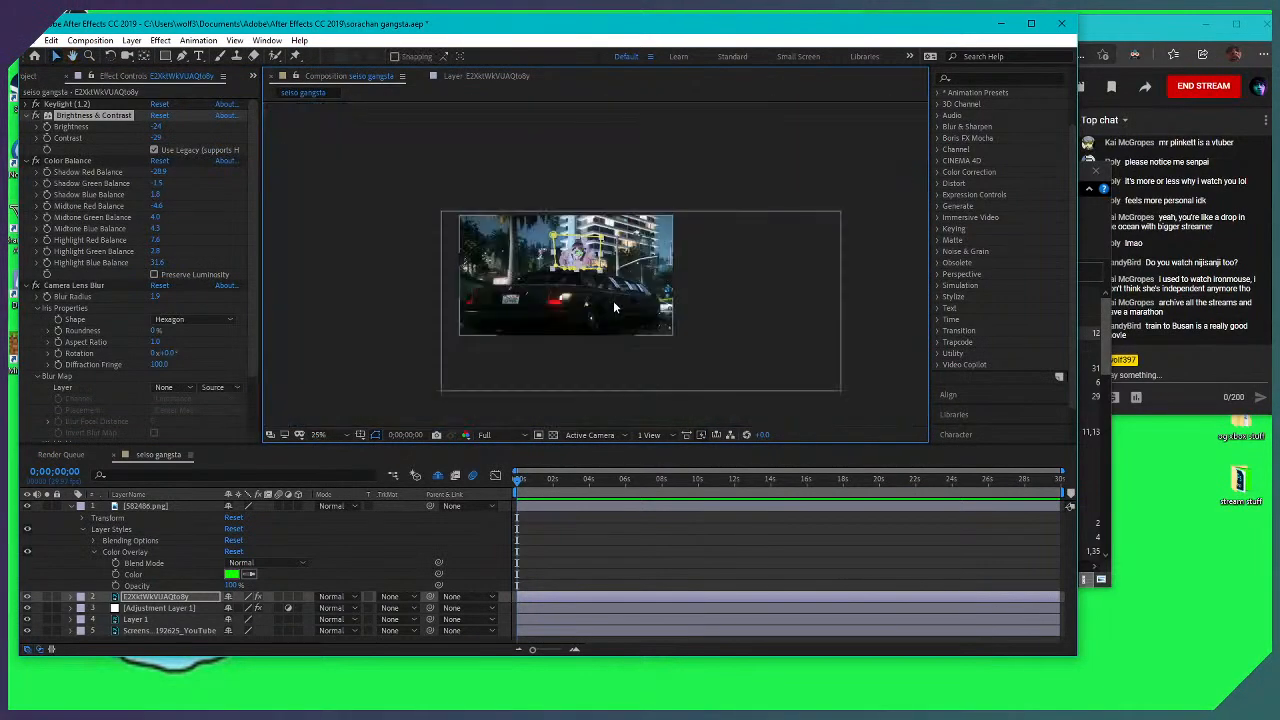
scroll(600, 315, "up", 5)
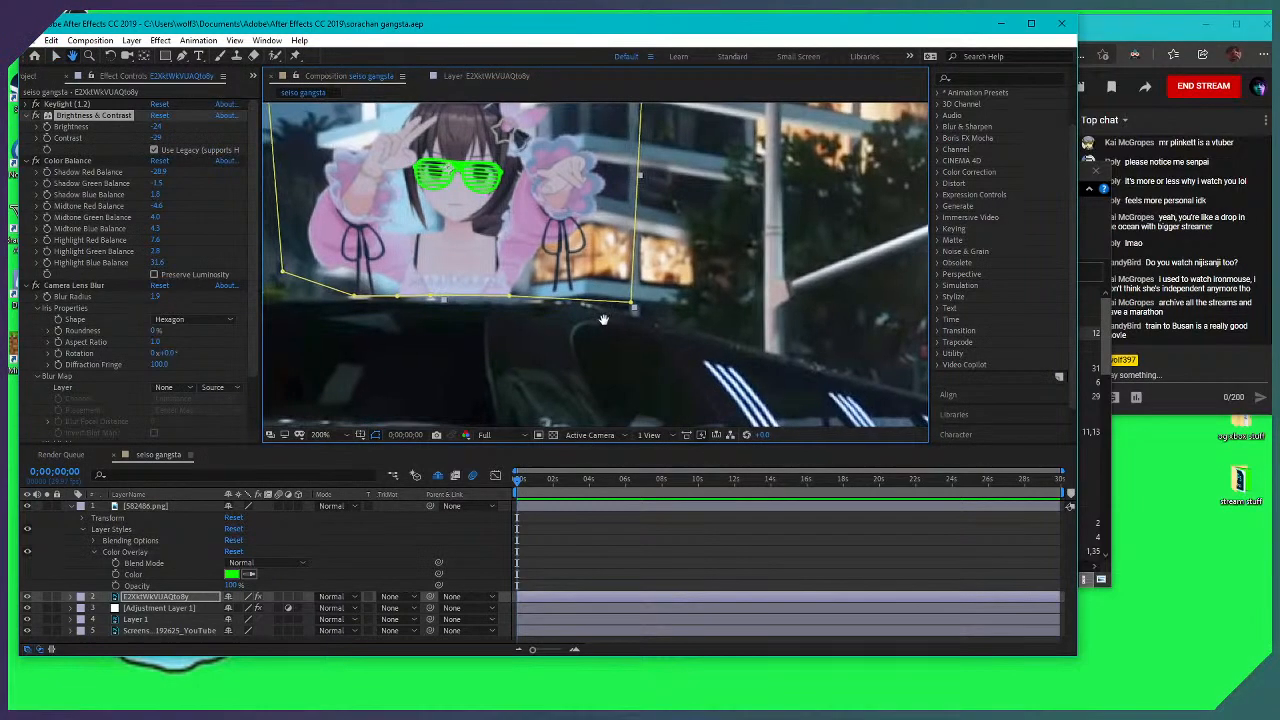
scroll(595, 323, "down", 2)
scroll(670, 330, "up", 2)
scroll(700, 345, "down", 2)
left_click_drag(700, 345, 657, 298)
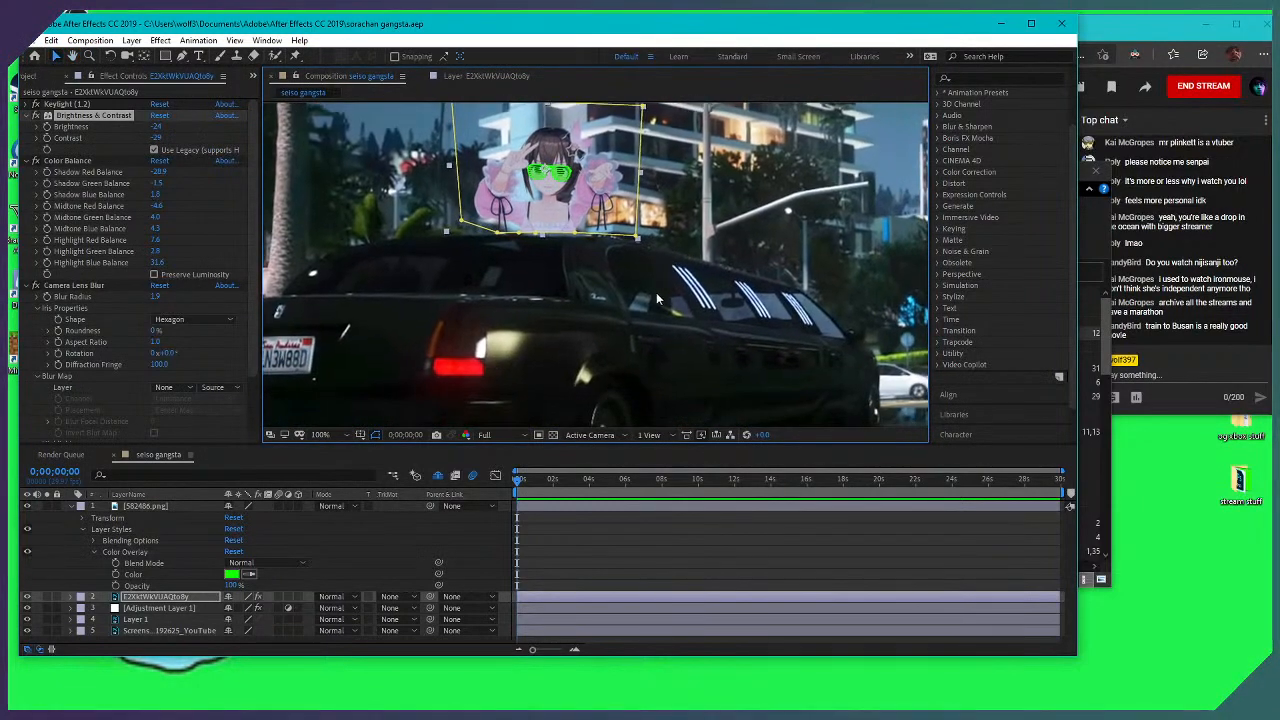
scroll(650, 290, "down", 2)
left_click_drag(638, 280, 601, 312)
scroll(601, 312, "up", 2)
scroll(601, 312, "down", 2)
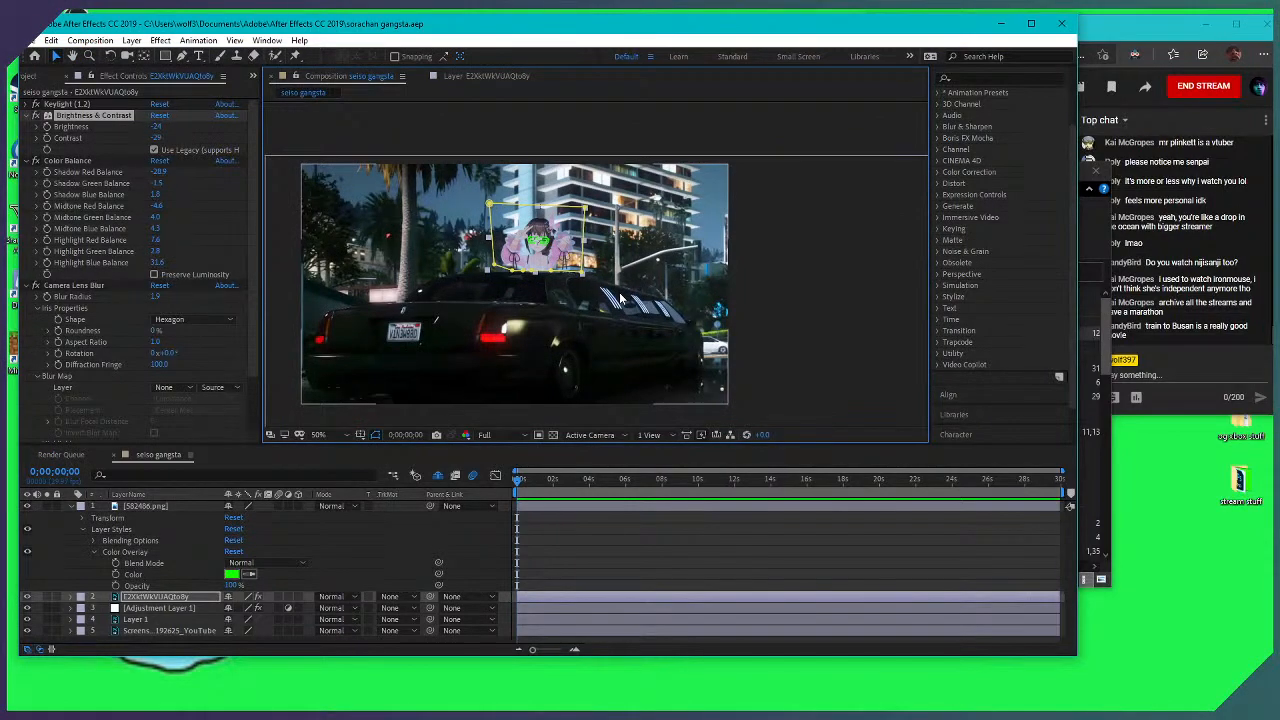
scroll(601, 268, "up", 3)
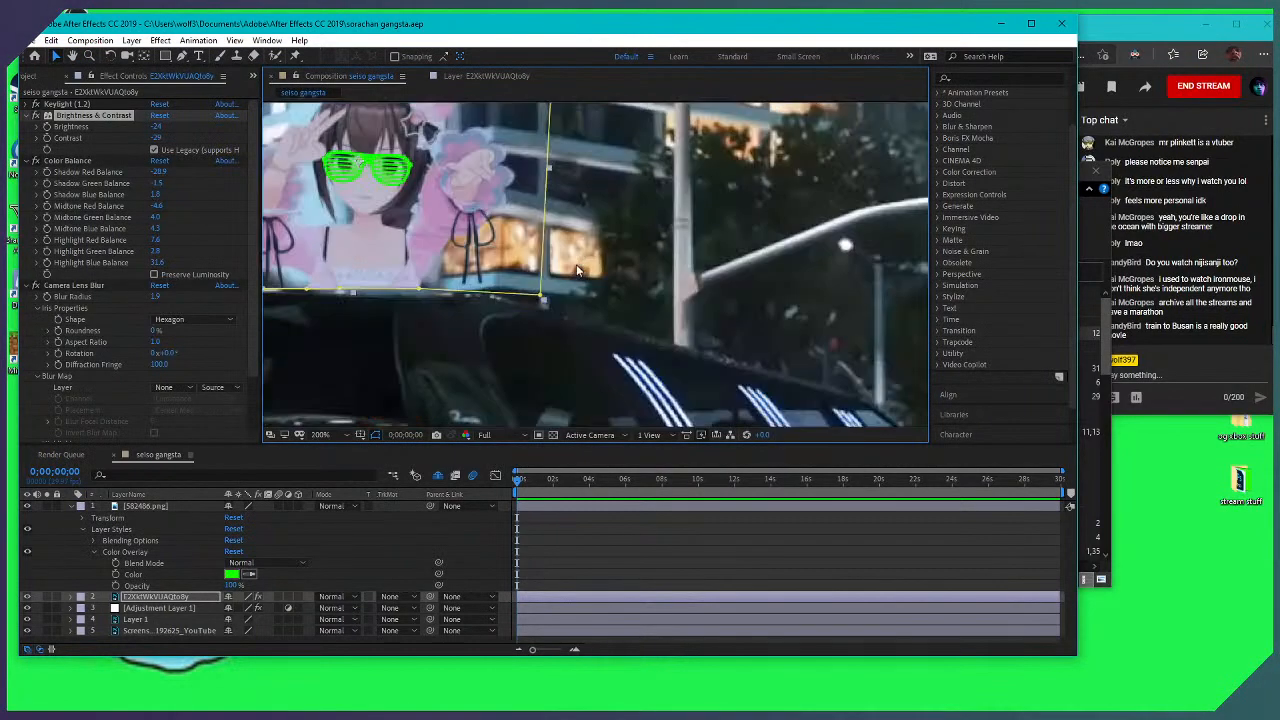
scroll(595, 260, "up", 1)
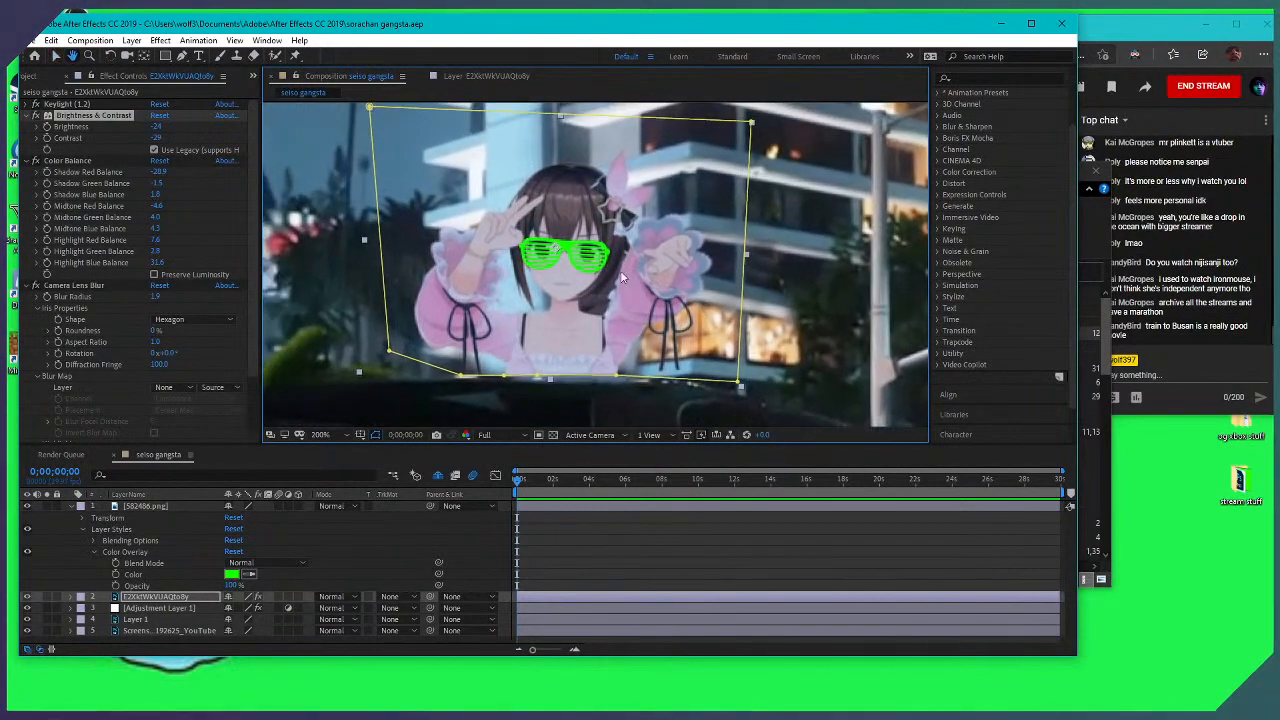
scroll(595, 260, "up", 2)
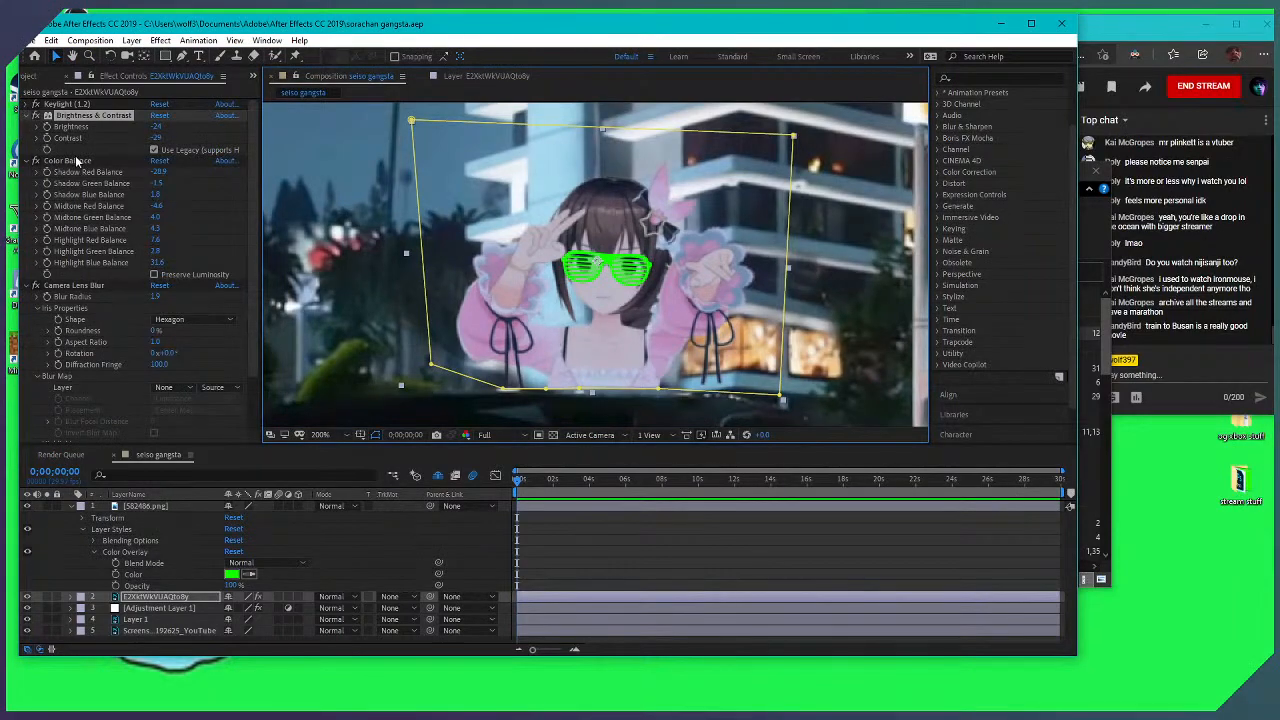
Hide the shutter shades layer and switch to the Downloads folder in File Explorer
left_click(27, 506)
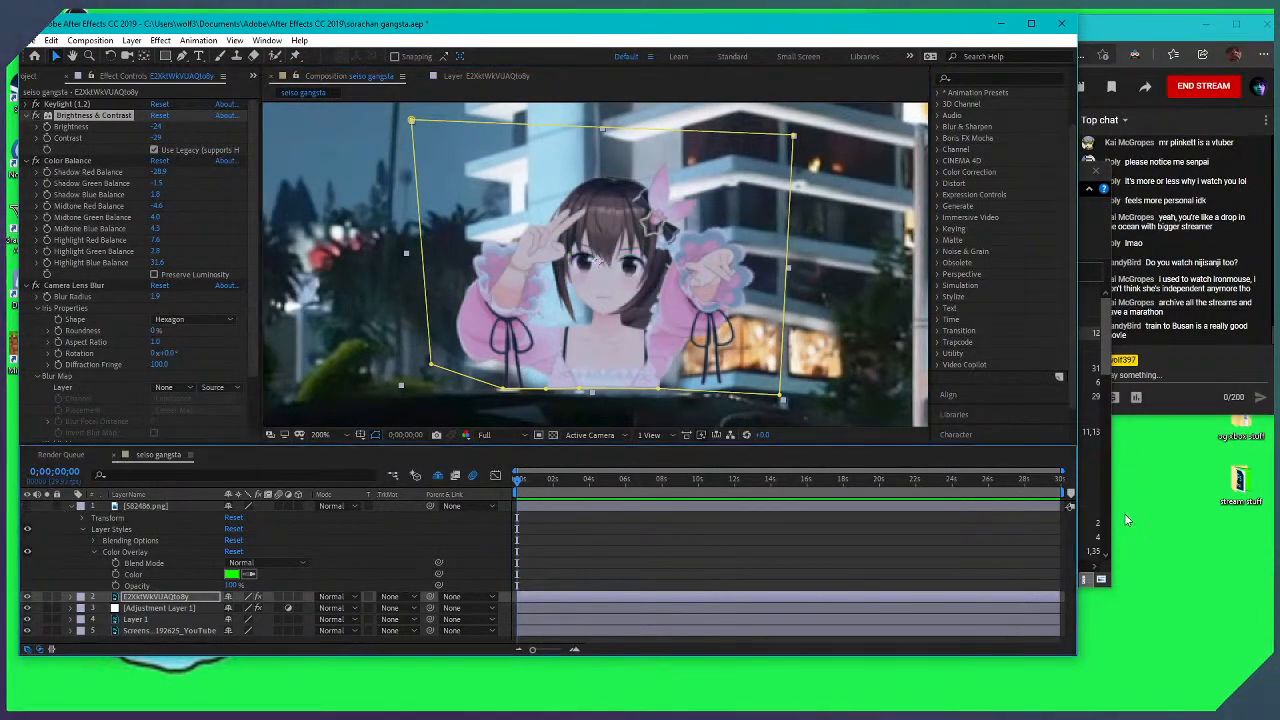
left_click(1097, 586)
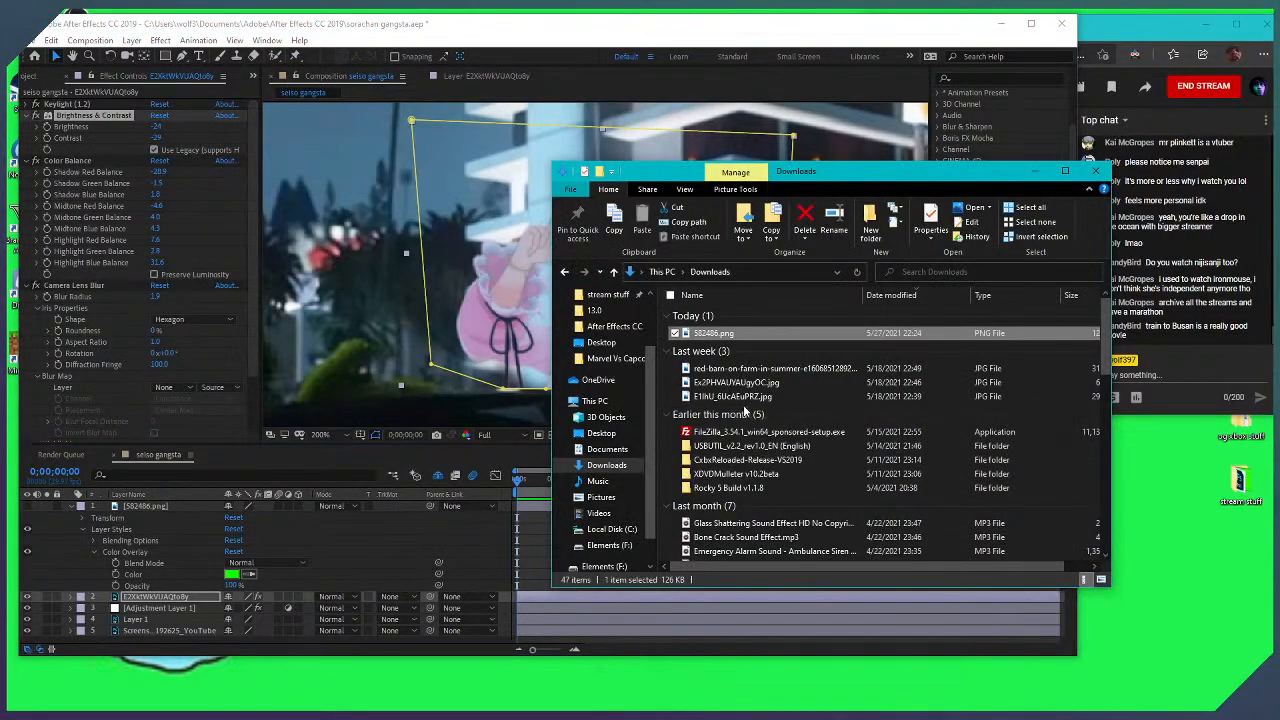
Browse the Downloads folder and preview 44fryw.png and 584999a27b7d4d76317f5ffe.png to find alternative eyewear for the character
scroll(762, 398, "down", 1)
scroll(762, 398, "down", 4)
scroll(735, 370, "up", 5)
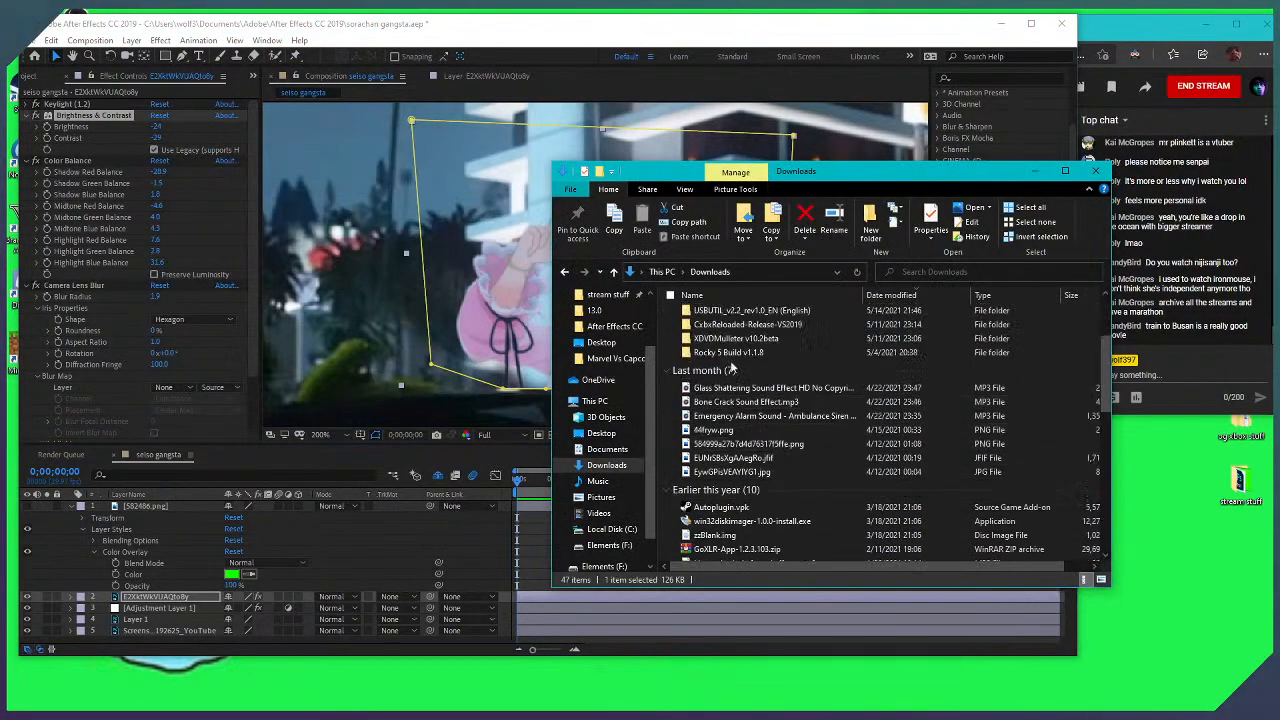
scroll(735, 400, "down", 2)
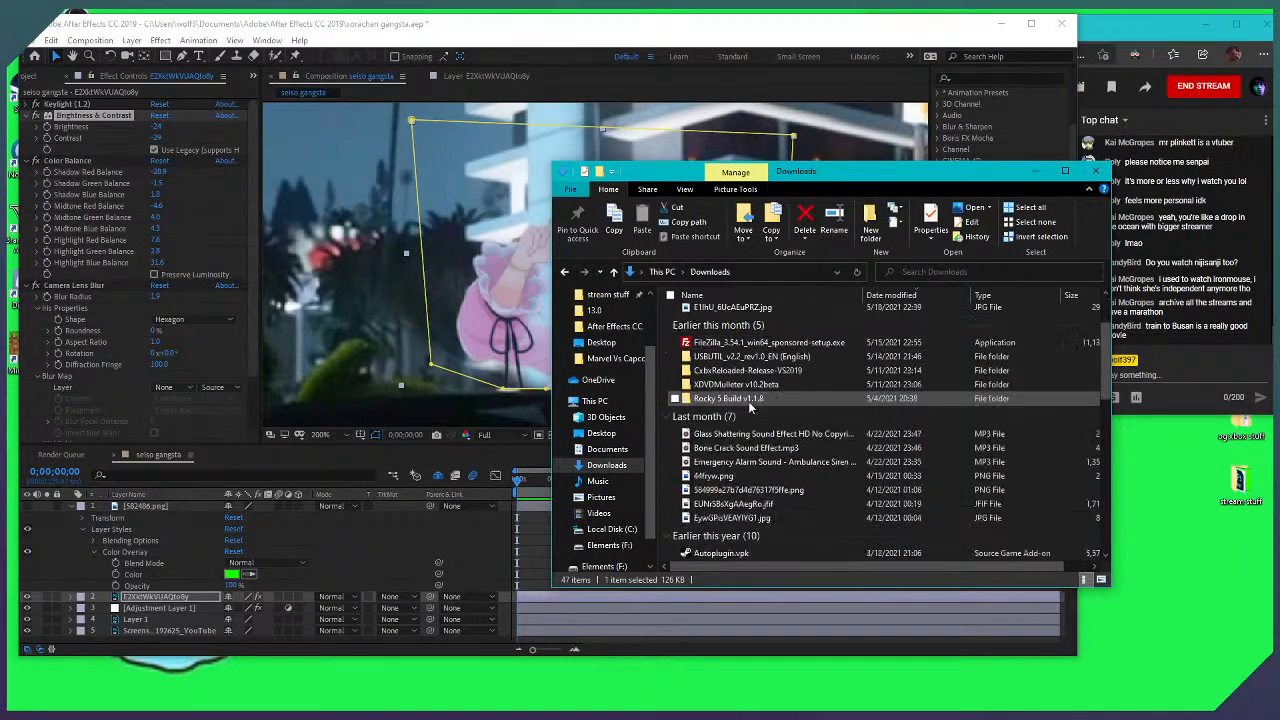
left_click(728, 448)
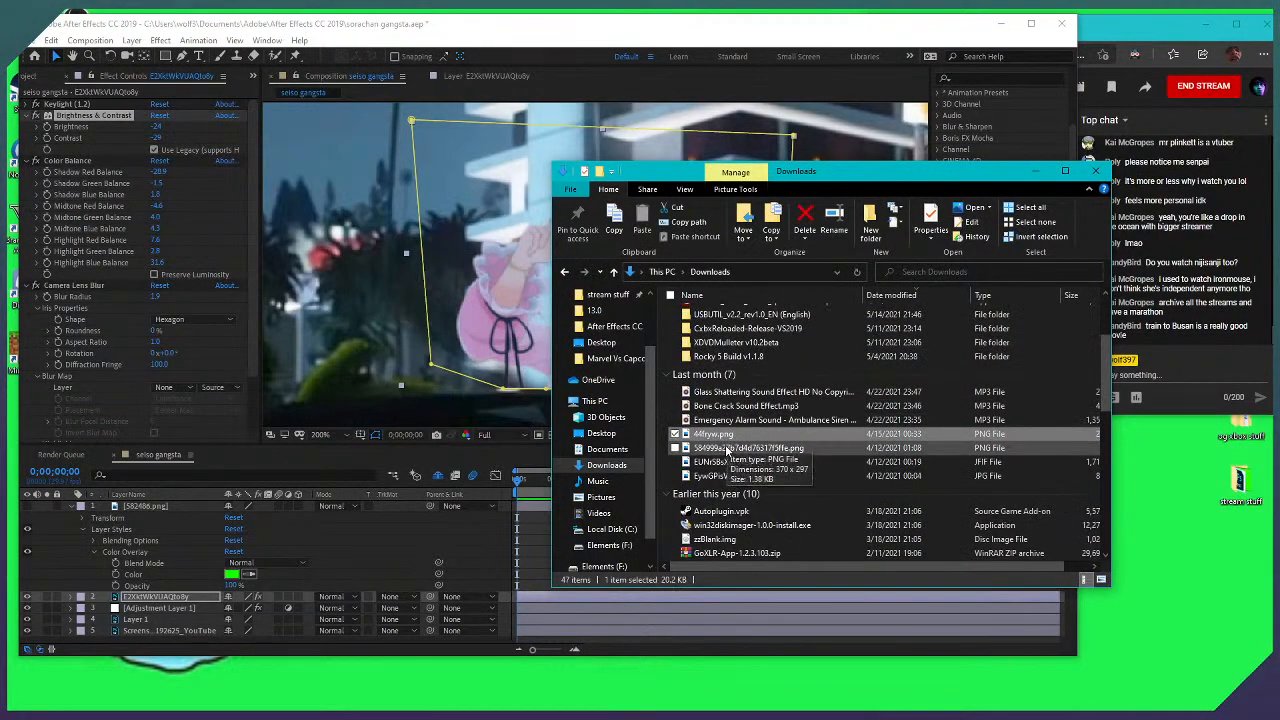
left_click(722, 462)
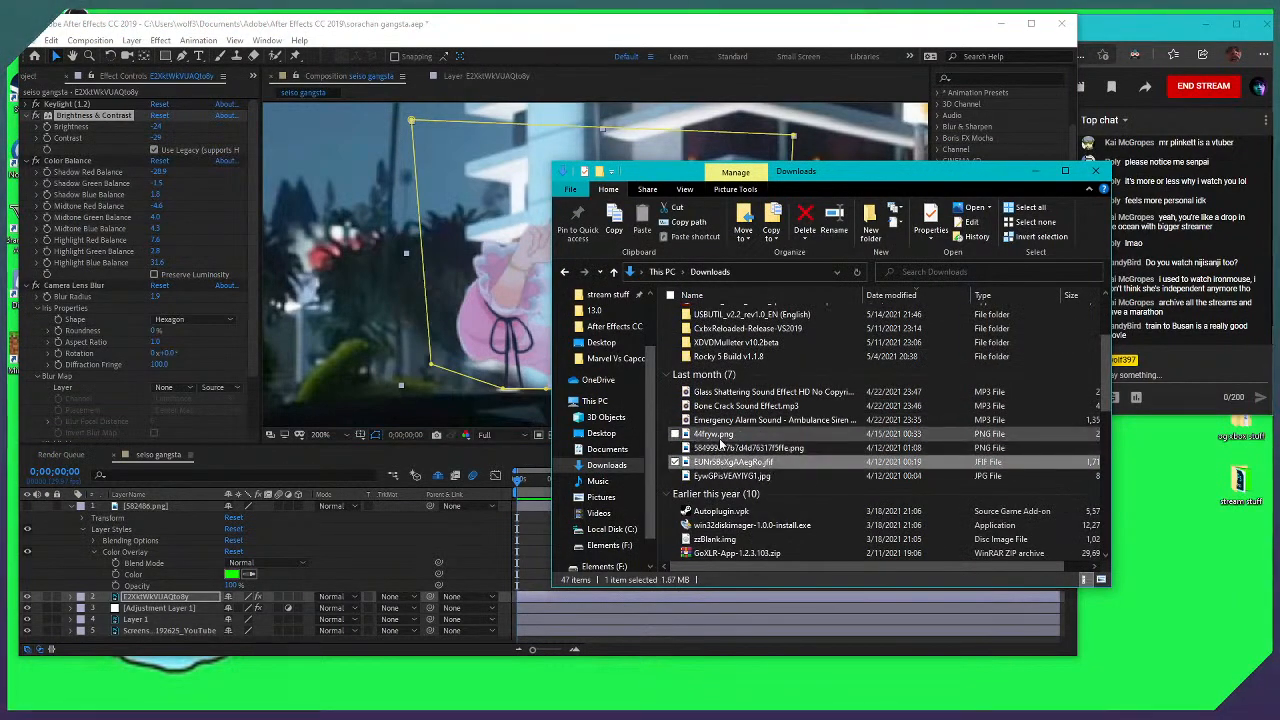
double_click(719, 437)
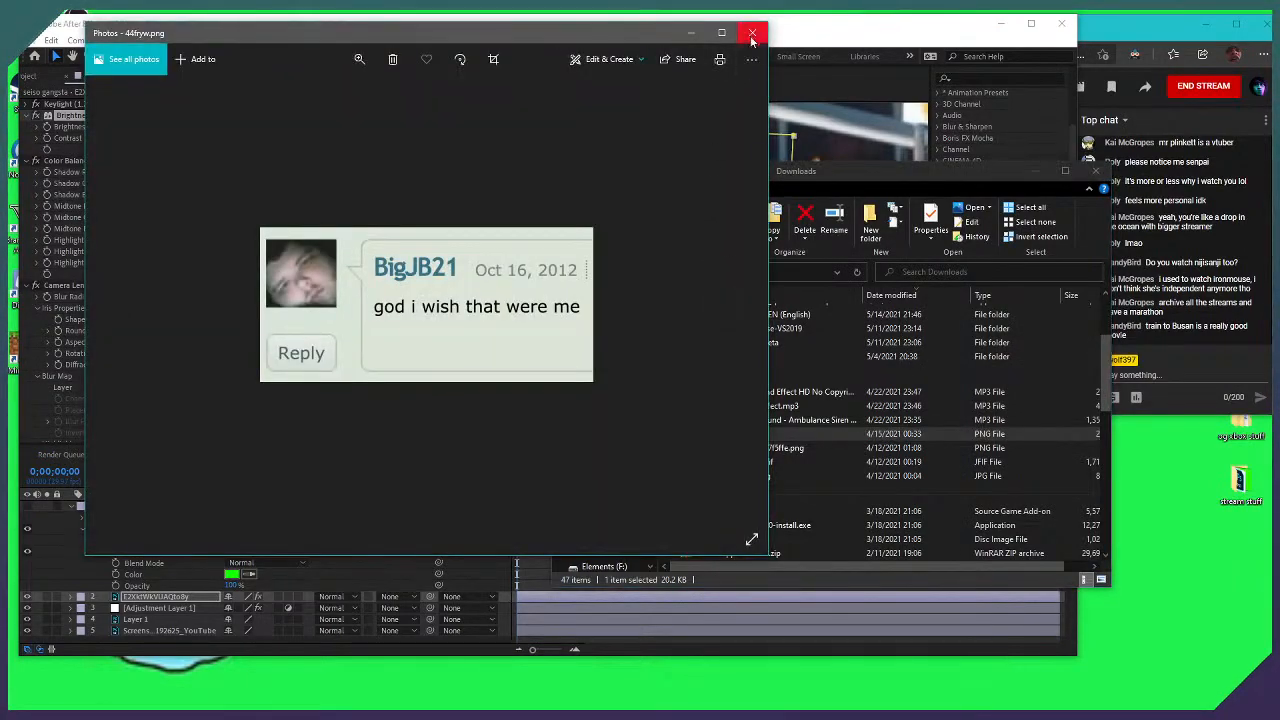
left_click(749, 29)
double_click(730, 448)
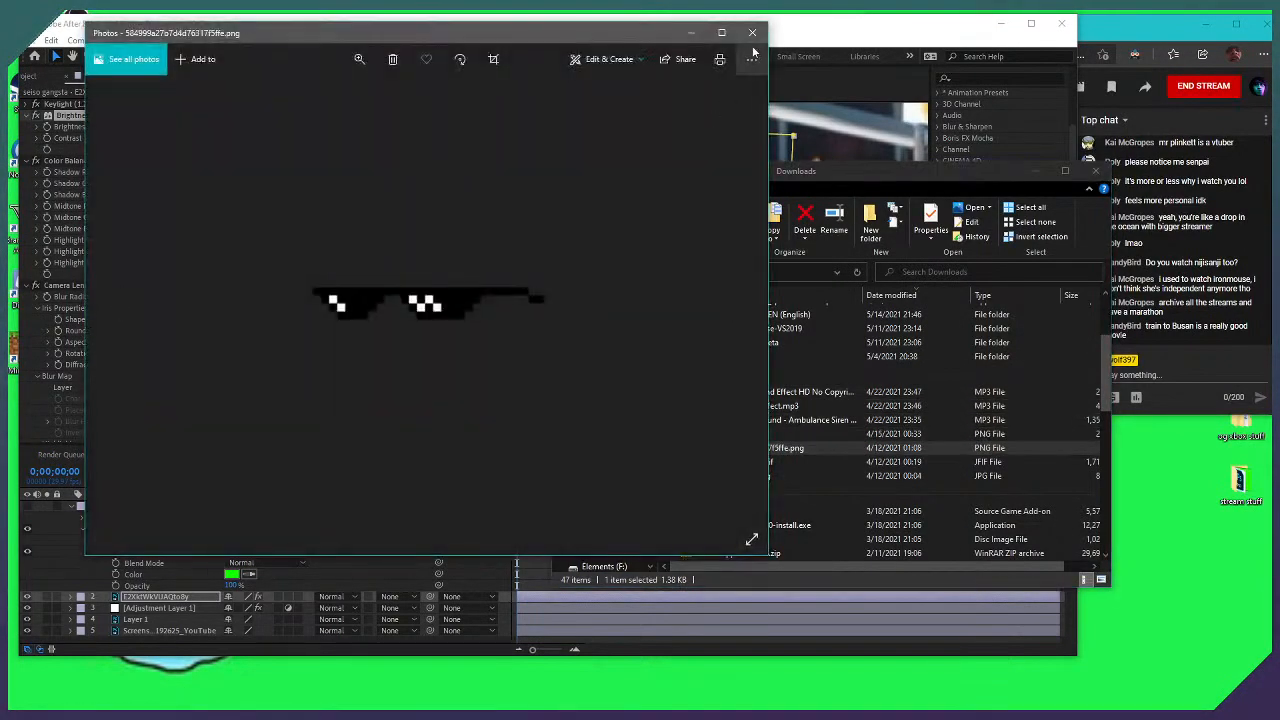
left_click(750, 34)
Add the pixel sunglasses image 584999a27b7d4d76317f5ffe.png to the composition as the uppermost layer and shrink it over the character's eyes
left_click_drag(745, 448, 448, 159)
left_click(472, 38)
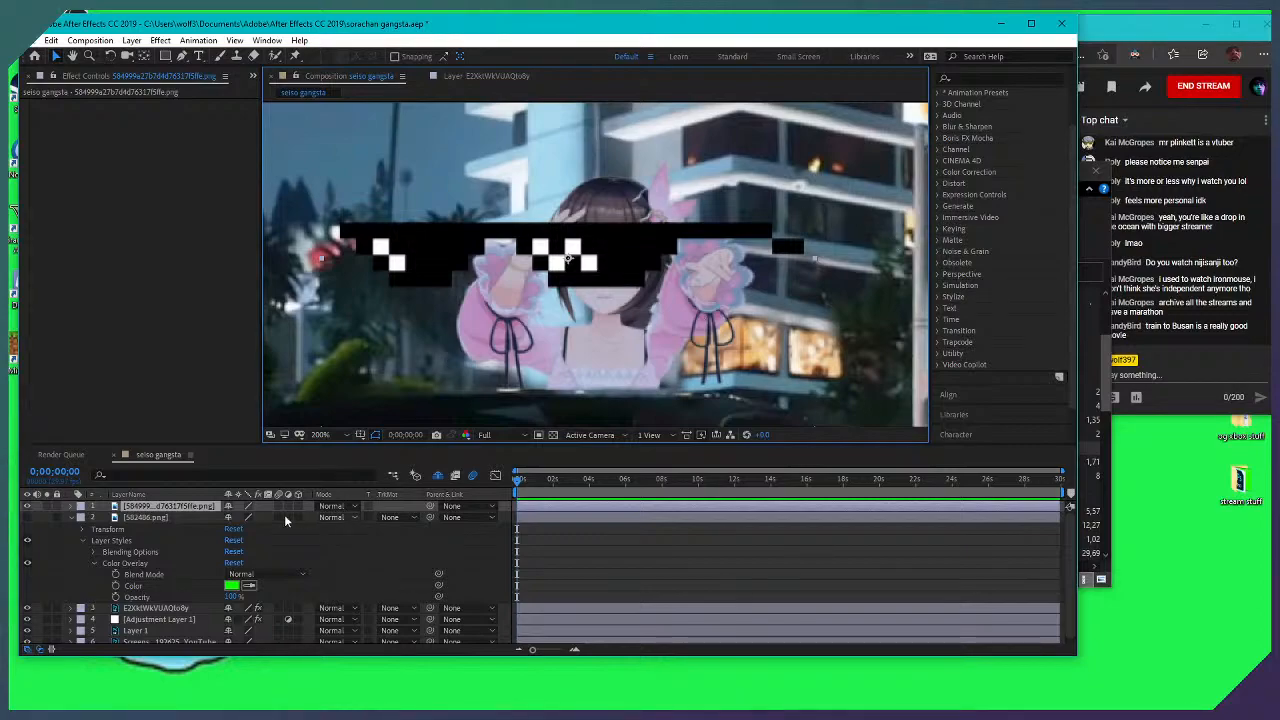
left_click_drag(383, 268, 428, 258)
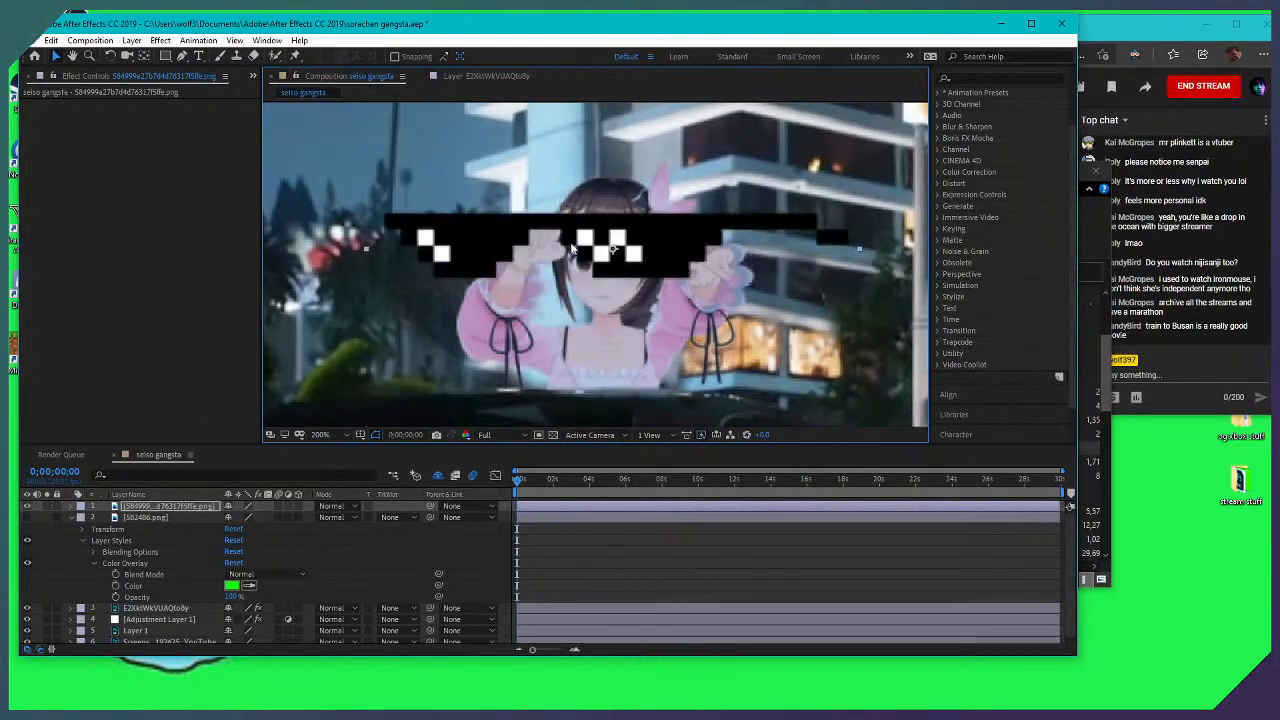
left_click_drag(858, 247, 670, 258)
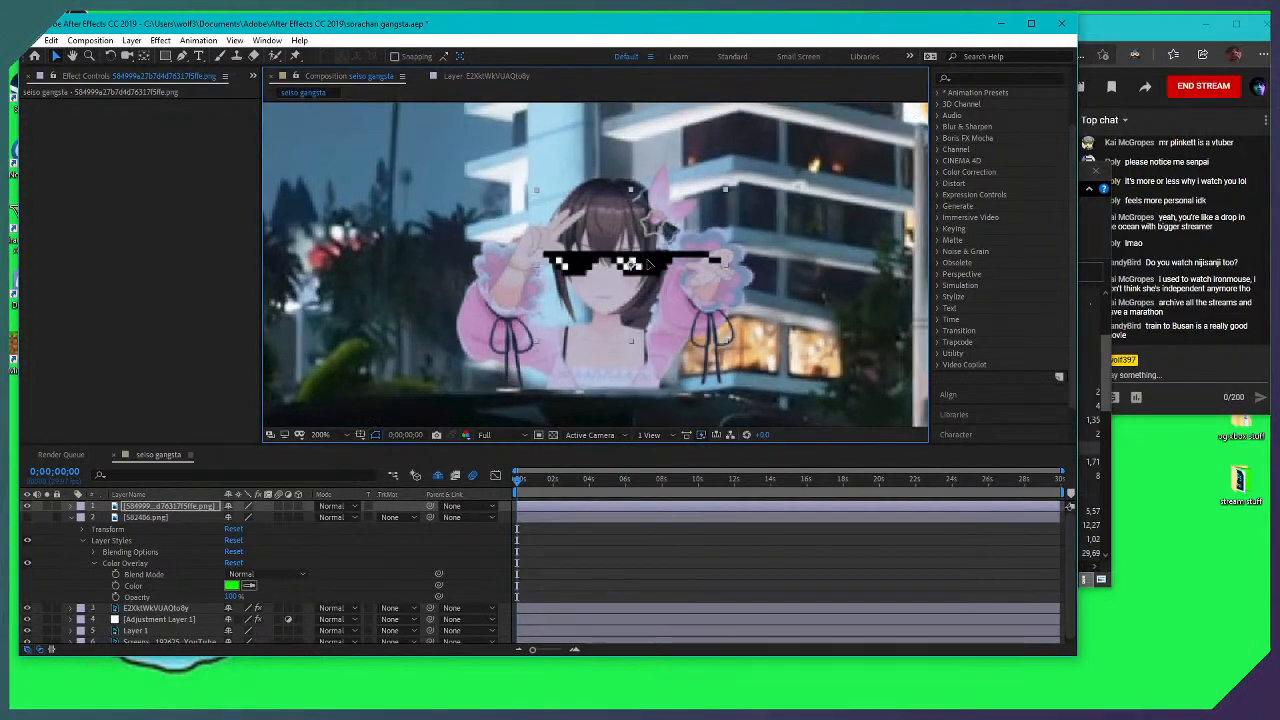
Rotate the pixel sunglasses slightly clockwise to follow the tilt of the character's head and reposition them over her eyes
scroll(679, 208, "up", 1)
scroll(700, 200, "up", 2)
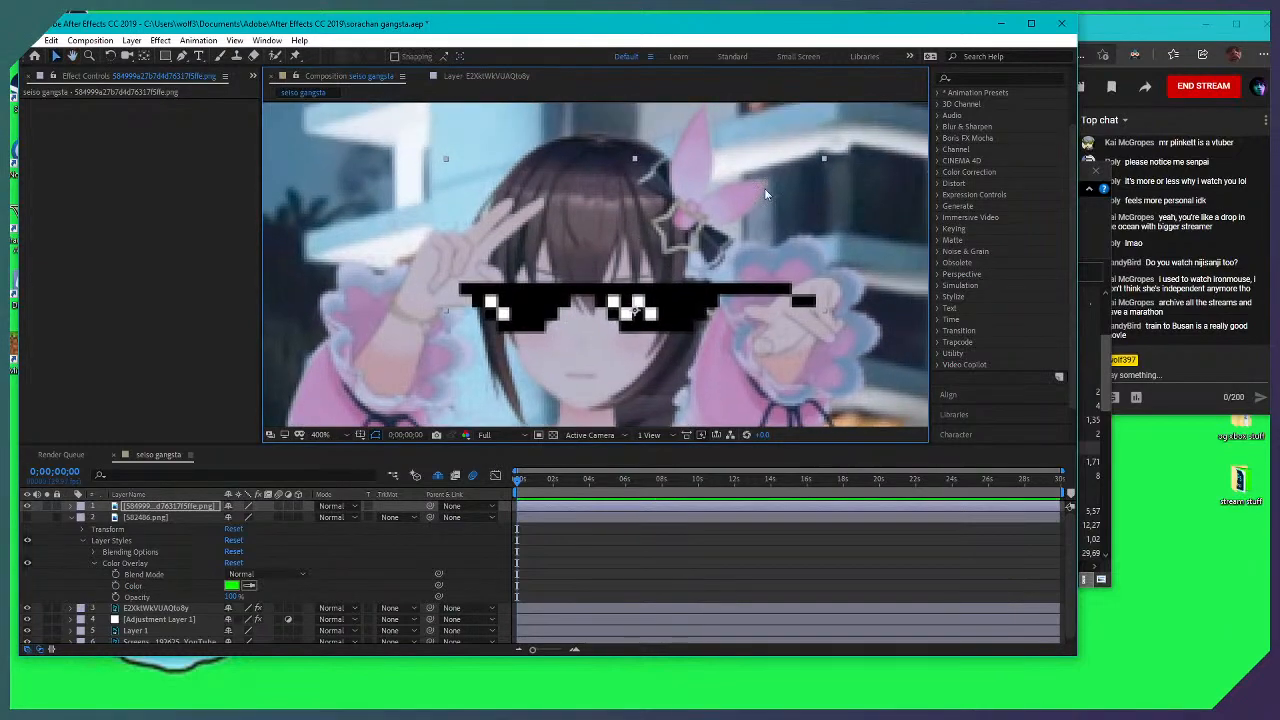
left_click(109, 57)
left_click_drag(832, 166, 842, 179)
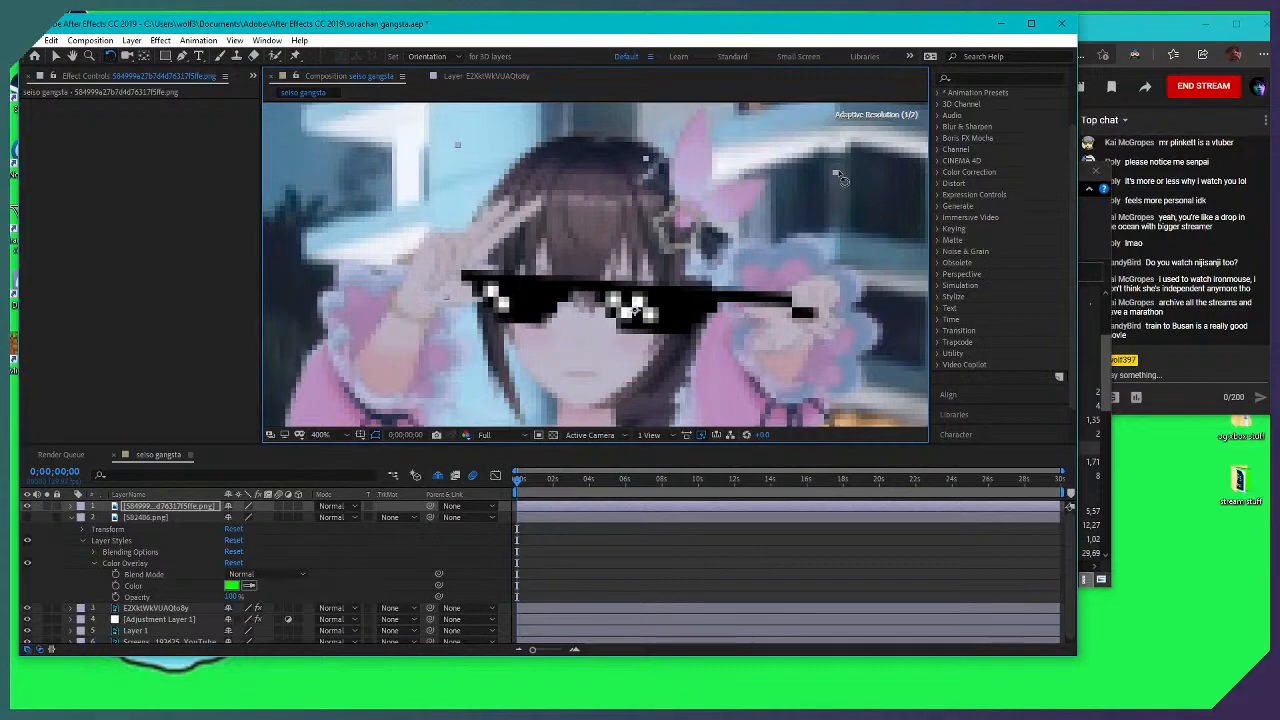
left_click(60, 57)
left_click_drag(602, 298, 638, 308)
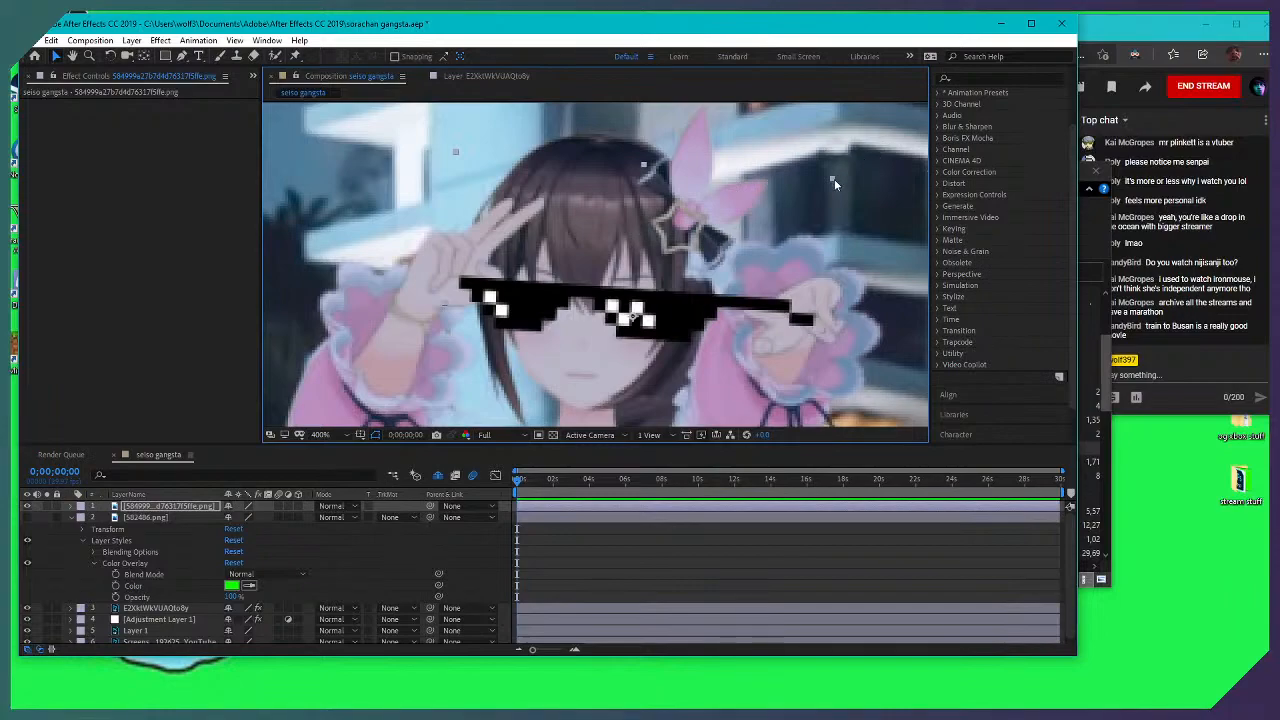
Shrink the pixel sunglasses a little more and fine-tune their placement across the character's face
left_click_drag(833, 178, 801, 193)
left_click_drag(672, 303, 672, 296)
key("w")
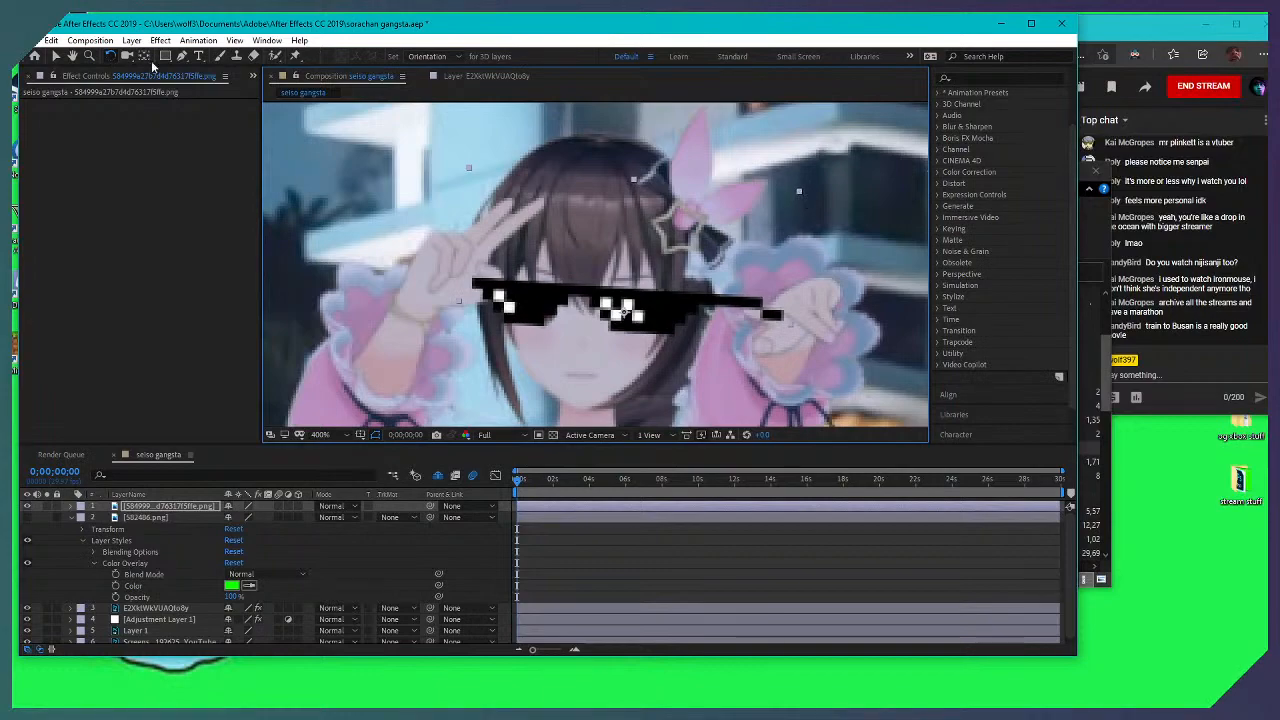
key("v")
left_click_drag(655, 317, 642, 316)
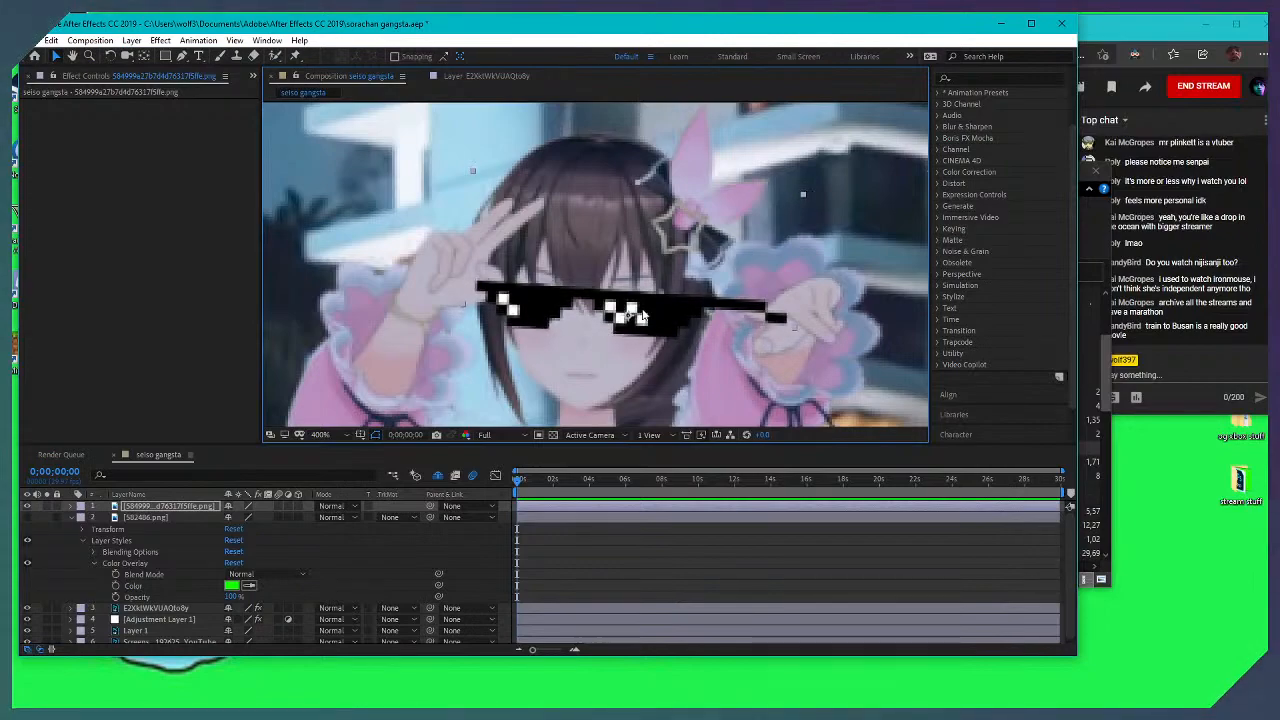
scroll(541, 278, "up", 3)
scroll(528, 283, "down", 5)
scroll(703, 293, "up", 3)
Add a new mask to the pixel sunglasses layer, invert it, and collapse the hidden shutter shades layer's properties
right_click(131, 512)
mouse_move(268, 145)
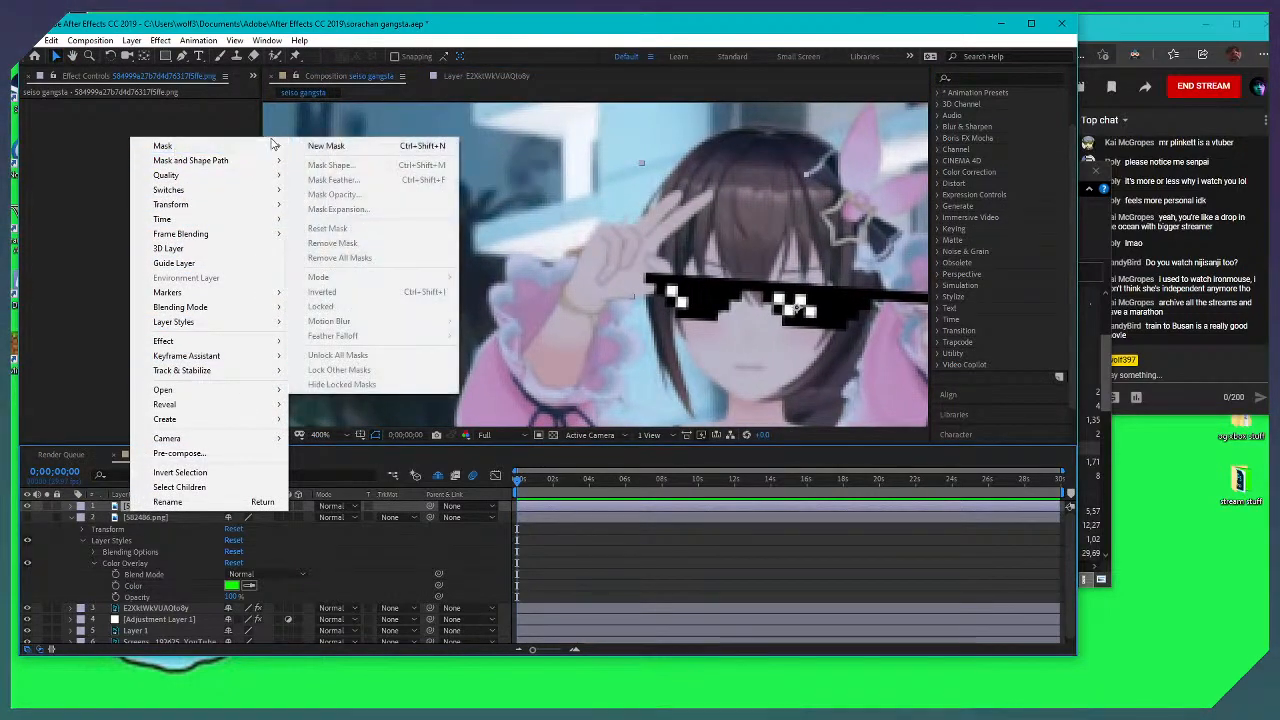
key("Escape")
scroll(636, 310, "down", 2)
scroll(500, 350, "up", 2)
scroll(400, 390, "down", 2)
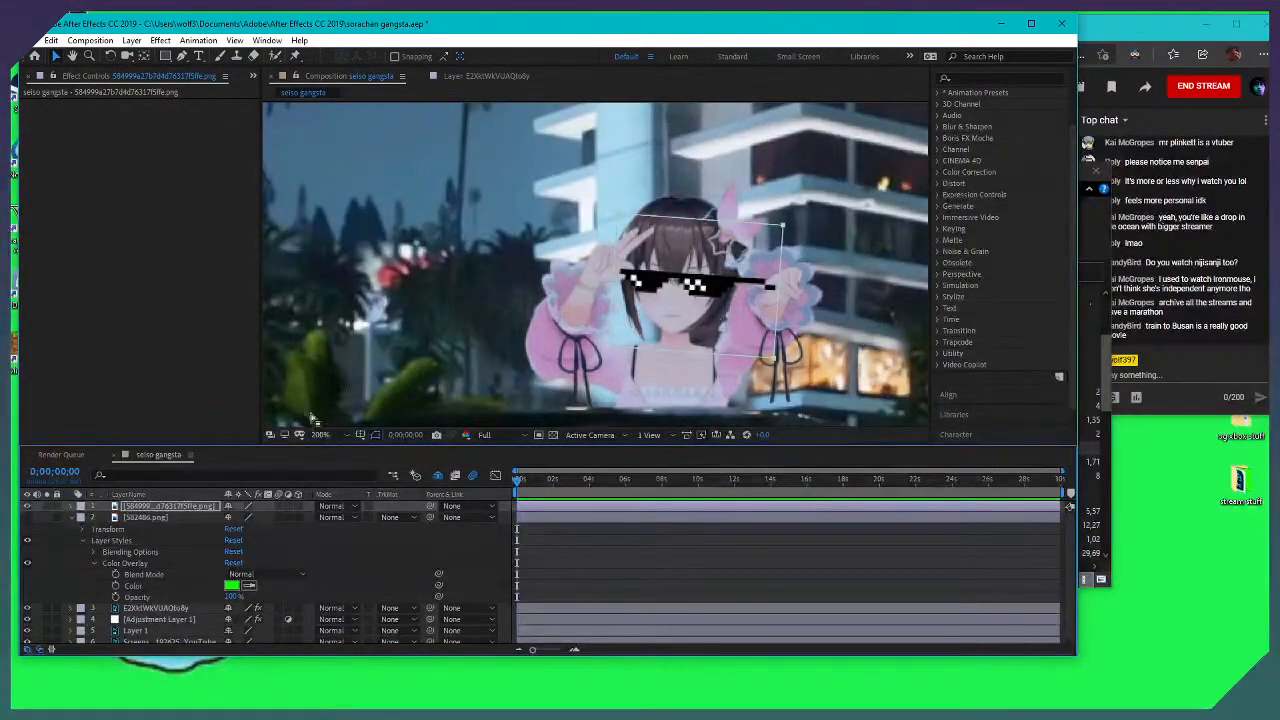
left_click(70, 506)
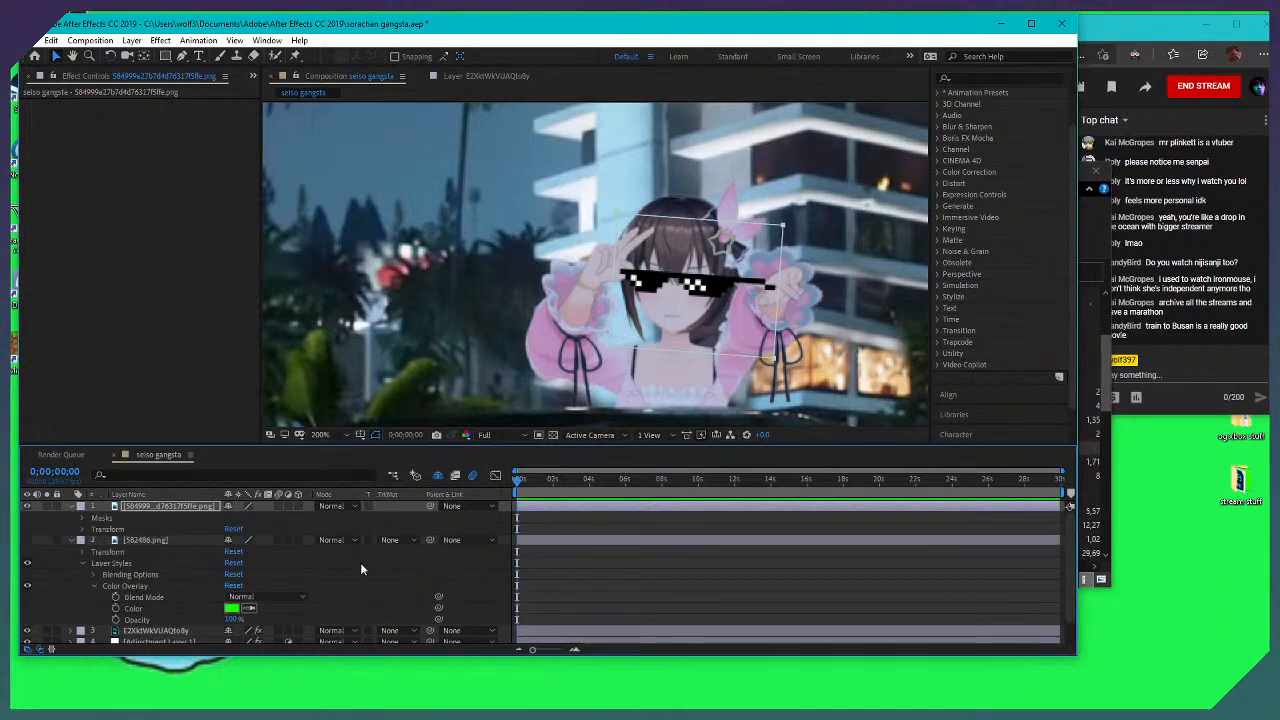
left_click(83, 518)
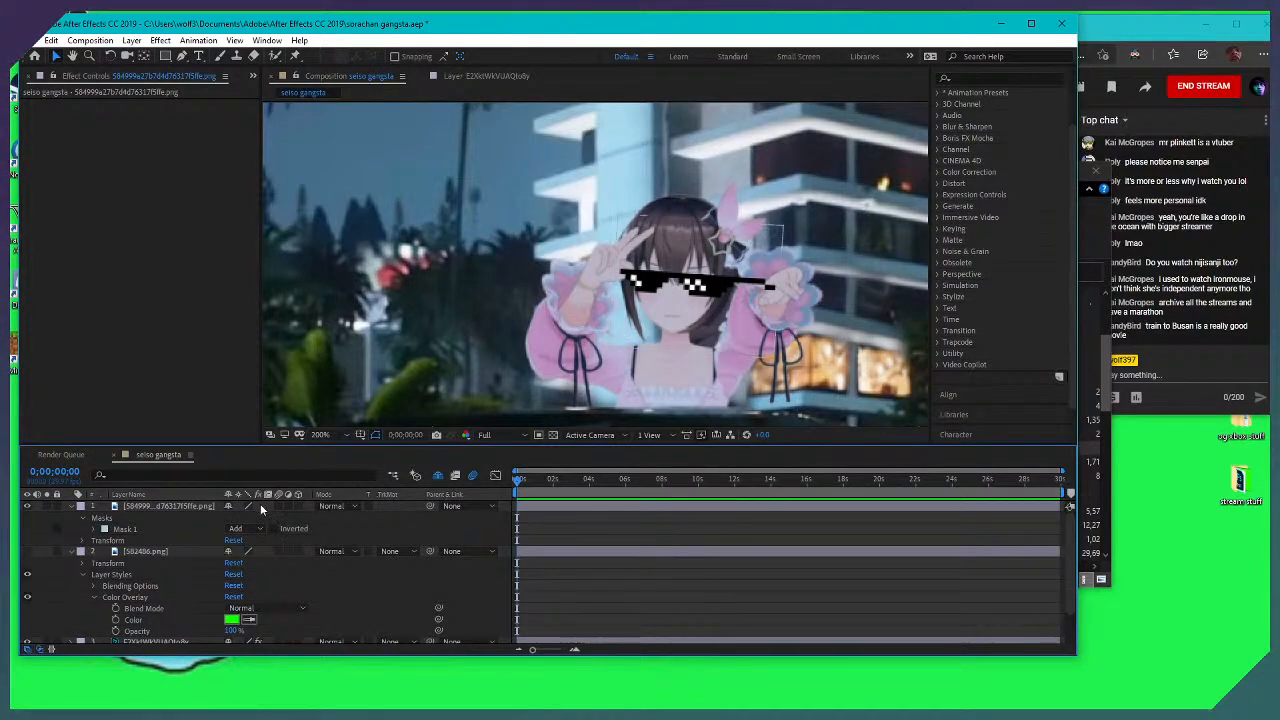
left_click(275, 528)
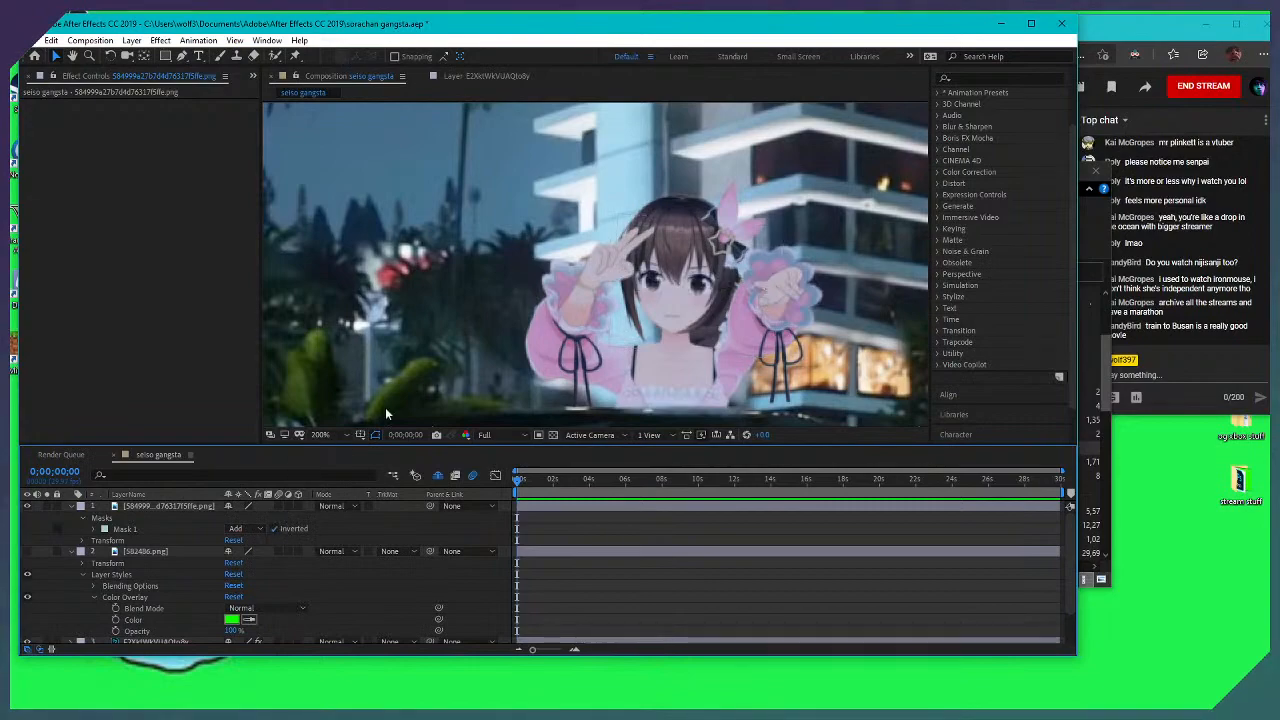
left_click(705, 275)
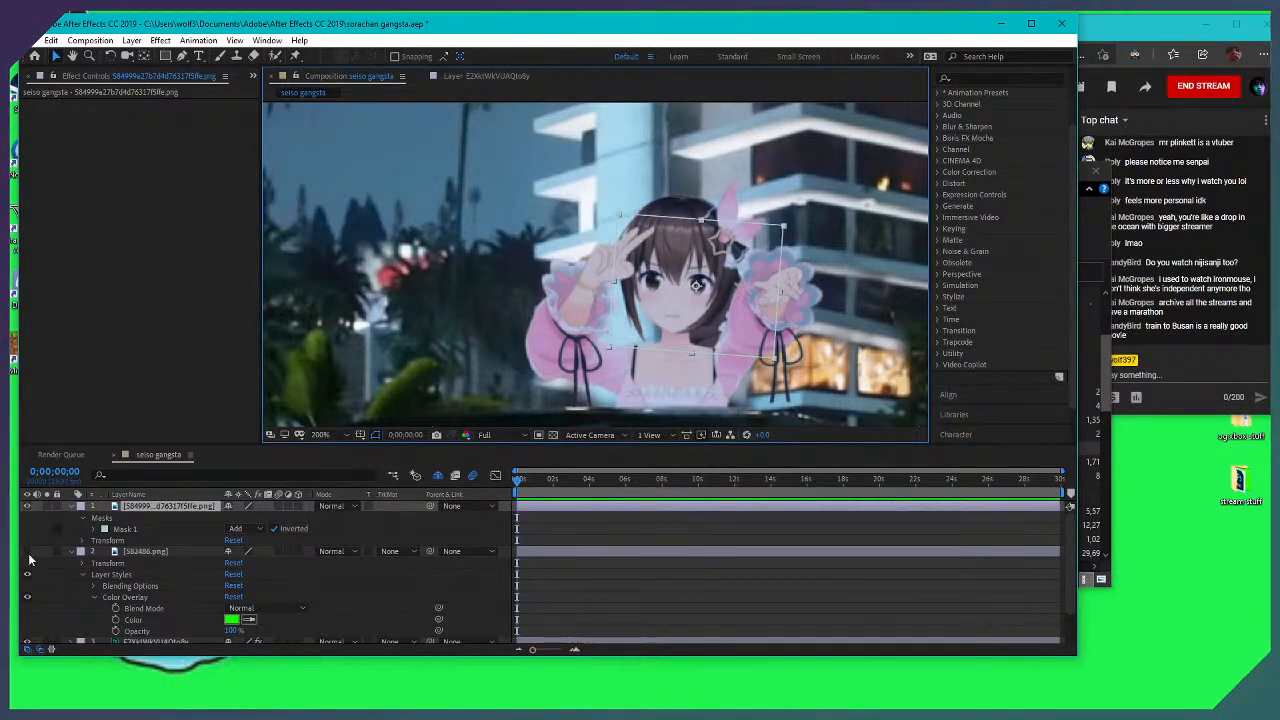
left_click(81, 551)
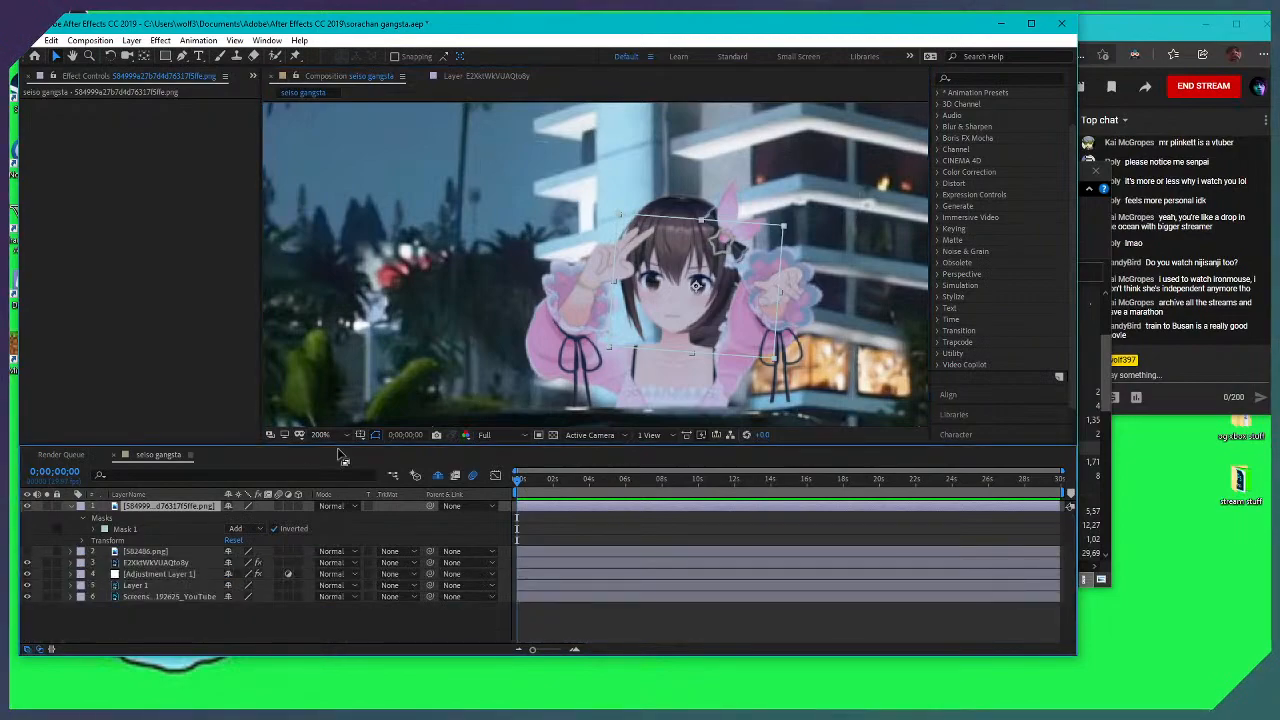
Pull the inverted mask's corners in toward the character's raised hand so the sunglasses show outside it
scroll(715, 232, "up", 2)
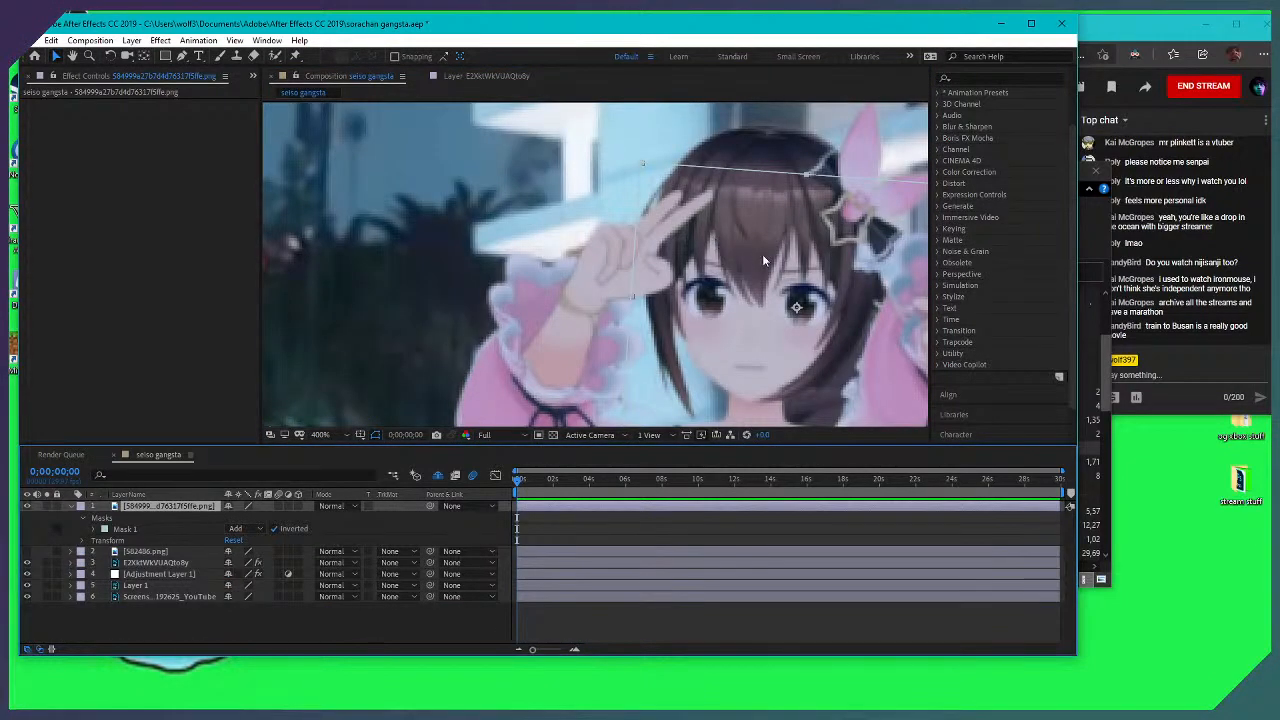
left_click_drag(627, 238, 569, 226)
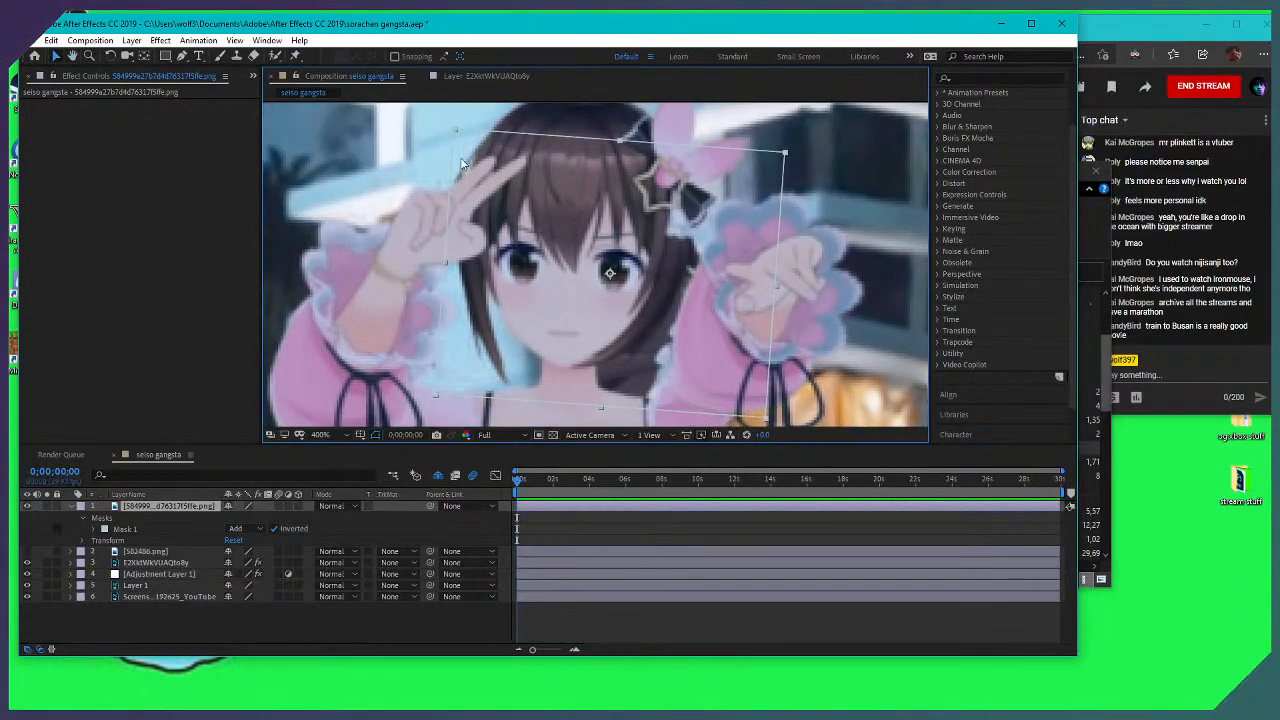
left_click_drag(453, 128, 486, 285)
left_click_drag(473, 270, 458, 242)
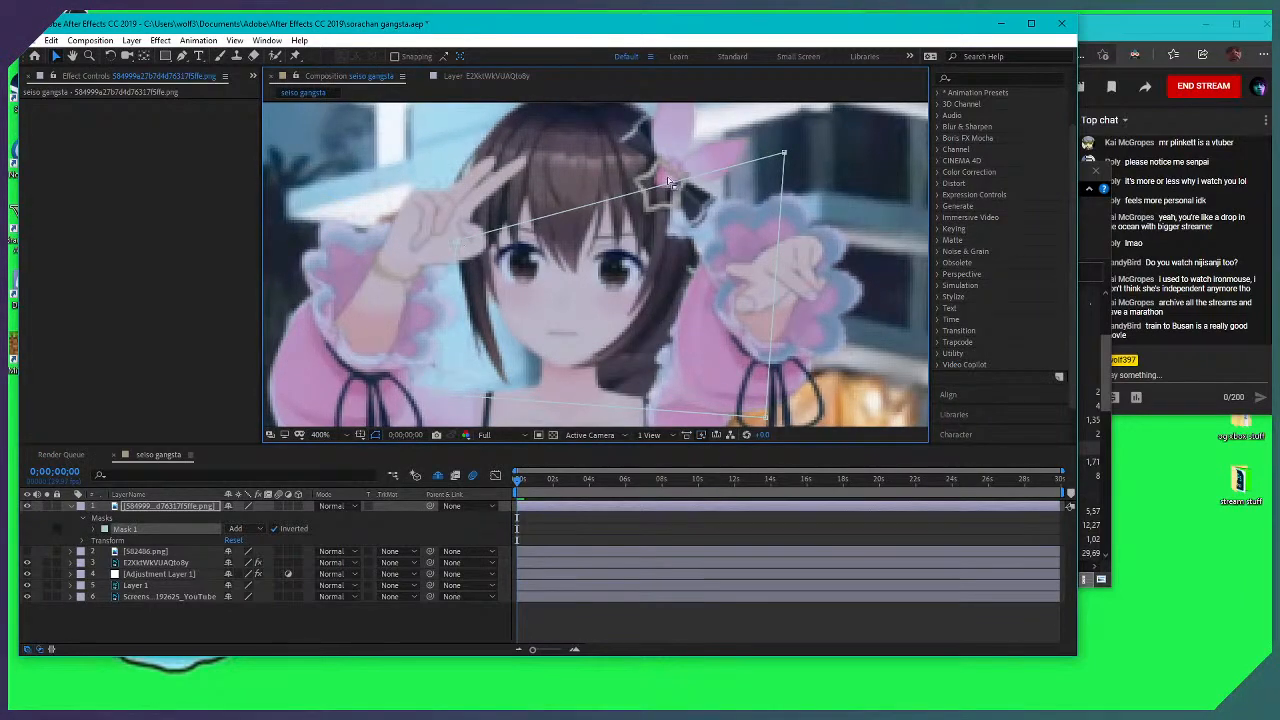
left_click_drag(784, 155, 460, 241)
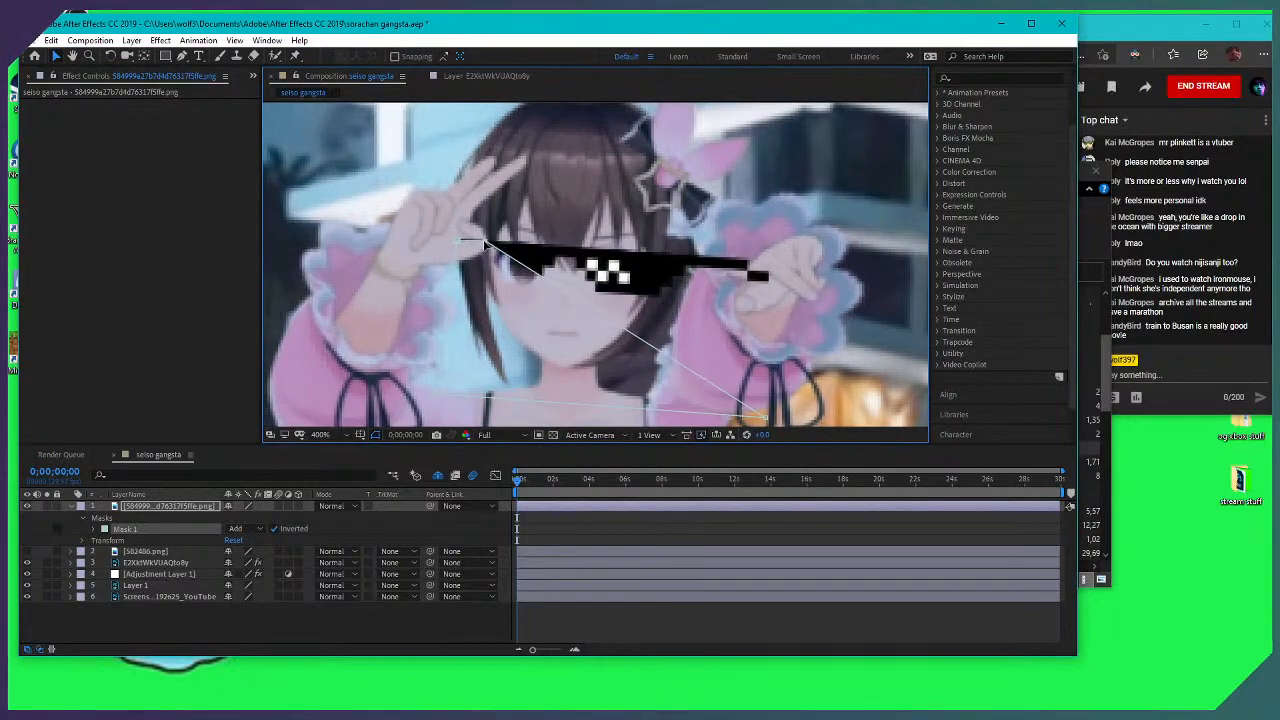
left_click_drag(758, 421, 467, 305)
Fit the mask's upper corner points to the thumb where the raised hand meets the sunglasses
scroll(460, 239, "up", 2)
left_click_drag(428, 260, 910, 337)
scroll(722, 298, "down", 1)
left_click_drag(561, 259, 555, 229)
left_click_drag(617, 258, 618, 269)
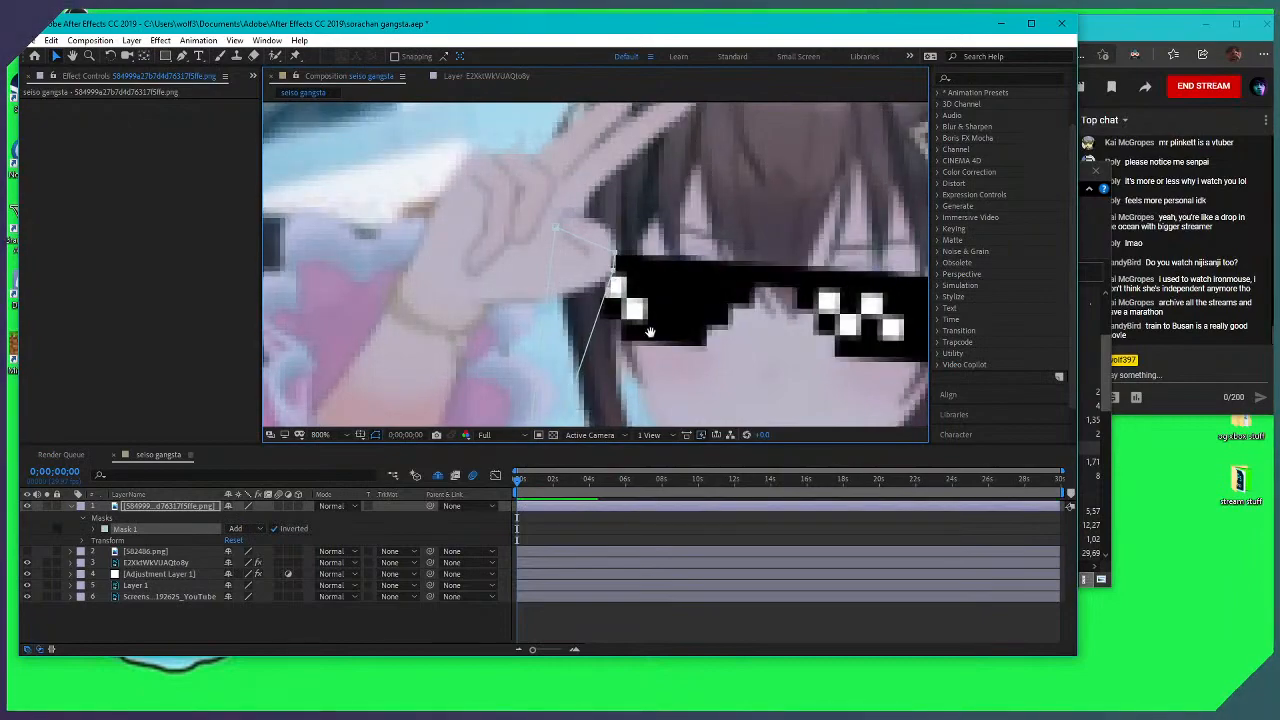
scroll(590, 325, "down", 3)
Move the mask's lower point up to the underside of the raised hand near the wrist
key("comma")
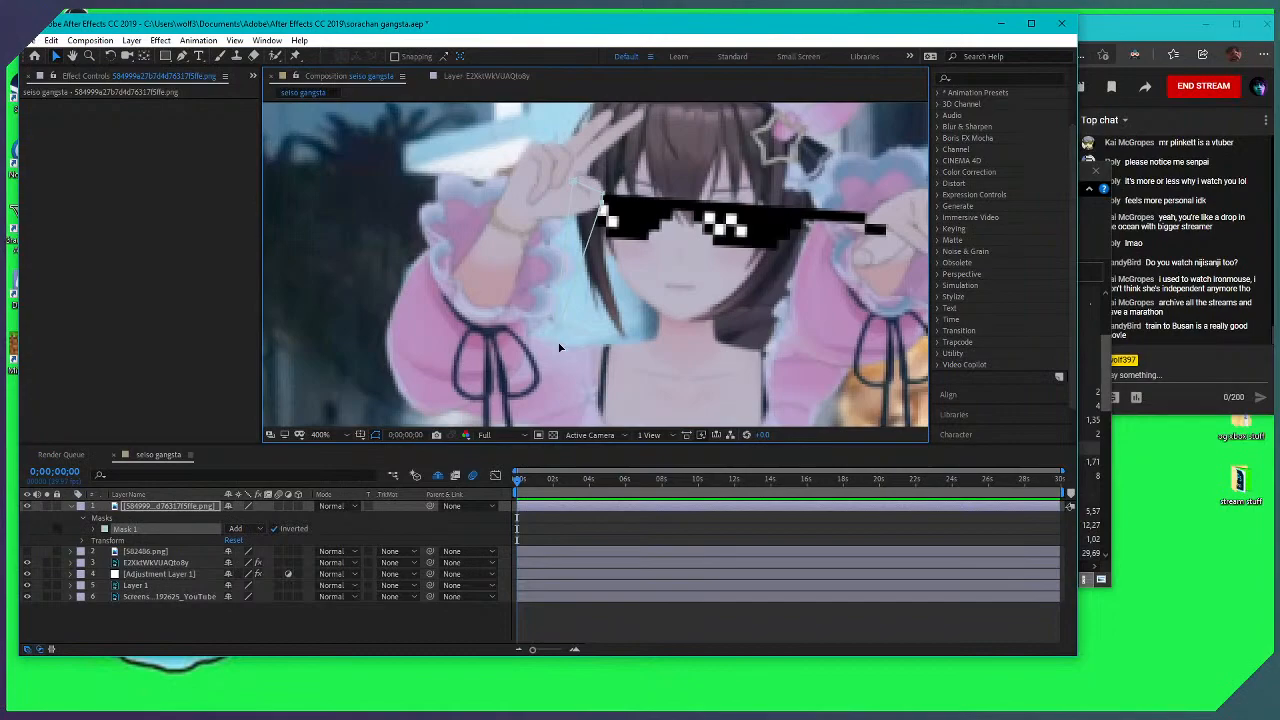
key("space")
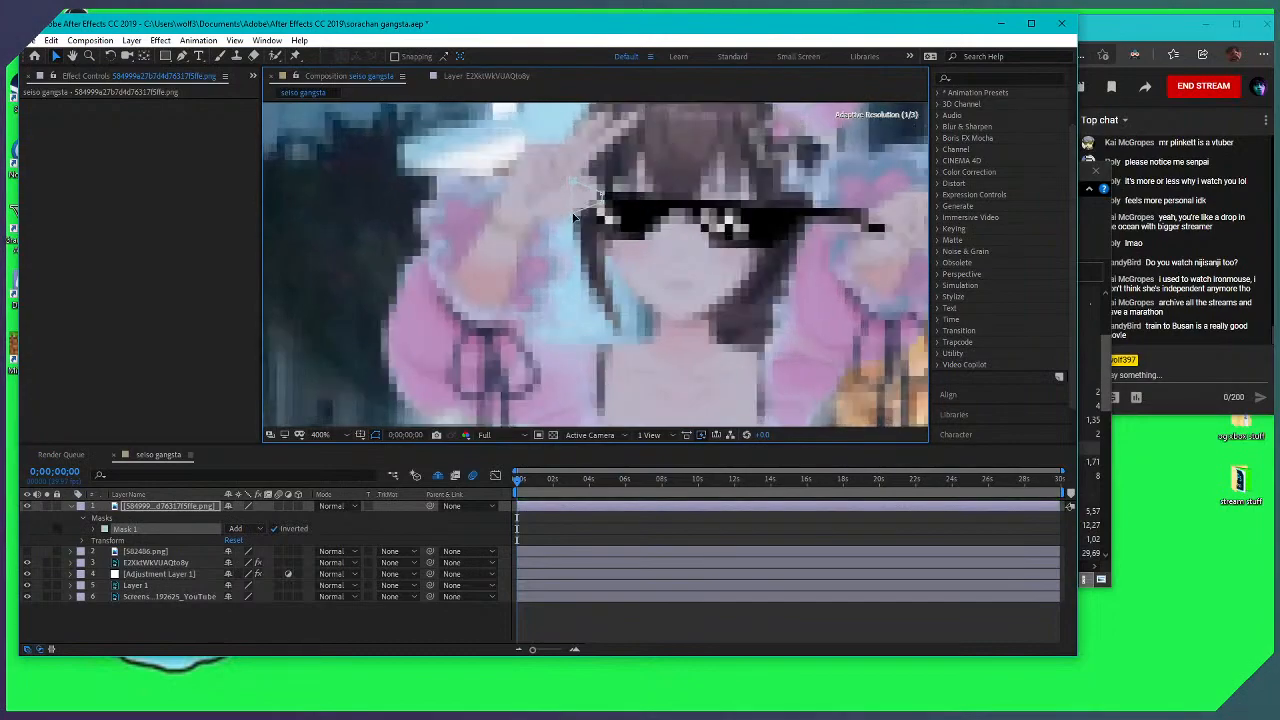
key("space")
key("period")
scroll(560, 235, "up", 2)
left_click_drag(542, 248, 509, 255)
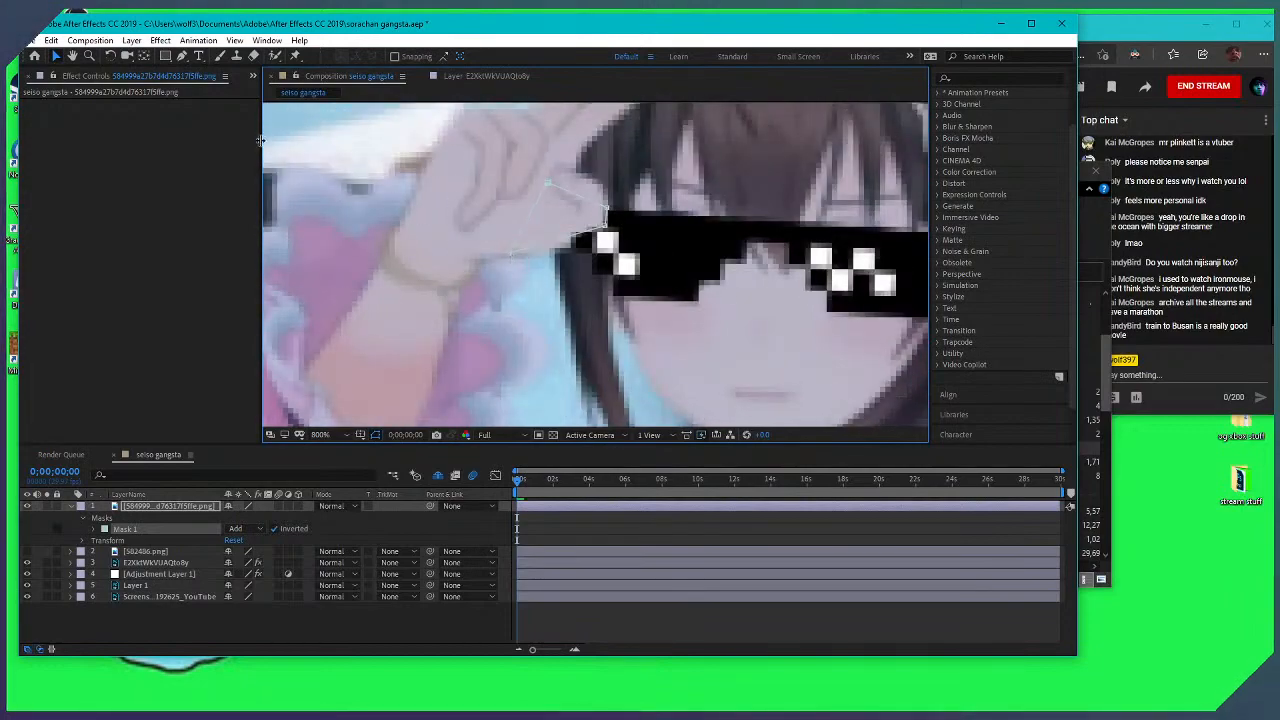
Use the Pen tool to shape the mask path around the tip of the character's thumb
left_click(182, 55)
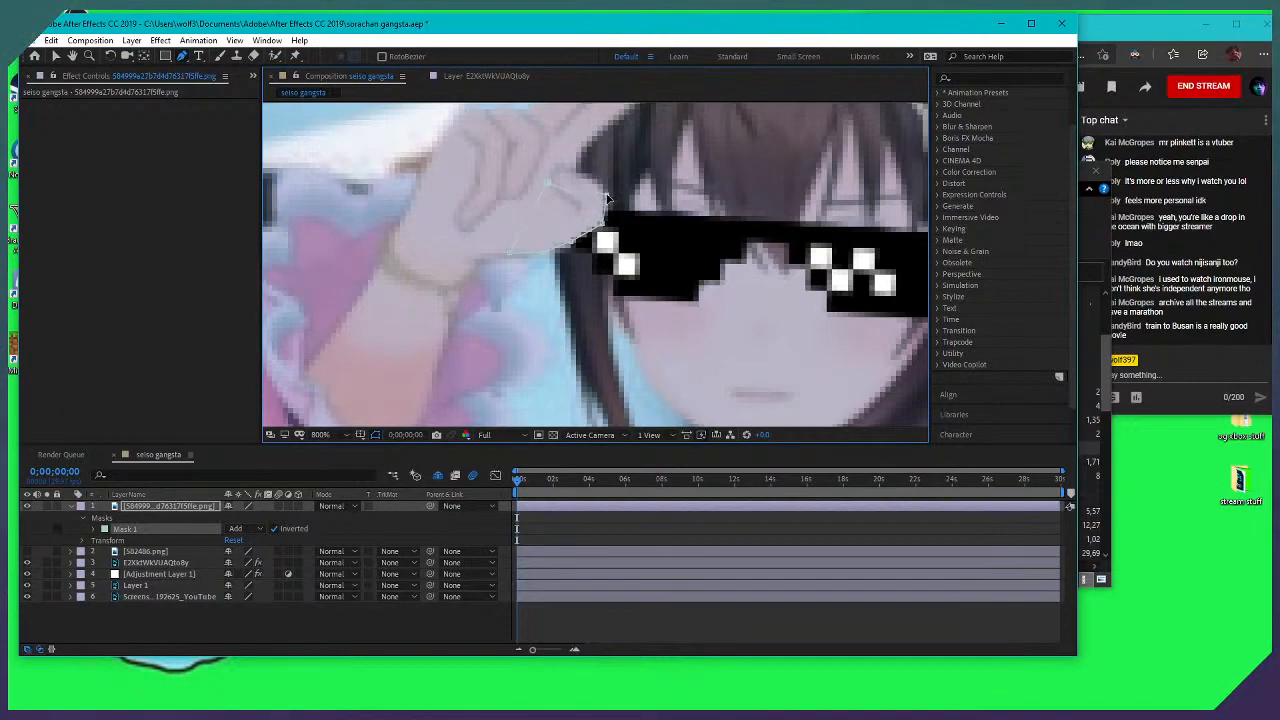
left_click_drag(604, 212, 632, 218)
scroll(632, 216, "down", 2)
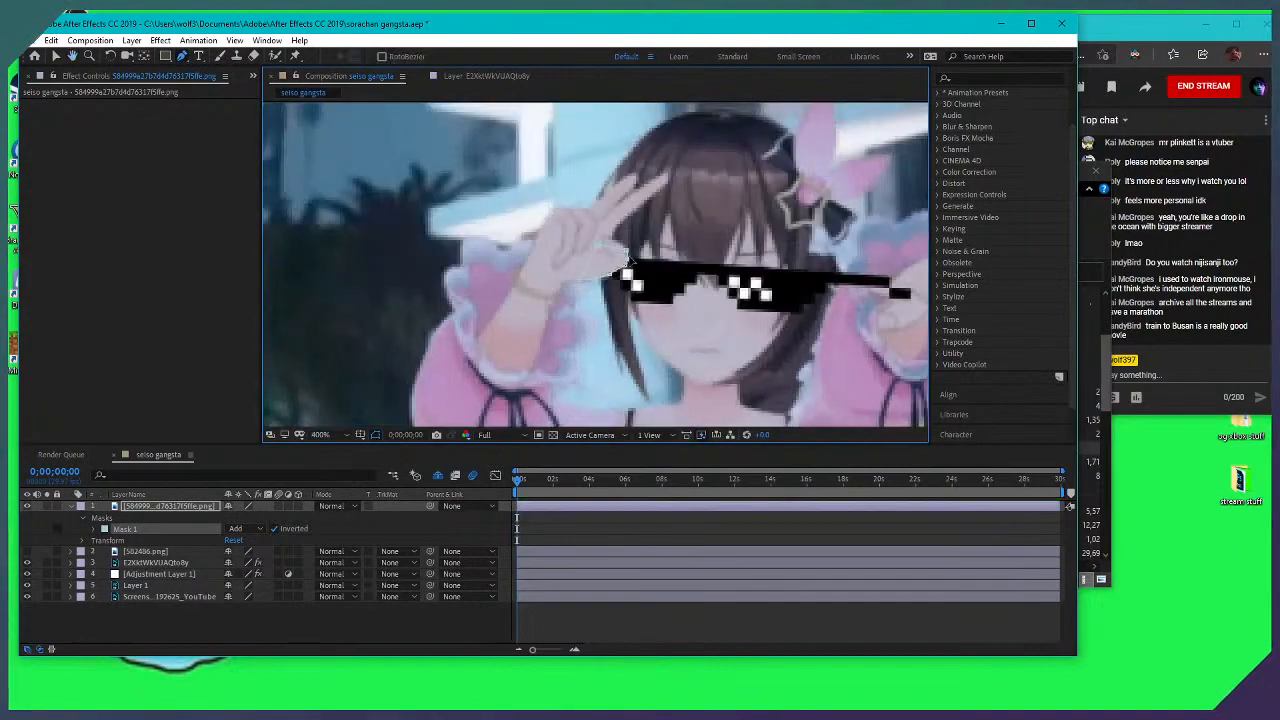
scroll(648, 289, "up", 1)
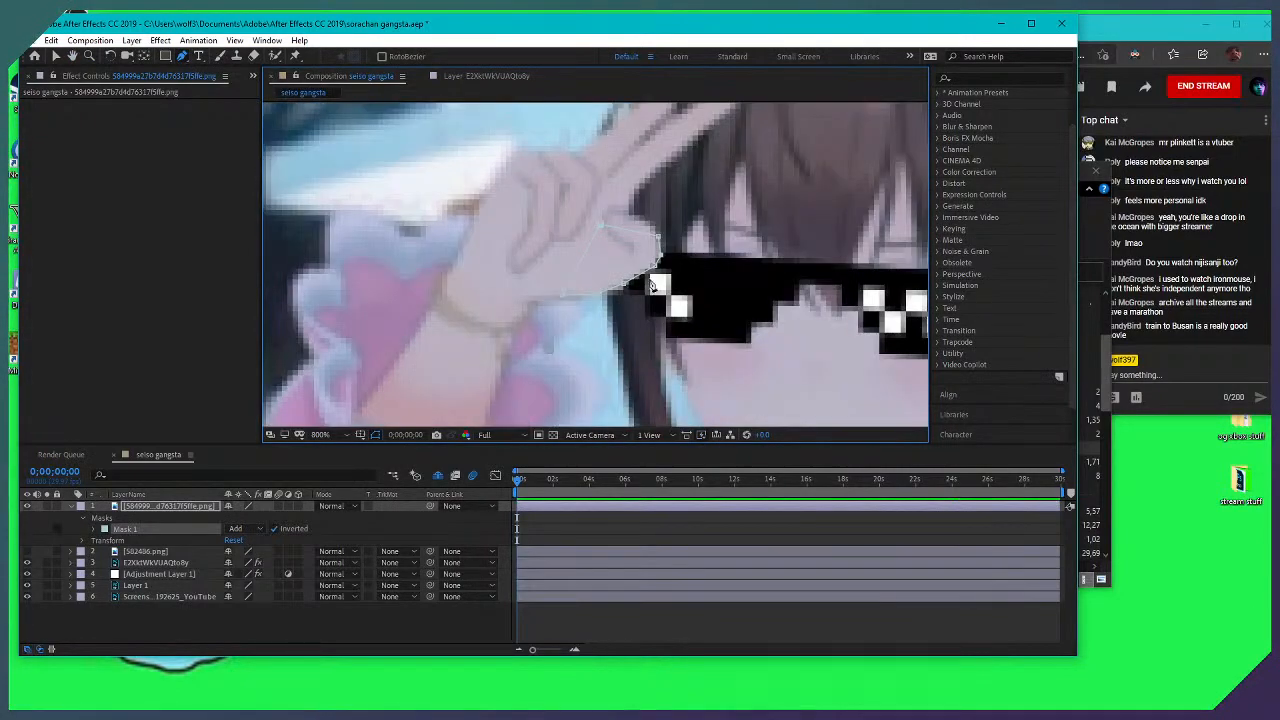
Refit the mask path to the thumb's underside and rounded upper edge with the sunglasses layer hidden, and make the layer visible again
left_click(28, 506)
left_click(28, 506)
left_click(28, 506)
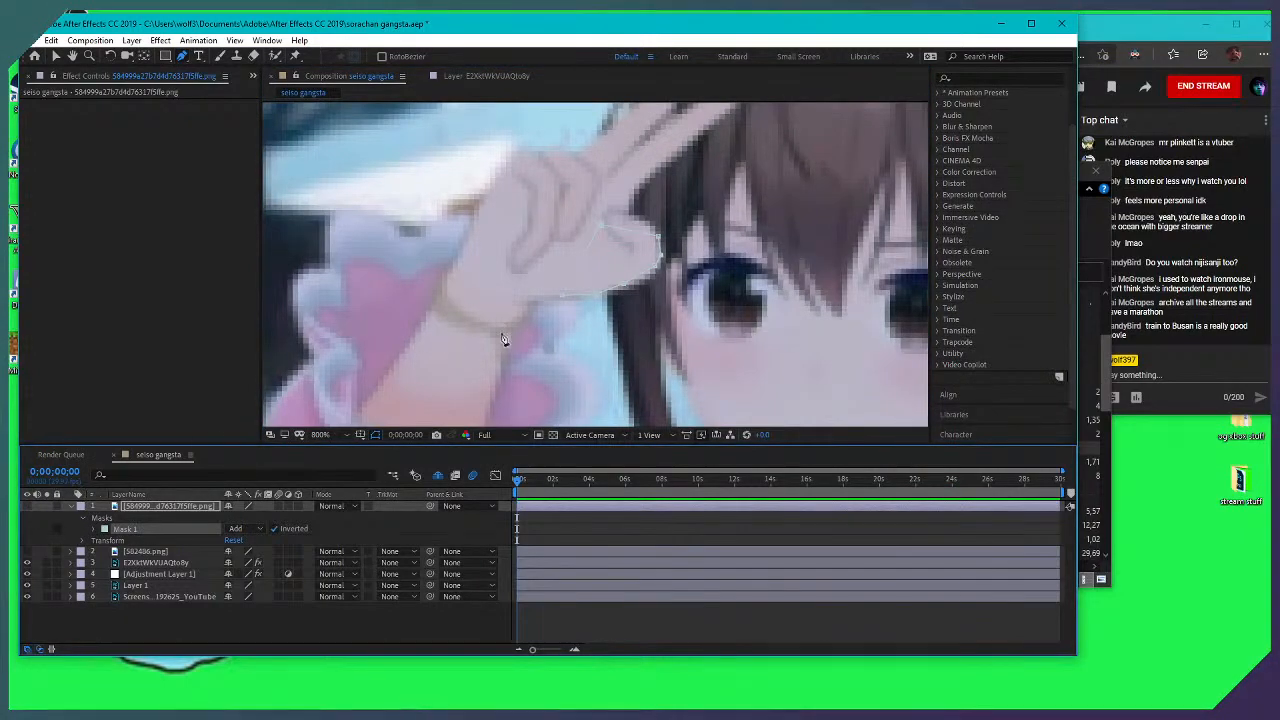
left_click_drag(624, 287, 627, 291)
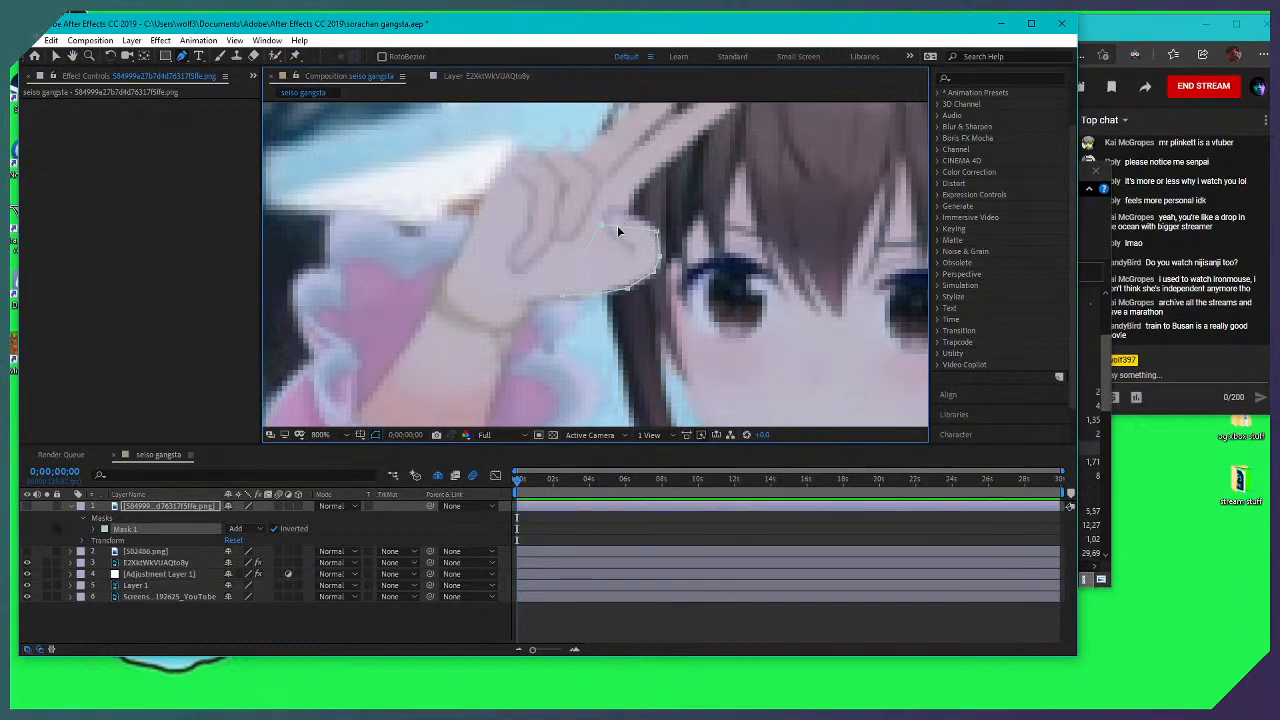
key("v")
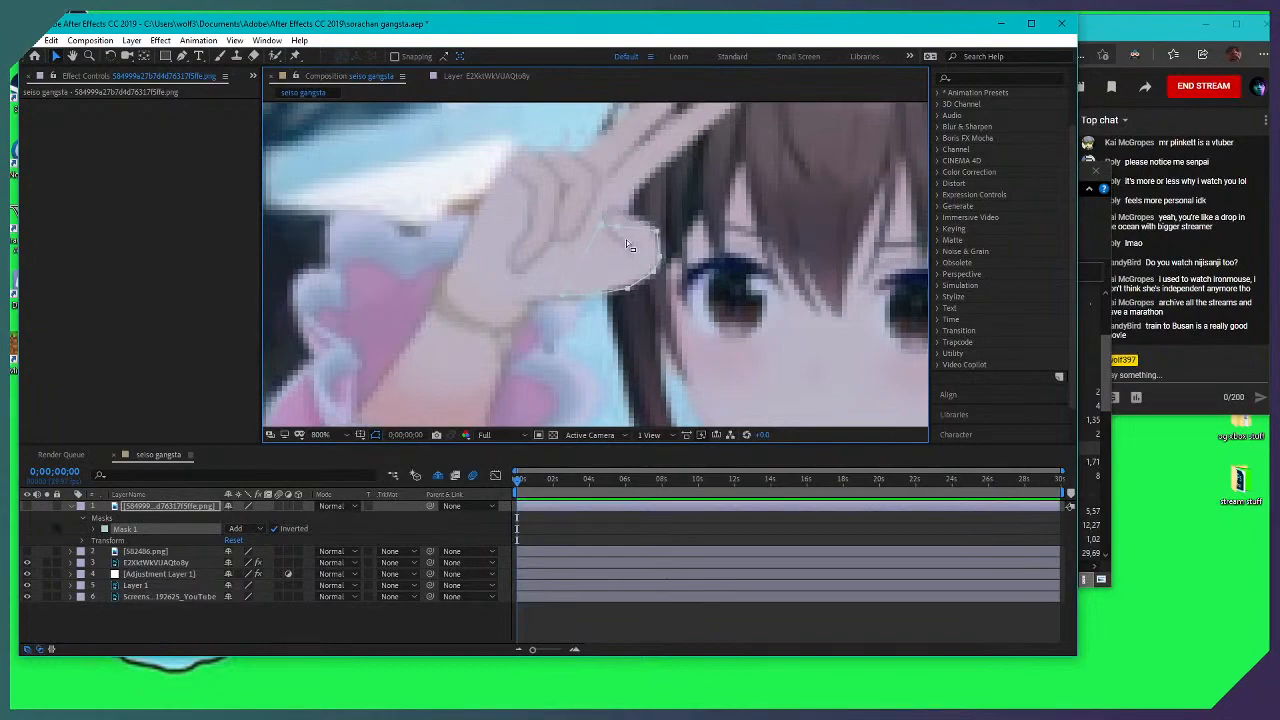
left_click_drag(617, 228, 660, 230)
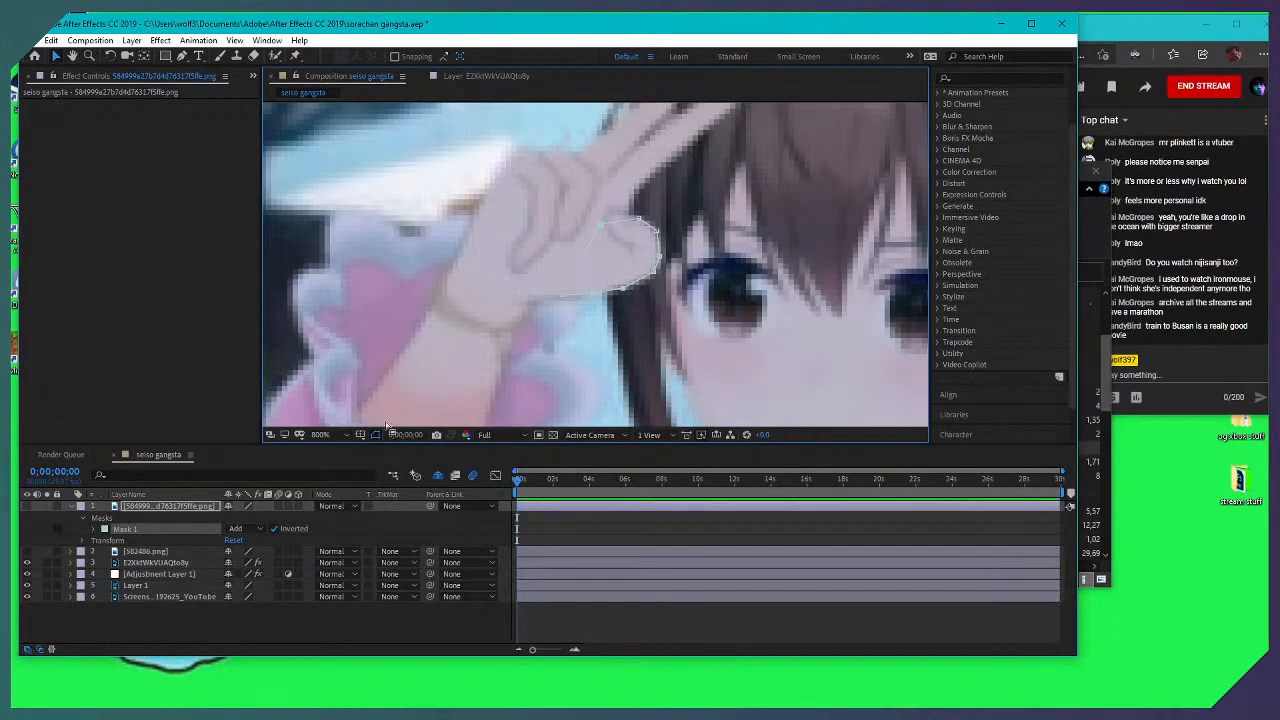
left_click(27, 506)
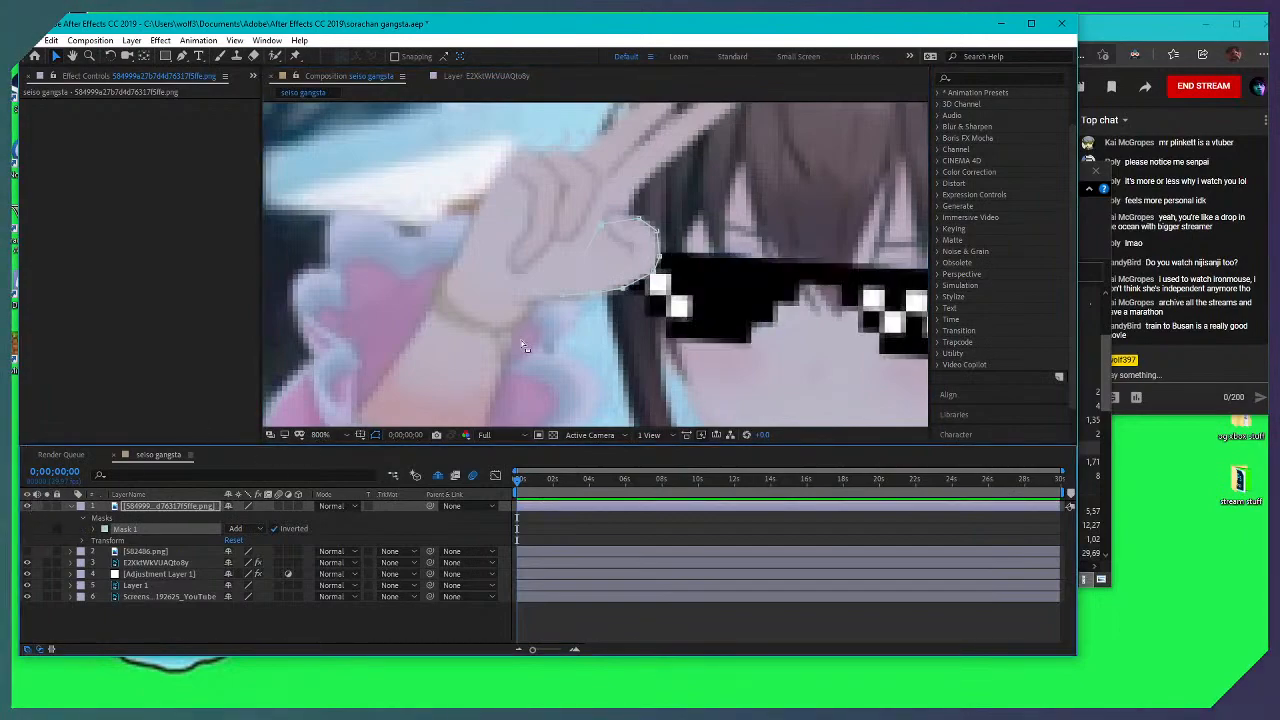
Rotate the pixel sunglasses very slightly counterclockwise over the character's face
scroll(744, 302, "down", 1)
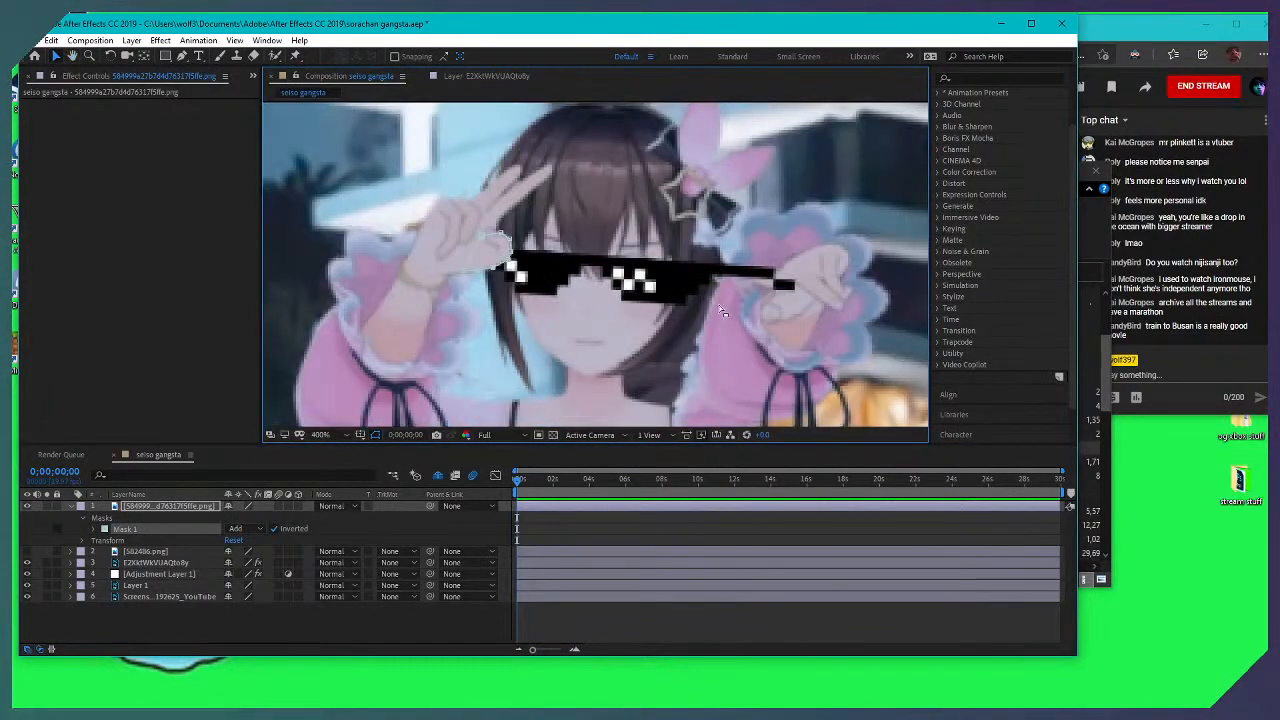
left_click_drag(716, 310, 654, 312)
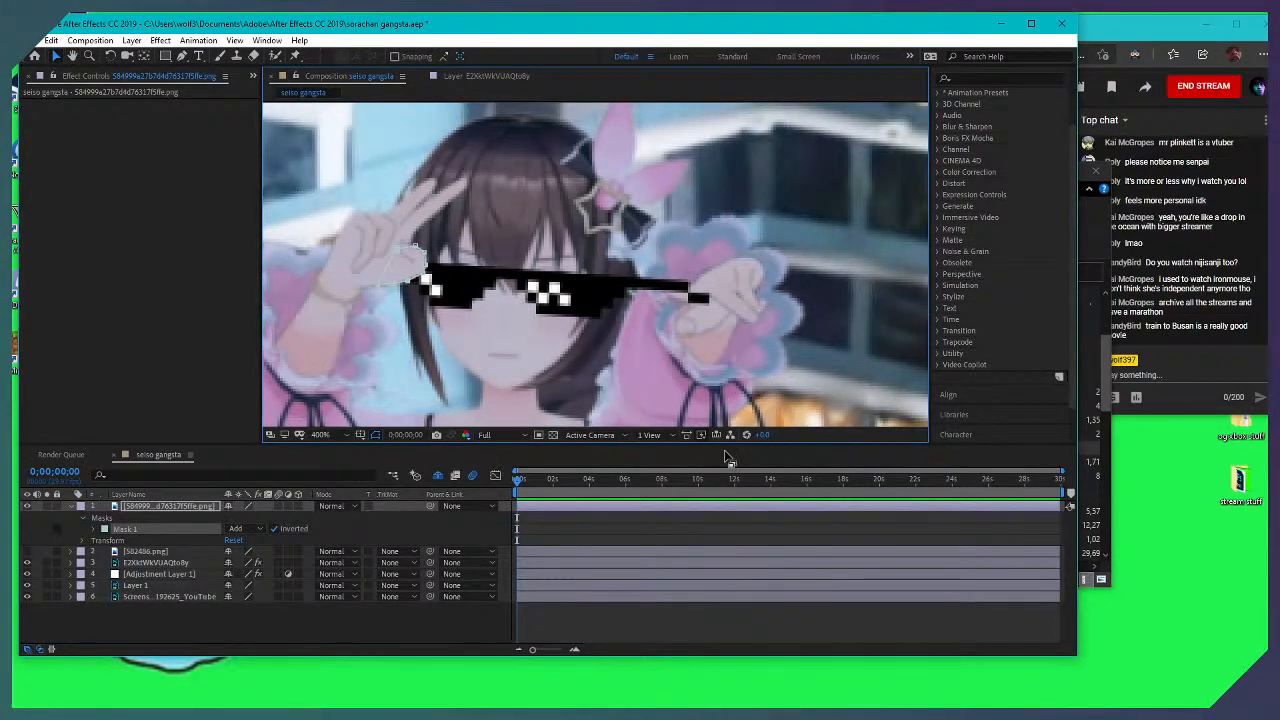
scroll(605, 364, "down", 1)
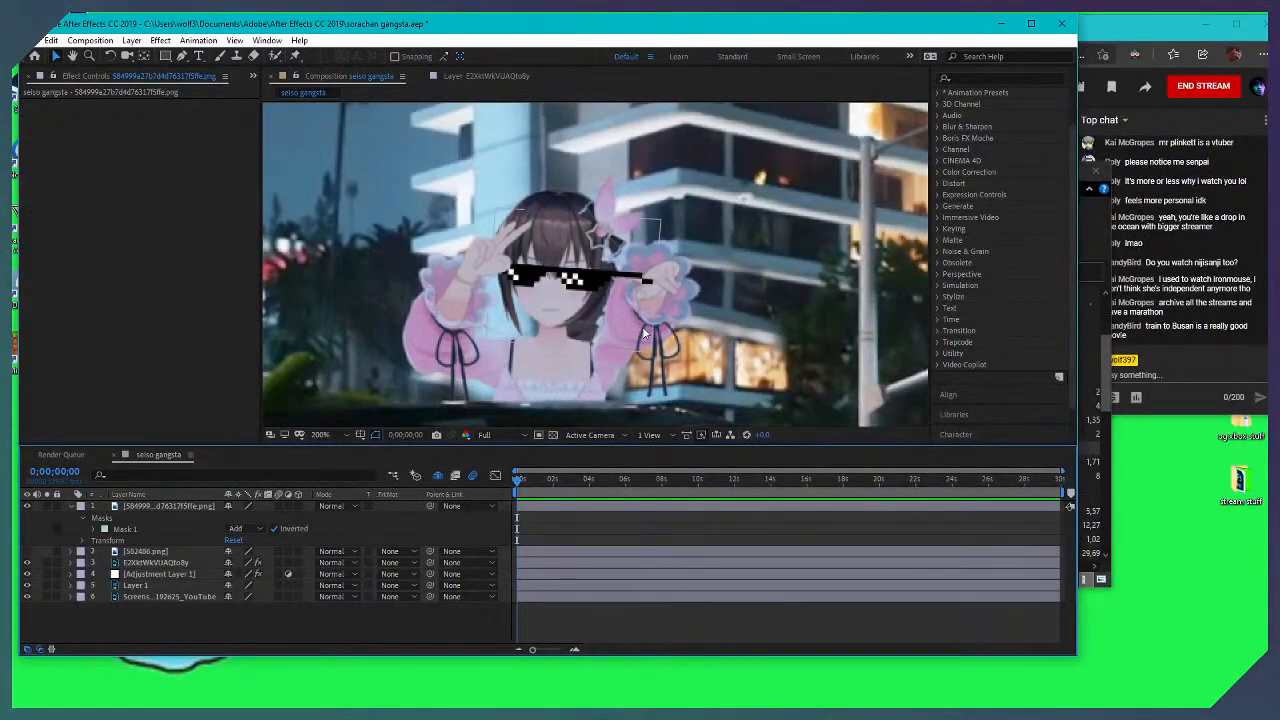
left_click(577, 315)
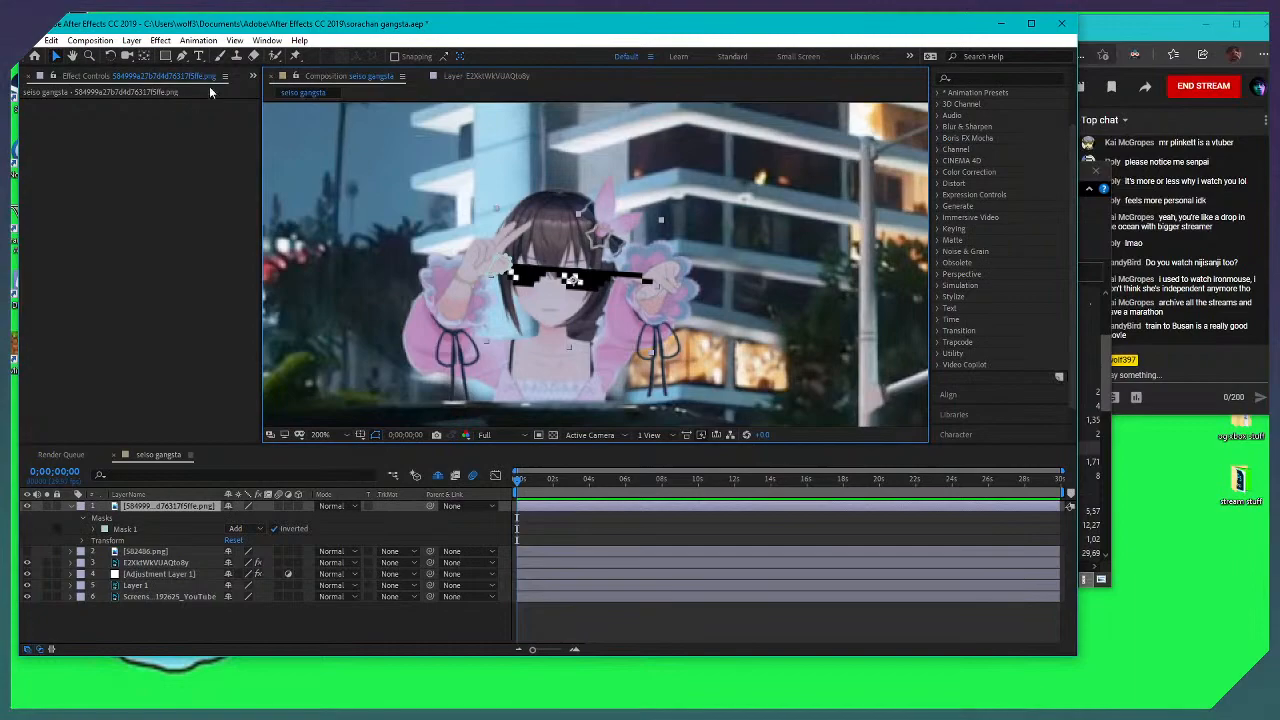
left_click(113, 57)
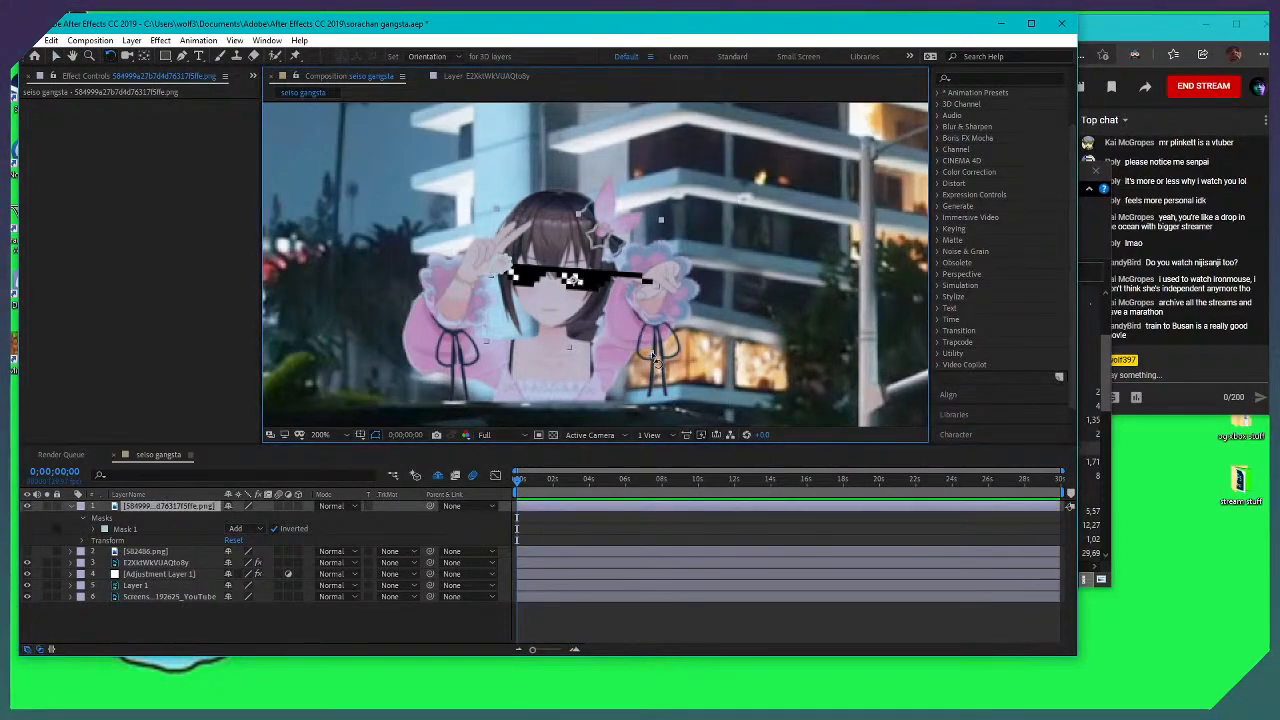
left_click_drag(655, 358, 657, 354)
left_click(56, 56)
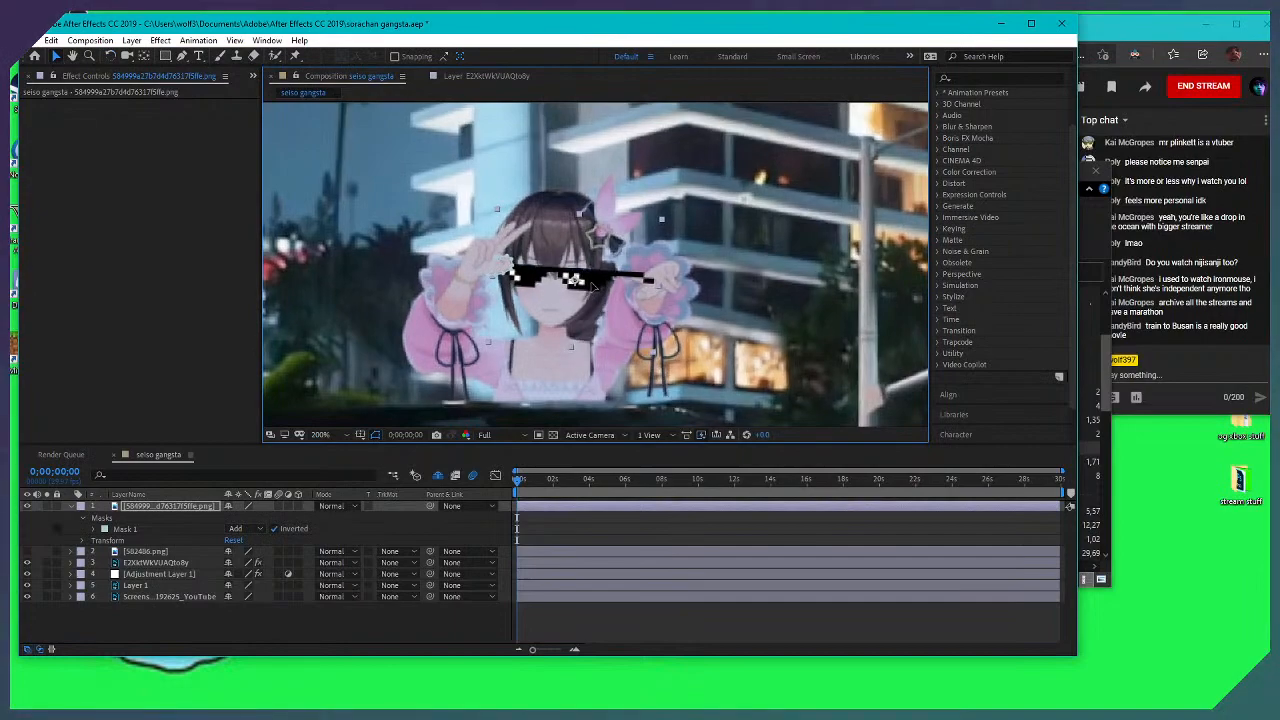
key("period")
key("comma")
key("period")
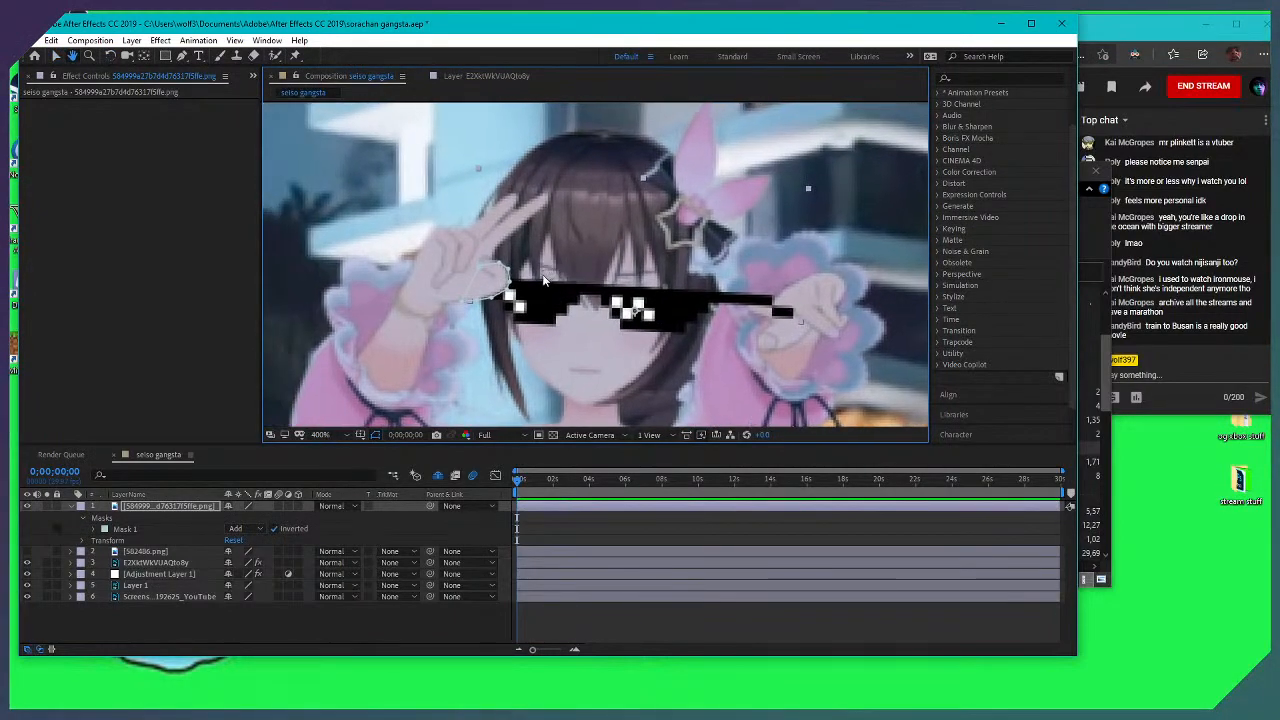
Examine how the masked sunglasses meet the raised peace-sign hand and the character's face at different zoom levels
key("period")
key("v")
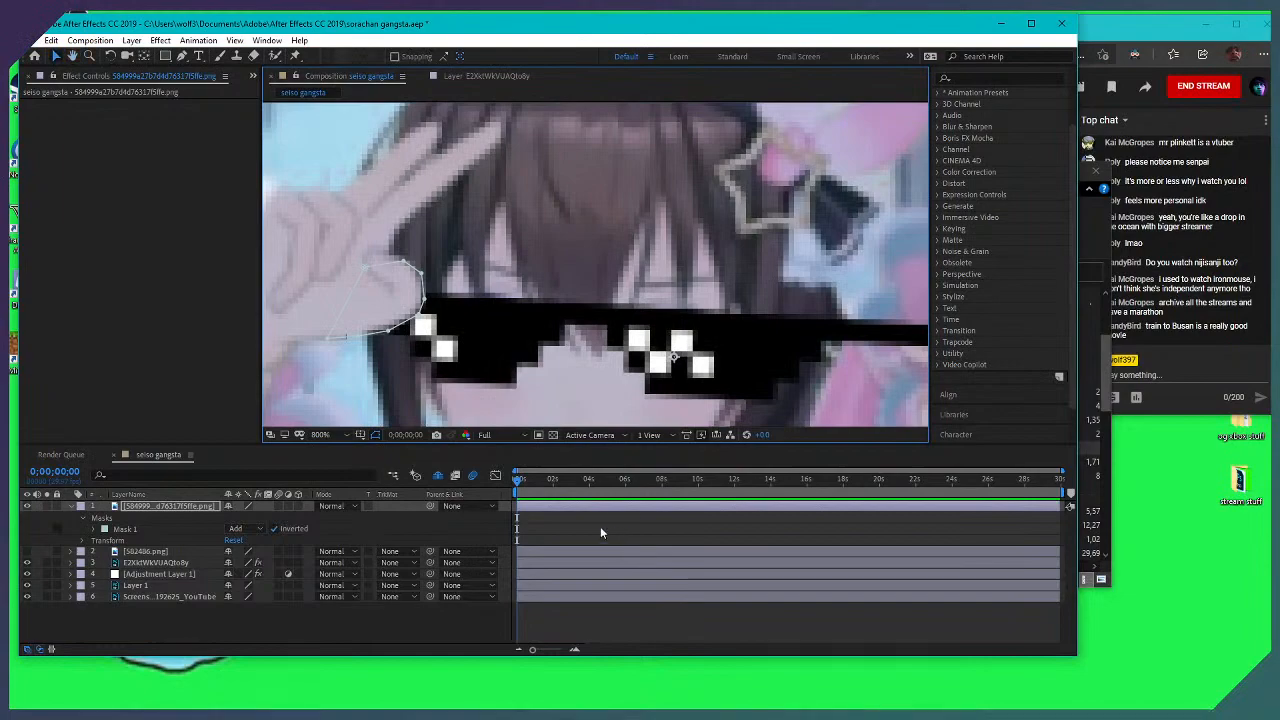
left_click(284, 292)
key("comma")
key("comma")
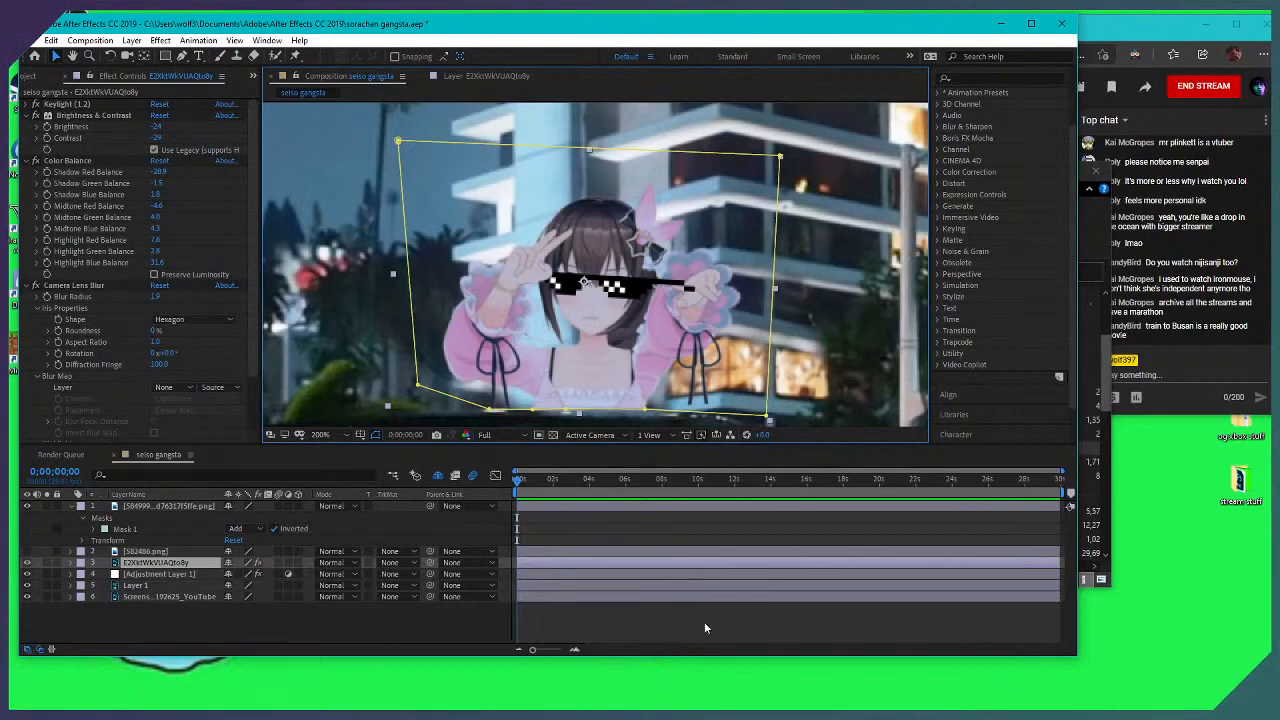
scroll(513, 287, "up", 5)
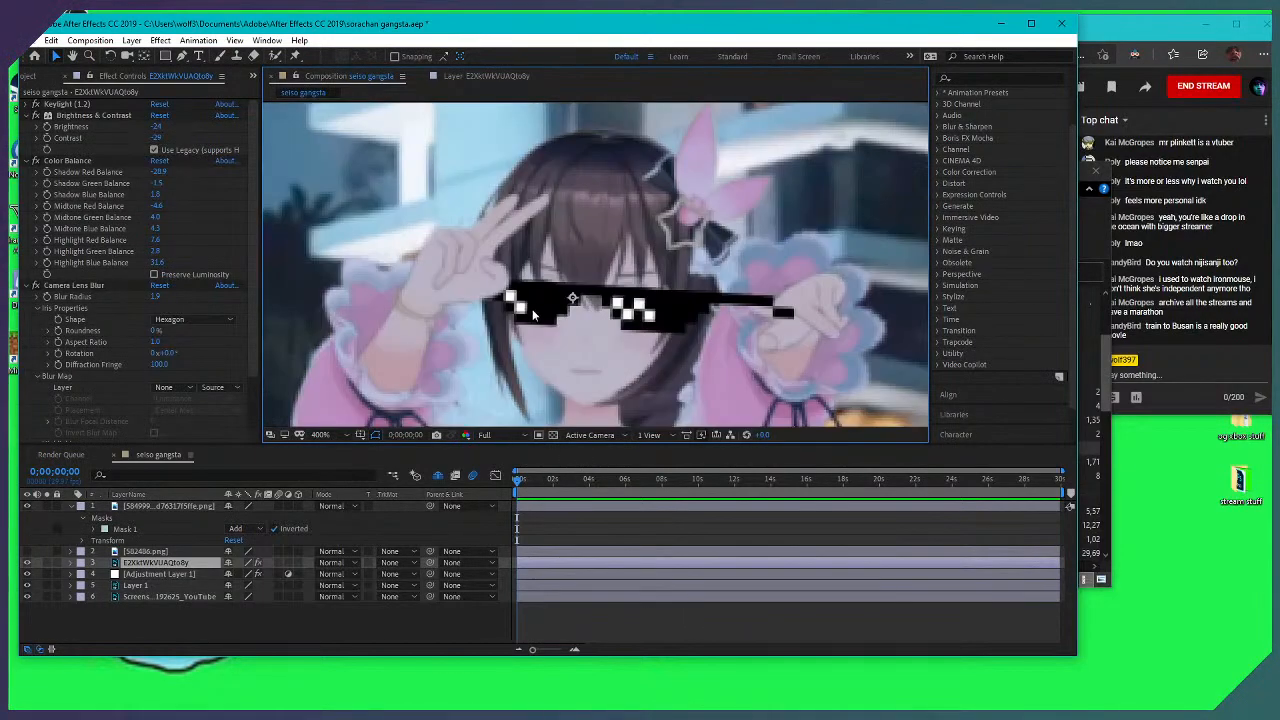
scroll(633, 352, "down", 3)
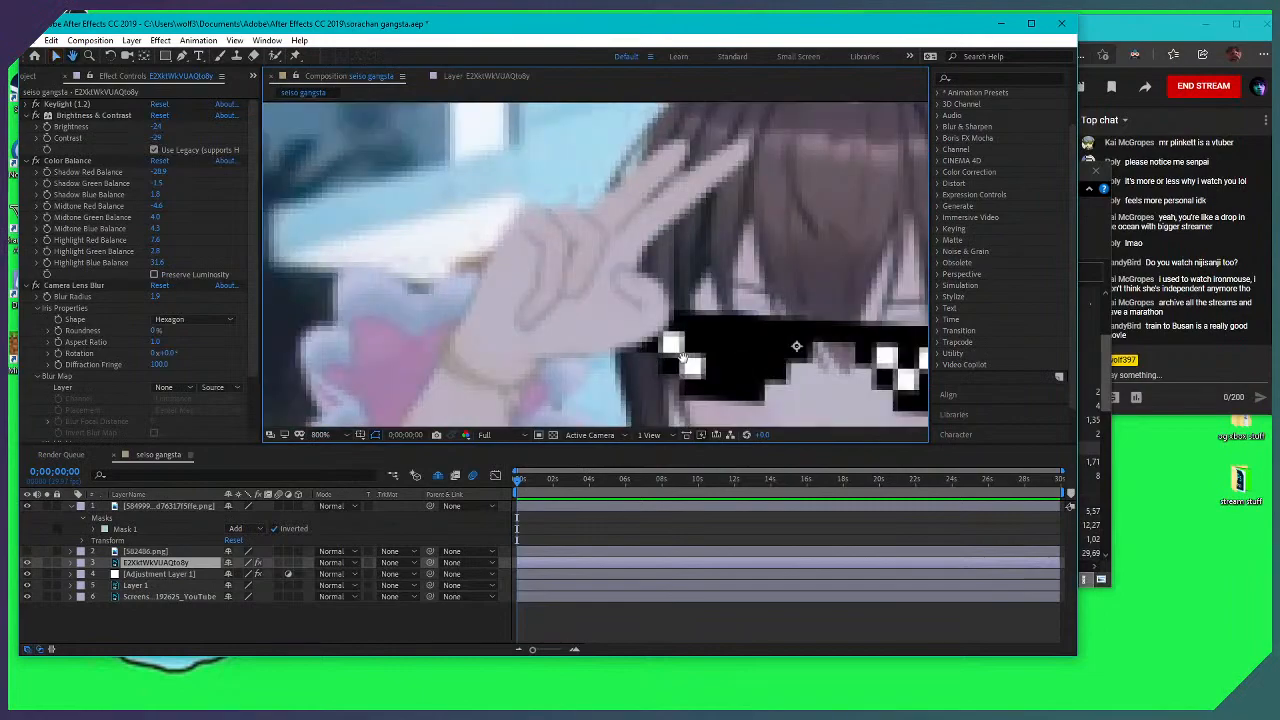
scroll(620, 350, "up", 2)
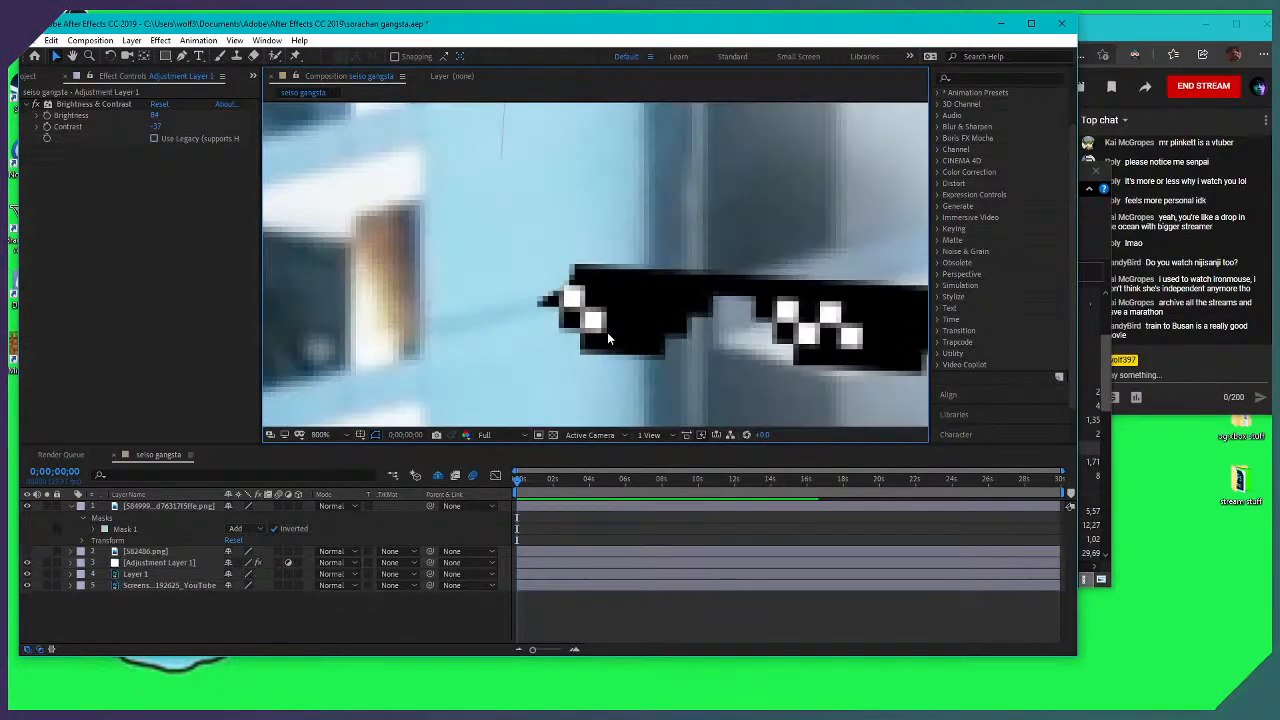
left_click(607, 333)
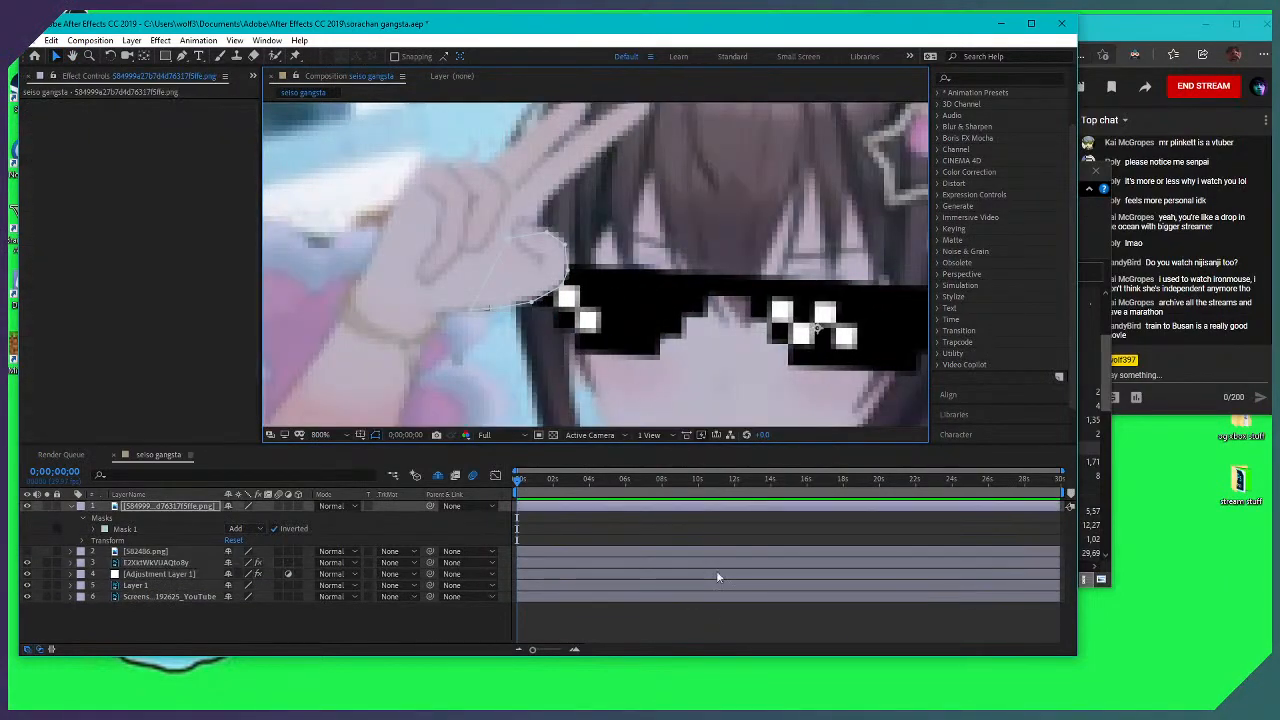
left_click(679, 501)
left_click_drag(640, 331, 648, 361)
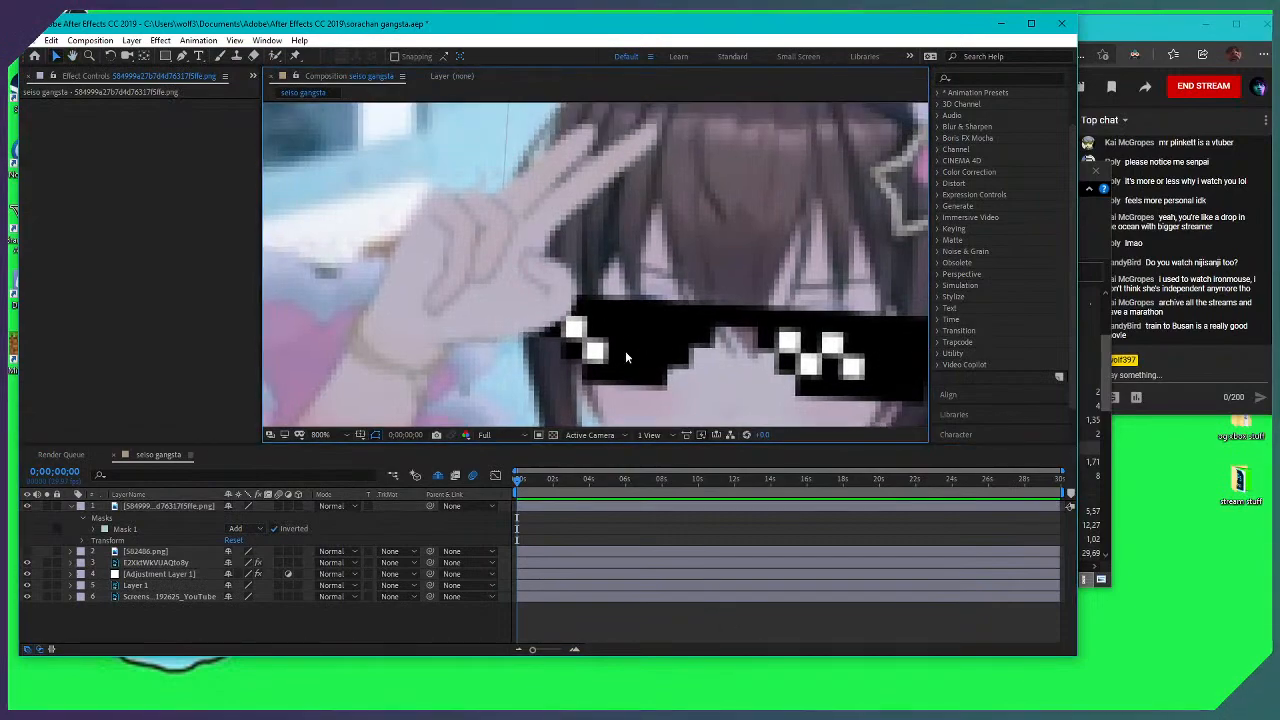
scroll(583, 265, "down", 1)
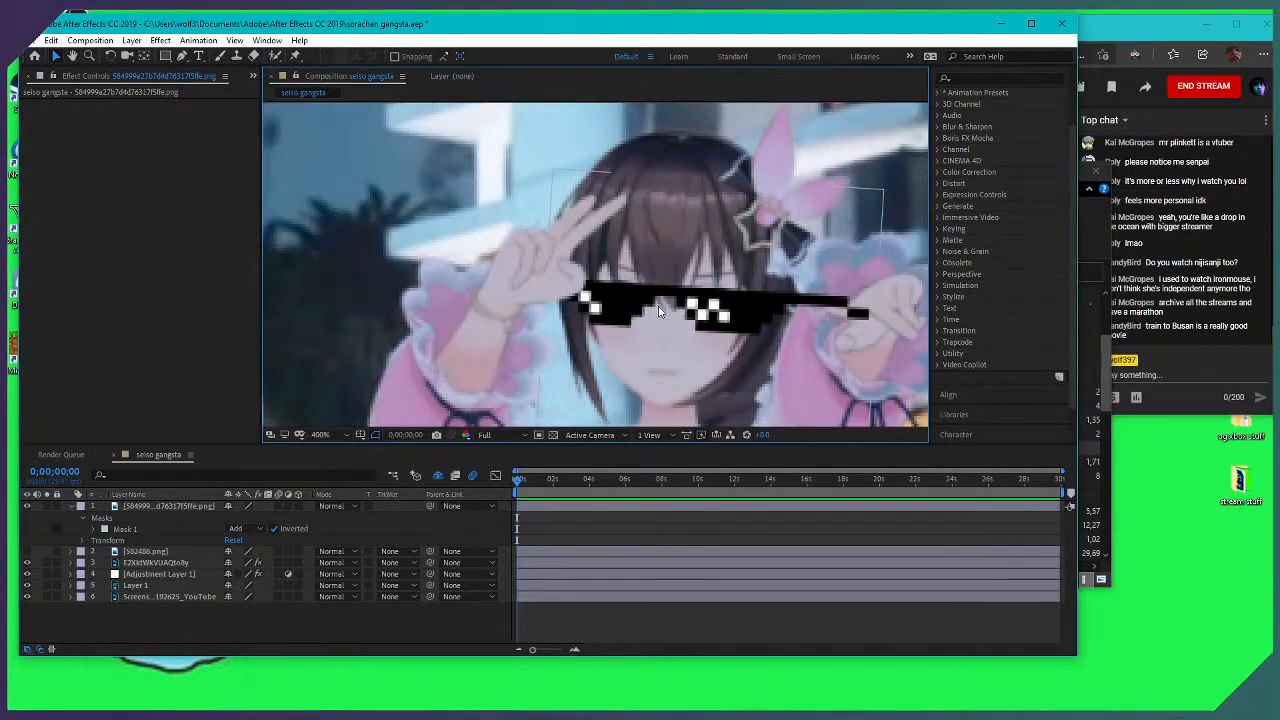
scroll(698, 308, "down", 1)
scroll(612, 284, "up", 1)
left_click_drag(622, 277, 560, 316)
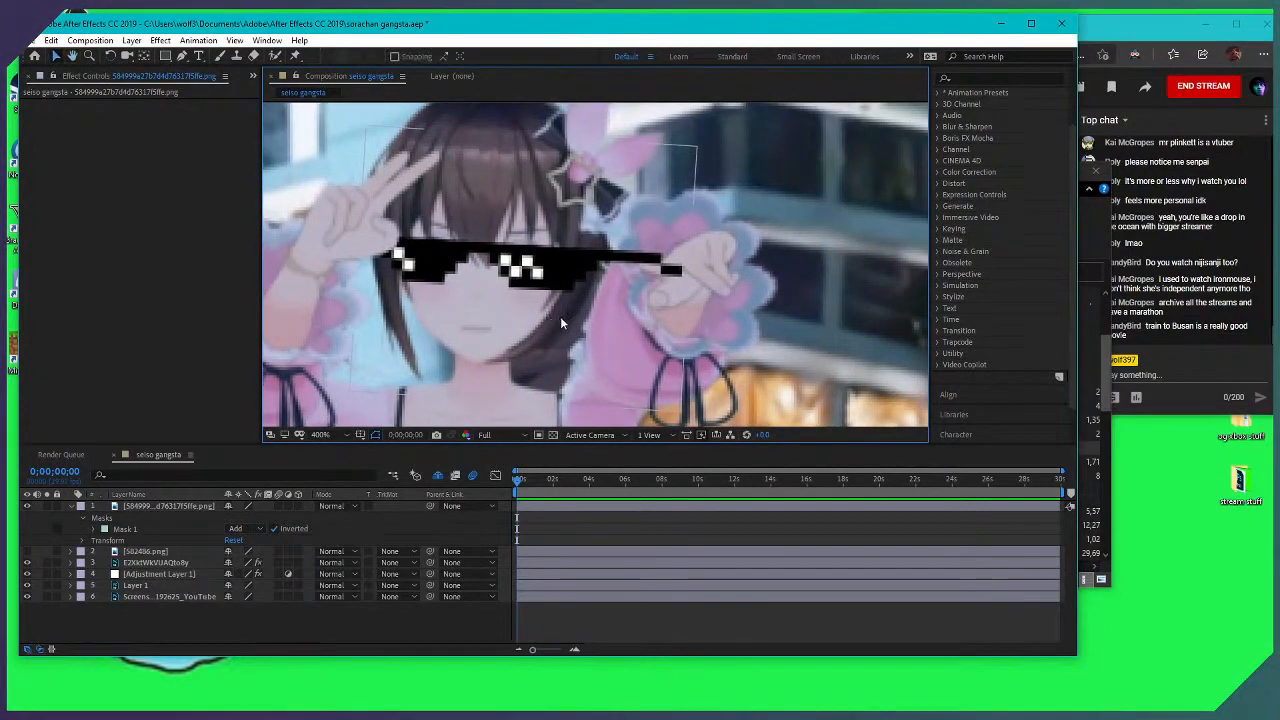
scroll(560, 316, "down", 1)
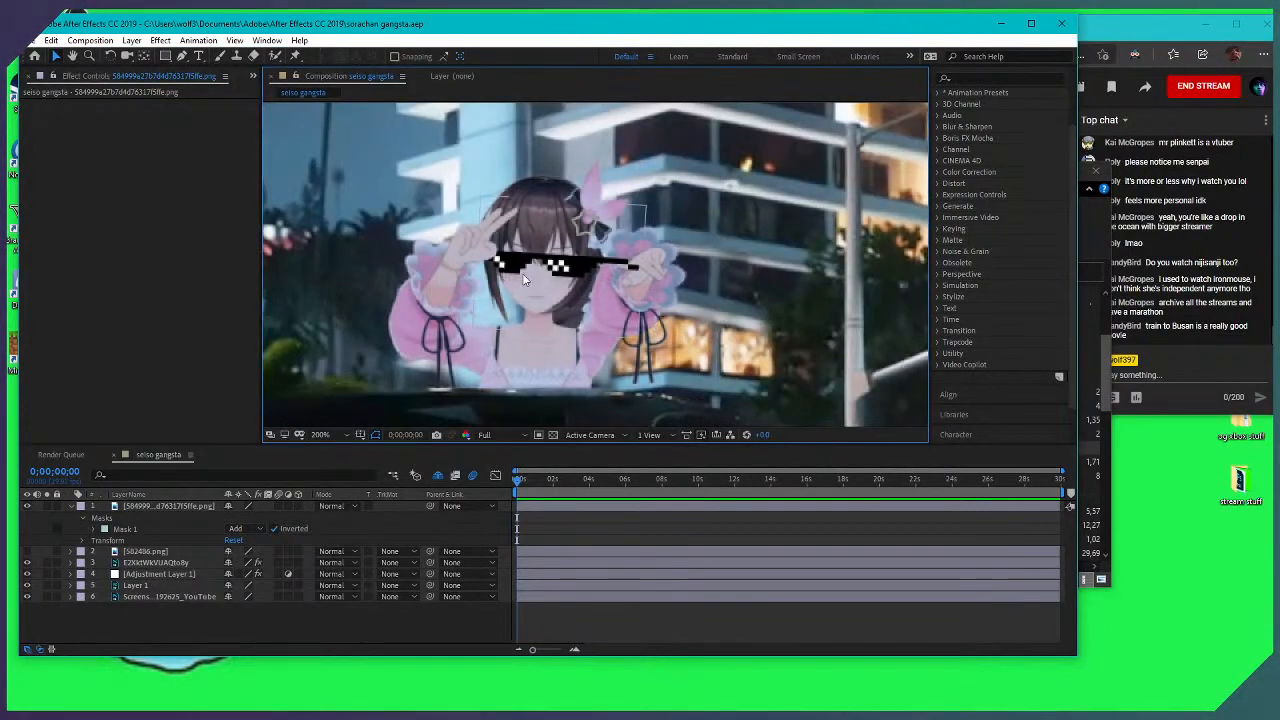
left_click_drag(495, 268, 537, 296)
scroll(592, 334, "up", 1)
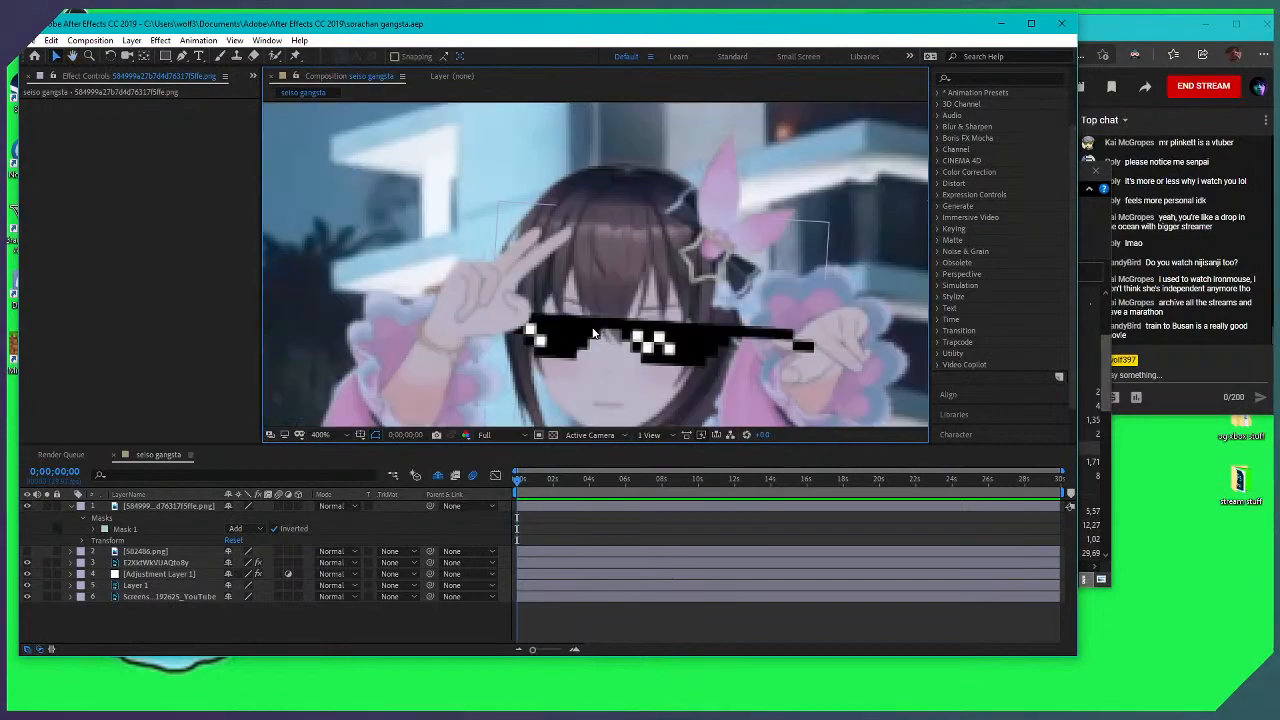
scroll(540, 330, "down", 1)
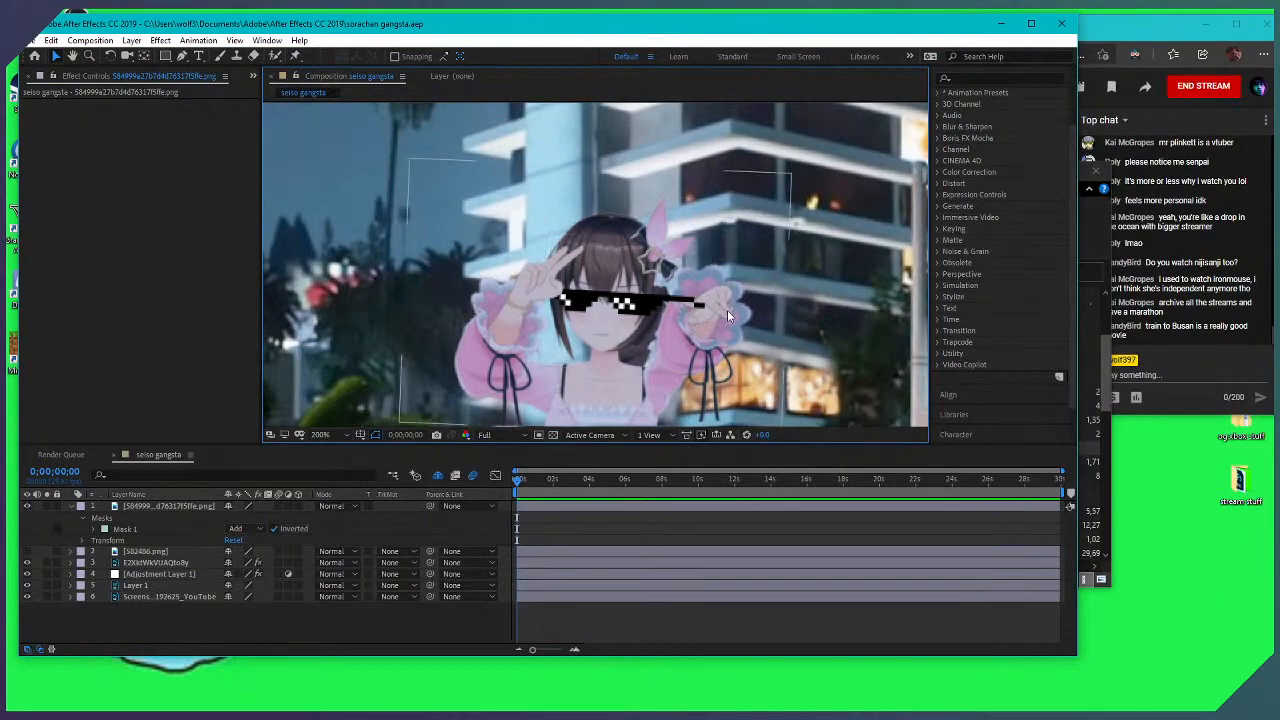
Add a second mask to the sunglasses layer and pull its corners in around the temple arm over the pointing hand
left_click(675, 302)
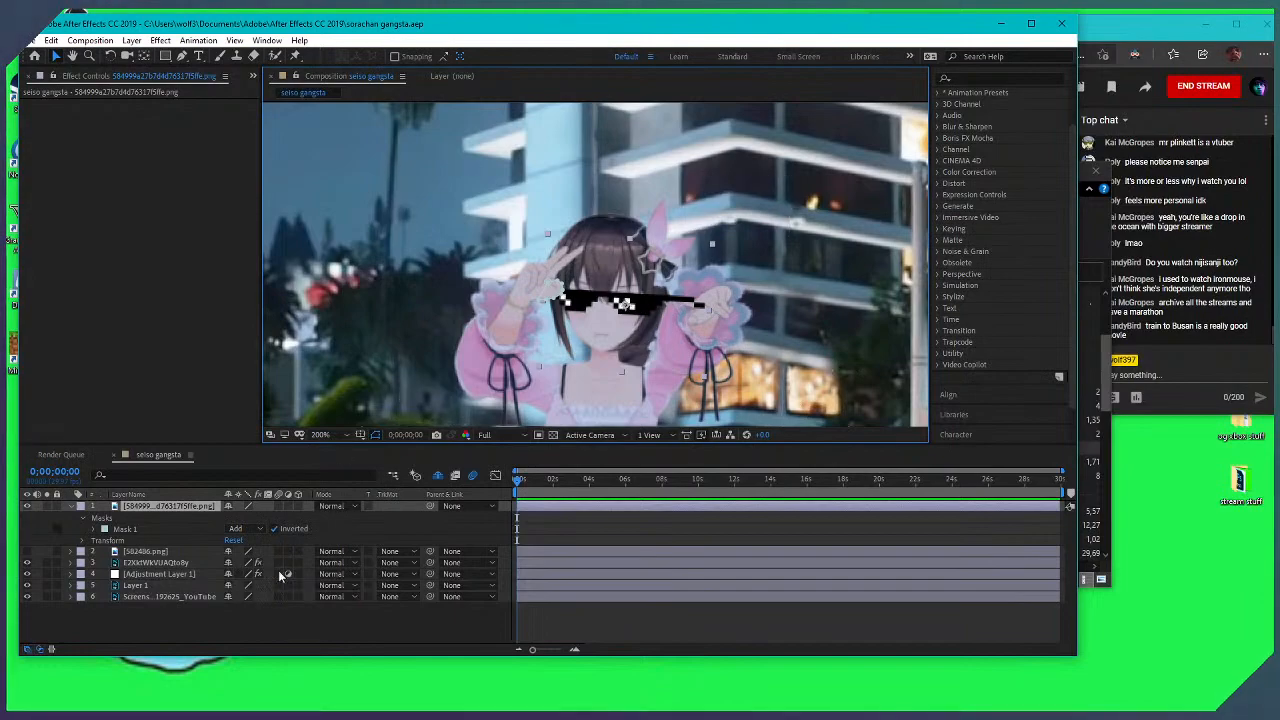
right_click(127, 509)
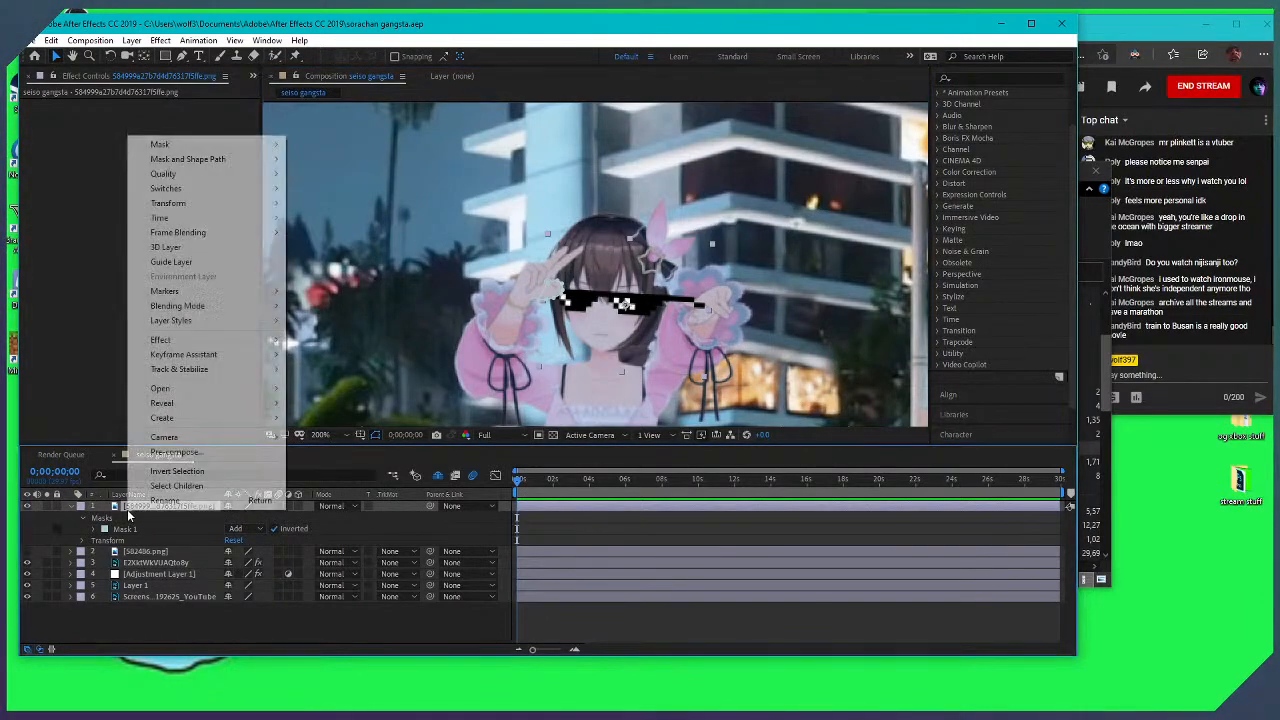
mouse_move(215, 150)
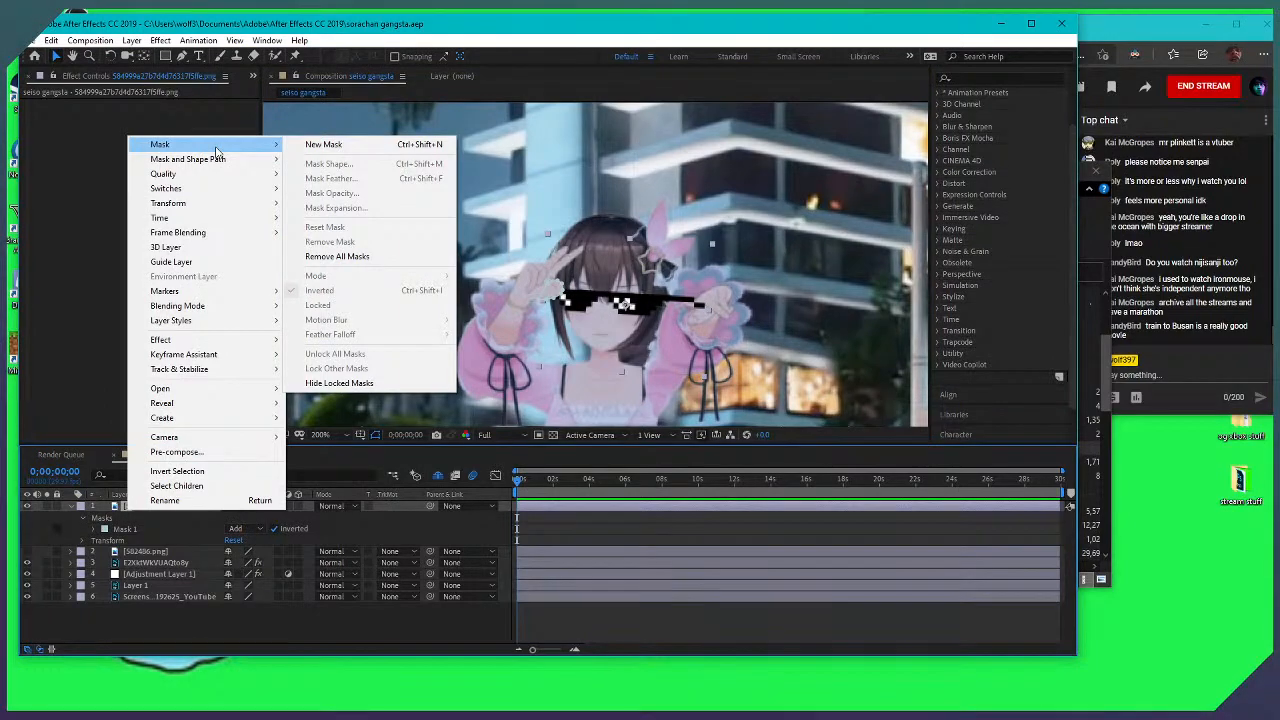
left_click(320, 144)
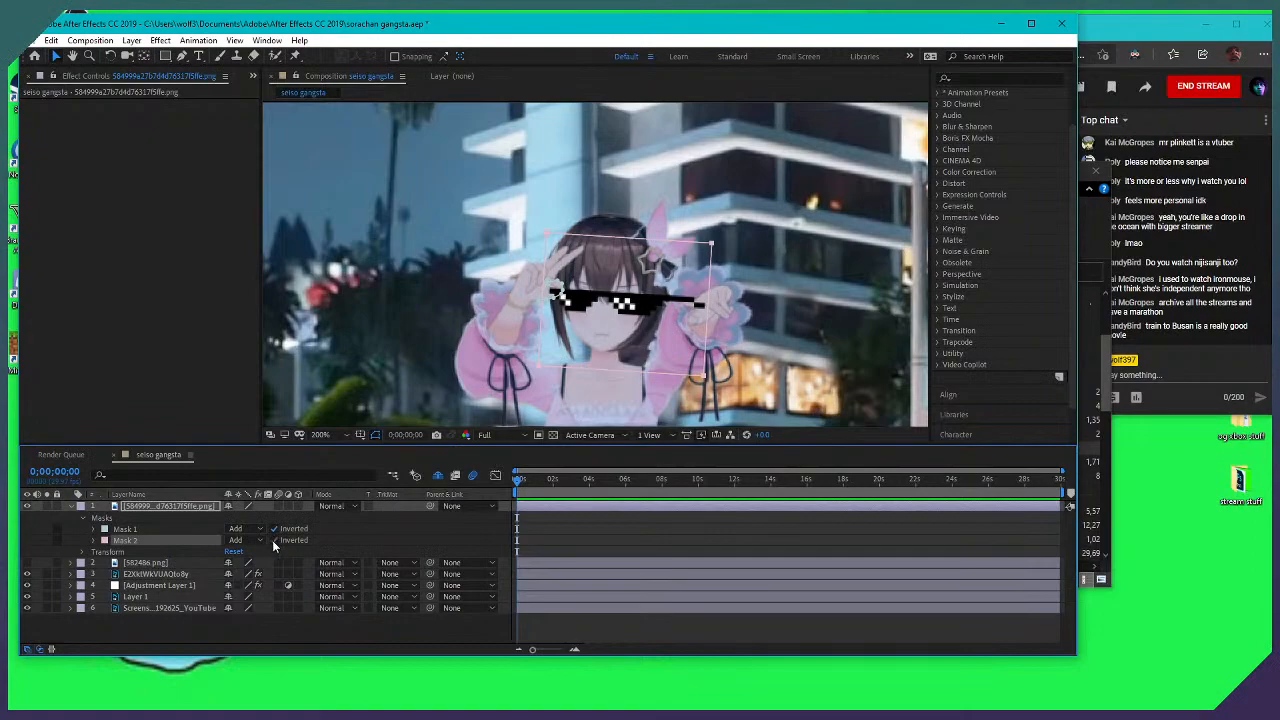
left_click_drag(552, 234, 698, 300)
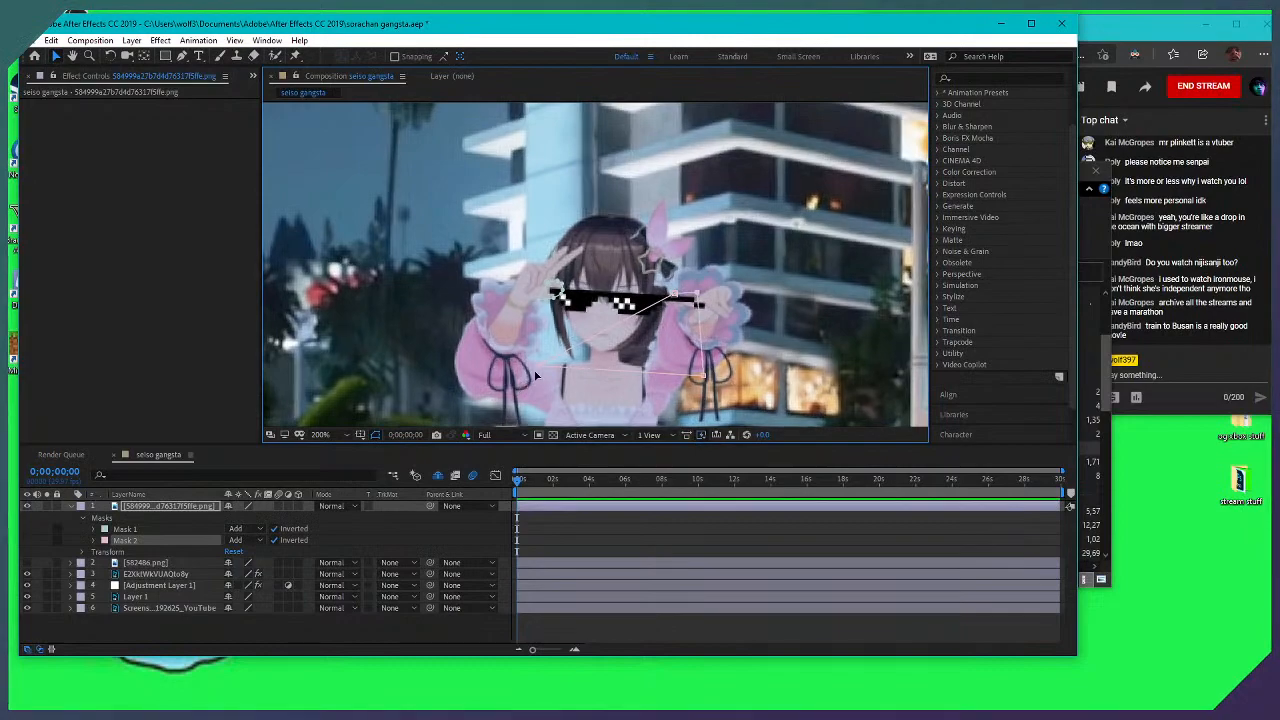
left_click_drag(538, 370, 628, 358)
Turn off inversion on Mask 1 and Mask 2 and set both mask modes to Subtract
left_click(273, 540)
left_click(258, 540)
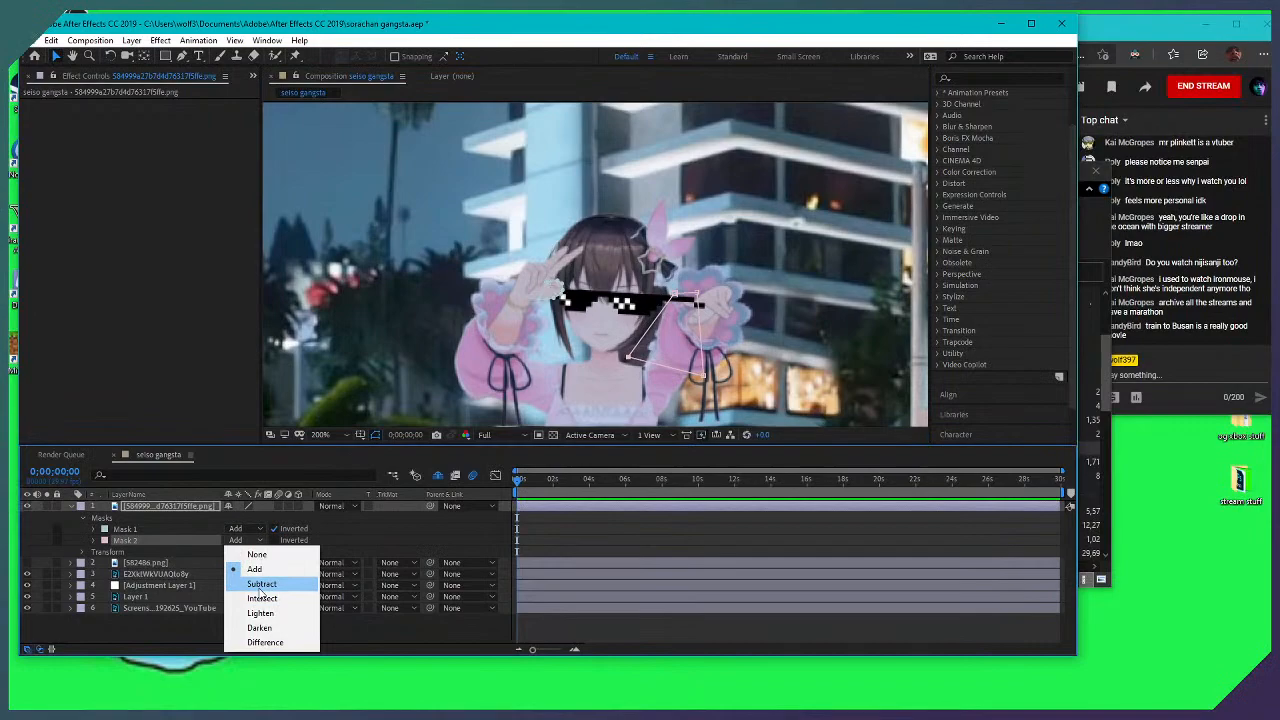
left_click(262, 586)
scroll(654, 378, "up", 1)
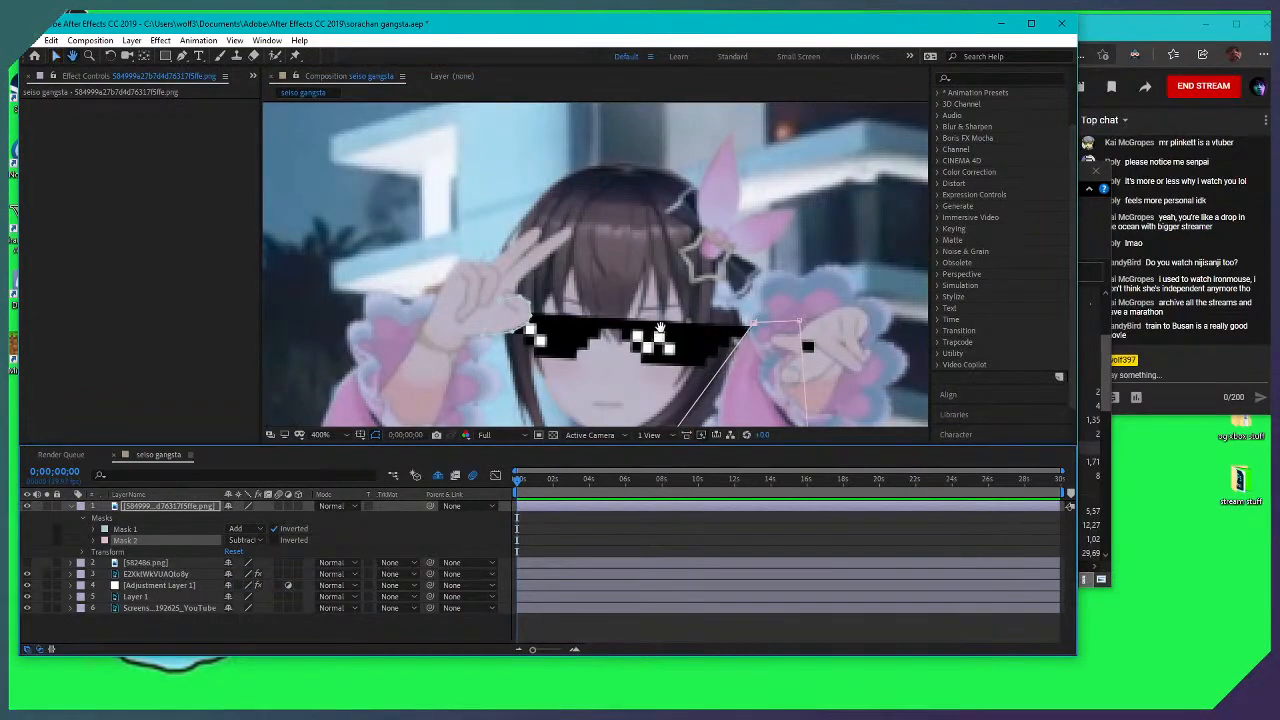
scroll(620, 355, "up", 1)
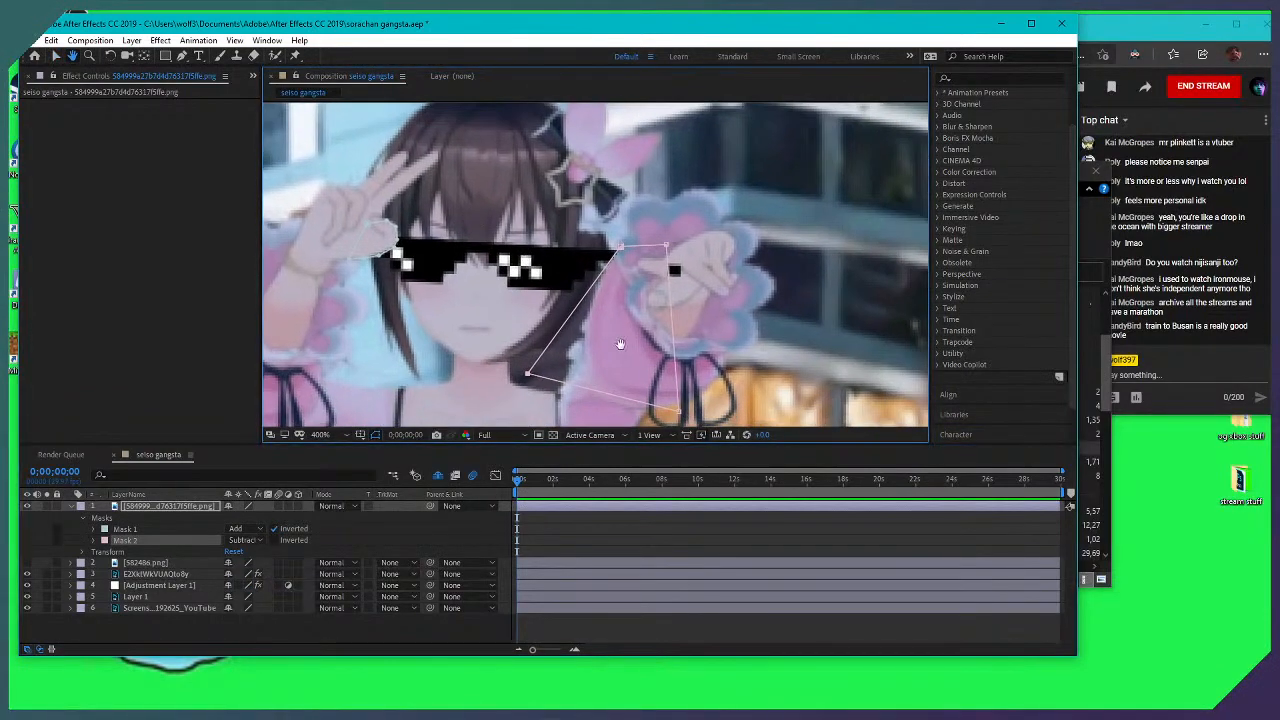
left_click(258, 528)
left_click(262, 574)
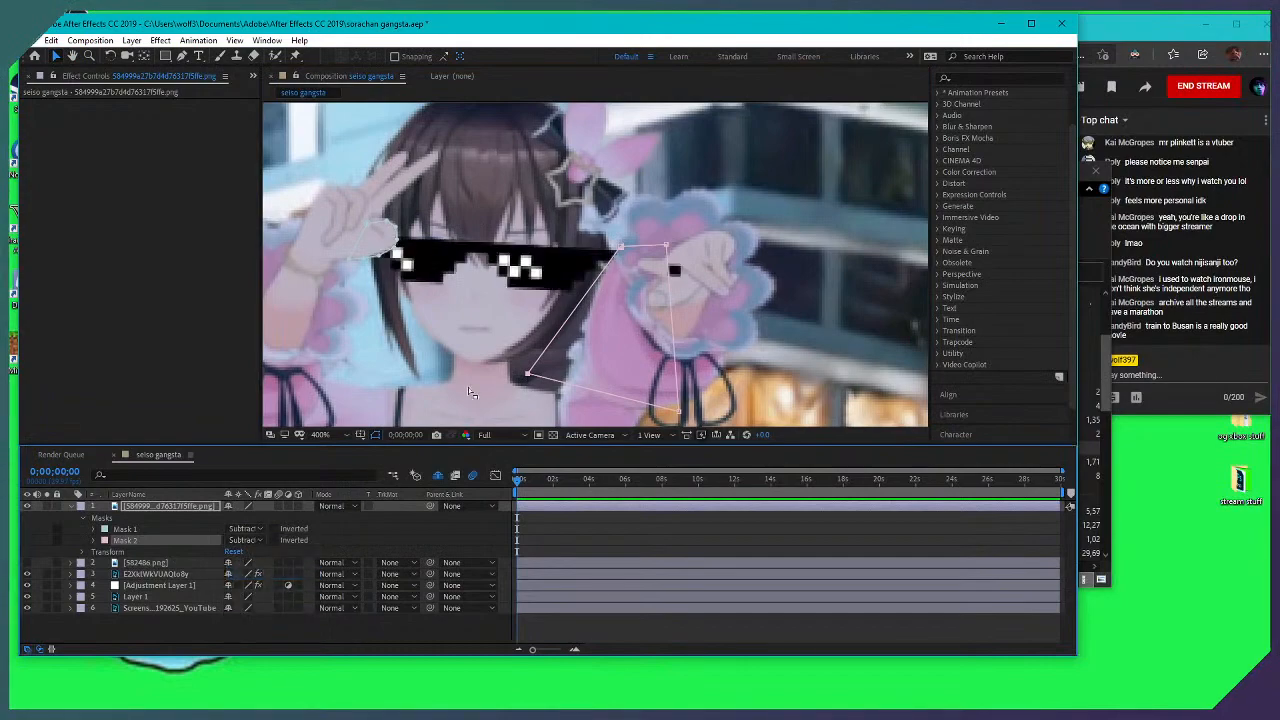
Hide the sunglasses layer and move Mask 2's vertices to the hair edge beside the pointing hand's sleeve
left_click_drag(527, 375, 661, 242)
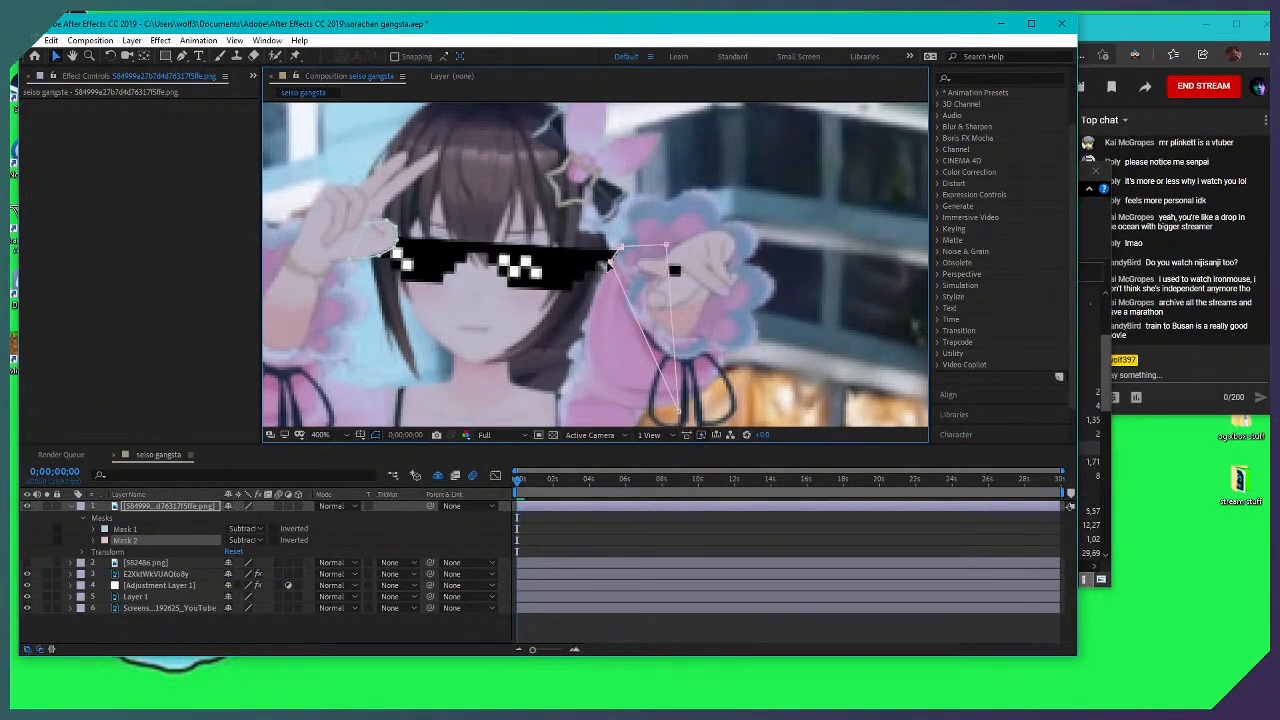
scroll(628, 248, "up", 2)
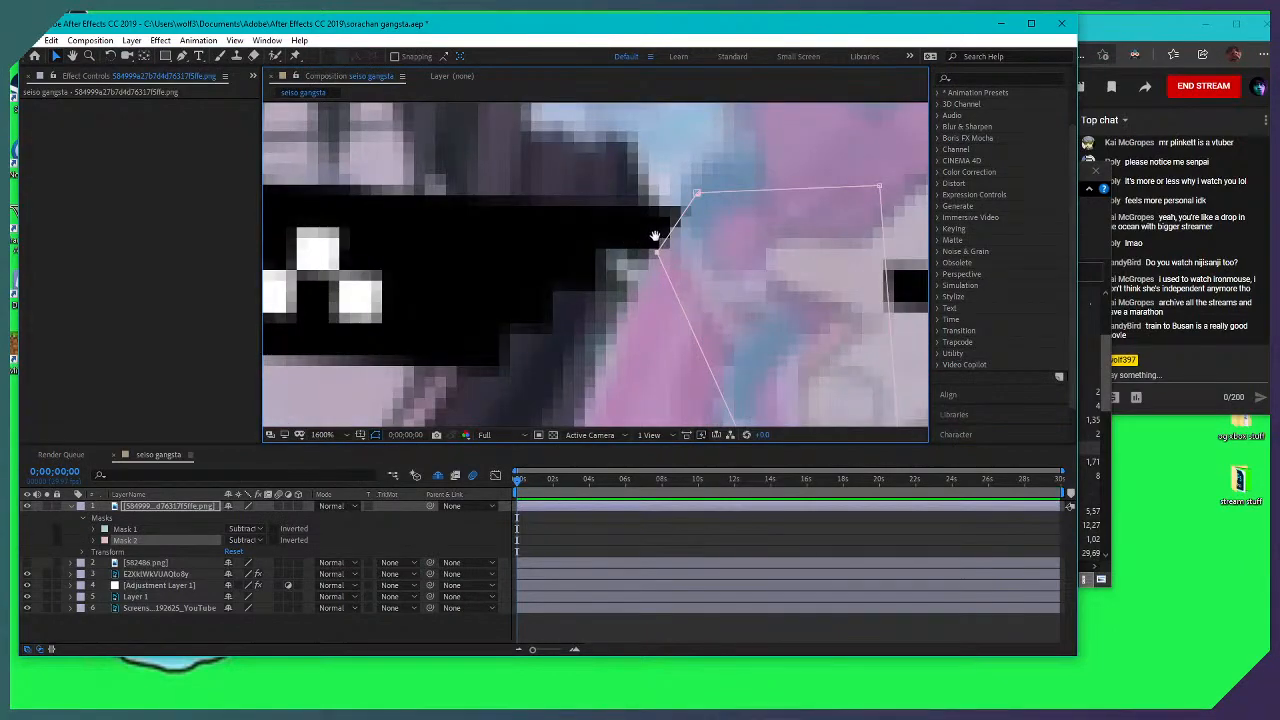
scroll(607, 285, "down", 4)
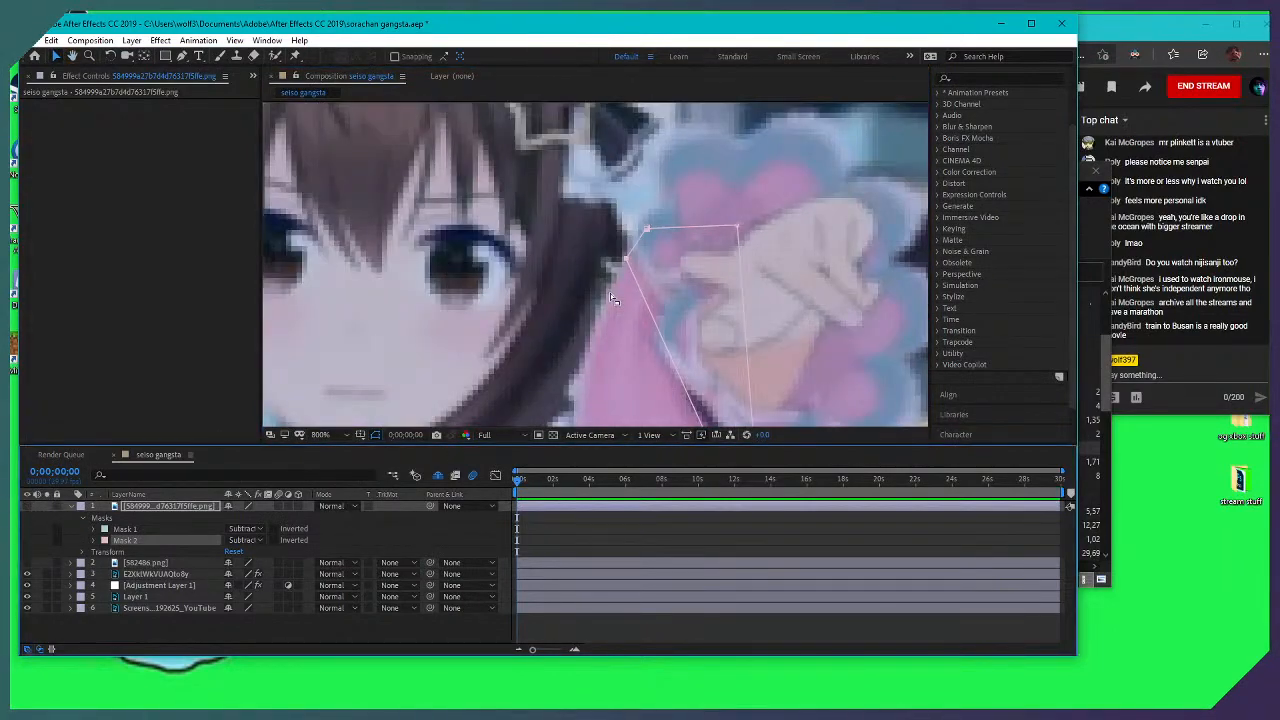
left_click_drag(611, 261, 606, 262)
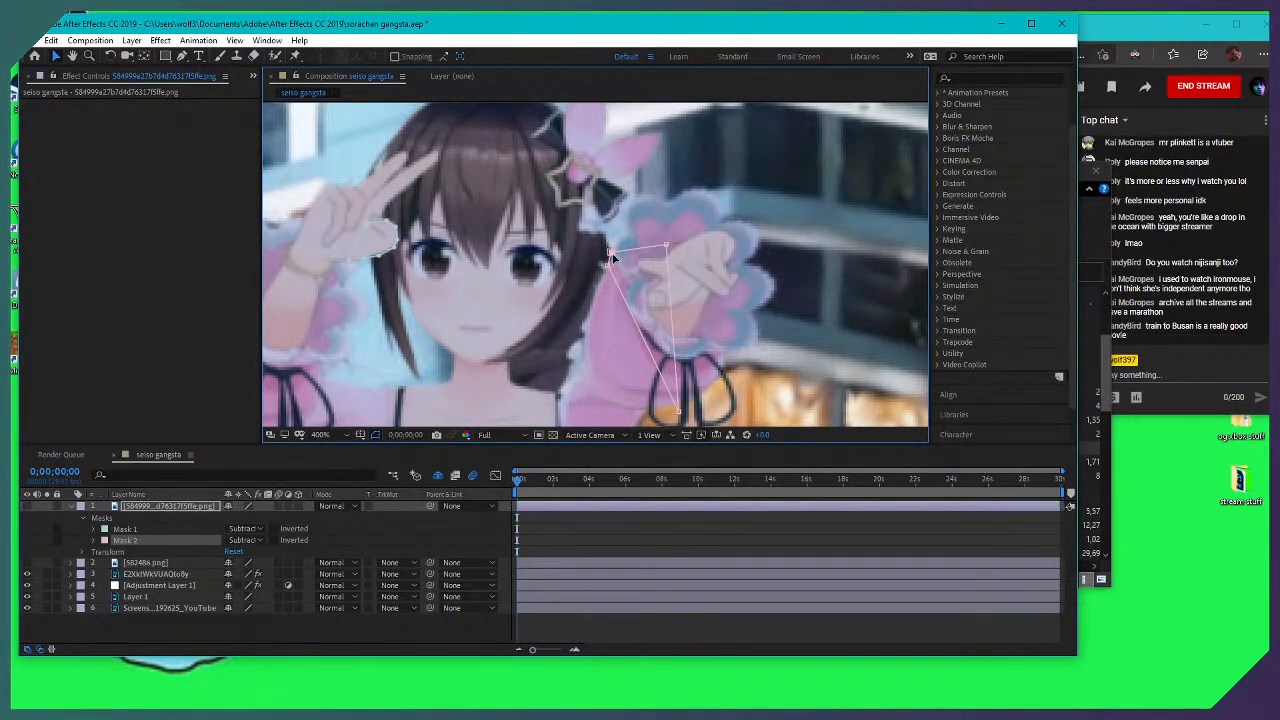
left_click_drag(665, 244, 610, 248)
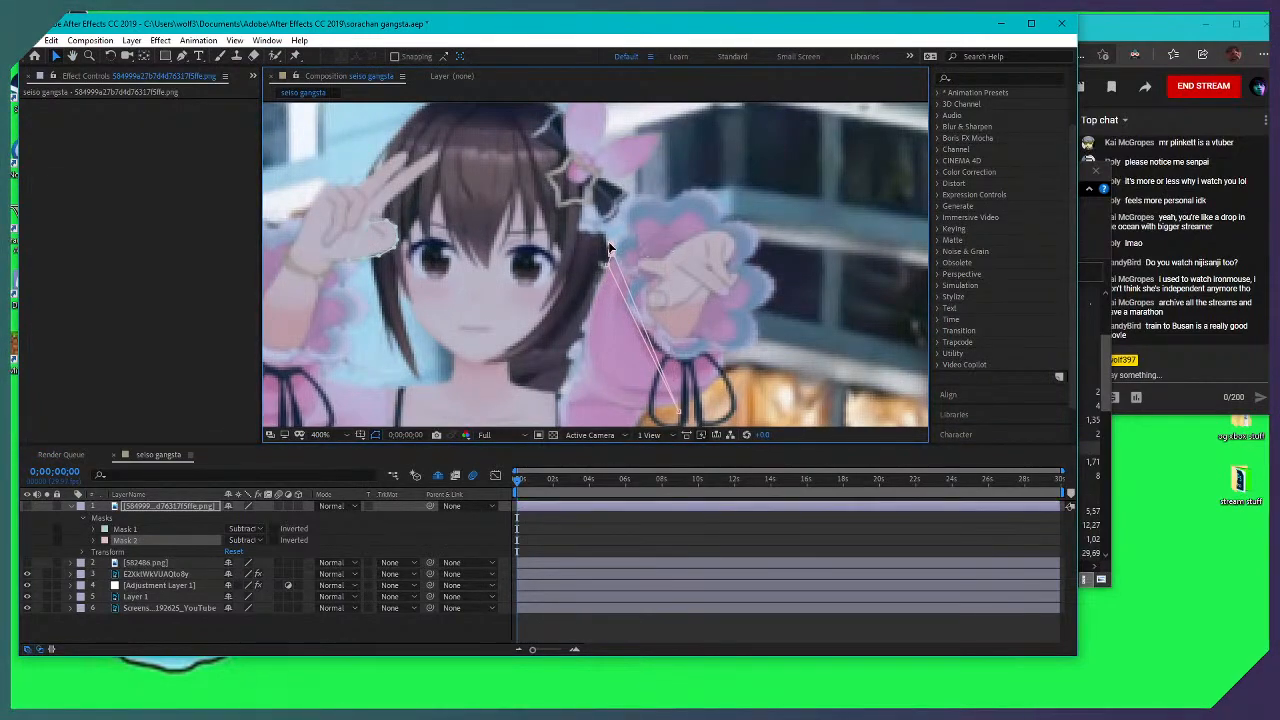
Add a vertex to Mask 2 and stretch the mask across the pointing hand and its sleeve ruffle
key("g")
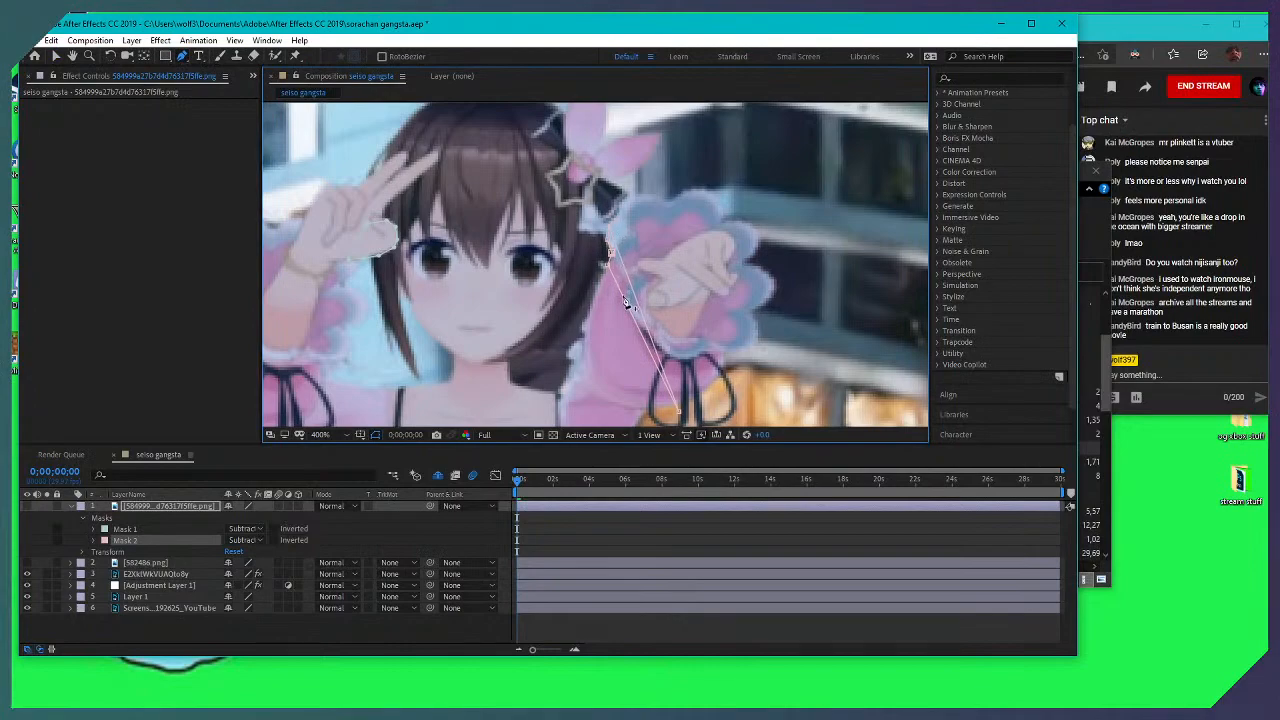
key("ctrl+t")
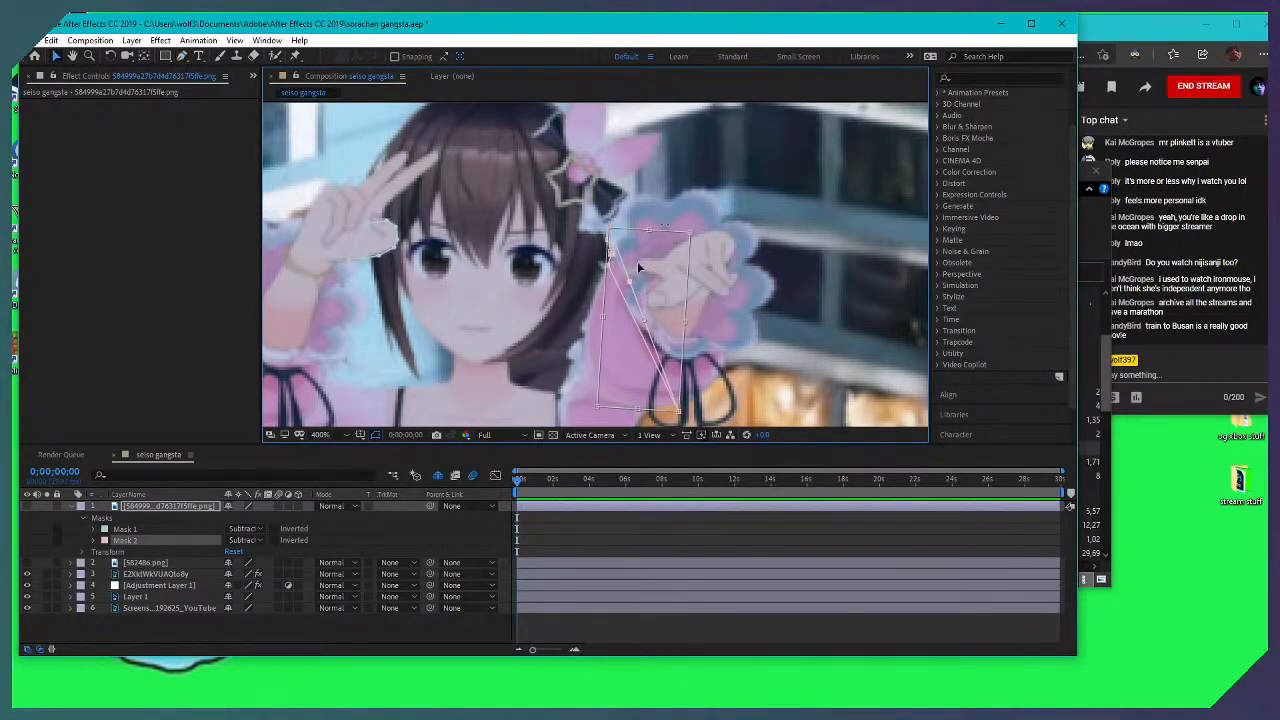
left_click_drag(628, 282, 655, 204)
left_click_drag(678, 397, 738, 322)
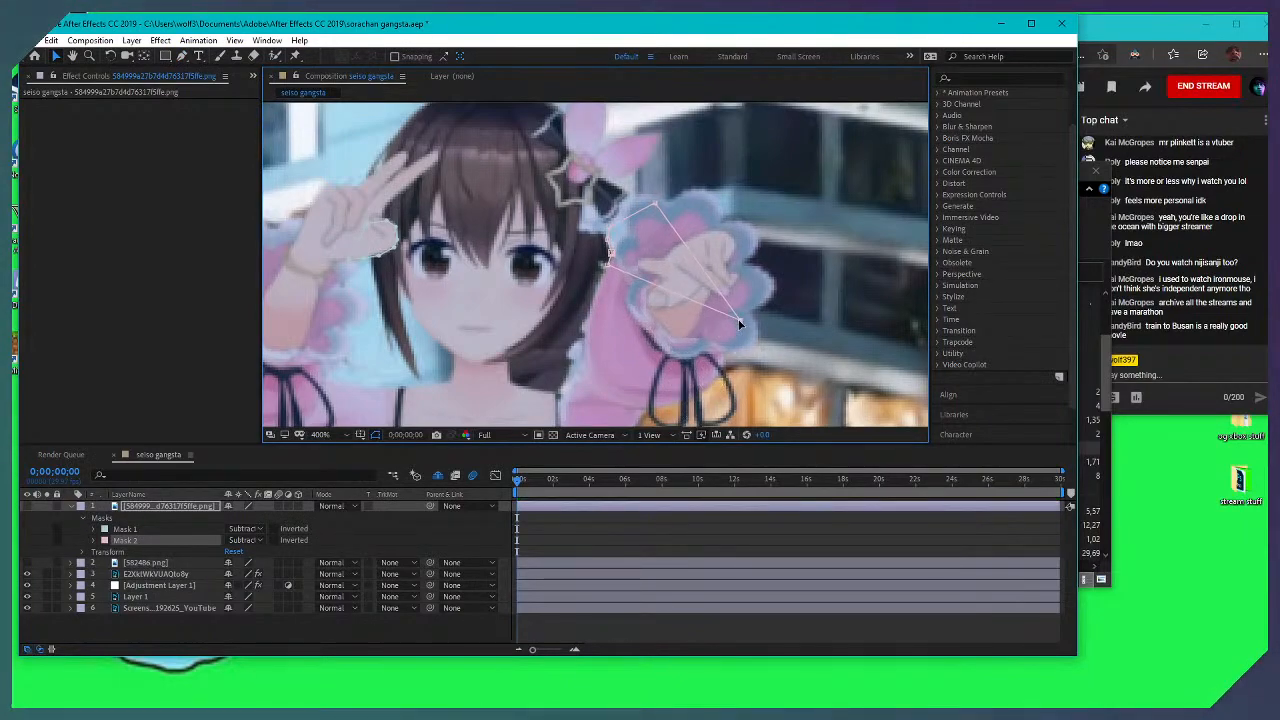
Add more vertices to Mask 2 with the Pen tool and fit them along the outer edge of the pointing hand's sleeve ruffle
key("g")
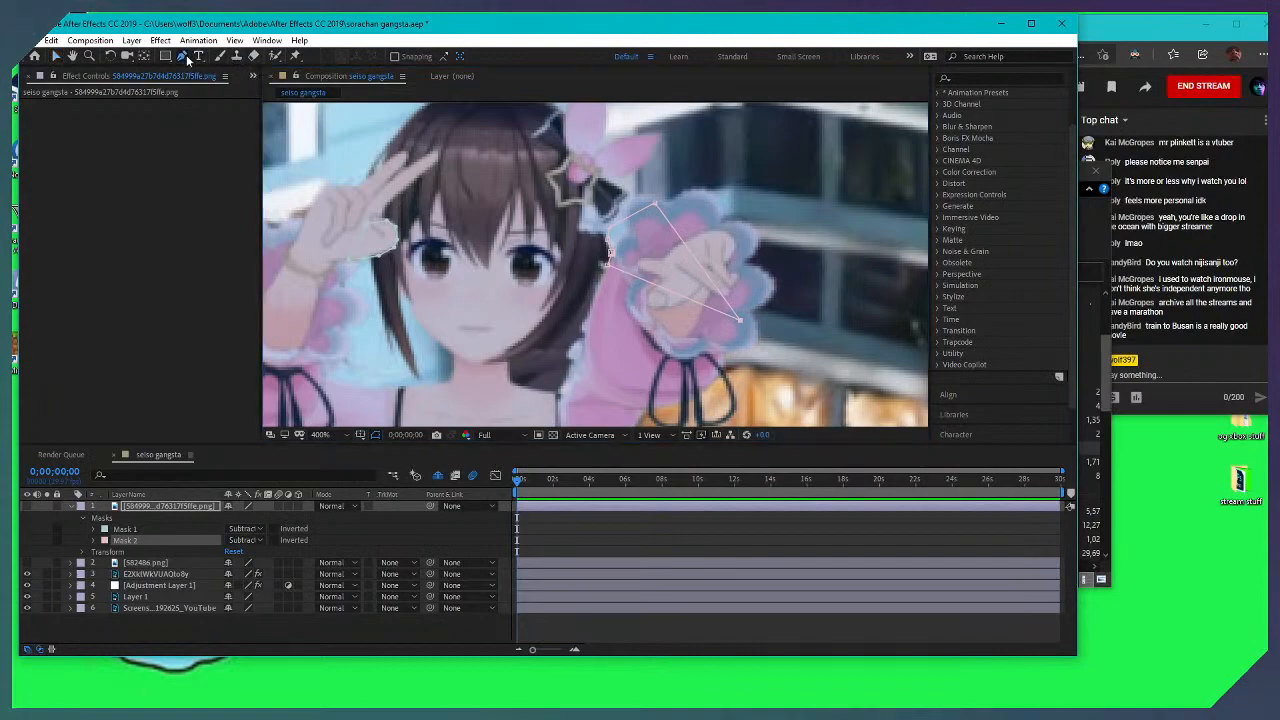
left_click(676, 232)
left_click(722, 293)
left_click(748, 228)
left_click_drag(676, 226, 678, 205)
left_click_drag(722, 293, 762, 297)
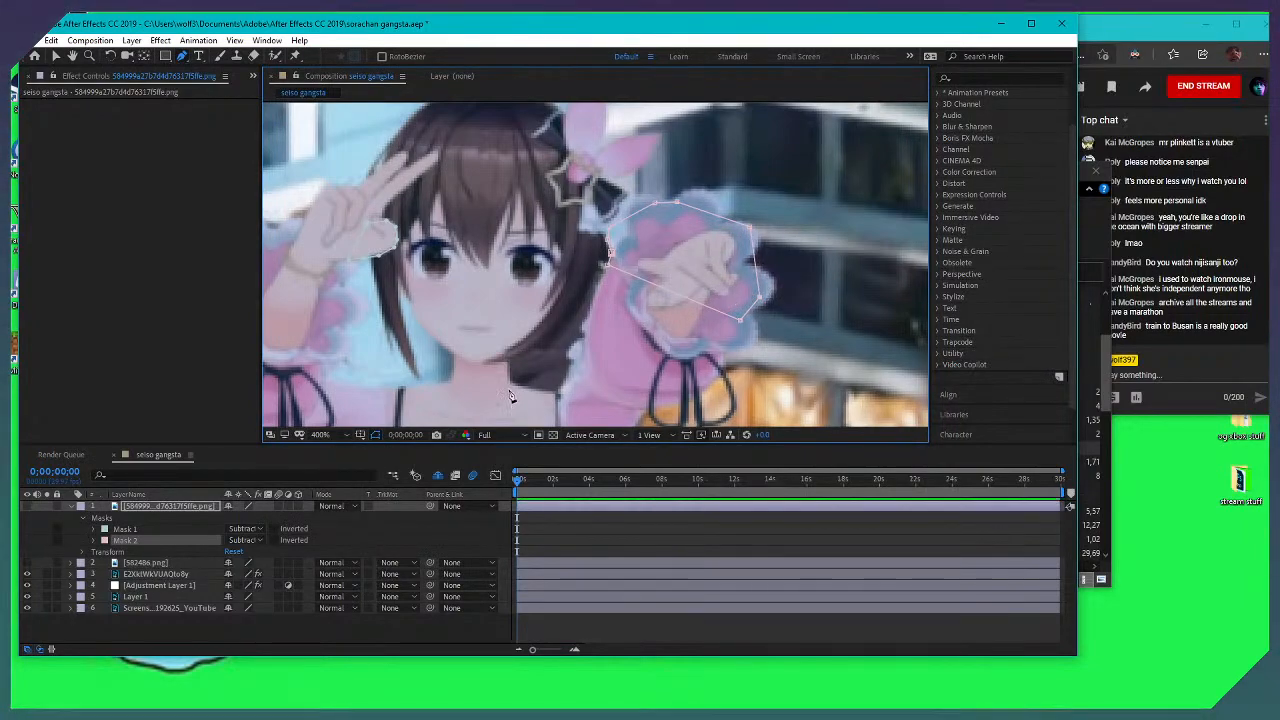
Show the sunglasses layer again, deselect it and check the masked glasses within the whole car scene
left_click(28, 507)
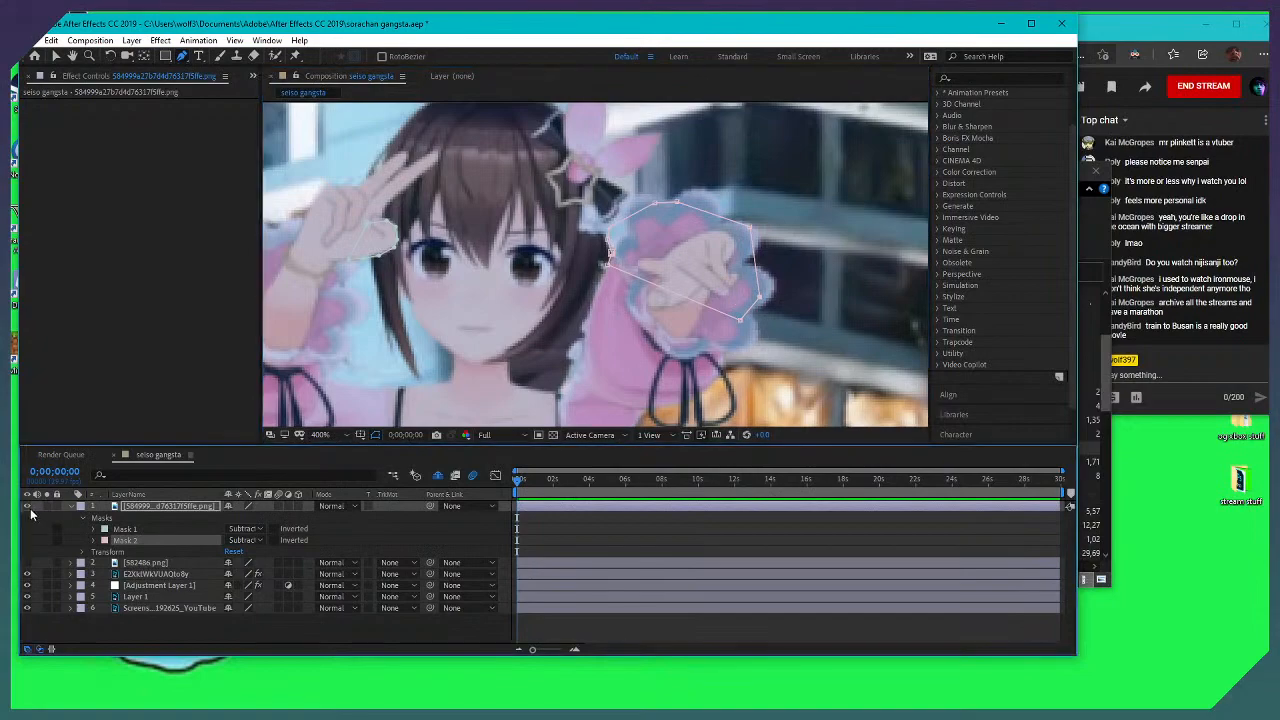
left_click(629, 533)
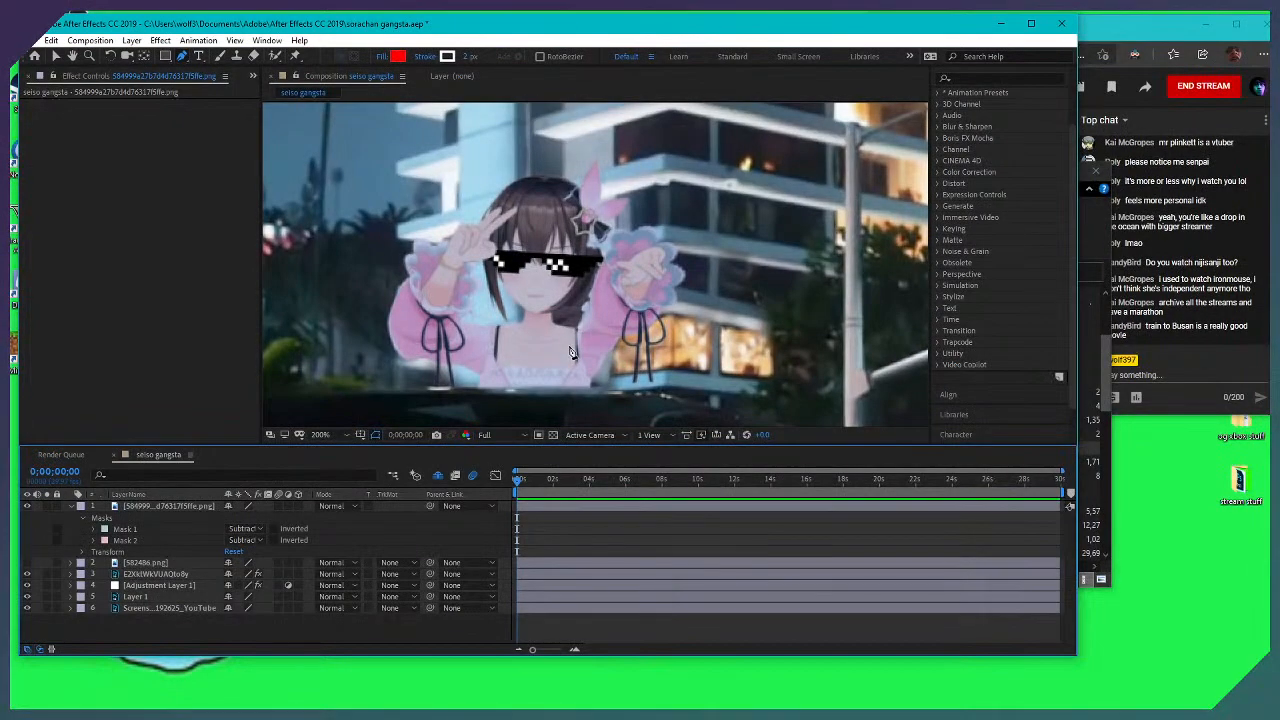
key("h")
scroll(574, 358, "down", 2)
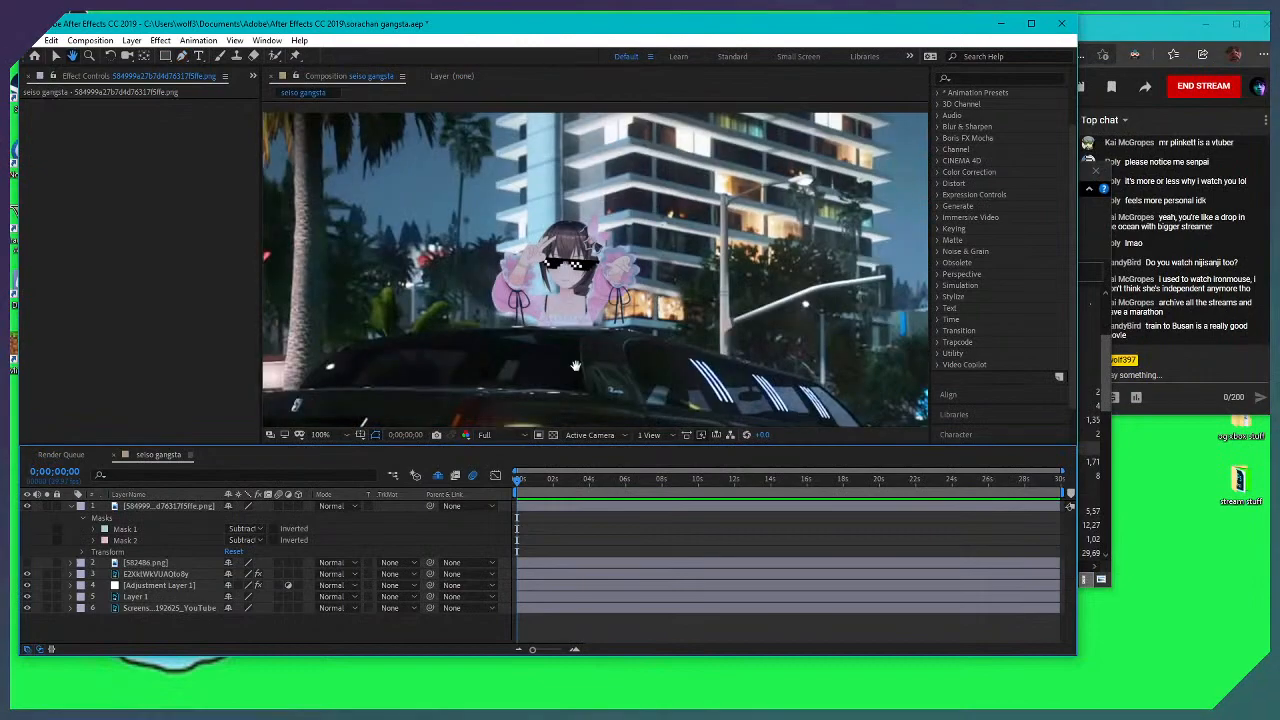
left_click_drag(575, 366, 595, 394)
key("g")
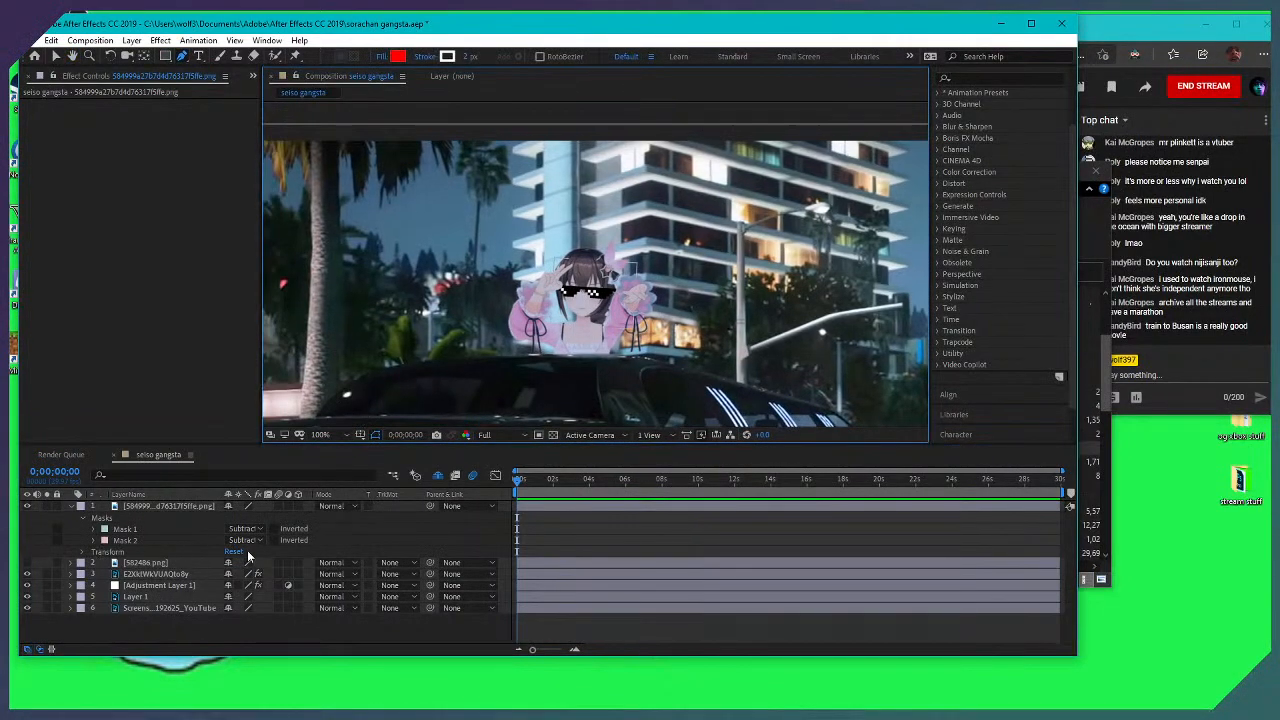
Set Mask 2's mode to None to compare the unmasked glasses arm, and restore it to Subtract
left_click(93, 540)
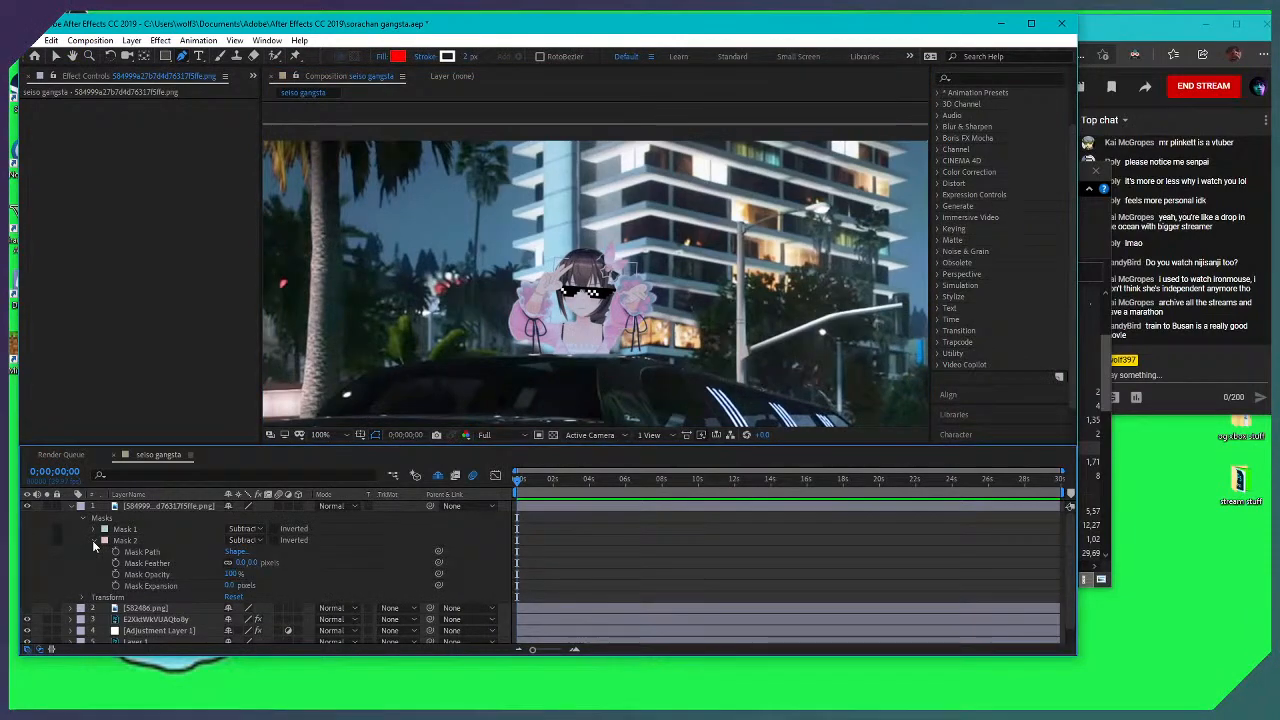
left_click(93, 540)
left_click(246, 540)
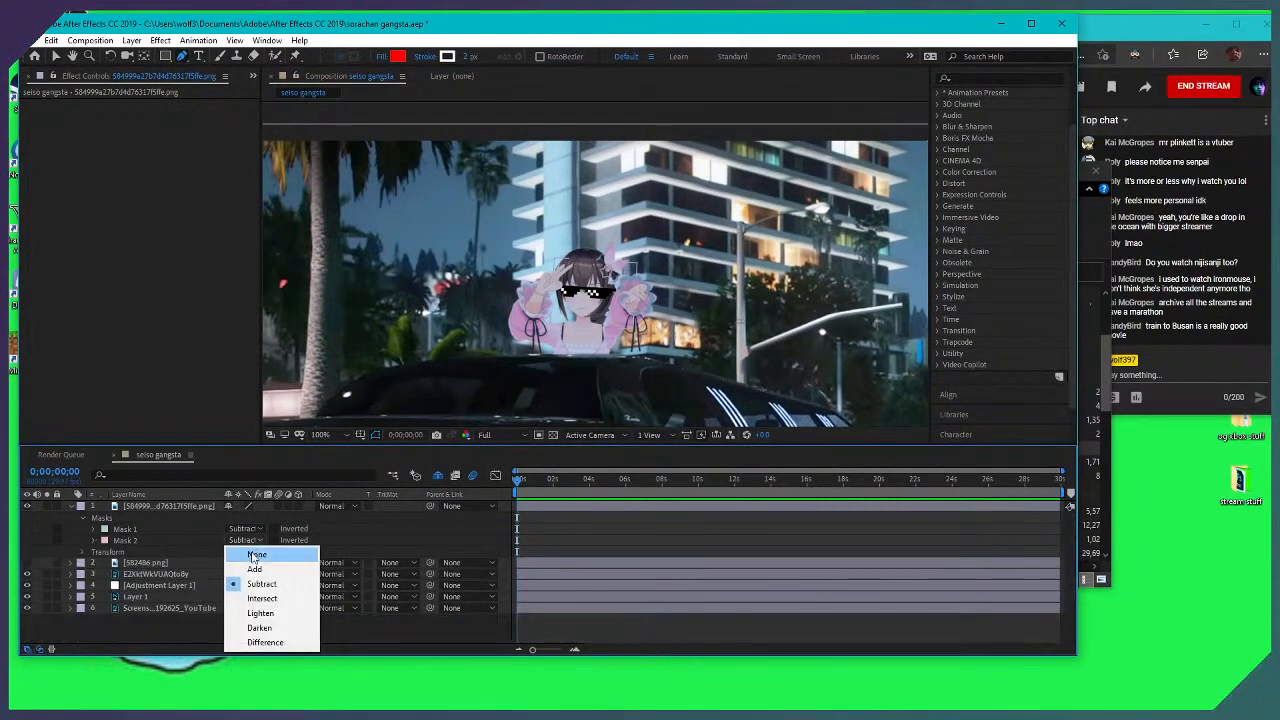
left_click(252, 553)
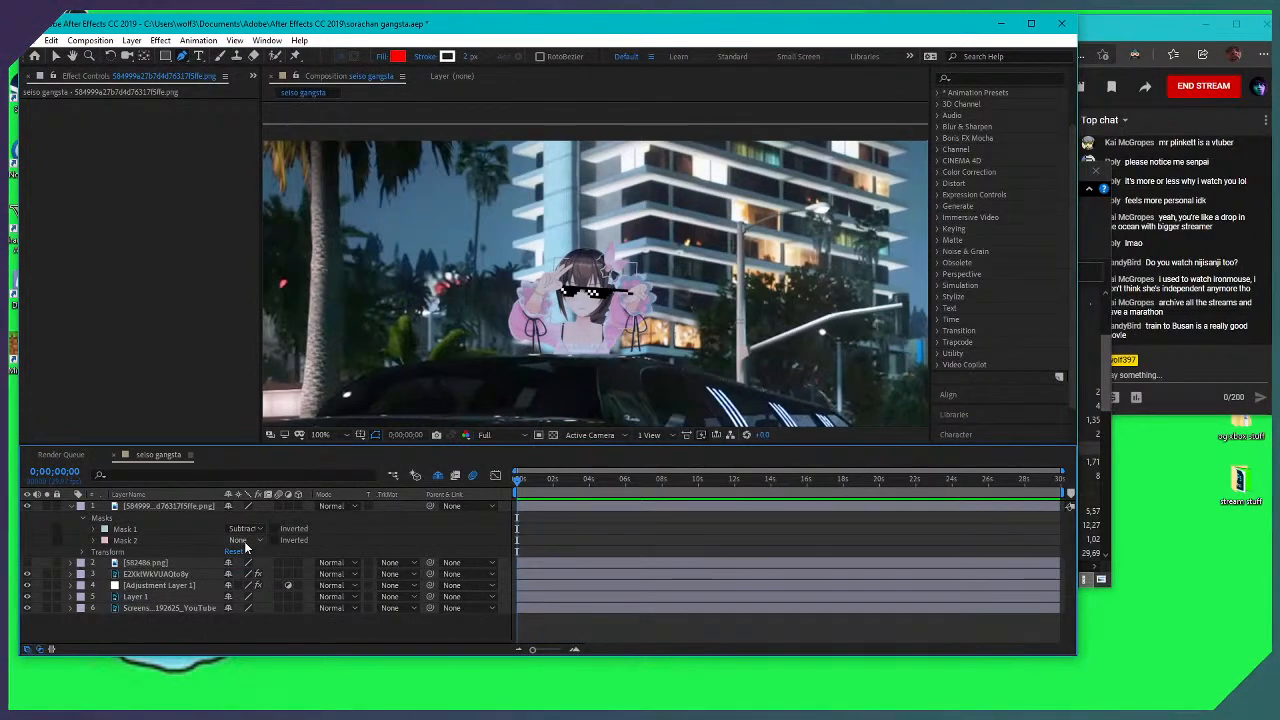
left_click(245, 541)
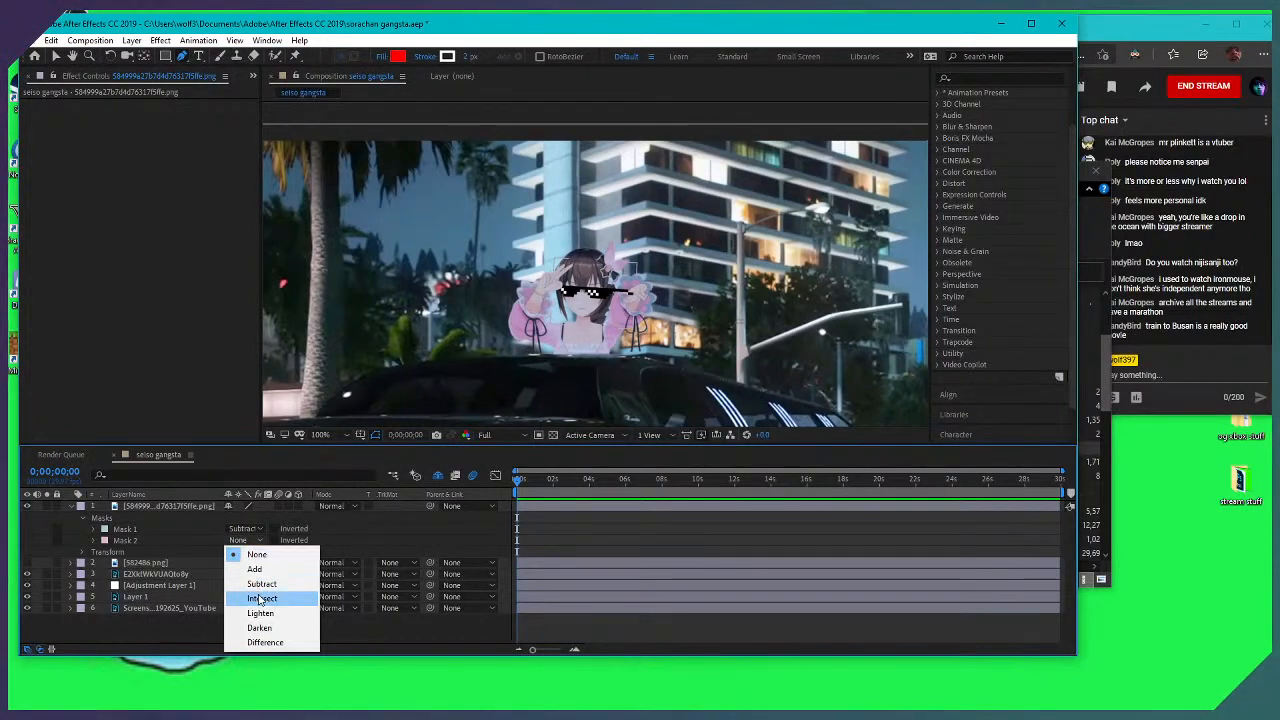
left_click(262, 584)
Examine the masked sunglasses on the character close up and at the scale of the whole car scene
scroll(614, 331, "up", 1)
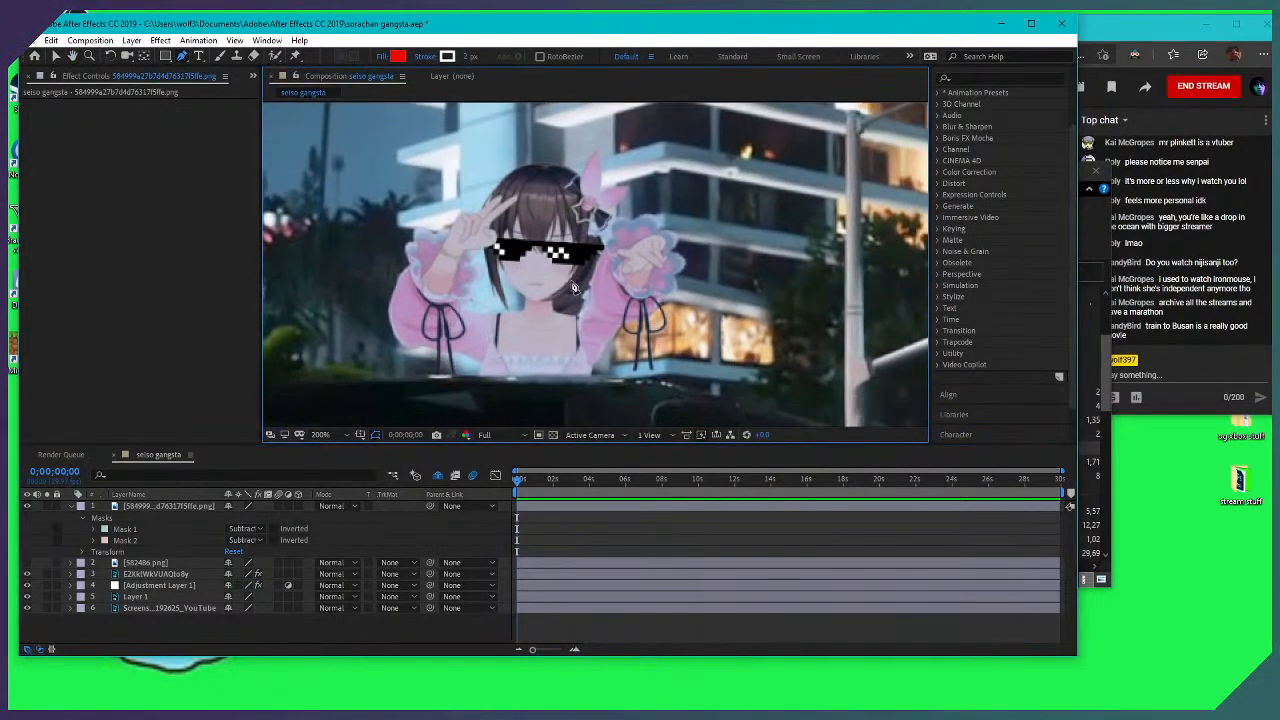
left_click(573, 288)
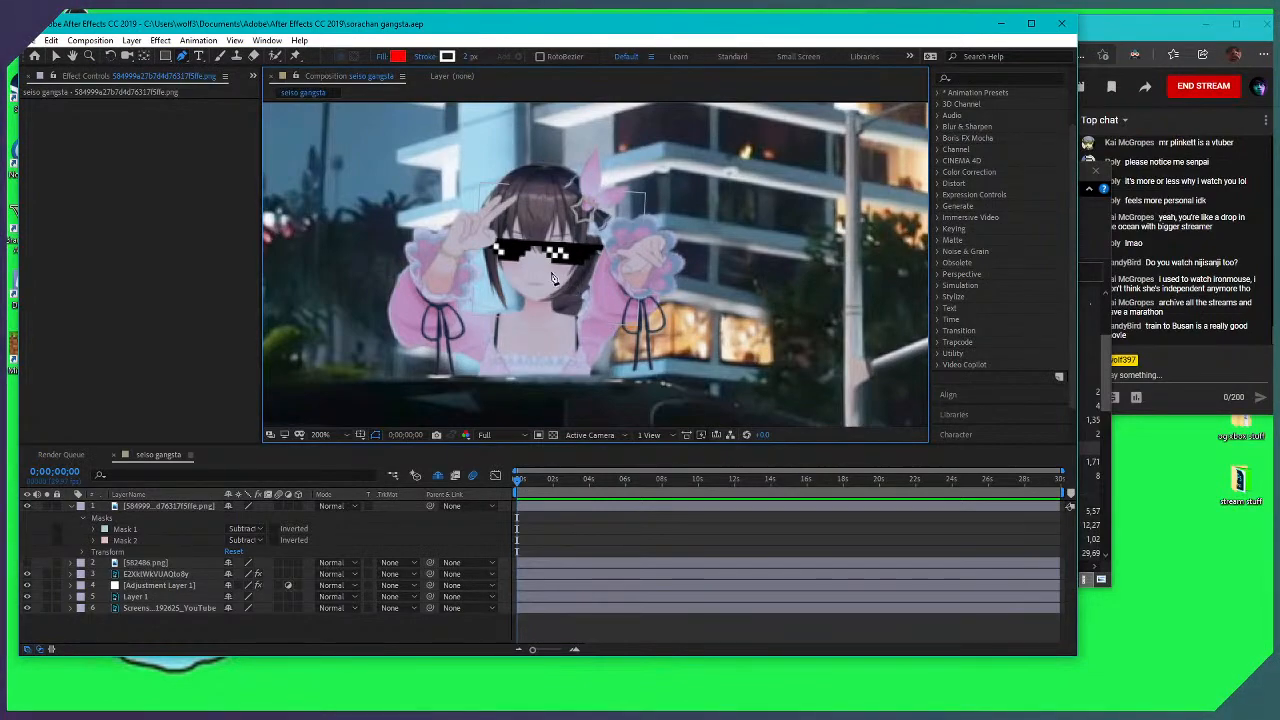
scroll(536, 294, "down", 4)
scroll(617, 280, "up", 2)
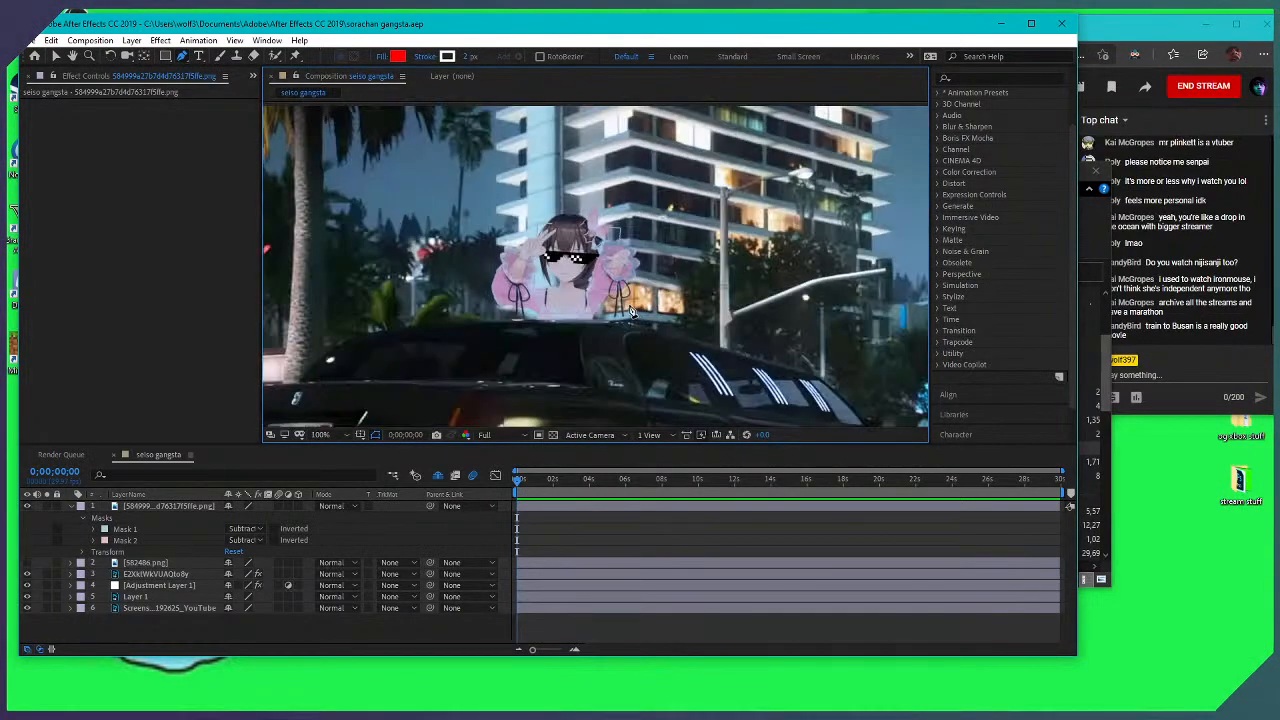
scroll(632, 300, "up", 2)
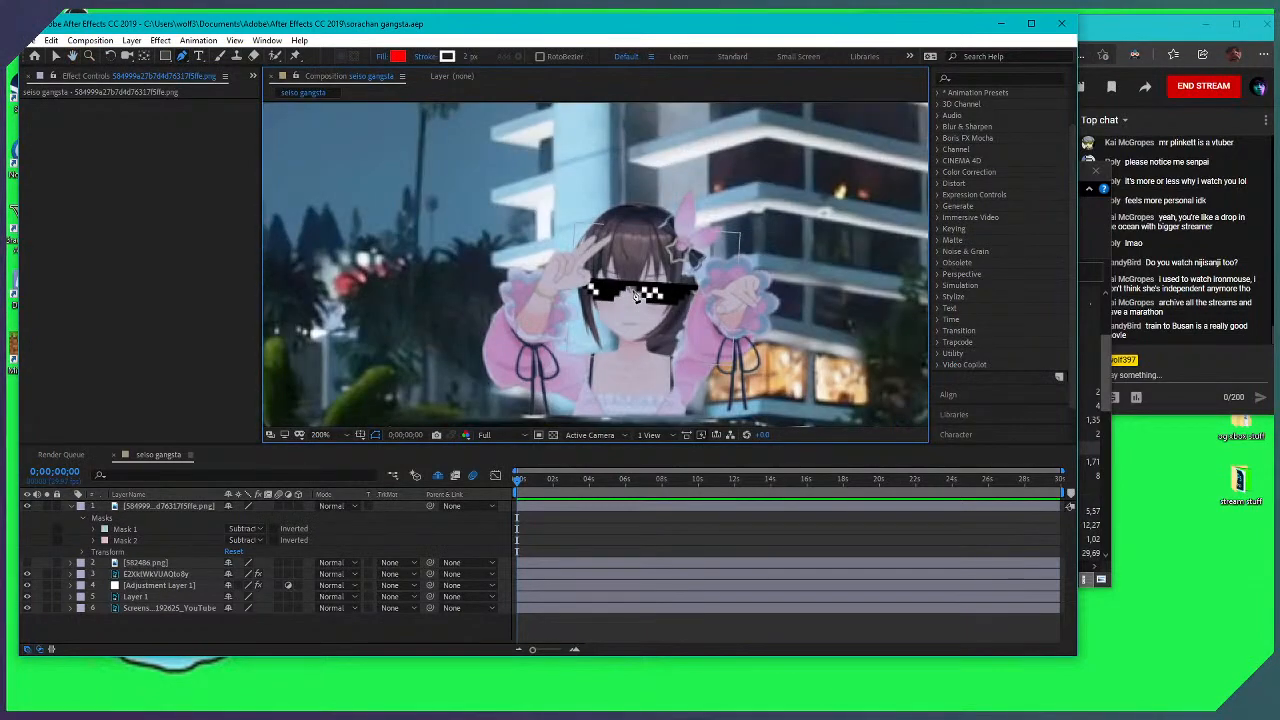
scroll(634, 292, "down", 2)
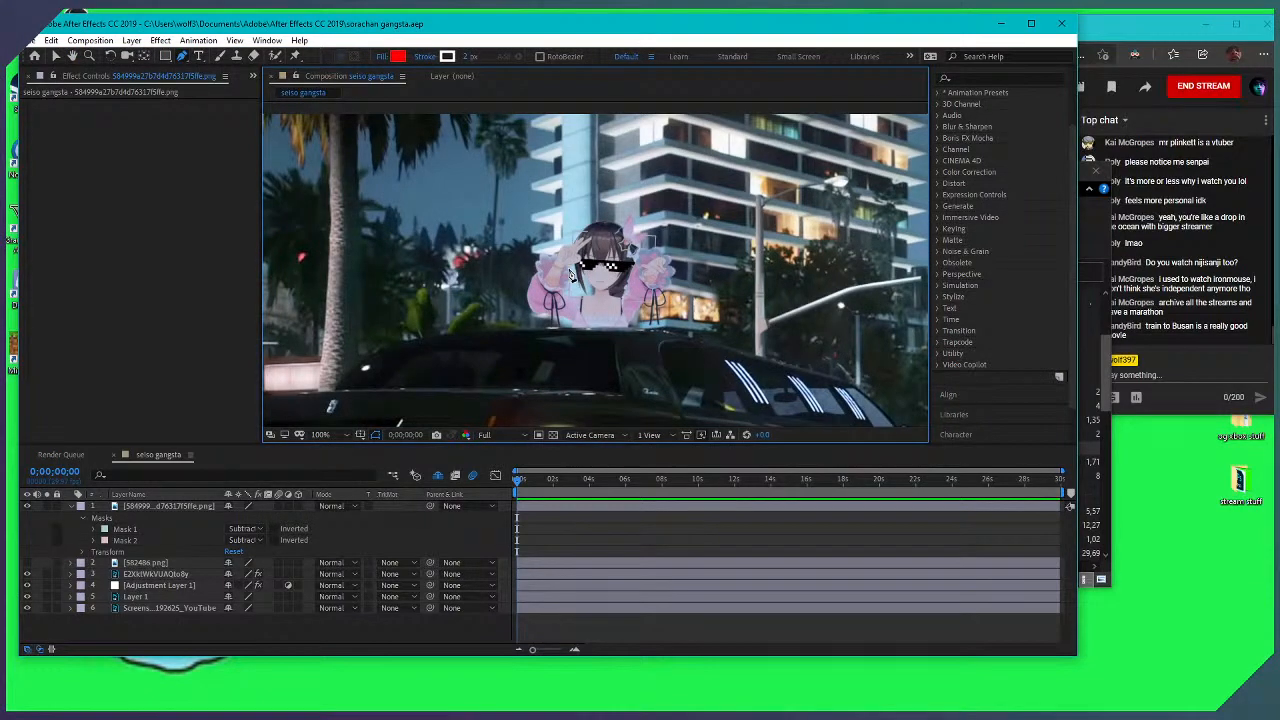
scroll(570, 272, "down", 4)
scroll(600, 262, "up", 2)
left_click(1080, 70)
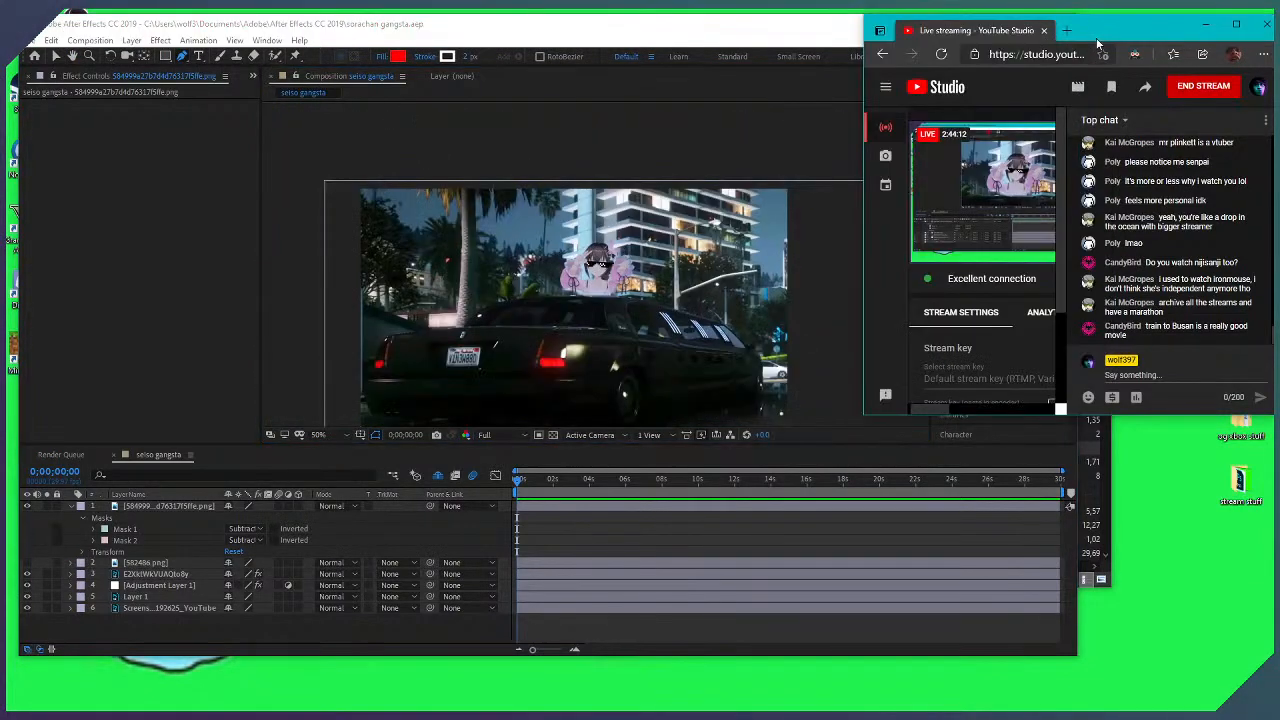
left_click(770, 41)
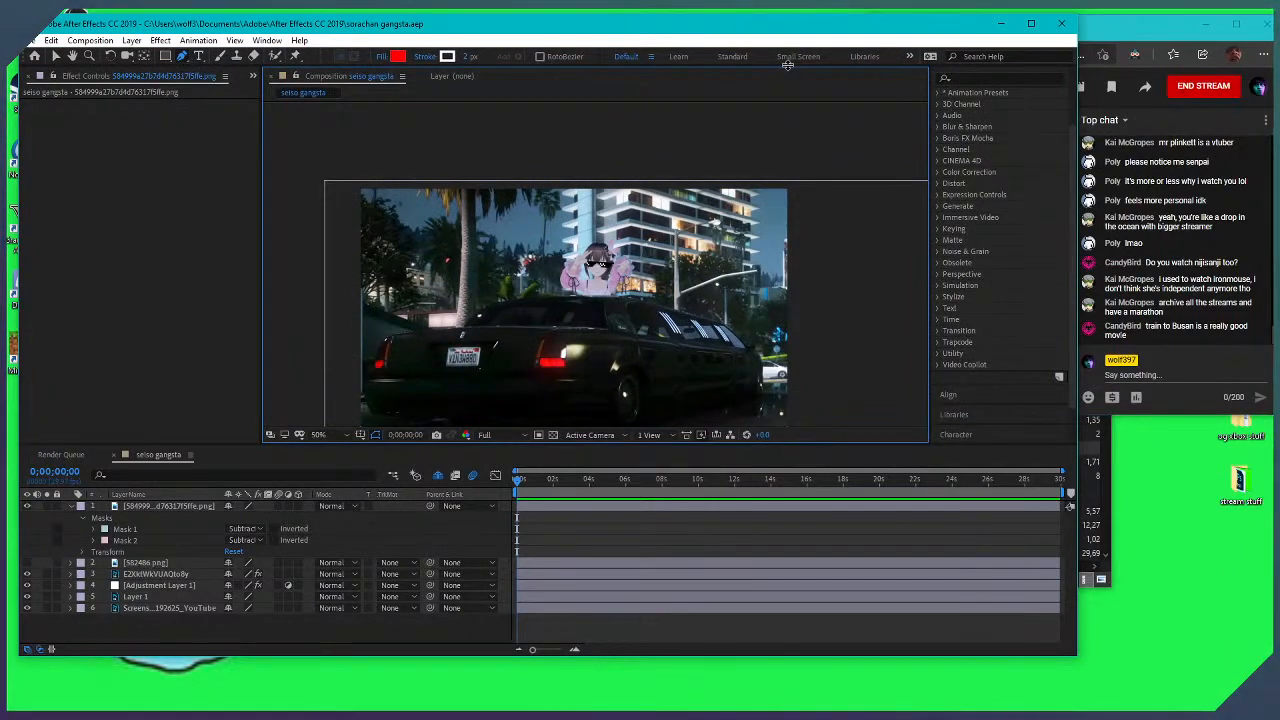
scroll(673, 280, "up", 4)
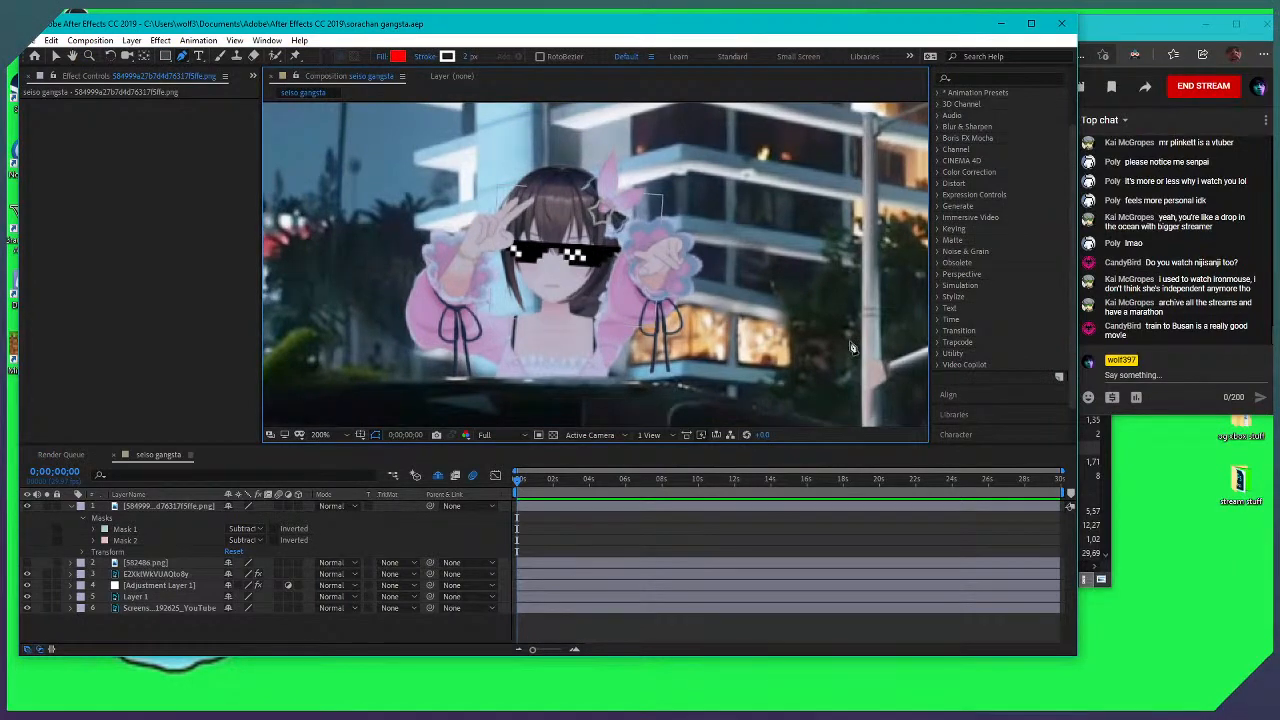
scroll(600, 270, "down", 4)
scroll(607, 277, "up", 2)
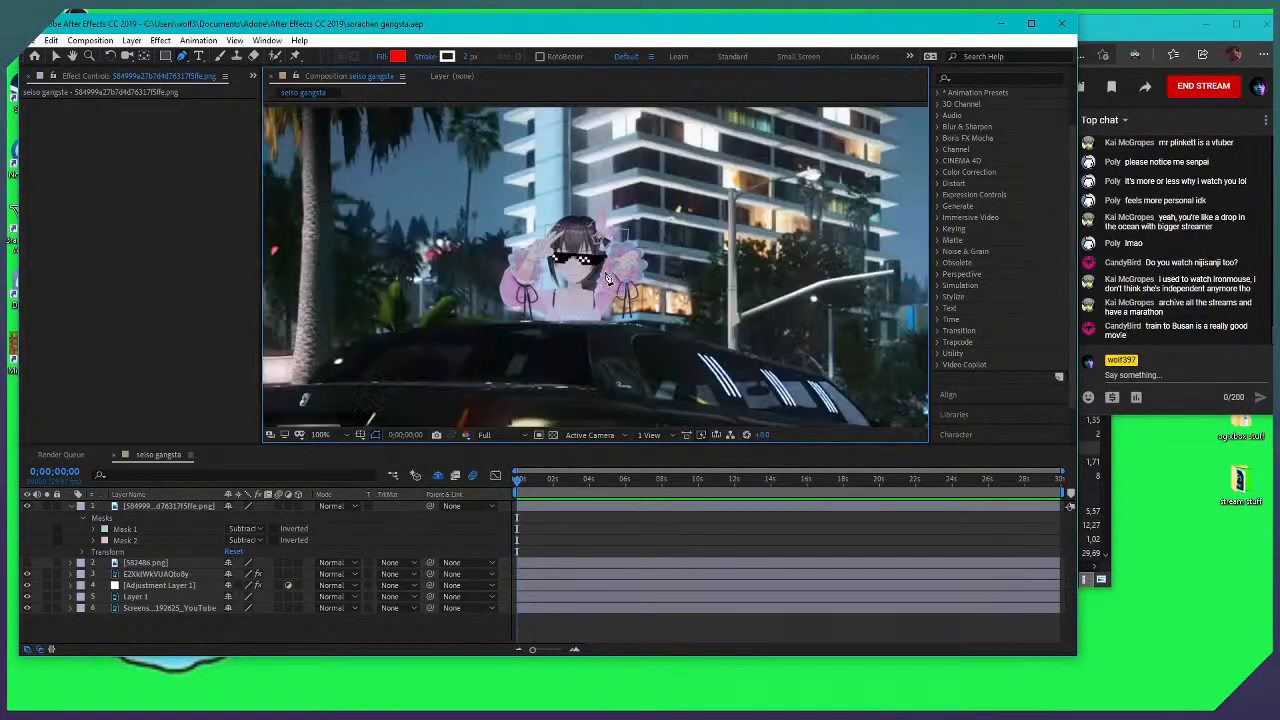
Select the sunglasses layer, switch to YouTube Studio to check the live stream's analytics graph, and return to After Effects
left_click(185, 513)
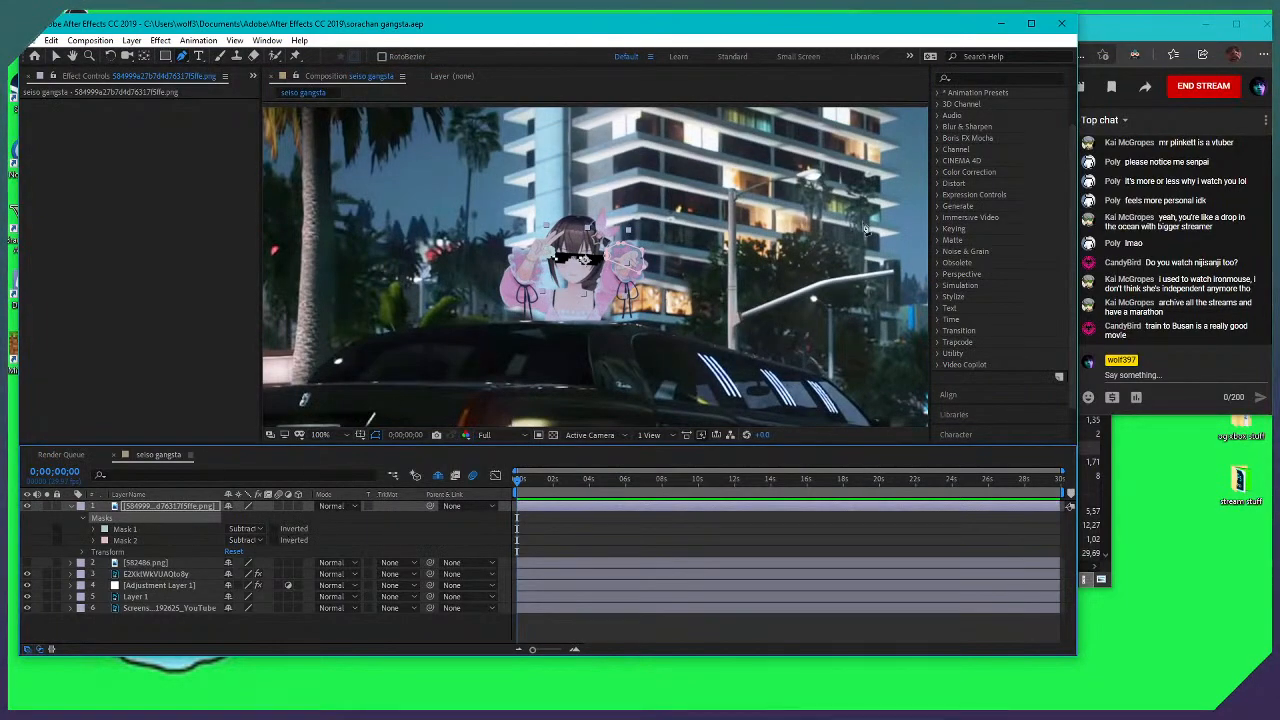
key("alt+Tab")
mouse_move(942, 409)
left_mouse_down()
mouse_move(1029, 409)
mouse_move(930, 413)
left_mouse_up()
left_click(1046, 312)
mouse_move(931, 412)
left_mouse_down()
mouse_move(1026, 405)
mouse_move(924, 407)
mouse_move(941, 413)
mouse_move(964, 360)
mouse_move(946, 403)
mouse_move(1045, 413)
mouse_move(1018, 416)
mouse_move(996, 291)
mouse_move(899, 268)
left_mouse_up()
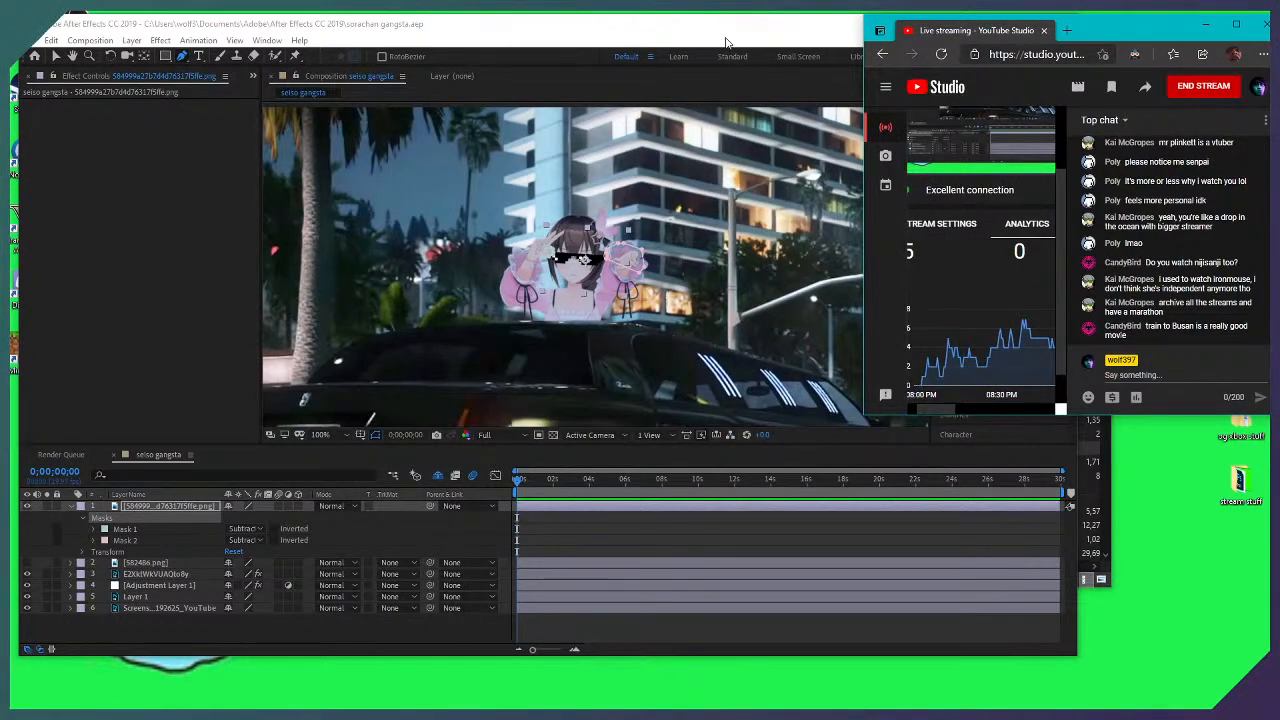
left_click(726, 40)
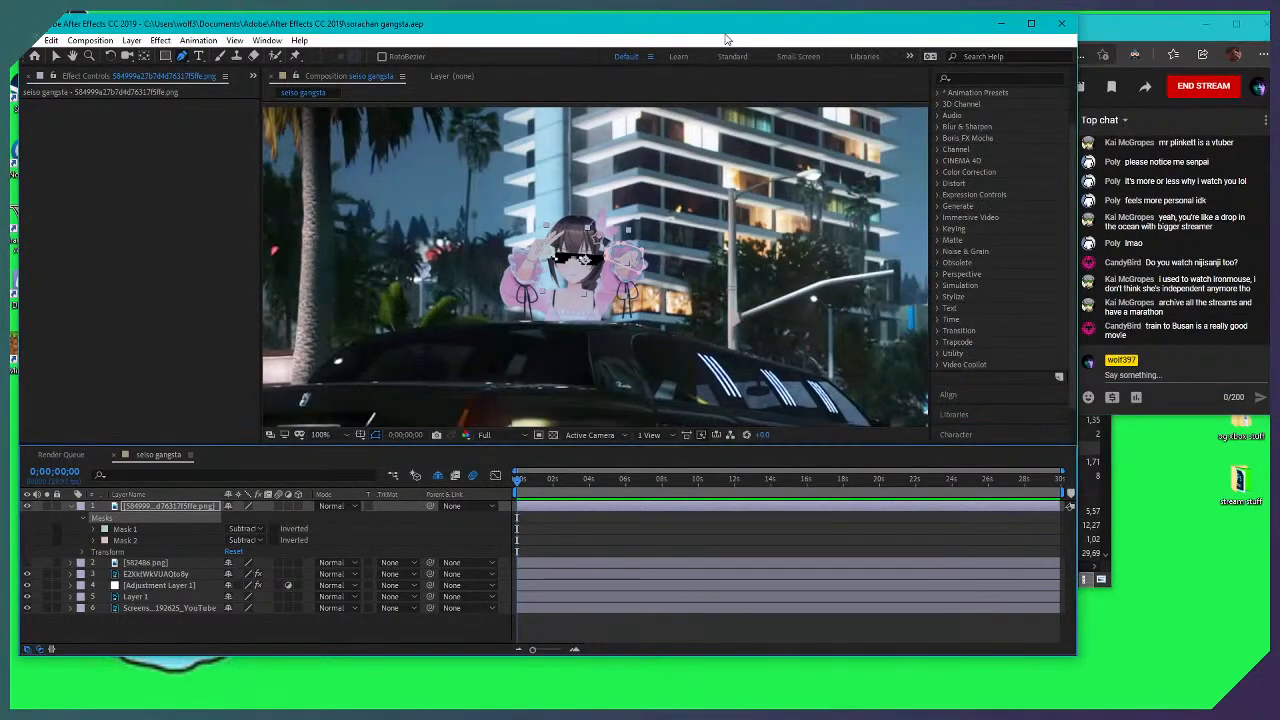
Check how the character and glasses sit above the limousine in the full frame, undoing any accidental Pen tool edit
scroll(733, 178, "down", 2)
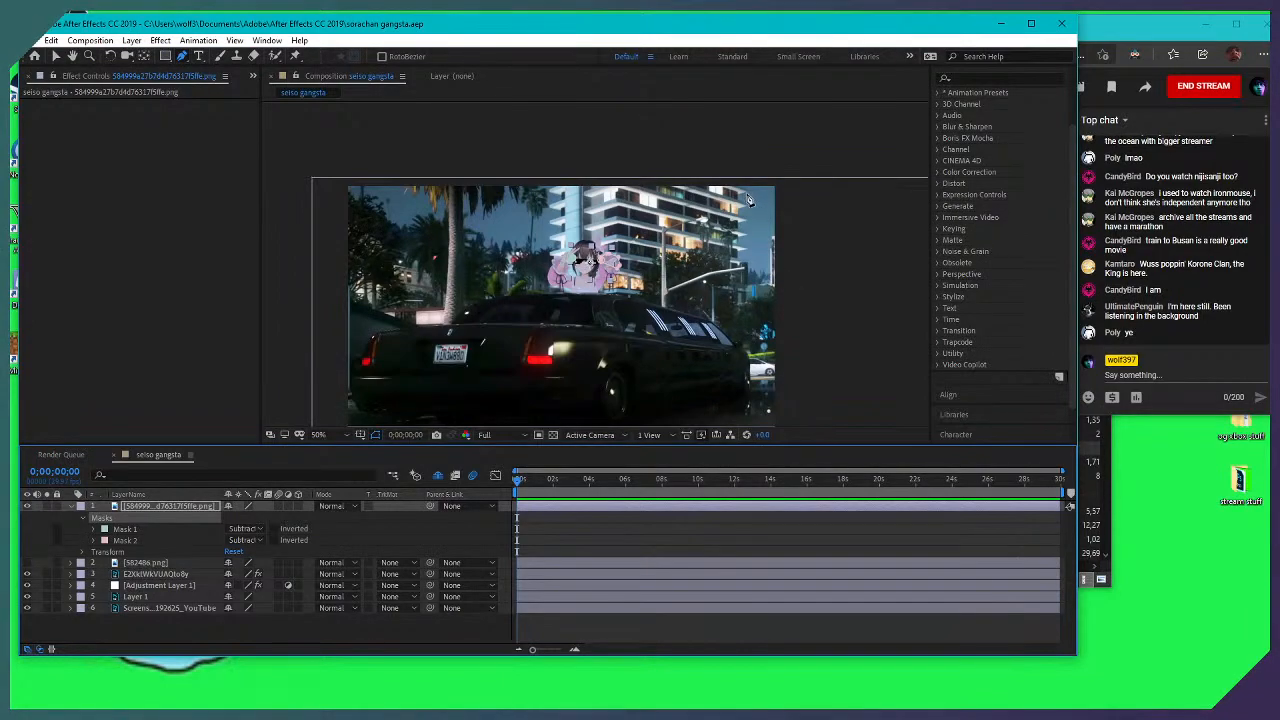
scroll(752, 200, "down", 1)
scroll(606, 258, "up", 3)
scroll(608, 258, "up", 1)
scroll(671, 276, "down", 1)
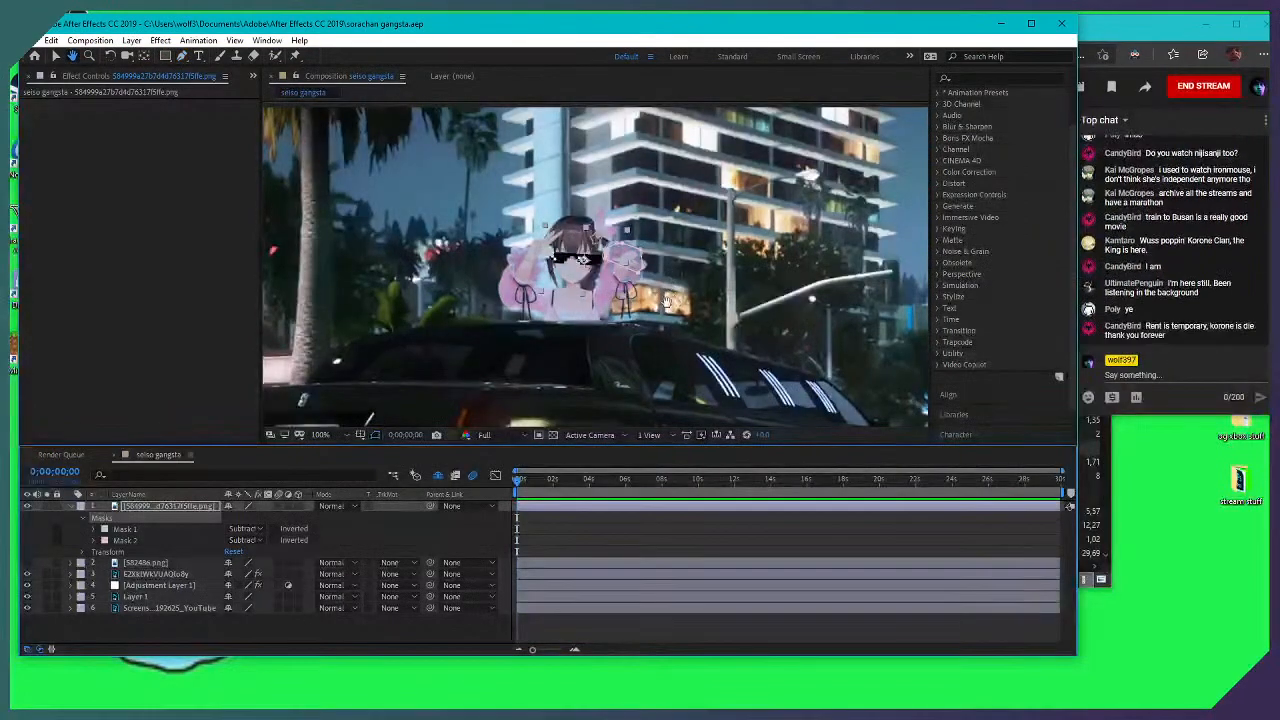
left_click_drag(667, 294, 691, 250)
scroll(700, 278, "down", 2)
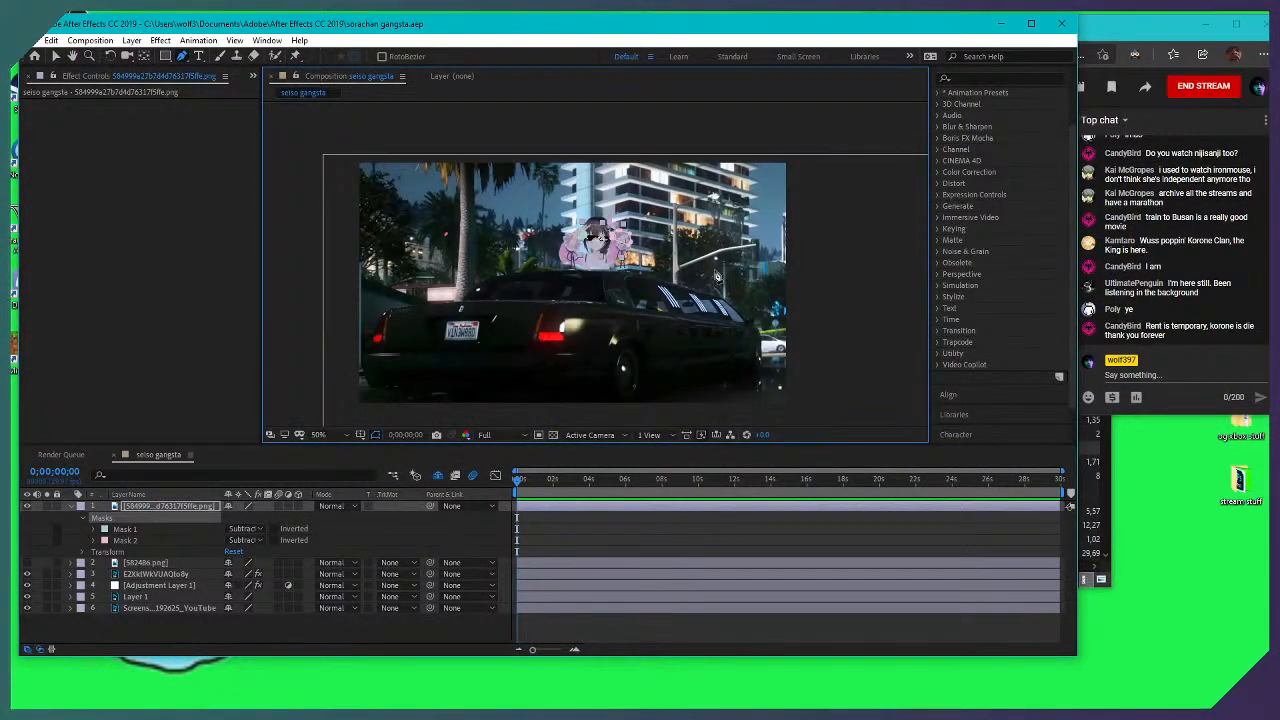
left_click(644, 112)
key("ctrl+z")
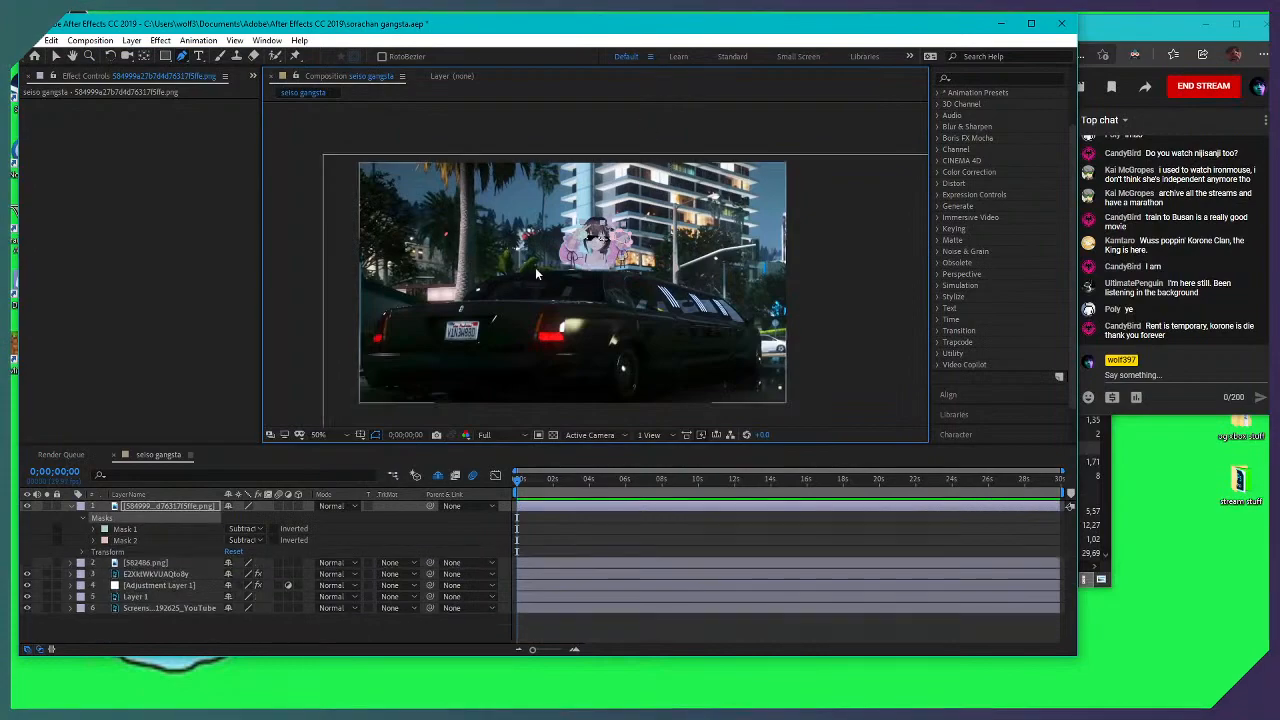
scroll(603, 233, "up", 2)
left_click_drag(604, 232, 598, 276)
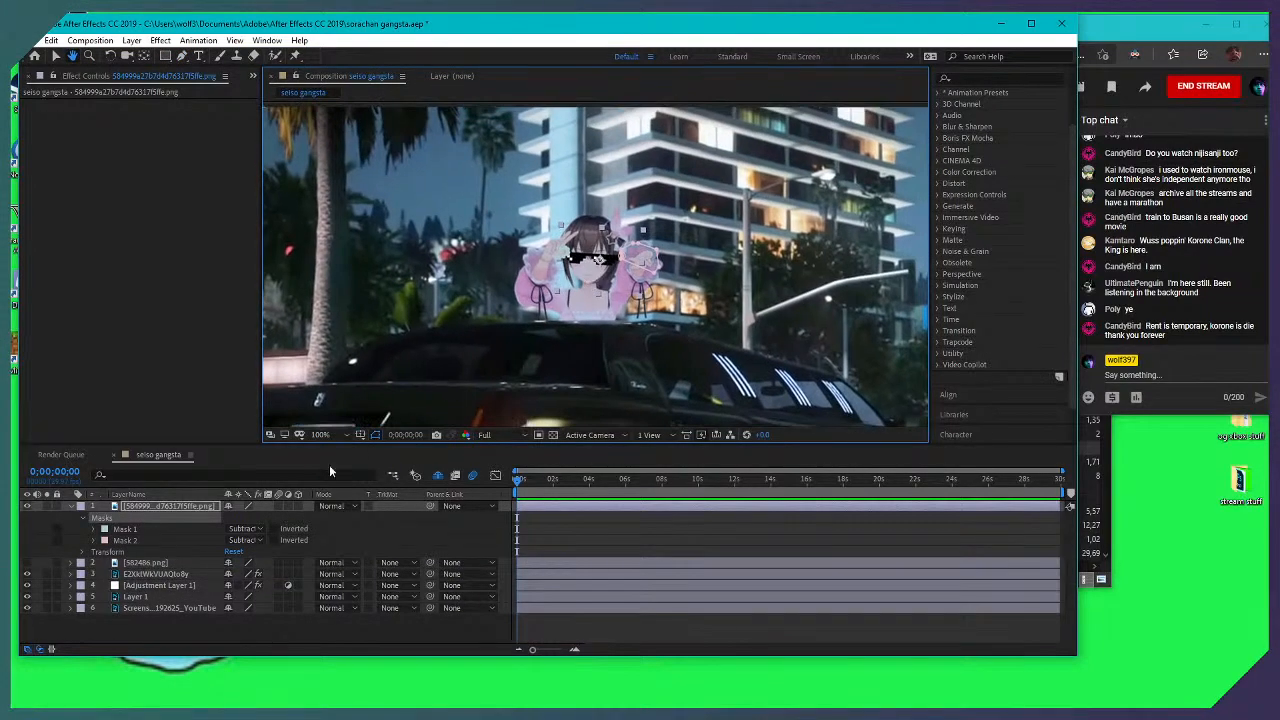
Select the hidden 582486.png layer and make it visible on the character's face
key("ctrl+Down")
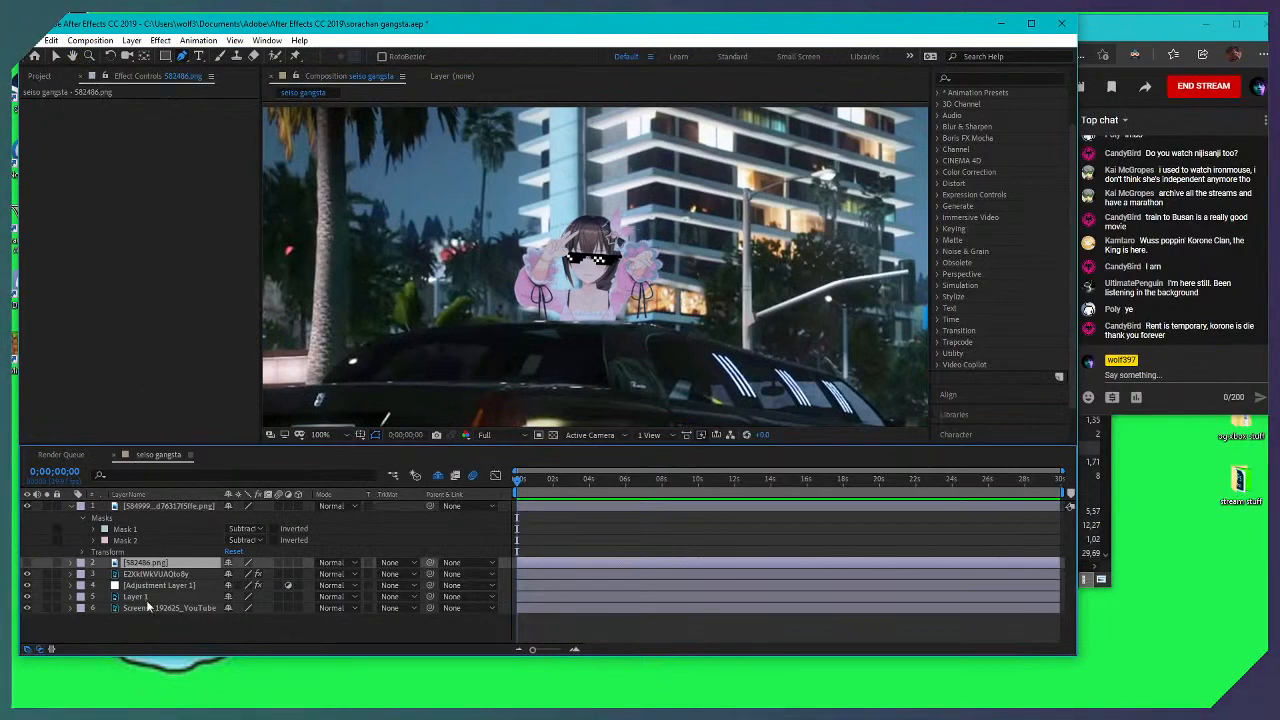
left_click(28, 564)
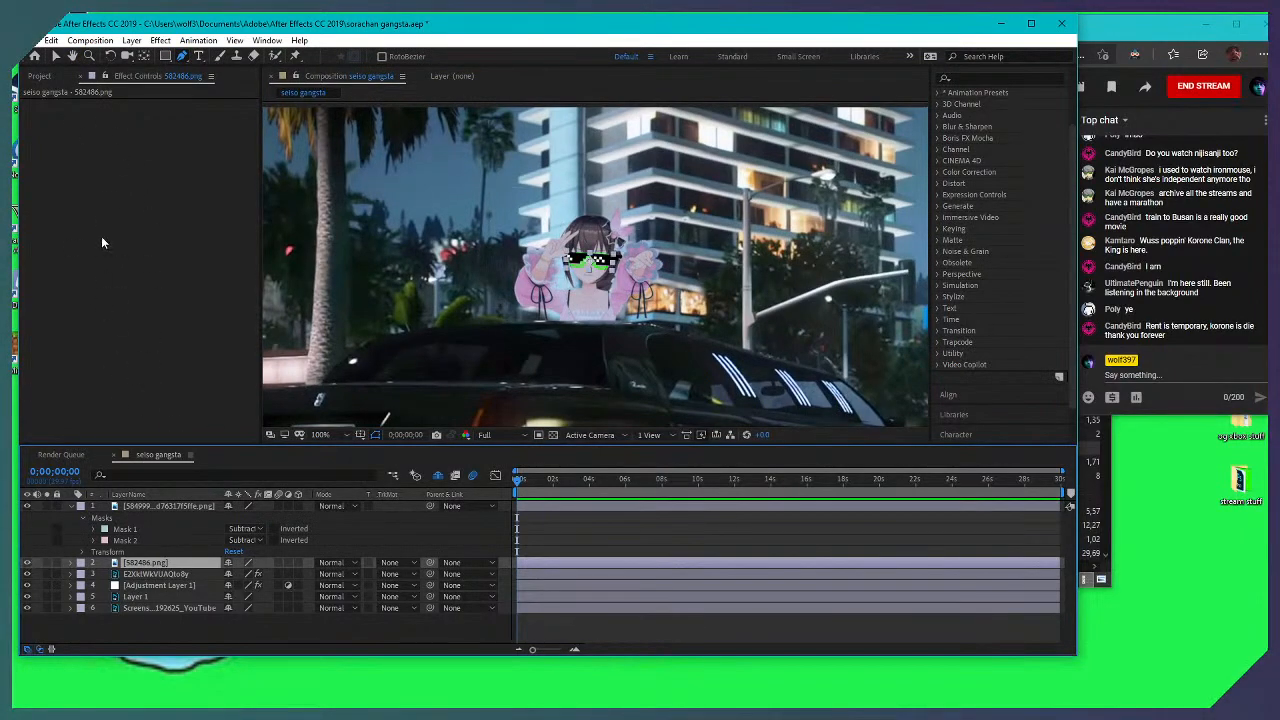
left_click(130, 94)
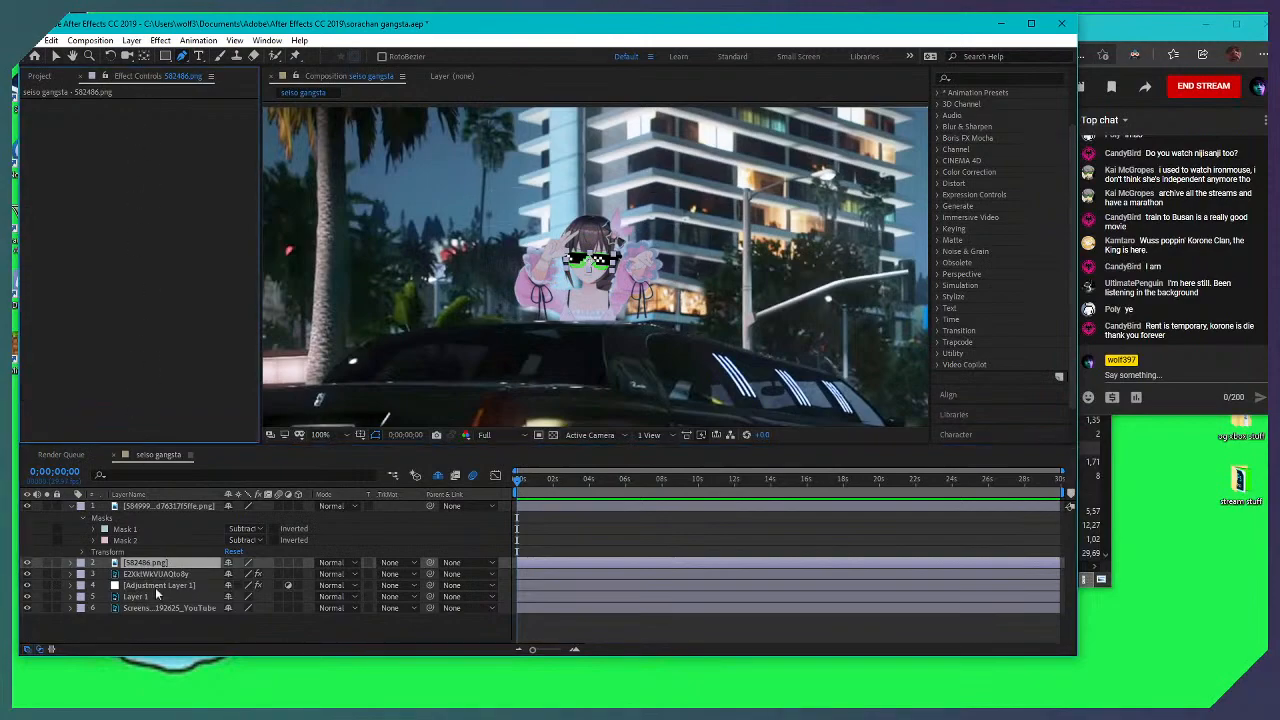
Set the character layer's Brightness & Contrast effect to brightness -30 and contrast -29
left_click(155, 574)
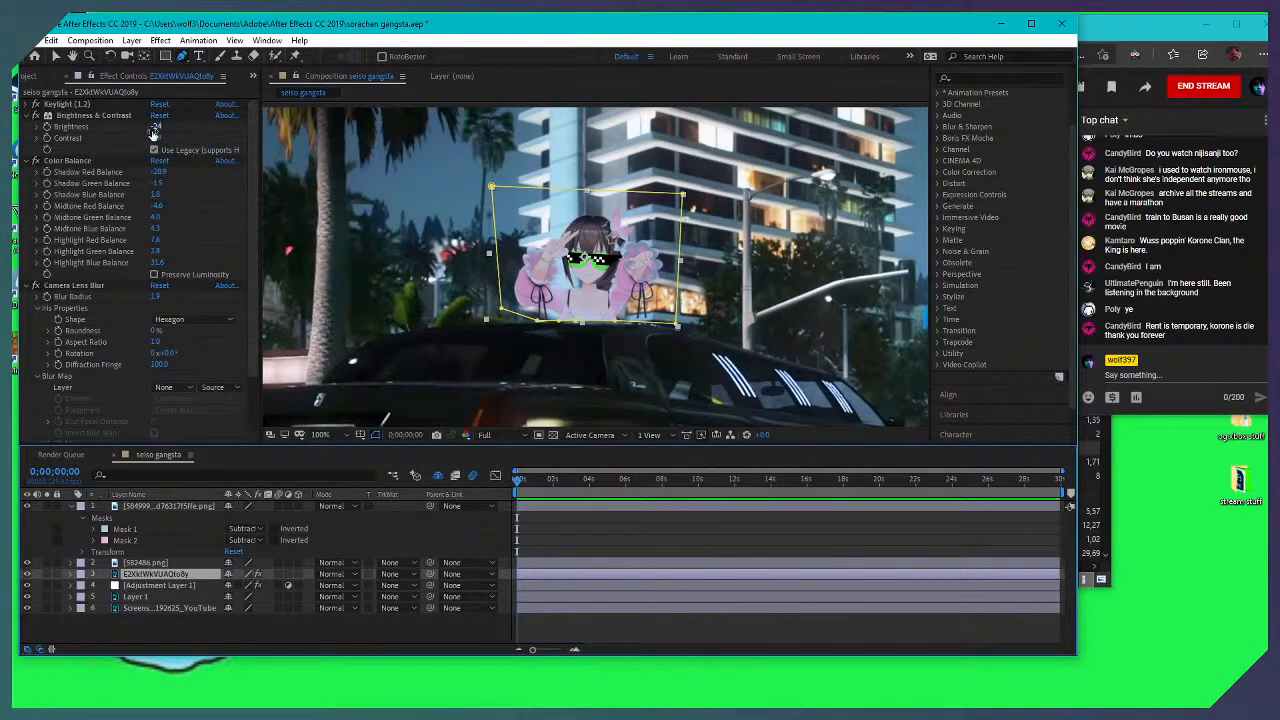
left_click_drag(155, 127, 115, 127)
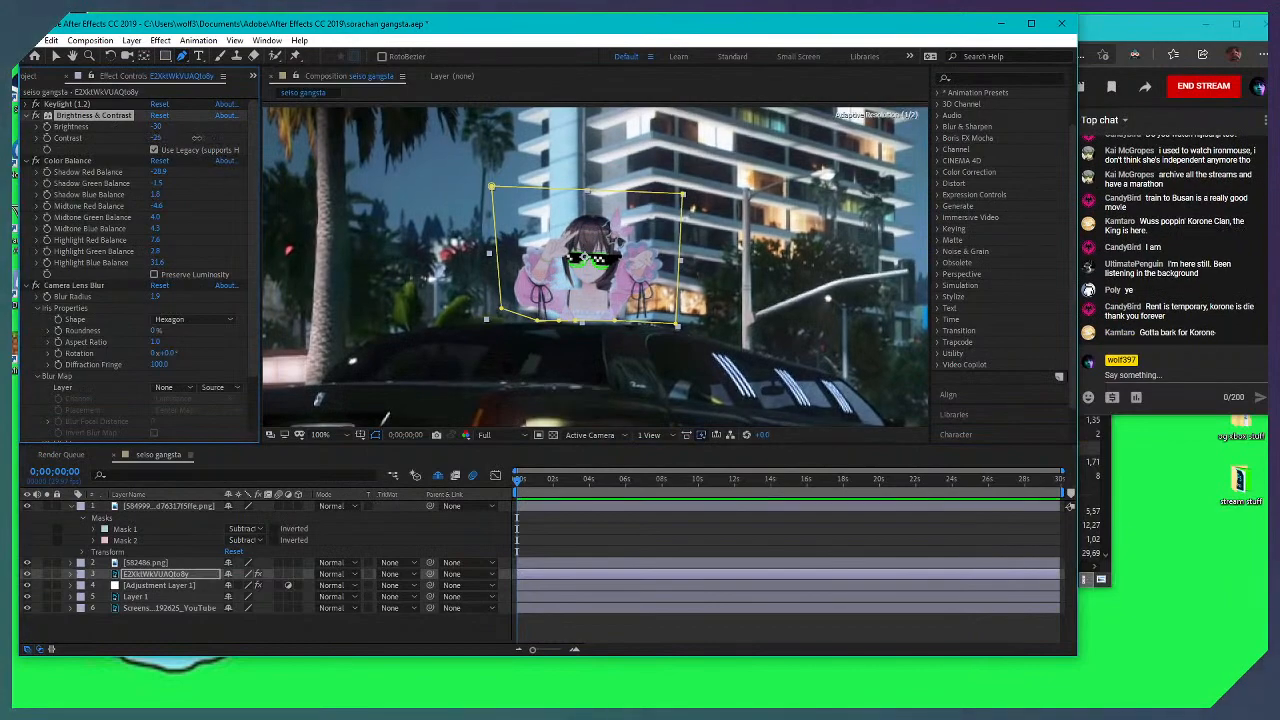
left_click_drag(165, 145, 185, 150)
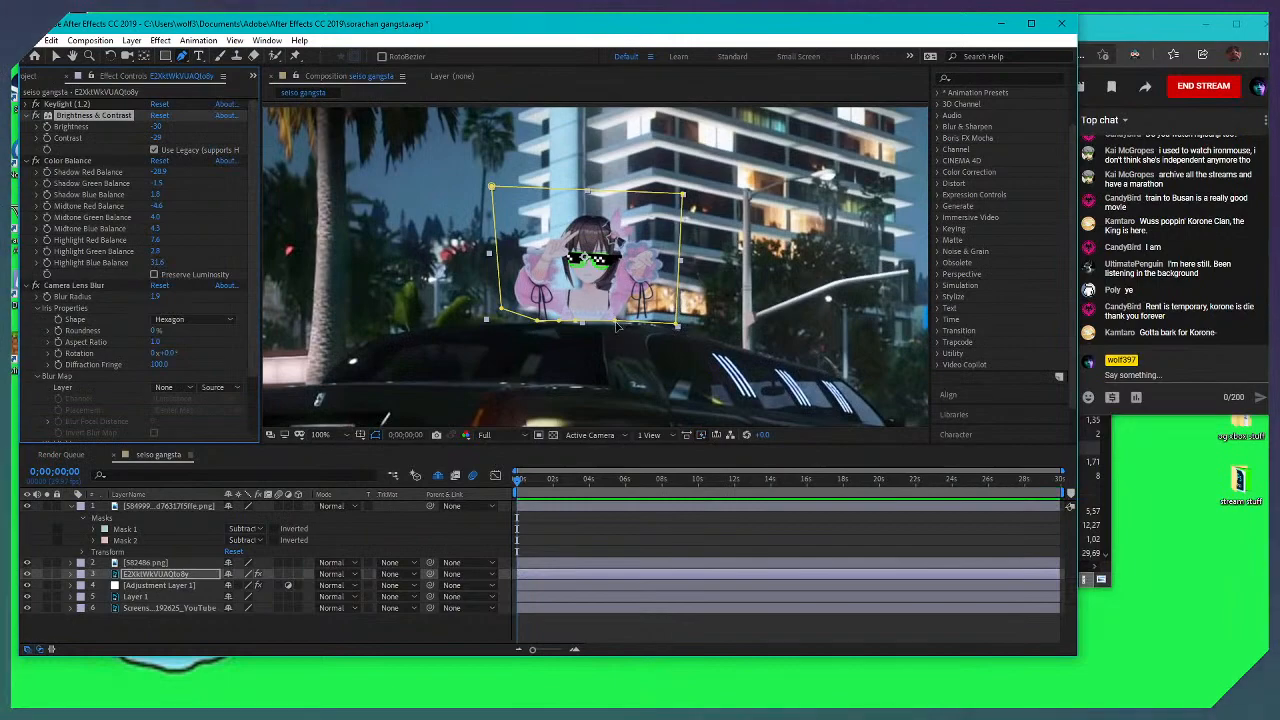
Darken the character layer to brightness -32, check it against the car scene and deselect the layer with the Selection tool
scroll(606, 320, "up", 3)
scroll(600, 300, "down", 2)
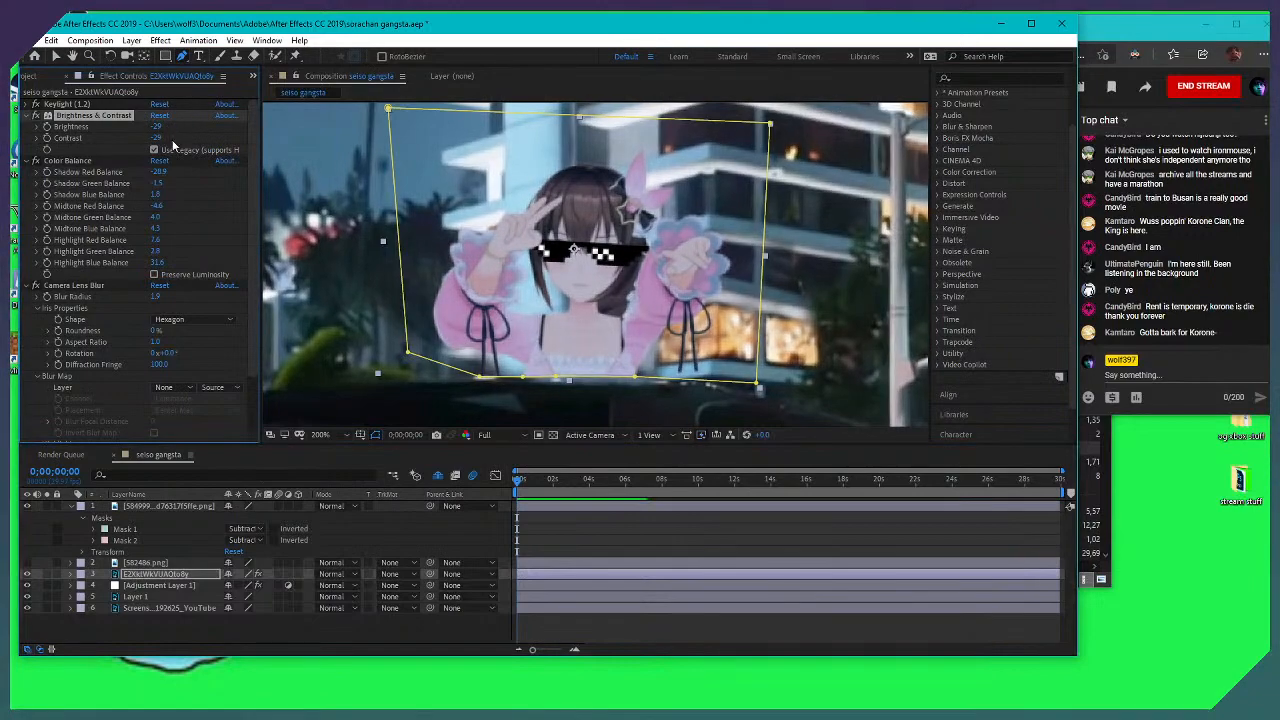
mouse_move(155, 138)
left_mouse_down()
mouse_move(205, 137)
mouse_move(152, 128)
left_mouse_up()
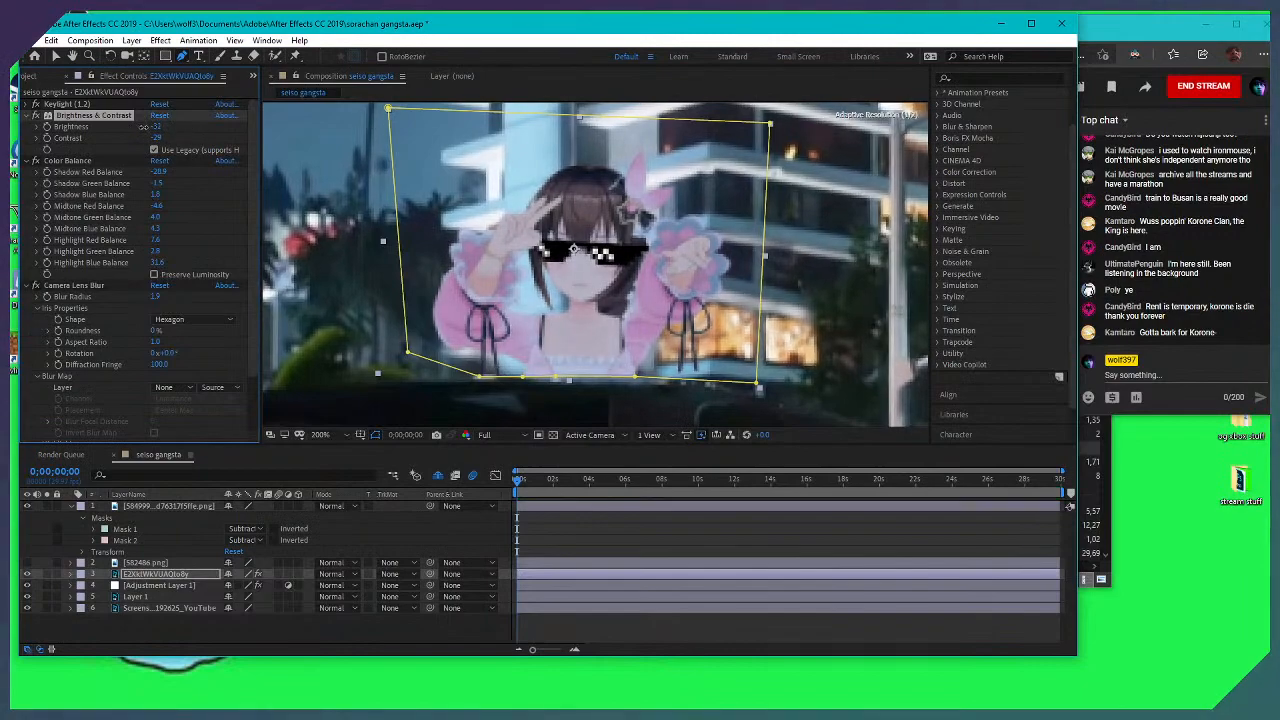
scroll(660, 310, "down", 2)
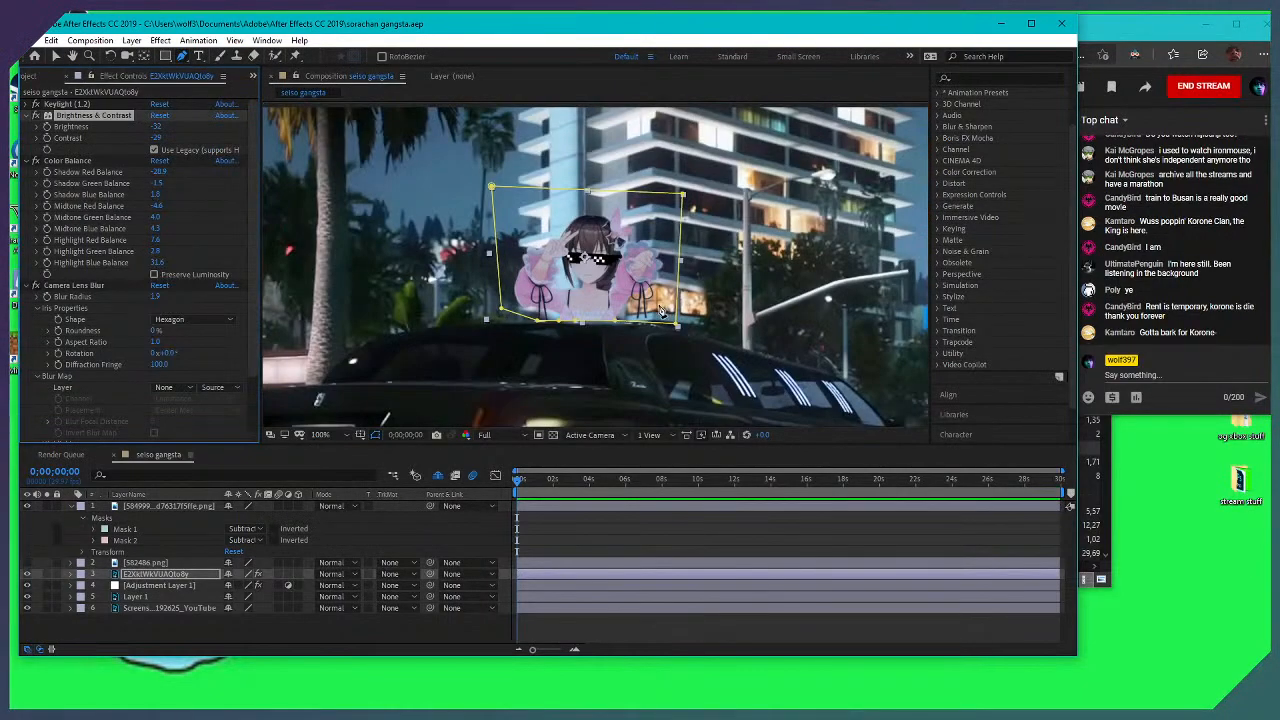
scroll(660, 310, "down", 1)
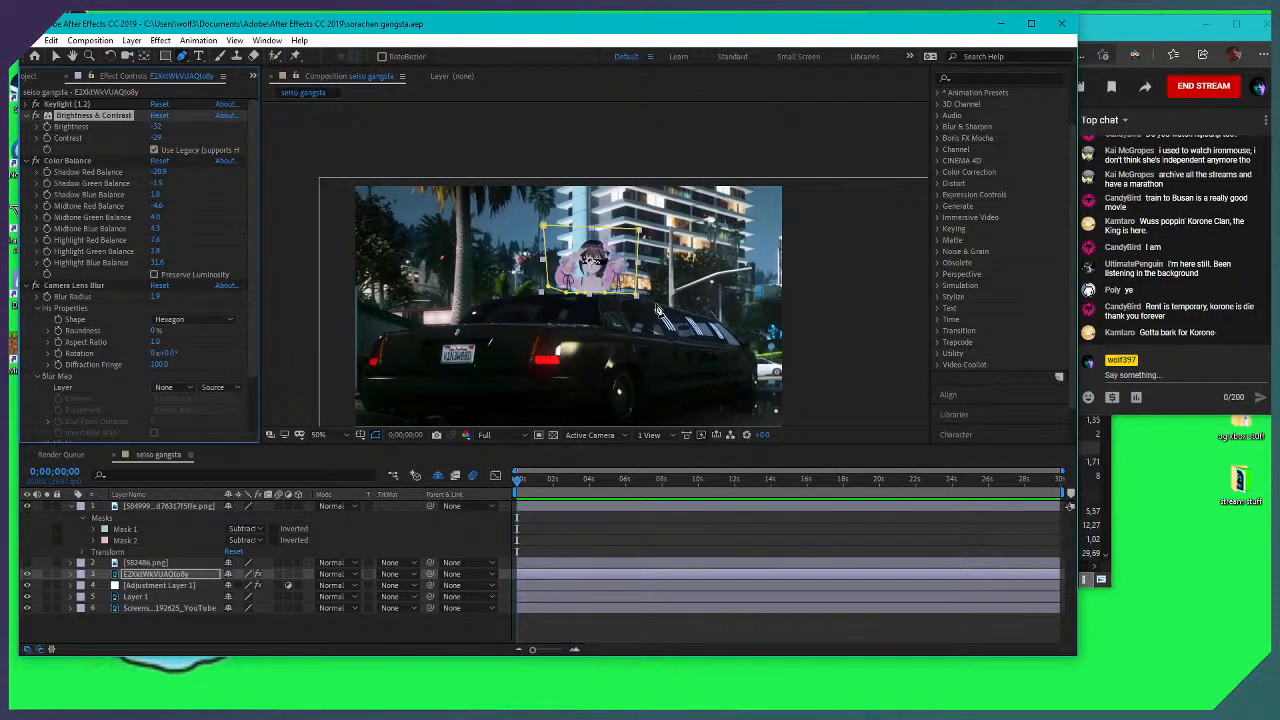
key("v")
left_click(341, 116)
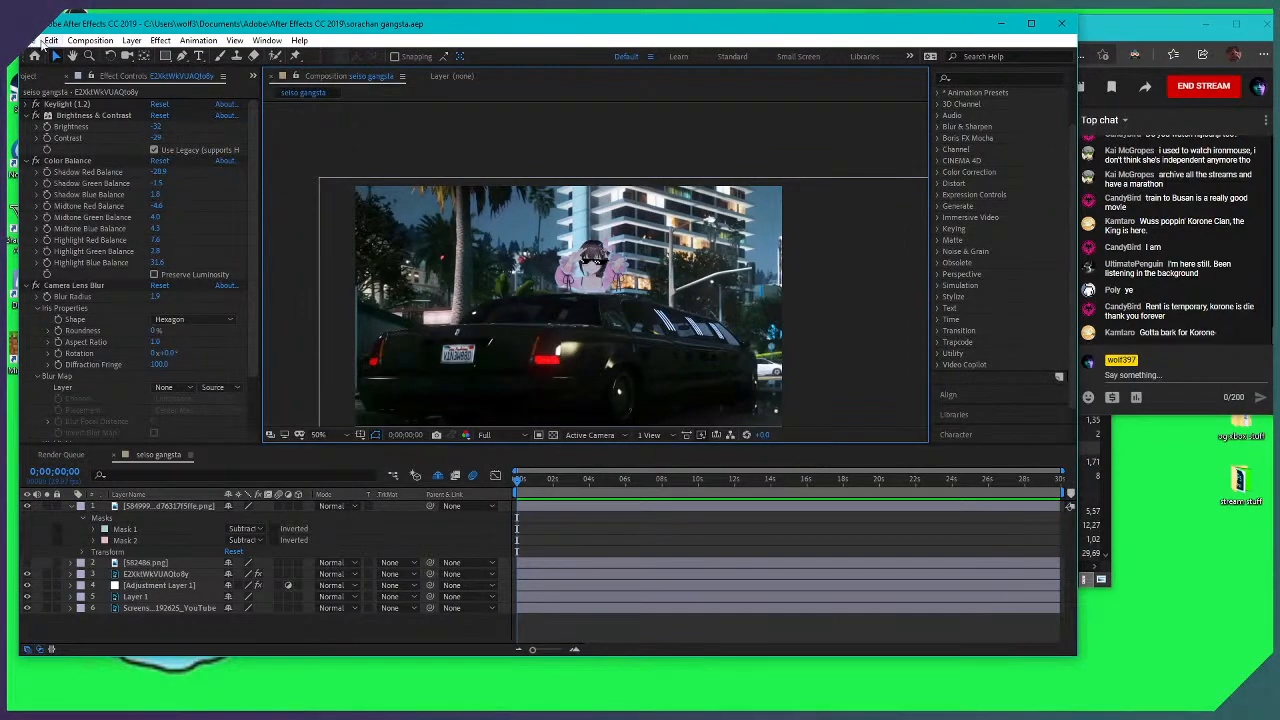
Queue the current composition frame for export as a still image in JPEG Sequence format
left_click(90, 40)
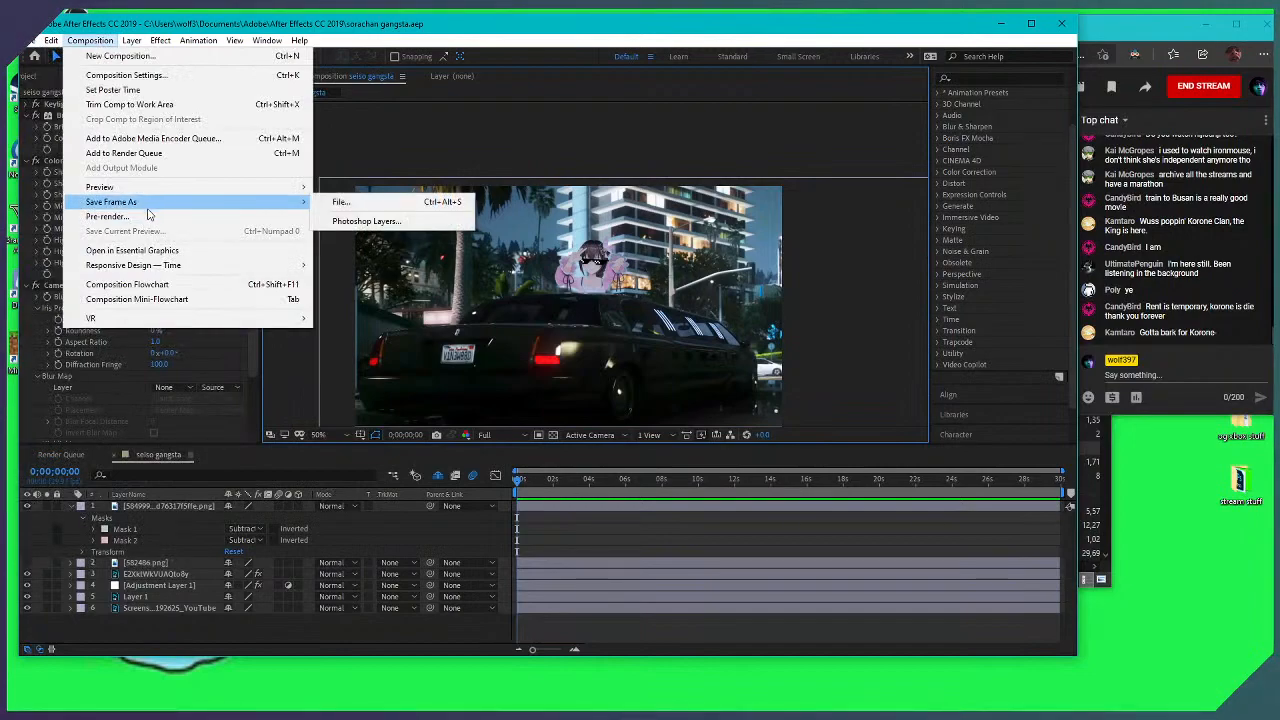
mouse_move(157, 205)
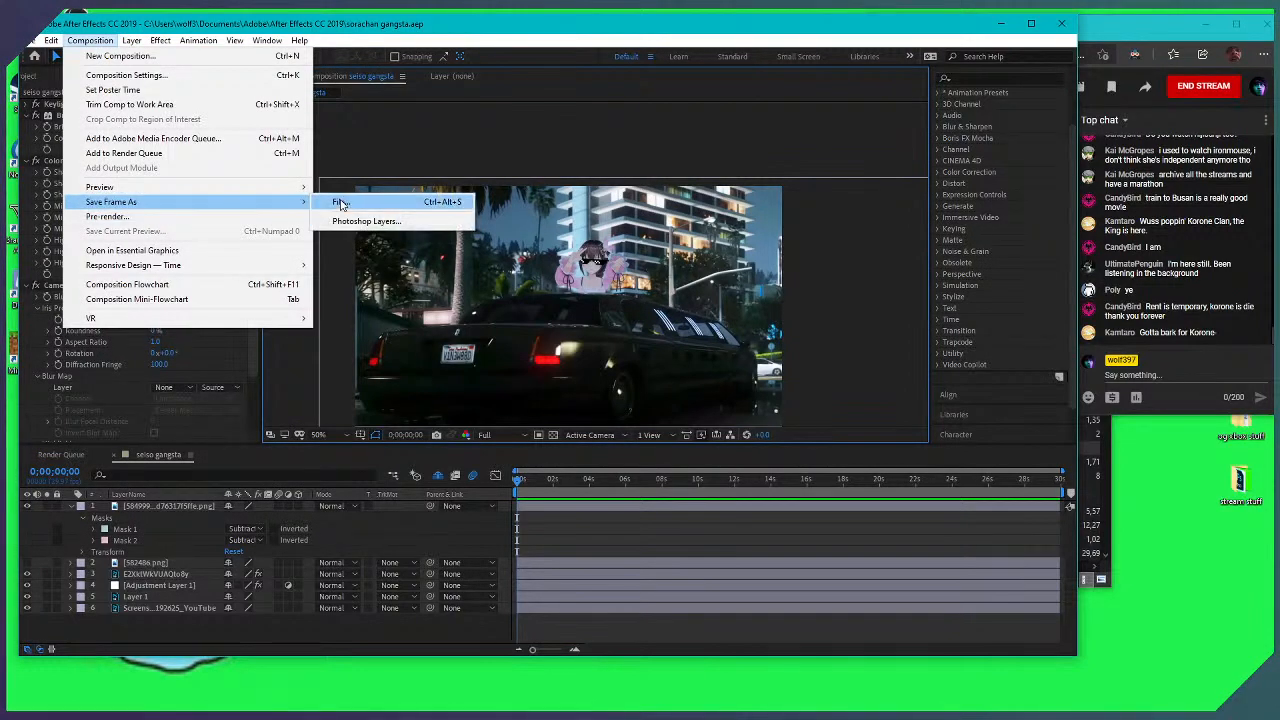
left_click(340, 201)
left_click(120, 543)
left_click(570, 201)
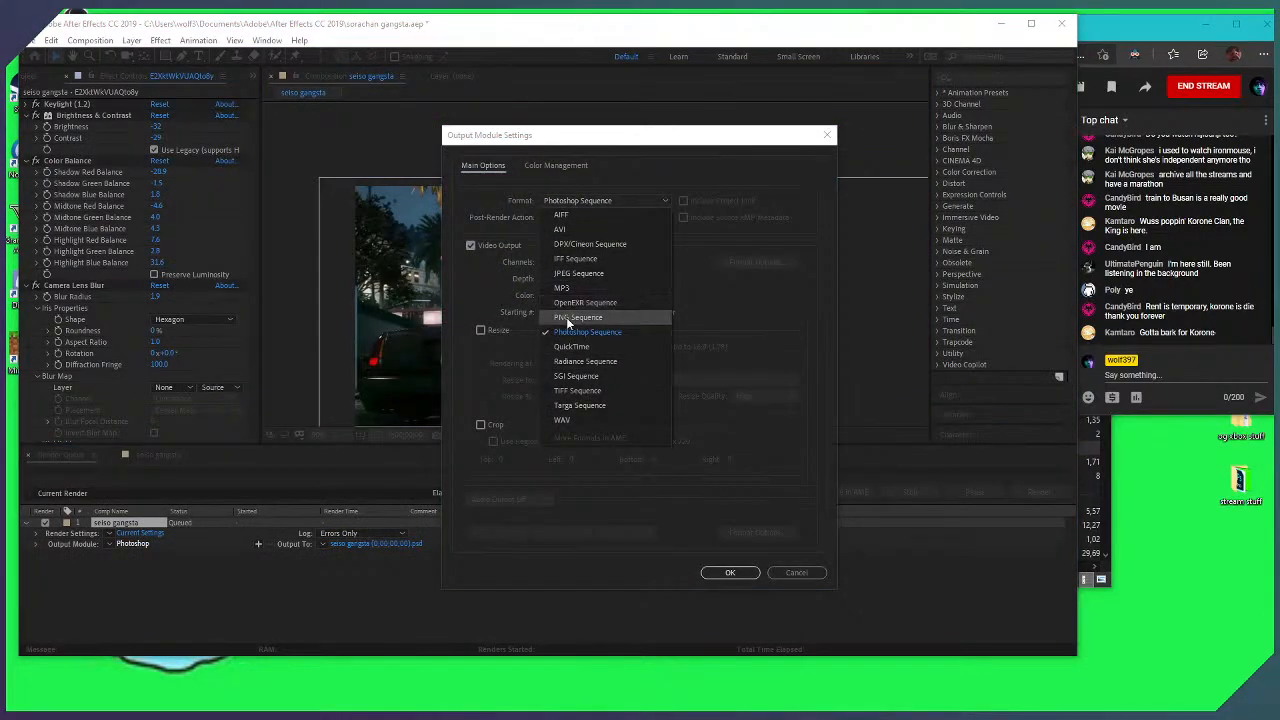
left_click(581, 273)
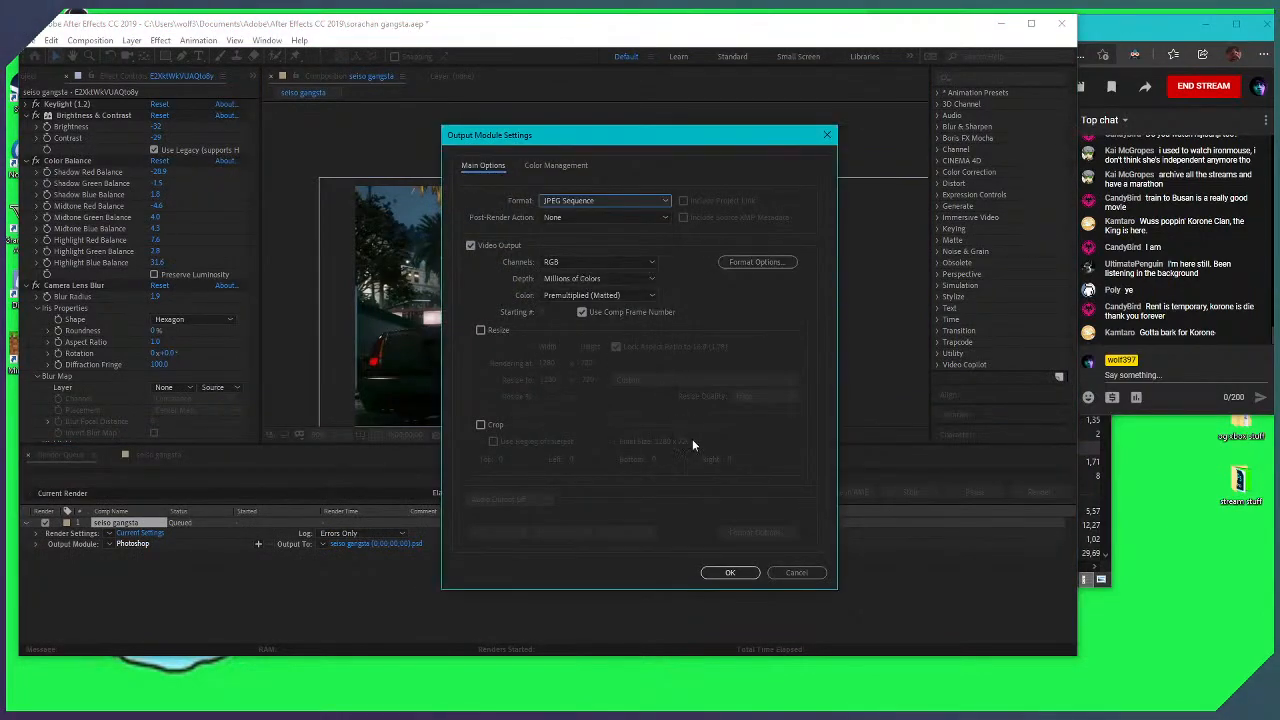
left_click(731, 574)
Set the frame's output to the Desktop with the file name seiso gangsta and render it
left_click(393, 543)
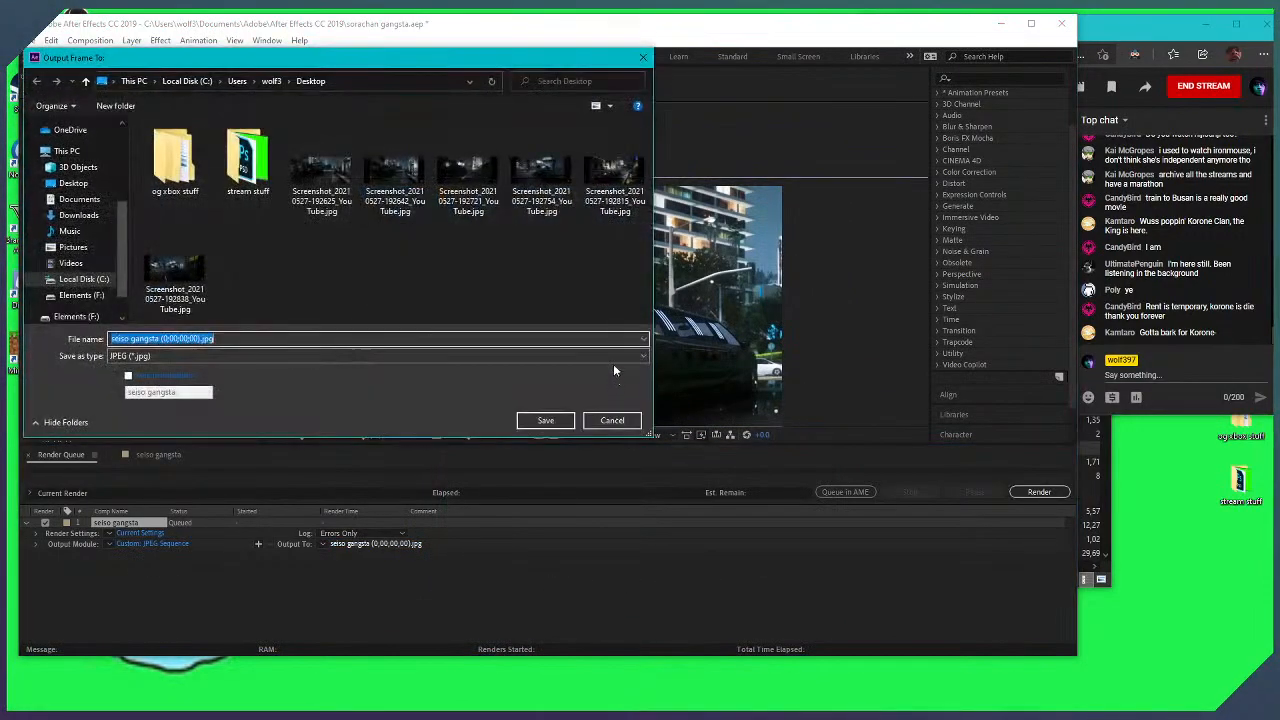
left_click(100, 183)
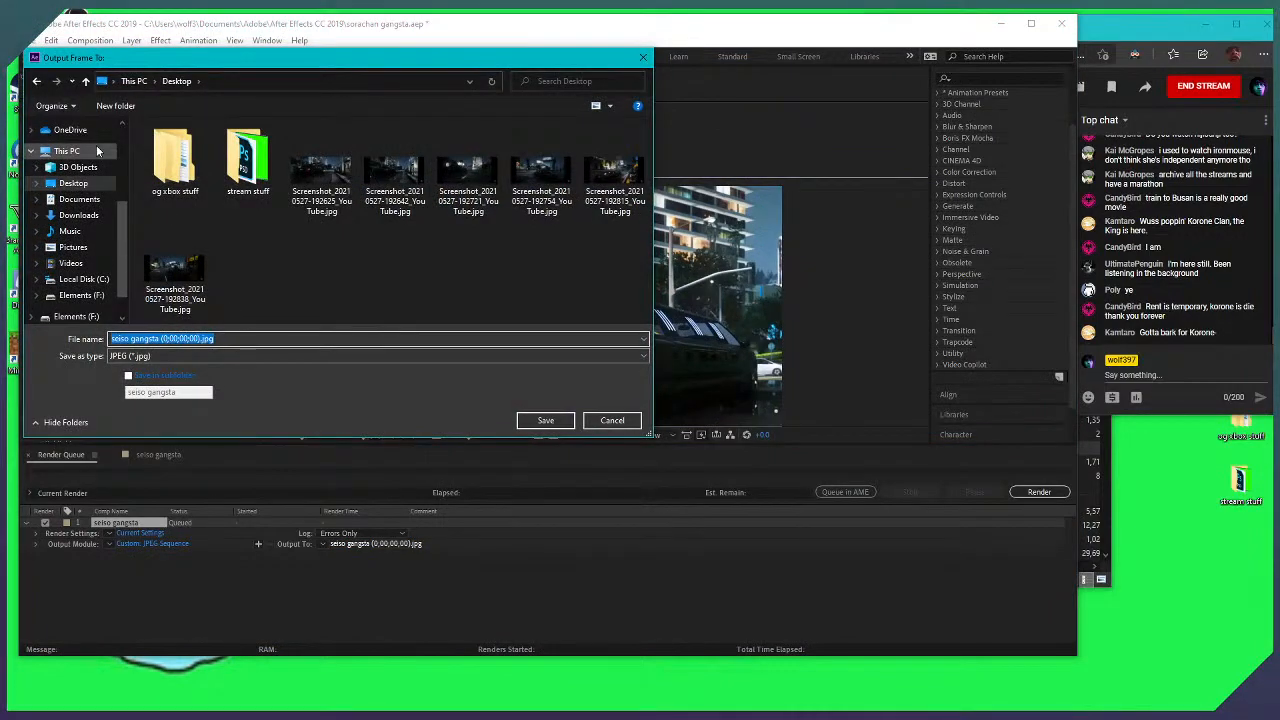
key("BackSpace")
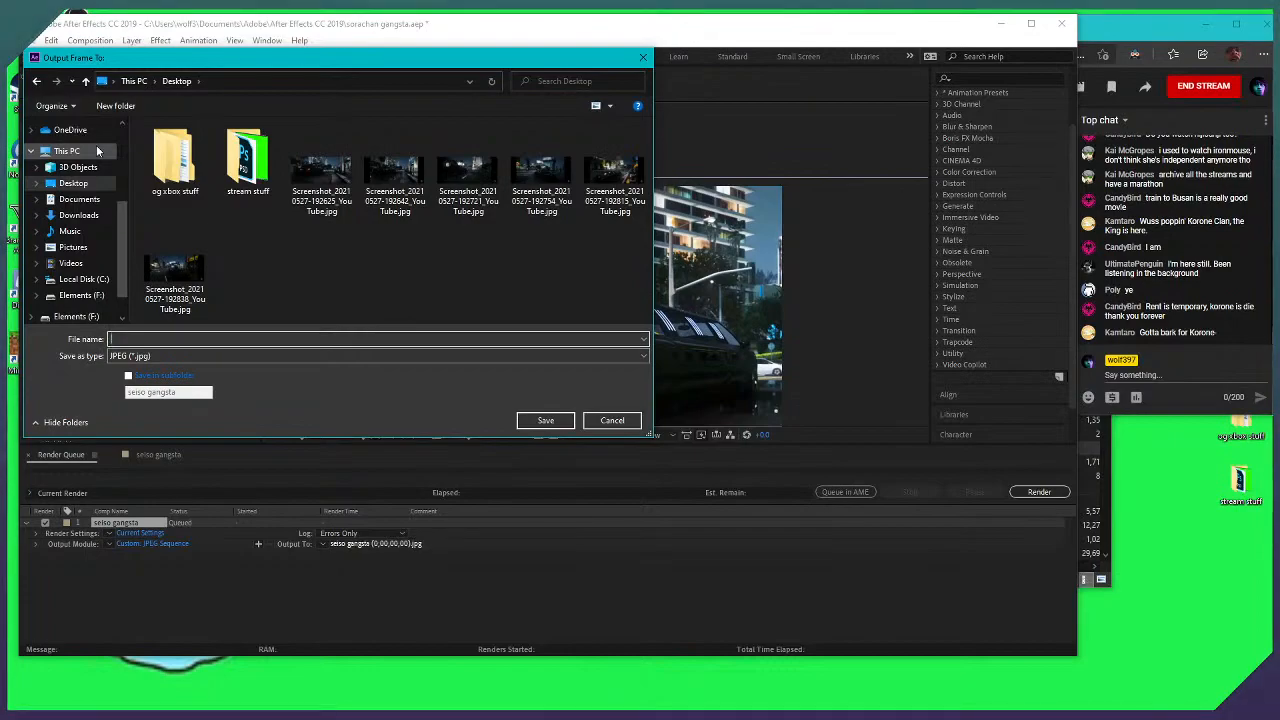
type("seiso gangsta")
key("Return")
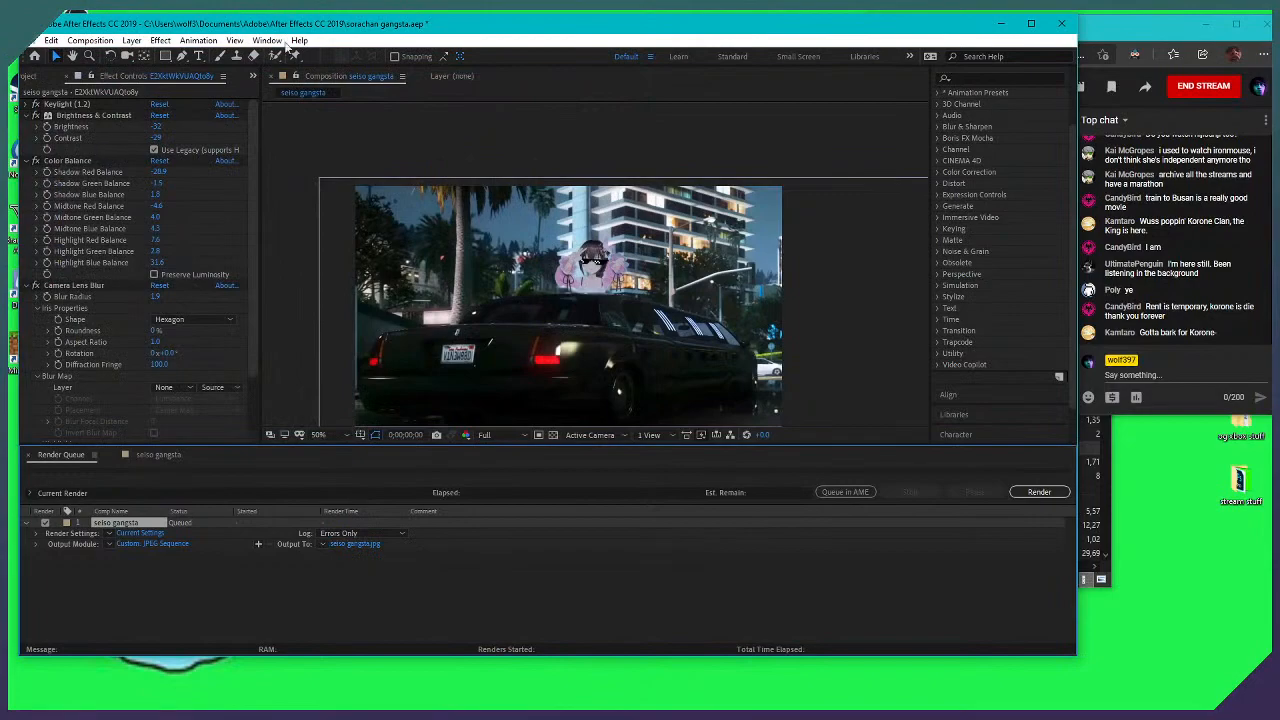
left_click(1039, 492)
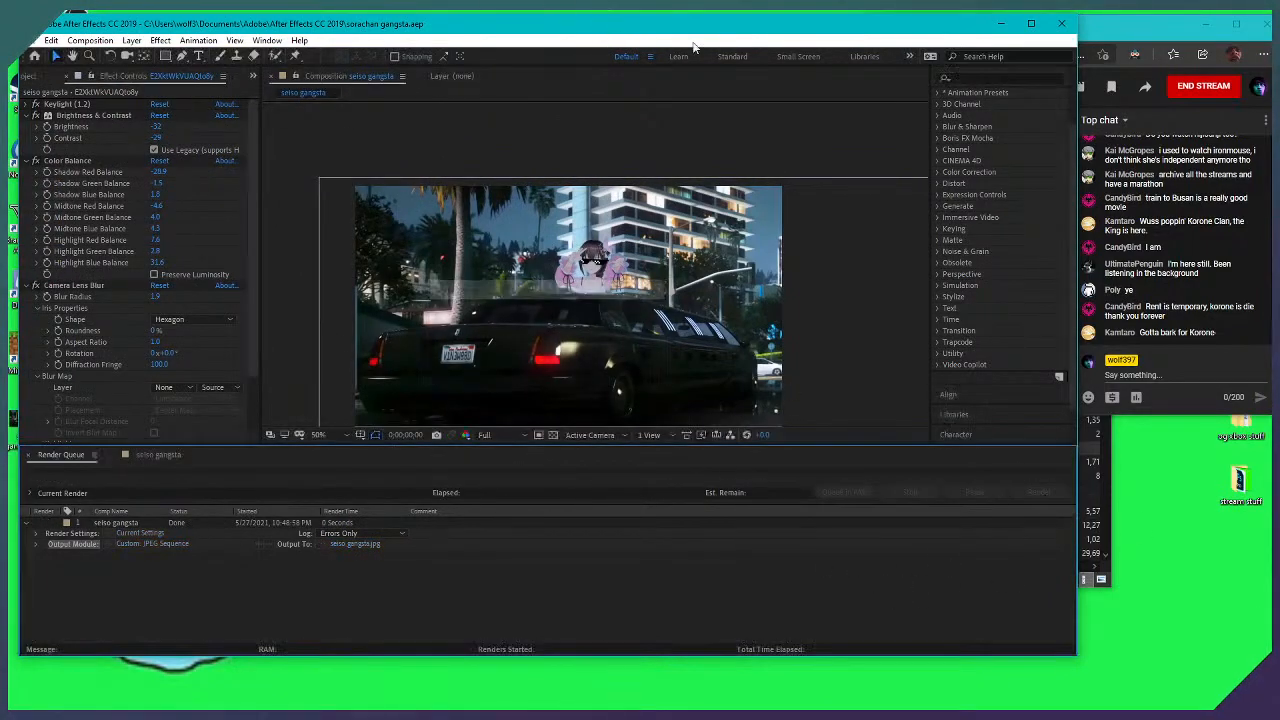
Close After Effects and the empty browser tab
left_click(1059, 23)
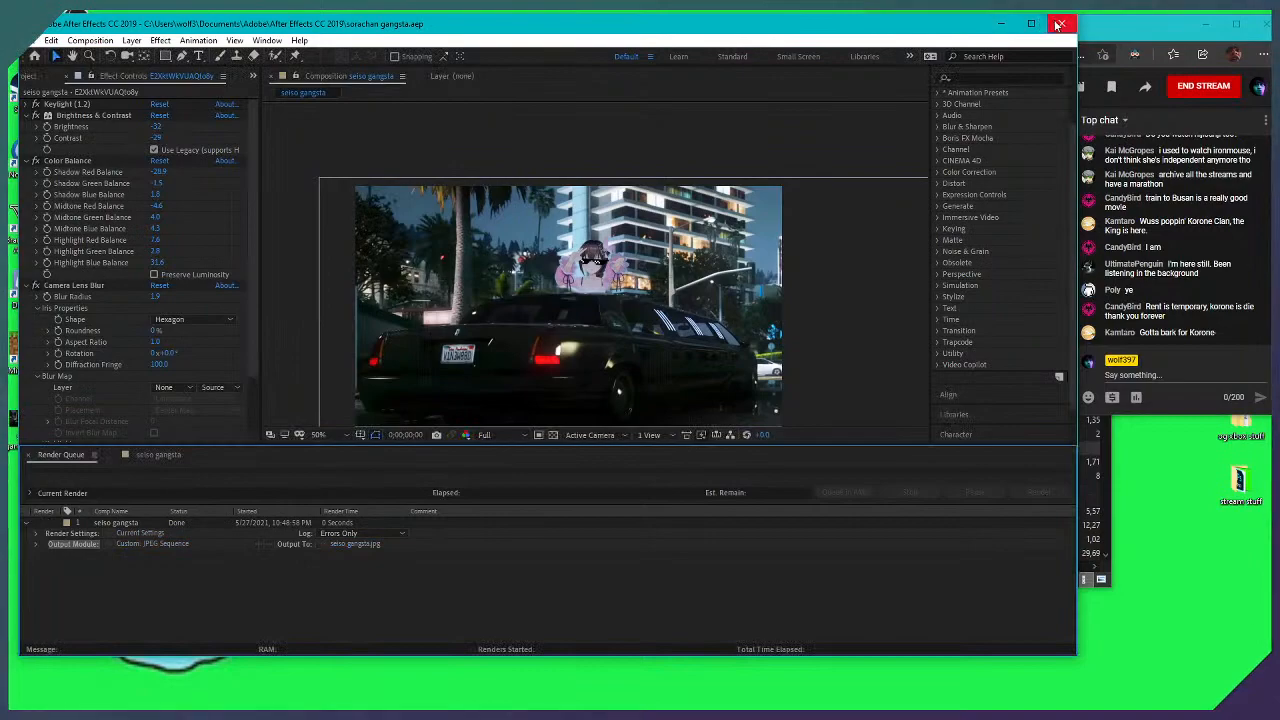
left_click(1061, 23)
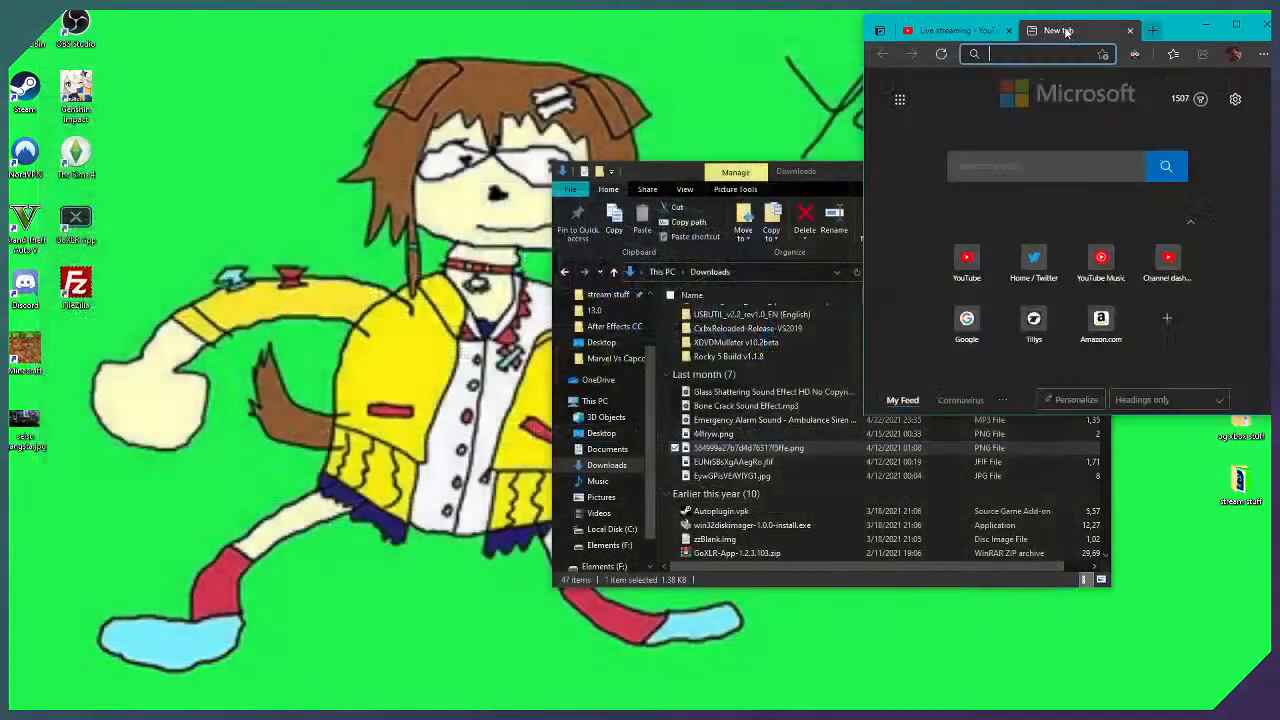
left_click(1122, 30)
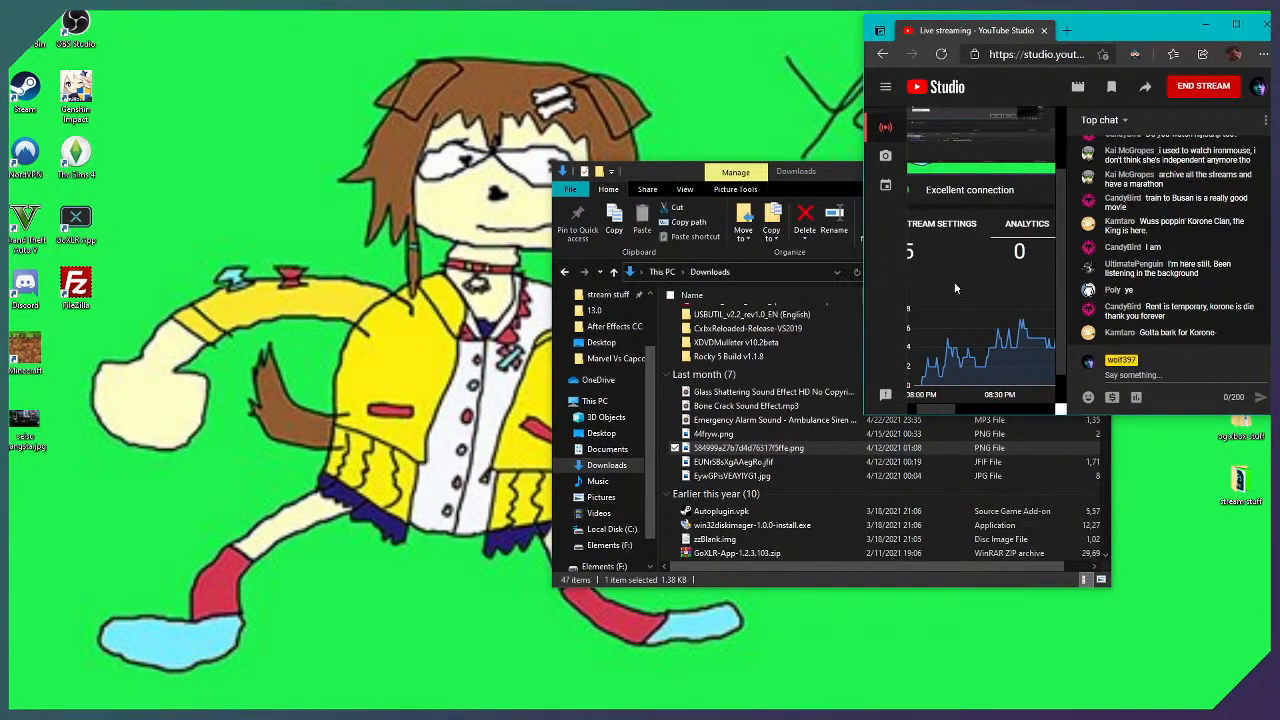
Switch to Photoshop and open the exported seiso gangsta.jpg from the desktop
mouse_move(1218, 701)
left_click(408, 705)
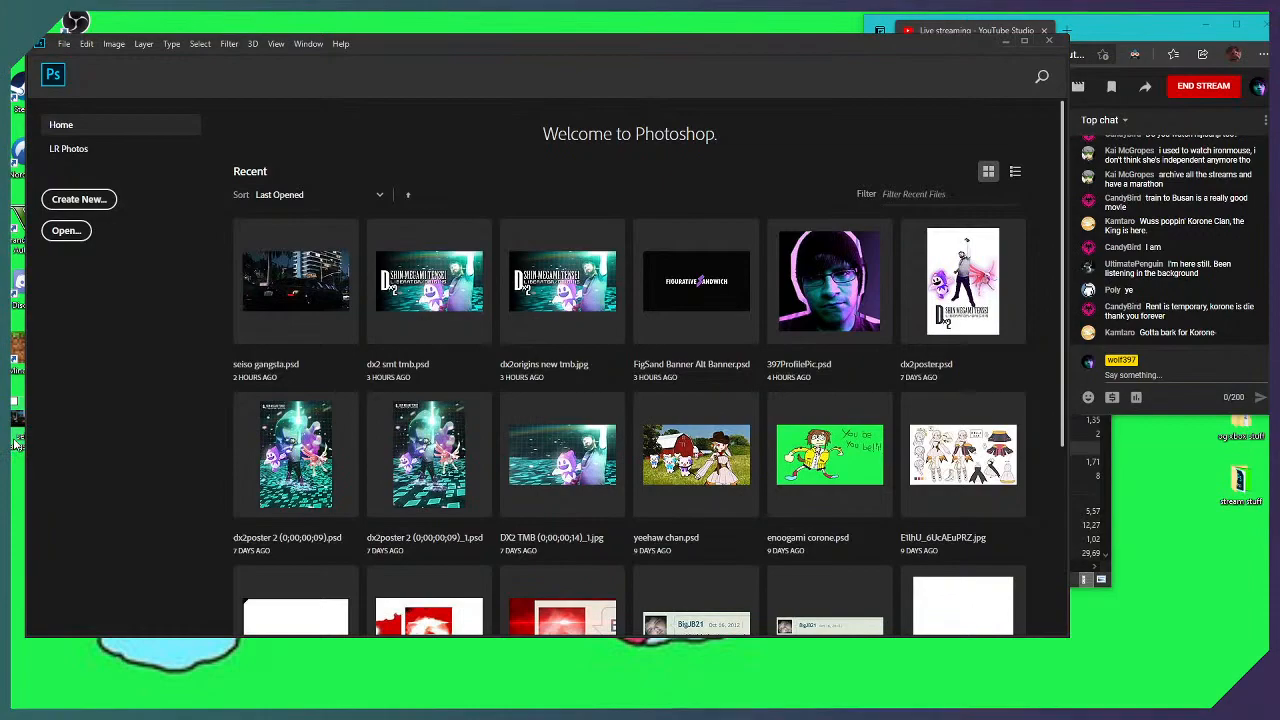
left_click(346, 366)
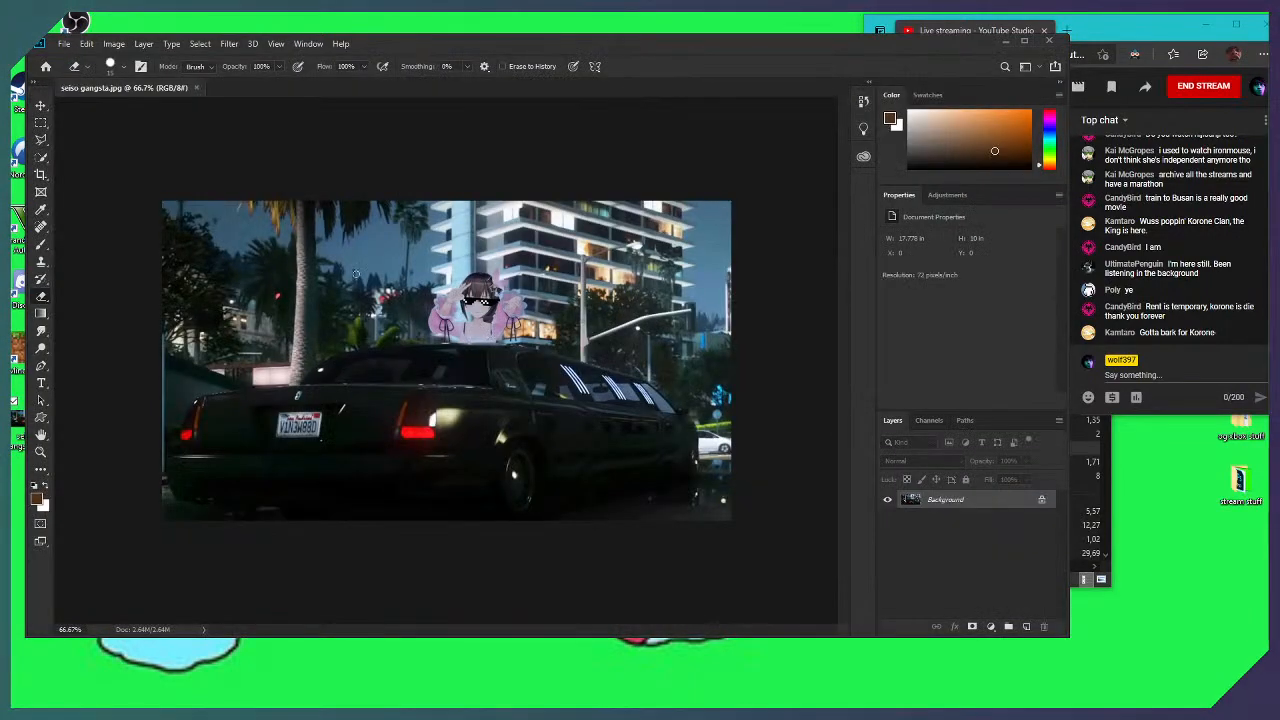
Convert the locked Background into a regular layer with the default name Layer 0
left_click(41, 451)
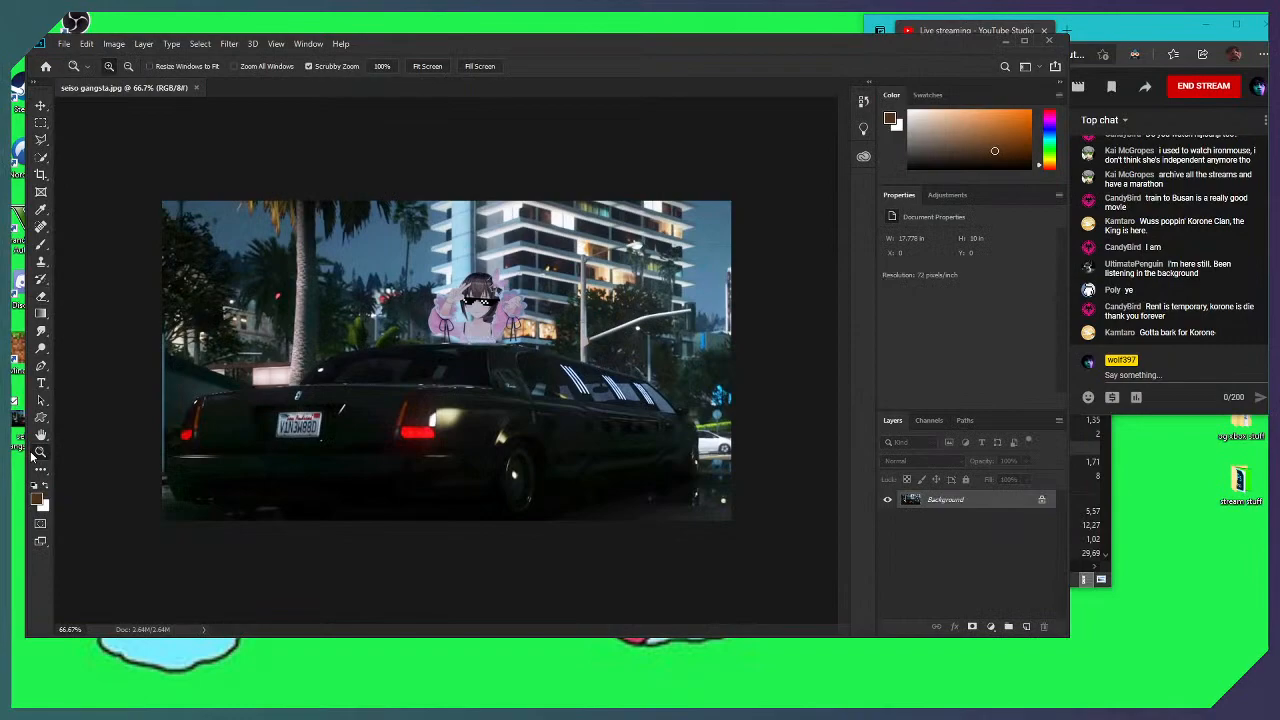
left_click(416, 70)
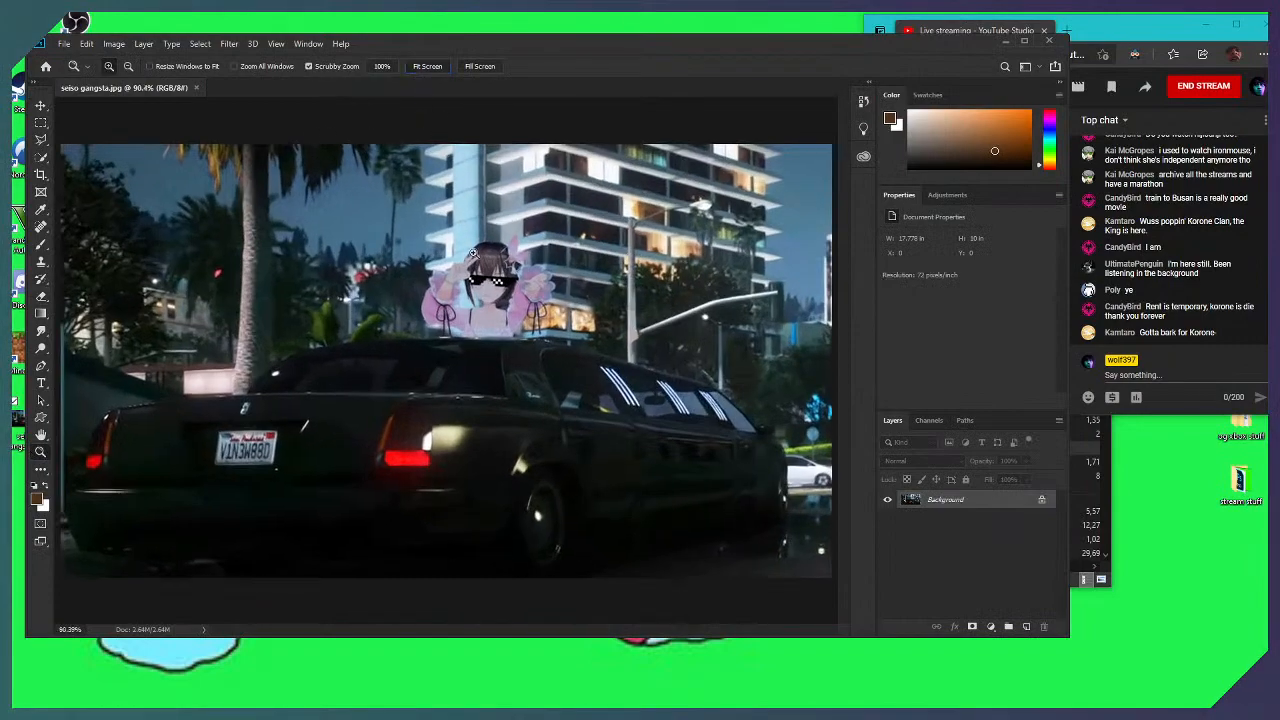
left_click(40, 106)
right_click(955, 509)
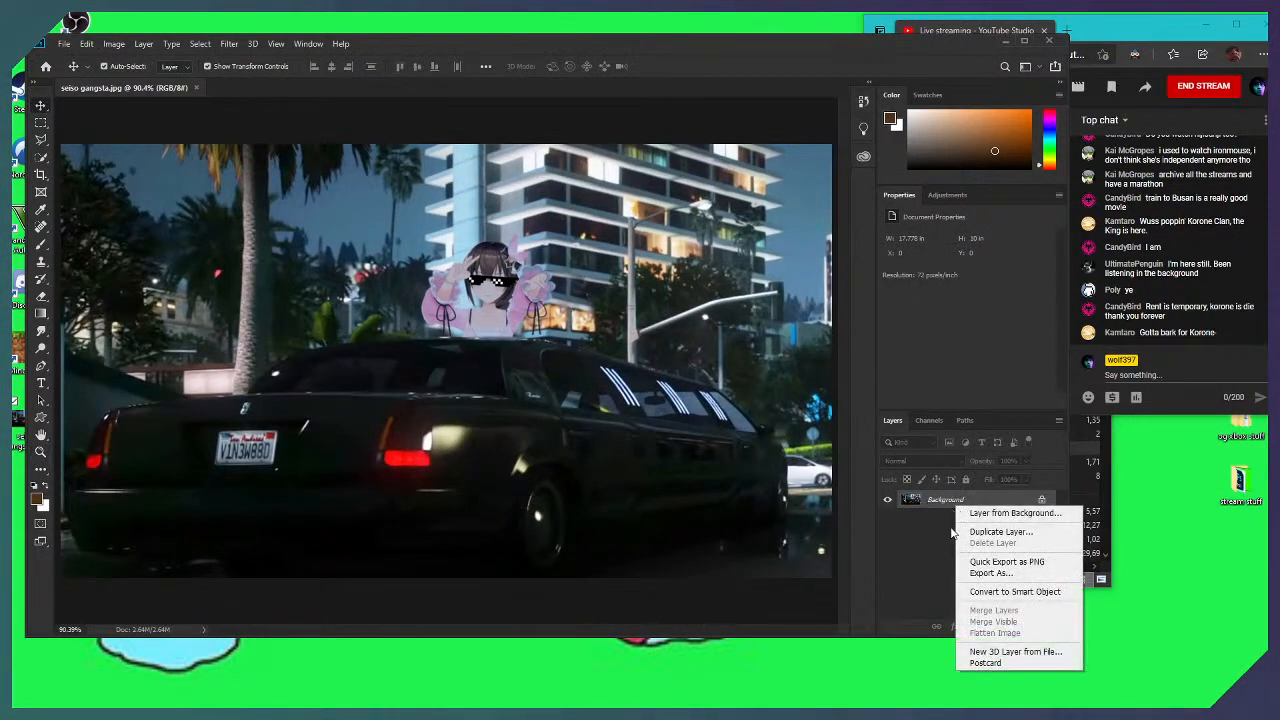
left_click(1015, 514)
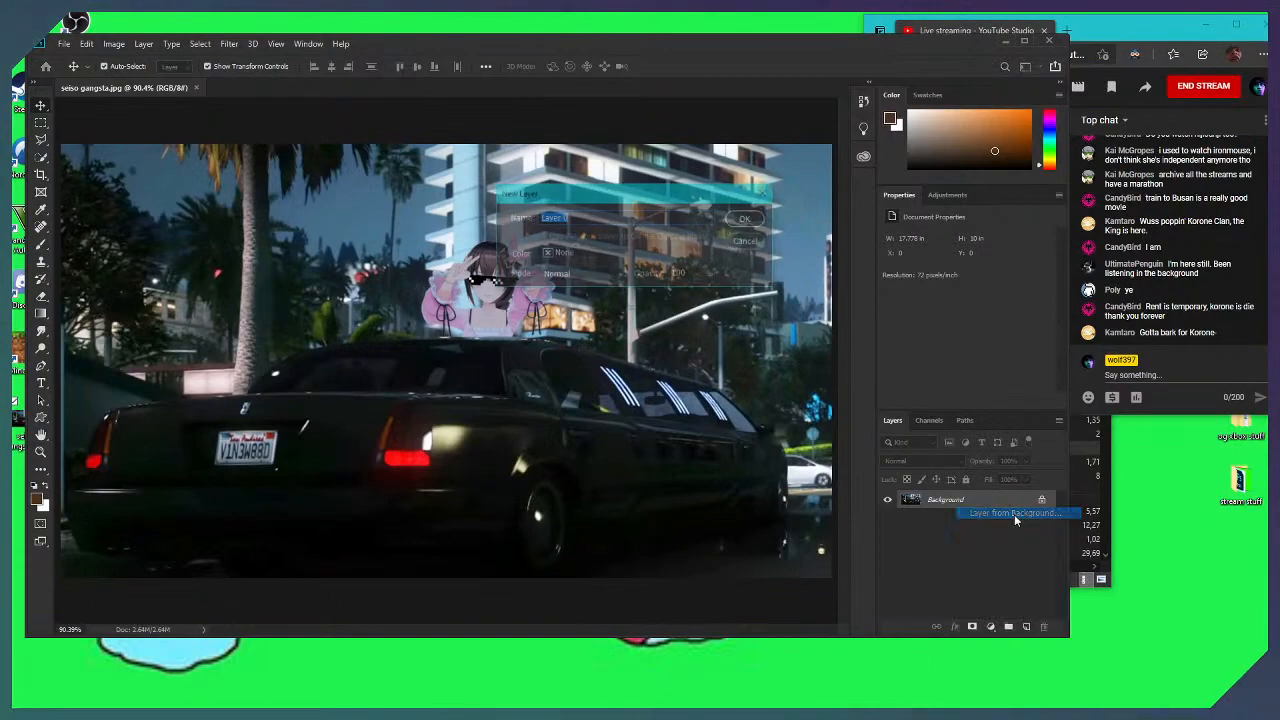
left_click(745, 215)
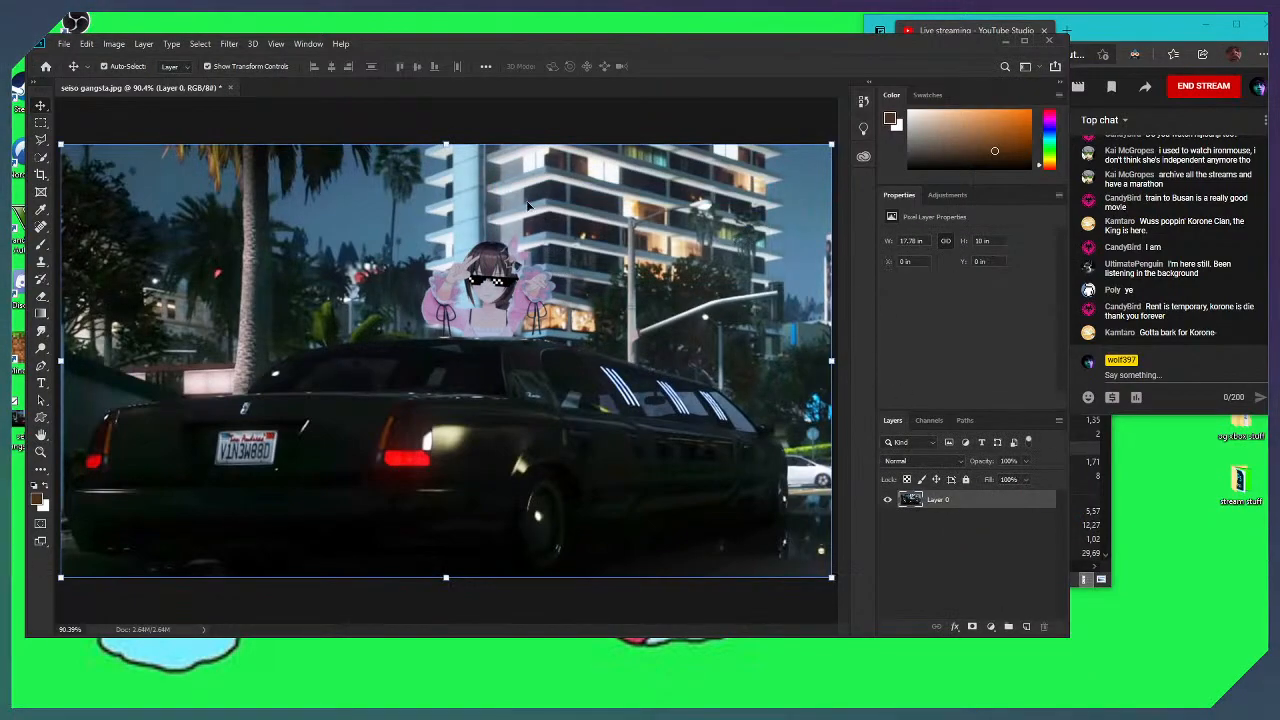
Scale Layer 0 up proportionally to about 151% so the character and limousine roof fill more of the canvas
key("ctrl+minus")
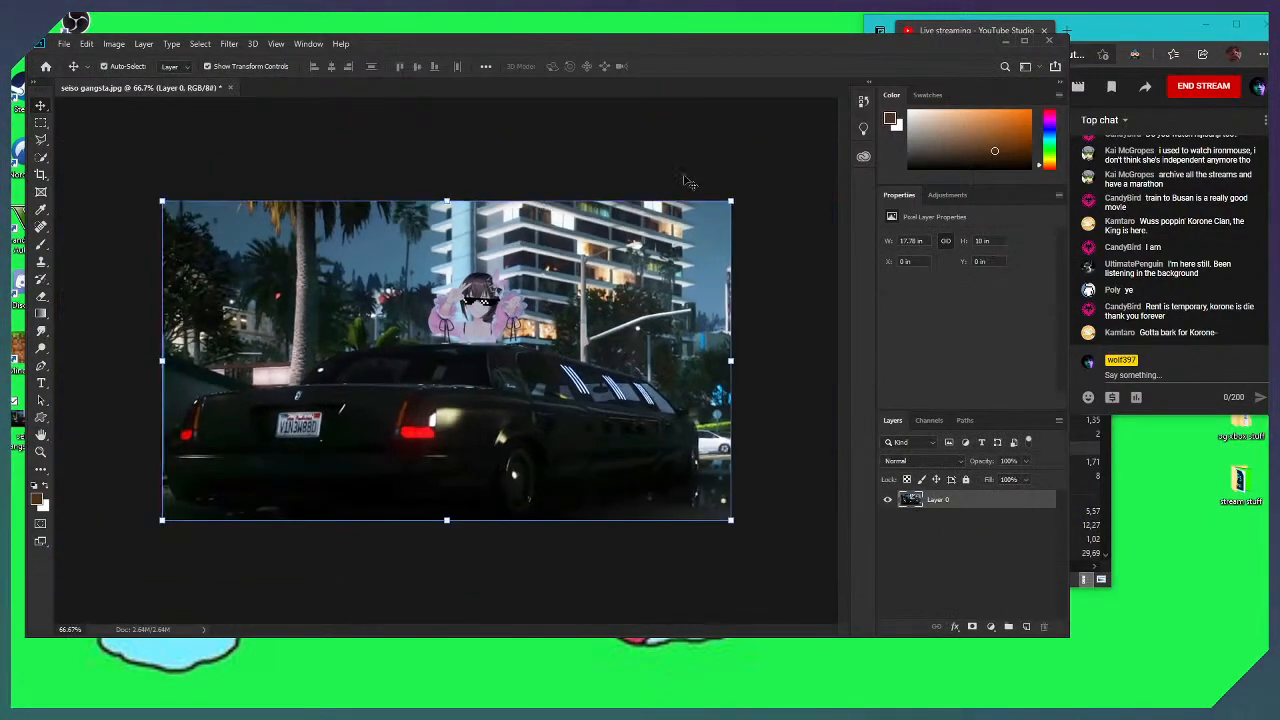
left_click_drag(733, 199, 815, 195)
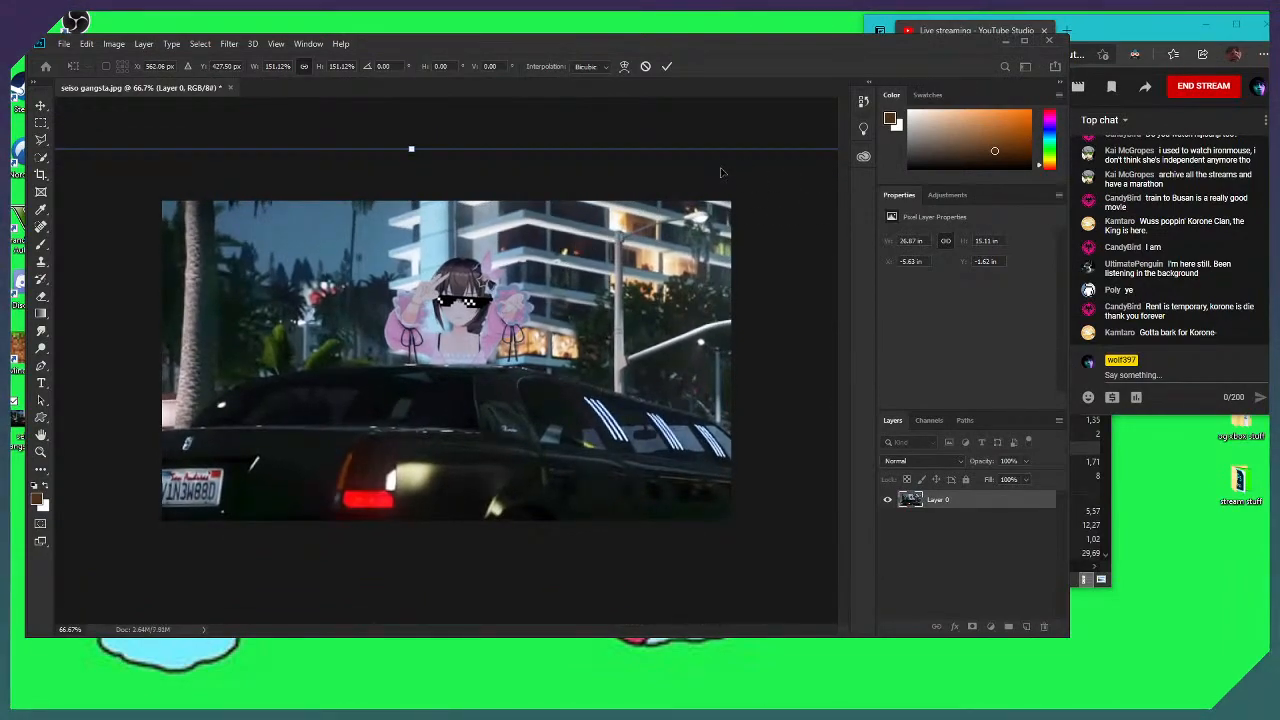
key("ctrl+minus")
left_click_drag(745, 200, 714, 196)
Nudge the enlarged layer 28 px to the left and 52 px down to reframe the character
key("Down")
key("Down")
key("Down")
key("Down")
key("Down")
key("Down")
key("Down")
key("Down")
key("Down")
key("Down")
key("Down")
key("Down")
key("Down")
key("Down")
key("Down")
key("Down")
key("Down")
key("Down")
key("Down")
key("Down")
key("Down")
key("Down")
key("Down")
key("Down")
key("Down")
key("Down")
key("Down")
key("Down")
key("Down")
key("Down")
key("Down")
key("Down")
key("Down")
key("Down")
key("Left")
key("Left")
key("Left")
key("Left")
key("Left")
key("Left")
key("Left")
key("Left")
key("Left")
key("Left")
key("Left")
key("Left")
key("Left")
key("Left")
key("Left")
key("Left")
key("Left")
key("Left")
key("Left")
key("Left")
key("Left")
key("Left")
key("Left")
key("Left")
key("Left")
key("Left")
key("Down")
key("Down")
key("Down")
key("Down")
key("Down")
key("Down")
key("Down")
key("Down")
key("Down")
key("Down")
key("Down")
key("Down")
key("Down")
key("Down")
key("Down")
key("Down")
key("Down")
key("Down")
key("Down")
key("Down")
key("Left")
key("Left")
key("Up")
key("Up")
Enlarge the layer slightly to about 151.8%, lower it to Y 489.50 px and commit the transform
left_click_drag(702, 238, 731, 216)
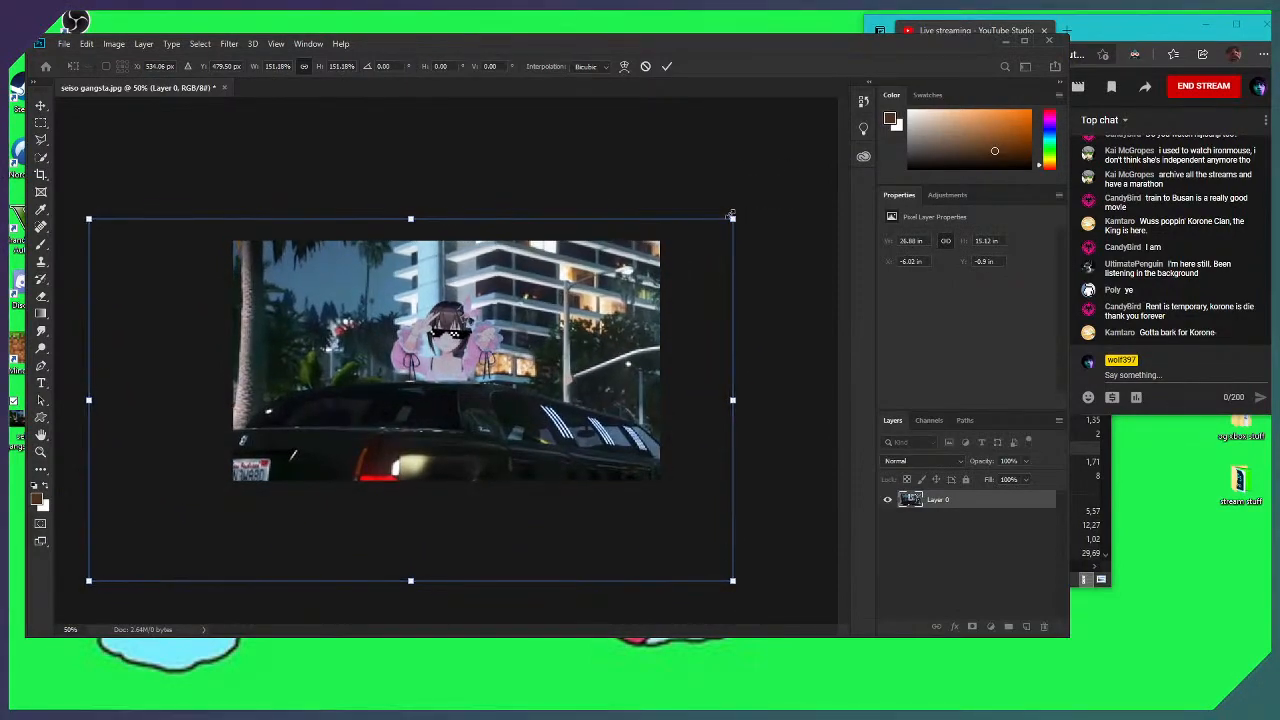
left_click_drag(733, 215, 735, 214)
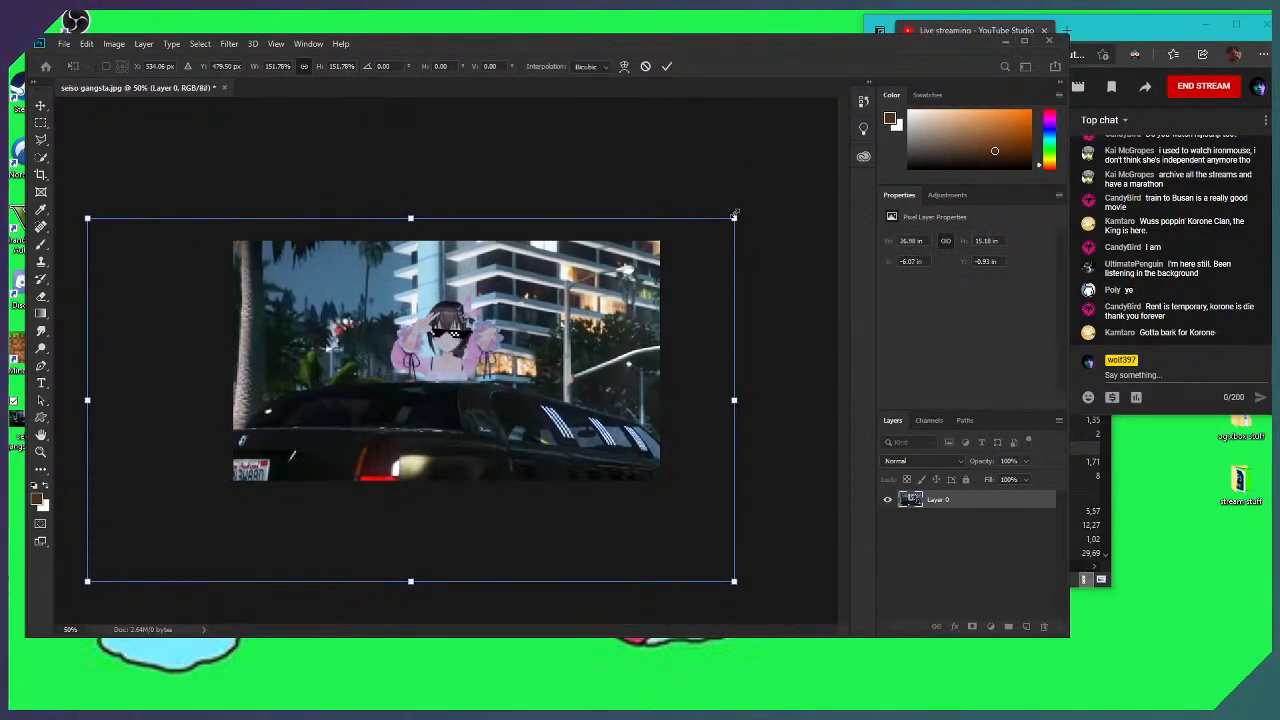
key("Down")
key("Down")
key("Down")
key("Down")
key("Down")
key("Down")
key("Down")
key("Down")
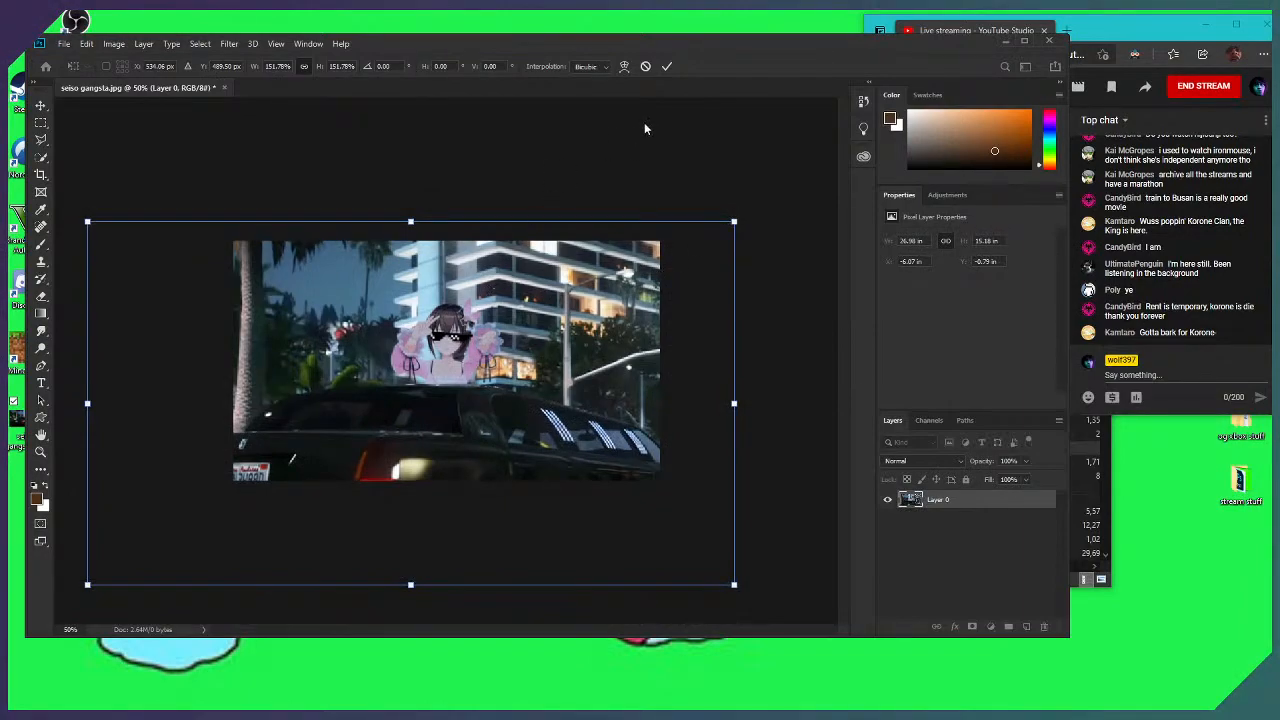
left_click(667, 67)
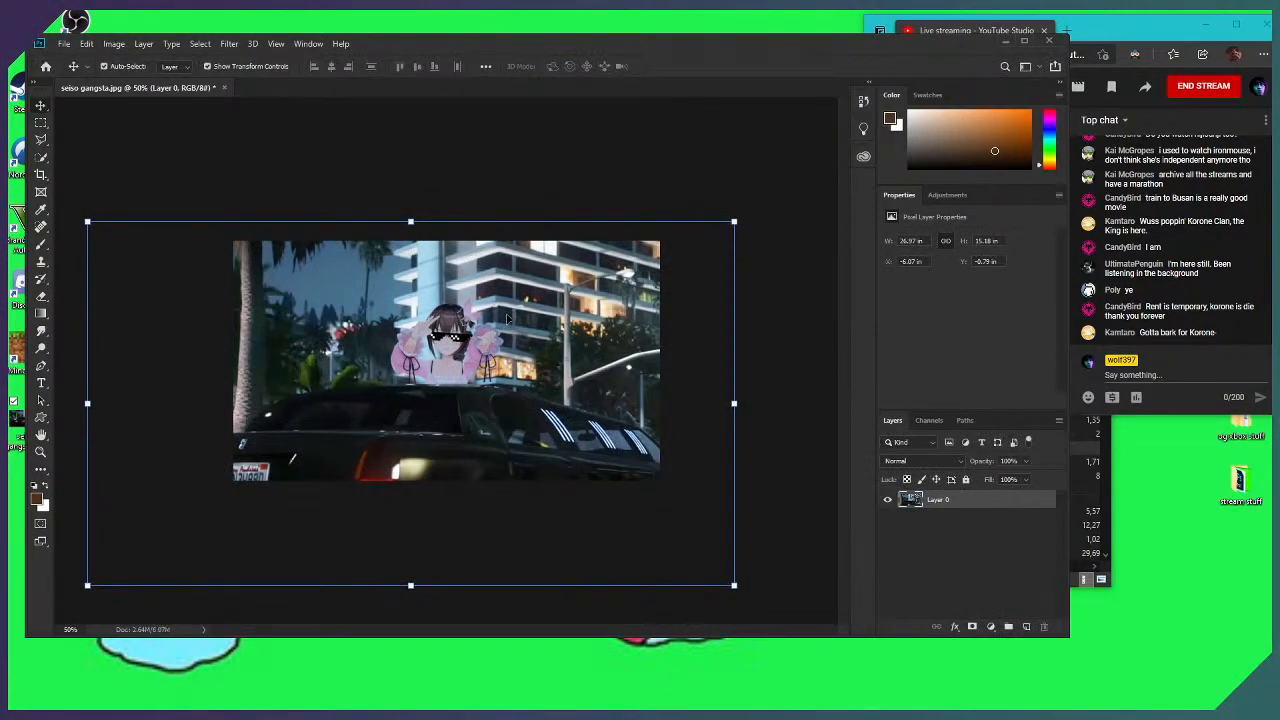
Add a Brightness/Contrast adjustment layer above Layer 0 with brightness about 38 and contrast about 8
left_click(41, 452)
left_click(427, 66)
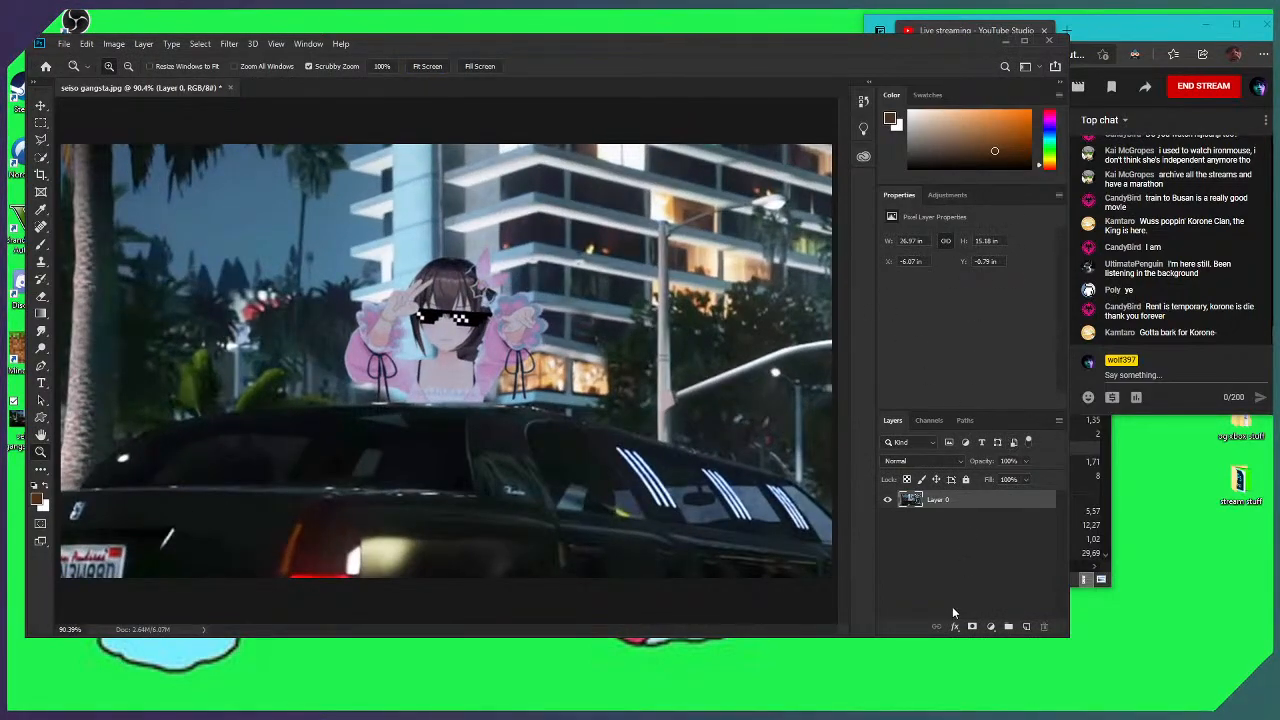
left_click(992, 626)
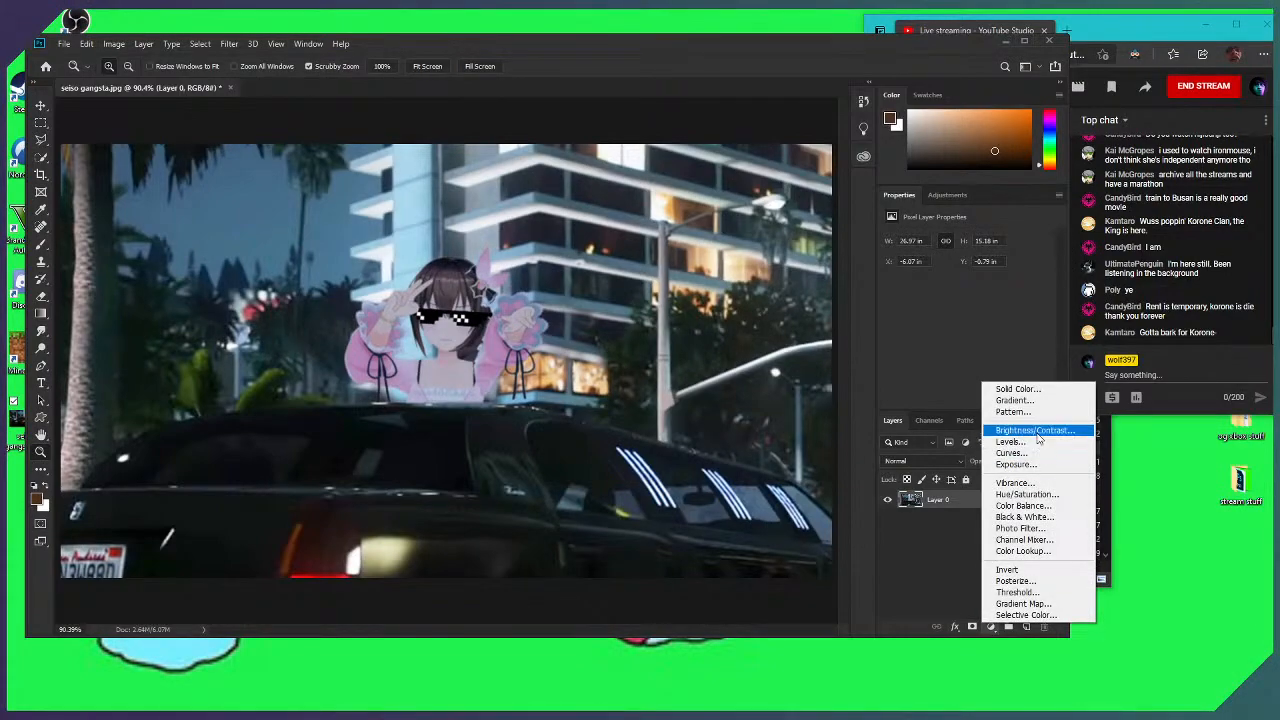
left_click(1010, 430)
left_click(980, 279)
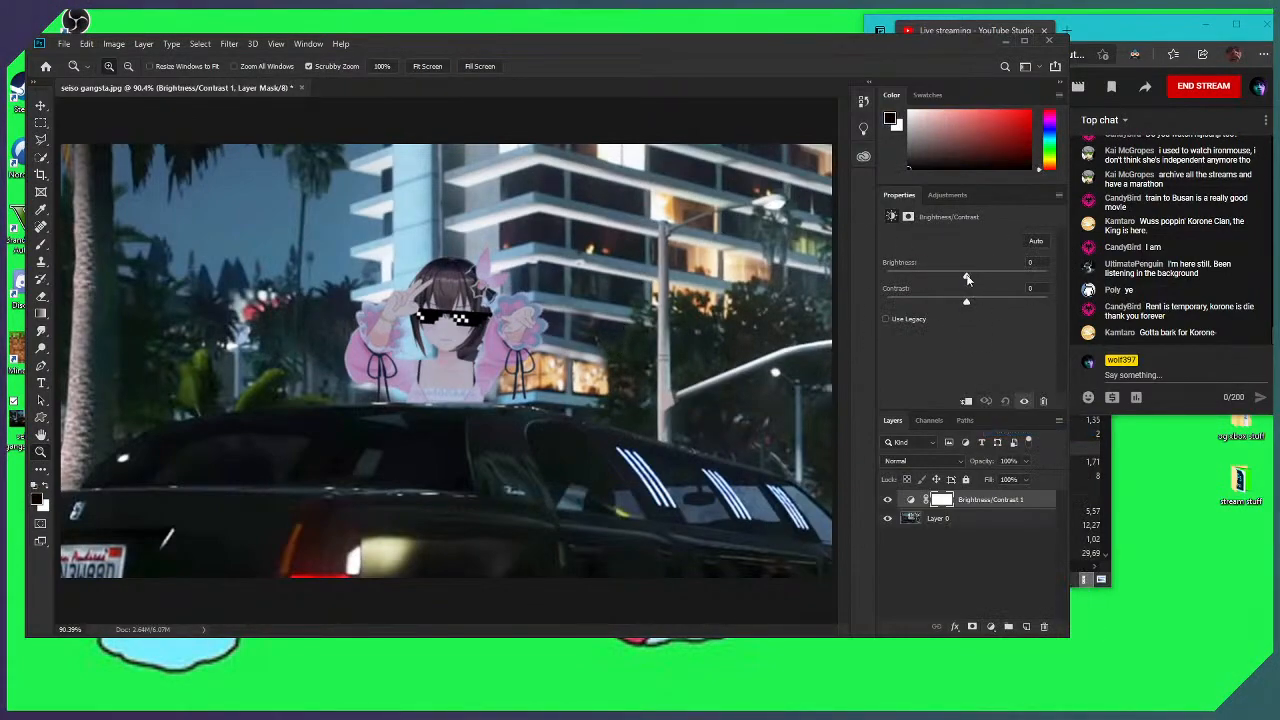
mouse_move(980, 279)
left_mouse_down()
mouse_move(1001, 303)
mouse_move(952, 308)
mouse_move(966, 280)
mouse_move(985, 279)
mouse_move(927, 309)
mouse_move(963, 307)
mouse_move(981, 277)
mouse_move(980, 301)
mouse_move(962, 278)
mouse_move(988, 277)
mouse_move(963, 302)
mouse_move(972, 278)
mouse_move(987, 280)
mouse_move(966, 300)
left_mouse_up()
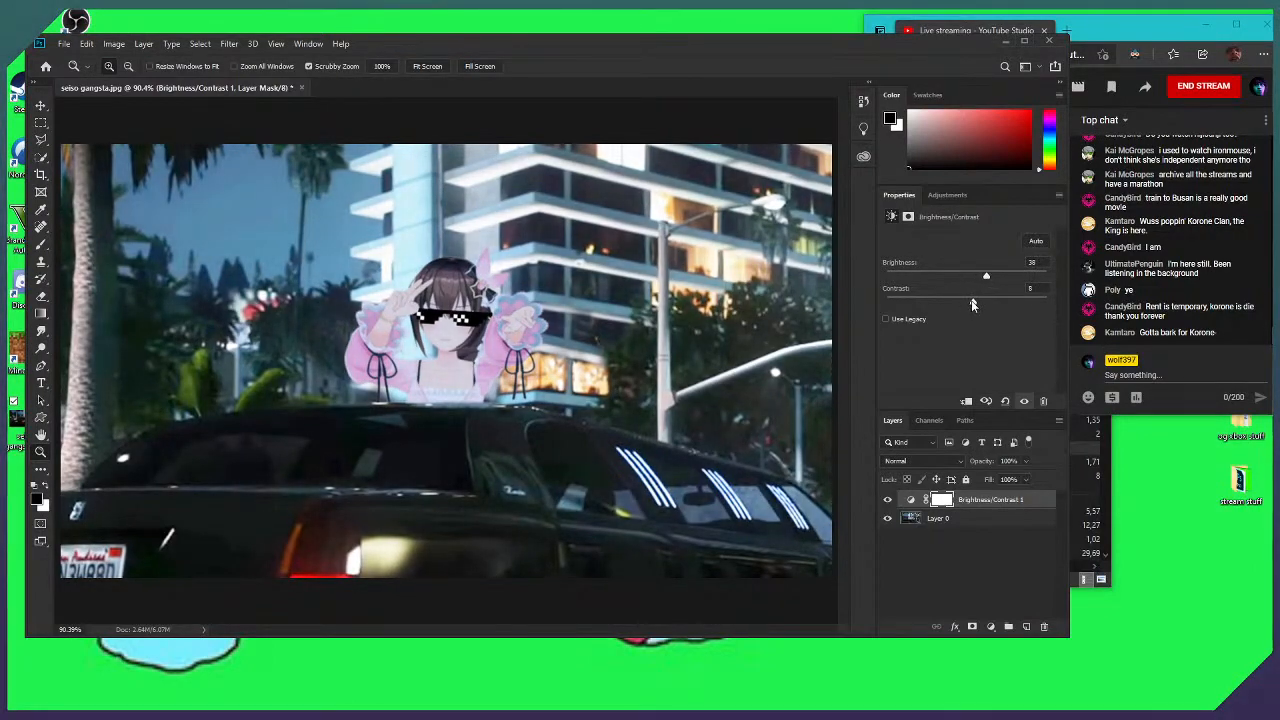
Fine-tune the Brightness/Contrast adjustment to brightness 30 and contrast -30
mouse_move(984, 279)
left_mouse_down()
mouse_move(970, 280)
mouse_move(998, 279)
mouse_move(937, 305)
mouse_move(982, 306)
mouse_move(962, 303)
mouse_move(975, 278)
mouse_move(996, 279)
mouse_move(978, 280)
mouse_move(996, 280)
mouse_move(978, 282)
mouse_move(992, 284)
mouse_move(985, 304)
mouse_move(962, 305)
mouse_move(984, 284)
left_mouse_up()
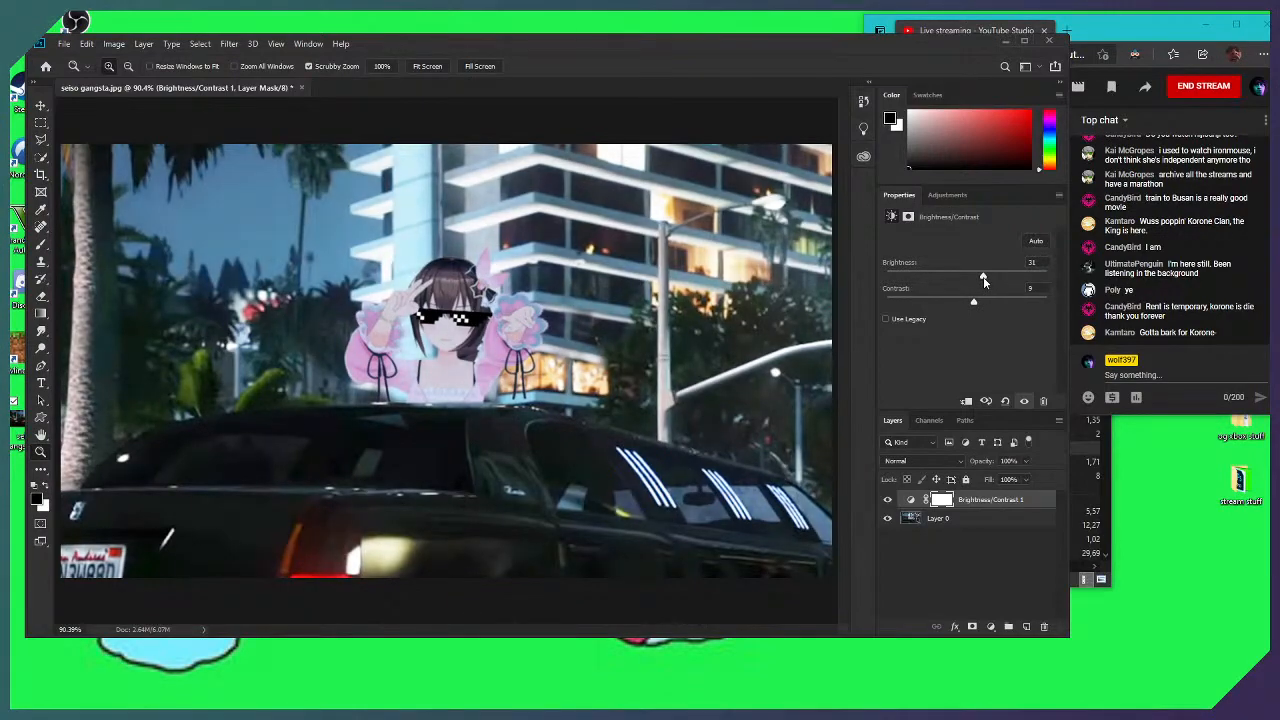
left_click_drag(983, 281, 985, 283)
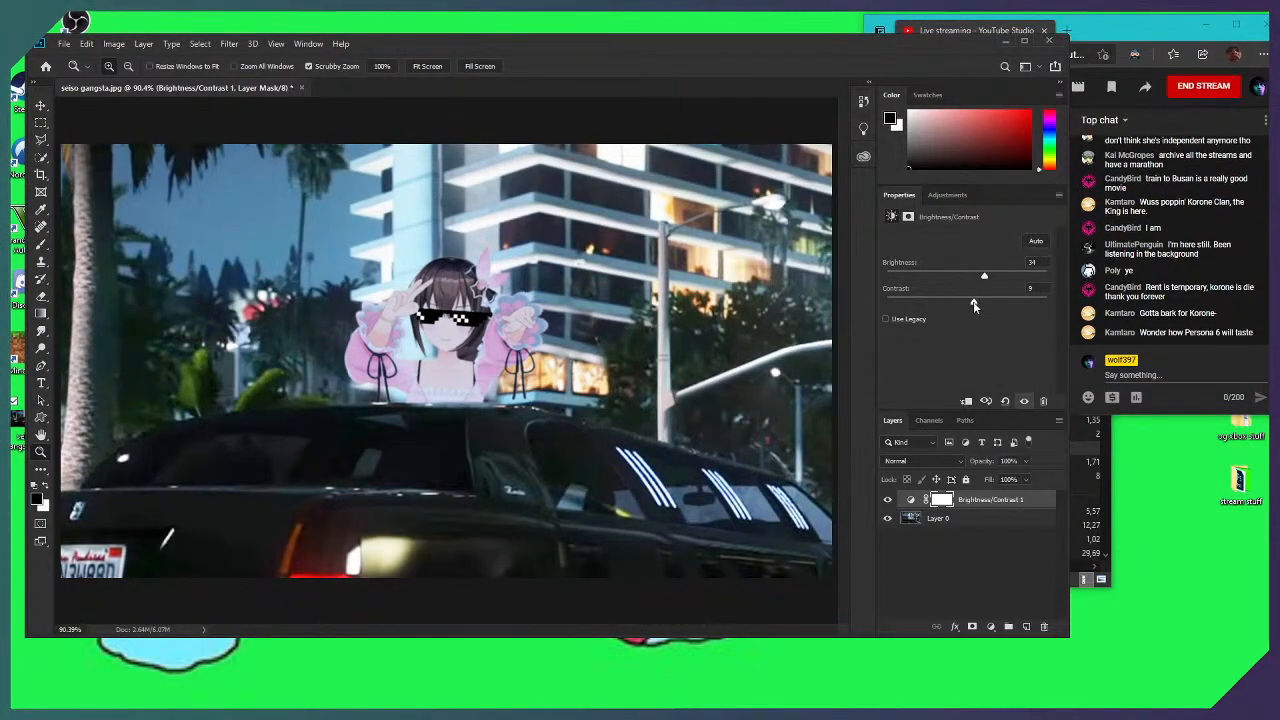
mouse_move(974, 303)
left_mouse_down()
mouse_move(931, 303)
mouse_move(983, 302)
mouse_move(966, 279)
mouse_move(992, 280)
mouse_move(975, 288)
mouse_move(990, 291)
left_mouse_up()
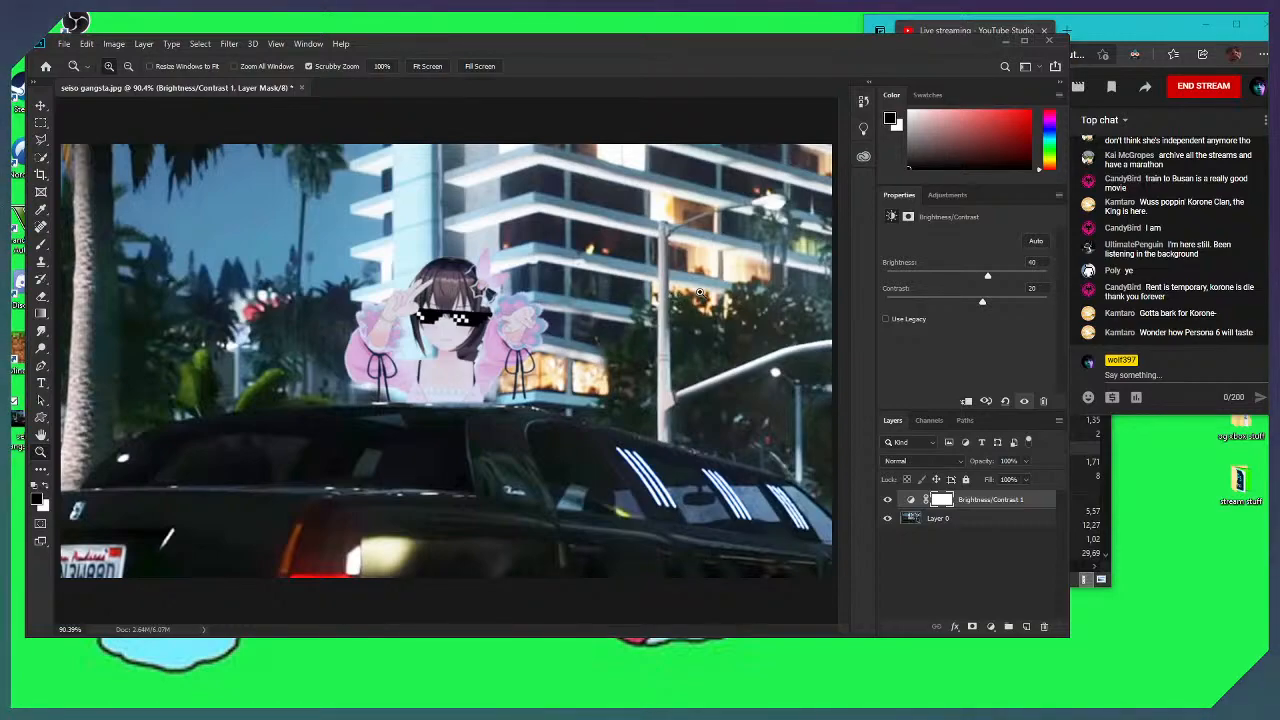
left_click_drag(989, 277, 985, 277)
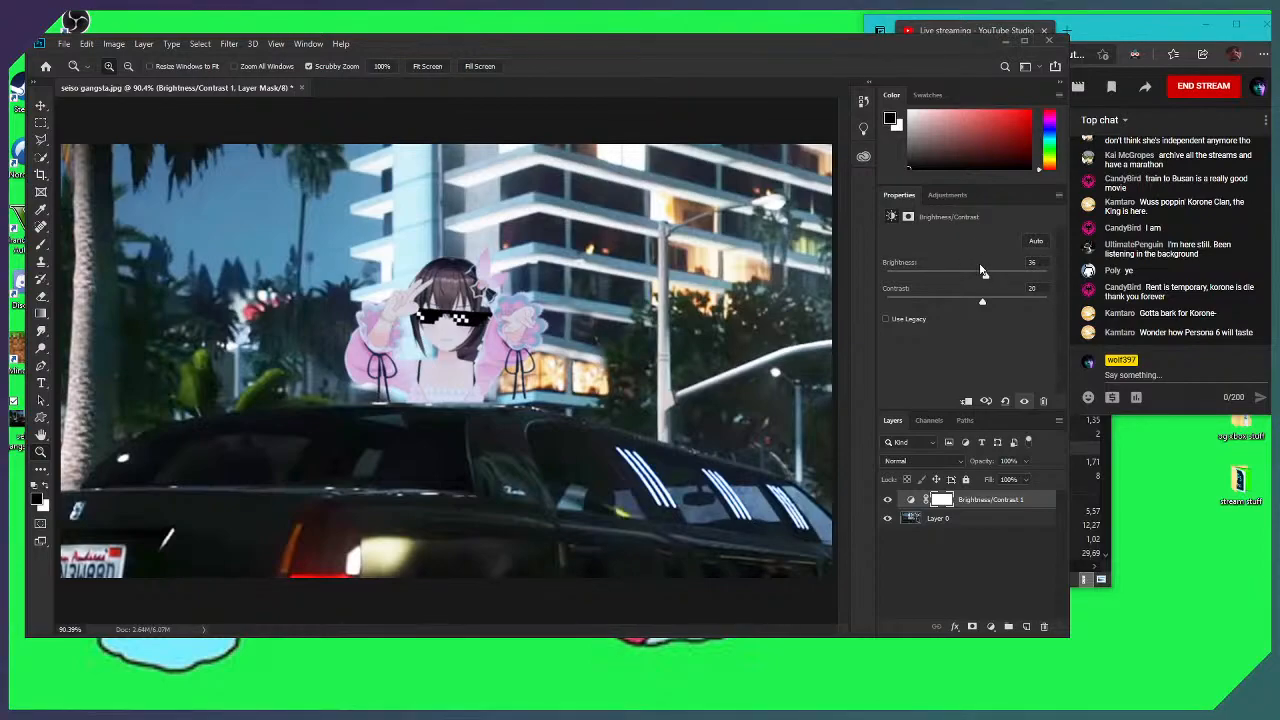
left_click_drag(985, 277, 915, 306)
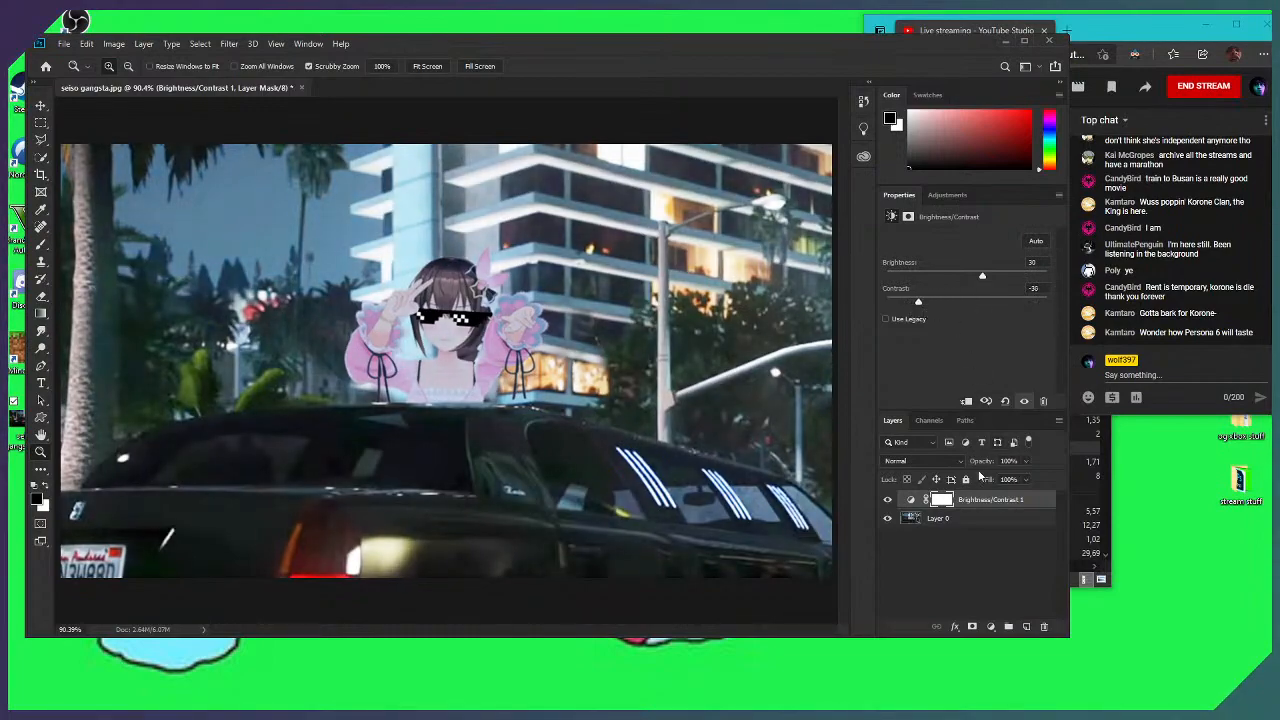
Add a Color Balance adjustment layer above Brightness/Contrast with midtones of Cyan-Red +6, Magenta-Green -20 and Yellow-Blue about -35
left_click(990, 626)
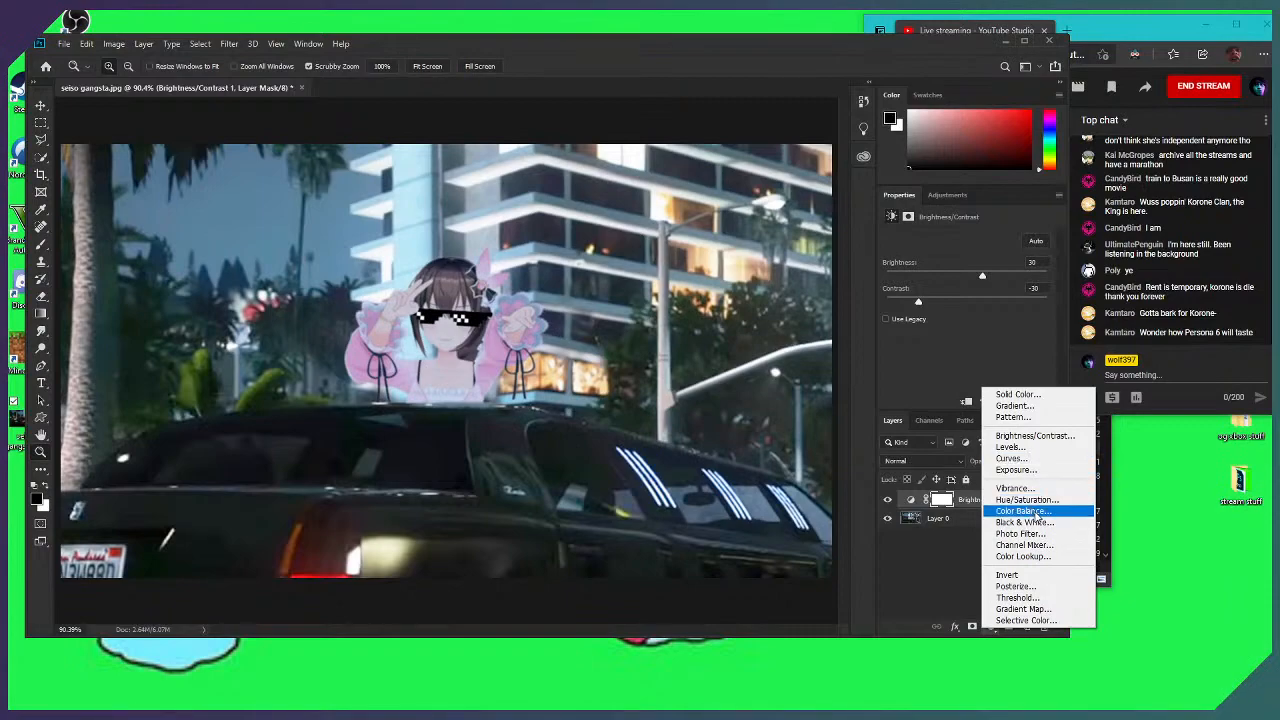
left_click(1024, 511)
left_click_drag(944, 266, 924, 323)
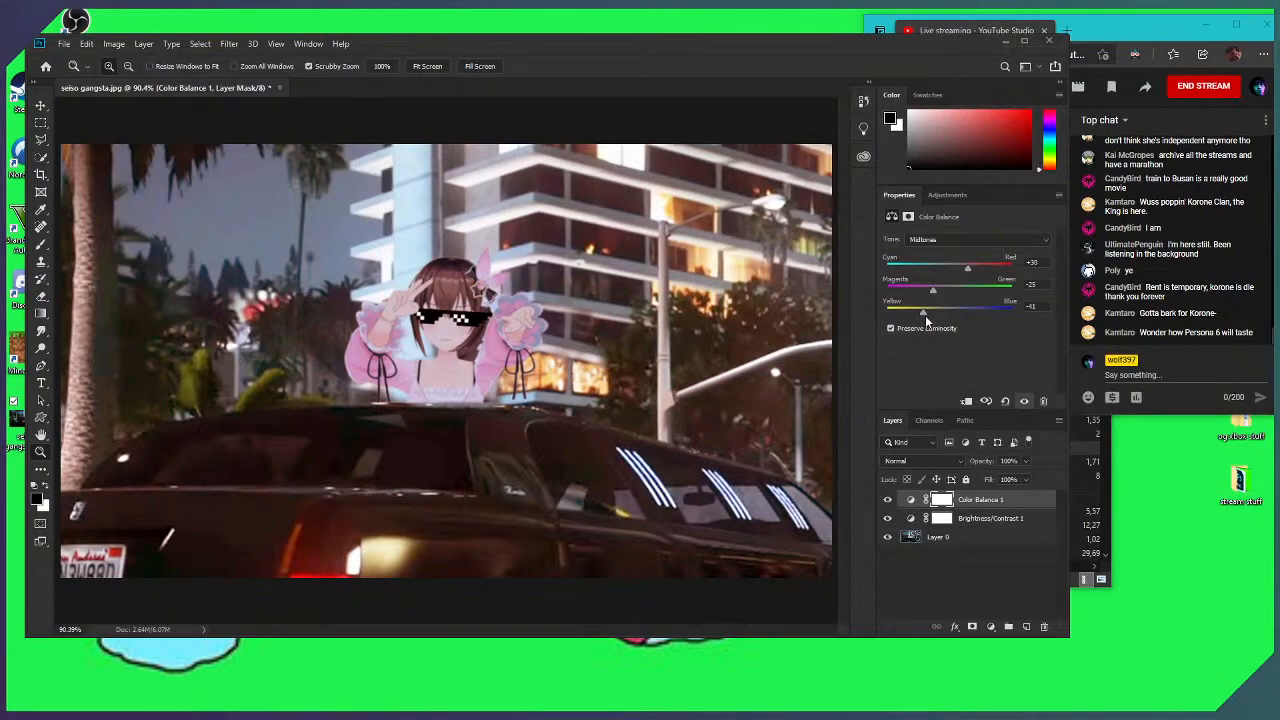
left_click(925, 315)
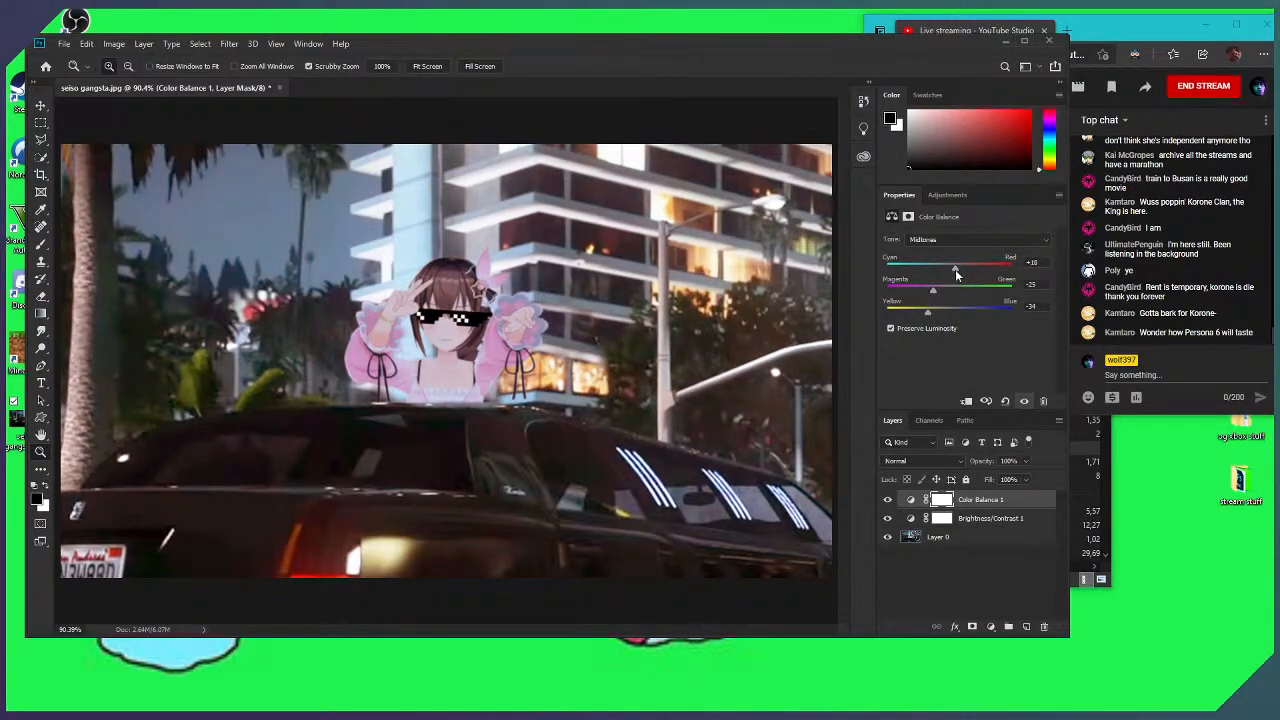
left_click_drag(969, 267, 927, 312)
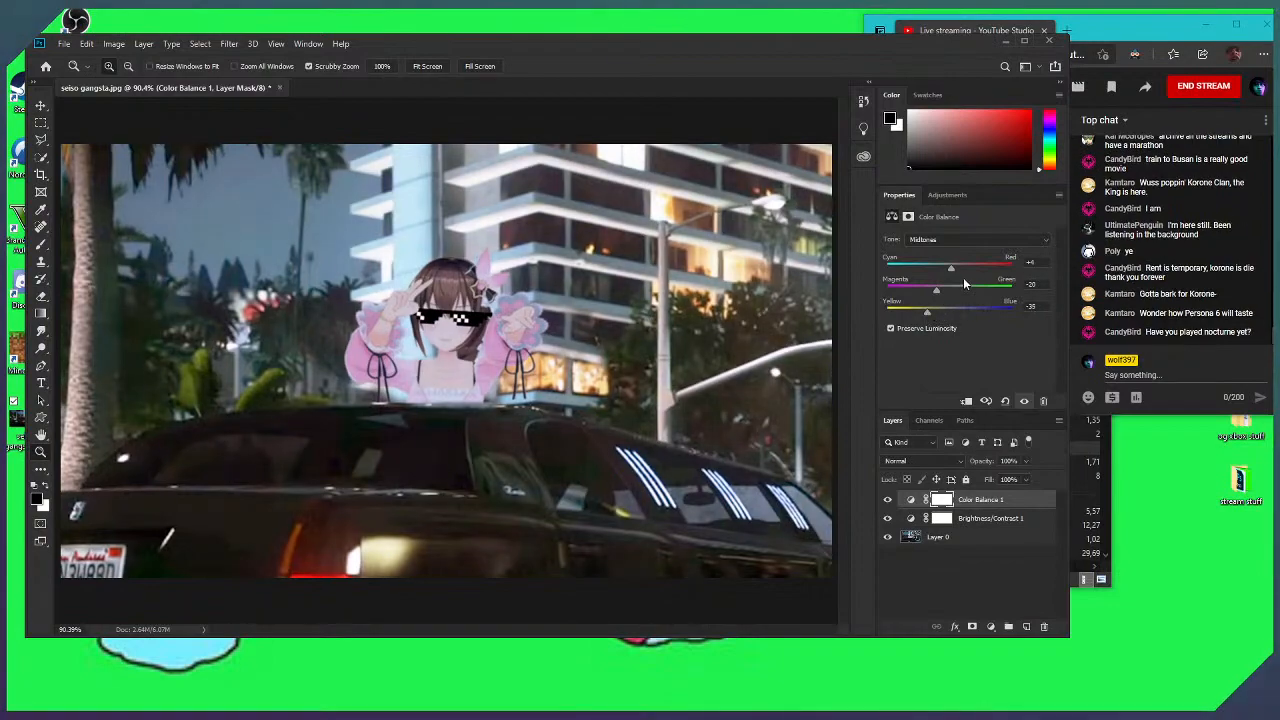
Rework the Color Balance midtones to Cyan-Red +16, Magenta-Green -19 and Yellow-Blue about -38
left_click_drag(965, 268, 932, 292)
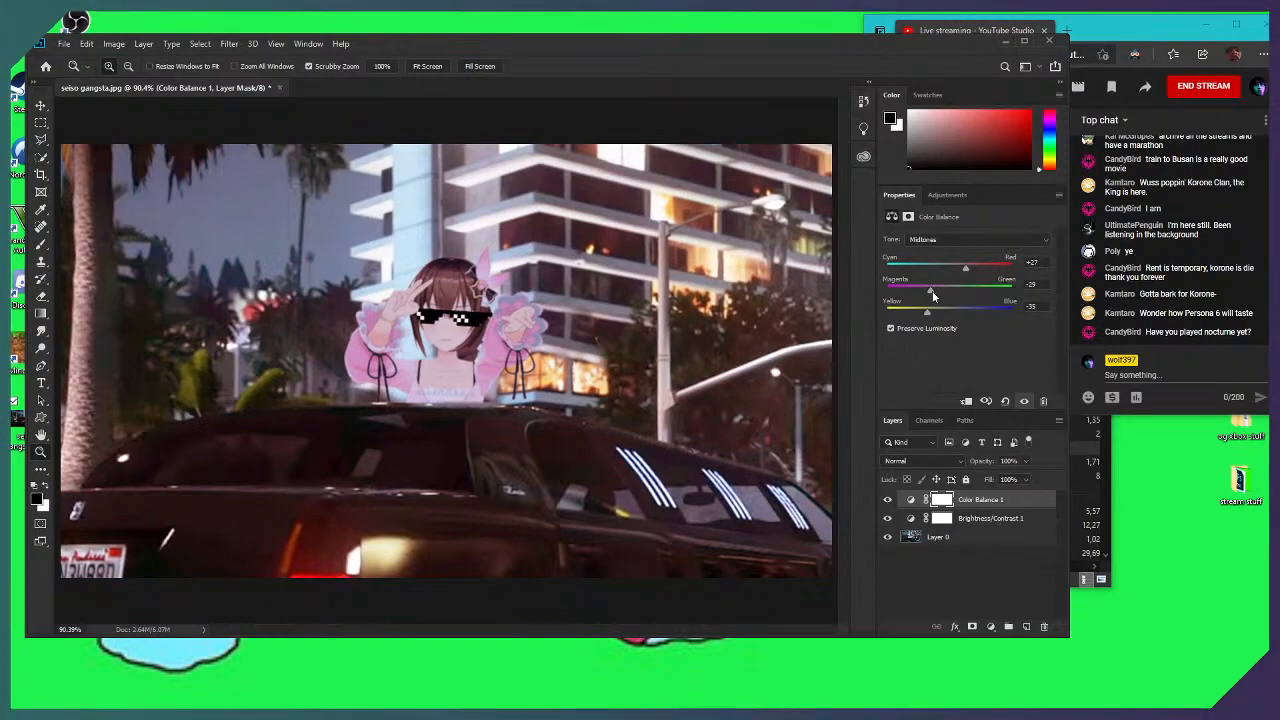
left_click_drag(932, 291, 960, 267)
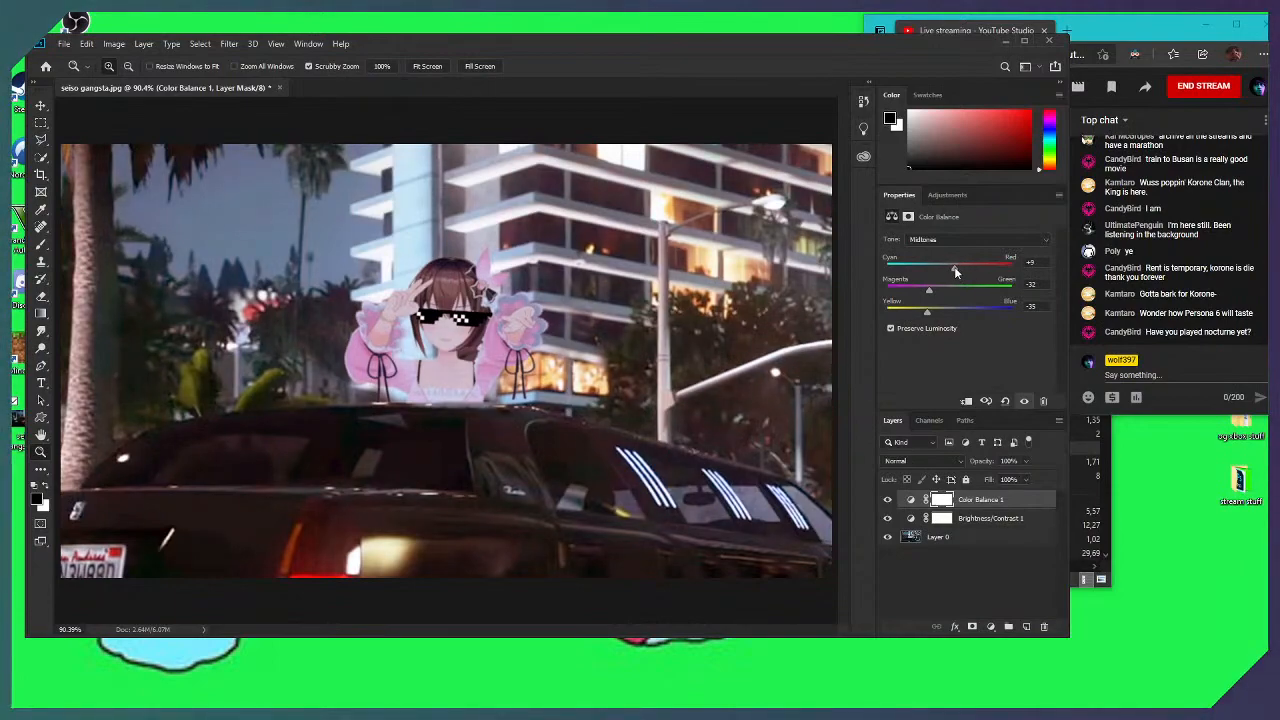
left_click_drag(929, 308, 932, 318)
left_click_drag(929, 291, 923, 313)
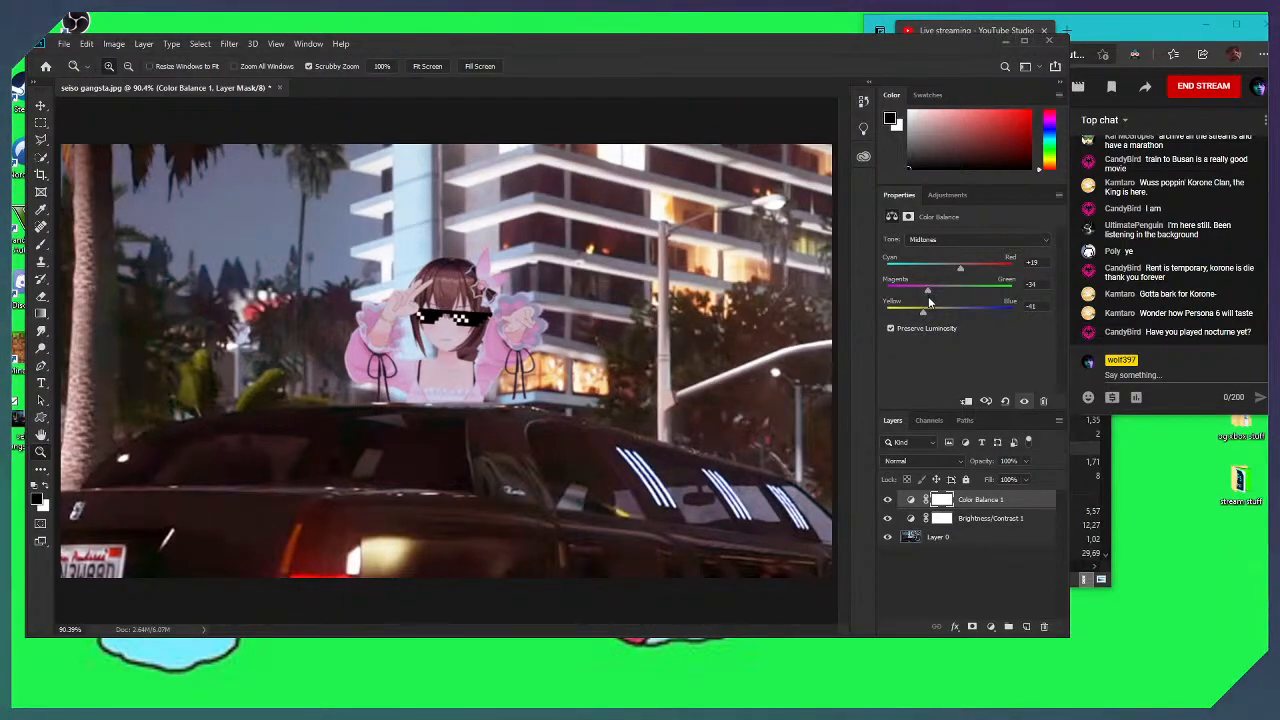
left_click_drag(926, 316, 929, 314)
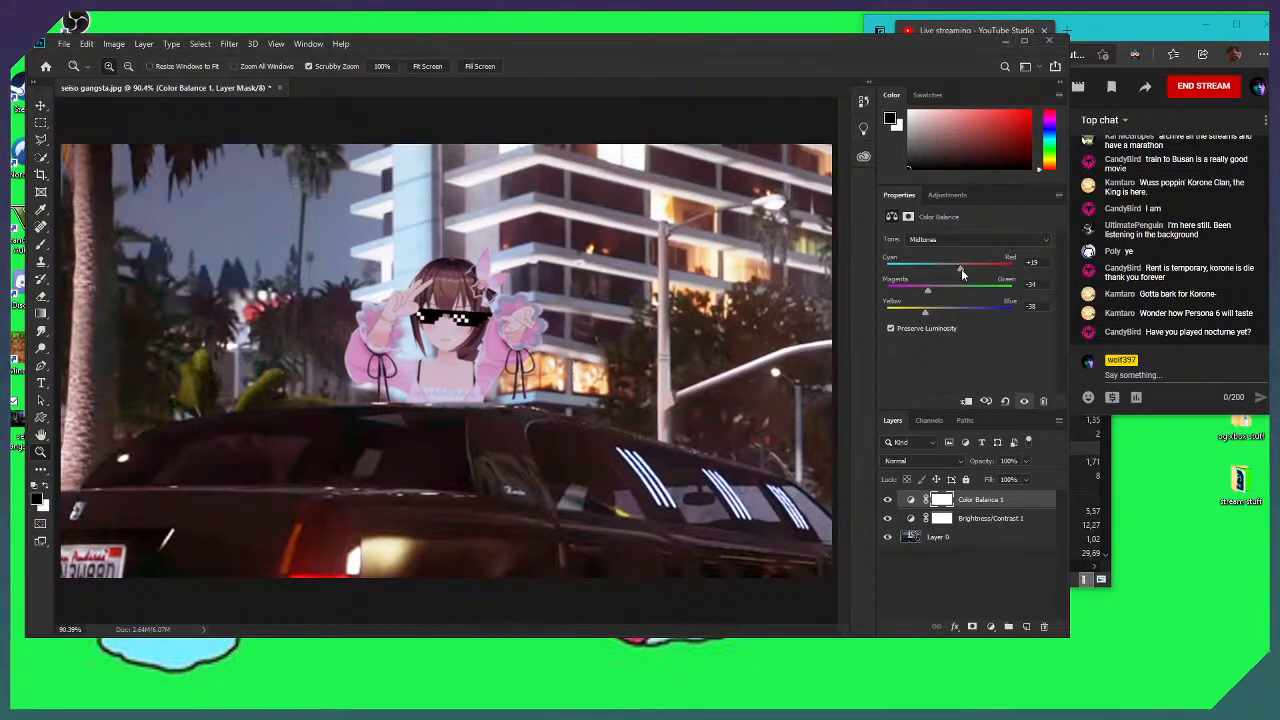
left_click_drag(961, 272, 958, 278)
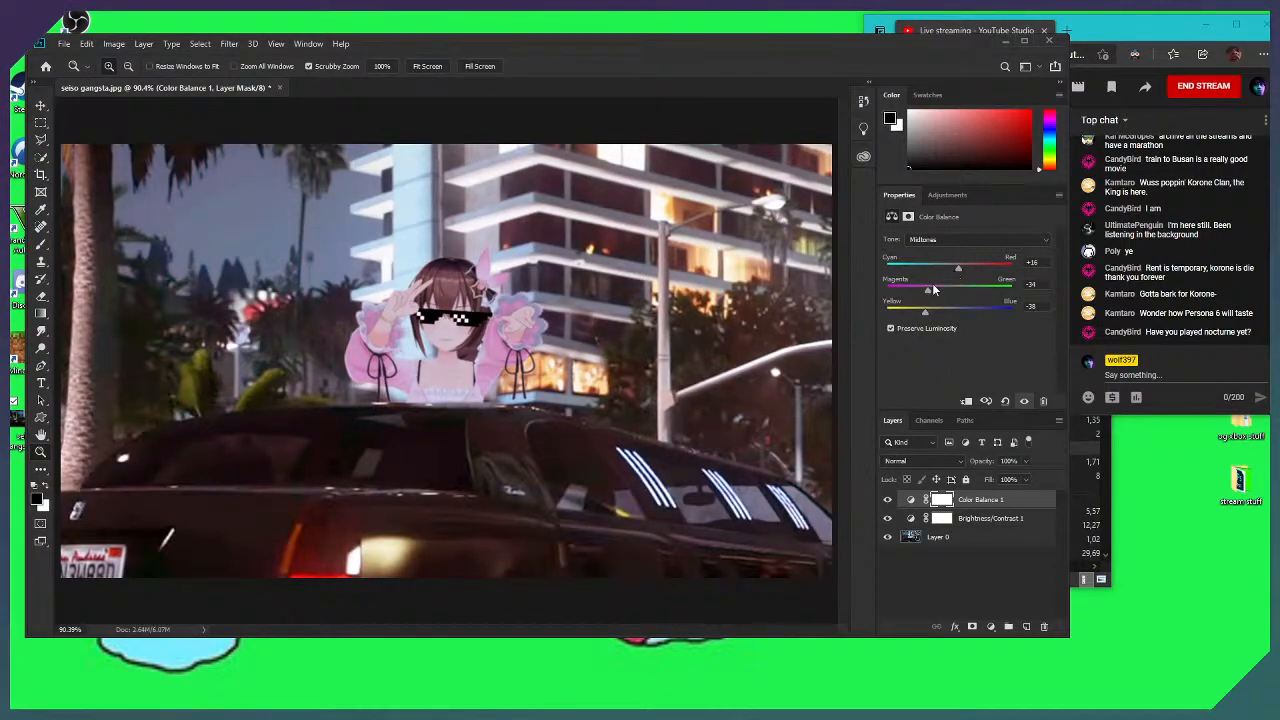
left_click(929, 290)
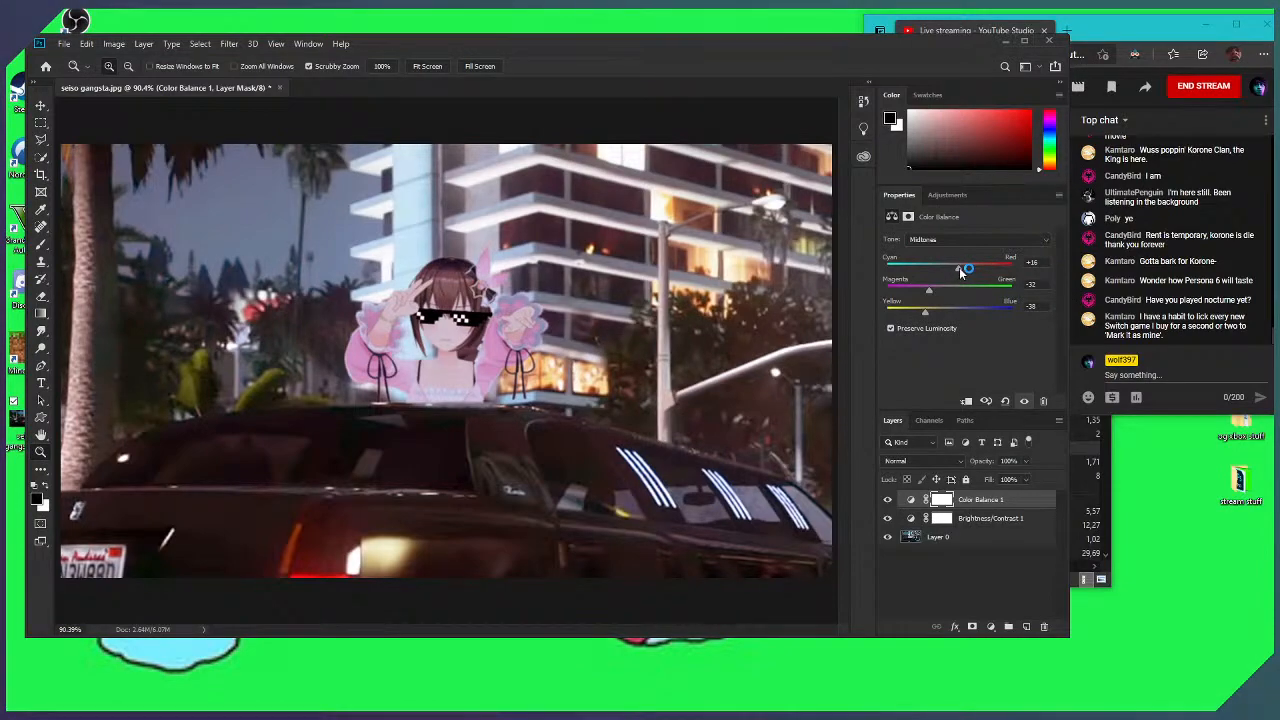
left_click_drag(930, 290, 939, 295)
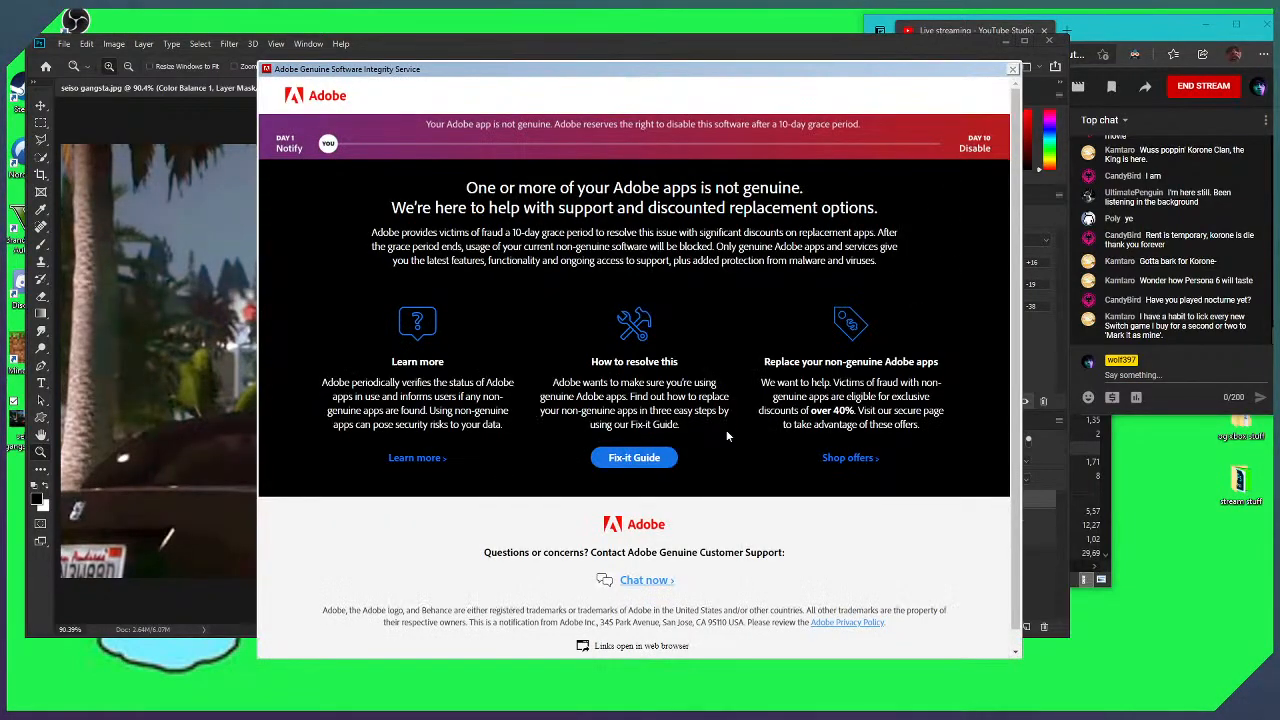
left_click(634, 457)
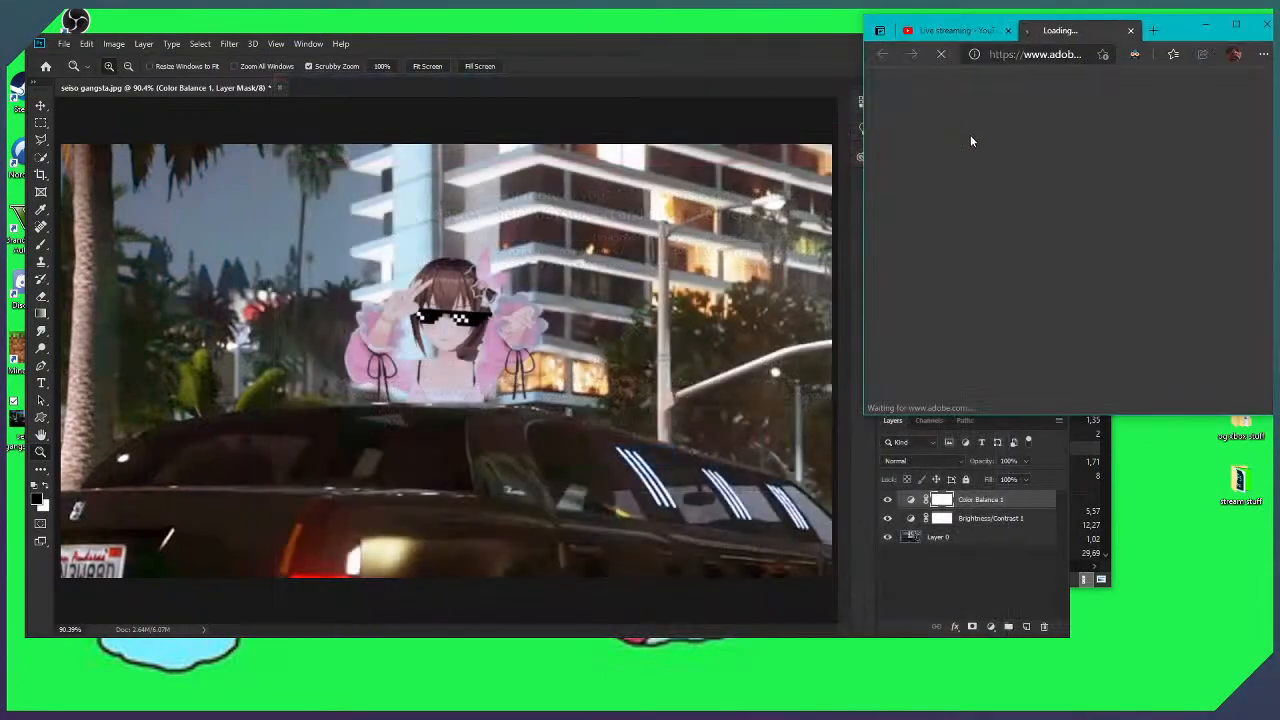
left_click(1134, 32)
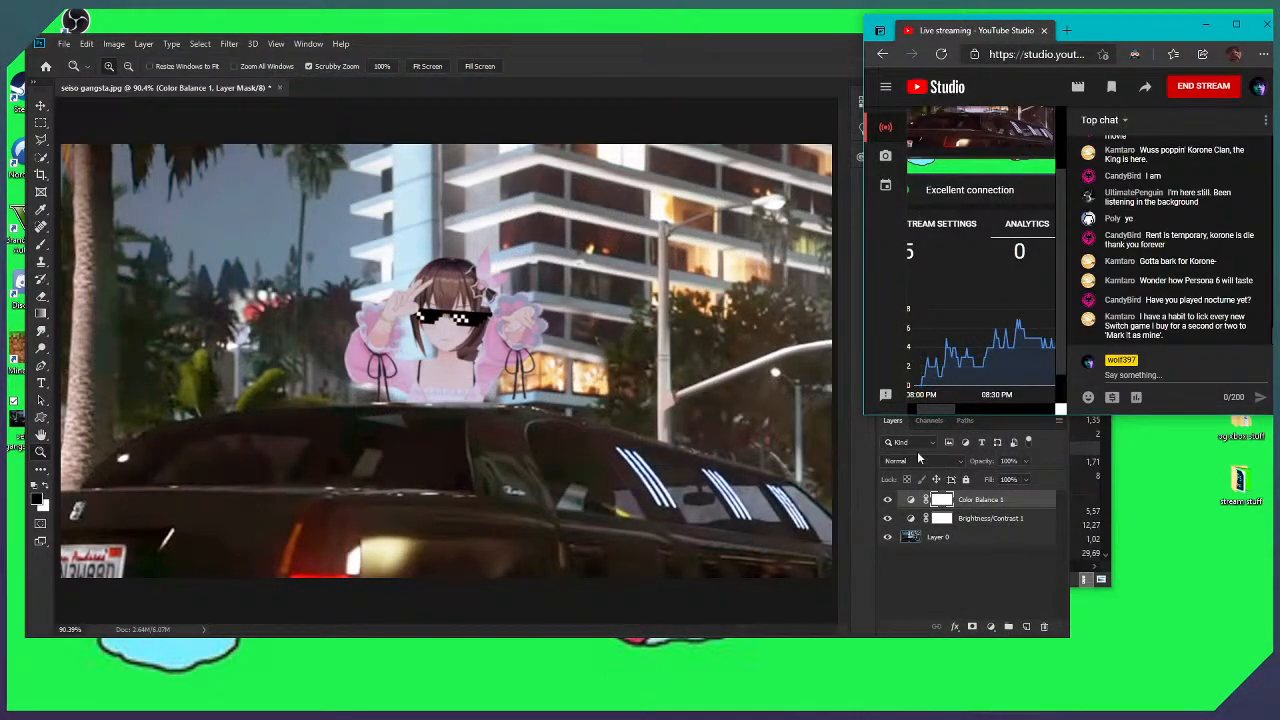
left_click(976, 574)
Turn off Preserve Luminosity and set the Color Balance midtones to Cyan-Red +27, Magenta-Green -7 and Yellow-Blue -19
left_click(916, 330)
left_click_drag(924, 313, 966, 271)
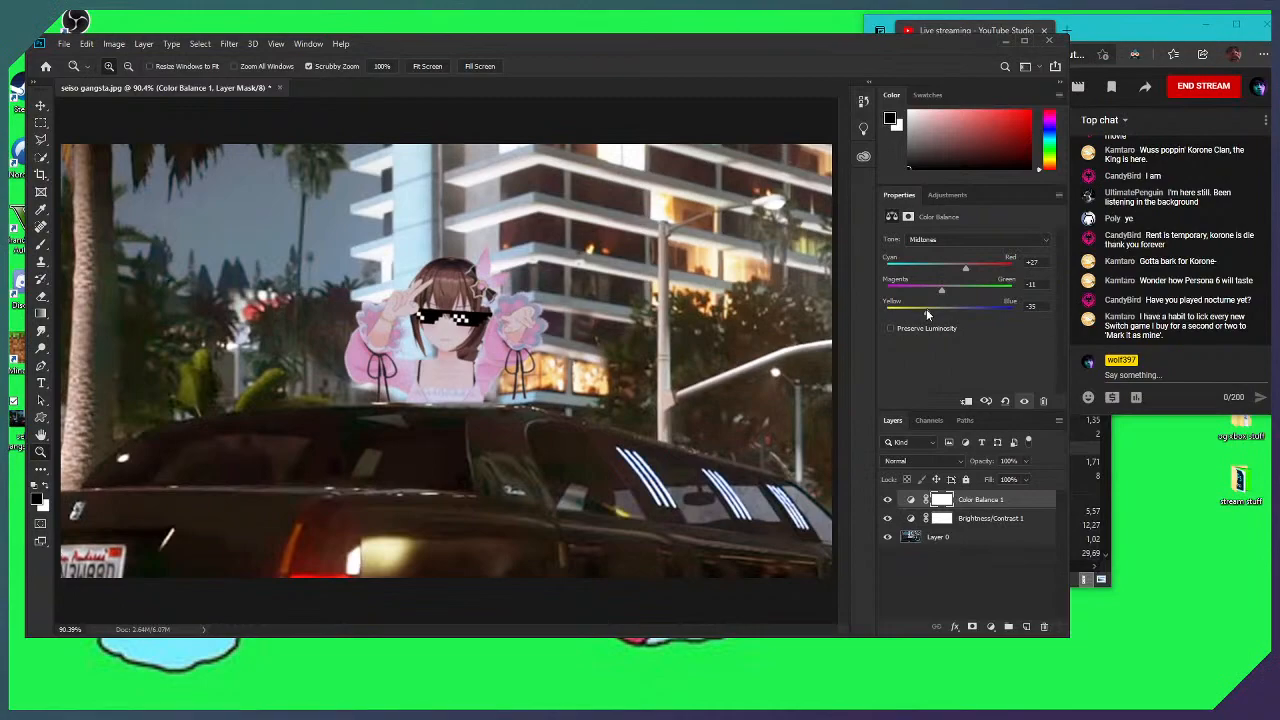
left_click_drag(926, 314, 945, 296)
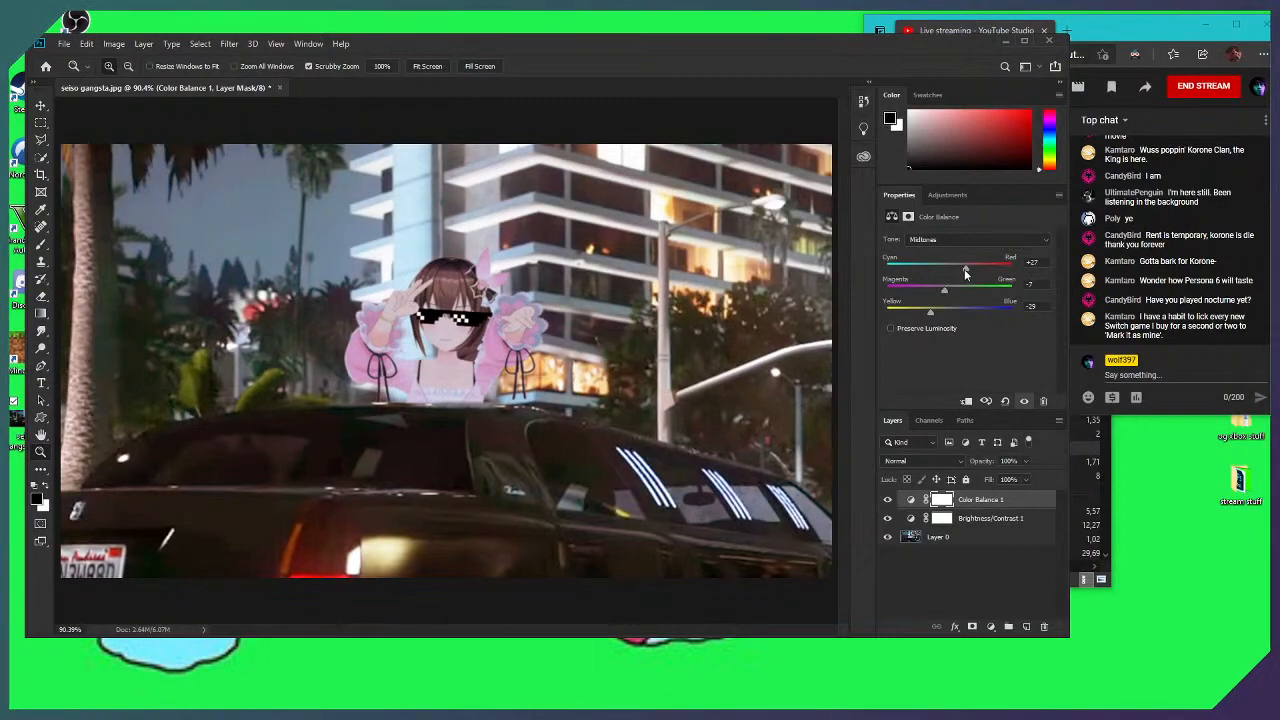
left_click_drag(967, 273, 944, 298)
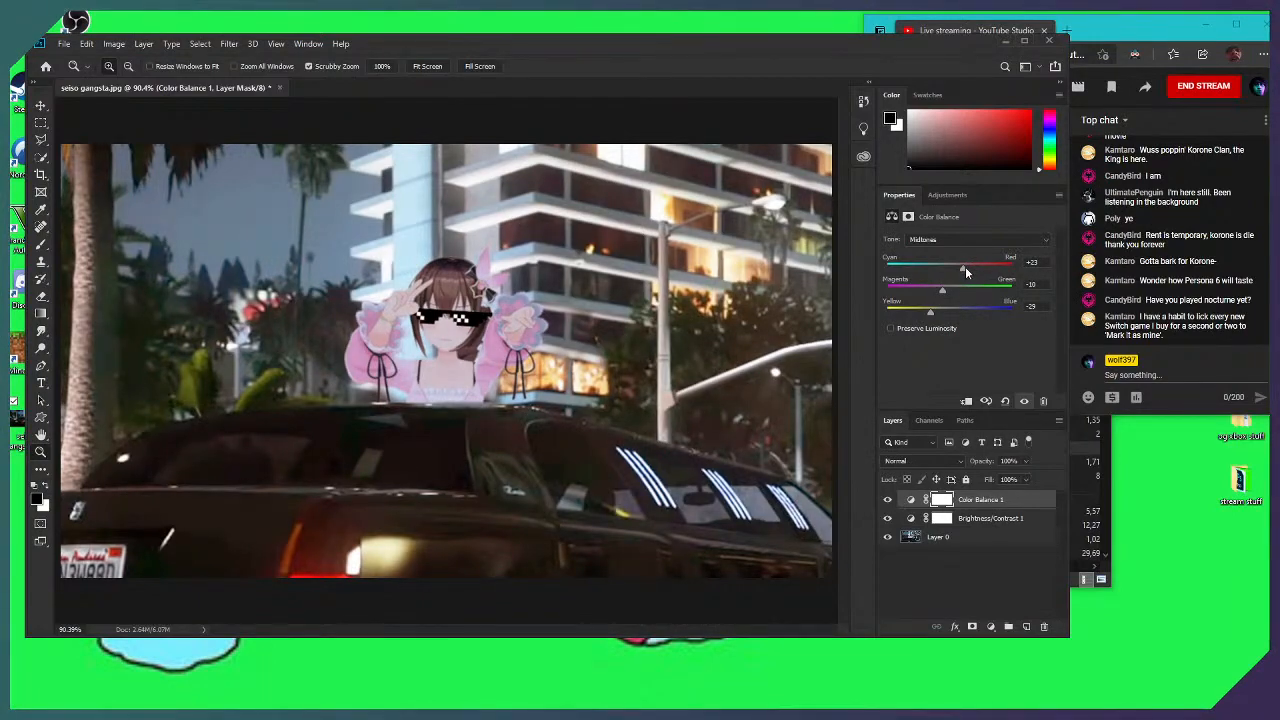
left_click_drag(964, 270, 967, 270)
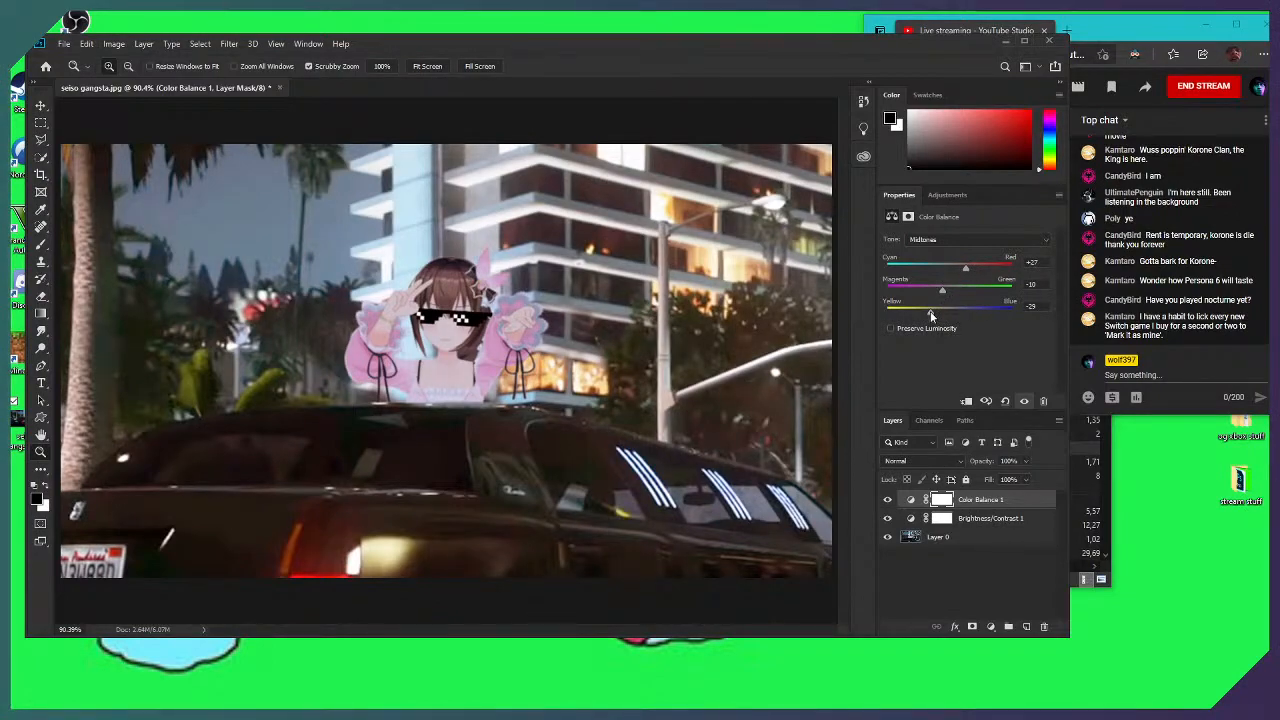
left_click_drag(942, 290, 933, 316)
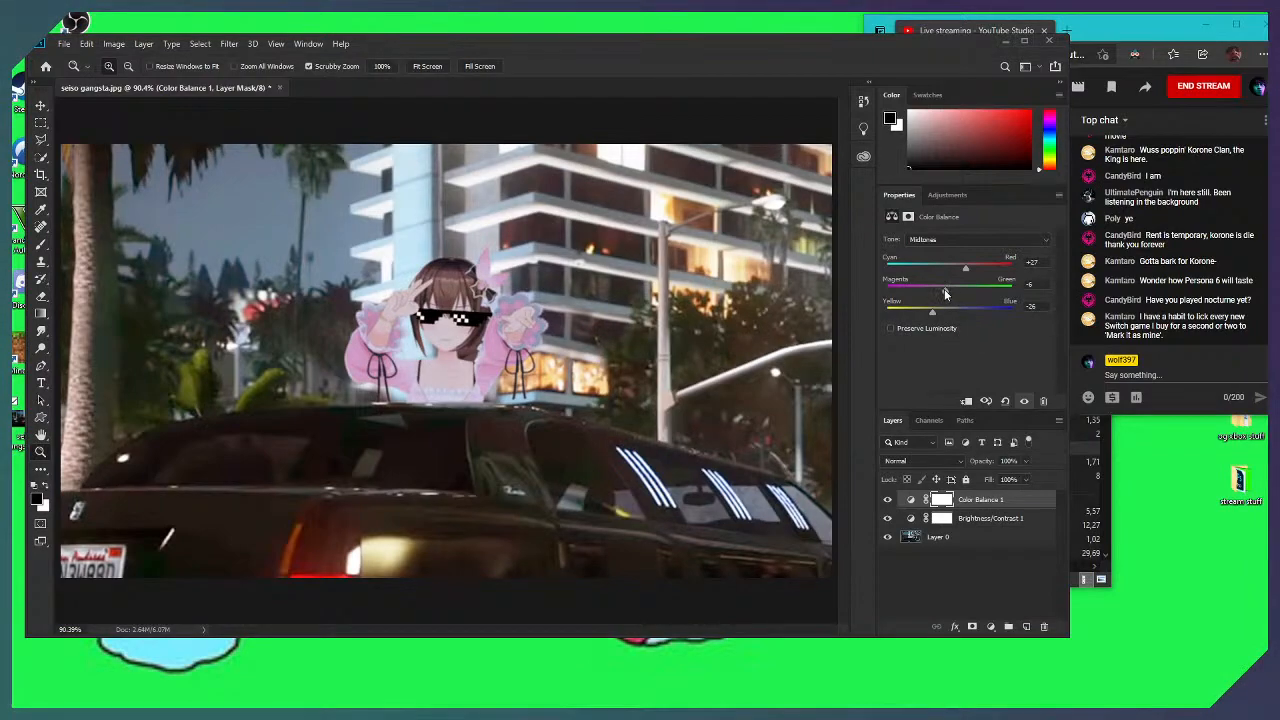
left_click_drag(942, 290, 937, 316)
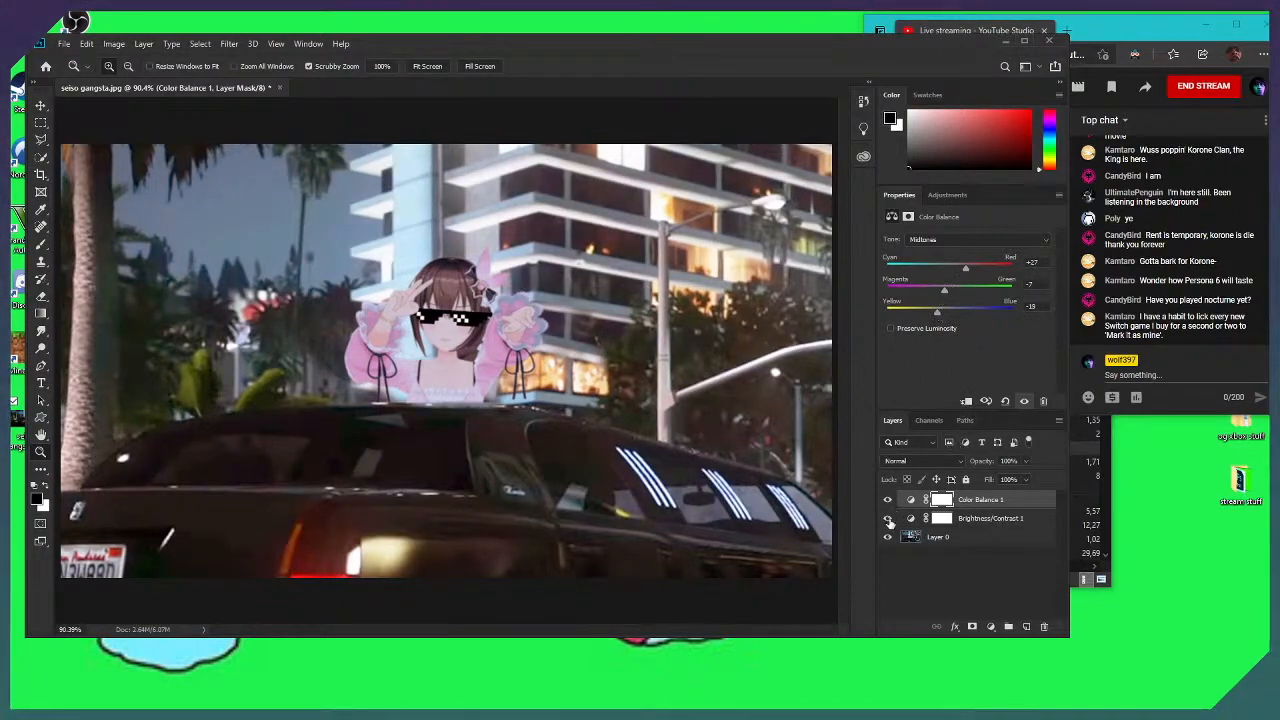
Compare the image without the Brightness/Contrast layer, then enable Use Legacy on it with brightness 11 and contrast 3
left_click(887, 518)
left_click(887, 518)
left_click(910, 519)
left_click(907, 321)
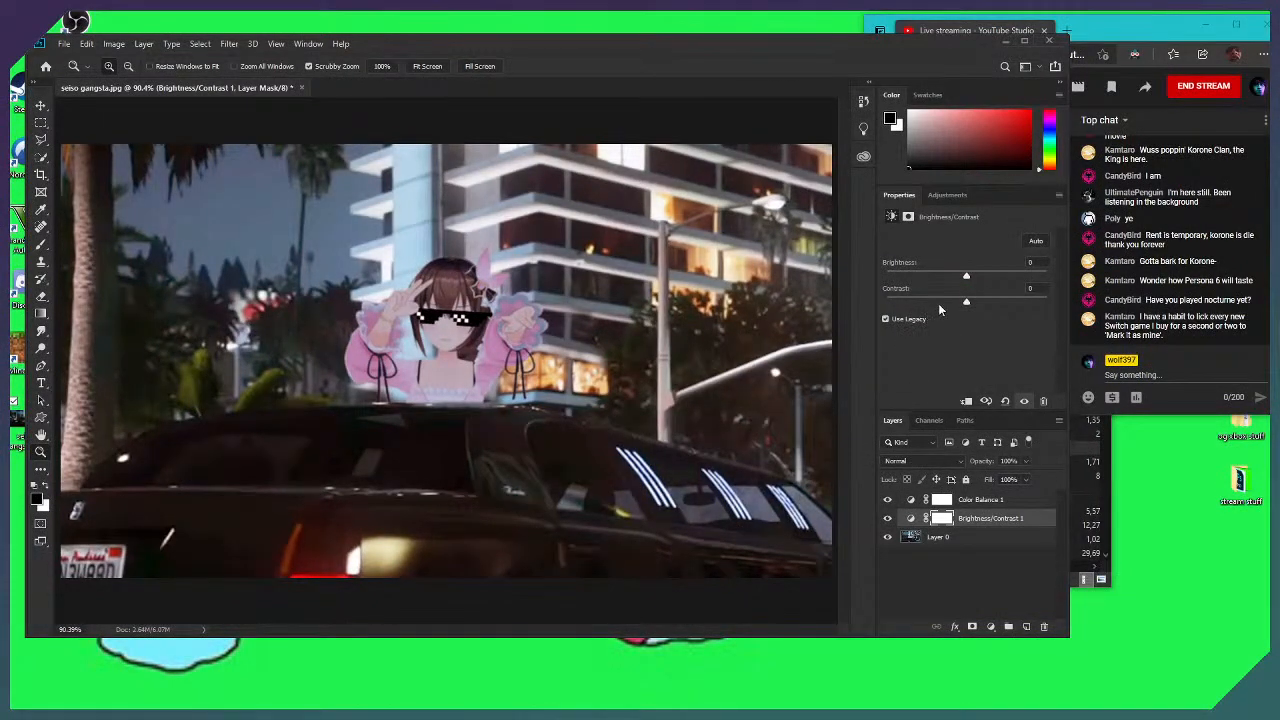
mouse_move(972, 272)
left_mouse_down()
mouse_move(990, 280)
mouse_move(967, 285)
left_mouse_up()
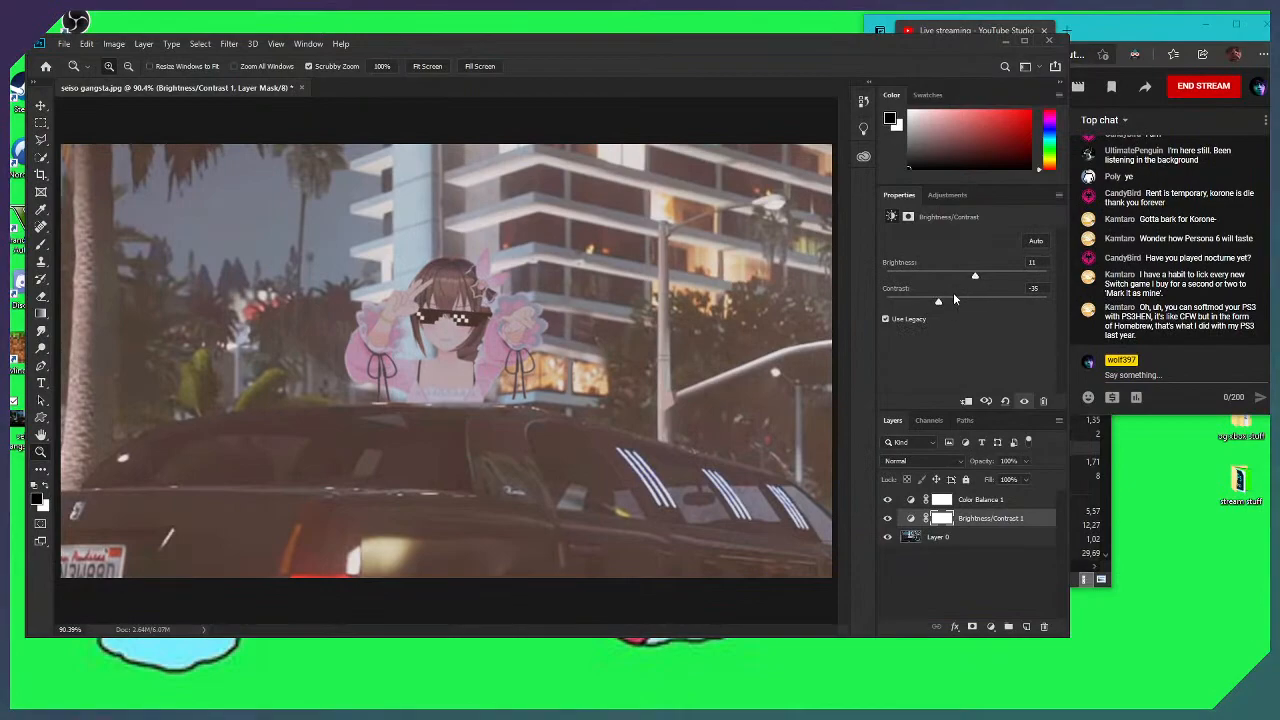
left_click_drag(940, 298, 967, 300)
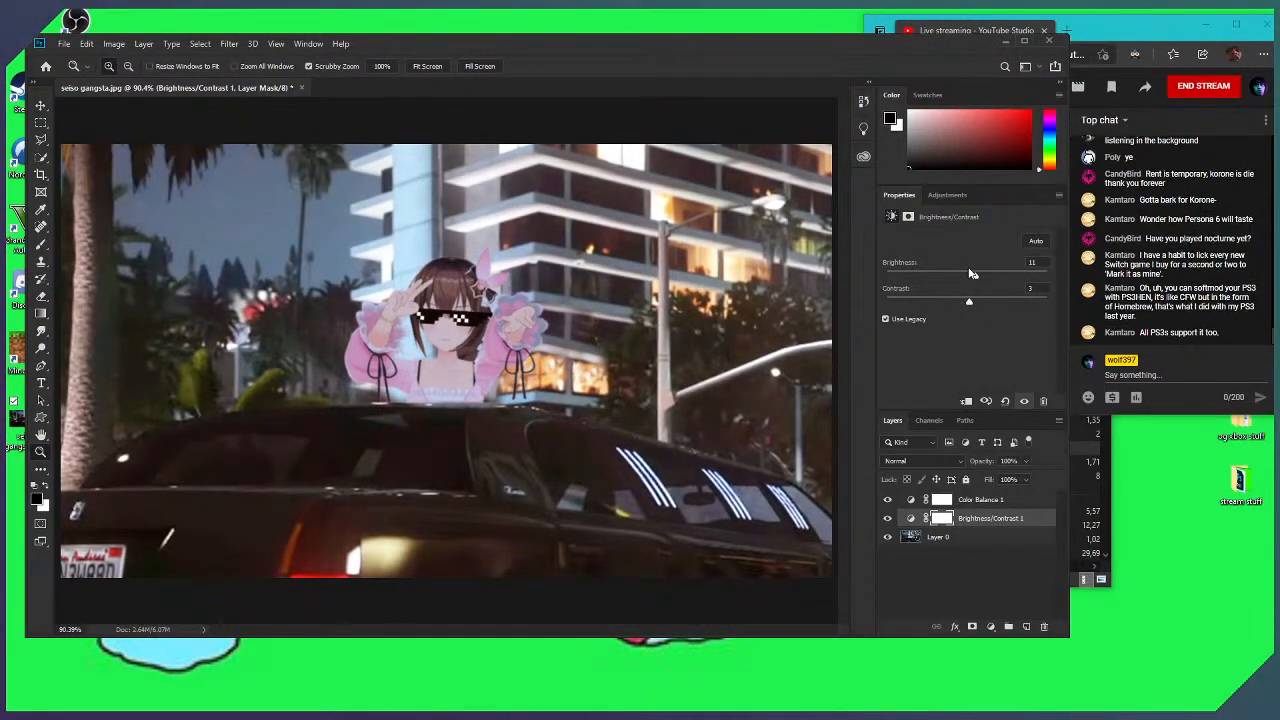
Soften the legacy Brightness/Contrast adjustment to brightness 9 and contrast -12
left_click_drag(977, 280, 977, 282)
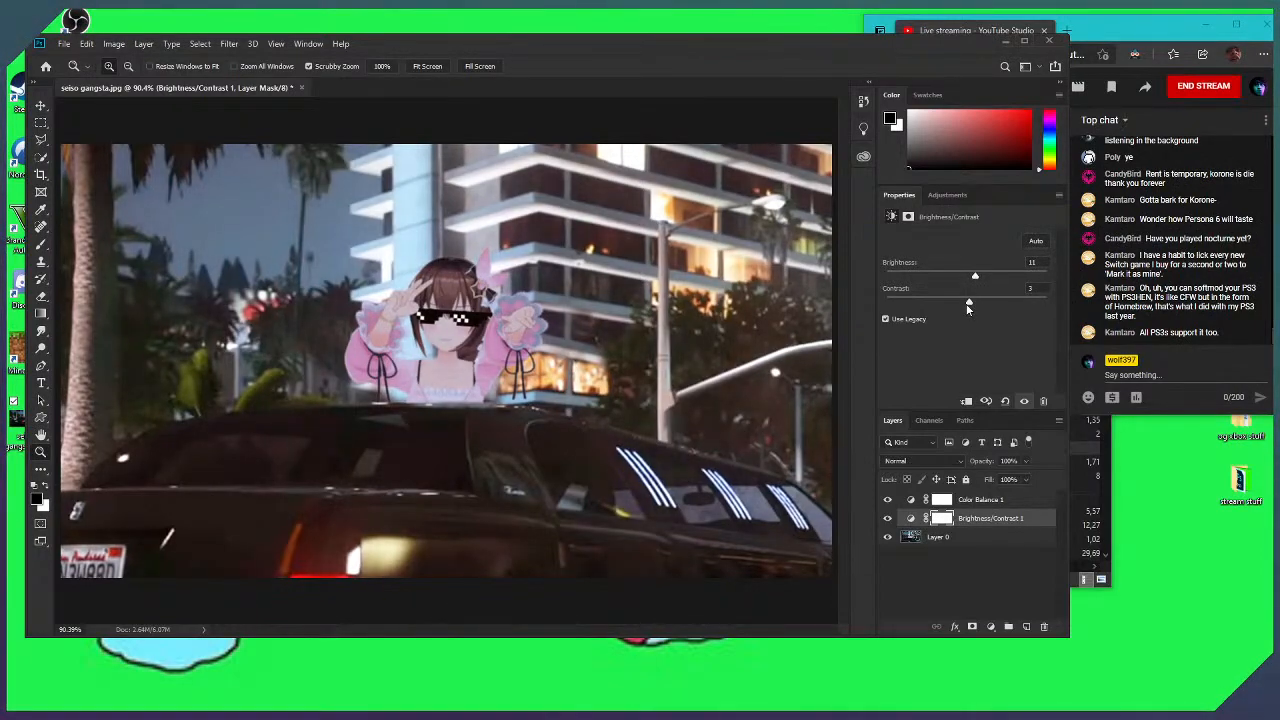
left_click_drag(968, 302, 964, 301)
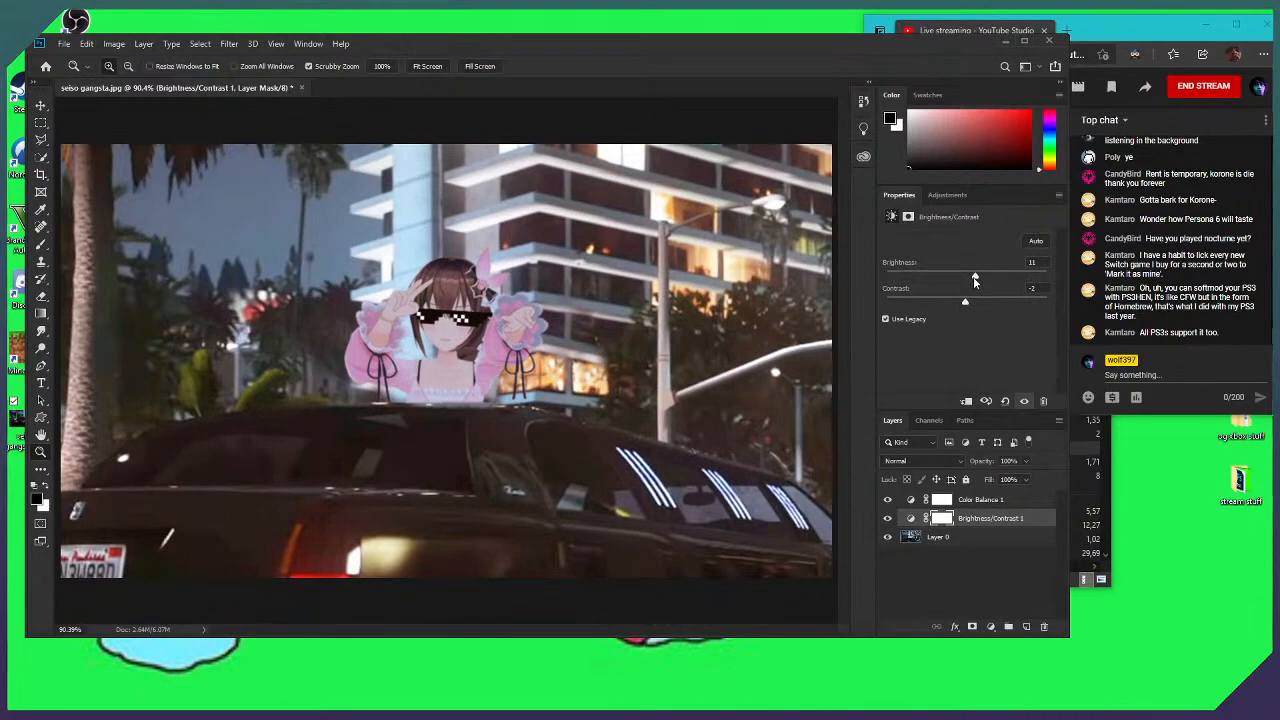
left_click_drag(975, 277, 978, 279)
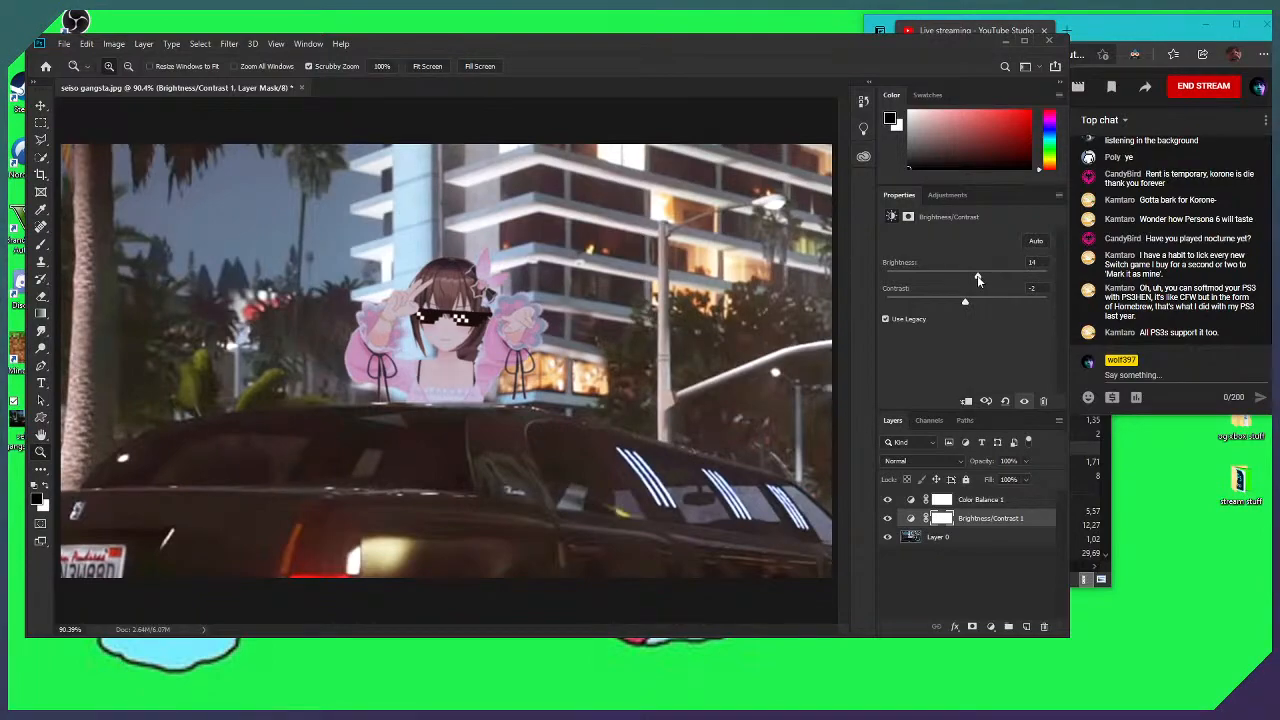
left_click_drag(978, 280, 977, 281)
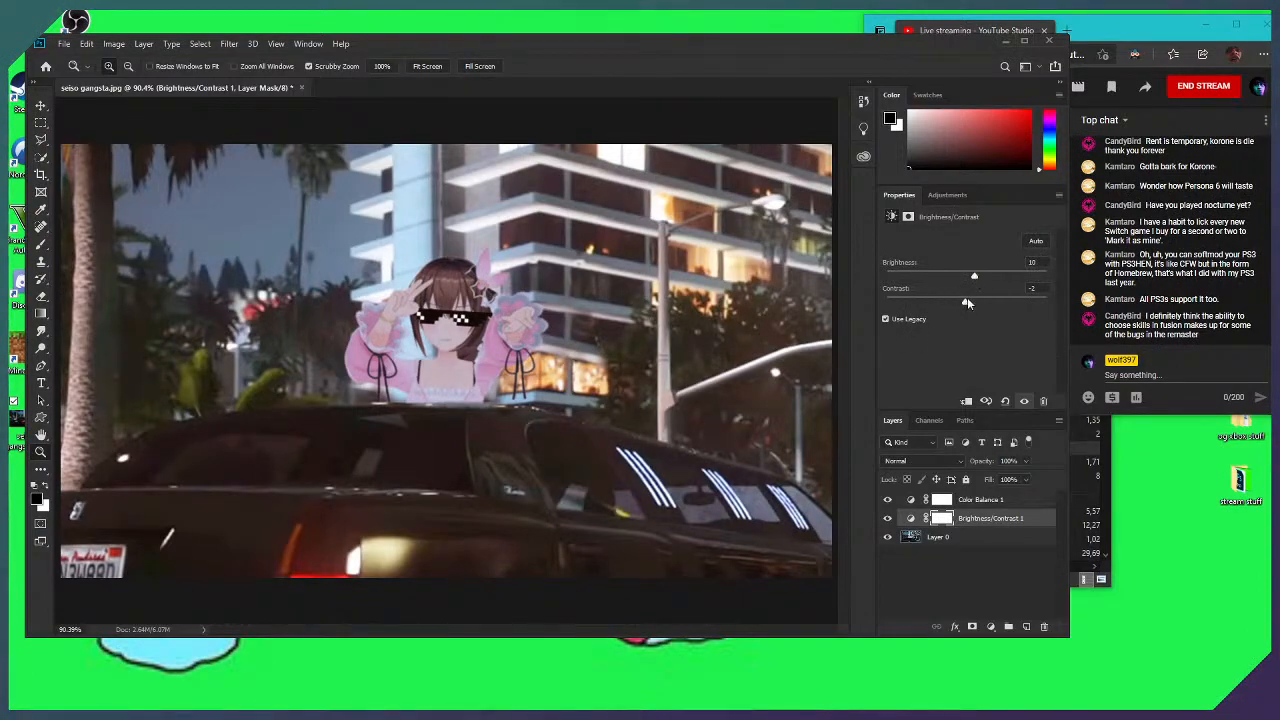
left_click_drag(966, 301, 962, 301)
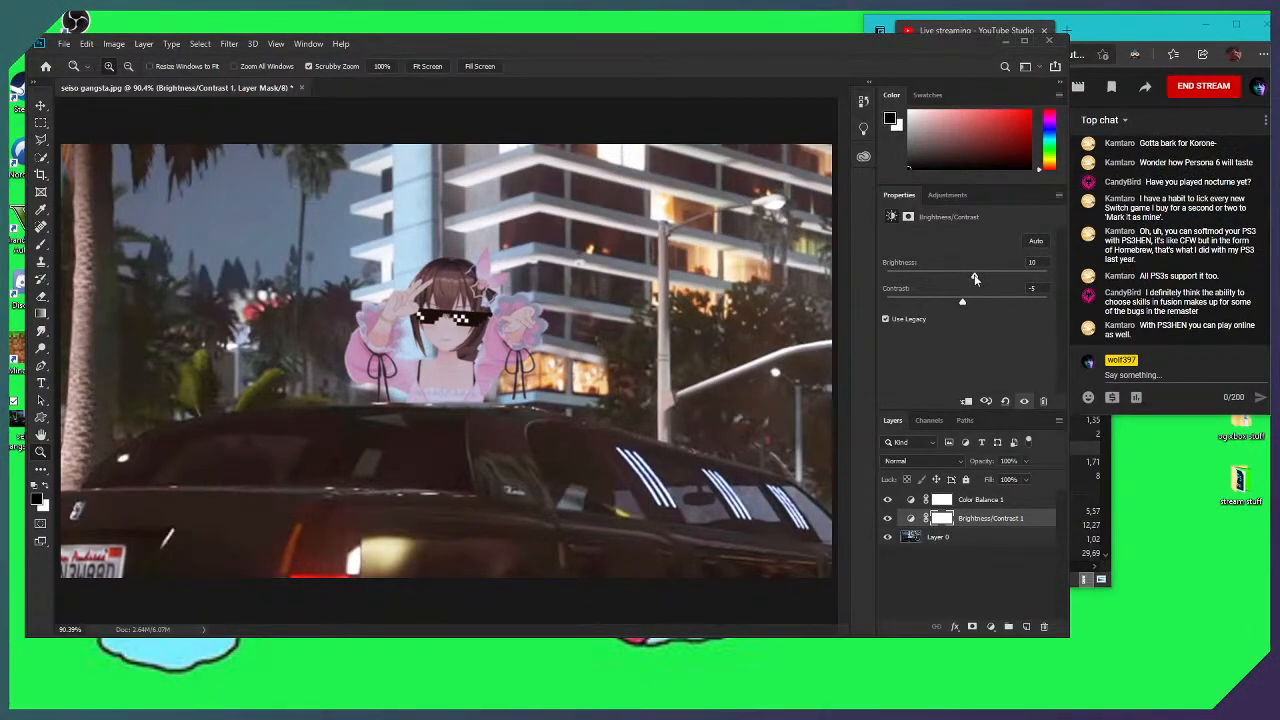
left_click_drag(975, 279, 977, 286)
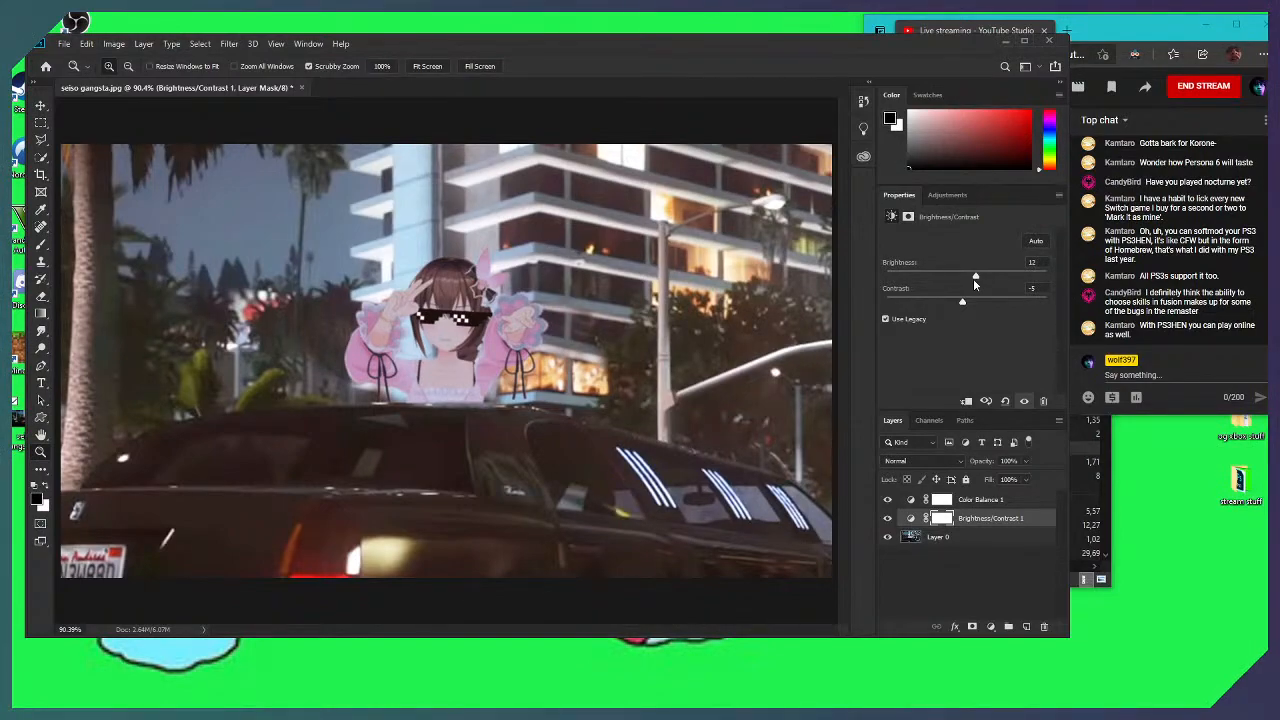
left_click_drag(976, 277, 973, 280)
left_click_drag(975, 279, 958, 304)
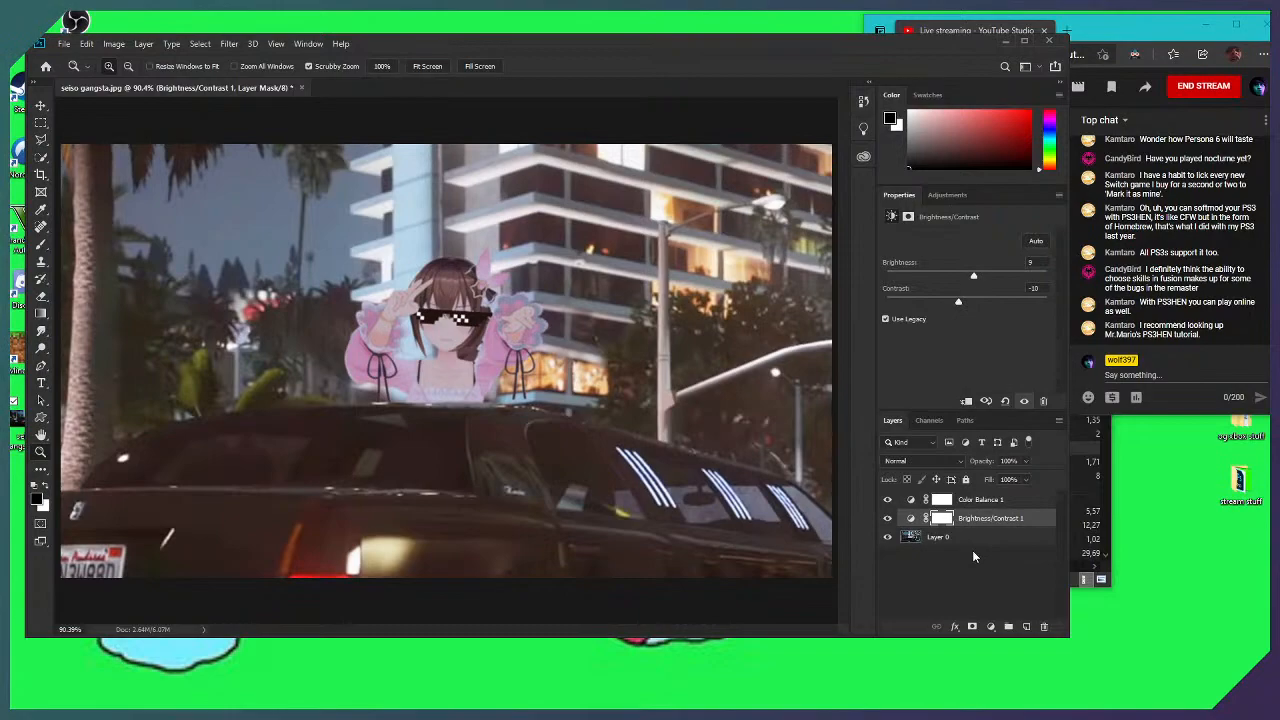
left_click_drag(956, 304, 957, 303)
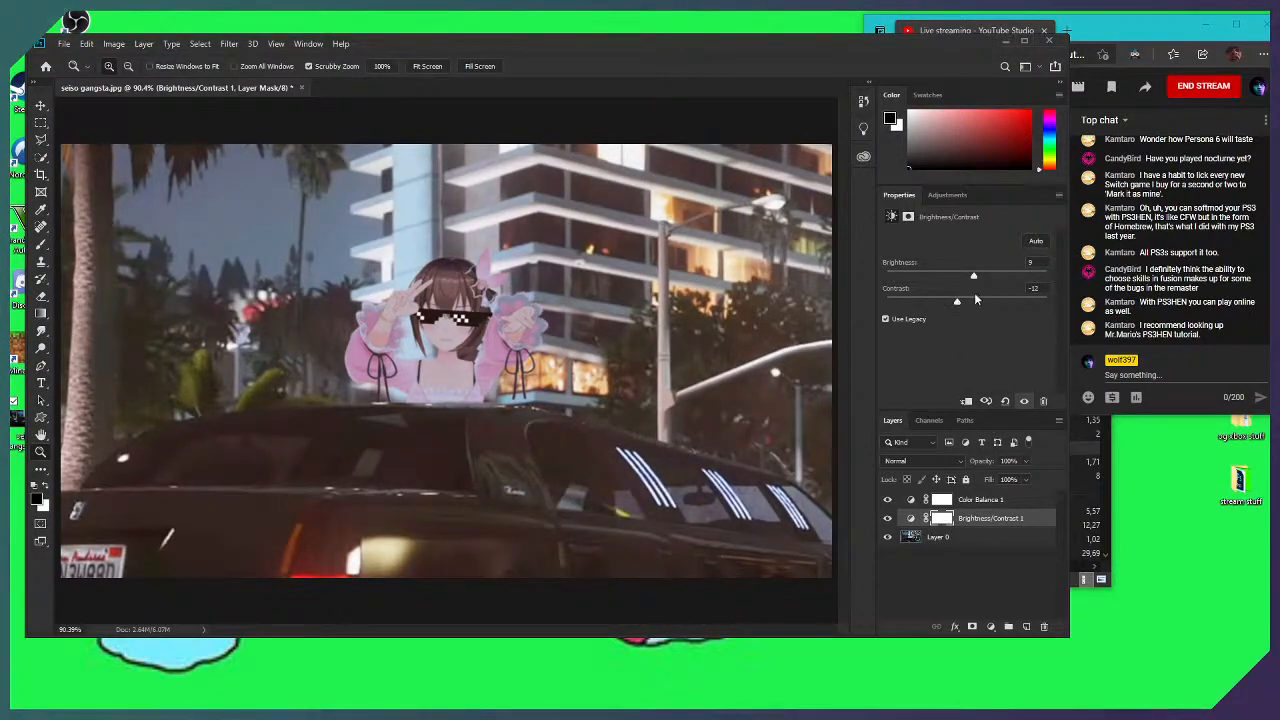
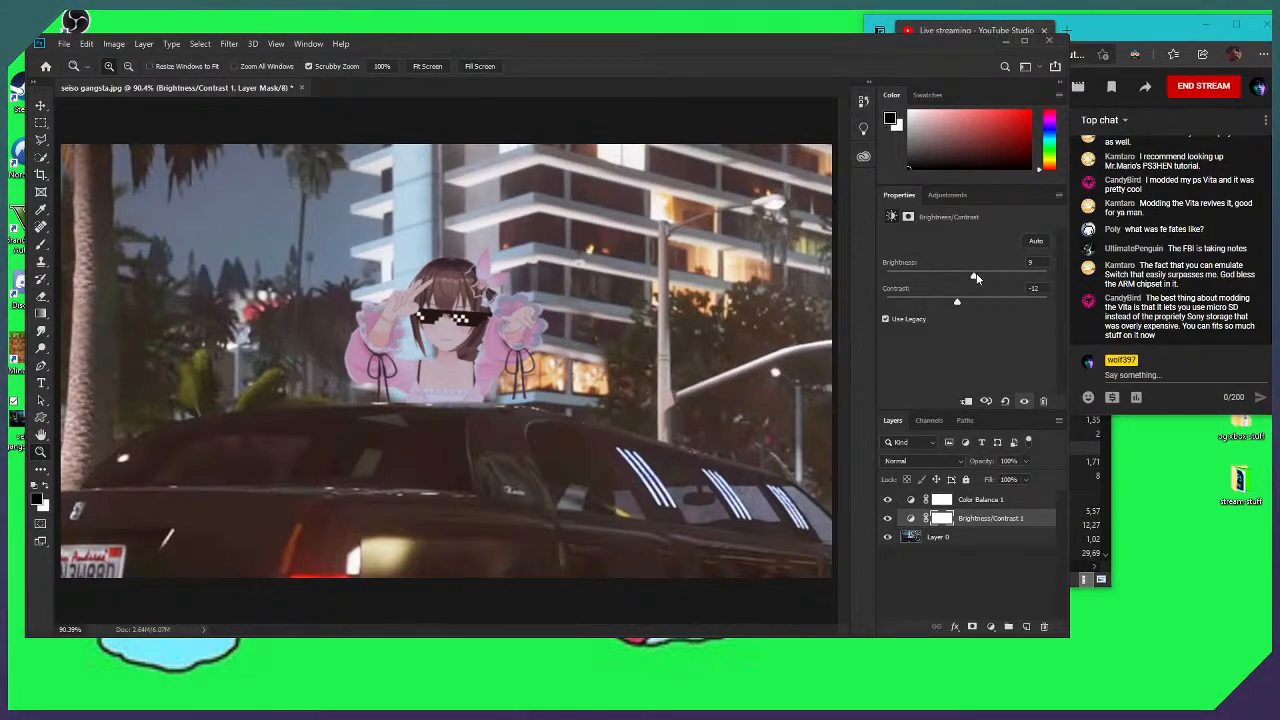
Raise the Brightness/Contrast adjustment layer to brightness 22 and contrast 20
left_click_drag(976, 278, 965, 302)
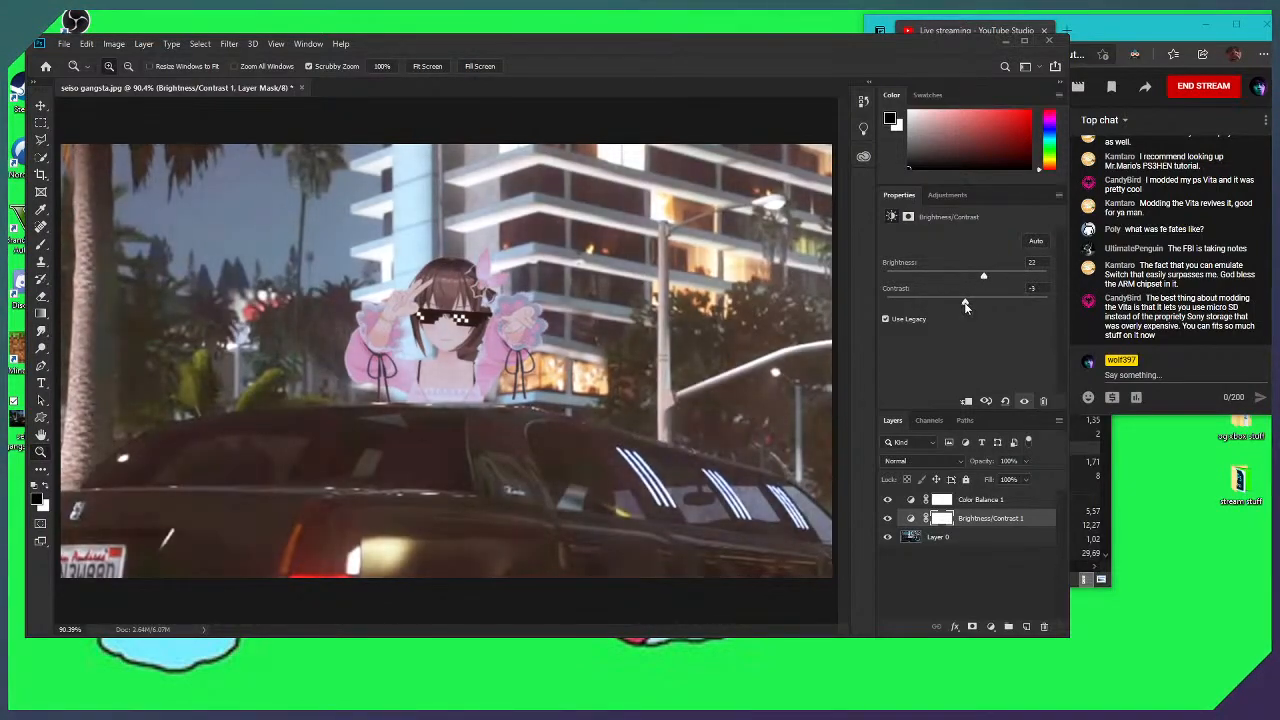
left_click(987, 500)
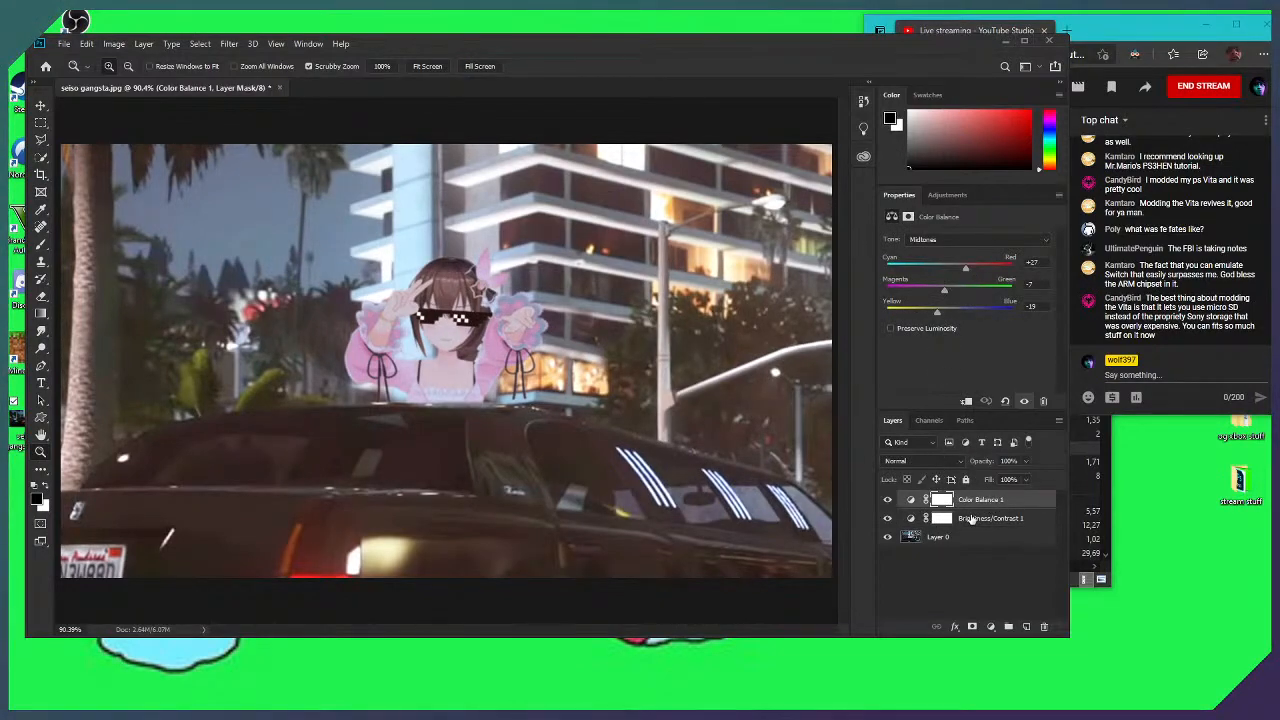
left_click(985, 518)
mouse_move(967, 304)
left_mouse_down()
mouse_move(1008, 304)
mouse_move(985, 305)
left_mouse_up()
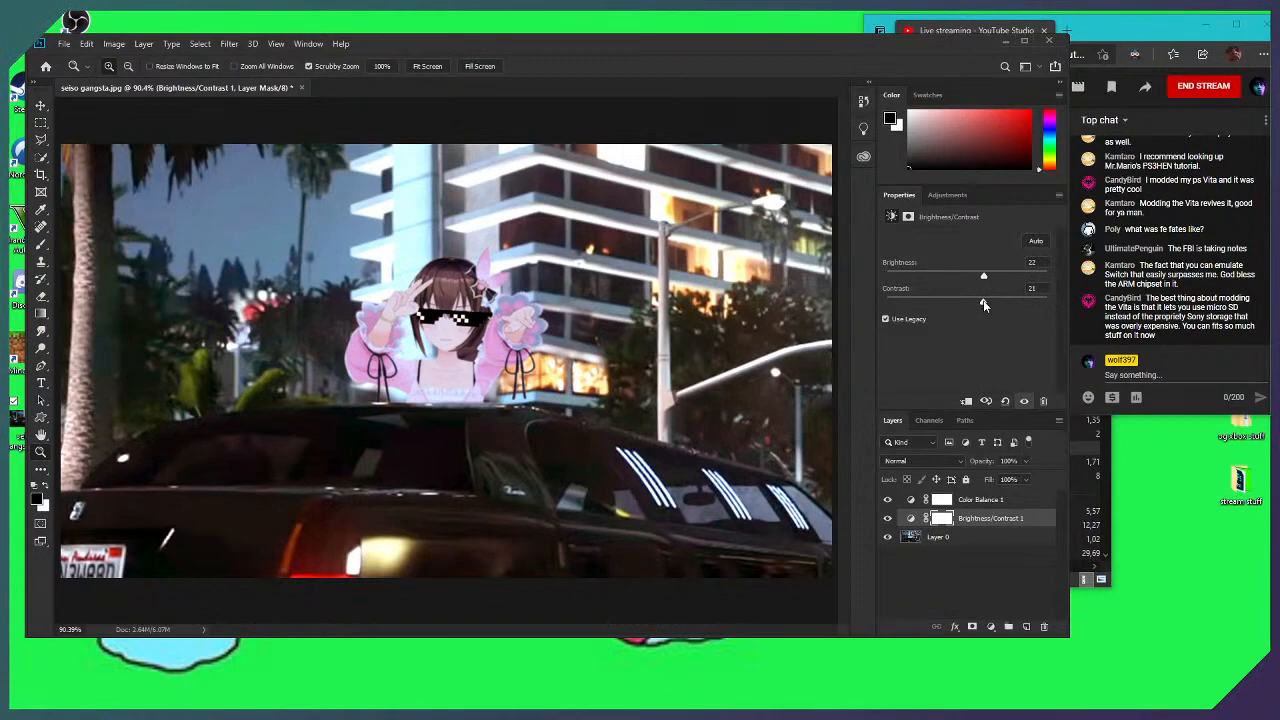
left_click_drag(986, 306, 983, 305)
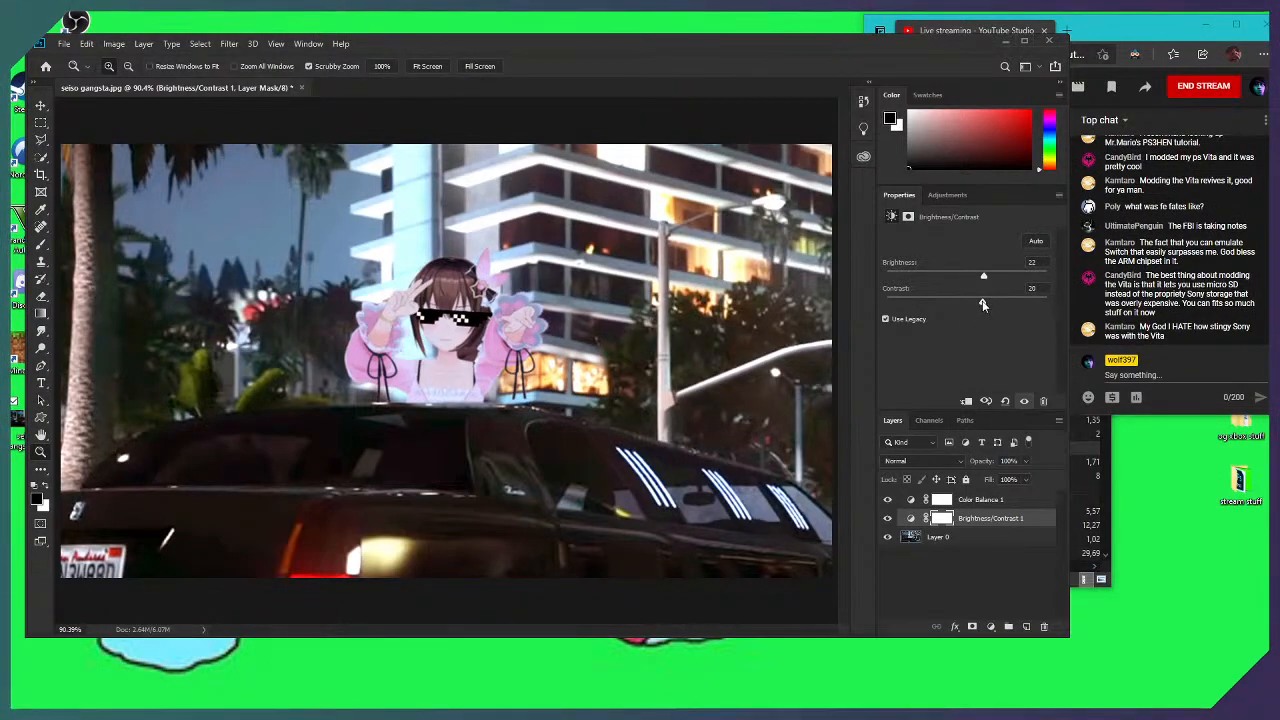
Turn off Use Legacy on the Brightness/Contrast adjustment layer and set brightness to 64 and contrast to -6
left_click_drag(982, 303, 1001, 284)
left_click(922, 318)
left_click_drag(946, 301, 954, 304)
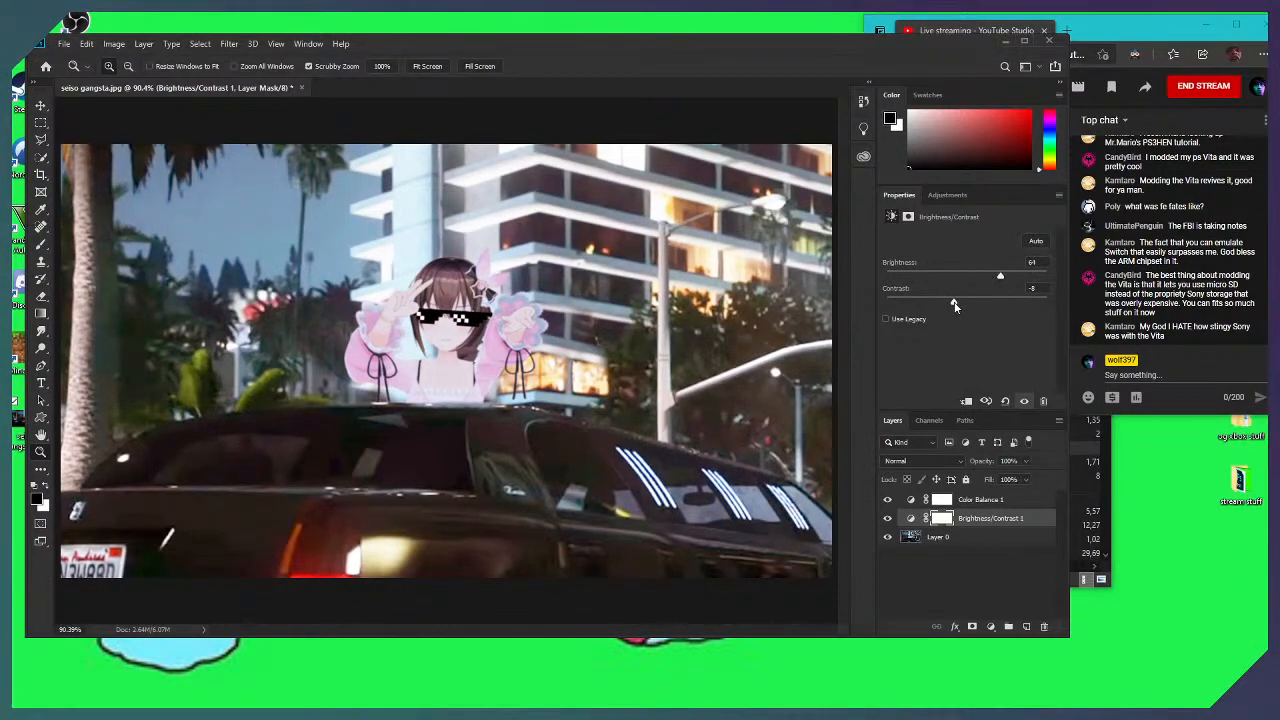
key("ctrl+shift+s")
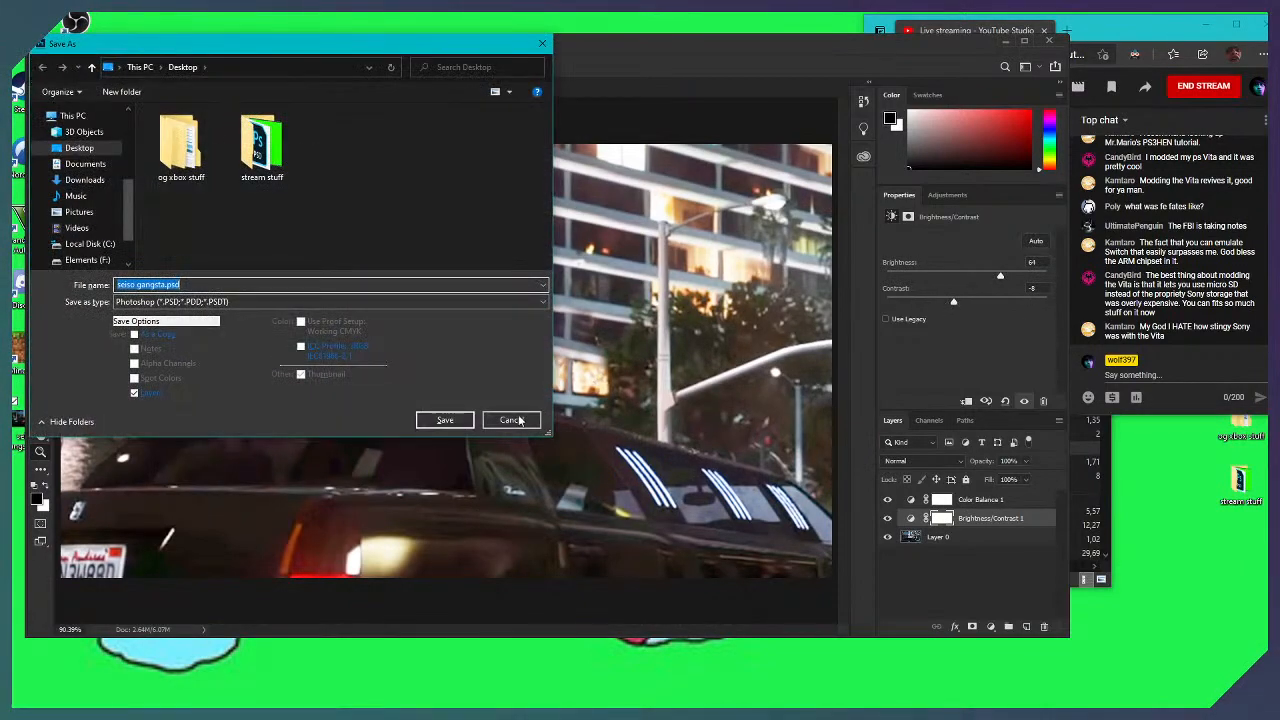
left_click(511, 419)
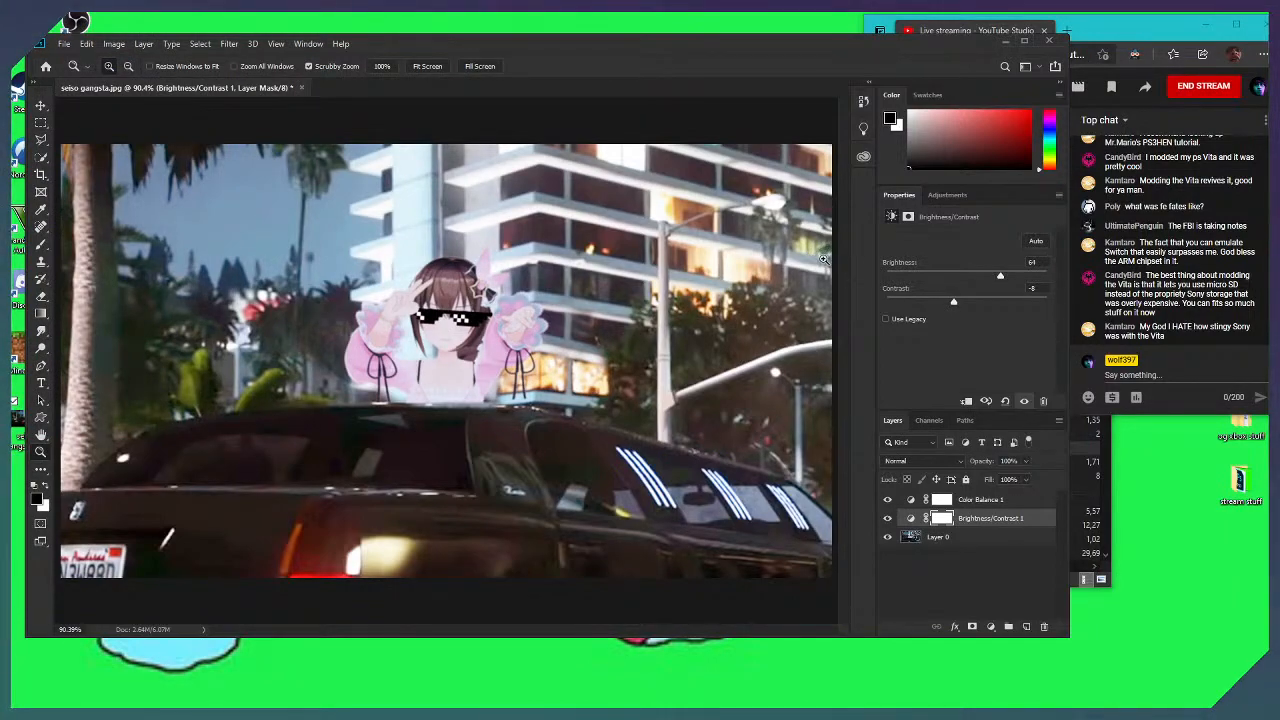
Tone the non-legacy Brightness/Contrast adjustment down to brightness 33 and contrast -24
left_click_drag(993, 279, 986, 282)
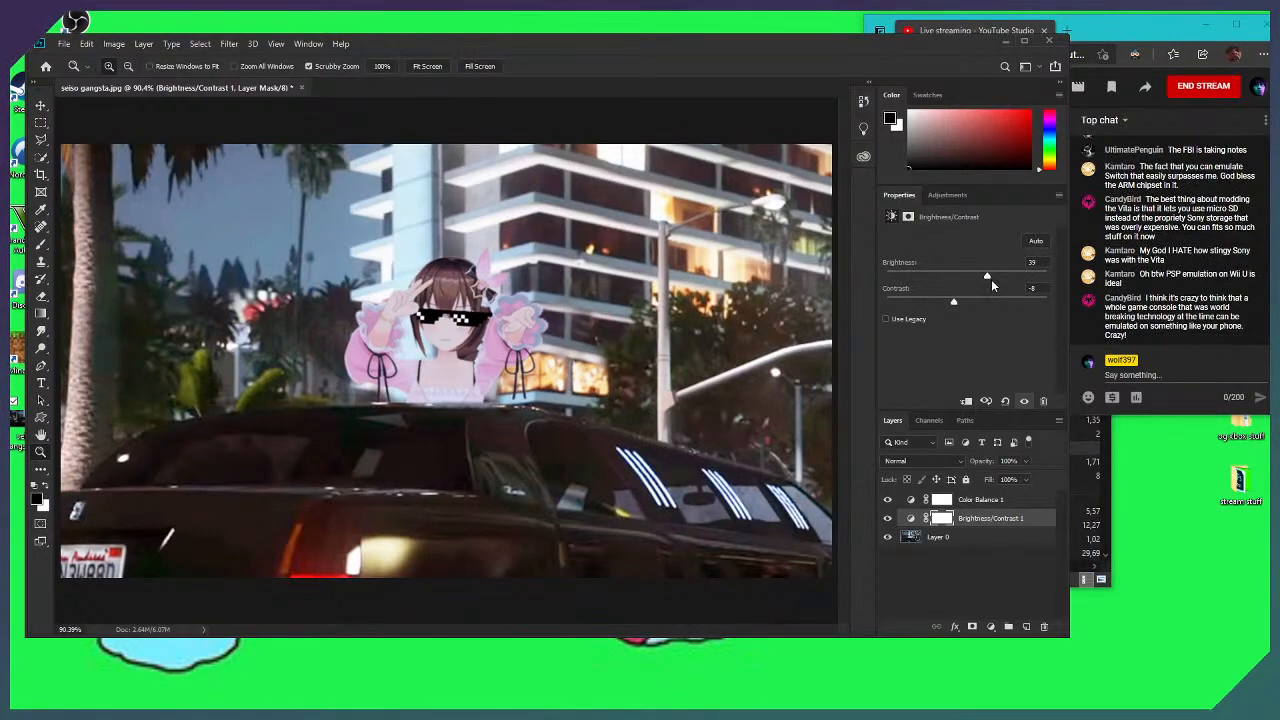
left_click_drag(988, 275, 982, 276)
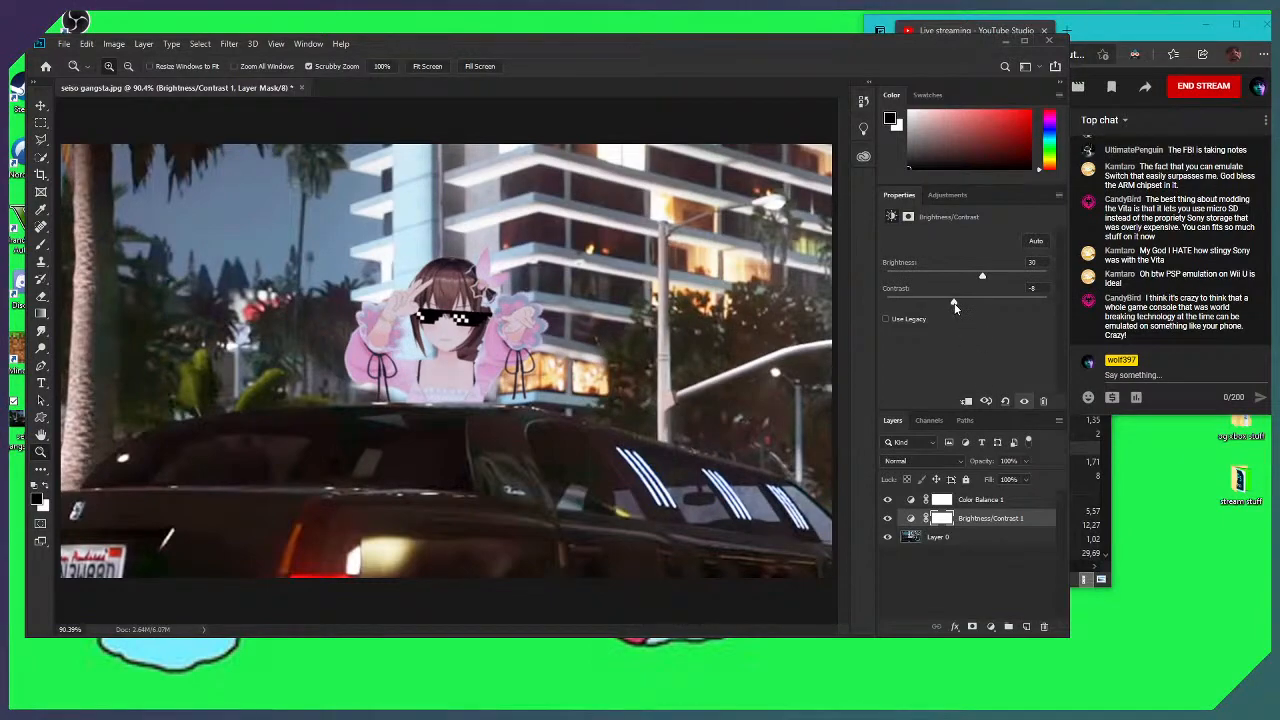
left_click_drag(953, 302, 928, 313)
left_click_drag(982, 277, 985, 277)
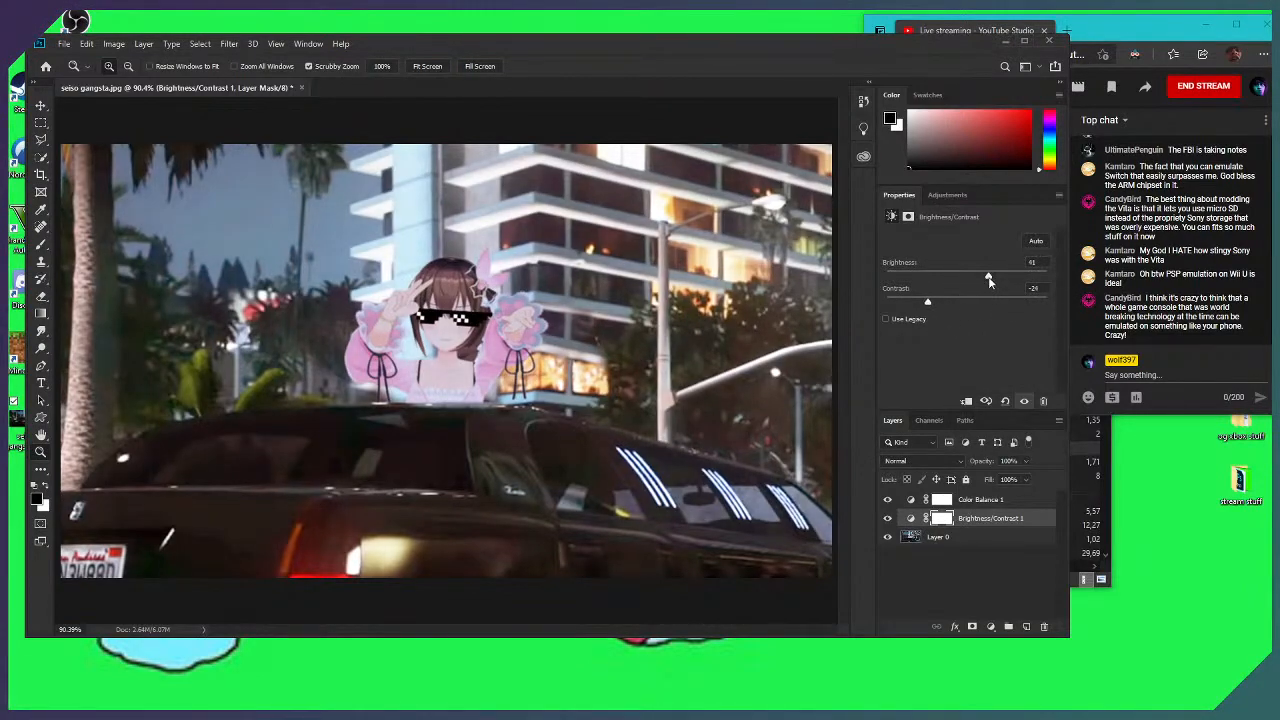
Select Layer 0 and enlarge it proportionally to about 109.78% with Free Transform
left_click(957, 538)
left_click(44, 121)
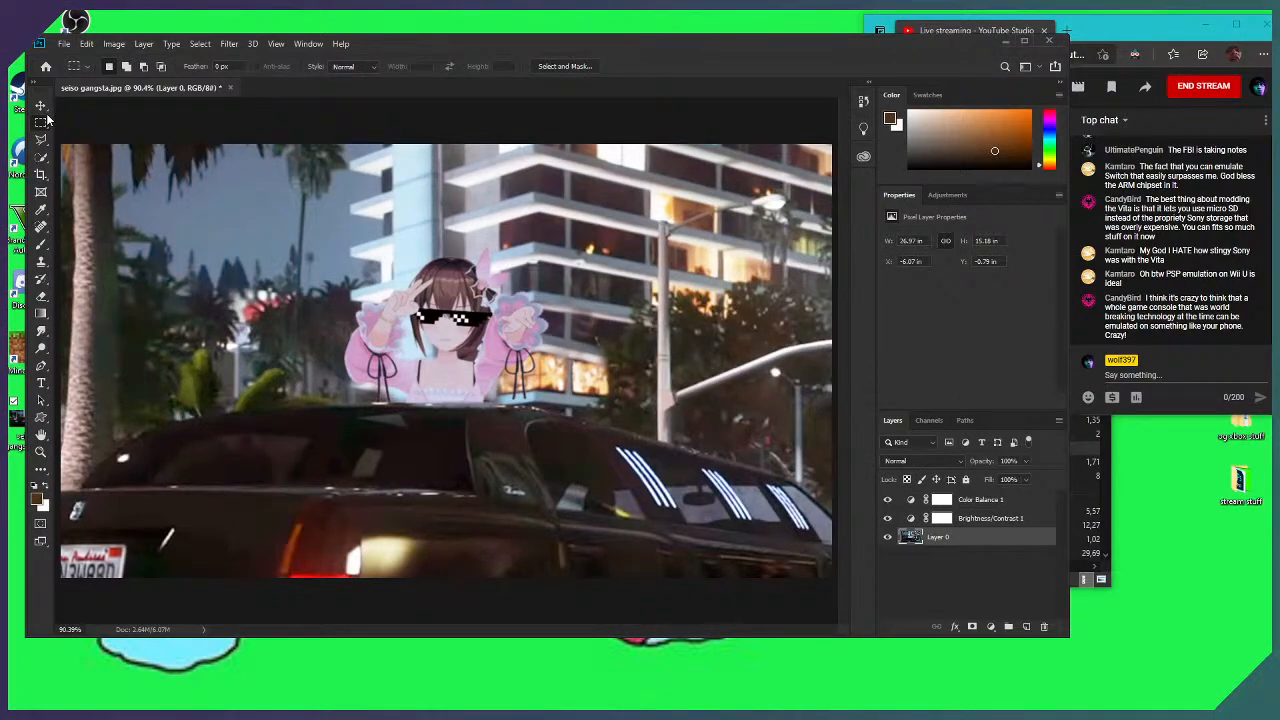
key("ctrl+minus")
key("ctrl+minus")
key("ctrl+minus")
key("ctrl+minus")
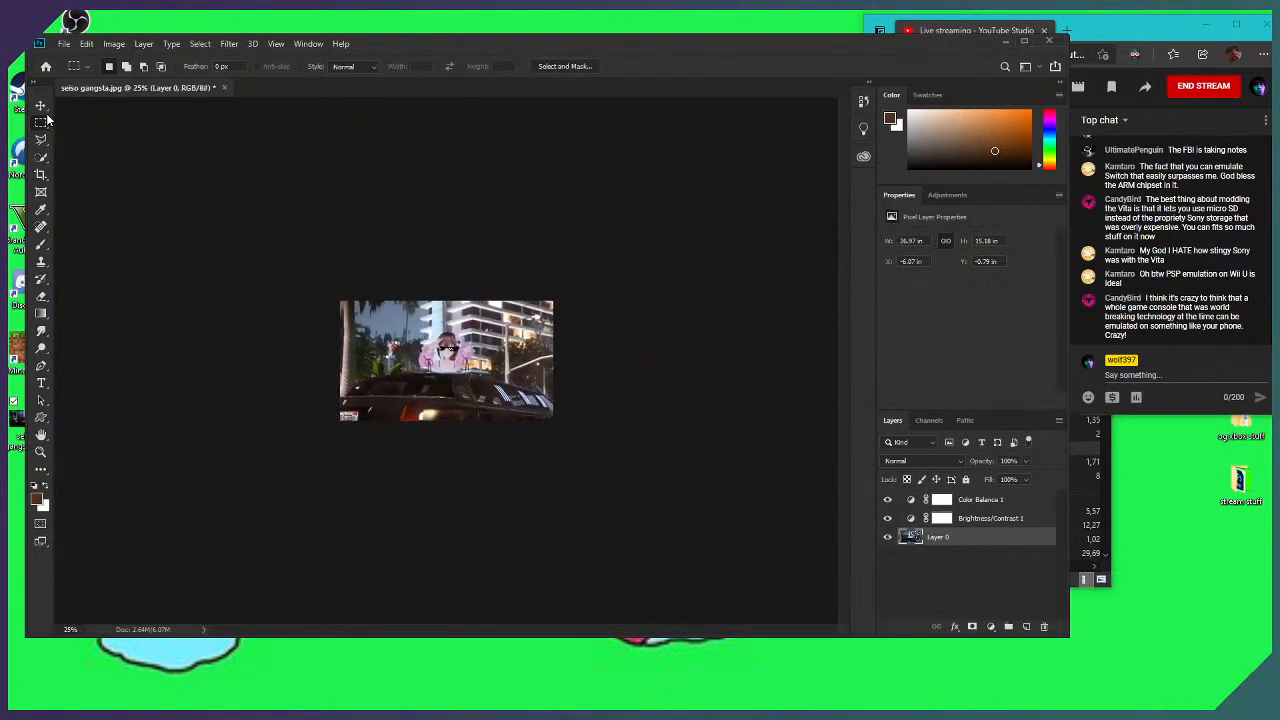
left_click(943, 563)
left_click(915, 537)
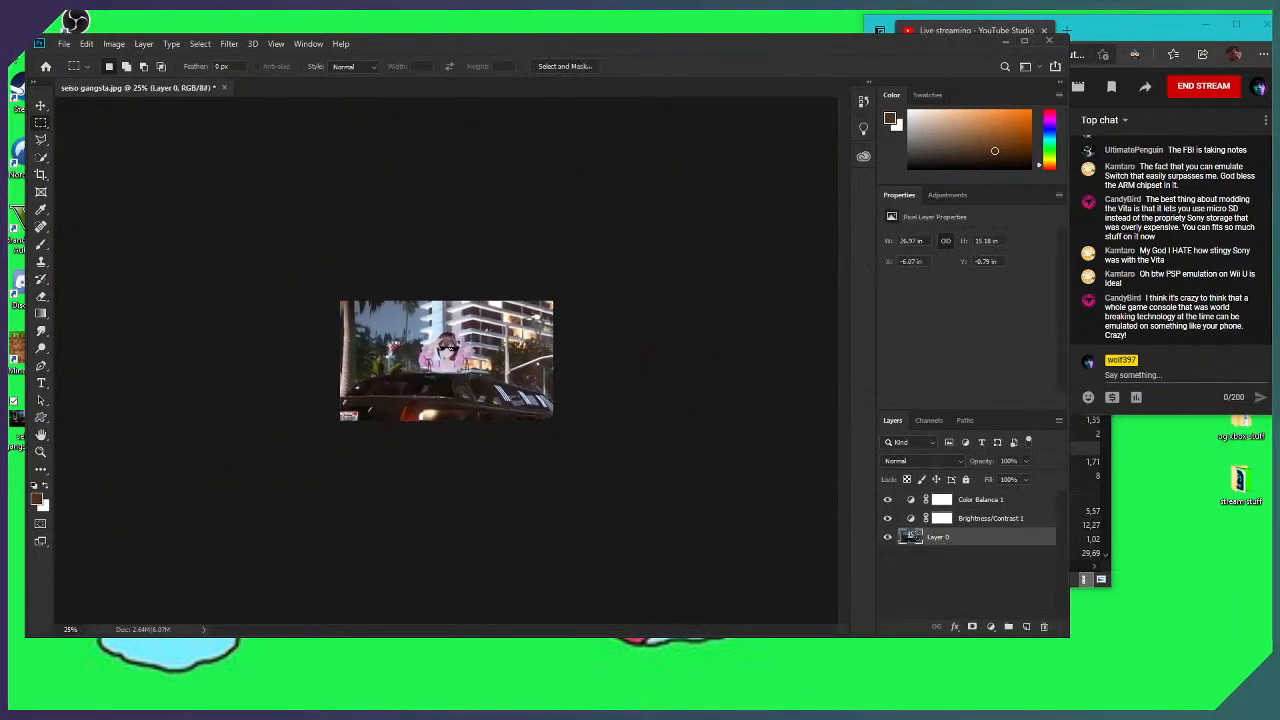
key("ctrl+t")
left_click_drag(592, 292, 606, 282)
Nudge the enlarged Layer 0 to X 526 px and Y 509.5 px and apply the transform
key("shift+Down")
key("shift+Down")
key("shift+Left")
key("shift+Down")
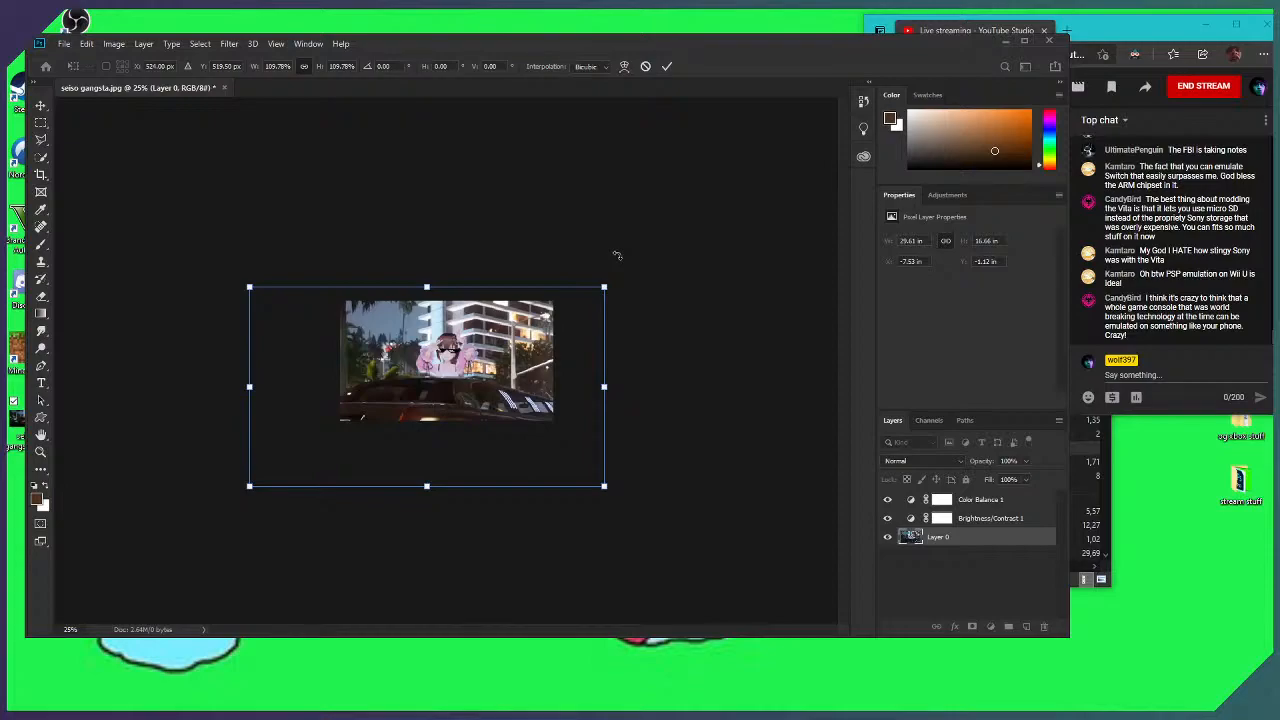
key("shift+Up")
key("shift+Left")
key("shift+Right")
key("Right")
key("Right")
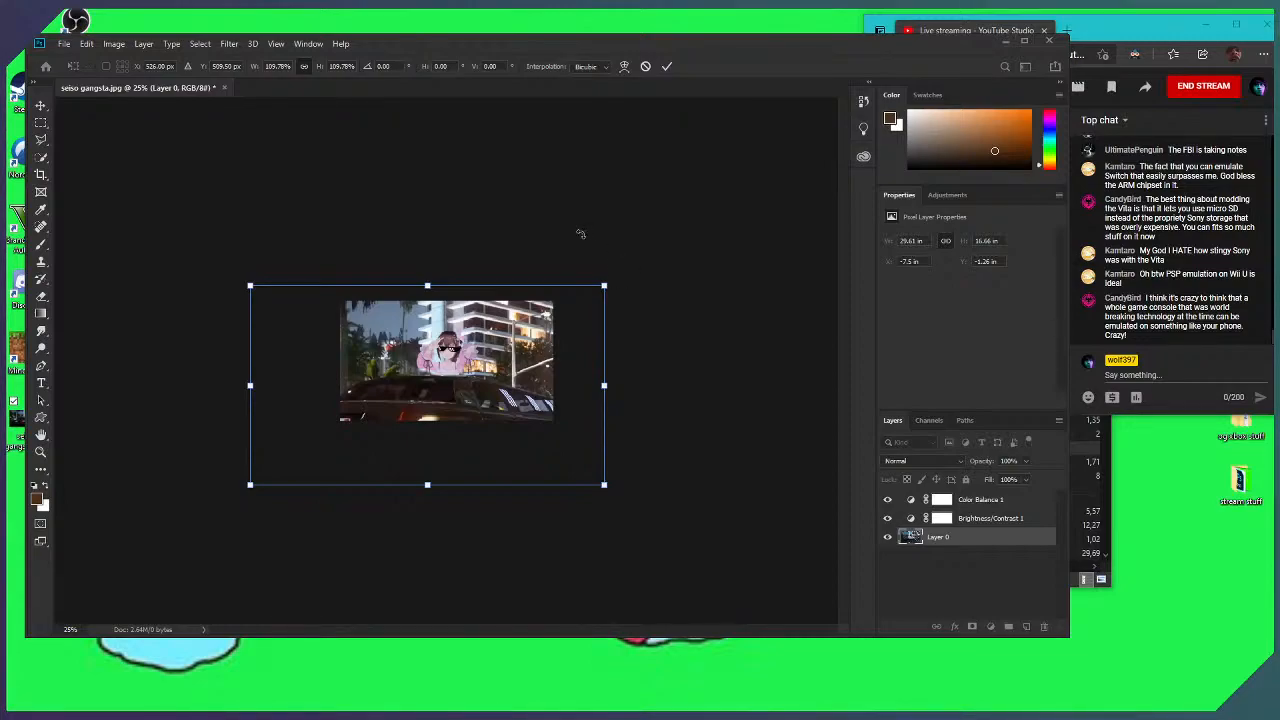
left_click(667, 70)
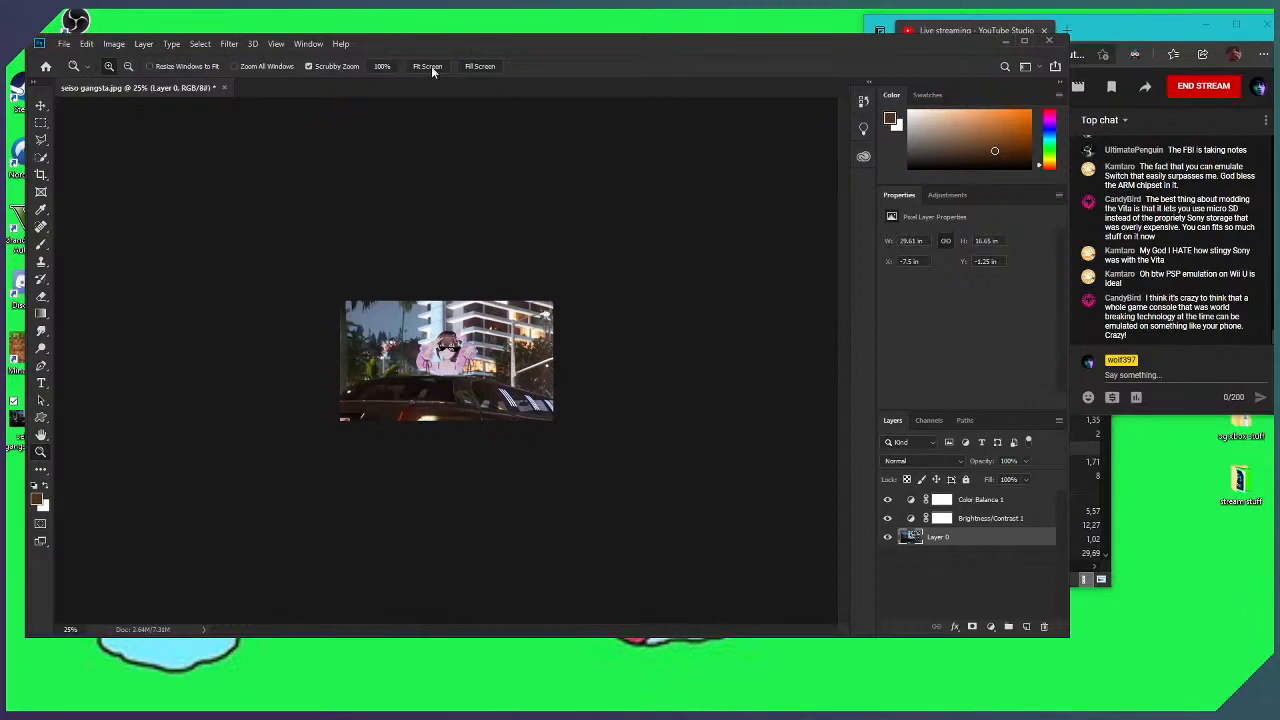
Fine-tune the Brightness/Contrast adjustment layer by setting its brightness to 38
left_click(430, 67)
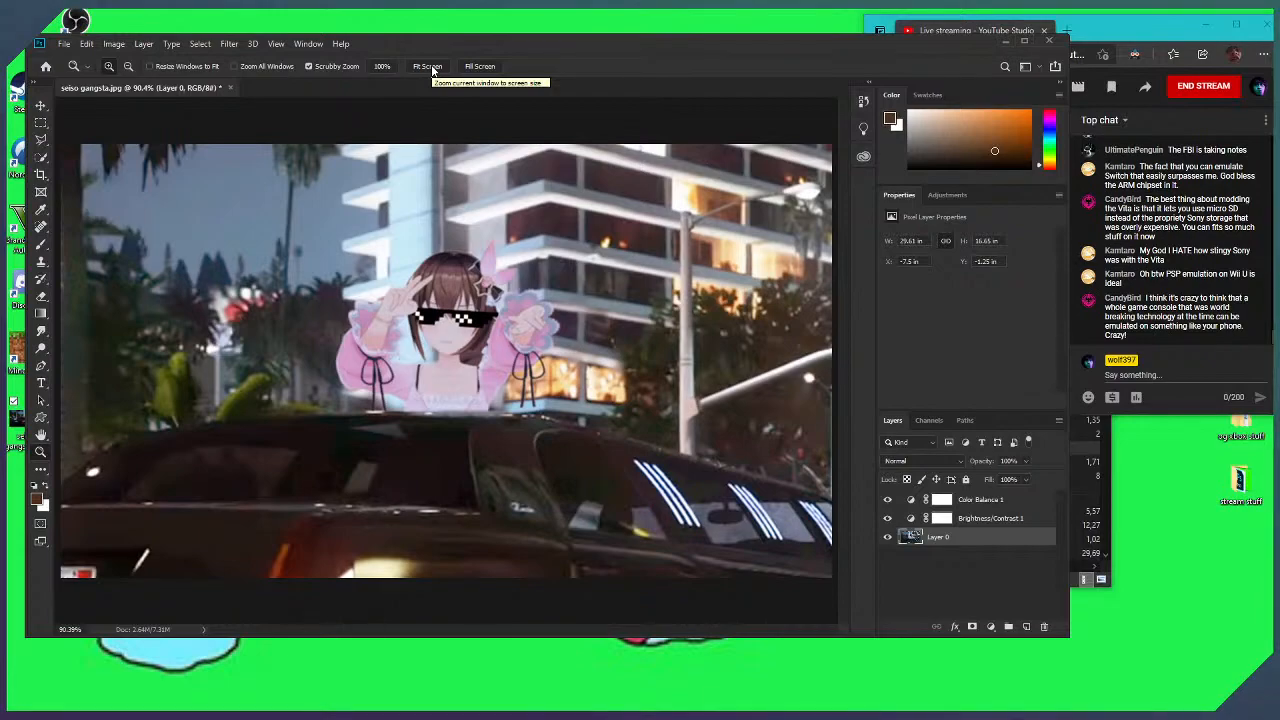
left_click(428, 66)
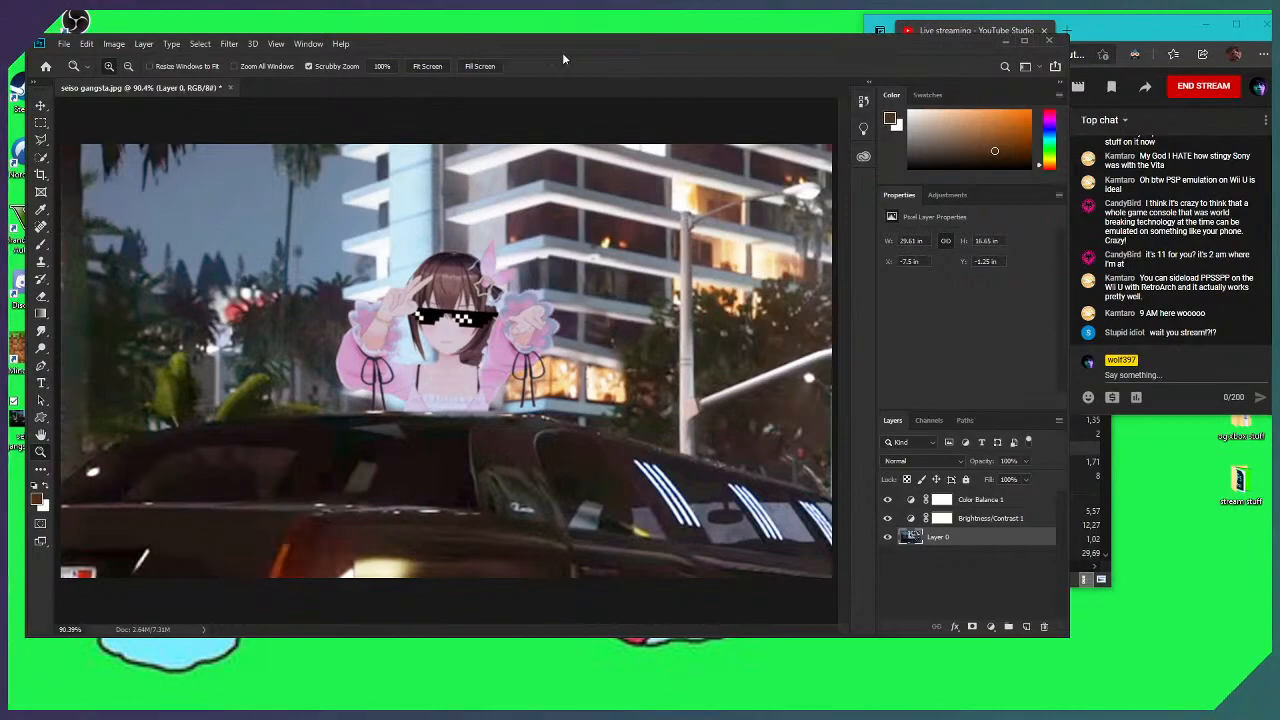
left_click(912, 503)
left_click(912, 518)
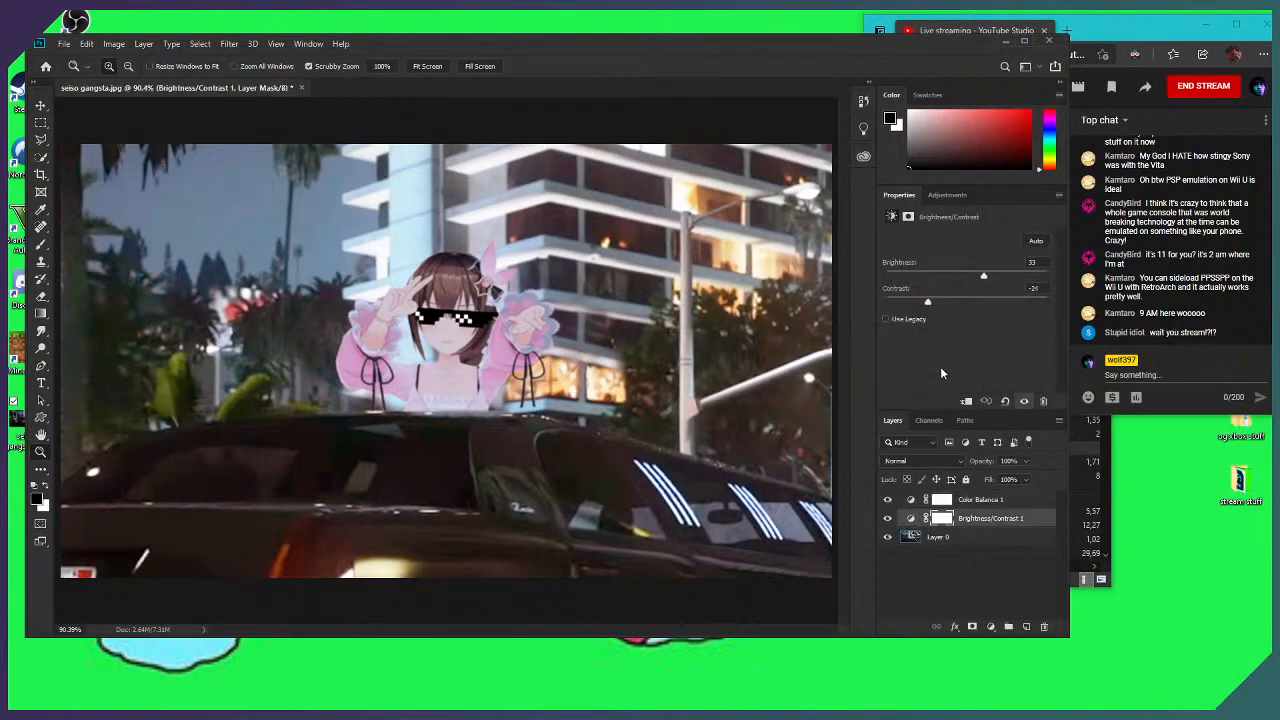
left_click_drag(984, 278, 986, 277)
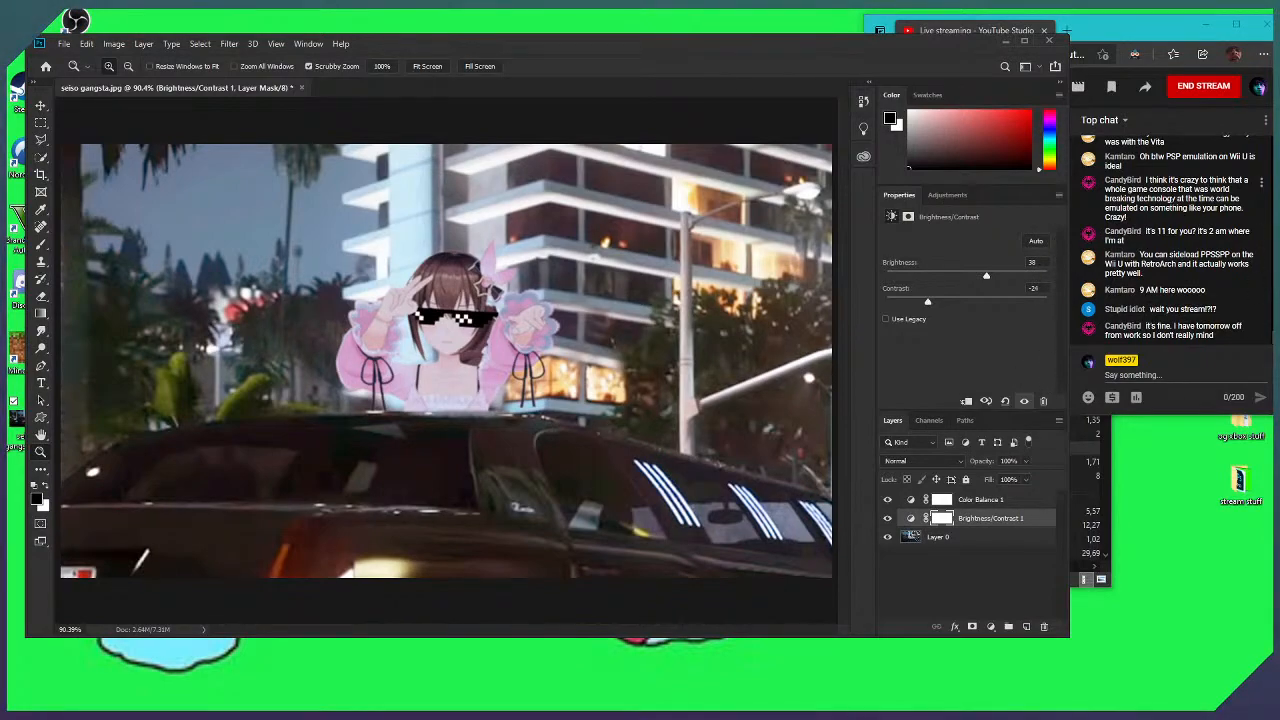
Switch to YouTube Studio to check the live stream's preview, connection status and viewer statistics, and return to Photoshop
left_click(1108, 270)
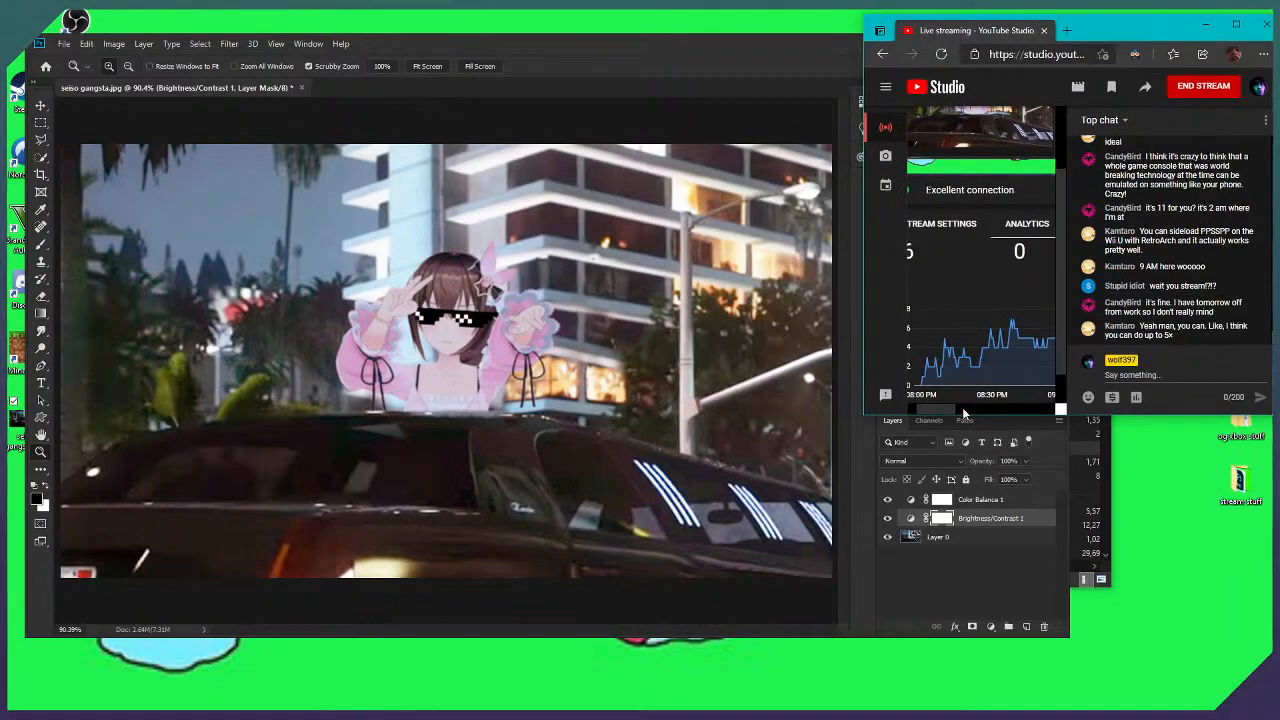
left_click_drag(963, 408, 934, 407)
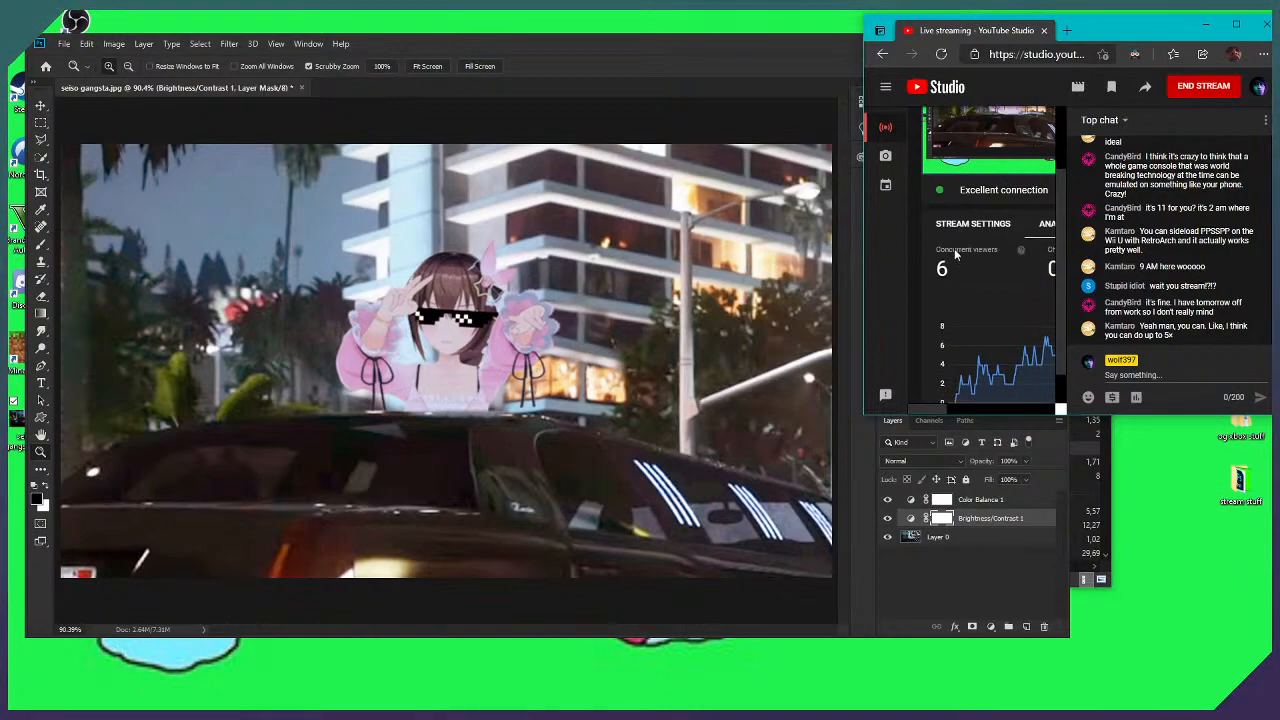
scroll(966, 258, "up", 1)
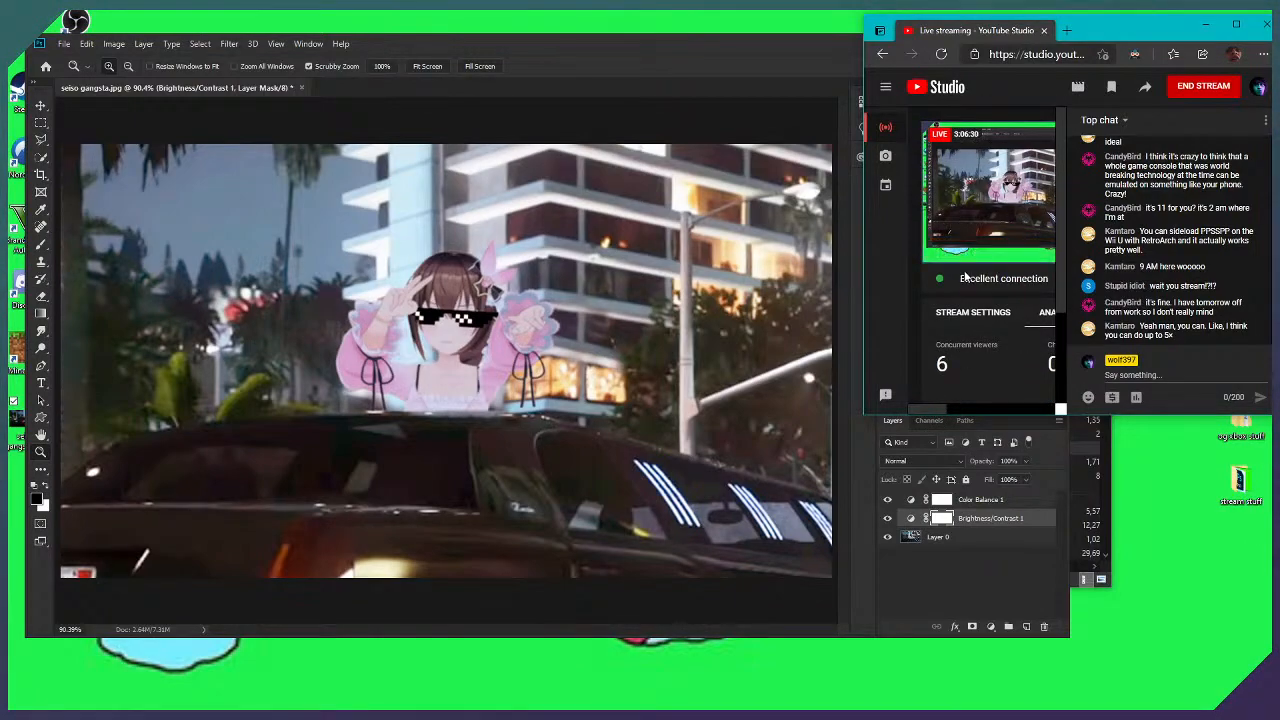
mouse_move(935, 407)
left_mouse_down()
mouse_move(998, 400)
mouse_move(931, 402)
left_mouse_up()
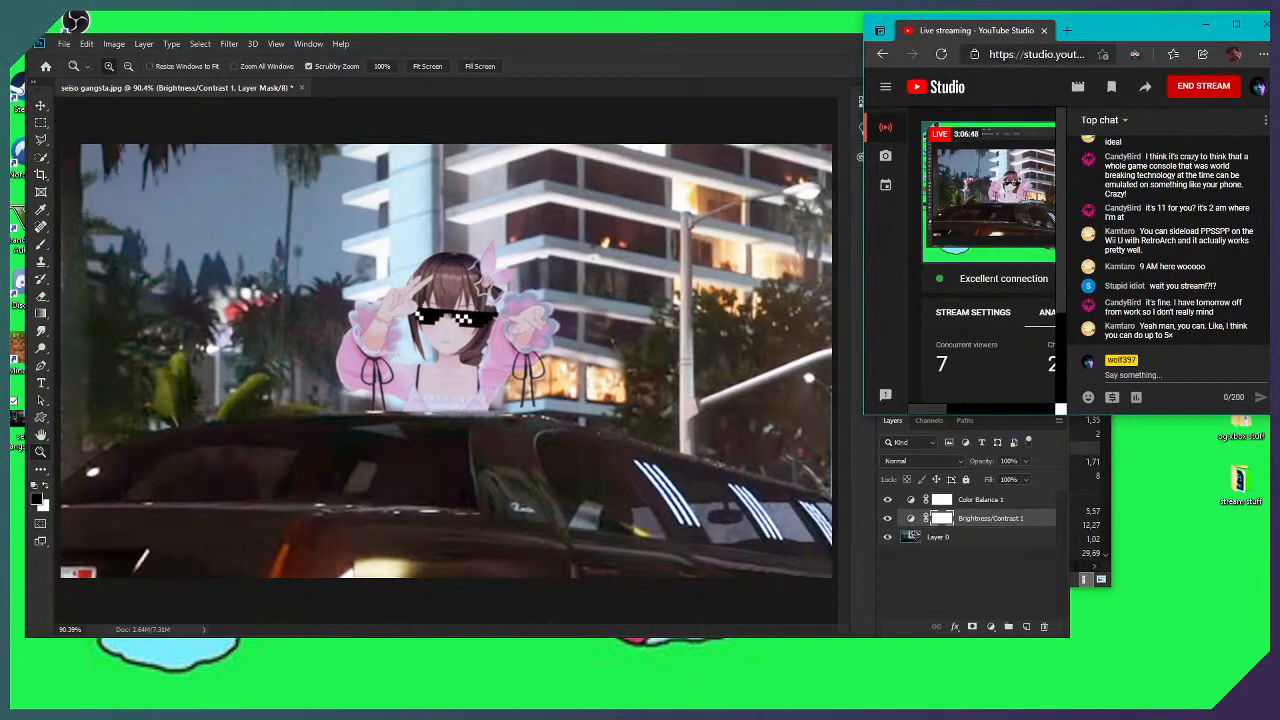
left_click_drag(960, 279, 1000, 281)
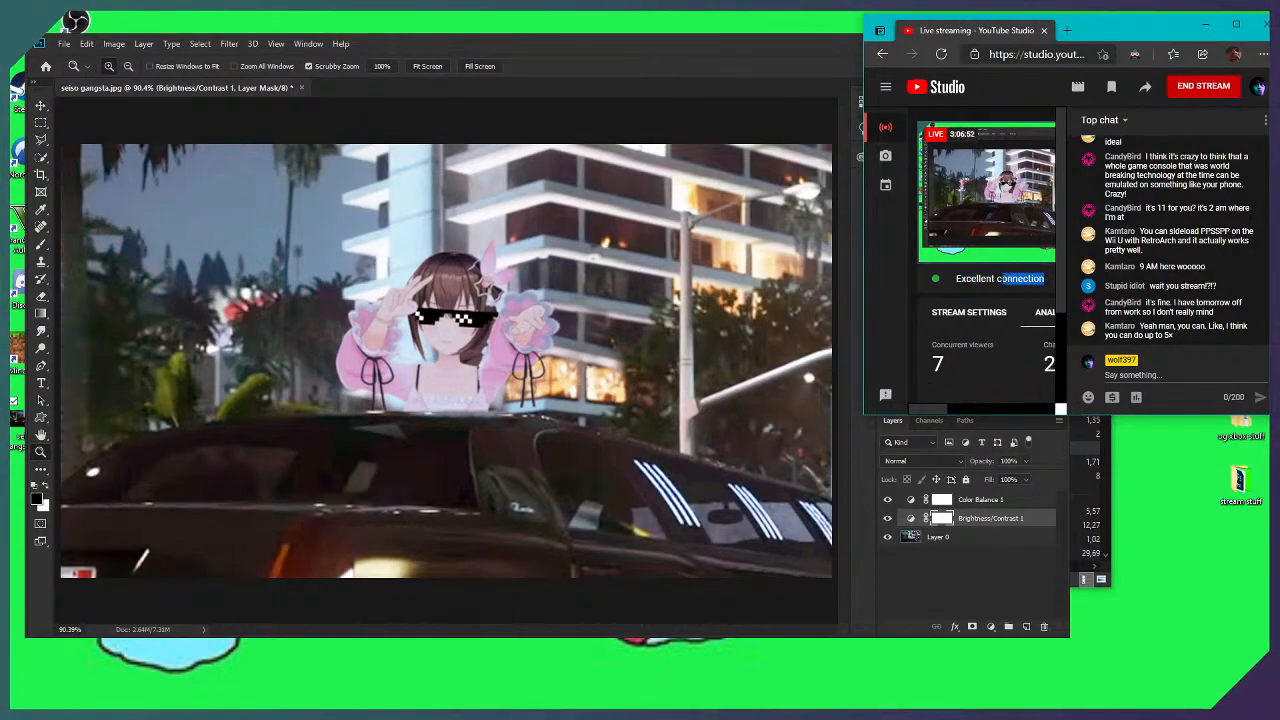
left_click(998, 280)
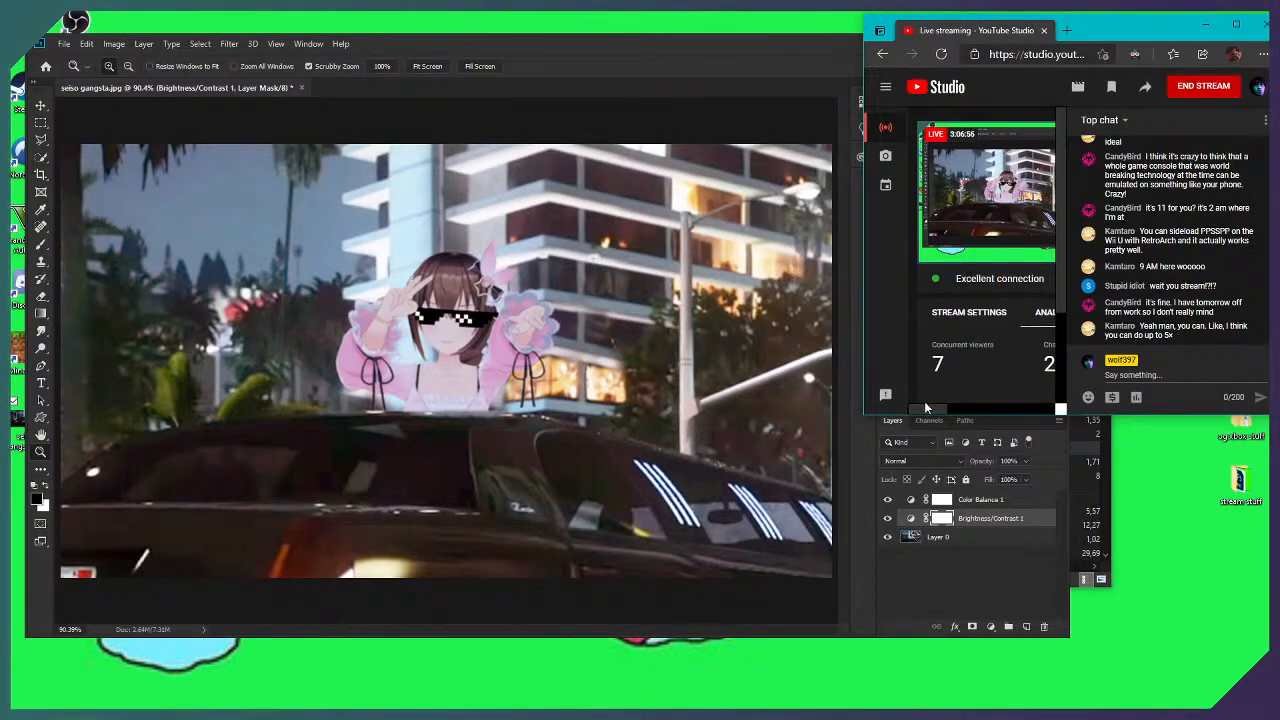
mouse_move(924, 404)
left_mouse_down()
mouse_move(1036, 396)
mouse_move(948, 389)
mouse_move(934, 366)
left_mouse_up()
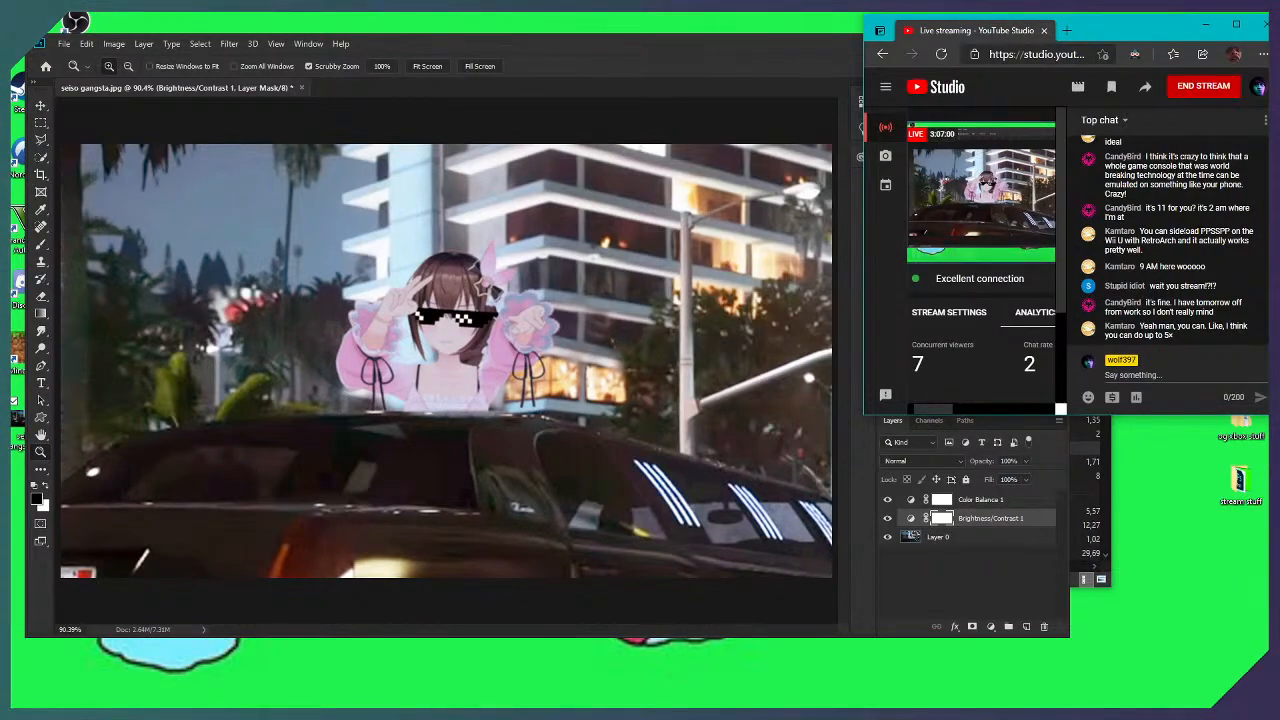
left_click(744, 75)
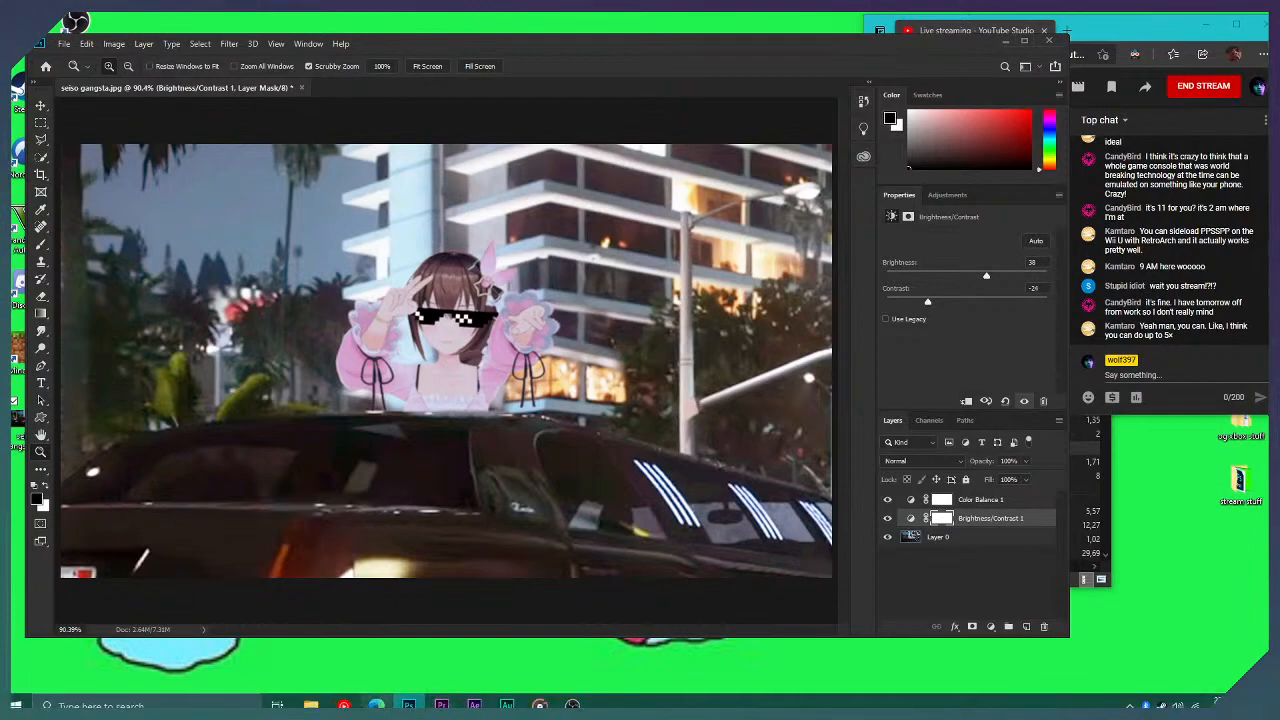
Switch to the Edge browser and search Google for "jojo speed lines" in a new tab
left_click(383, 700)
left_click(1064, 32)
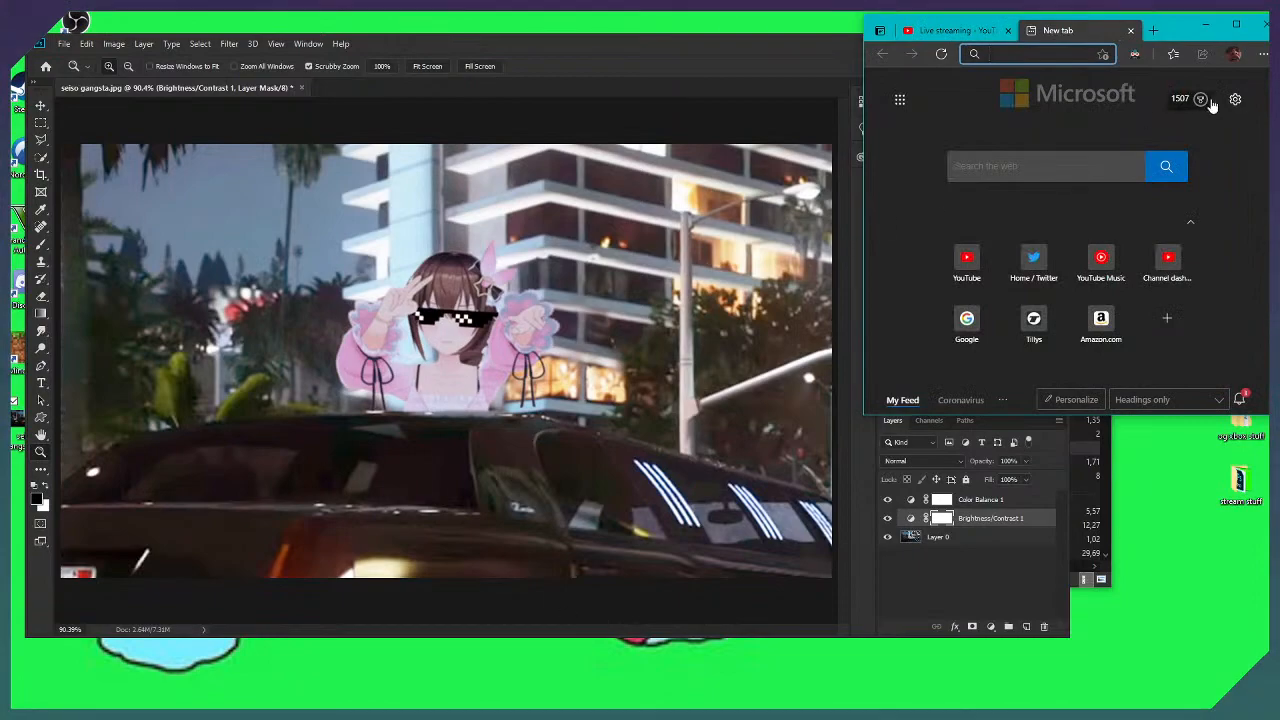
type("jobo")
key("BackSpace")
key("BackSpace")
type("jo")
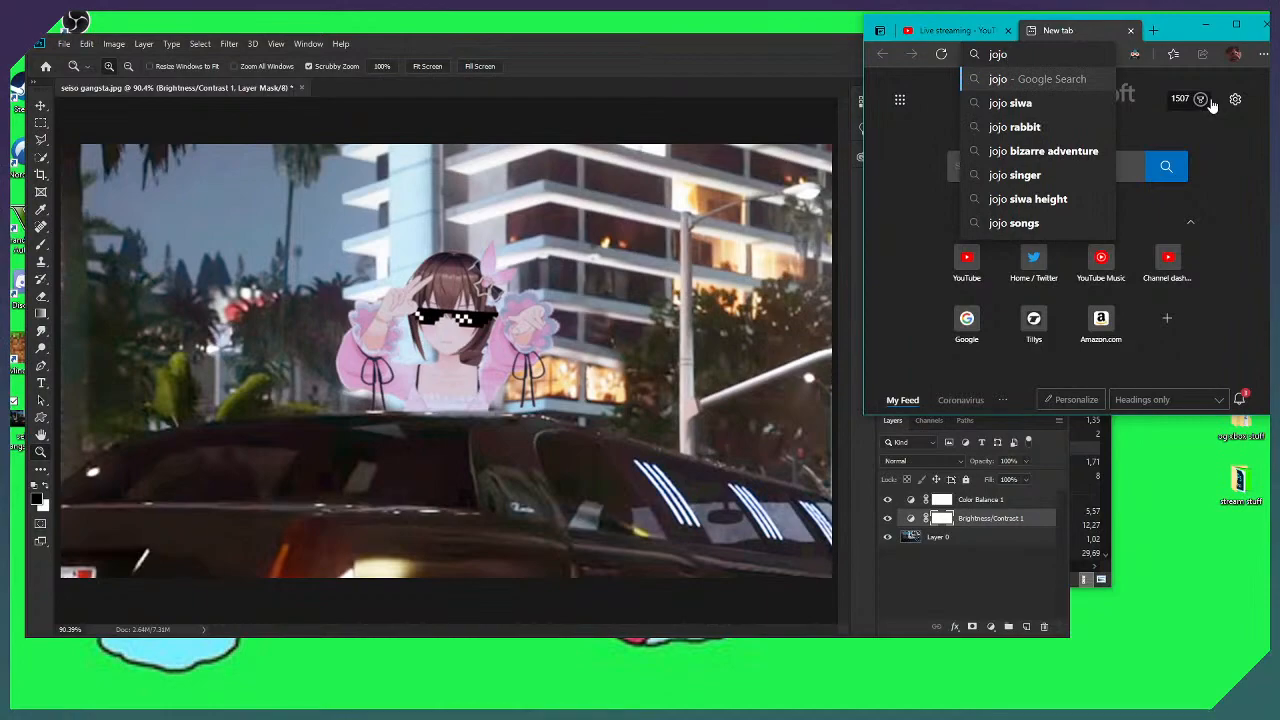
type(" spee")
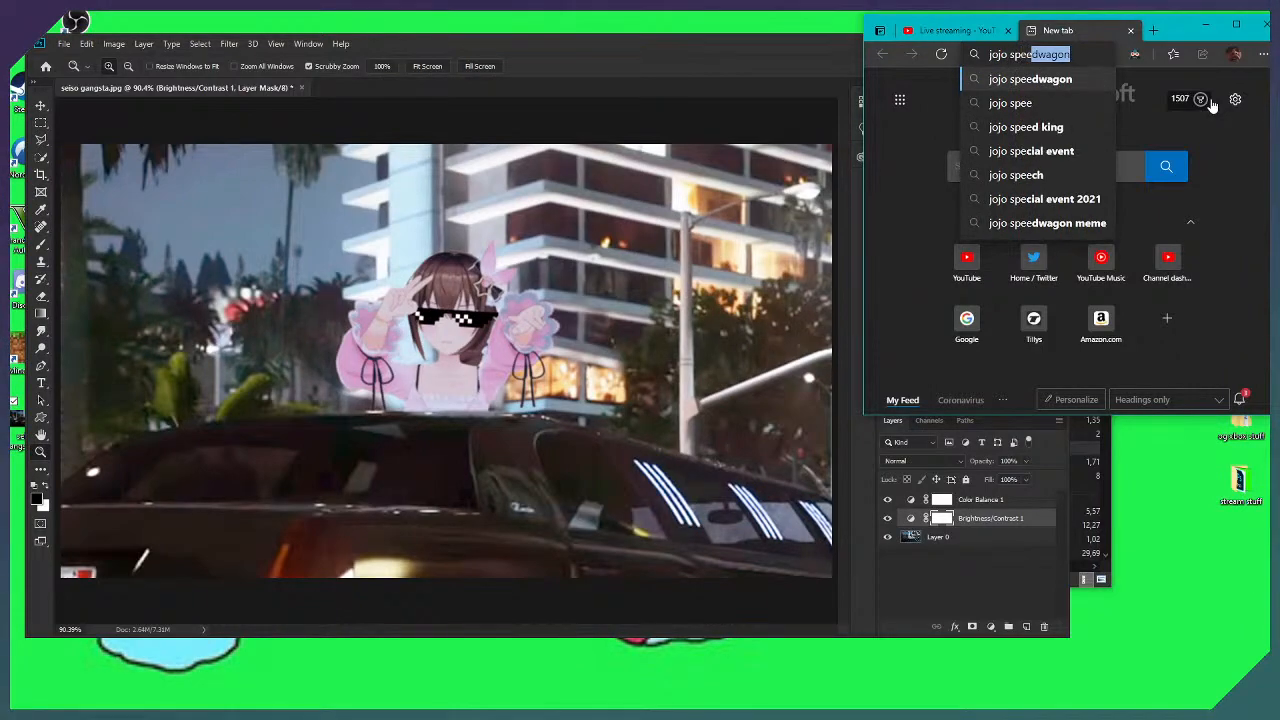
type("d blog")
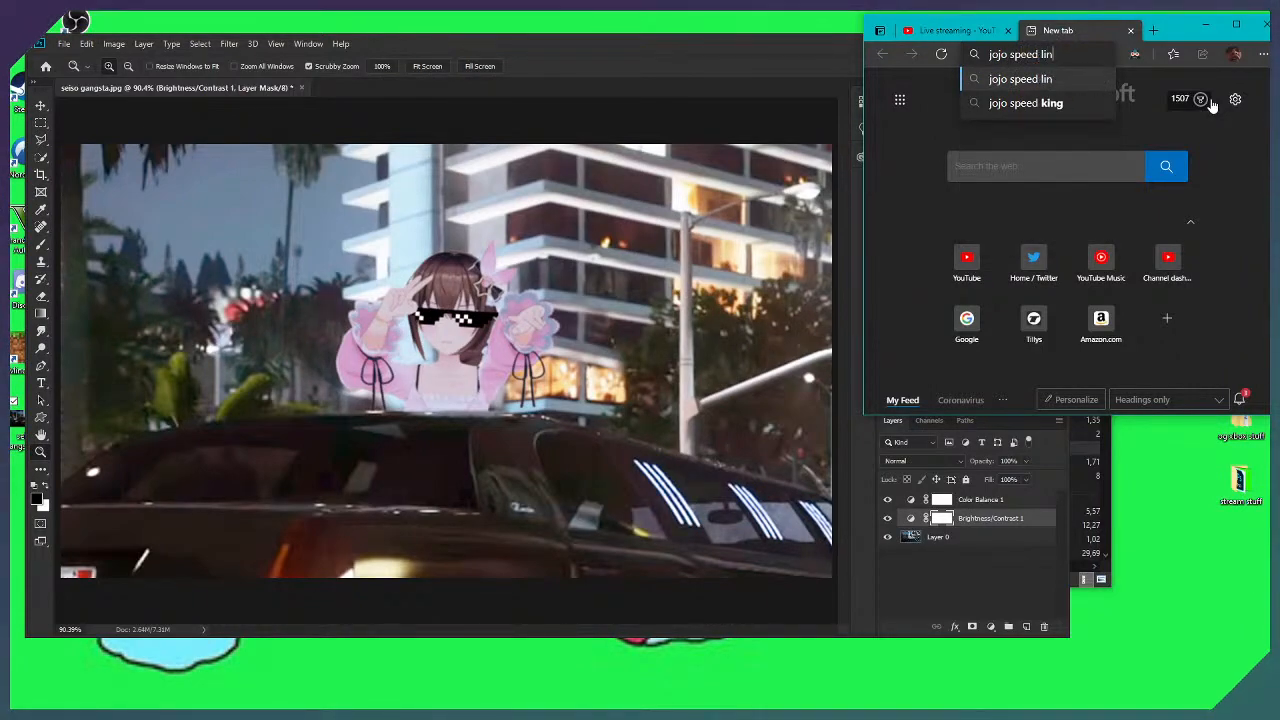
key("Return")
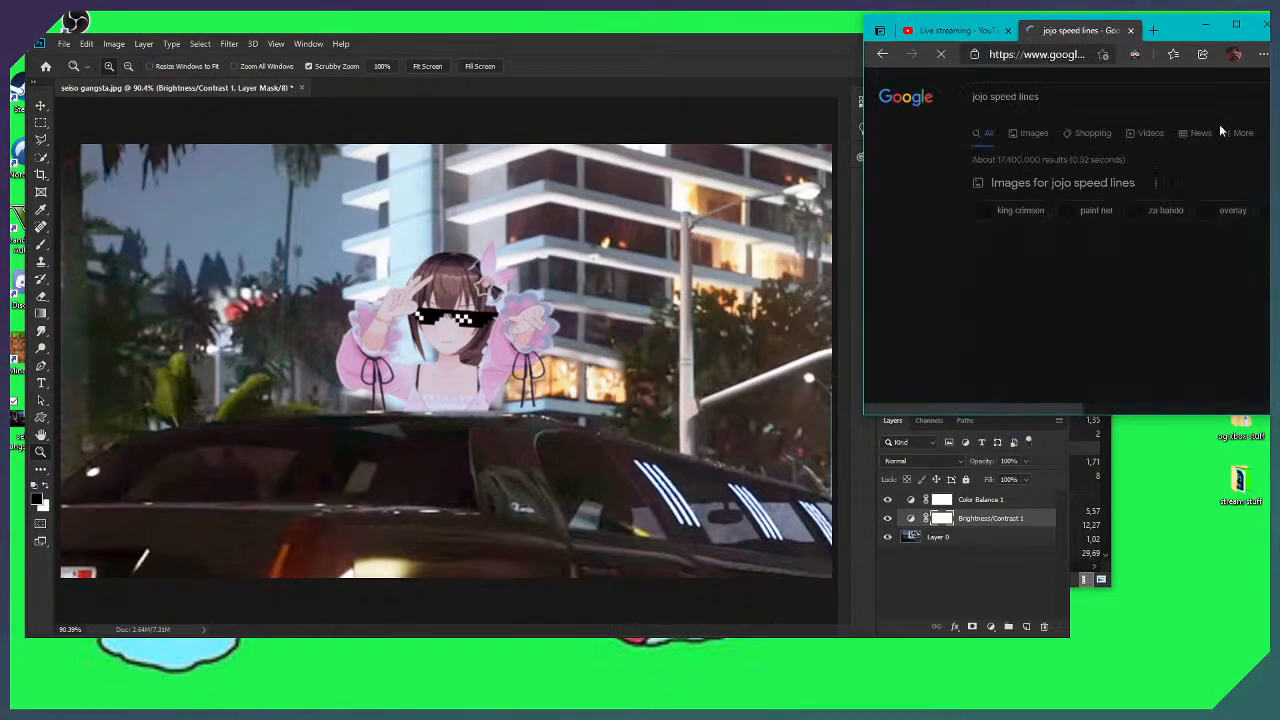
Show the image results and open the preview of the black Manga Comics Radial Speed Lines picture
left_click(1037, 137)
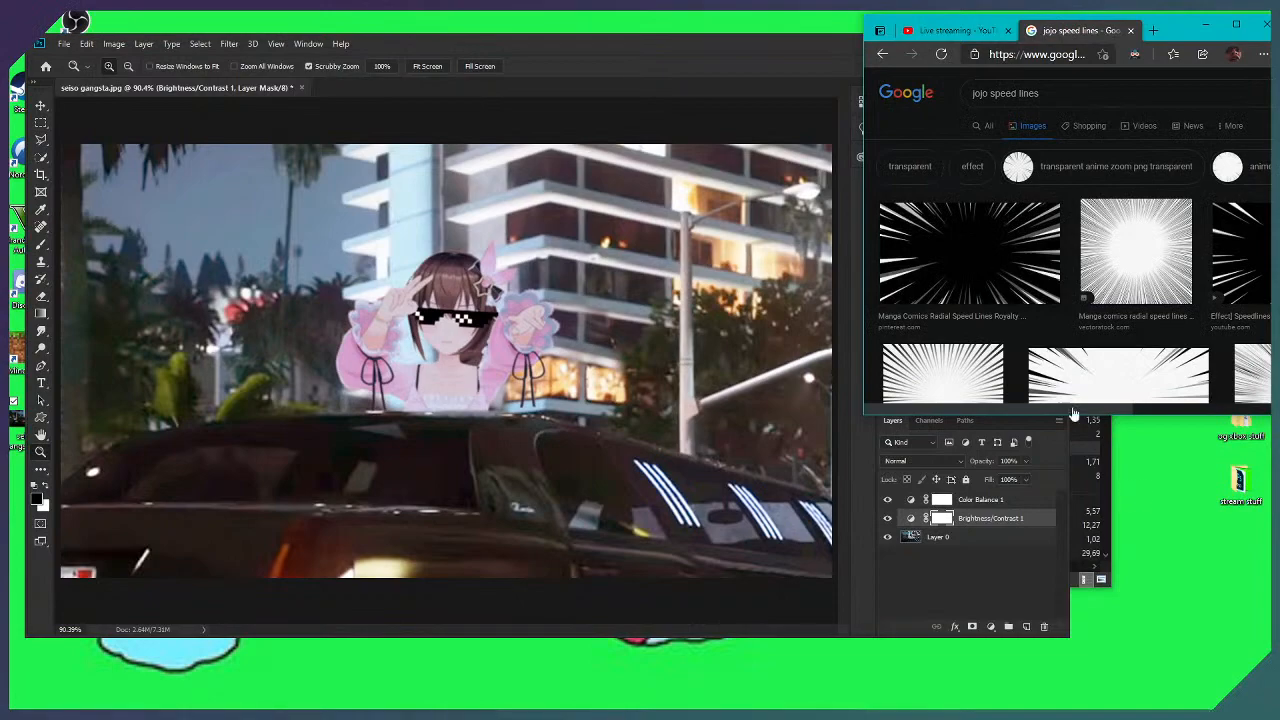
scroll(1010, 376, "down", 2)
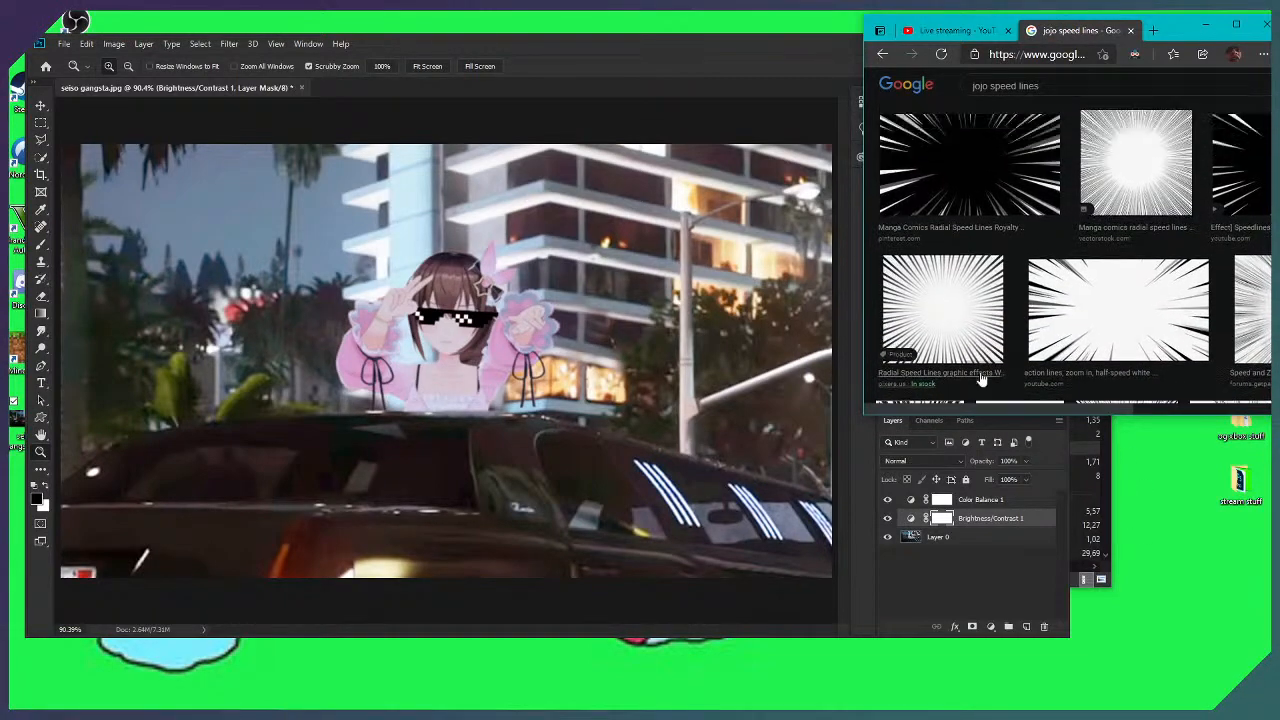
scroll(981, 378, "up", 2)
left_click(981, 378)
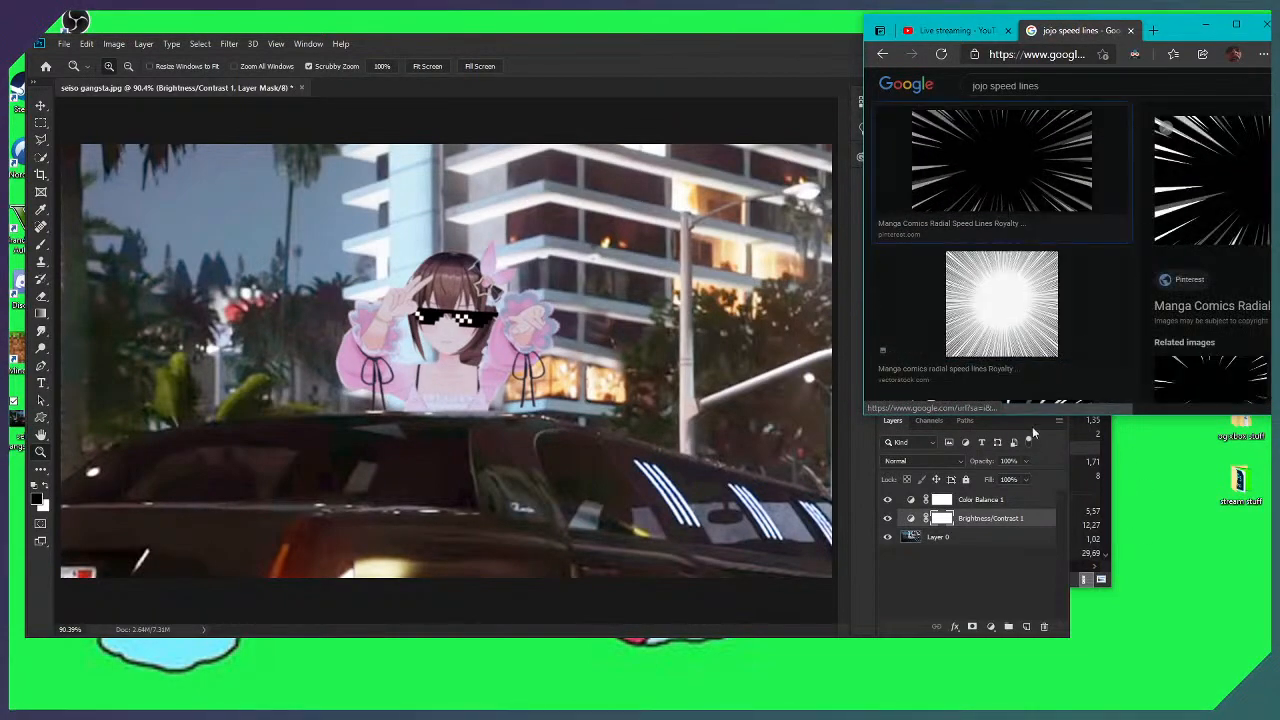
Check the black radial speed-lines picture on its Pinterest source page and return to the image results
left_click_drag(1024, 408, 1139, 397)
right_click(1106, 177)
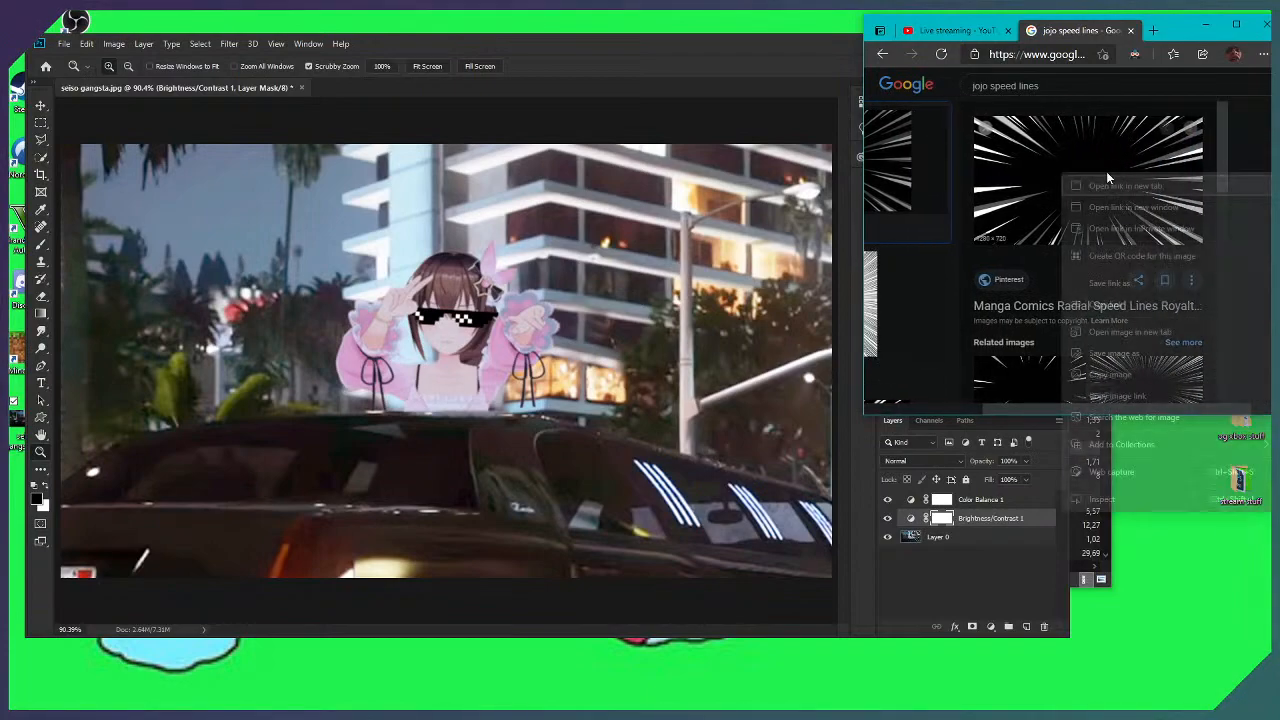
left_click(1020, 315)
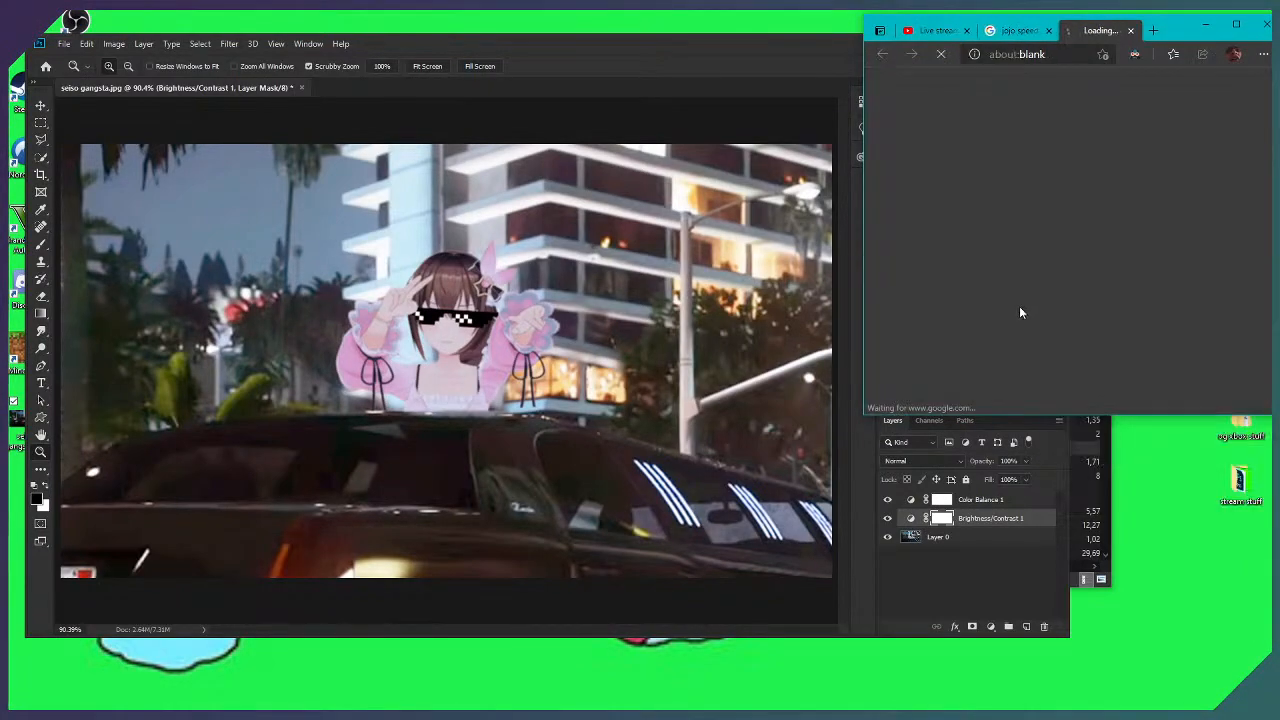
right_click(1035, 235)
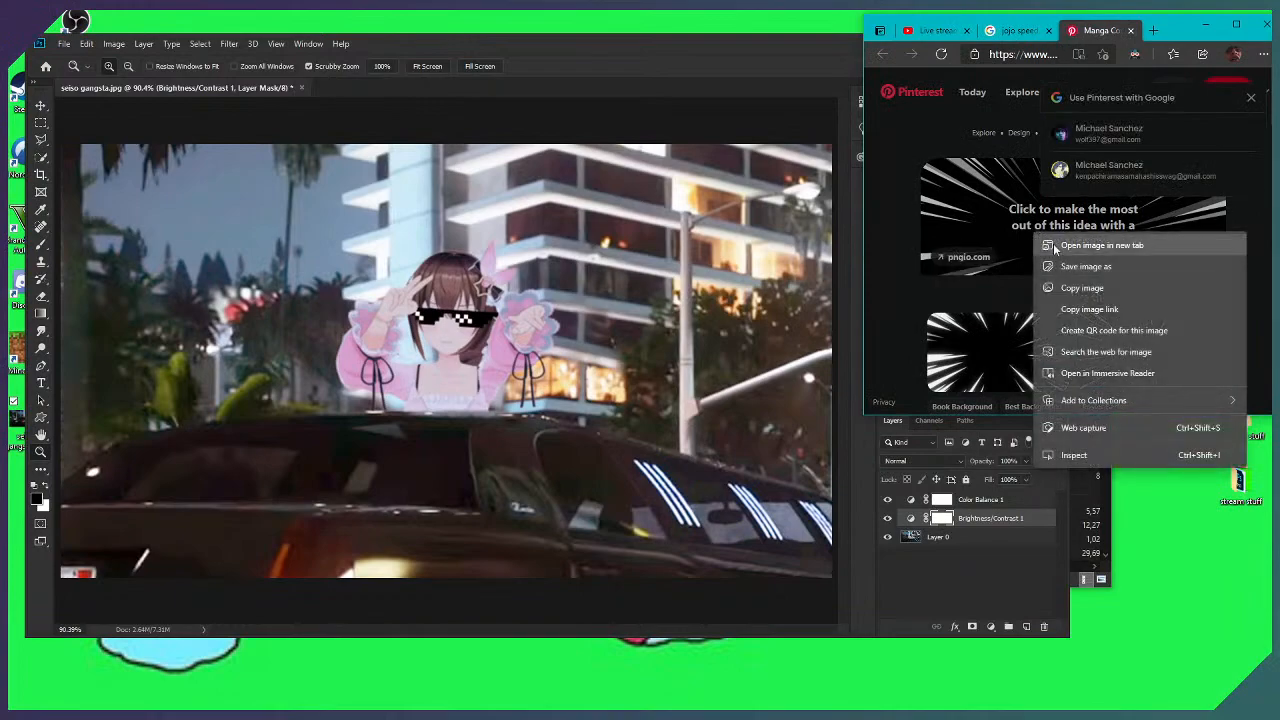
left_click(1132, 31)
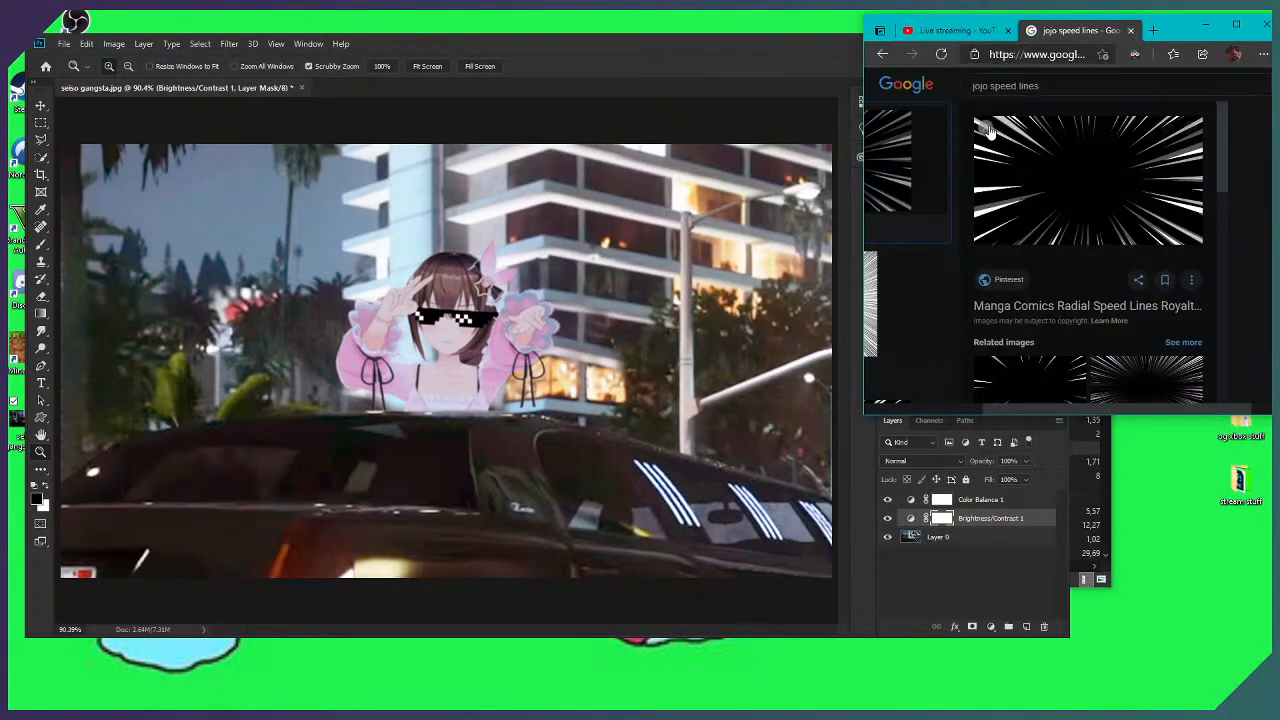
Preview the white zoom-in action-lines picture and browse the other speed-lines image results
key("Escape")
left_click_drag(1040, 407, 968, 407)
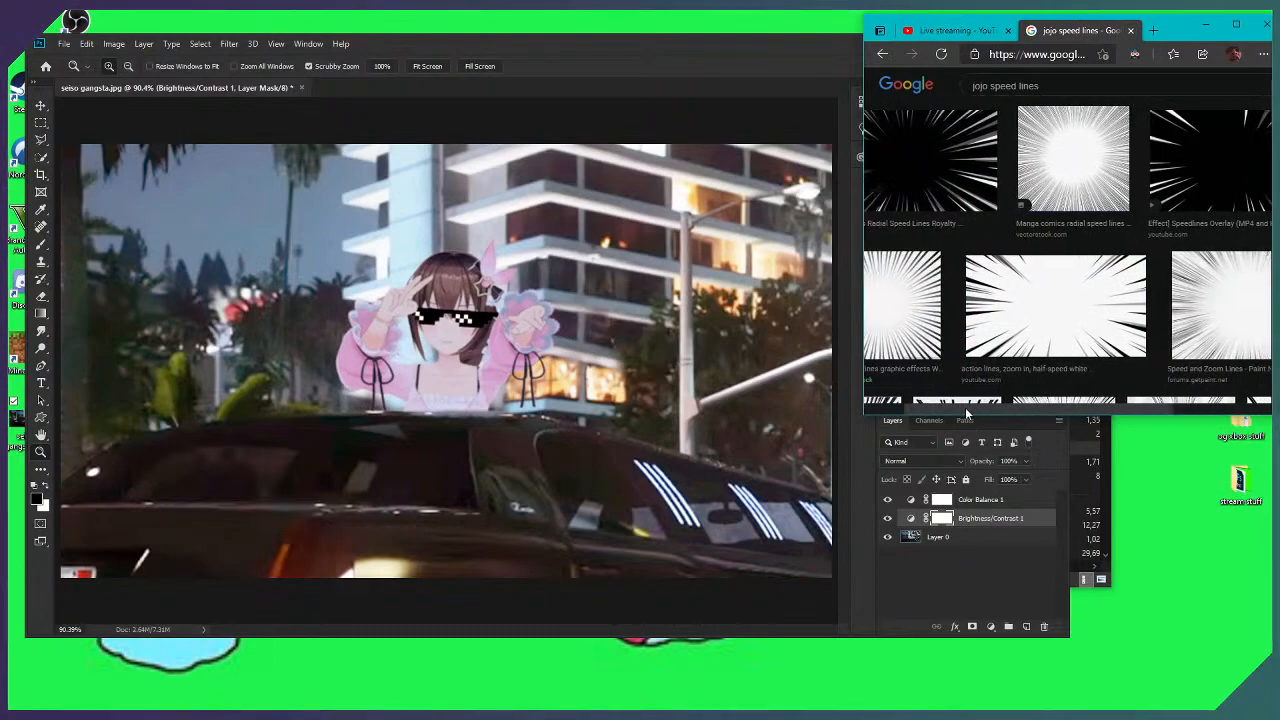
left_click(1069, 306)
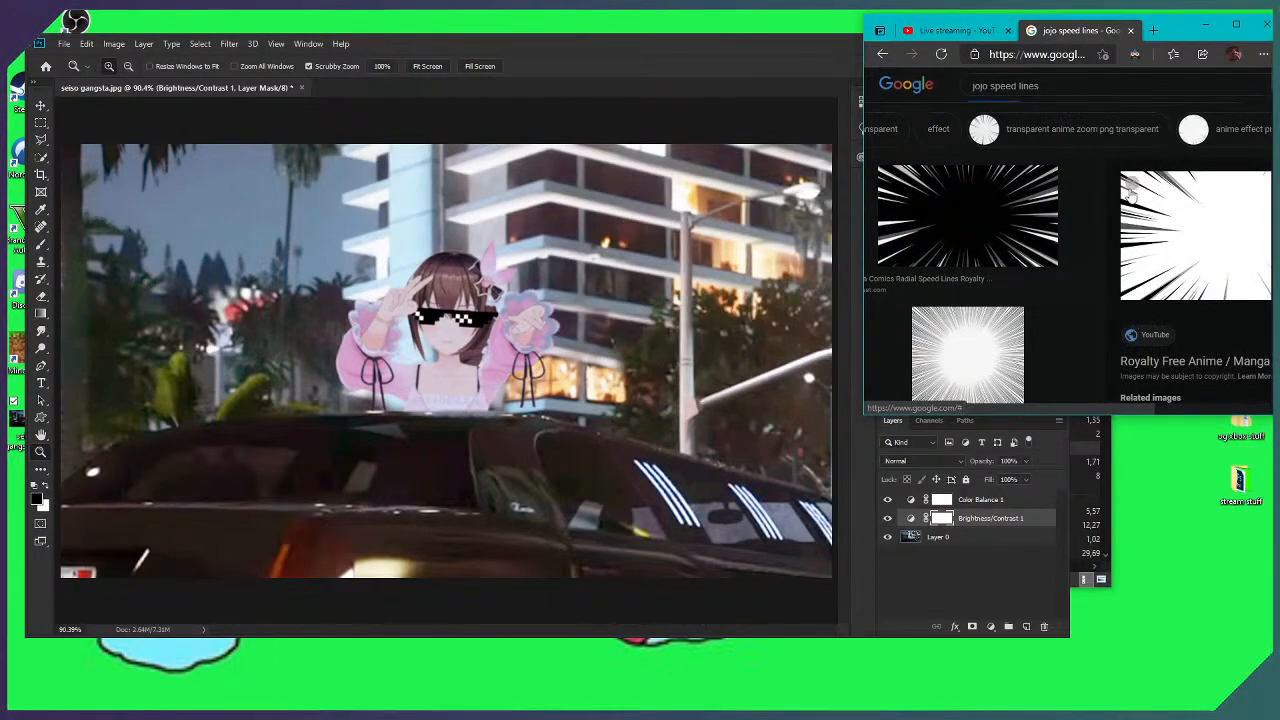
key("Escape")
scroll(1026, 290, "down", 3)
left_click_drag(1010, 405, 968, 404)
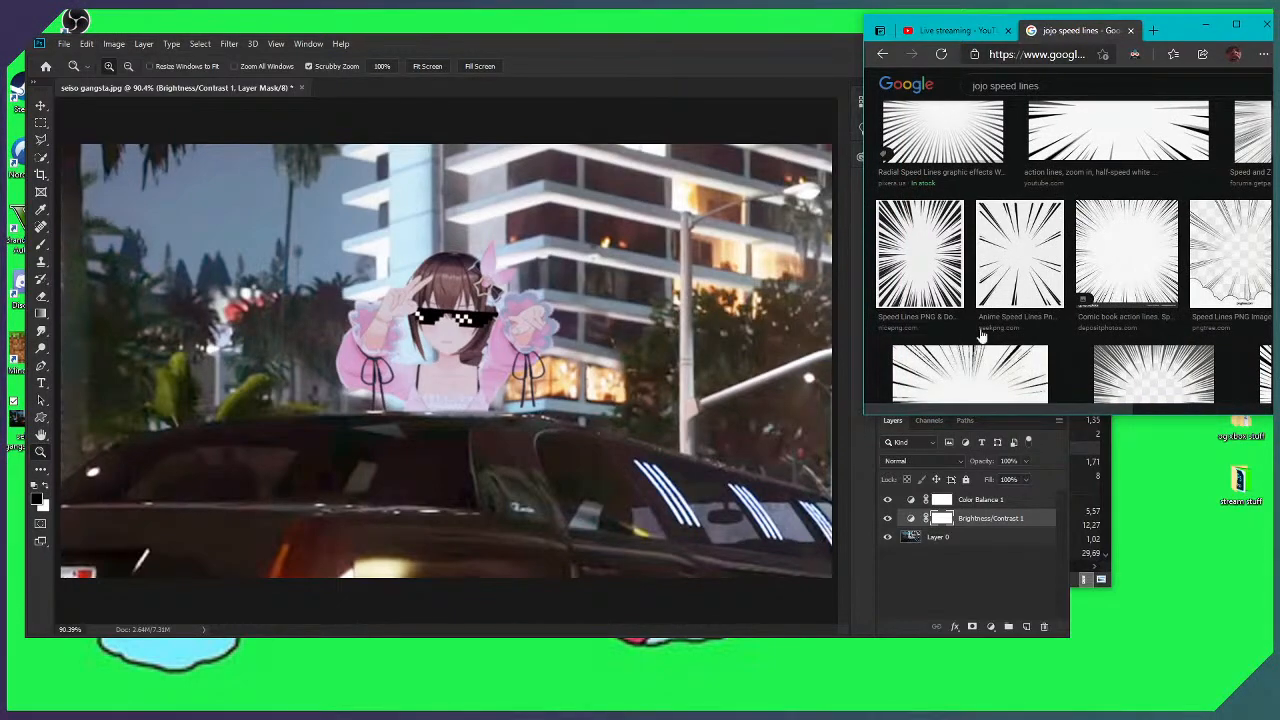
scroll(1070, 260, "up", 2)
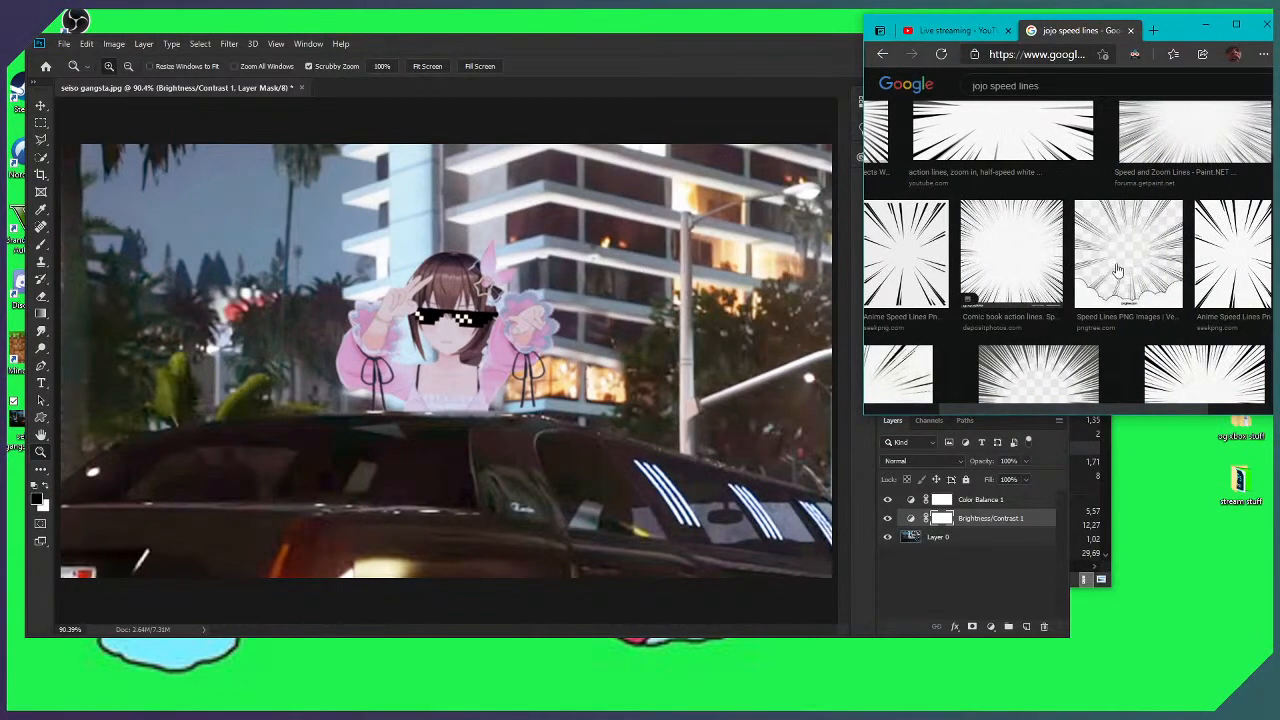
scroll(1070, 260, "right", 2)
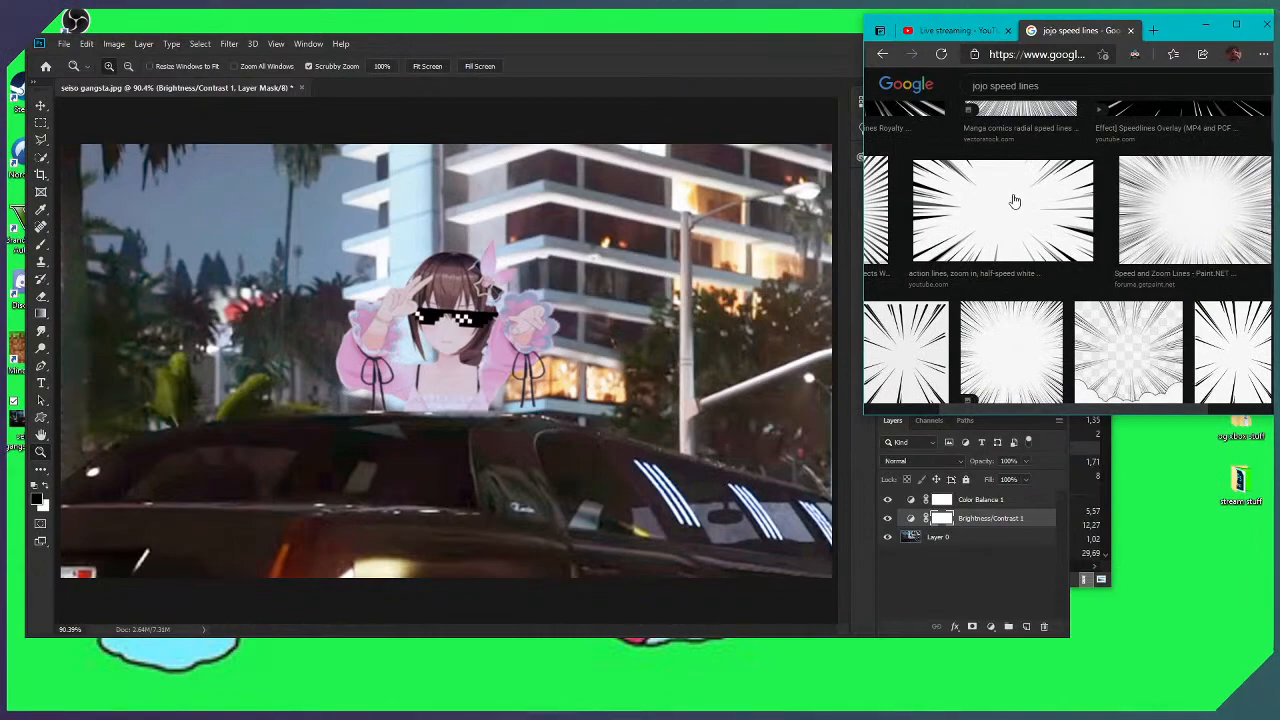
Preview the Paint.NET forum speed-lines picture, look through its source thread for the full image, and close the thread
left_click(1155, 208)
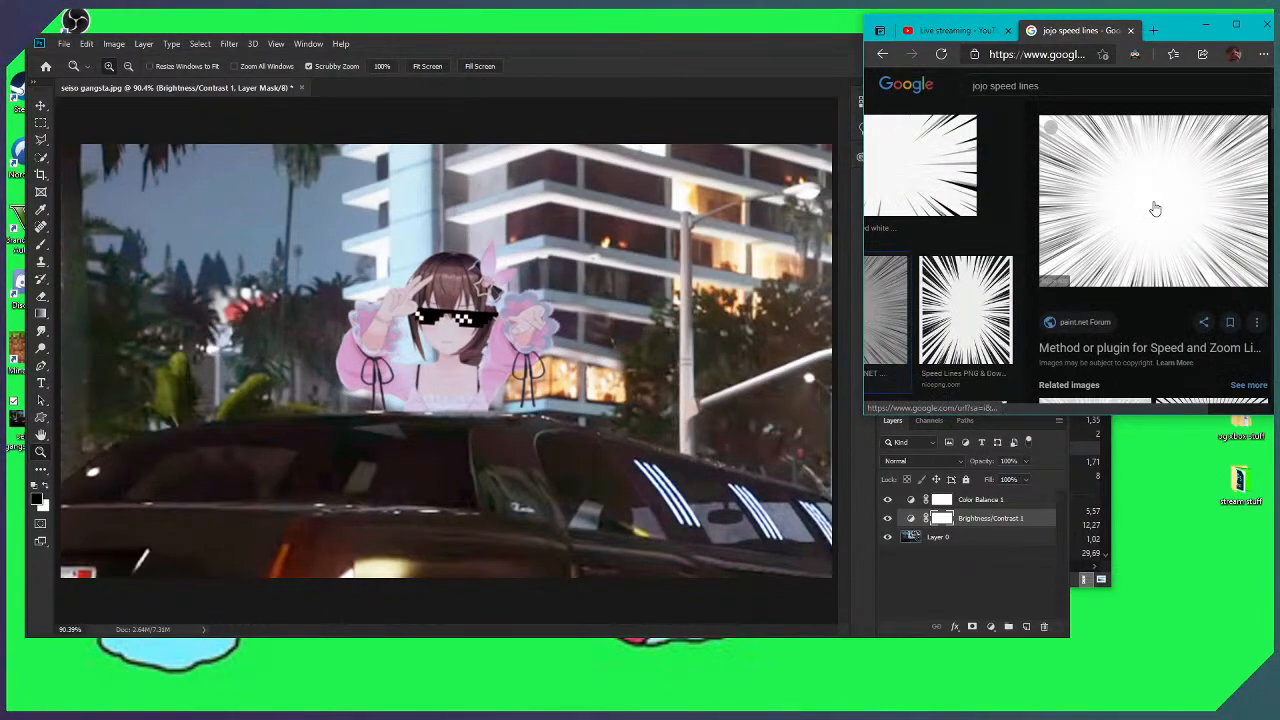
left_click(1123, 349)
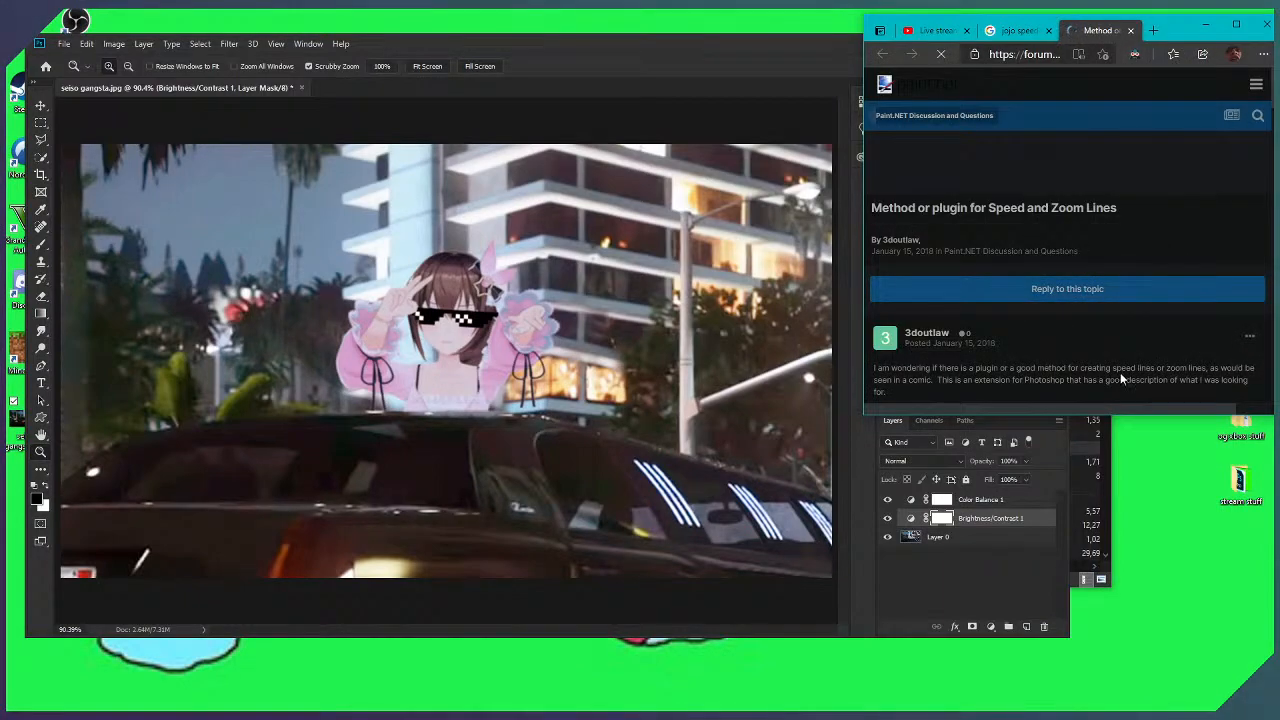
scroll(1120, 373, "down", 10)
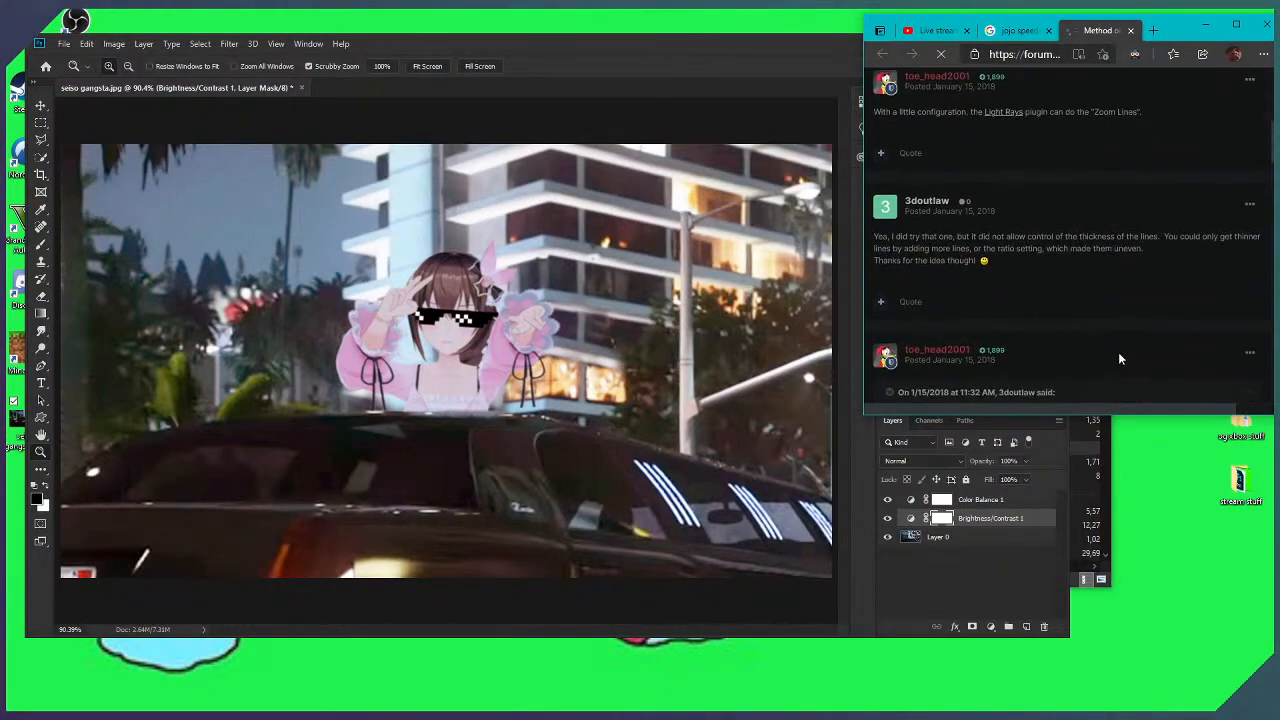
scroll(1119, 350, "down", 3)
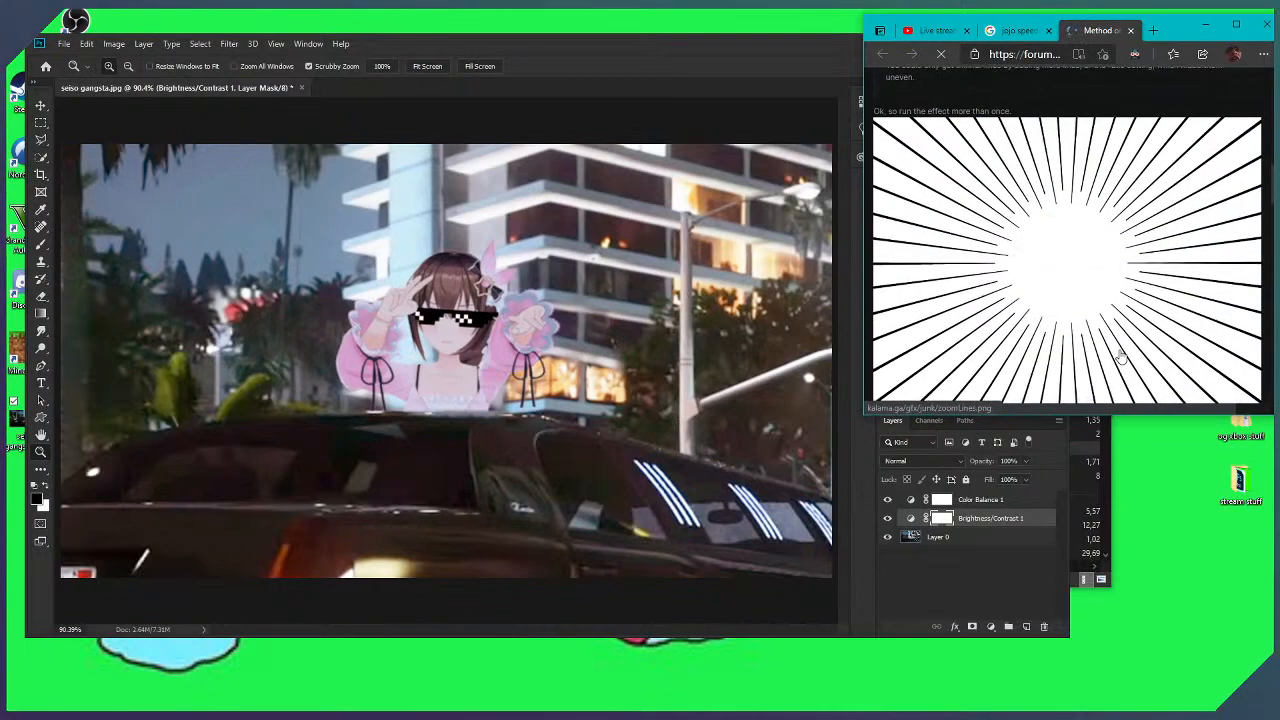
scroll(1122, 348, "down", 3)
scroll(1120, 342, "down", 5)
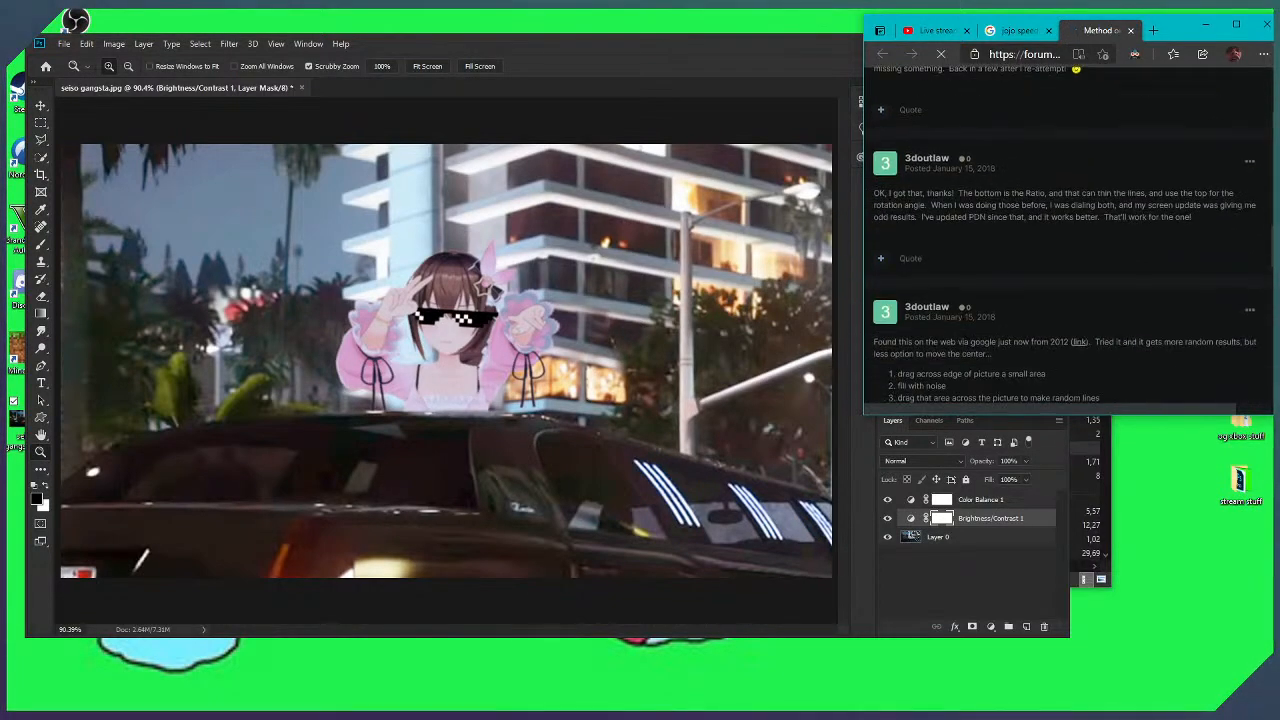
scroll(1122, 340, "down", 2)
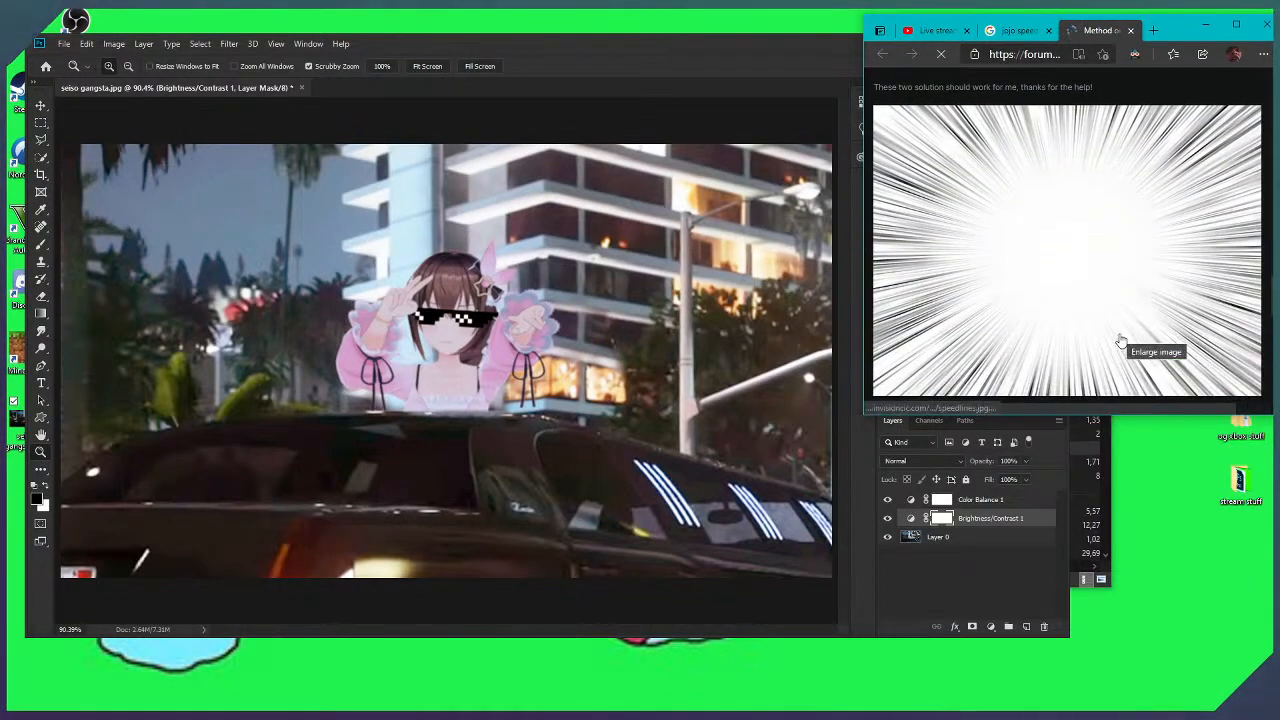
scroll(1121, 341, "up", 2)
left_click(1130, 30)
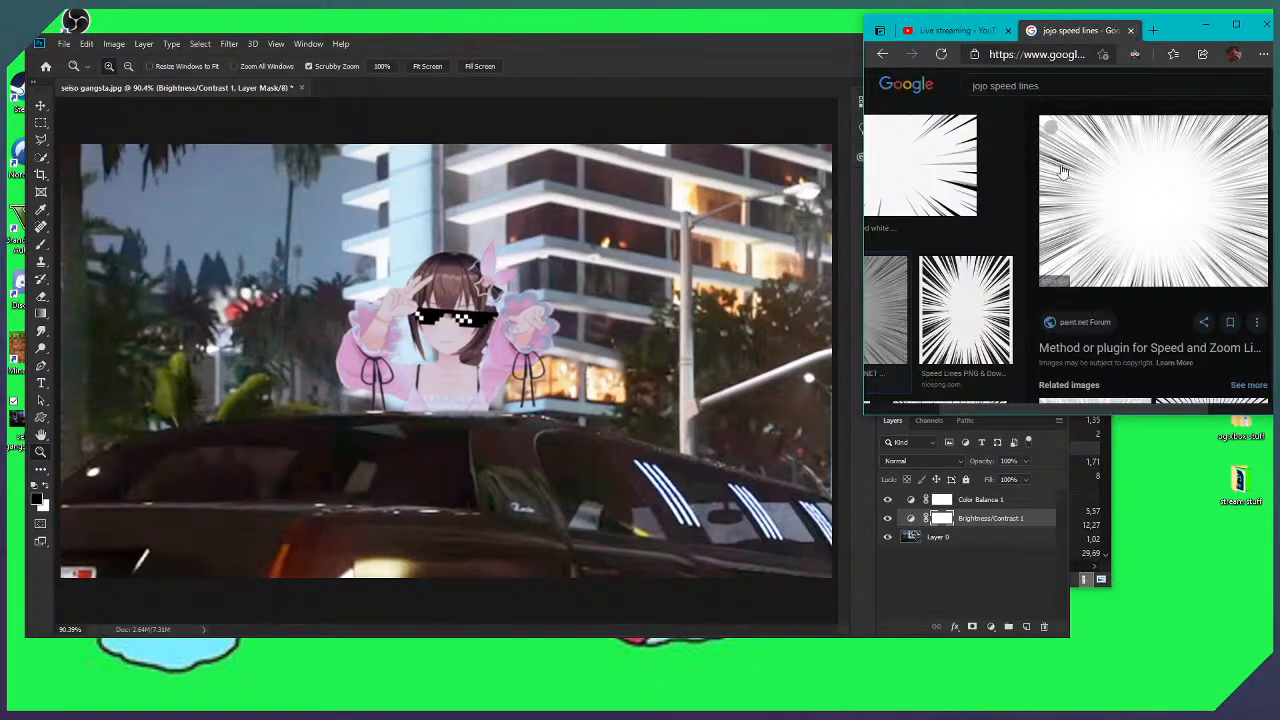
Copy the black Manga Comics Radial Speed Lines image from the results and paste it into the Photoshop document above Brightness/Contrast 1
left_click(1049, 126)
left_click_drag(1111, 403, 1036, 406)
scroll(990, 230, "up", 5)
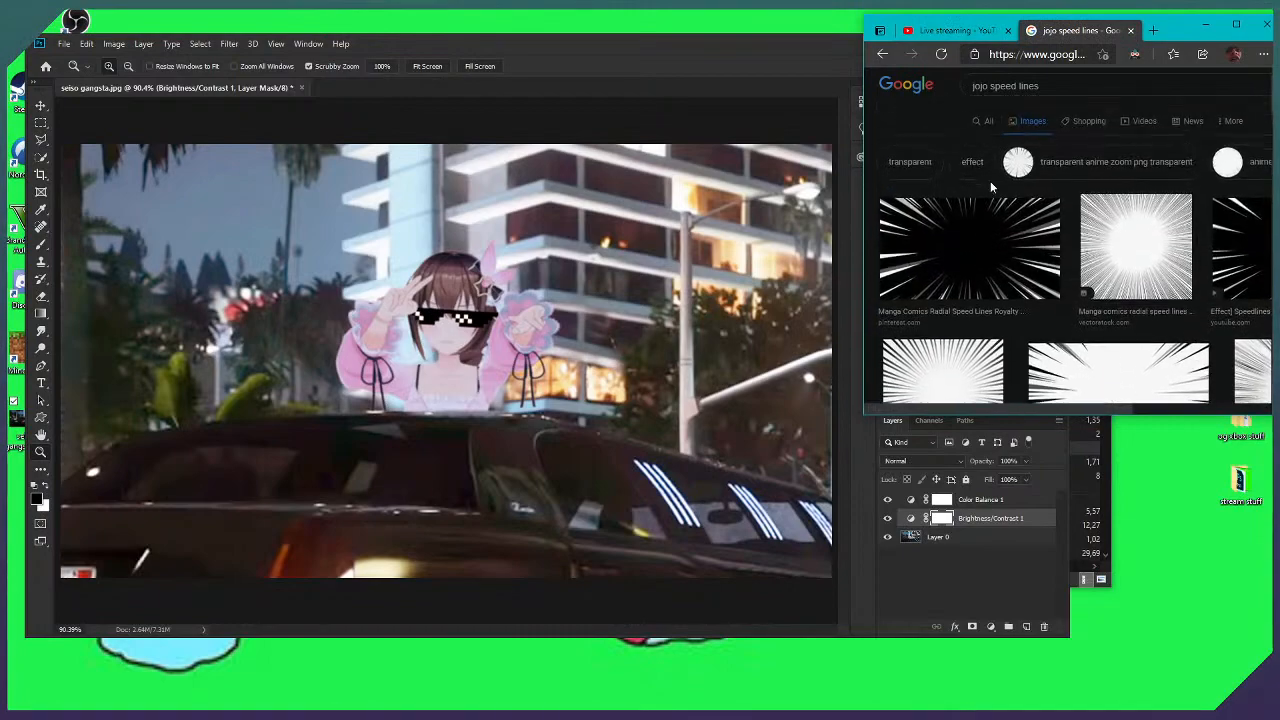
left_click(983, 272)
right_click(1224, 186)
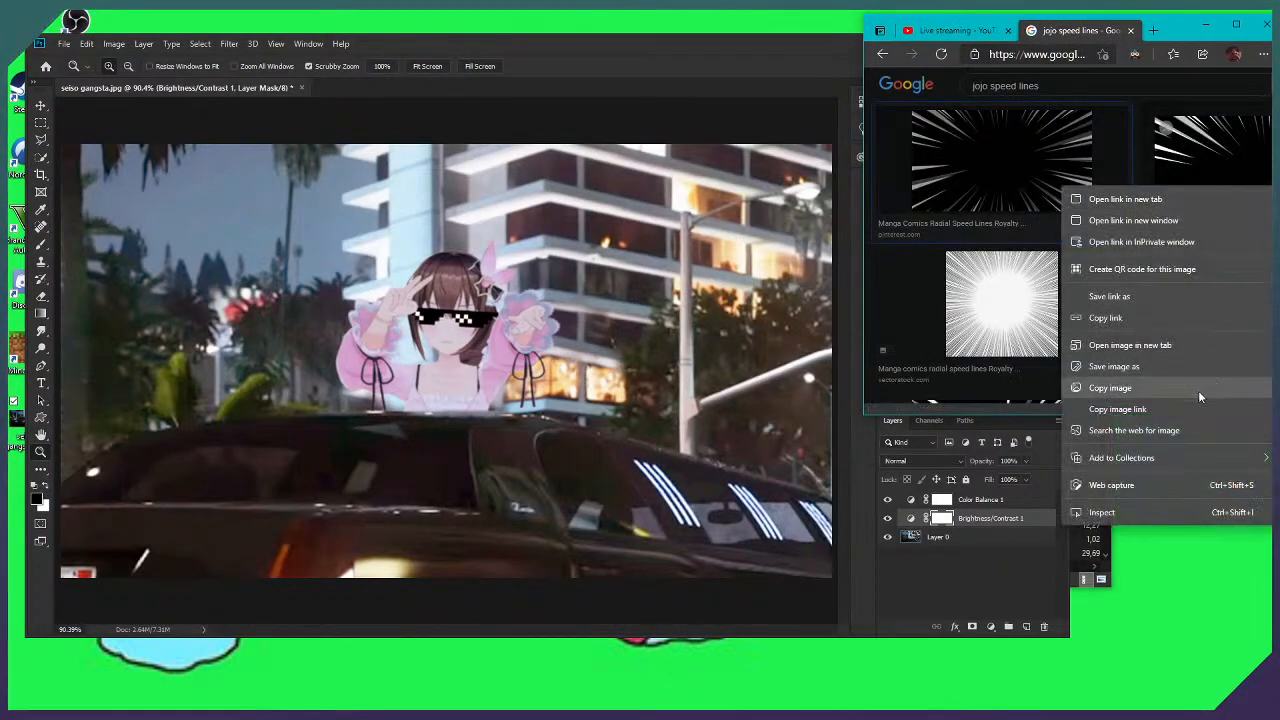
left_click(1110, 387)
left_click(645, 66)
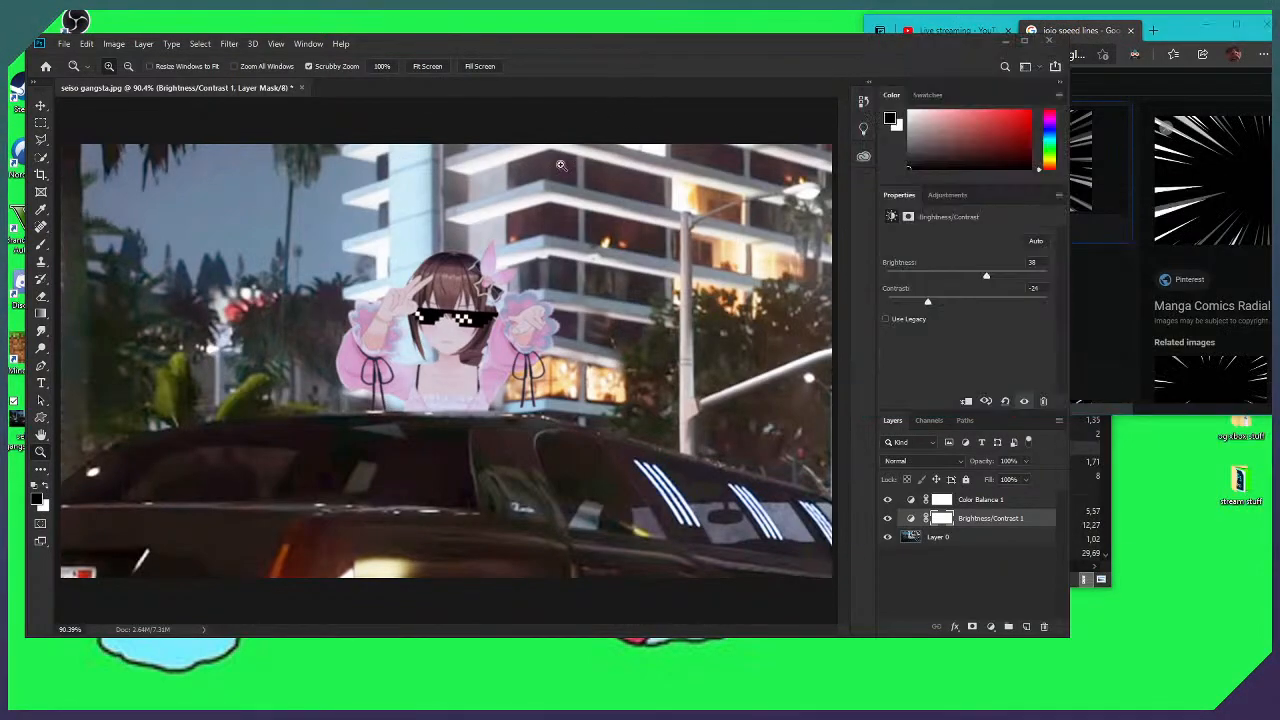
key("ctrl+v")
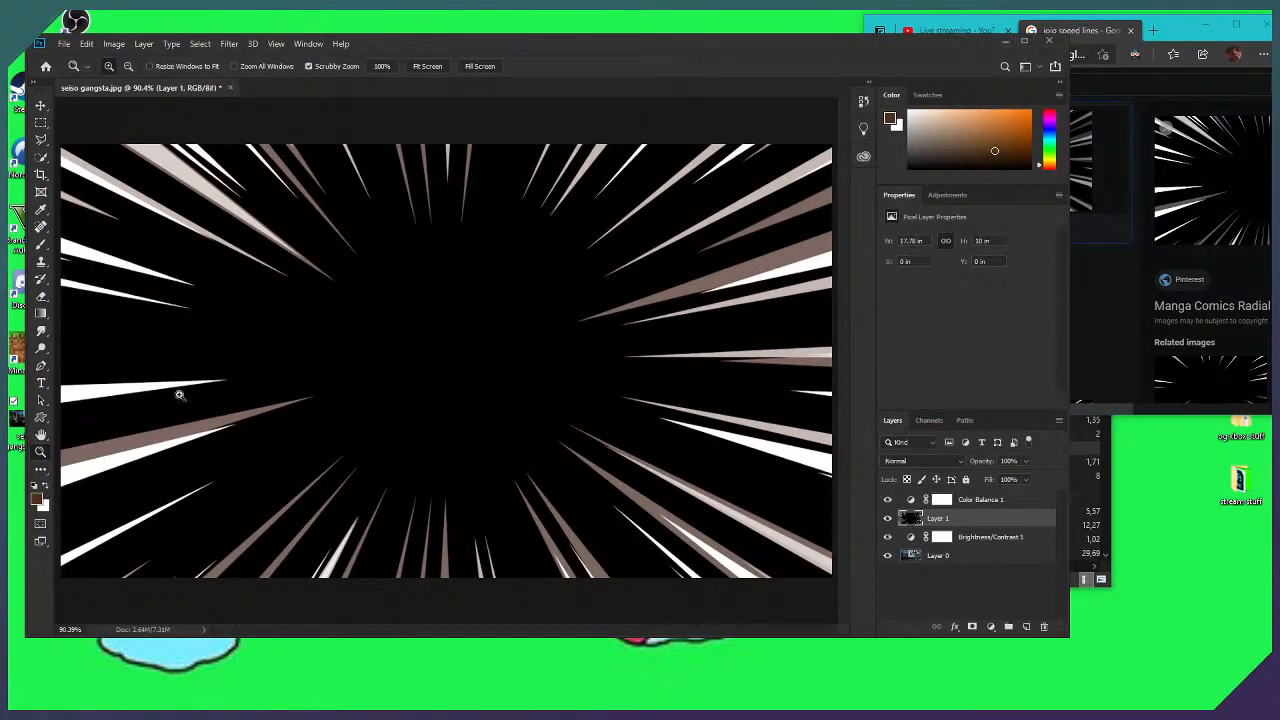
Remove the black background from the pasted speed-lines layer with the Magic Eraser tool
left_click(41, 296)
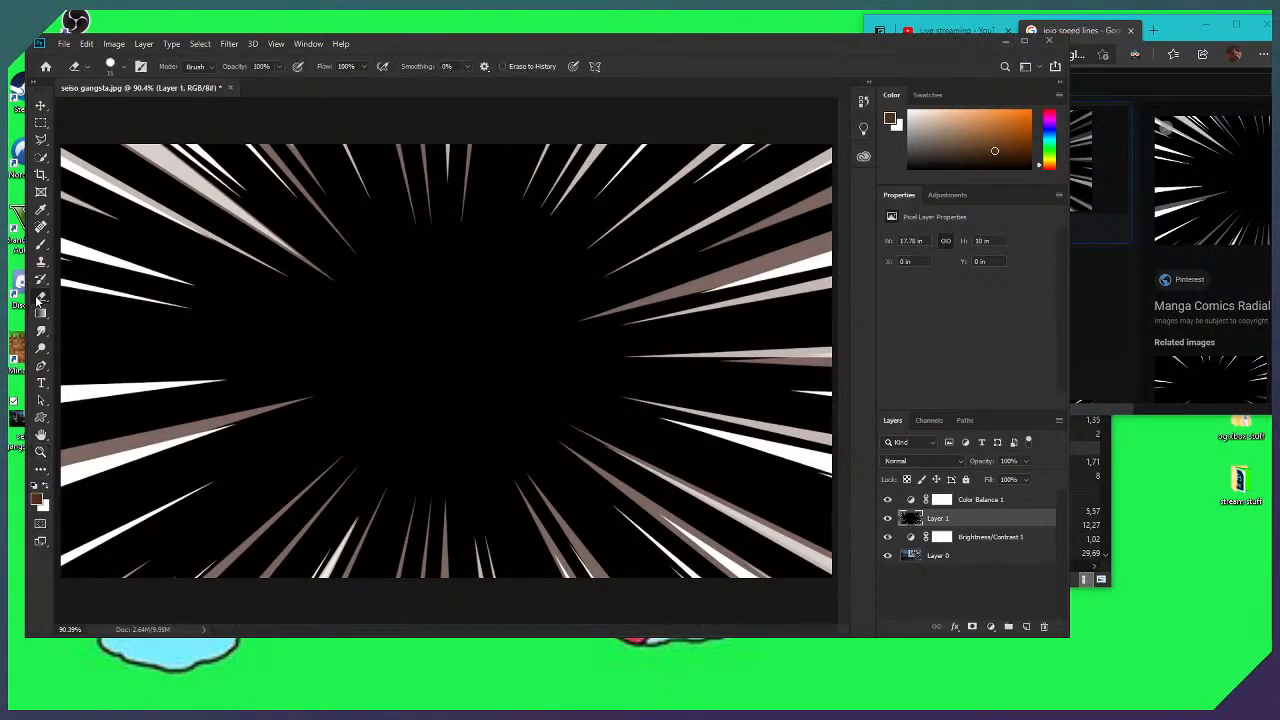
right_click(41, 296)
left_click(74, 322)
left_click(497, 360)
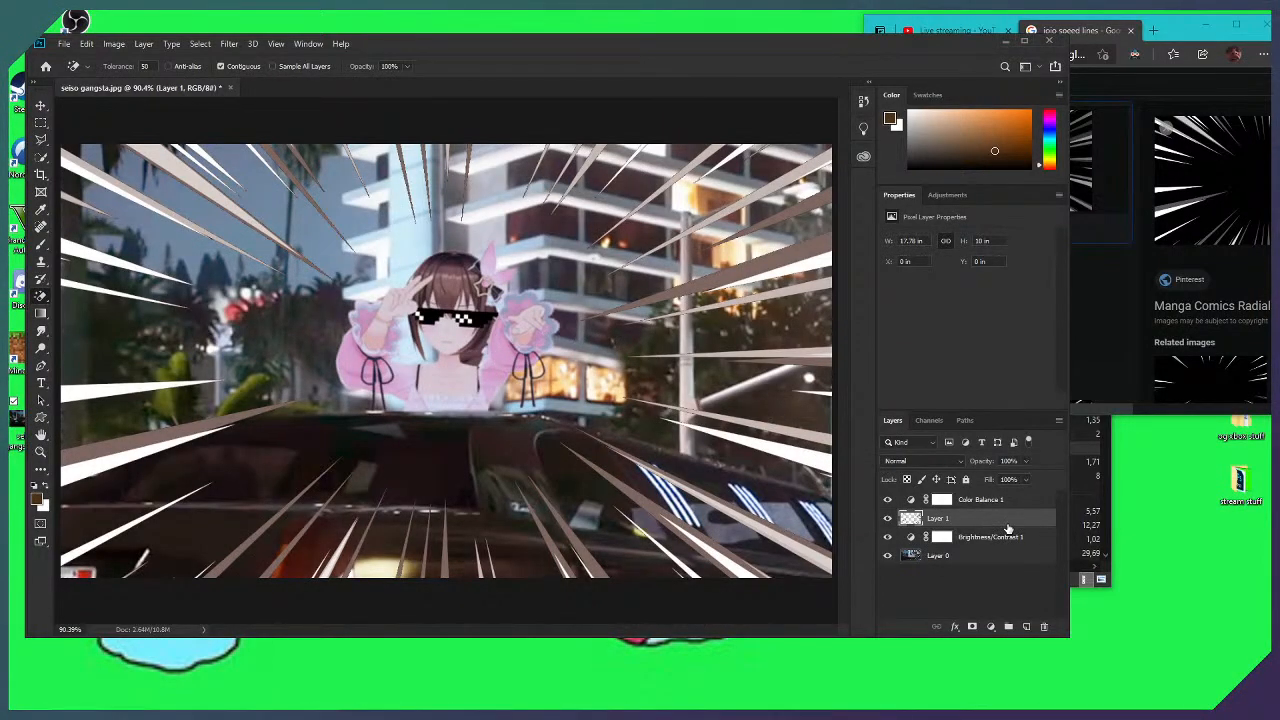
Add a white Color Overlay to the speed-lines layer and move the layer above Color Balance 1
double_click(1008, 528)
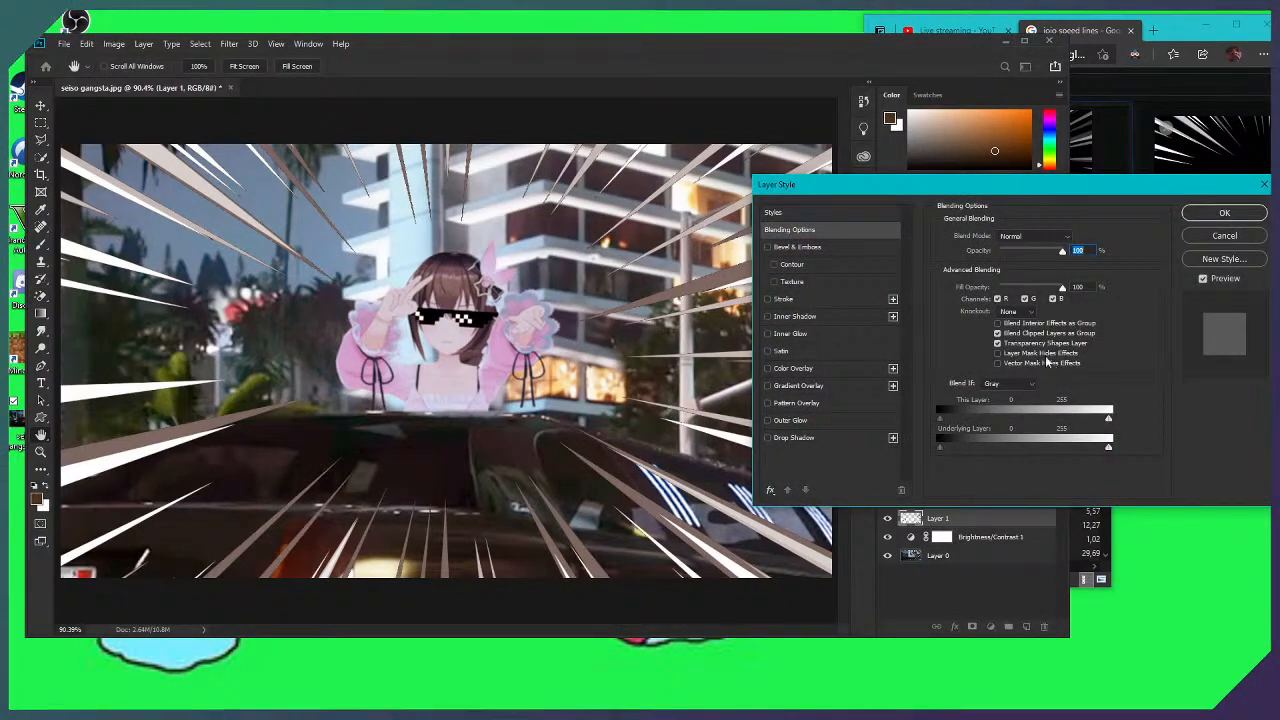
left_click(792, 368)
mouse_move(1050, 255)
left_mouse_down()
mouse_move(1017, 256)
mouse_move(1055, 253)
left_mouse_up()
left_click(1210, 215)
left_click_drag(966, 518, 966, 495)
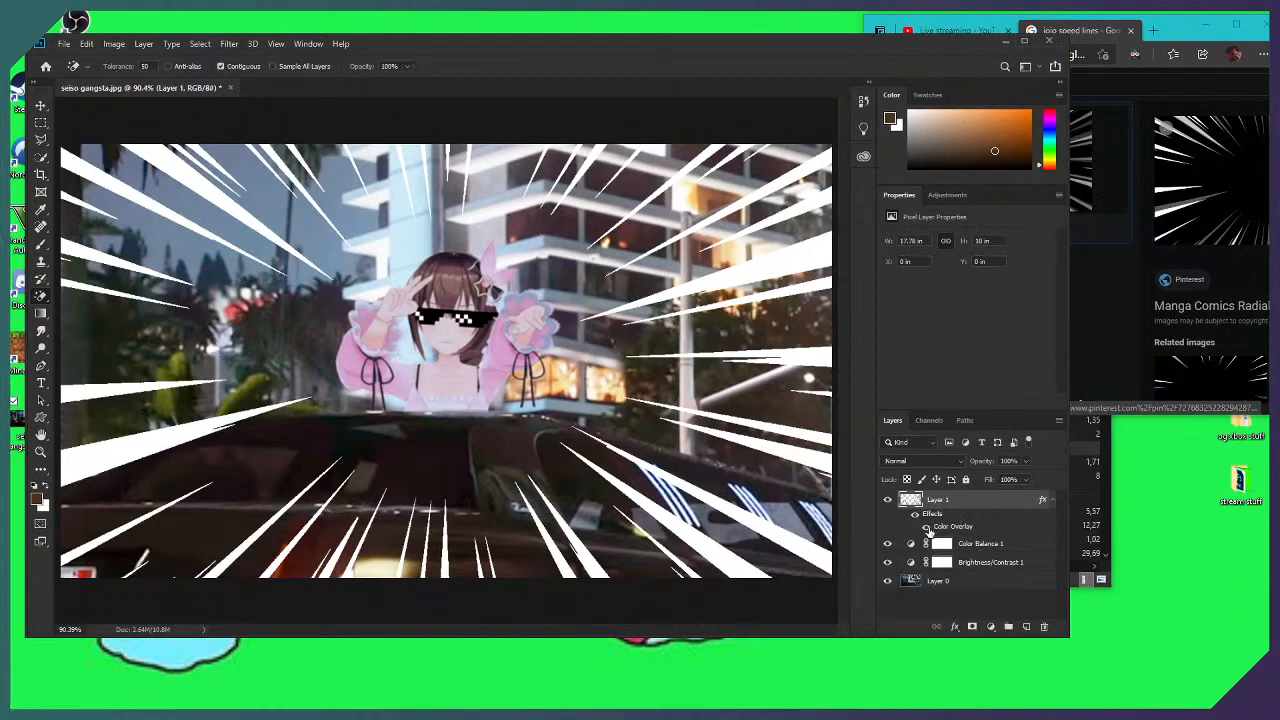
Hide the speed-lines layer's Color Overlay and try a white Inner Glow at 100% opacity with an increased size instead
left_click(921, 524)
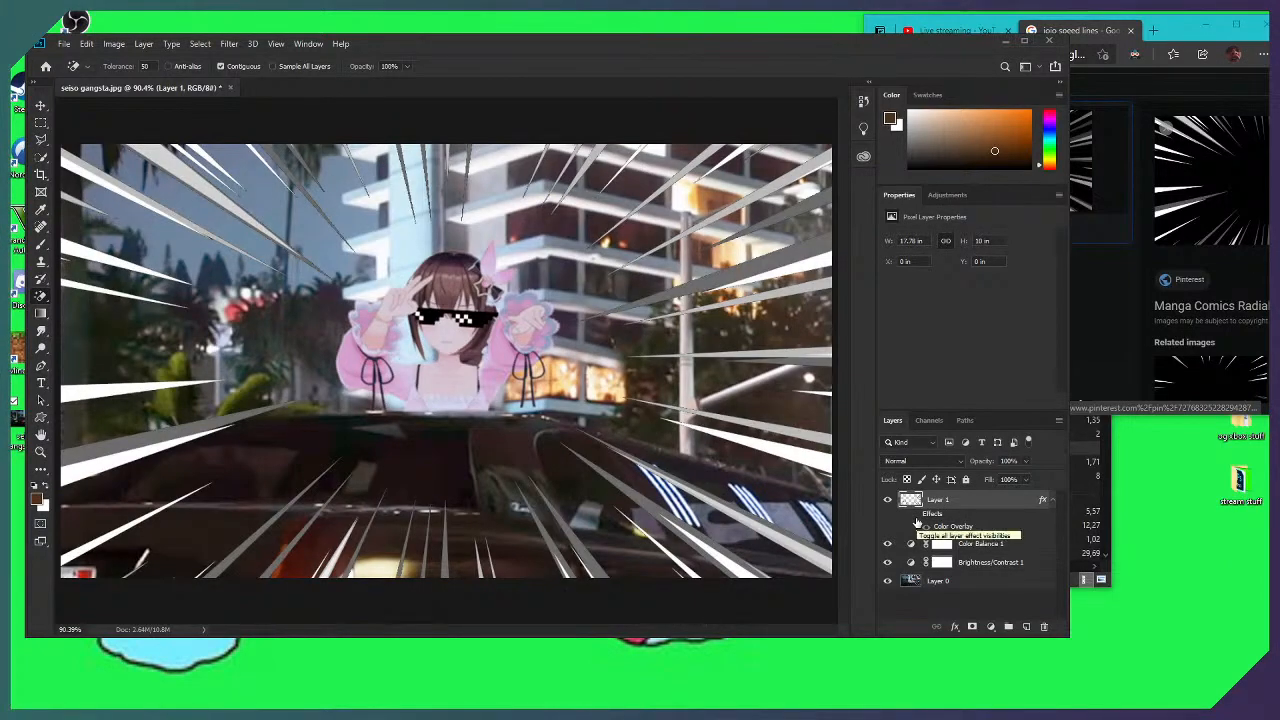
double_click(975, 523)
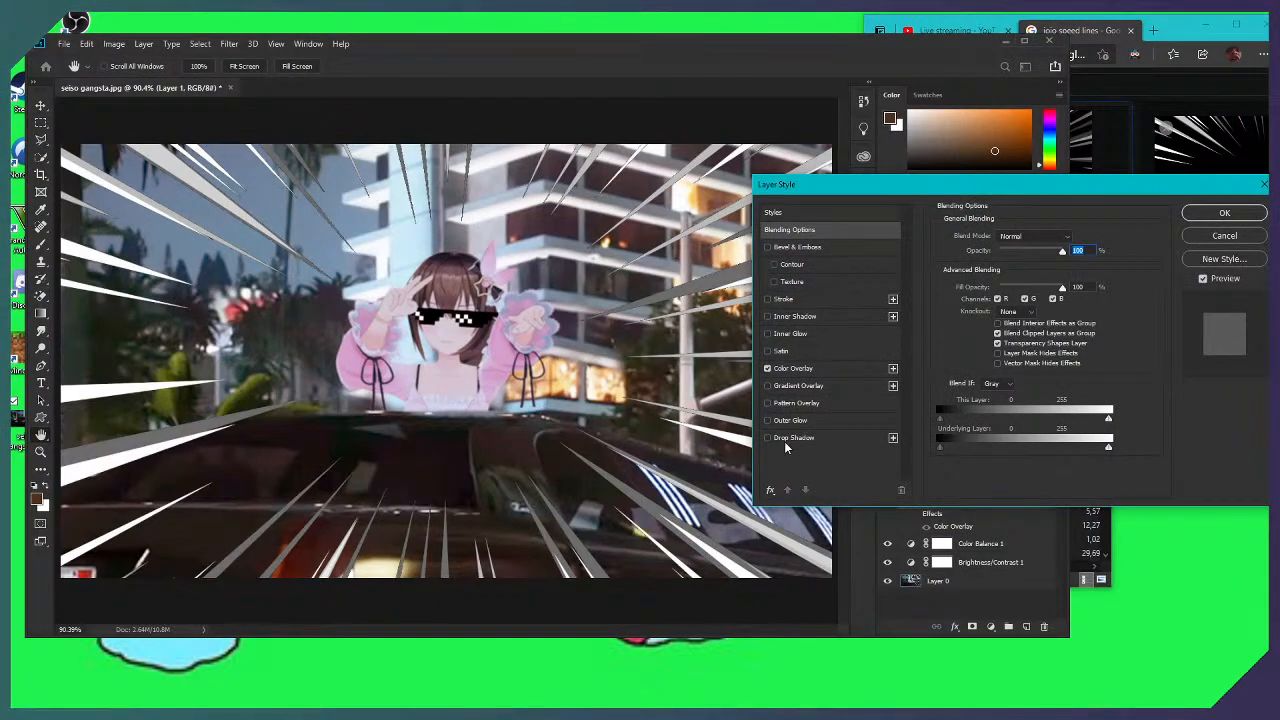
left_click(776, 318)
left_click(768, 316)
left_click(768, 334)
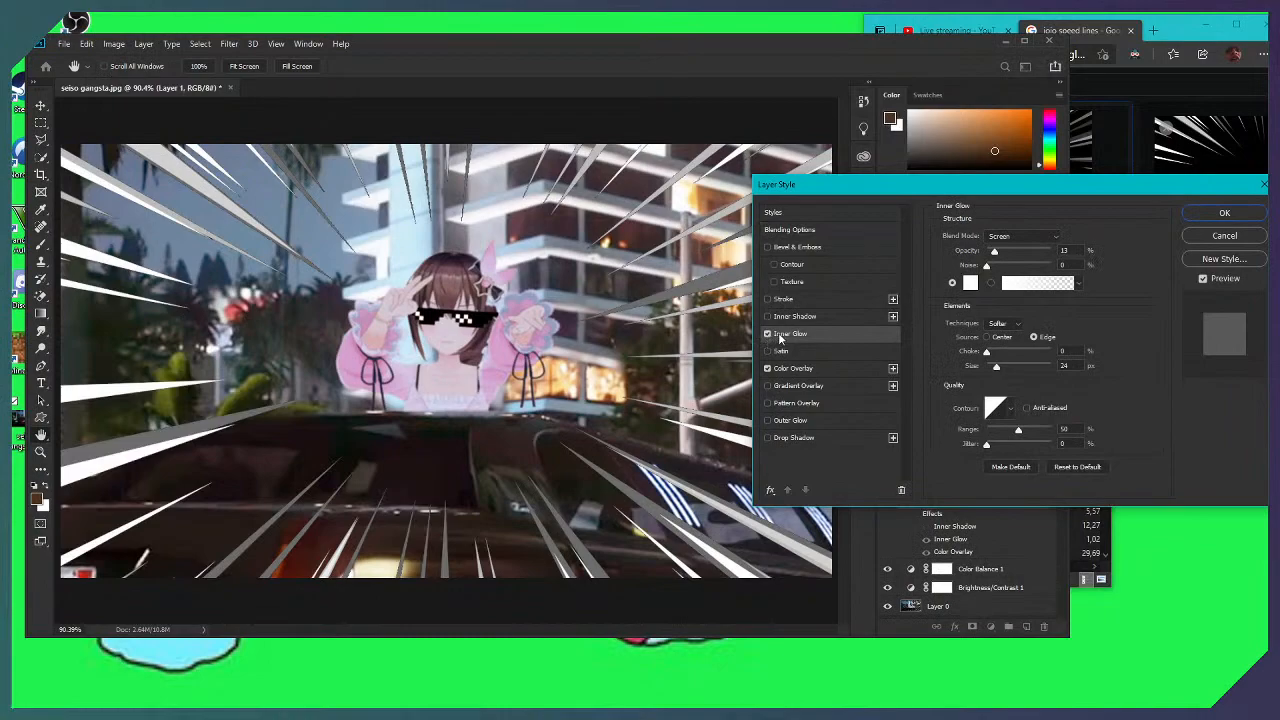
left_click(970, 283)
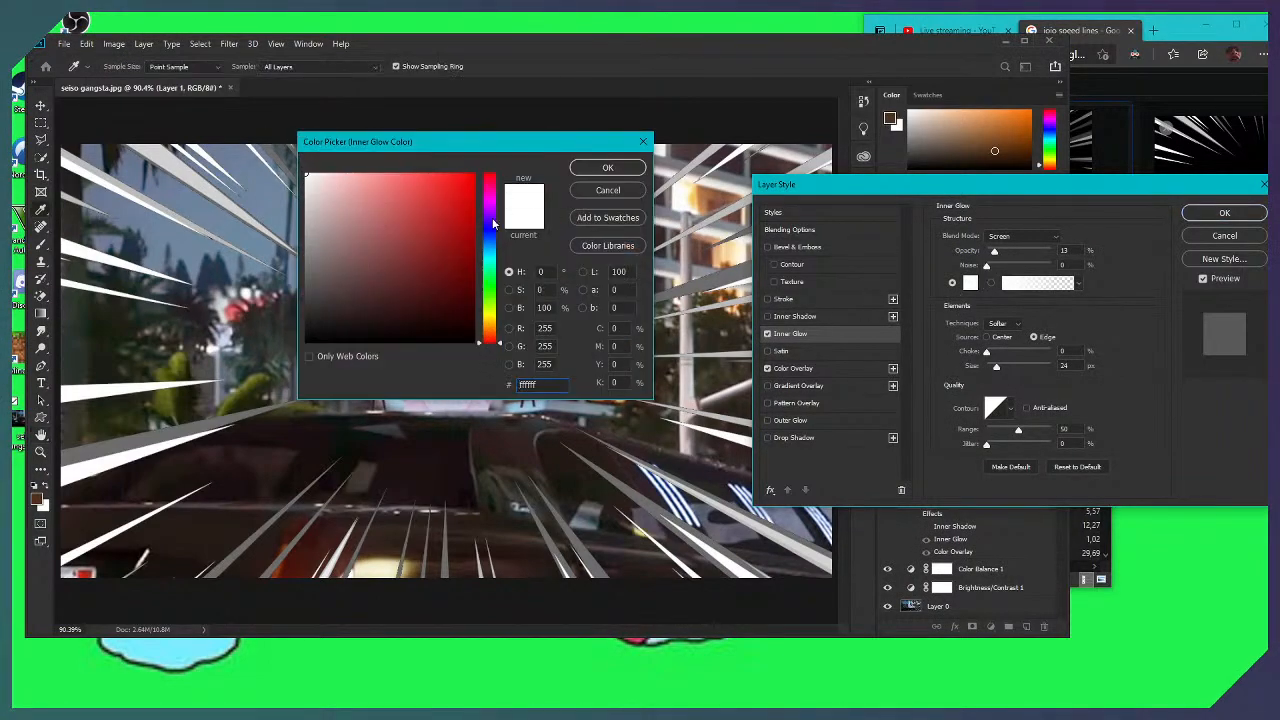
left_click(607, 168)
left_click_drag(994, 252, 1050, 254)
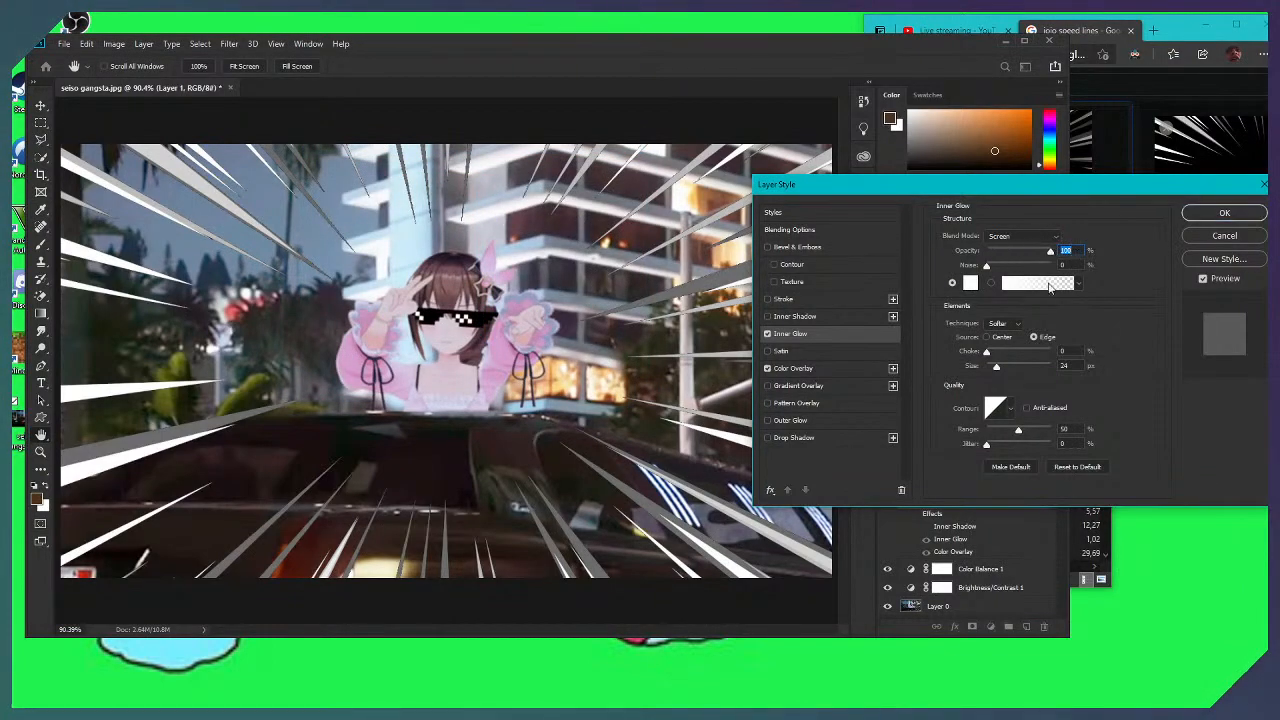
left_click_drag(1002, 370, 1026, 368)
left_click(1211, 218)
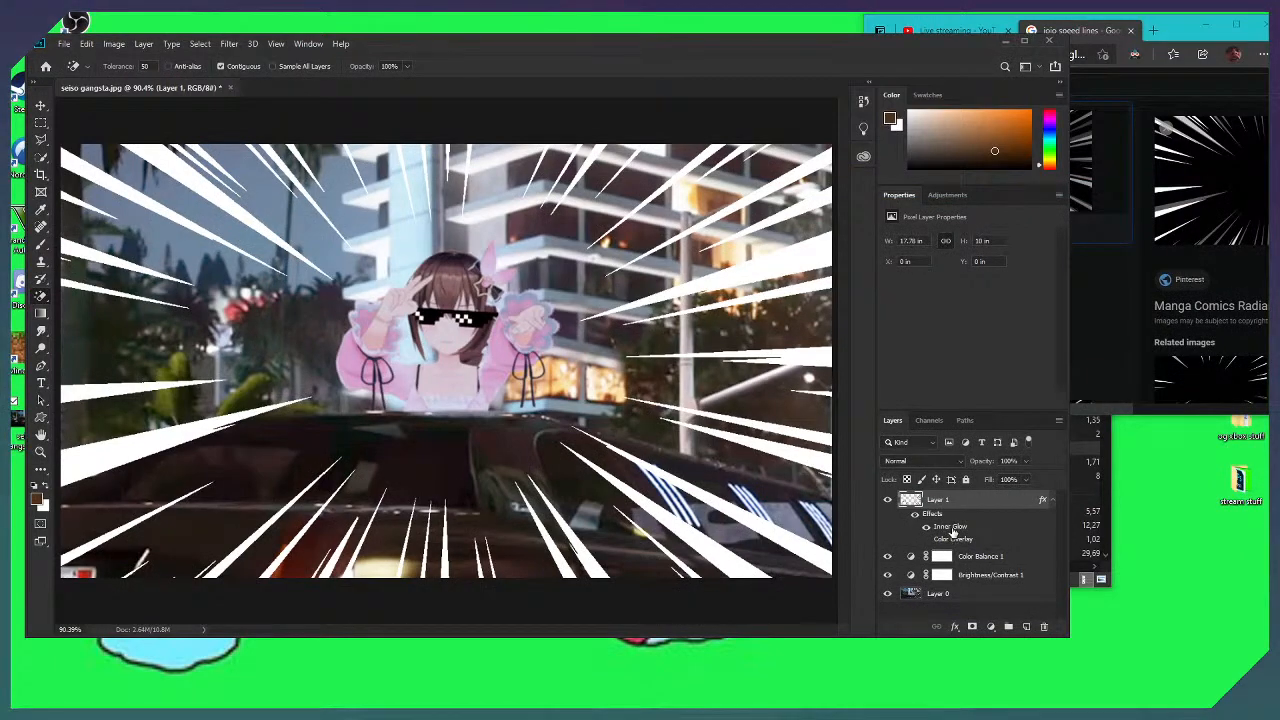
Change the speed-lines layer's Inner Glow colour to black (000000) and readjust the glow size
double_click(950, 527)
left_click_drag(1026, 367, 991, 370)
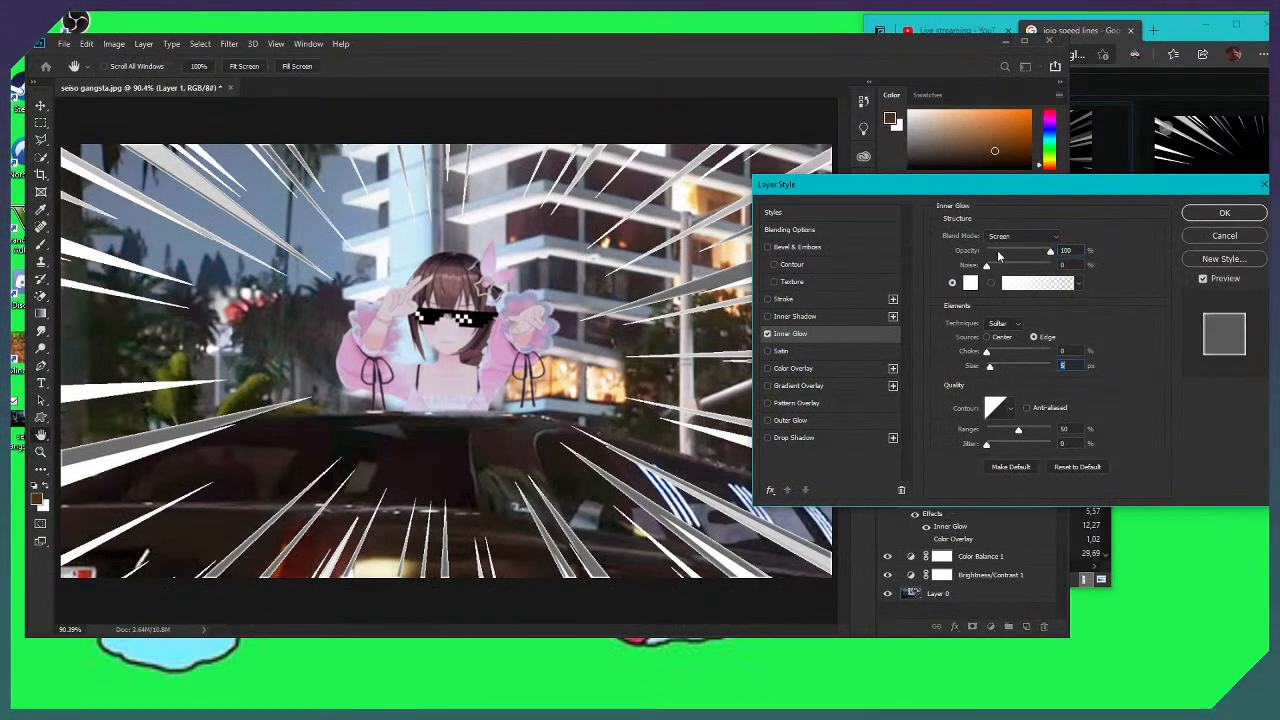
left_click(970, 282)
left_click_drag(350, 200, 500, 402)
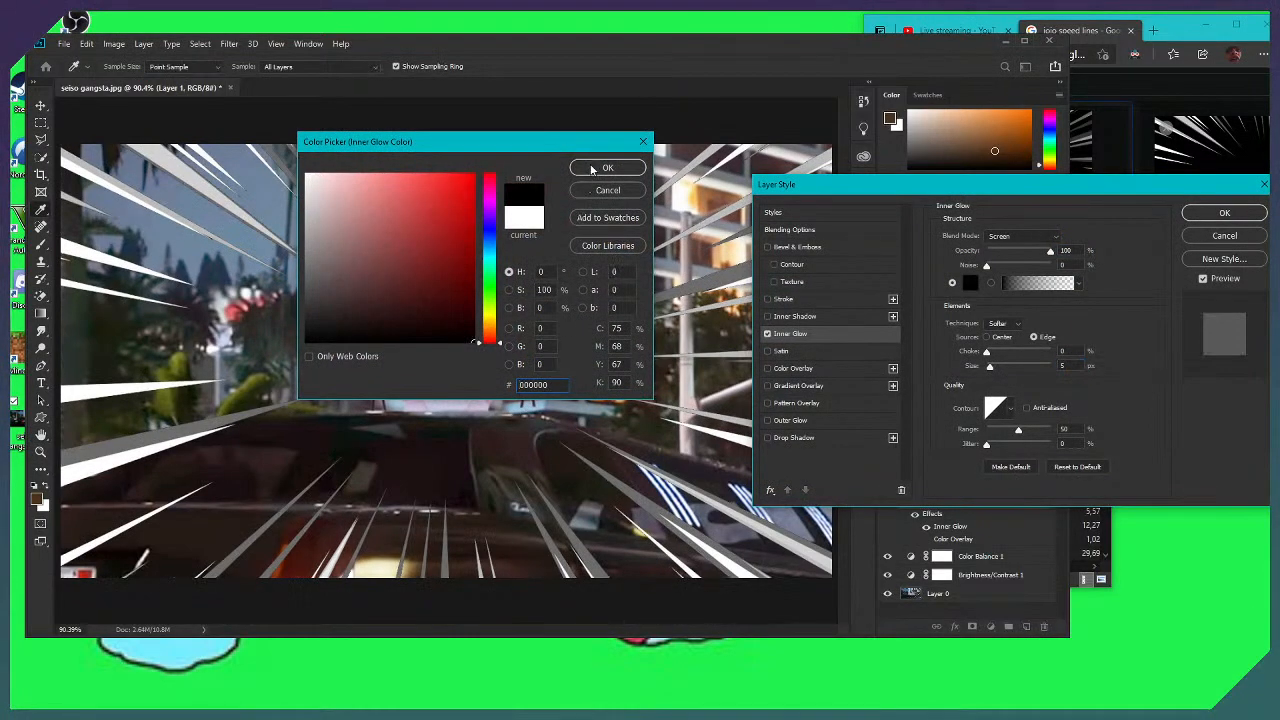
left_click(592, 170)
left_click_drag(988, 368, 1011, 368)
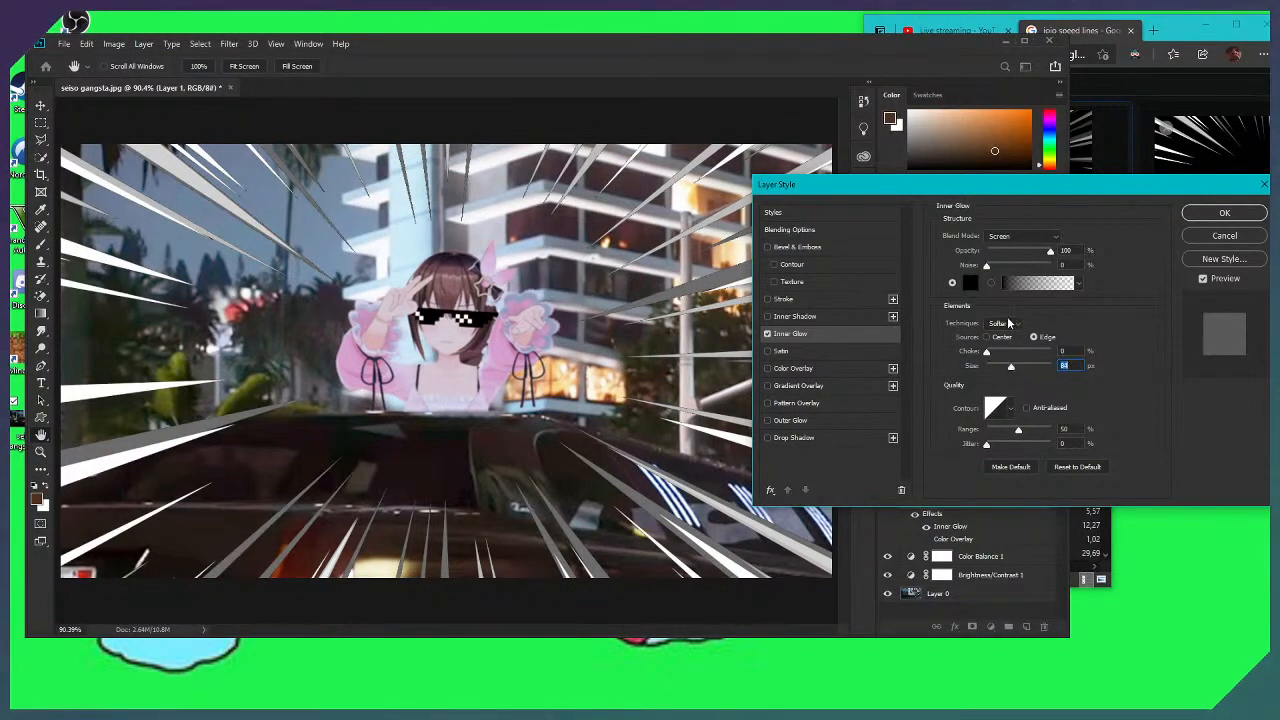
Change the Inner Glow's blend mode and lower its opacity, and switch the layer from the glow back to the Color Overlay
left_click(1021, 237)
left_click(1000, 246)
left_click_drag(1050, 251, 986, 252)
left_click(1226, 216)
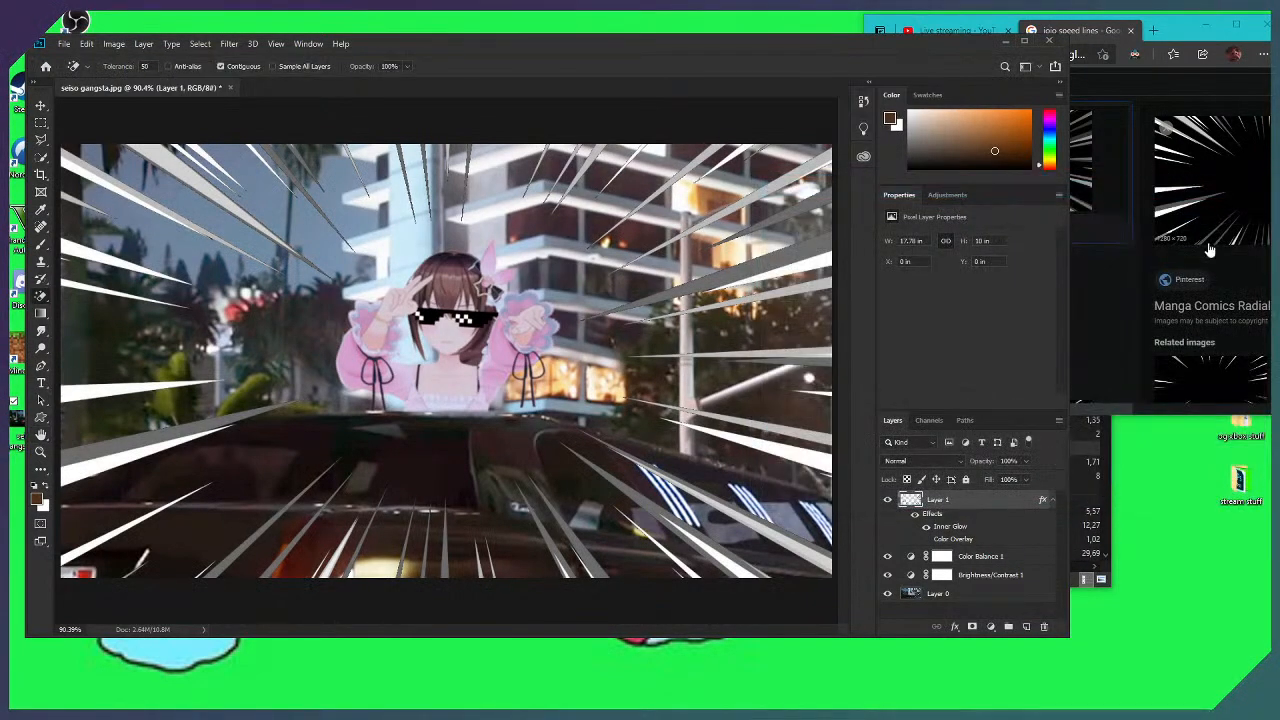
left_click(926, 527)
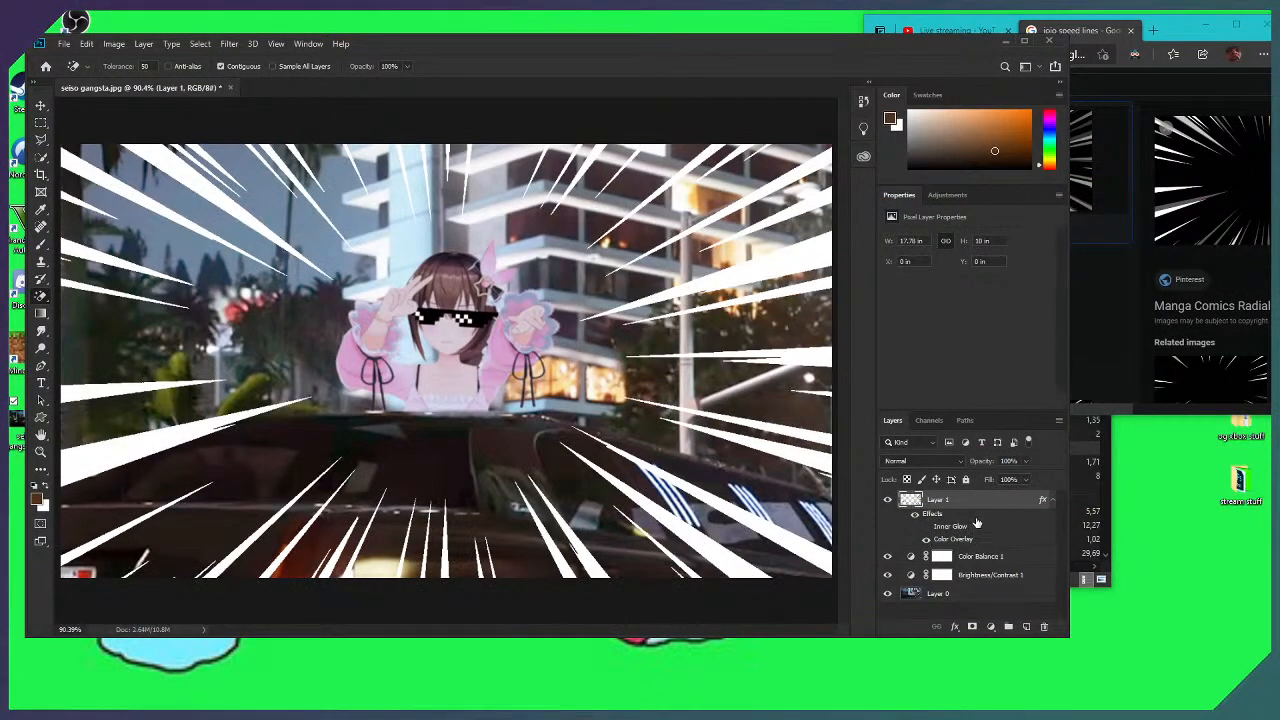
Set the opacity of the speed-lines layer's Color Overlay to 100%
double_click(964, 541)
left_click_drag(1003, 257, 1085, 272)
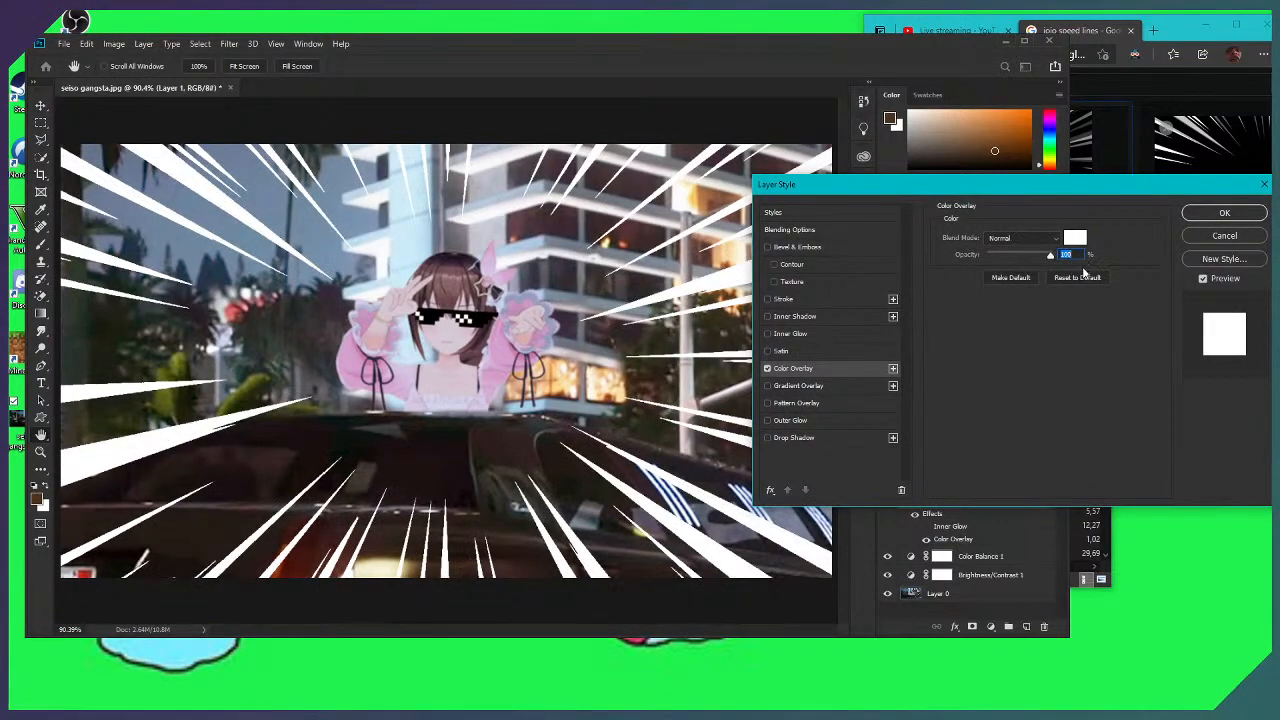
left_click(1213, 213)
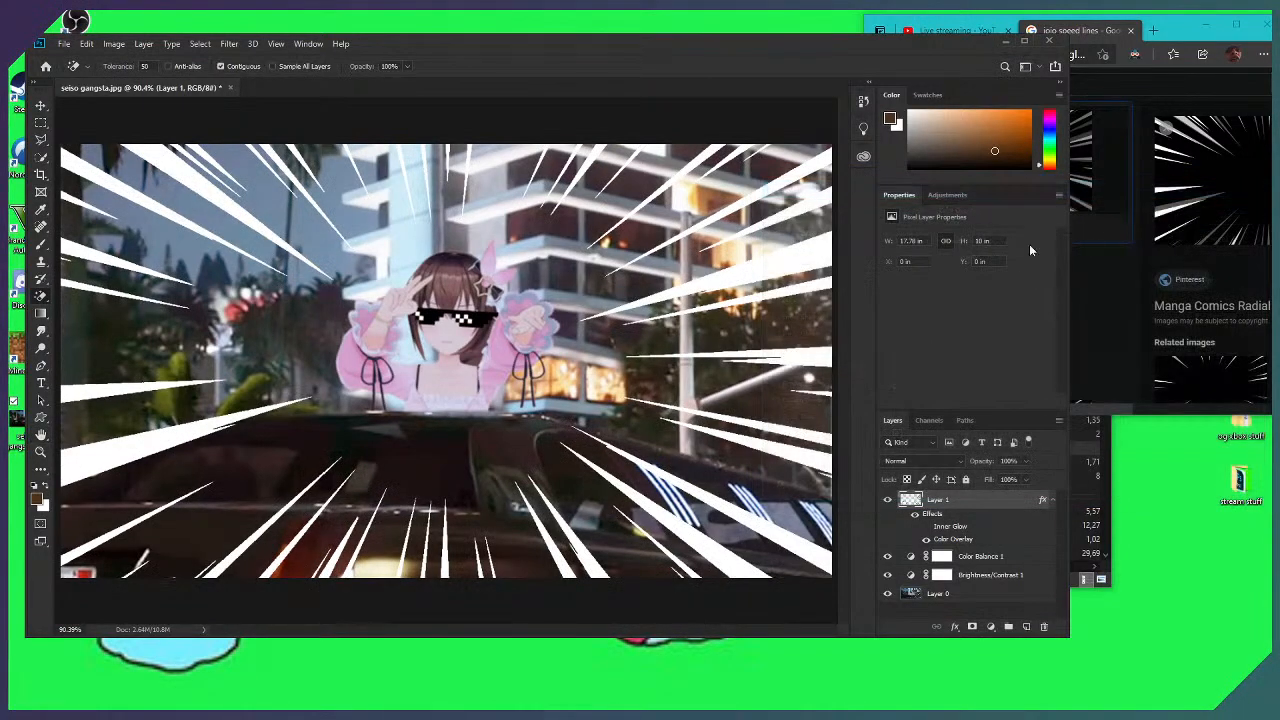
Enlarge the speed-lines layer proportionally about its centre to about 107%, so its edges extend past the canvas
left_click(44, 106)
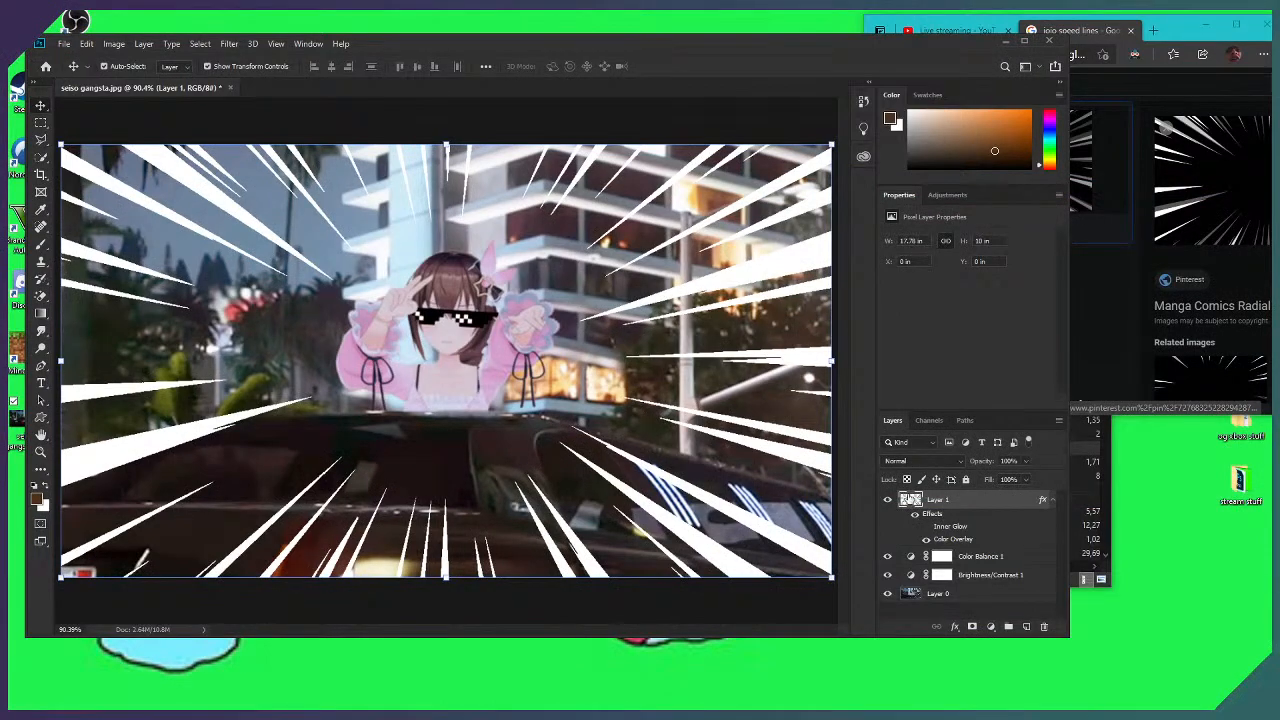
key("ctrl+minus")
key("ctrl+minus")
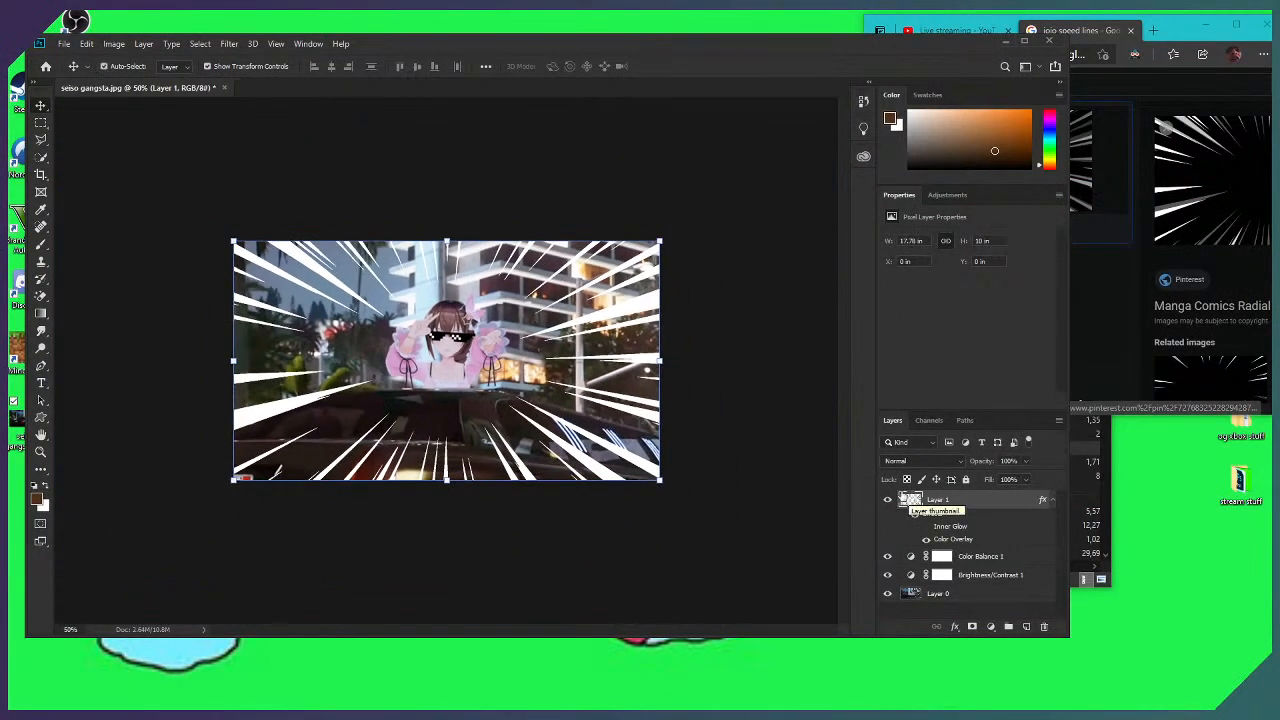
mouse_move(664, 241)
left_mouse_down()
mouse_move(715, 198)
mouse_move(681, 212)
mouse_move(665, 232)
mouse_move(676, 232)
left_mouse_up()
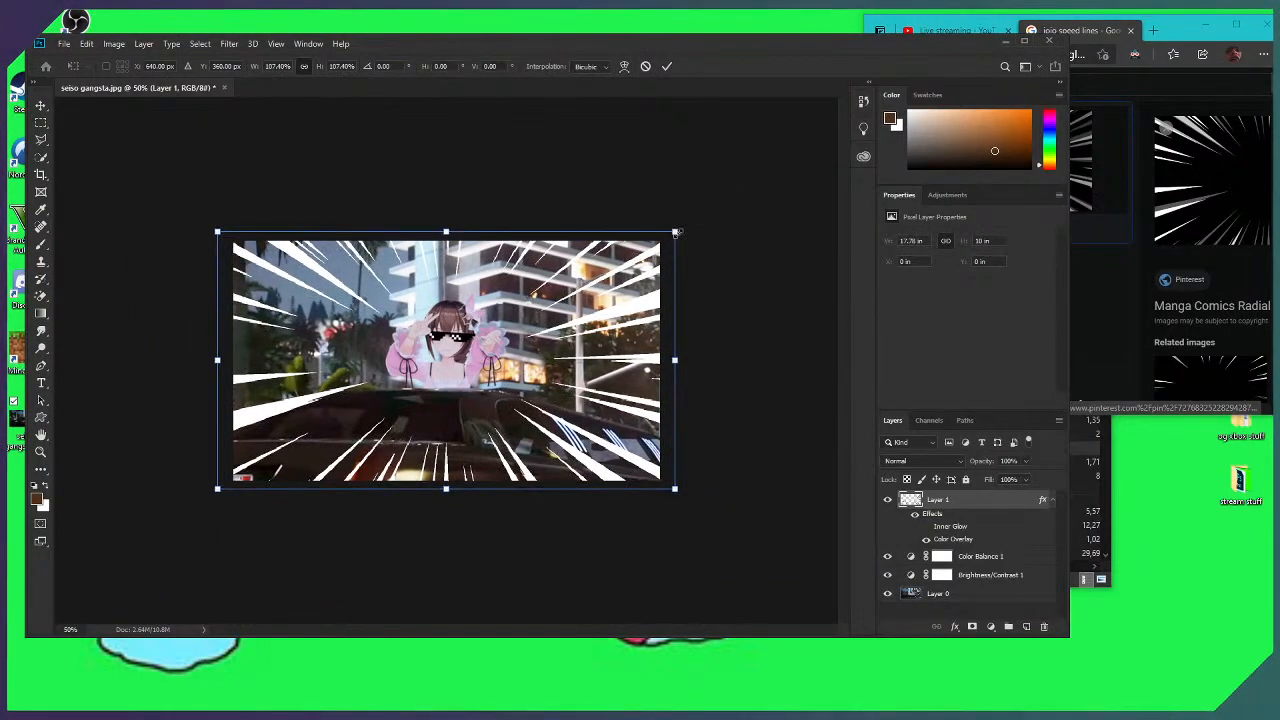
left_click(668, 65)
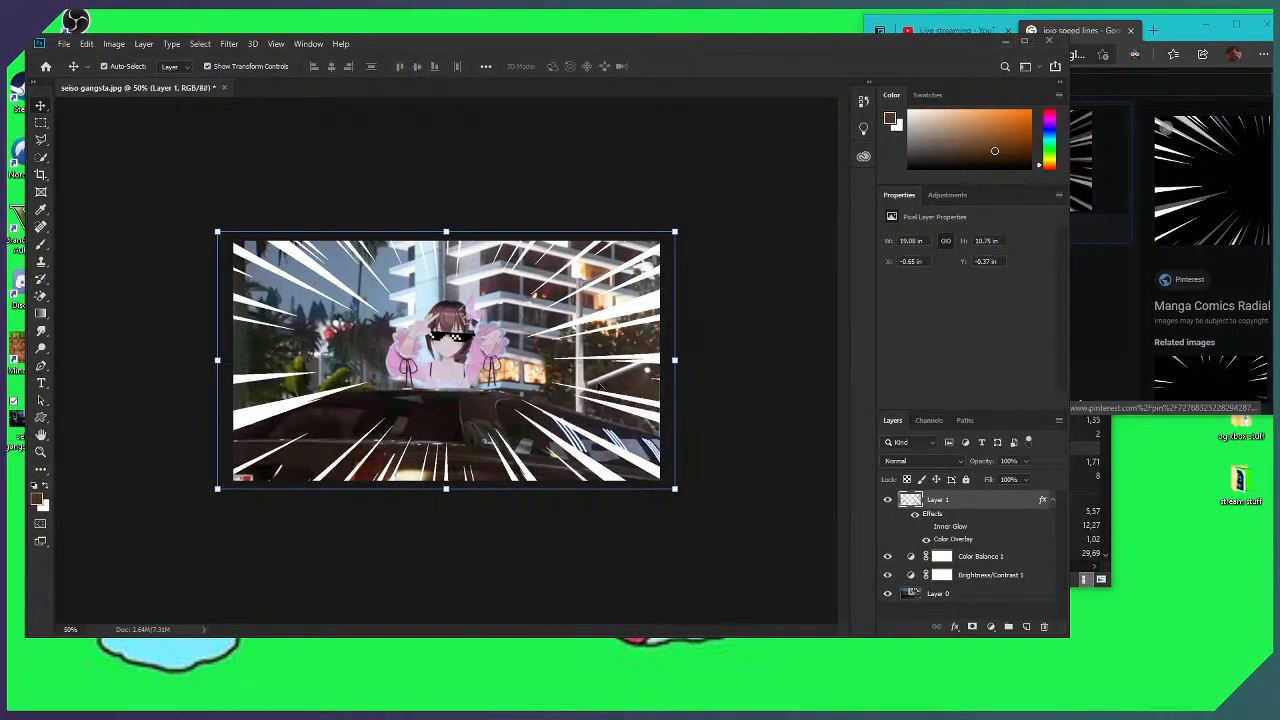
Enlarge the character and limousine image on Layer 0 to about 105%
left_click(938, 596)
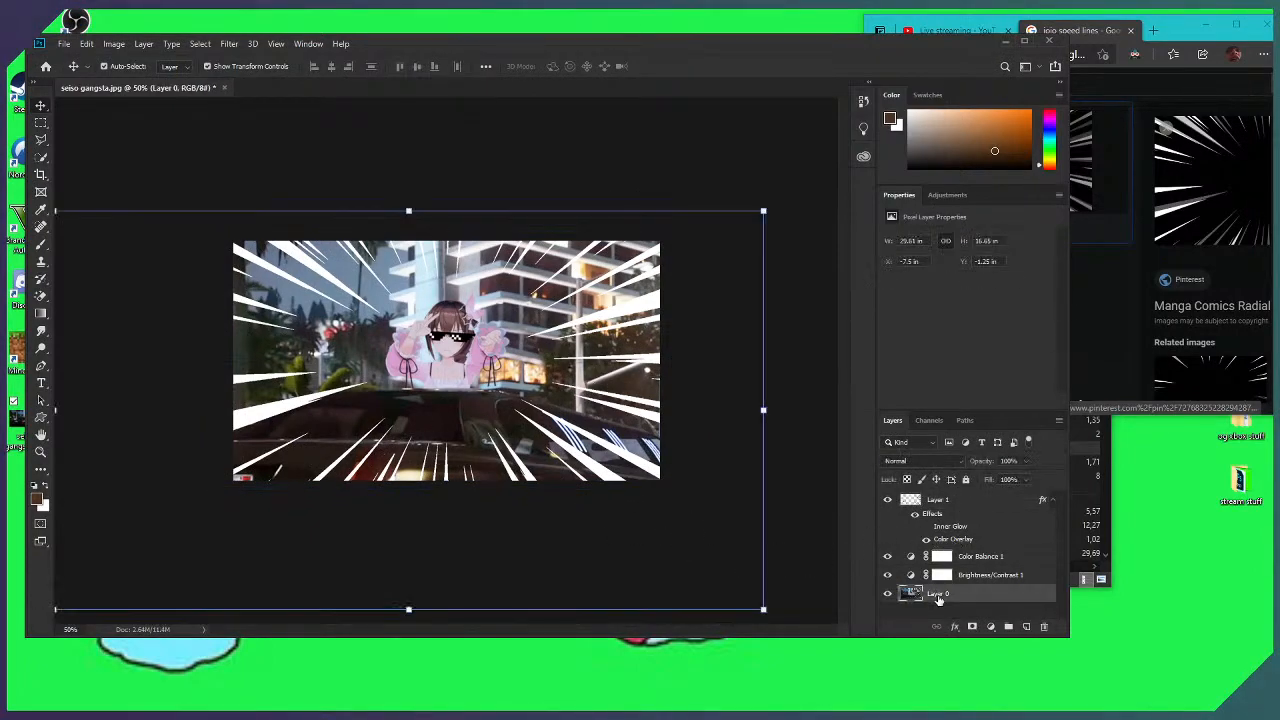
left_click_drag(765, 211, 786, 194)
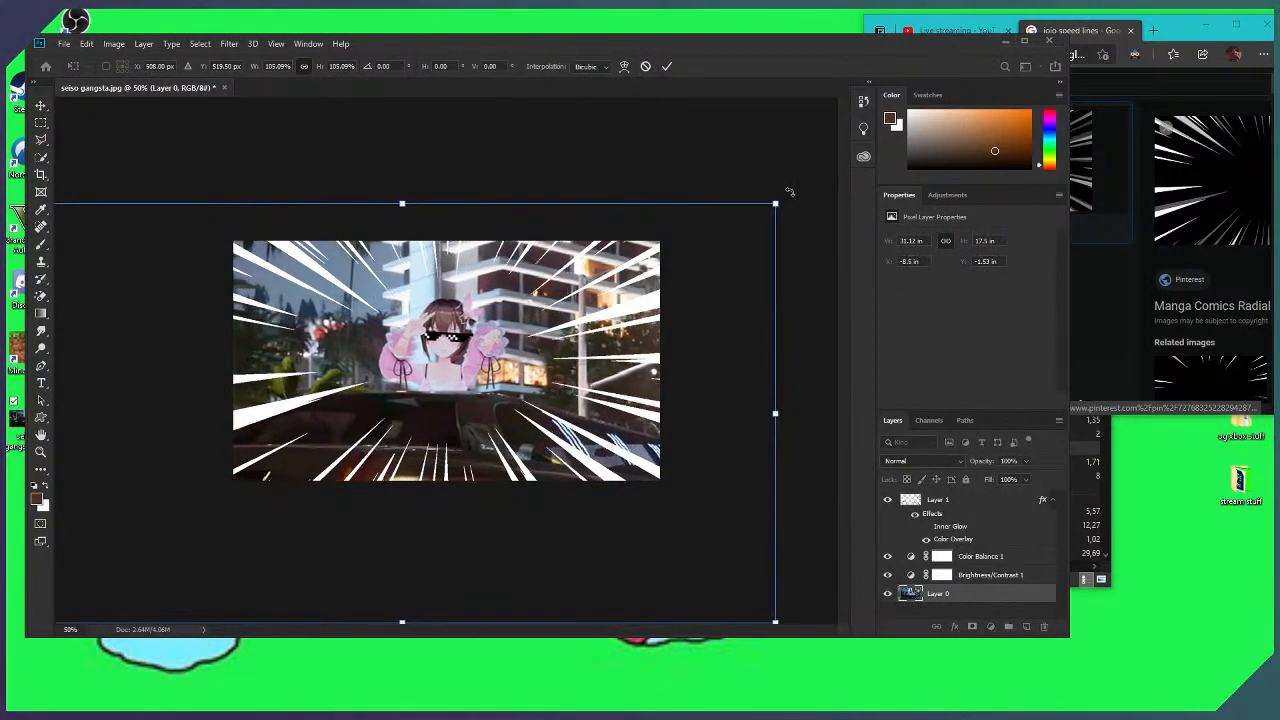
left_click(667, 66)
Switch to the browser to read the YouTube Studio live chat, return to Photoshop, and close the jojo speed lines search tab
left_click(940, 30)
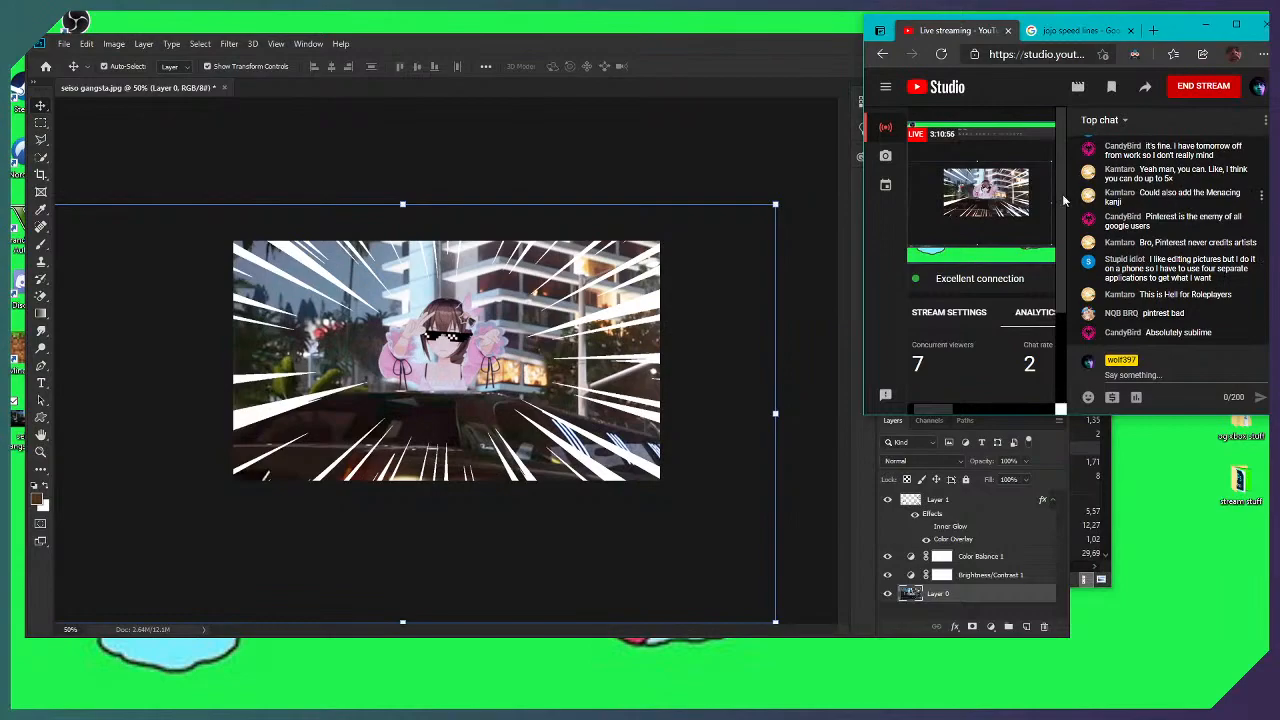
left_click_drag(1187, 216, 1260, 250)
left_click(1160, 238)
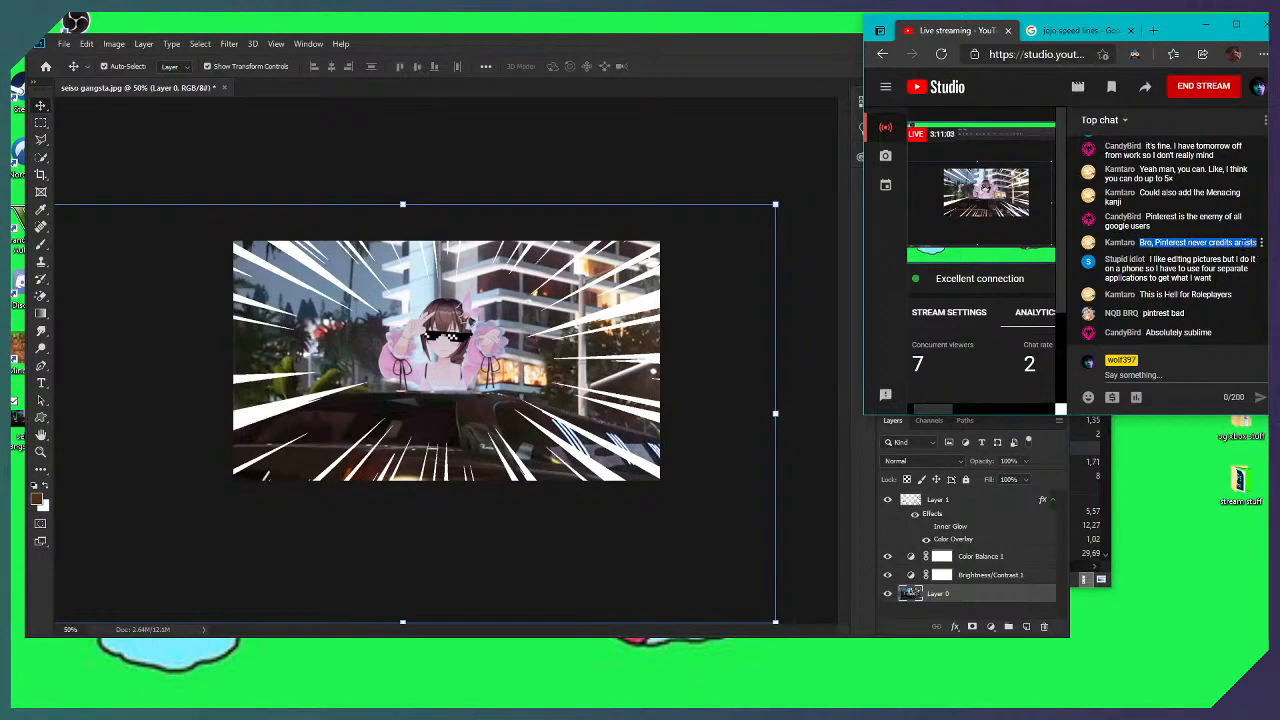
left_click(1262, 225)
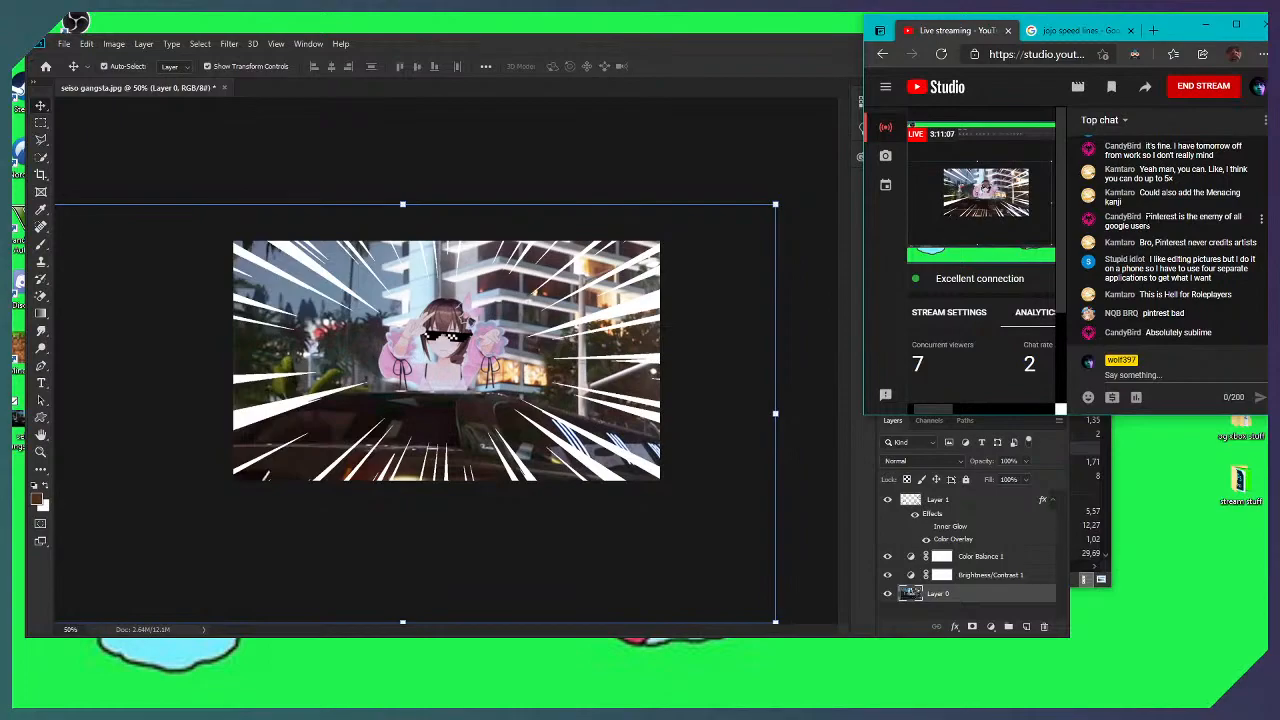
left_click(737, 45)
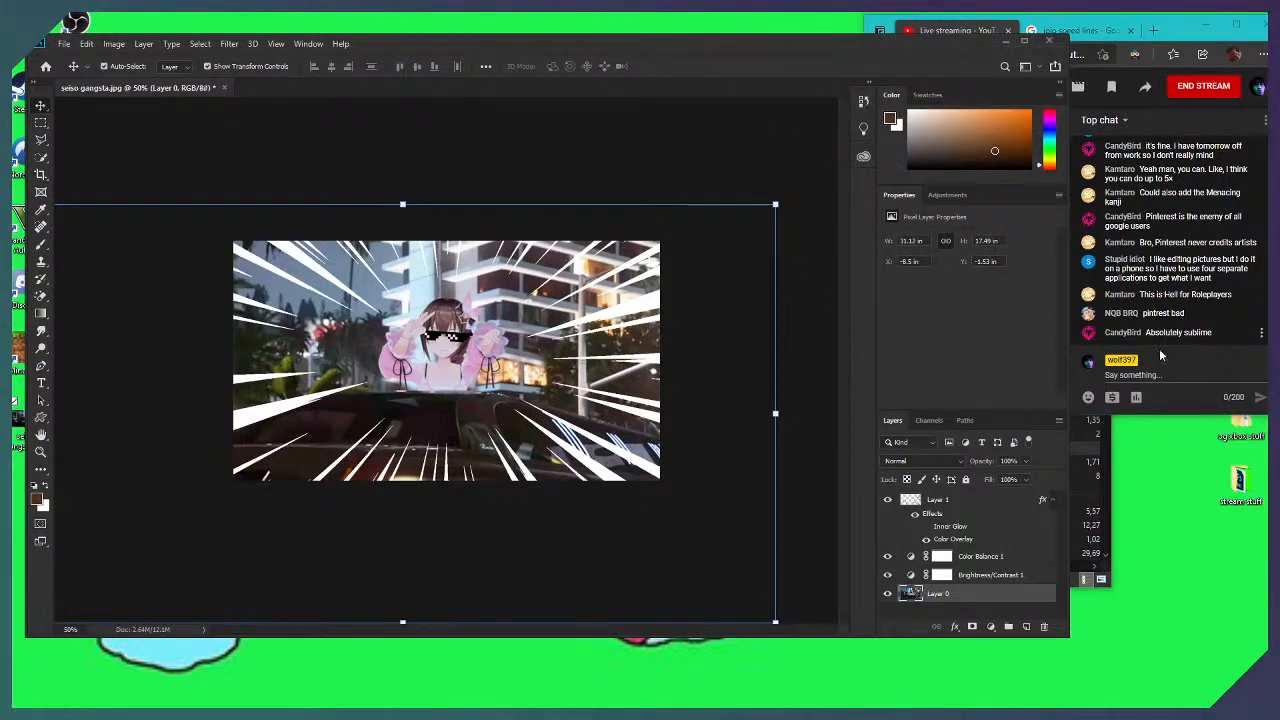
left_click(1135, 42)
Try rescaling the character and limousine image on Layer 0 to about 123% and repositioning it within the canvas
left_click(41, 385)
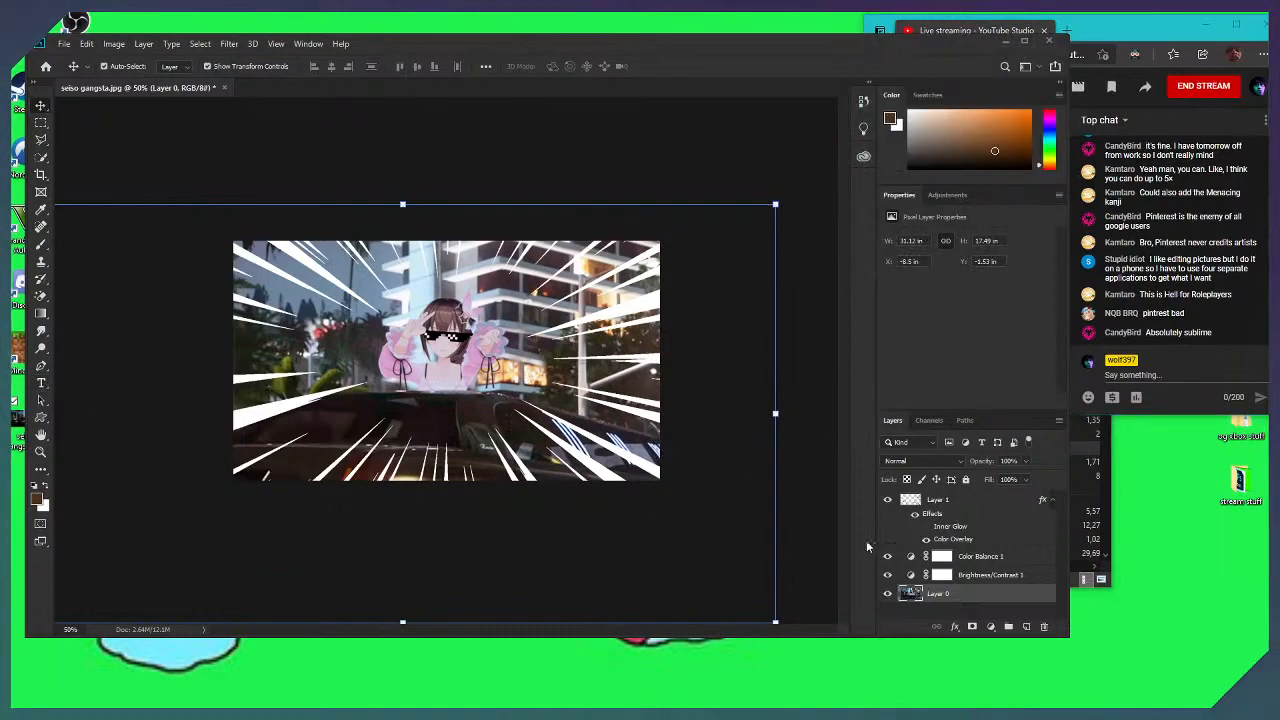
left_click(937, 499)
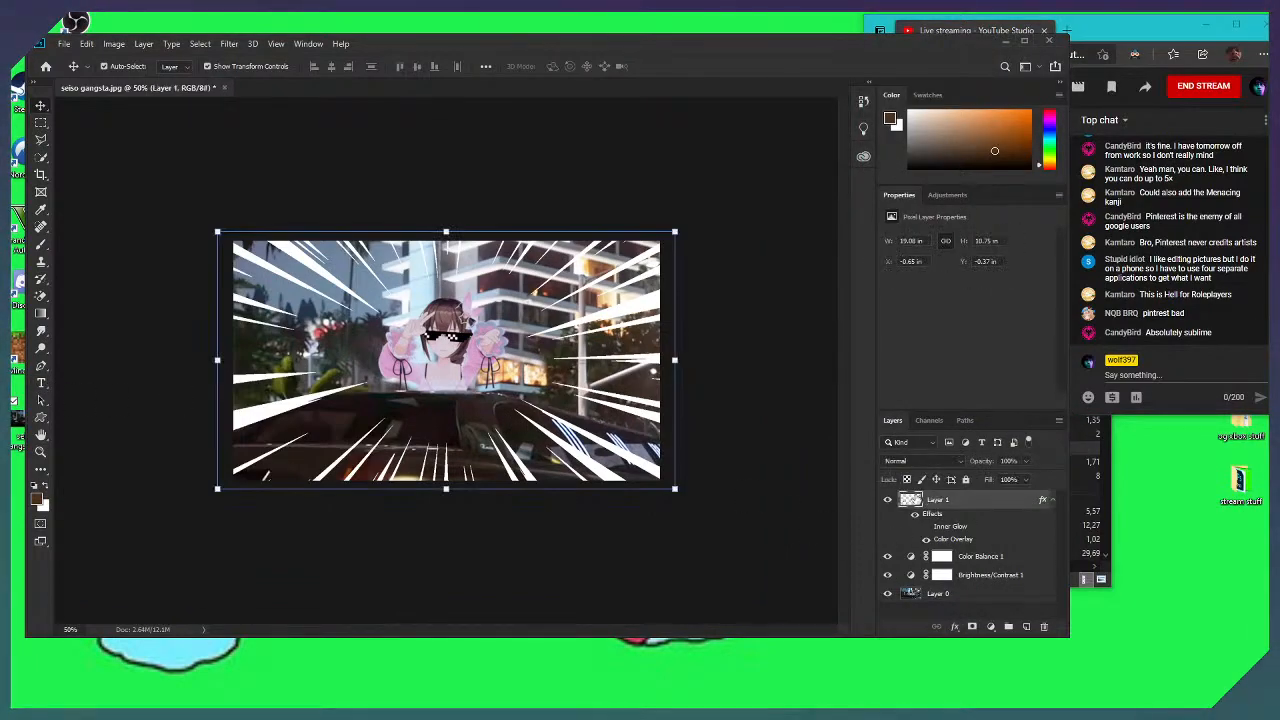
left_click(940, 593)
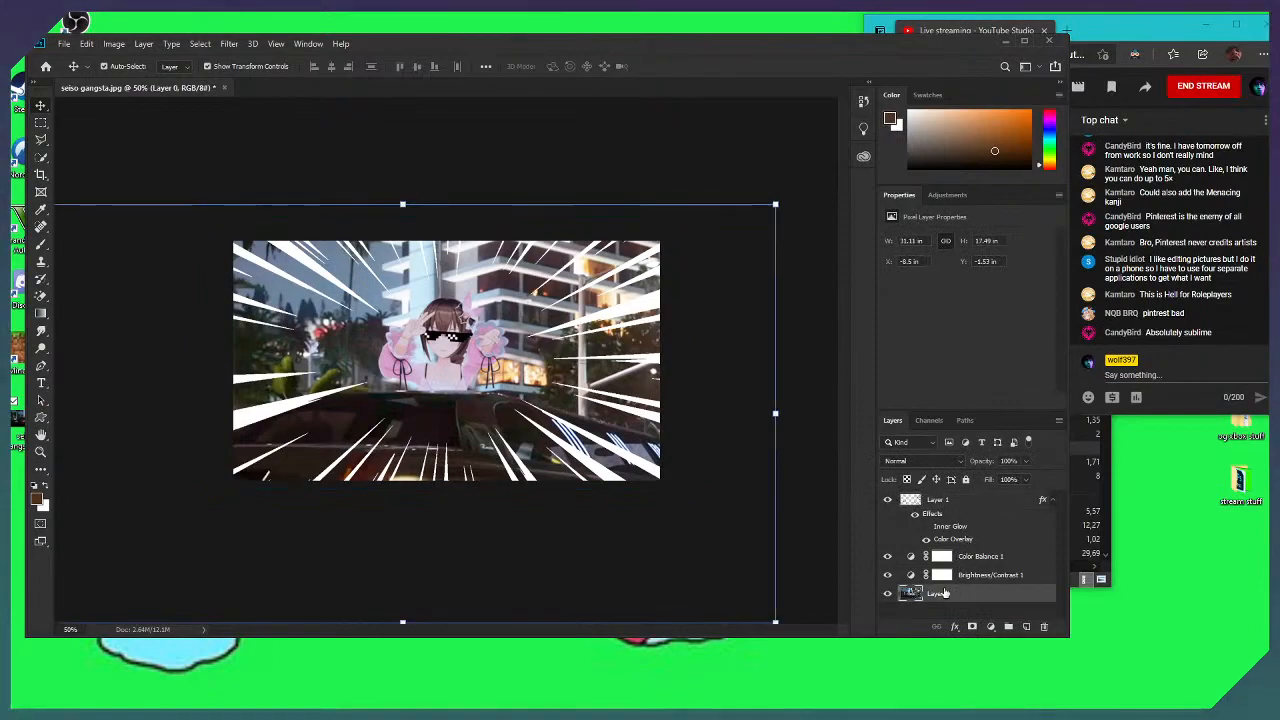
left_click_drag(776, 206, 752, 217)
mouse_move(714, 331)
left_mouse_down()
mouse_move(740, 337)
mouse_move(729, 337)
left_mouse_up()
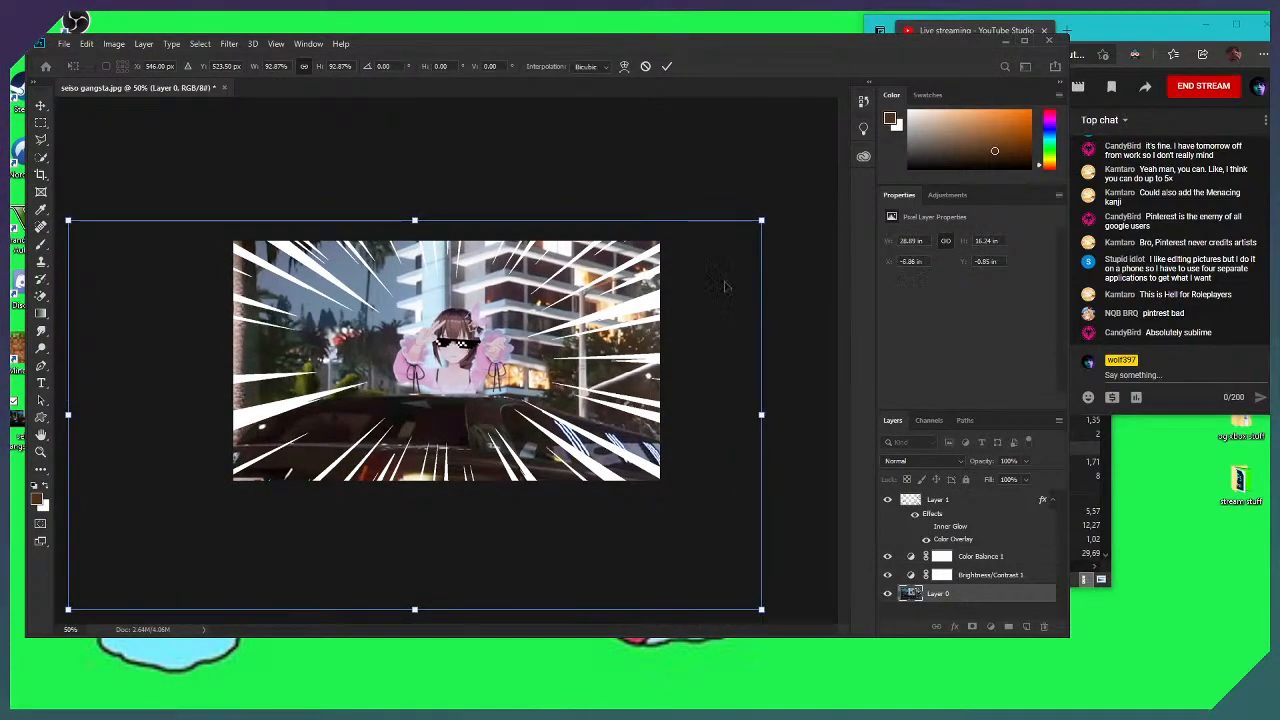
left_click_drag(760, 219, 875, 155)
left_click_drag(783, 257, 771, 274)
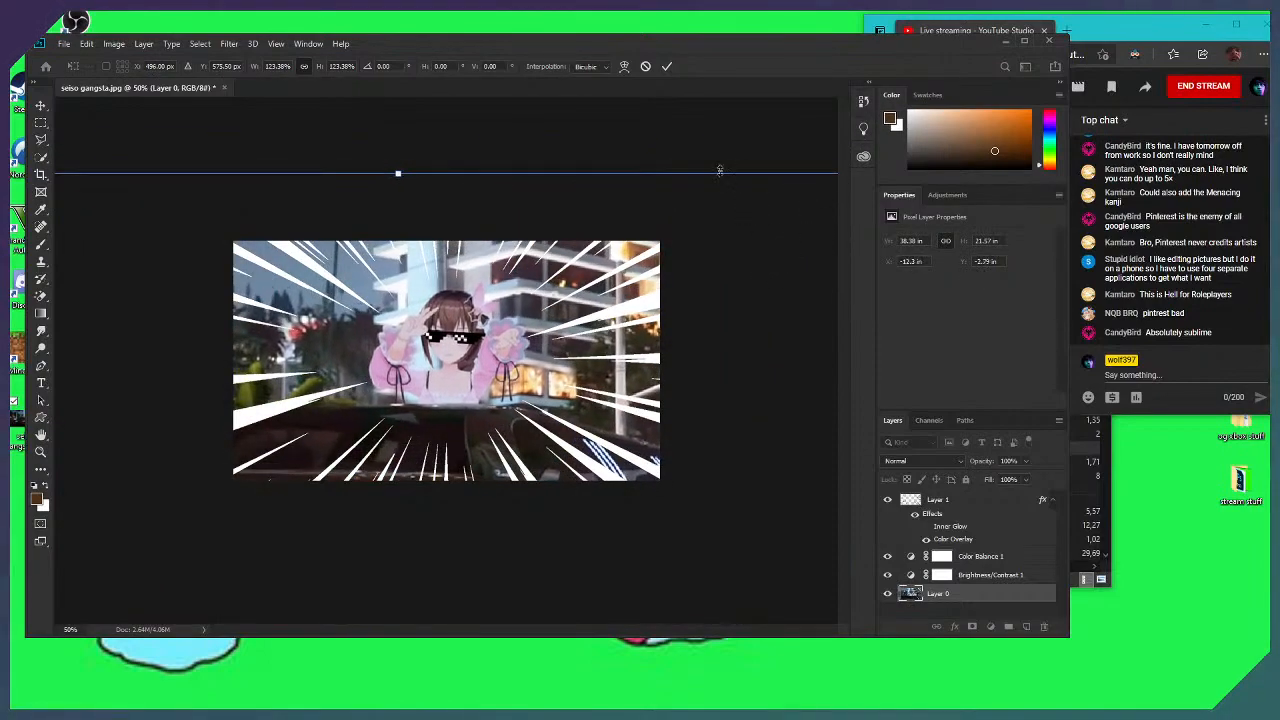
Scale the Layer 0 image to about 97% and reposition it so the character sits amid the speed lines
key("ctrl+minus")
key("ctrl+minus")
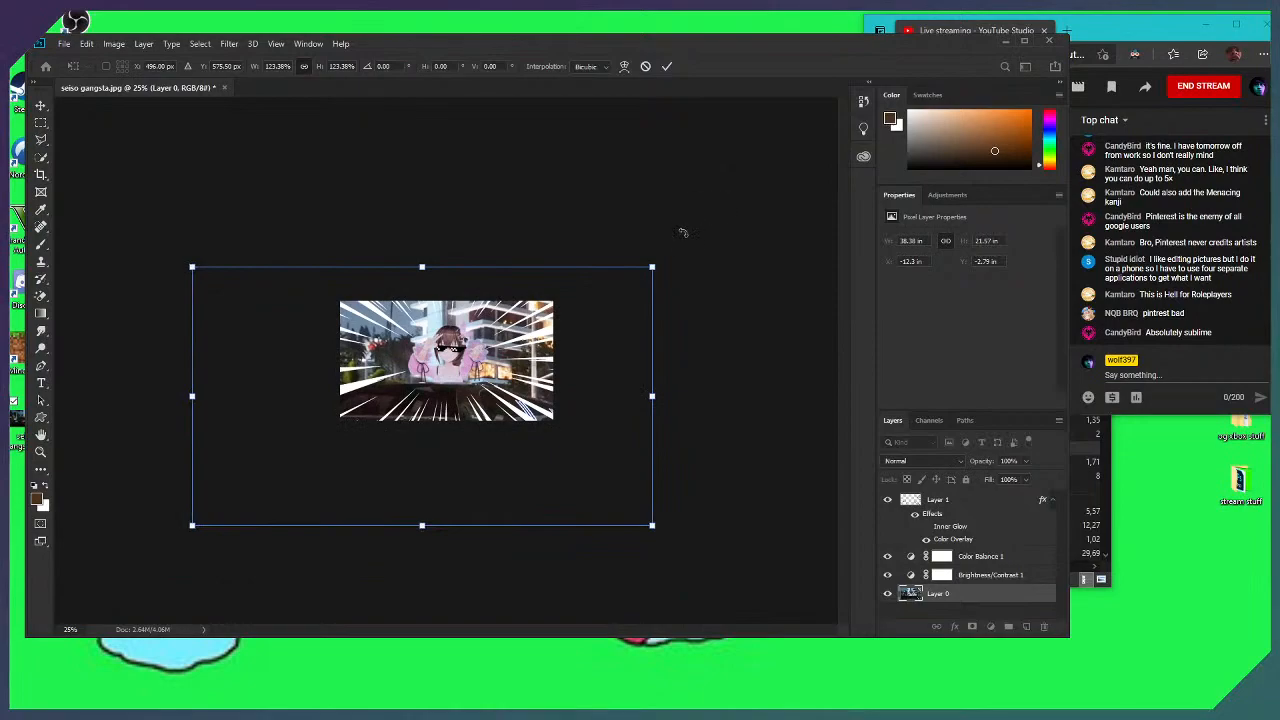
left_click_drag(653, 267, 634, 322)
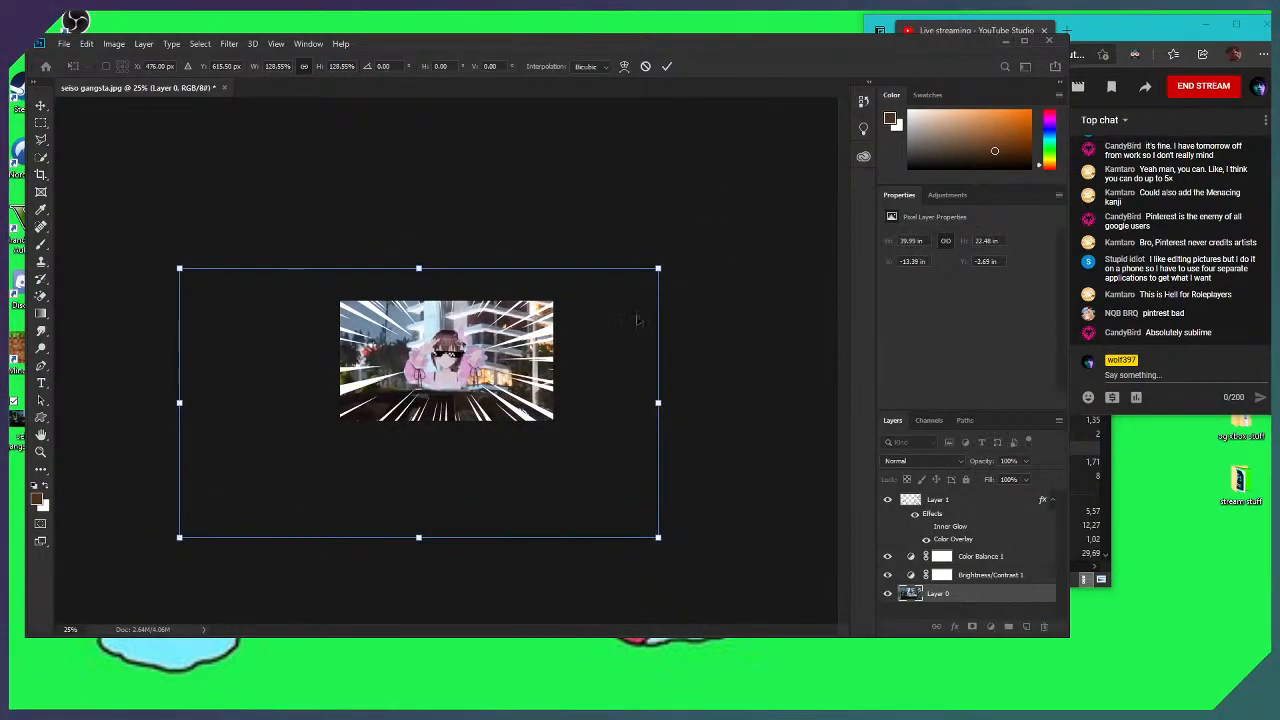
left_click_drag(658, 268, 624, 288)
left_click_drag(616, 340, 619, 332)
left_click_drag(634, 287, 613, 280)
left_click_drag(594, 326, 603, 286)
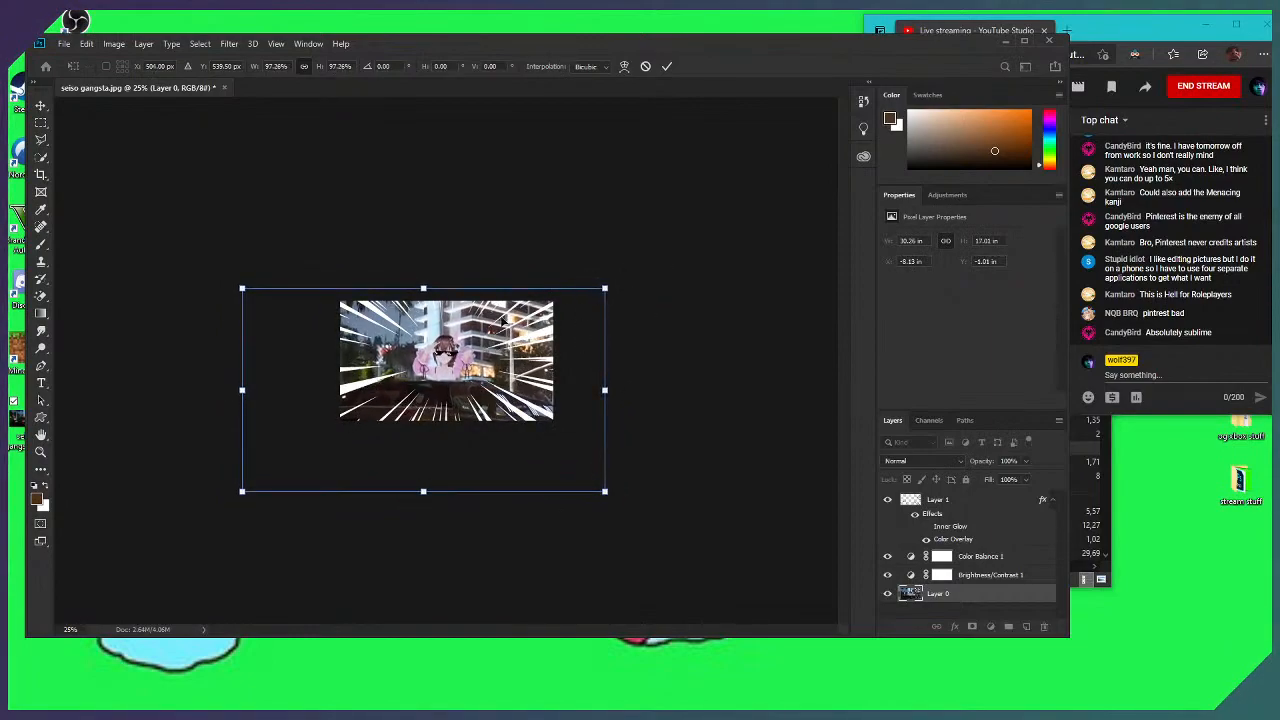
left_click(664, 67)
Add a text box across the lower part of the image, over the car, reading "SEISO LIFE"
left_click(40, 452)
left_click_drag(333, 391, 463, 338)
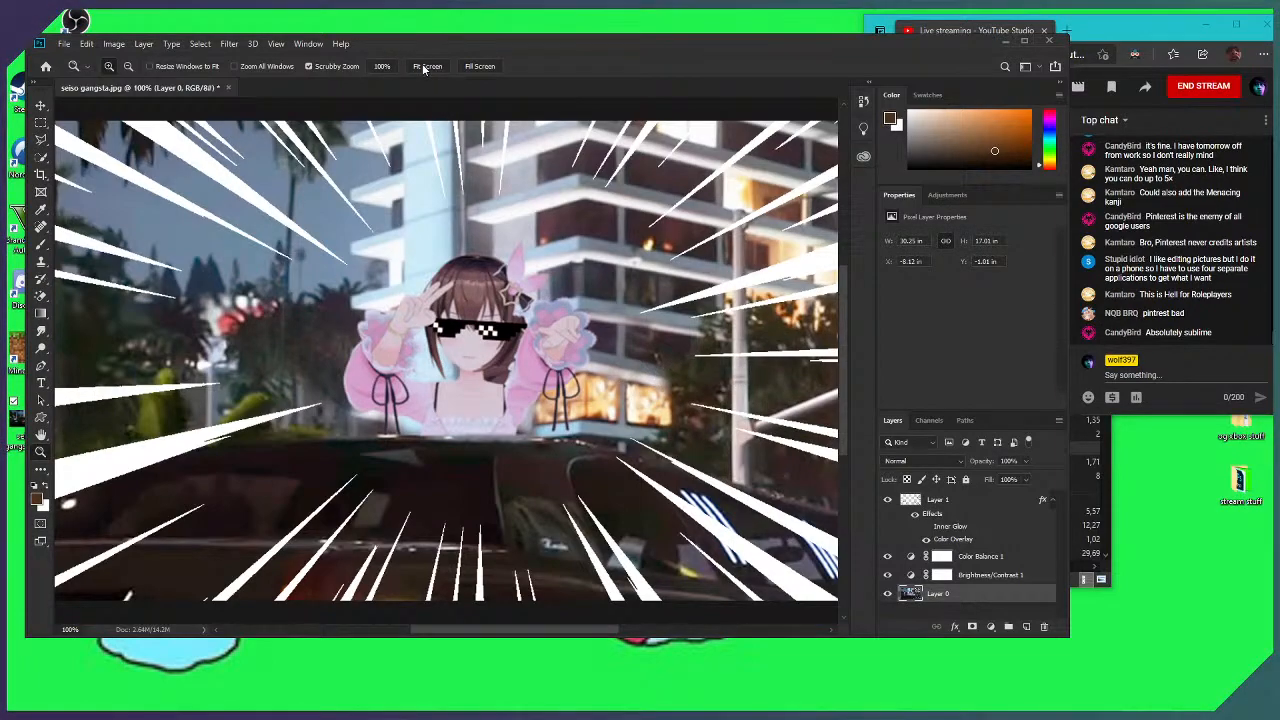
key("ctrl+minus")
key("ctrl+minus")
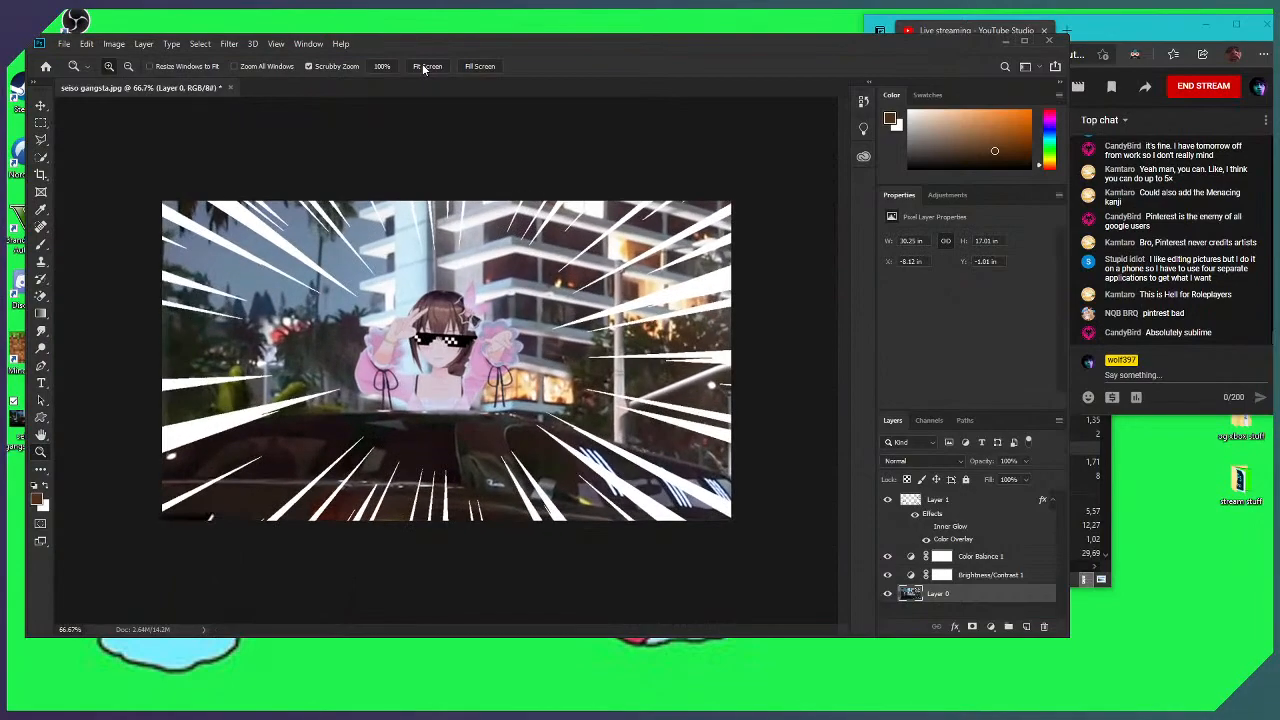
left_click(43, 385)
left_click_drag(313, 398, 623, 470)
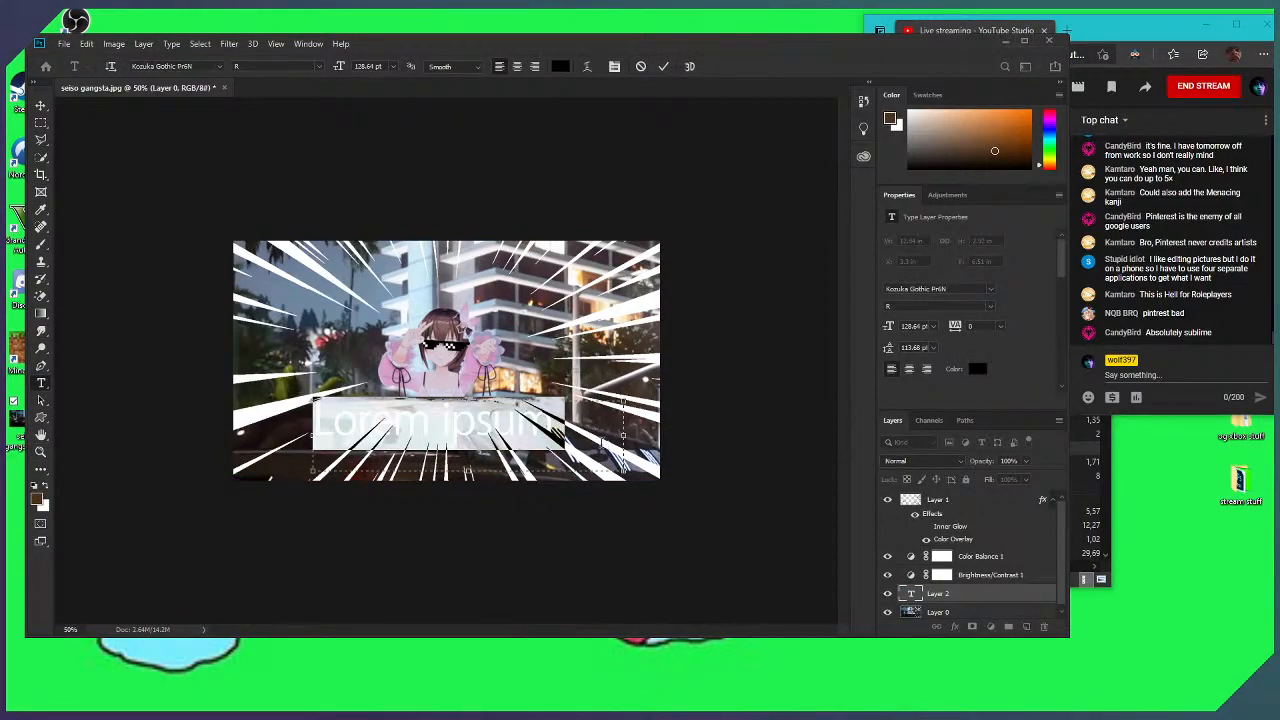
type("SES")
key("BackSpace")
type("ISO LIFE")
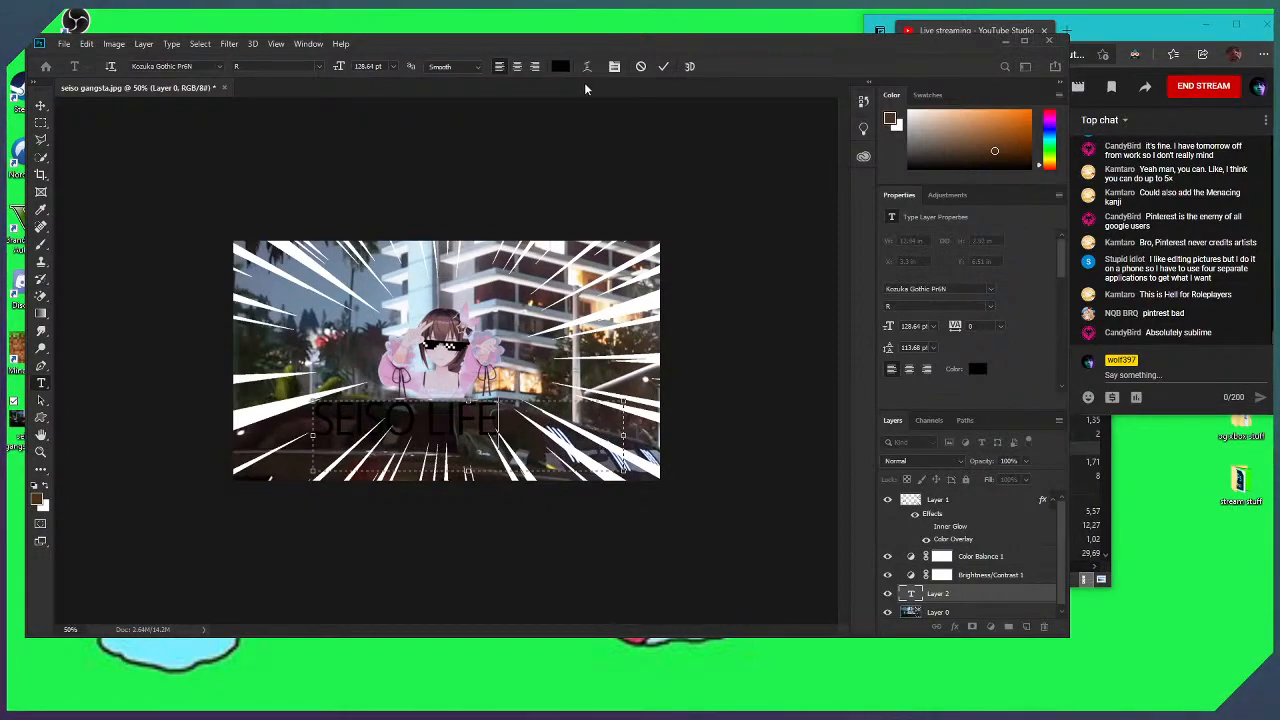
Set the colour of the "SEISO LIFE" text to white (ffffff)
left_click(558, 67)
type("ffffff")
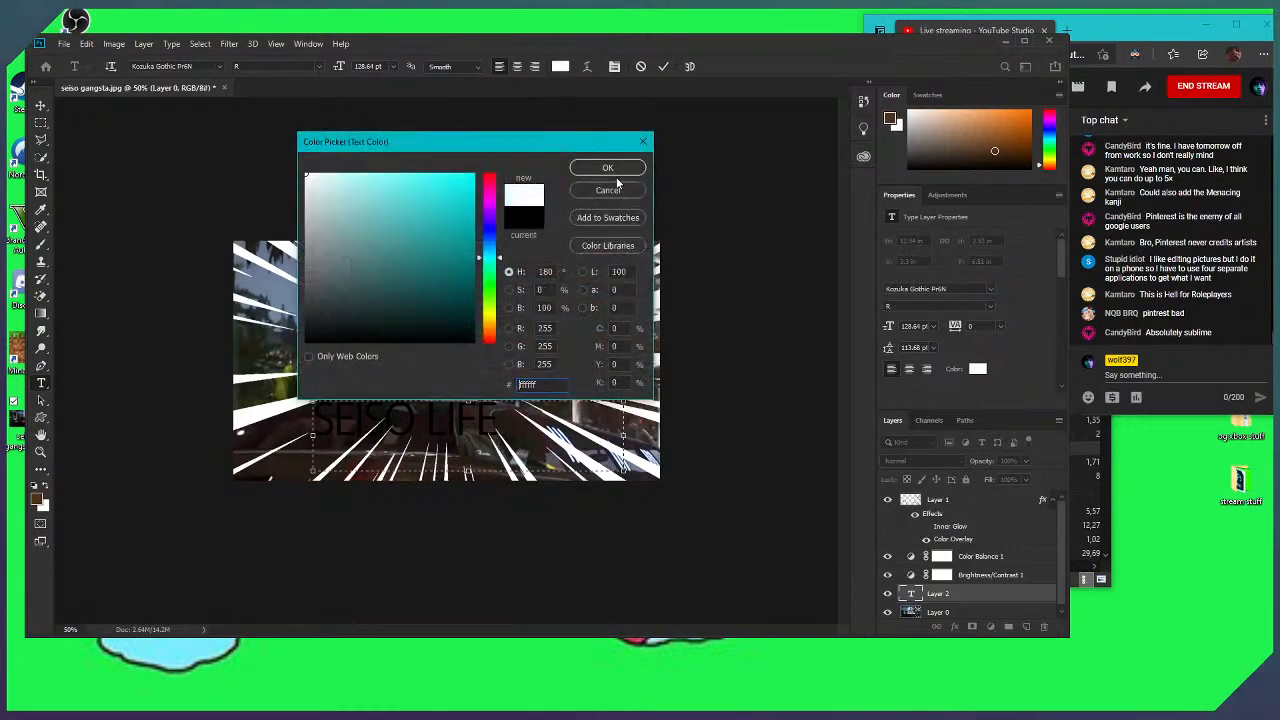
left_click(609, 168)
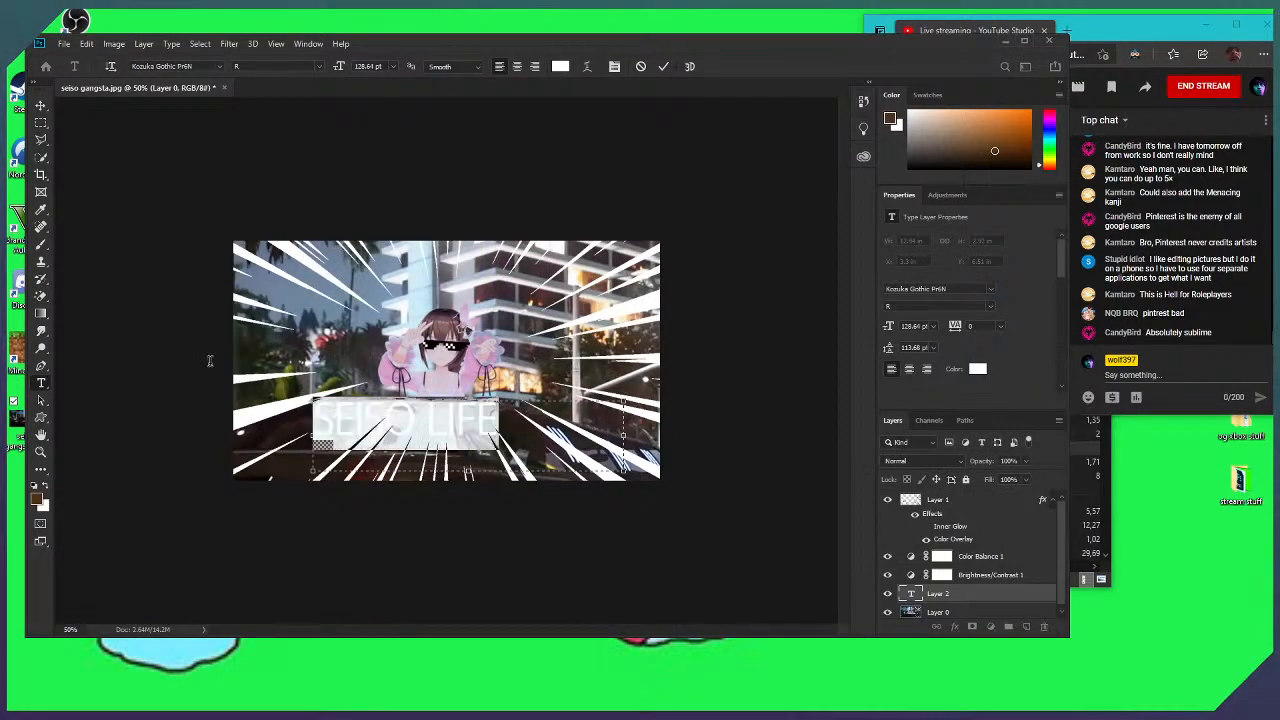
left_click(560, 66)
type("ffffff")
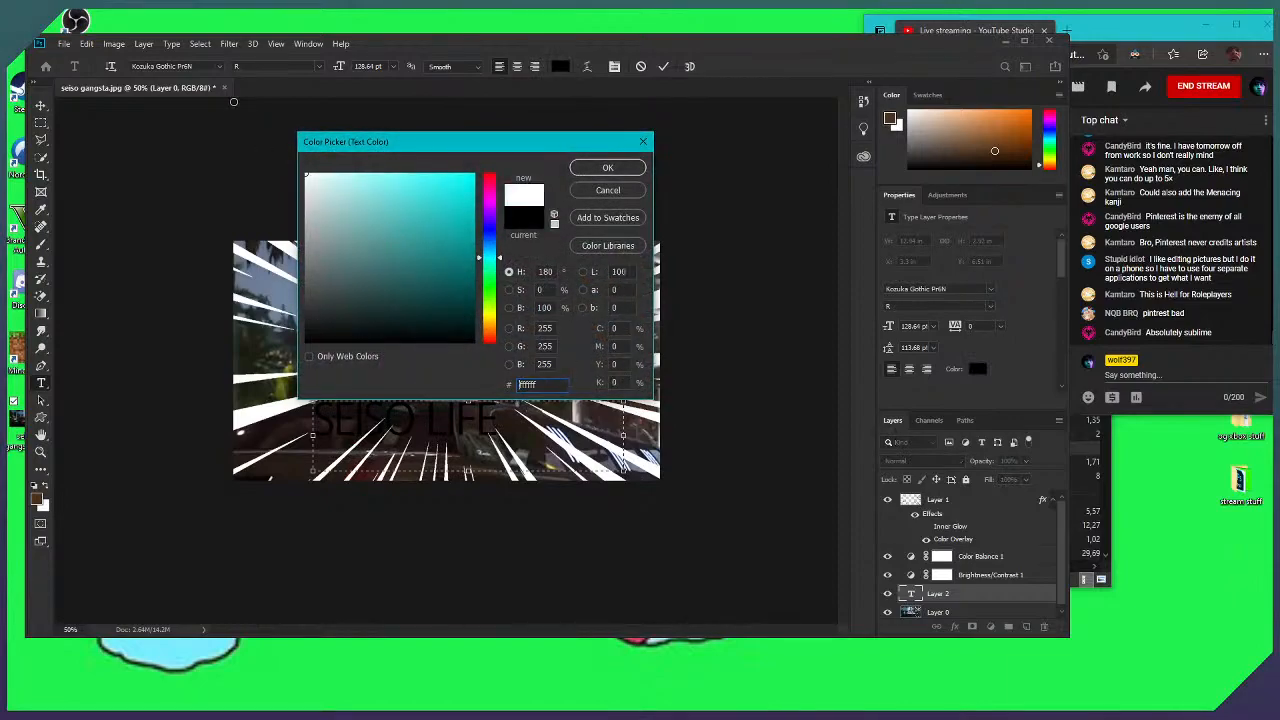
left_click(590, 168)
Change the font of the "SEISO LIFE" text to Impact Regular
left_click(214, 70)
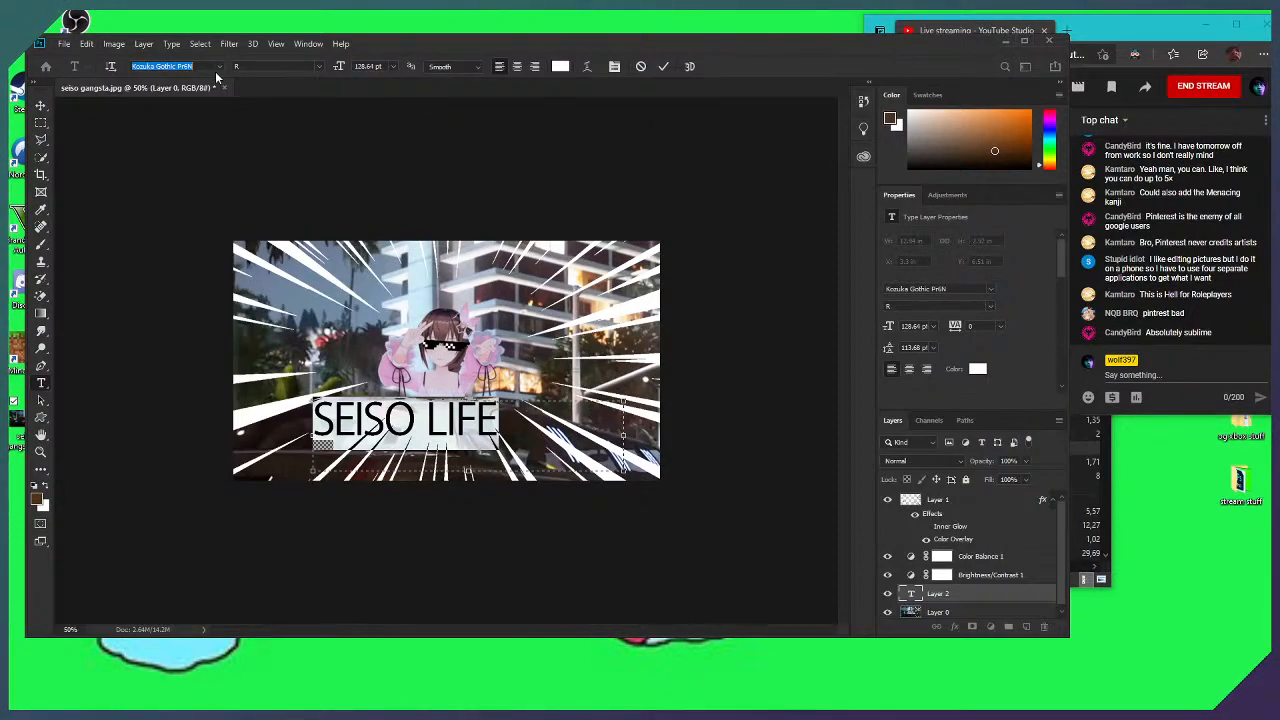
type("Impa")
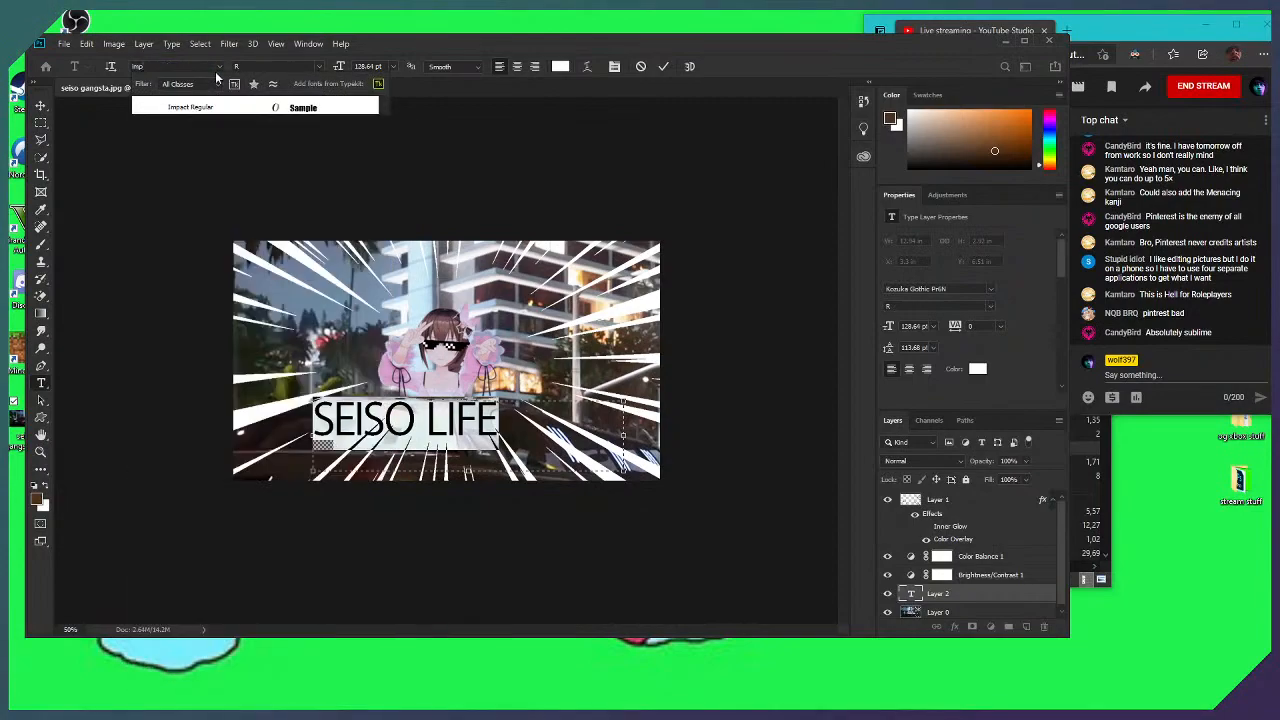
left_click(196, 107)
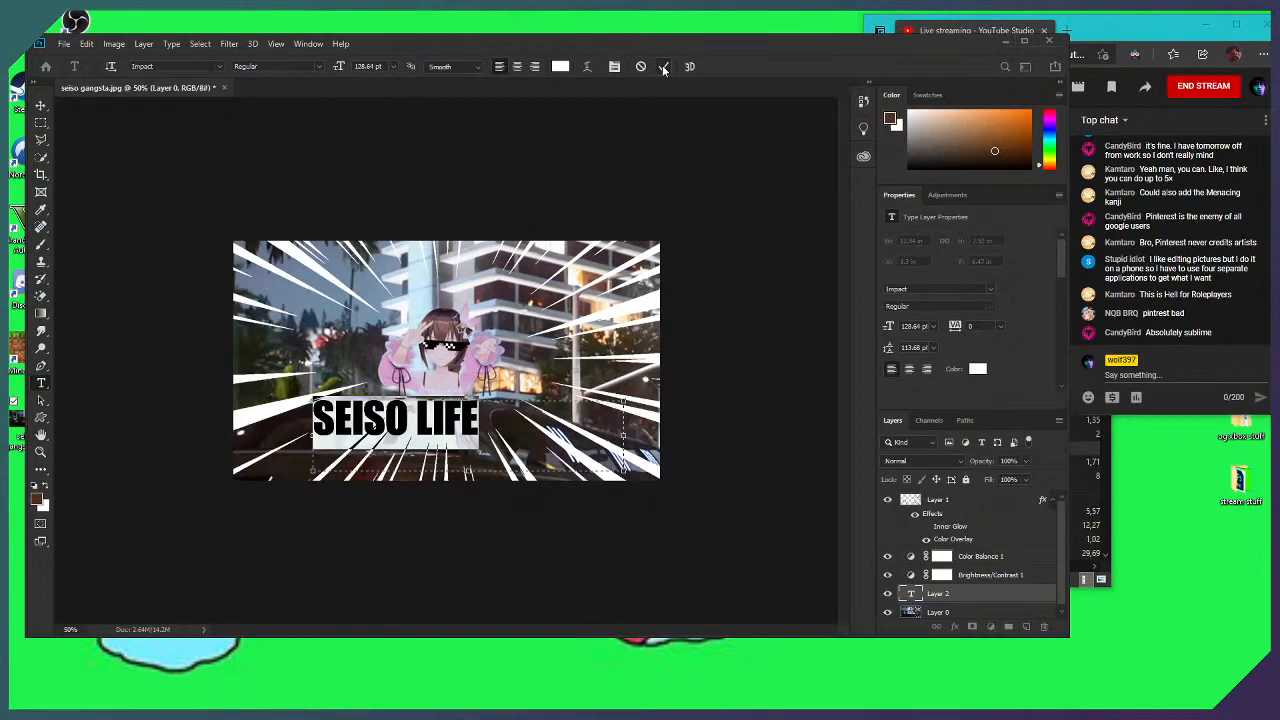
Increase the "SEISO LIFE" text size to 186 pt and centre-align it within its text box
left_click(392, 66)
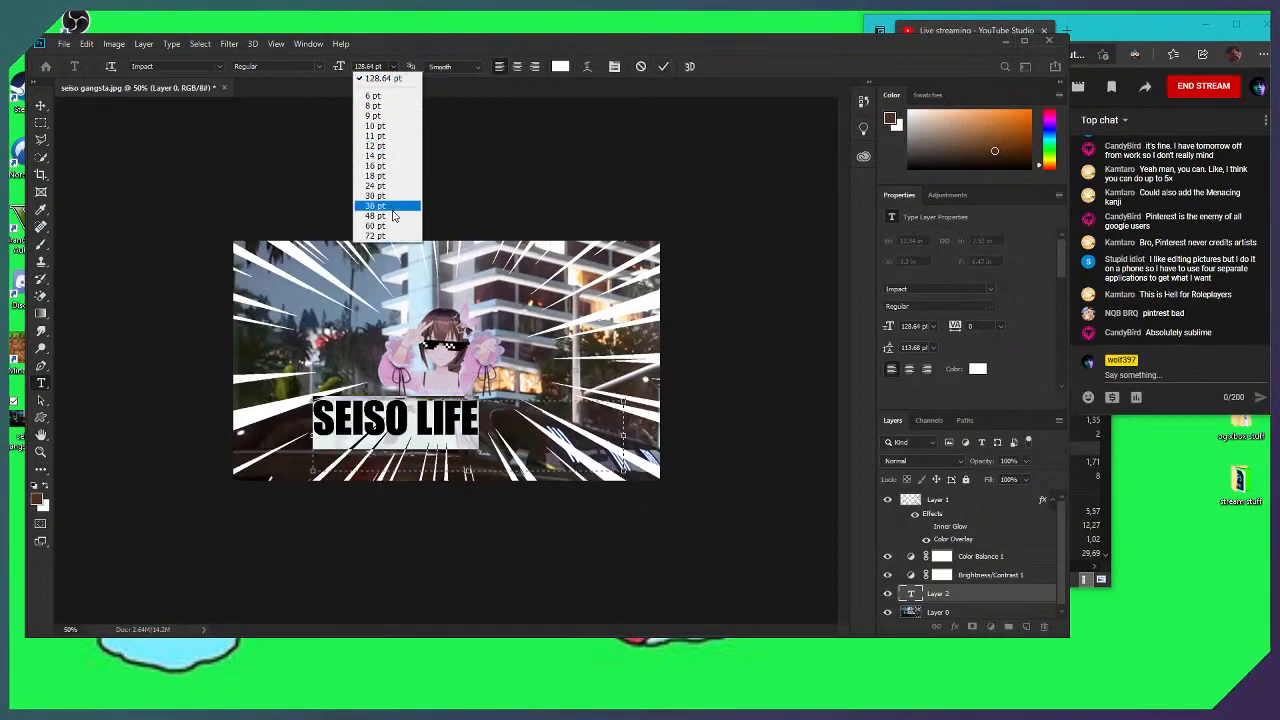
left_click(368, 66)
scroll(372, 66, "up", 20)
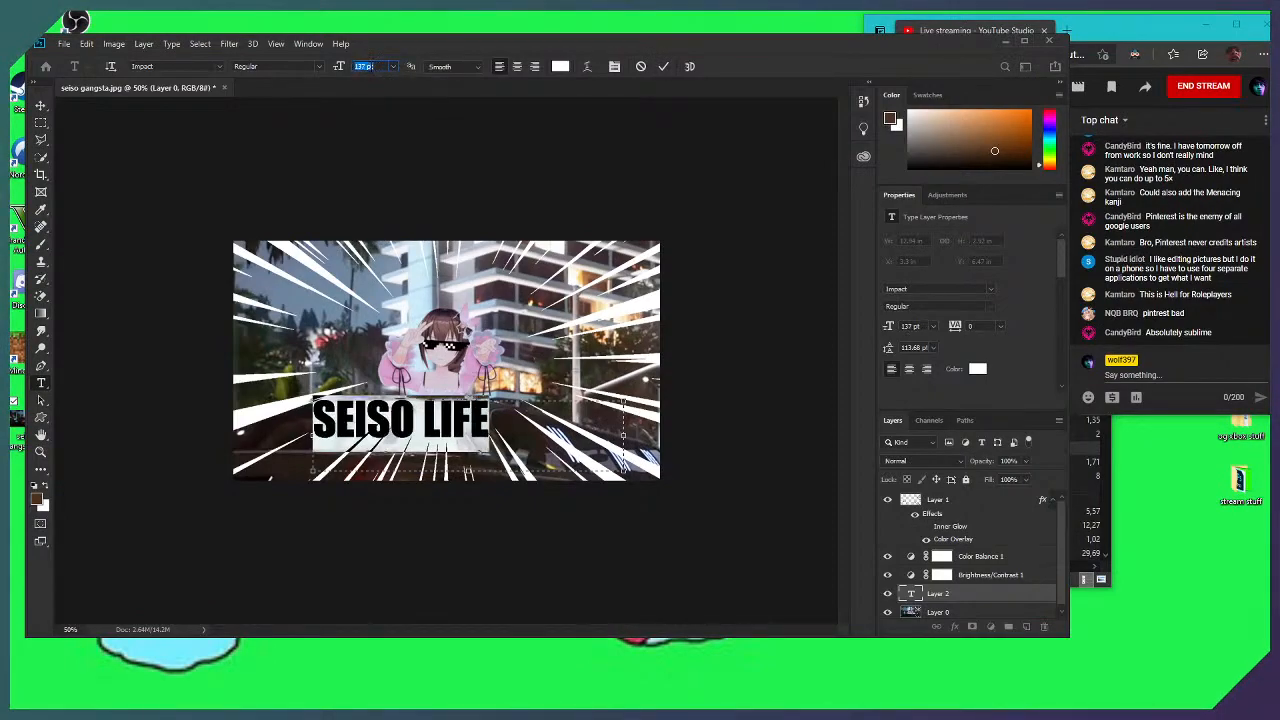
scroll(379, 68, "up", 20)
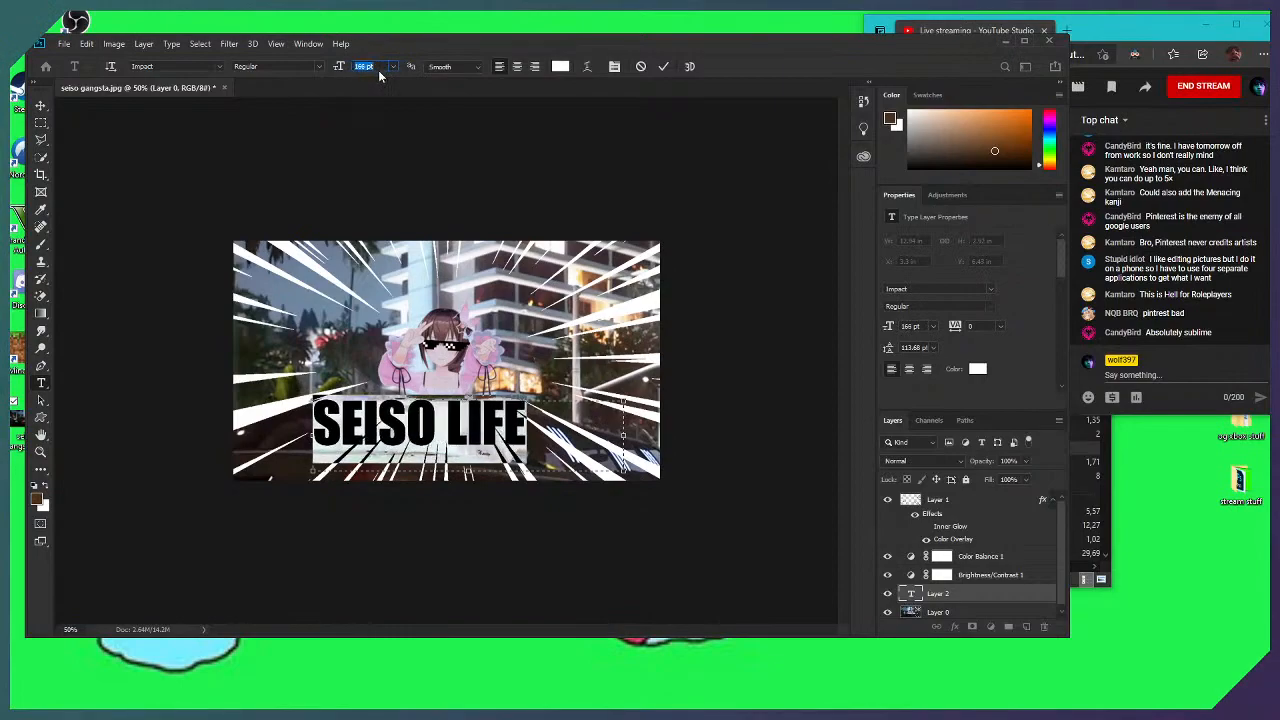
scroll(378, 68, "down", 2)
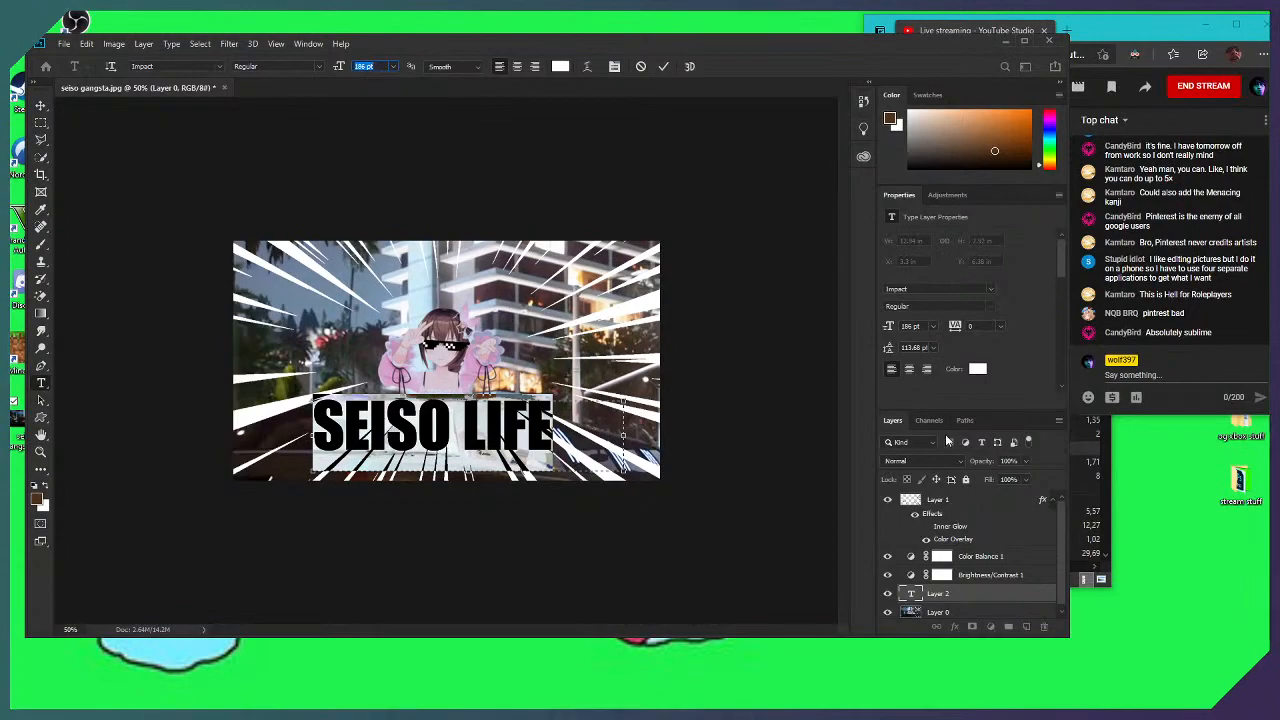
left_click(910, 371)
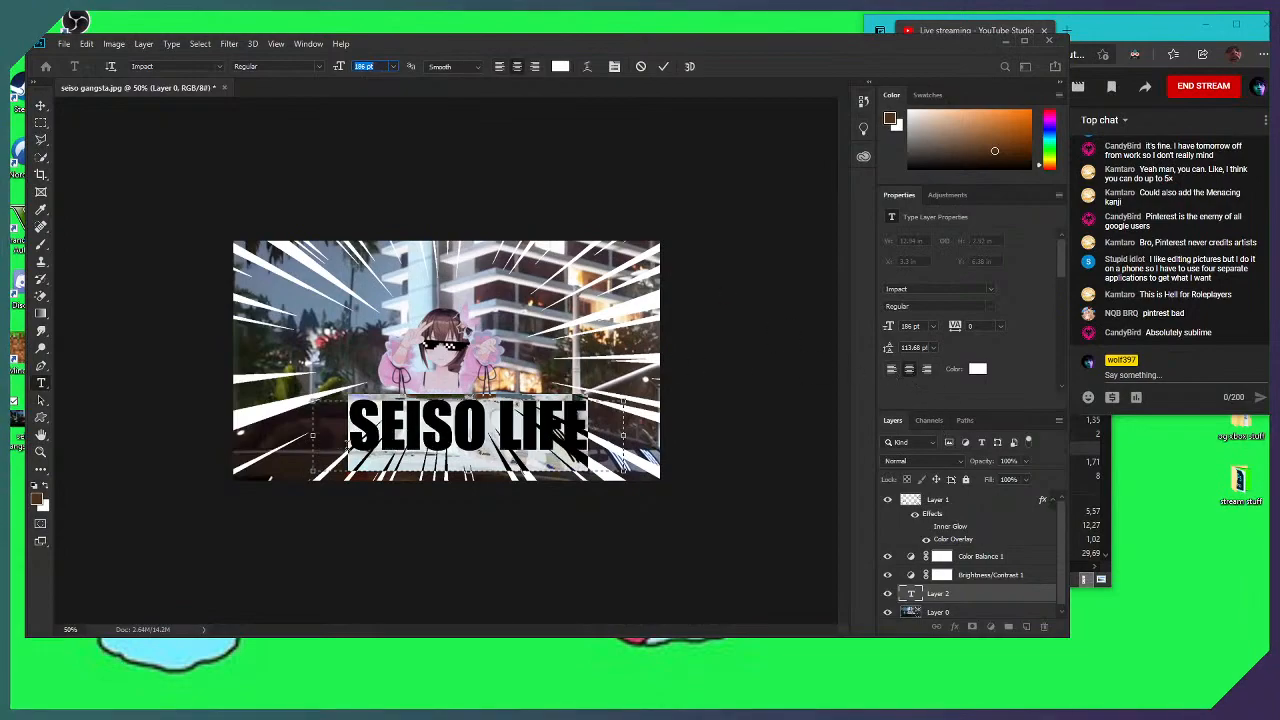
Widen the "SEISO LIFE" text box to the full image width and move it down to the image's lower edge
left_click_drag(315, 438, 275, 438)
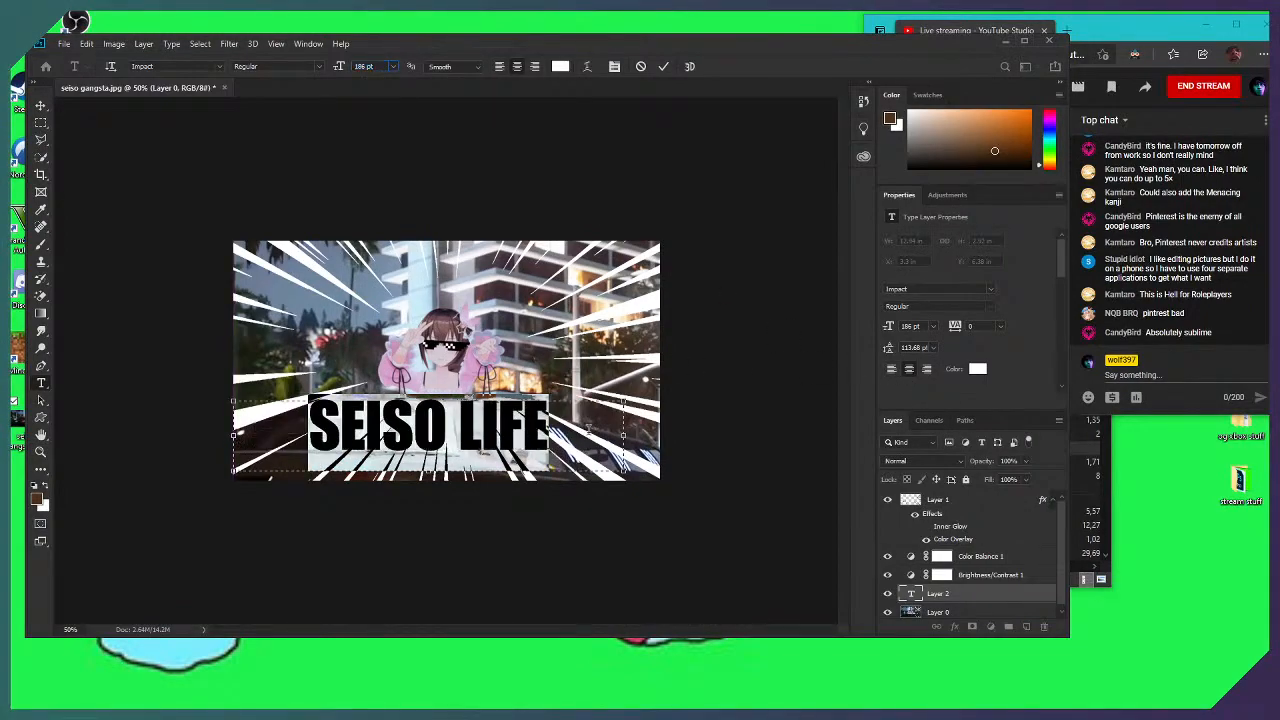
left_click_drag(668, 415, 686, 415)
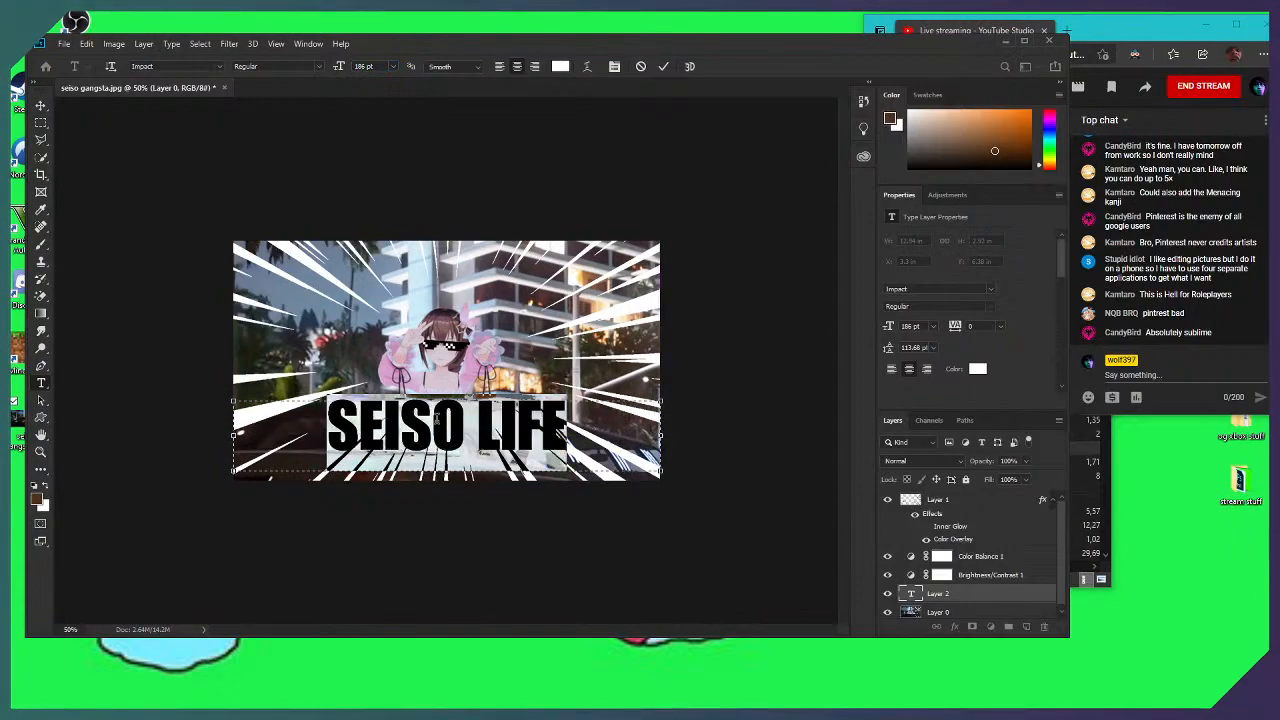
left_click_drag(446, 446, 446, 408)
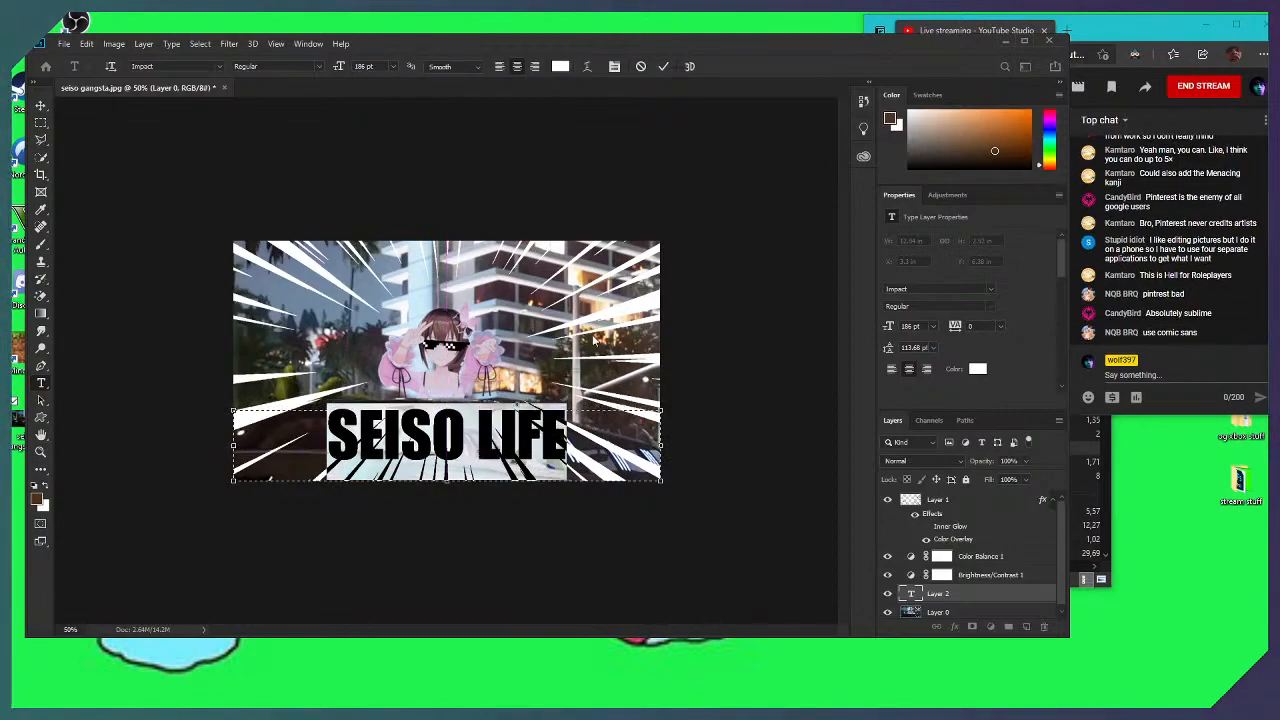
left_click_drag(573, 435, 325, 424)
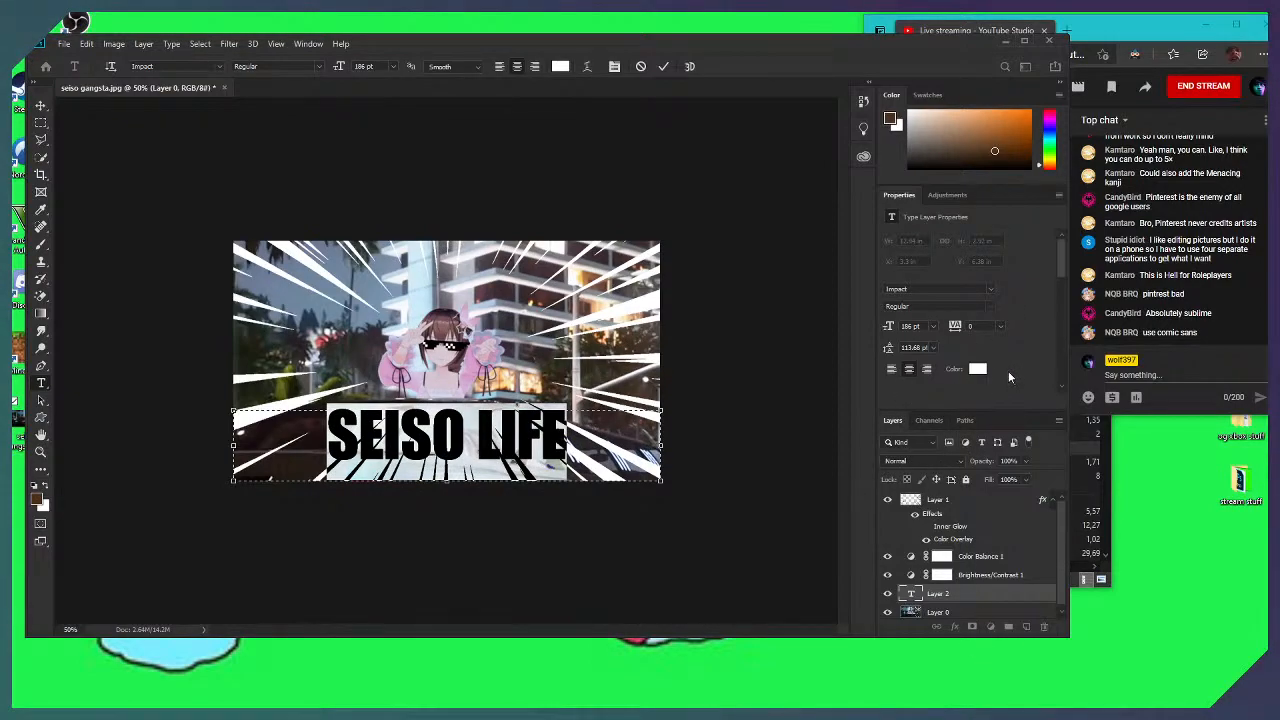
Check the advanced character settings of the "SEISO LIFE" text and commit the text edit
scroll(1048, 338, "down", 5)
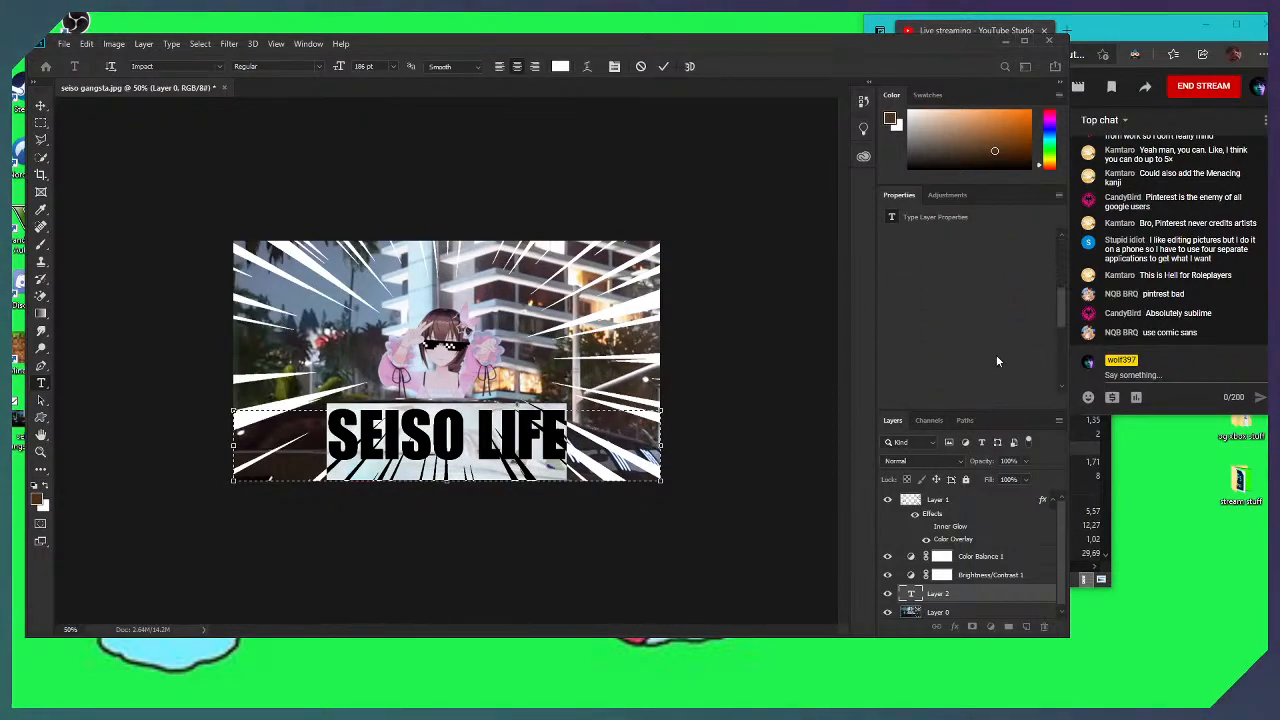
scroll(996, 354, "up", 5)
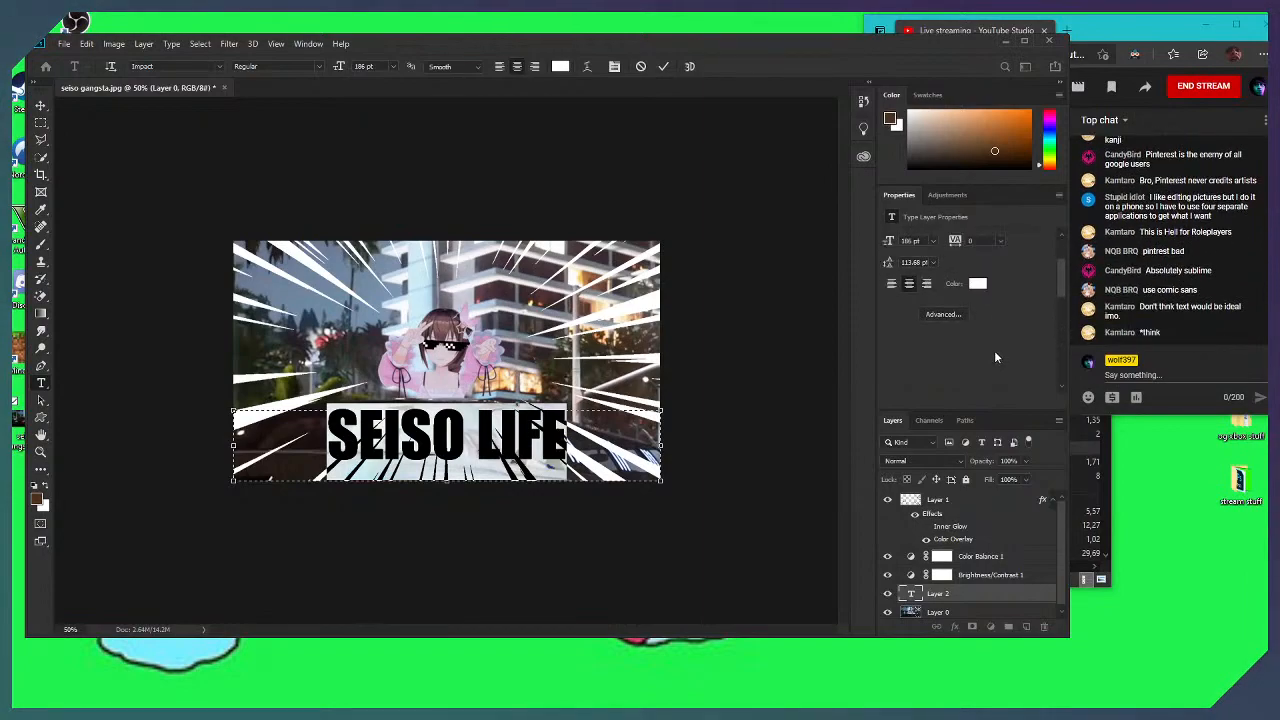
left_click(953, 317)
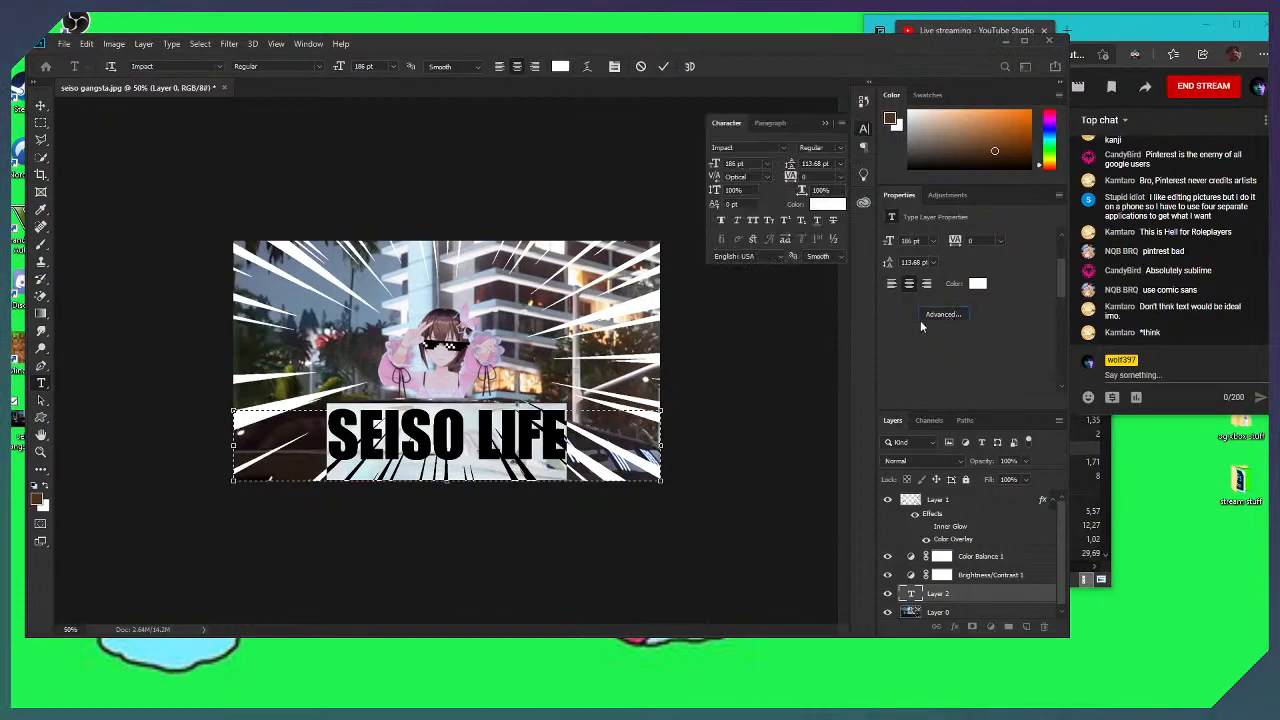
left_click(829, 123)
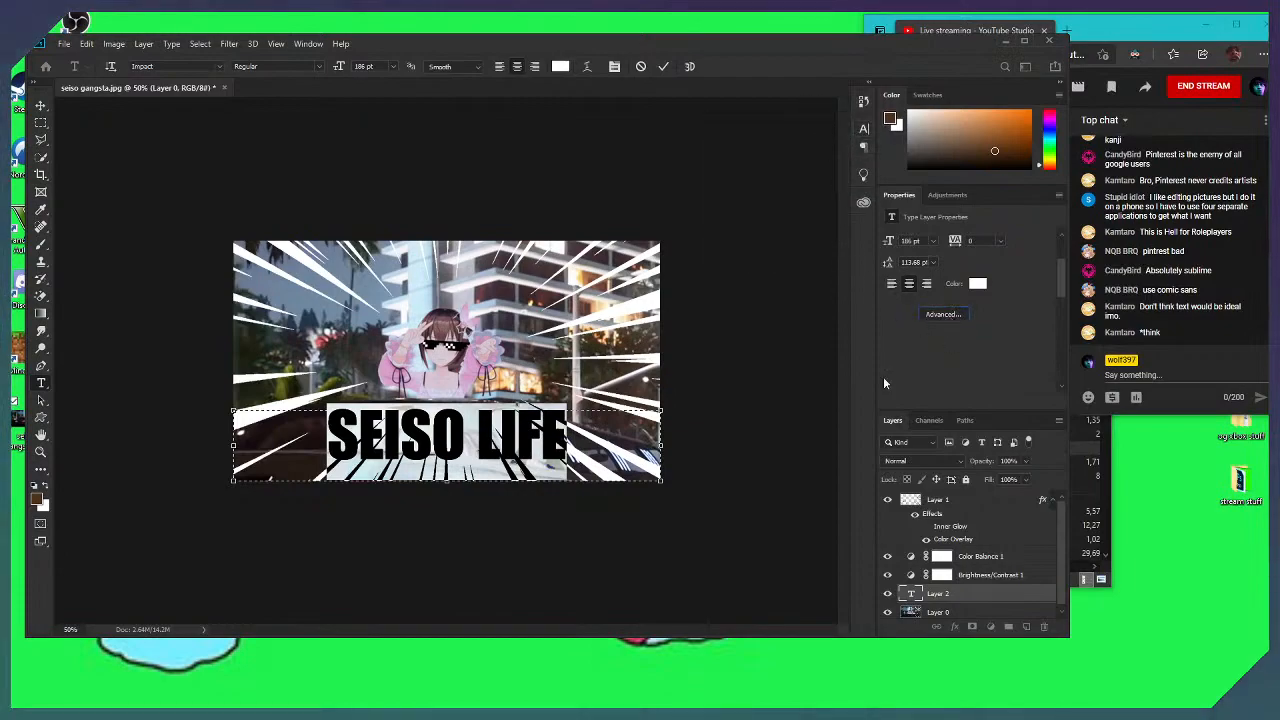
left_click(696, 581)
Compare the image with and without the SEISO LIFE text layer, leaving the layer hidden
left_click(888, 594)
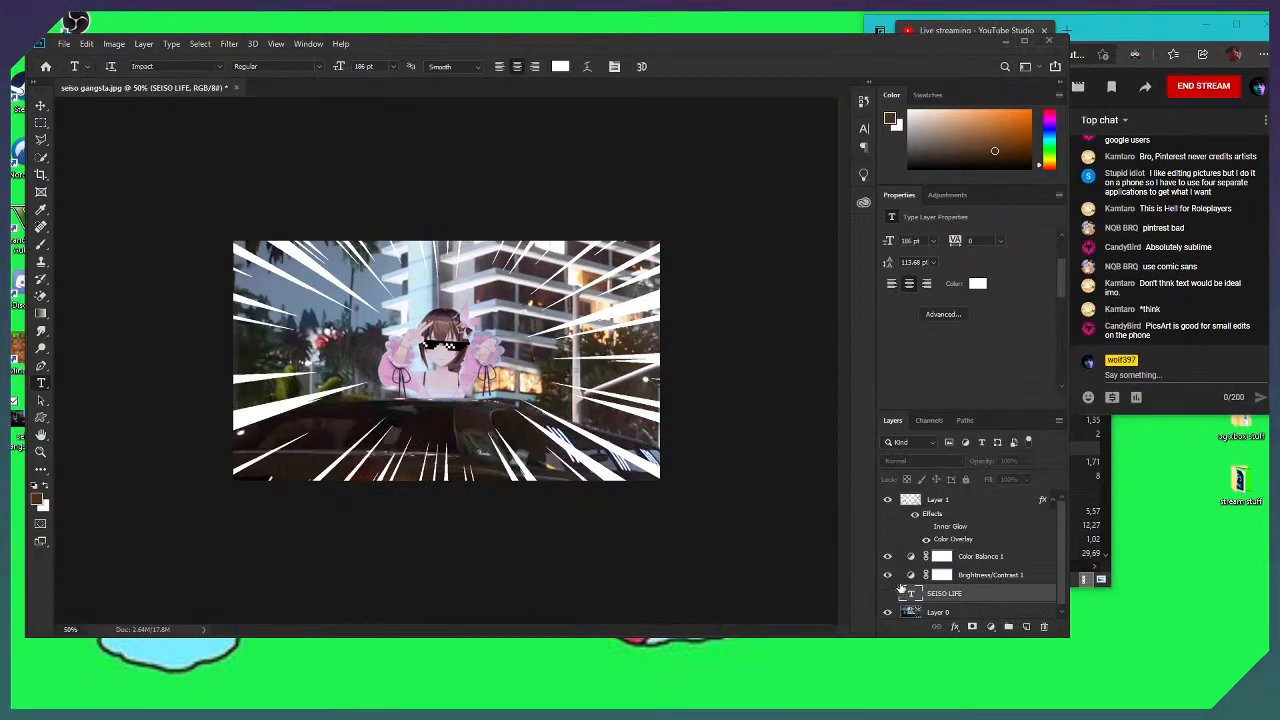
key("ctrl+s")
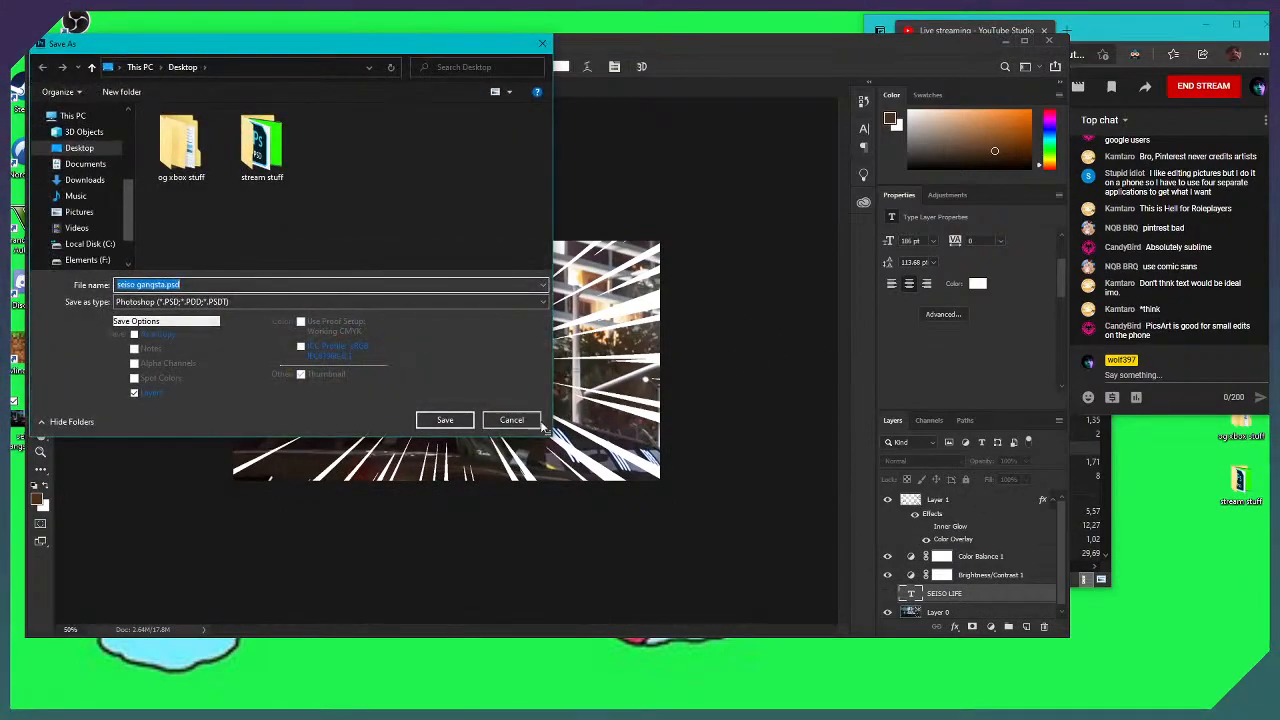
left_click(524, 421)
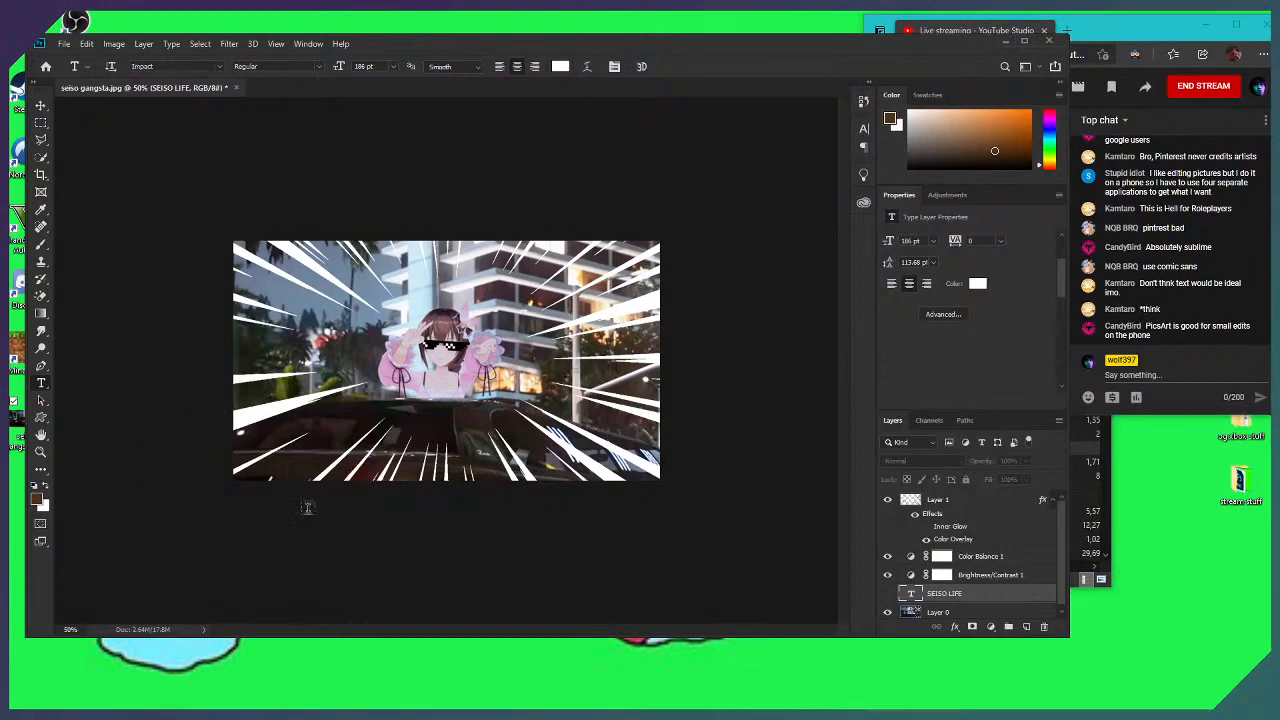
left_click(887, 594)
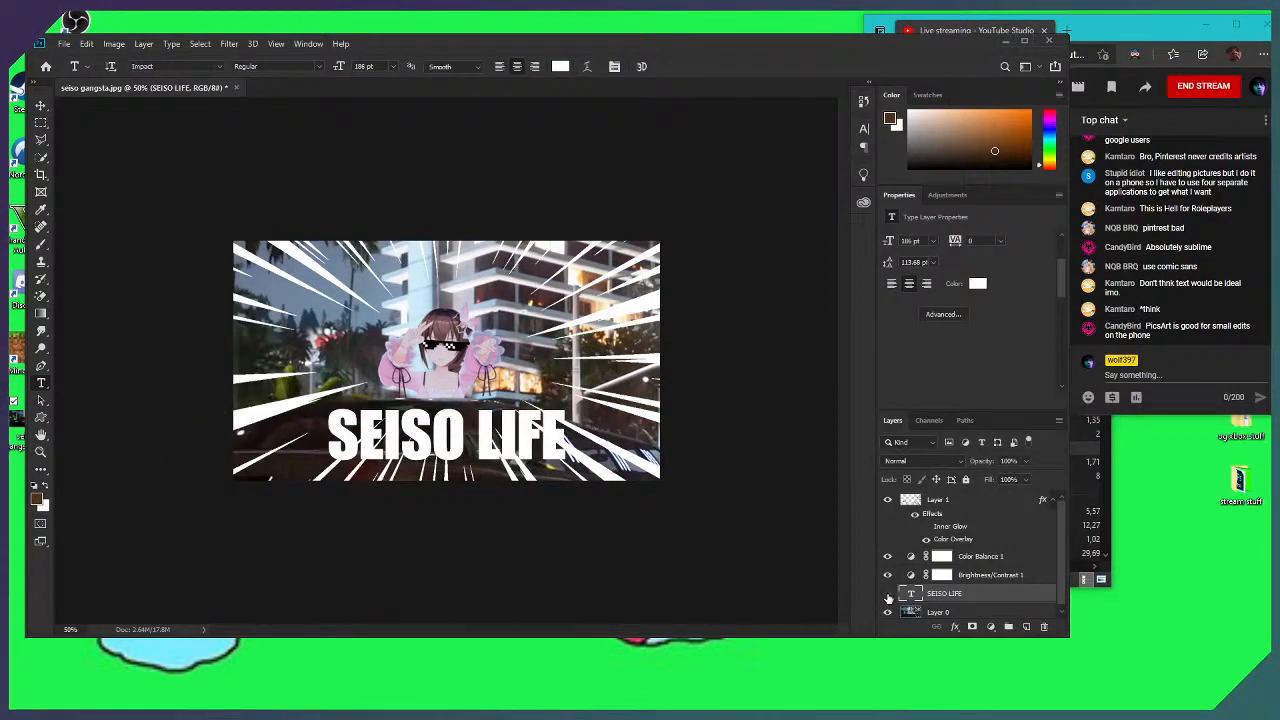
left_click(887, 594)
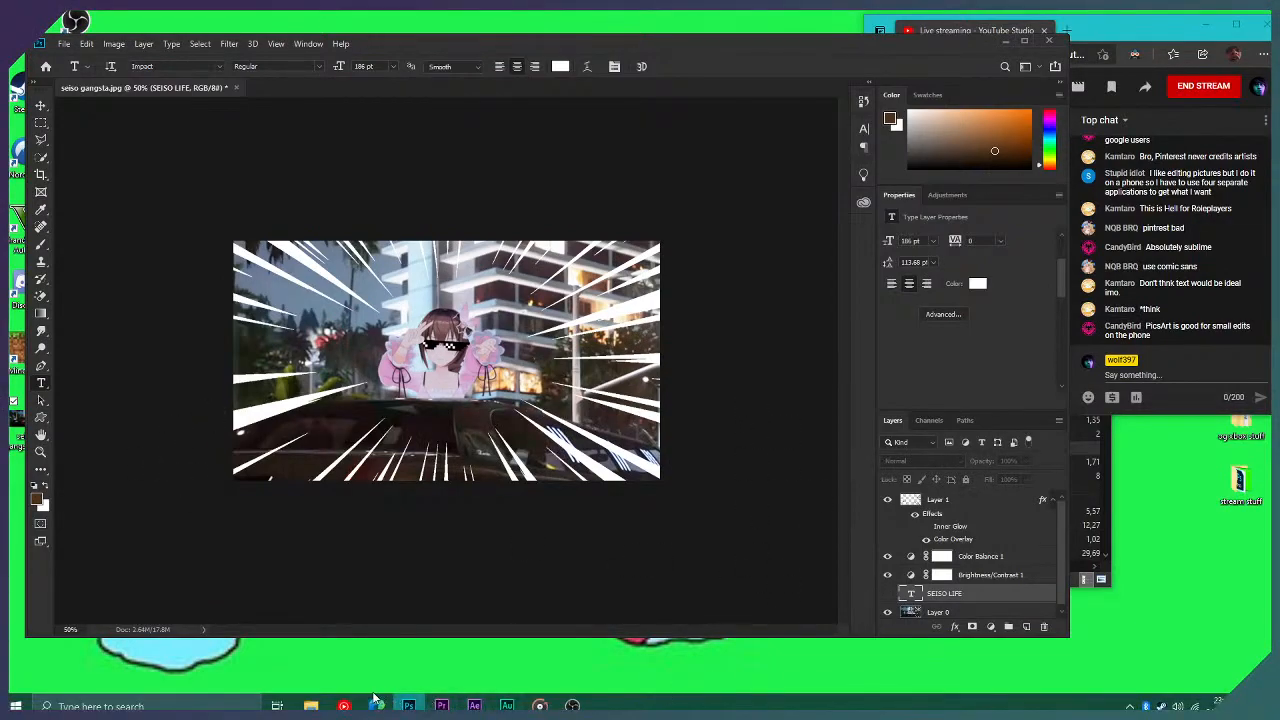
mouse_move(311, 705)
mouse_move(289, 644)
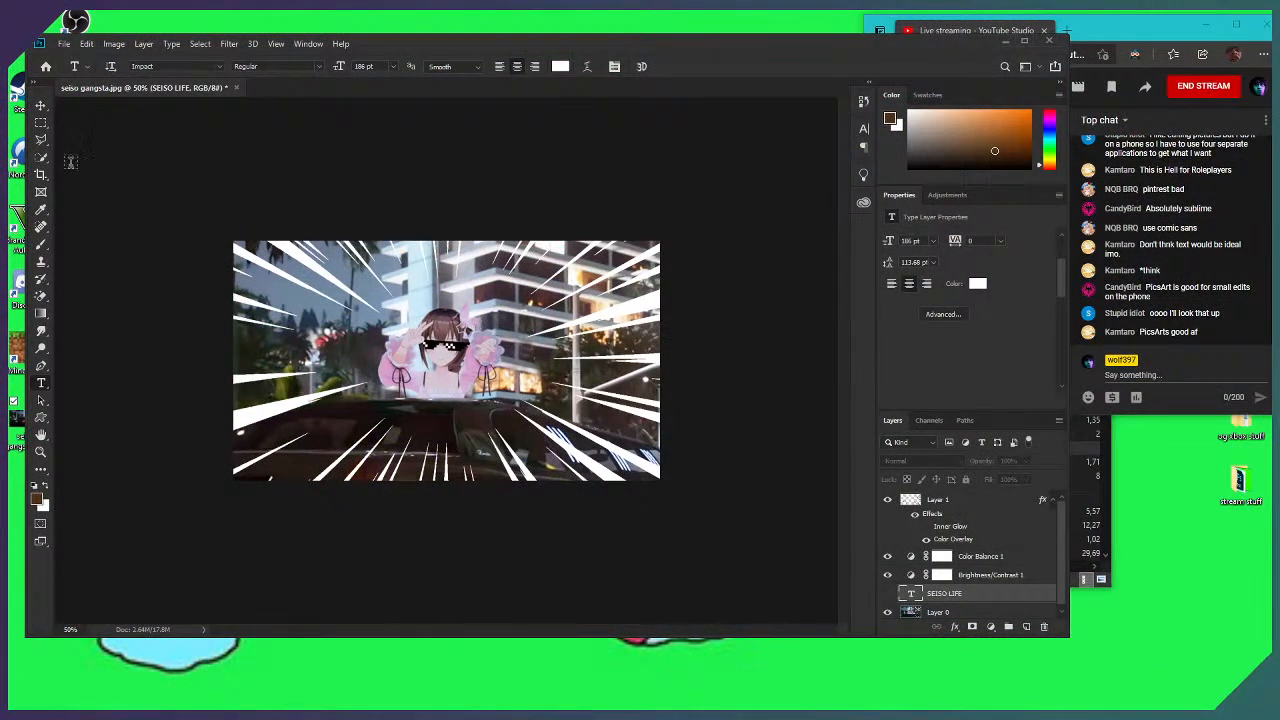
left_click(37, 110)
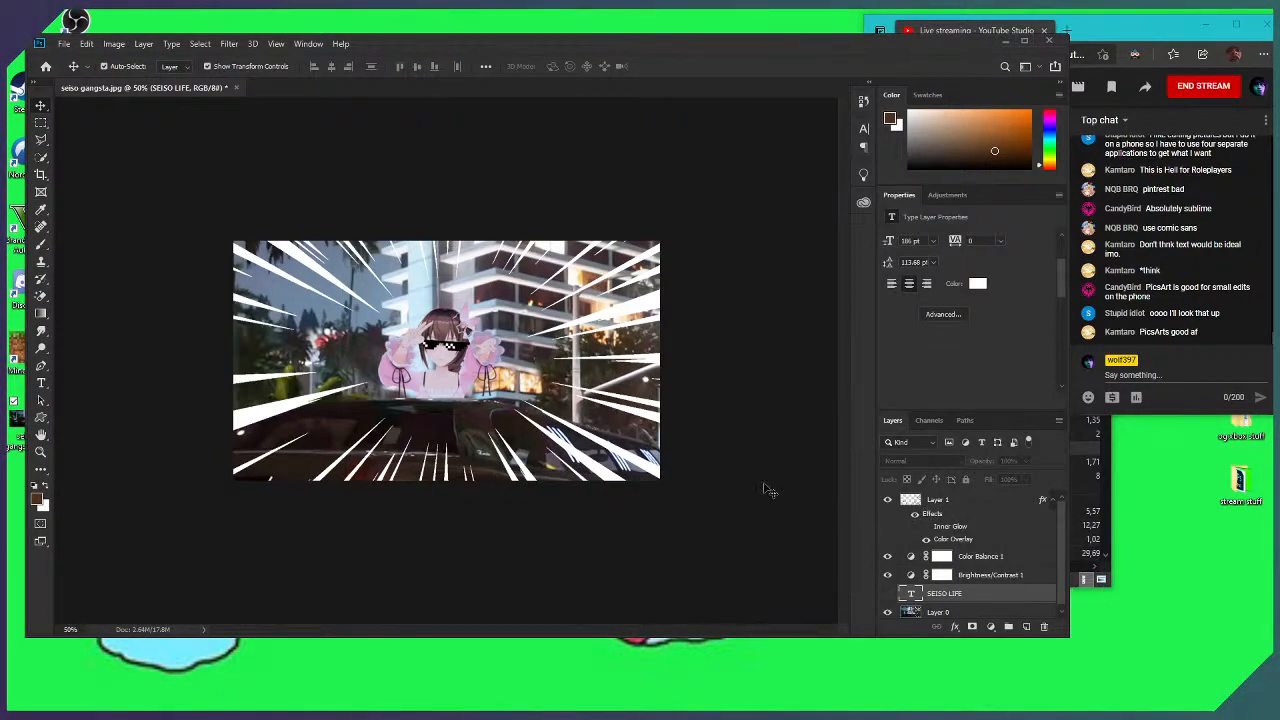
left_click(41, 453)
left_click(414, 70)
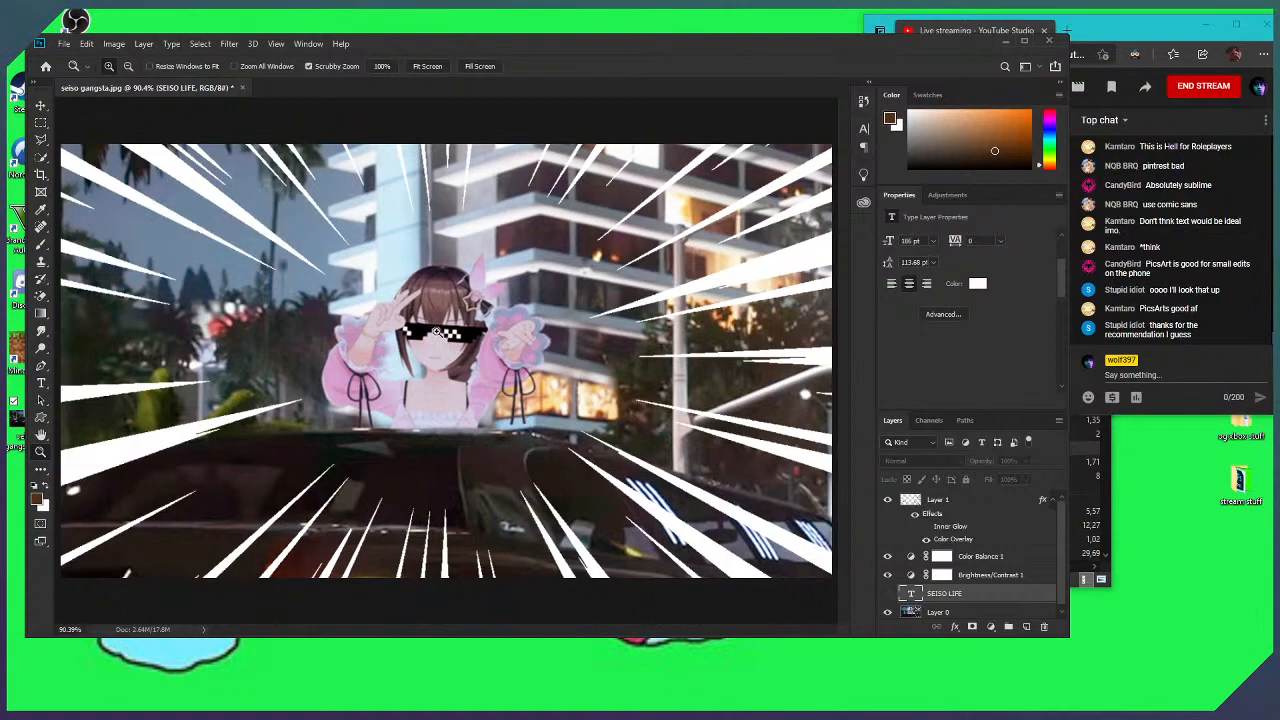
key("ctrl+s")
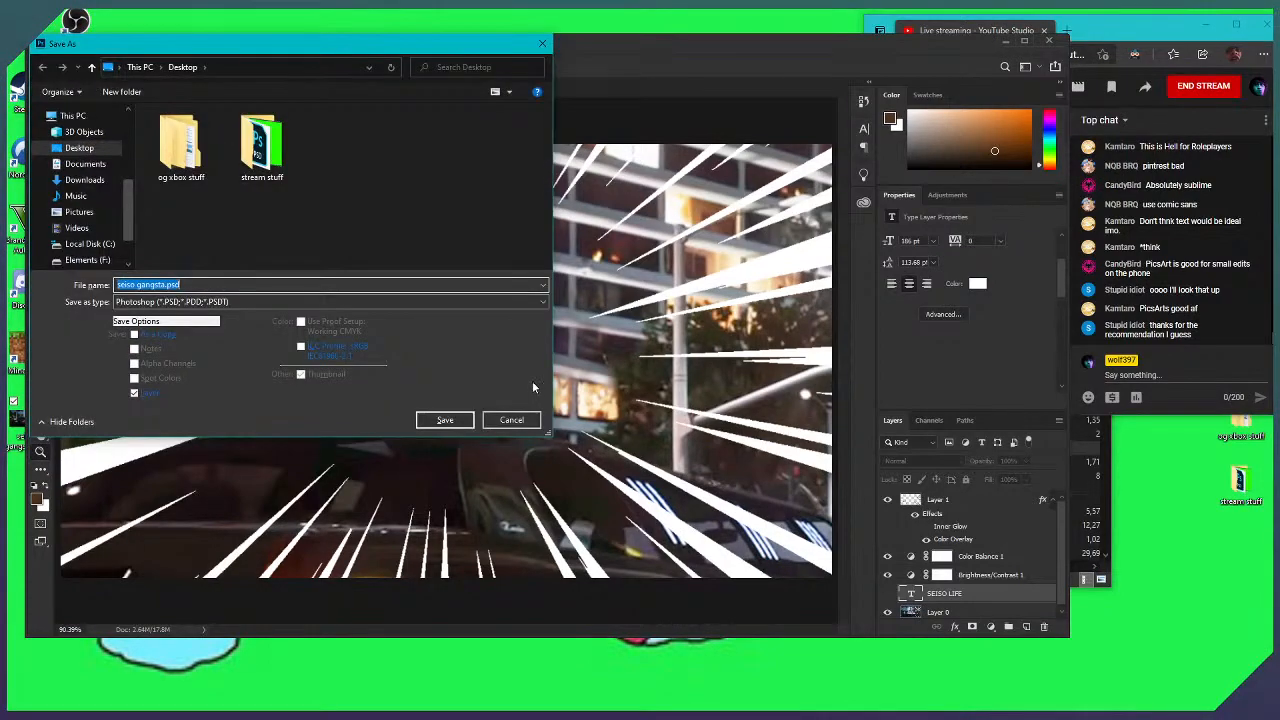
left_click(506, 418)
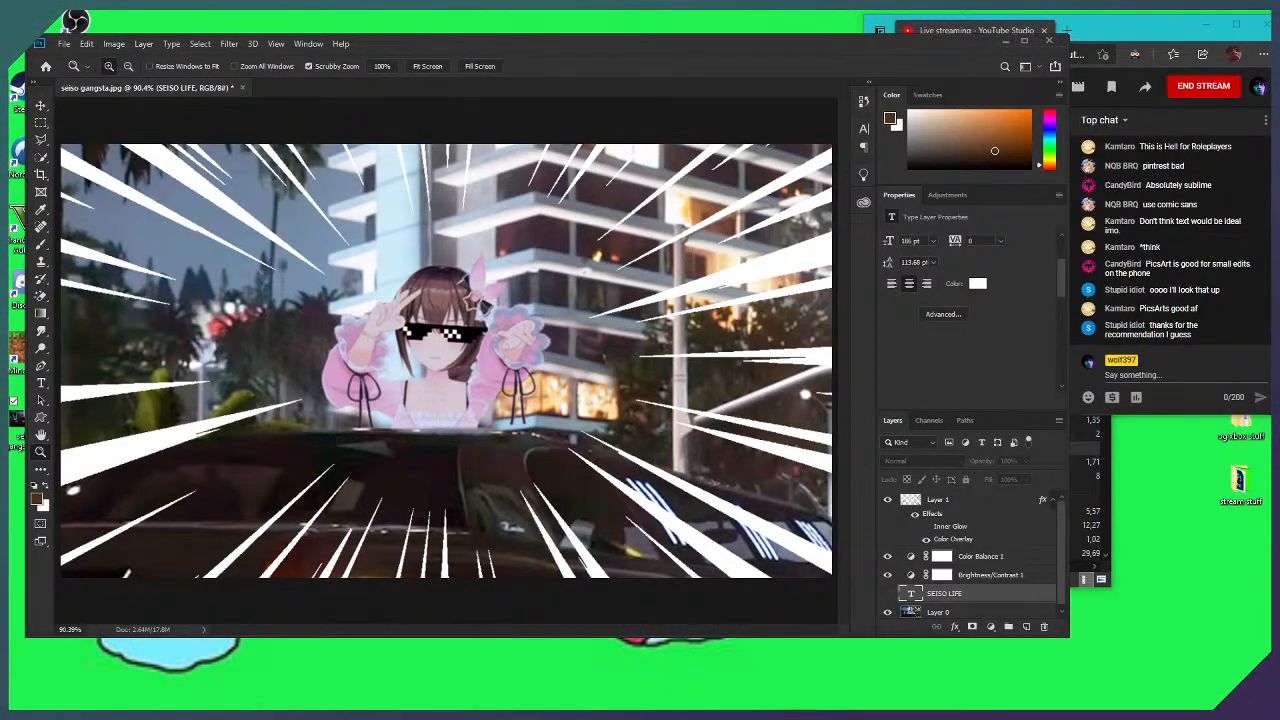
Scale Layer 0, the character and car picture, down to about 98.88% and apply the transform
left_click(41, 105)
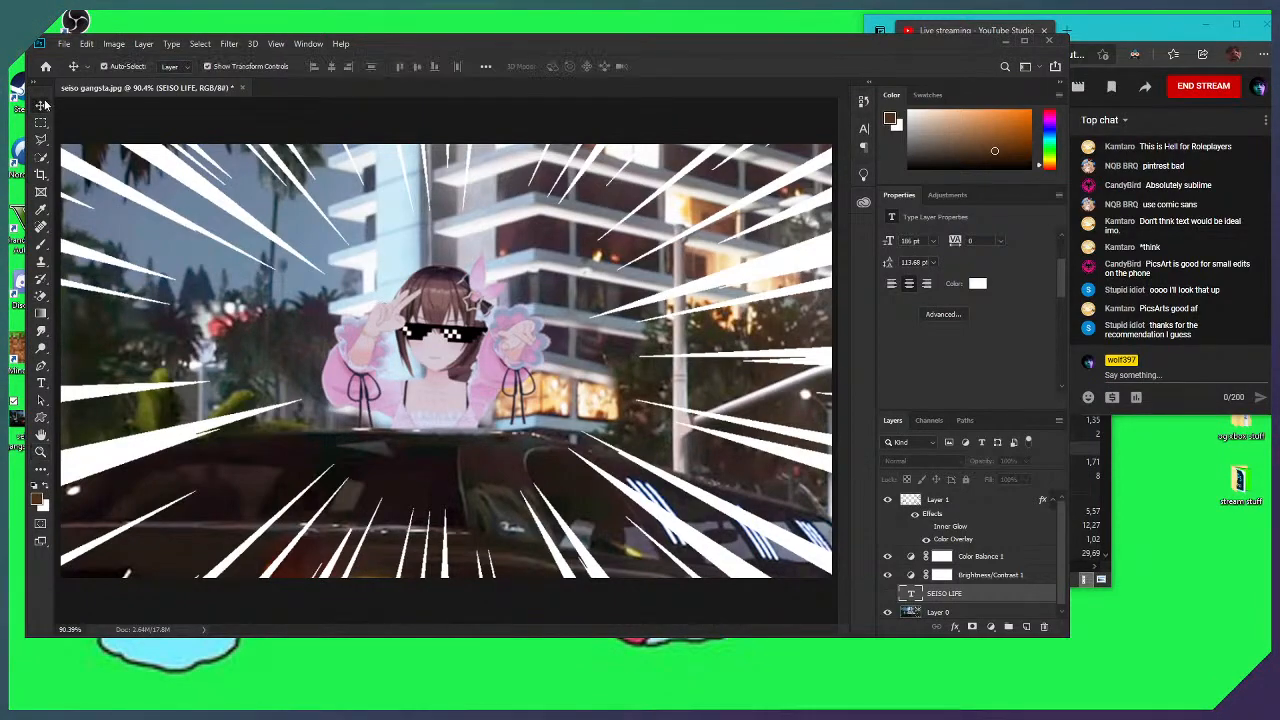
left_click(933, 606)
key("ctrl+minus")
key("ctrl+minus")
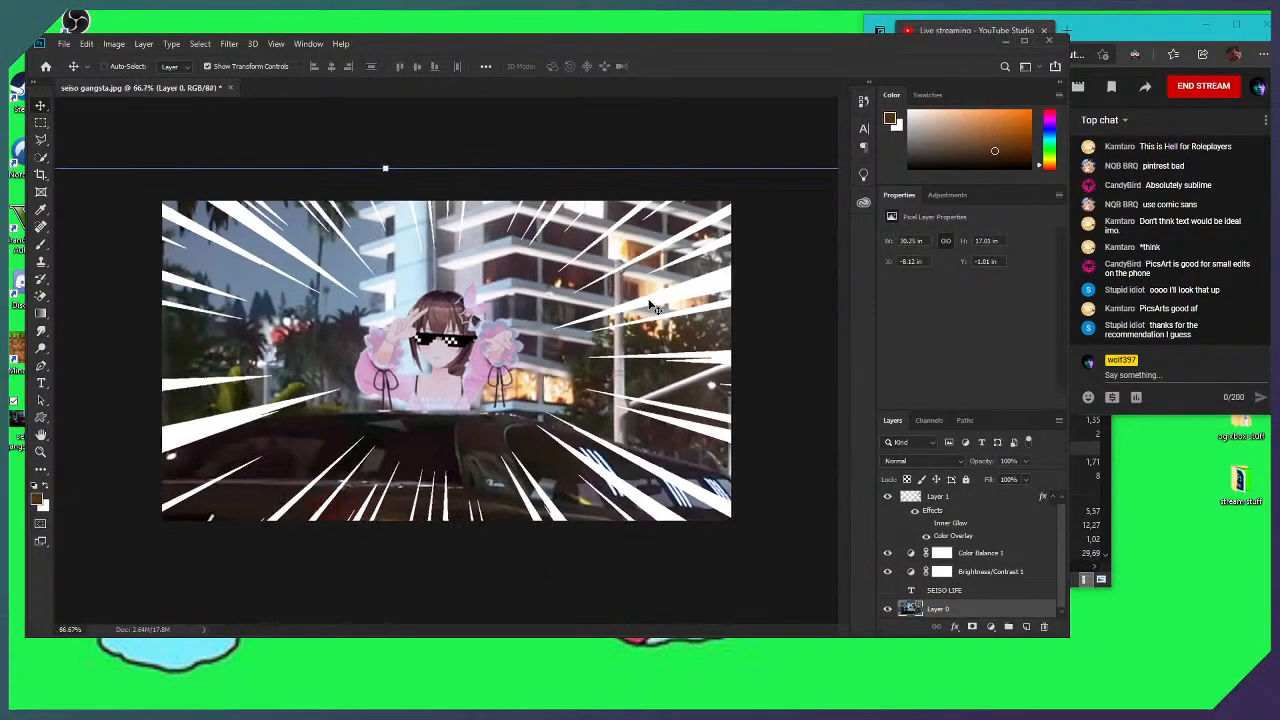
mouse_move(766, 213)
left_mouse_down()
mouse_move(750, 226)
mouse_move(766, 215)
left_mouse_up()
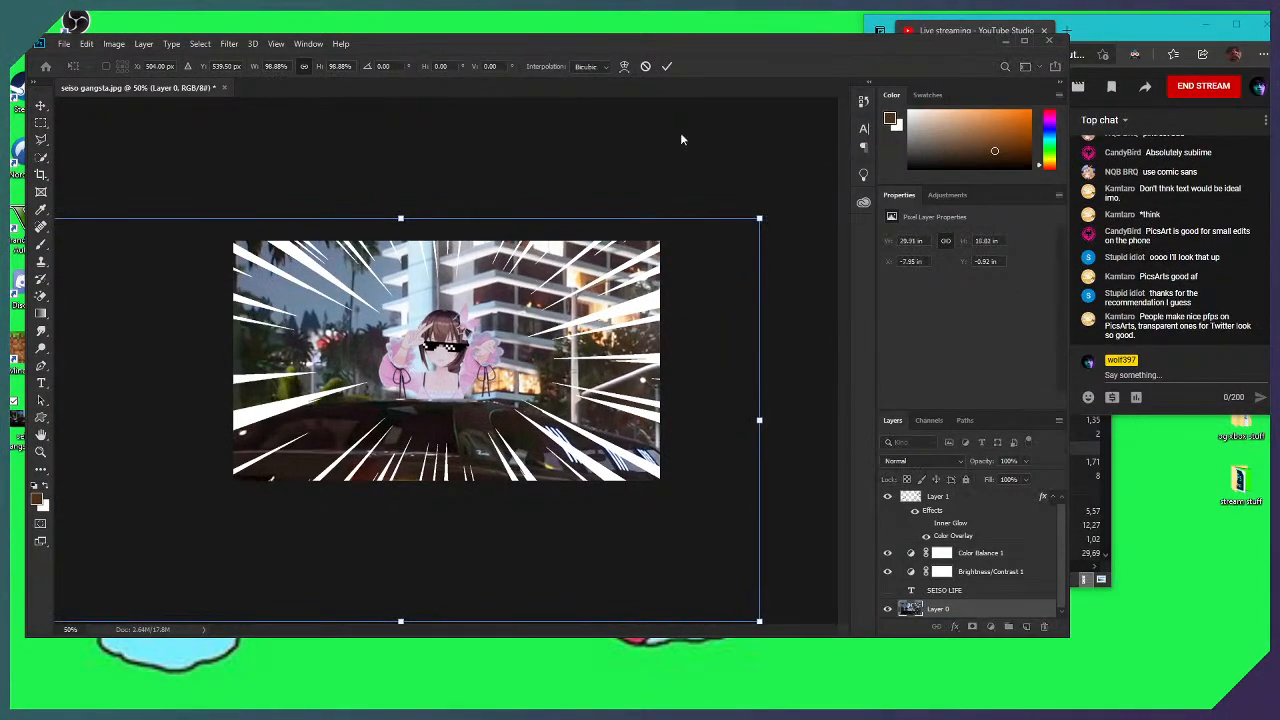
left_click(665, 66)
Nudge Layer 0 up slightly behind the speed lines
key("ctrl+plus")
key("ctrl+plus")
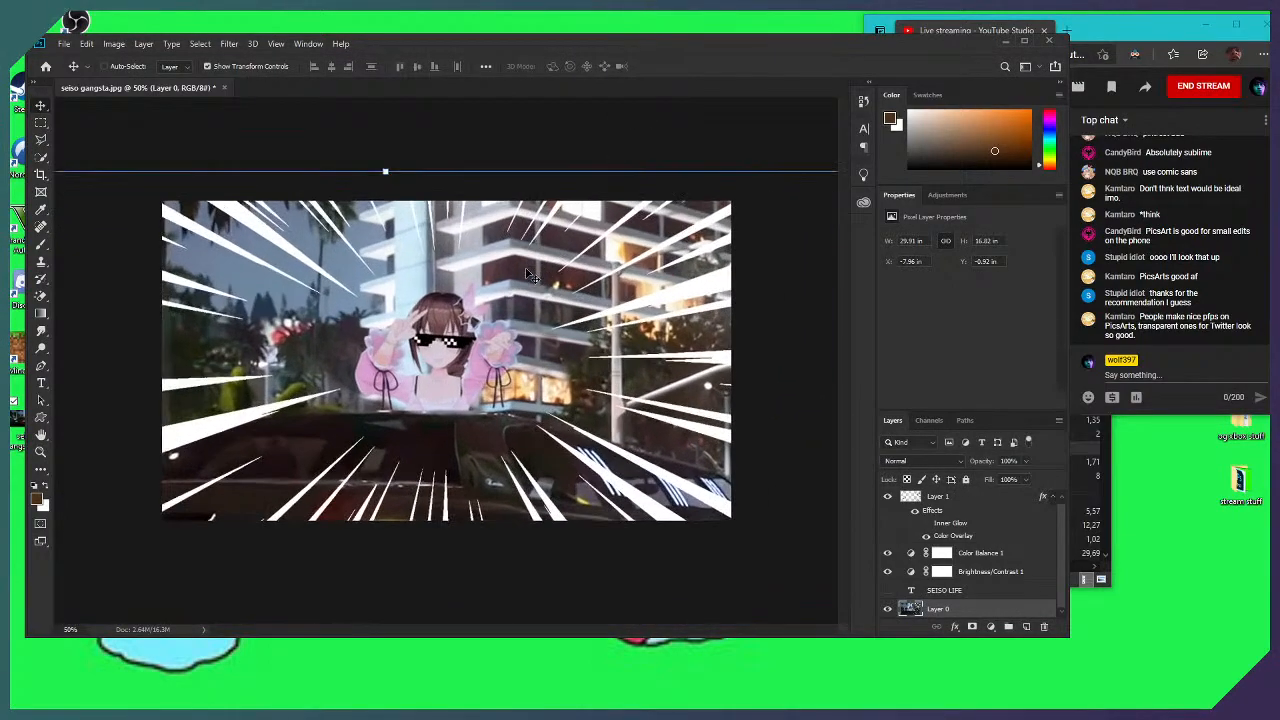
key("ctrl+minus")
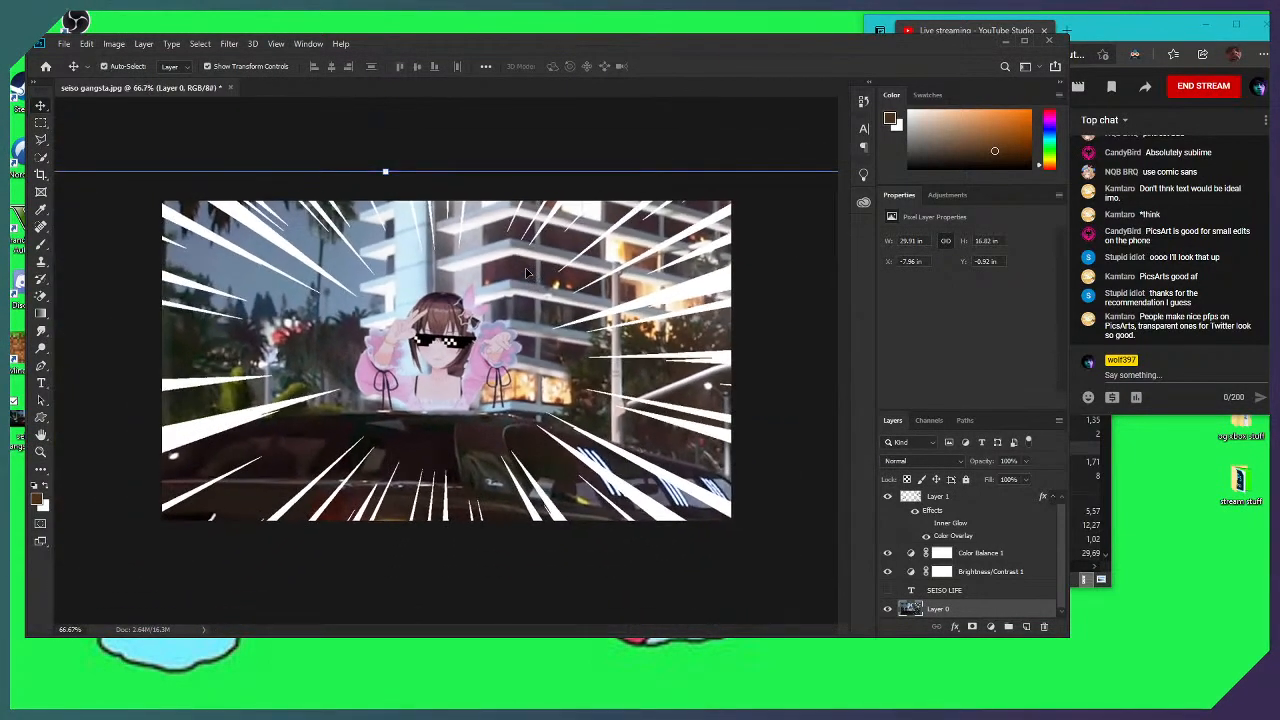
key("shift+Up")
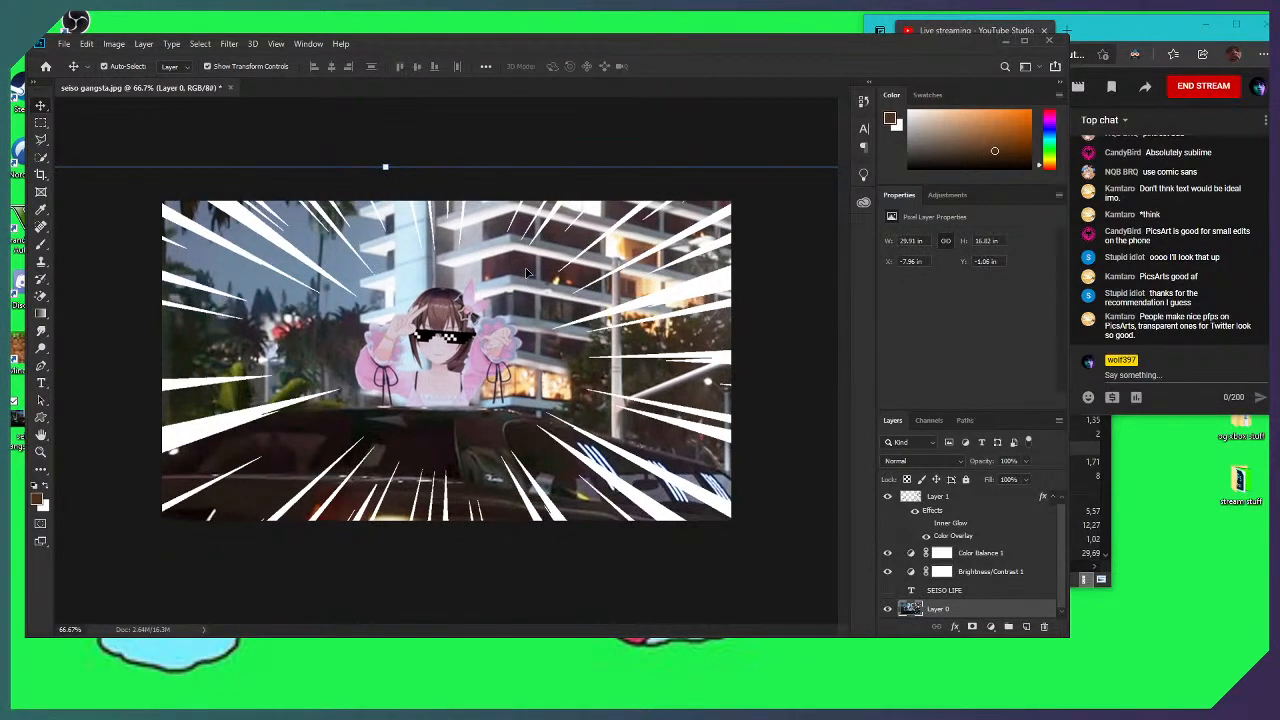
Enlarge Layer 0 to about 112.35%, reposition it so the character stays centred between the speed lines, and apply the transform
key("ctrl+minus")
key("ctrl+plus")
left_click_drag(758, 215, 837, 170)
left_click_drag(784, 264, 806, 200)
left_click_drag(757, 270, 764, 265)
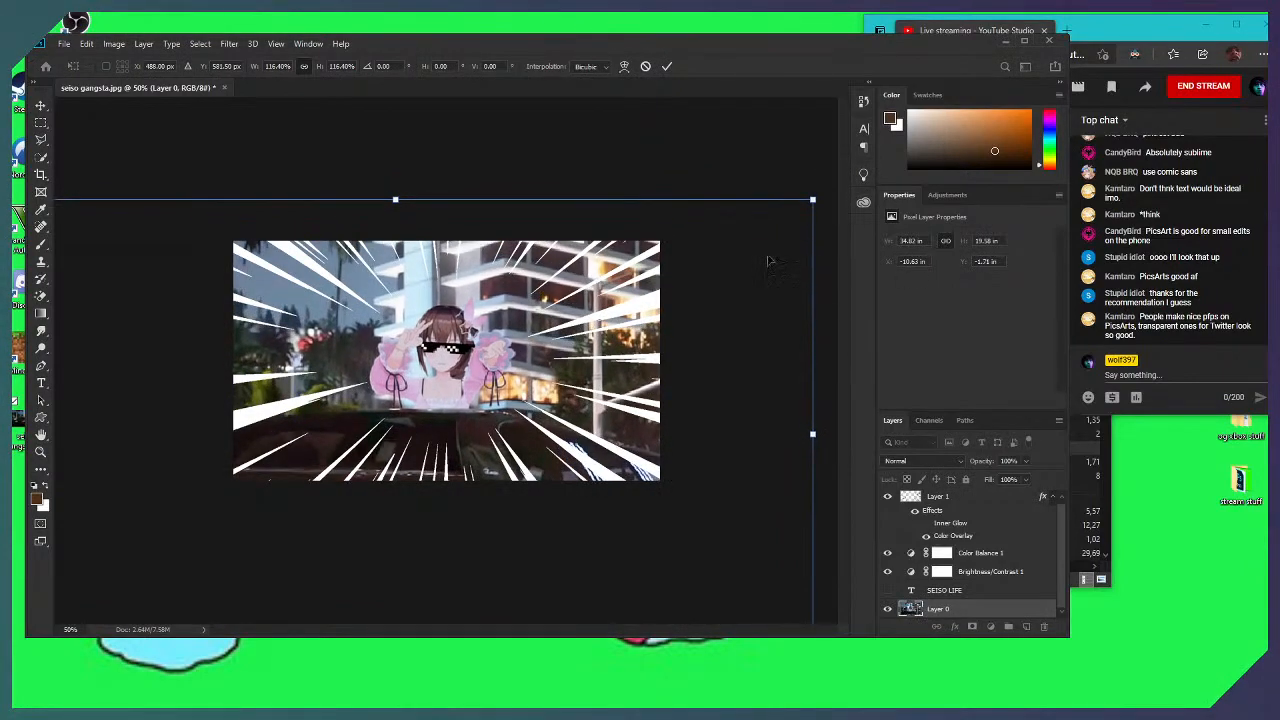
left_click_drag(810, 200, 795, 206)
left_click_drag(754, 294, 759, 294)
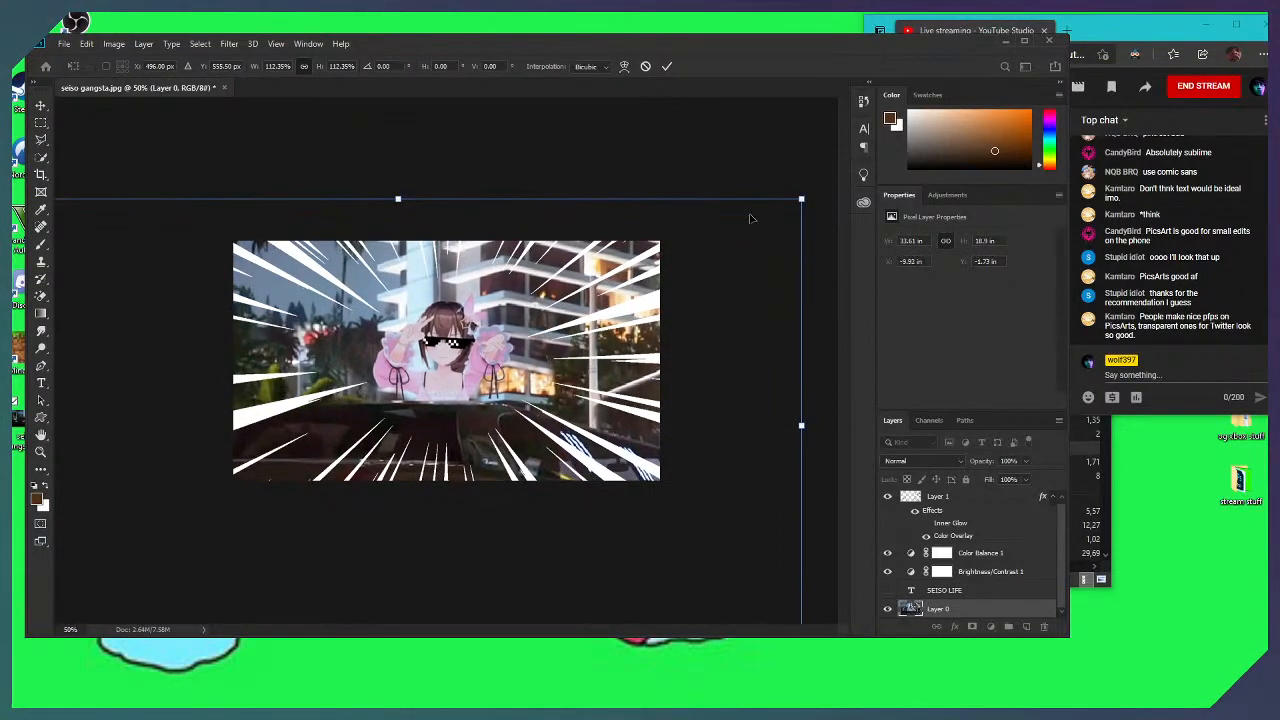
left_click(664, 67)
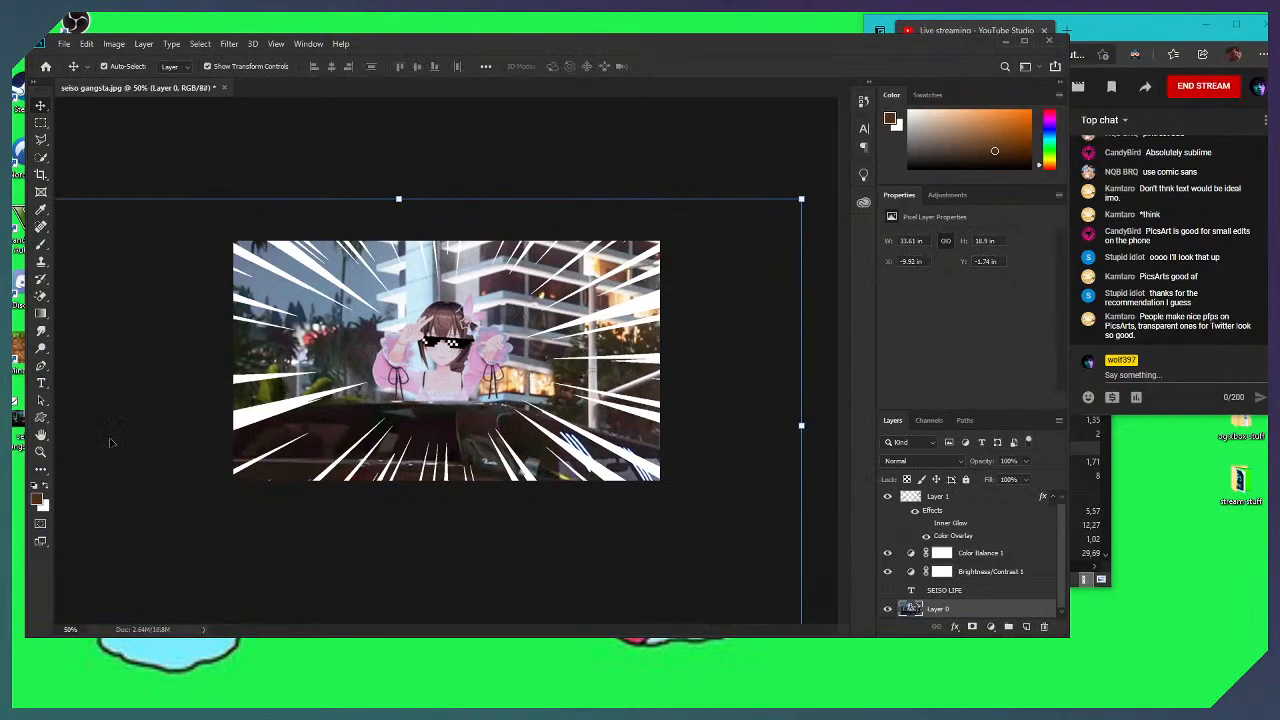
Inspect the character and car roof up close, and fit the whole image back into view
left_click(40, 451)
left_click_drag(326, 433, 317, 403)
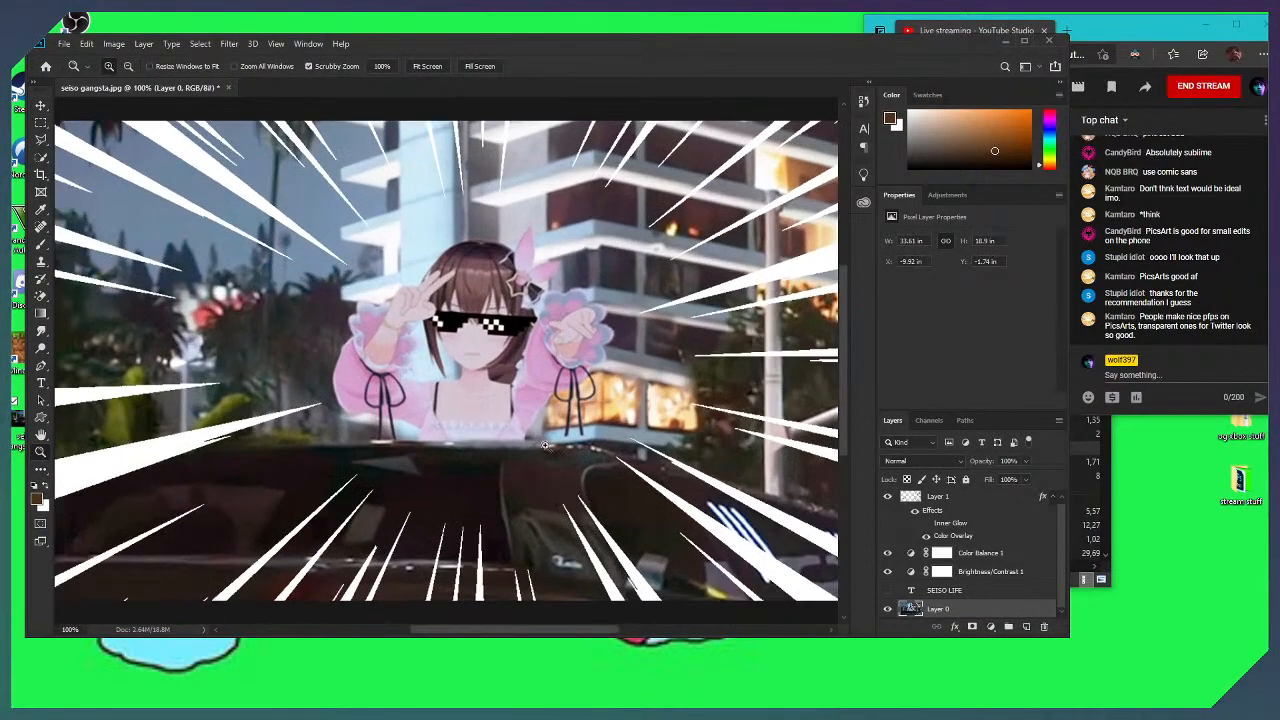
left_click(422, 66)
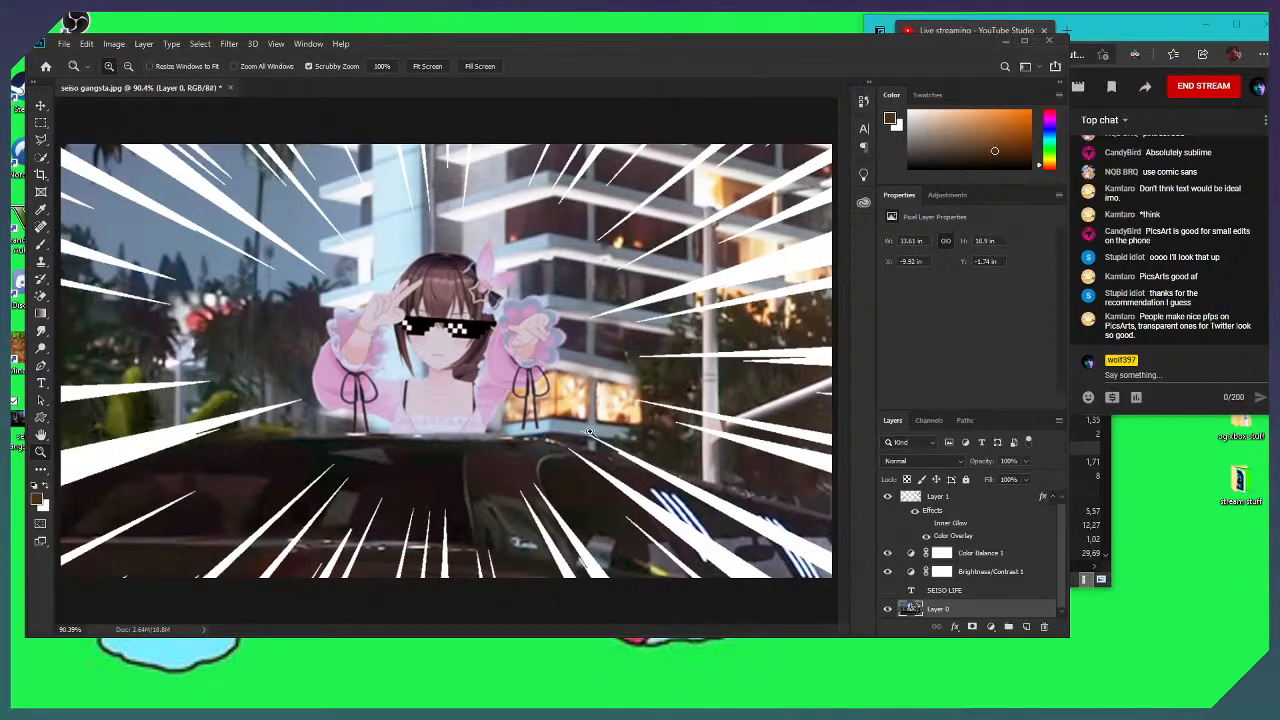
left_click(407, 338)
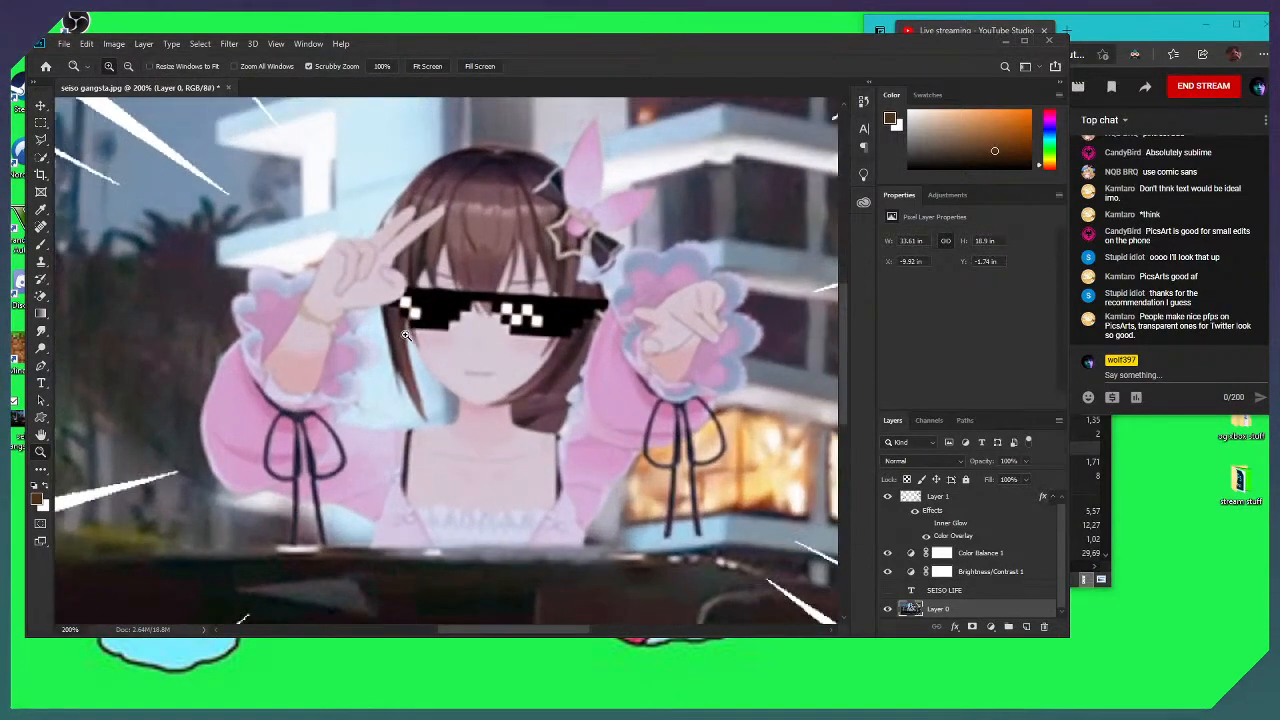
left_click(427, 66)
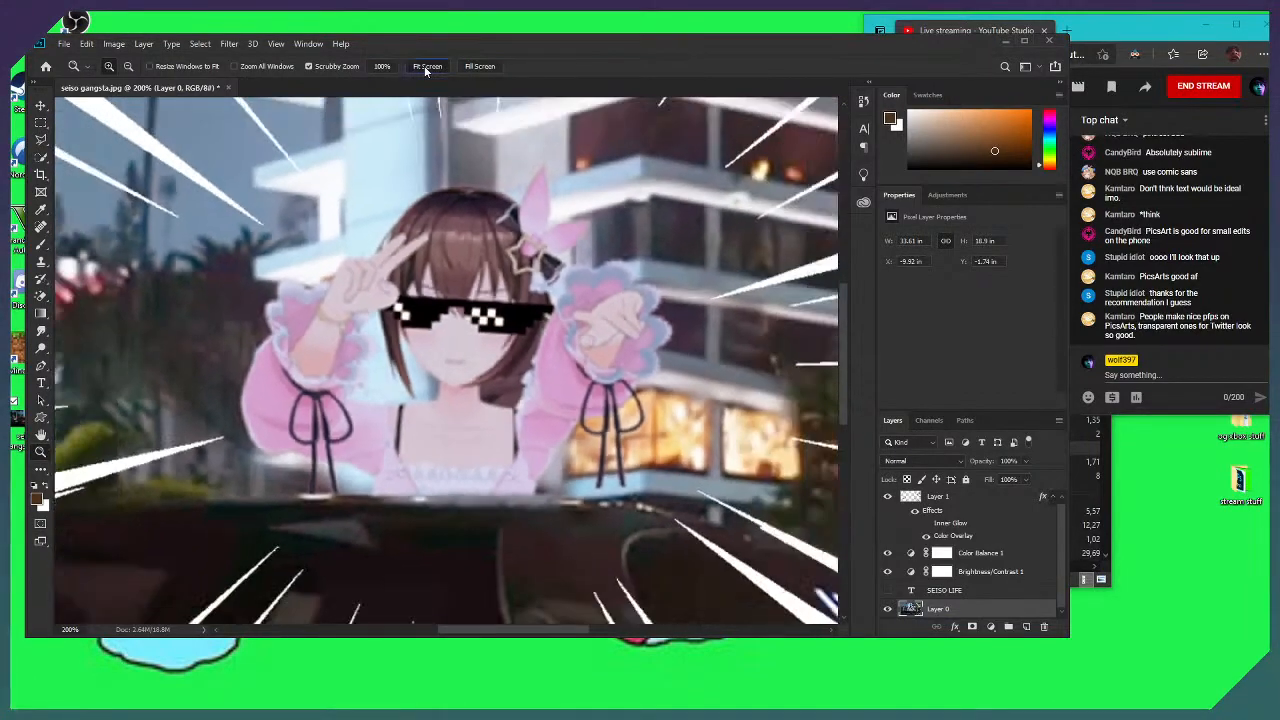
Show the SEISO LIFE text layer and give it a black (#000000) Stroke effect, leaving Color Overlay off
left_click(887, 590)
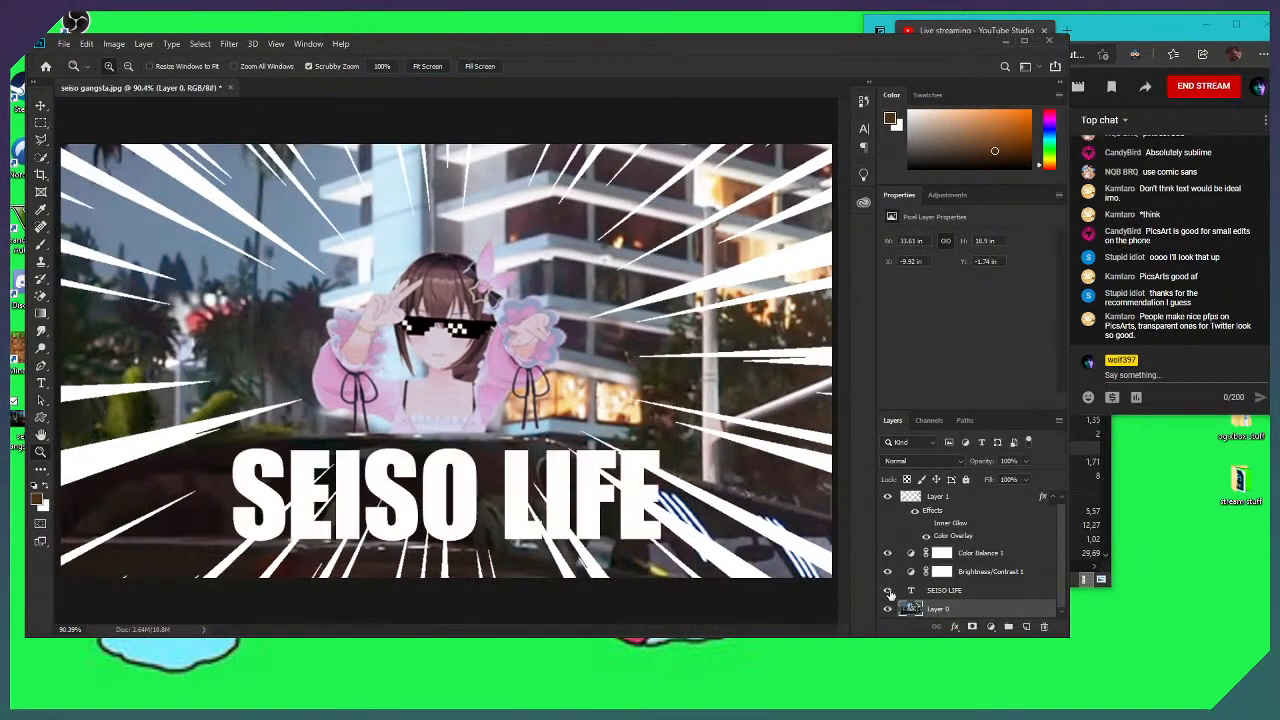
double_click(1014, 592)
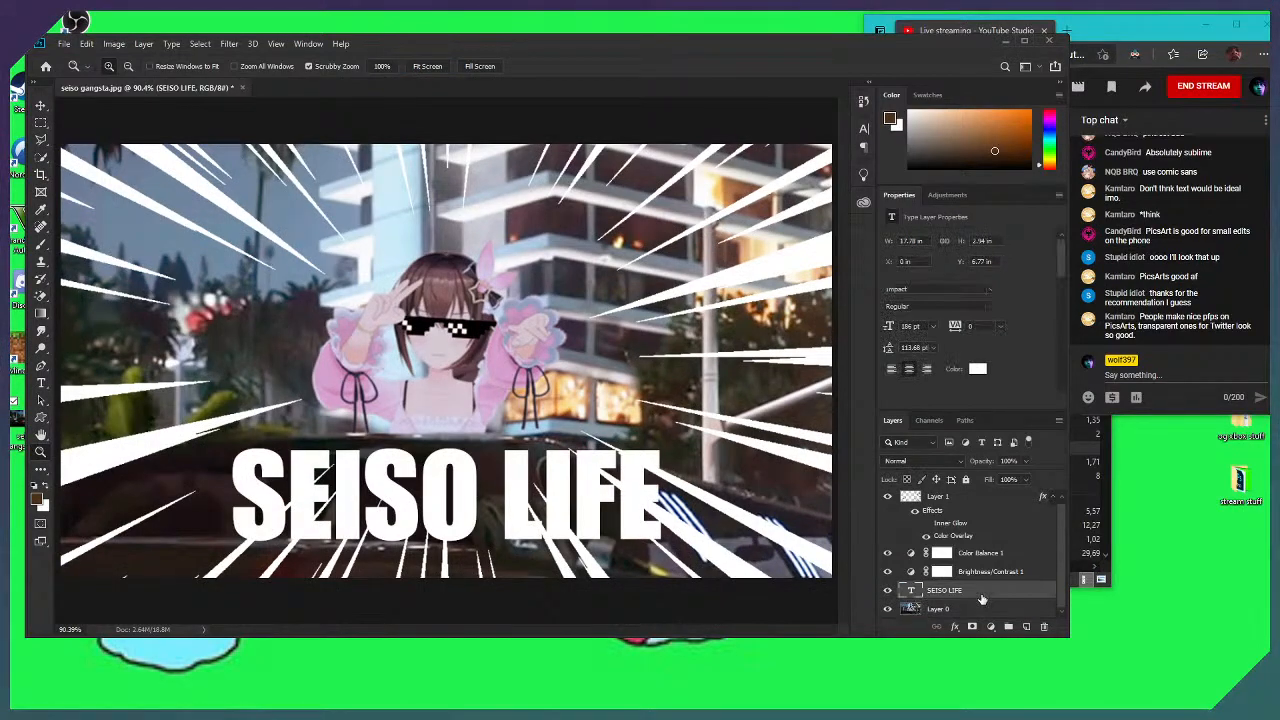
left_click(784, 368)
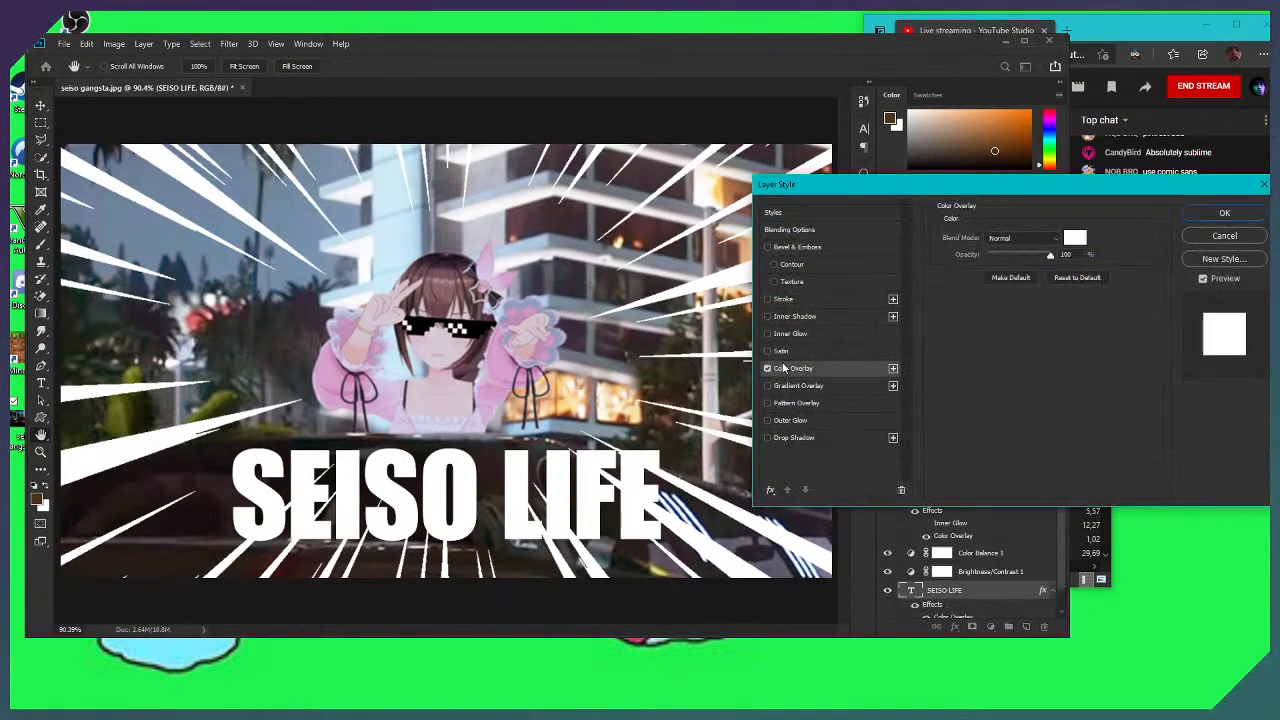
left_click(767, 368)
left_click(768, 299)
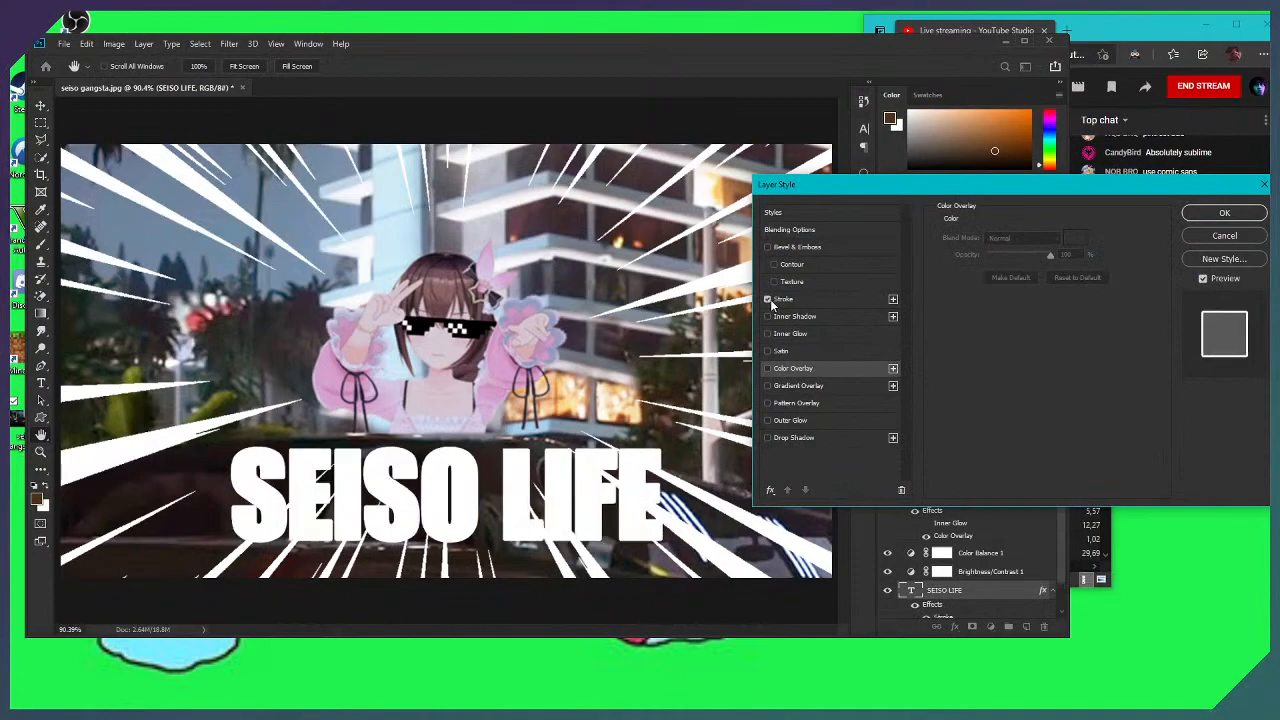
left_click(806, 299)
left_click(972, 336)
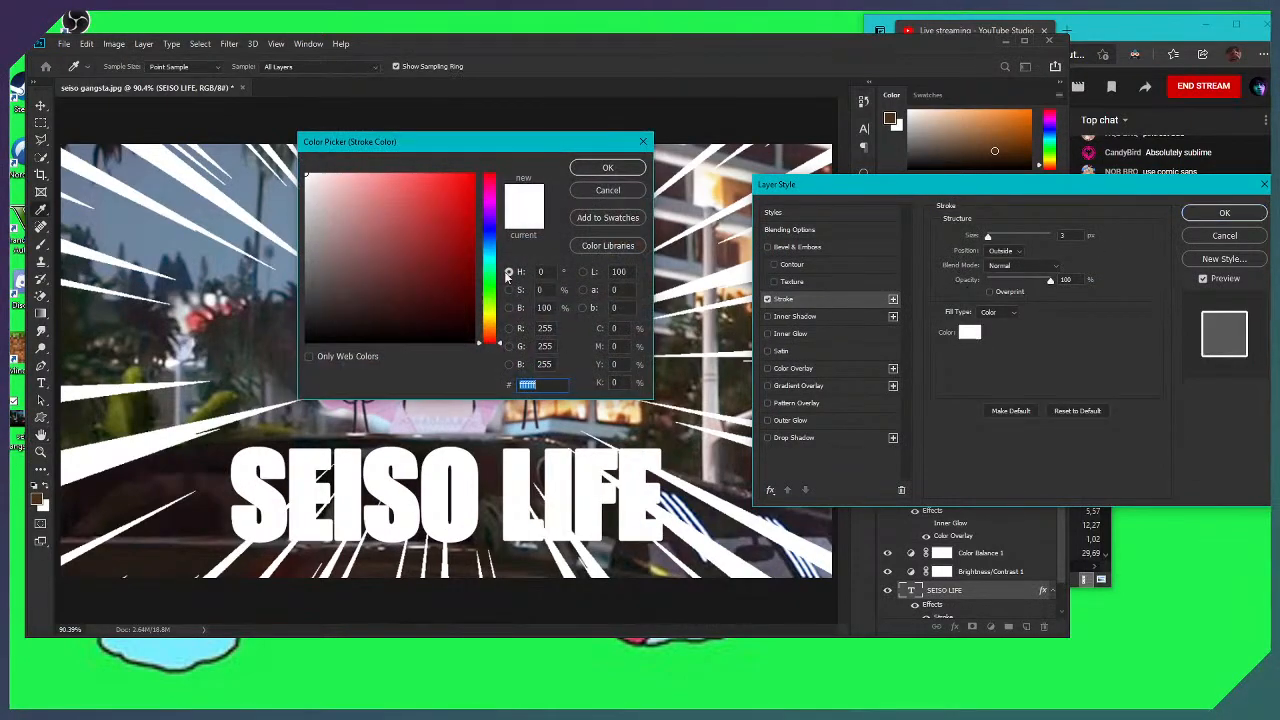
type("000000")
left_click(607, 168)
Set the caption's stroke size to 6 px and apply the layer style
left_click(1068, 236)
key("Up")
key("Up")
key("Up")
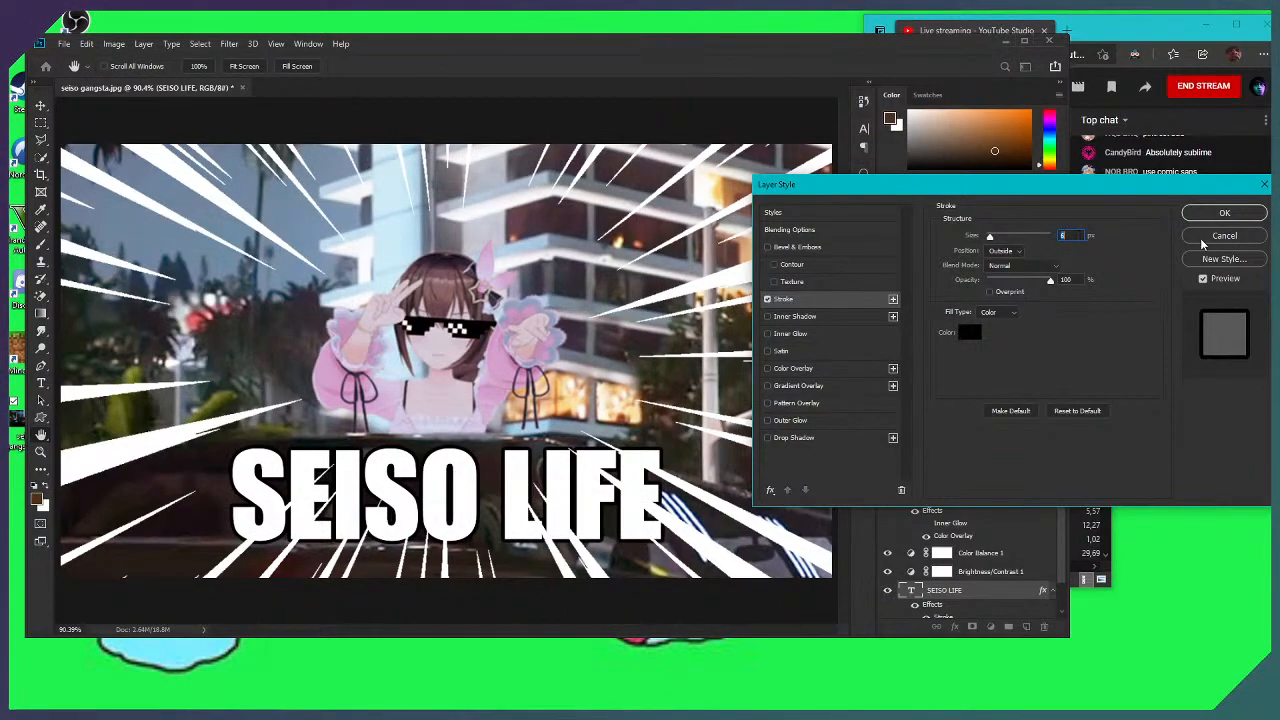
left_click(1205, 240)
Move the SEISO LIFE layer above Layer 1 and readjust its stroke size
left_click_drag(935, 512, 958, 499)
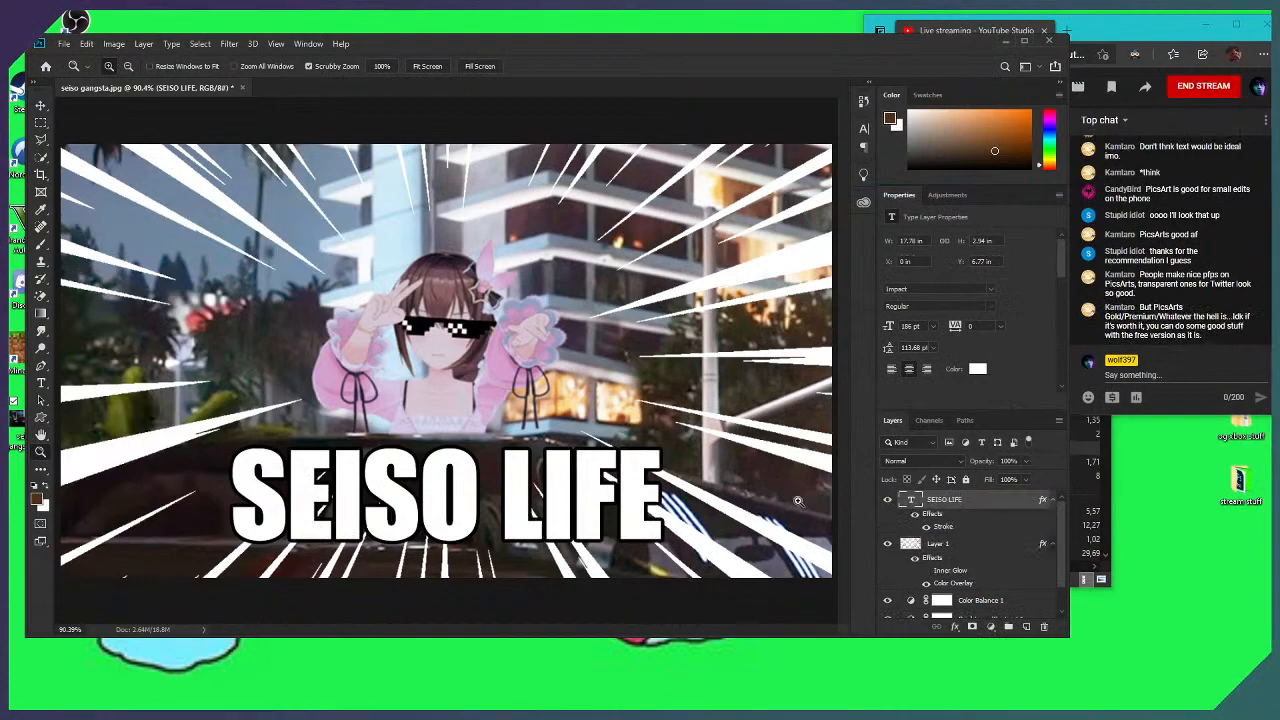
double_click(951, 522)
key("Up")
key("Return")
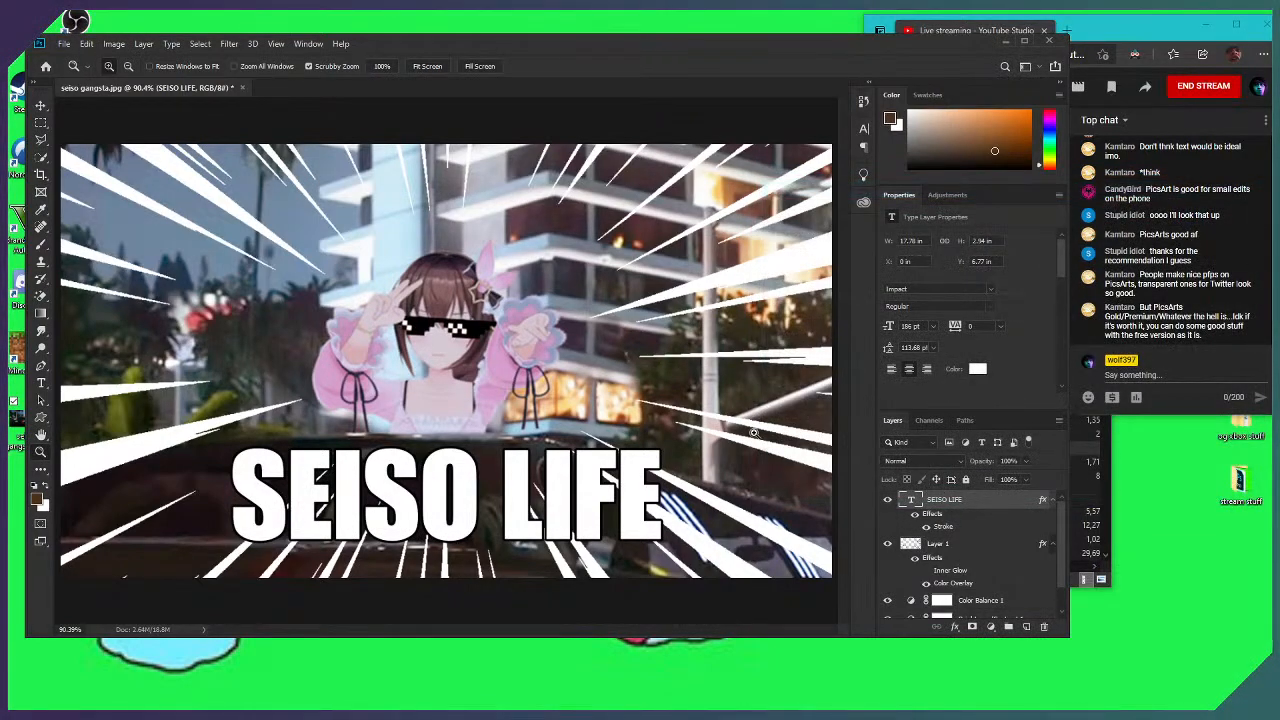
Start saving a PSD copy in the Fotoshoops folder, declining to replace the existing seiso gangsta.psd
key("ctrl+shift+s")
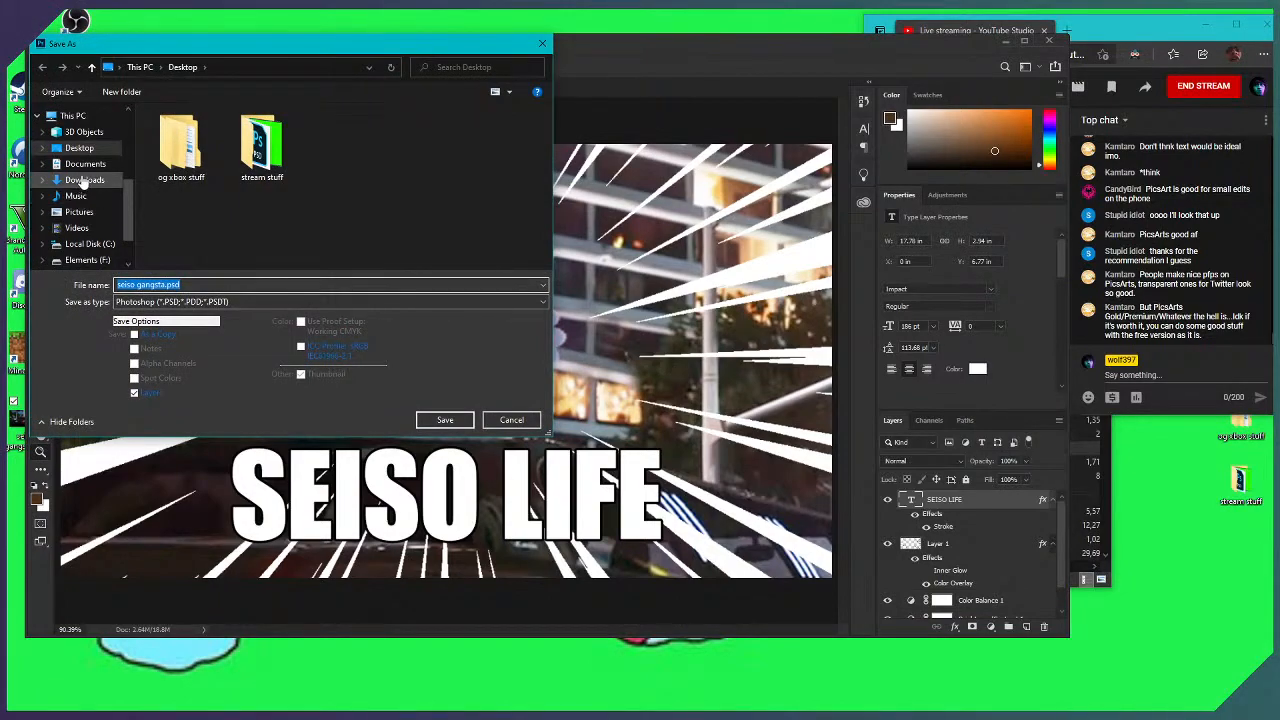
scroll(90, 213, "up", 3)
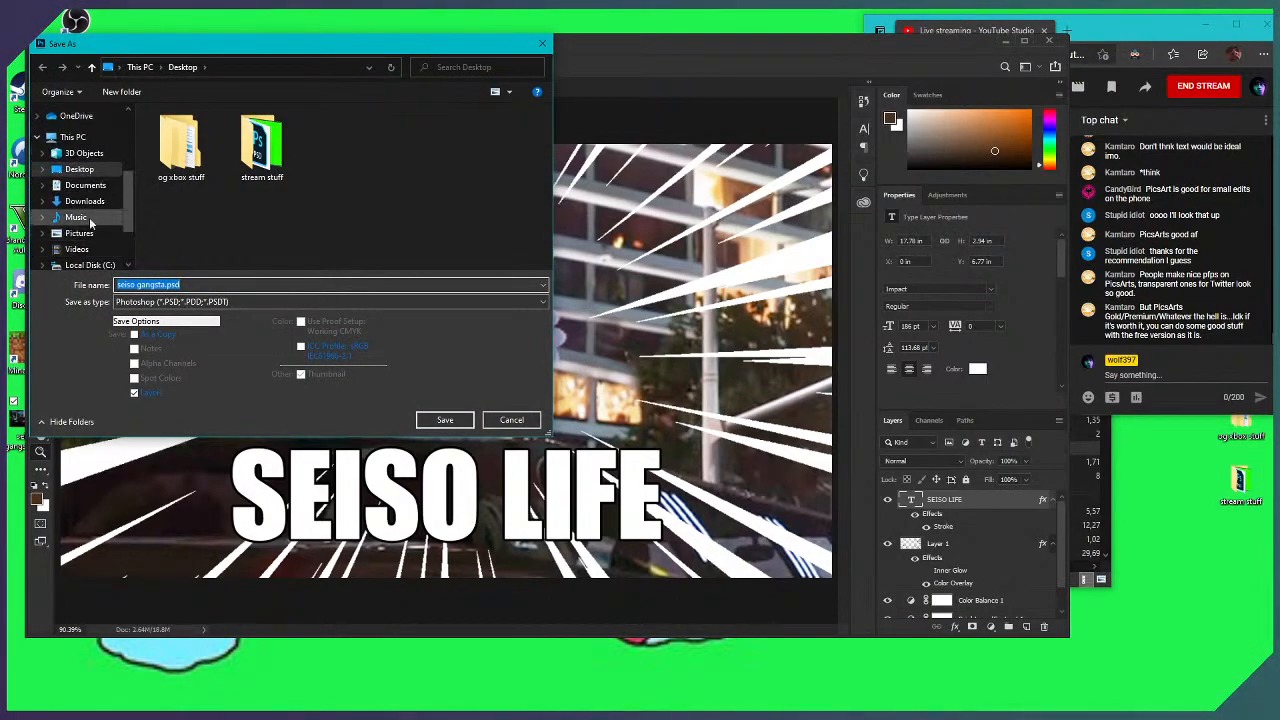
scroll(90, 141, "up", 1)
left_click(85, 126)
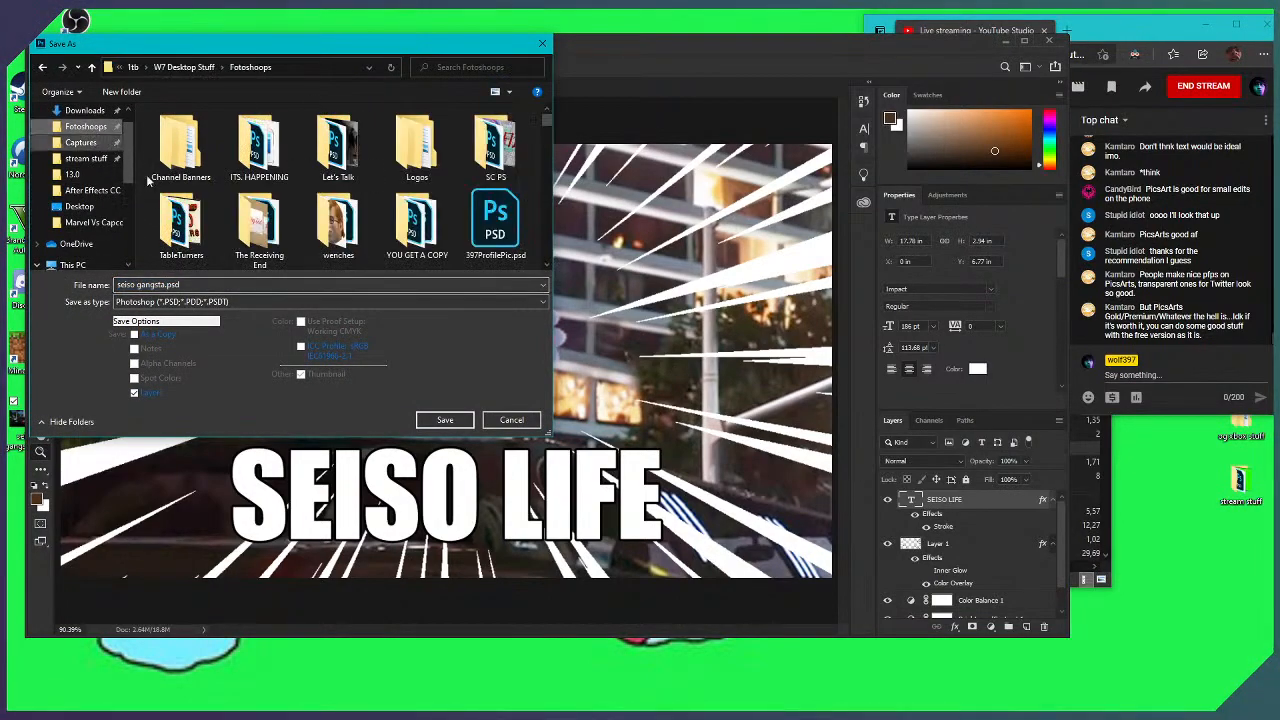
left_click(440, 421)
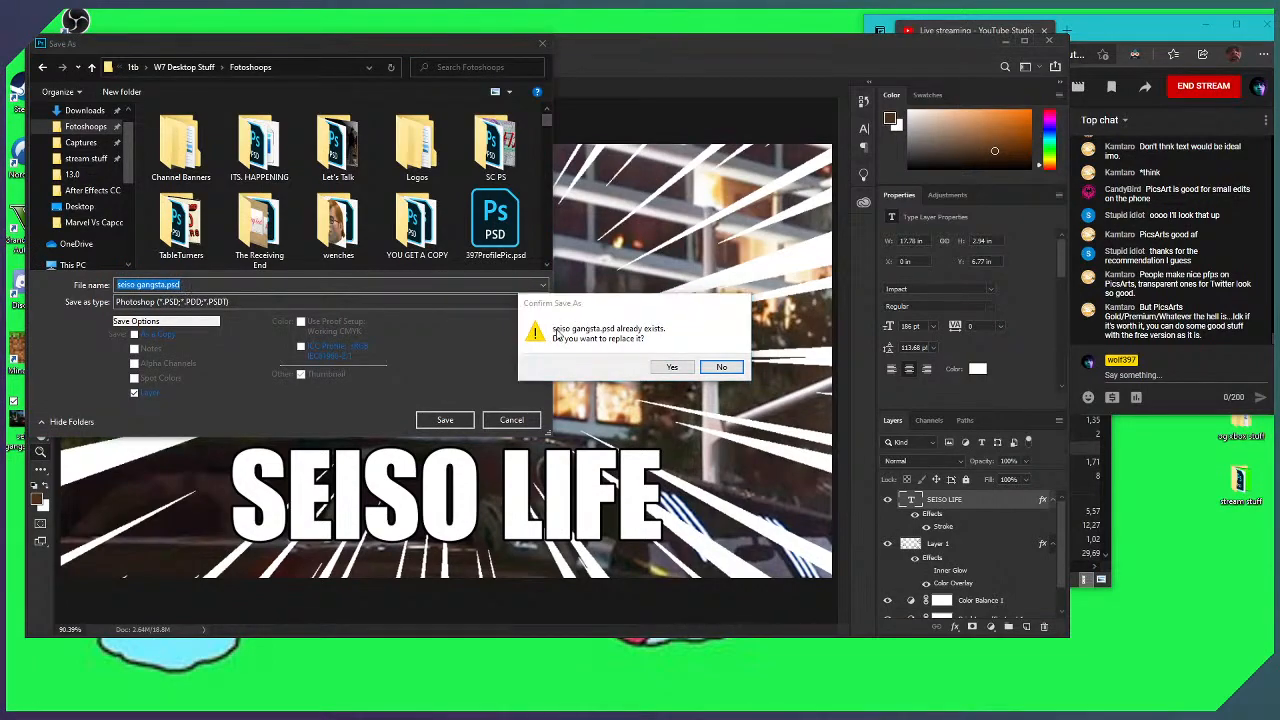
left_click(719, 367)
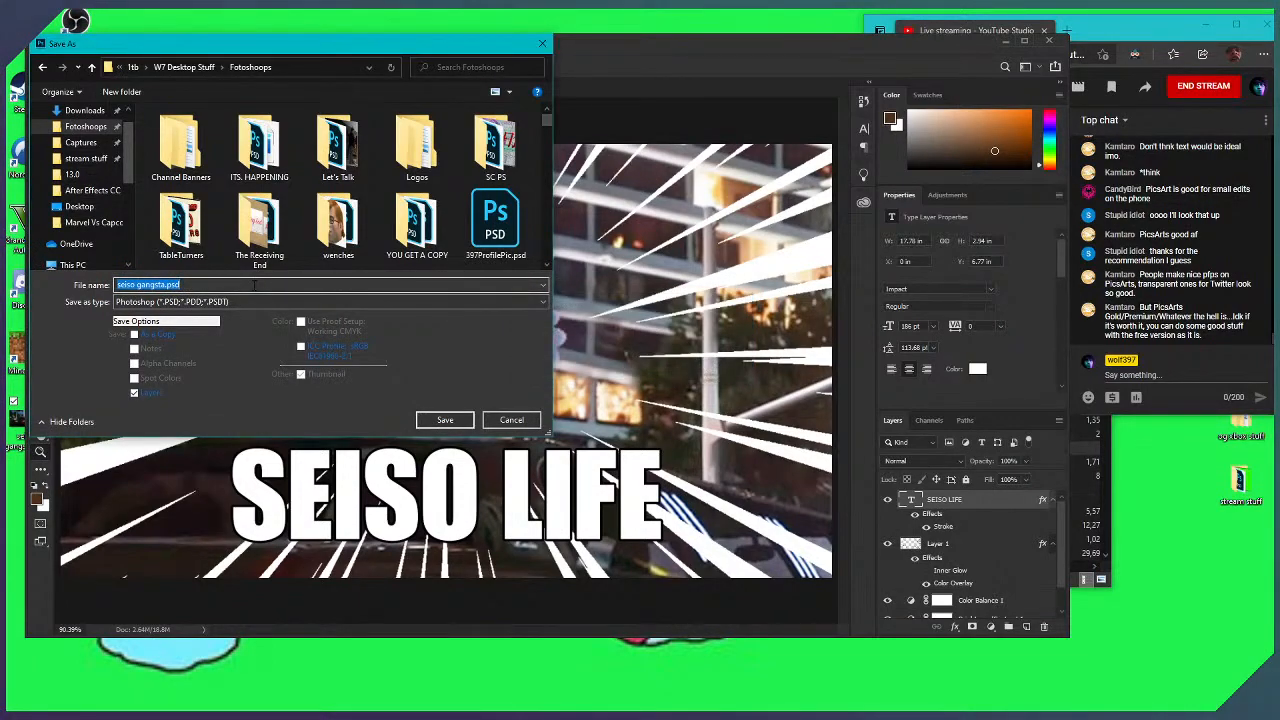
Name the file sora seiso gangsta and save it as a PSD with Maximize Compatibility on
left_click(254, 285)
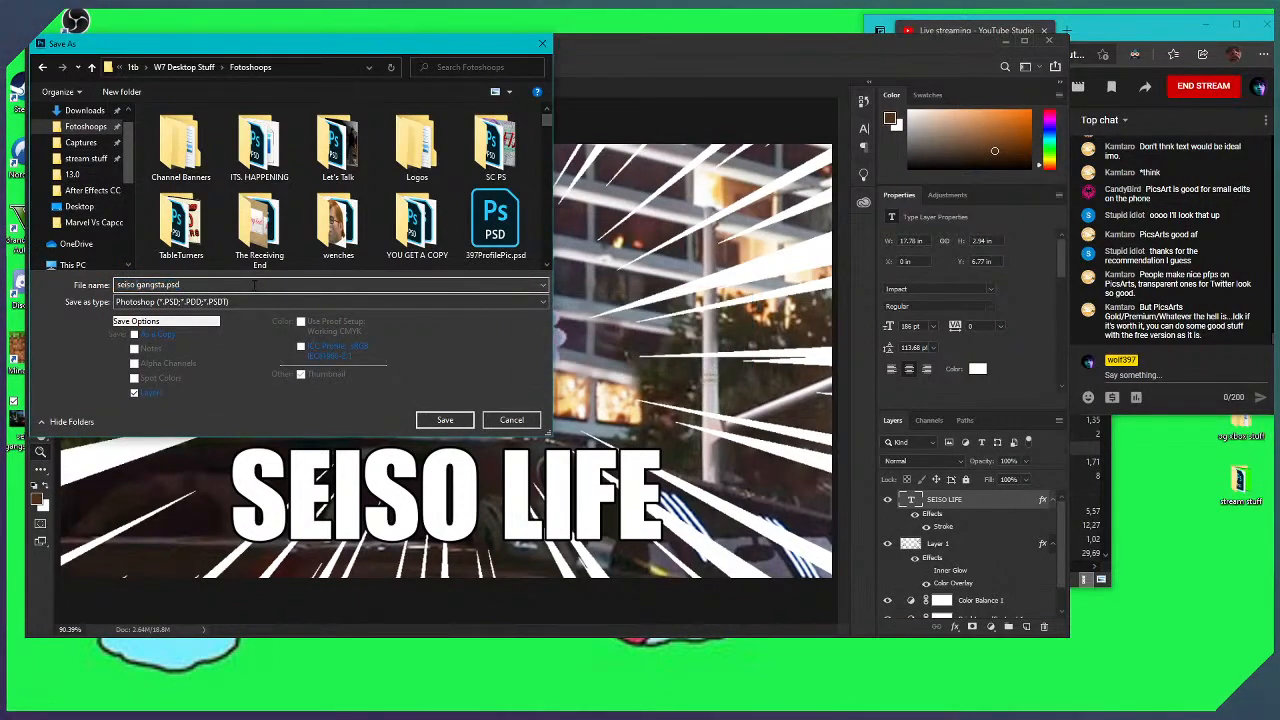
key("BackSpace")
key("BackSpace")
key("BackSpace")
key("BackSpace")
key("BackSpace")
key("BackSpace")
key("BackSpace")
key("BackSpace")
key("BackSpace")
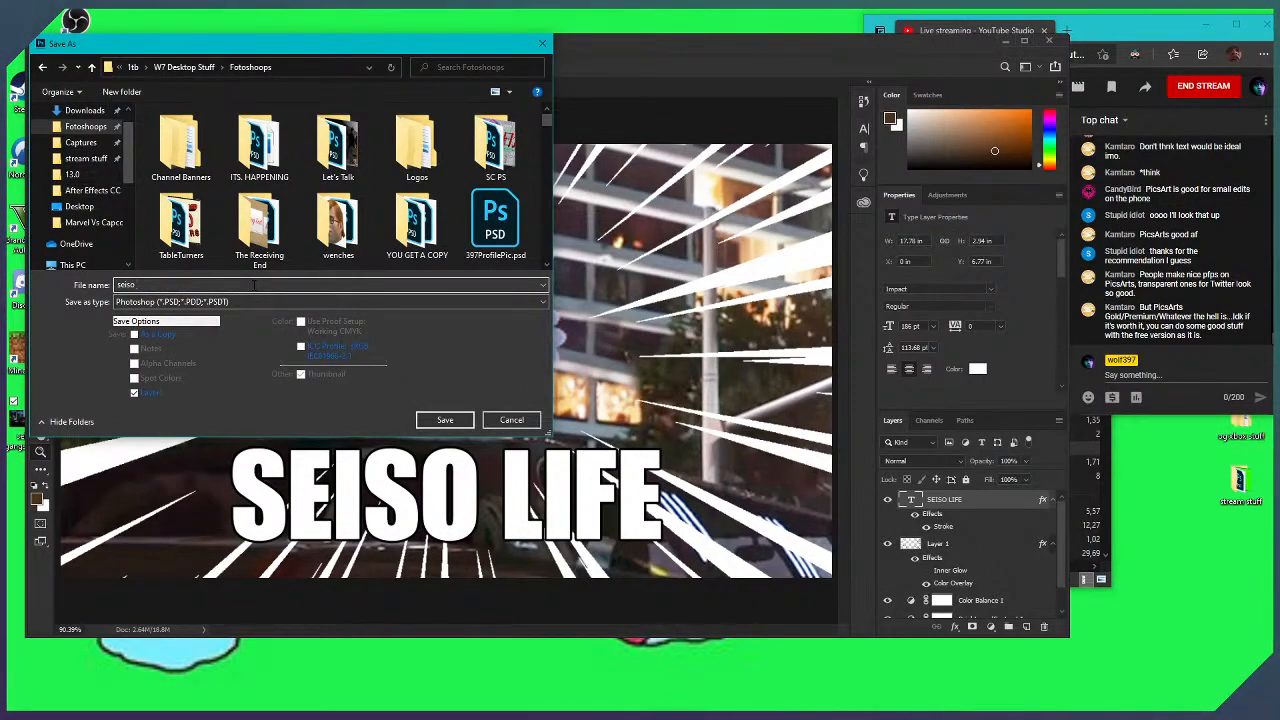
type("ngal")
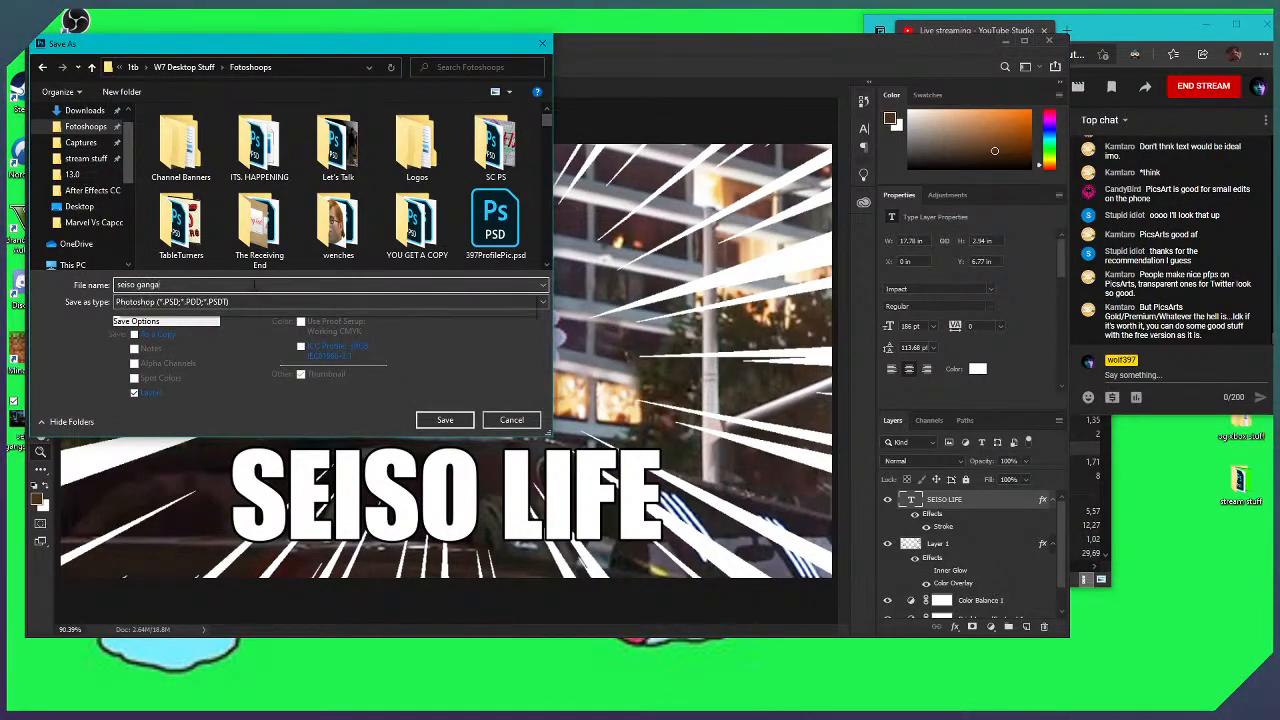
type("ta")
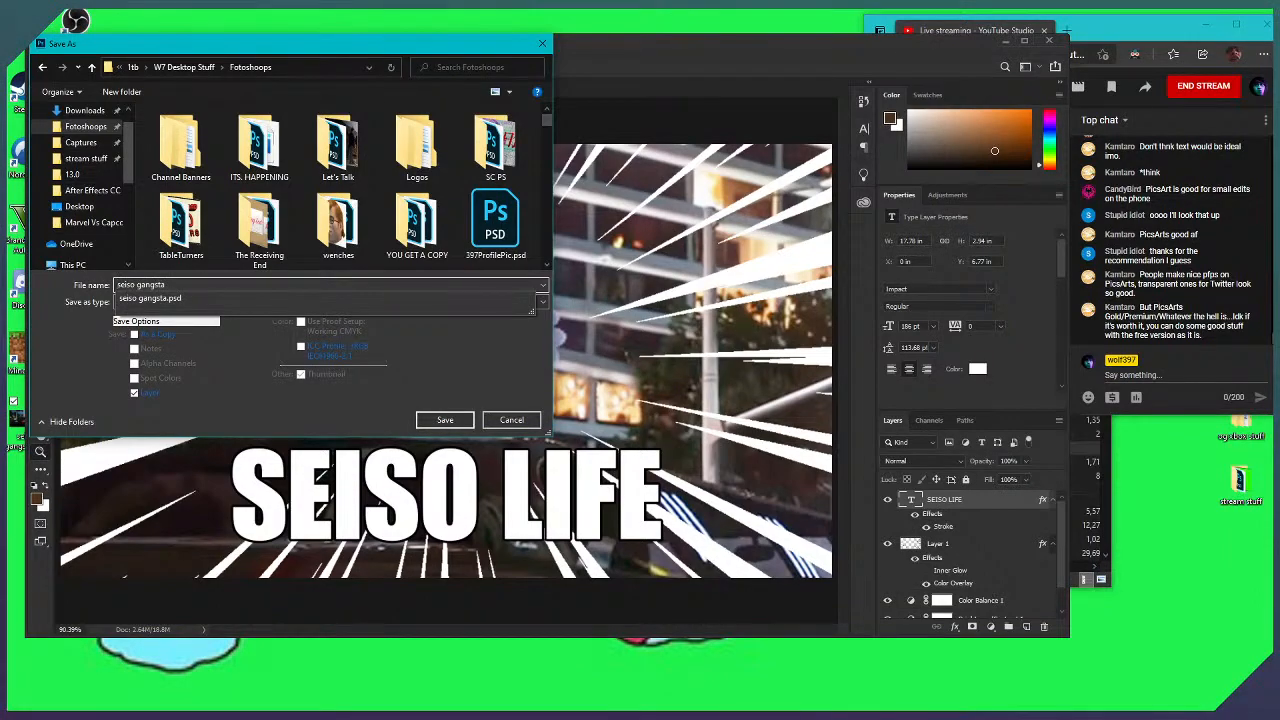
key("Return")
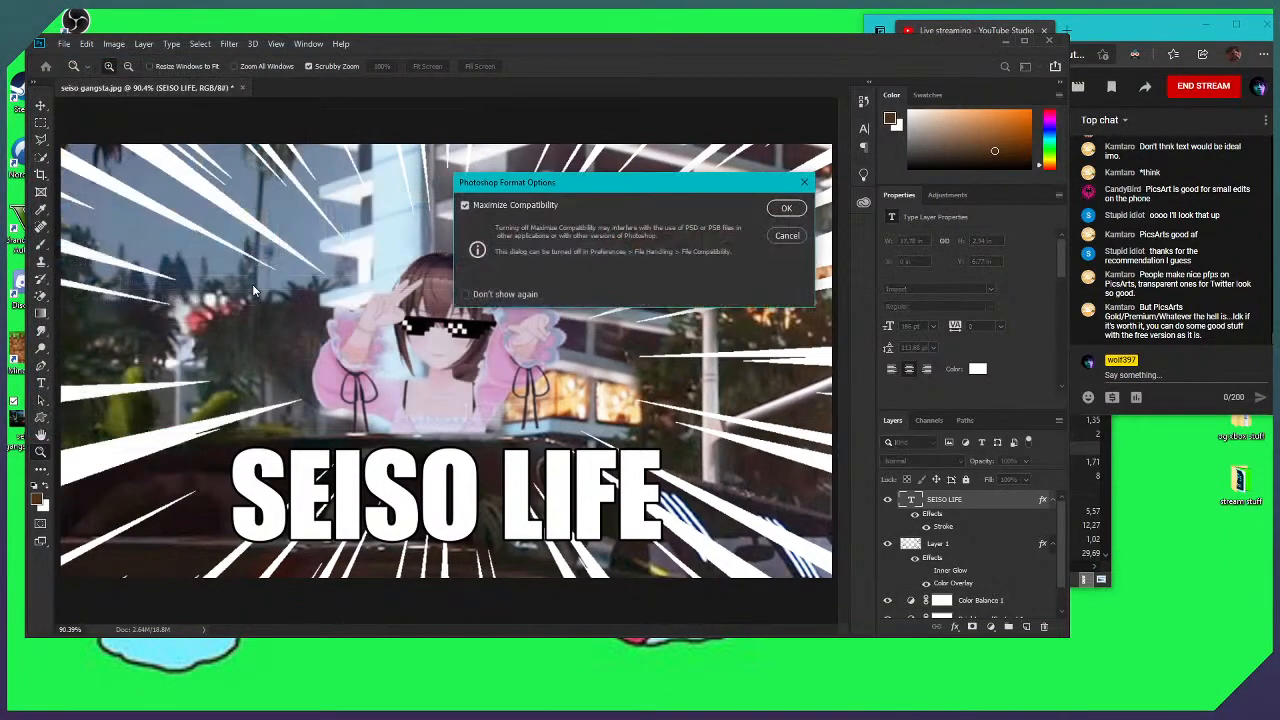
left_click(786, 209)
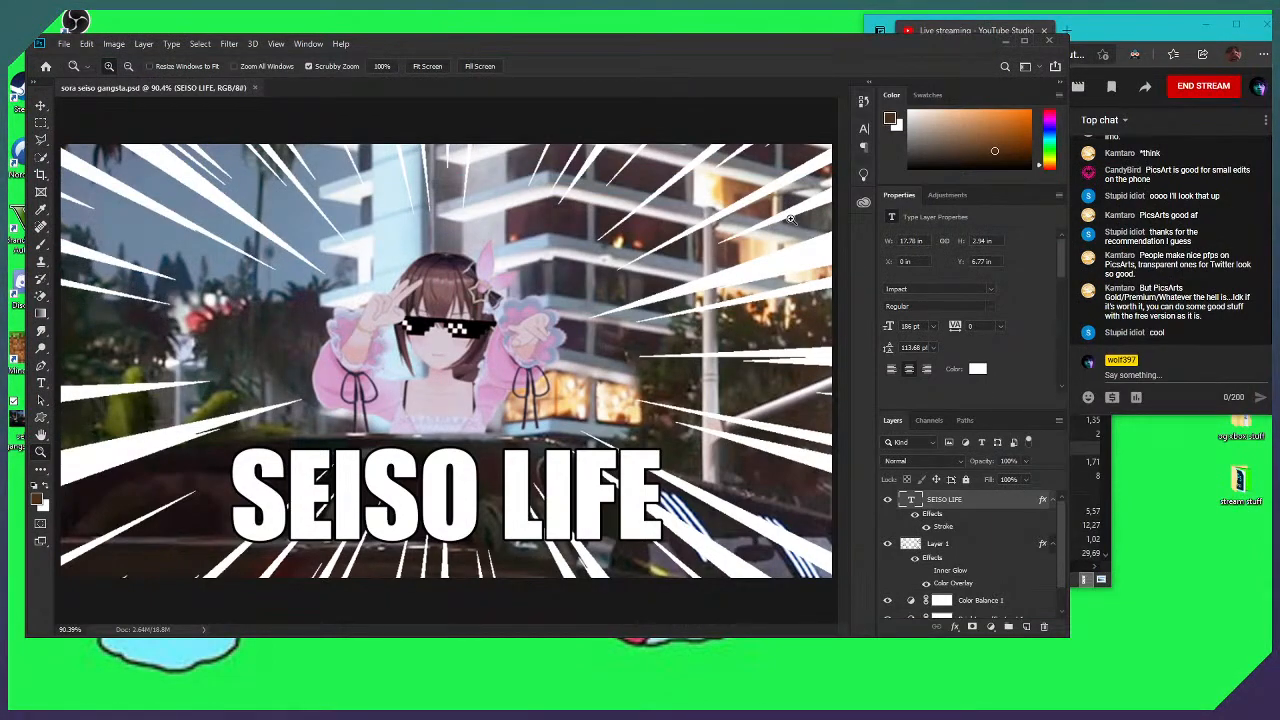
Hide the SEISO LIFE caption and save a JPEG copy, sora seiso gangsta.jpg, in the Fotoshoops folder
left_click(887, 499)
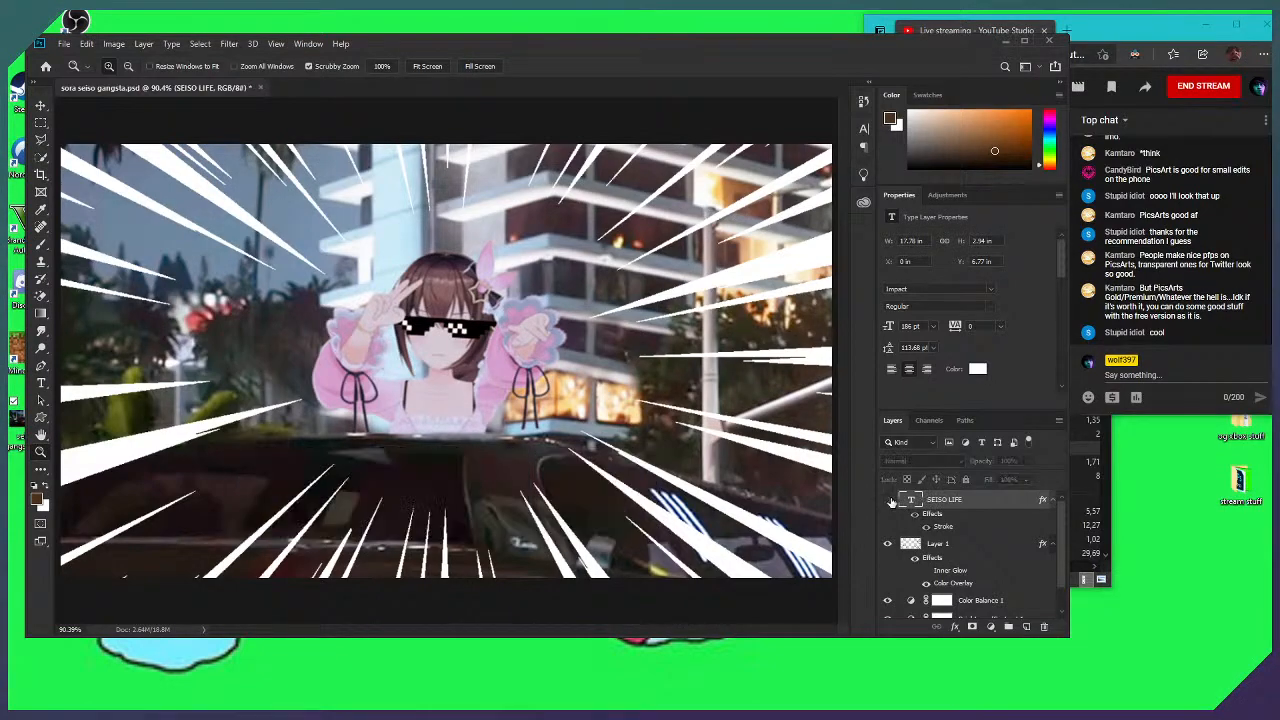
left_click(63, 44)
left_click(140, 192)
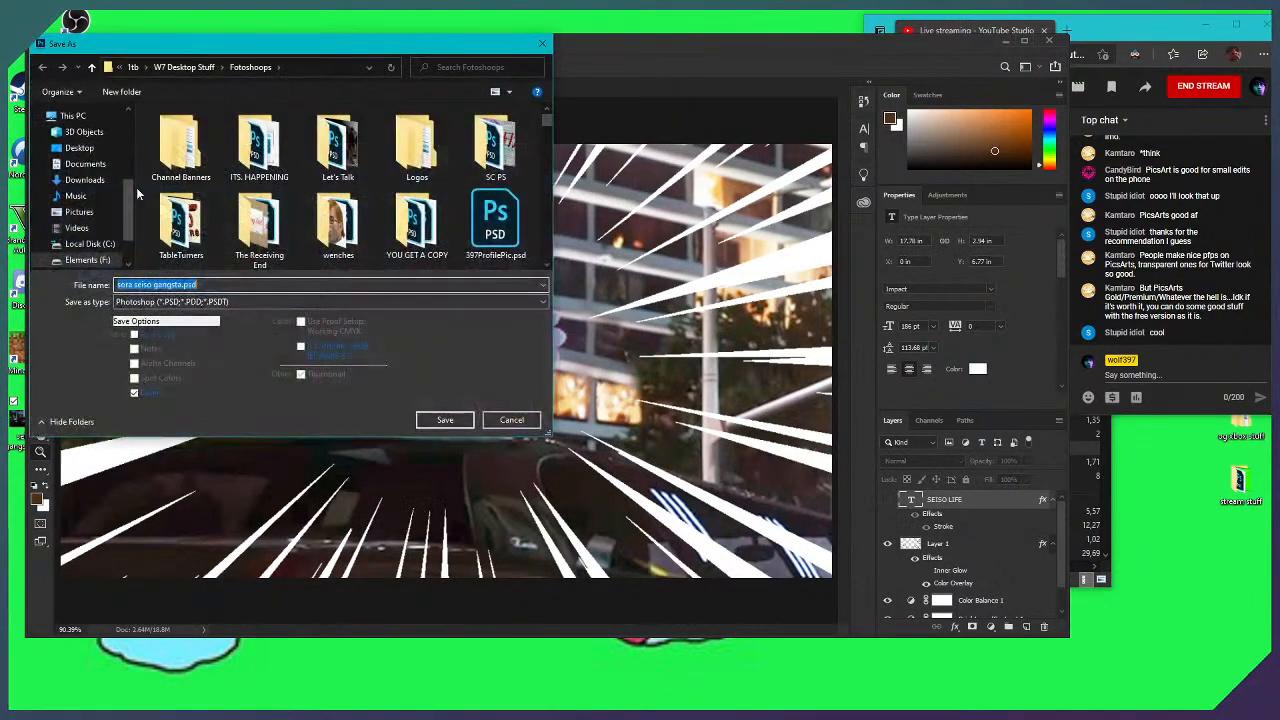
left_click(274, 302)
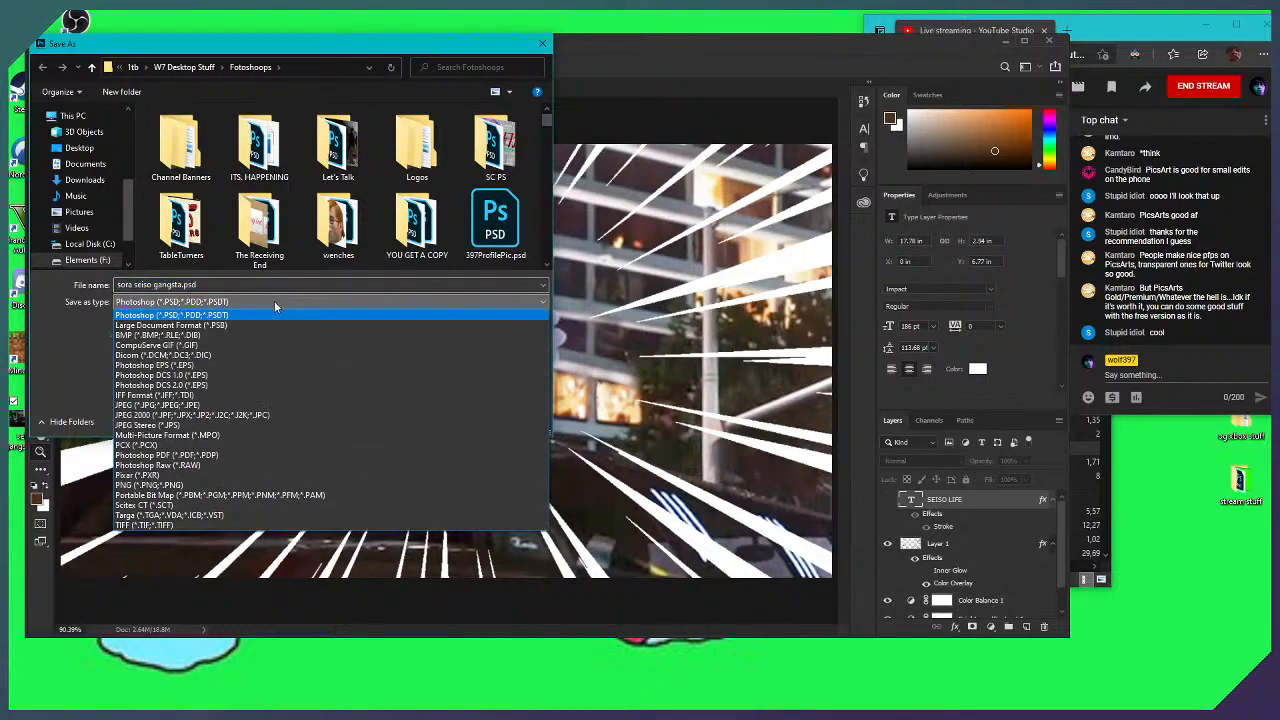
left_click(274, 300)
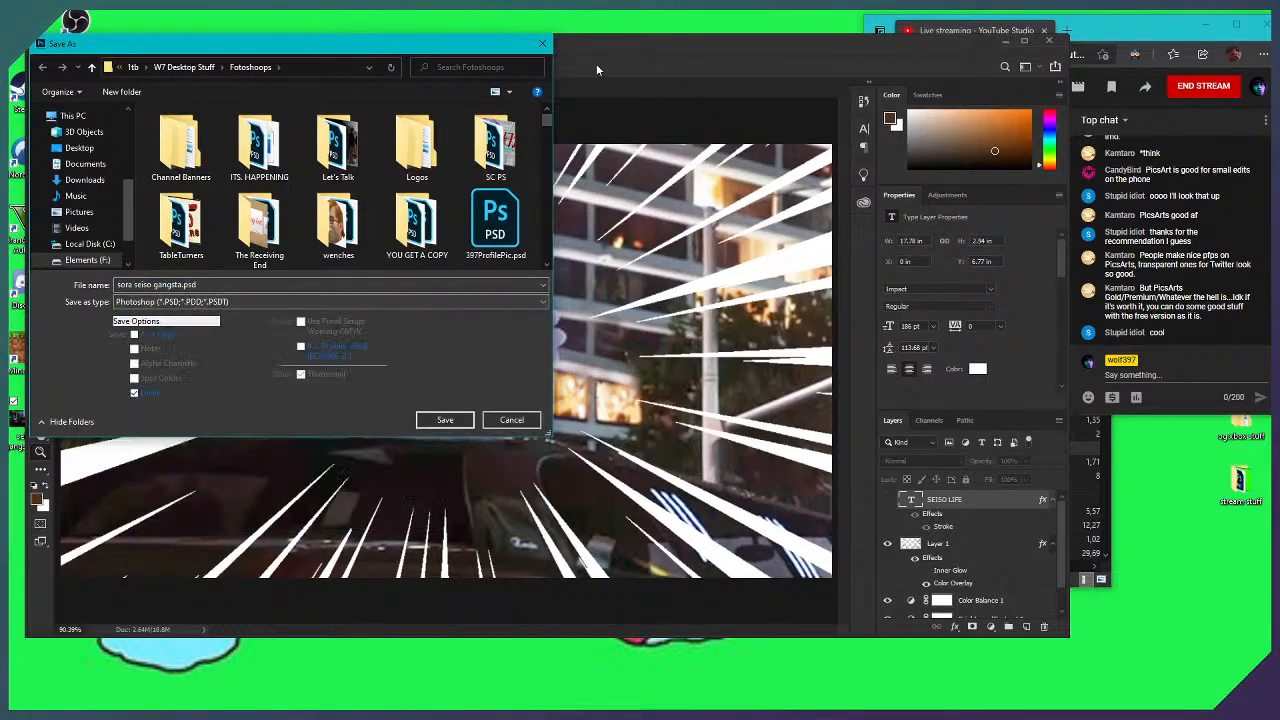
left_click(262, 300)
left_click(181, 405)
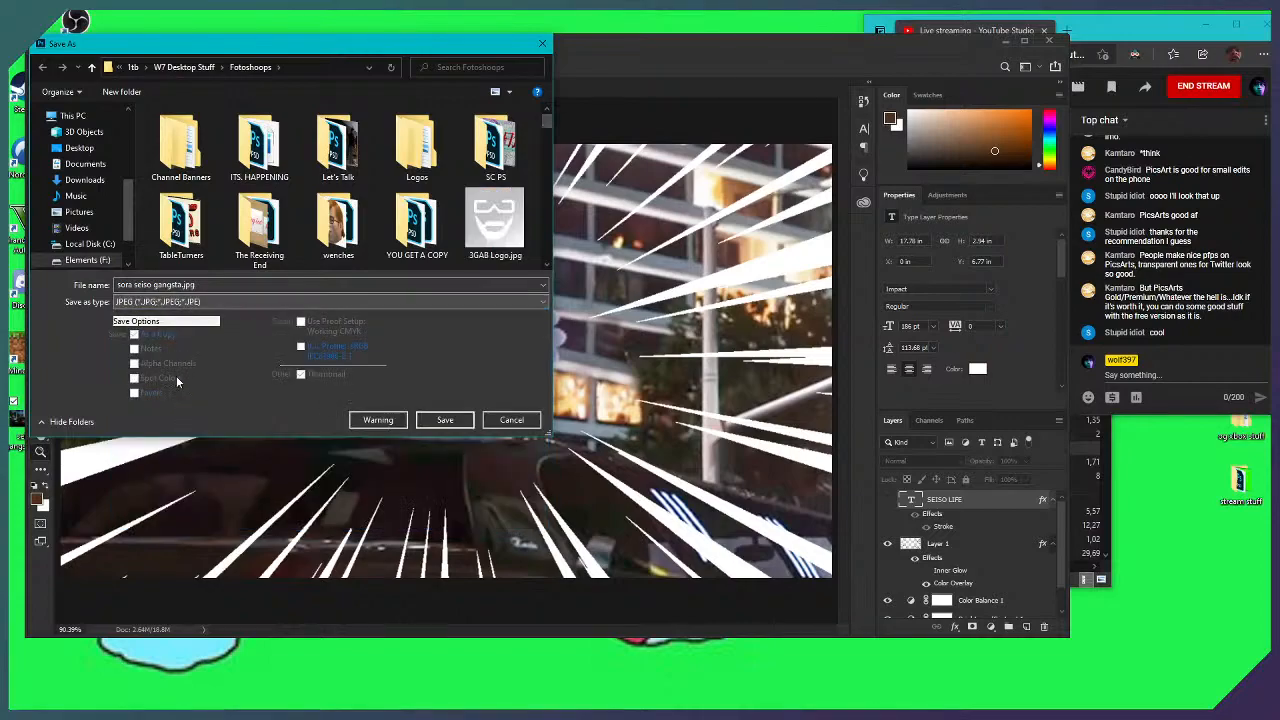
left_click(435, 416)
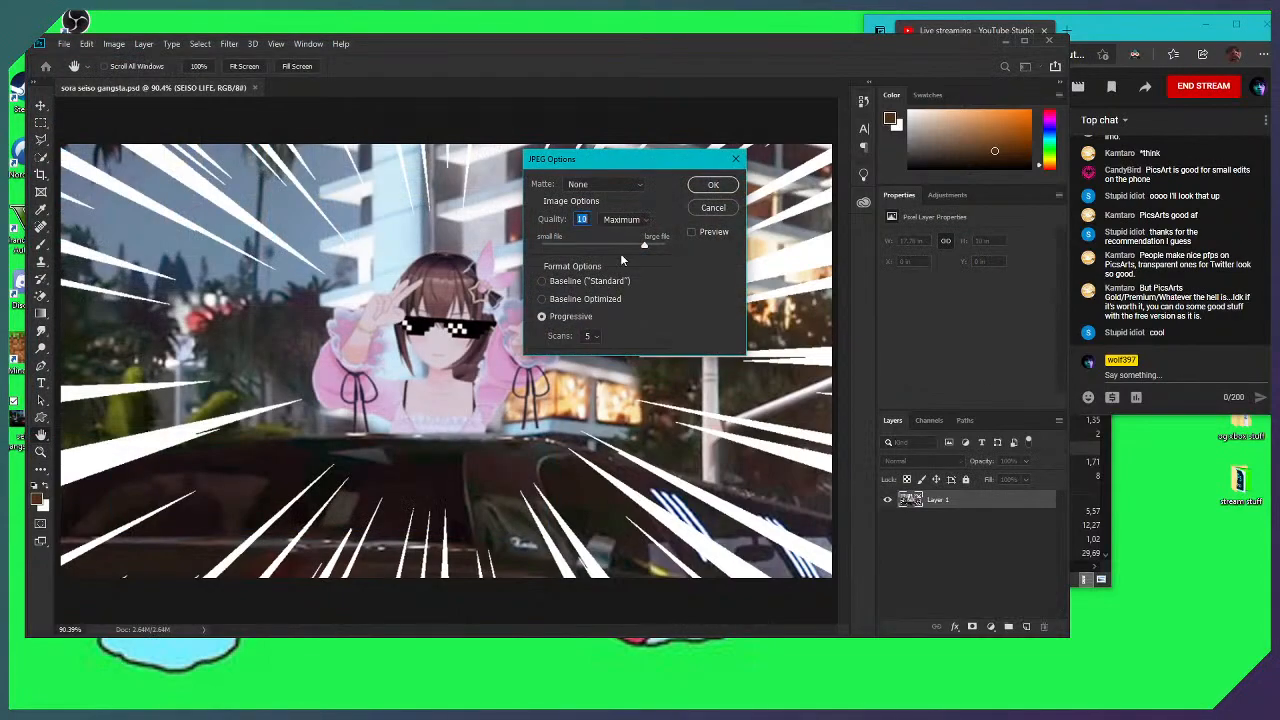
Set the JPEG quality to 8 (High) in Progressive format with 5 scans, and complete the export
left_click_drag(612, 243, 604, 246)
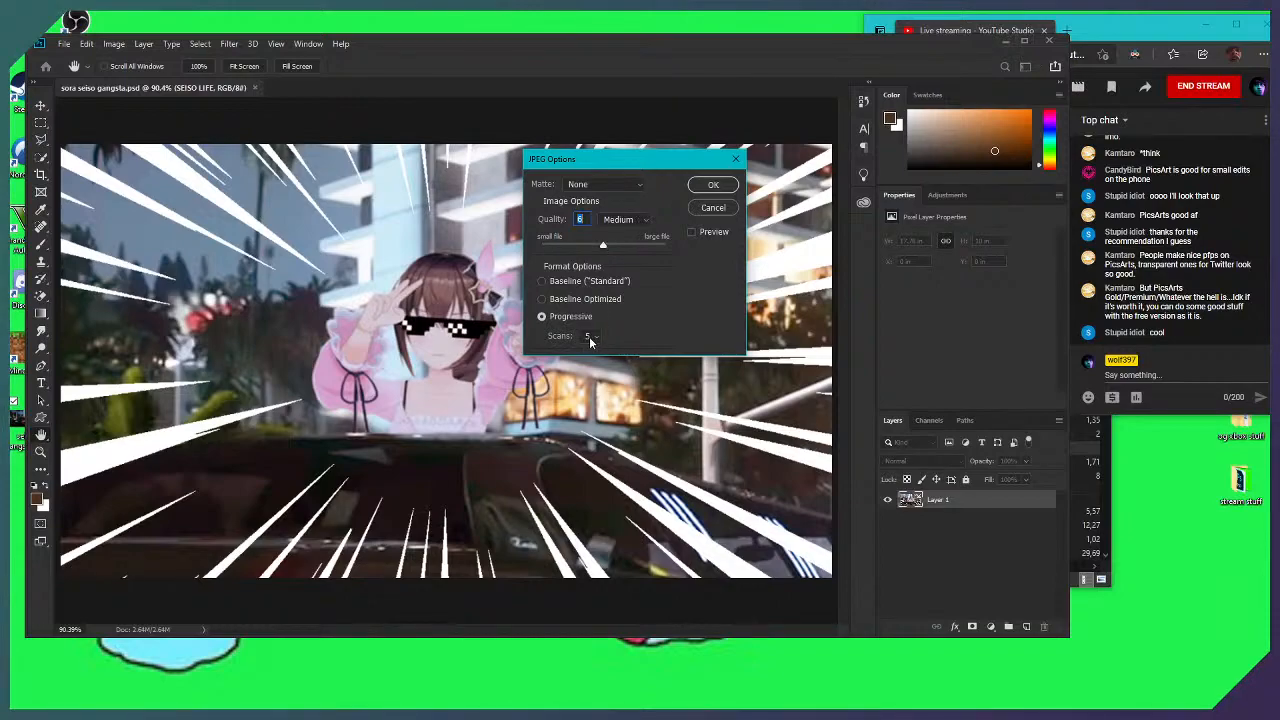
left_click(551, 286)
left_click(546, 317)
left_click(550, 284)
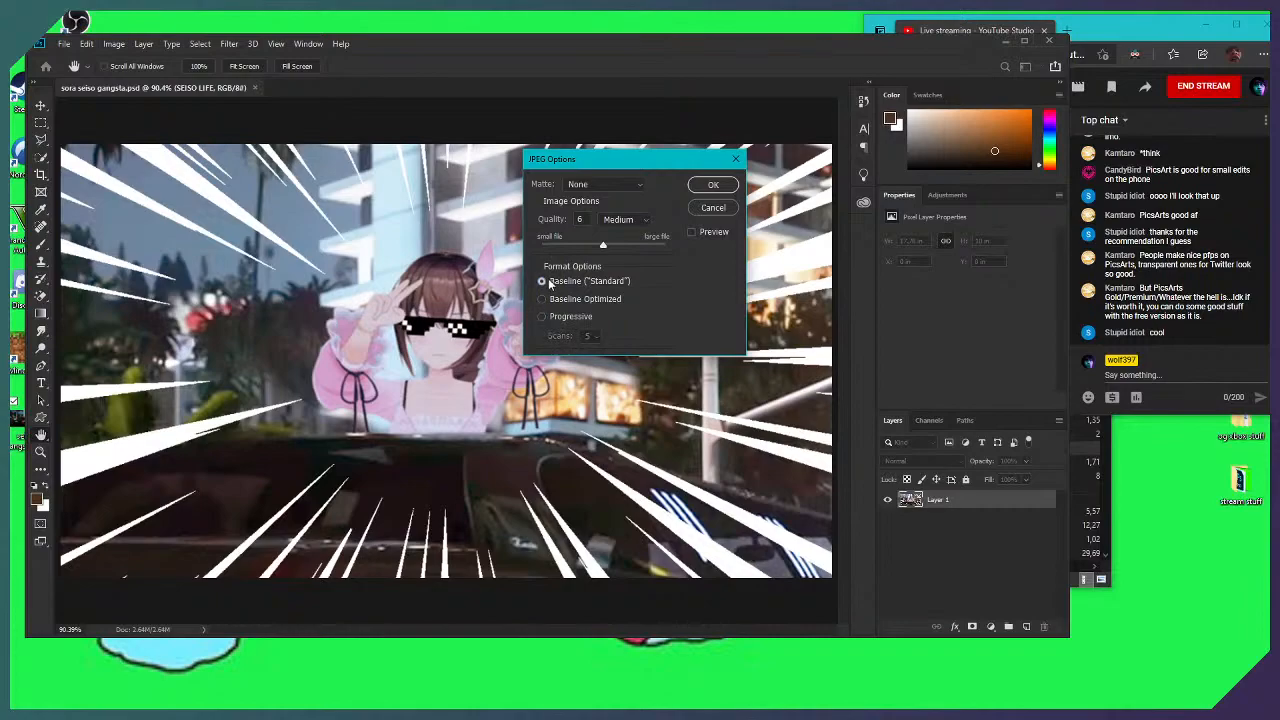
left_click(618, 219)
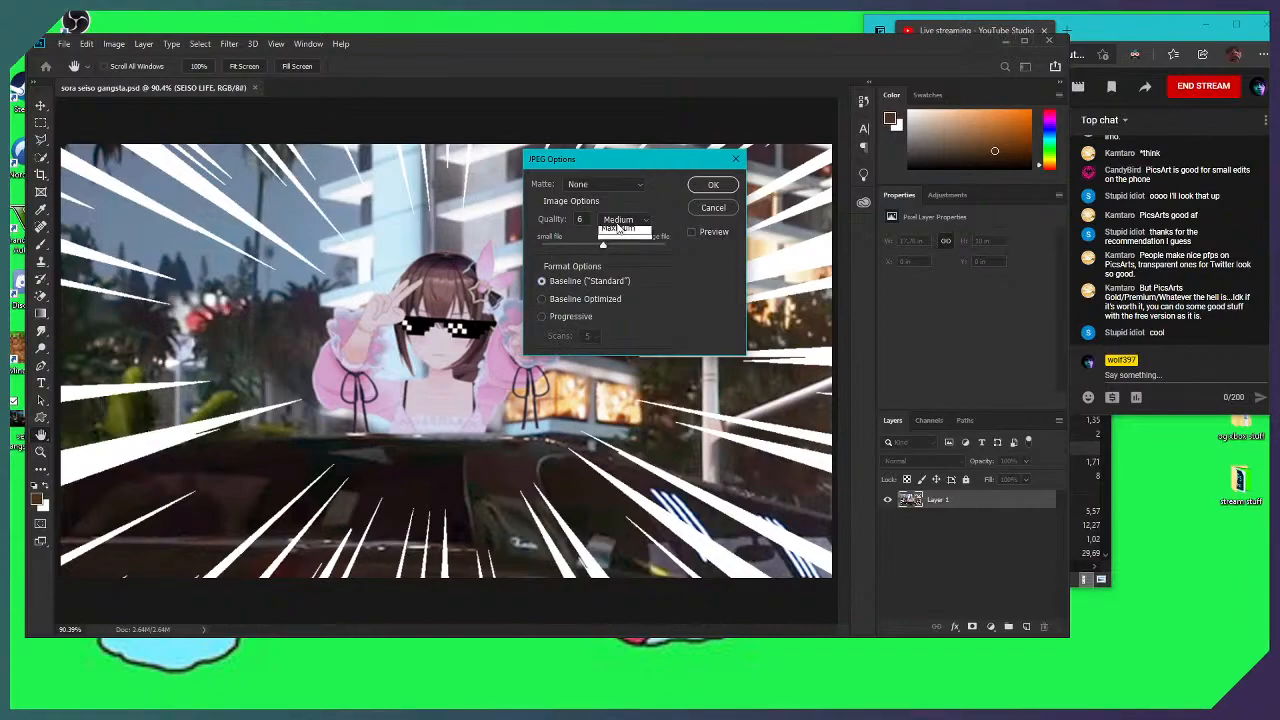
left_click(610, 241)
left_click_drag(595, 249, 621, 249)
left_click(560, 318)
left_click(591, 336)
left_click(588, 348)
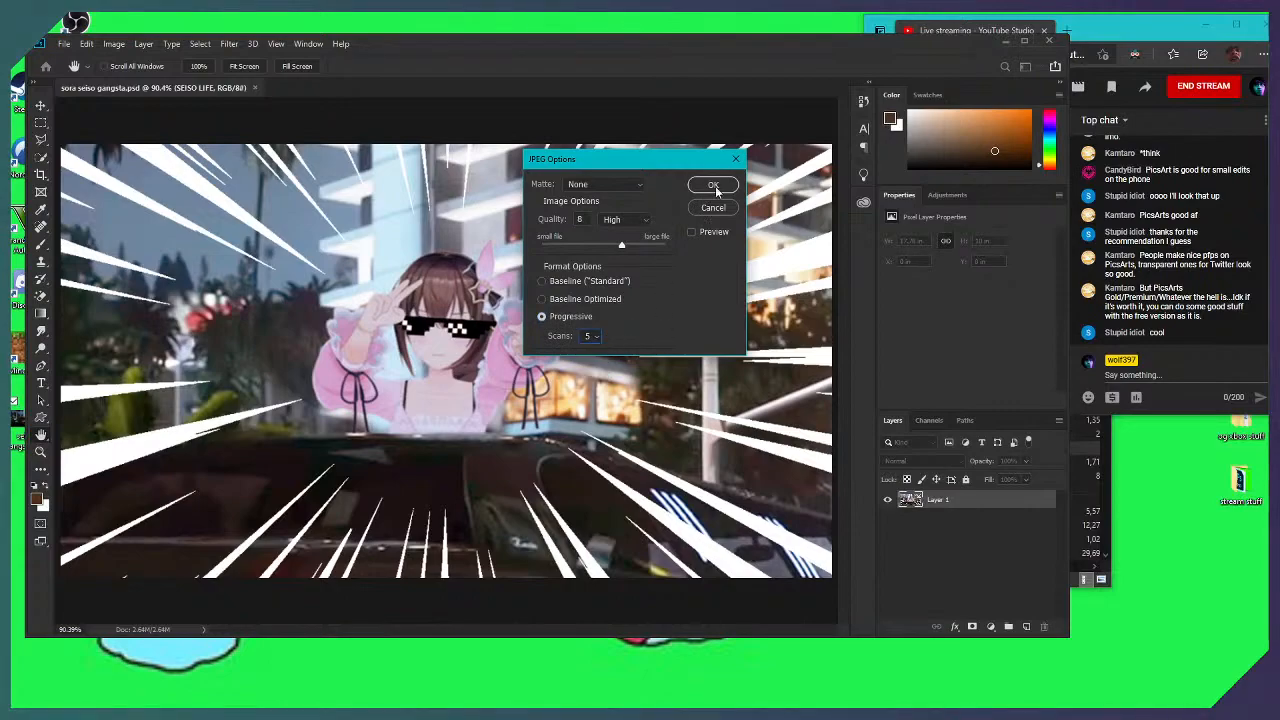
left_click(714, 186)
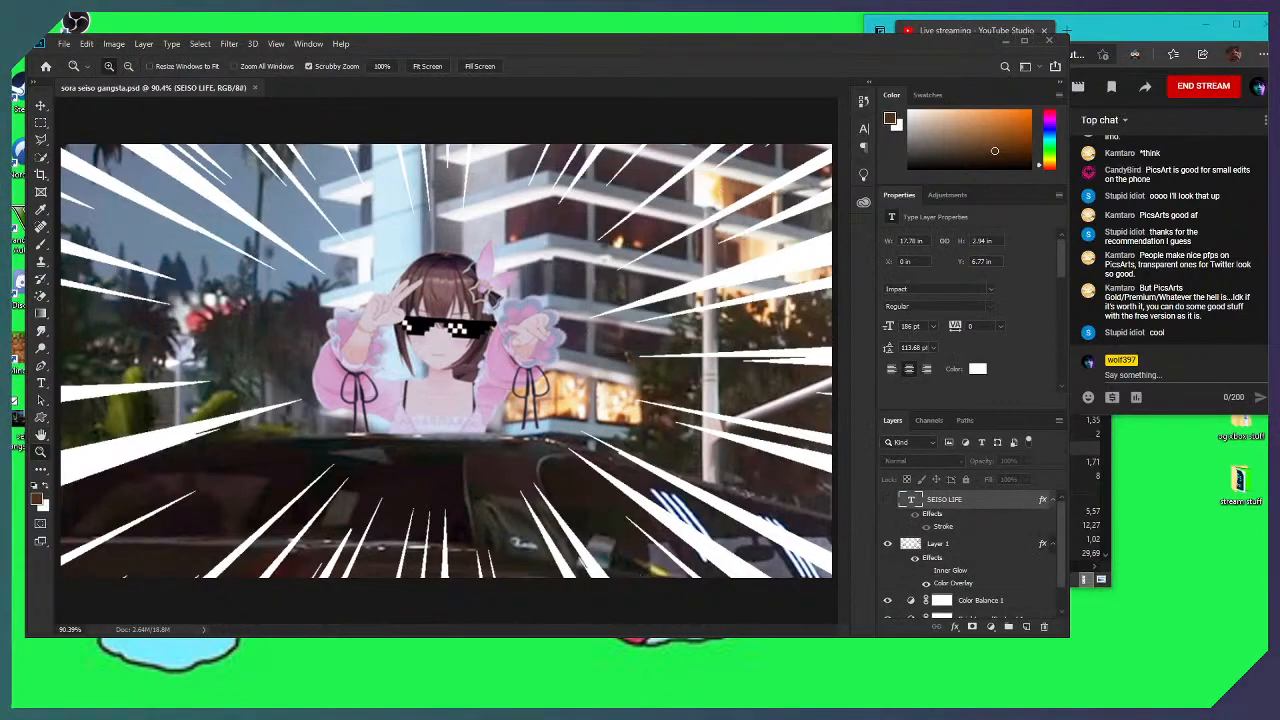
Switch to File Explorer, search the Fotoshoops folder for "sora", and open sora seiso gangsta.jpg to view it
mouse_move(311, 705)
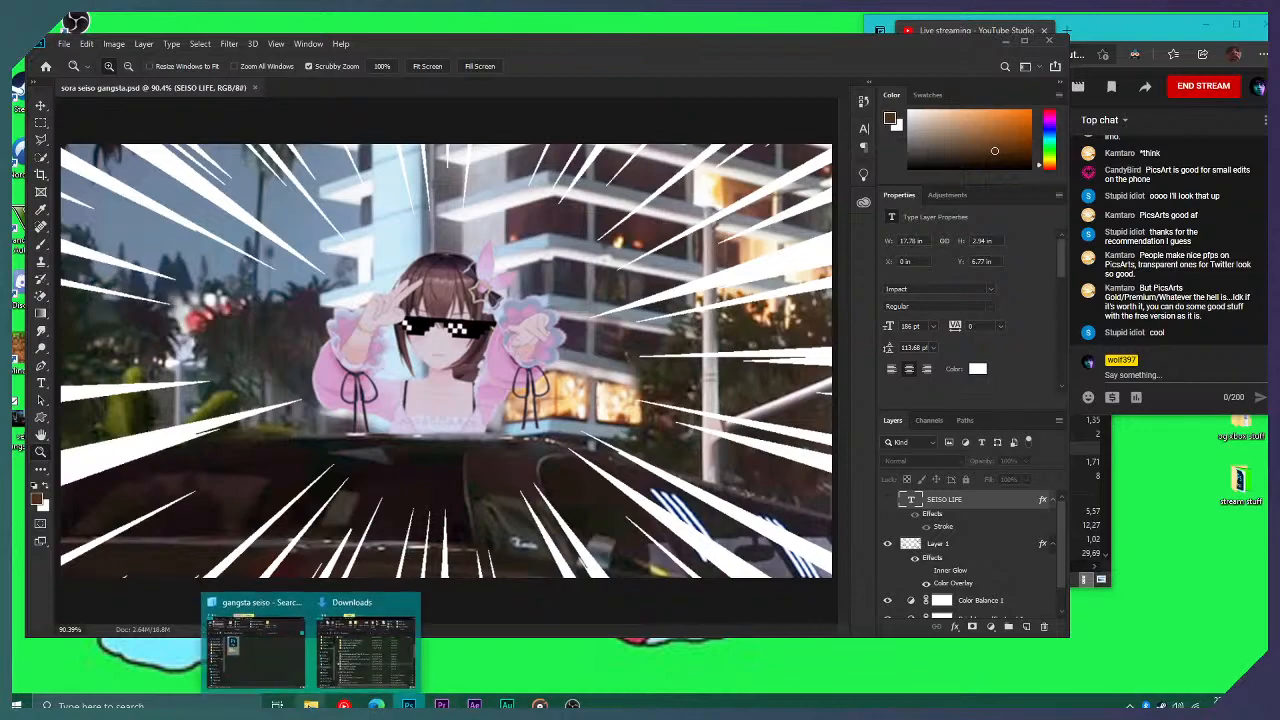
left_click(284, 649)
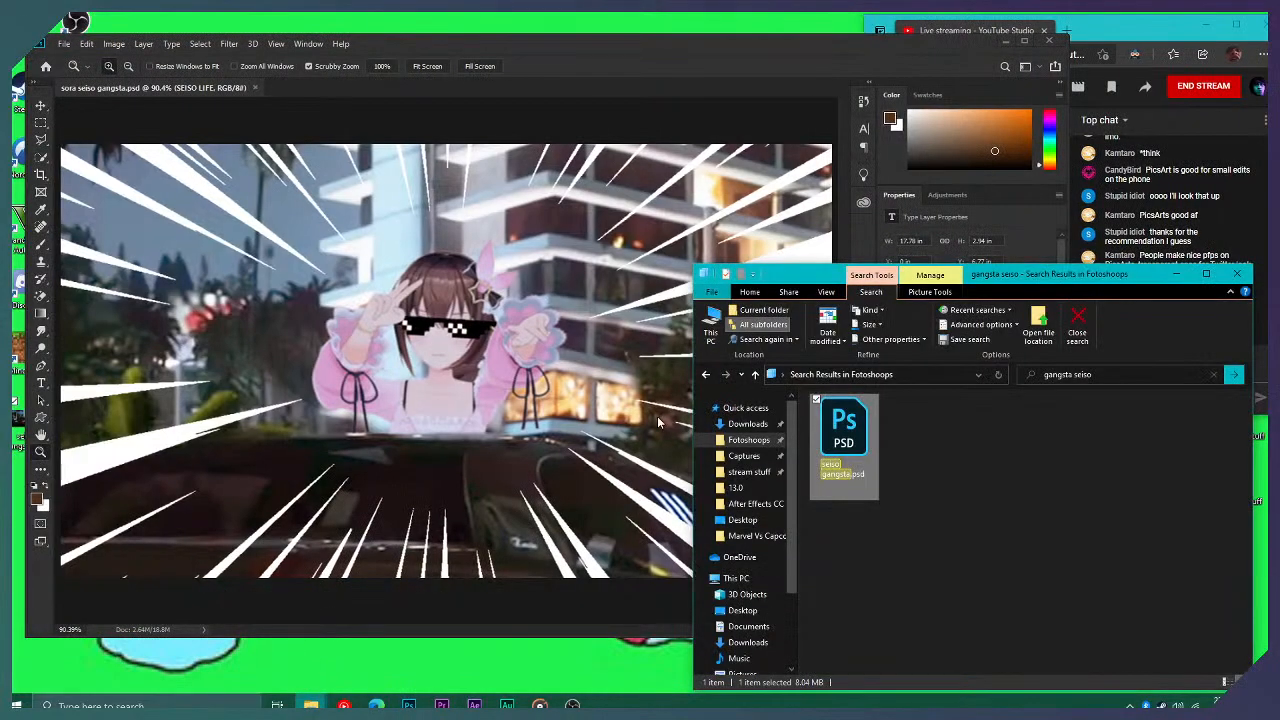
left_click(748, 440)
left_click(1090, 375)
type("sora")
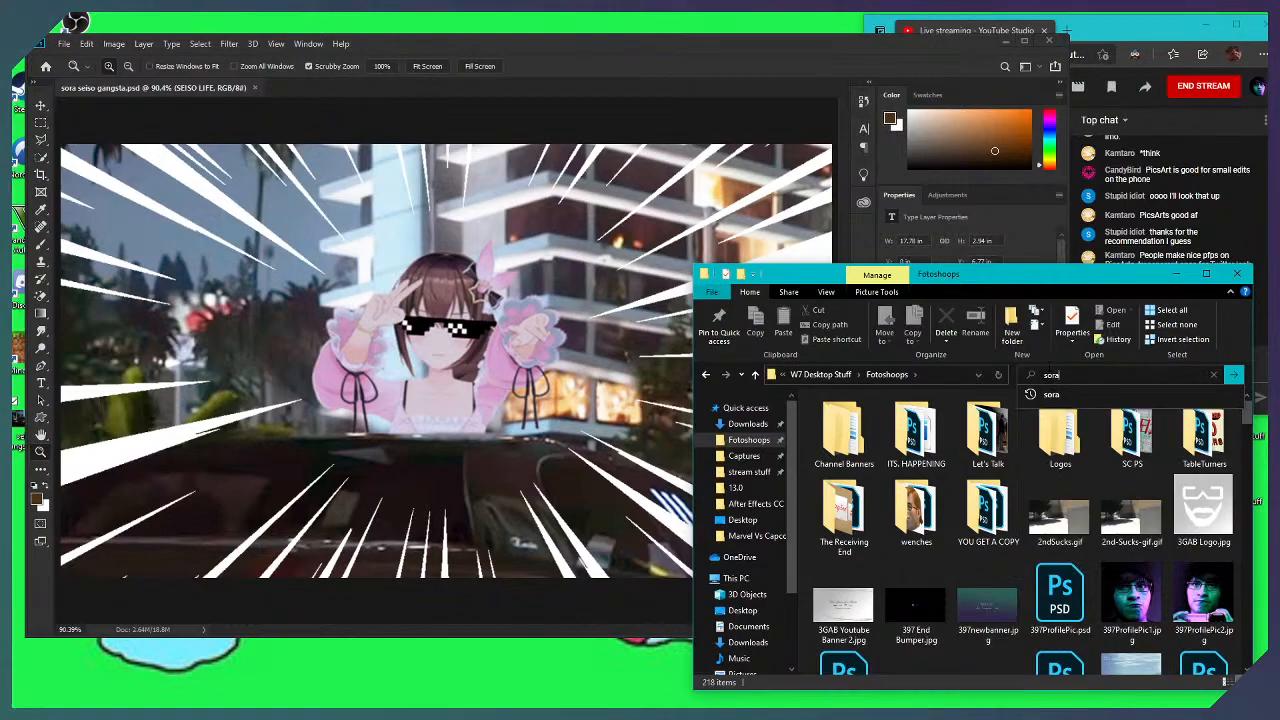
key("Return")
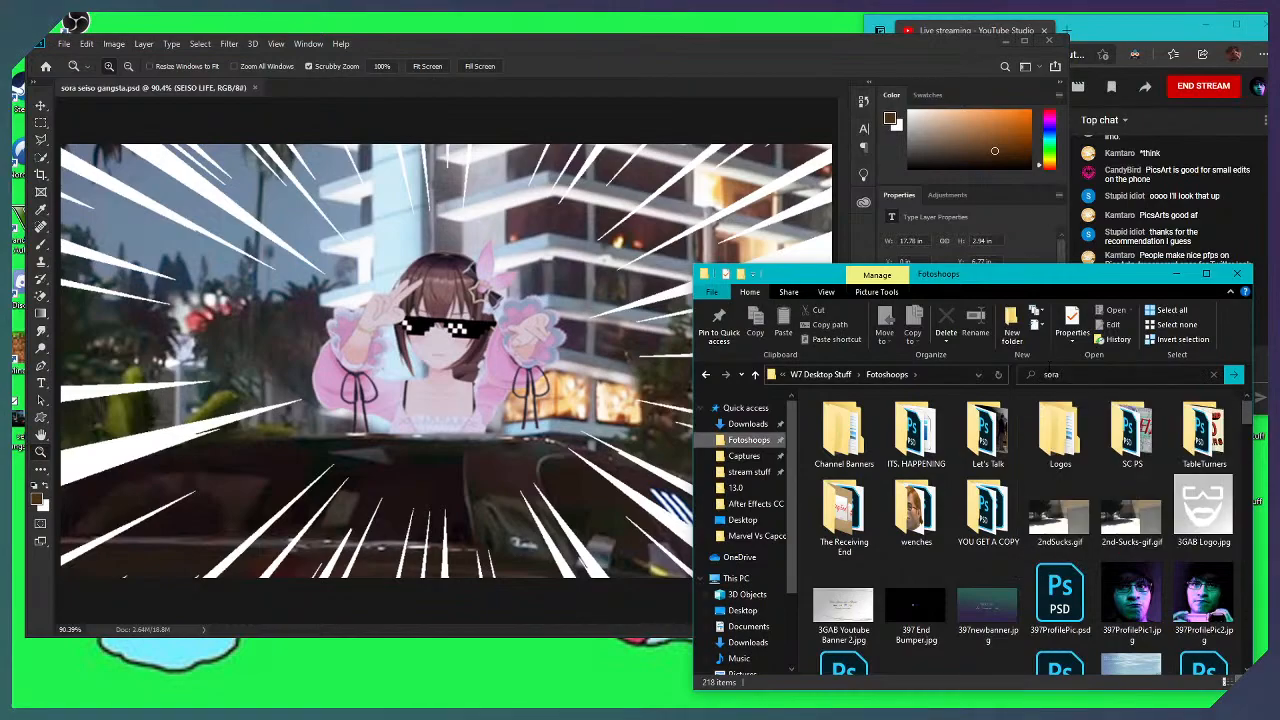
left_click(913, 448)
double_click(913, 450)
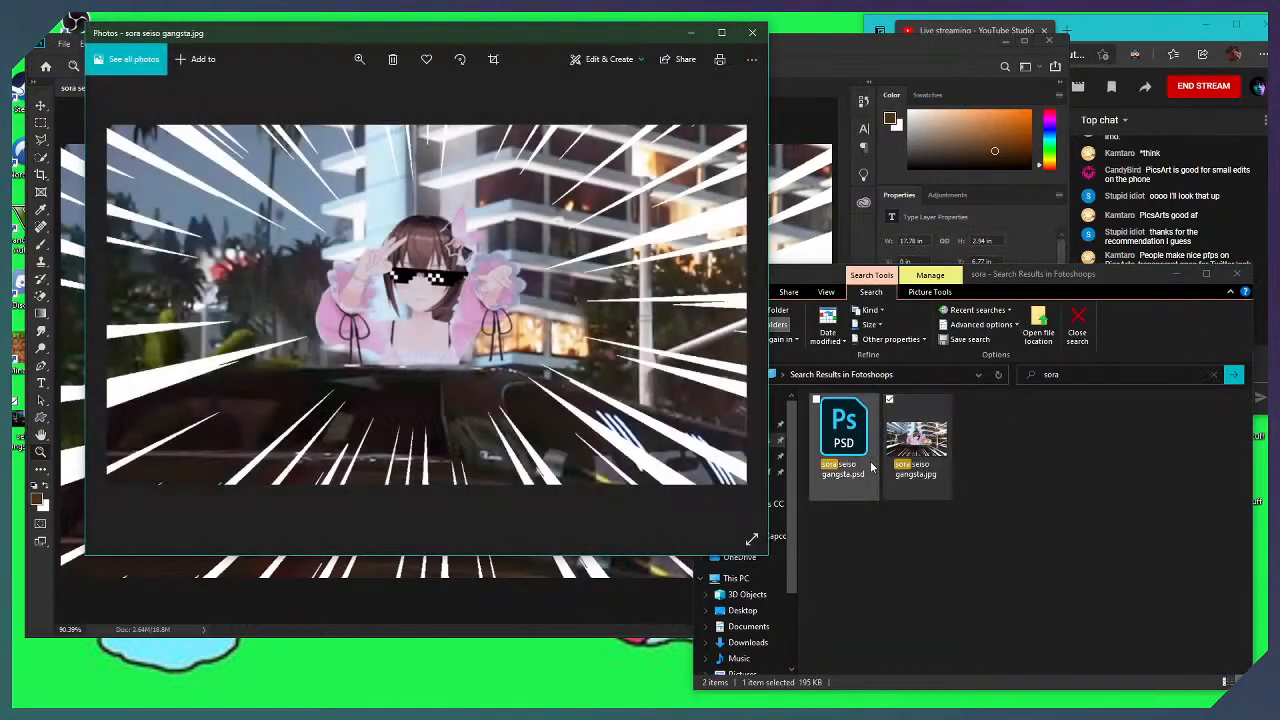
Examine the middle of the exported sora seiso gangsta.jpg up close, and close the image viewer
scroll(470, 385, "up", 2)
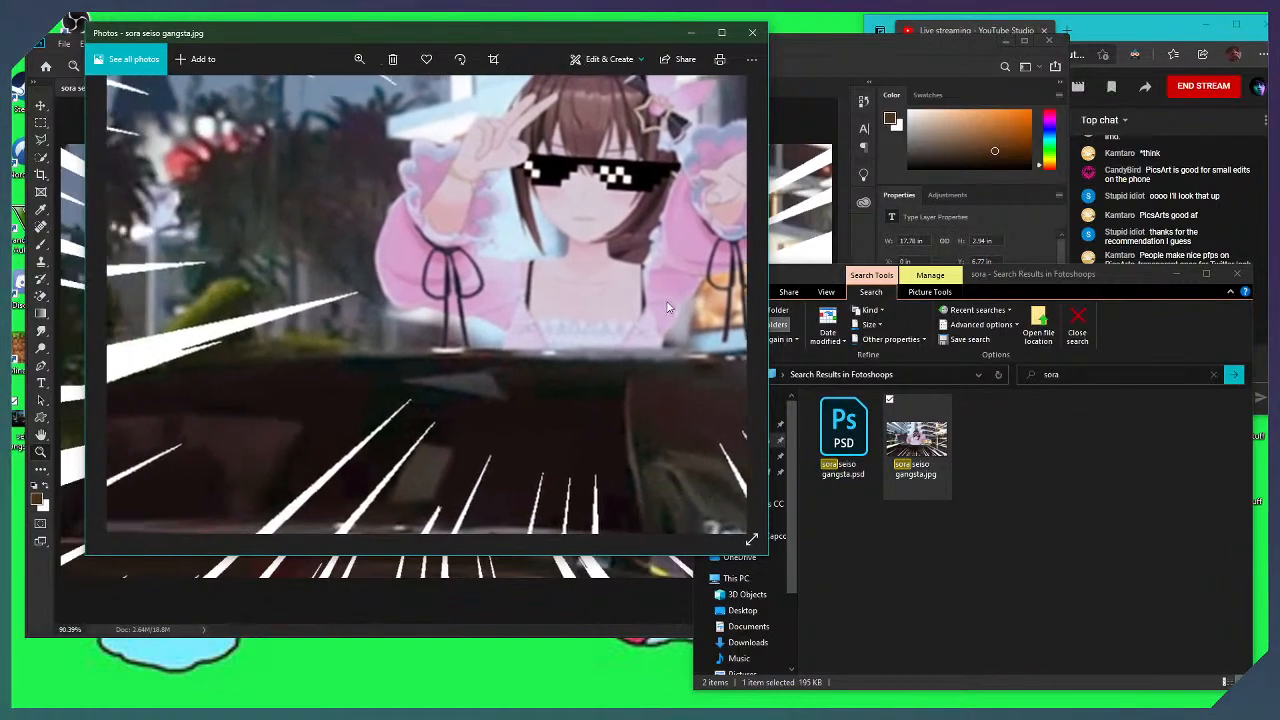
scroll(530, 360, "down", 2)
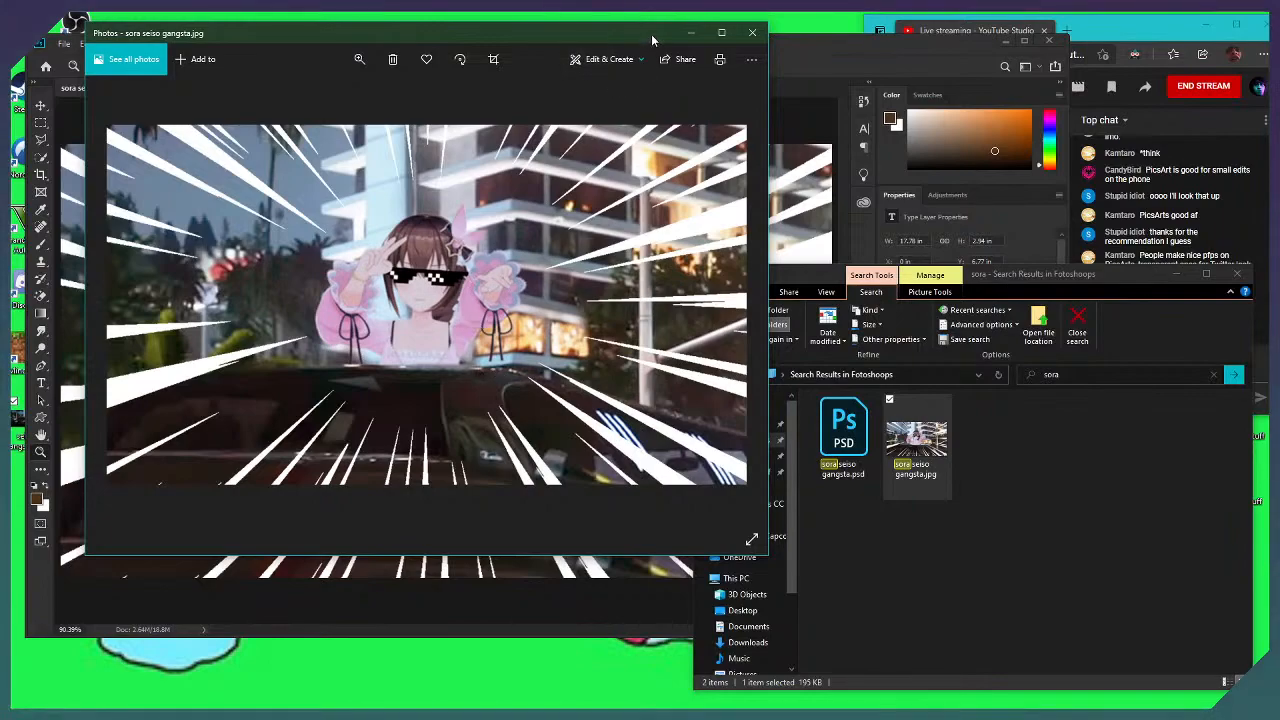
left_click(753, 33)
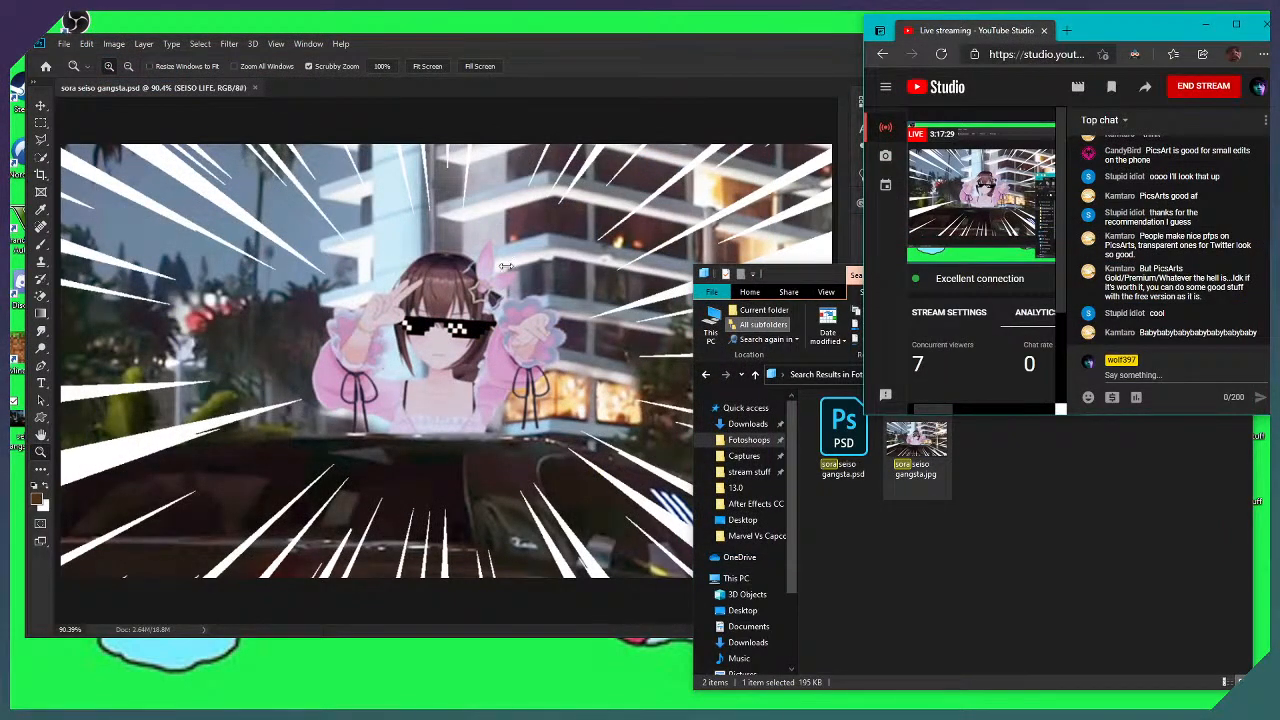
left_click(63, 44)
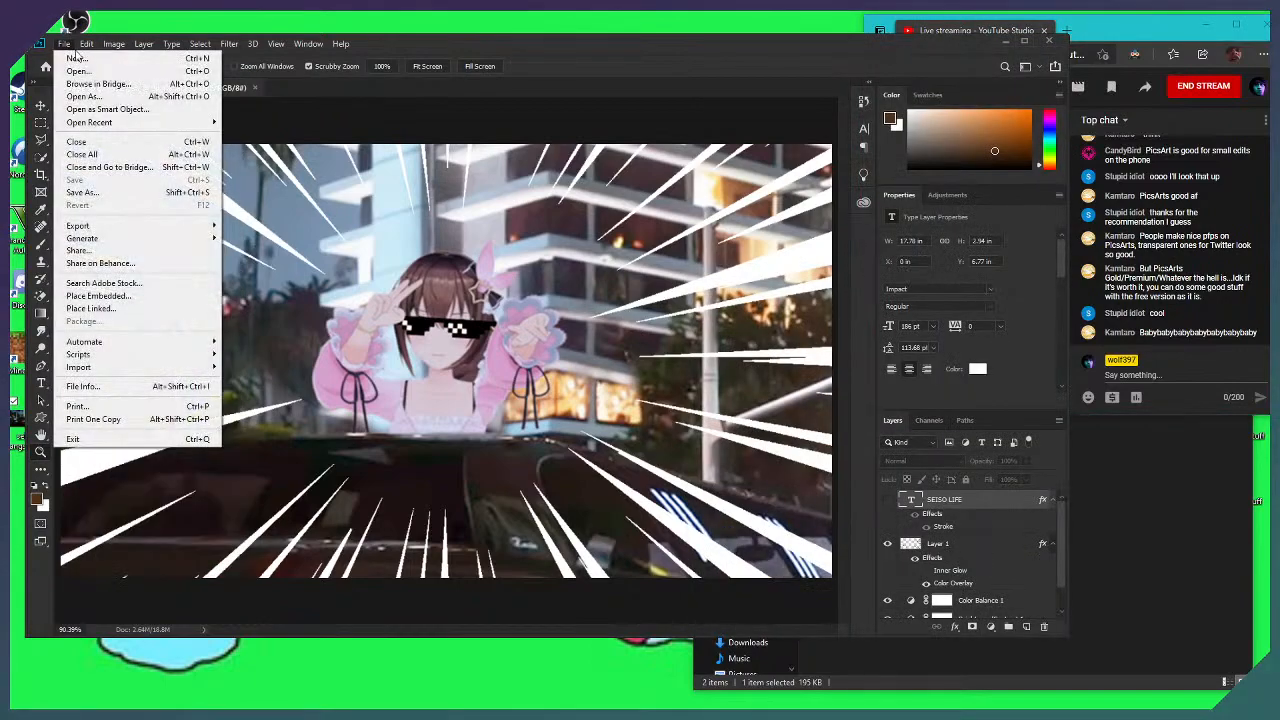
left_click(110, 192)
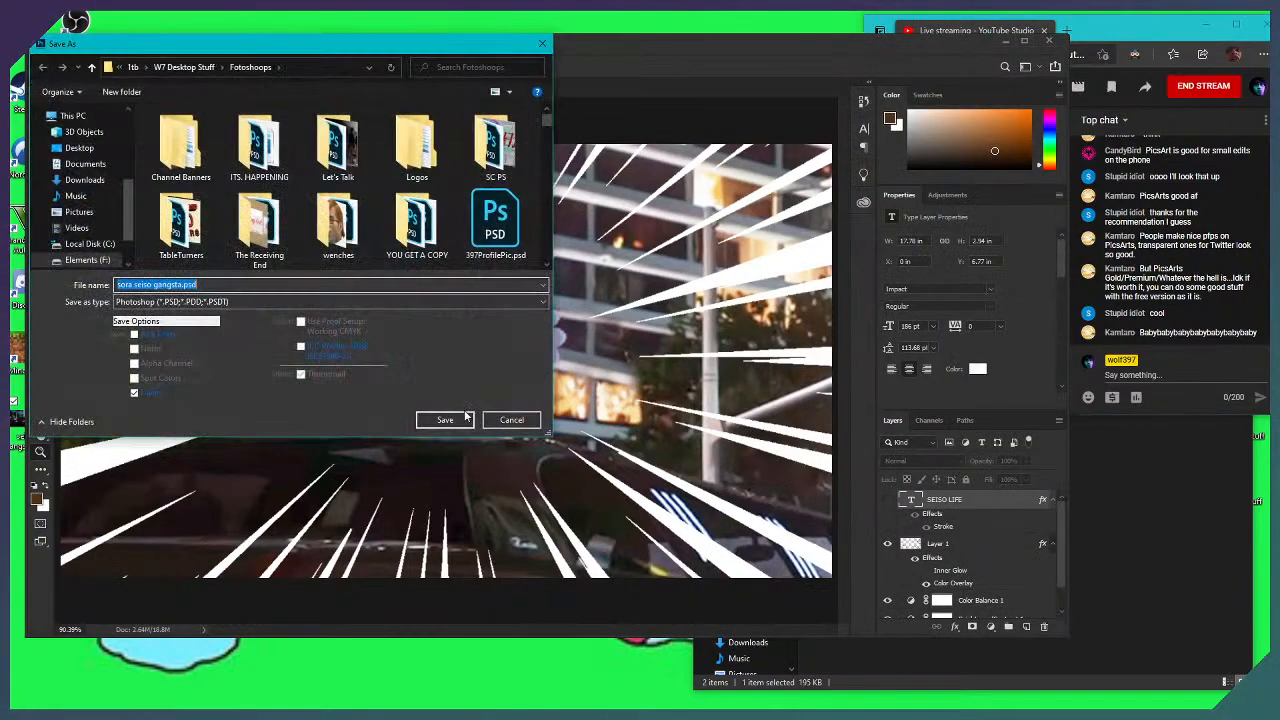
left_click(306, 301)
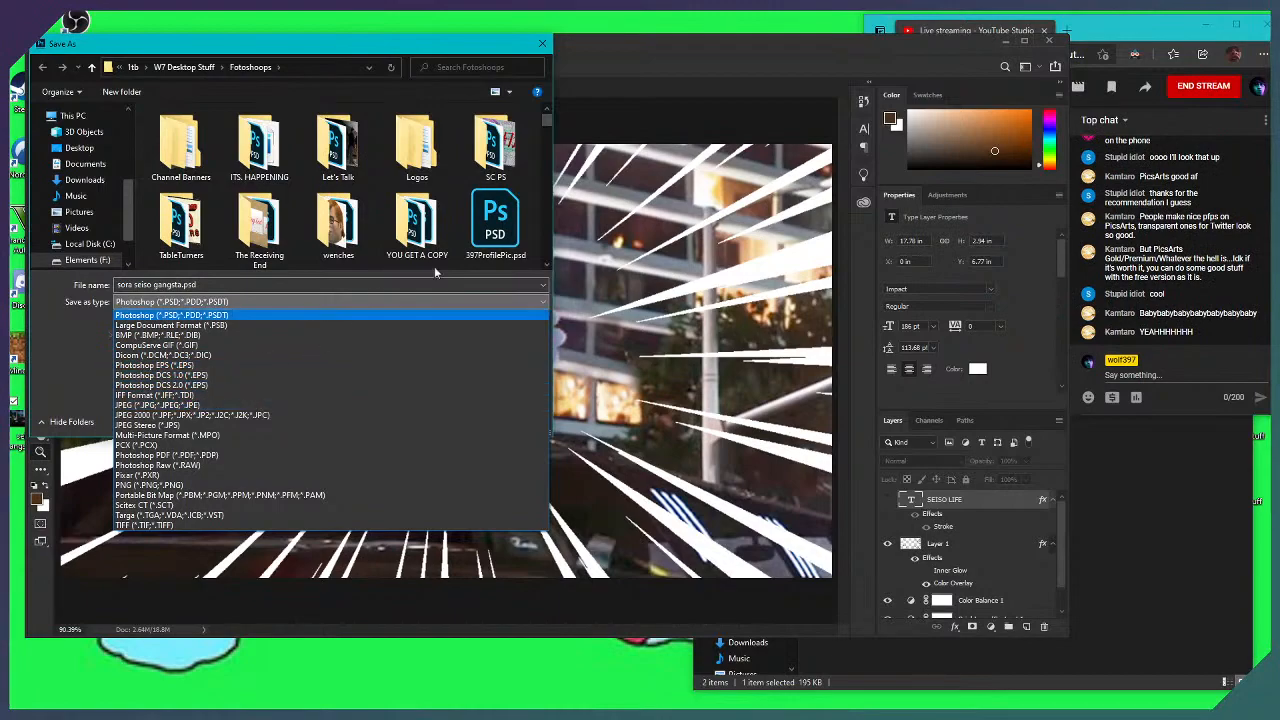
key("Escape")
key("Escape")
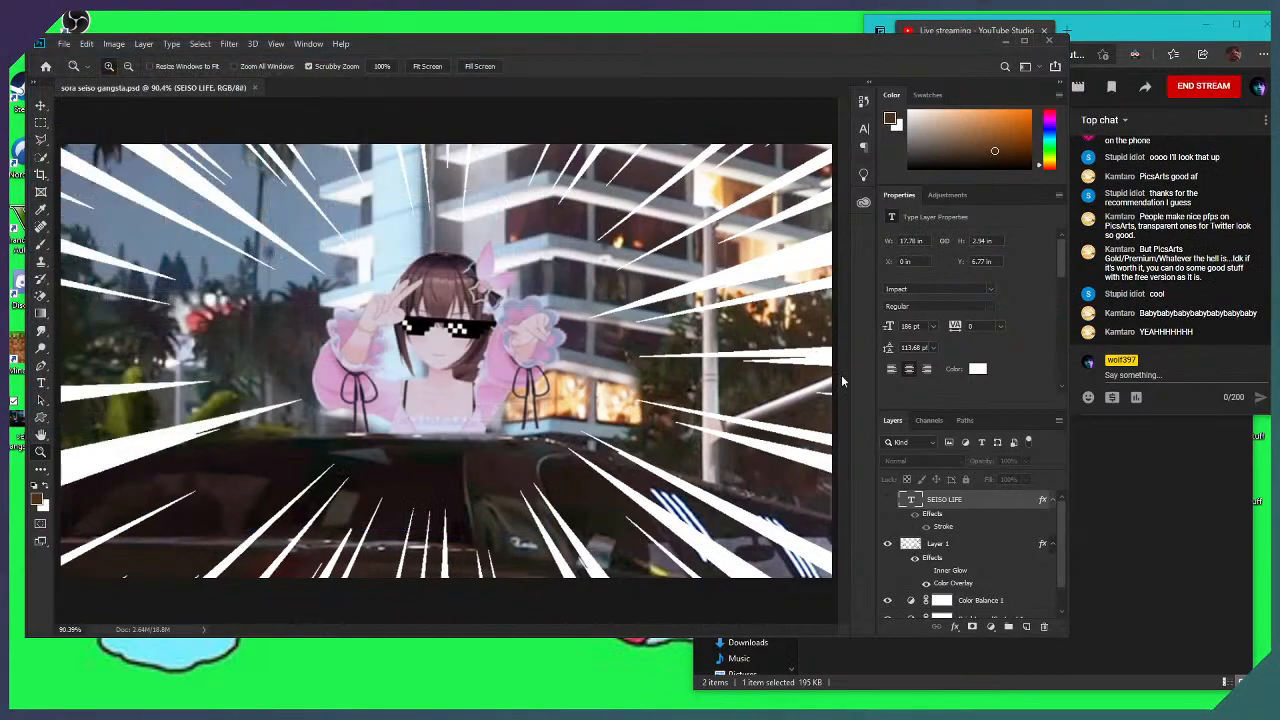
Show the SEISO LIFE caption again and set its leading to 136 pt
left_click(887, 499)
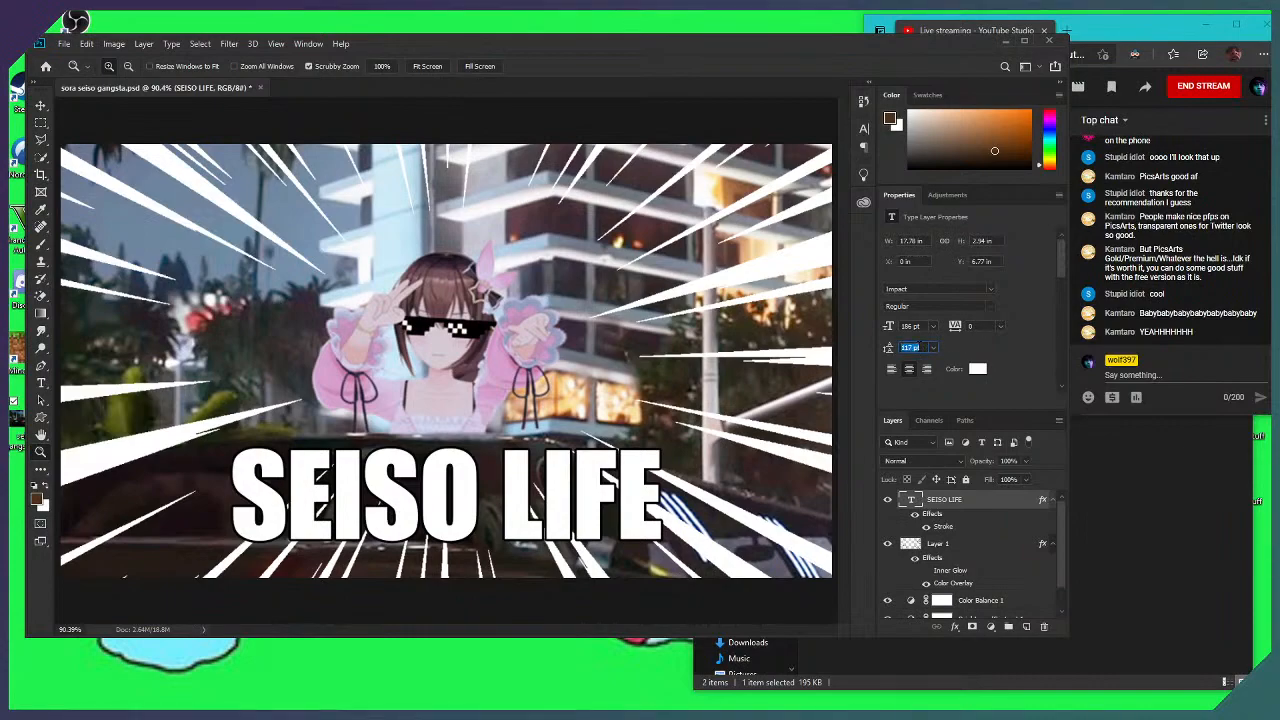
type("128")
key("Return")
left_click(938, 505)
key("t")
key("ctrl+a")
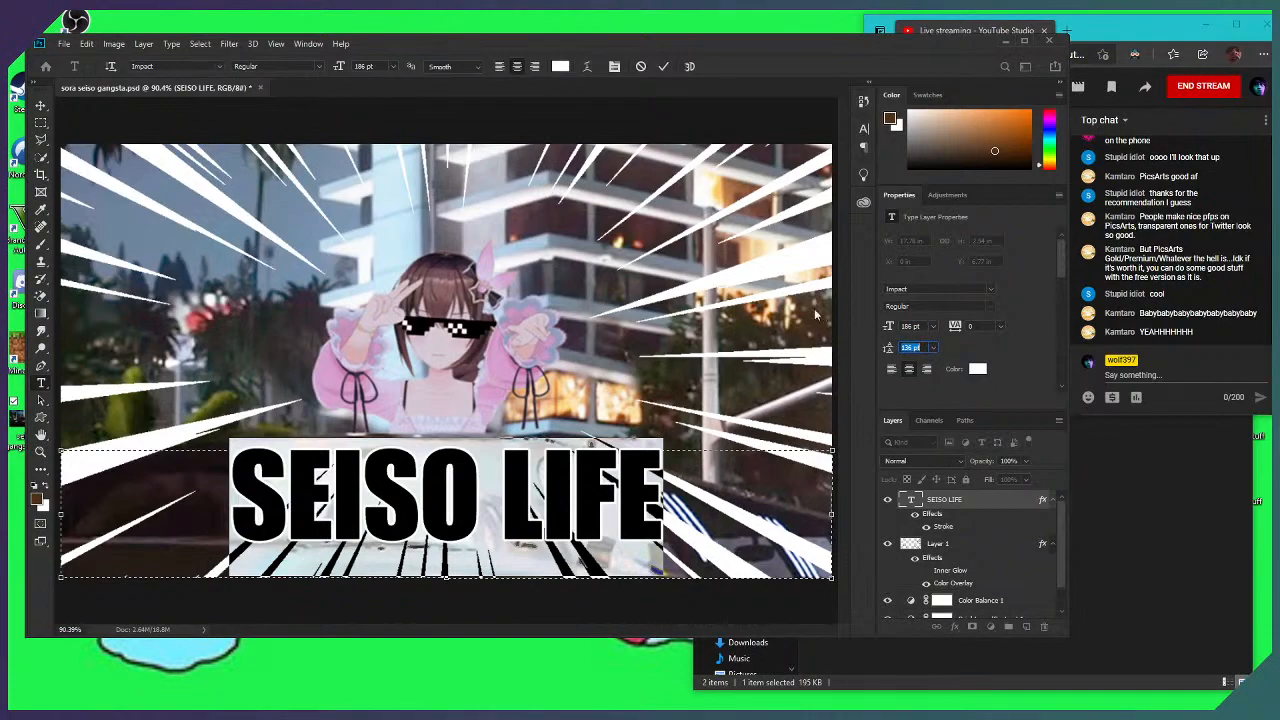
Enlarge the SEISO LIFE caption text to a font size of 202 pt
left_click(617, 500)
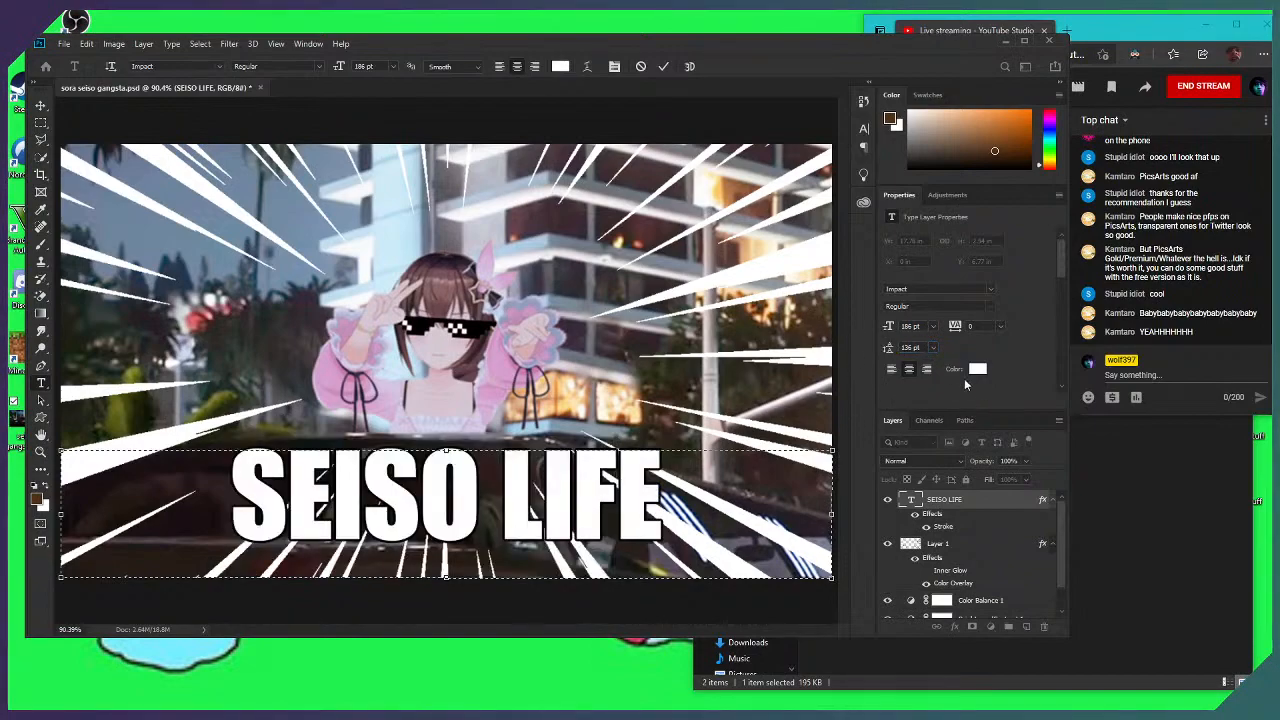
left_click(905, 326)
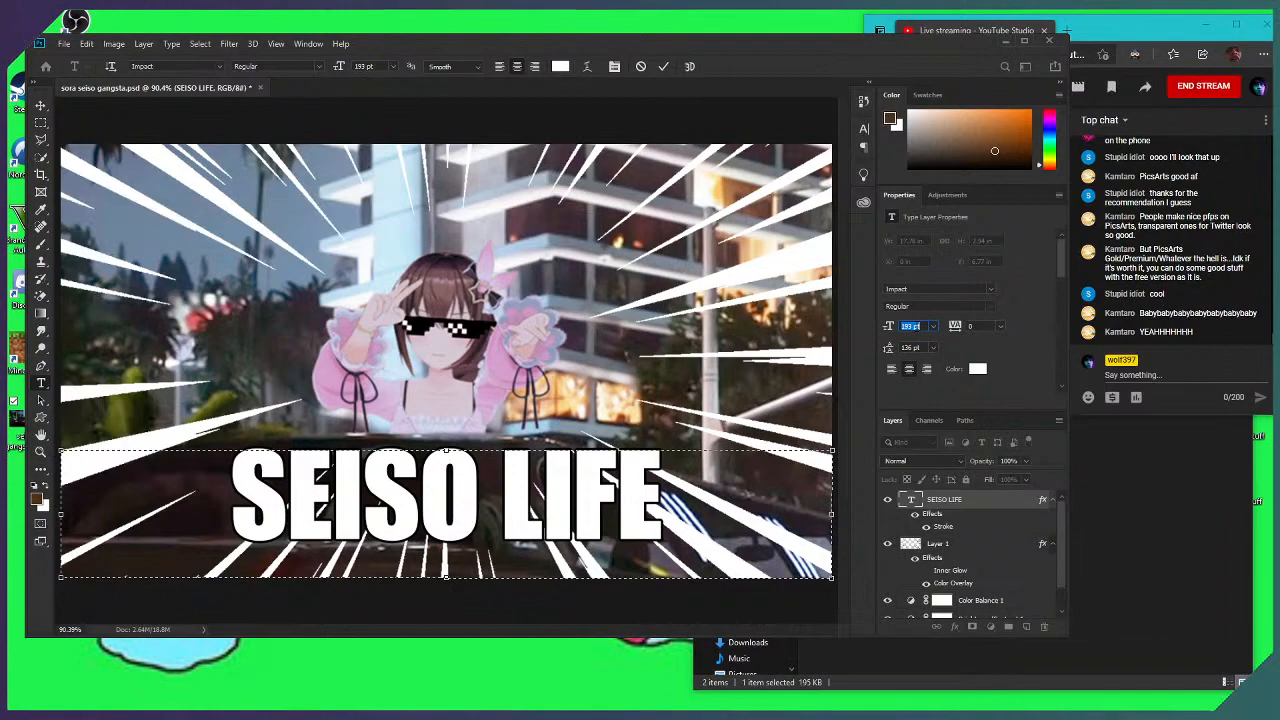
type("199")
key("Return")
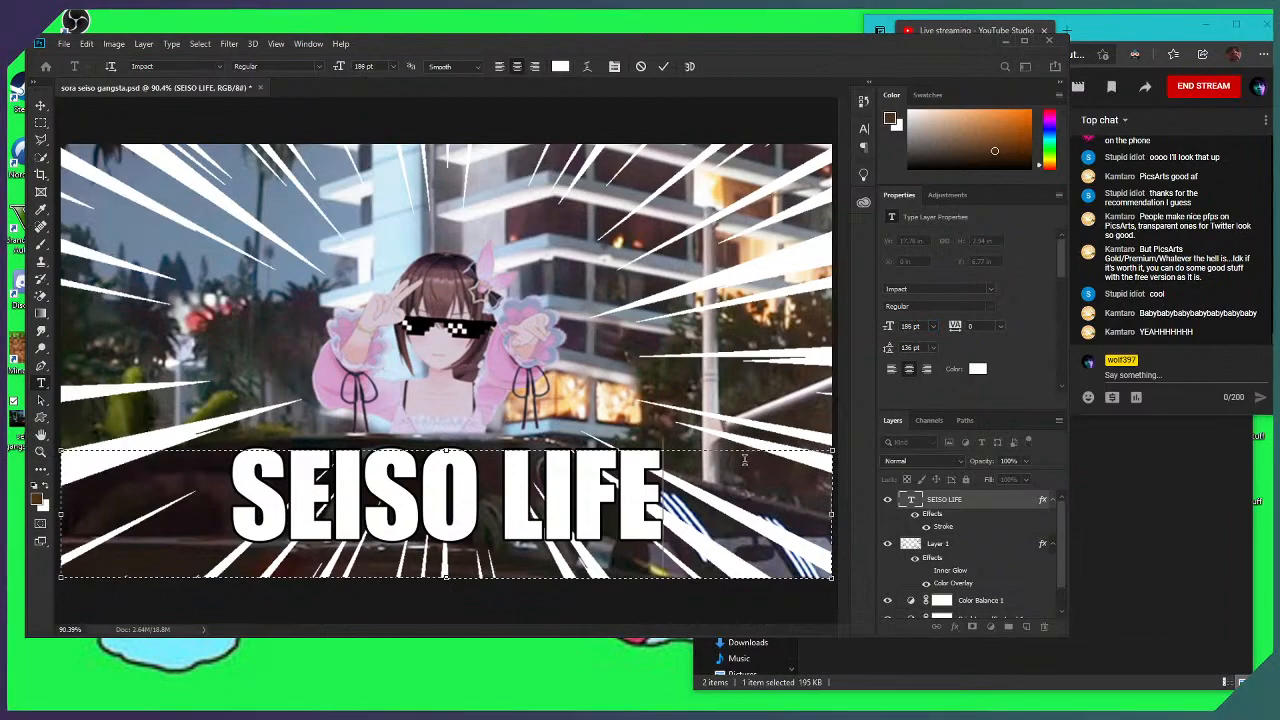
key("ctrl+a")
left_click_drag(889, 327, 909, 330)
left_click(664, 67)
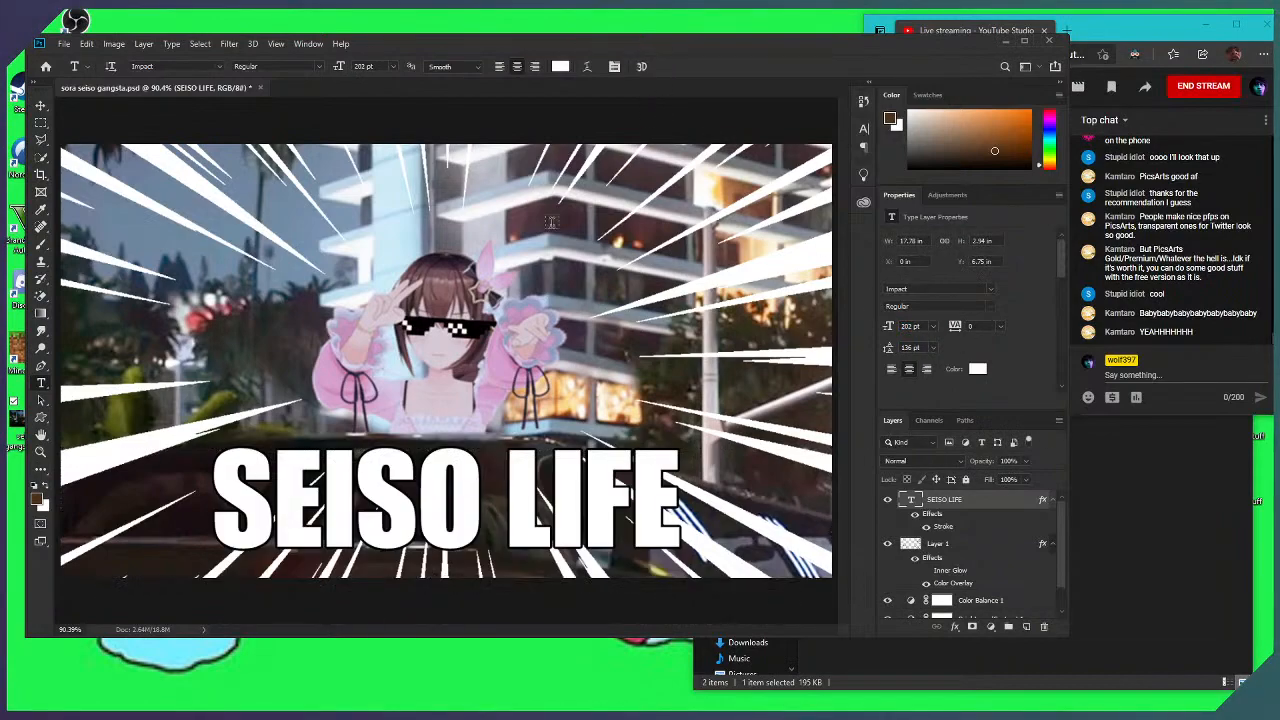
Nudge the SEISO LIFE caption vertically to a Y position of 6.75 in, saving the document along the way
left_click(41, 108)
key("Up")
key("Up")
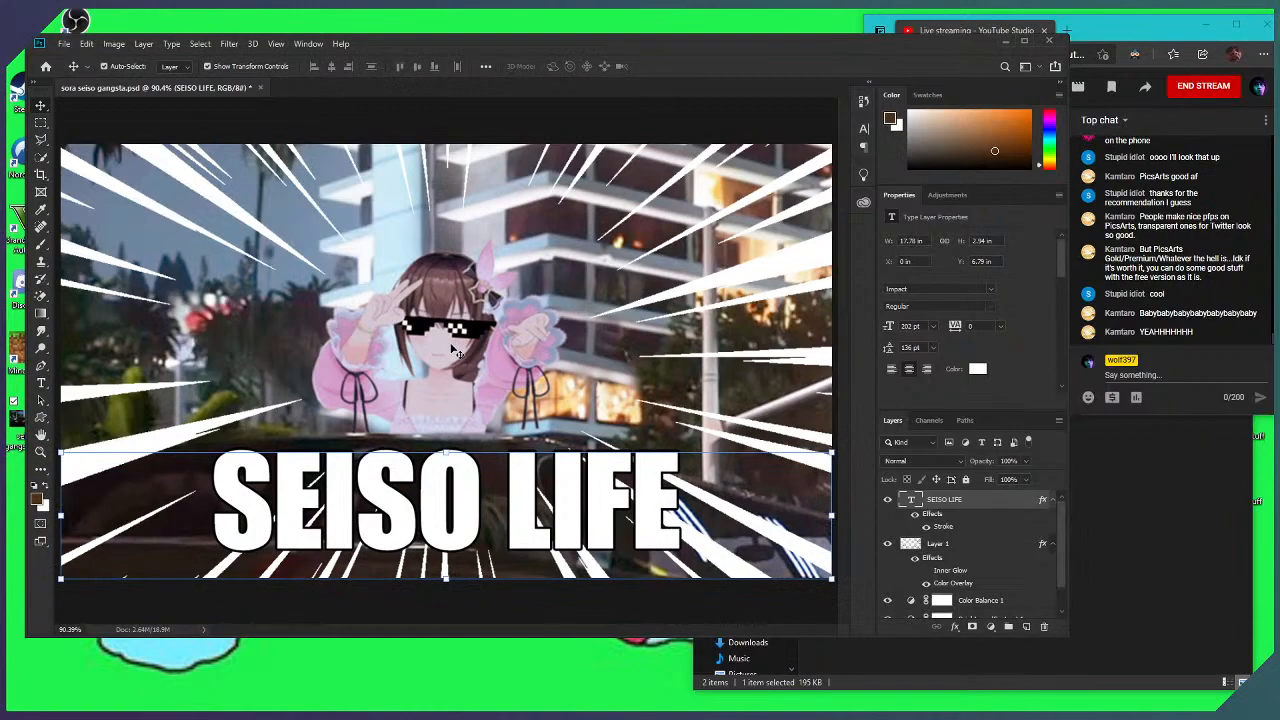
key("Down")
key("Down")
key("Down")
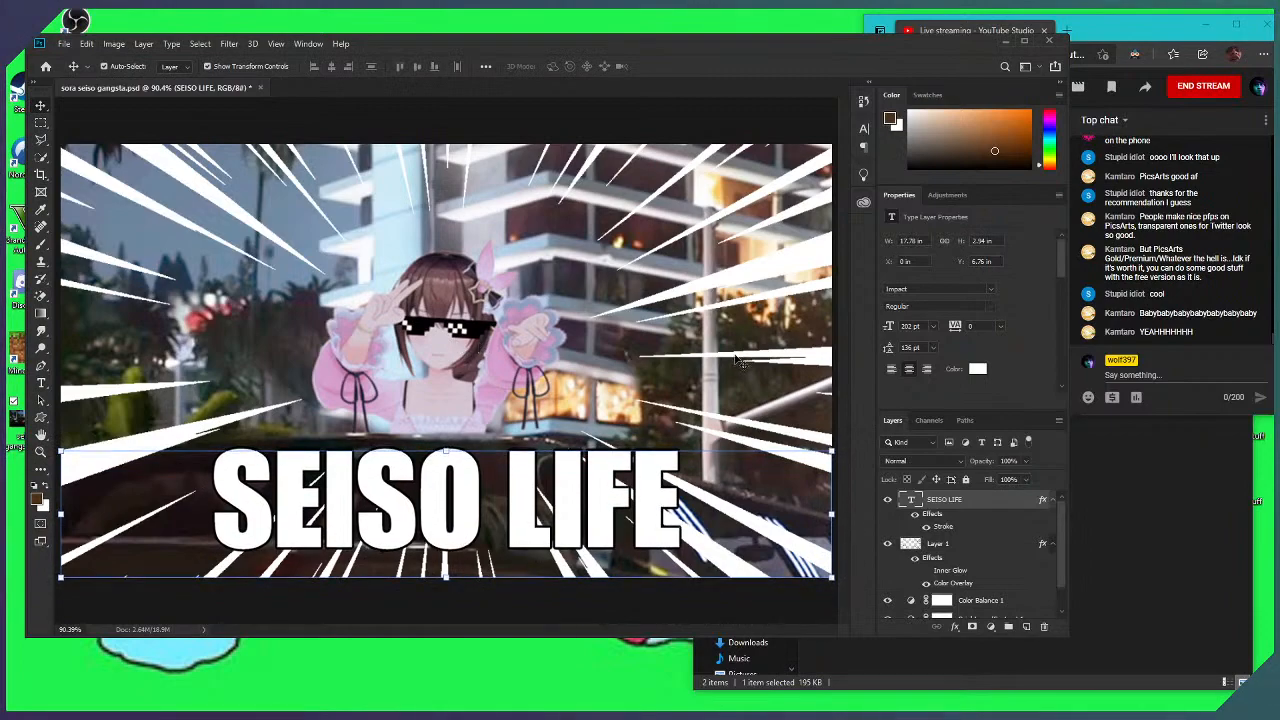
key("ctrl+s")
key("Up")
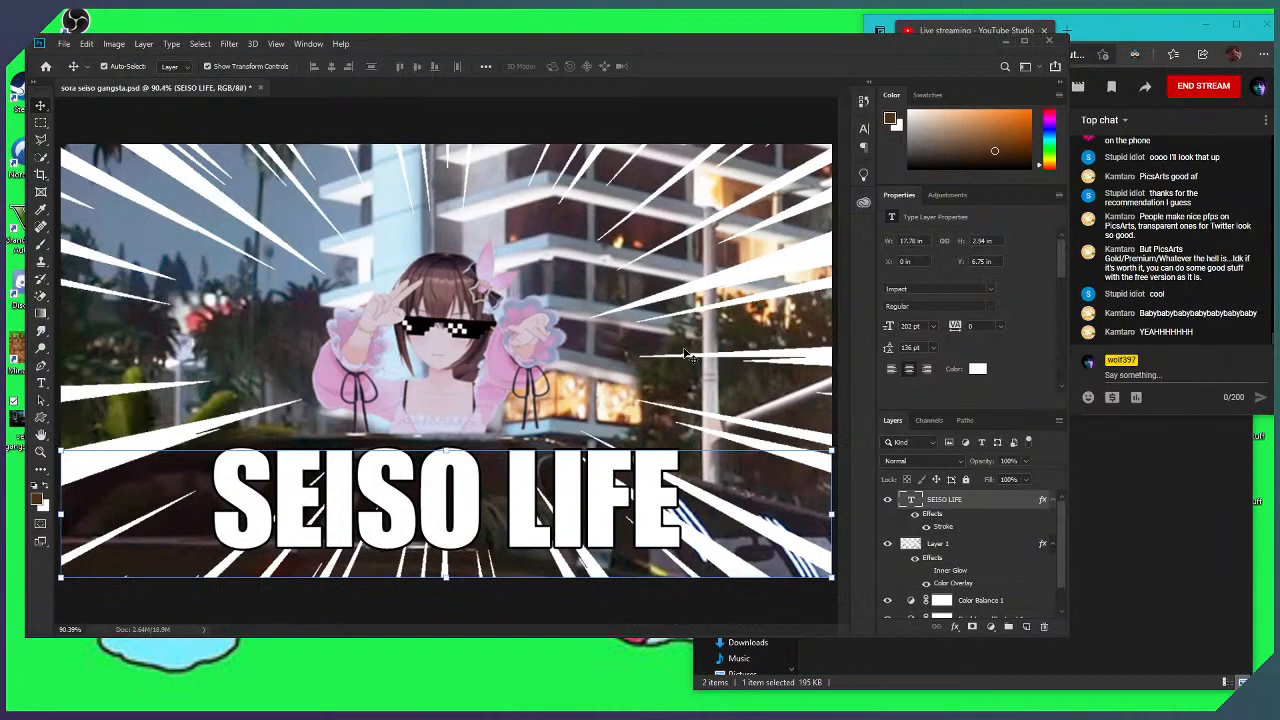
Nudge the picture on Layer 0 upward to a Y position of -1.86 in
scroll(960, 558, "down", 1)
left_click(945, 610)
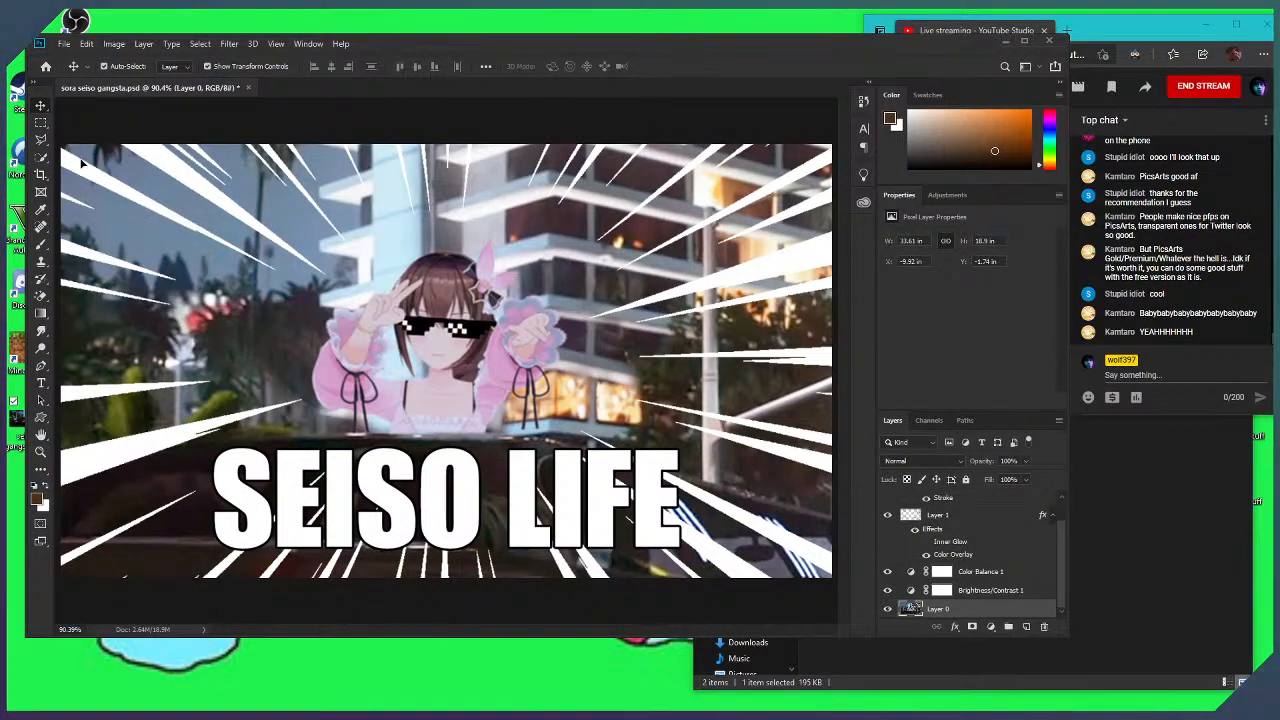
key("Up")
key("Up")
key("Up")
key("Up")
key("Up")
key("Up")
key("Up")
key("Up")
key("Up")
key("Up")
key("Up")
key("Up")
key("Up")
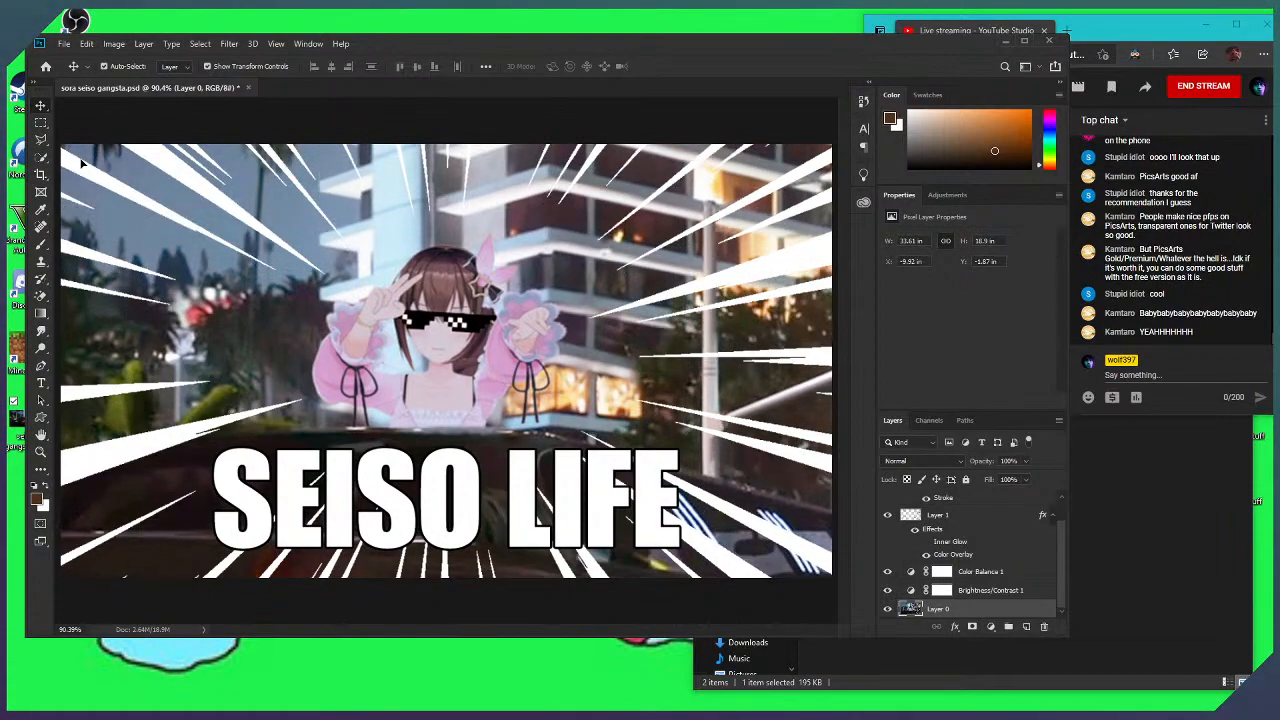
key("Up")
key("Up")
key("Up")
key("Up")
key("Up")
key("Up")
key("Up")
key("Up")
key("Up")
key("Up")
key("Up")
key("Up")
key("Up")
key("Up")
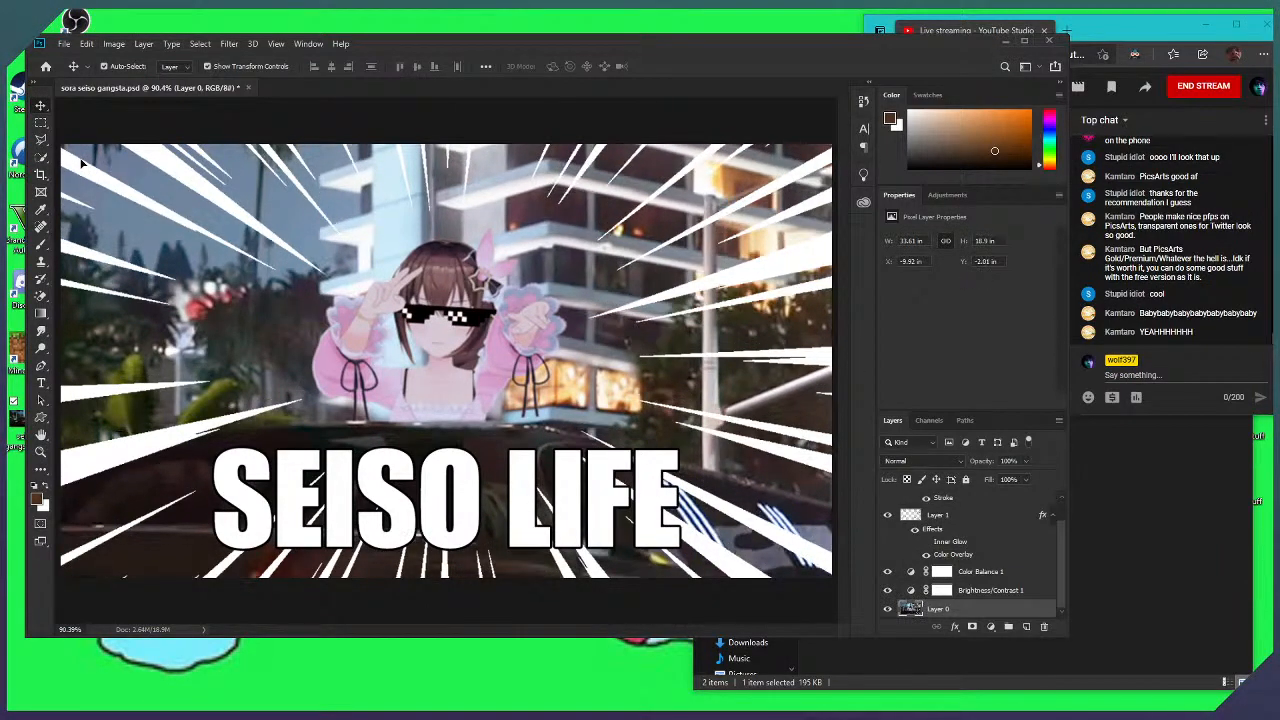
key("Down")
key("Down")
key("Down")
key("Down")
key("Down")
key("Down")
key("Down")
key("Down")
key("Down")
key("Down")
key("Down")
key("Down")
key("Down")
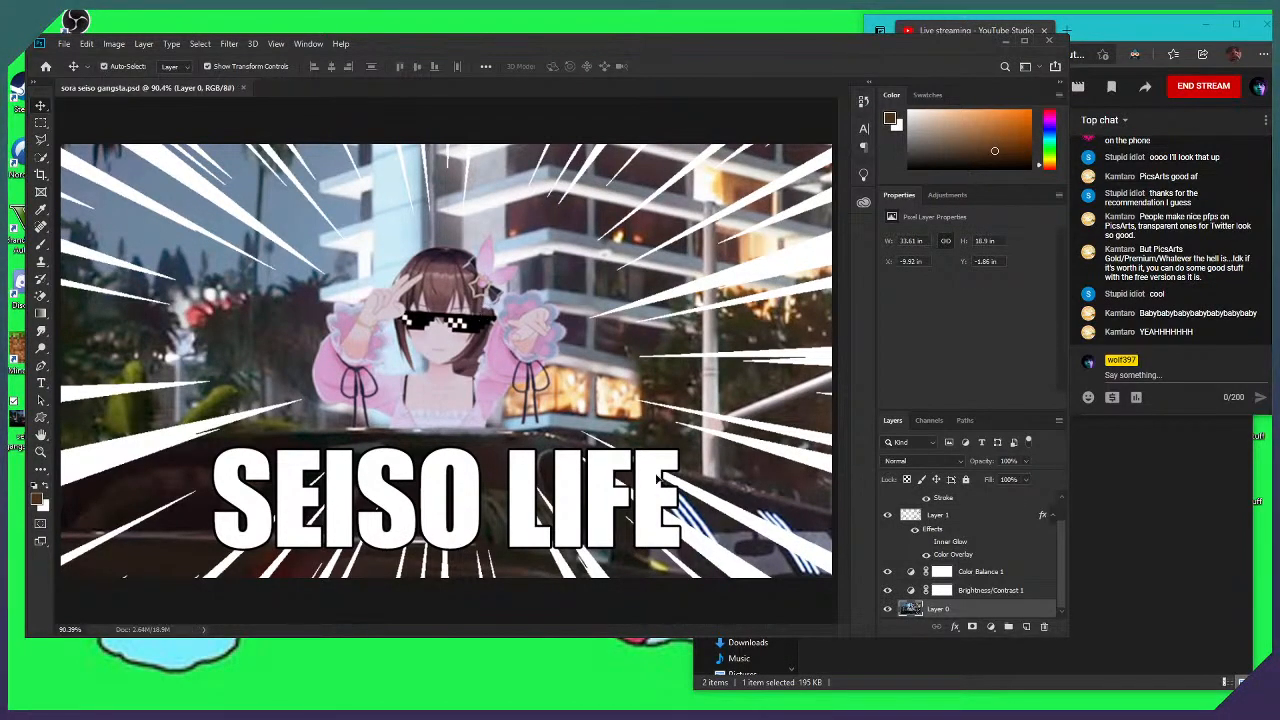
Hide the SEISO LIFE caption layer and save the PSD
scroll(899, 537, "up", 2)
left_click(887, 500)
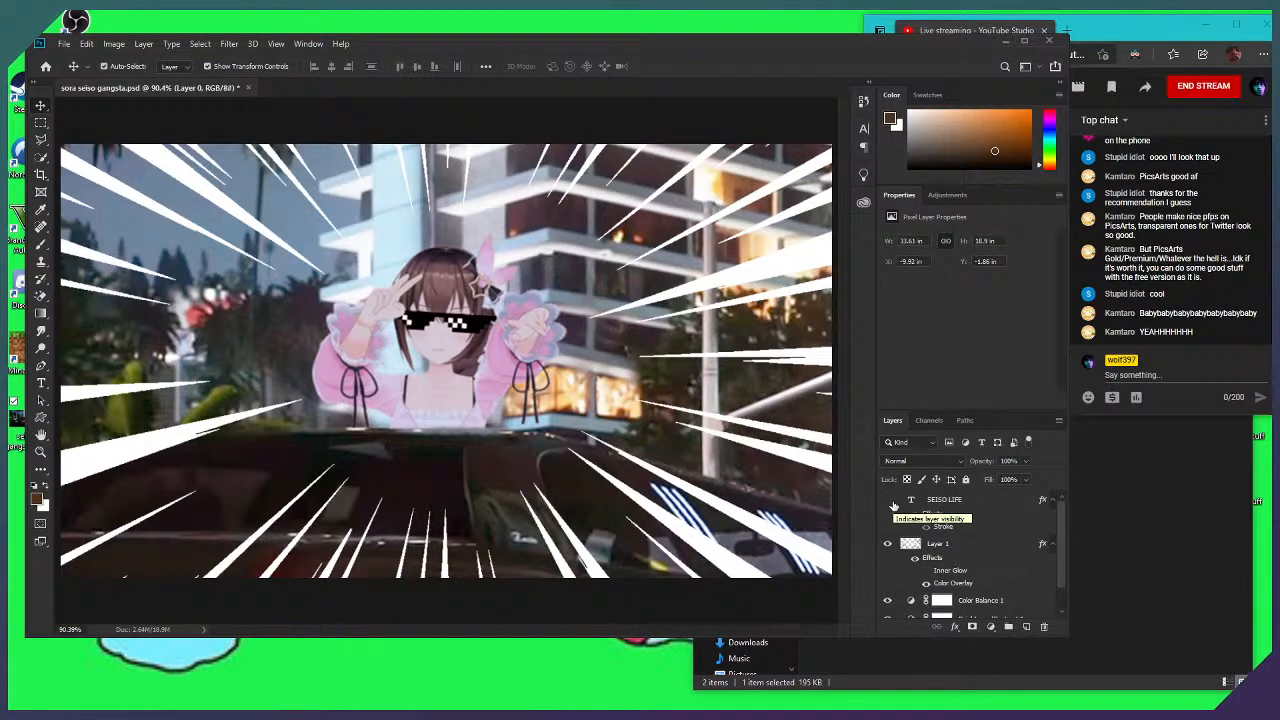
key("ctrl+s")
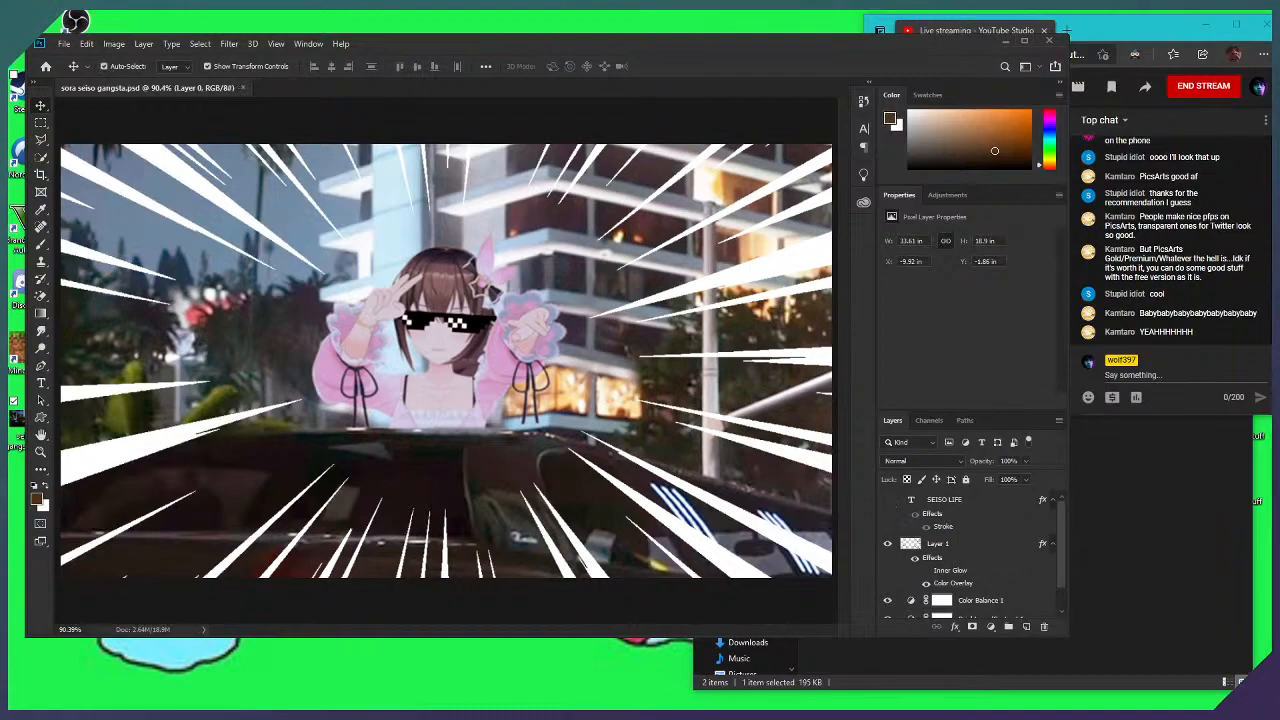
Start saving a copy of the composite in JPEG format in the Fotoshoops folder
left_click(62, 45)
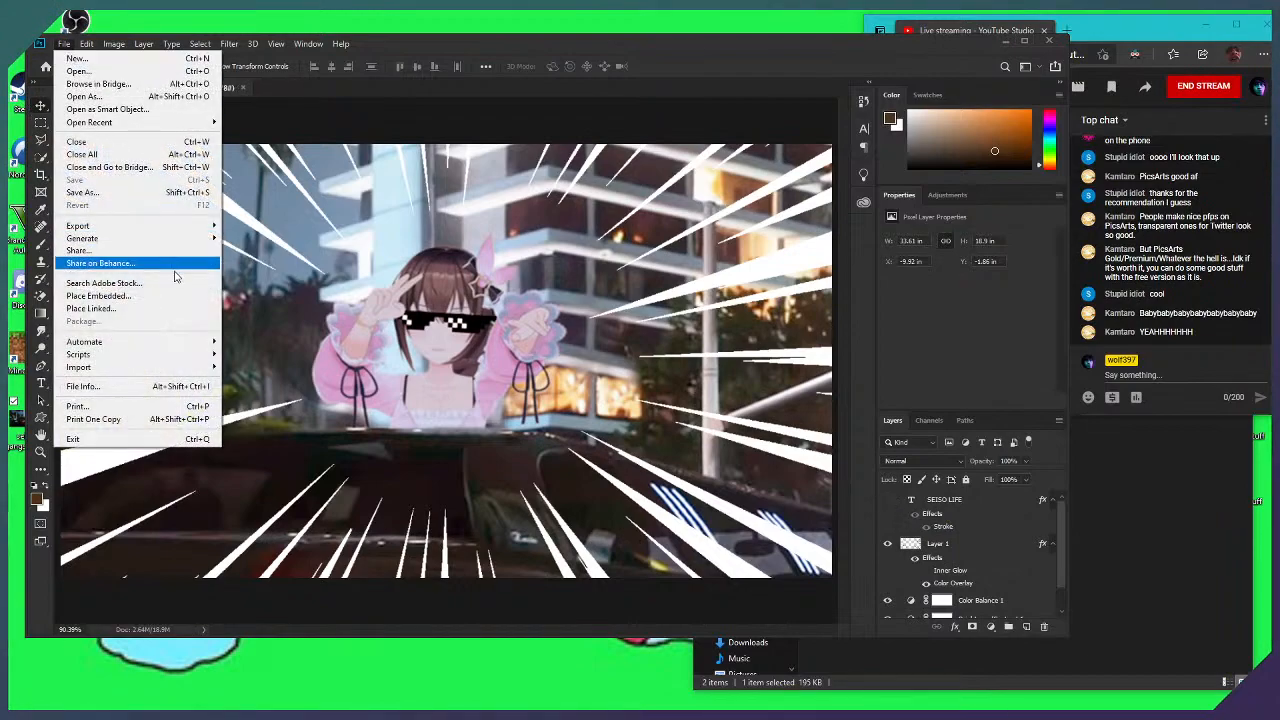
left_click(119, 190)
left_click(265, 302)
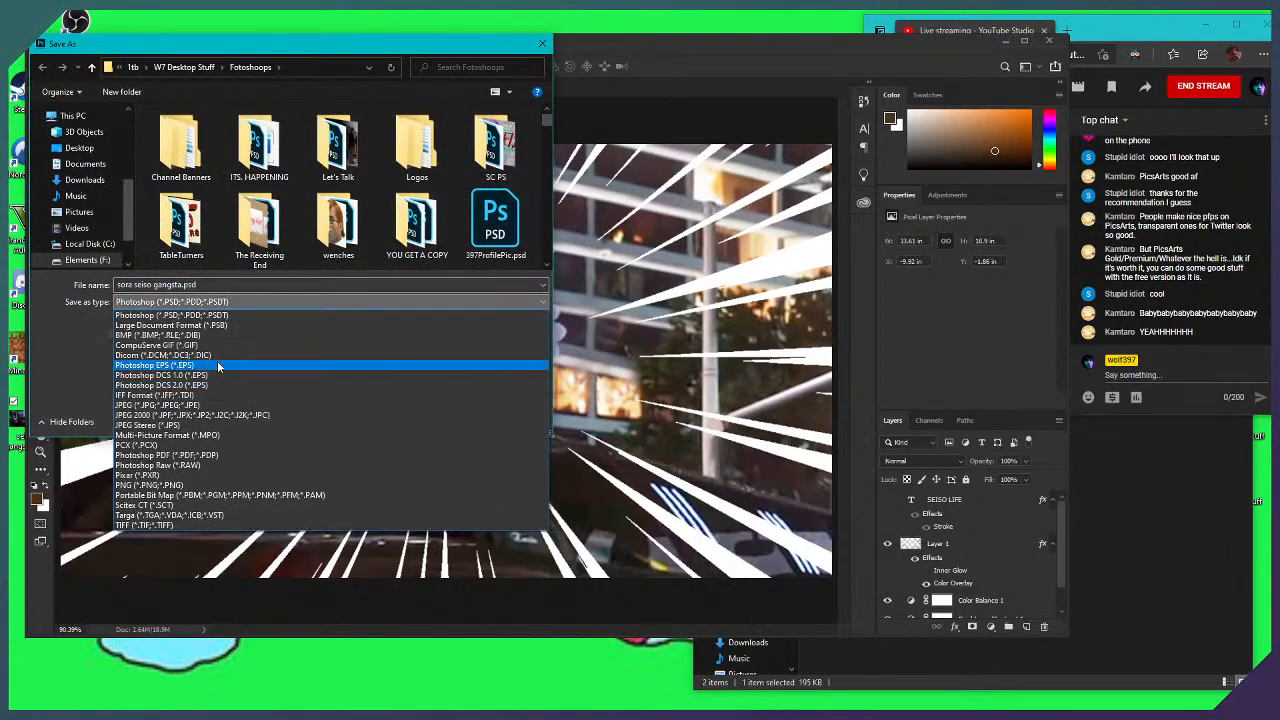
left_click(192, 401)
scroll(466, 222, "down", 3)
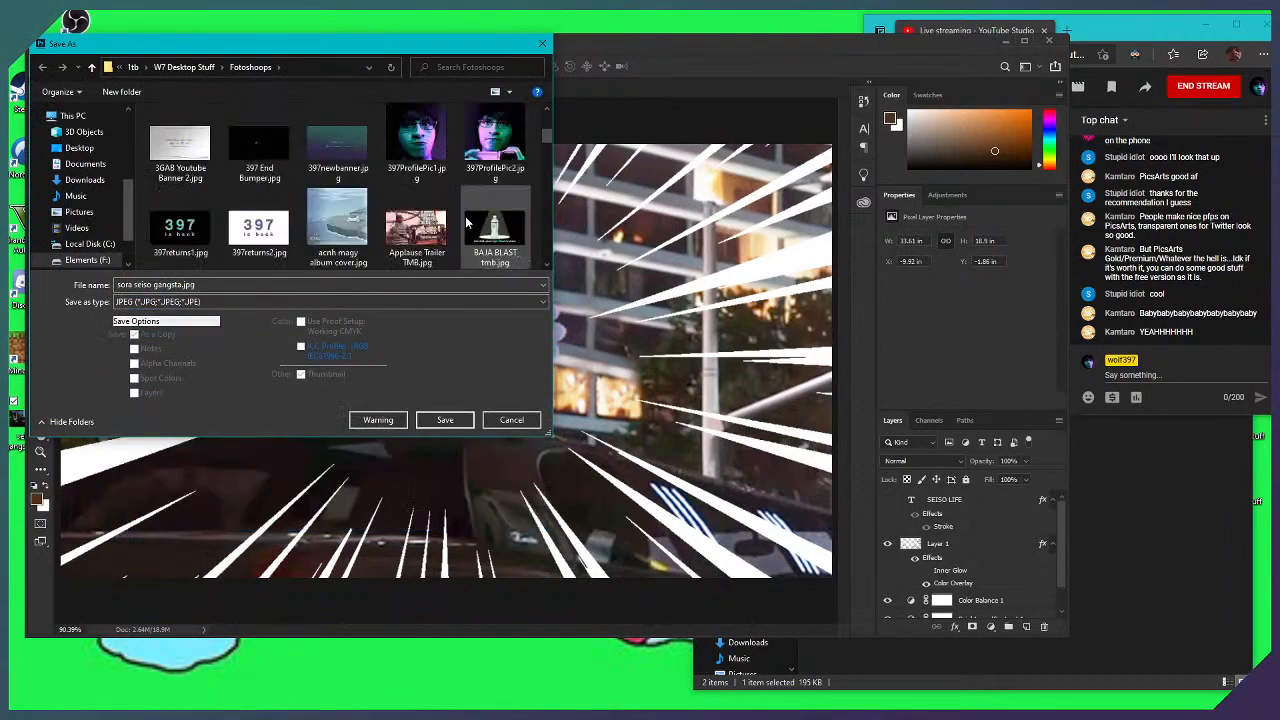
scroll(462, 226, "down", 5)
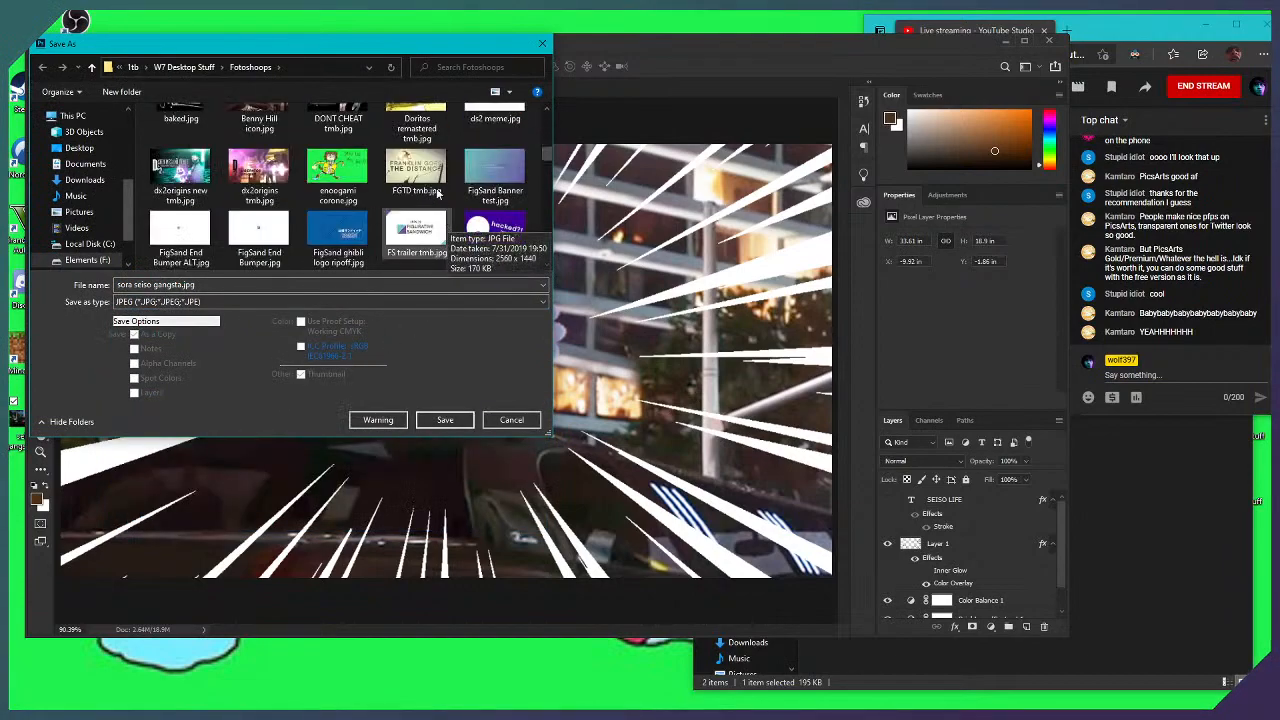
Search the folder for "sora" and overwrite sora seiso gangsta.jpg at quality 12 (Maximum), Progressive with 5 scans
left_click(450, 70)
type("sora")
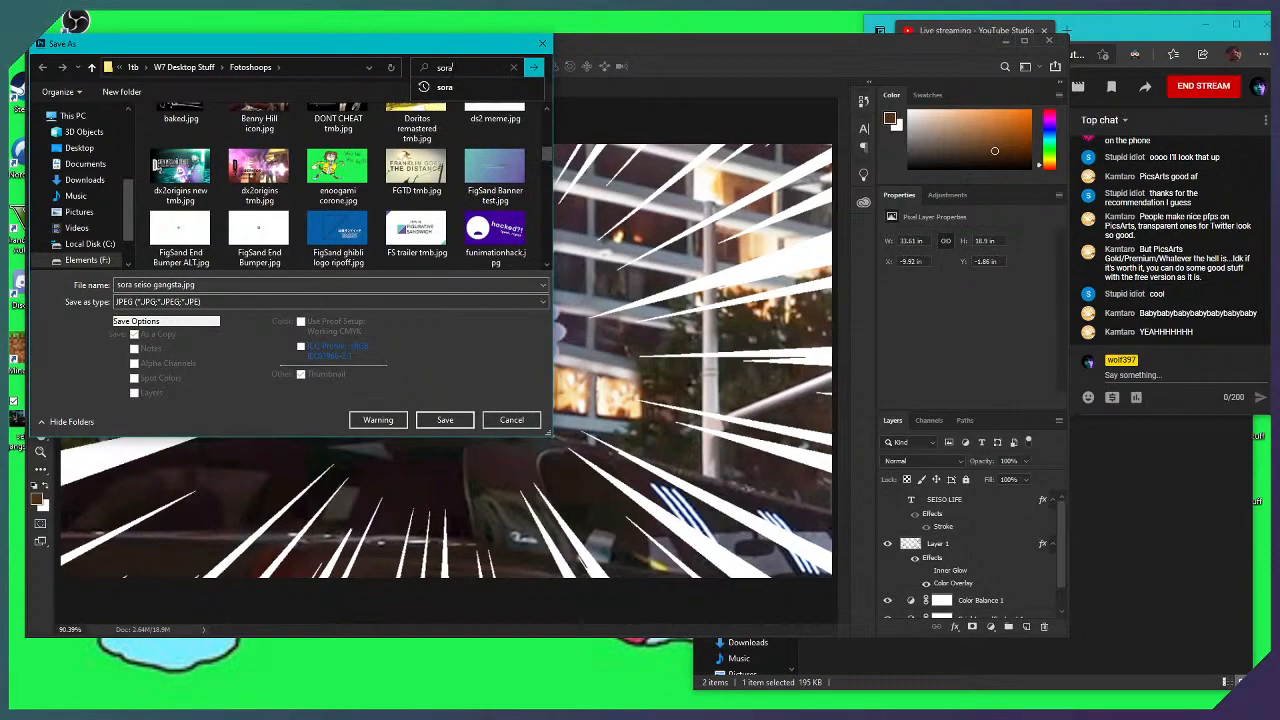
key("Return")
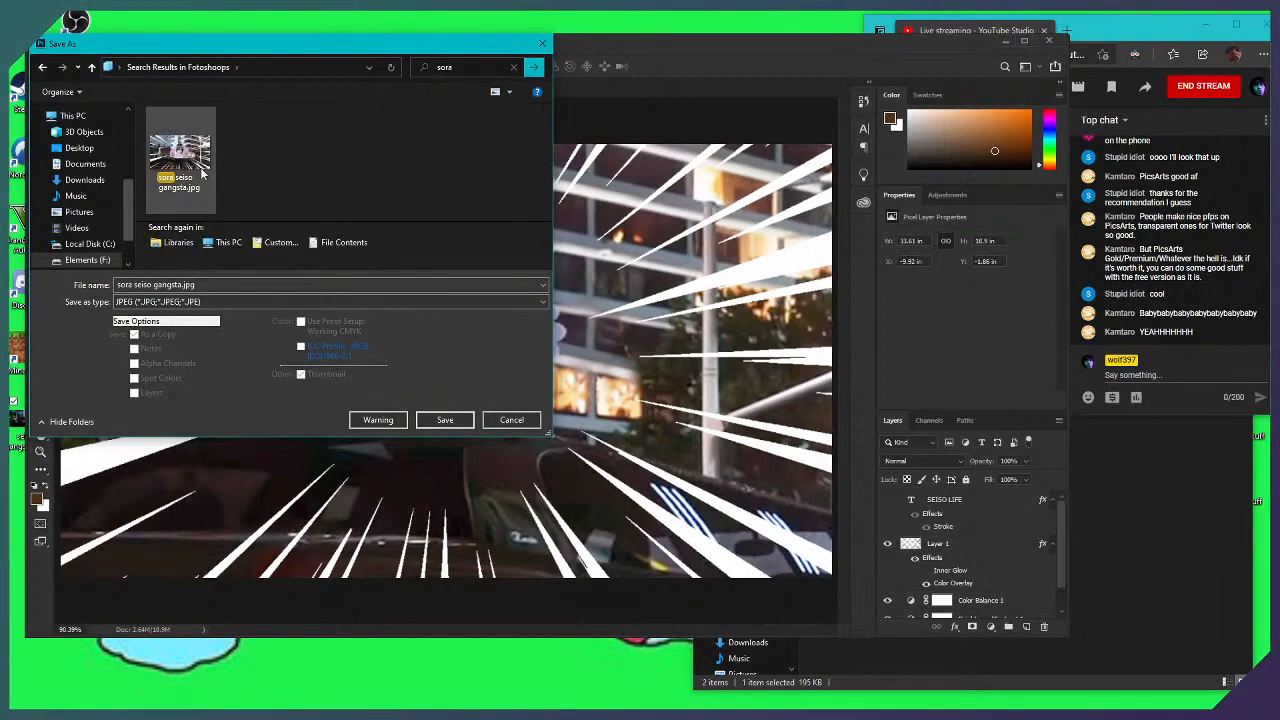
double_click(202, 172)
left_click(680, 368)
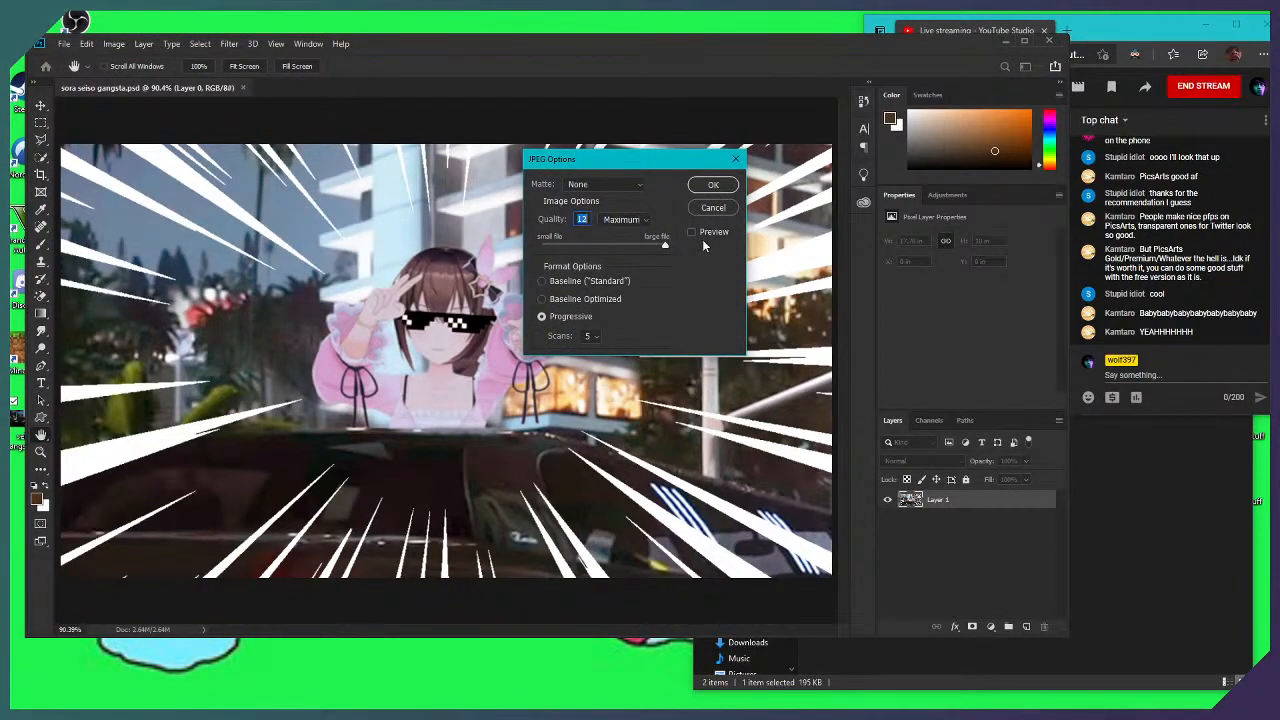
left_click(711, 185)
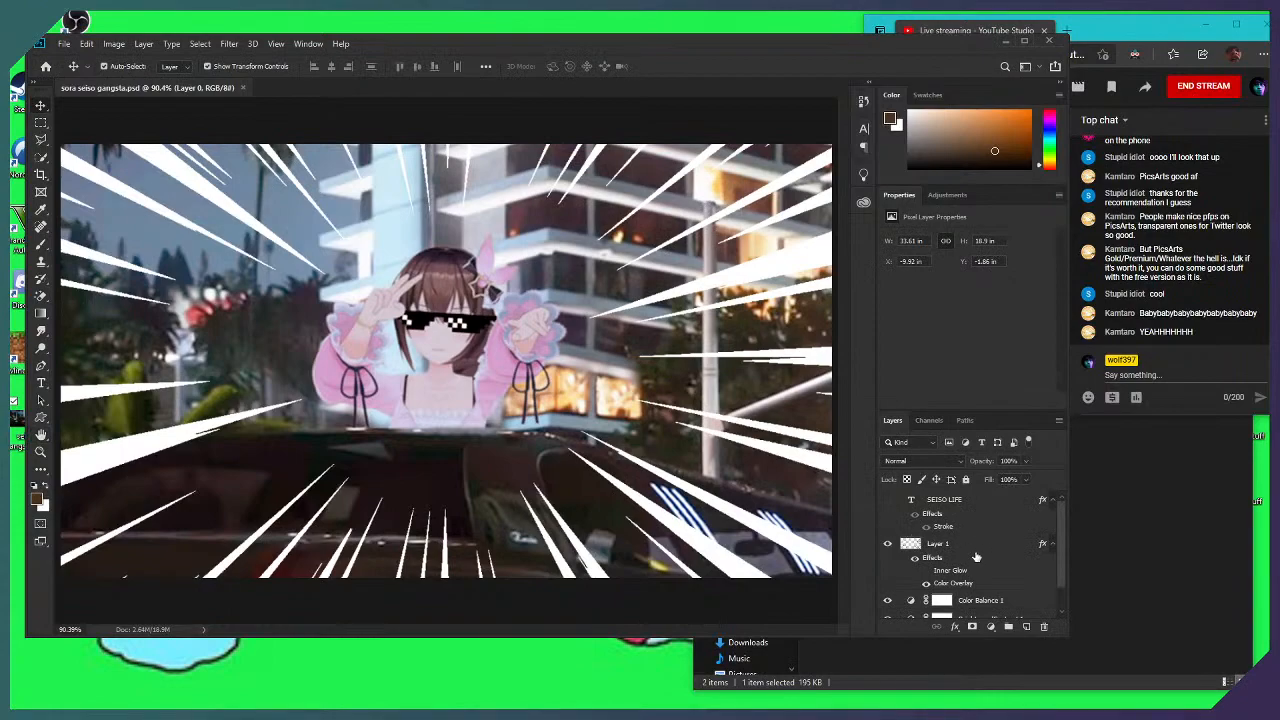
Show the SEISO LIFE caption again and reduce its font size to 187 pt
left_click(887, 500)
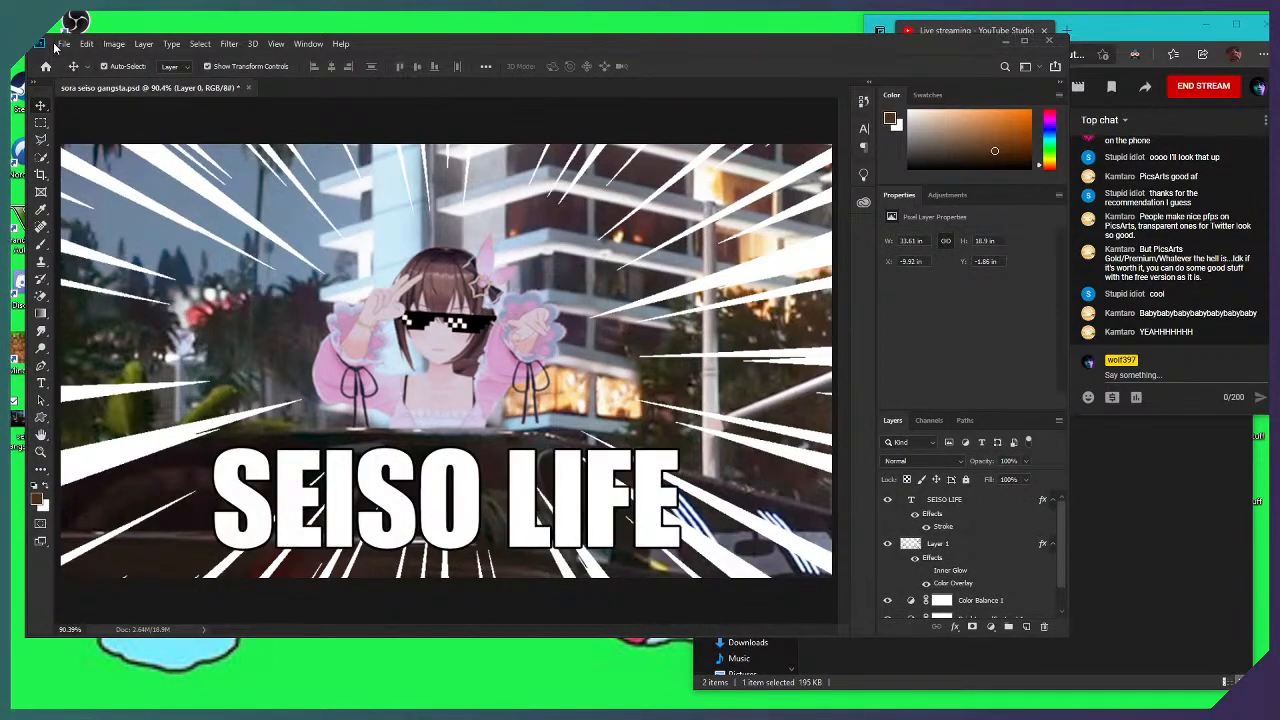
left_click(40, 383)
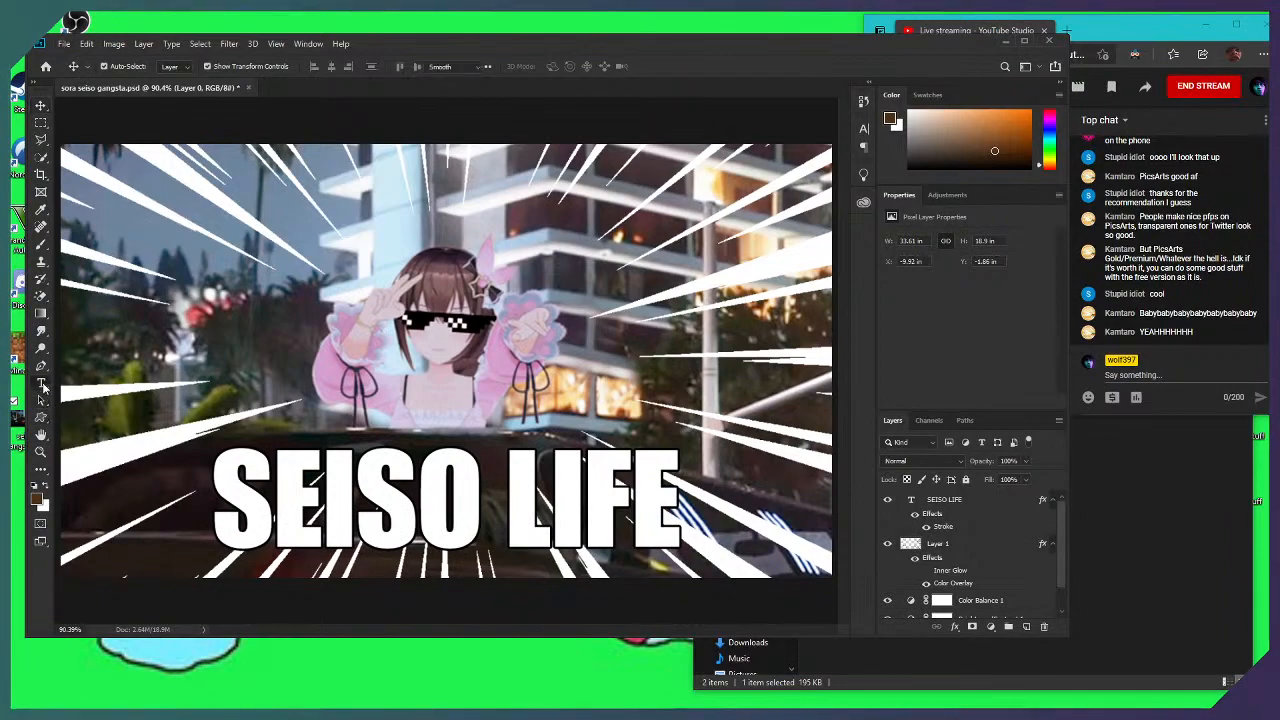
left_click(482, 500)
left_click_drag(684, 500, 205, 462)
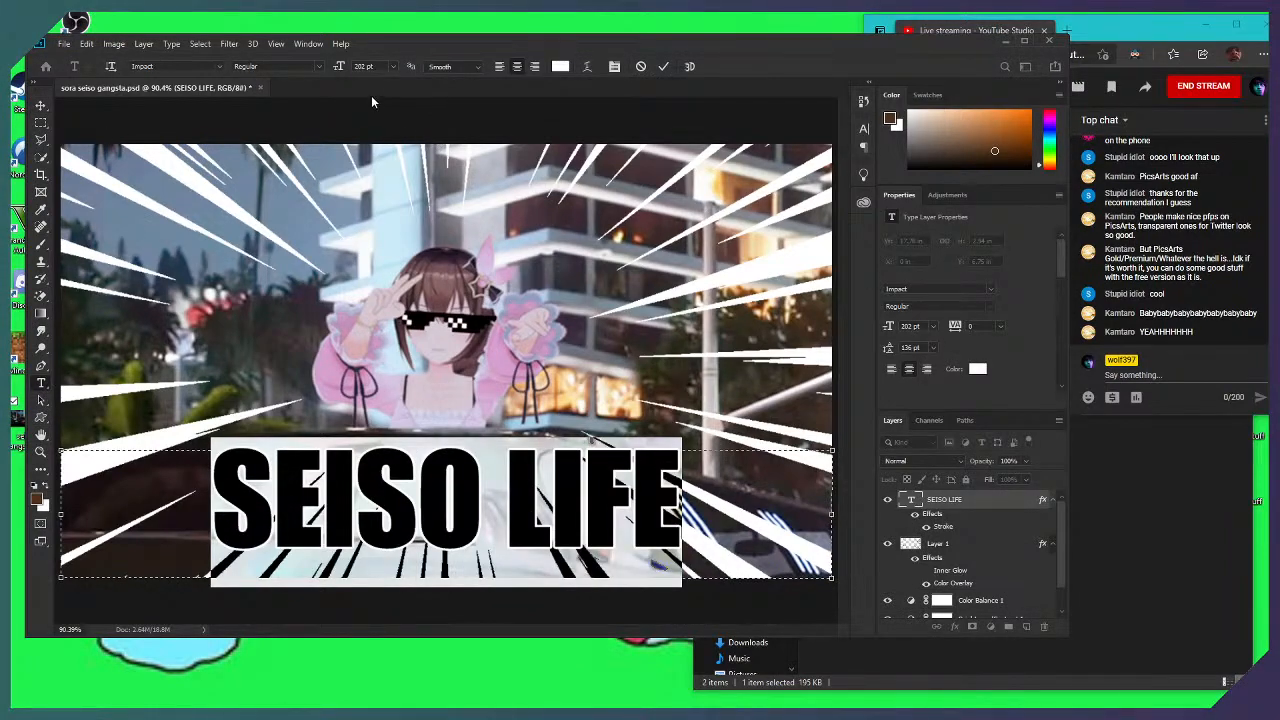
left_click(366, 66)
key("Down")
key("Down")
key("Down")
key("Down")
key("Down")
key("Down")
key("Down")
key("Down")
key("Down")
key("Down")
key("Down")
key("Down")
key("Down")
key("Down")
key("Down")
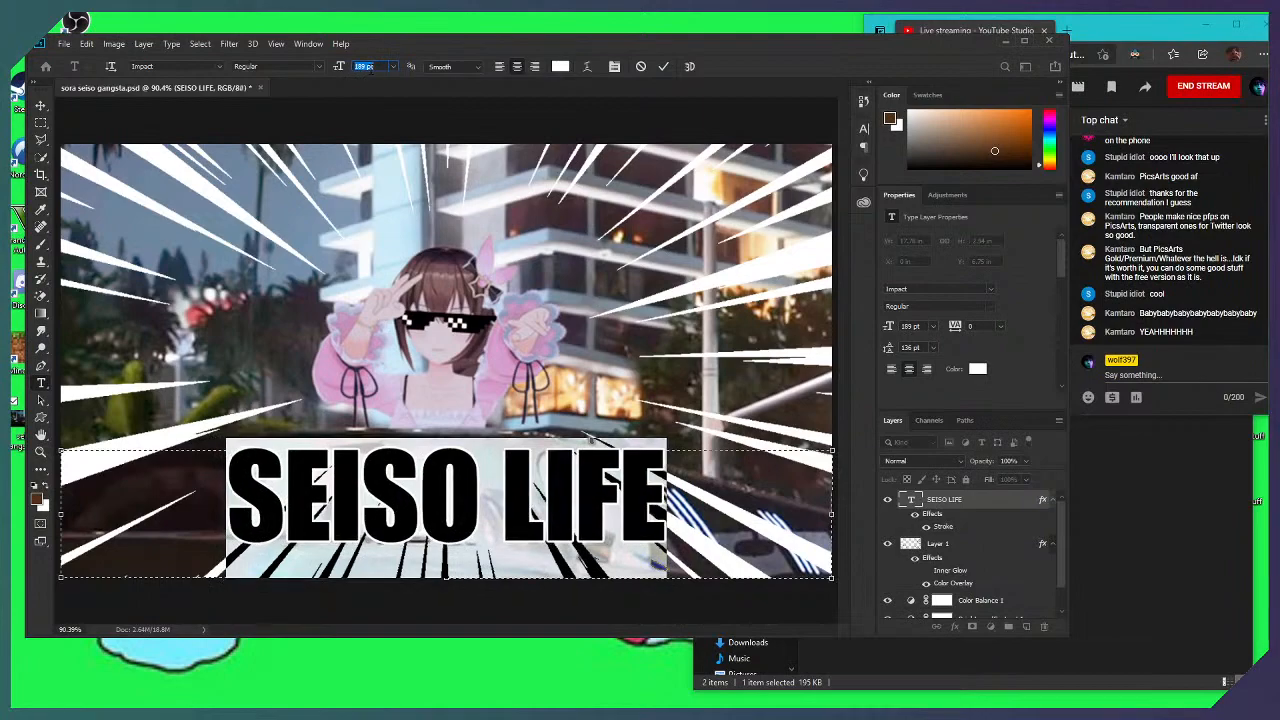
left_click(663, 66)
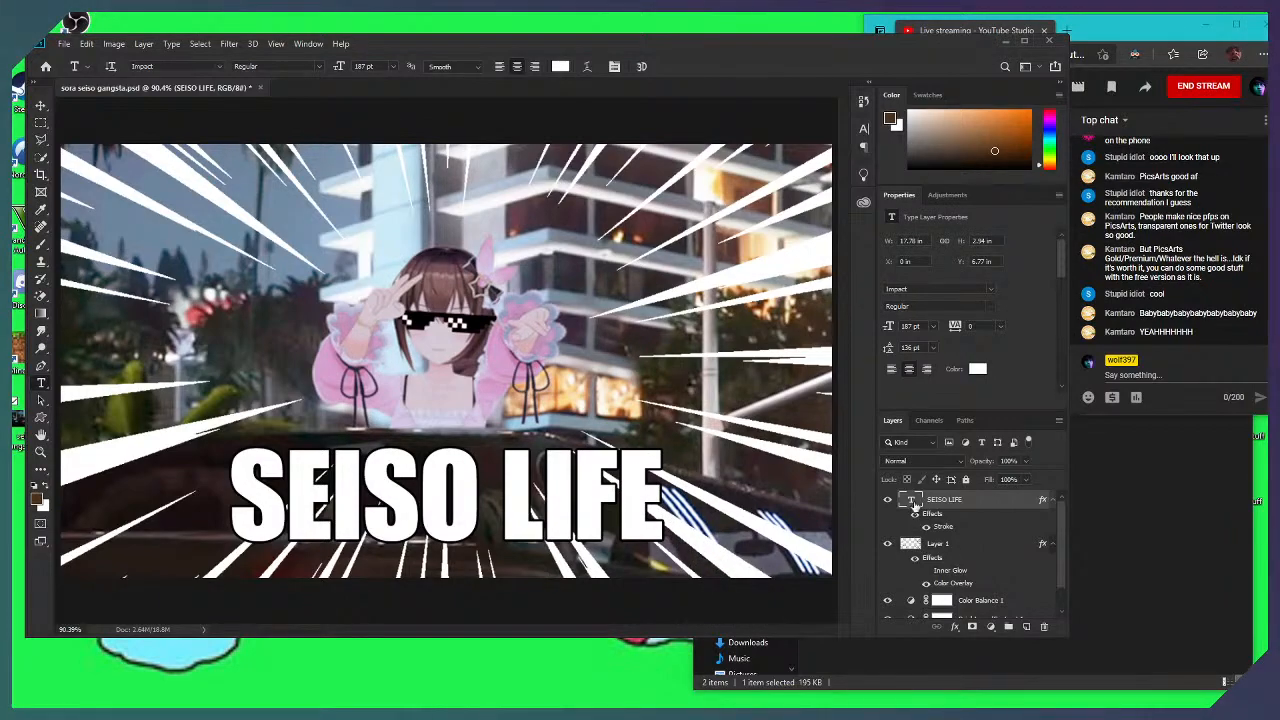
Compare the composite with and without the white speed lines of Layer 1, leave that layer hidden and save the PSD
left_click(886, 548)
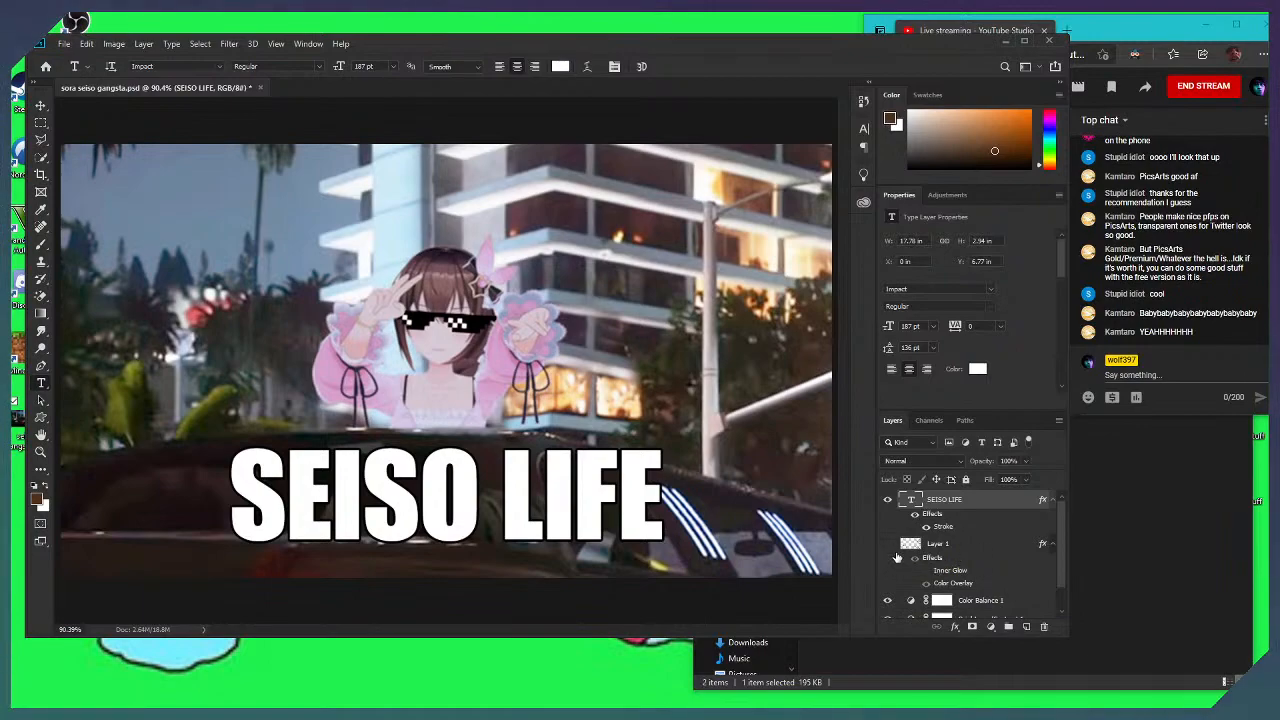
left_click(895, 547)
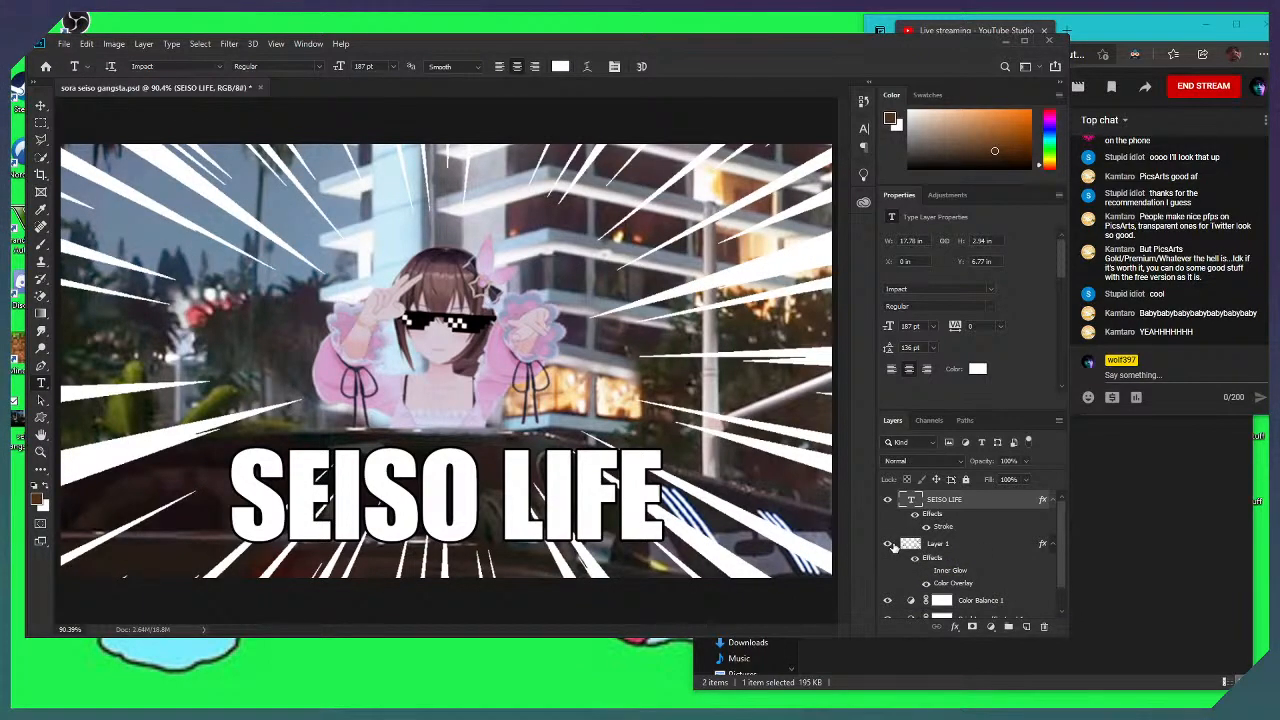
left_click(895, 547)
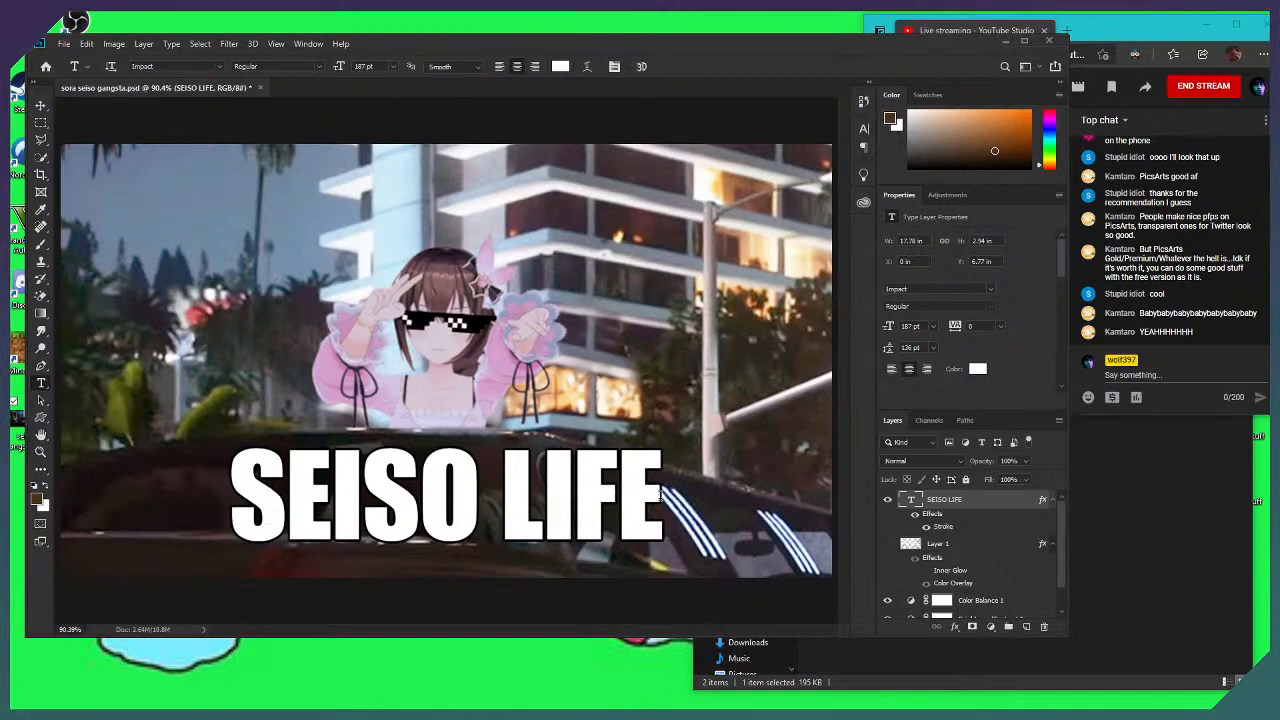
key("ctrl+s")
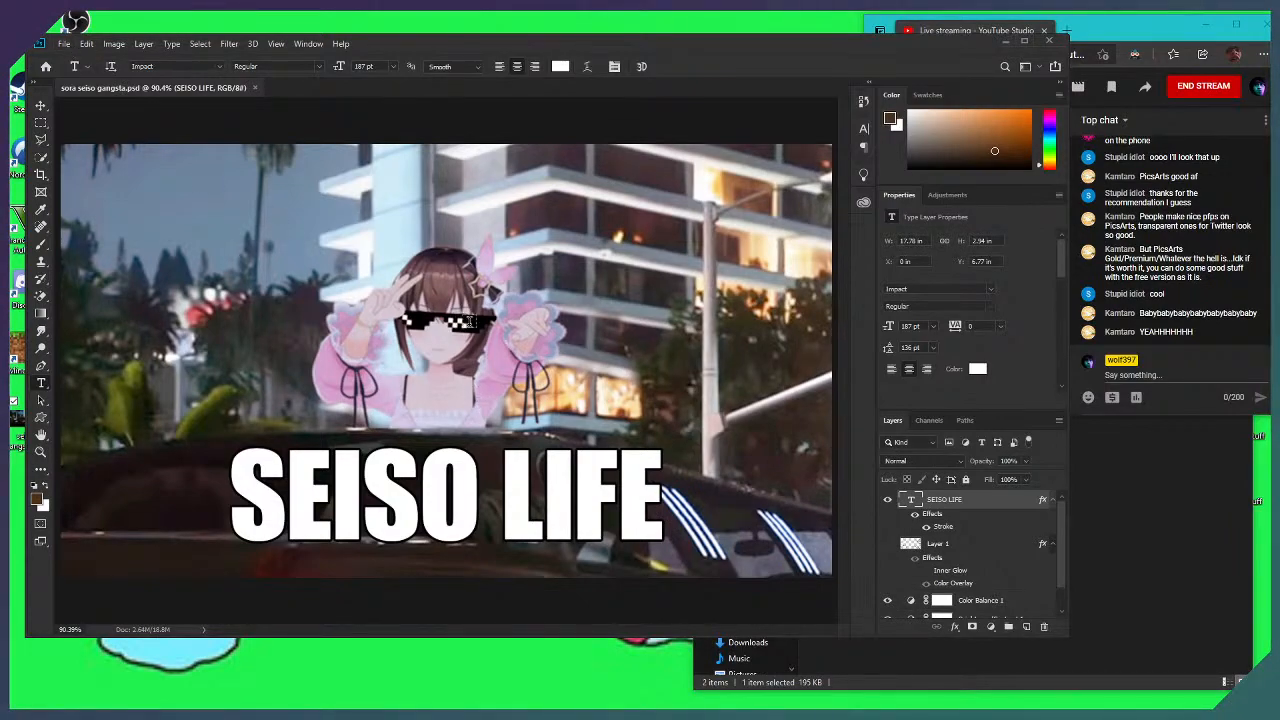
Save a JPEG copy named "sora seiso gangsta alt" in the Fotoshoops folder at quality 12 (Maximum), Progressive with 5 scans
left_click(63, 44)
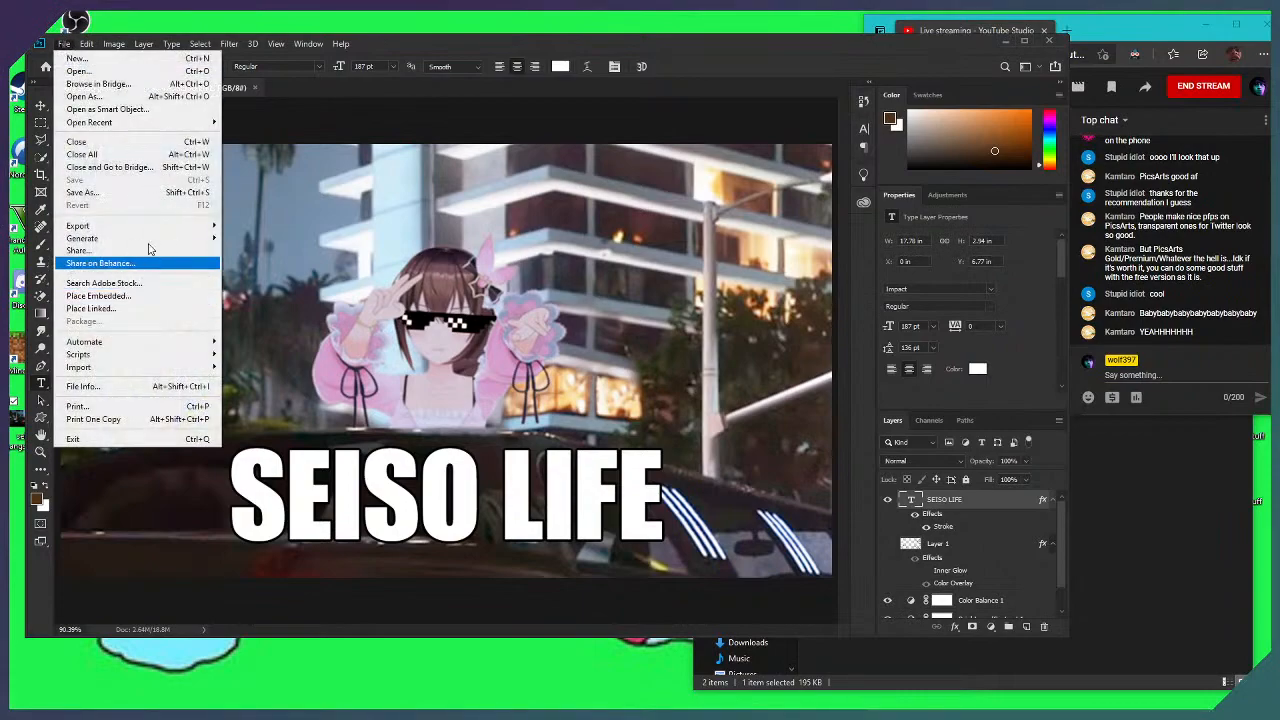
left_click(119, 195)
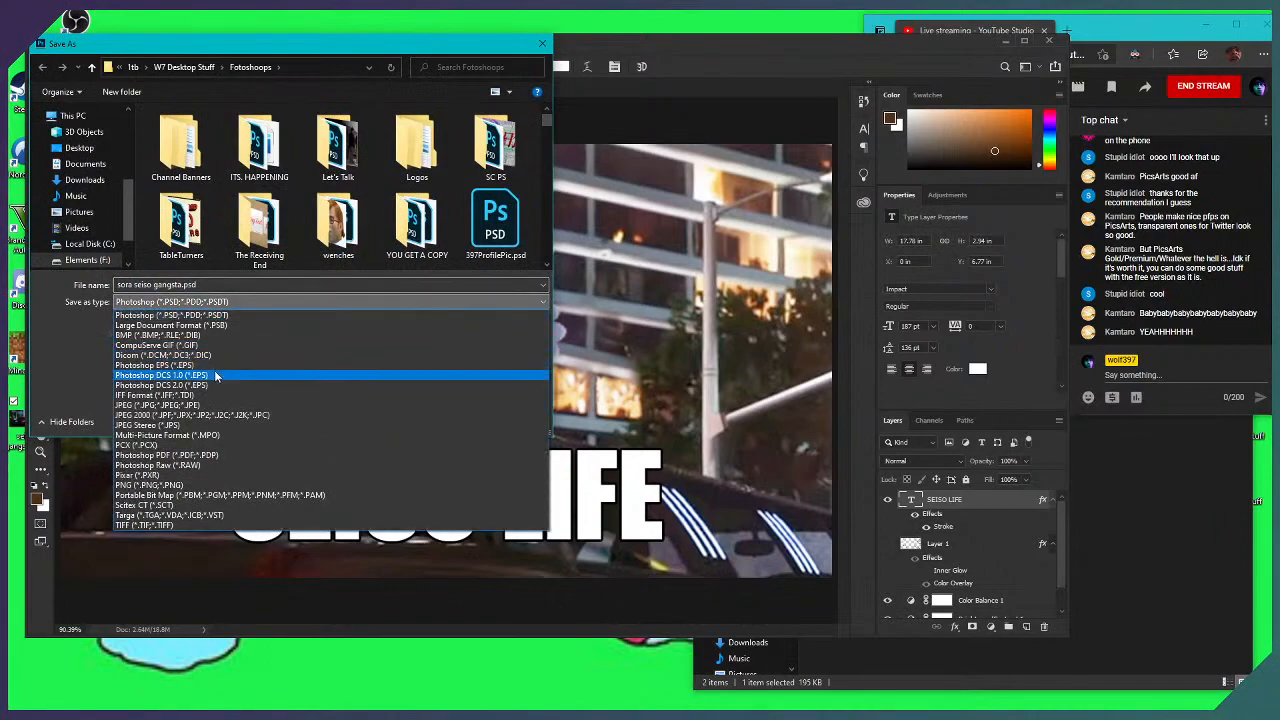
left_click(250, 405)
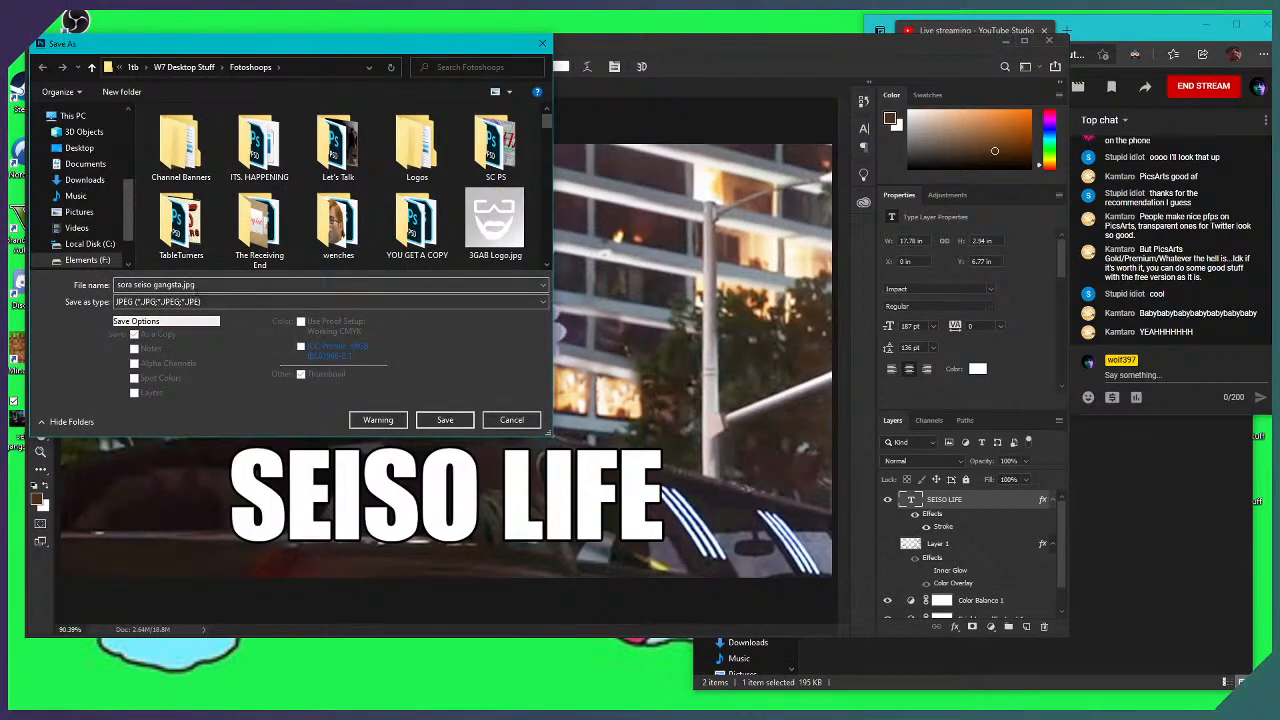
left_click(203, 285)
left_click(203, 285)
key("BackSpace")
key("BackSpace")
key("BackSpace")
key("BackSpace")
type("alt")
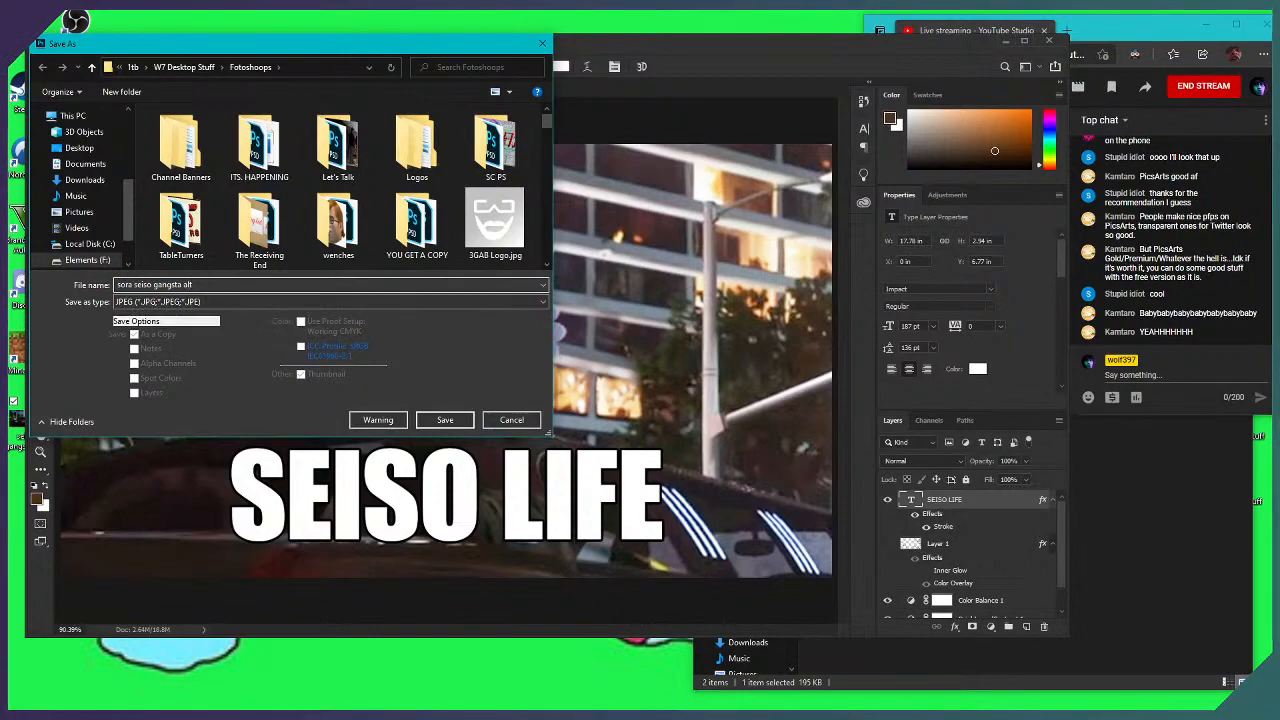
key("Return")
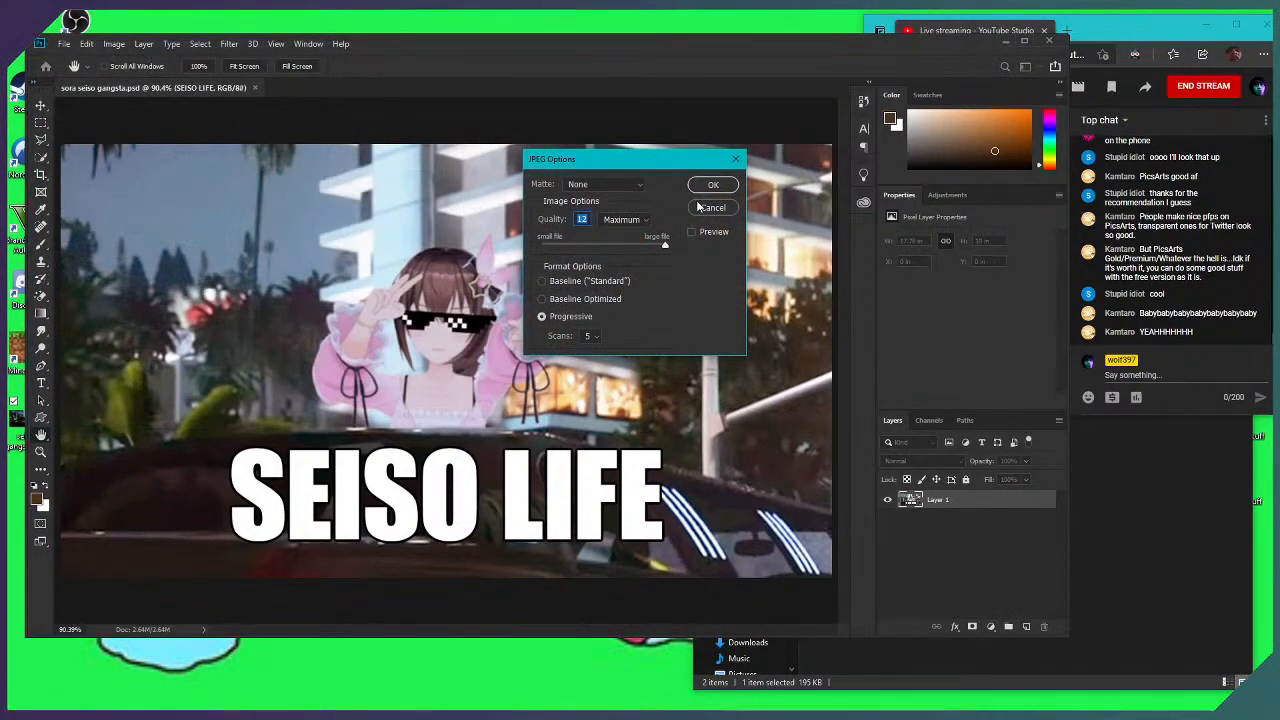
left_click(712, 185)
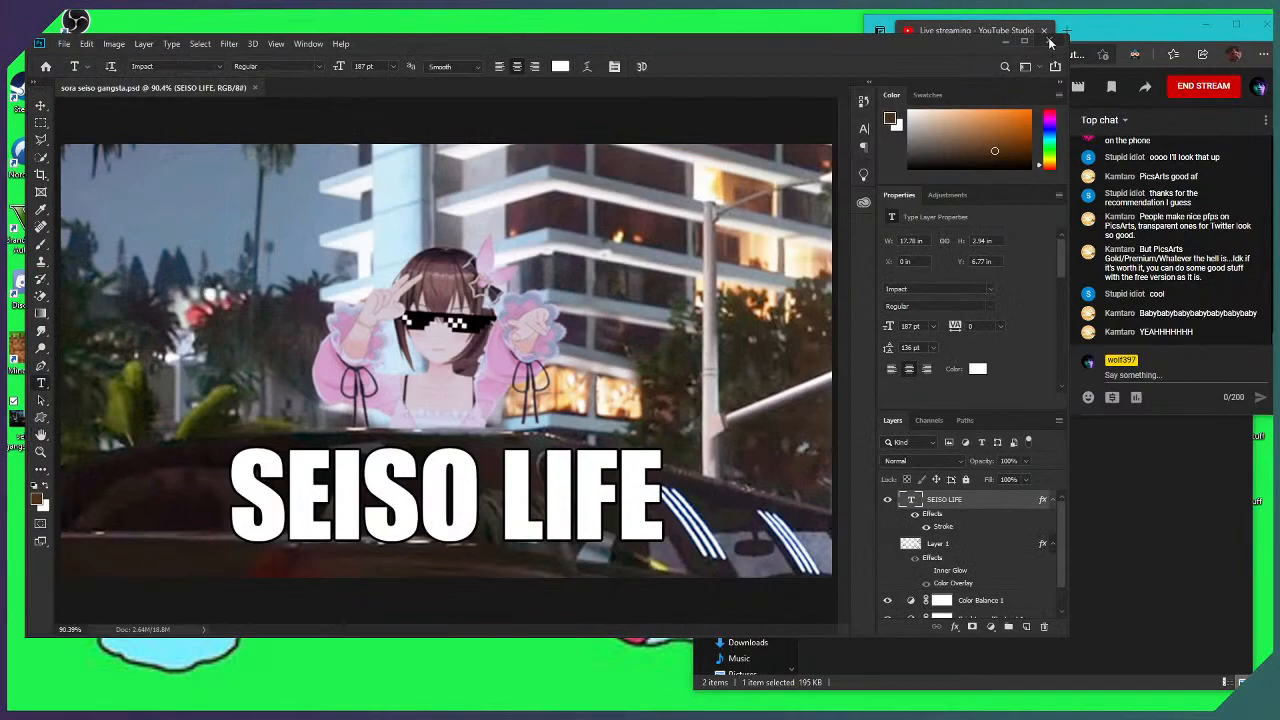
Close the image editor, the Fotoshoops search results window and the Downloads folder window
left_click(1049, 43)
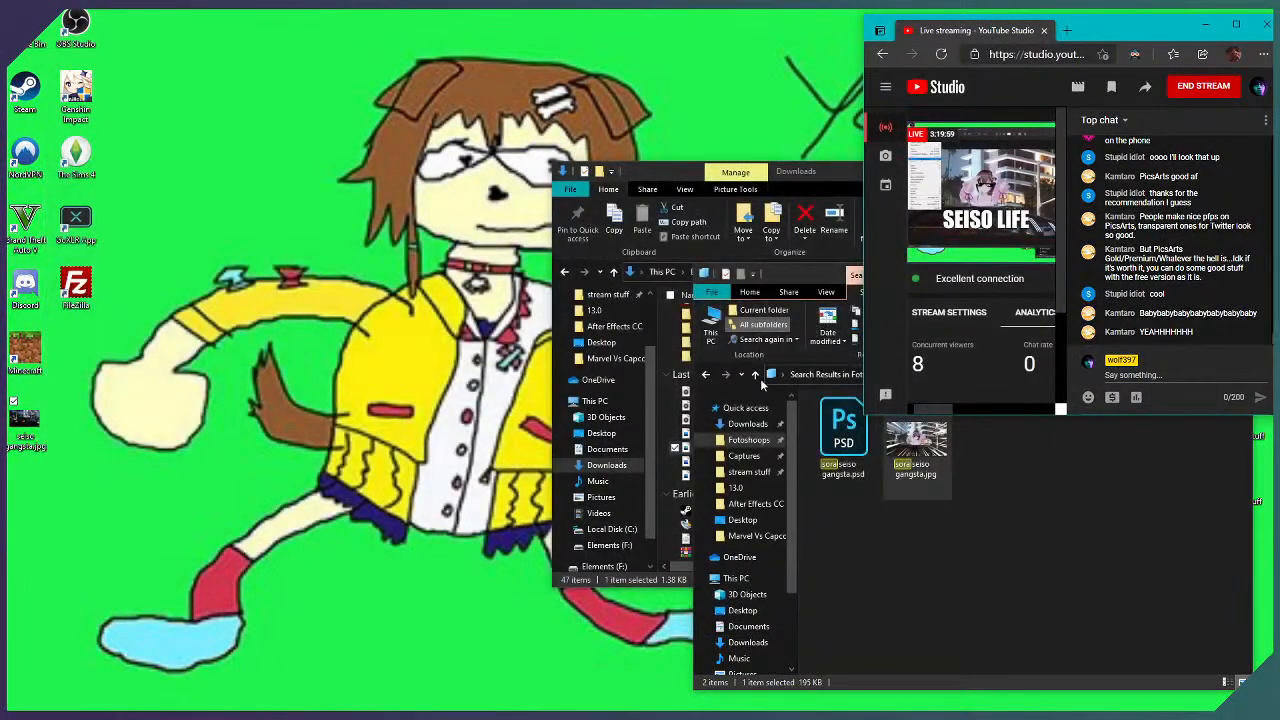
left_click(1193, 538)
left_click(1240, 268)
left_click(828, 177)
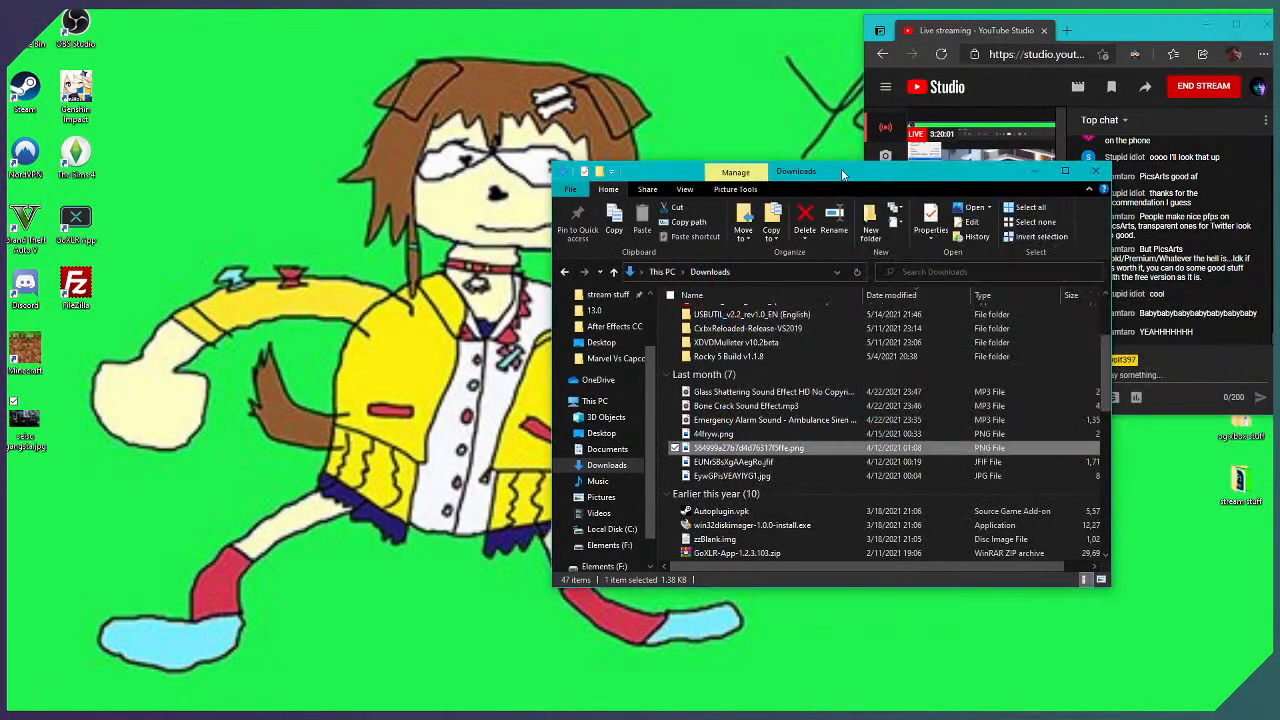
left_click(1096, 171)
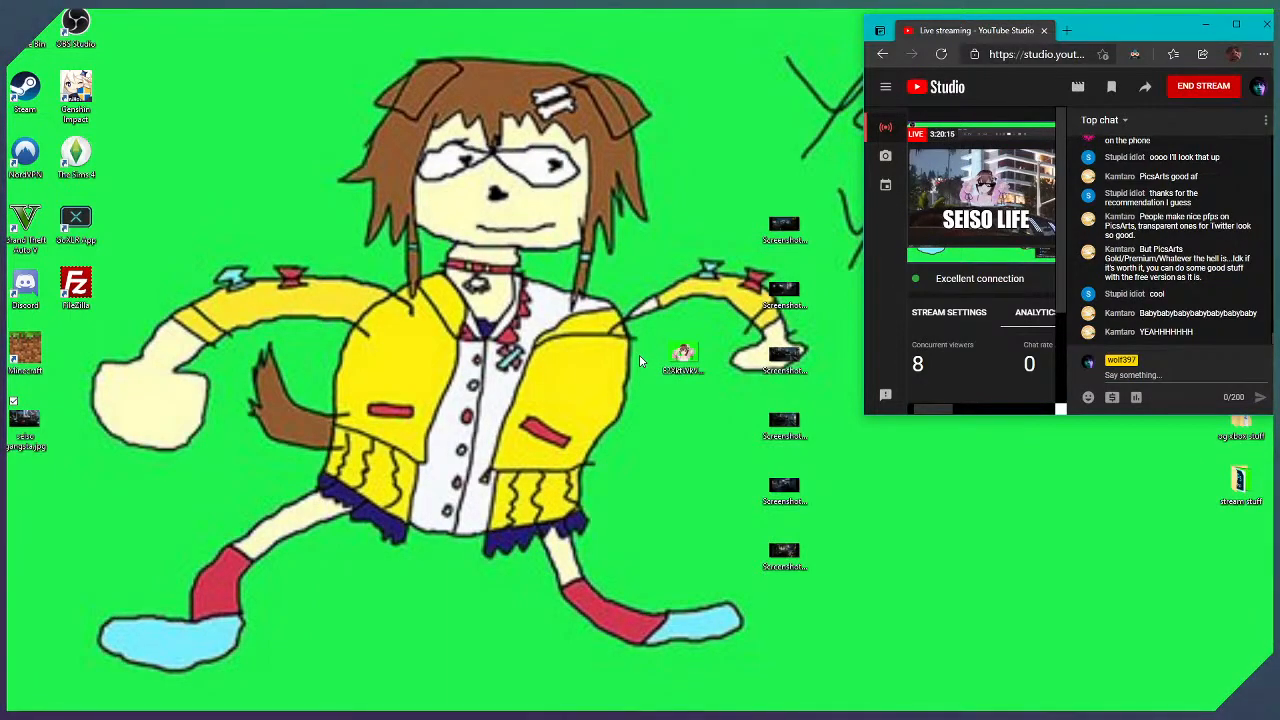
Shift the YouTube Studio stream page sideways and switch to OBS Studio
mouse_move(915, 409)
left_mouse_down()
mouse_move(1004, 410)
mouse_move(924, 427)
left_mouse_up()
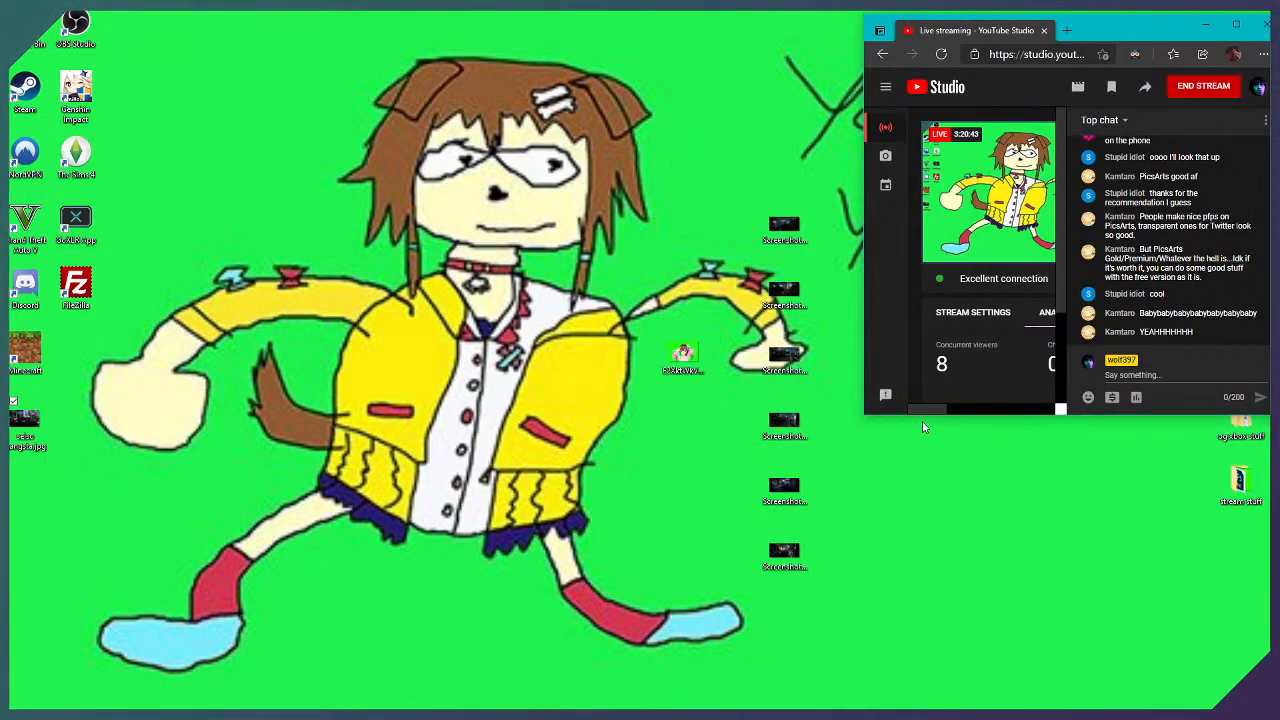
left_click(572, 706)
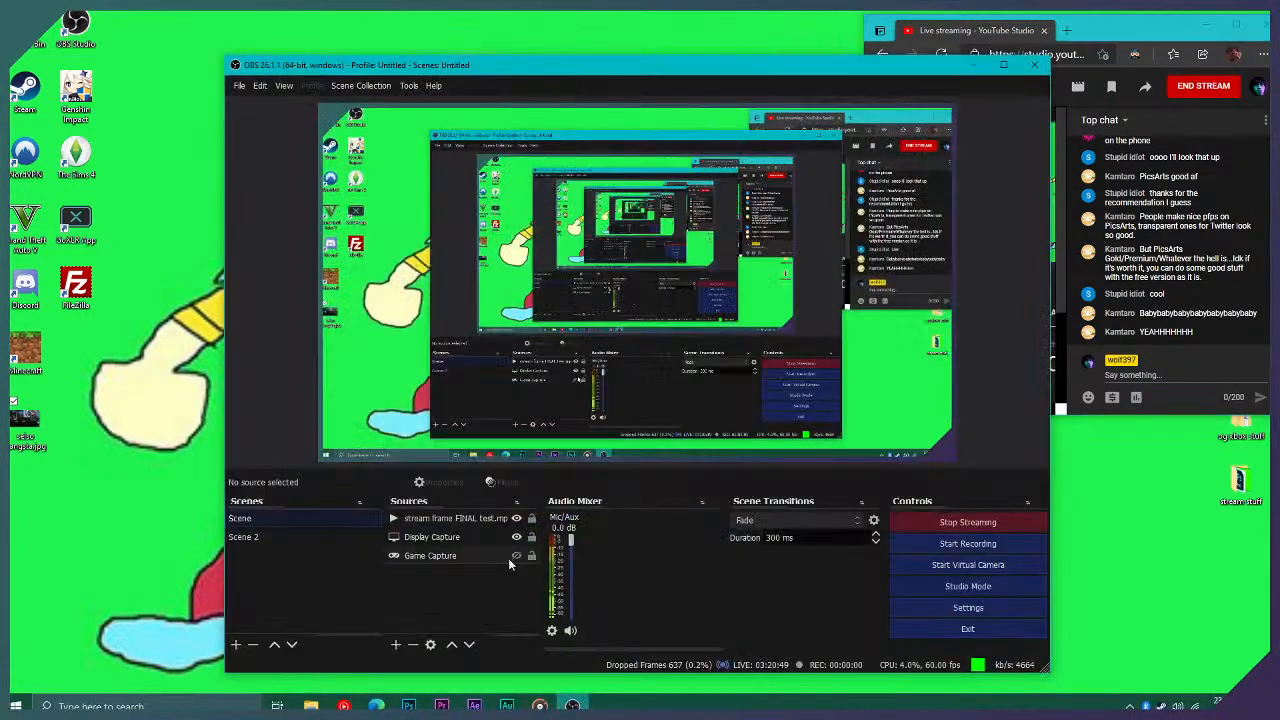